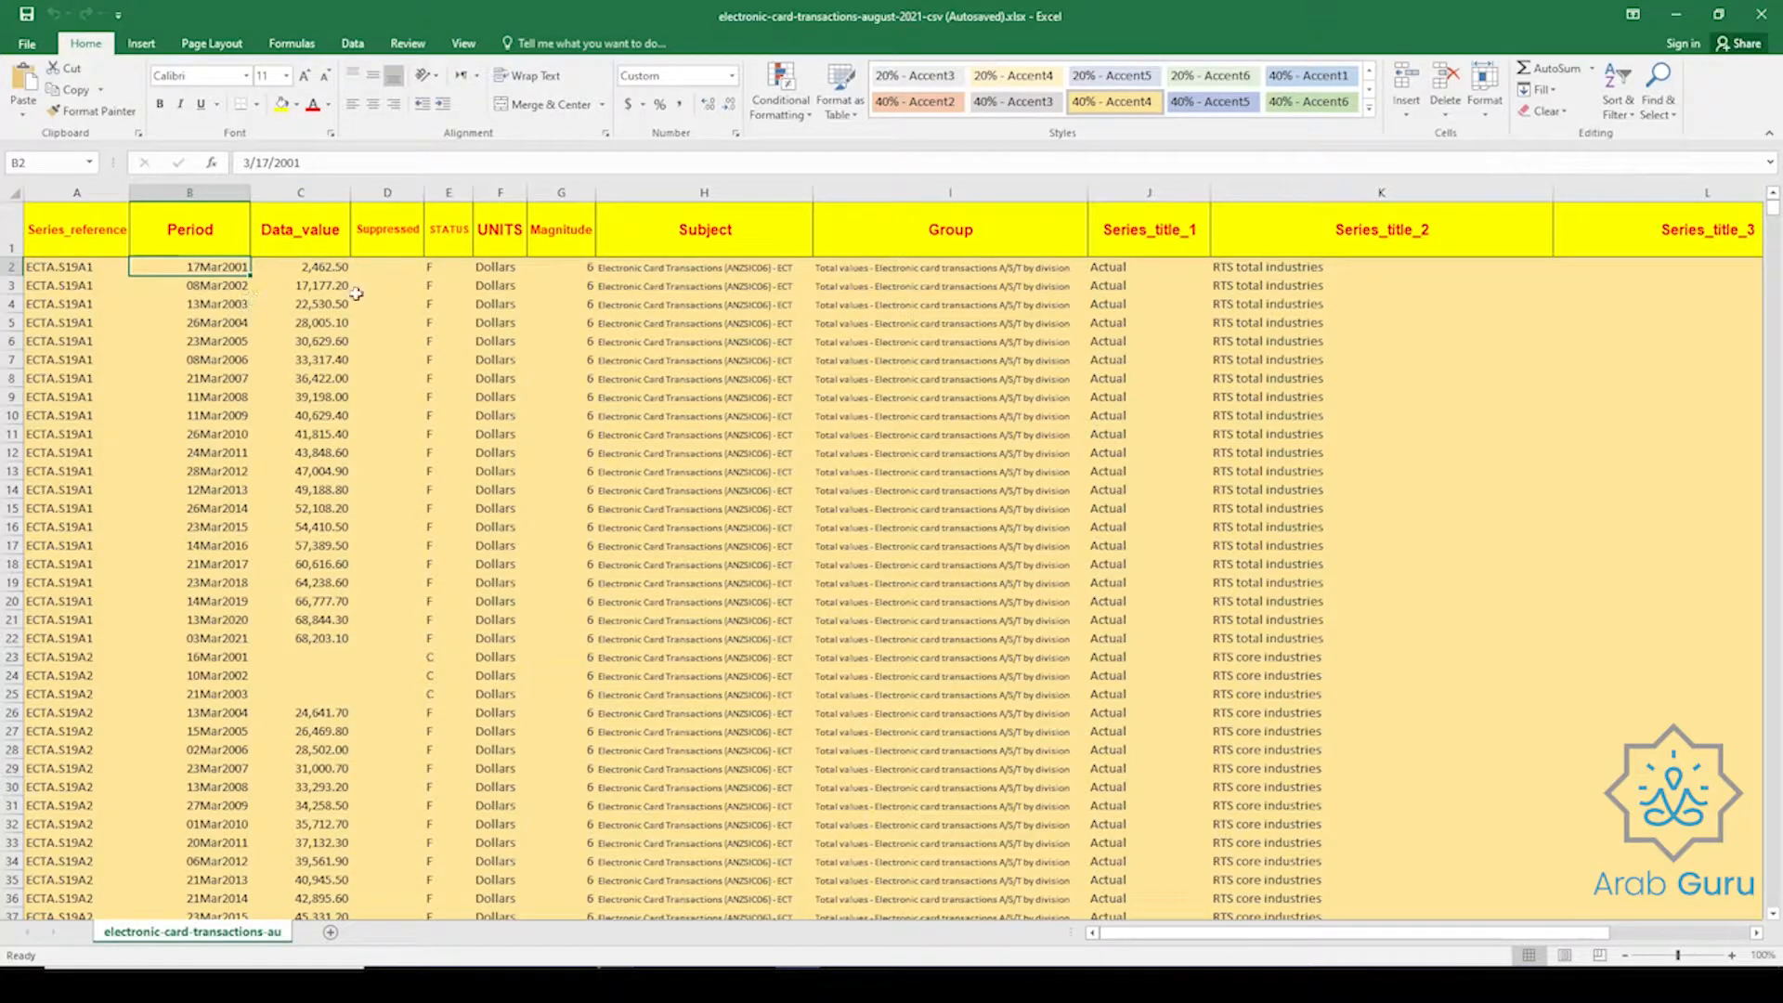
Hide columns C through N, from Data_value to Series_title_5, leaving only Series_reference and Period beside the empty columns.
drag(312, 190, 1570, 381)
right_click(1422, 327)
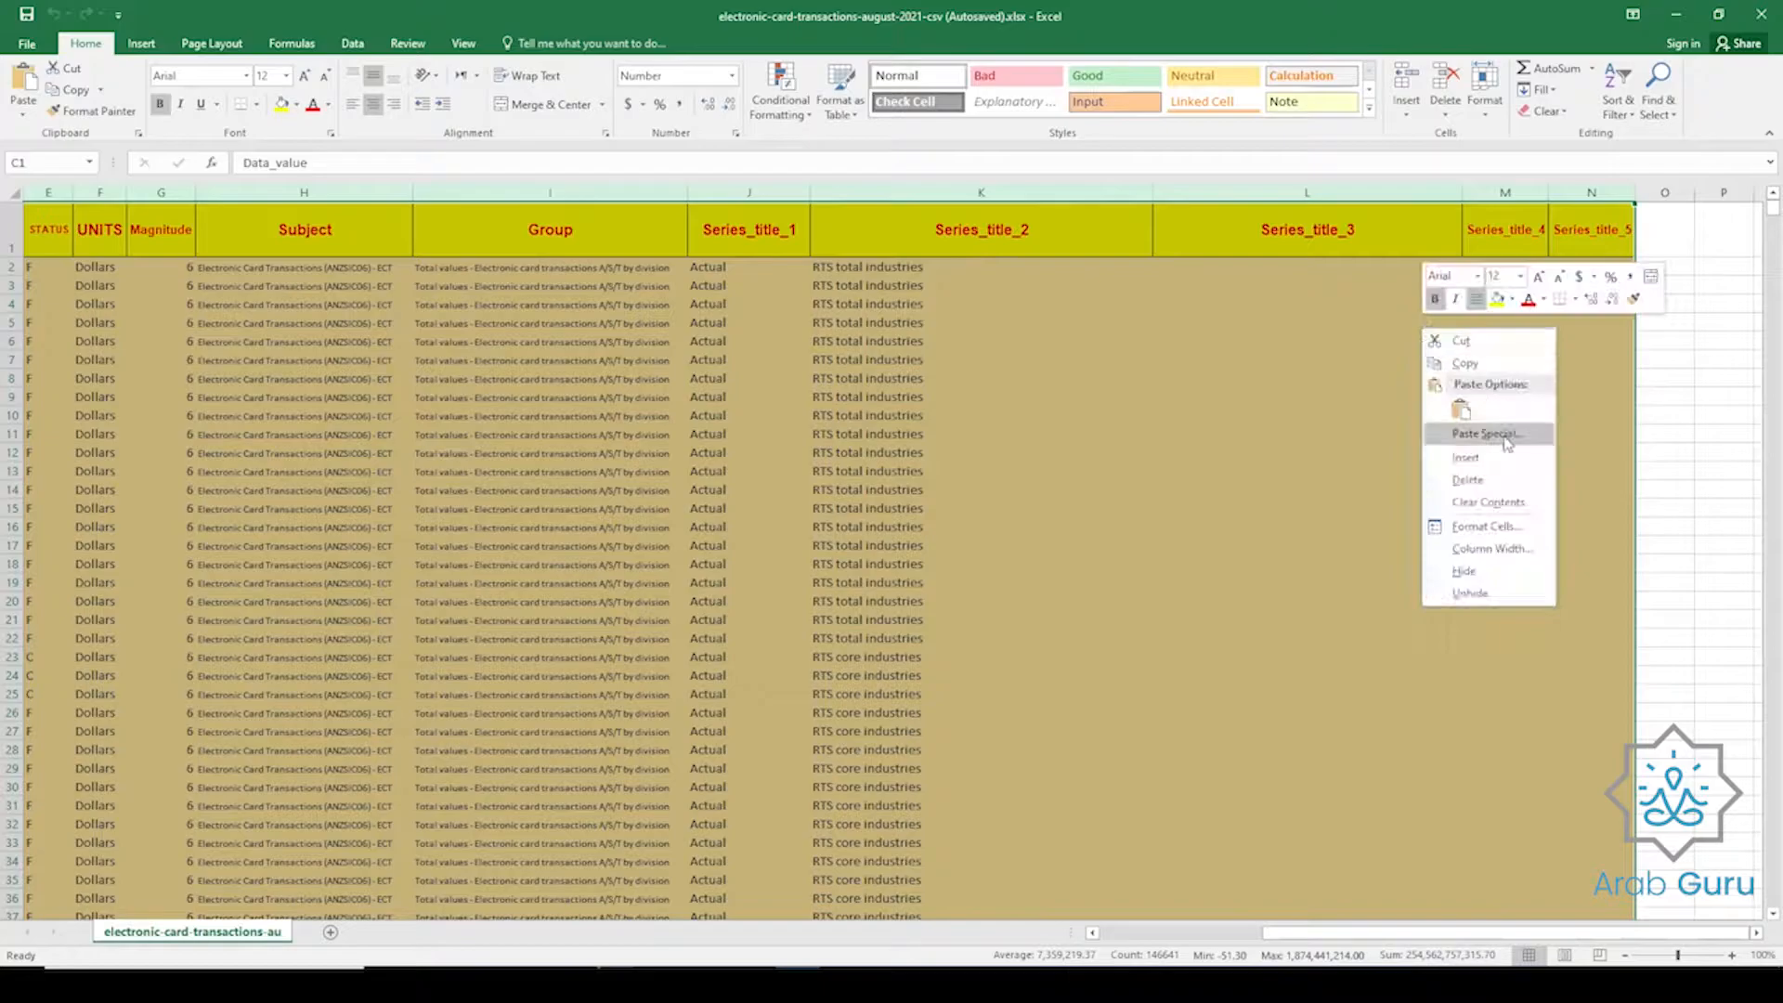
click(1484, 578)
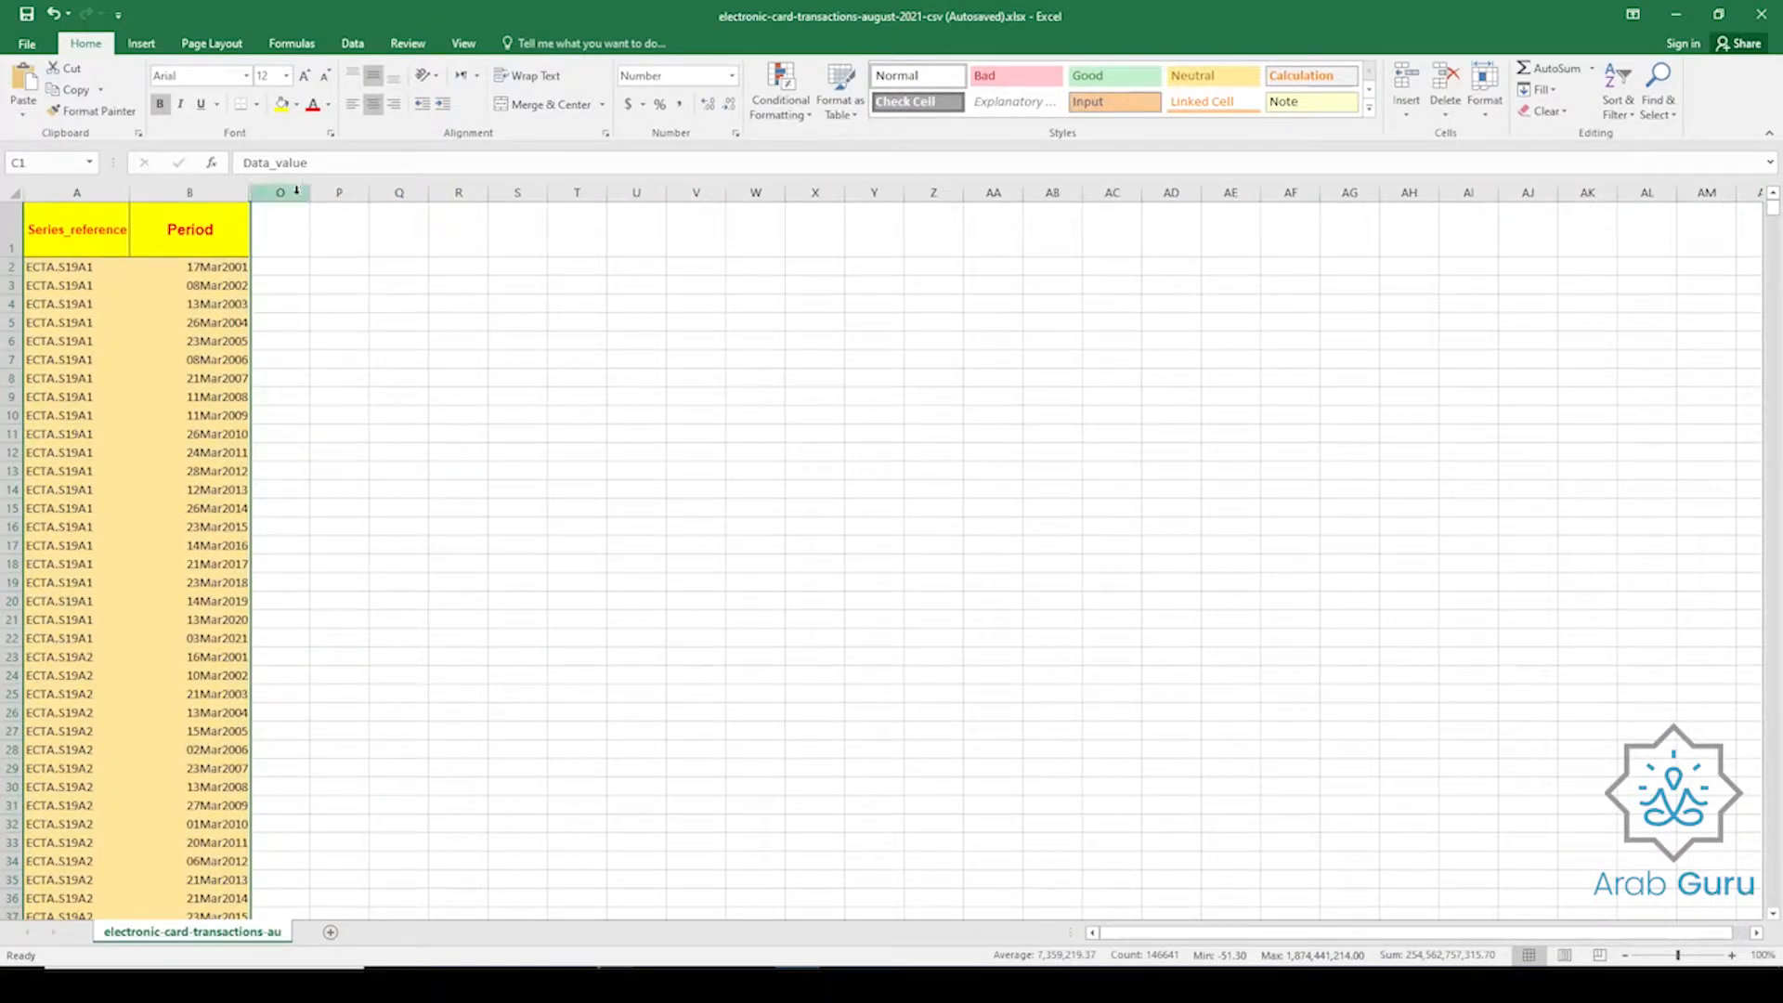
drag(218, 269, 212, 452)
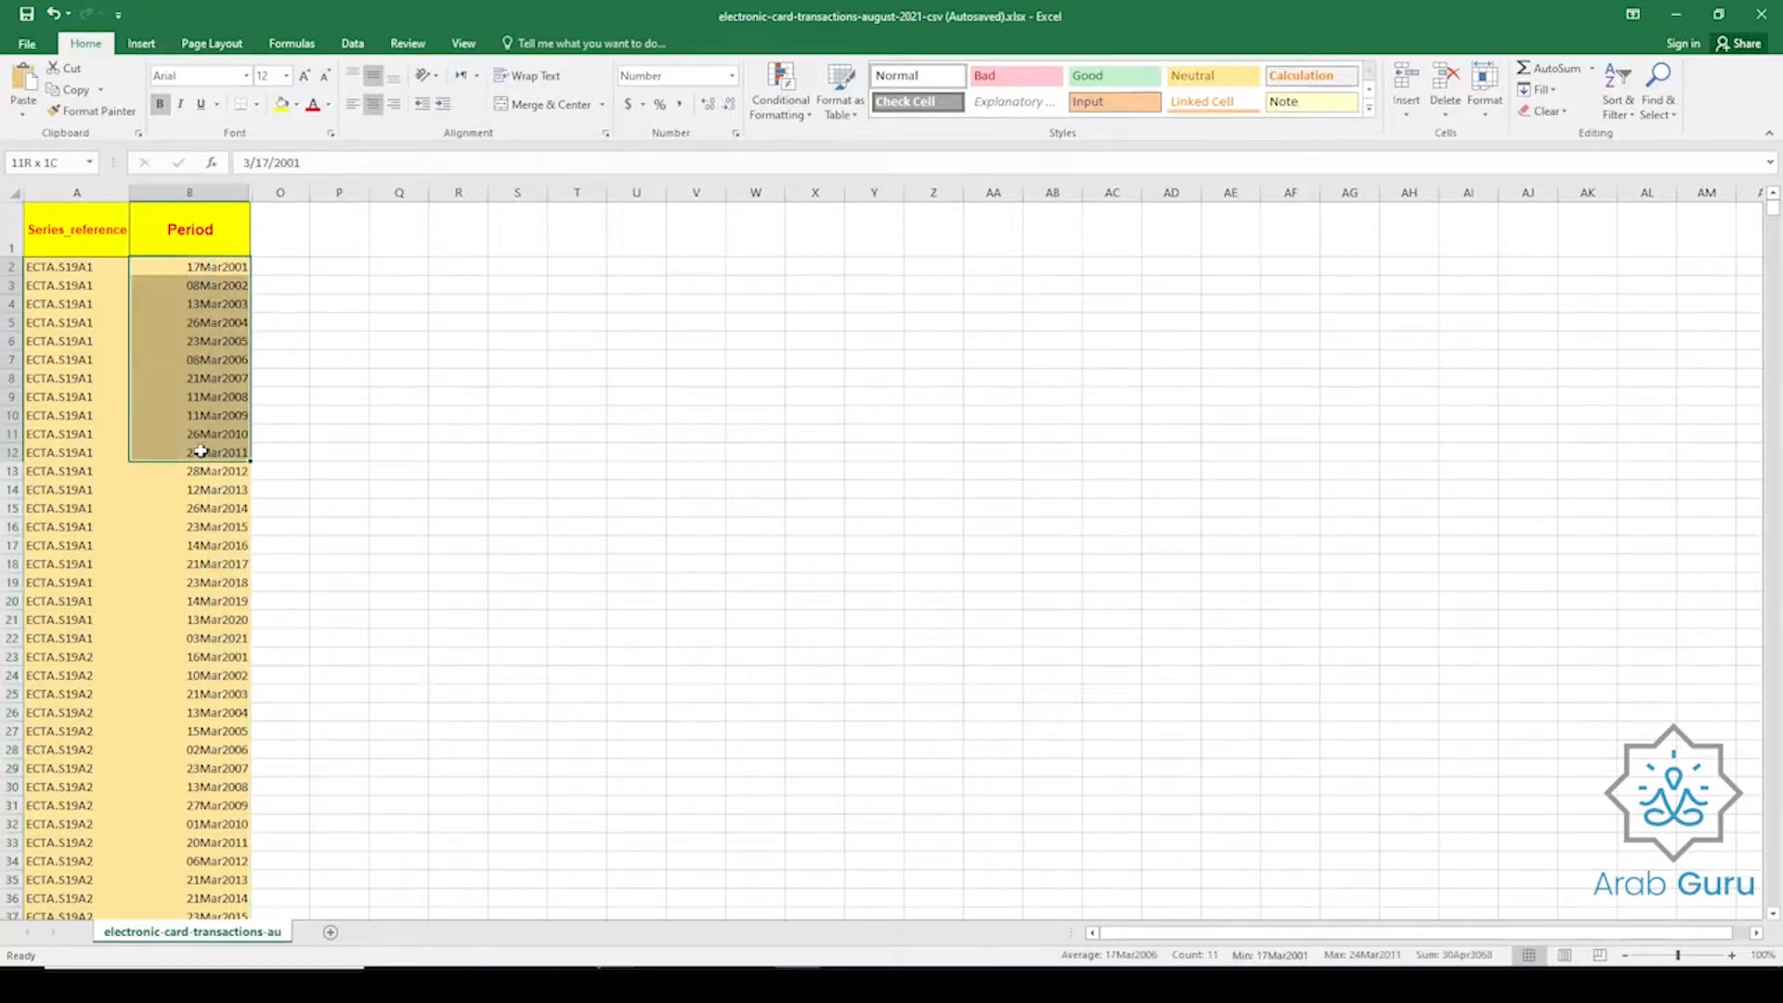
Enter the headers Year, Month and Day in cells O1, P1 and Q1.
click(292, 233)
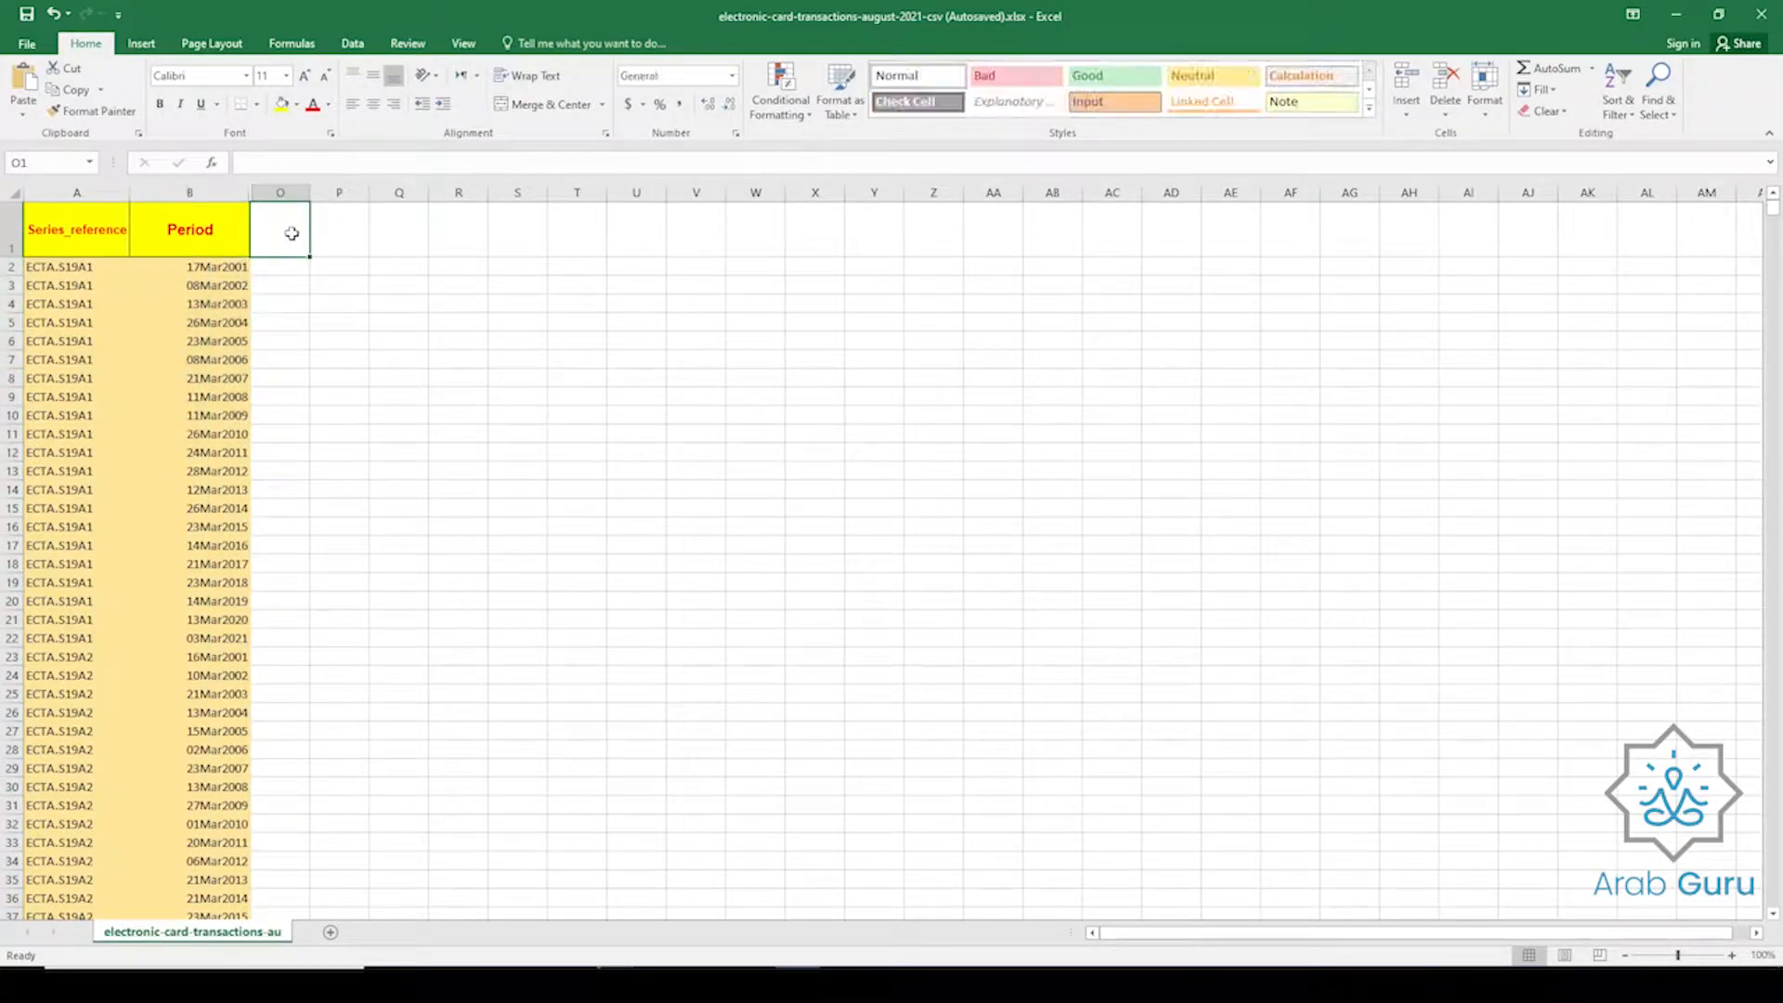
text(Year)
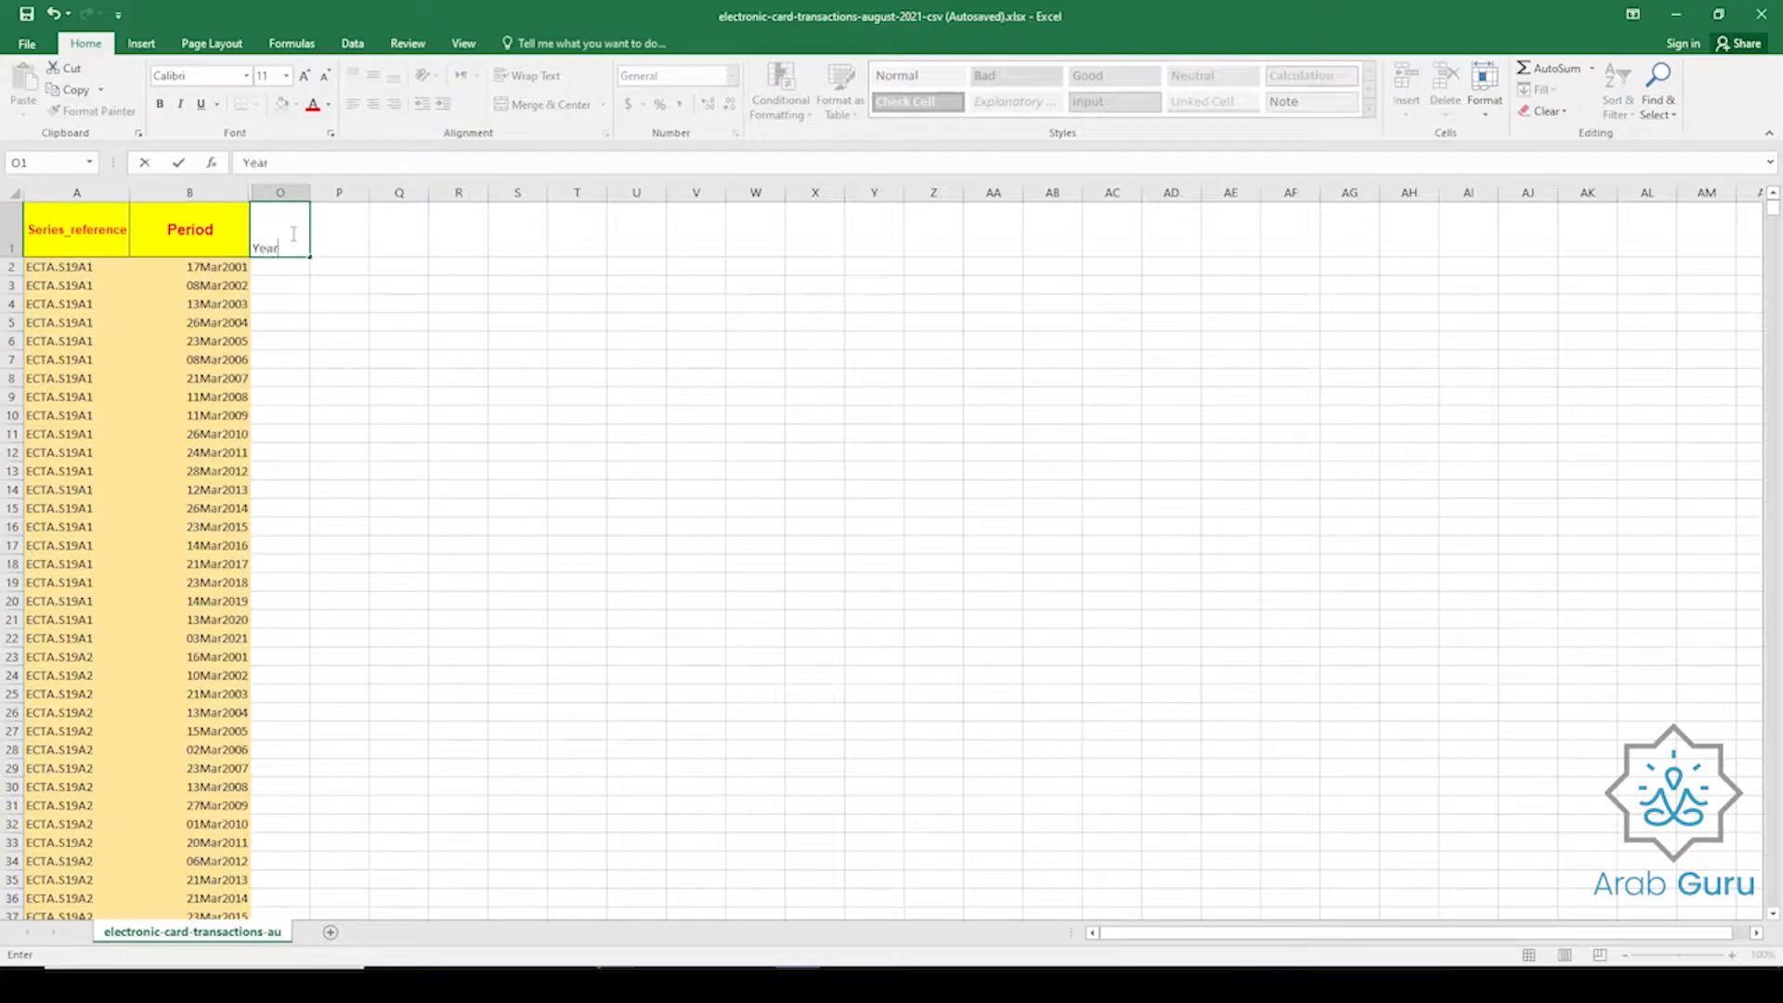
key(Tab)
text(Month)
key(Tab)
text(Day)
key(Return)
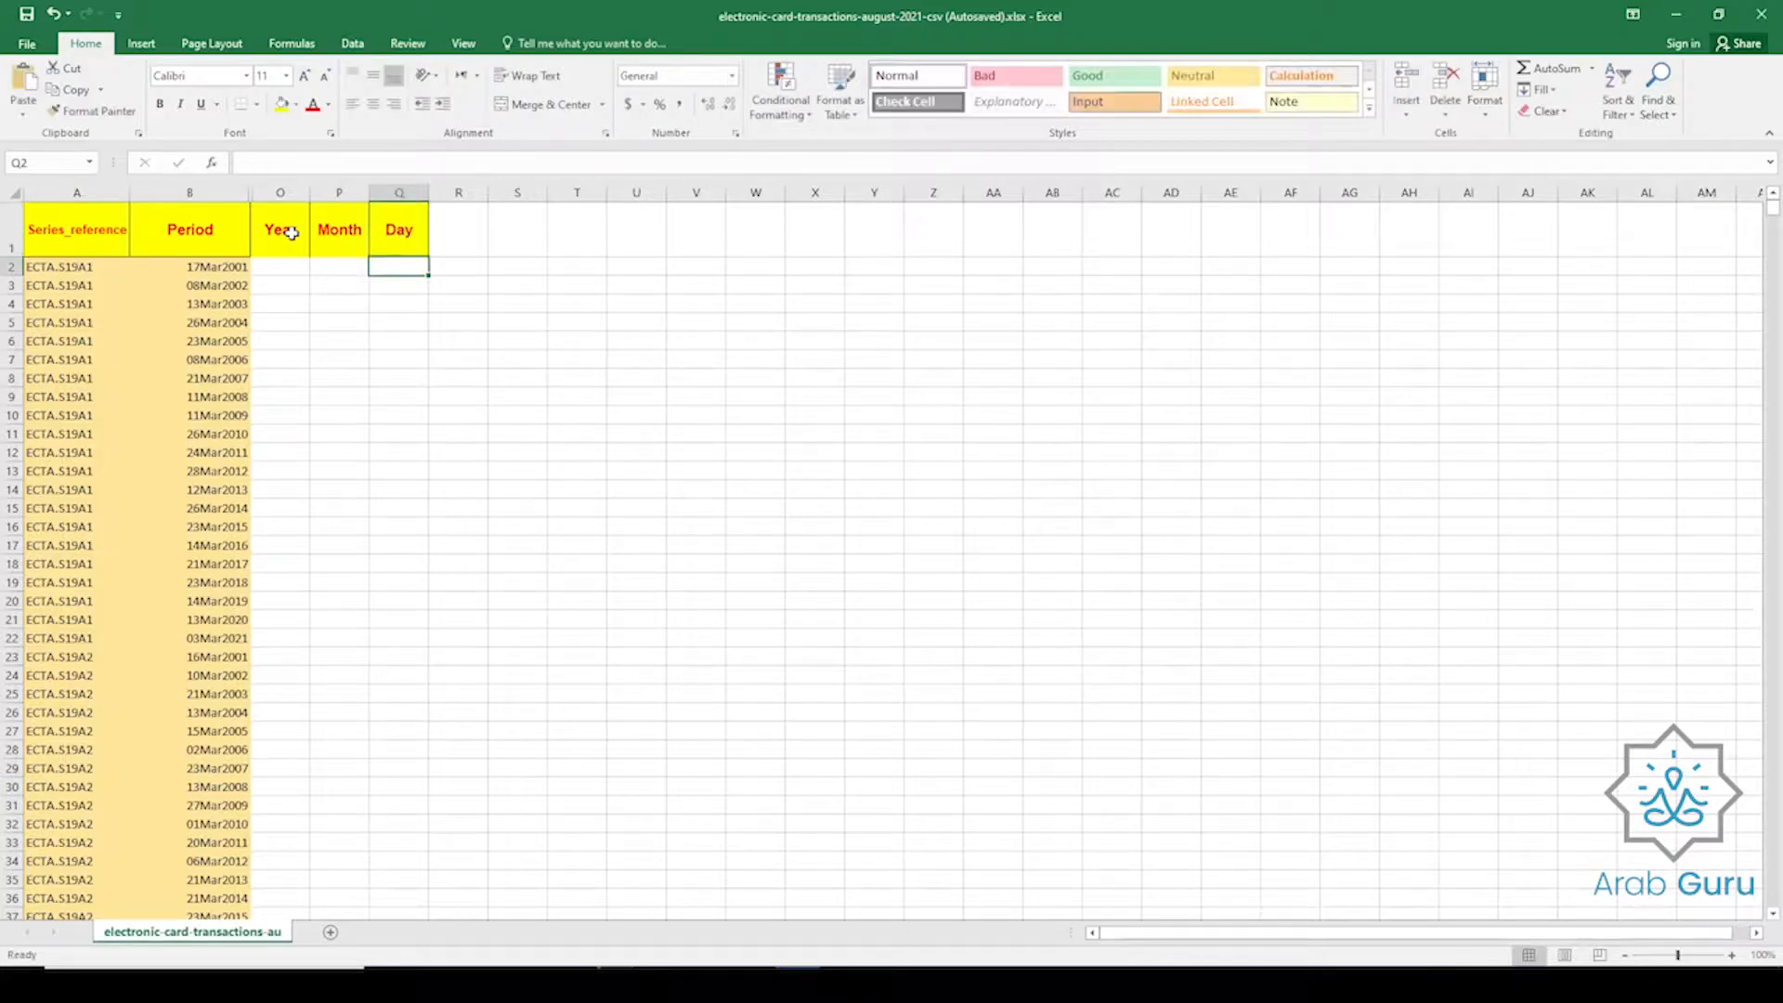
Extract the year from the first Period date with the formula =YEAR(B2) in cell O2.
click(289, 264)
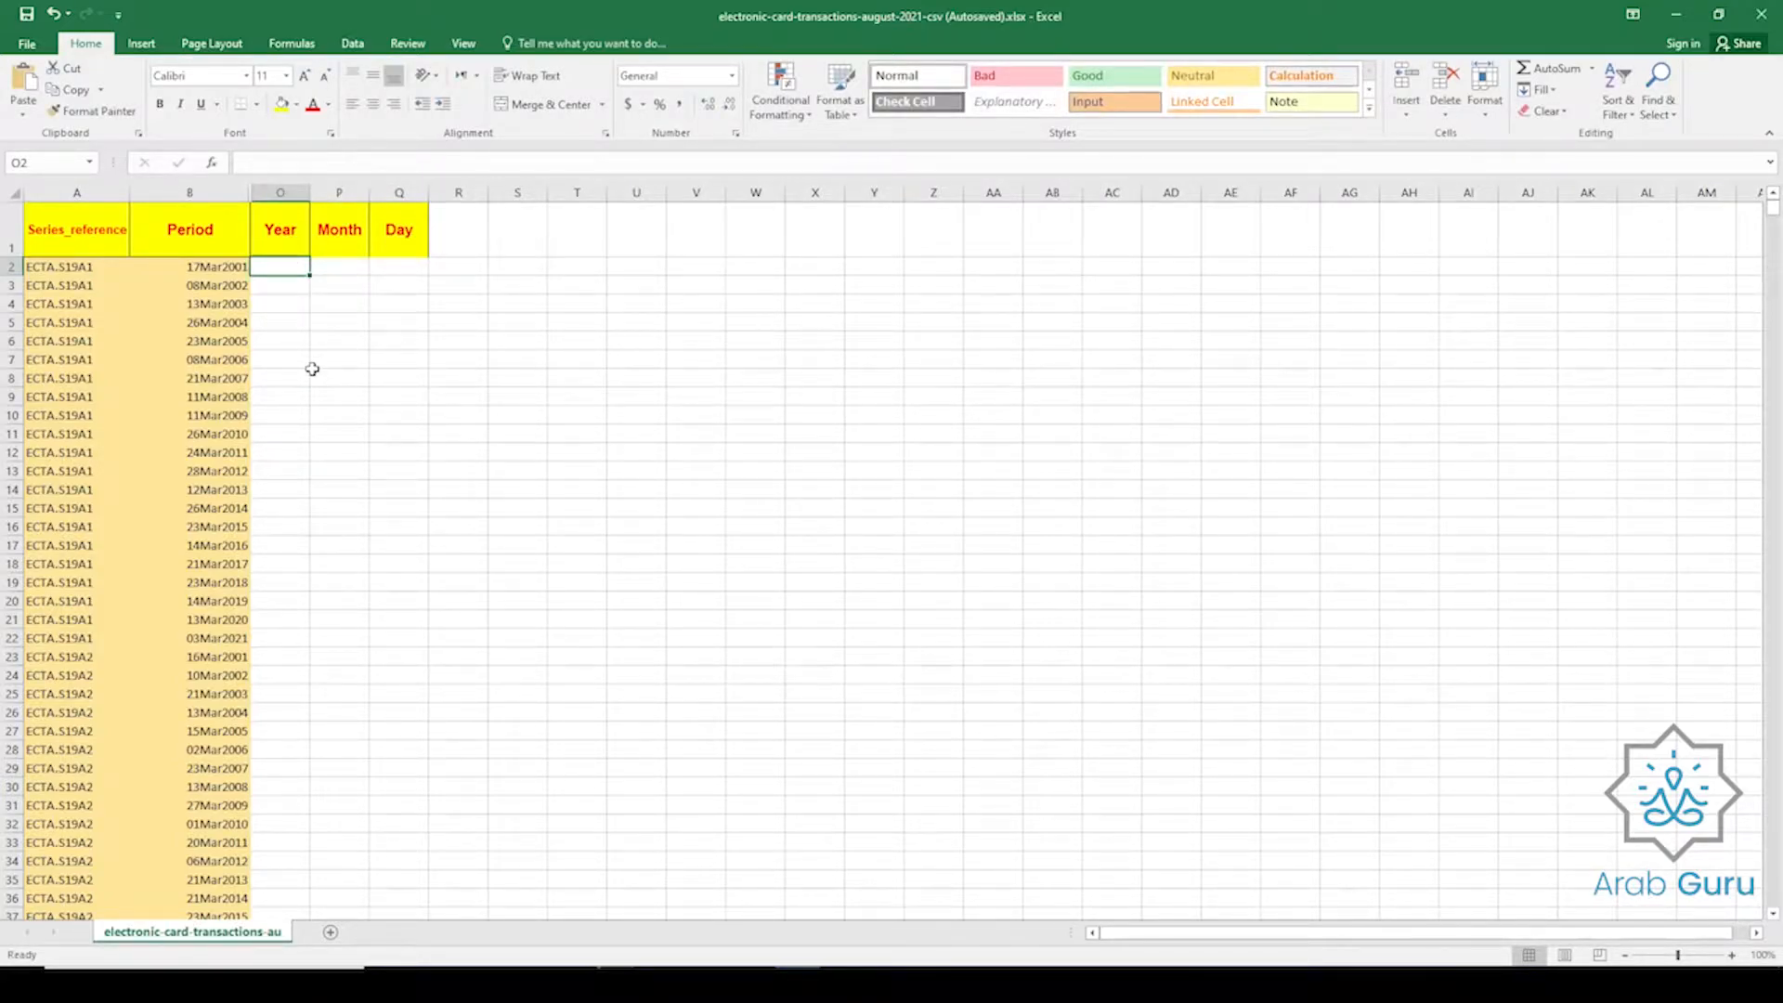
text(=yea)
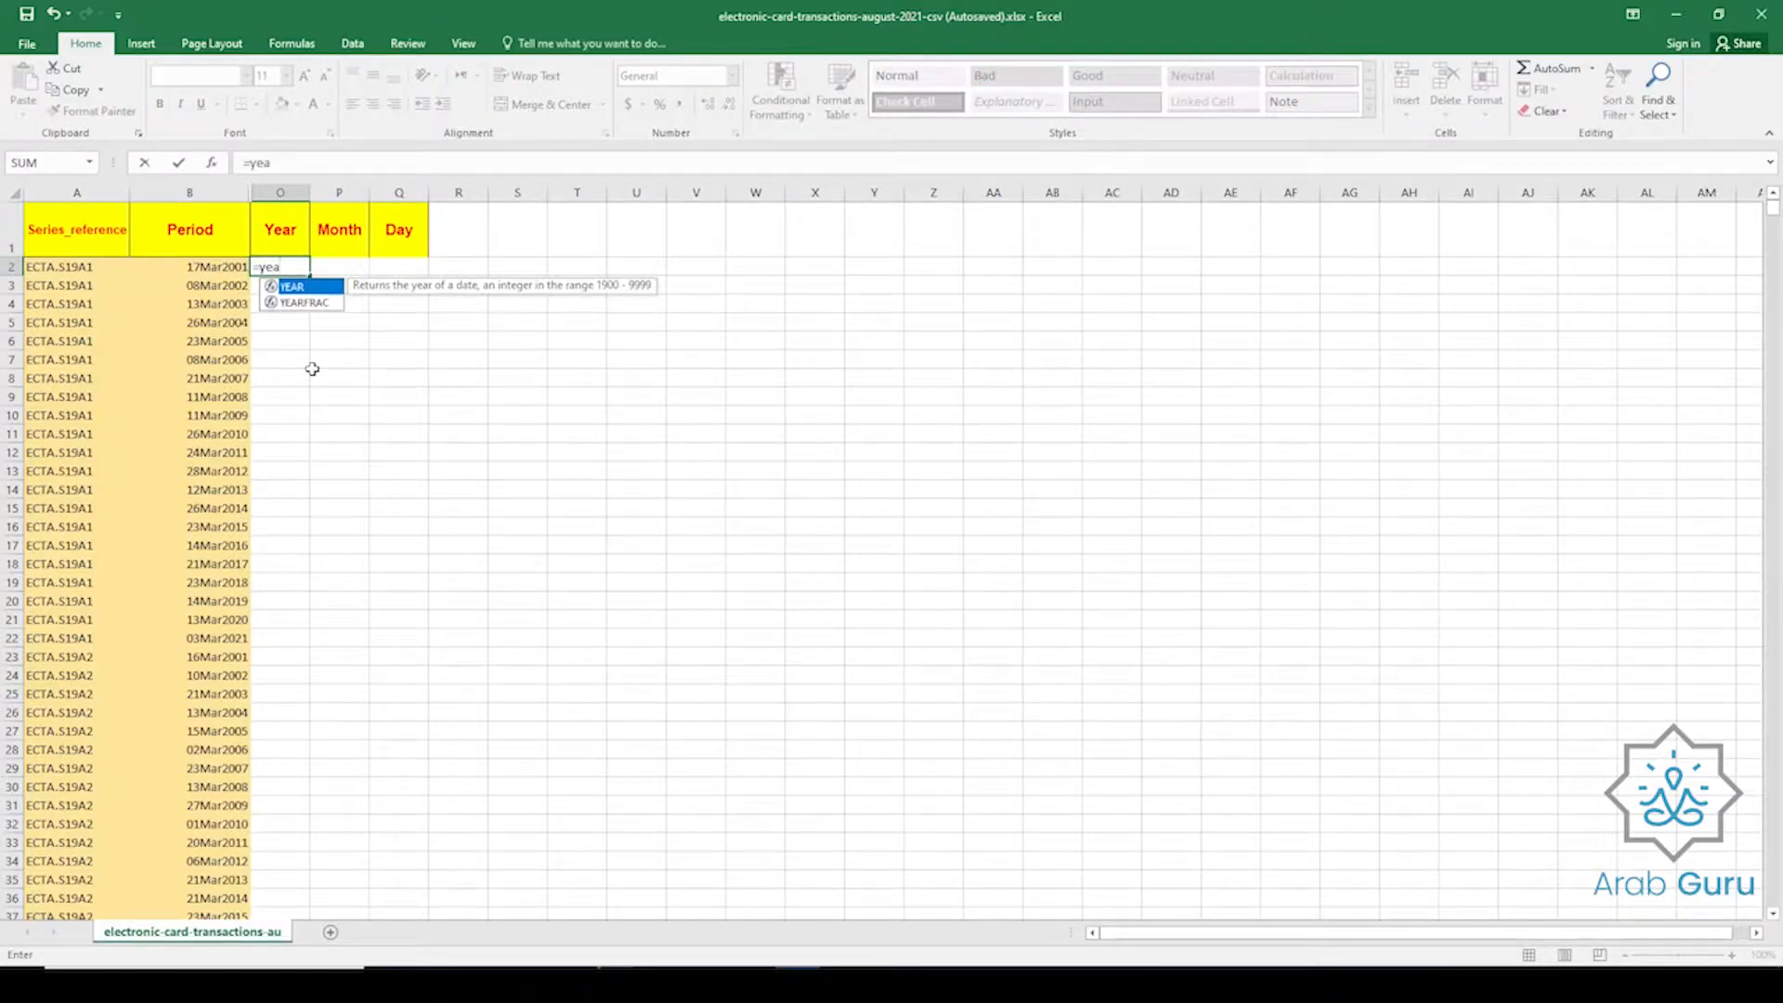
key(Tab)
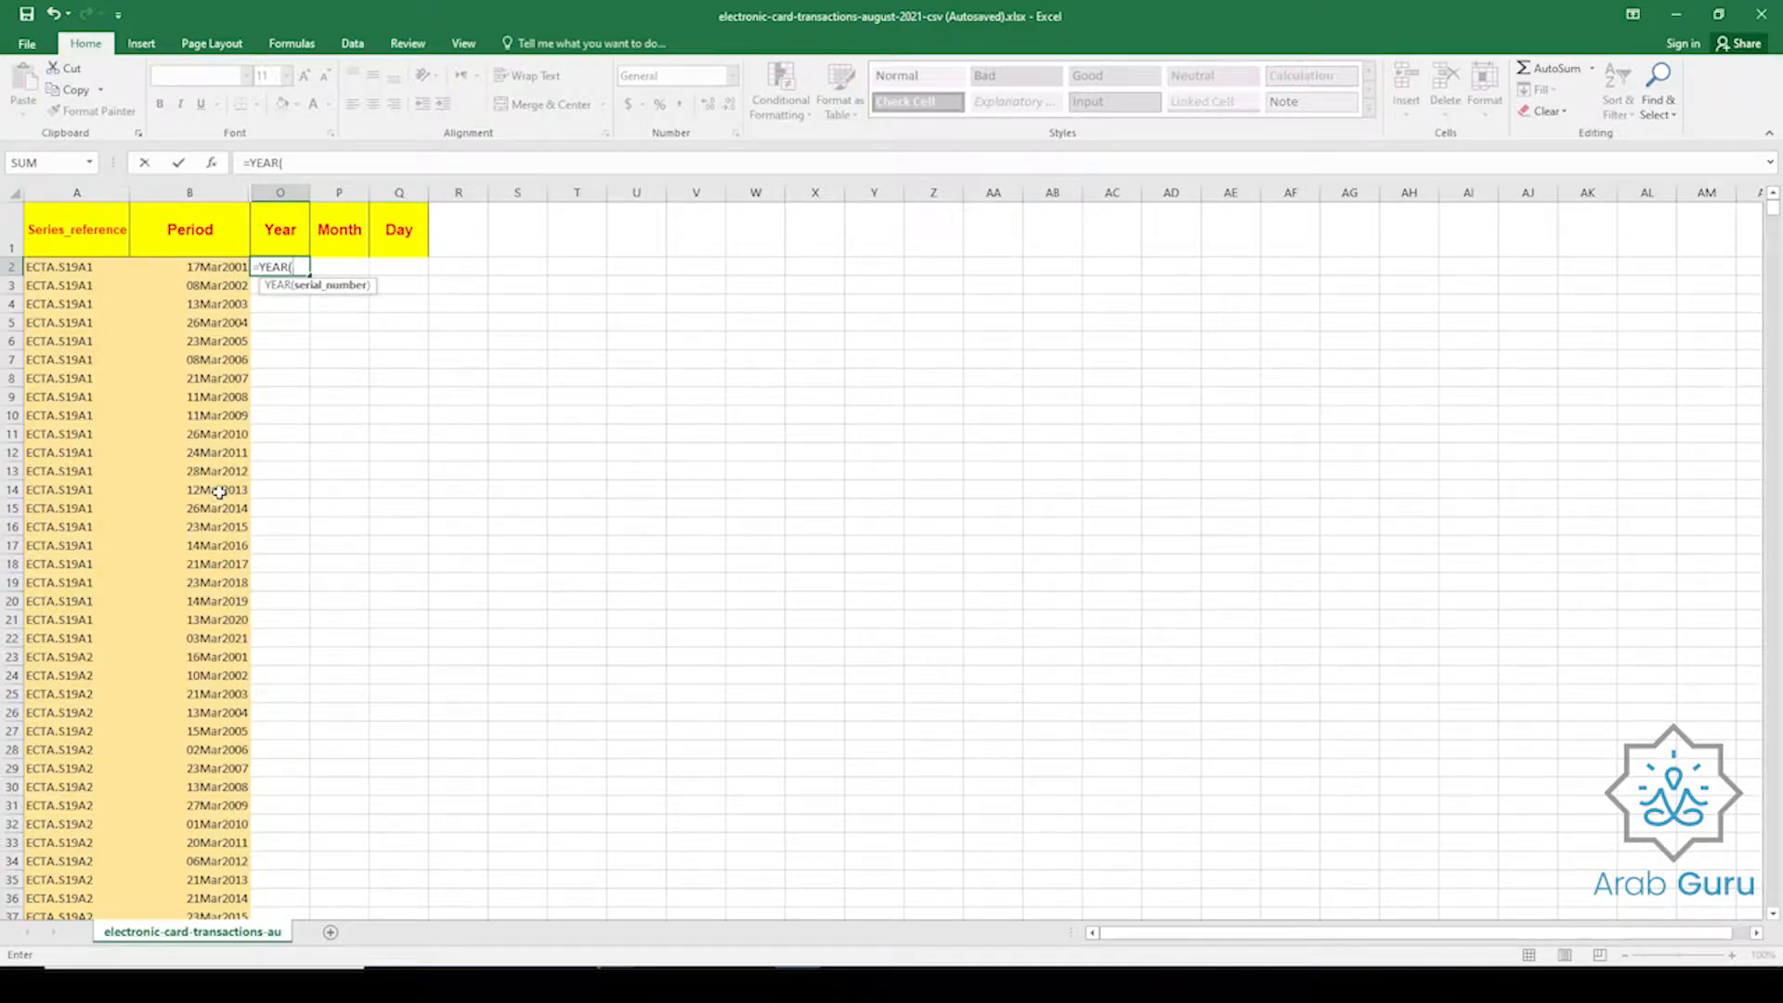
click(196, 268)
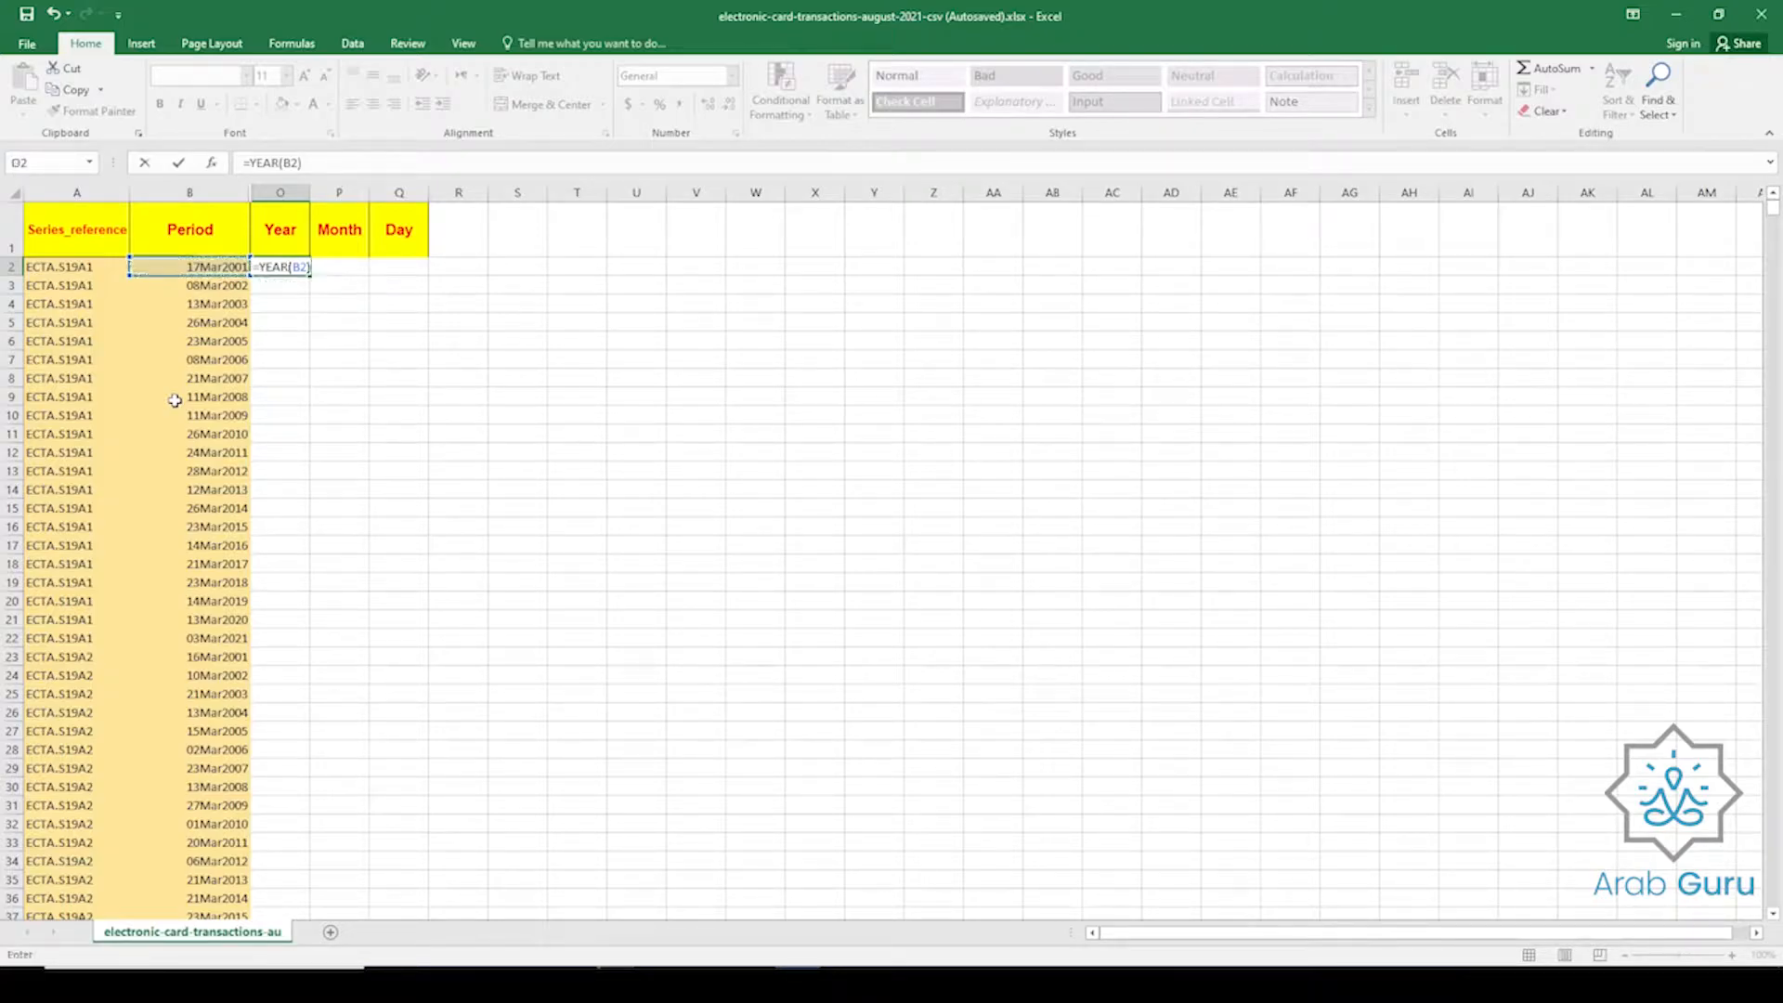
key(Return)
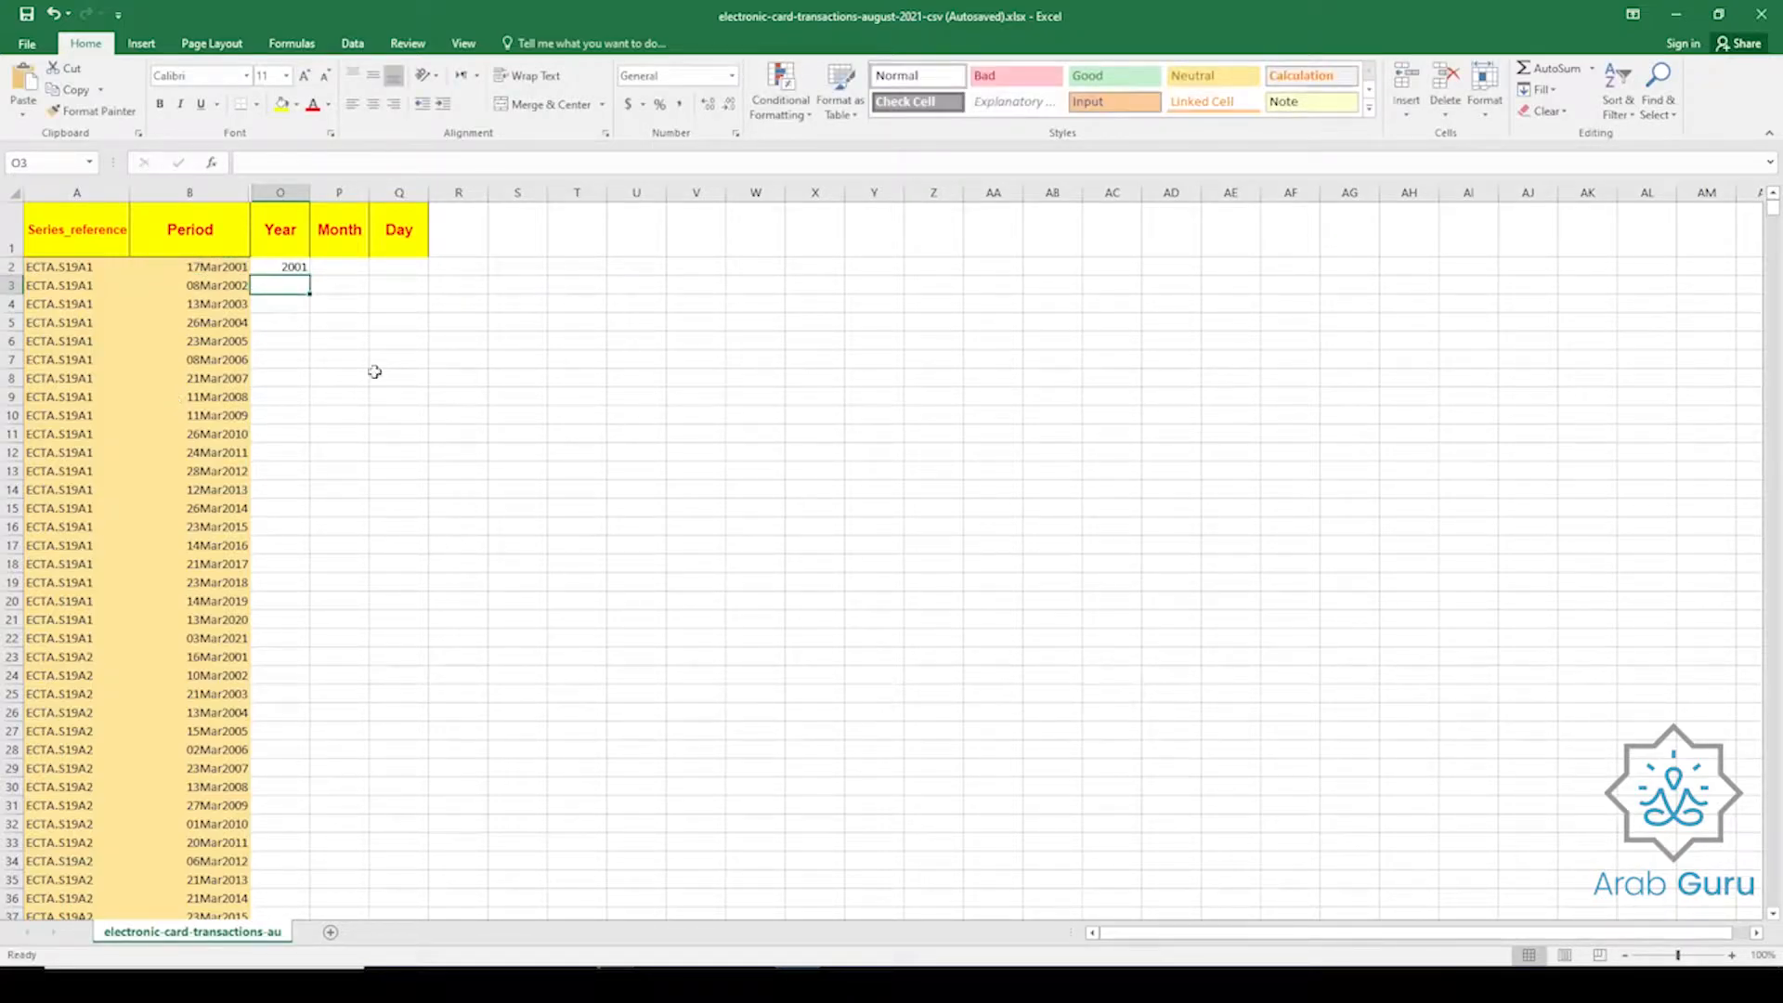
click(288, 269)
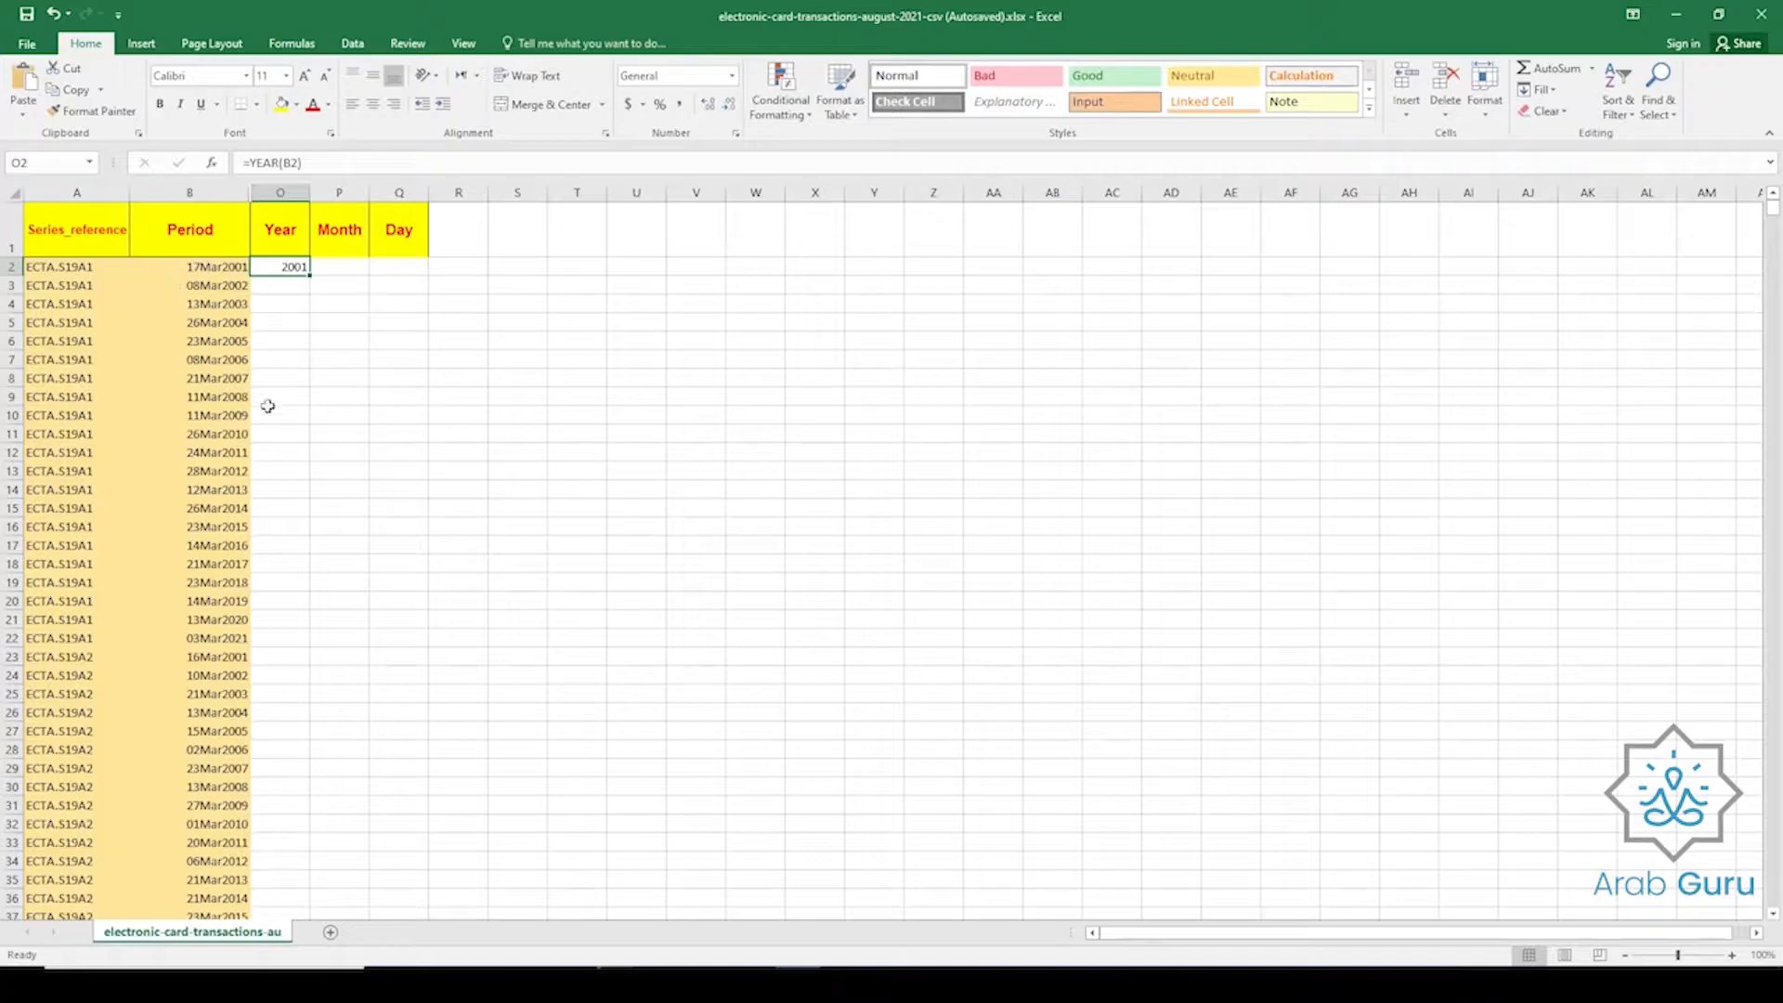
Extract the month from the first Period date with the formula =MONTH(B2) in cell P2.
click(333, 266)
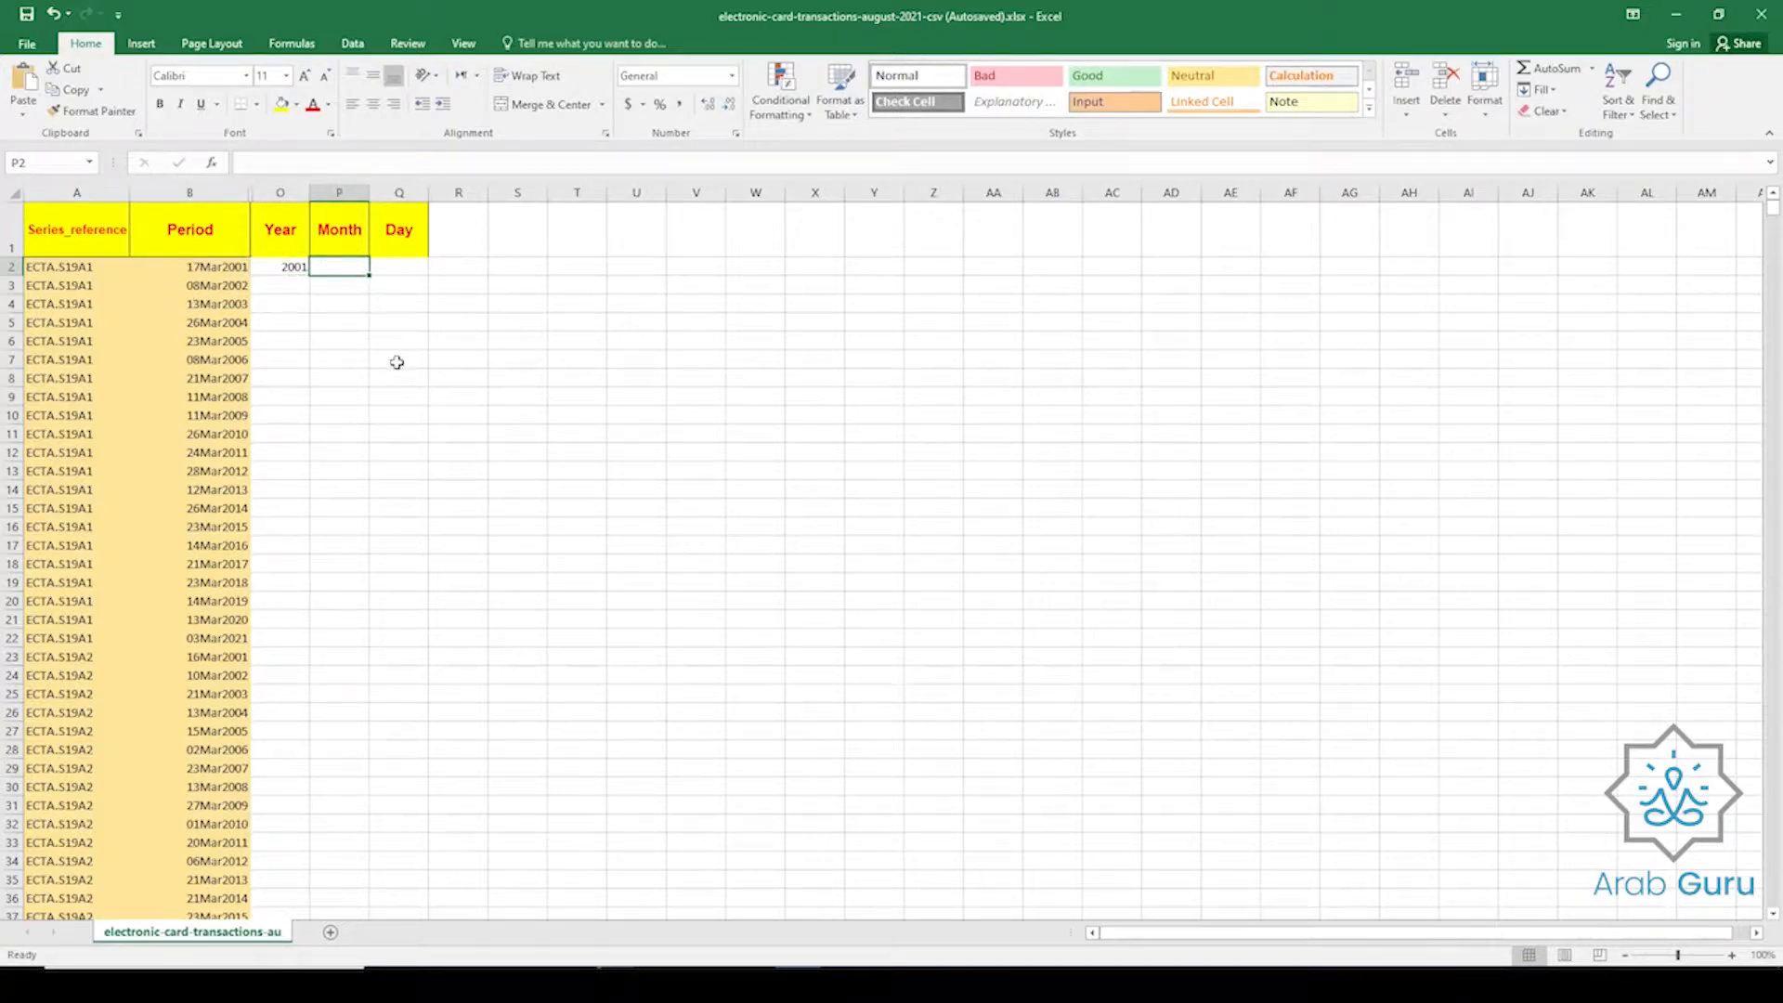
text(=mon)
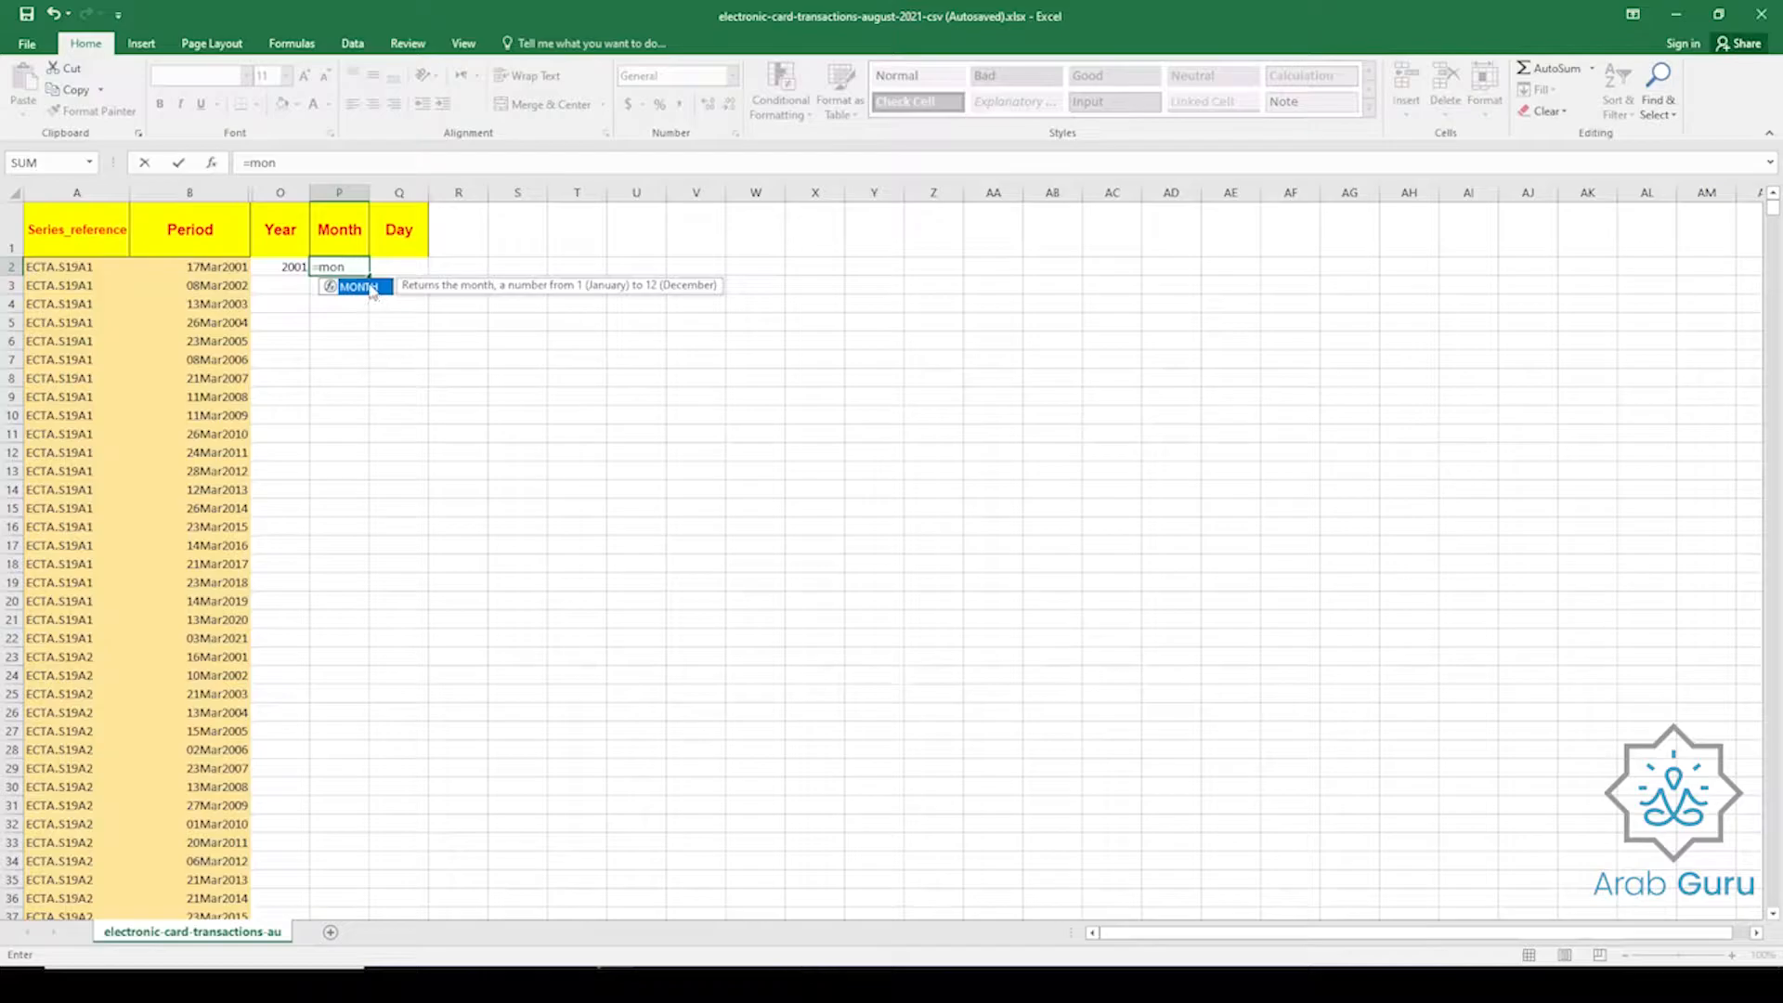
double_click(369, 287)
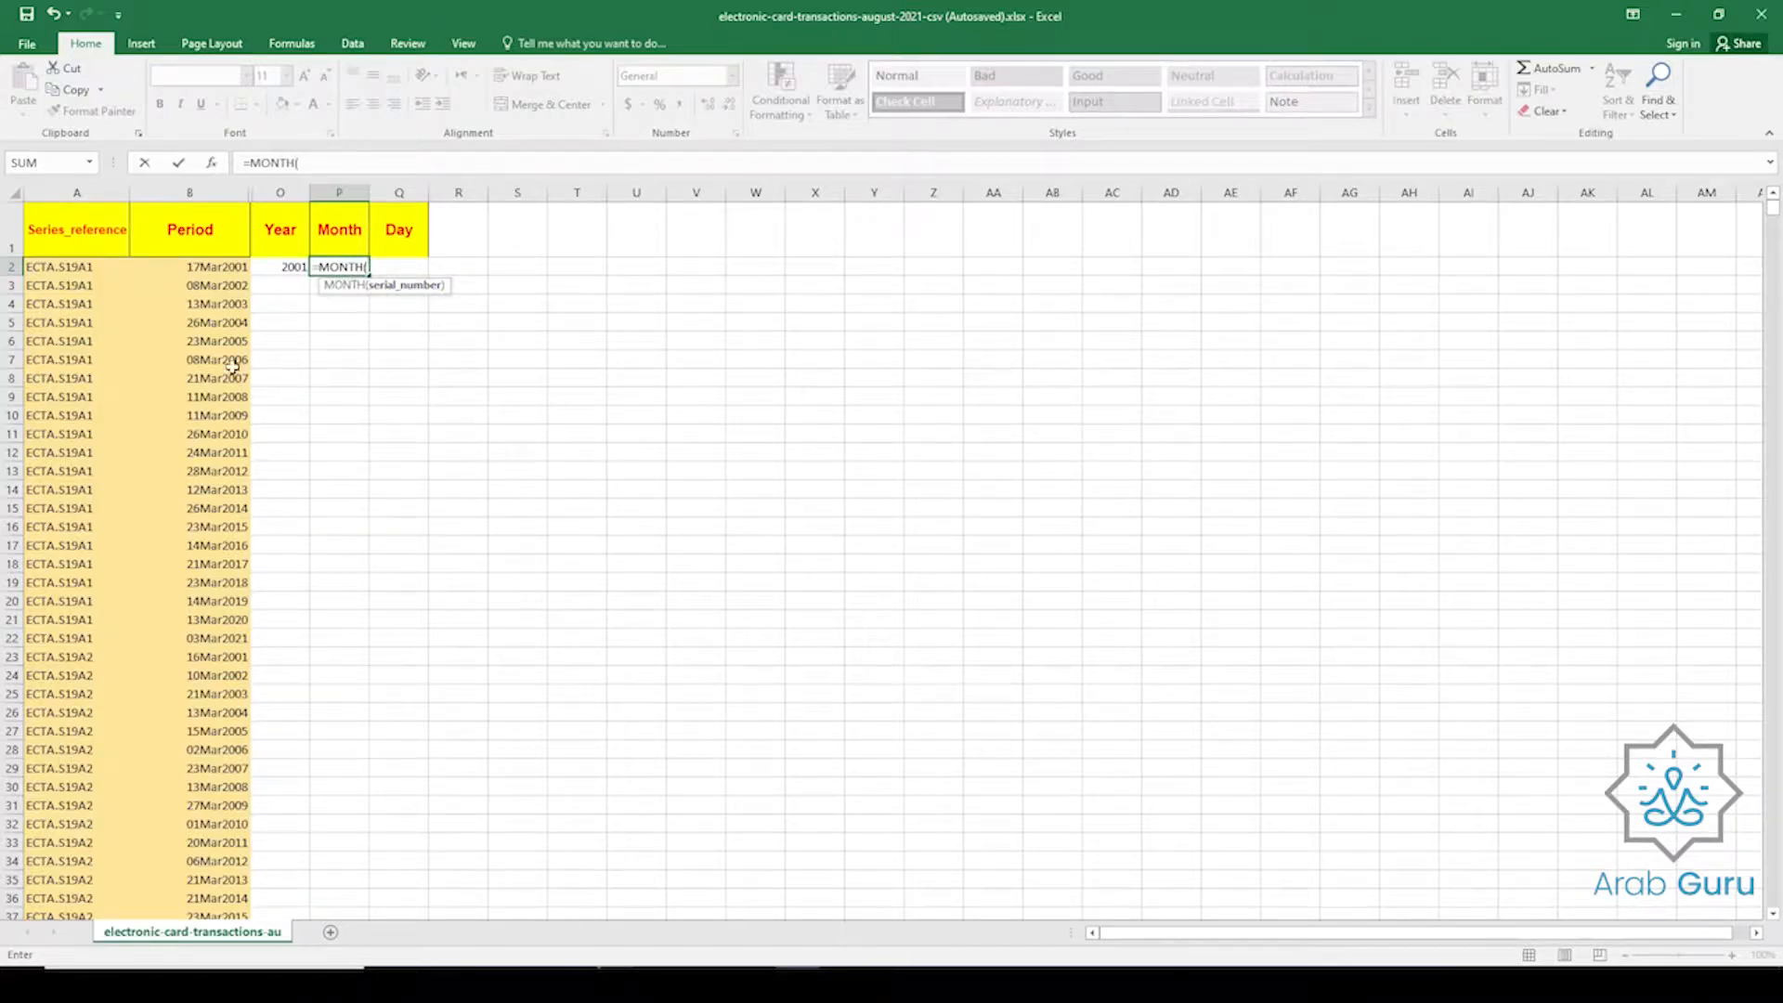
click(200, 268)
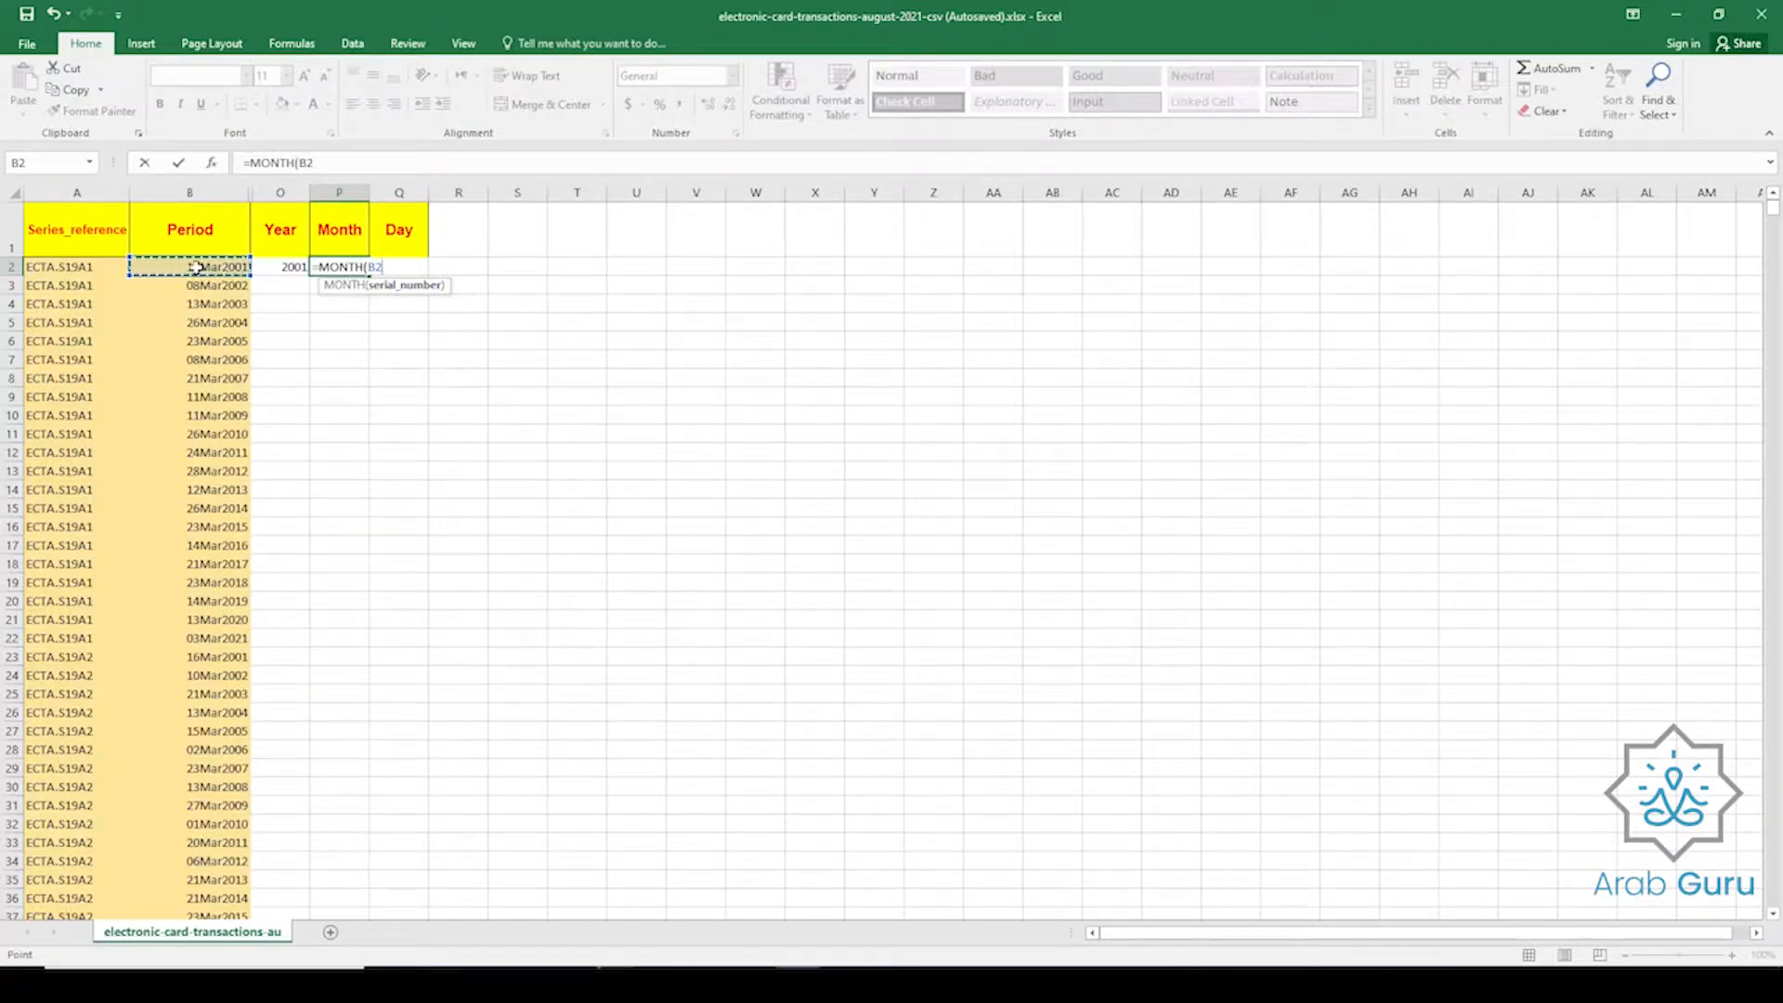
text())
key(Return)
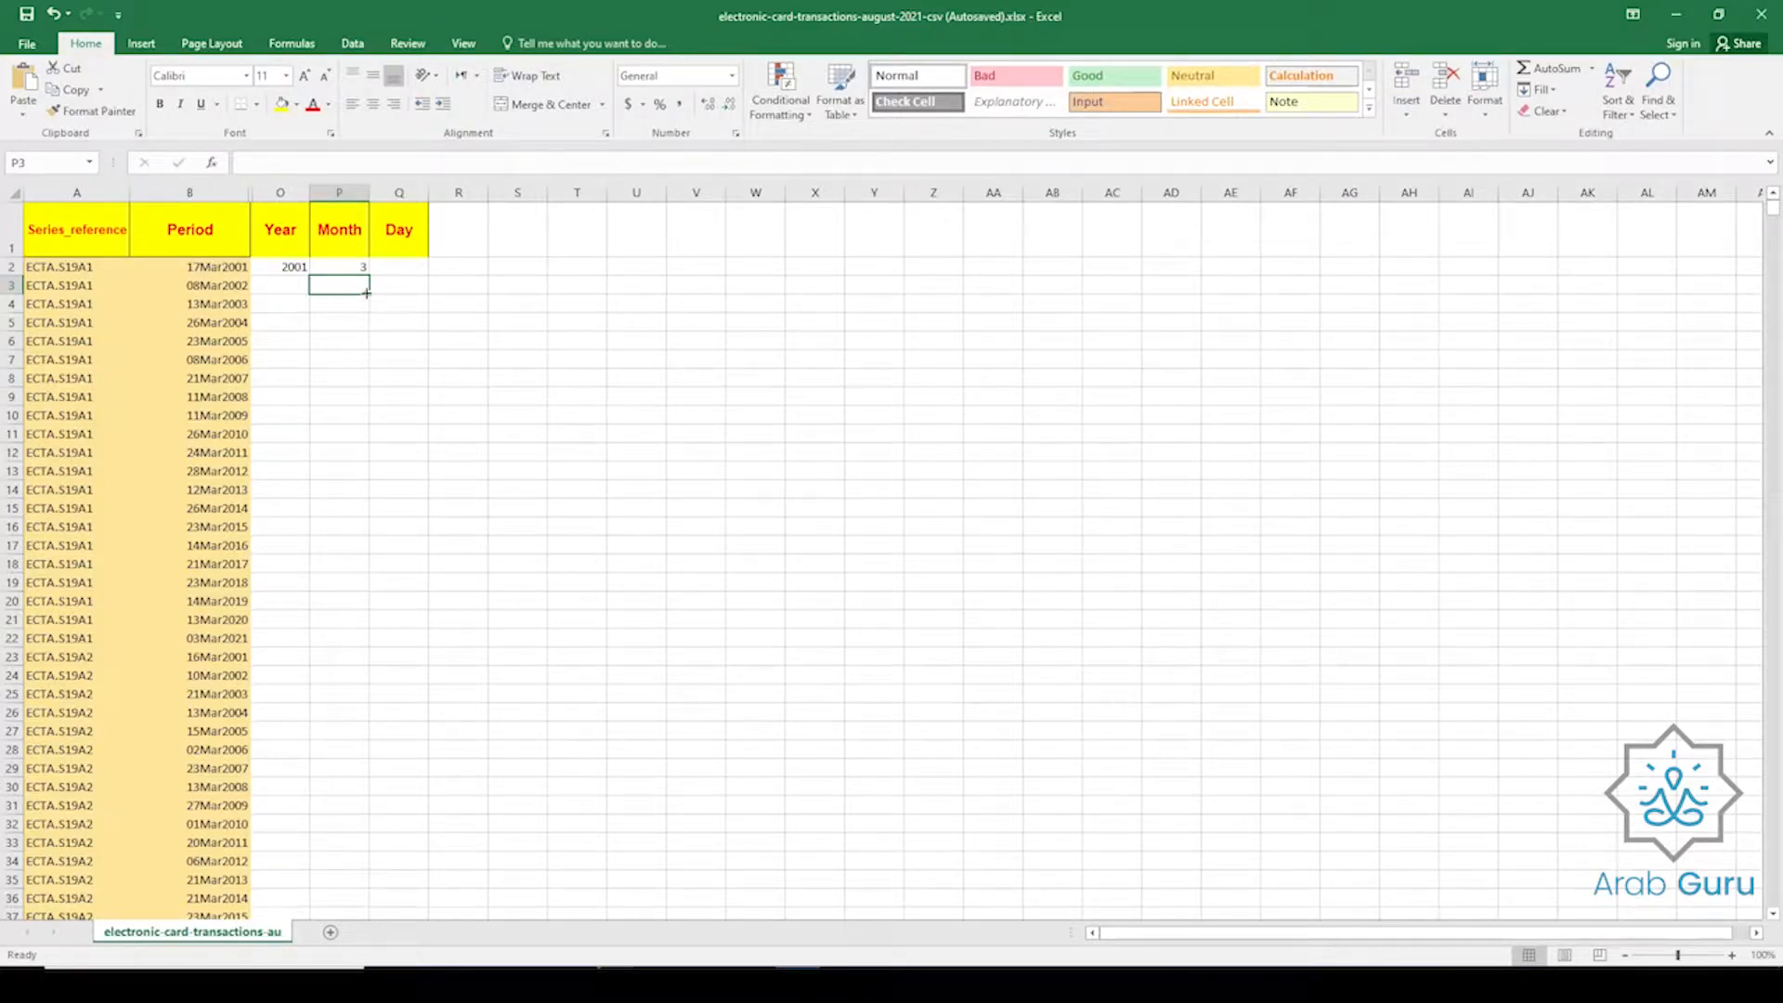
Extract the day from the first Period date with the formula =DAY(B2) in cell Q2.
click(412, 268)
text(=)
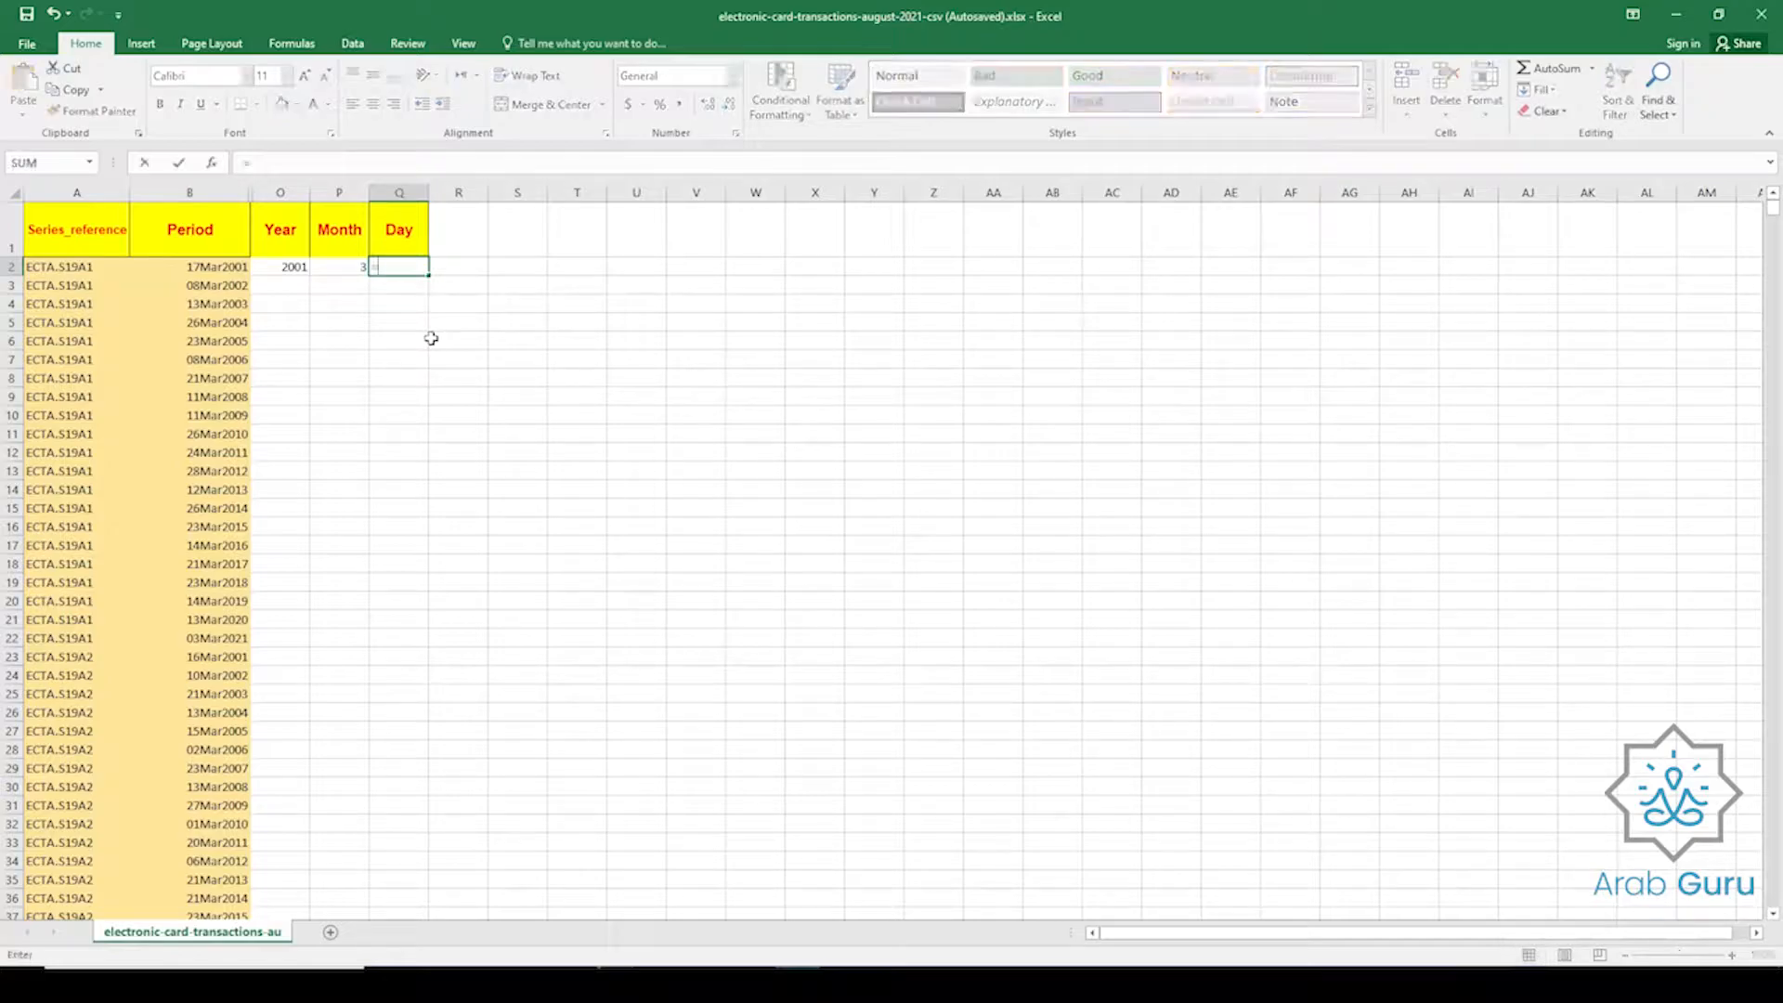
text(day)
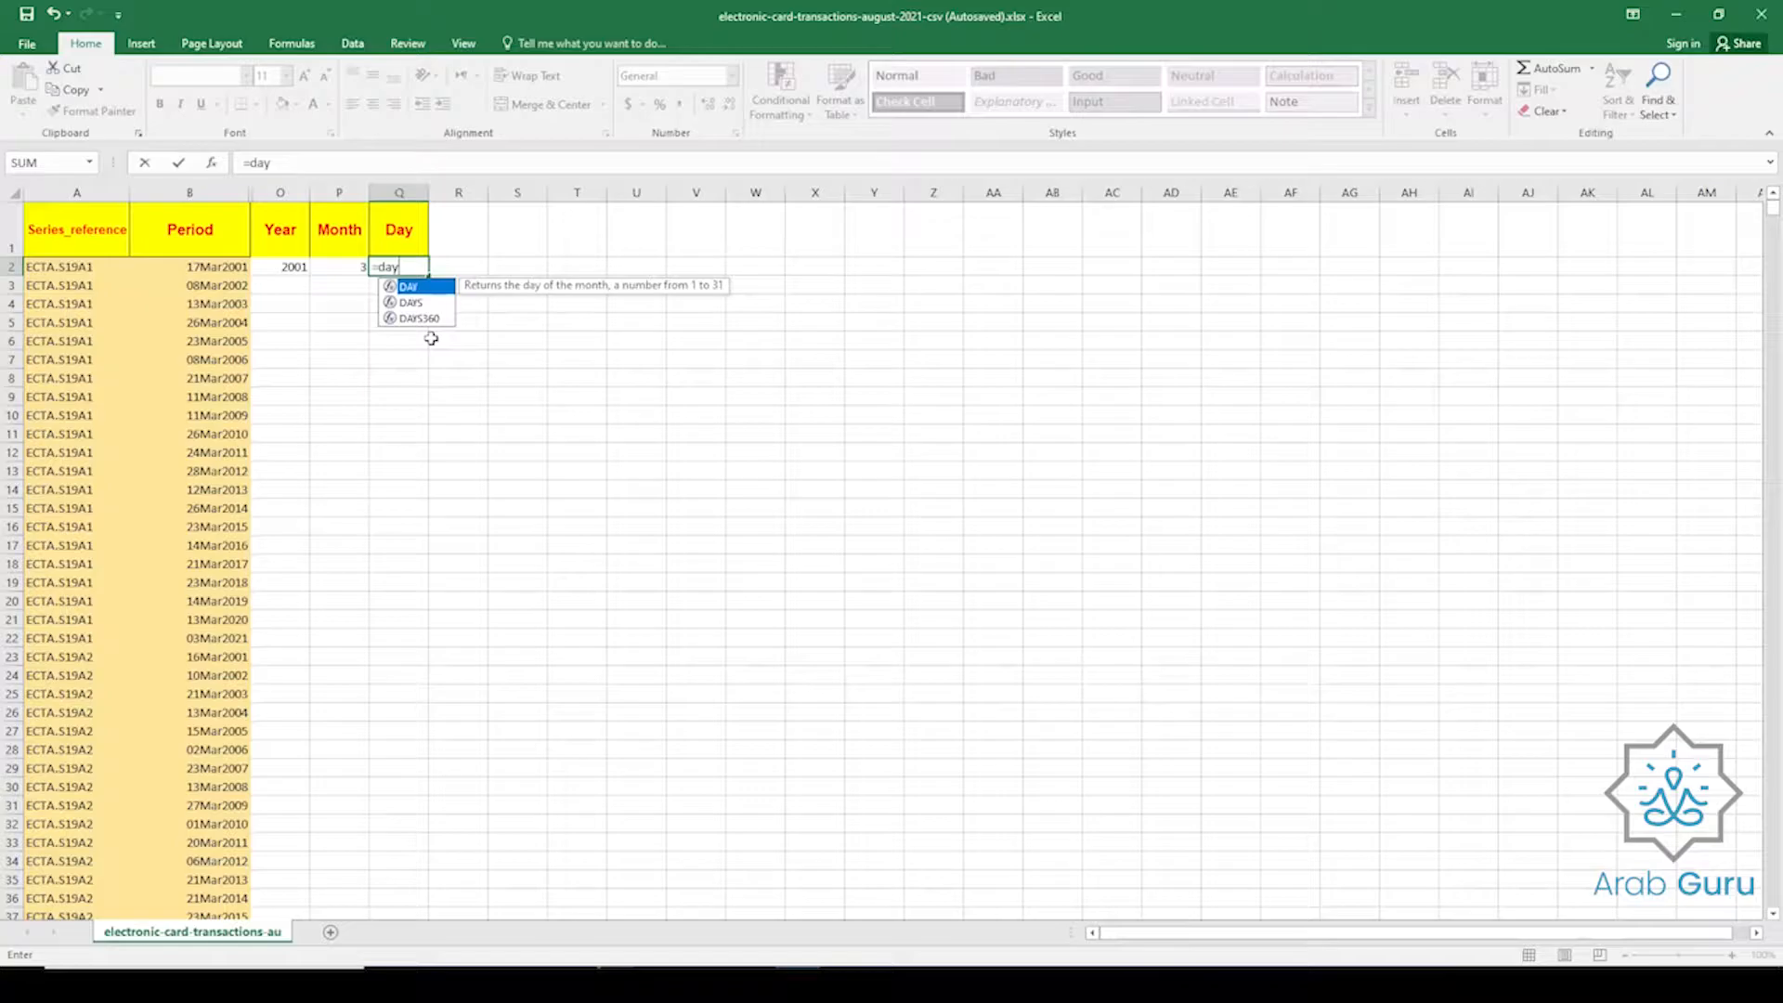
double_click(440, 287)
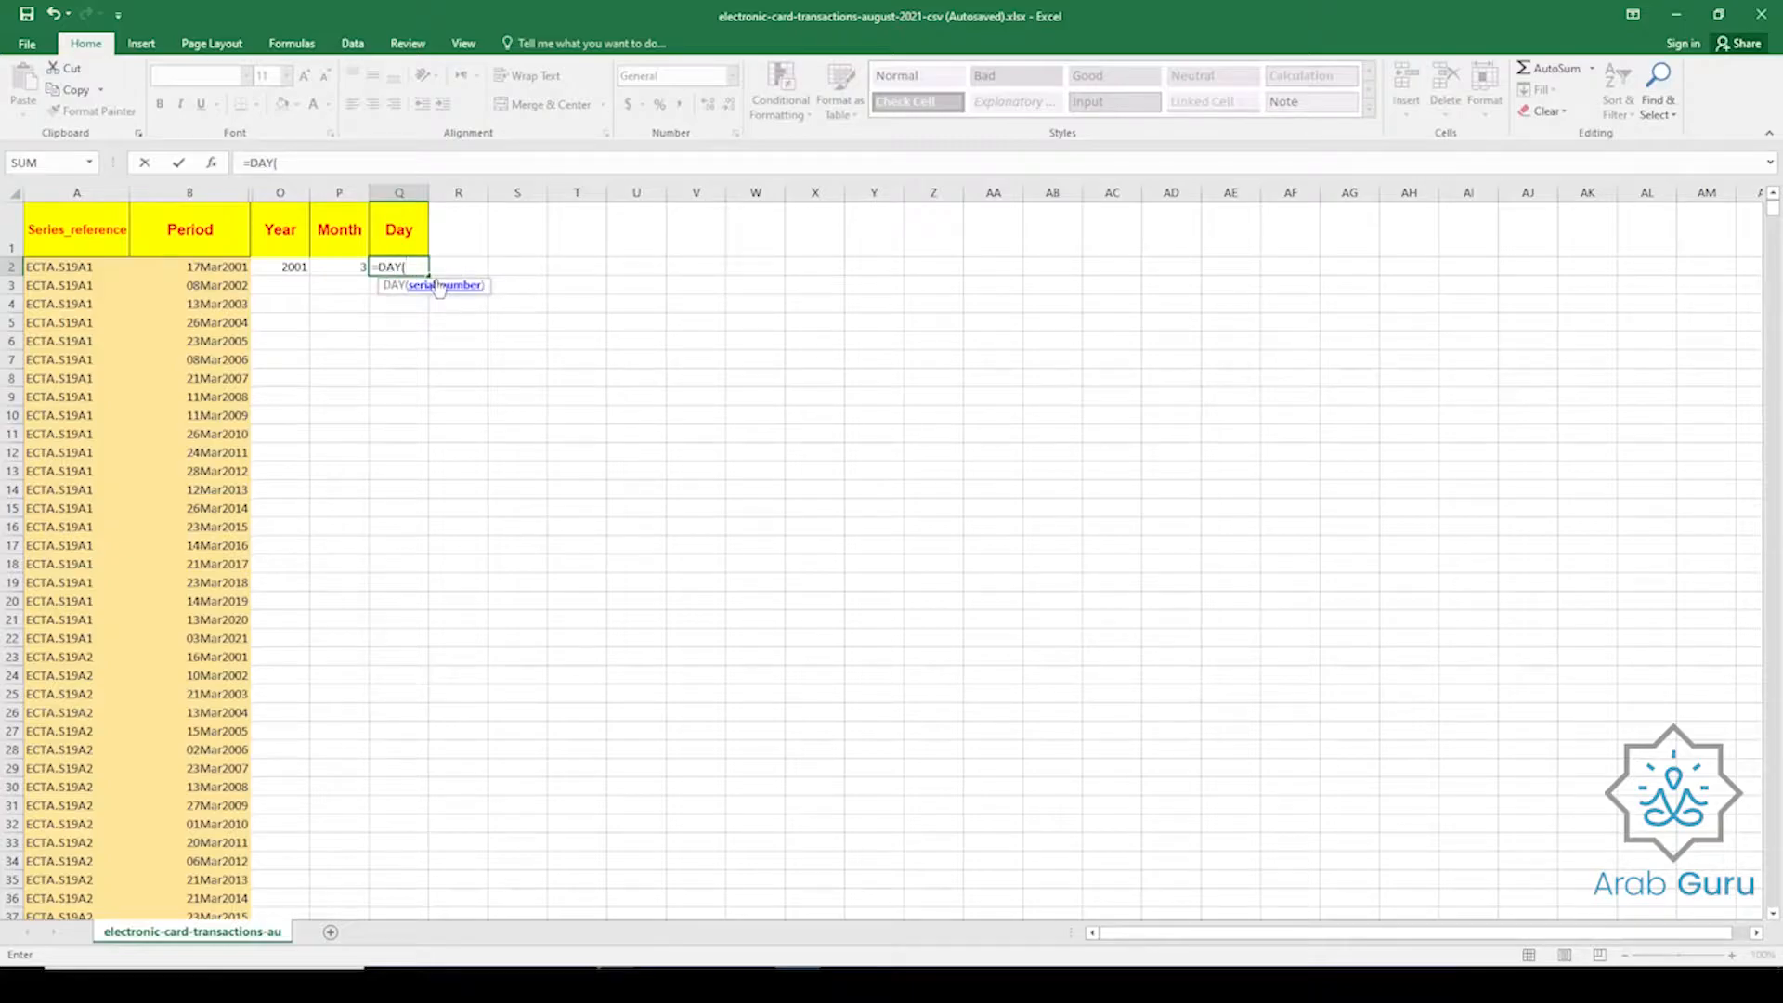
click(220, 268)
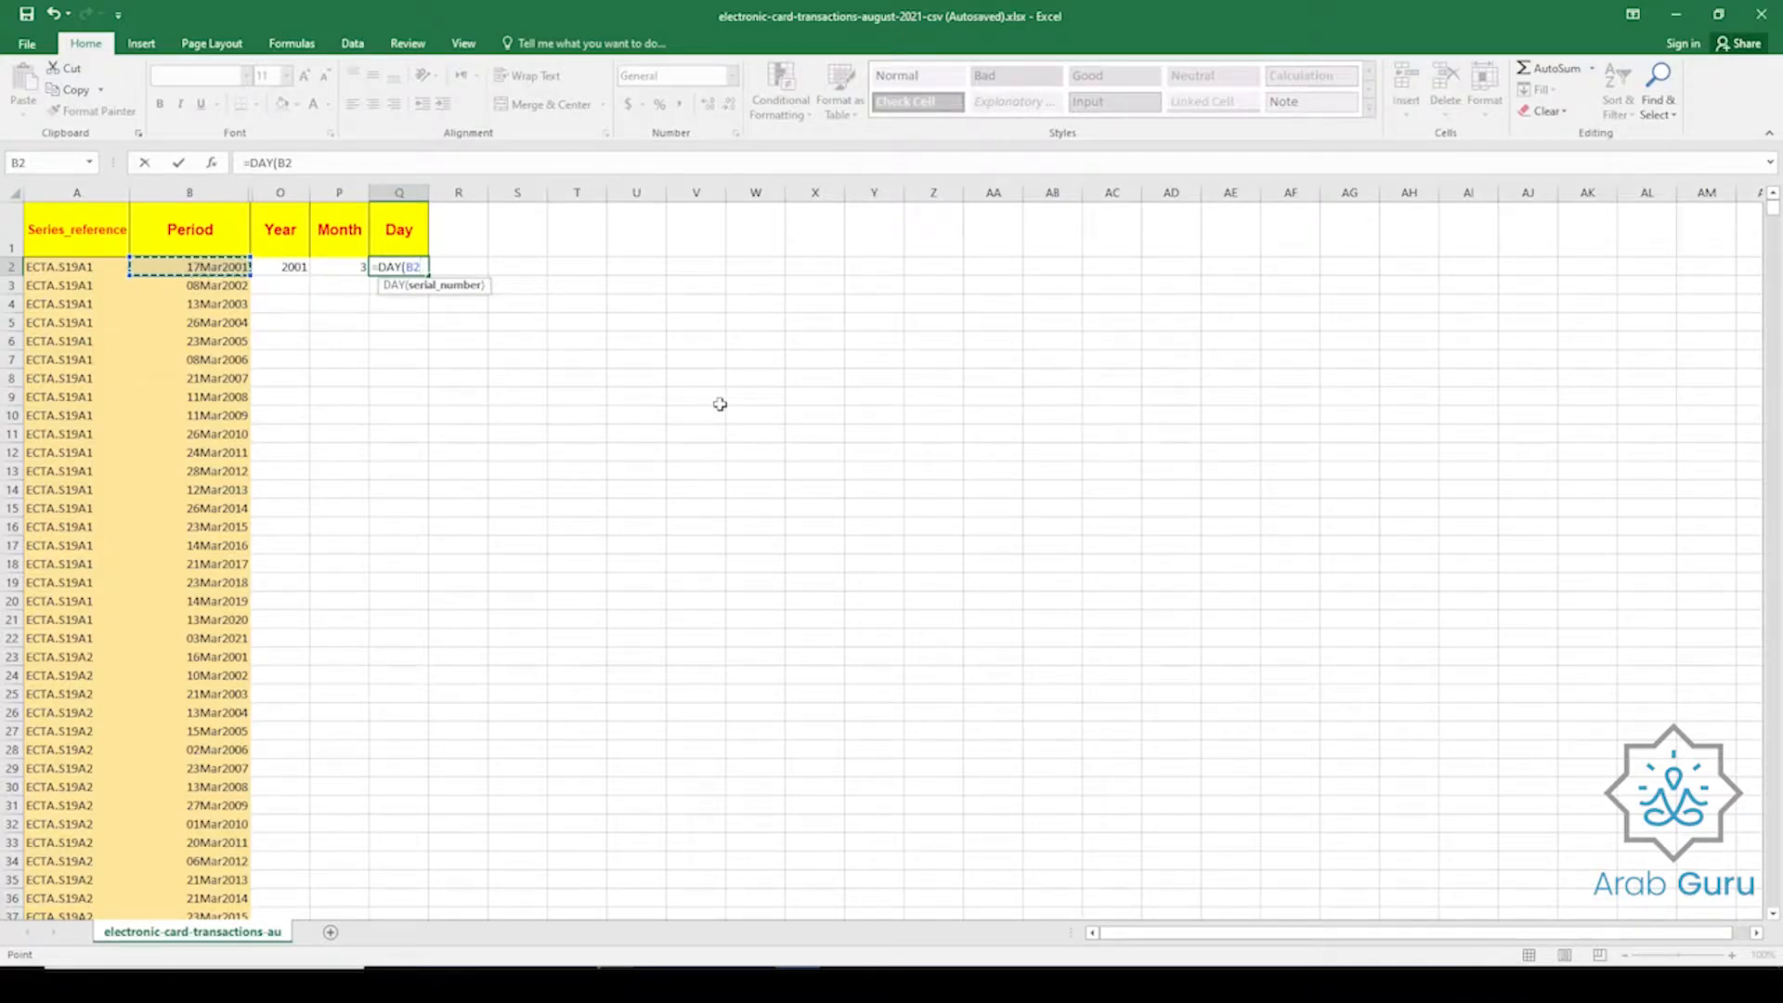
key(Return)
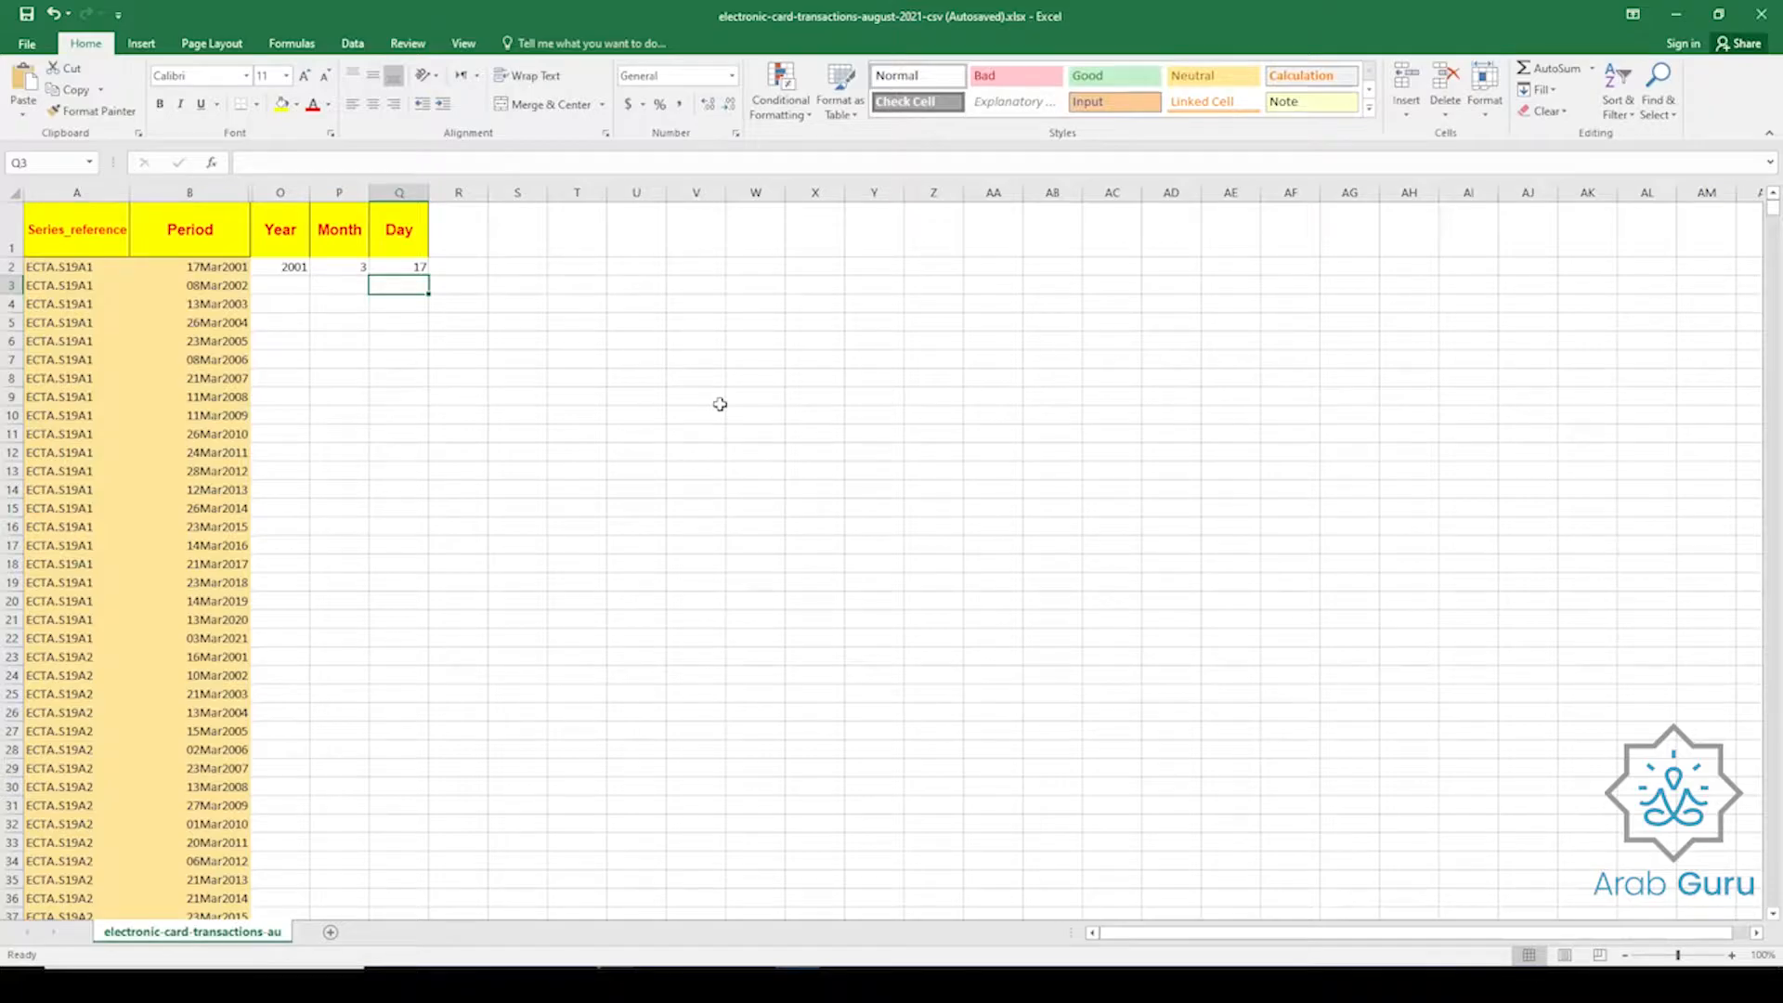
click(398, 266)
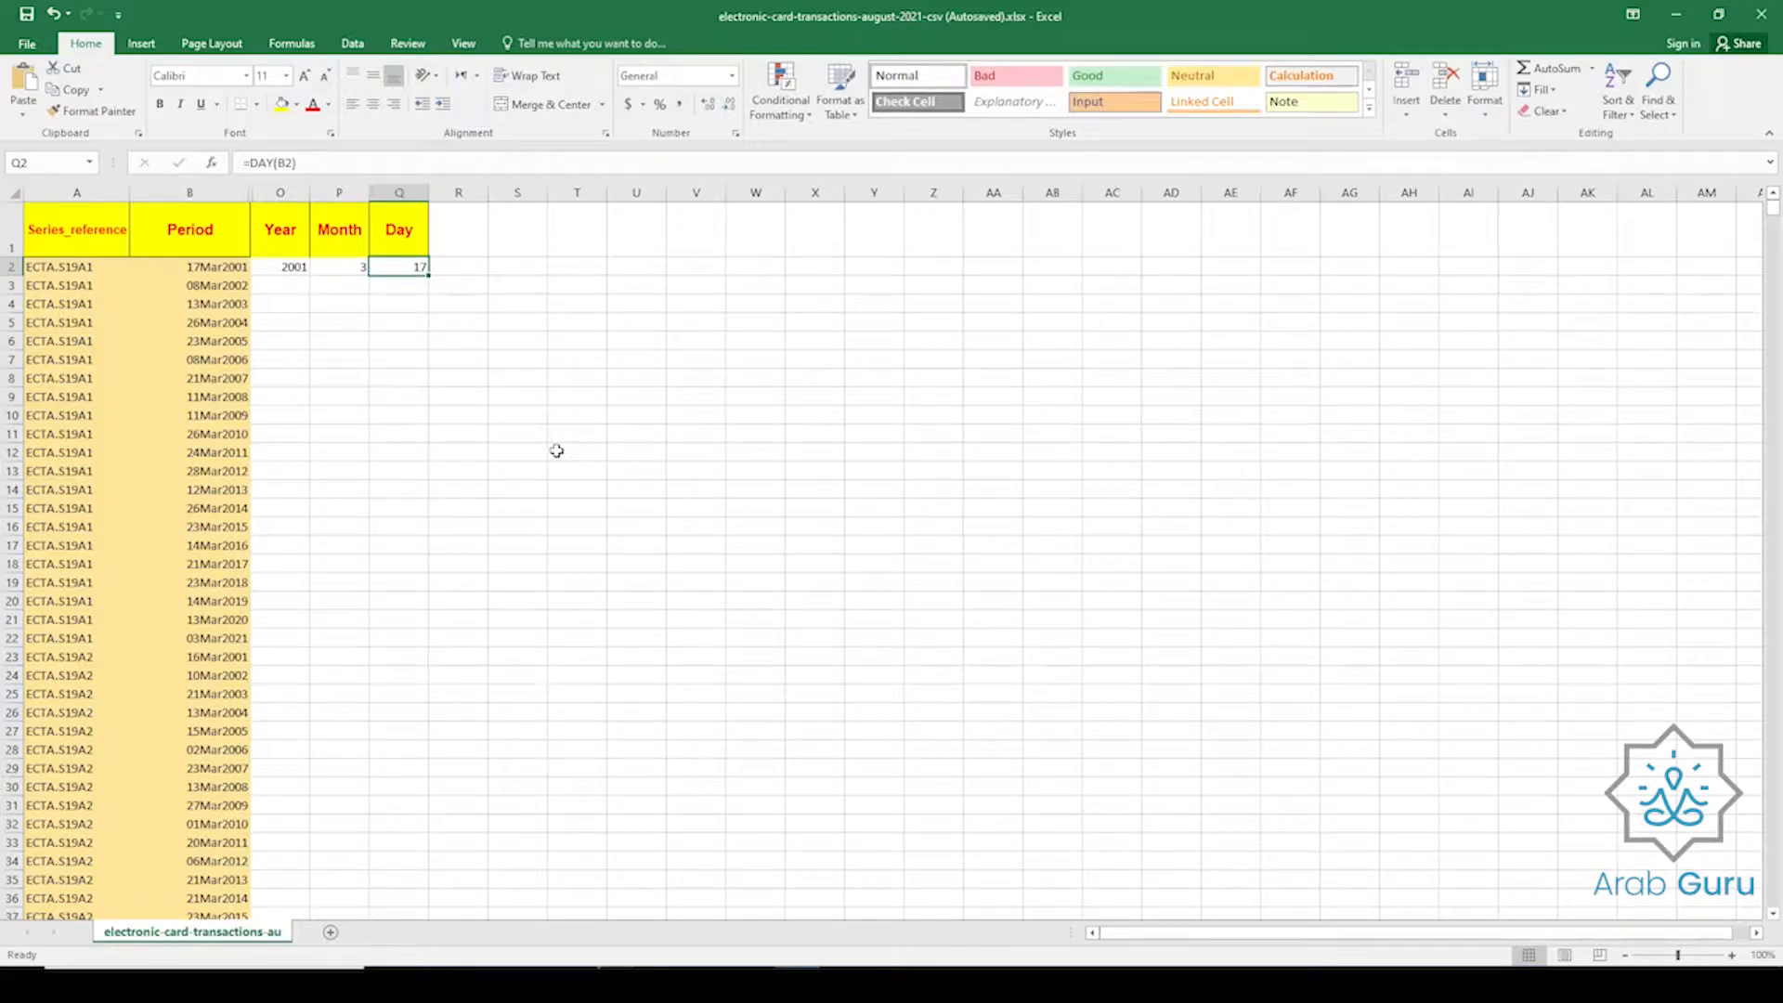
Fill the Year, Month and Day formulas in O2:Q2 down through all the data rows.
click(275, 267)
drag(275, 267, 407, 268)
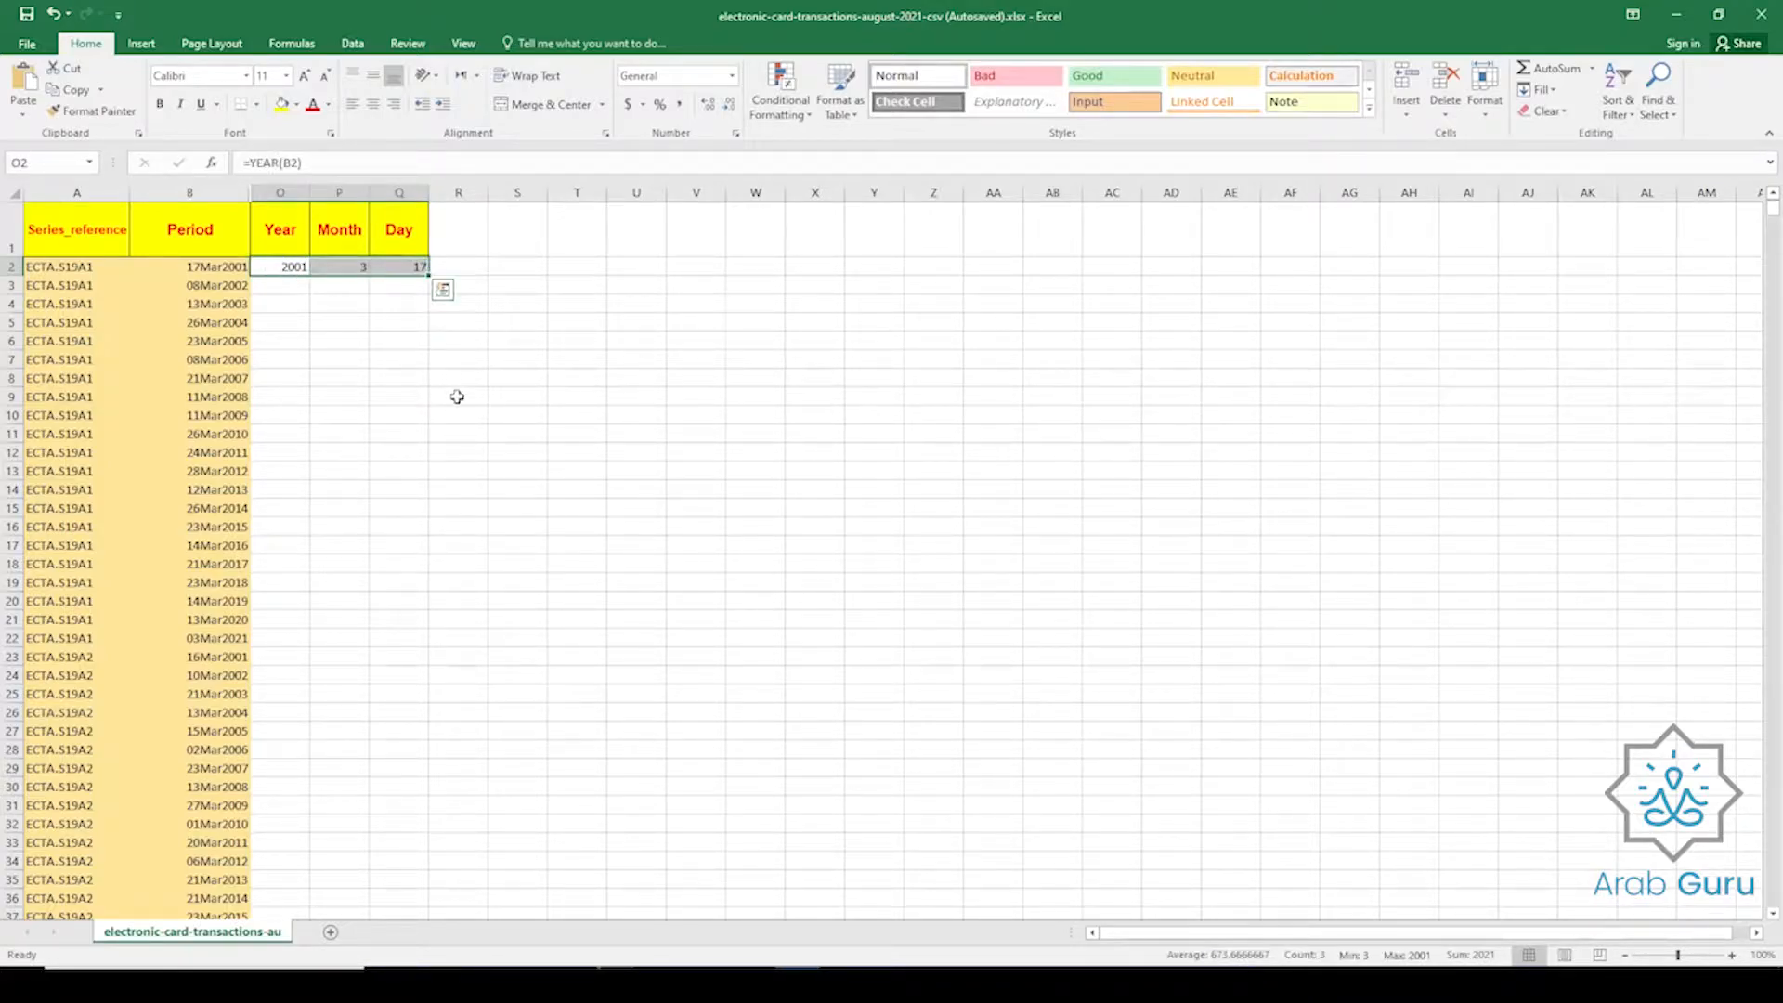
double_click(429, 276)
click(585, 381)
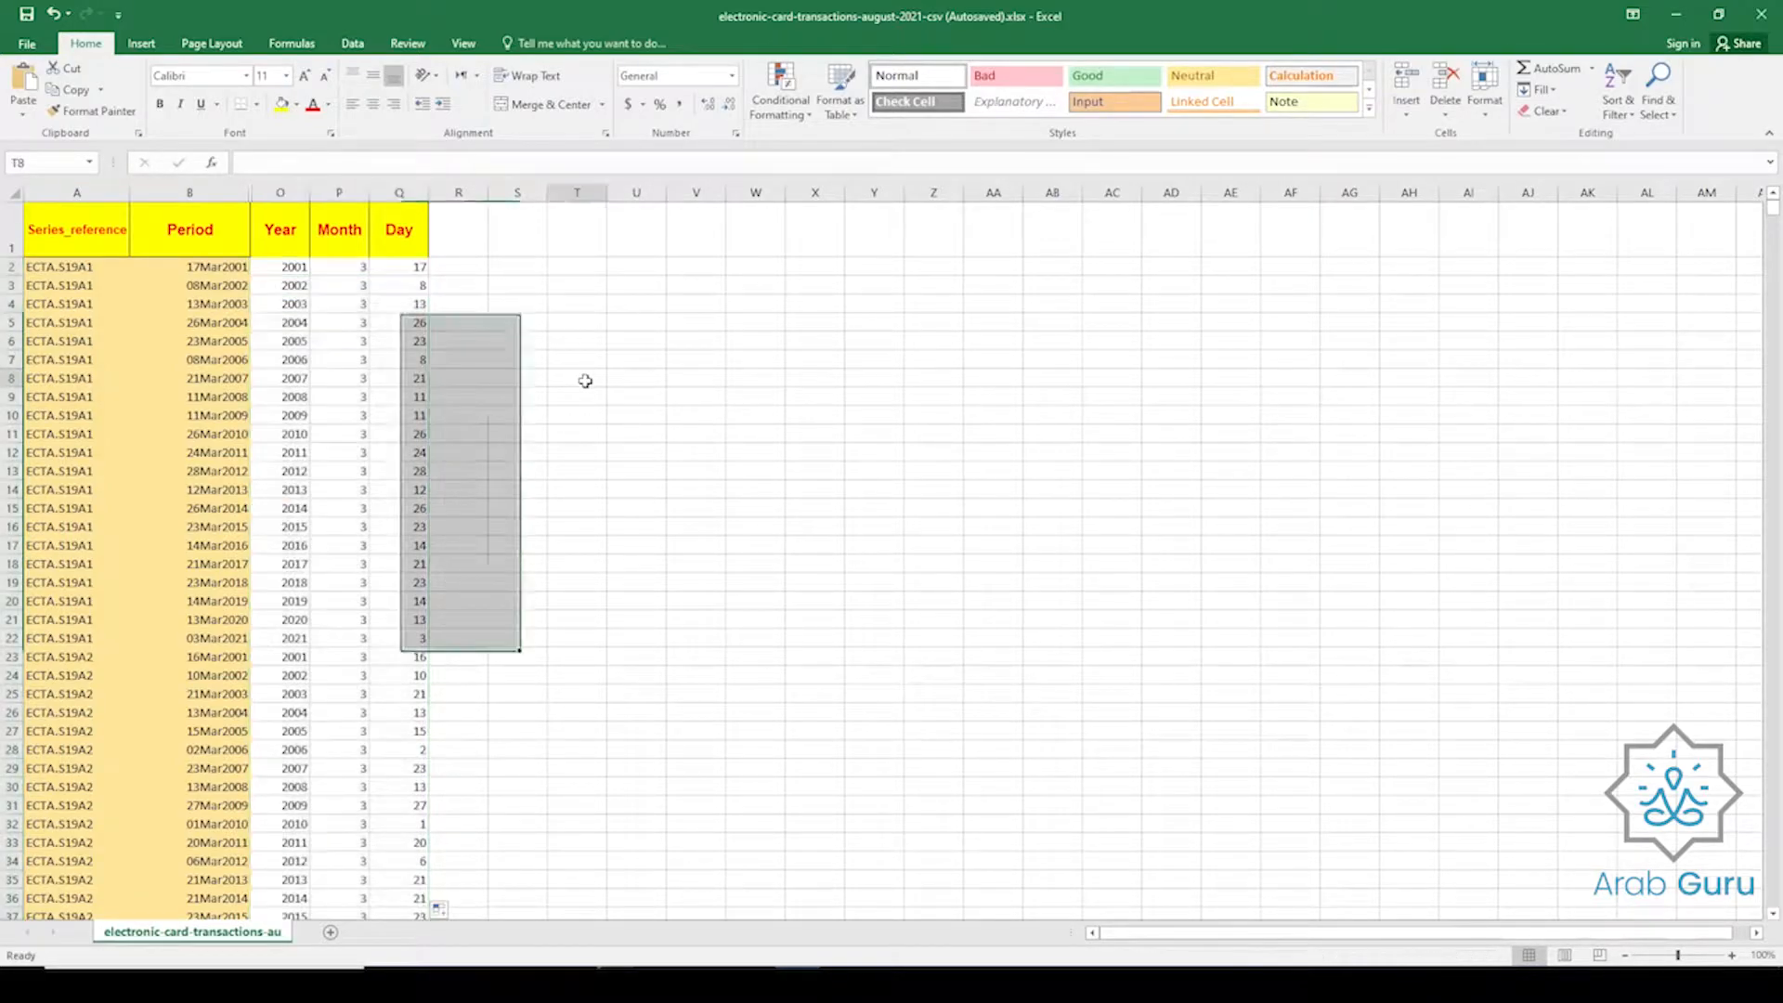
Compare the extracted Year, Month and Day values with the Period dates and review the formulas in row 2.
drag(288, 270, 326, 623)
drag(215, 276, 190, 693)
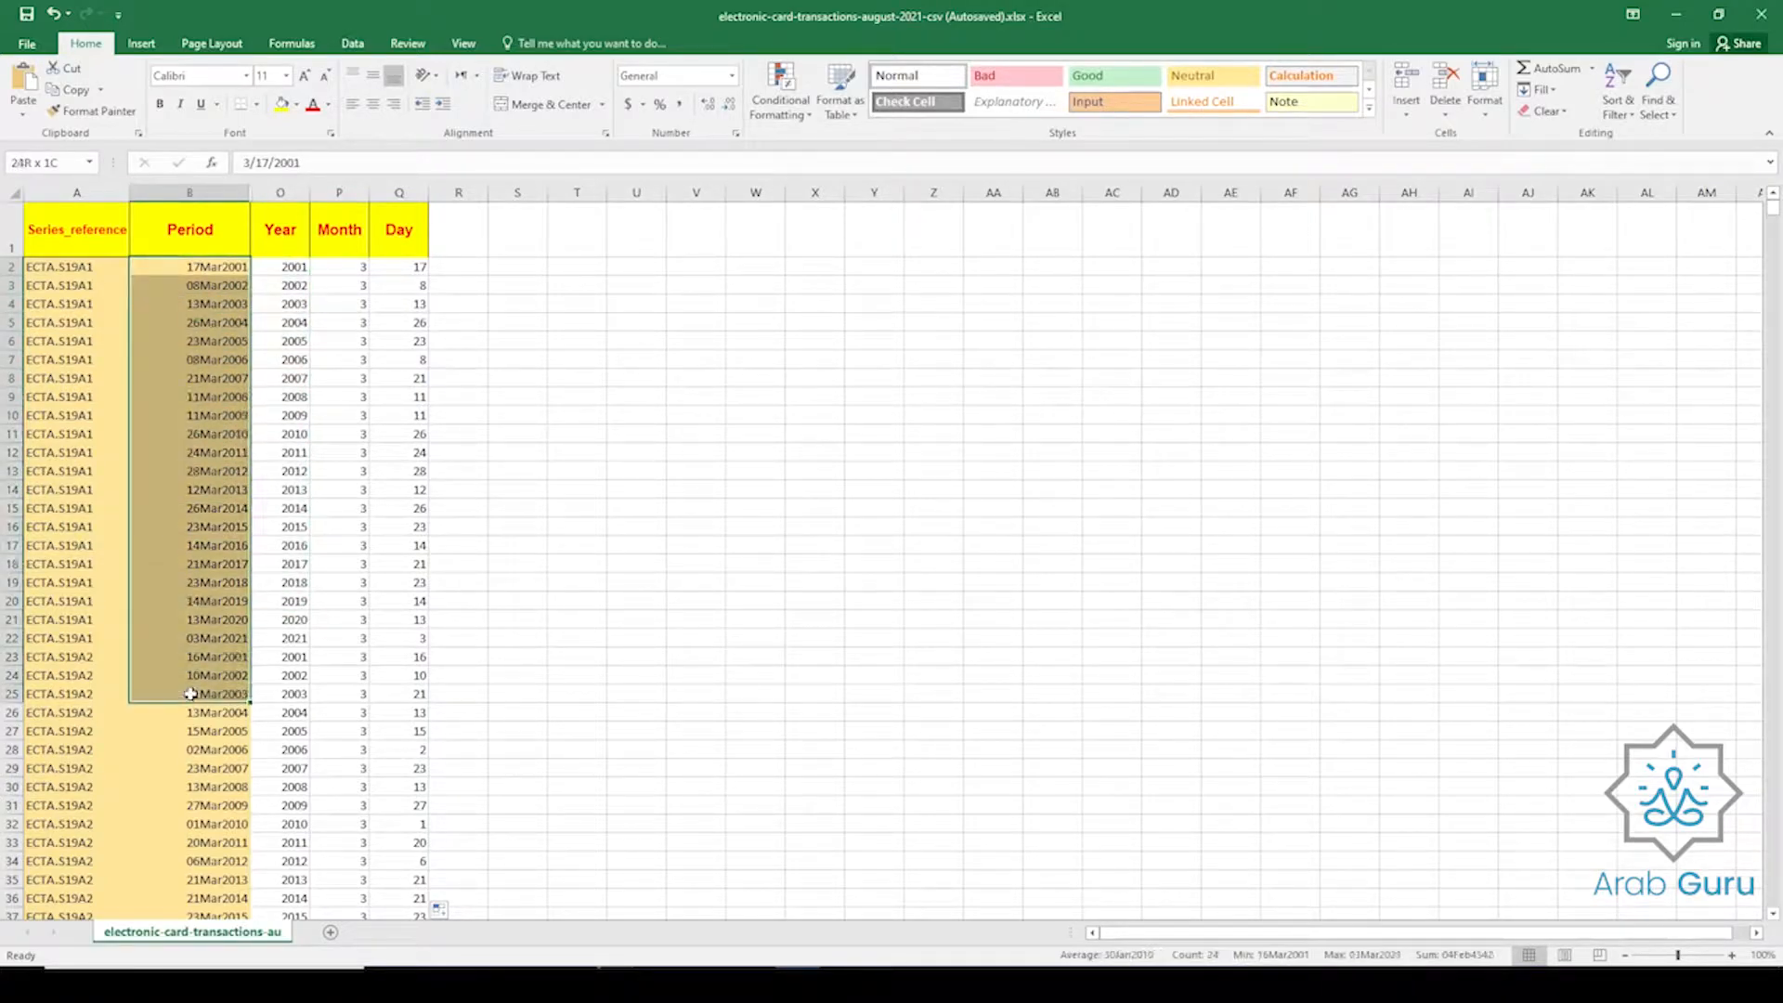
drag(343, 285, 322, 695)
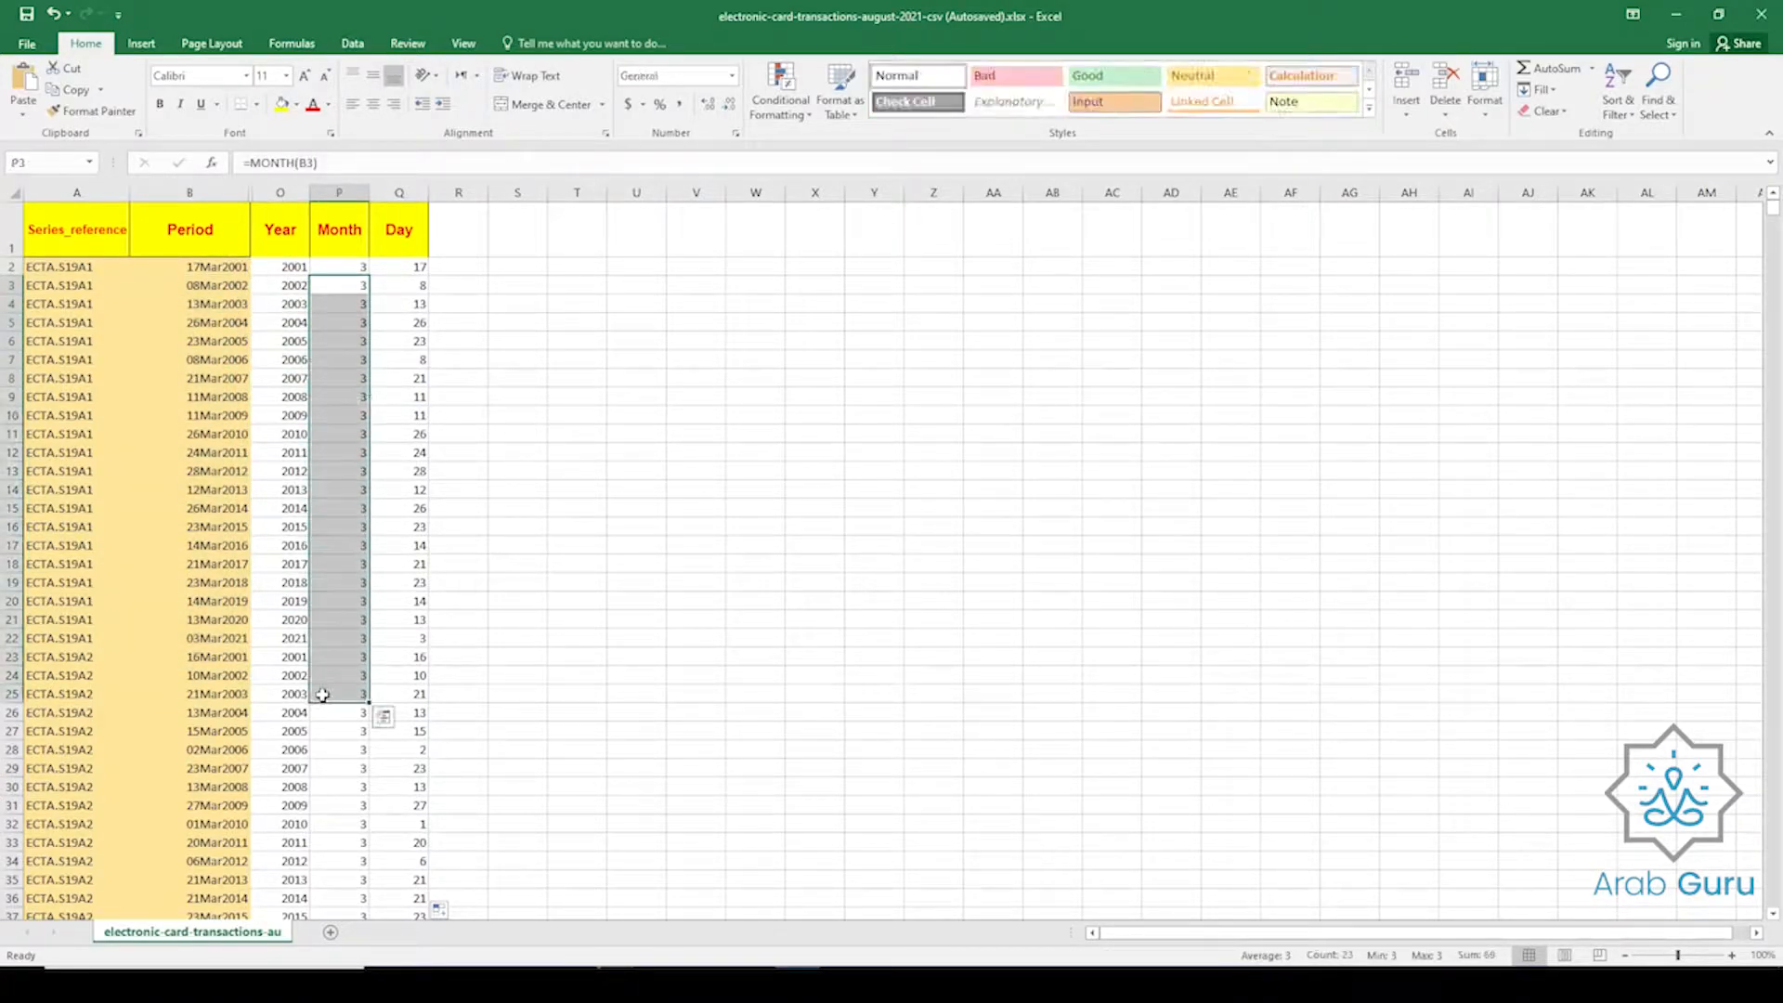
drag(410, 265, 418, 656)
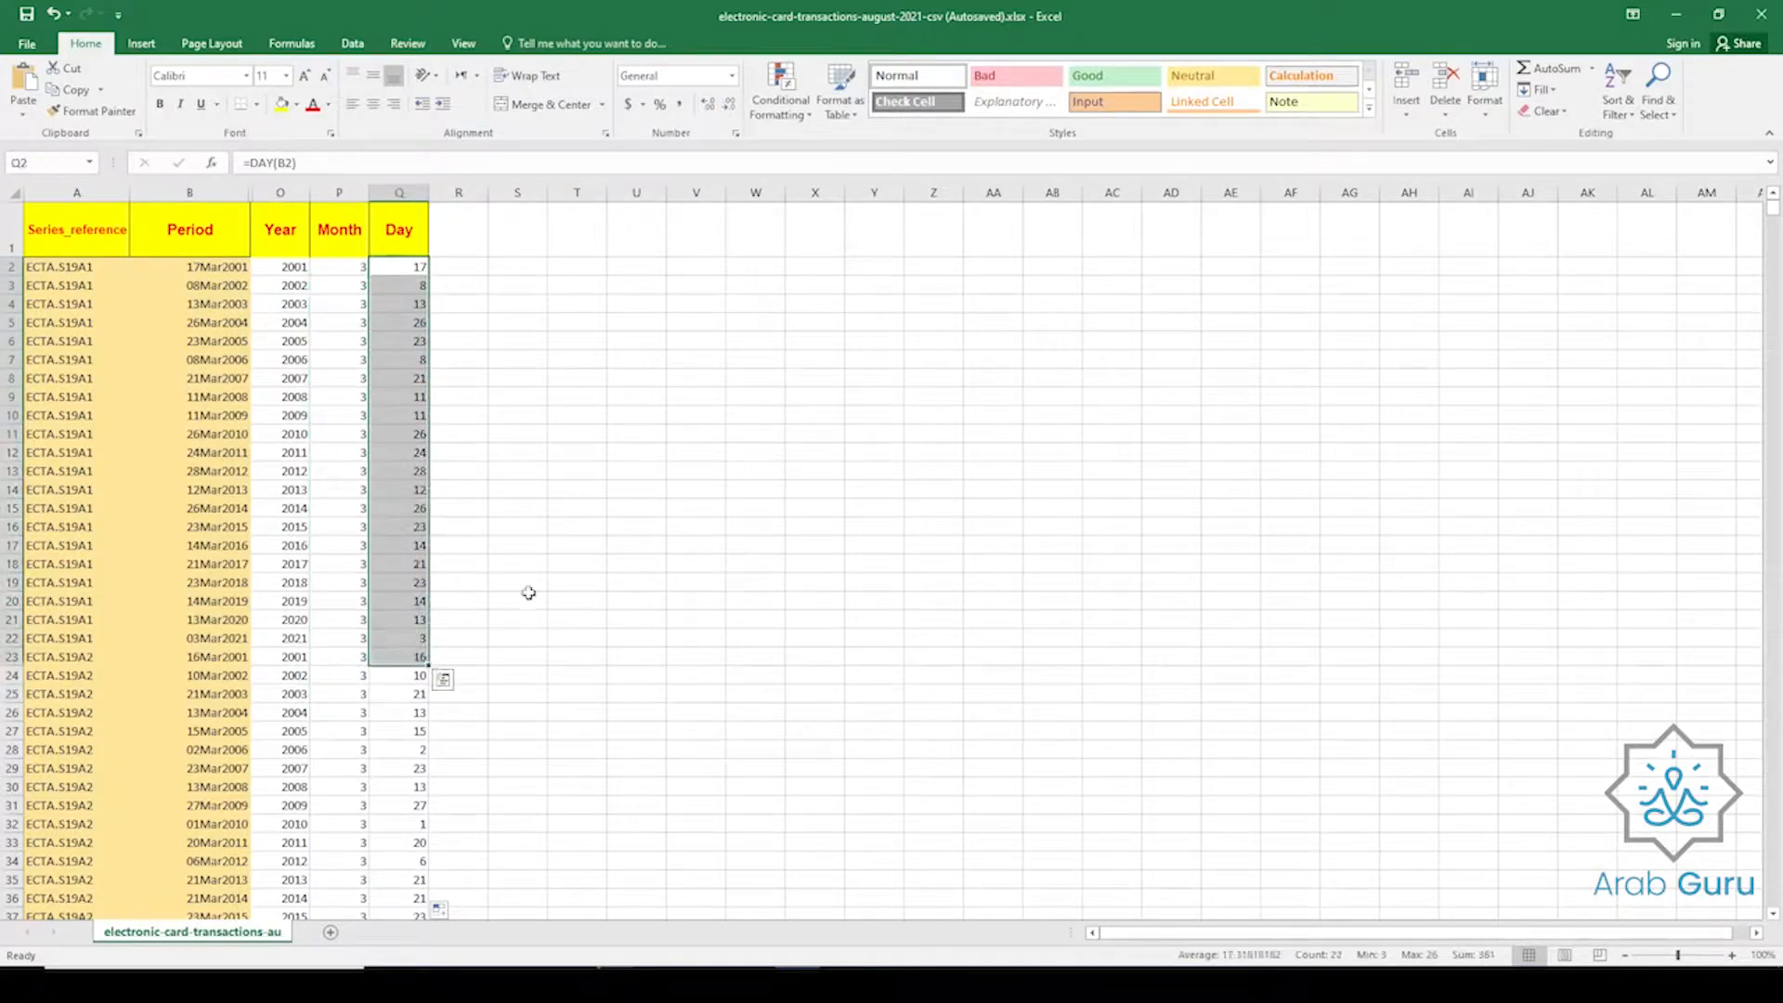
click(529, 591)
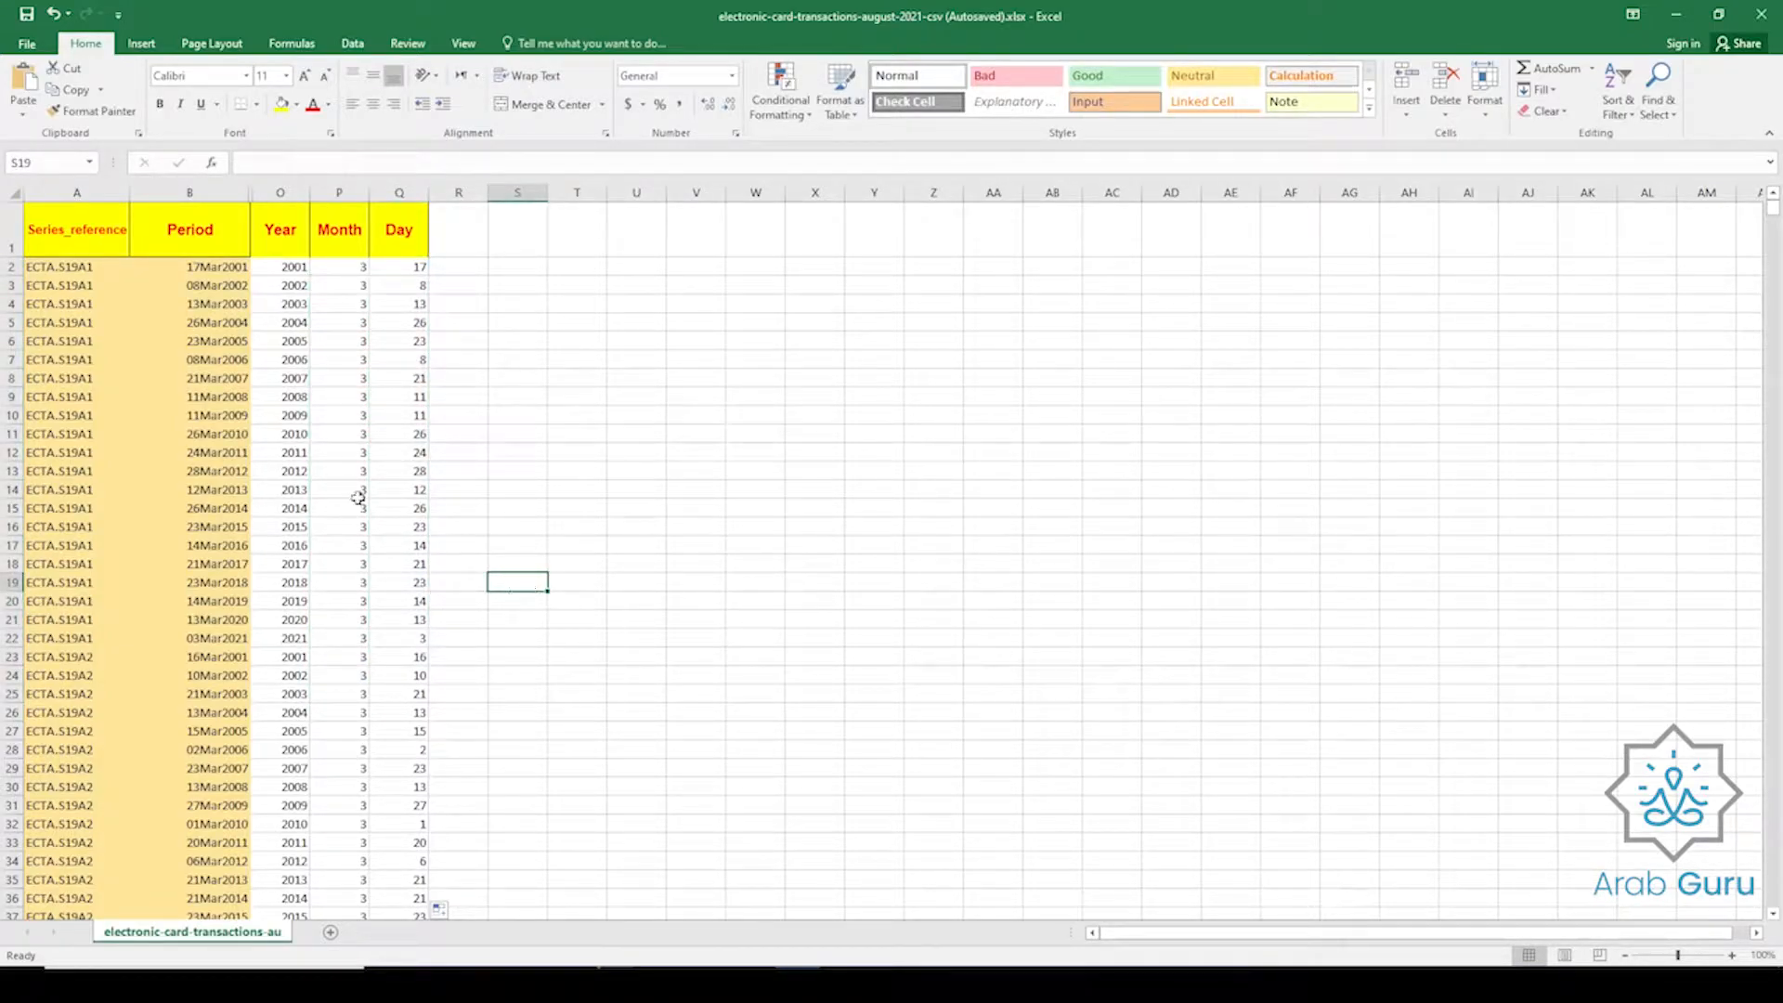
drag(354, 692, 292, 683)
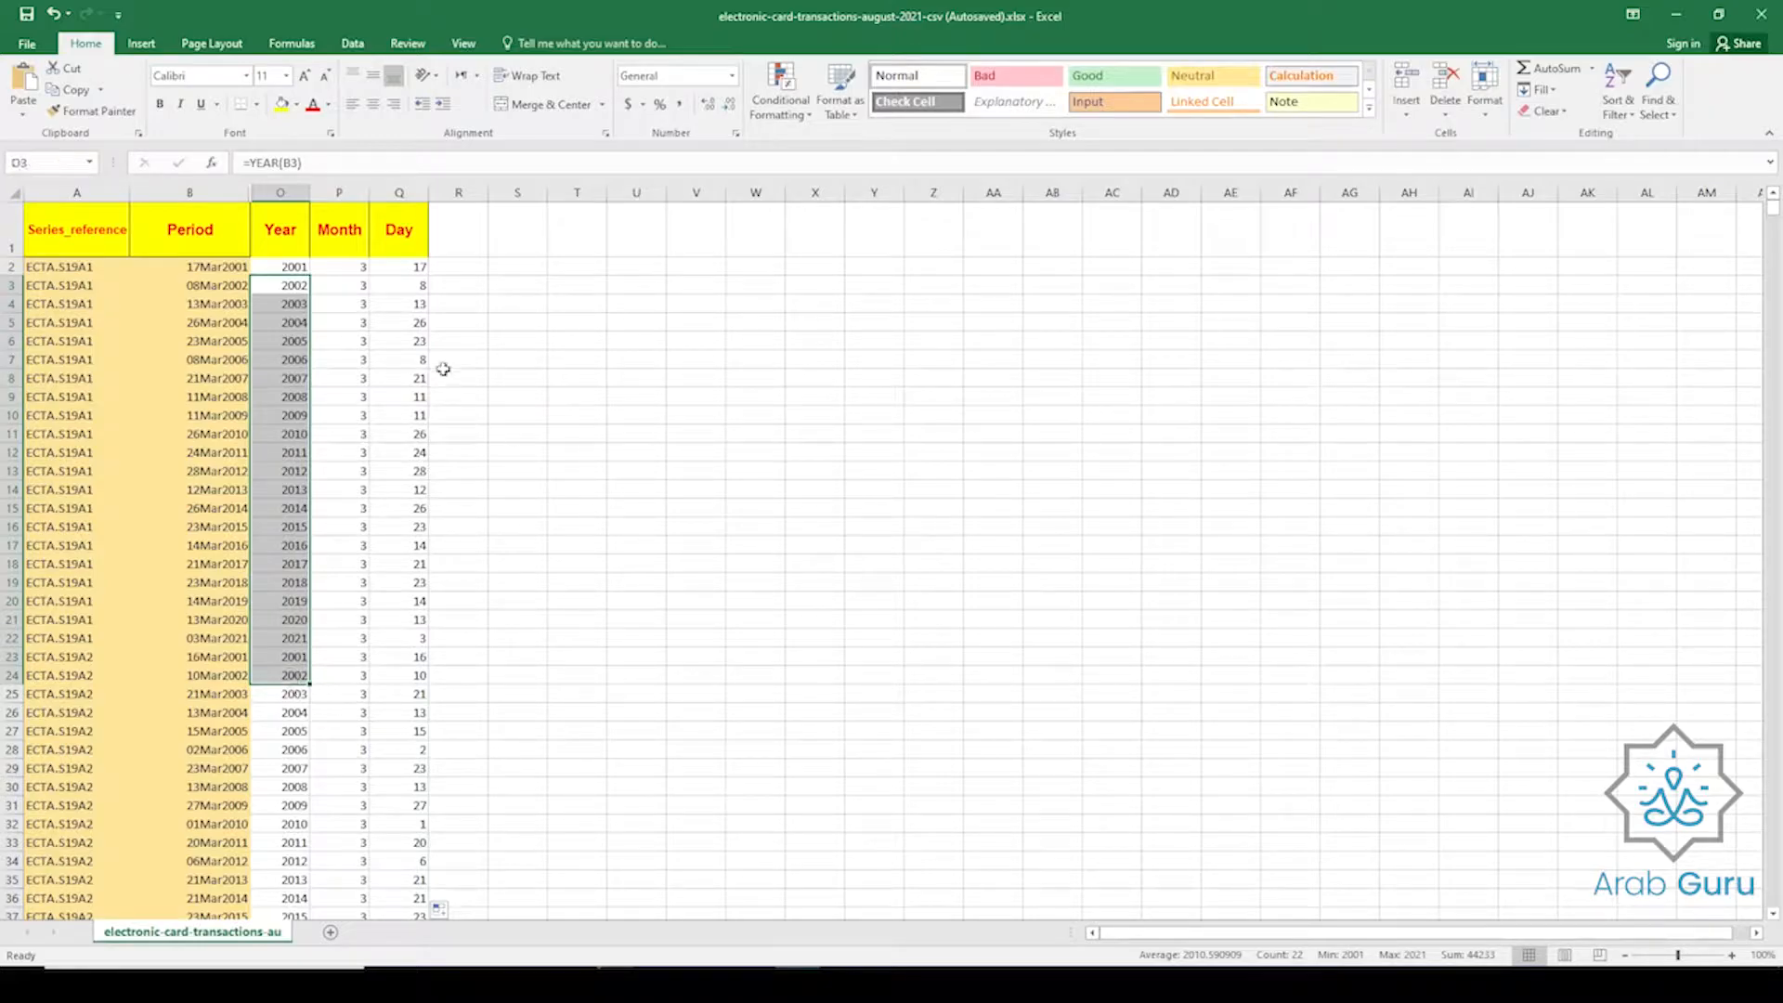
drag(411, 269, 418, 713)
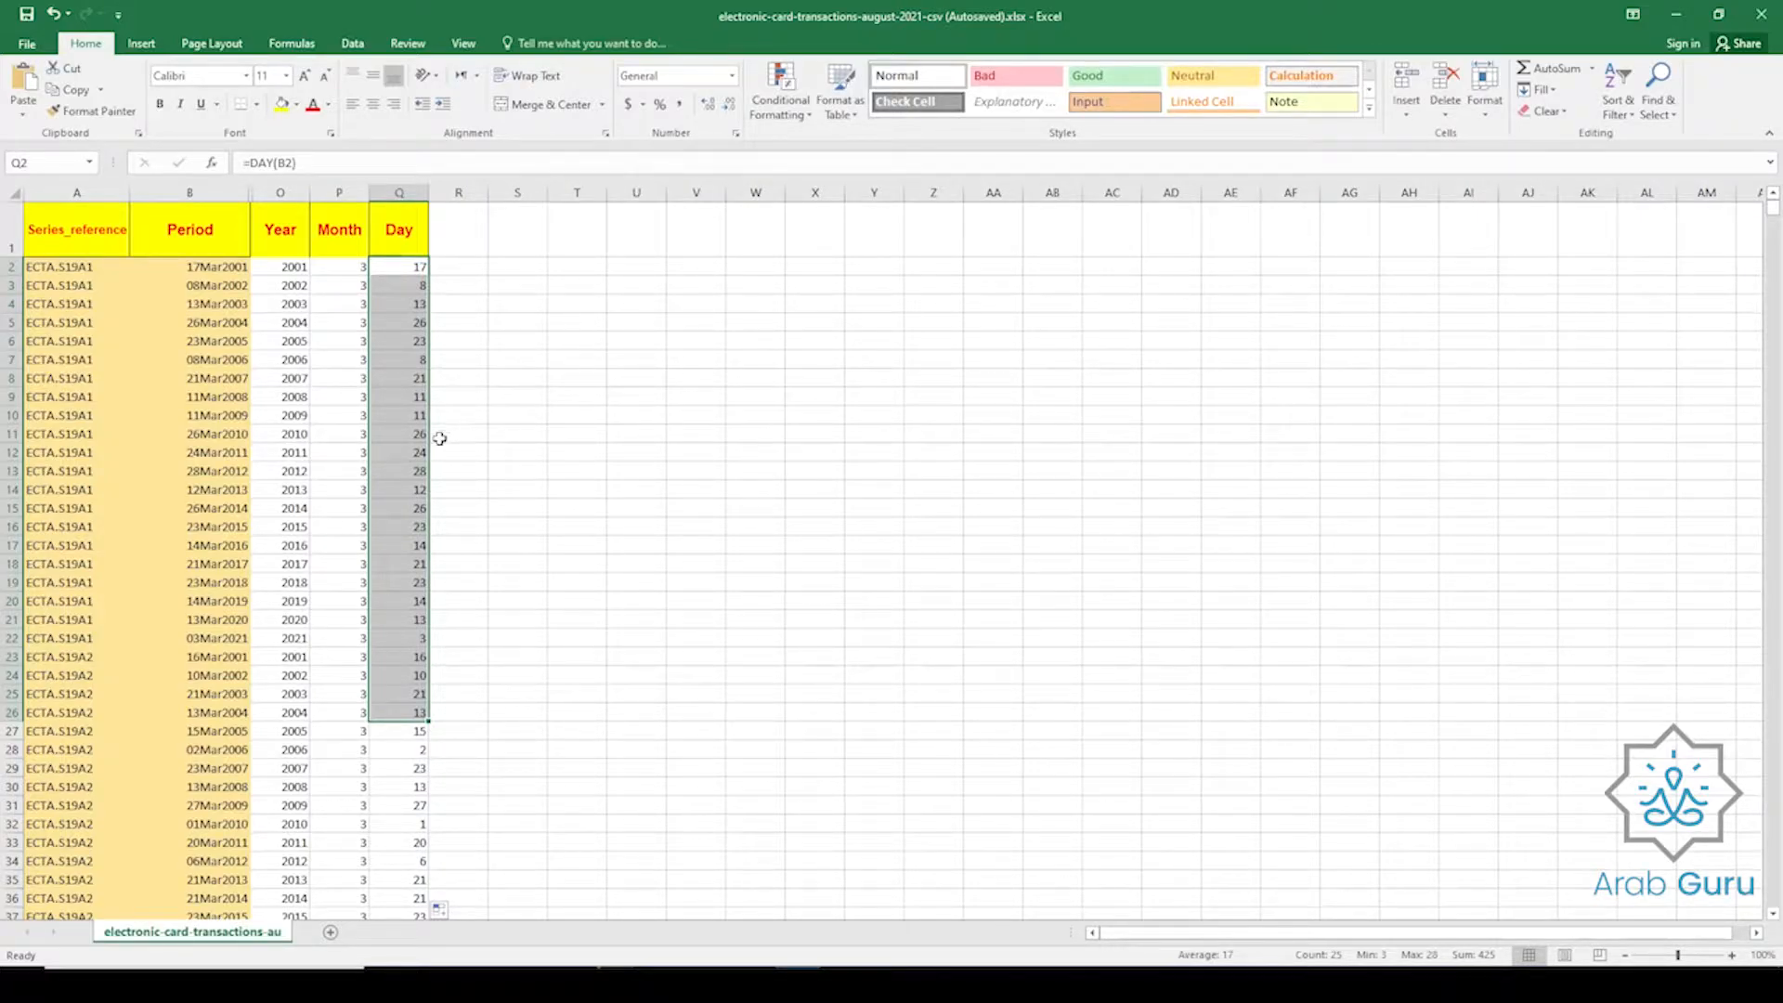
click(276, 270)
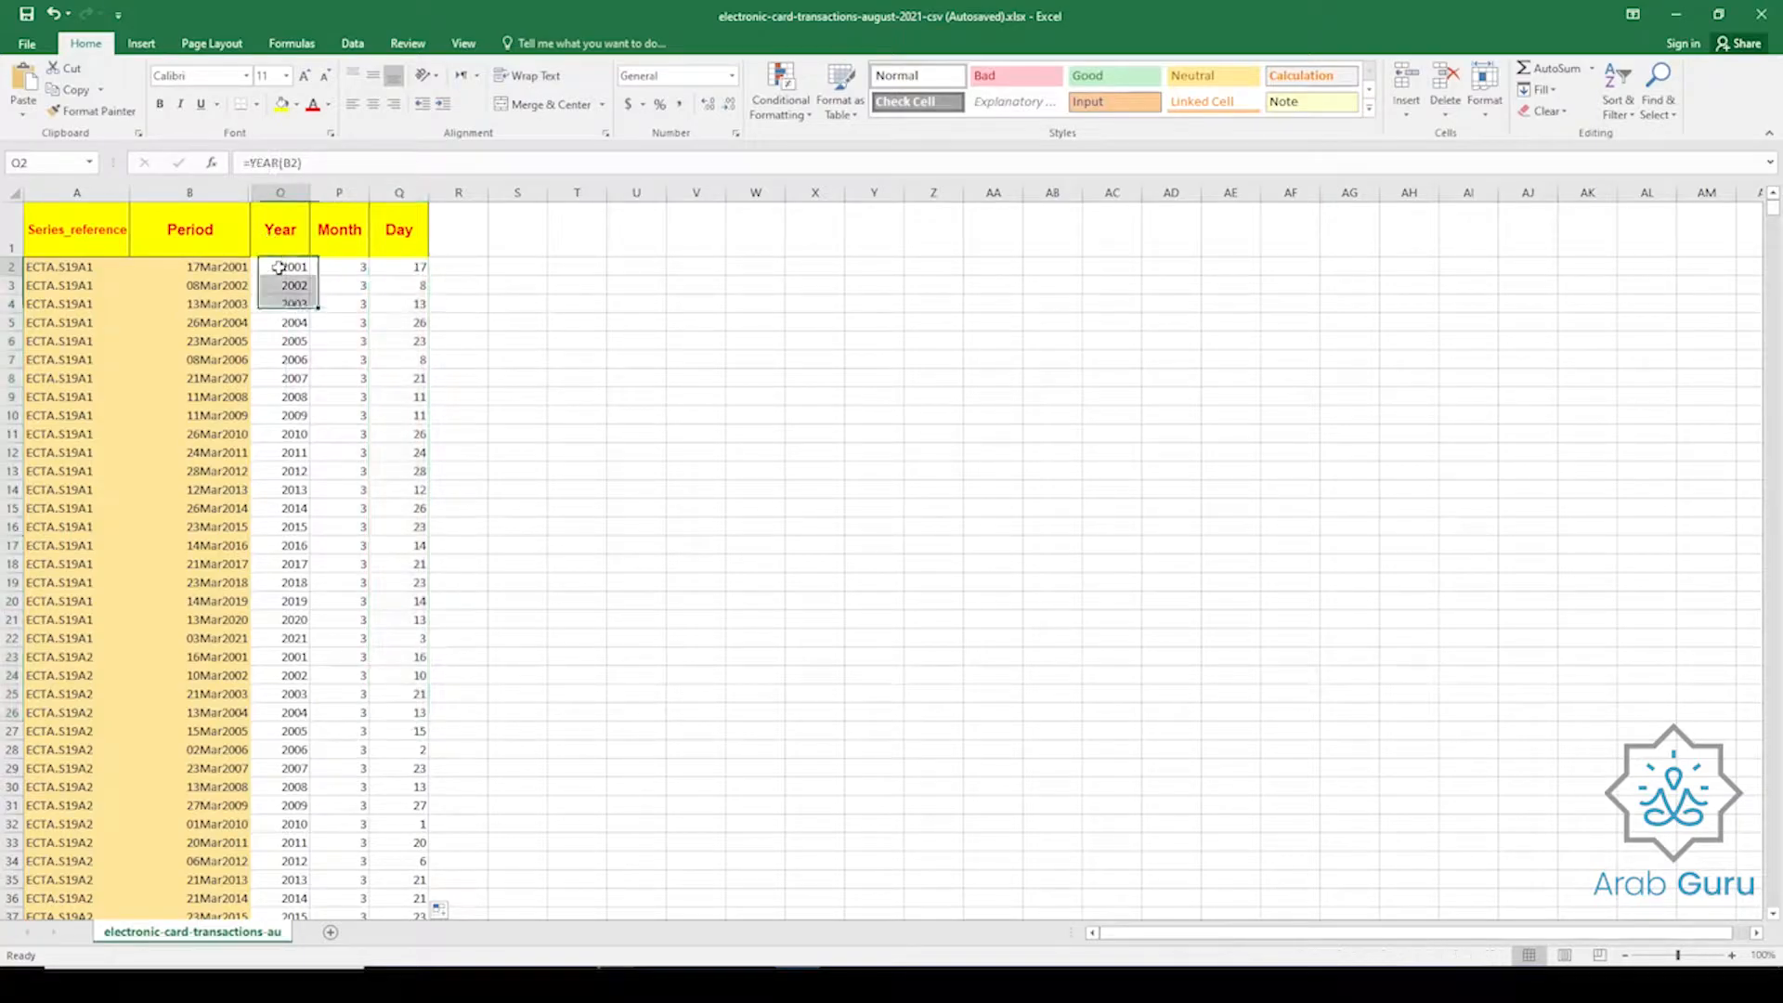
click(338, 268)
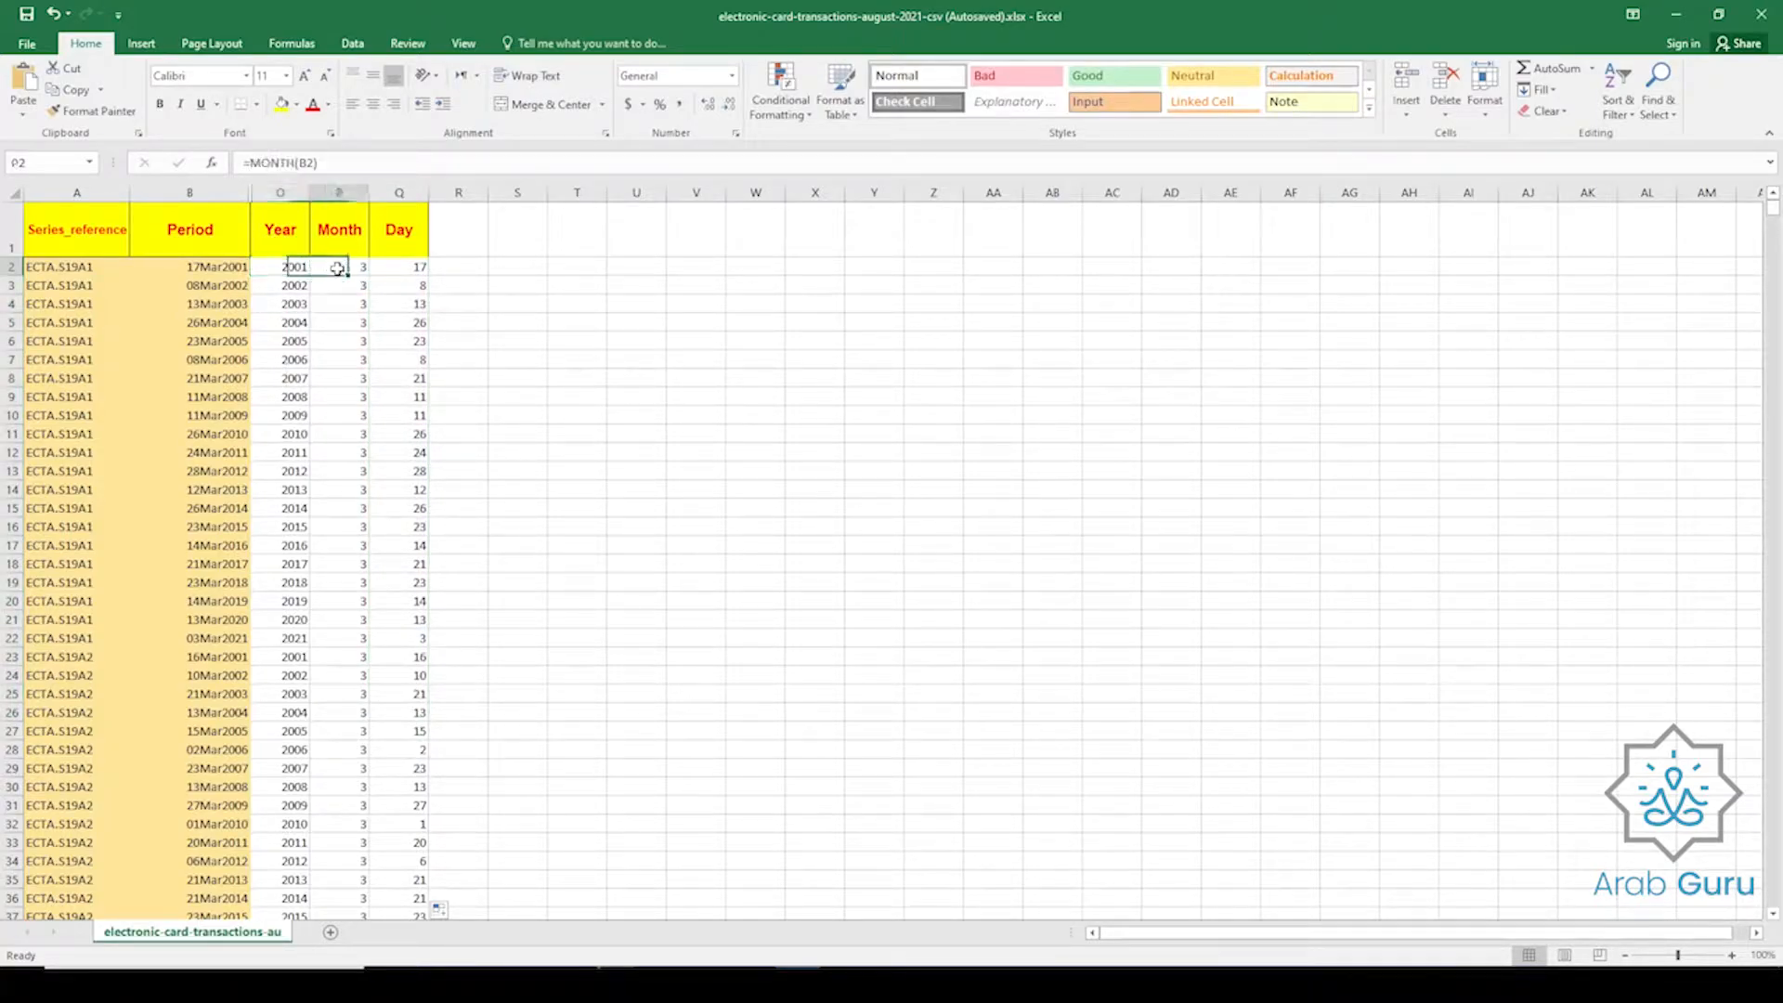
click(420, 270)
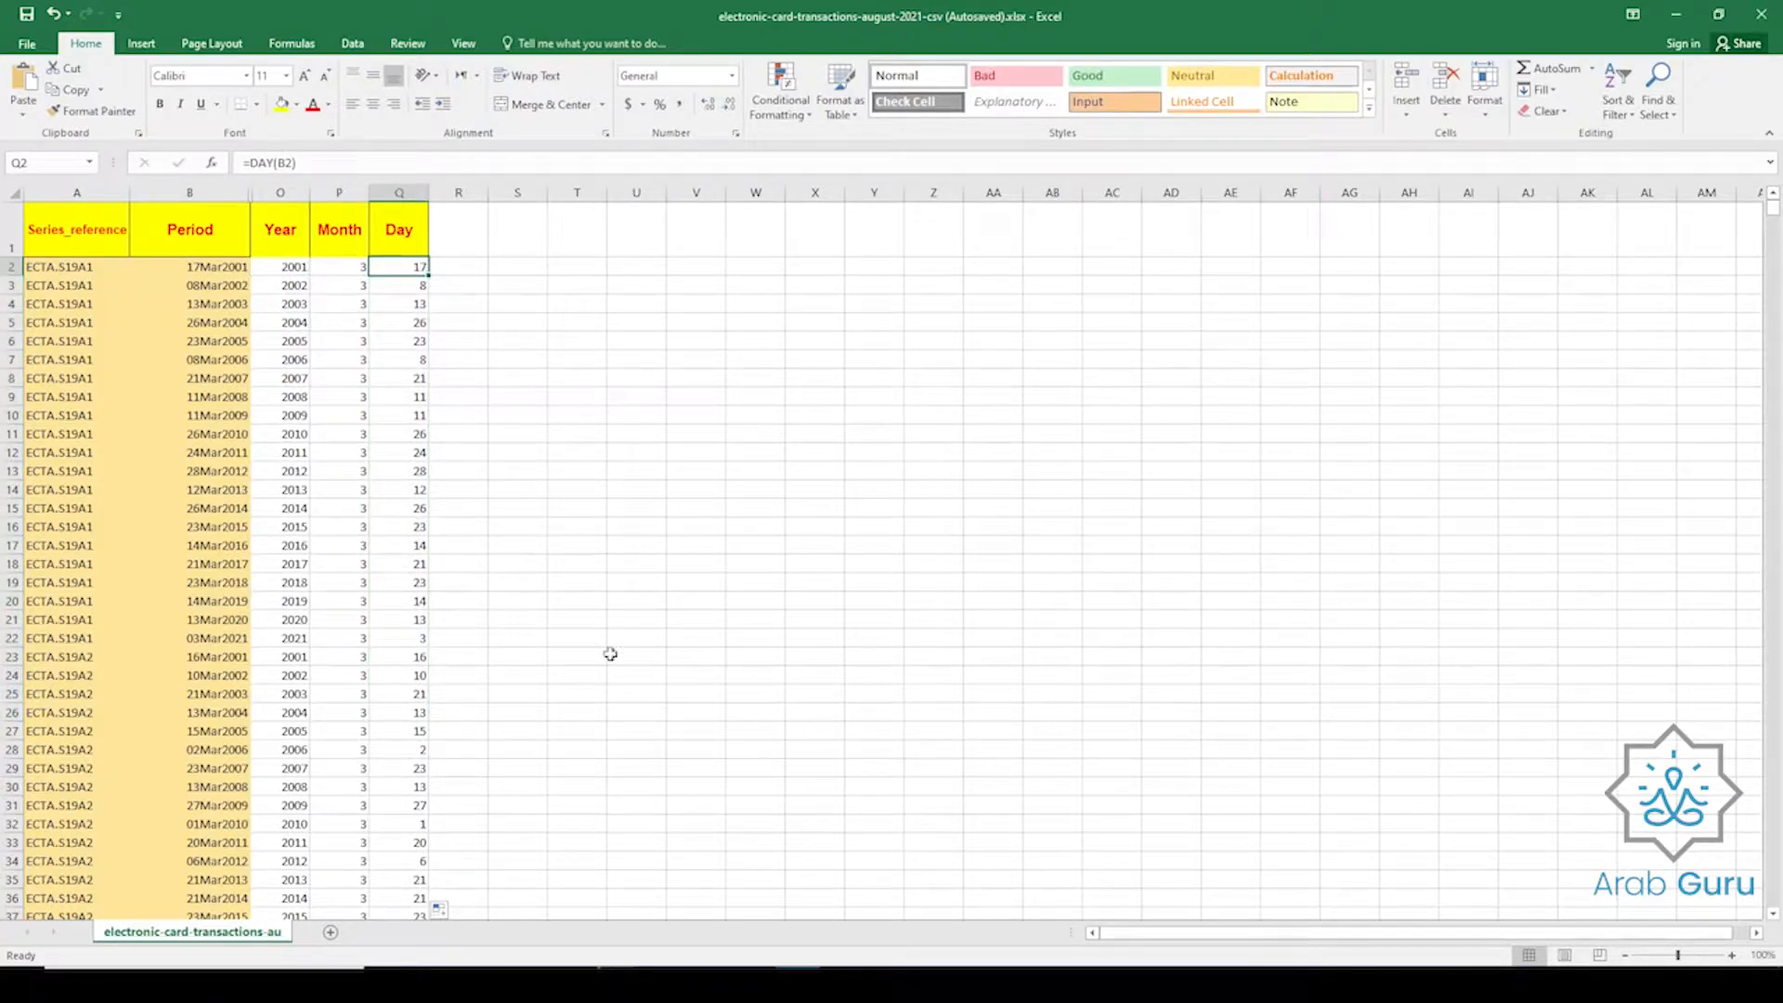
click(450, 267)
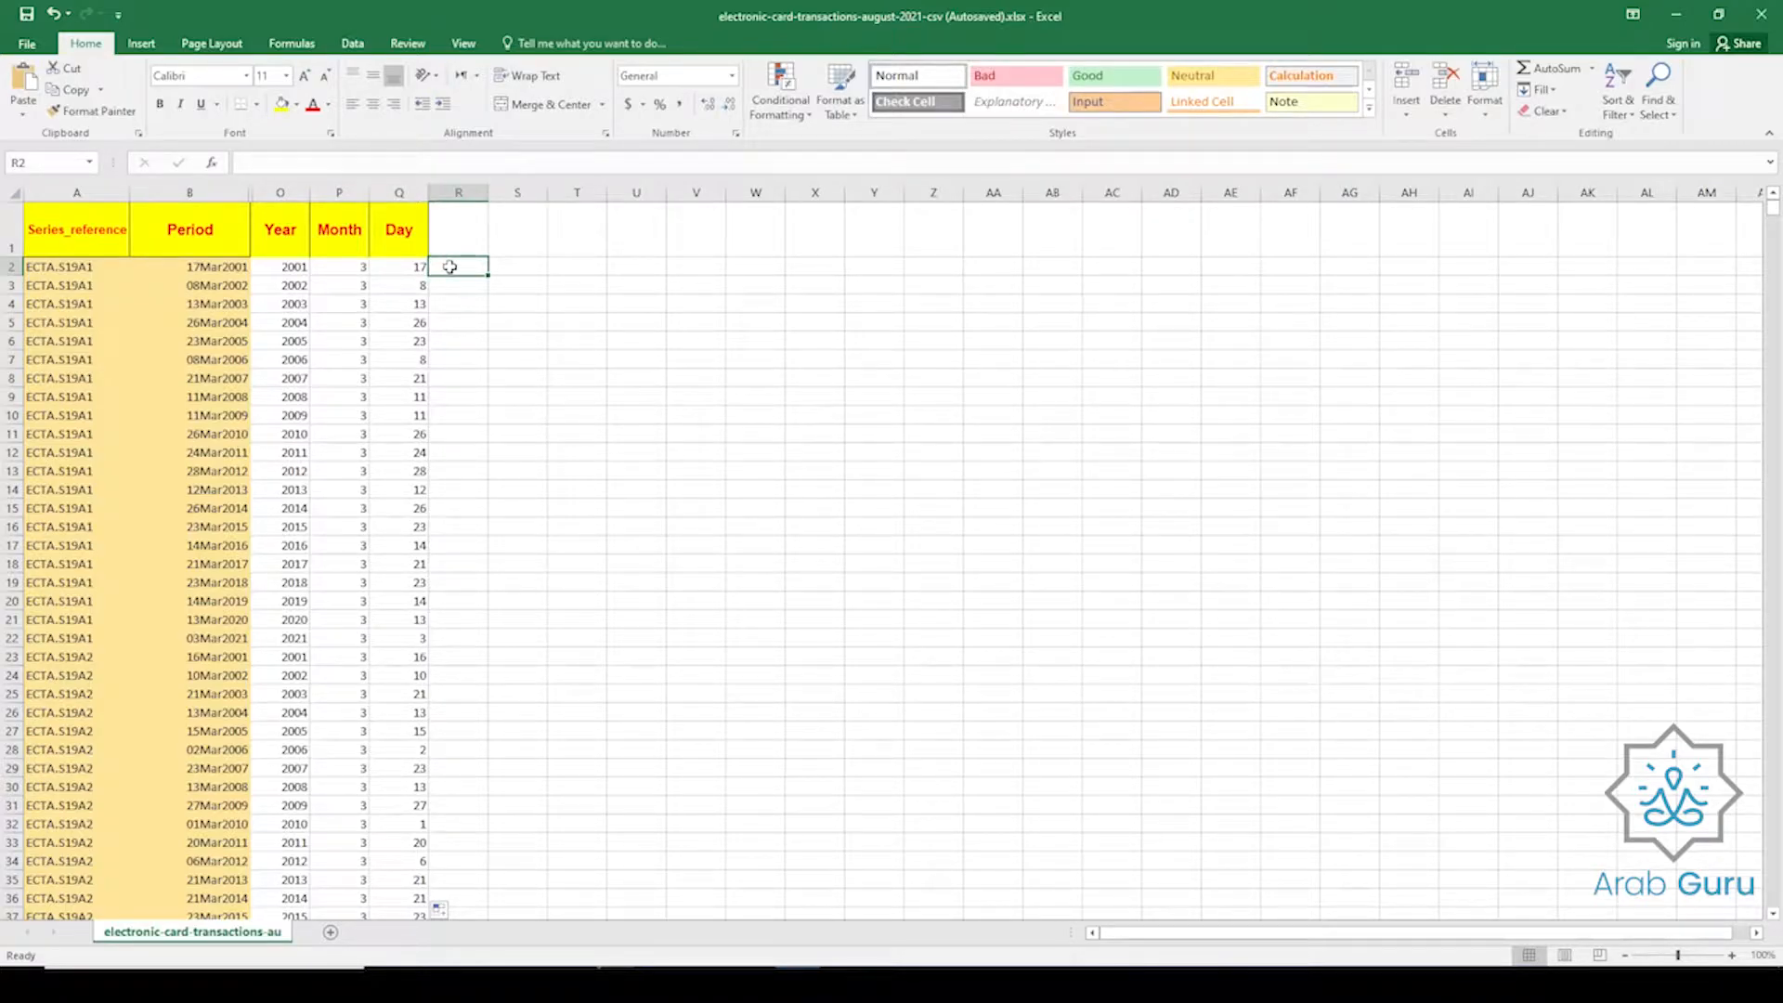
Review the Year, Month and Day formulas in row 2 against the first Period date in B2.
click(270, 269)
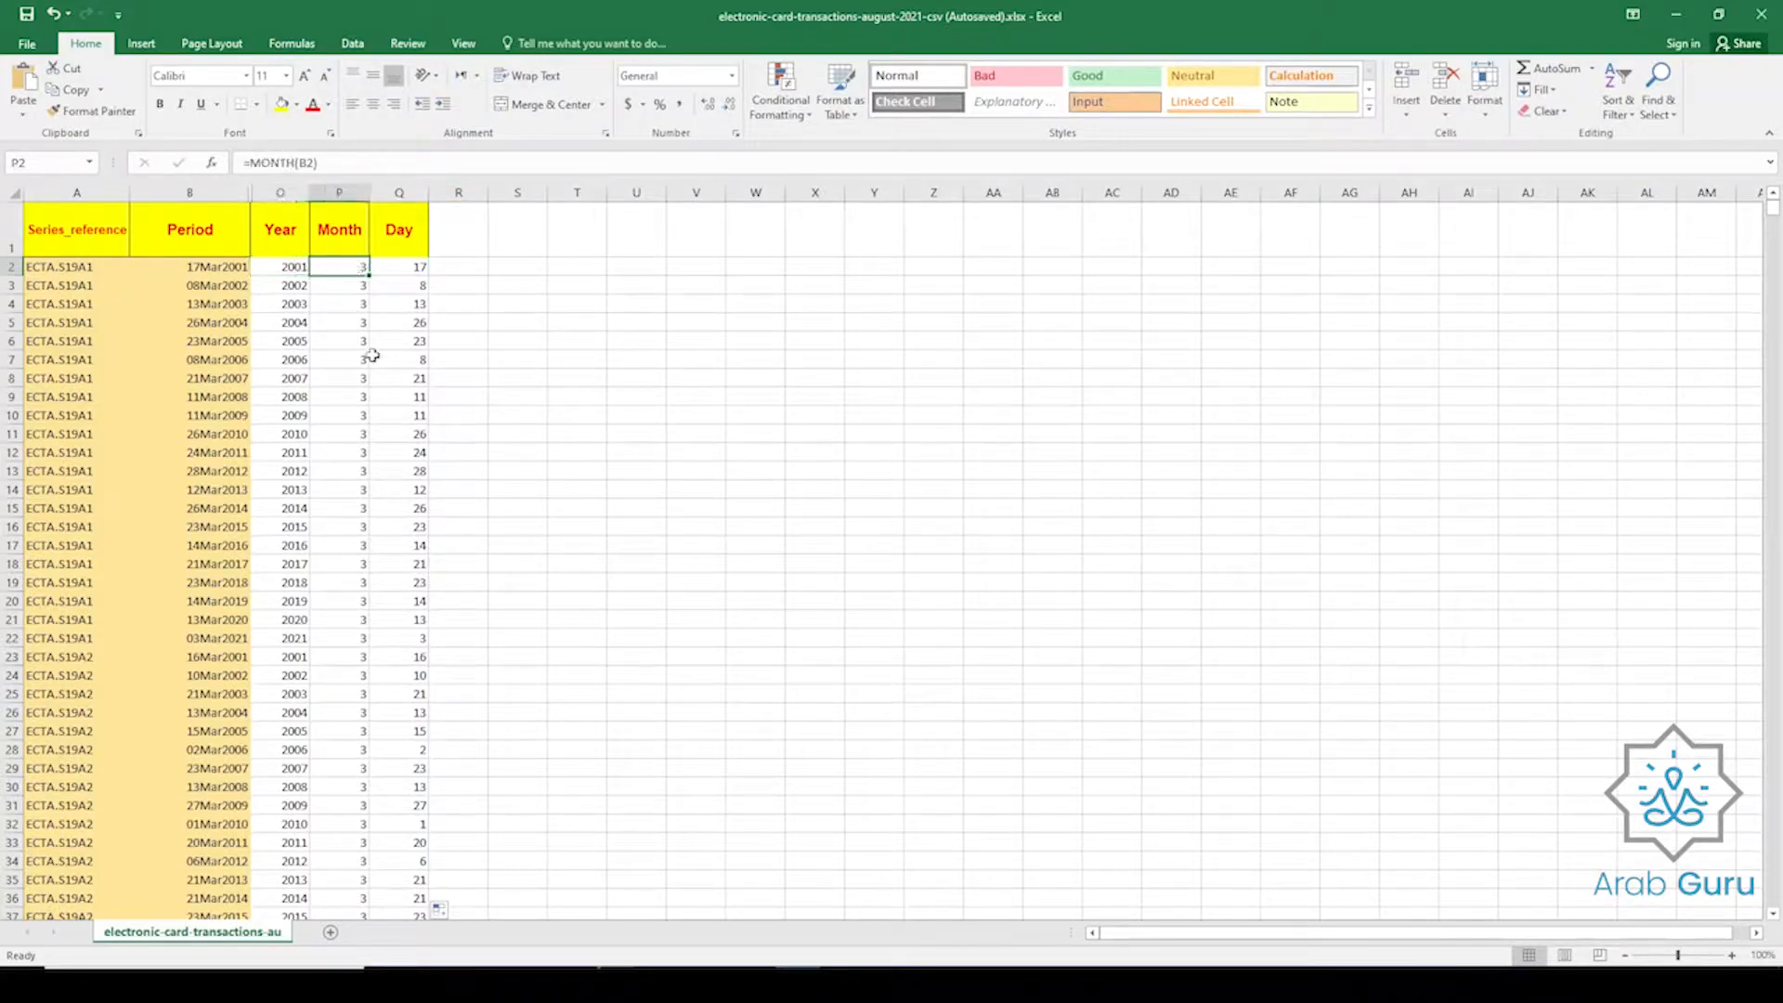
drag(404, 249, 411, 288)
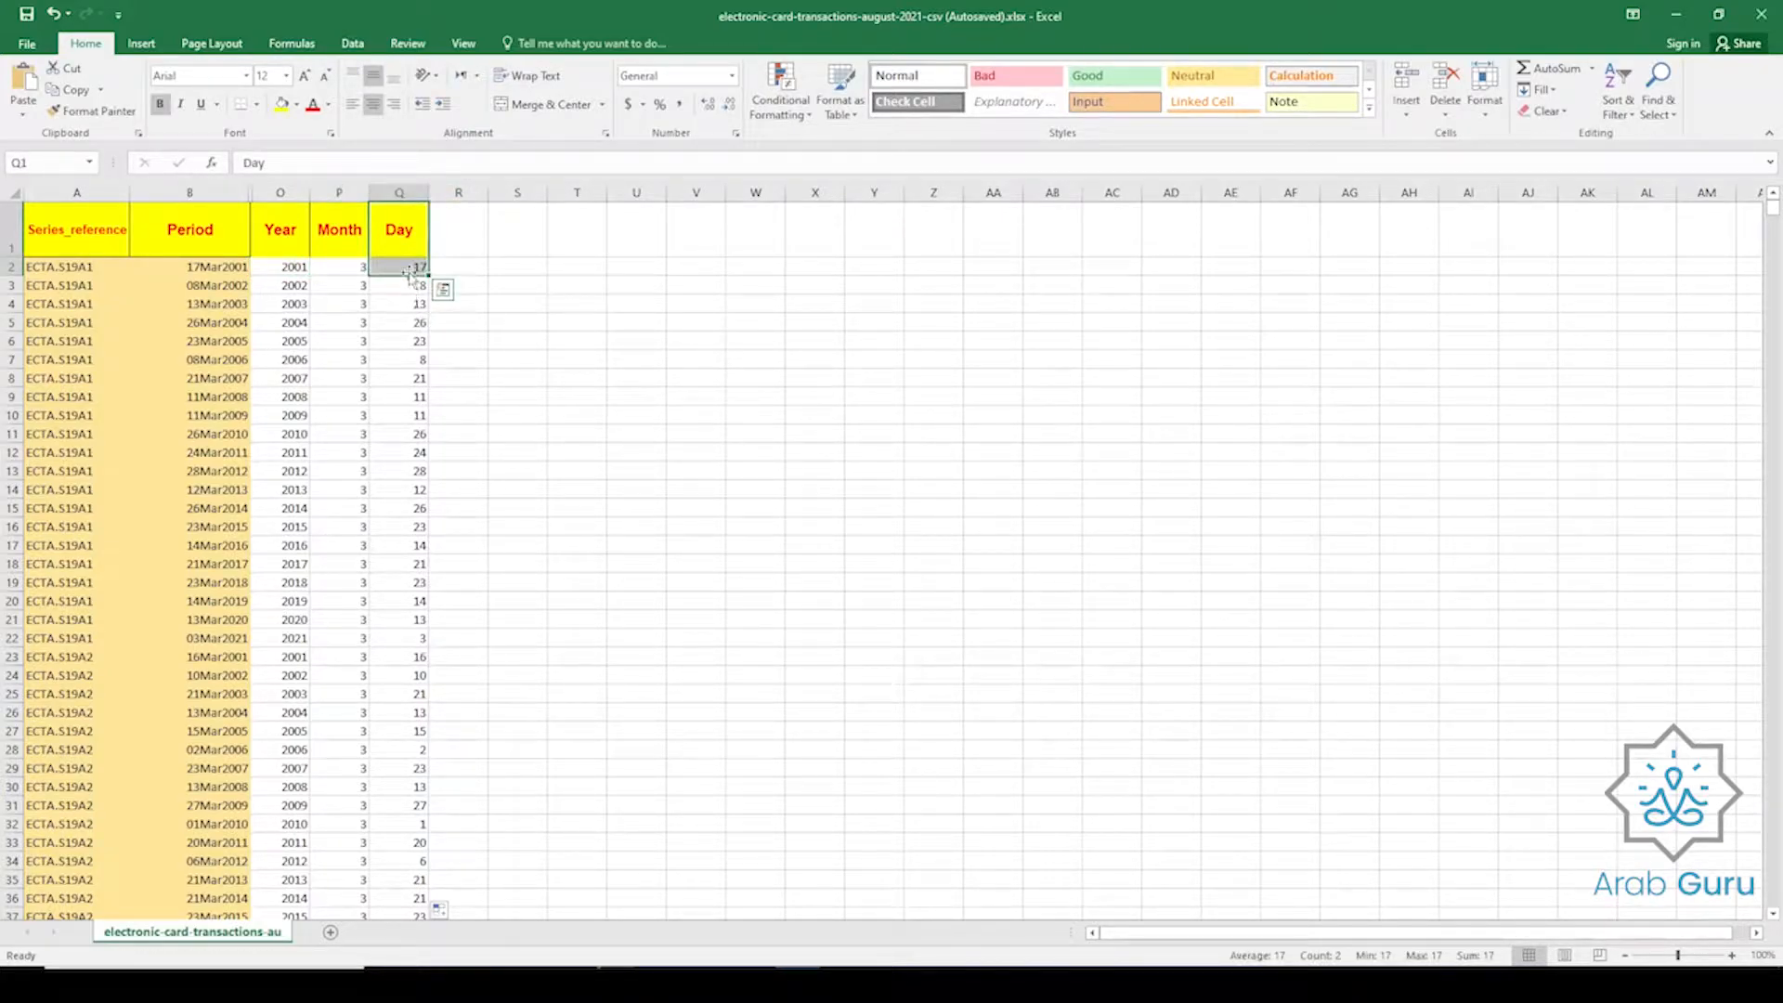
click(399, 267)
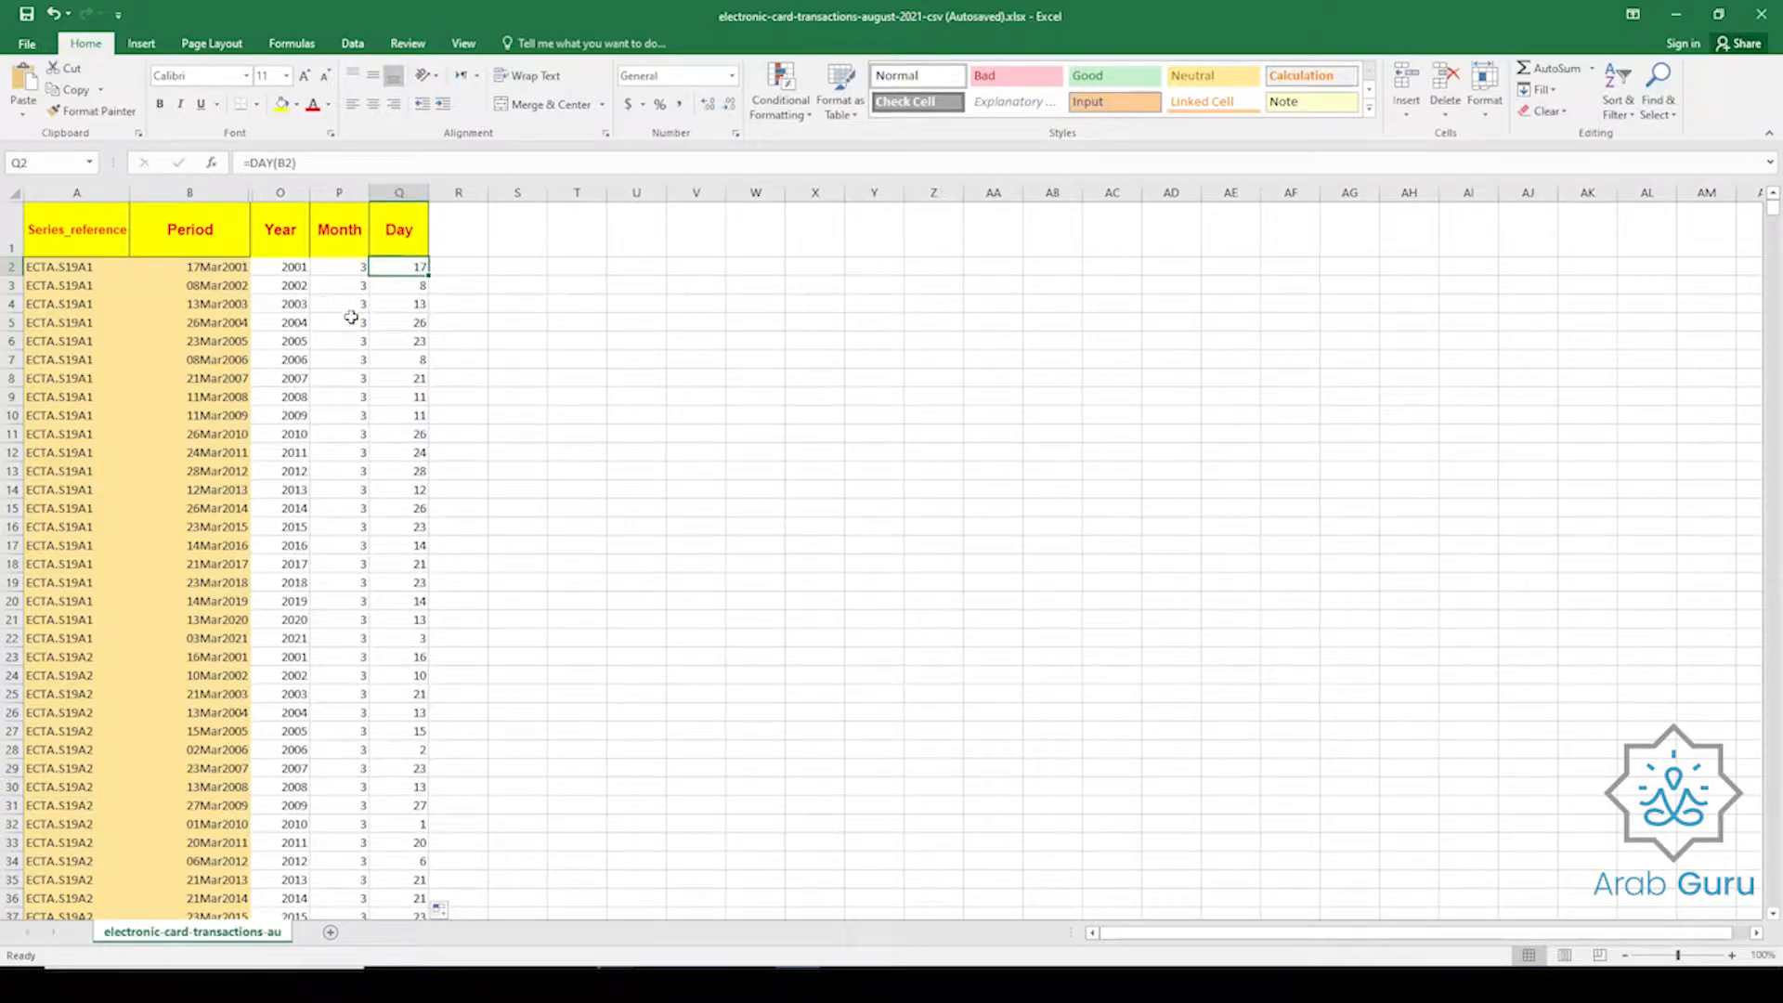
click(281, 270)
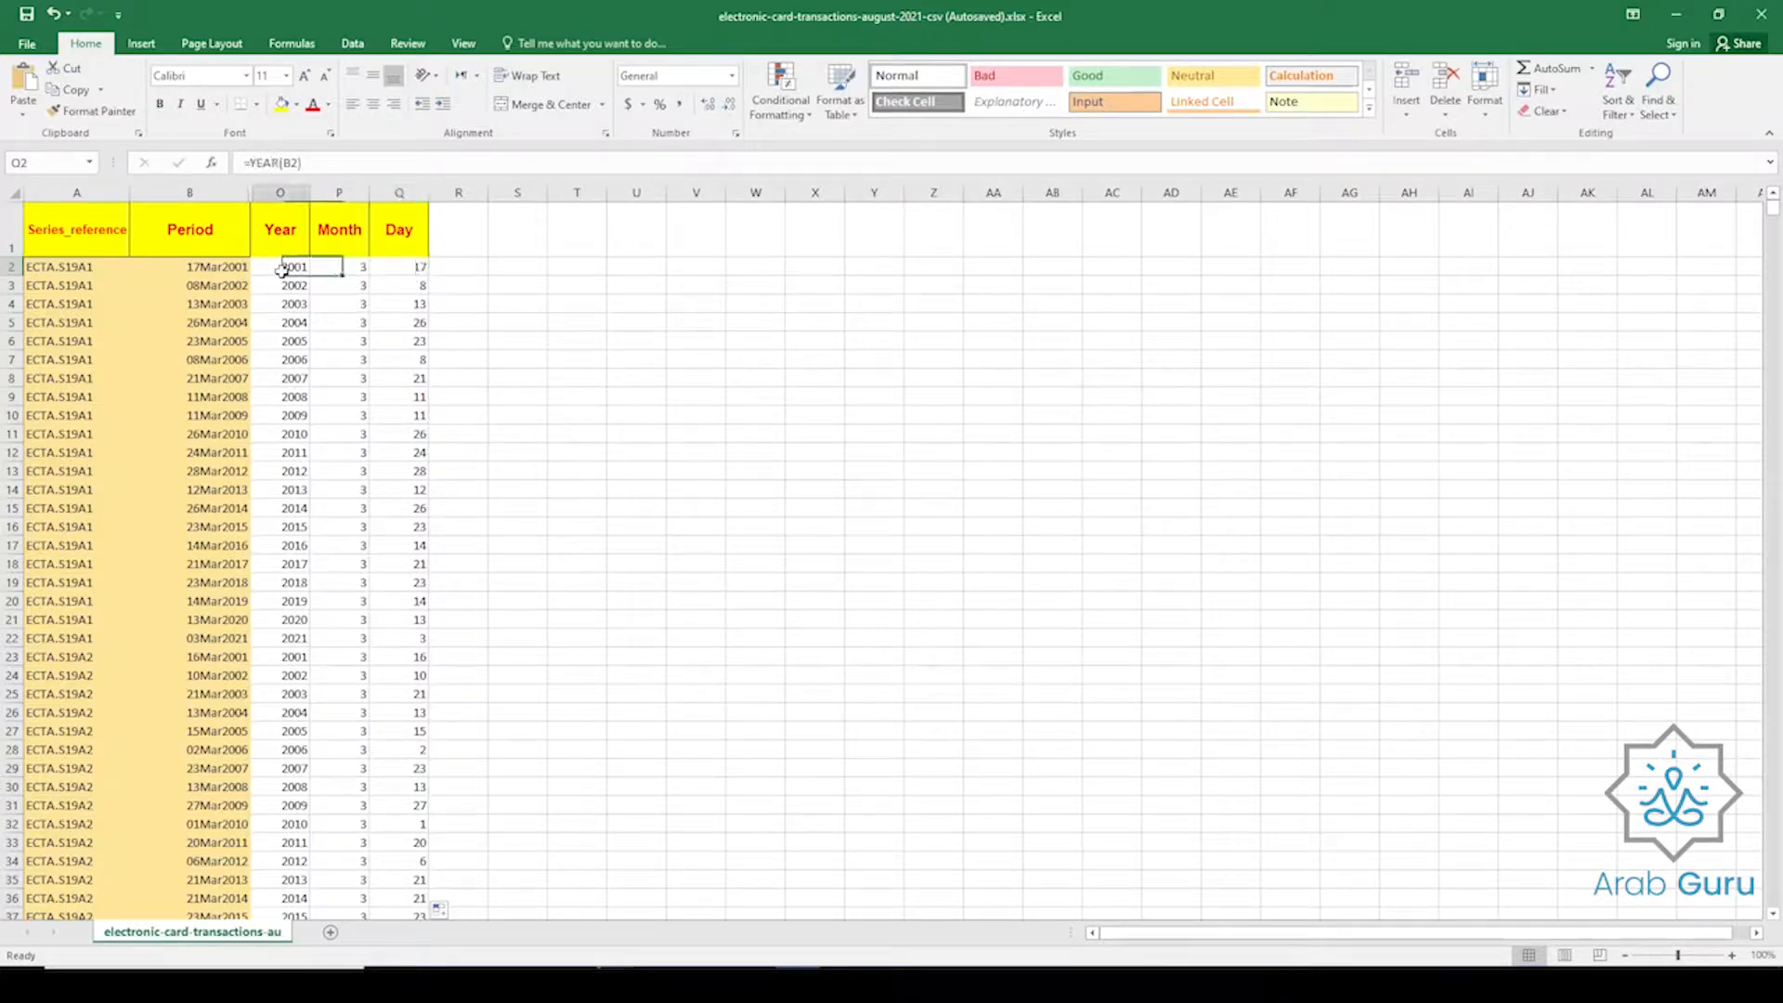
click(201, 272)
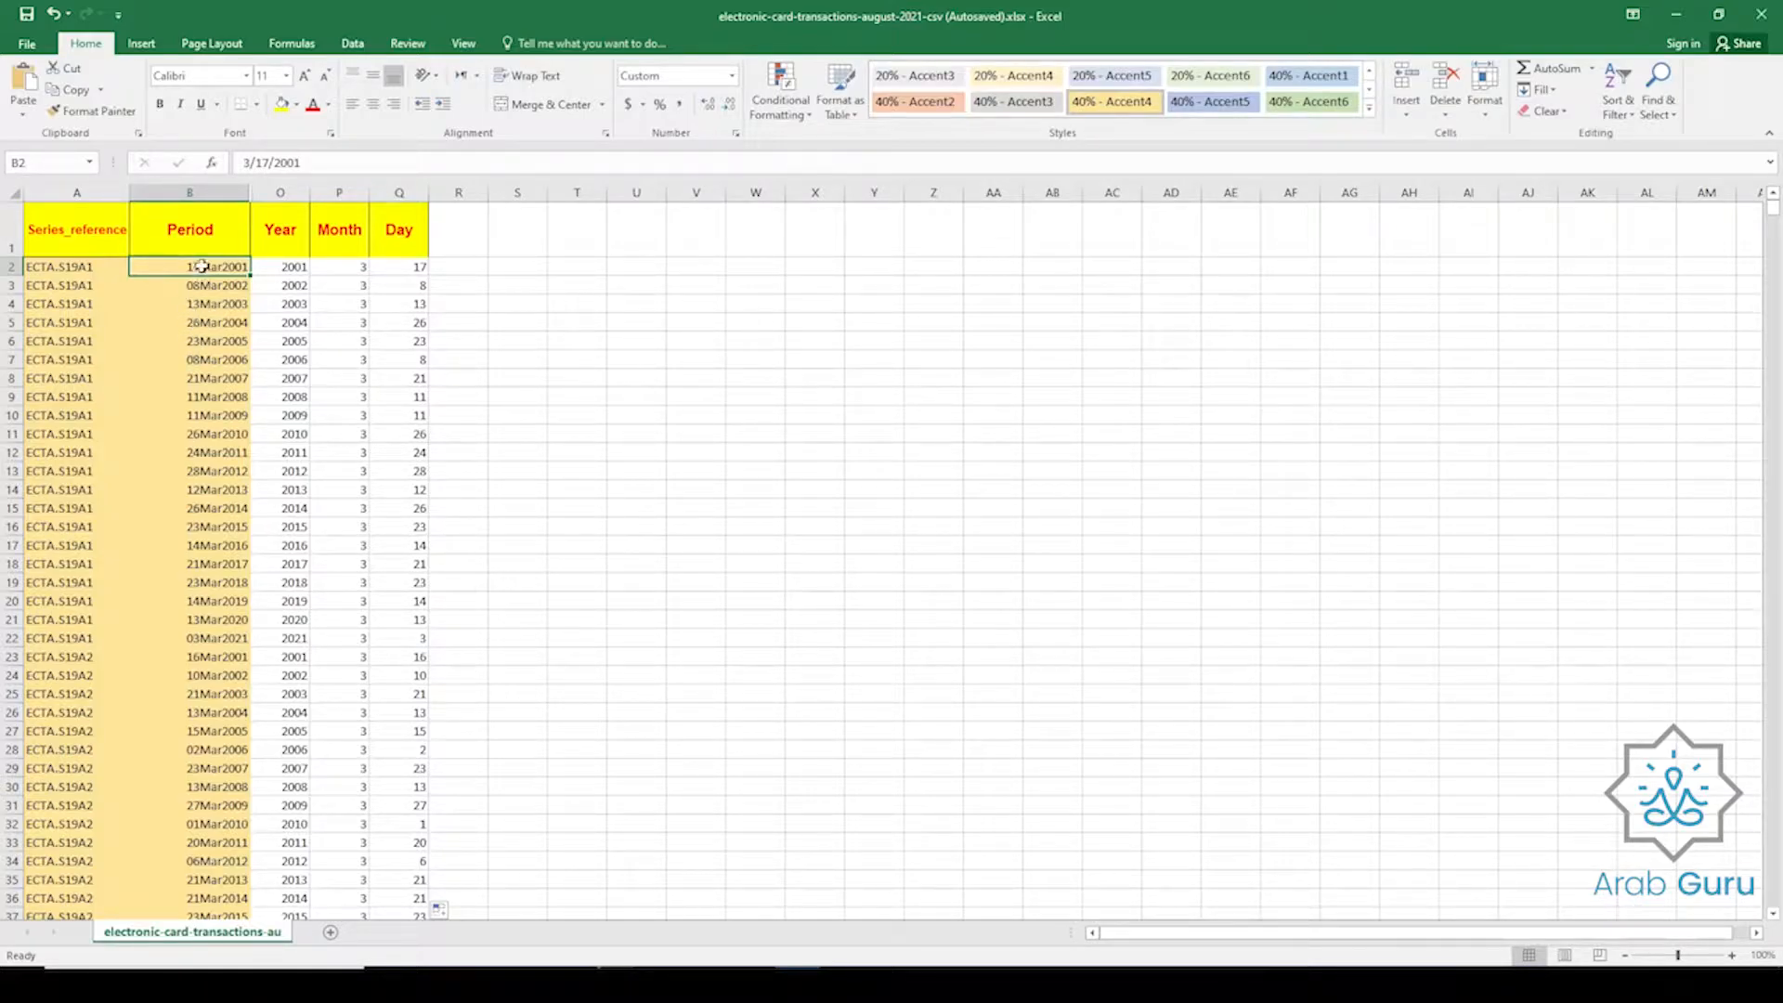
click(406, 267)
drag(406, 268, 298, 268)
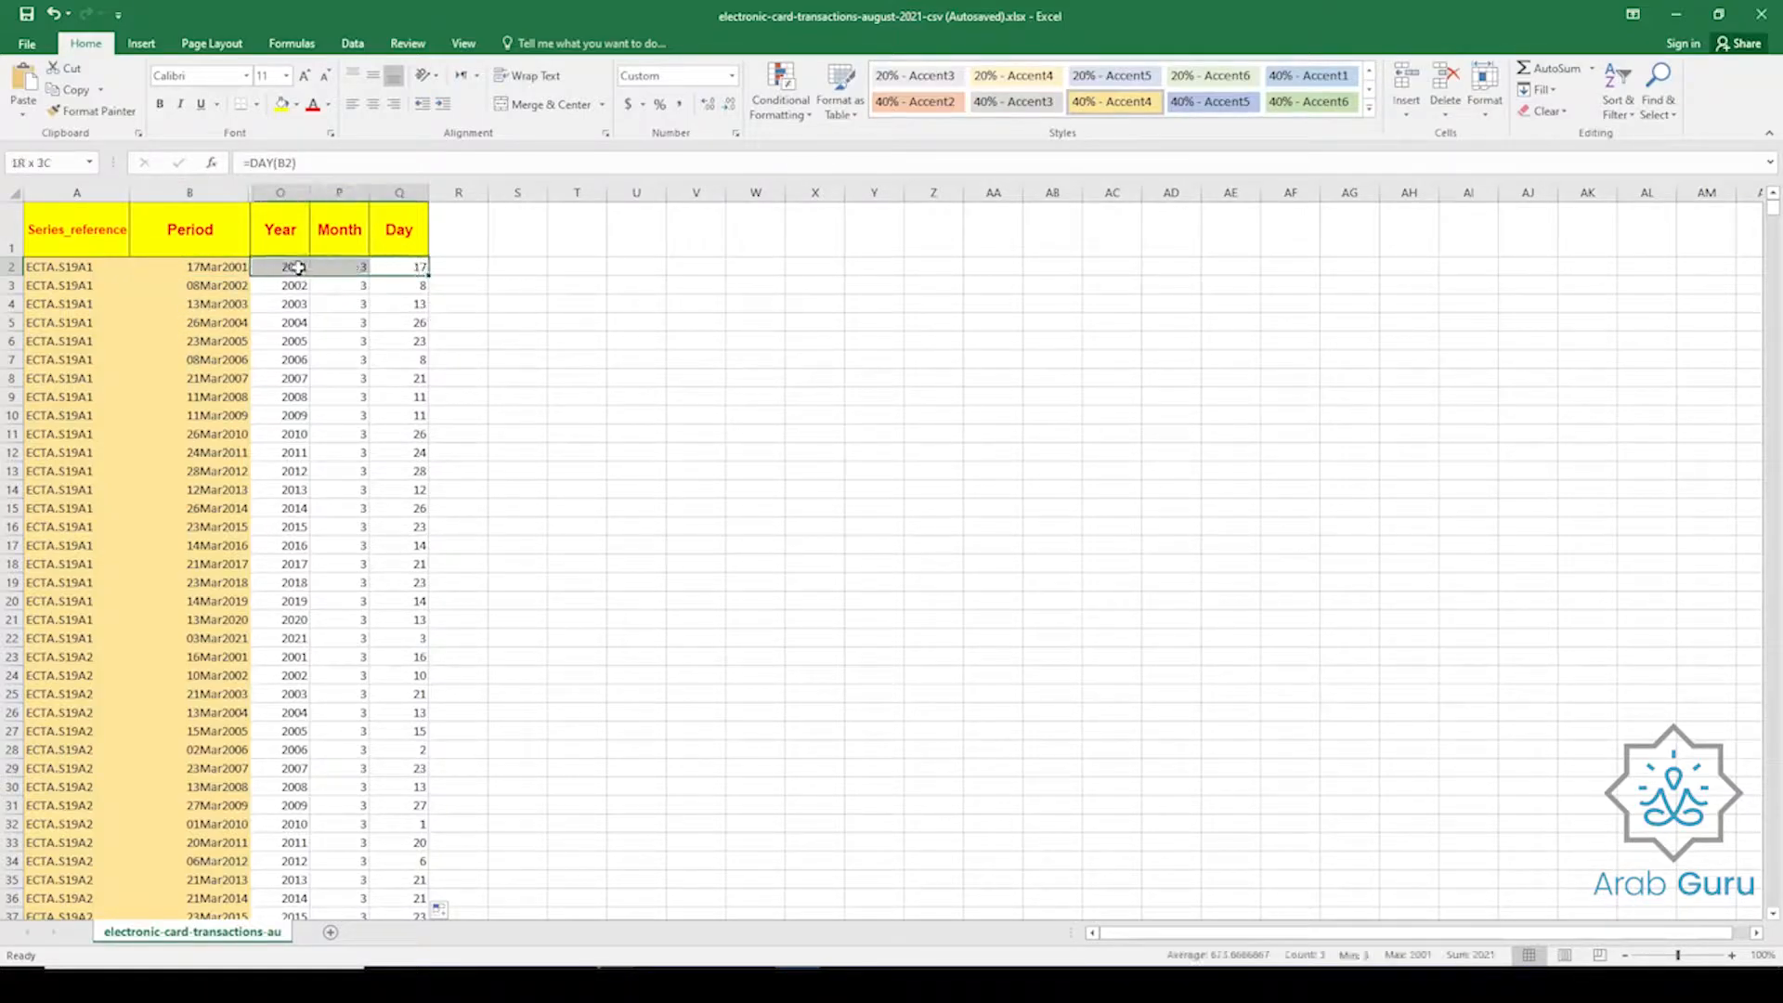
click(215, 267)
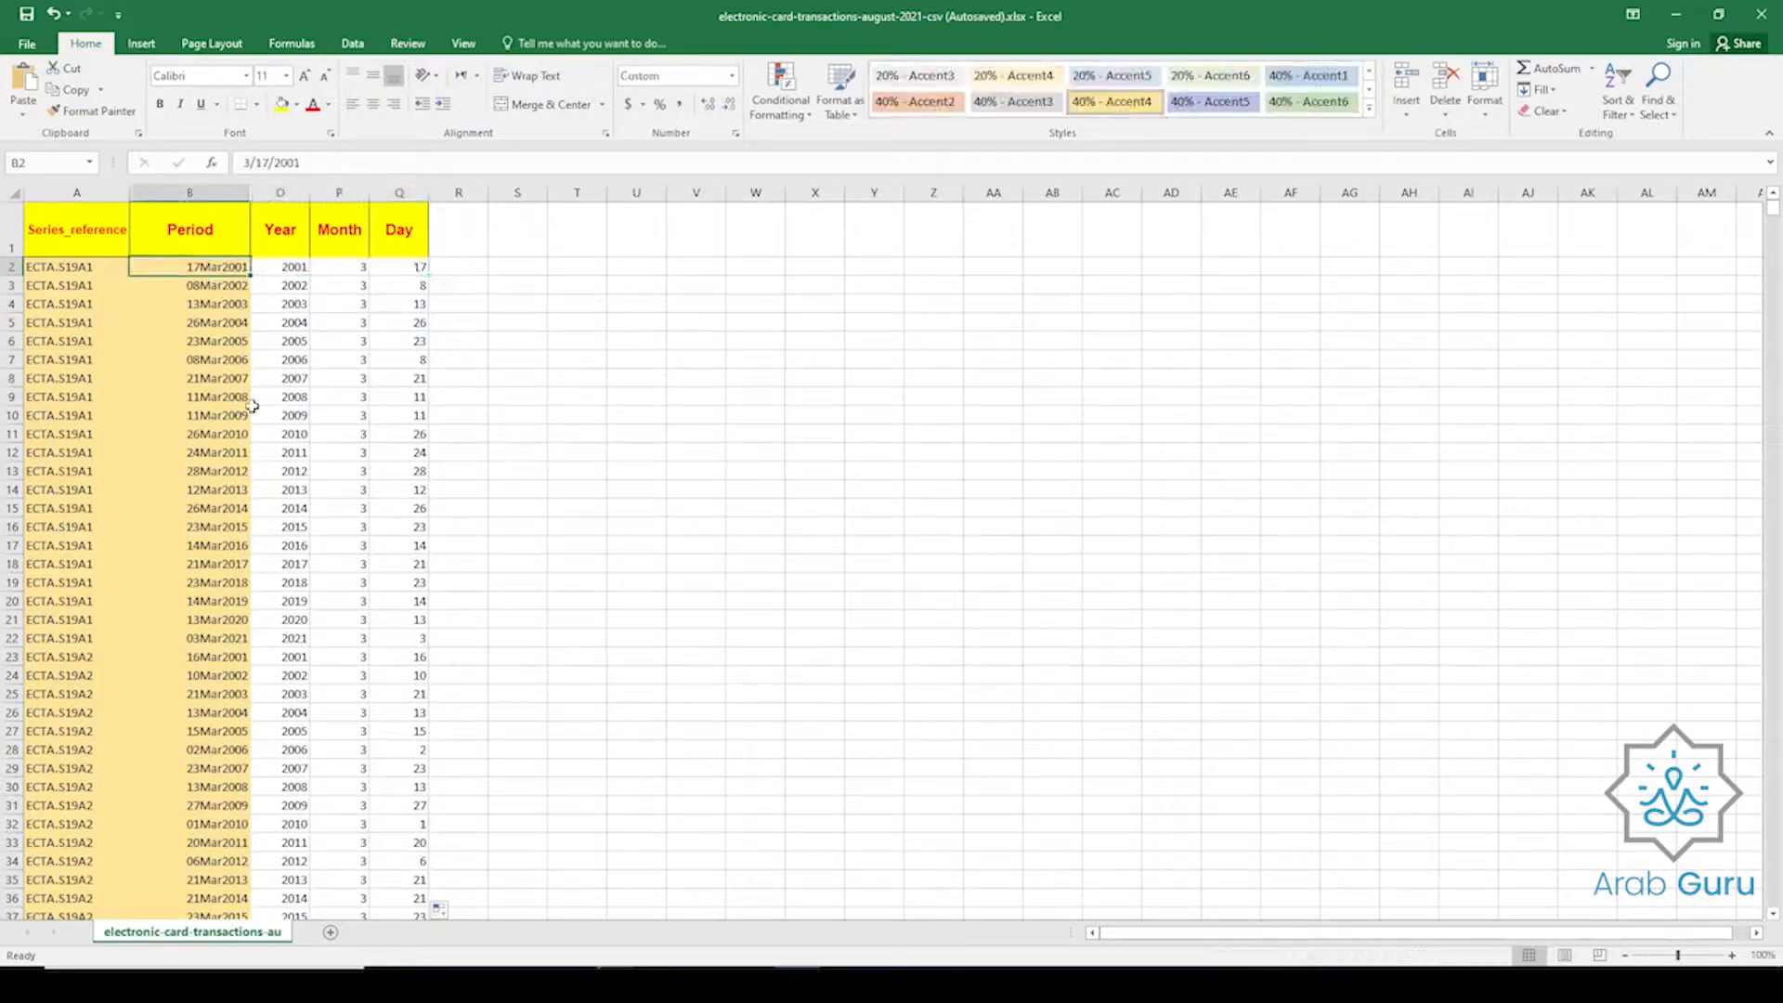
Rebuild the first date in cell R2 with the formula =DATE(O2,P2,Q2) and widen column R slightly.
click(467, 270)
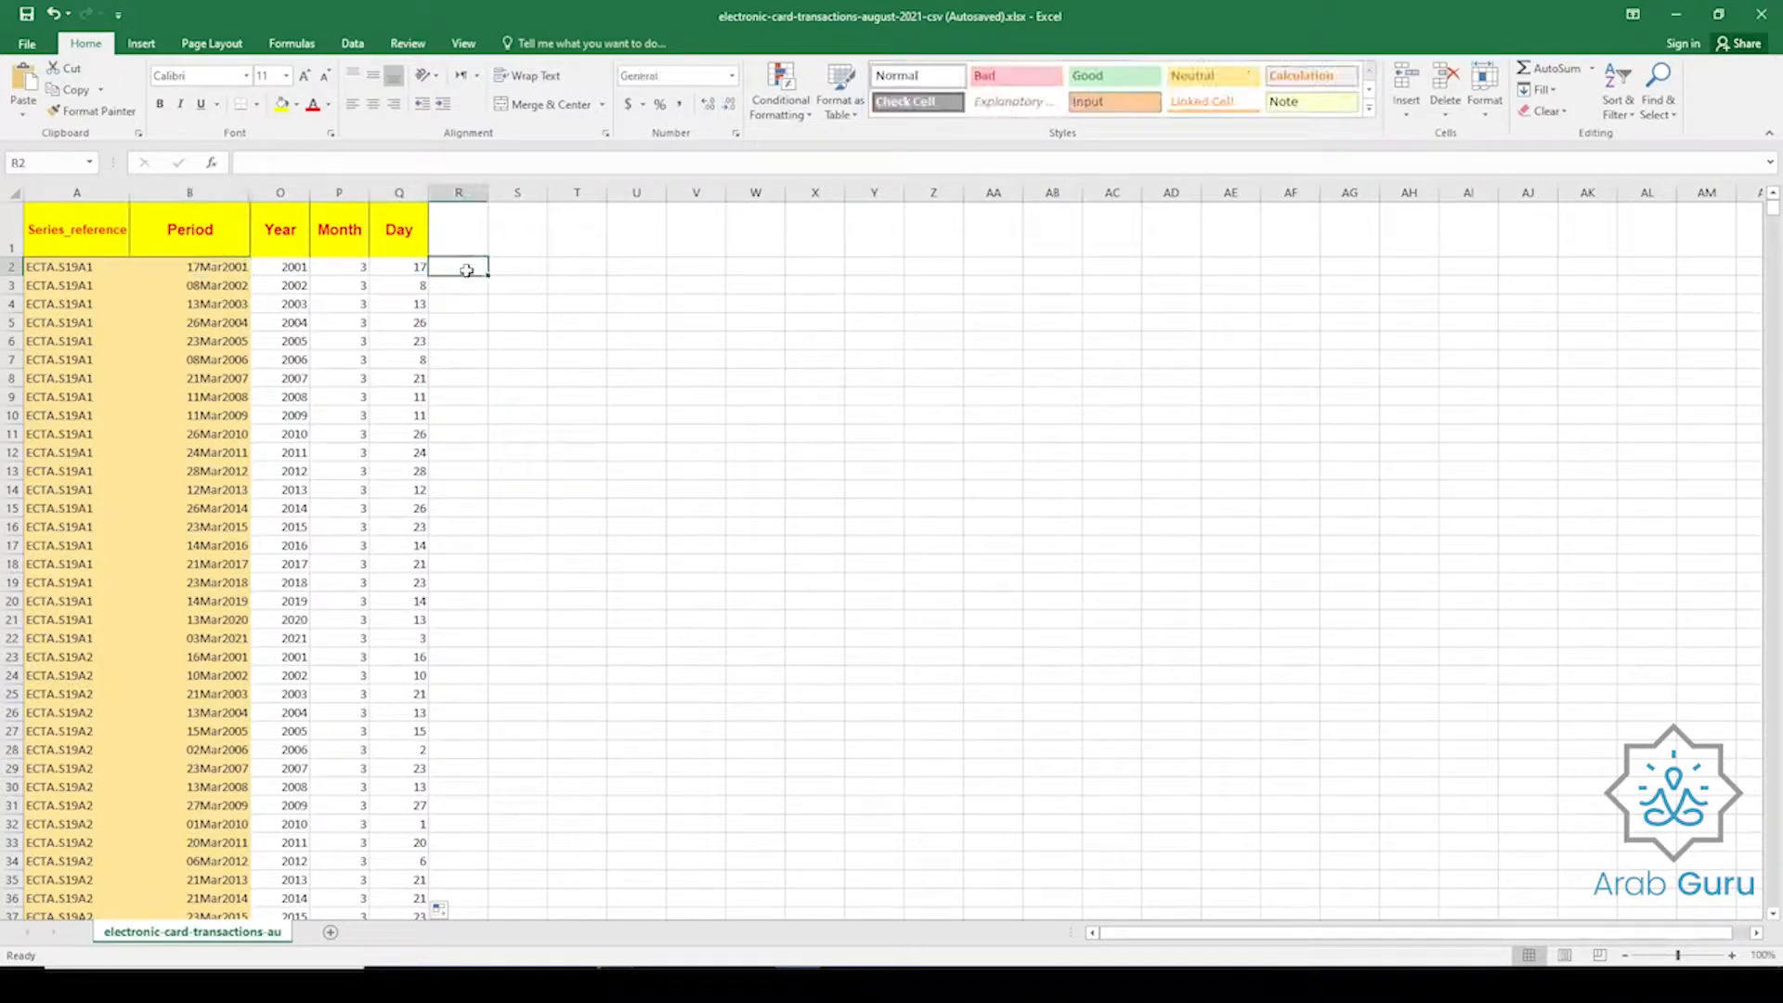
text(=)
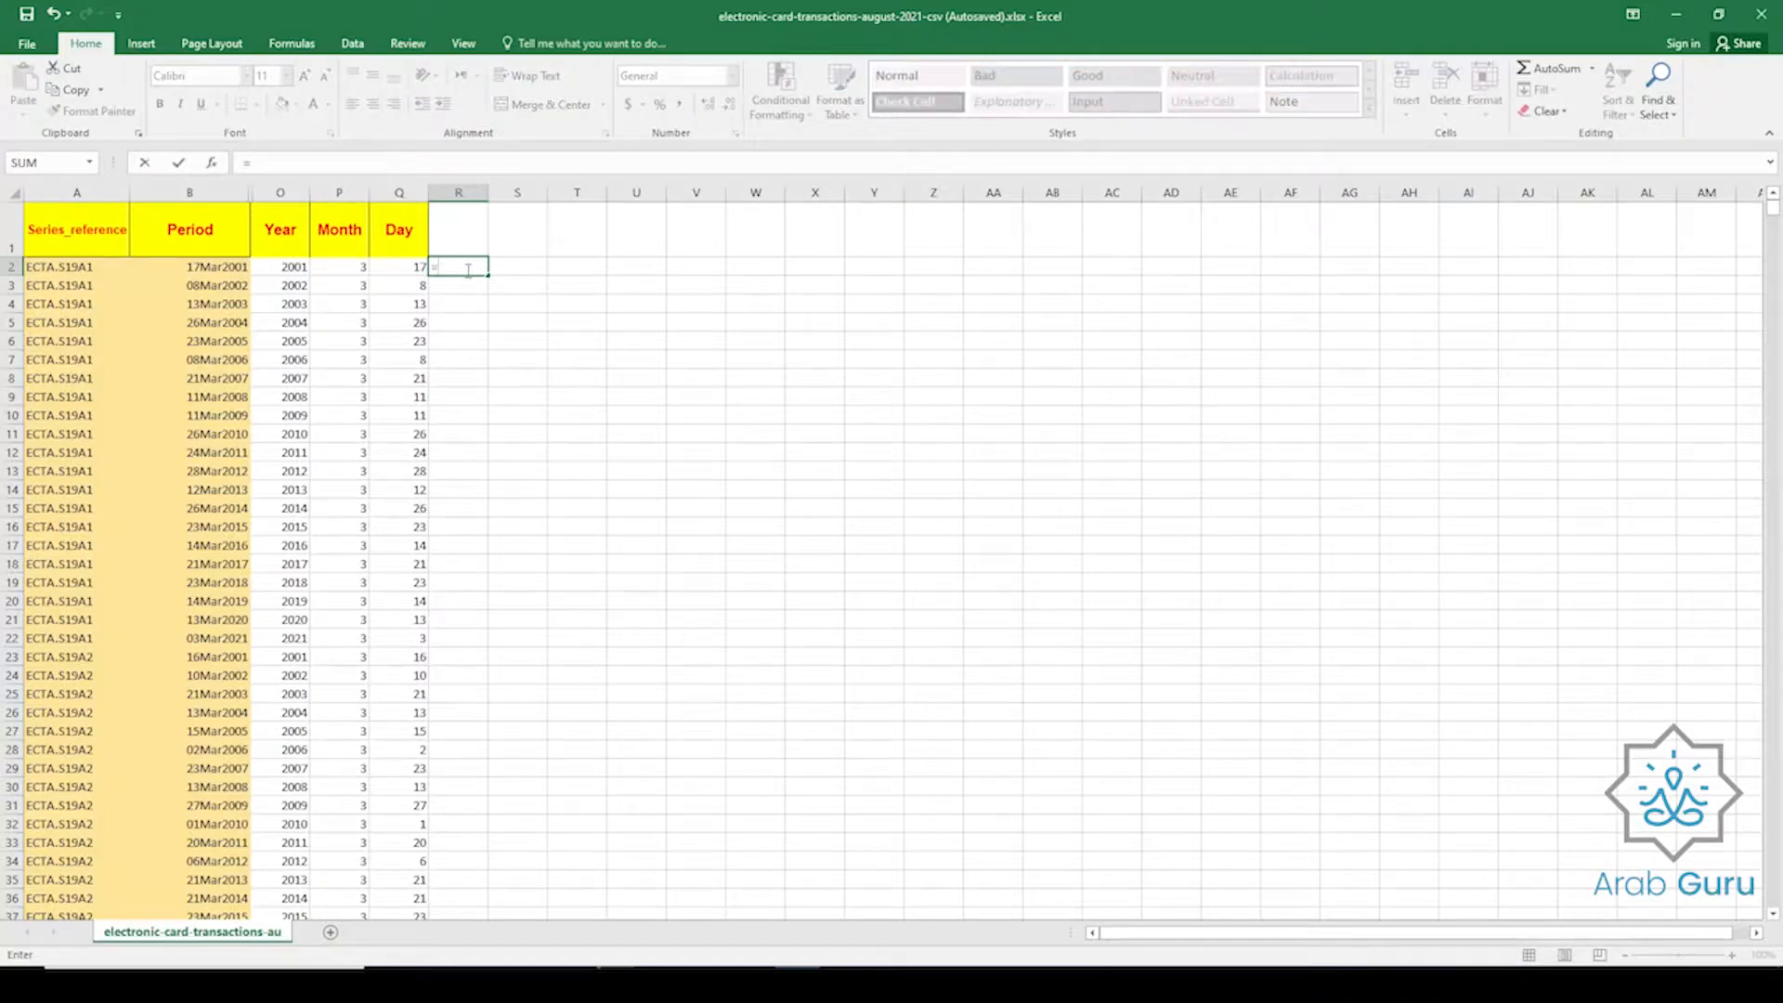
text(date)
key(Tab)
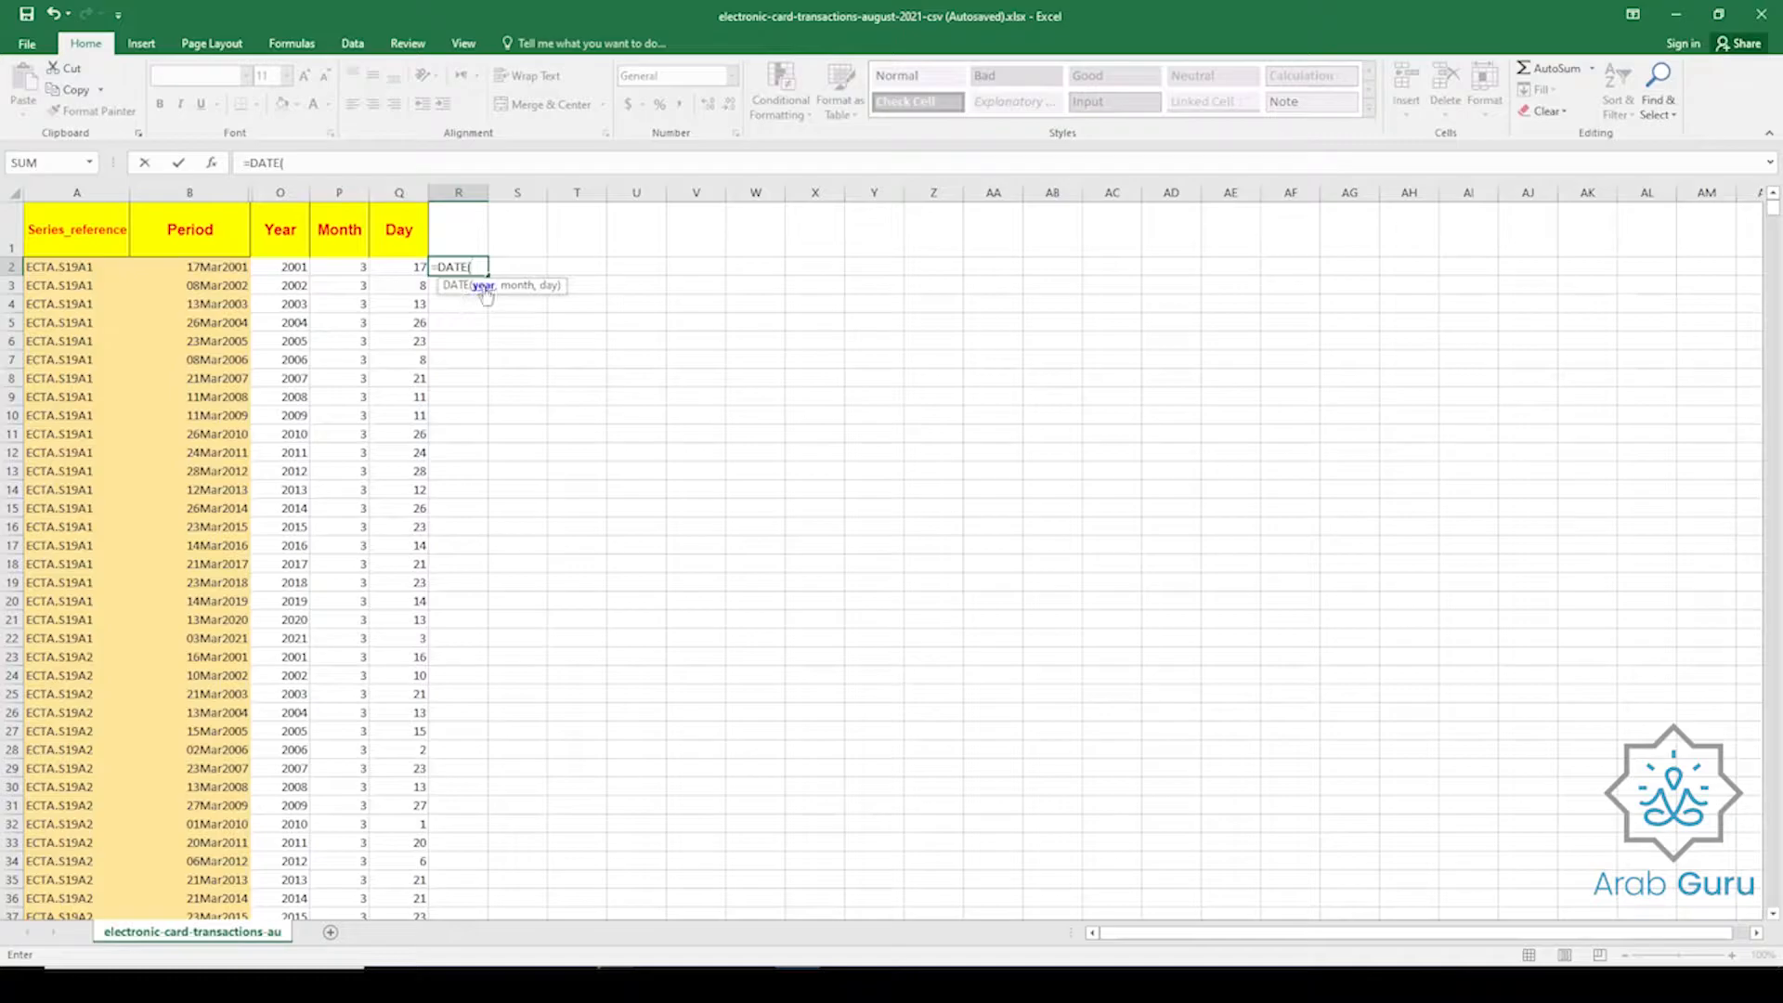
click(282, 269)
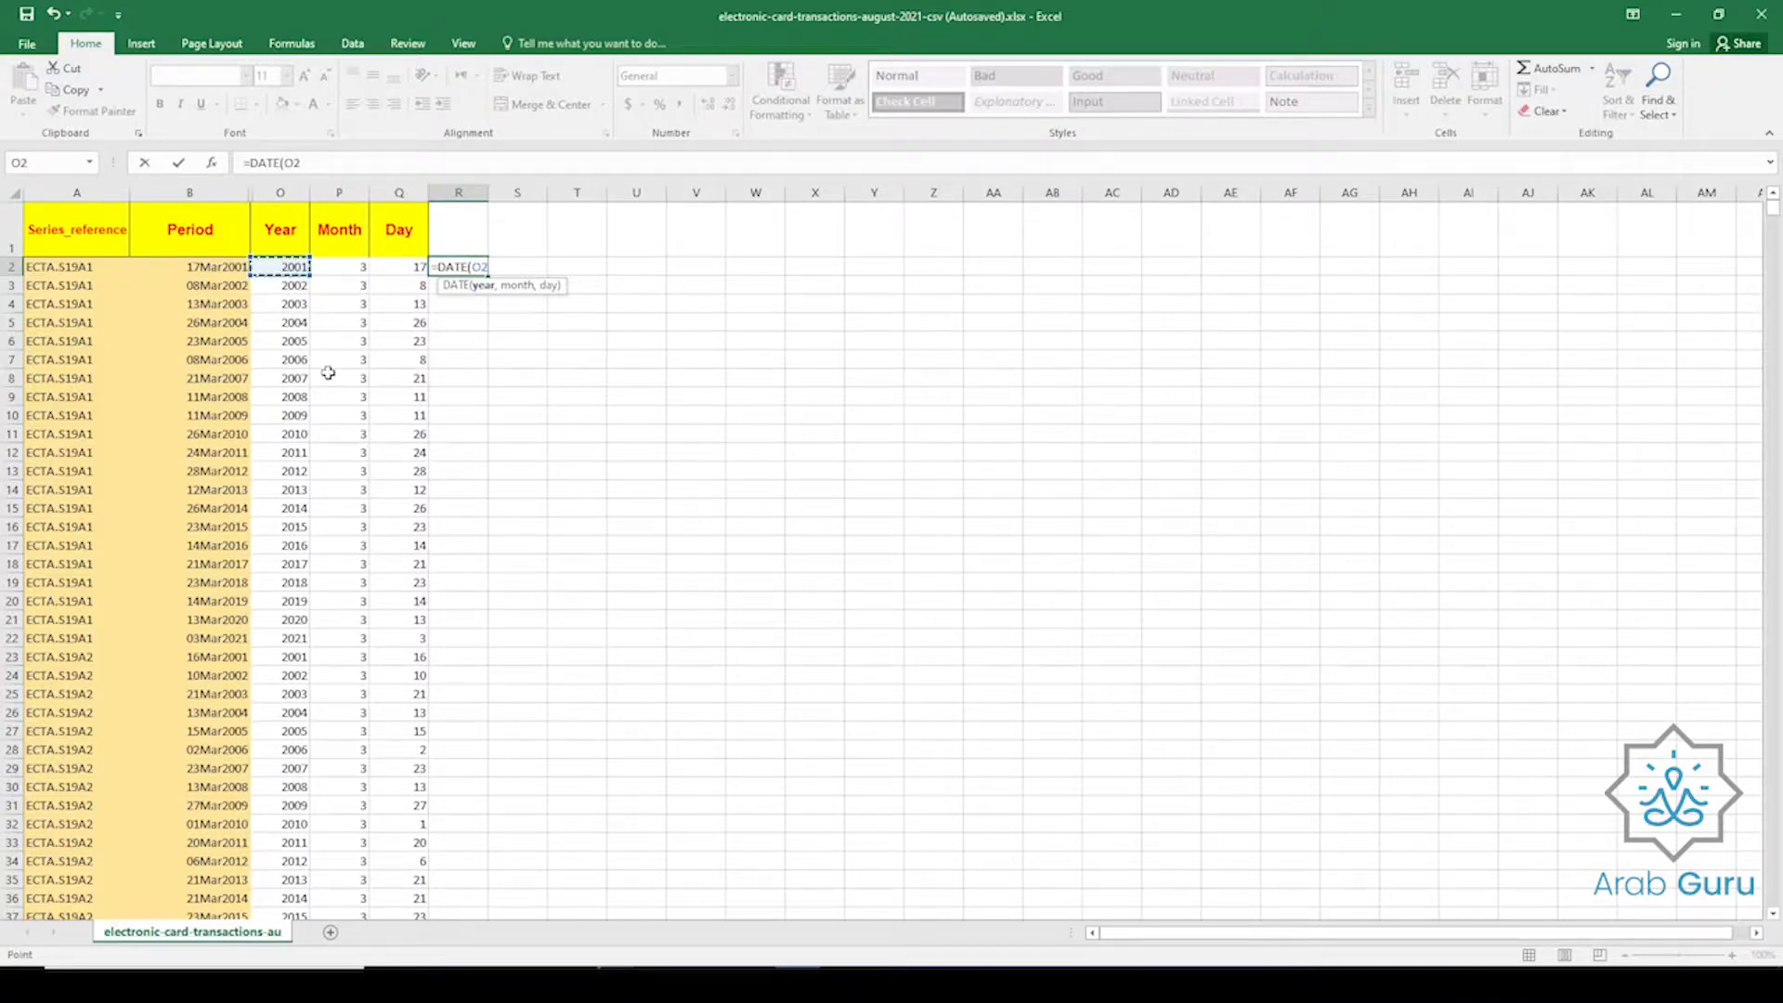
text(,)
click(340, 265)
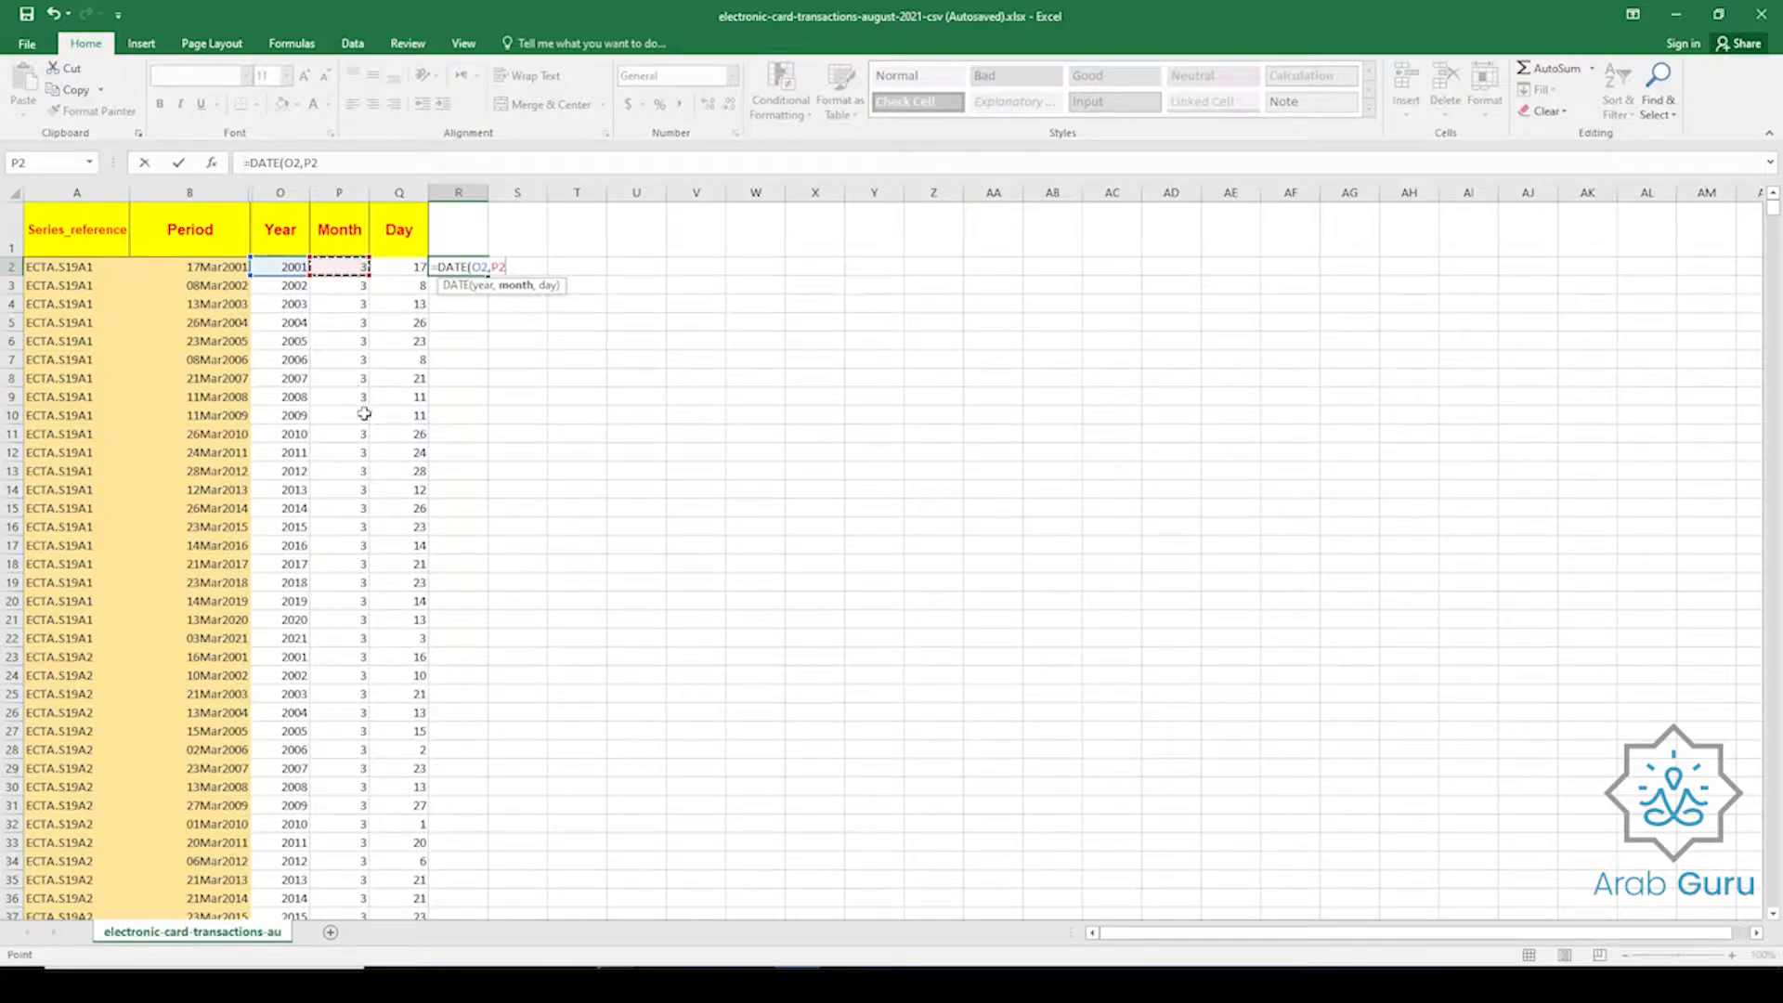
text(,)
click(399, 266)
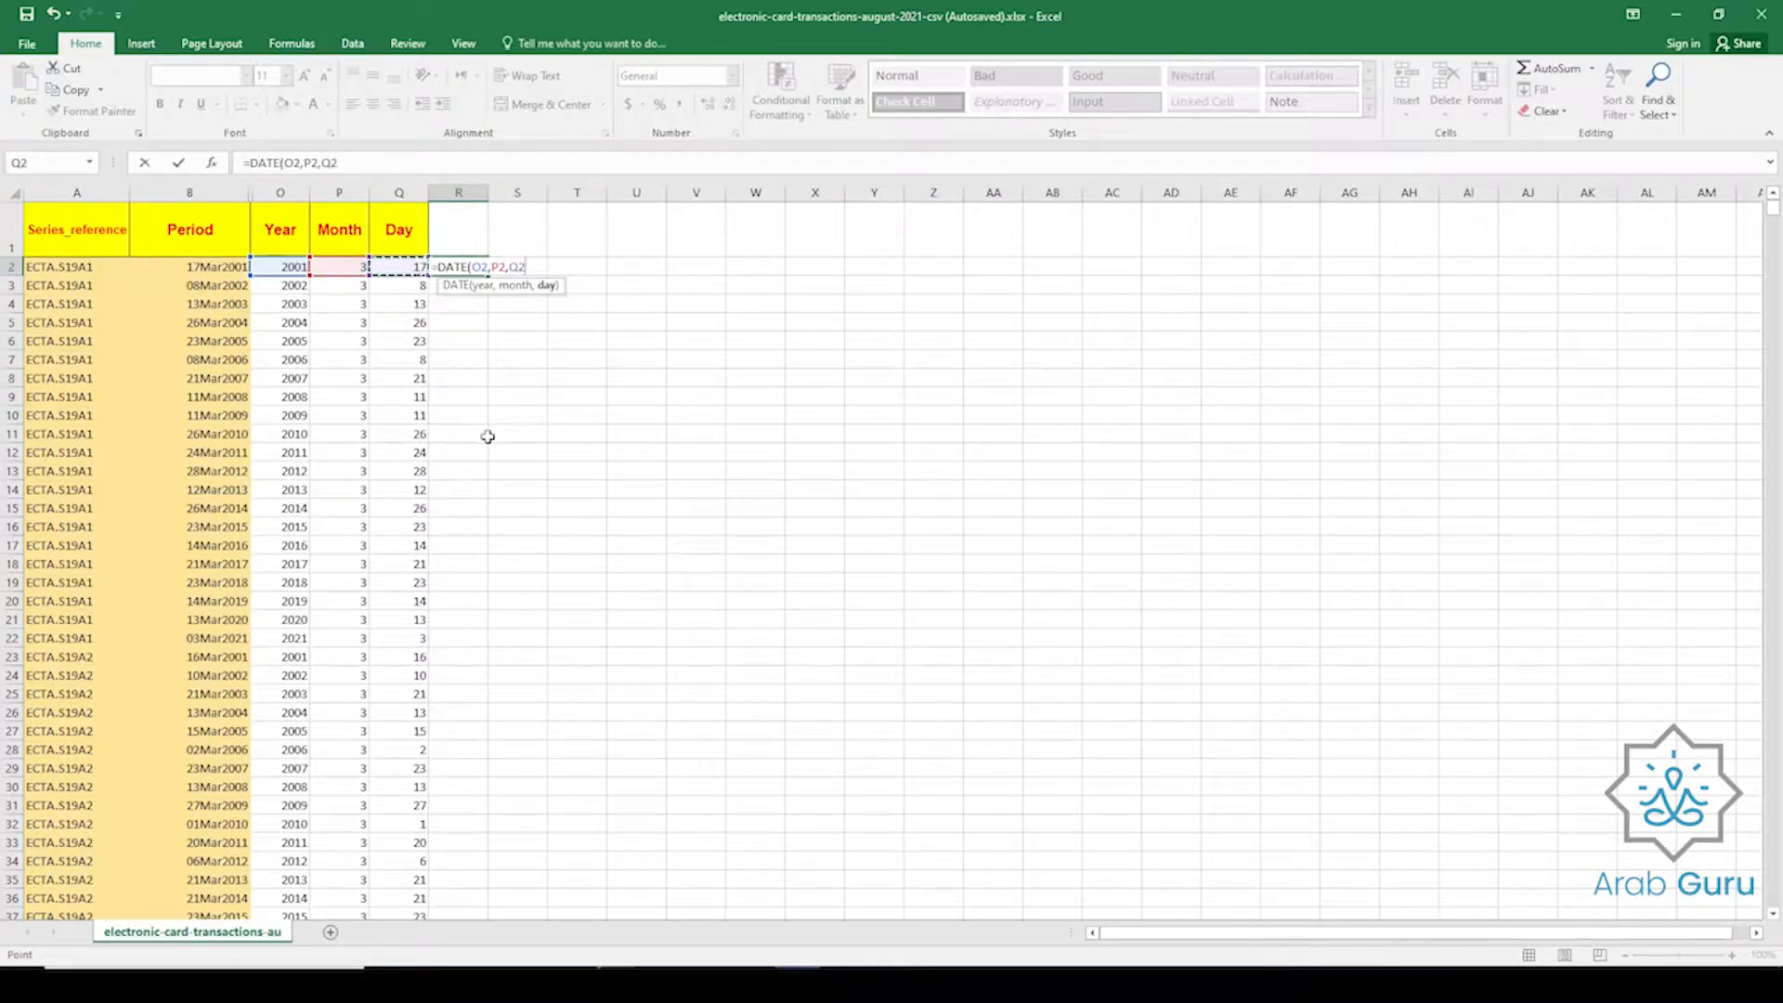
text())
key(Return)
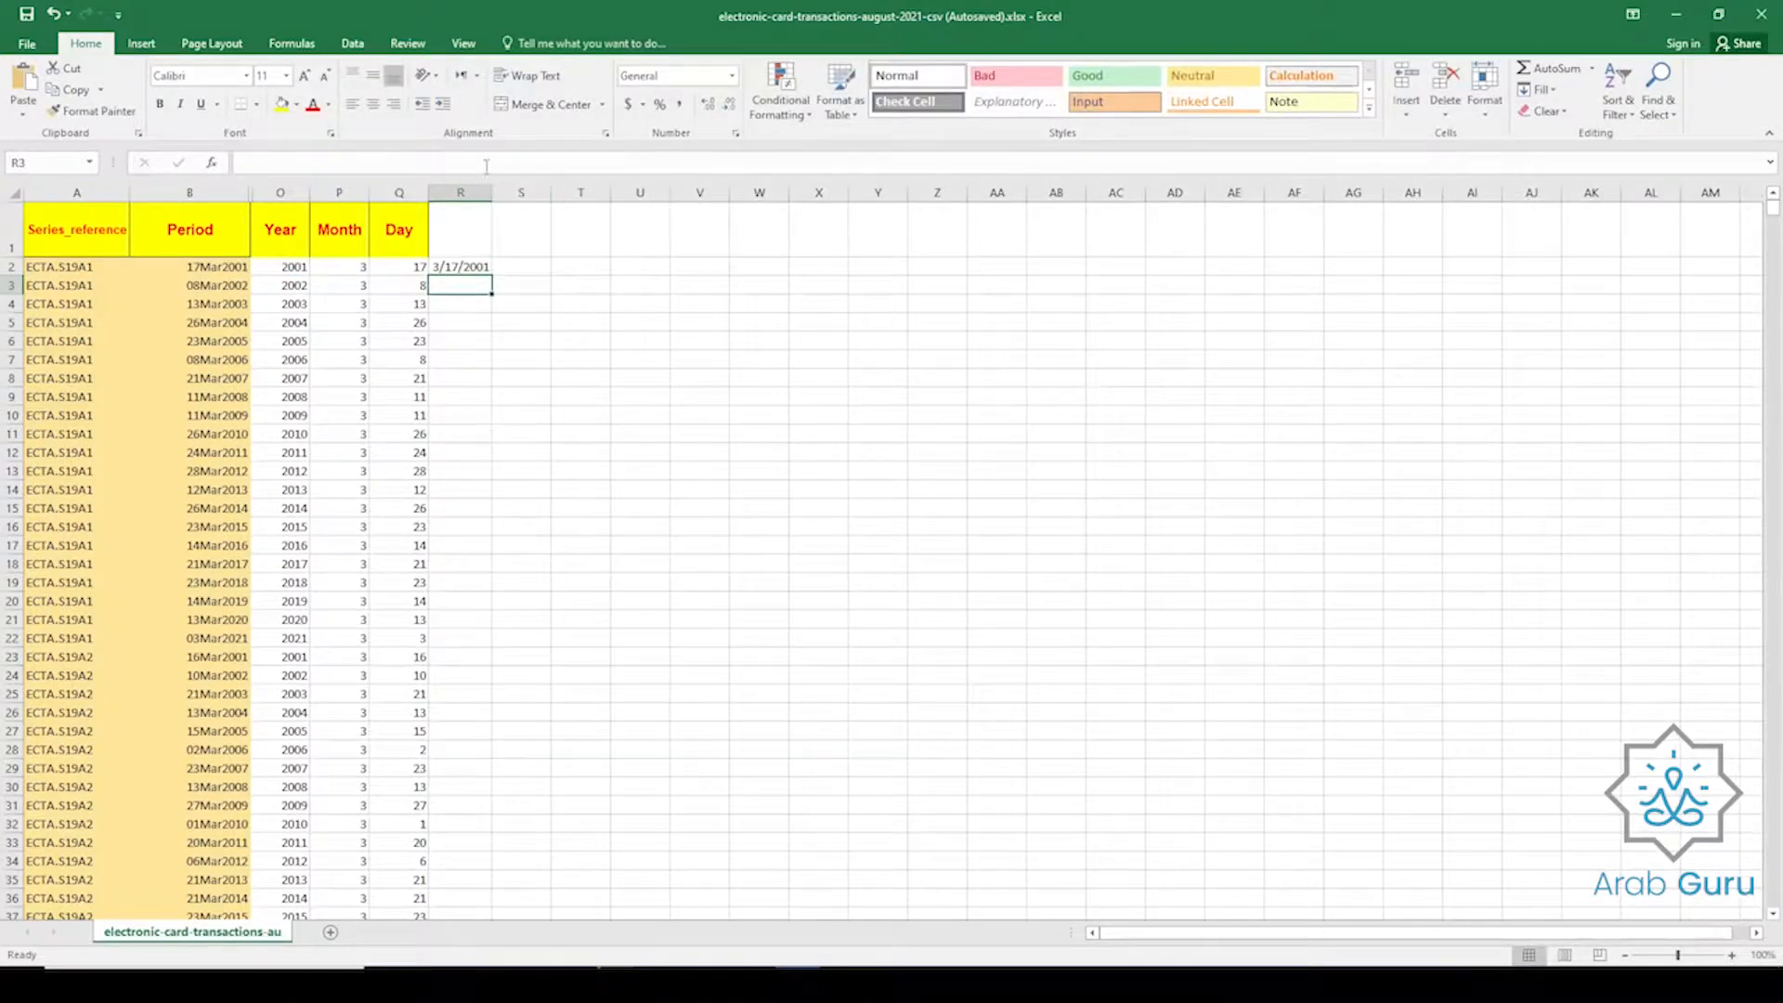
drag(493, 192, 506, 192)
click(478, 270)
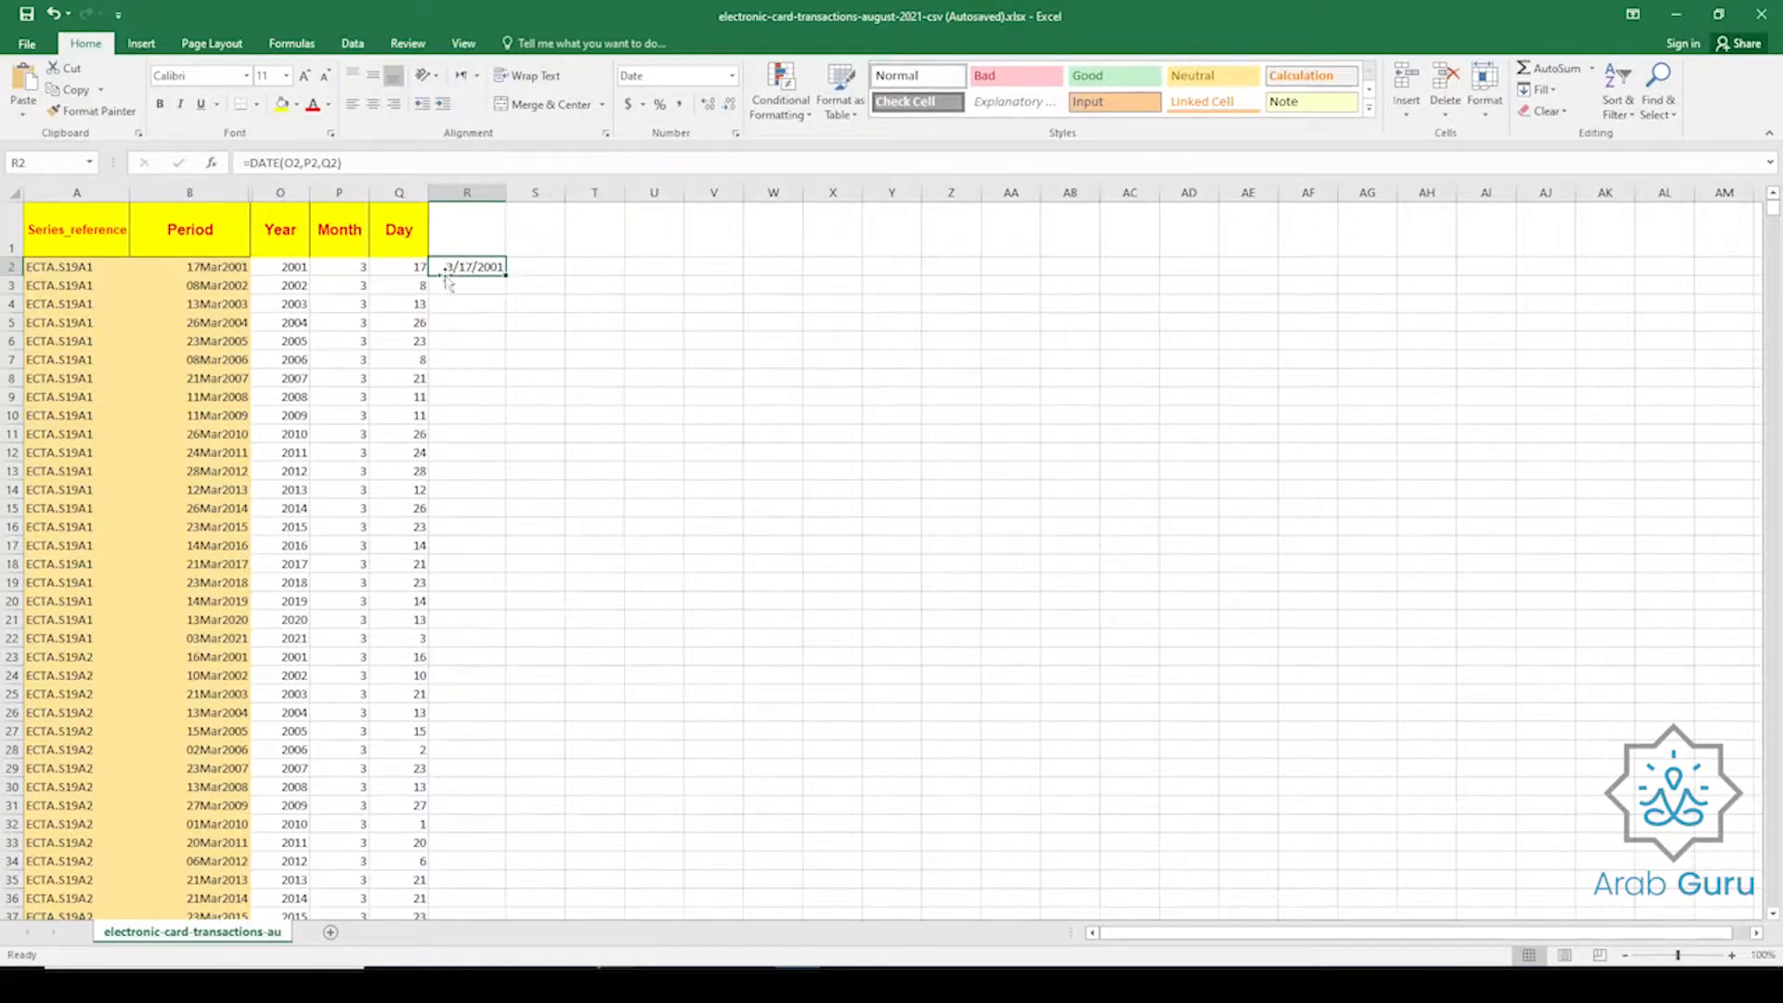
Fill the DATE formula in R2 down through all the data rows and compare the rebuilt dates with the Period column.
click(286, 268)
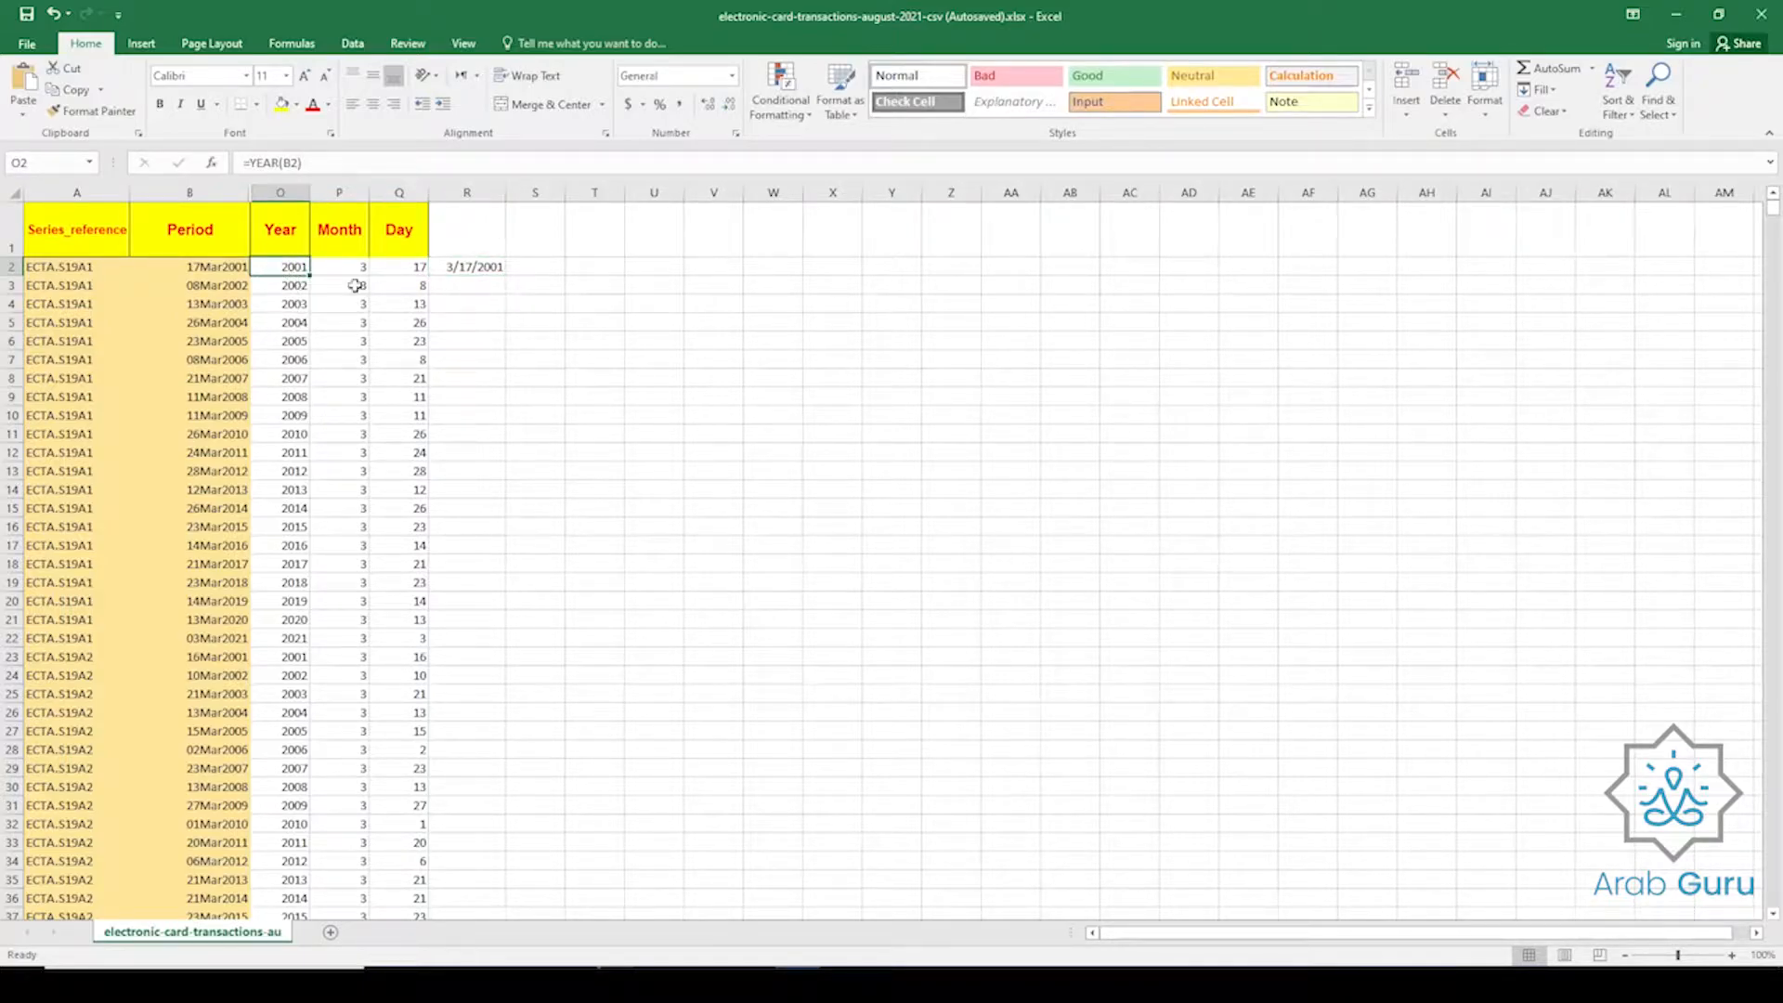
key(Right)
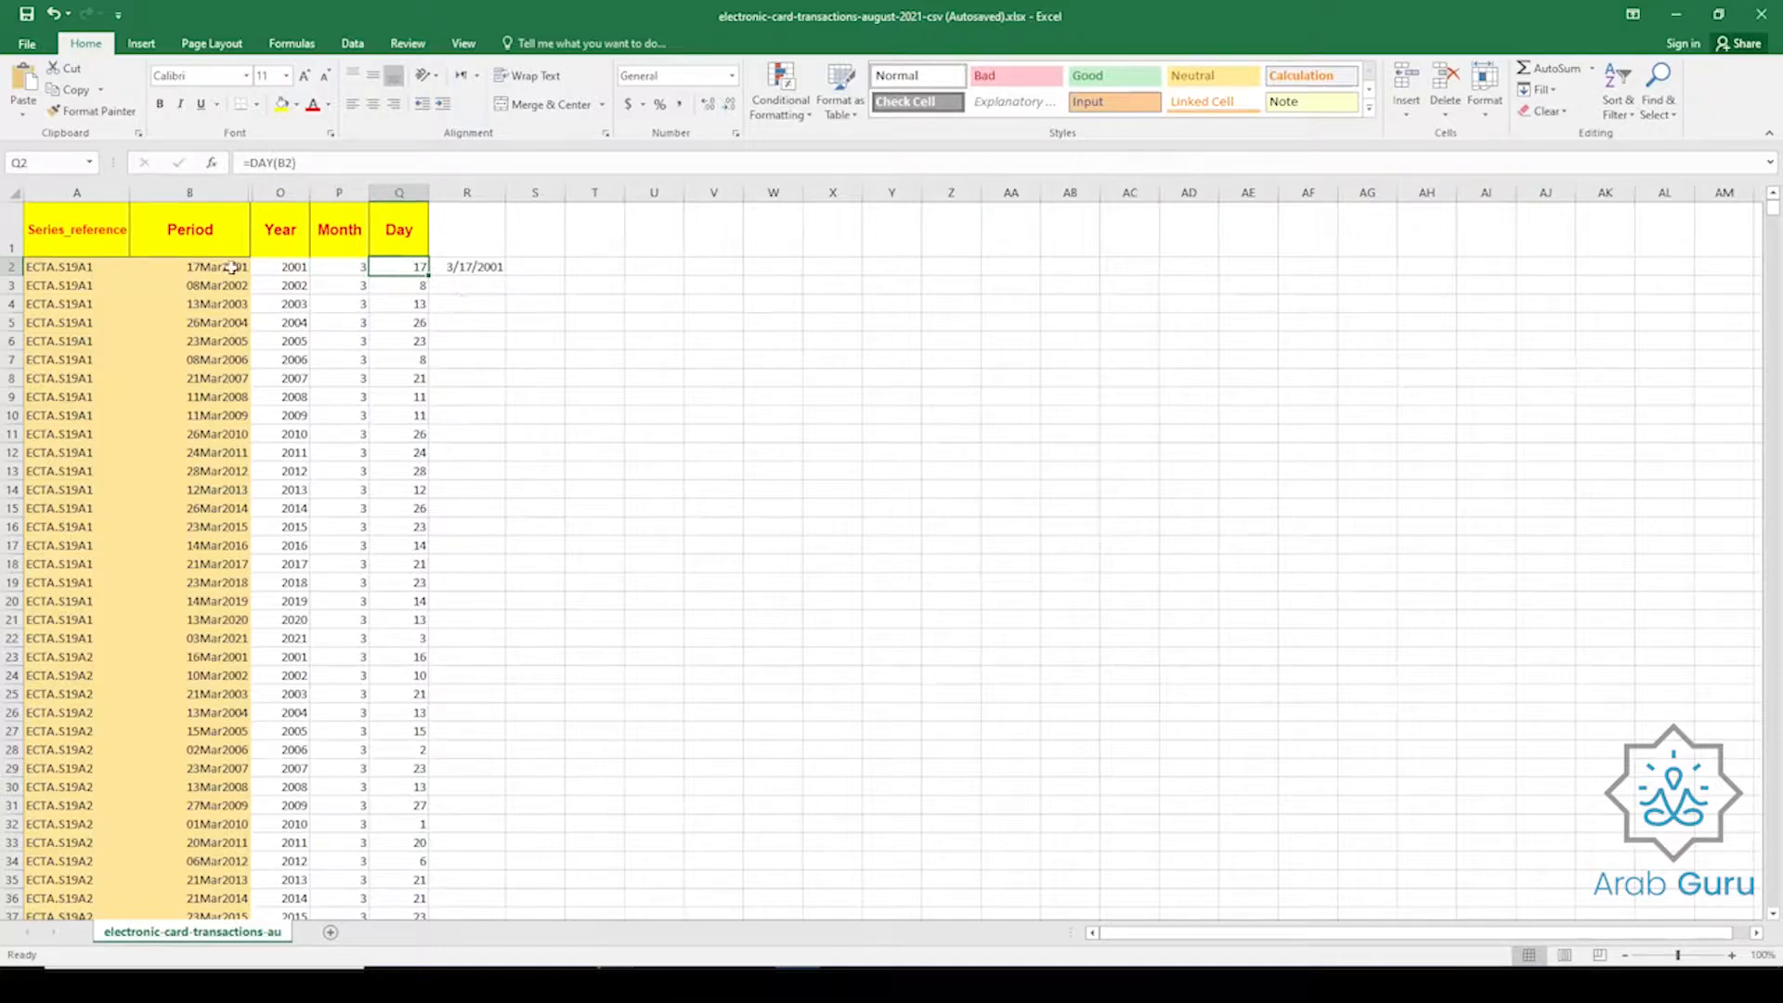
click(288, 267)
drag(288, 267, 399, 268)
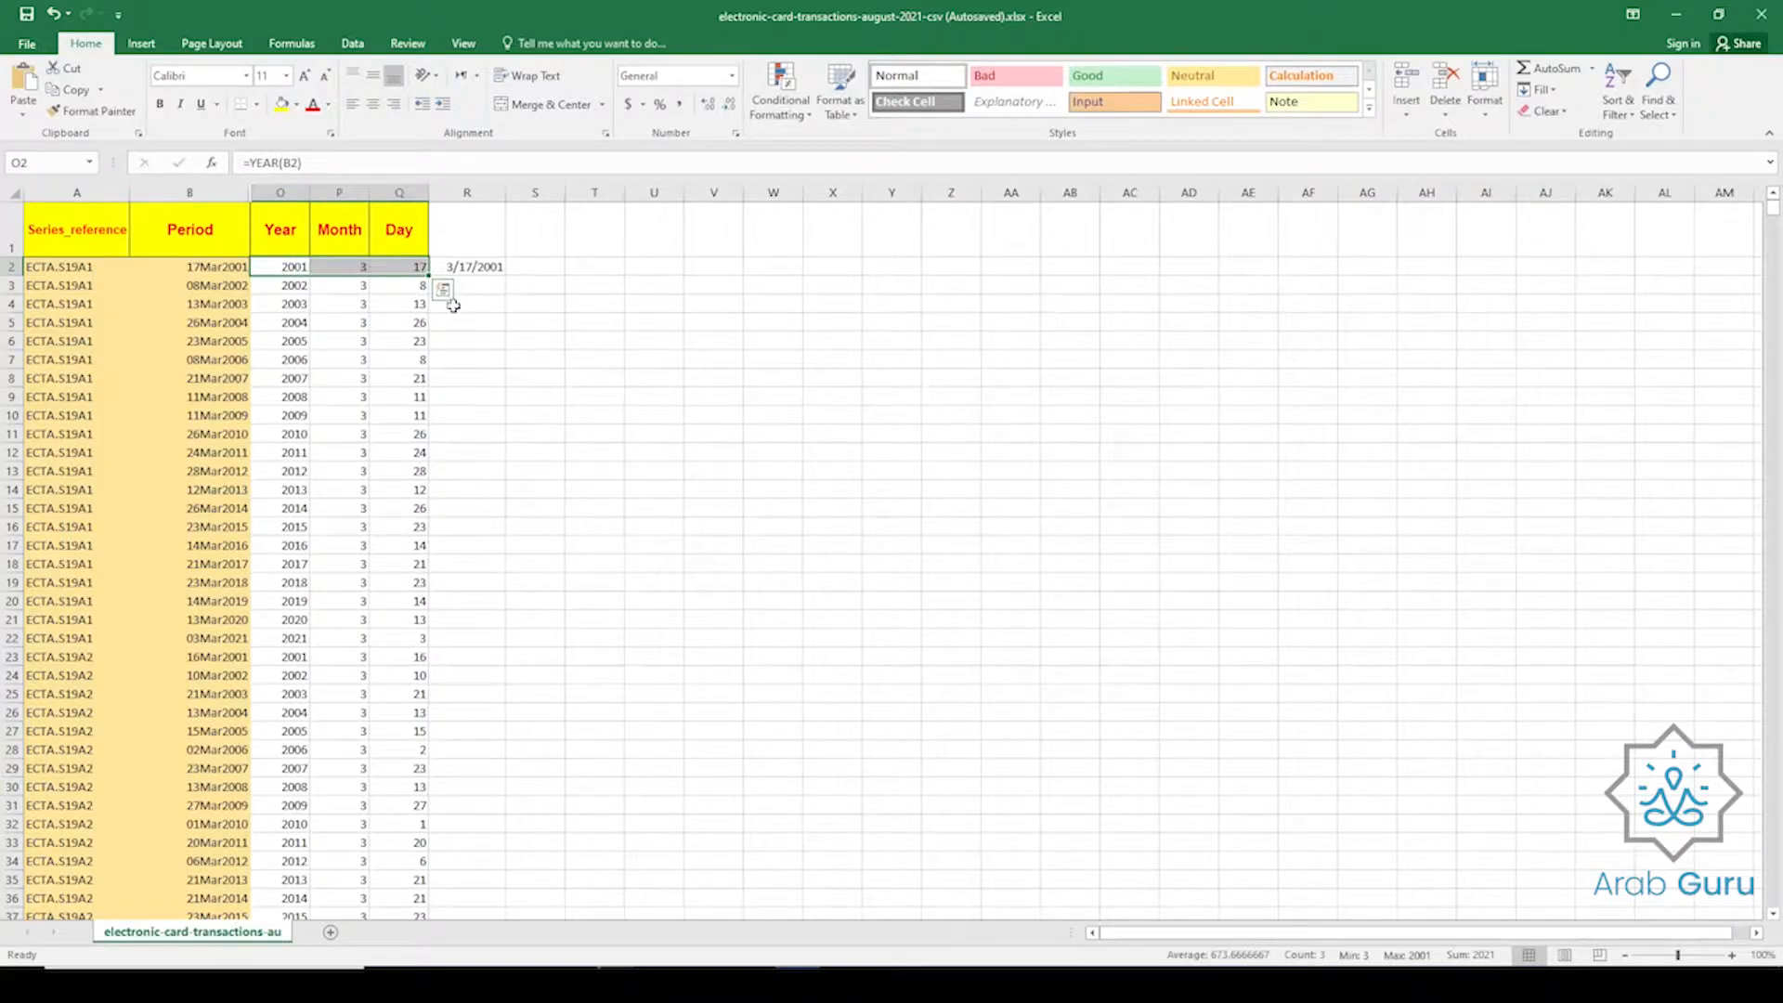
click(490, 268)
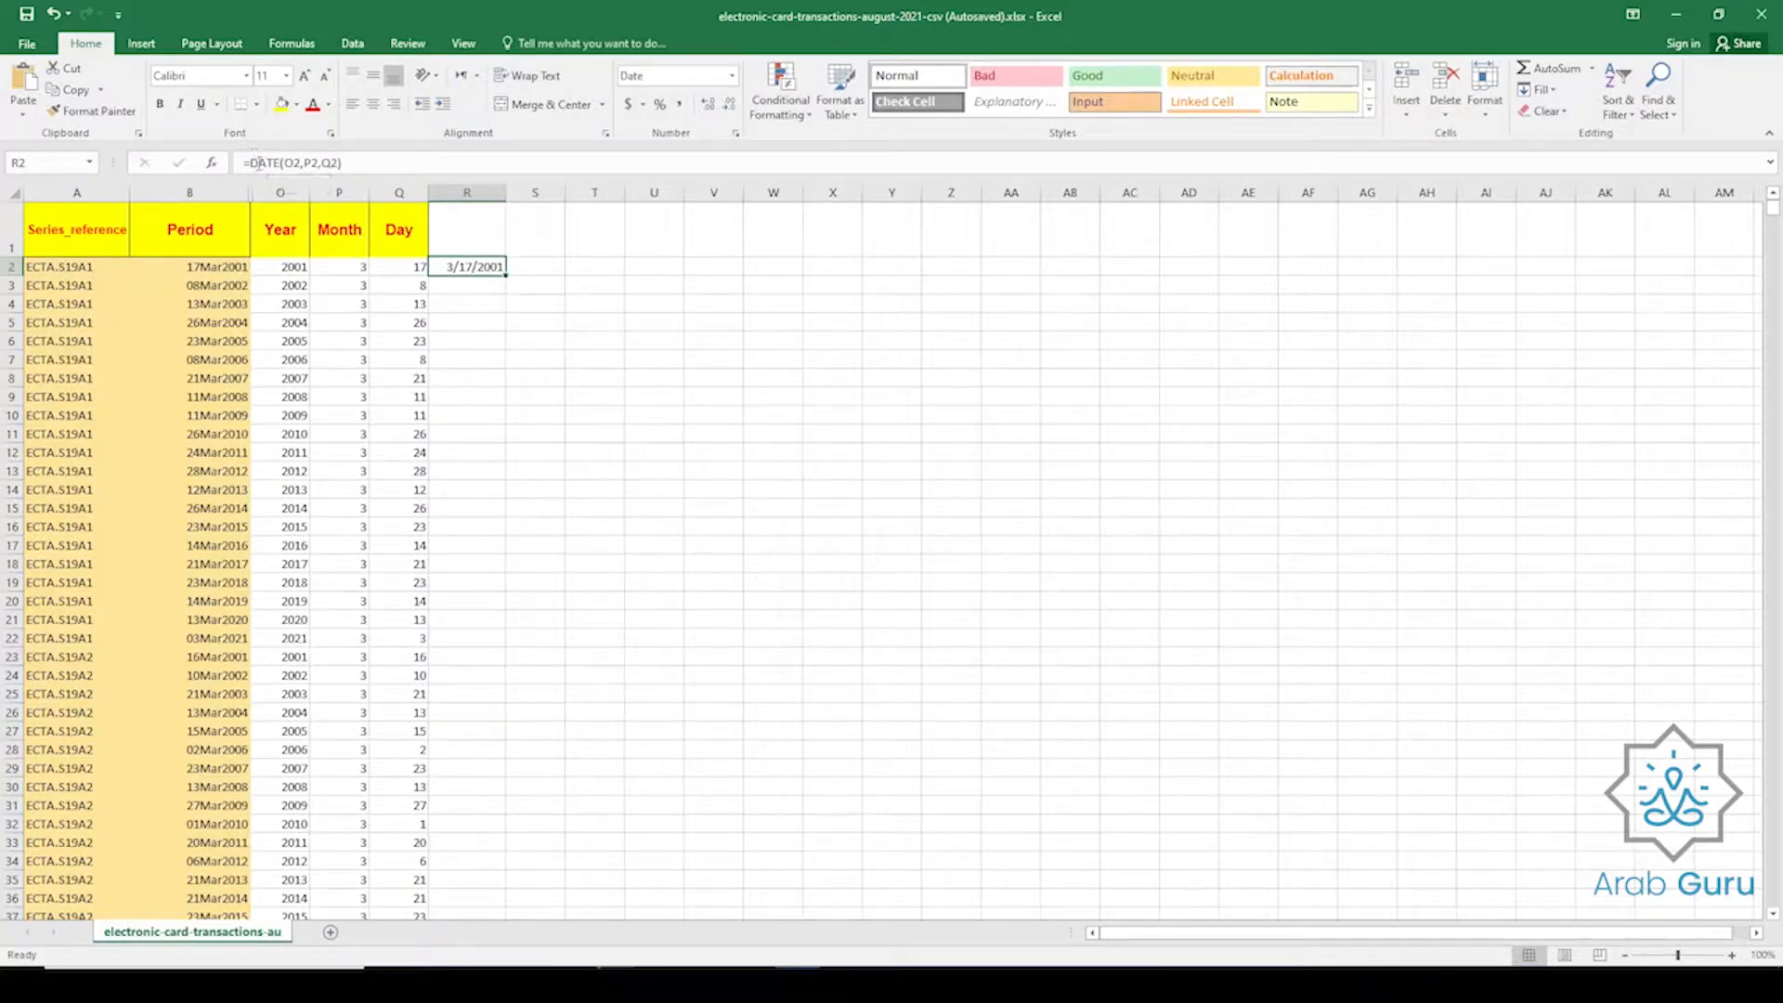
double_click(507, 276)
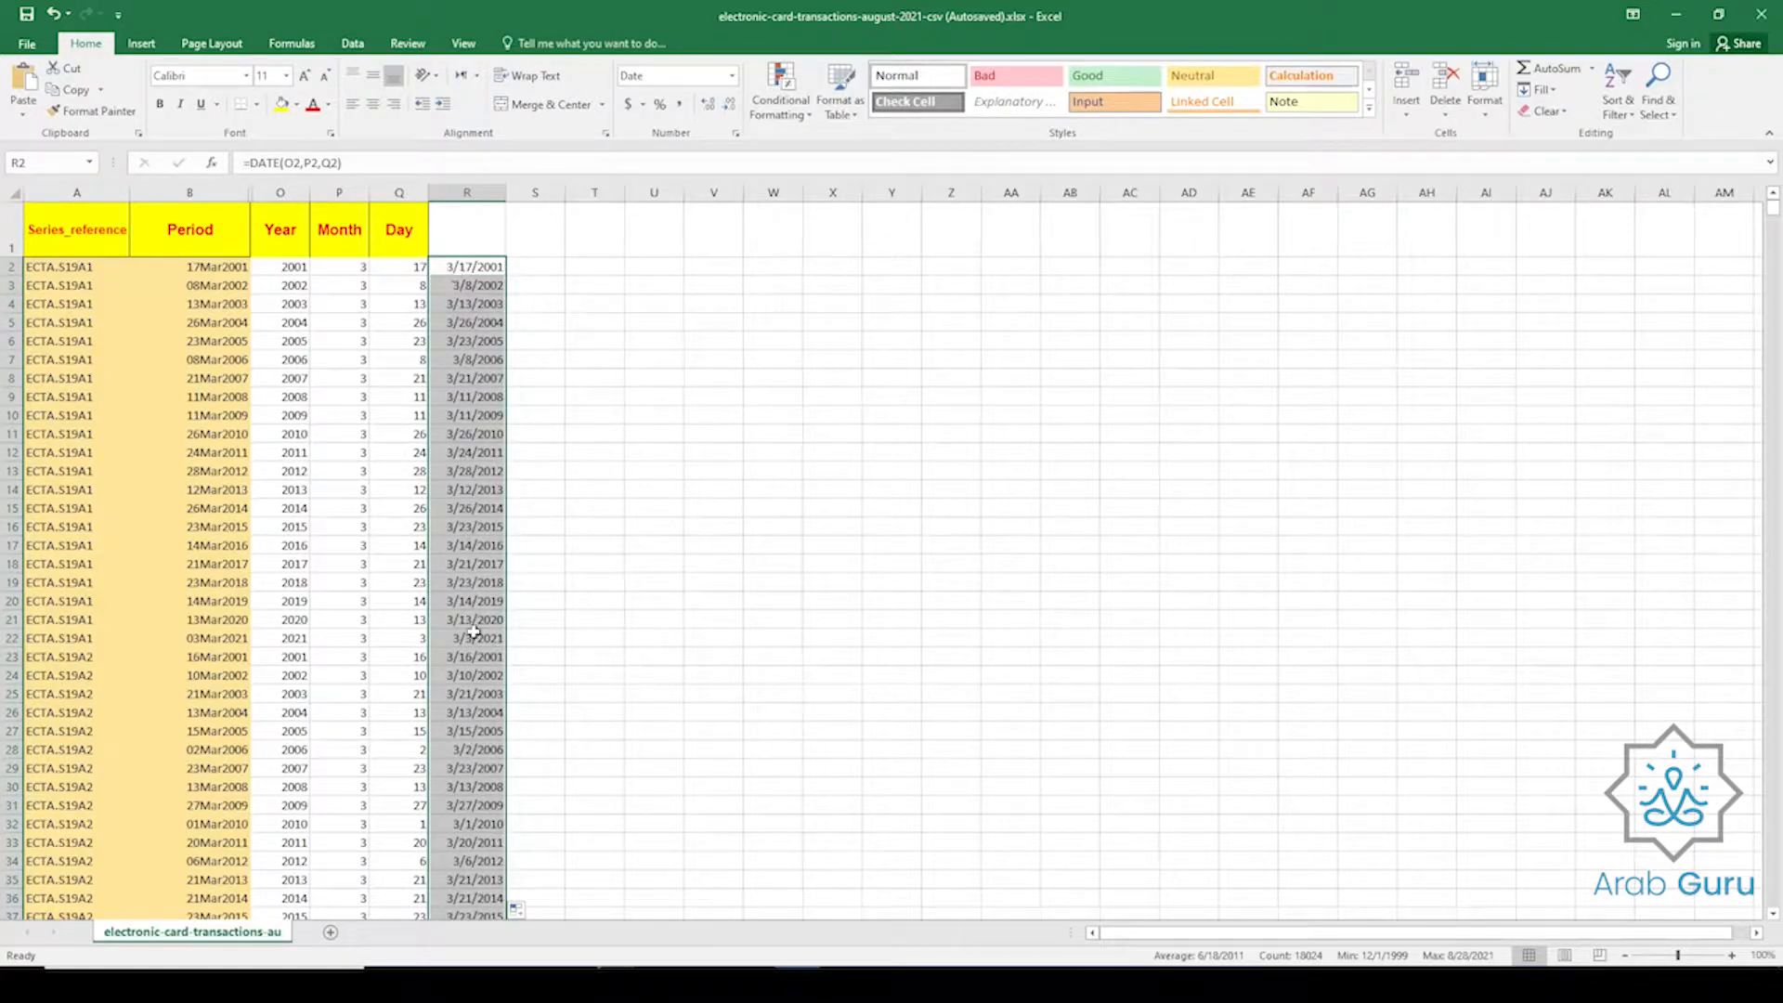
click(463, 435)
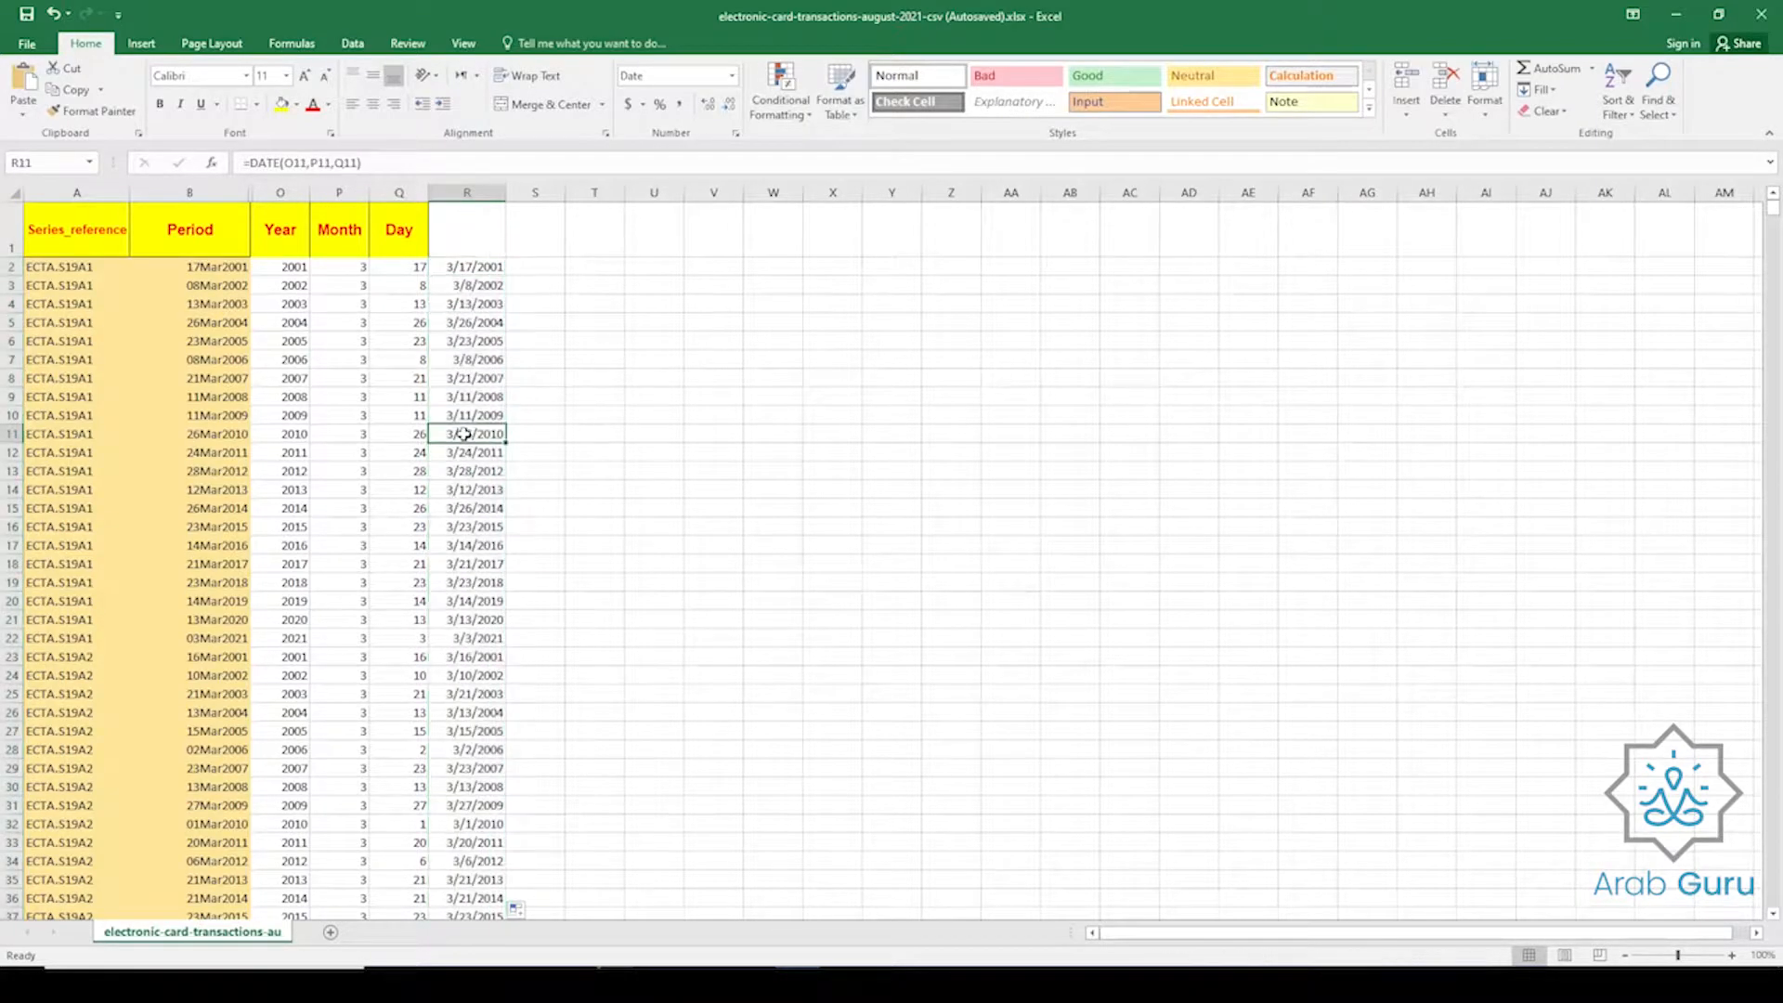
drag(476, 274, 483, 415)
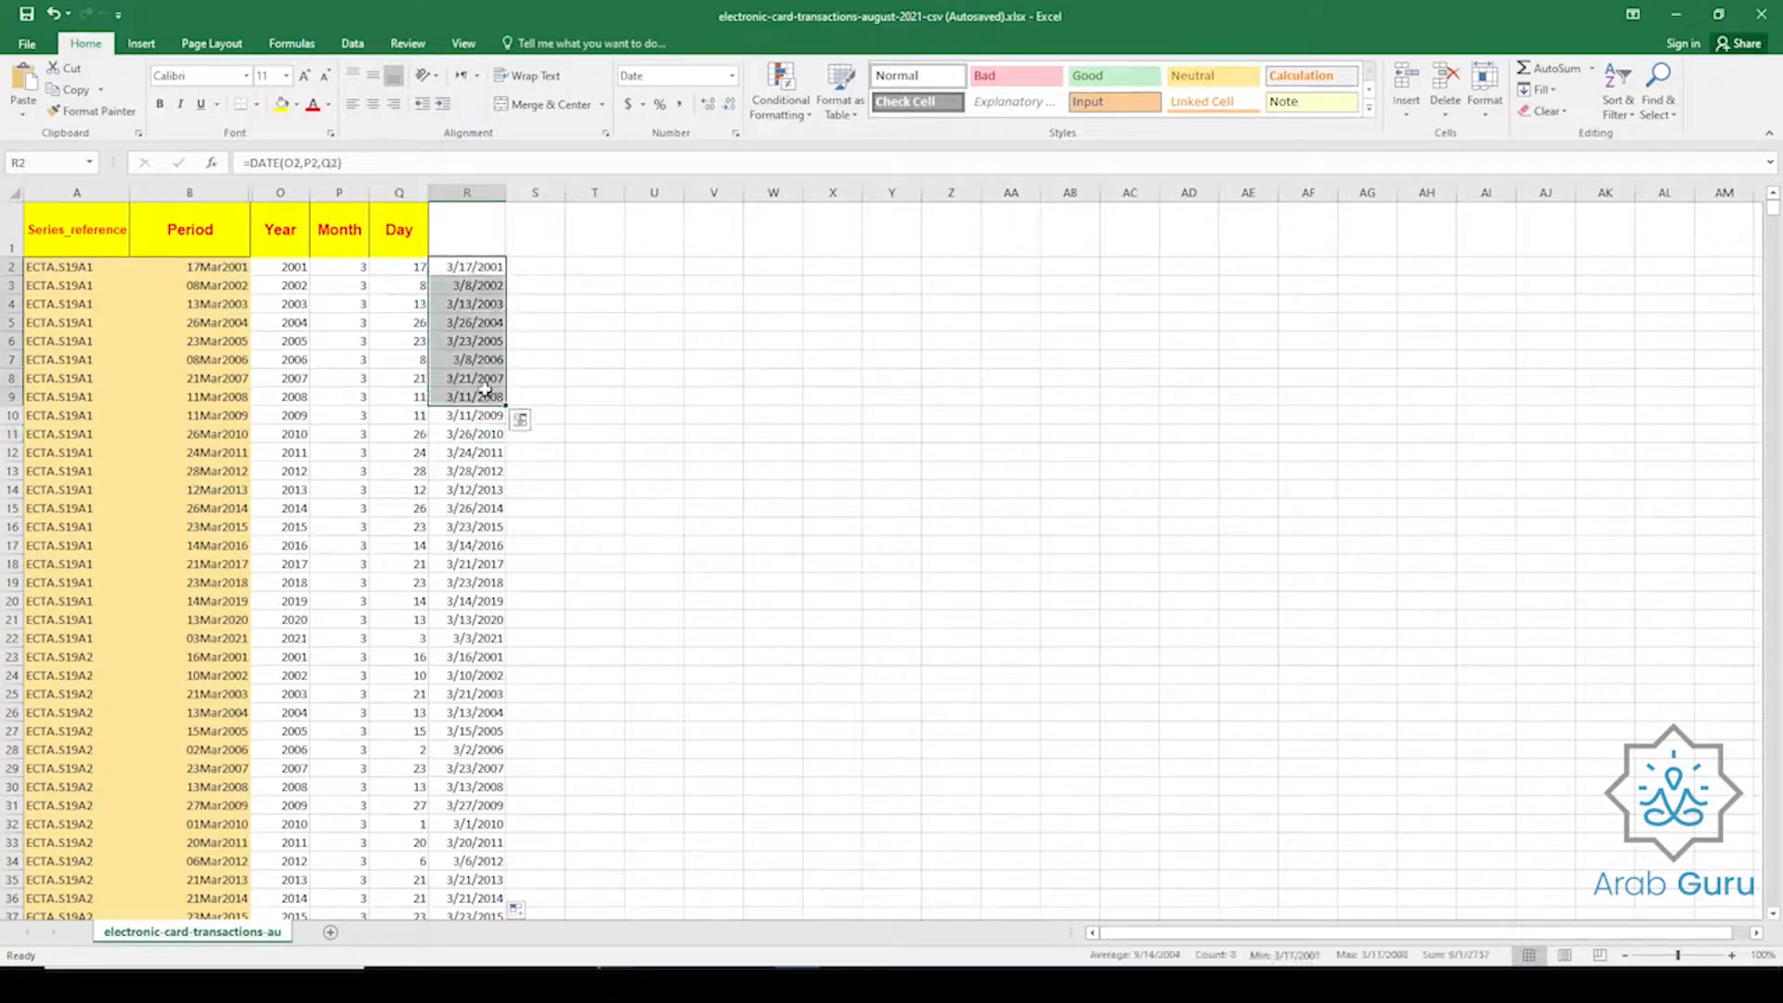
drag(200, 266, 204, 416)
click(456, 272)
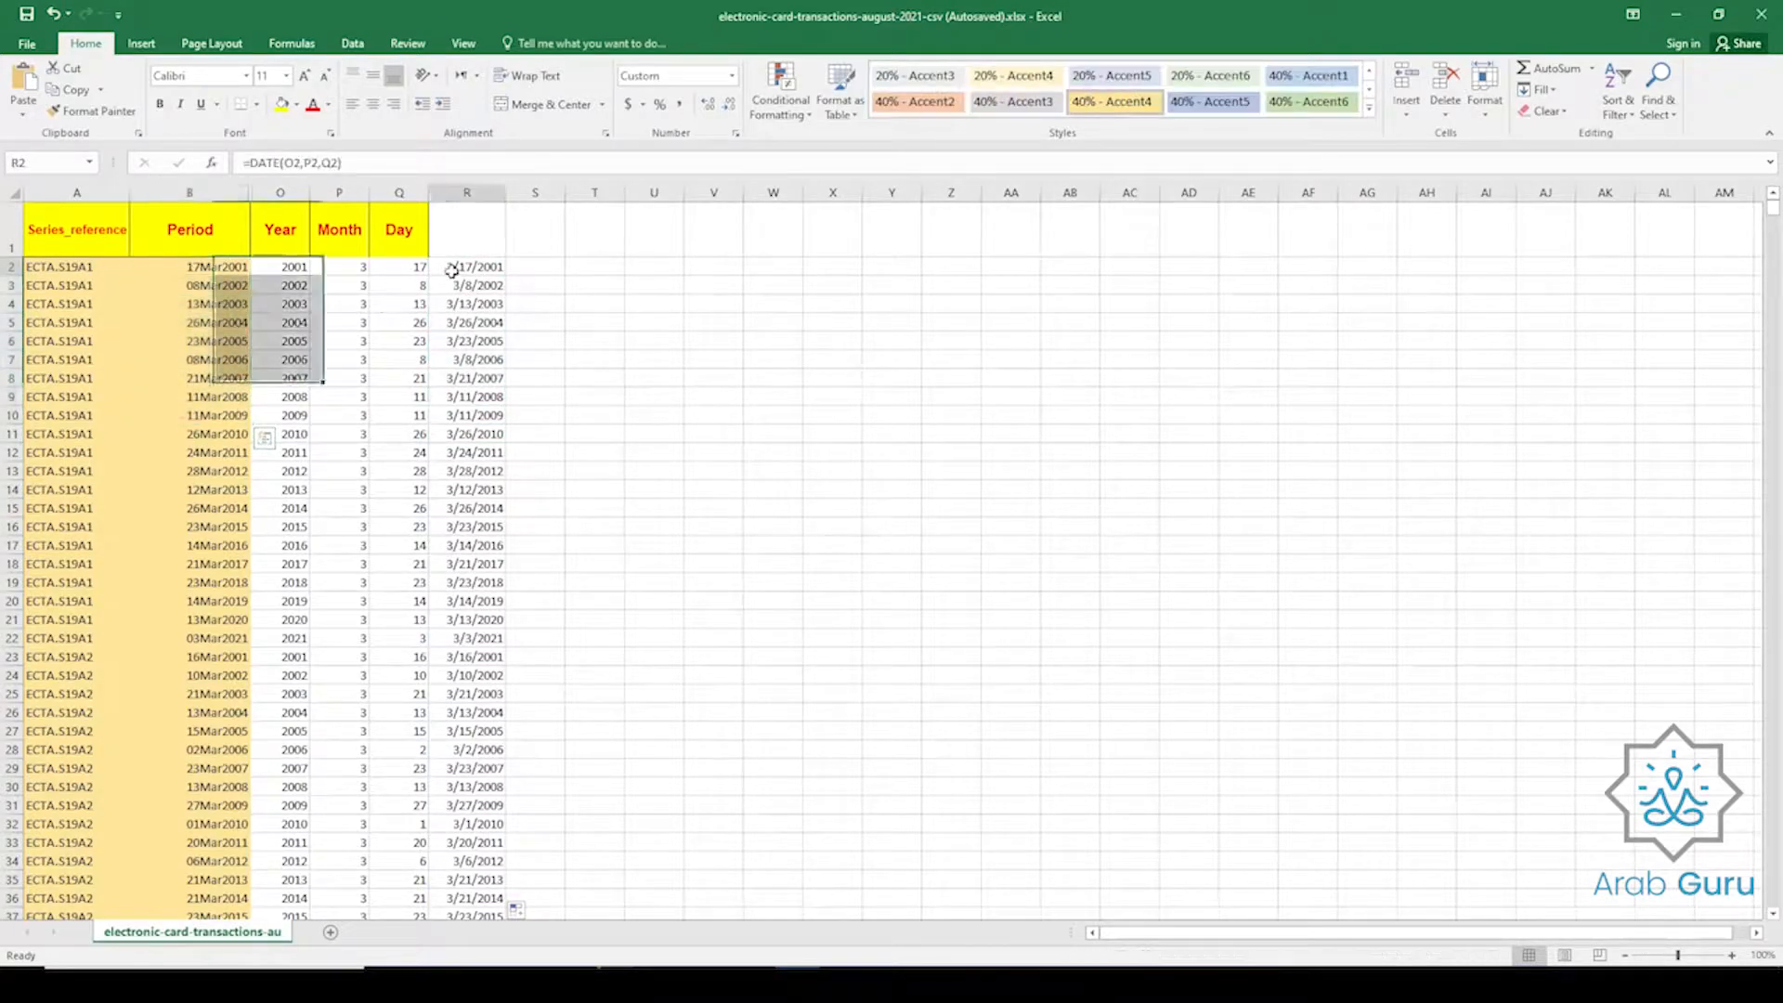
Test the rebuilt date against the Period date with the formula =R2=B2 in S2 and fill it down to S13.
click(543, 270)
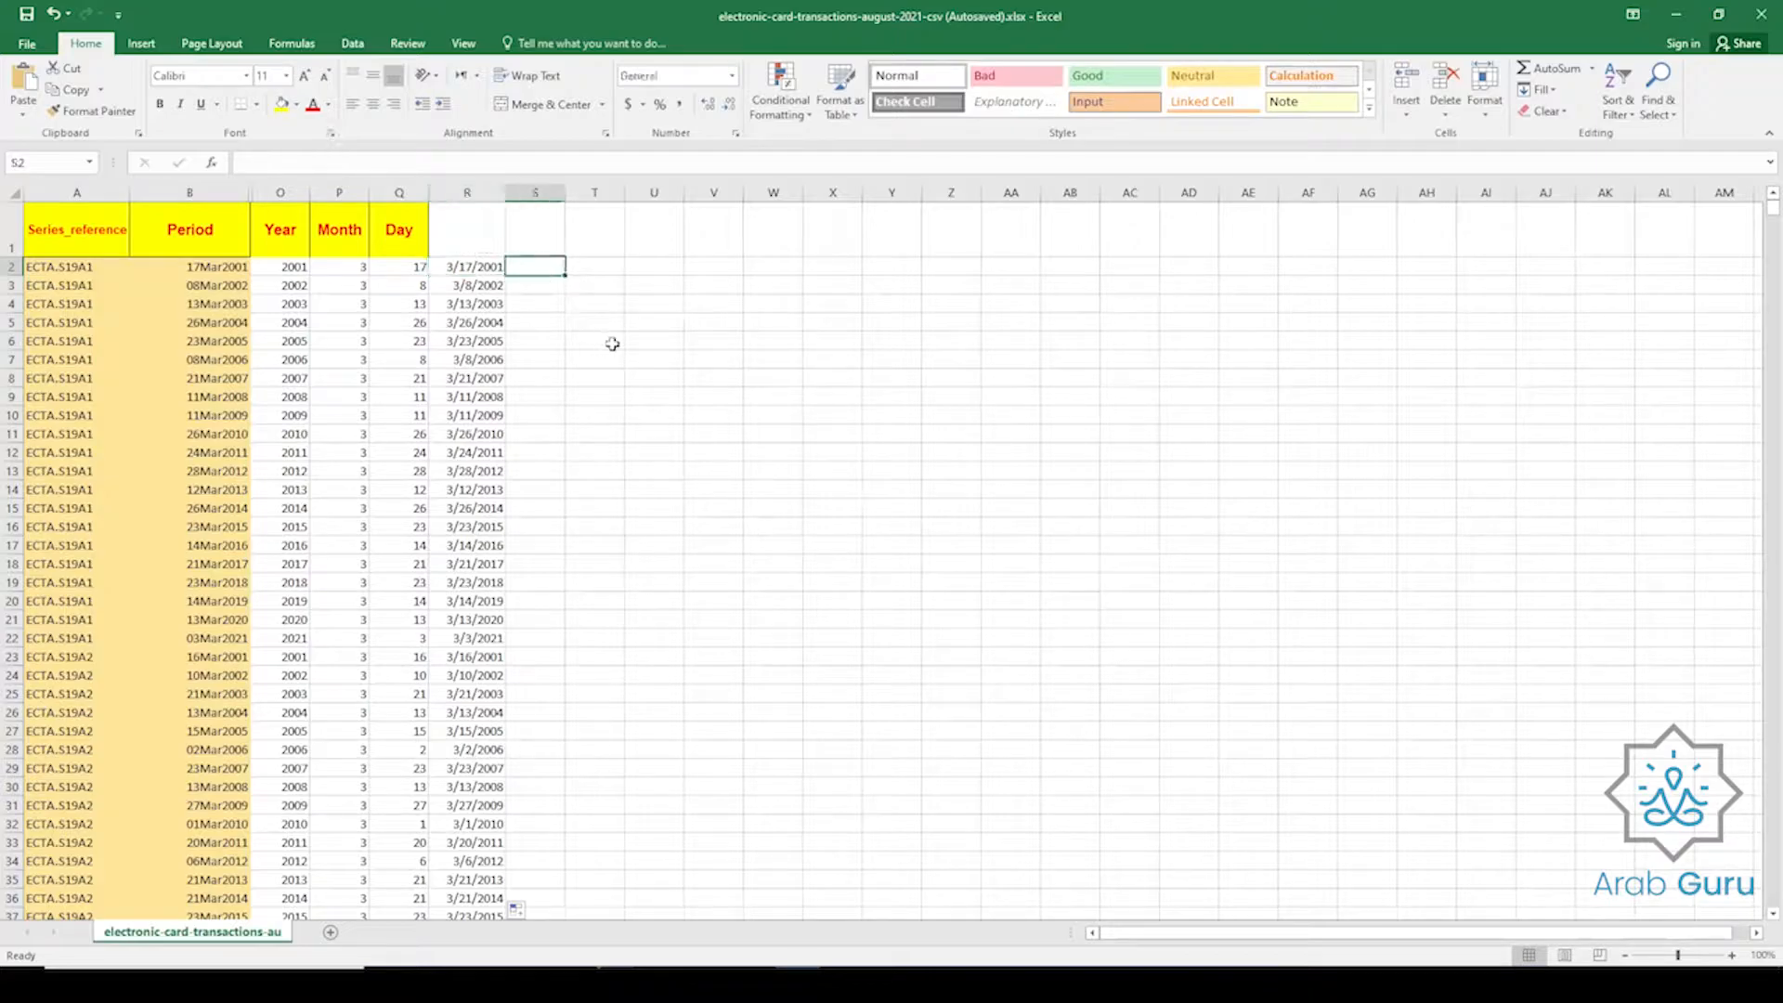
text(=)
key(Left)
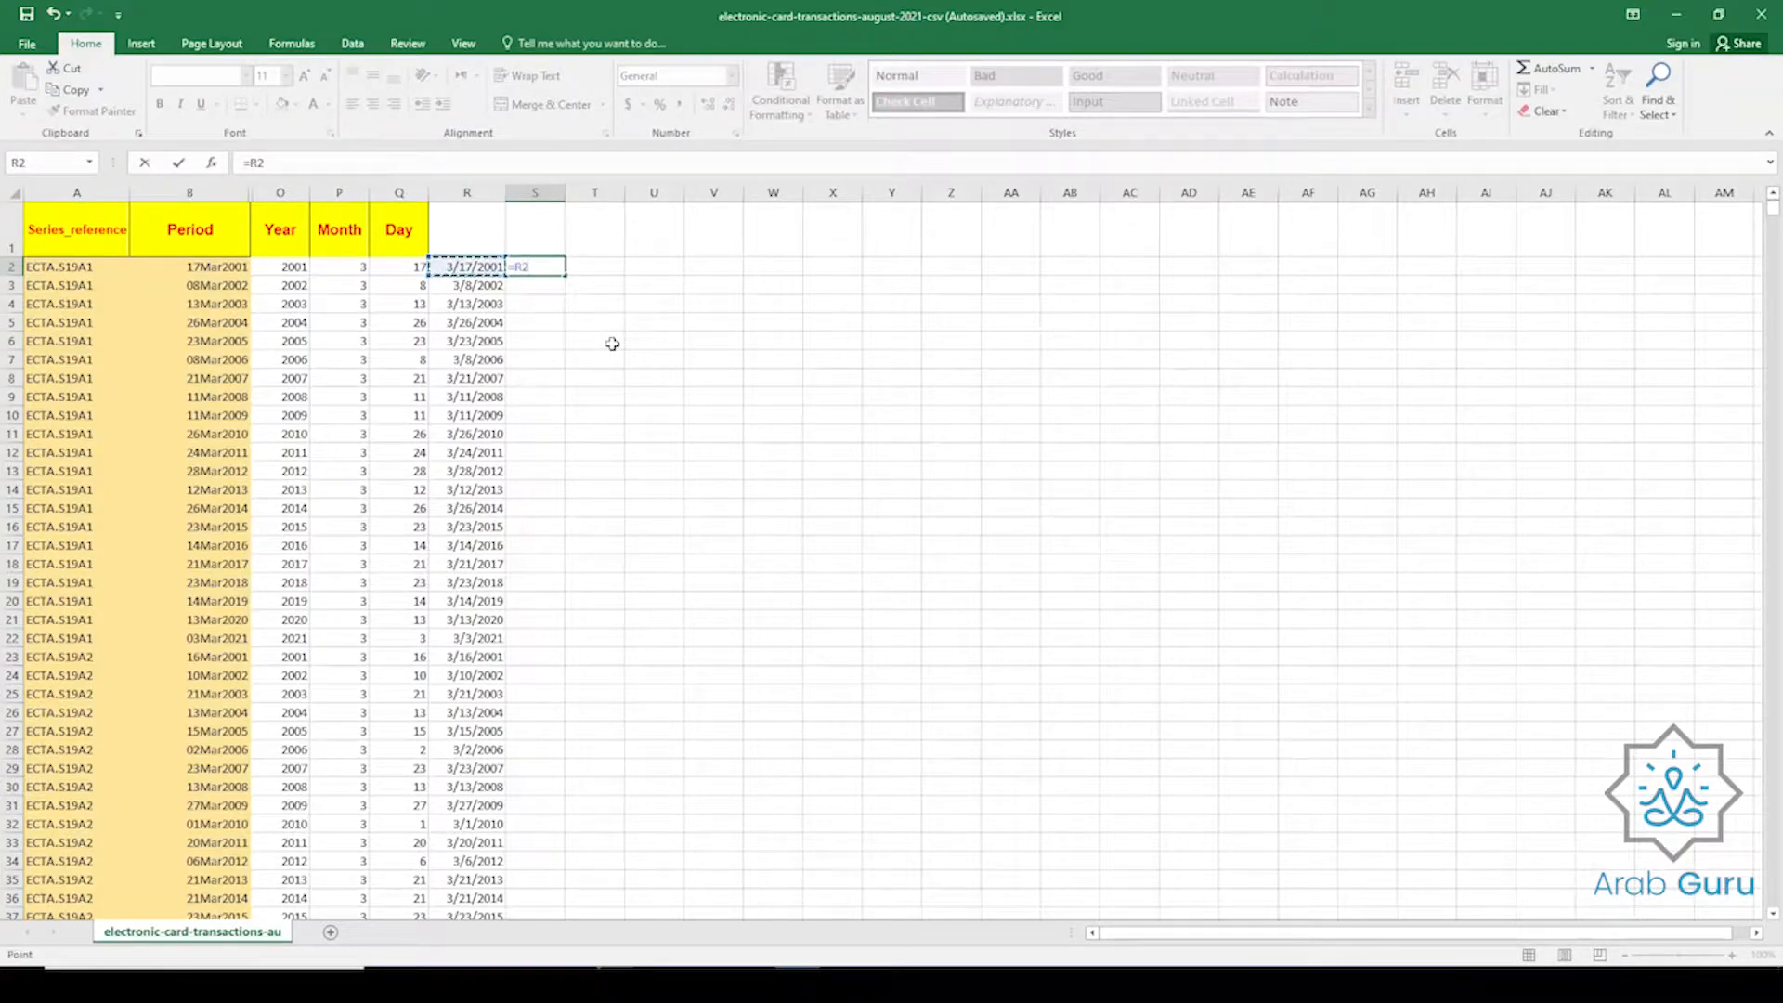
text(=)
key(Left)
key(Left)
key(Left)
key(Left)
key(Left)
key(Return)
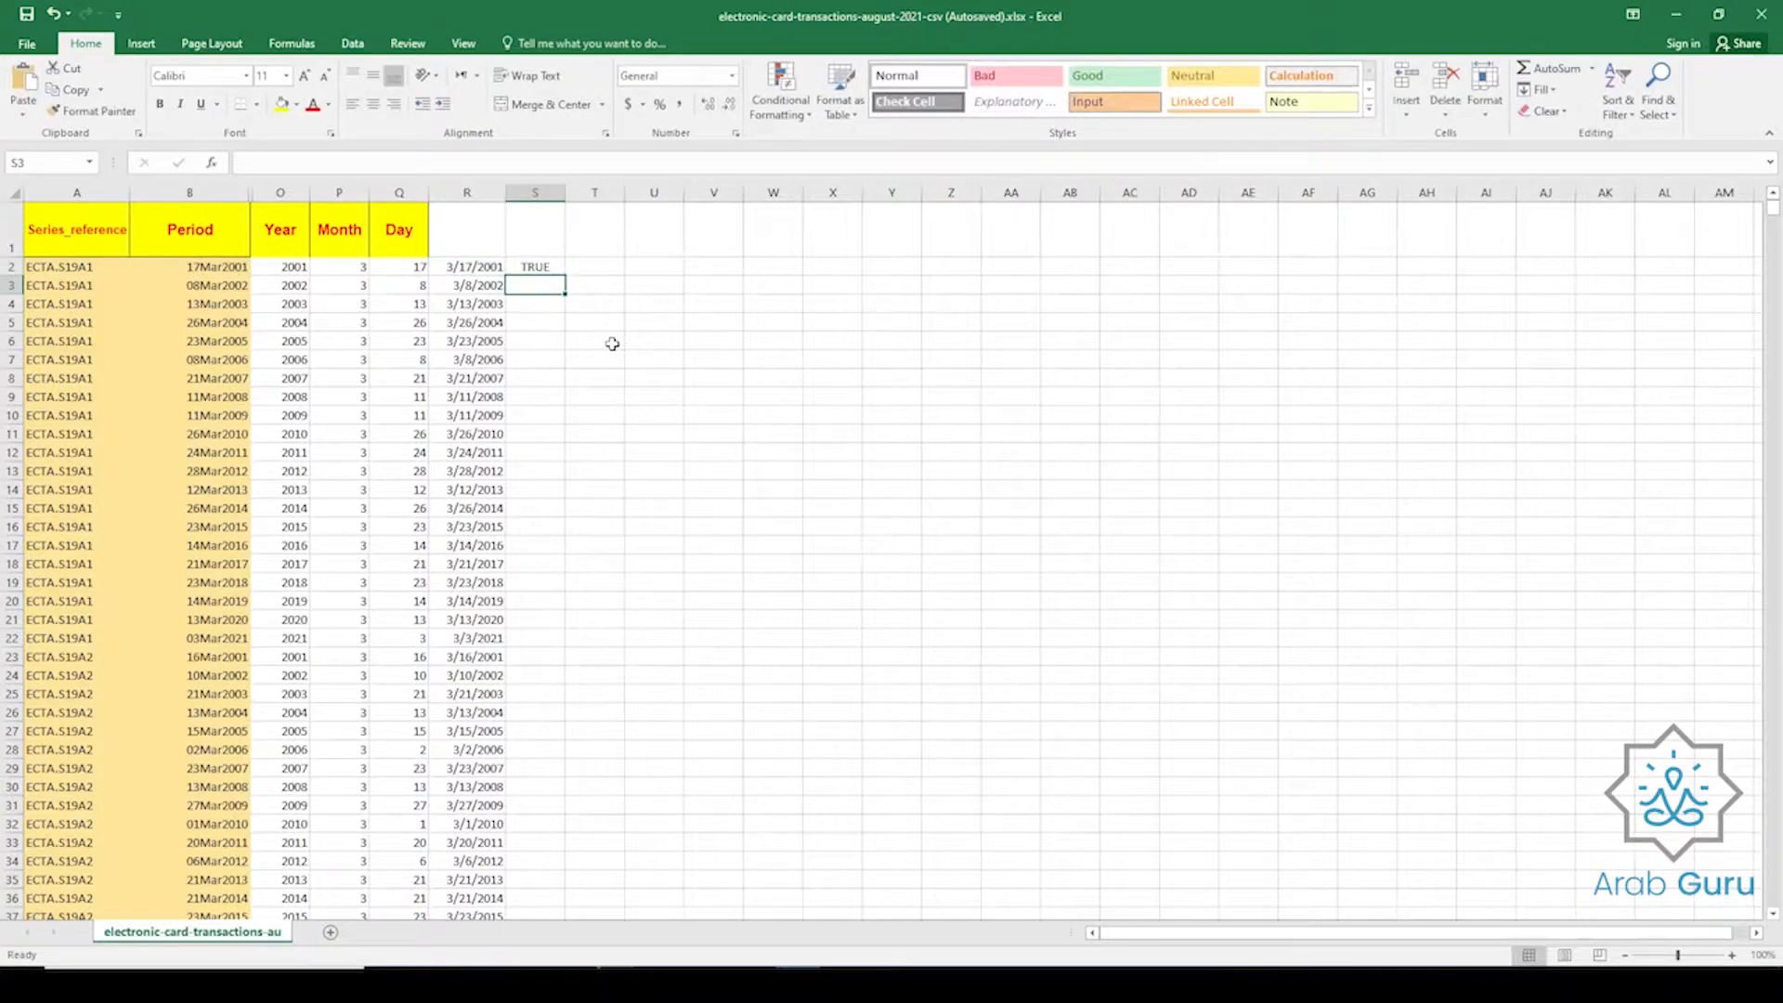
click(553, 267)
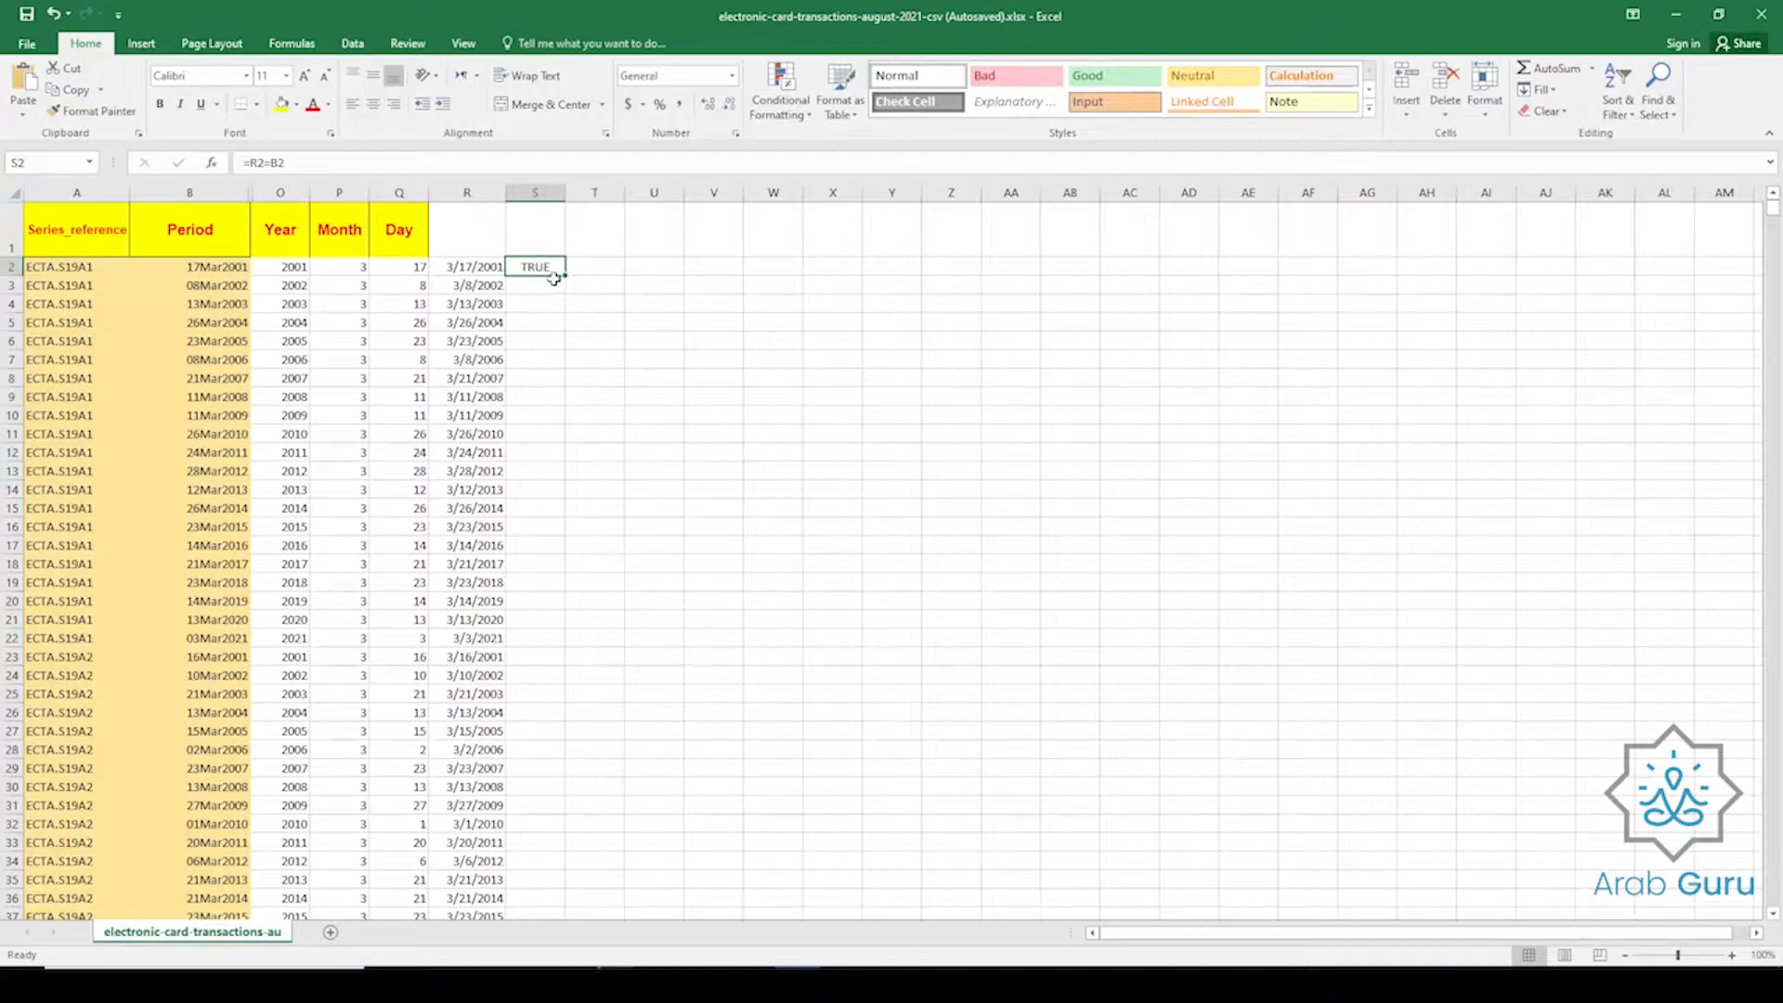
drag(554, 279, 557, 476)
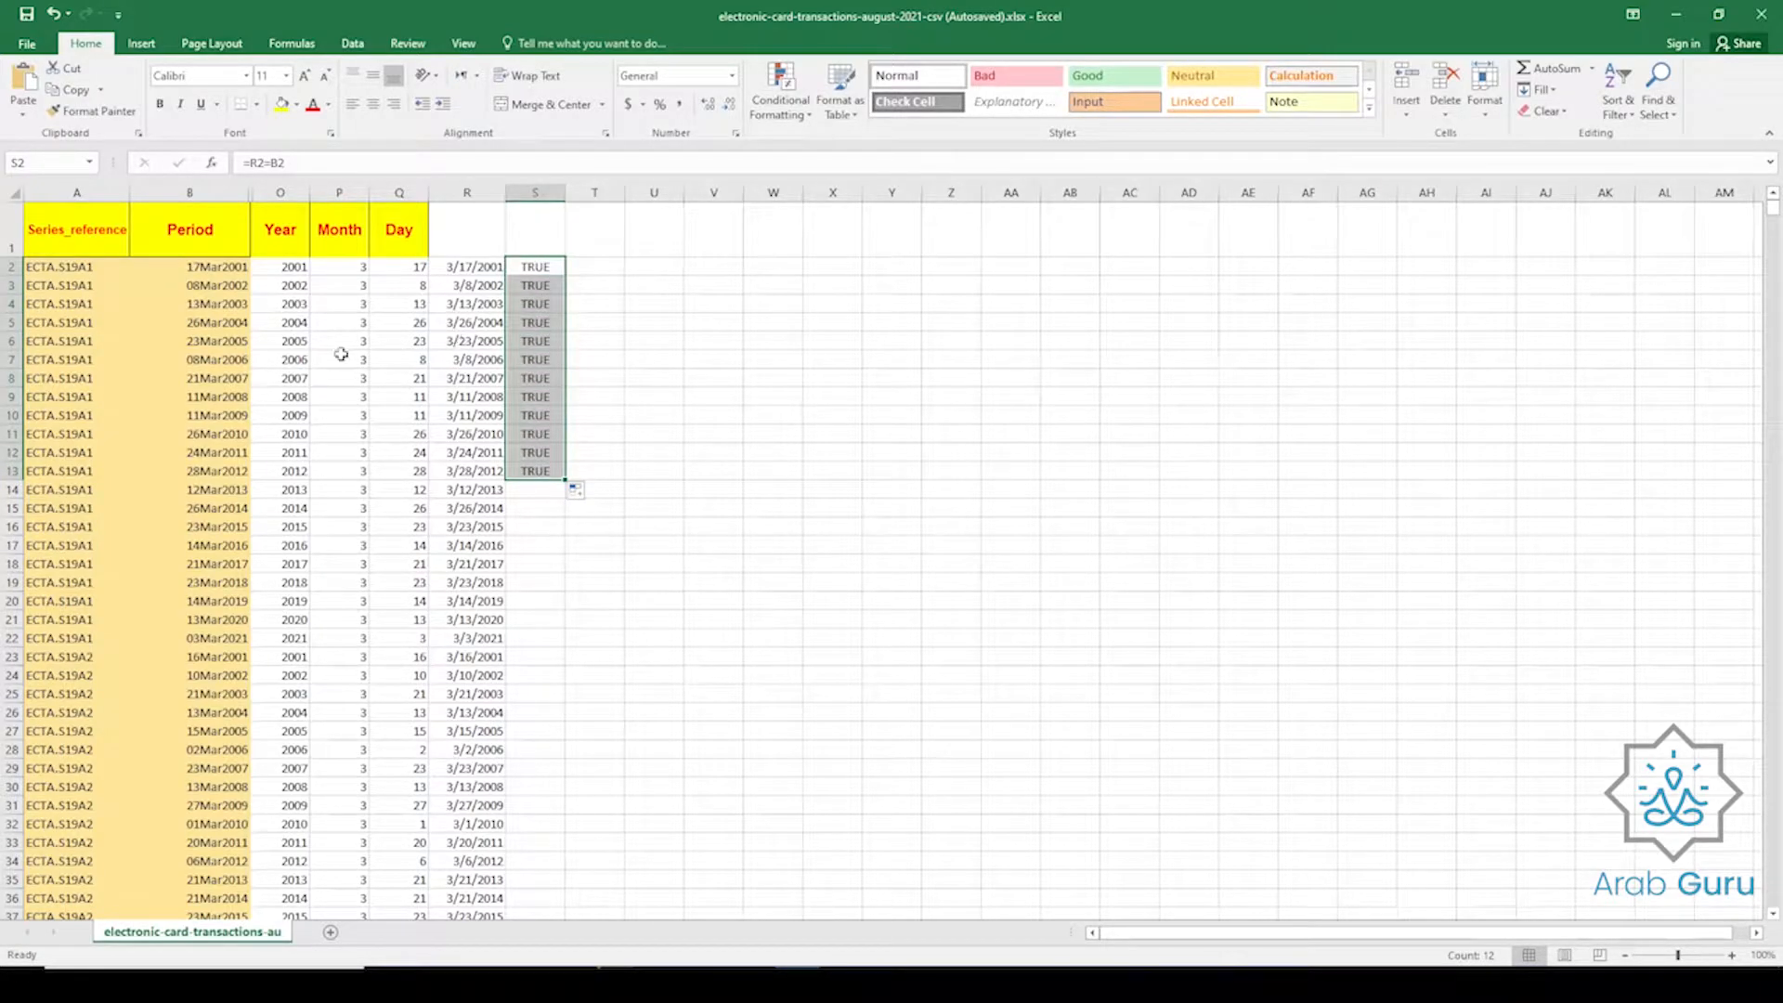
Compare the rebuilt dates in column R with the Period dates and review the comparison, Year, Month and Day formulas.
drag(460, 269, 465, 490)
drag(199, 266, 199, 508)
click(195, 269)
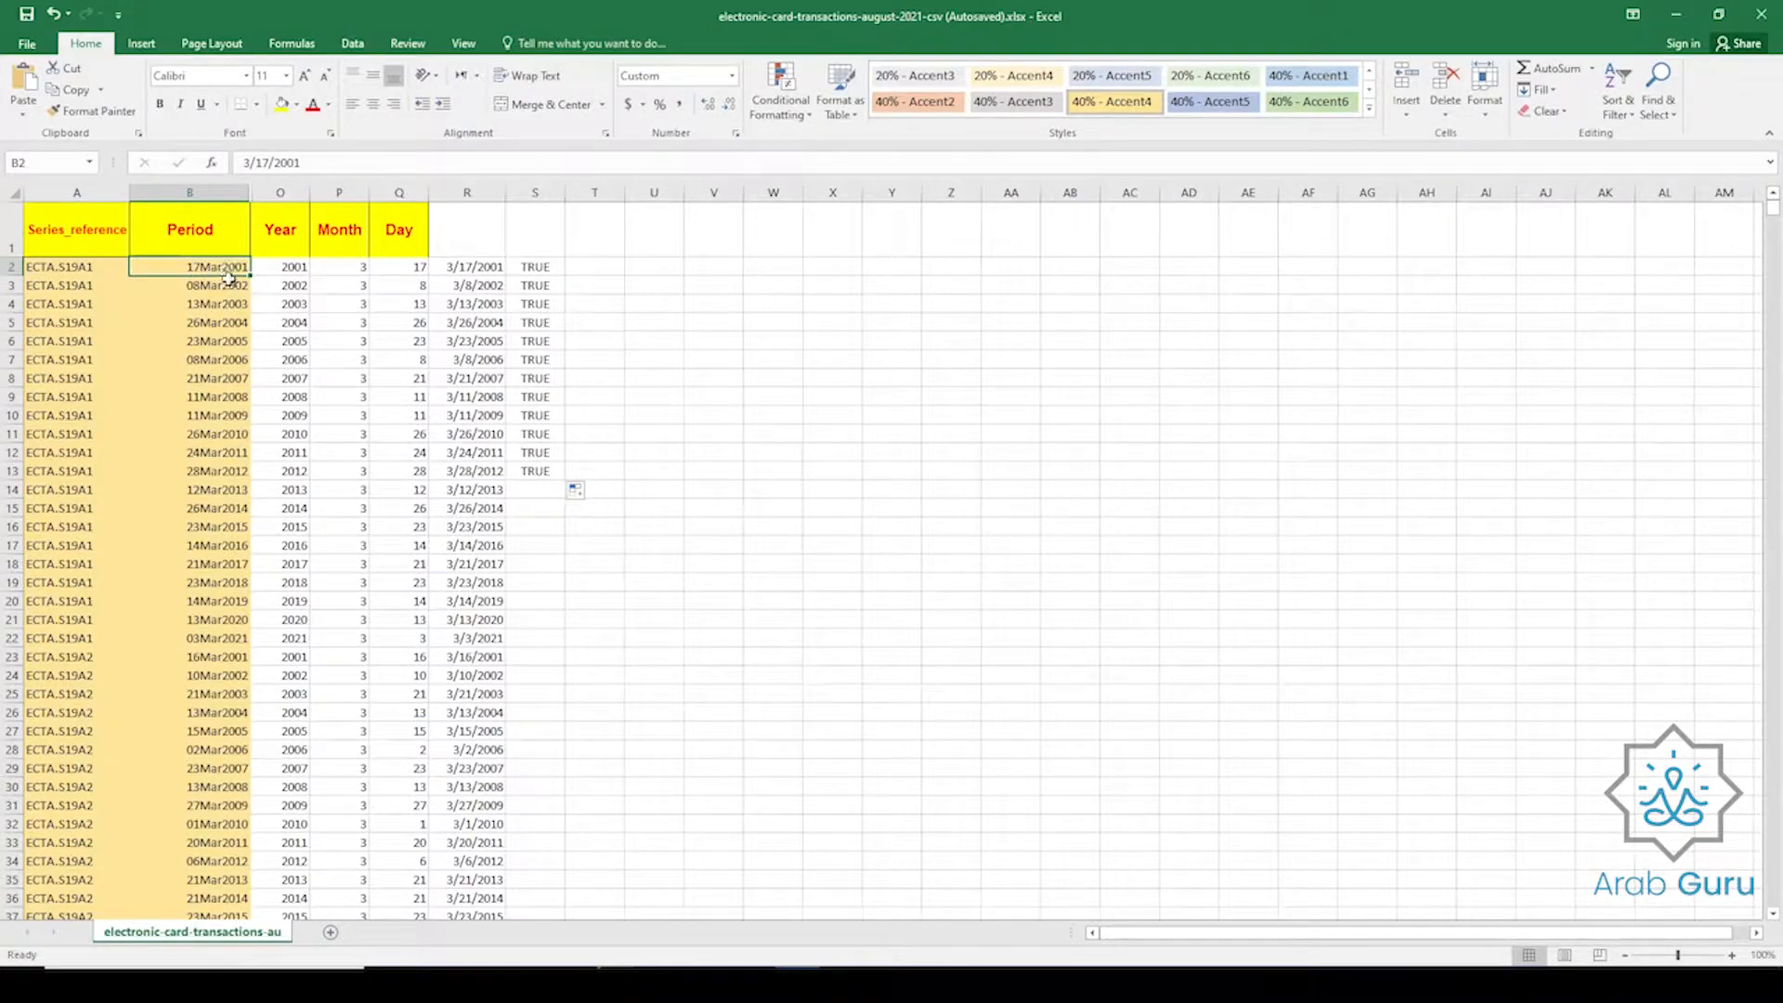
click(461, 270)
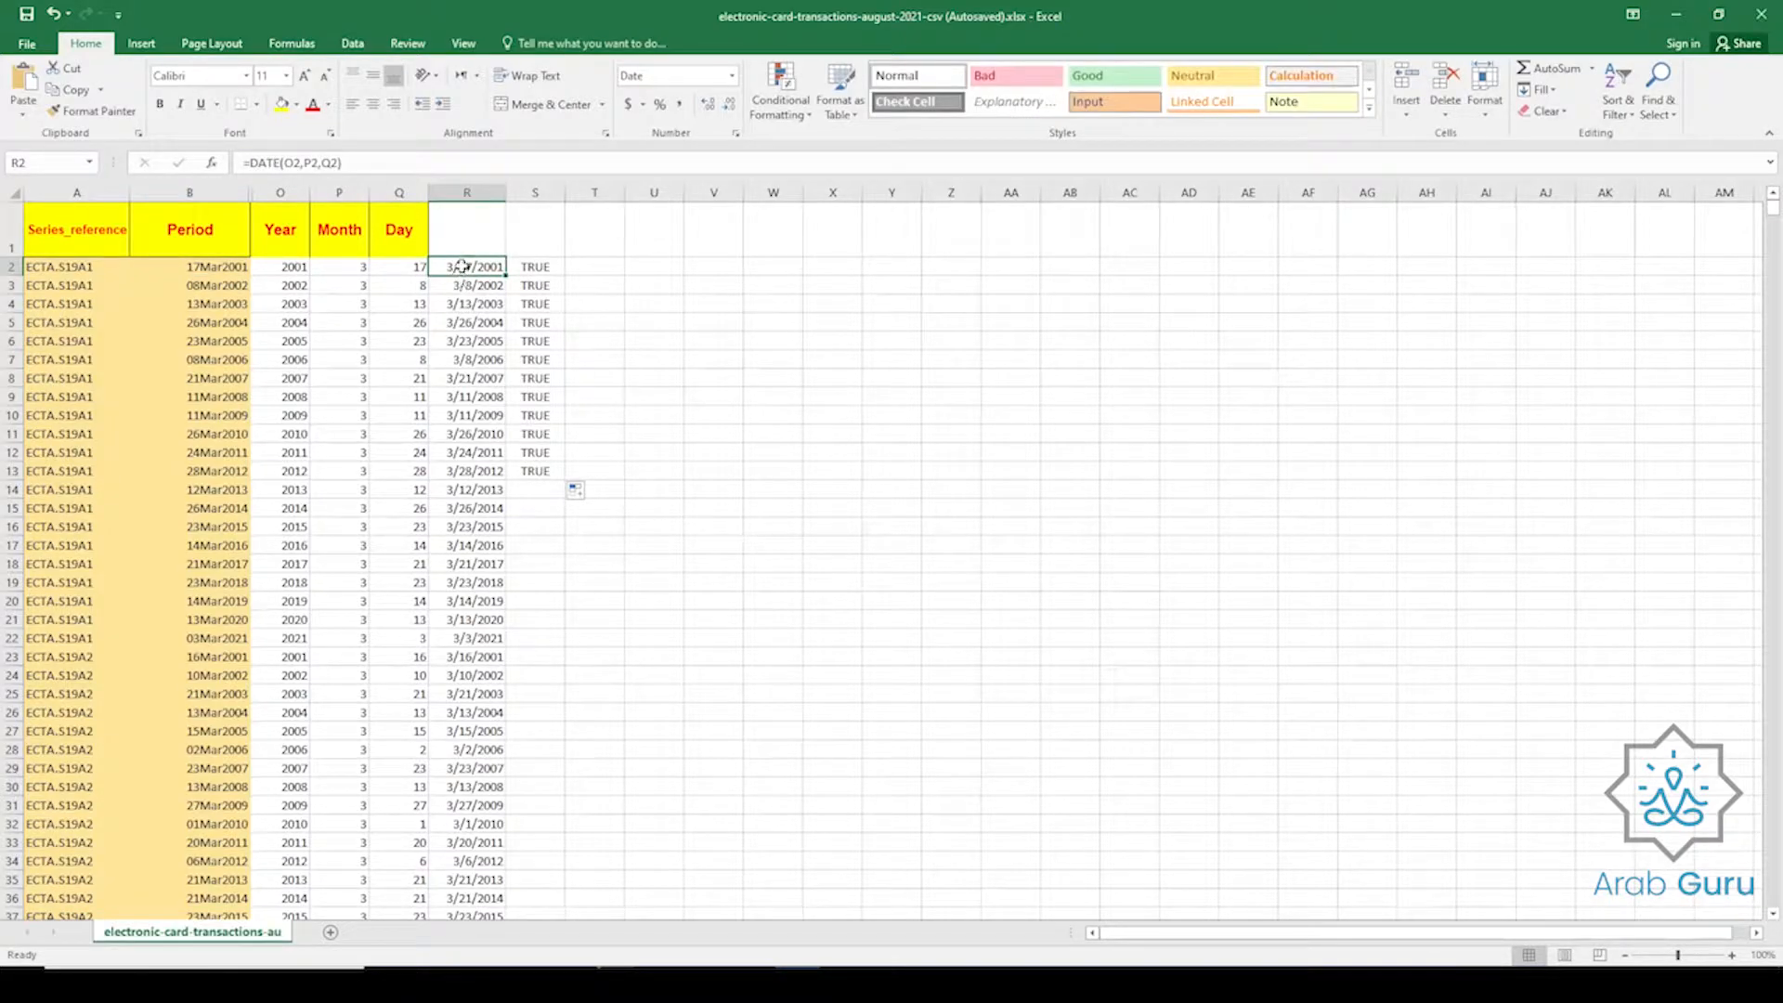
drag(469, 267, 457, 554)
drag(193, 267, 182, 556)
click(176, 410)
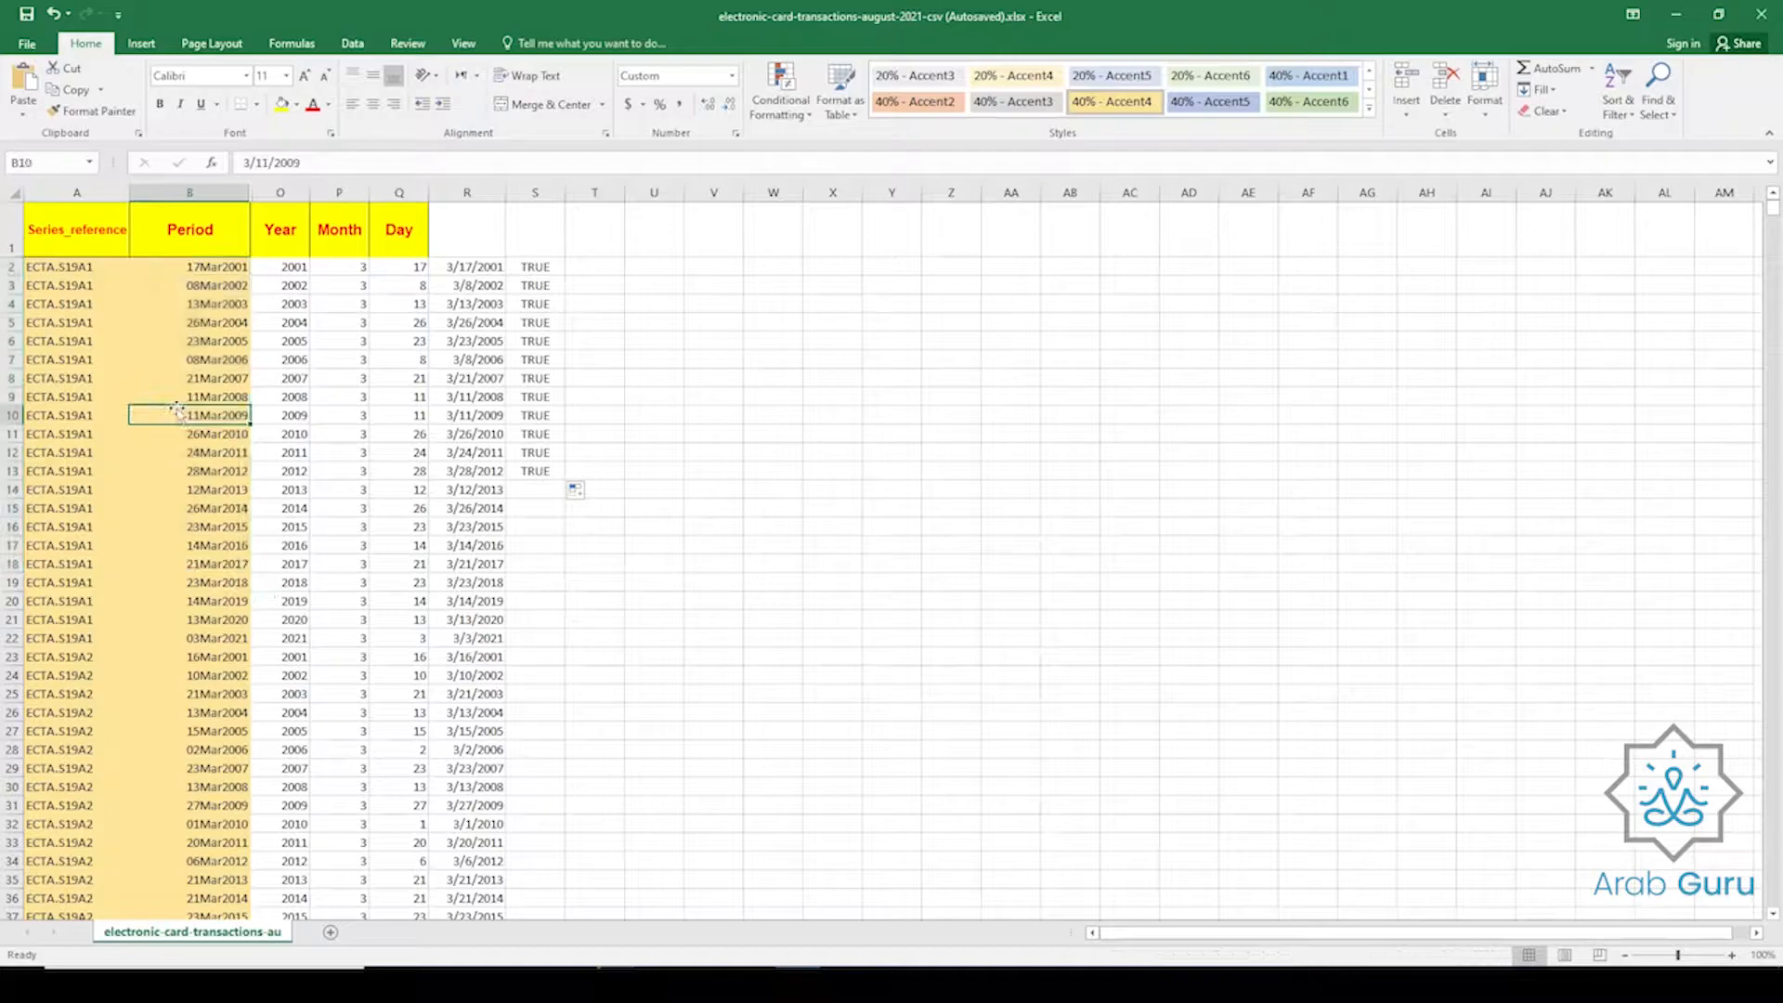
click(474, 395)
click(210, 395)
click(536, 283)
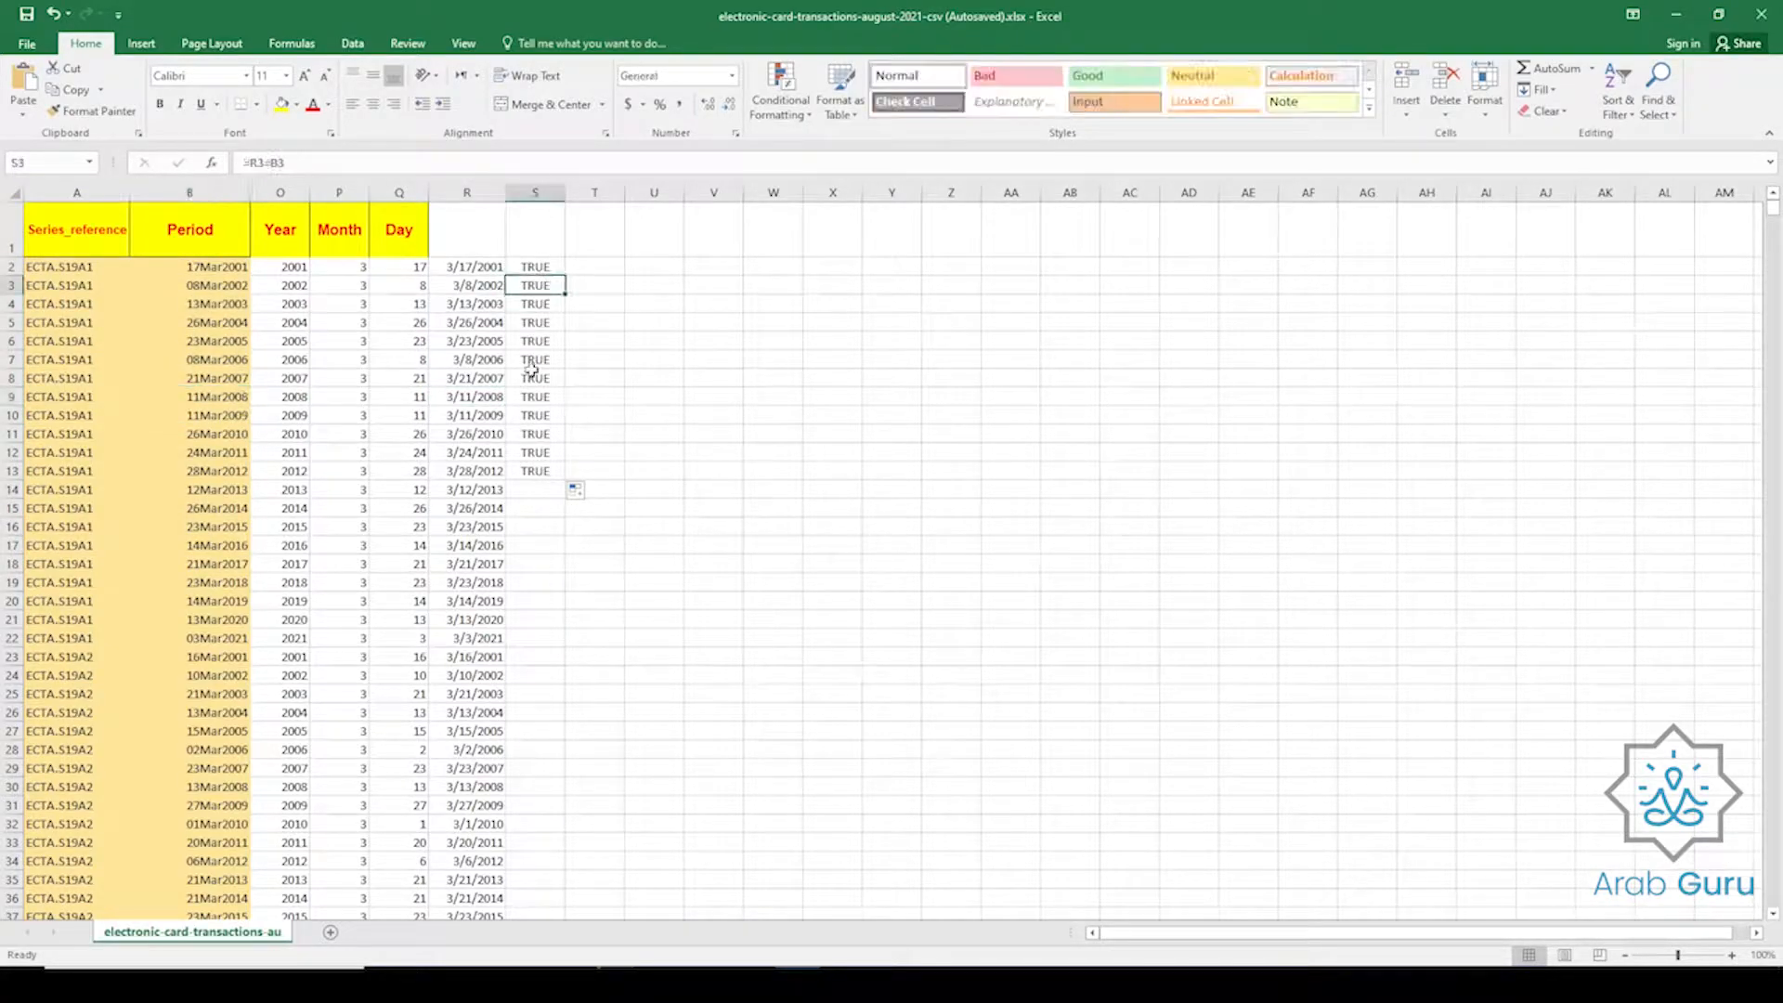
click(269, 265)
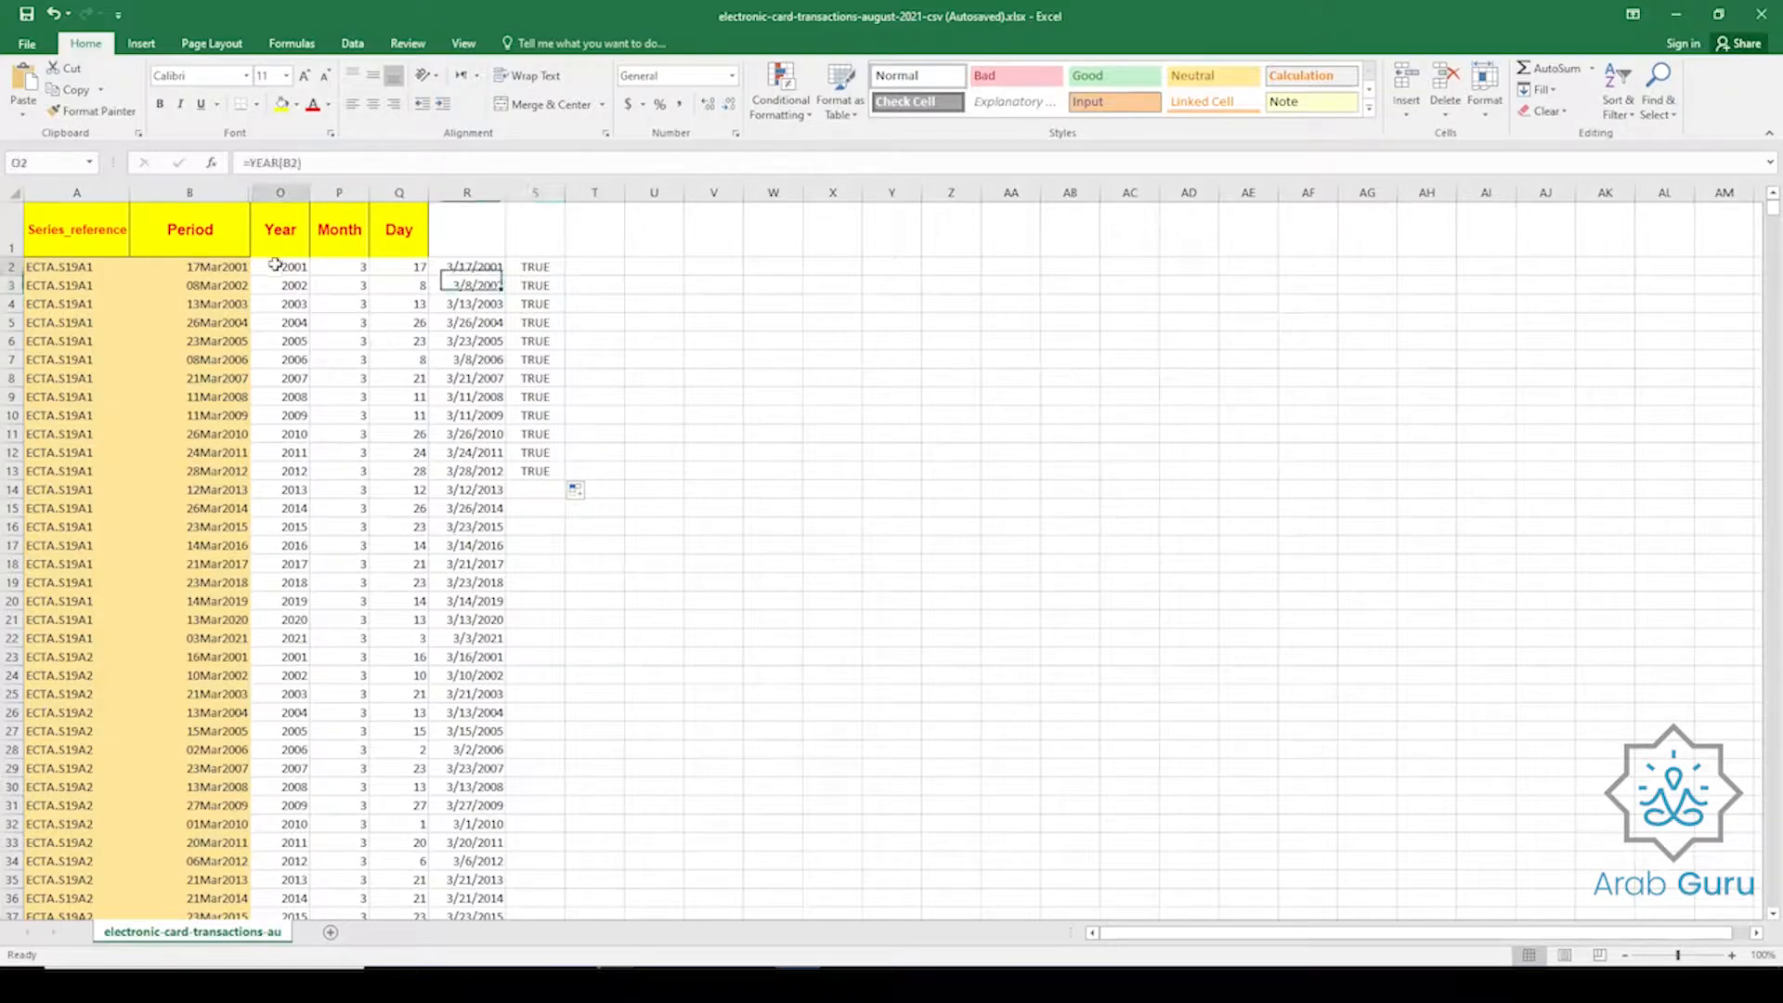
click(340, 270)
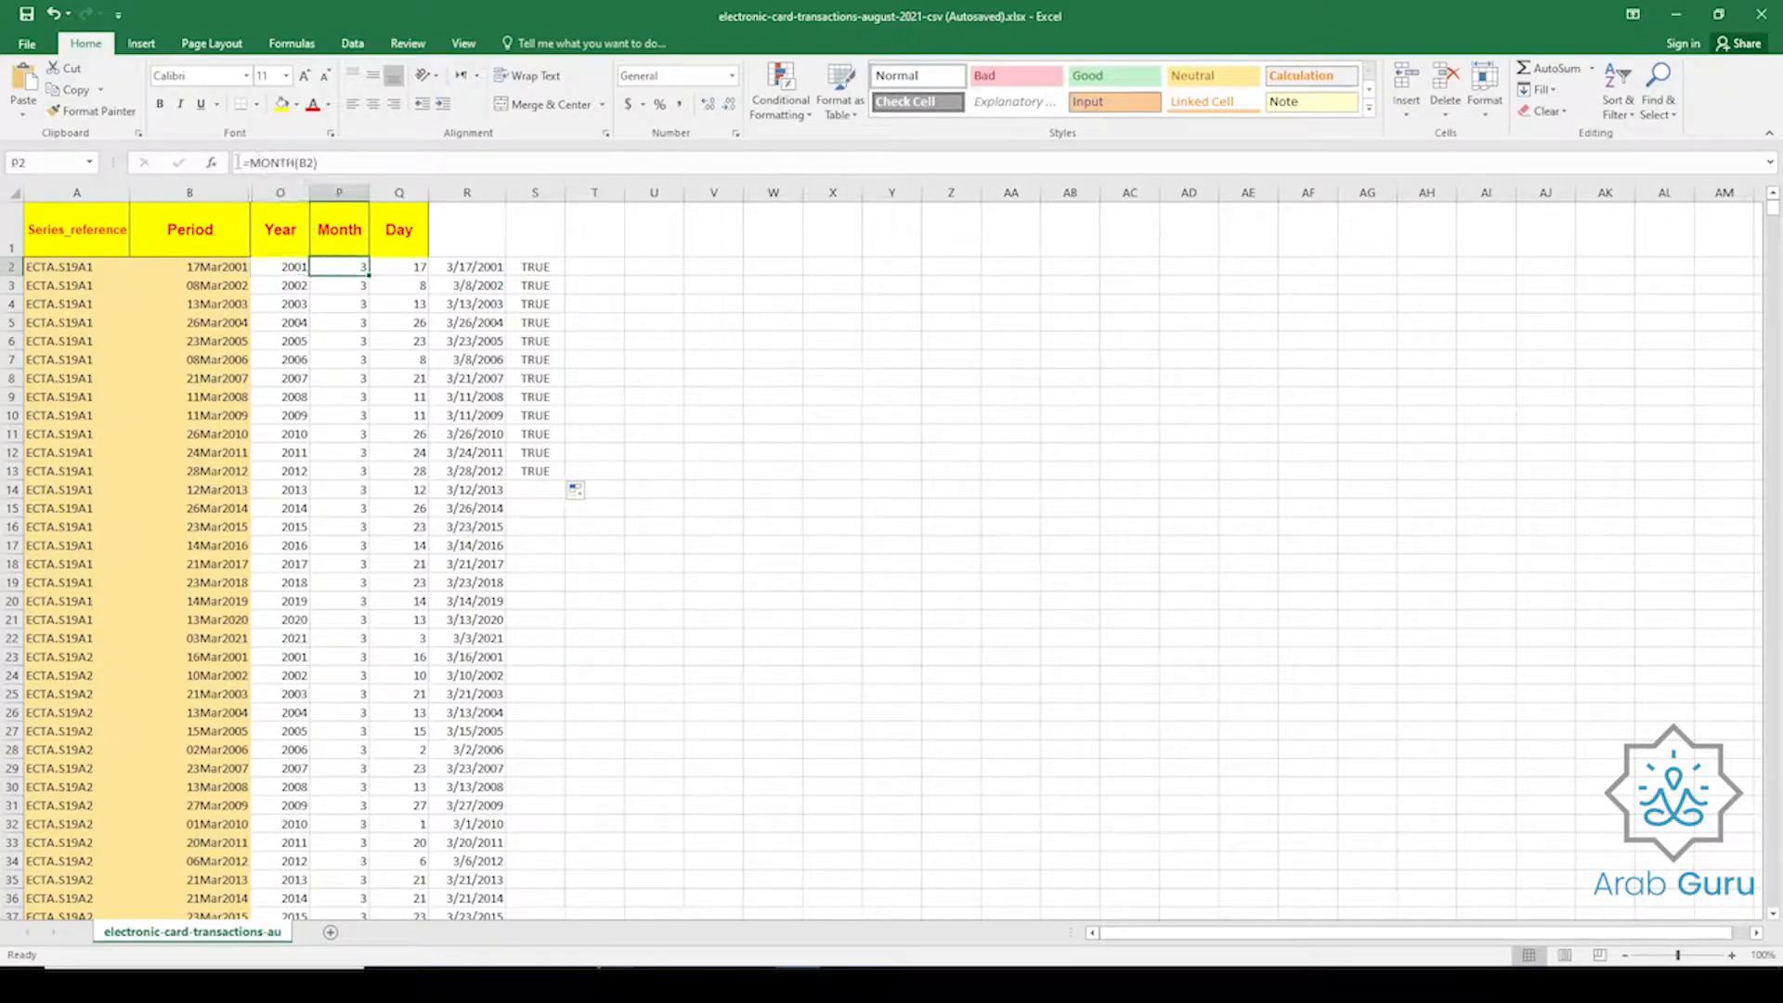
click(401, 267)
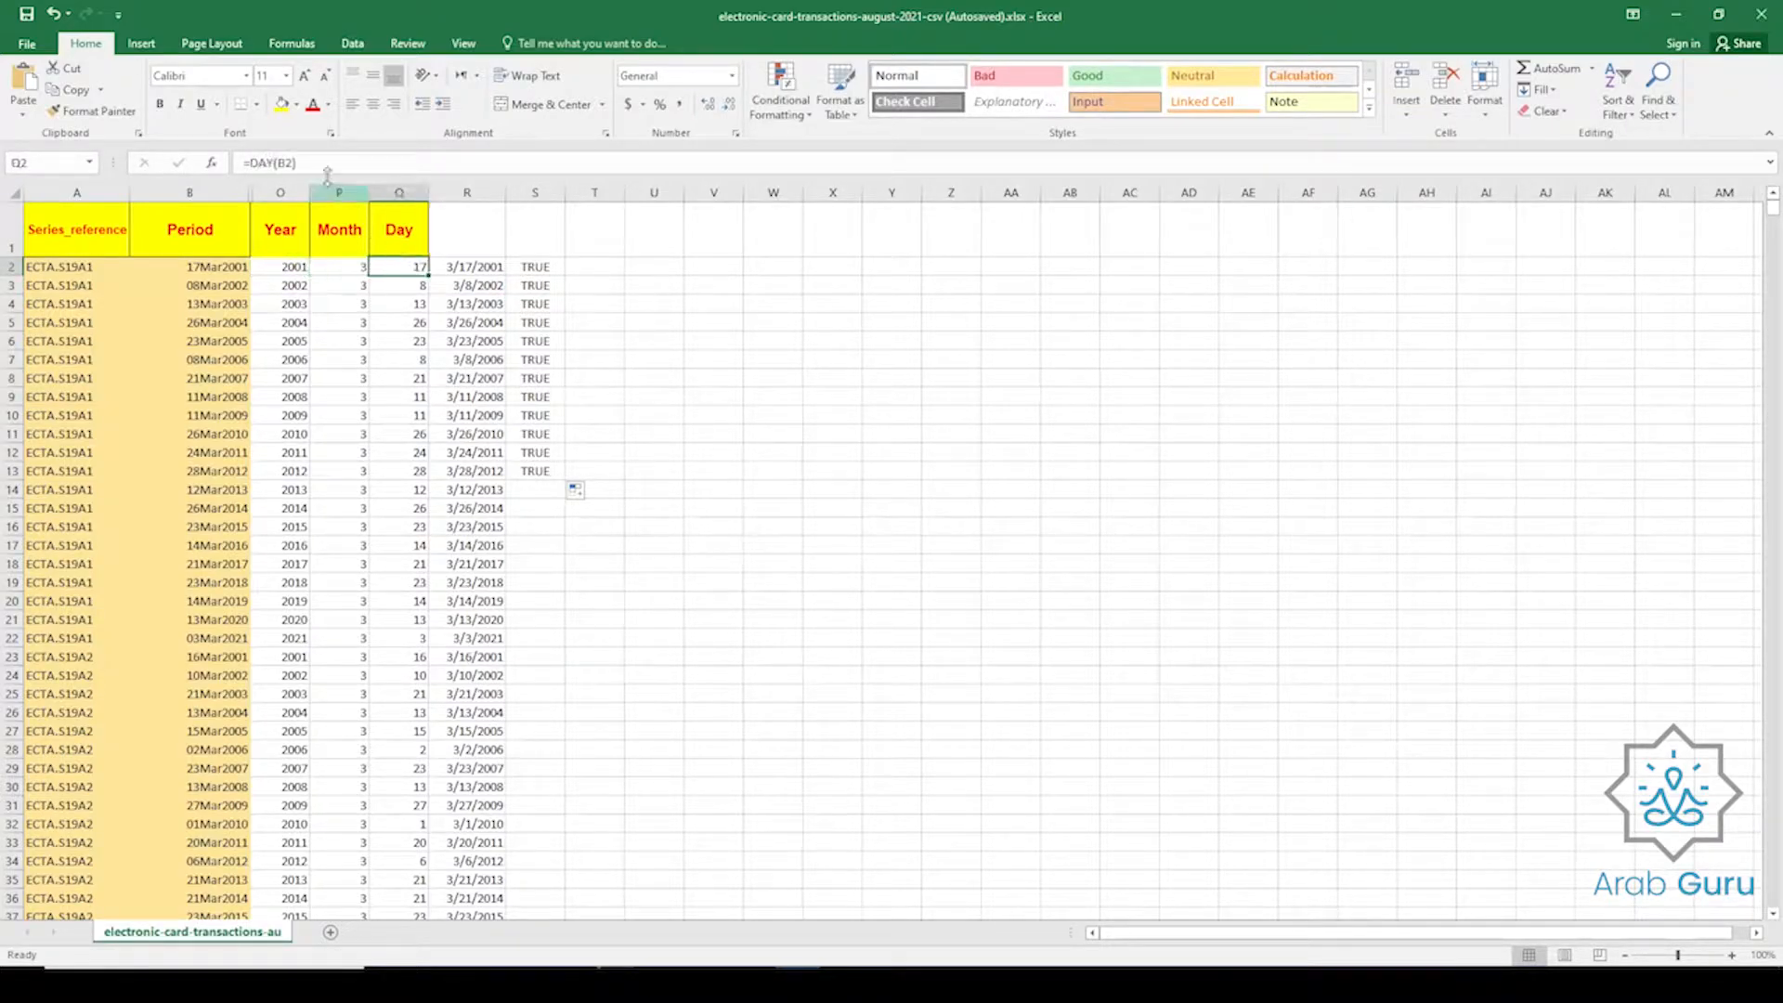
Enter the time 08:15:05 in V2 and compare its stored value with the rebuilt date in R2.
click(475, 268)
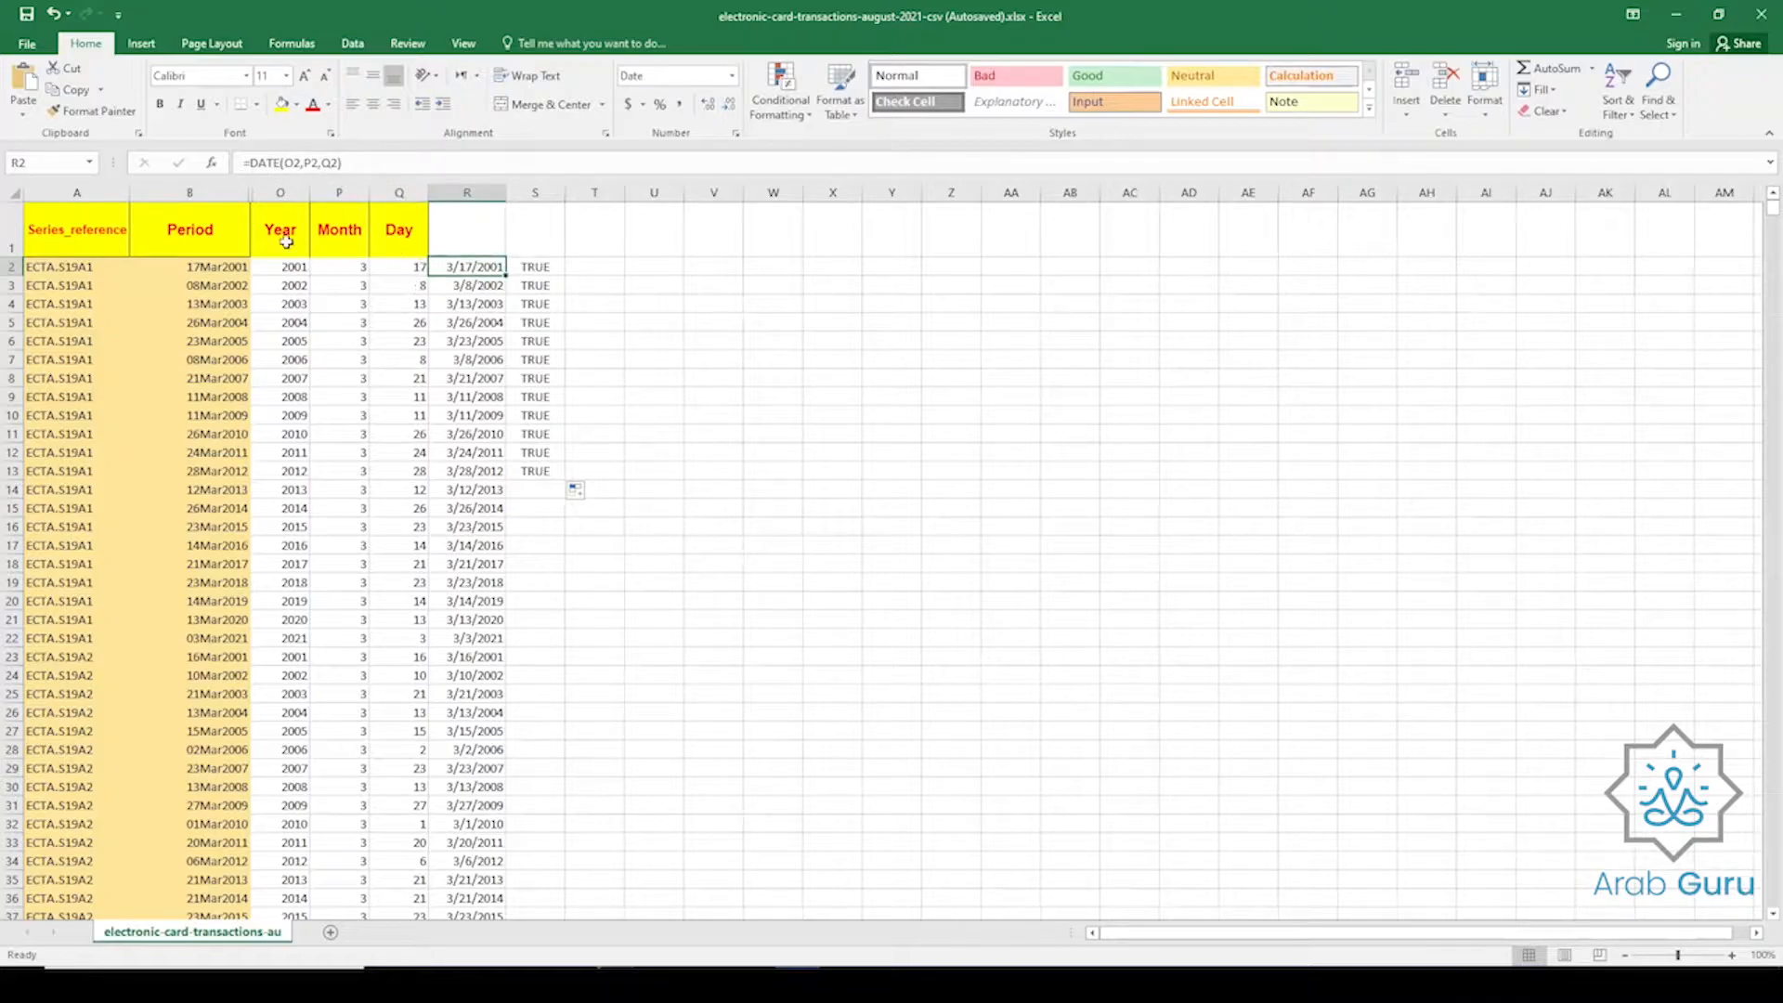
click(537, 269)
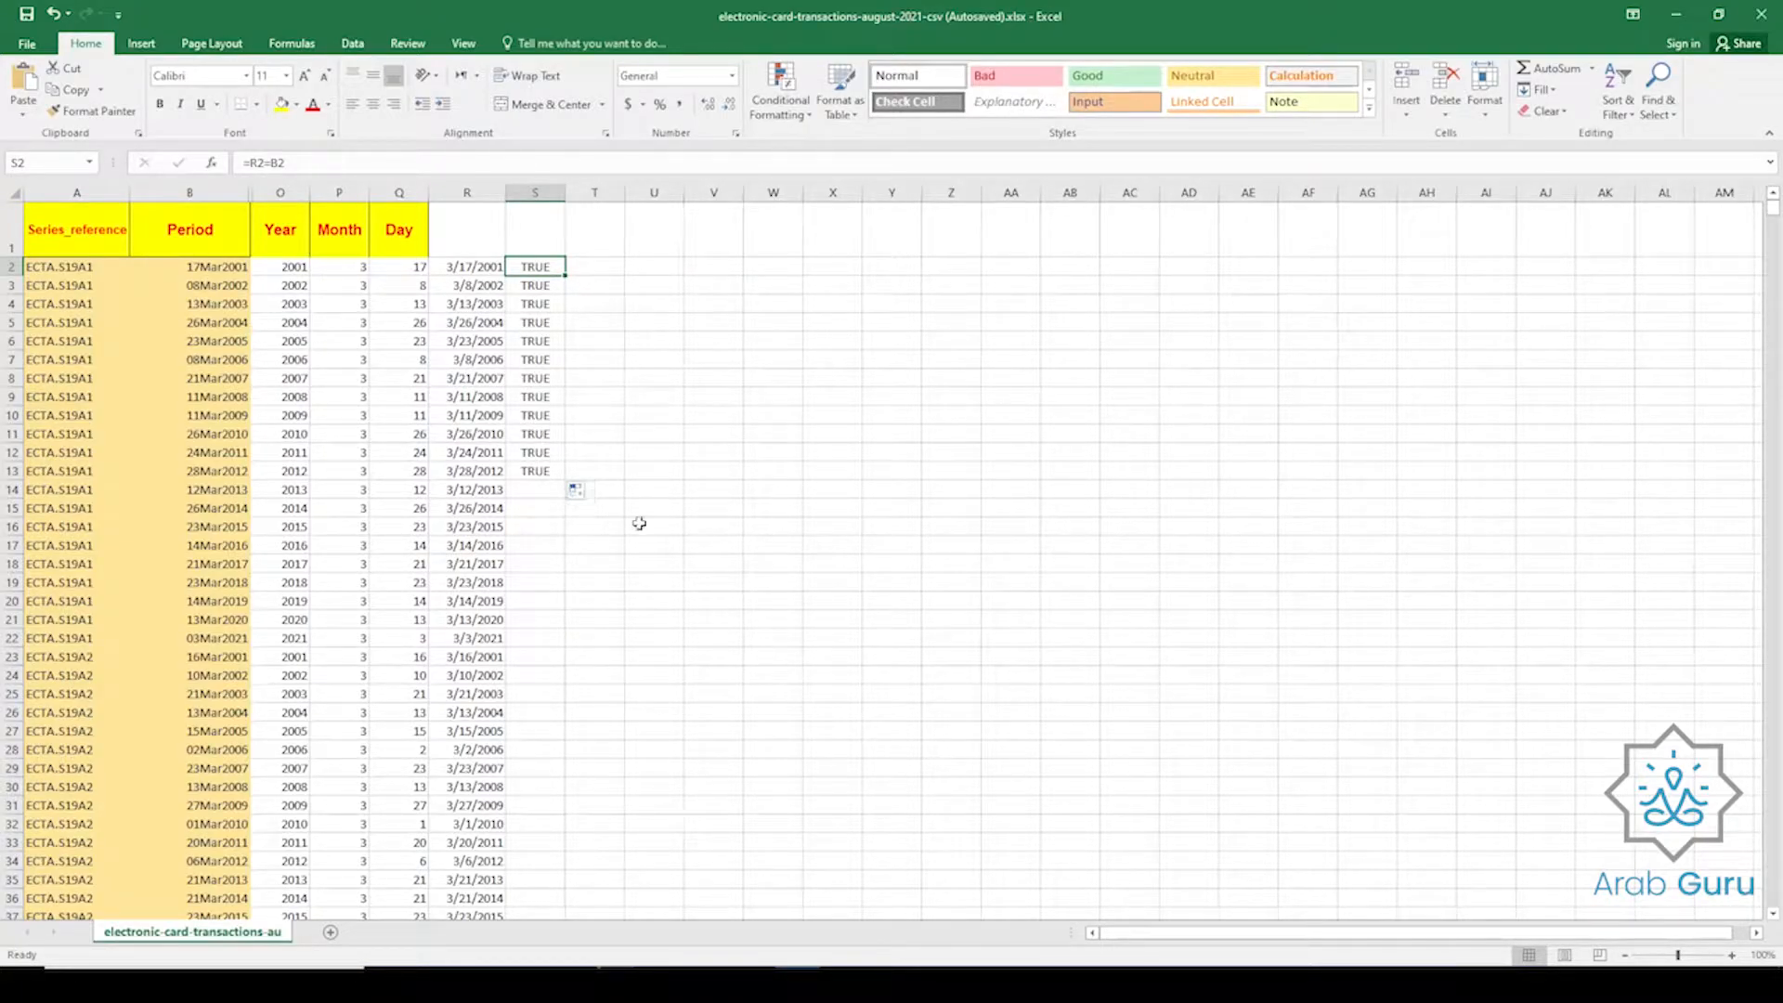
click(717, 268)
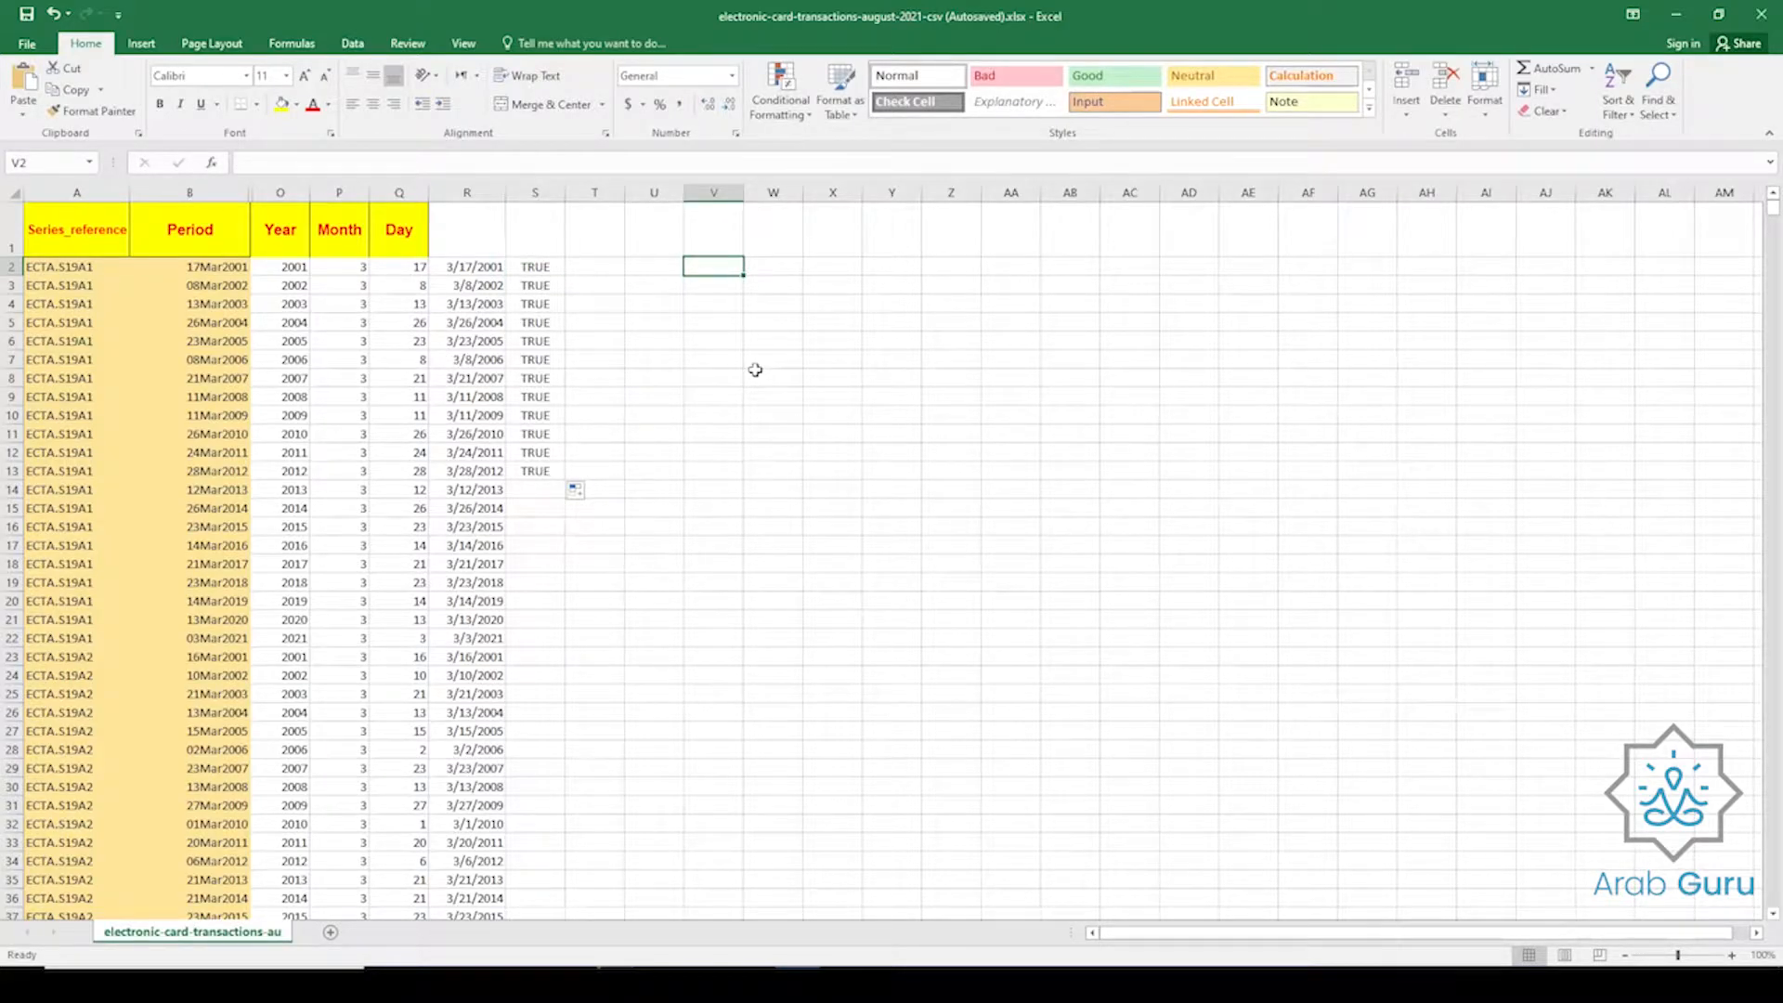
text(08:15:05)
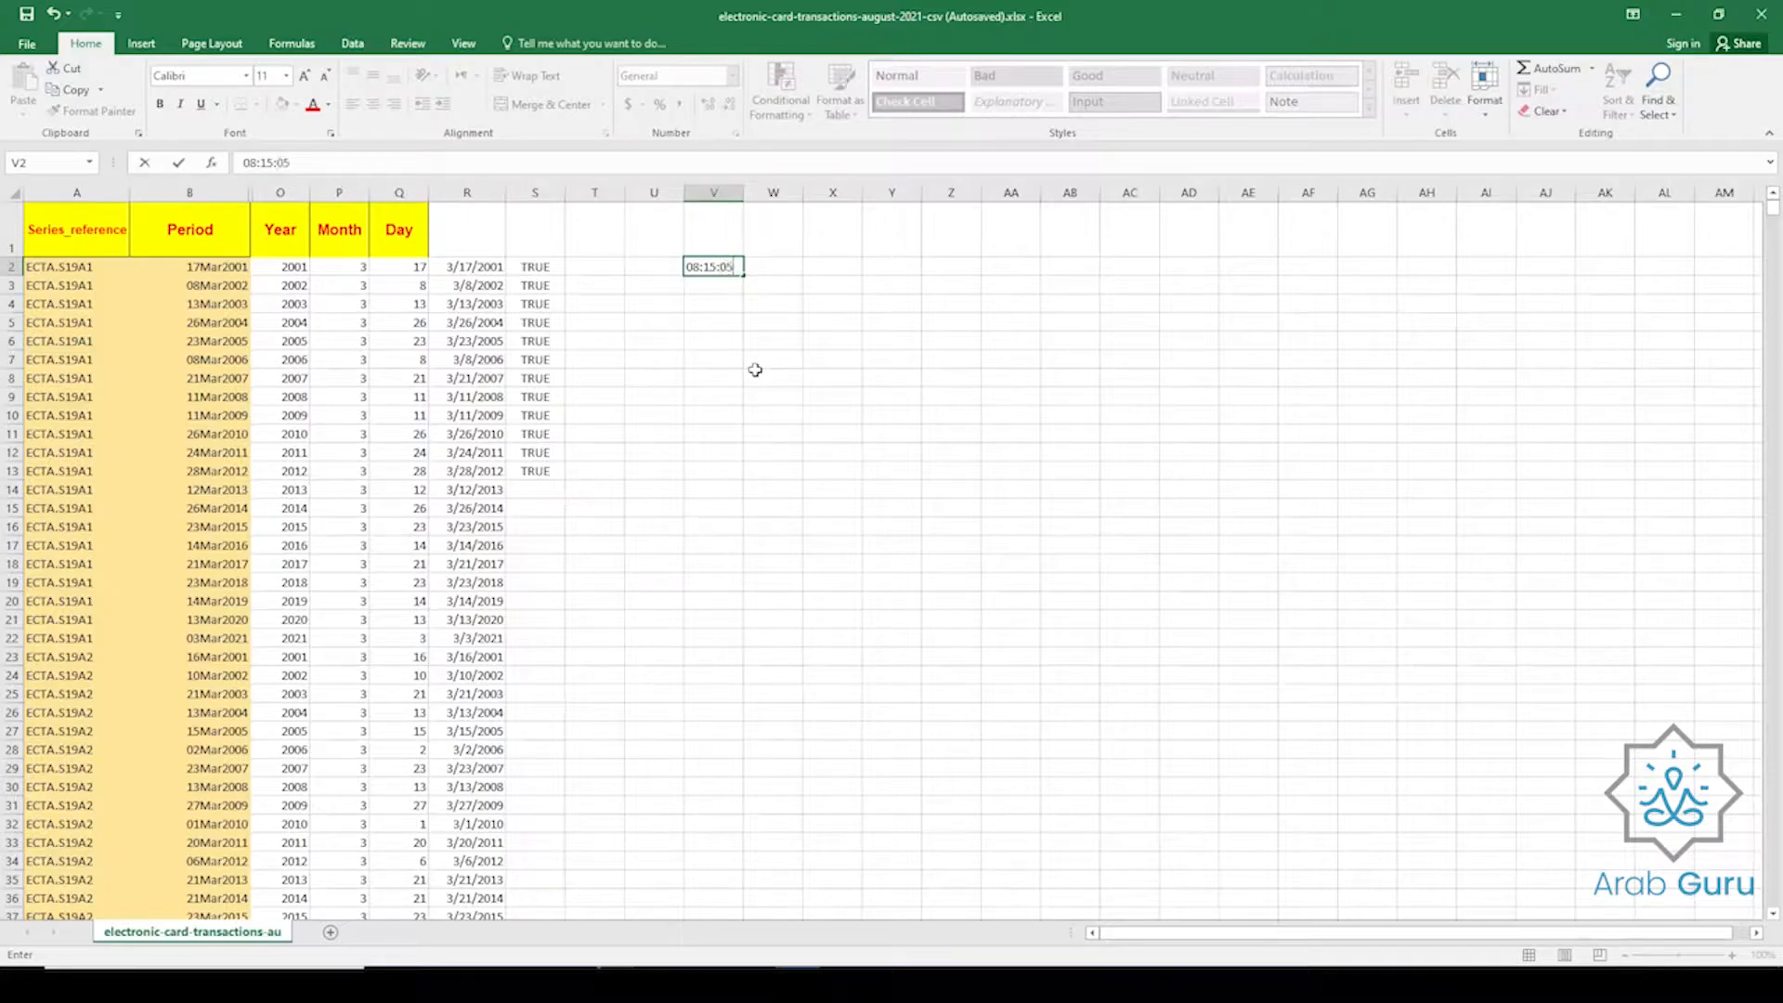
key(Return)
click(716, 269)
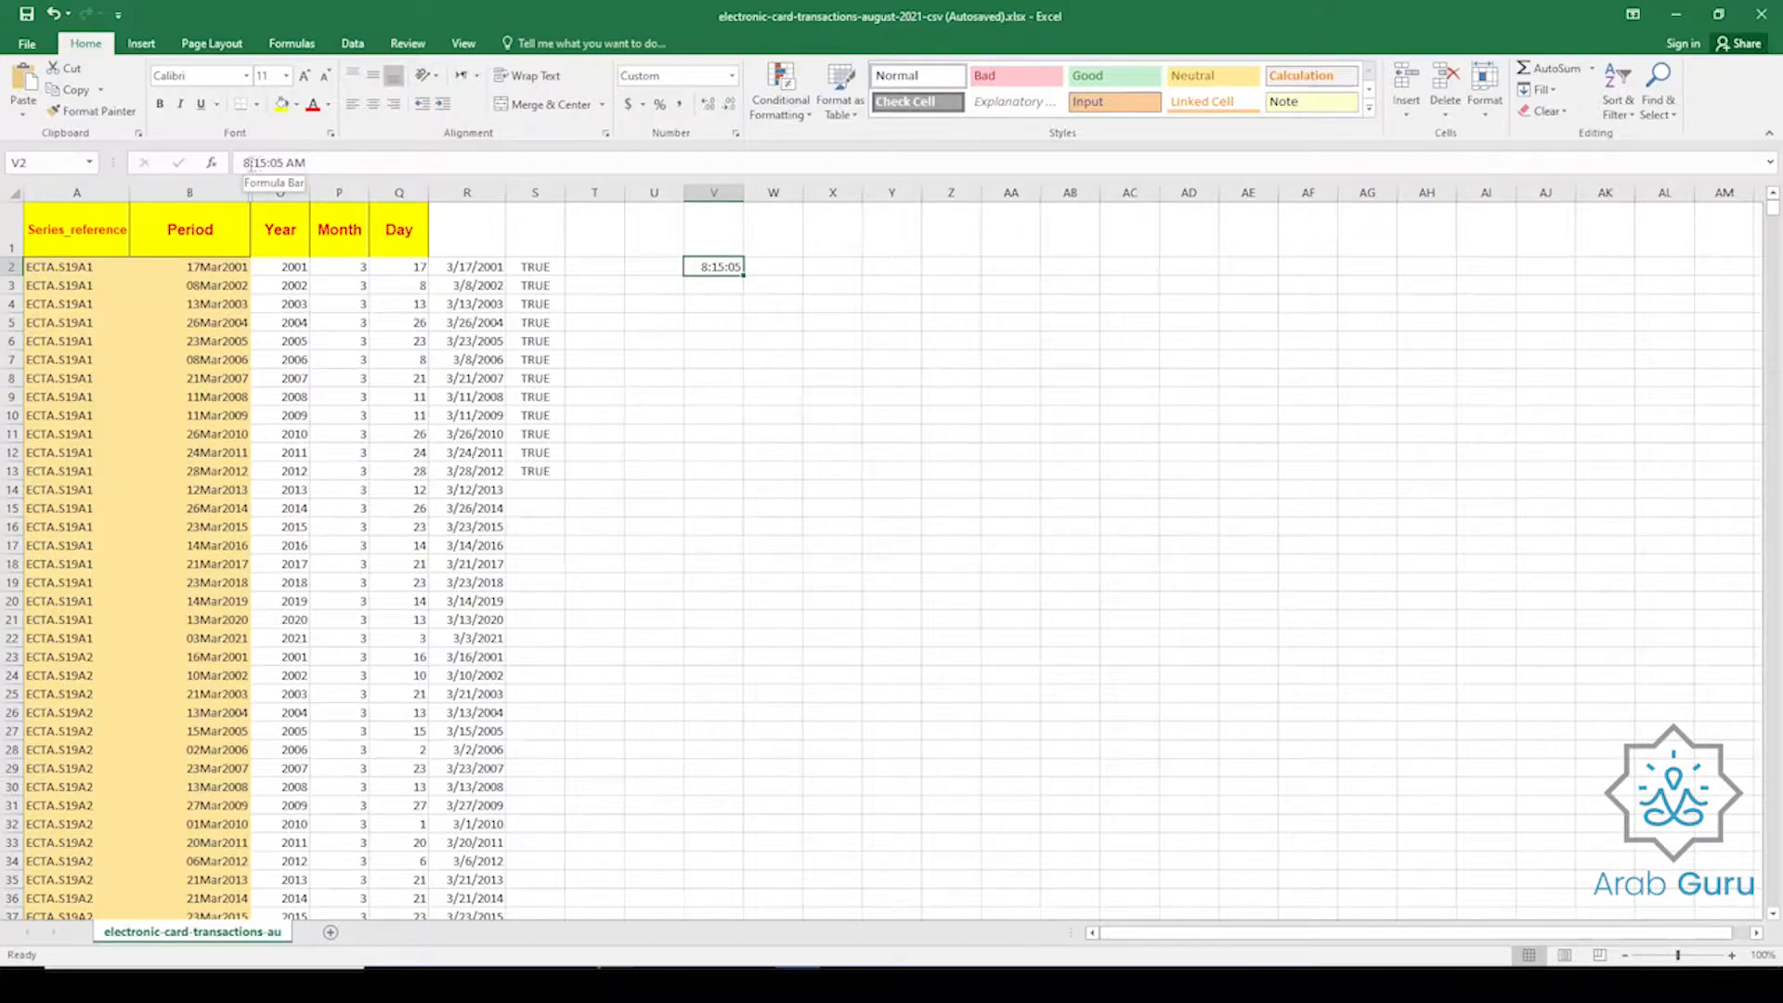
click(251, 162)
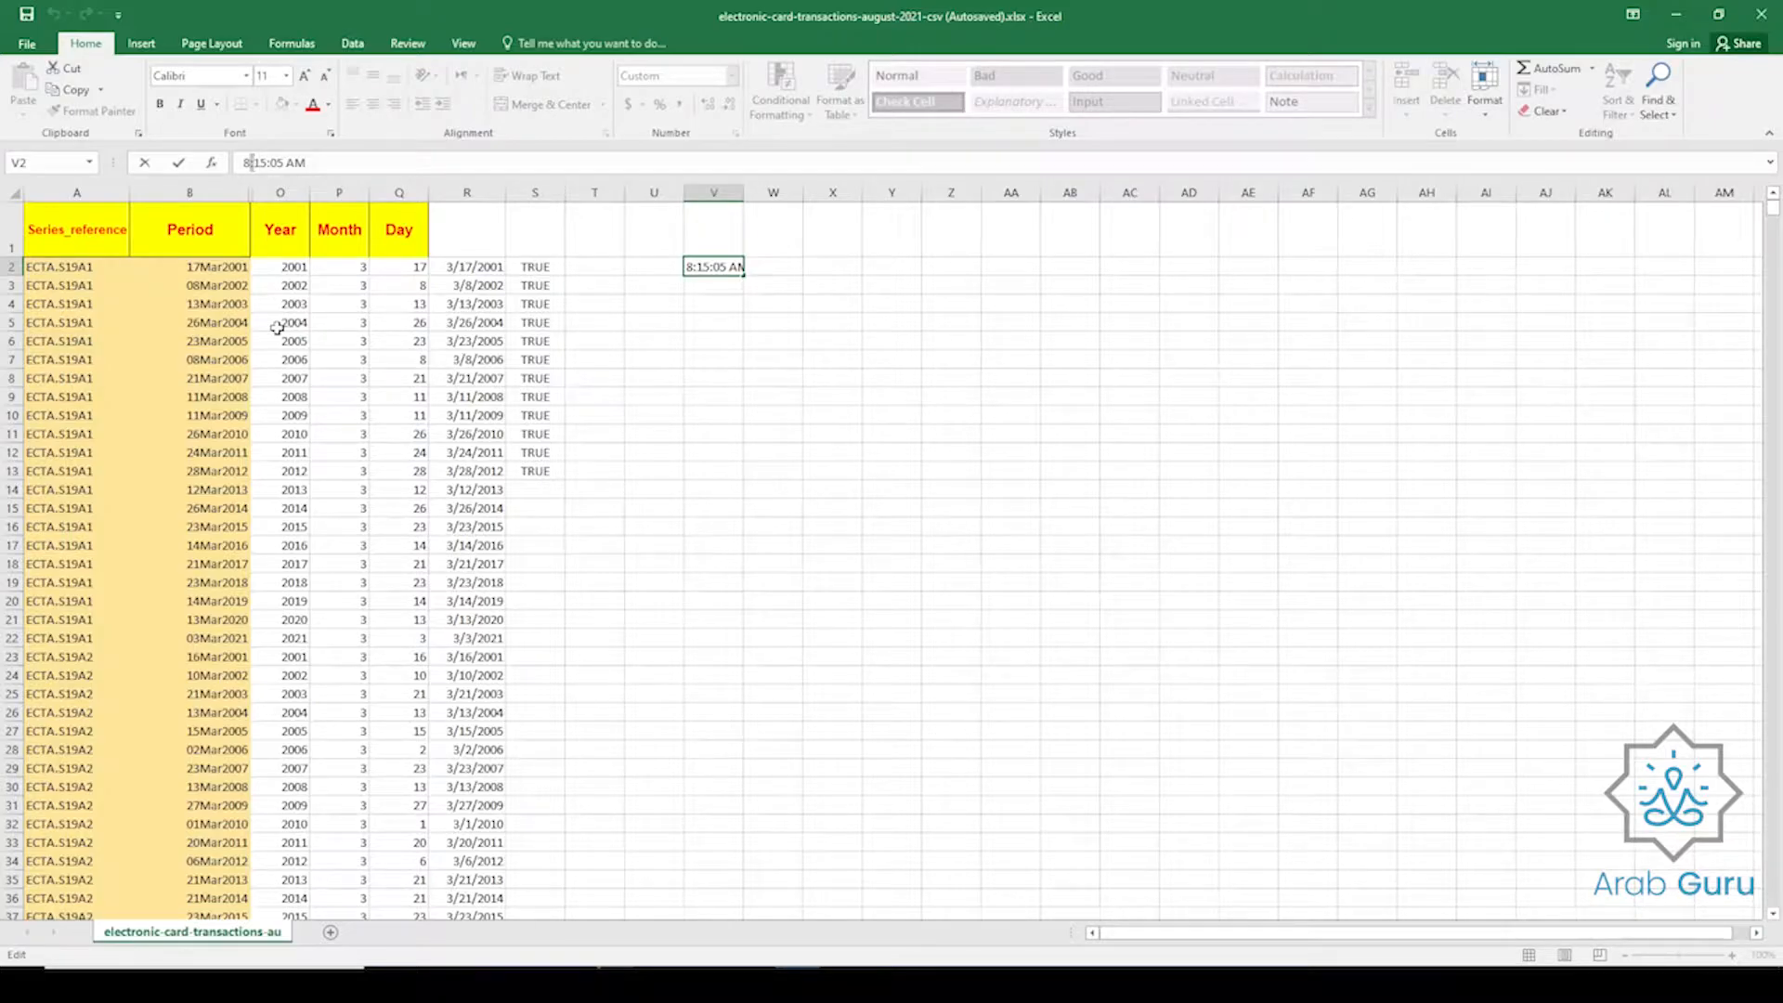
key(Escape)
click(479, 271)
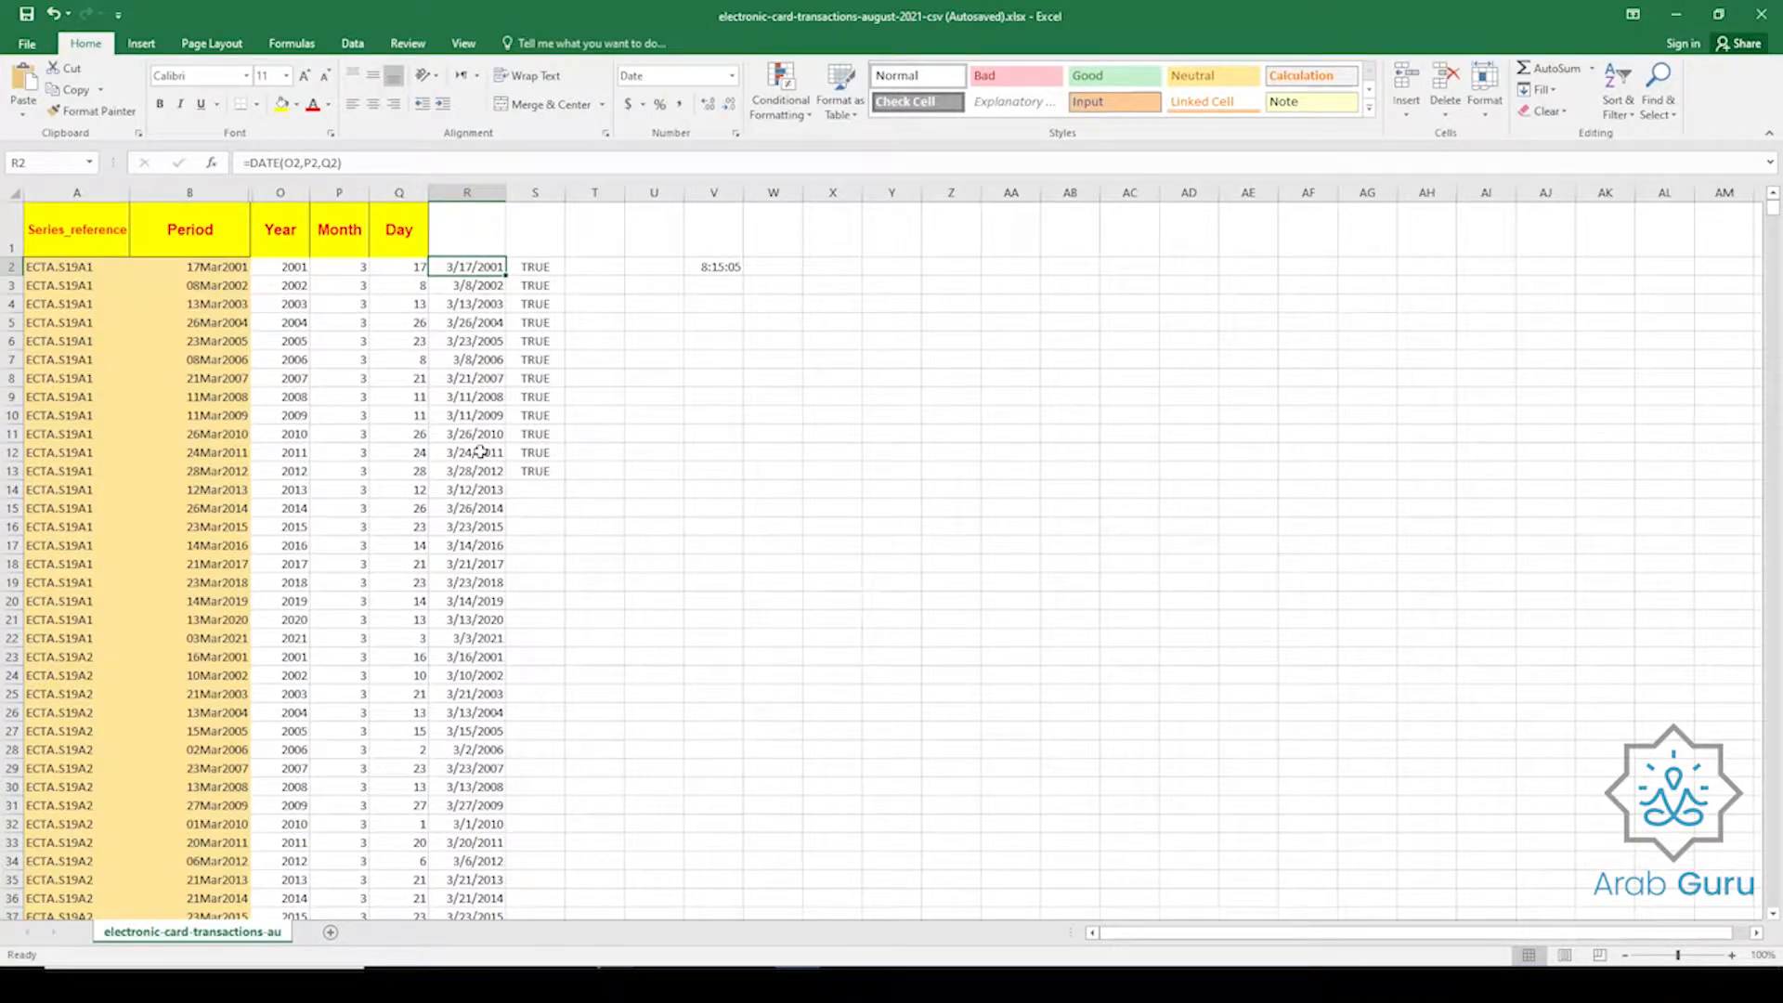
click(698, 272)
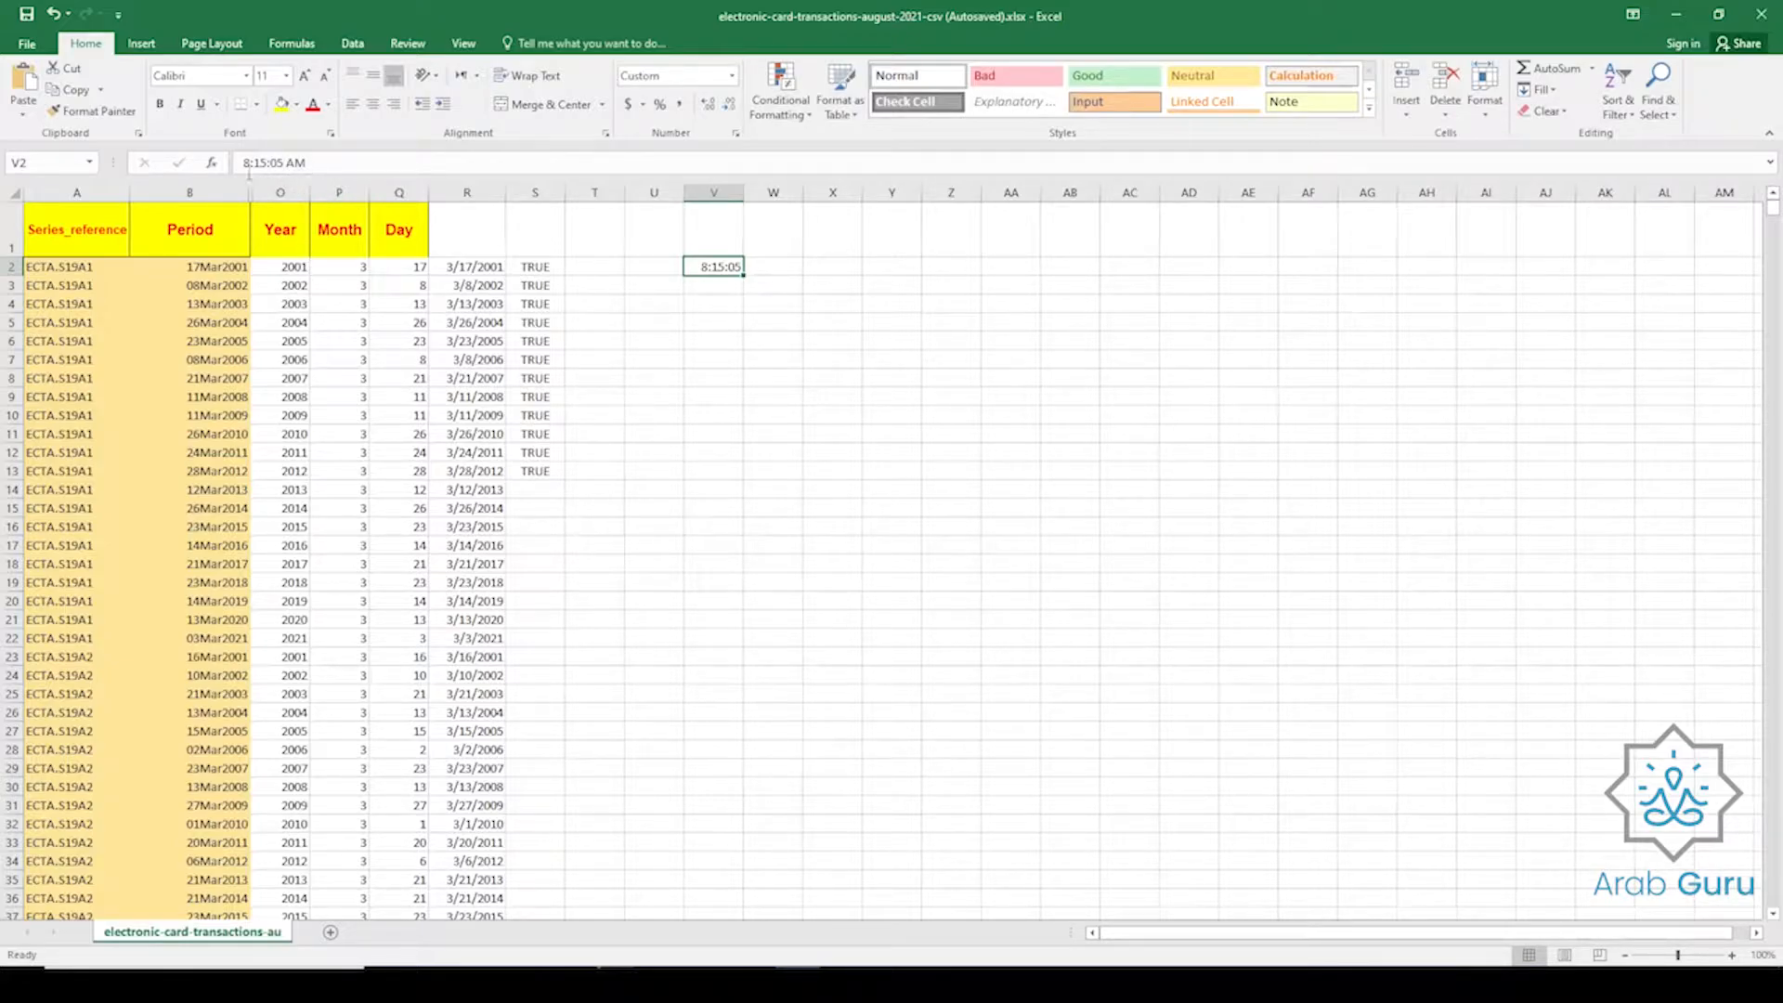
Enter the evening time 20:15:05 in V3, directly below the morning time.
click(705, 281)
text(2)
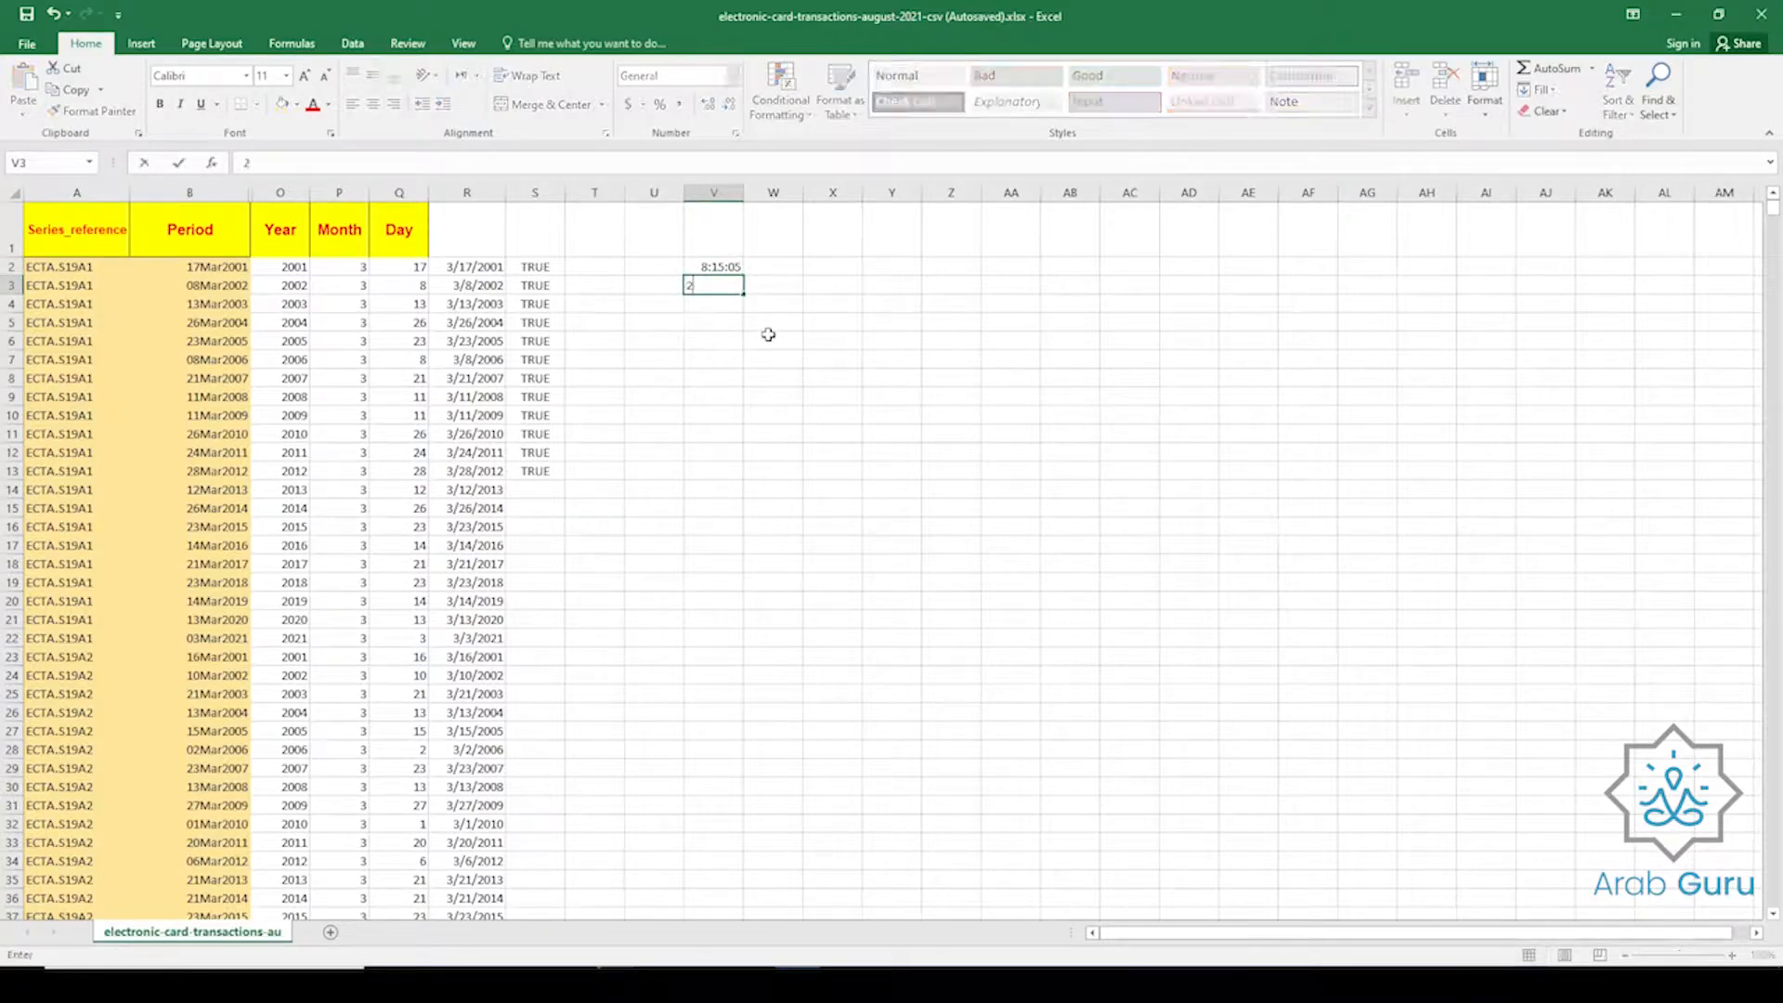
text(0:15:05)
key(ctrl+Return)
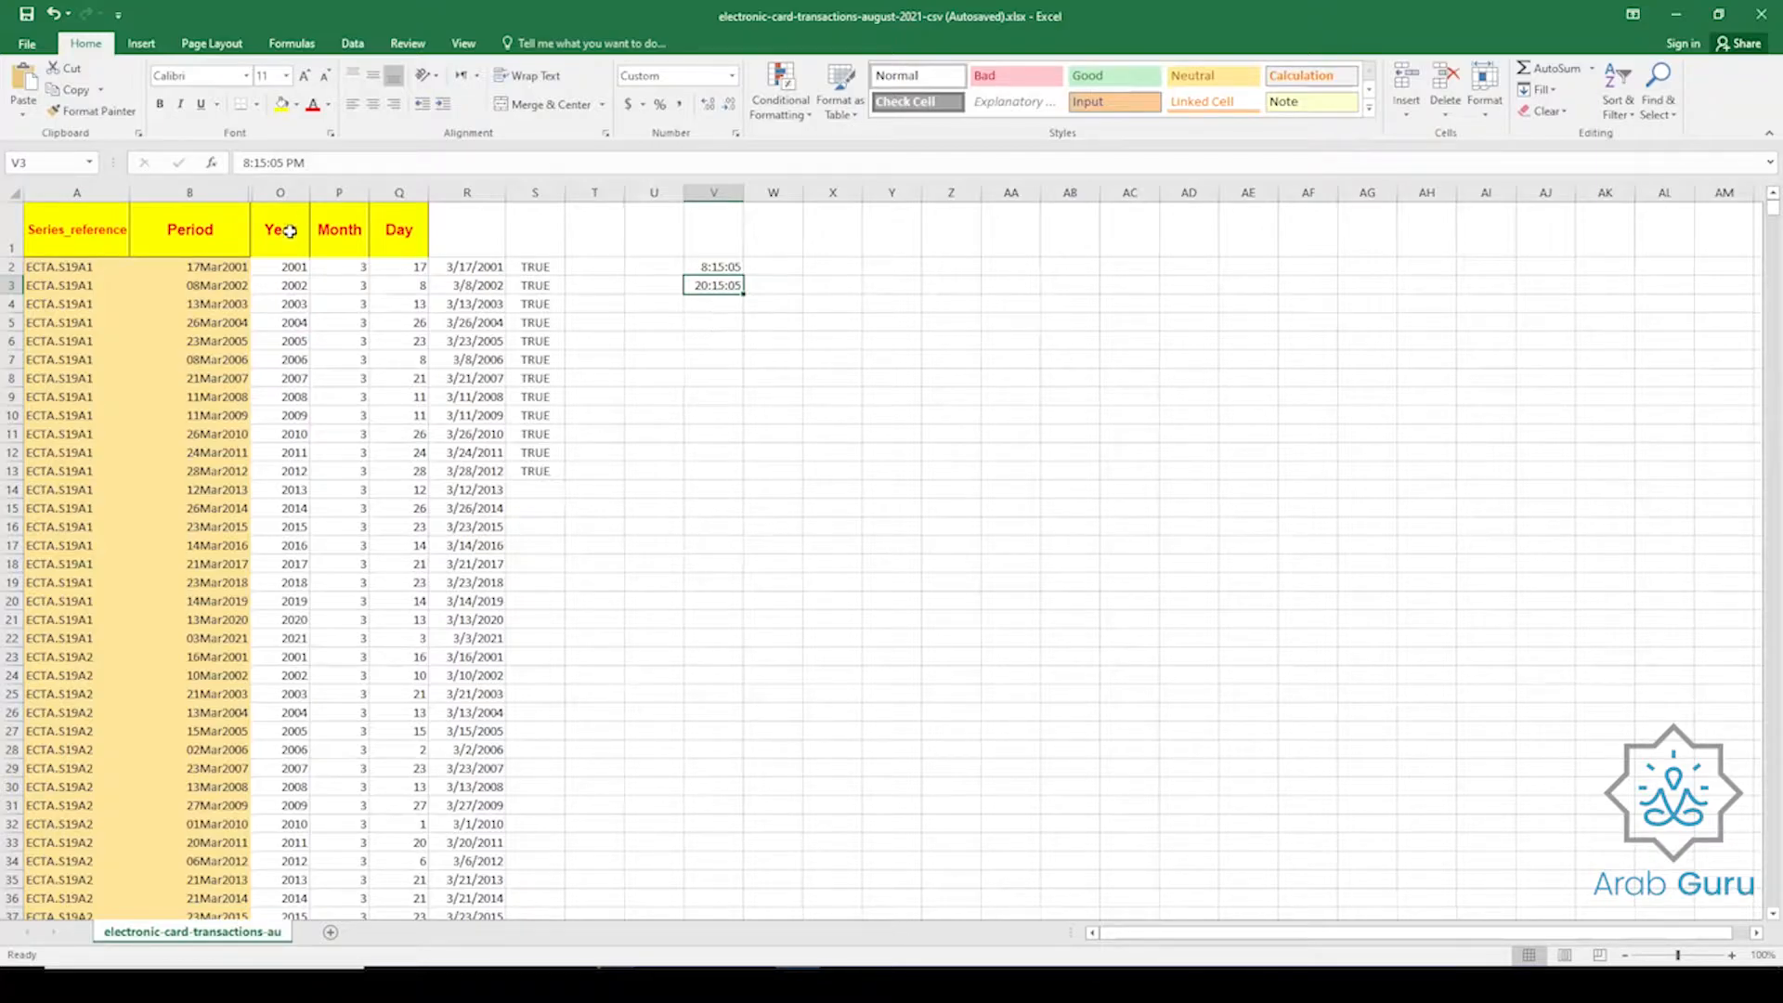
click(730, 317)
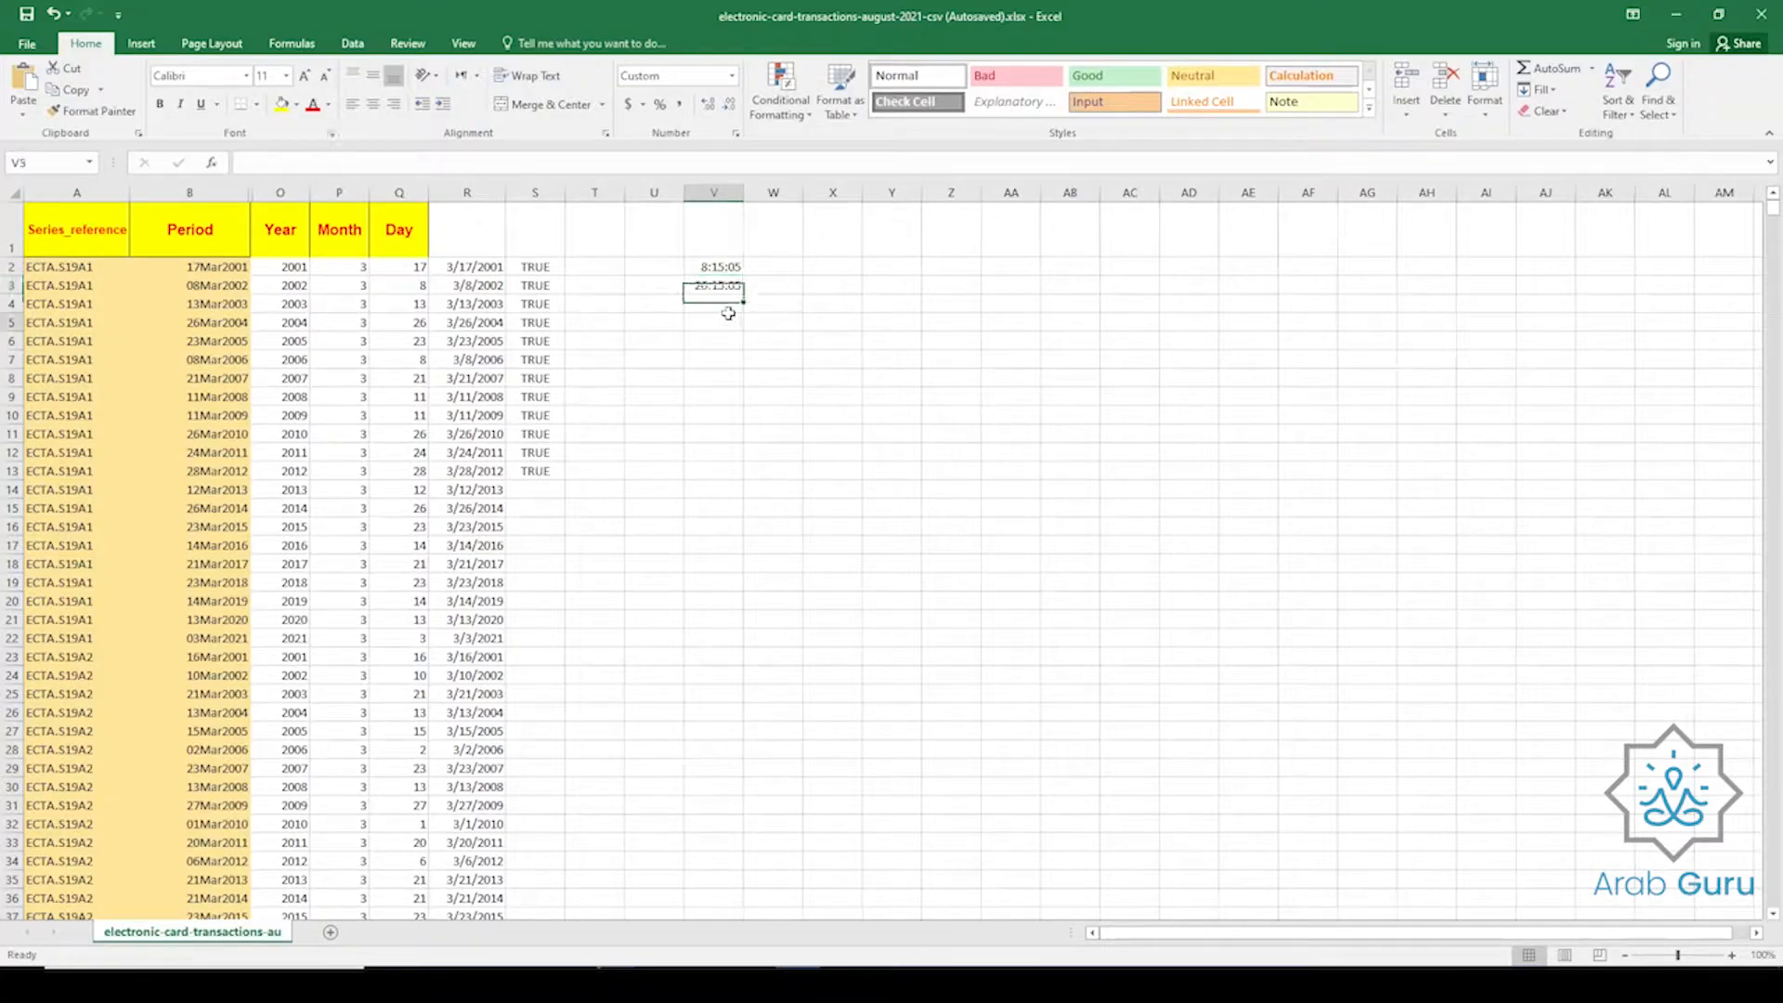
Extract the hour of the morning time into W2 with the formula =HOUR(V2).
click(767, 270)
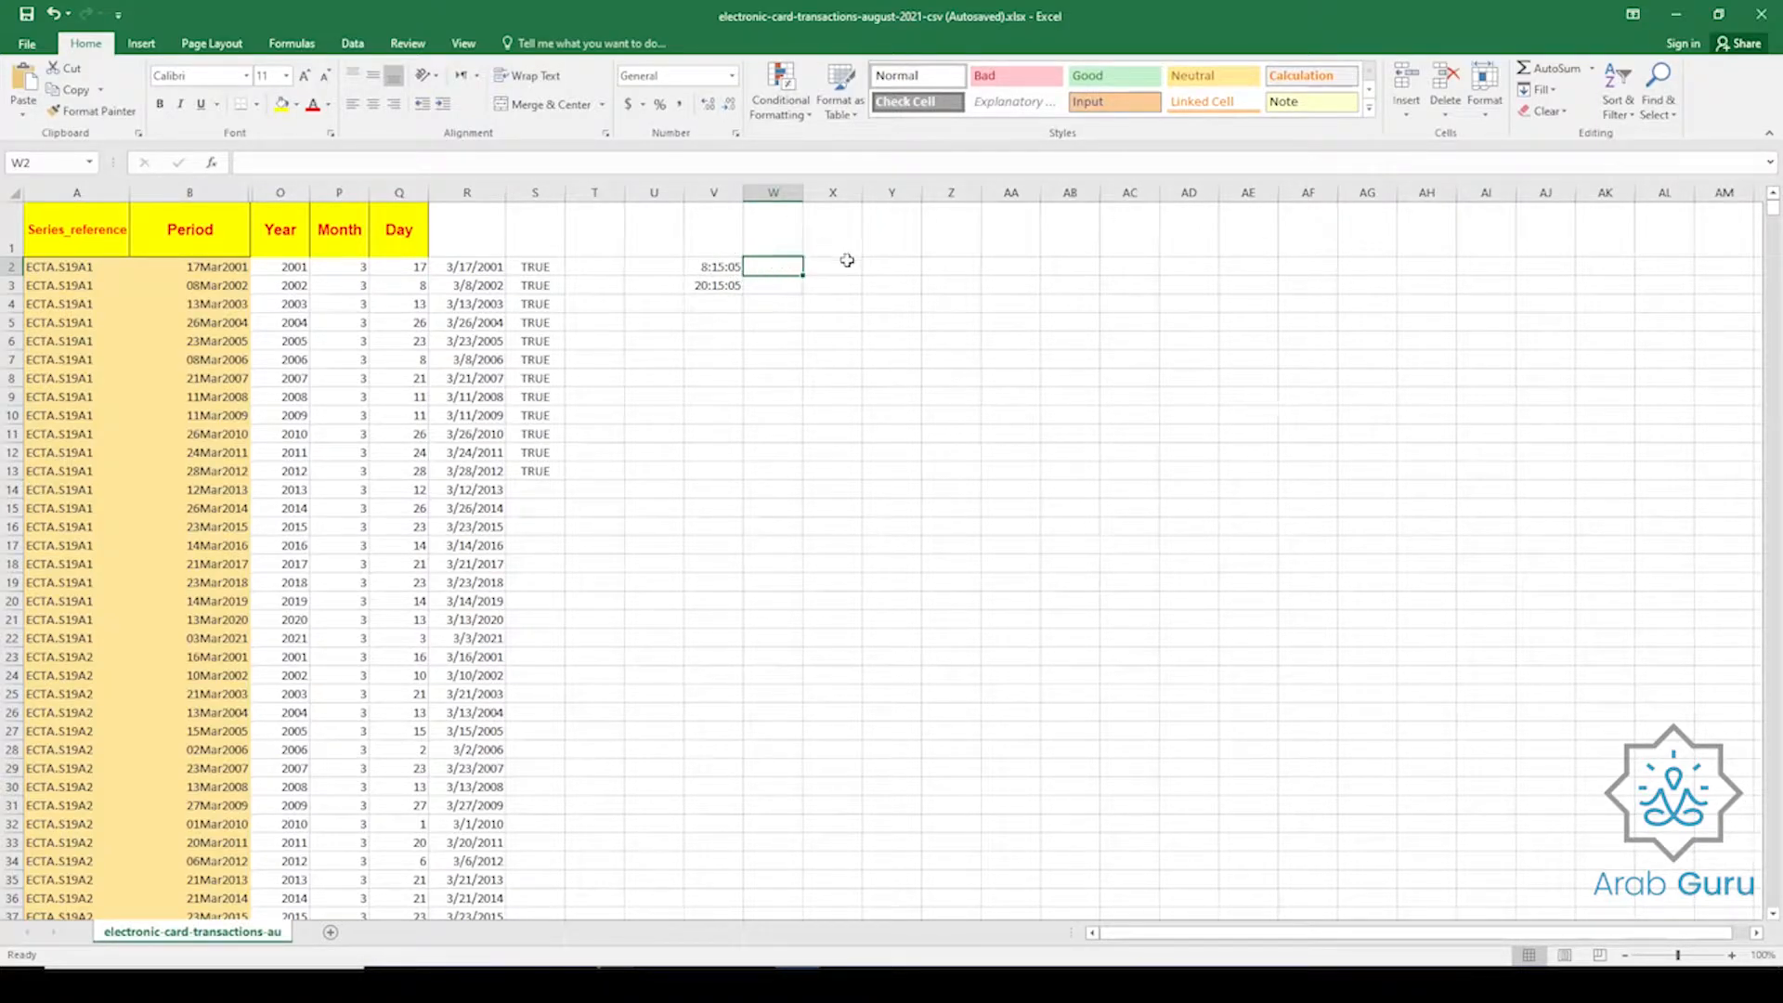
text(=)
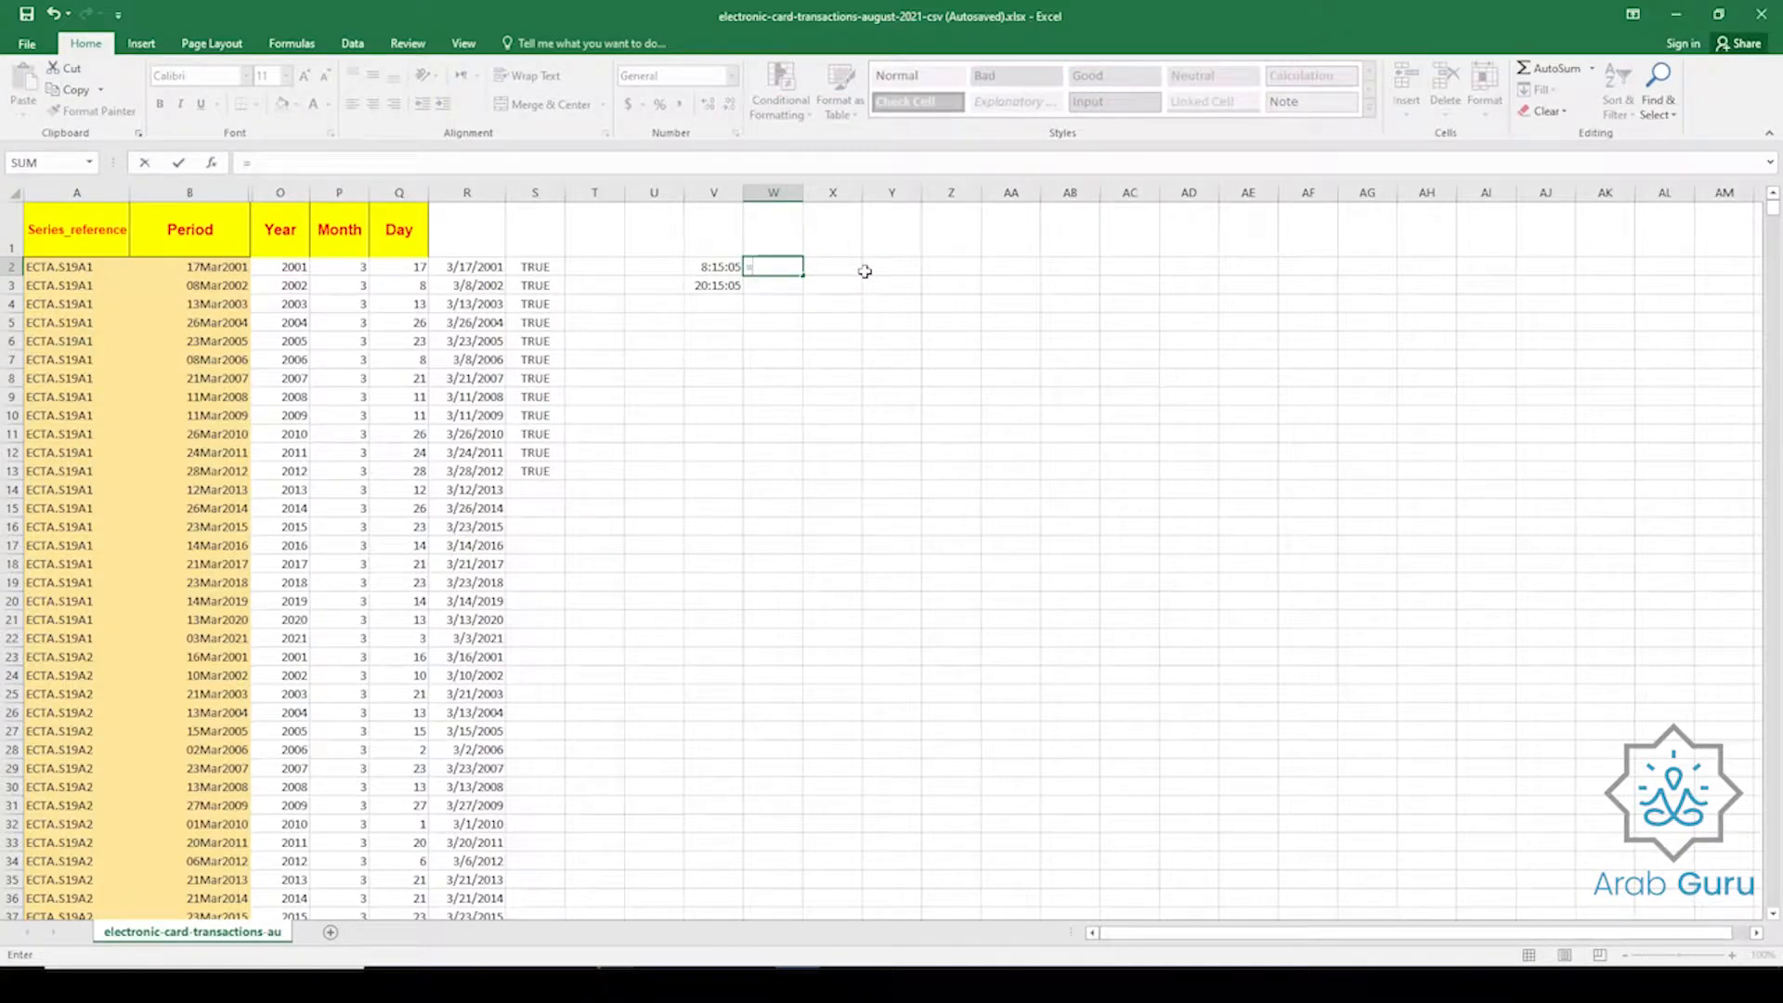
text(h)
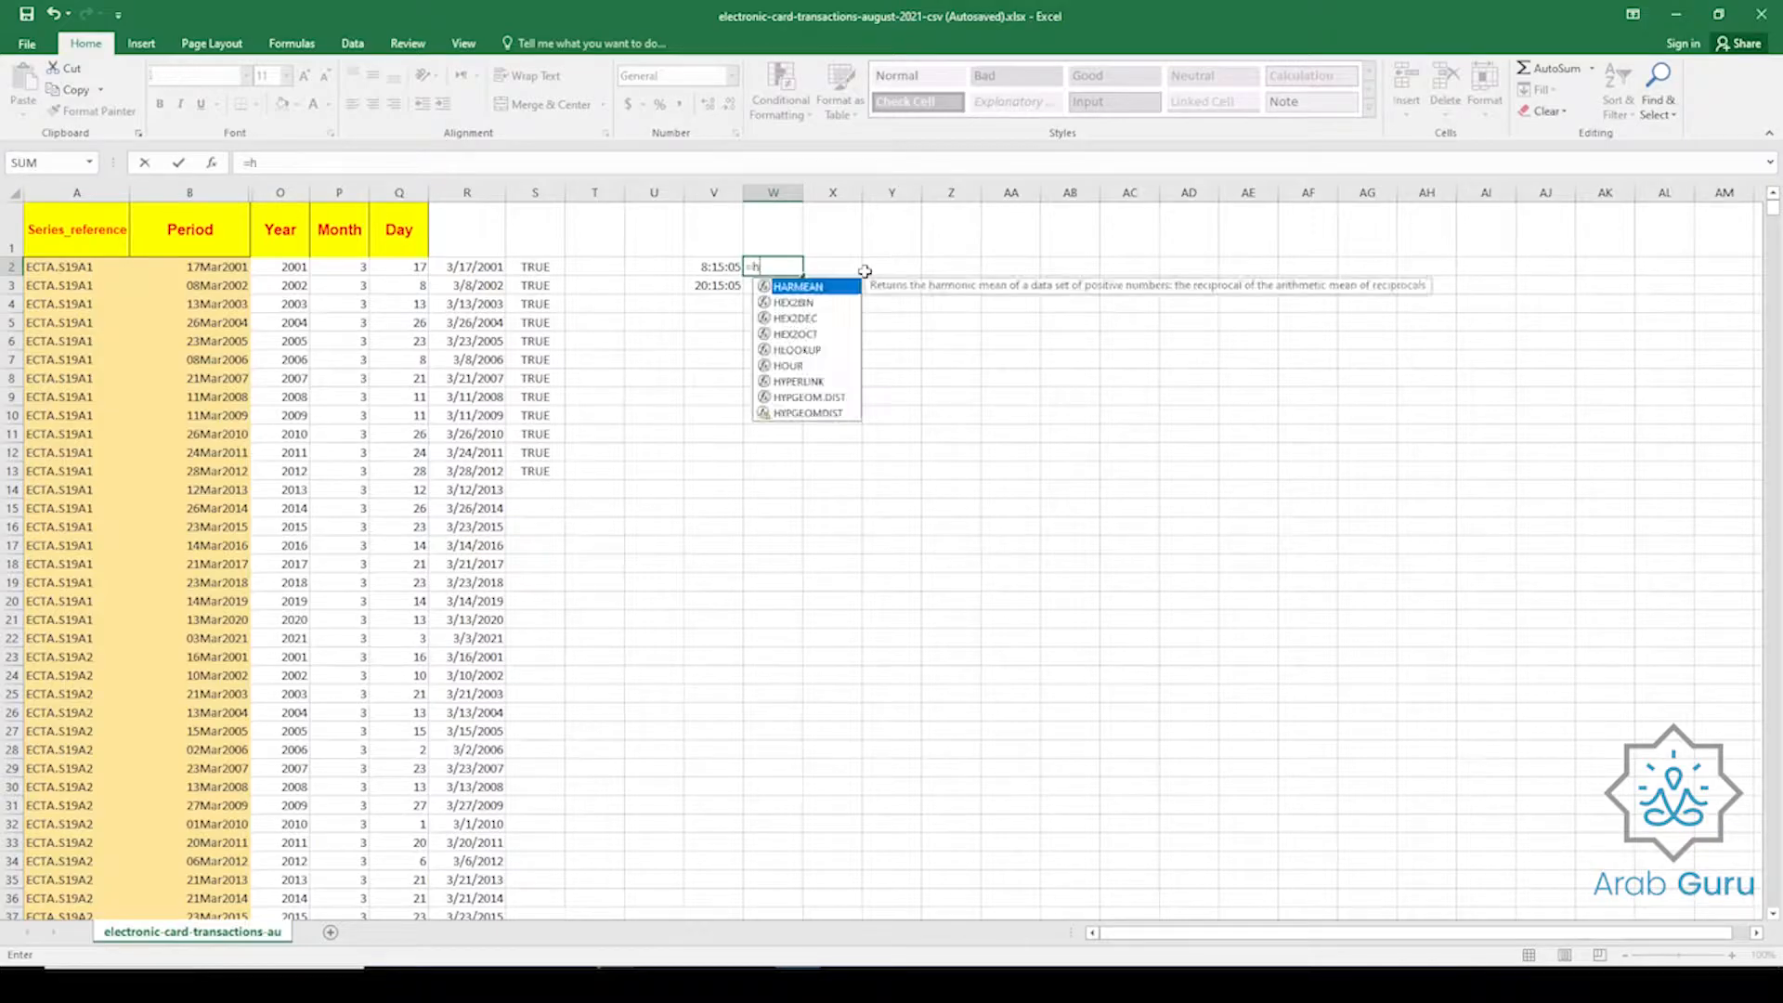
text(ou)
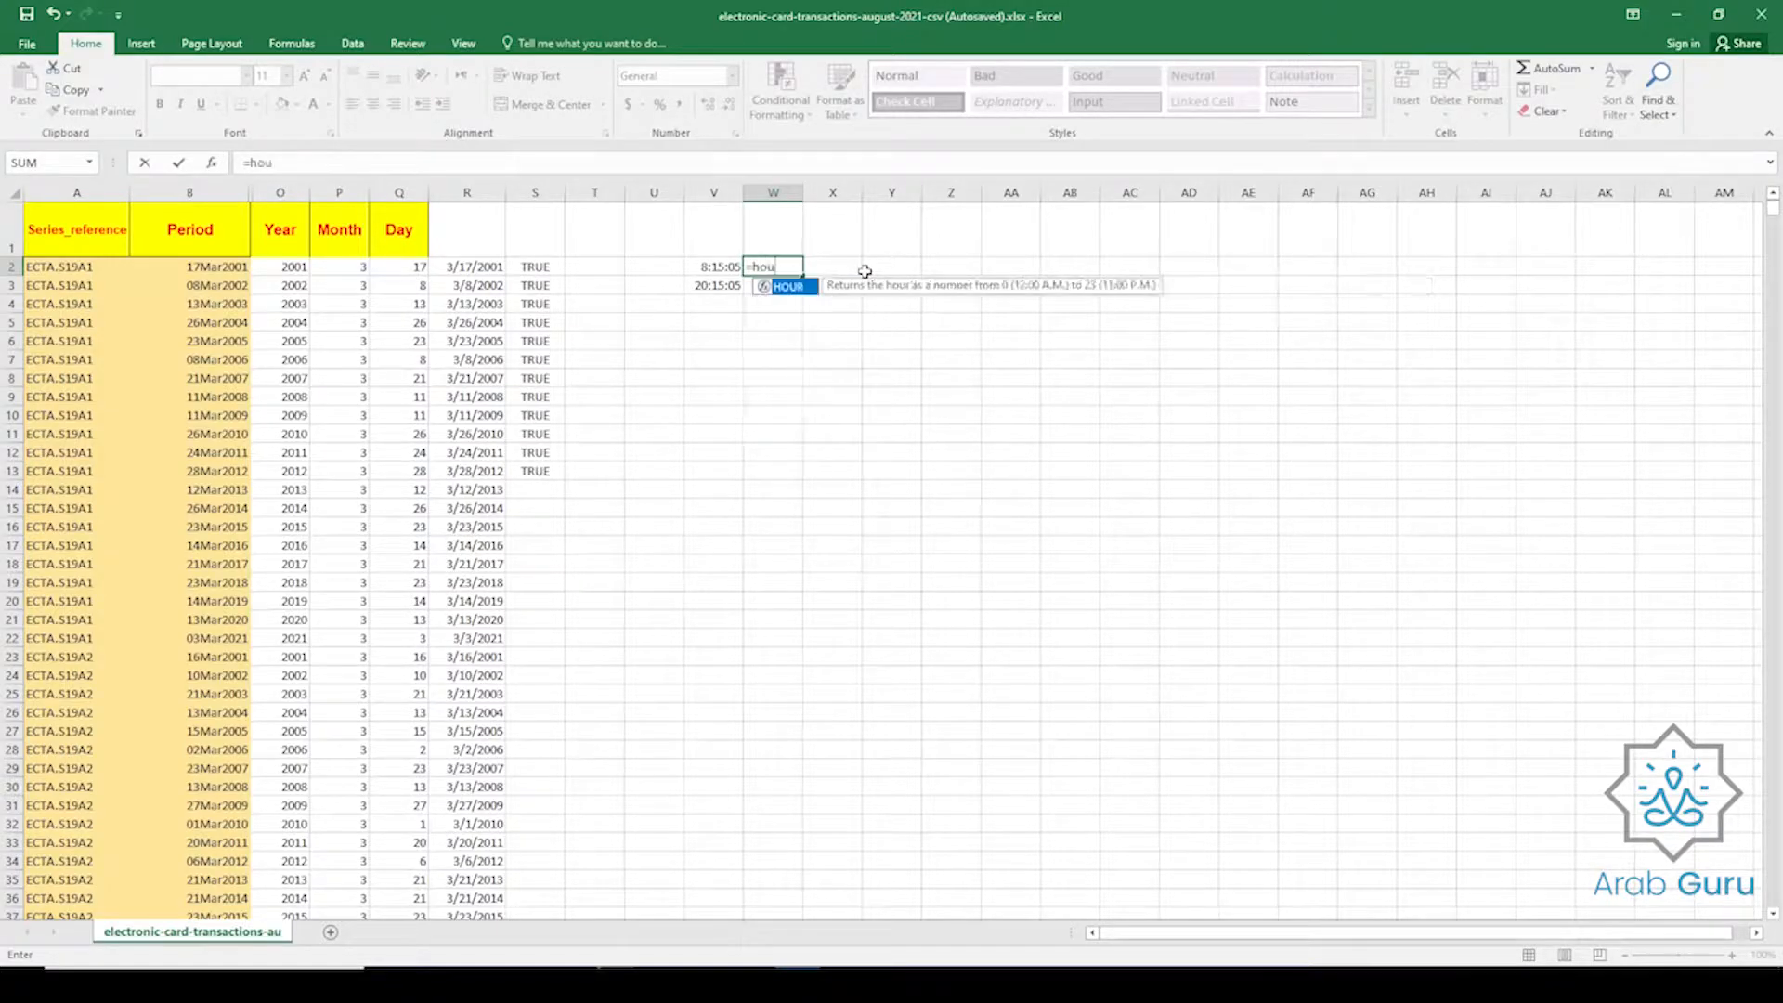
key(Tab)
text(v2)
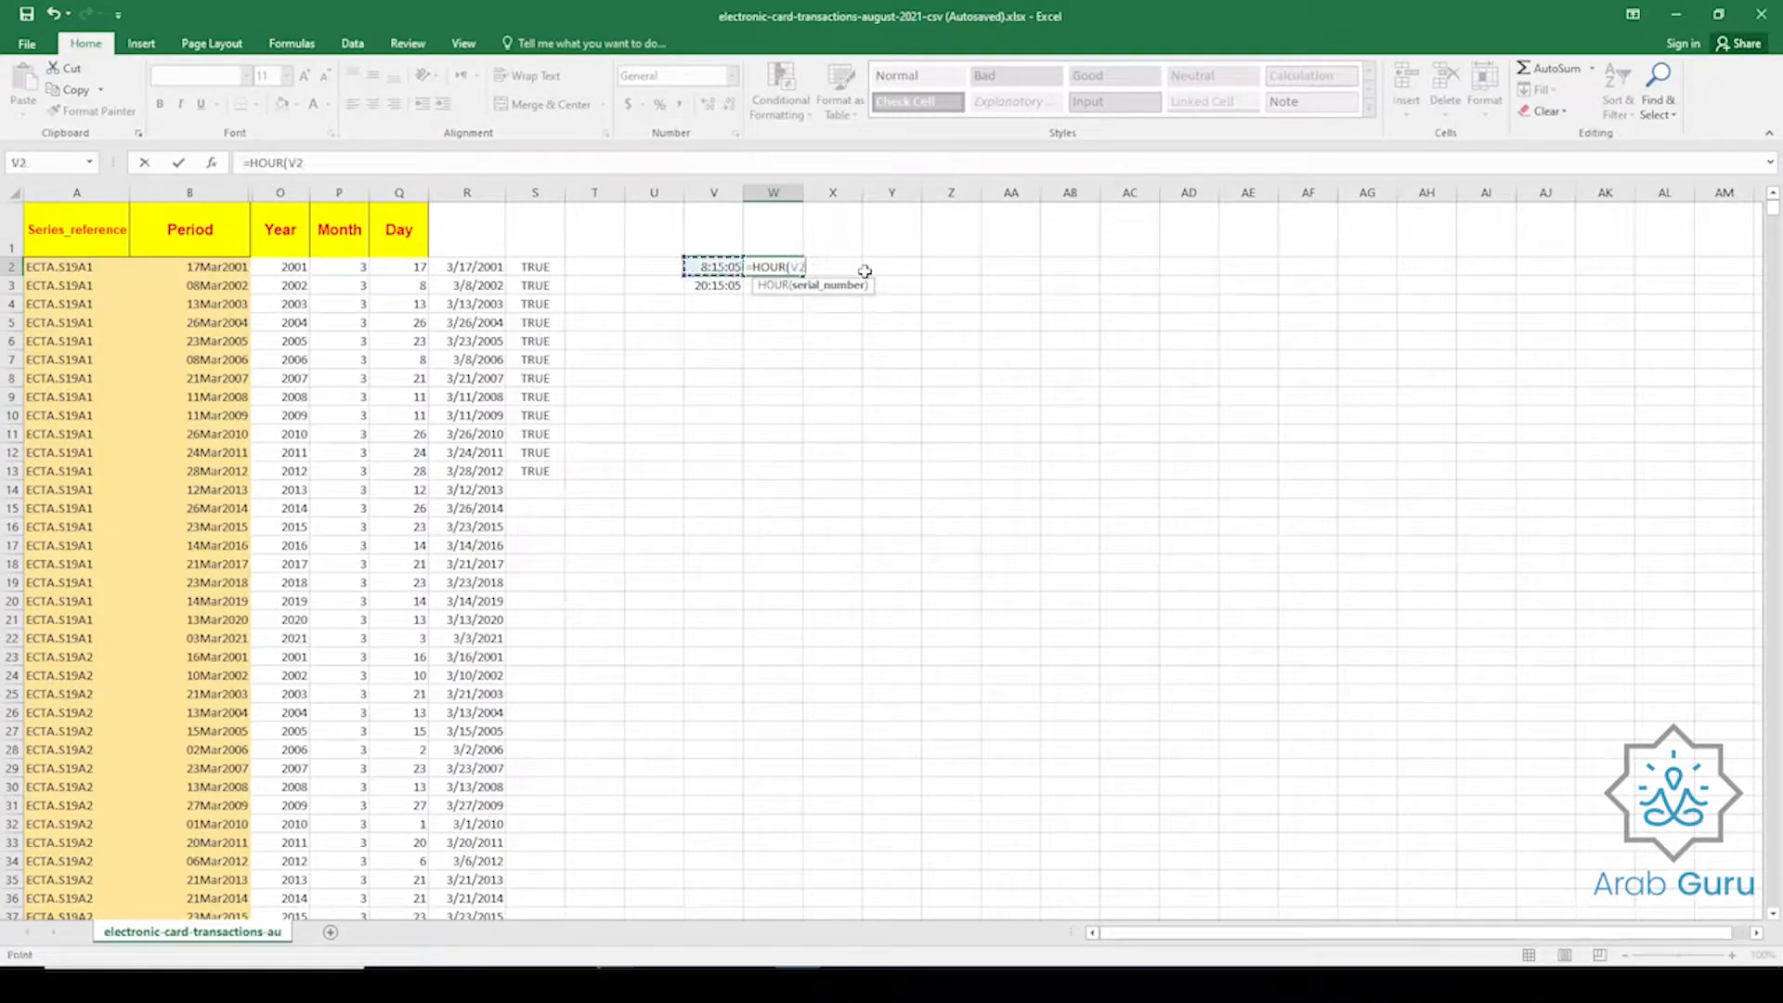
key(Return)
Extract the minutes of the morning time into X2 with the formula =MINUTE(V2).
click(820, 266)
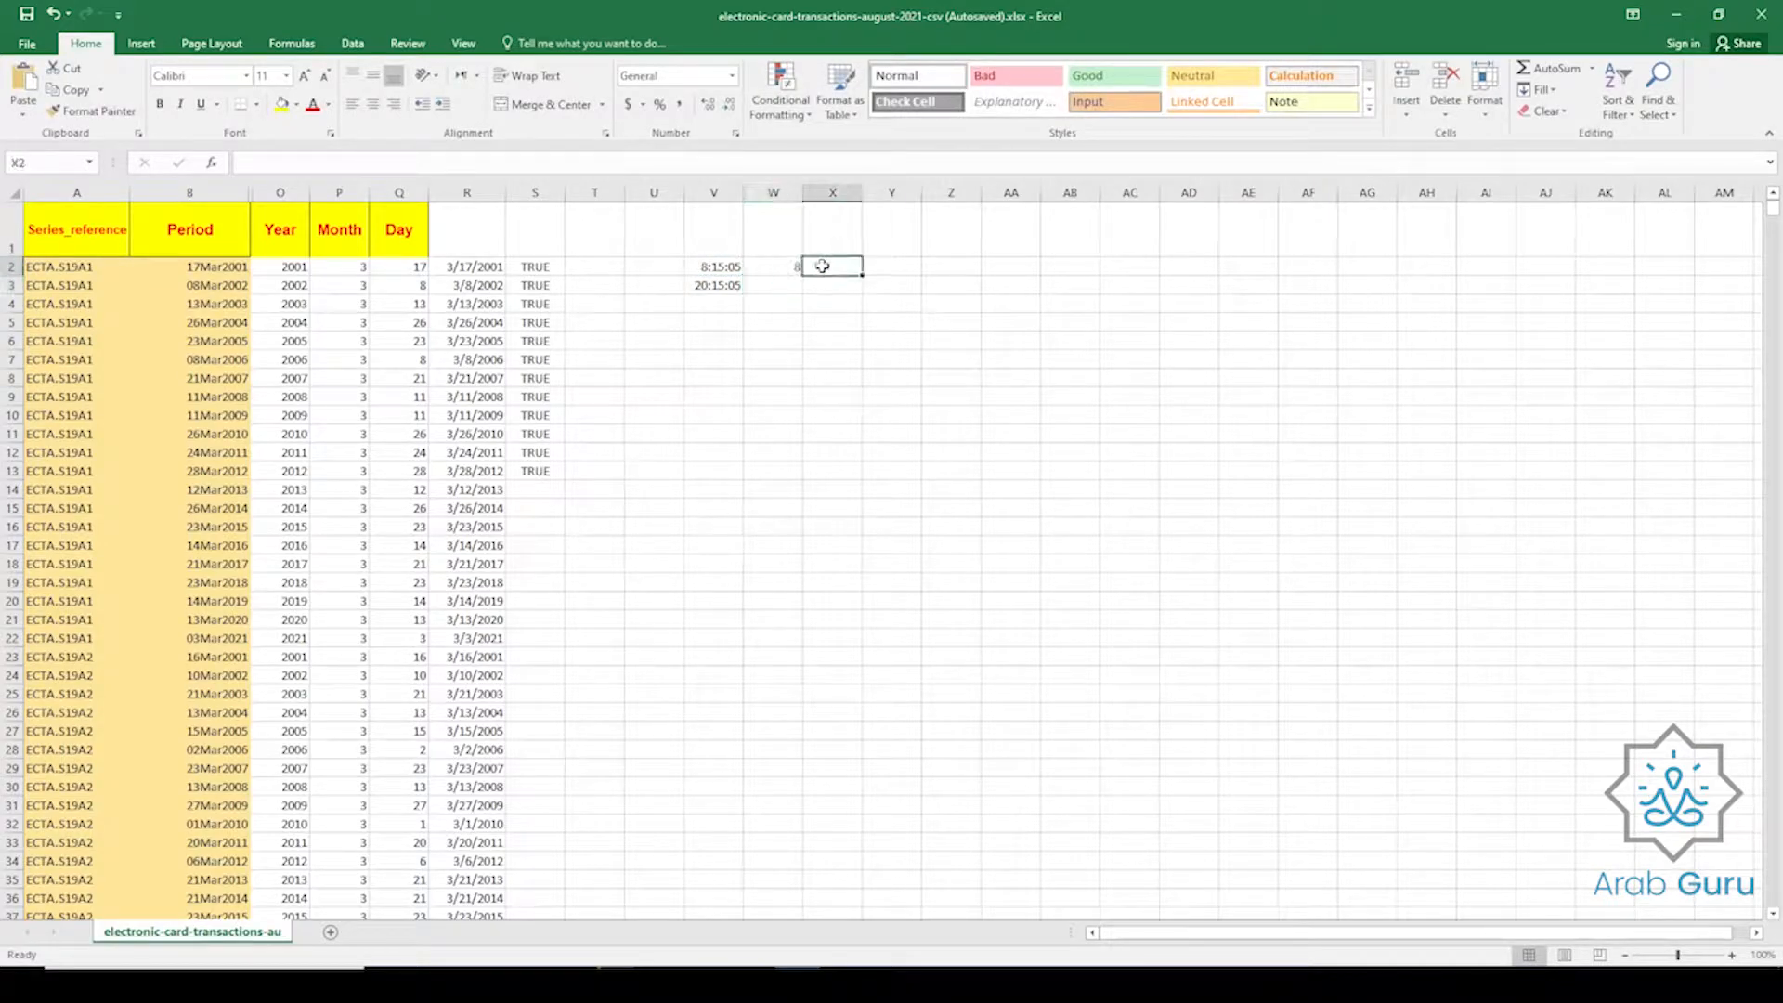
text(=min)
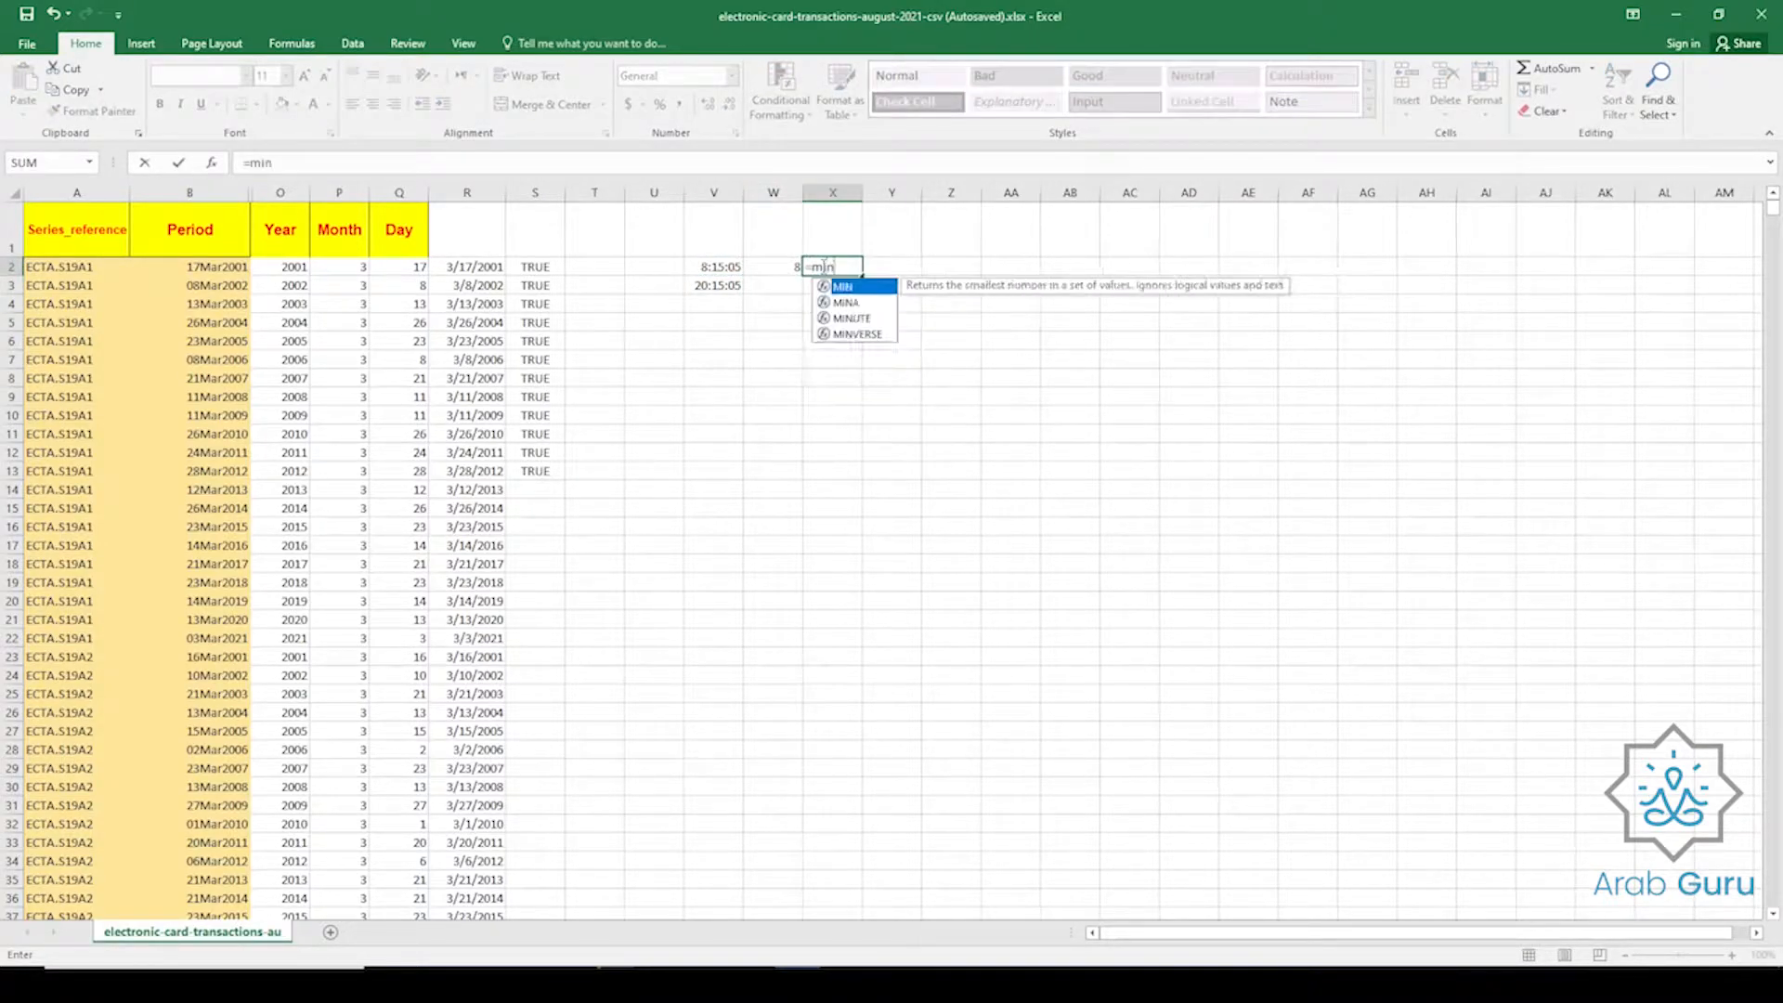
key(Down)
key(Down)
key(Tab)
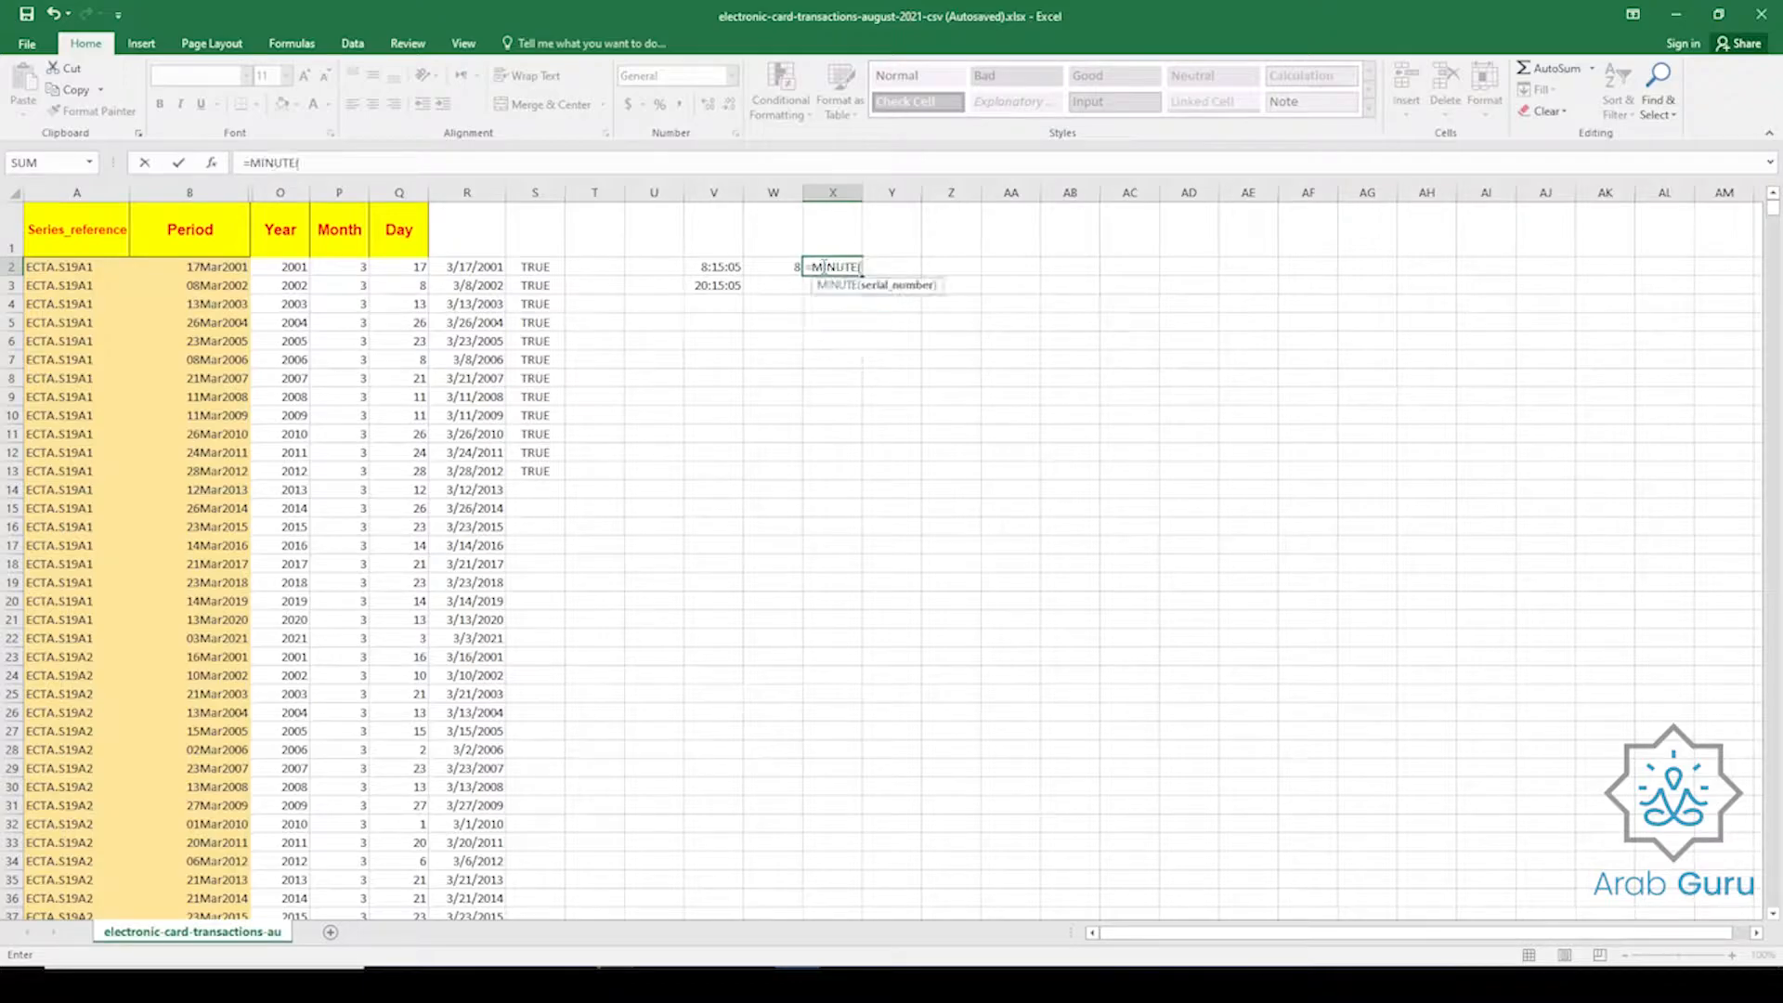
click(695, 266)
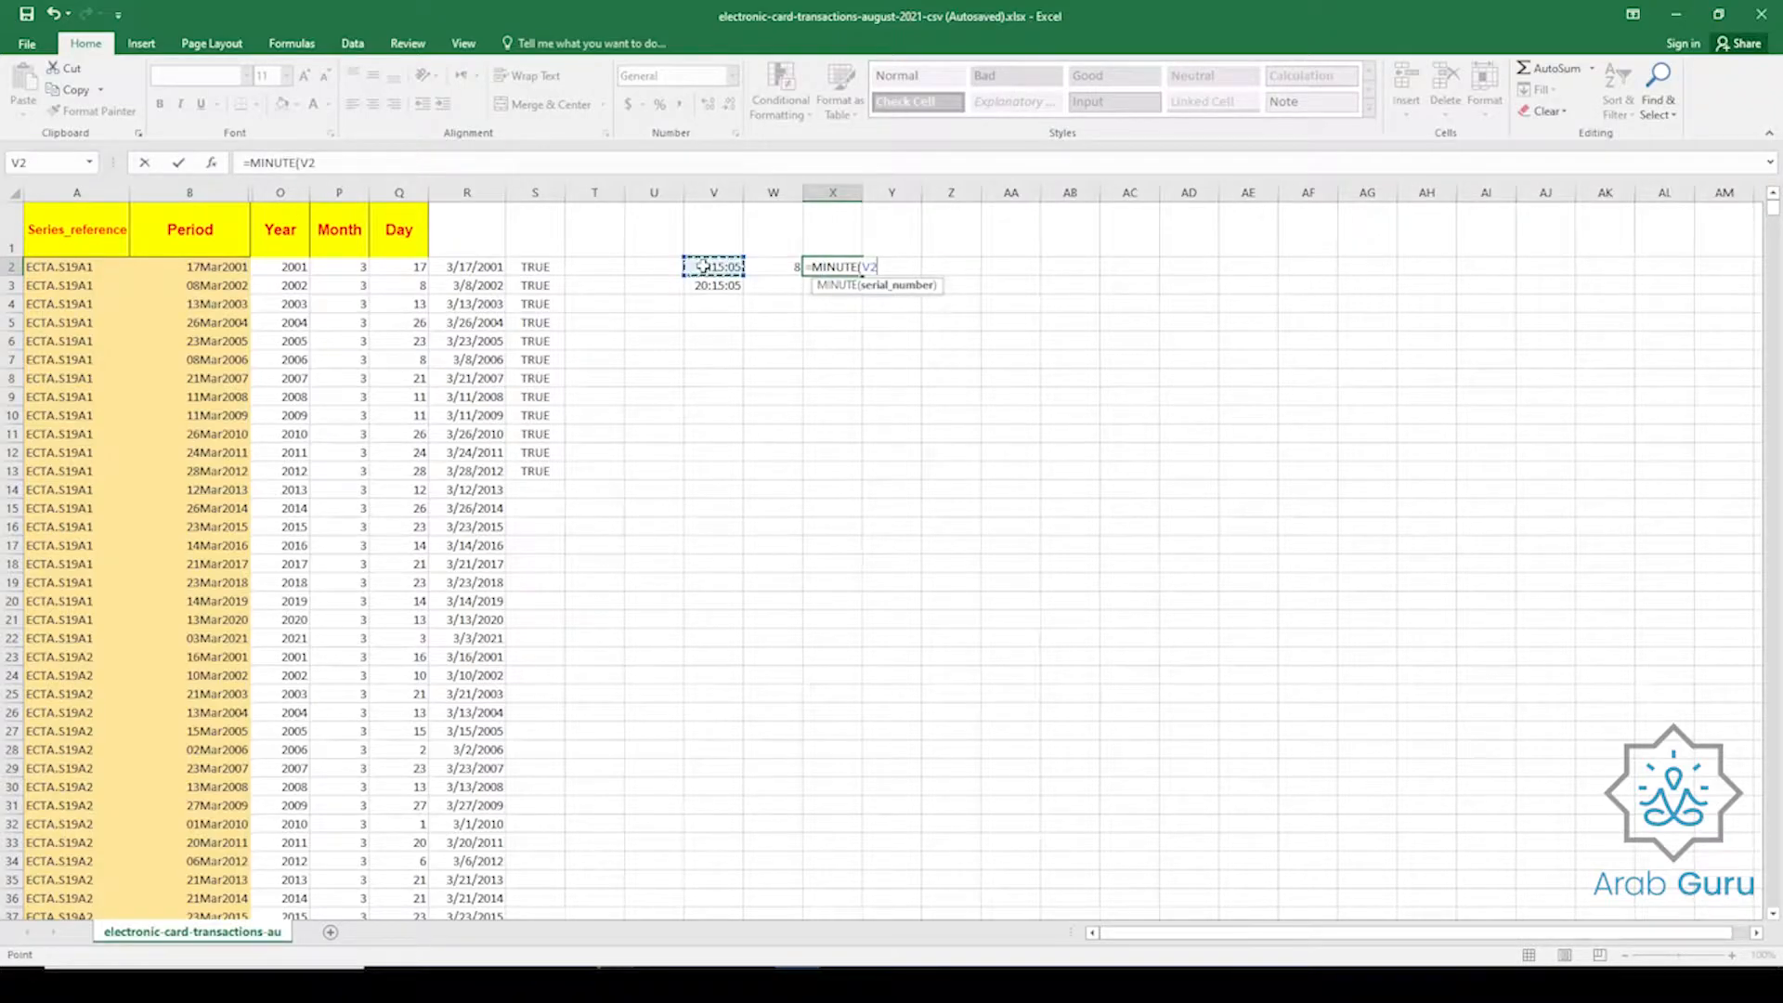
key(Return)
Extract the seconds of the morning time into Y2 with the formula =SECOND(V2).
click(894, 272)
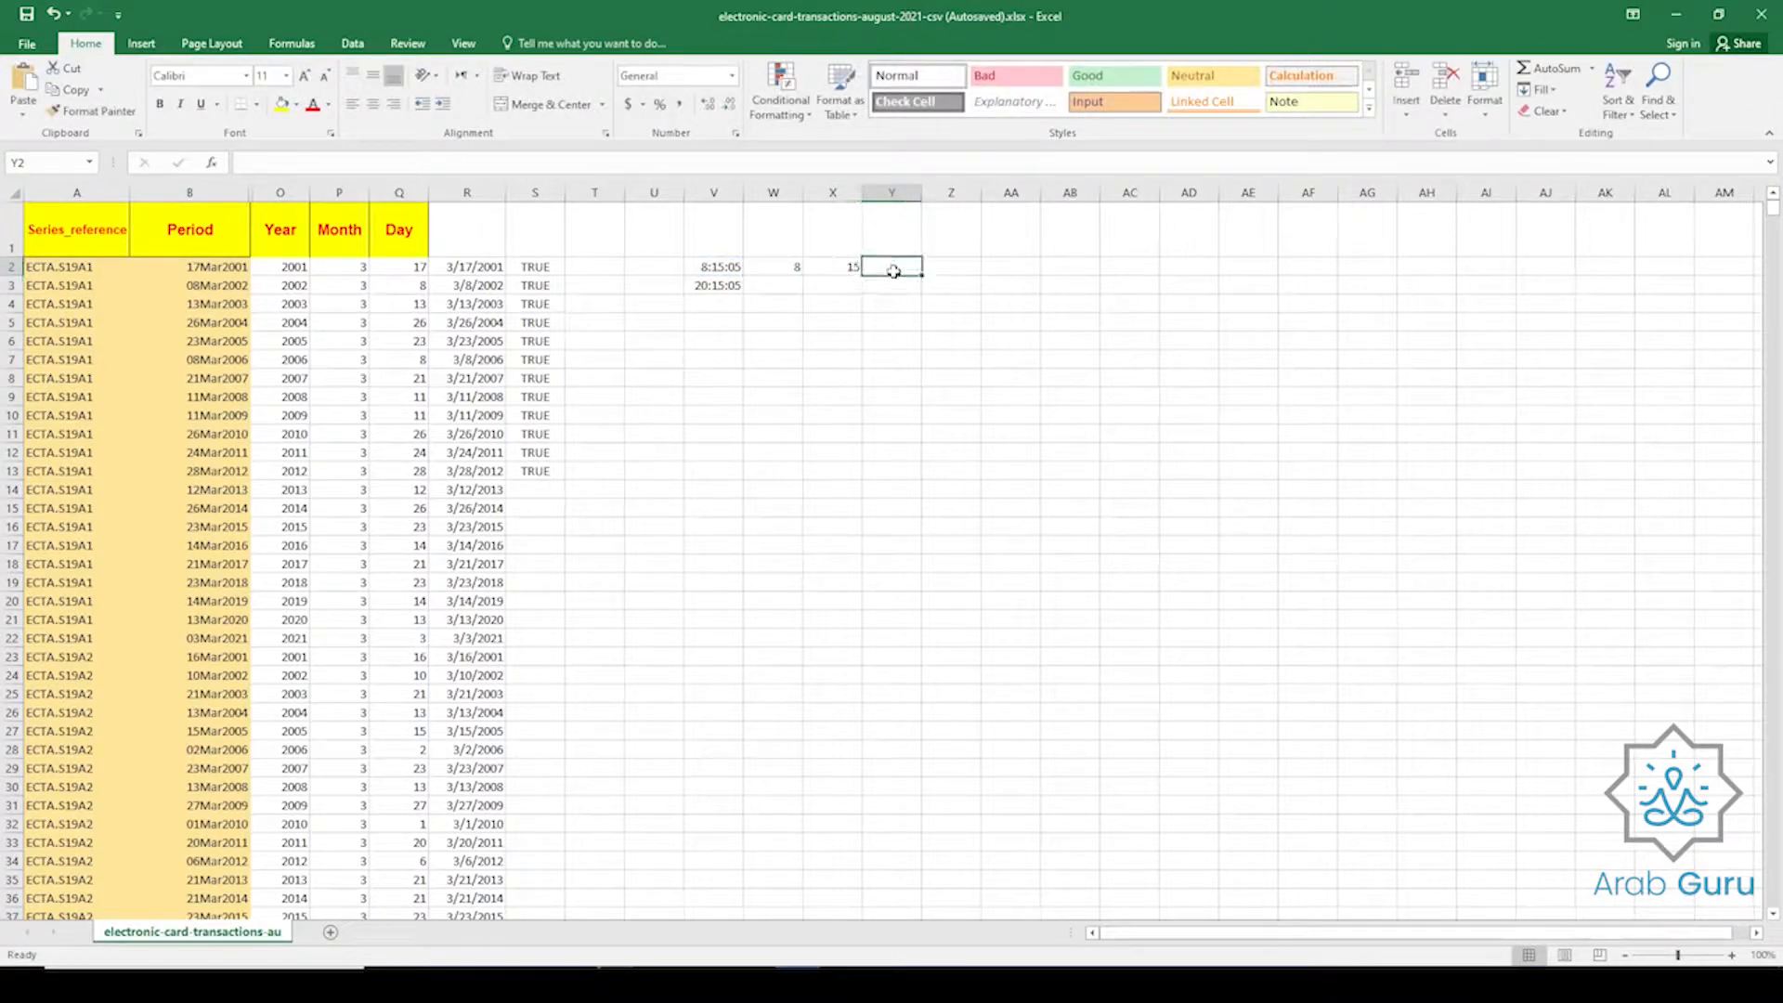
text(se)
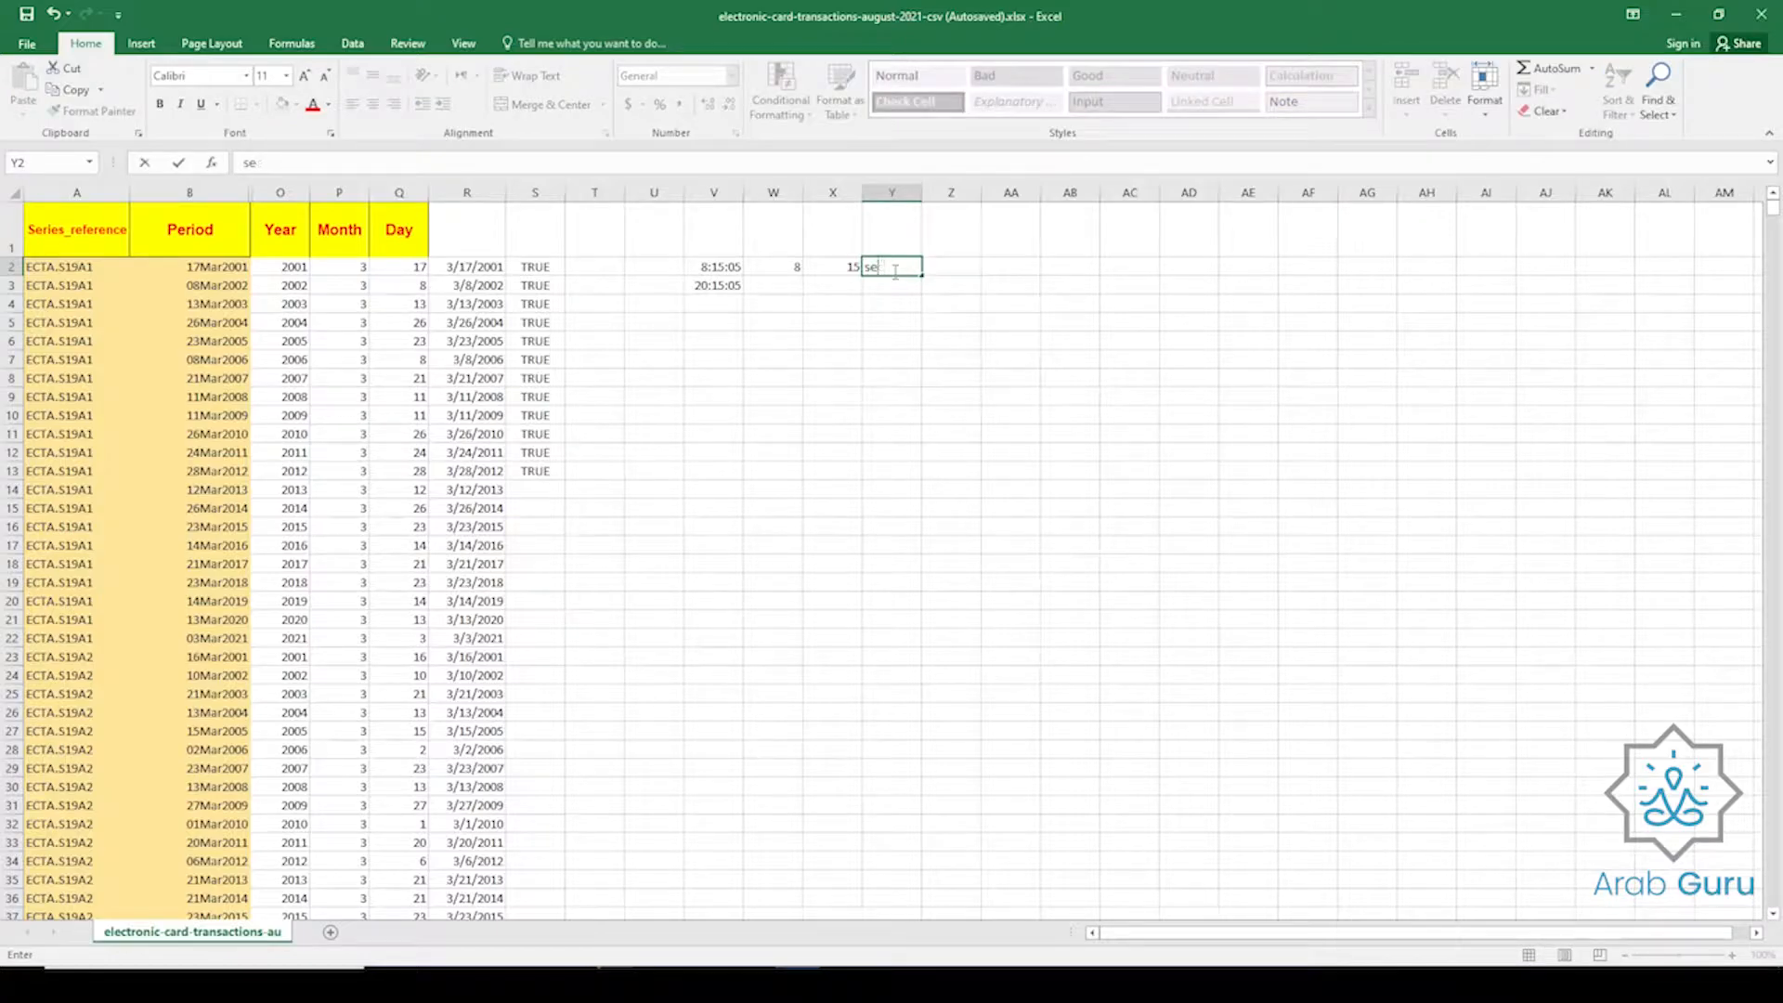
text(=sec)
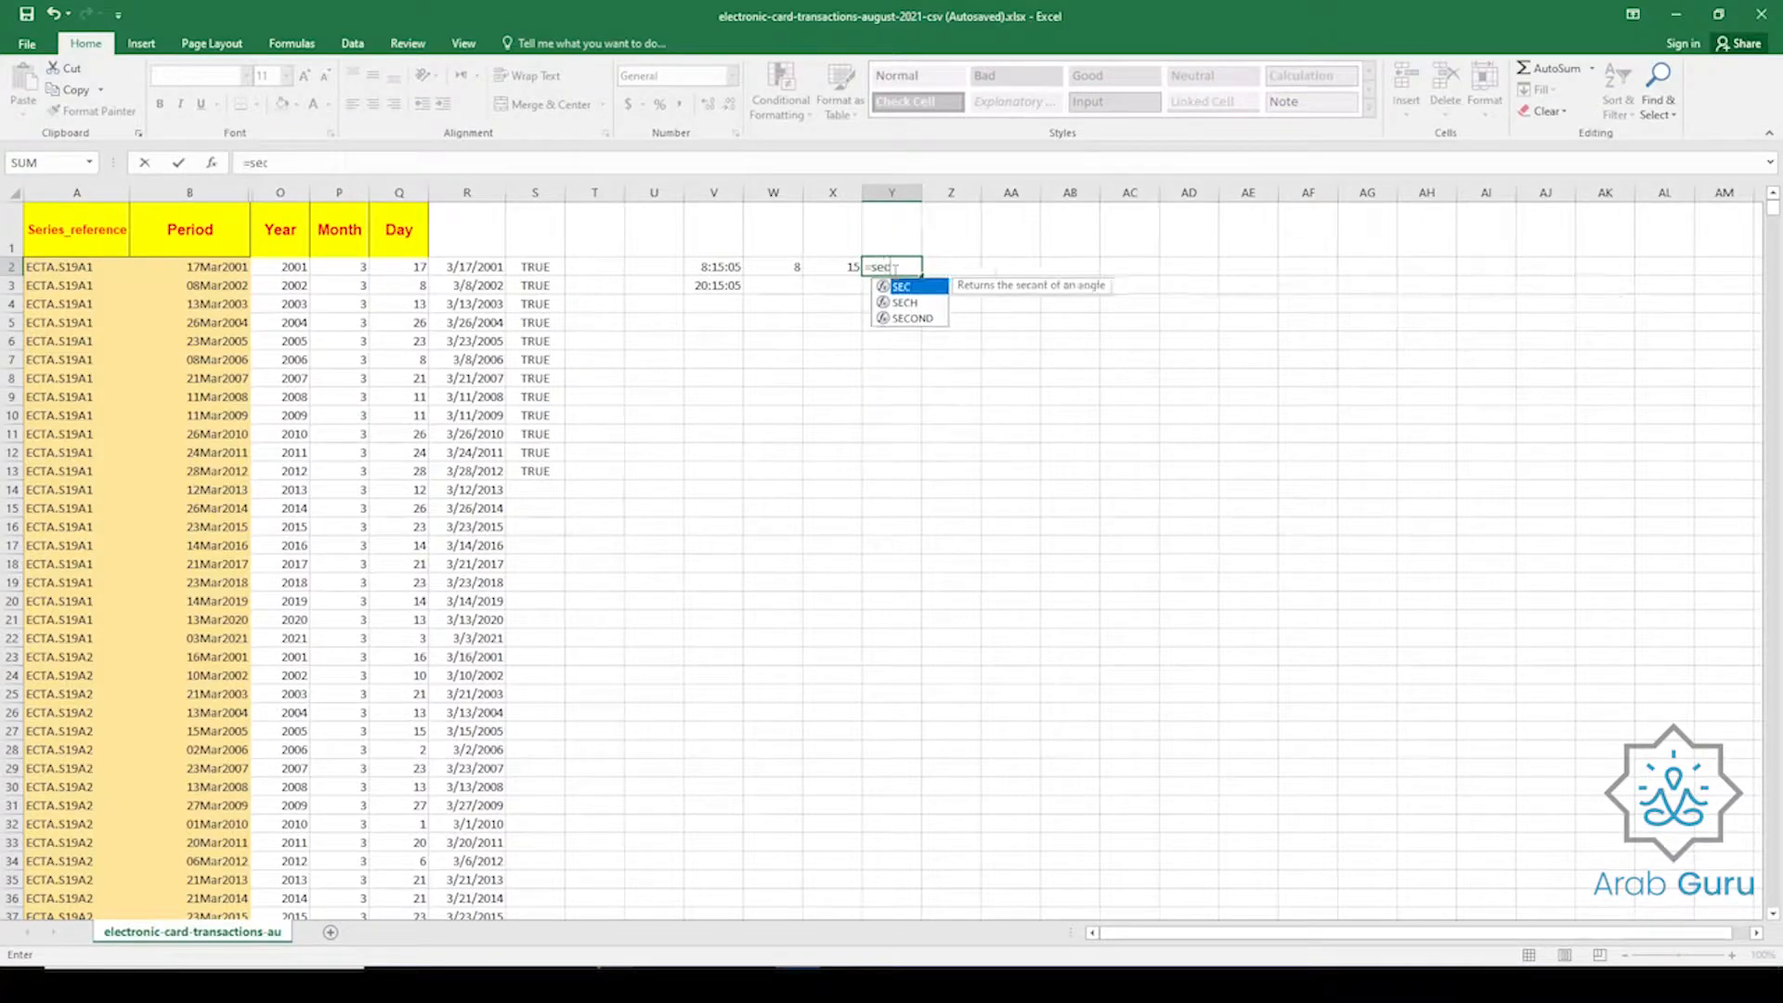
key(Down)
key(Down)
key(Tab)
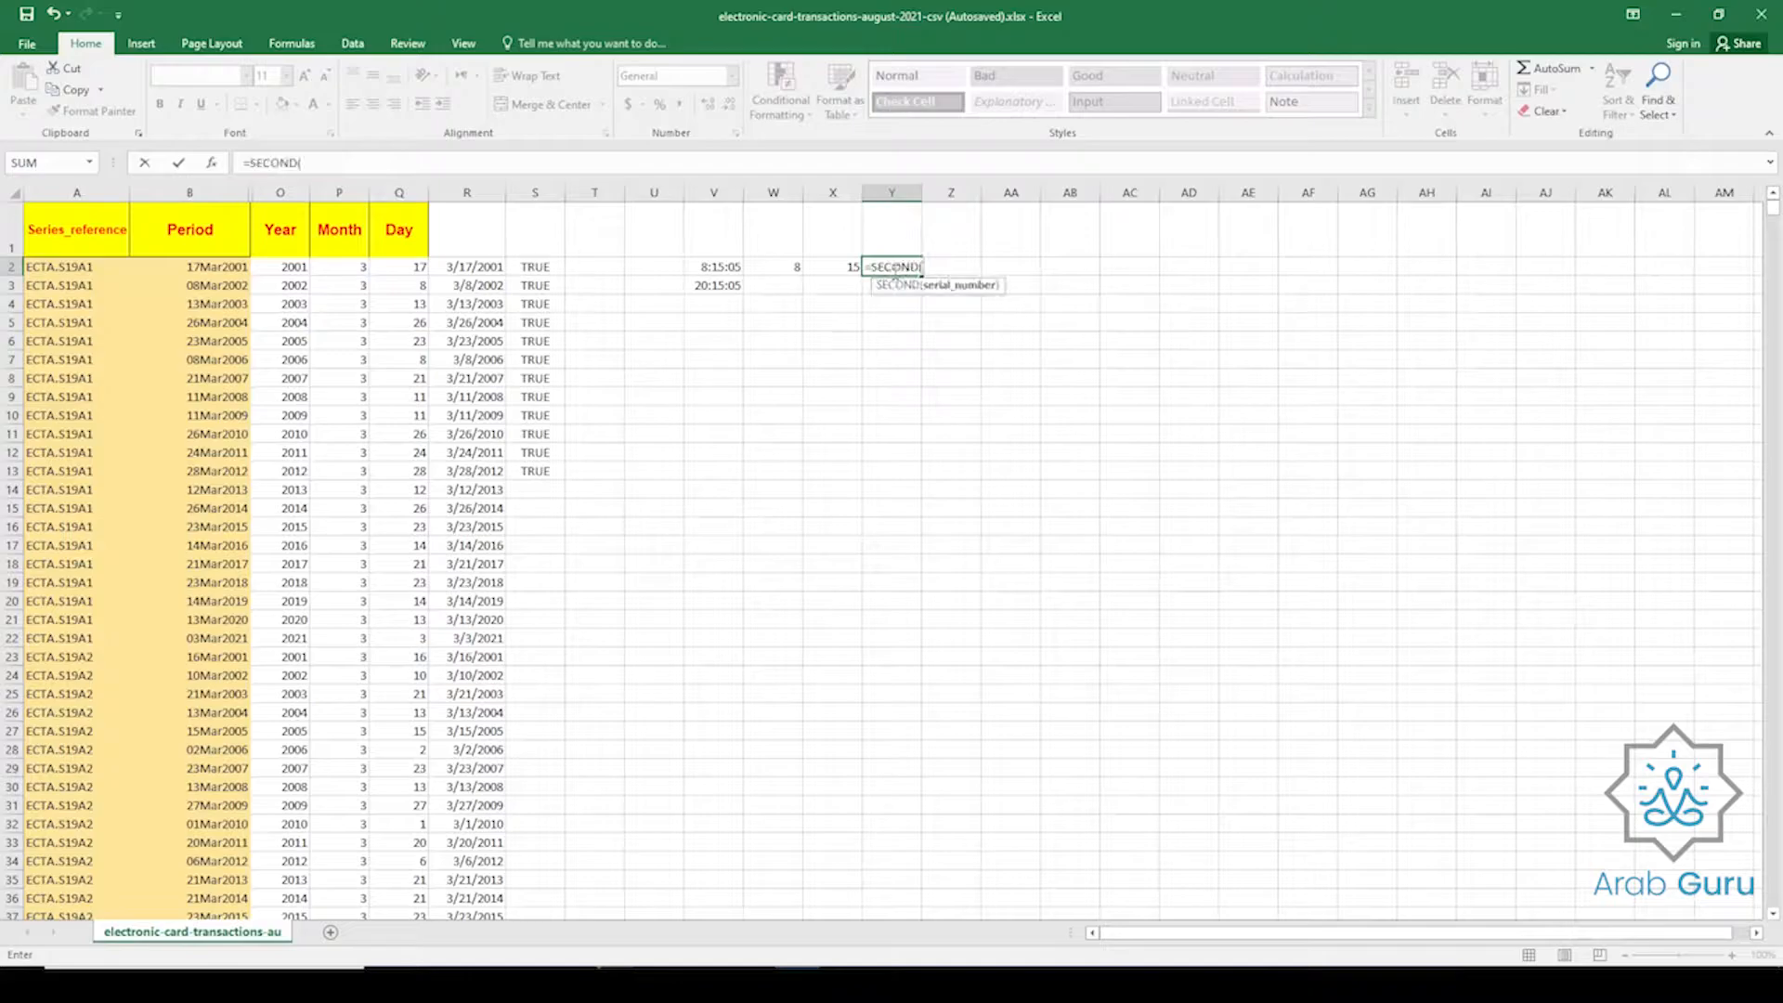
click(729, 268)
key(Return)
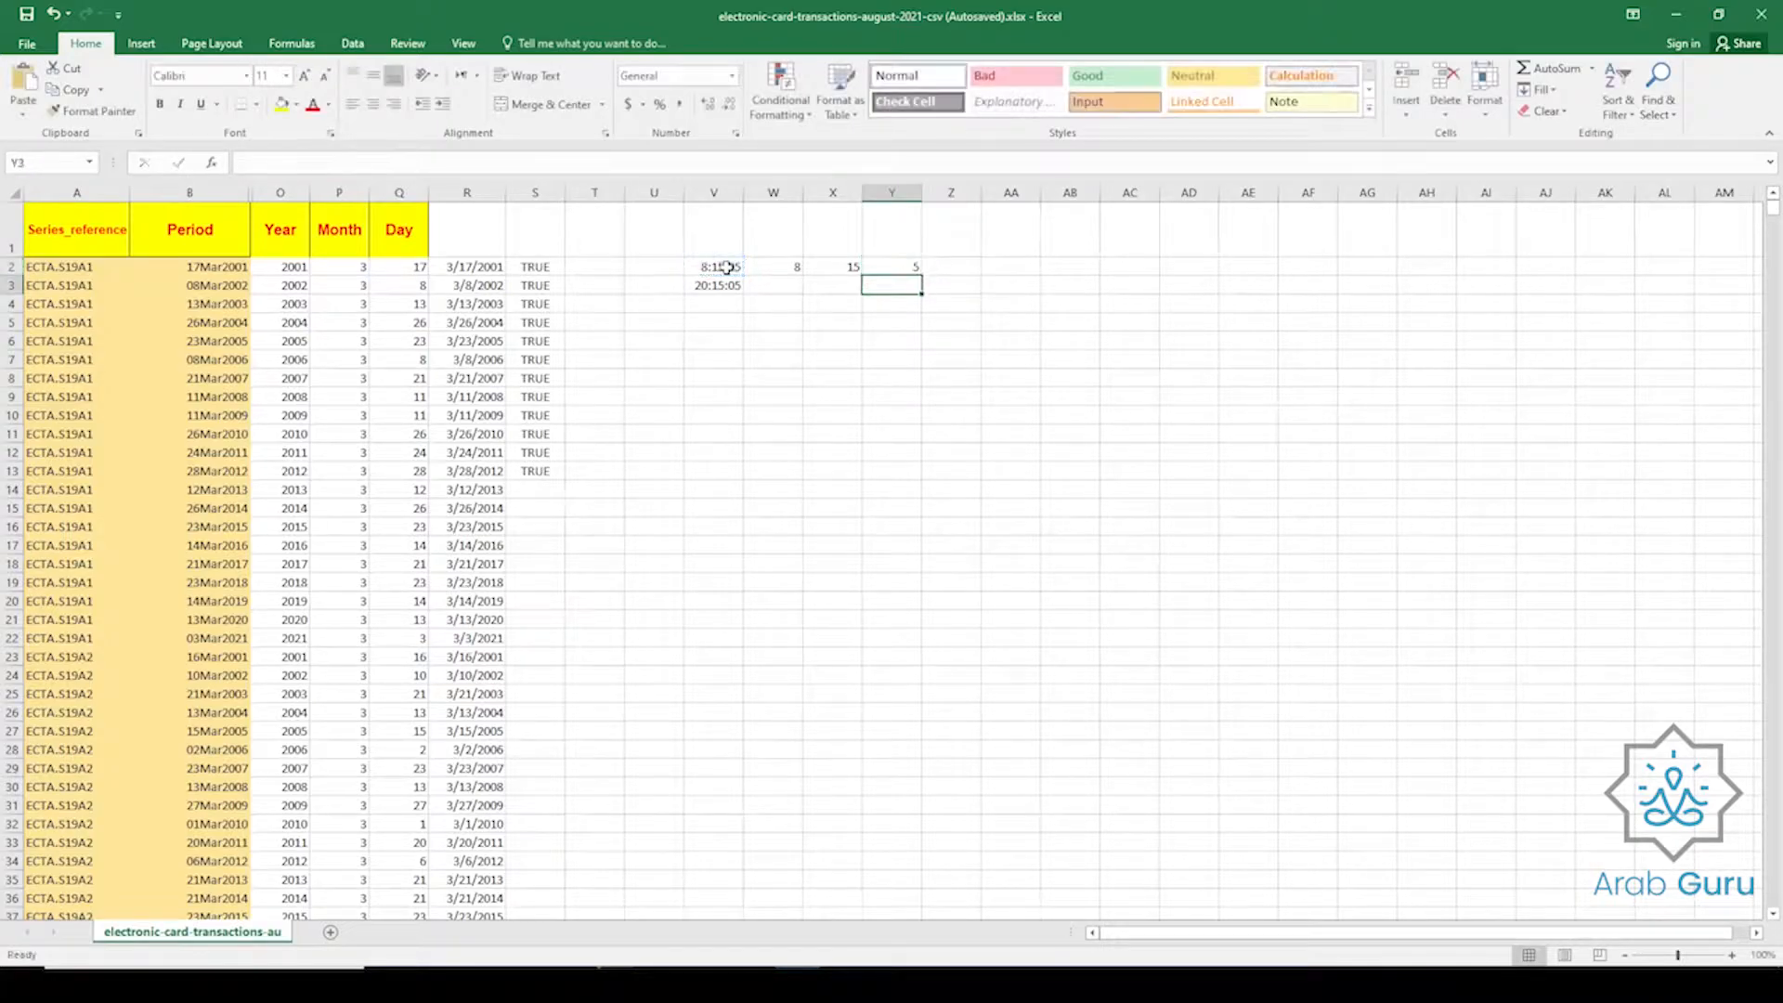
Review the HOUR, MINUTE and SECOND formulas in row 2 and the first Period date.
click(777, 268)
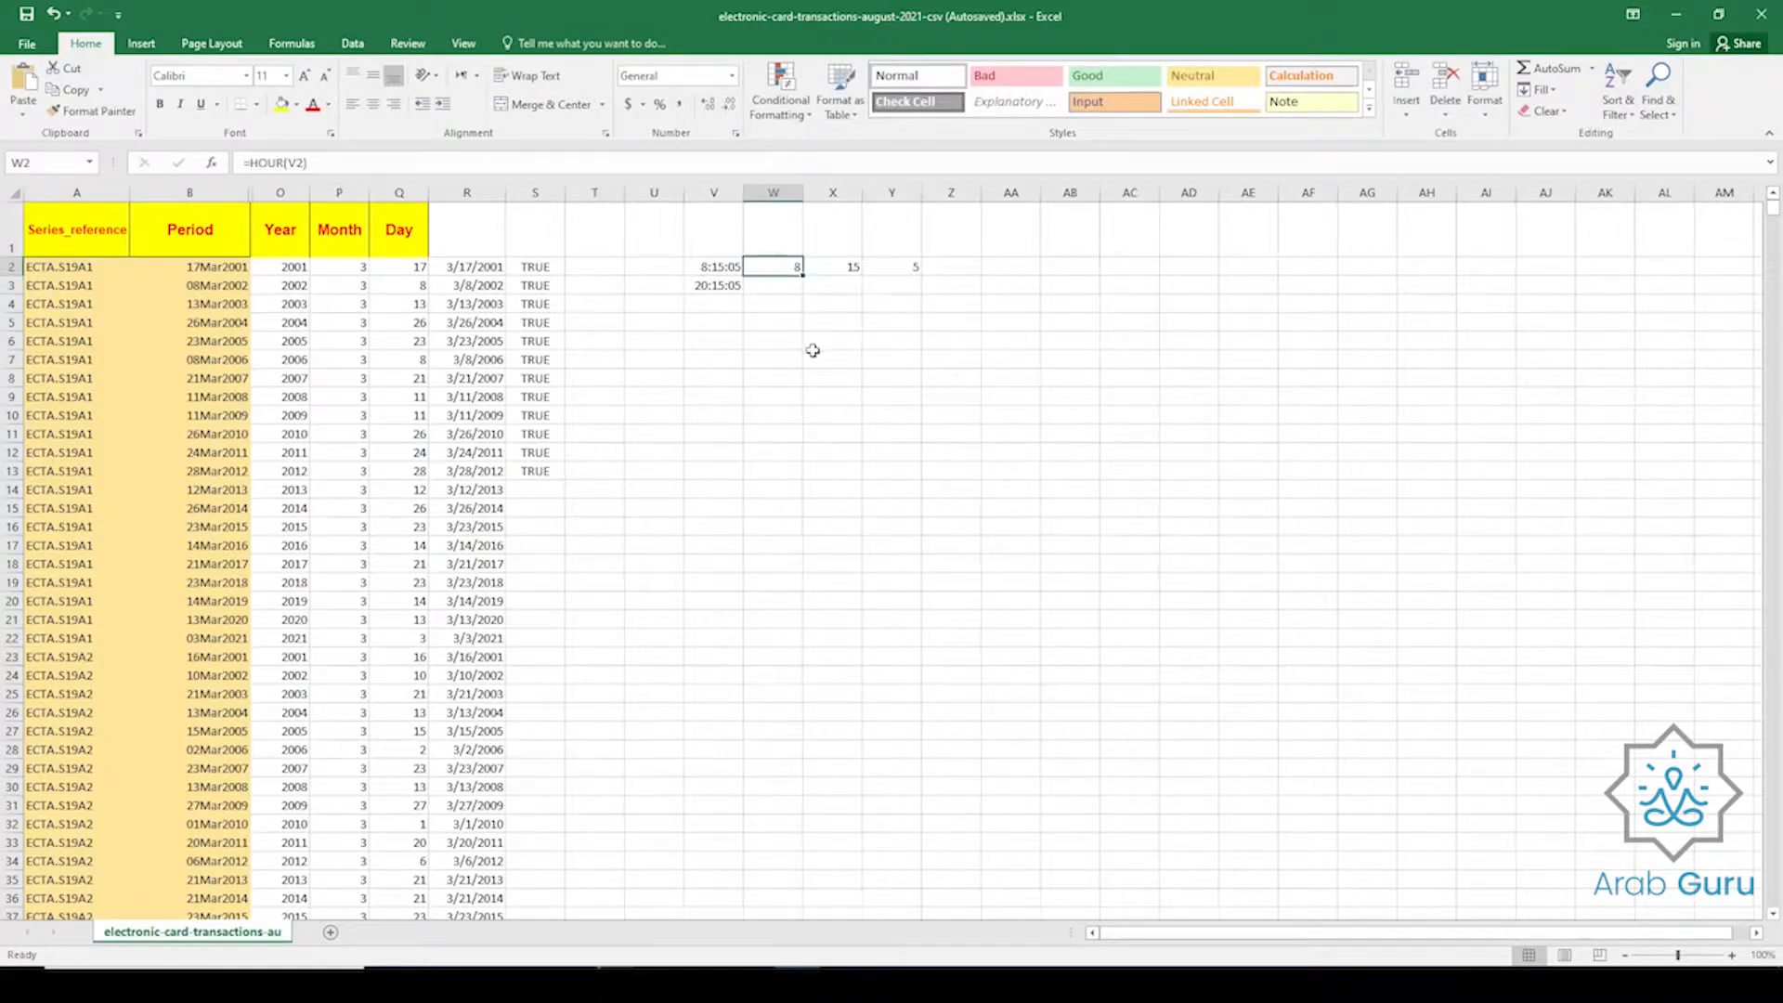
click(839, 268)
click(901, 269)
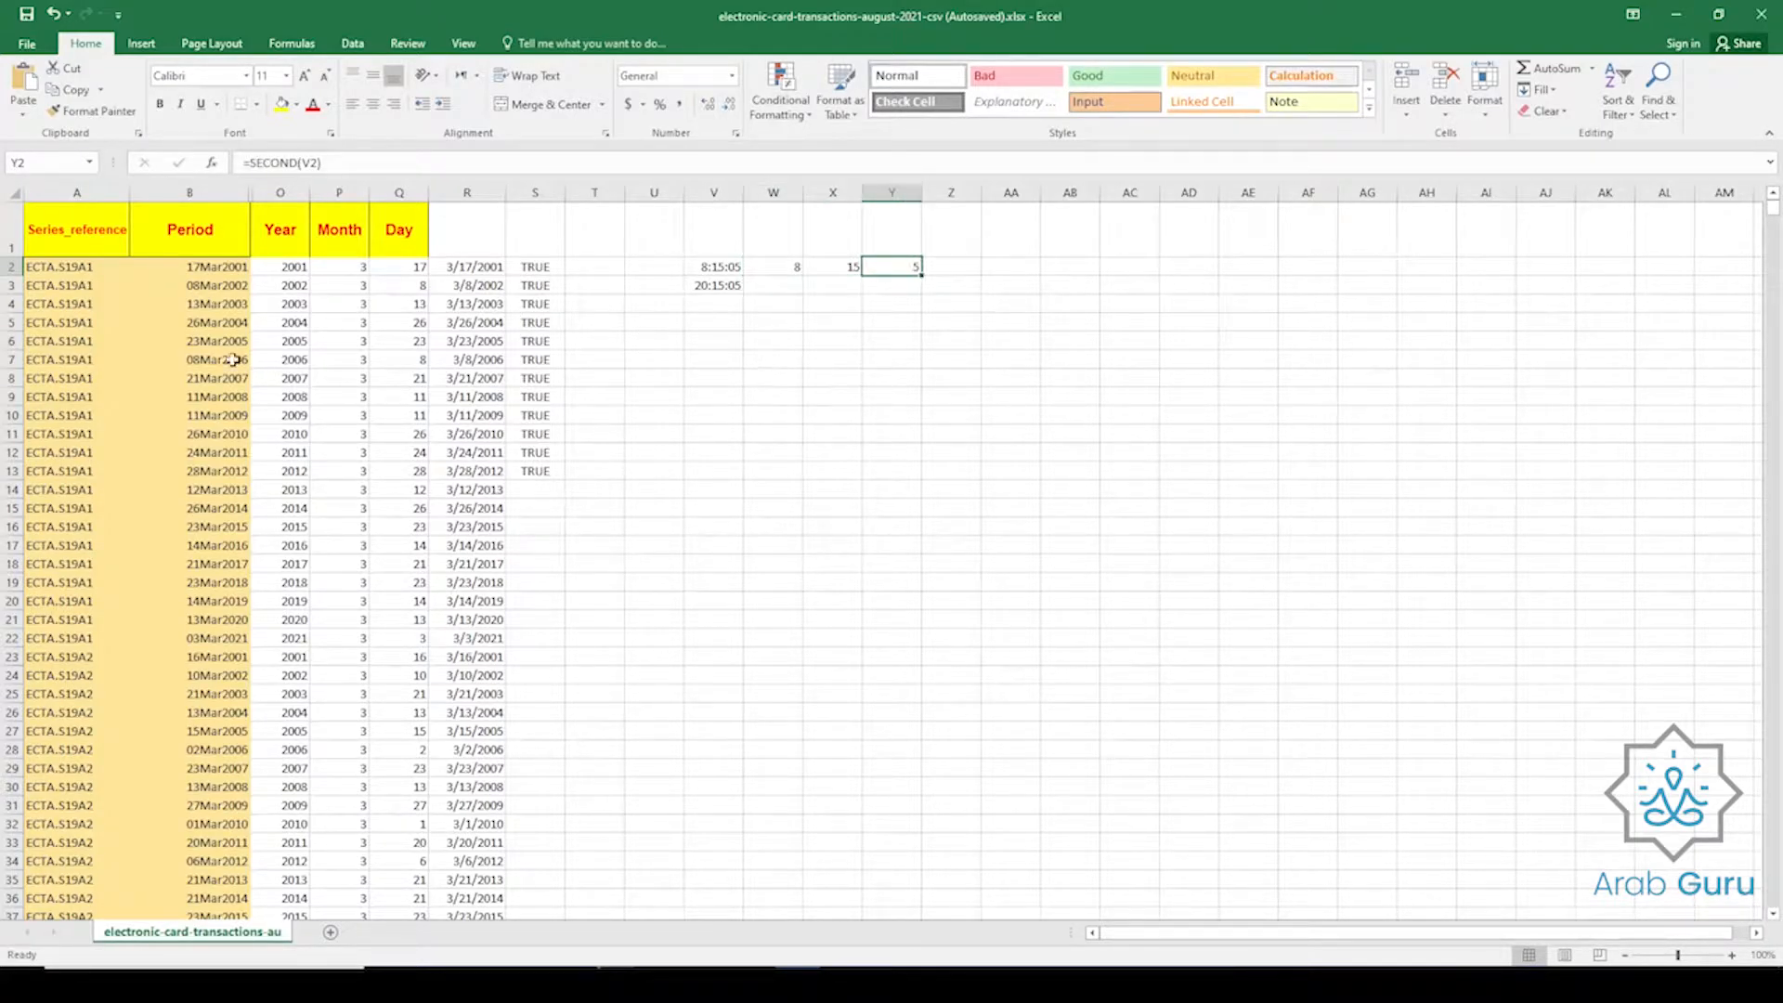
click(201, 263)
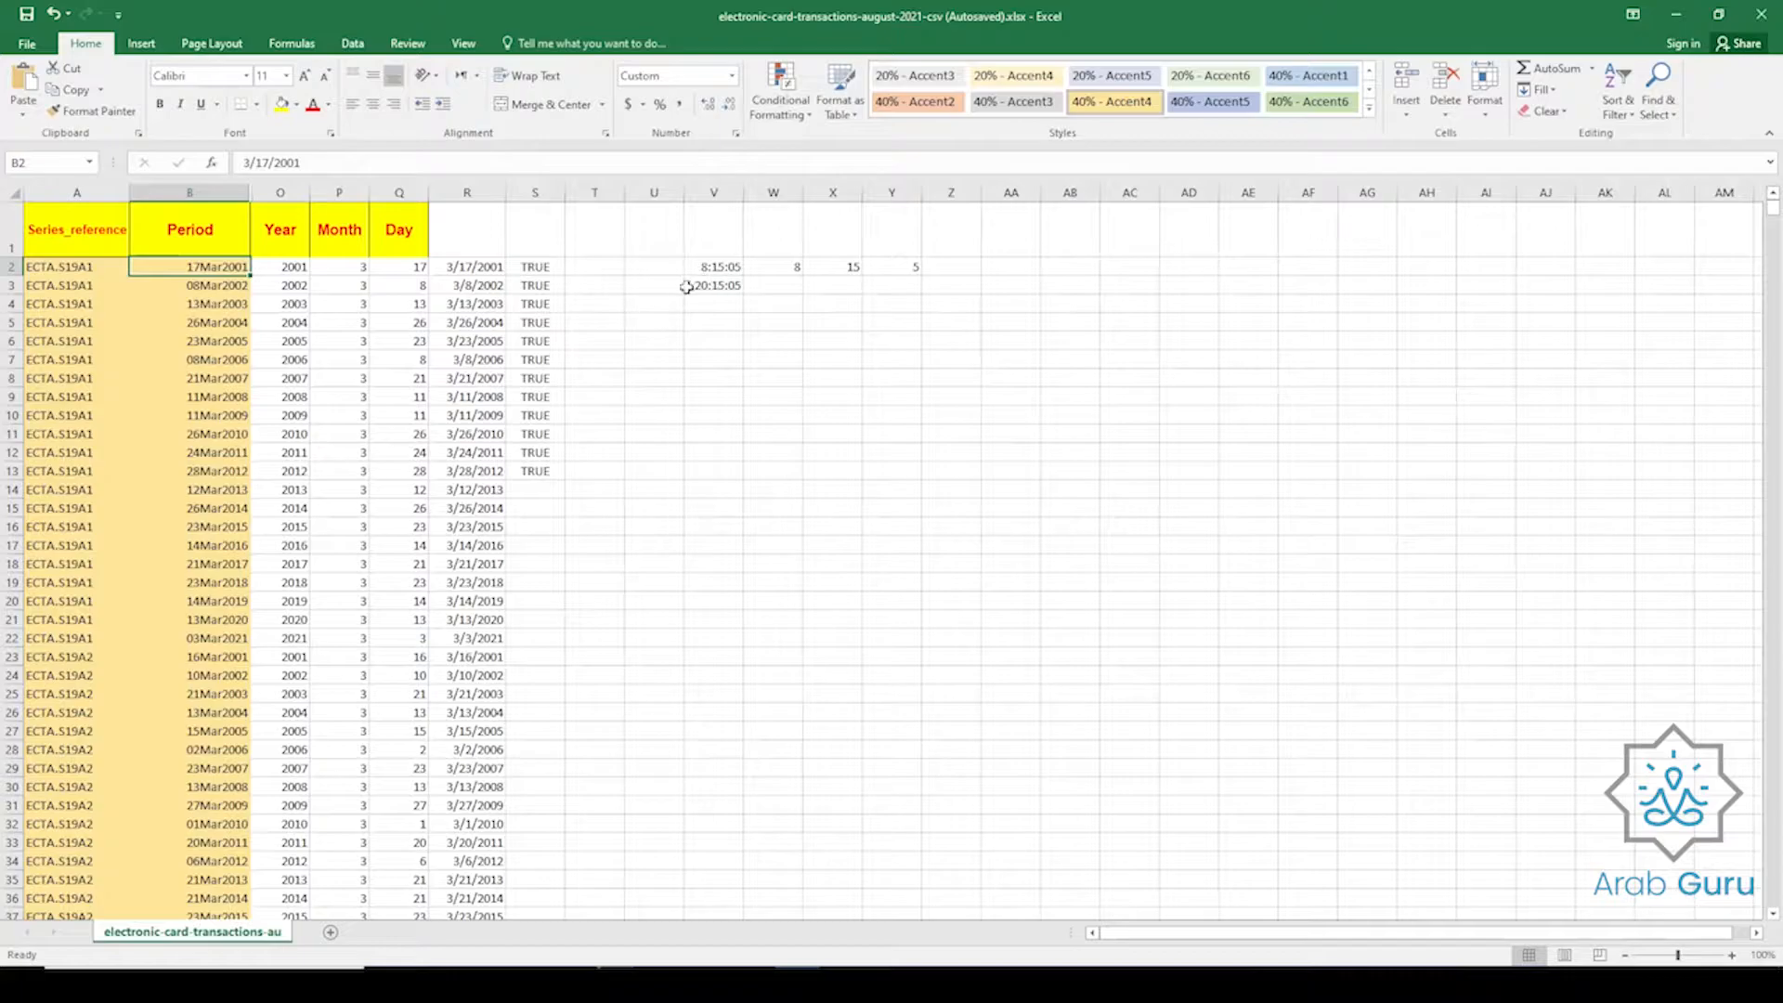
Widen column V and enter the combined date and time 17/3/2001 8:15:05 in V9.
click(701, 377)
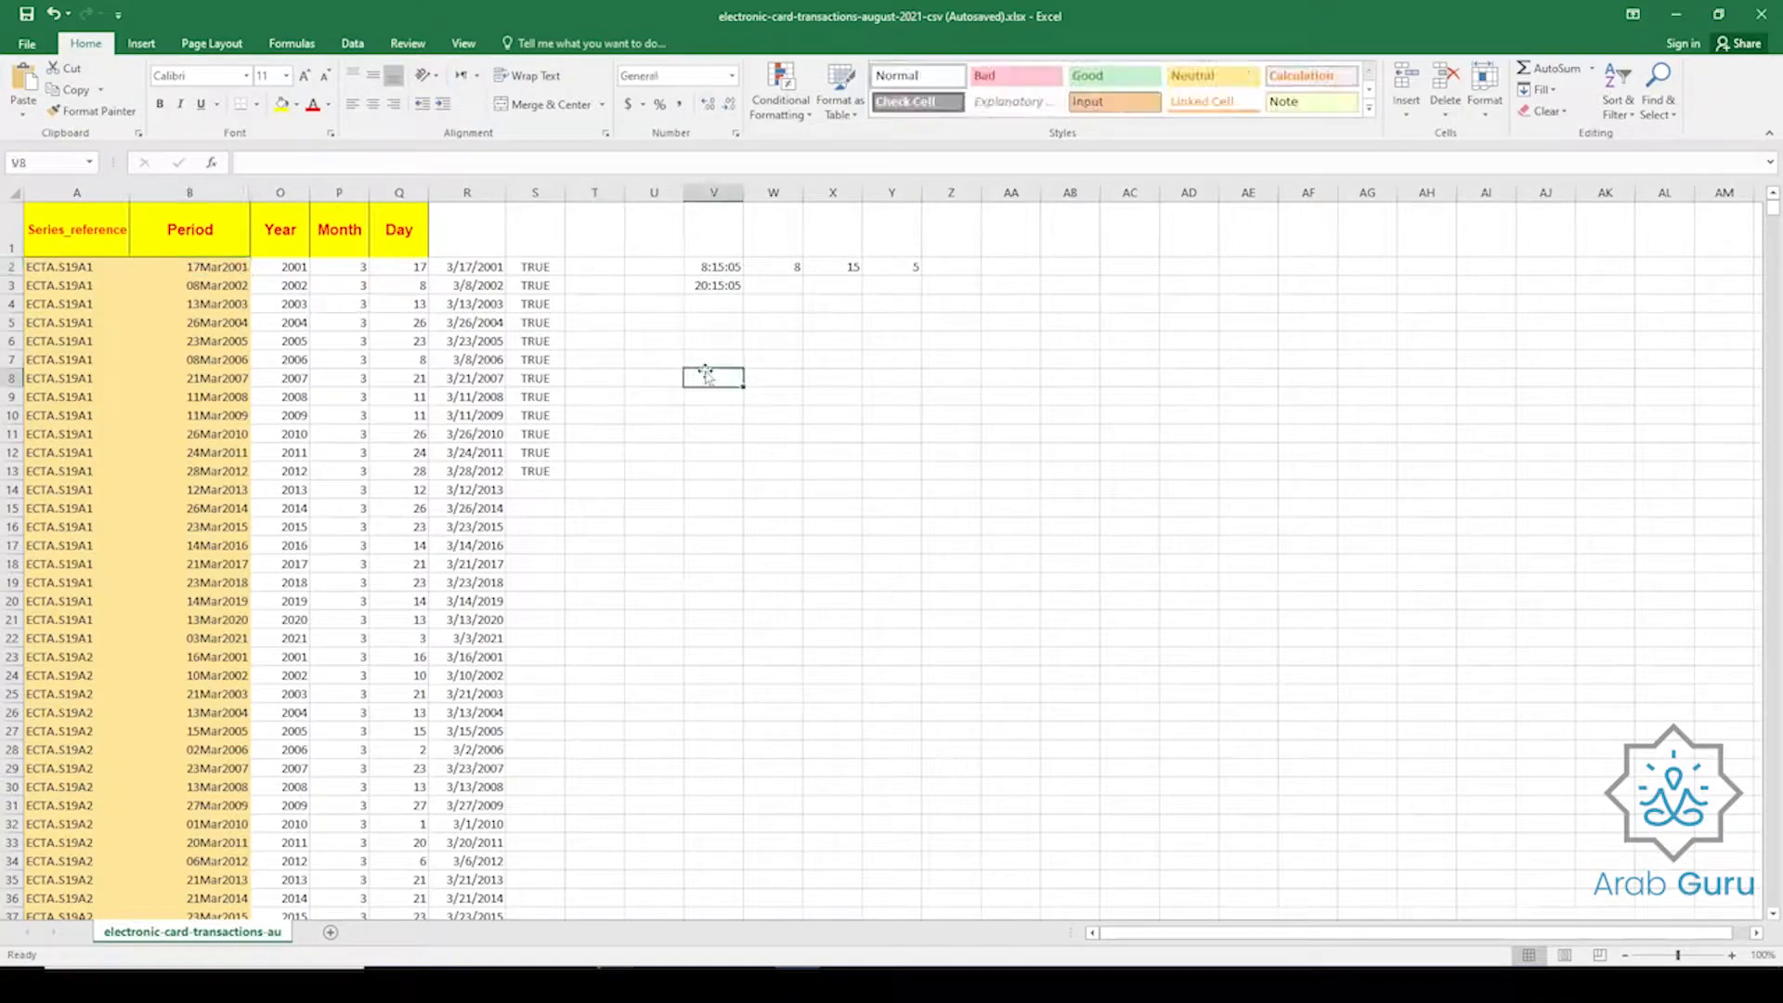
drag(751, 195, 863, 194)
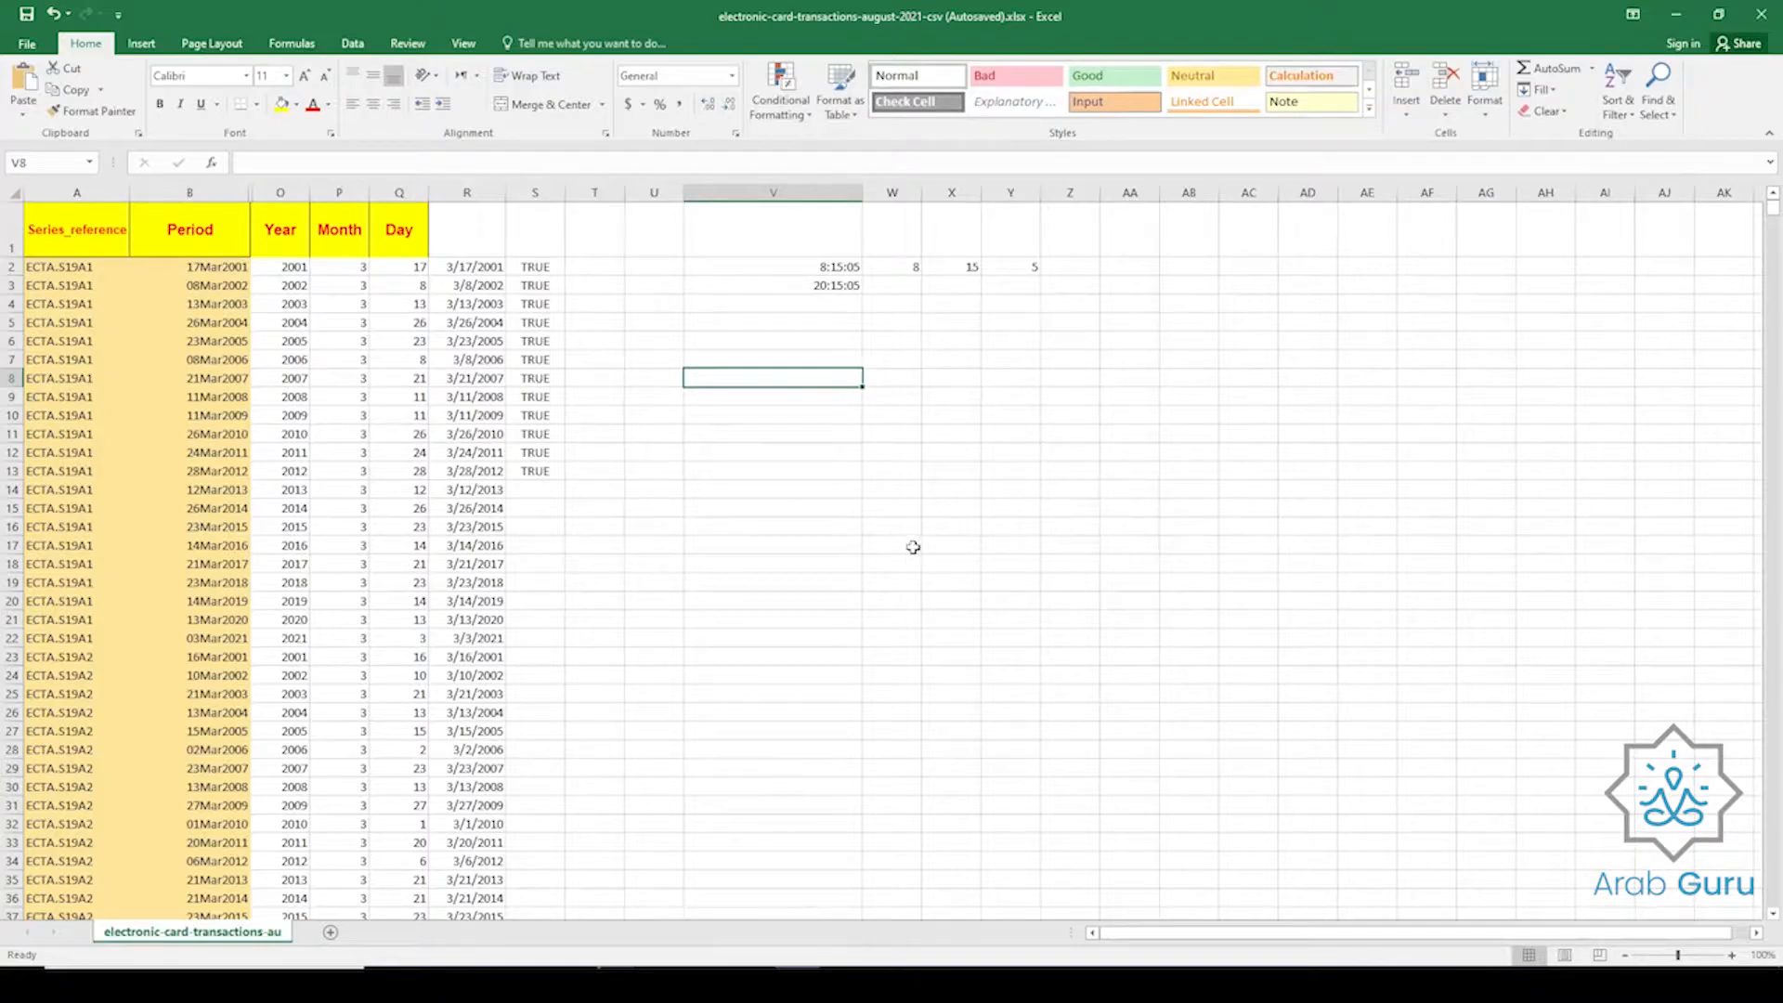
click(11, 396)
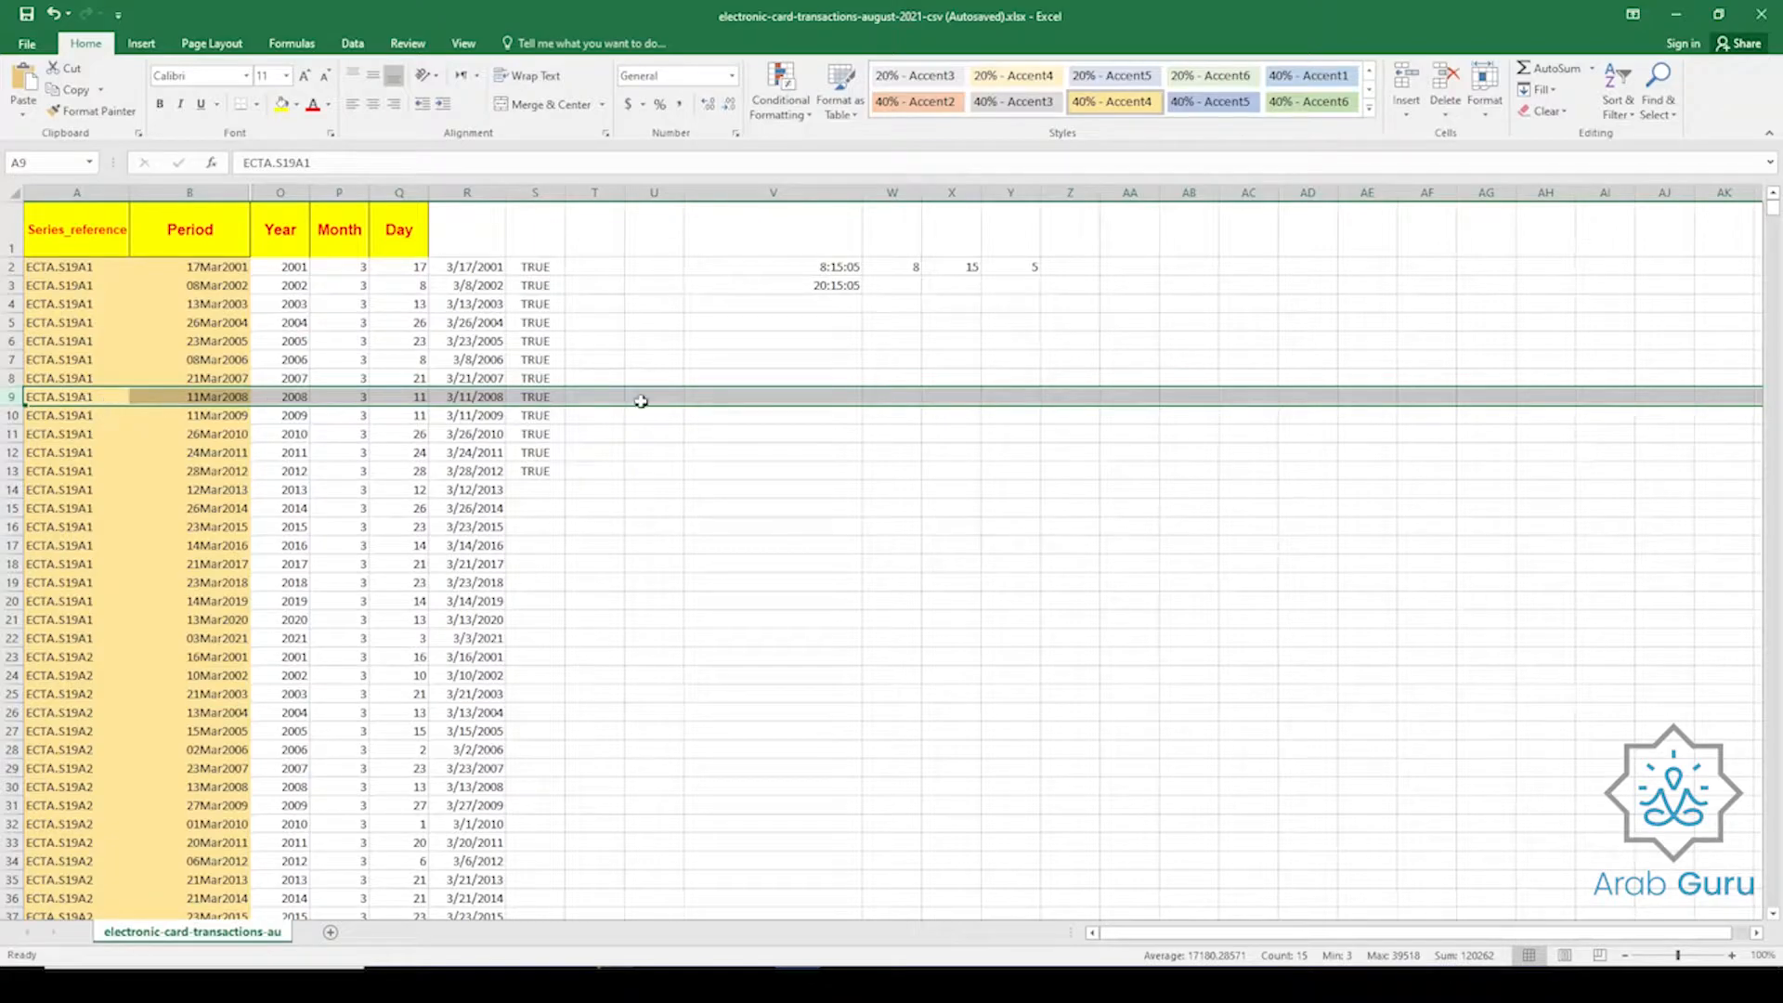
click(764, 395)
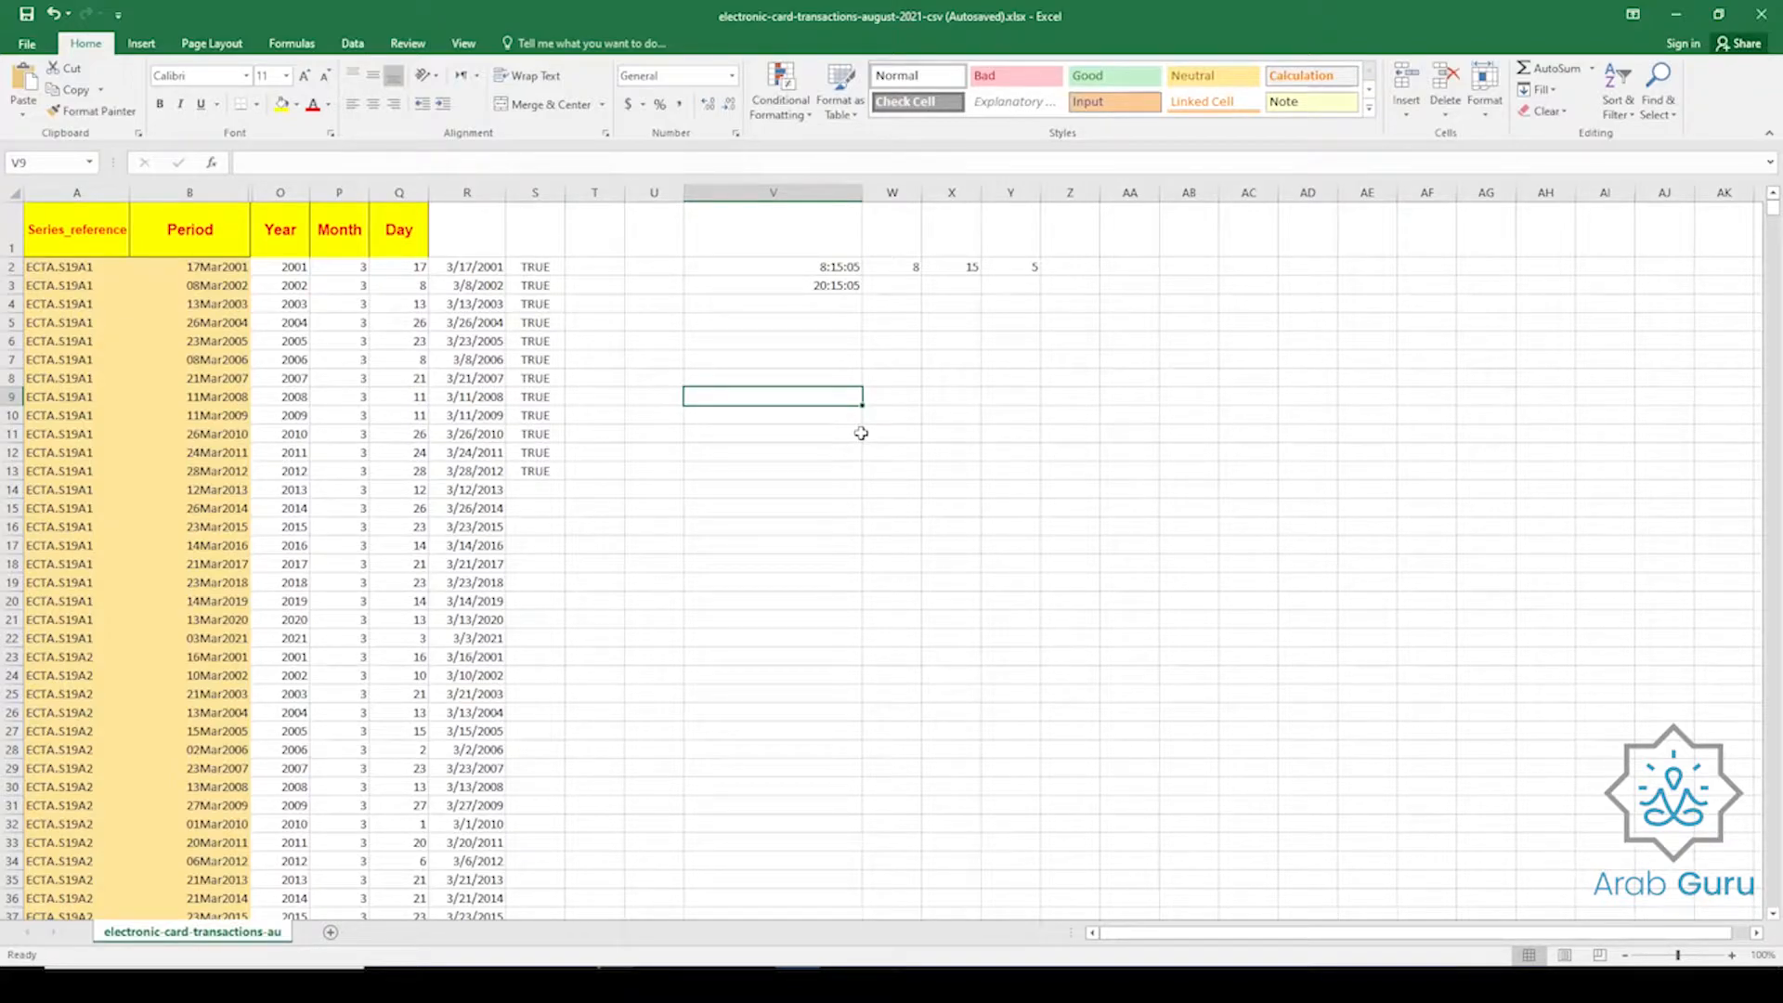
text(17/)
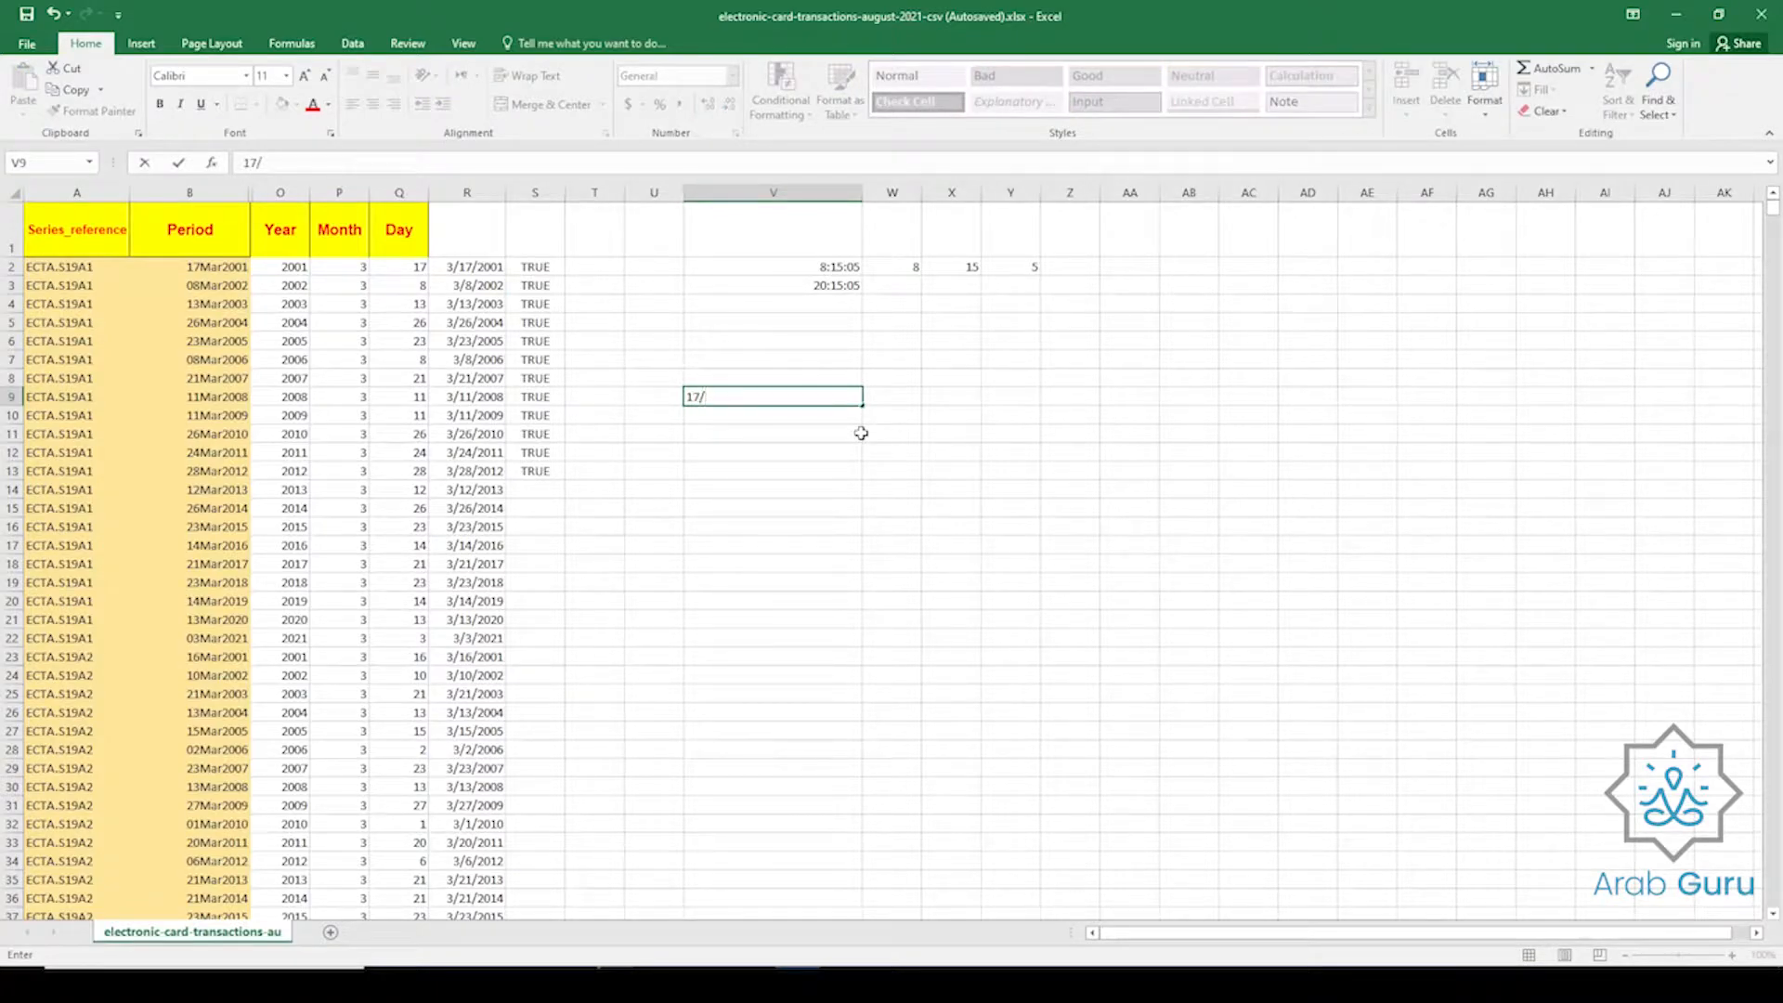
text(3/2001)
text(8:15:05)
key(Return)
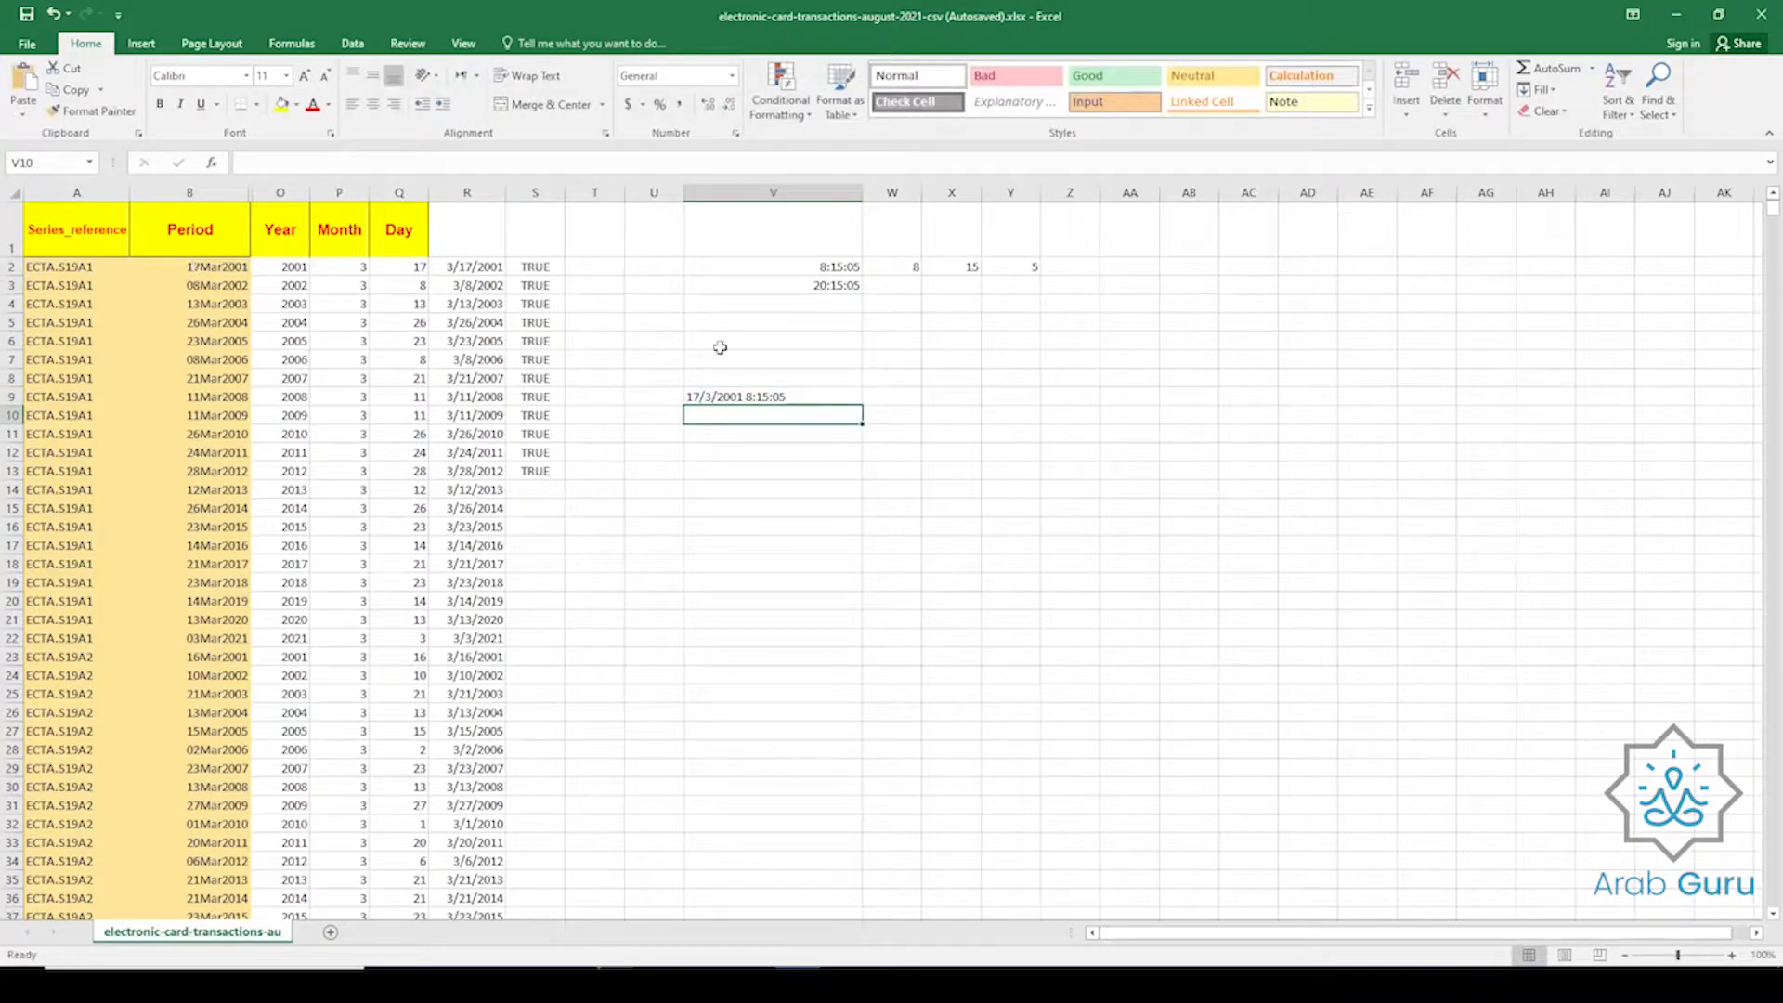
click(771, 395)
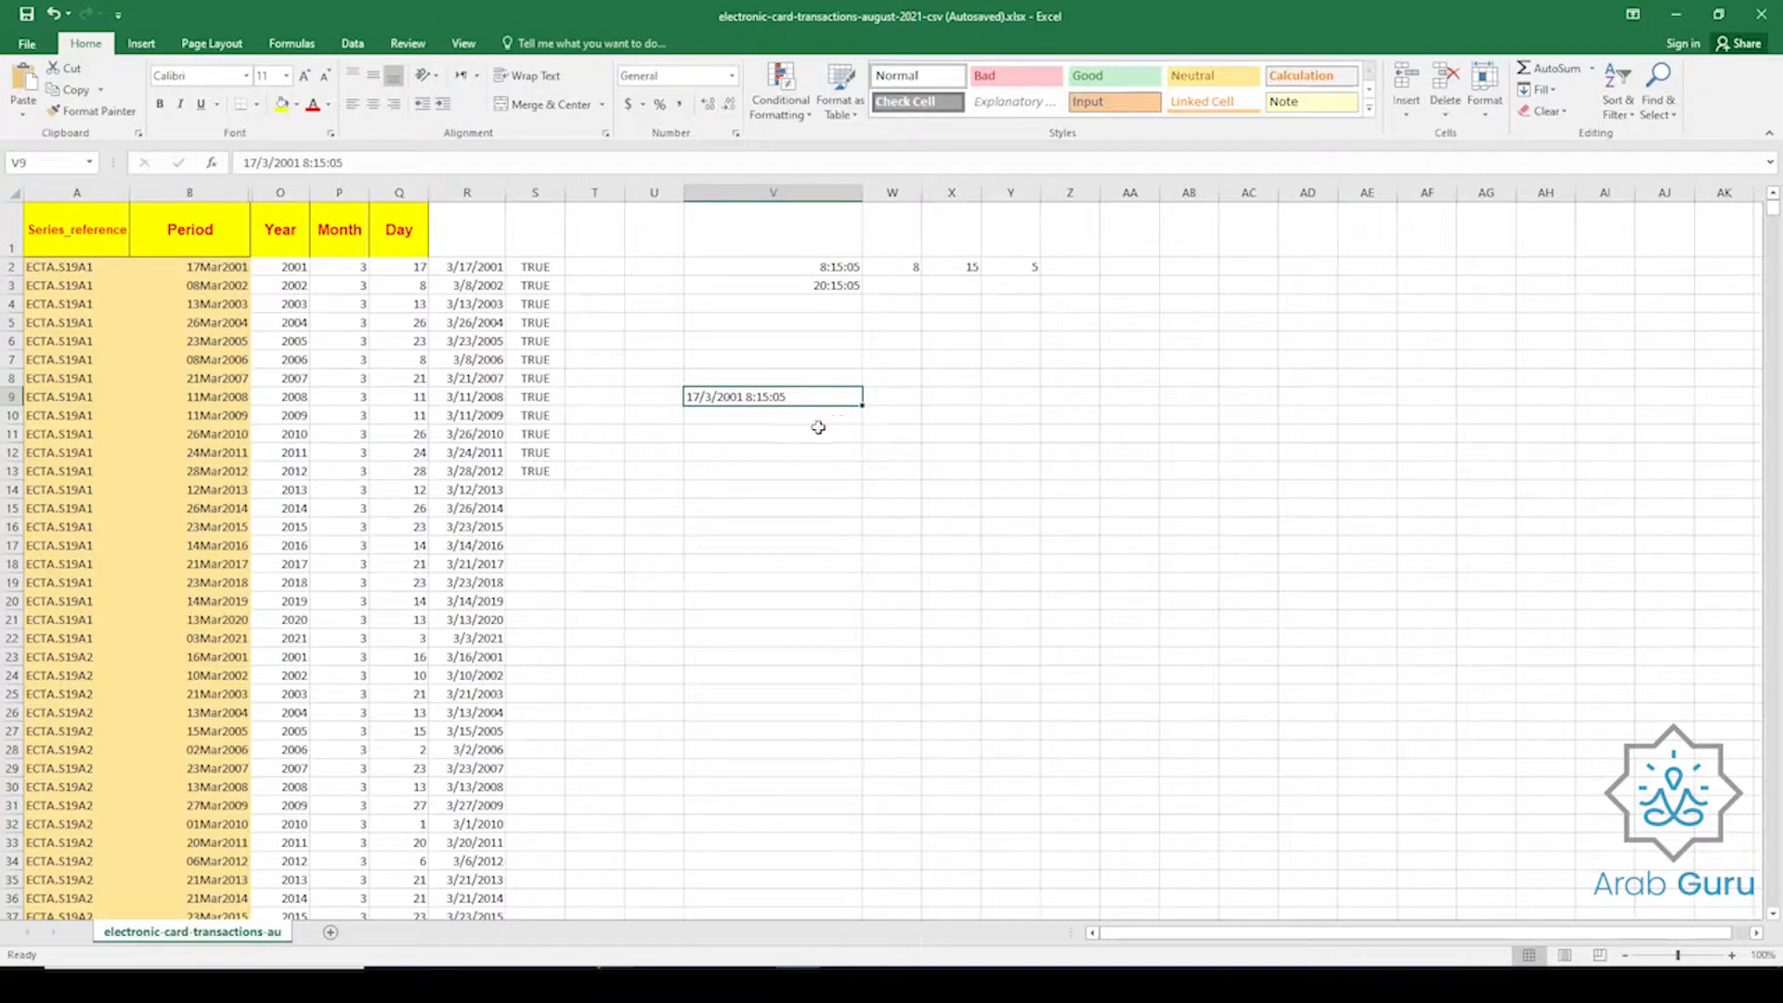
Change the leading day number of the date in V9 to 10, giving 10/3/2001 8:15:05.
double_click(708, 398)
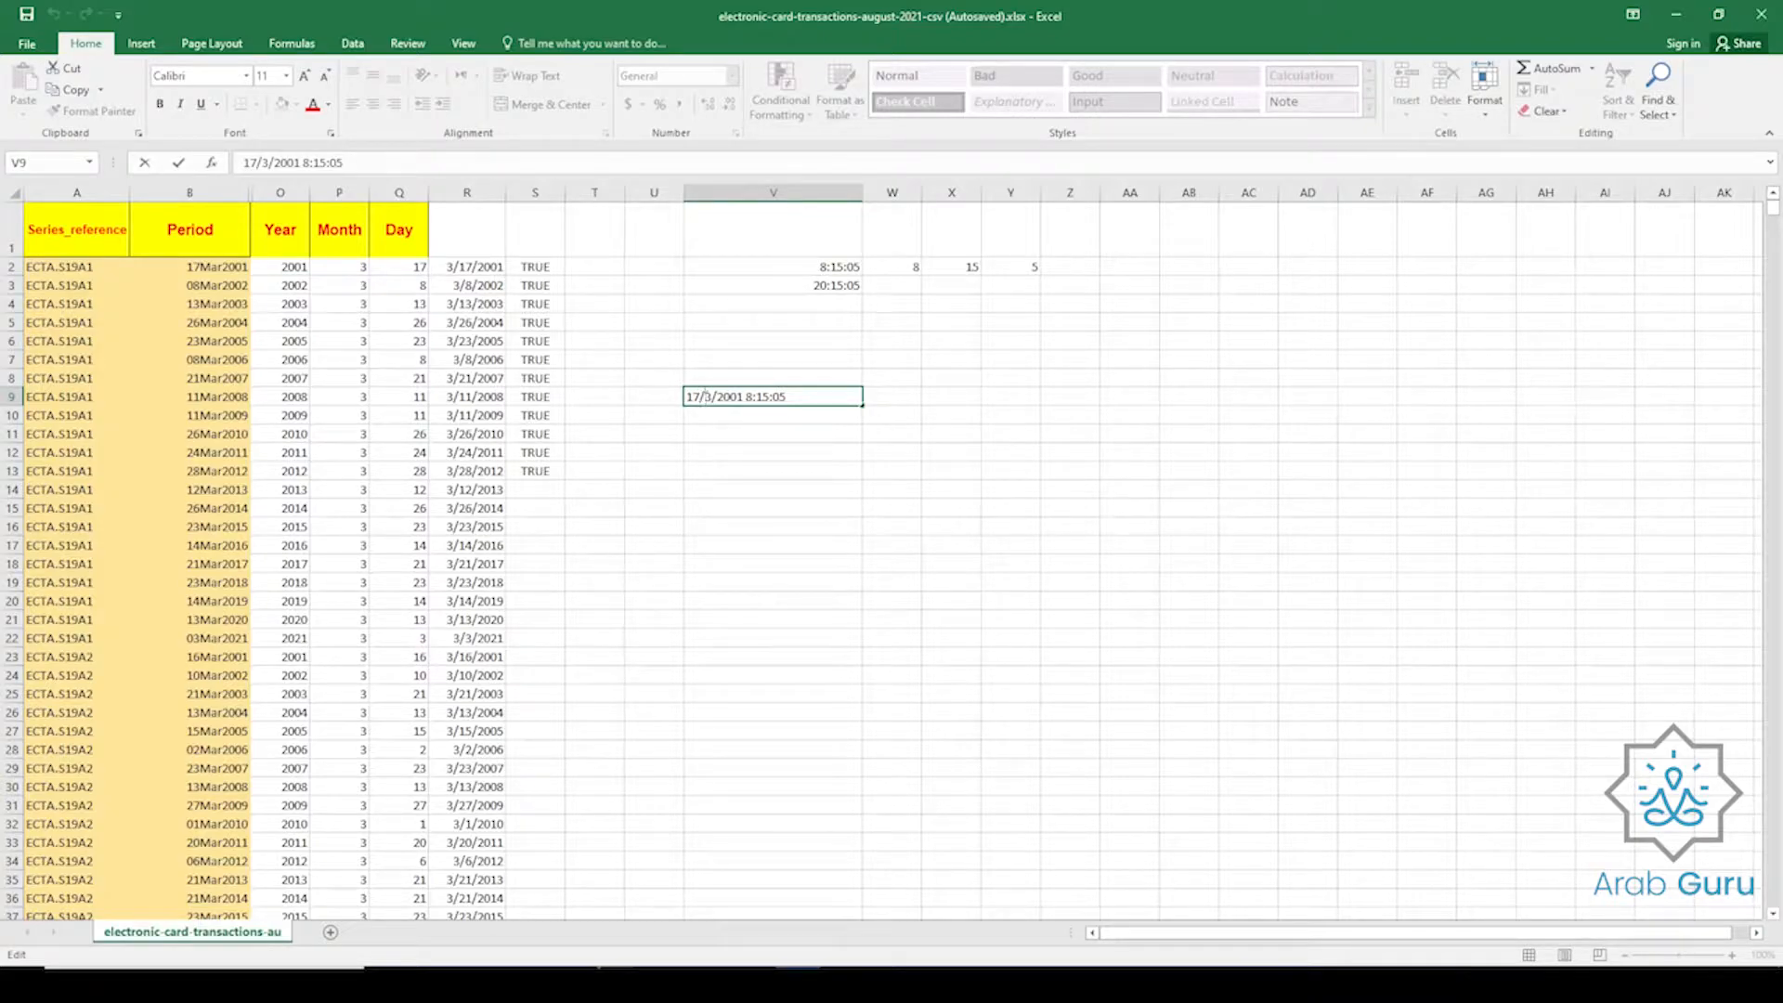
drag(691, 398, 699, 398)
text(0)
key(Return)
click(730, 400)
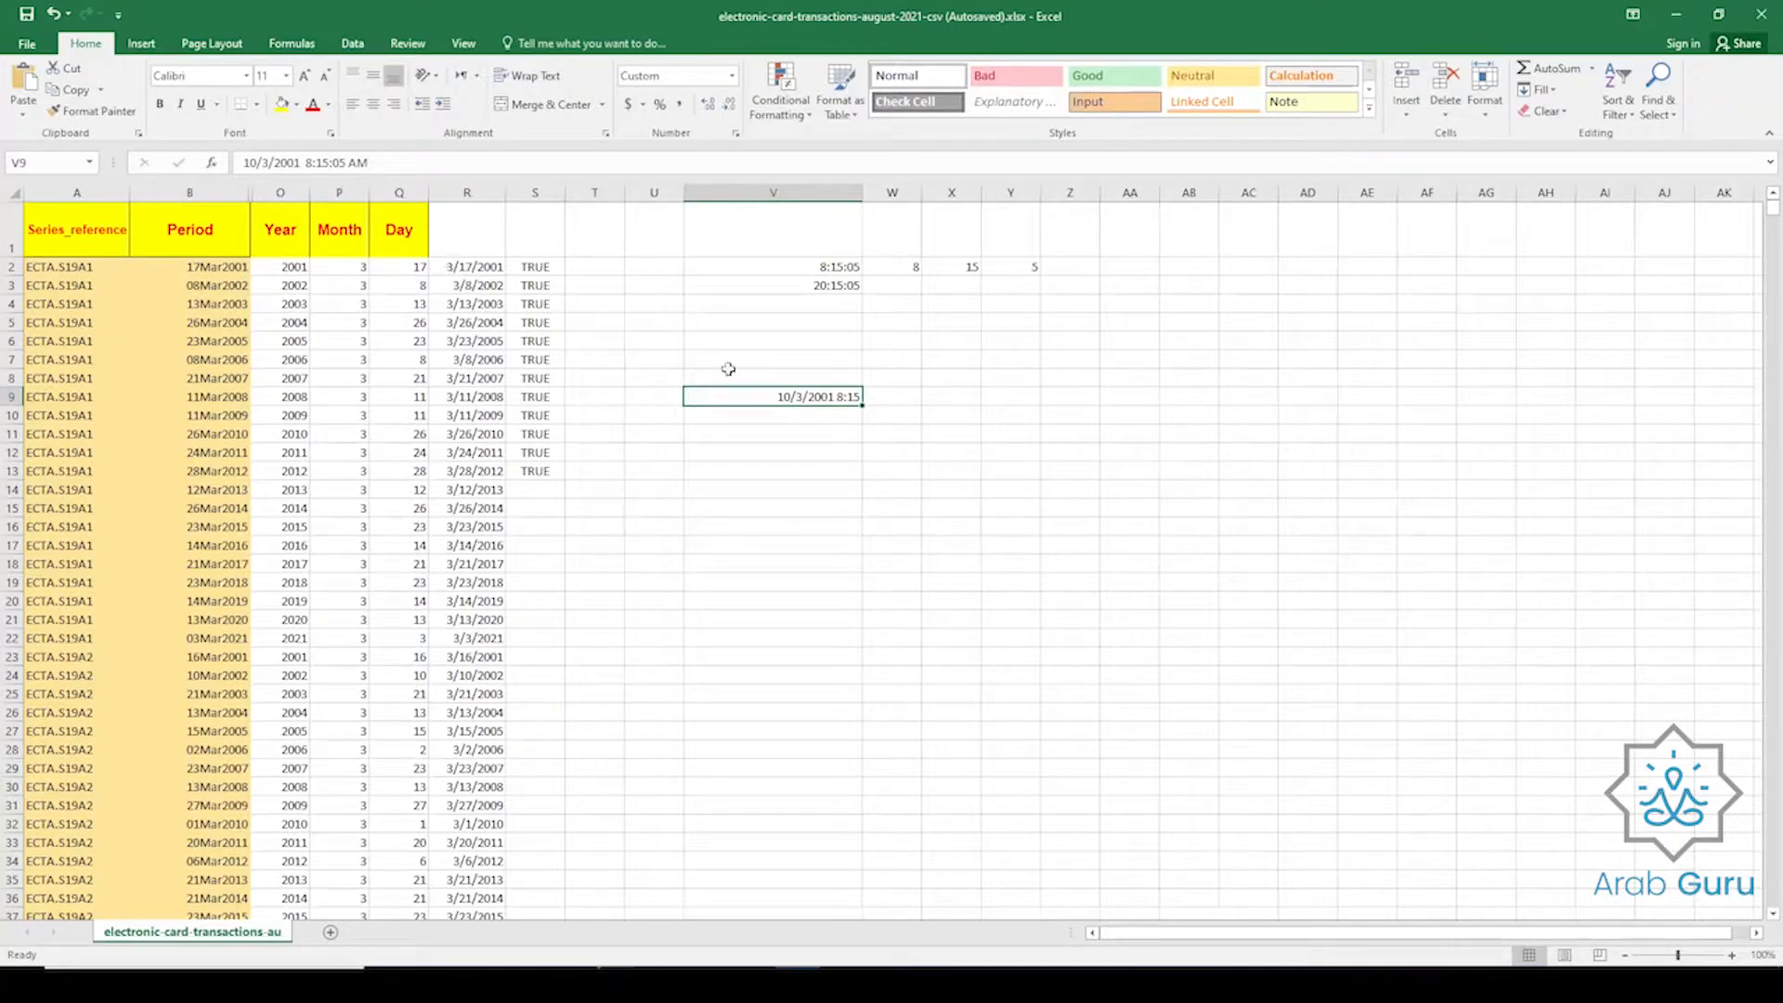
Rewrite the date in V9 in month-first order as 03/17/2001, keeping the time 8:15:05 AM.
double_click(750, 399)
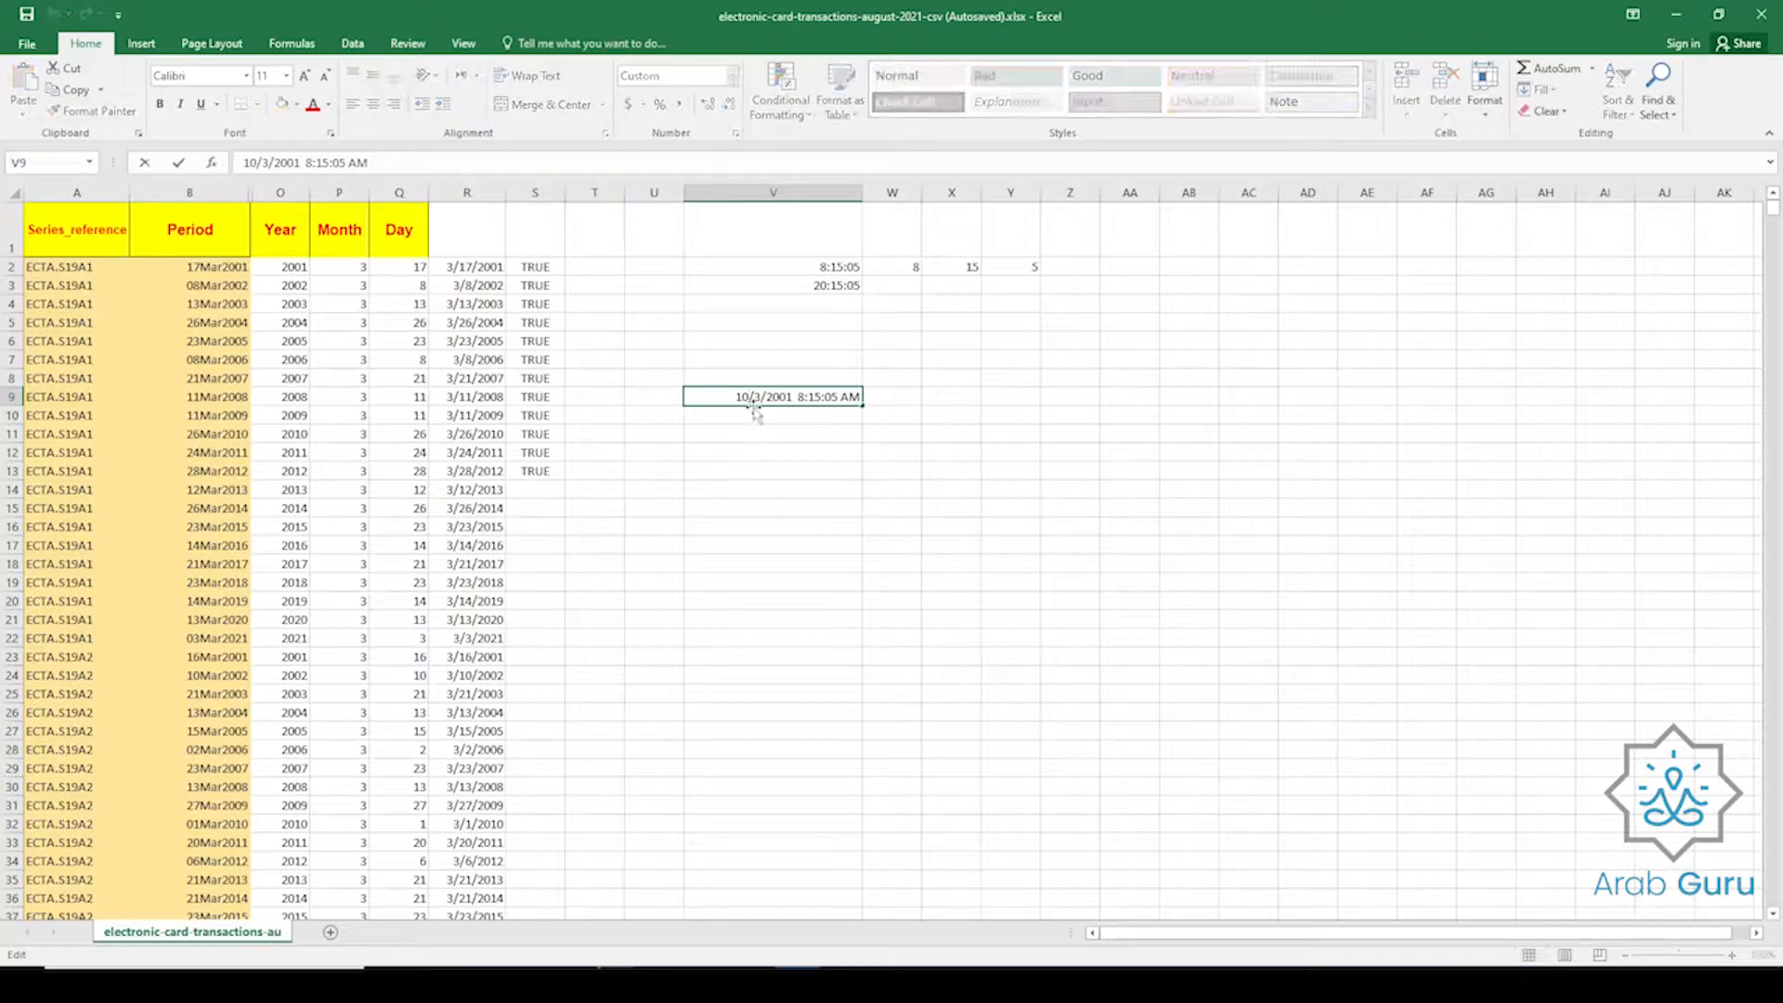
drag(749, 397, 733, 396)
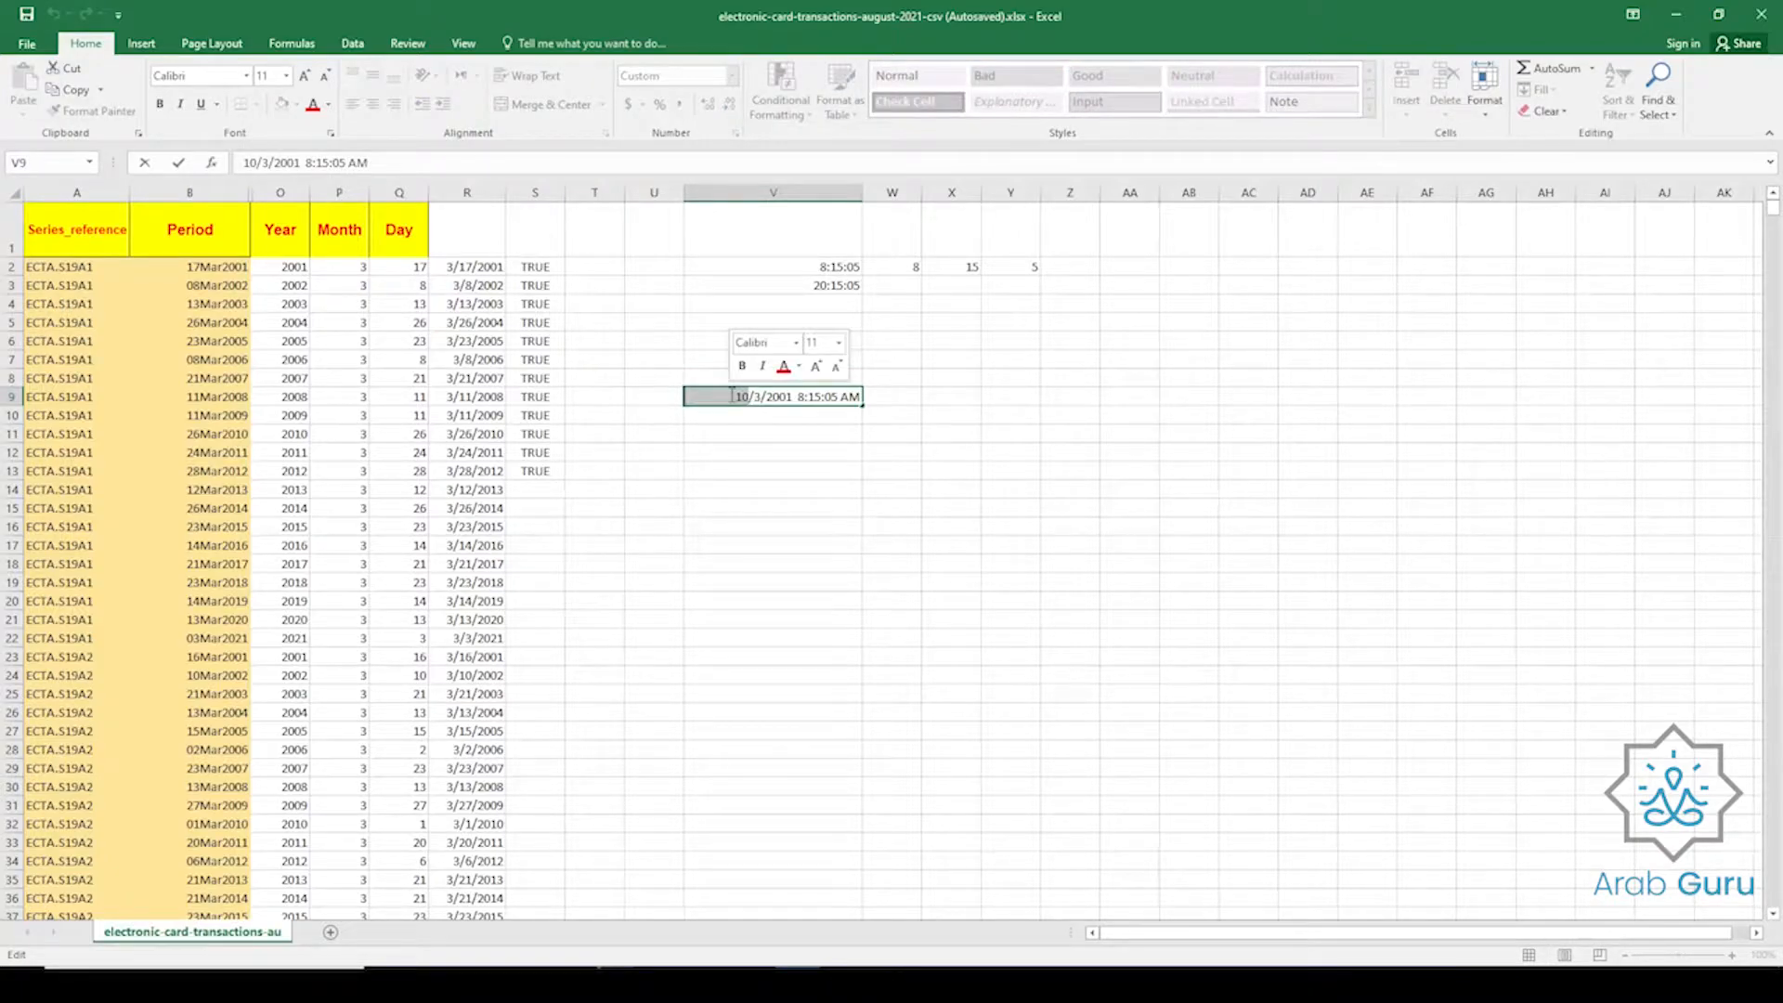
text(03/)
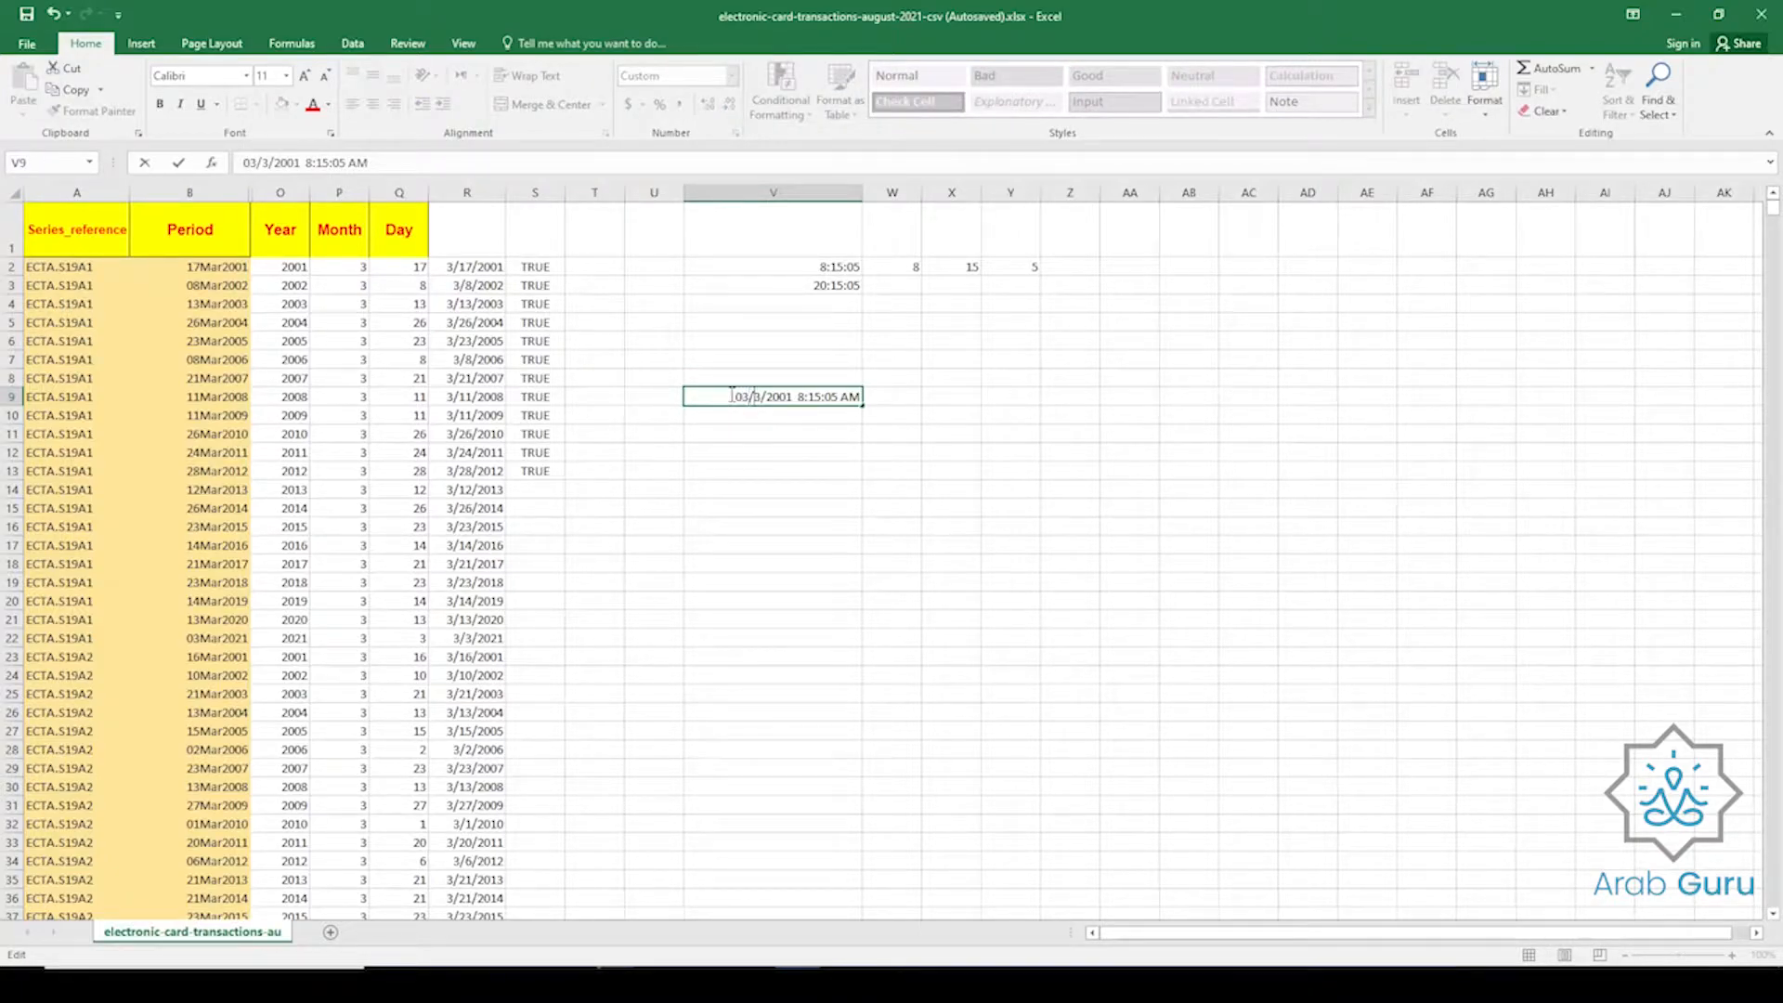
text(17)
key(Return)
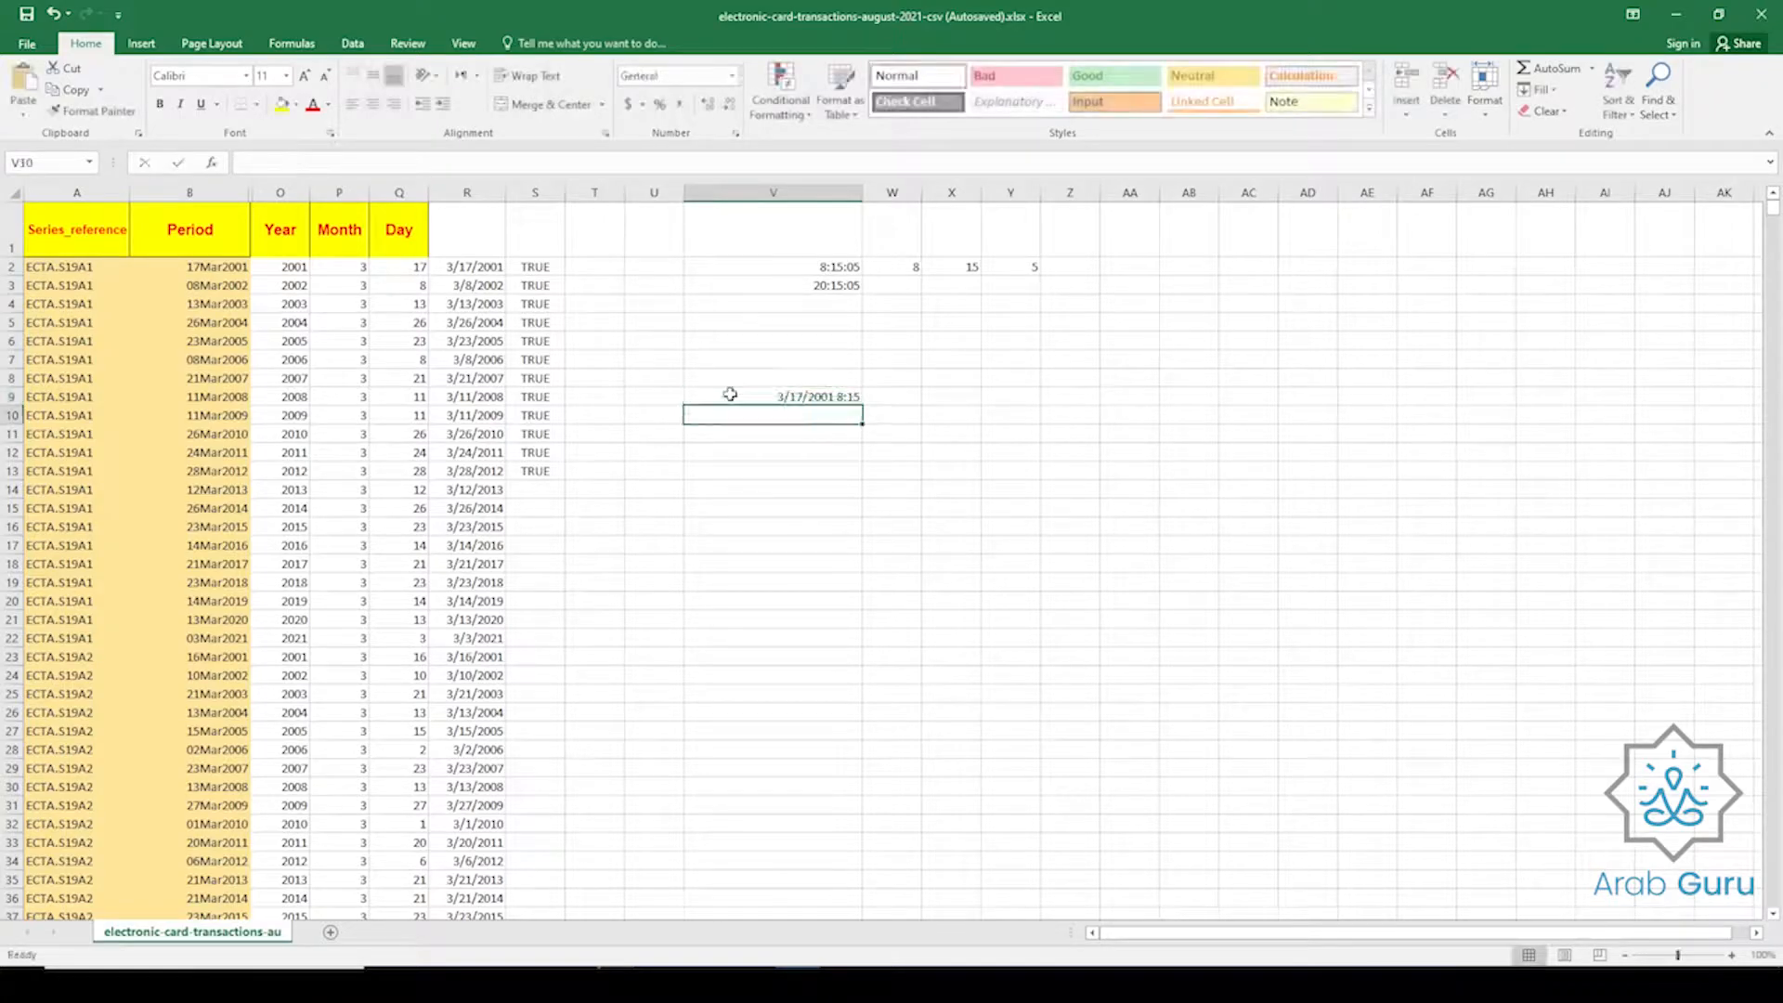
Examine the month, day, year and time portions of the combined date-time value in V9.
click(772, 394)
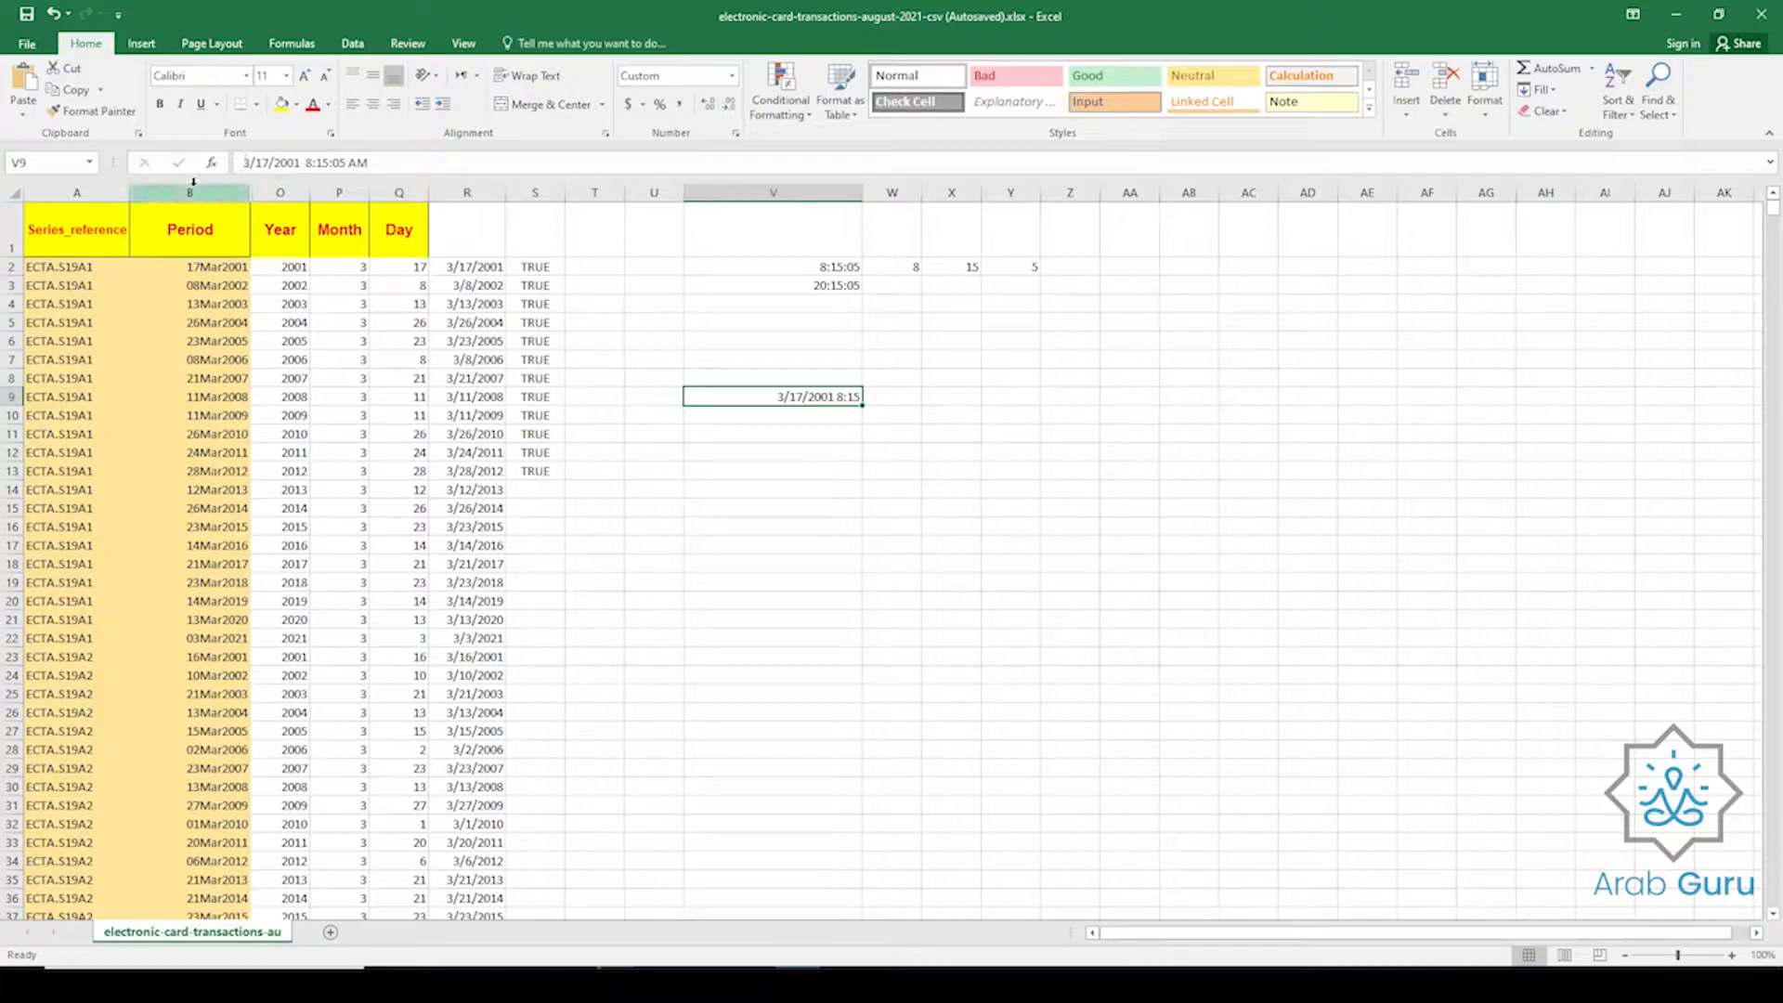
click(246, 162)
double_click(264, 163)
double_click(287, 163)
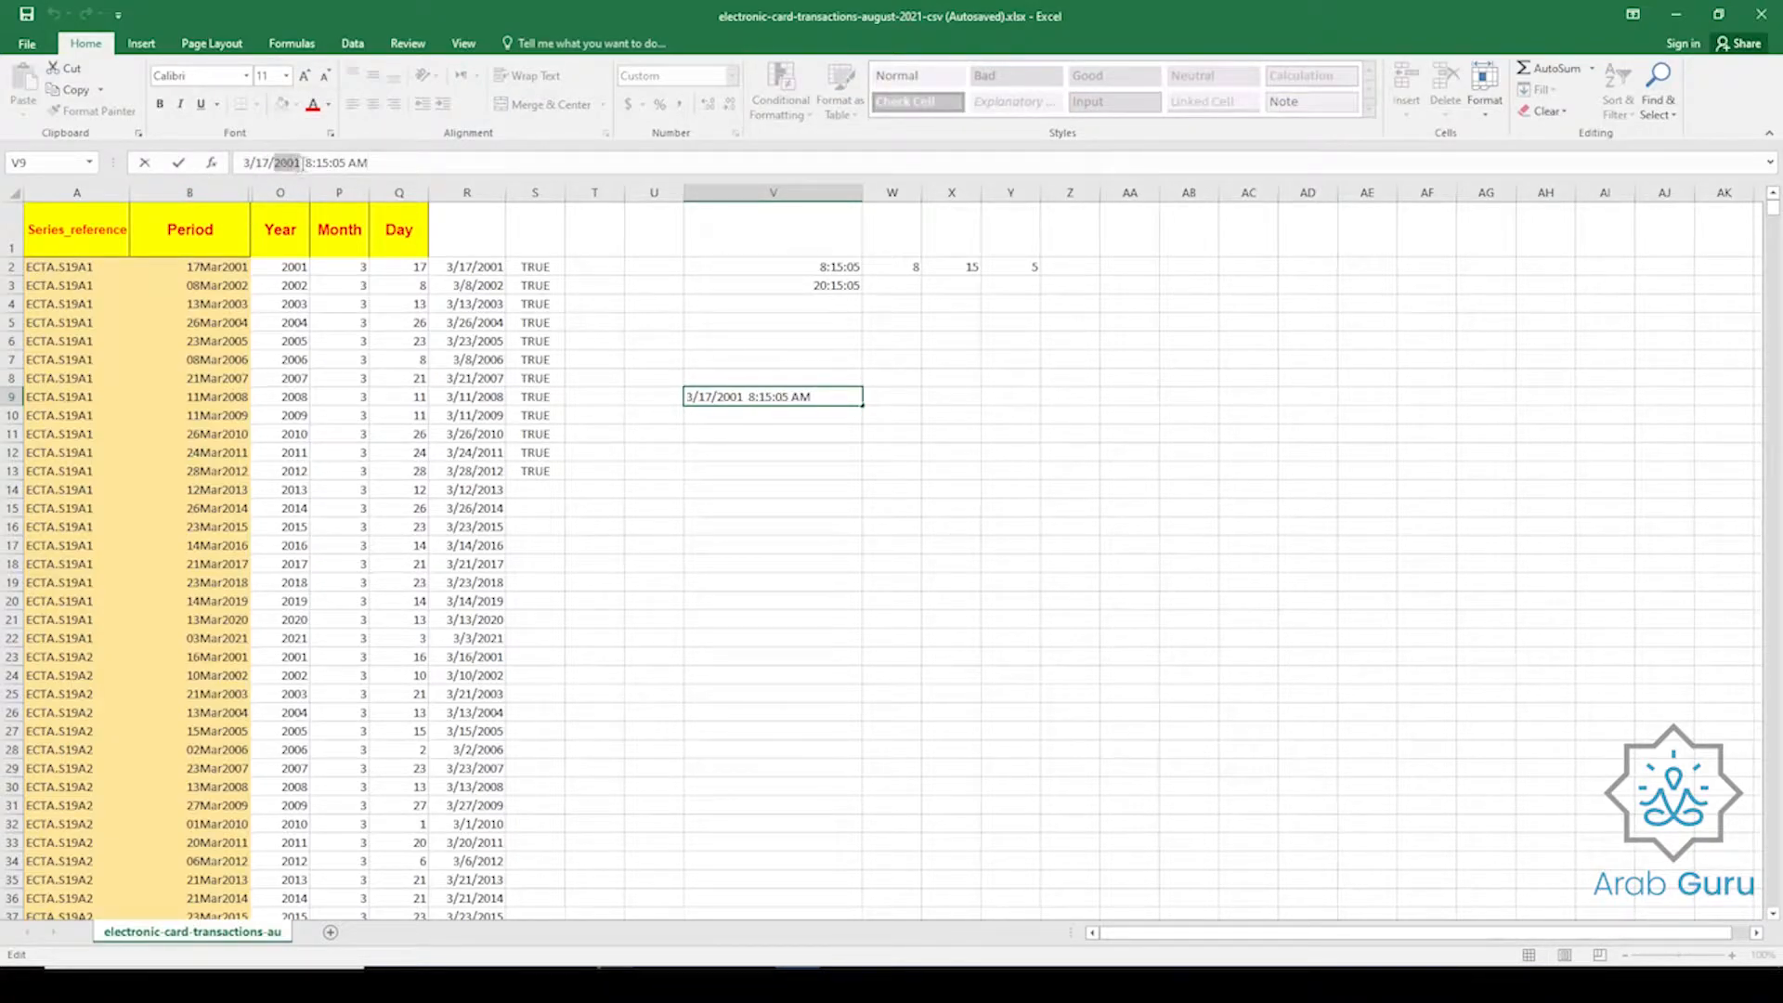
click(310, 162)
drag(311, 163, 429, 164)
click(482, 163)
click(901, 401)
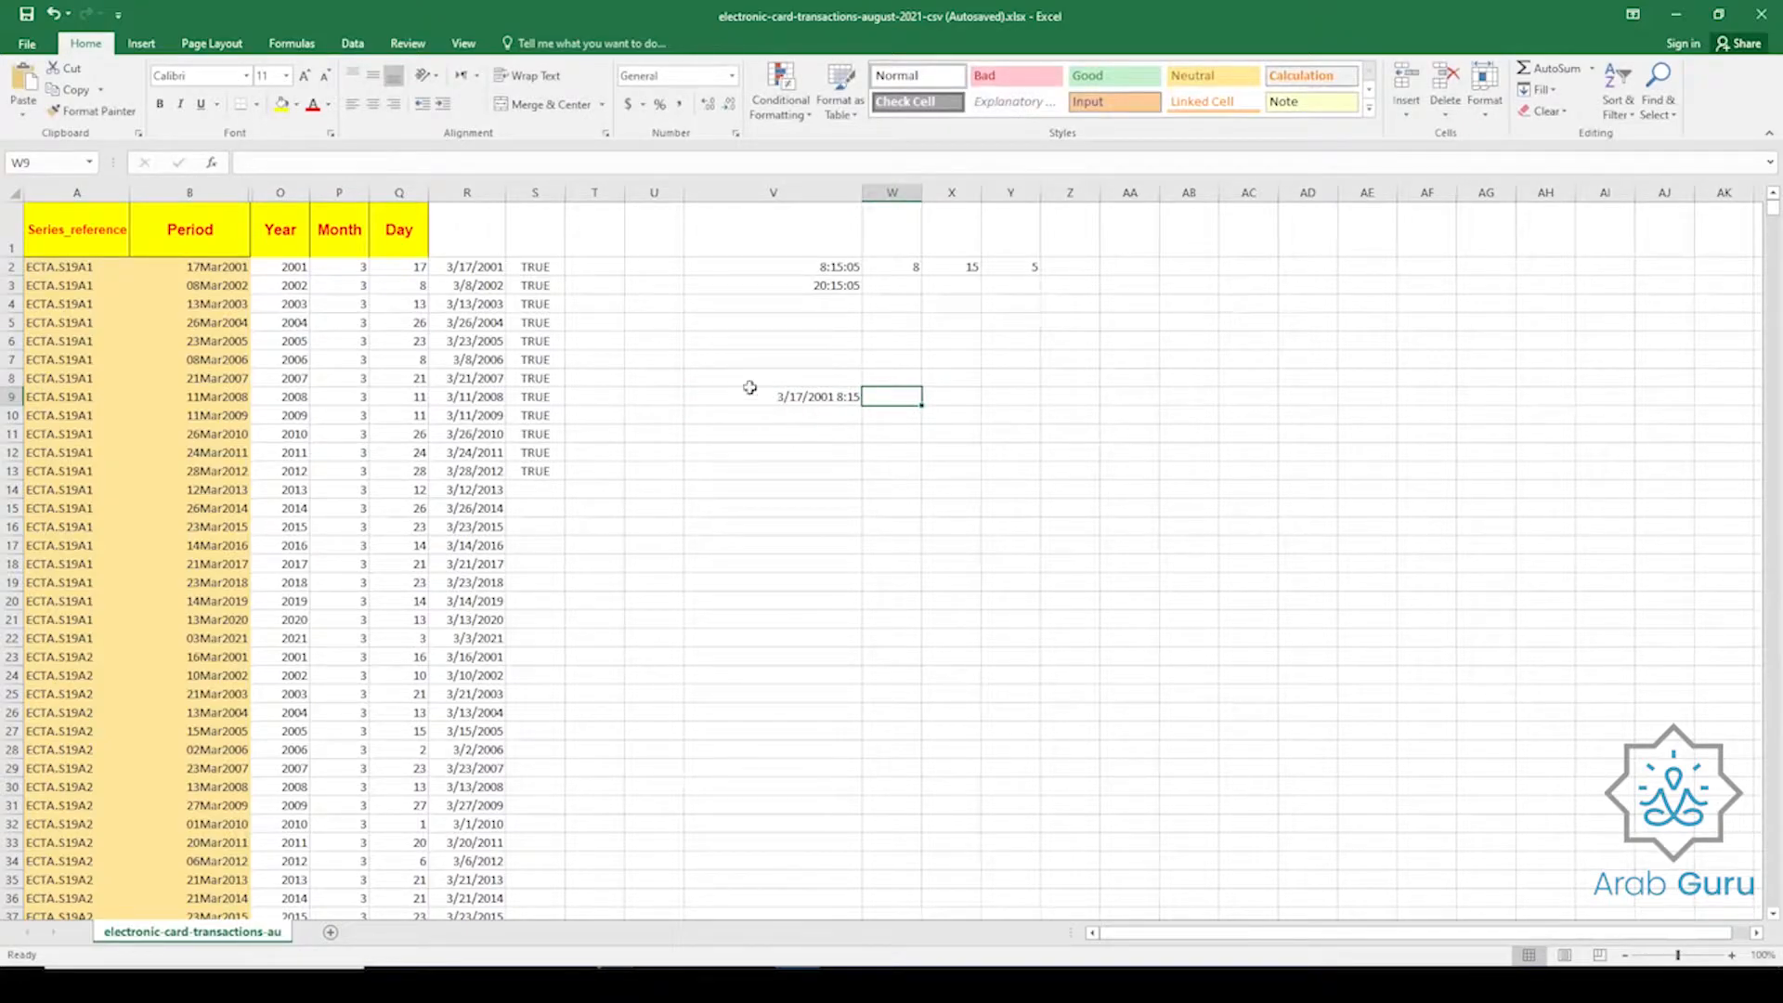
Review the Year, Month and Day formulas and the hour, minute and second formulas in row 2.
click(296, 270)
click(329, 270)
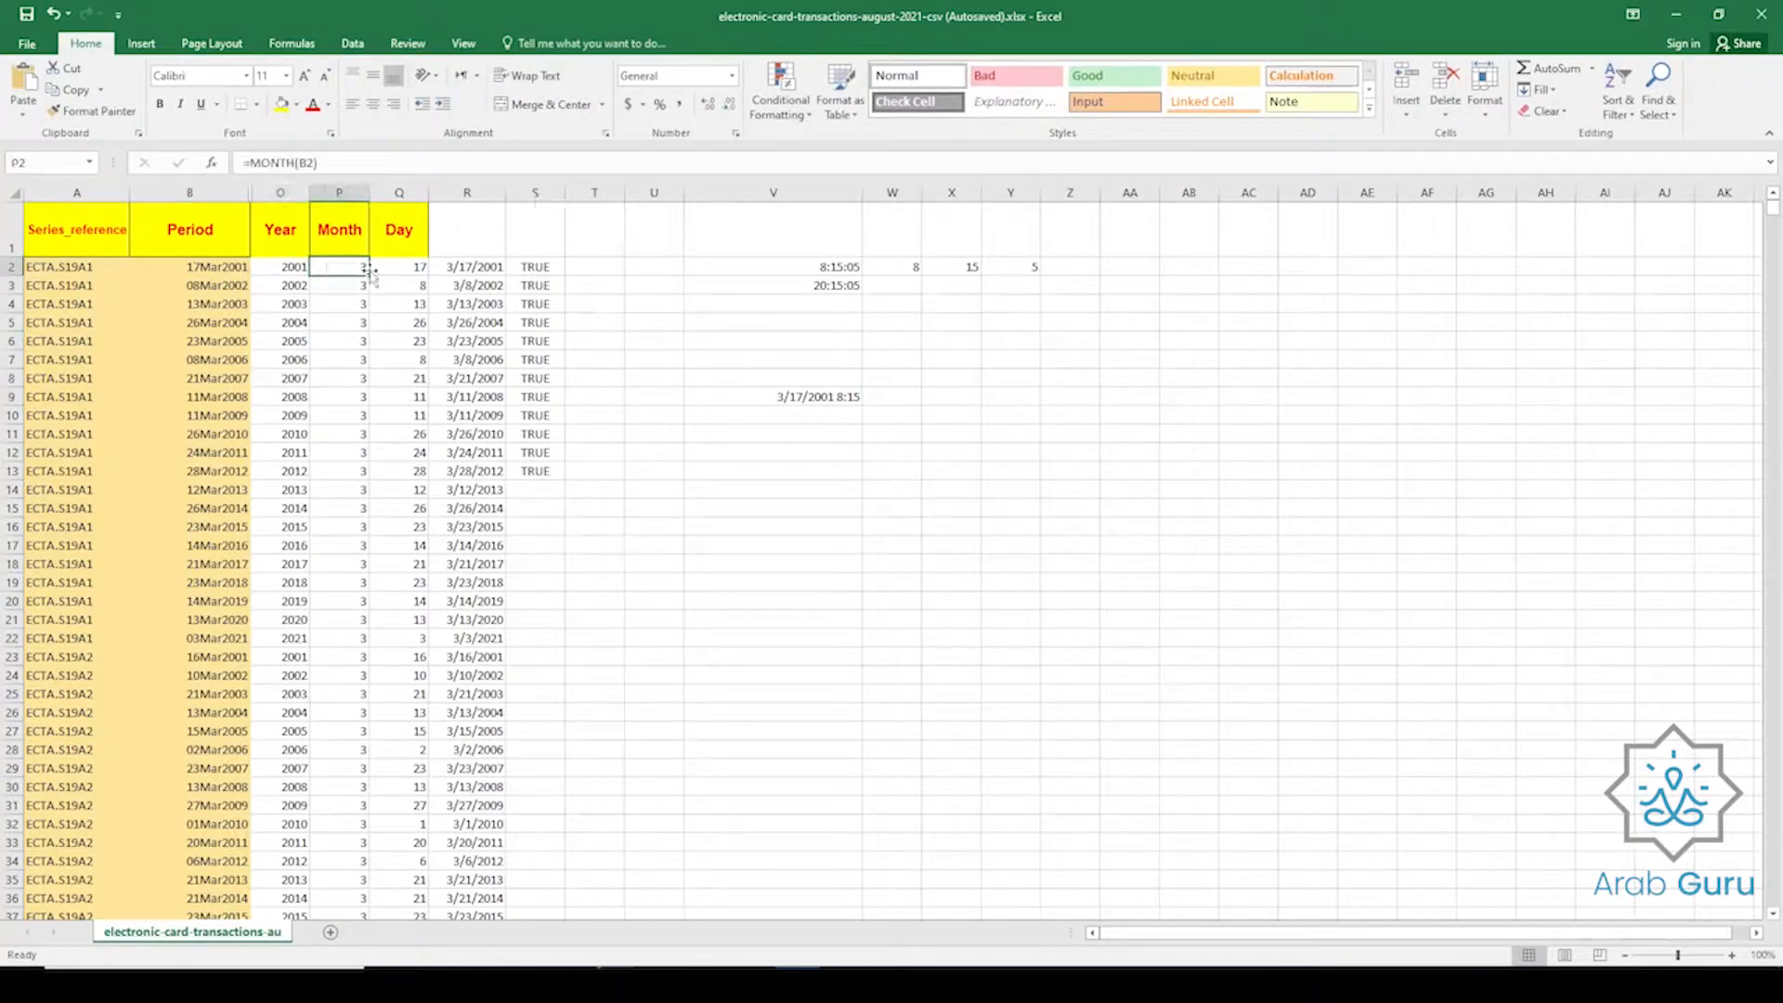
click(410, 270)
click(905, 270)
click(962, 269)
click(1013, 269)
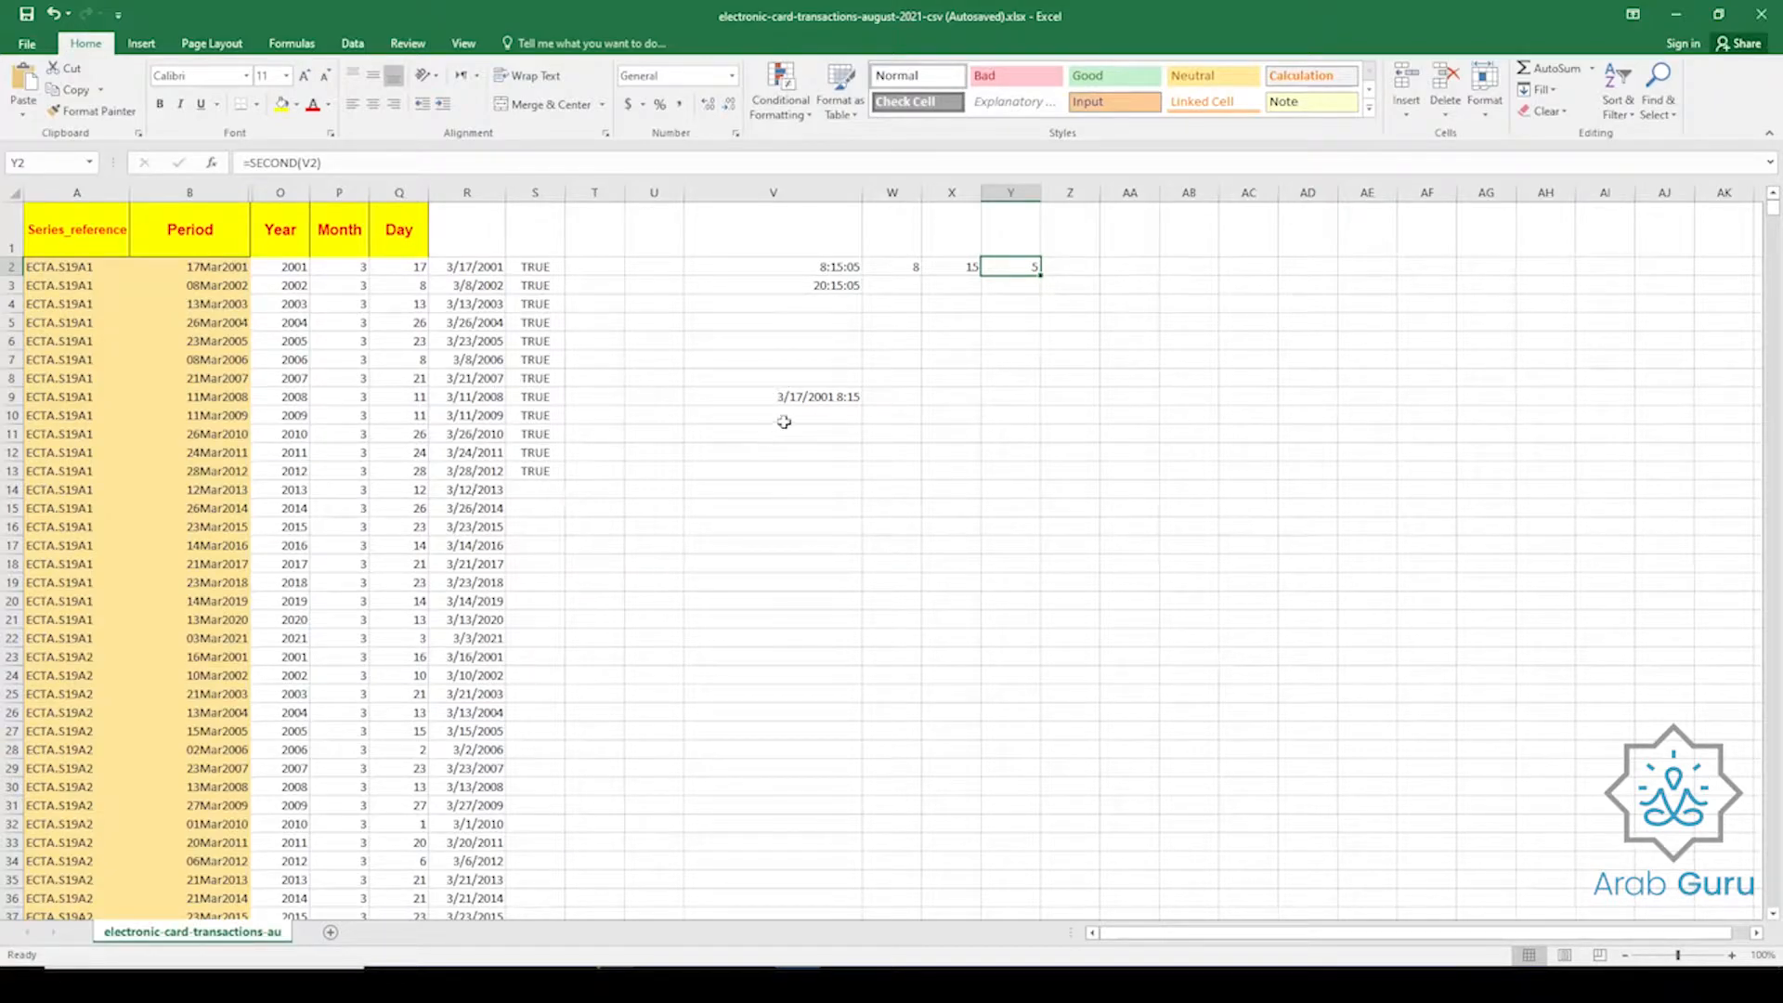
Insert the current date in V12 with the formula =TODAY().
click(810, 434)
click(809, 450)
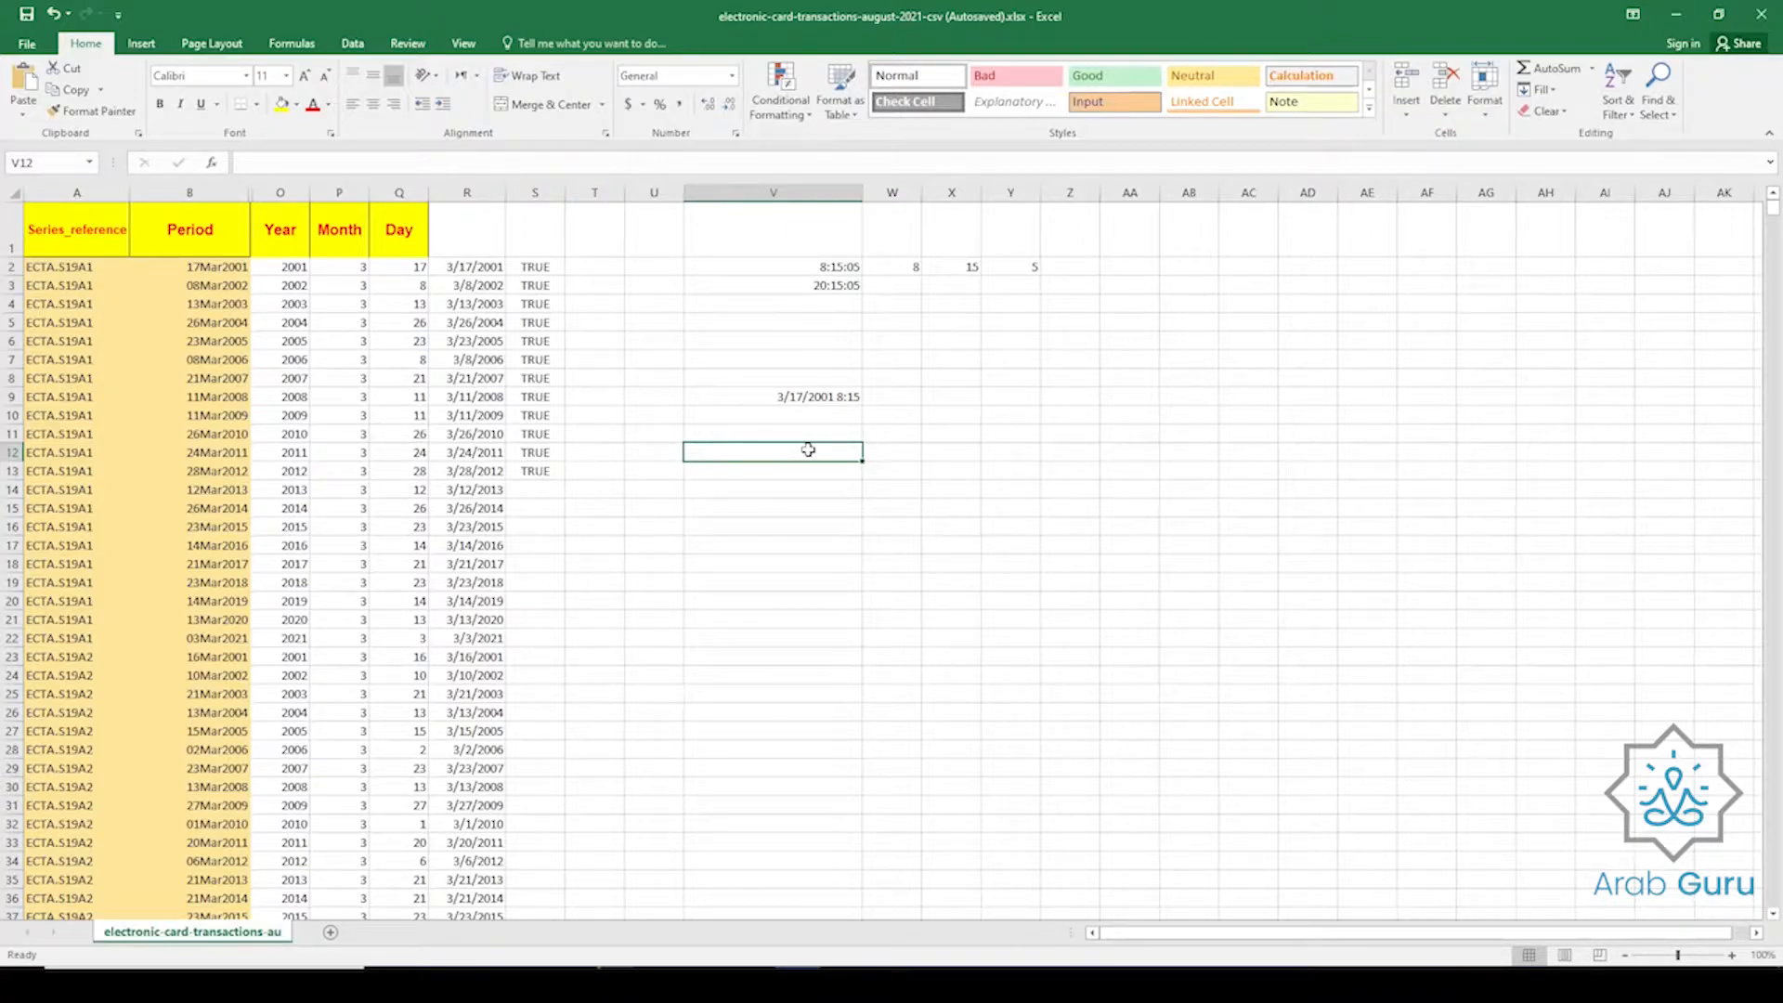
text(=da)
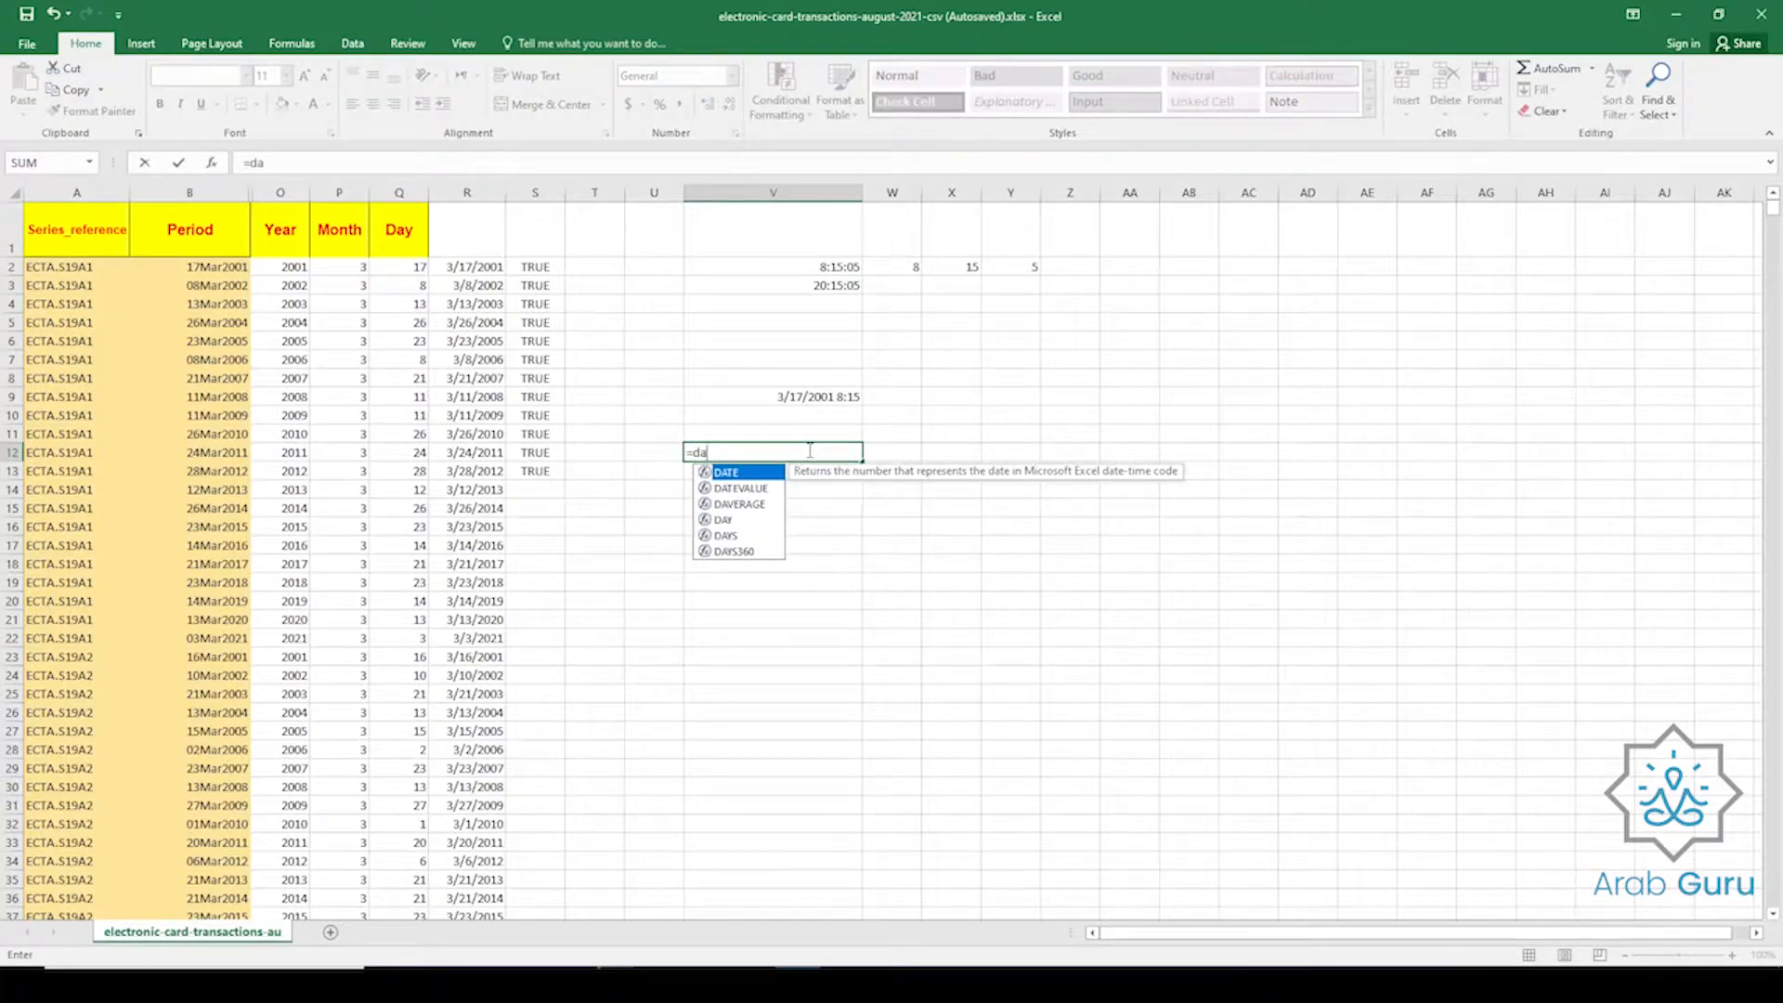
text(y)
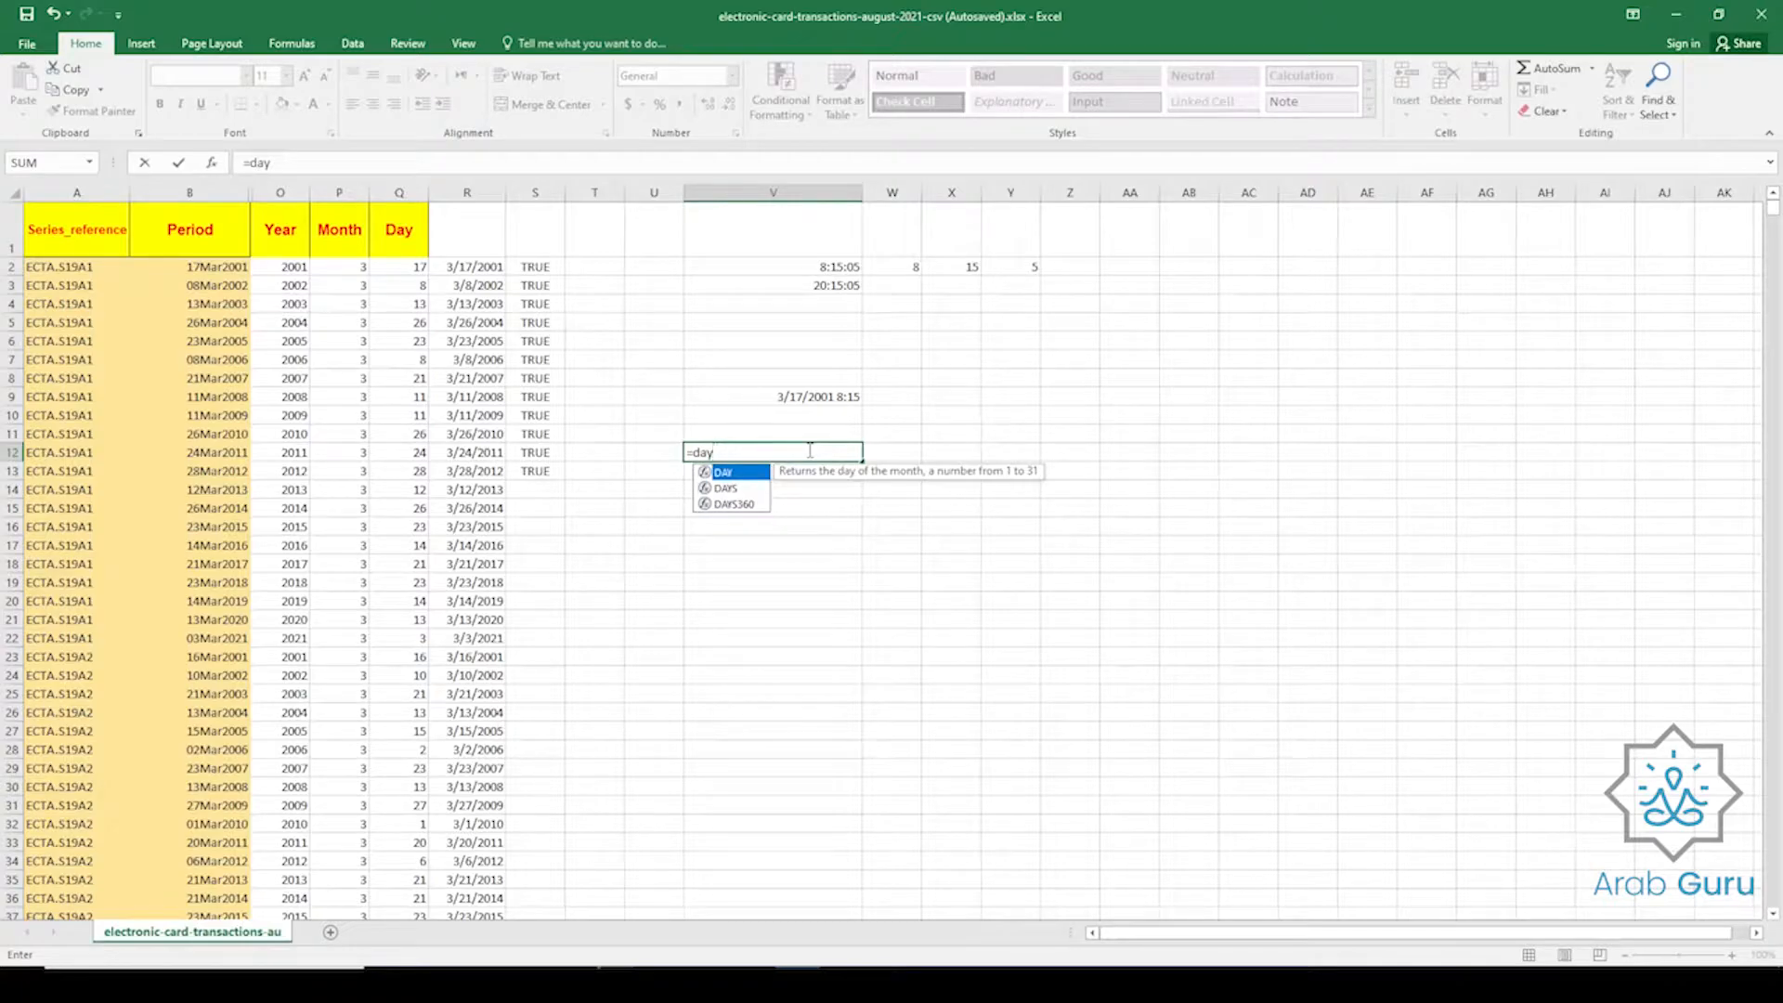
key(Escape)
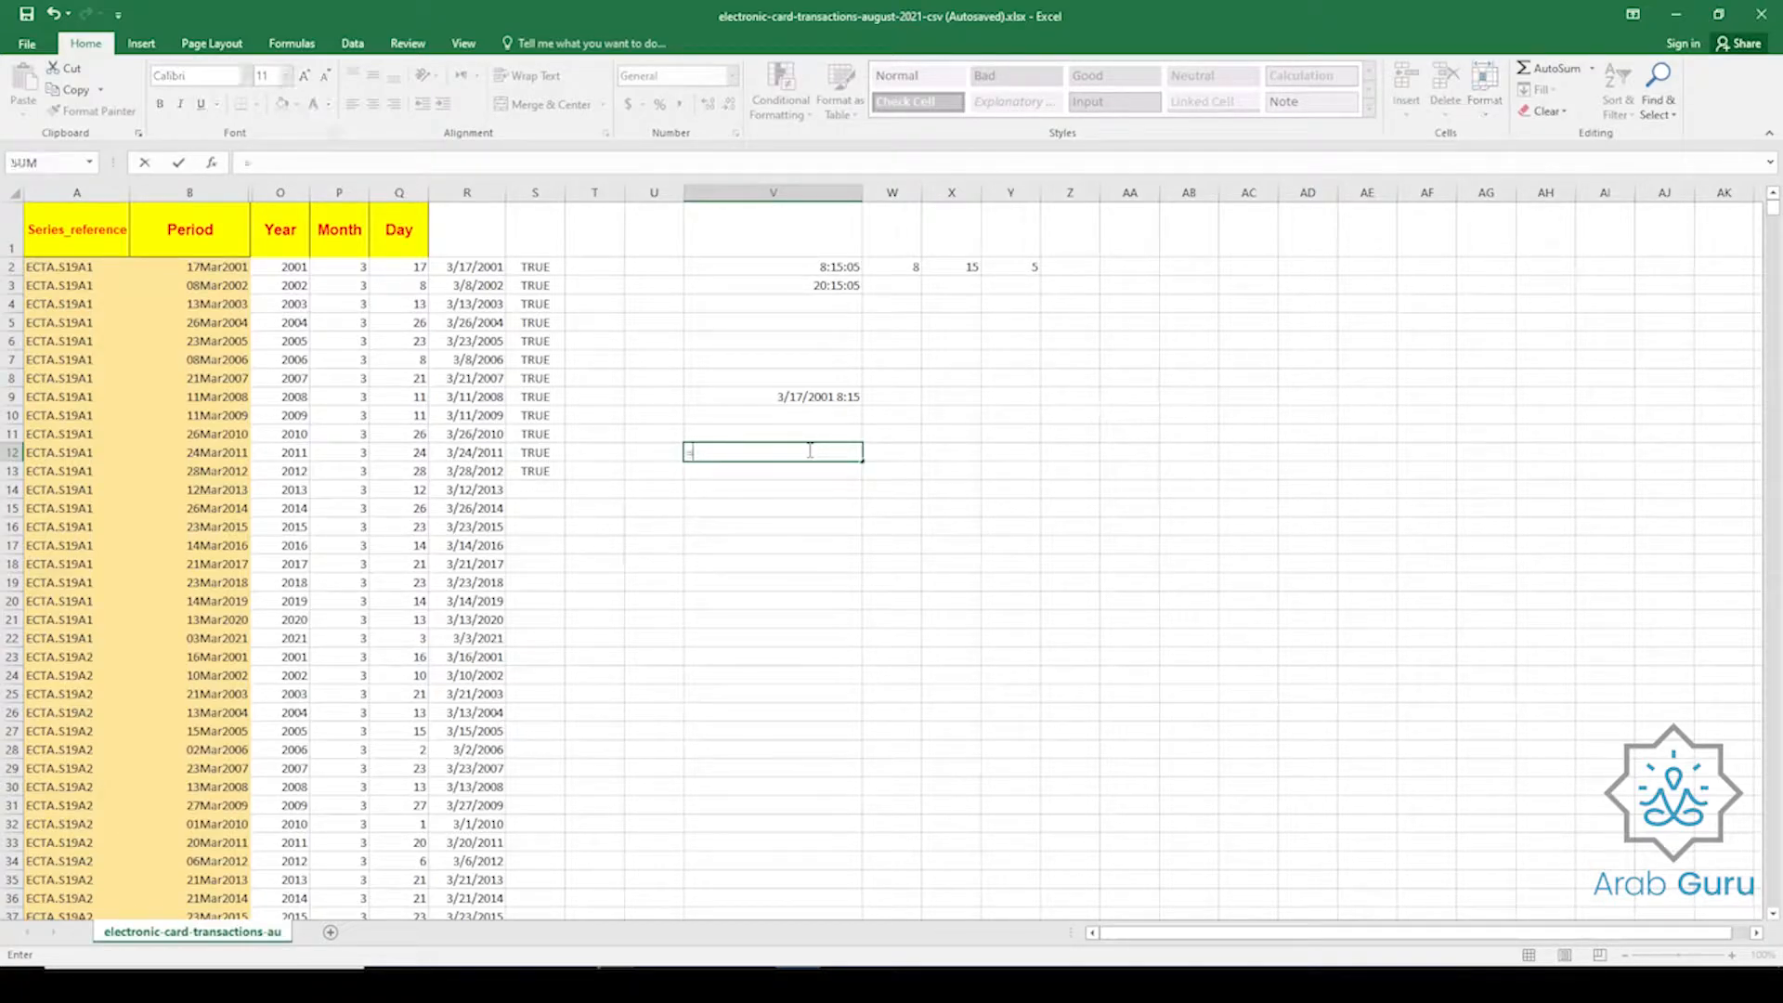
text(=TODAY()
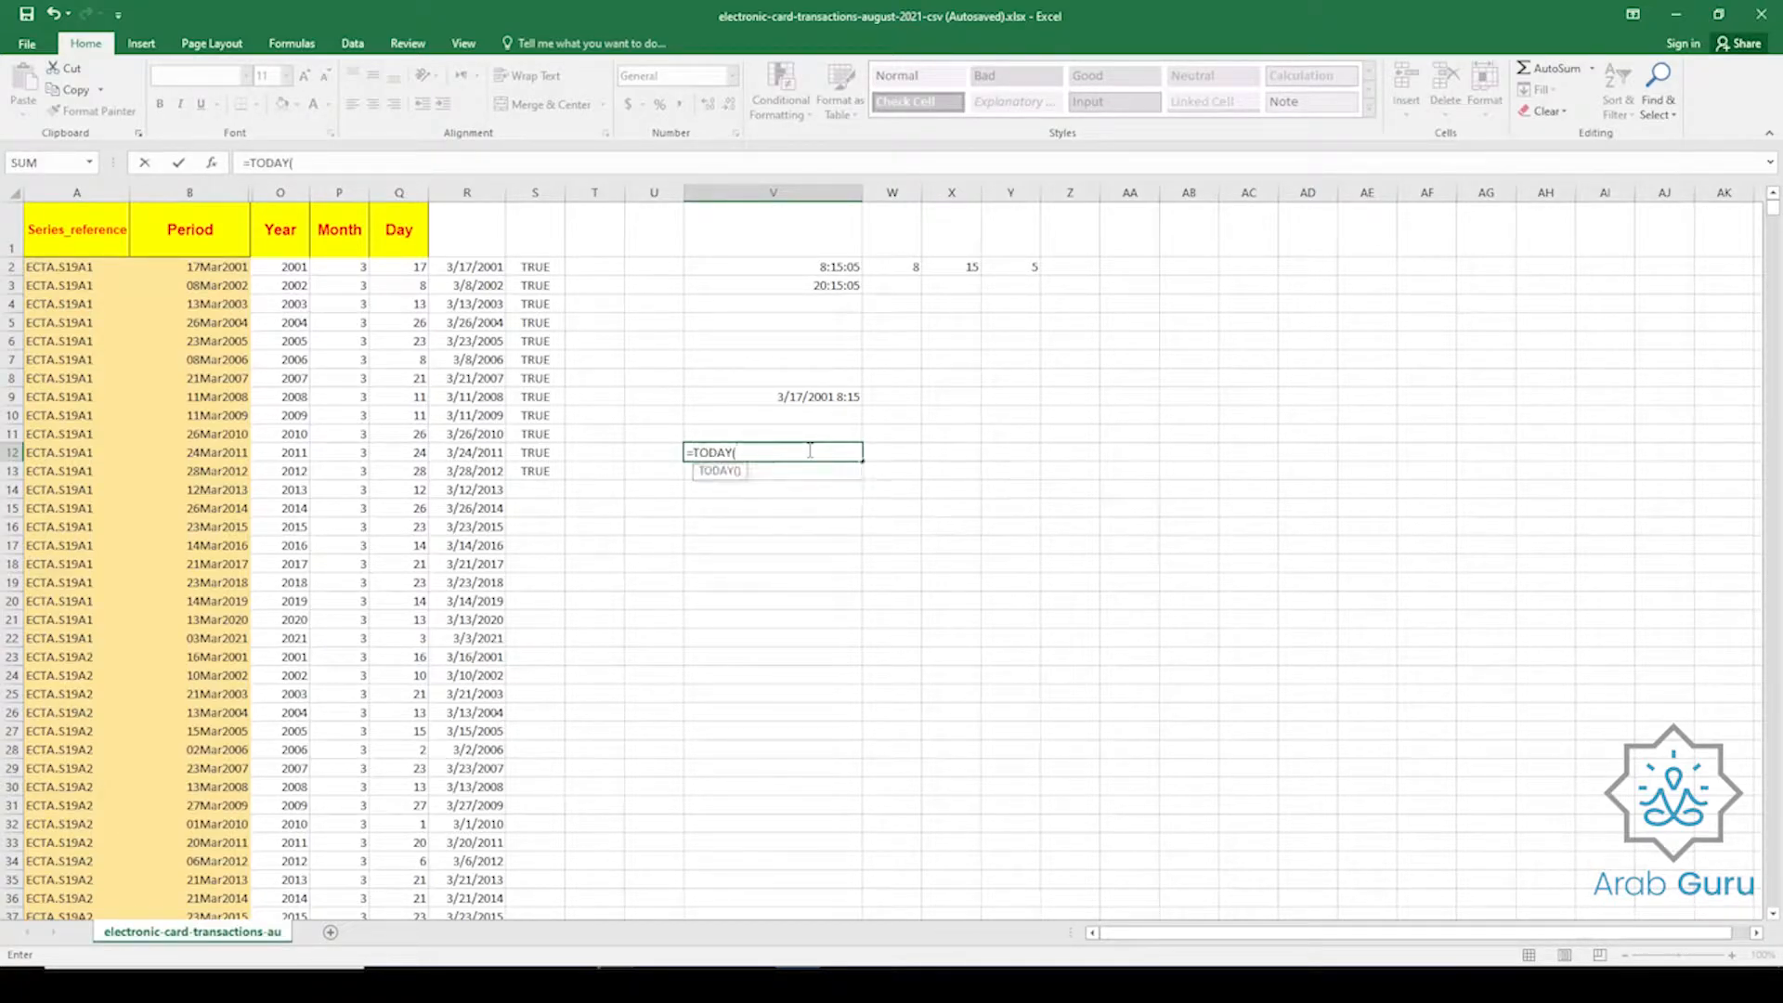
key(Return)
click(836, 452)
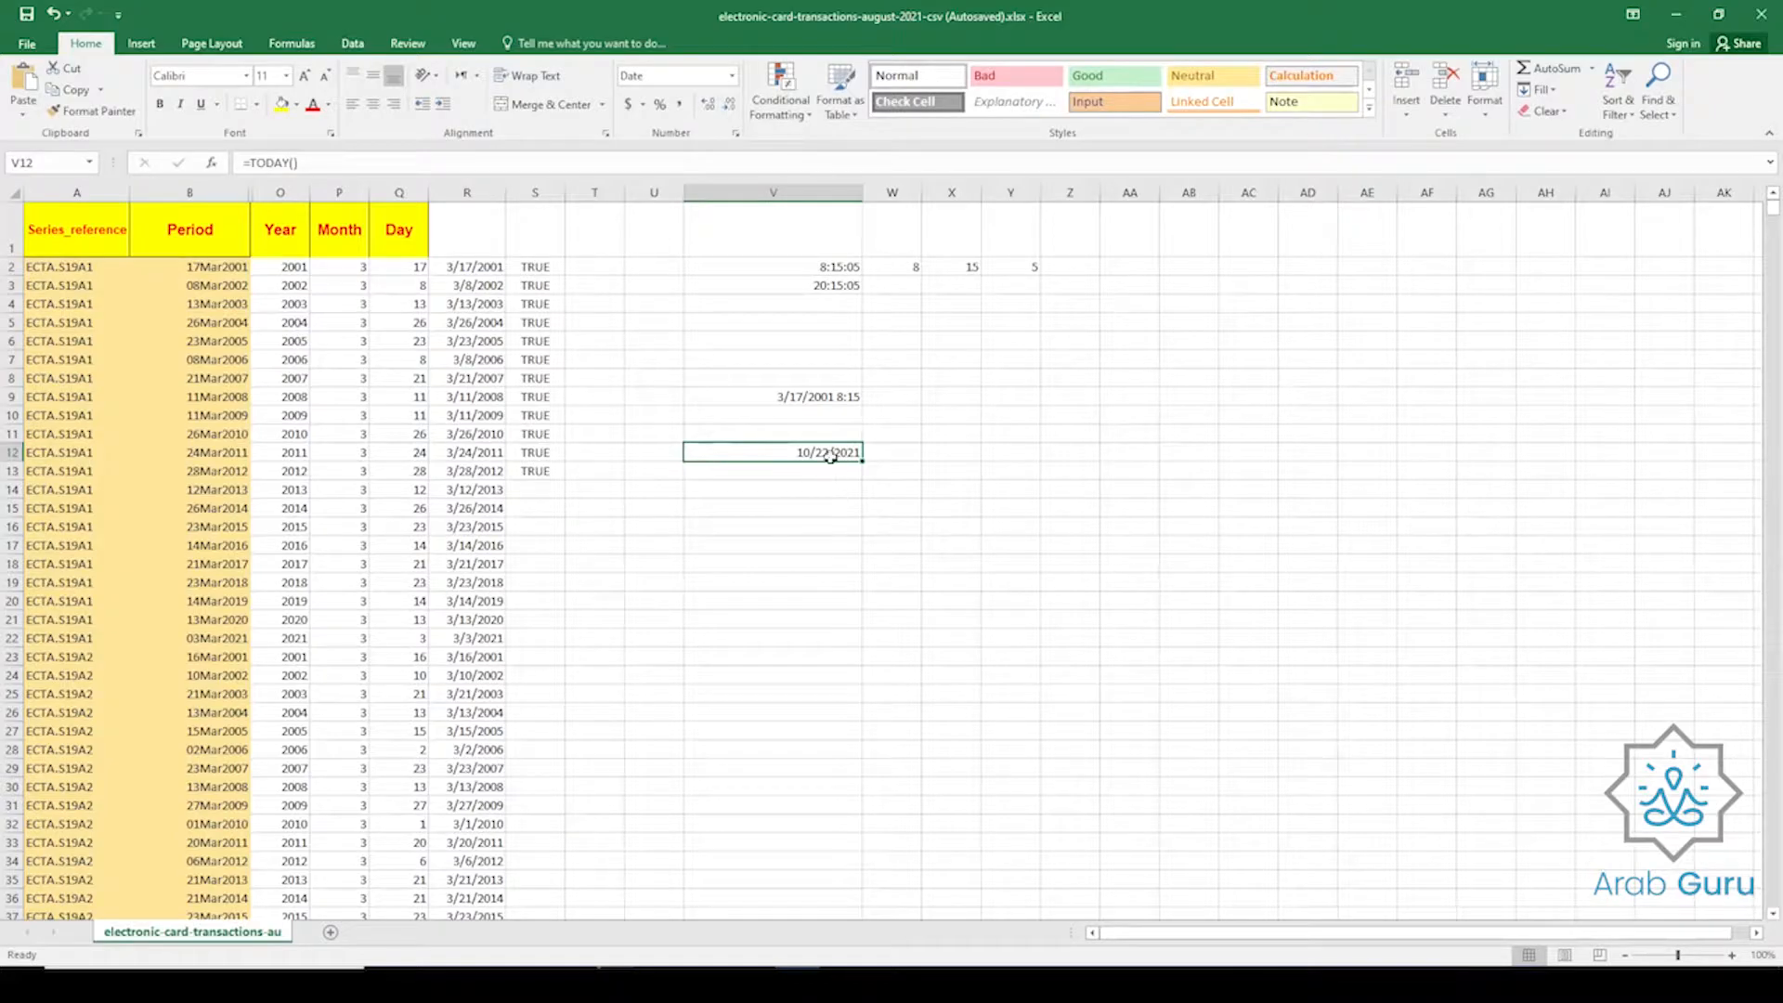
Insert the current date and time in V13 with the formula =NOW().
click(797, 474)
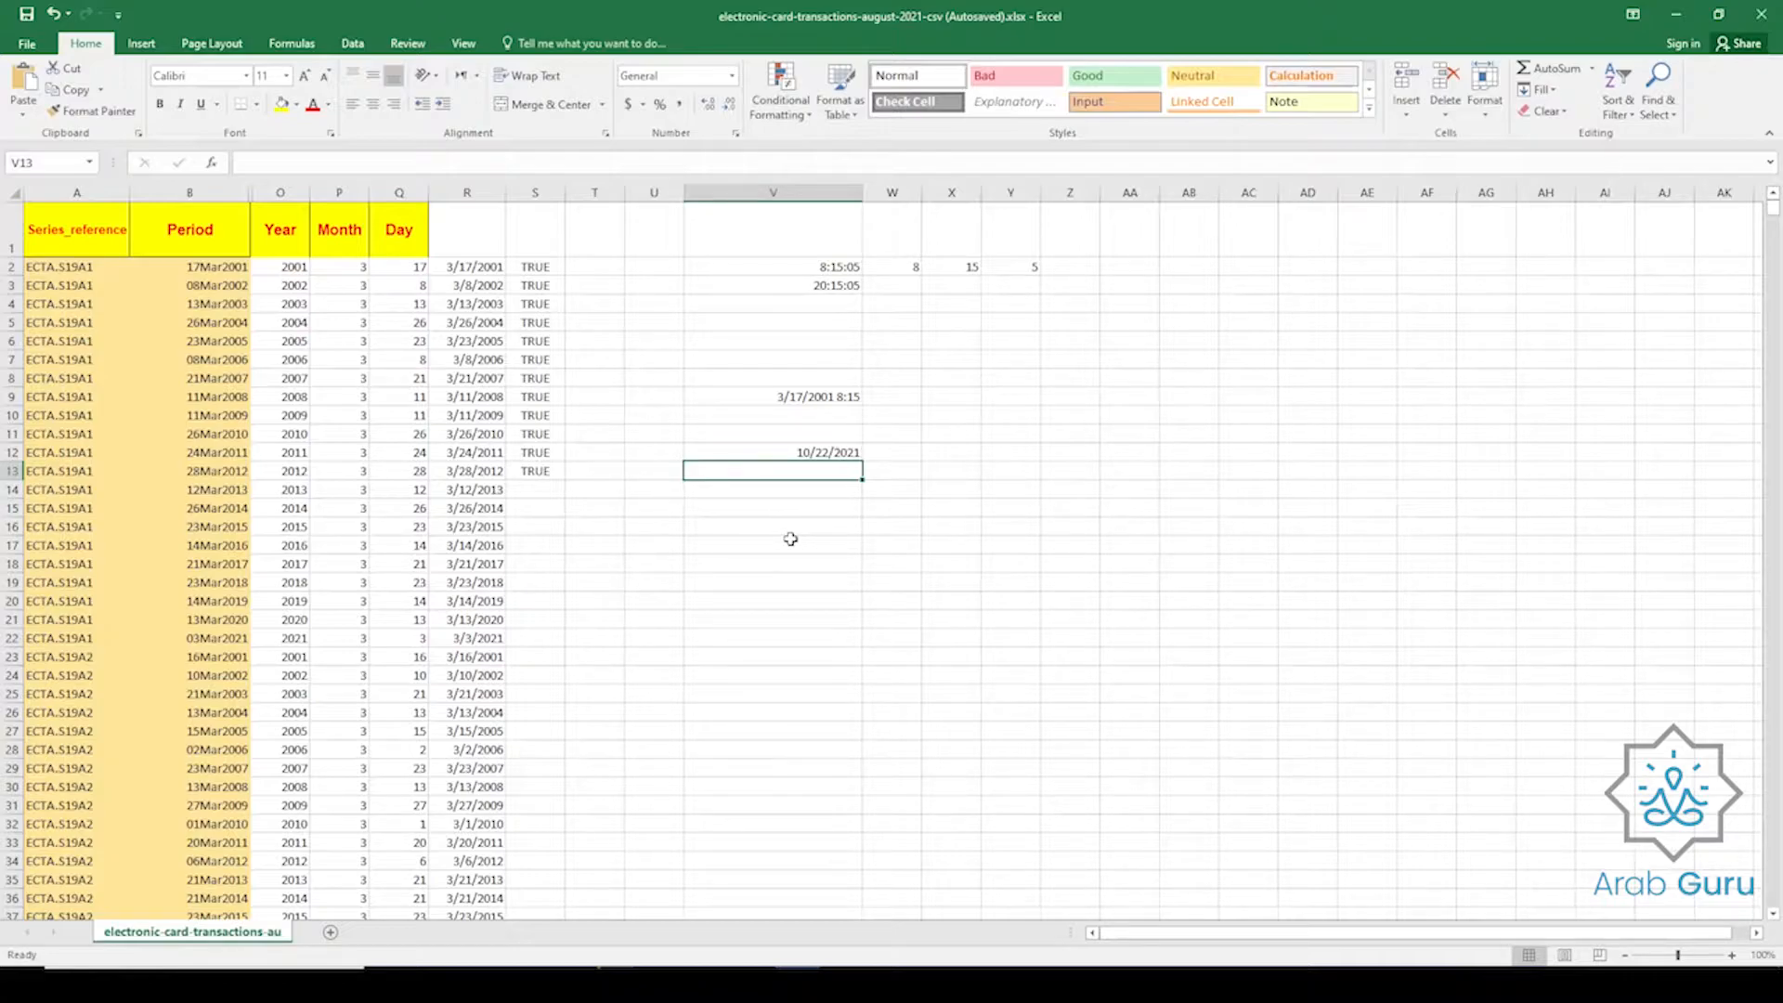
text(=)
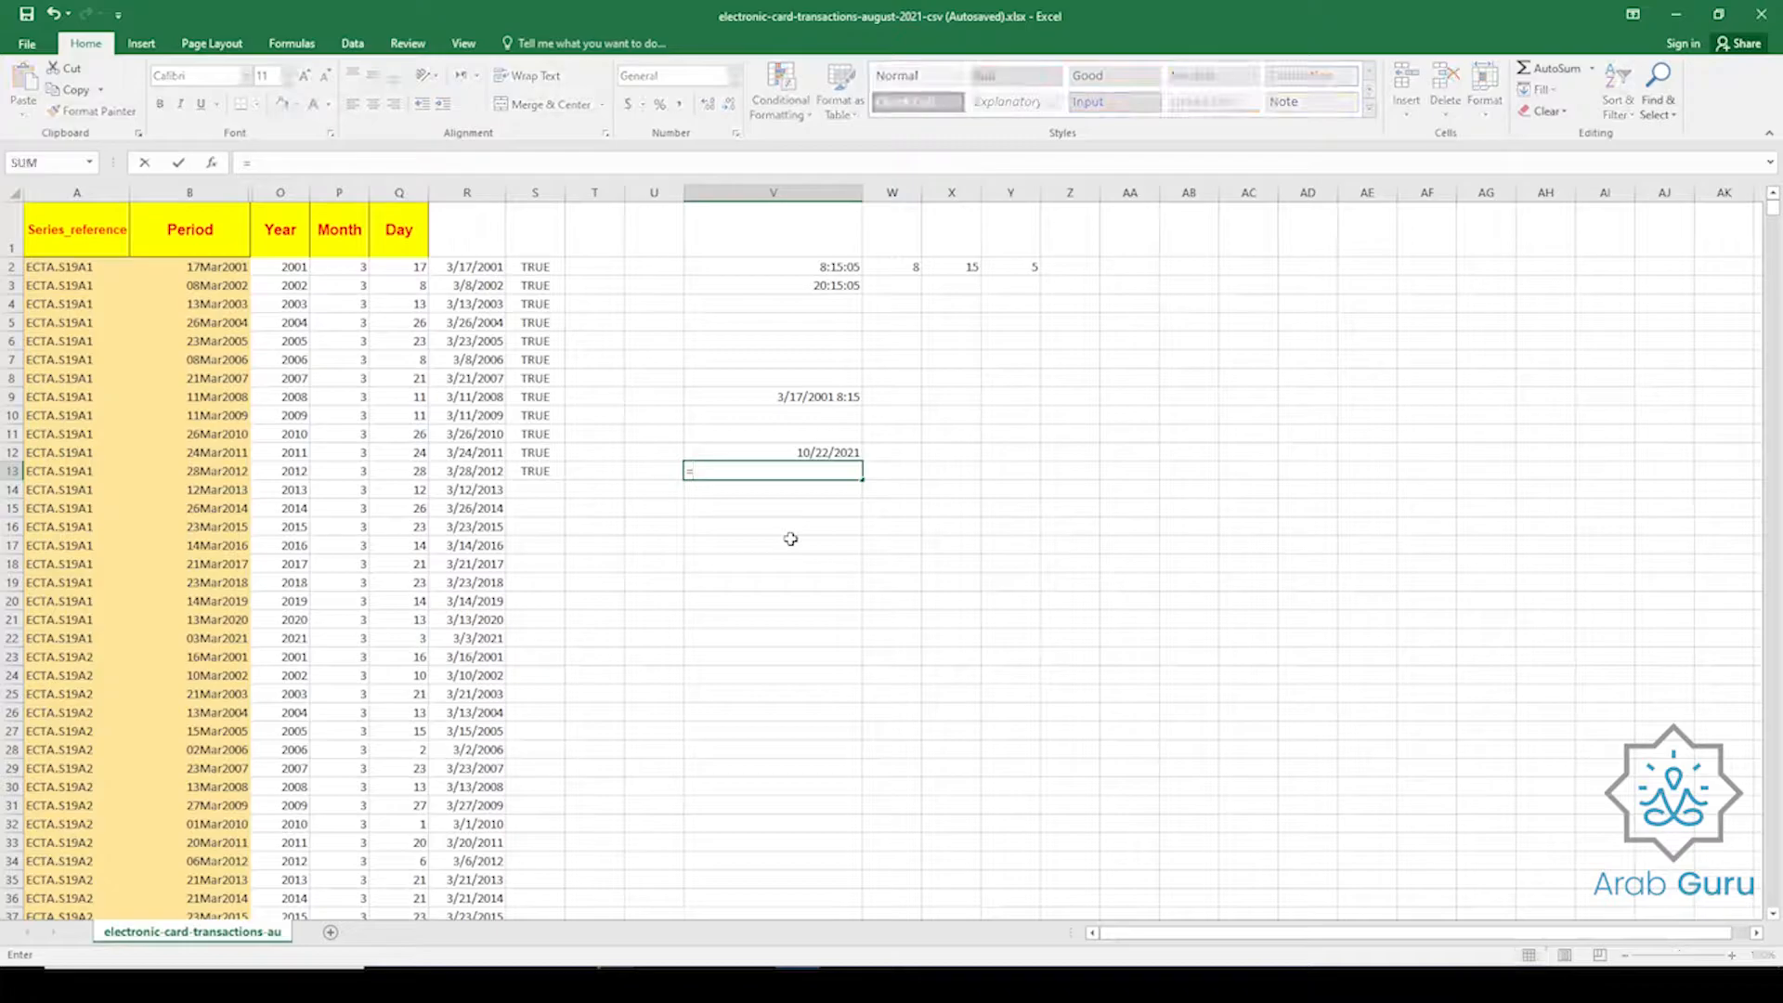
text(not)
key(BackSpace)
text(w)
key(Tab)
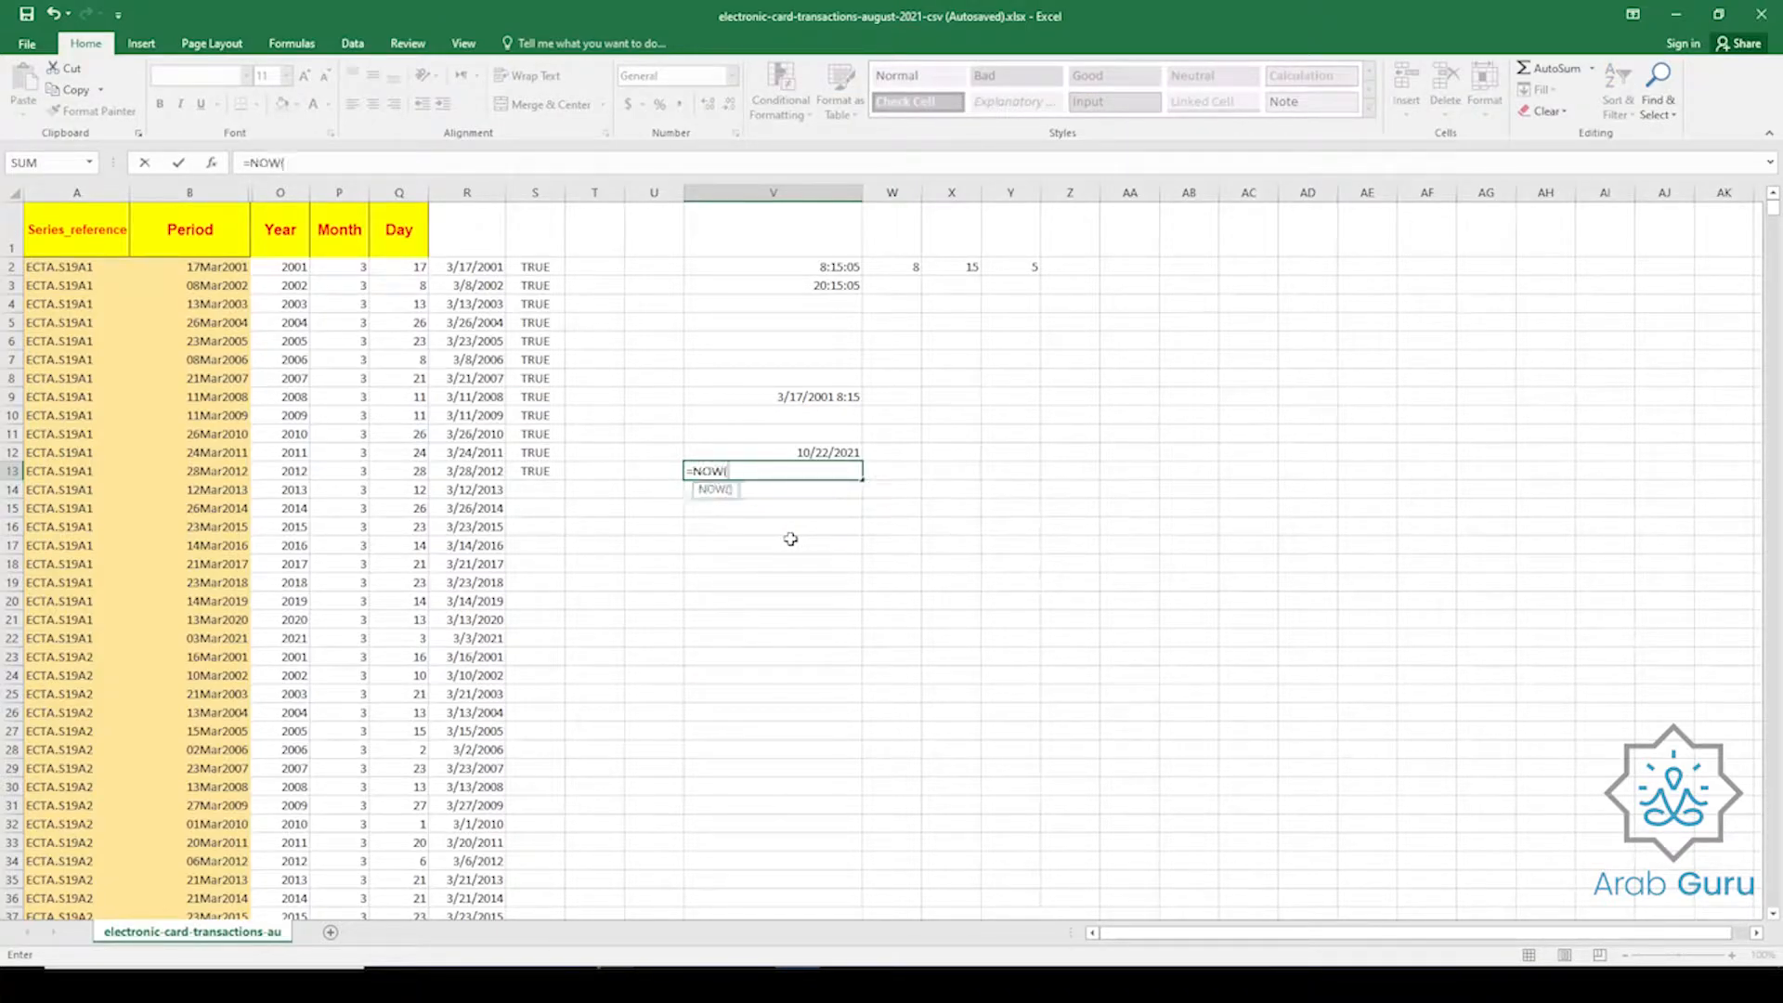
key(Return)
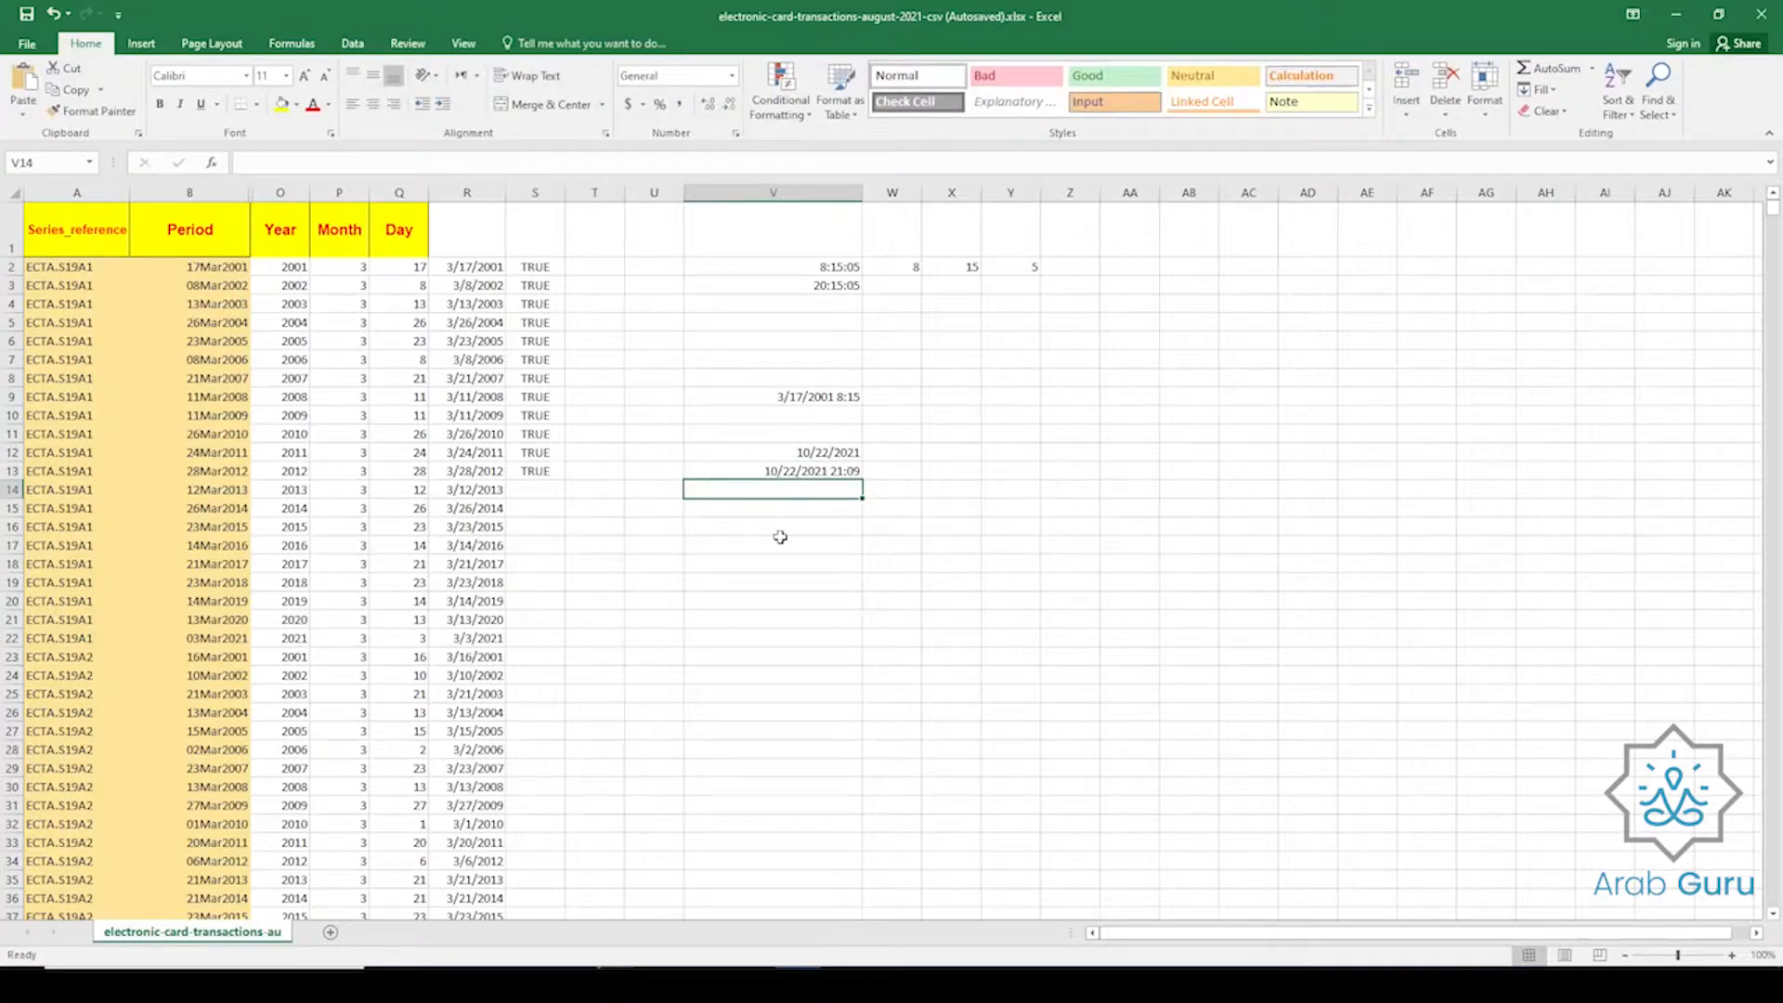
click(788, 475)
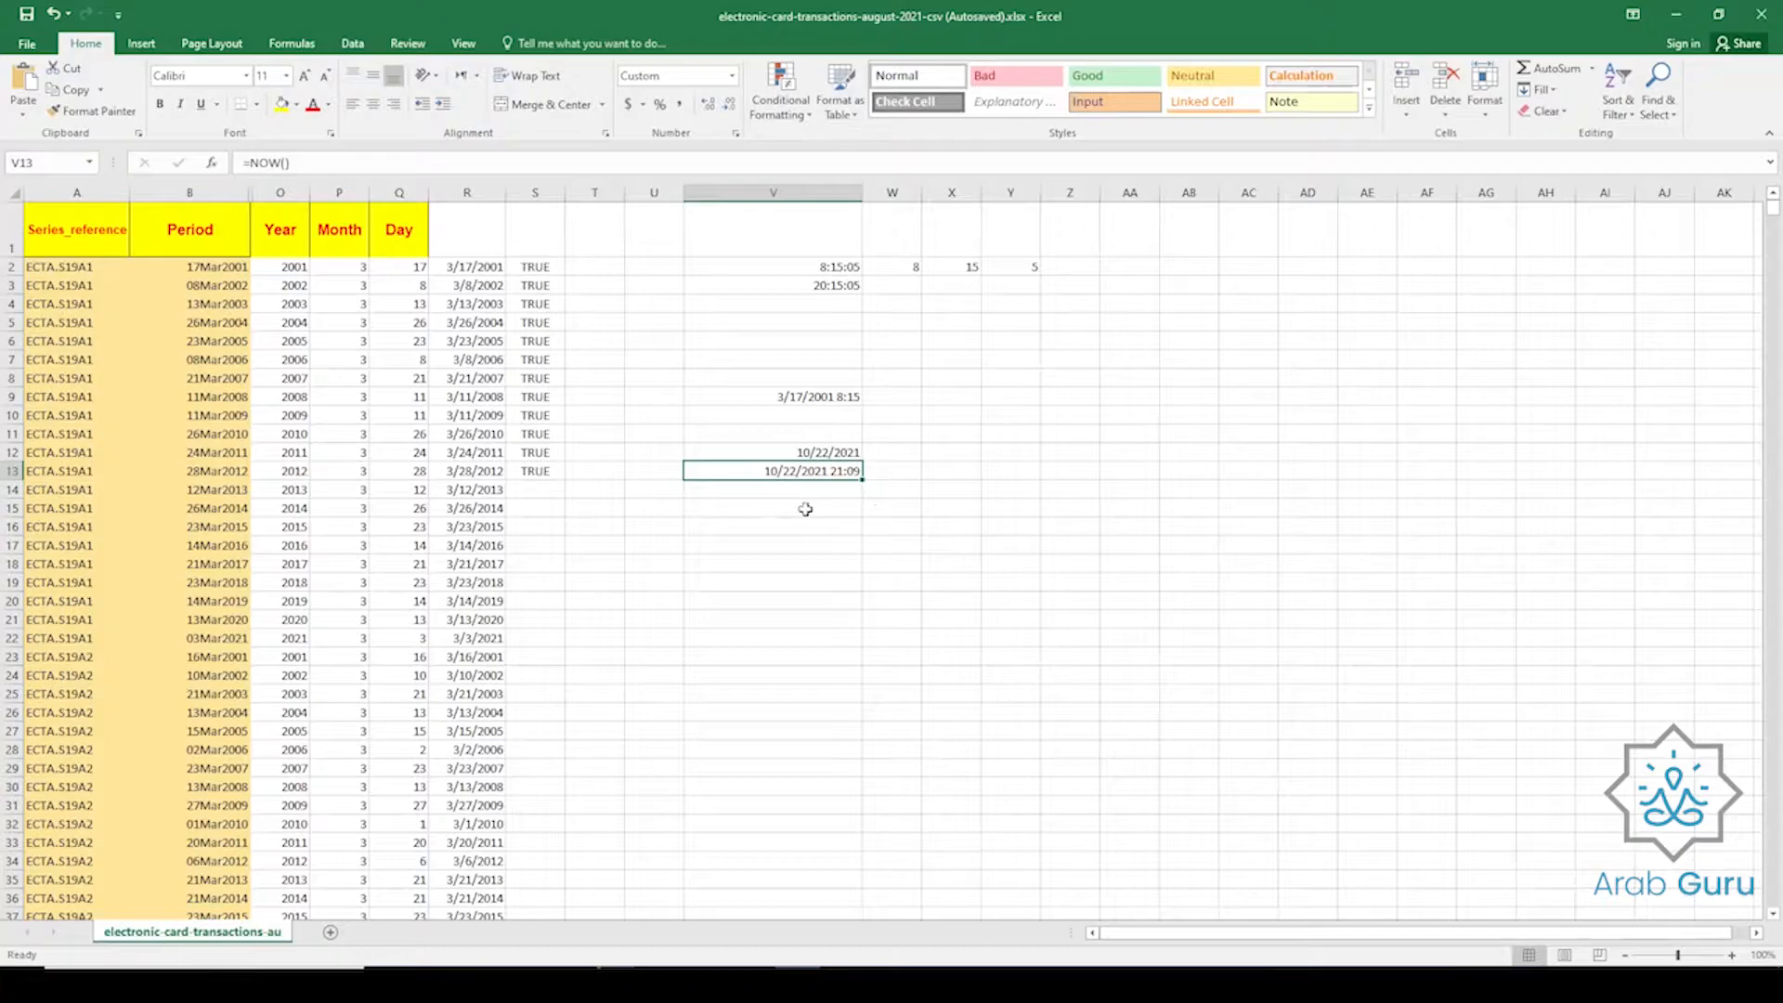
Compare the TODAY formula in V12 with the NOW formula in V13 and their results.
click(881, 471)
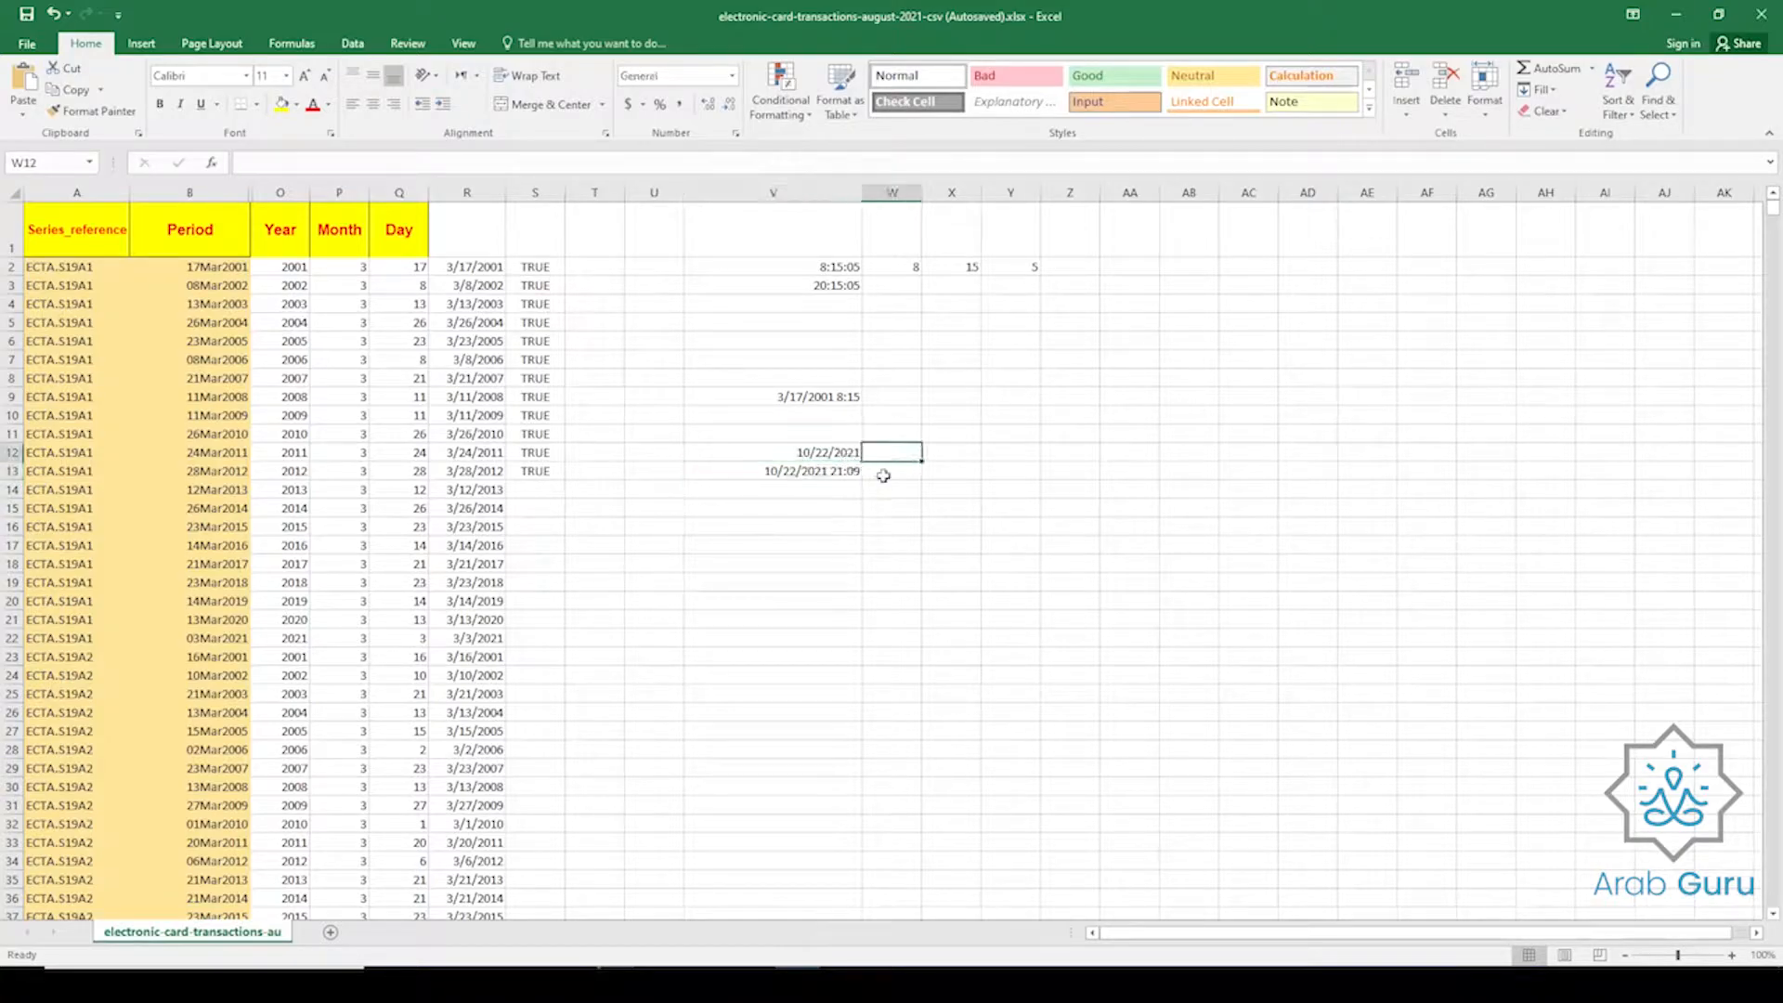
drag(827, 454, 823, 473)
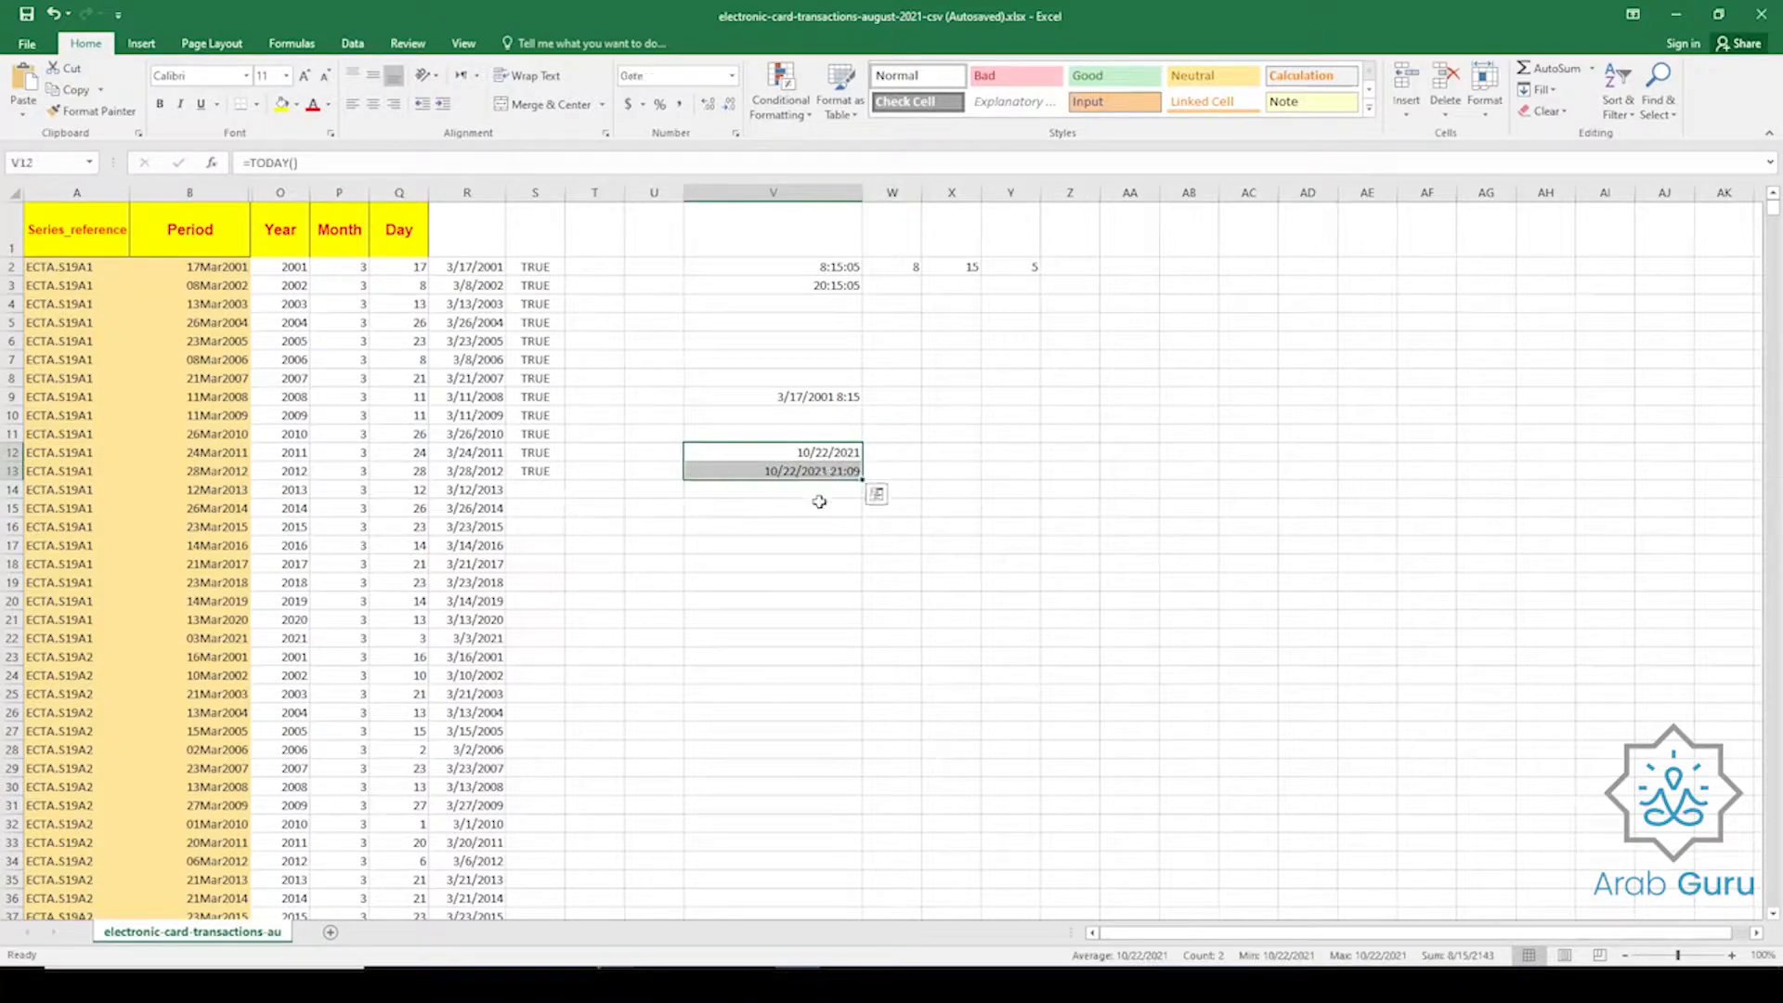
click(720, 458)
click(722, 473)
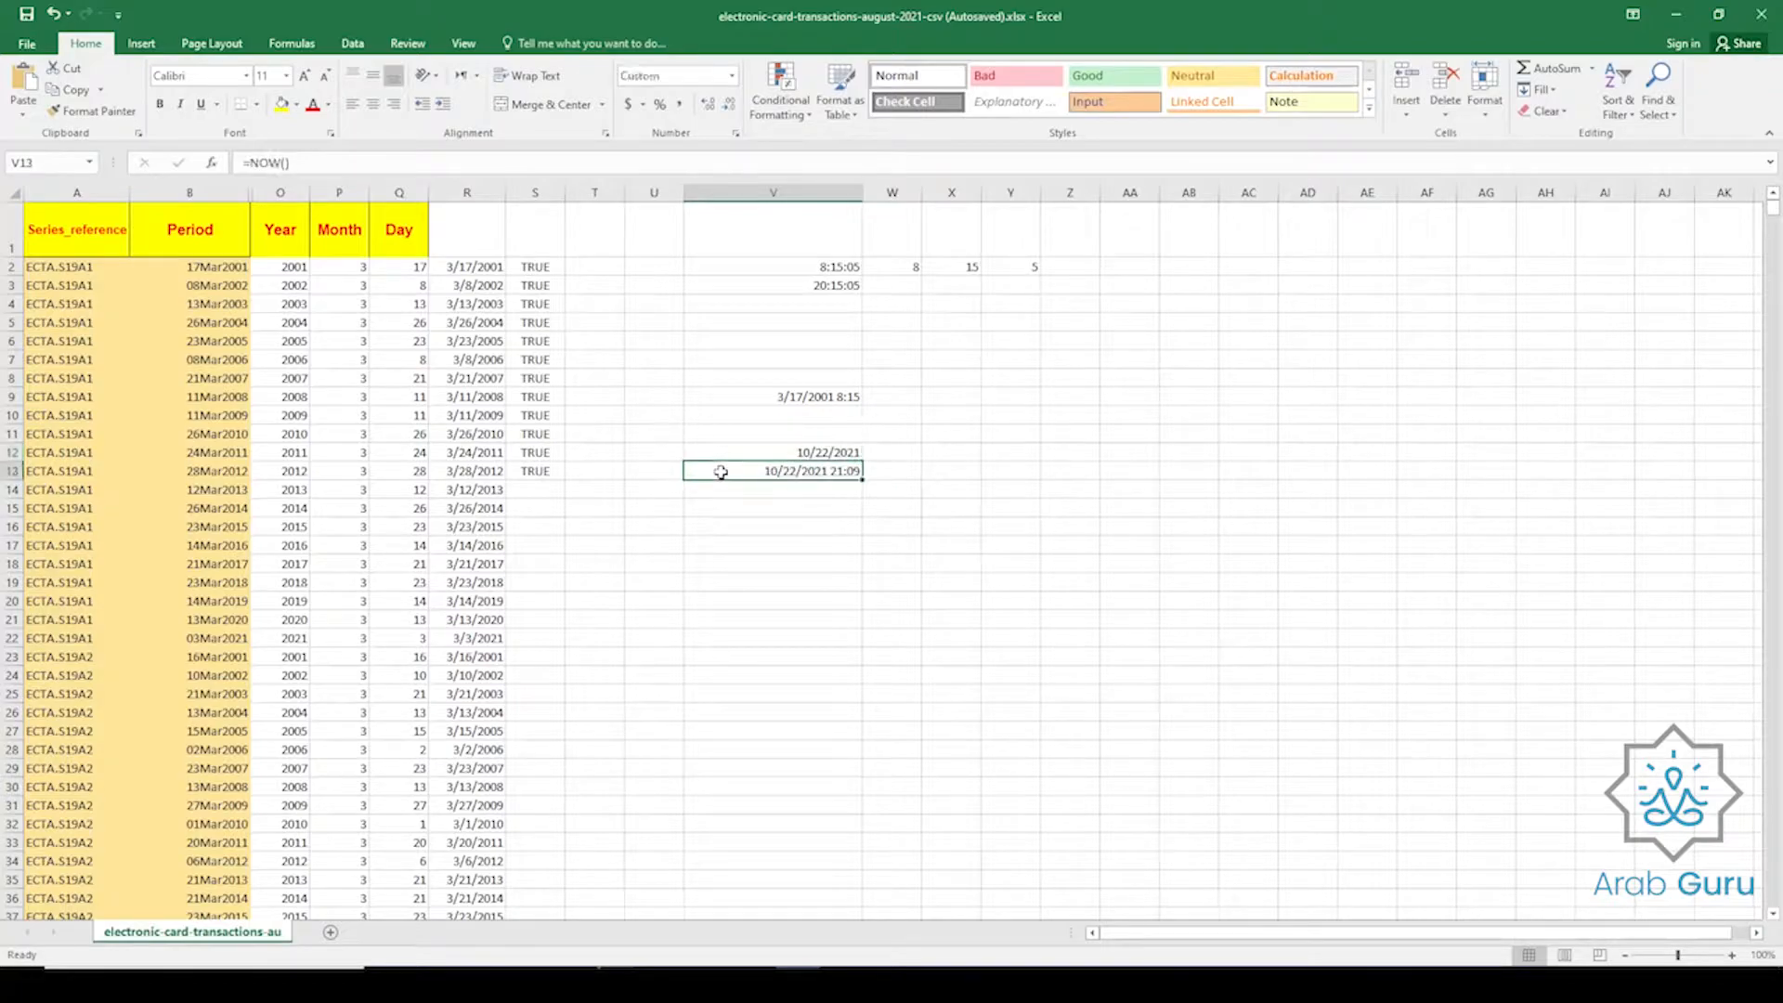
click(729, 454)
click(724, 471)
drag(780, 455, 770, 484)
click(743, 526)
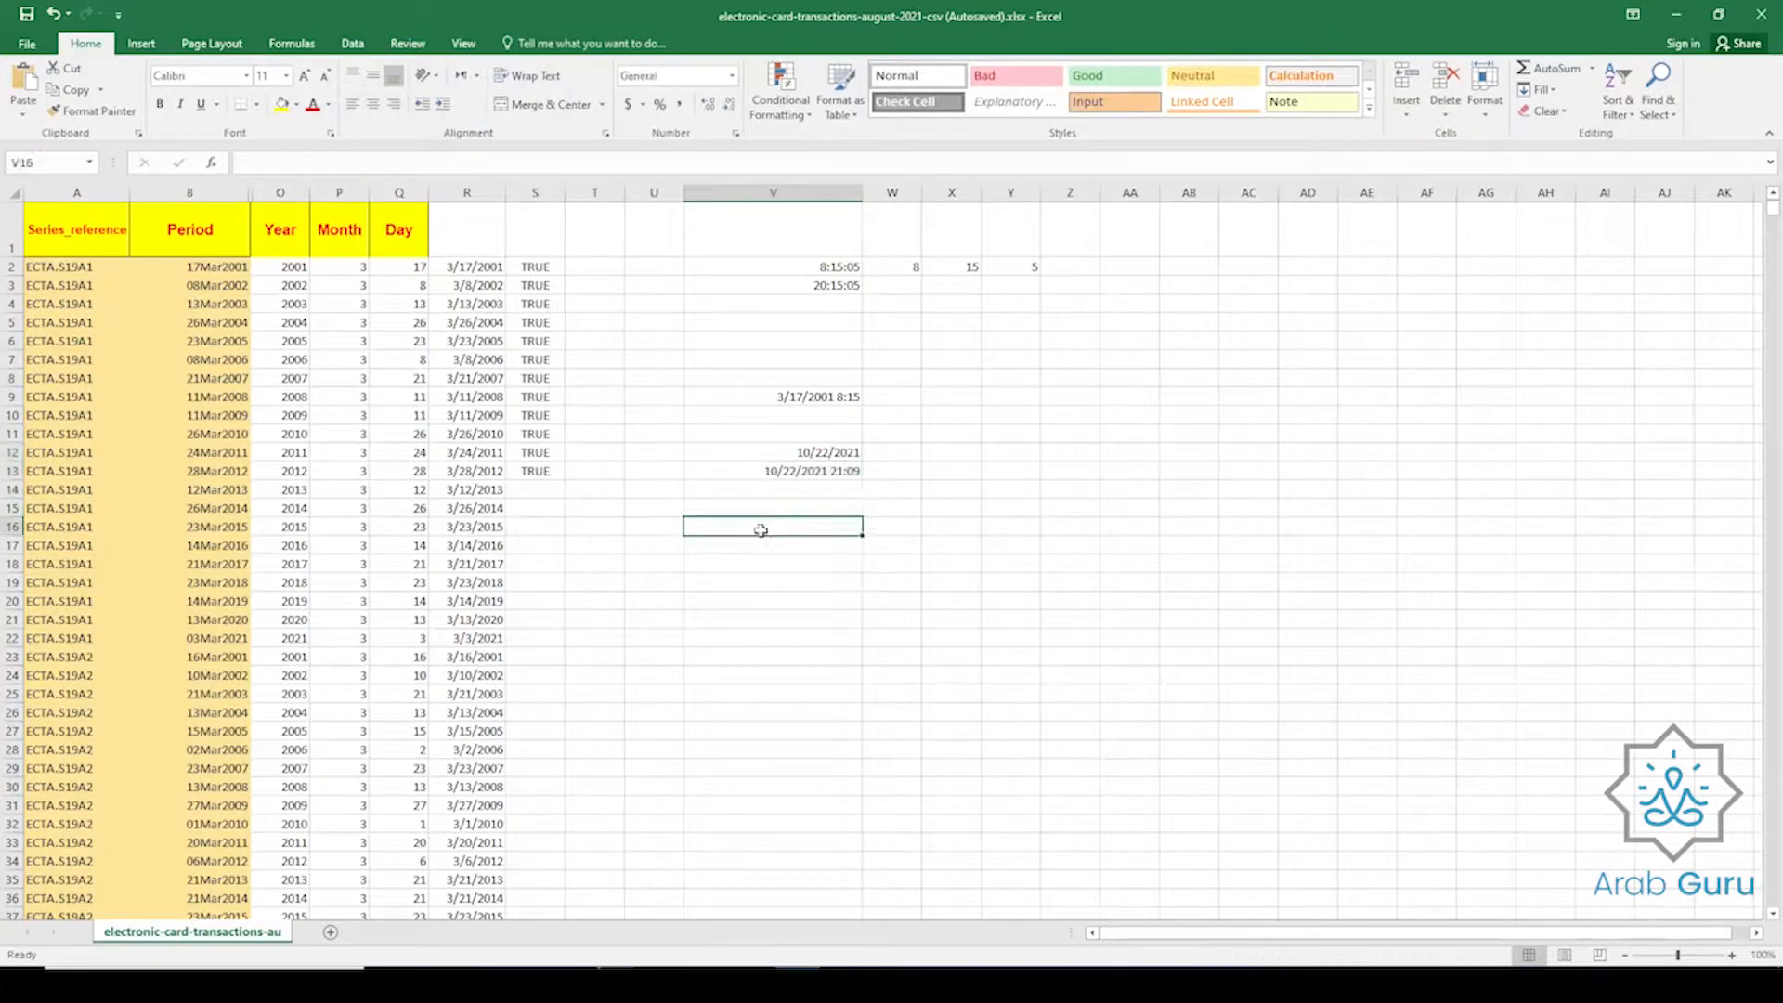
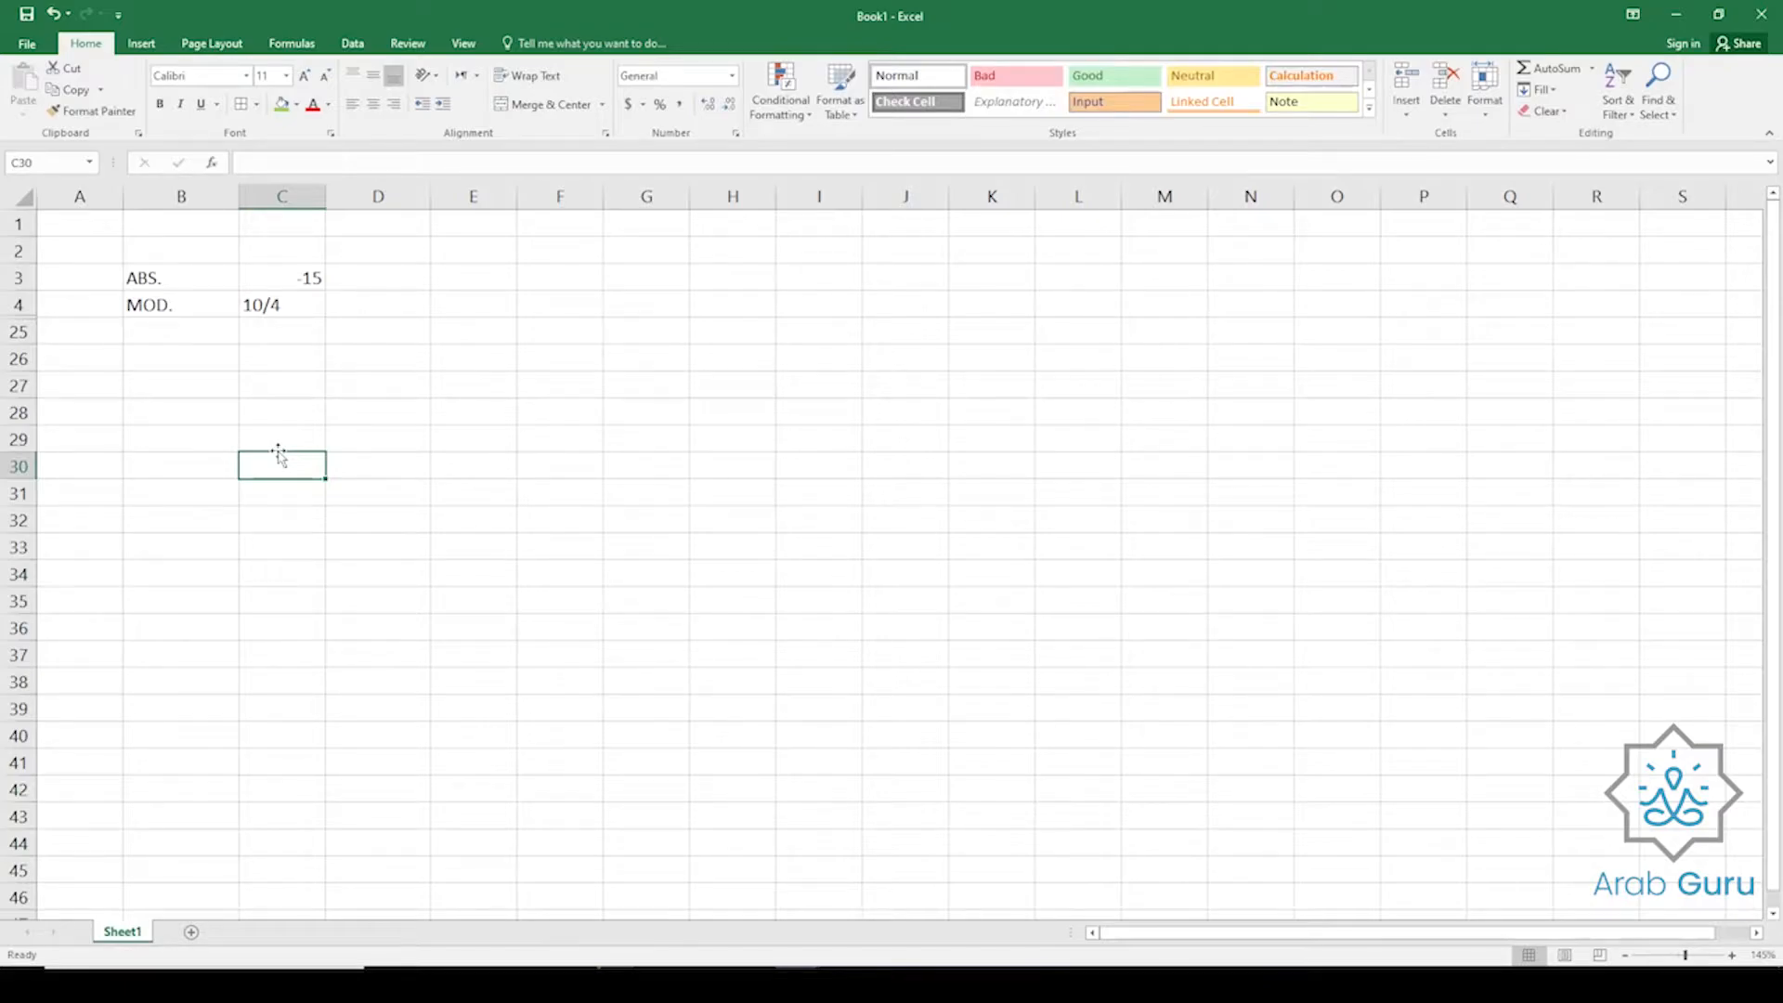
Enter the sample numbers 1 in C30 and -1 in C31 of the Book1 sheet.
text(1)
key(Return)
text(-)
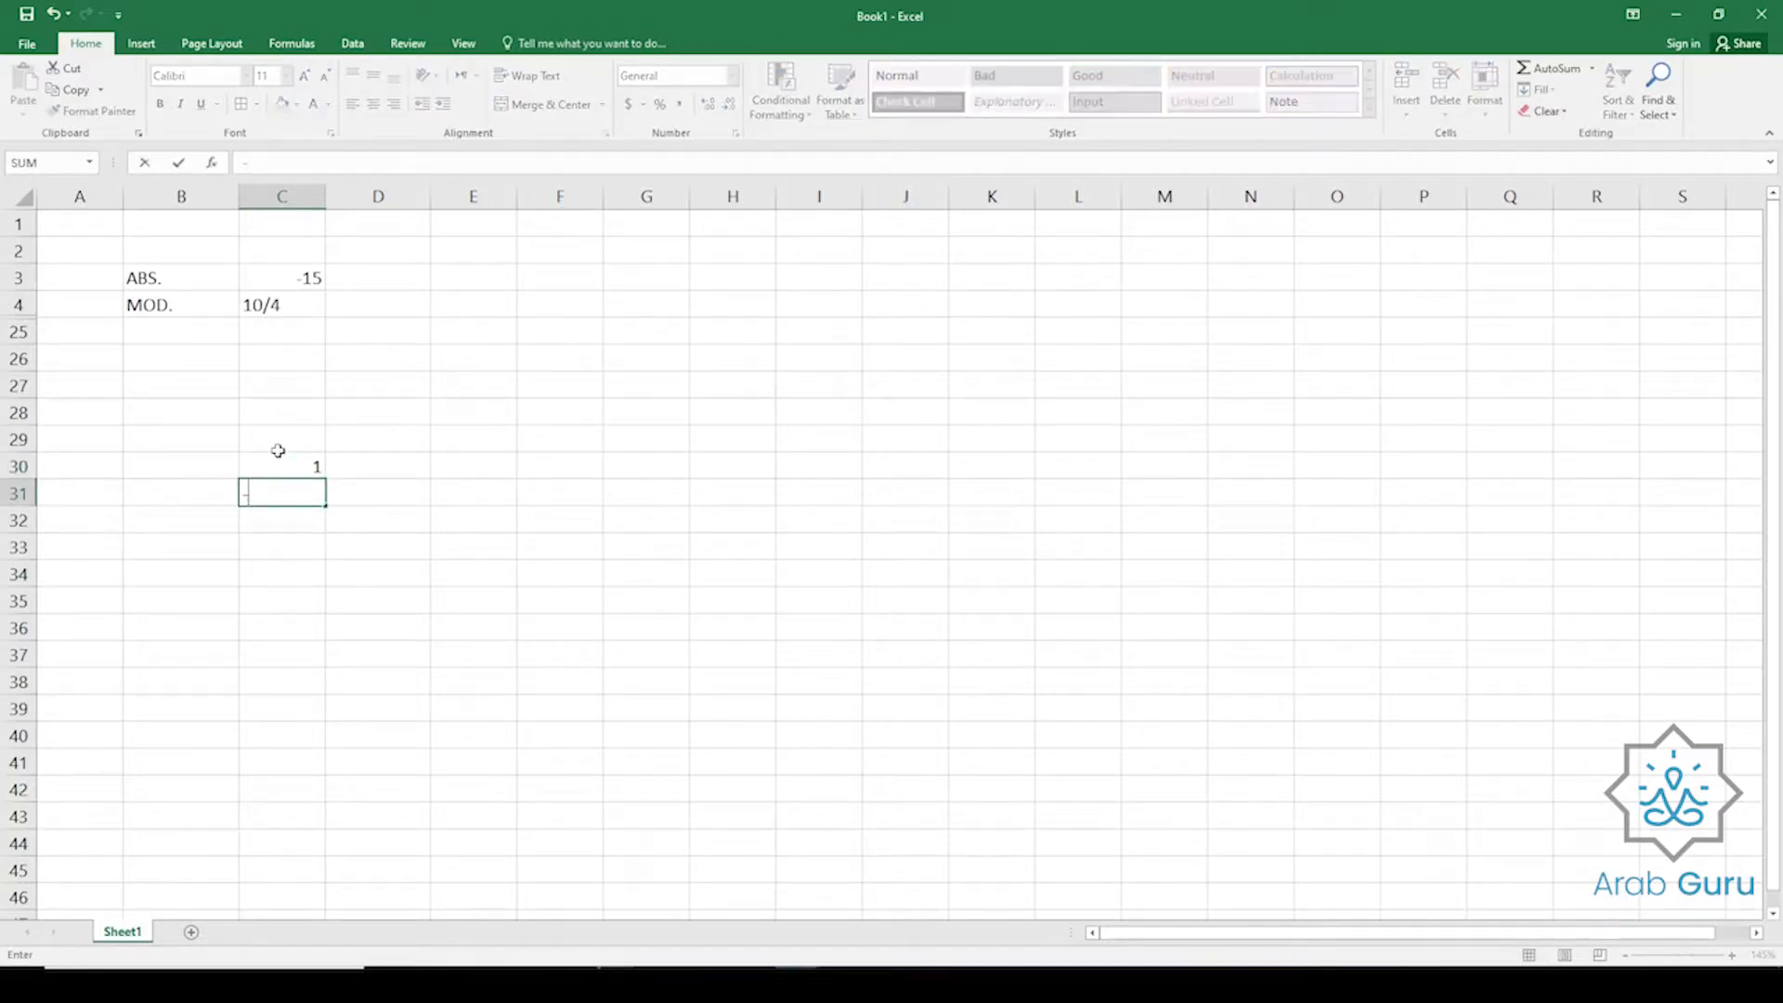
text(1)
key(Return)
Calculate the absolute value of C30 in D30 with the formula =ABS(C30).
click(280, 456)
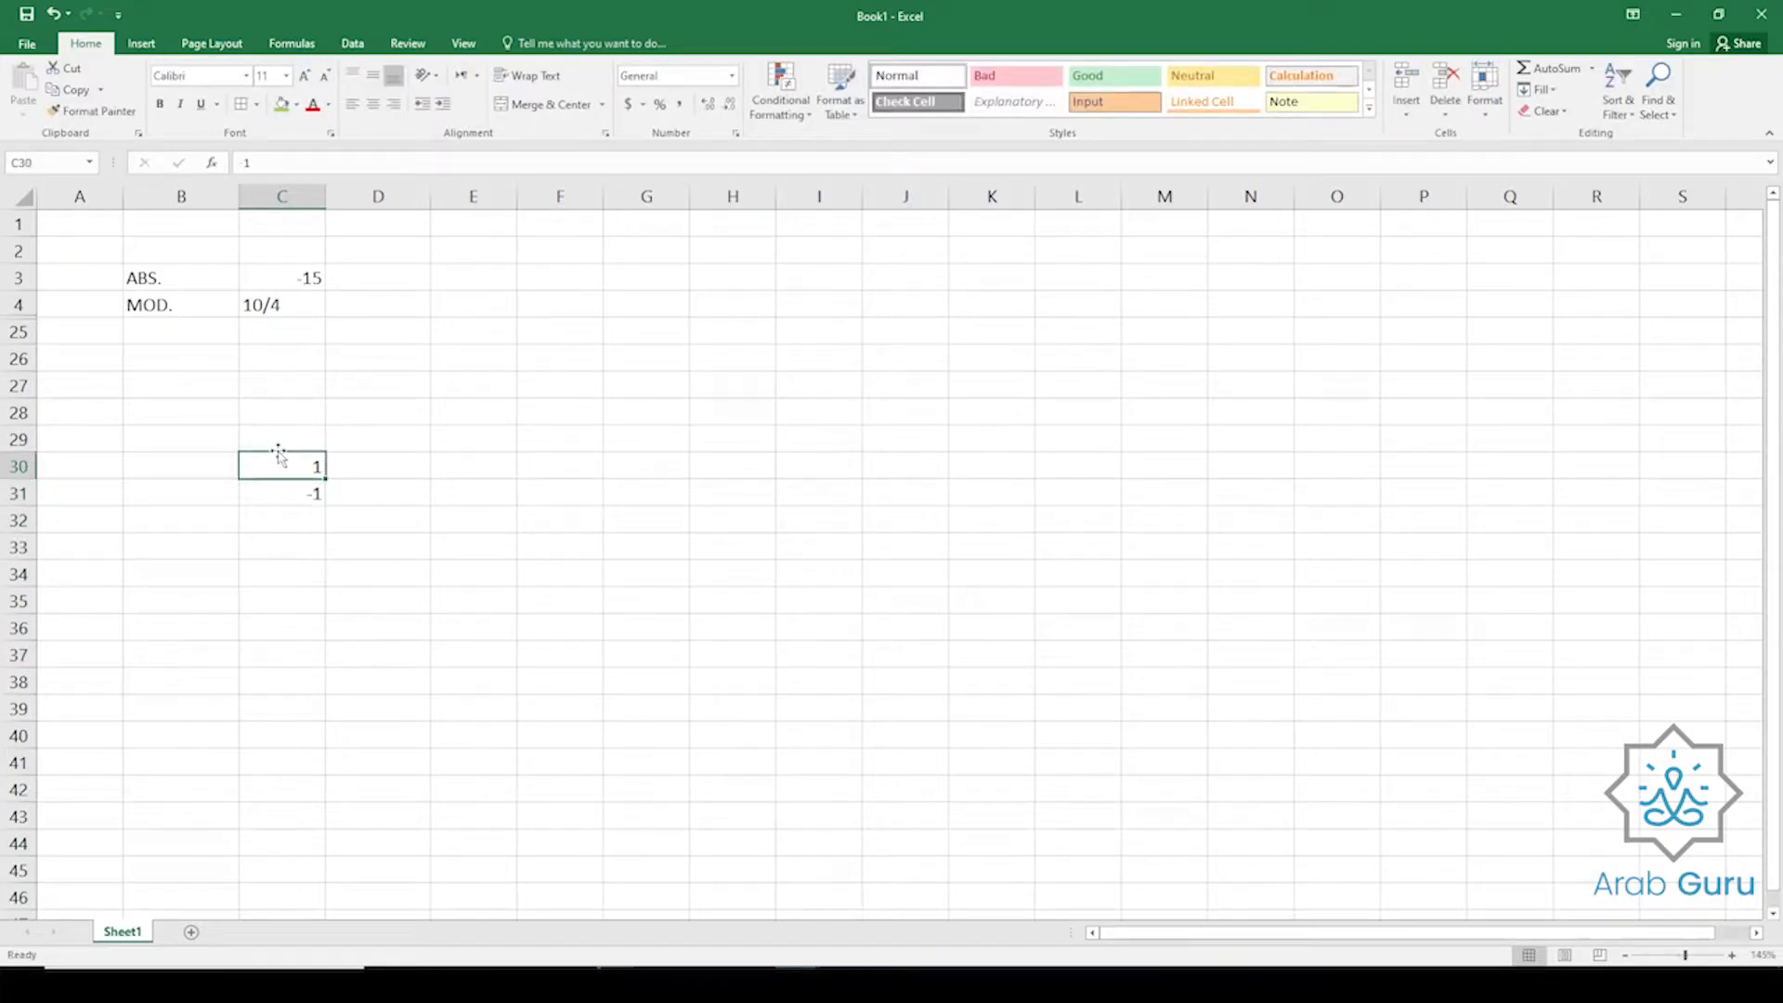
key(Right)
key(Down)
key(Up)
key(Down)
key(Up)
key(Down)
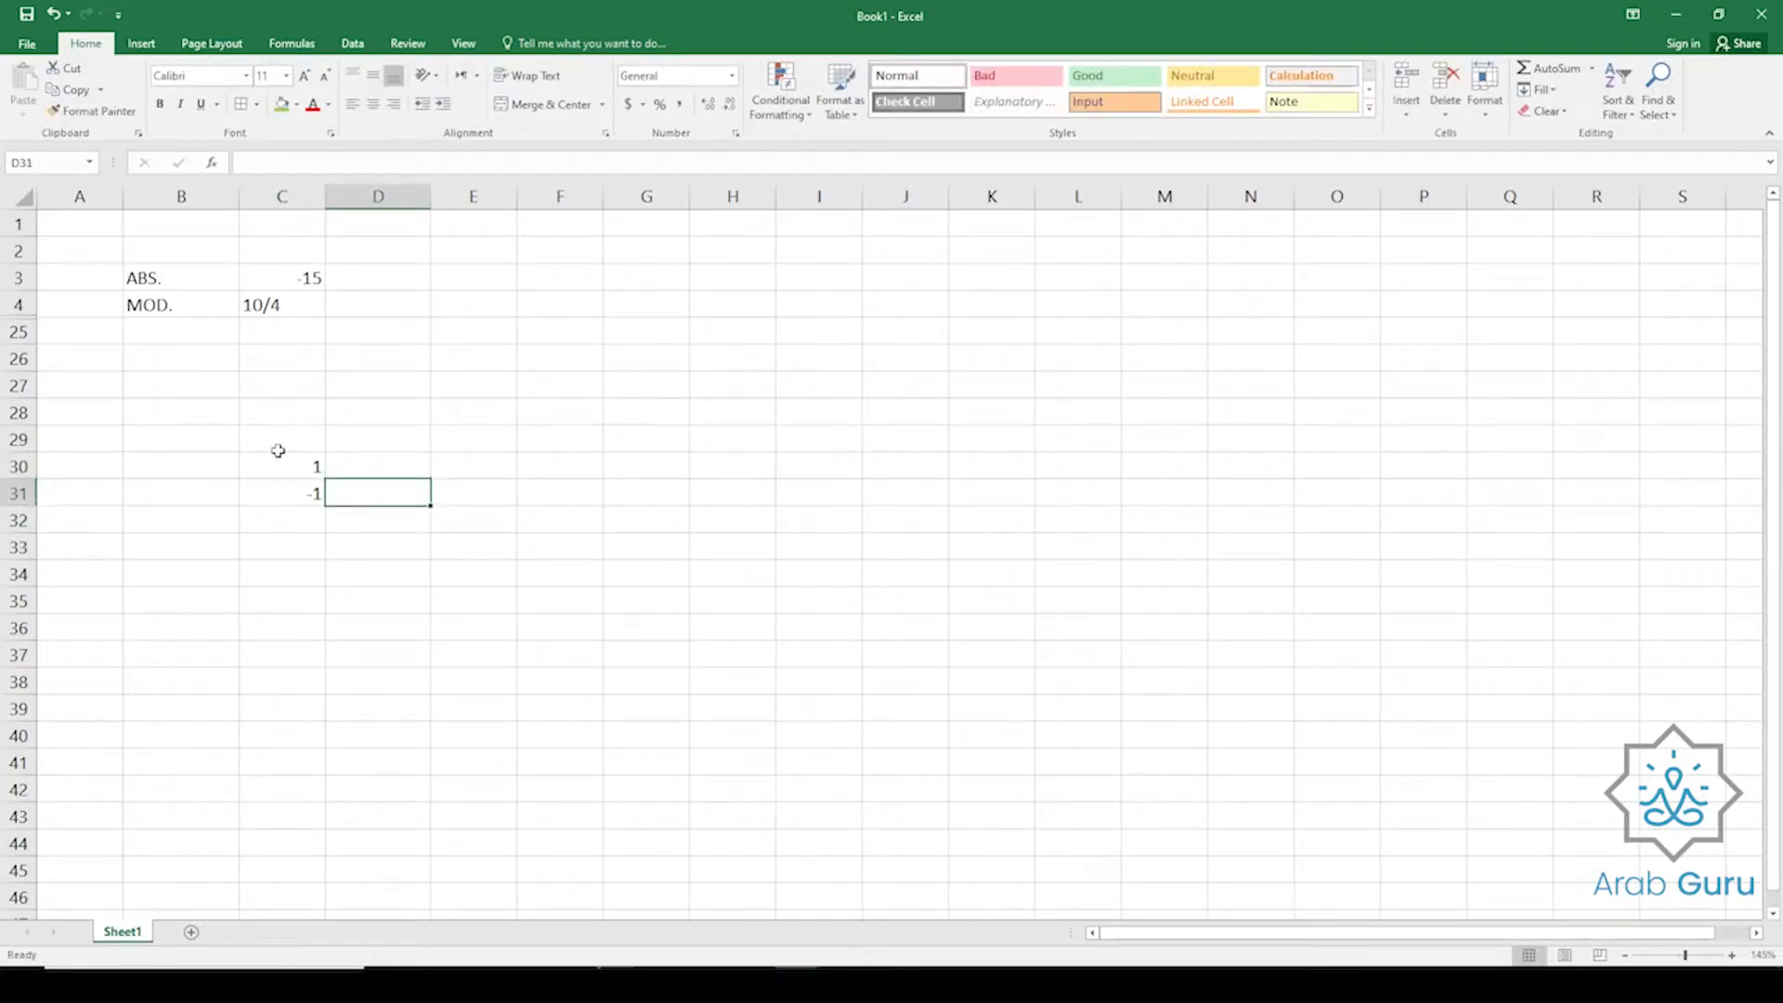
key(Up)
text(=a)
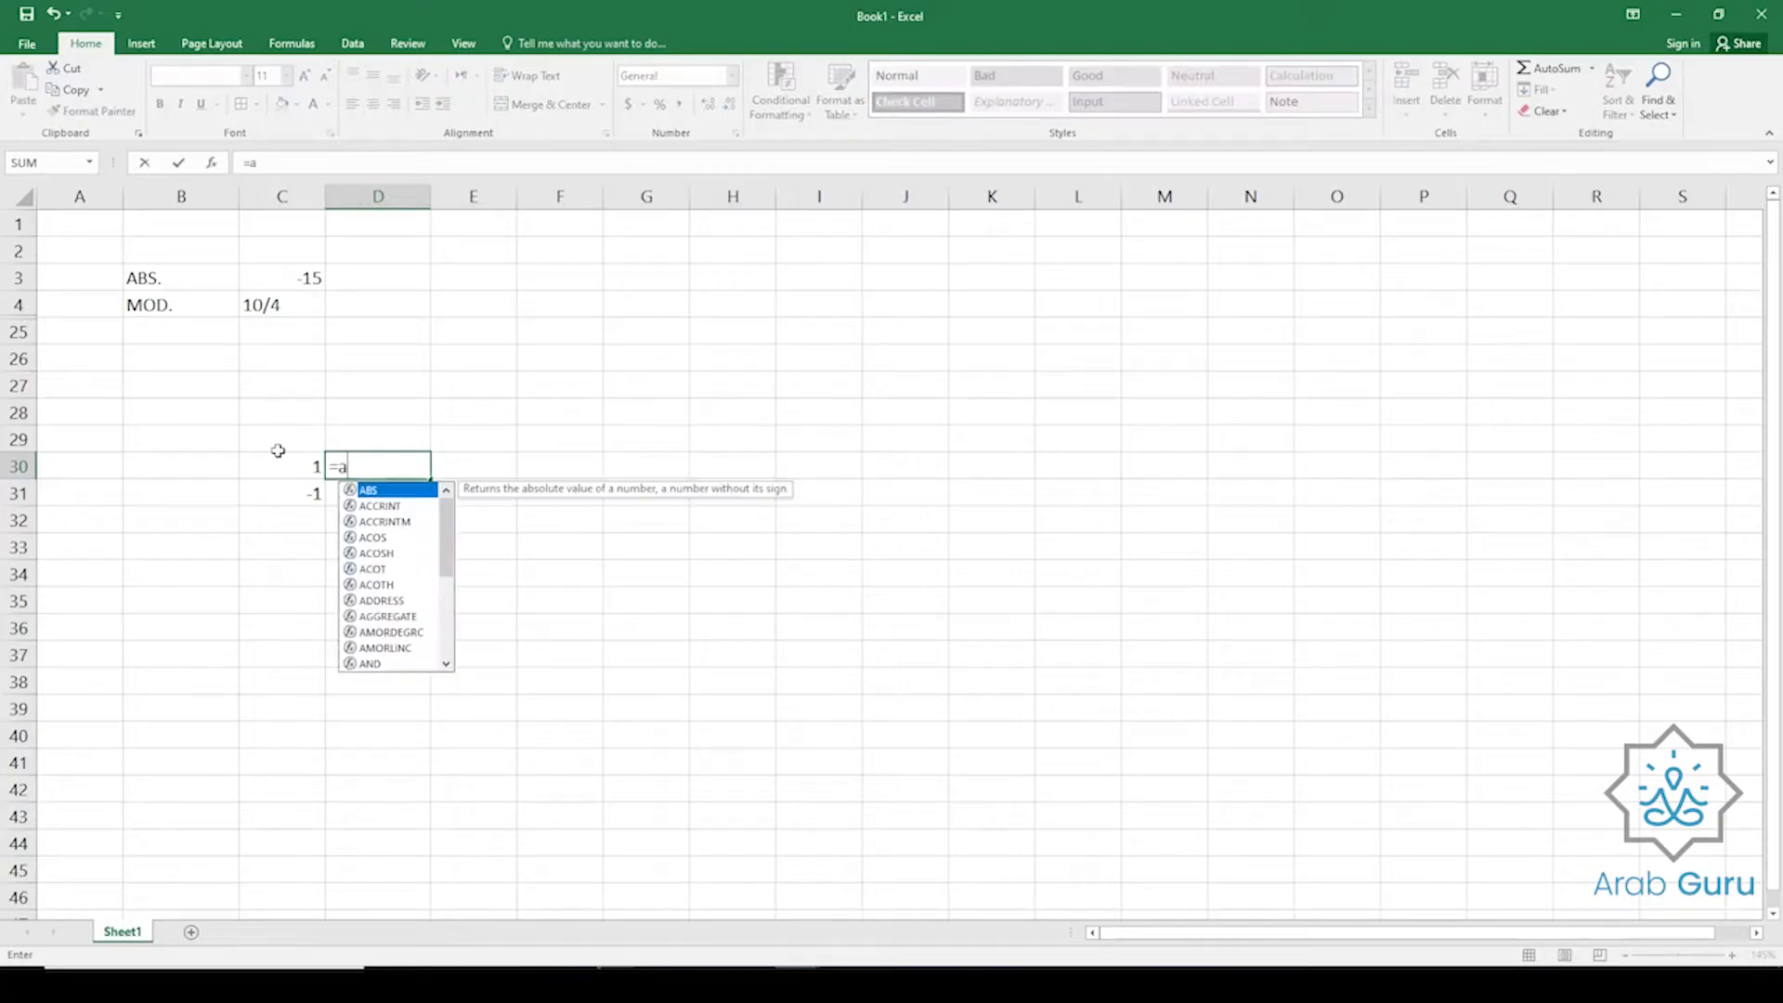
text(bs)
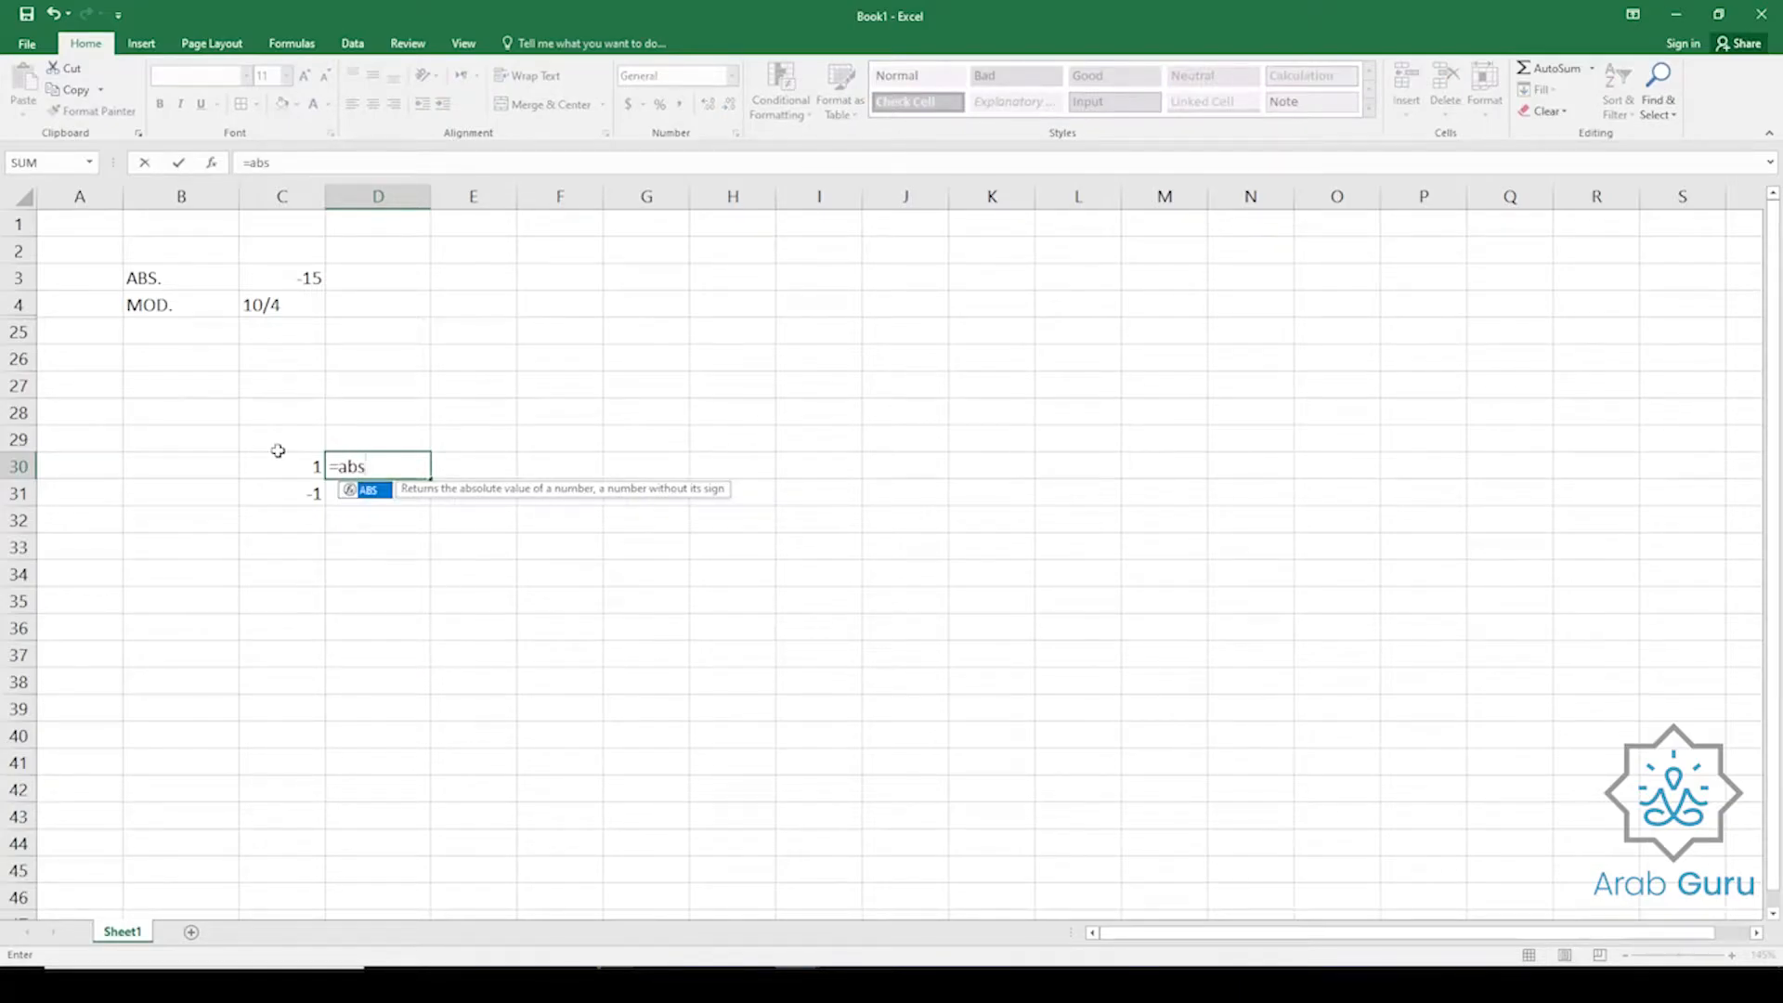
key(Tab)
key(Left)
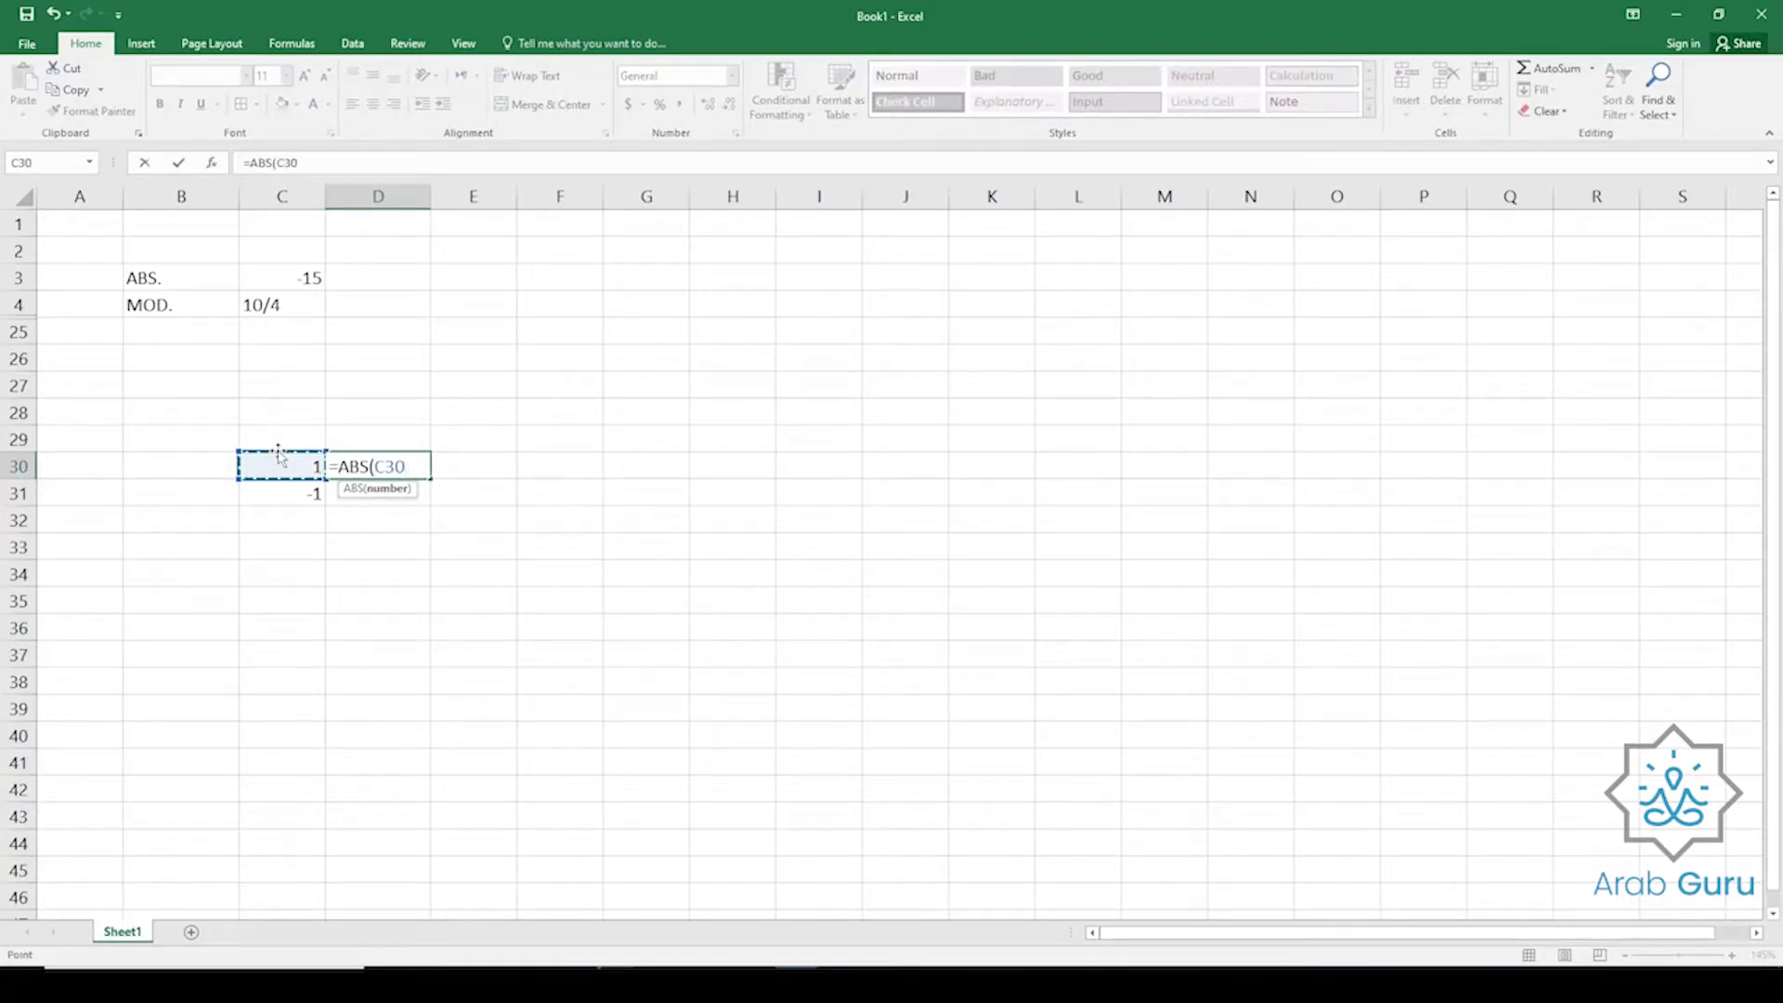
key(Return)
Copy the ABS formula from D30 to D31 so it calculates the absolute value of C31.
key(Up)
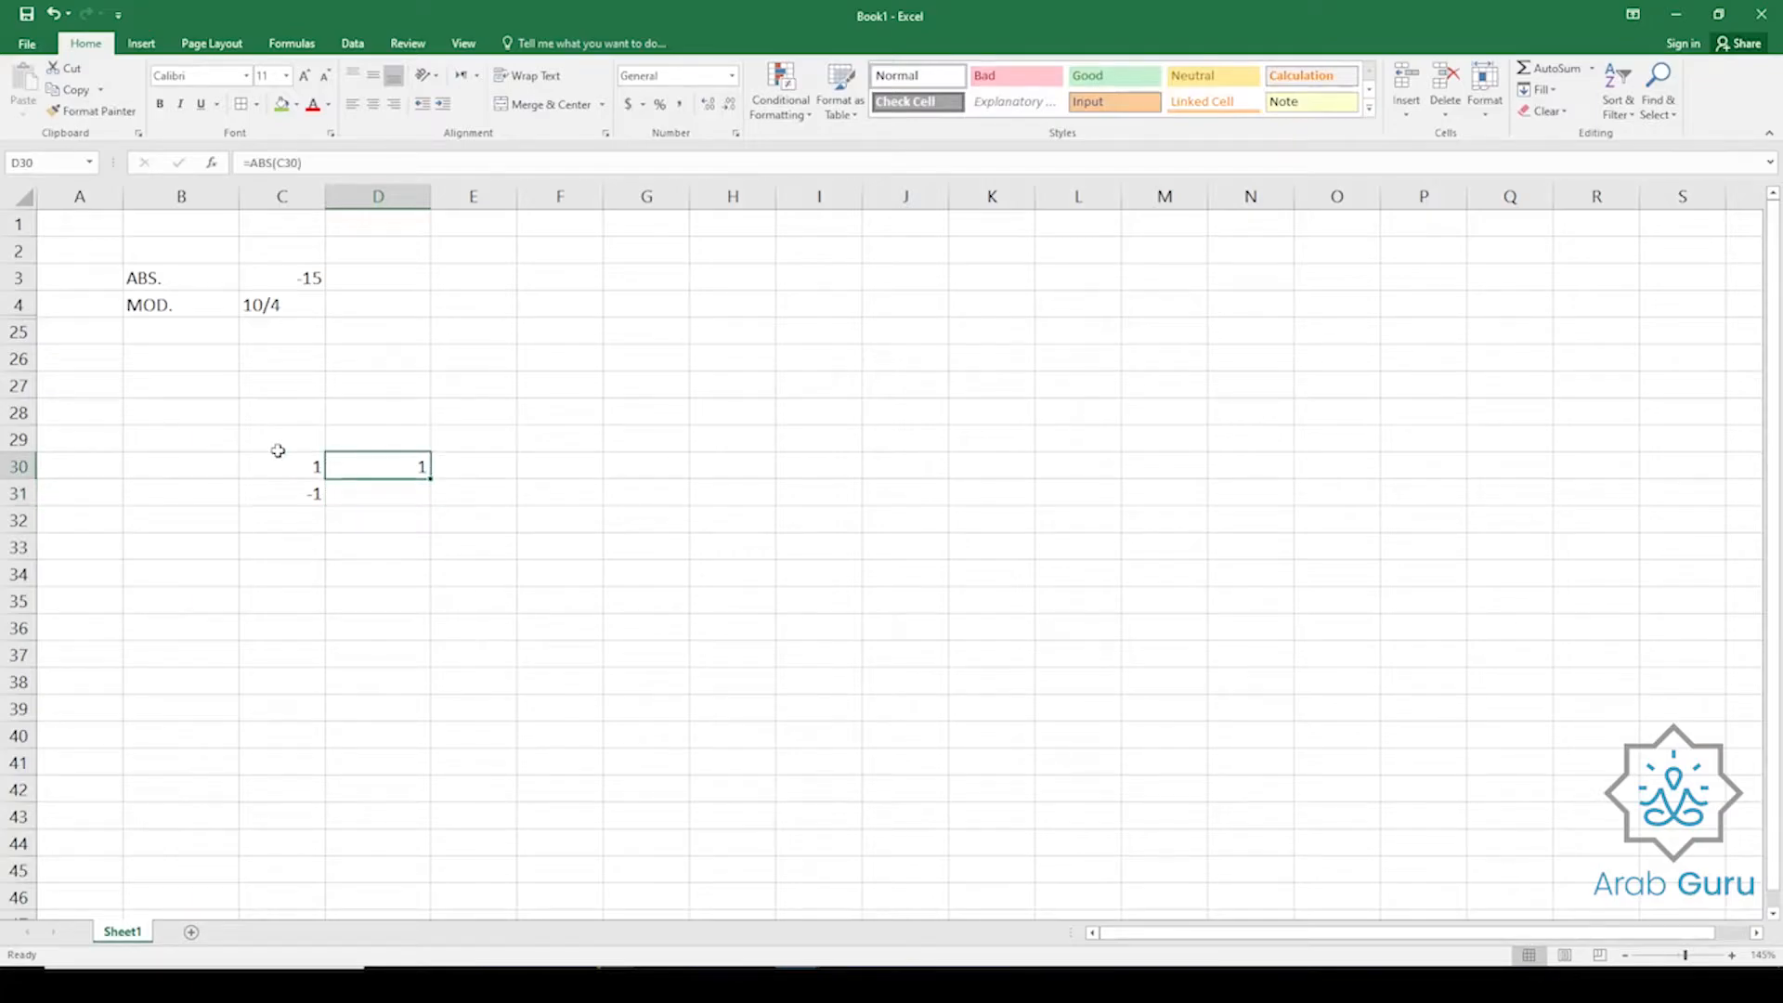
key(ctrl+c)
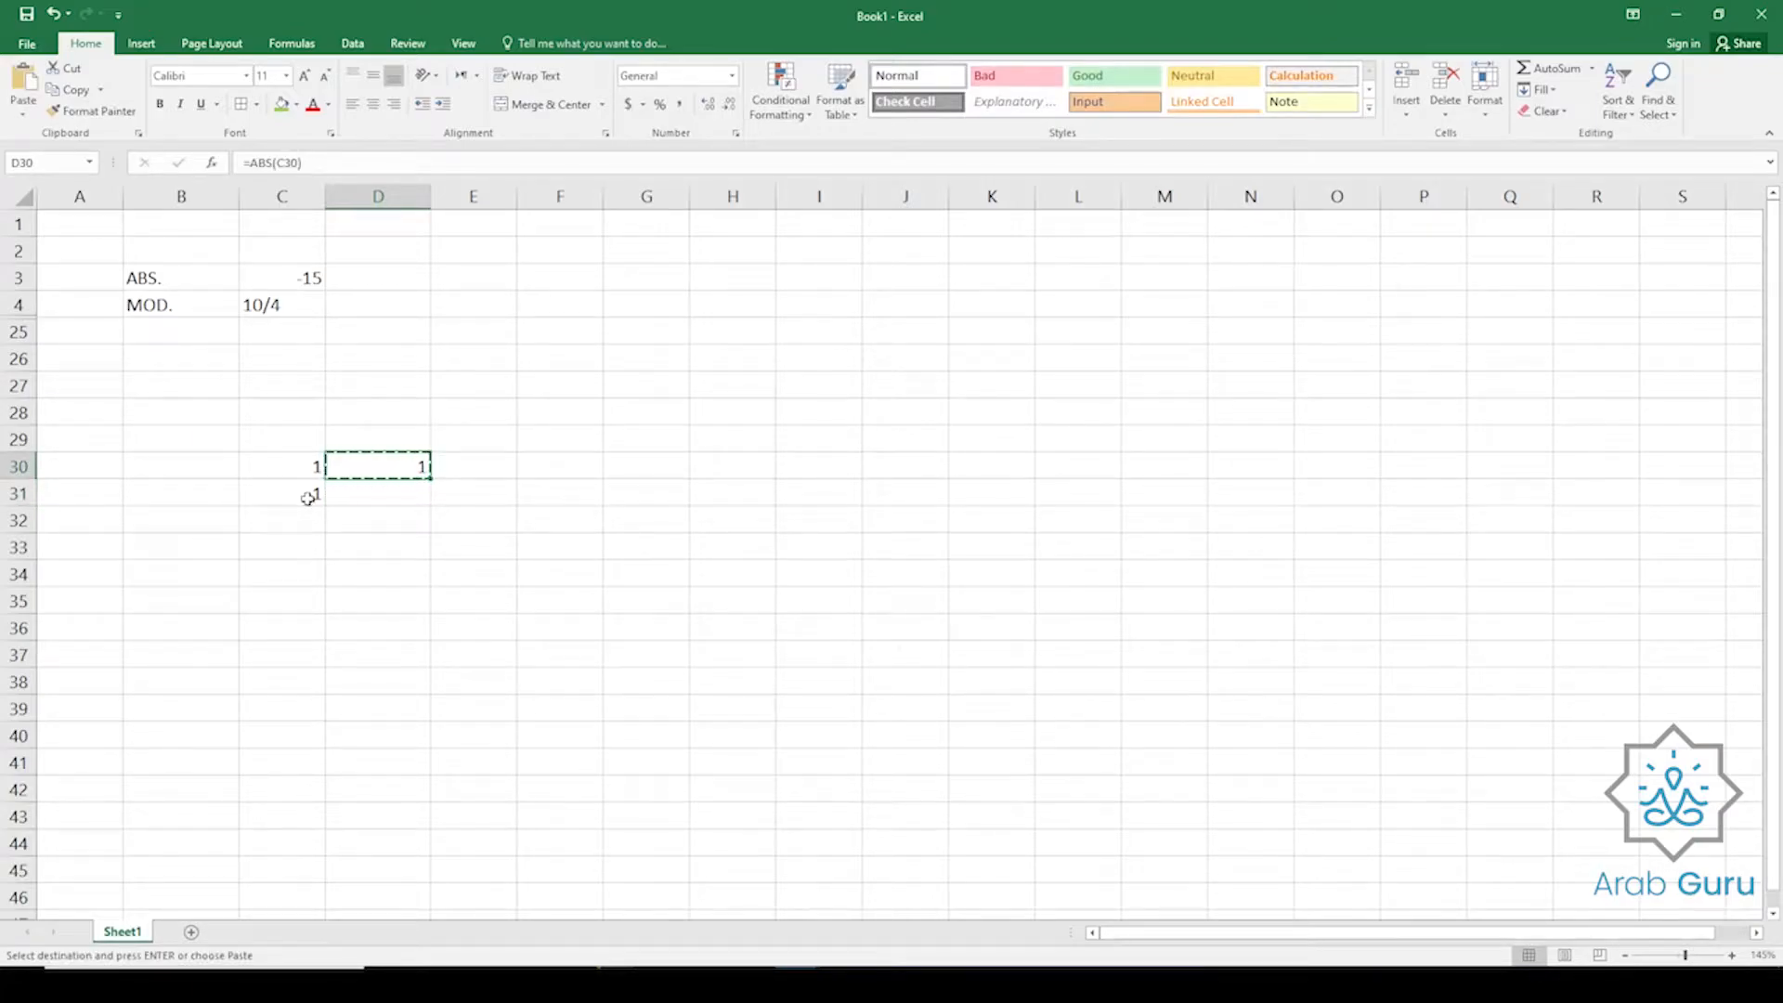
click(368, 498)
right_click(368, 499)
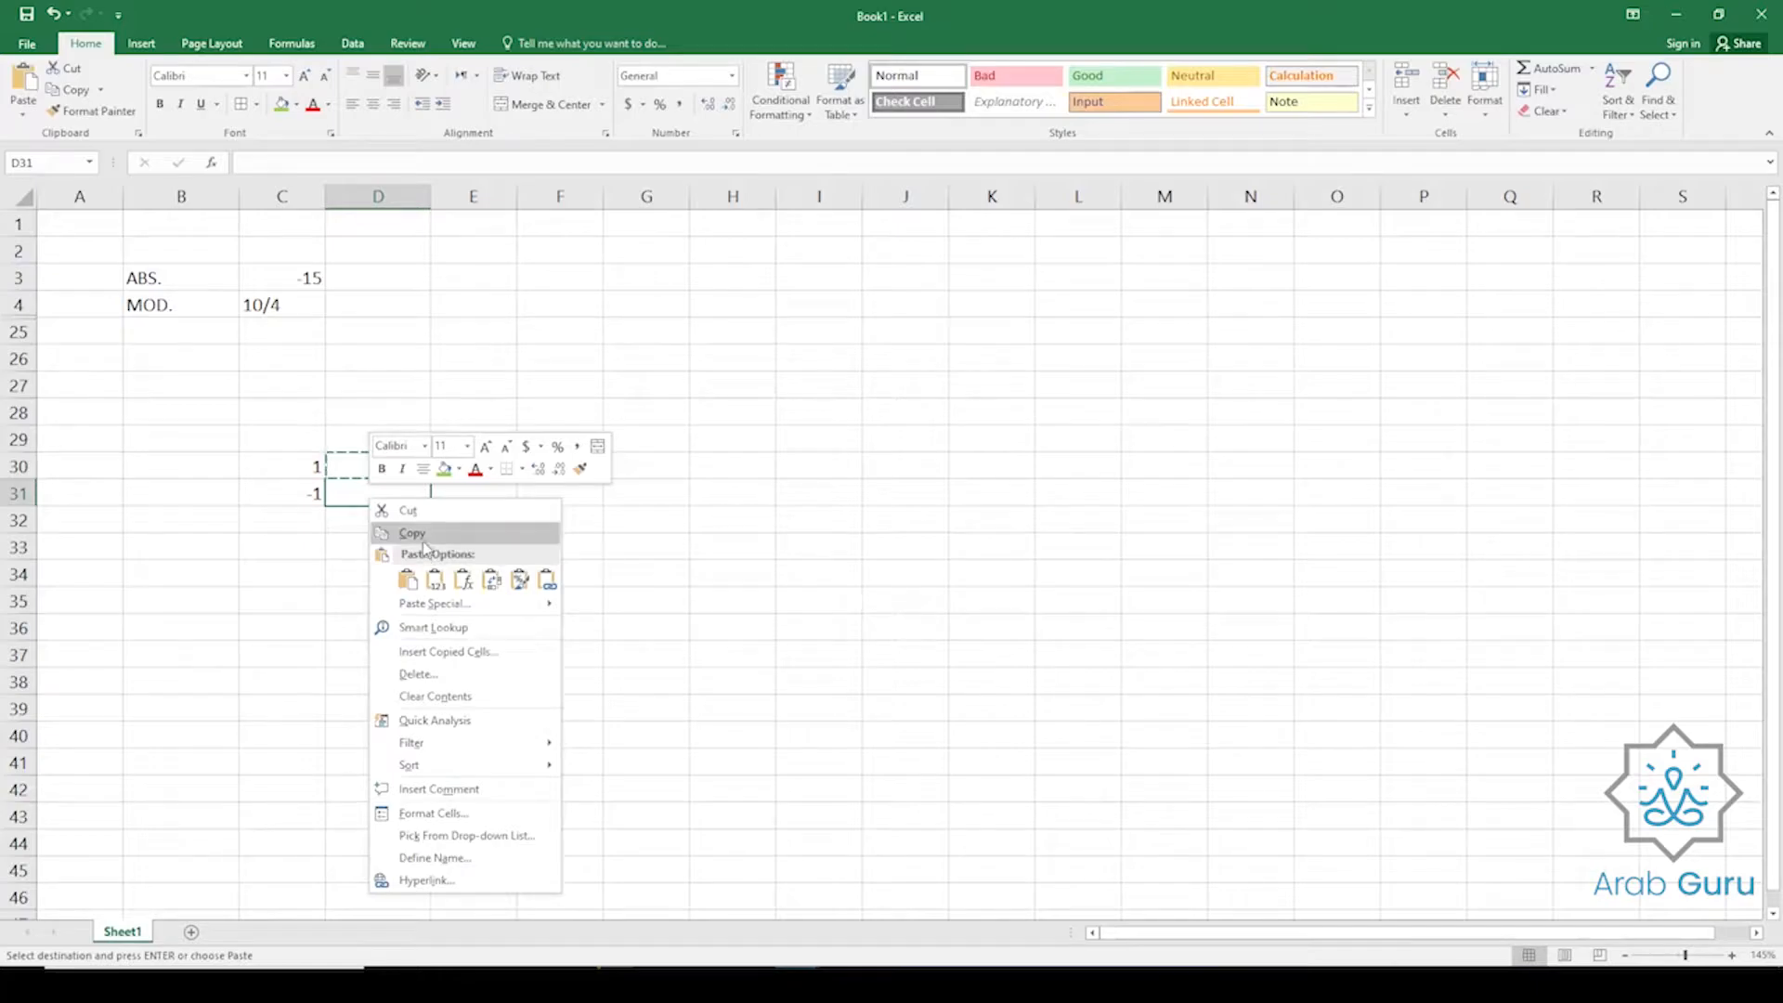
click(410, 580)
click(389, 565)
click(388, 492)
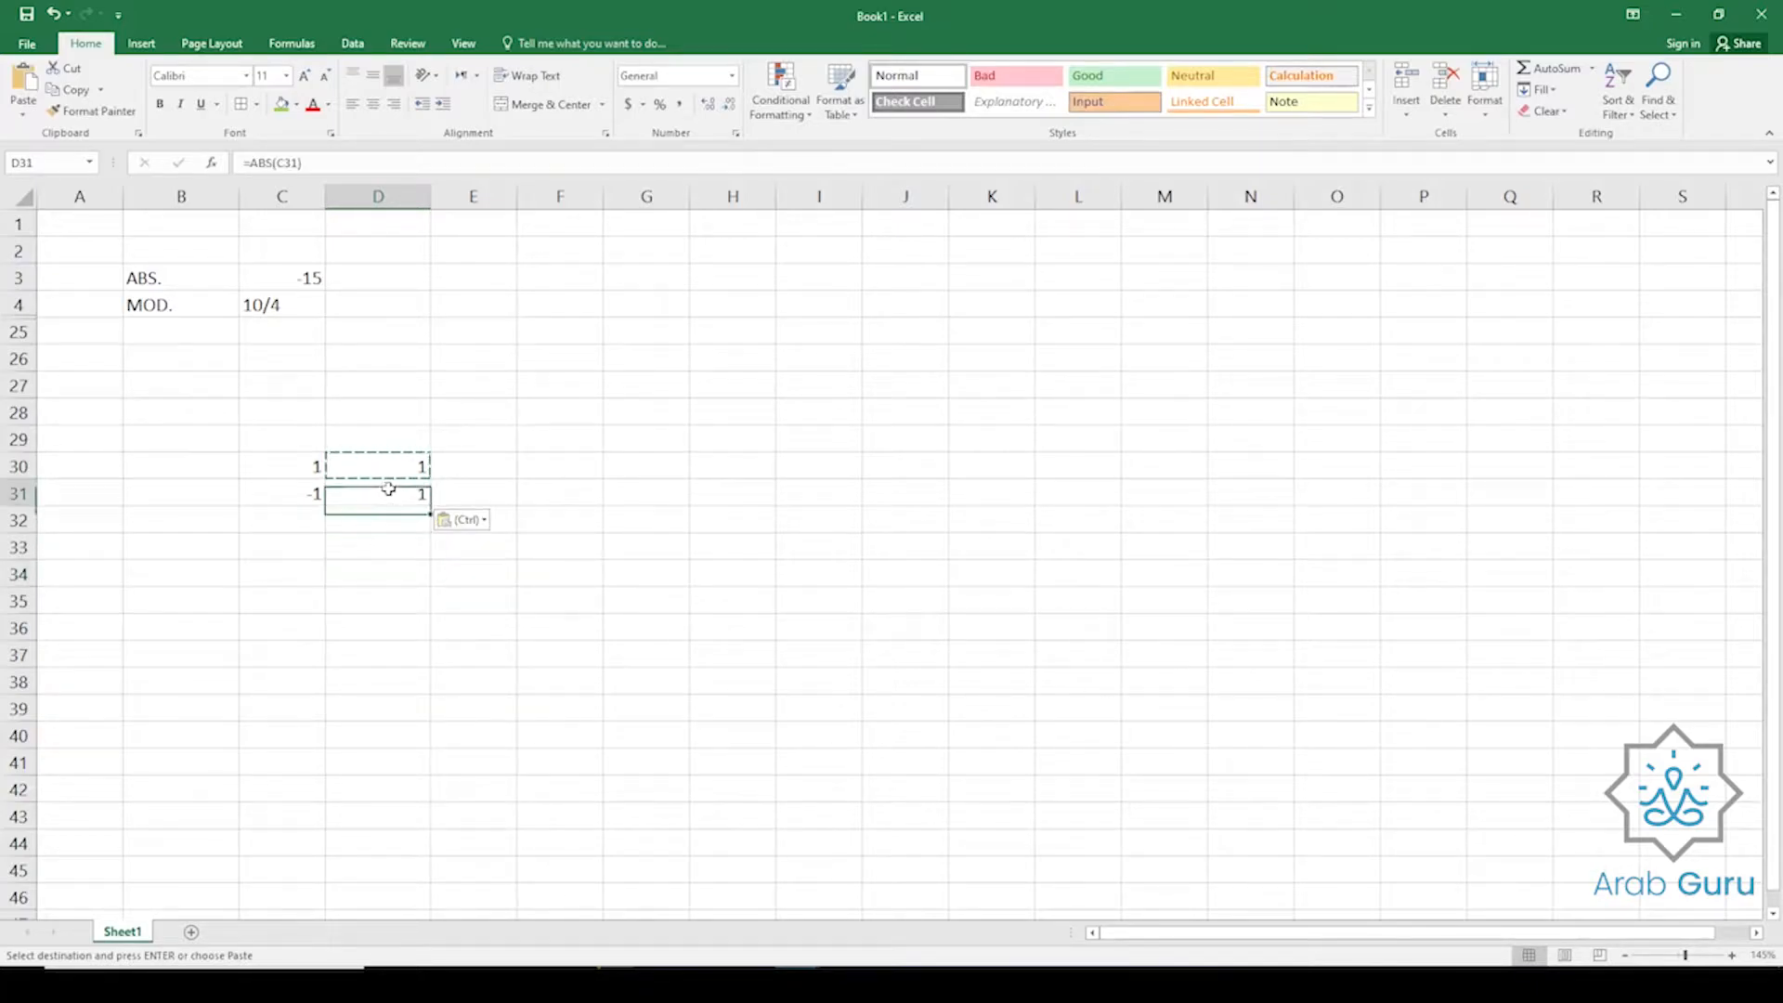
Inspect the ABS formulas in D31 and D30 and the cells they refer to.
key(F2)
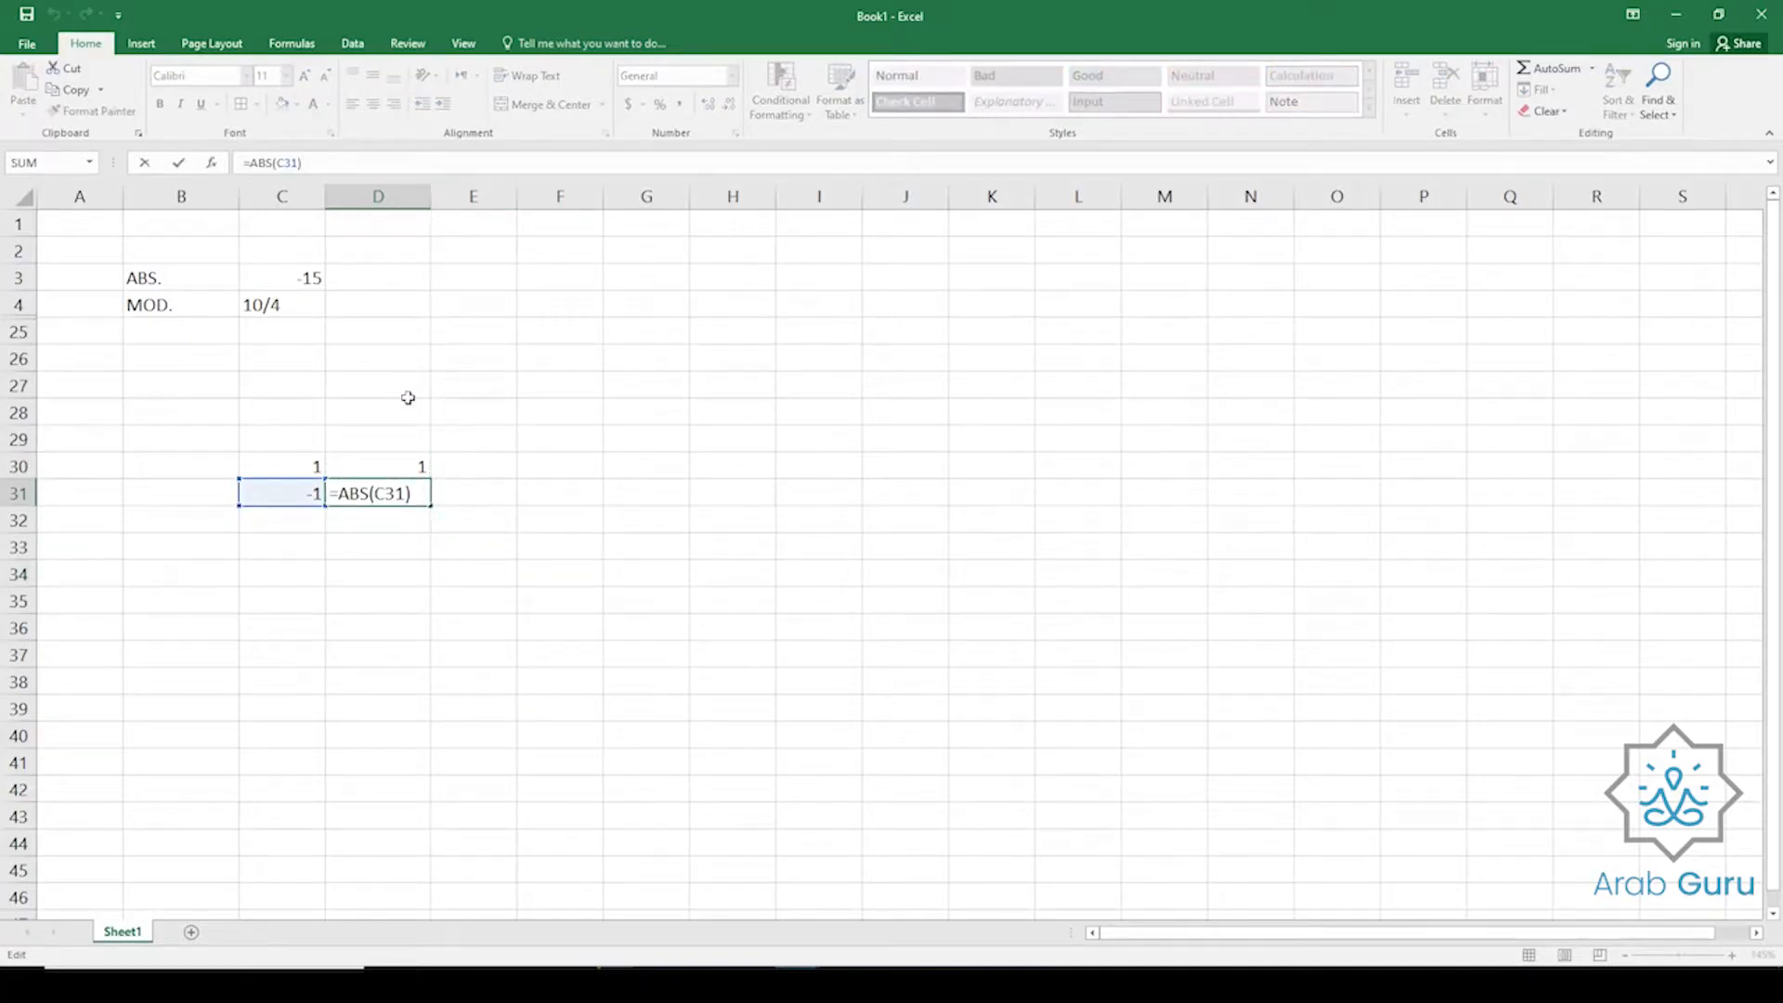
click(400, 464)
key(F2)
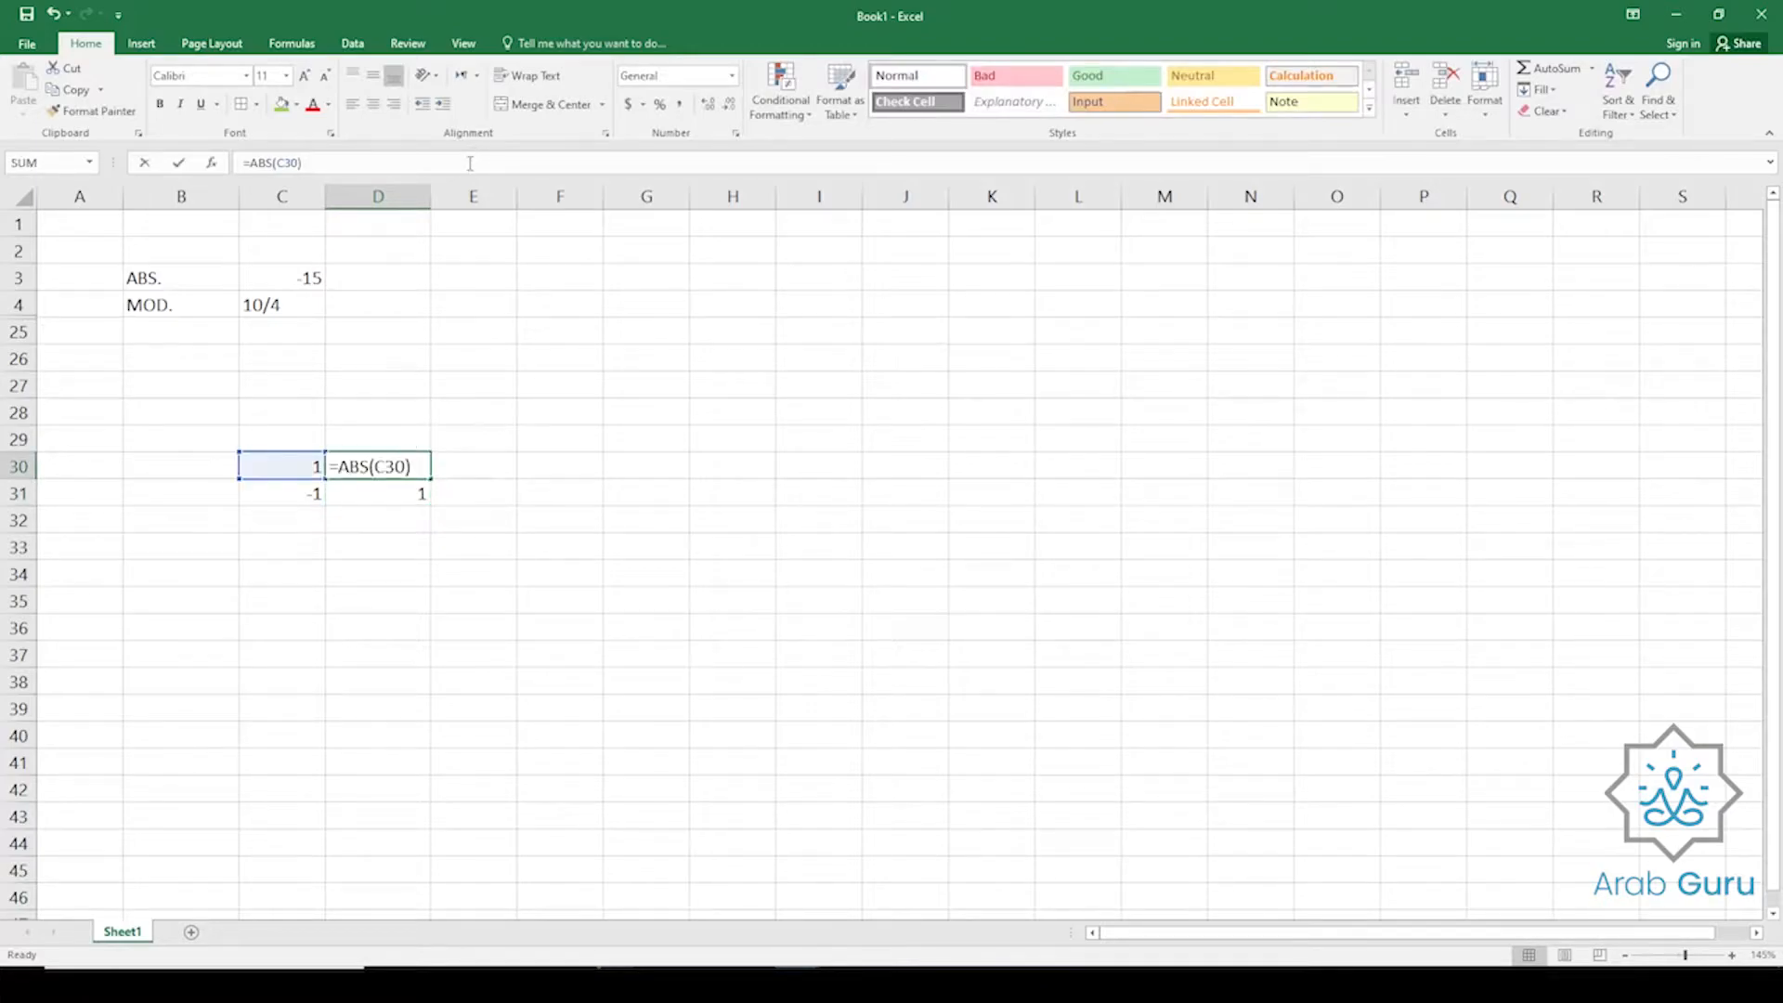
key(Escape)
Calculate the absolute value of C3 in D3 with the formula =ABS(C3).
click(364, 274)
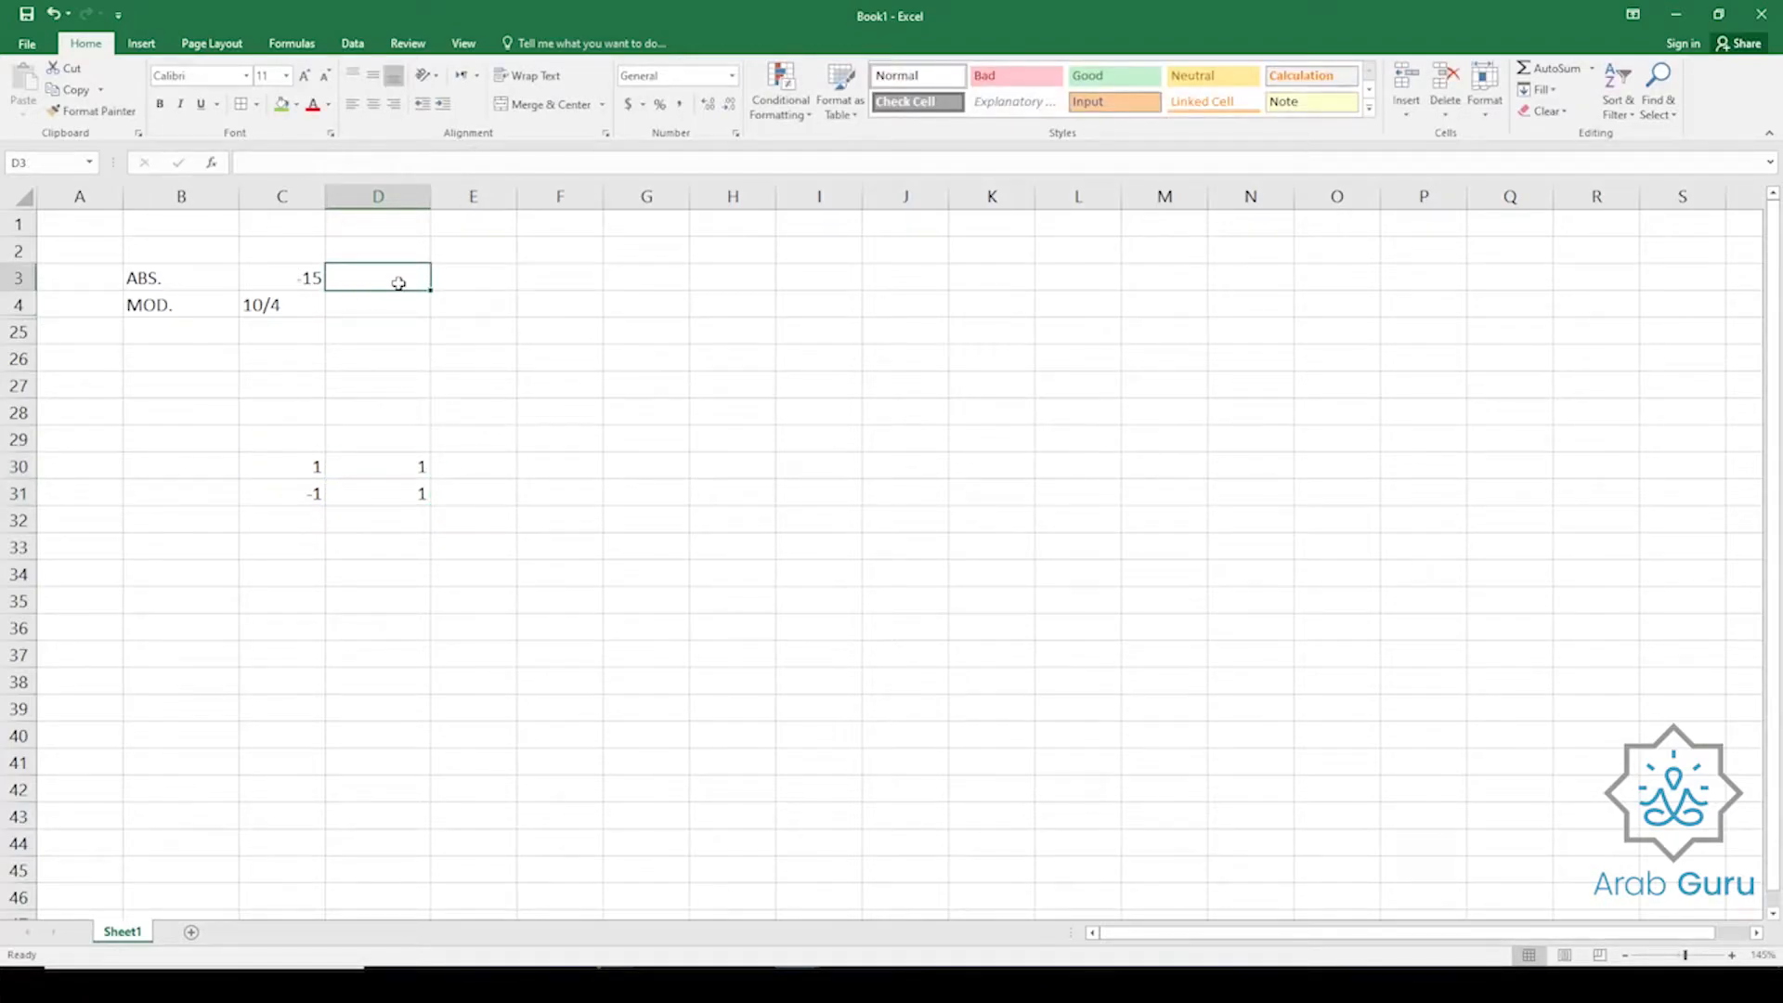
key(F2)
text(=abs)
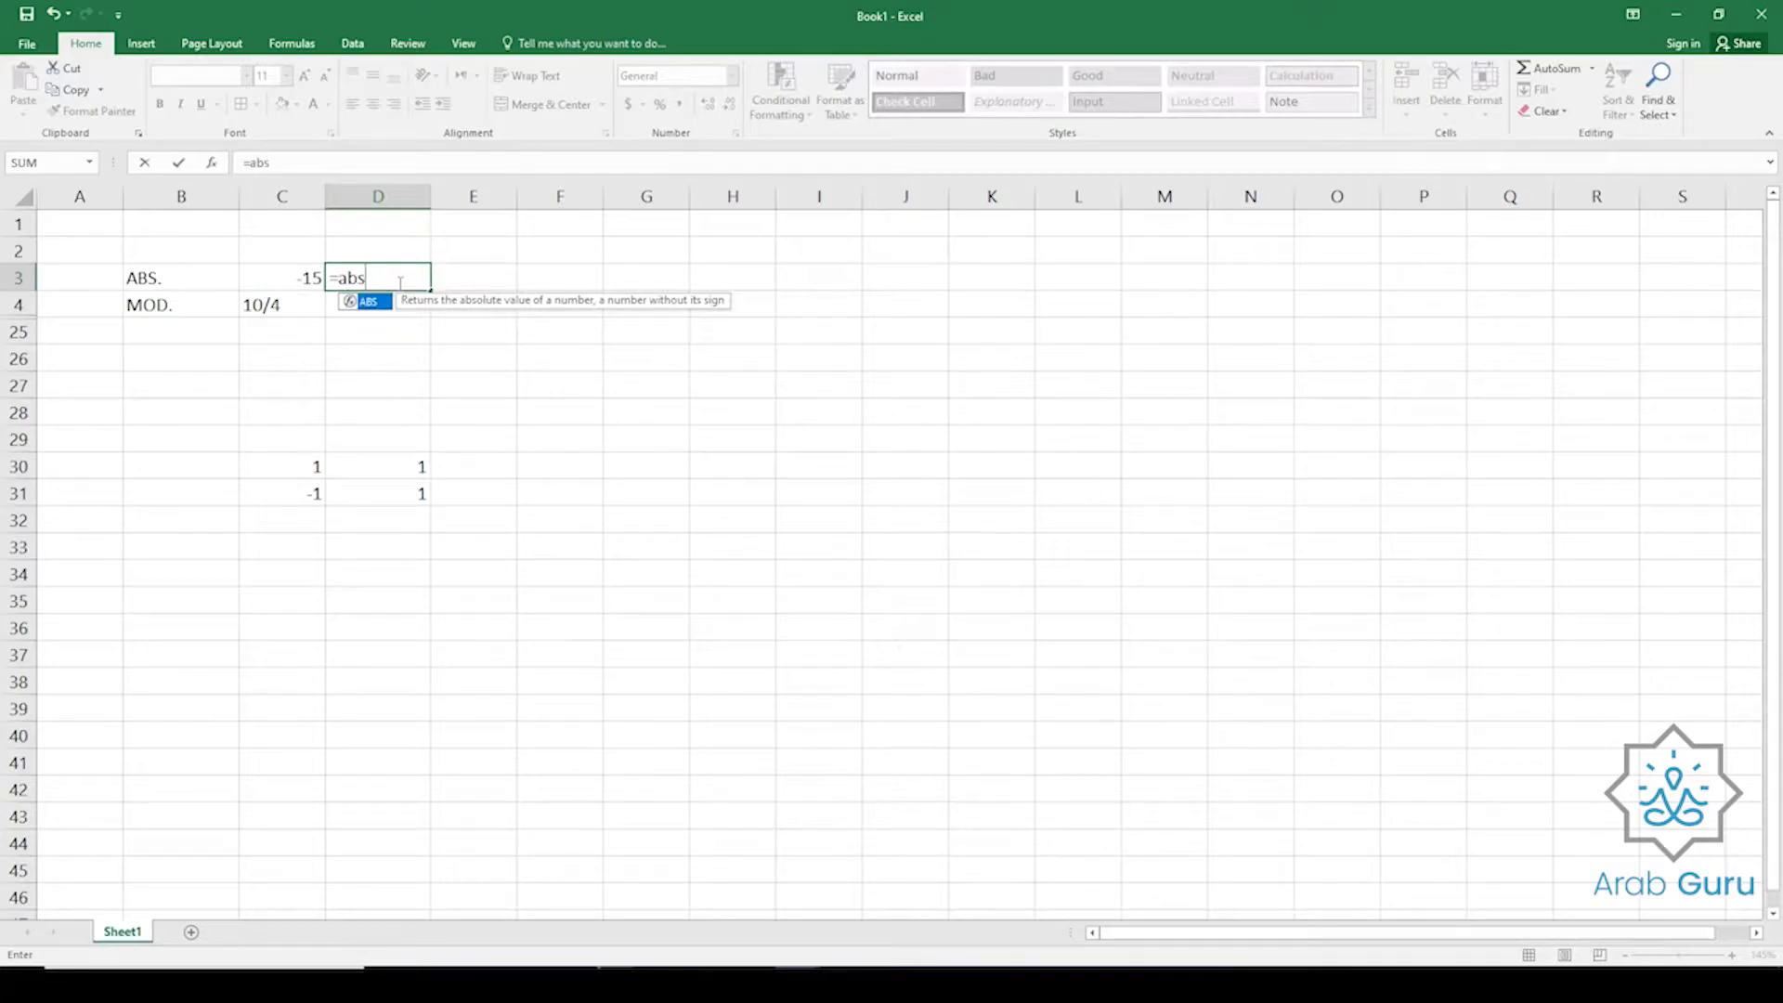
key(Tab)
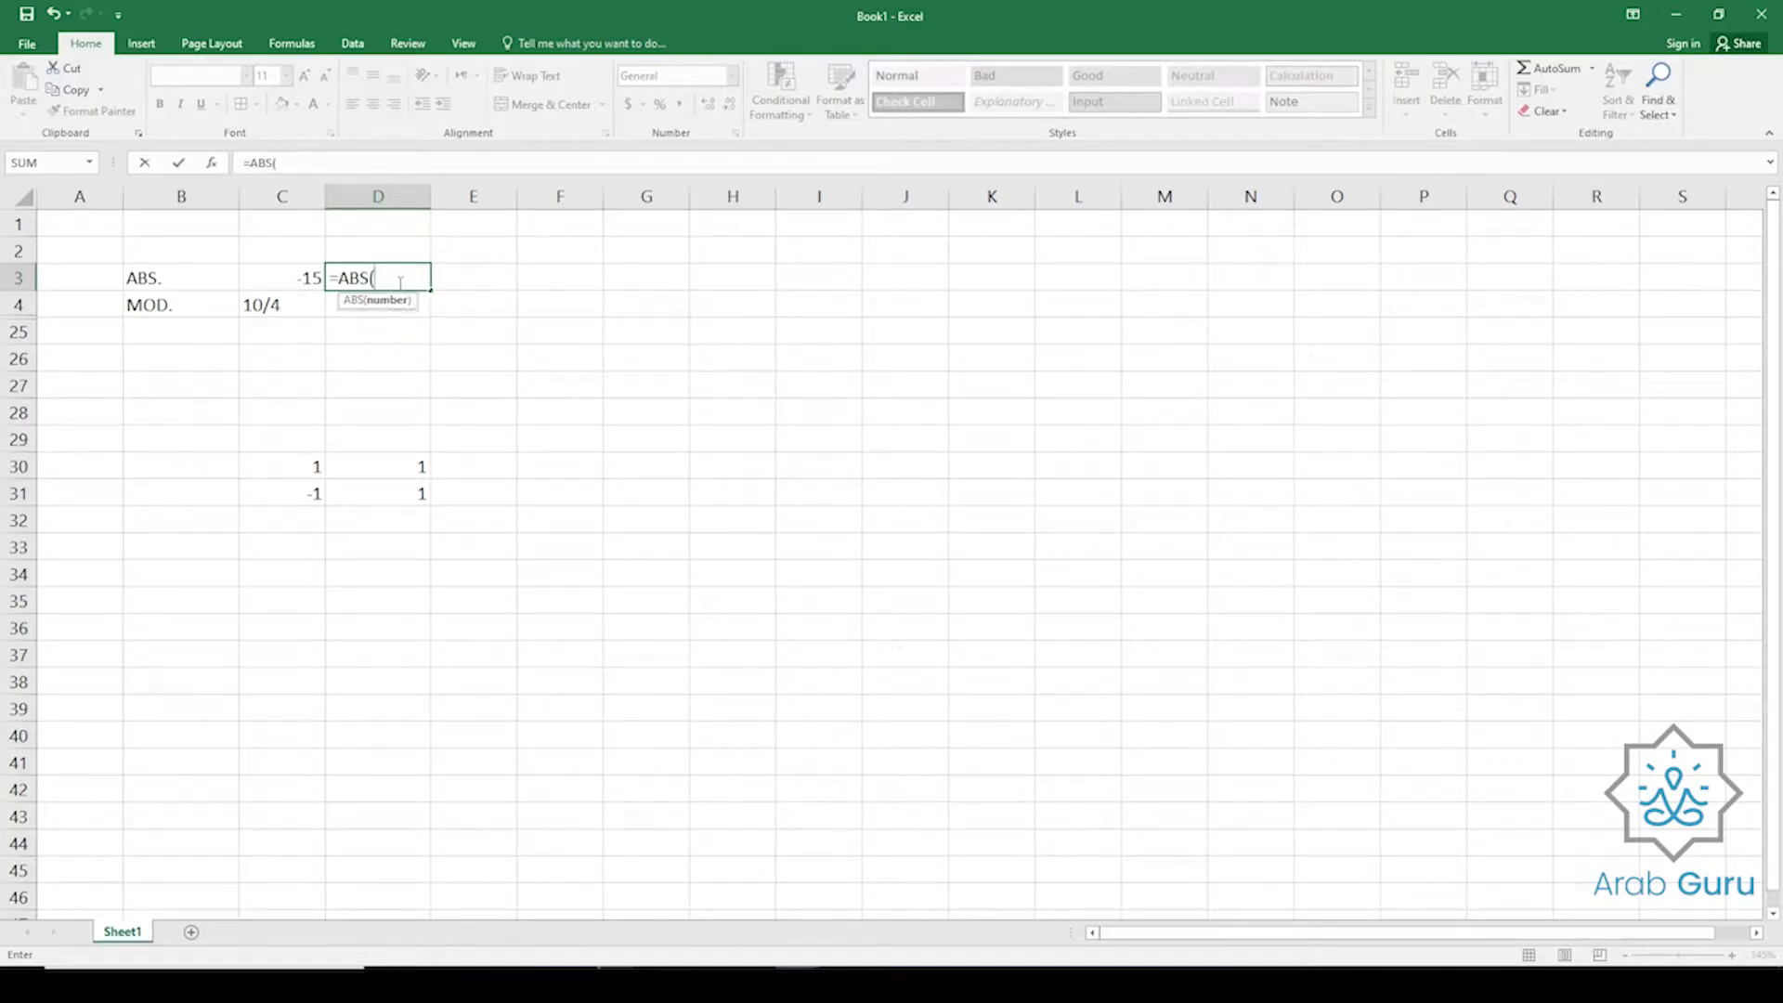
click(286, 279)
text())
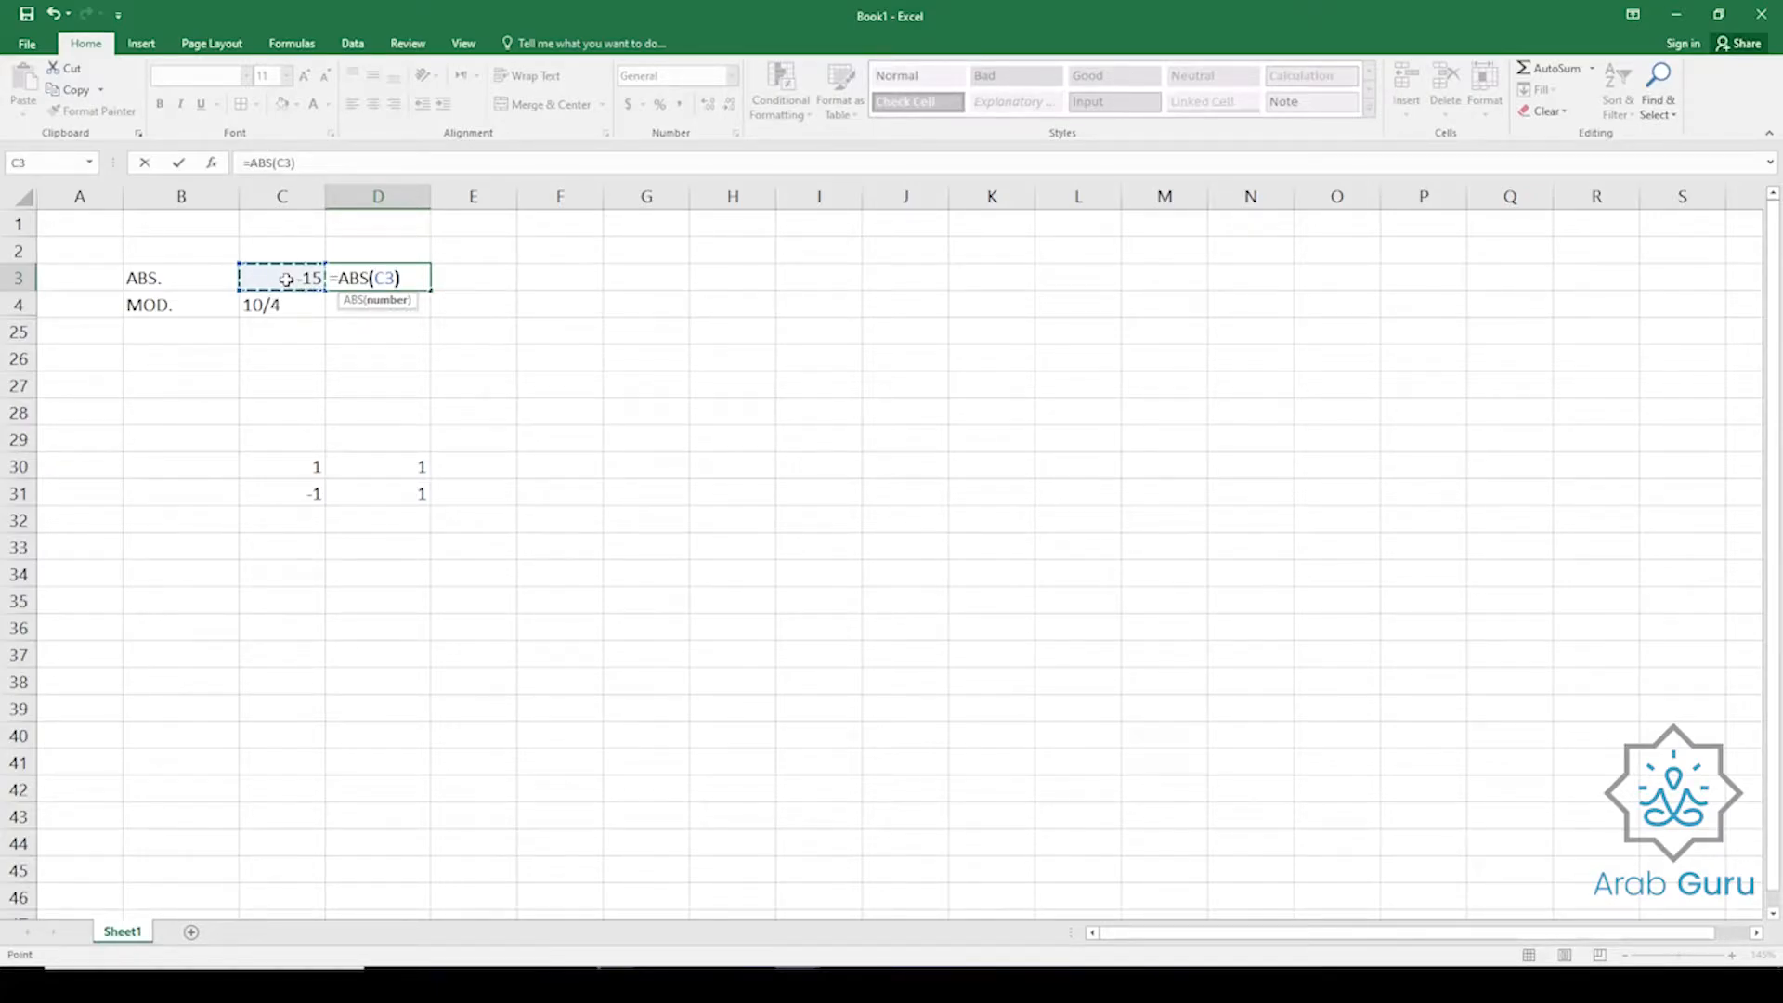
key(Return)
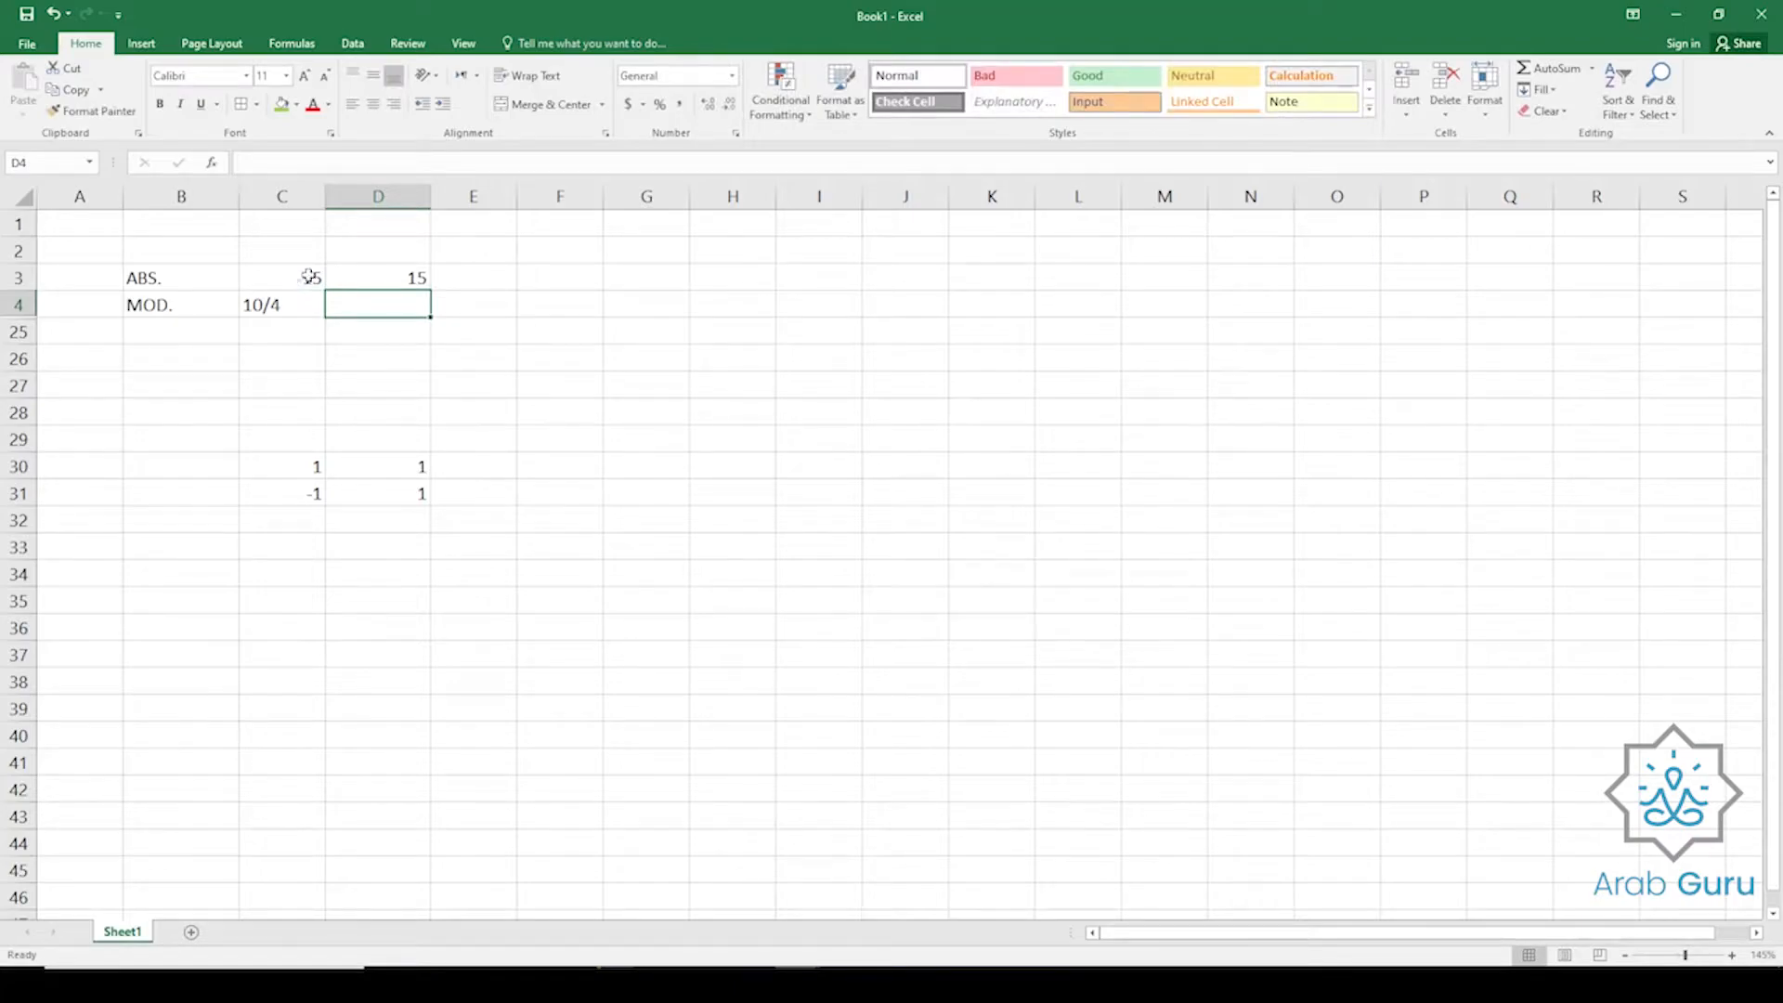
click(378, 271)
click(288, 279)
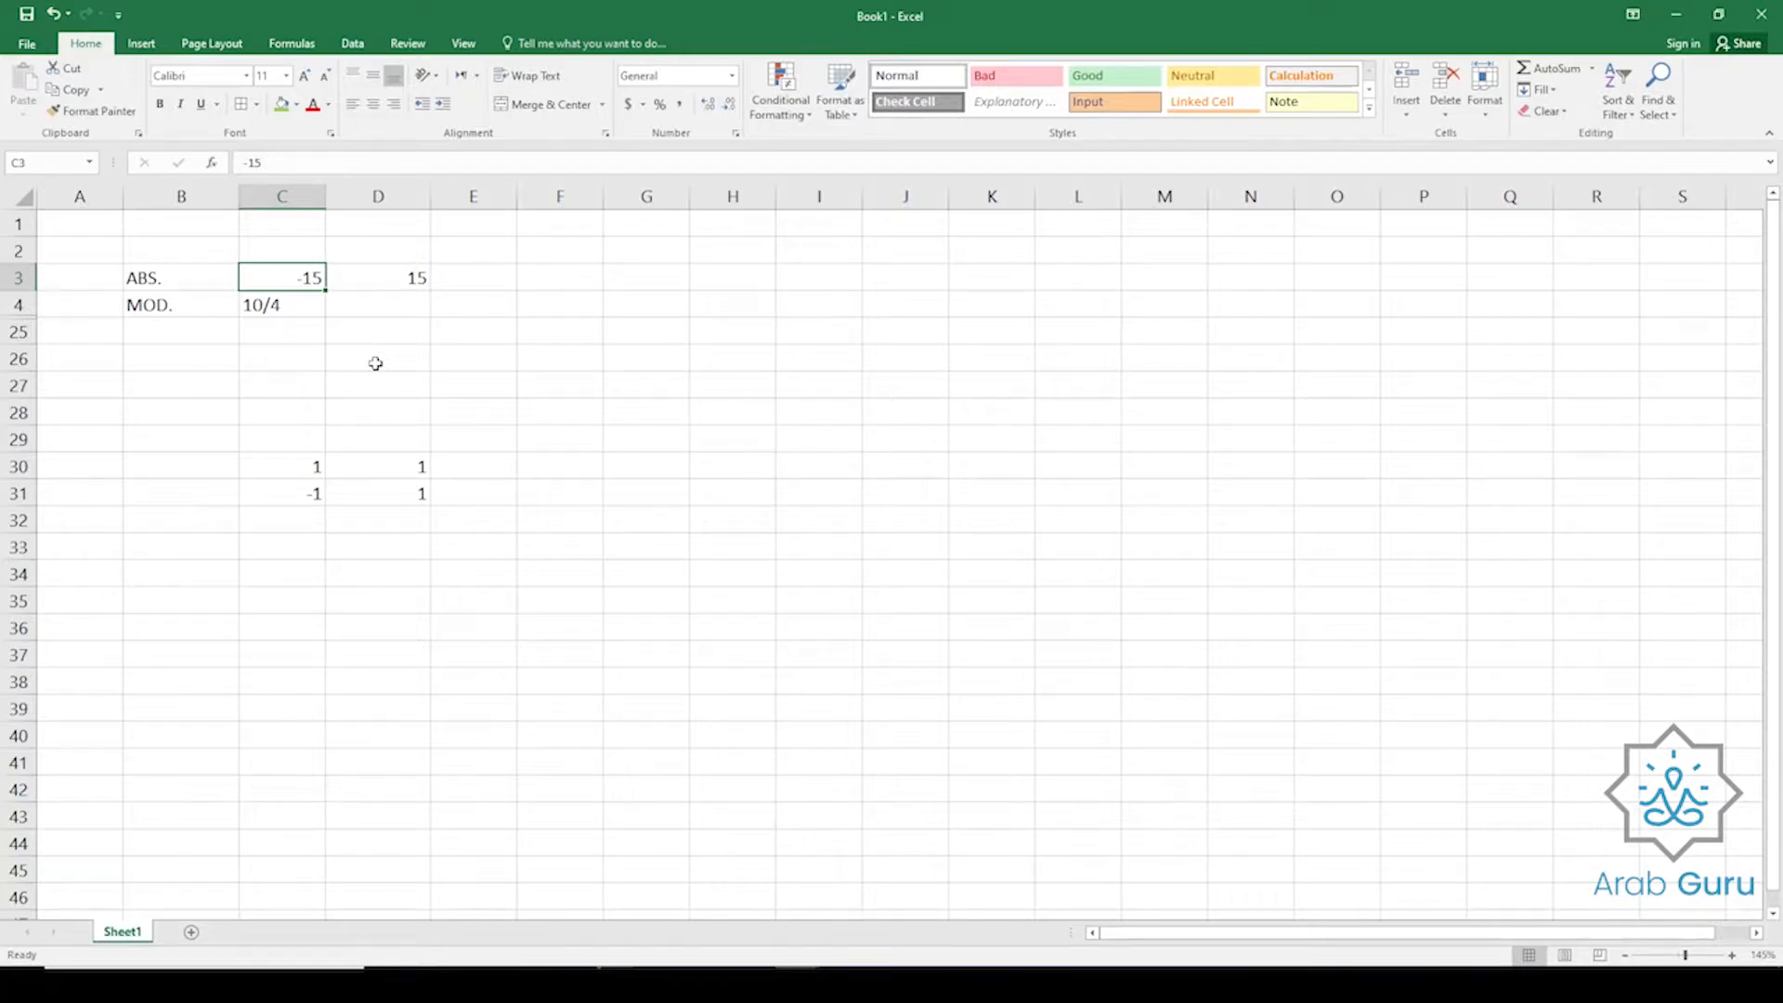
click(166, 284)
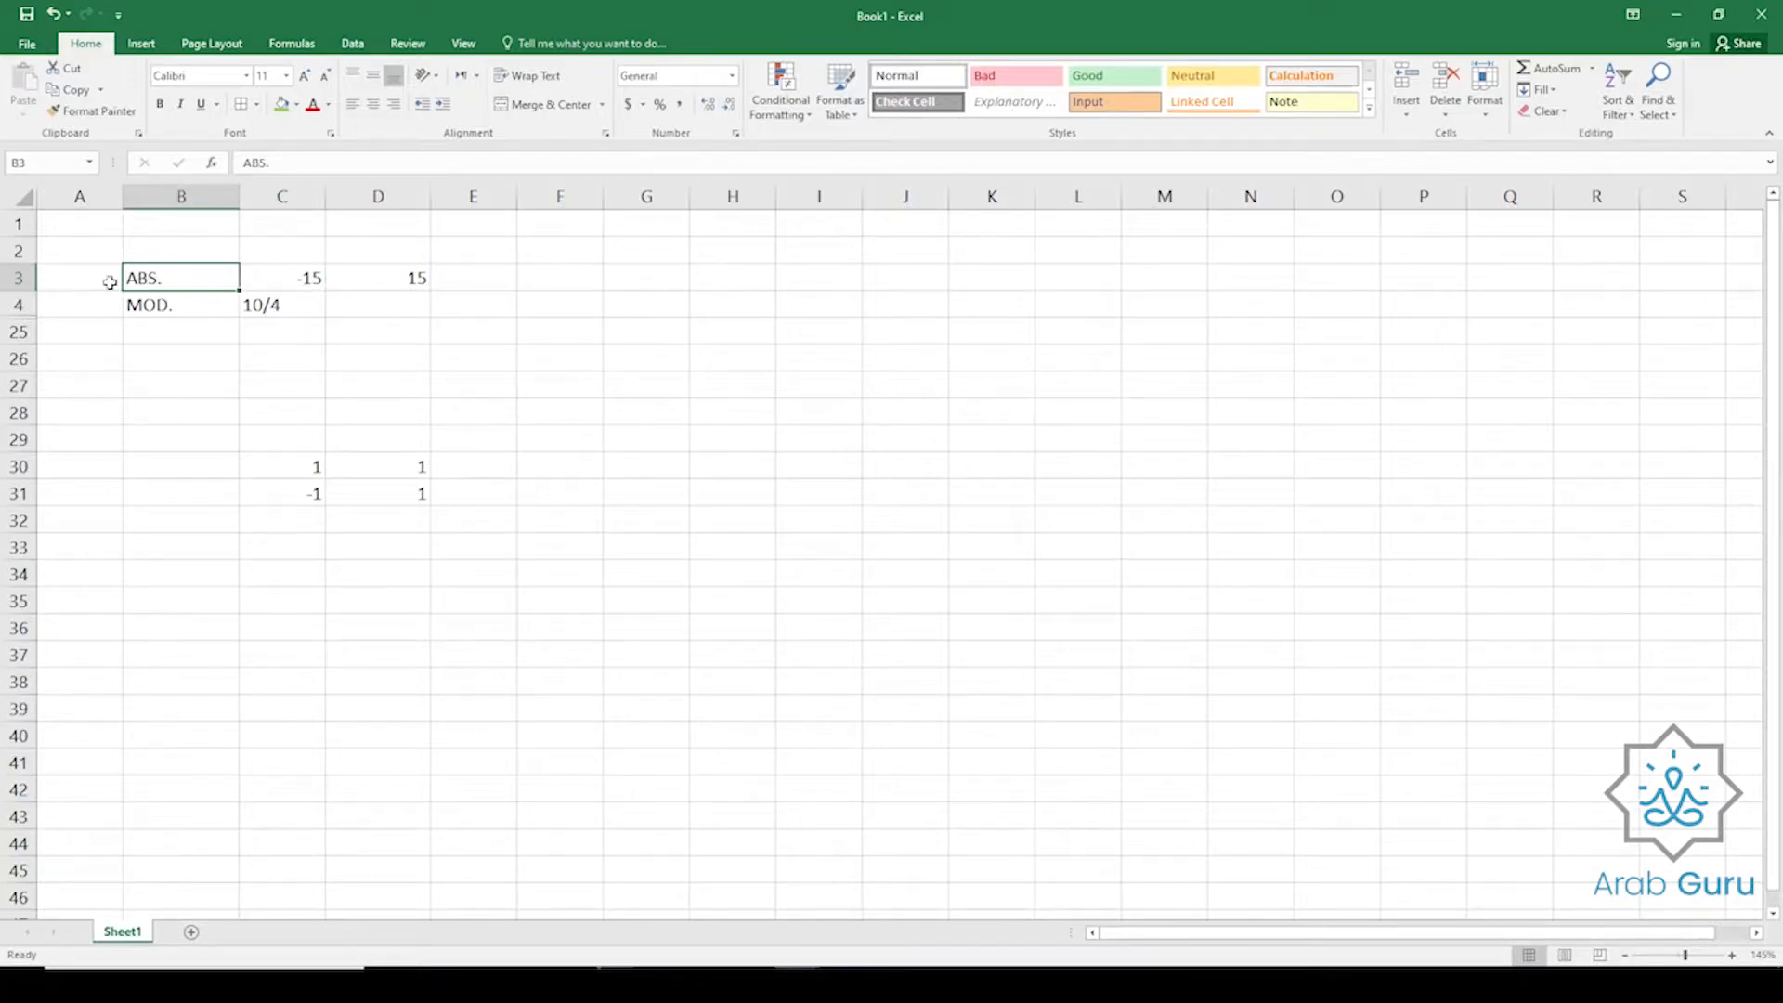
Calculate the remainder of 10 divided by 4 in D4 with the formula =MOD(10,4).
click(154, 314)
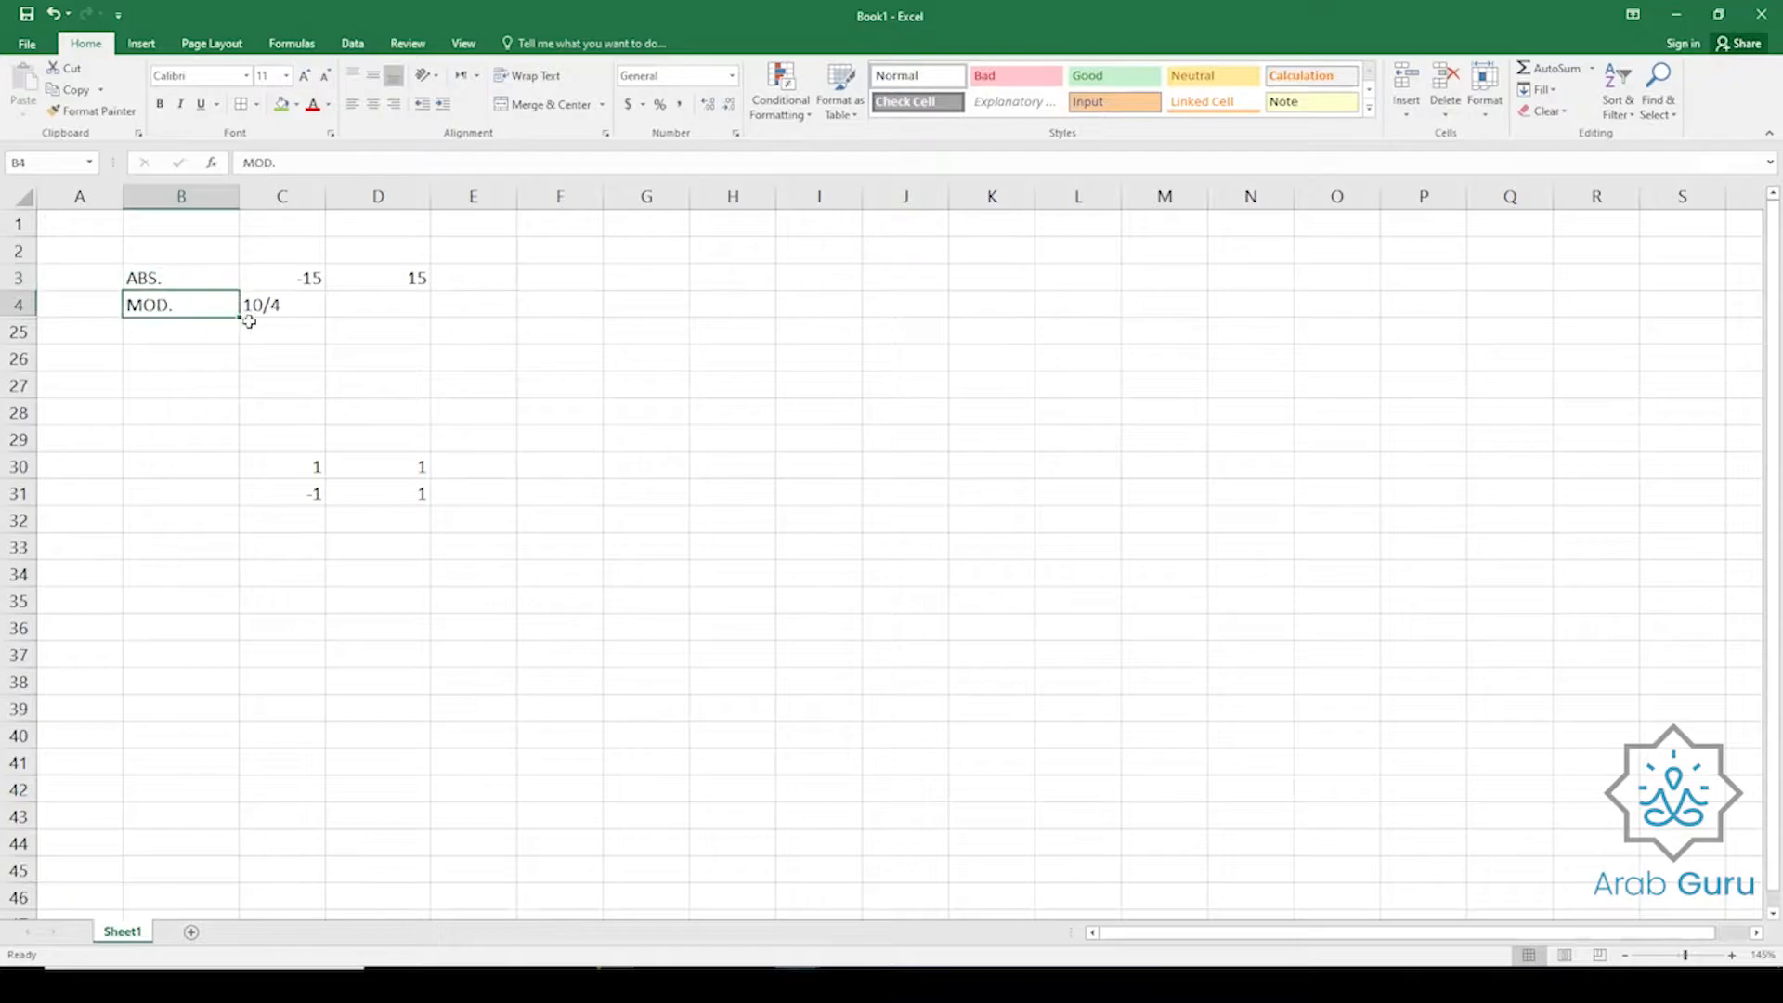
click(411, 308)
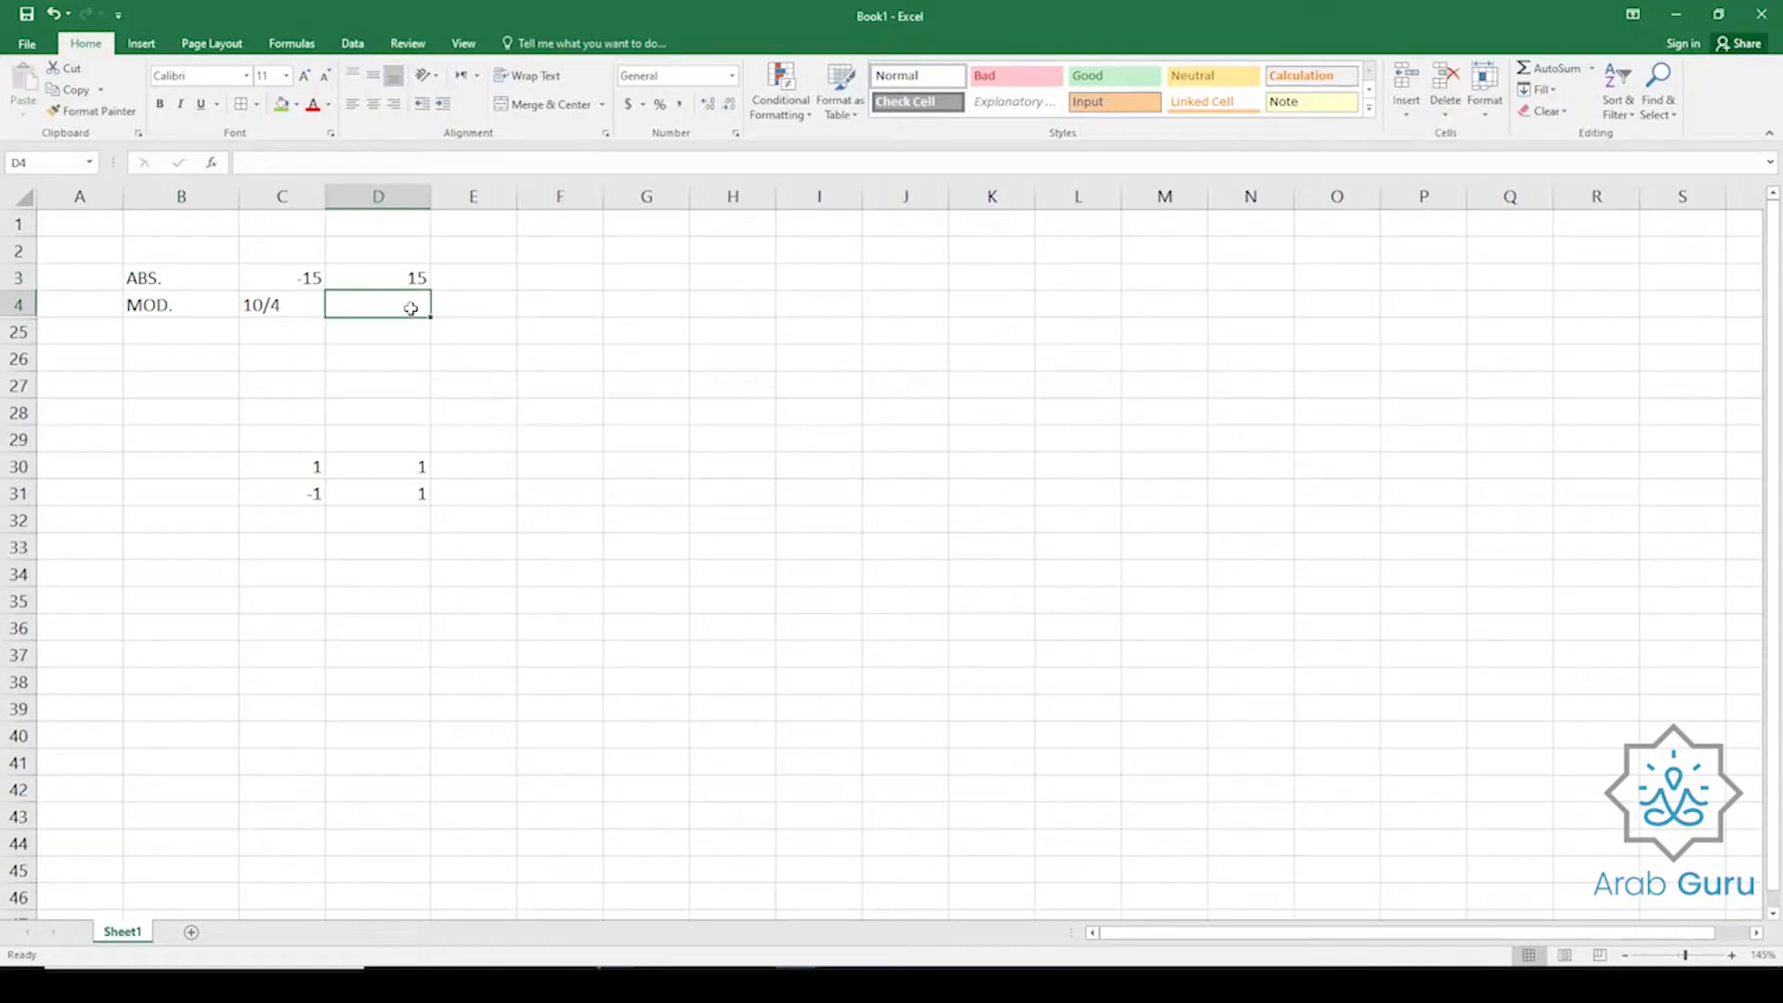
text(=)
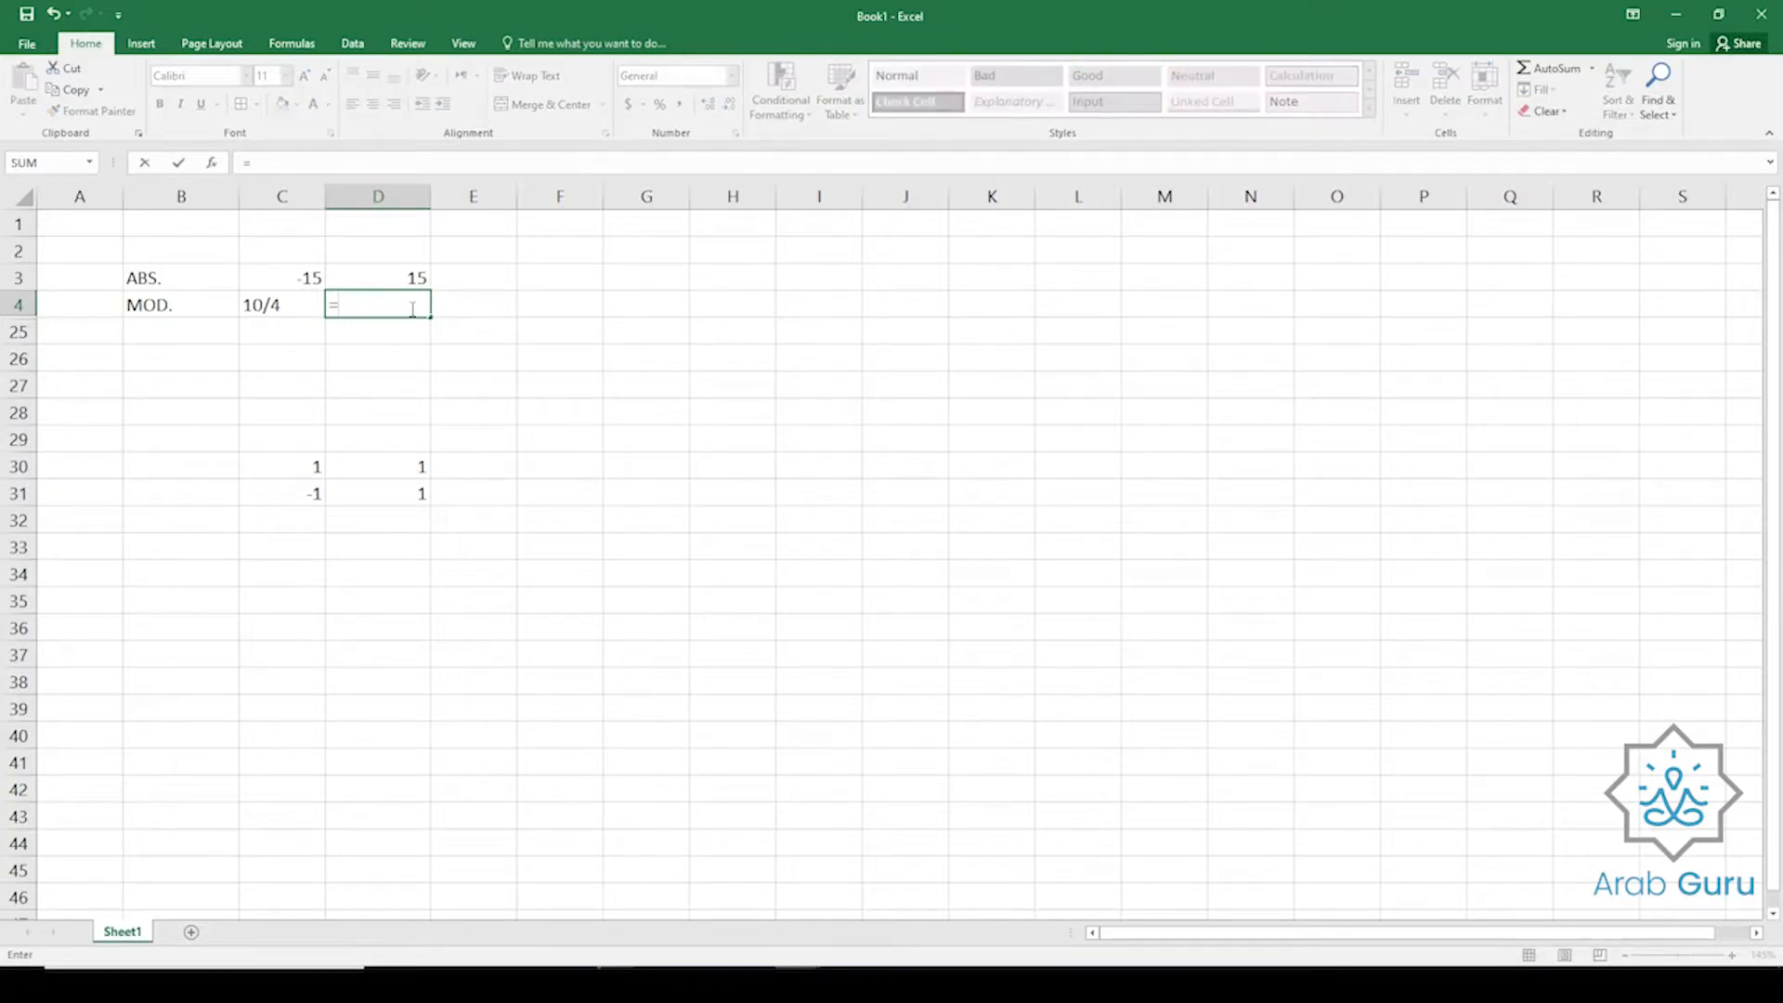
text(mo)
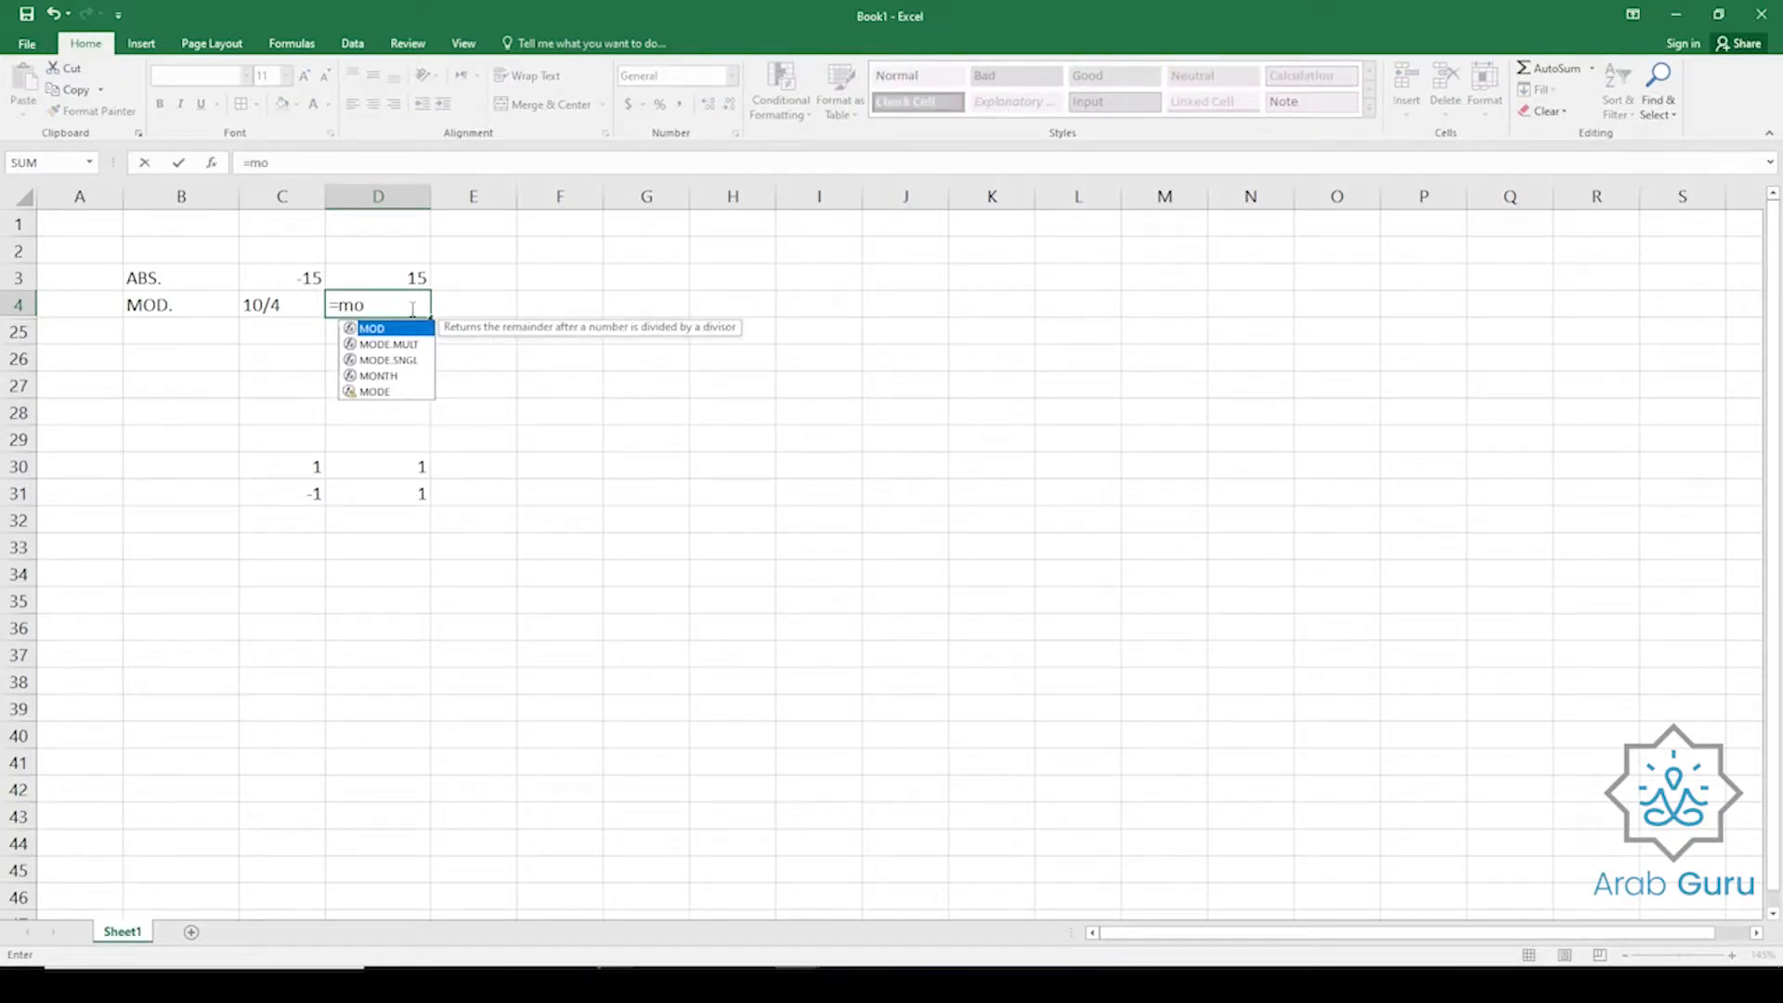
text(d)
key(Tab)
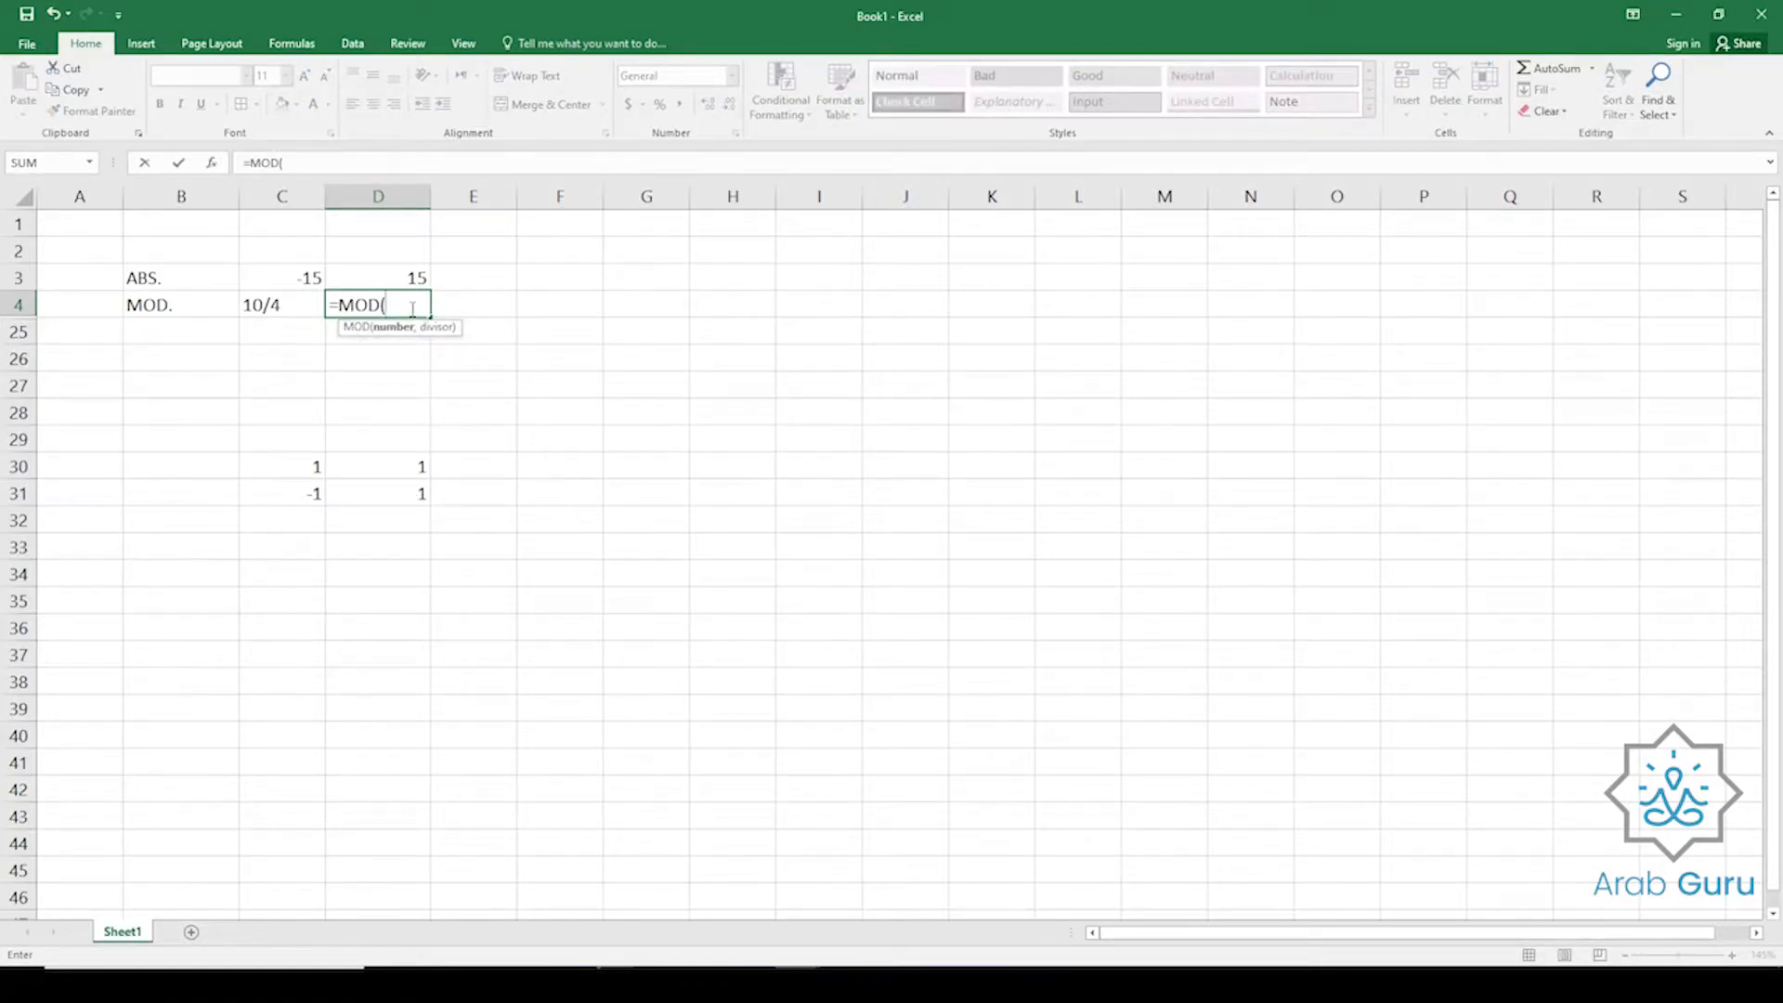
text(10,4))
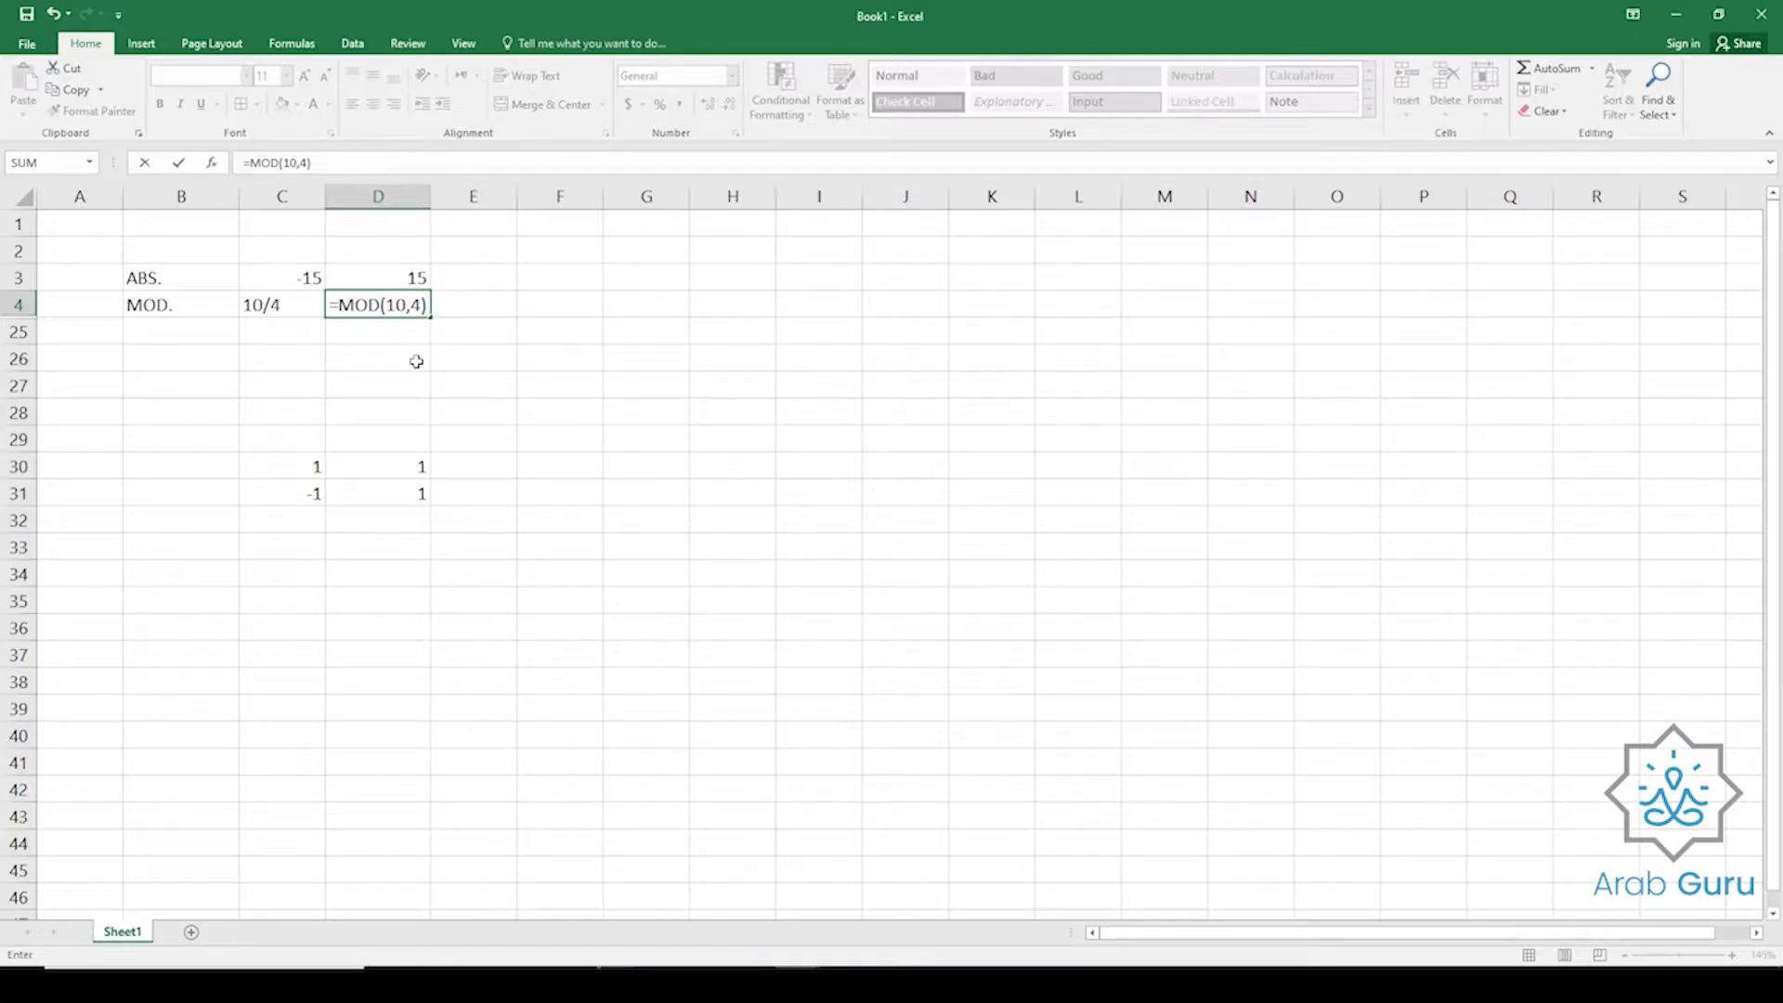
key(Return)
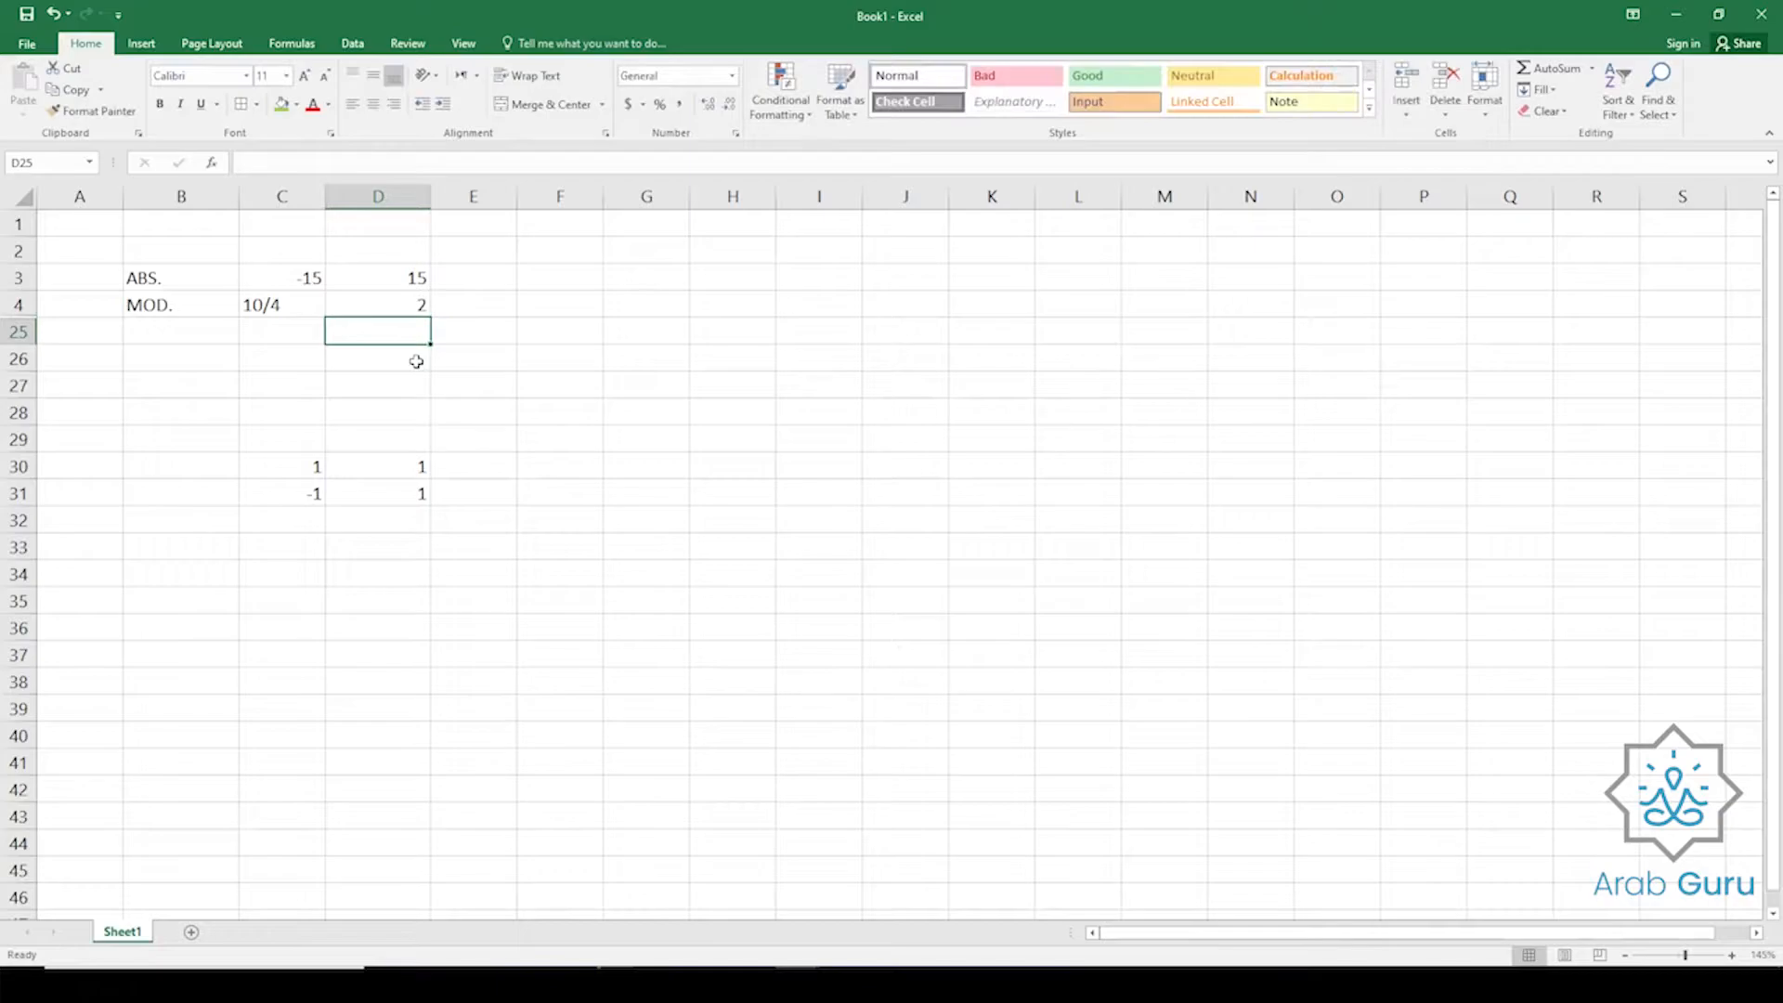
Change the number argument of the MOD formula in D4 to 15, keeping the divisor 4.
click(423, 312)
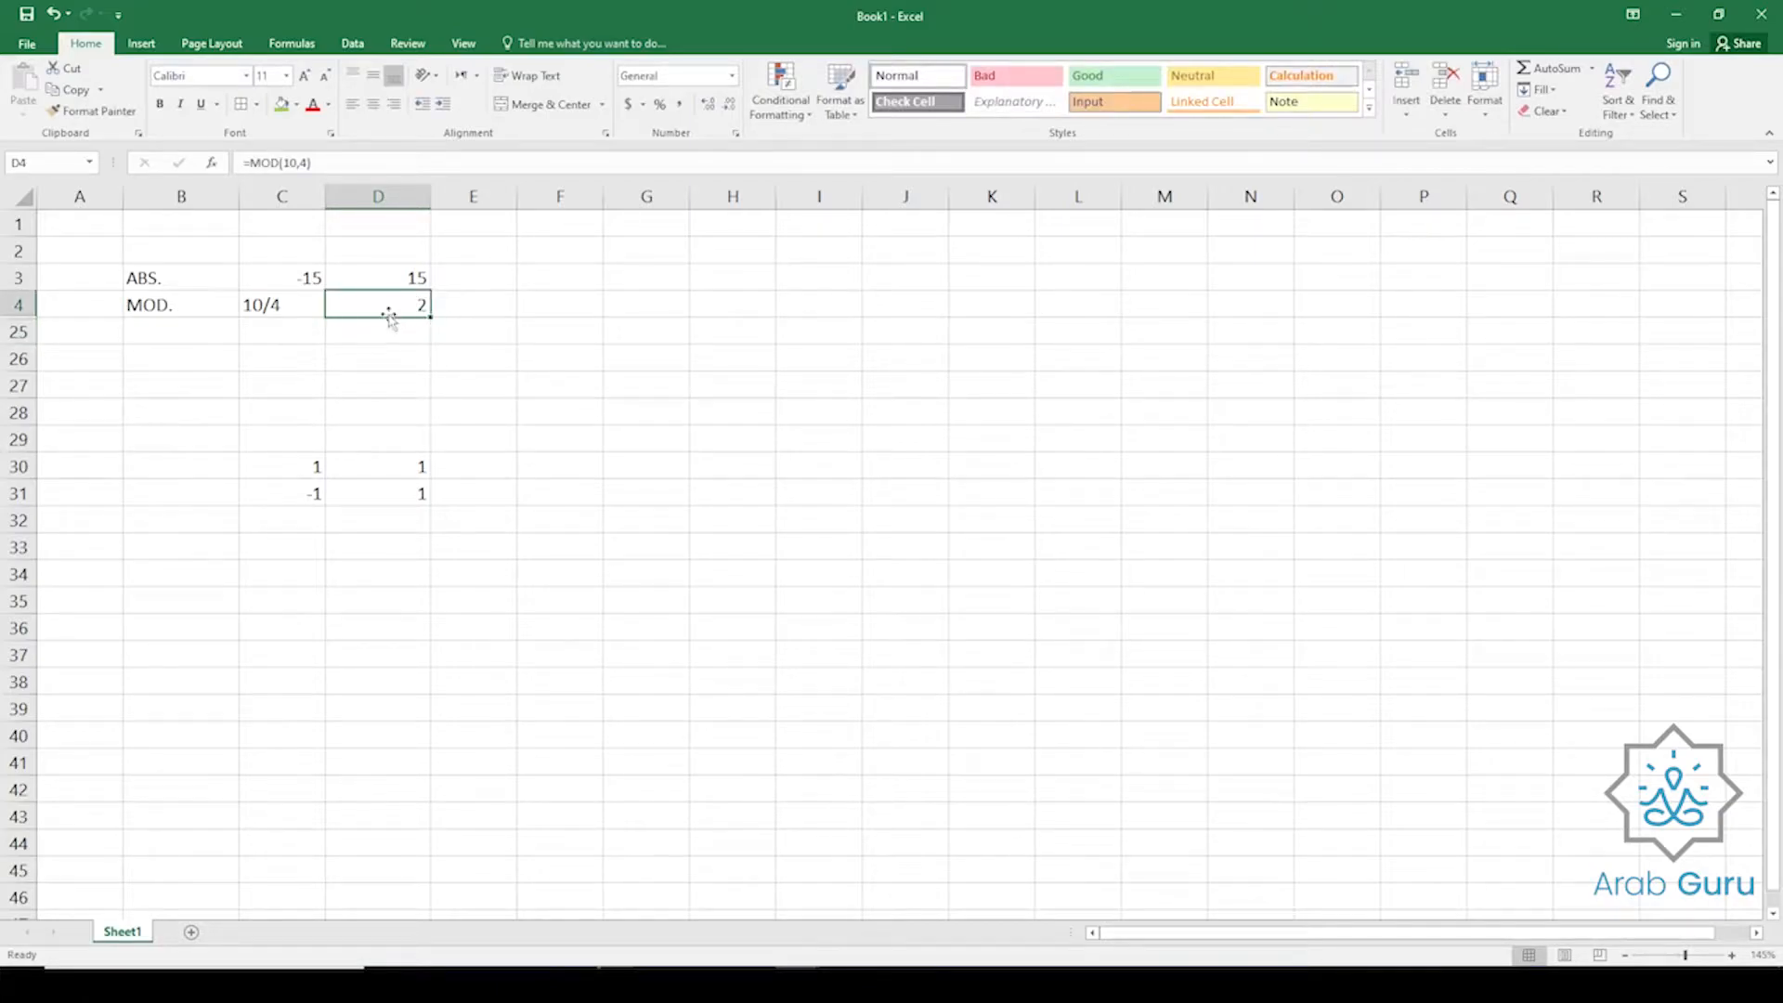
click(290, 163)
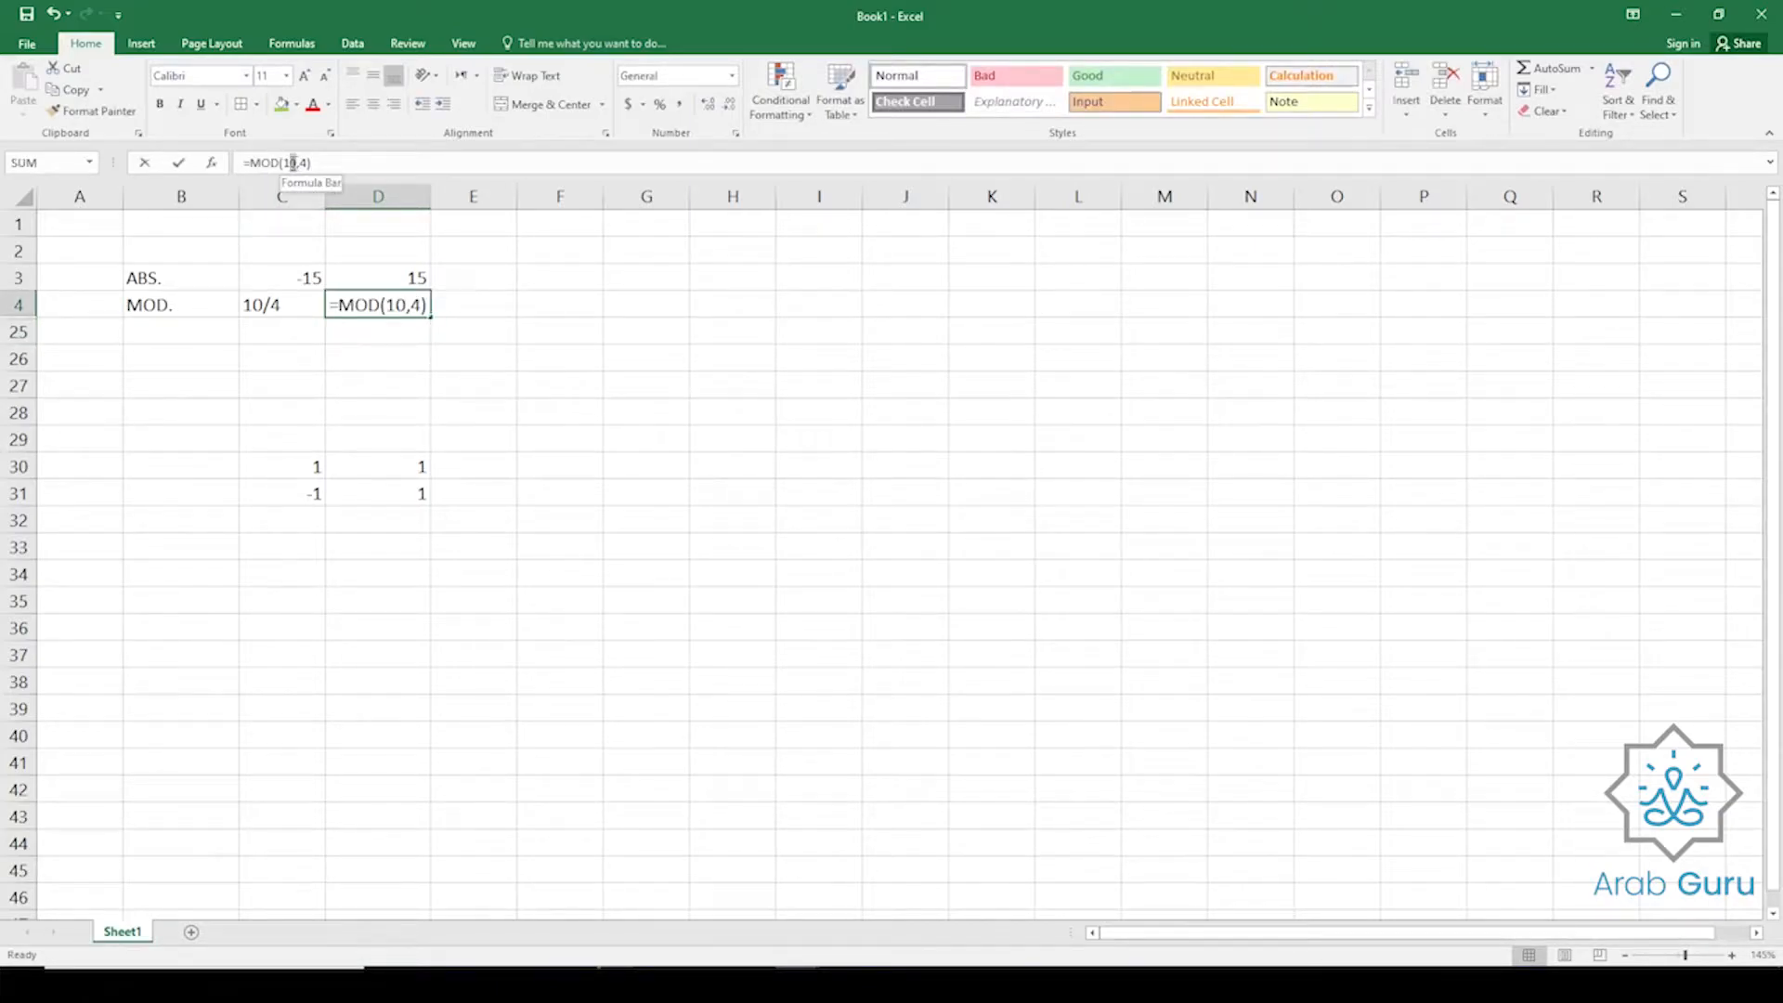
text(5)
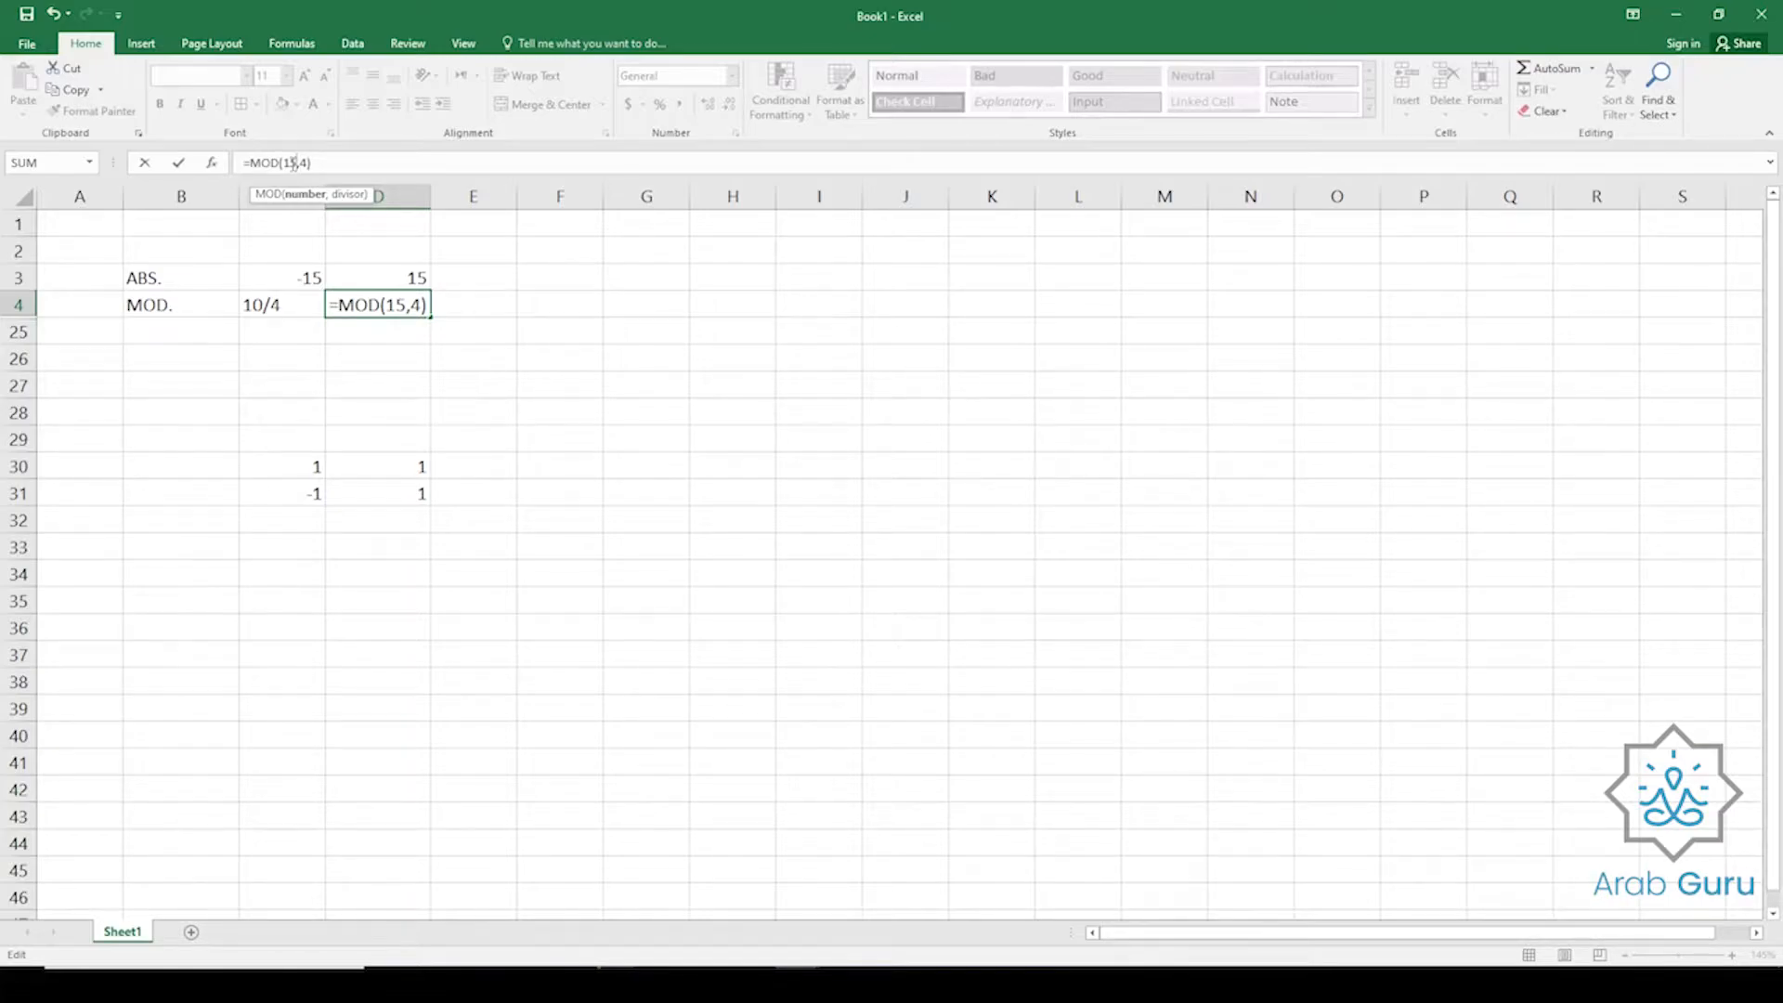
key(Return)
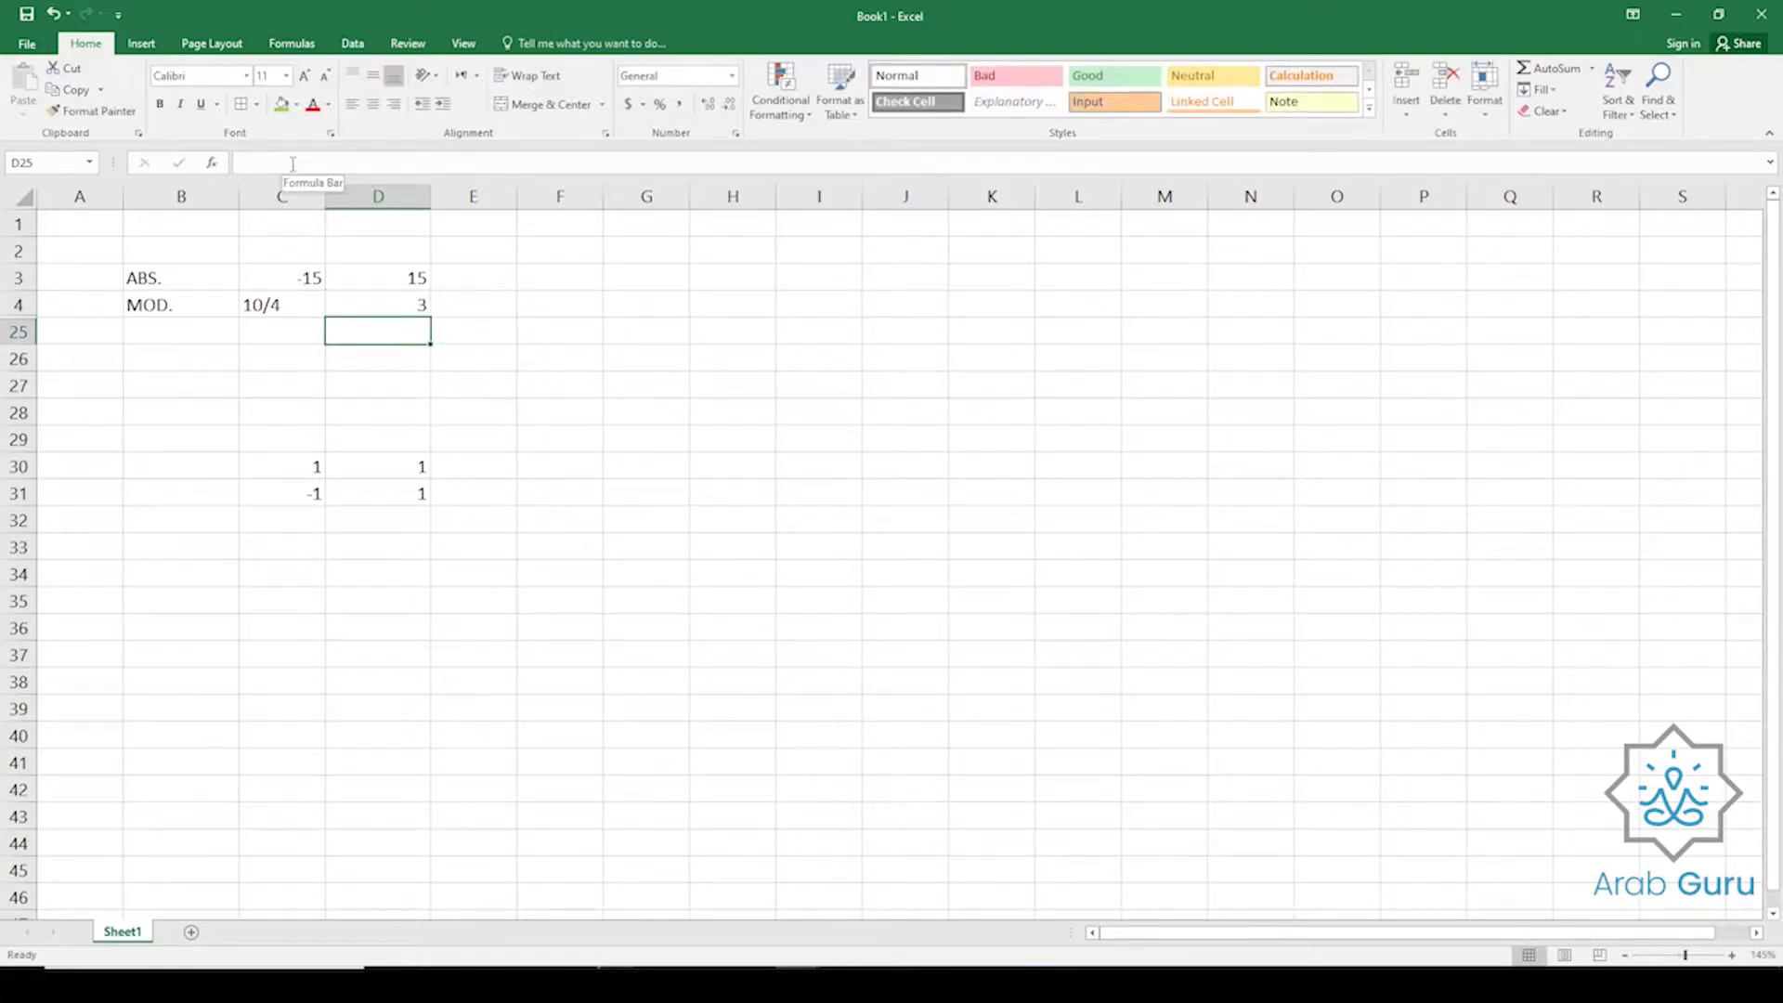
Set the number argument of the MOD formula in D4 to 20 so it reads =MOD(20,4).
click(359, 298)
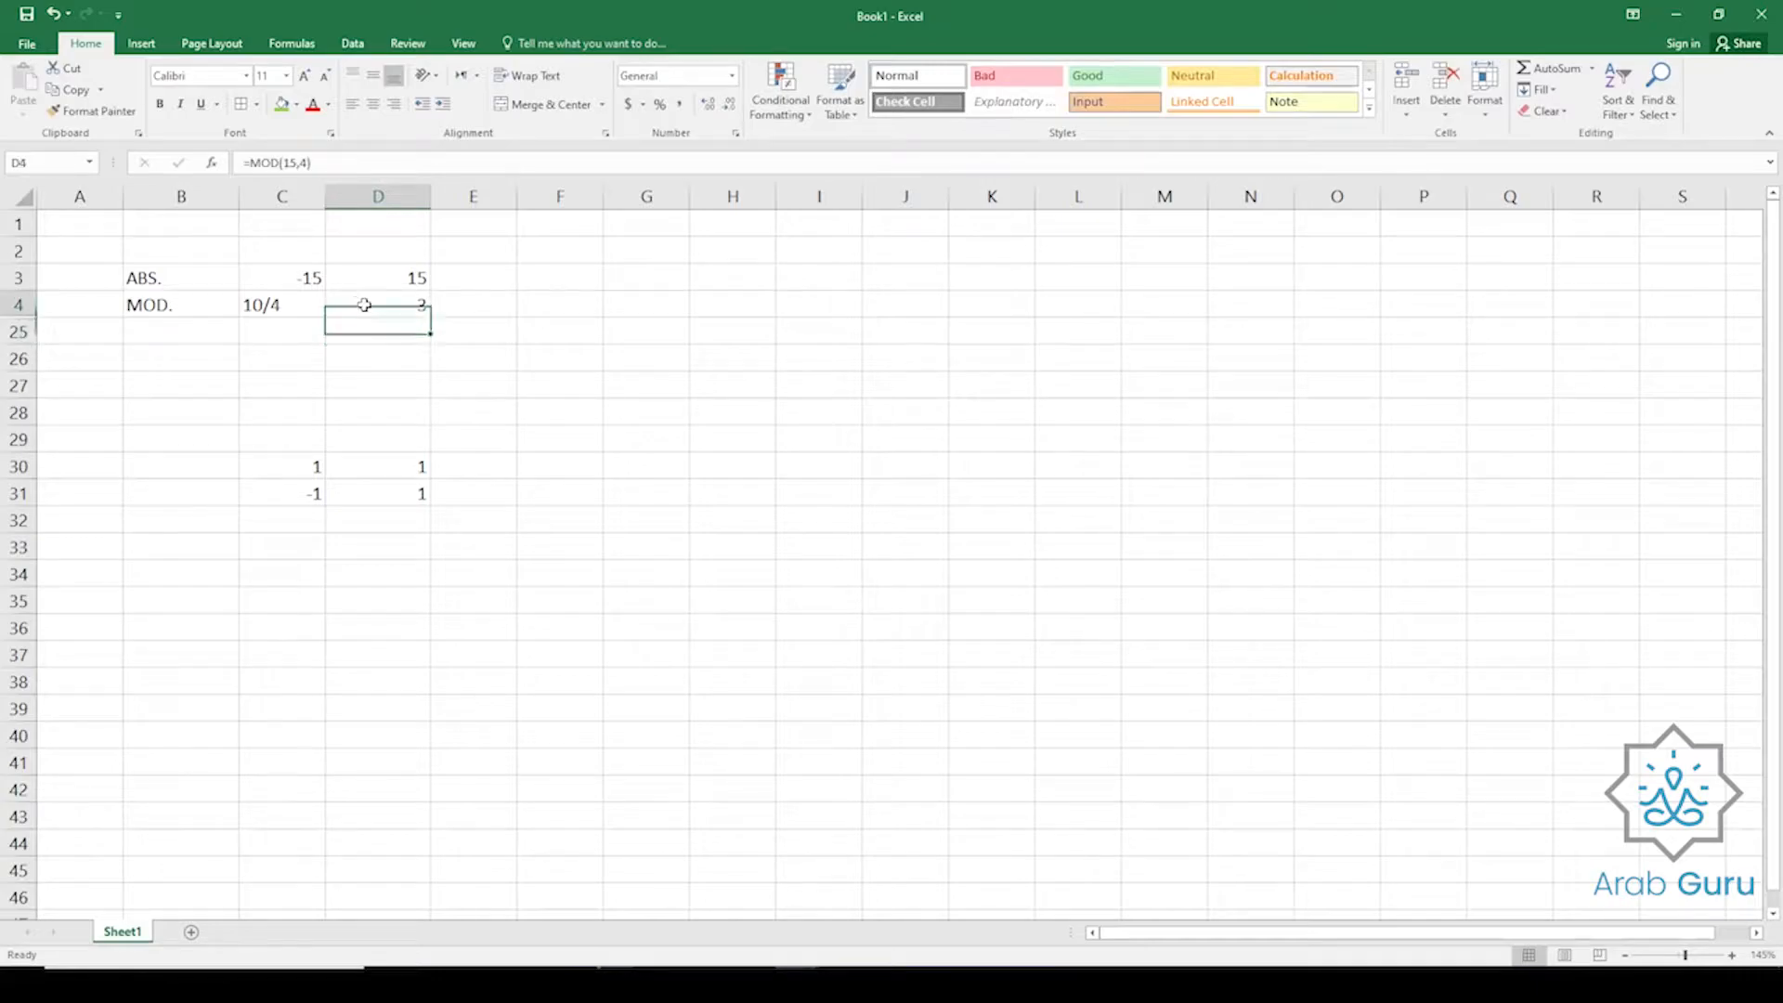
double_click(297, 167)
text(20)
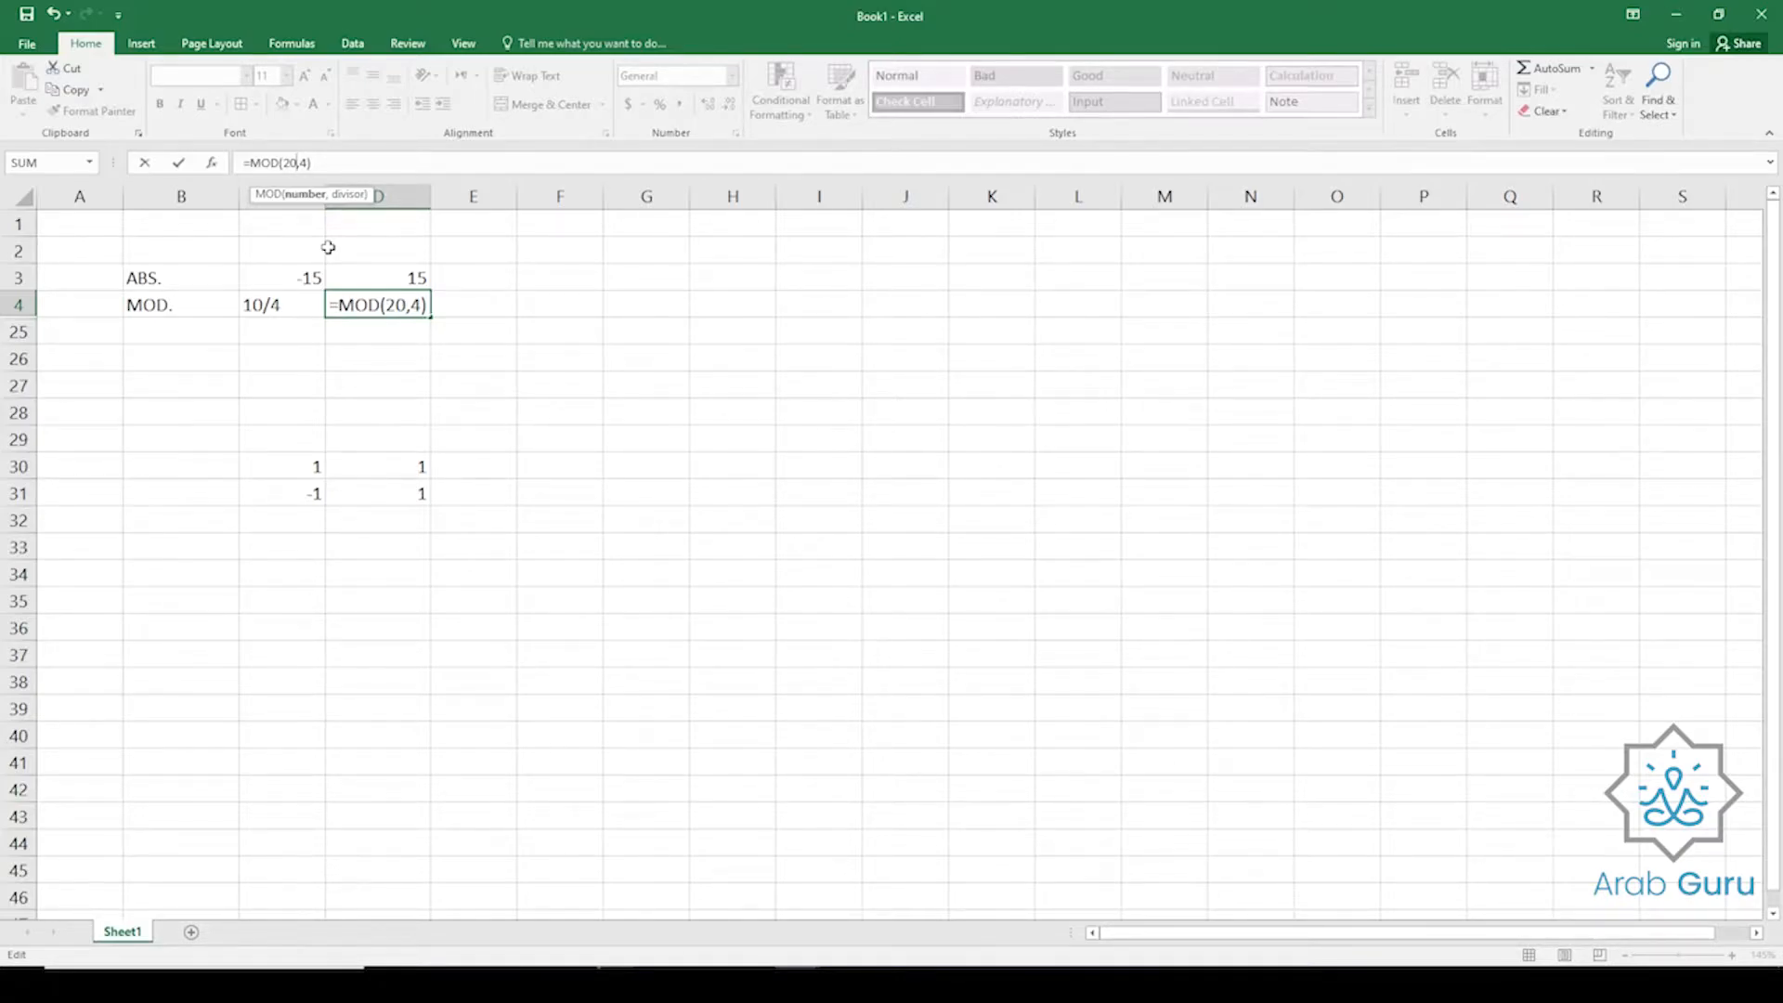
key(Return)
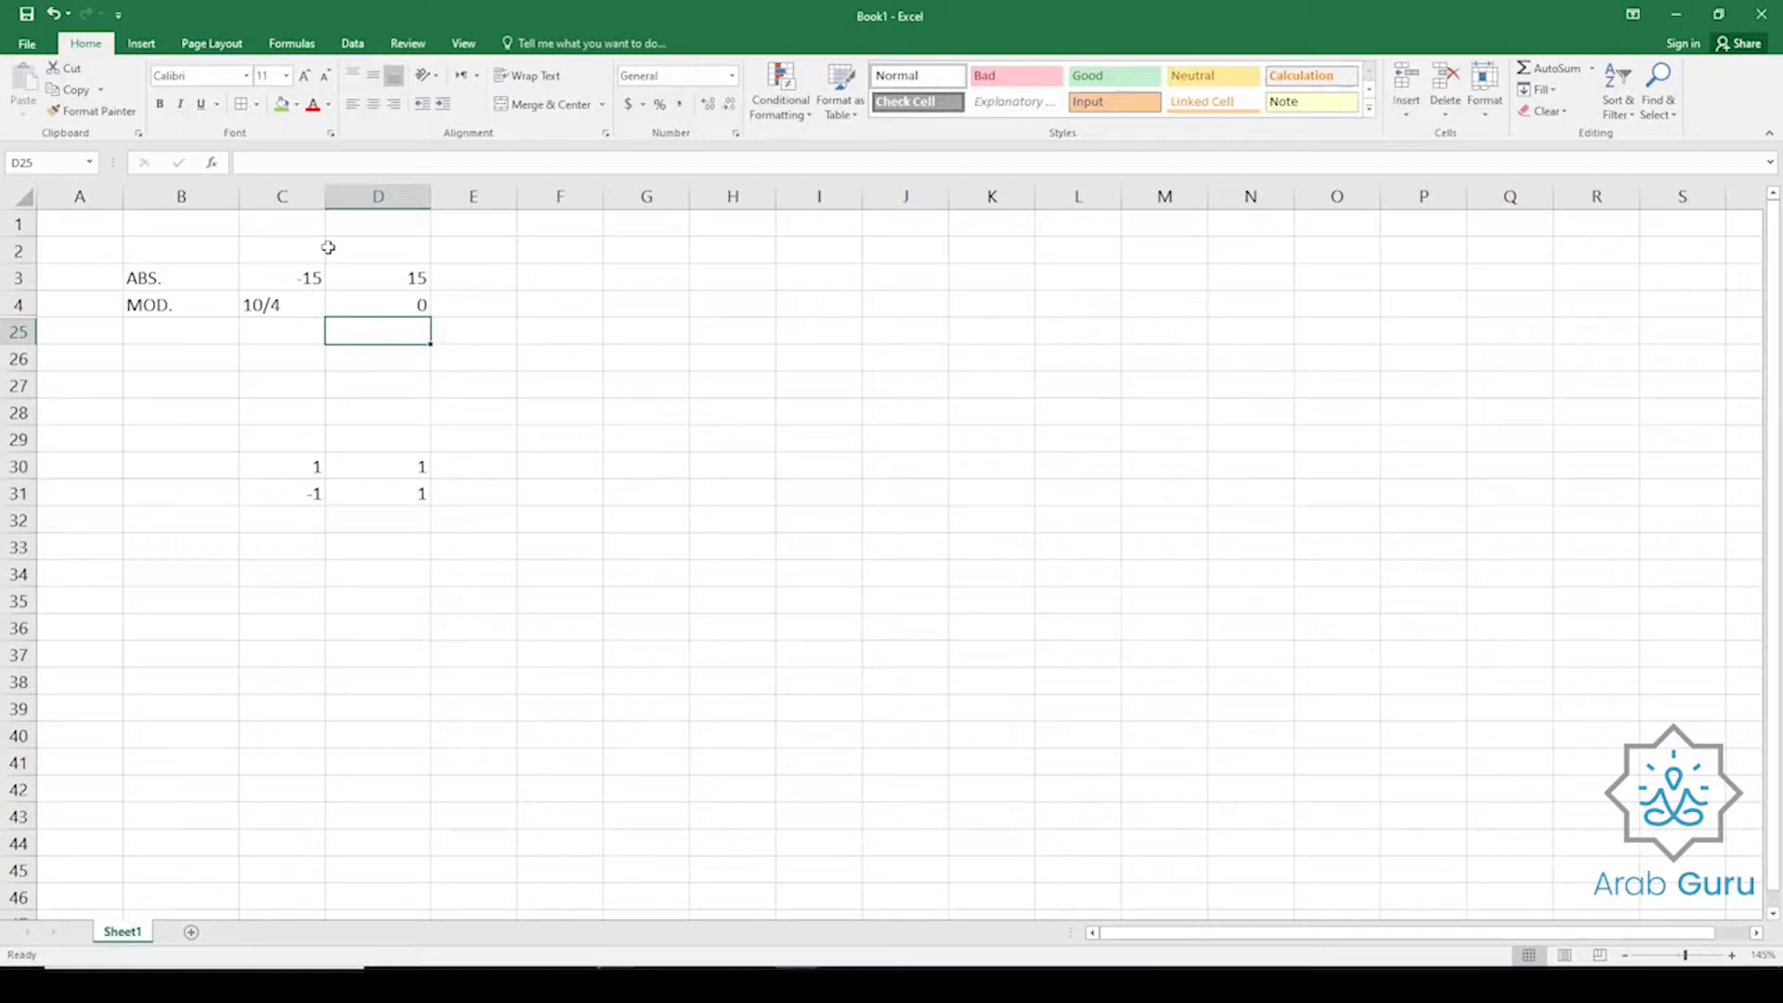
Examine the number and divisor arguments of the MOD formula in D4 alongside its label in B4.
click(386, 310)
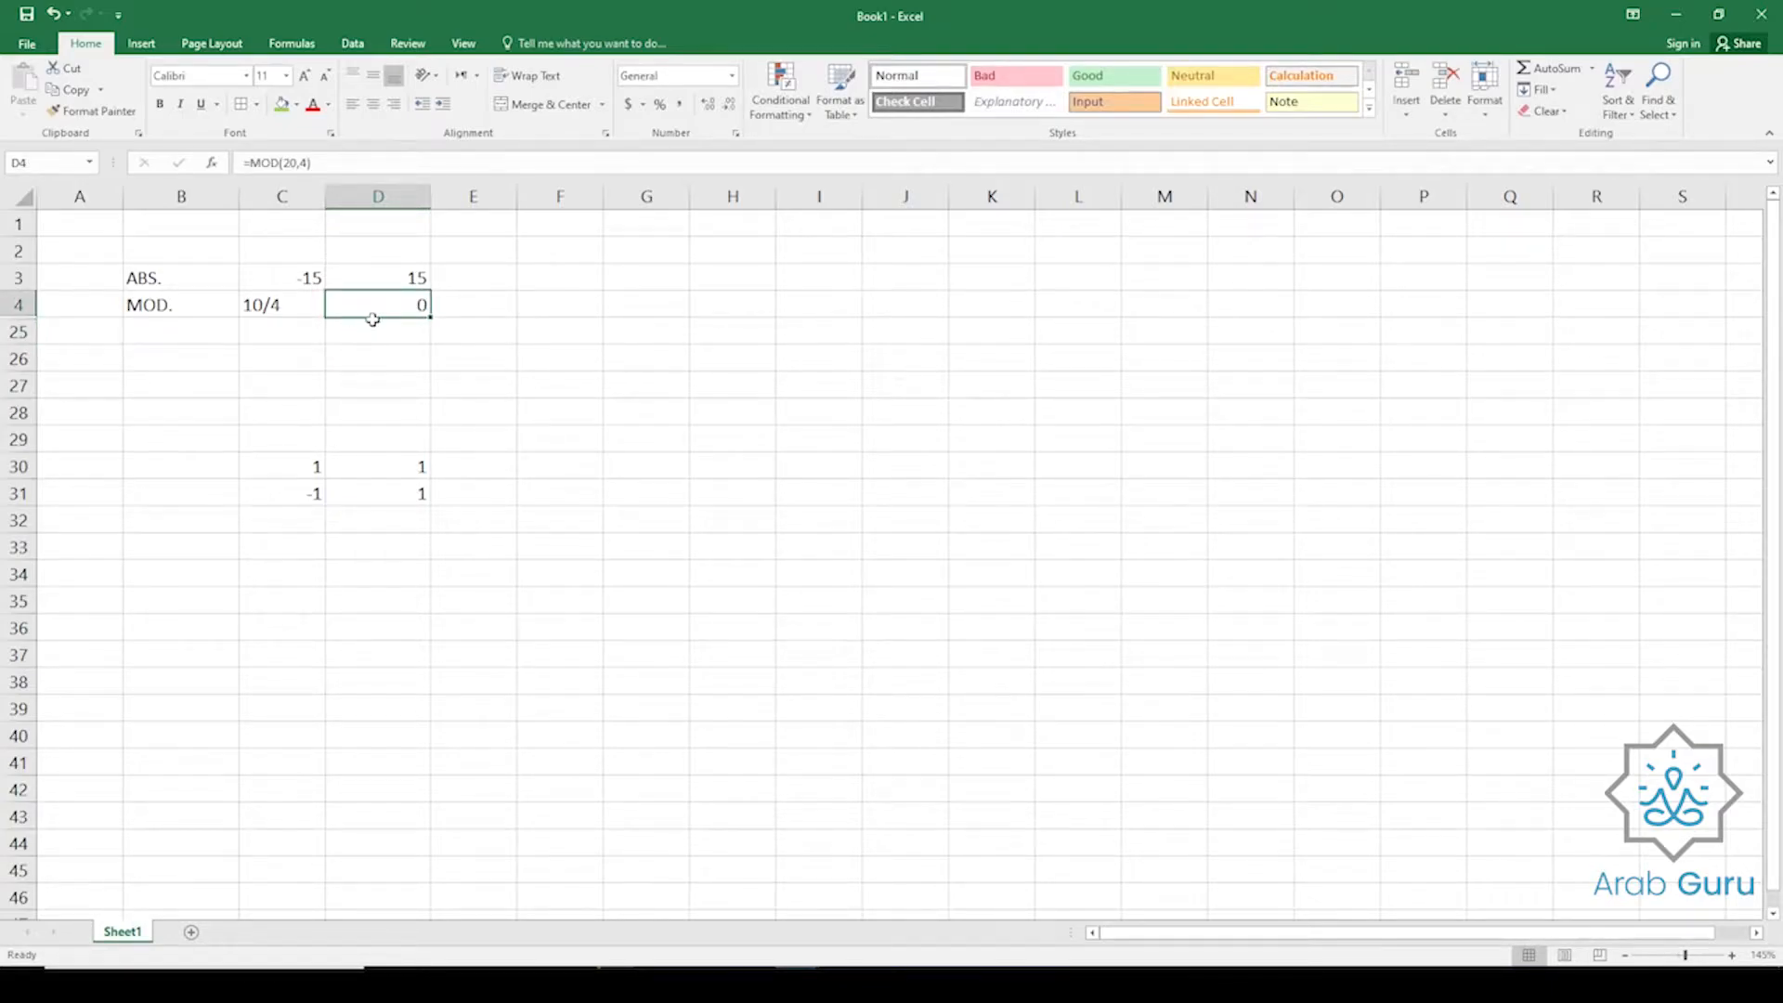
click(158, 311)
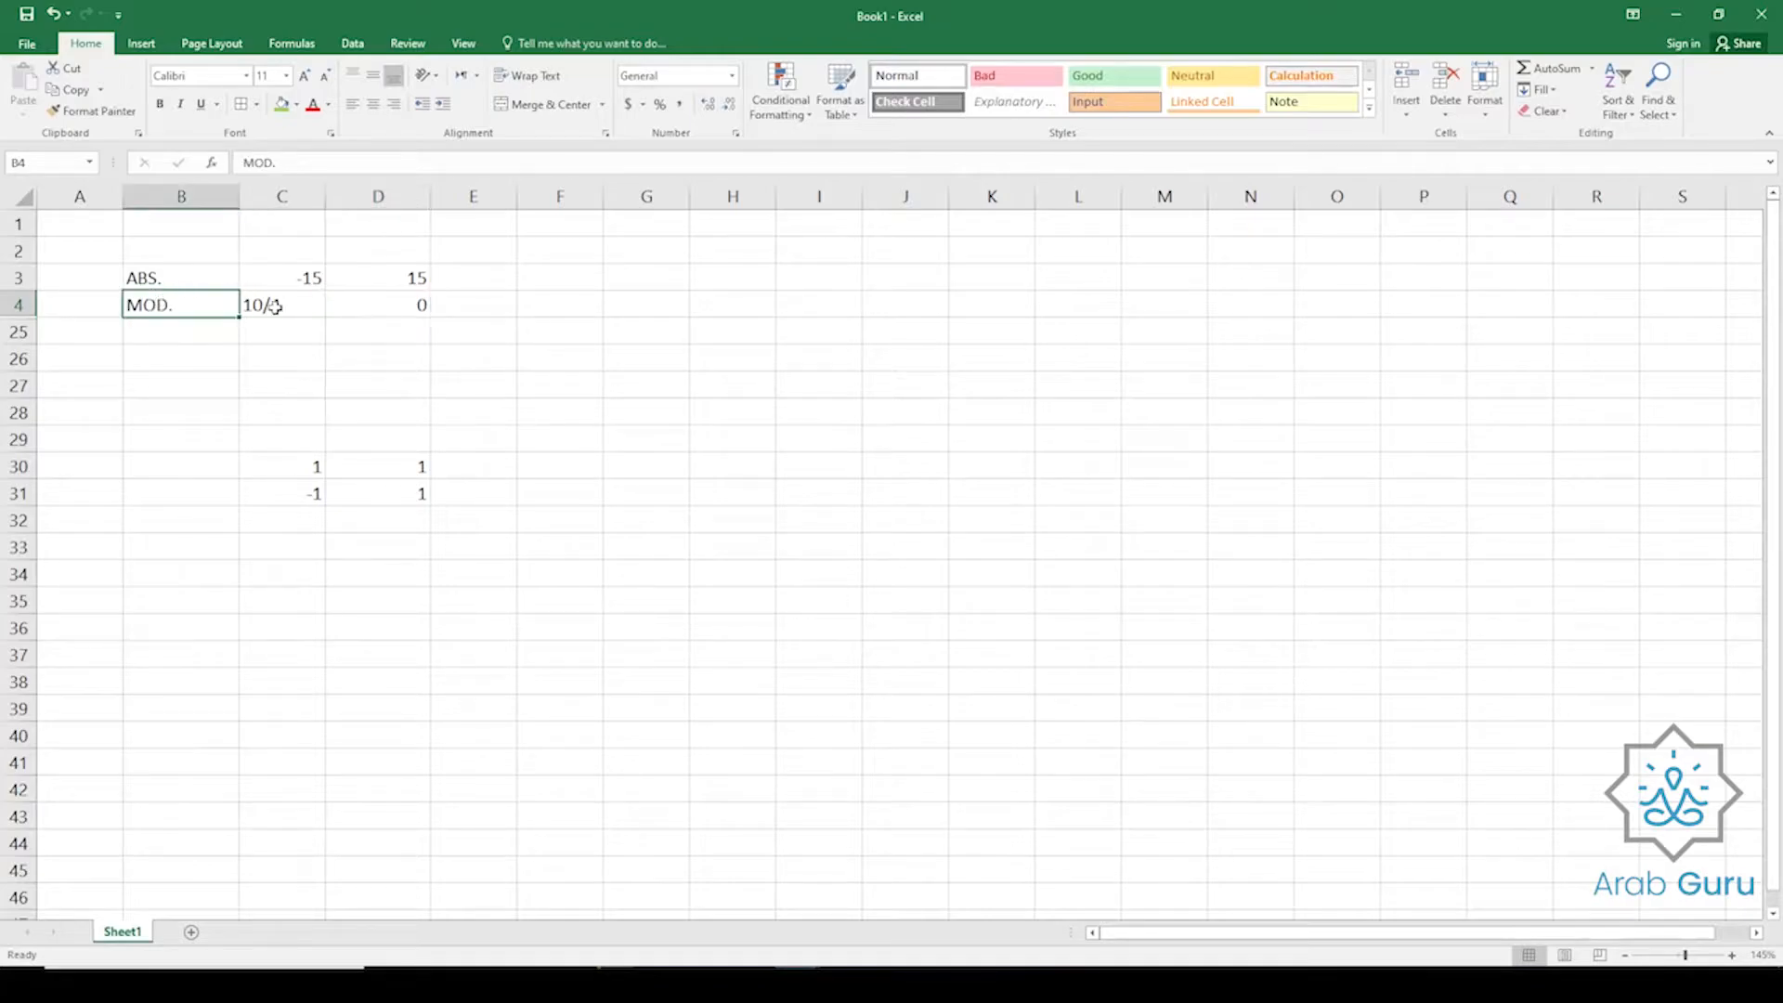
click(388, 310)
double_click(291, 163)
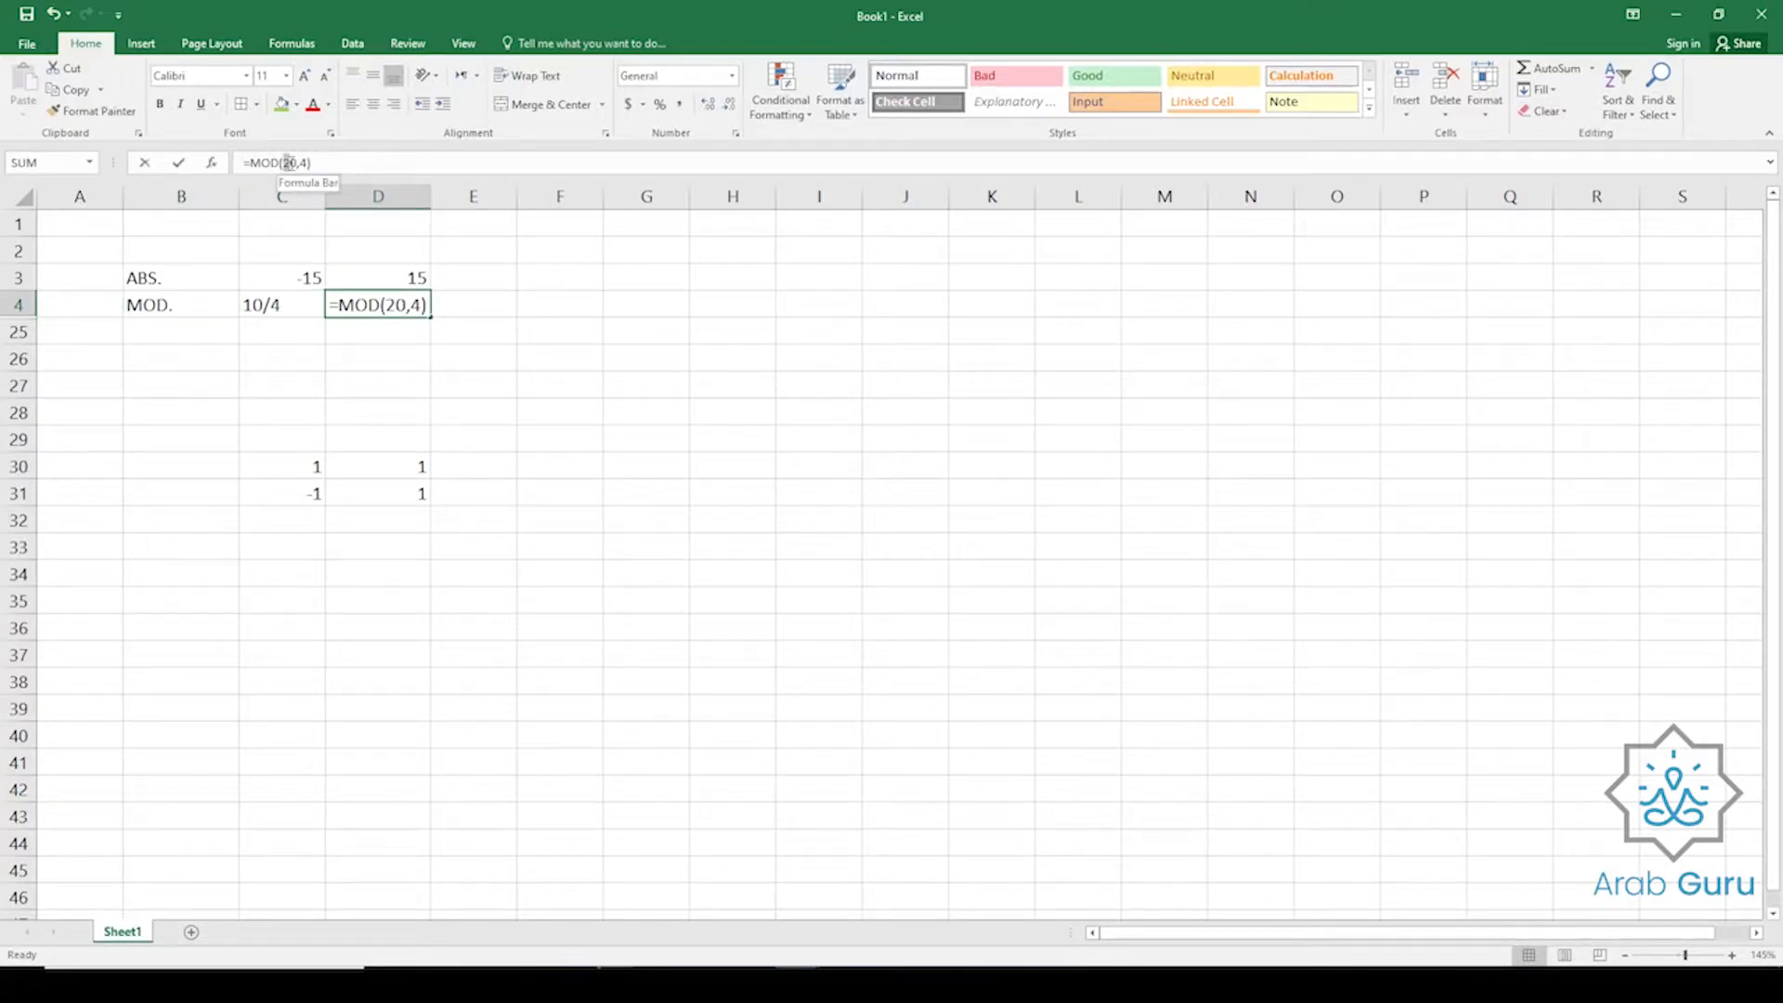
click(302, 163)
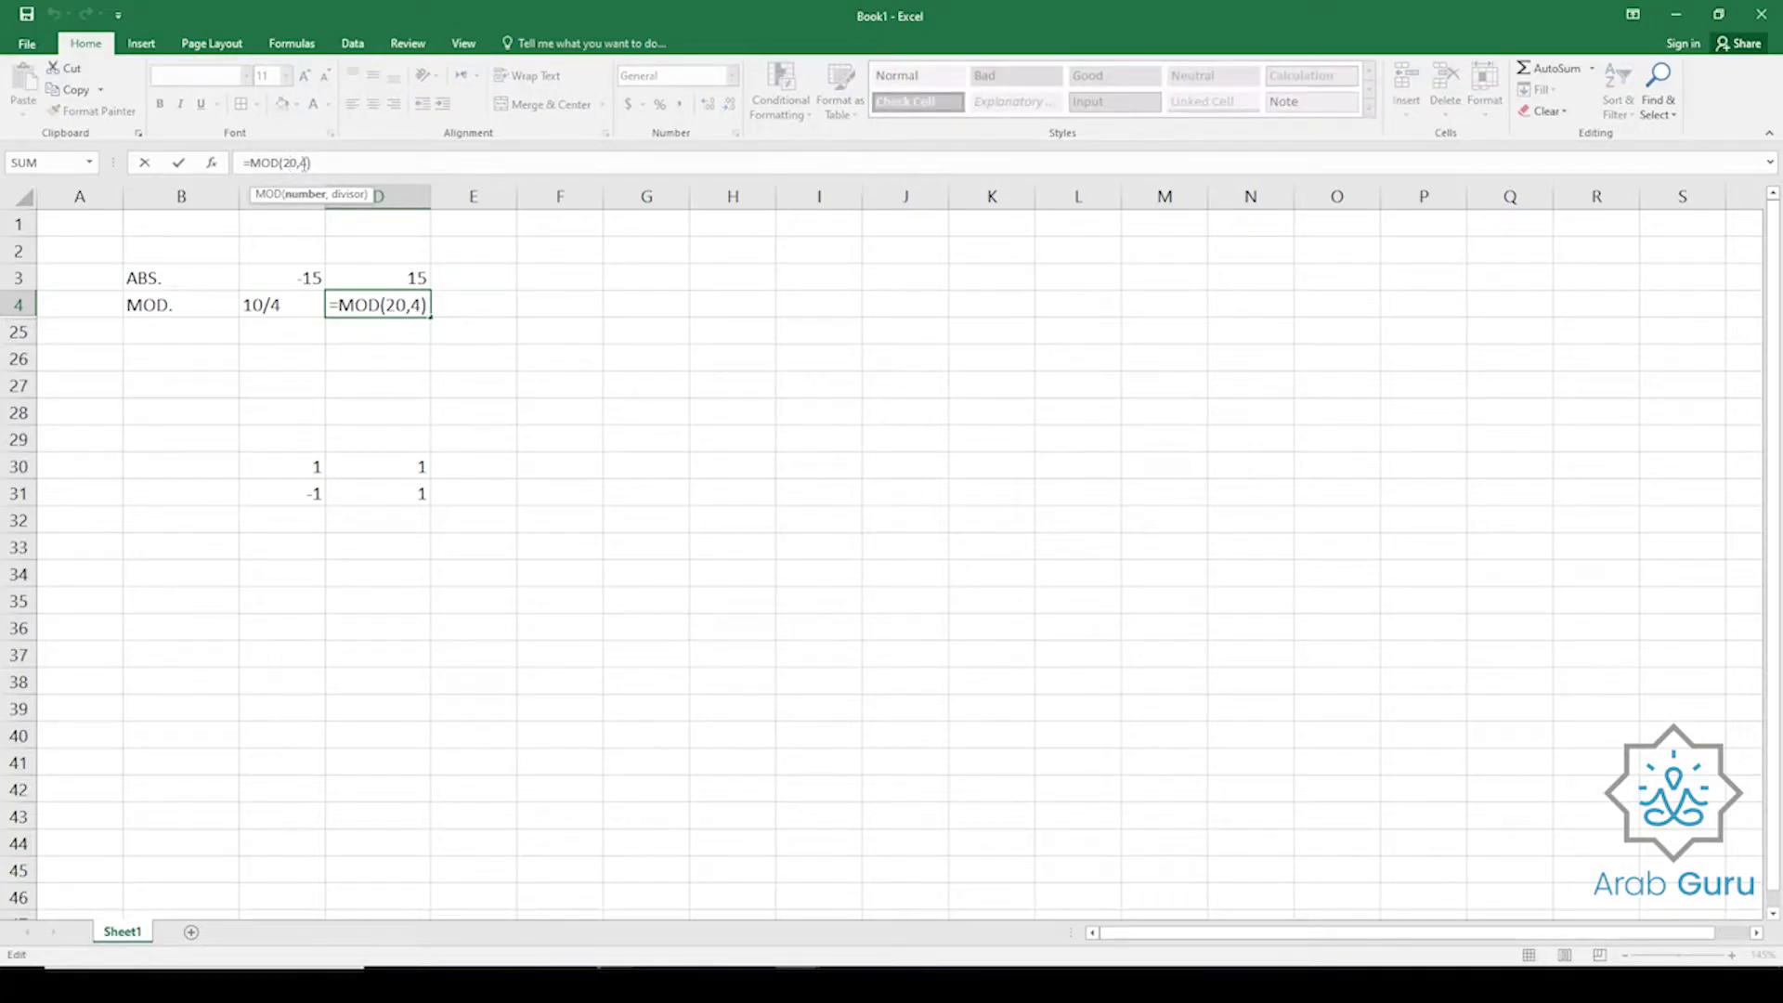
click(304, 163)
key(ctrl+Return)
click(163, 306)
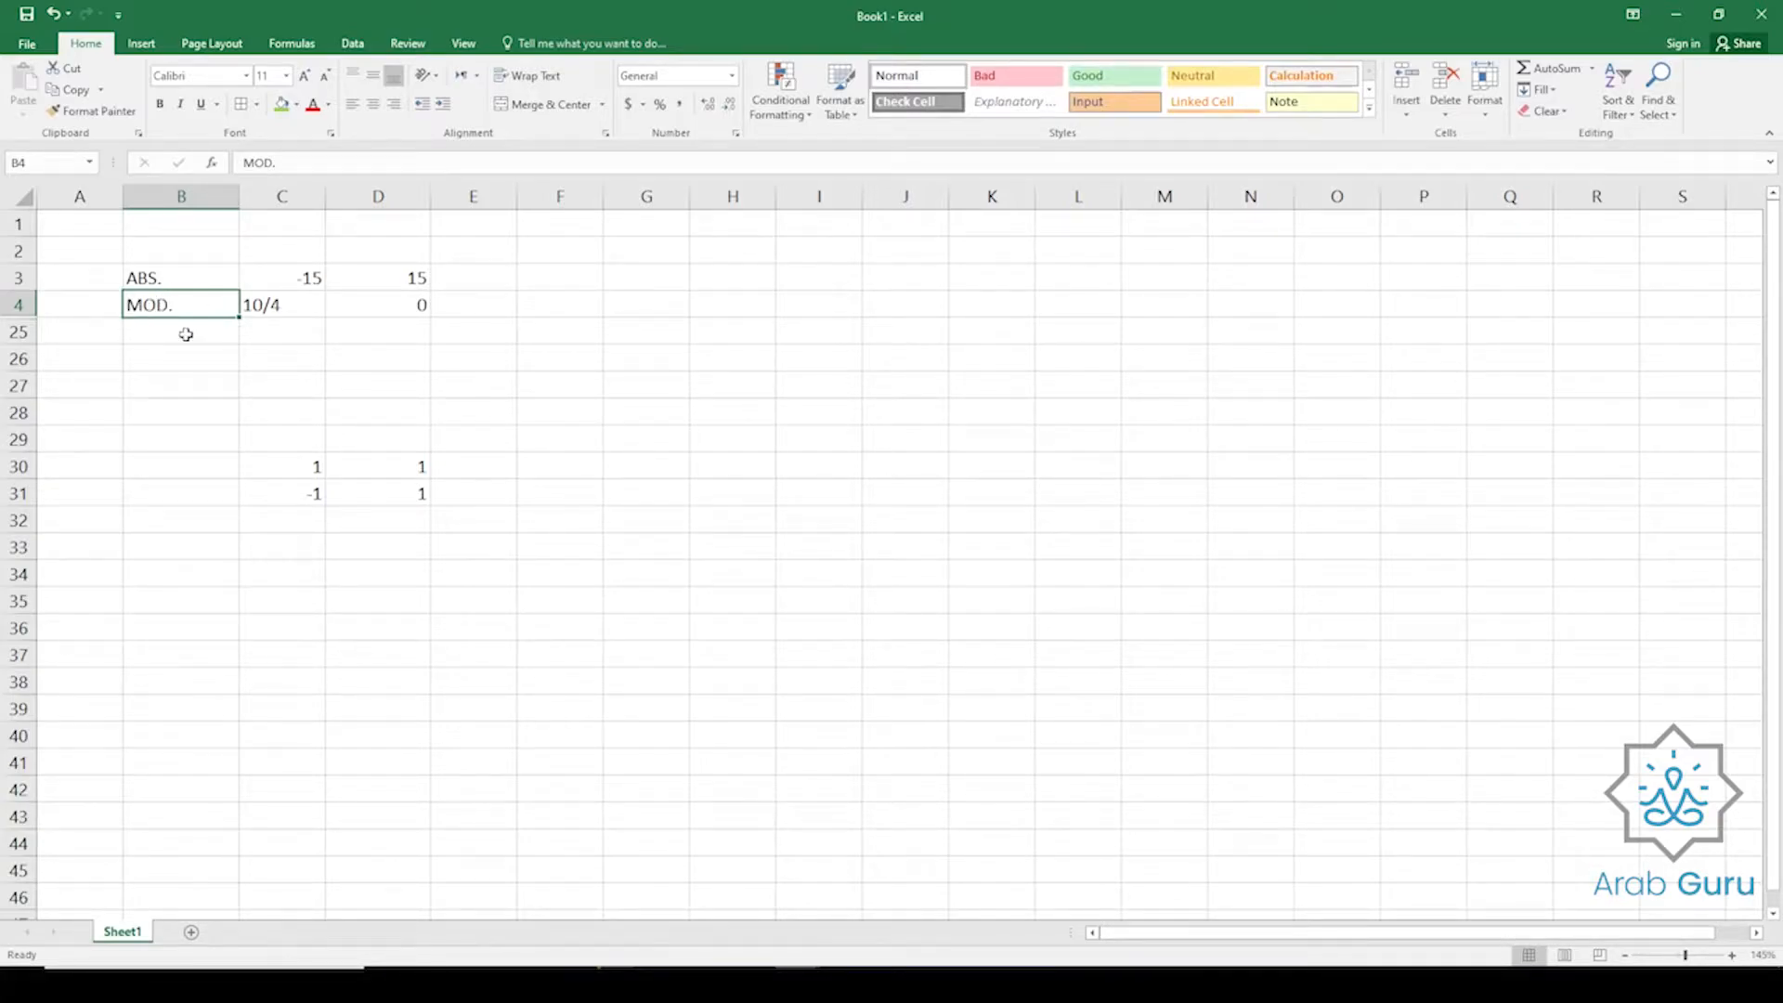
click(373, 304)
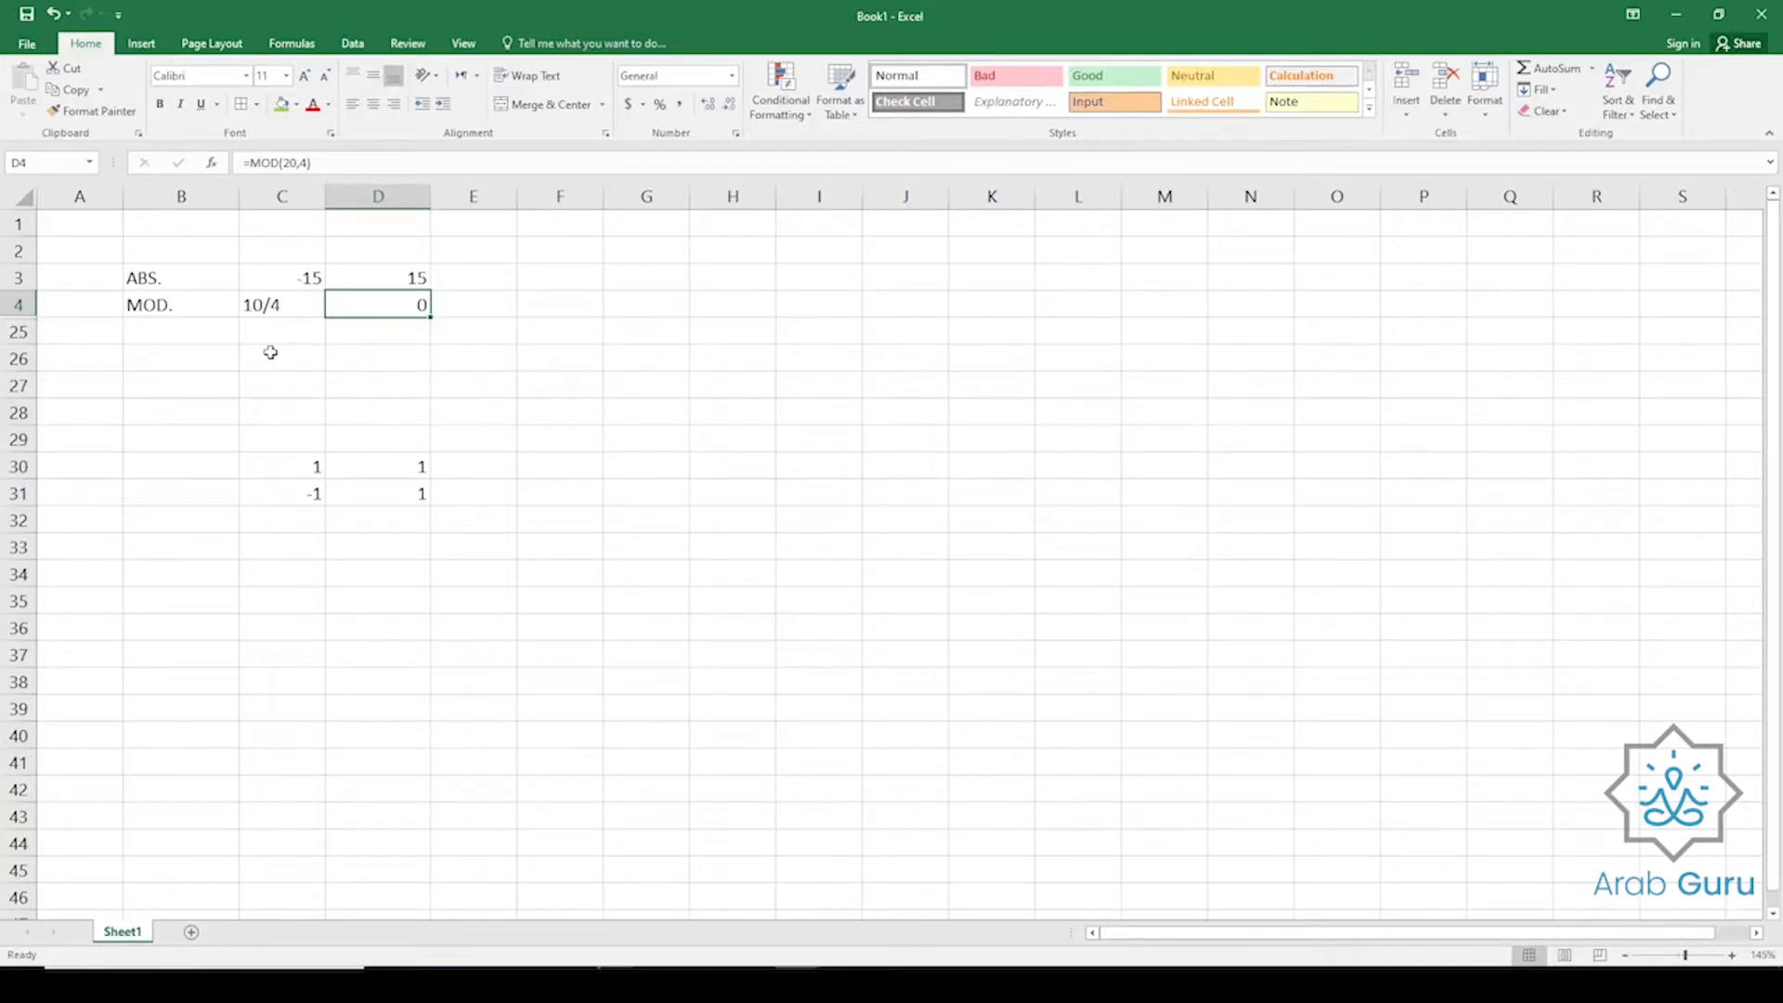
Clear the sample numbers and ABS results from the range C30:D32.
drag(286, 464, 412, 515)
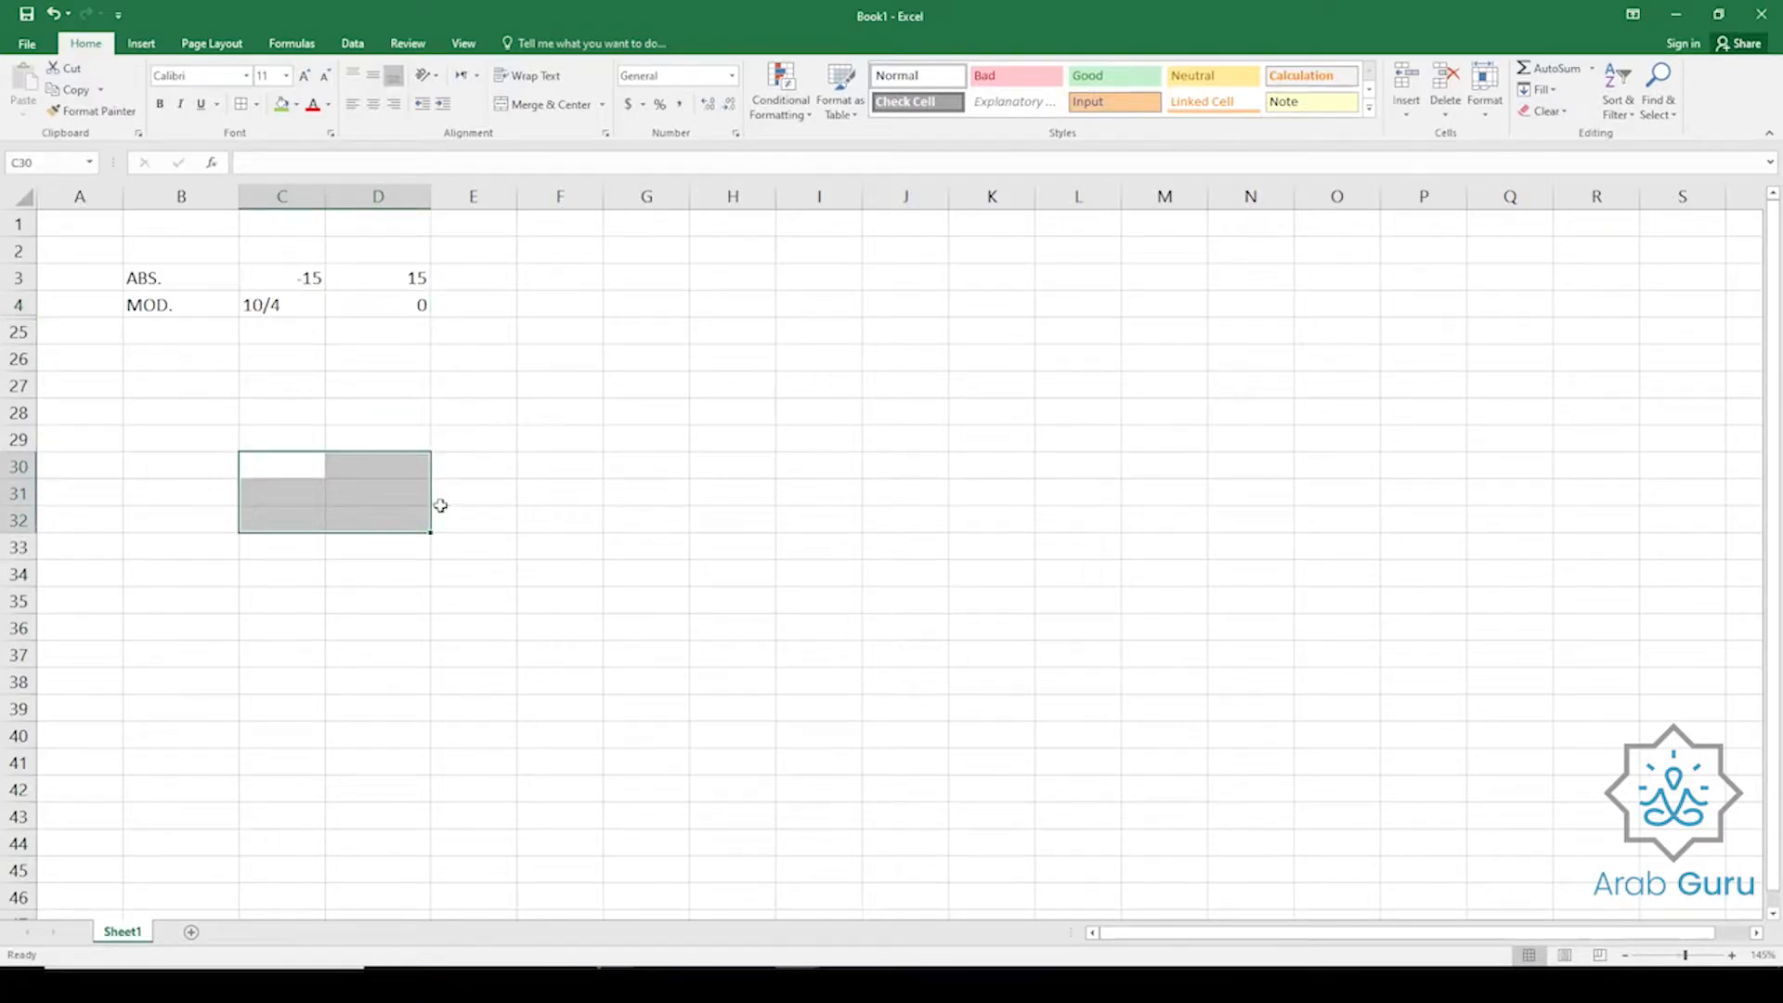
click(590, 492)
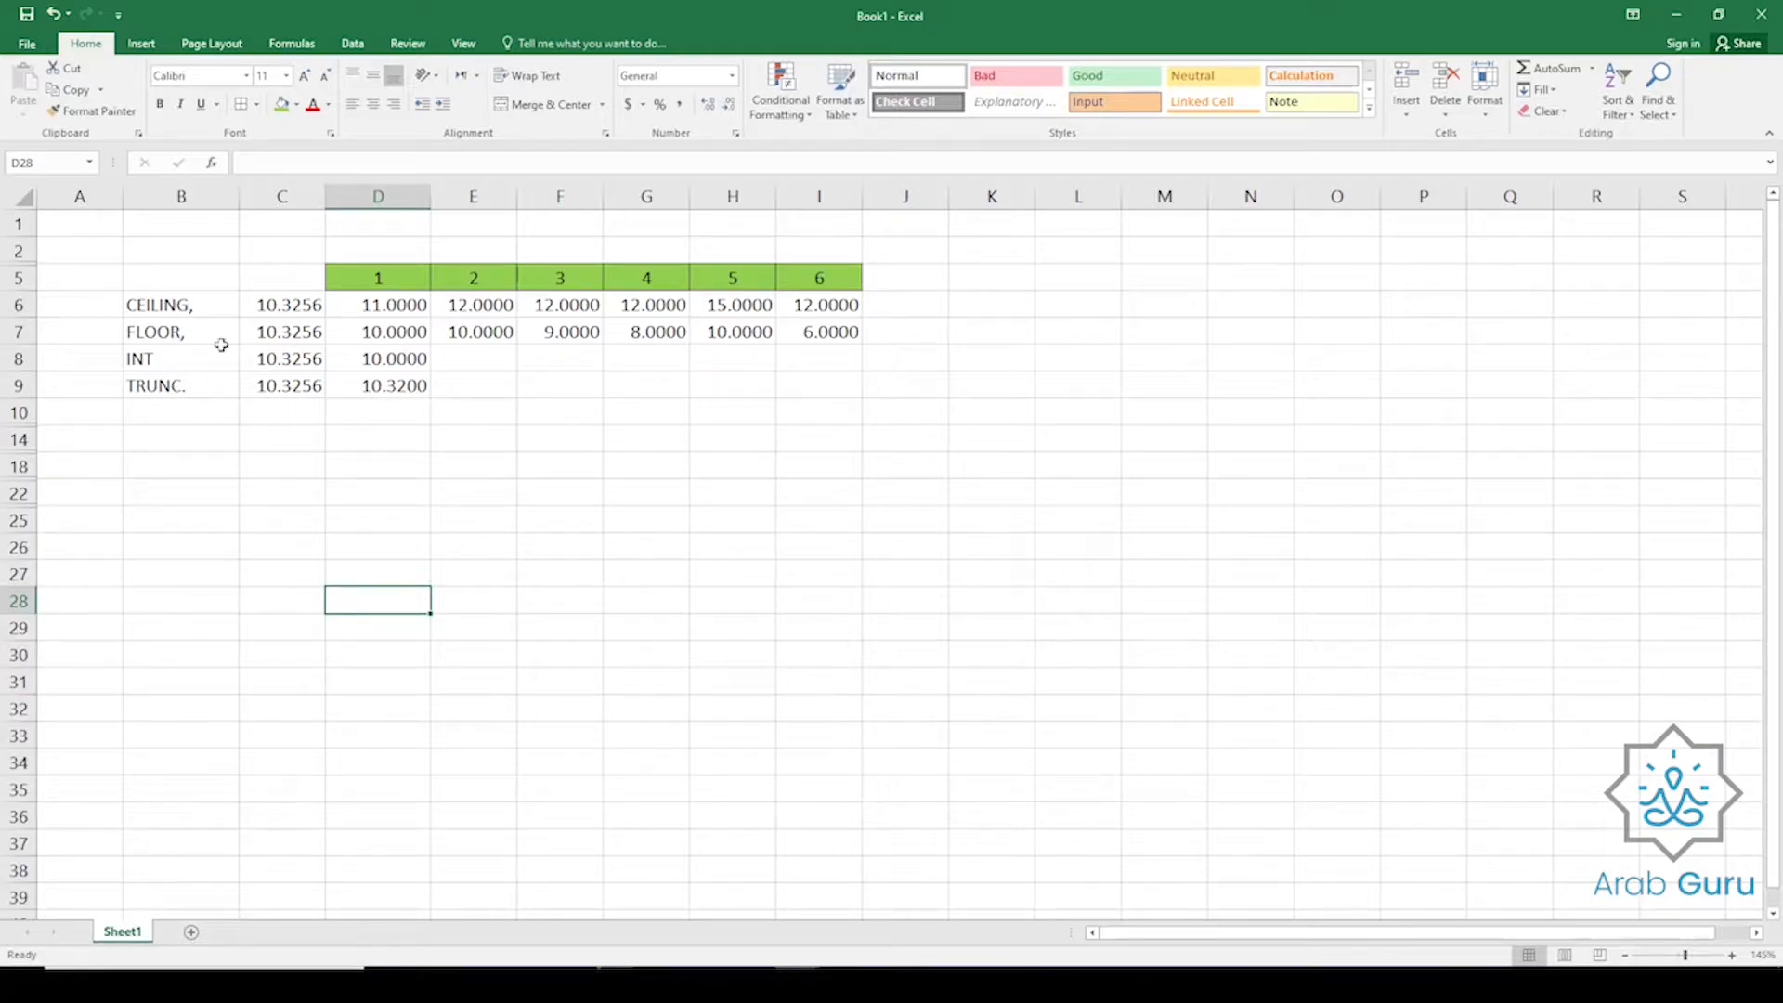
Examine the labels of the rounding functions in B6:B9 and the number and significance arguments of the CEILING formula in D6.
drag(204, 299, 187, 386)
click(198, 494)
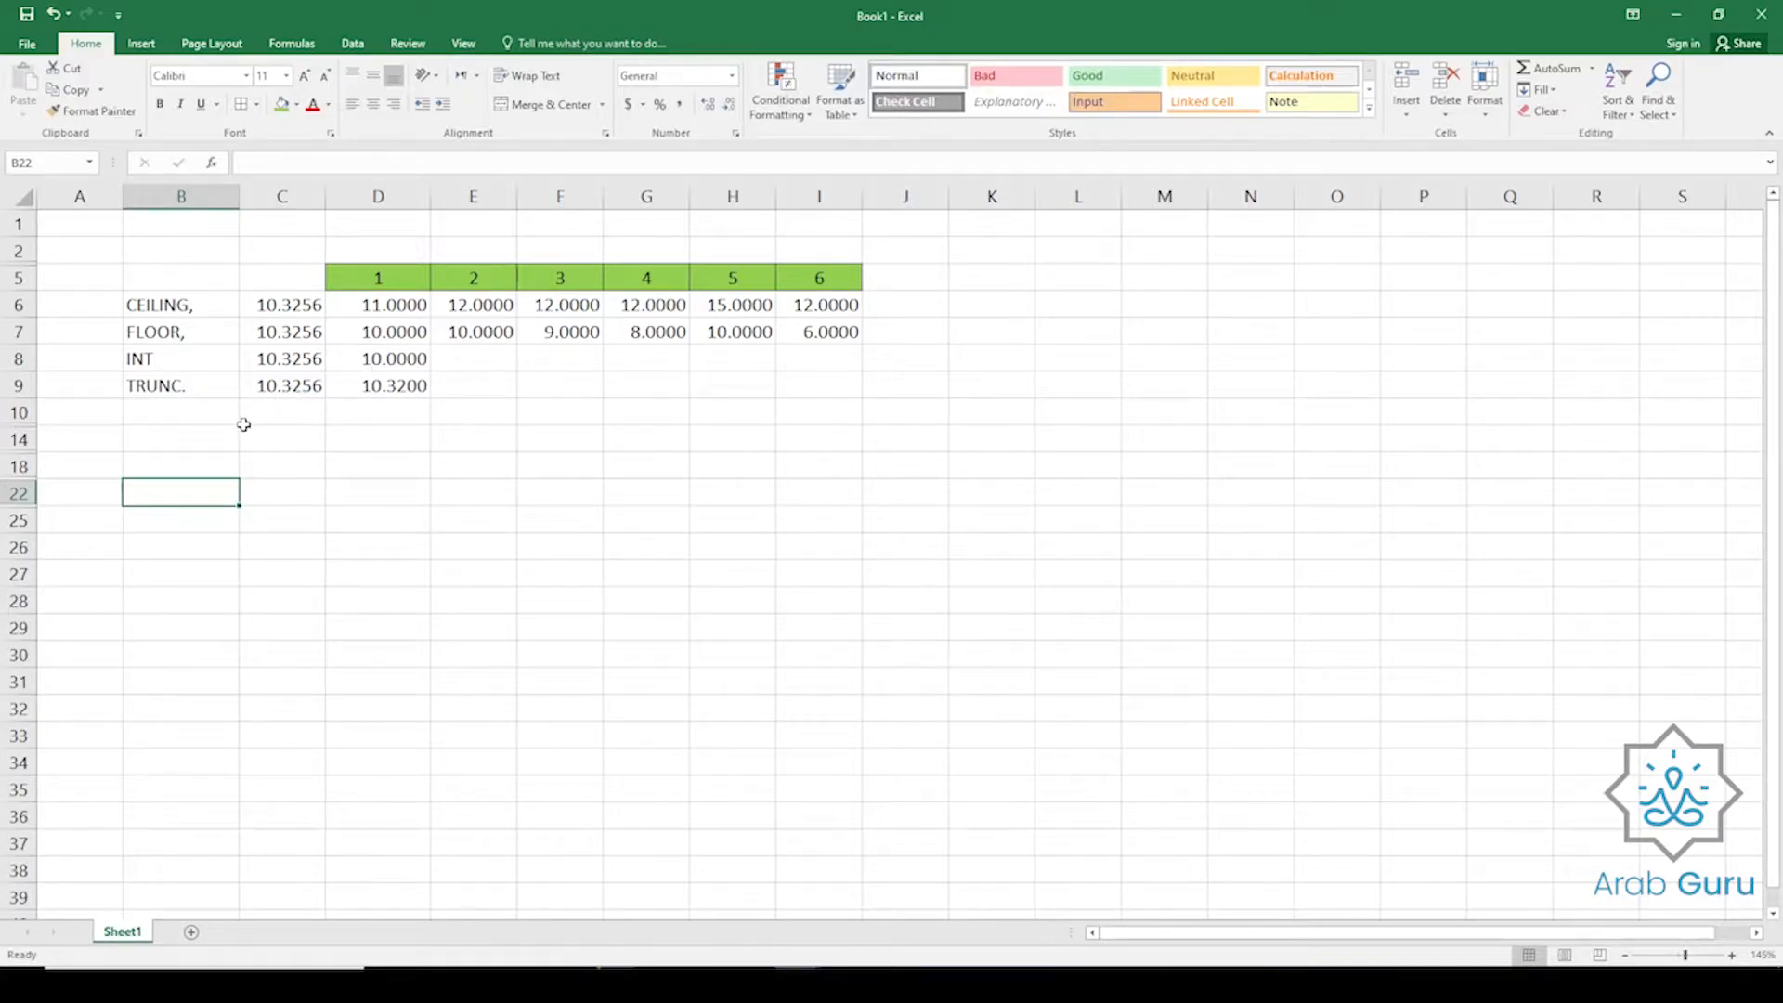
click(18, 305)
drag(19, 305, 19, 332)
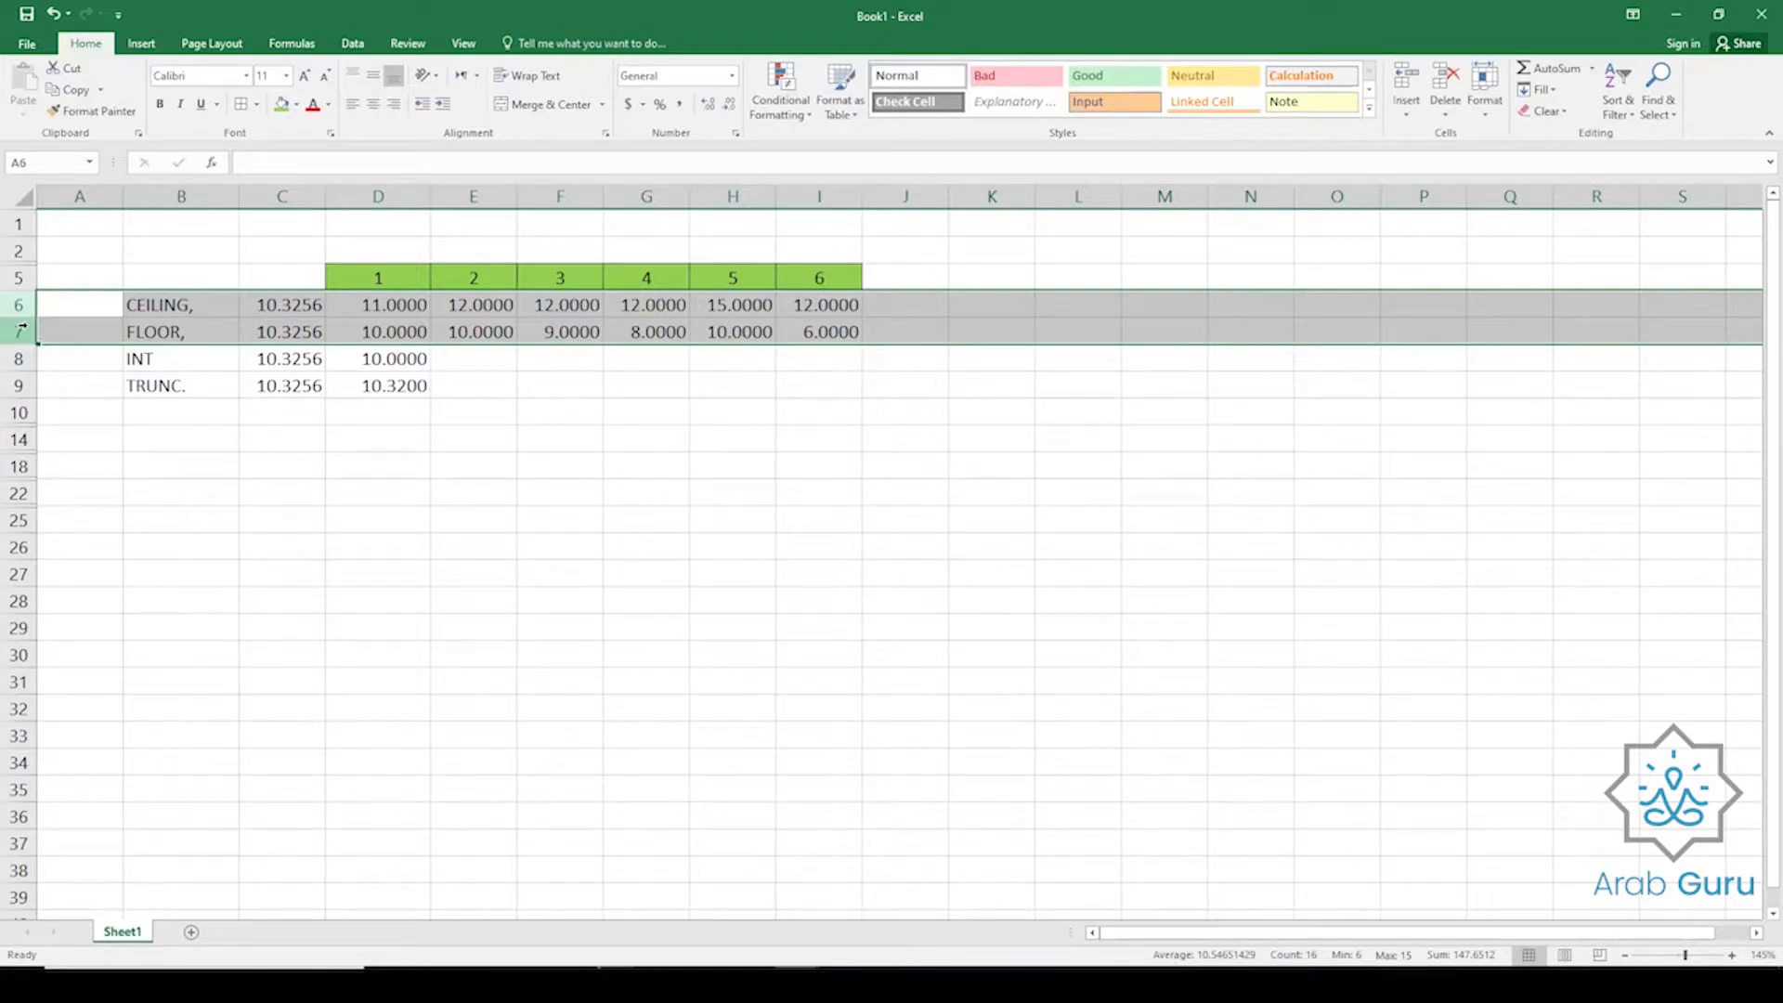
click(185, 304)
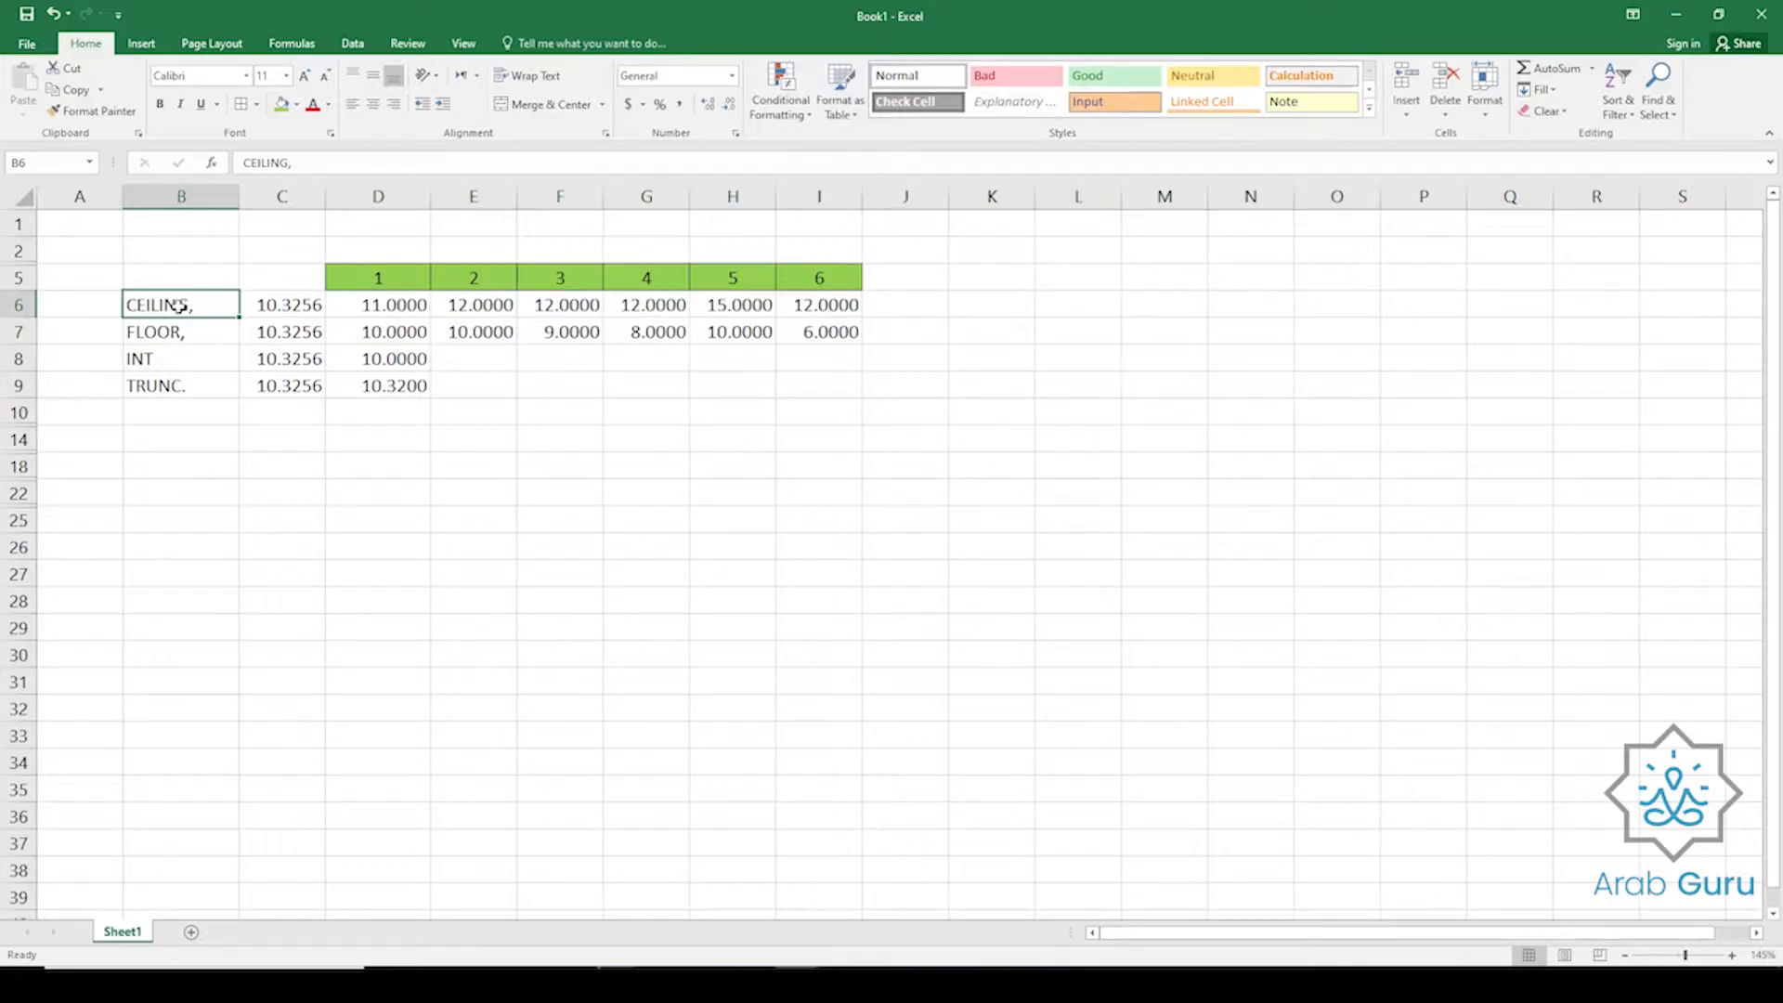
click(357, 309)
click(275, 163)
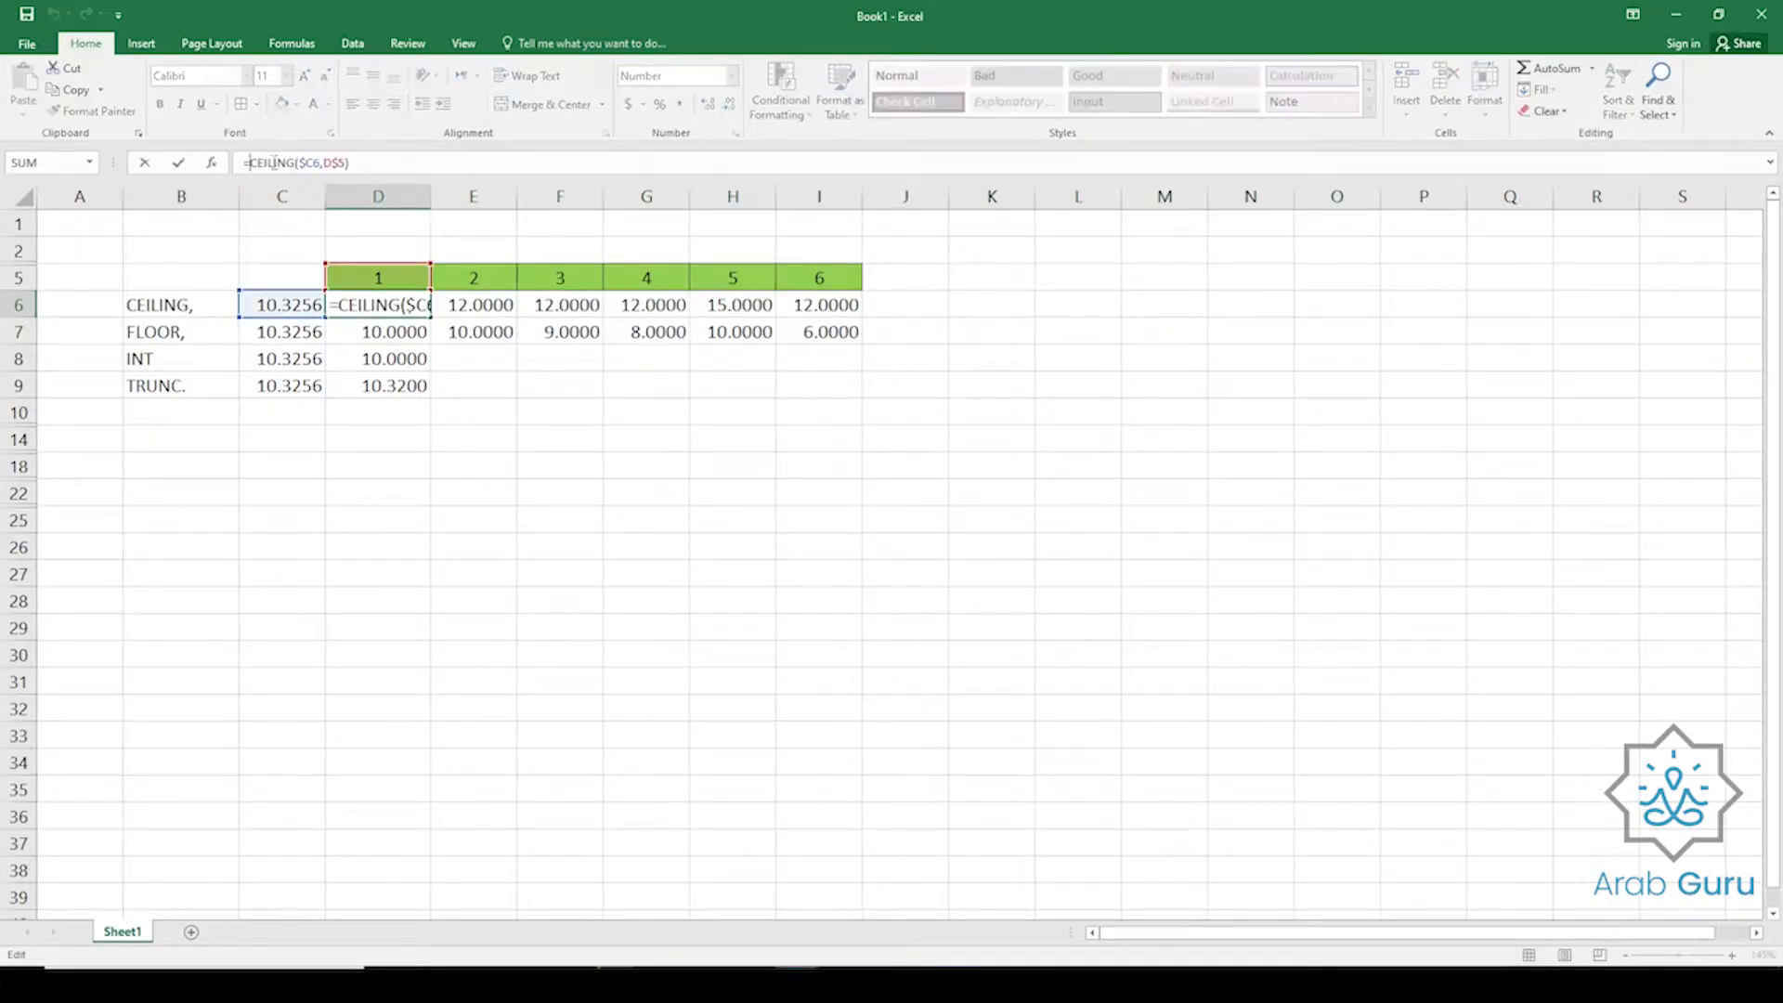
click(289, 163)
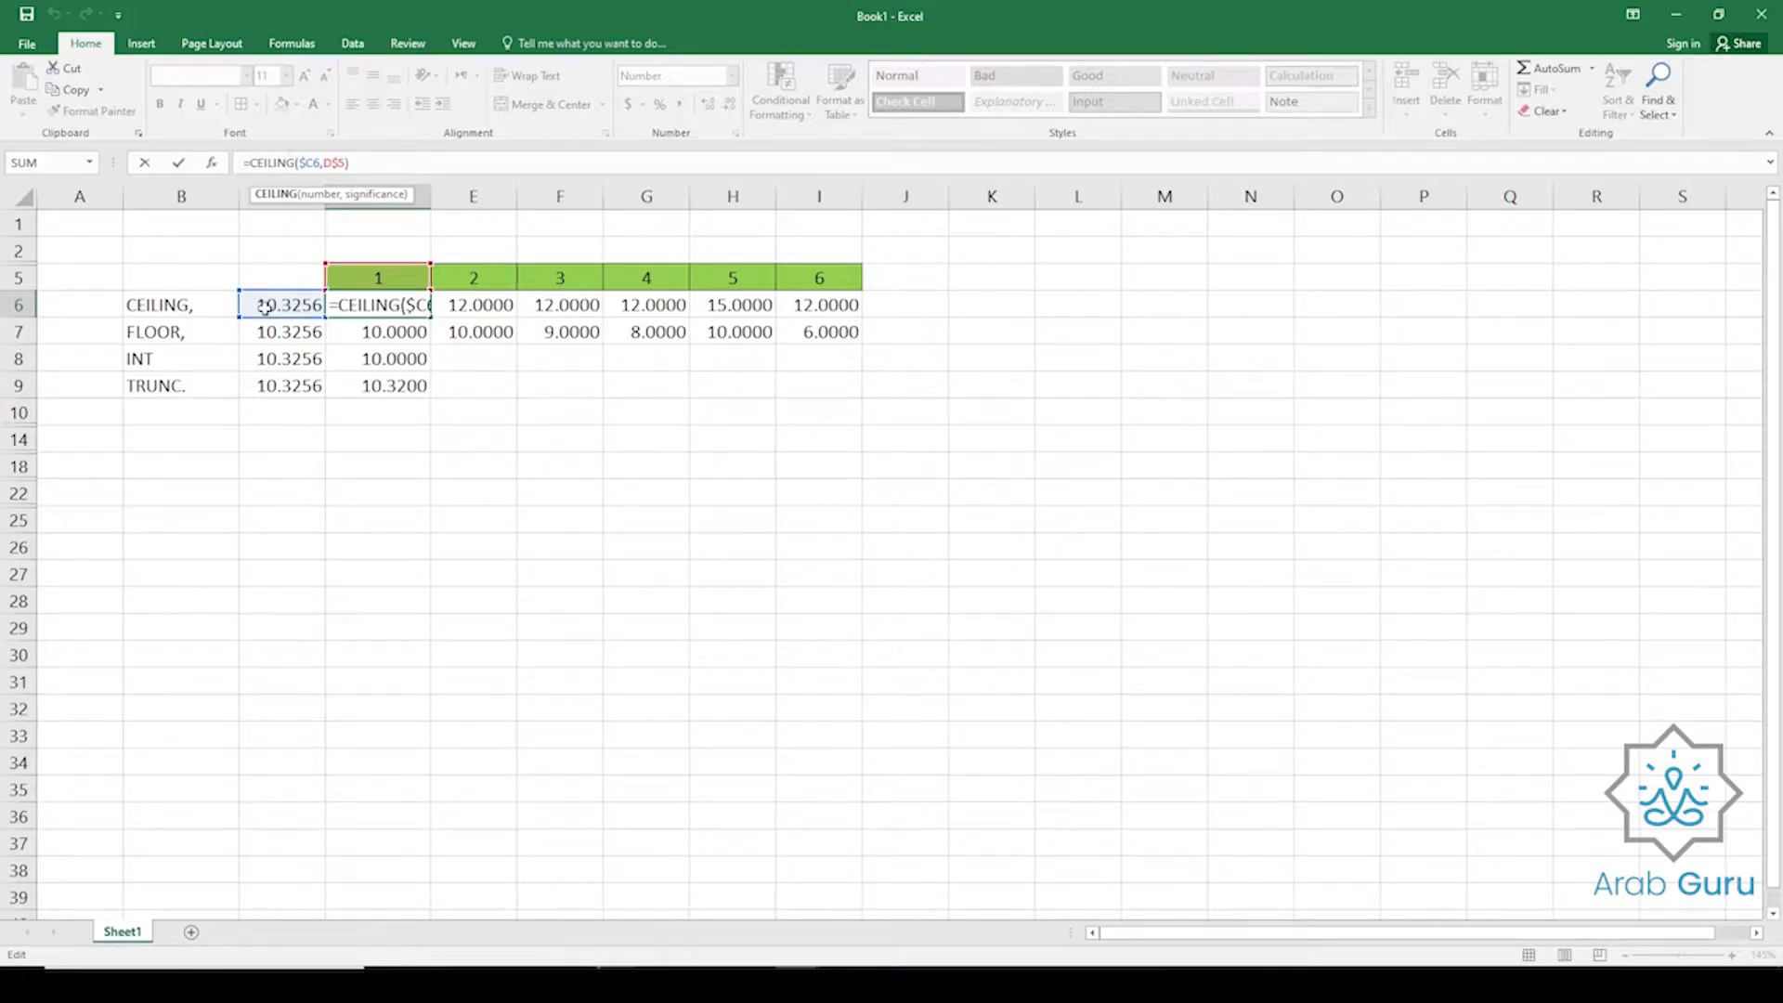
key(ctrl+Return)
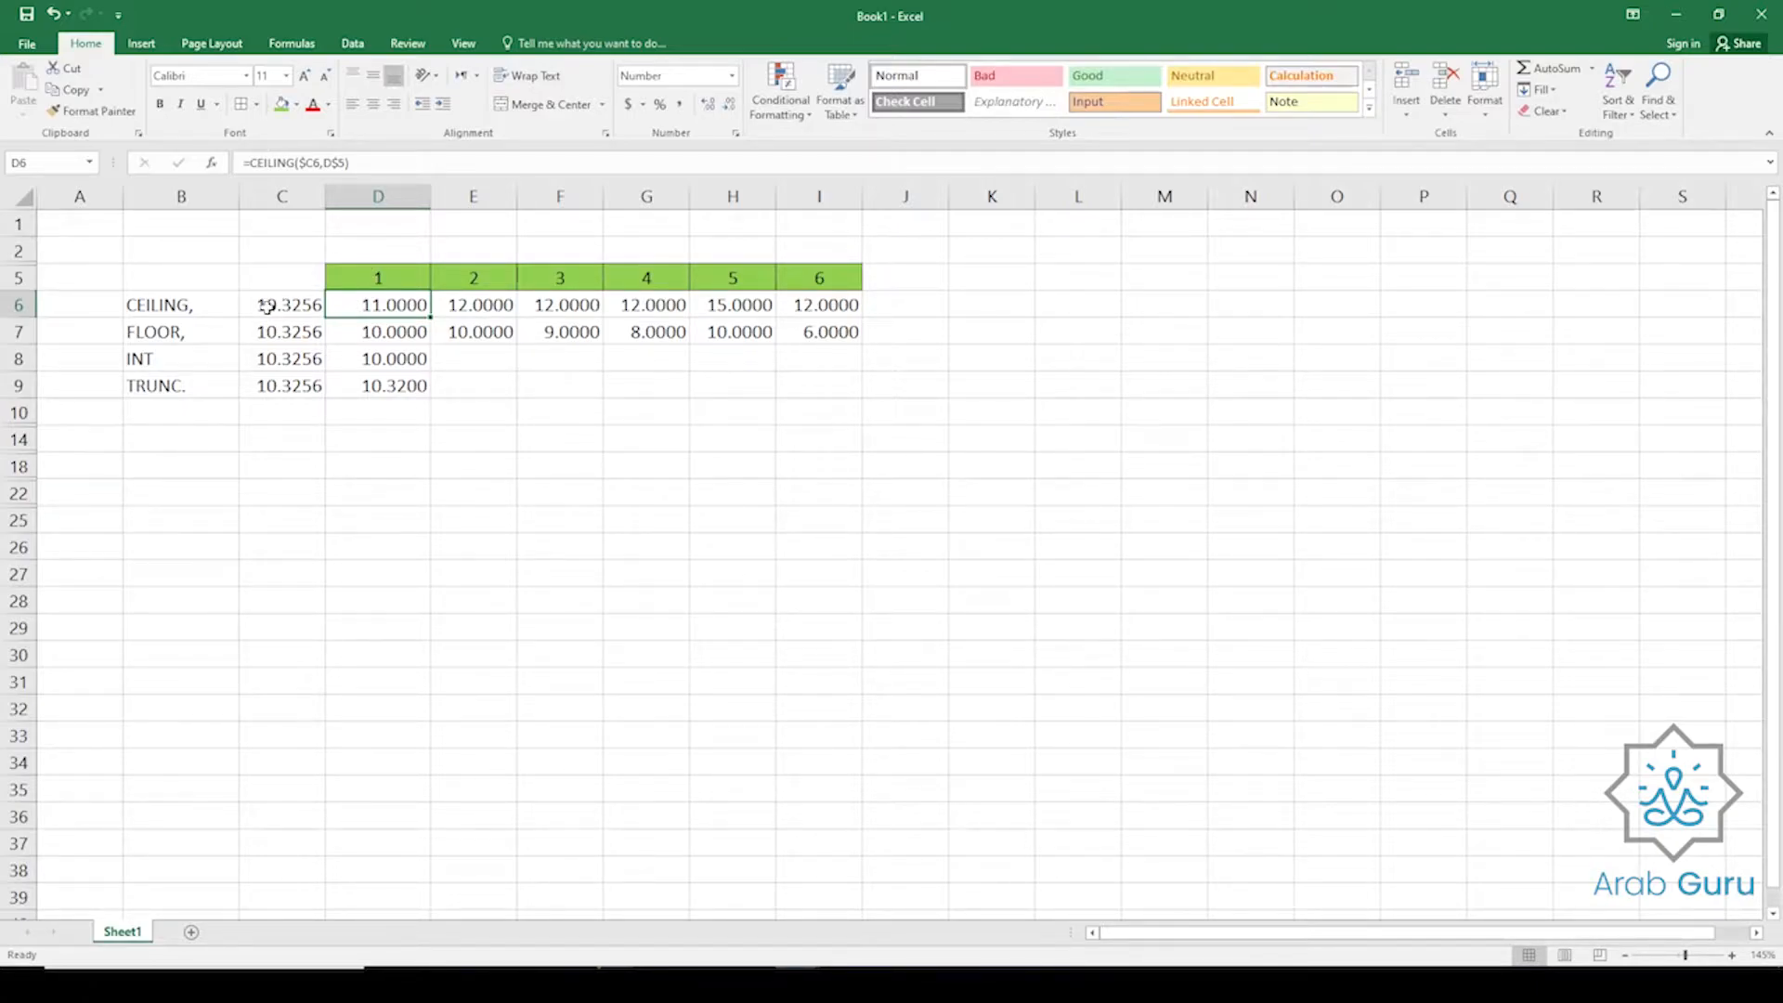
Enter the sample numbers 10 in D18 and 11 in D22 below the rounding table.
click(367, 442)
click(386, 464)
text(10)
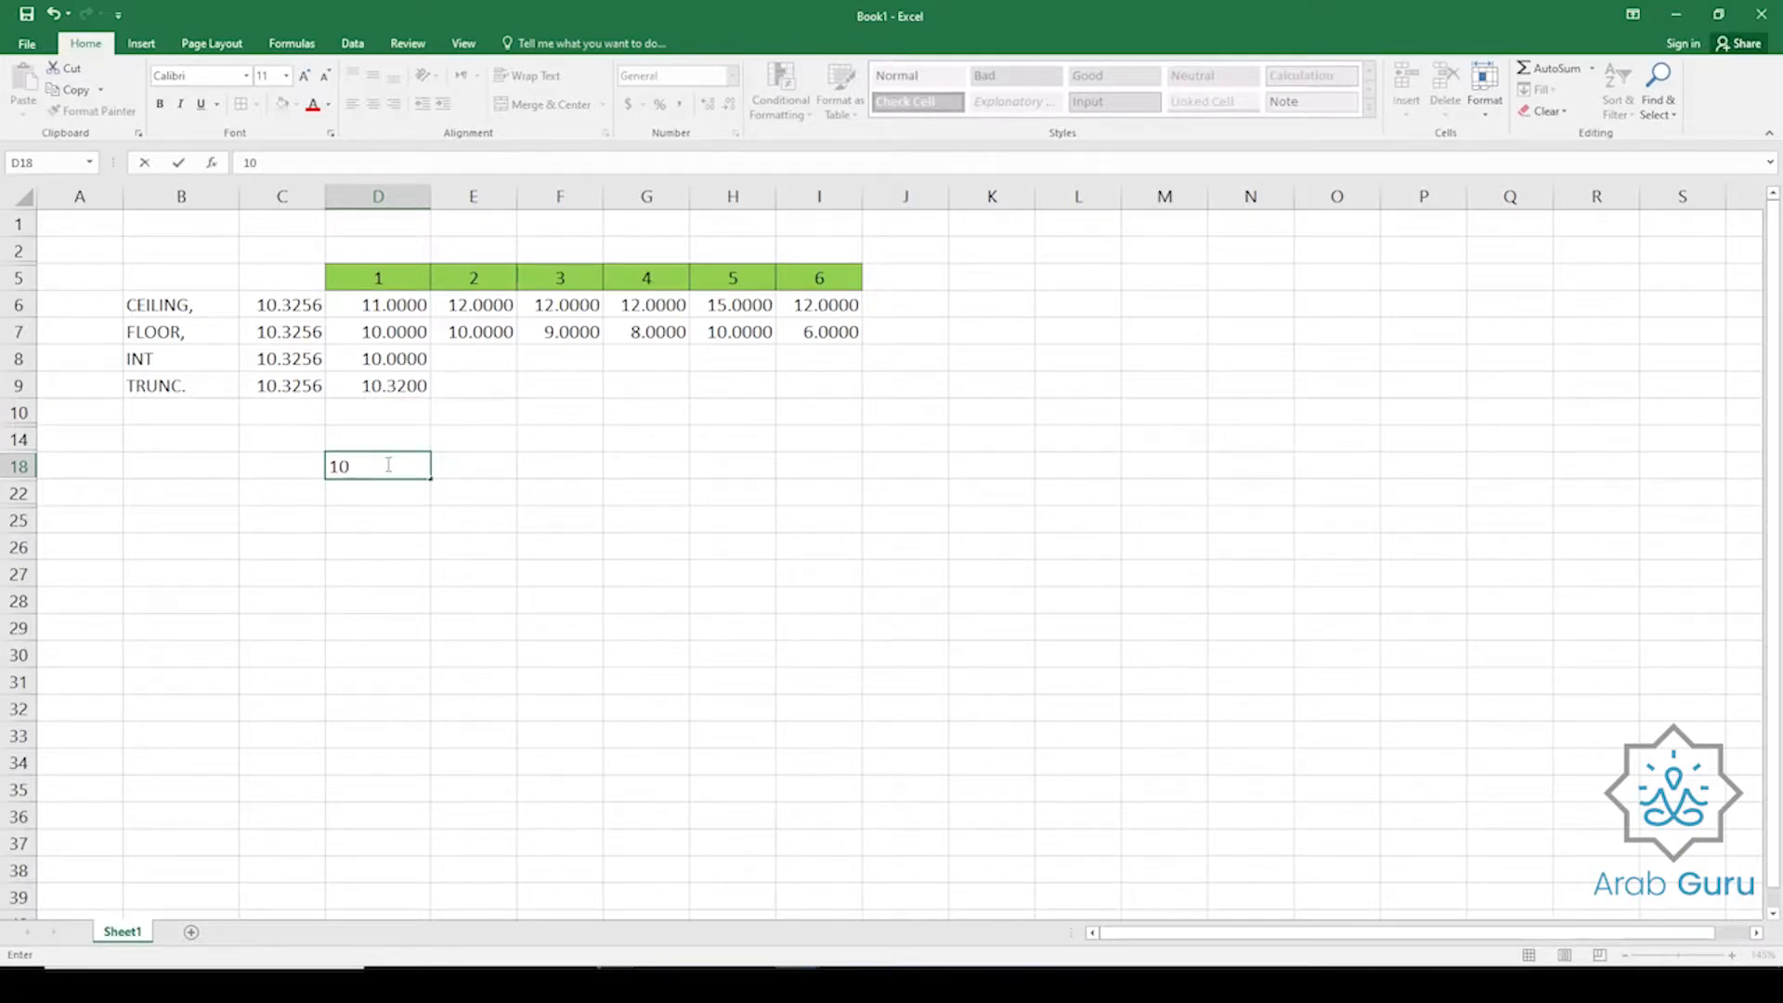
key(Return)
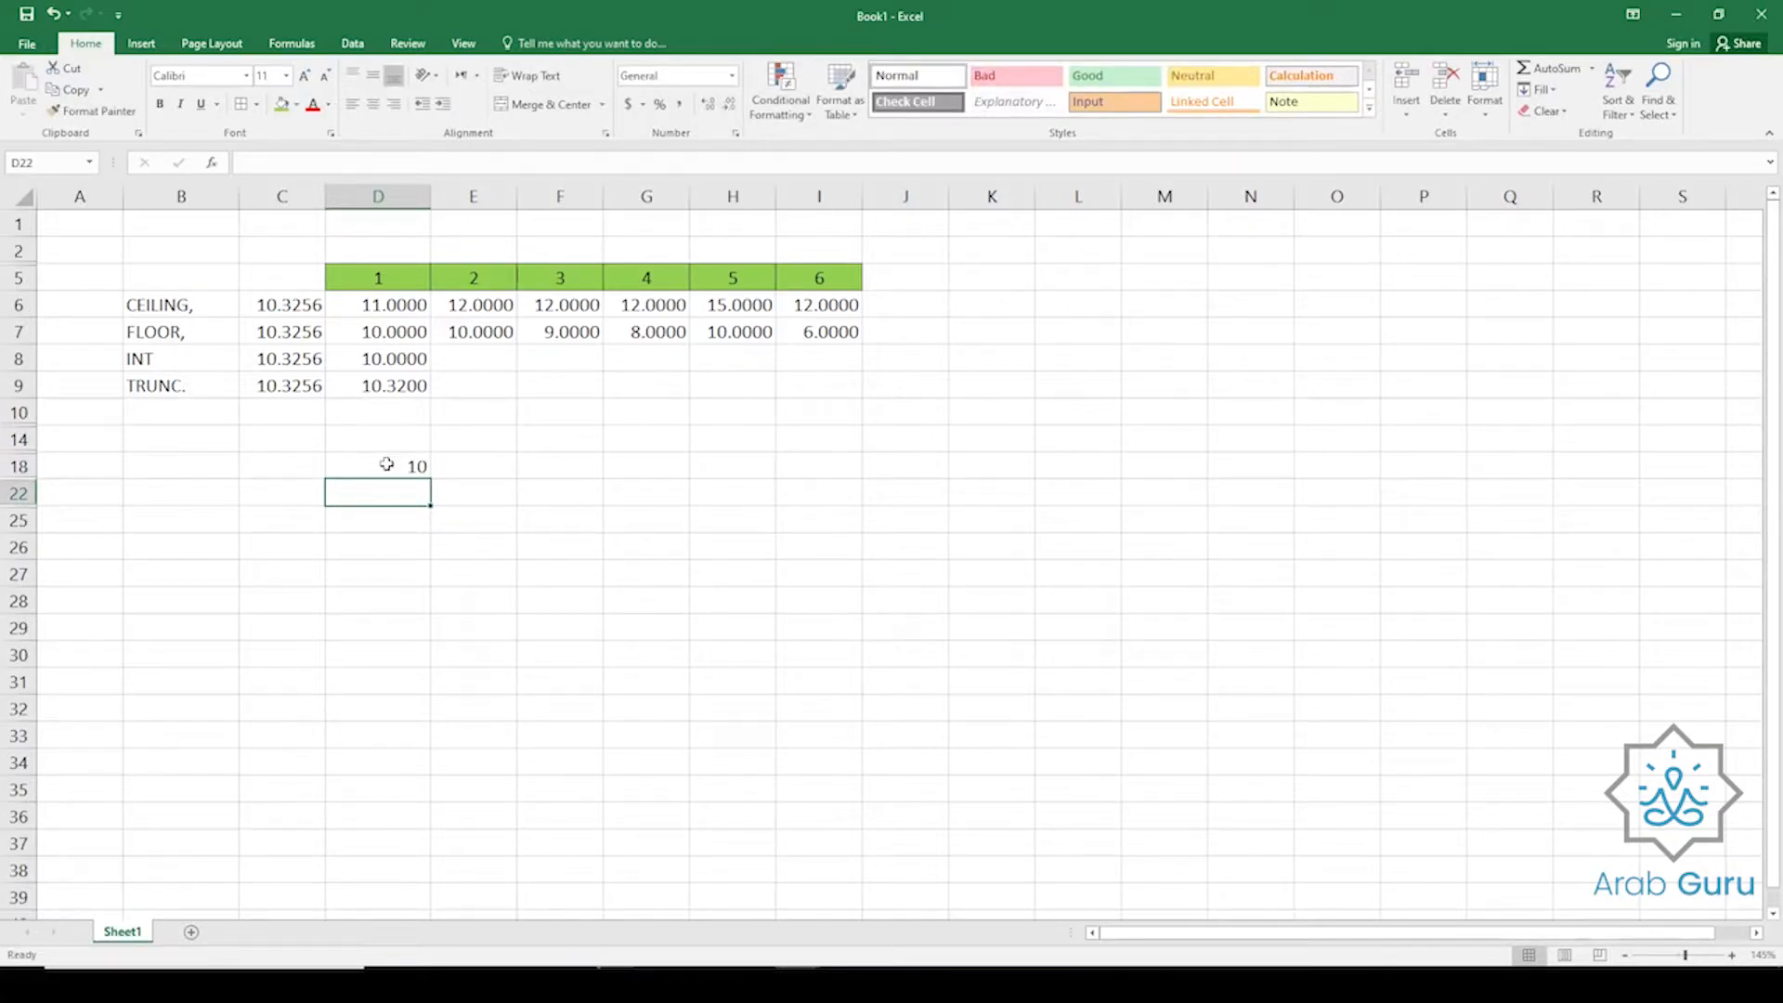
text(11)
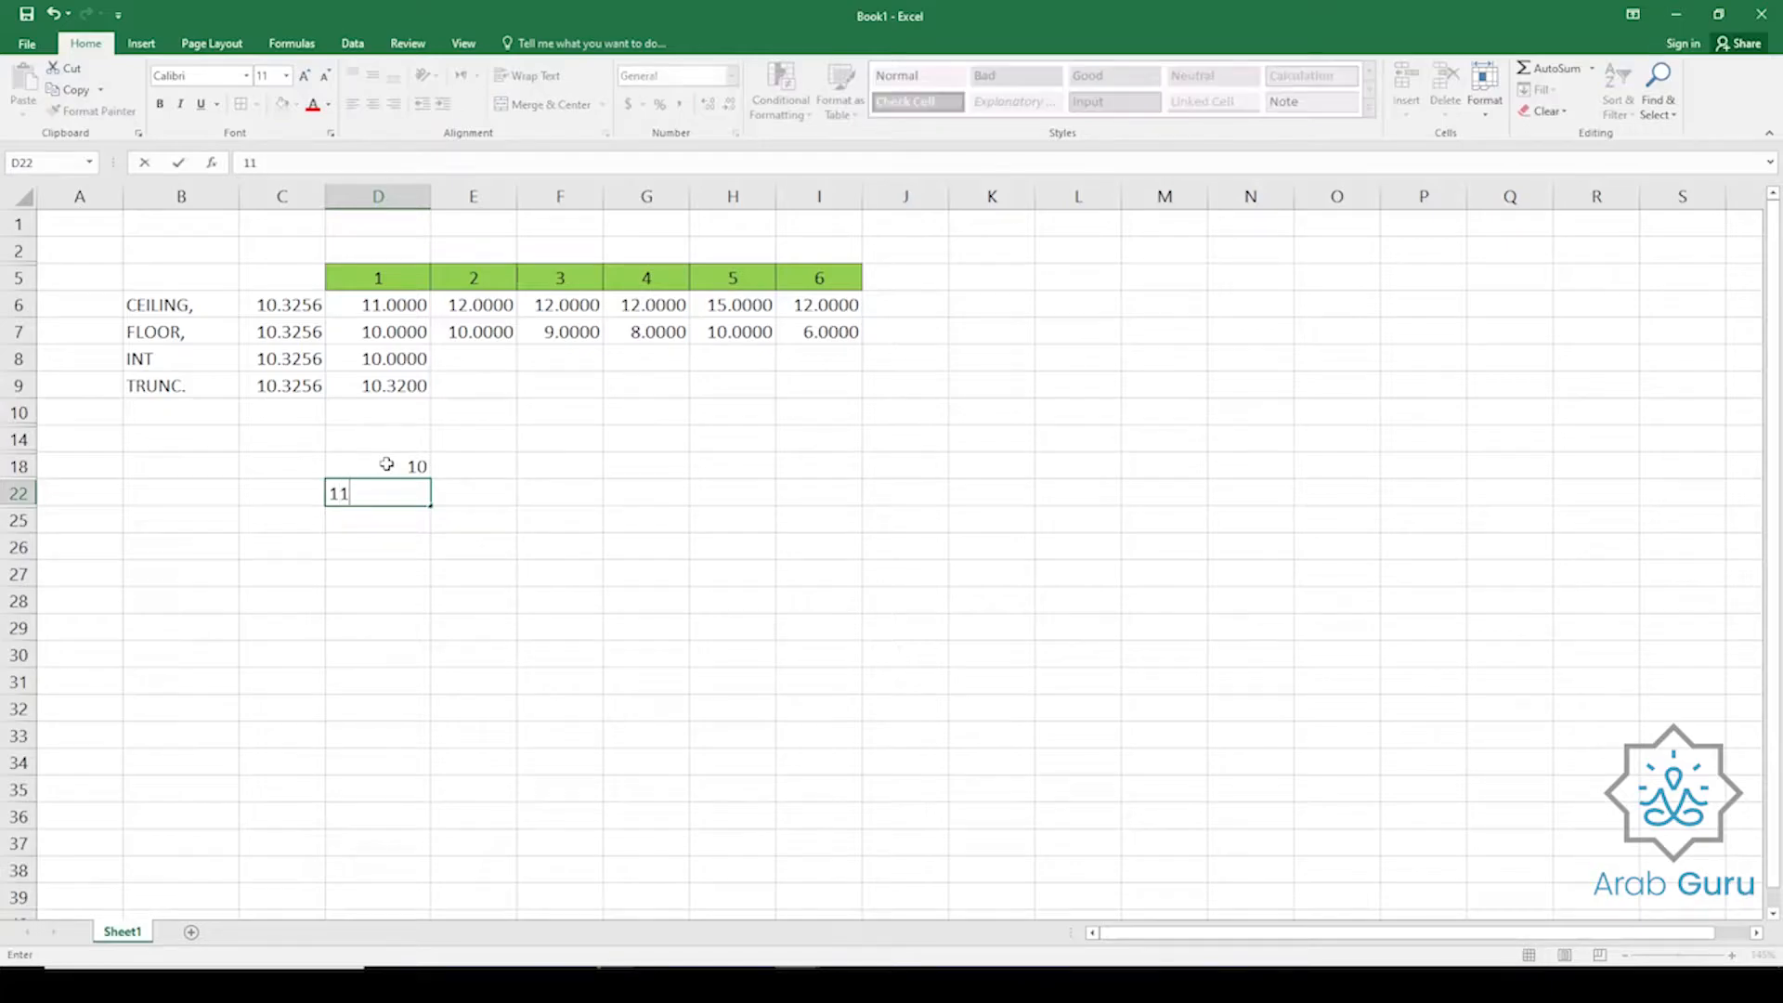
key(Return)
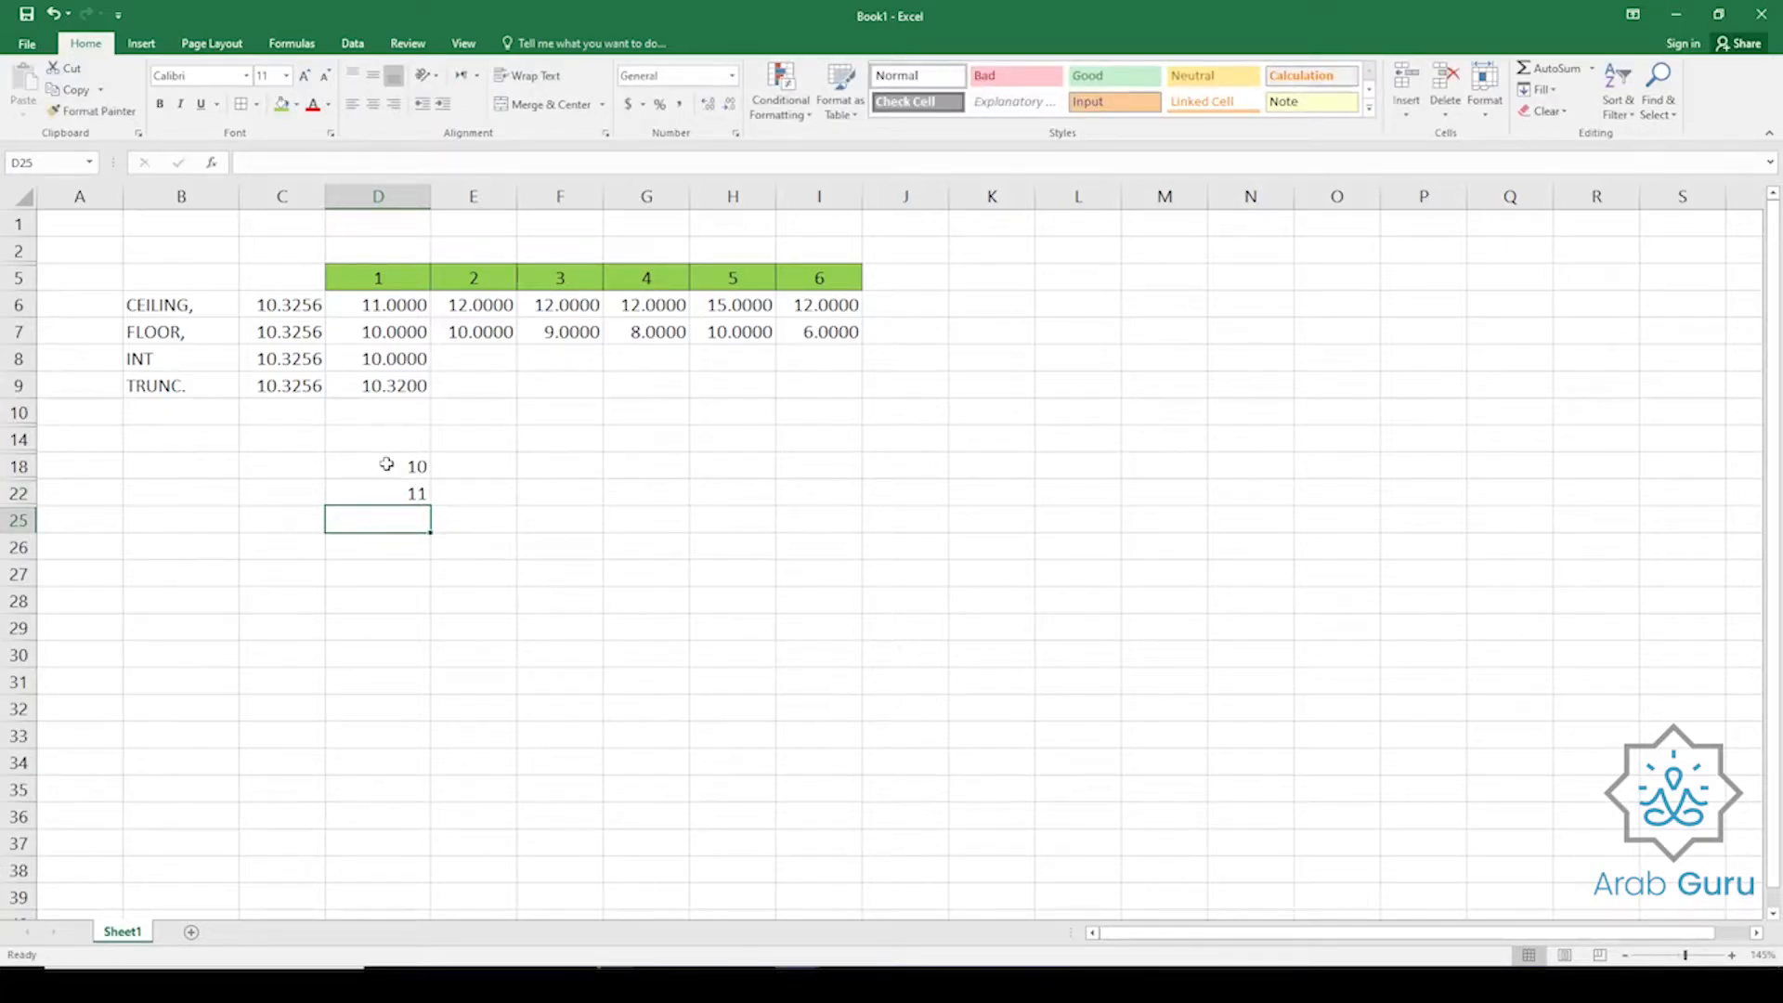
Clear the sample numbers from D18 and D22 after reviewing C6 and the significance headers in D5 and E5.
click(371, 303)
click(276, 313)
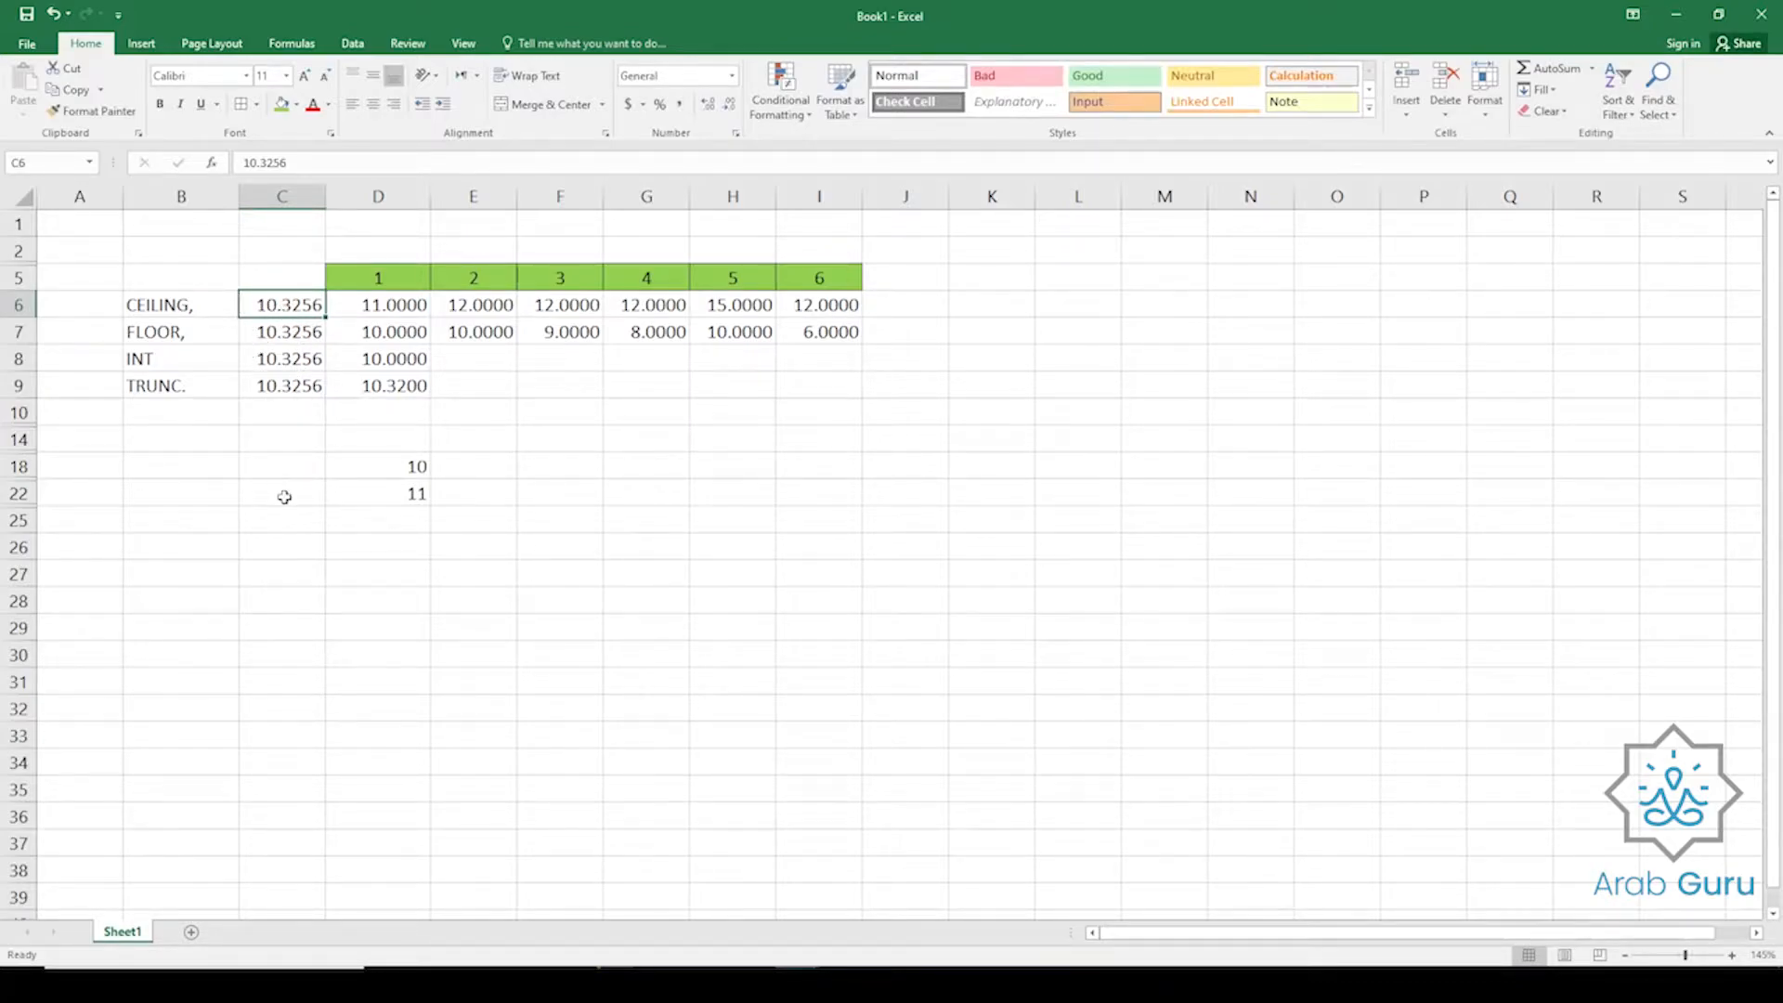
click(383, 271)
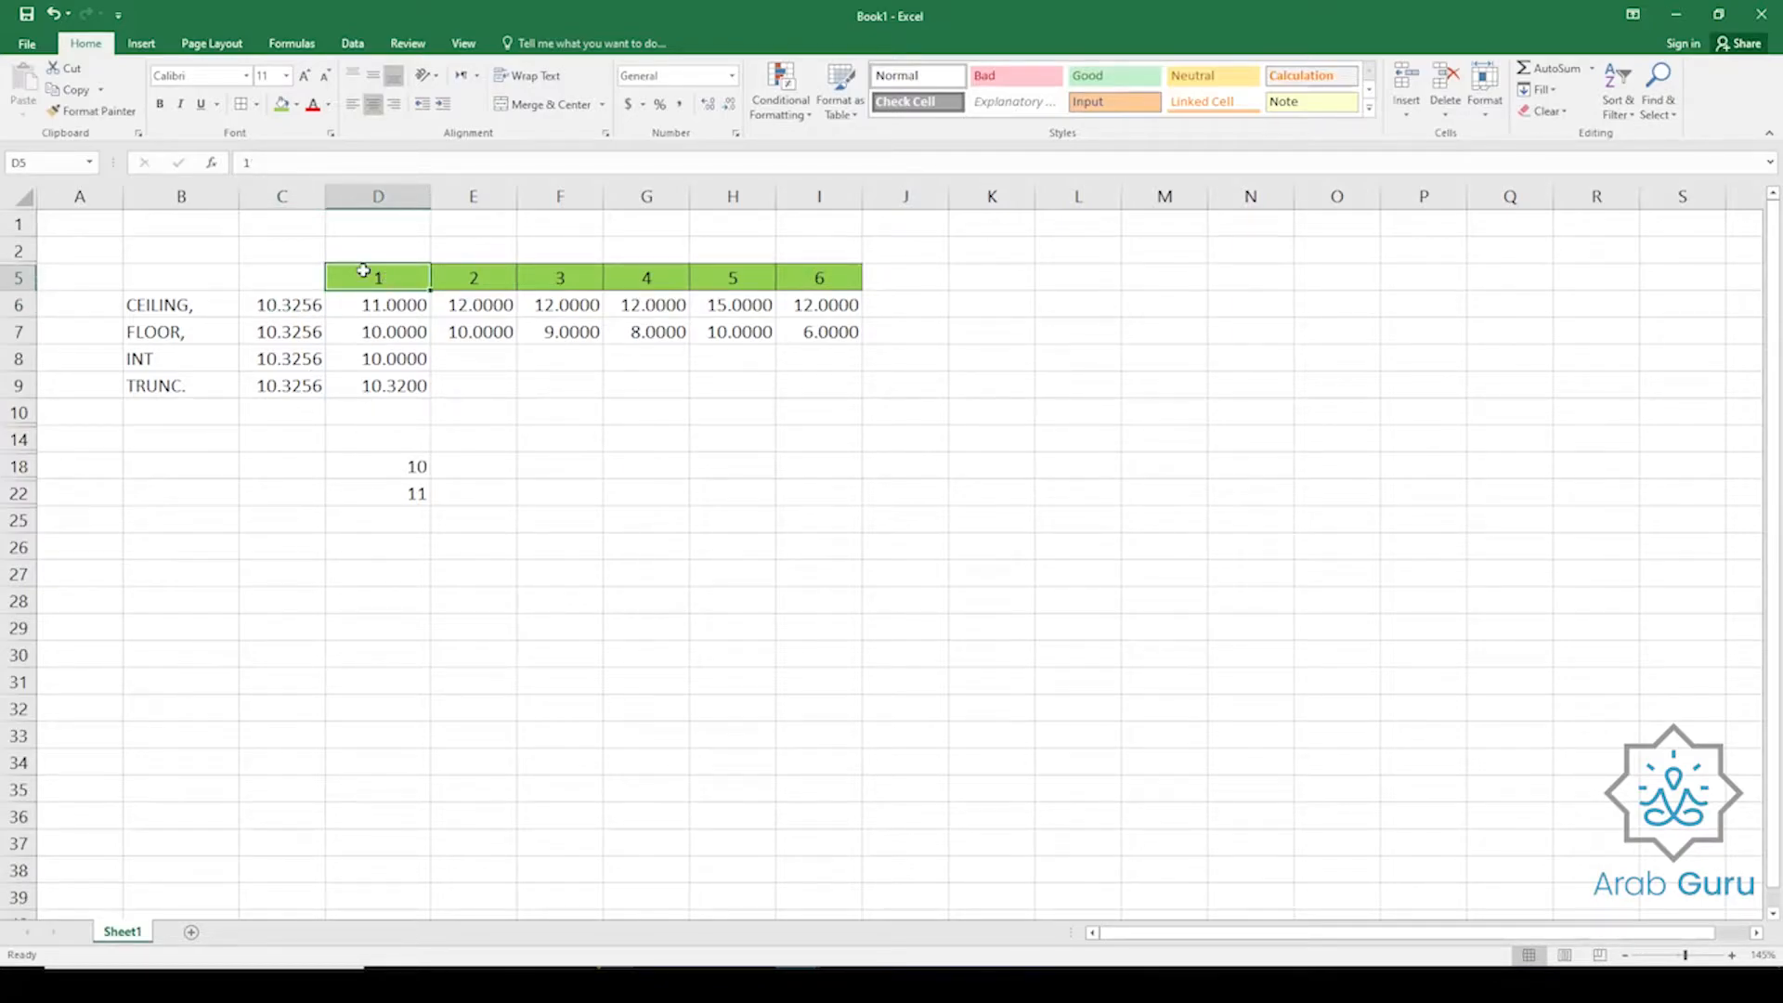
click(491, 274)
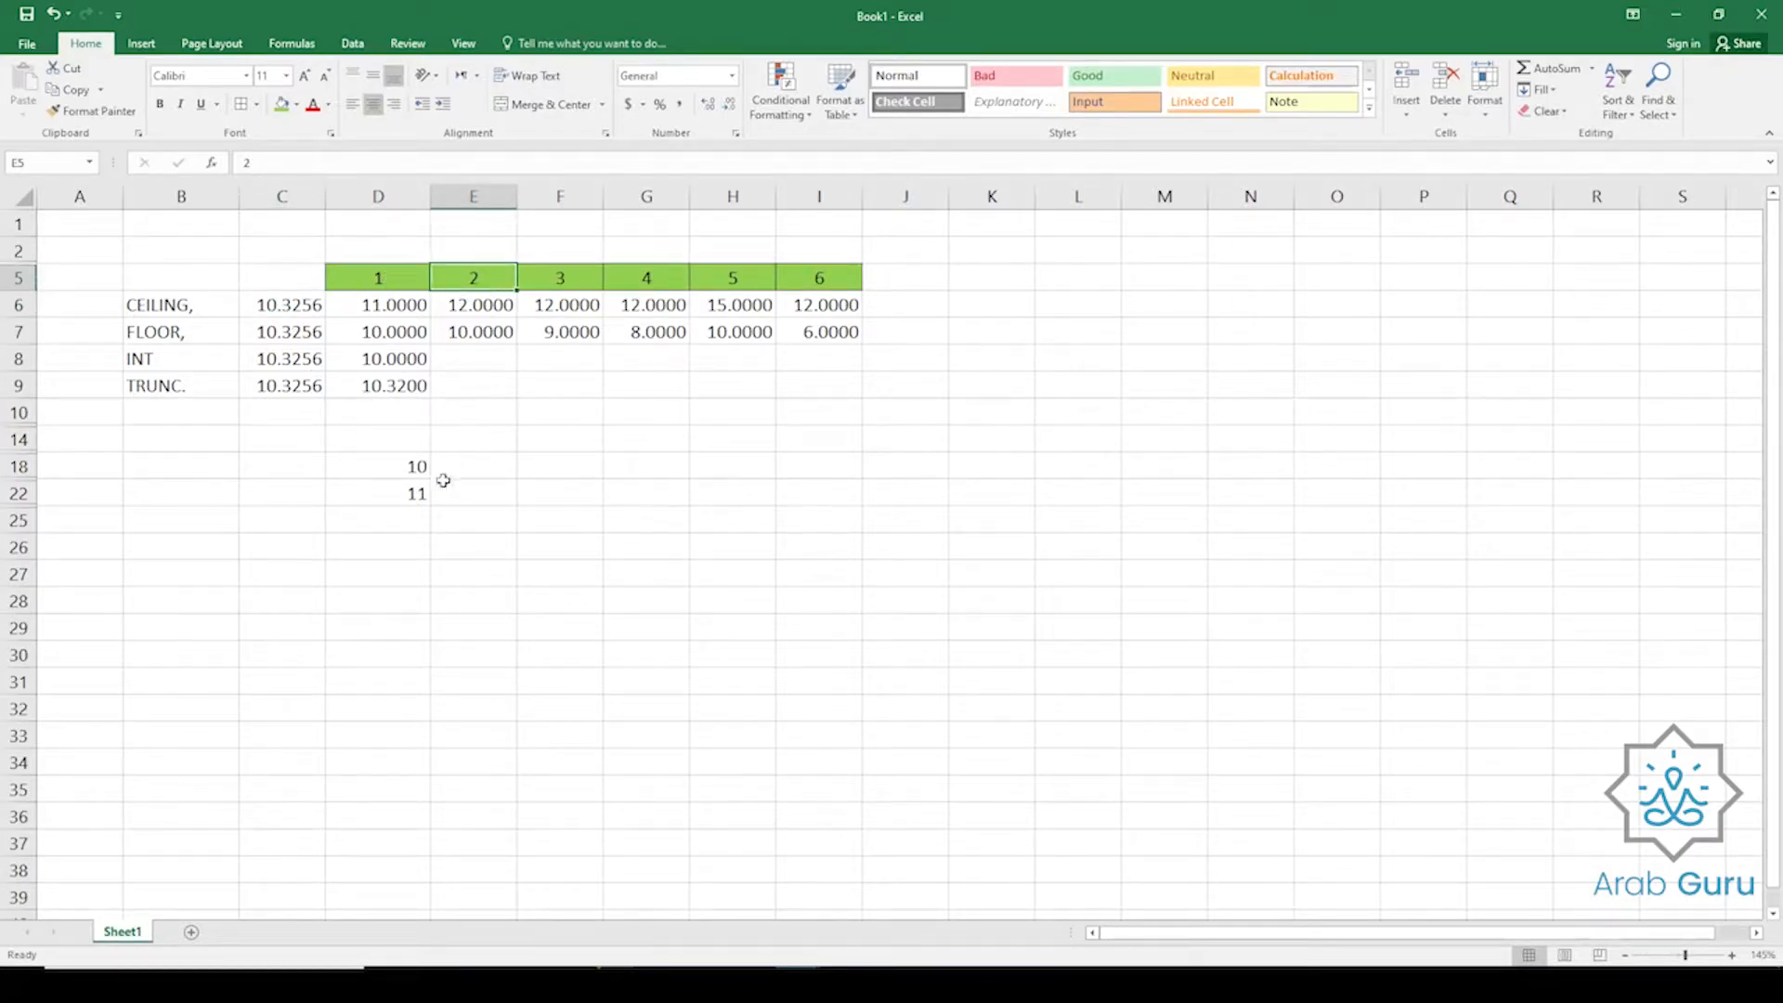
click(417, 466)
drag(417, 465, 420, 495)
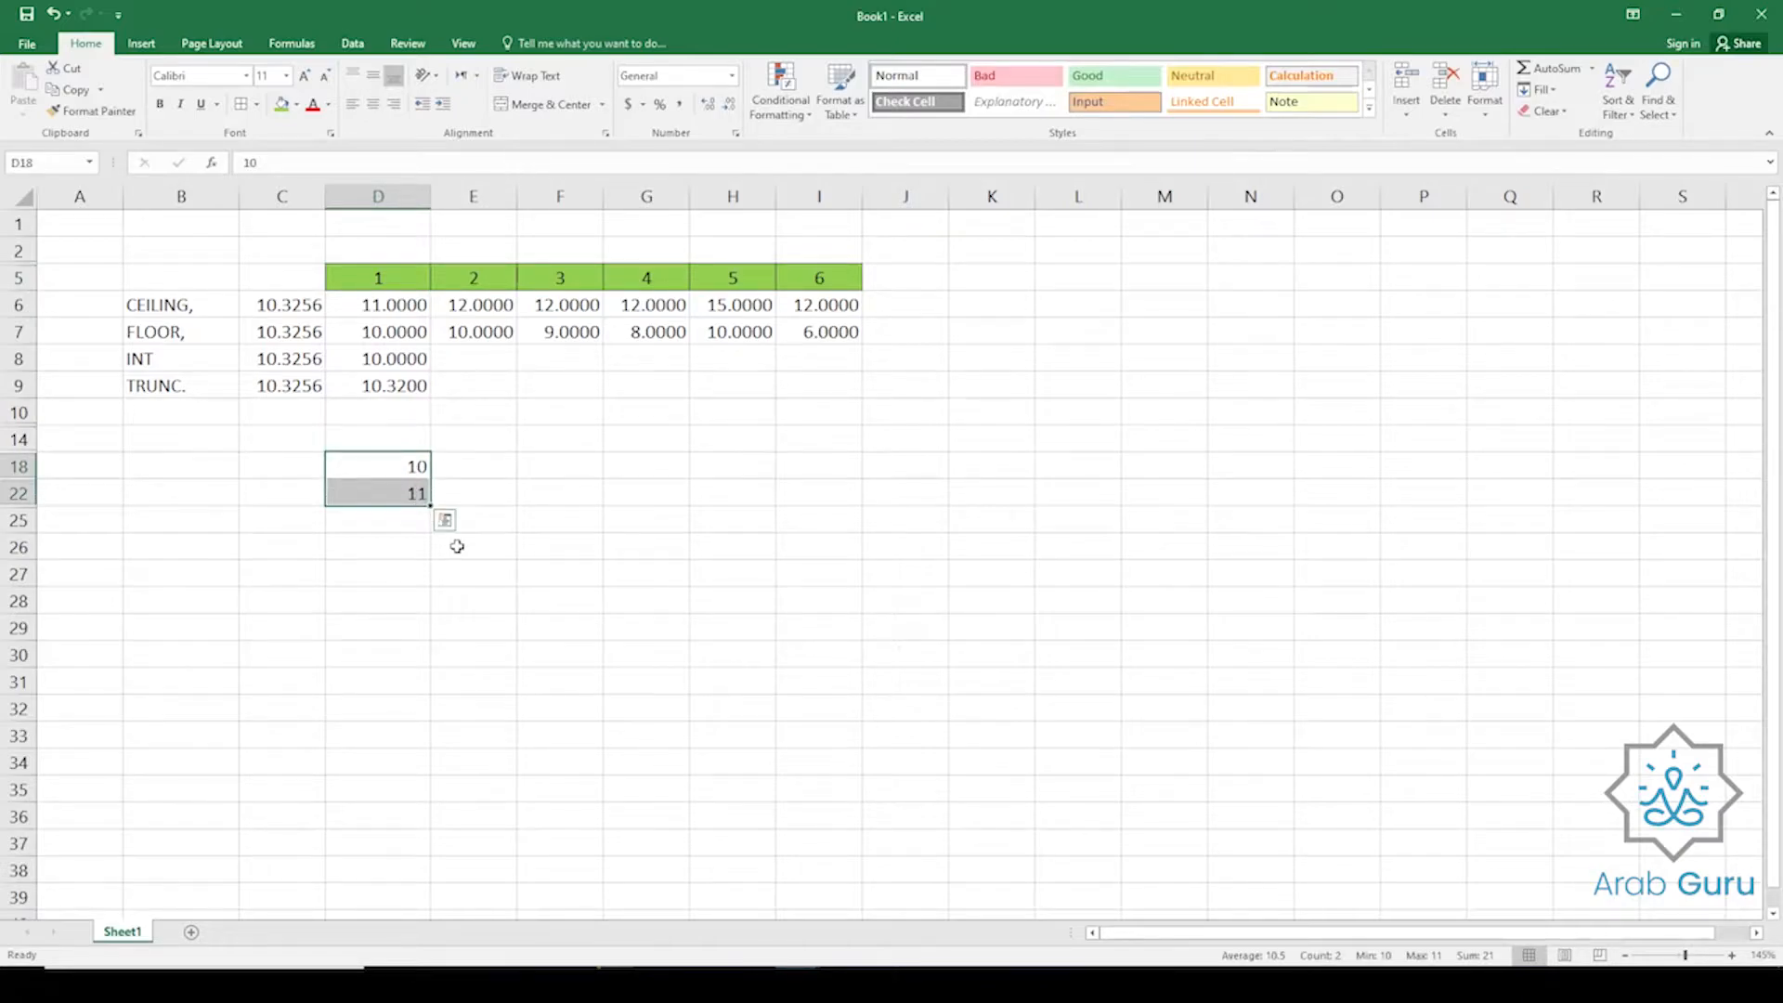
key(Delete)
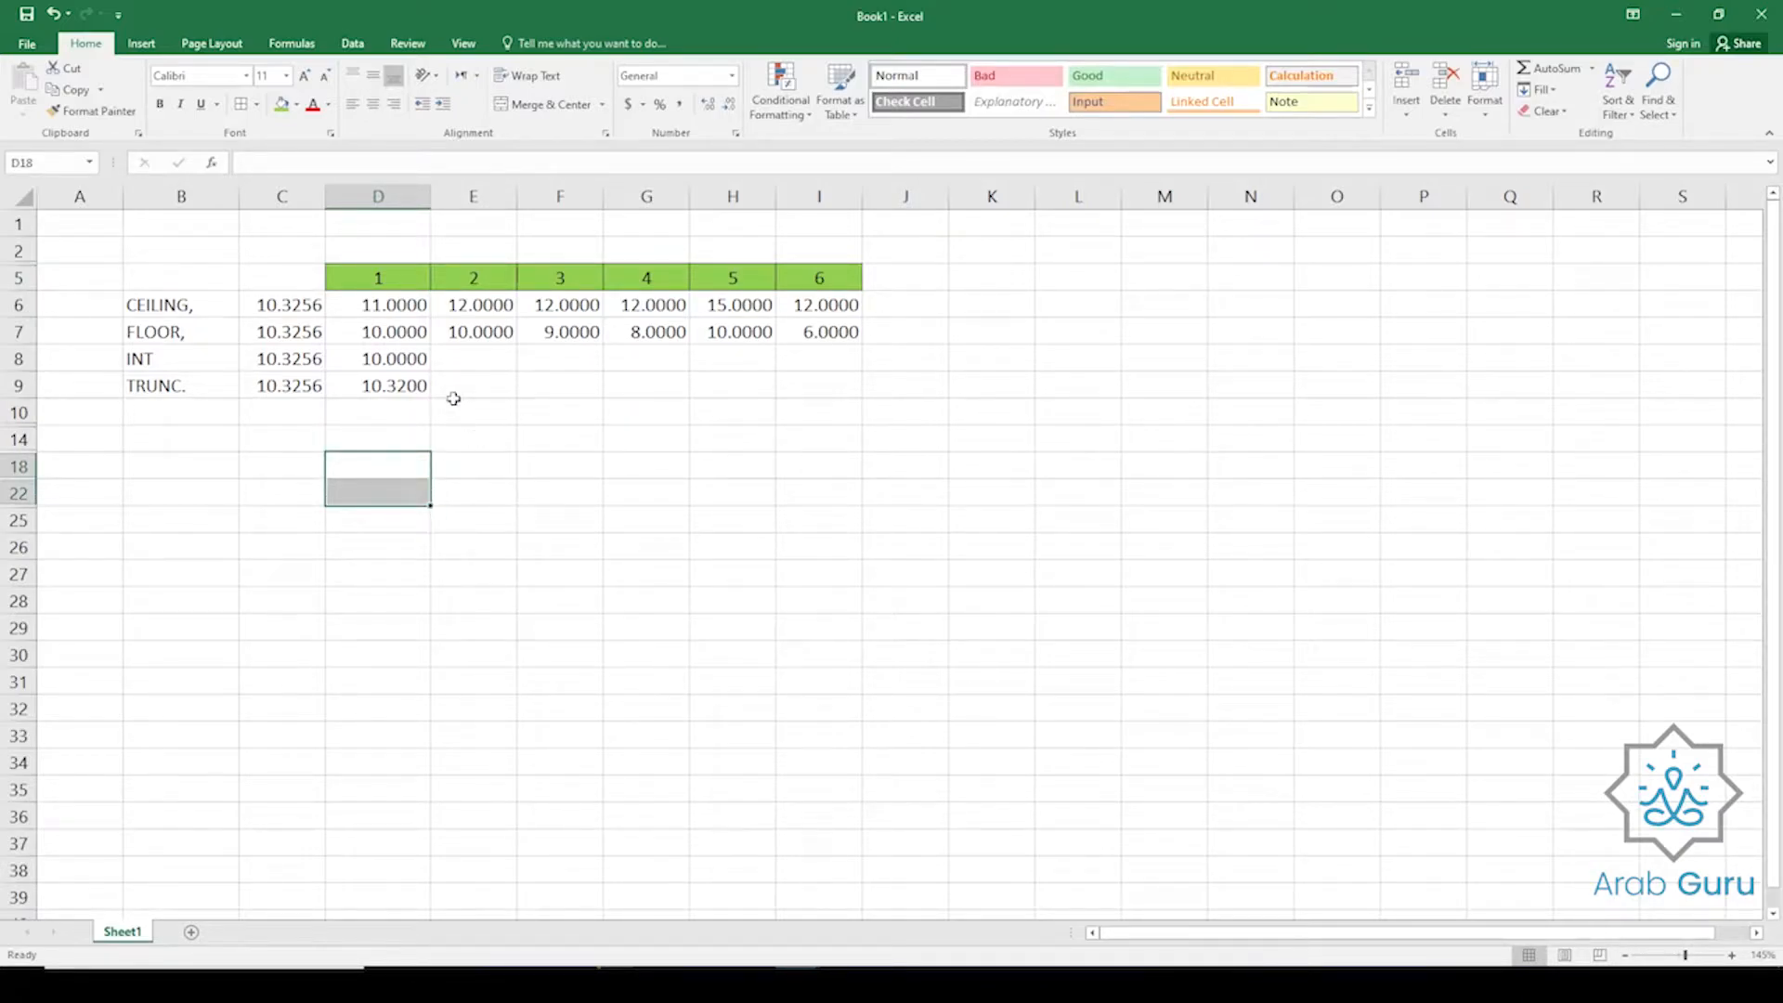
Enter the significance of column E, 2, as a multiplier in E27.
click(475, 307)
click(473, 273)
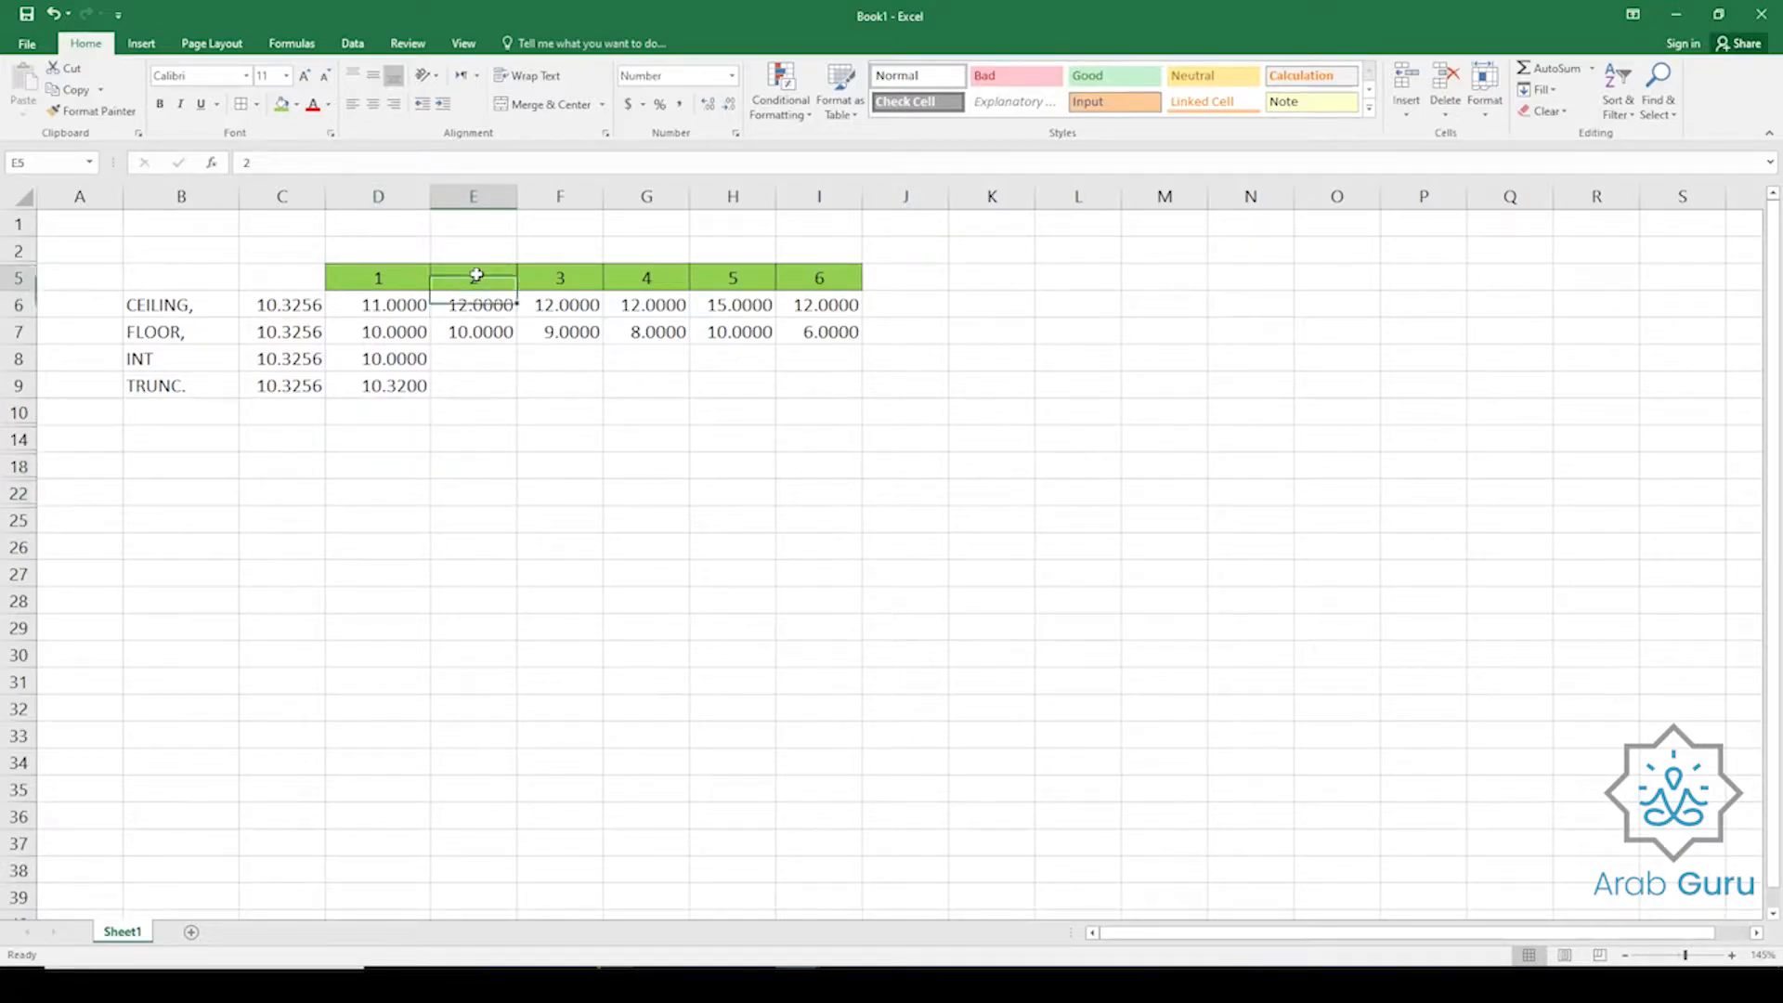
click(470, 569)
text(2)
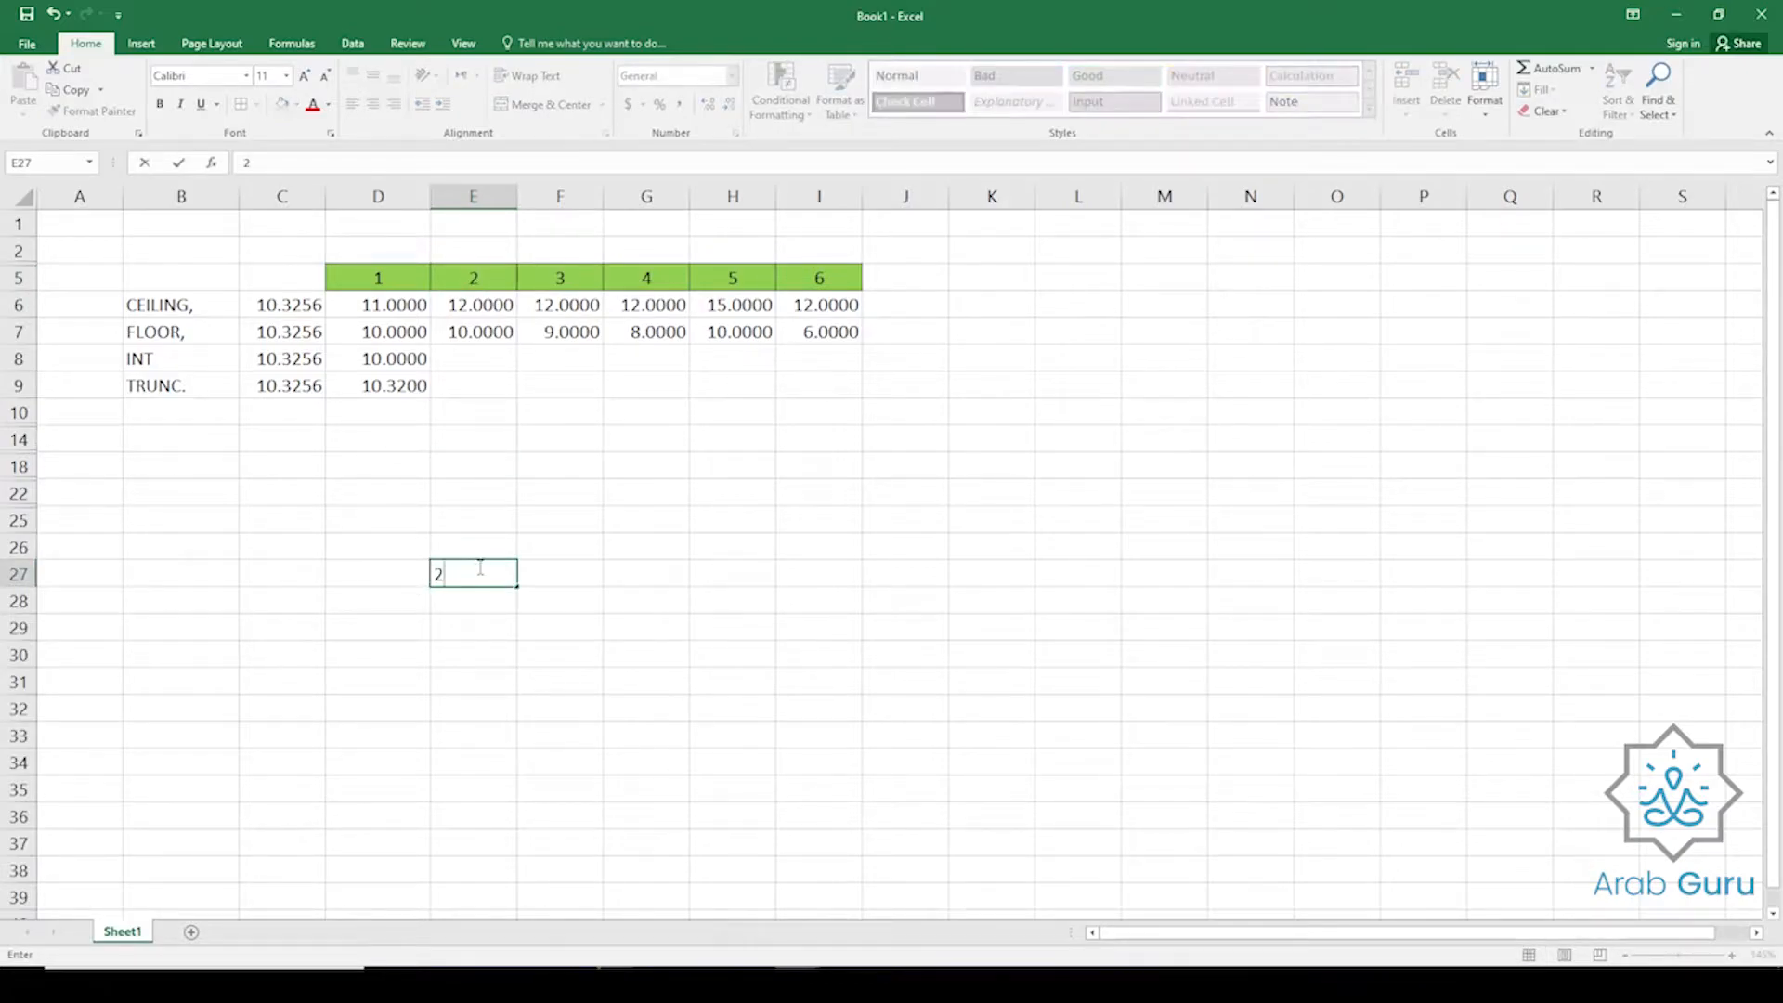
key(Left)
Fill D28:D39 with a number series from 1 to 12, starting from the values 1 and 2.
key(Down)
text(1)
key(Return)
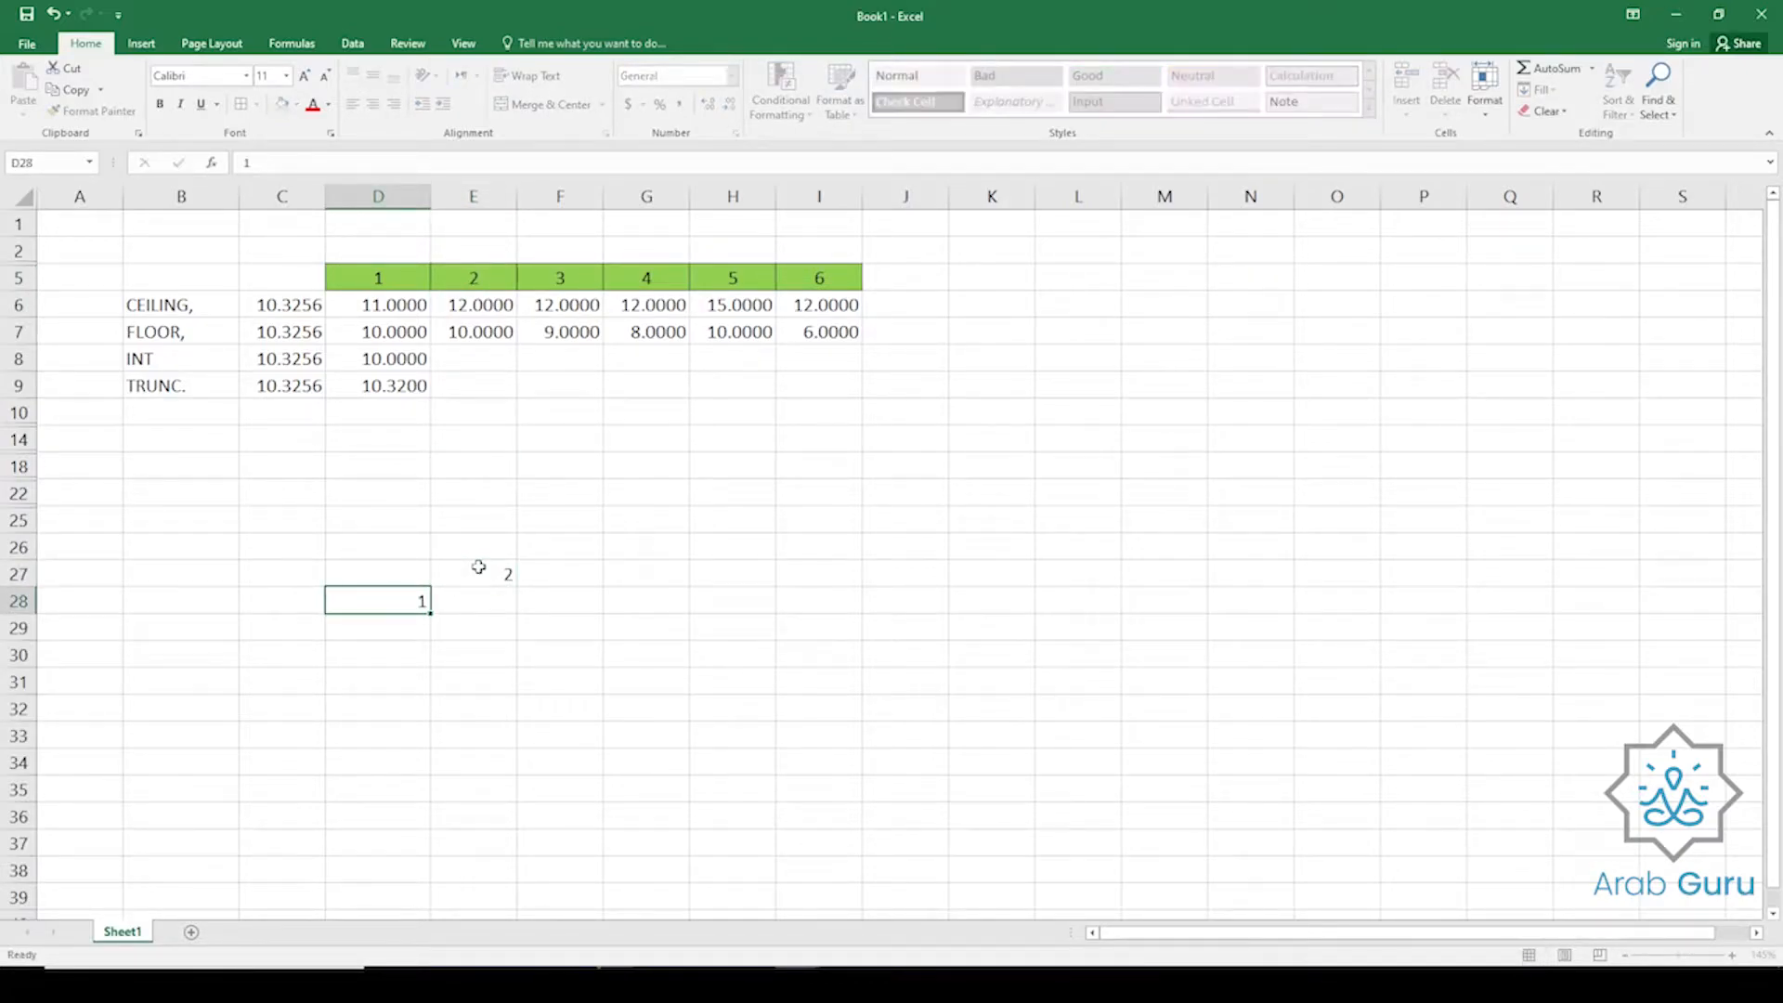
text(2)
key(Return)
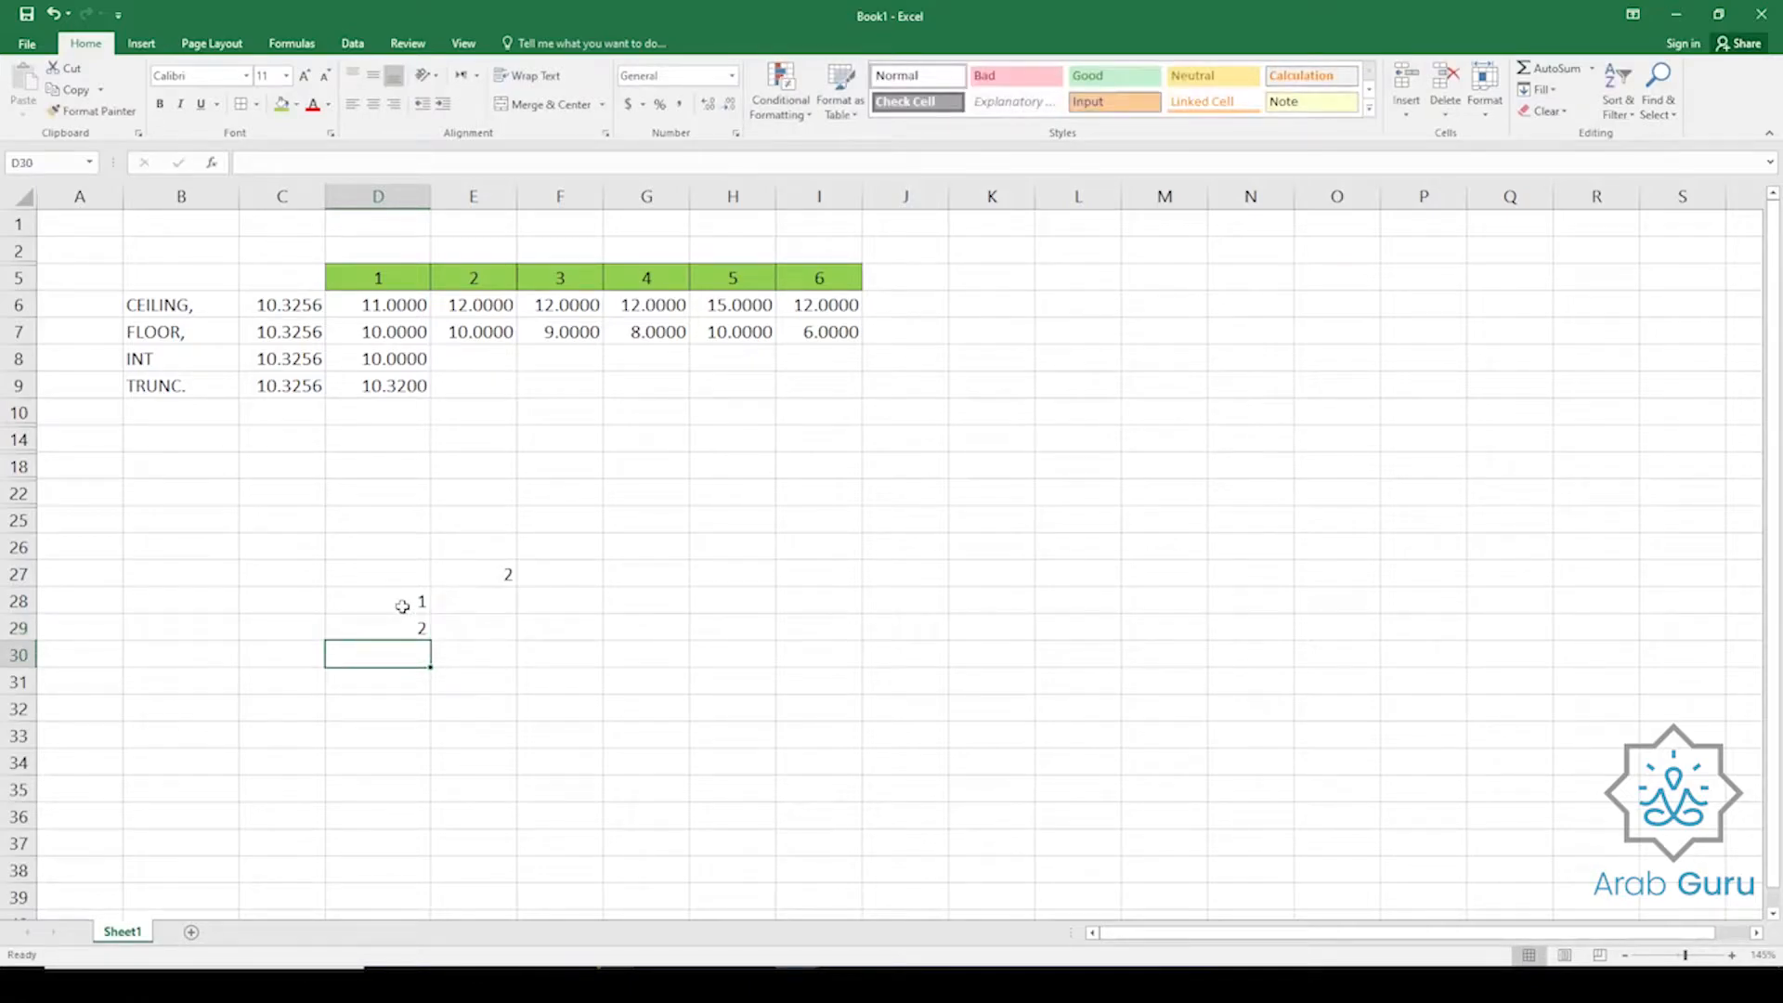
drag(402, 602, 404, 901)
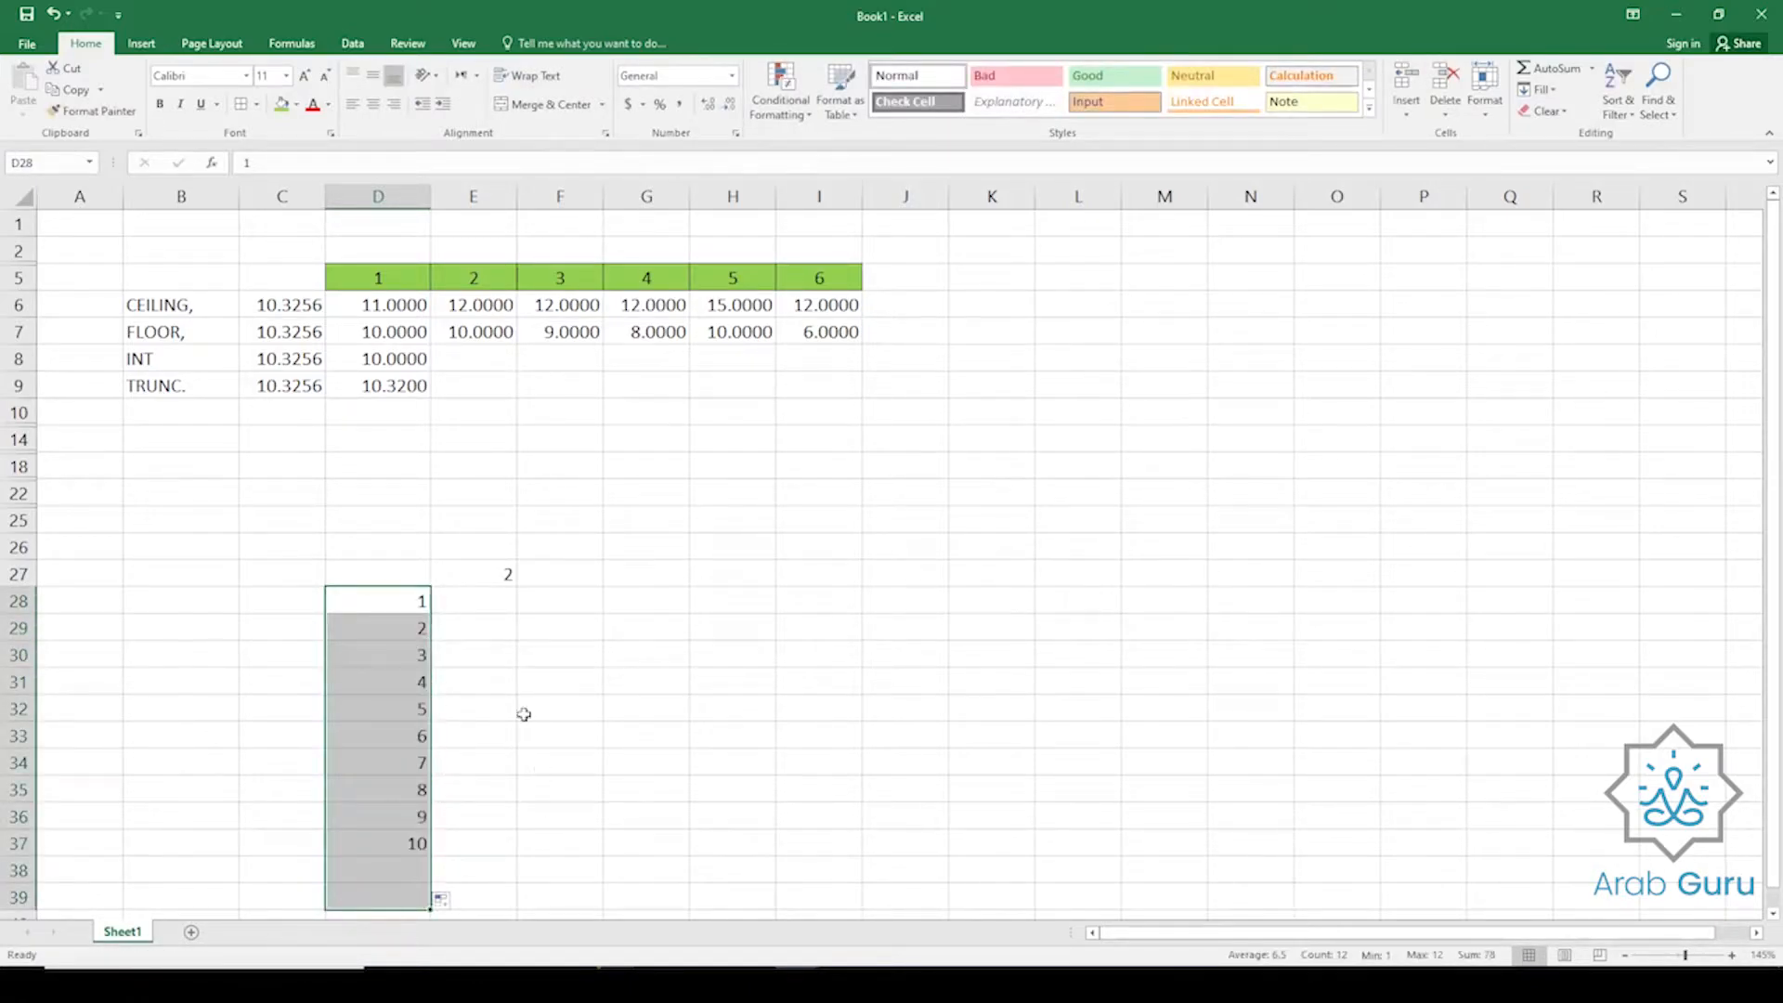
Enter the formula =D28*$E$27 in E28 and fill it down to E39 to list the multiples.
click(477, 605)
text(=)
click(391, 601)
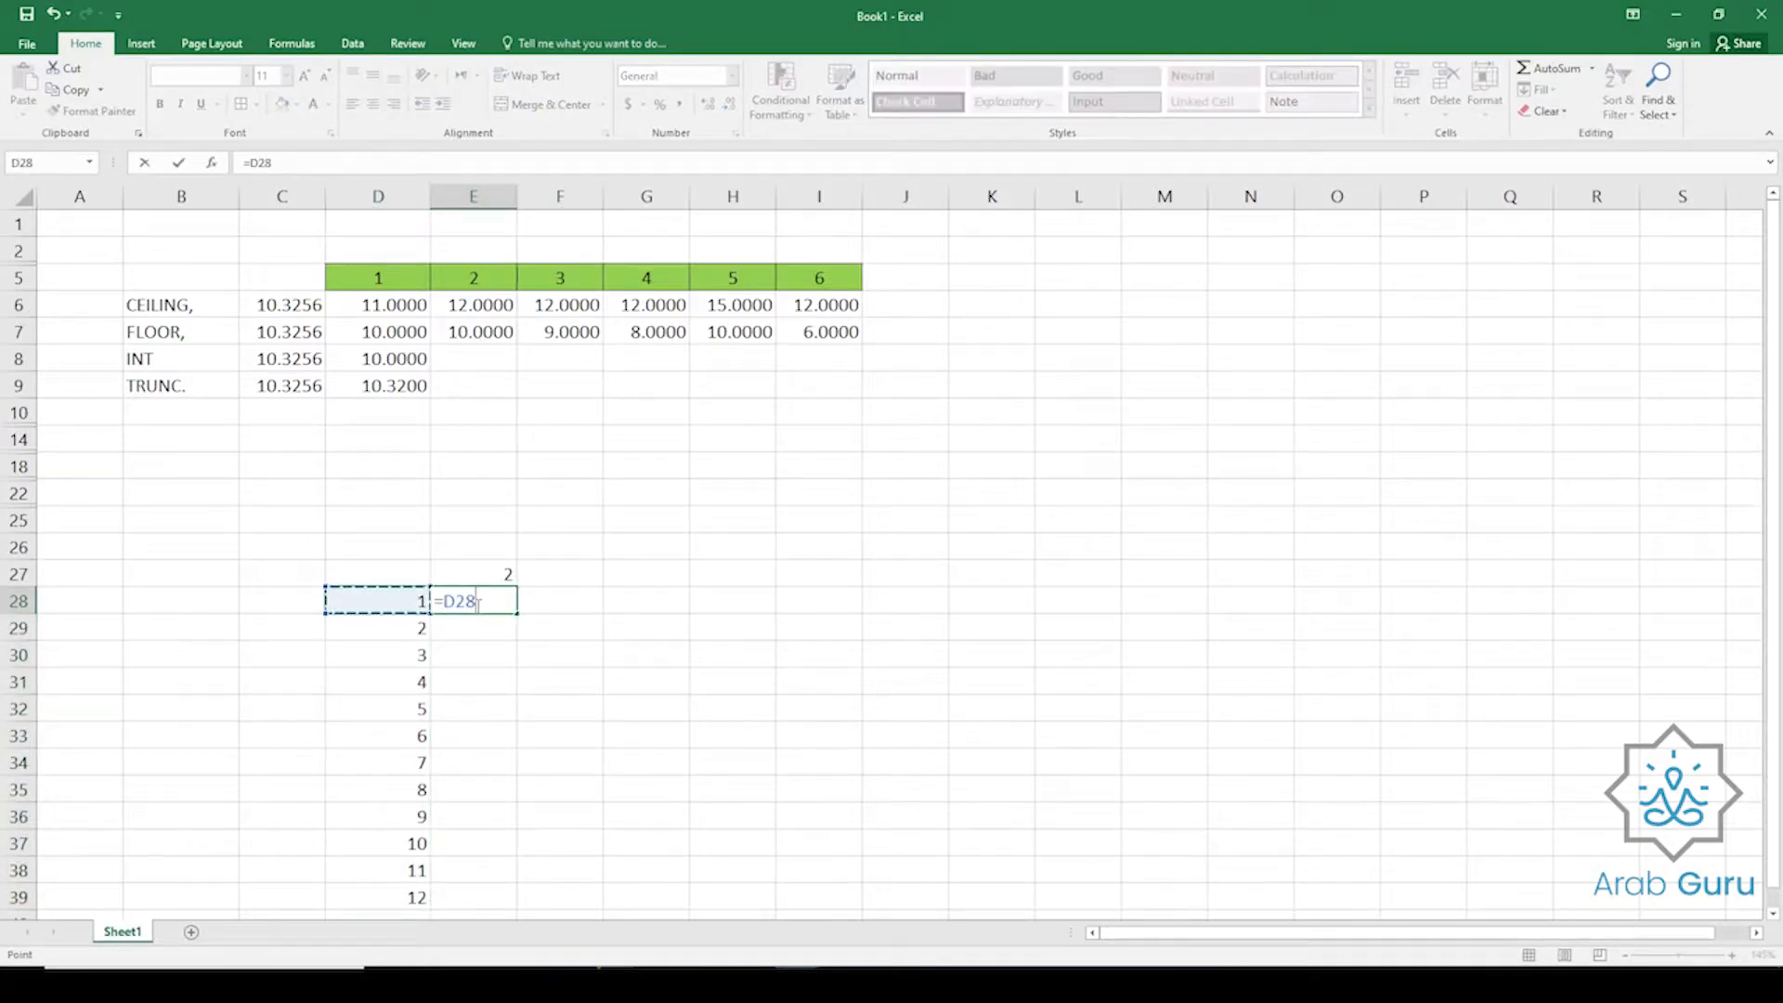
text(*)
key(Up)
key(F4)
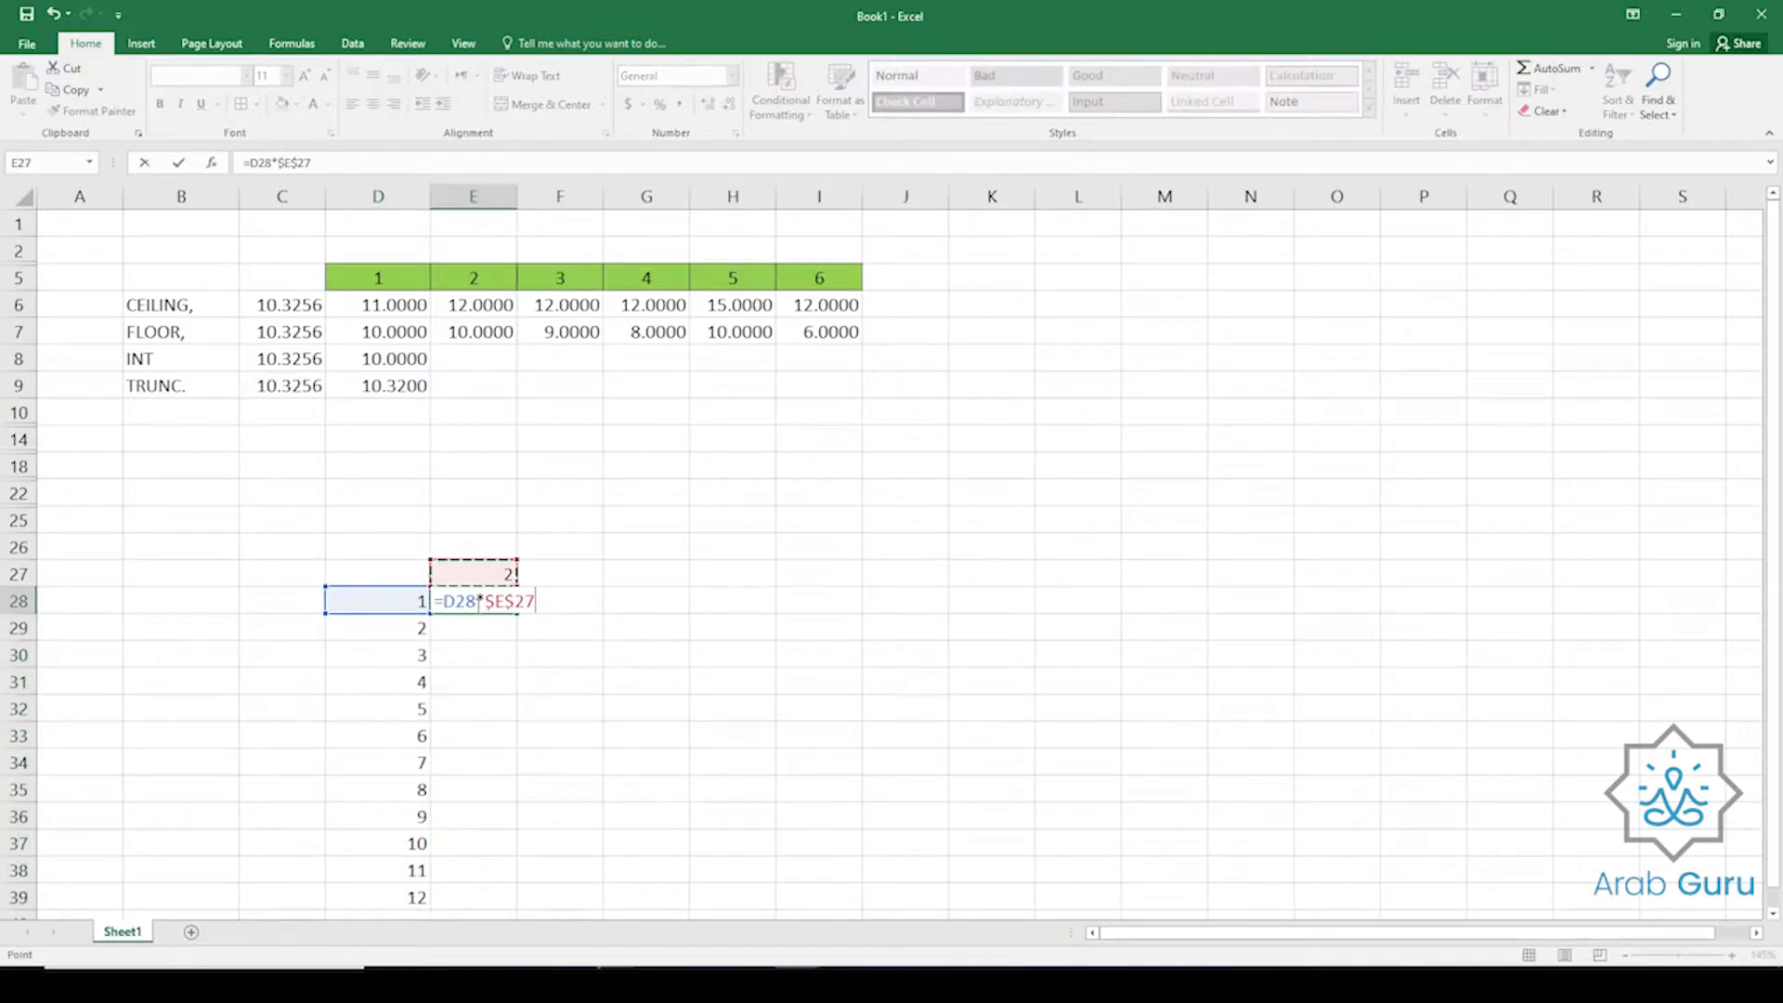
key(Return)
click(476, 602)
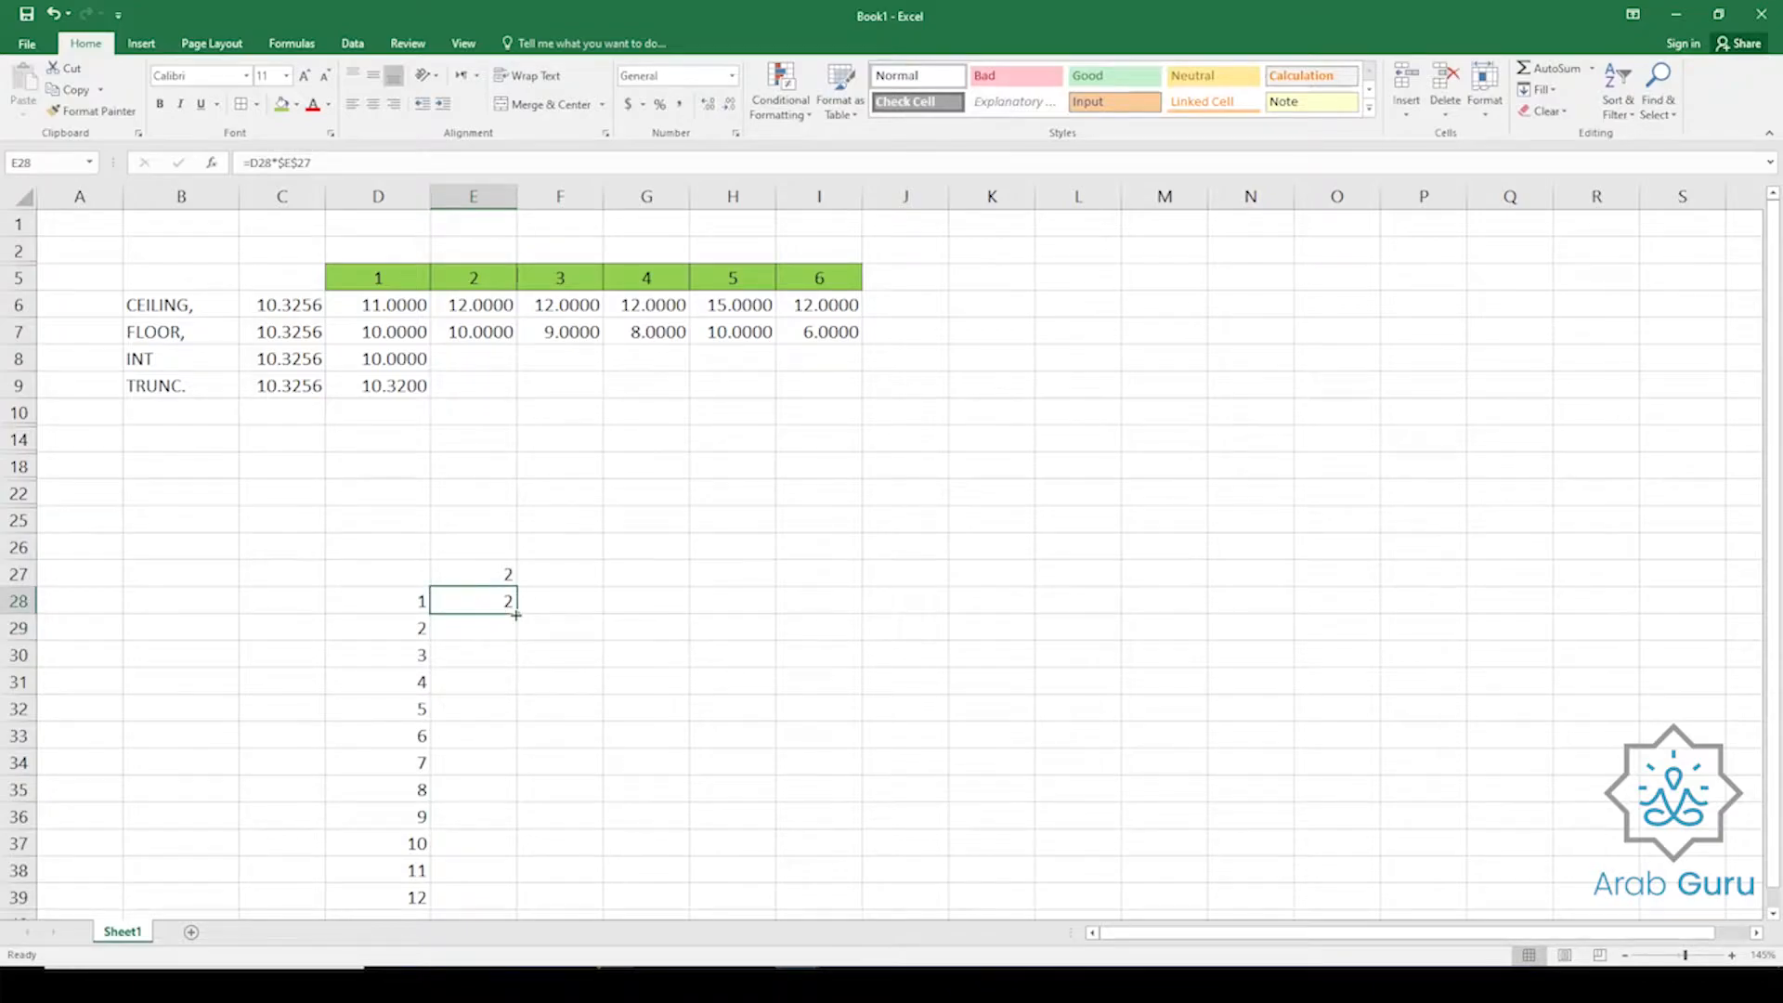
drag(516, 614, 475, 911)
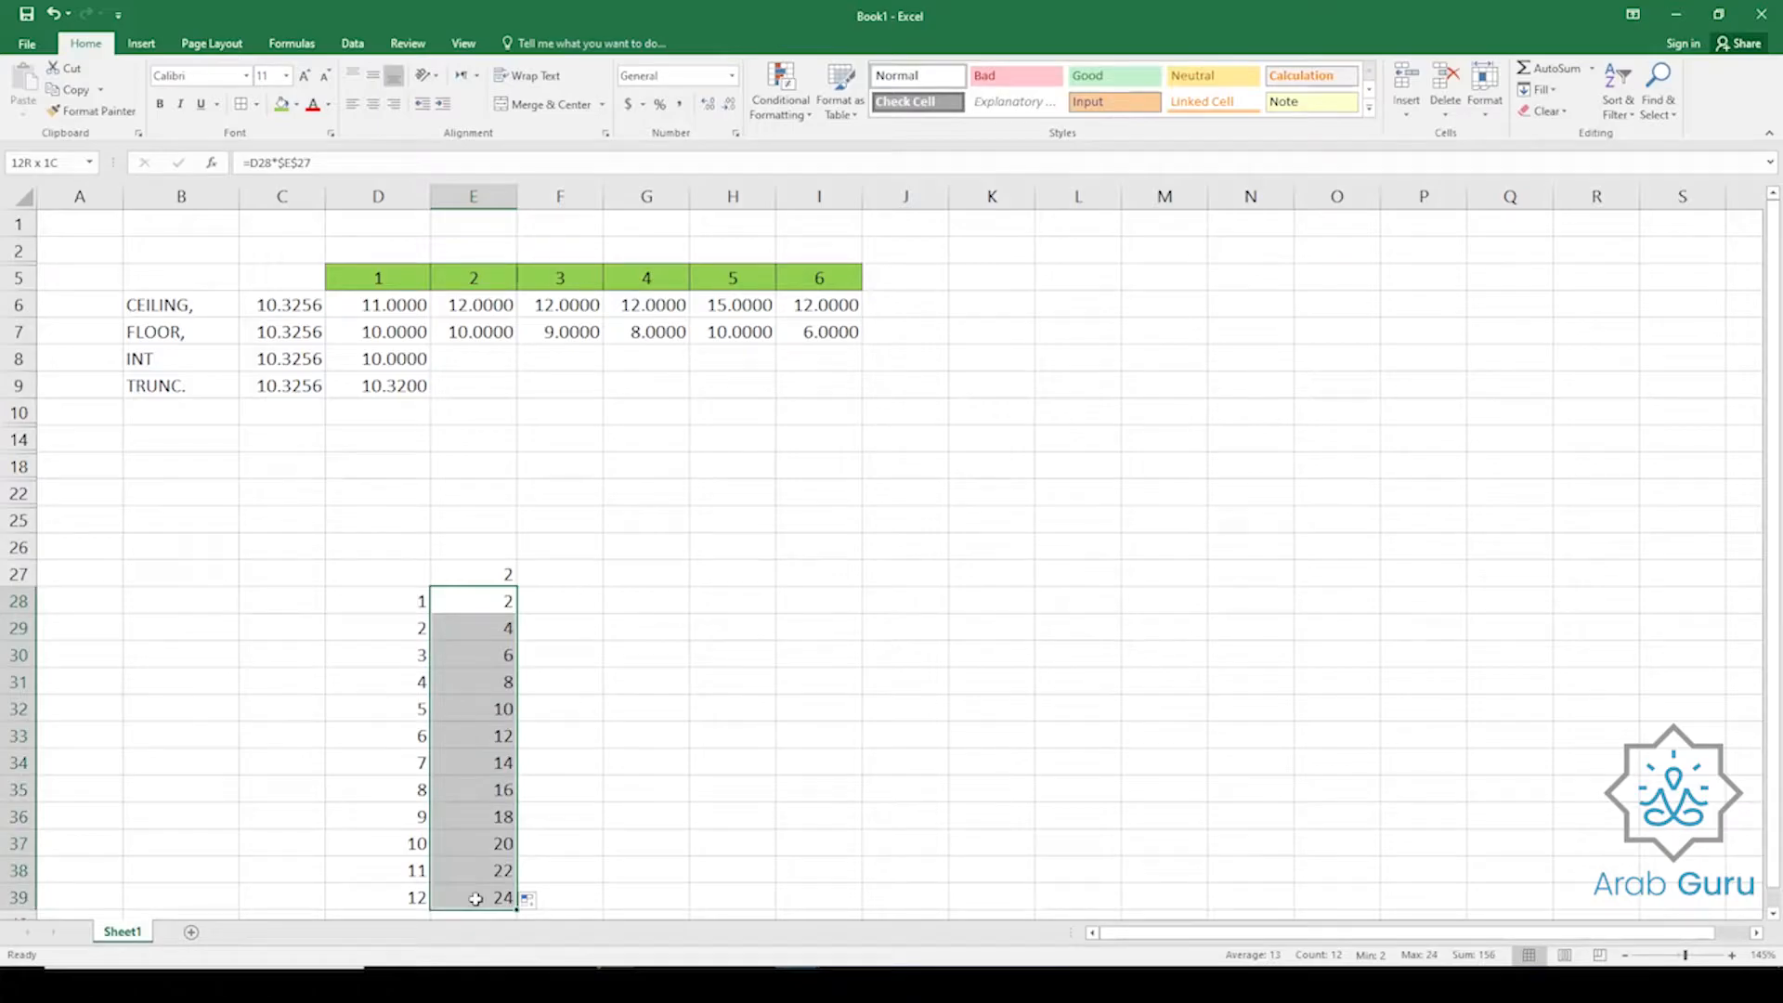
Compare the multiples in E28:E39 with the number in C6 and the significance argument of the CEILING formula in E6.
click(467, 566)
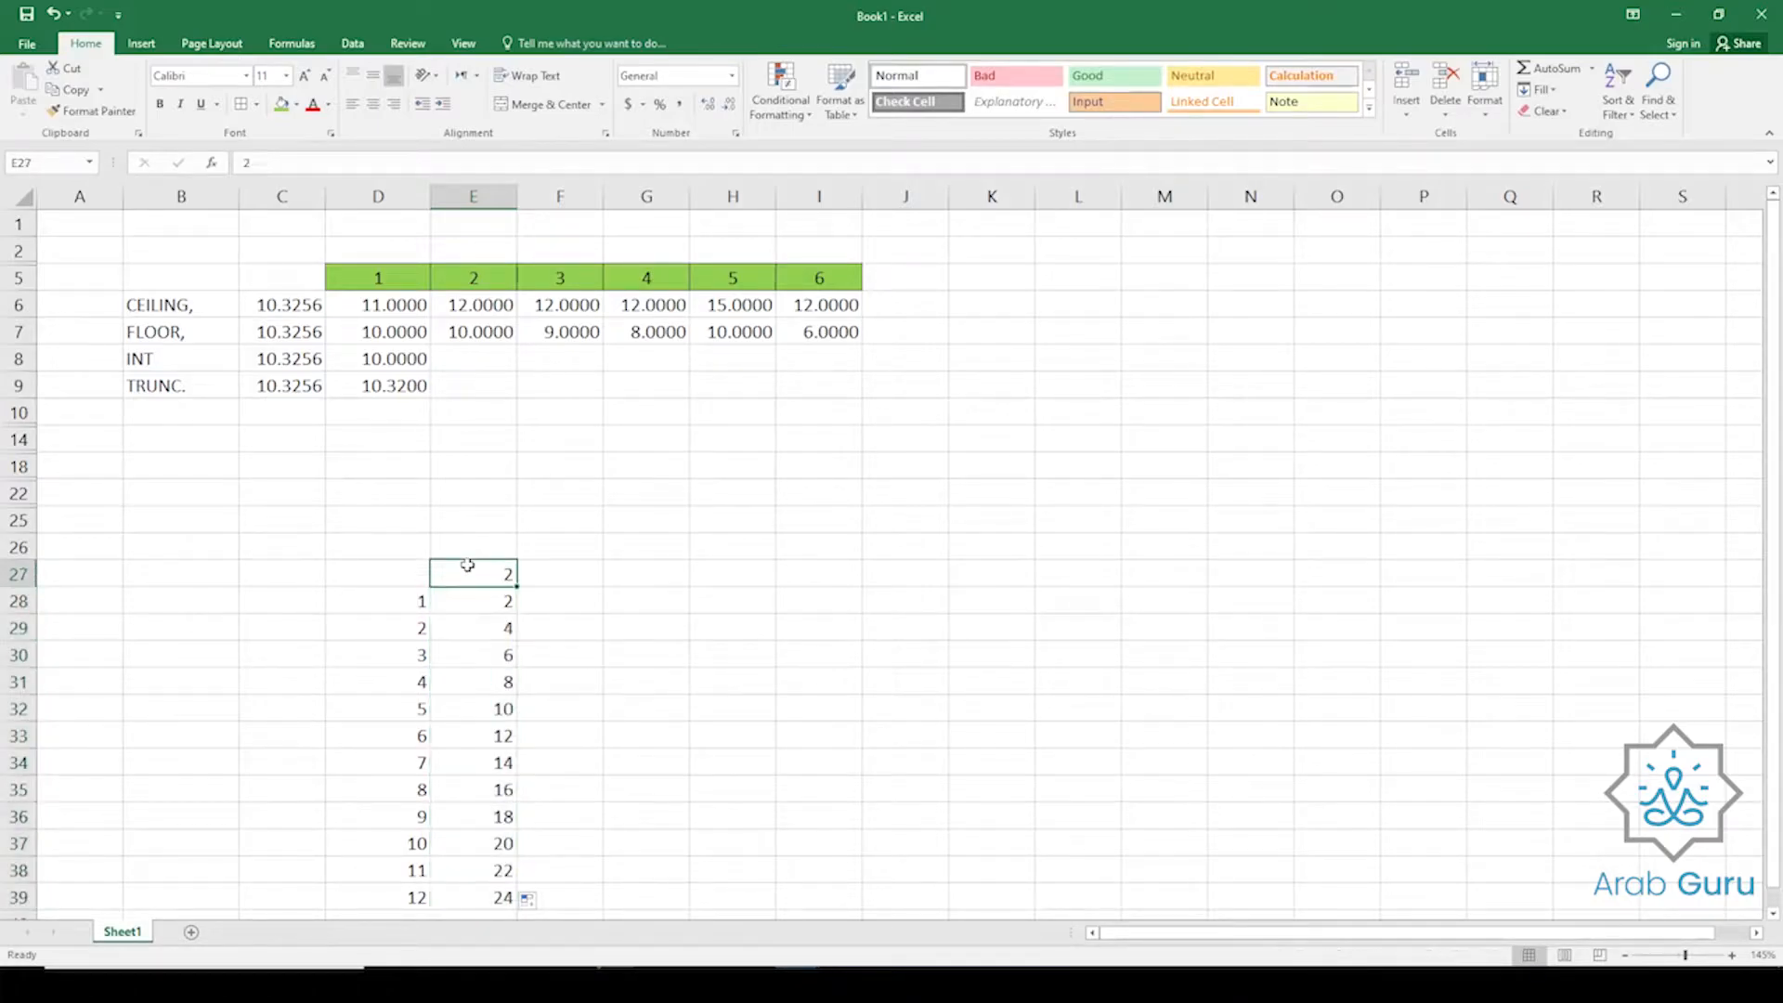
click(413, 605)
click(472, 599)
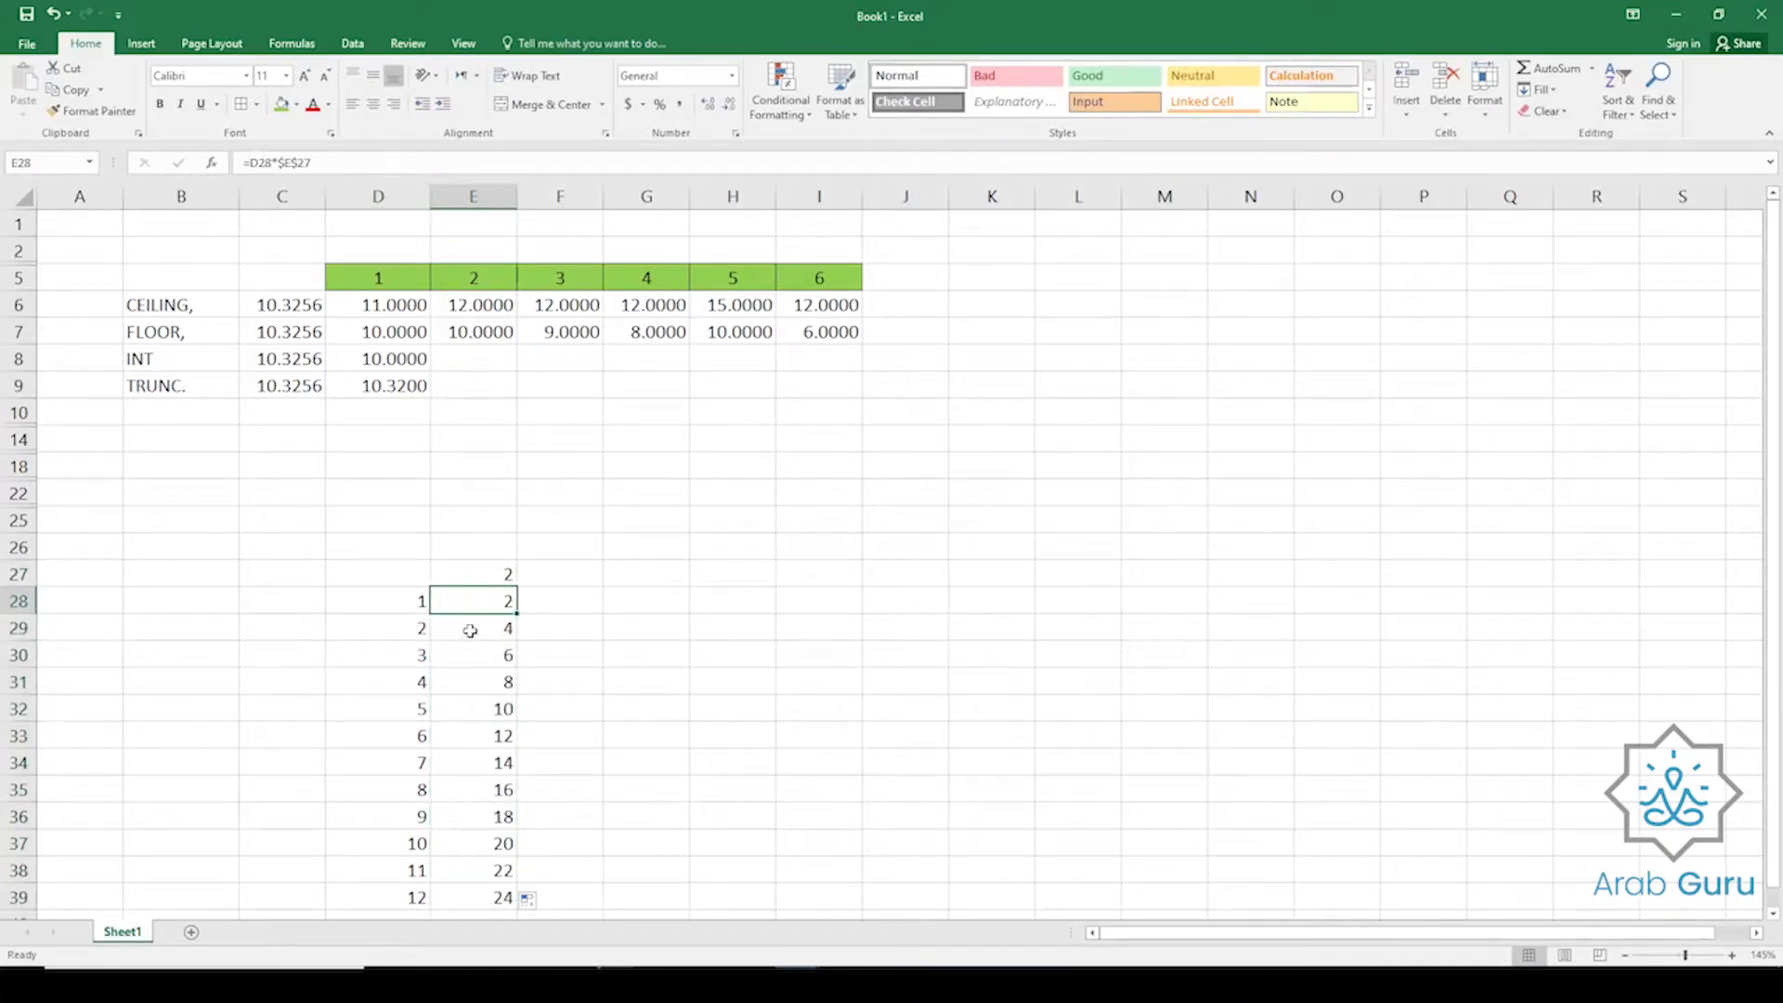
click(472, 629)
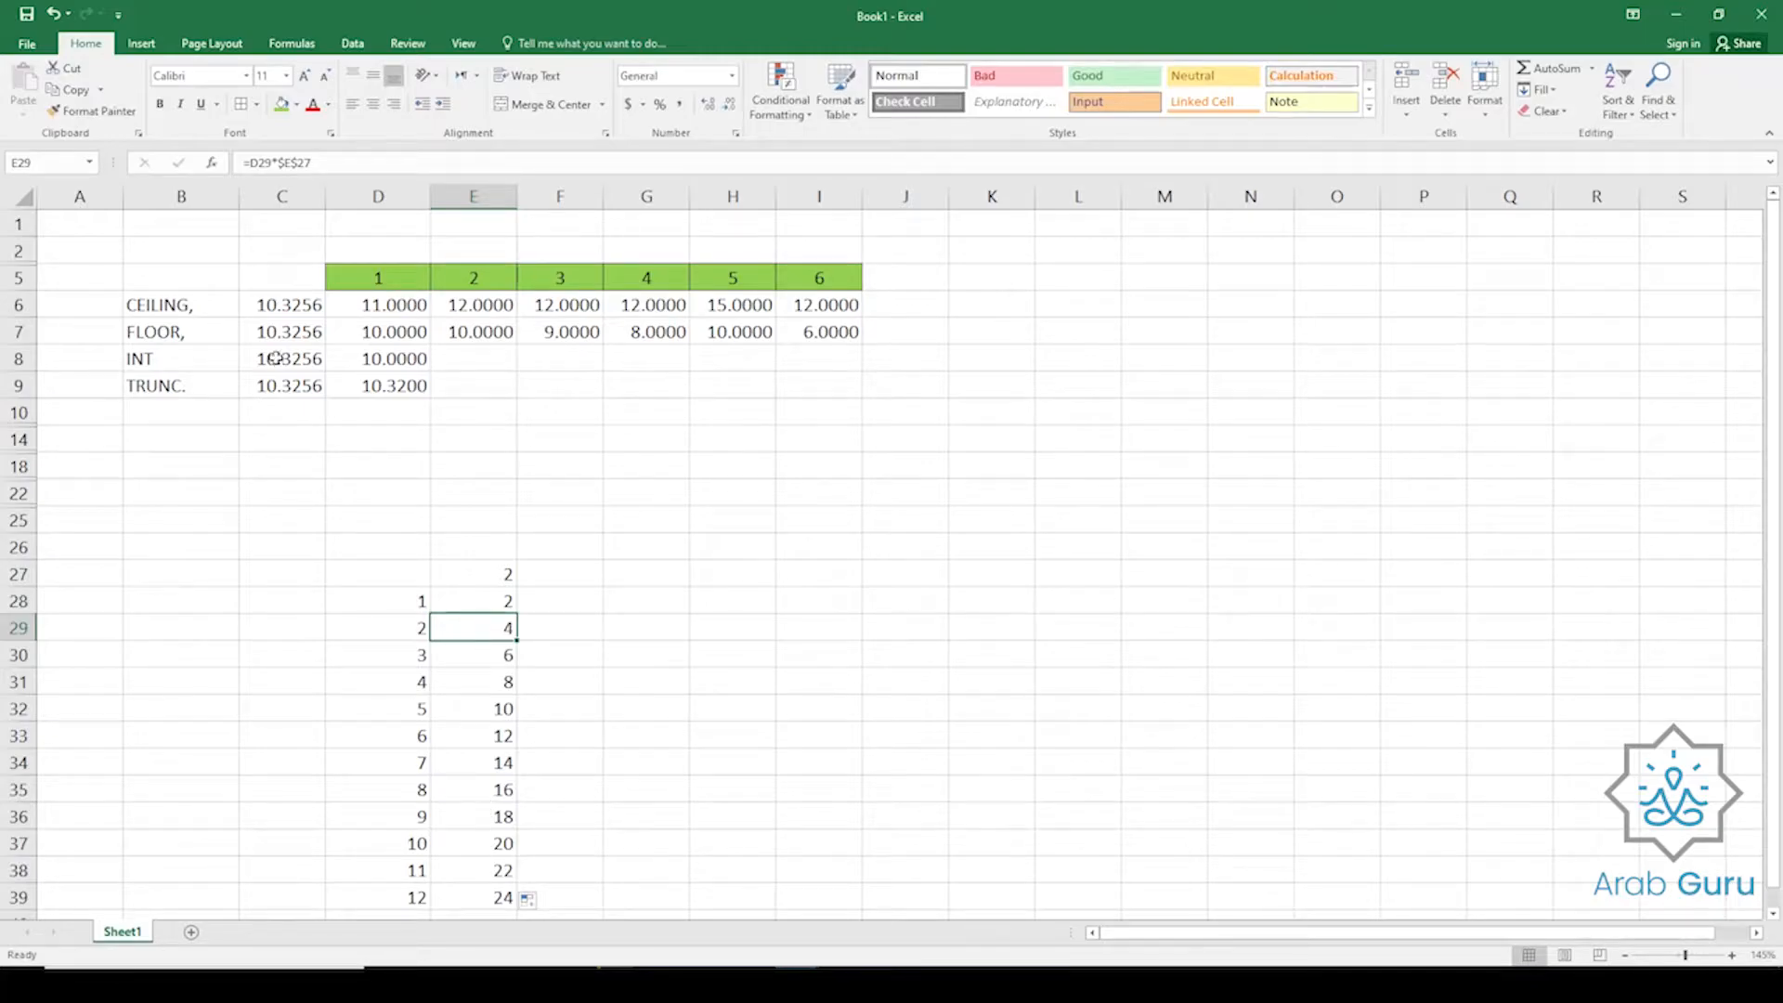
click(280, 307)
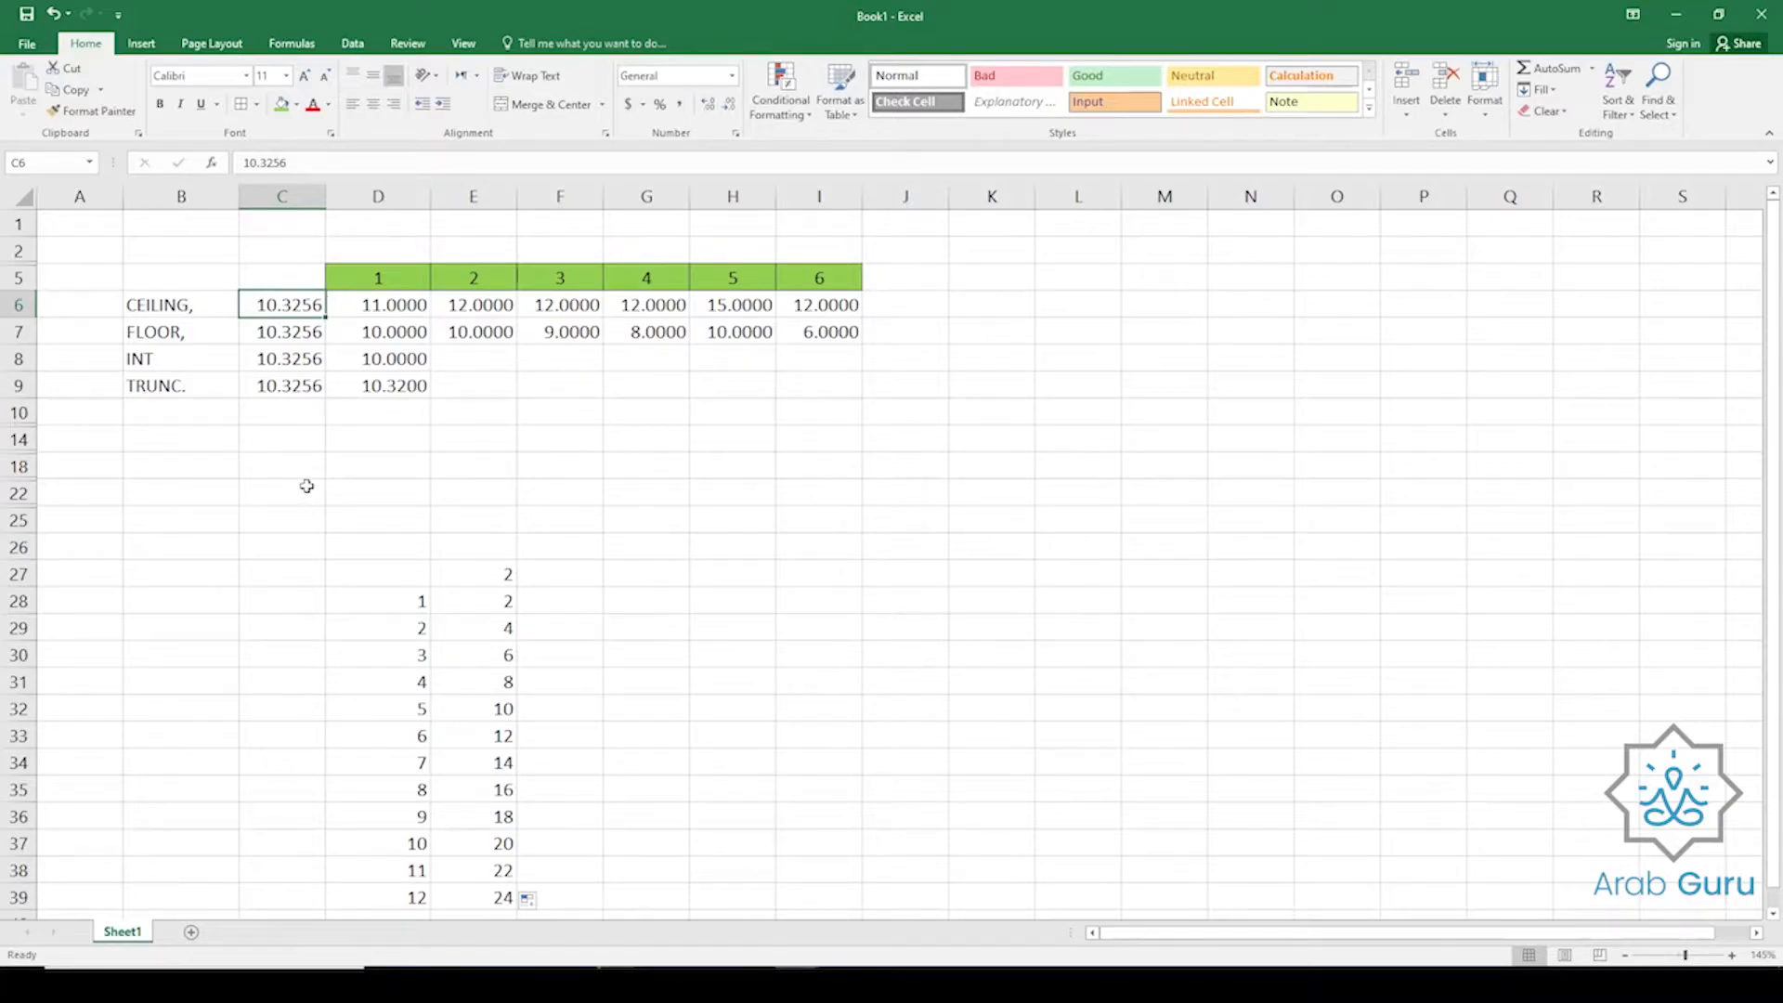
click(476, 711)
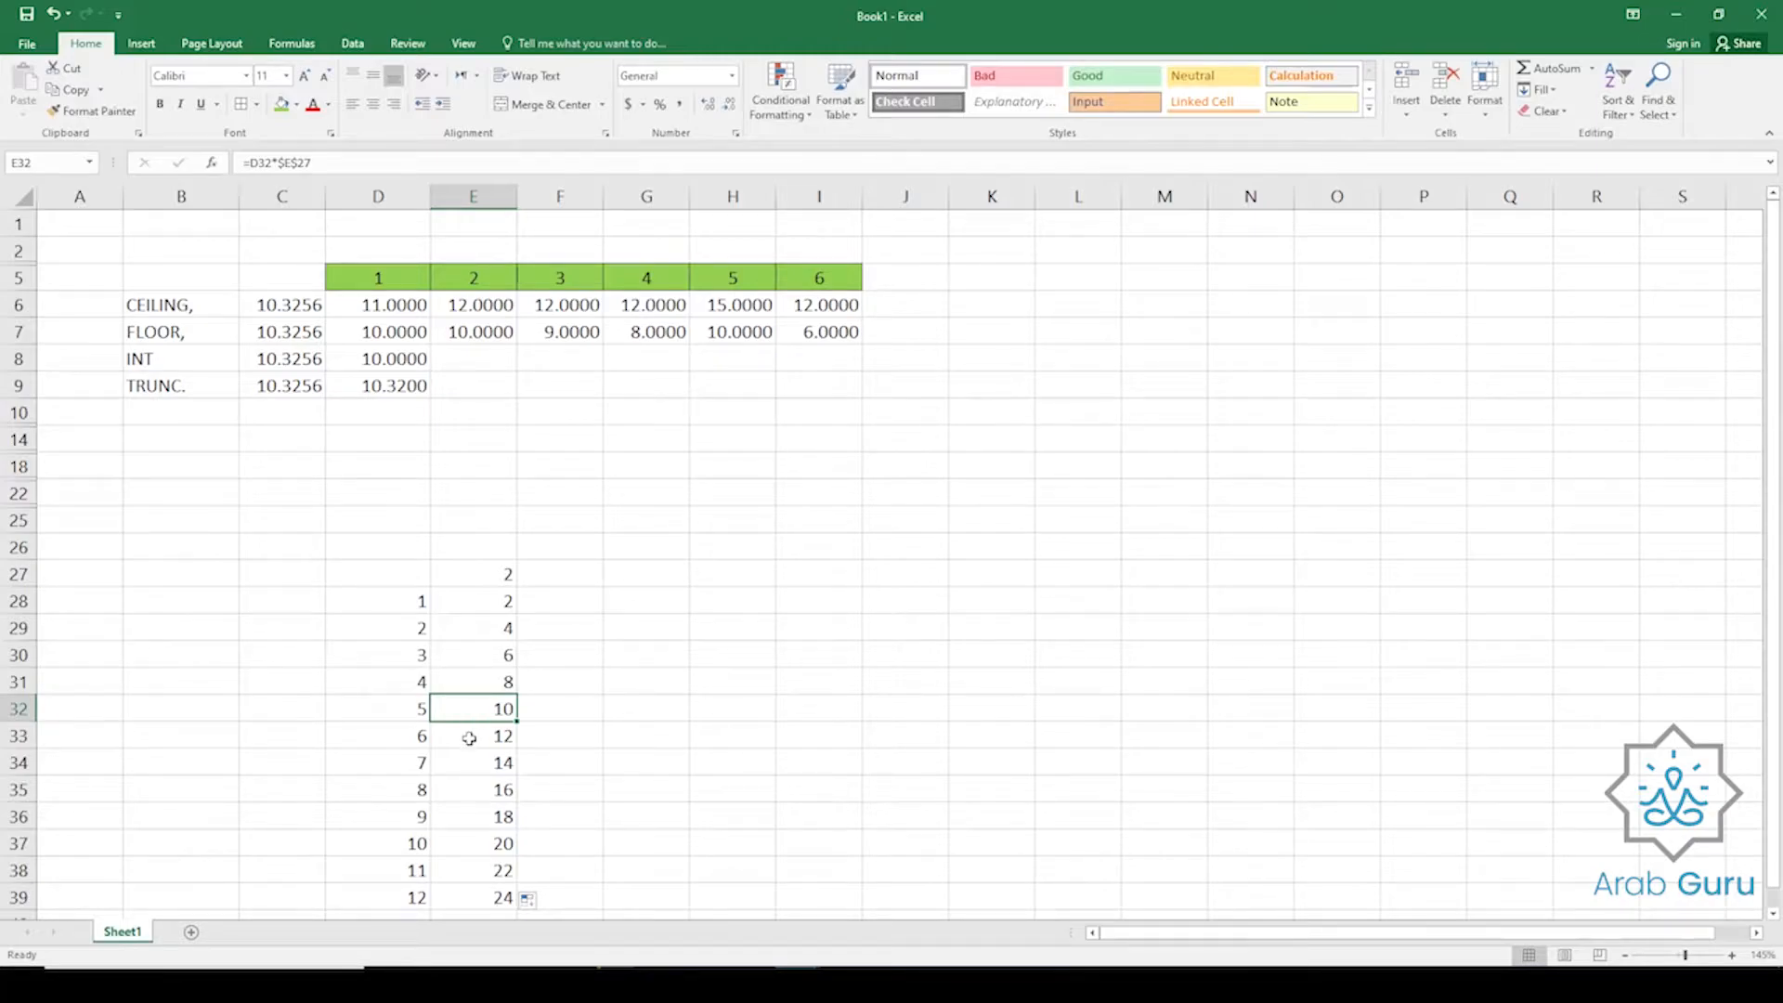
click(469, 738)
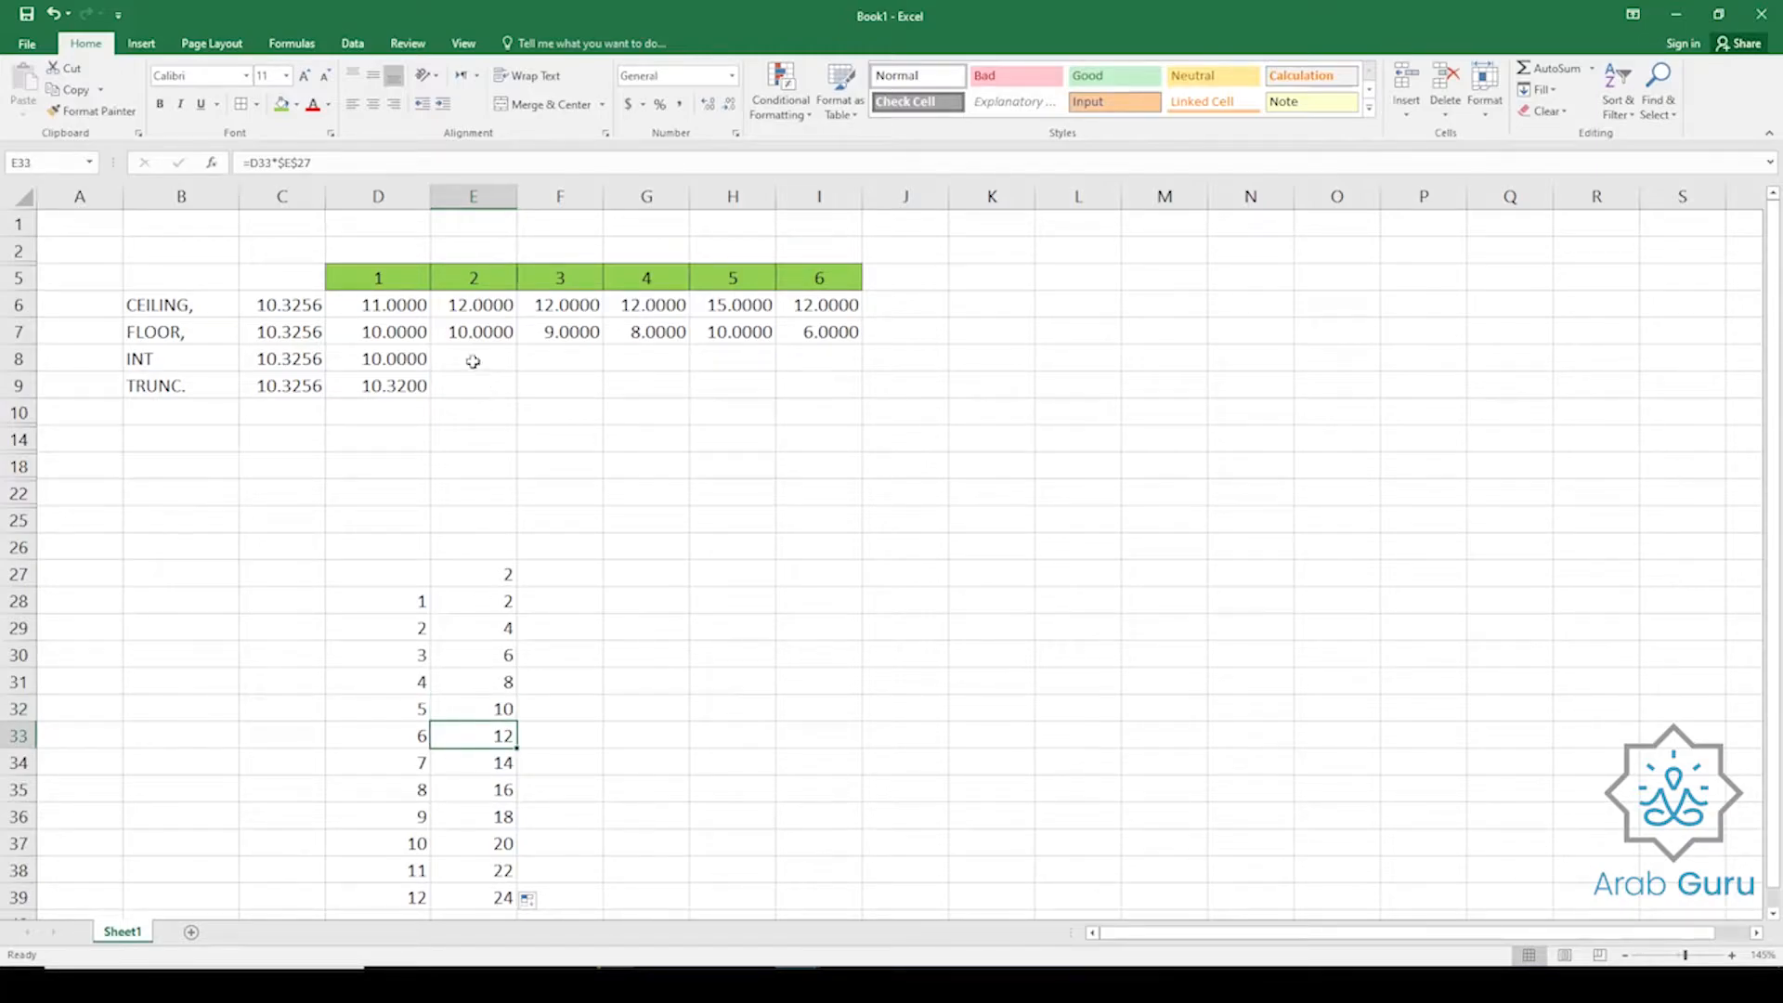
click(470, 308)
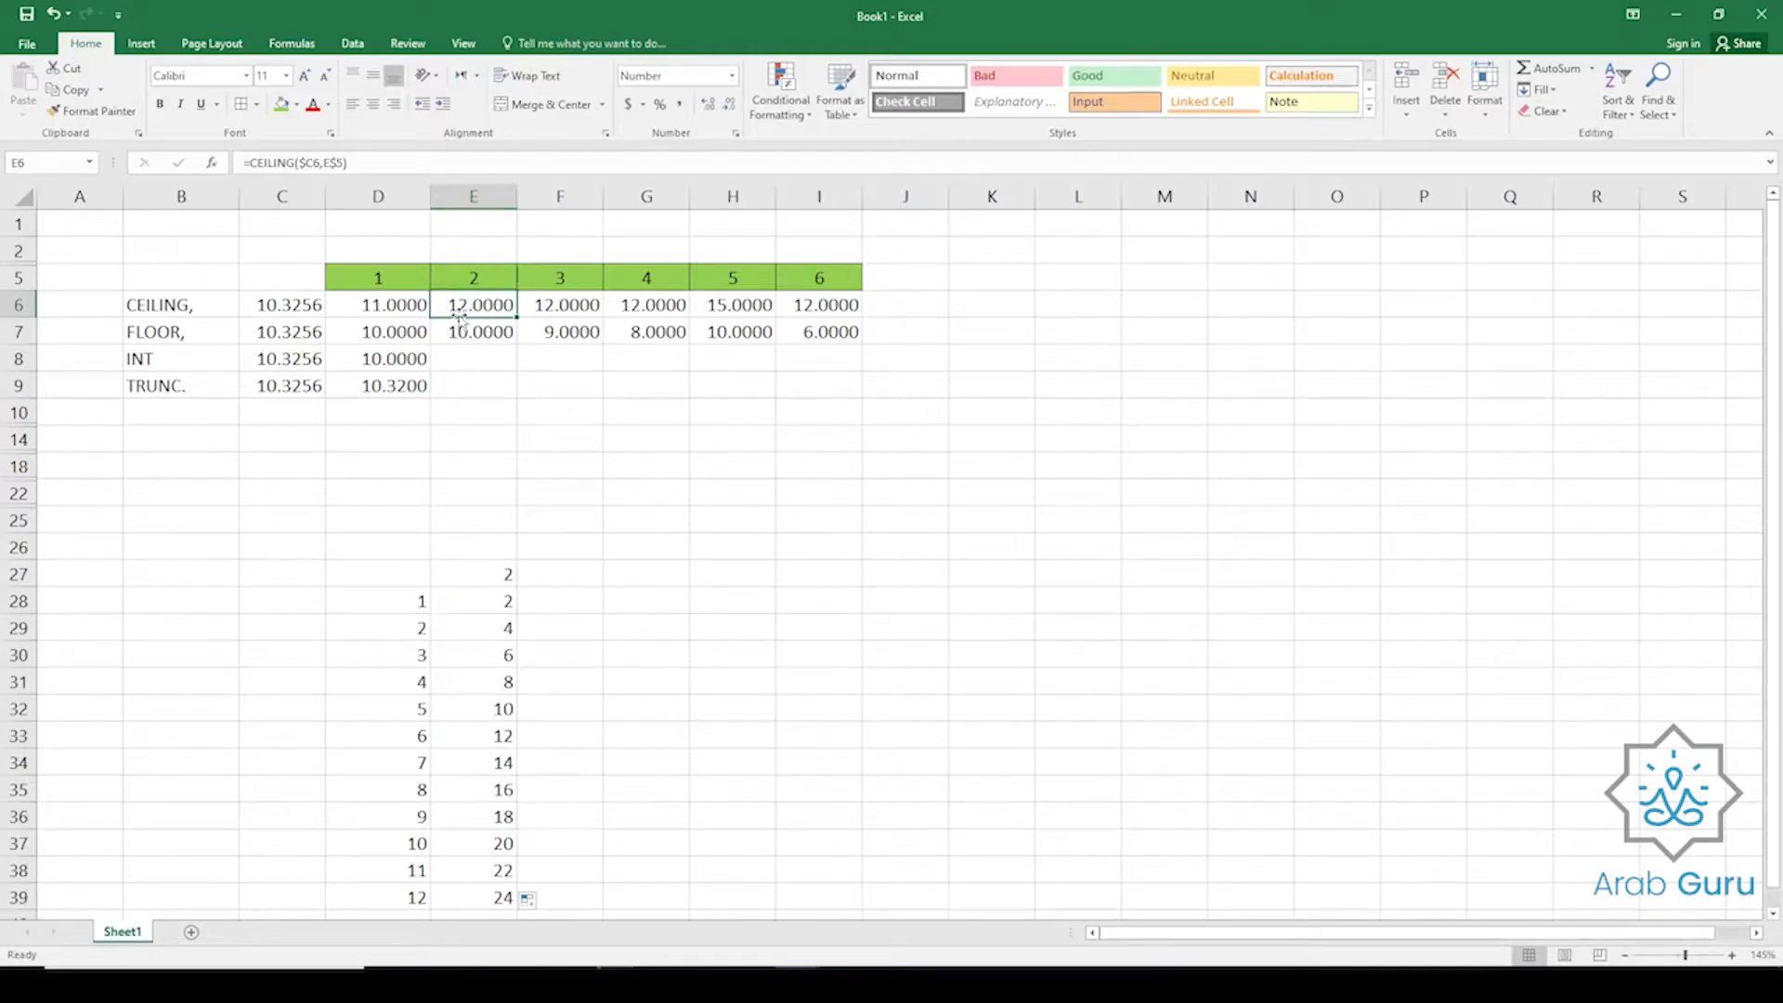
click(322, 163)
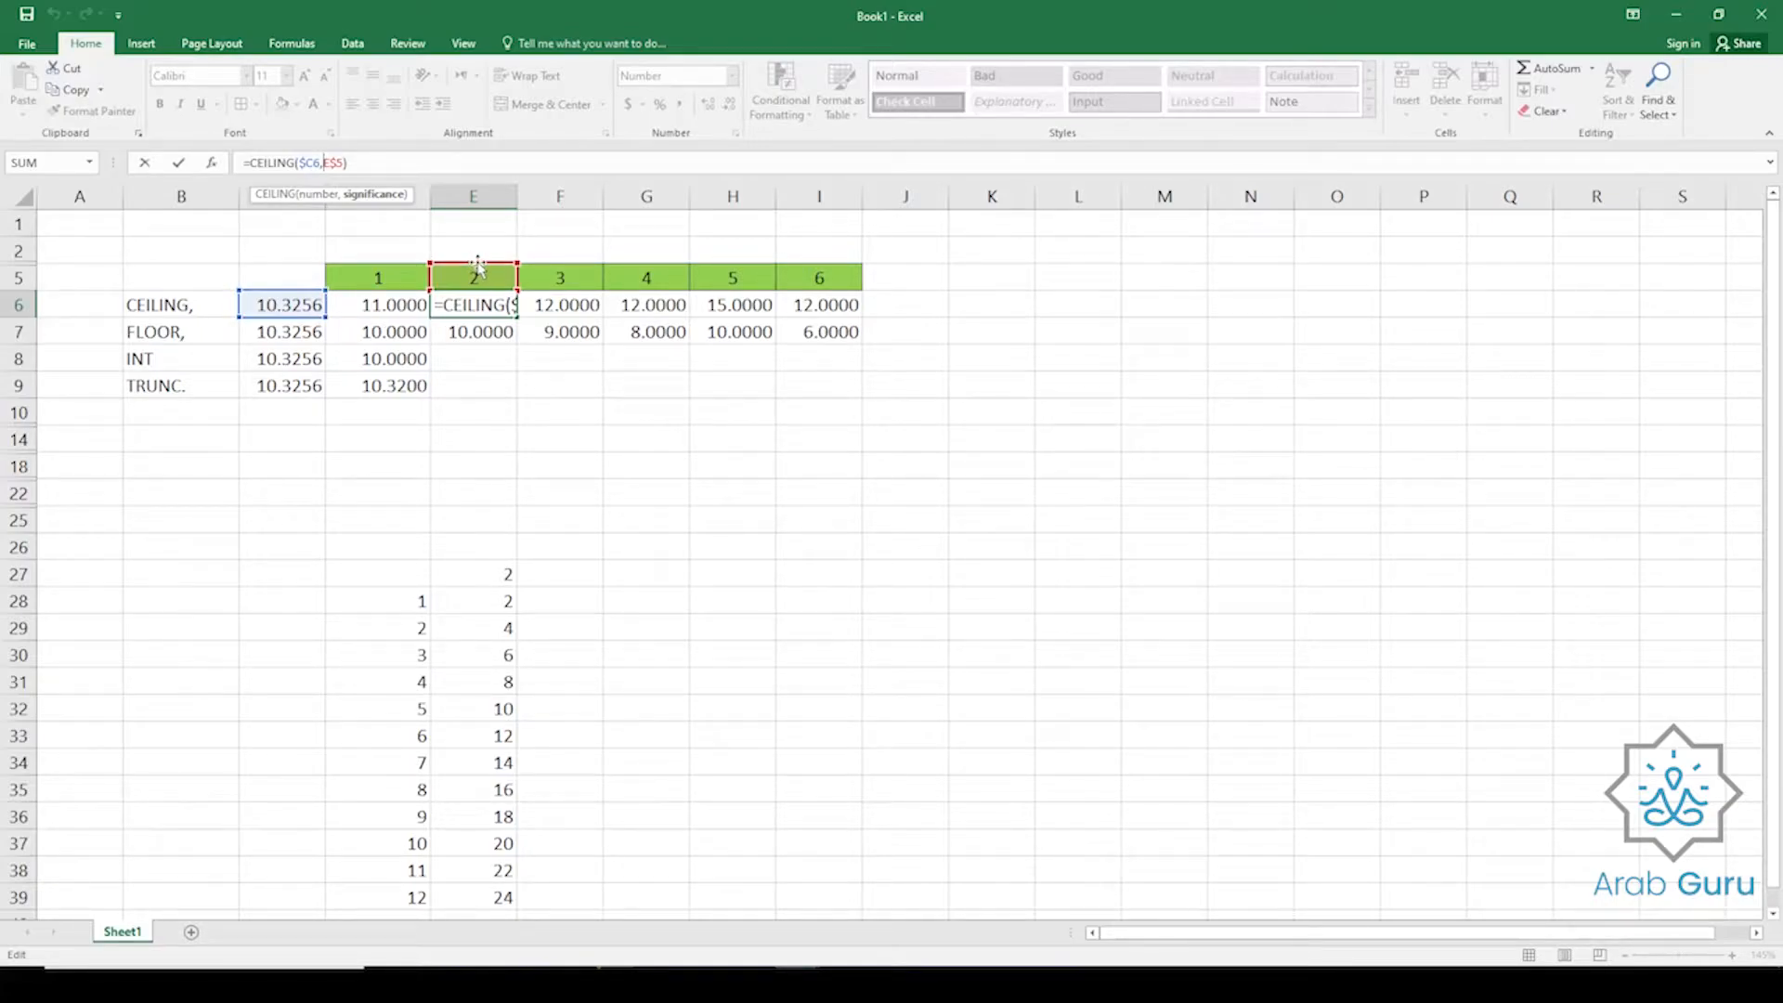
key(ctrl+Return)
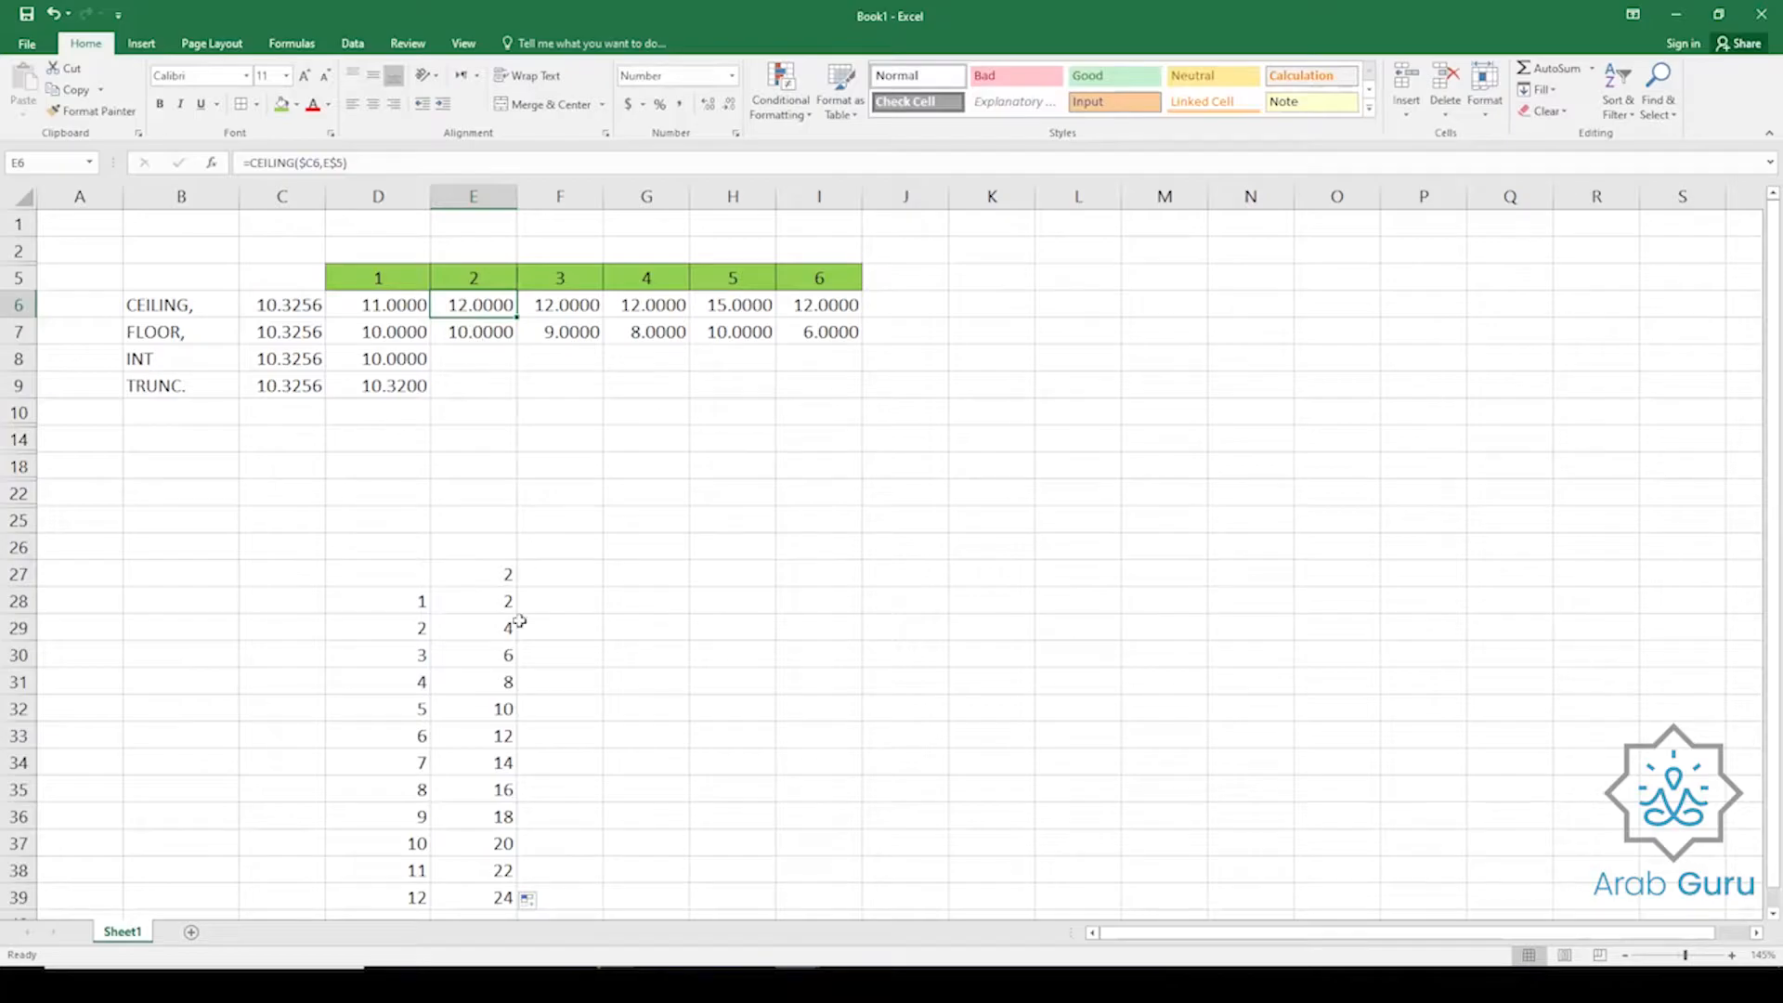
click(486, 707)
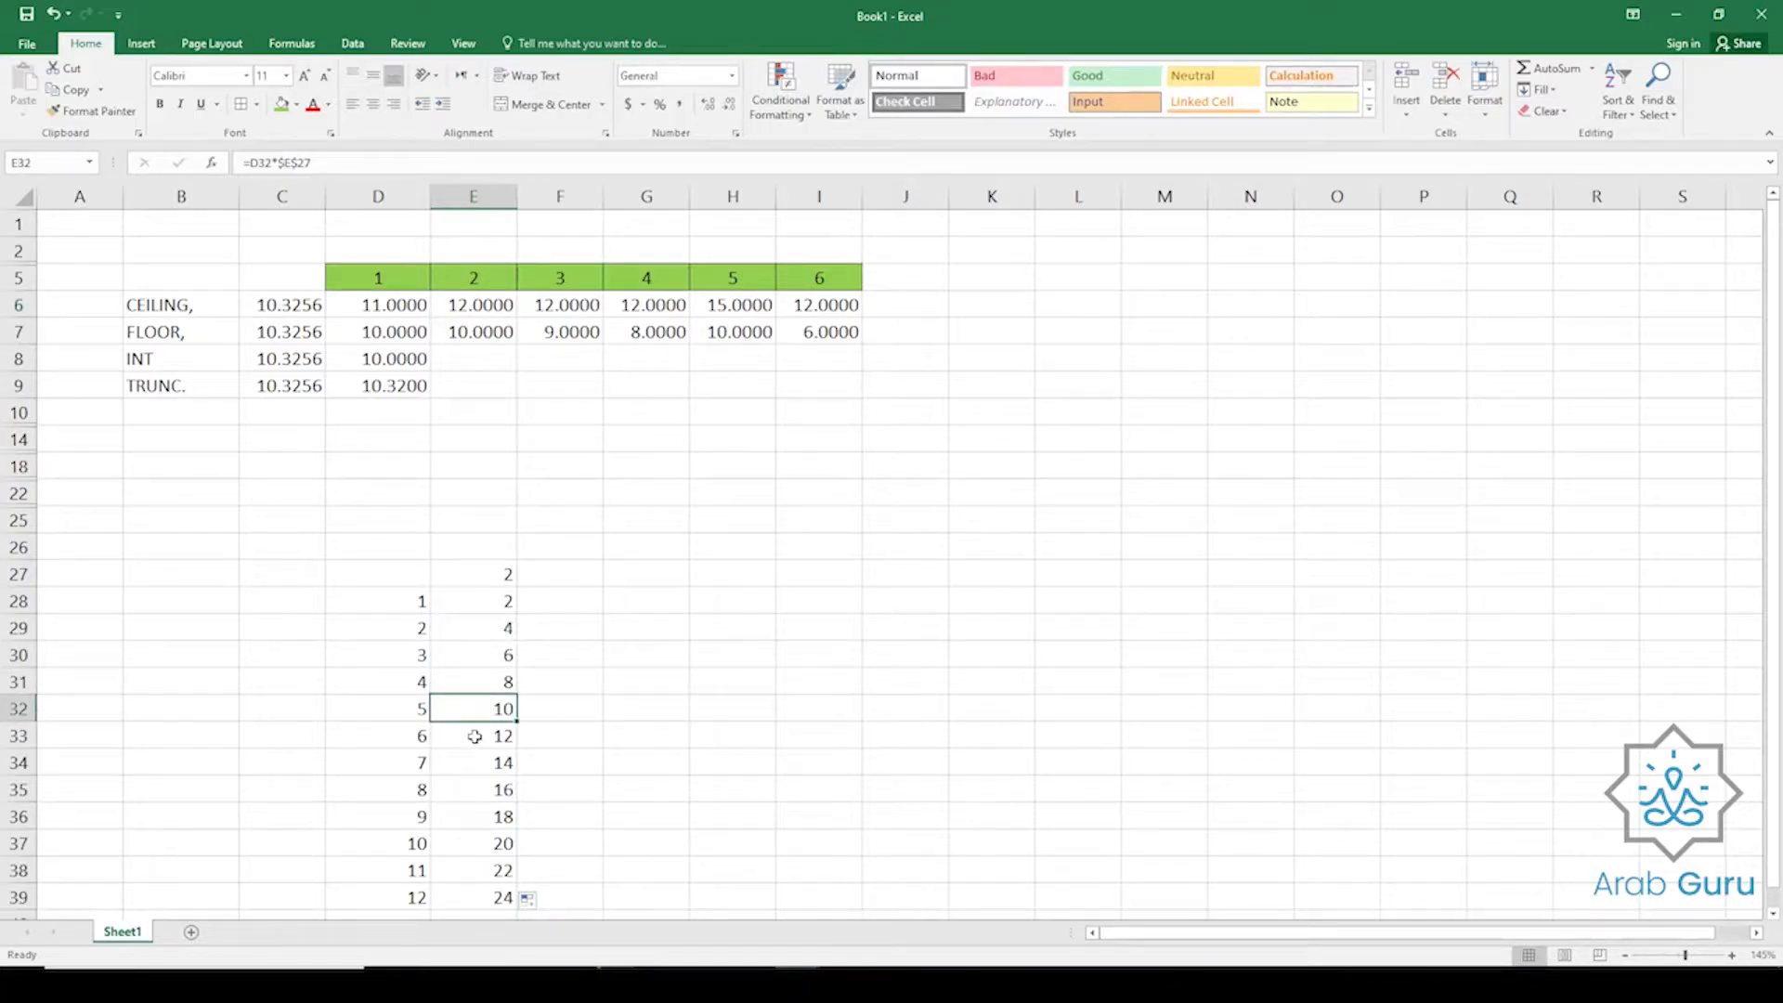
click(480, 732)
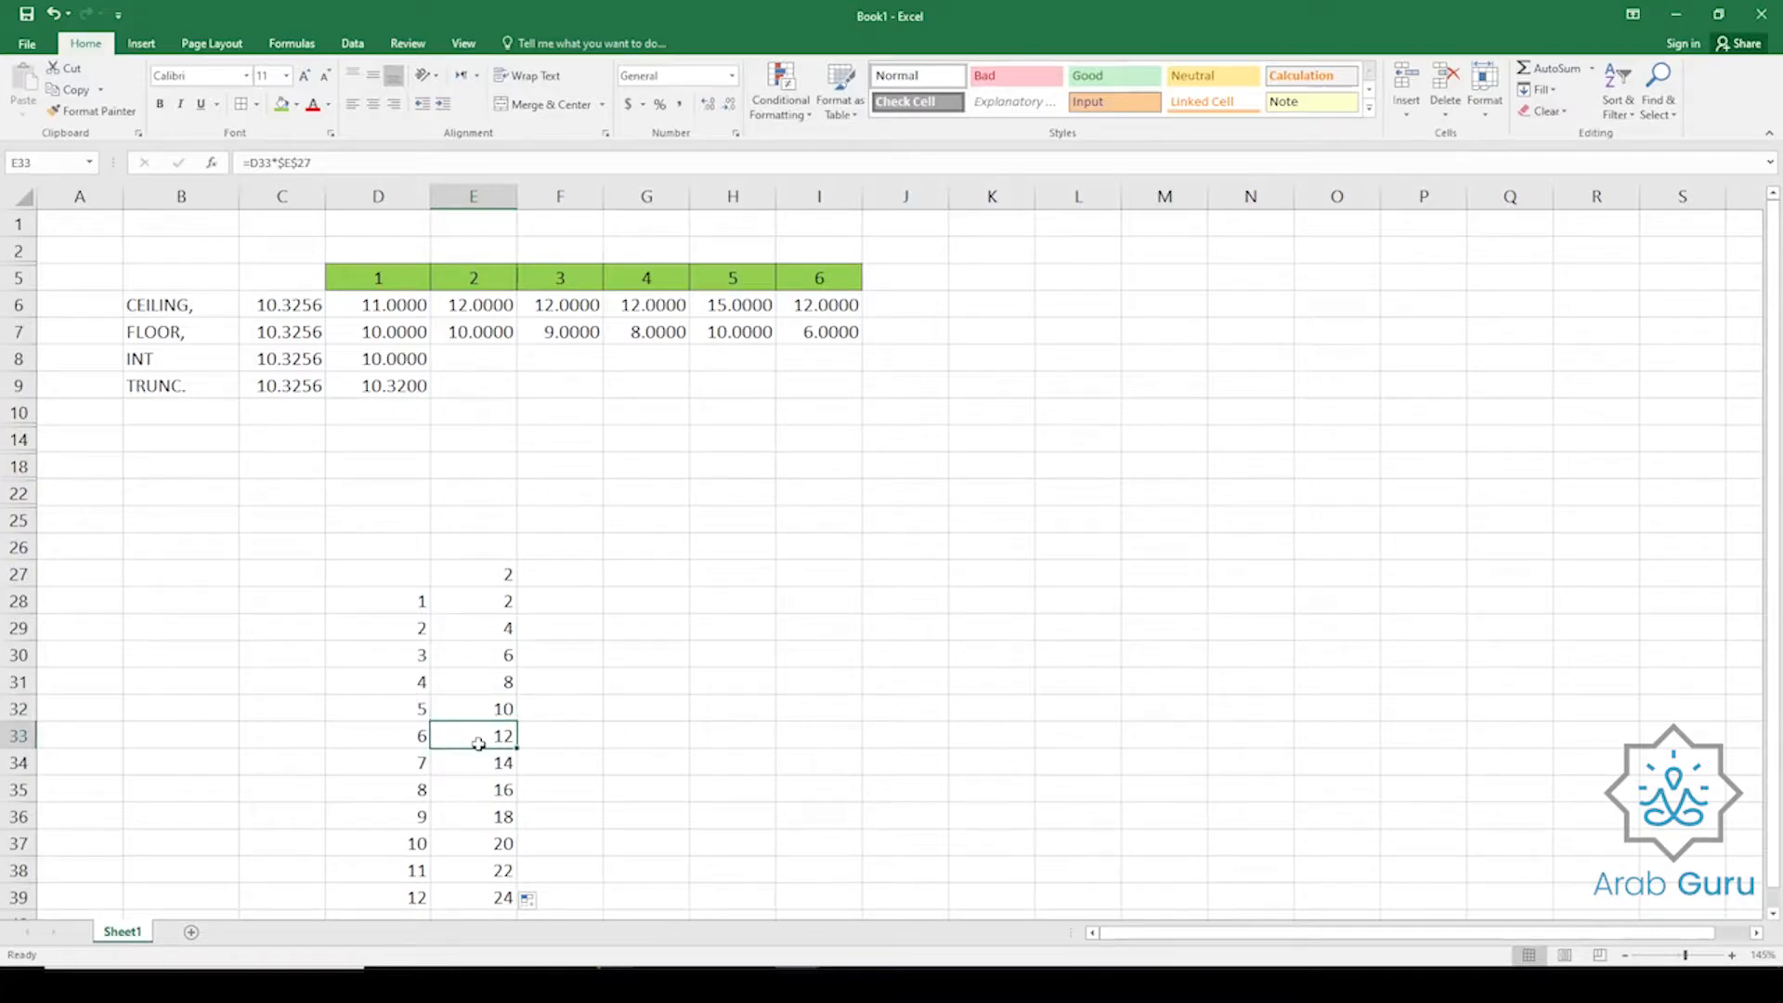
Enter the significance of column F, 3, as the next multiplier in F27.
click(570, 278)
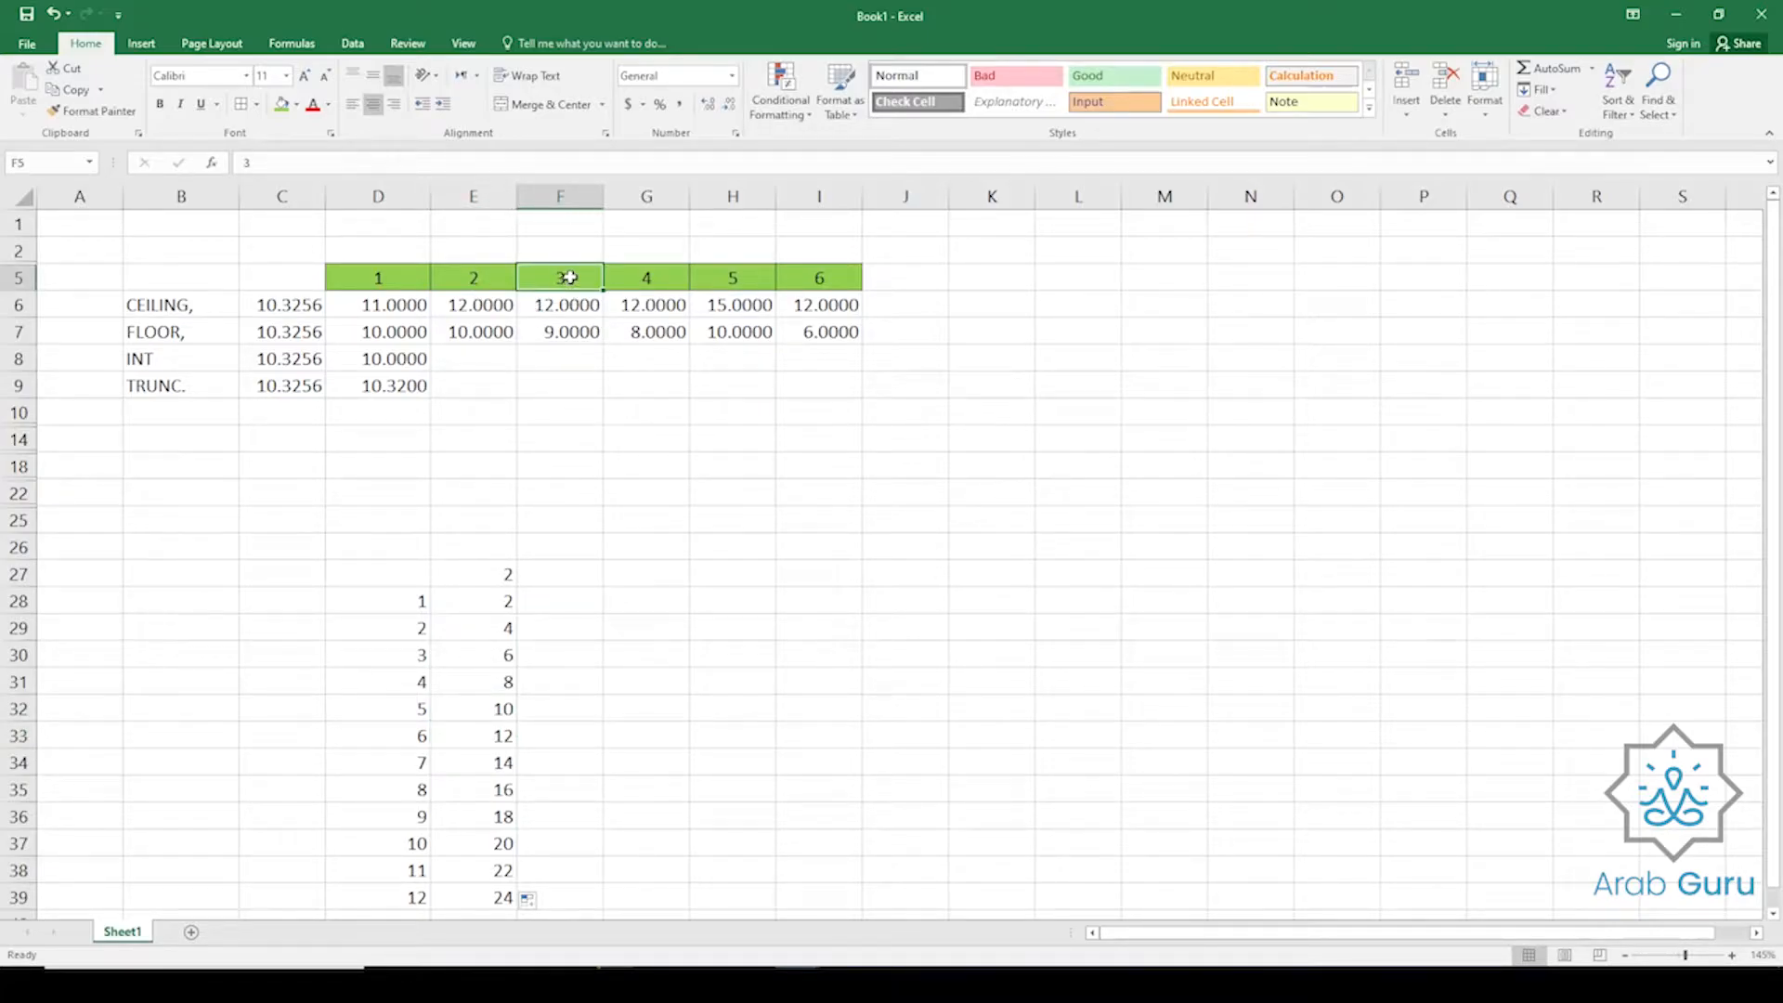
click(558, 571)
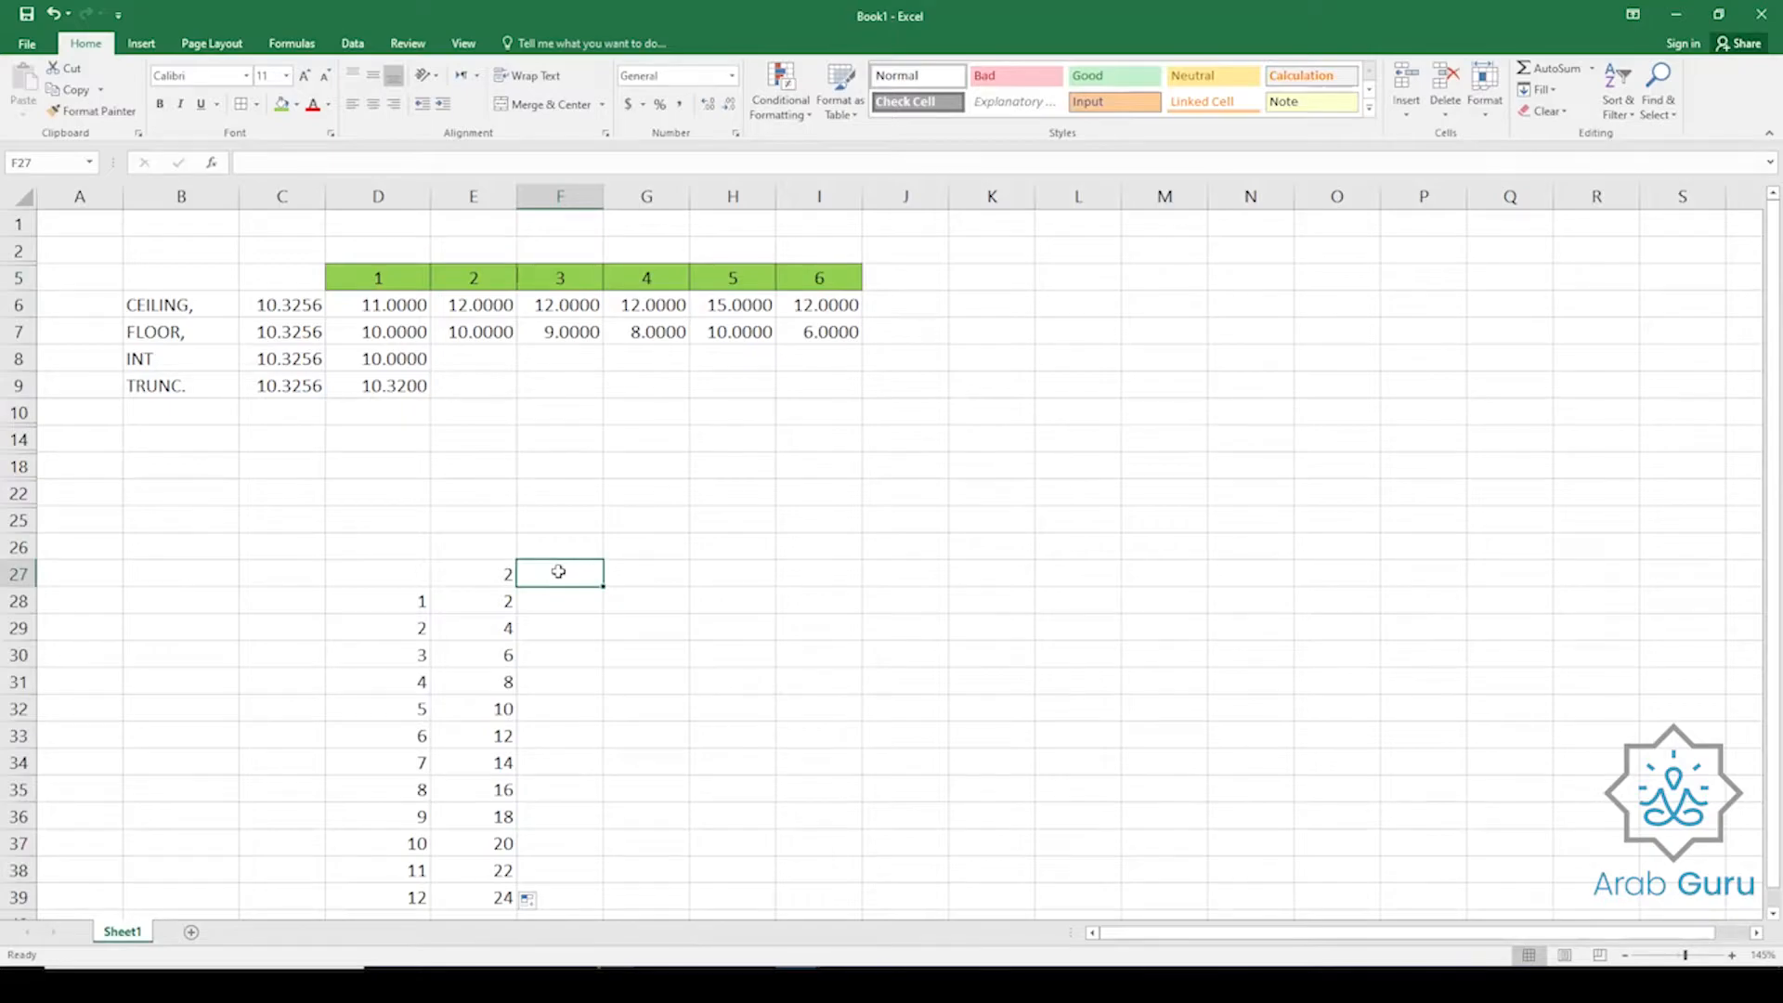
text(3)
key(Return)
Change the formula in E28 to =D28*E$27 and fill it across and down through F39.
click(476, 602)
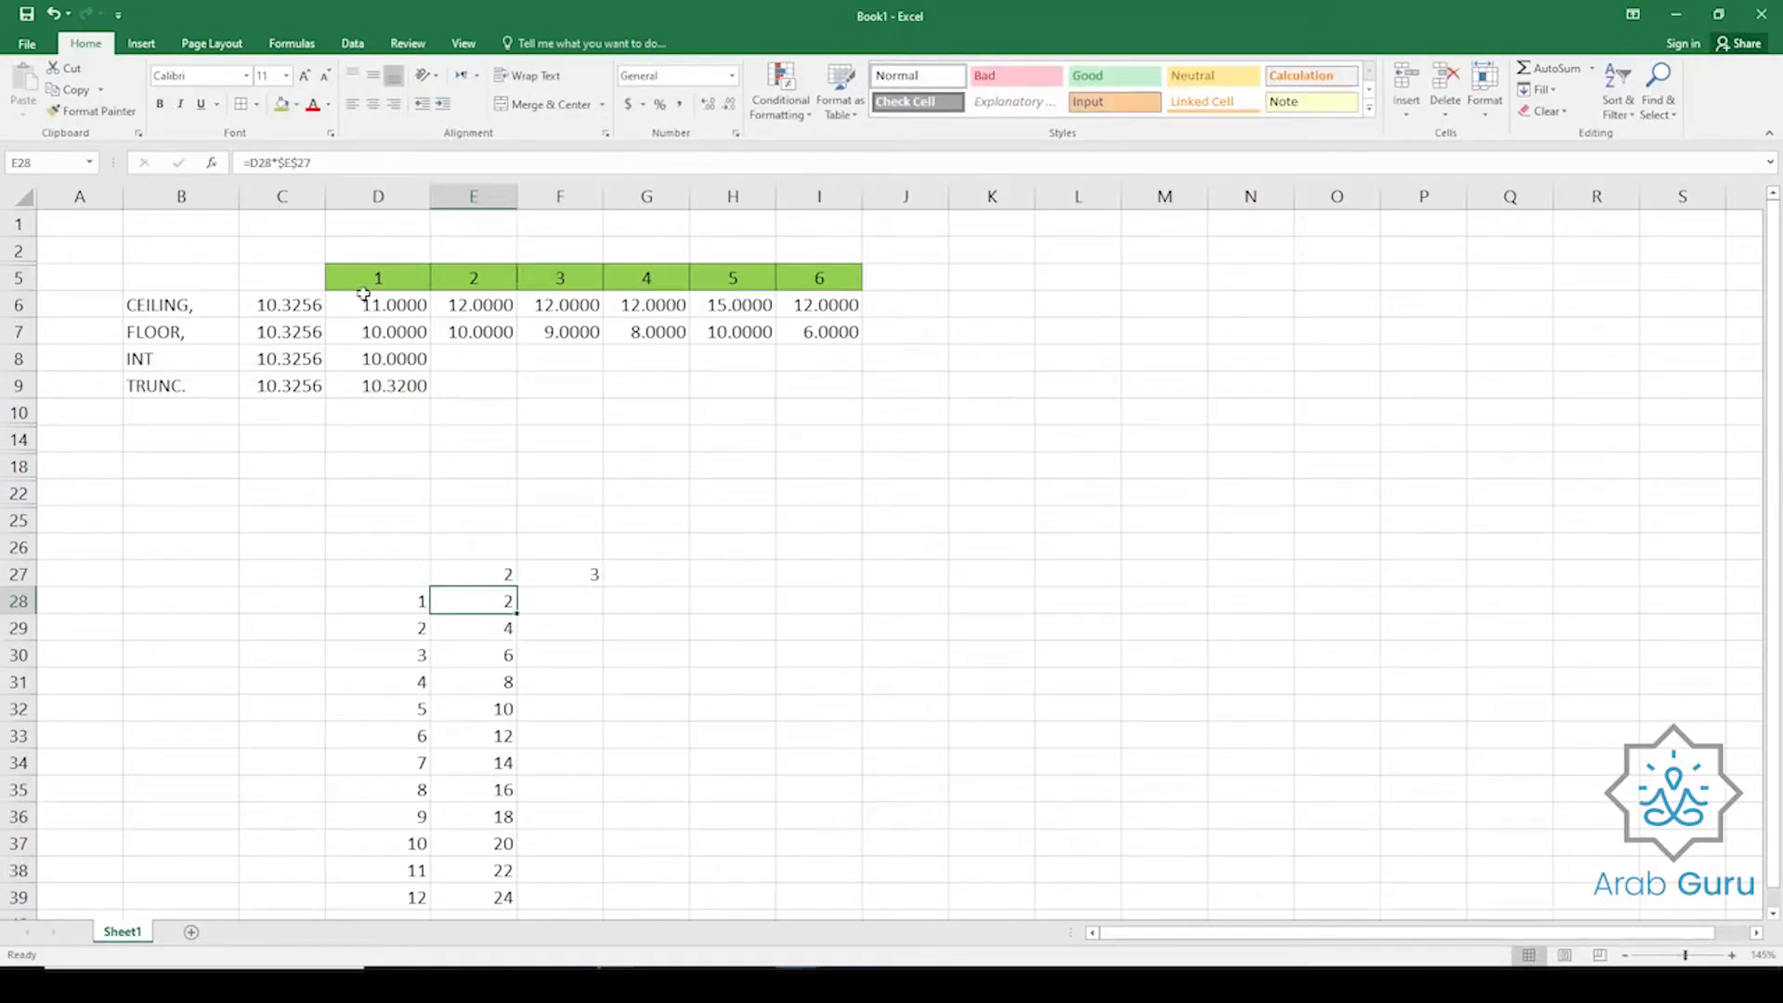
click(301, 159)
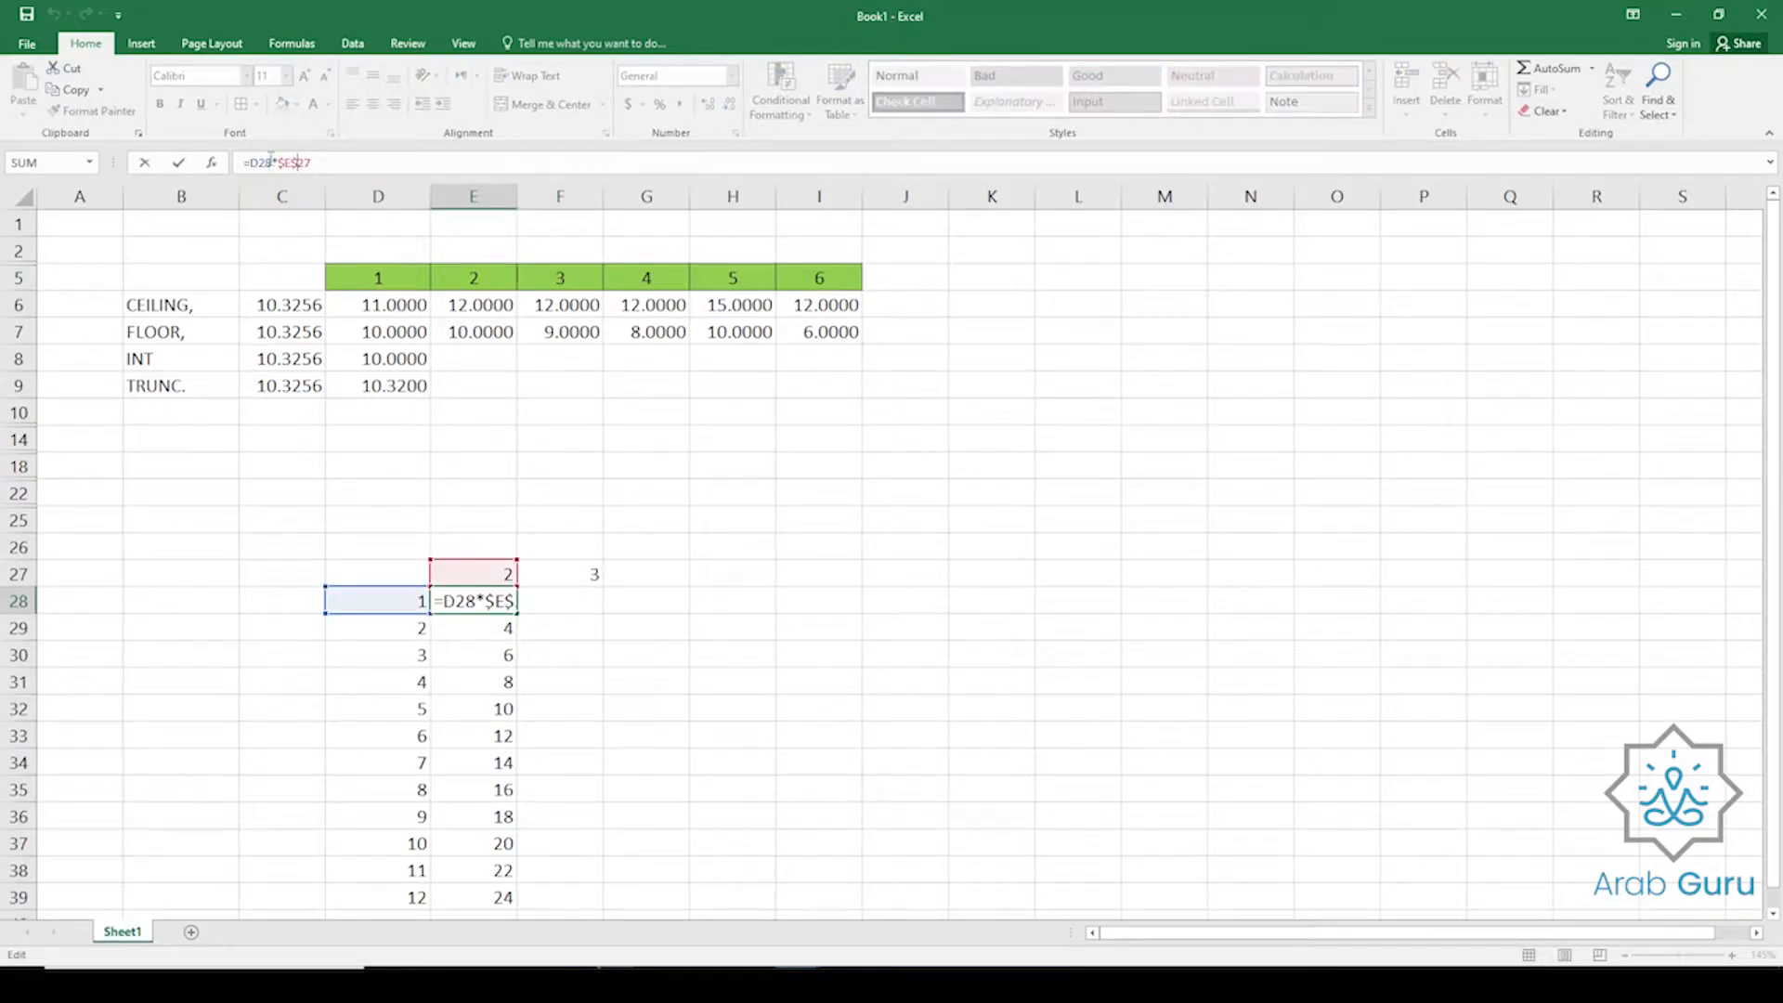
key(BackSpace)
key(Return)
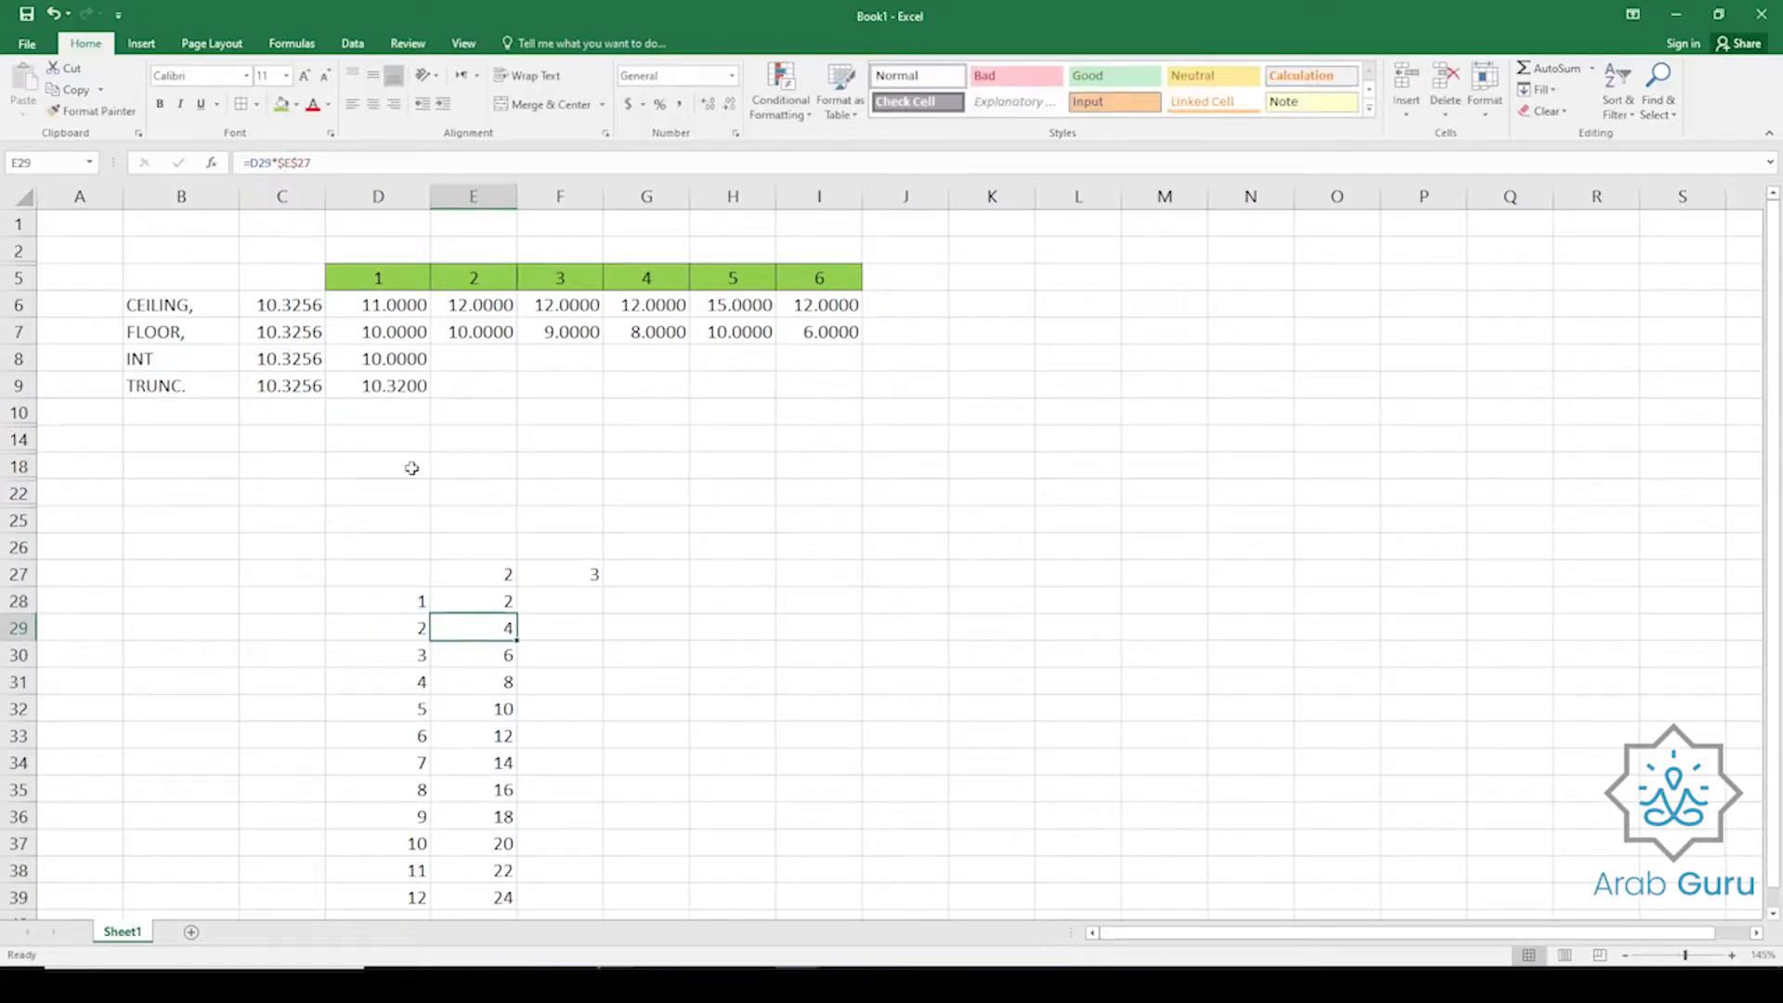
click(493, 599)
drag(518, 613, 604, 911)
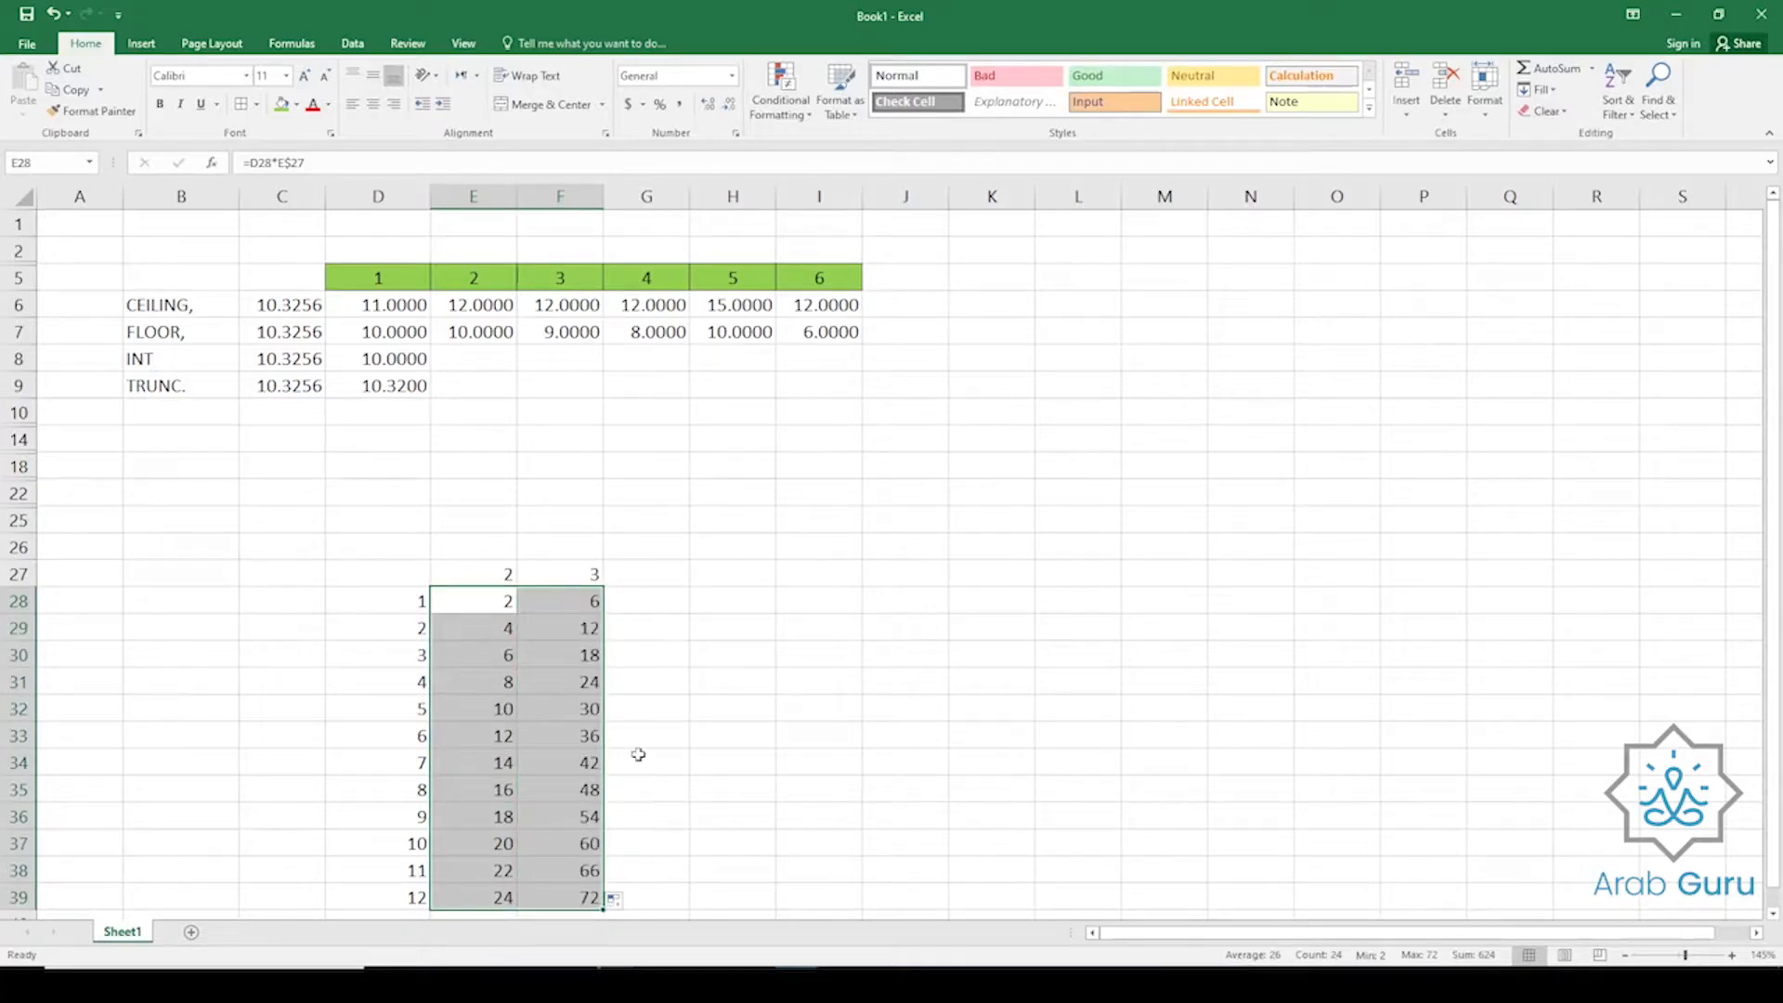
Correct the formula in F28 to =D28*F$27 and fill it down to F39.
click(573, 615)
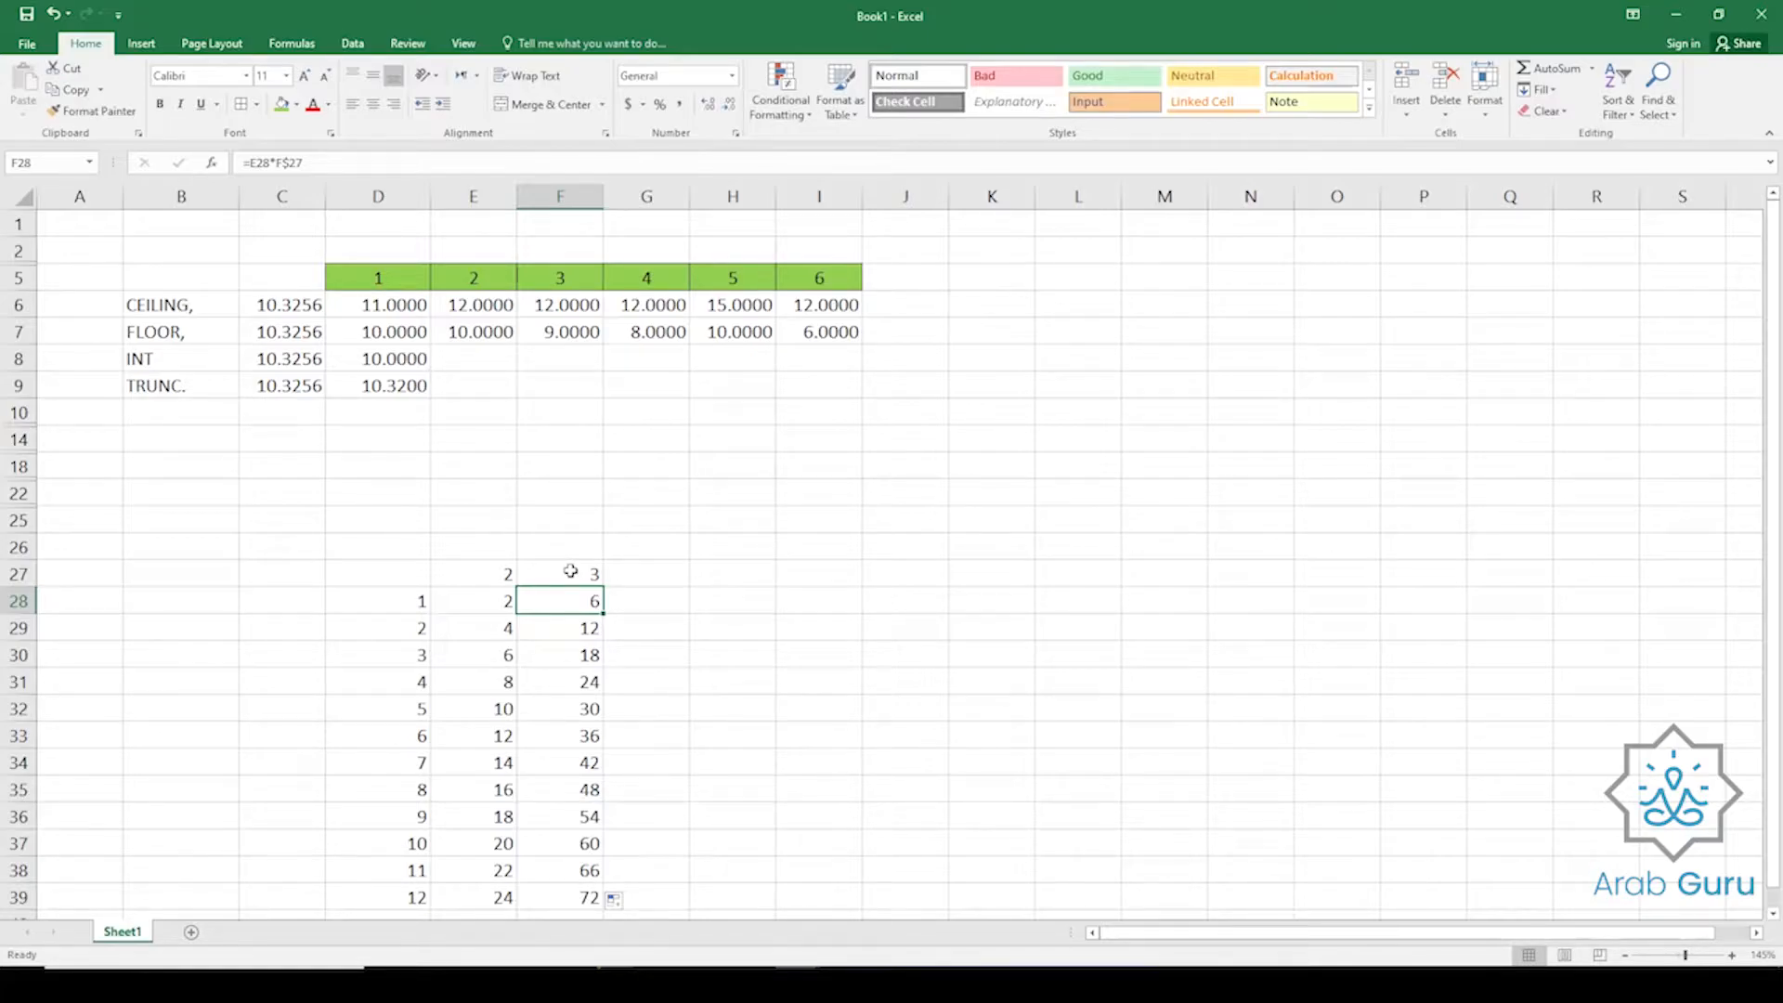
click(572, 571)
click(574, 608)
click(566, 574)
click(585, 603)
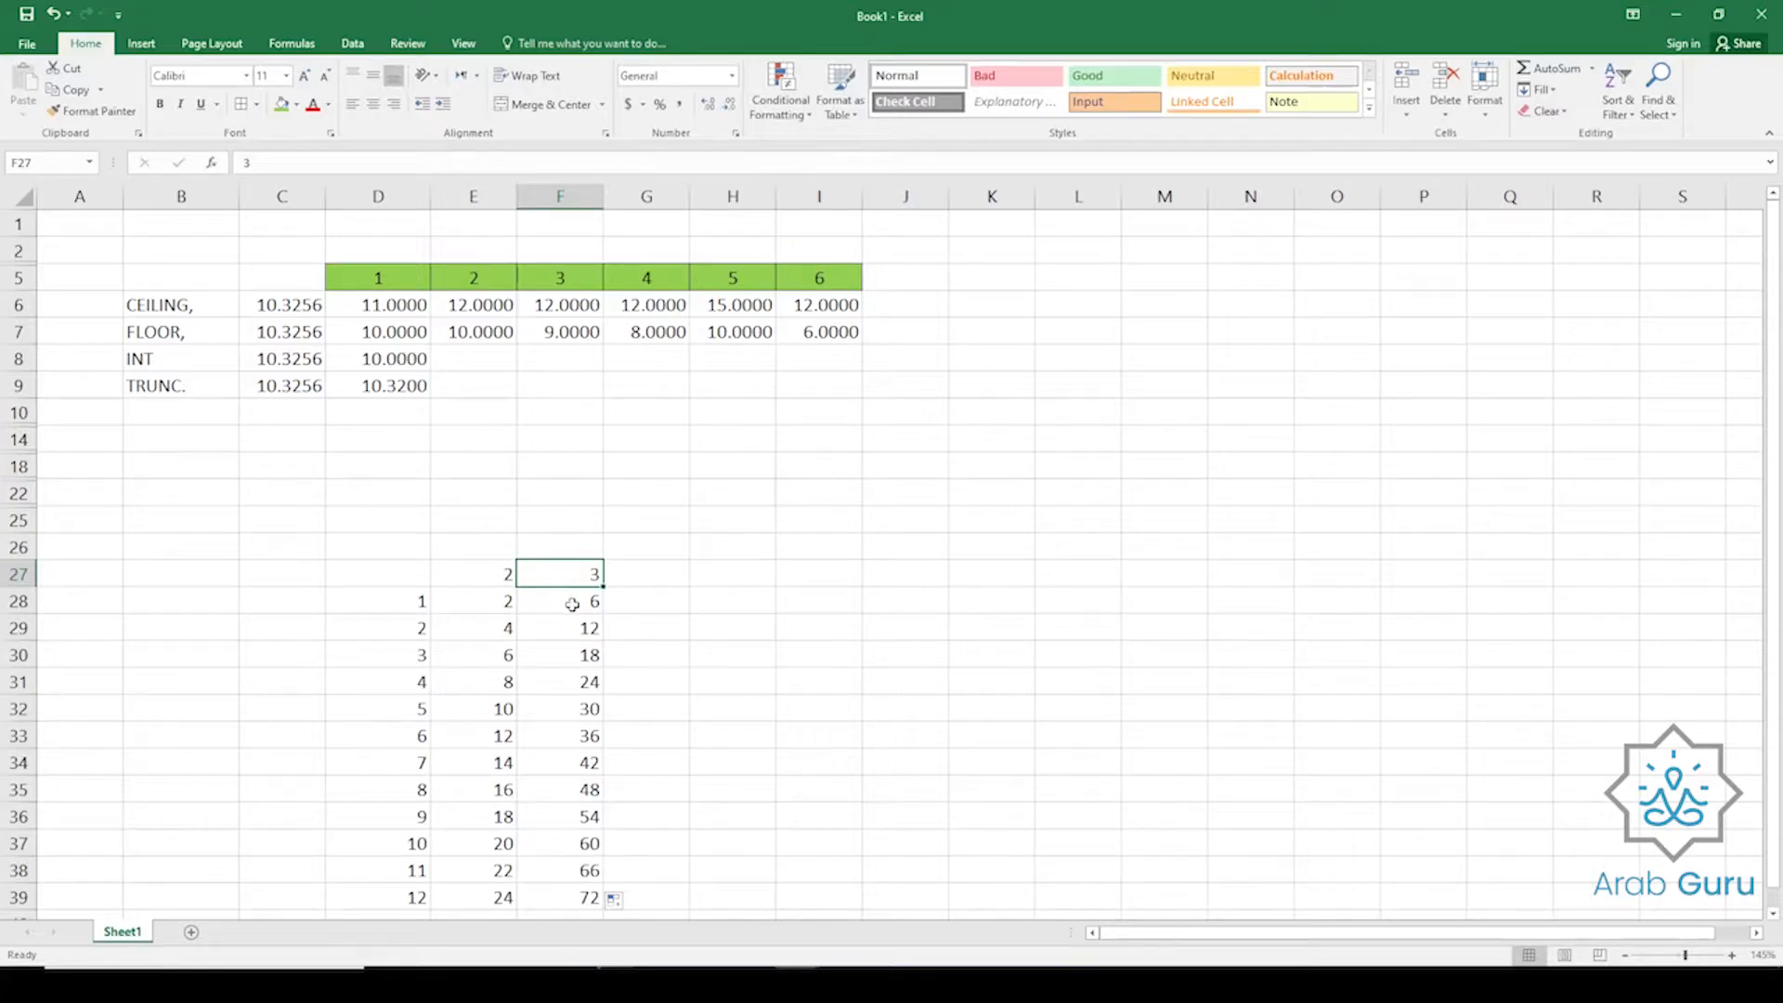
click(489, 159)
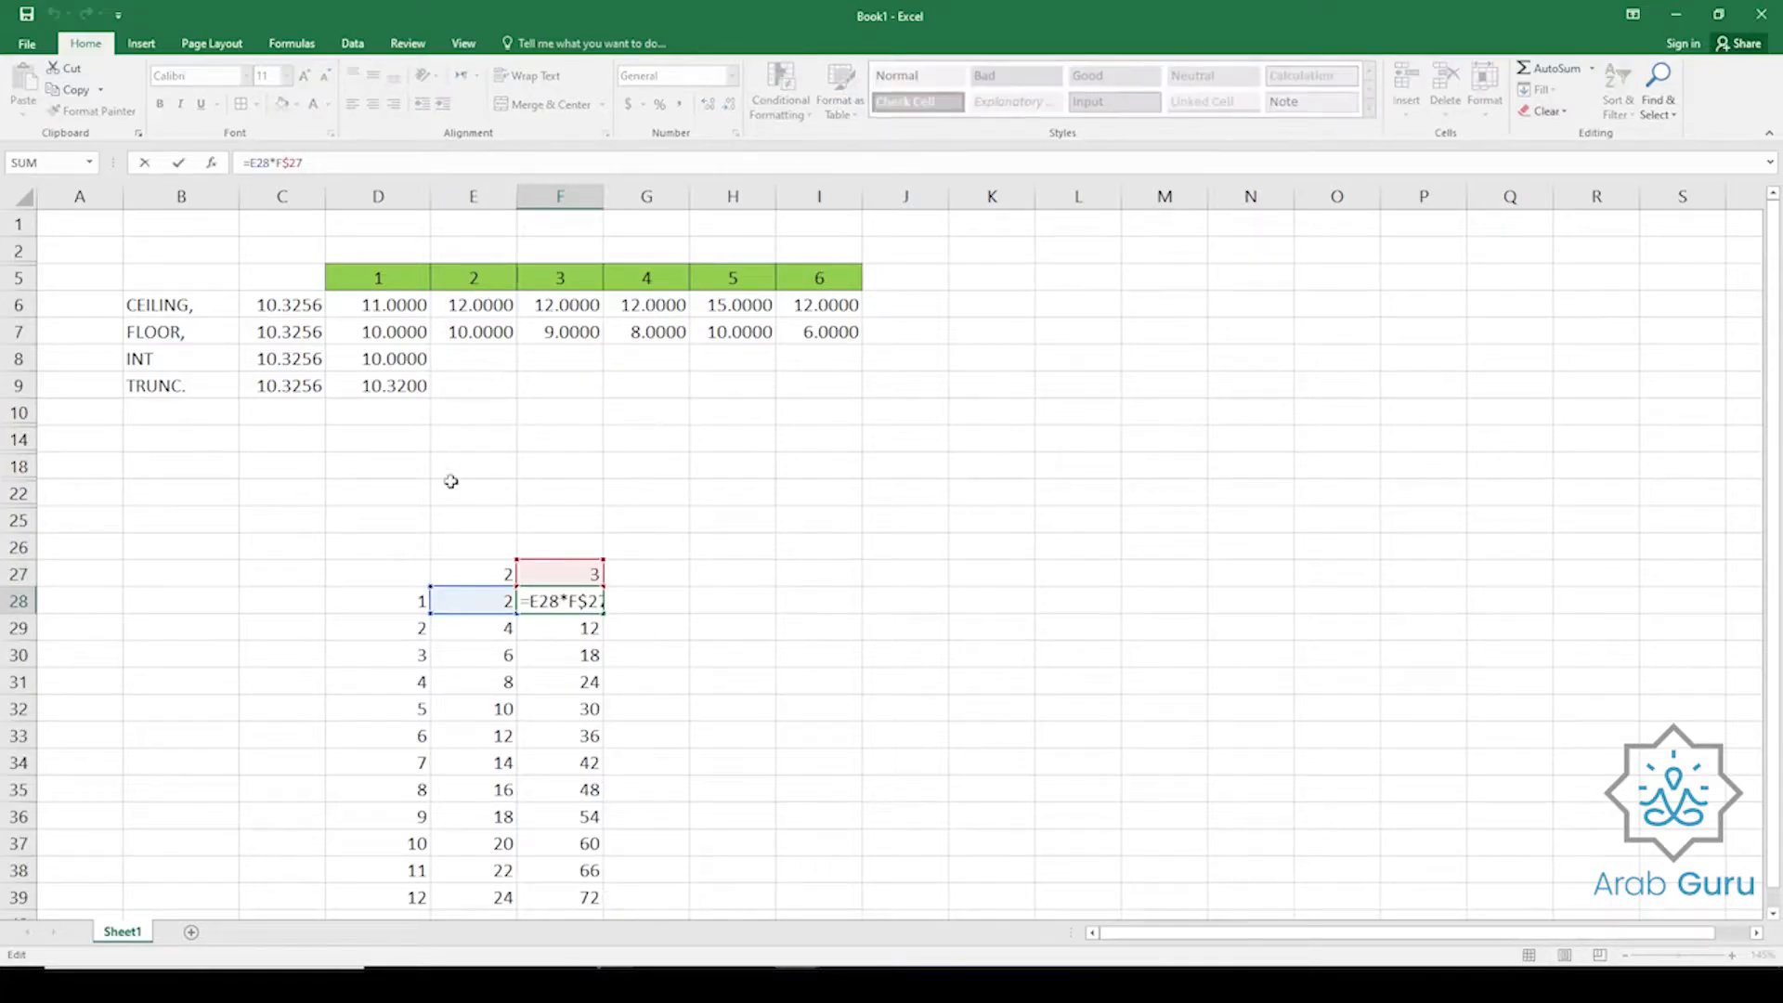
drag(462, 614, 421, 613)
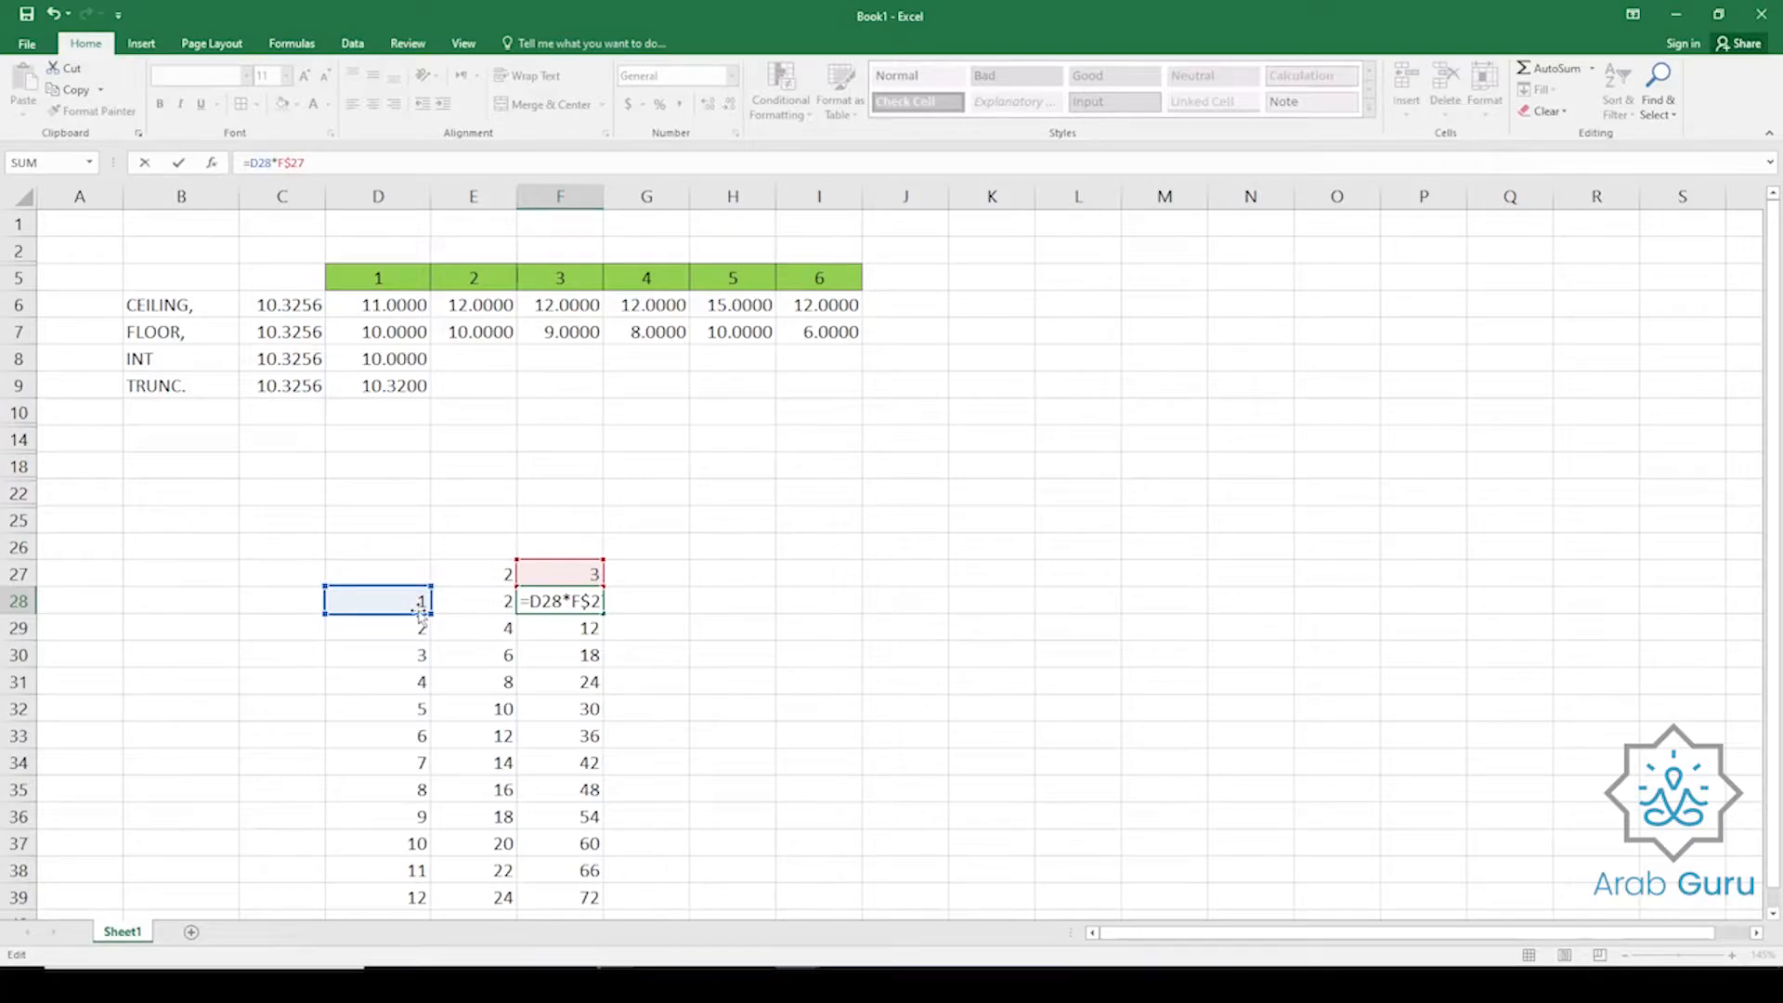
key(Return)
click(580, 600)
double_click(605, 616)
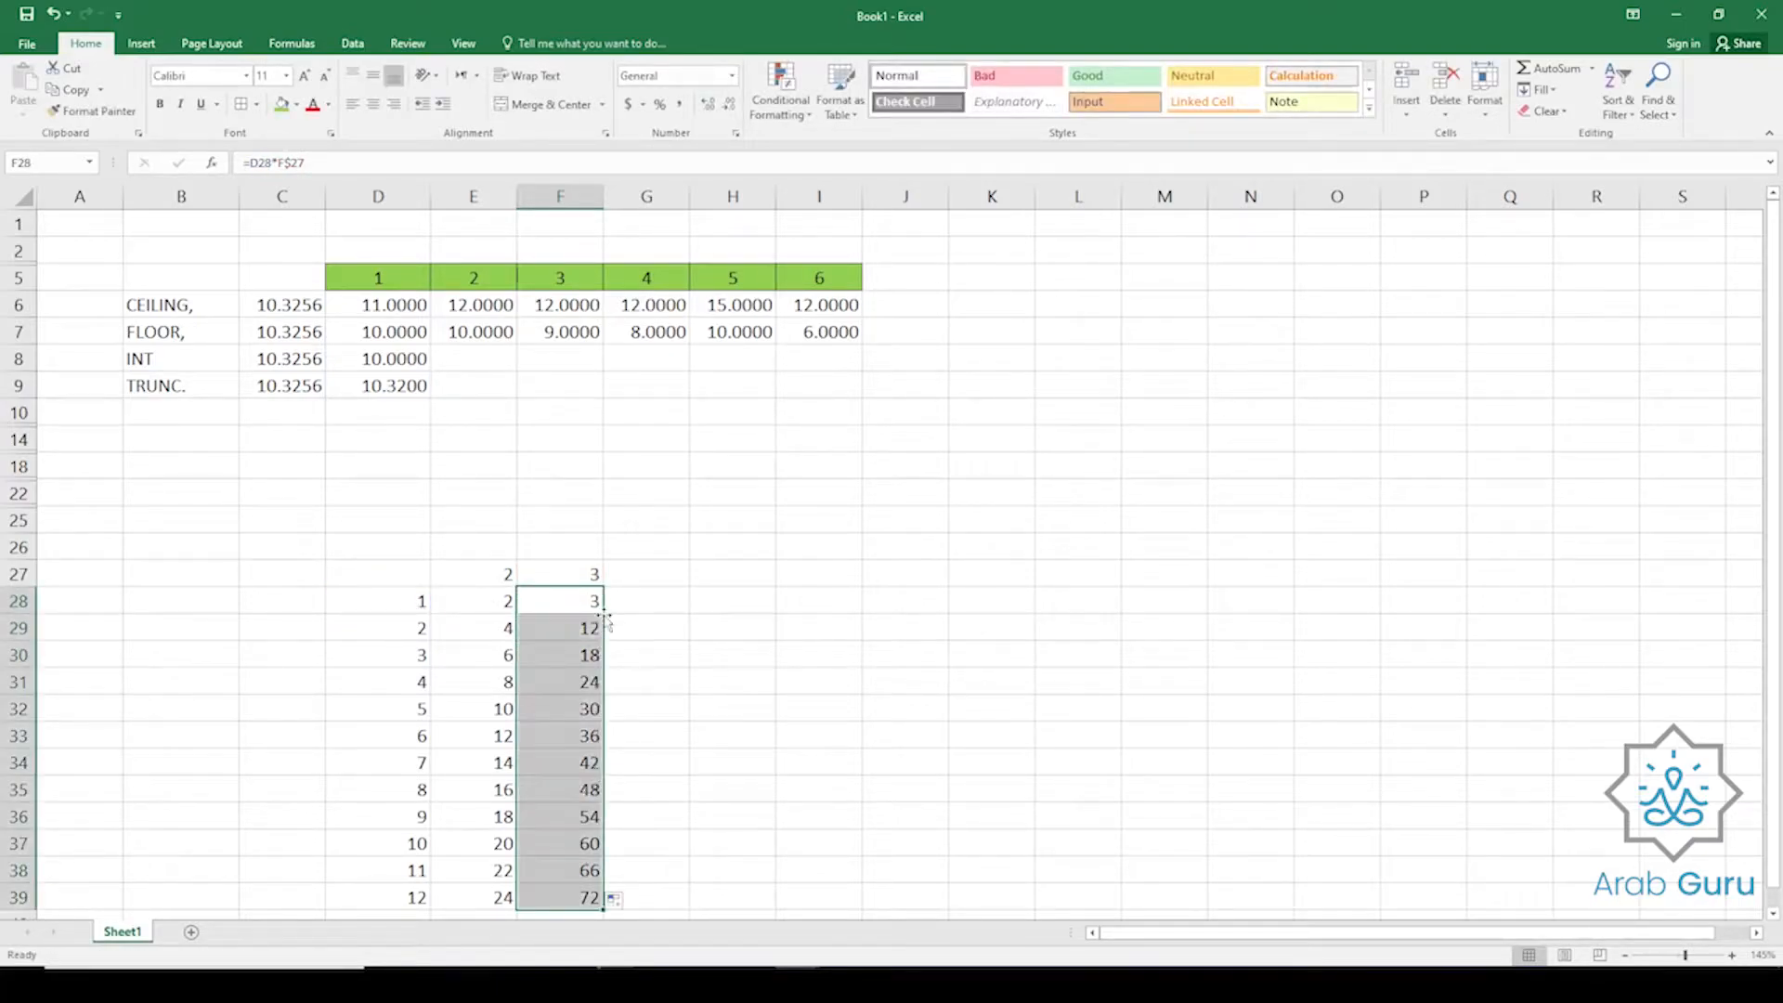
Trace how the multiples of 3 in F28:F31 come from the multiplier in F27 and compare them with the number in C6.
click(580, 606)
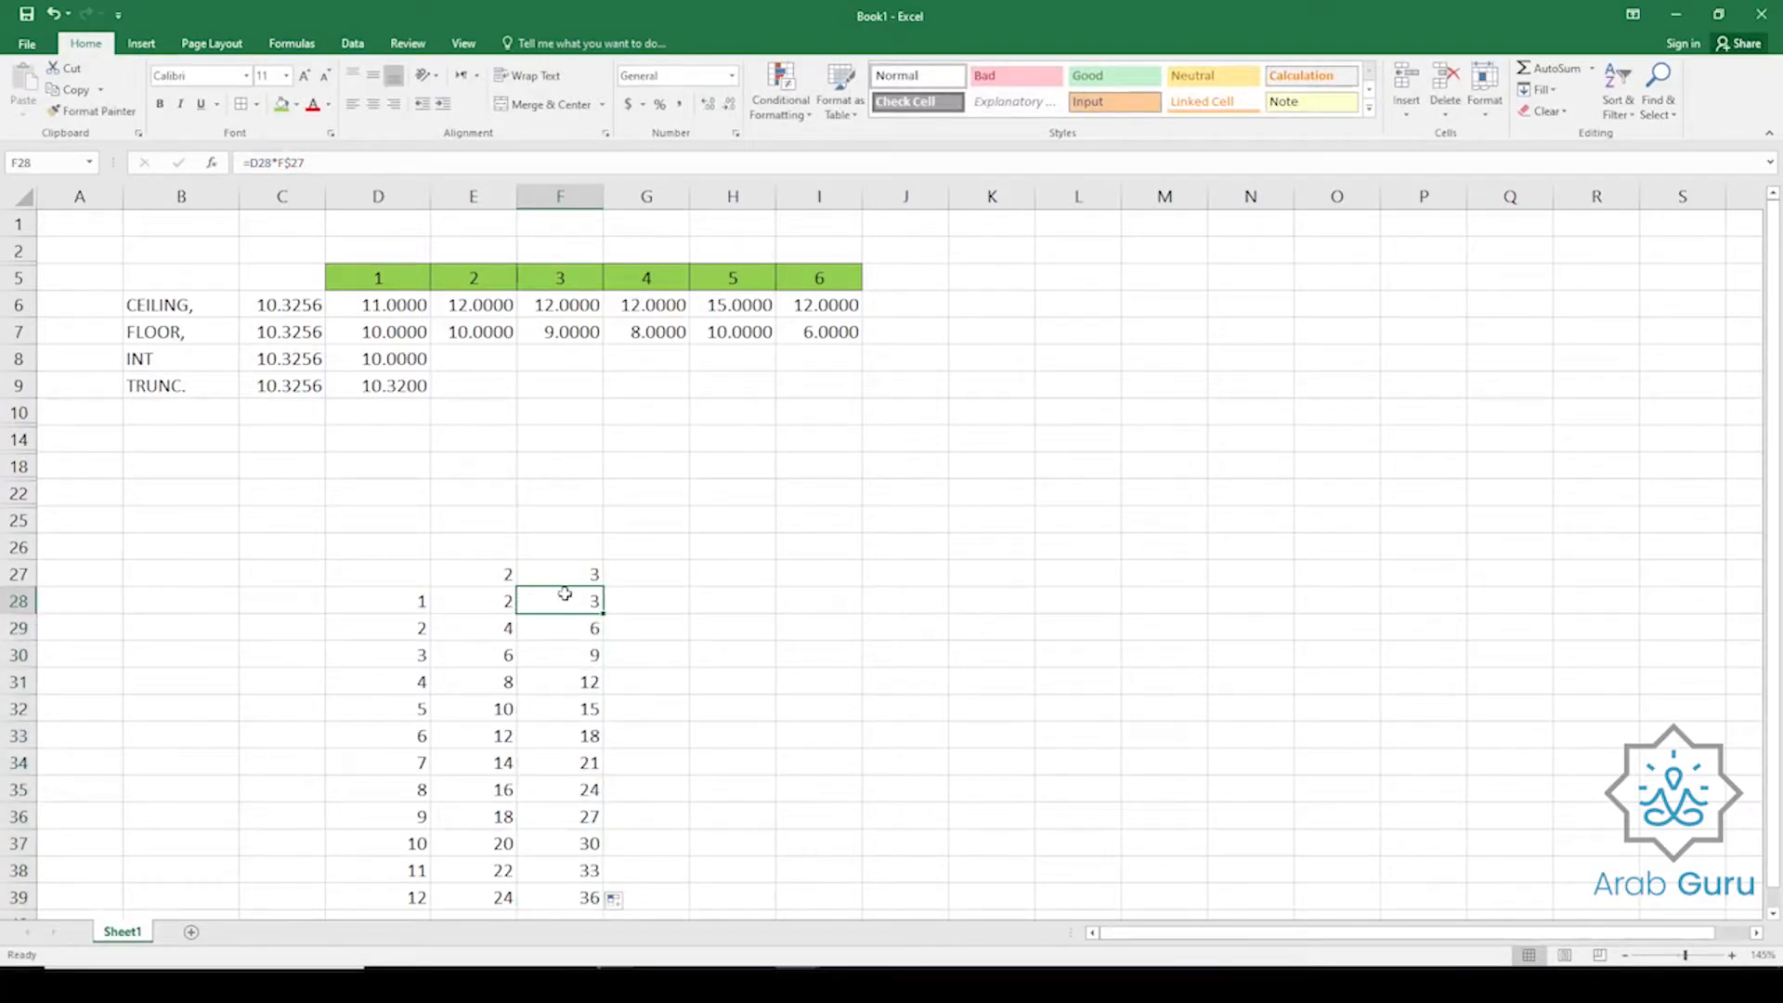
click(412, 605)
click(577, 571)
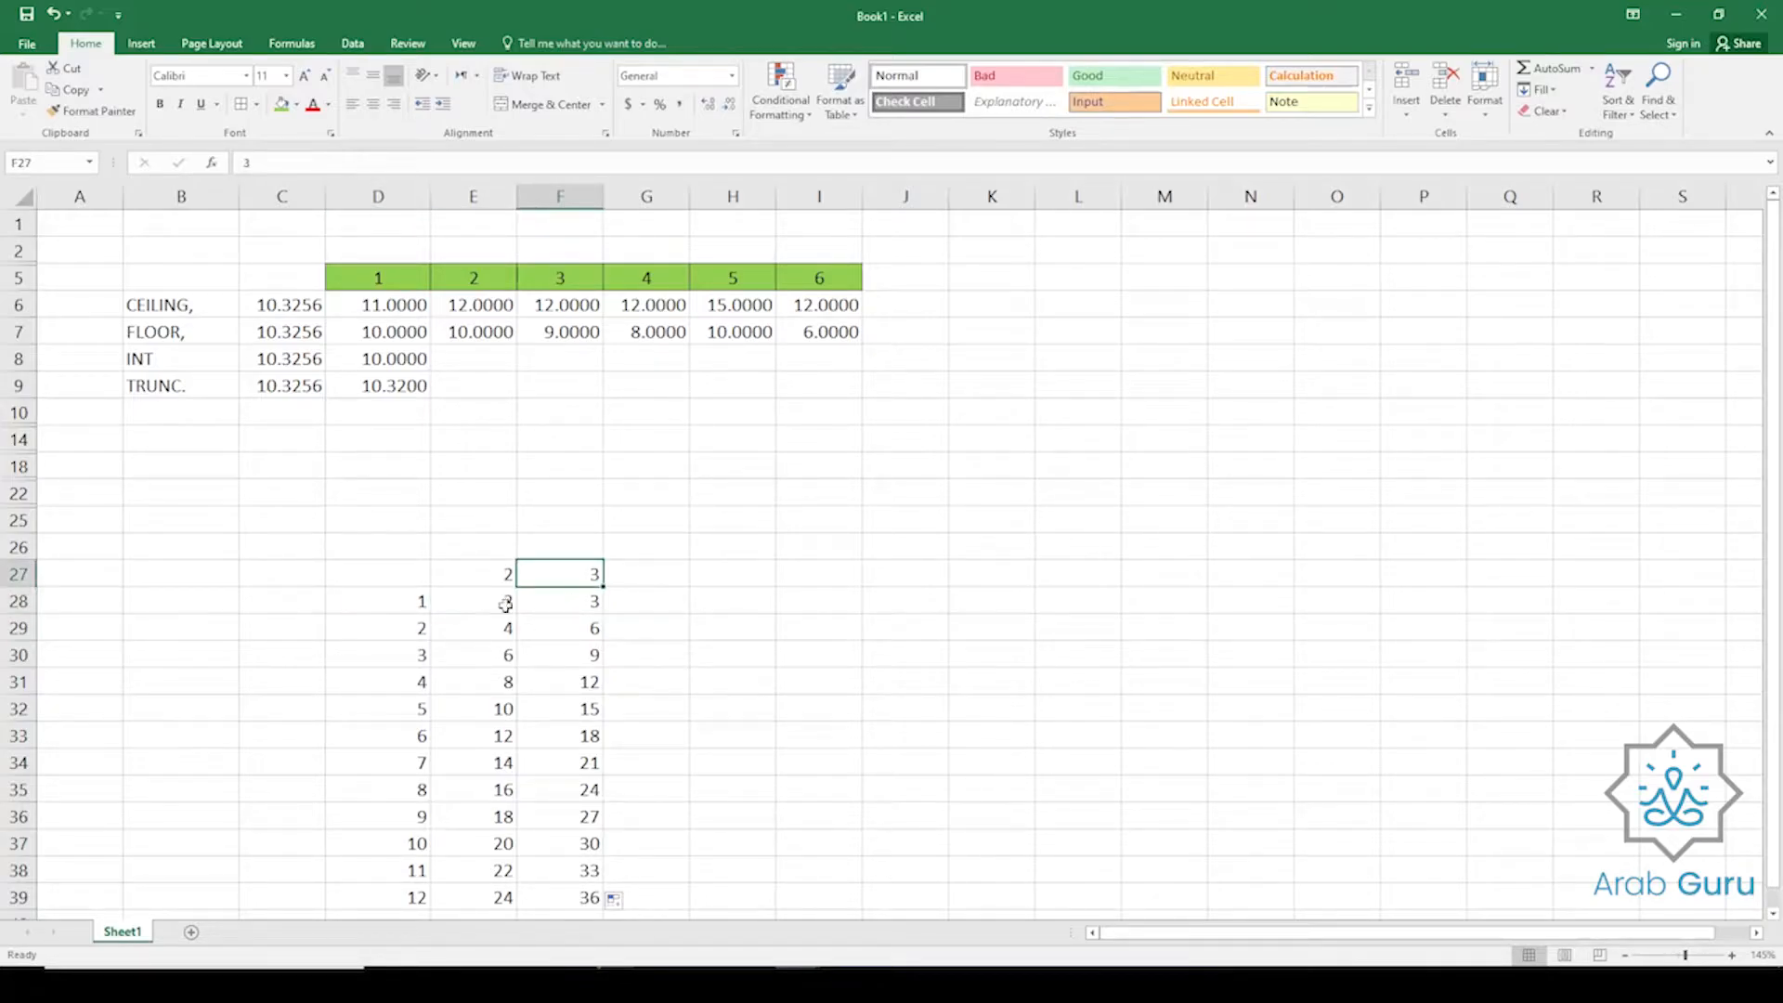
click(562, 605)
click(571, 633)
click(411, 633)
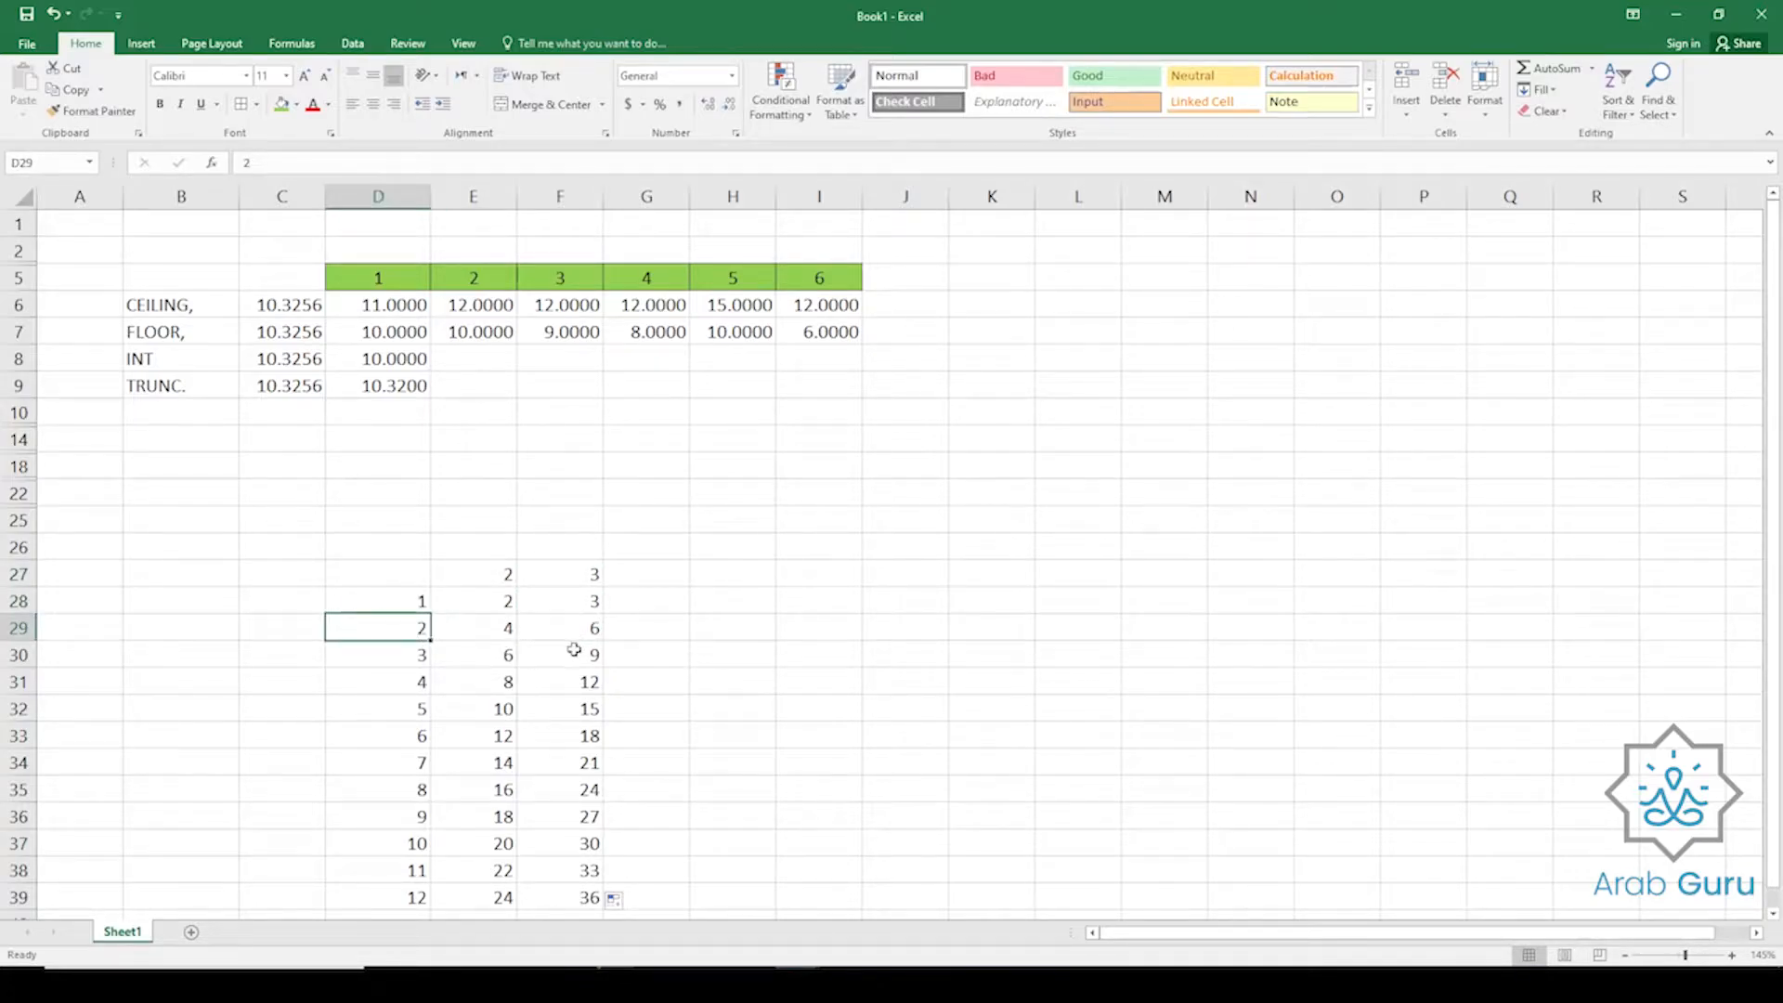
click(573, 650)
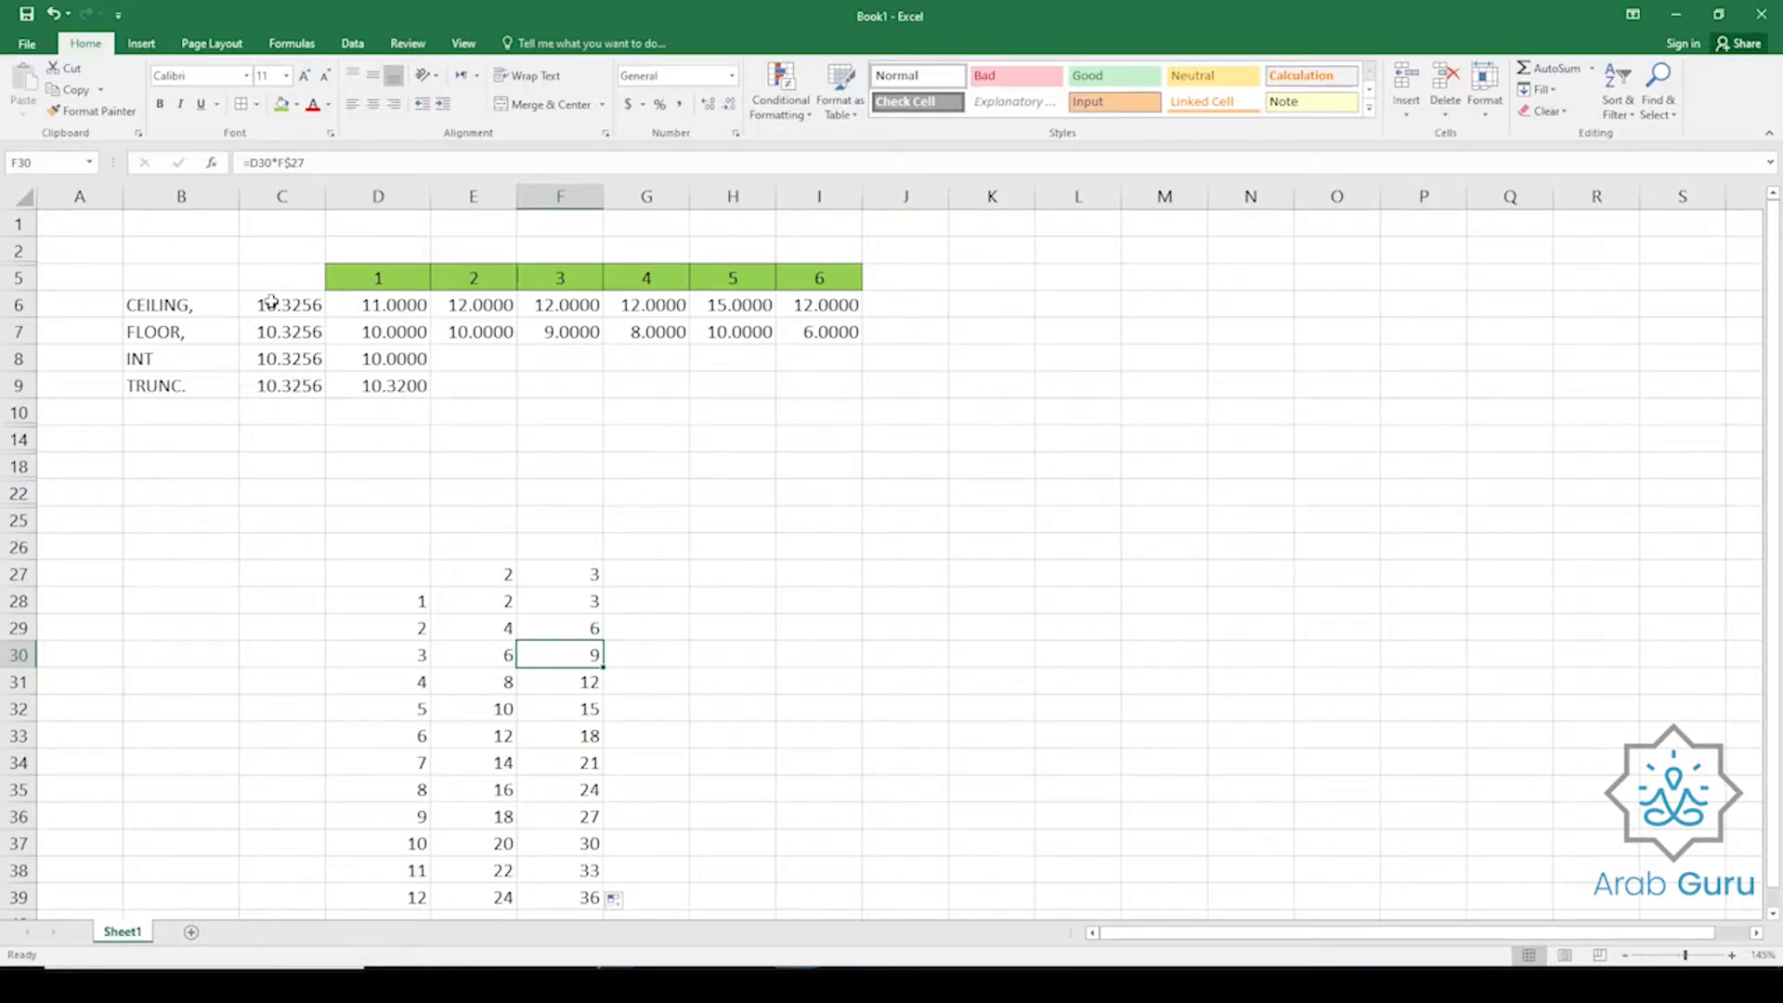
click(565, 680)
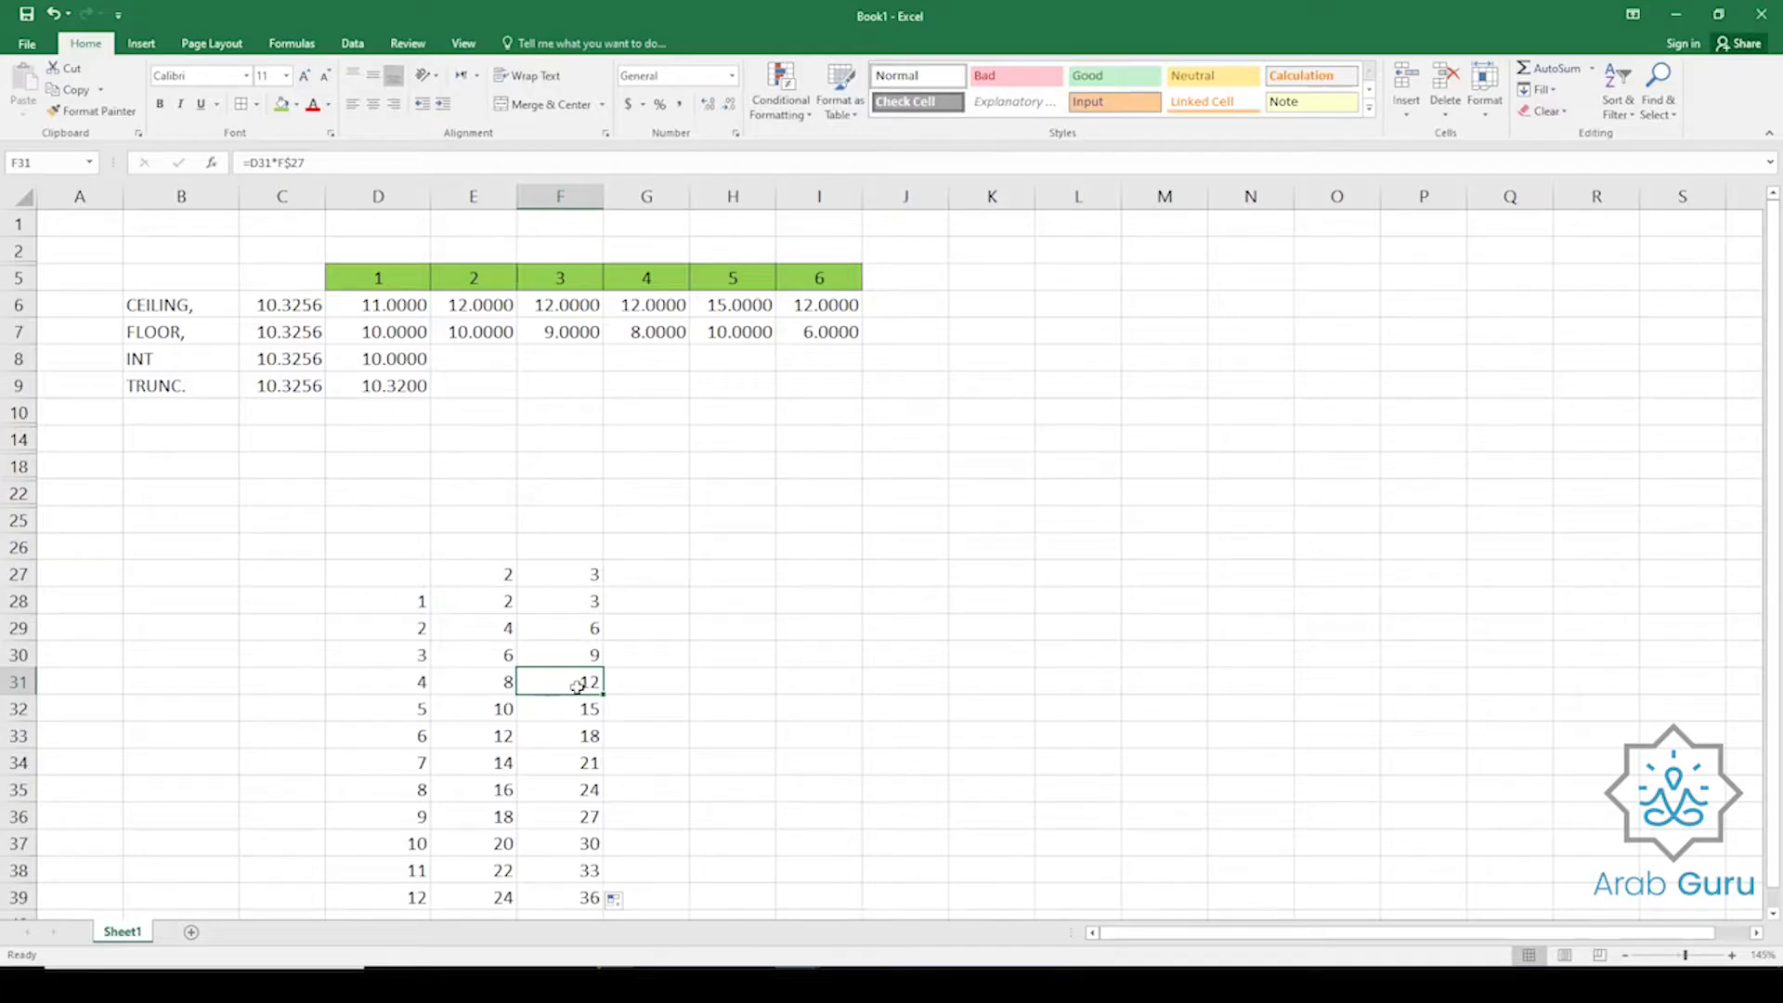
click(585, 566)
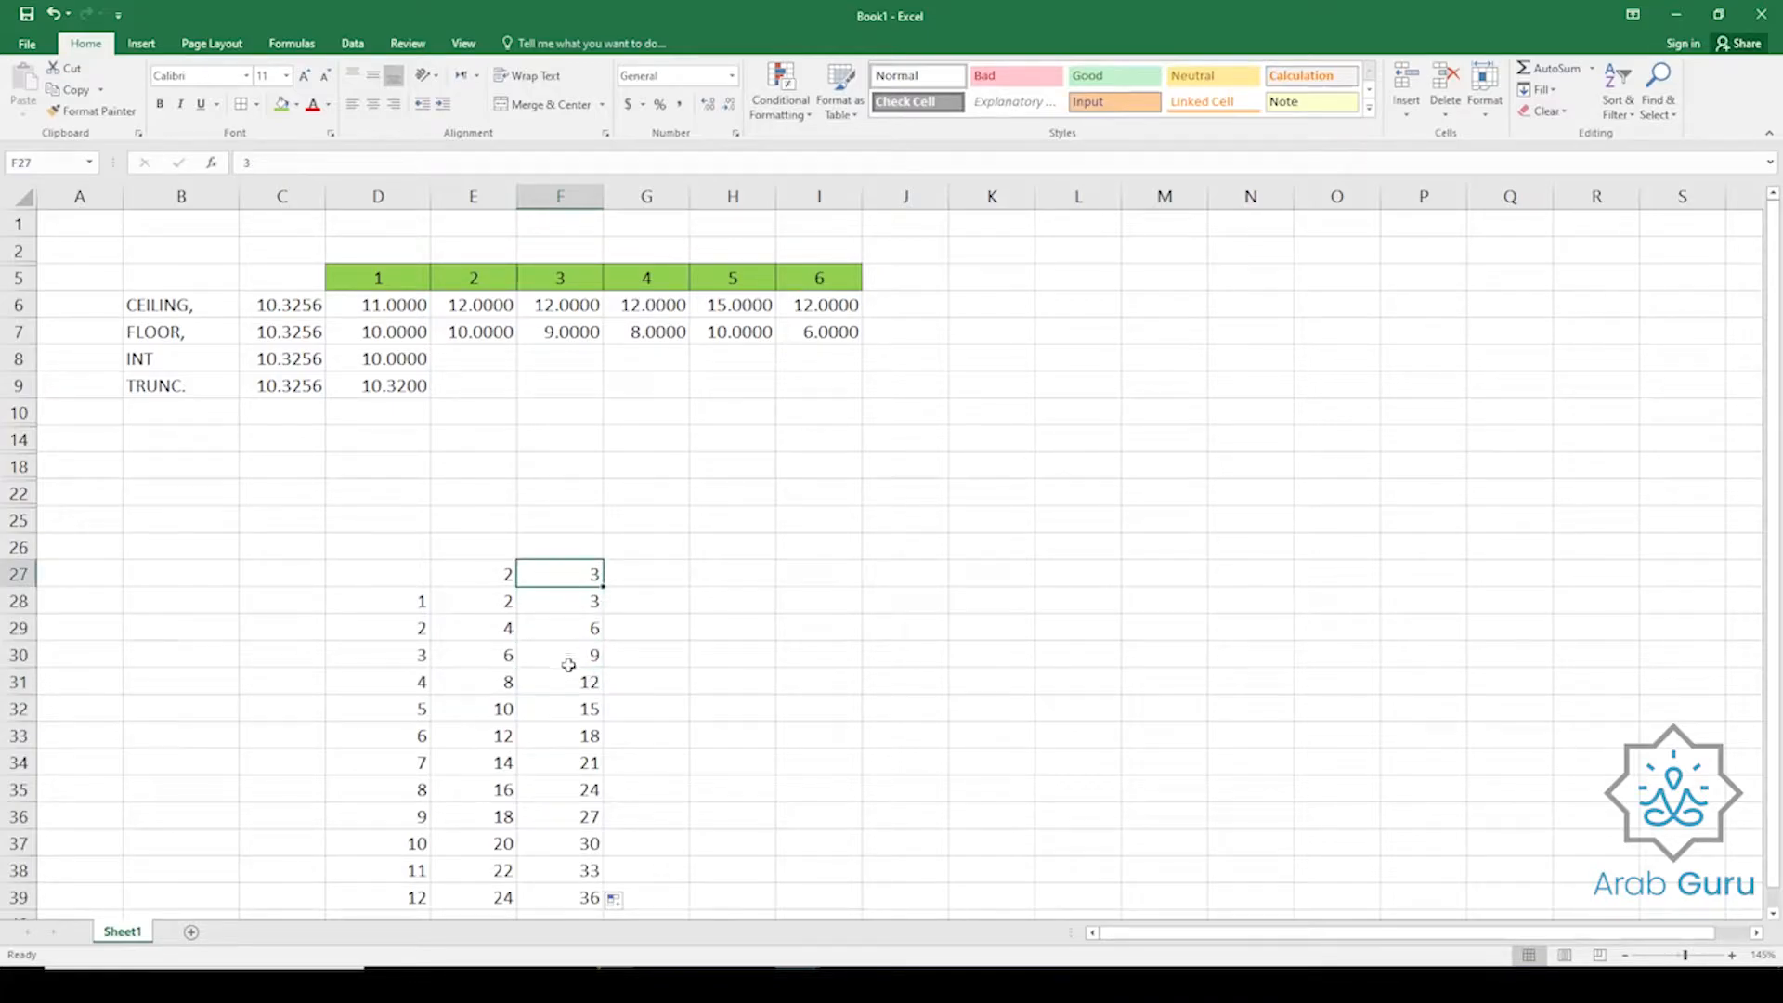
click(567, 686)
click(573, 562)
click(557, 686)
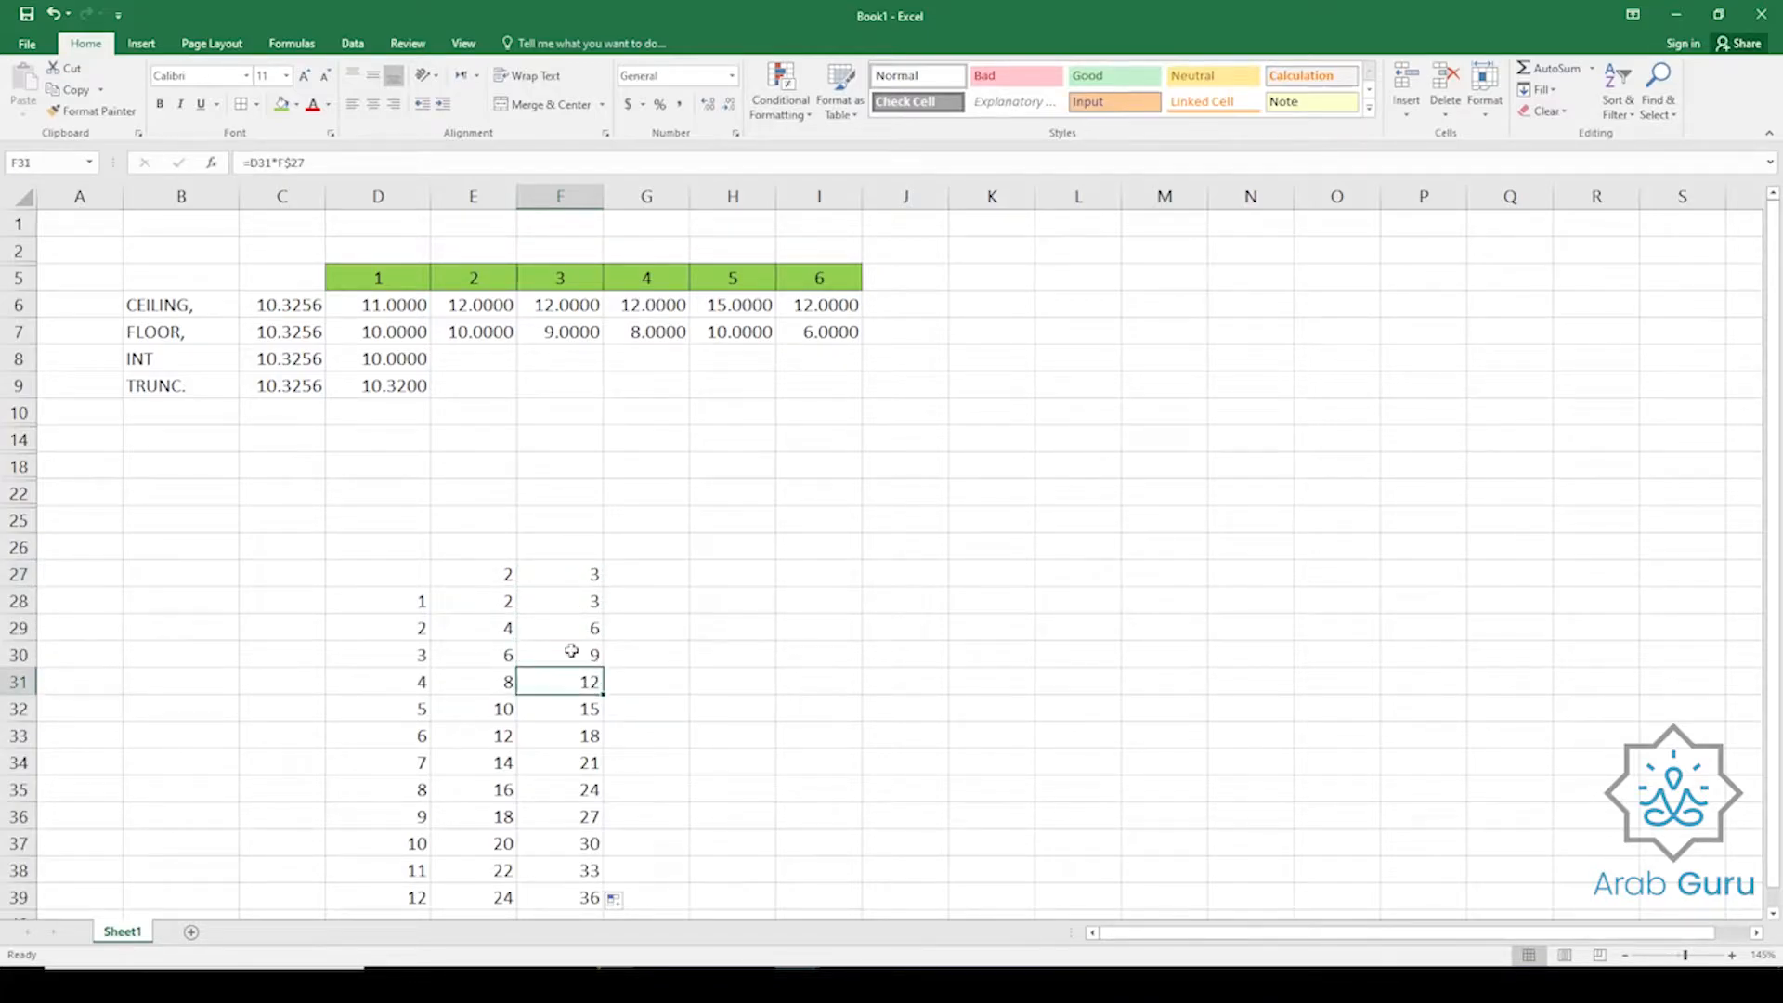
click(576, 580)
click(576, 685)
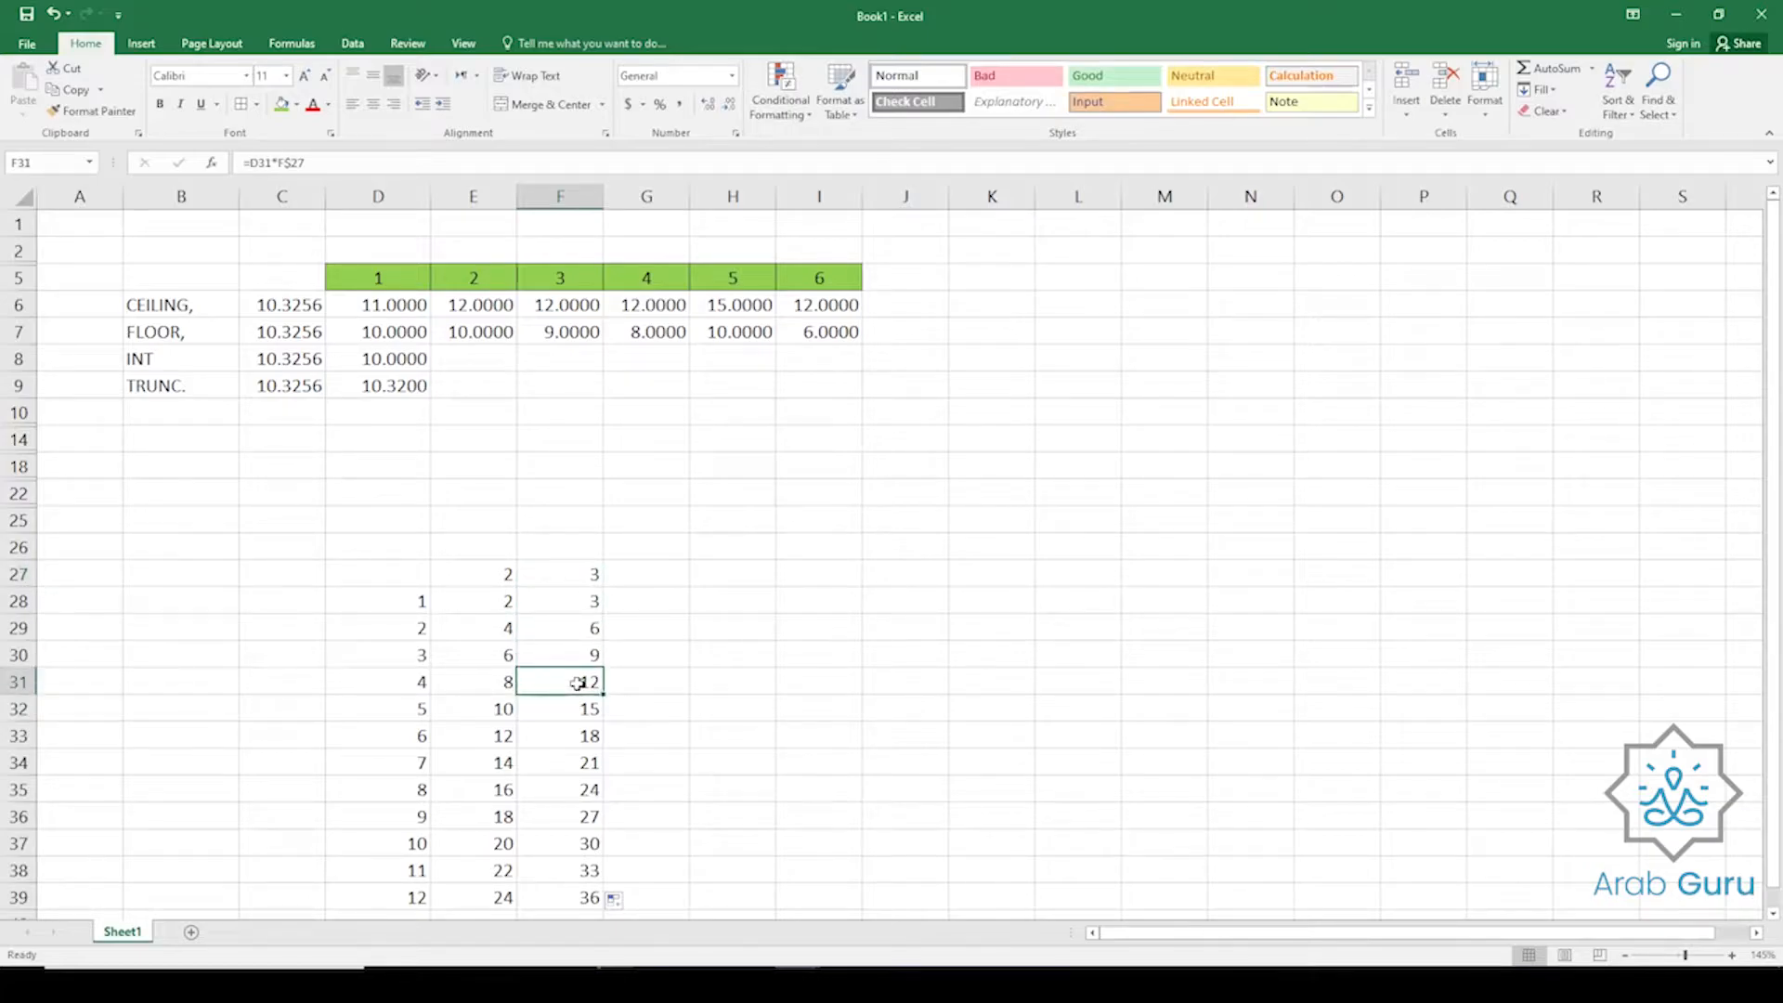
Review the CEILING formulas in F6:I6 for significances 3 to 6.
click(546, 310)
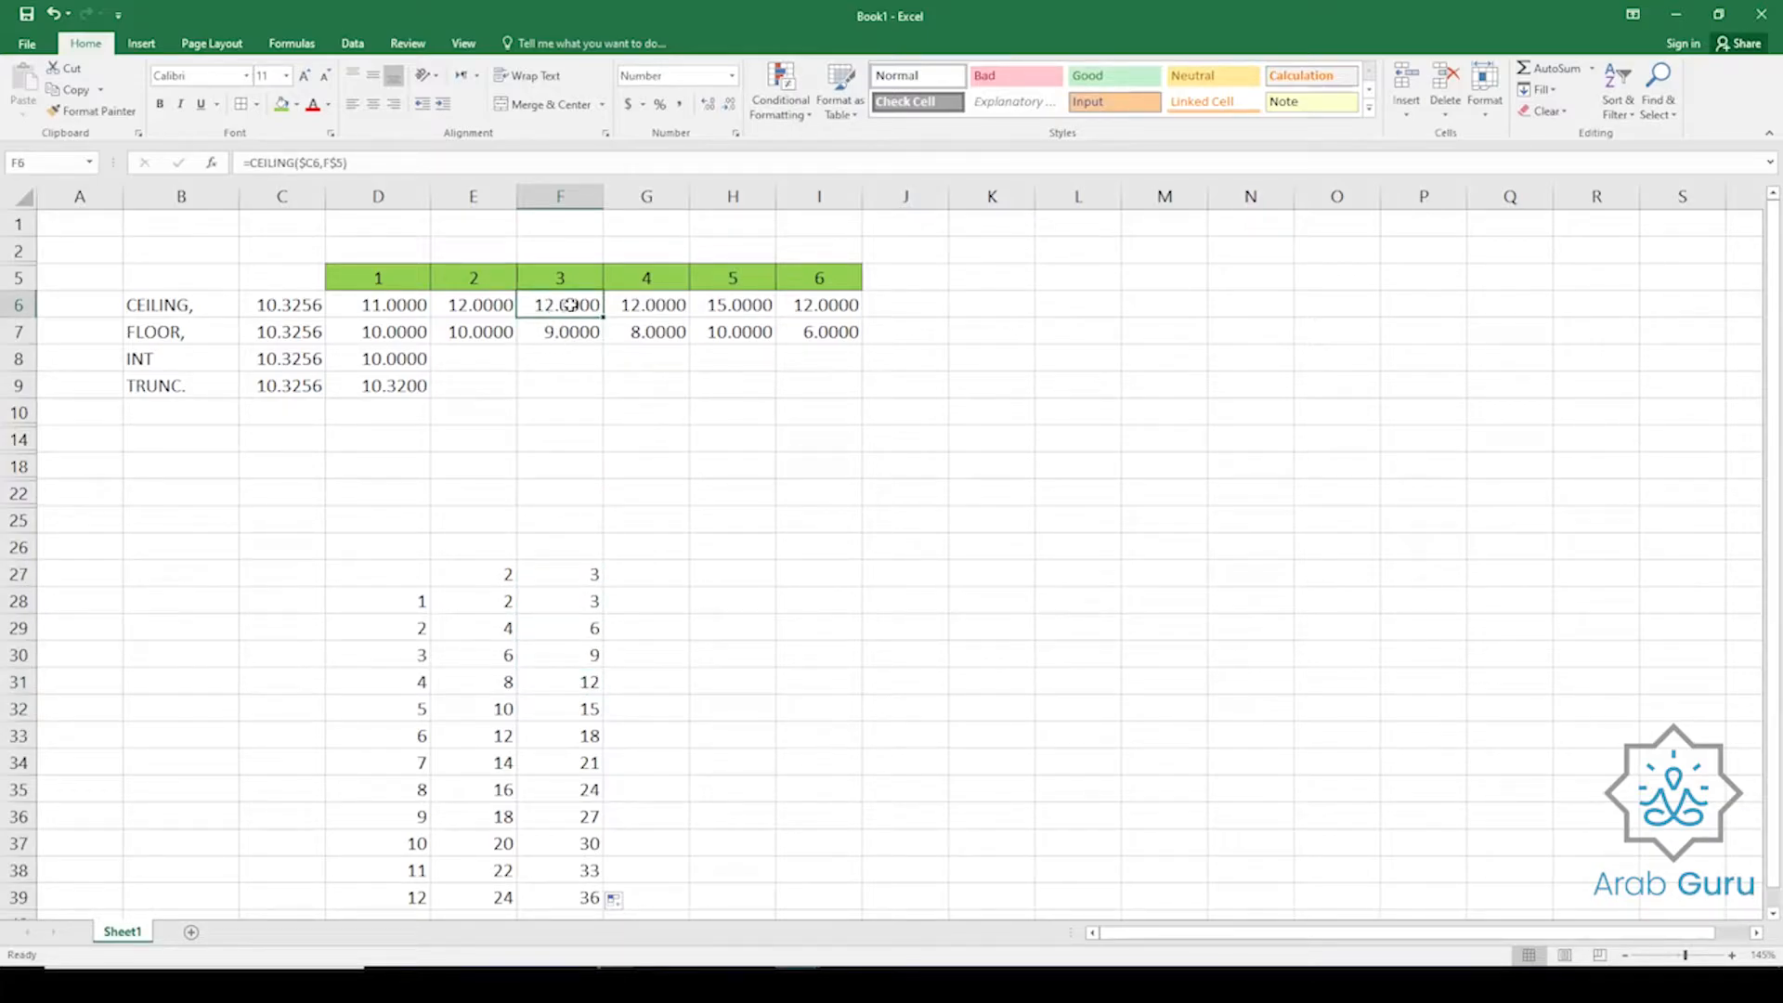
click(654, 303)
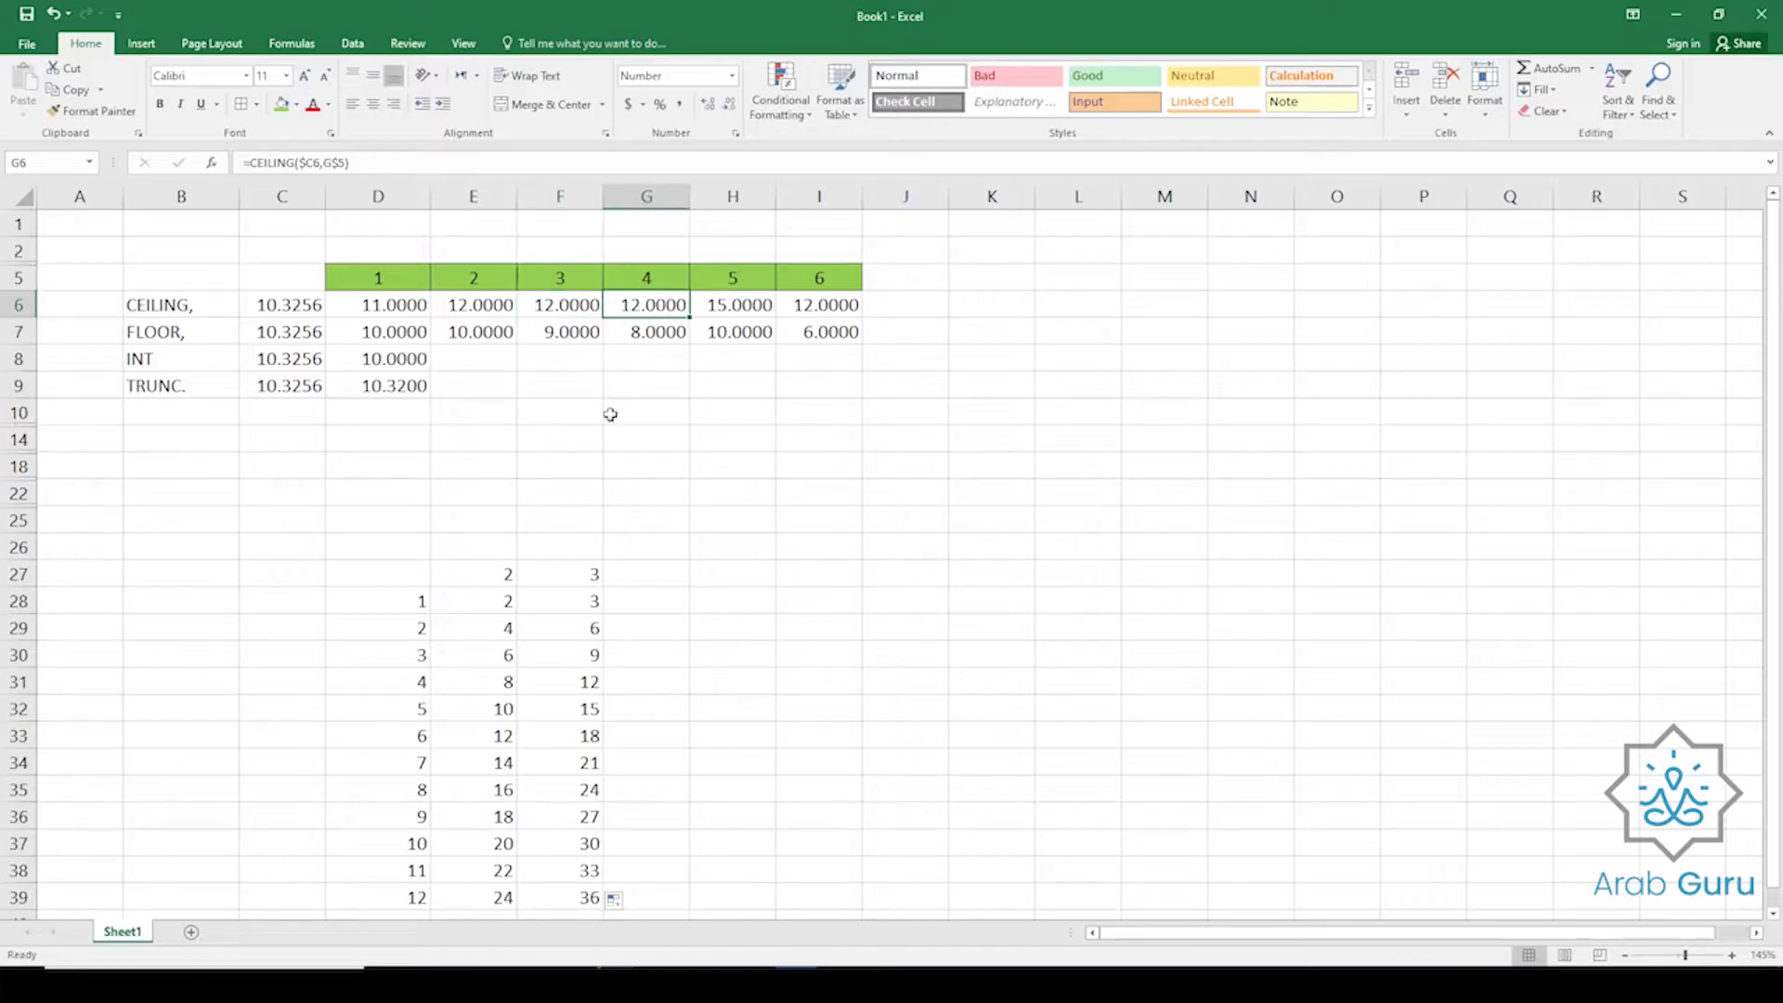
click(724, 311)
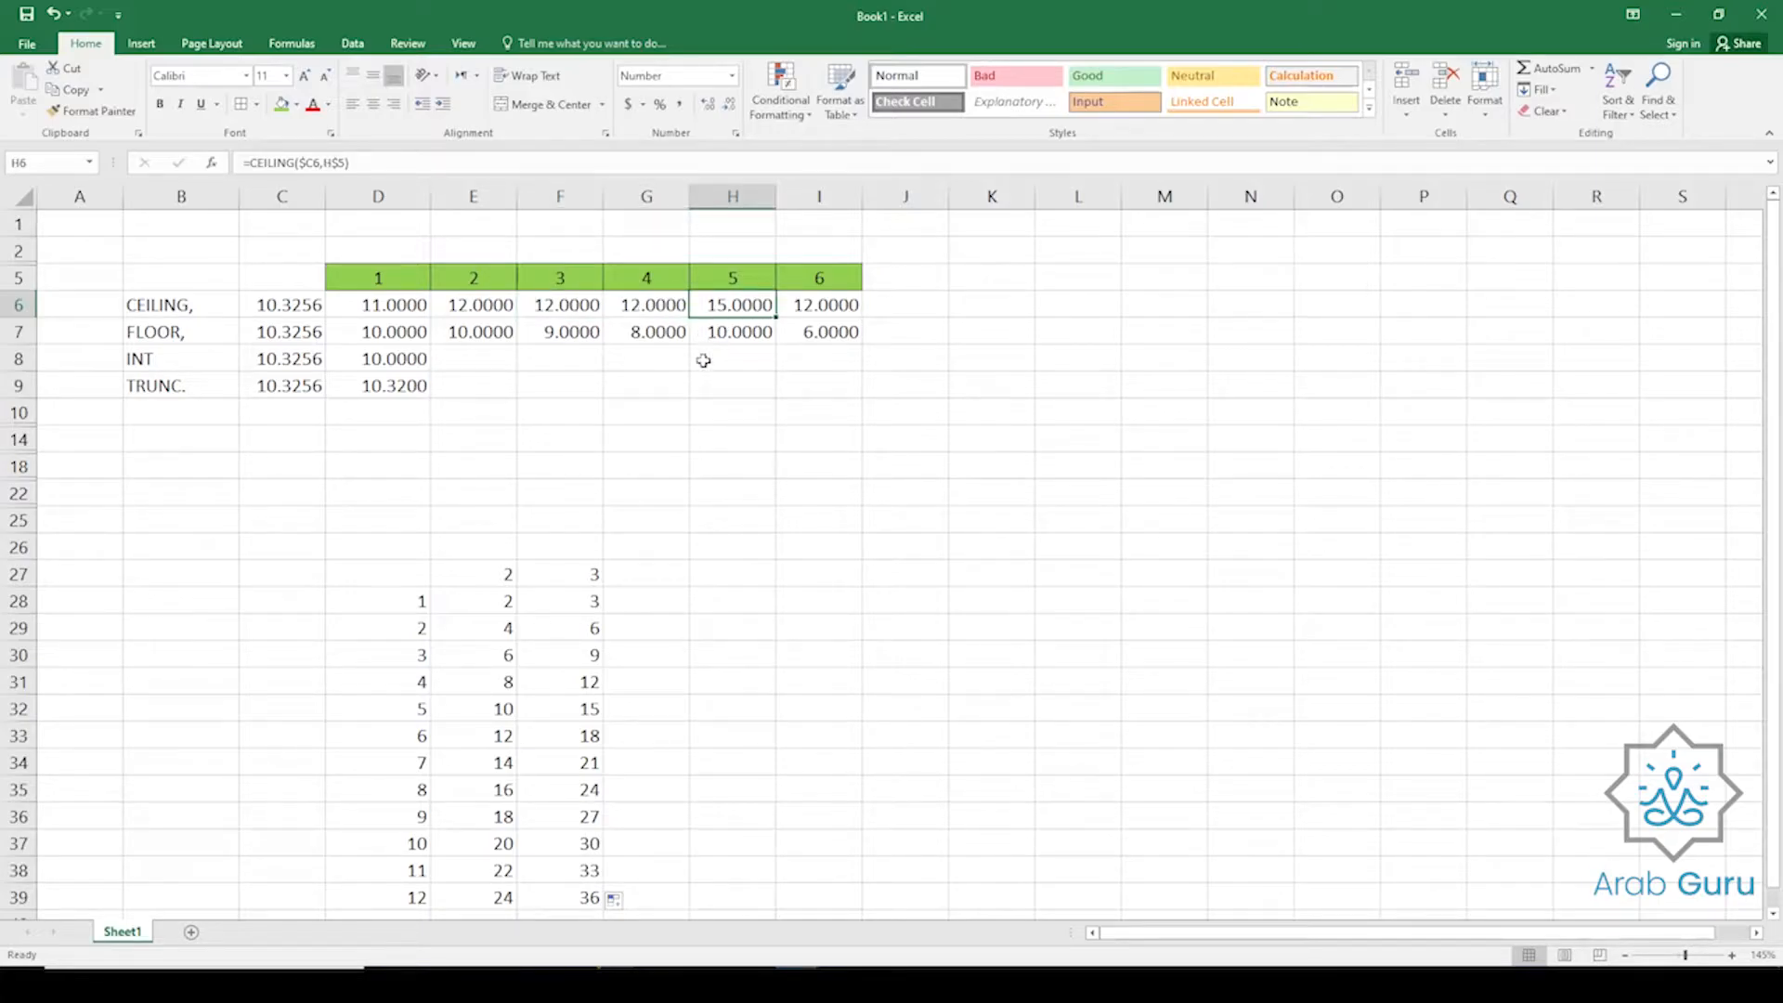
click(821, 307)
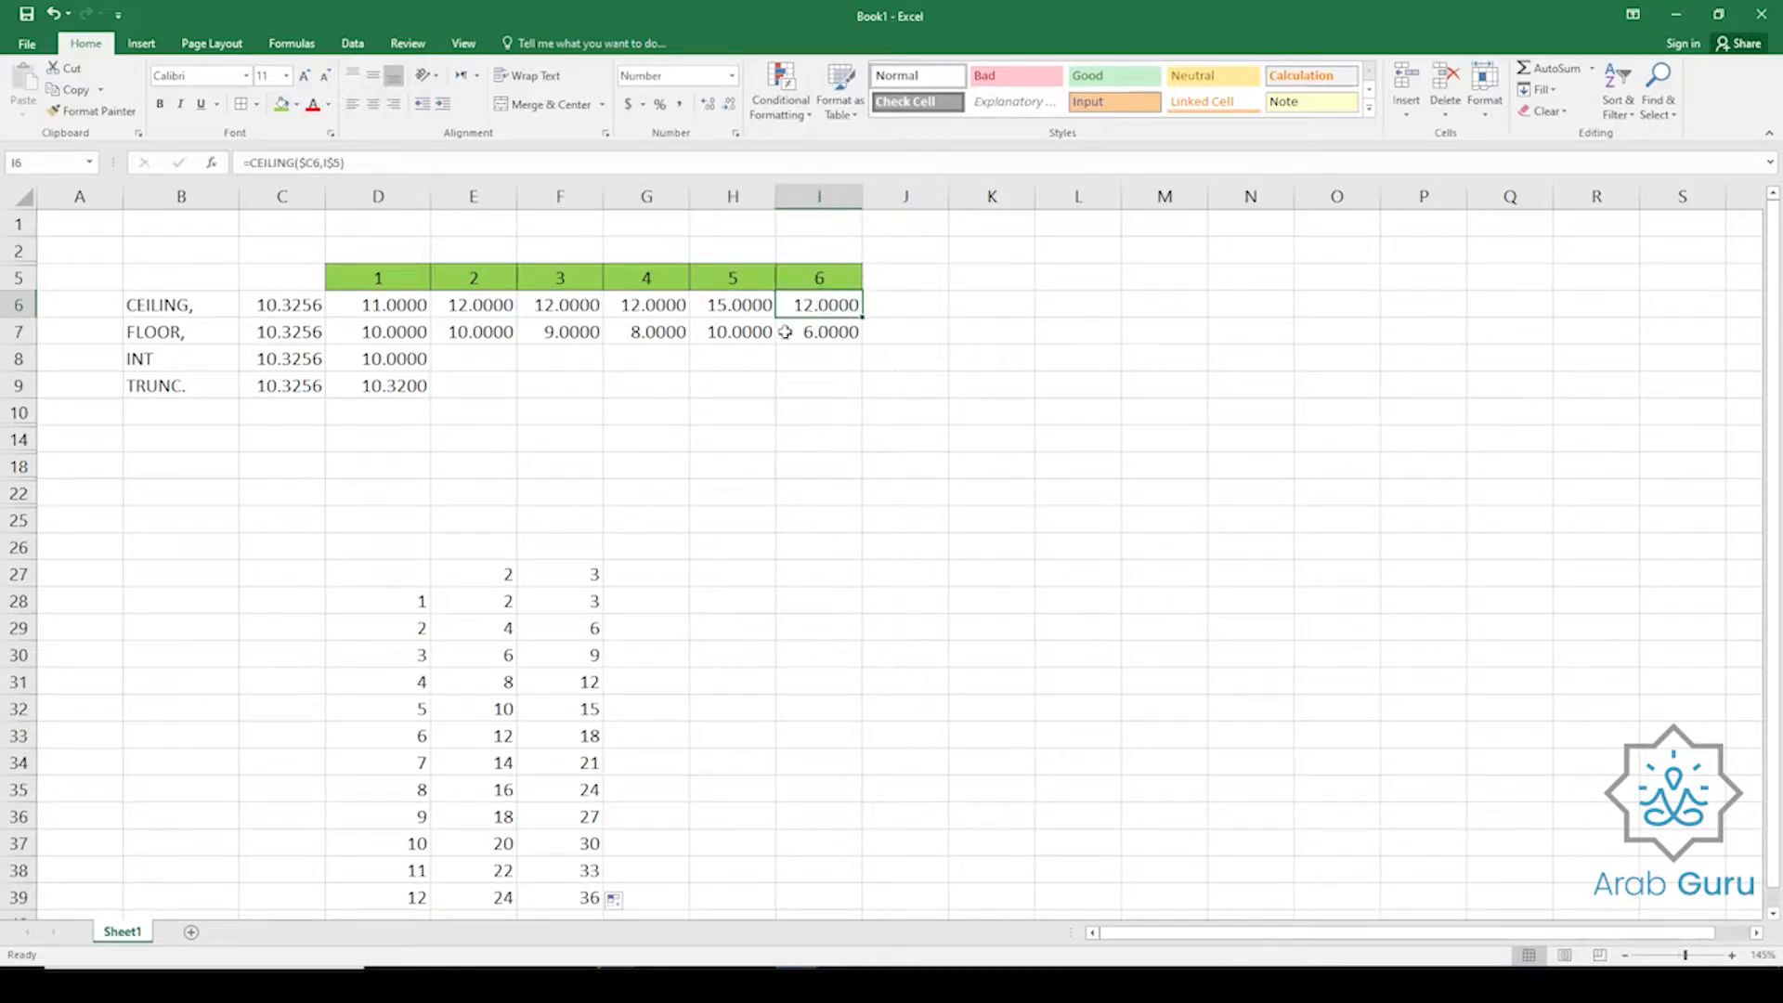
Lock the column of the D28 reference in E28 so that the formula reads =$D28*E$27.
click(499, 604)
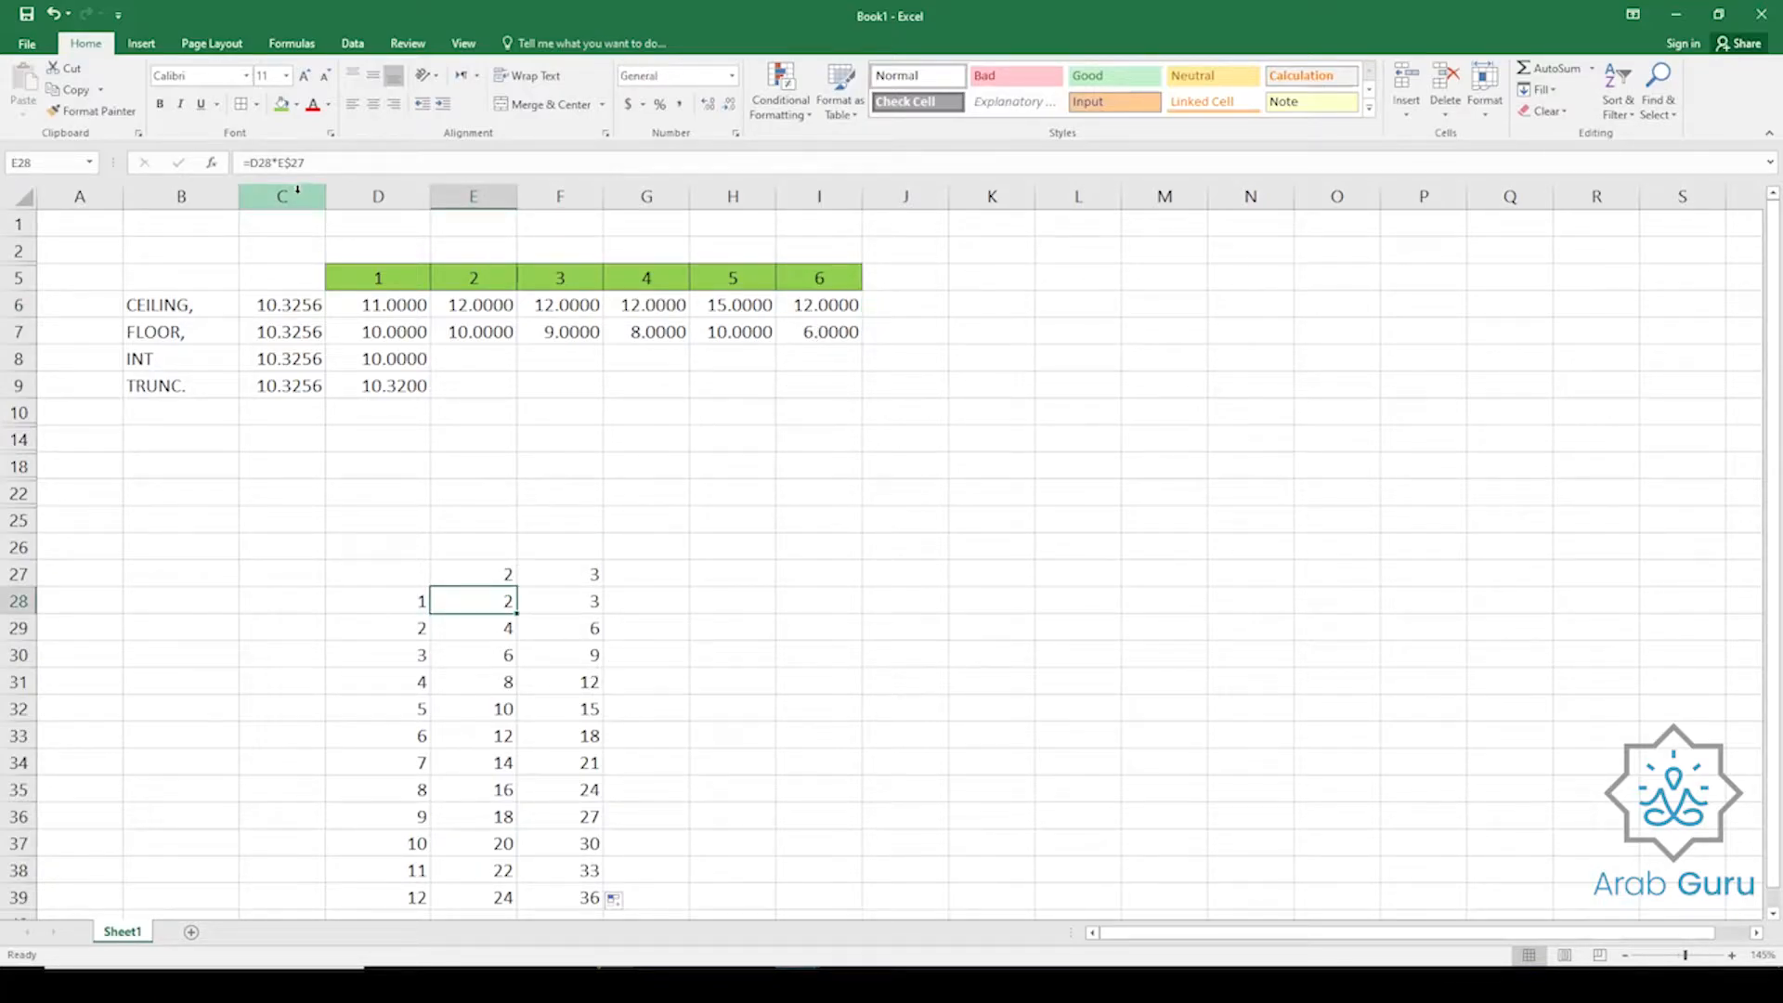
click(263, 163)
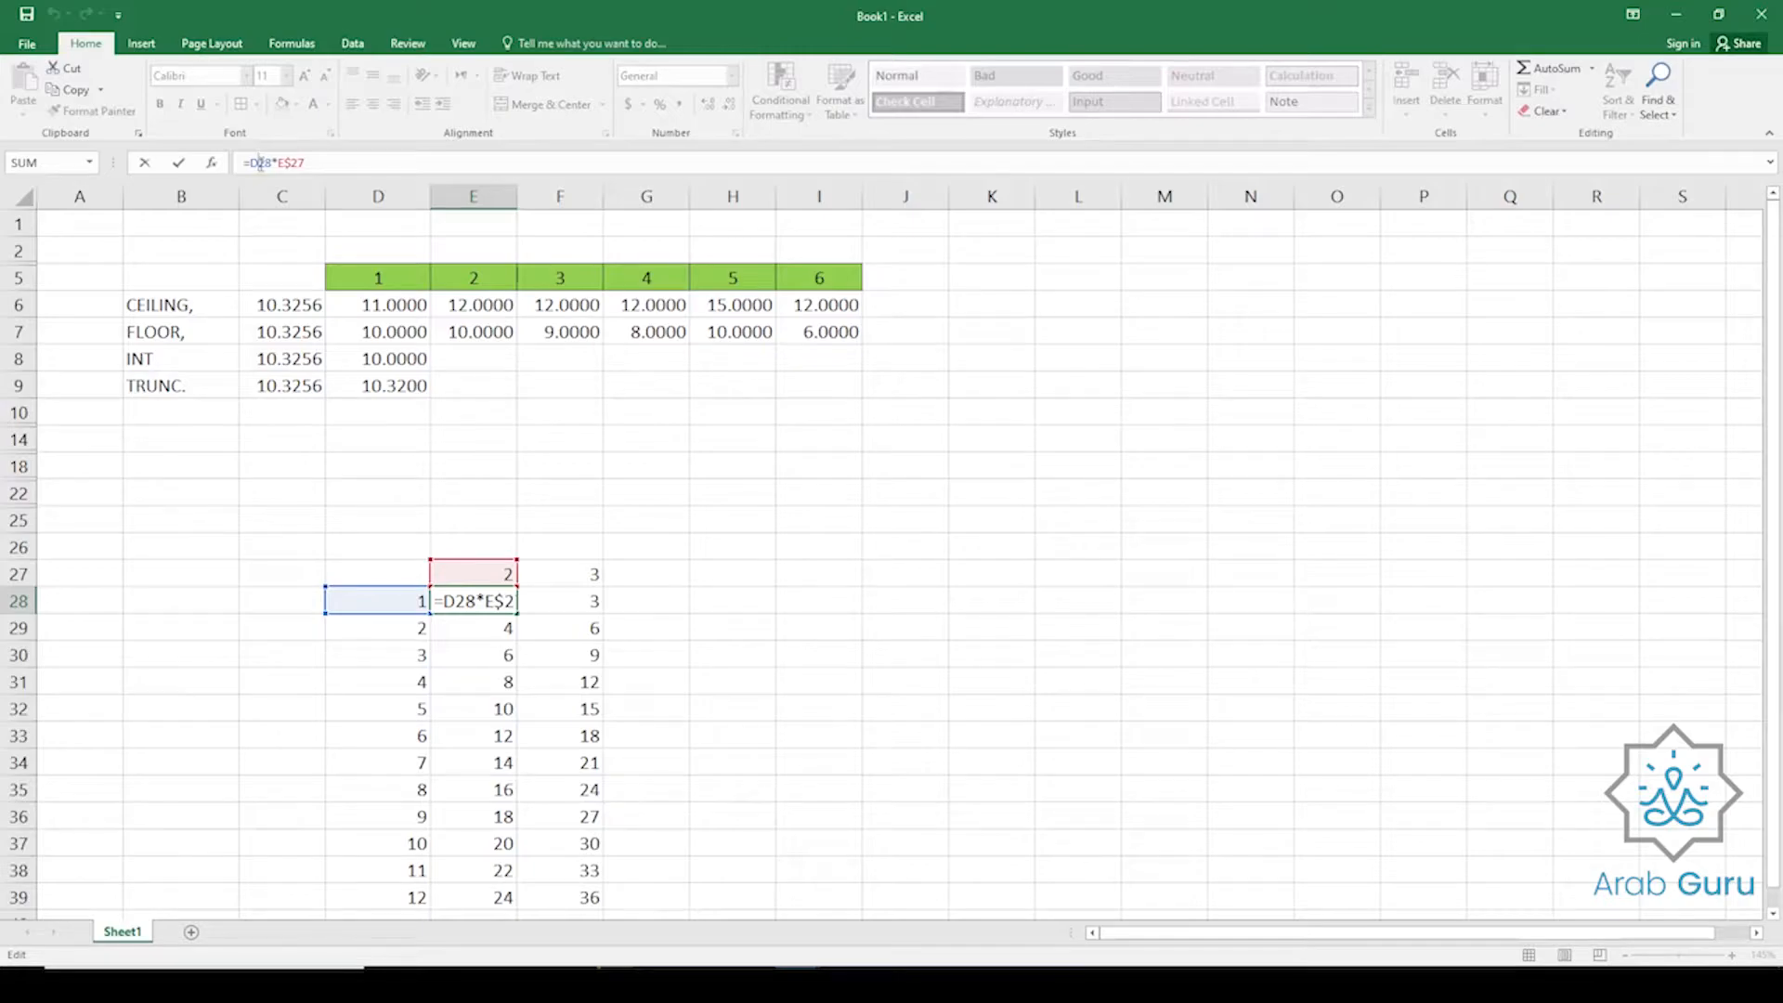
key(F4)
key(F4)
key(F4)
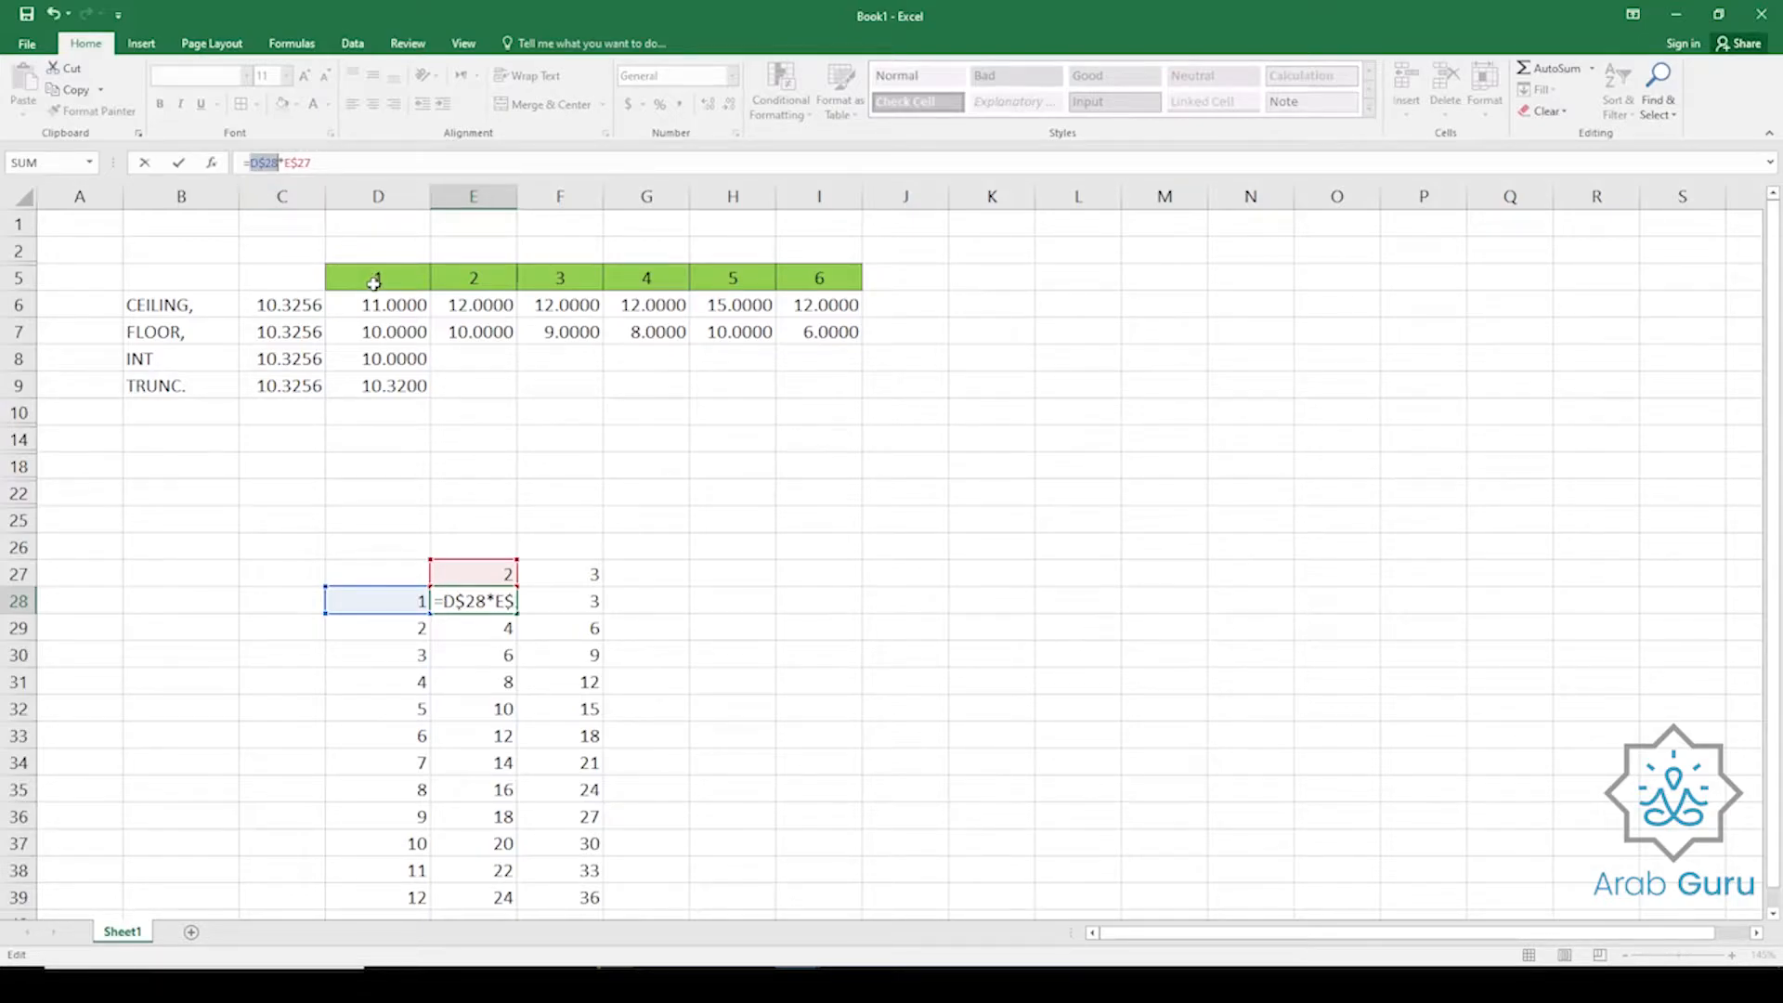
key(F4)
key(F4)
key(F4)
key(F4)
key(F4)
key(F4)
key(F4)
key(F4)
key(F4)
key(F4)
key(F4)
key(F4)
key(F4)
key(F4)
key(Return)
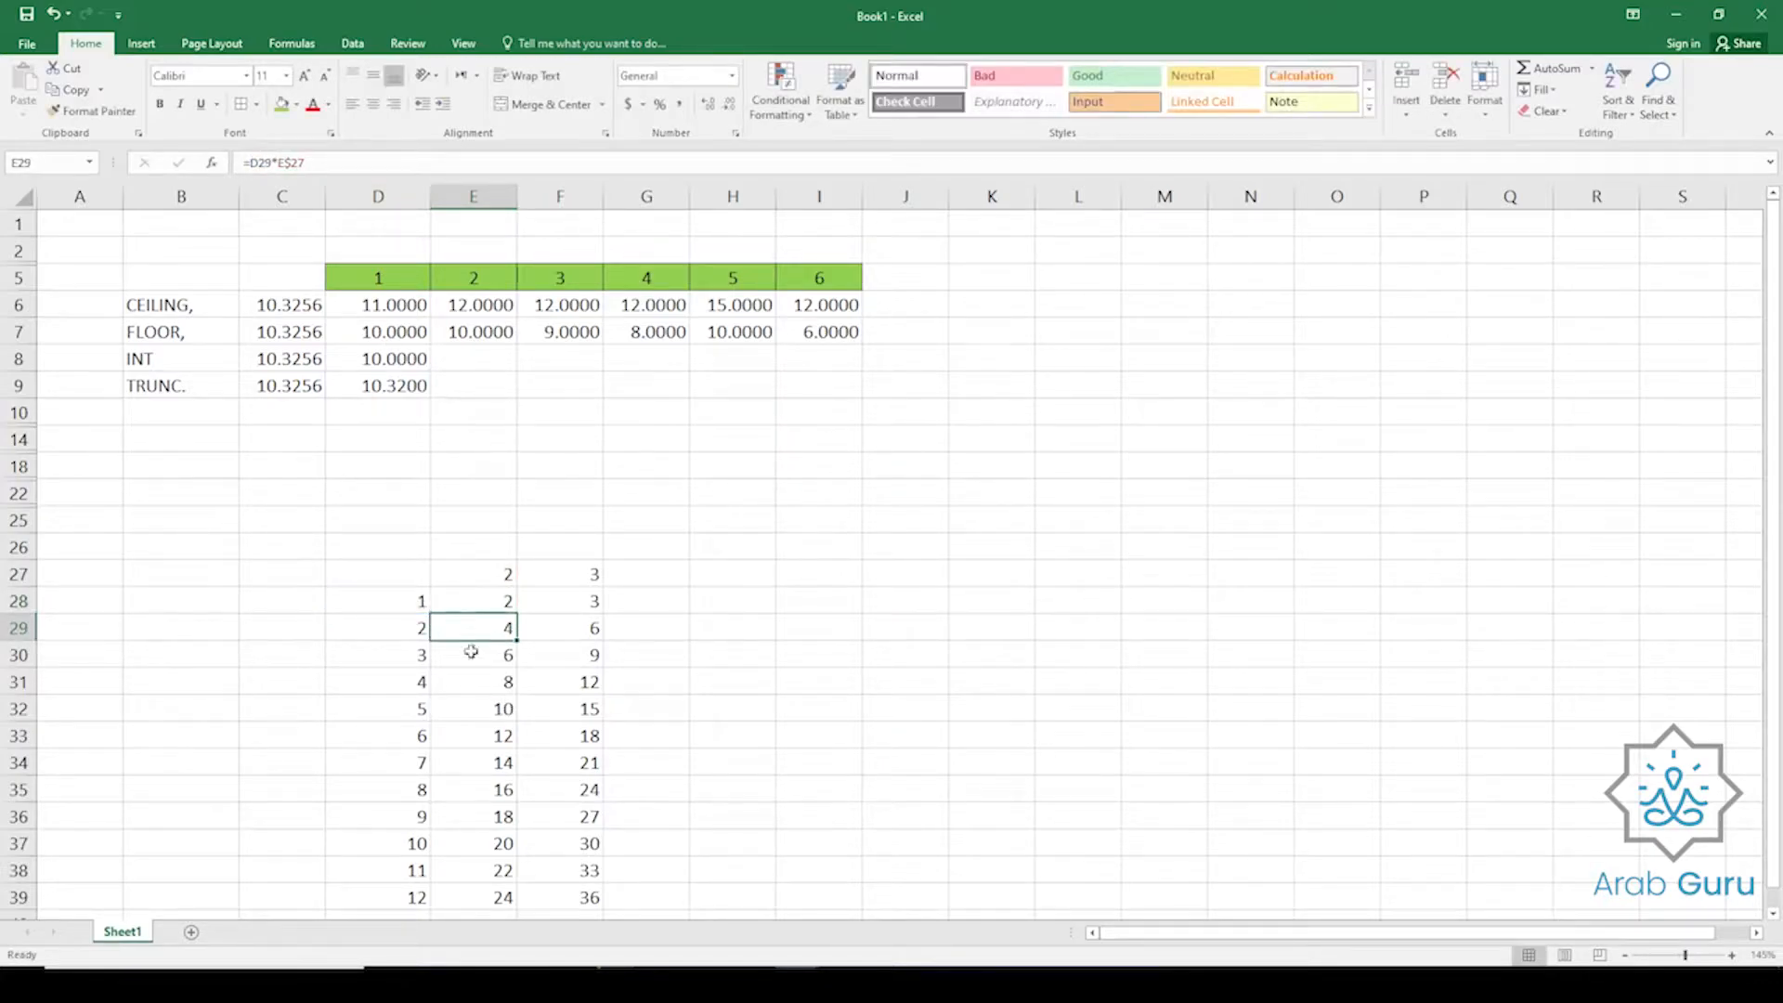
Apply the formula from E28 to the whole range E28:I39 at once.
click(469, 608)
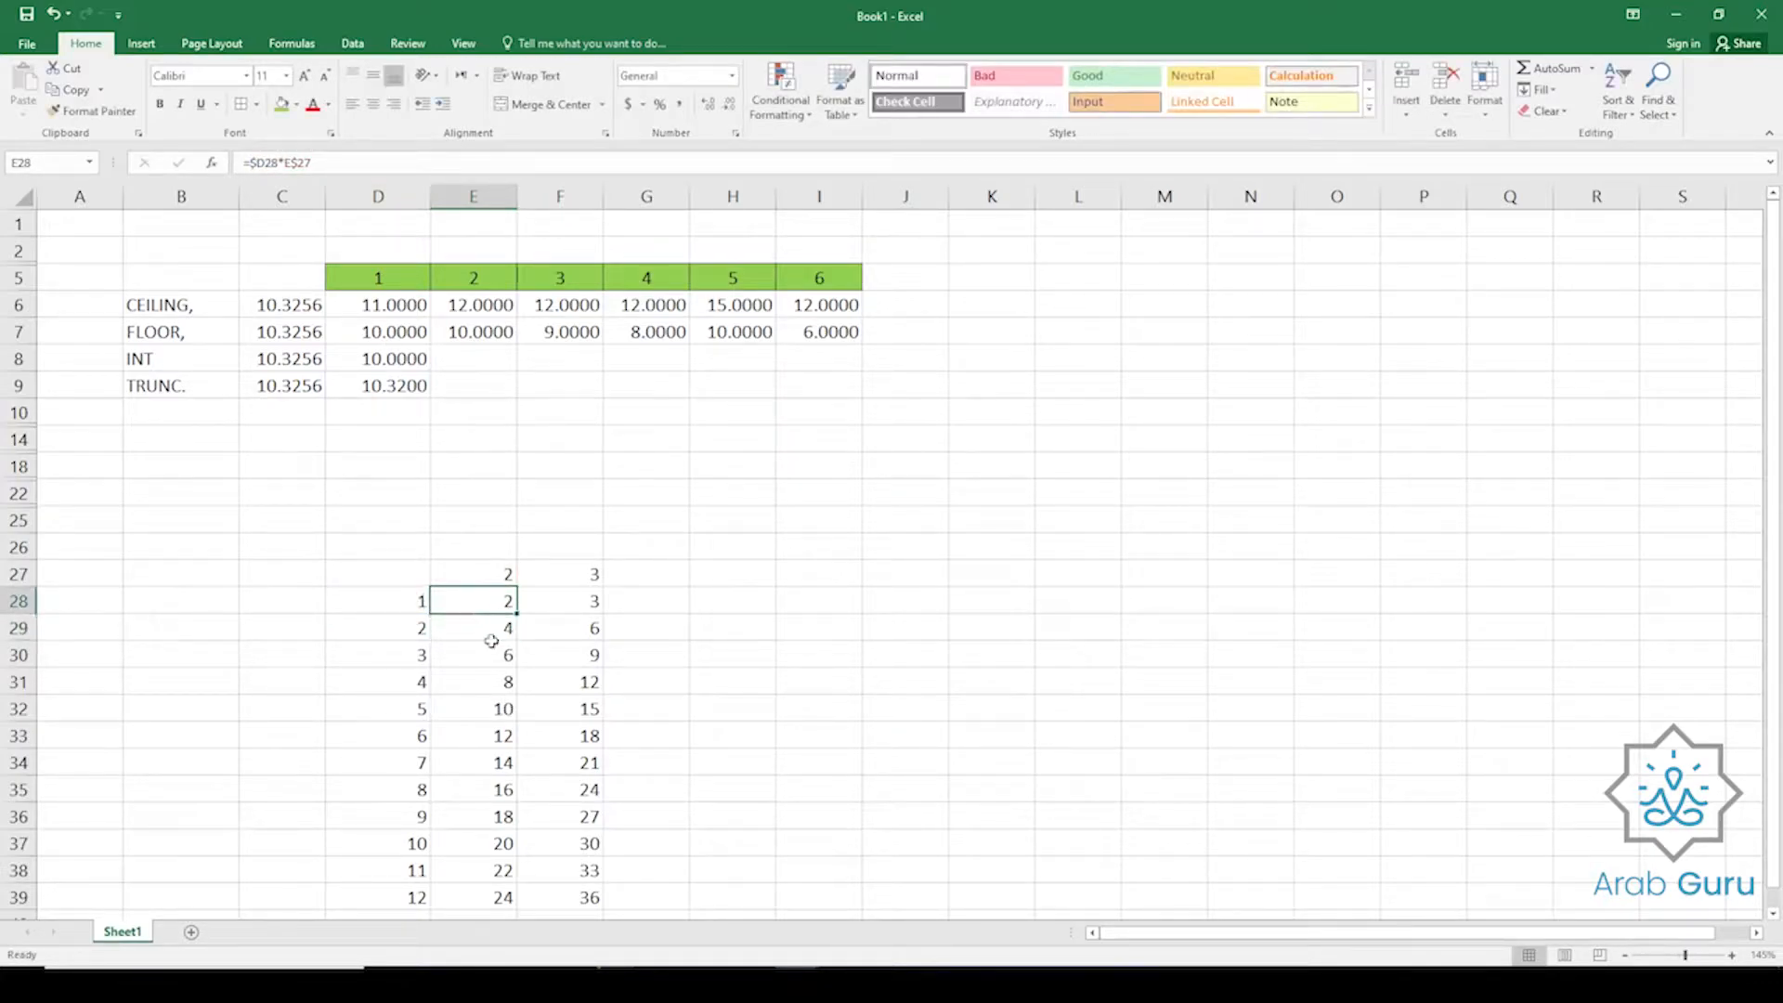
shift+click(890, 897)
drag(866, 893, 847, 898)
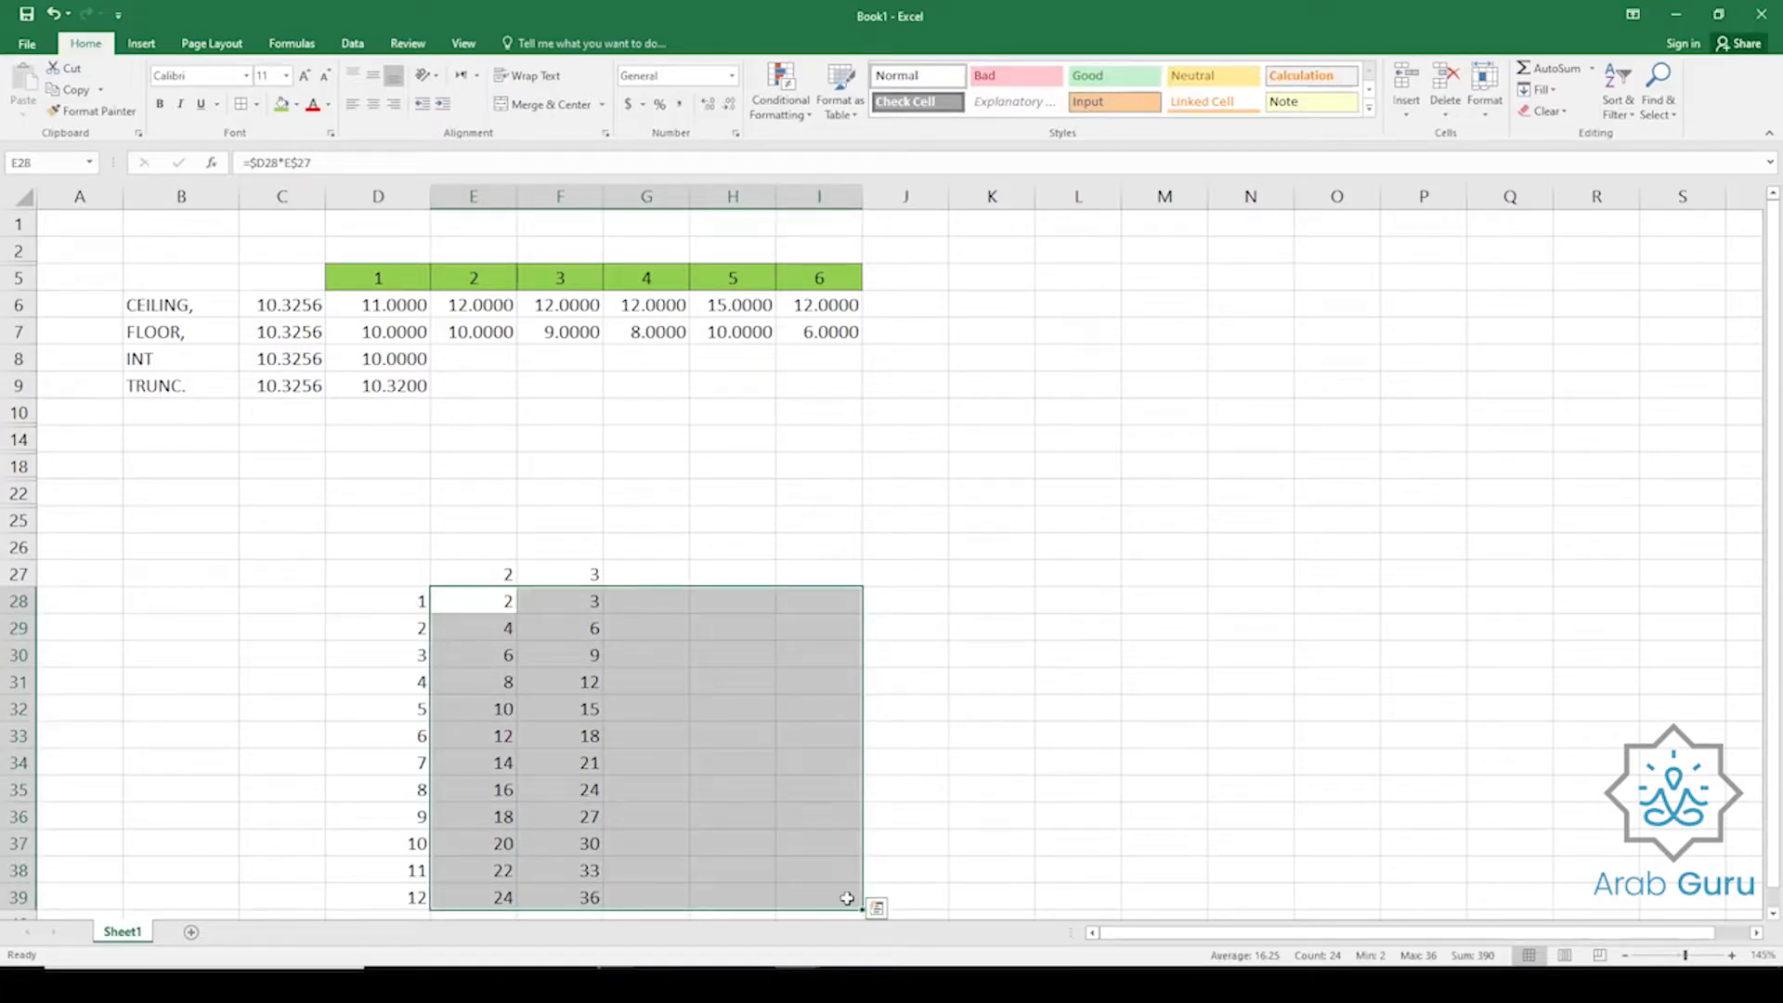
key(F2)
key(ctrl+Return)
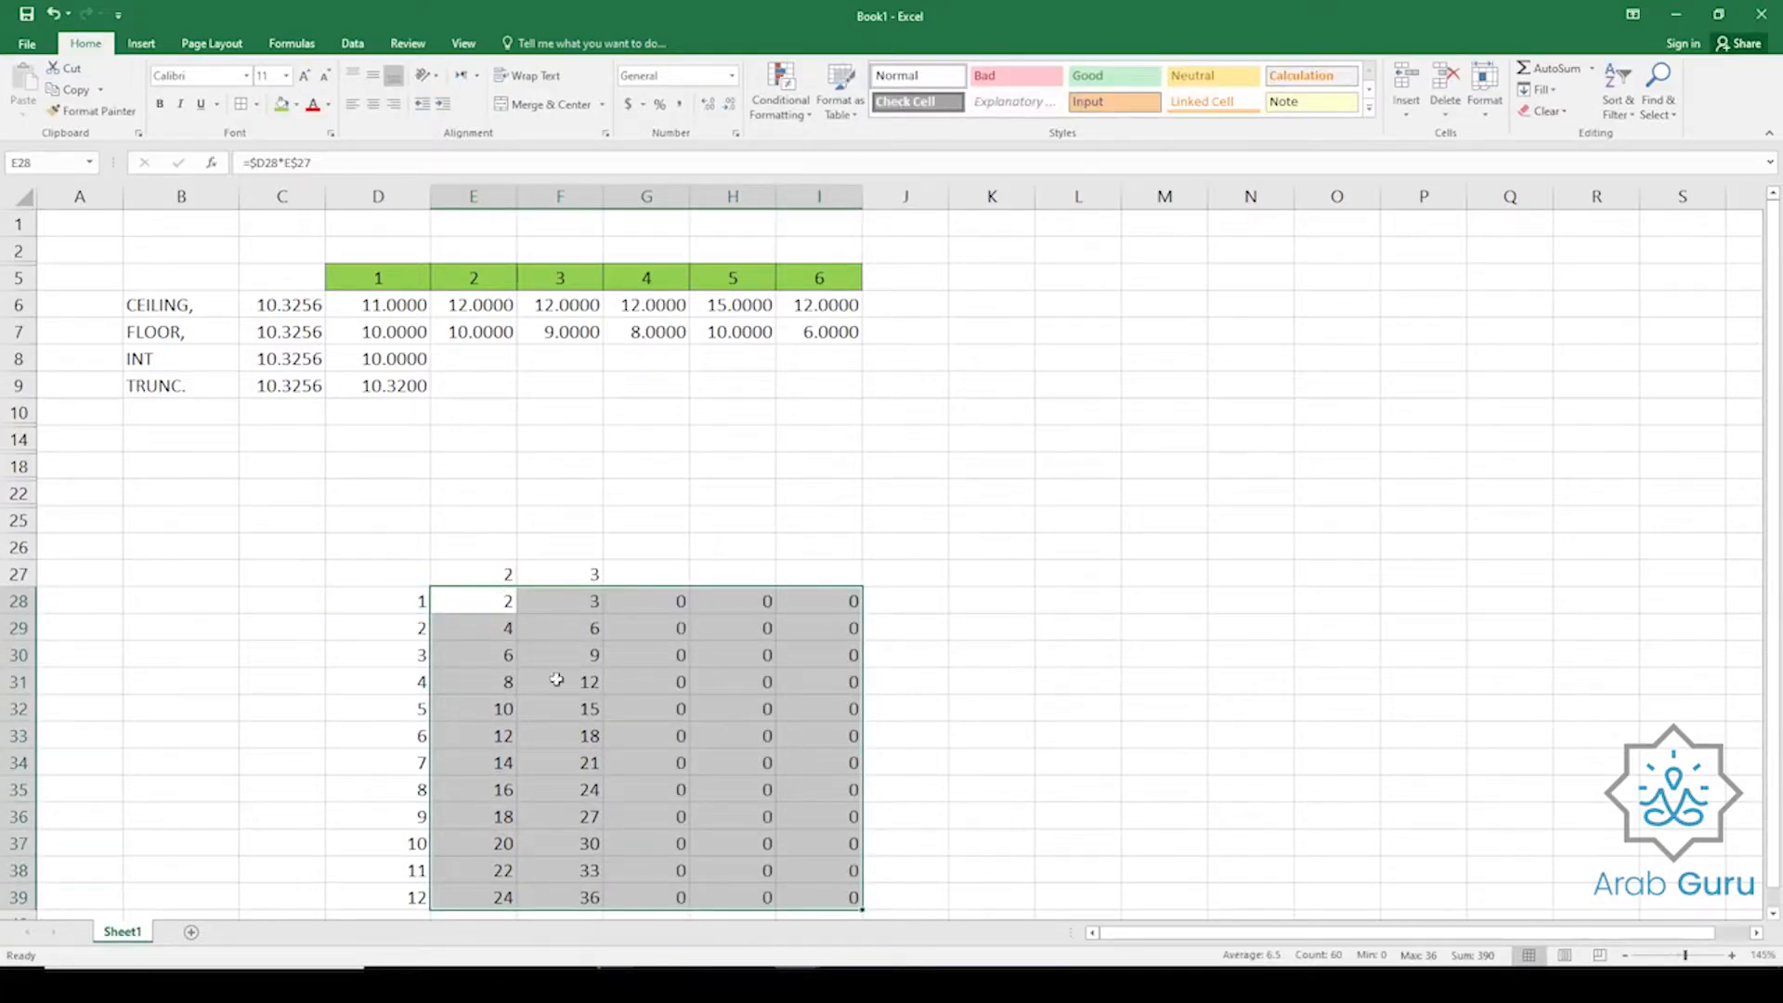
Extend the multiplier series in row 27 from F27 to I27 with the values 4, 5 and 6.
click(646, 574)
drag(498, 571, 859, 586)
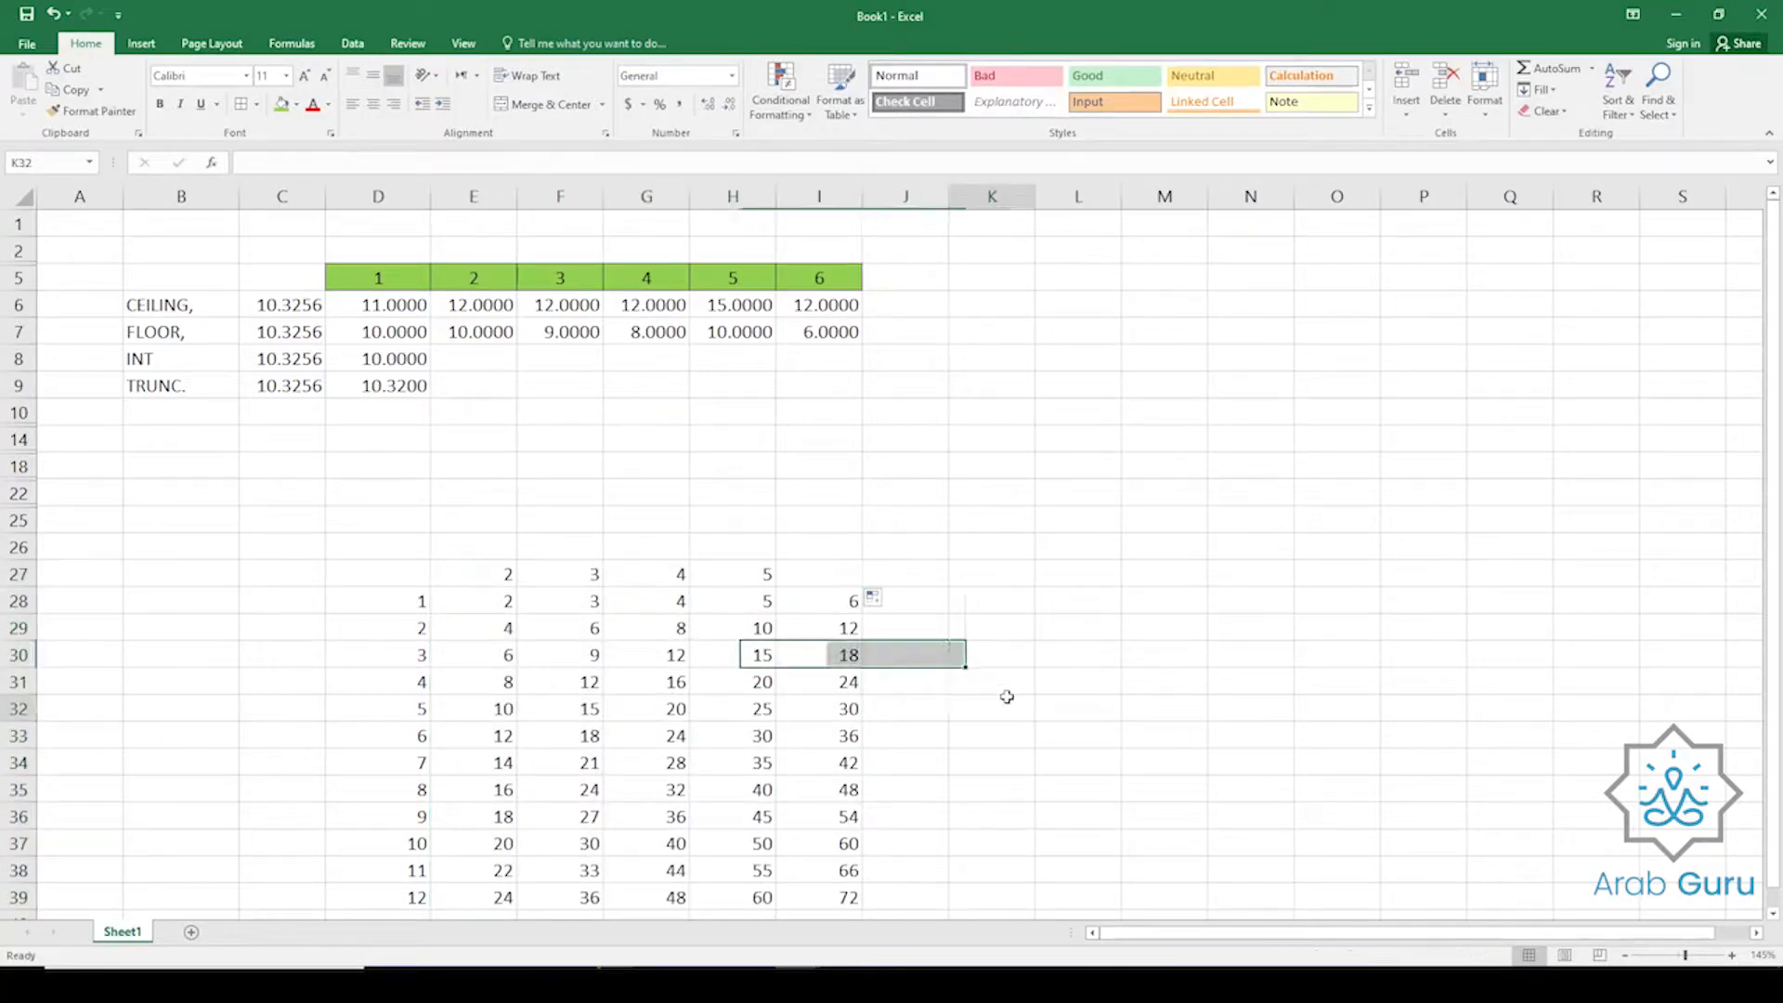
click(1007, 698)
click(557, 720)
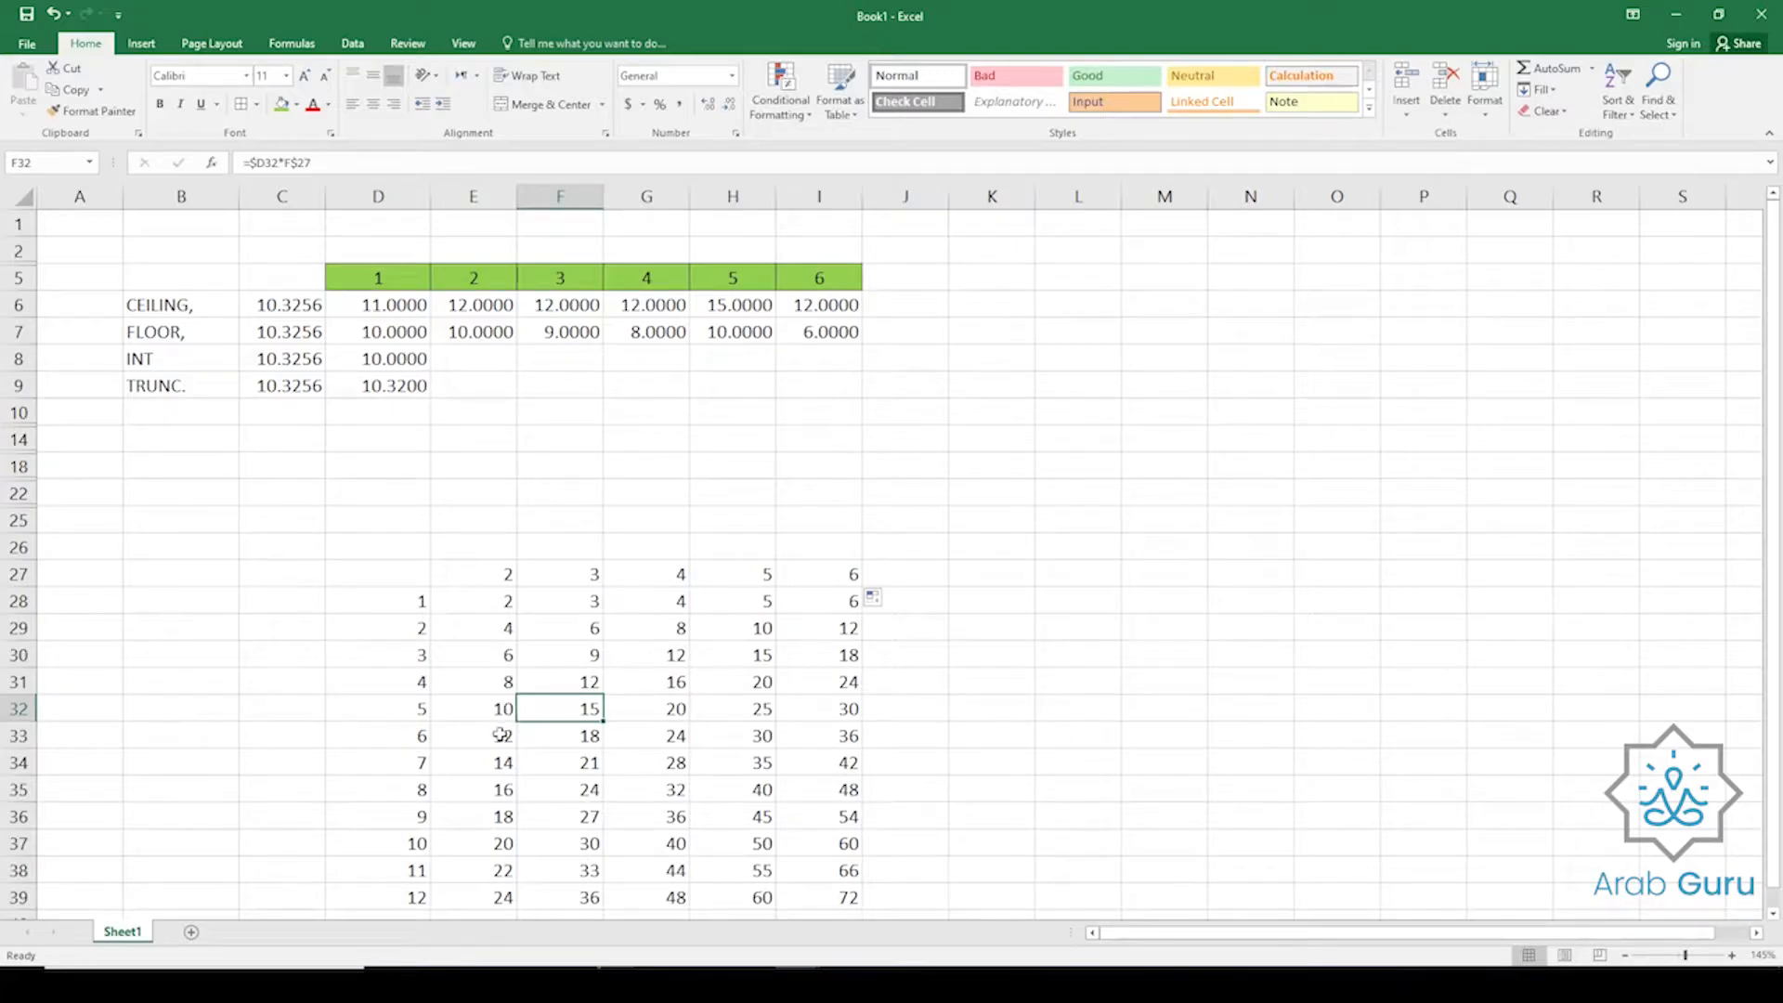
Highlight the multiples of 12 in cells E33, F31 and G30 with the green fill.
click(499, 737)
click(280, 103)
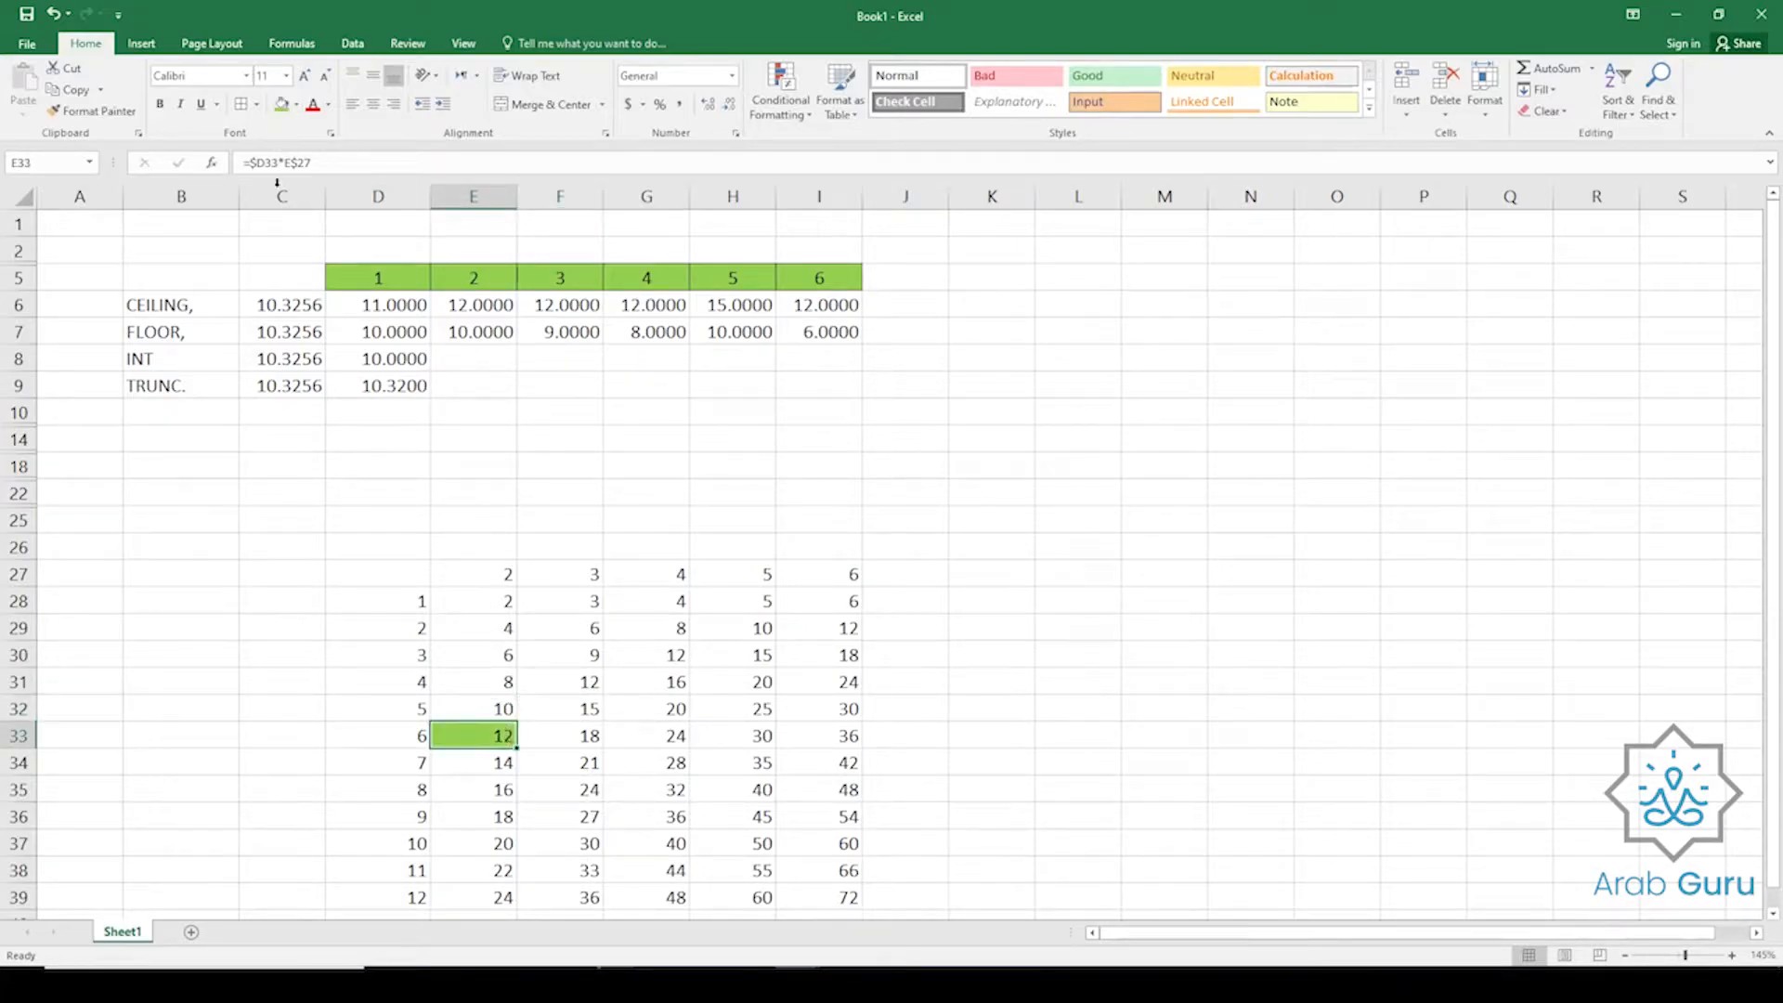
click(578, 678)
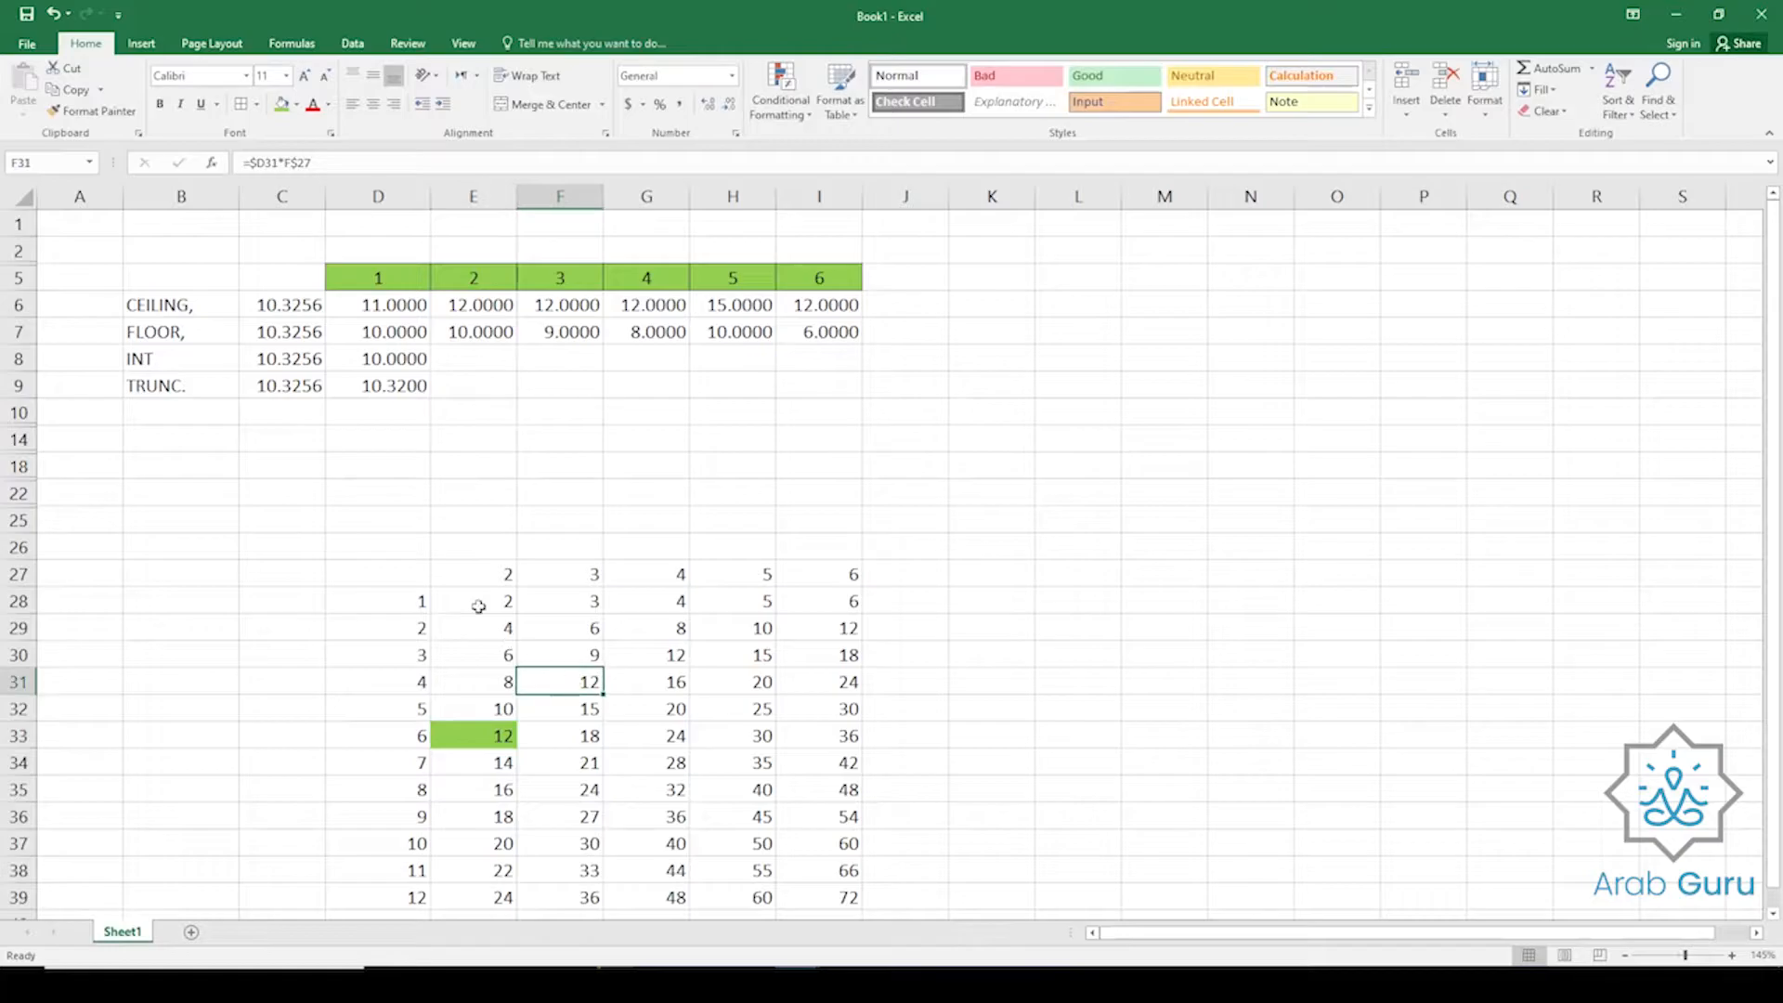
click(281, 103)
click(659, 656)
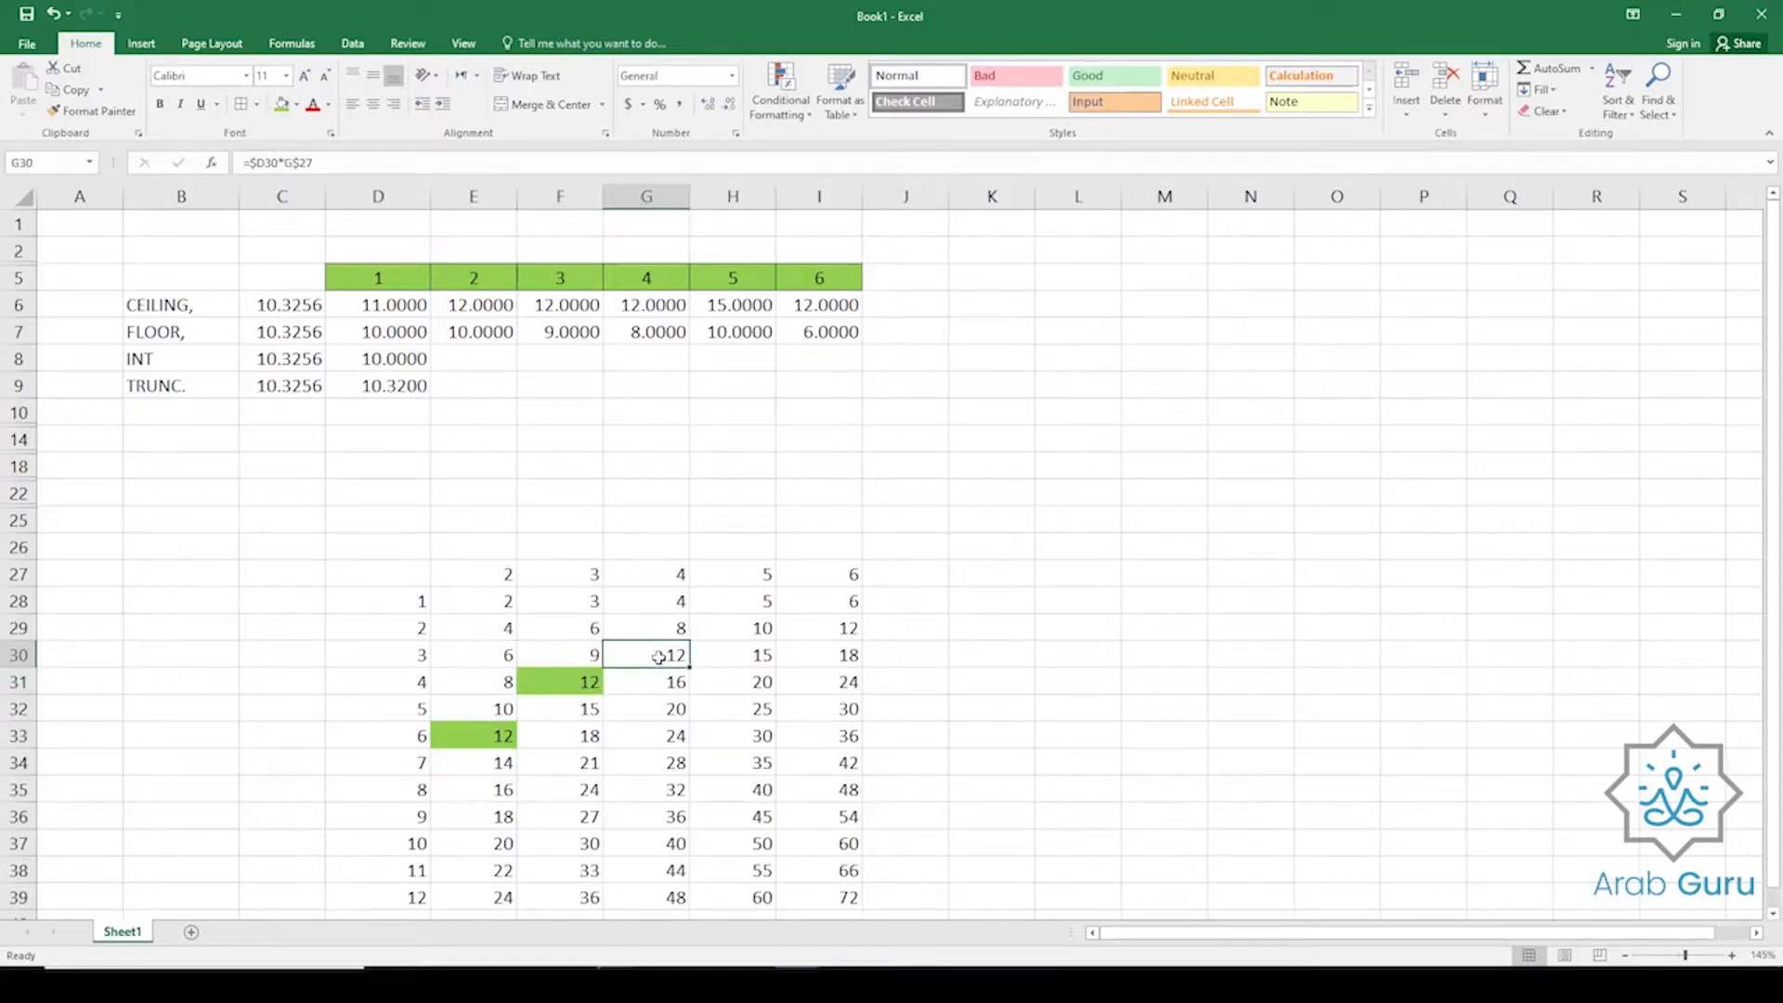
click(281, 103)
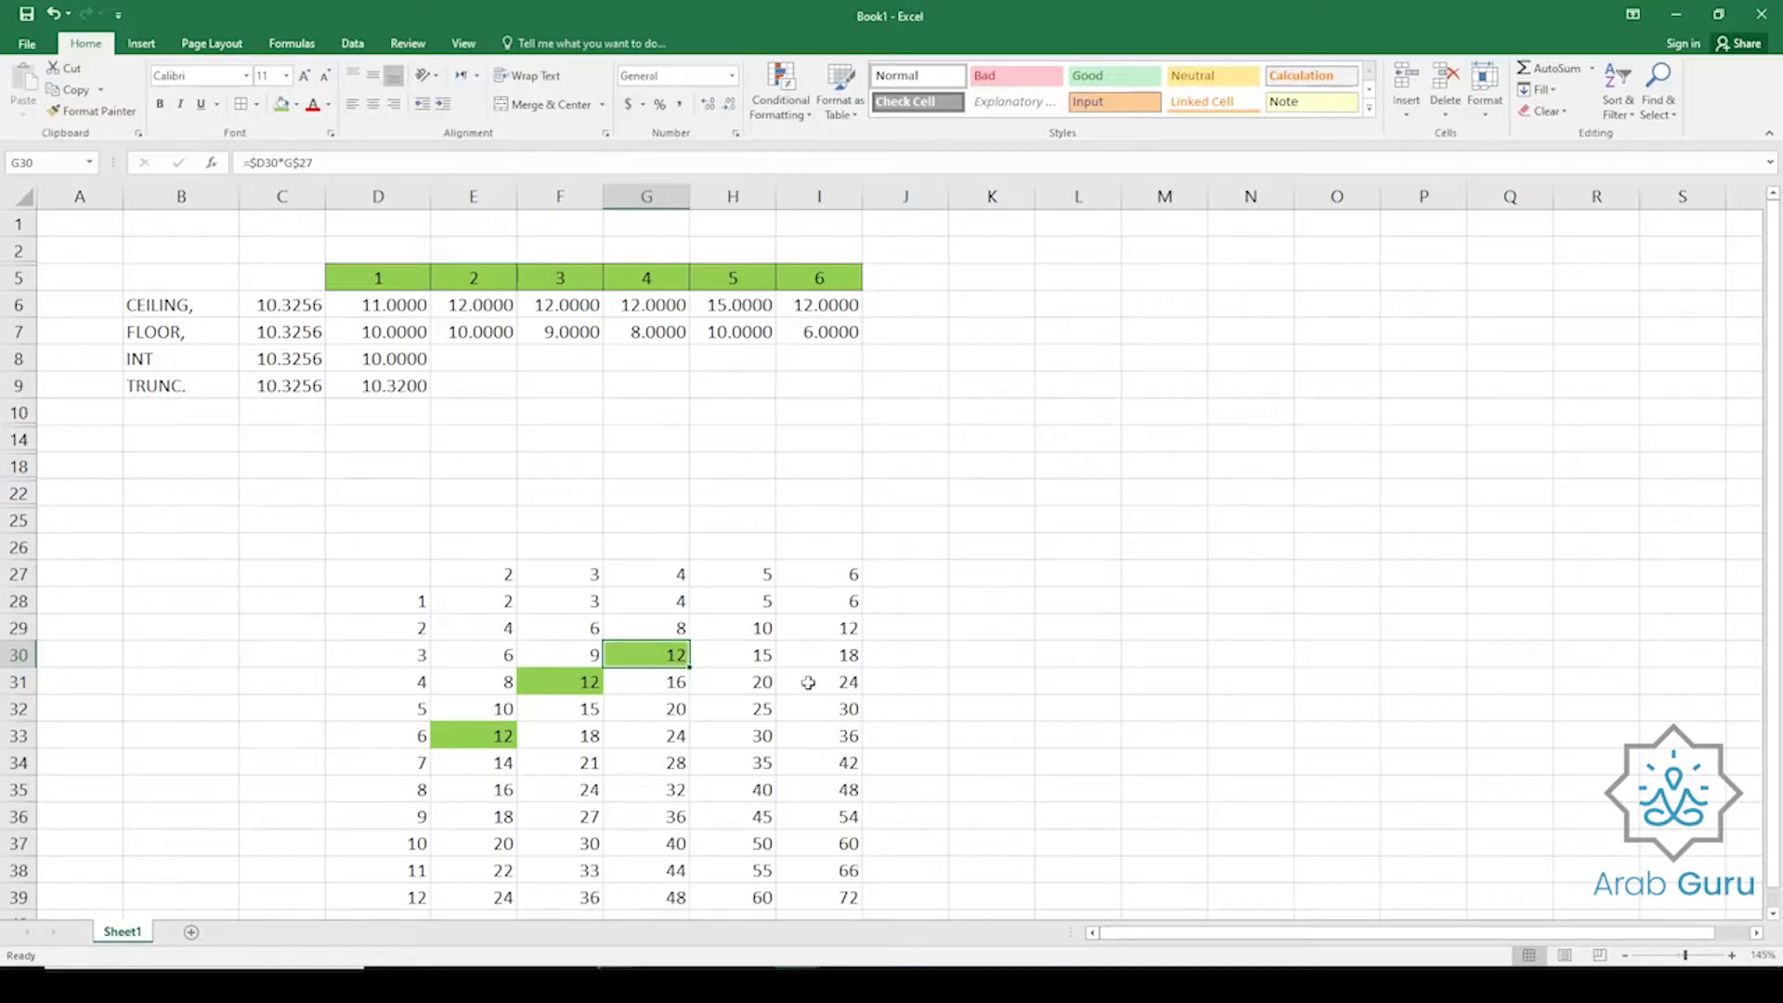
Highlight the 15 in H30 and the 12 in I29 with the same green fill.
click(754, 630)
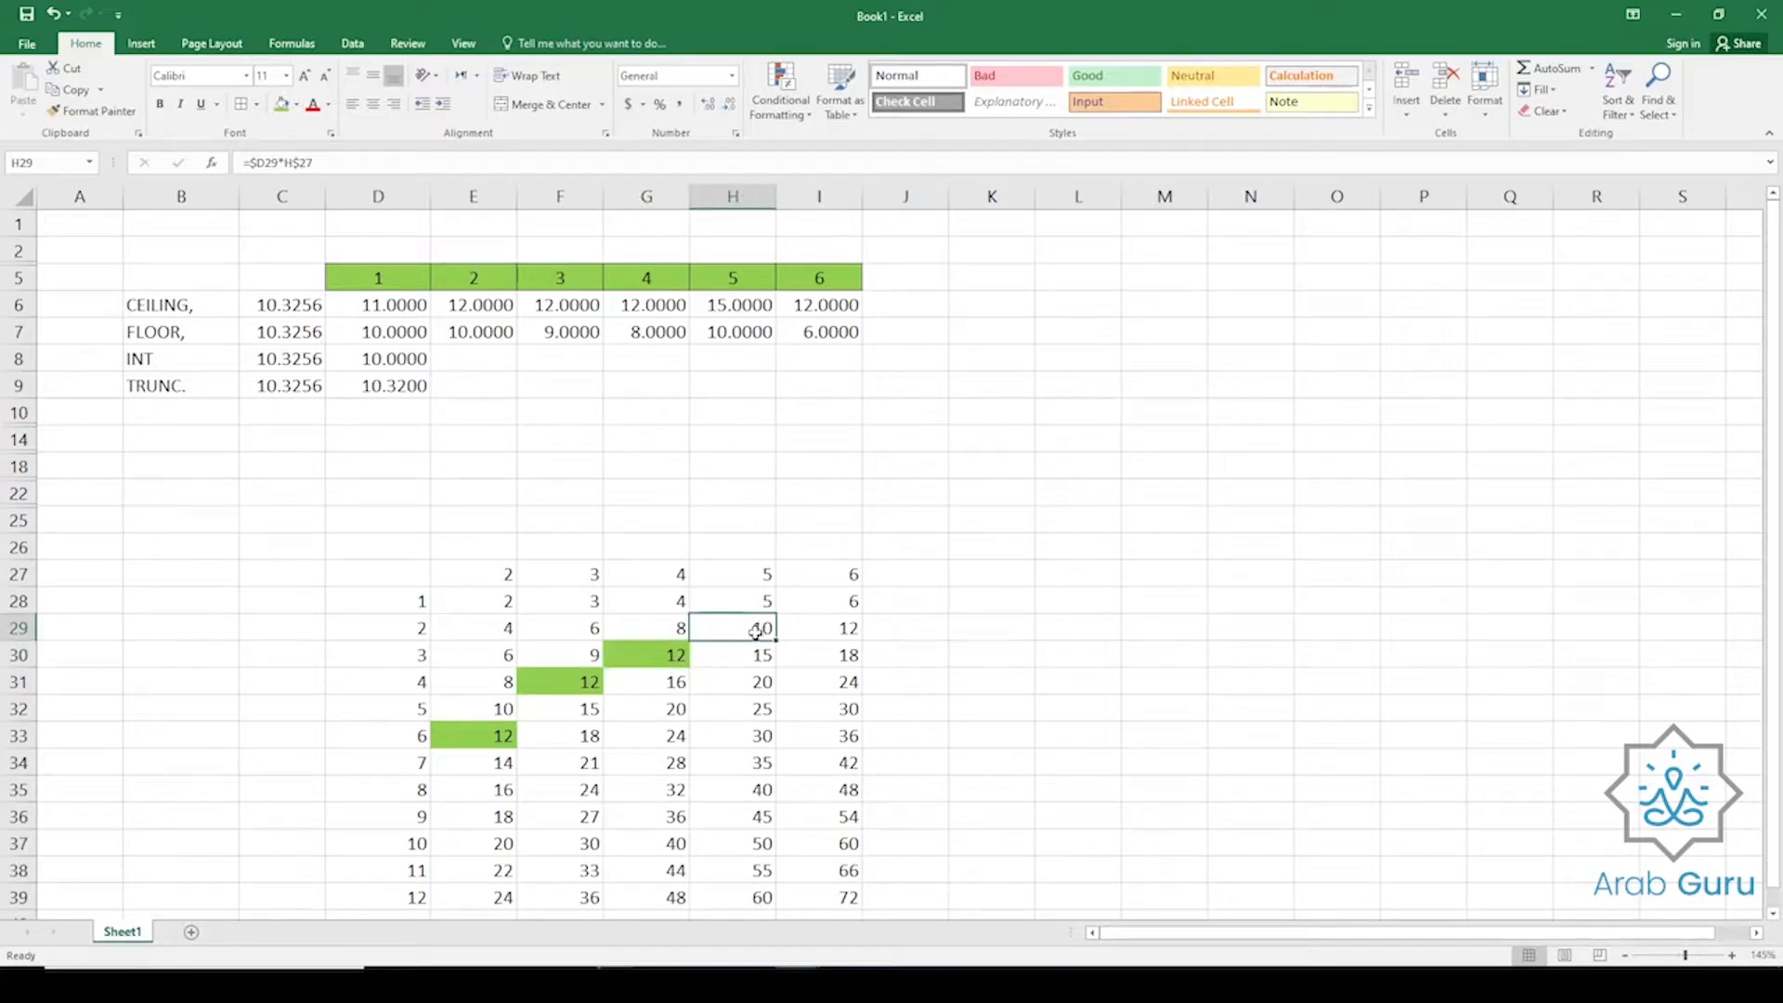
click(749, 657)
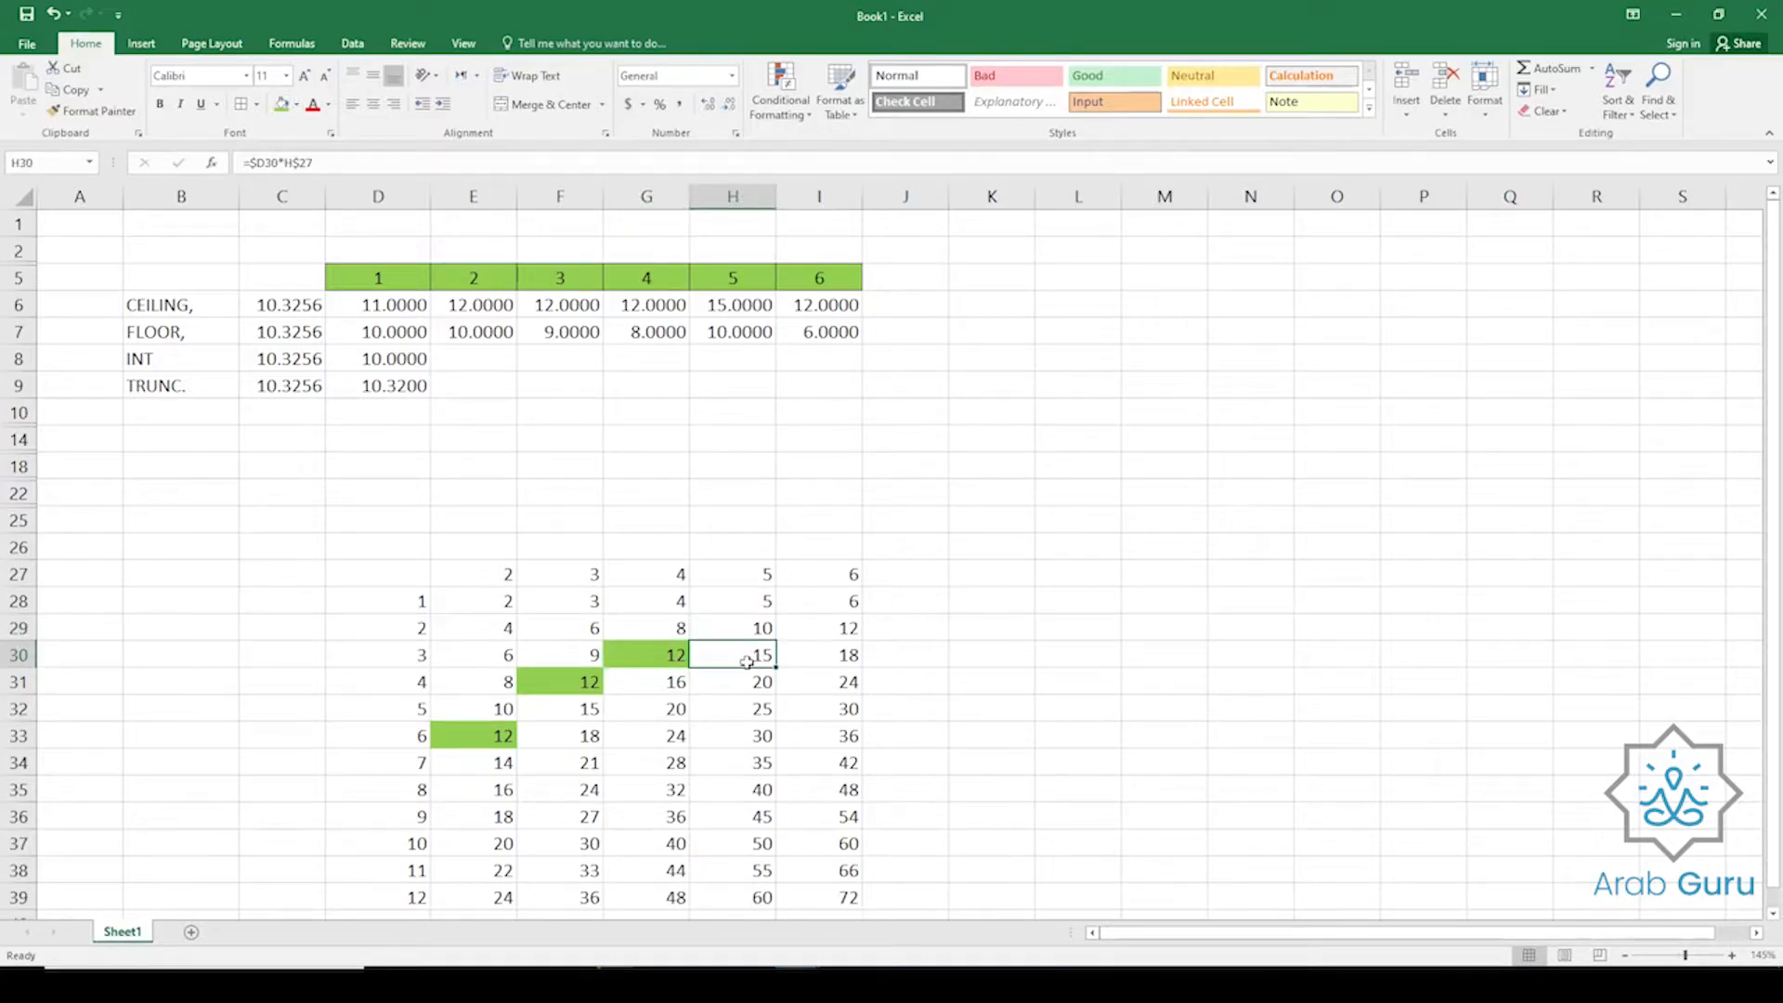
click(283, 104)
click(820, 628)
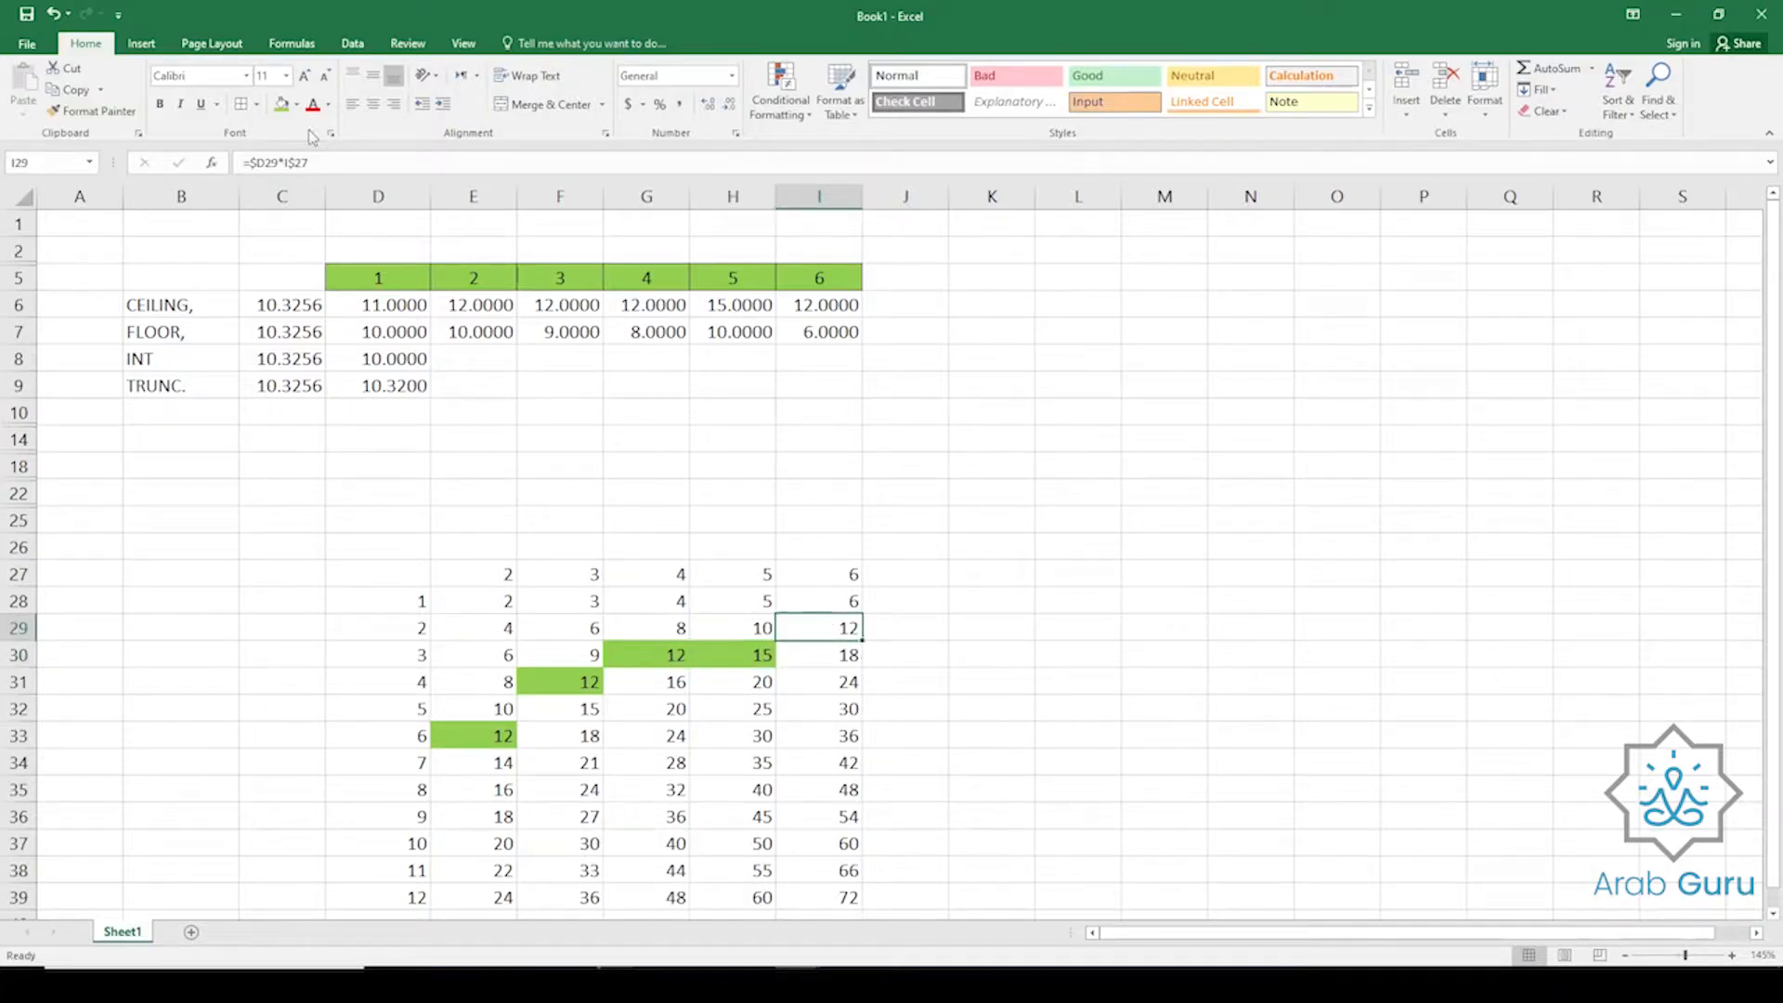
click(286, 103)
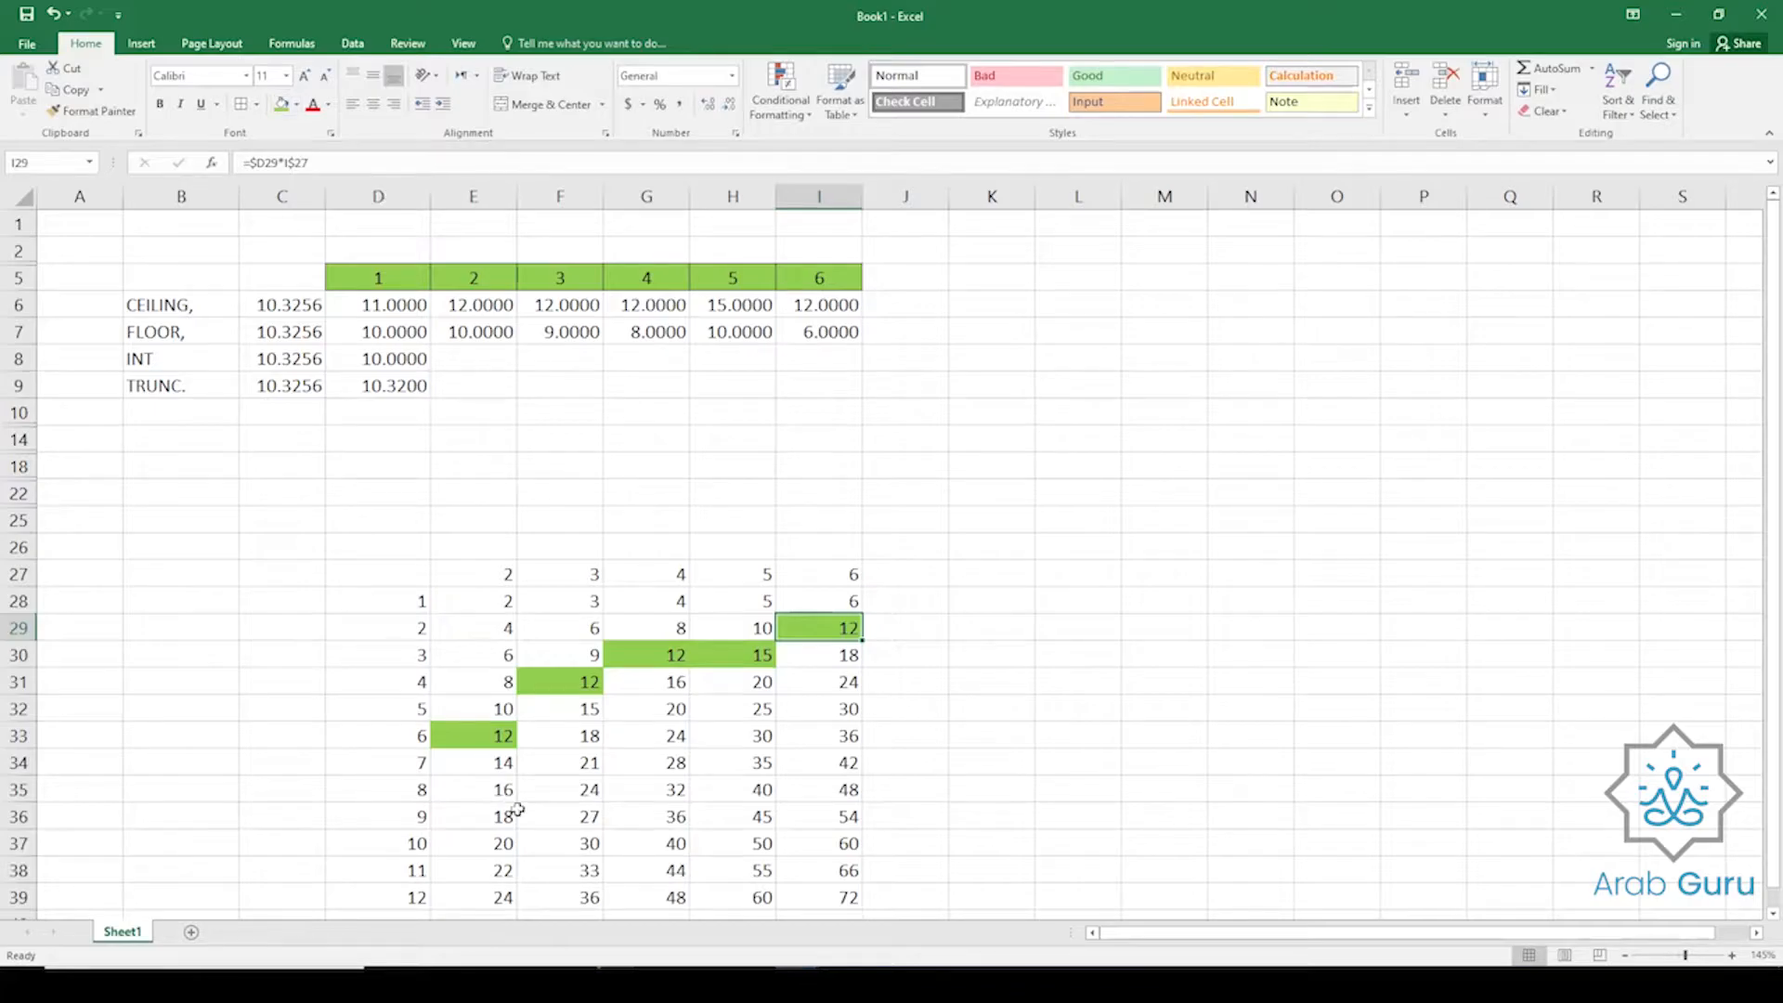
Review the CEILING input number in C6 against the significance values in D5:I5.
click(290, 306)
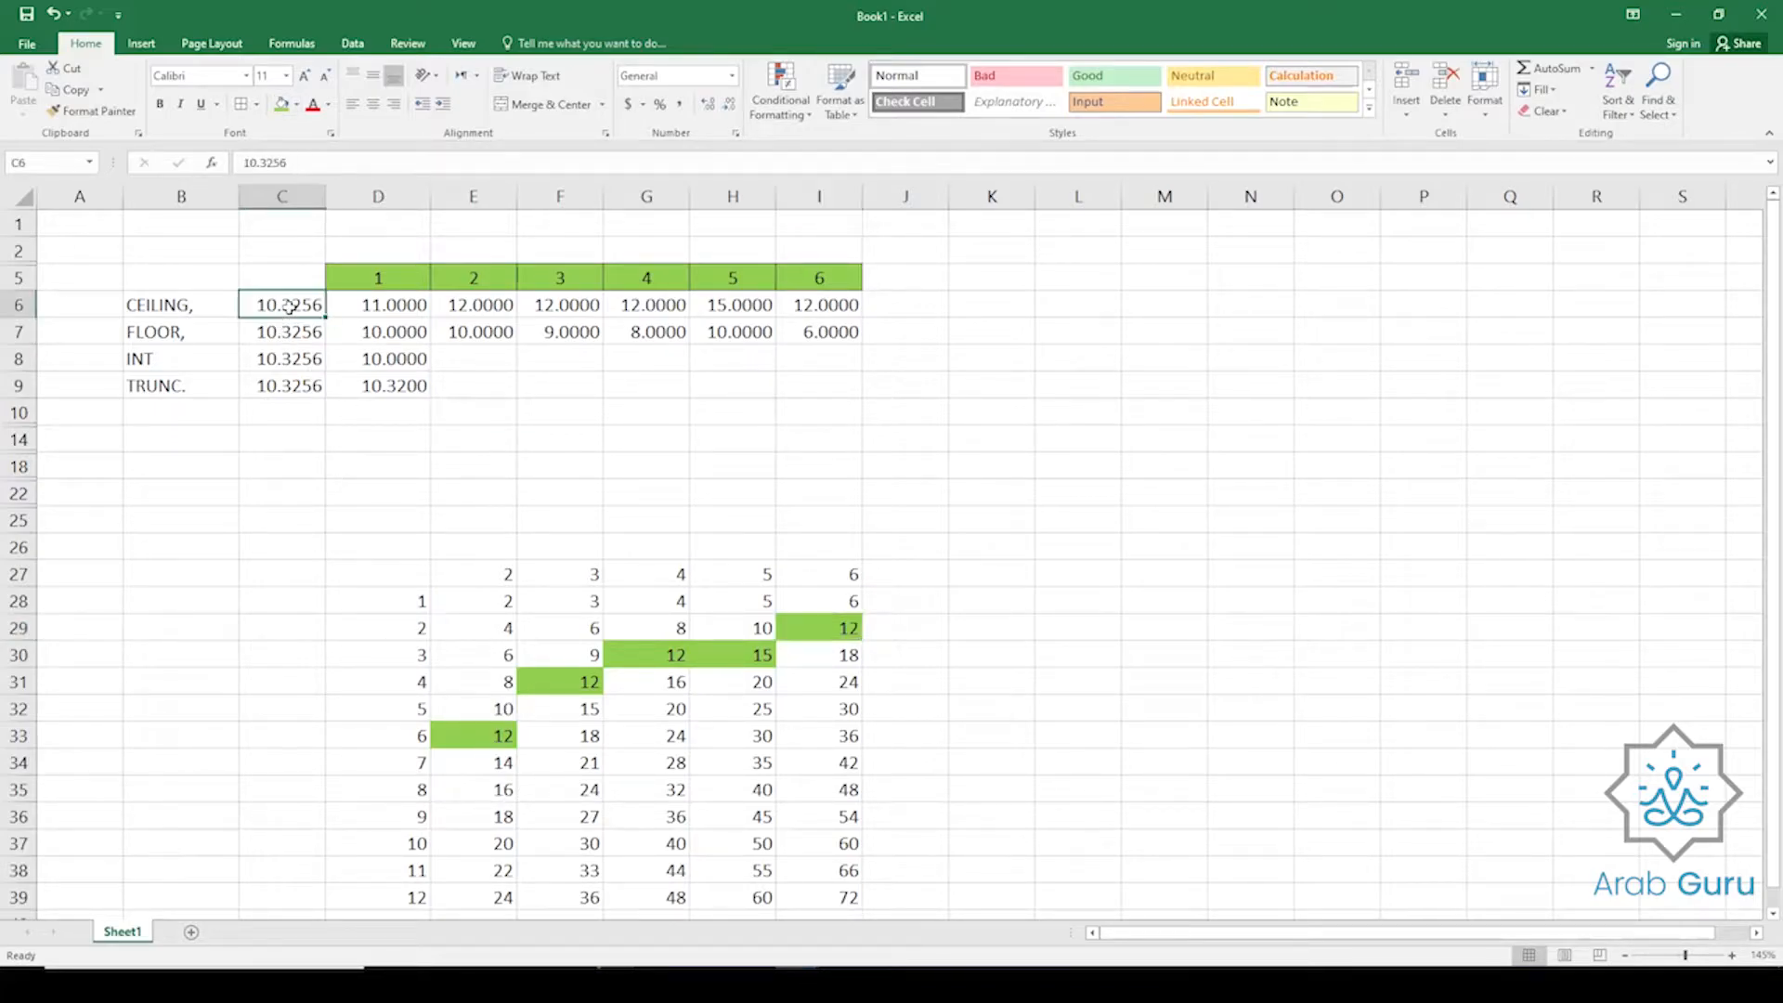
click(367, 278)
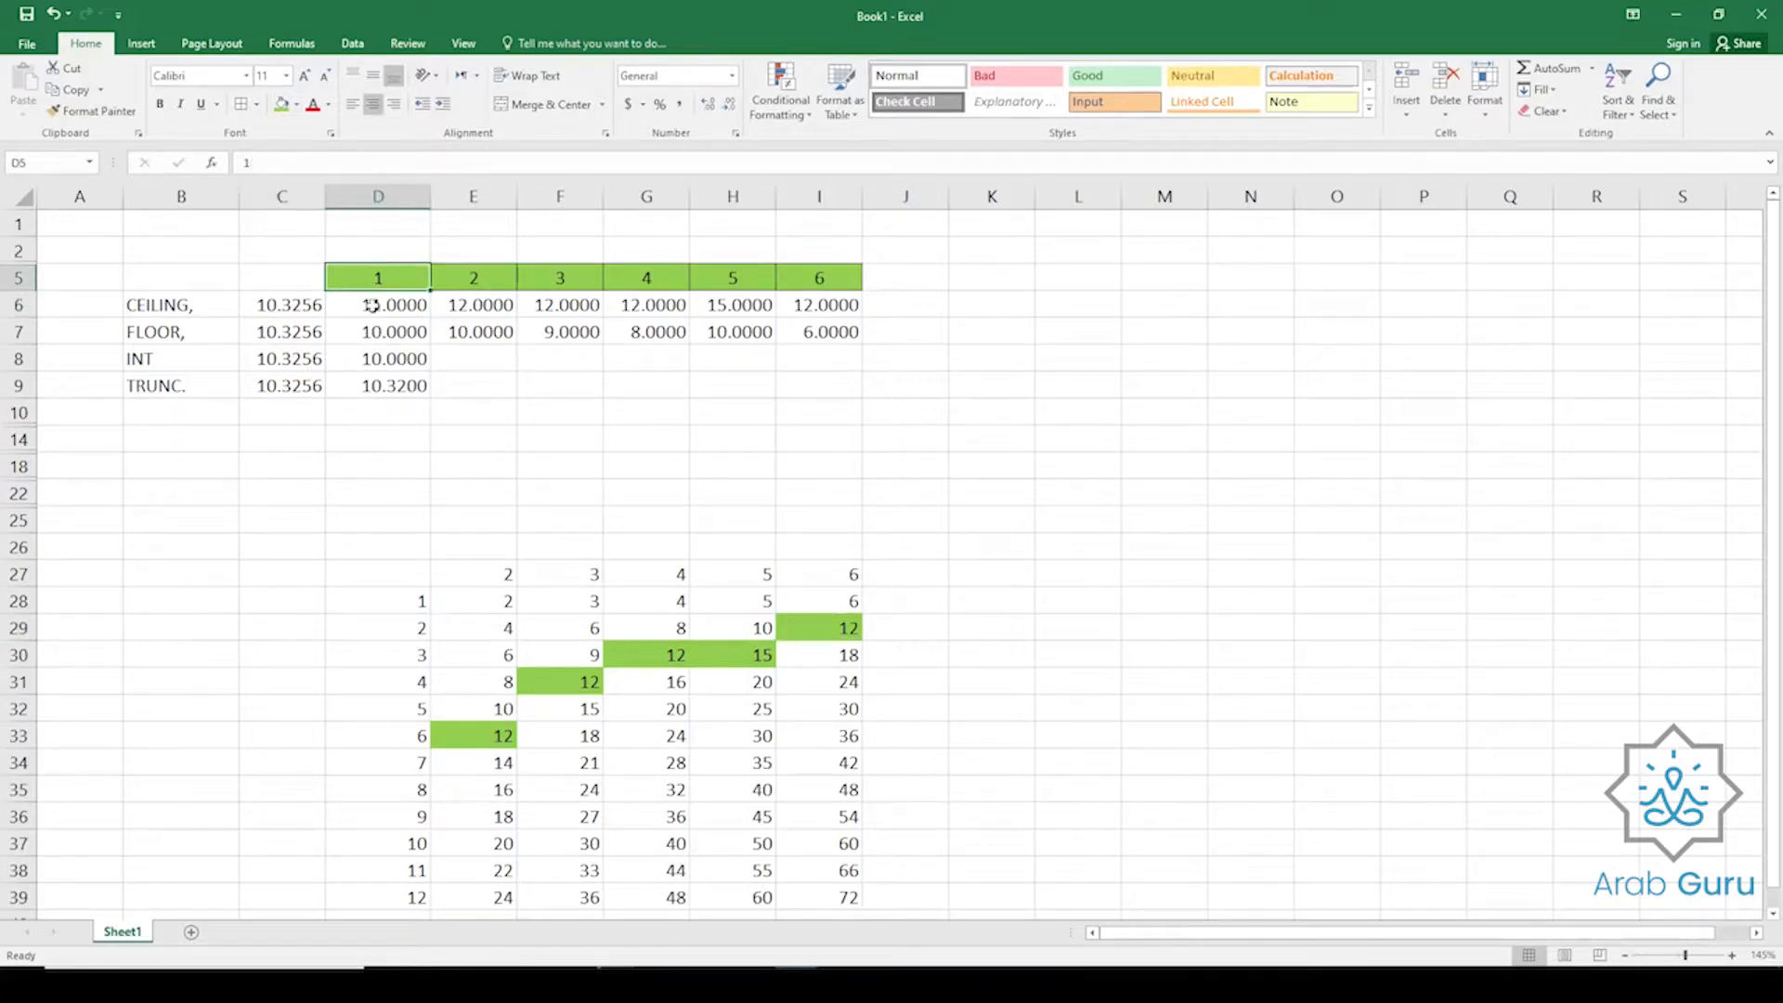
click(472, 276)
click(561, 277)
drag(686, 284, 744, 284)
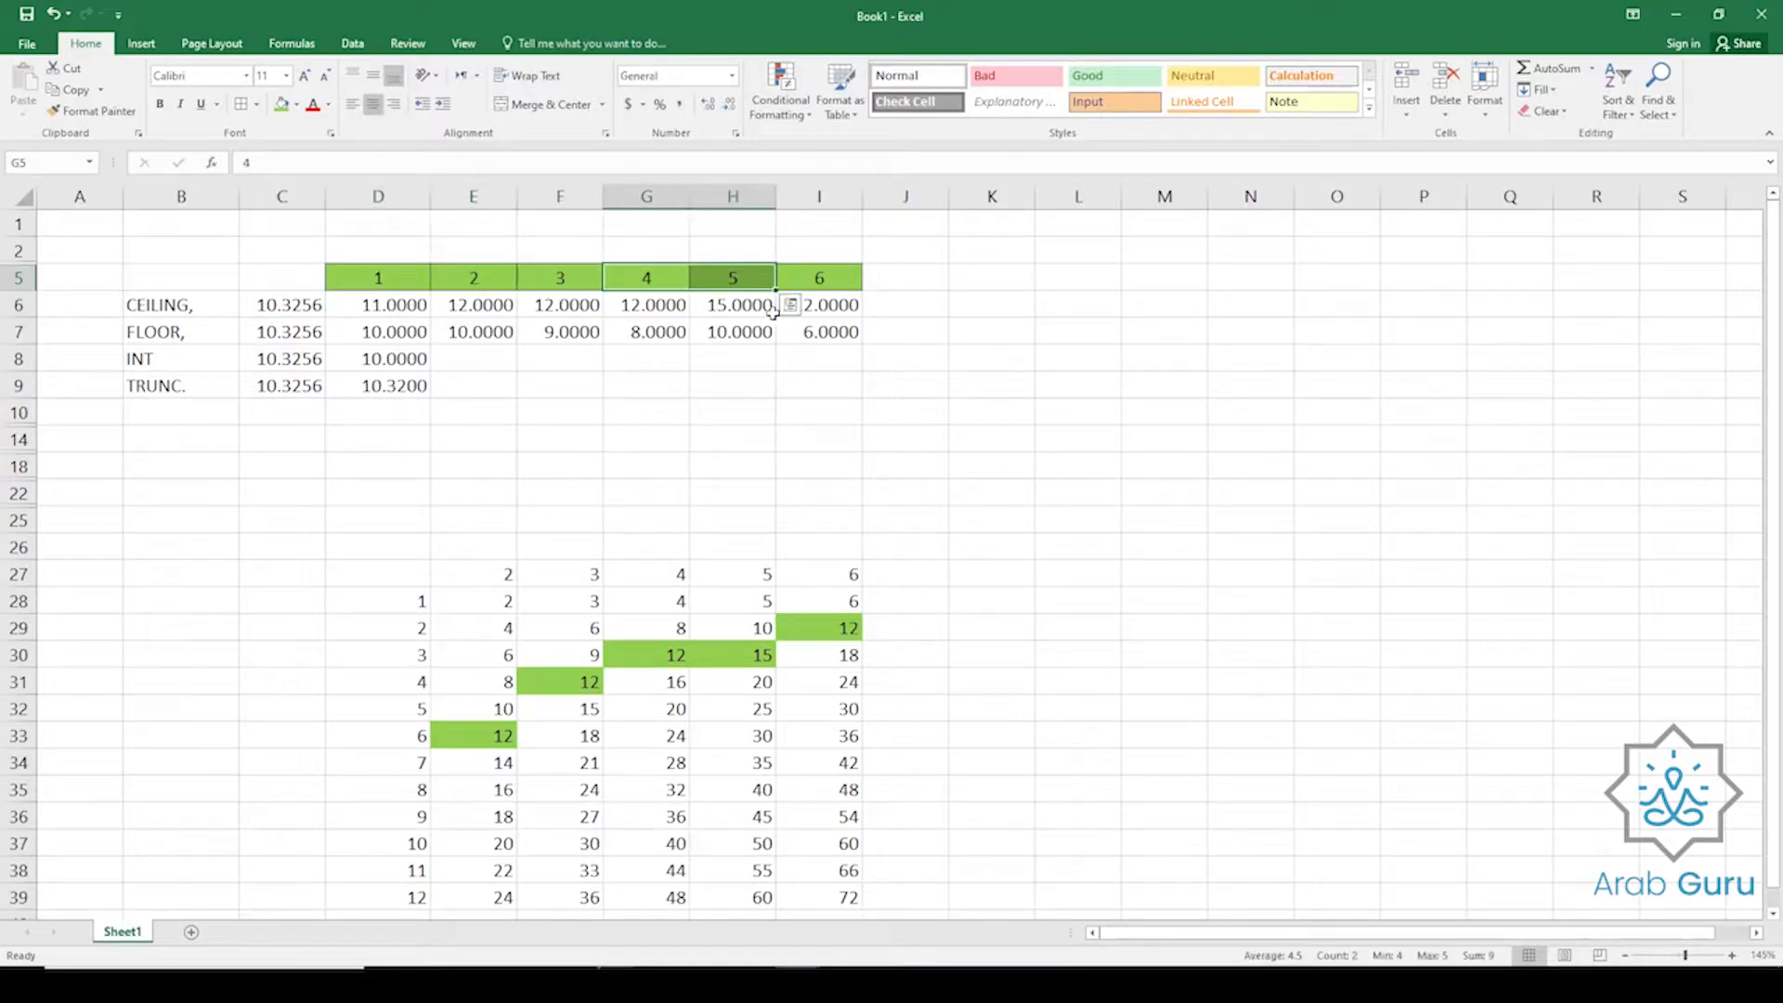
click(821, 280)
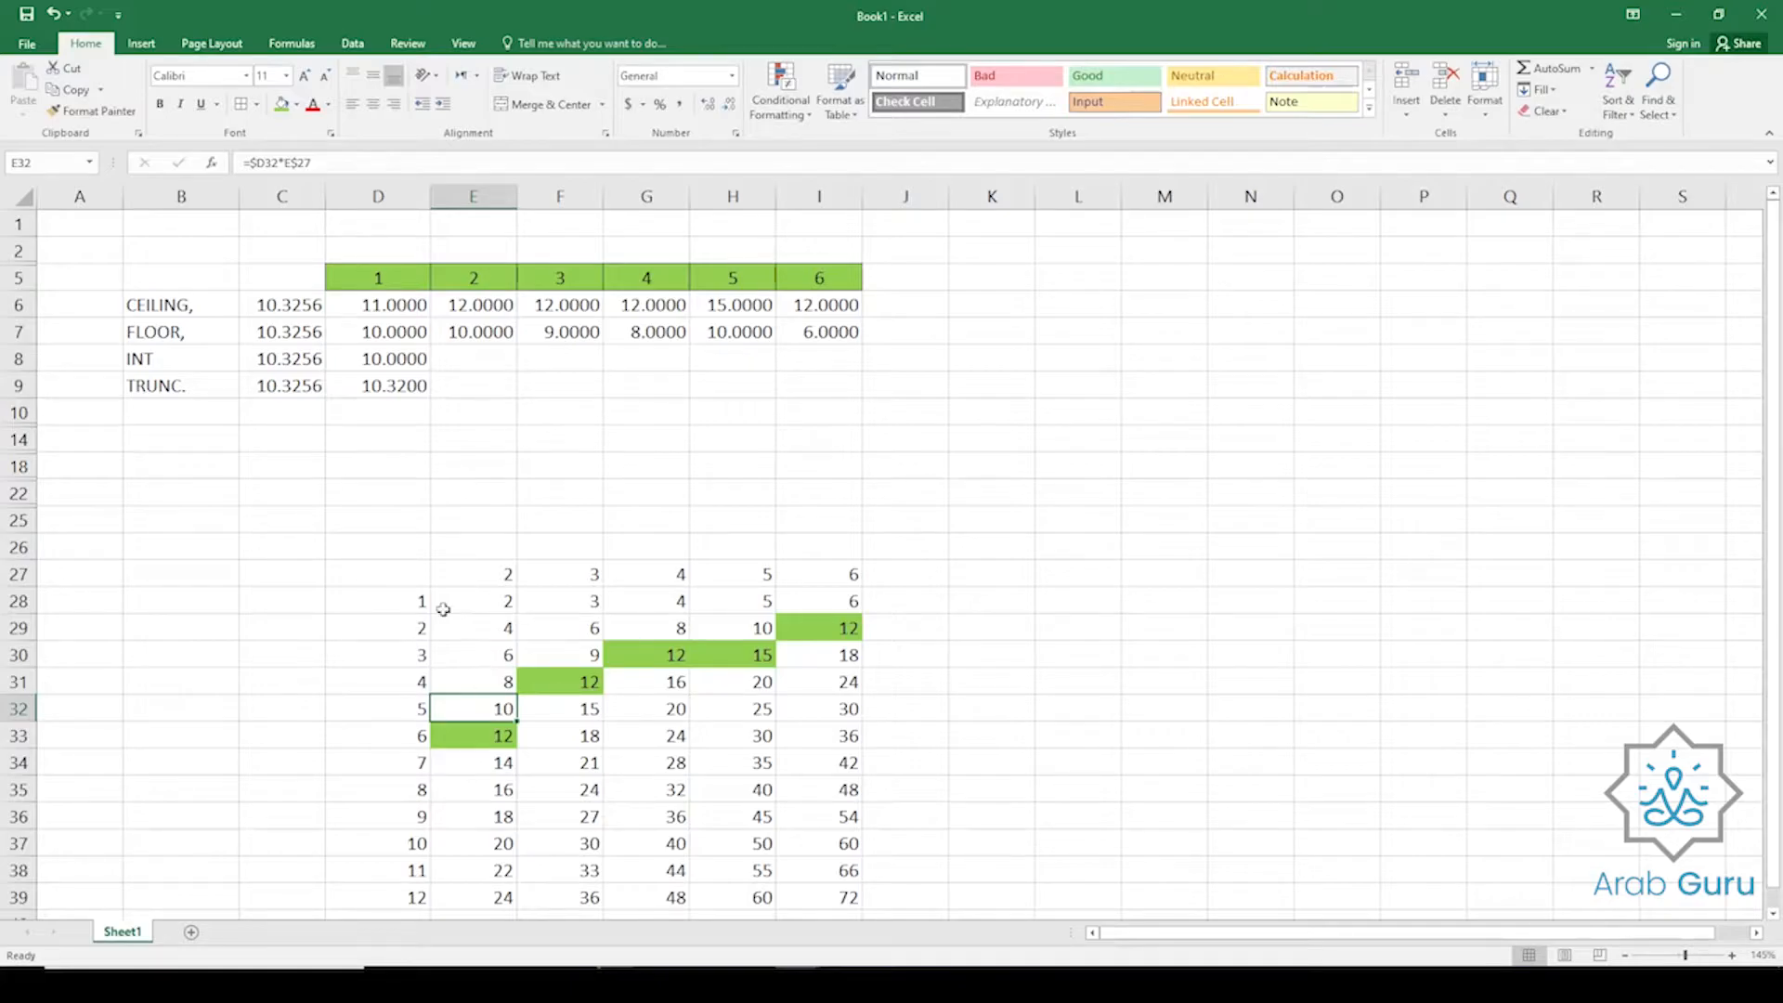
Compare the CEILING and FLOOR rows, checking the FLOOR input in C7 and the first significance in D5.
click(167, 333)
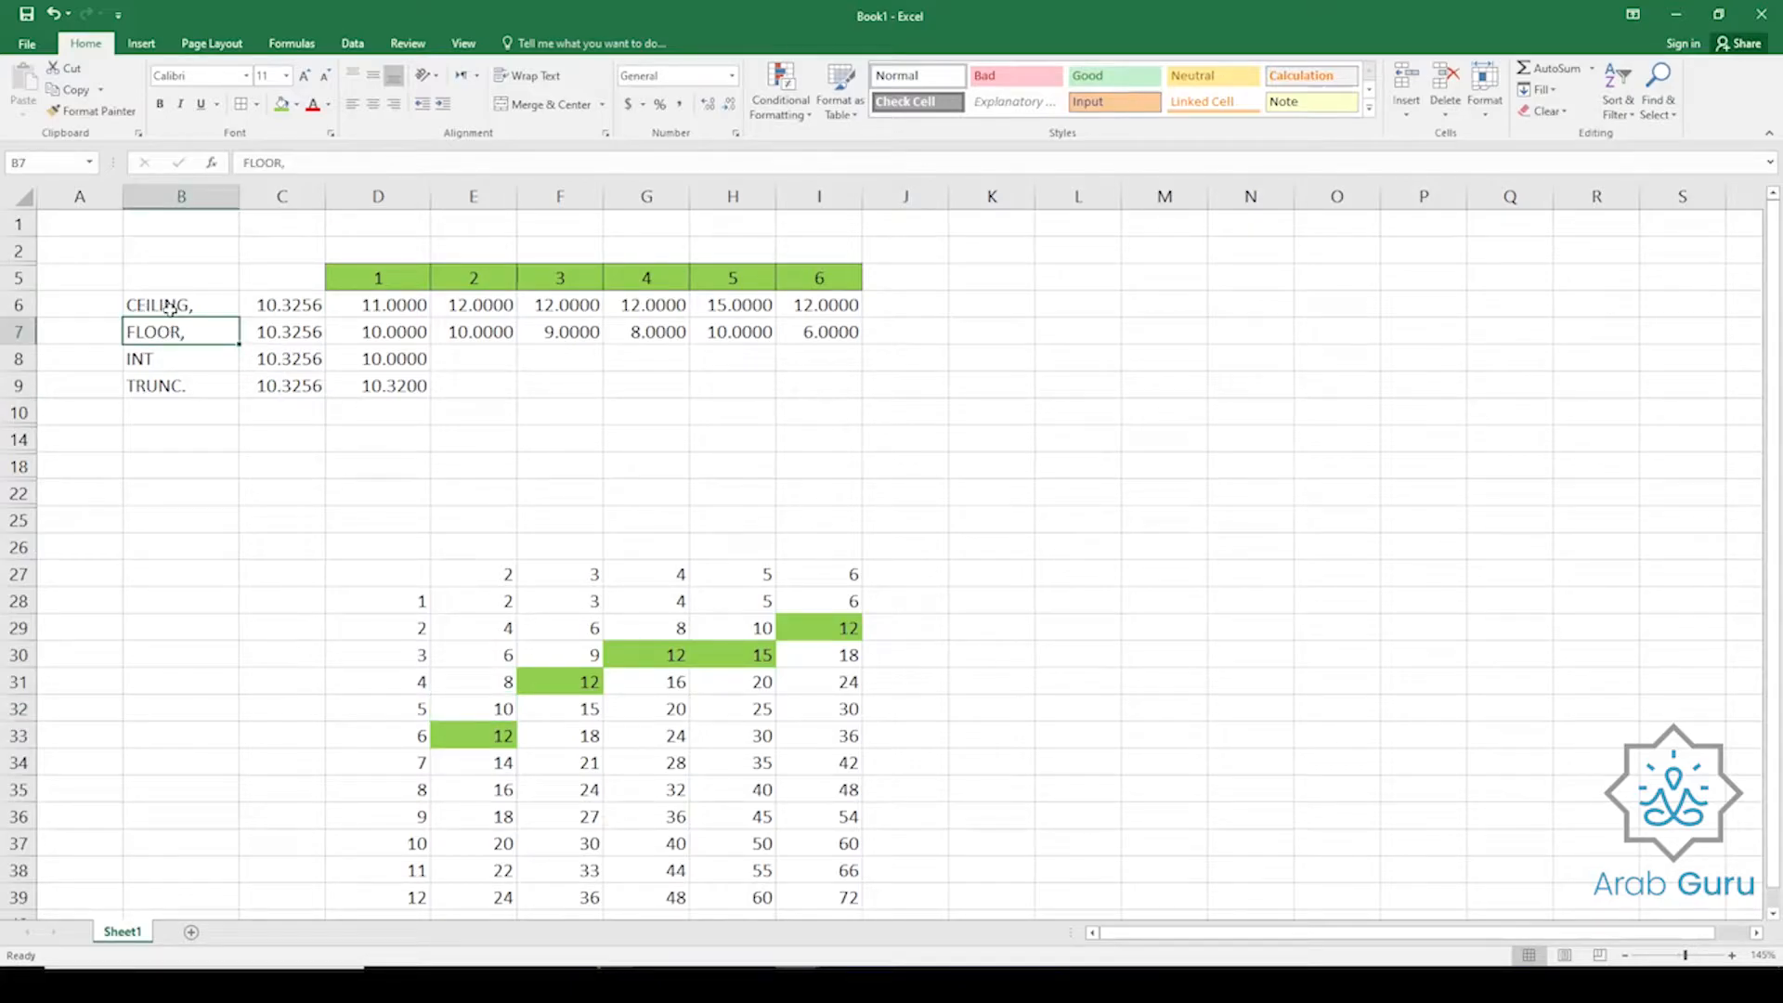
click(170, 307)
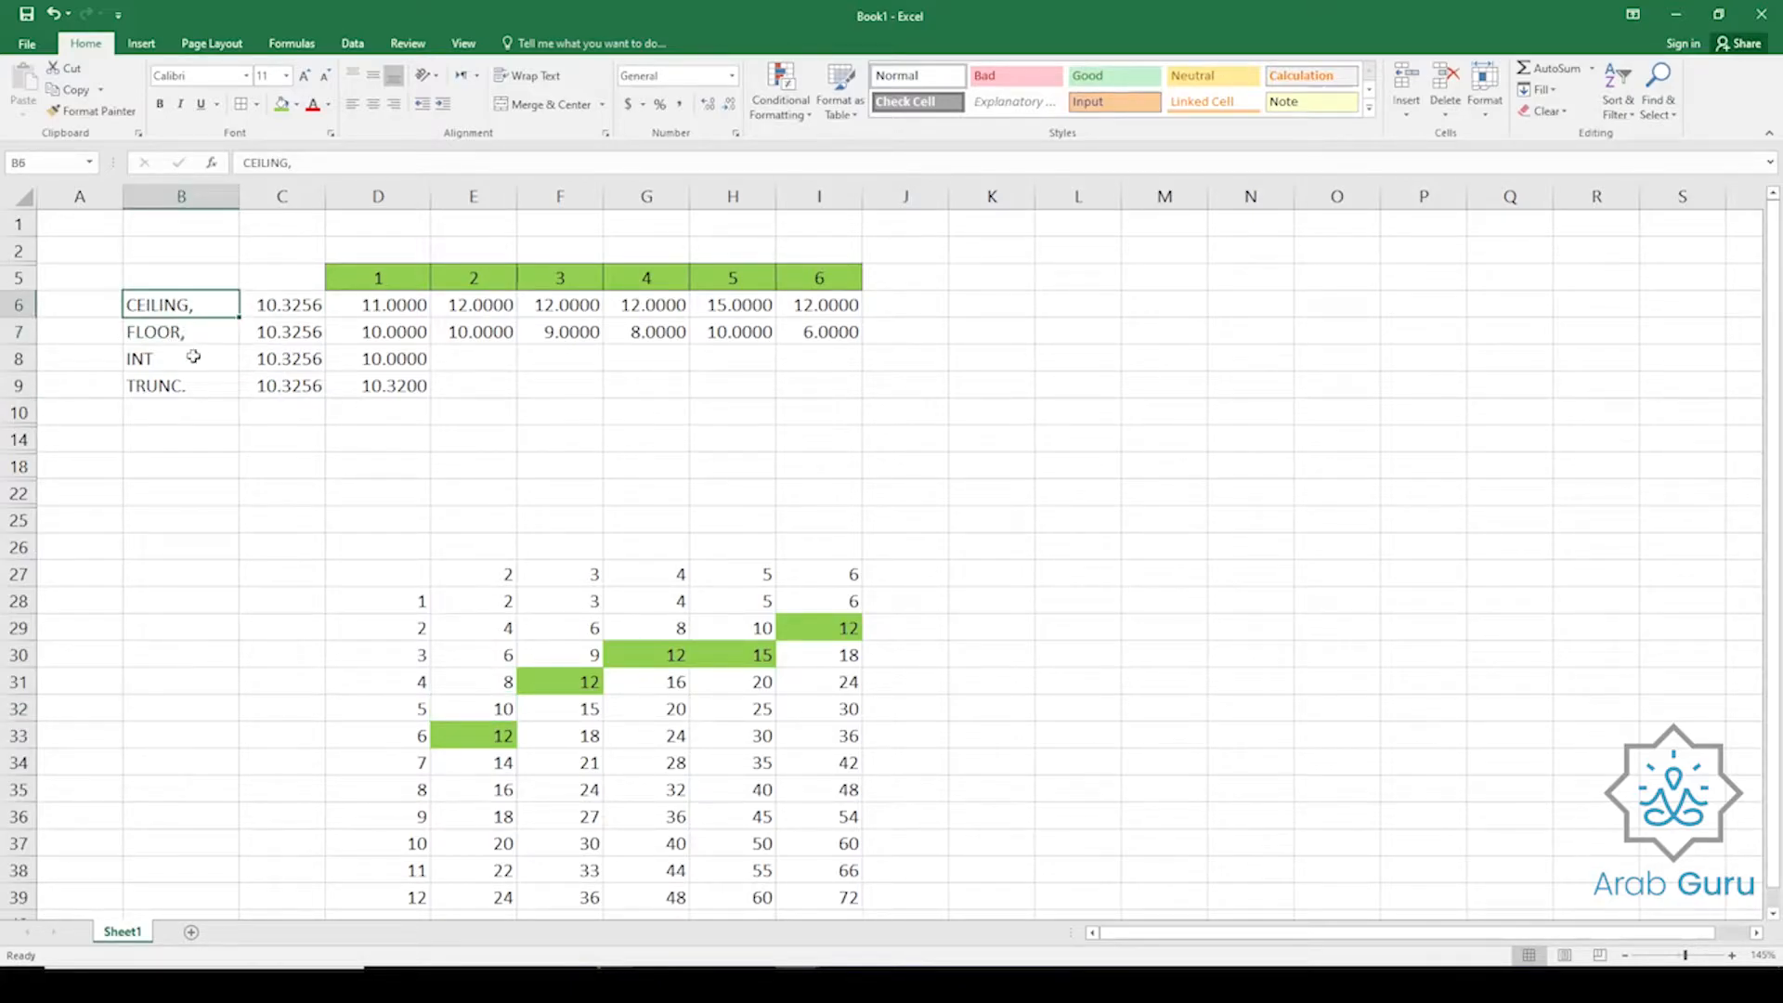
click(208, 333)
click(202, 308)
click(195, 331)
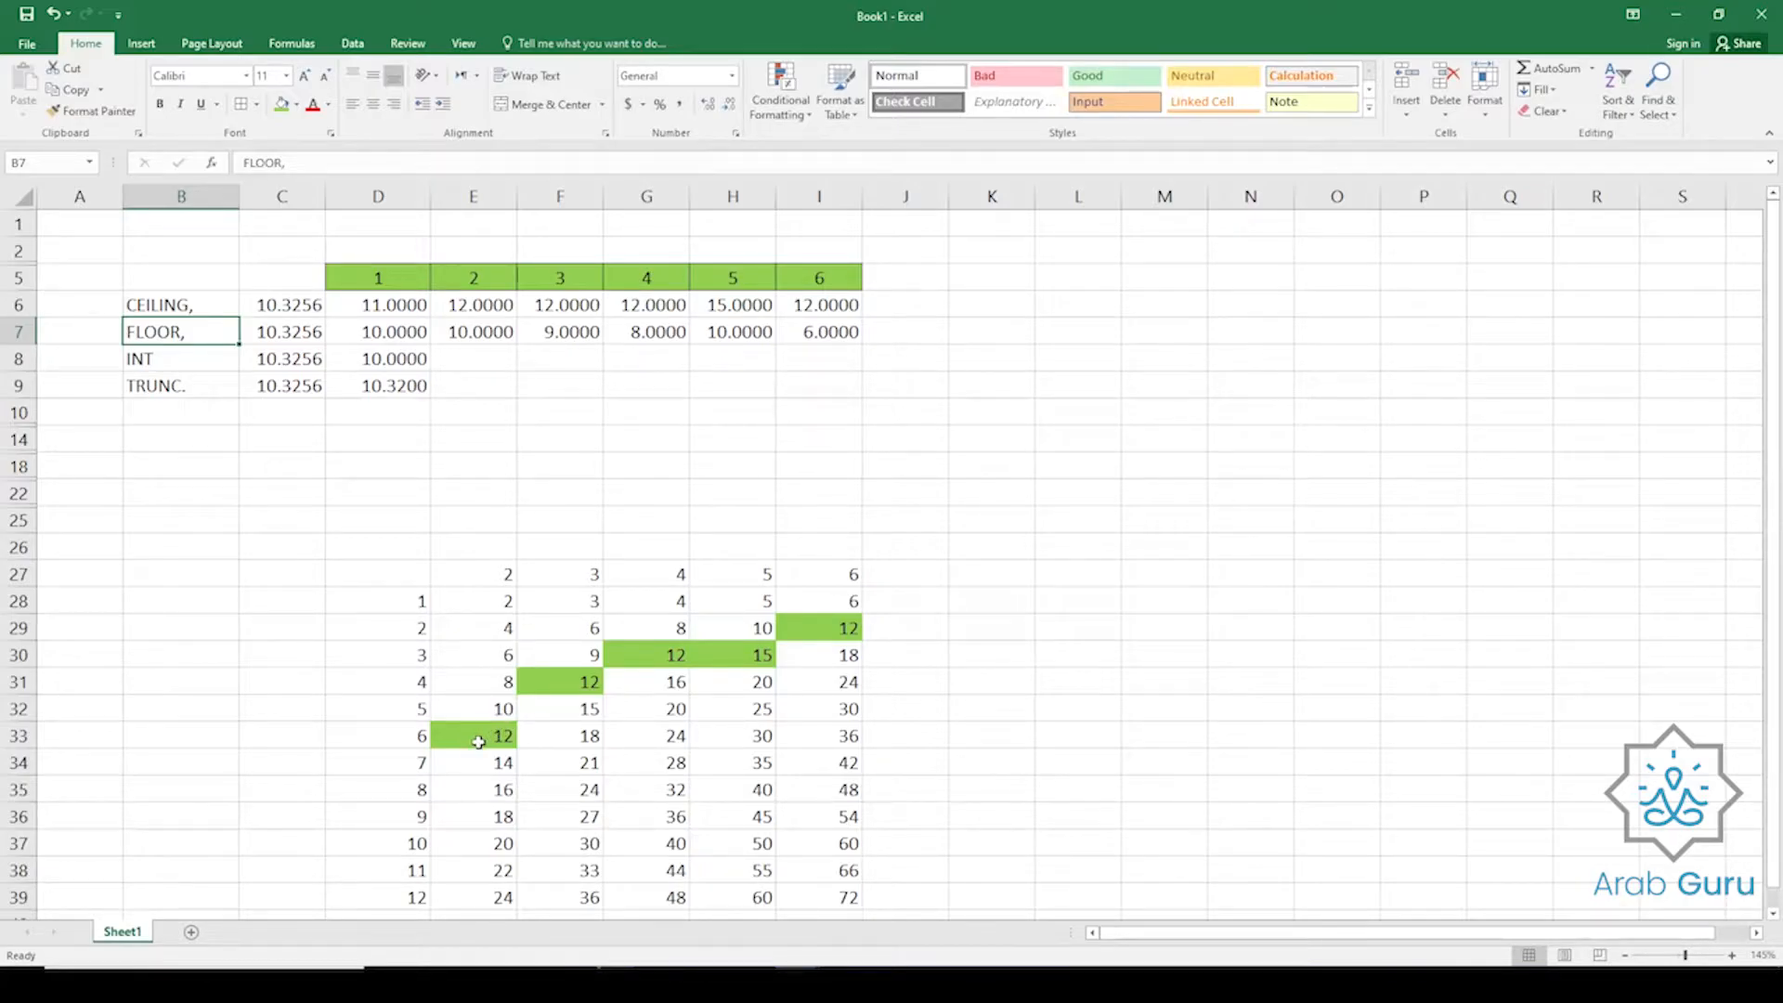
click(249, 337)
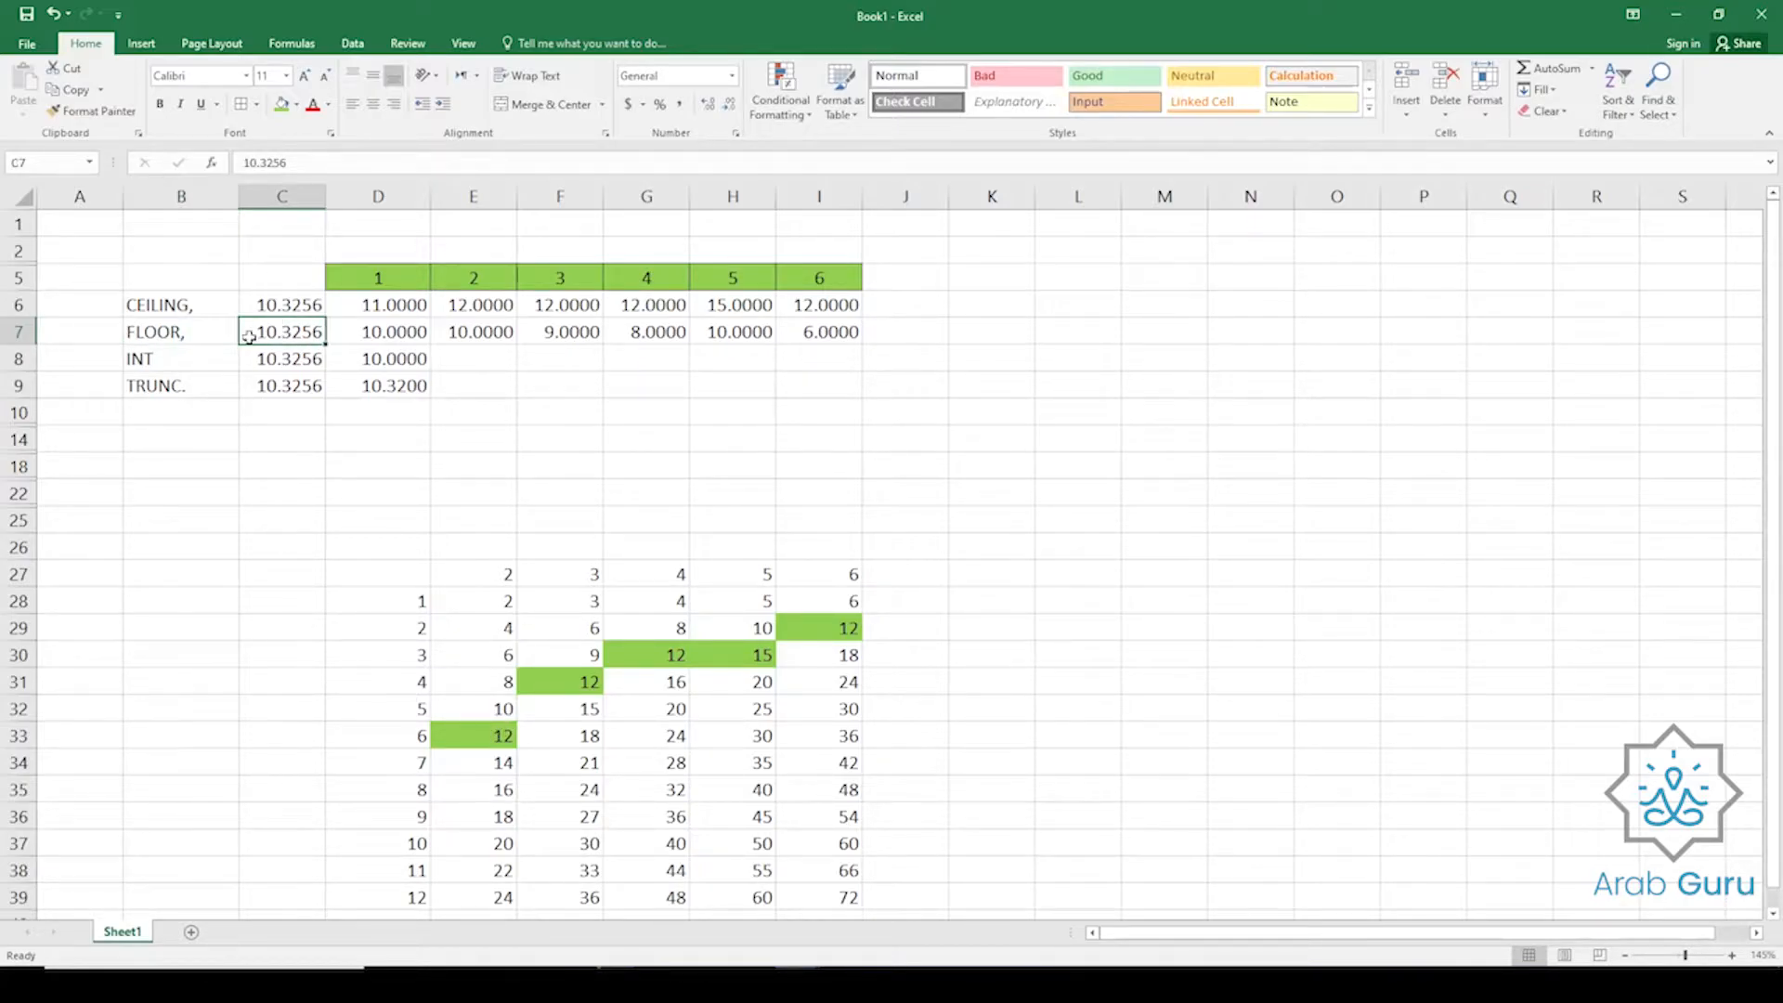
click(379, 284)
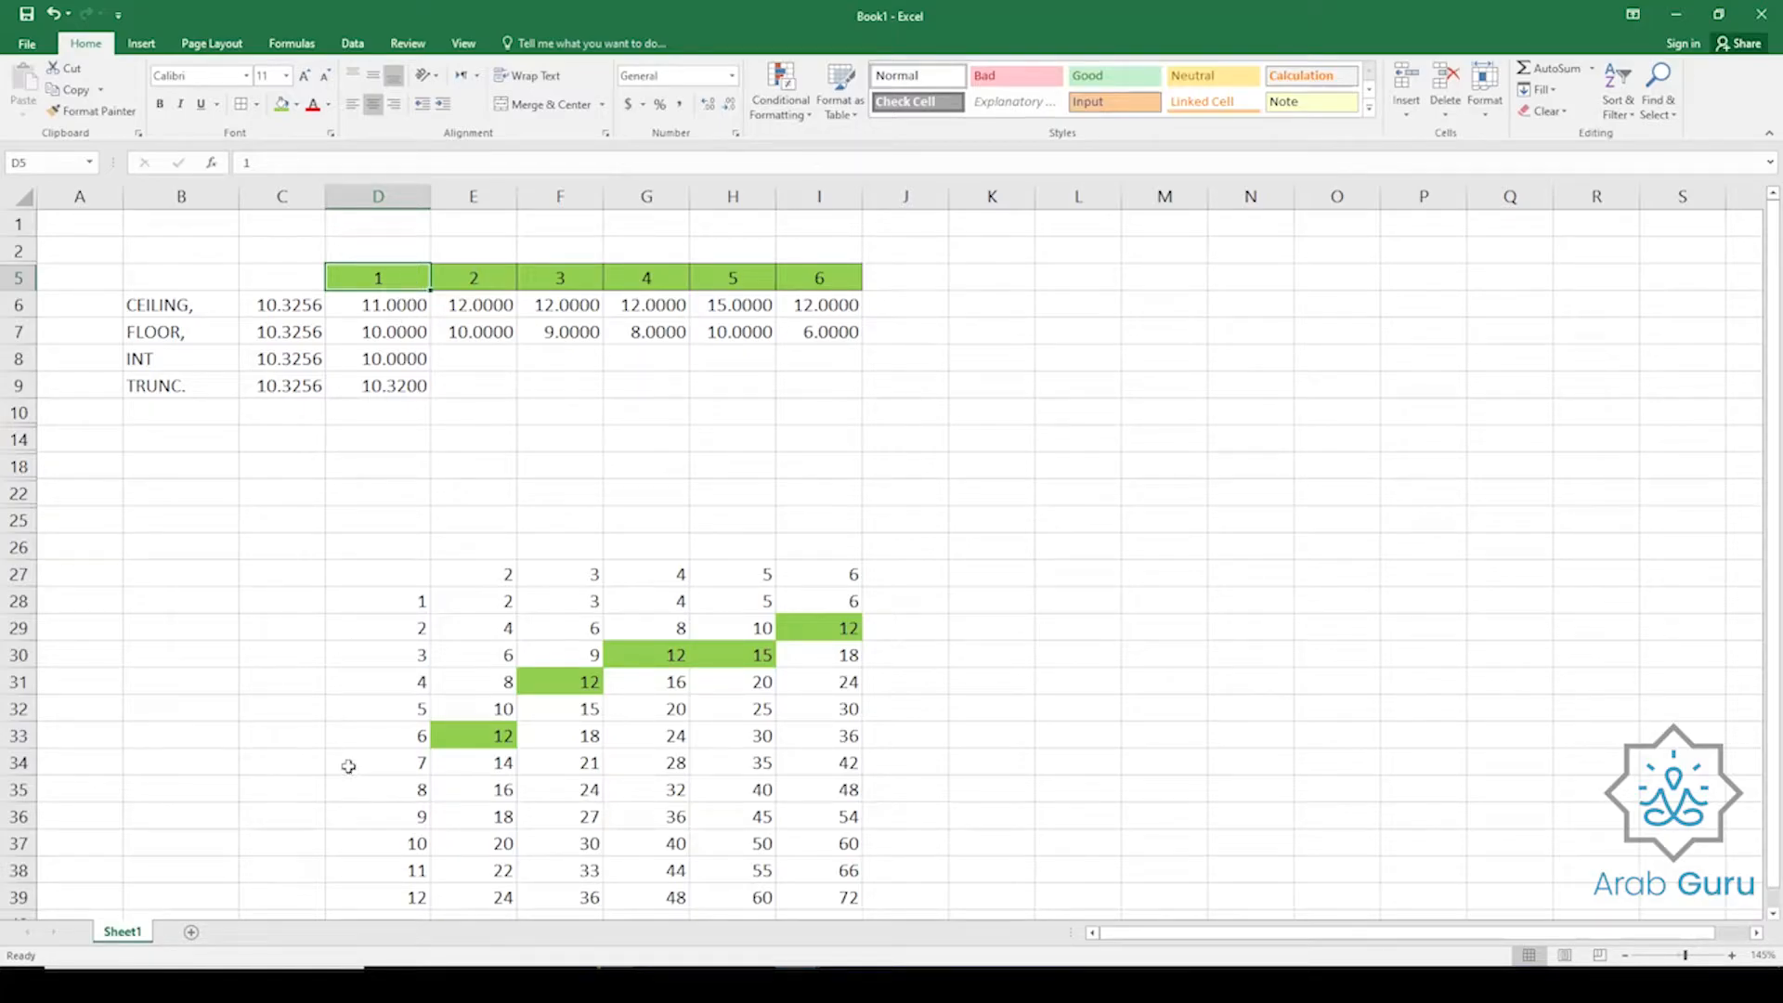
Fill the FLOOR matches for significances 1 and 2, cells D37 and E32, with orange.
click(375, 850)
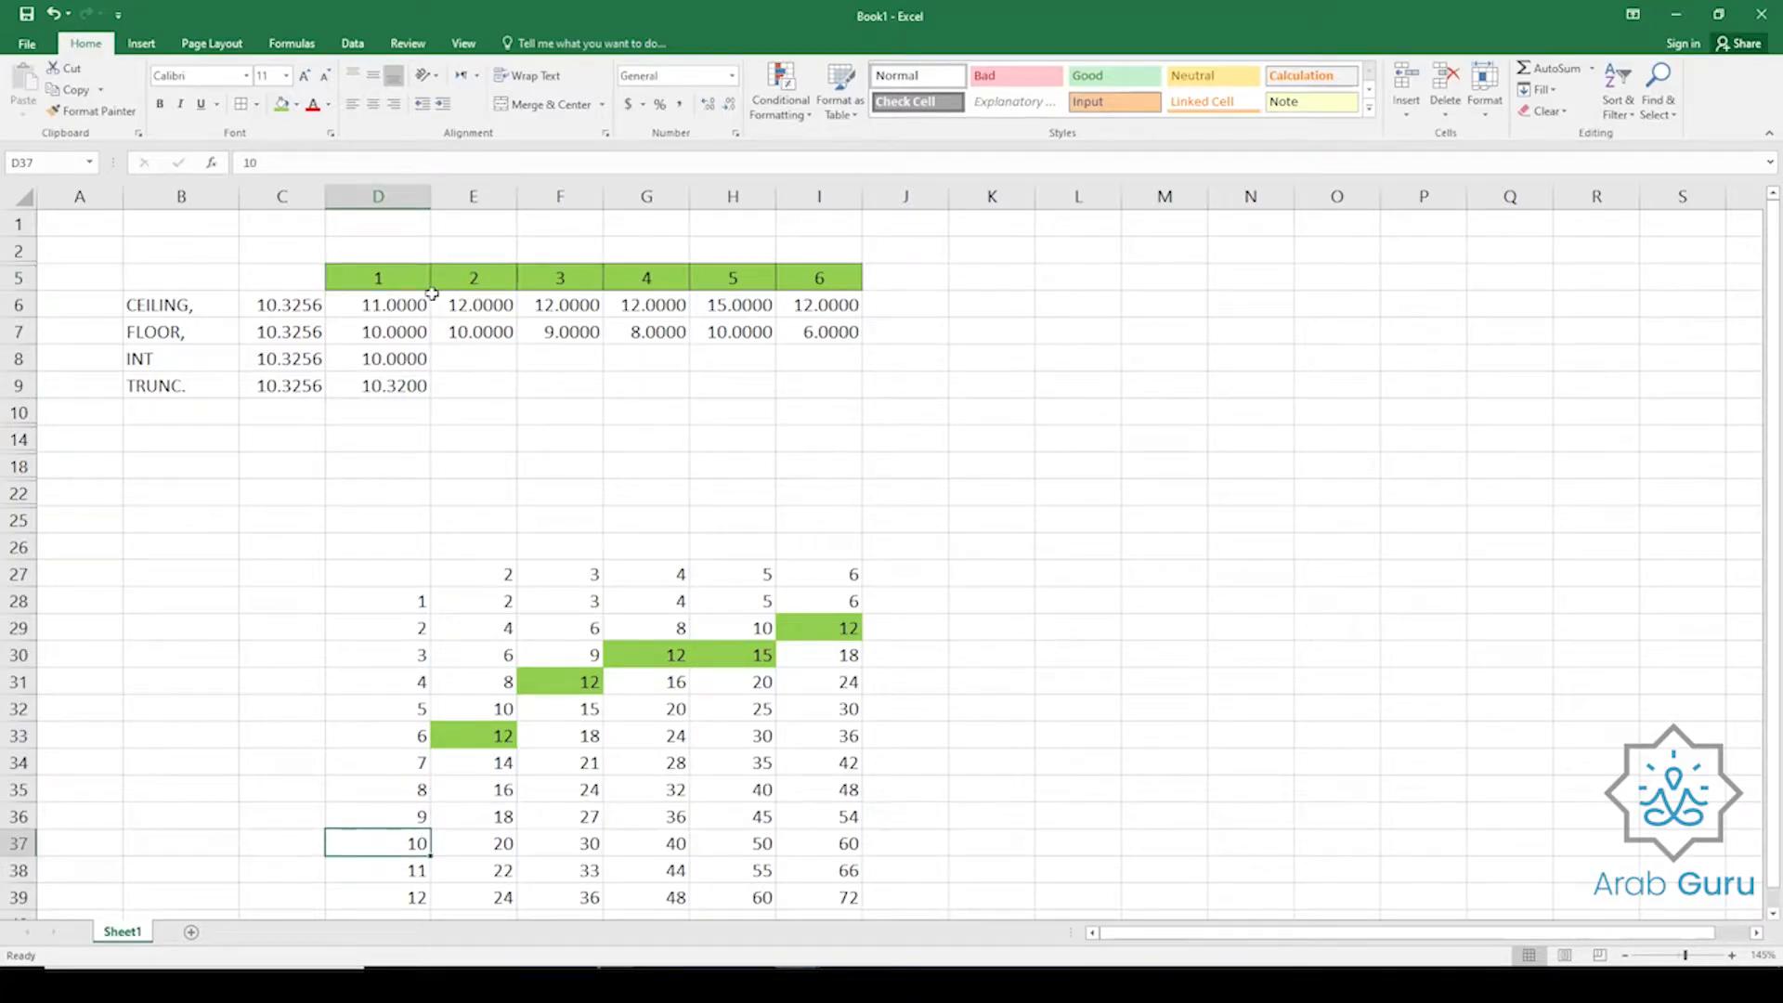
click(296, 104)
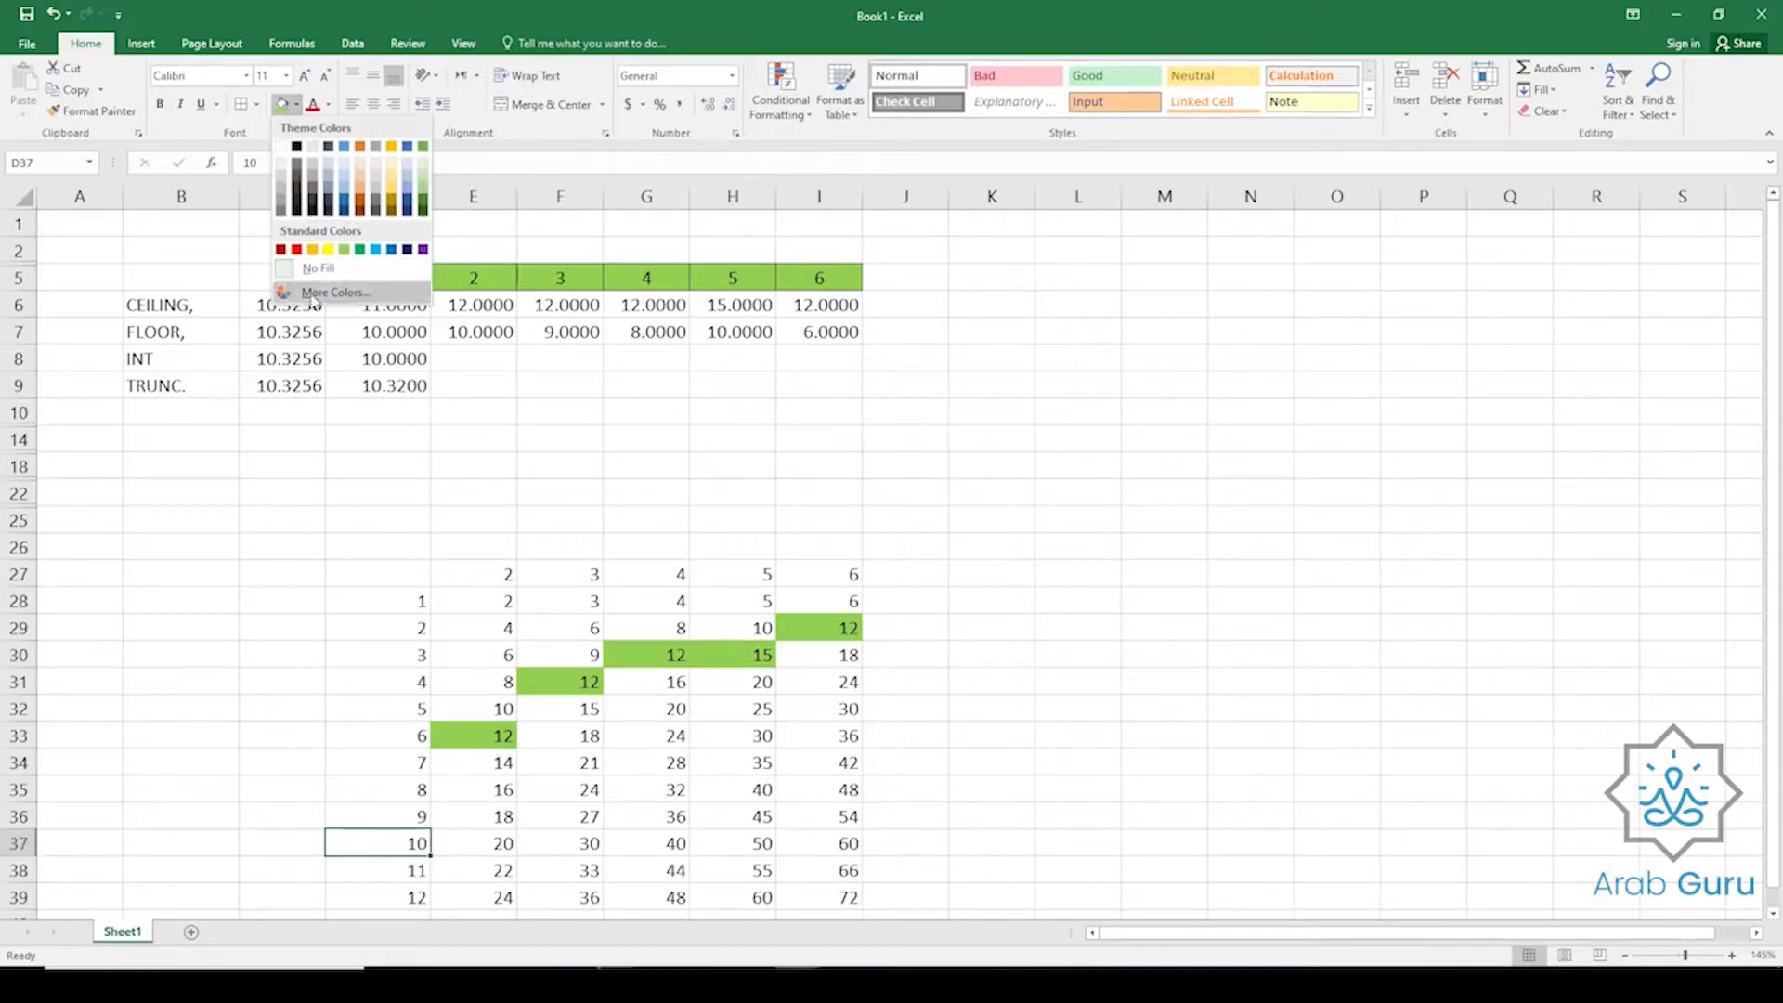
click(312, 249)
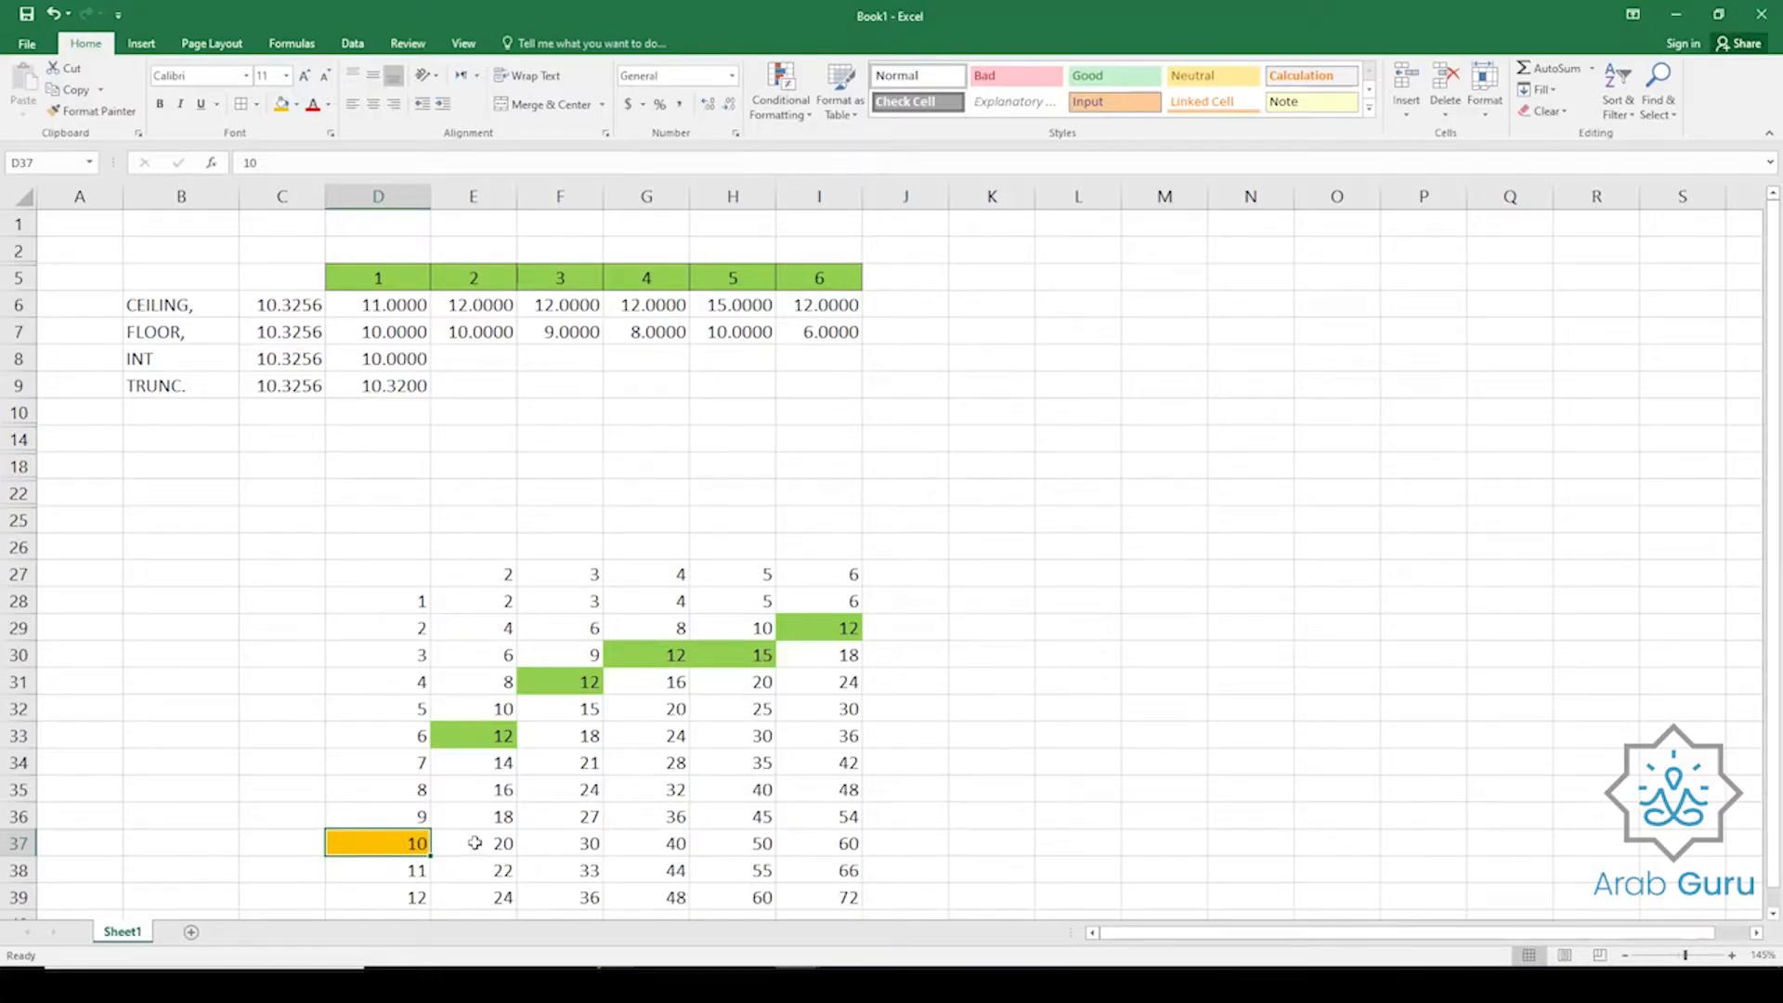
click(481, 571)
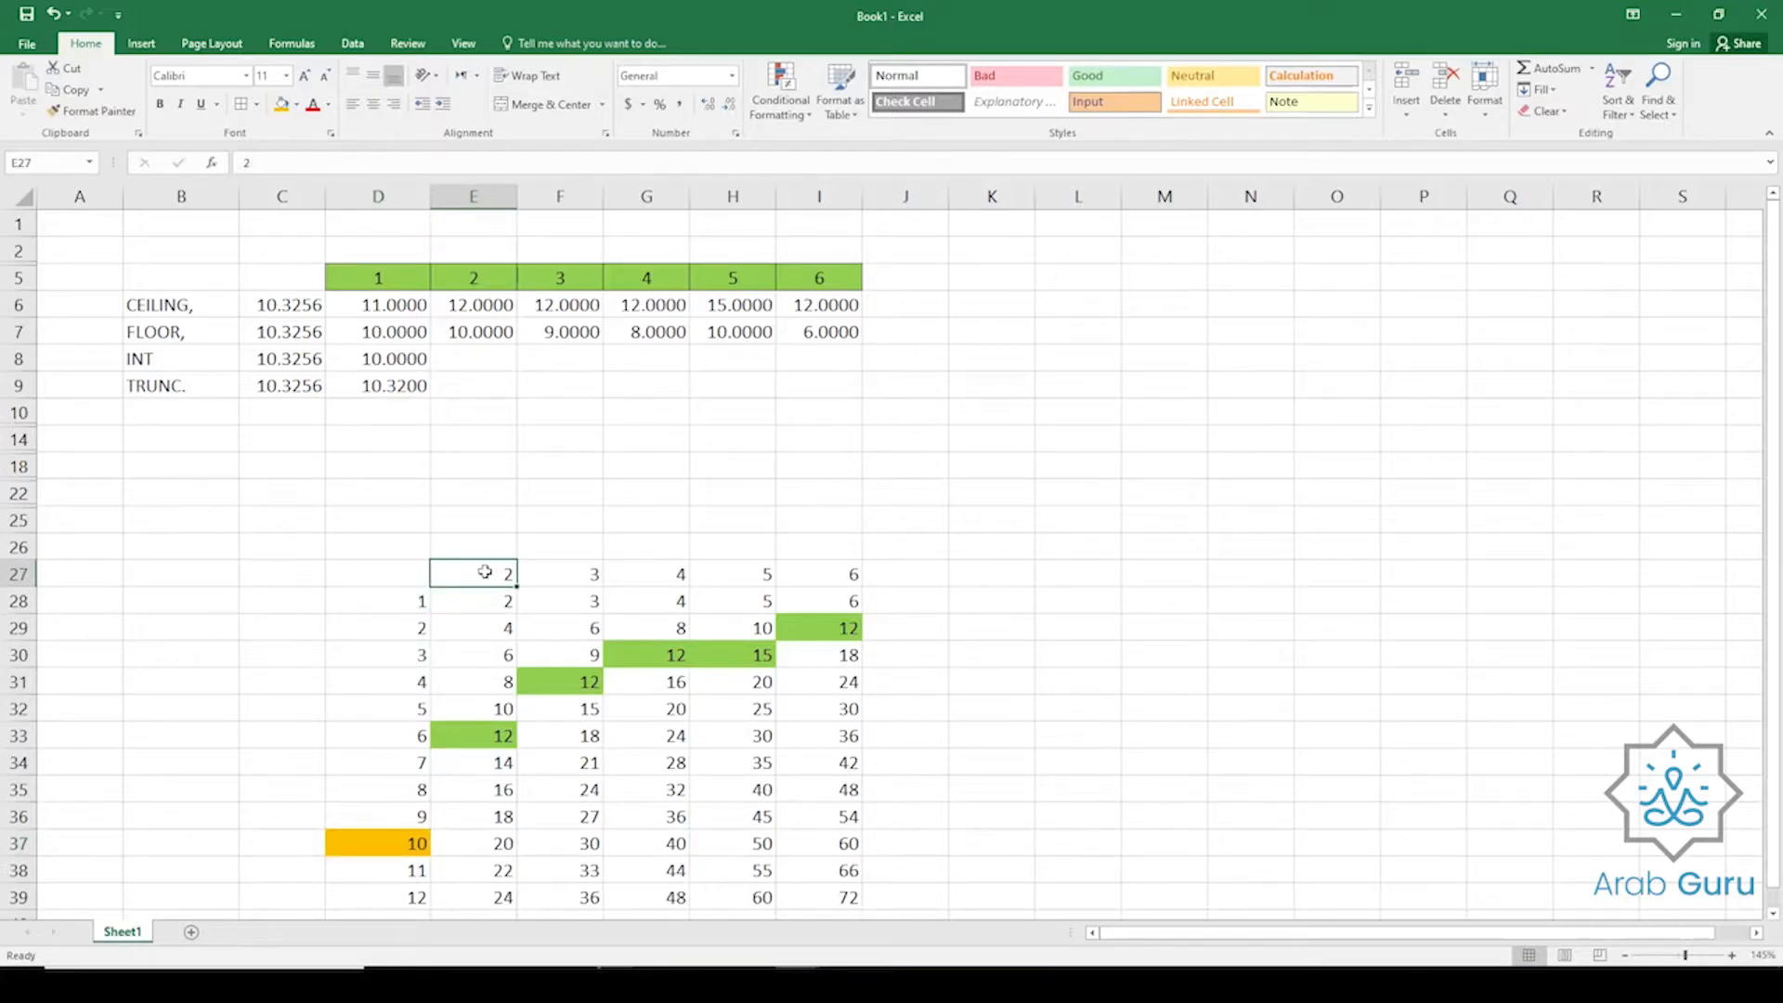
click(480, 712)
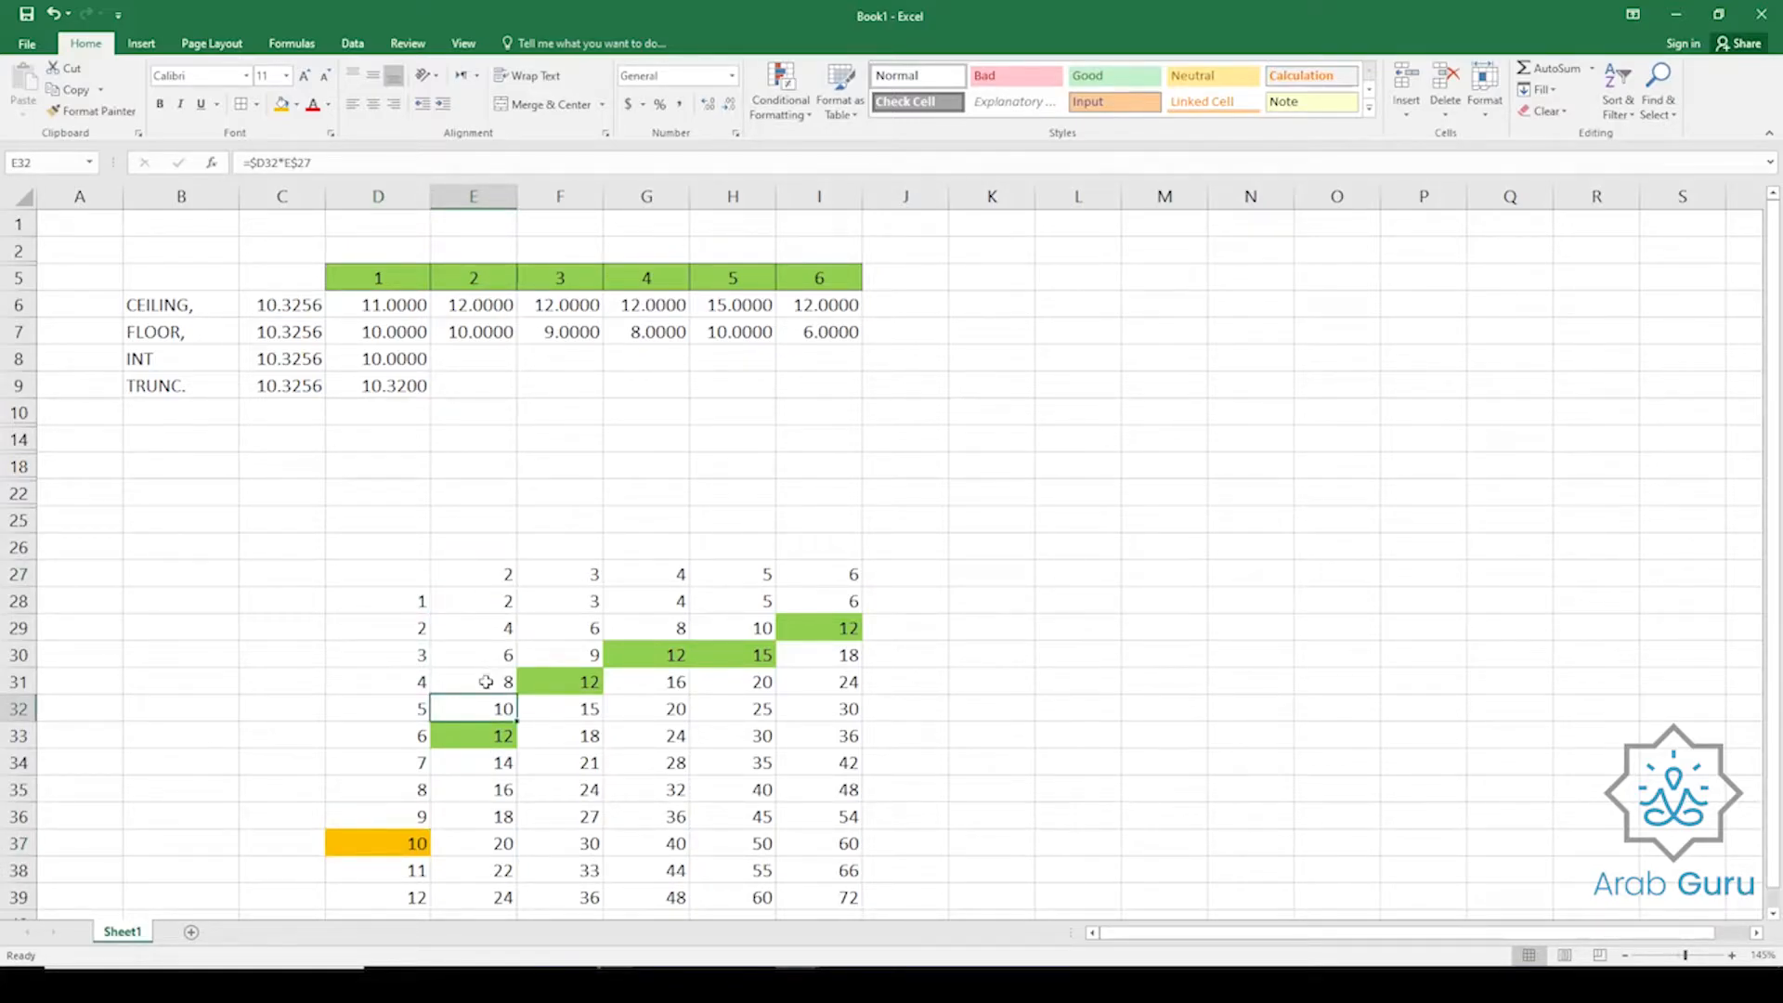
click(282, 104)
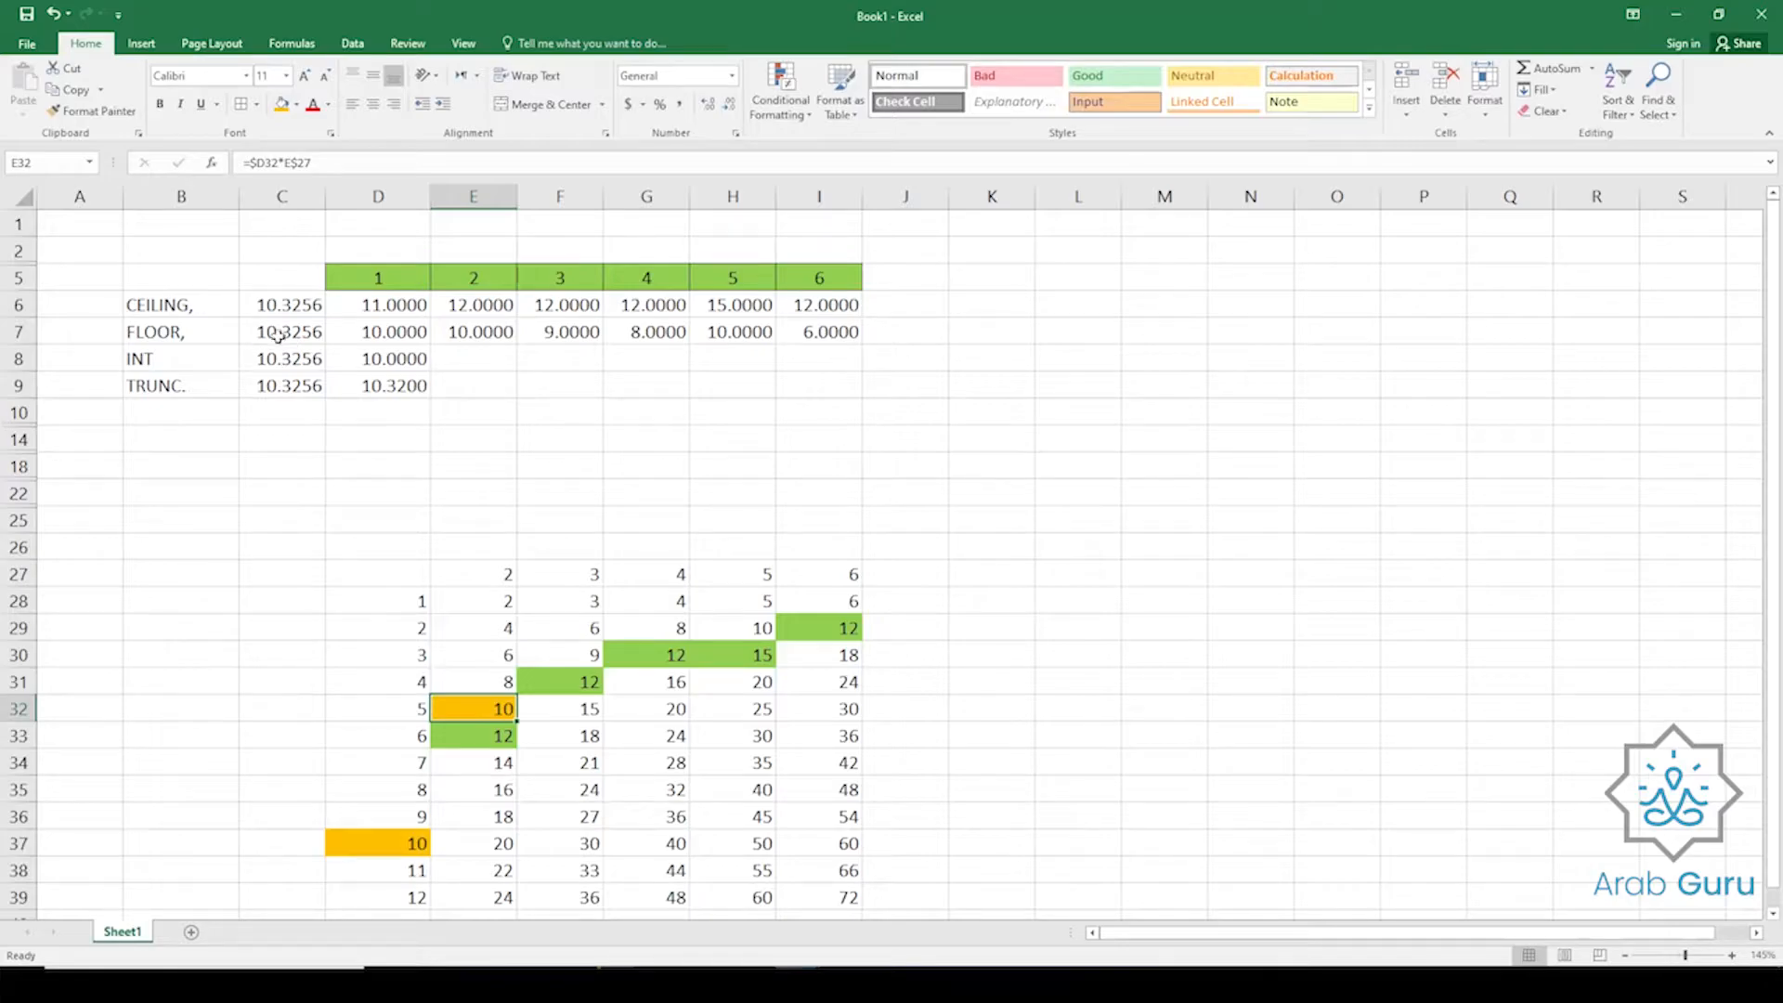
Fill the FLOOR matches for significances 3 to 6, cells F30, G29, H29 and I28, with orange.
click(569, 687)
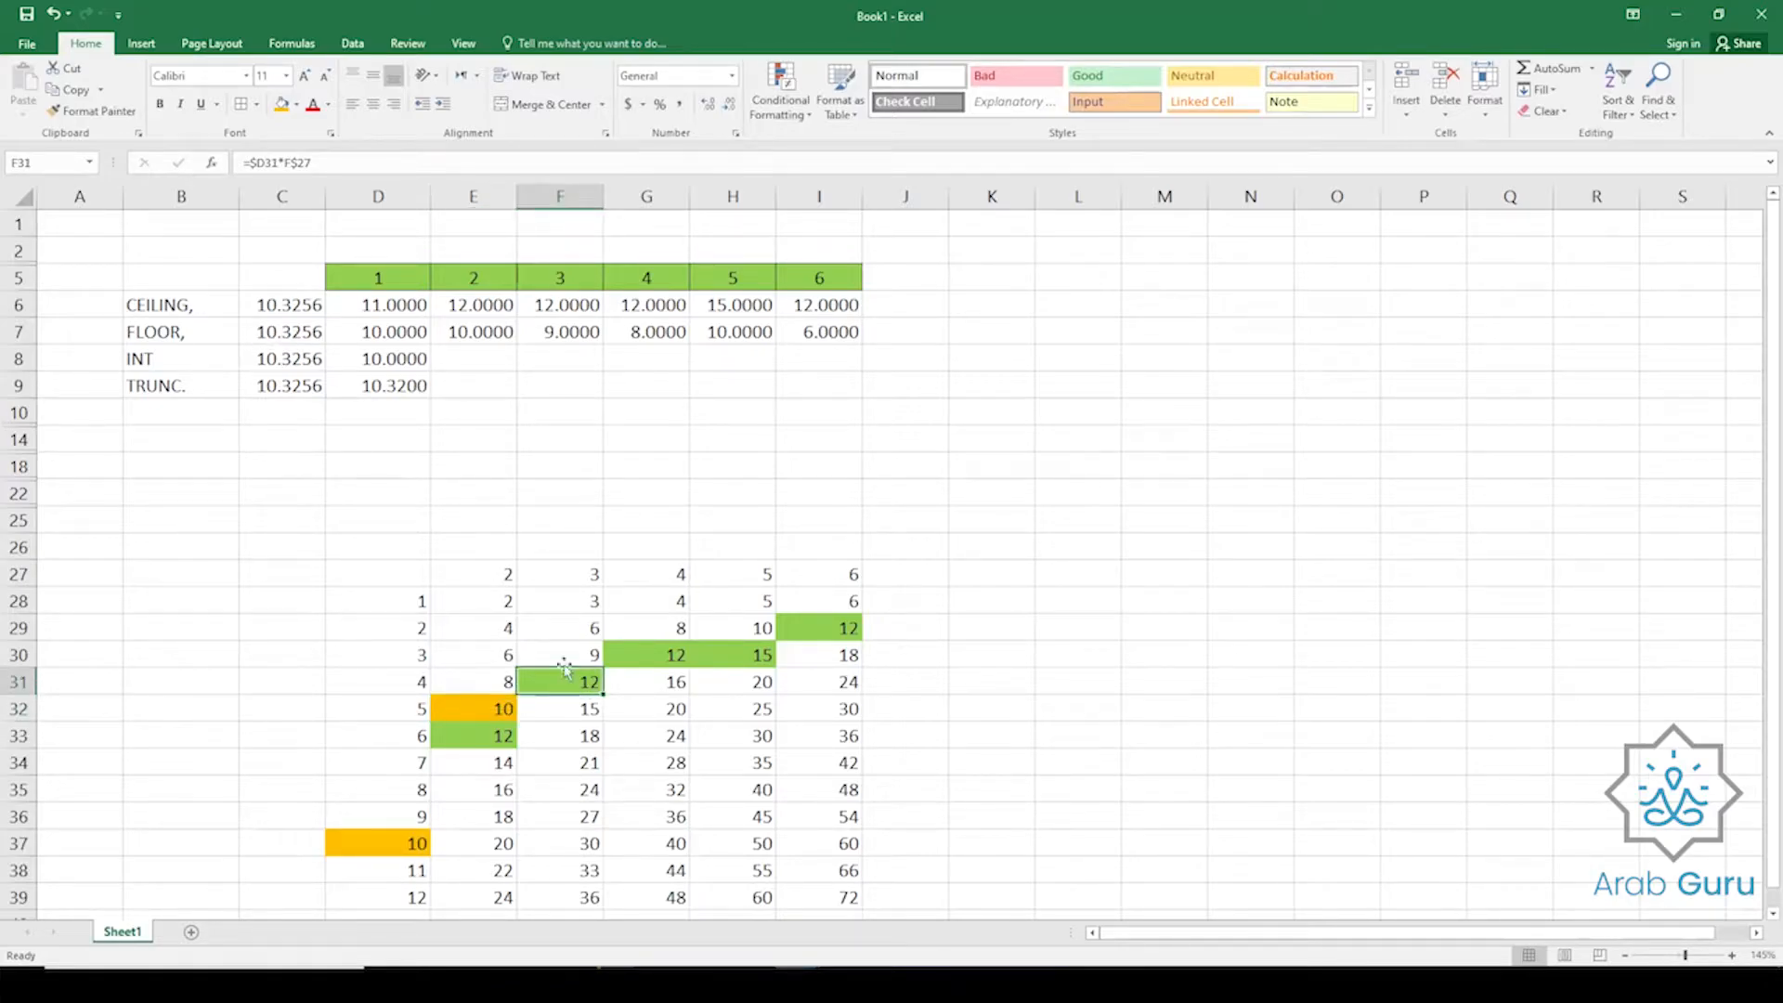
click(571, 656)
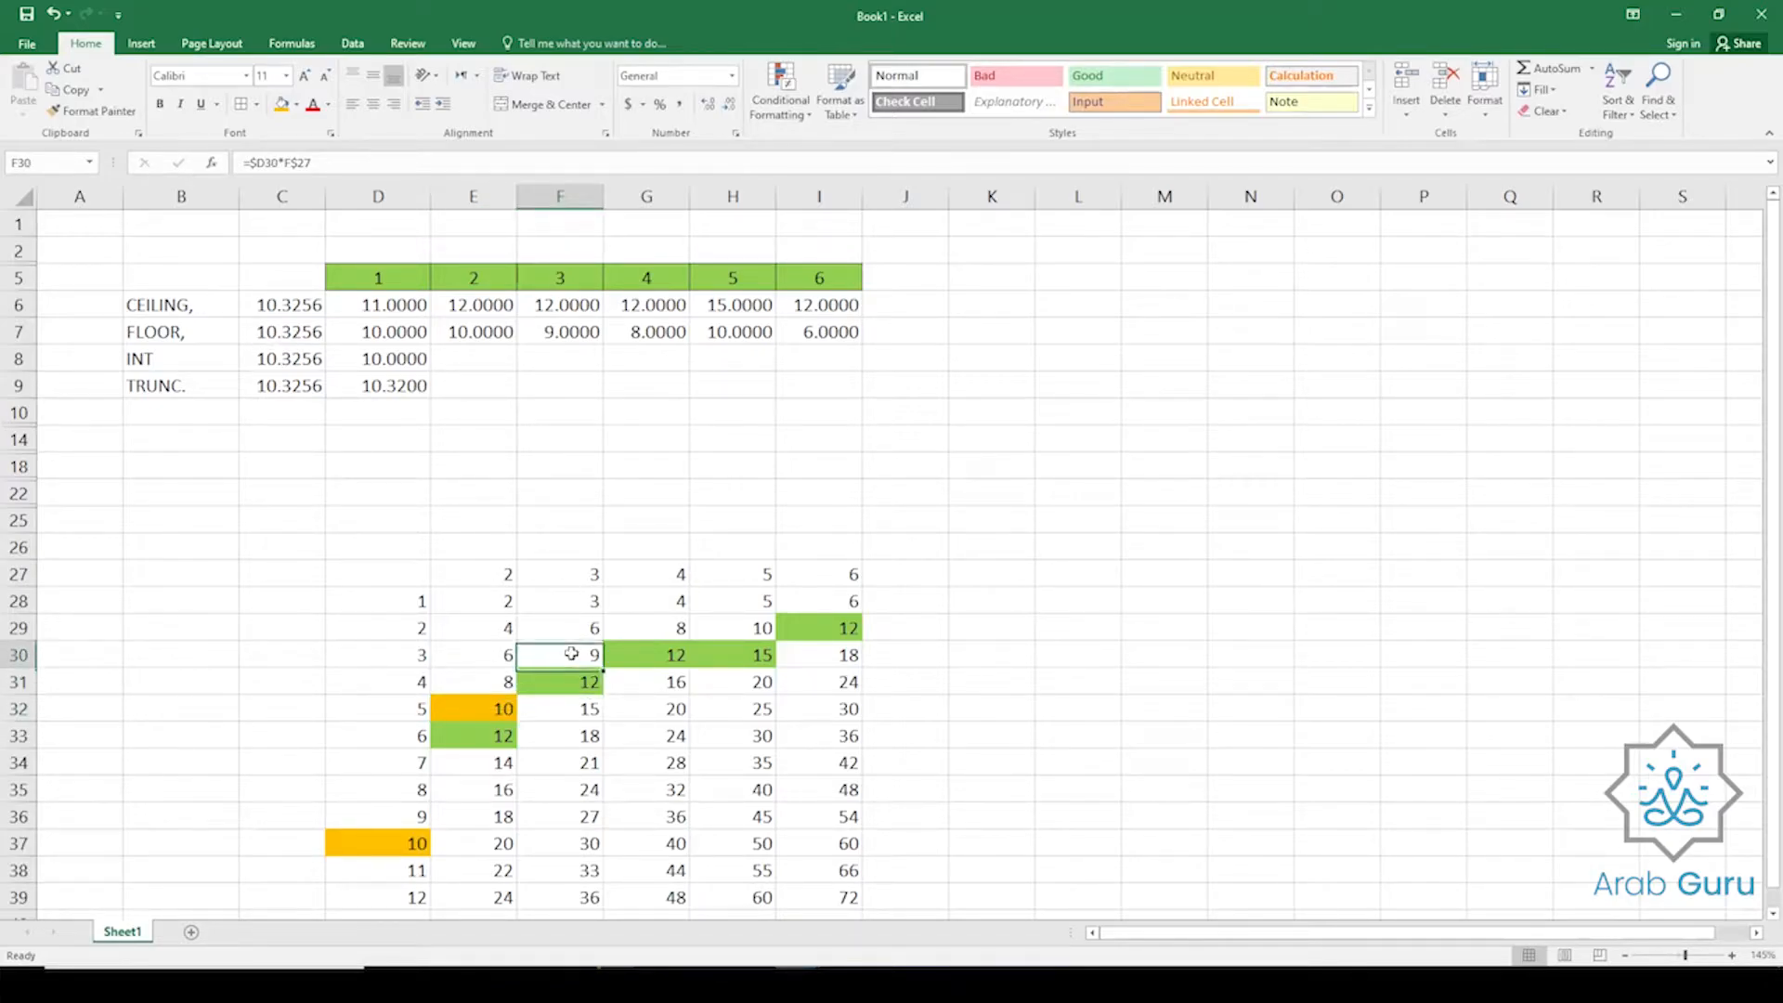
click(280, 104)
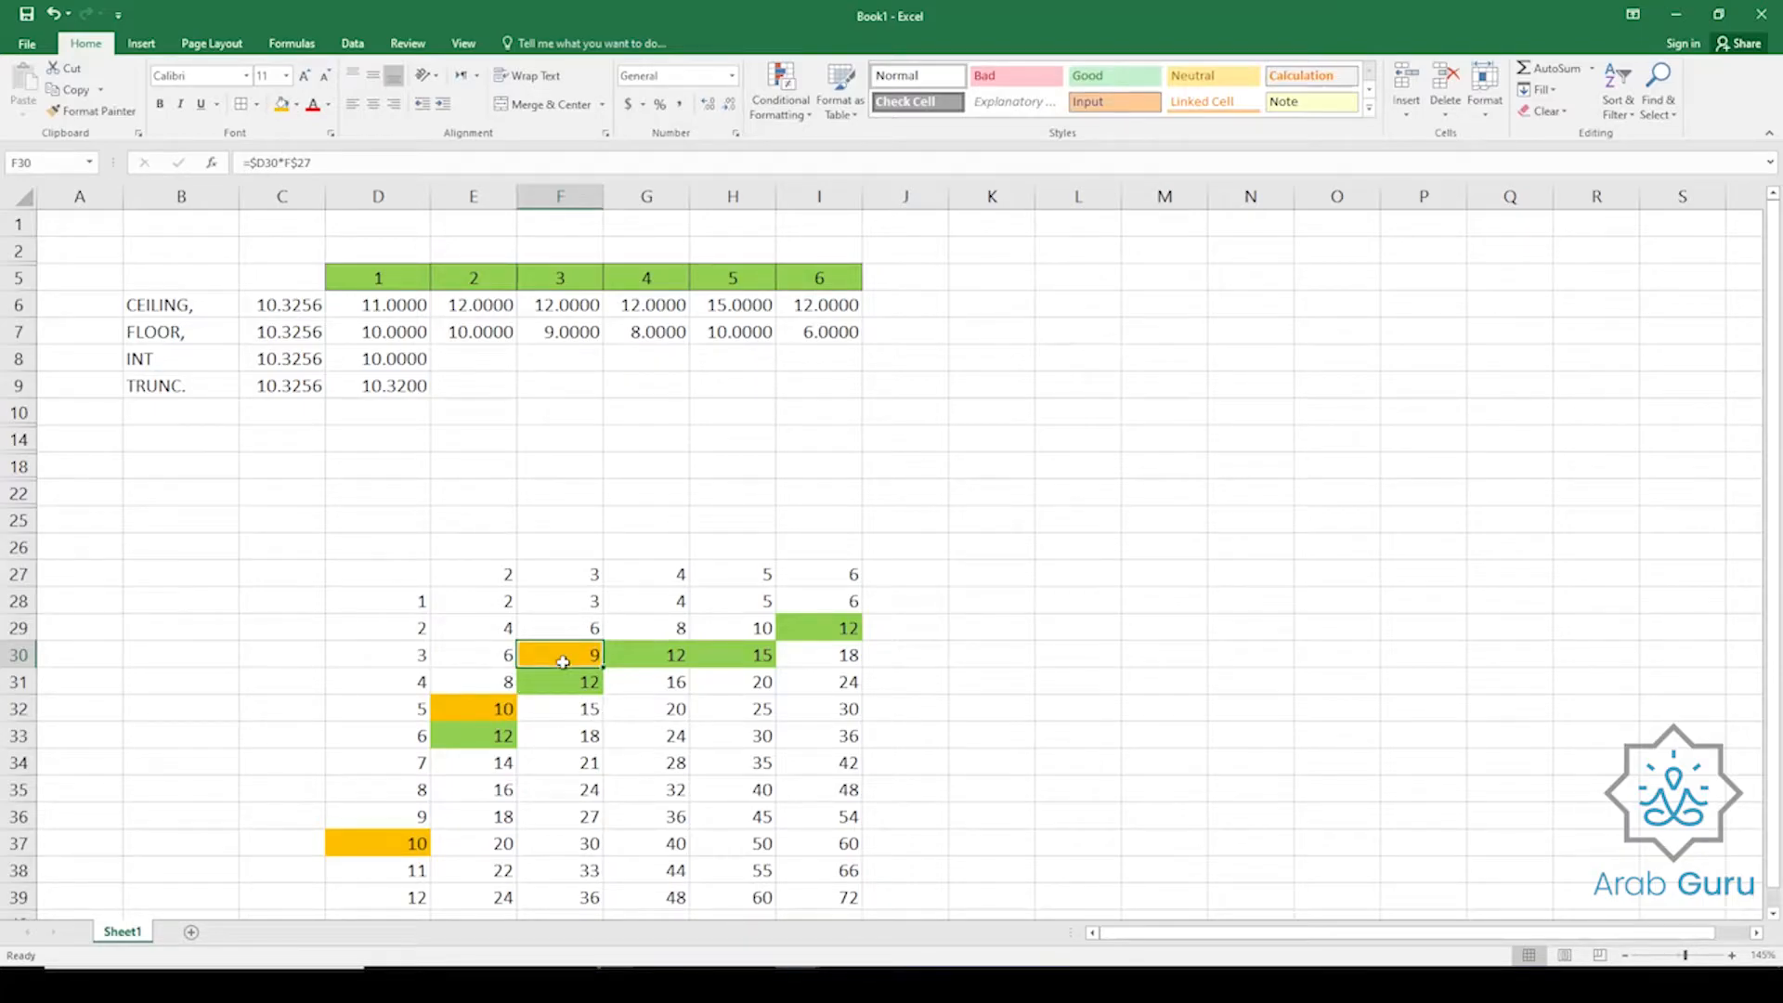
click(659, 633)
click(281, 104)
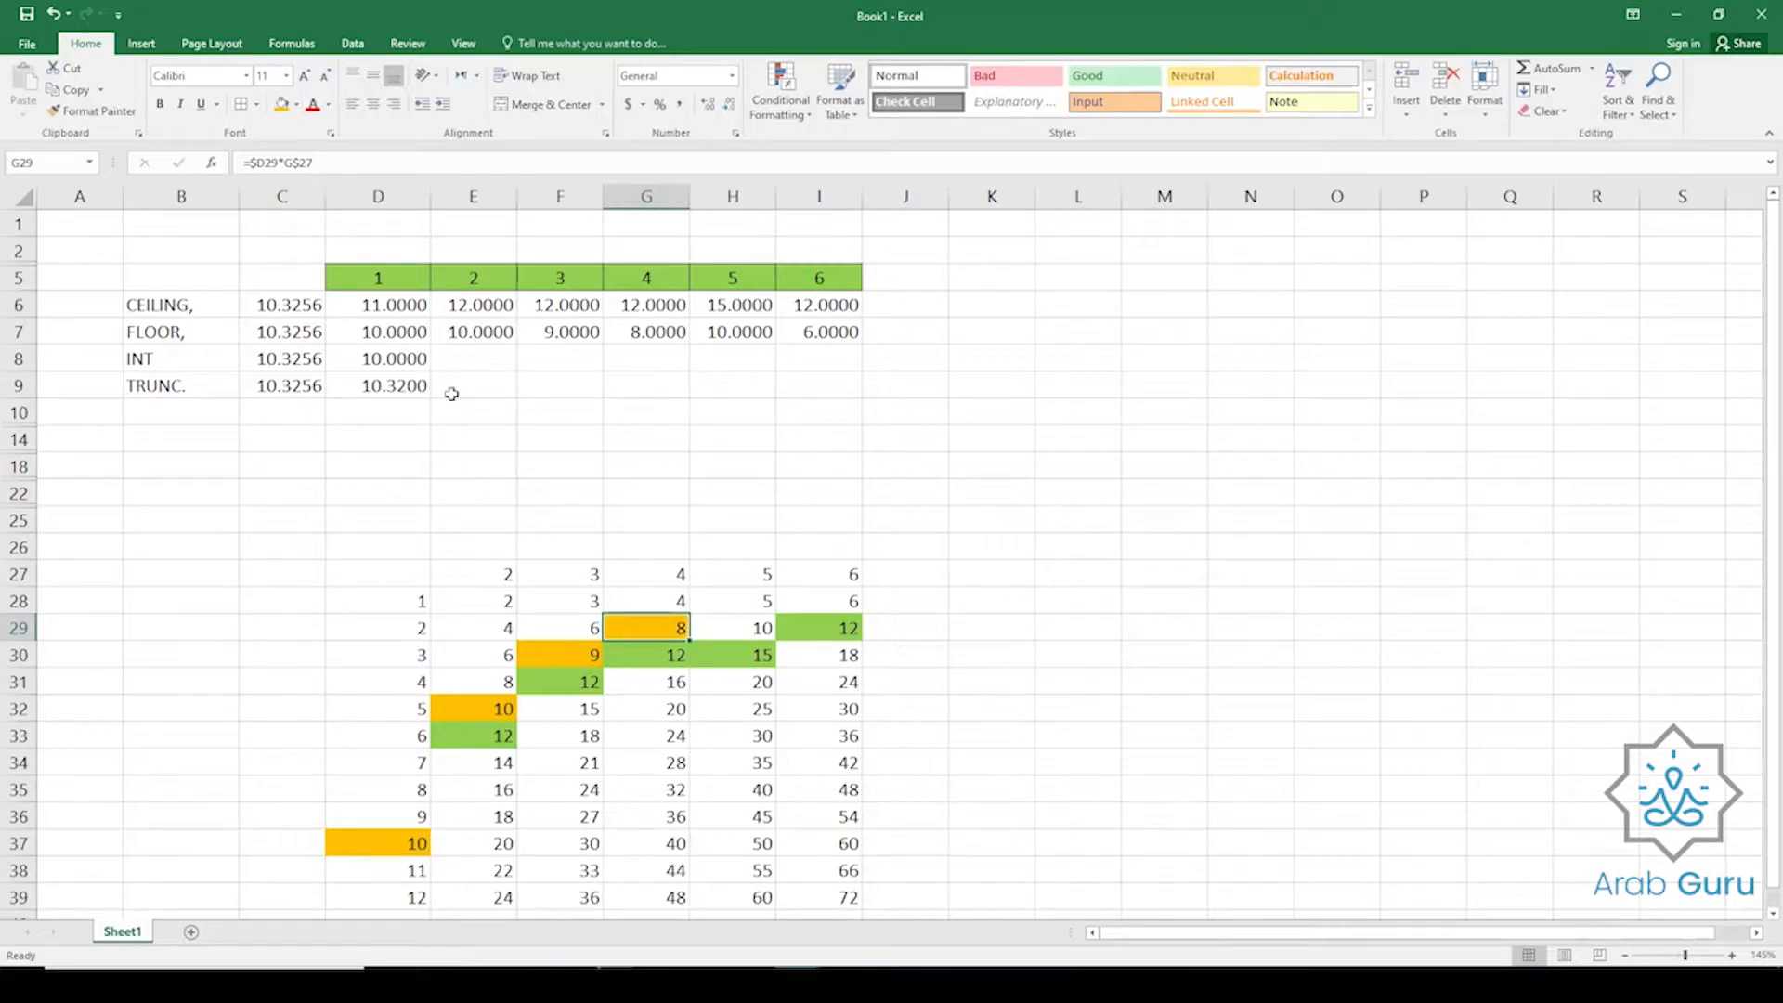
click(758, 624)
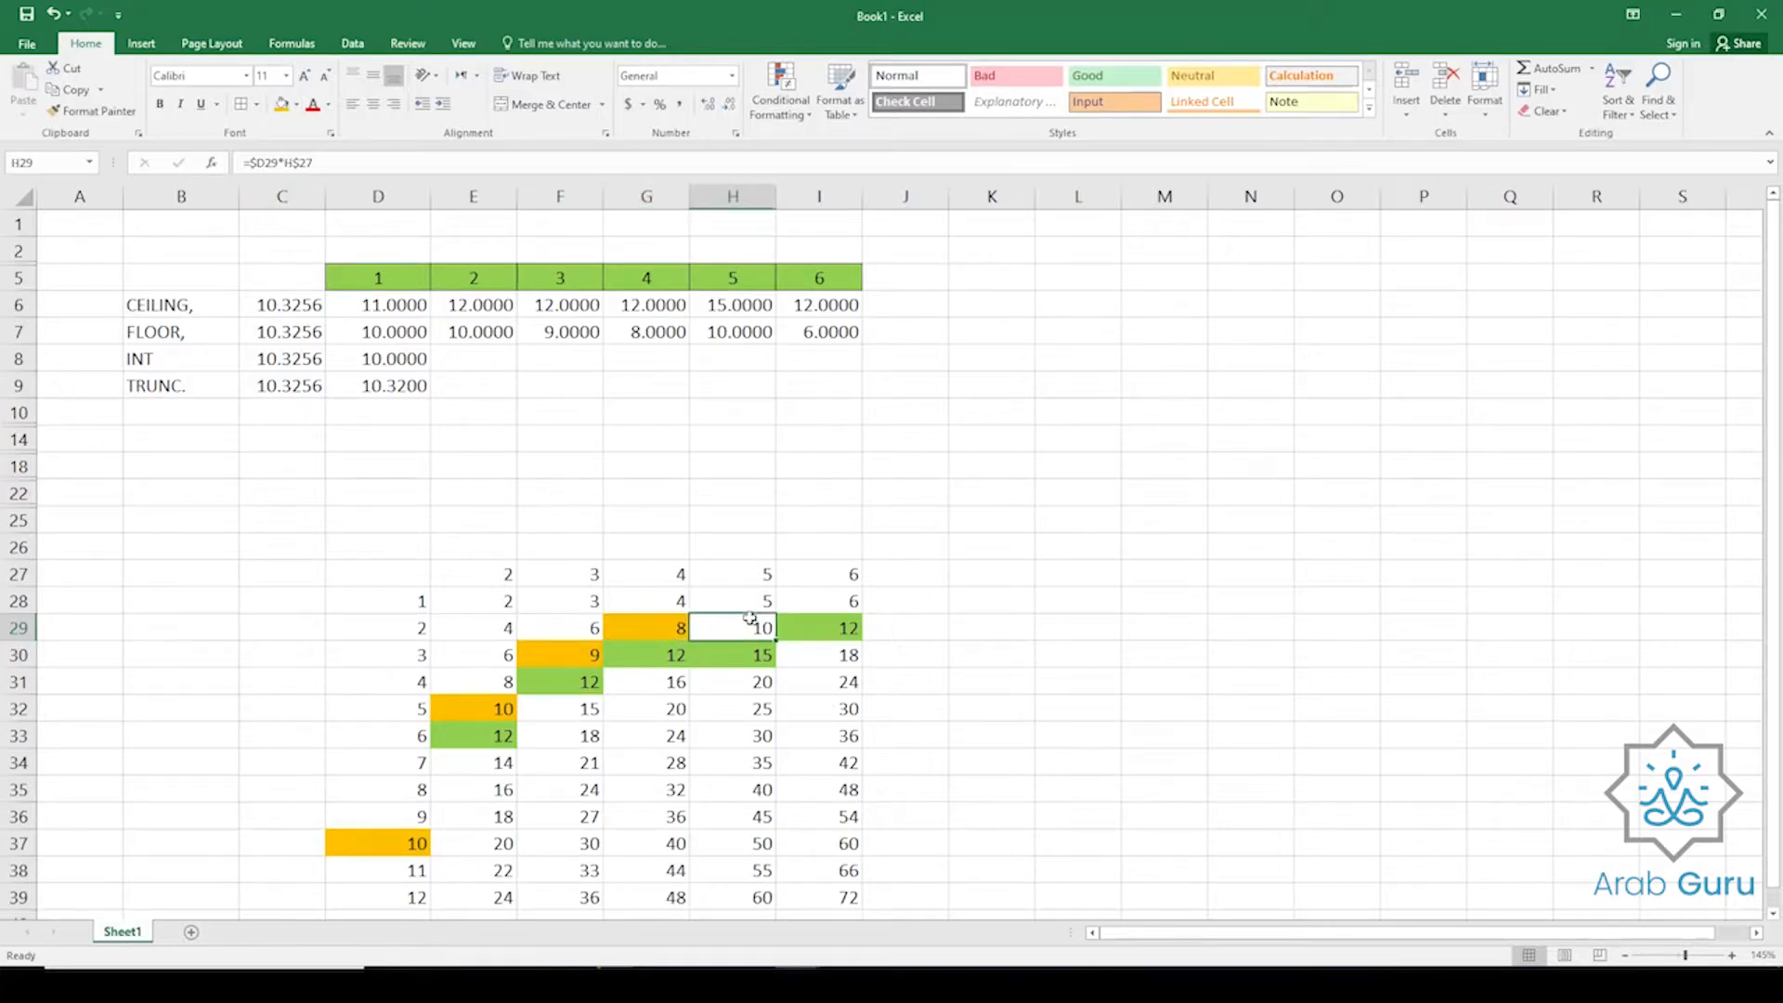
click(282, 106)
click(797, 596)
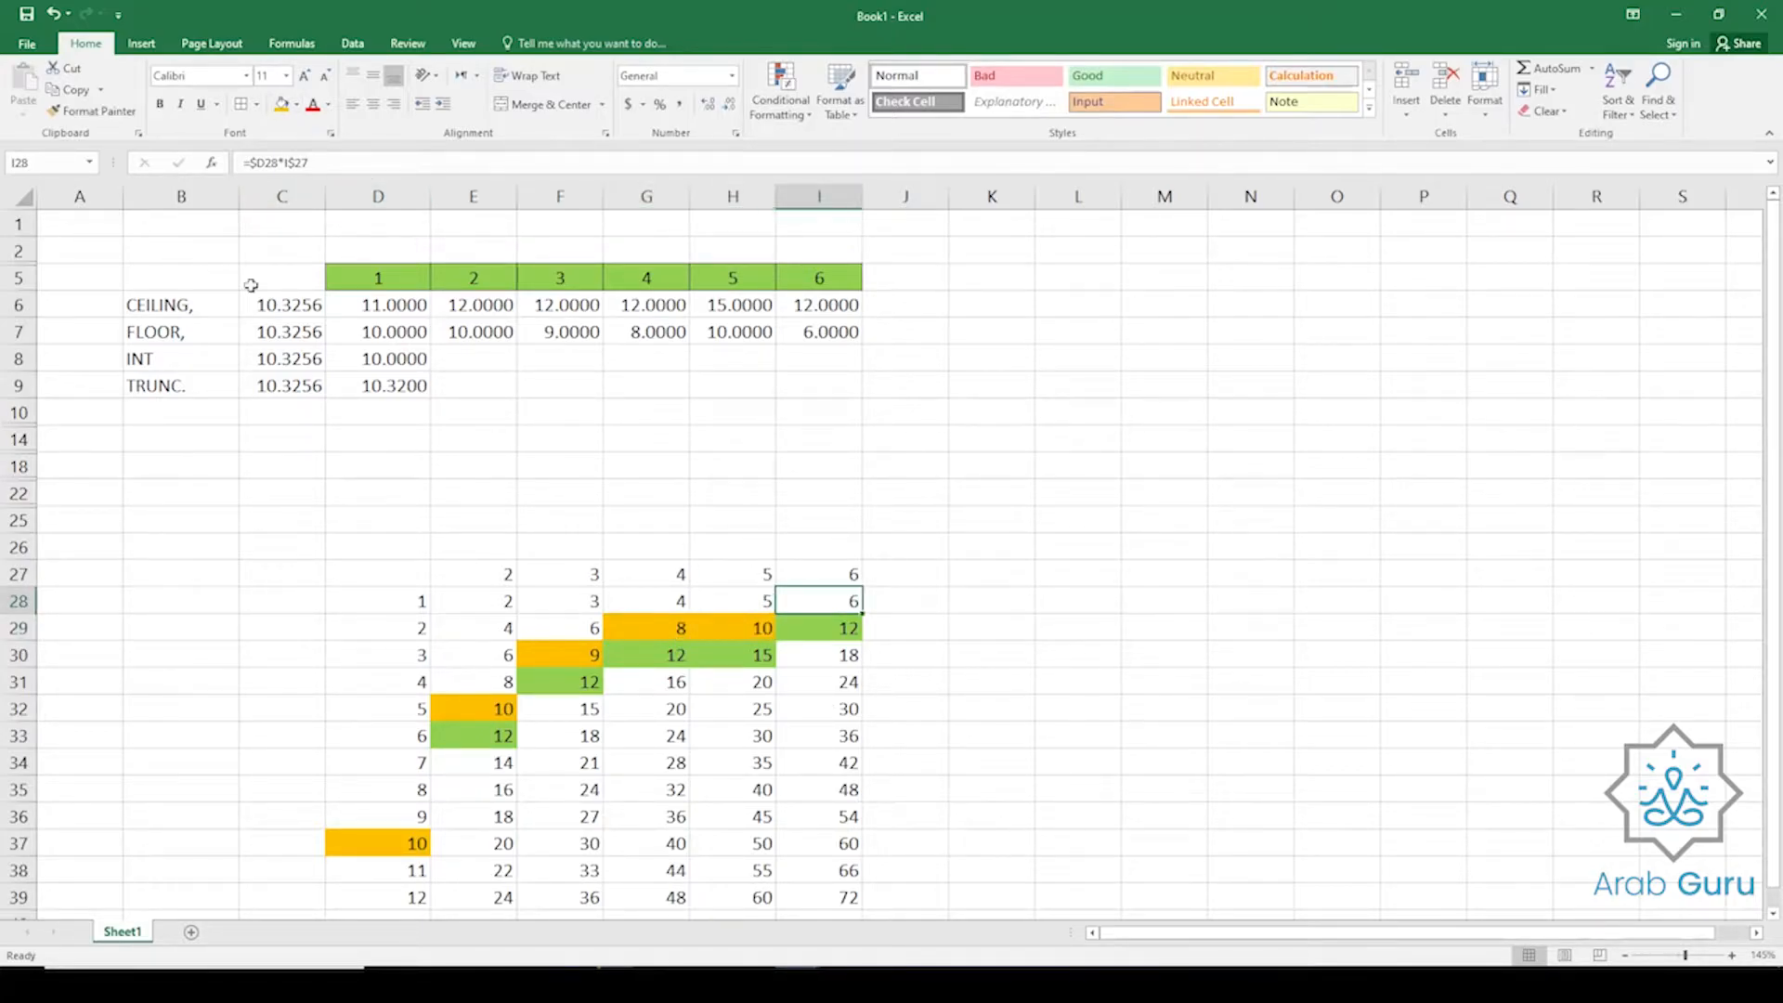
click(281, 105)
Review the FLOOR input in C7, the INT and TRUNC labels in B8:B9 and the first significance in D5.
click(175, 327)
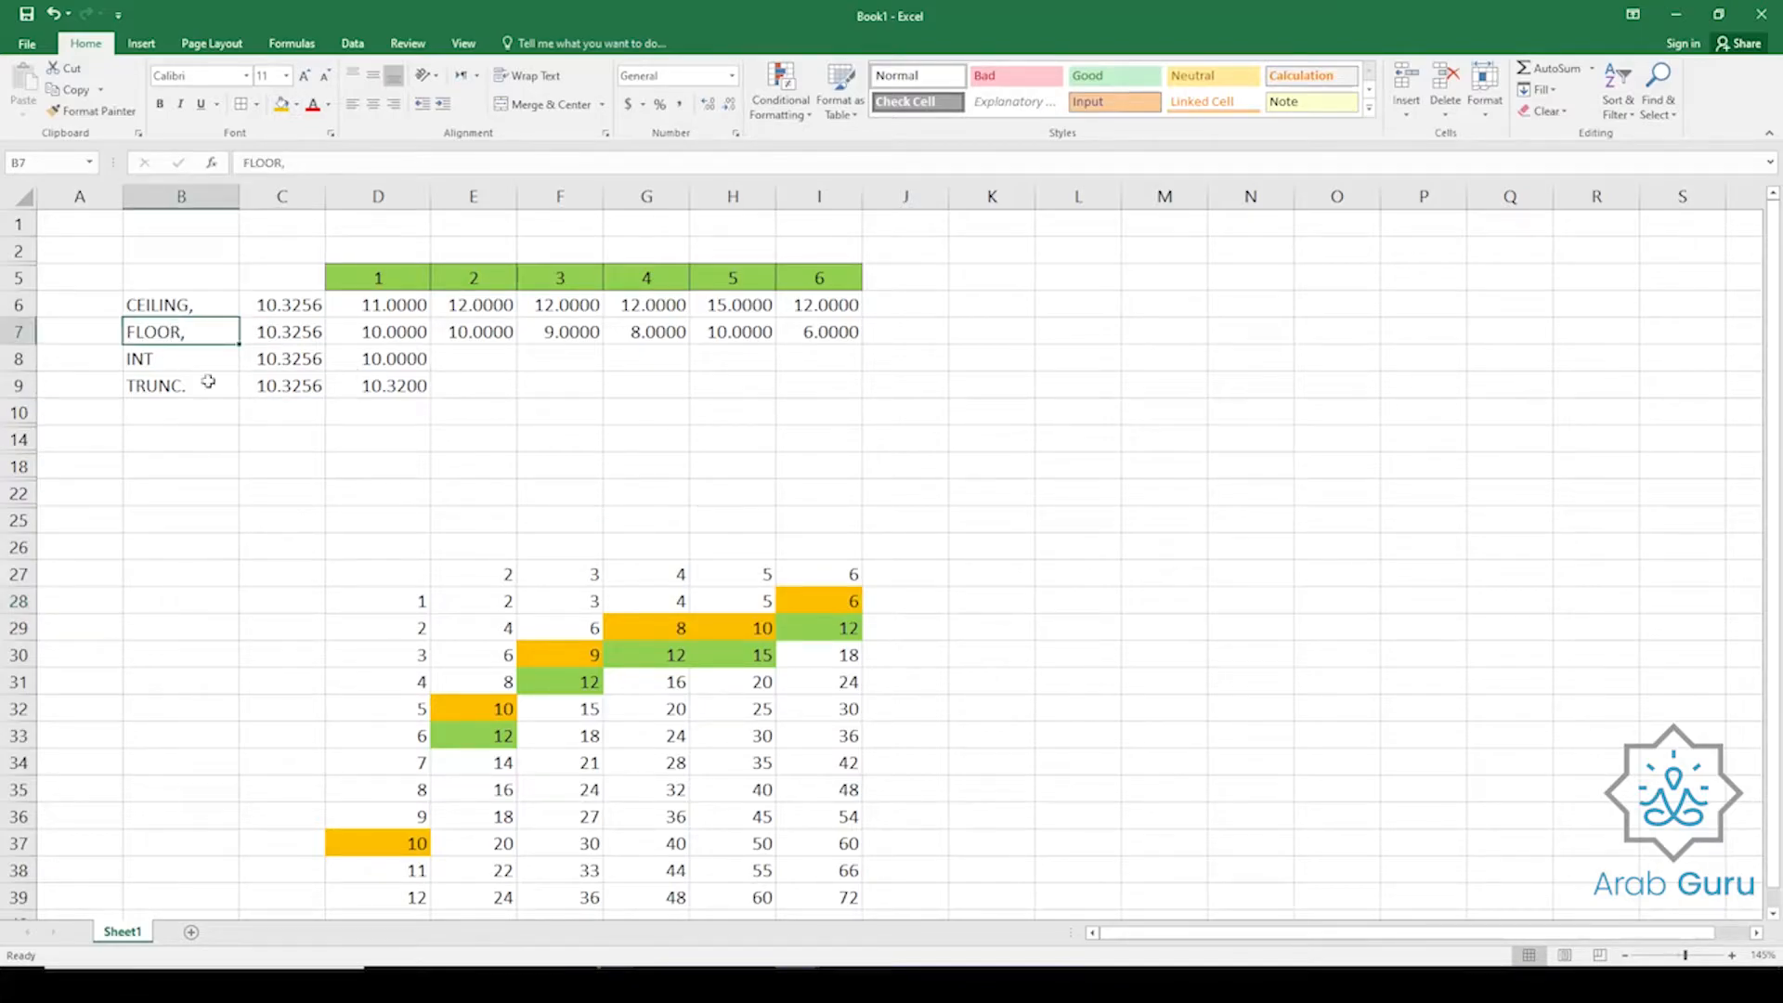
click(297, 334)
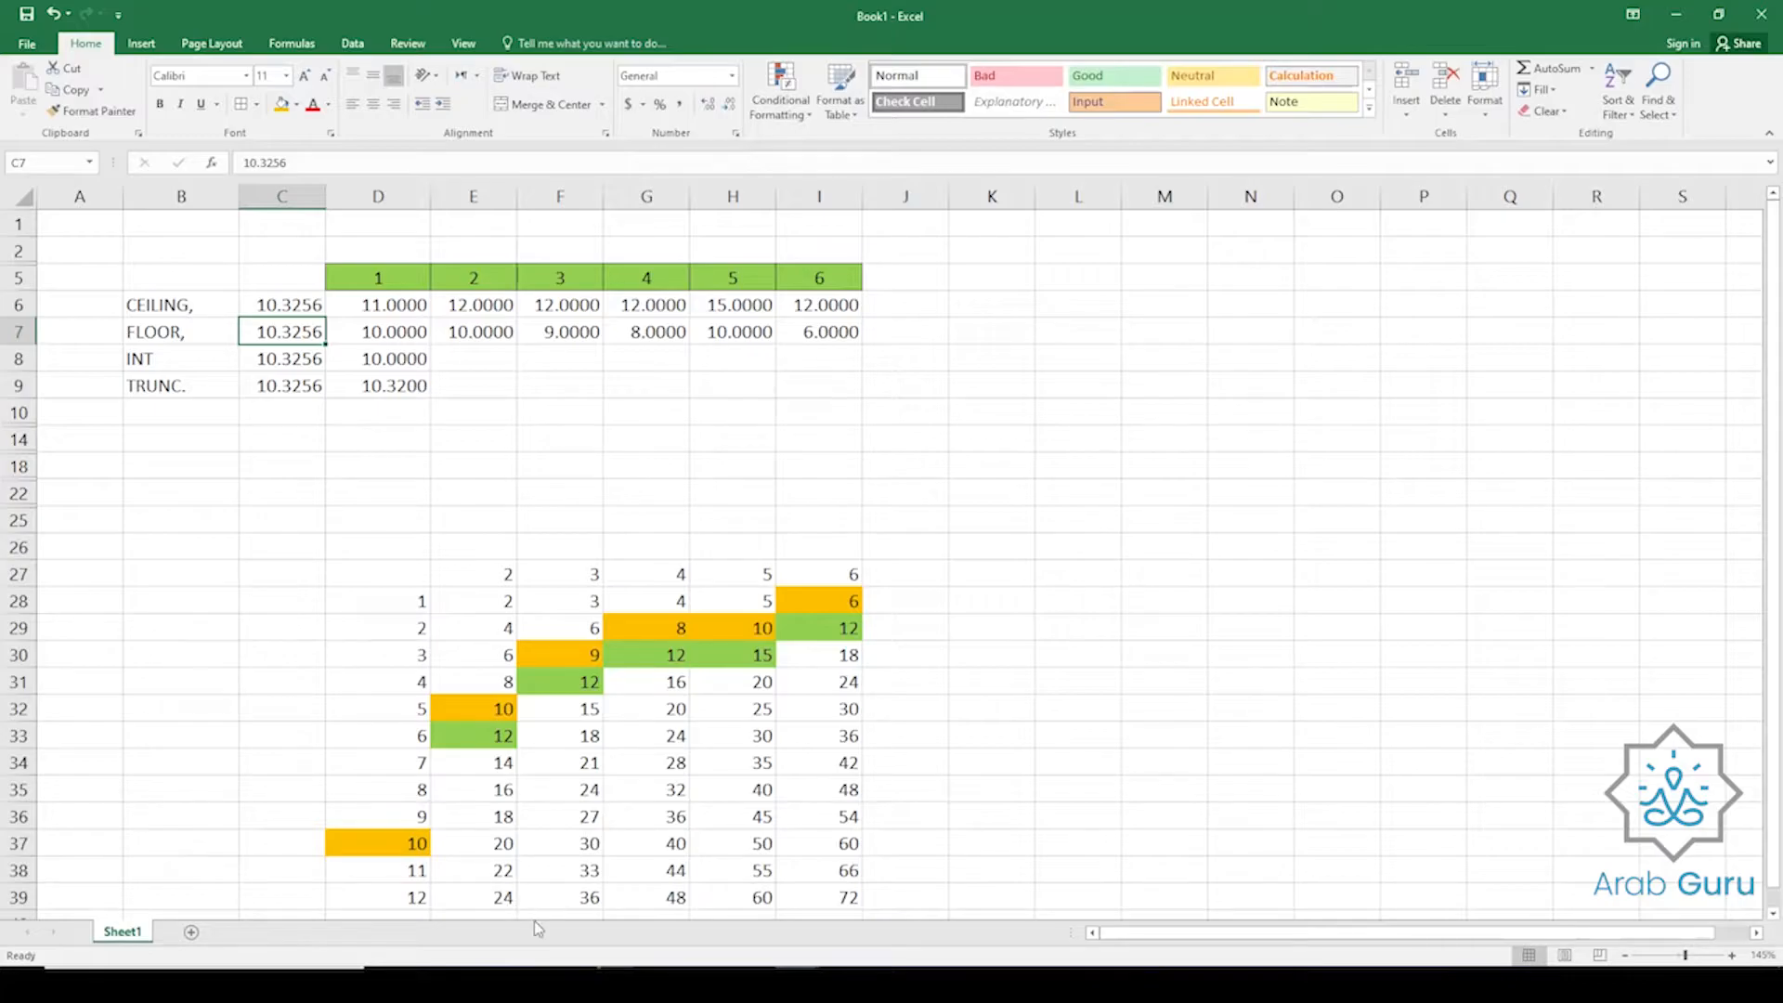
click(457, 365)
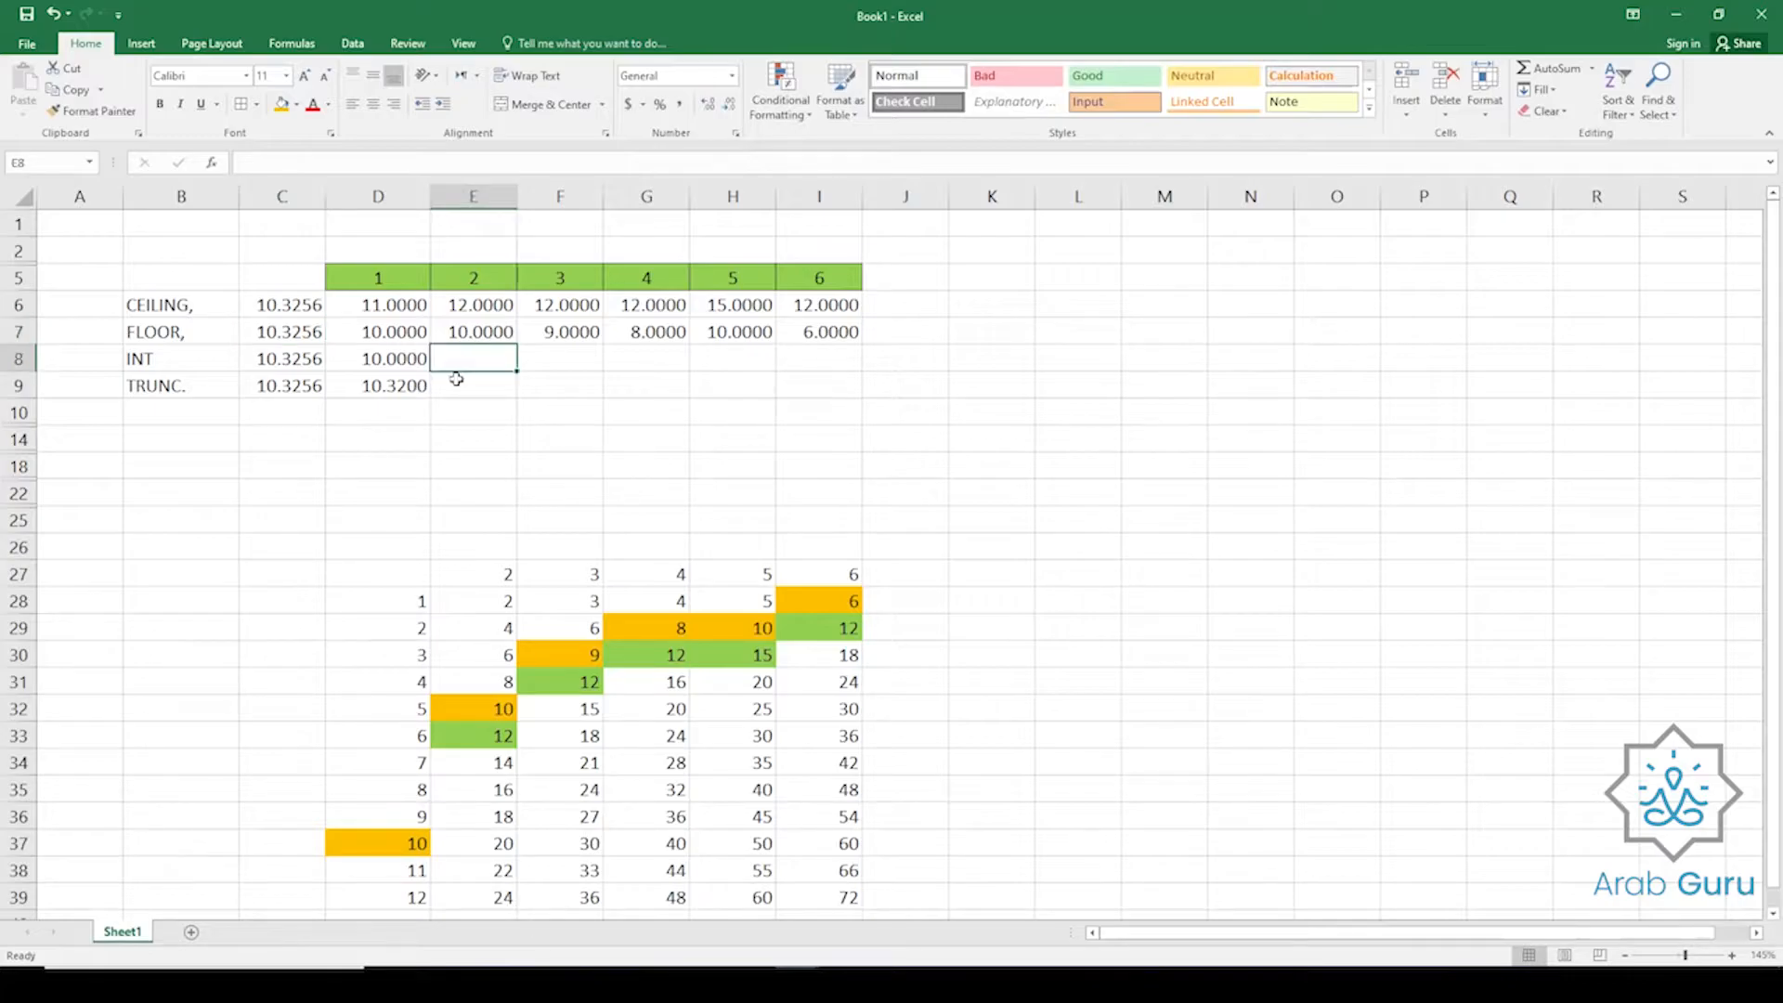
click(172, 358)
click(168, 385)
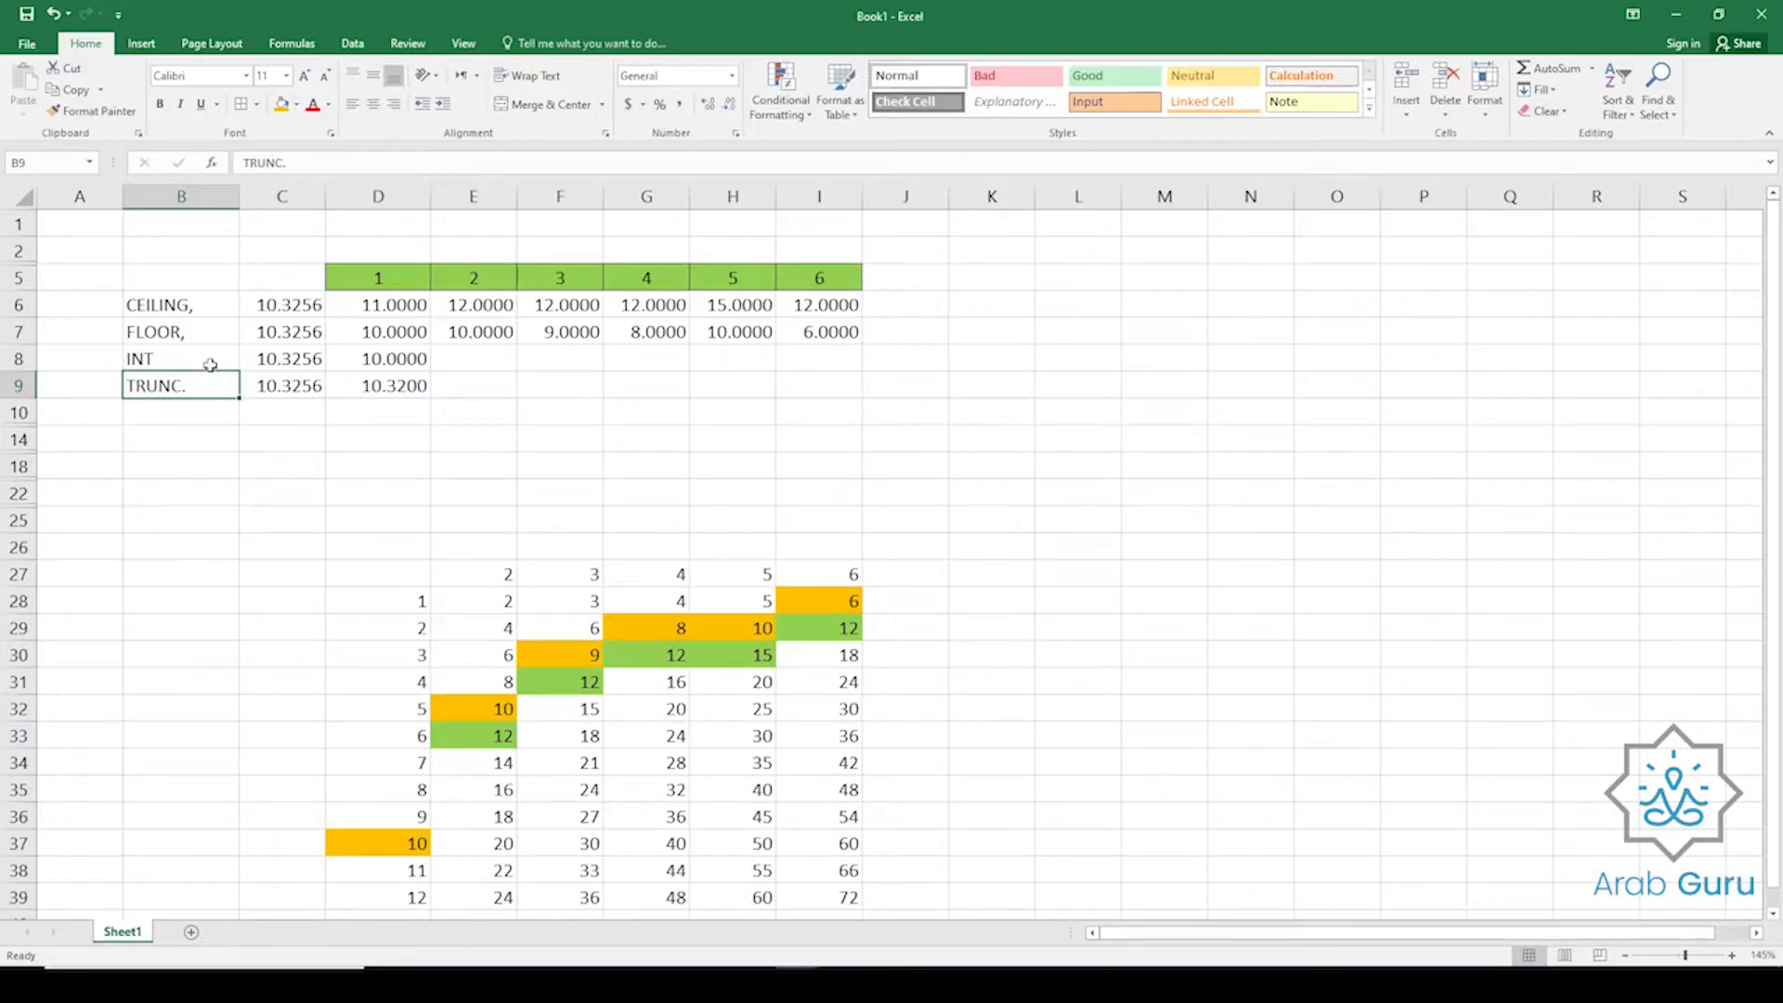
click(210, 362)
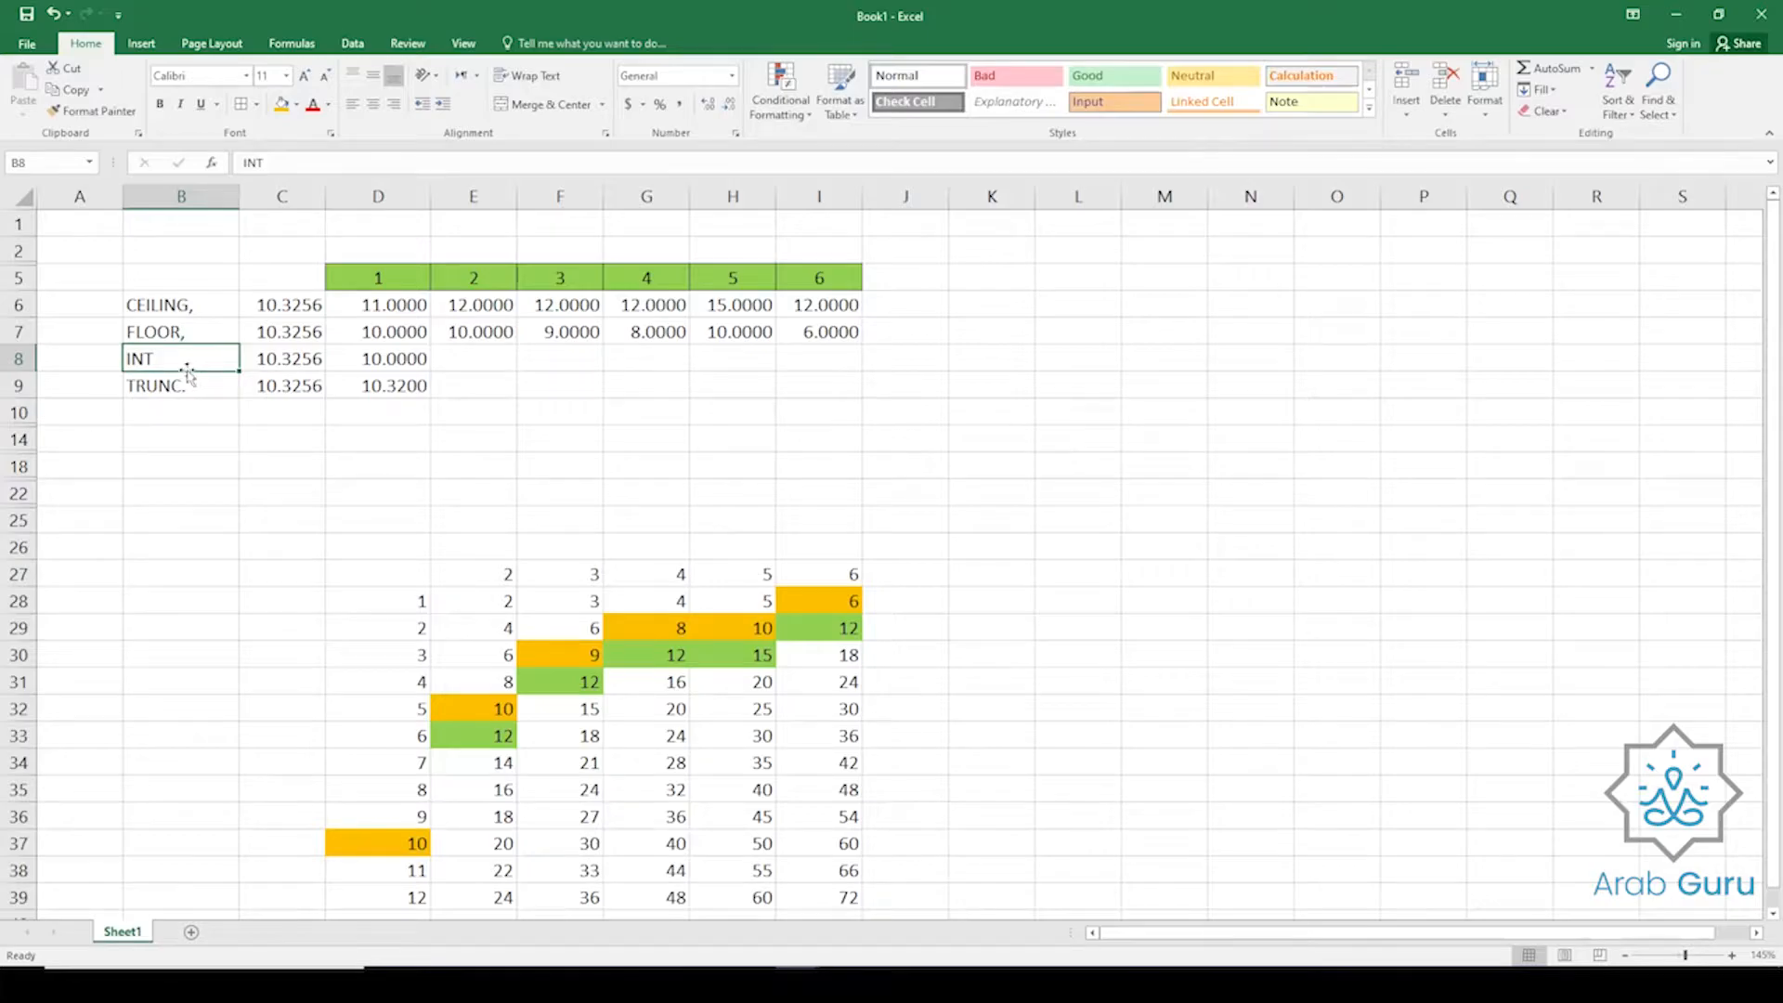
click(381, 279)
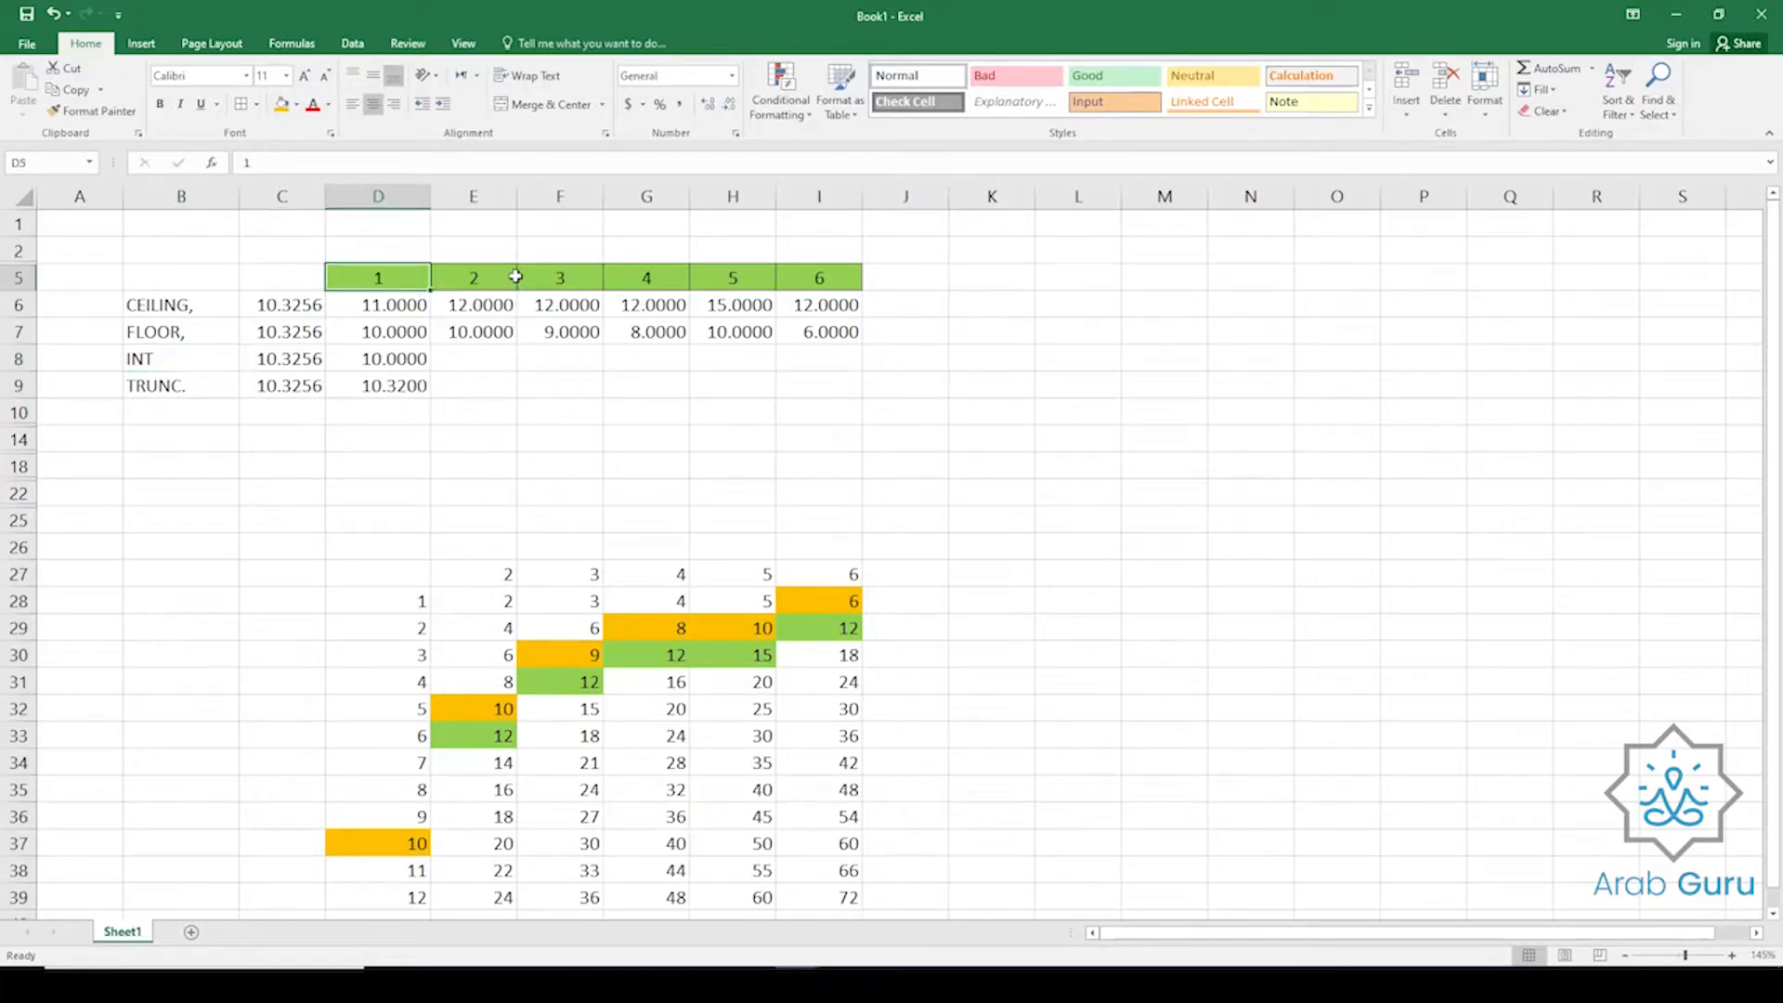
Examine the INT formula in D8 and its argument, comparing the result with the input number in C8.
click(409, 365)
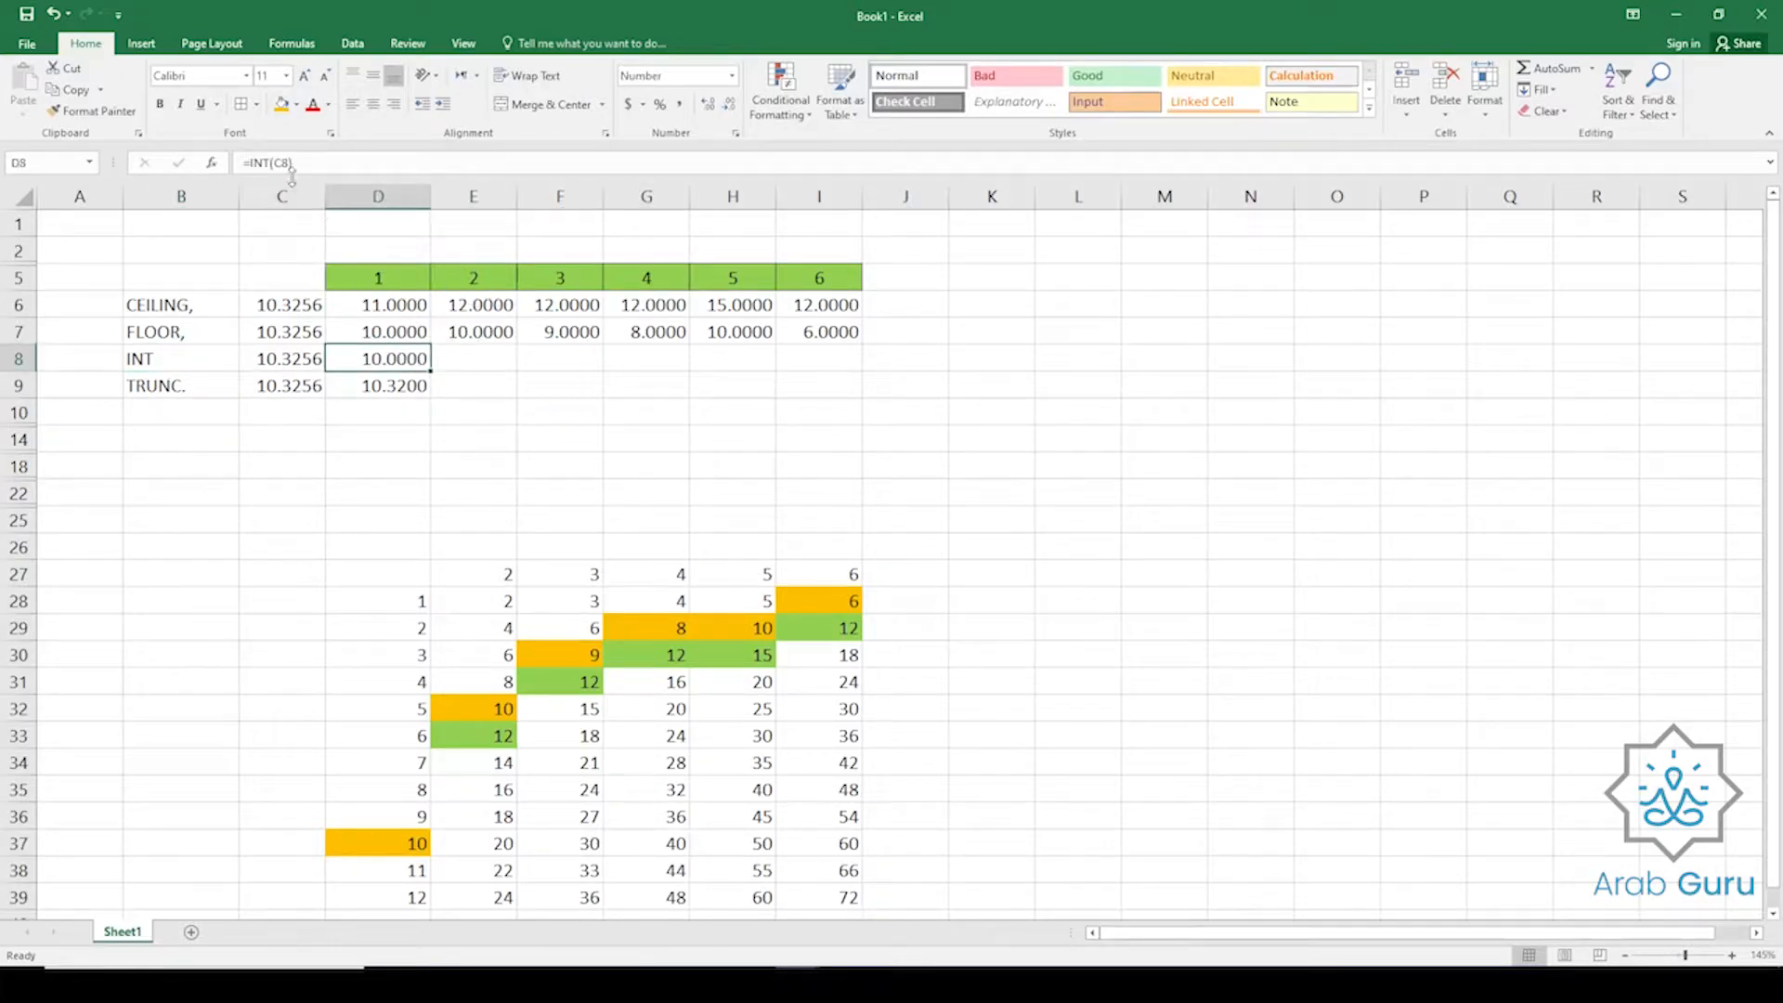
click(285, 357)
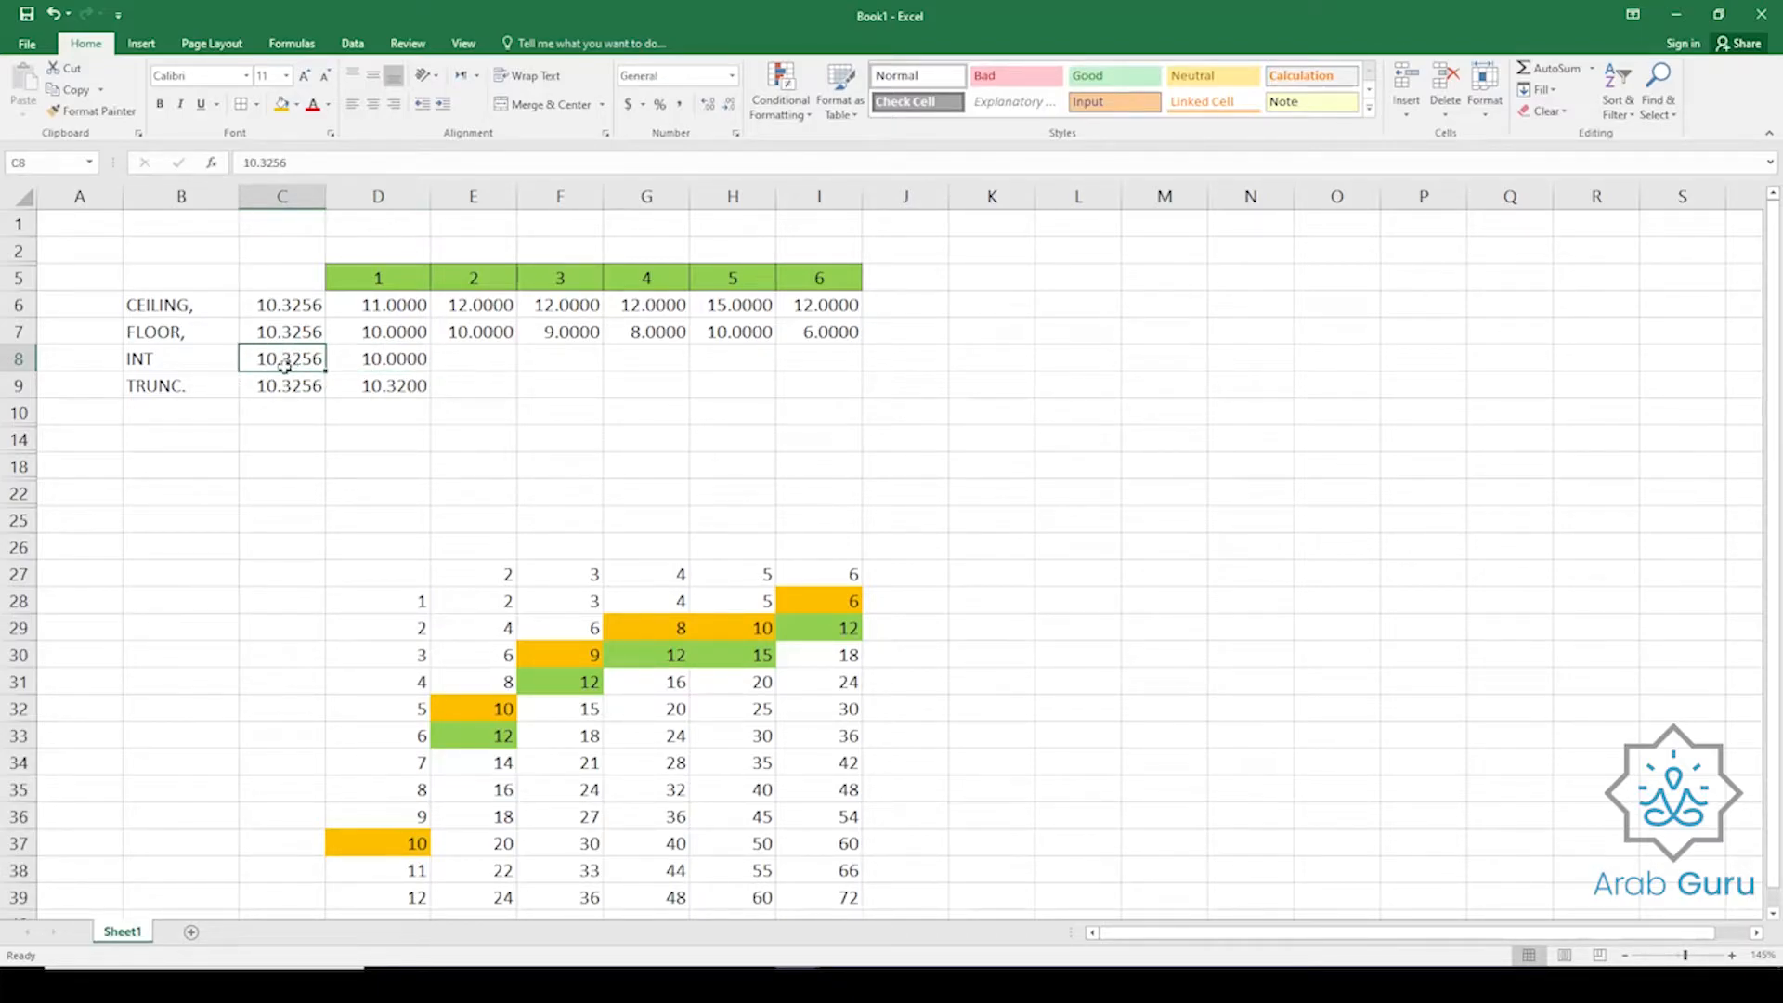
click(369, 354)
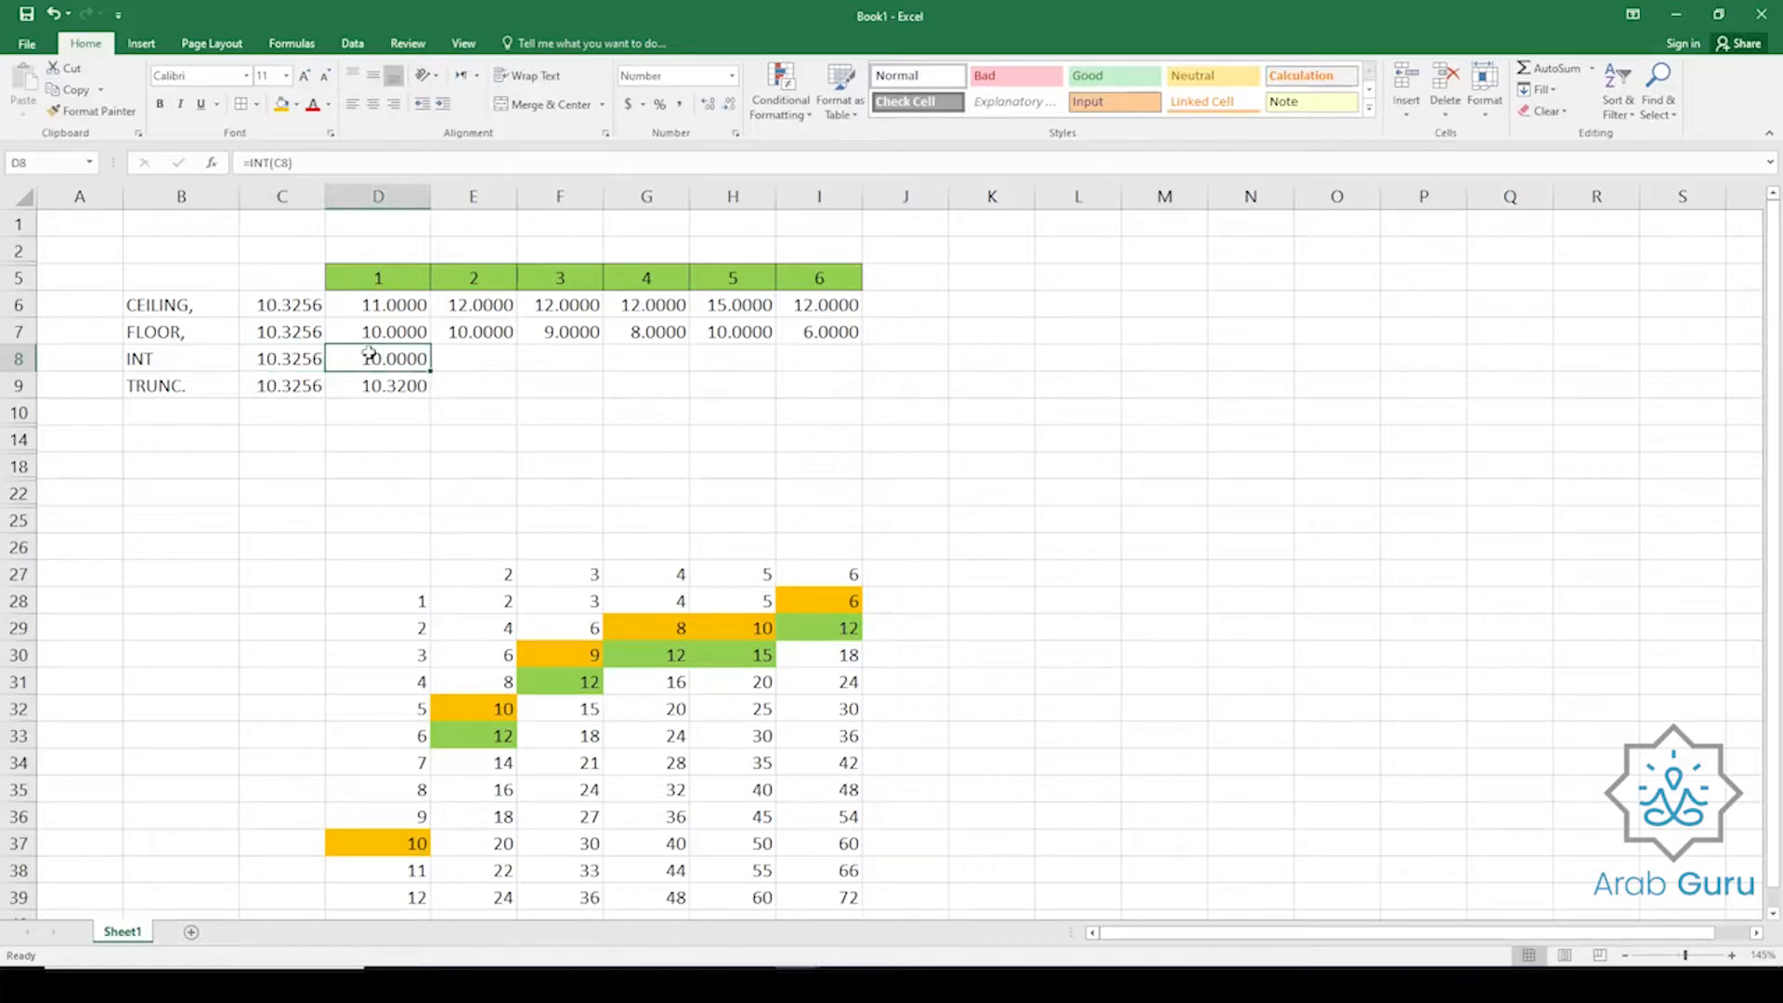
click(303, 160)
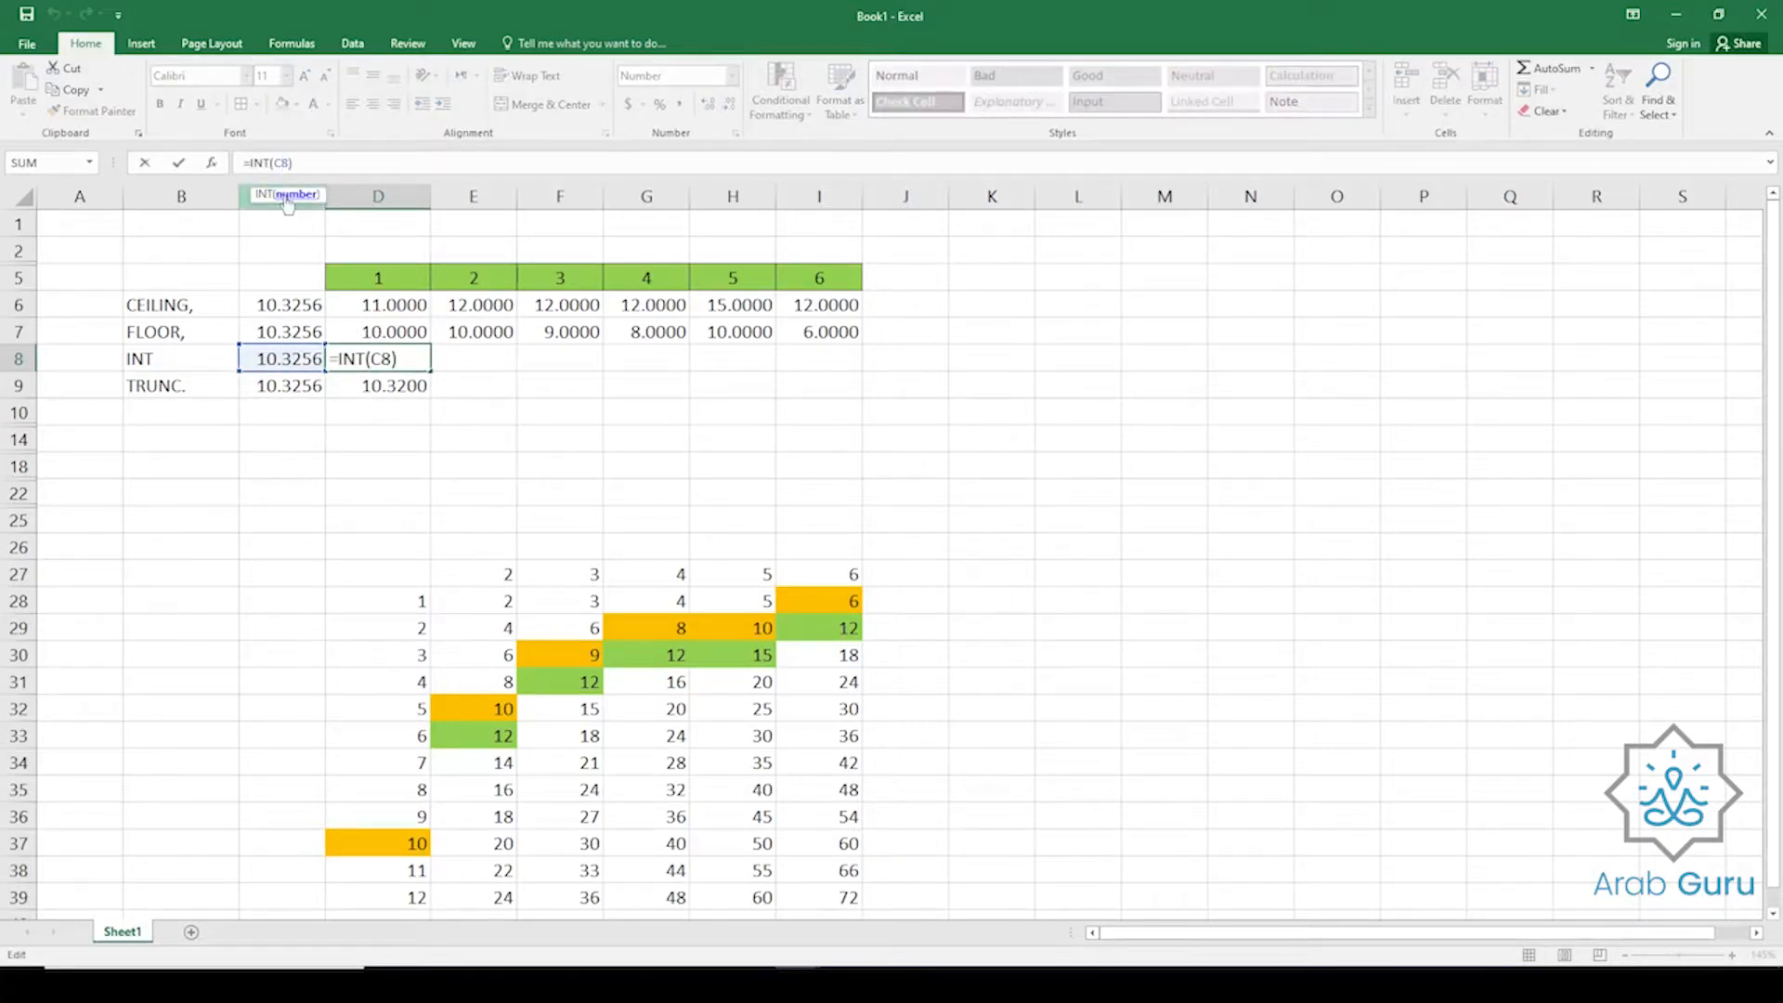
click(178, 162)
click(288, 361)
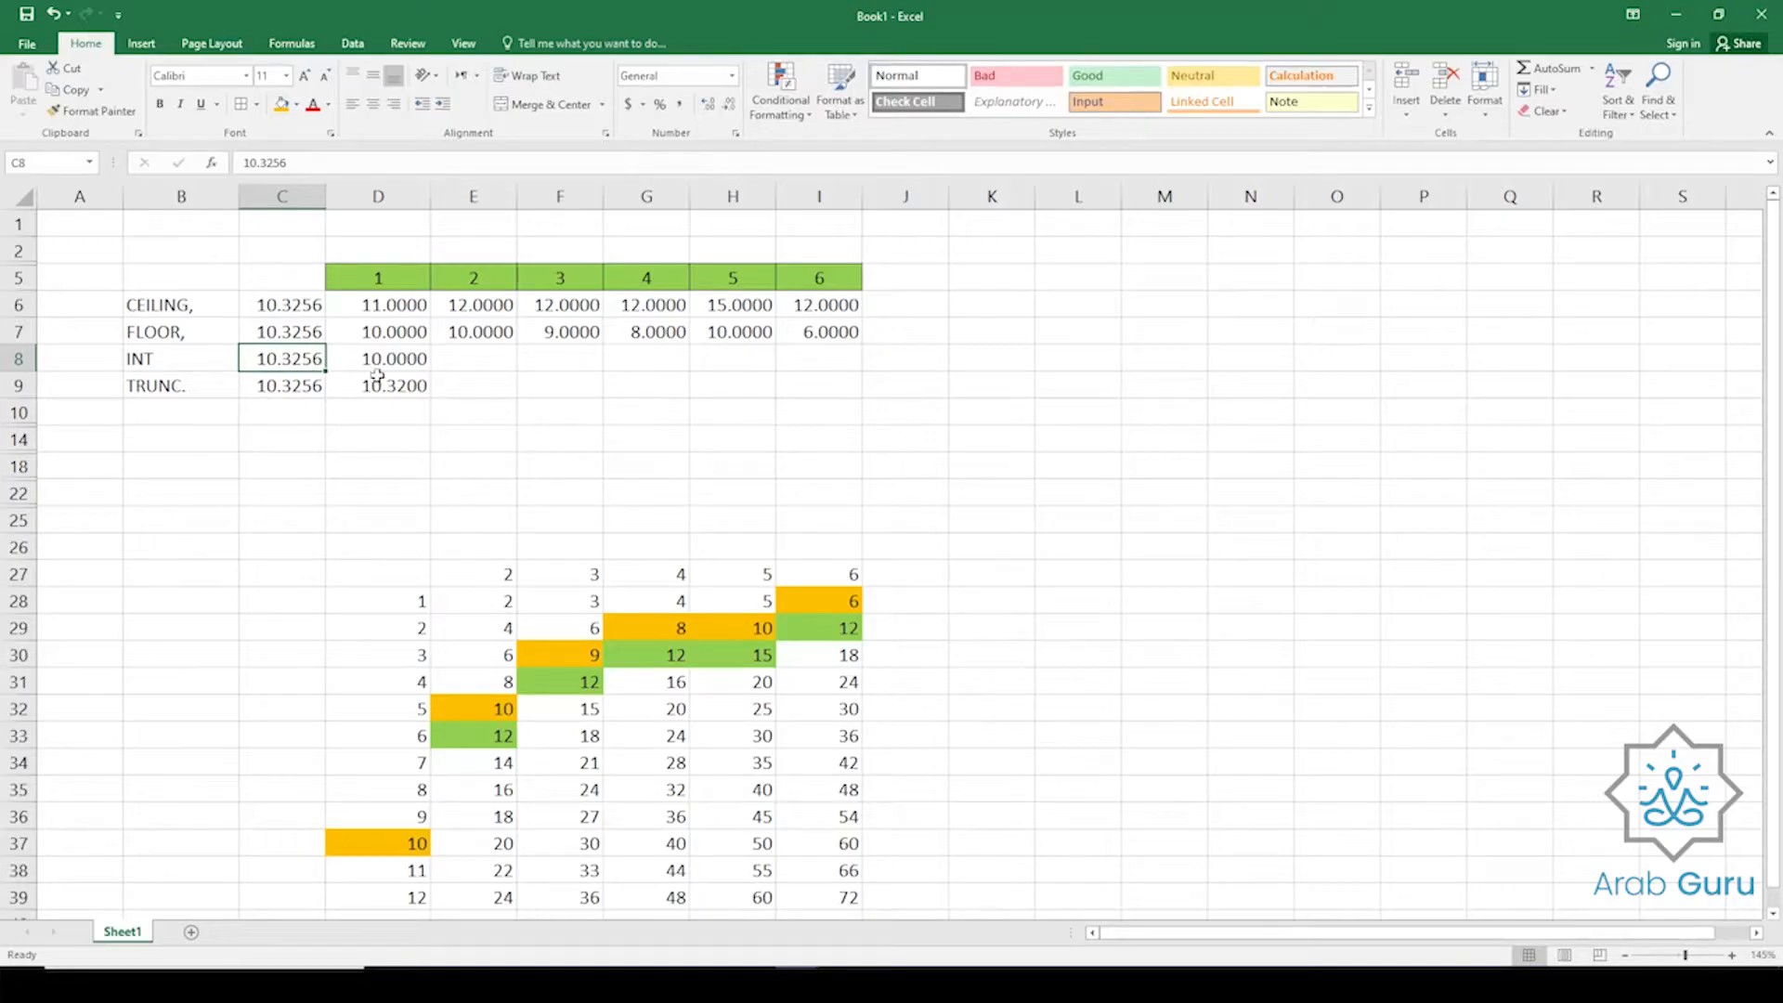
click(427, 362)
click(170, 358)
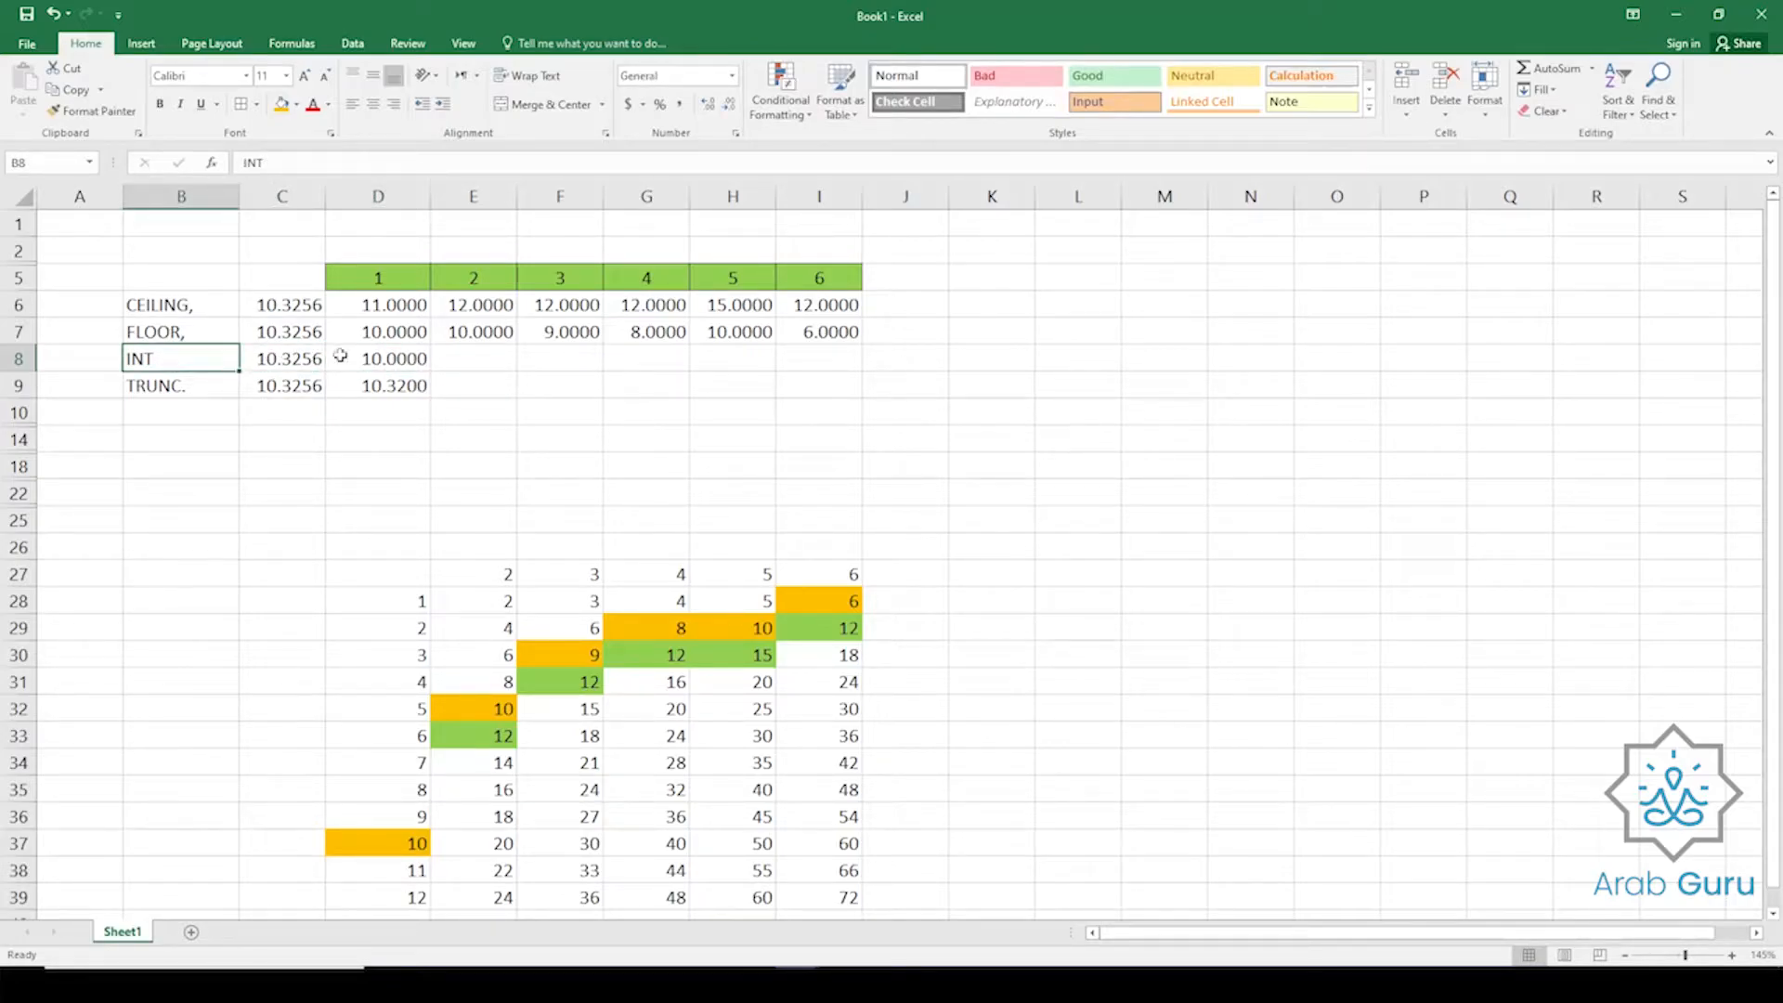
click(370, 360)
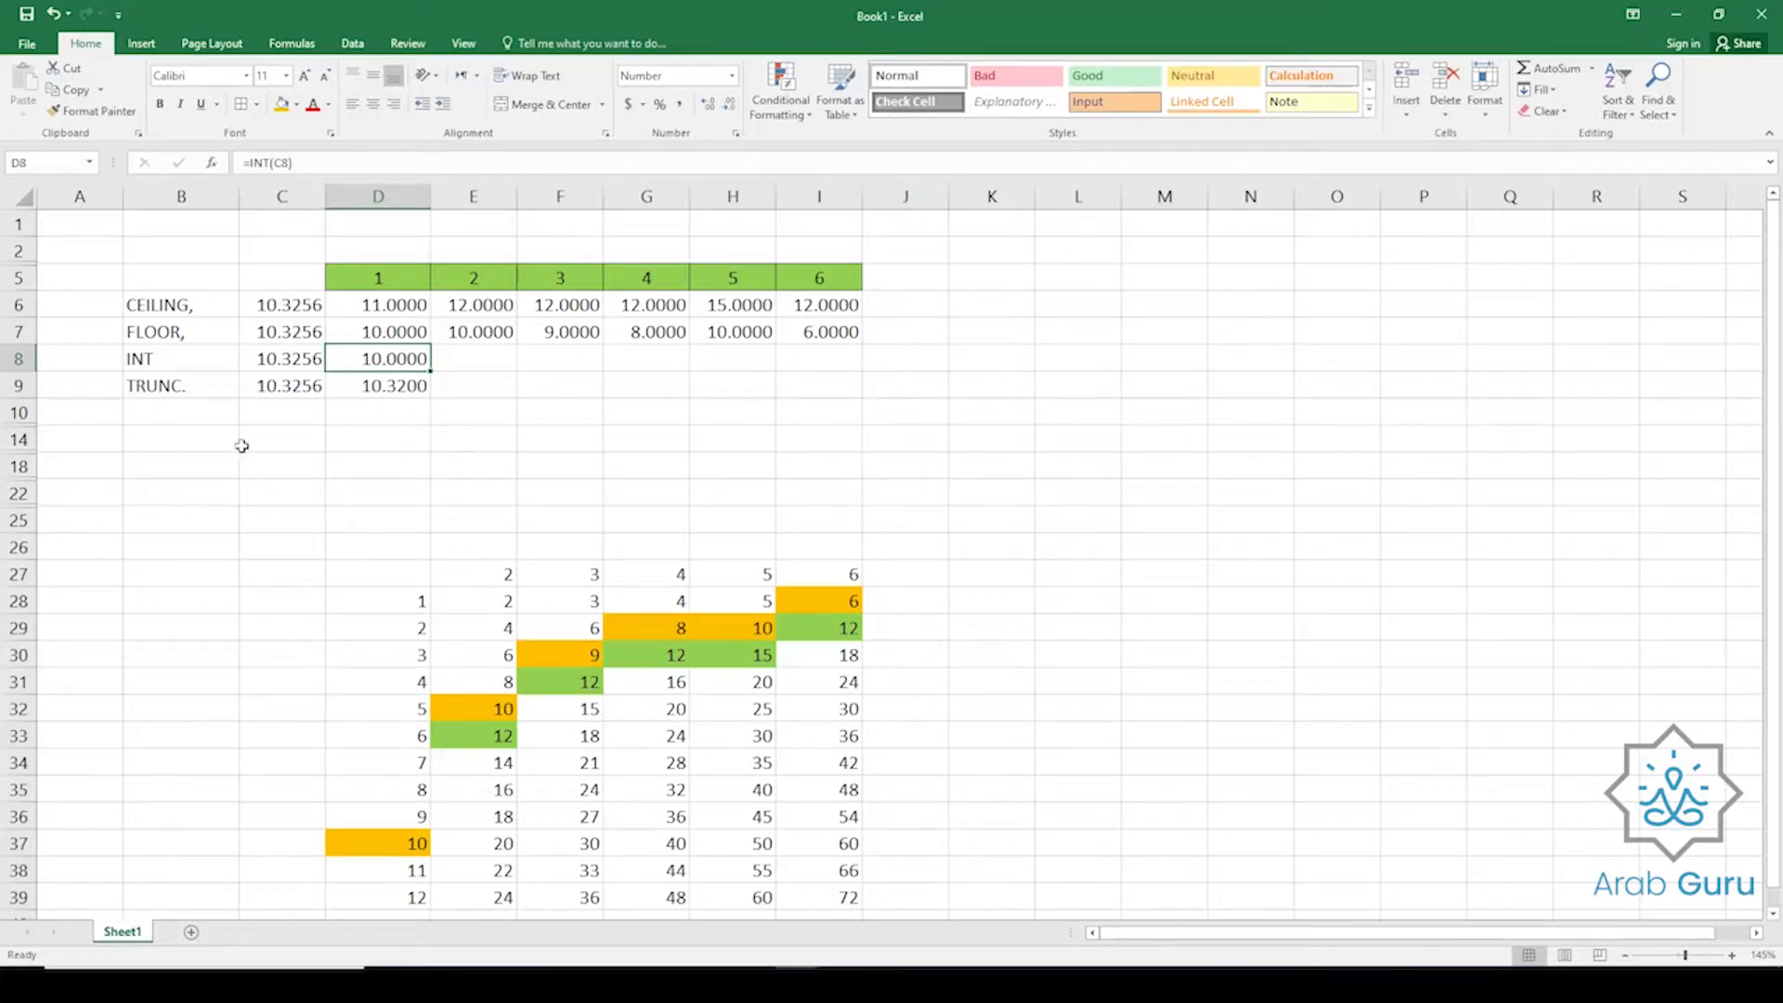
Examine the number and num_digits arguments of the TRUNC formula in D9 against the input in C9.
click(374, 389)
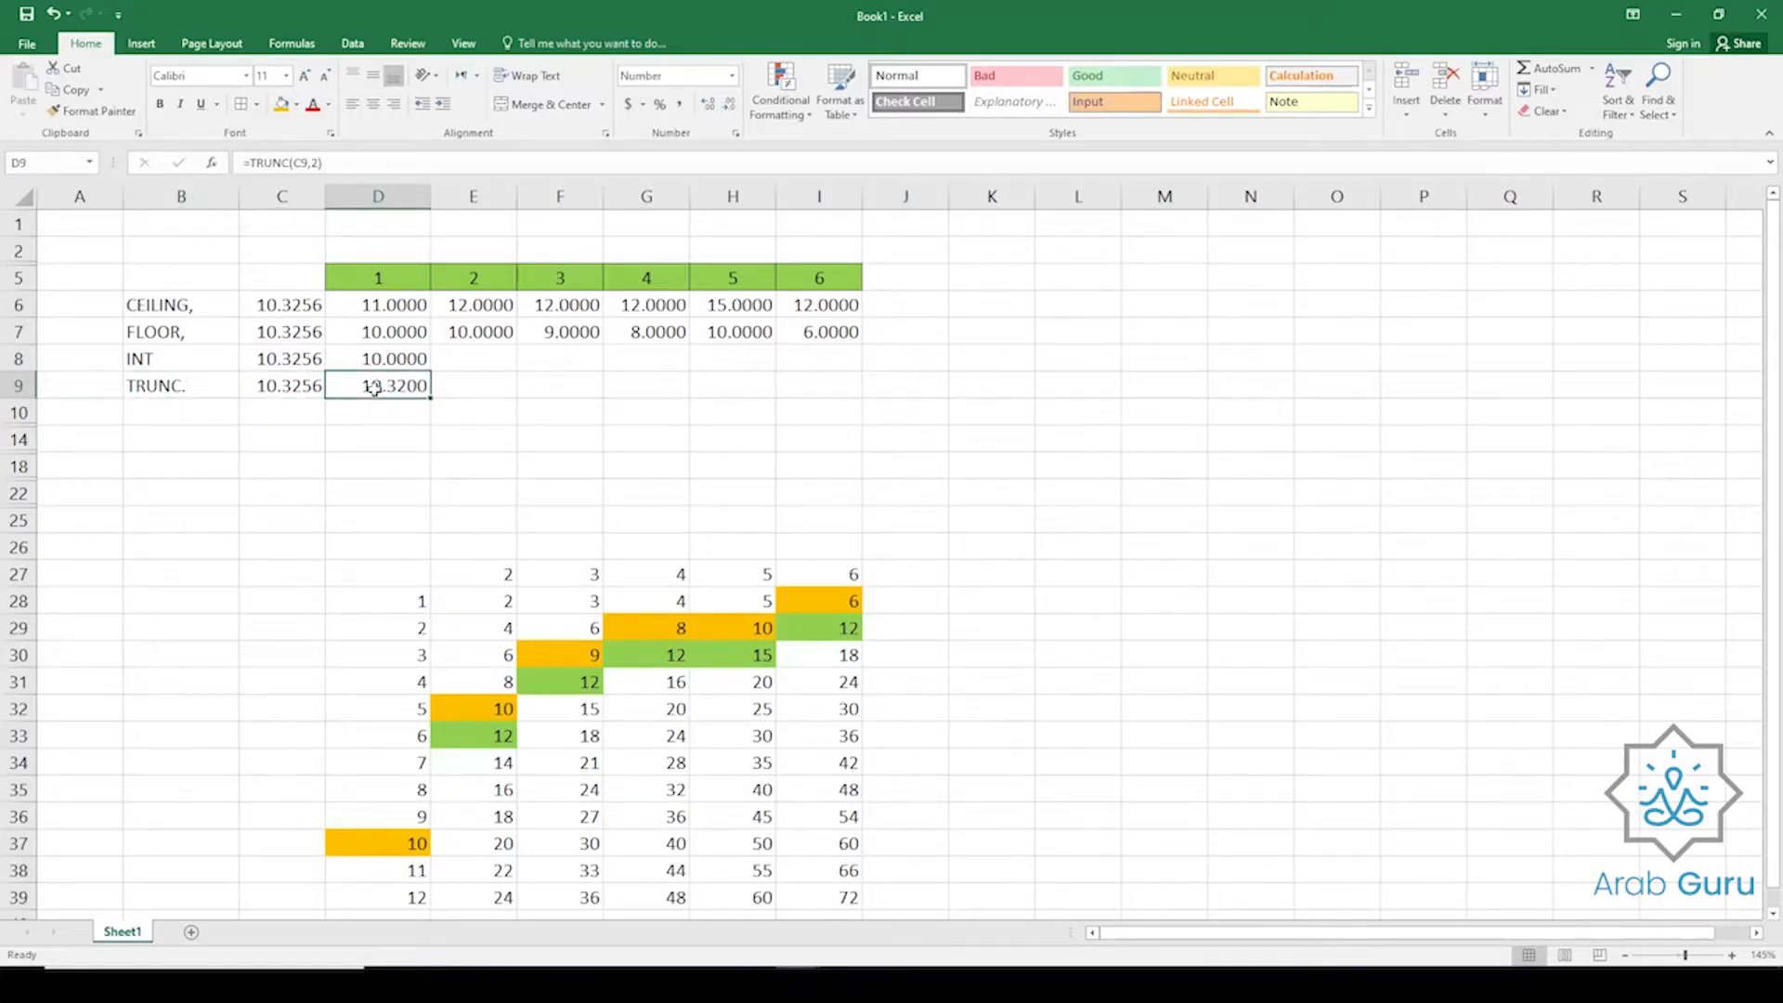
click(287, 389)
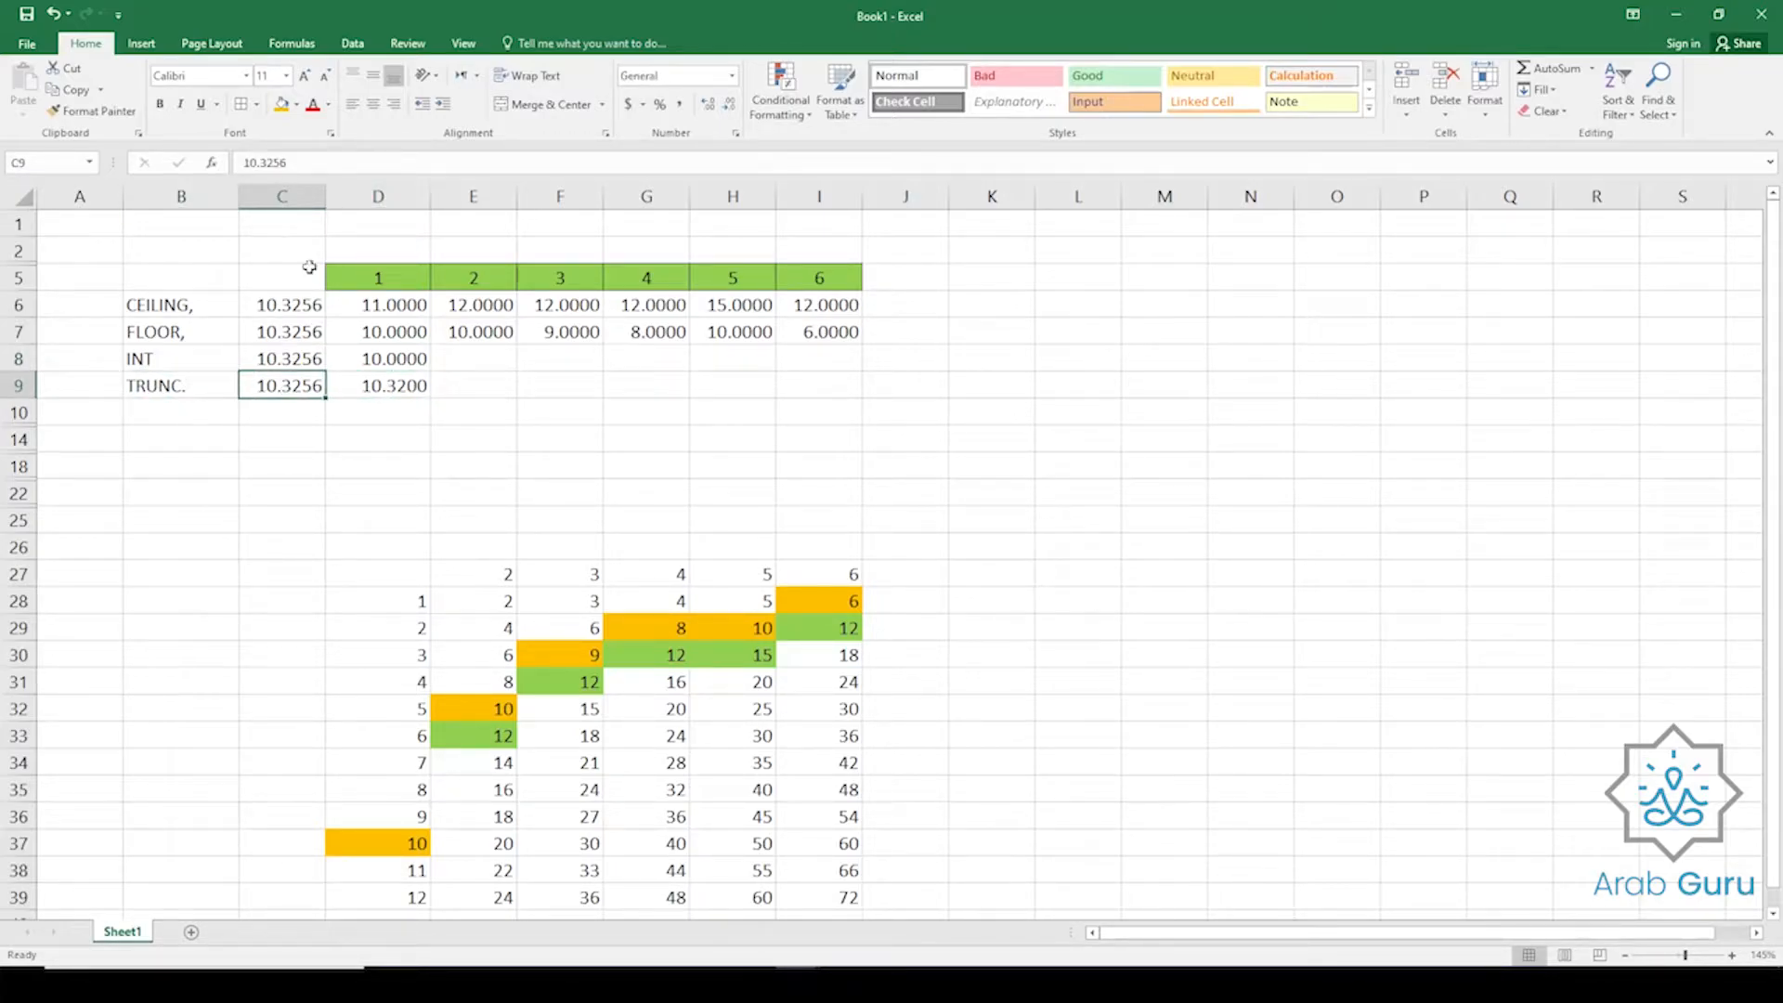
click(360, 388)
click(299, 163)
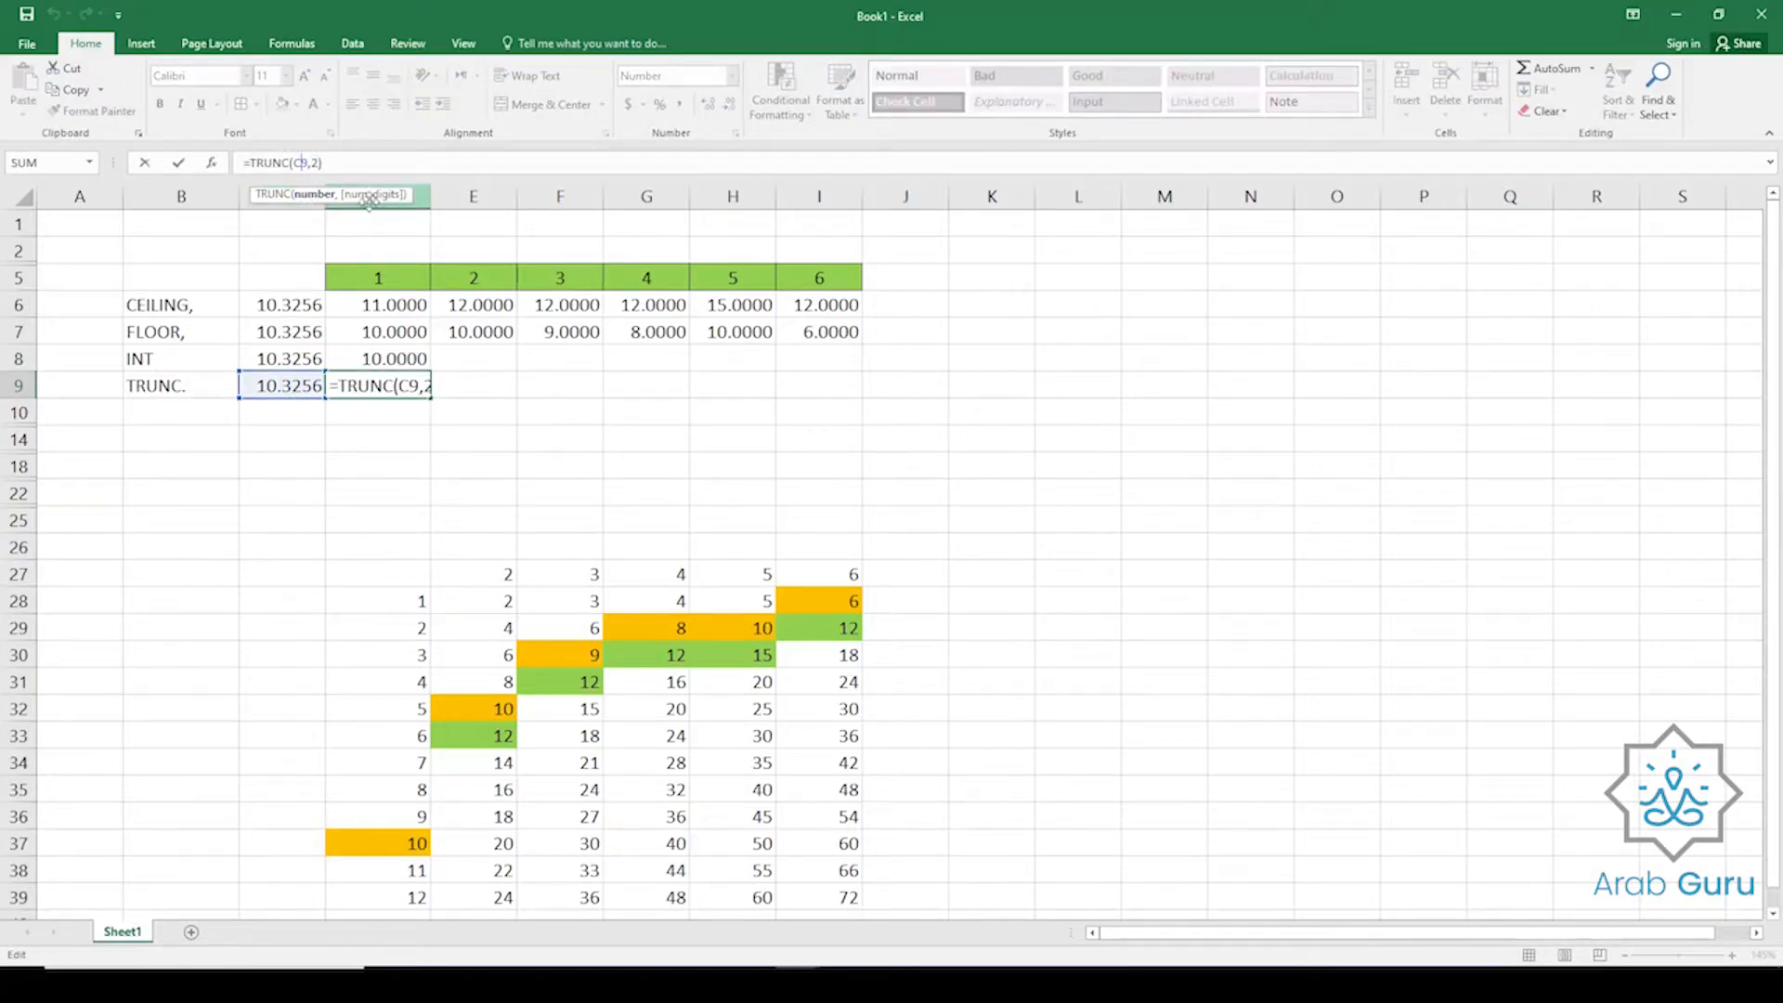
click(317, 162)
click(299, 163)
click(315, 163)
click(289, 161)
key(Escape)
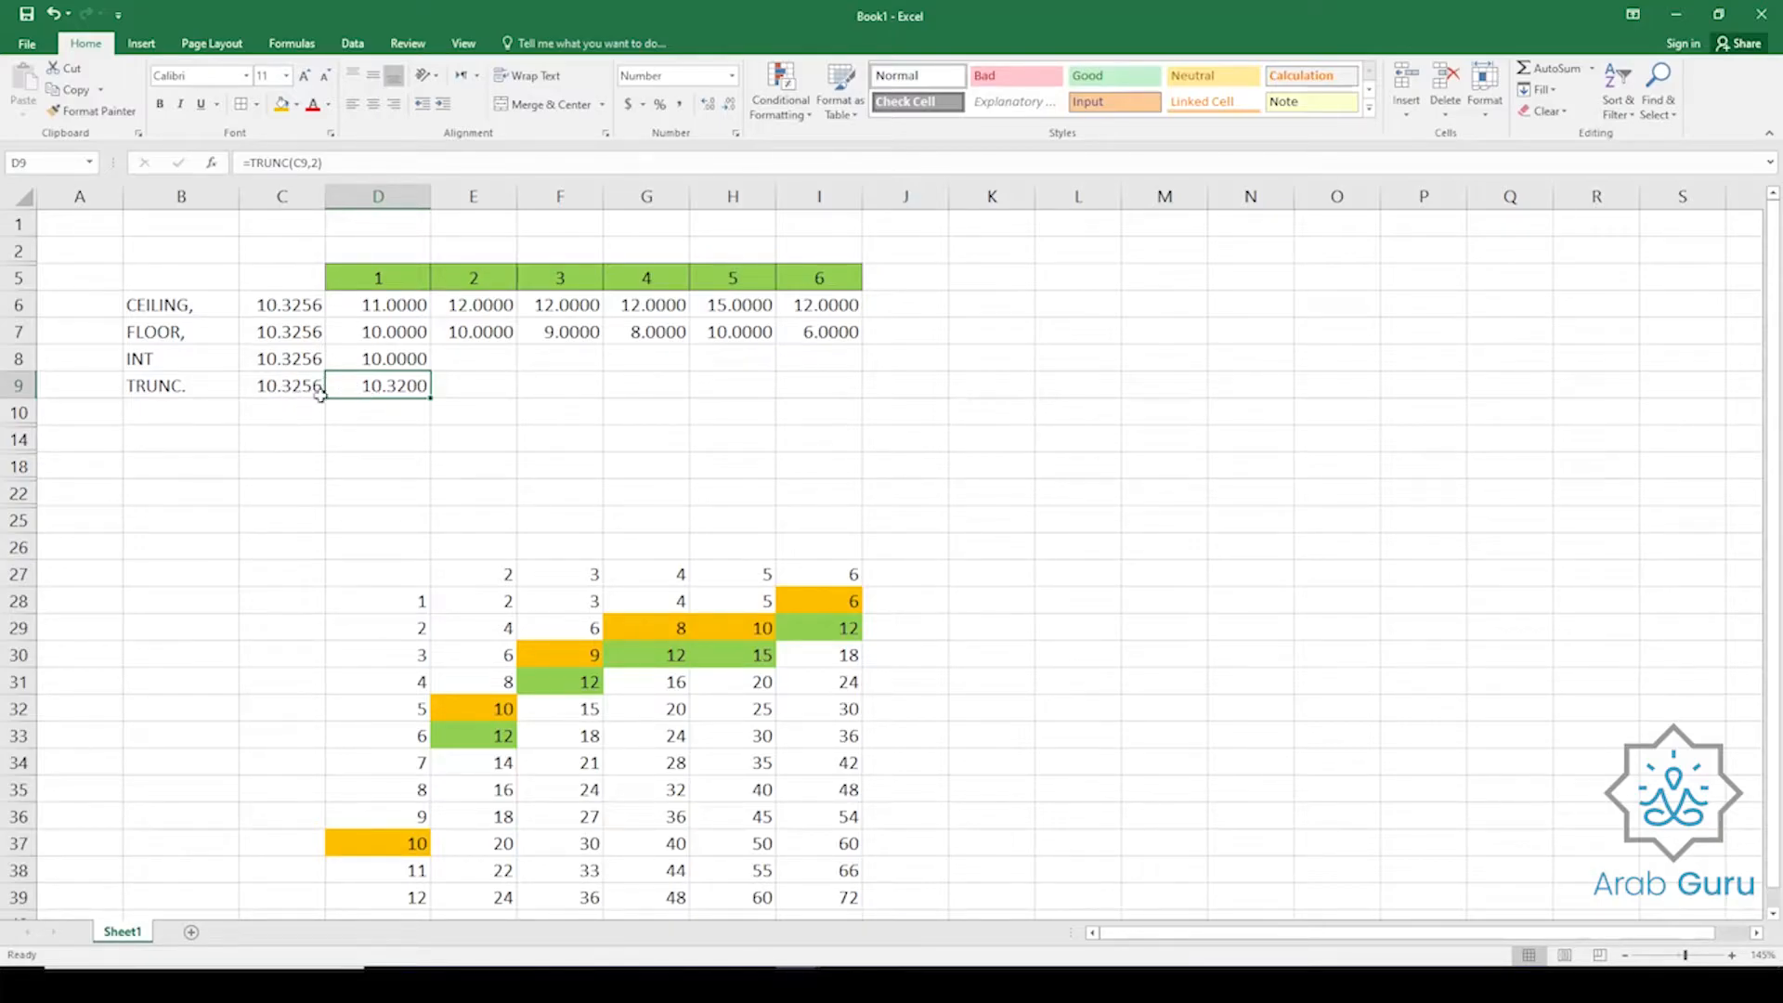
Replace the num_digits argument of the TRUNC formula in D9 with a reference to D5.
double_click(313, 164)
click(374, 279)
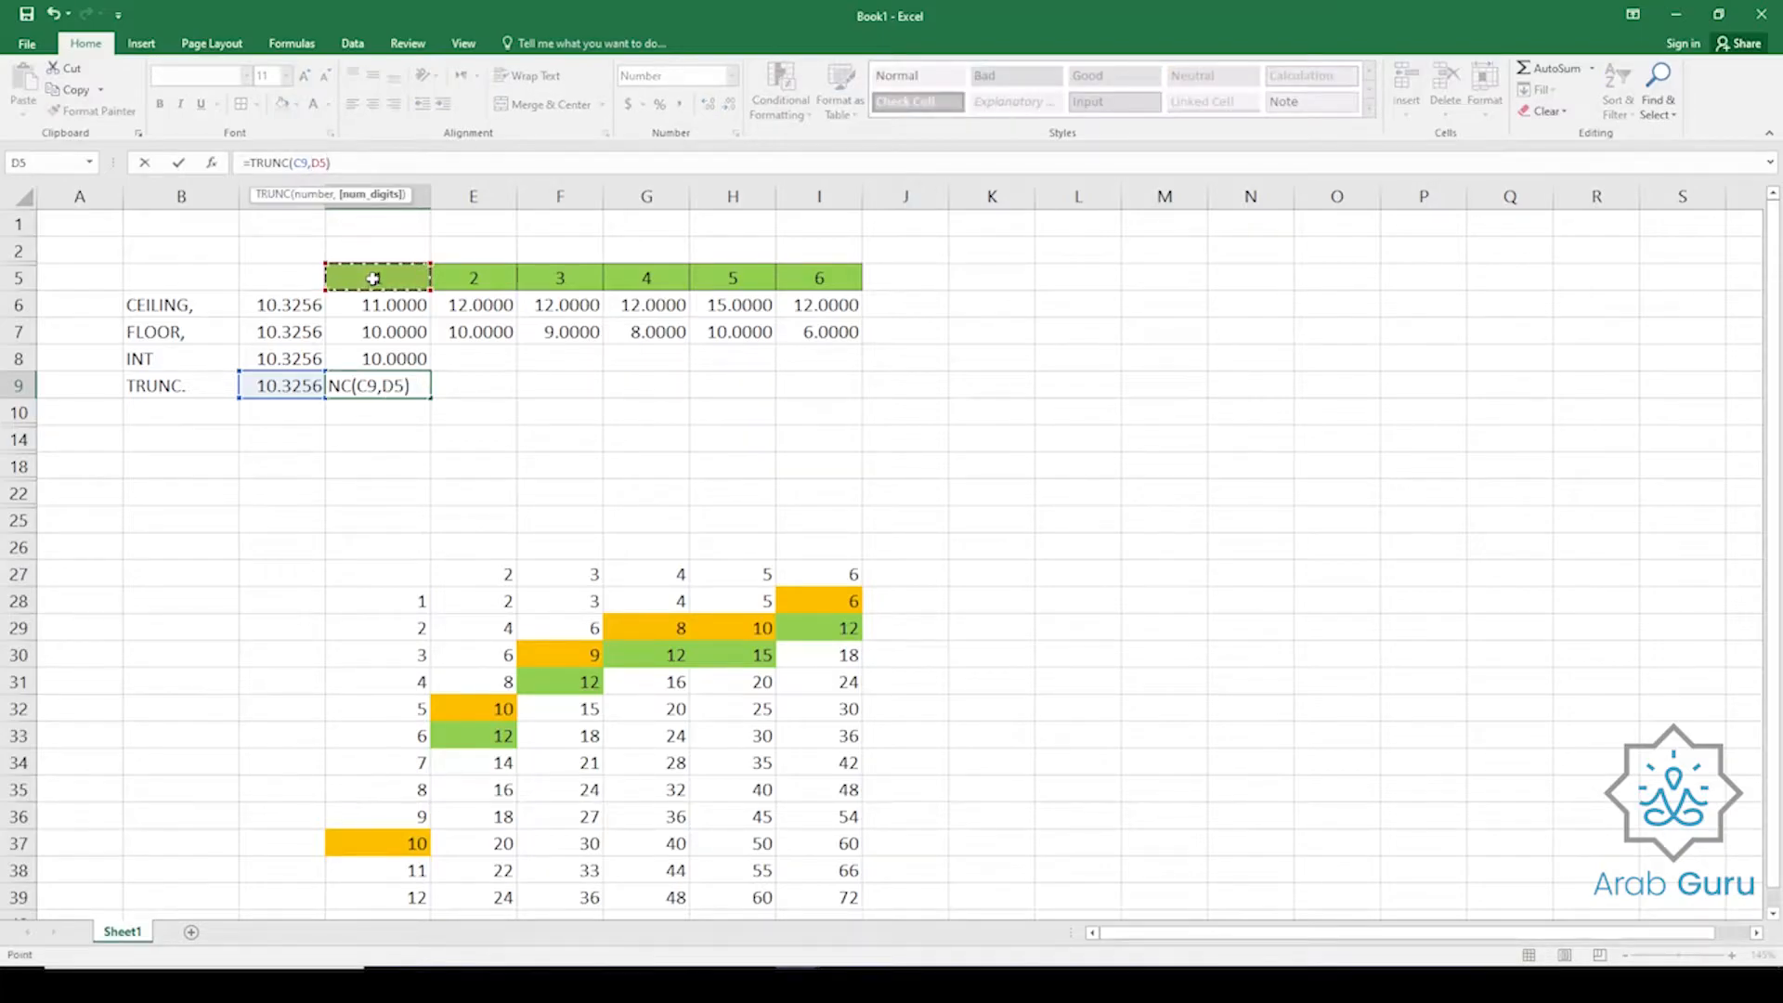
key(Return)
Fill the TRUNC formula from D9 across to I9 and check the copied formula in E9.
click(426, 394)
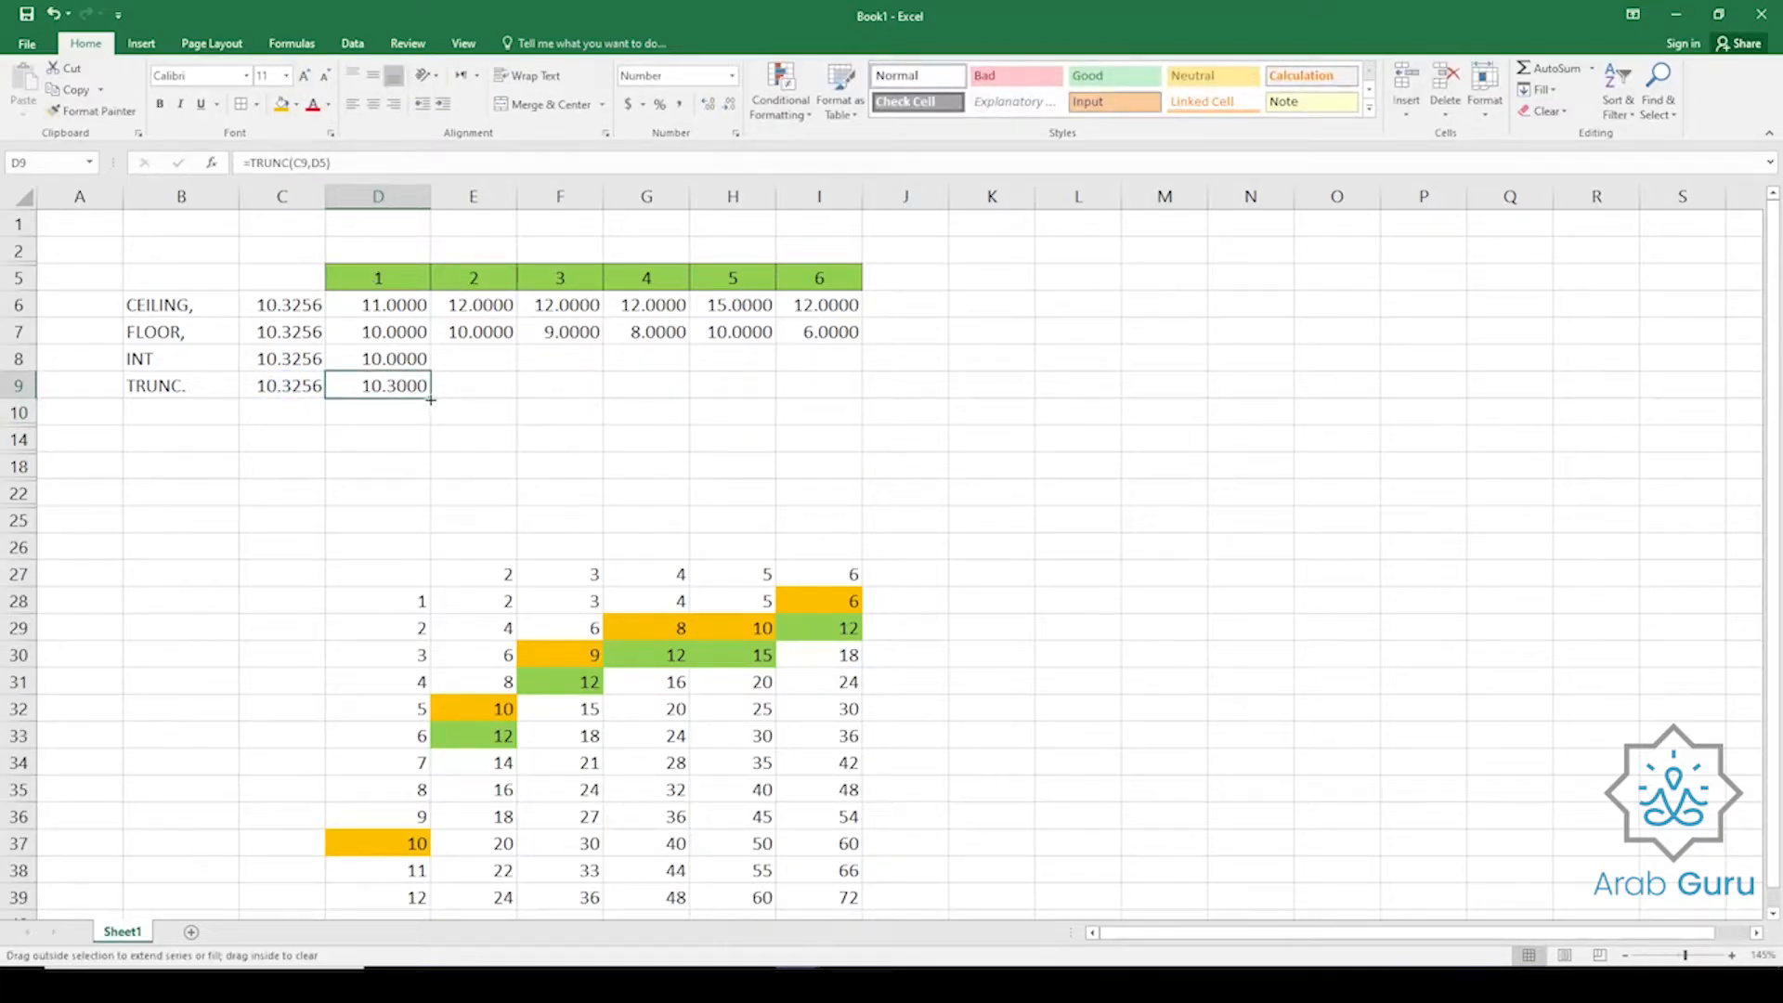
drag(430, 400, 860, 399)
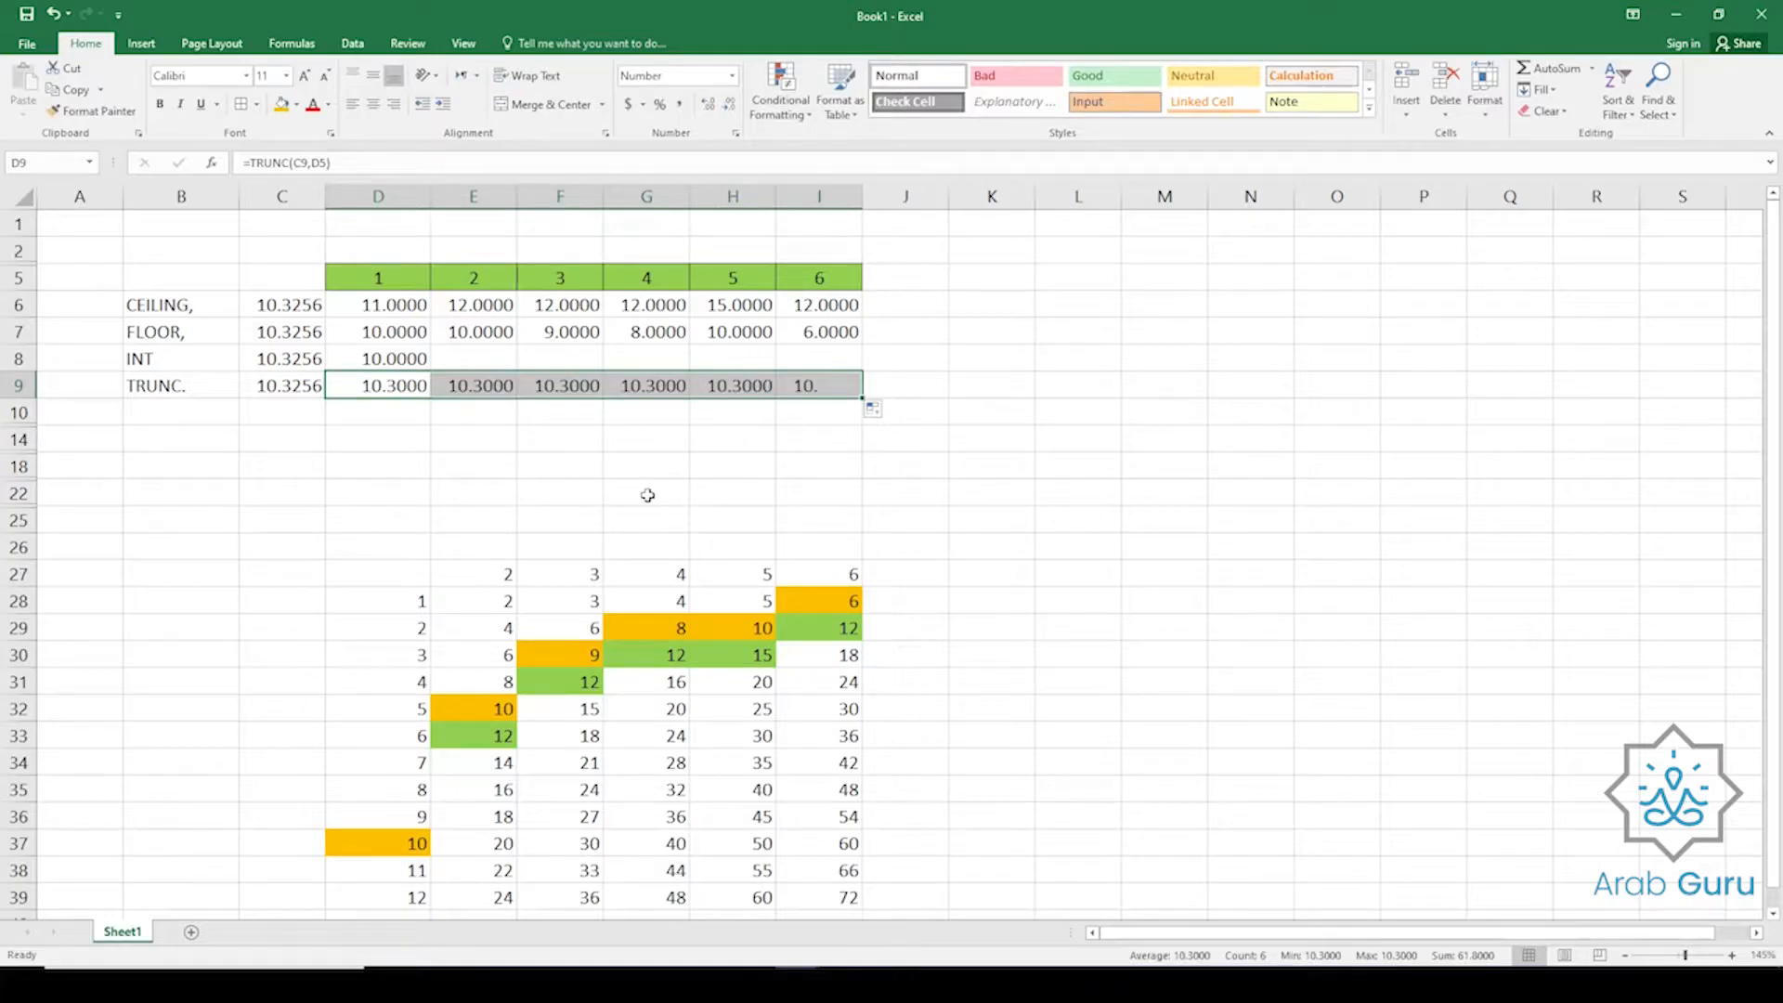
click(532, 457)
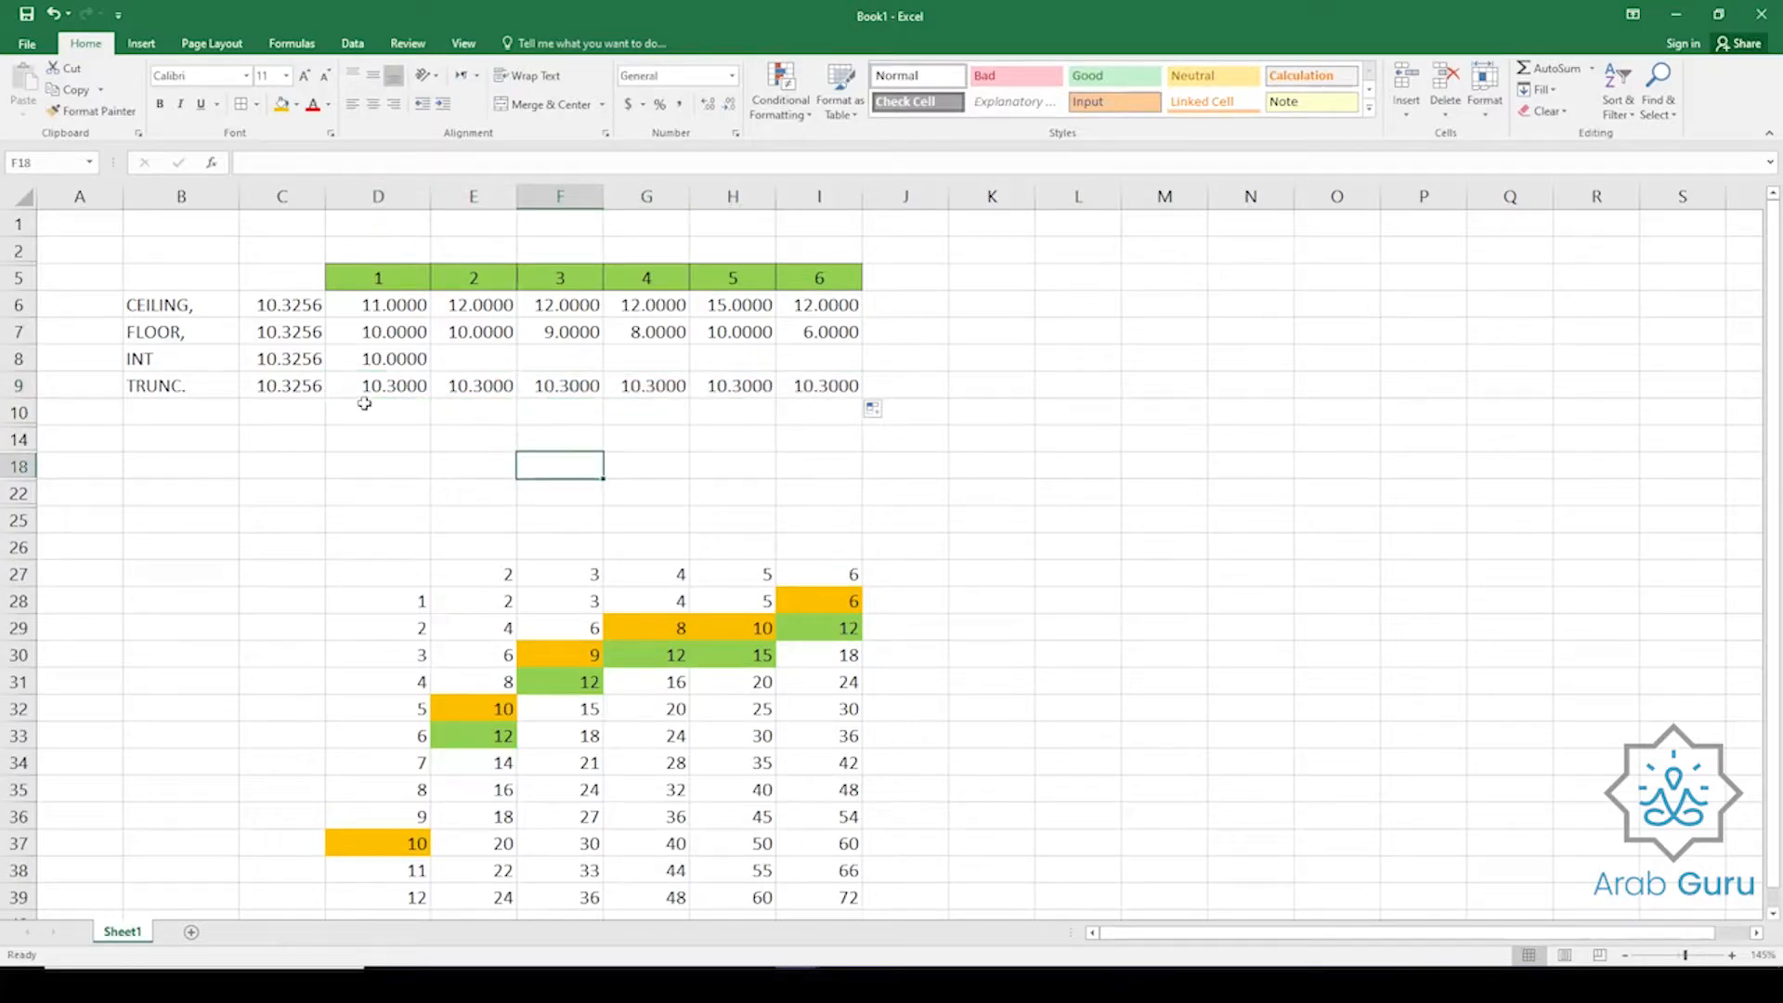
click(405, 392)
click(470, 392)
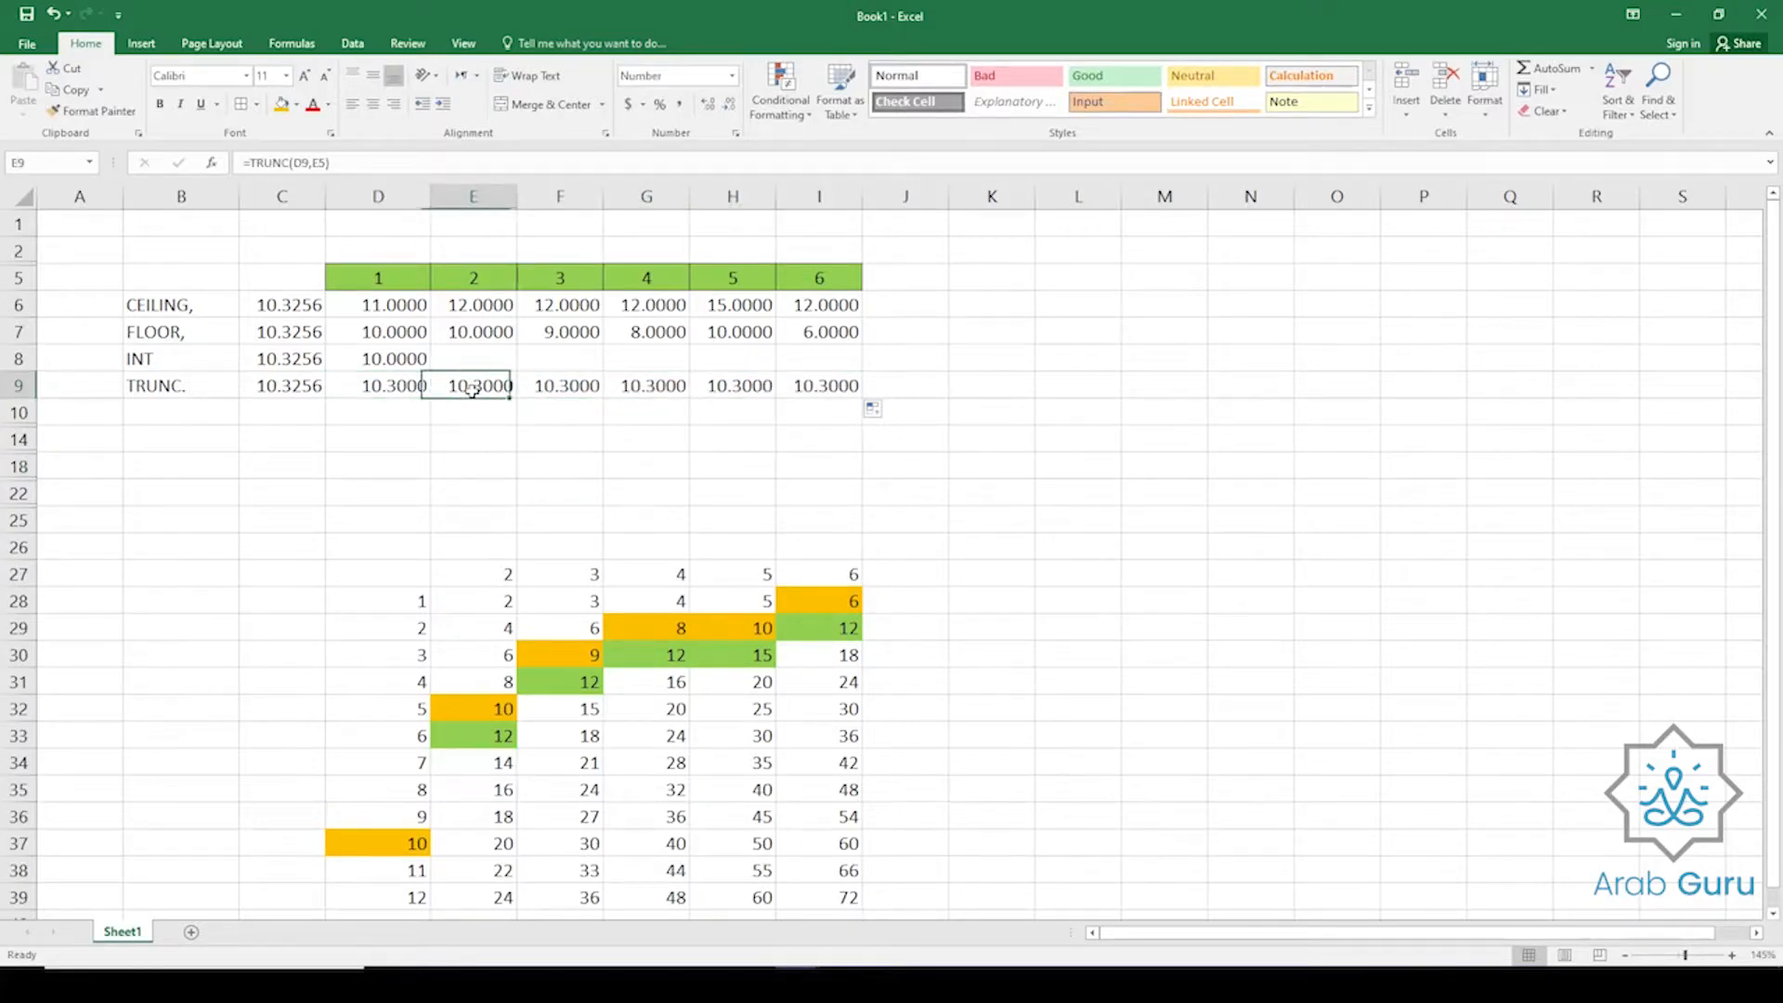
Anchor the number reference in D9's TRUNC formula as $C9 and refill the formula across to I9.
click(387, 380)
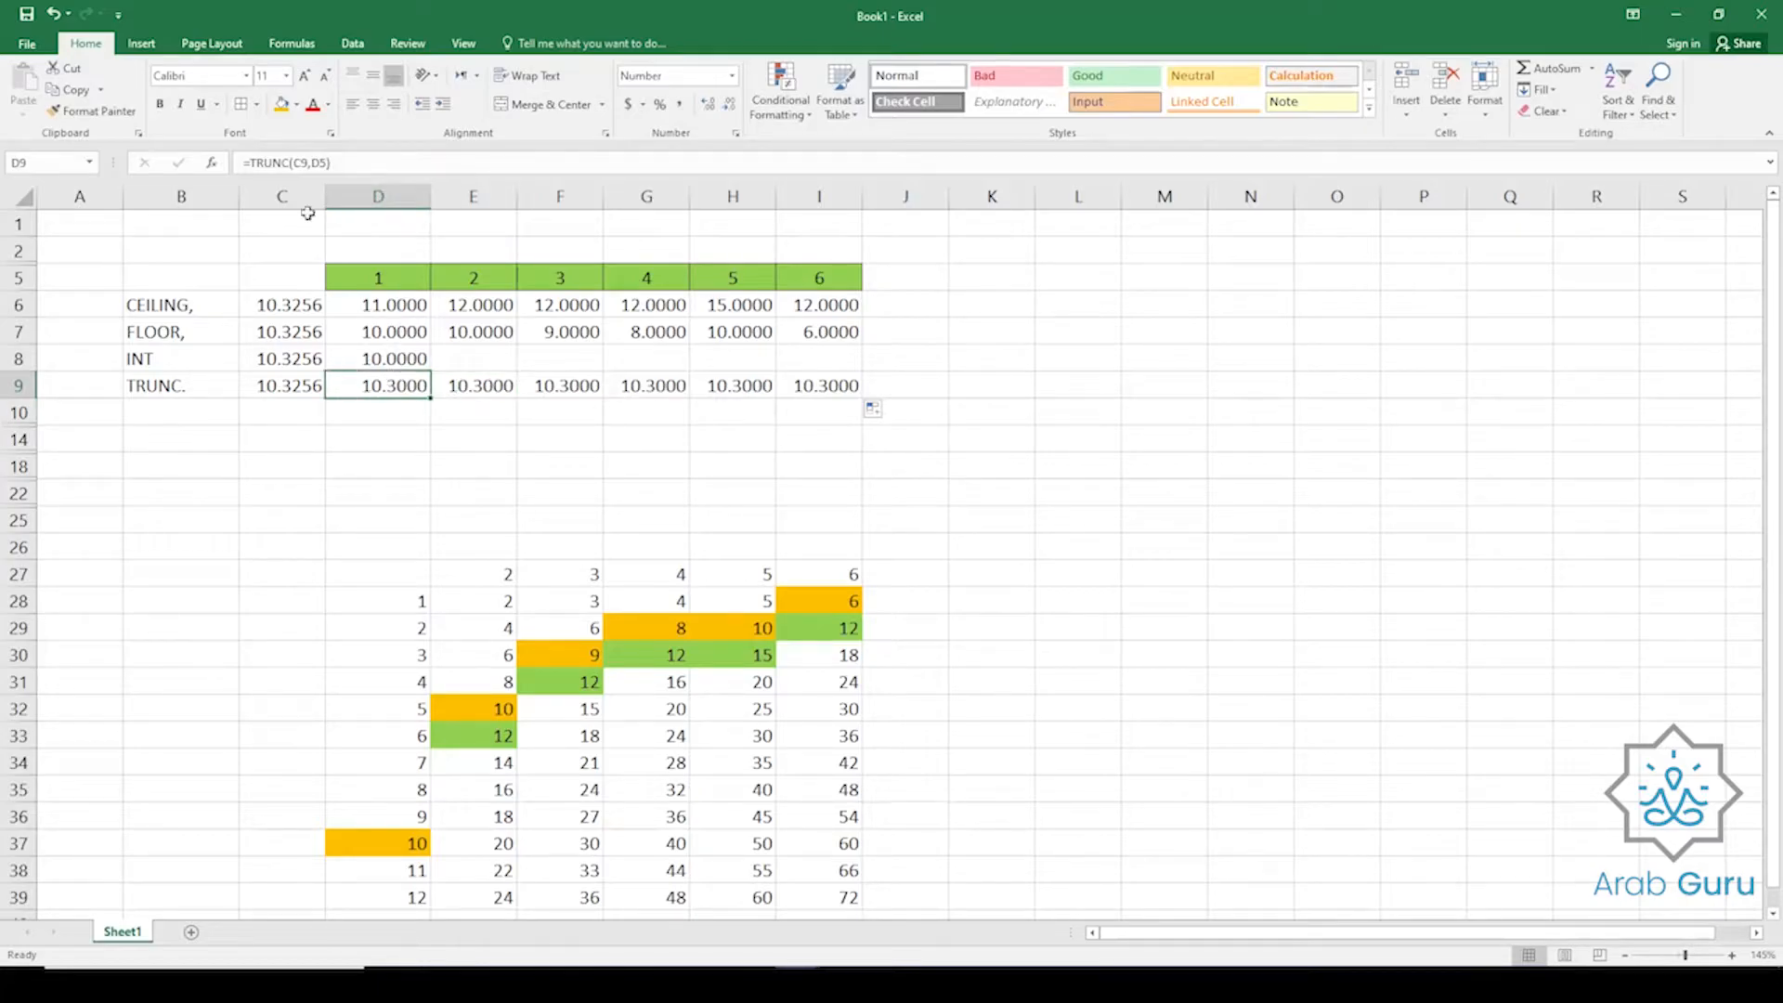
click(306, 166)
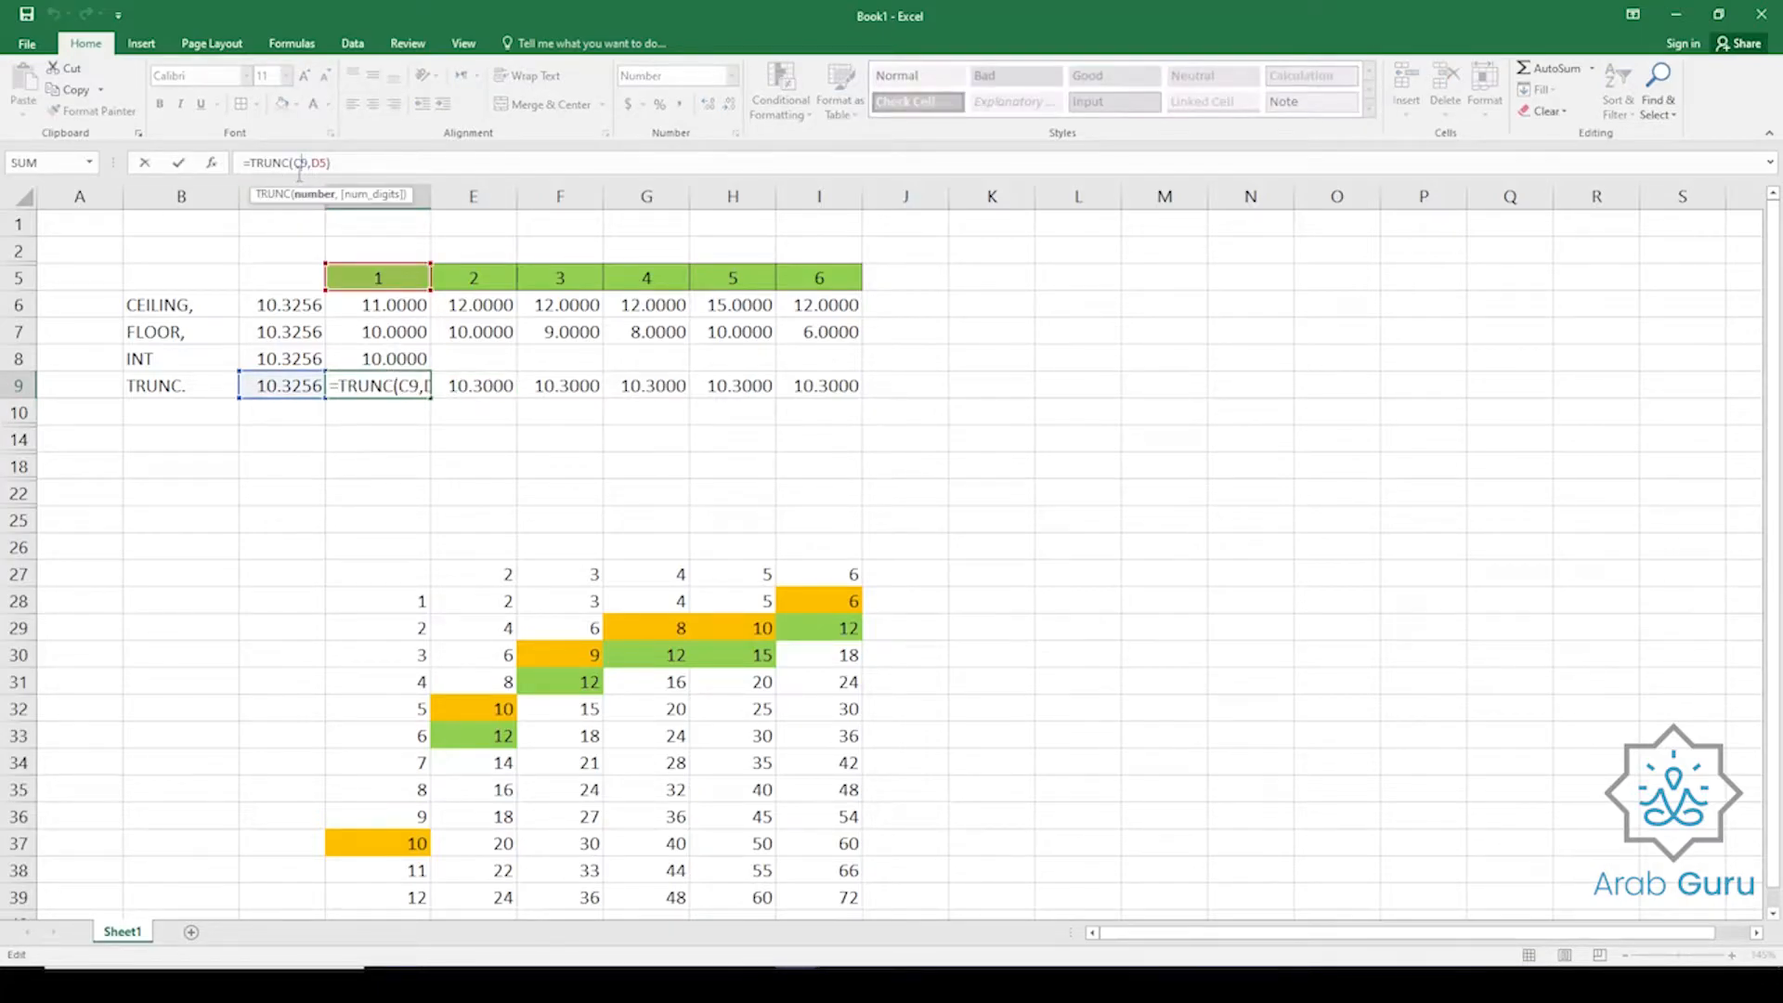
key(F4)
key(F4)
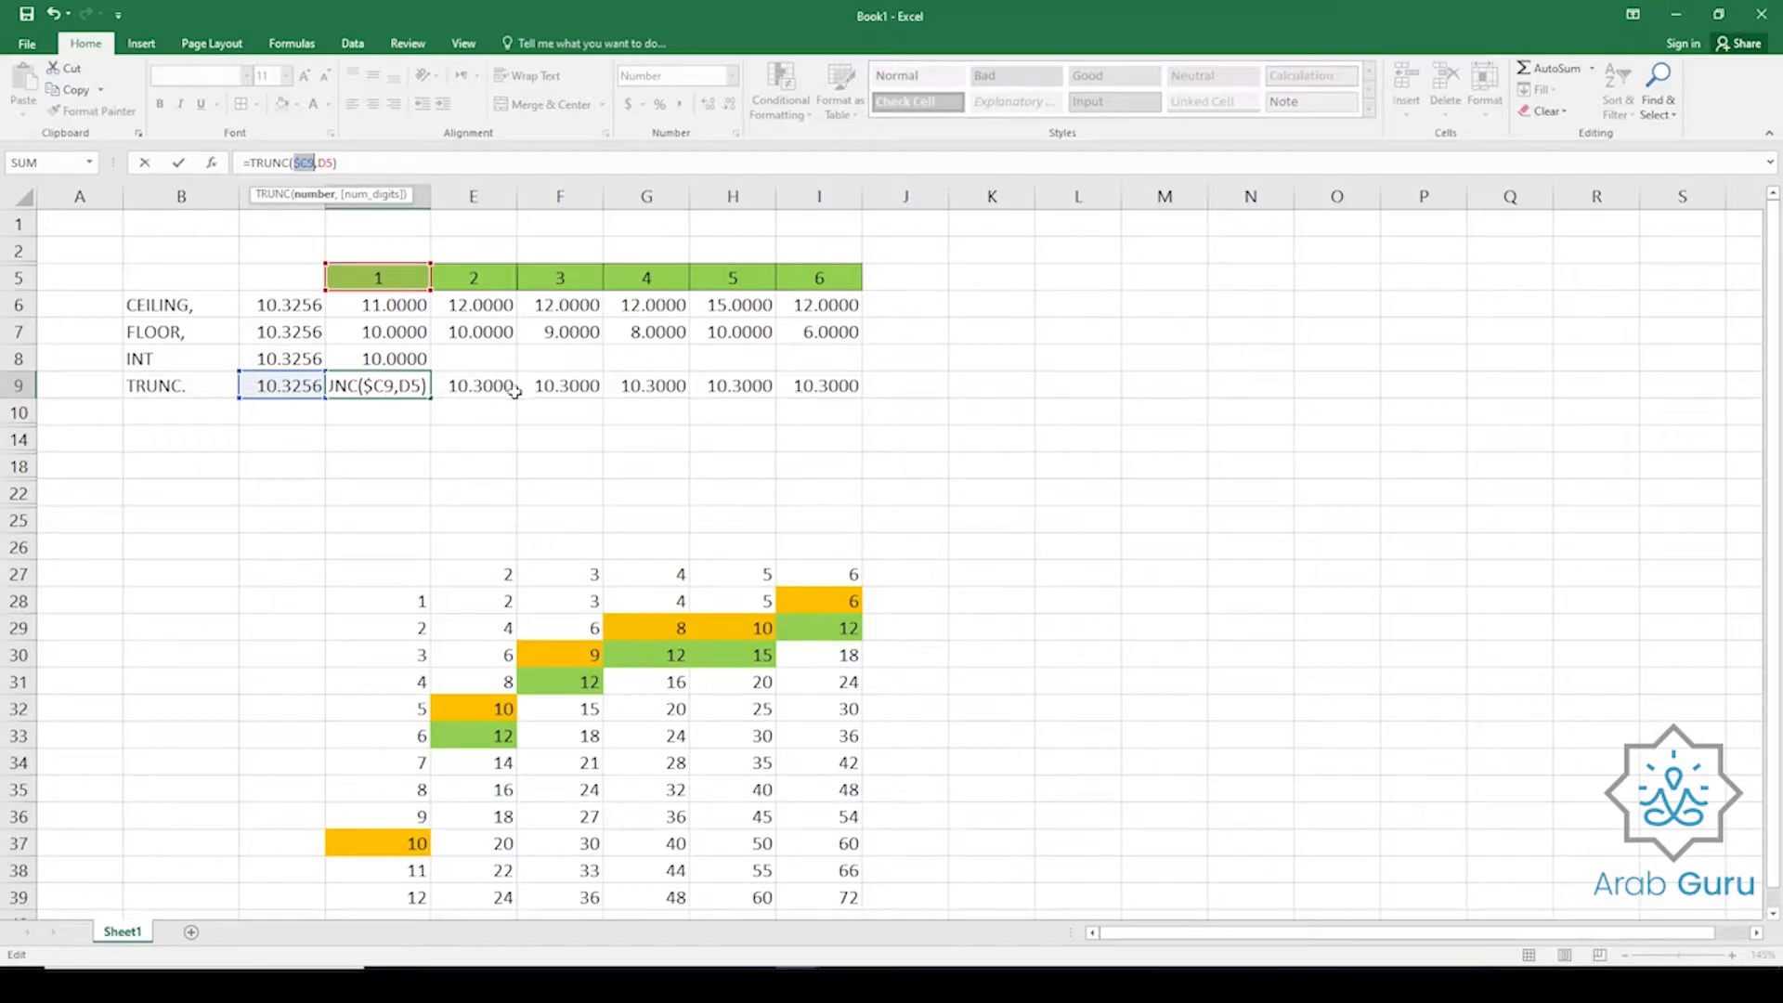
key(Return)
click(414, 384)
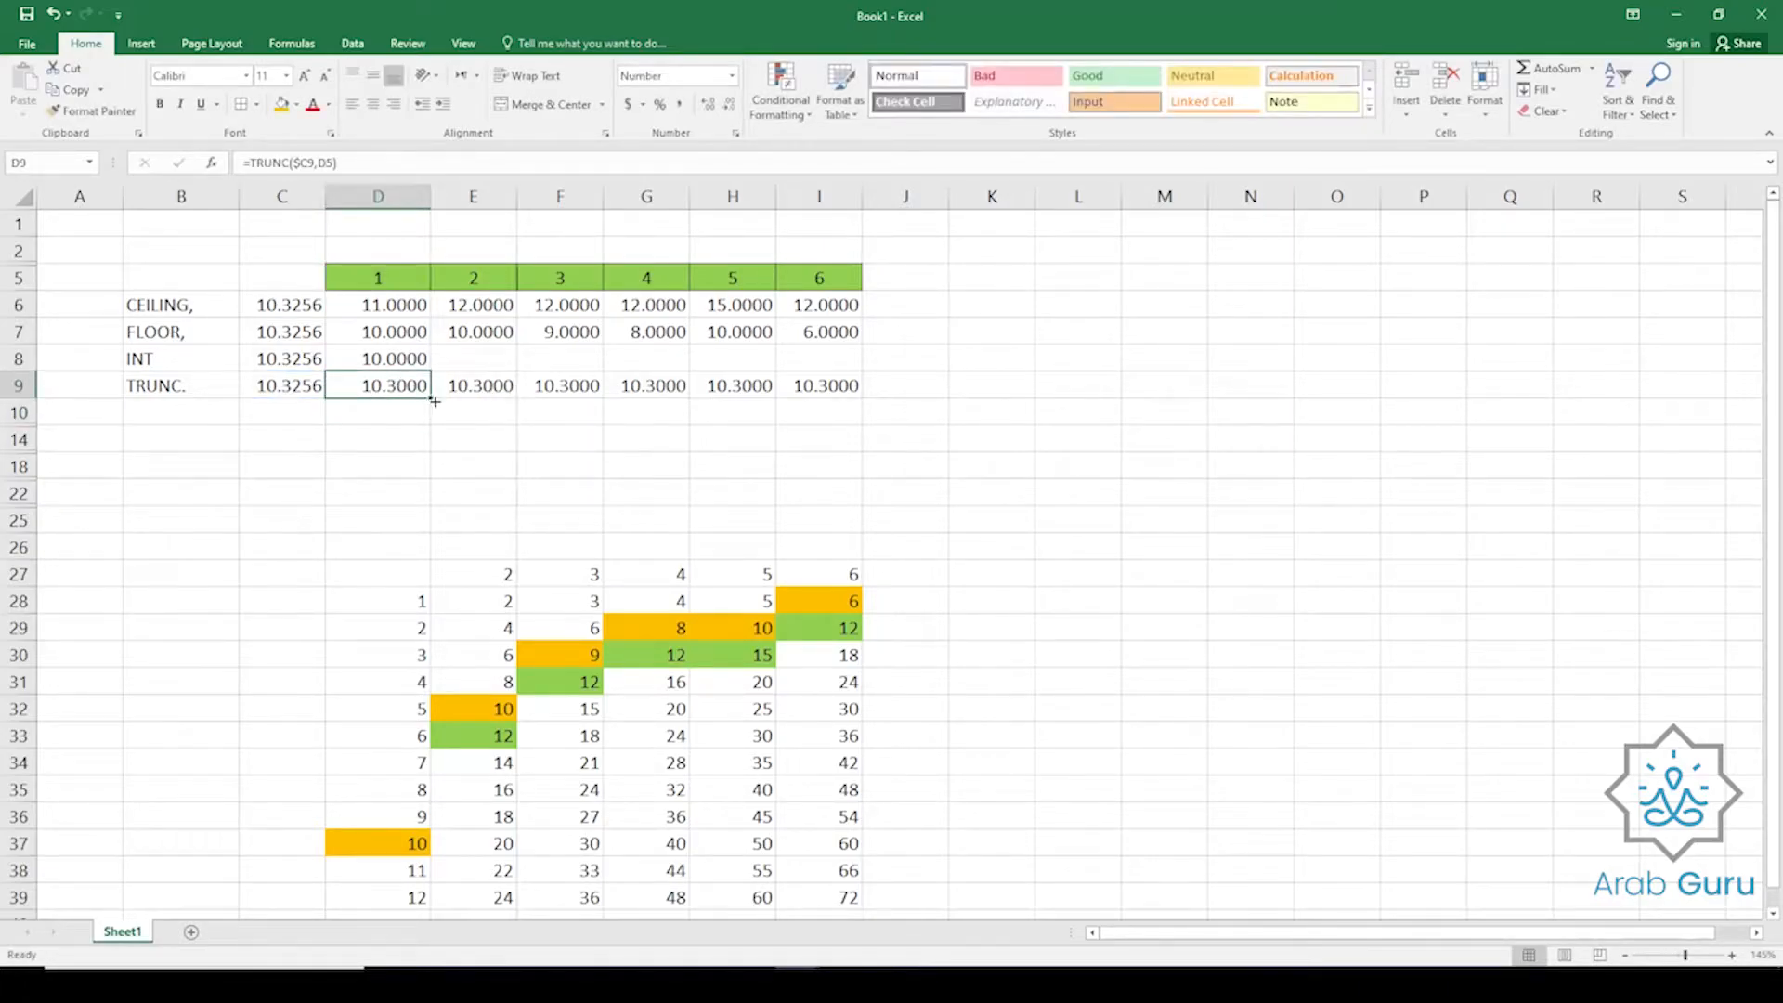
drag(507, 404, 860, 398)
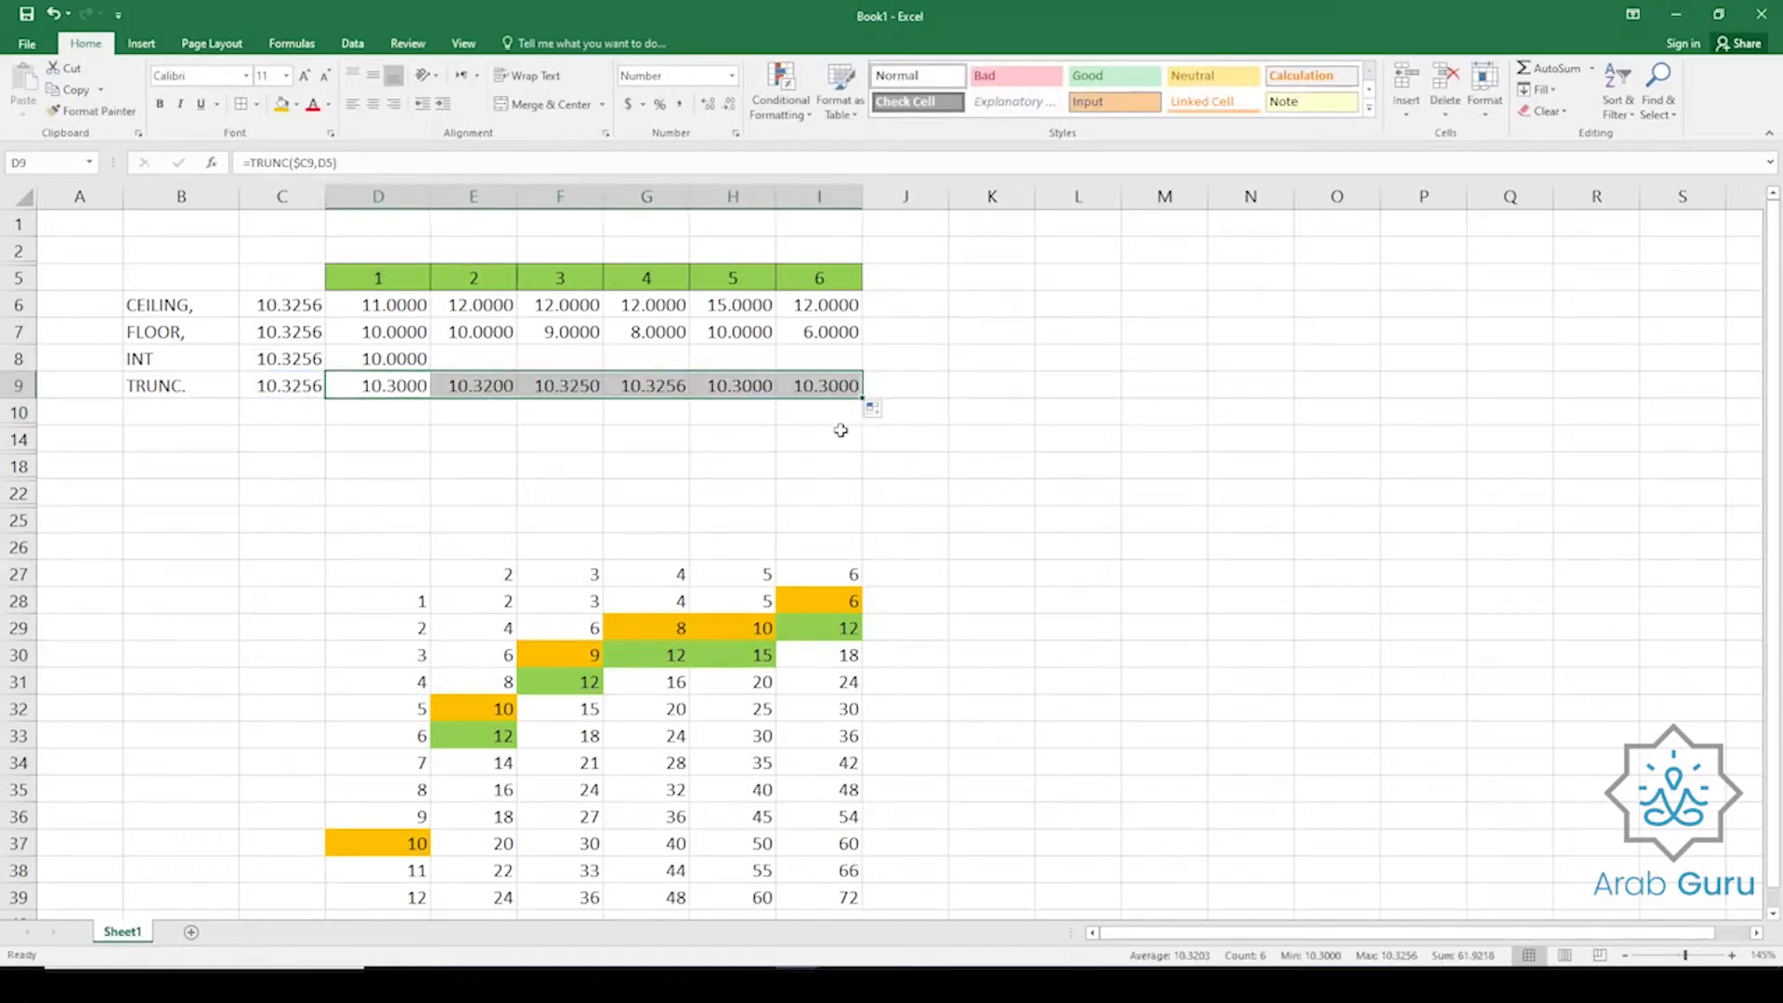
click(740, 466)
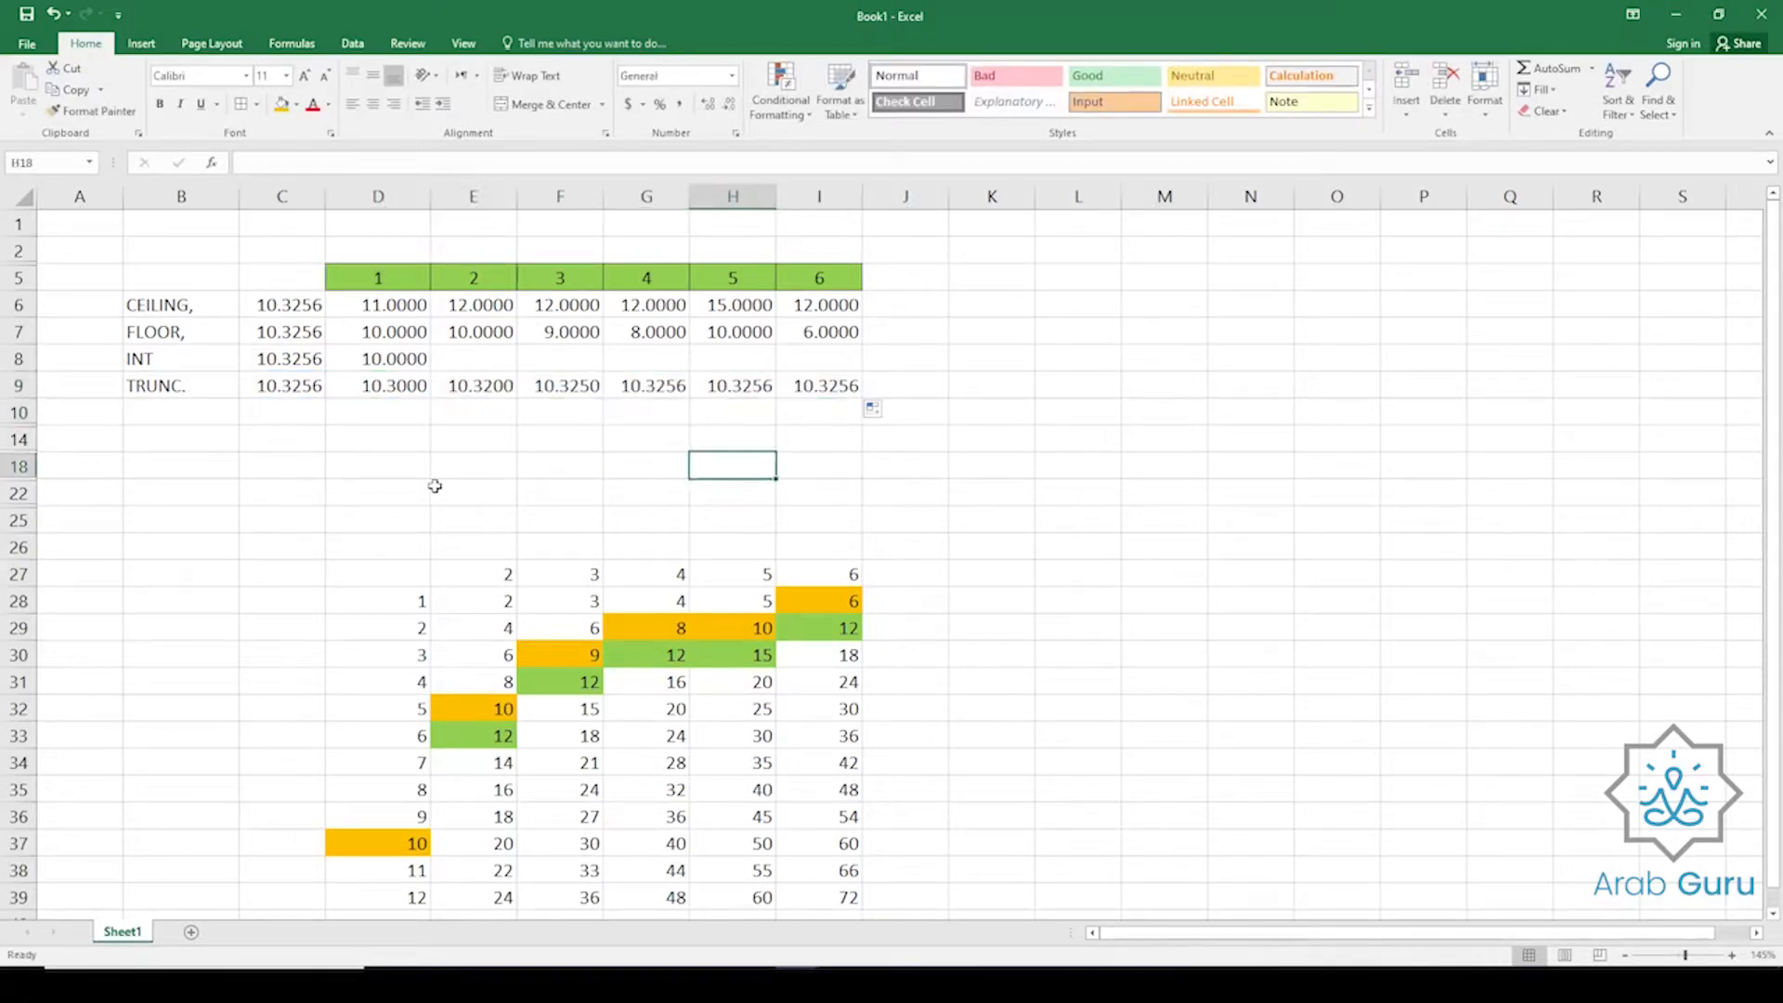
Compare the TRUNC result in D9 with the input in C9, tracing the formula's references to $C9 and D5.
click(391, 386)
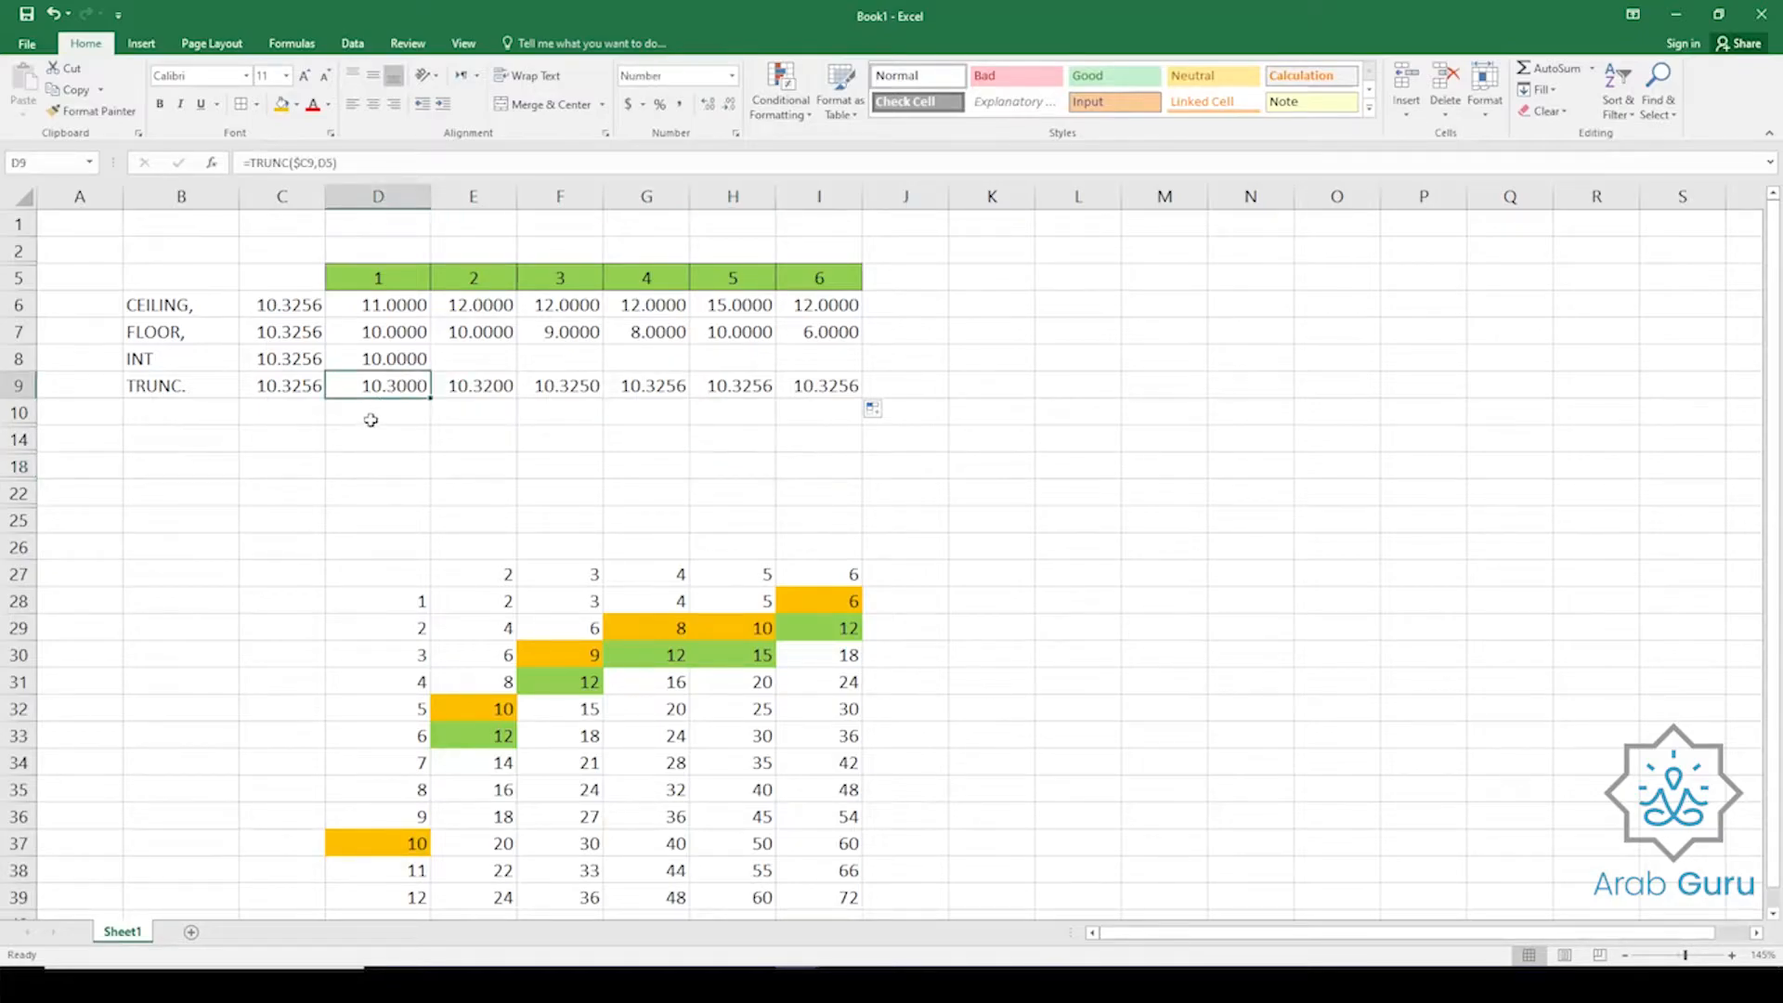
click(297, 390)
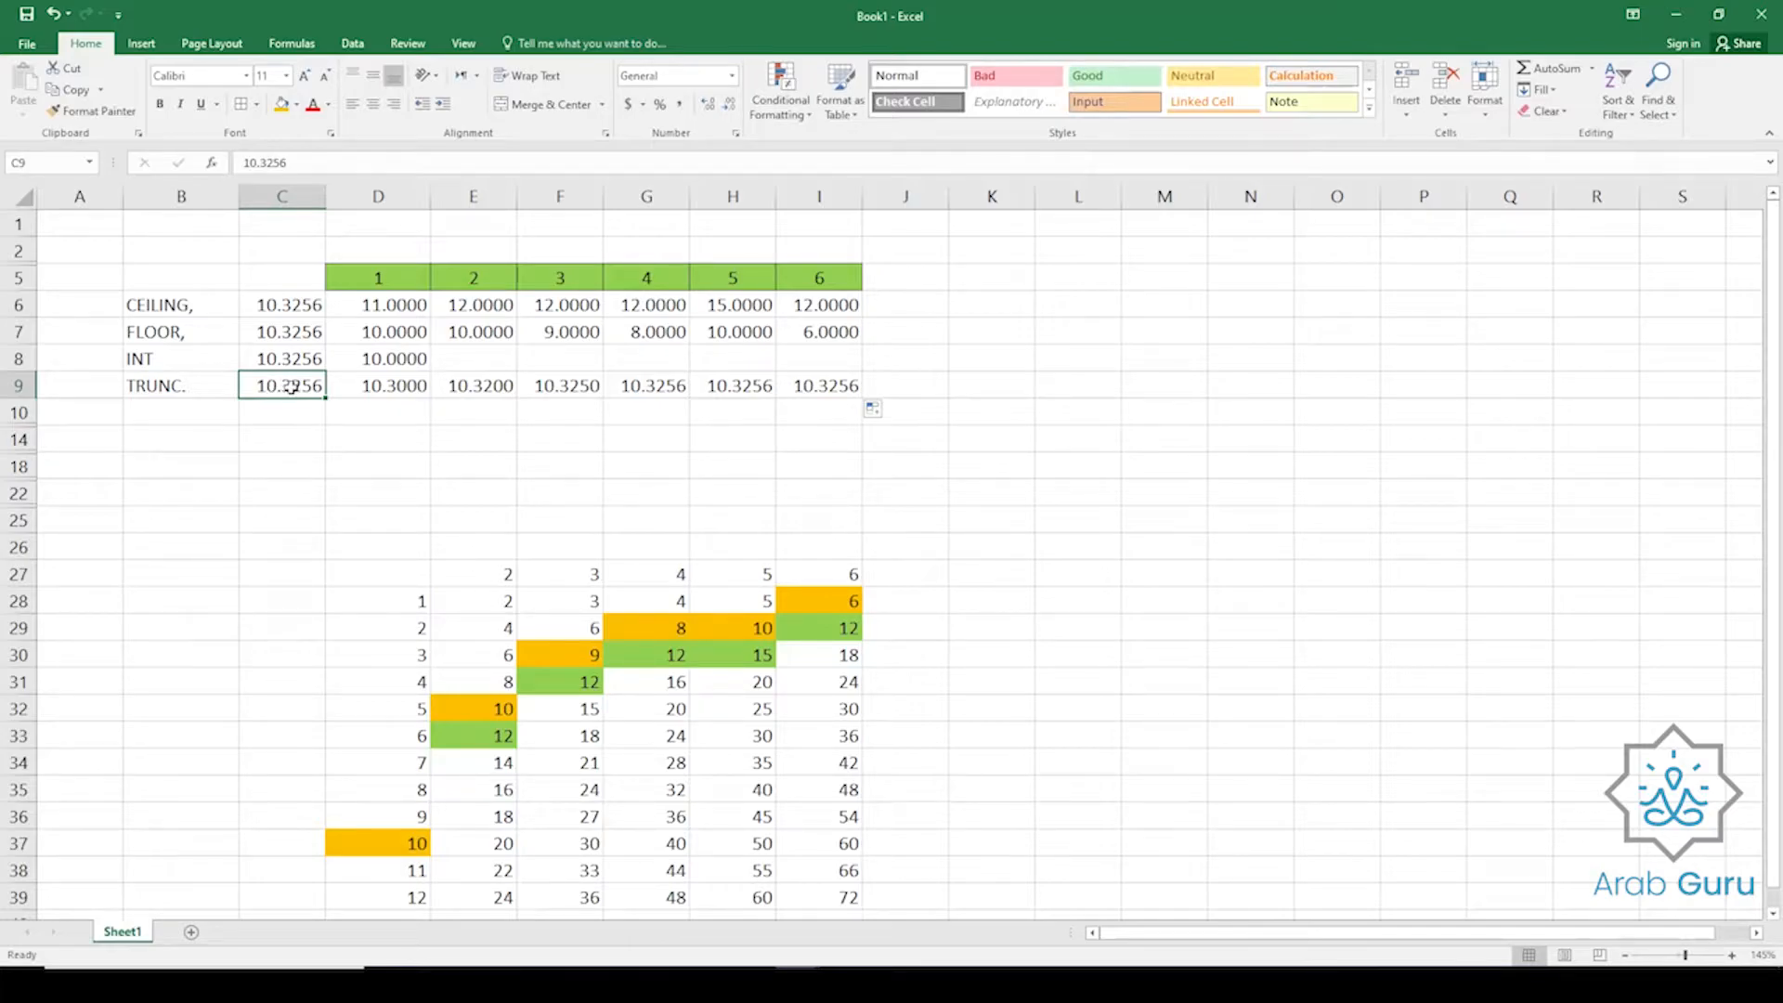
click(394, 386)
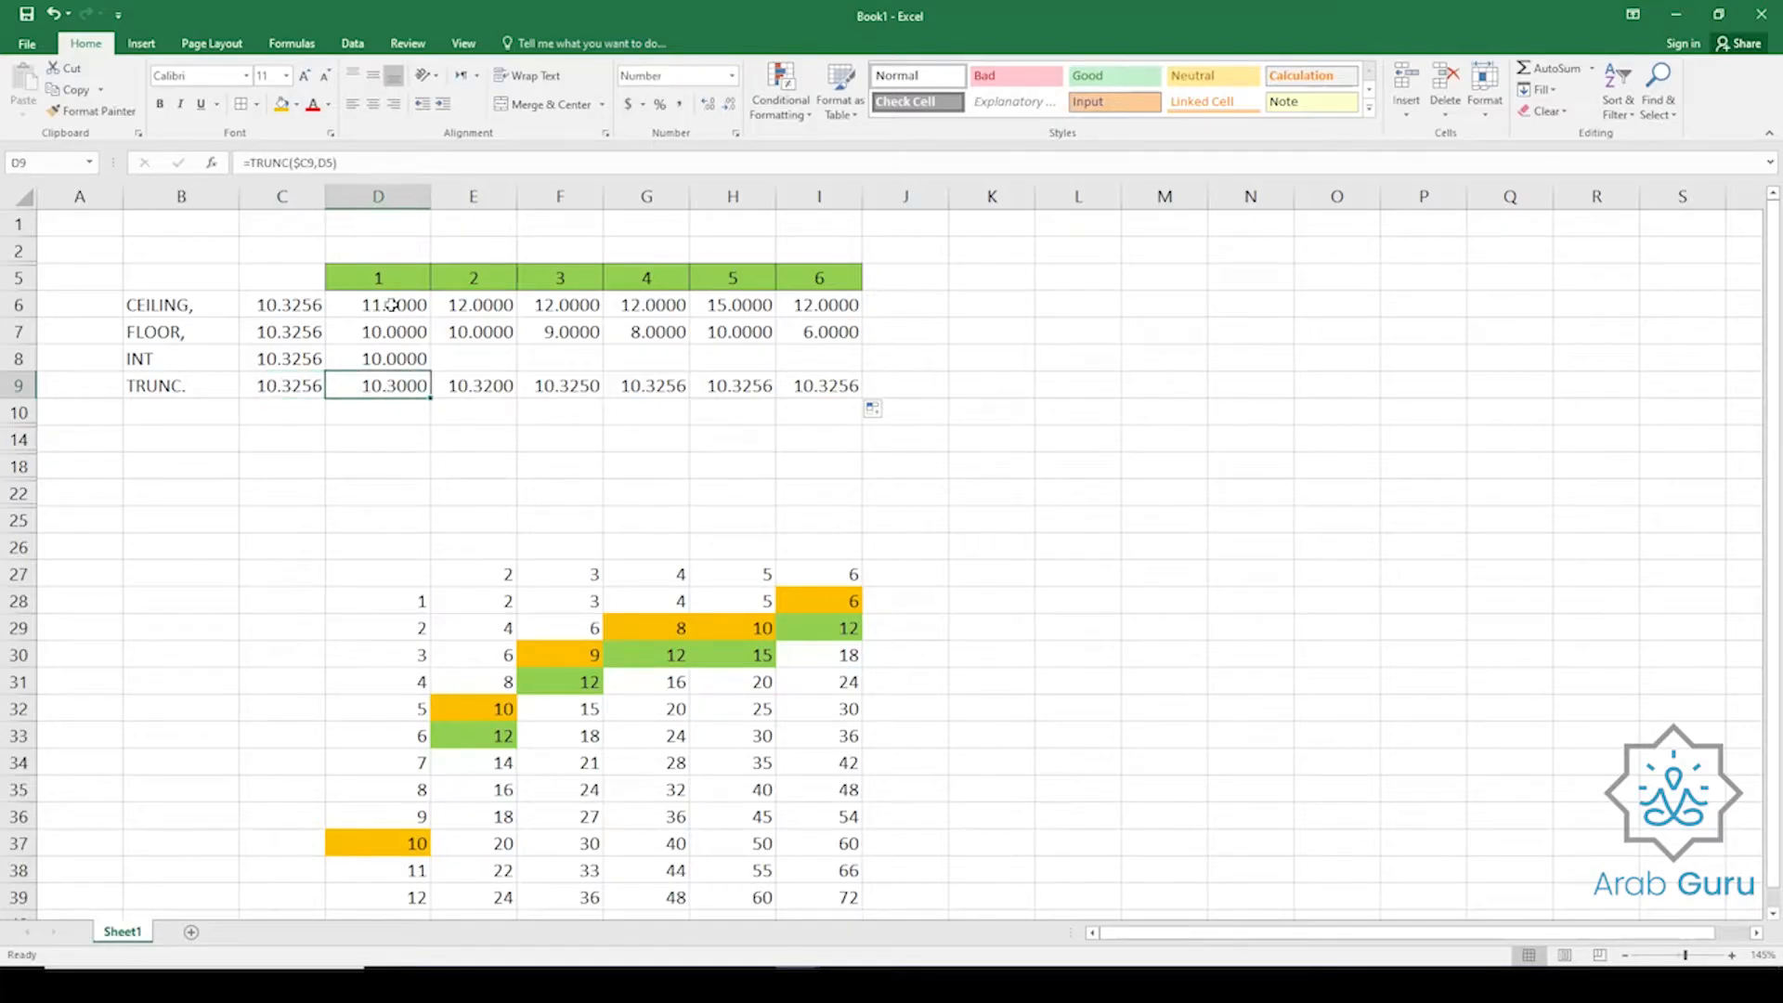
click(408, 167)
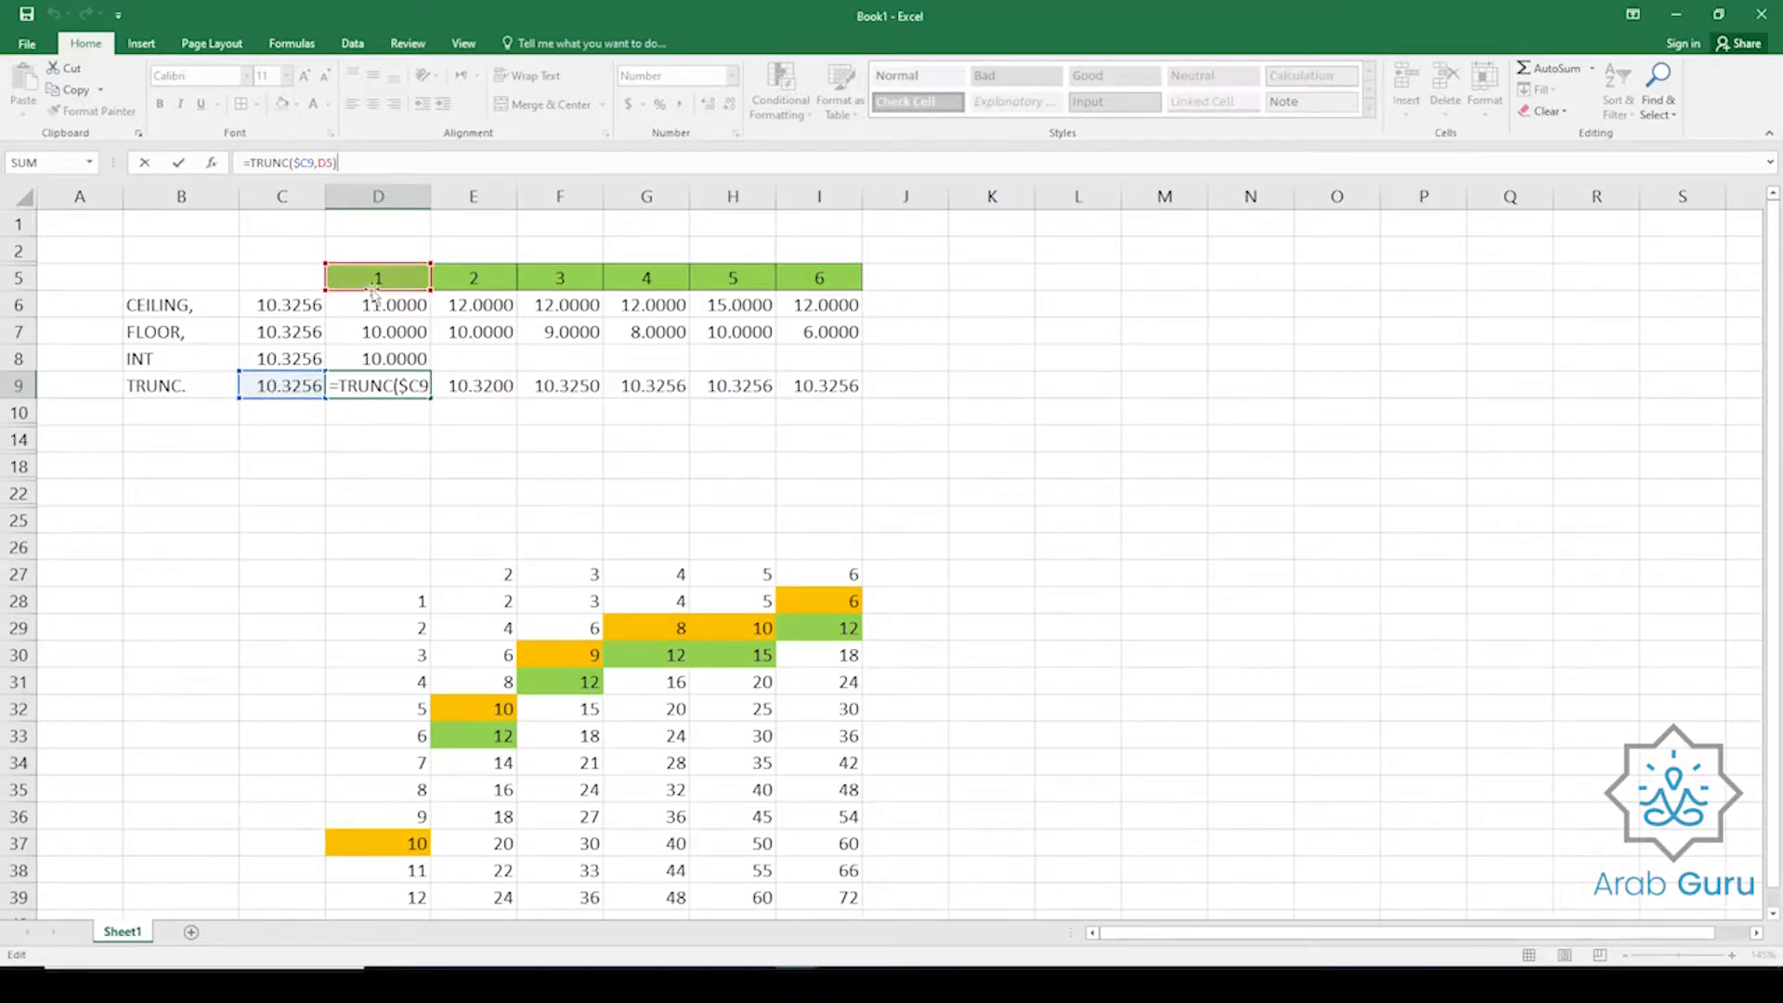
key(Escape)
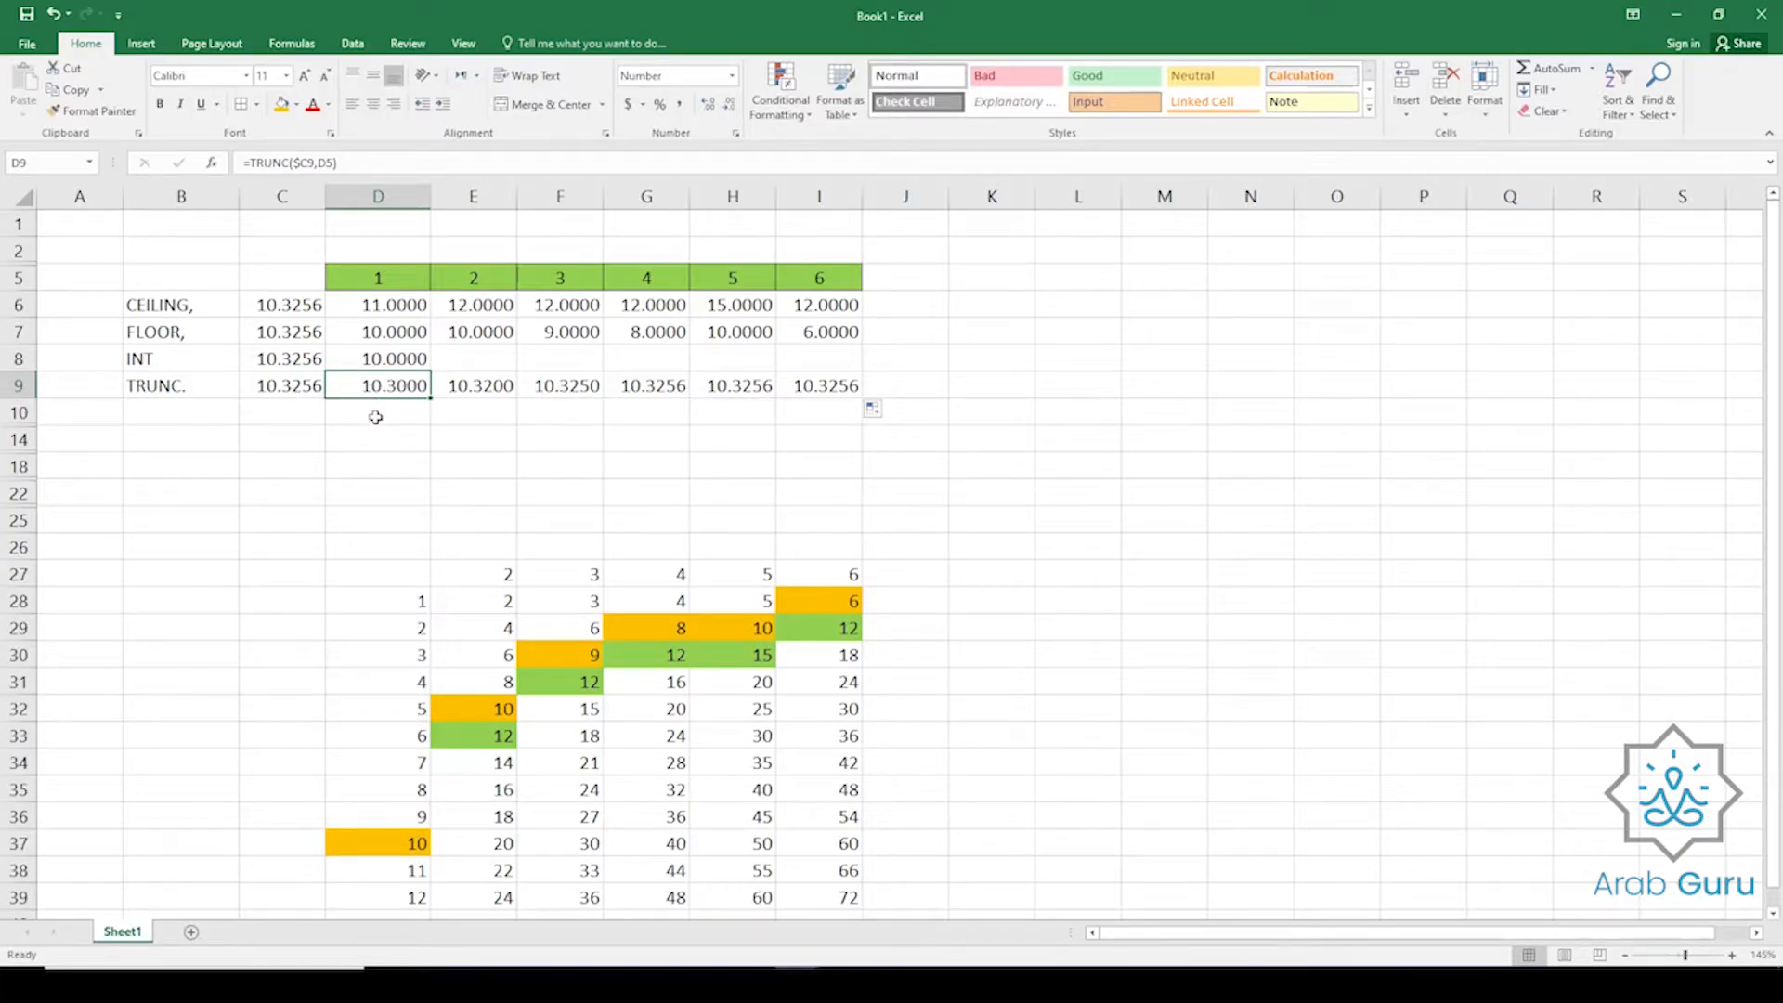
Trace the references of the TRUNC formulas in E9, F9 and G9 for 2, 3 and 4 digits.
click(478, 388)
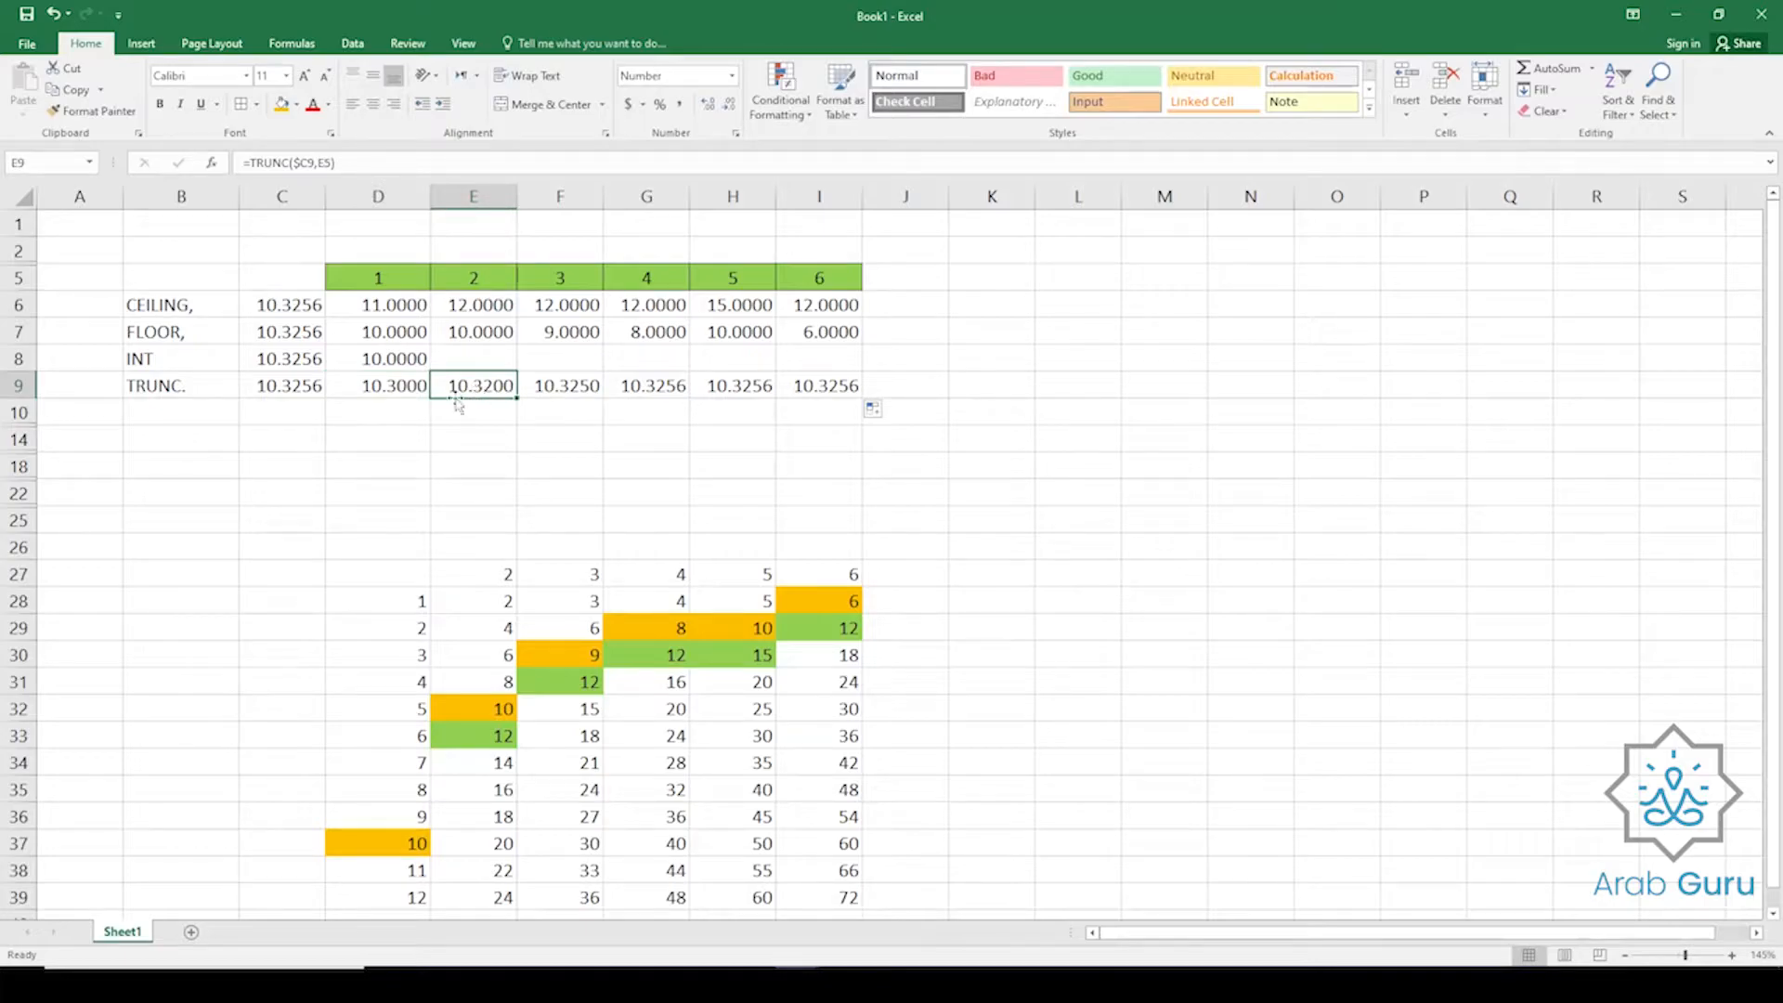
click(415, 167)
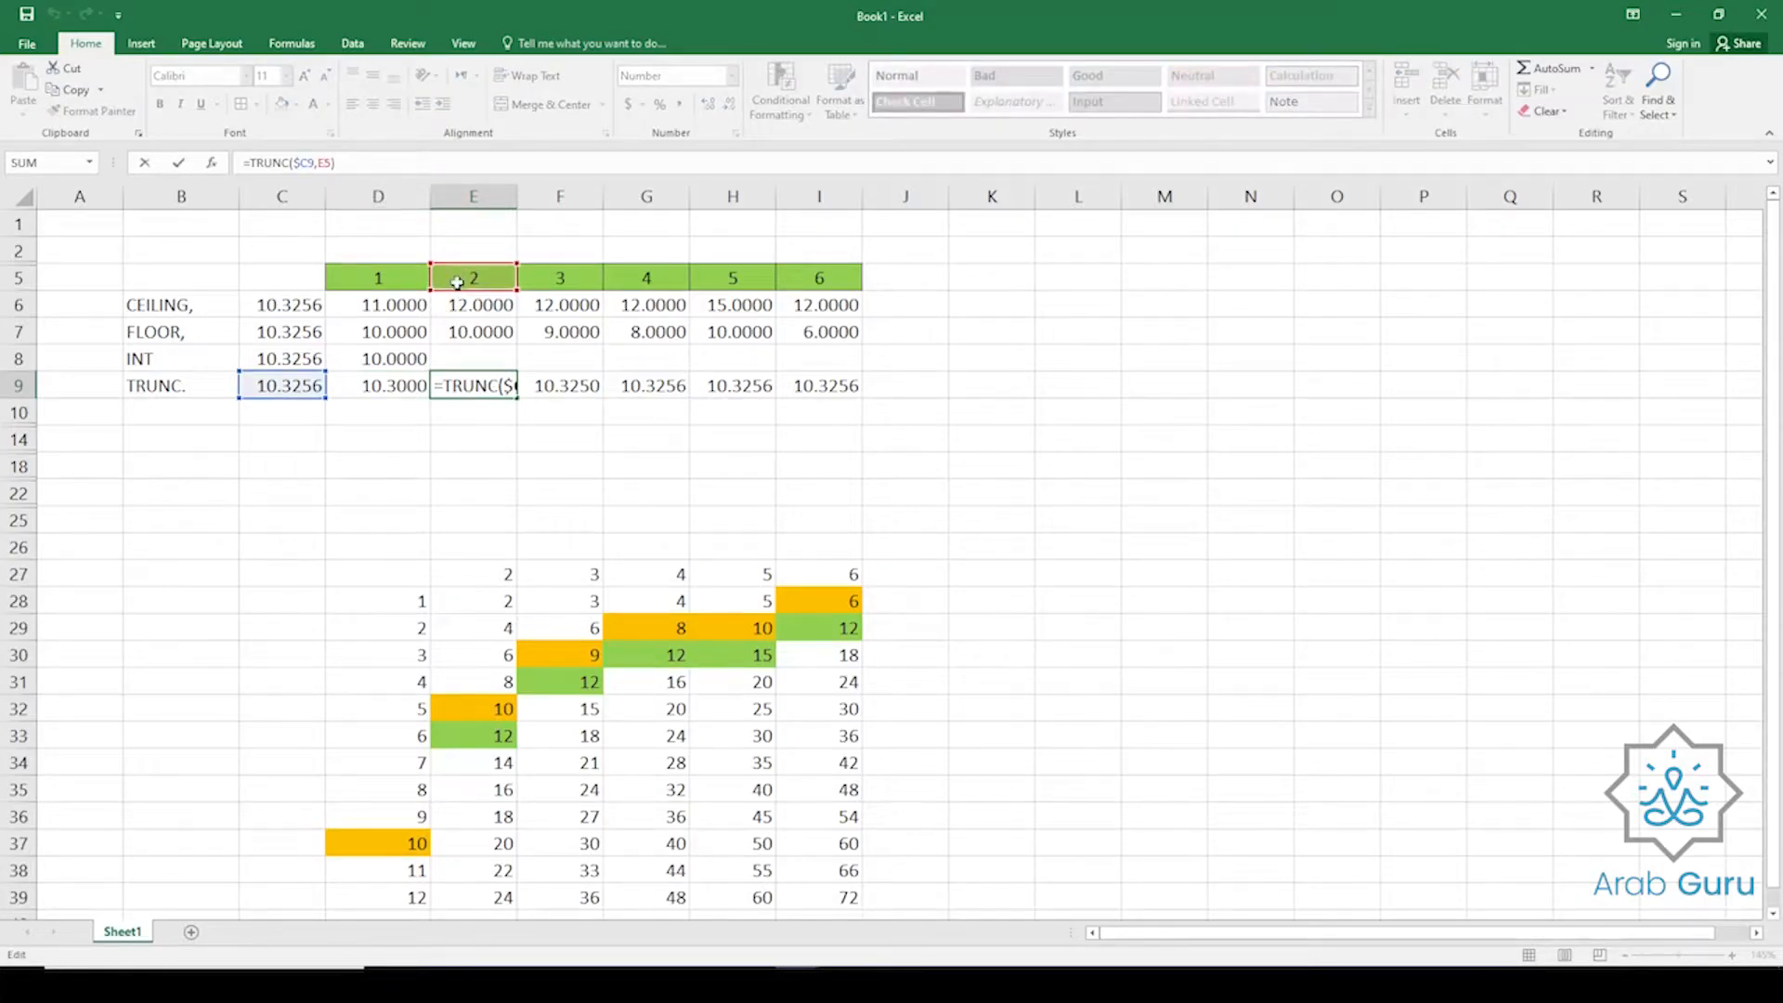
key(ctrl+Return)
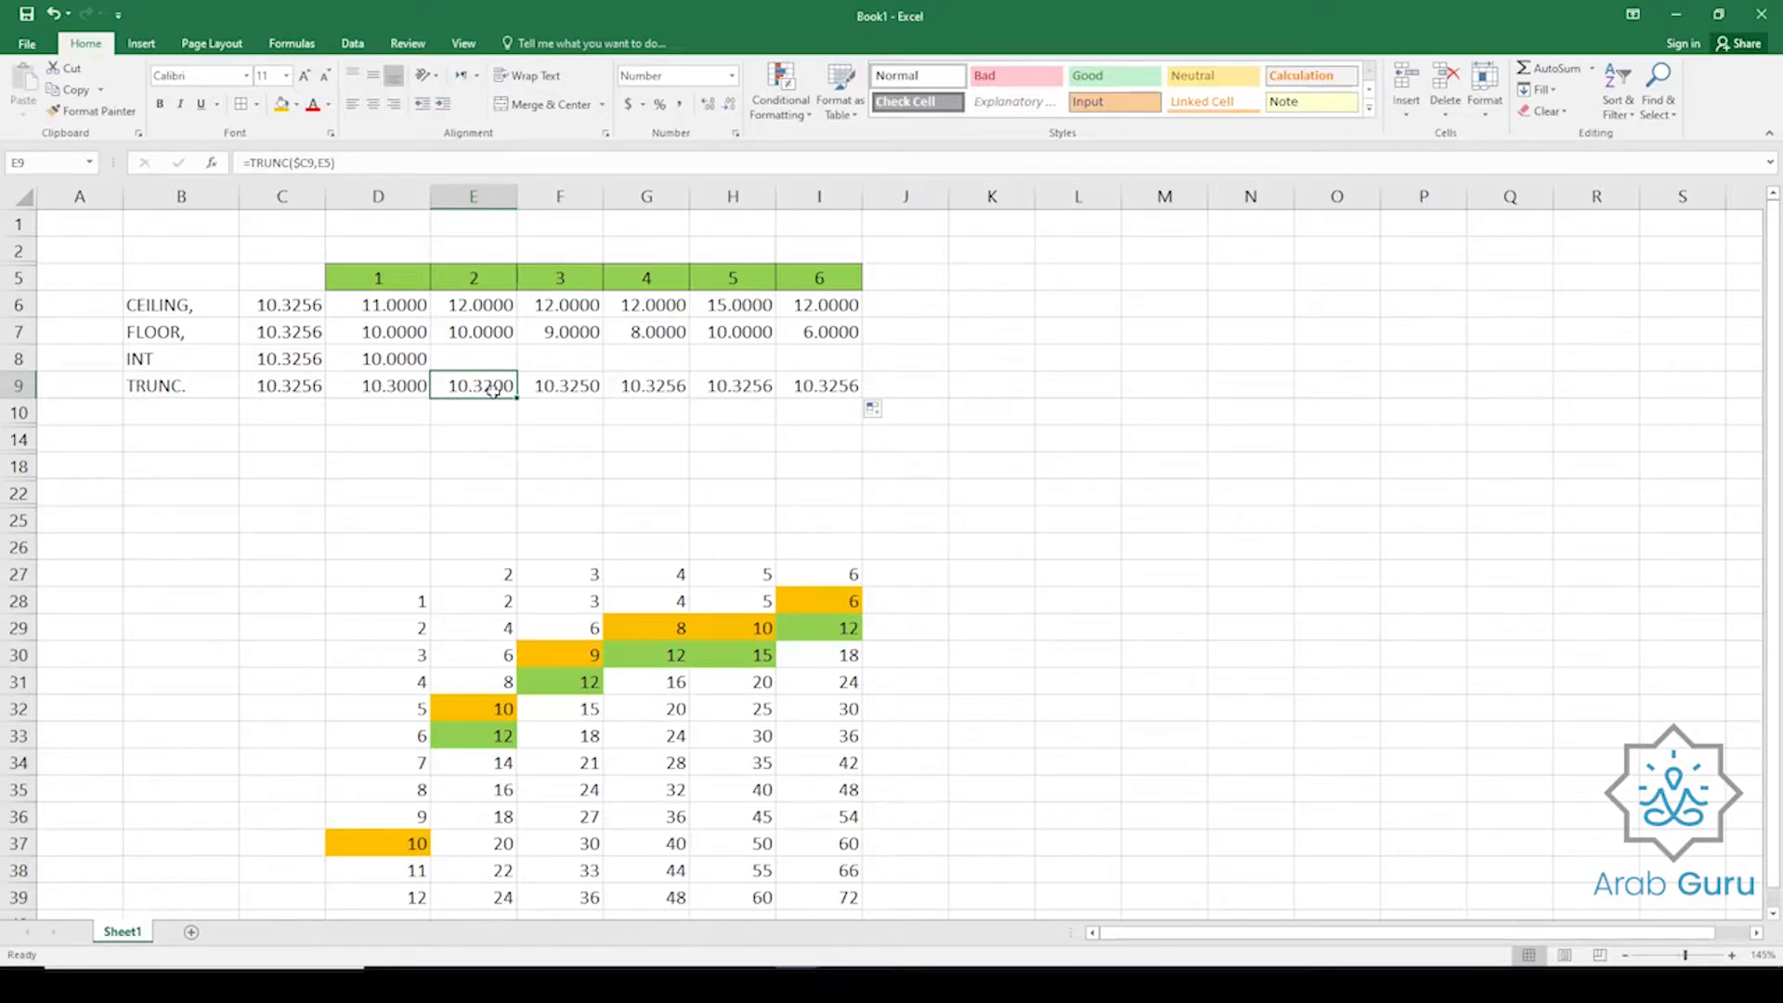
click(576, 391)
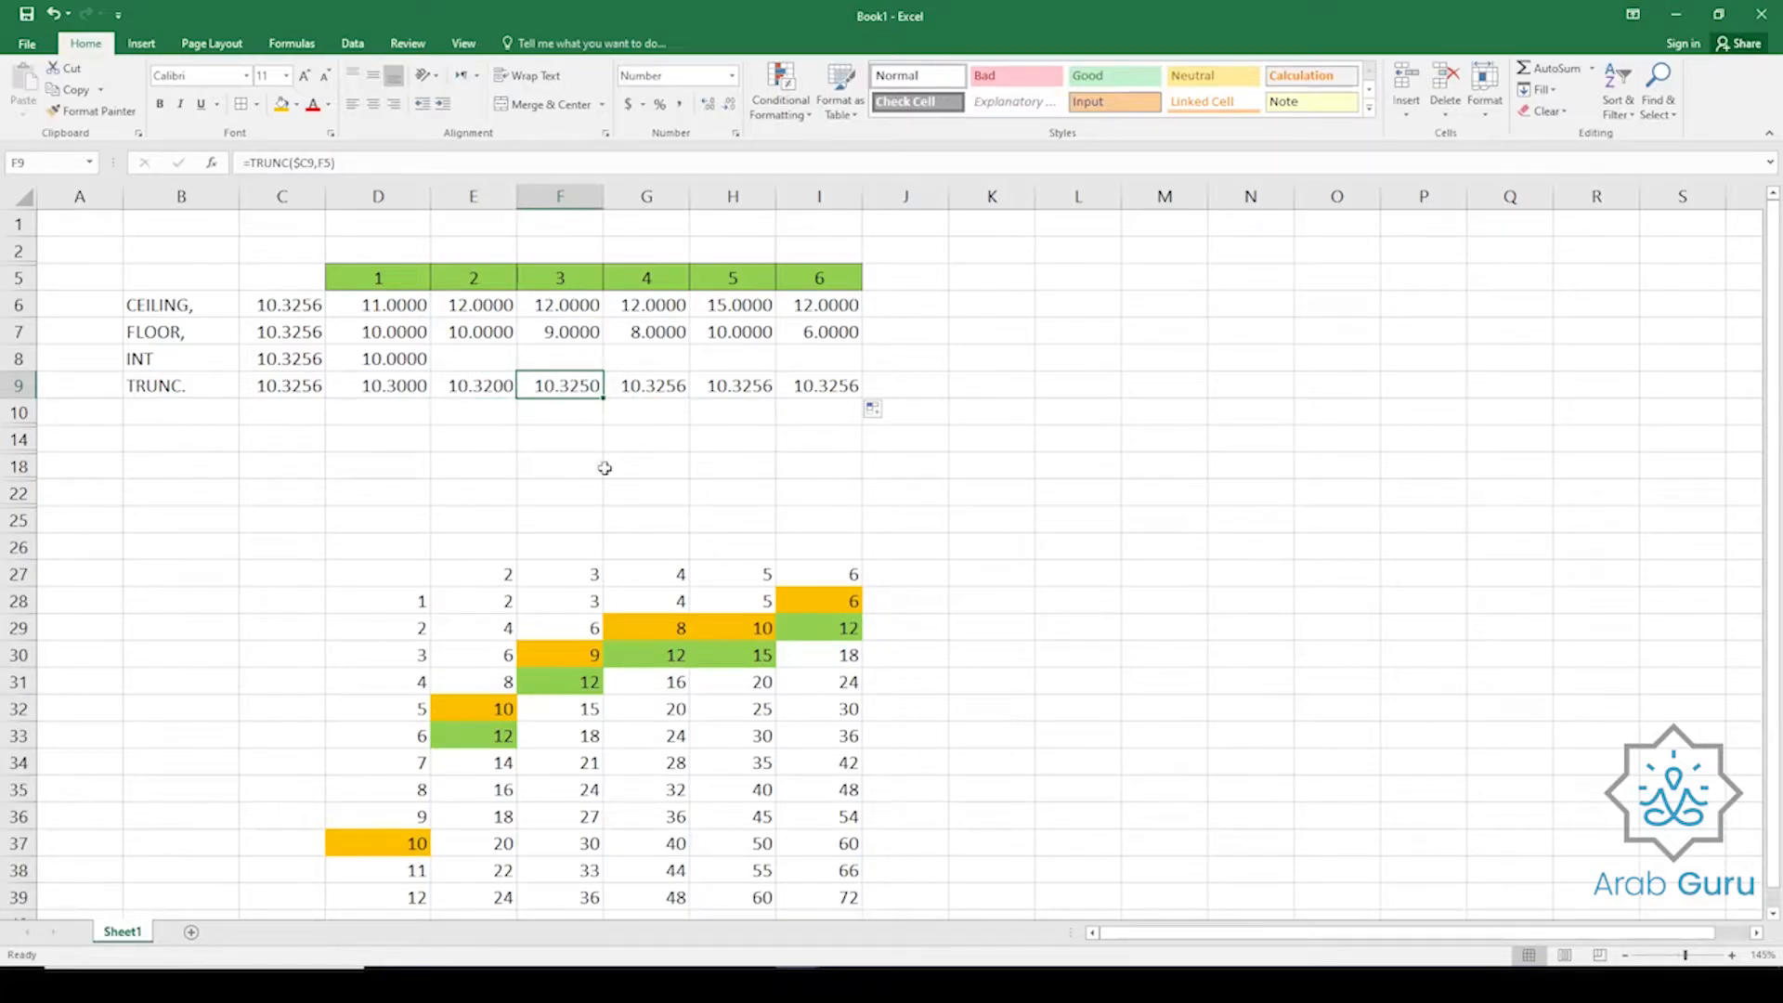
key(F2)
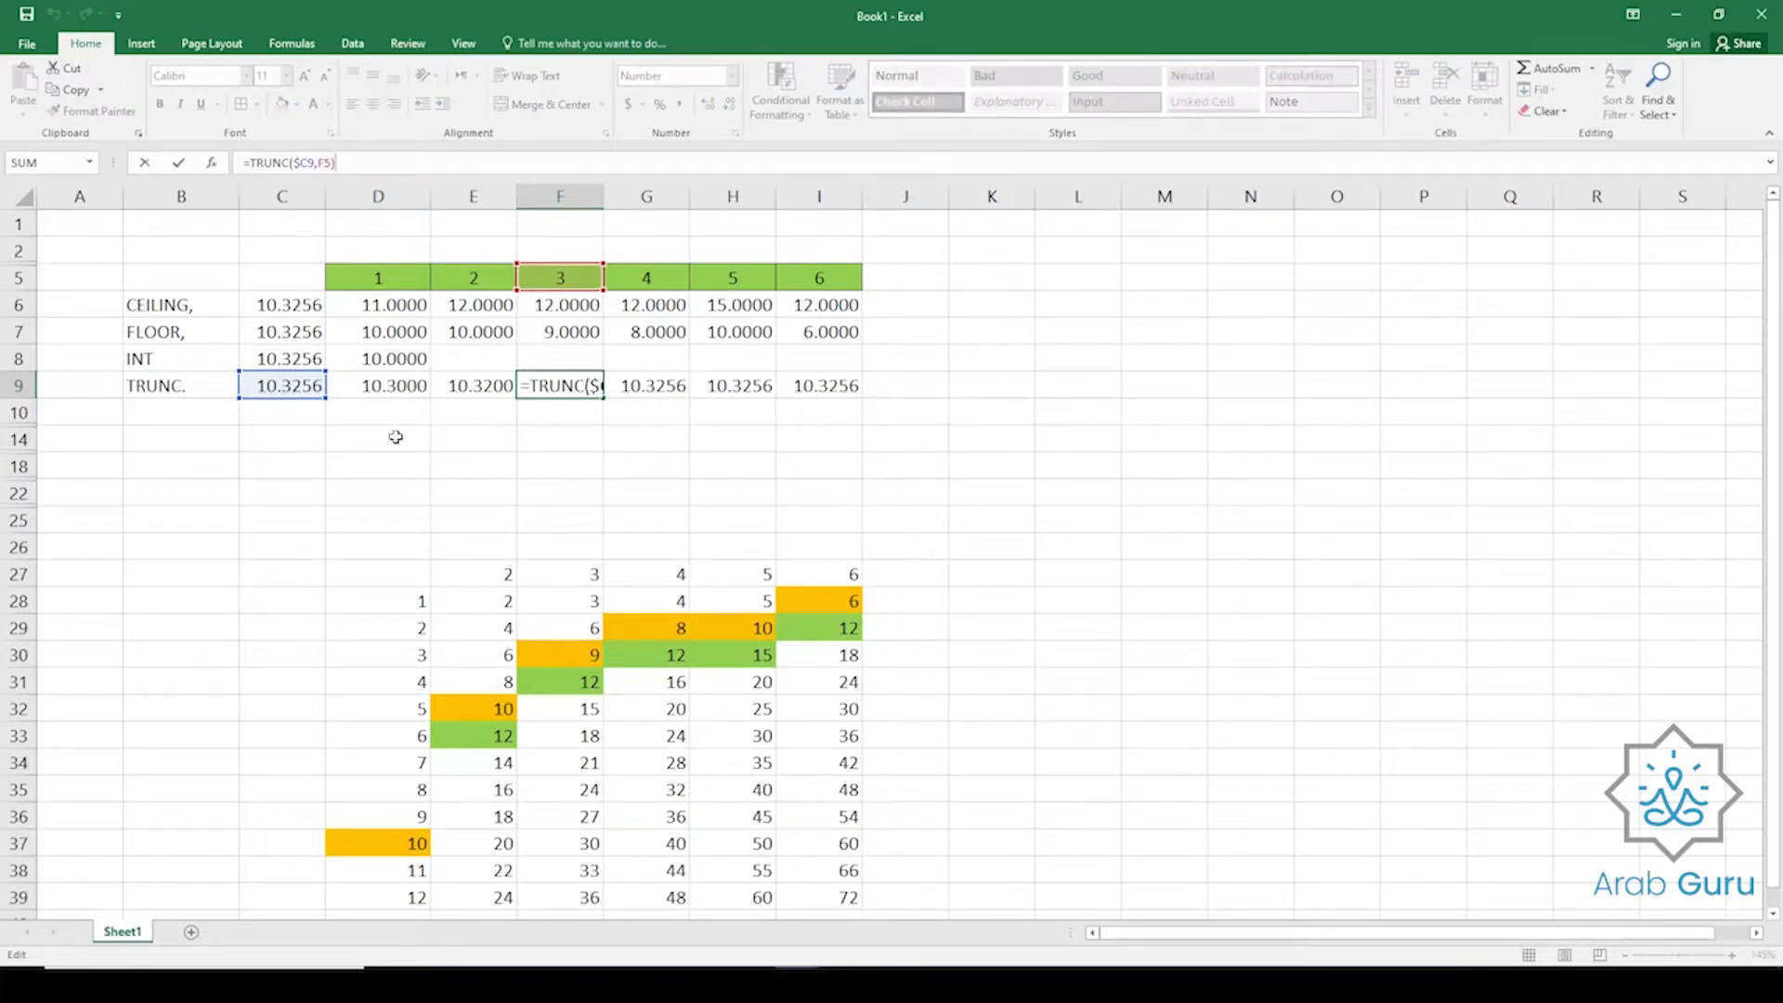
key(Escape)
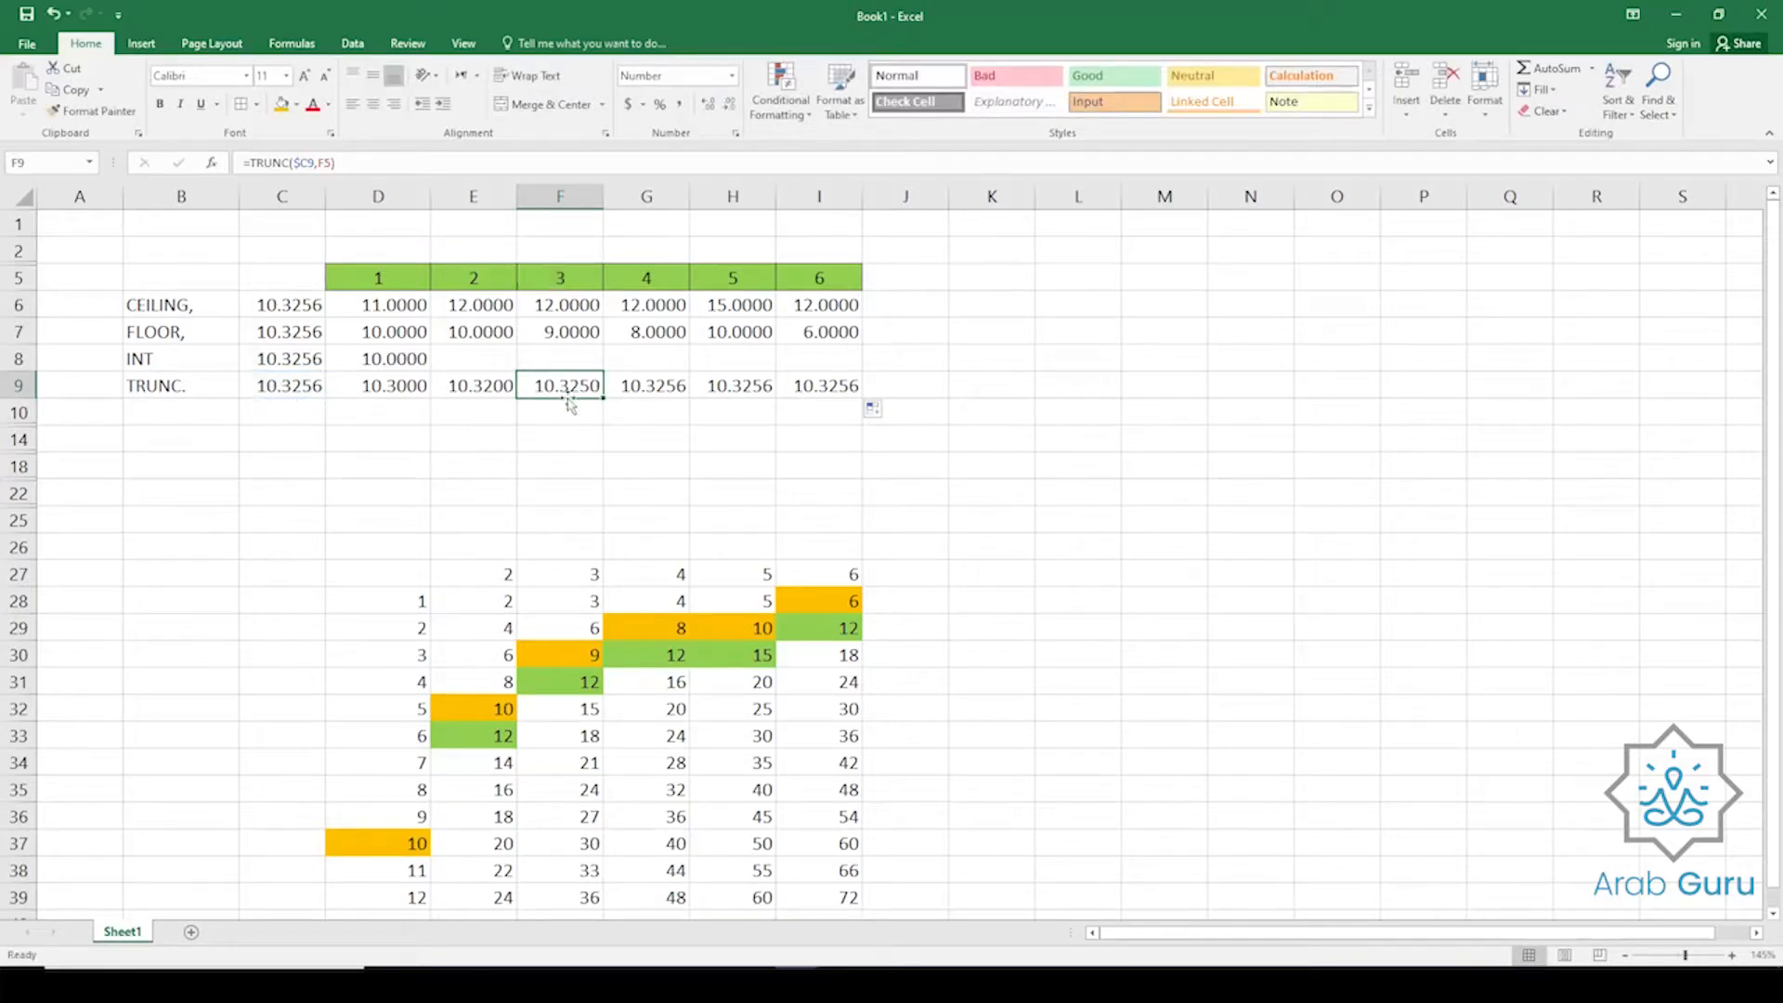
click(678, 386)
key(F2)
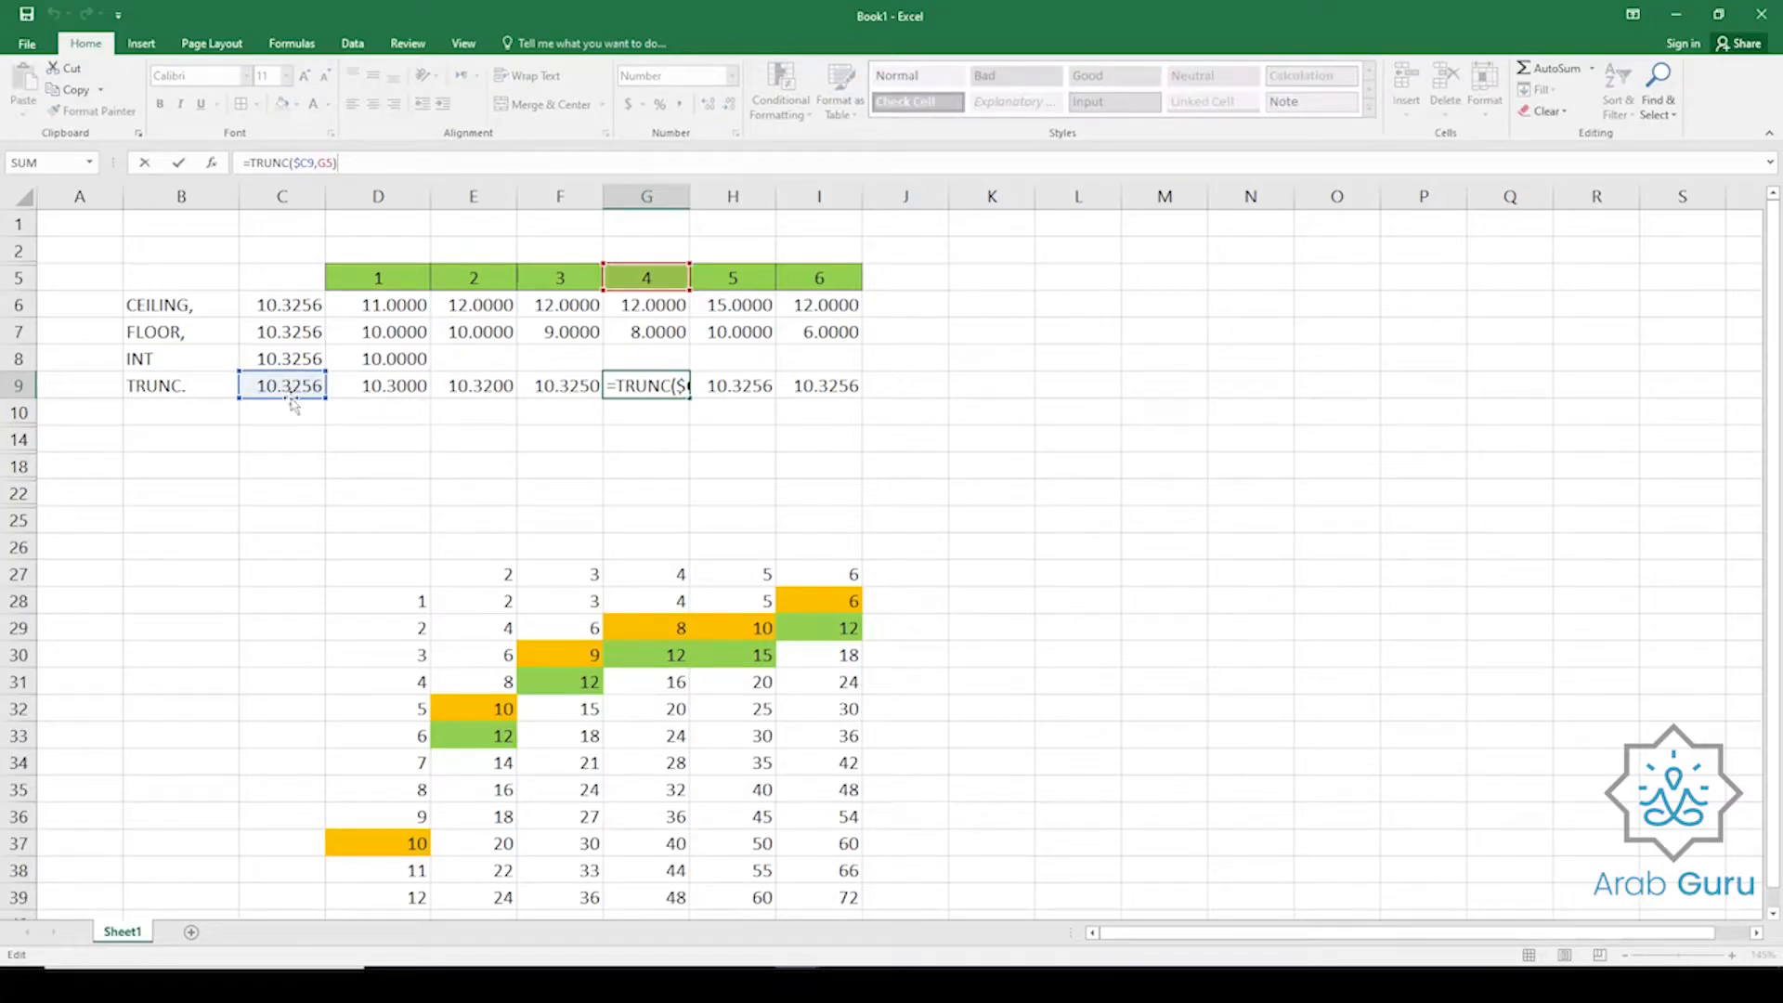
key(ctrl+Return)
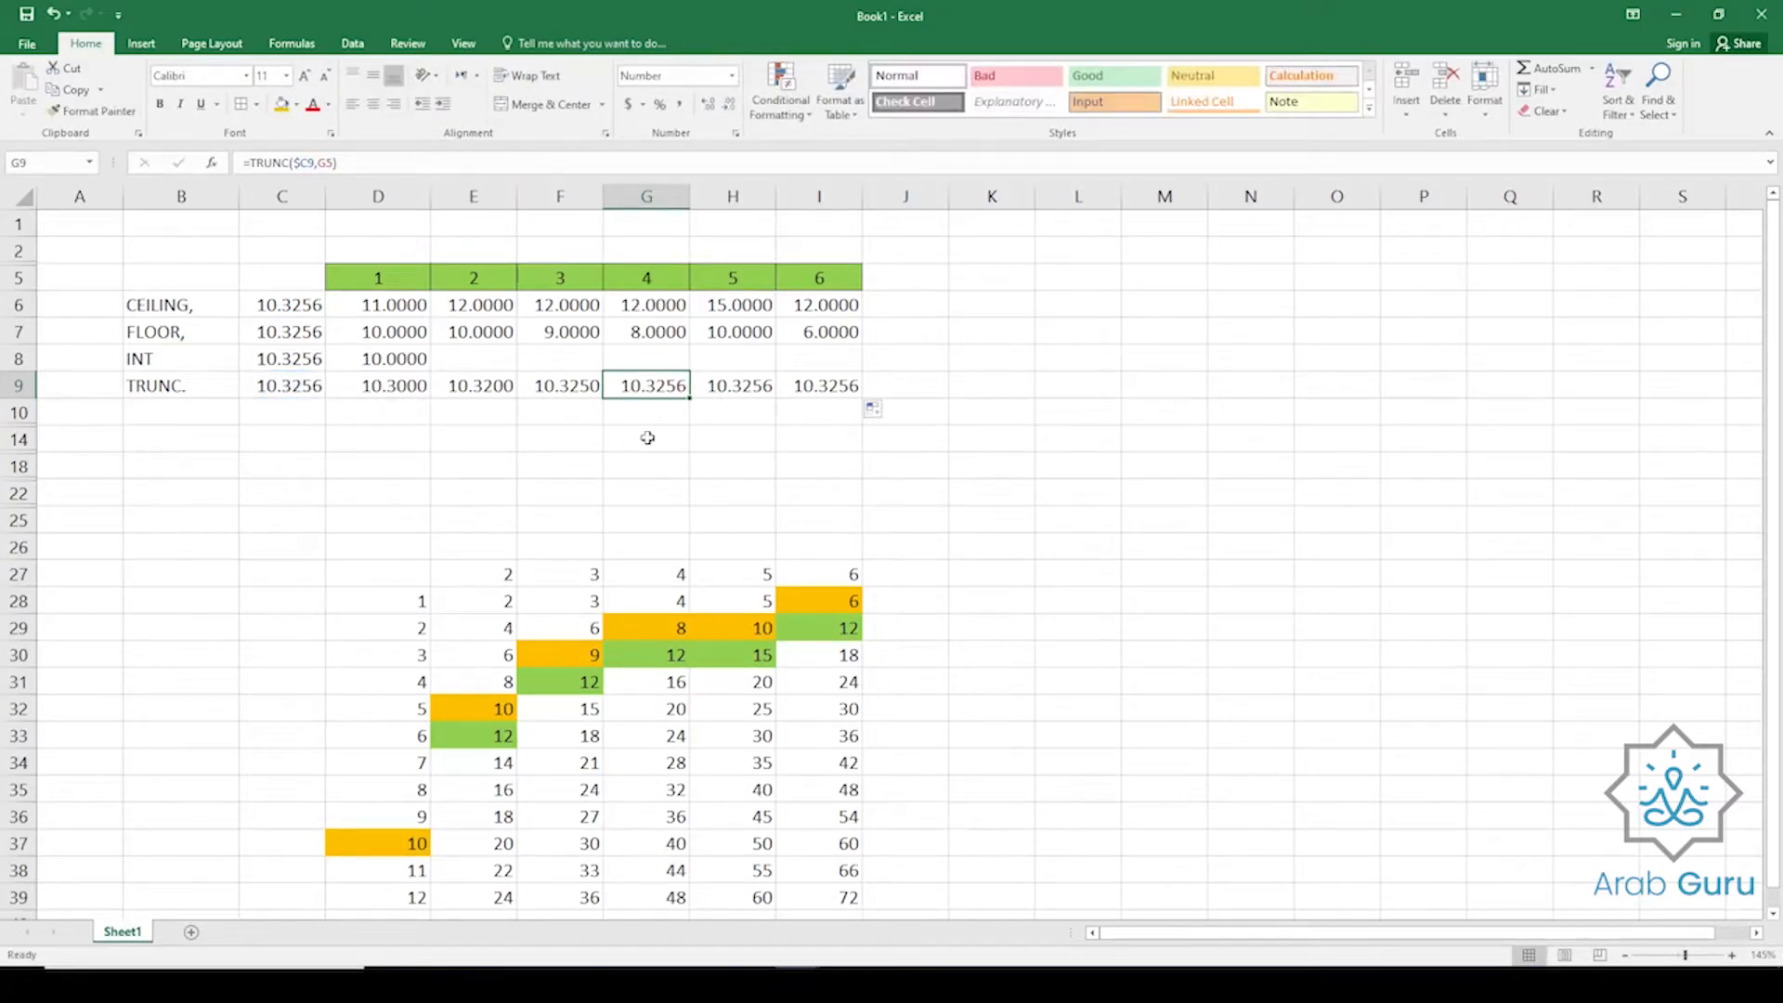
Check the TRUNC formulas in H9 and I9 against the digit counts 5 and 6, and revisit D9.
click(749, 385)
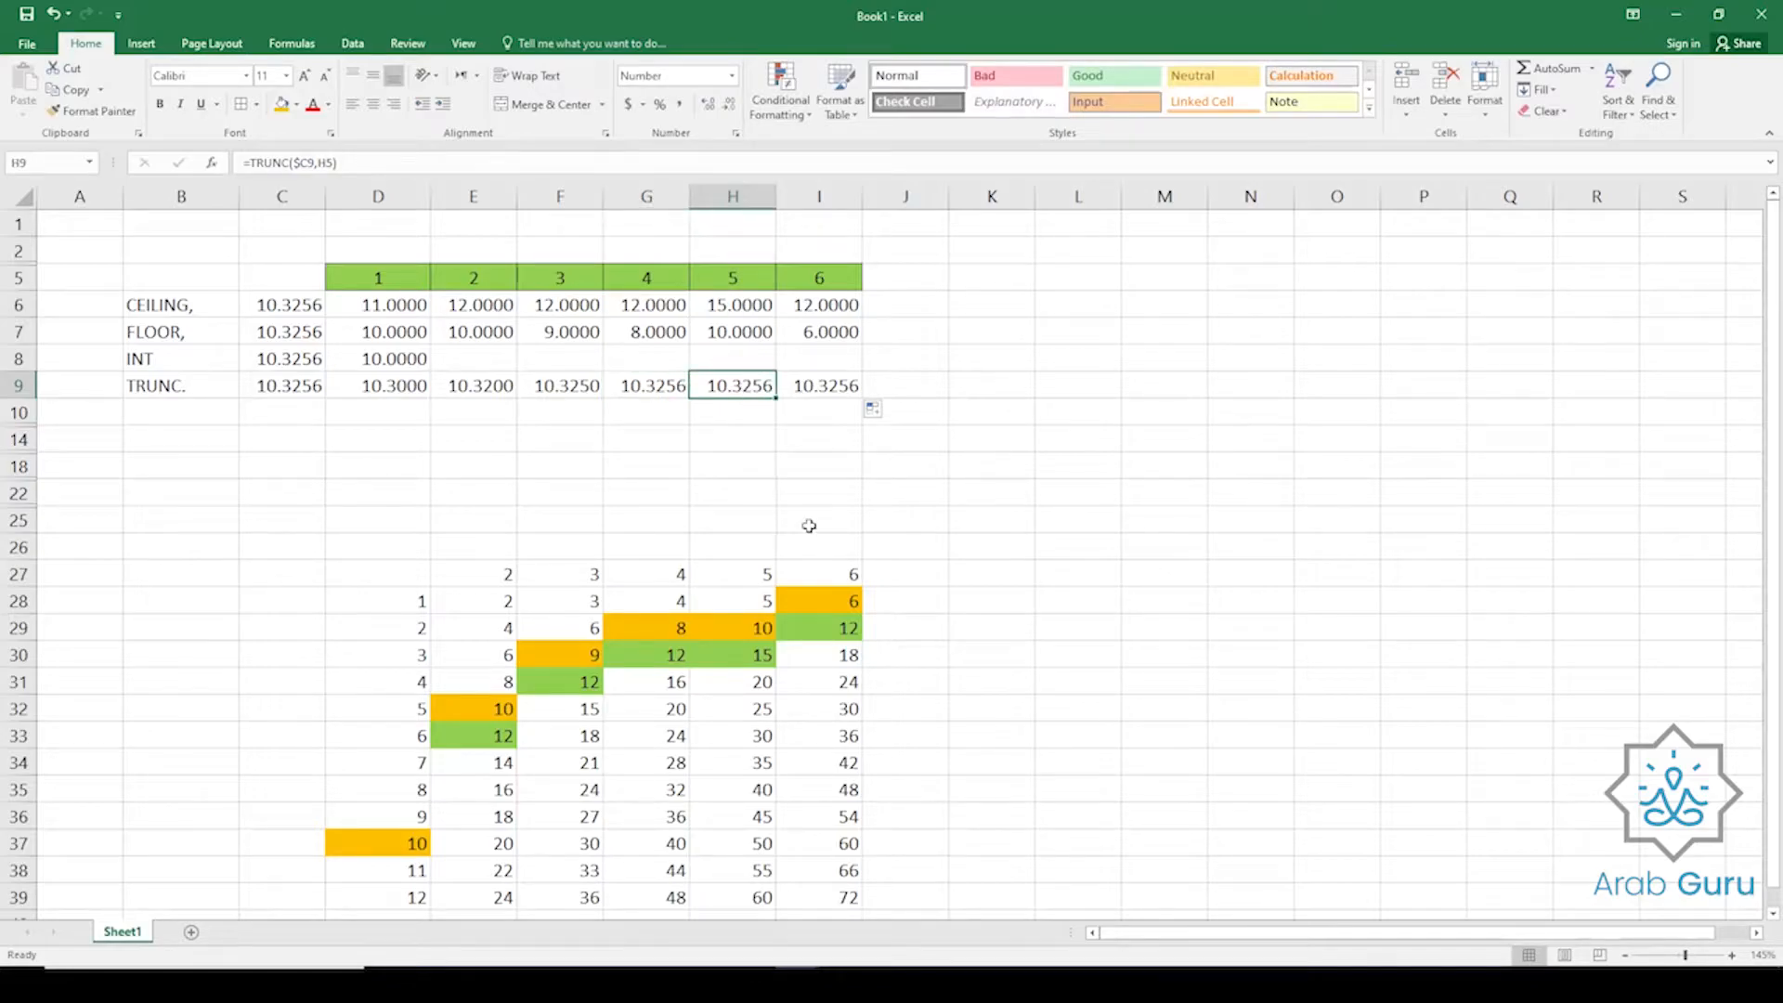
click(834, 390)
click(750, 282)
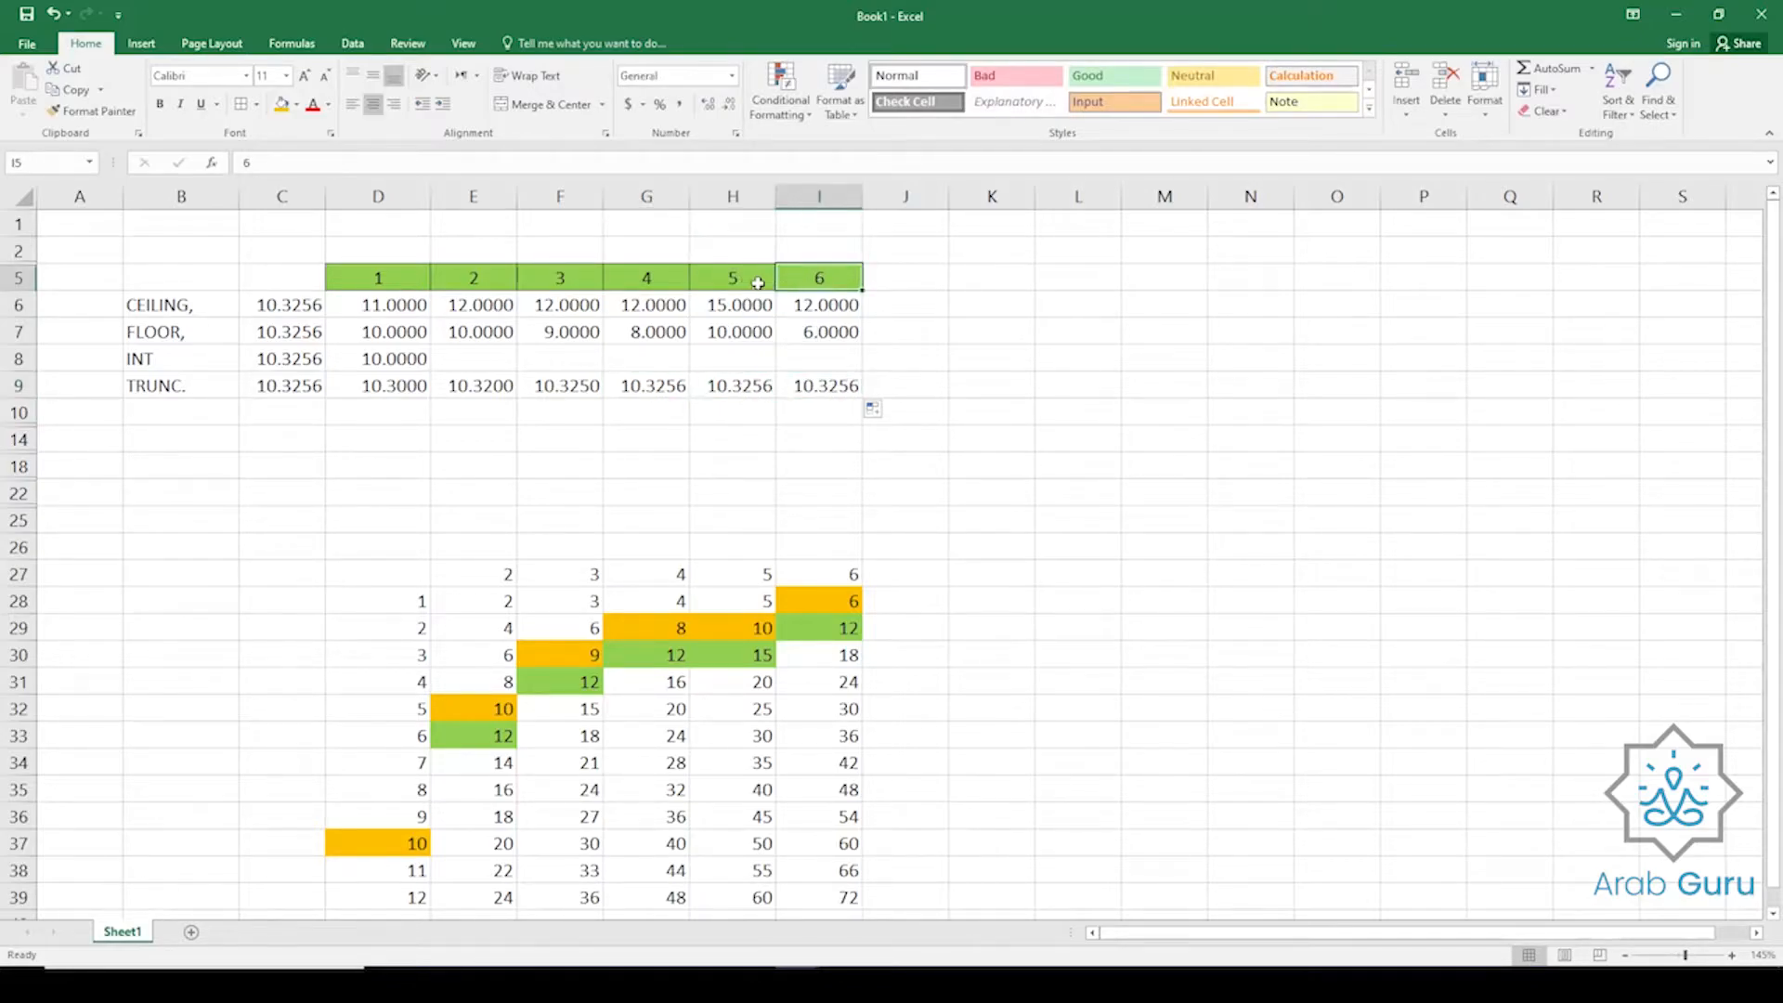
drag(758, 282, 826, 280)
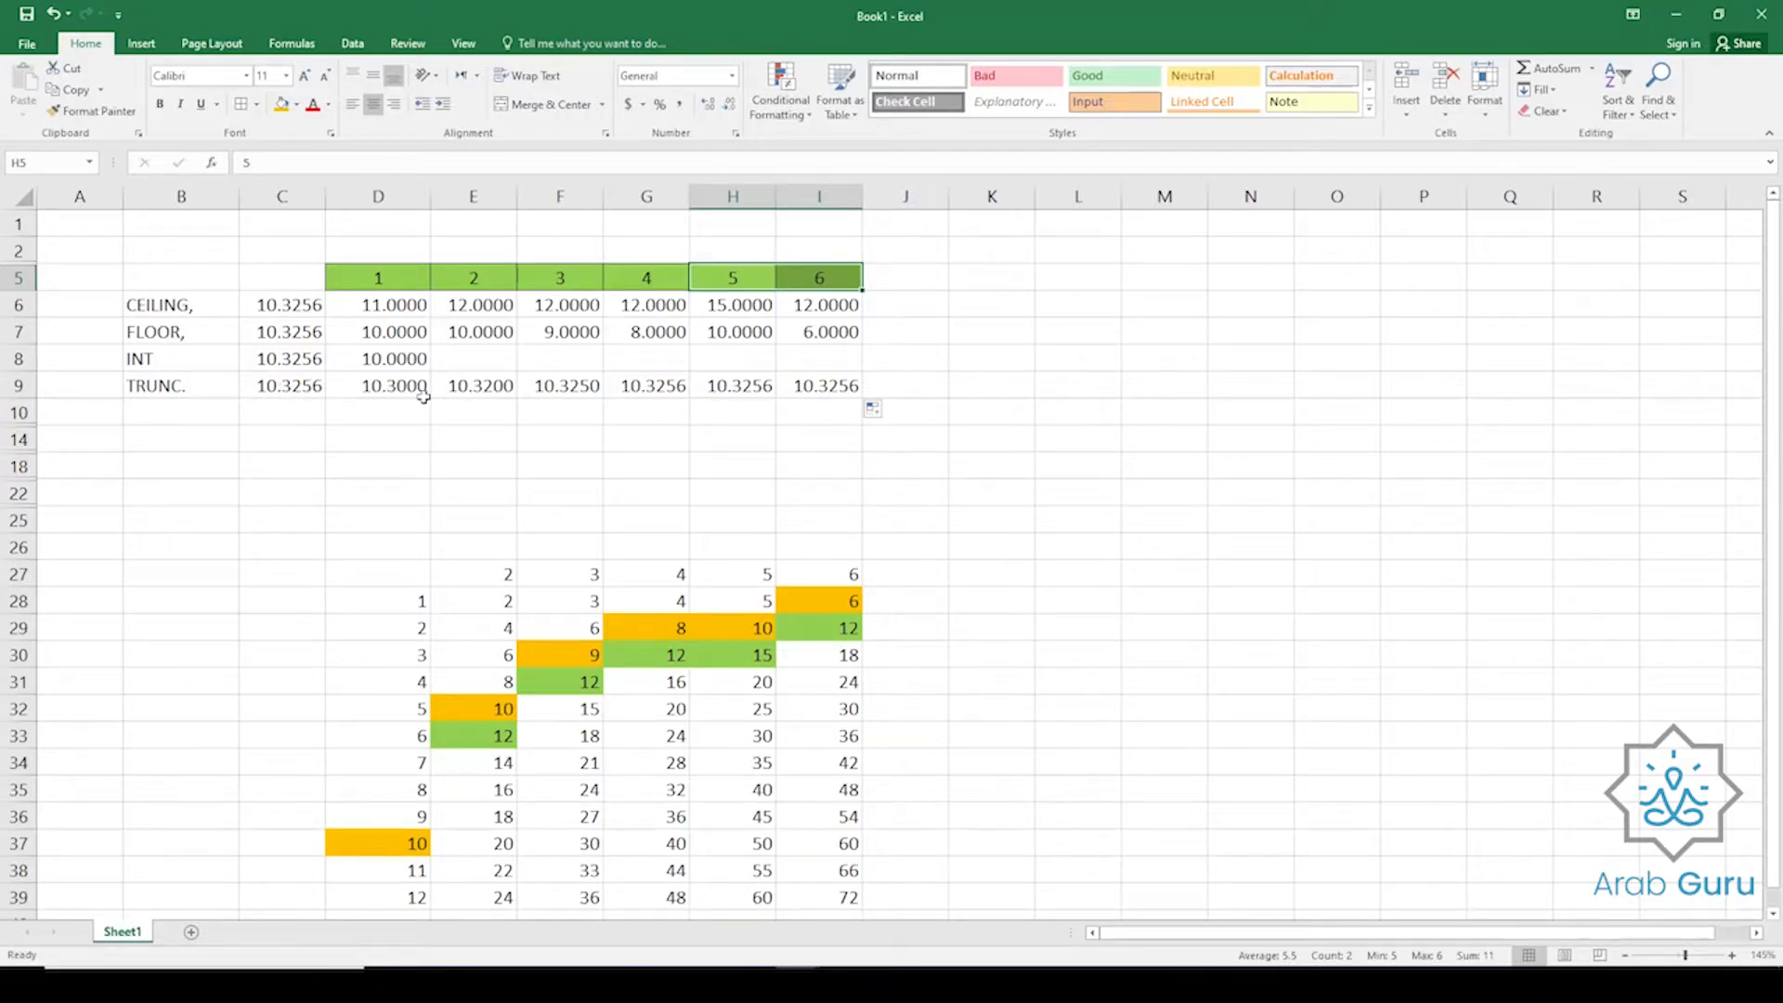
click(365, 388)
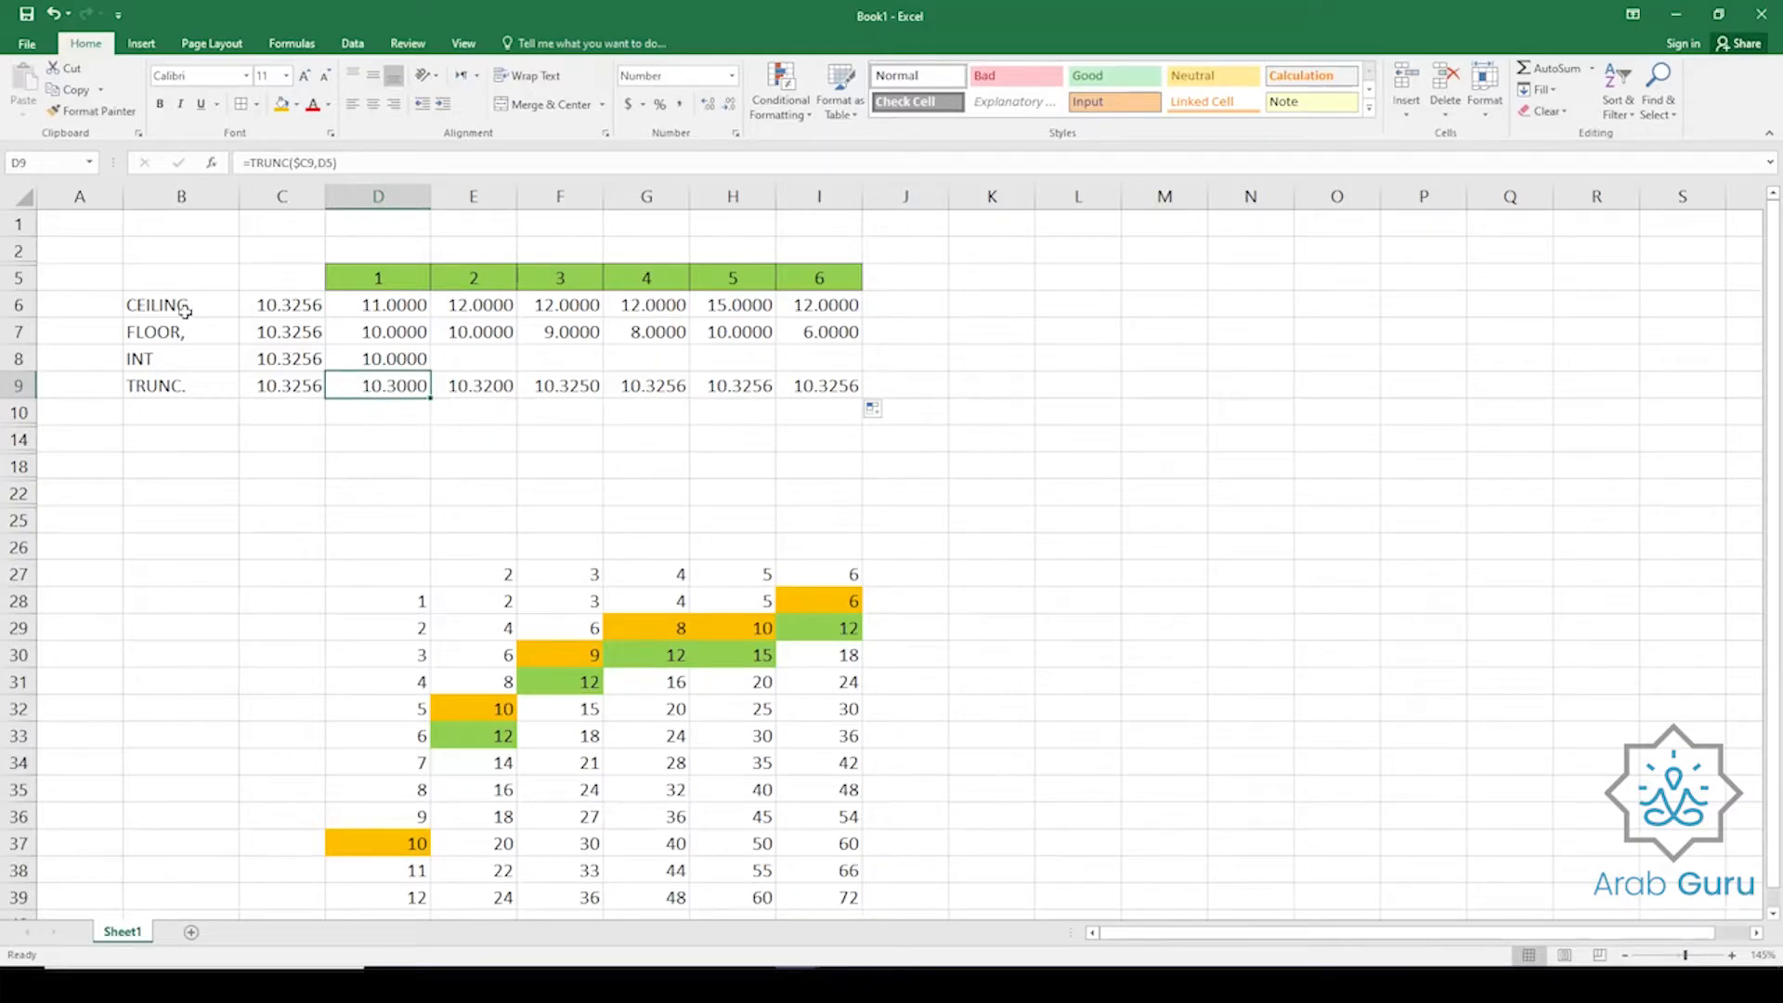
Review the CEILING, FLOOR, INT and TRUNC rows, tracing the references of the CEILING formula in D6.
drag(185, 311, 190, 336)
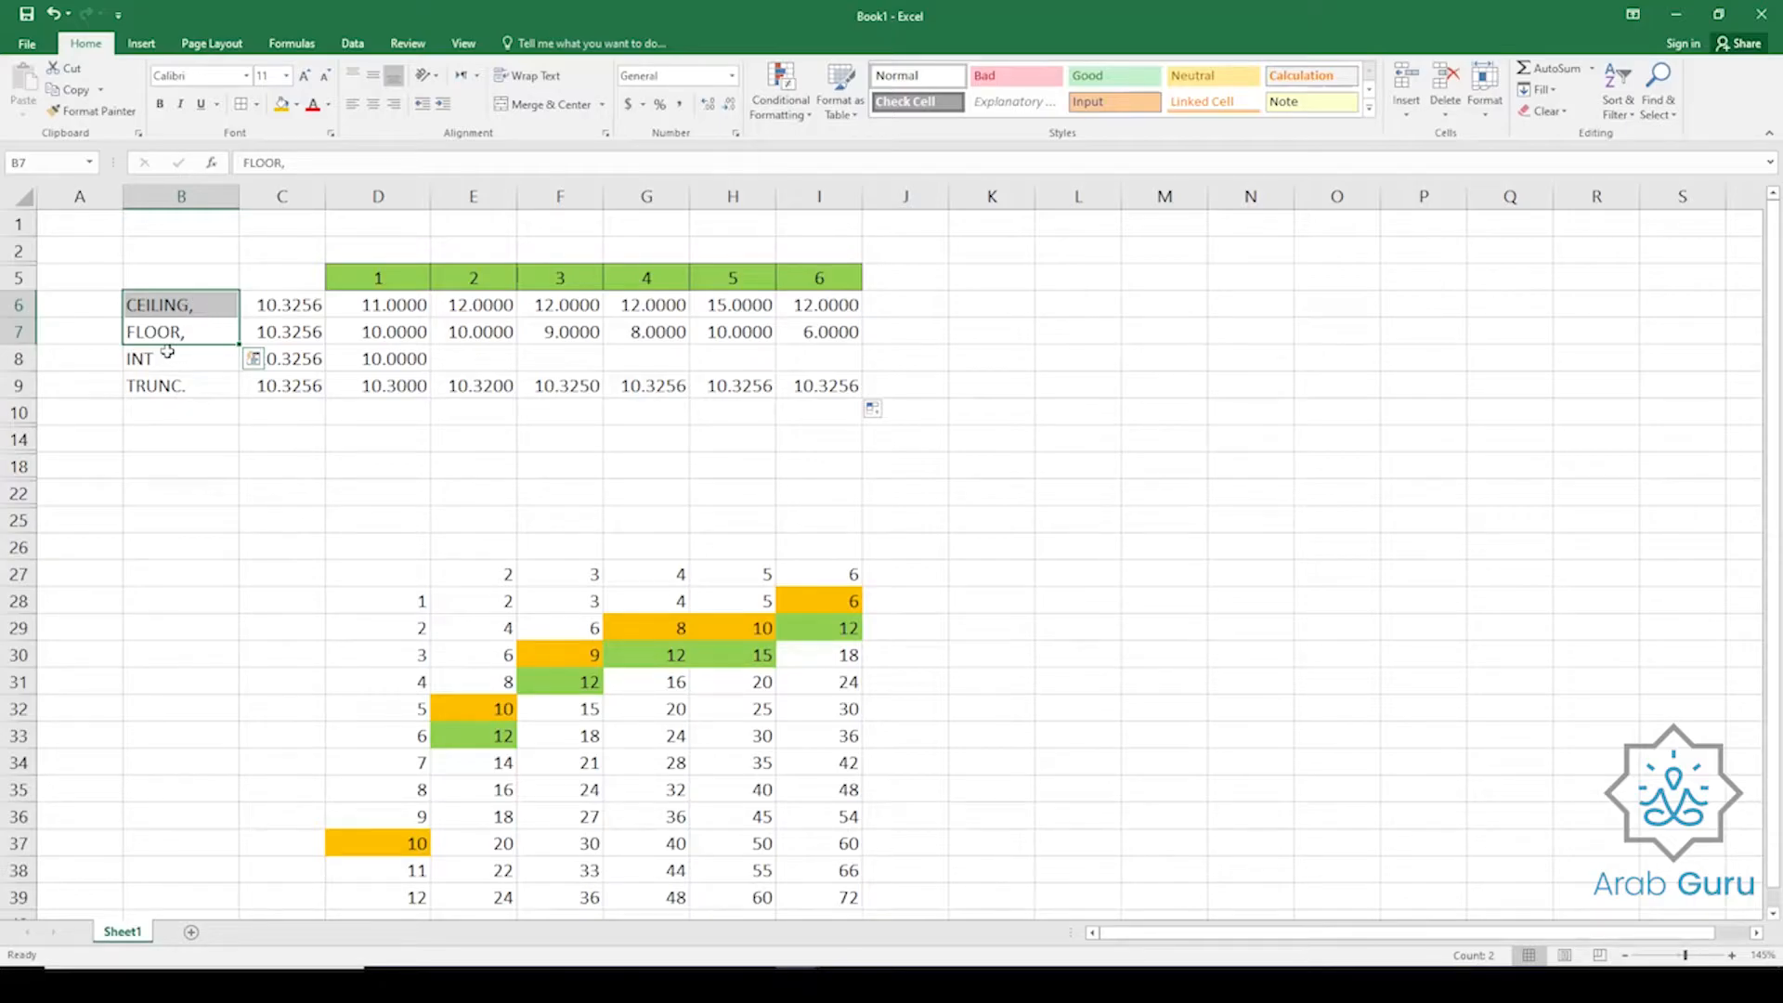
click(357, 283)
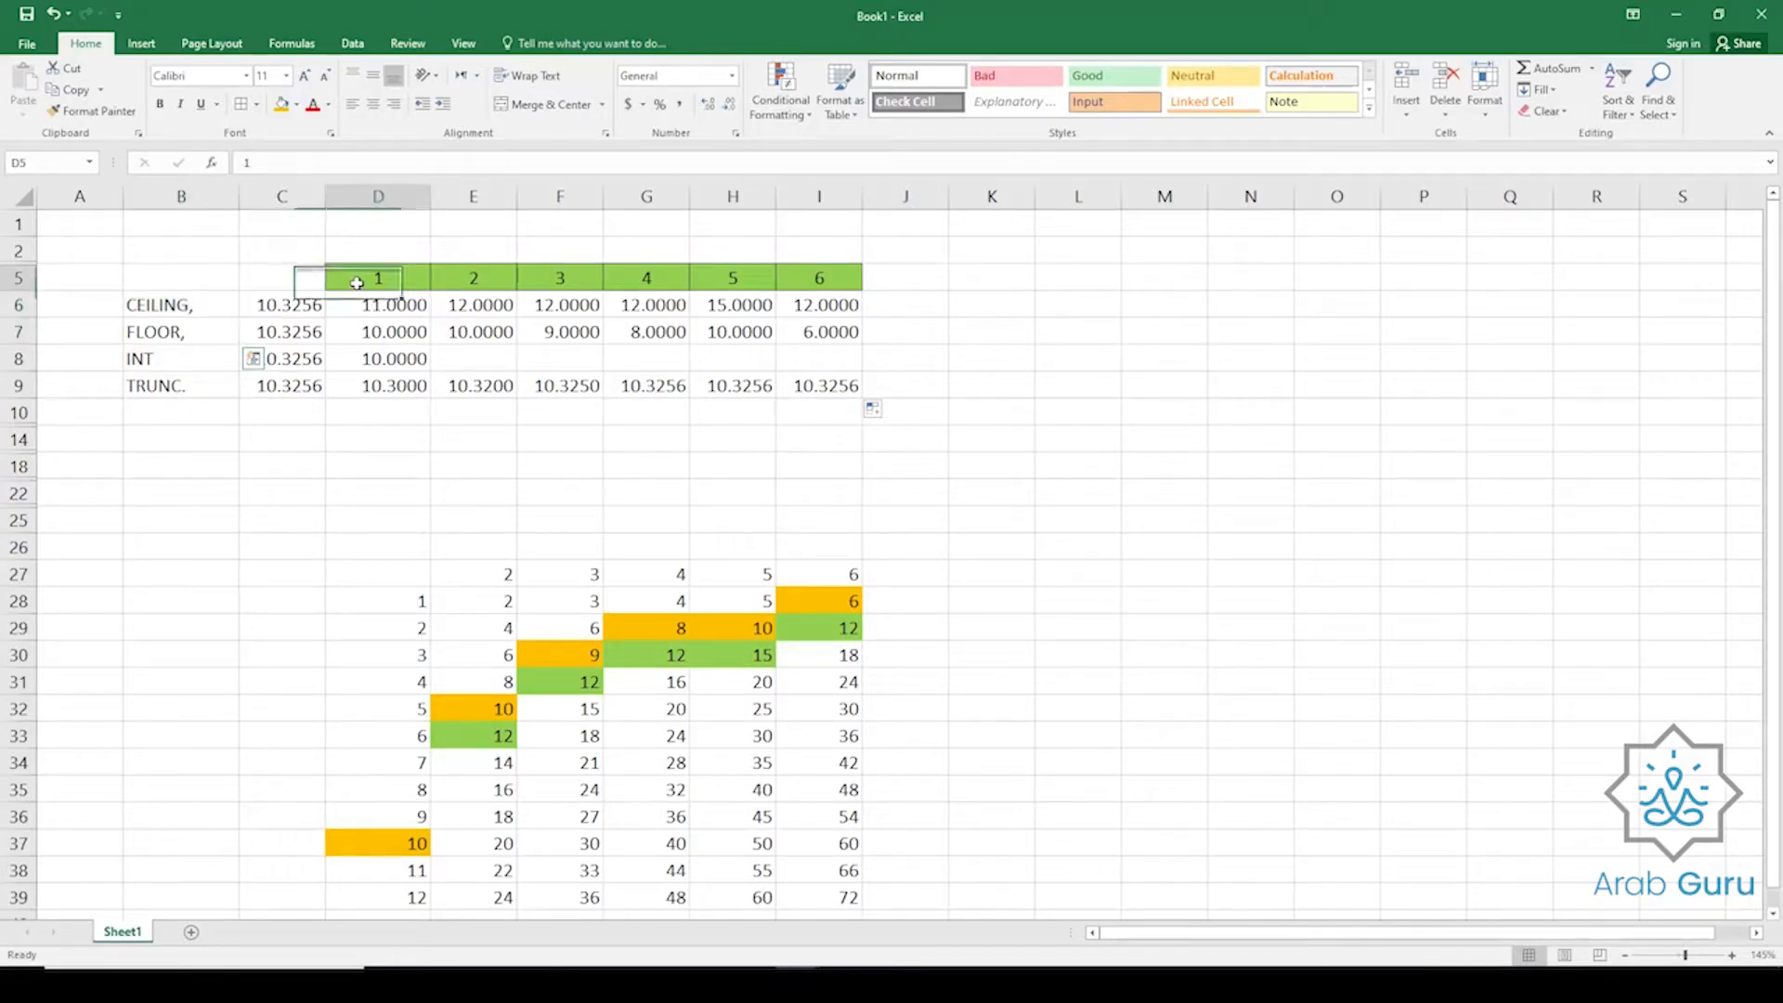
click(397, 307)
double_click(395, 306)
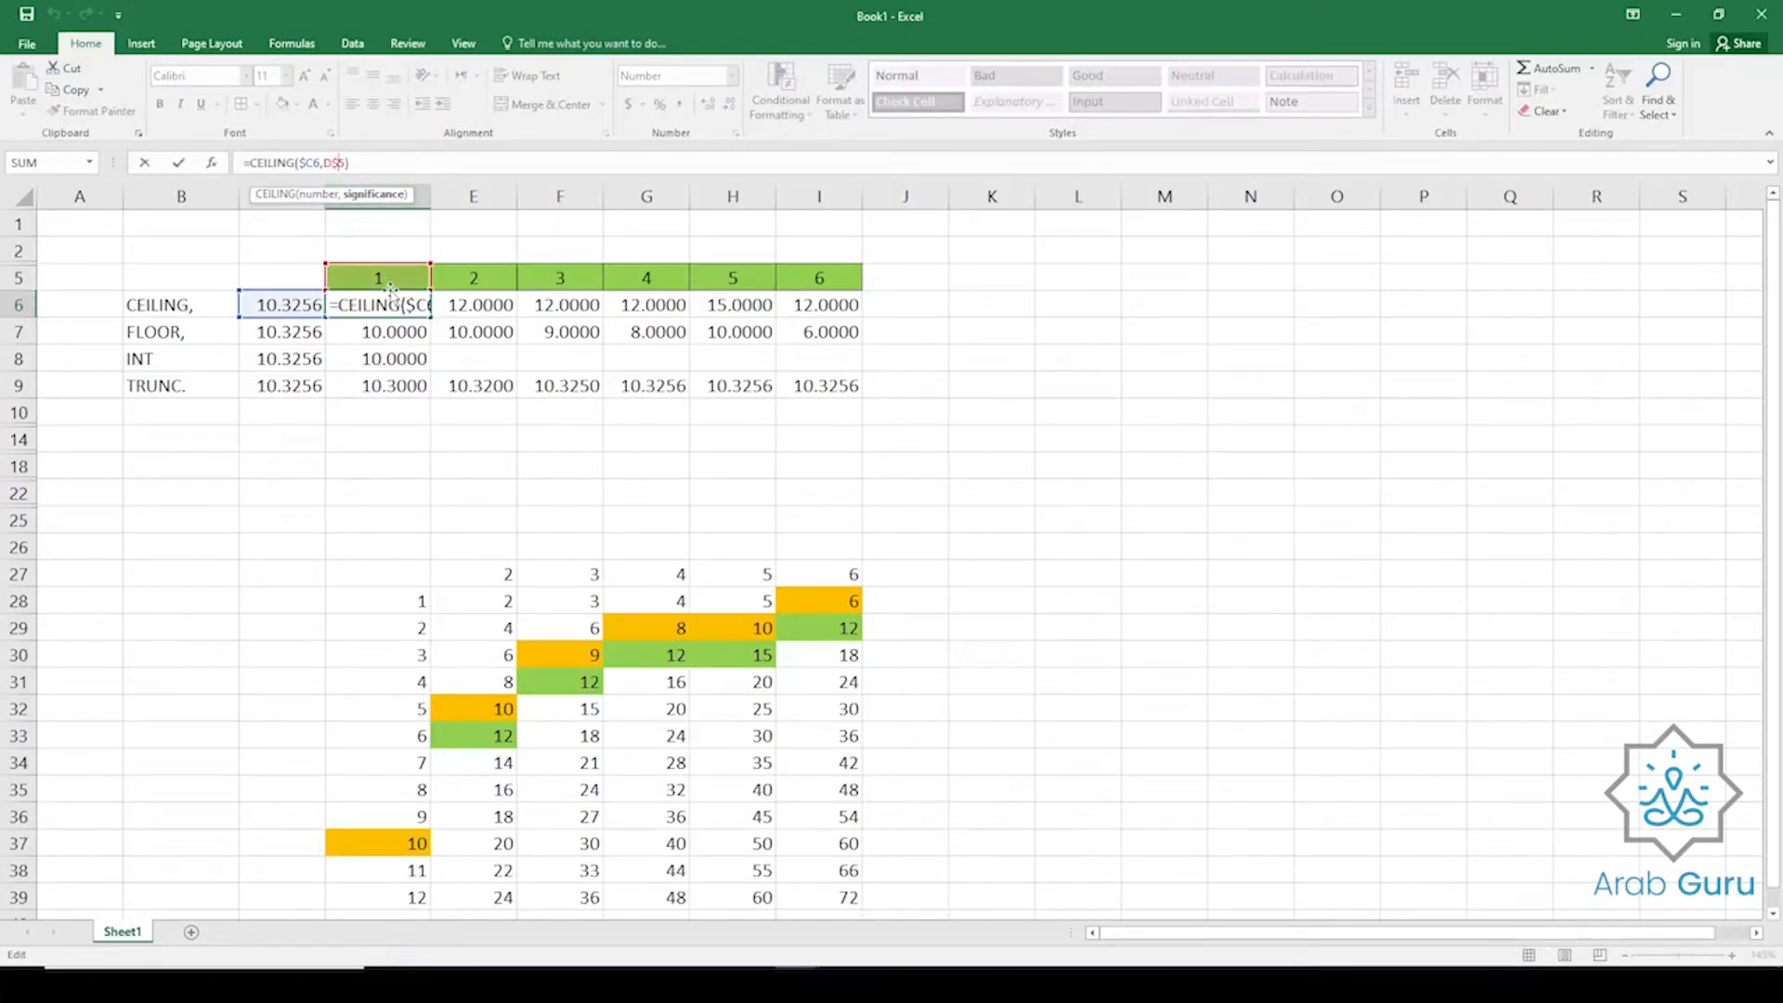
key(Escape)
click(178, 362)
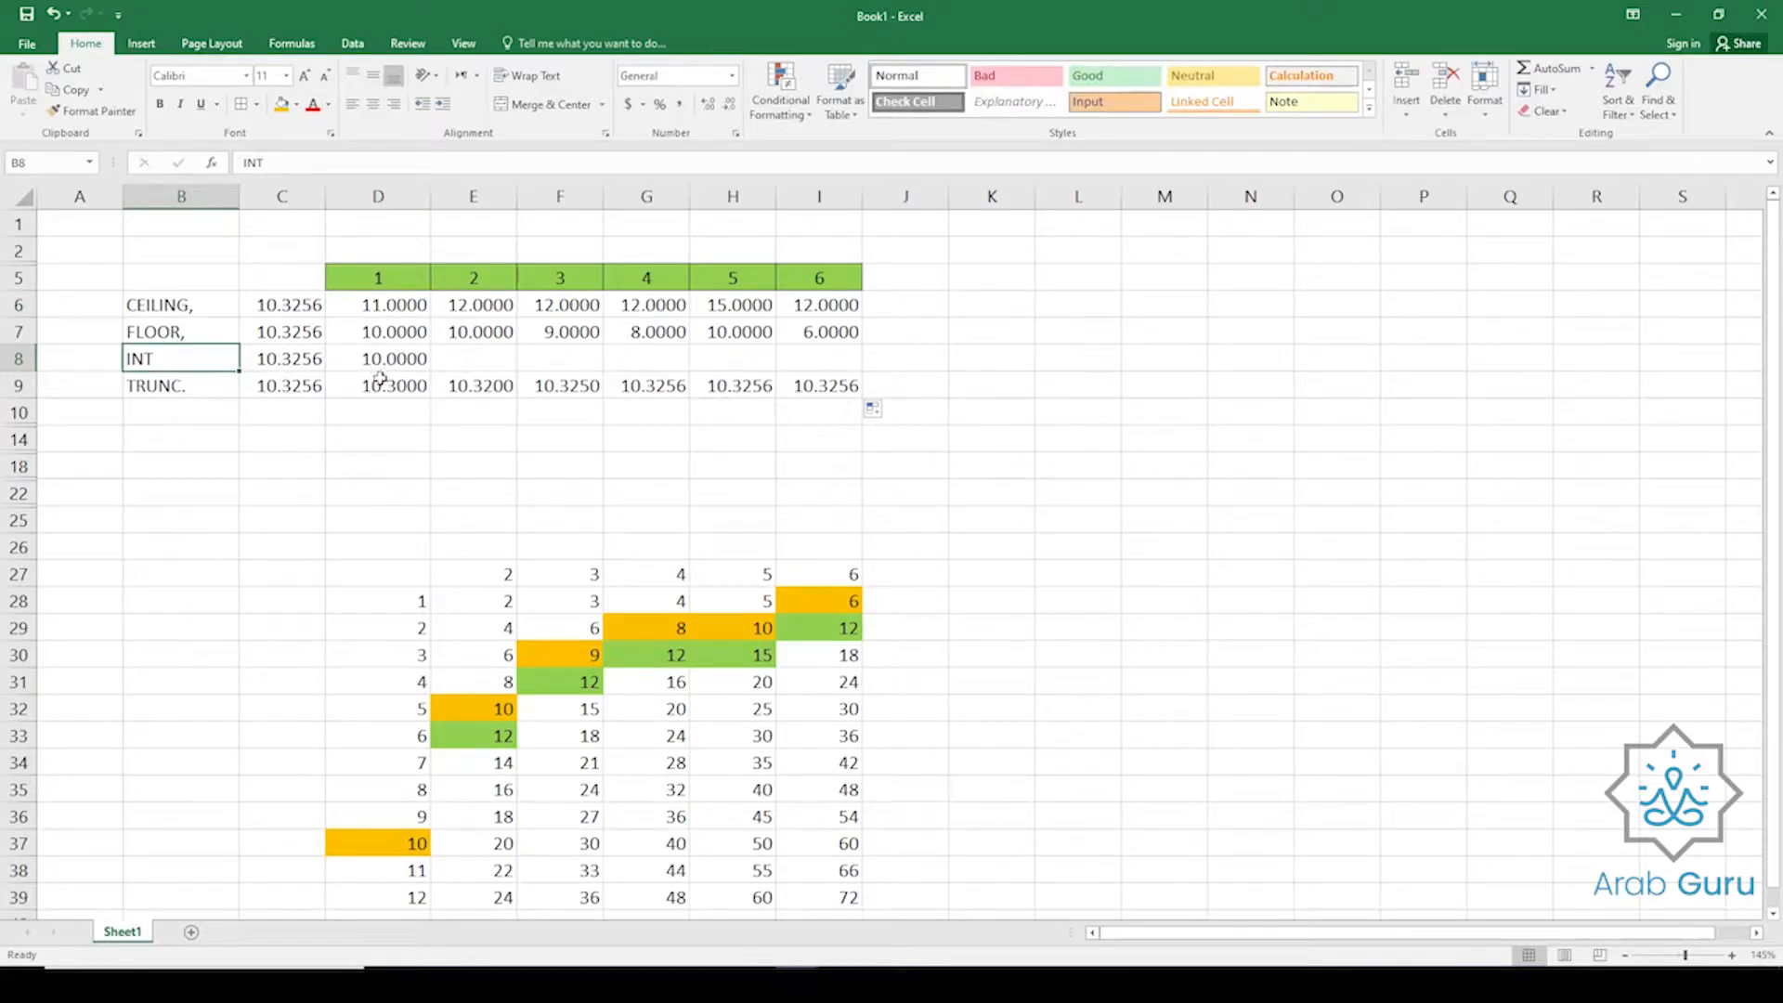
click(204, 388)
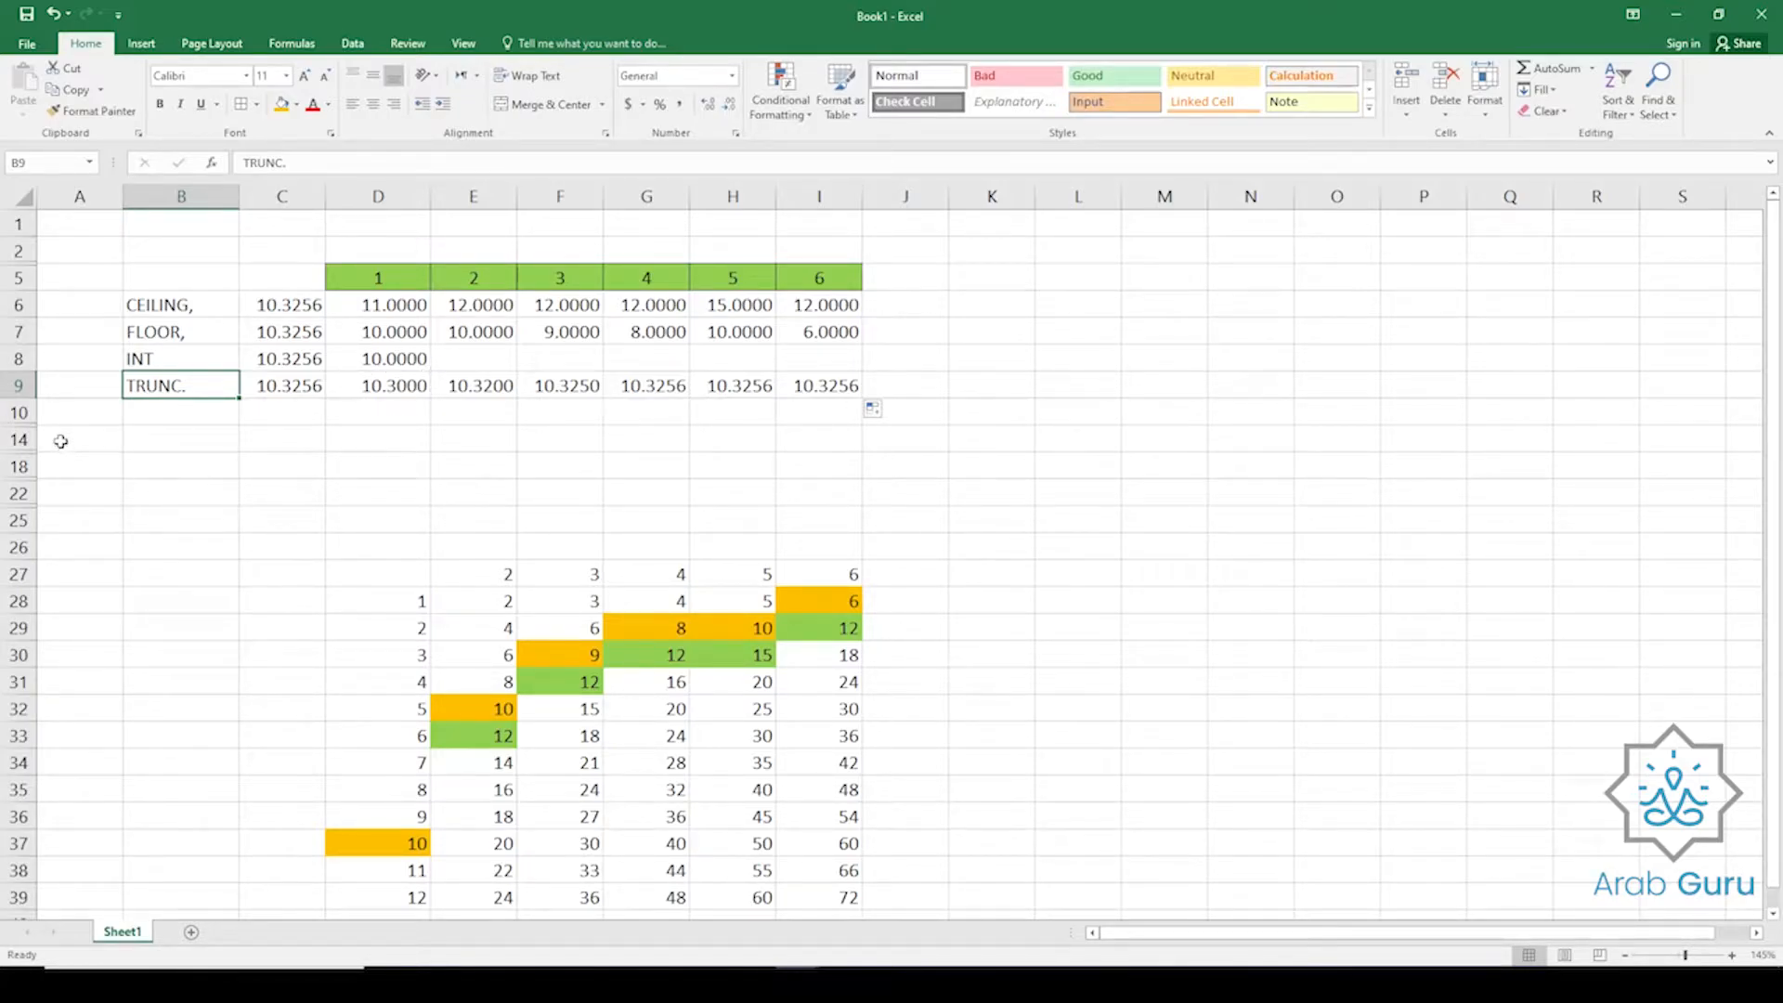
Unhide rows 11 to 13 between rows 10 and 14.
drag(19, 413, 18, 440)
right_click(453, 426)
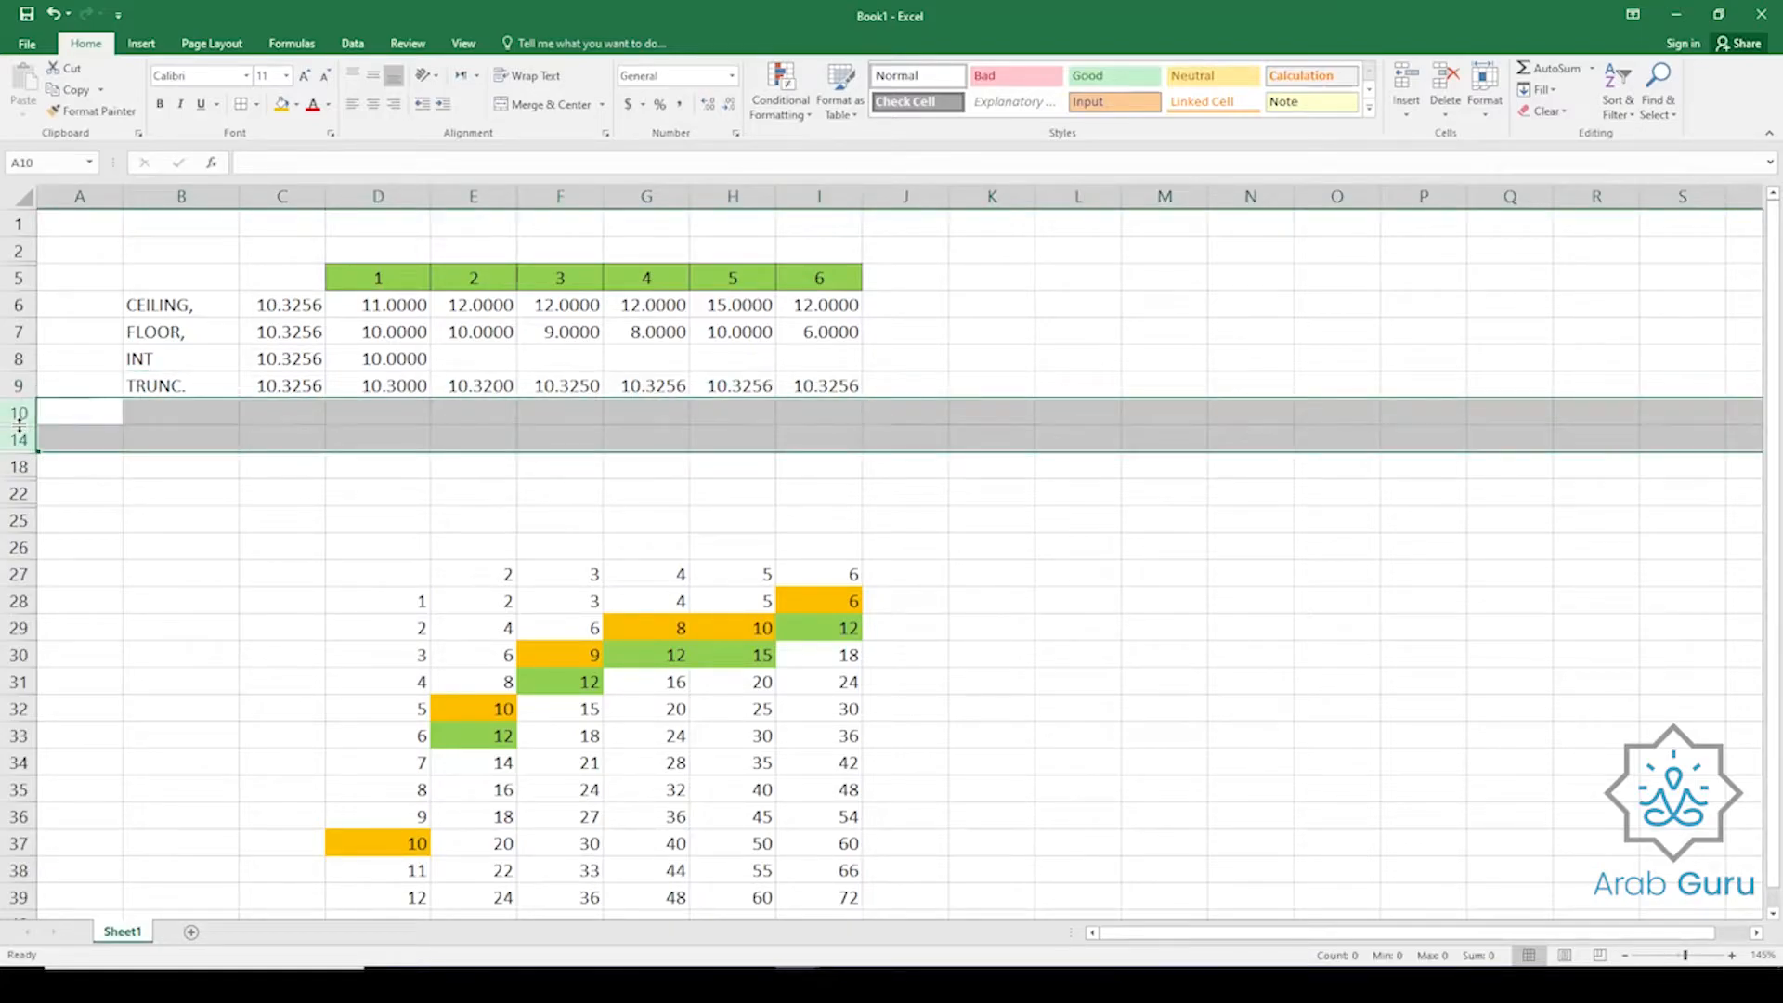
click(504, 689)
click(547, 632)
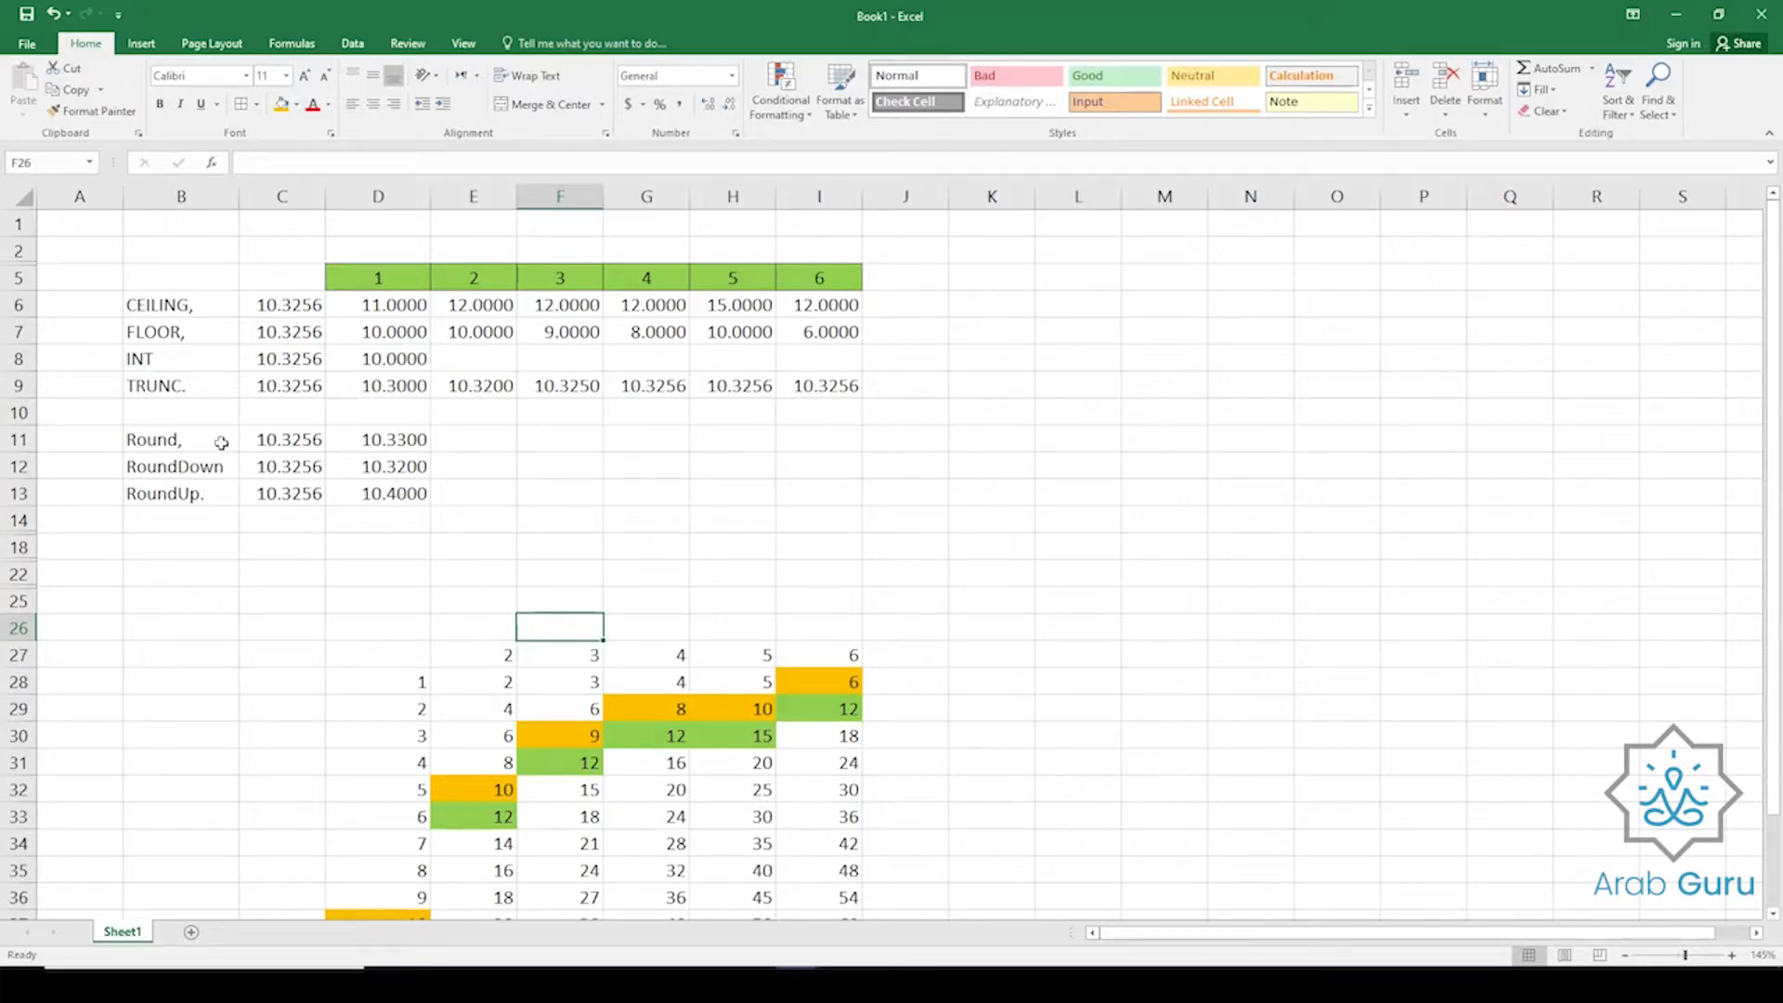
Examine the Round, RoundDown and RoundUp labels in B11:B13 and their input numbers in column C.
drag(221, 443, 200, 493)
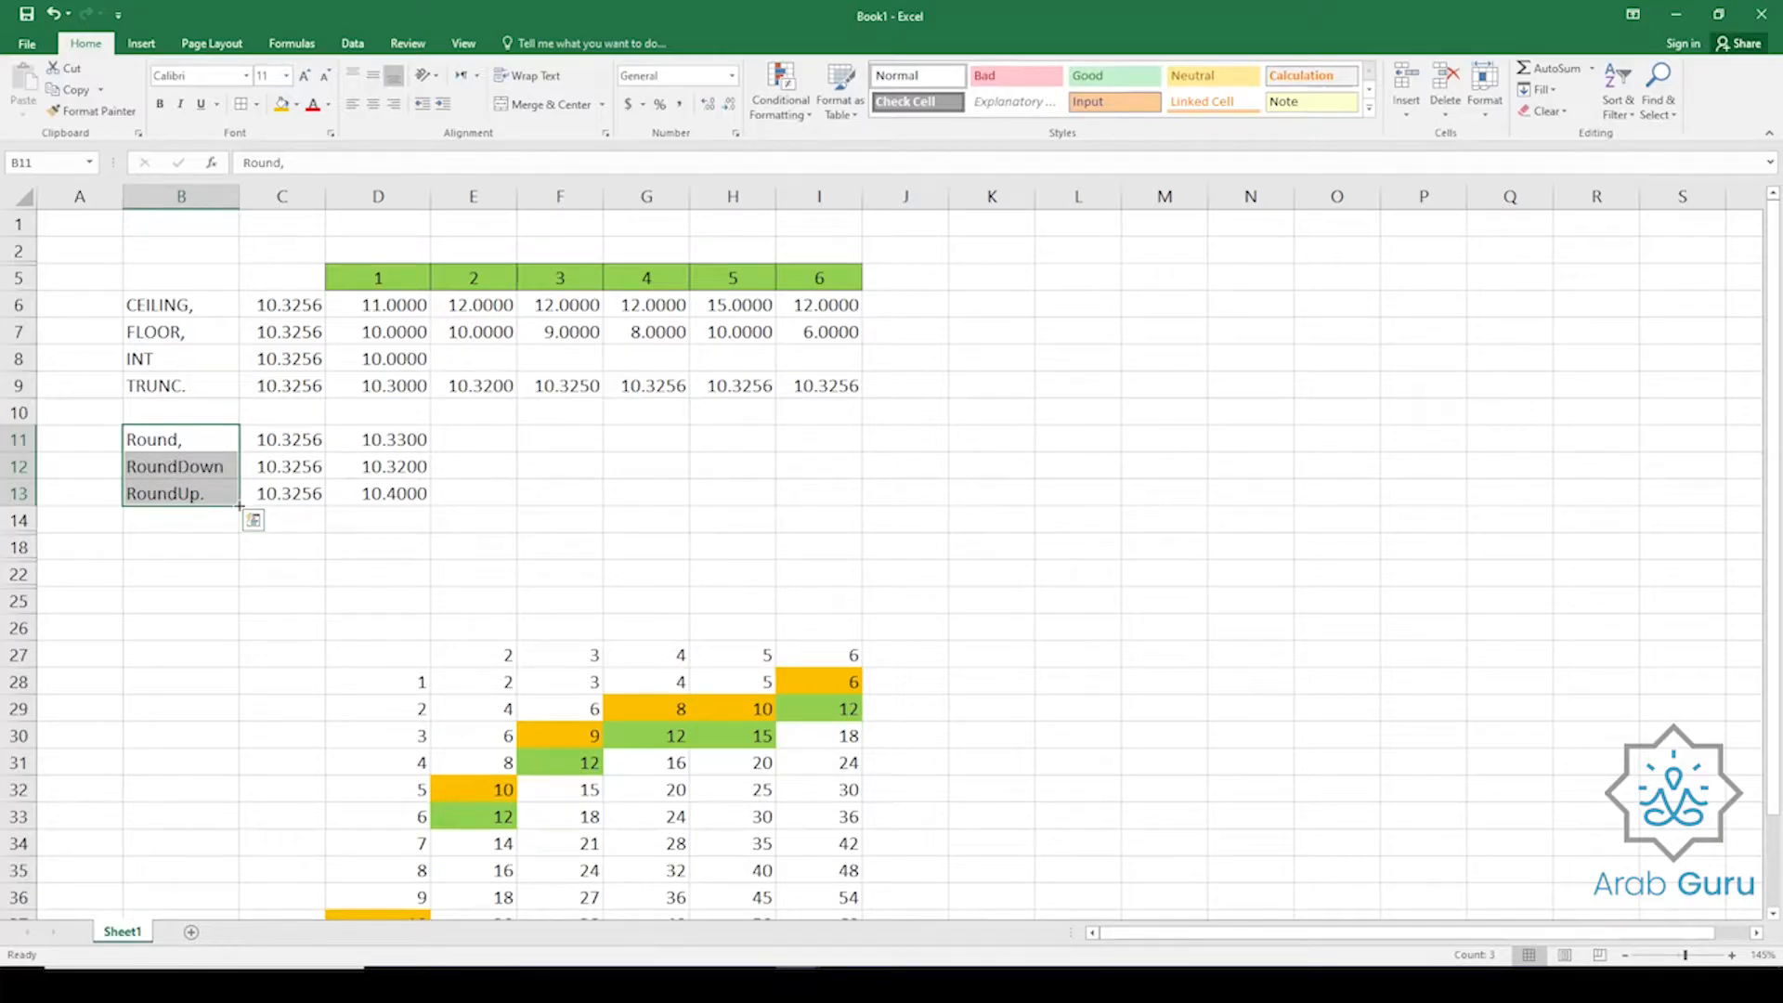
click(195, 444)
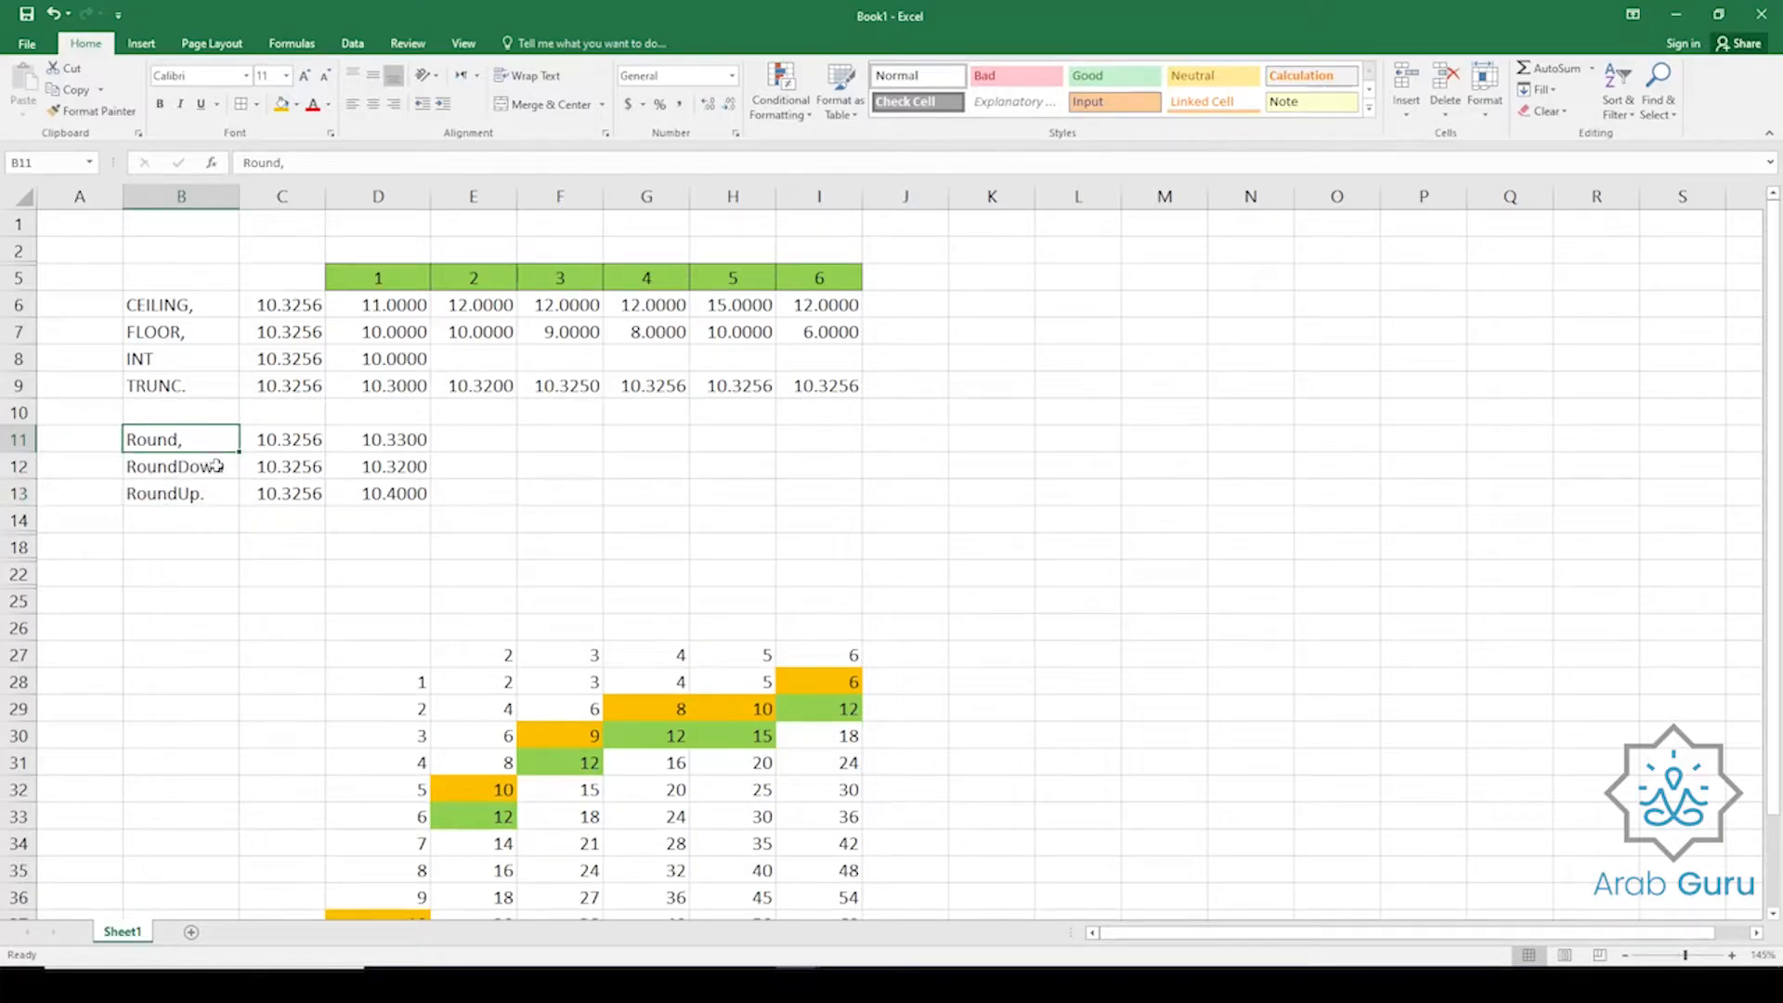
click(213, 466)
click(195, 492)
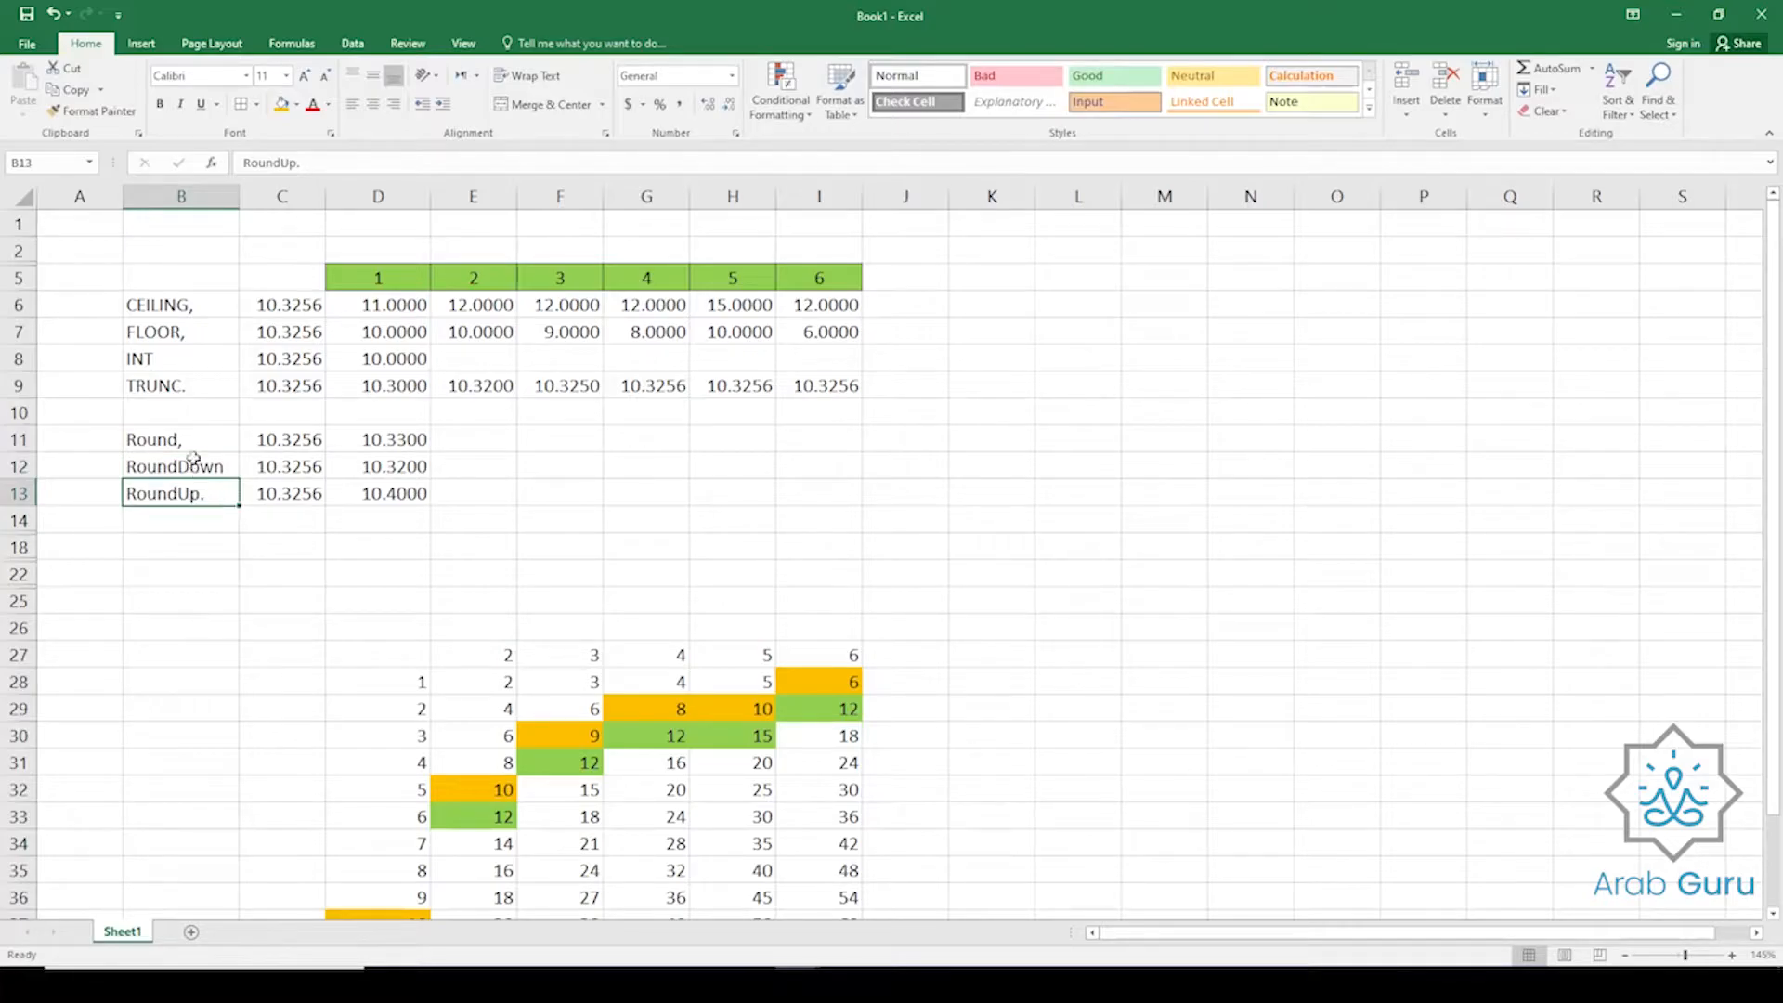
drag(194, 442, 192, 493)
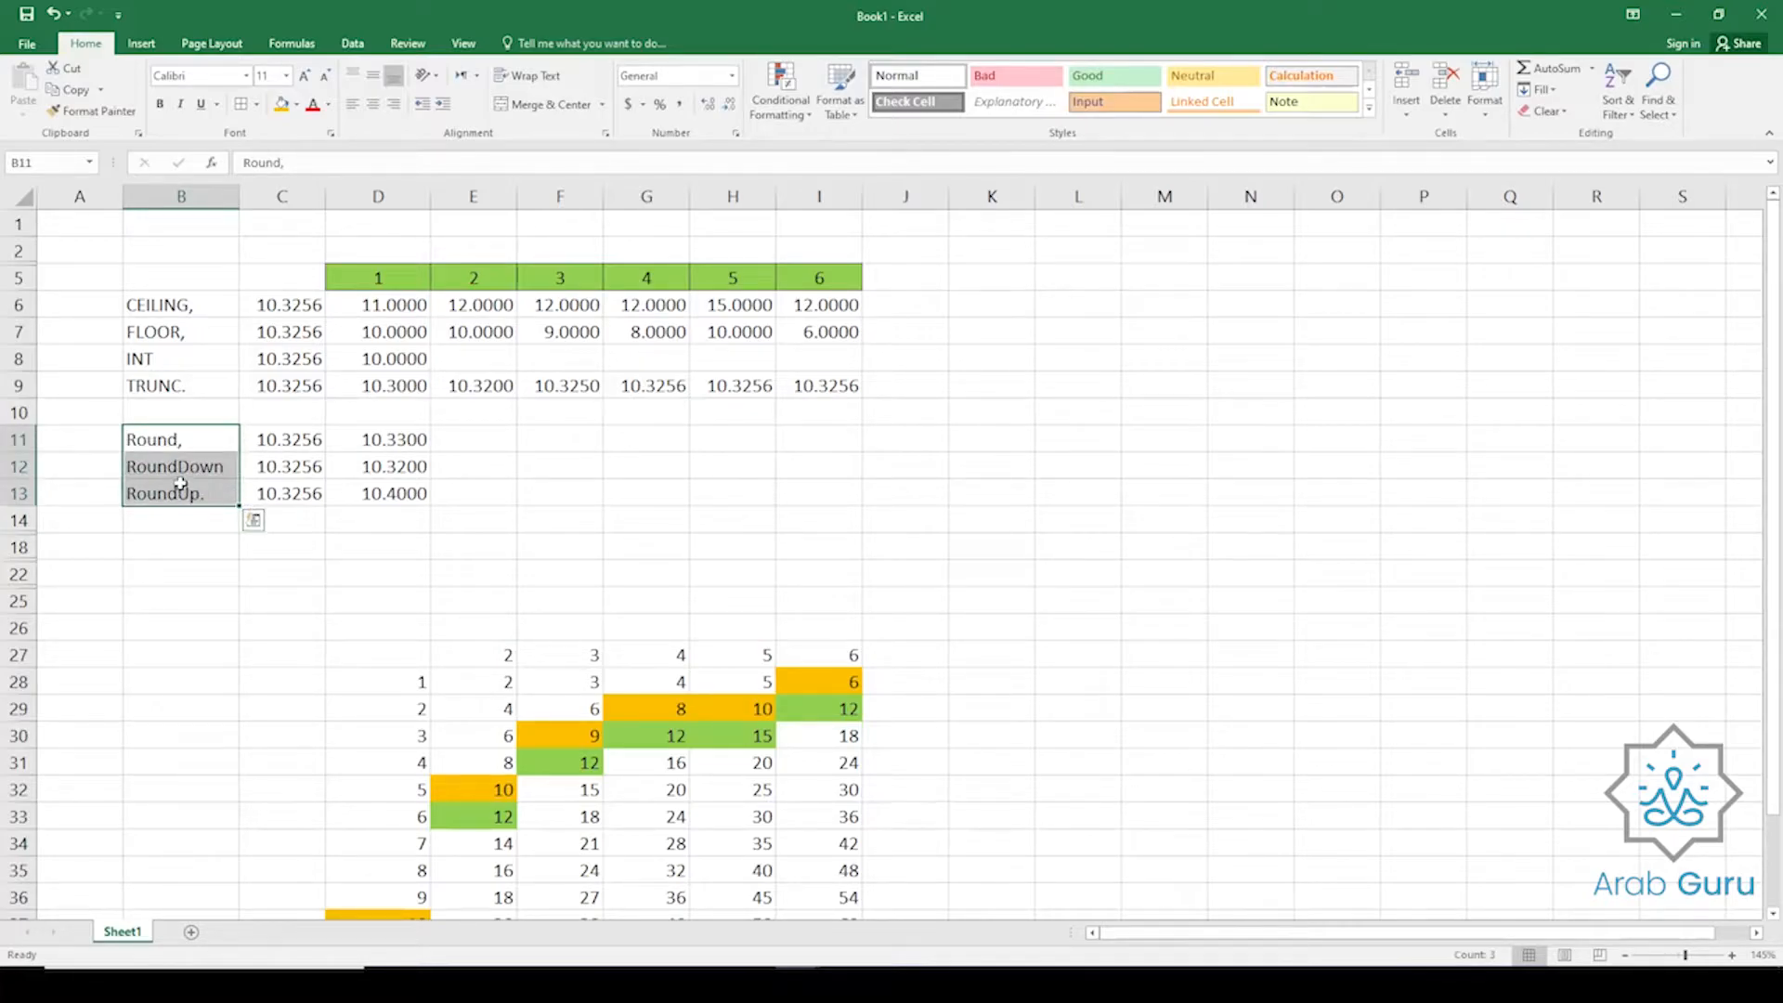
drag(264, 440, 292, 493)
drag(283, 307, 264, 501)
click(276, 439)
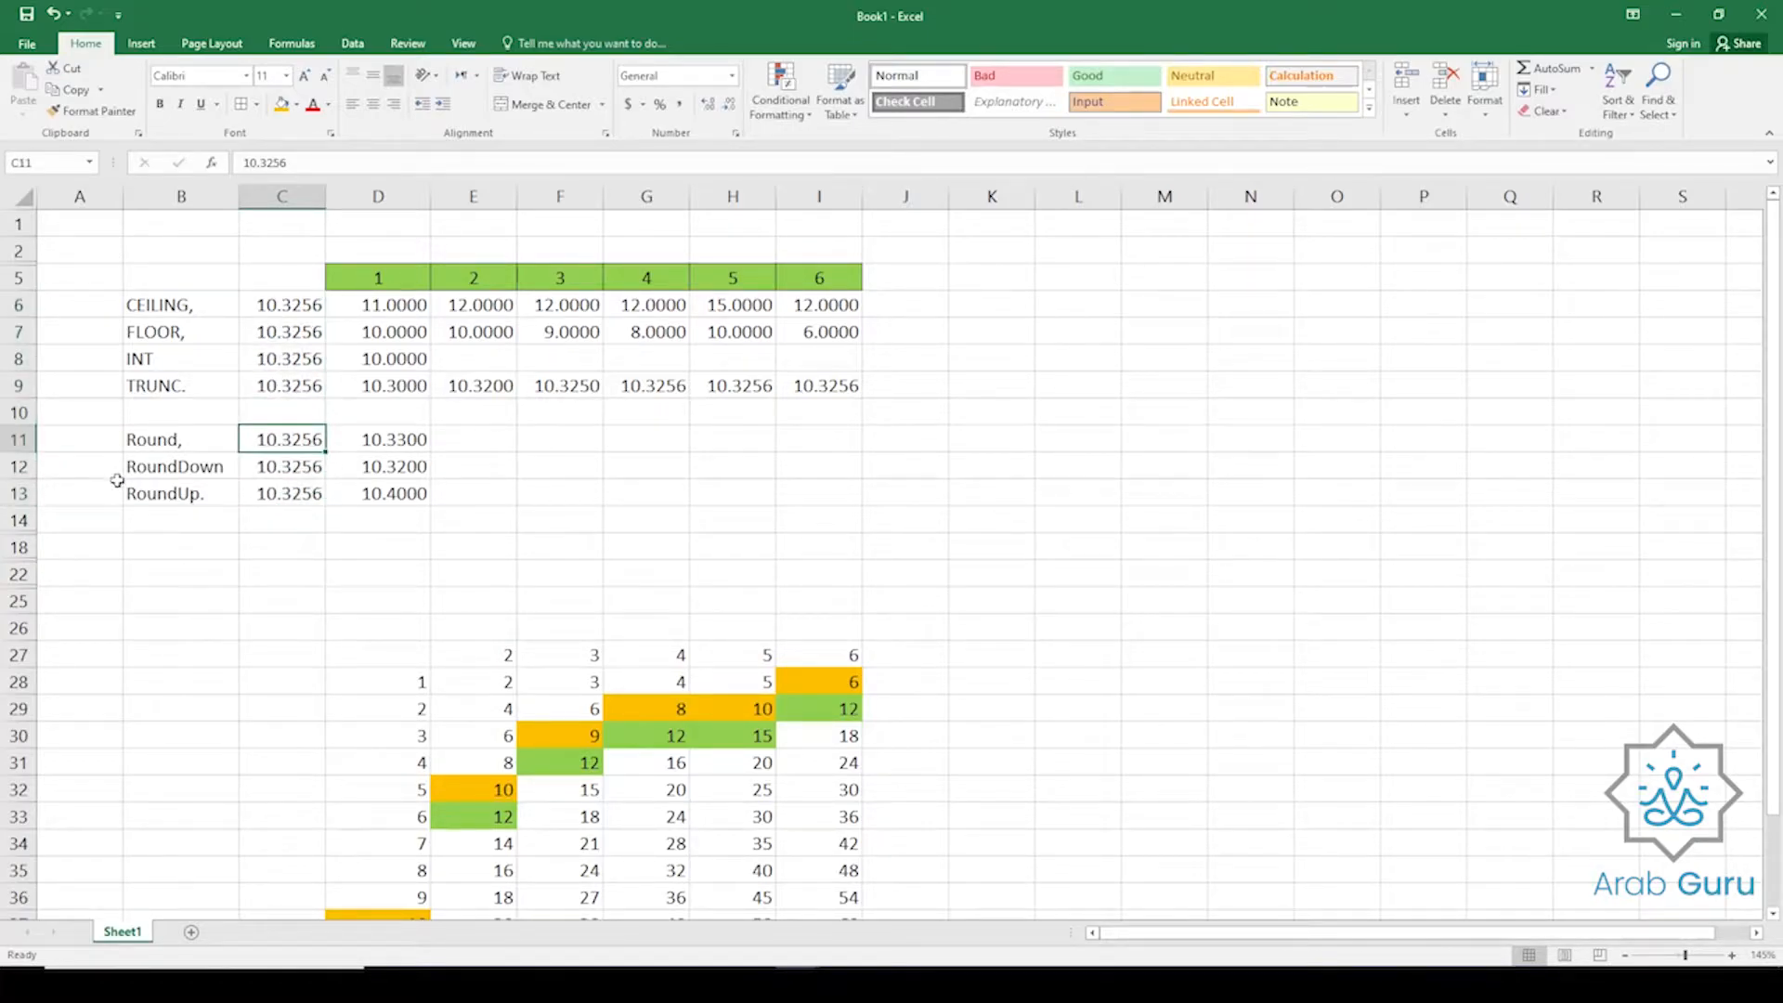
click(144, 443)
click(202, 468)
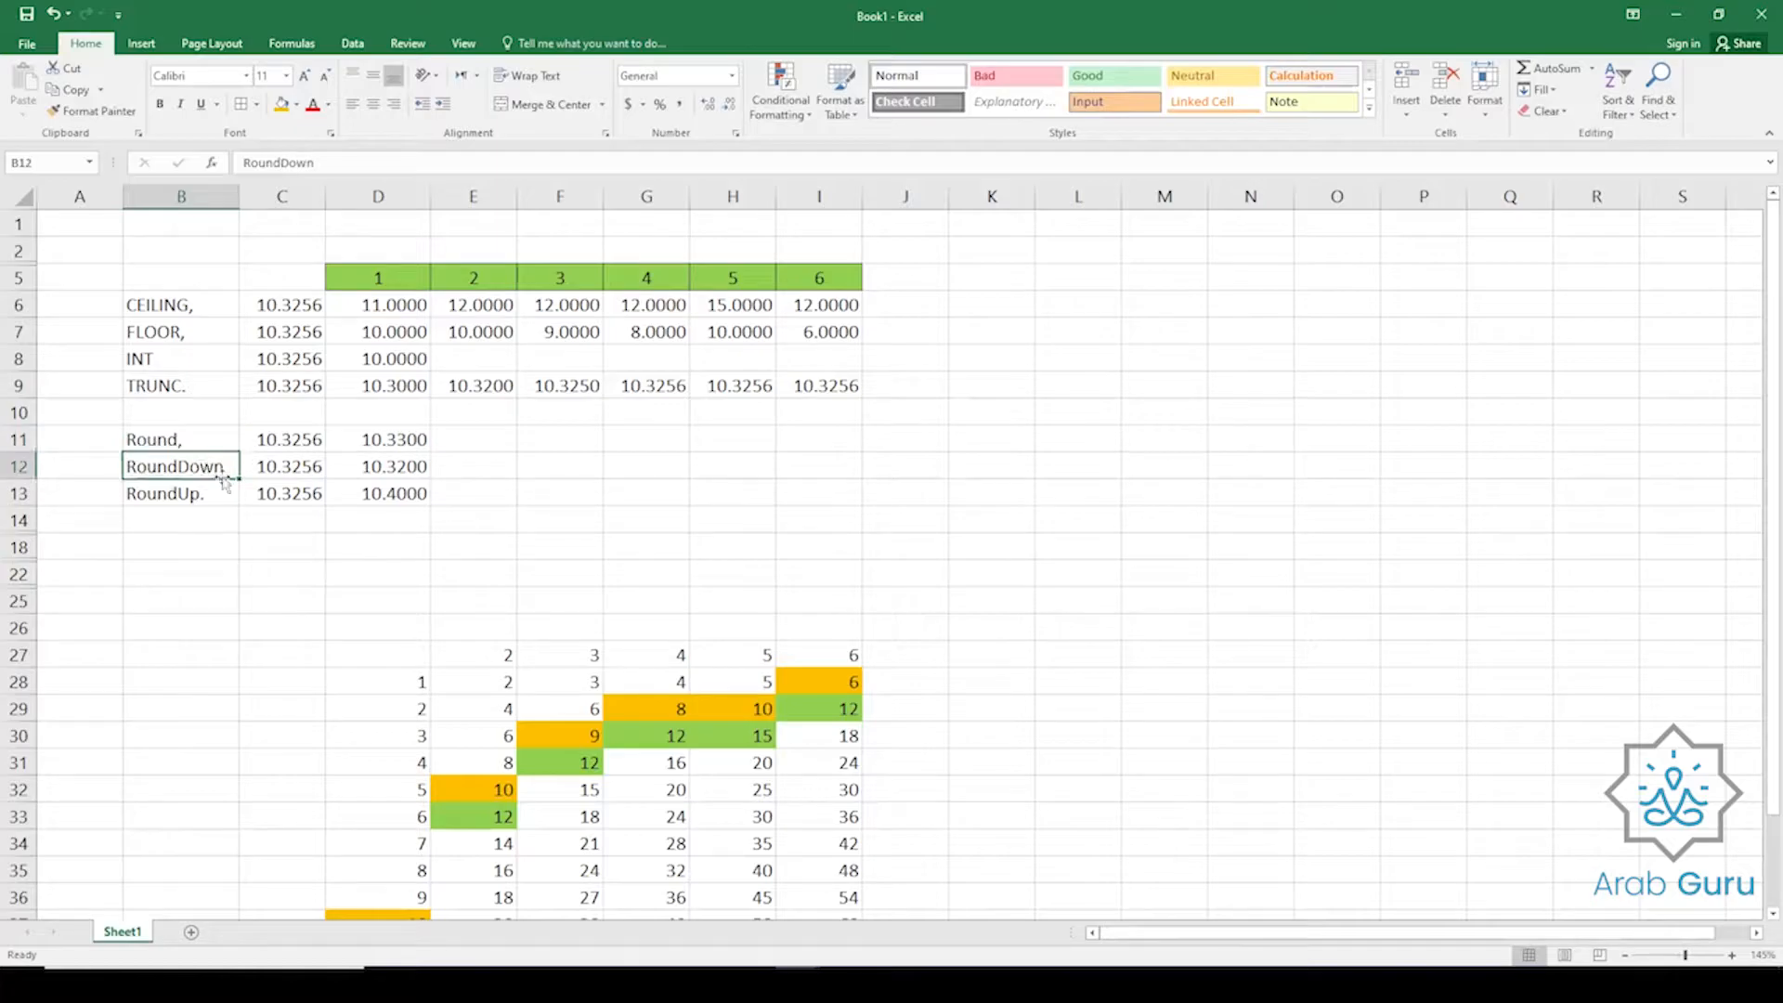
click(217, 494)
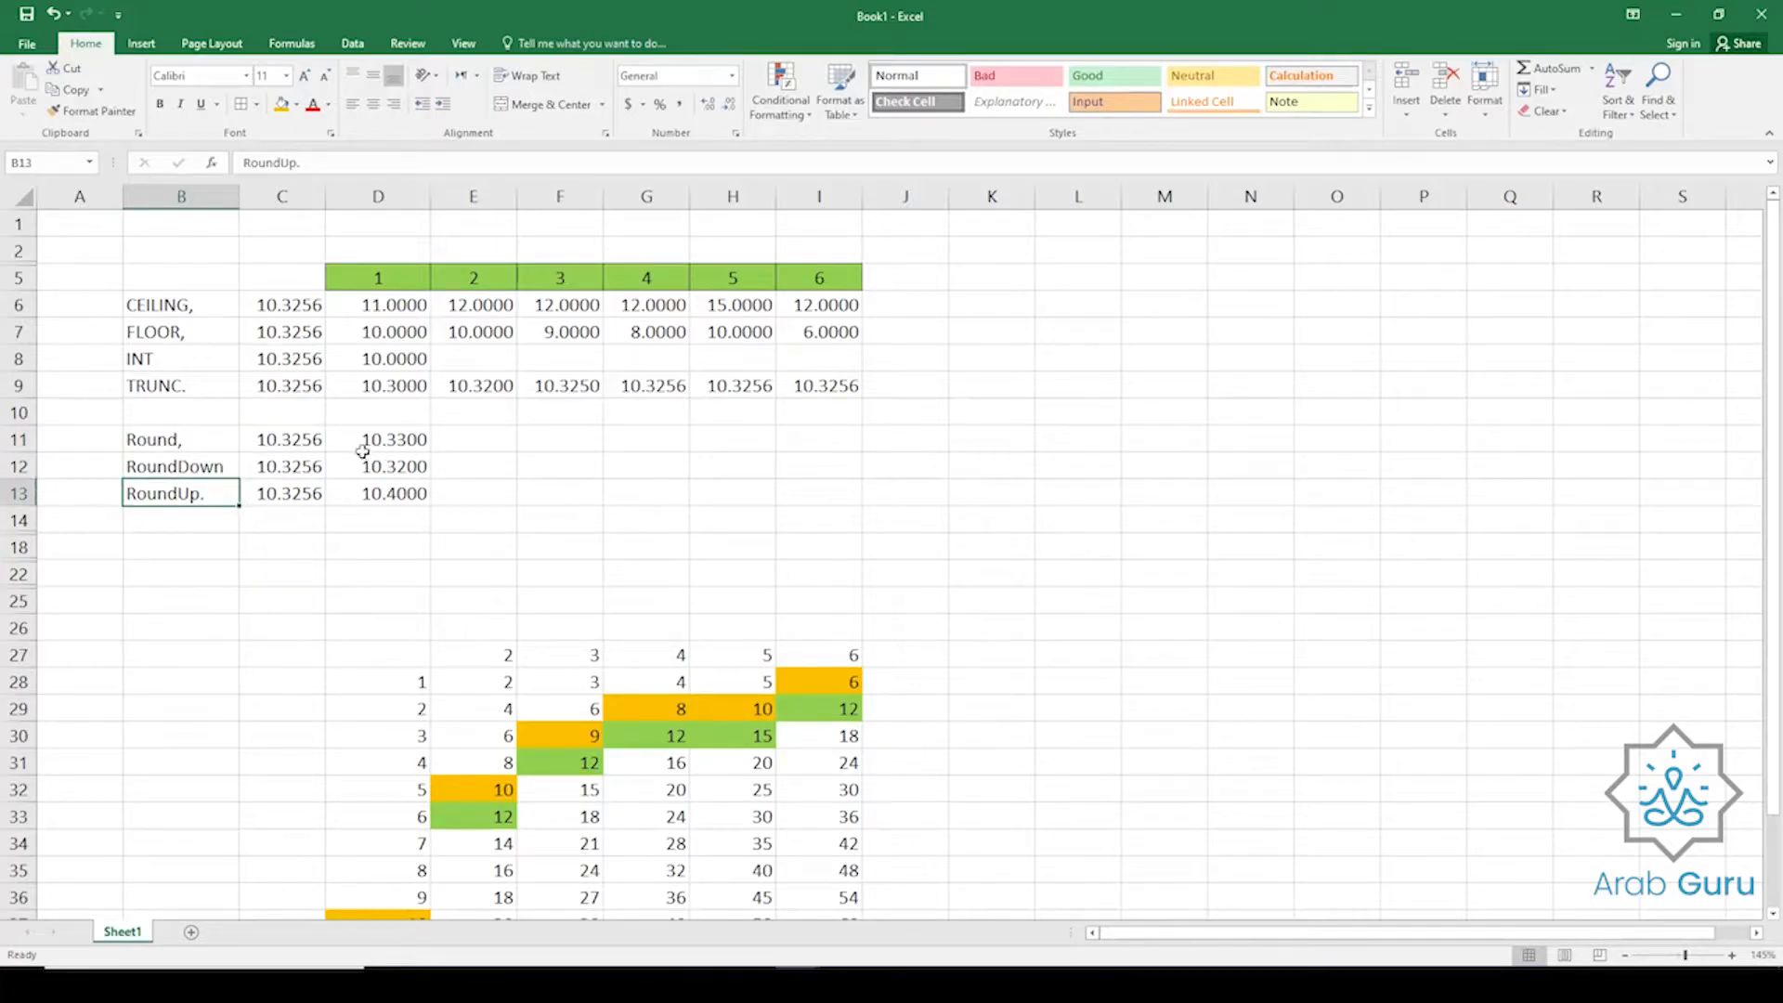
Inspect the number and num_digits arguments of the ROUND formula in D11 and its result.
click(355, 658)
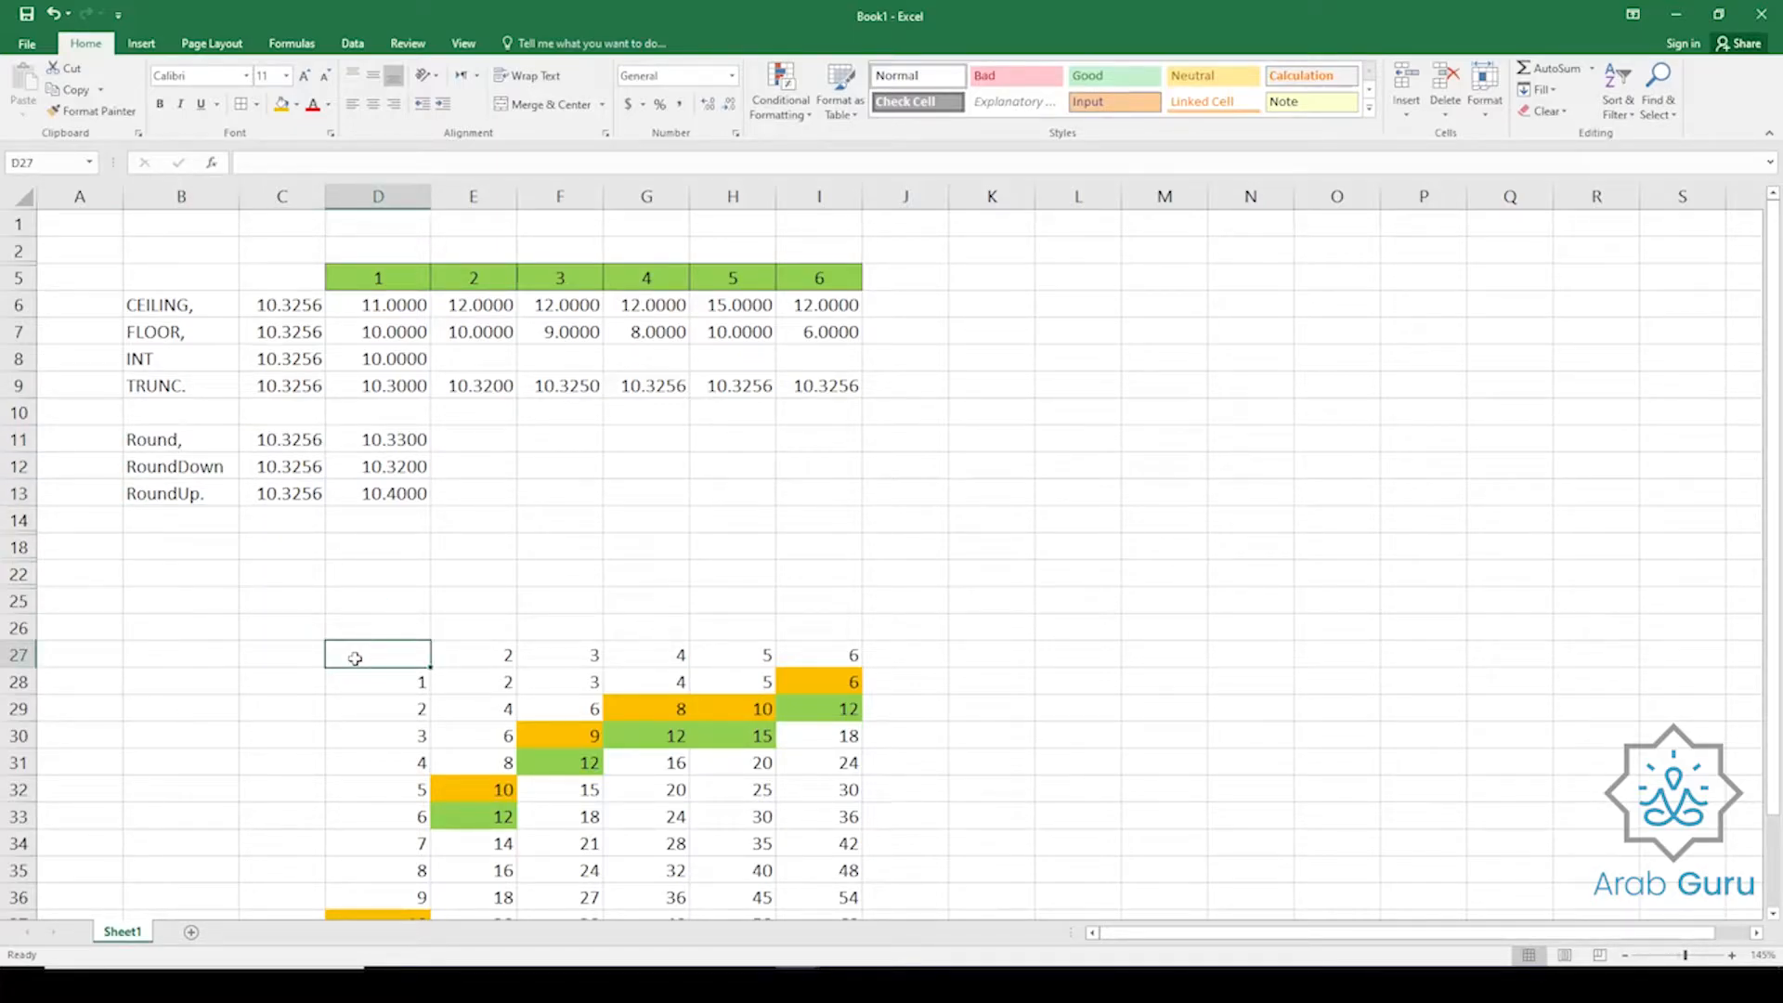
click(178, 444)
click(389, 440)
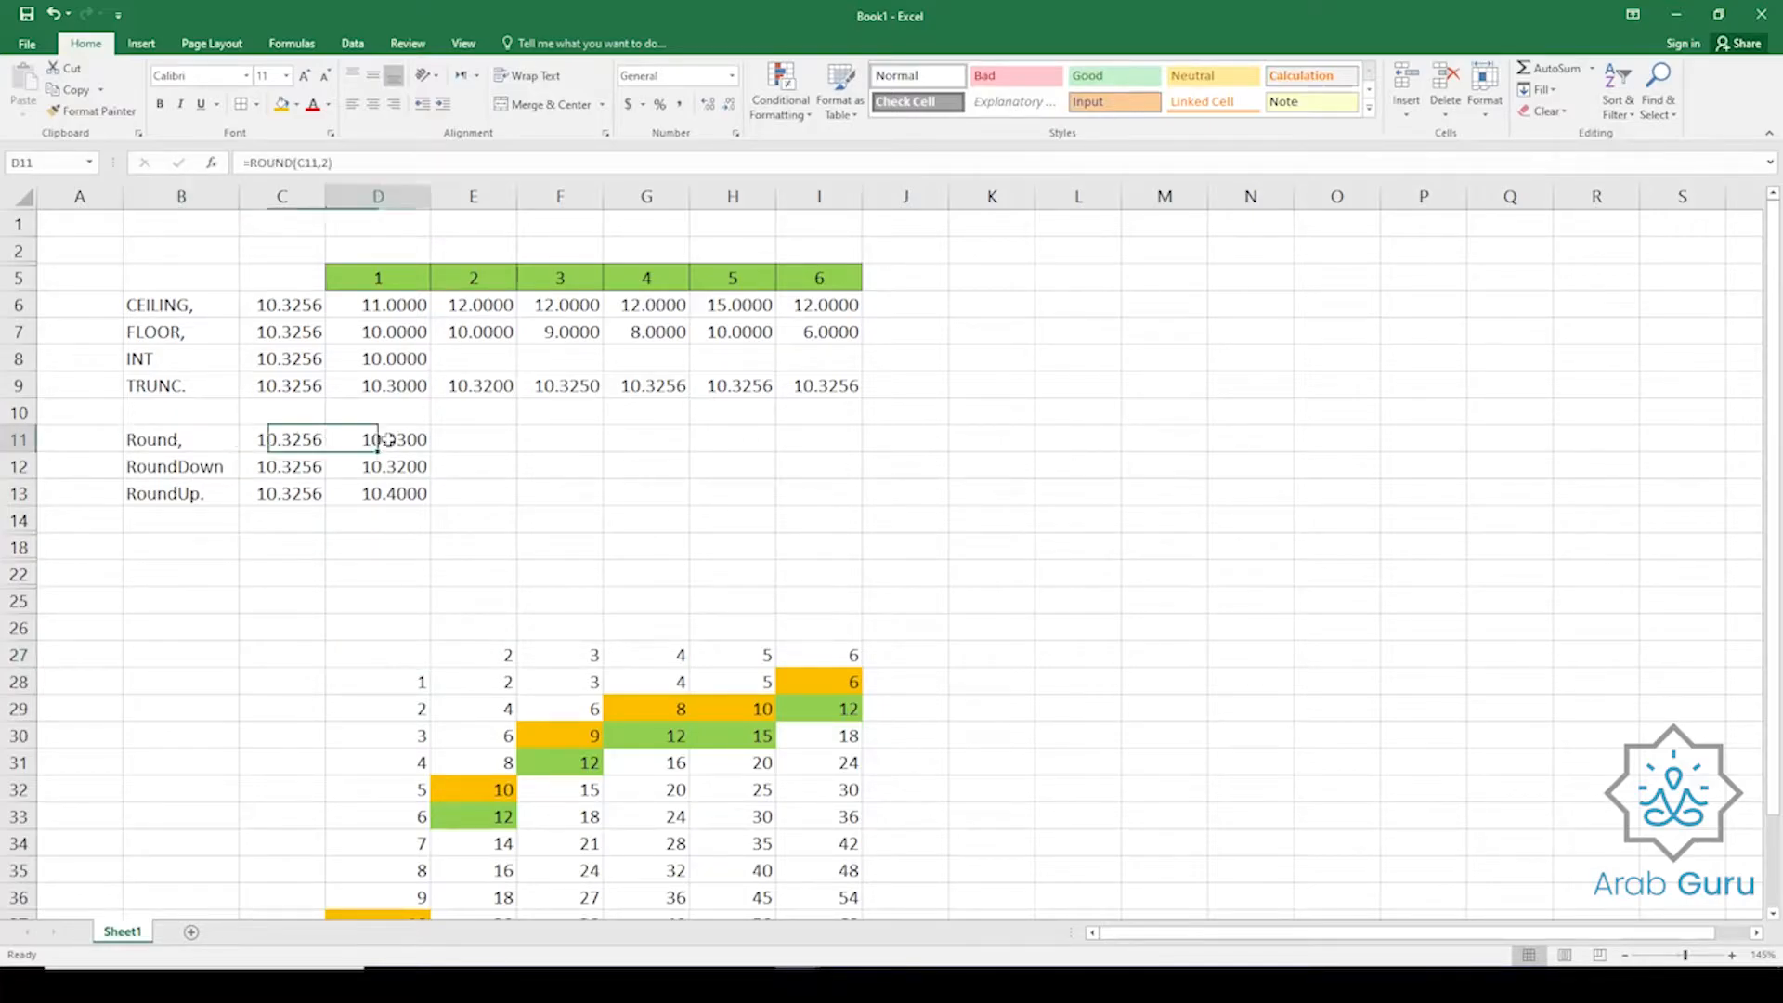
click(369, 164)
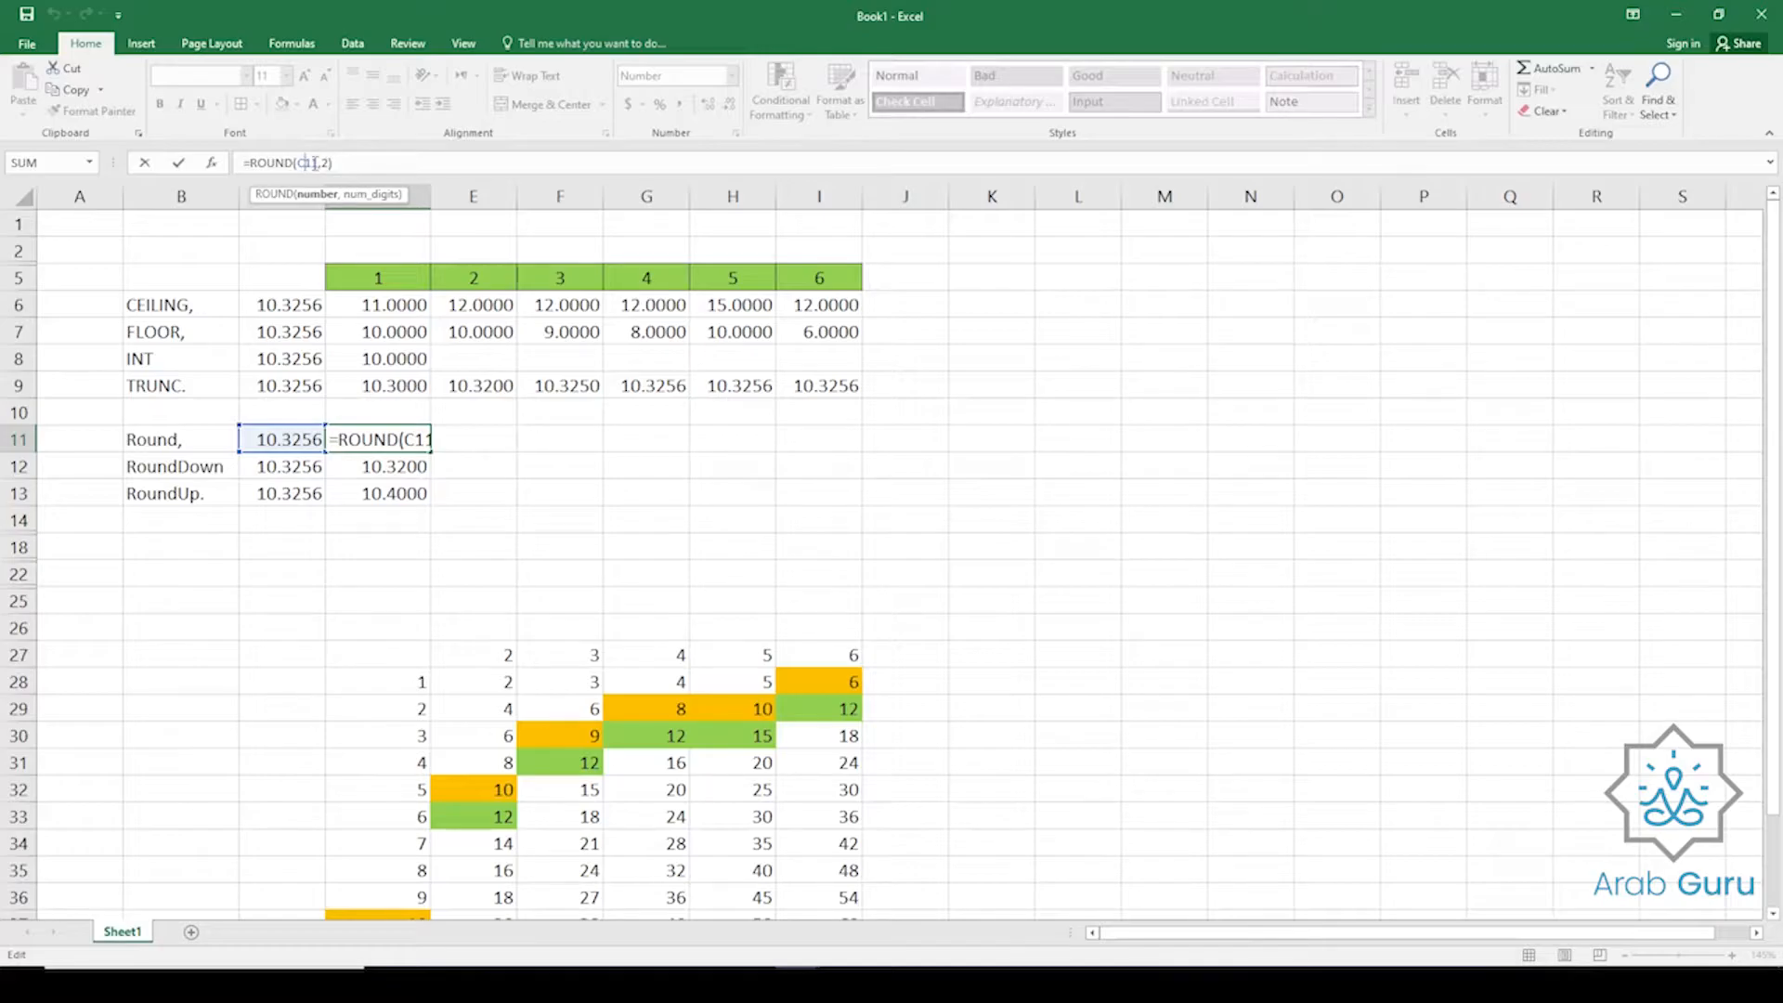
click(325, 164)
key(Return)
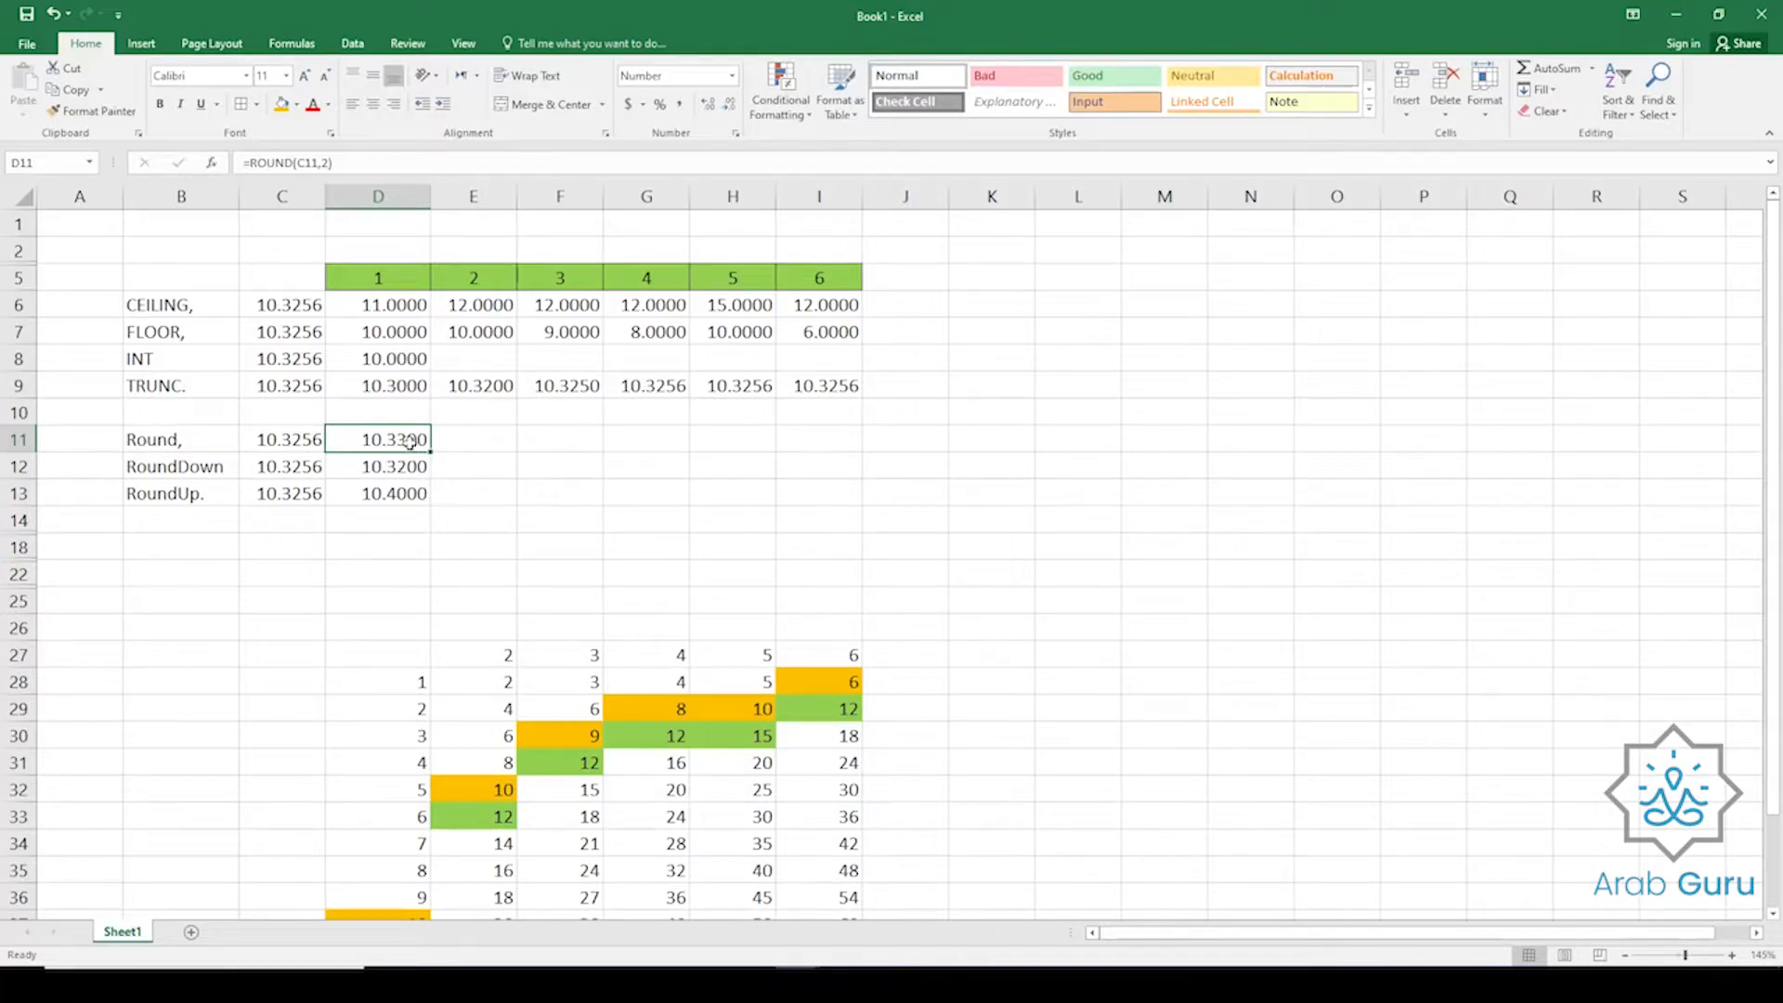
click(452, 468)
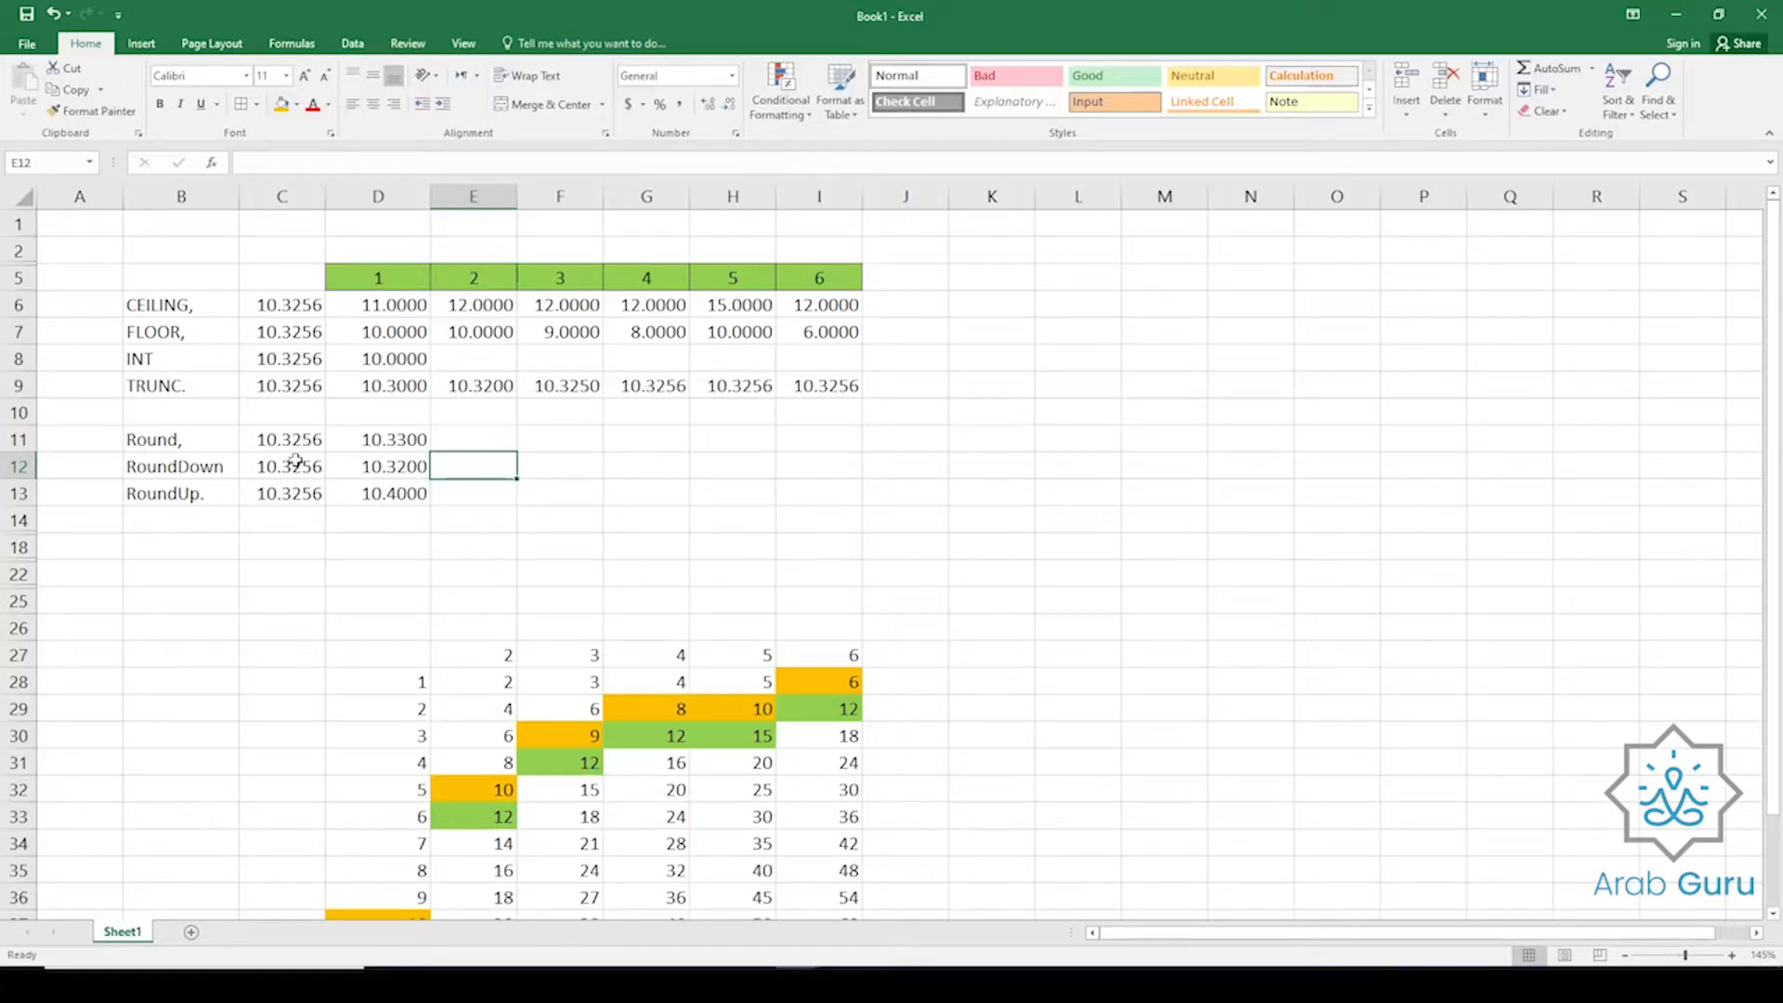
Compare the RoundDown and RoundUp rows, checking the ROUNDUP formula in D13.
click(186, 469)
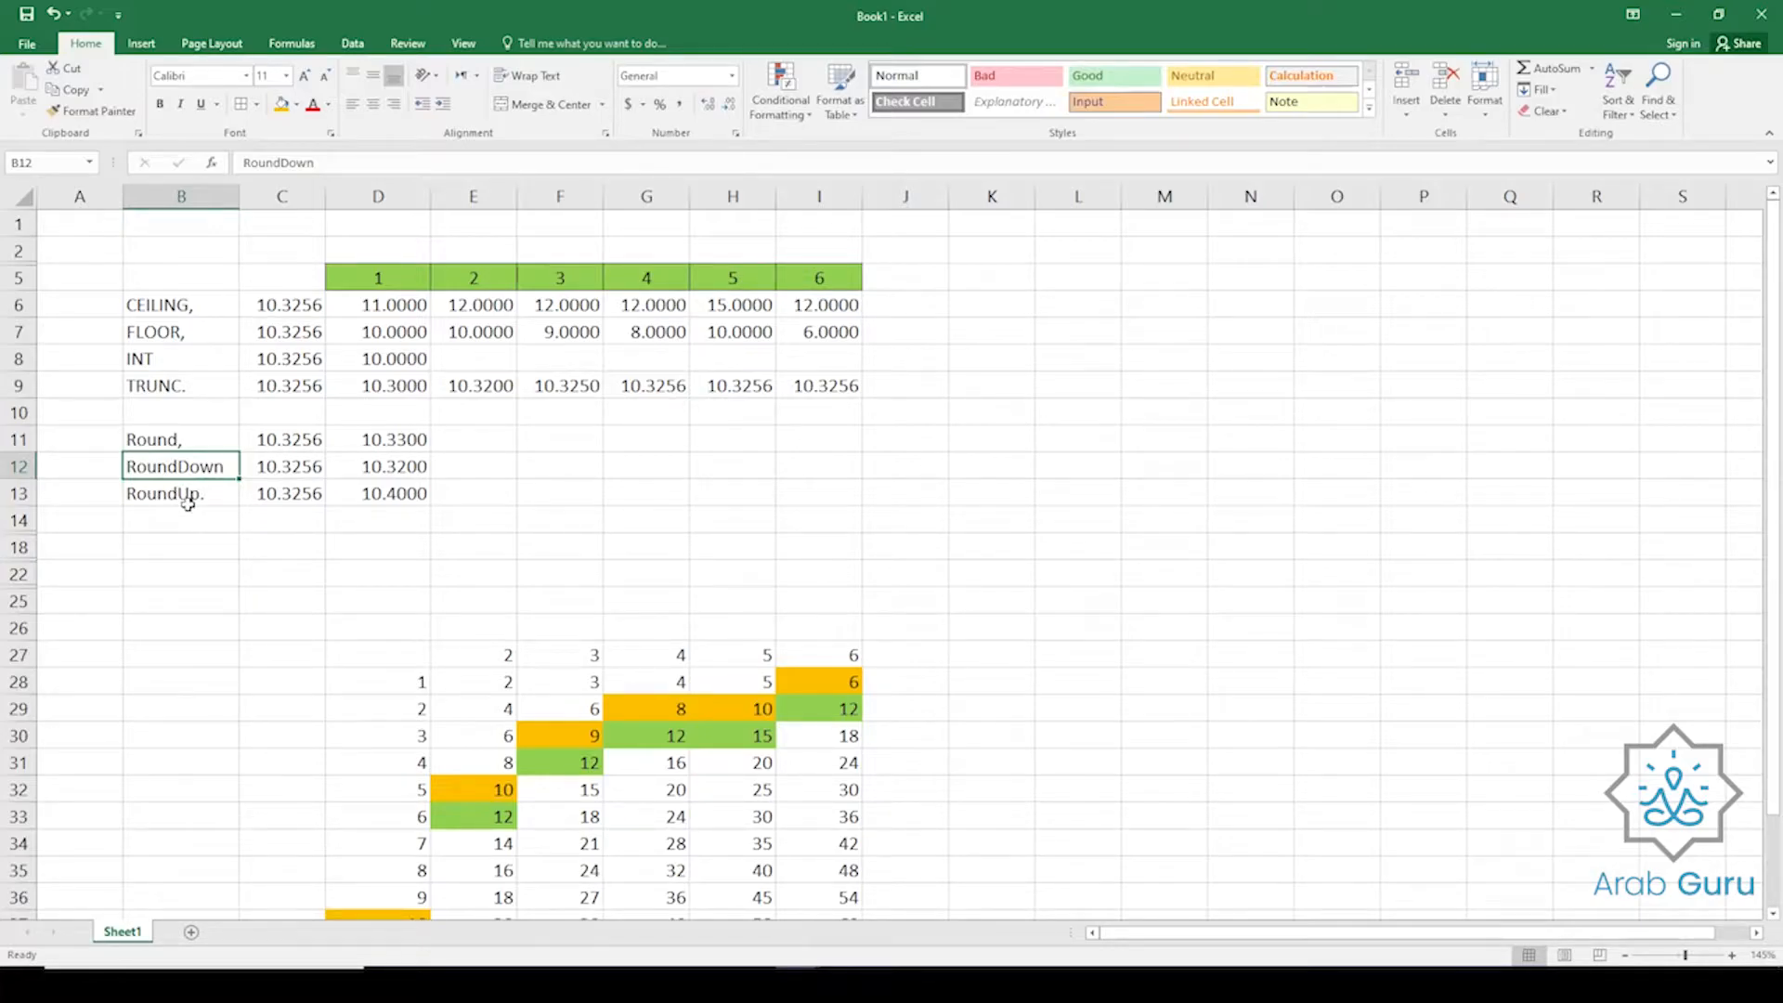
click(410, 495)
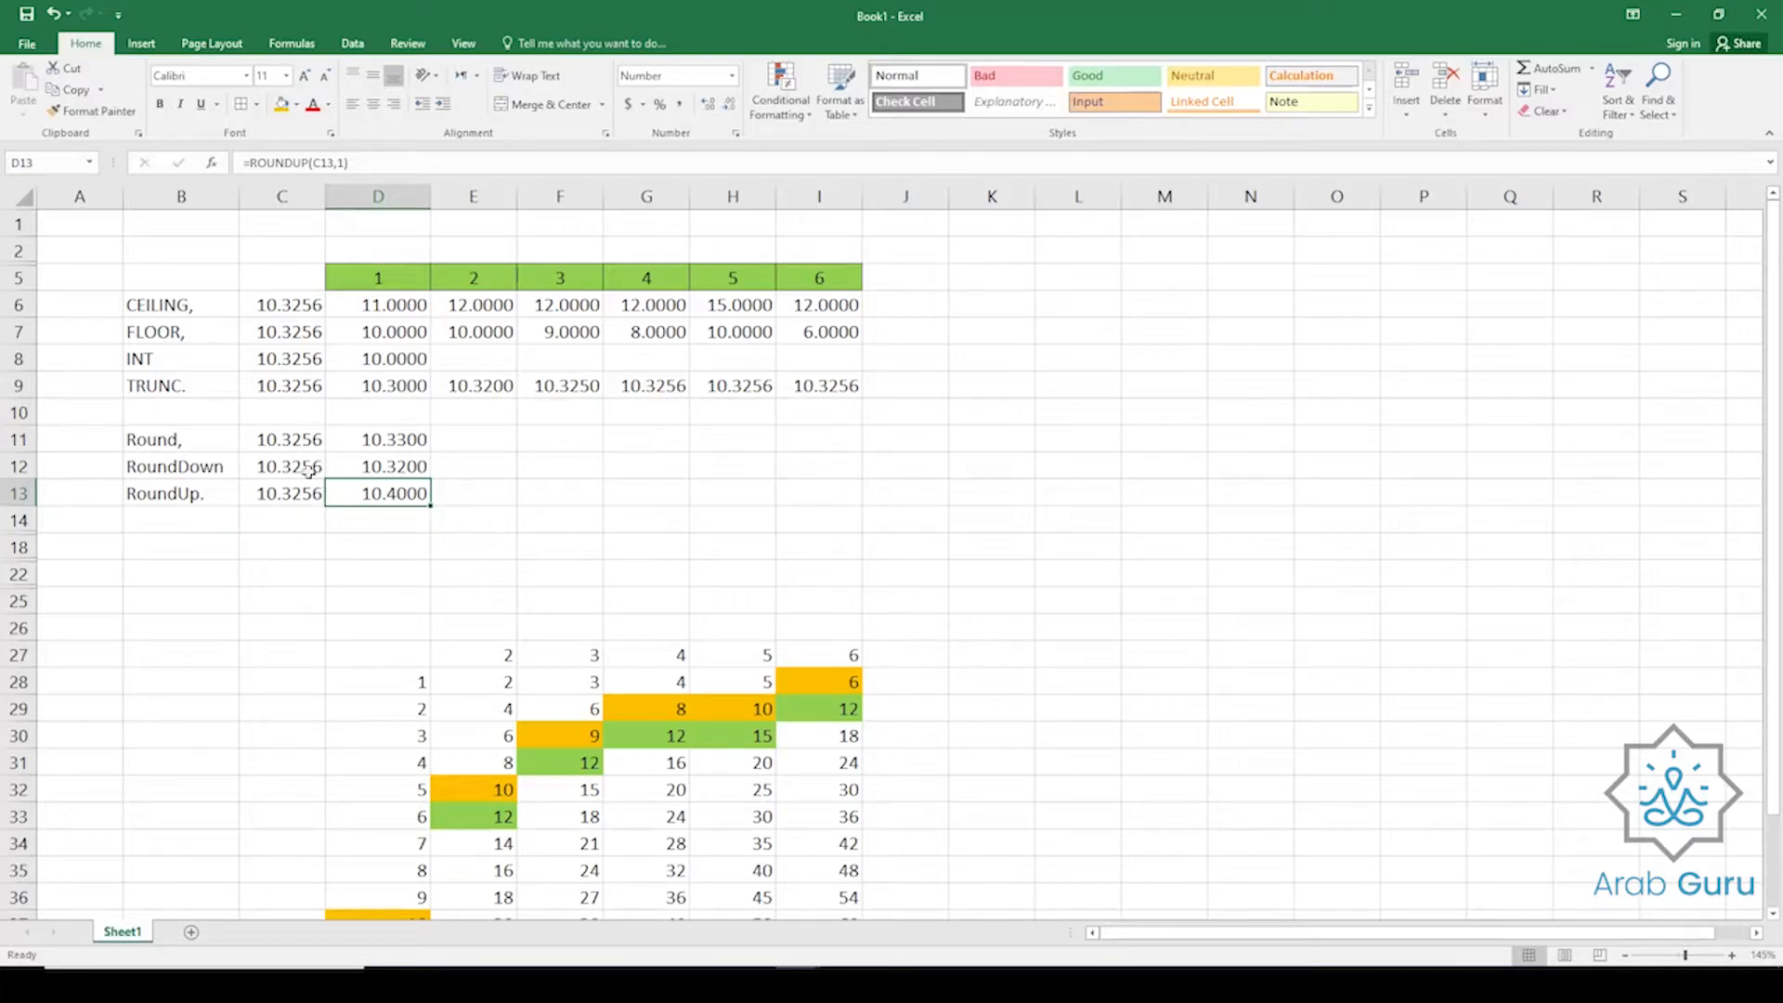
click(202, 471)
click(198, 493)
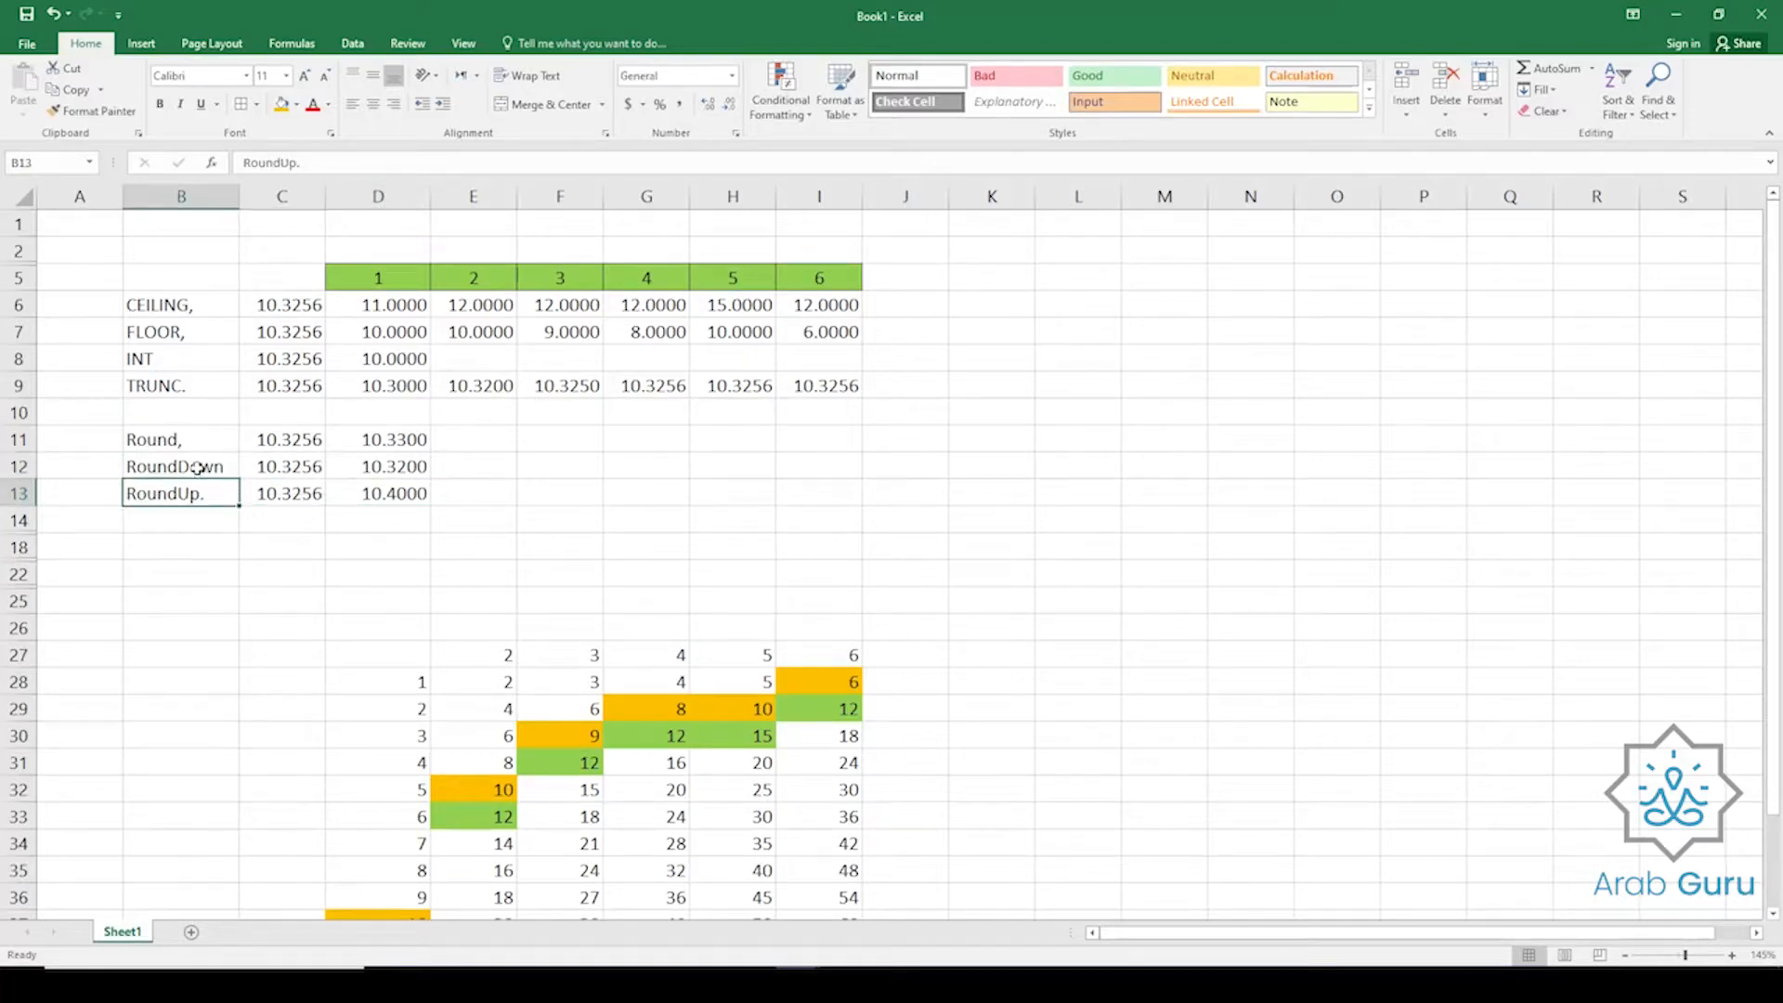
click(201, 468)
click(197, 497)
click(202, 471)
click(199, 492)
click(200, 471)
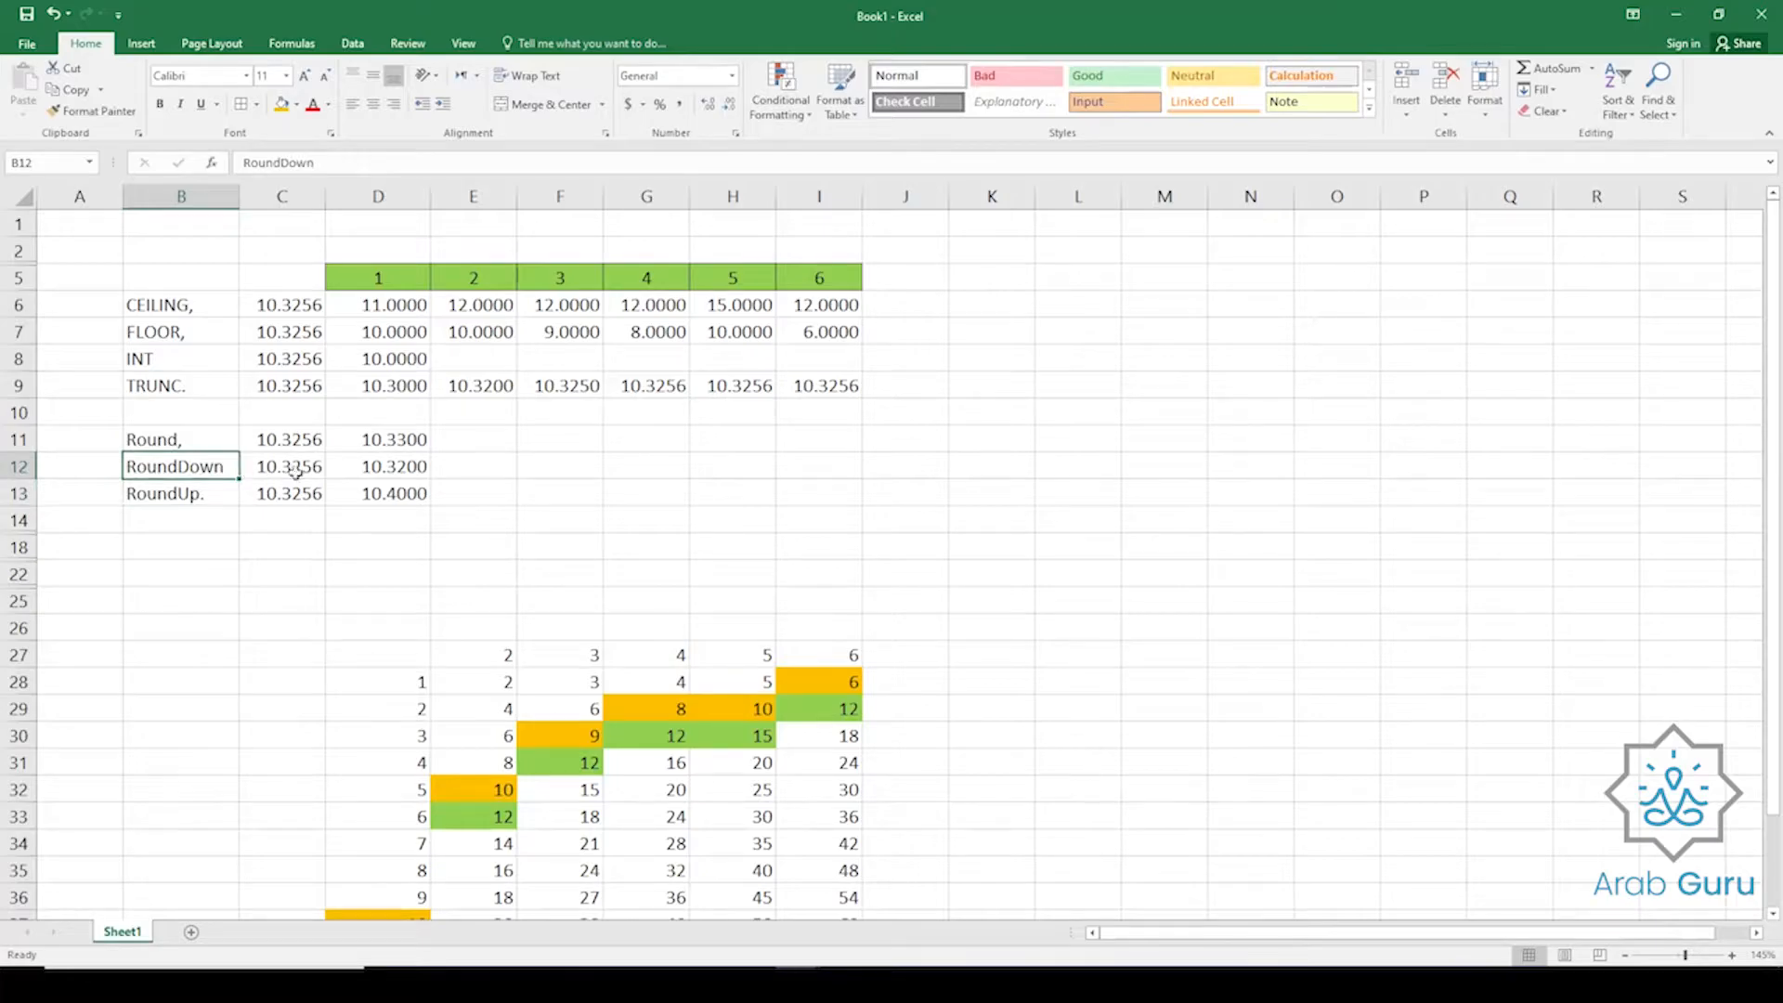
Compare the inputs in C12 and C13 with the one-digit ROUNDUP result in D13.
click(293, 471)
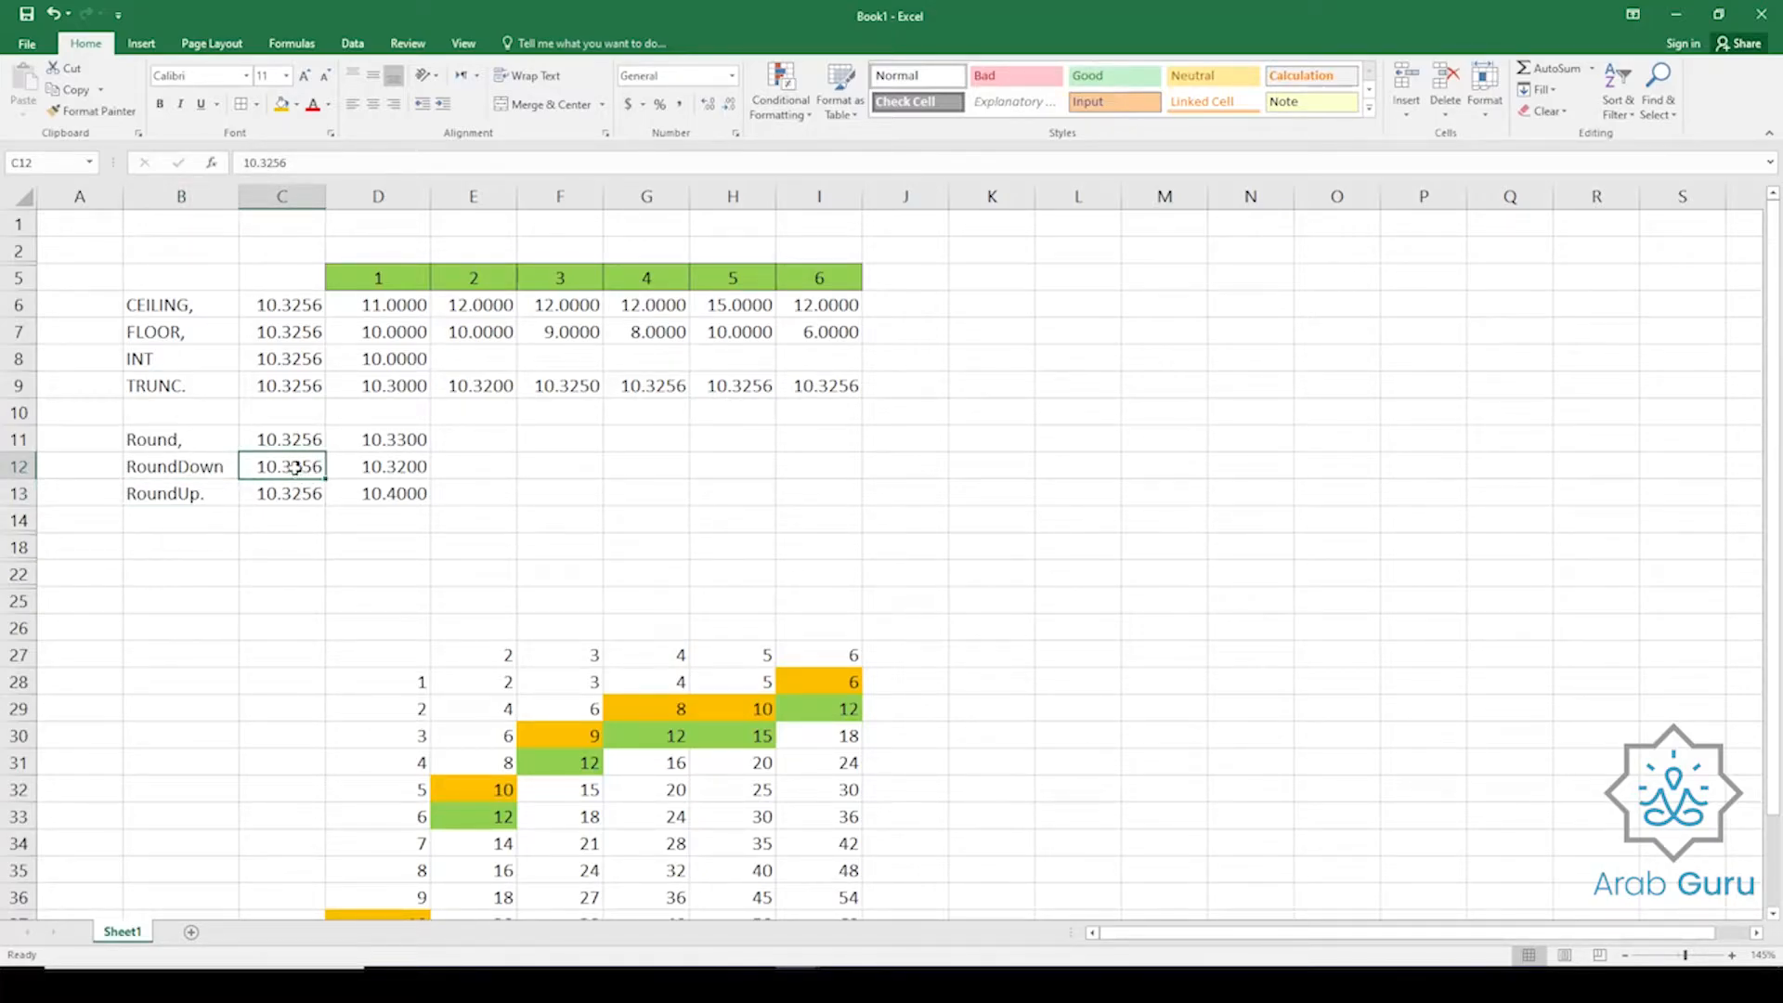
click(206, 492)
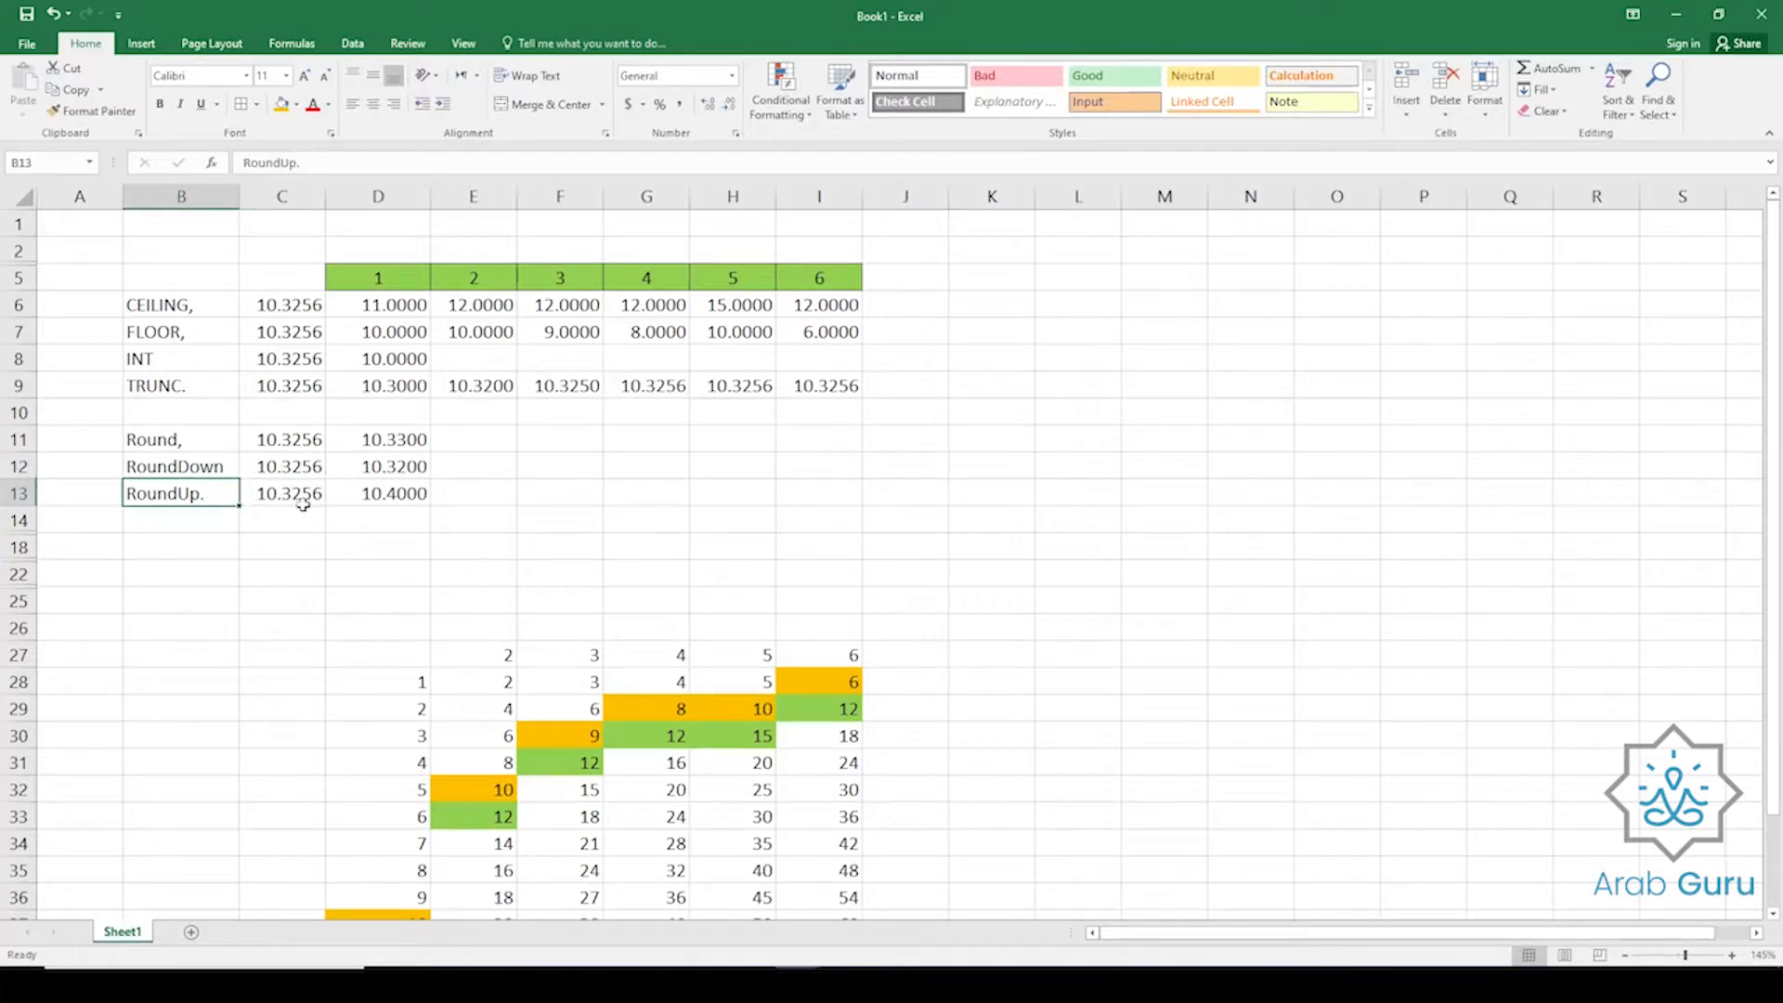
click(299, 494)
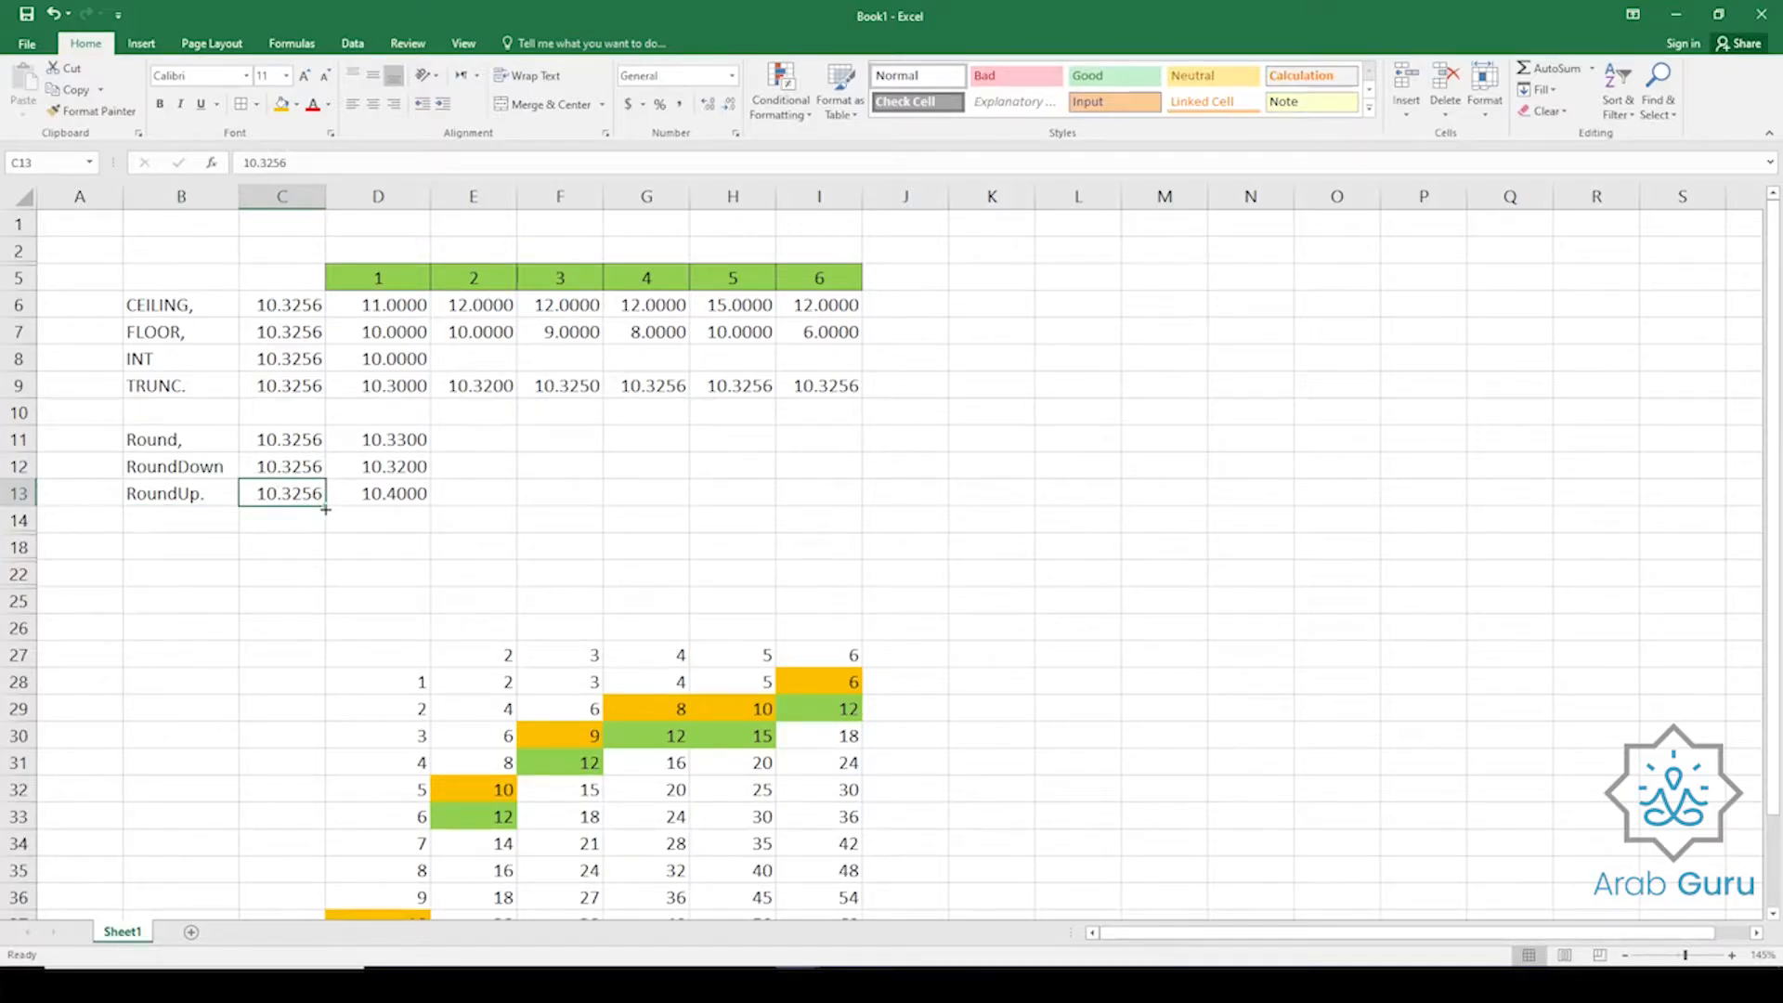
click(401, 496)
click(288, 500)
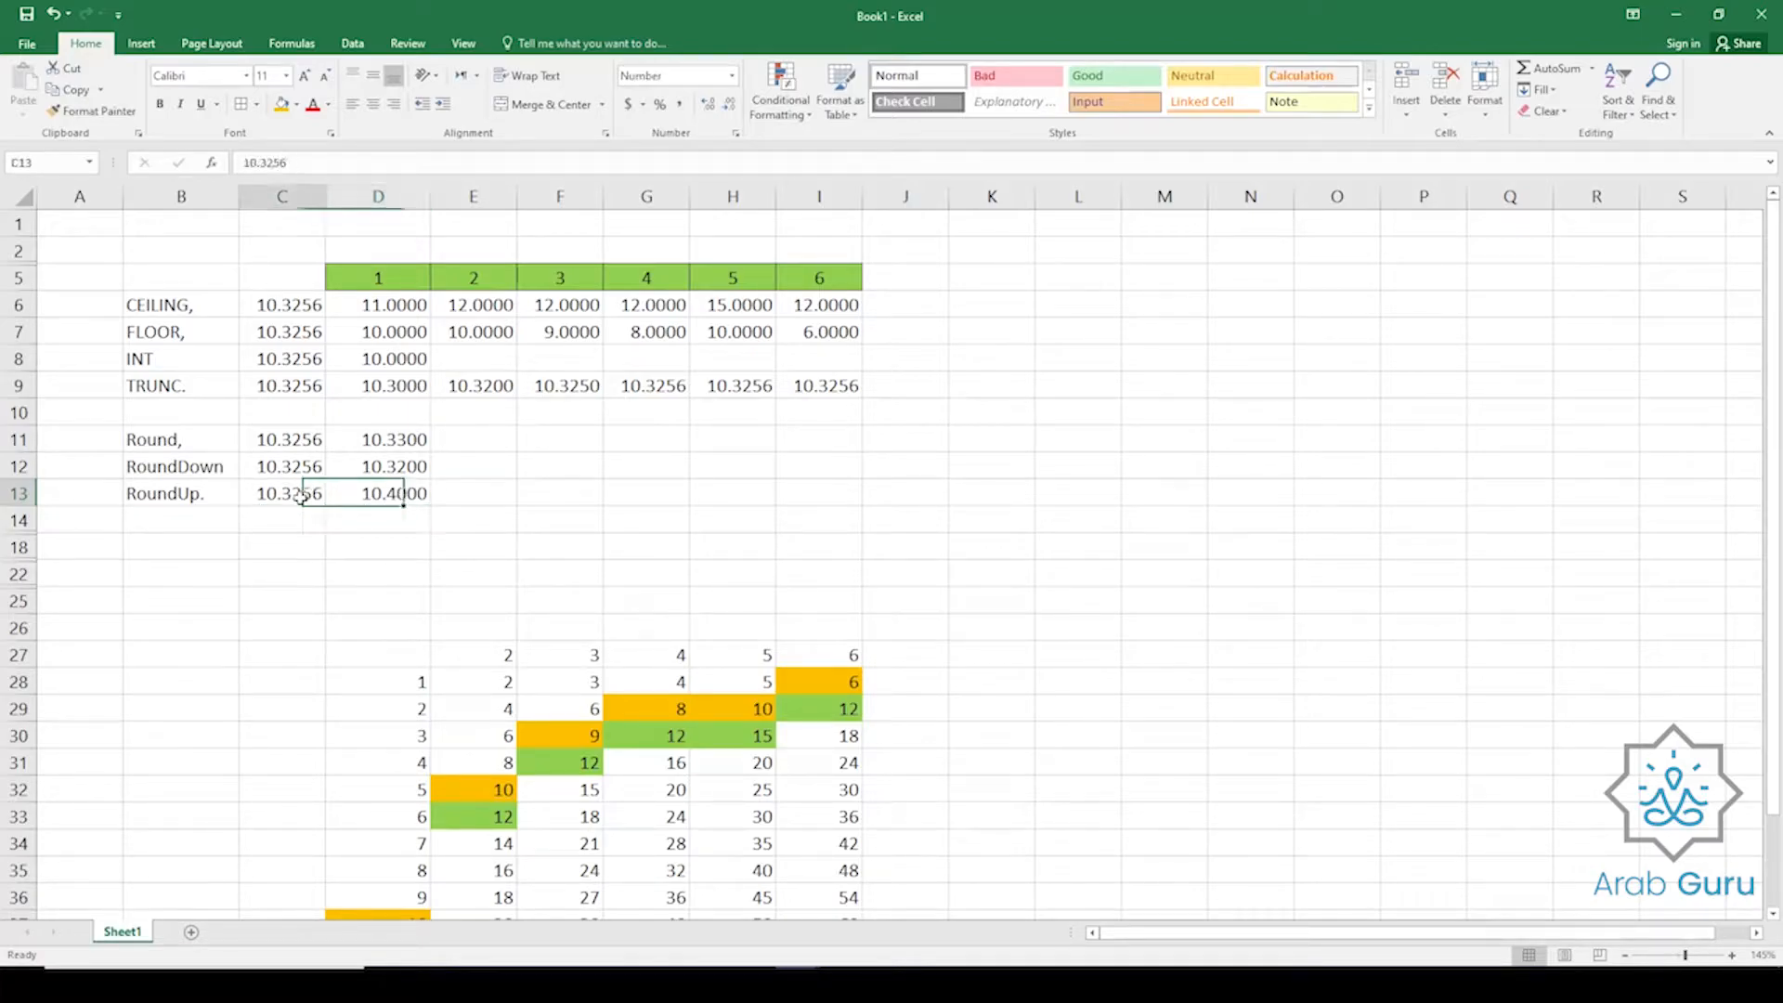
click(376, 491)
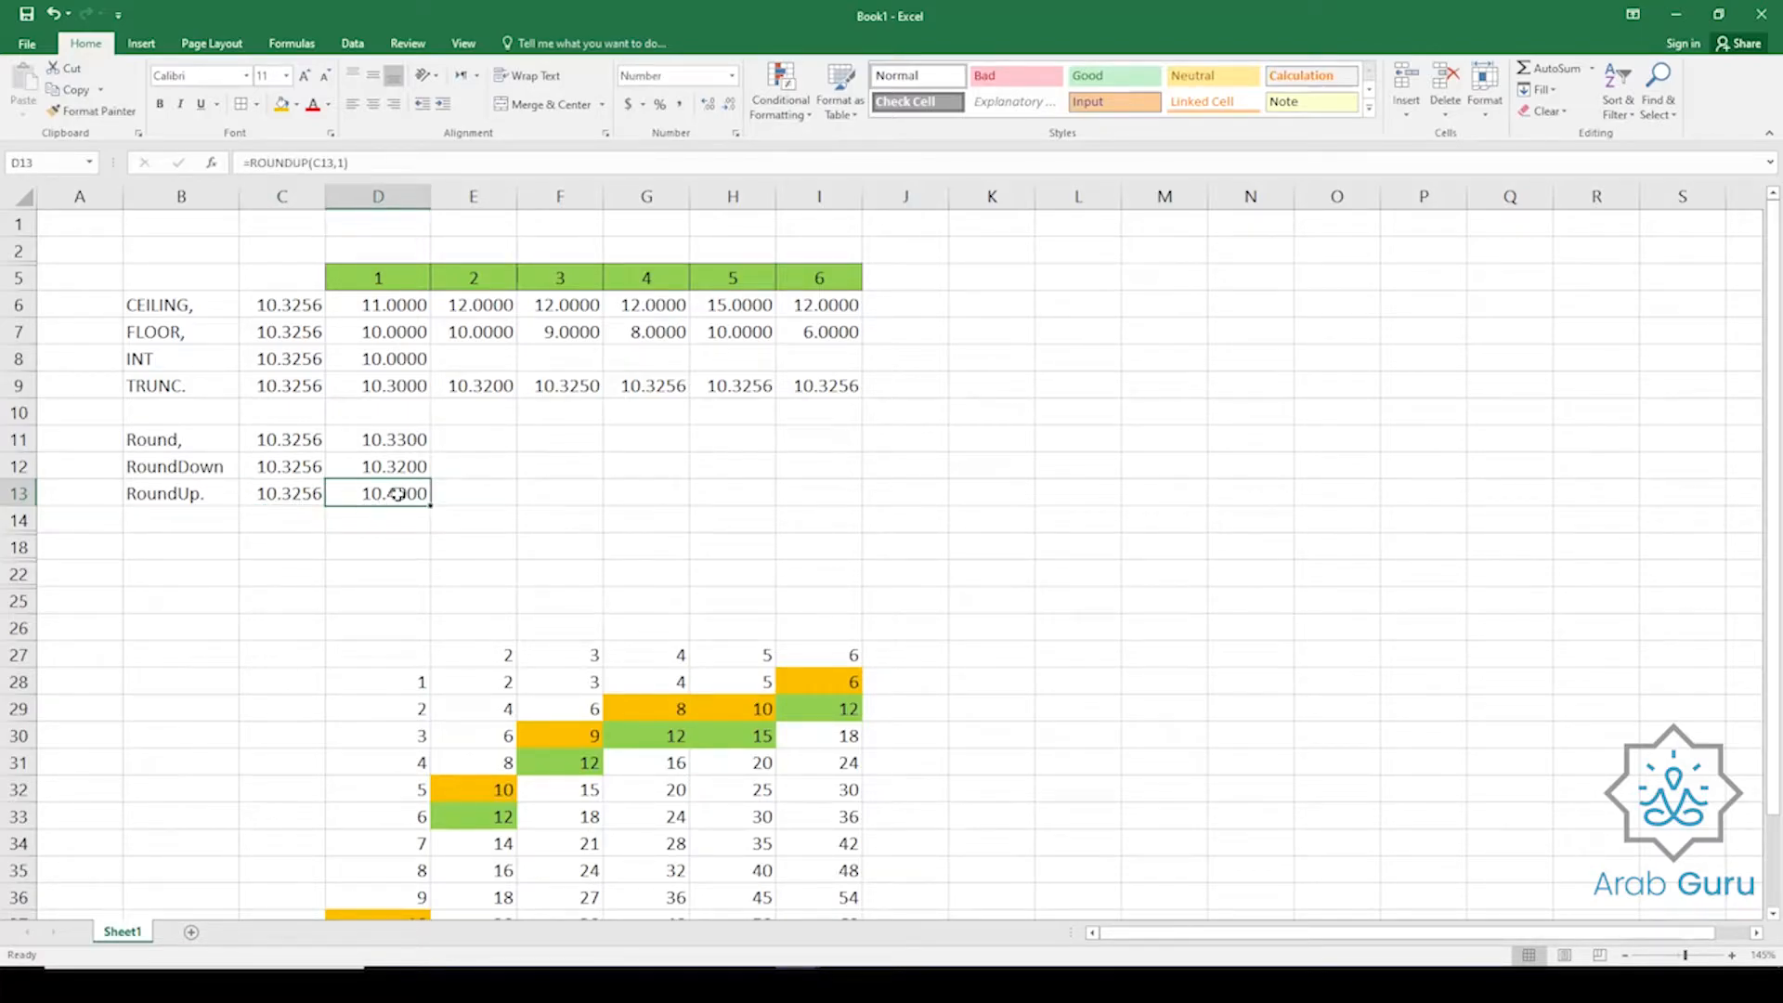
click(288, 486)
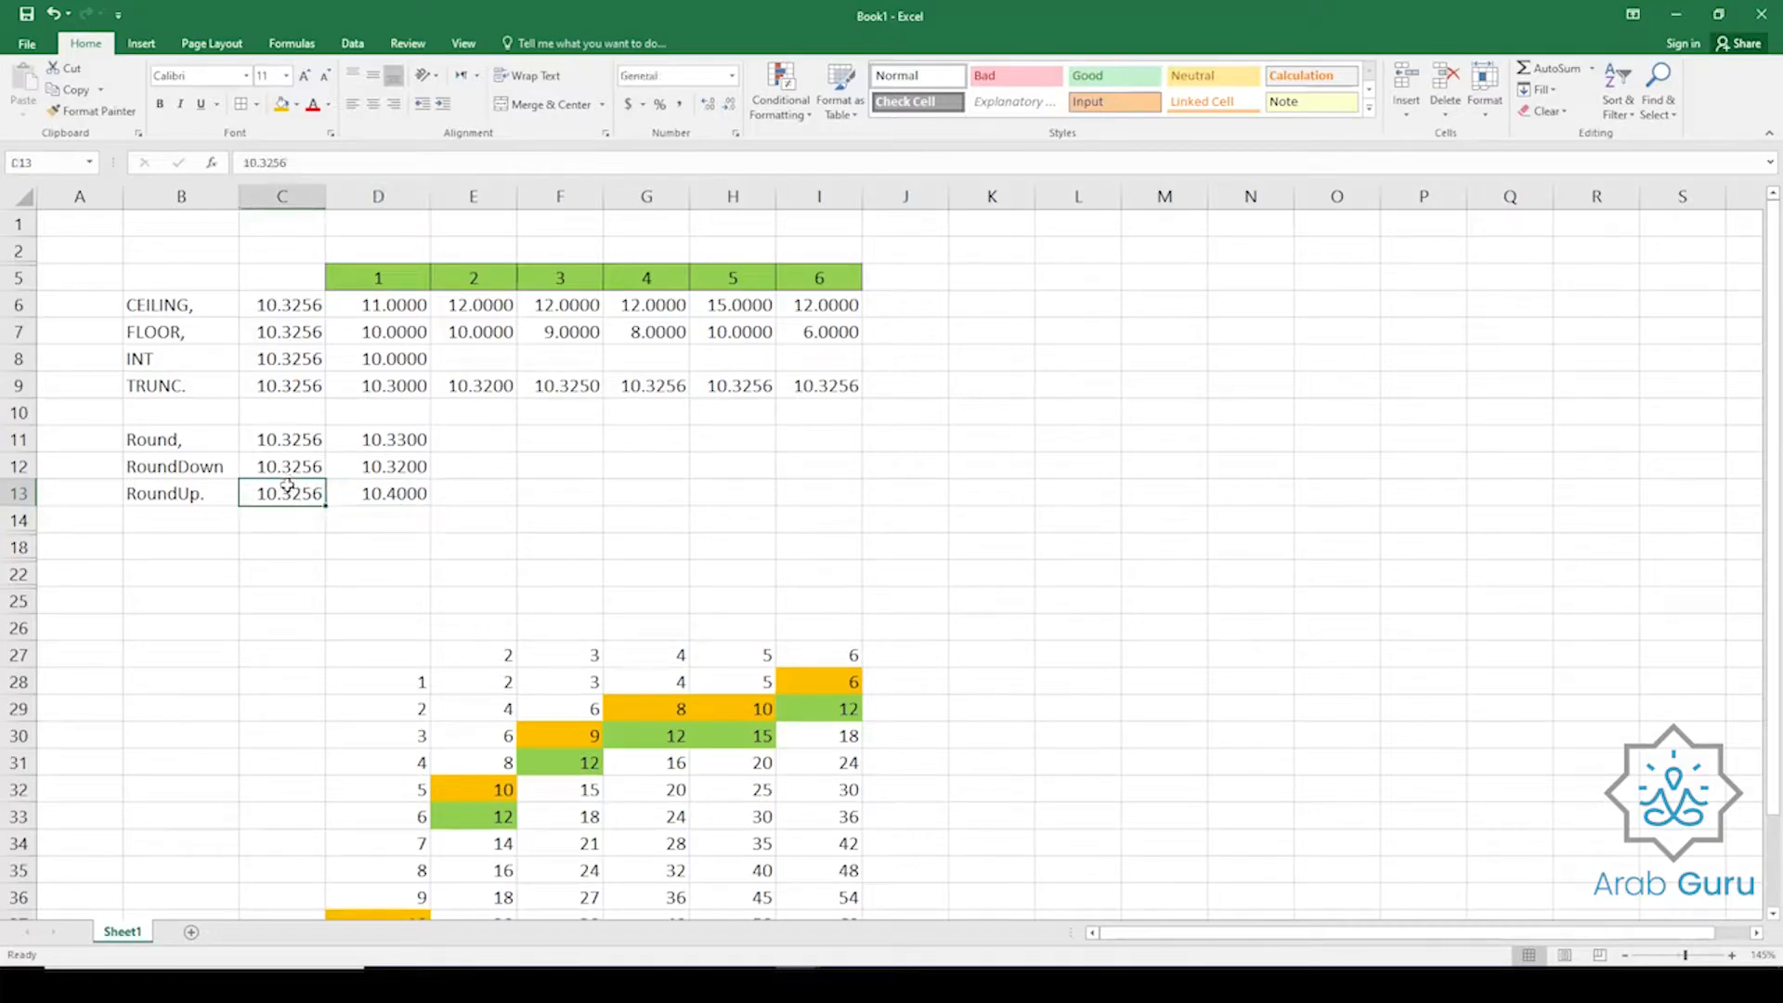
click(232, 500)
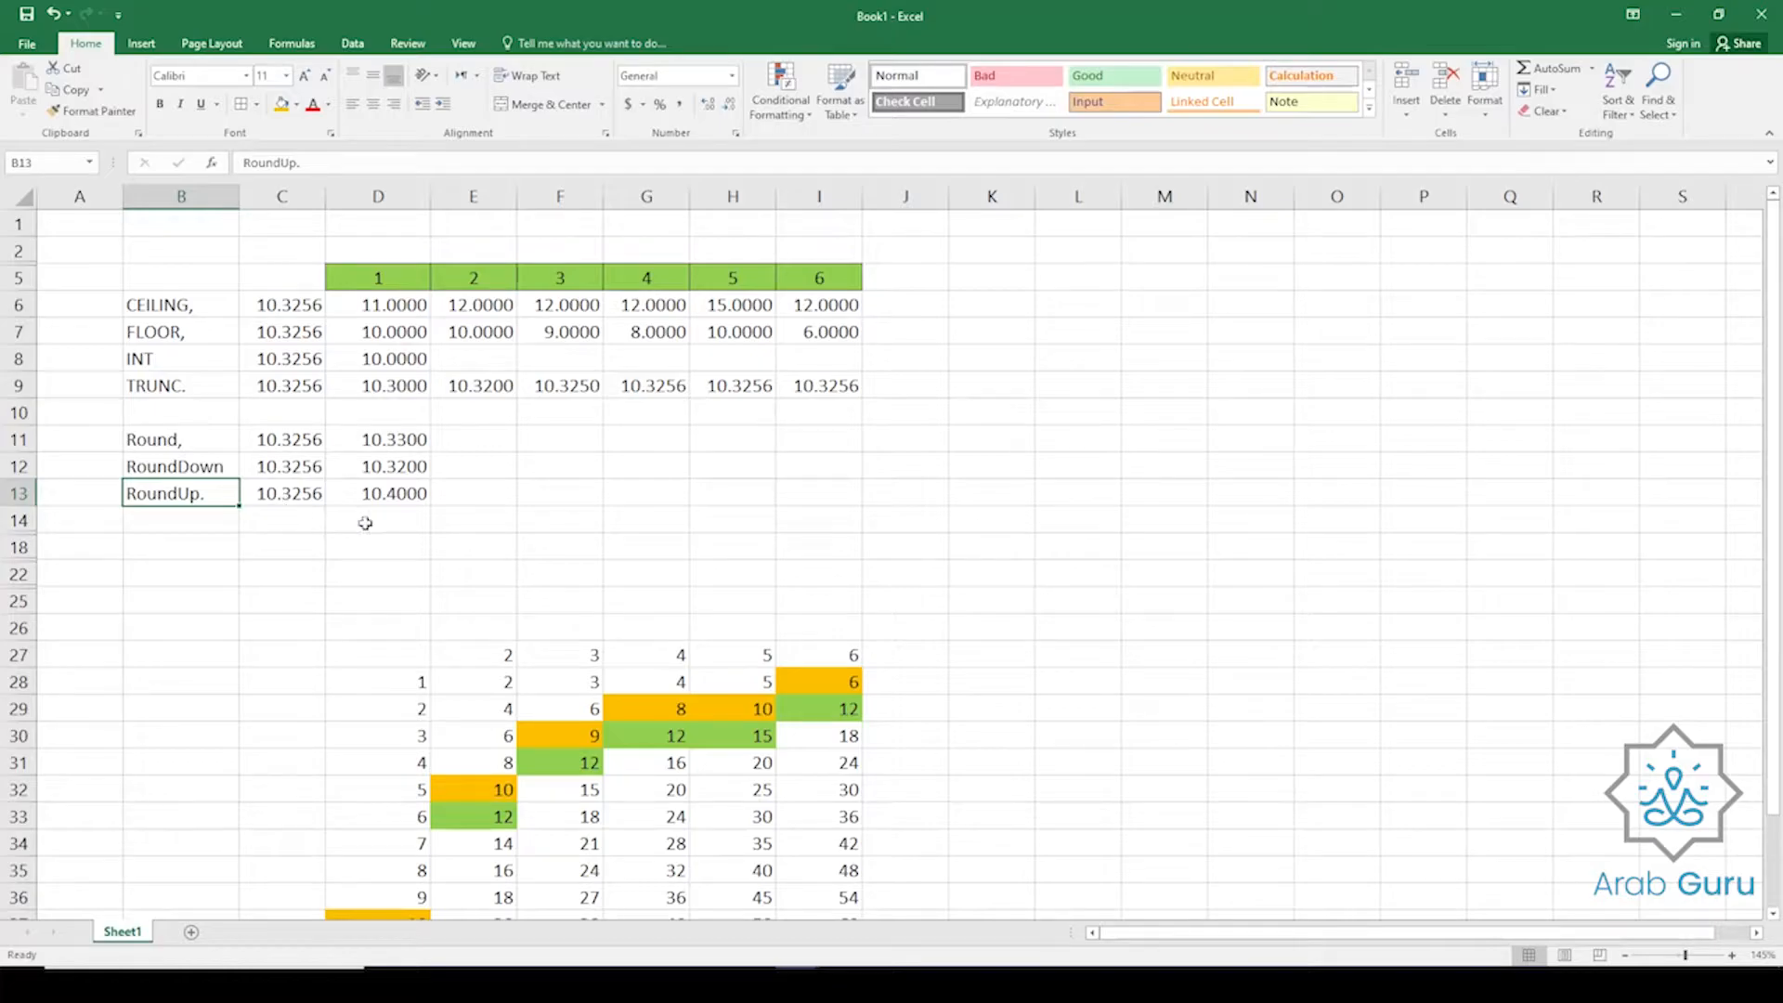
click(395, 500)
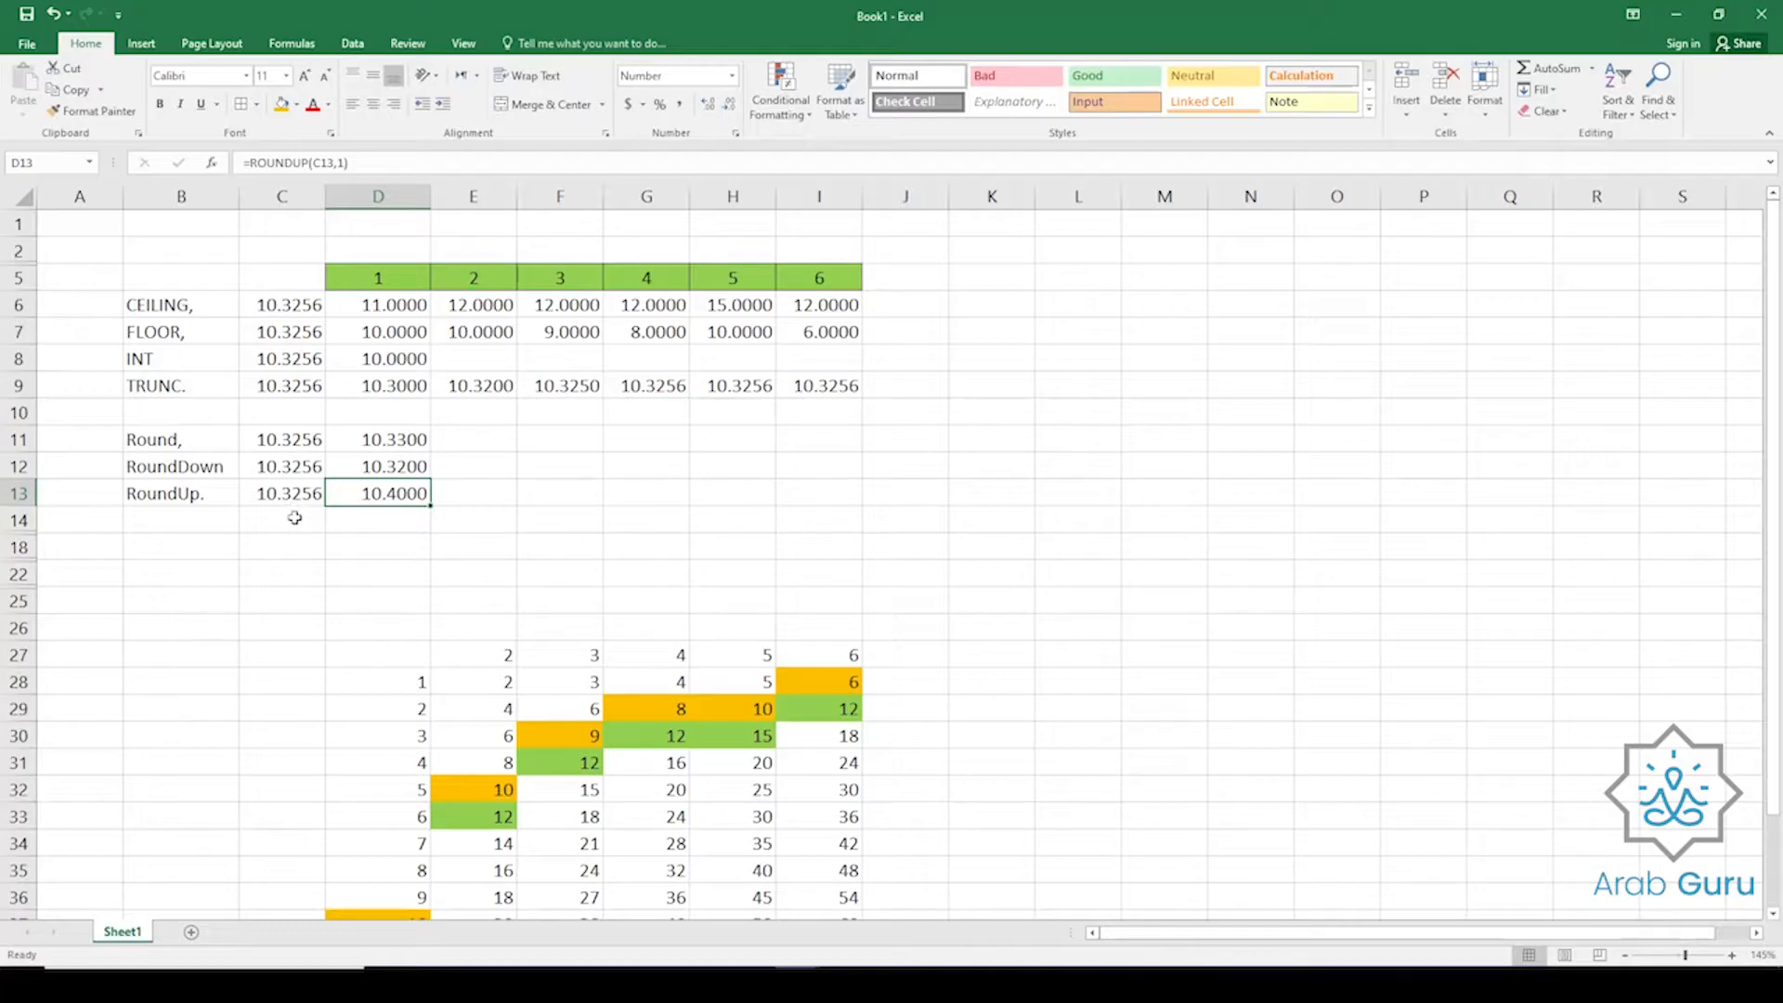
Unhide the hidden rows 15 to 17 between rows 14 and 18.
click(191, 499)
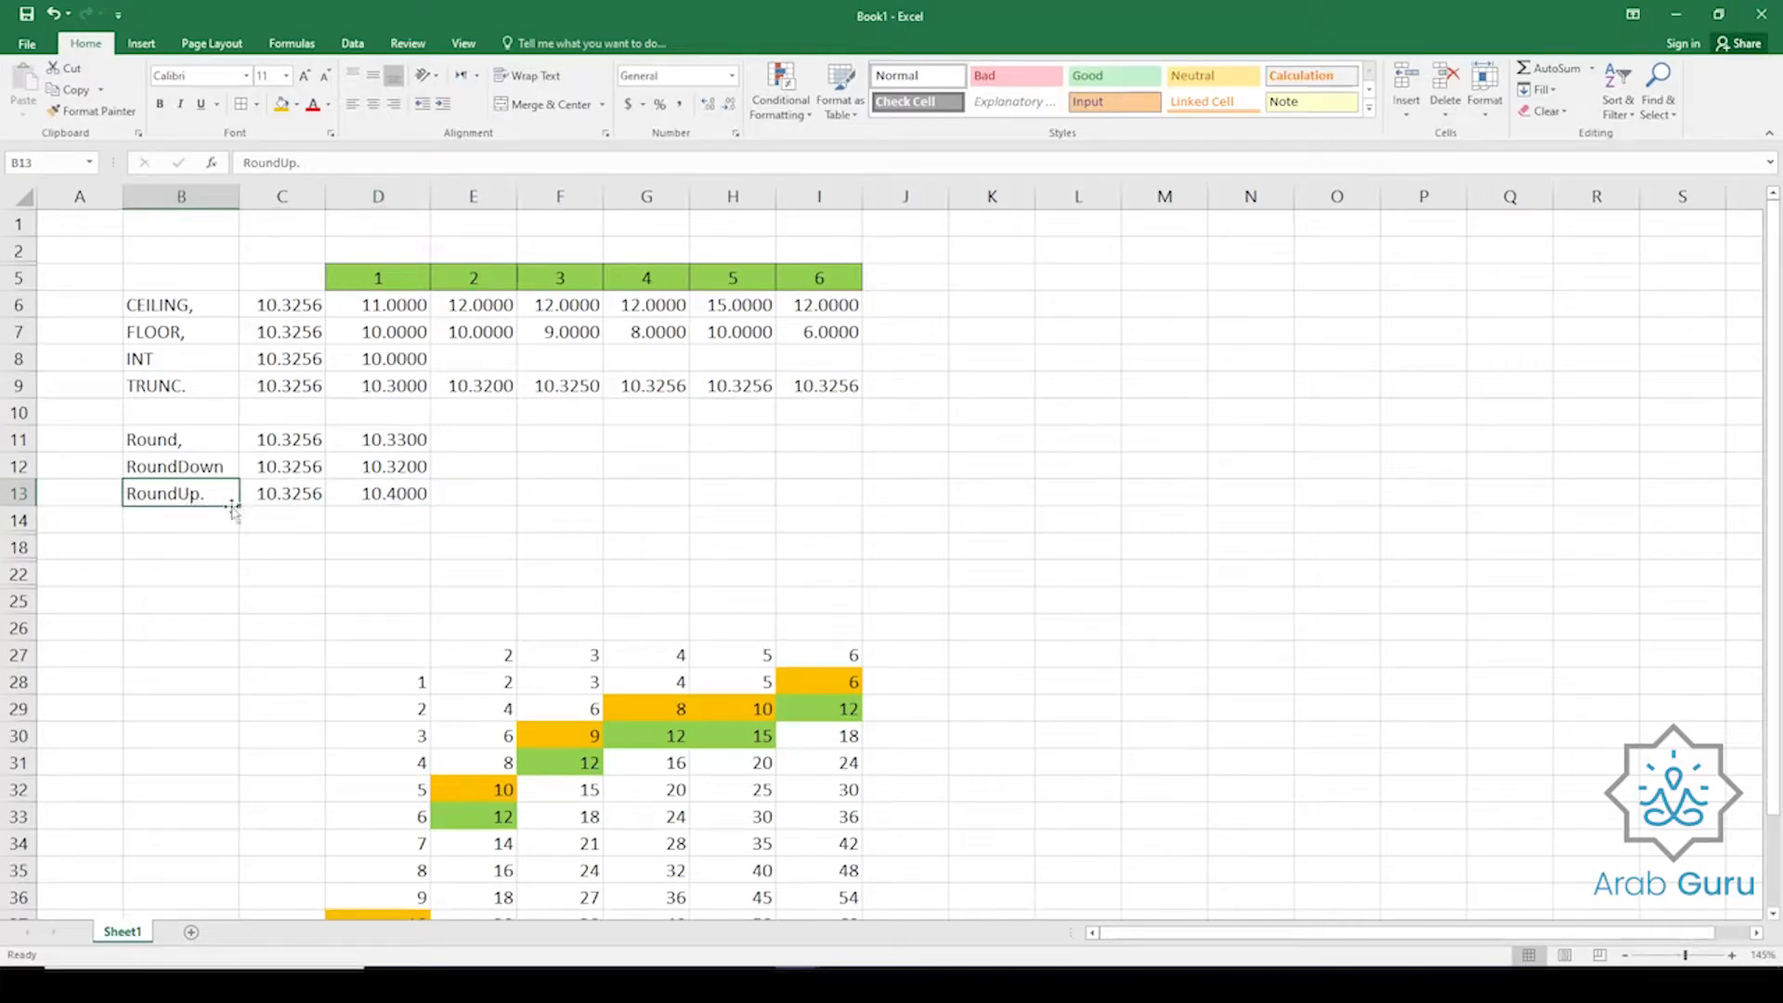
click(288, 501)
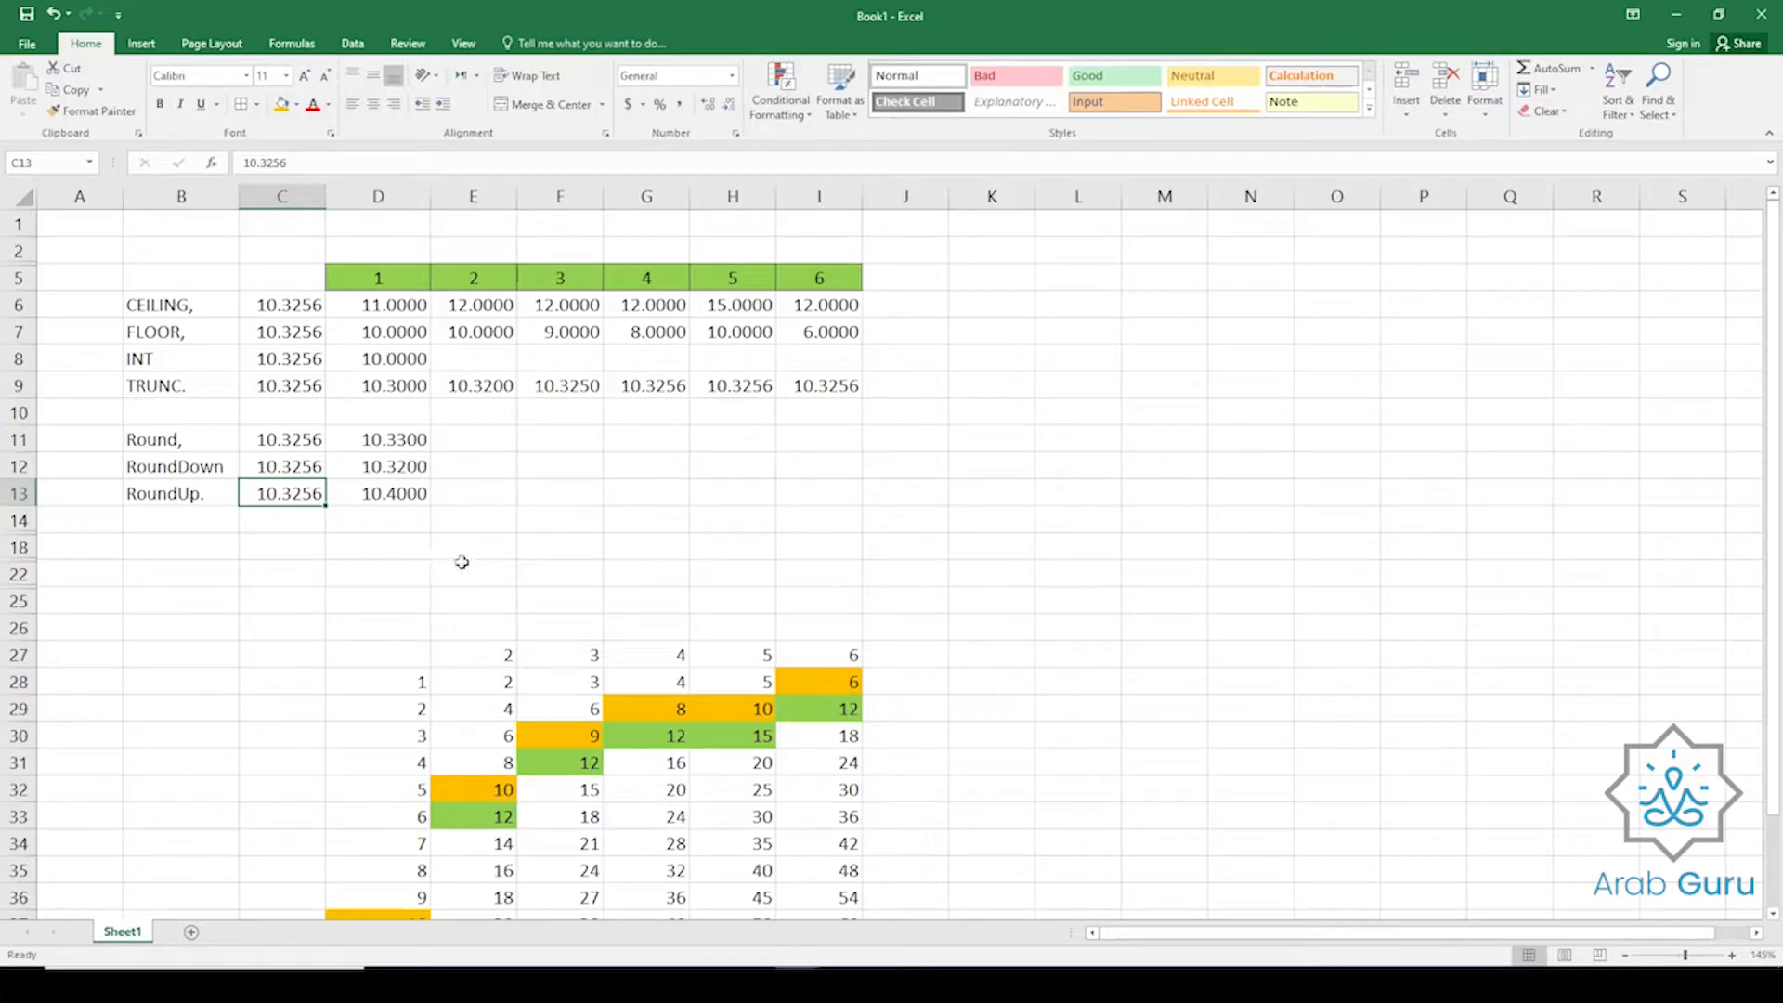
click(26, 522)
drag(26, 524, 25, 548)
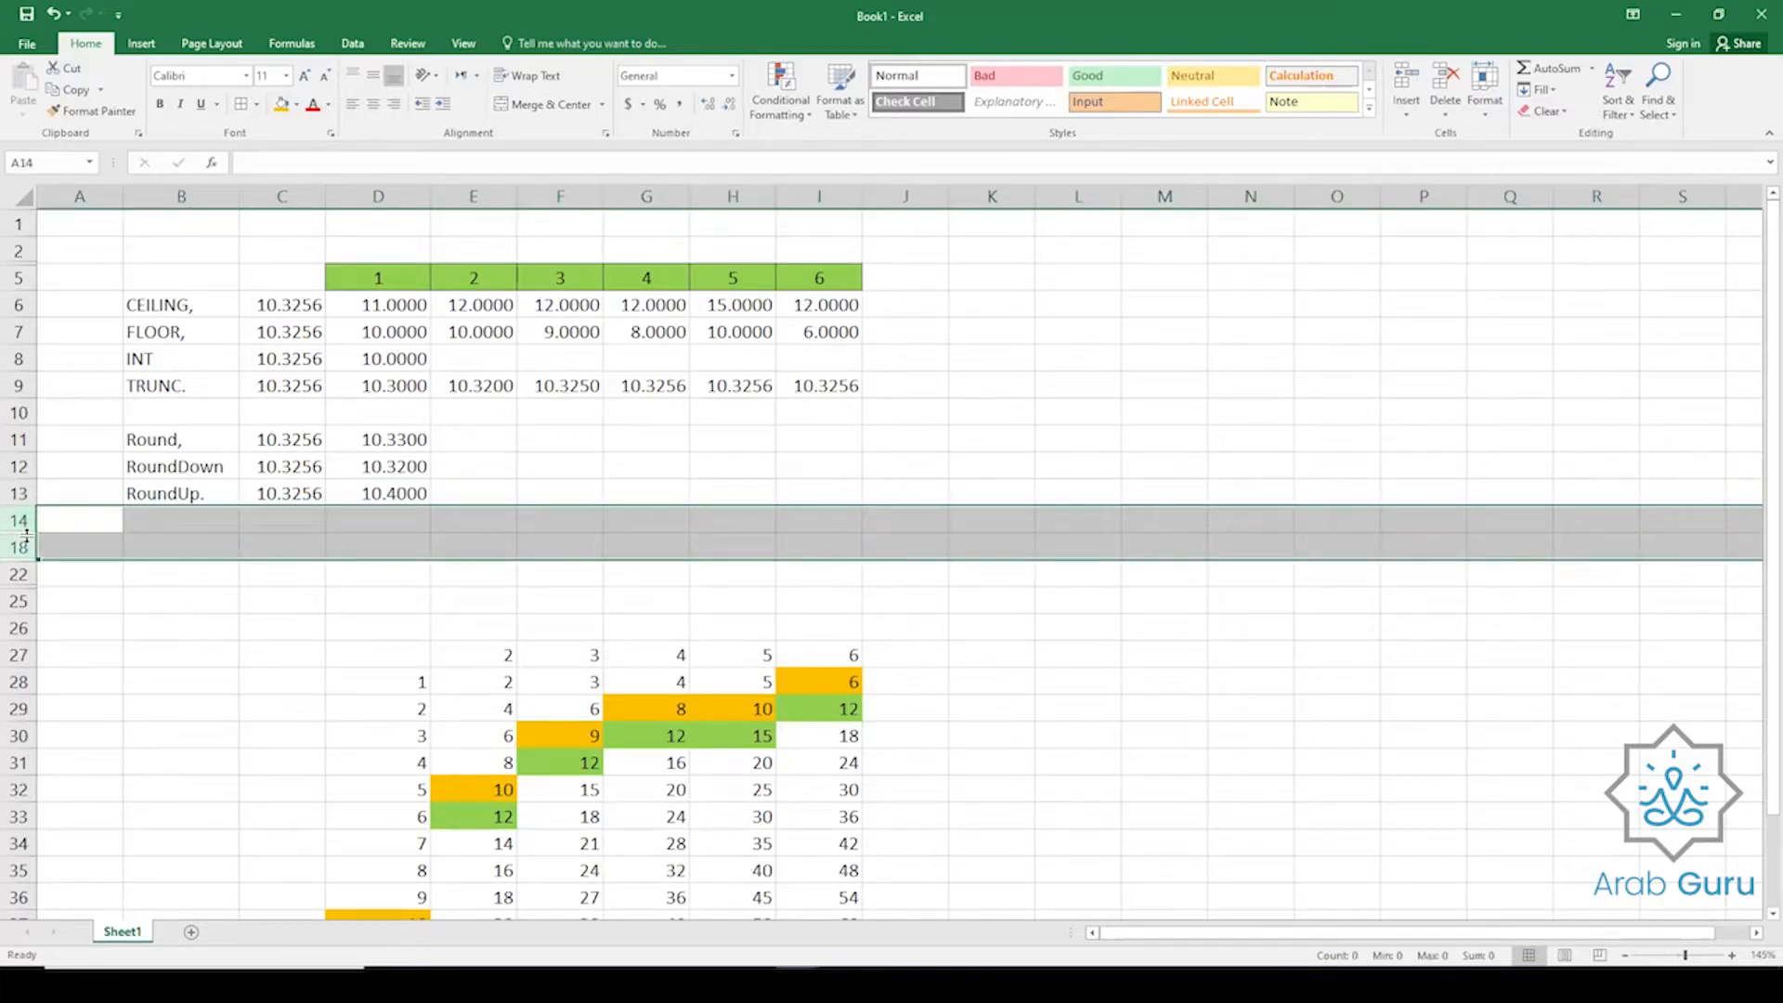
double_click(25, 534)
click(443, 576)
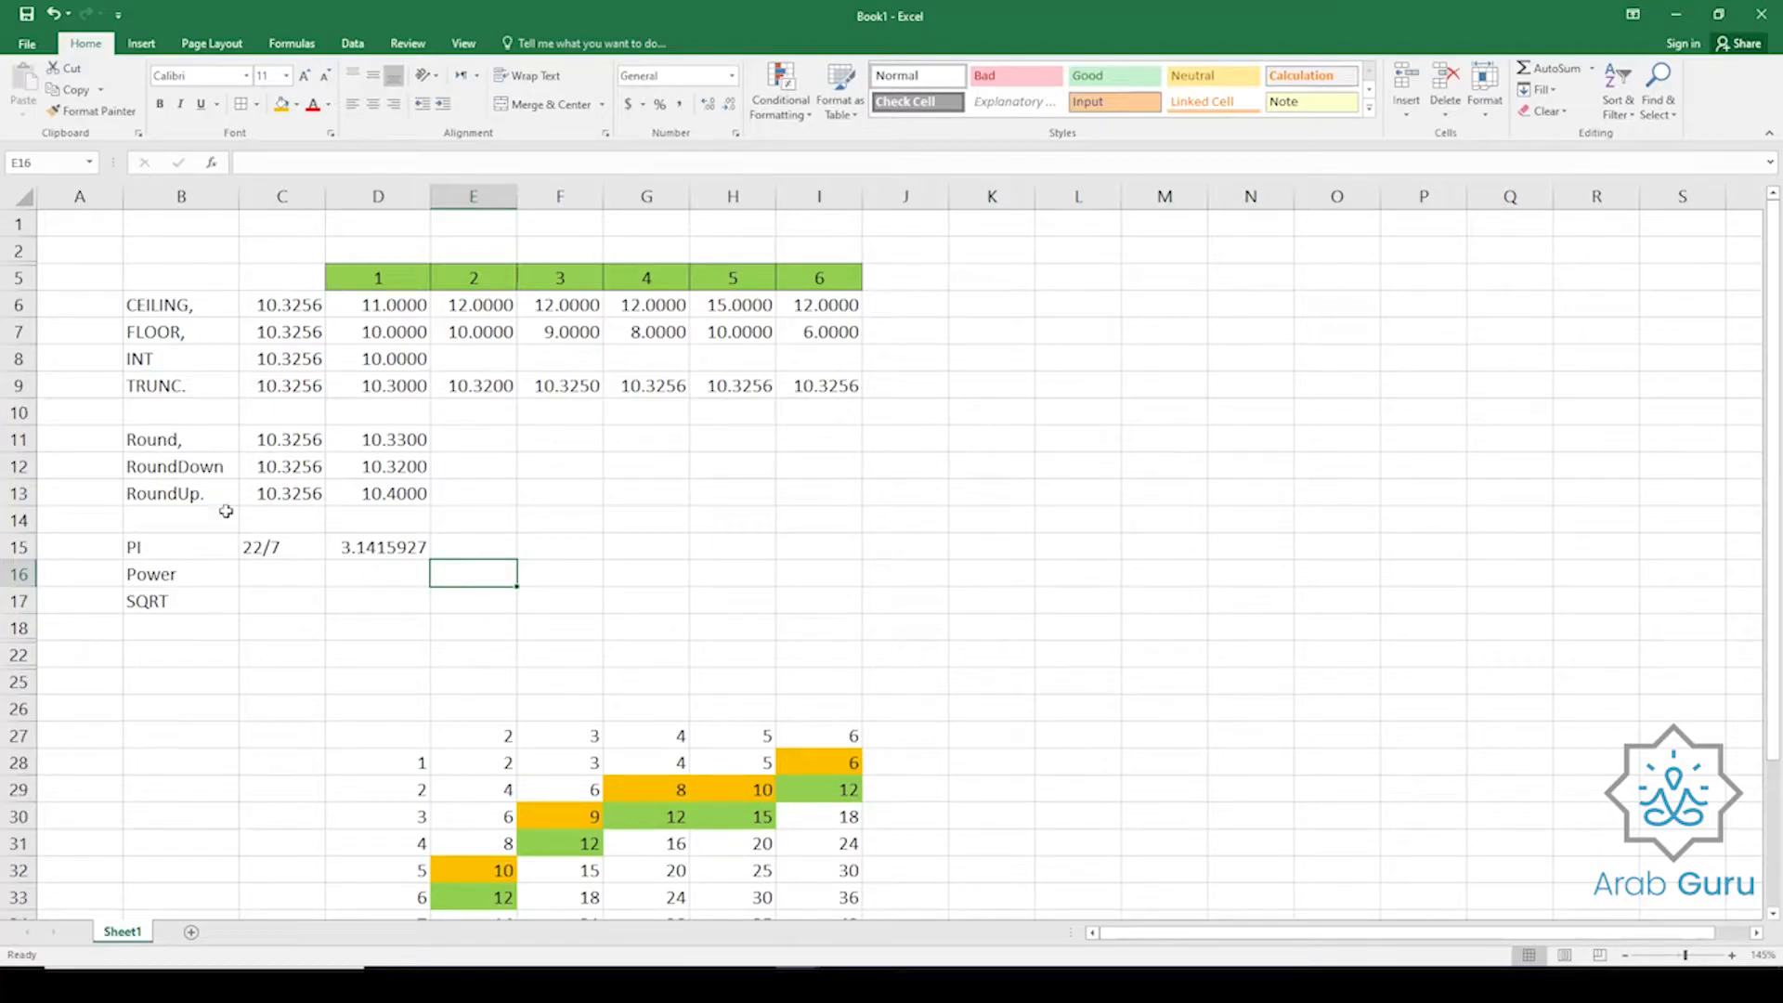
Look over the finished rounding rows and the PI, Power and SQRT labels in B15:B17.
drag(21, 493, 42, 291)
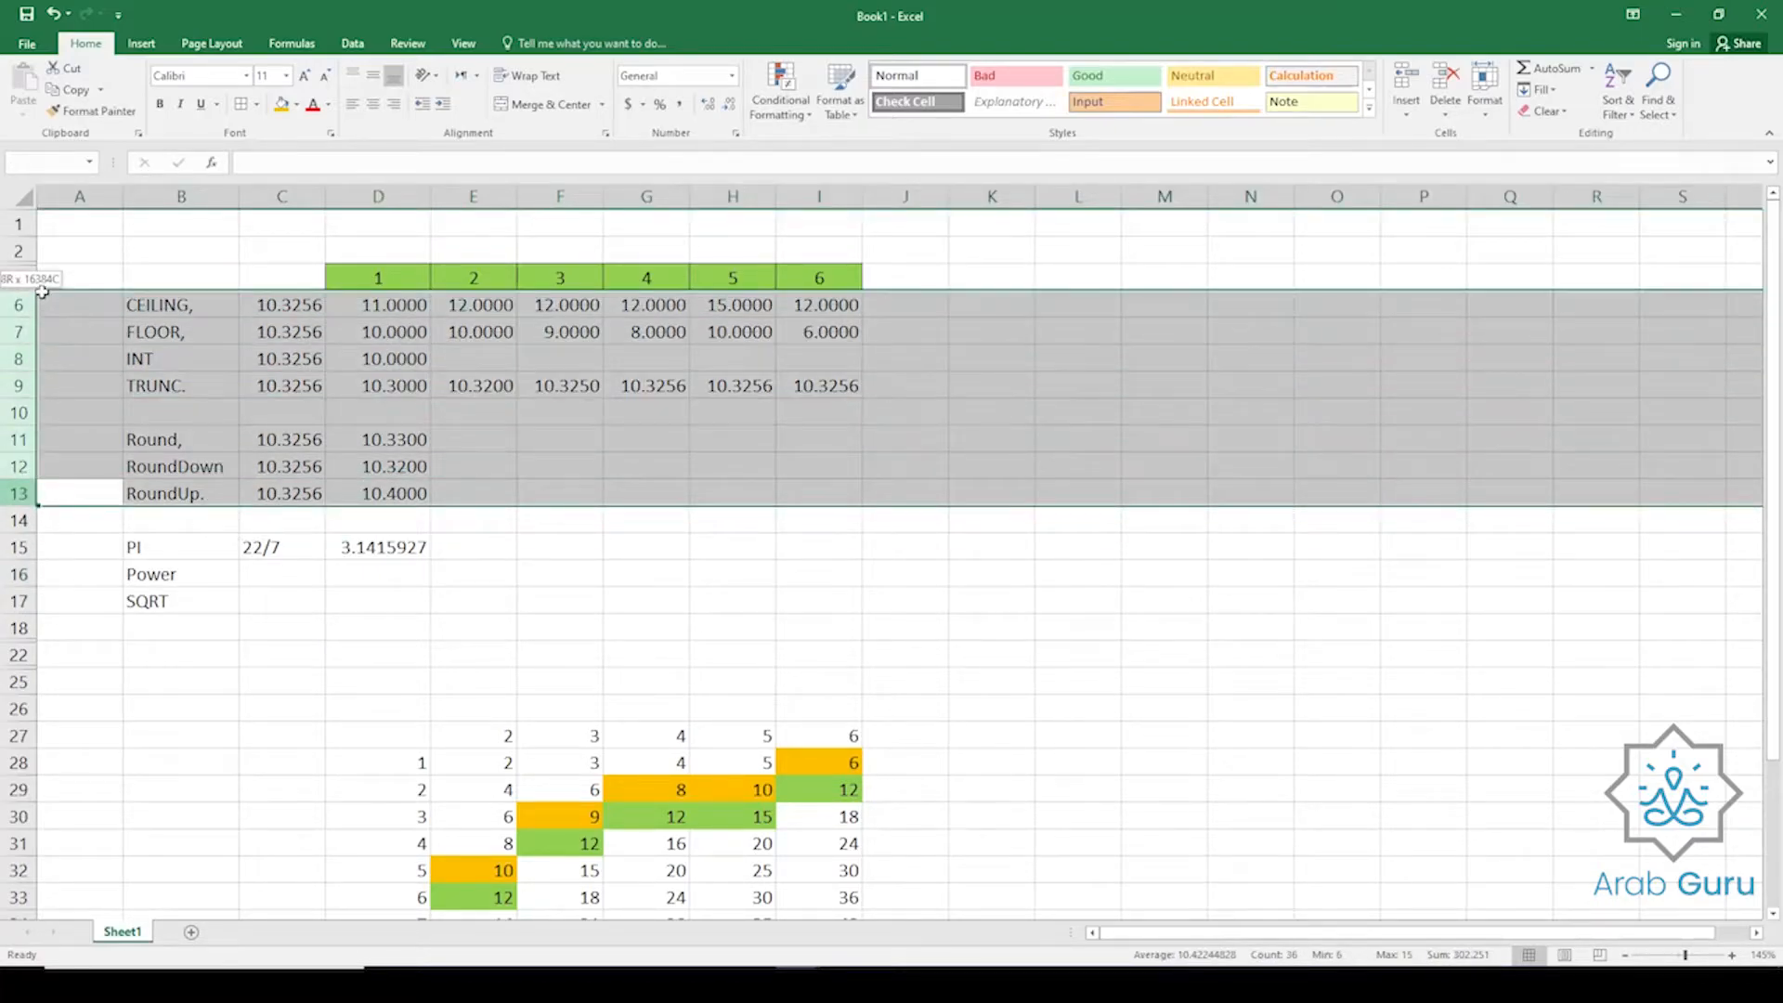
drag(191, 548, 420, 608)
click(420, 608)
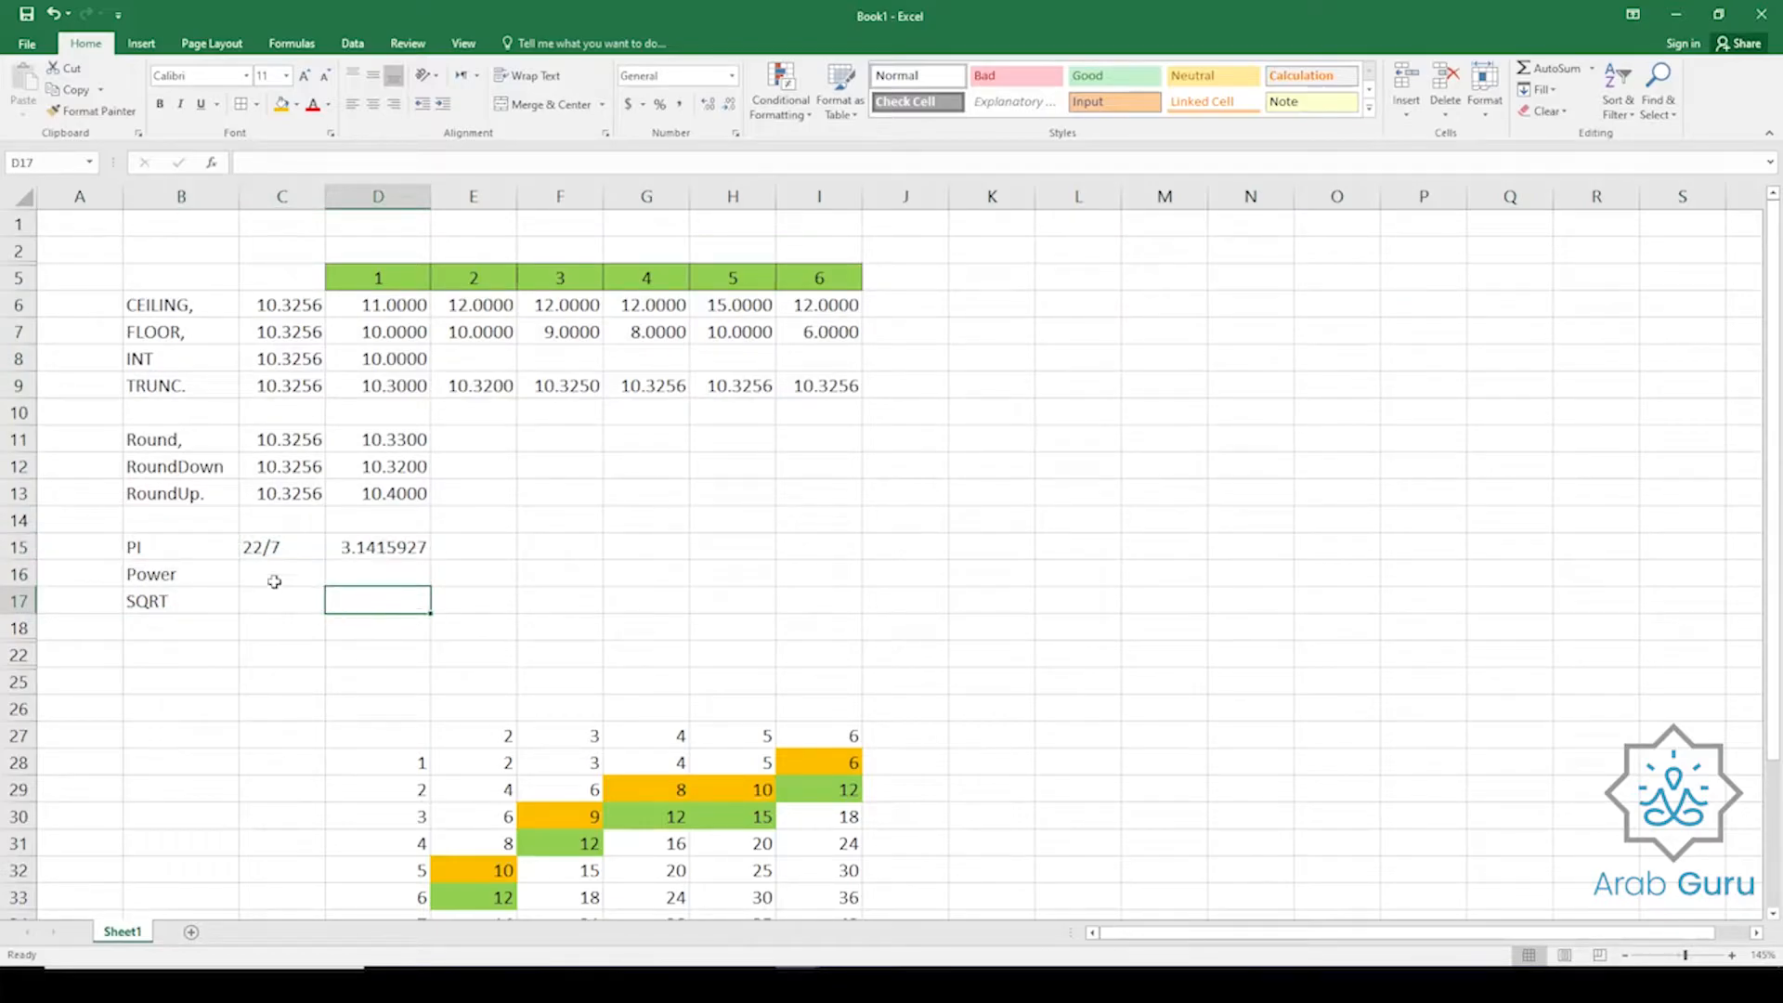
click(171, 548)
click(186, 574)
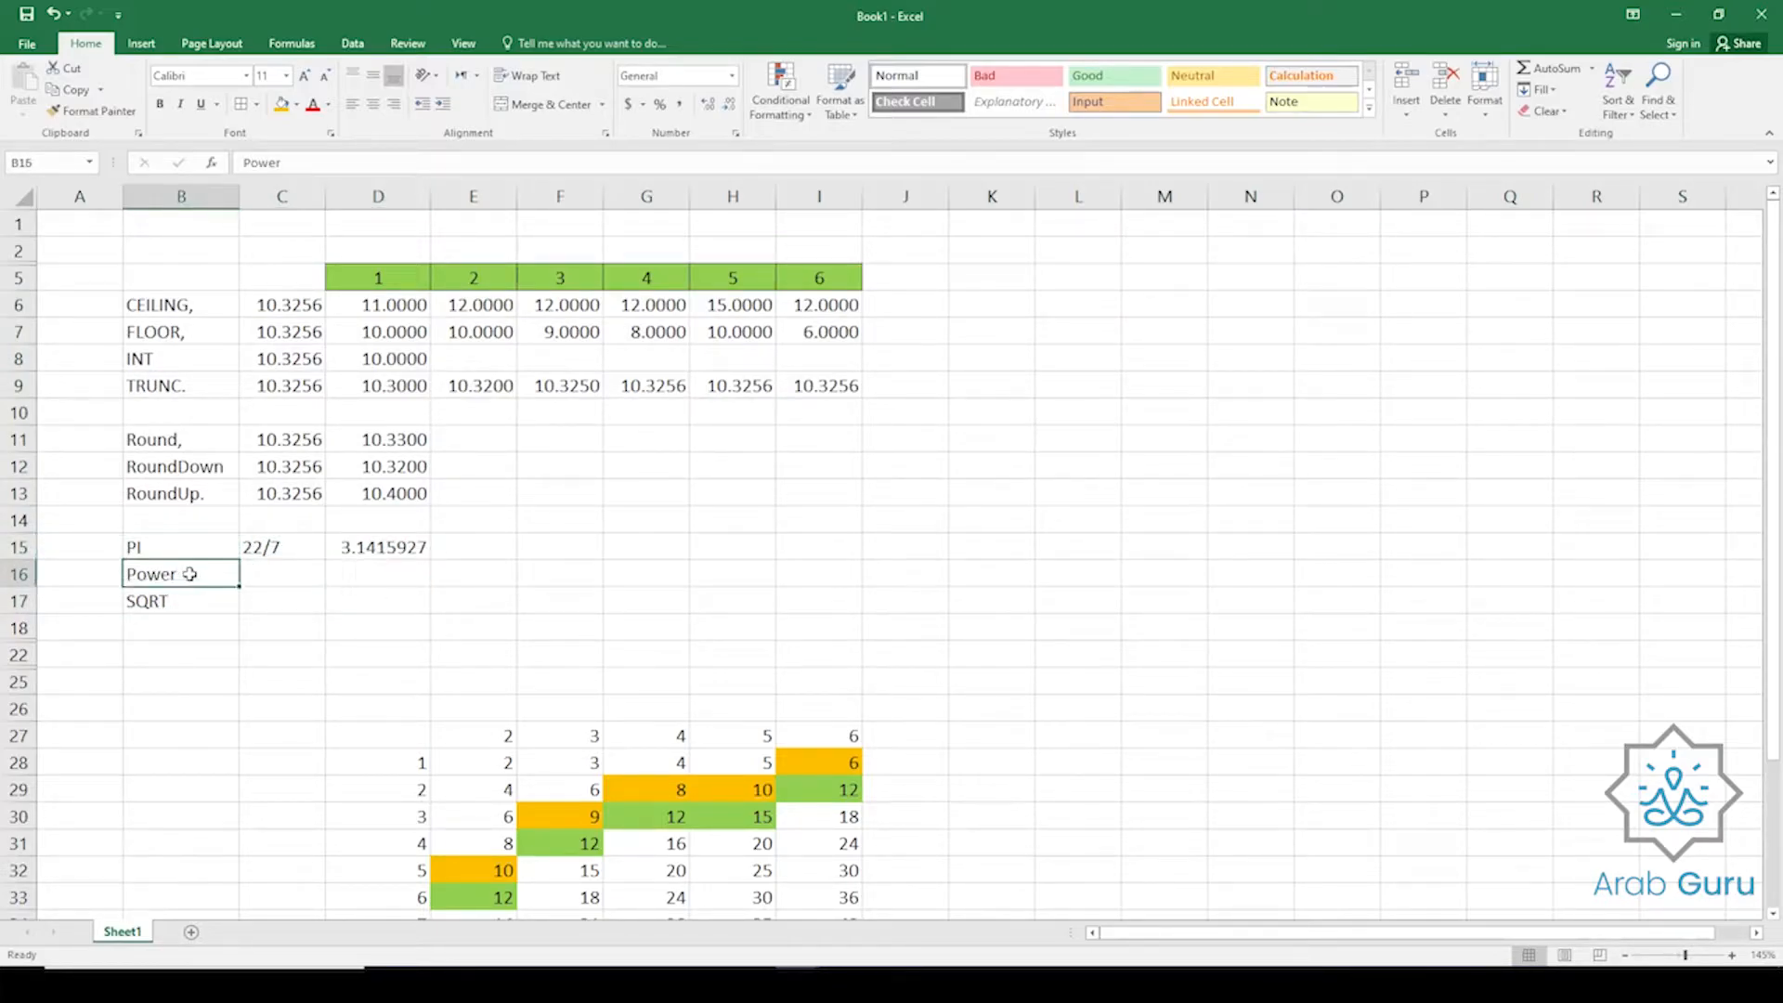
click(175, 605)
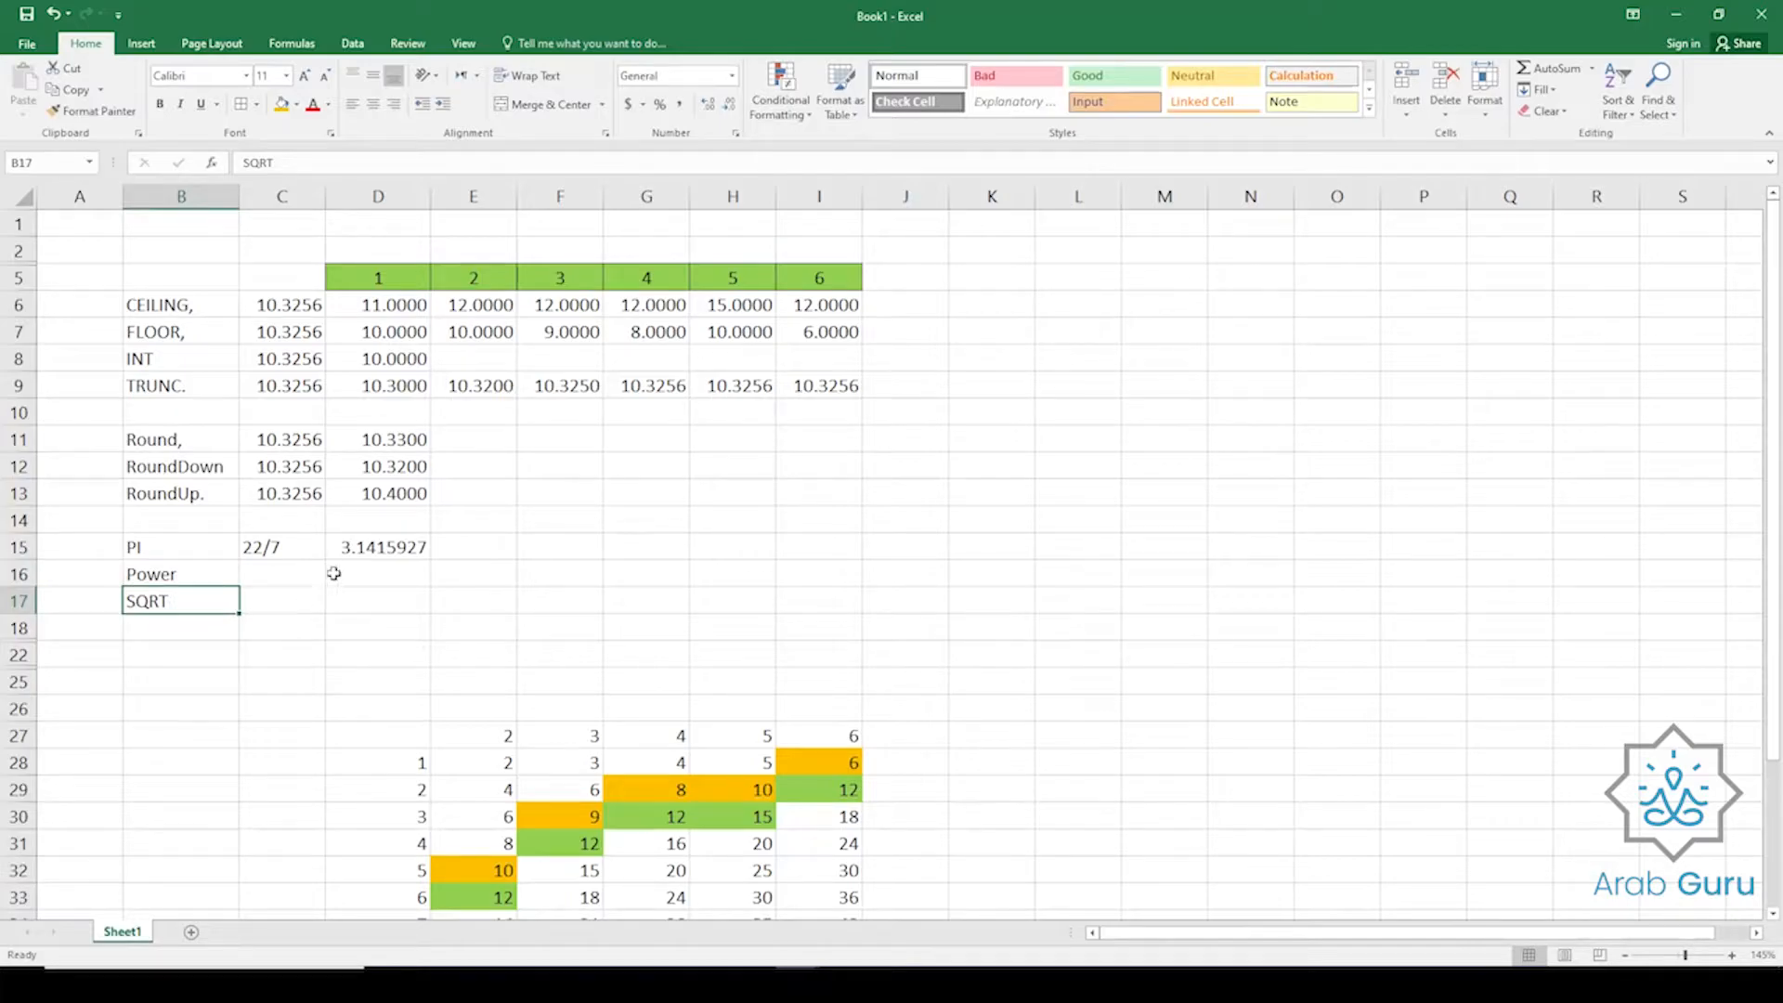
Inspect the PI row, checking the 22/7 text in C15 and the PI formula in D15.
click(172, 550)
click(283, 545)
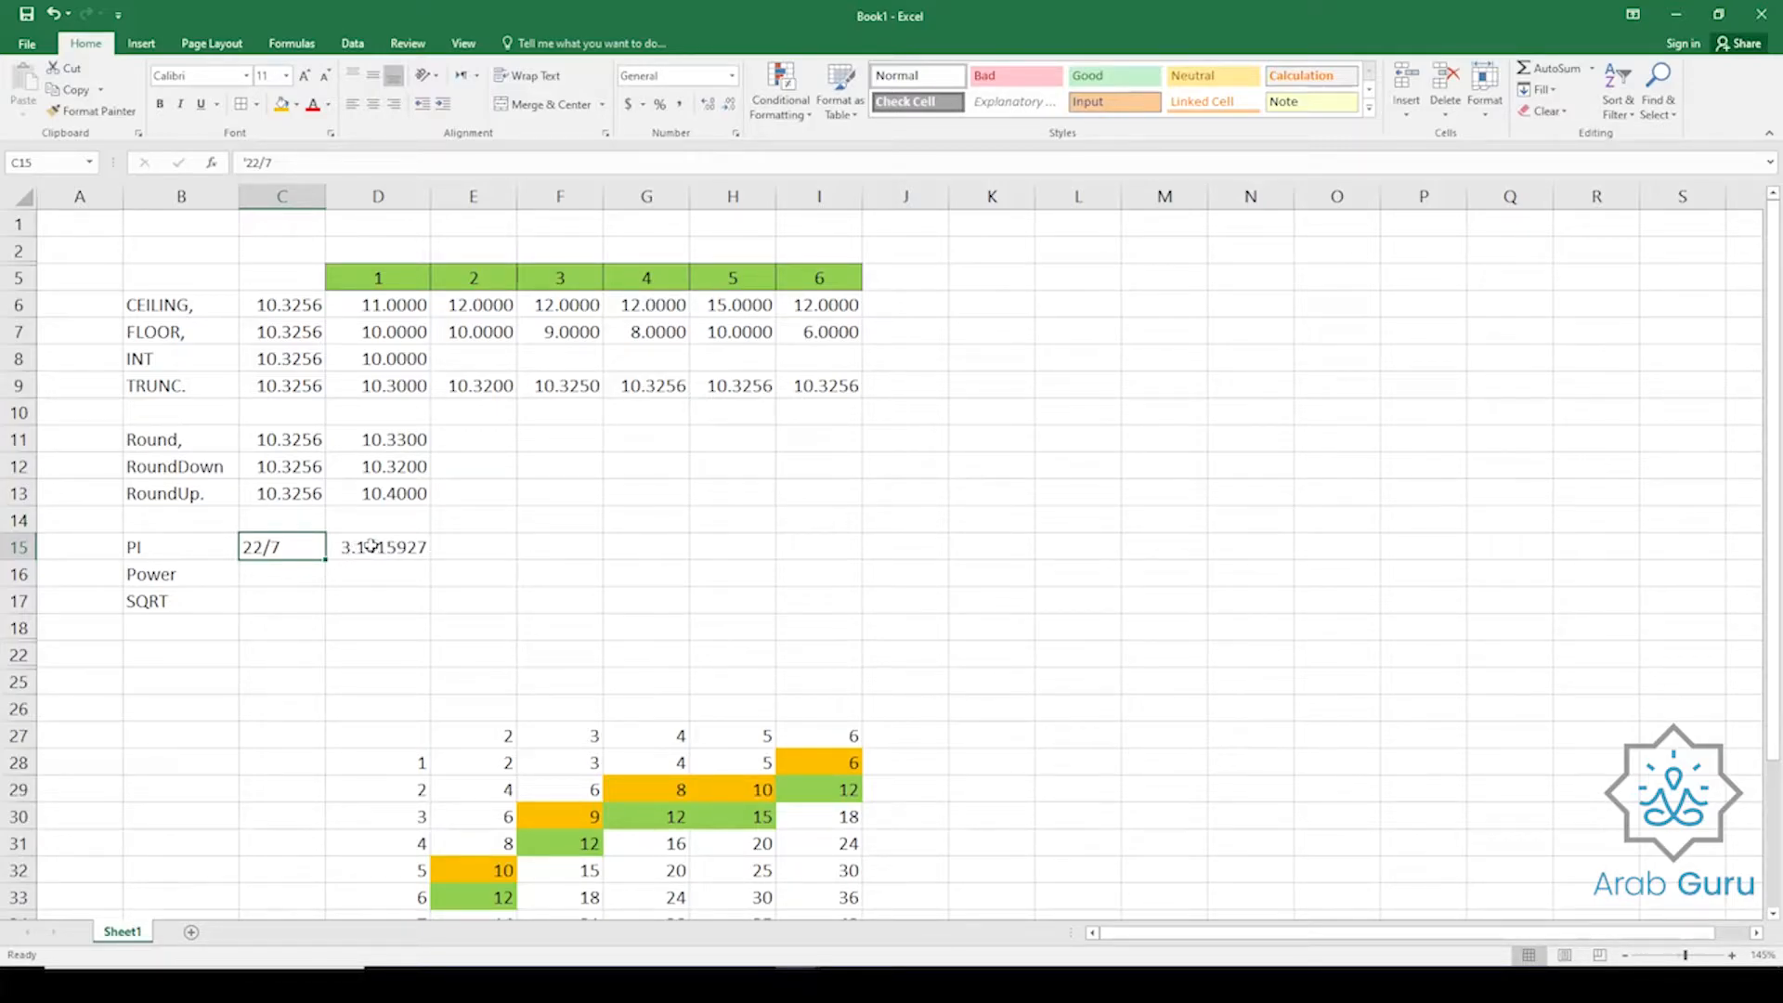
click(370, 548)
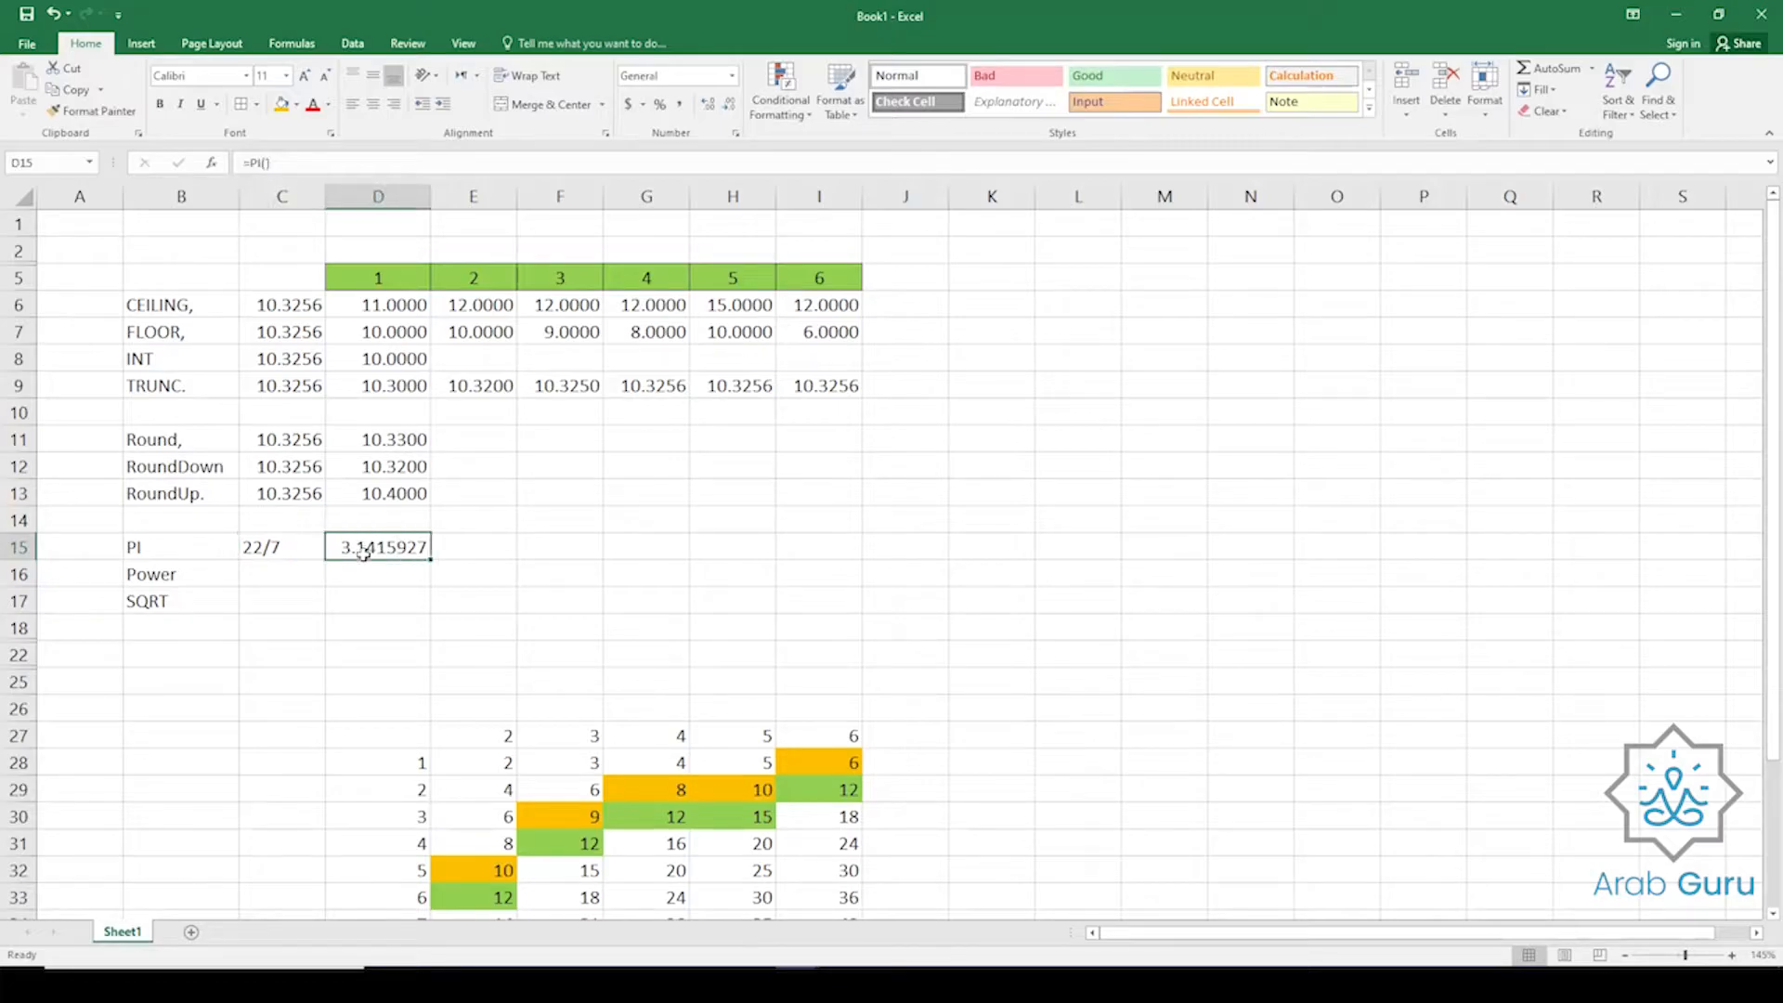
click(138, 557)
click(376, 548)
Enter the formula =22/7 in E15, beside the PI result.
click(471, 543)
text(=)
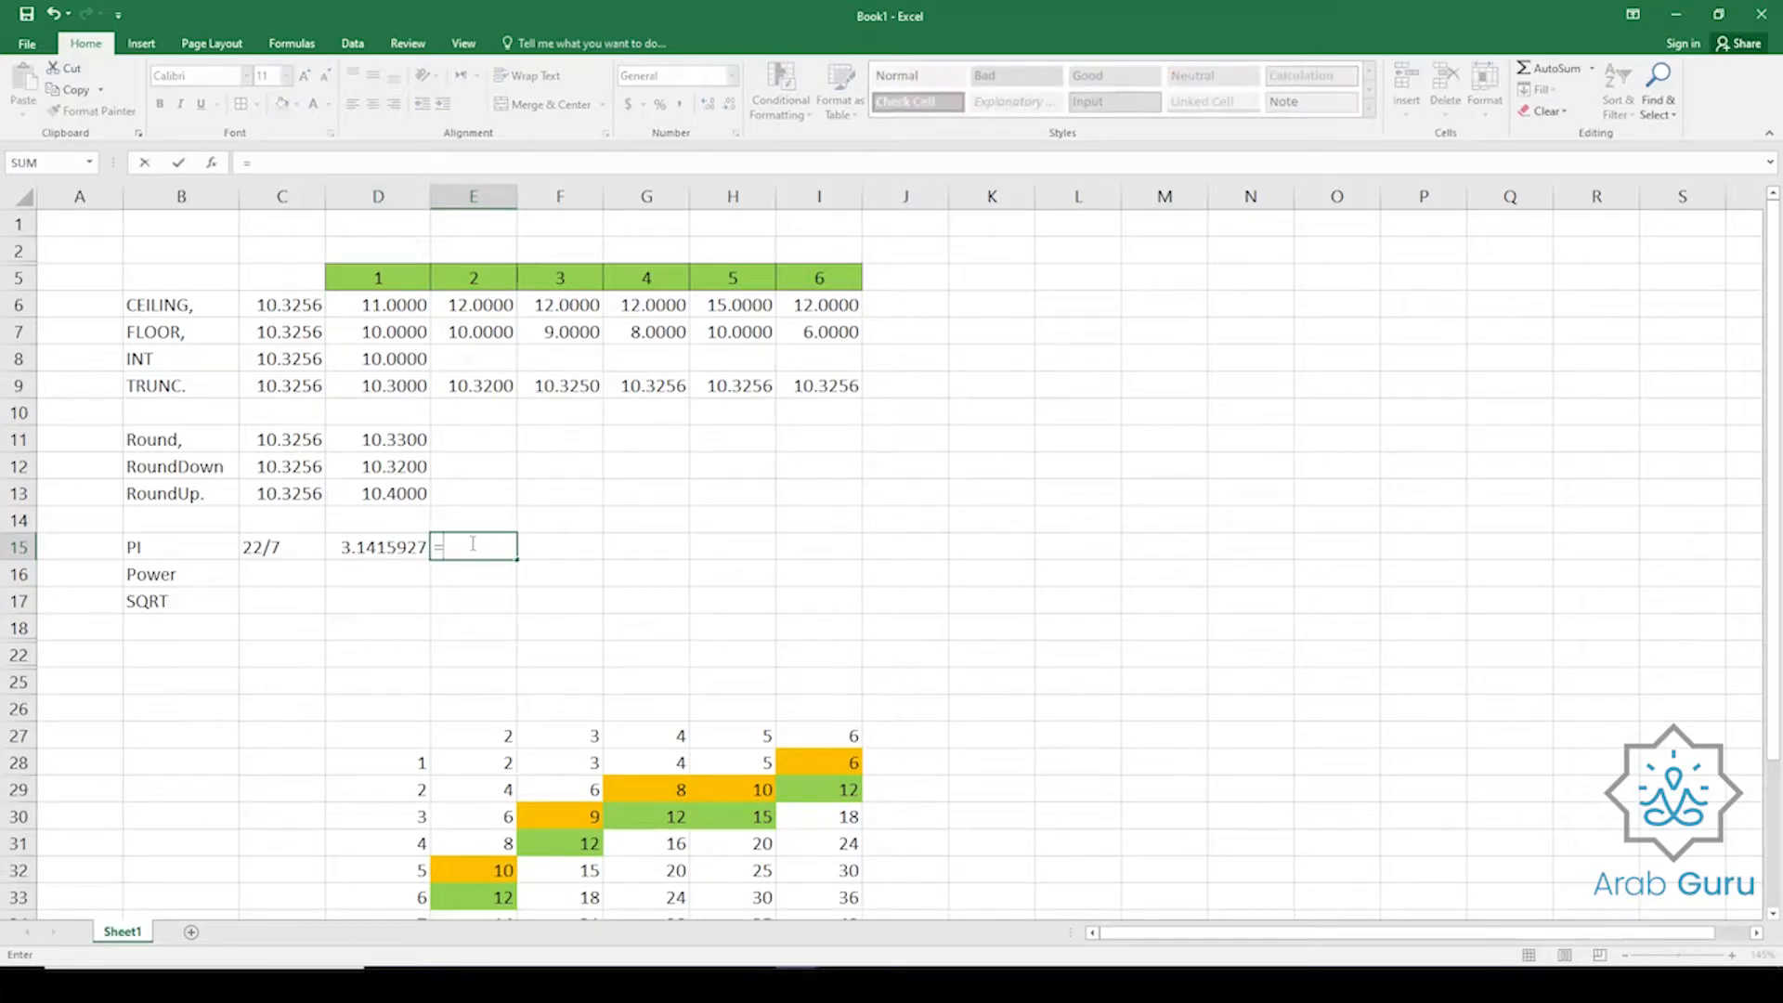
text(72/7)
key(Return)
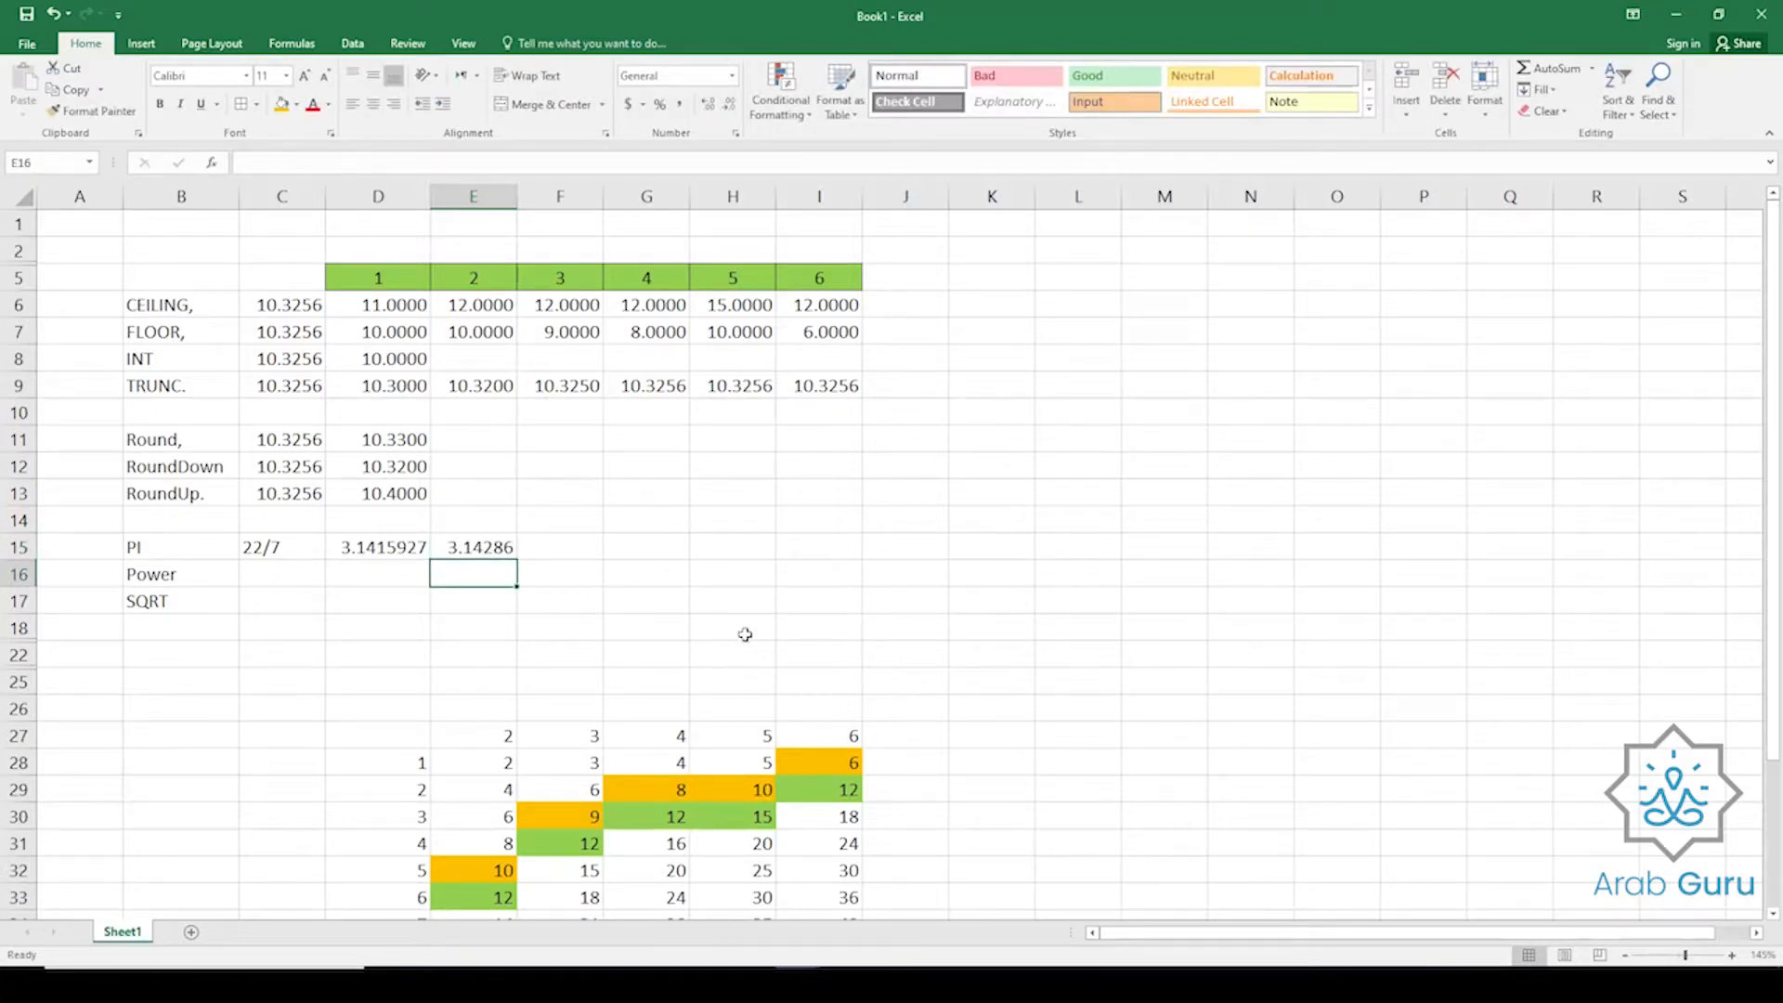
Compare the two pi values in D15:E15 and format them in comma style with three decimal places.
click(480, 550)
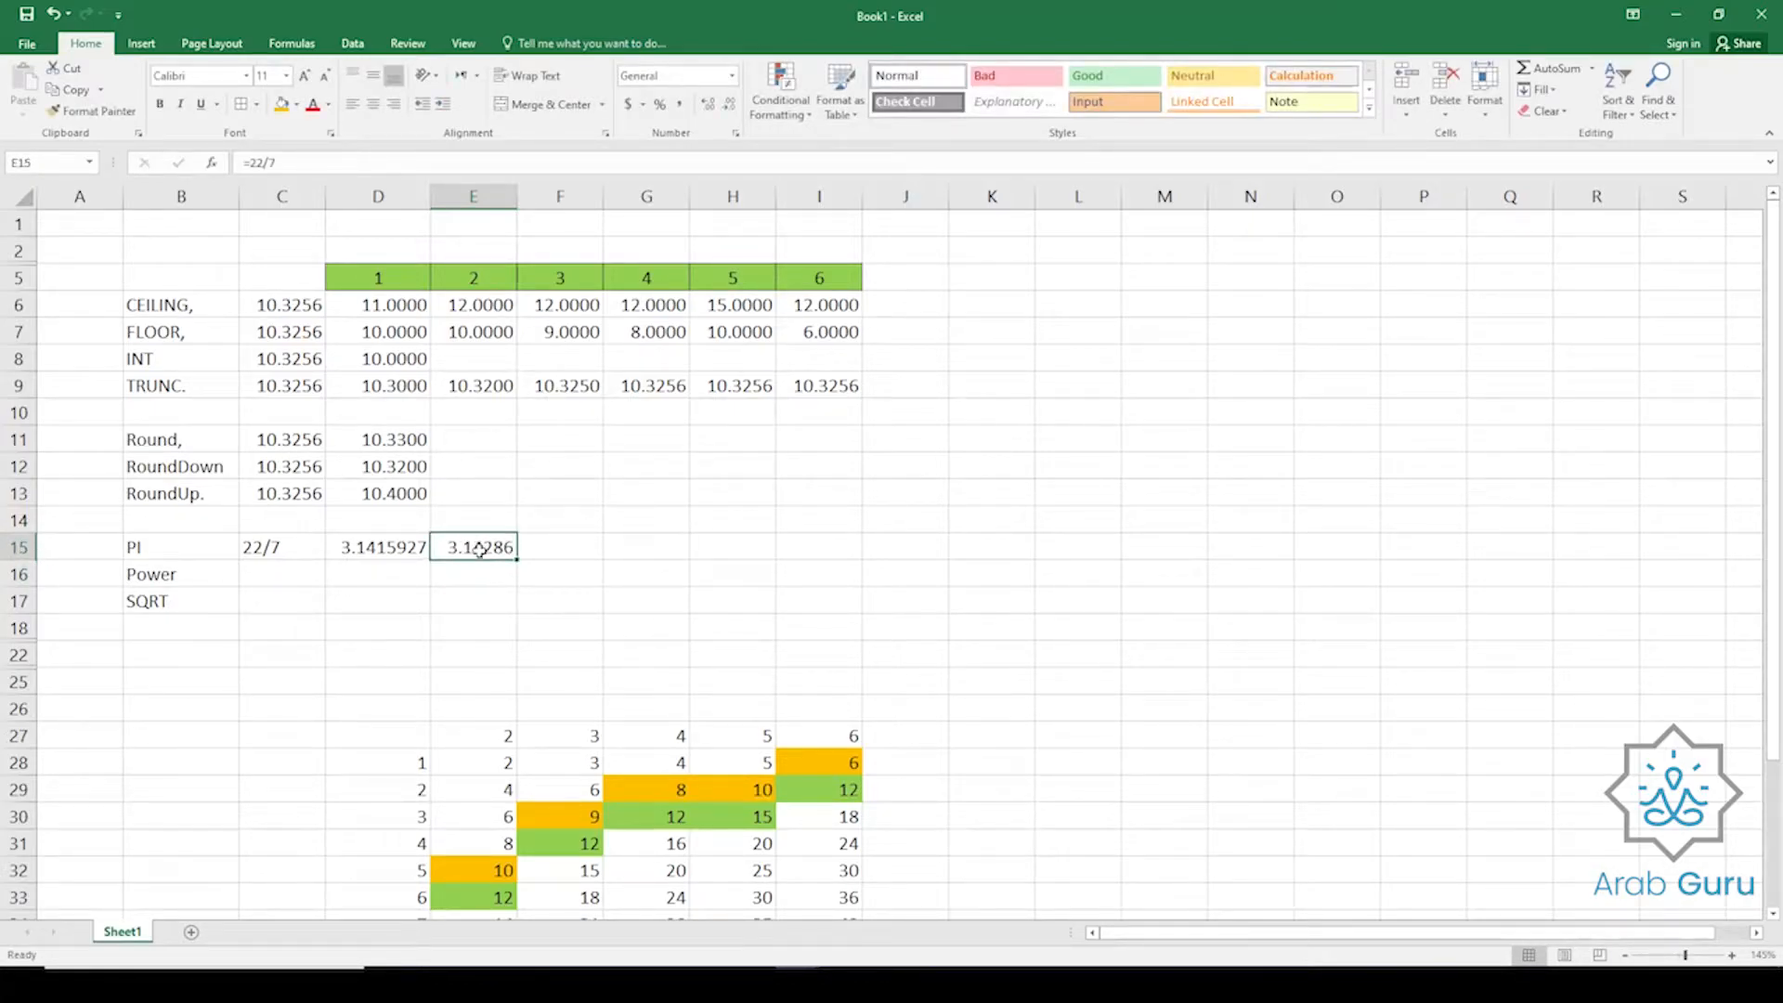
click(382, 548)
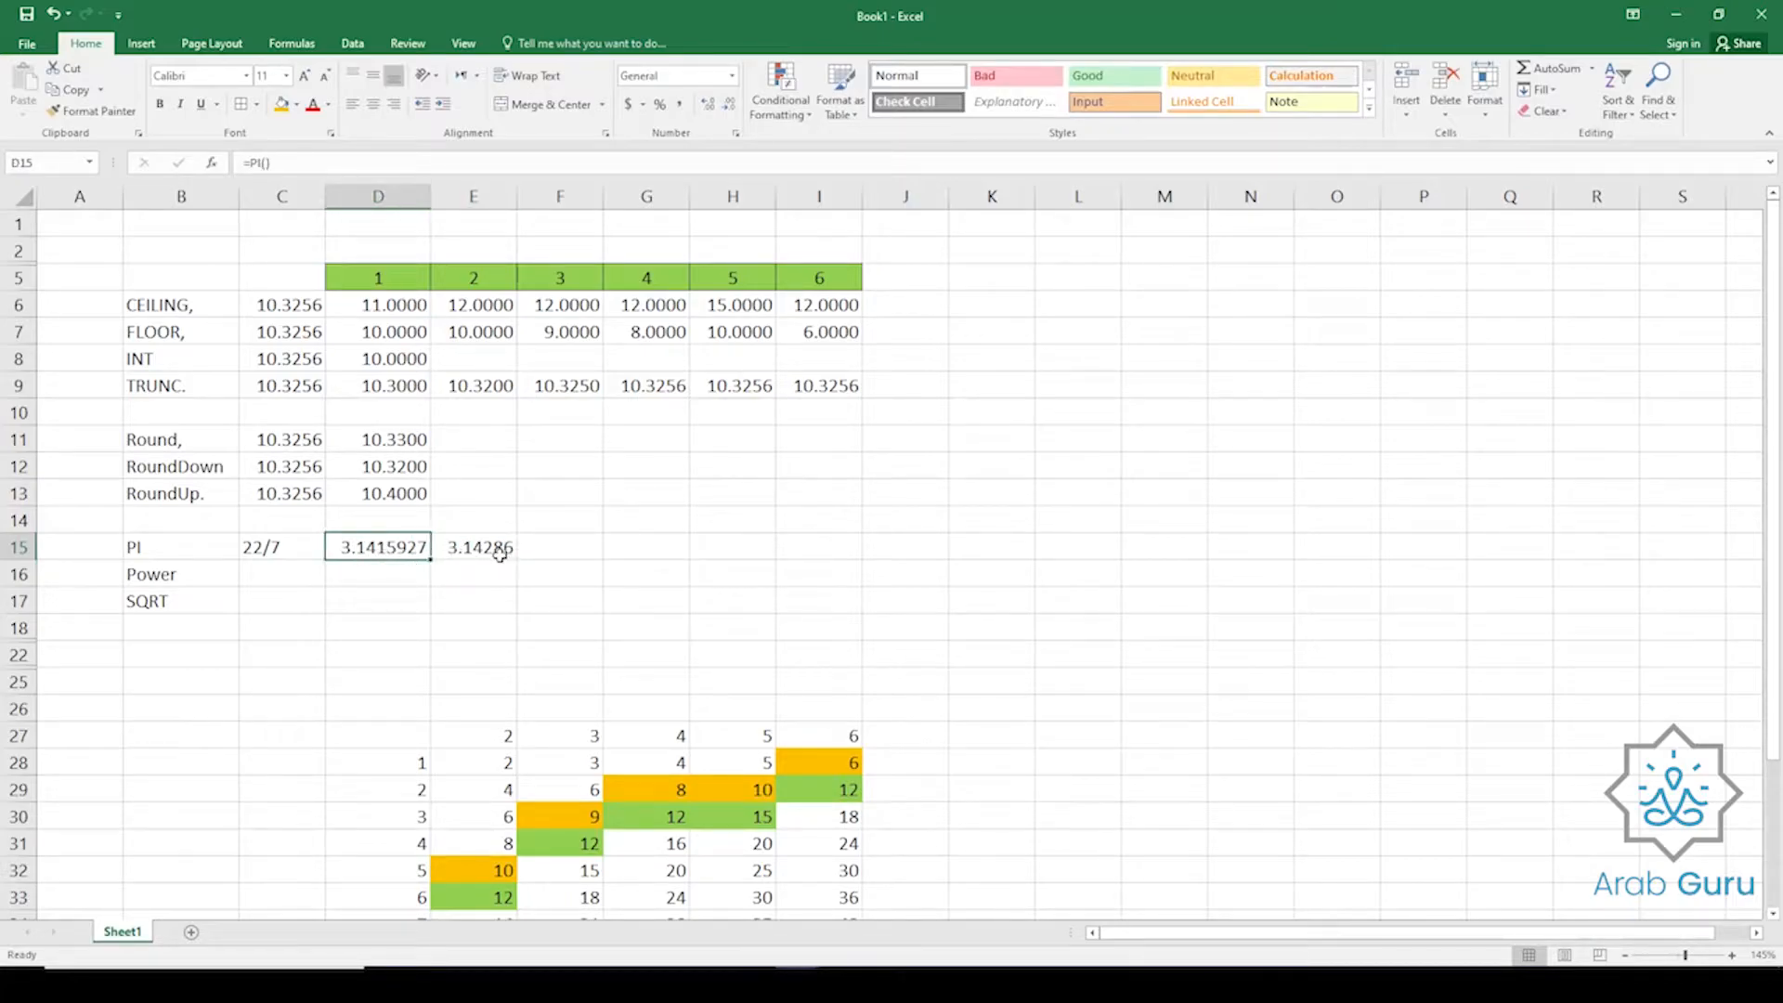
drag(406, 548, 469, 549)
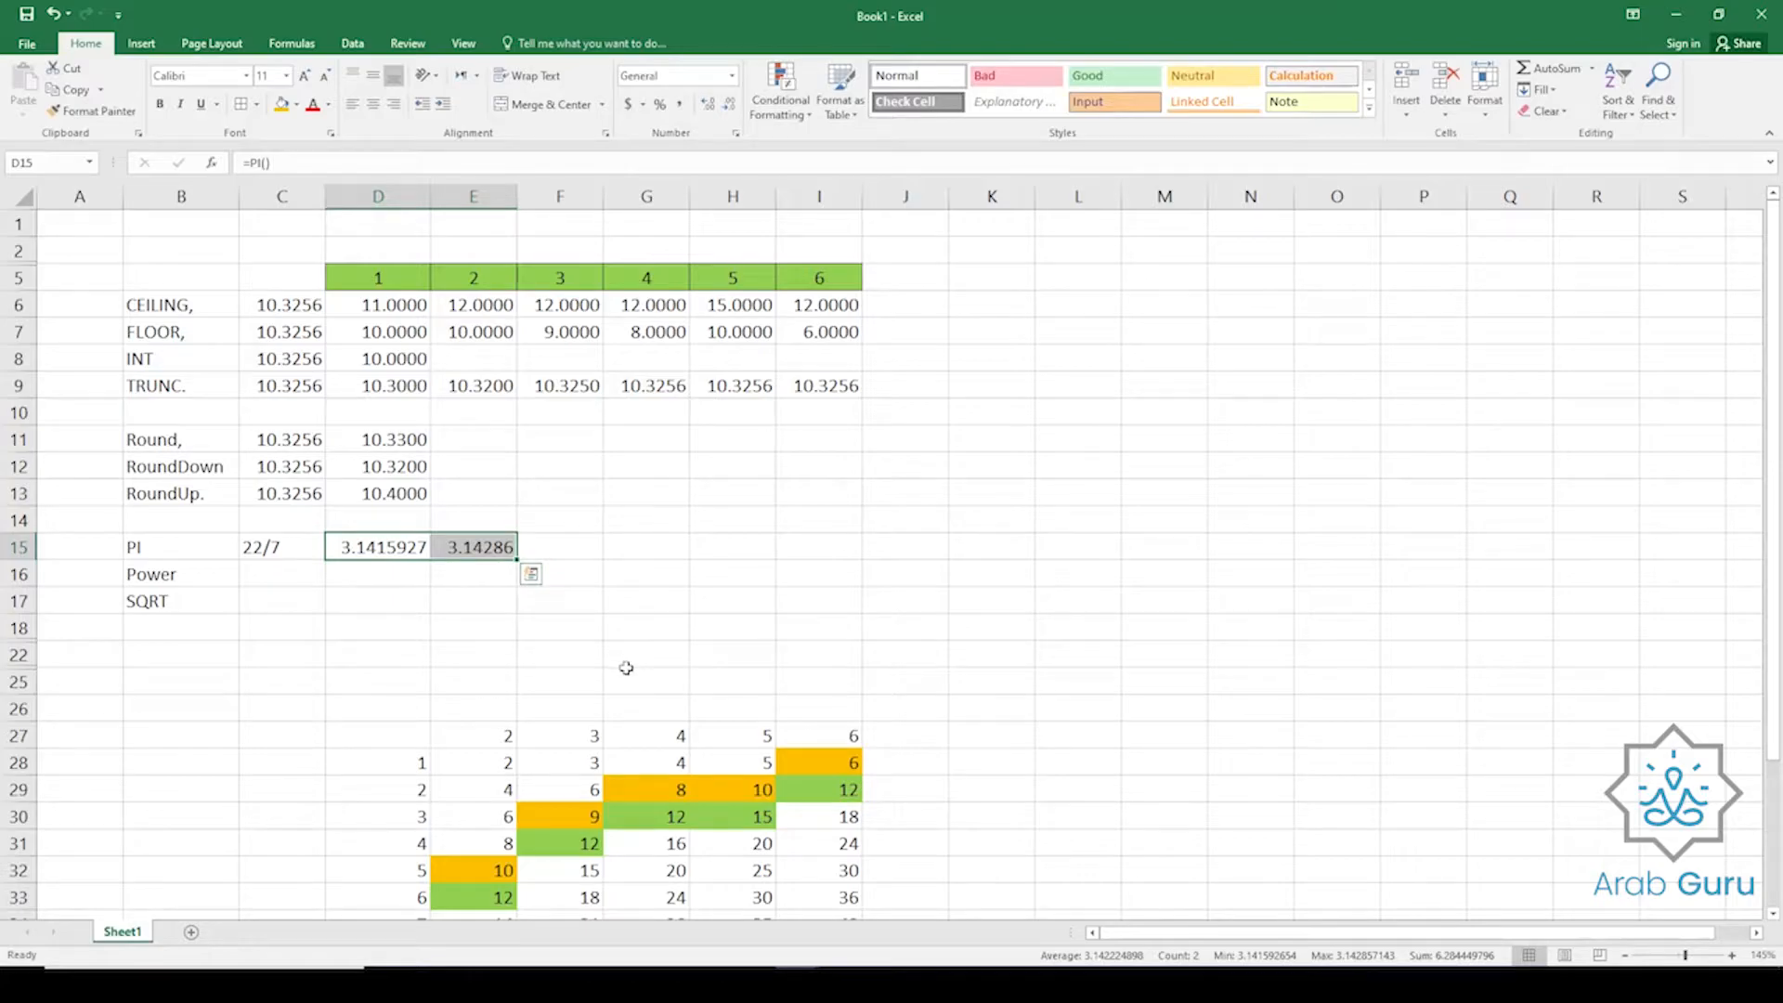
click(680, 108)
click(710, 108)
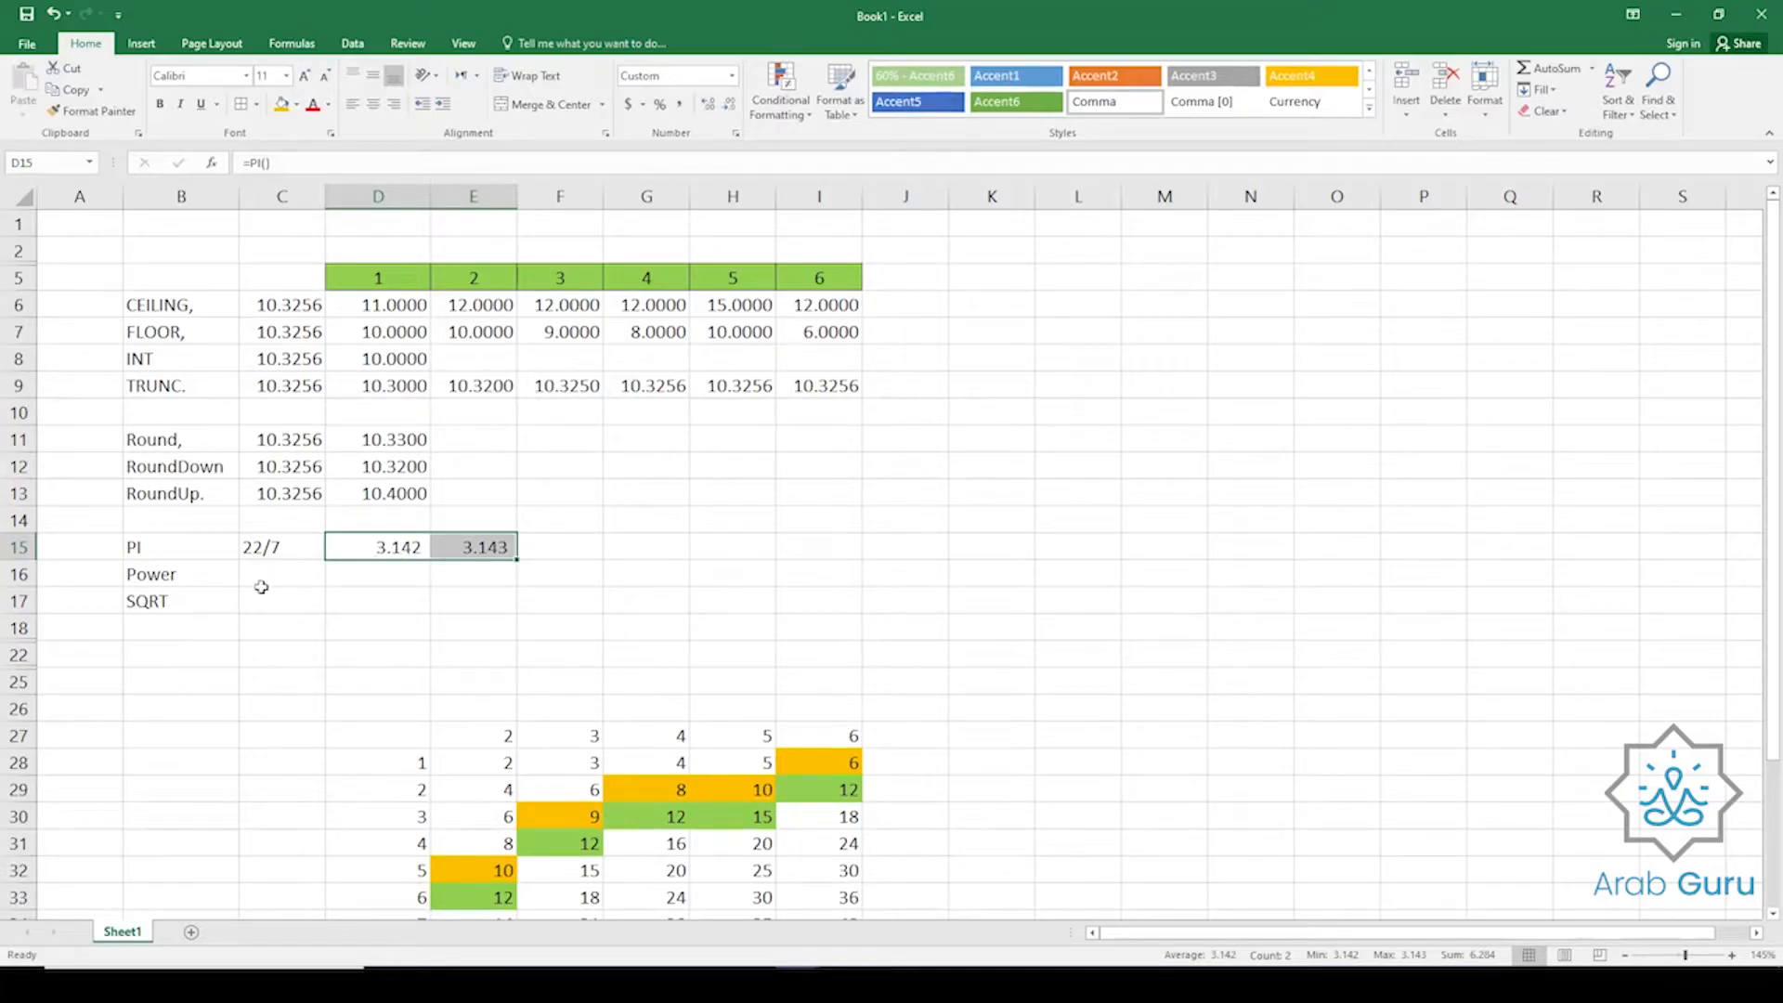
Enter =POWER(2,3) in D16 of the Power row and check the formula.
click(289, 576)
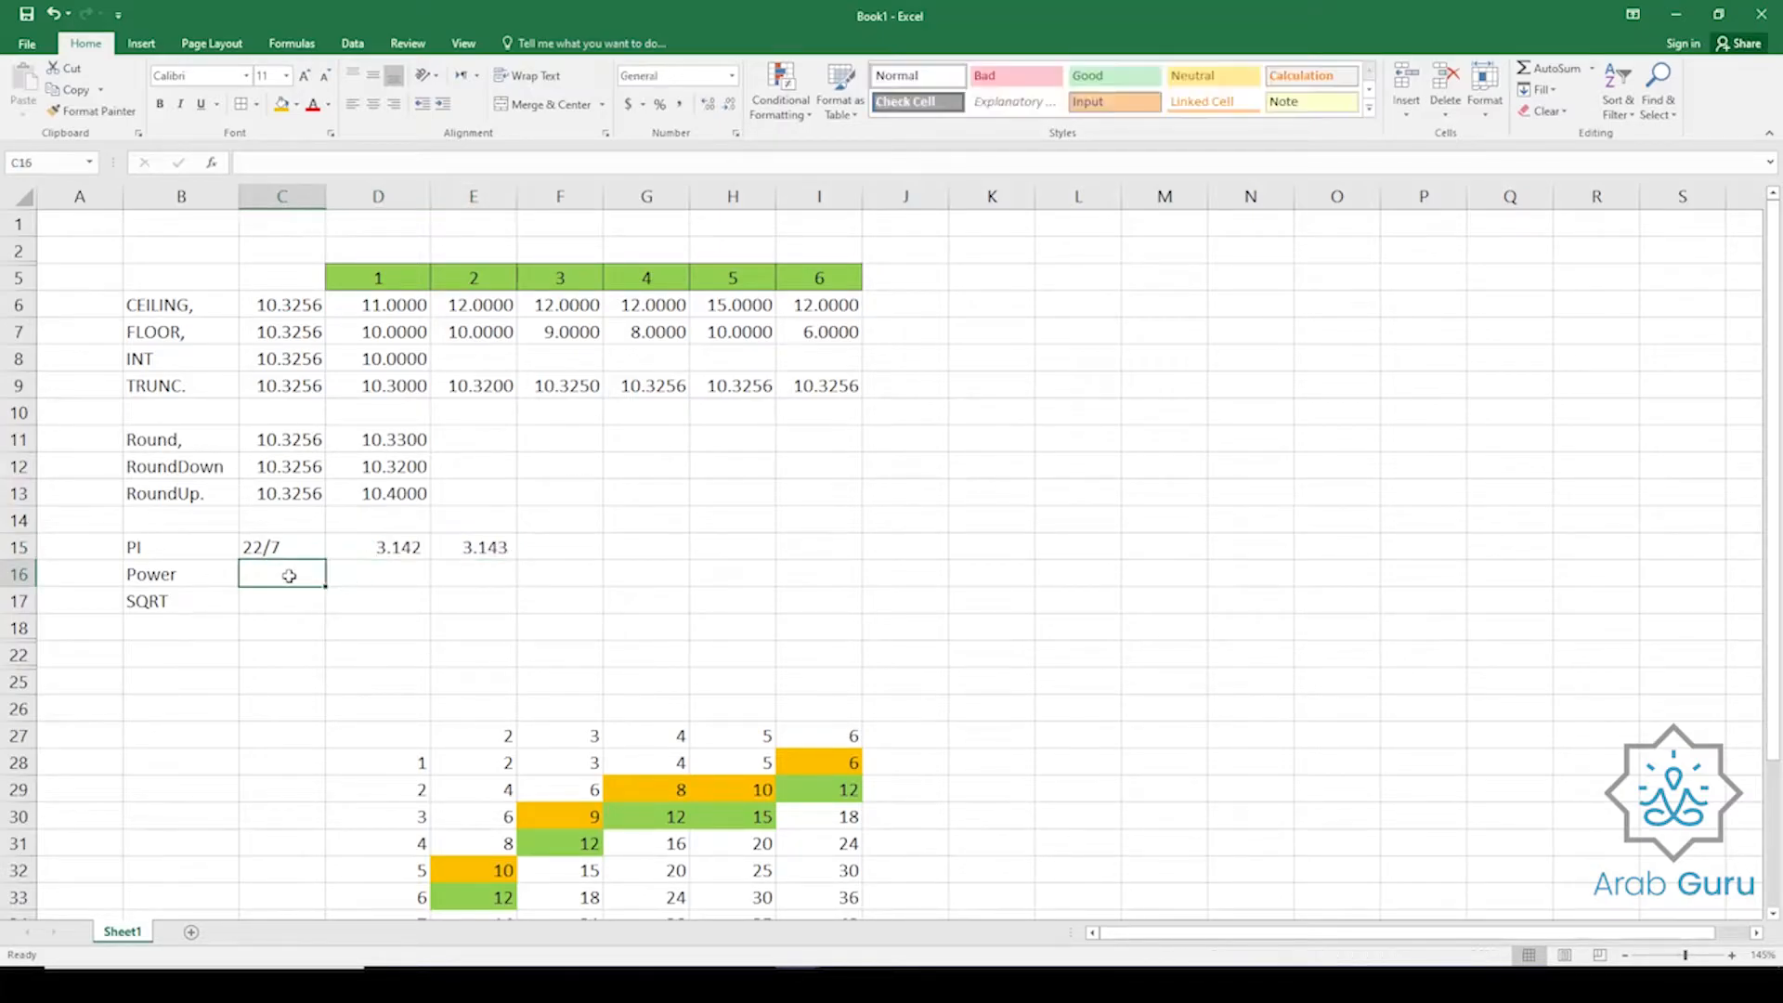
click(160, 576)
click(266, 575)
click(366, 578)
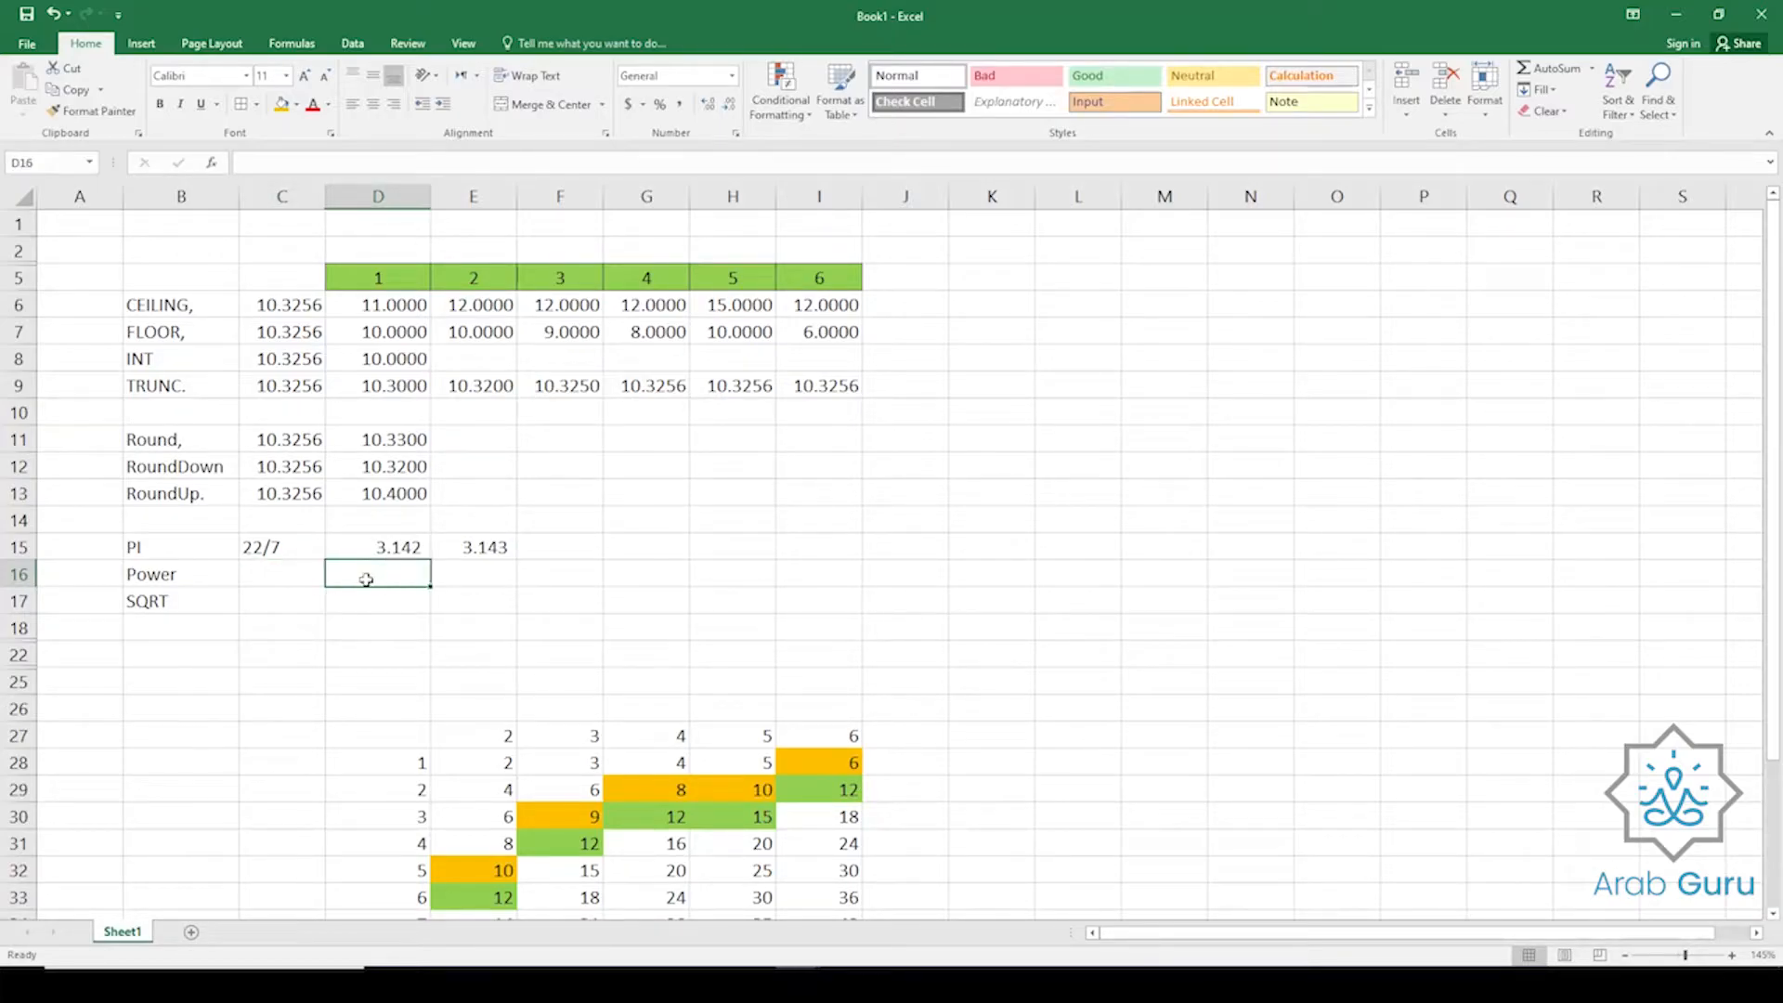
text(=po)
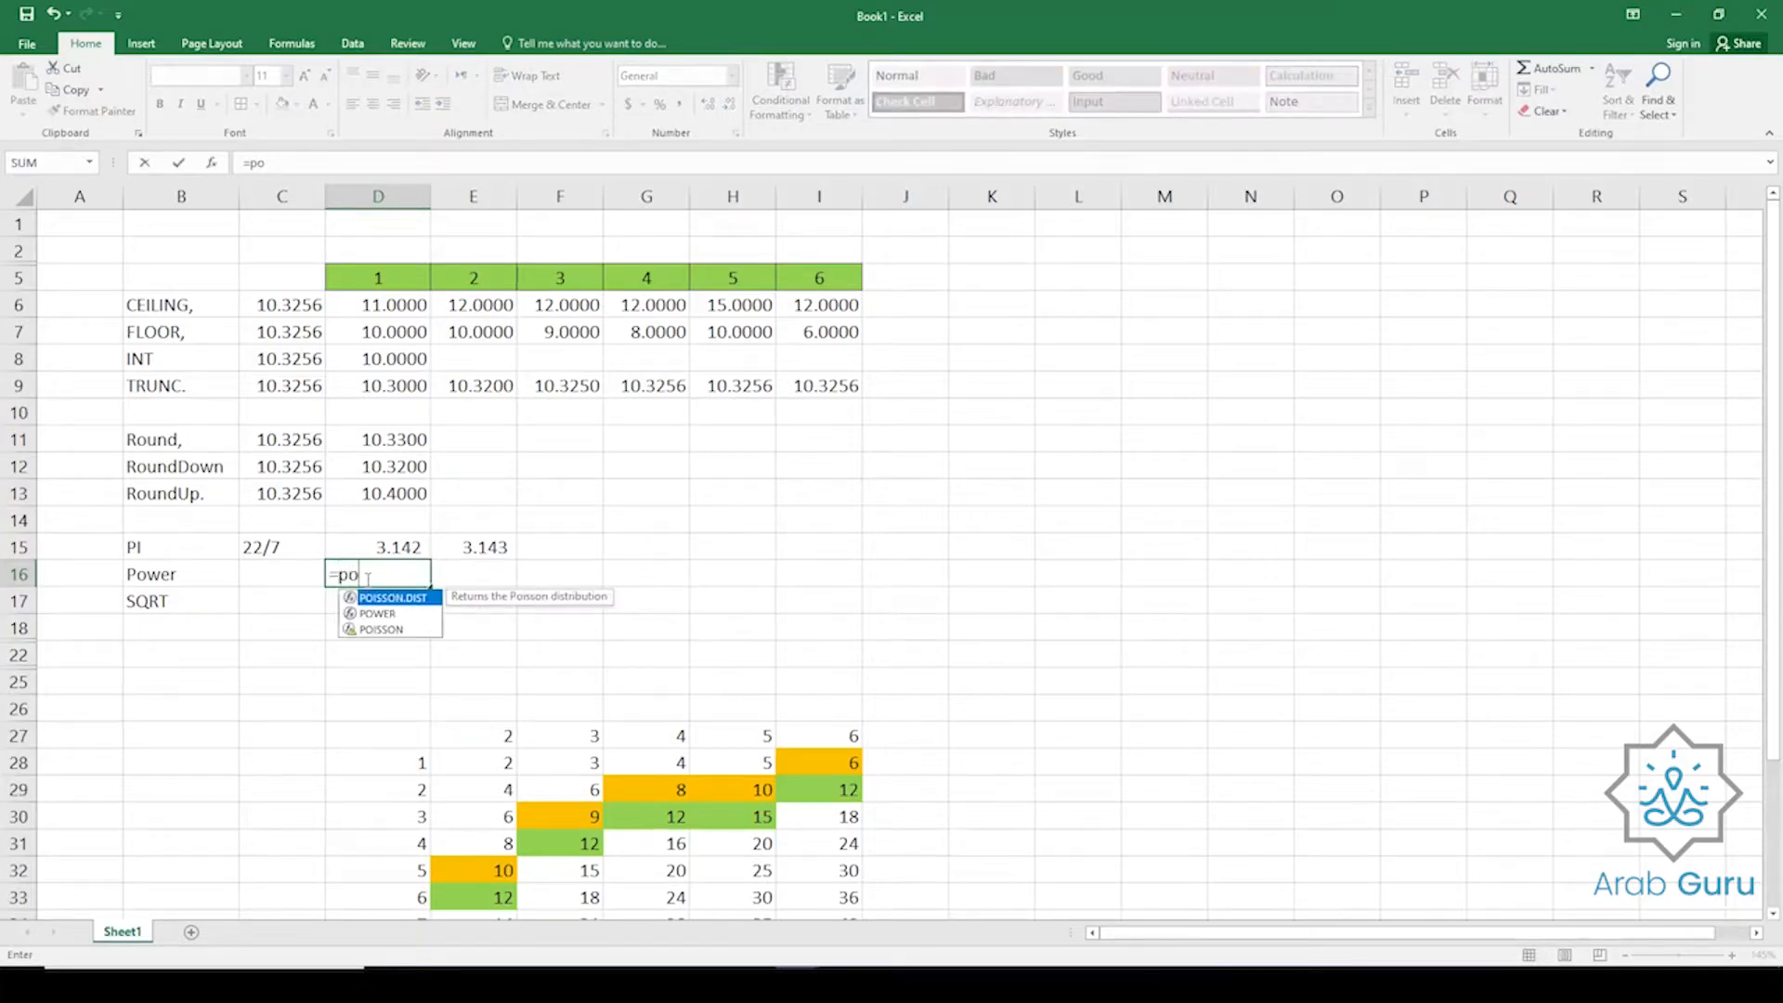
key(Down)
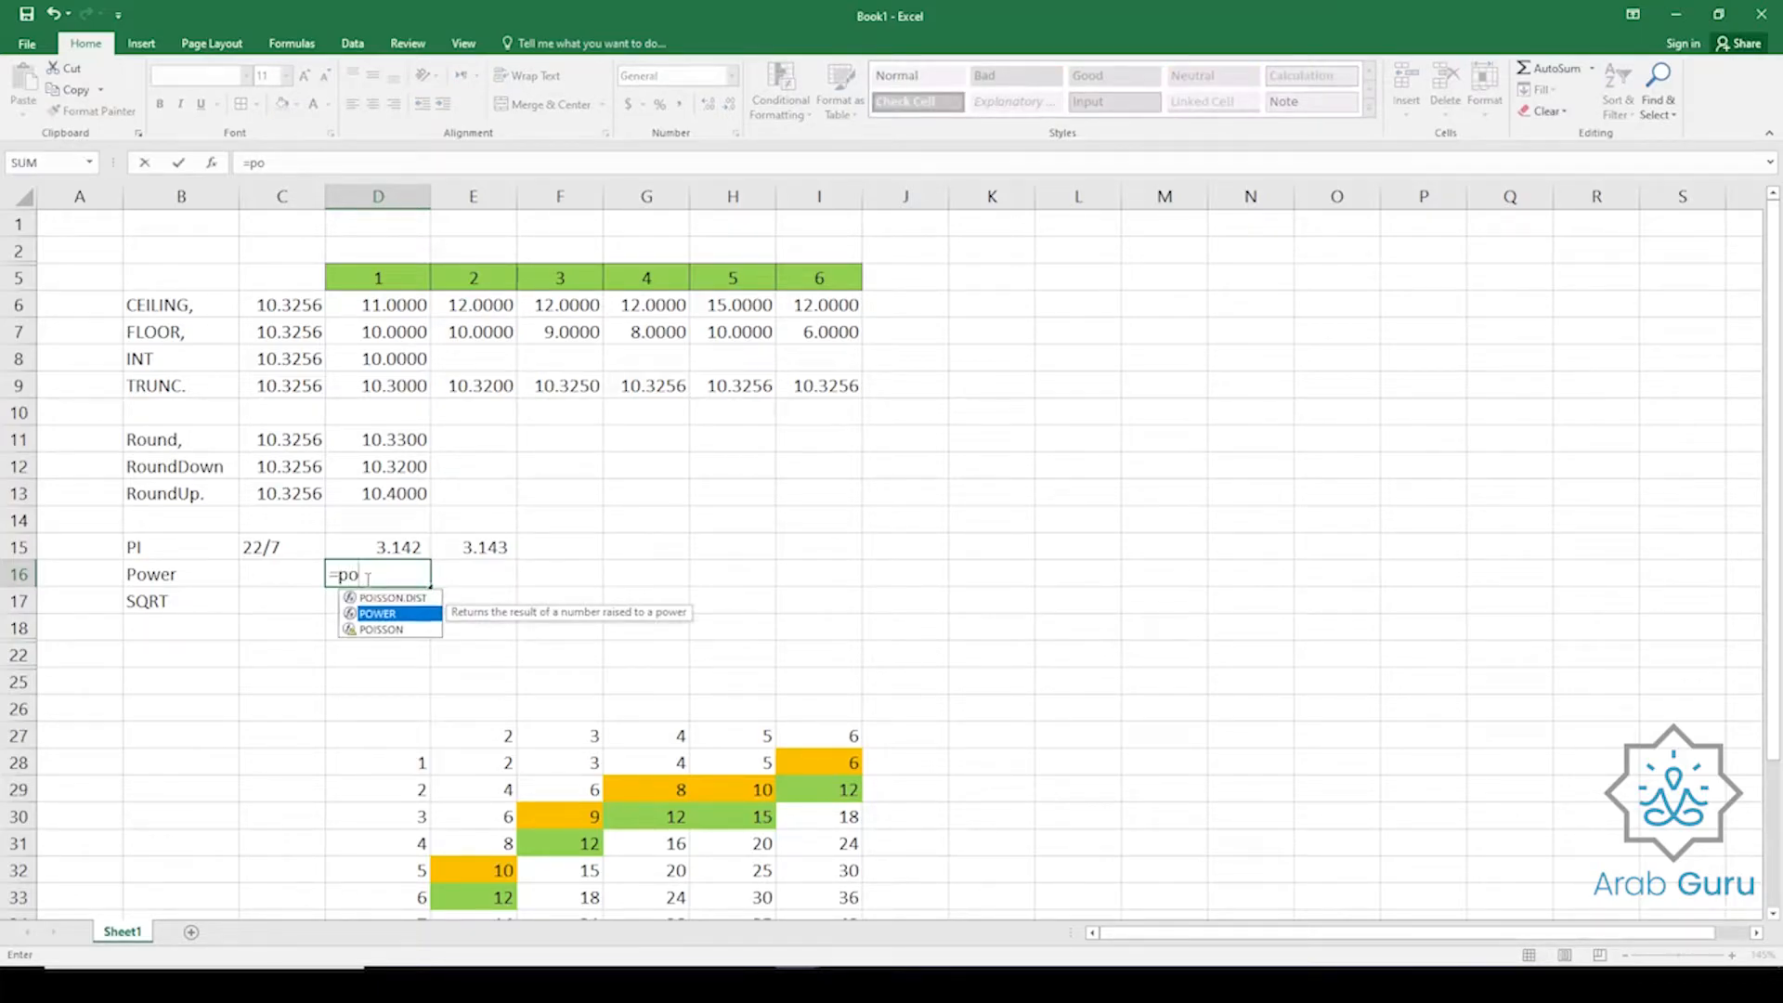
key(Tab)
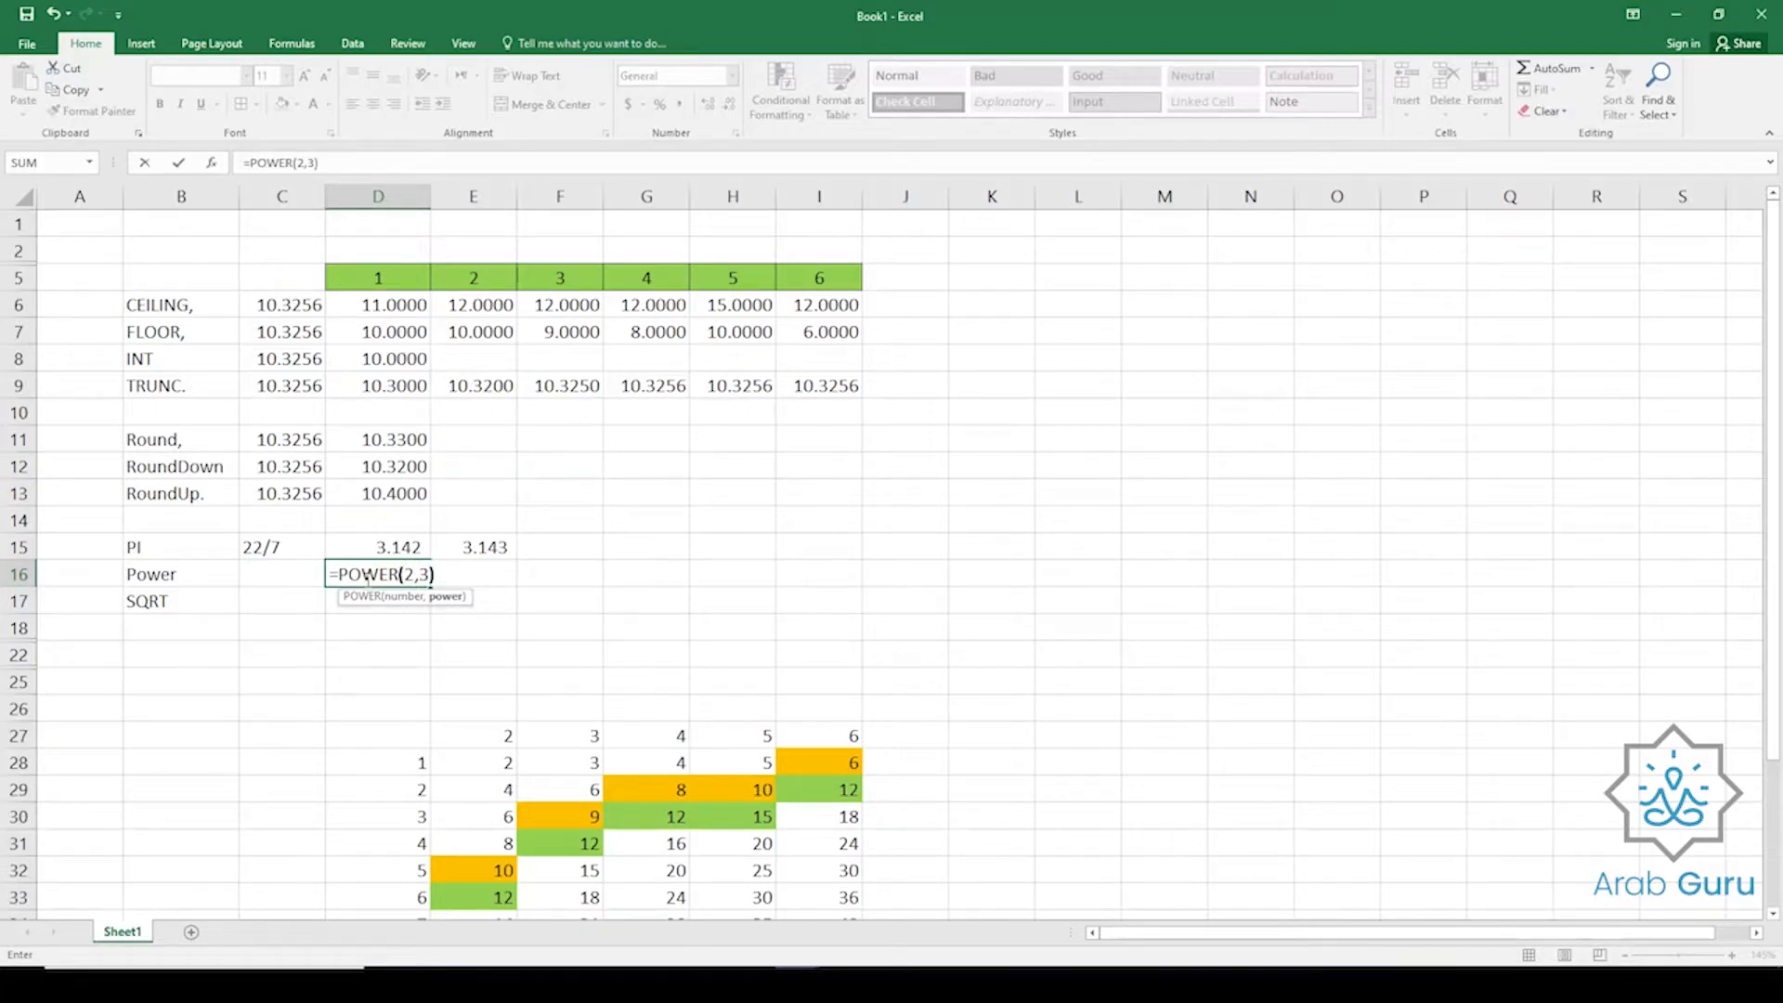
key(Return)
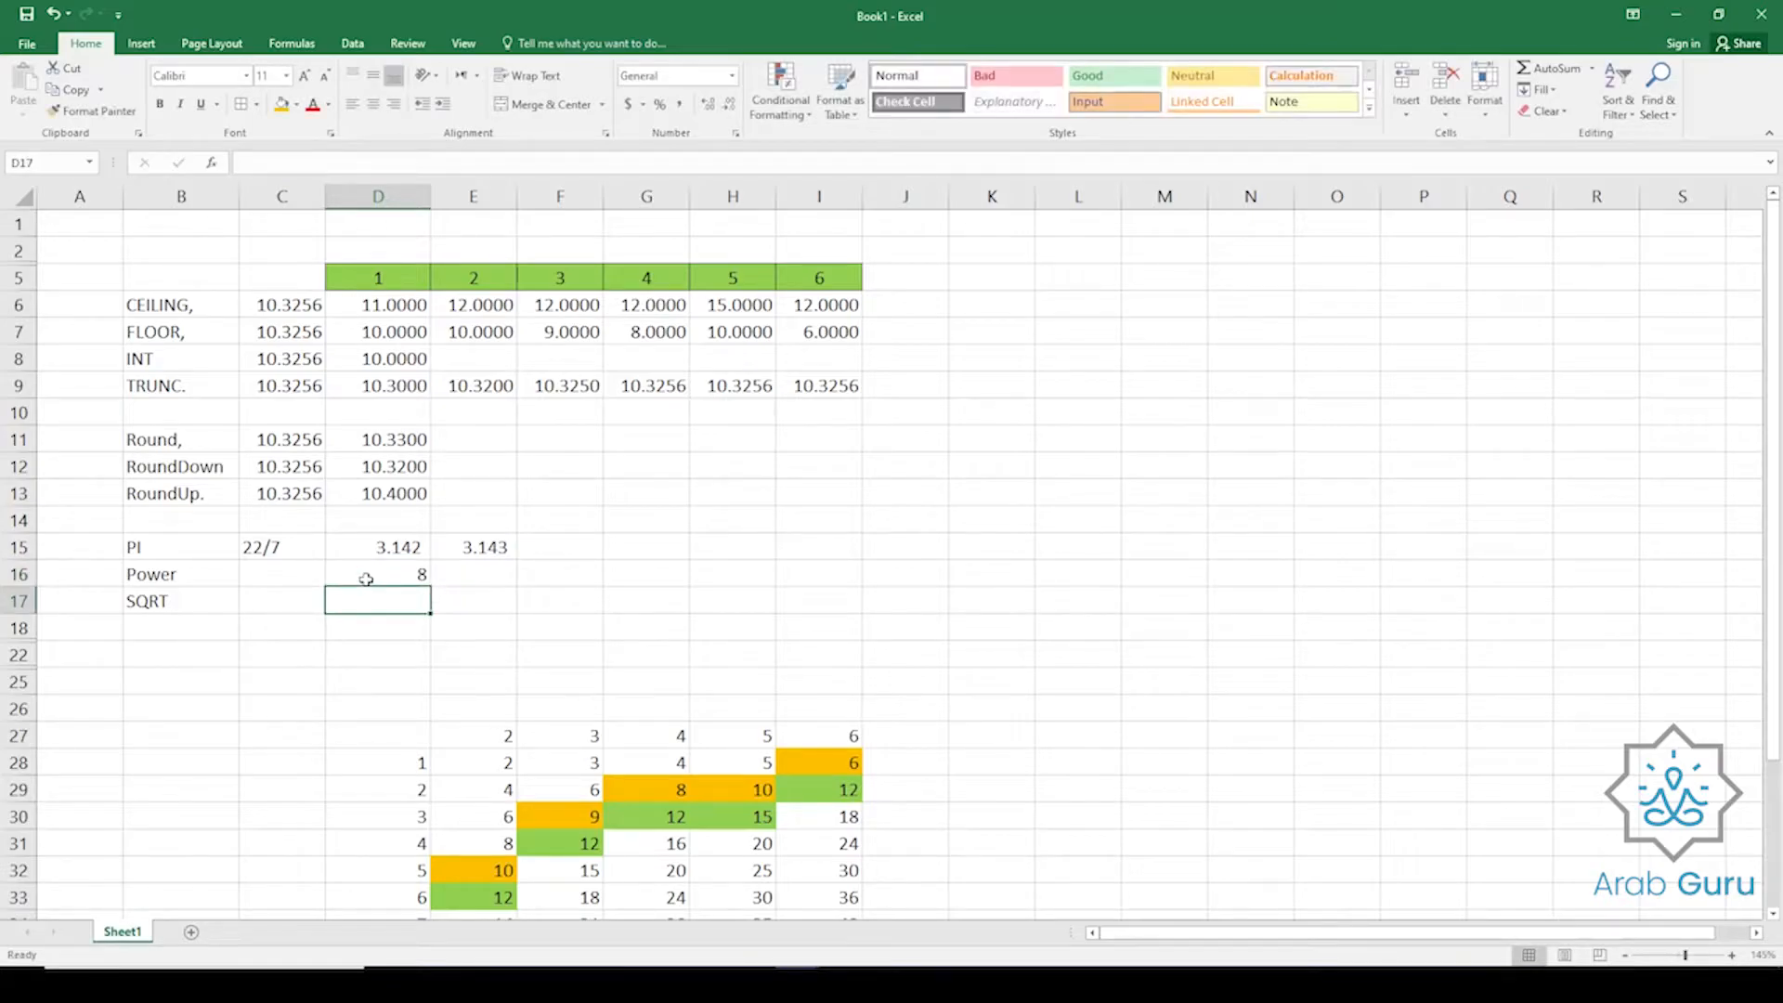
click(354, 582)
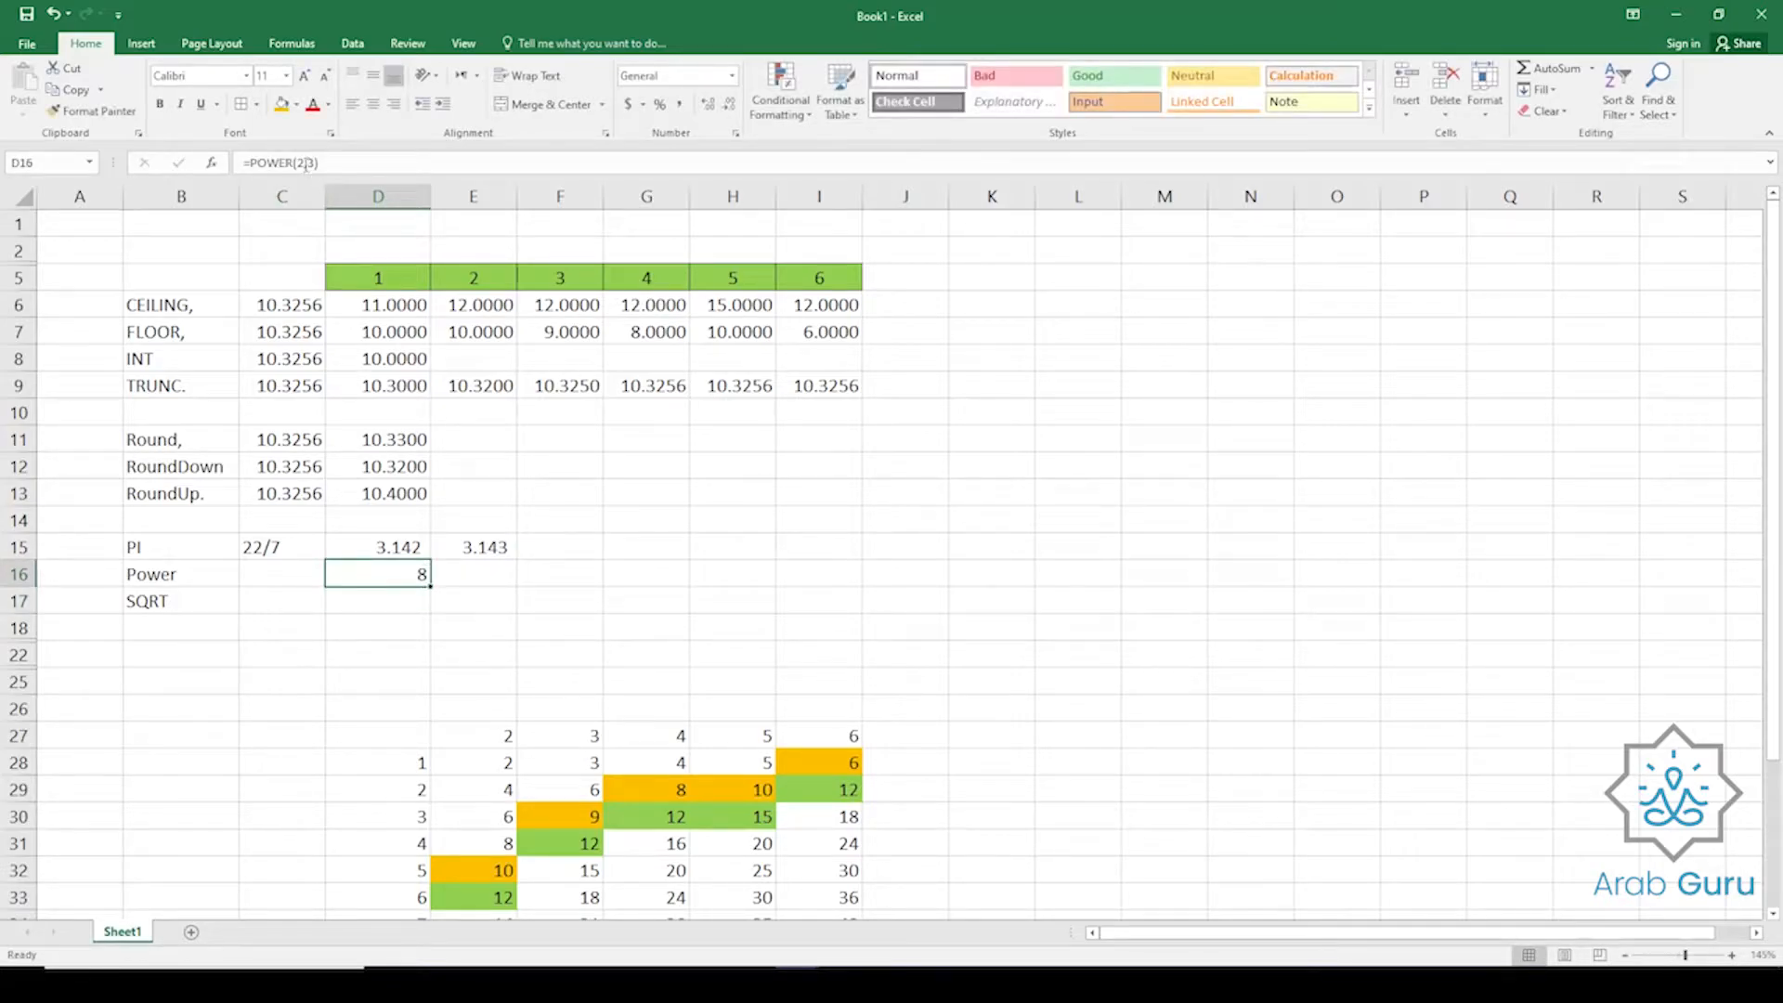
Enter =SQRT(9) in D17 of the SQRT row and review it alongside the POWER formula.
click(193, 599)
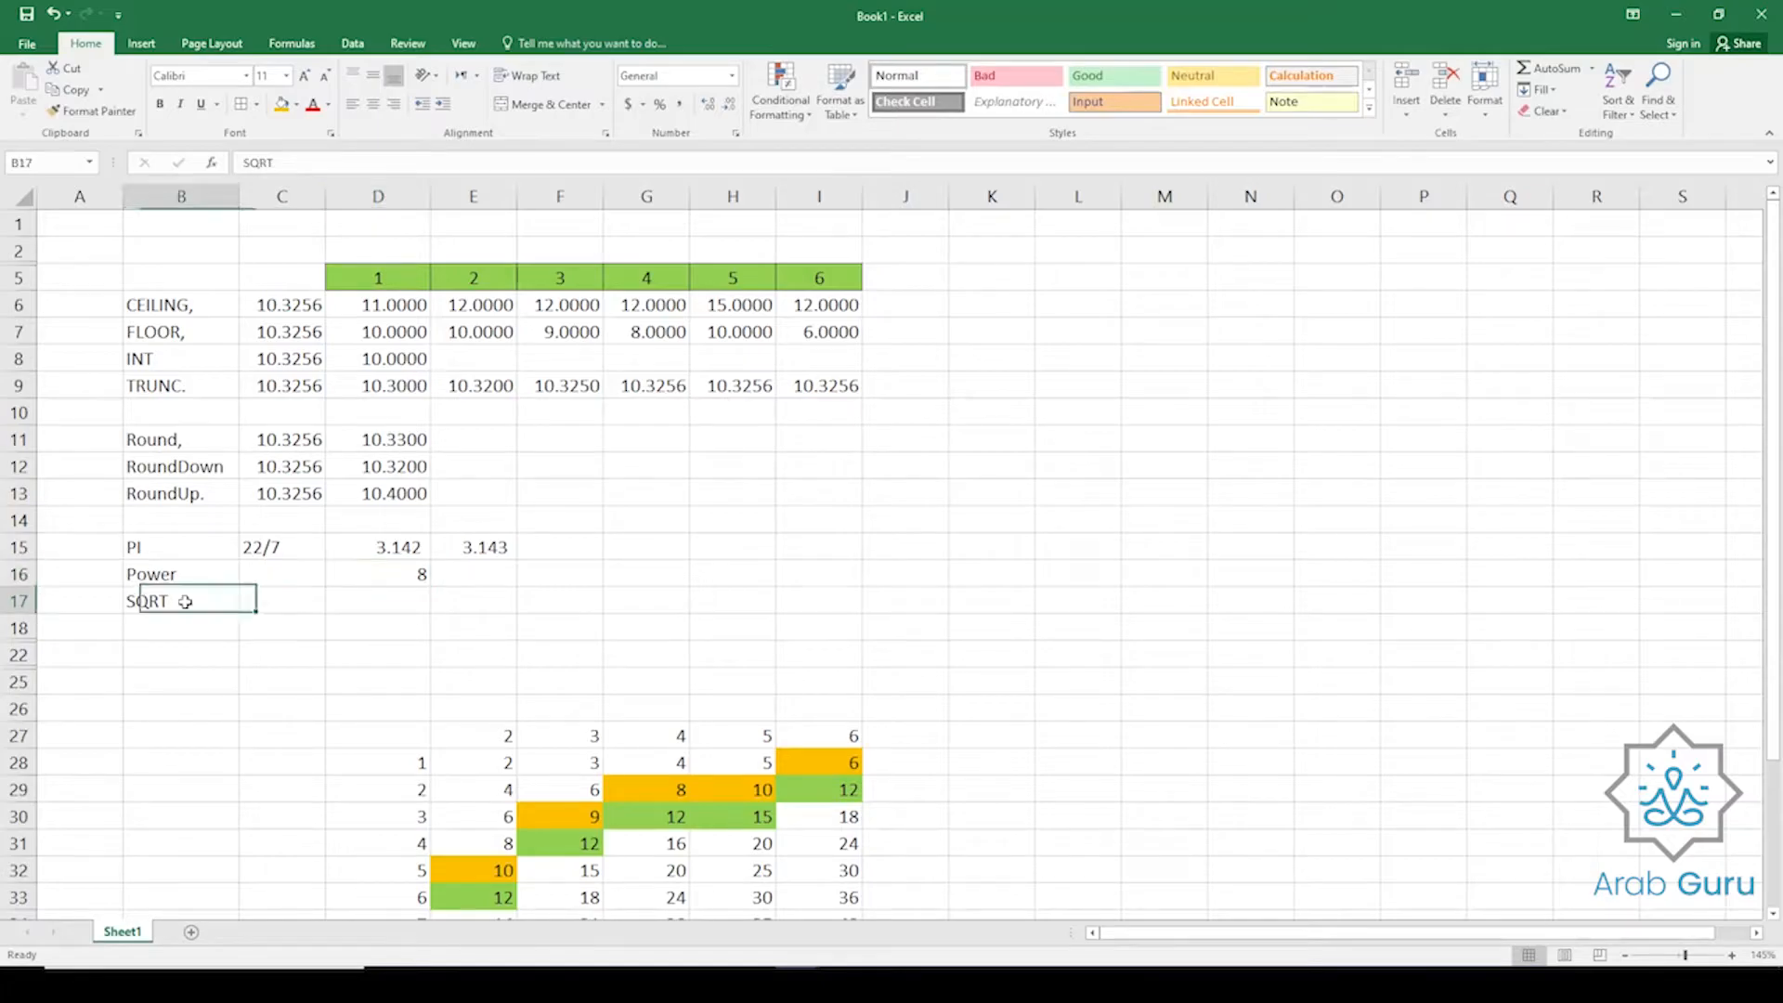
click(404, 605)
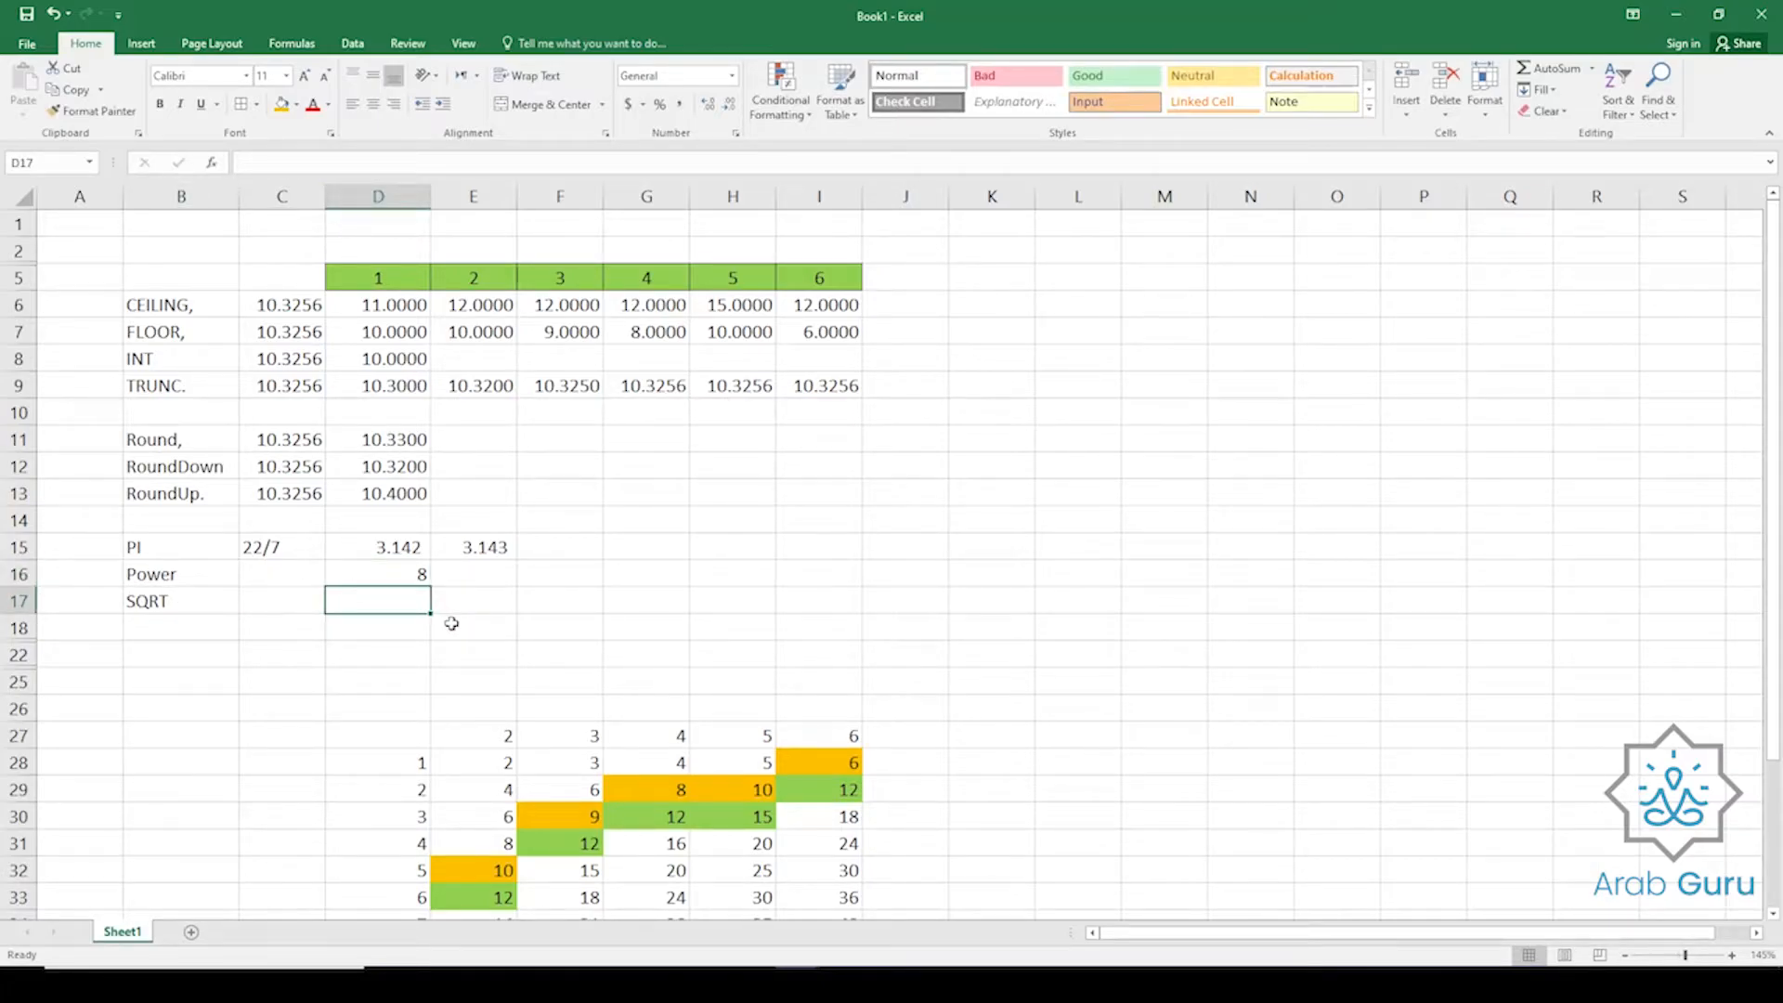
text(=)
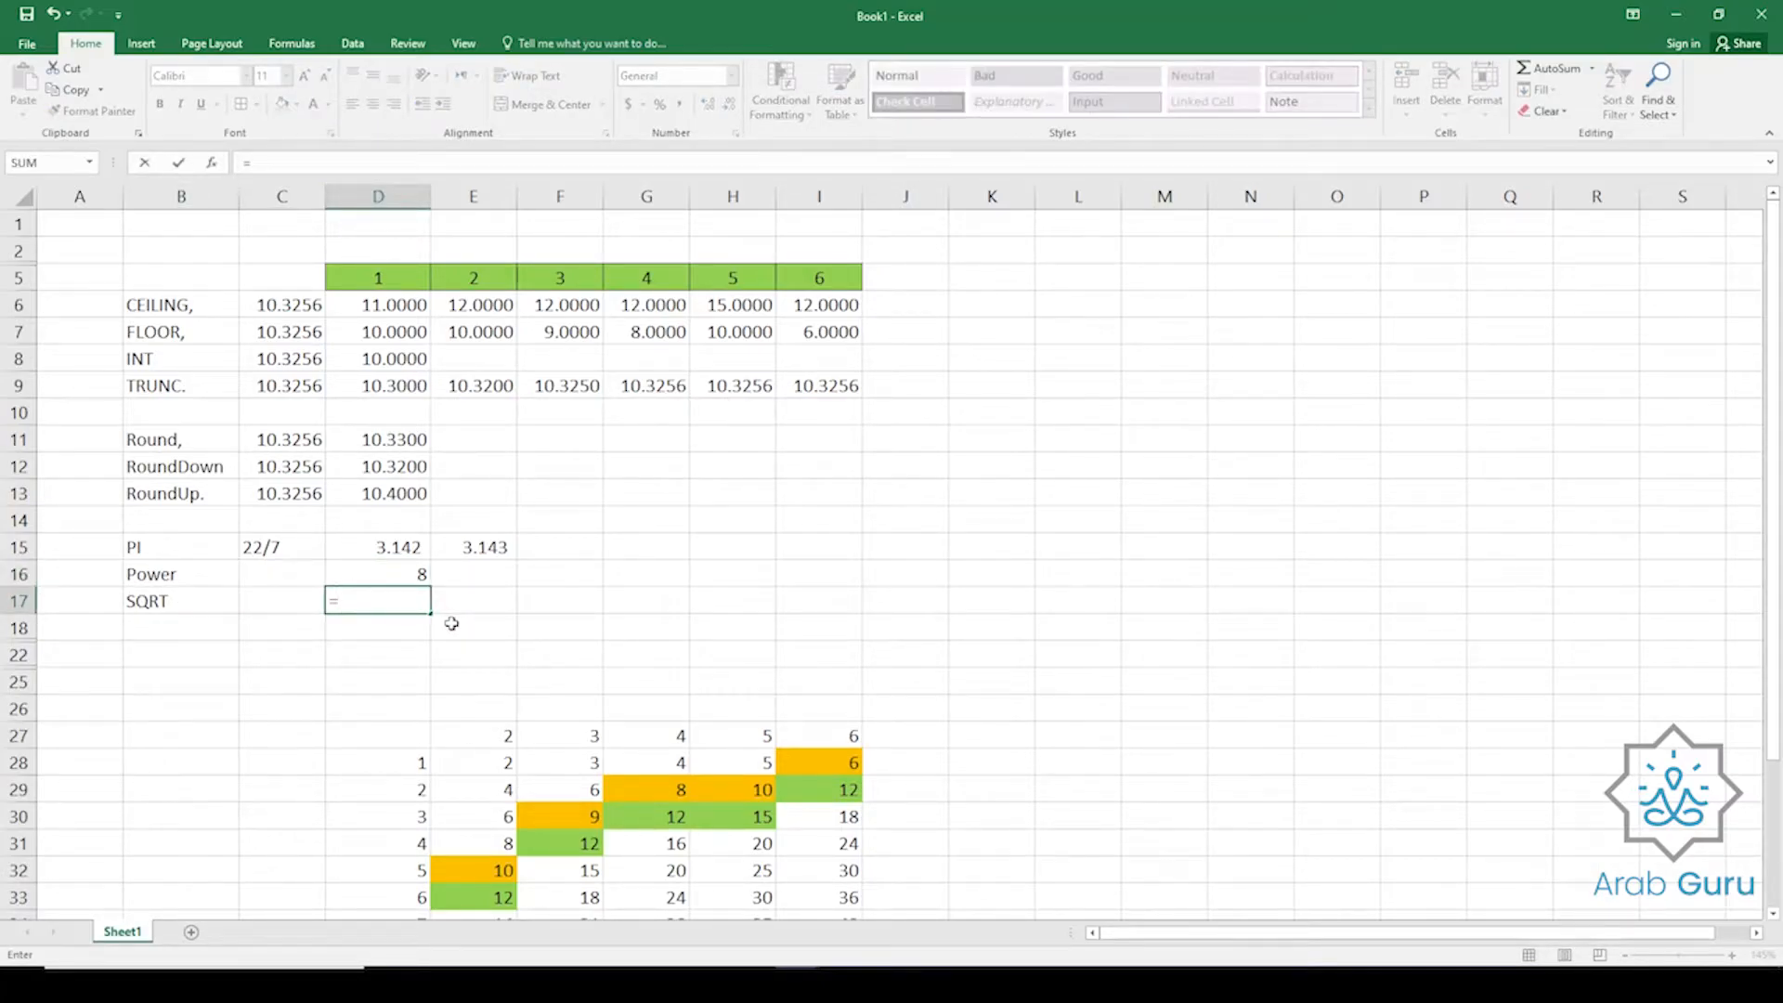
text(sq)
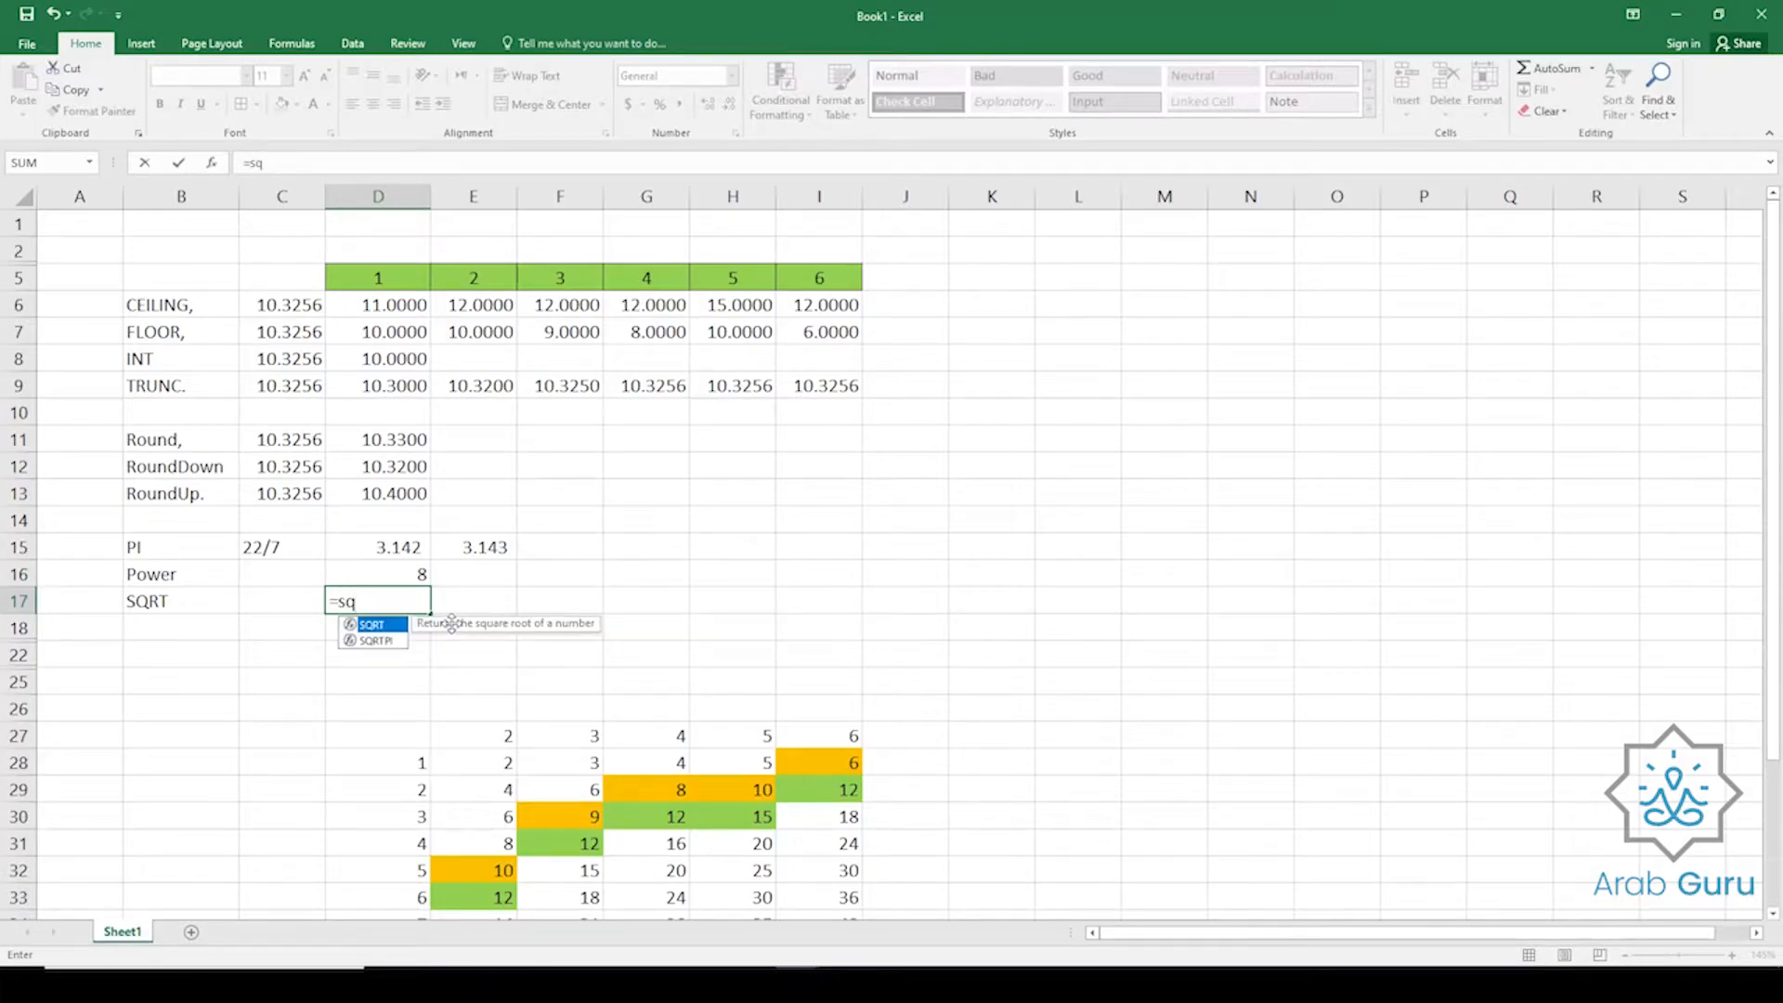
key(Tab)
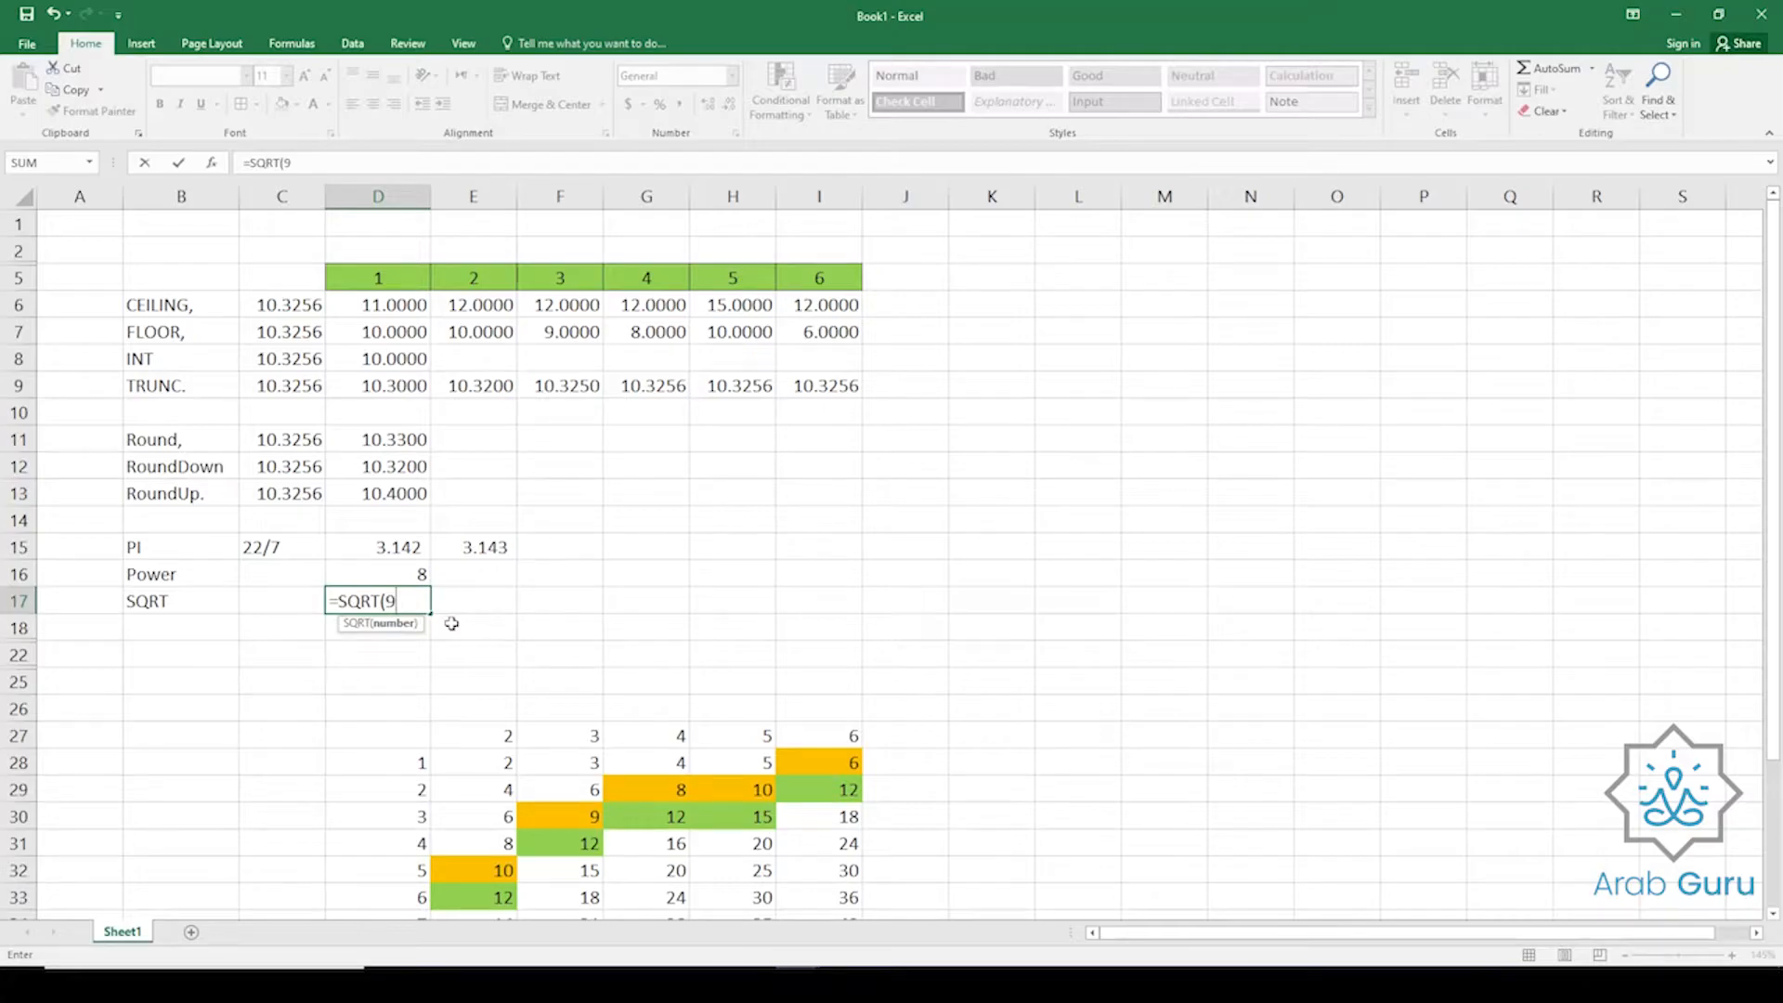
text(9))
key(Return)
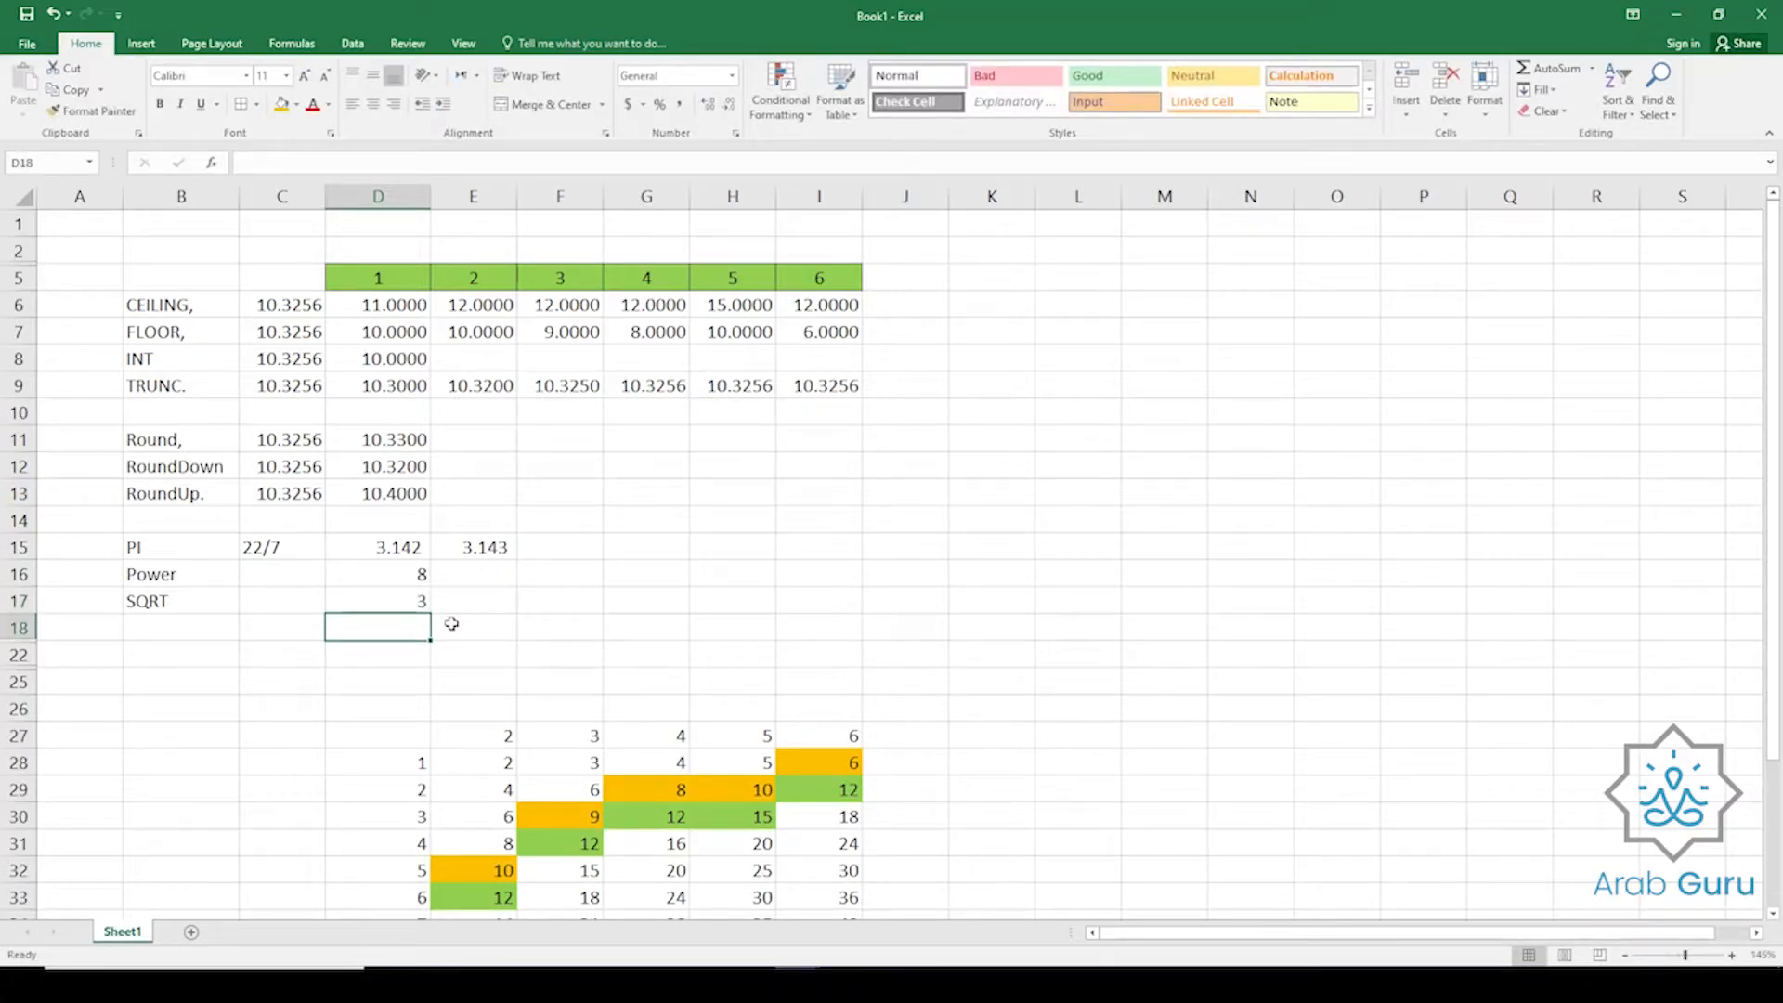
click(366, 604)
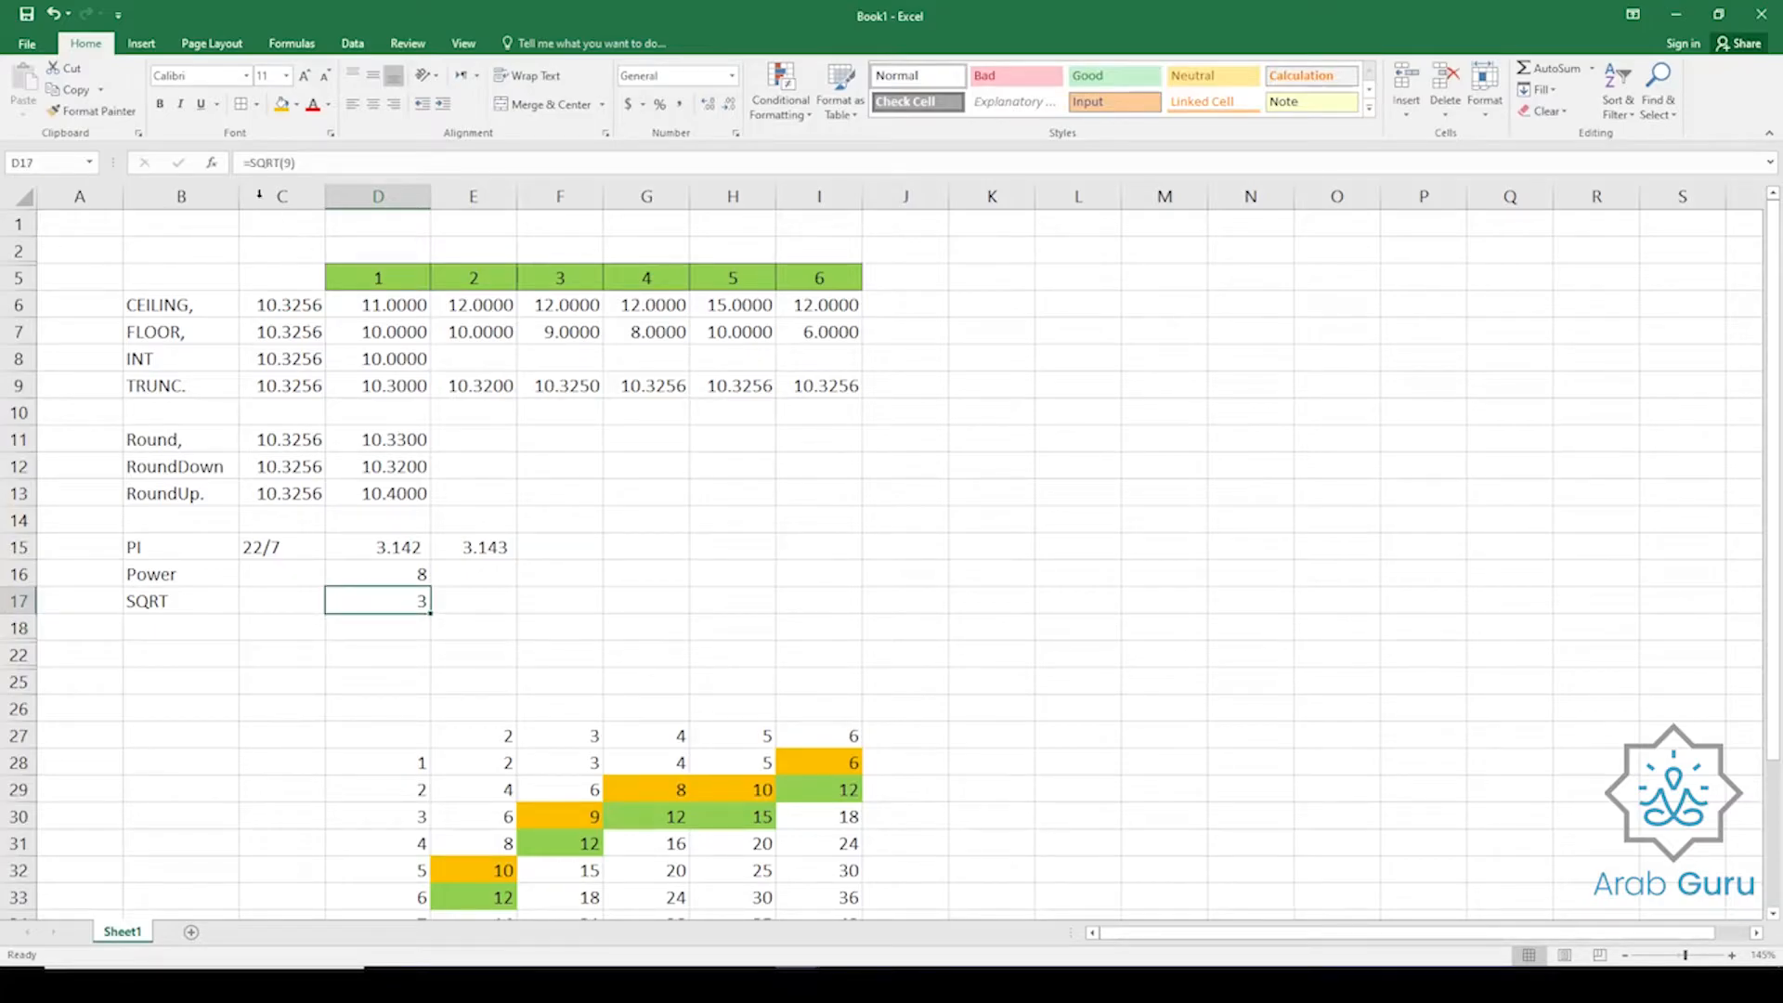
click(379, 572)
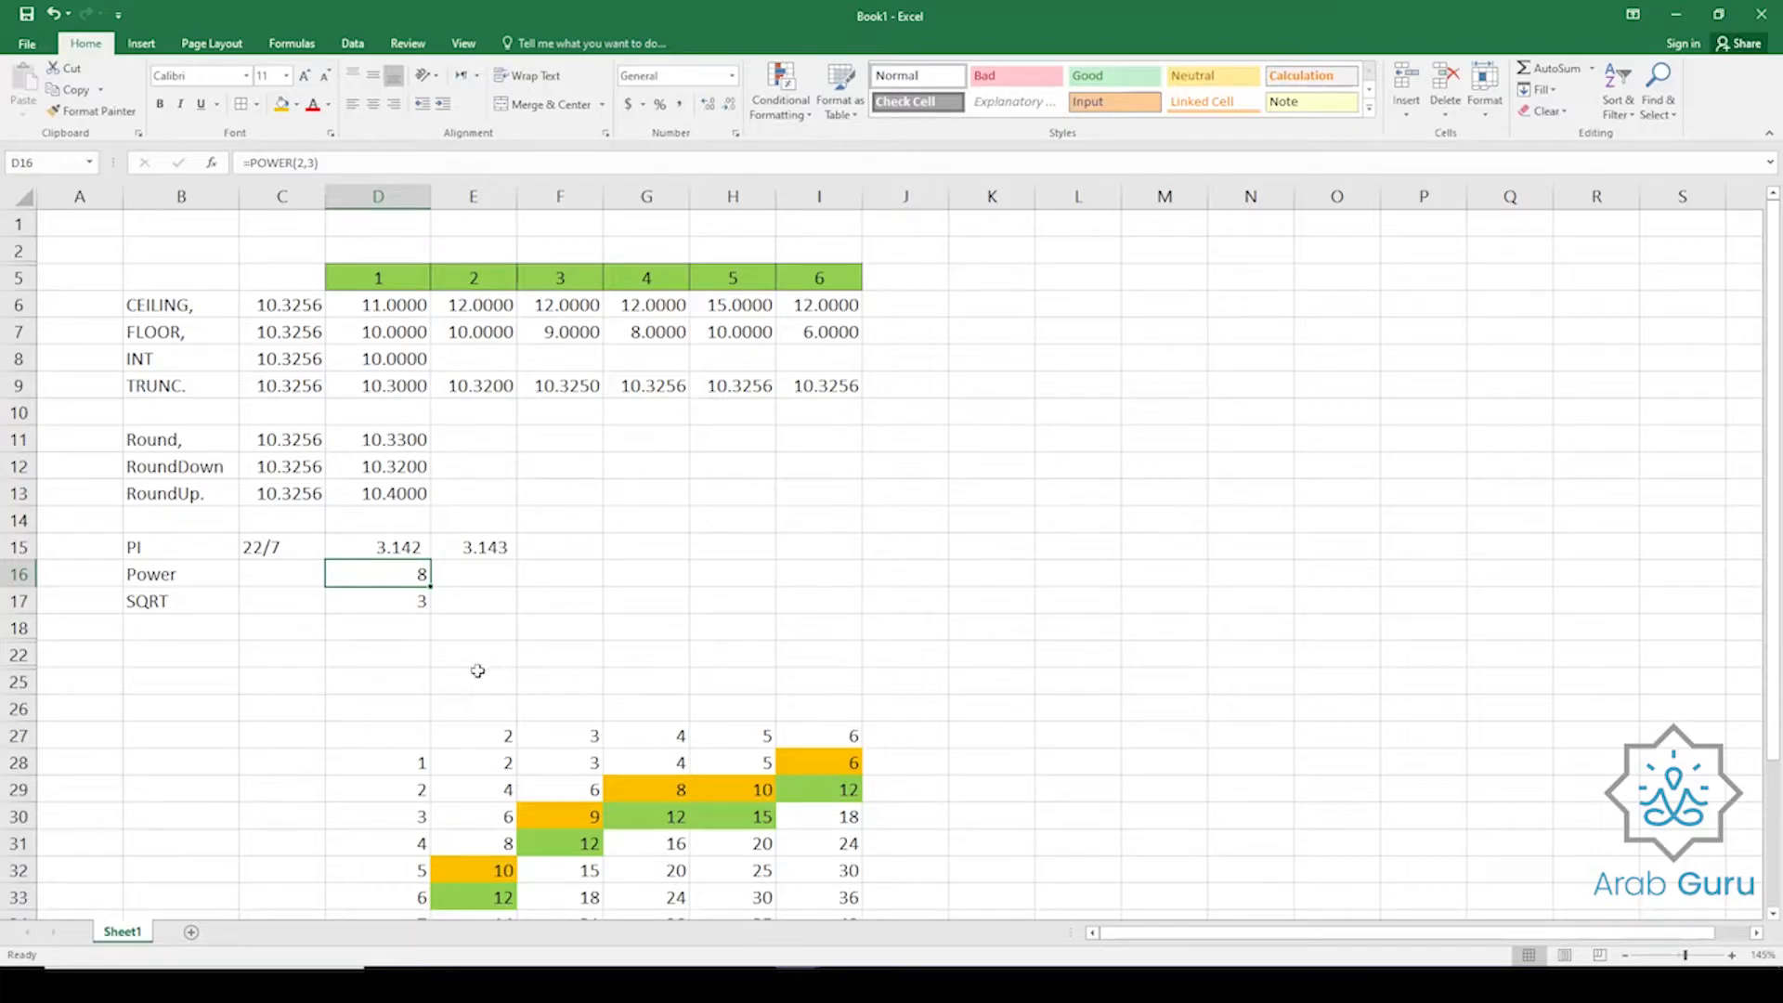
Unhide rows 19 to 21 and select the Sum, SumIF and SUMIfS labels in B19:B21.
drag(19, 628, 19, 640)
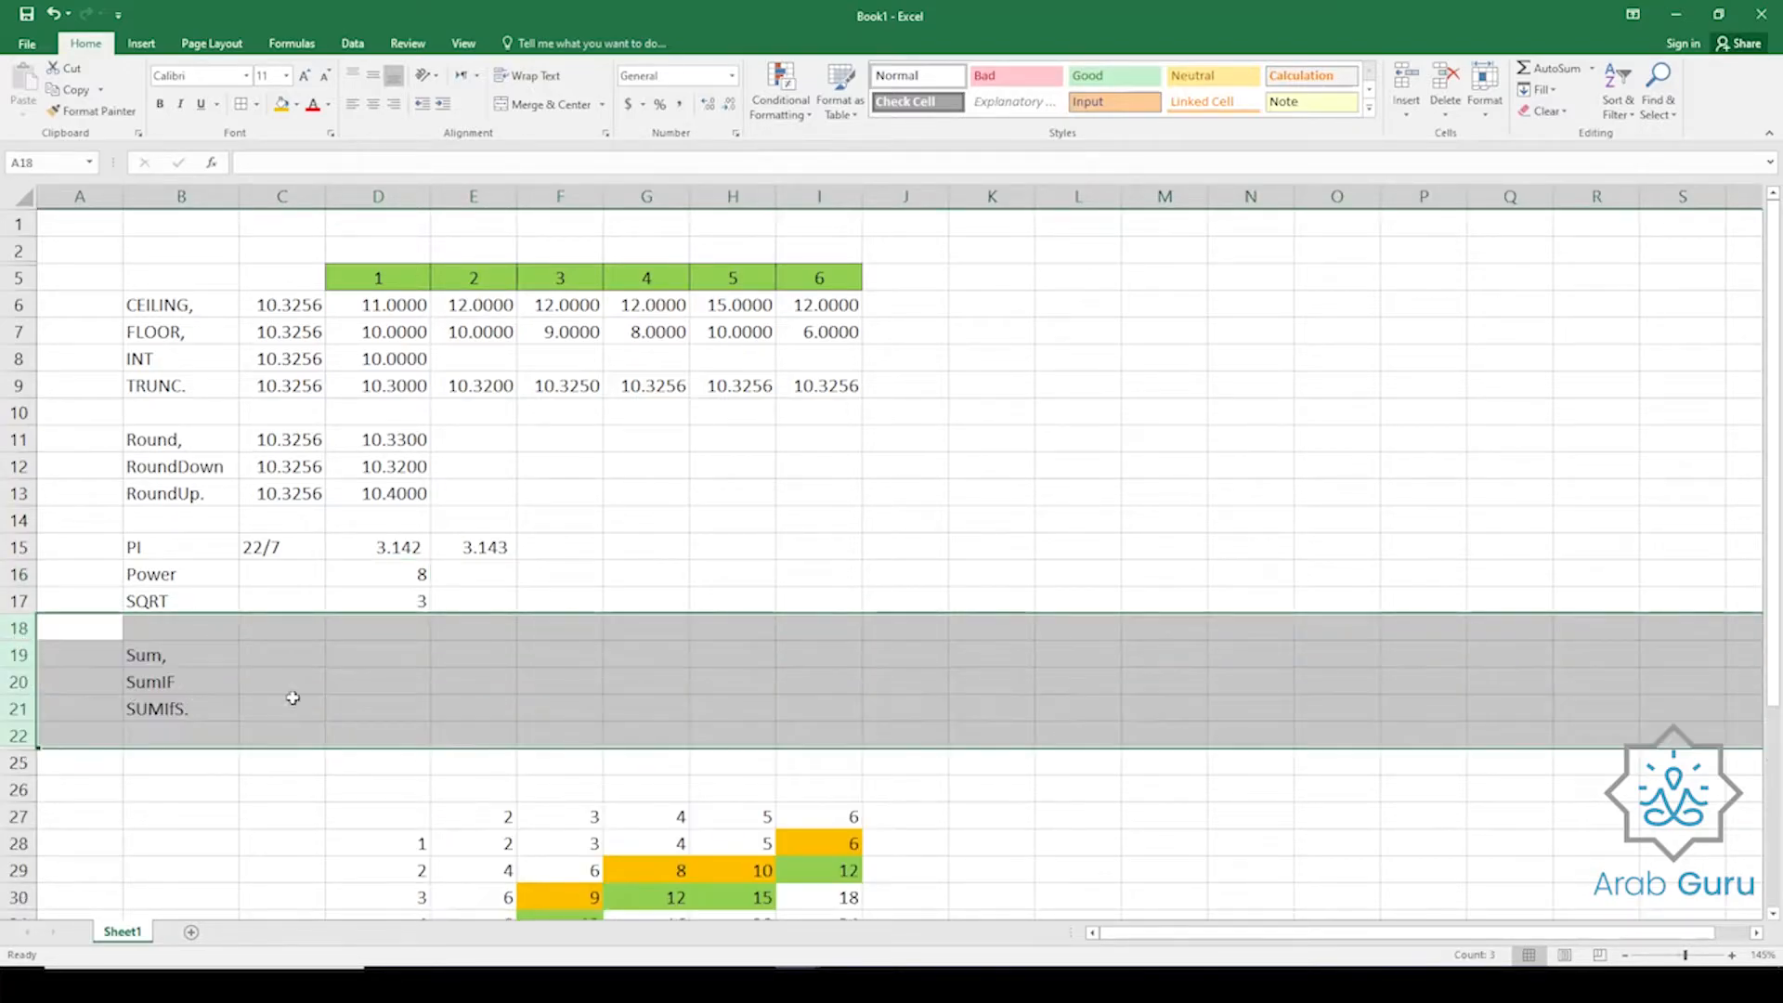
click(165, 667)
drag(181, 712, 176, 641)
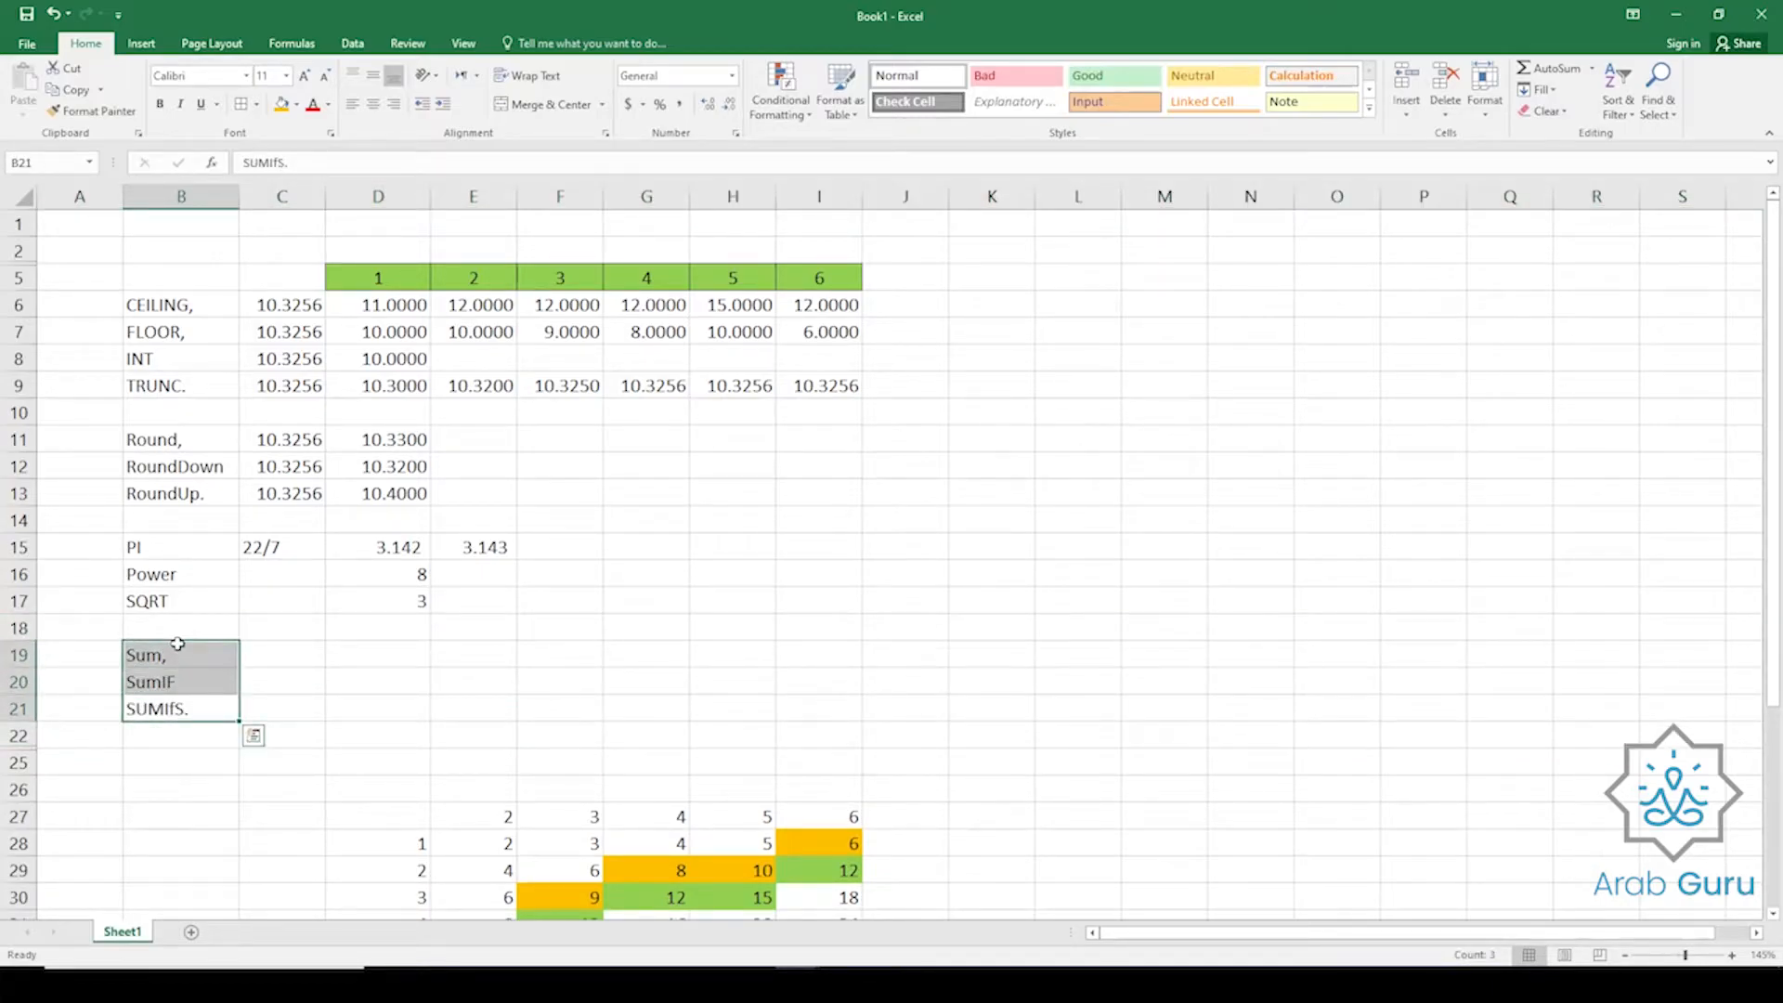
scroll(194, 708, down, 3)
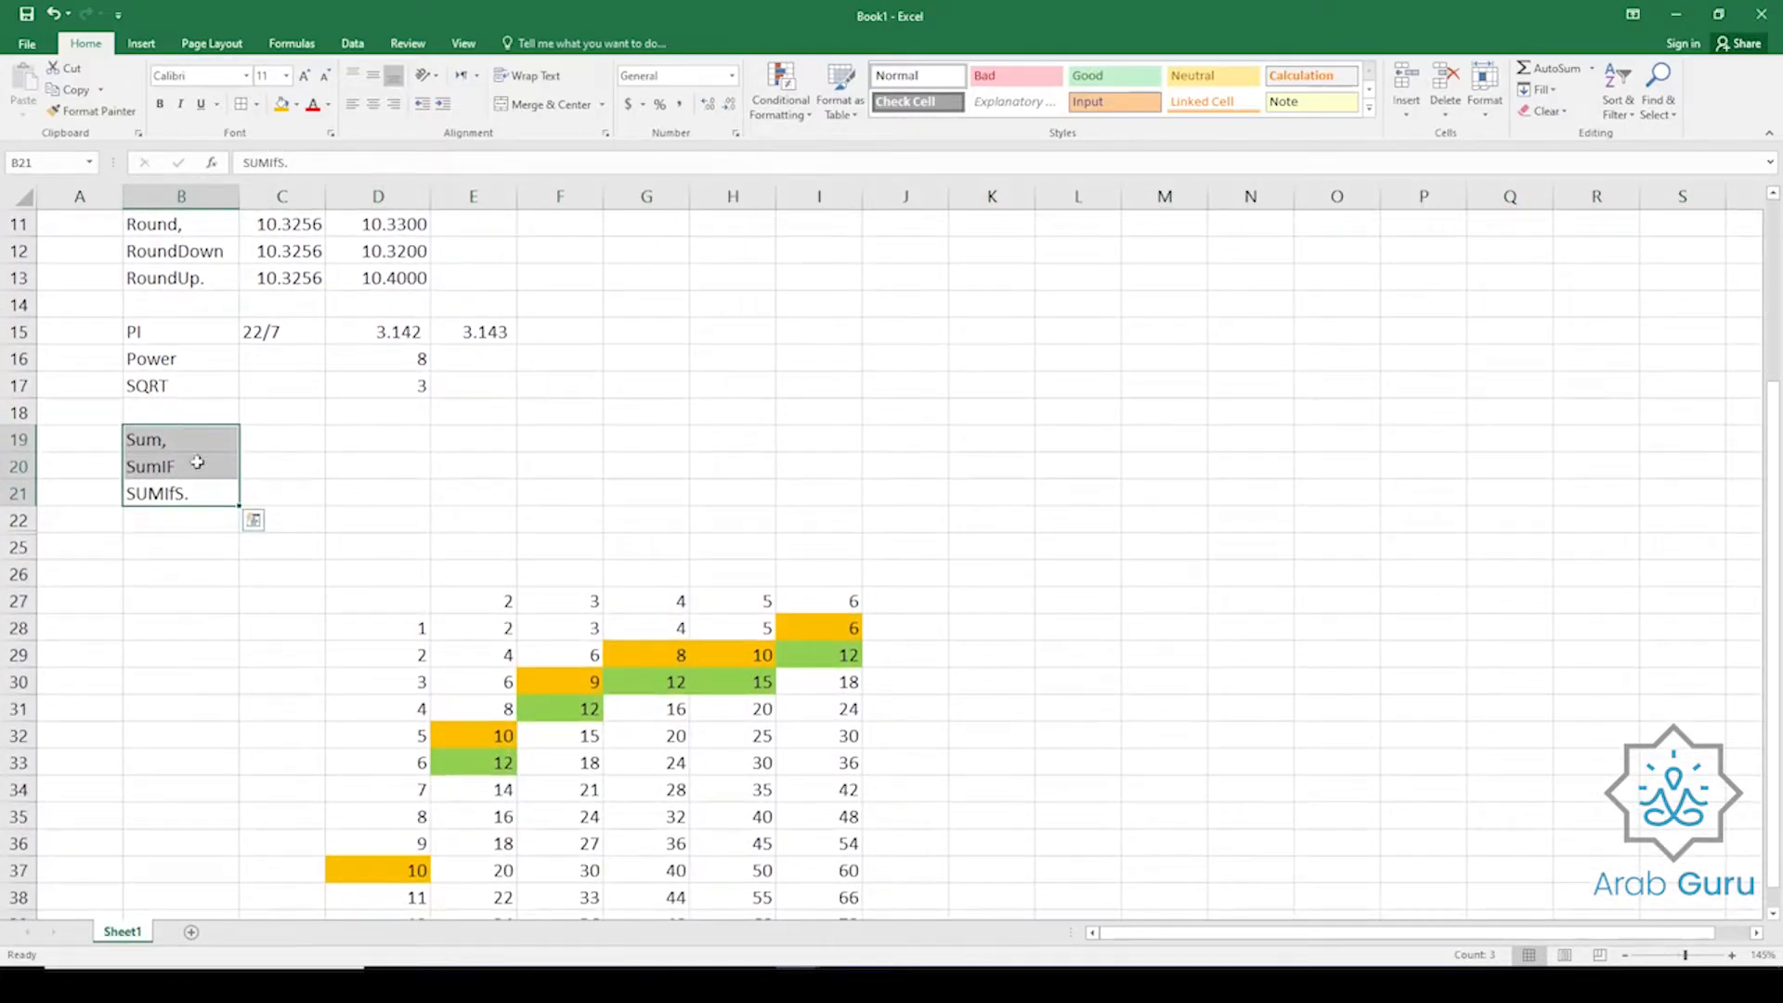
scroll(461, 617, up, 1)
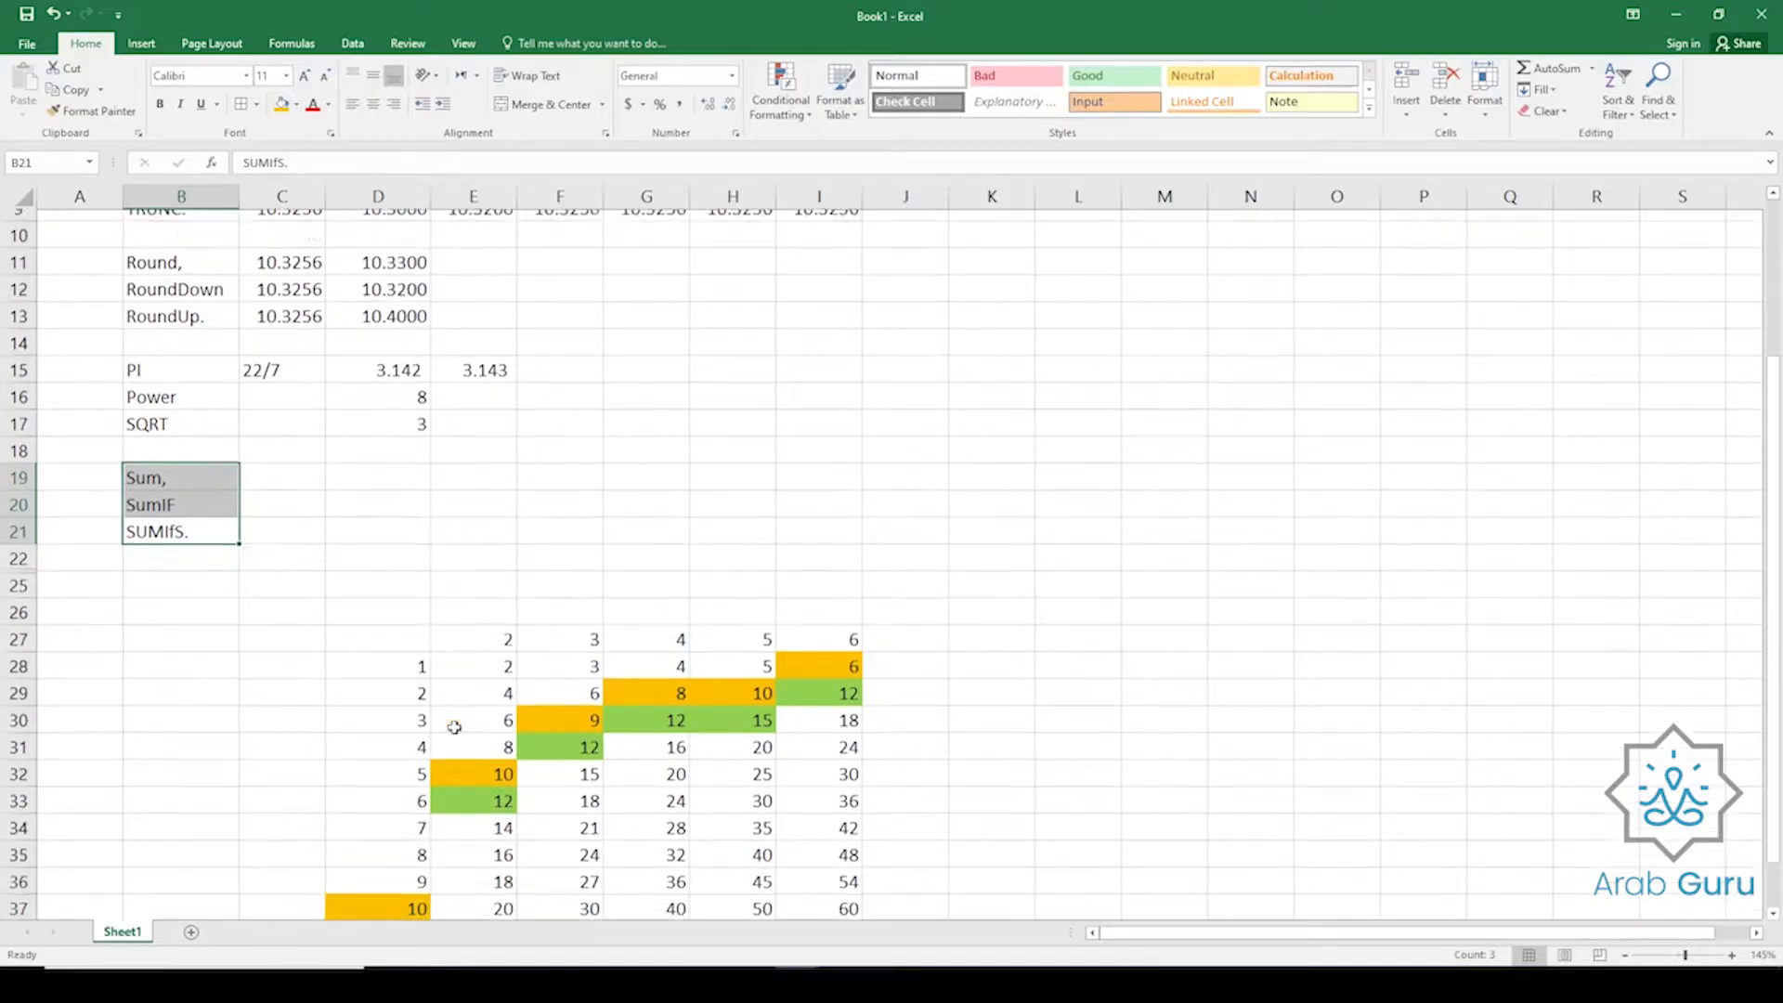
Point out the Sum, SumIF and SUMIfS labels in B19:B21 individually to introduce the three summing functions.
click(209, 551)
click(195, 522)
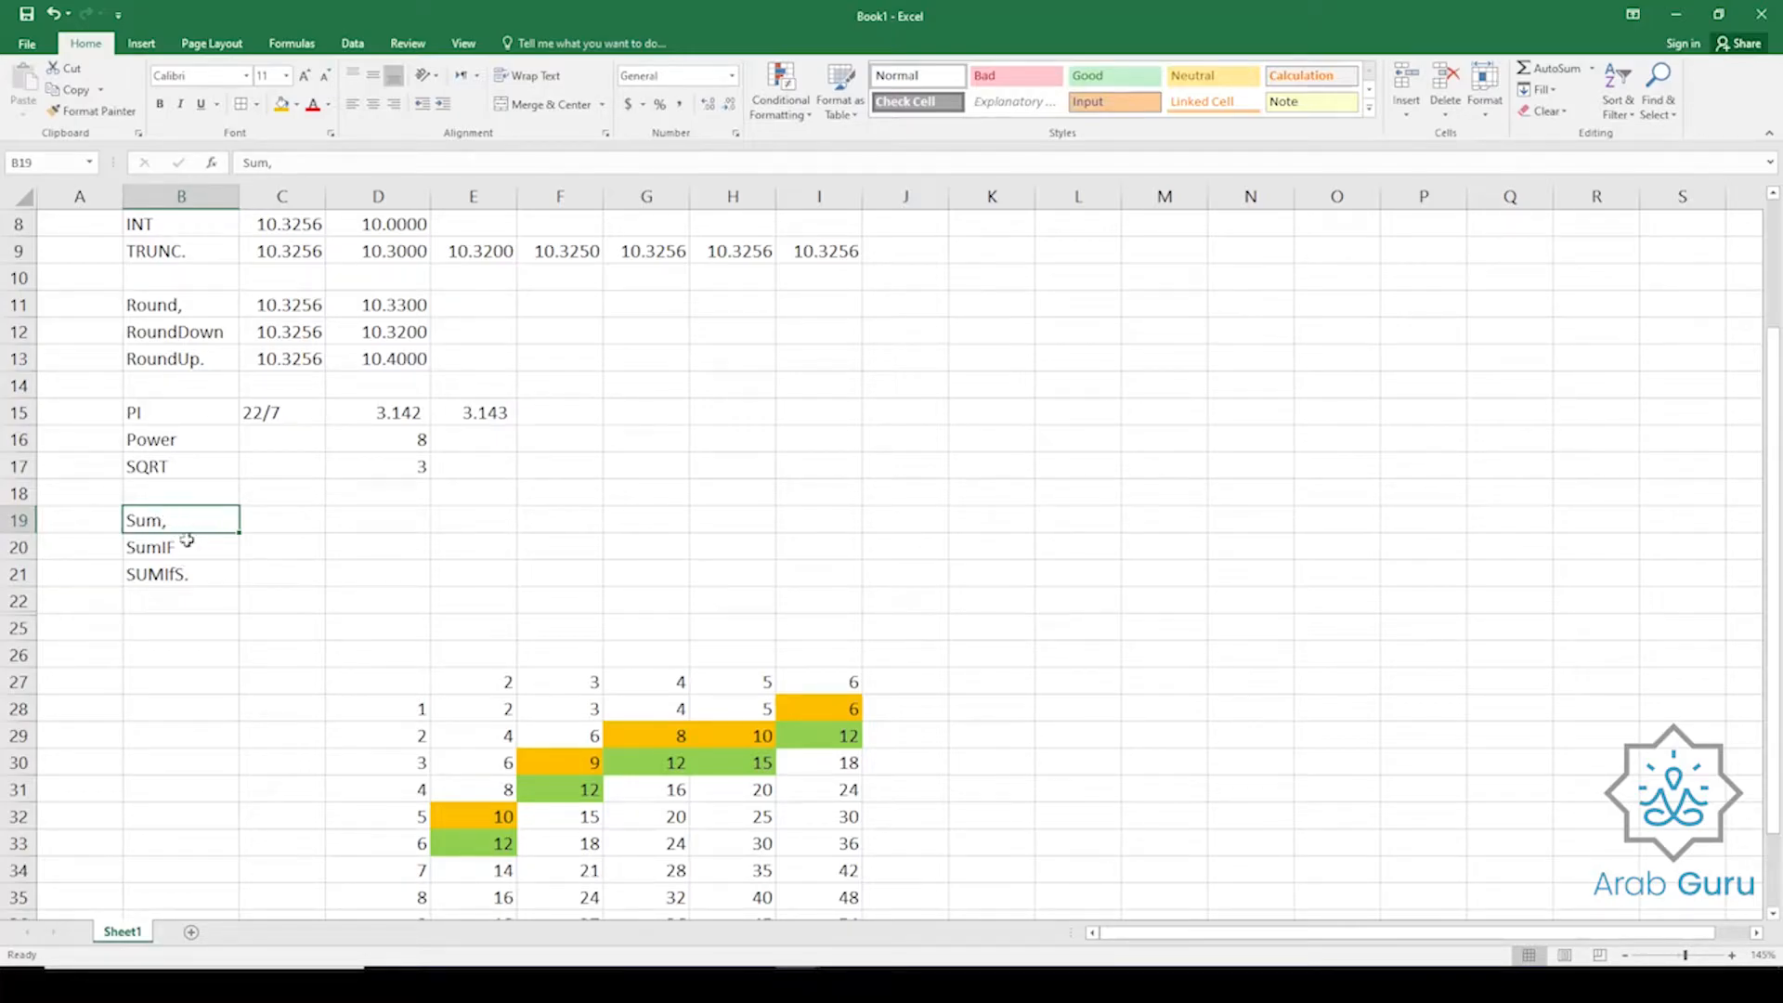
drag(182, 547, 185, 578)
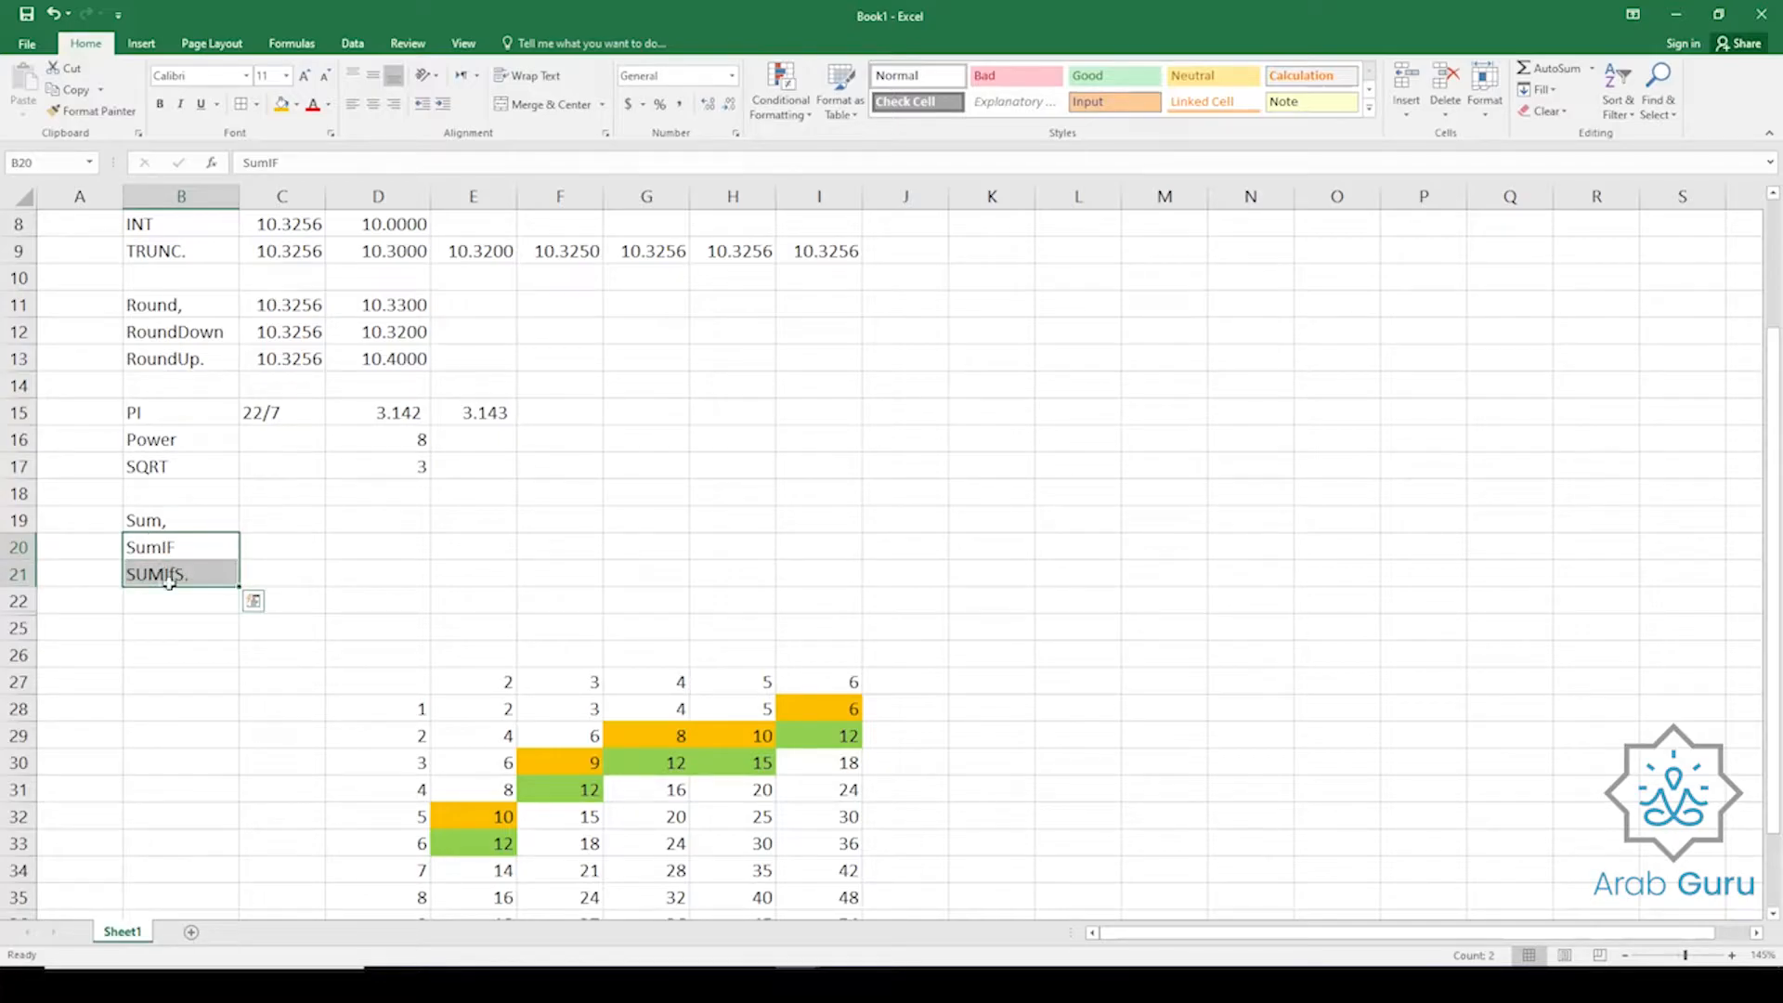
click(197, 546)
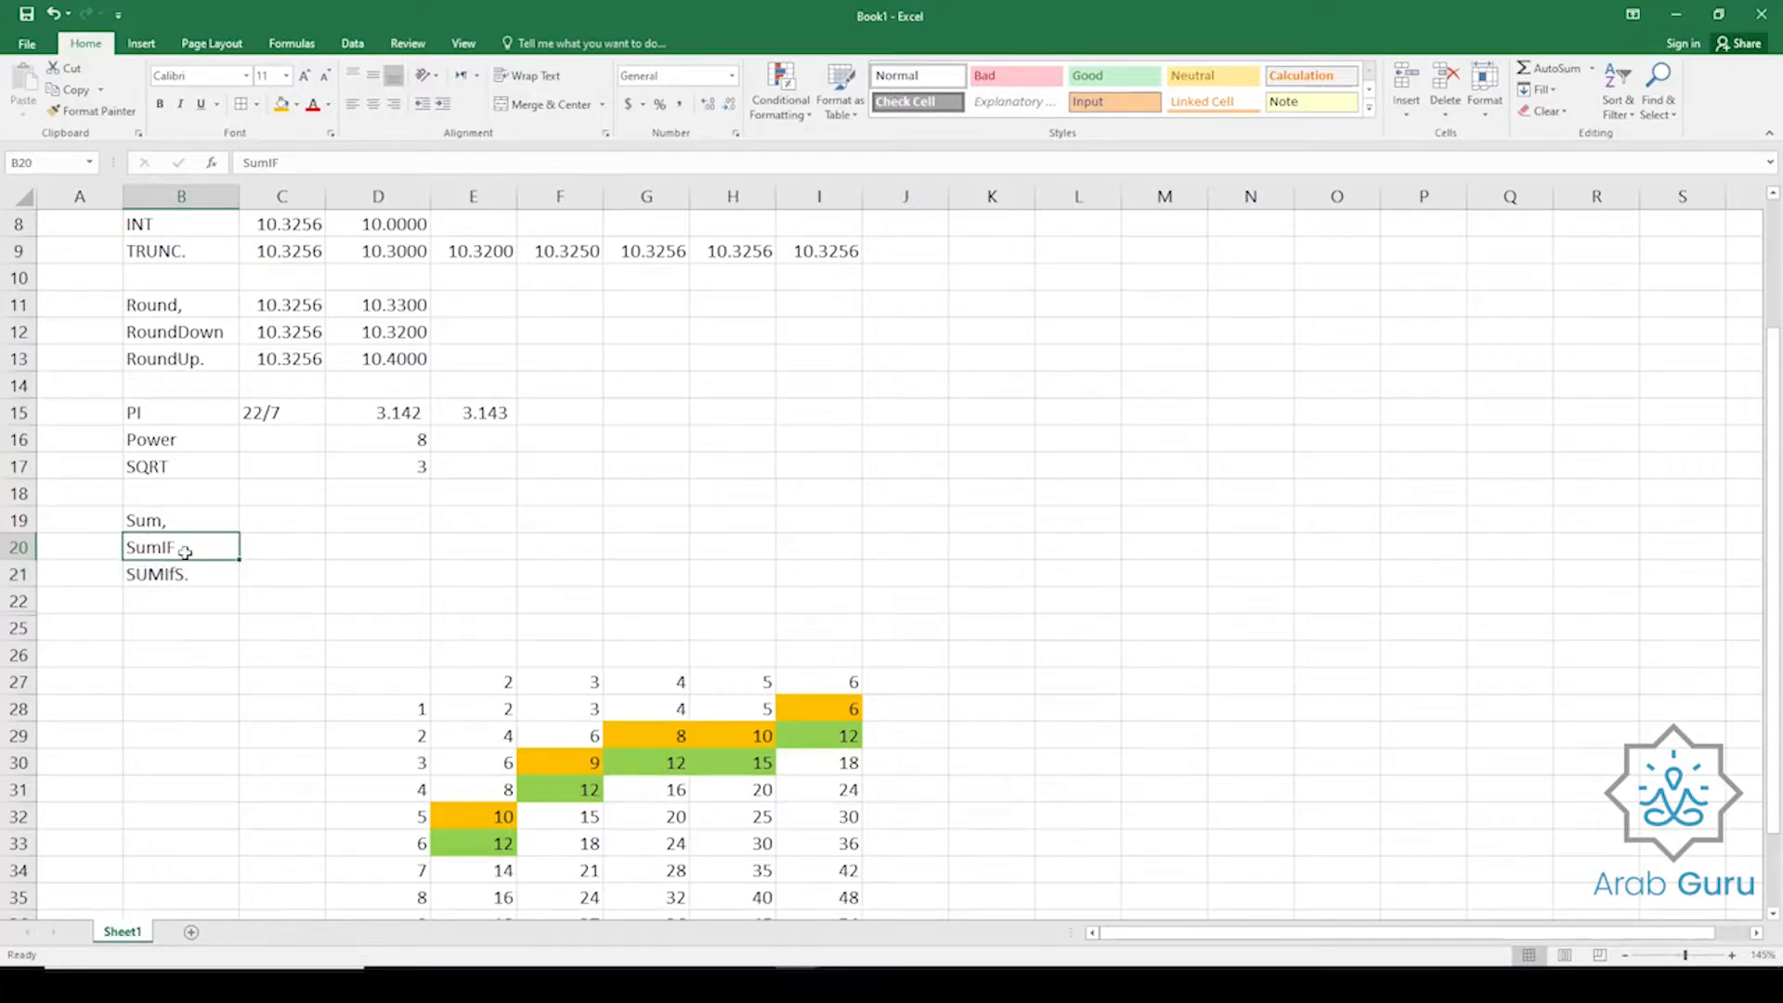
click(185, 572)
click(191, 540)
key(shift+space)
click(211, 550)
click(142, 521)
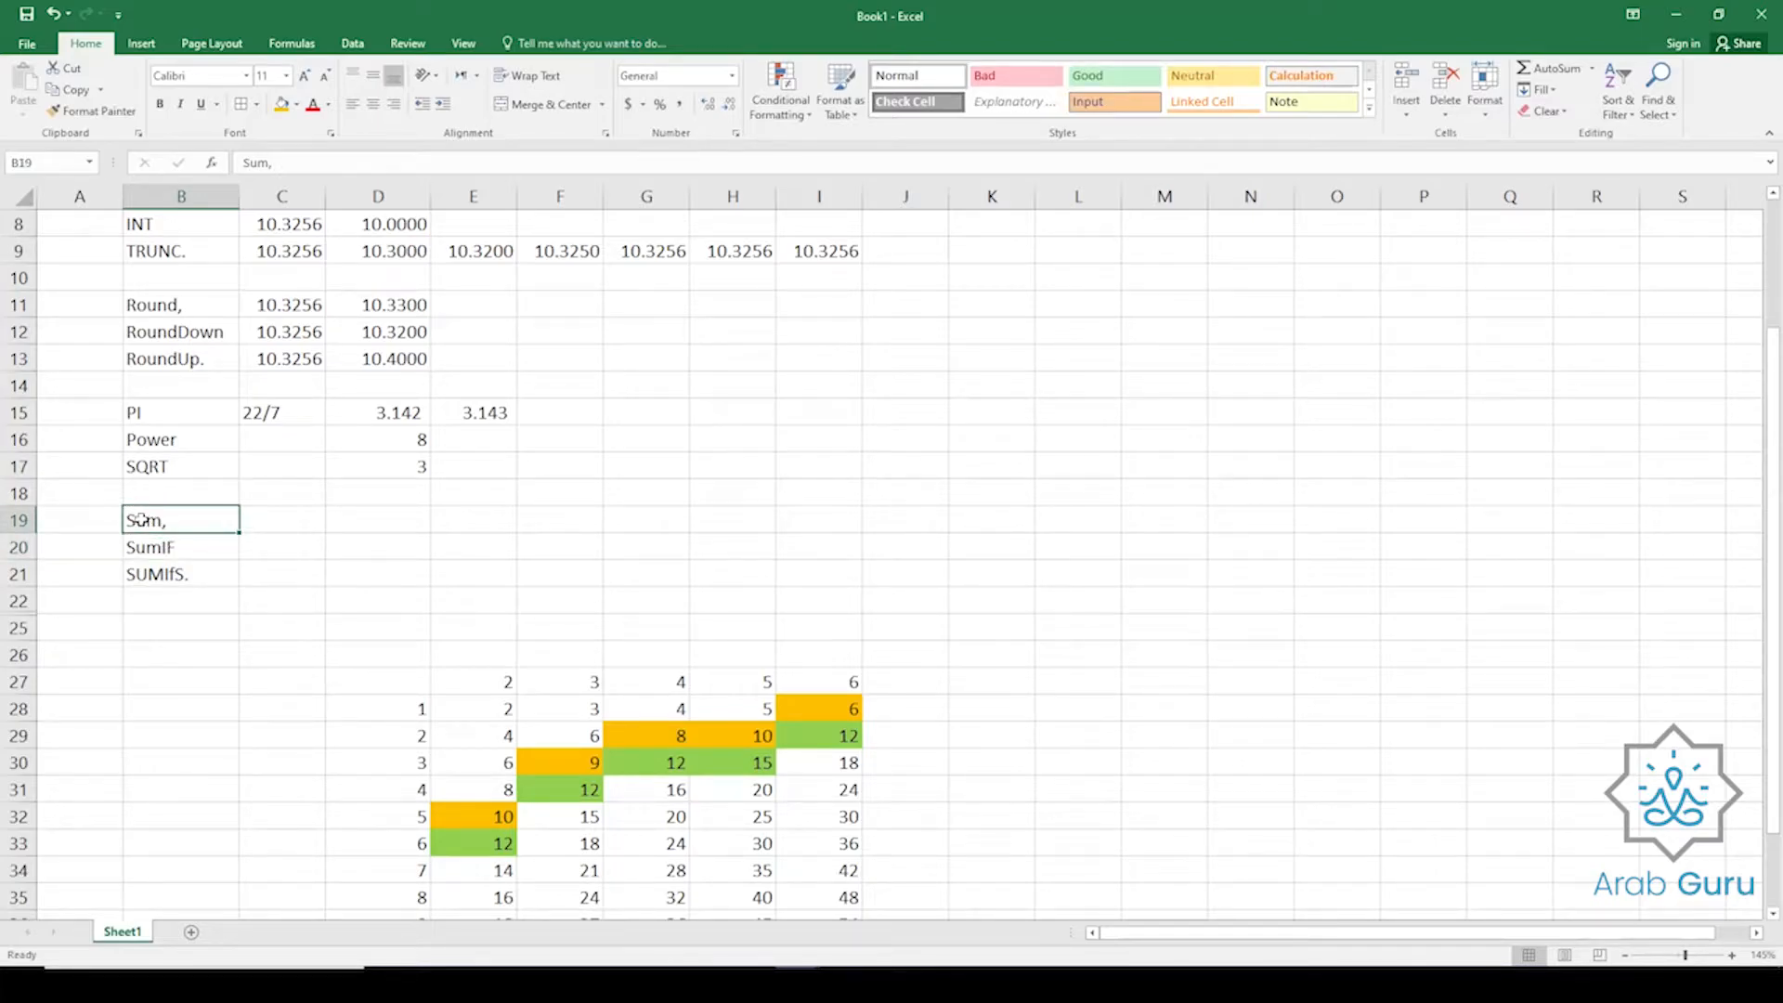
click(172, 548)
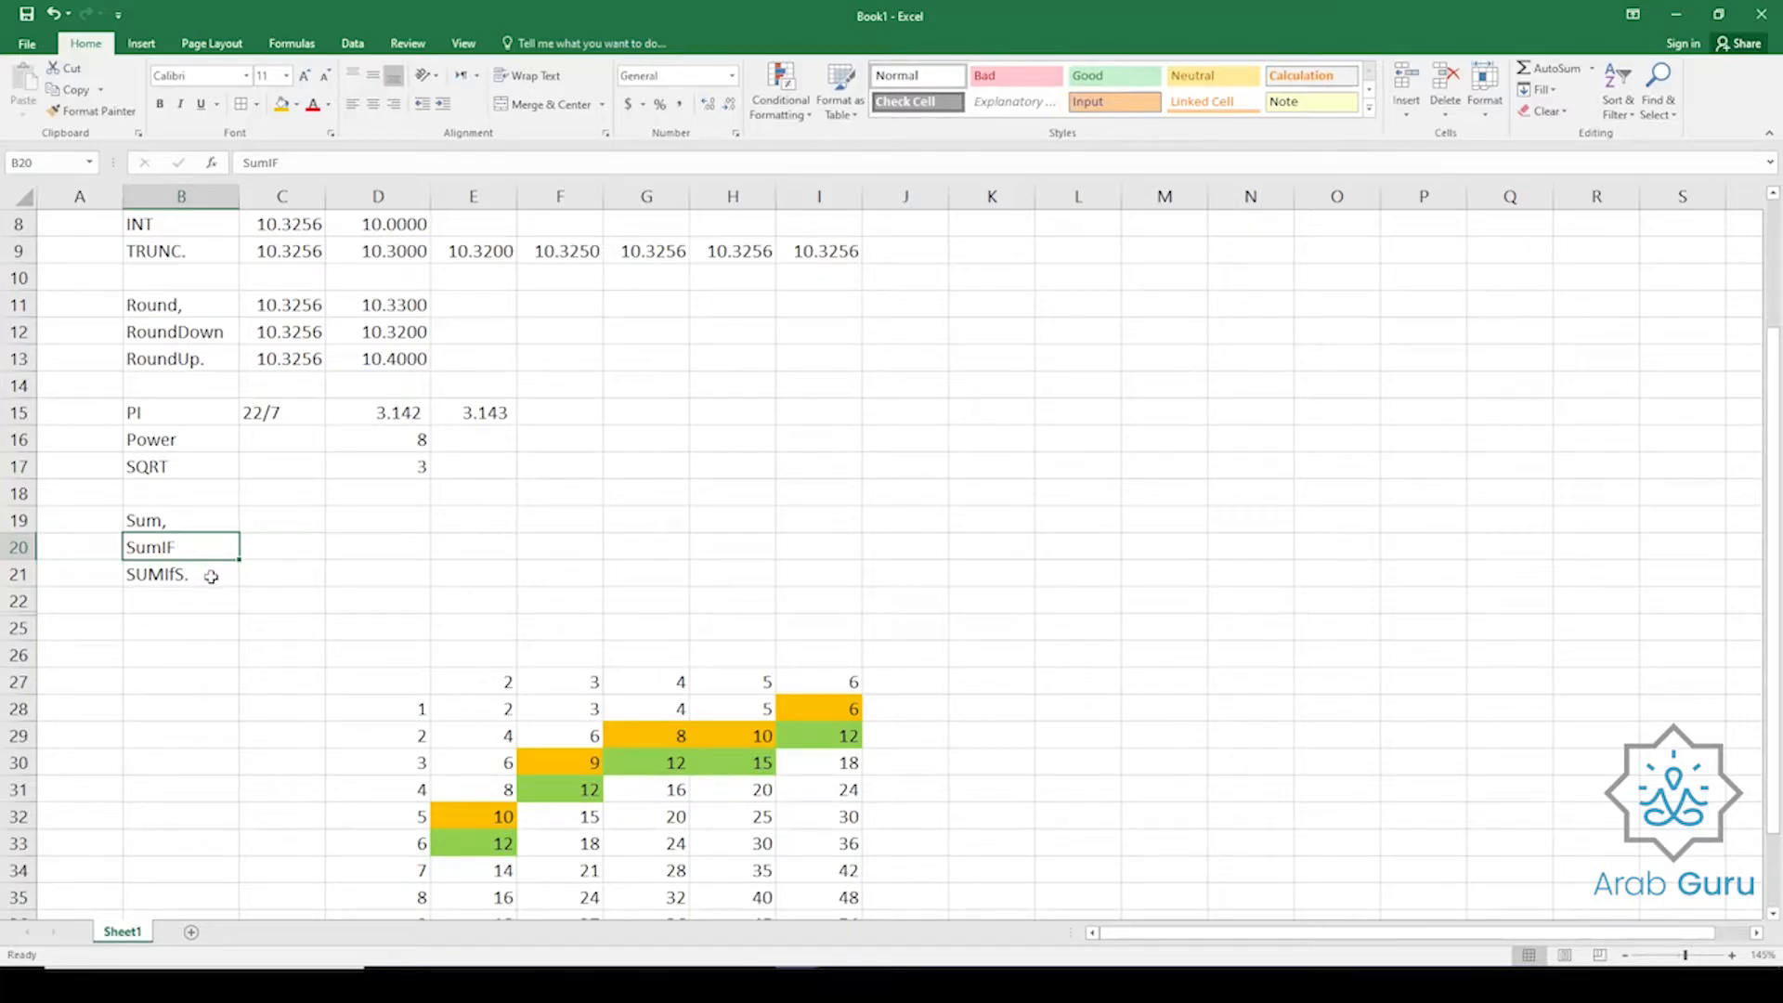
Start a SUM formula in F41 below the multiplication table, taking F39 as the first cell reference.
scroll(548, 706, down, 2)
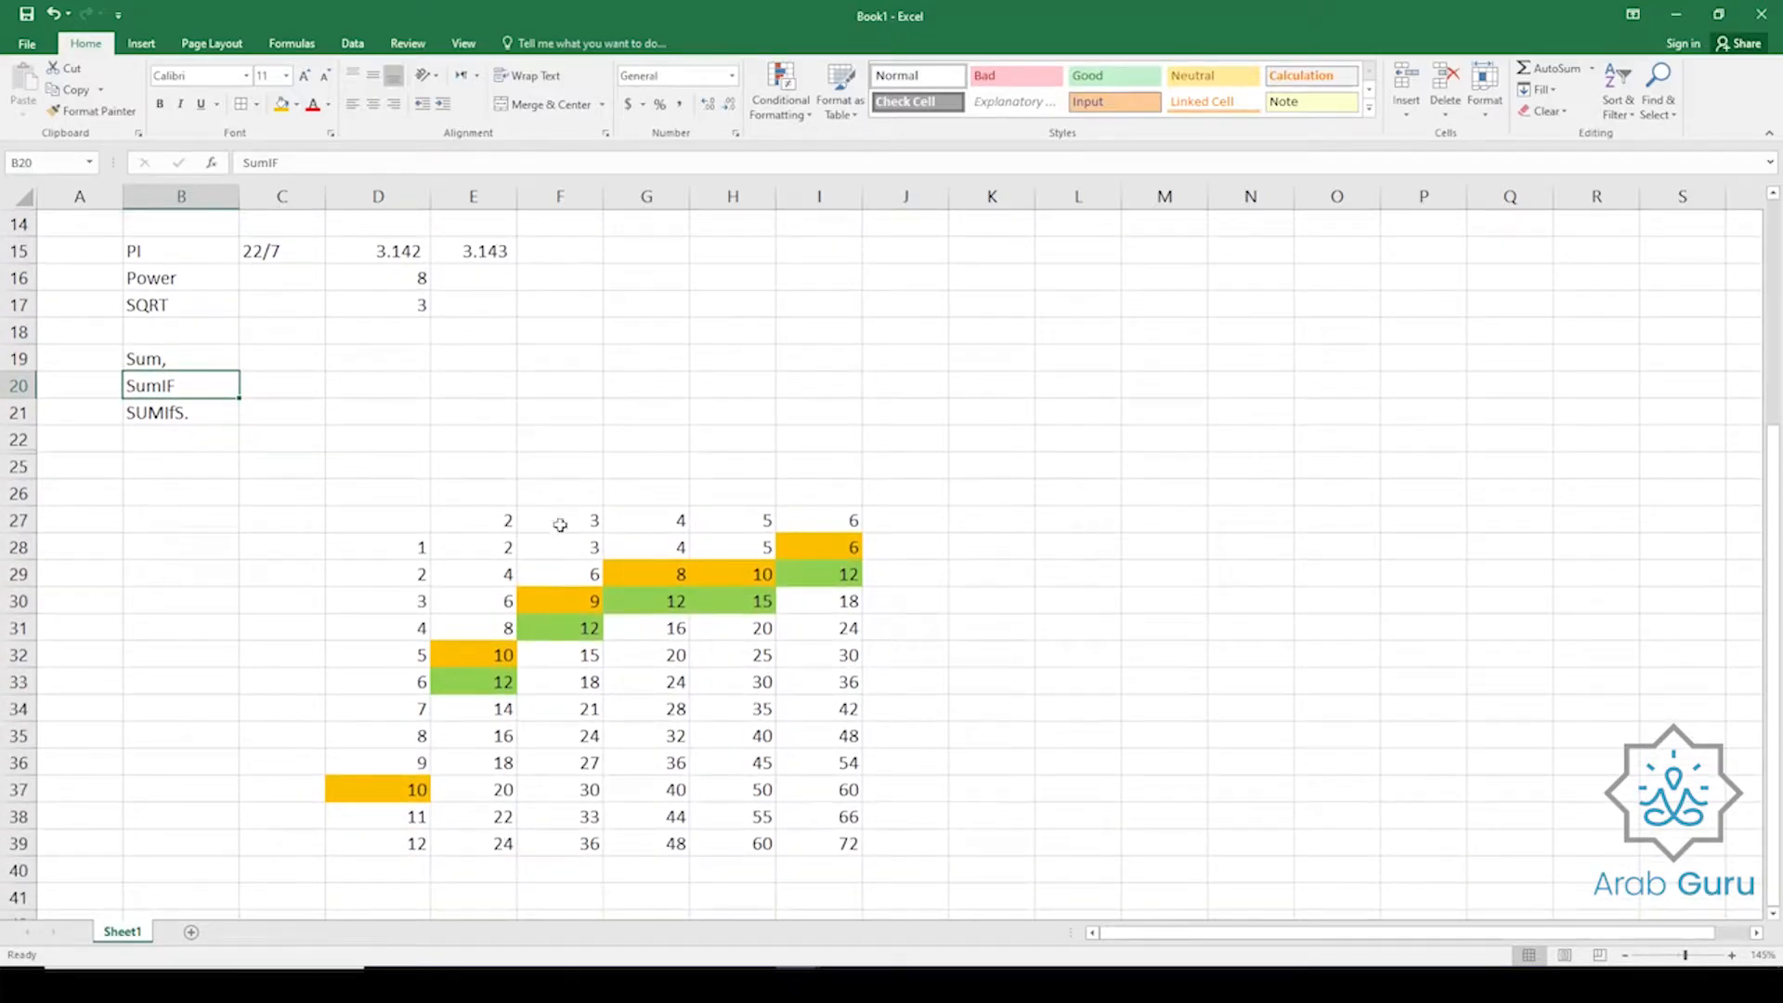
click(570, 900)
text(=sum)
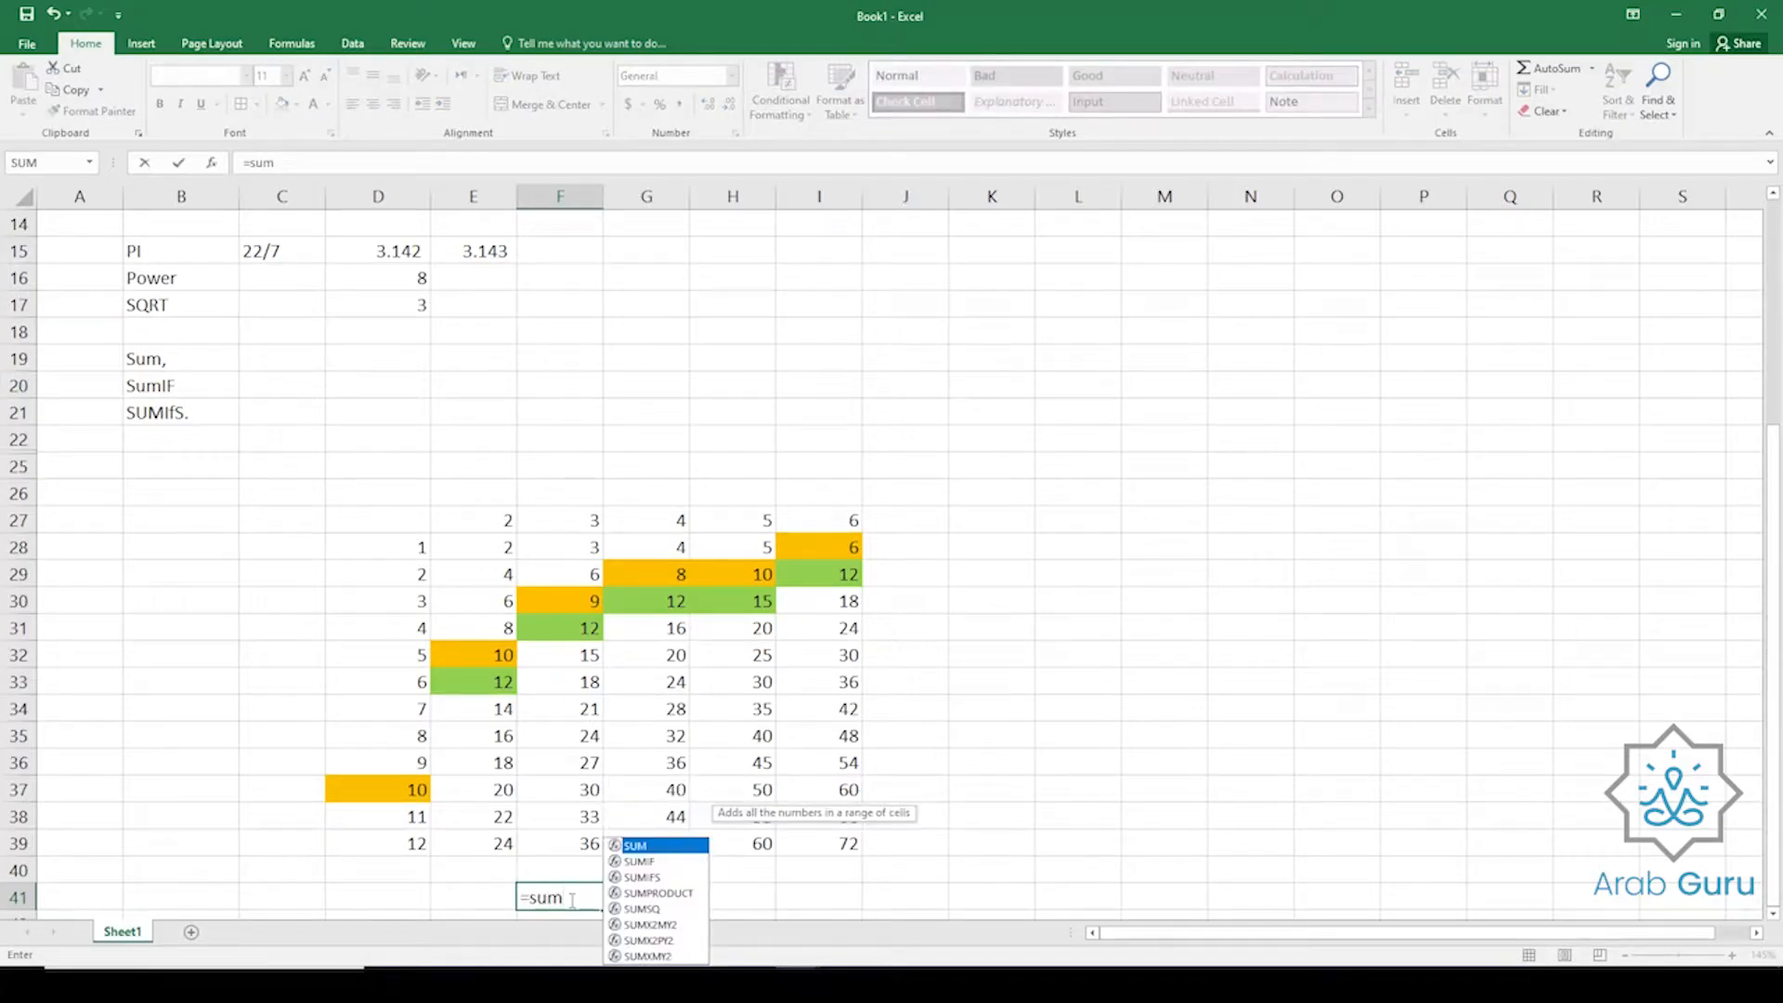
key(Tab)
key(Up)
key(Up)
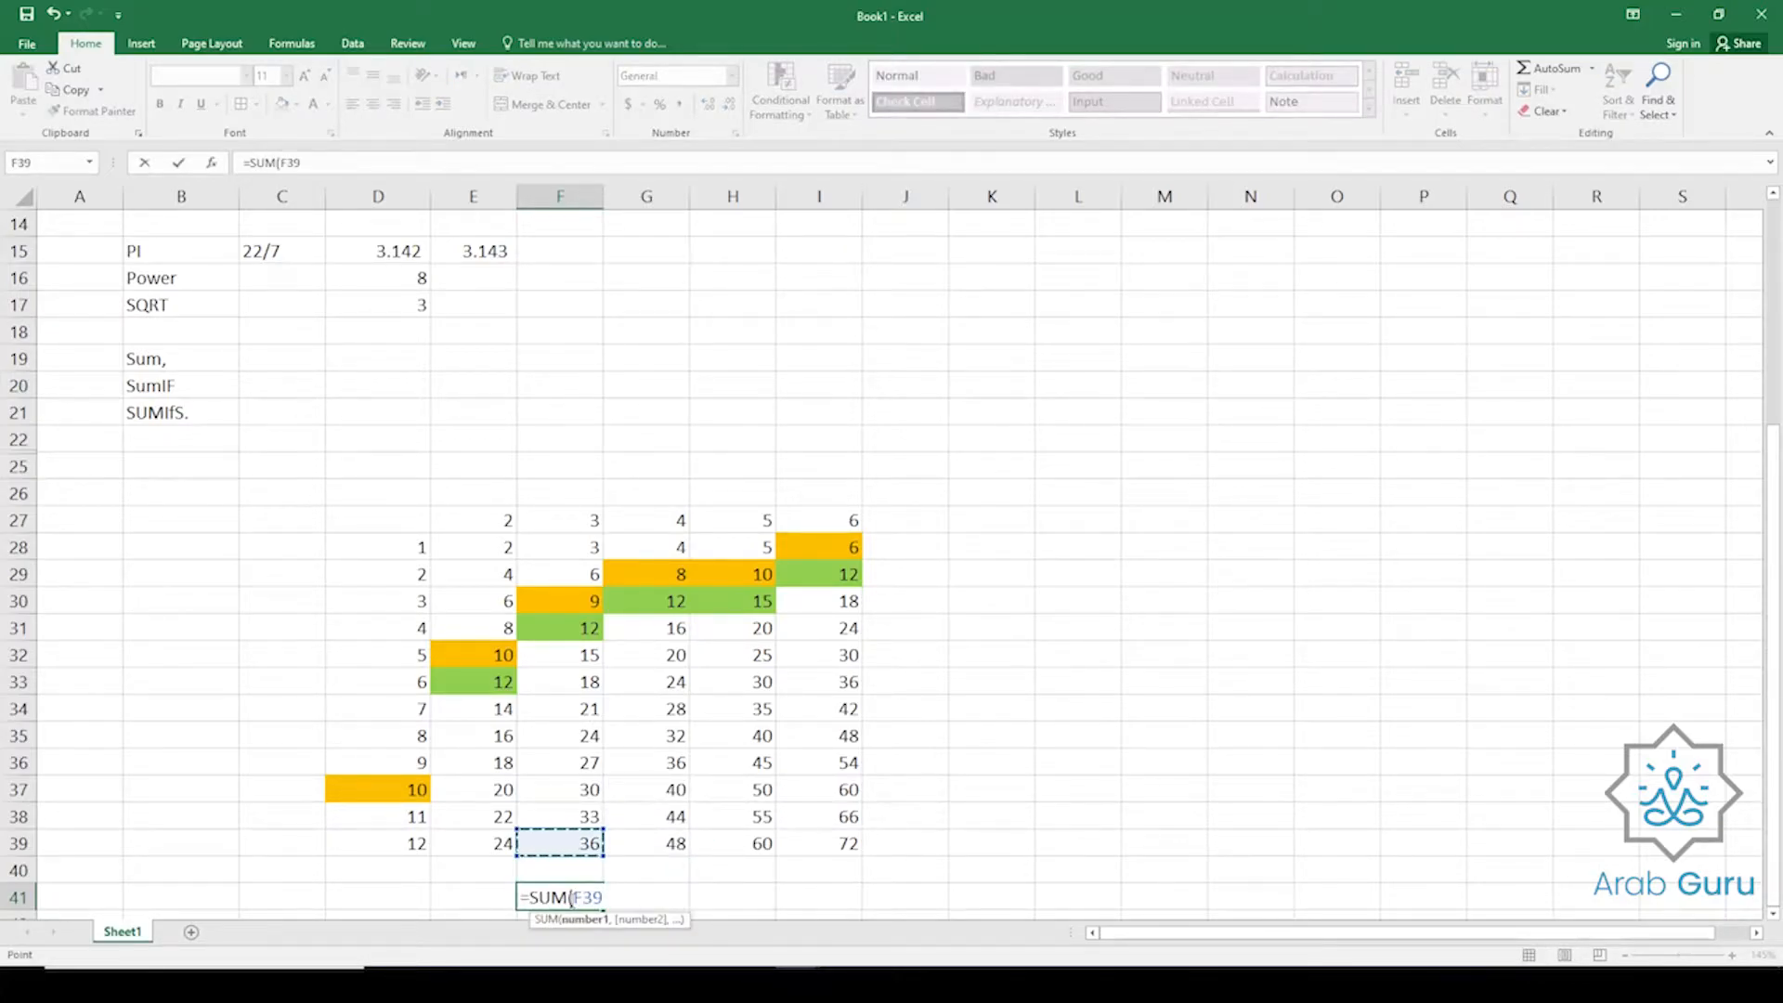
Complete the SUM formula in F41 so that it totals F27:F39.
key(ctrl+shift+Up)
key(Return)
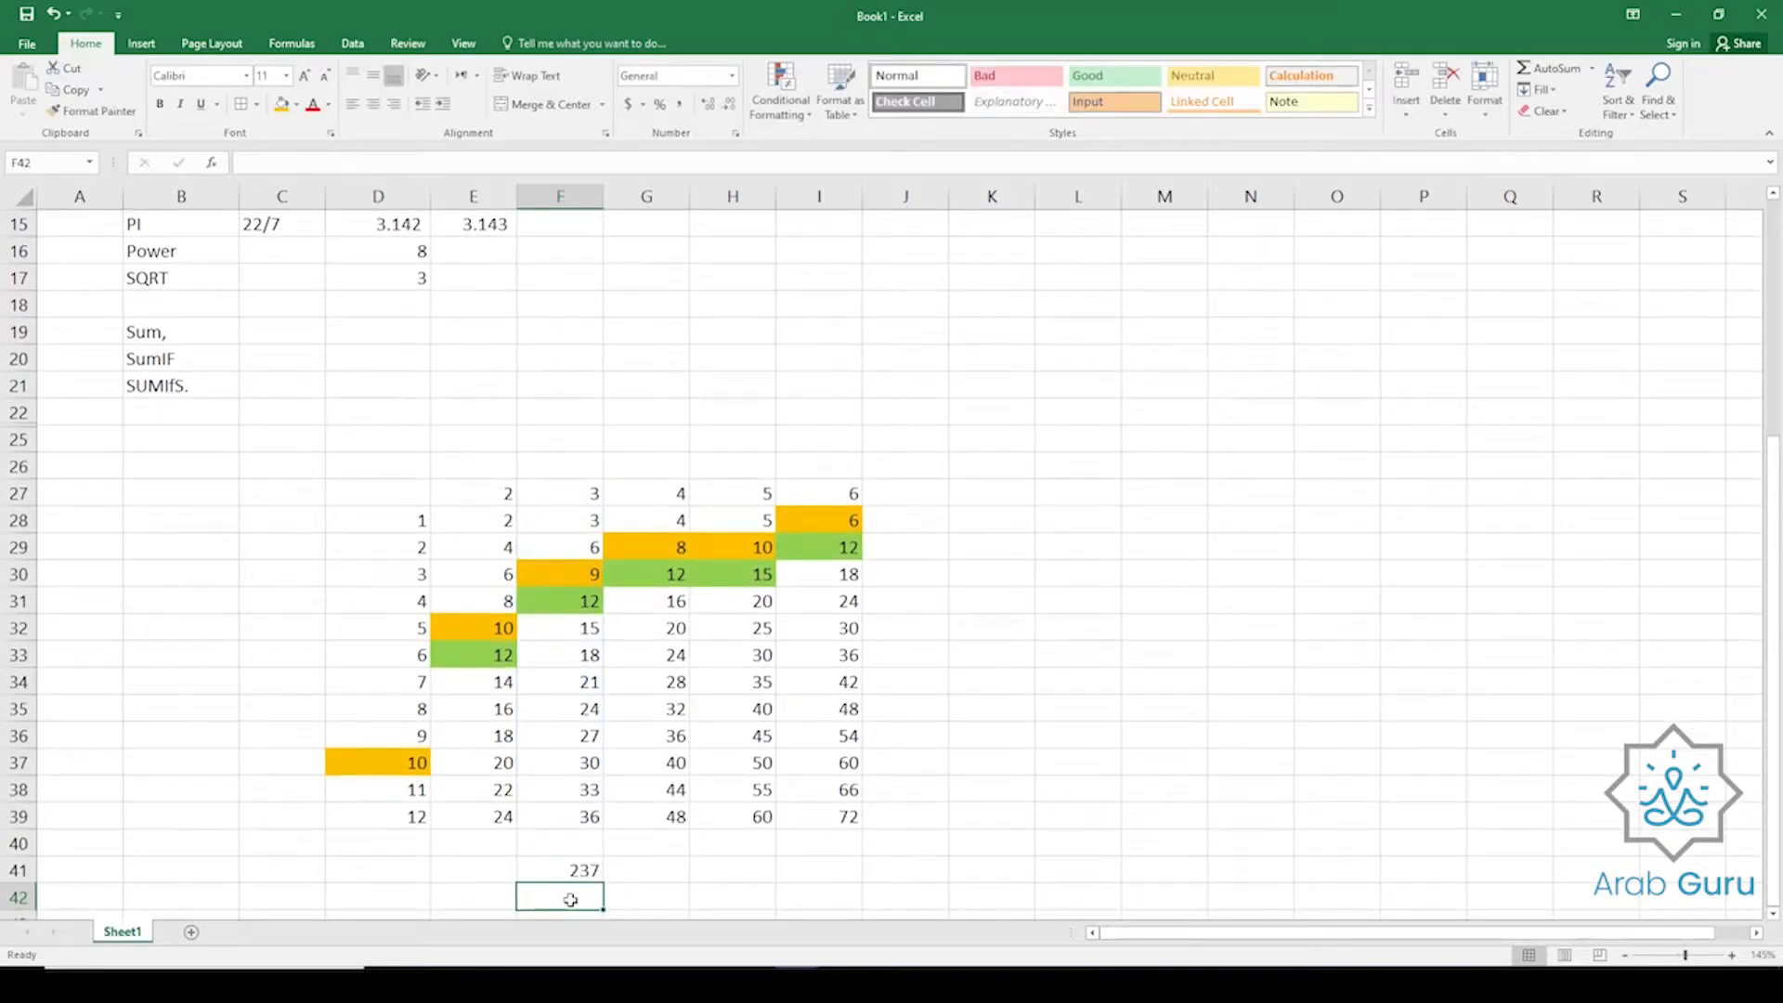
click(583, 870)
drag(580, 818, 532, 510)
Enter Br1 in C28 as the first branch label beside the table.
drag(271, 498, 282, 813)
click(293, 530)
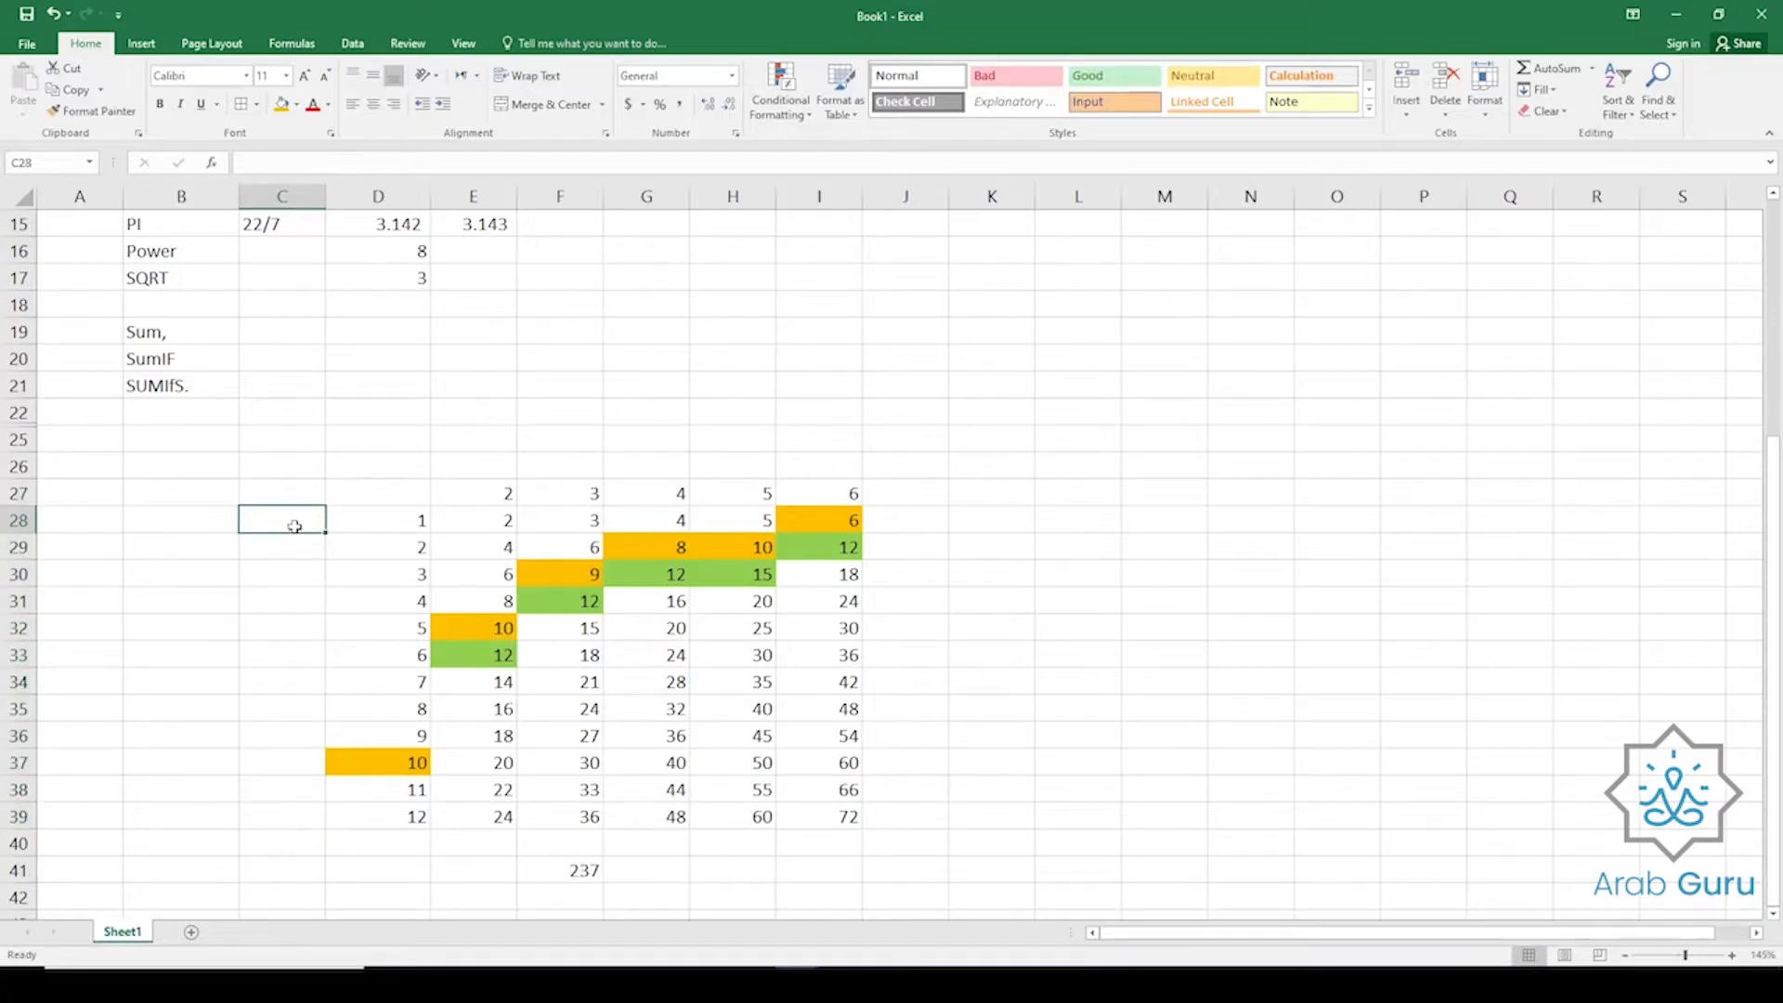
text(|Br)
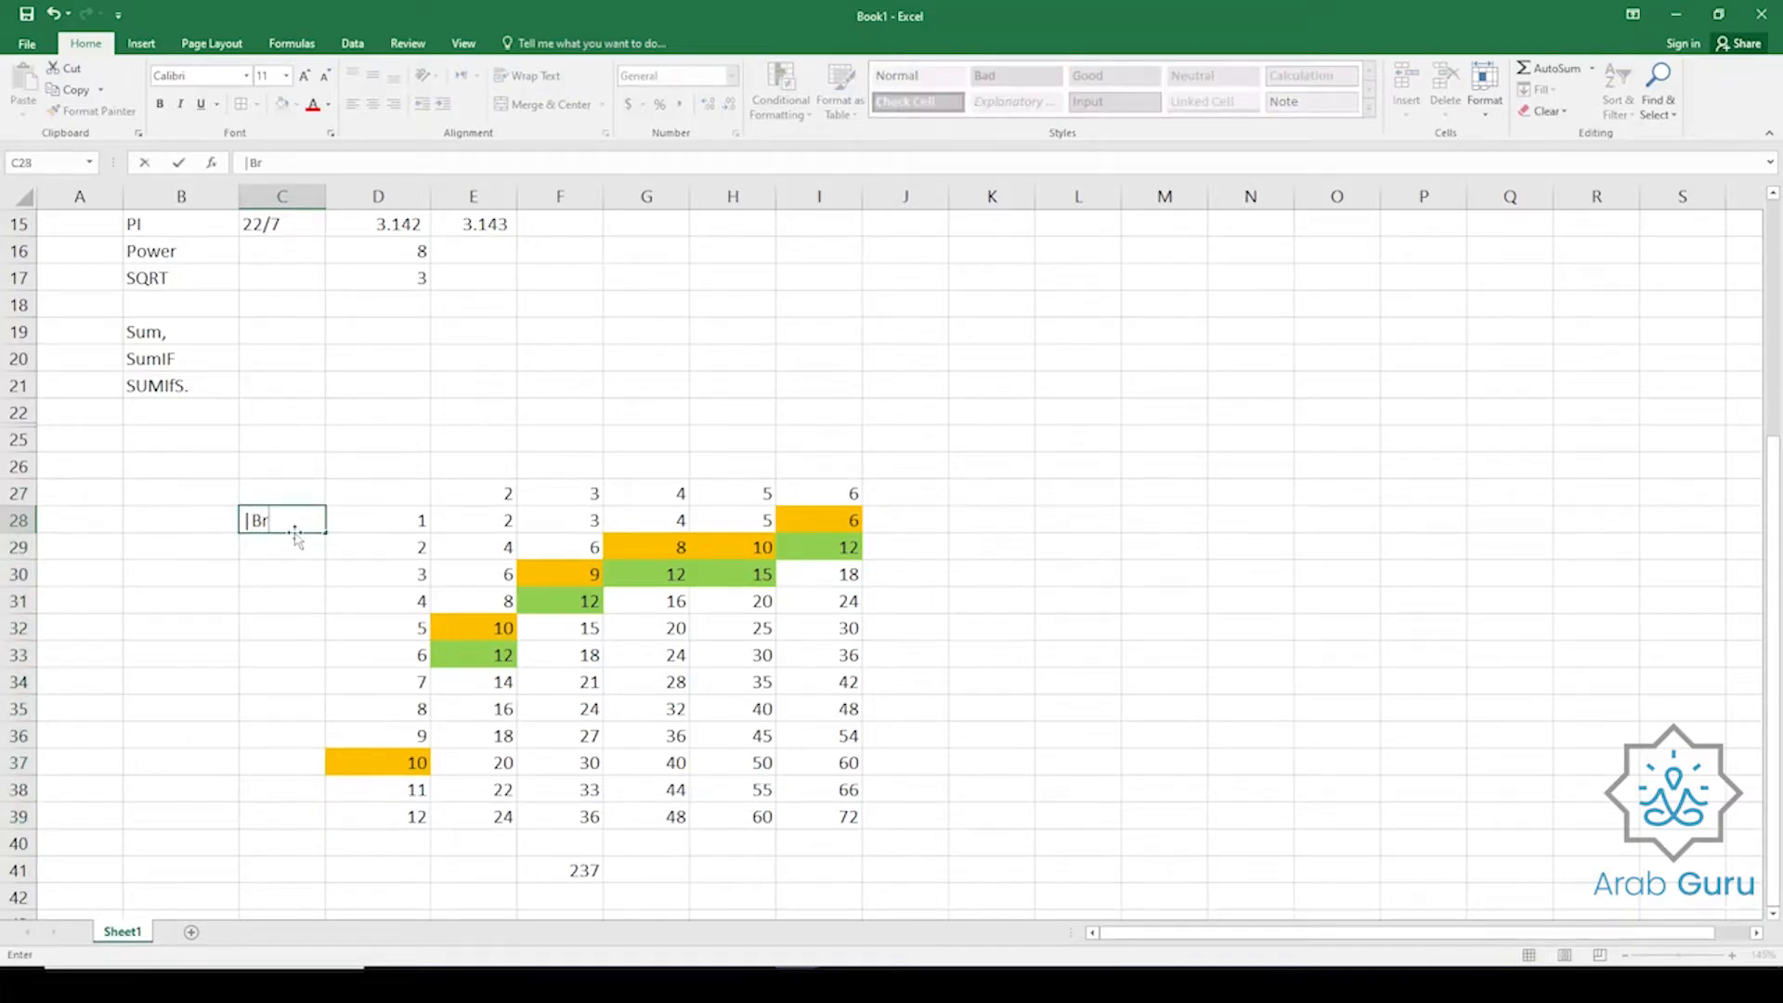
key(BackSpace)
key(BackSpace)
key(BackSpace)
text(B)
key(Return)
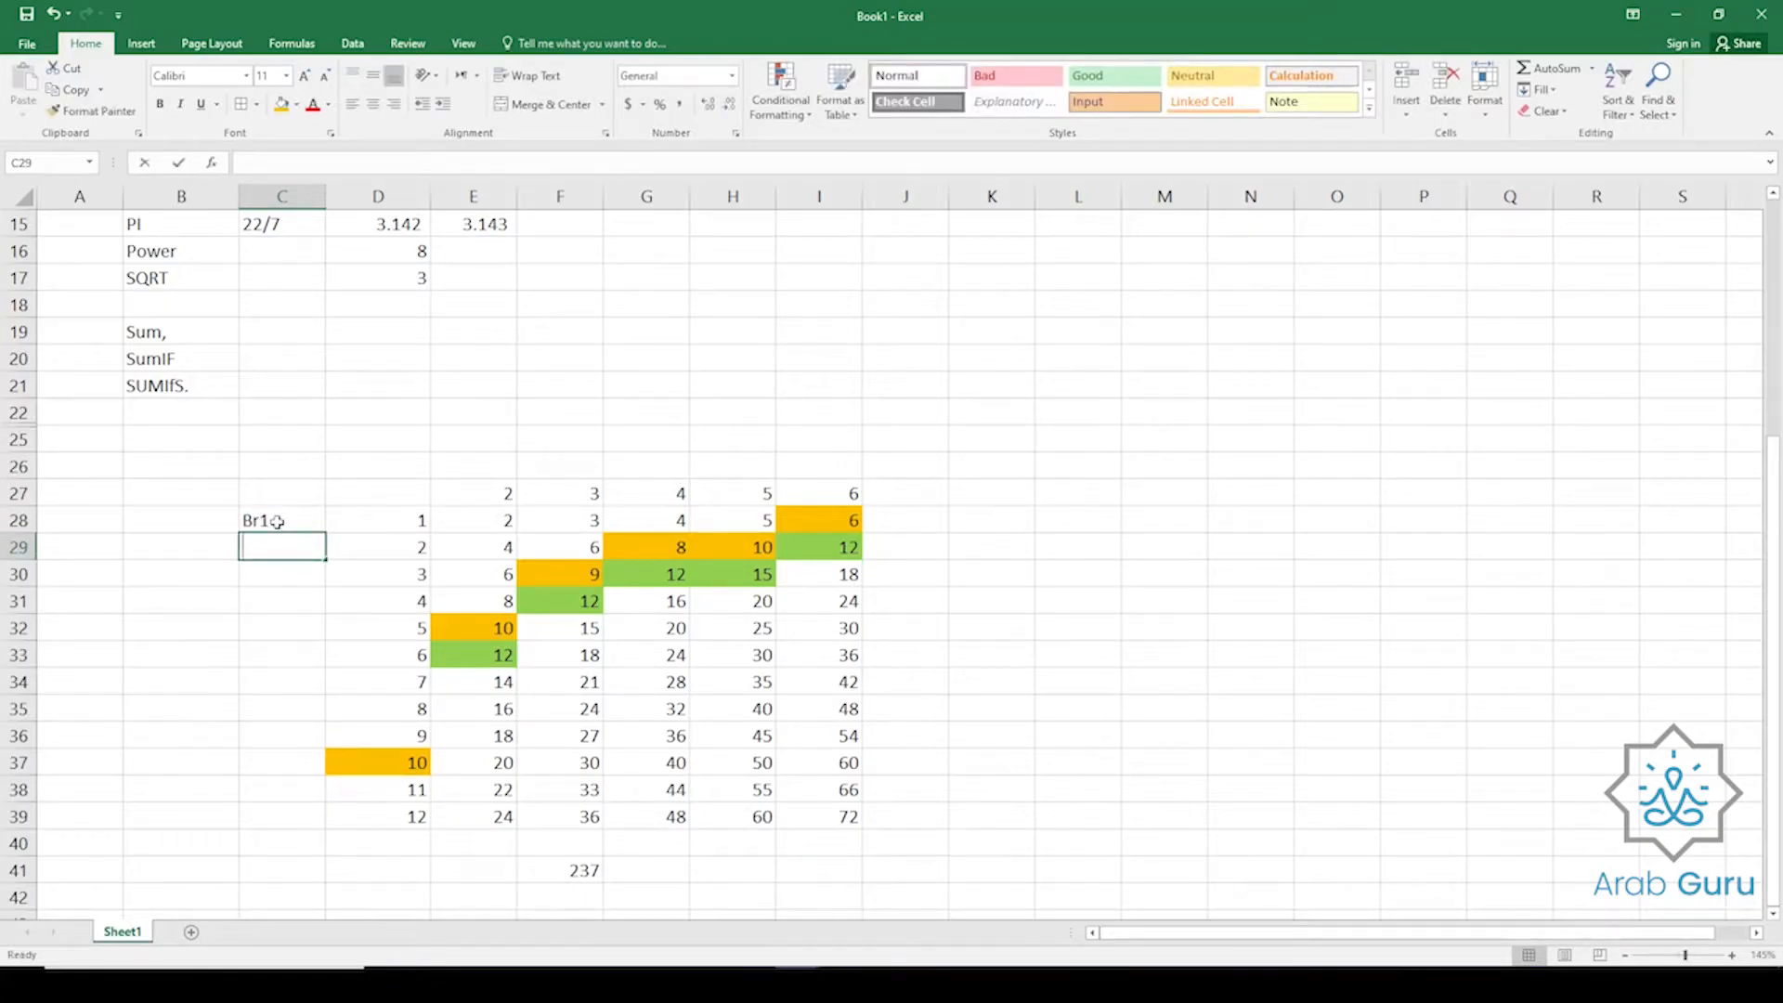
Enter the branch labels Br3, Br2 and Br1 in C29, C30 and C31.
text(Br3)
key(Return)
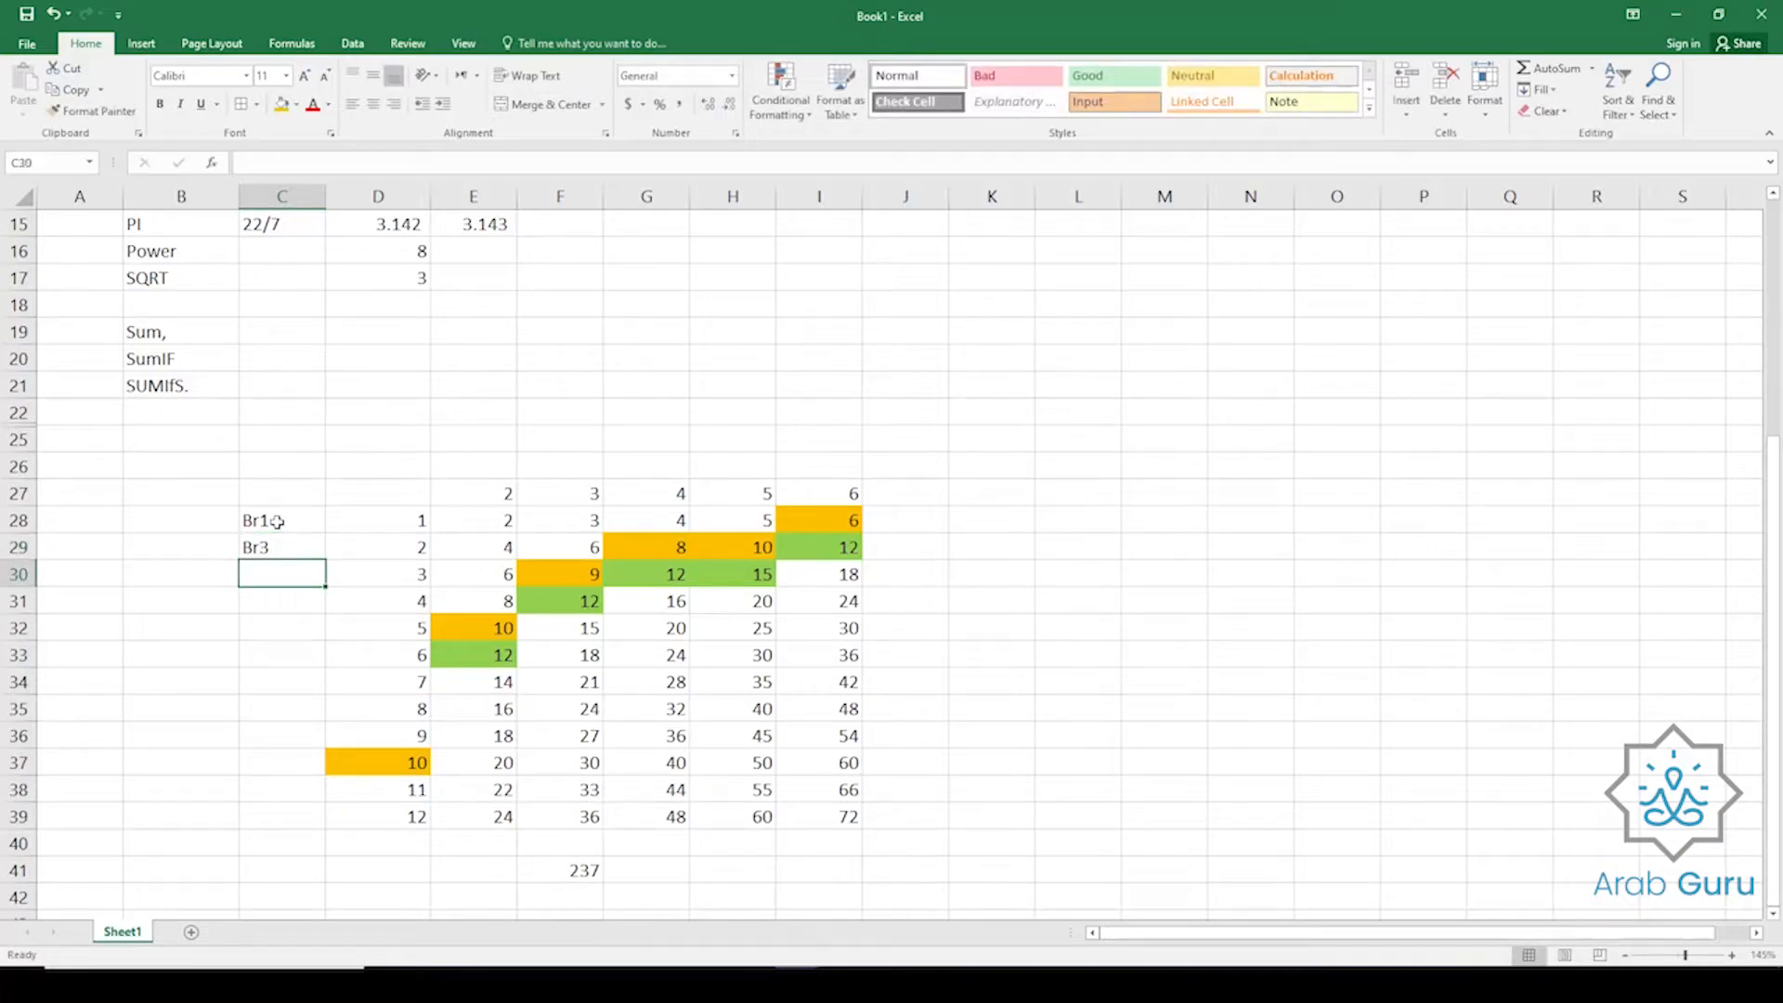
text(Br)
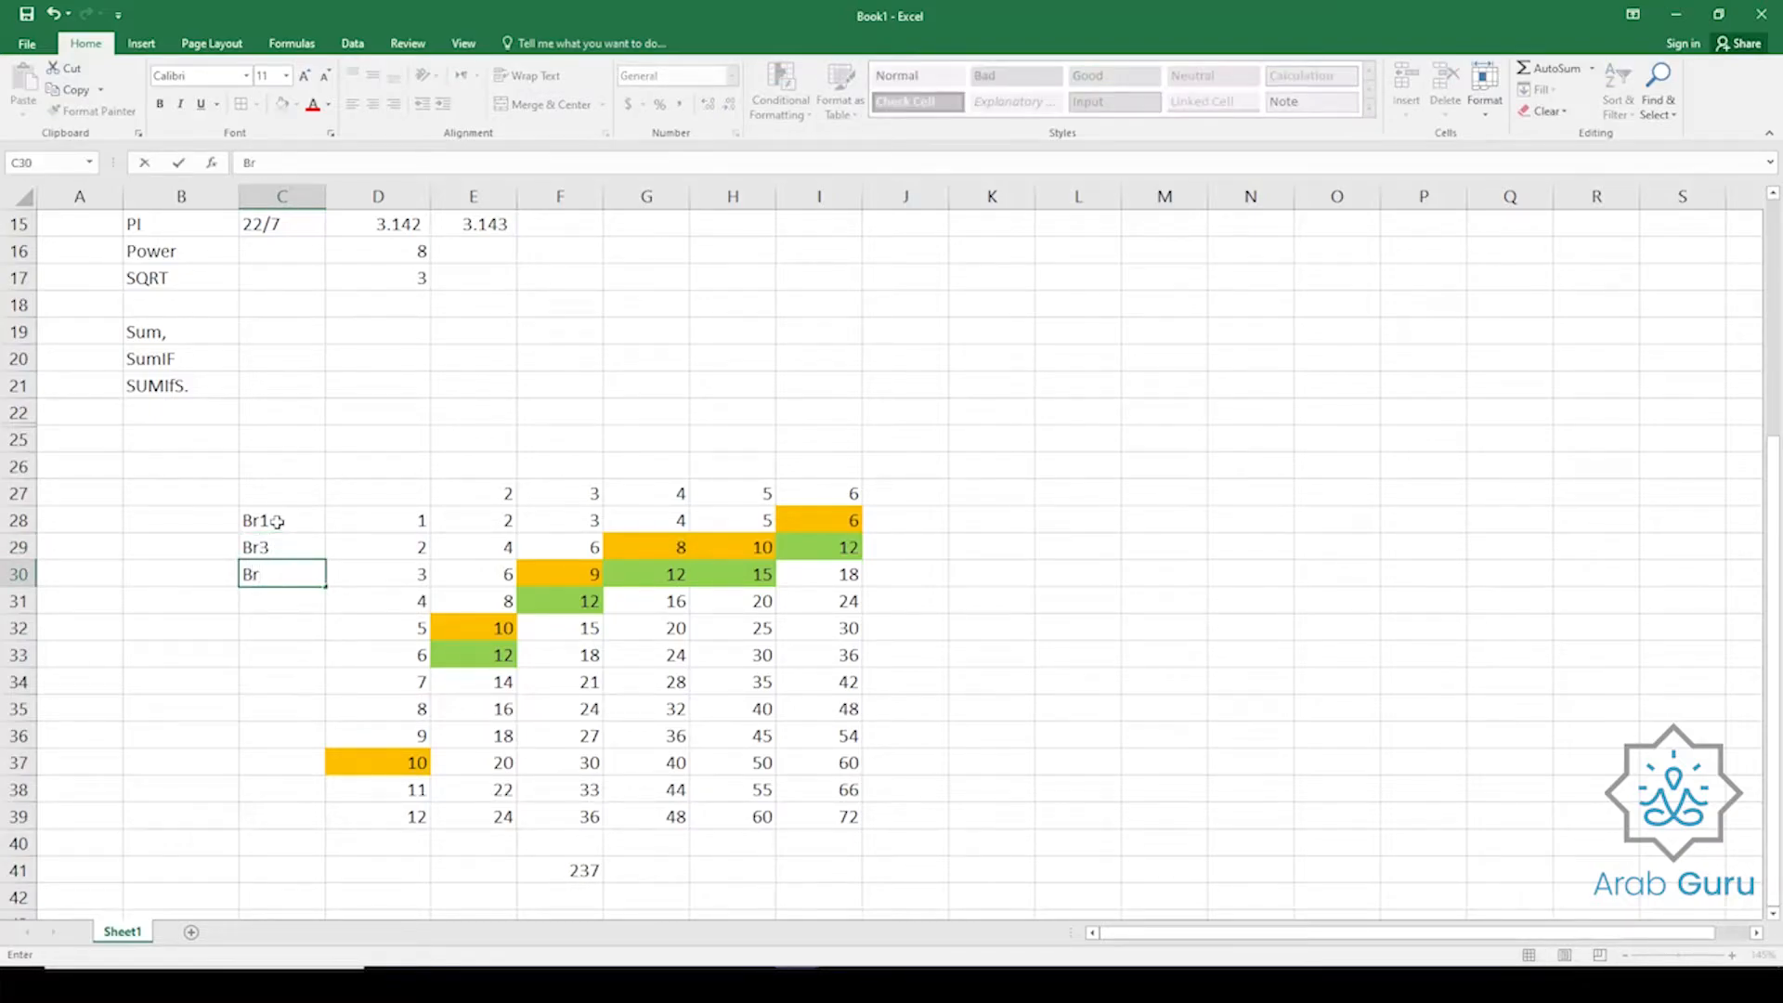
text(2)
key(Return)
text(B)
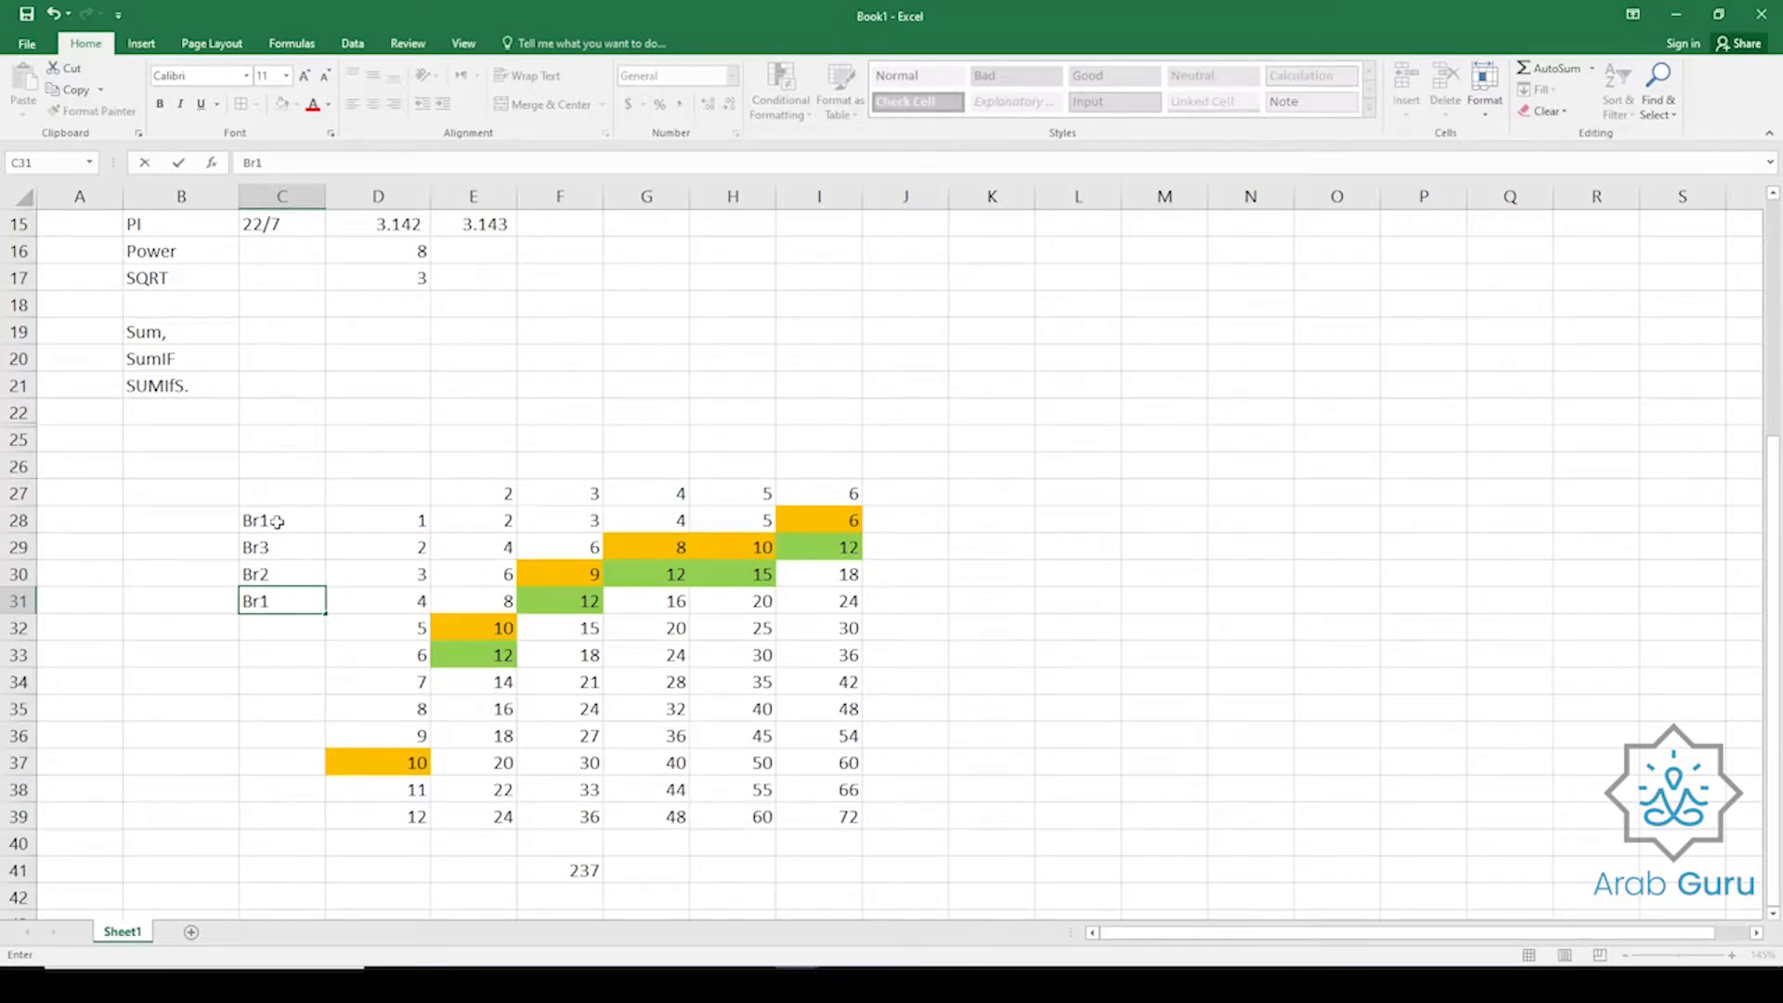
text(r1)
key(Return)
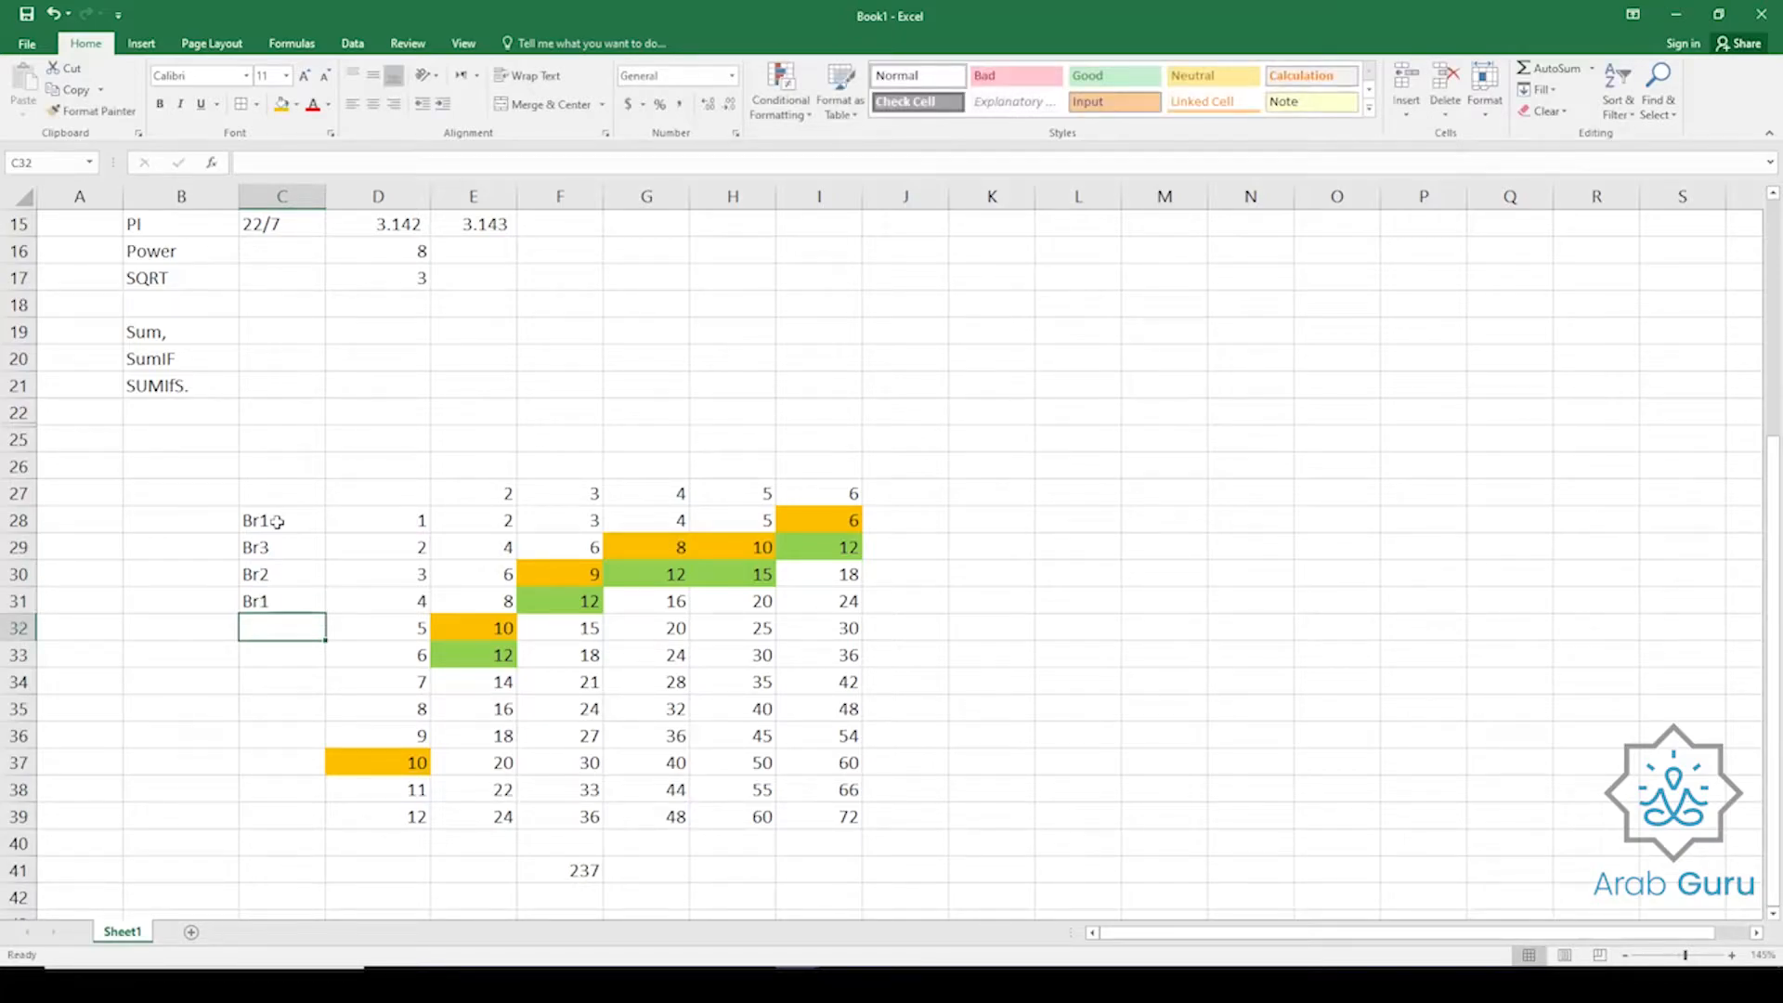
Fill the repeating branch labels Br1, Br3, Br2 from C28:C30 down to C37.
click(303, 596)
drag(286, 521, 329, 775)
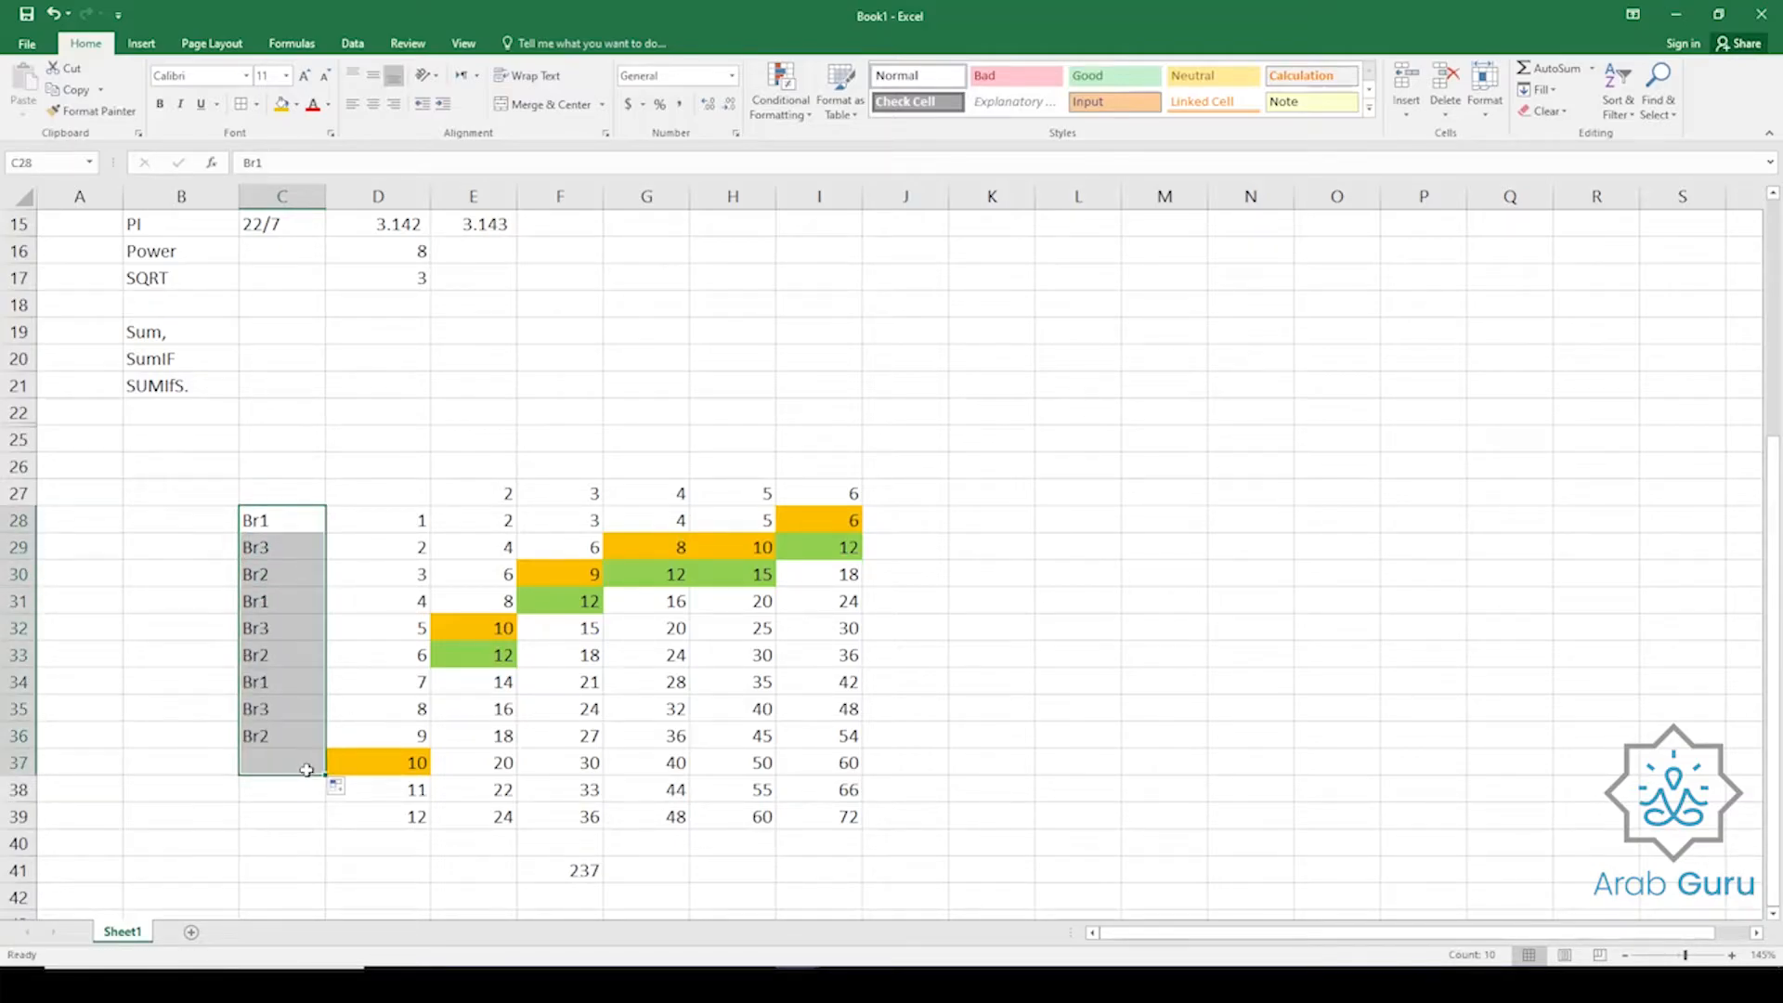
click(587, 873)
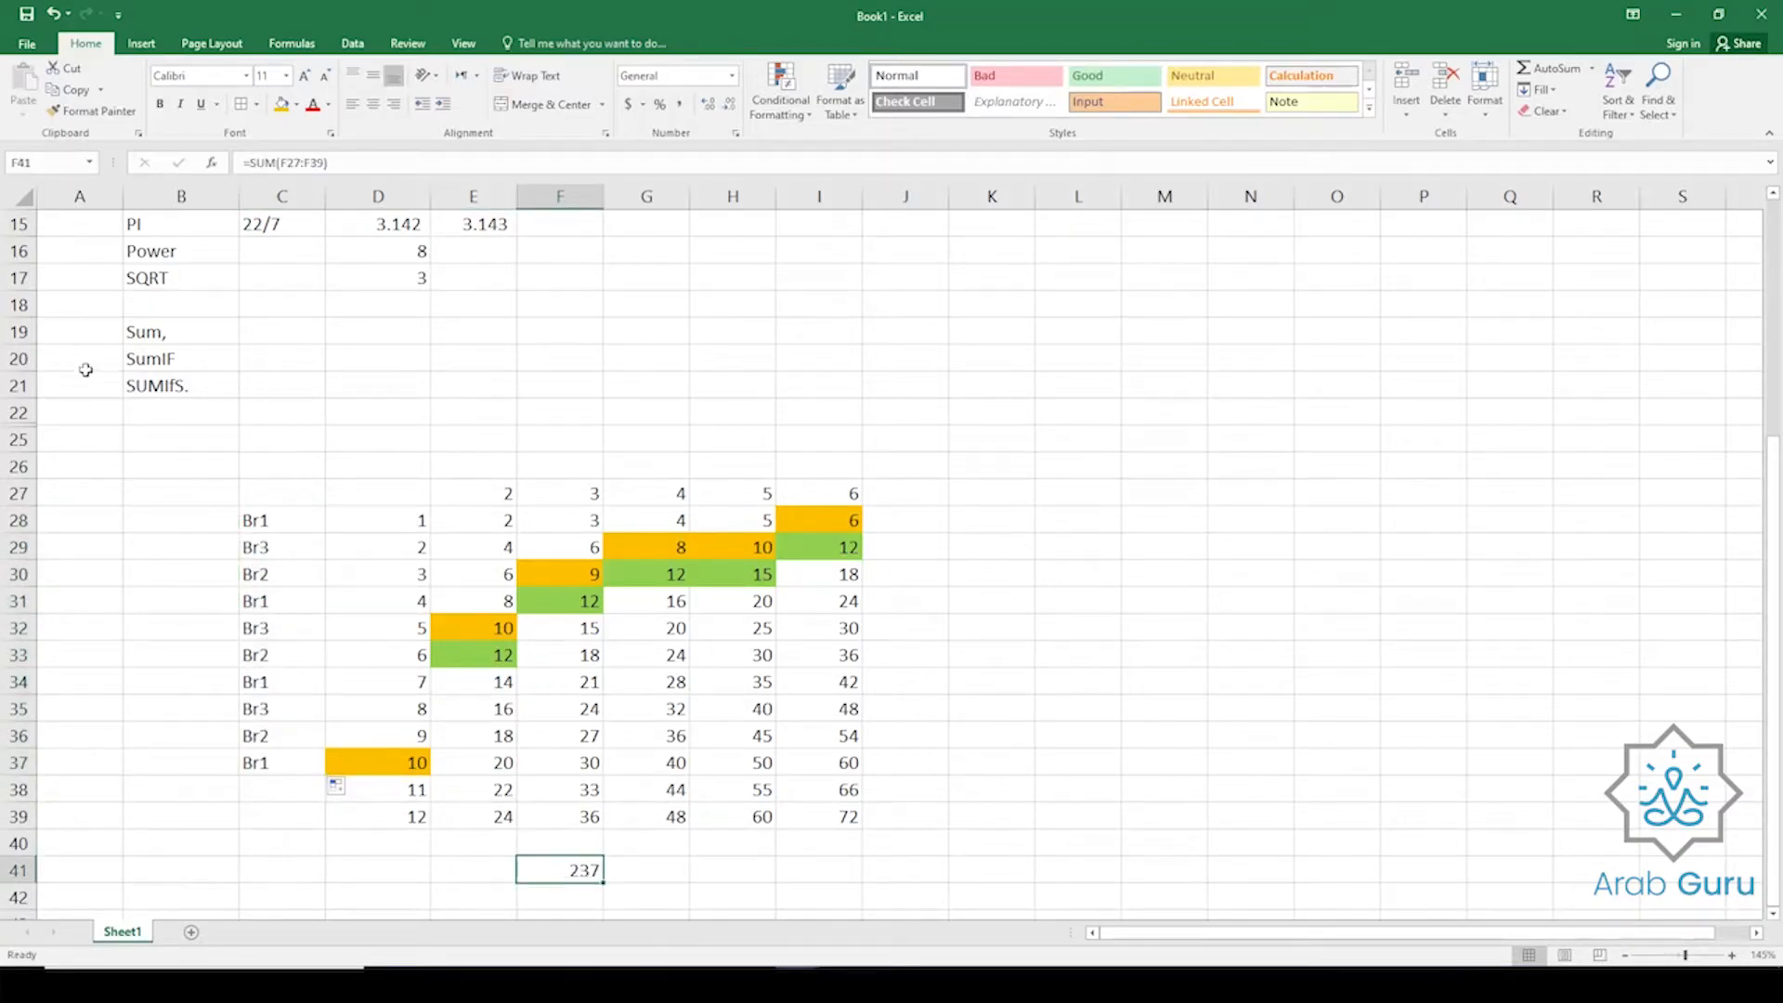
Examine the SumIF and SUMIFS entries and the Br1 rows with their values in column F.
click(167, 360)
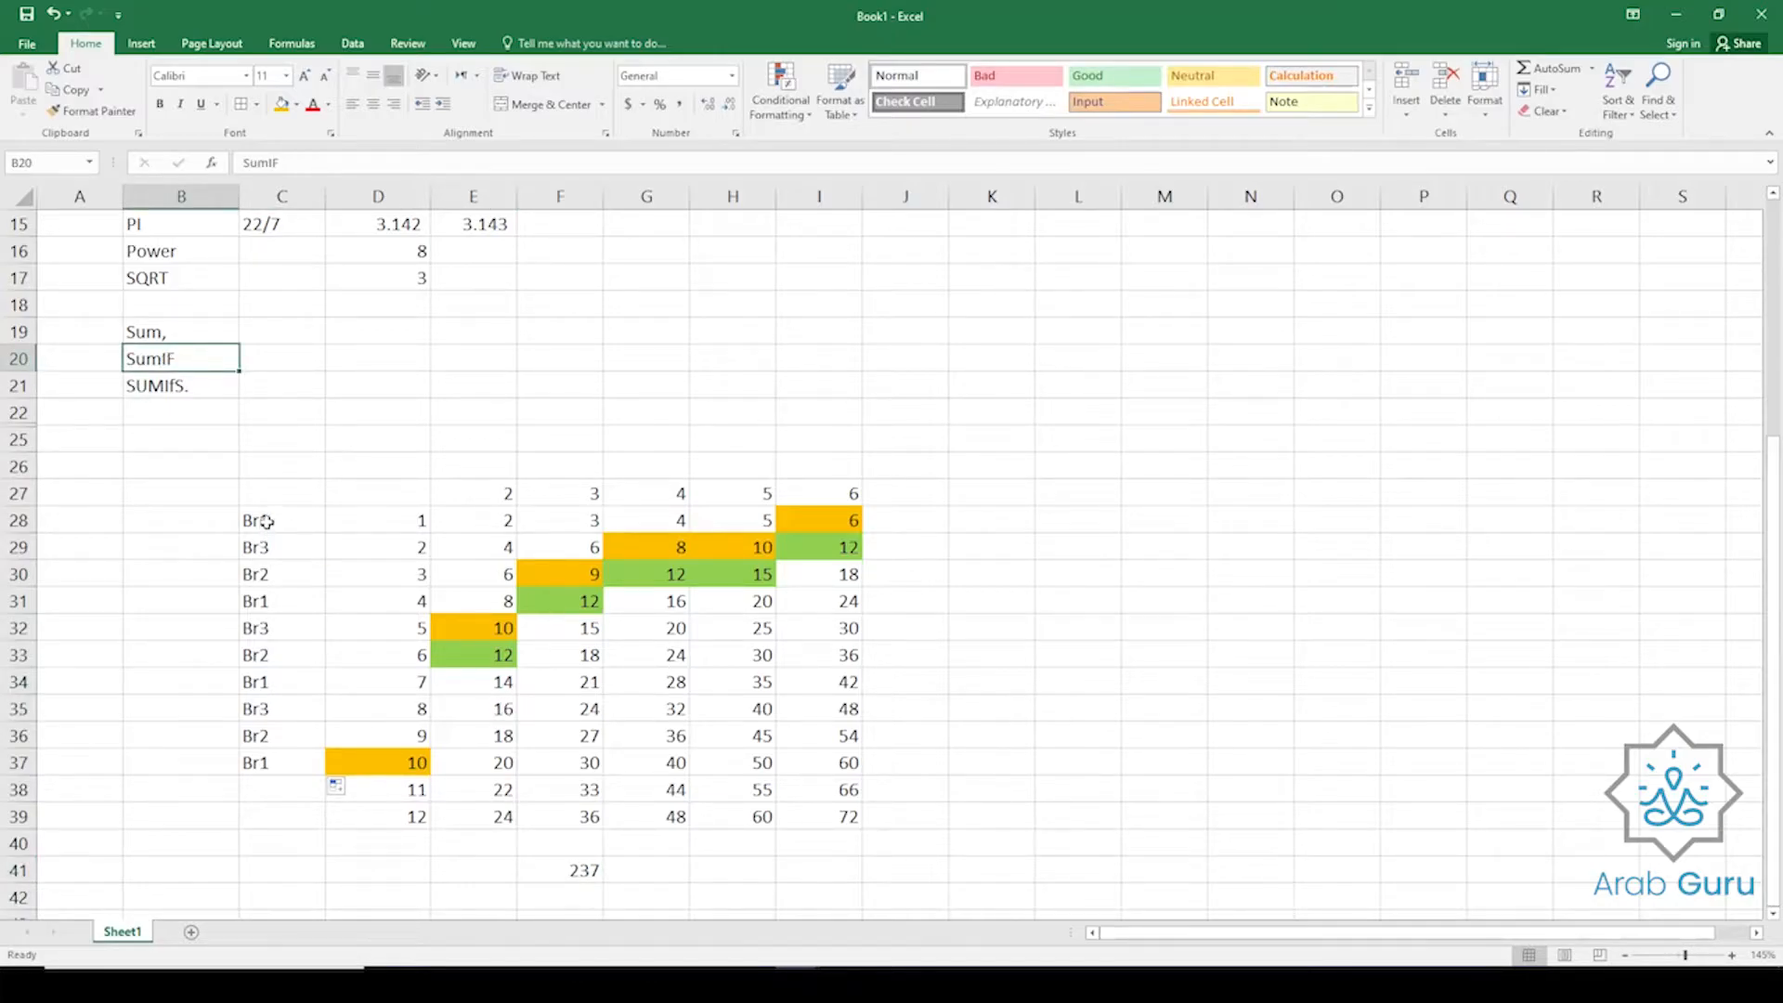
drag(260, 522, 569, 517)
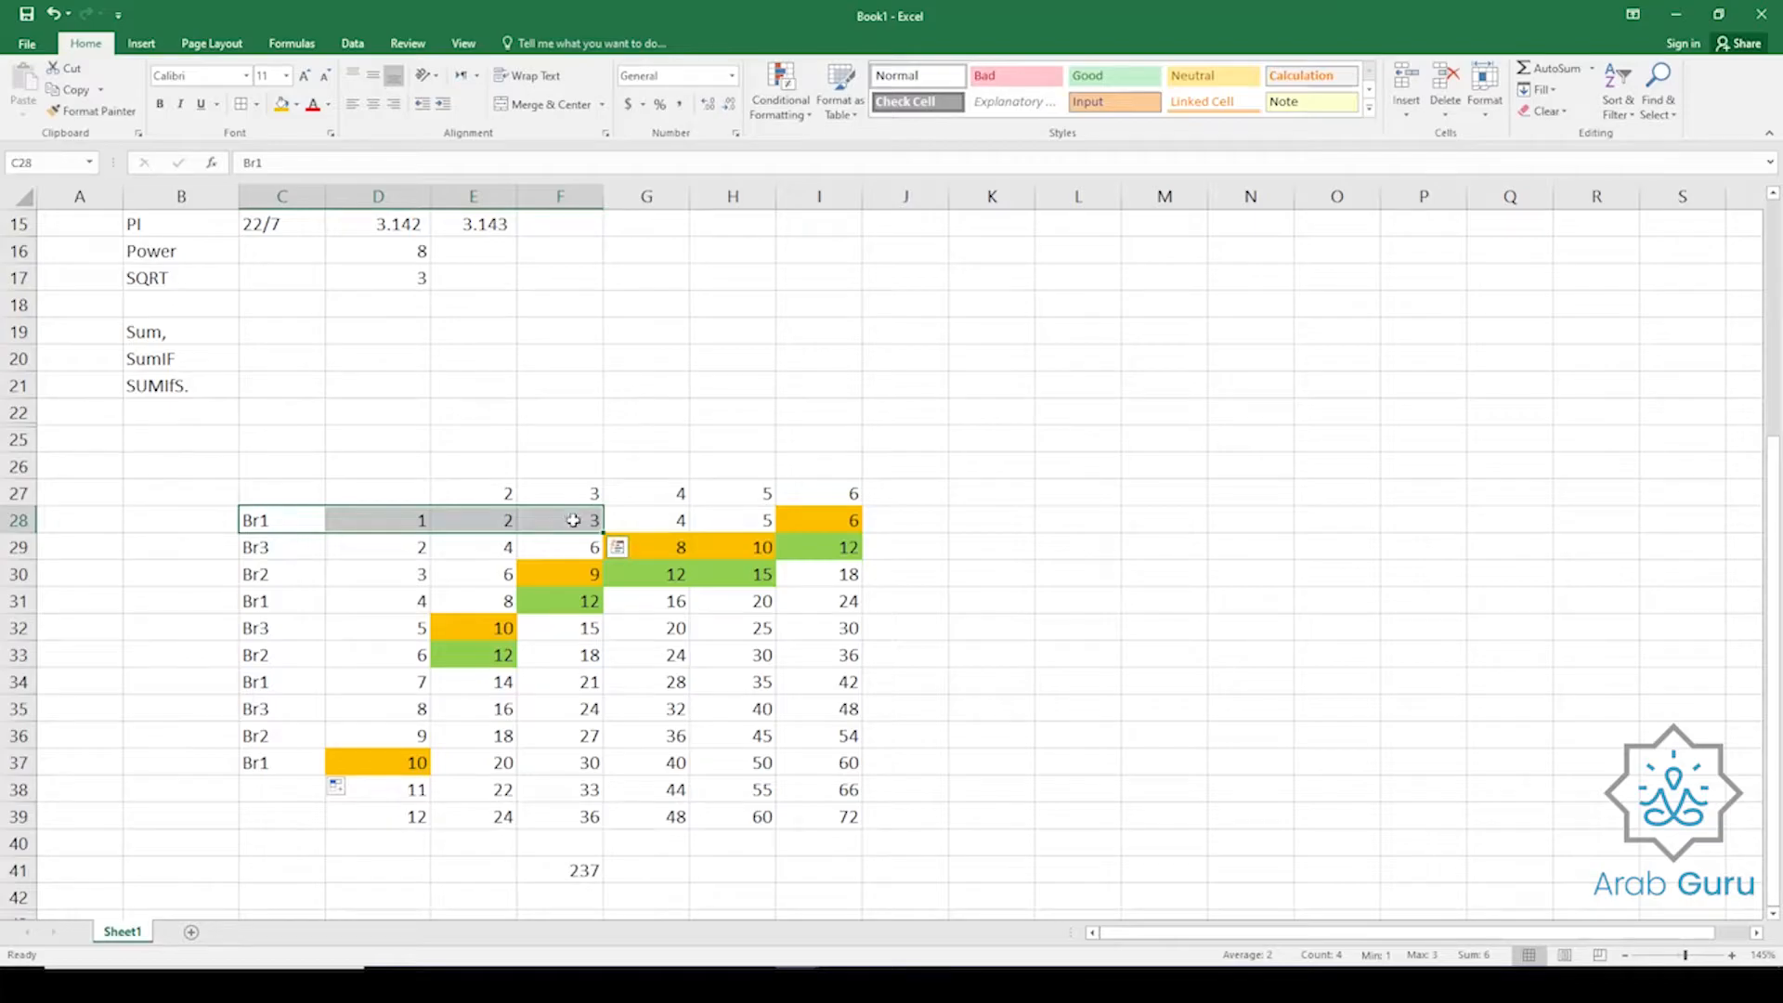
click(569, 517)
click(351, 518)
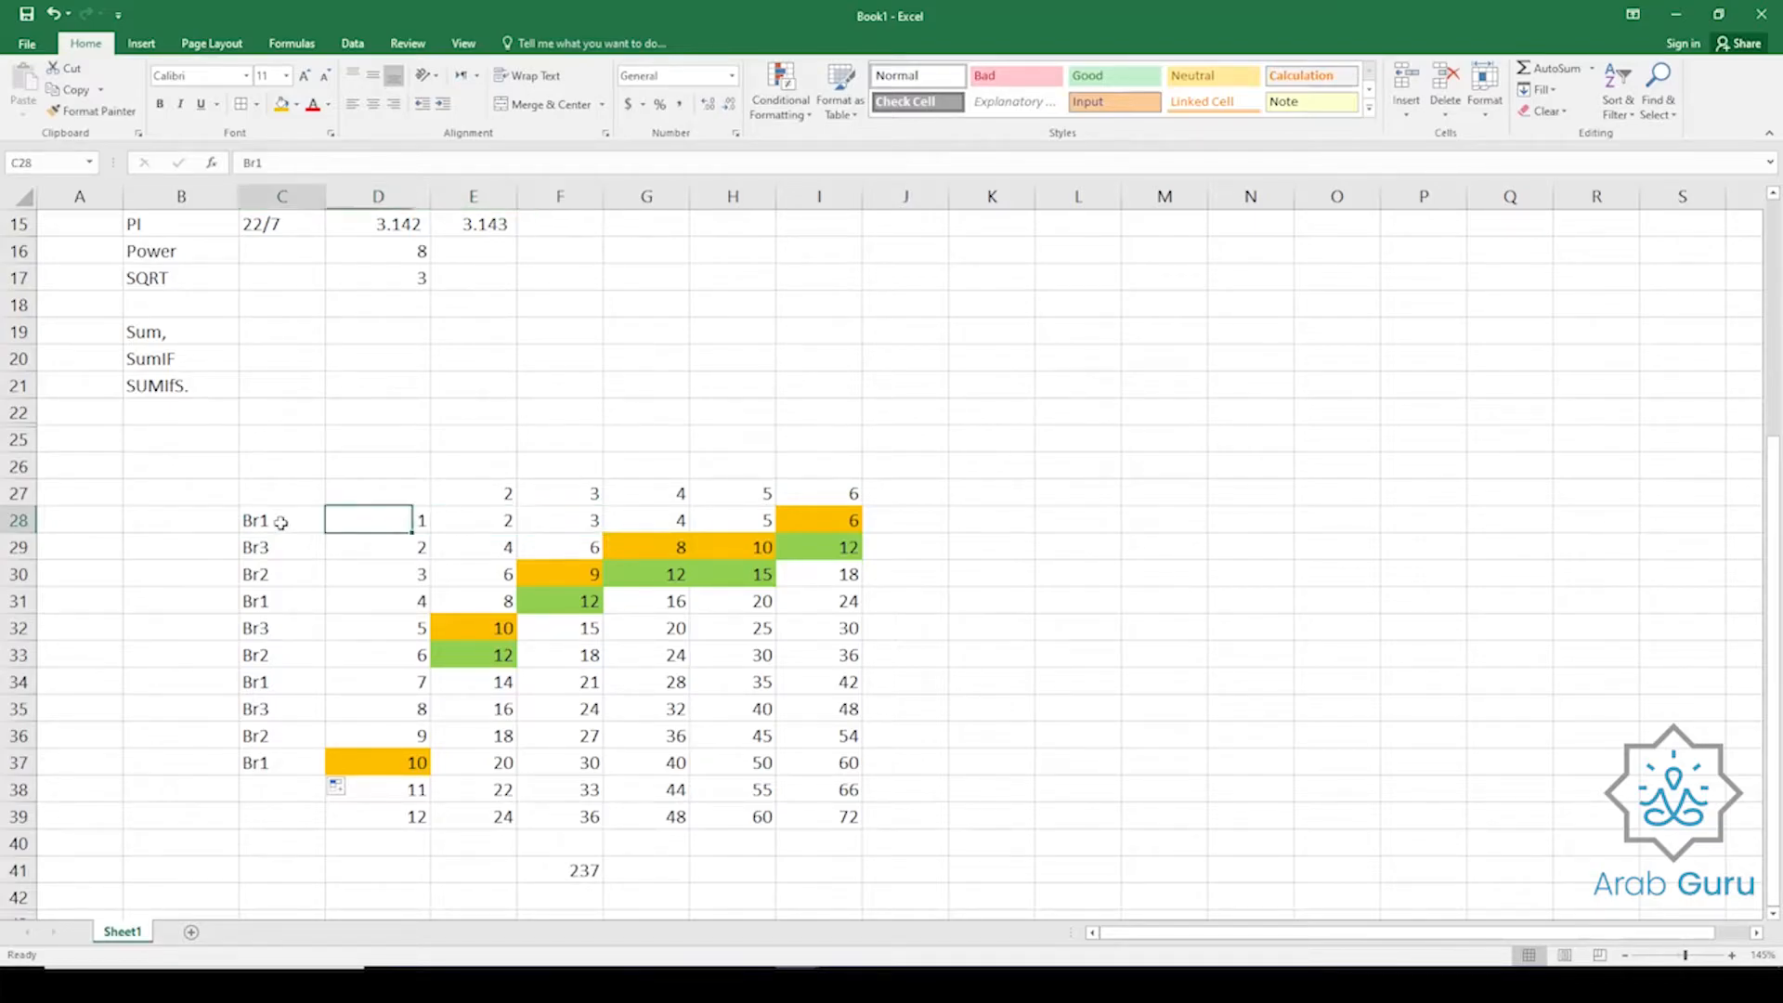
click(281, 522)
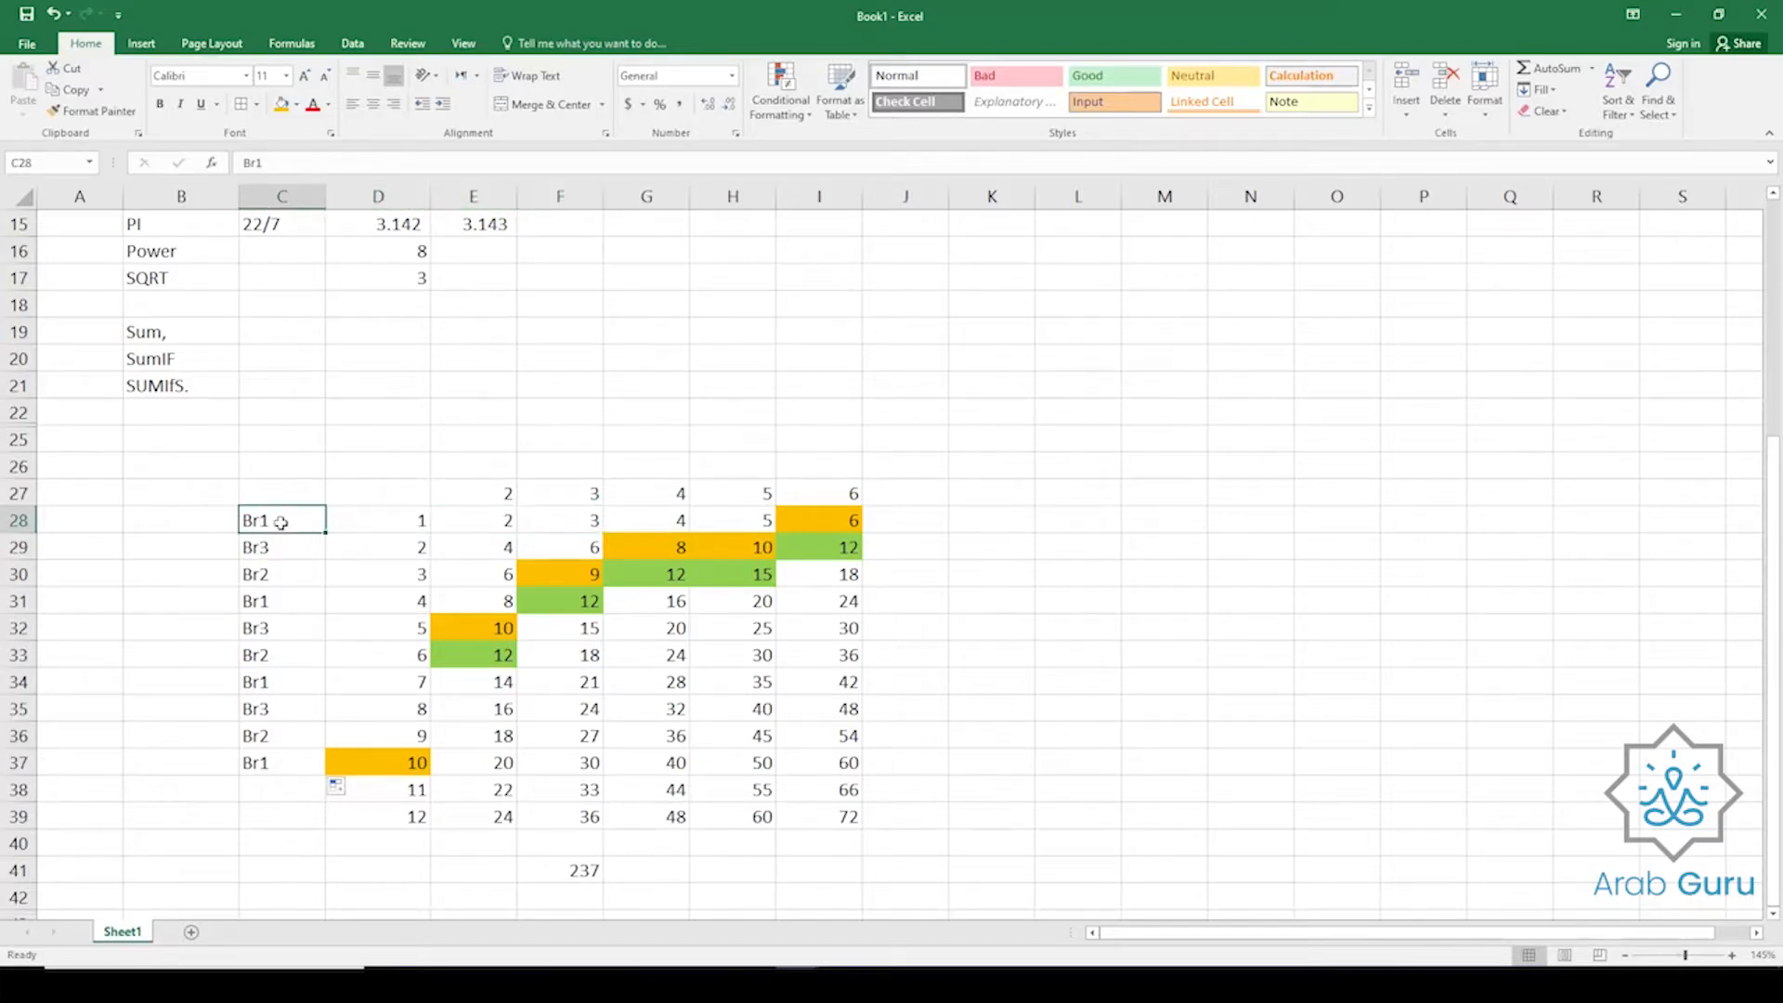
click(563, 519)
drag(249, 603, 574, 600)
click(577, 599)
drag(228, 686, 582, 683)
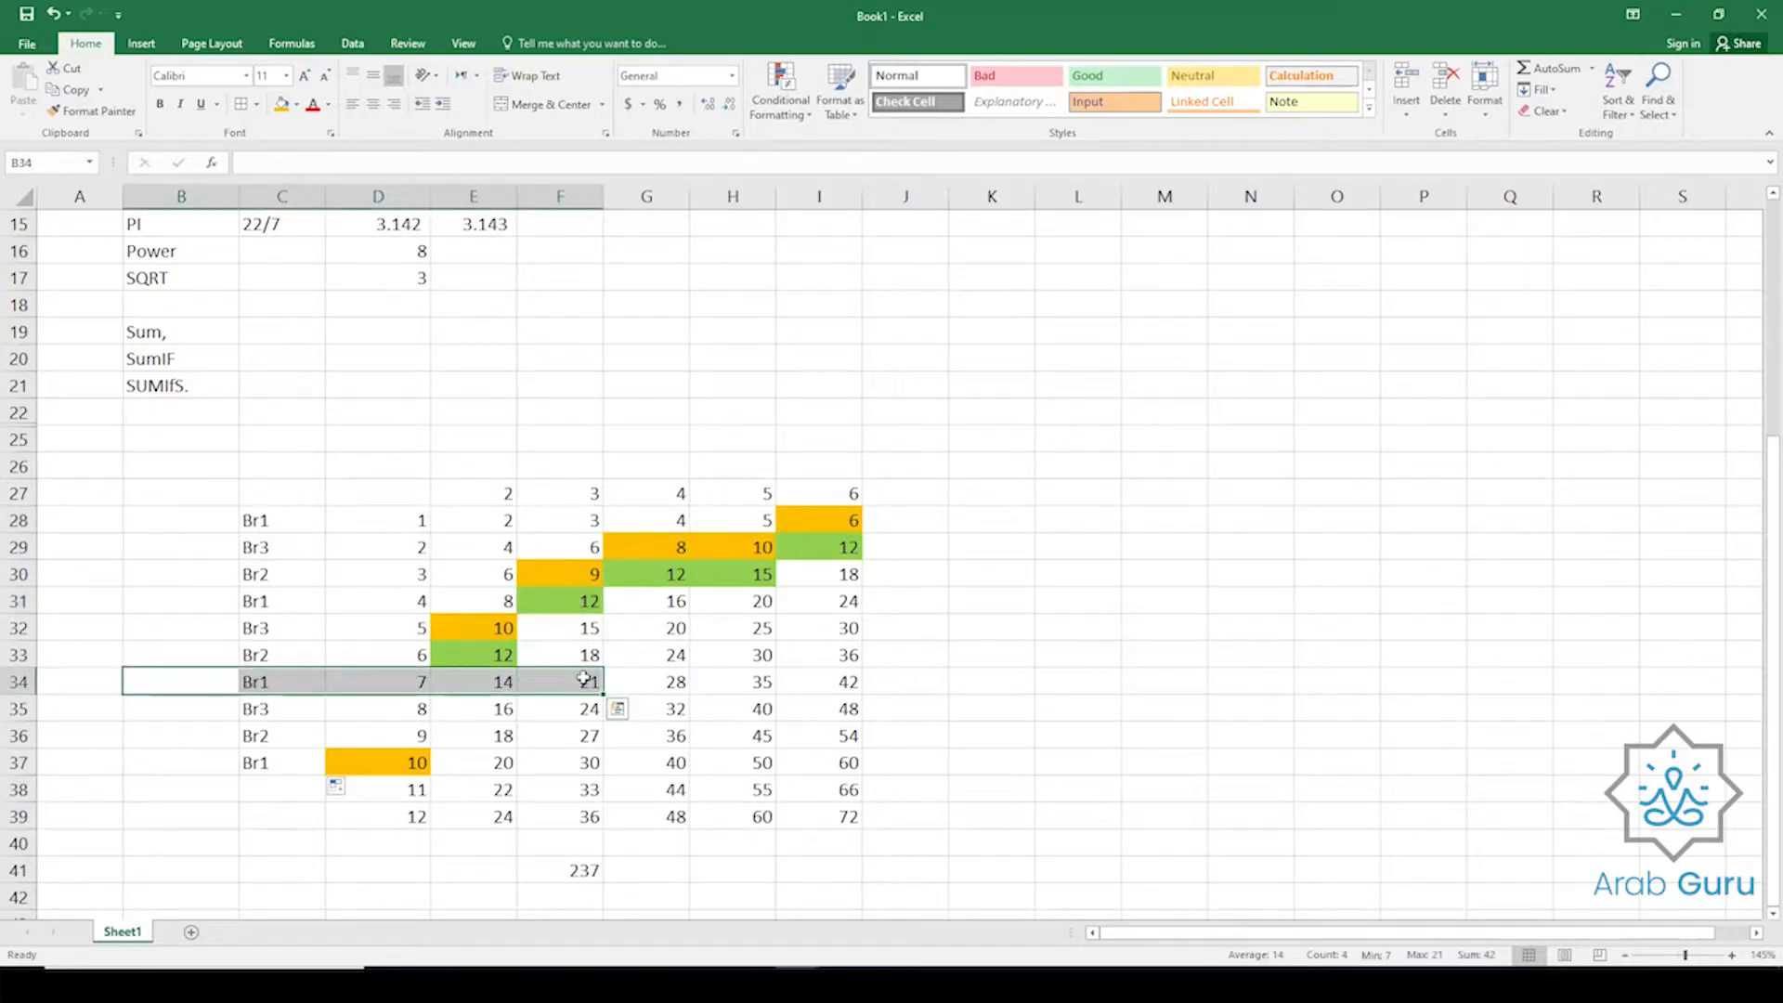
click(584, 683)
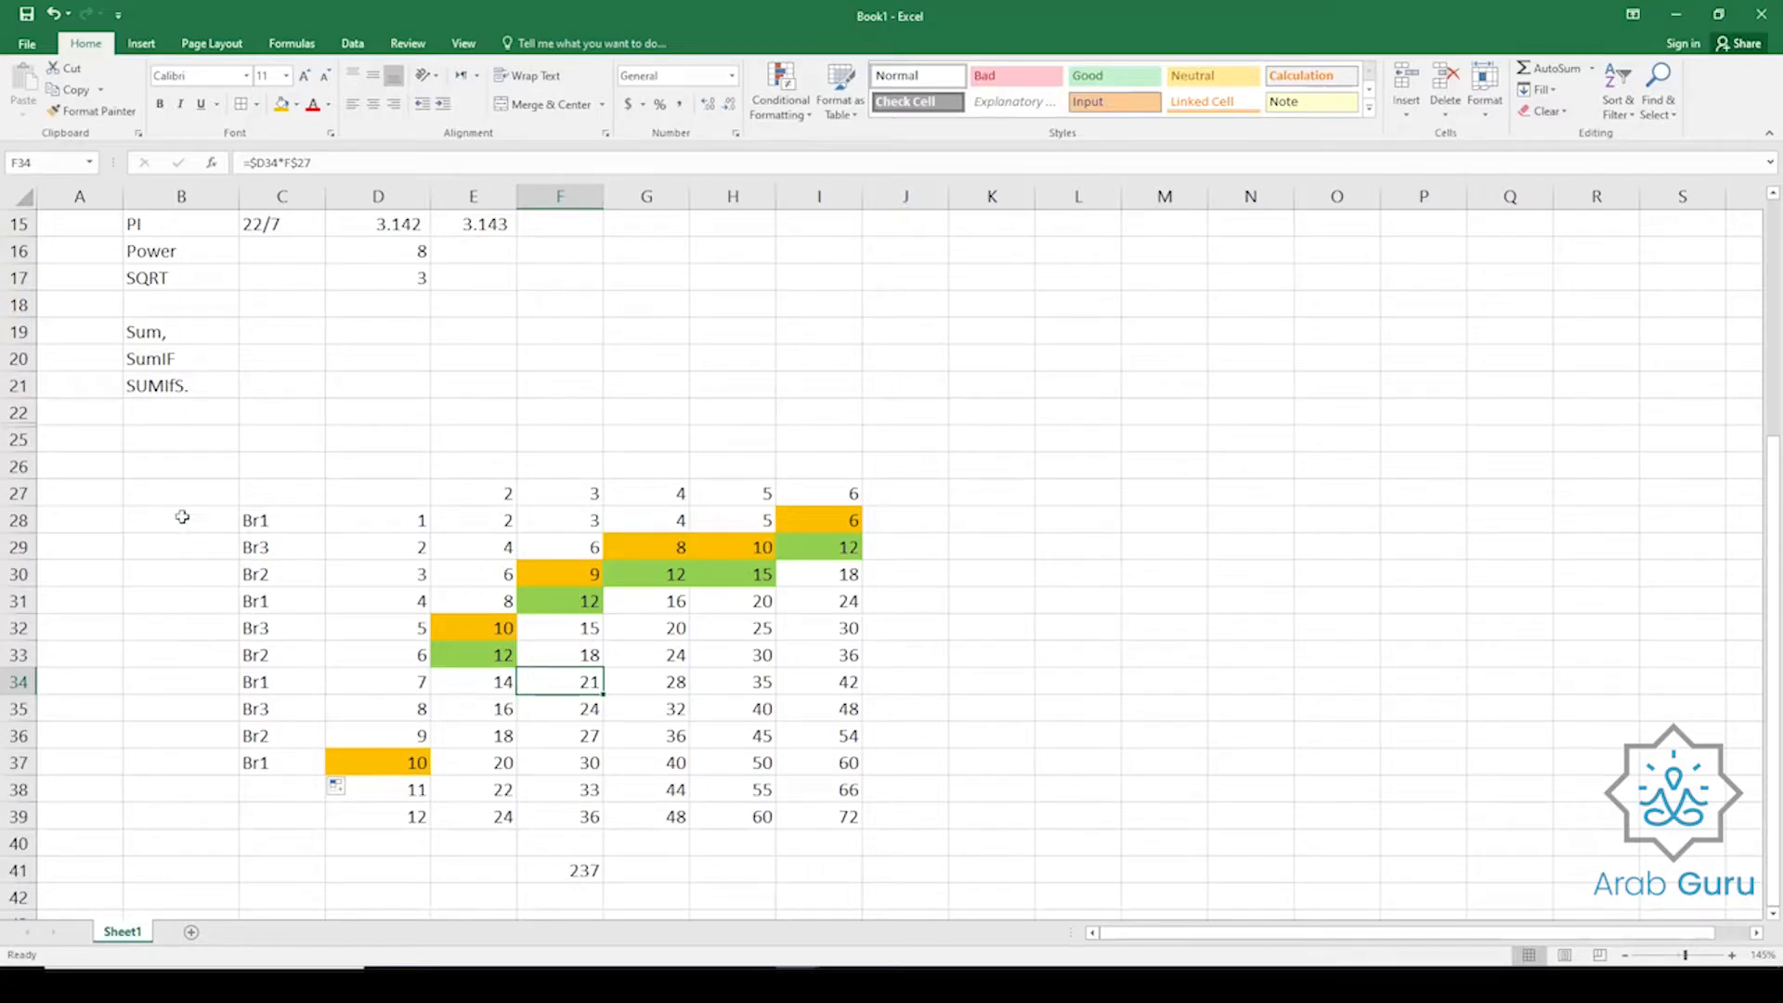
click(142, 390)
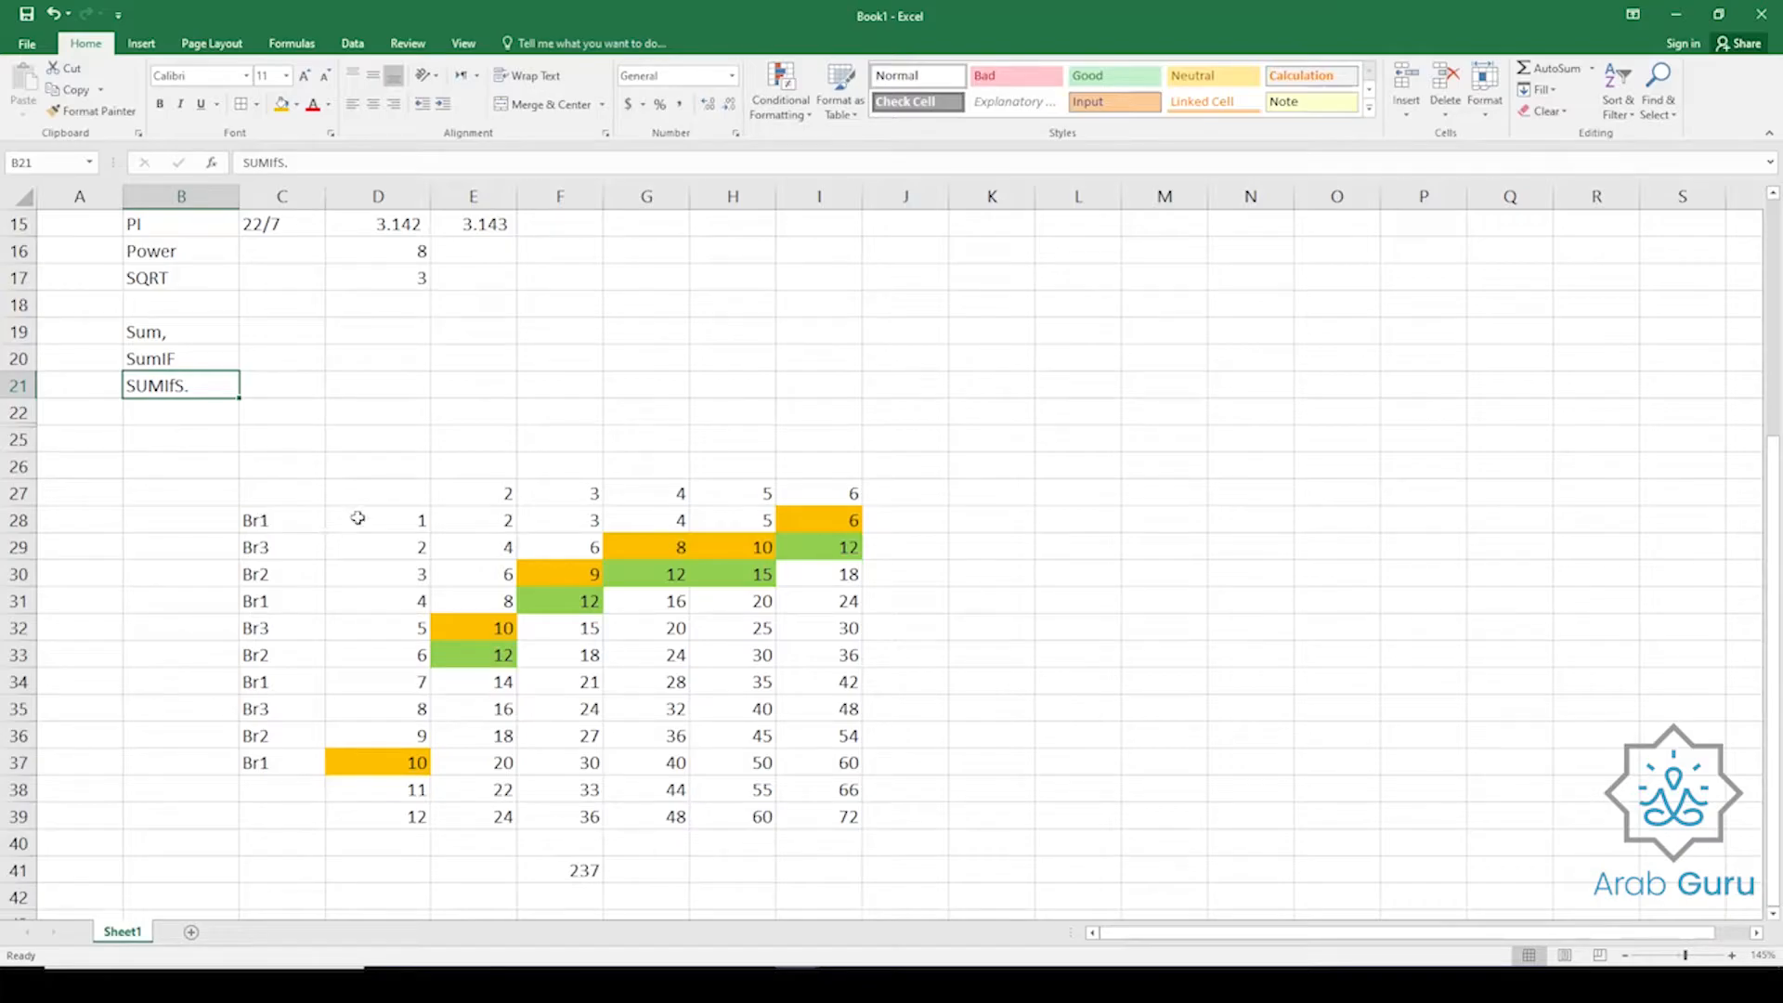
Add Br3 and Br4 in C38:C39, and format C27:I27 and C28:C39 with dark green fill and bold, centred white text.
drag(287, 498, 822, 495)
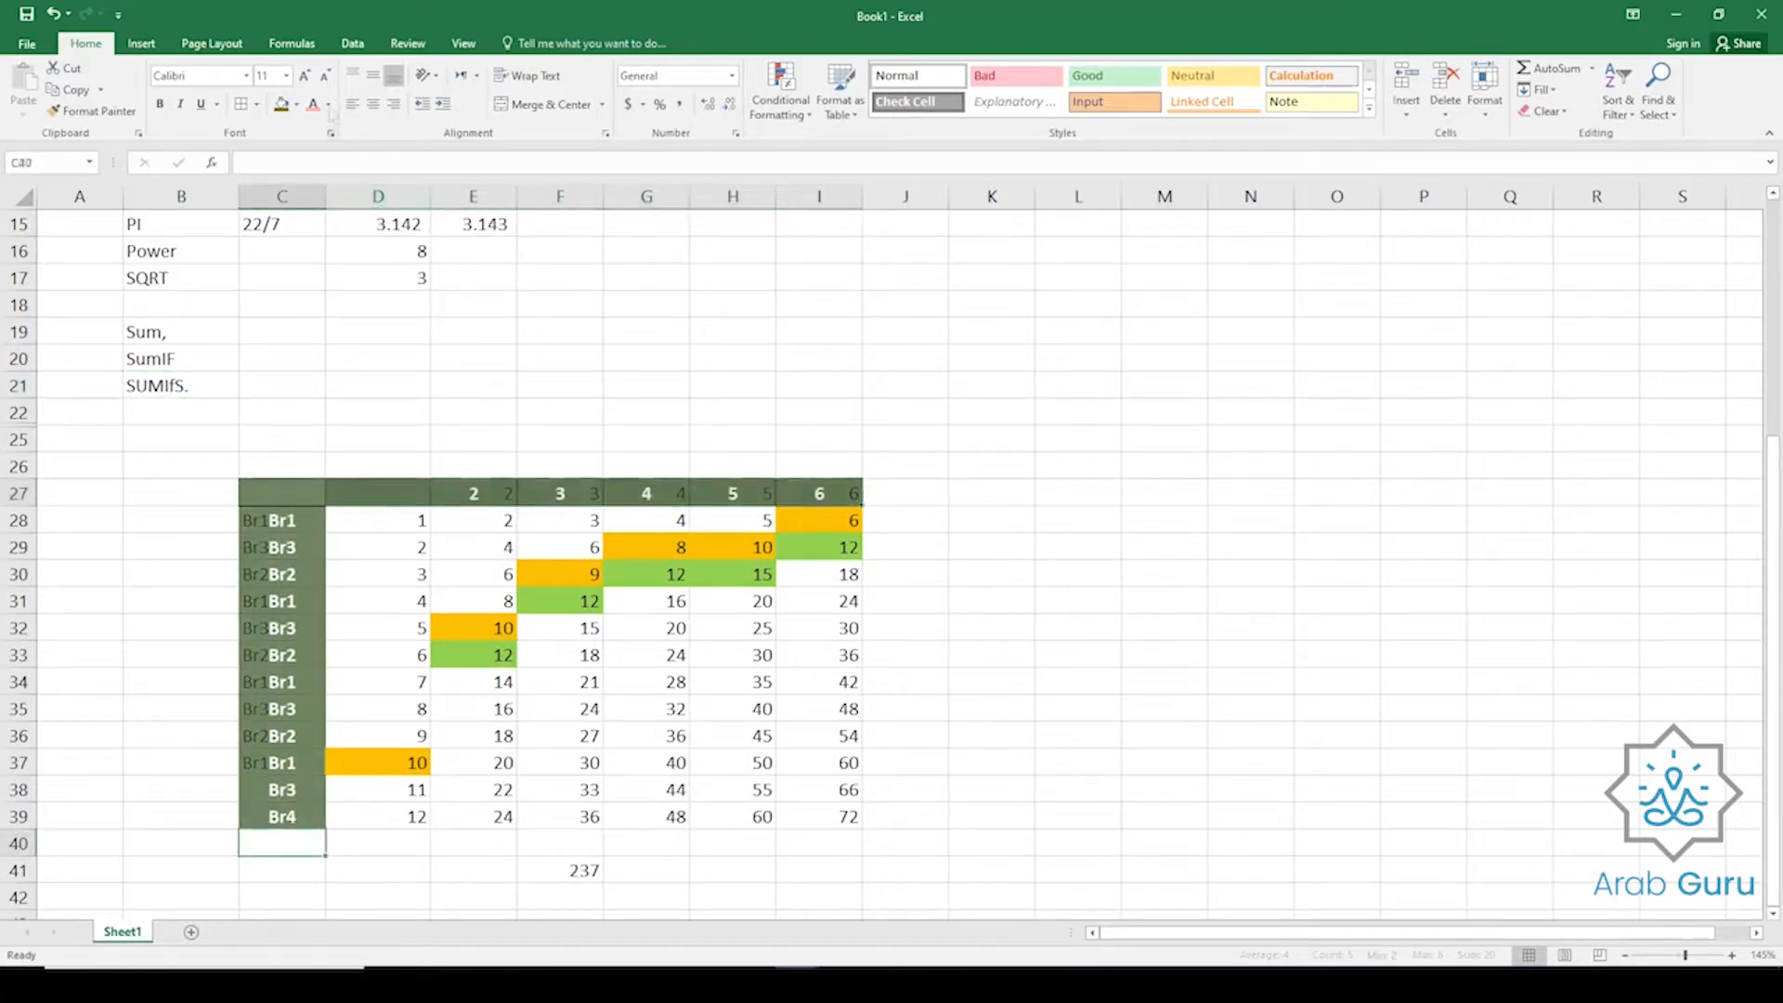
Change the SUM range in F41 to F28:F39 so that it excludes the header cell.
click(571, 869)
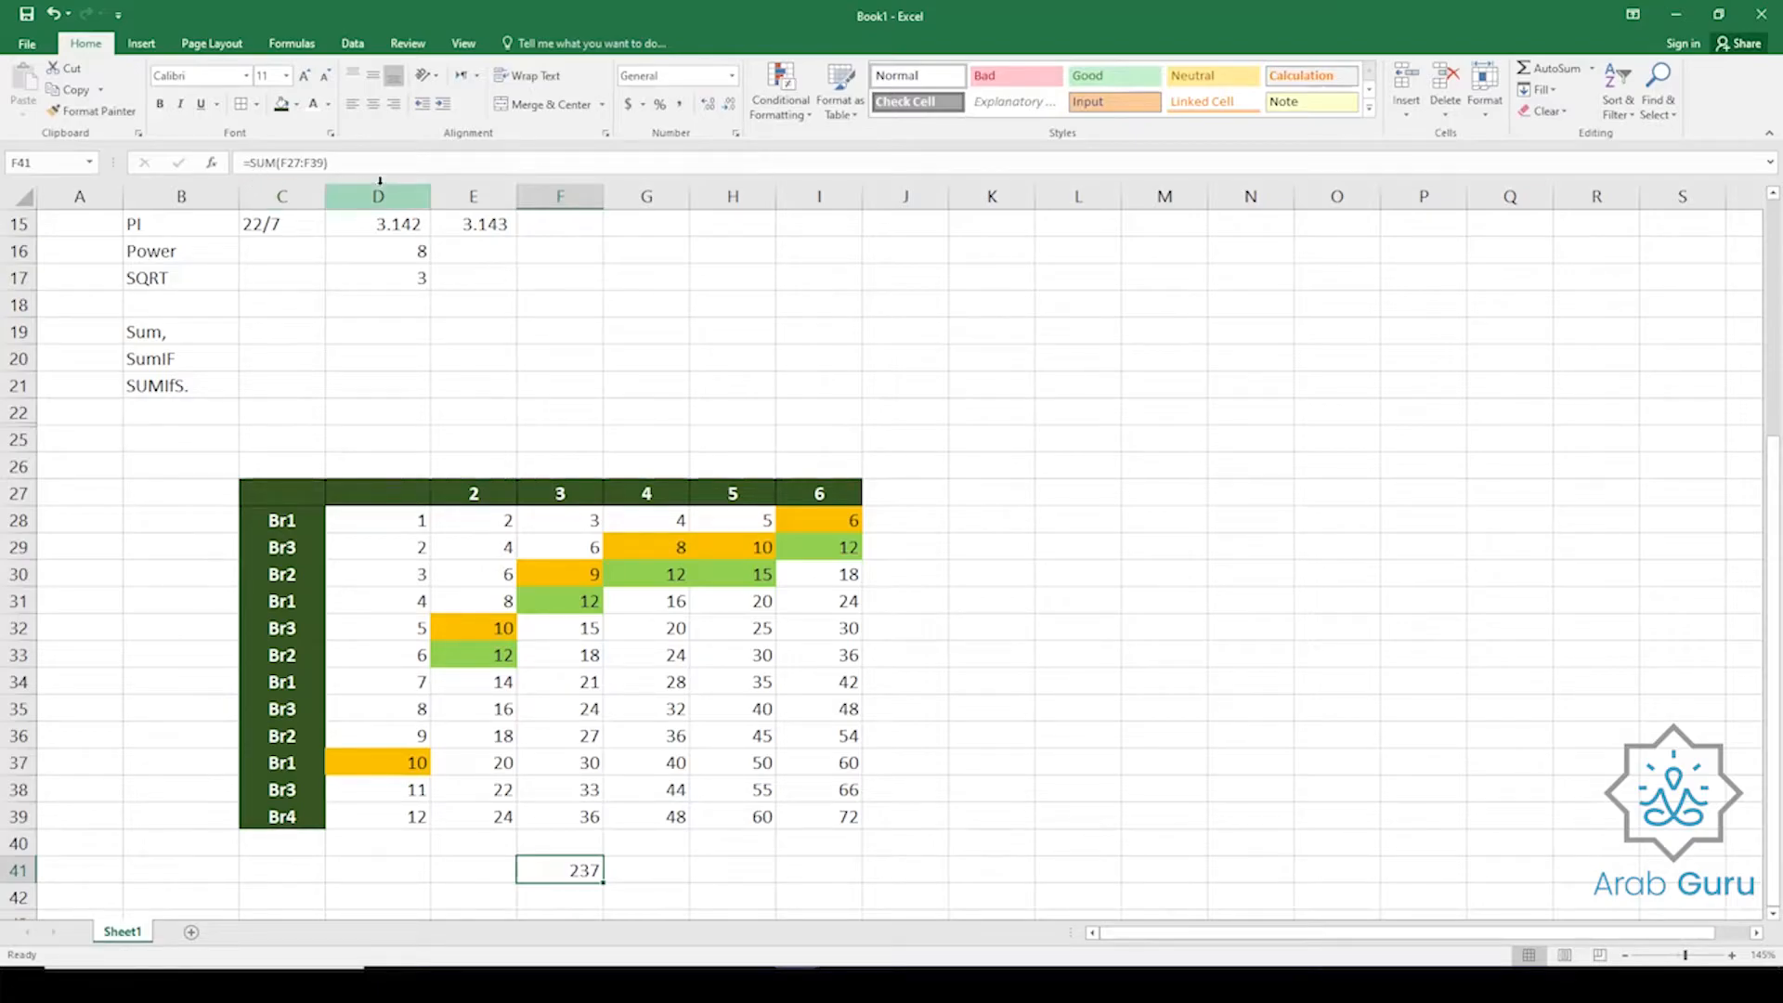
click(329, 164)
drag(516, 482, 602, 505)
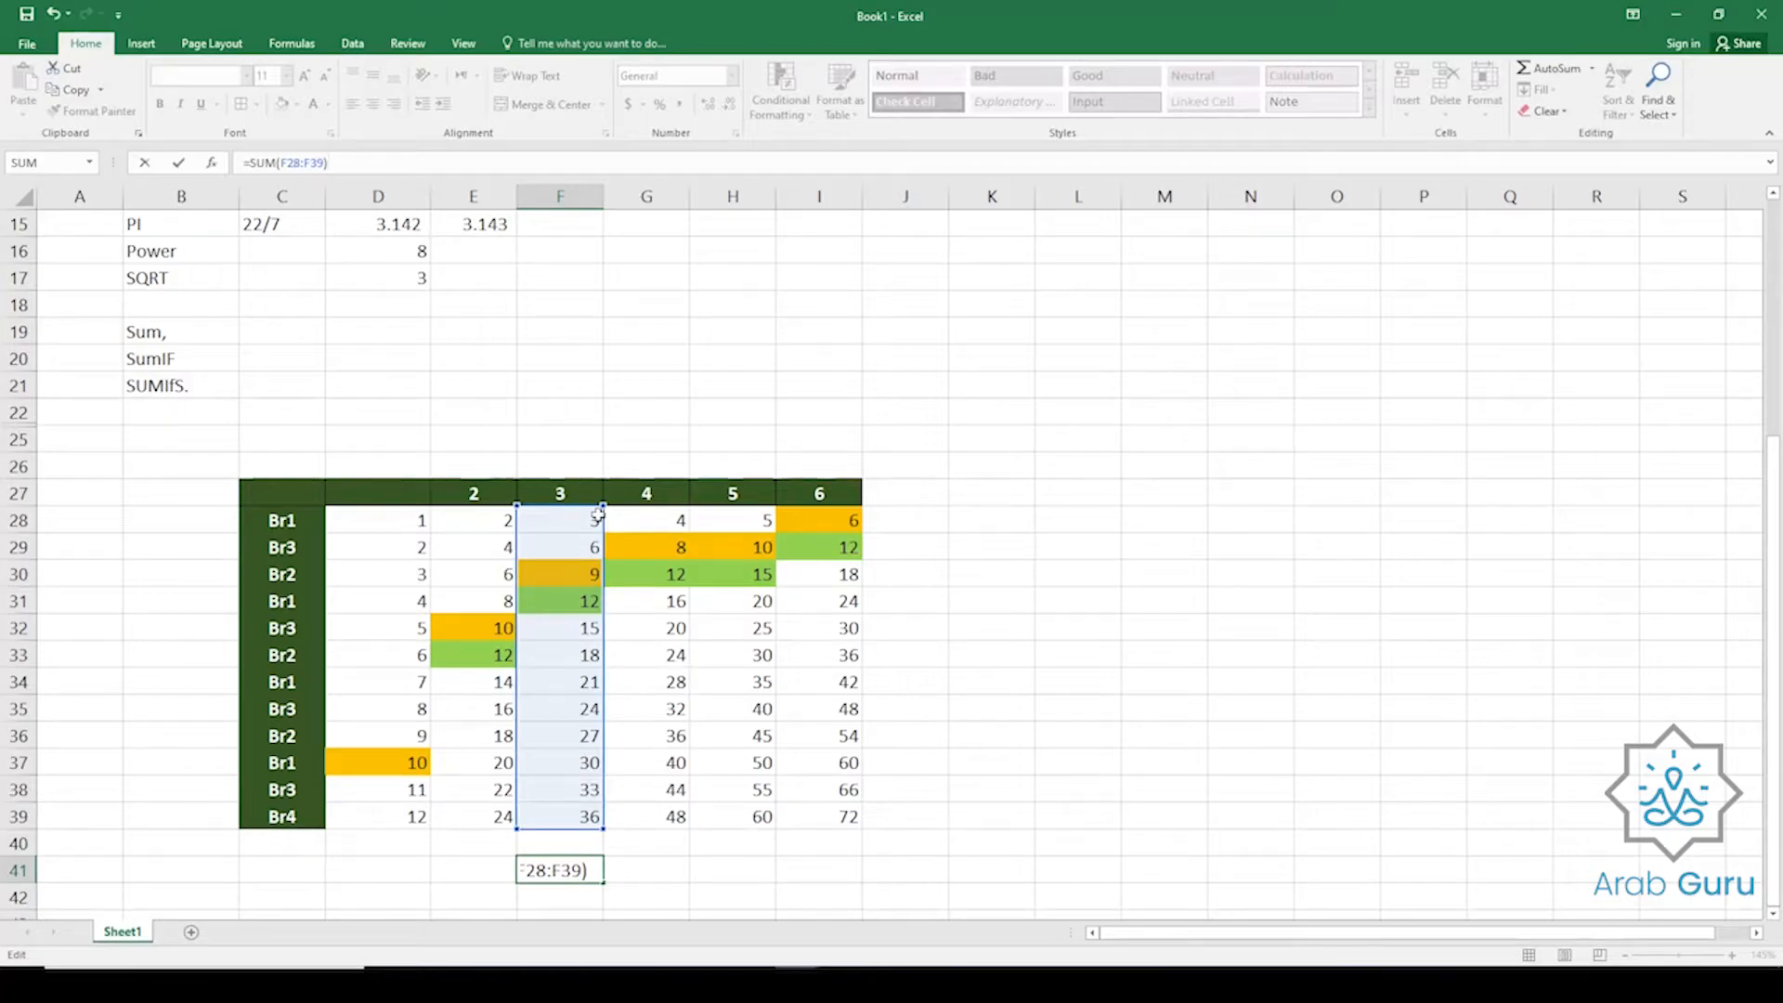
key(Return)
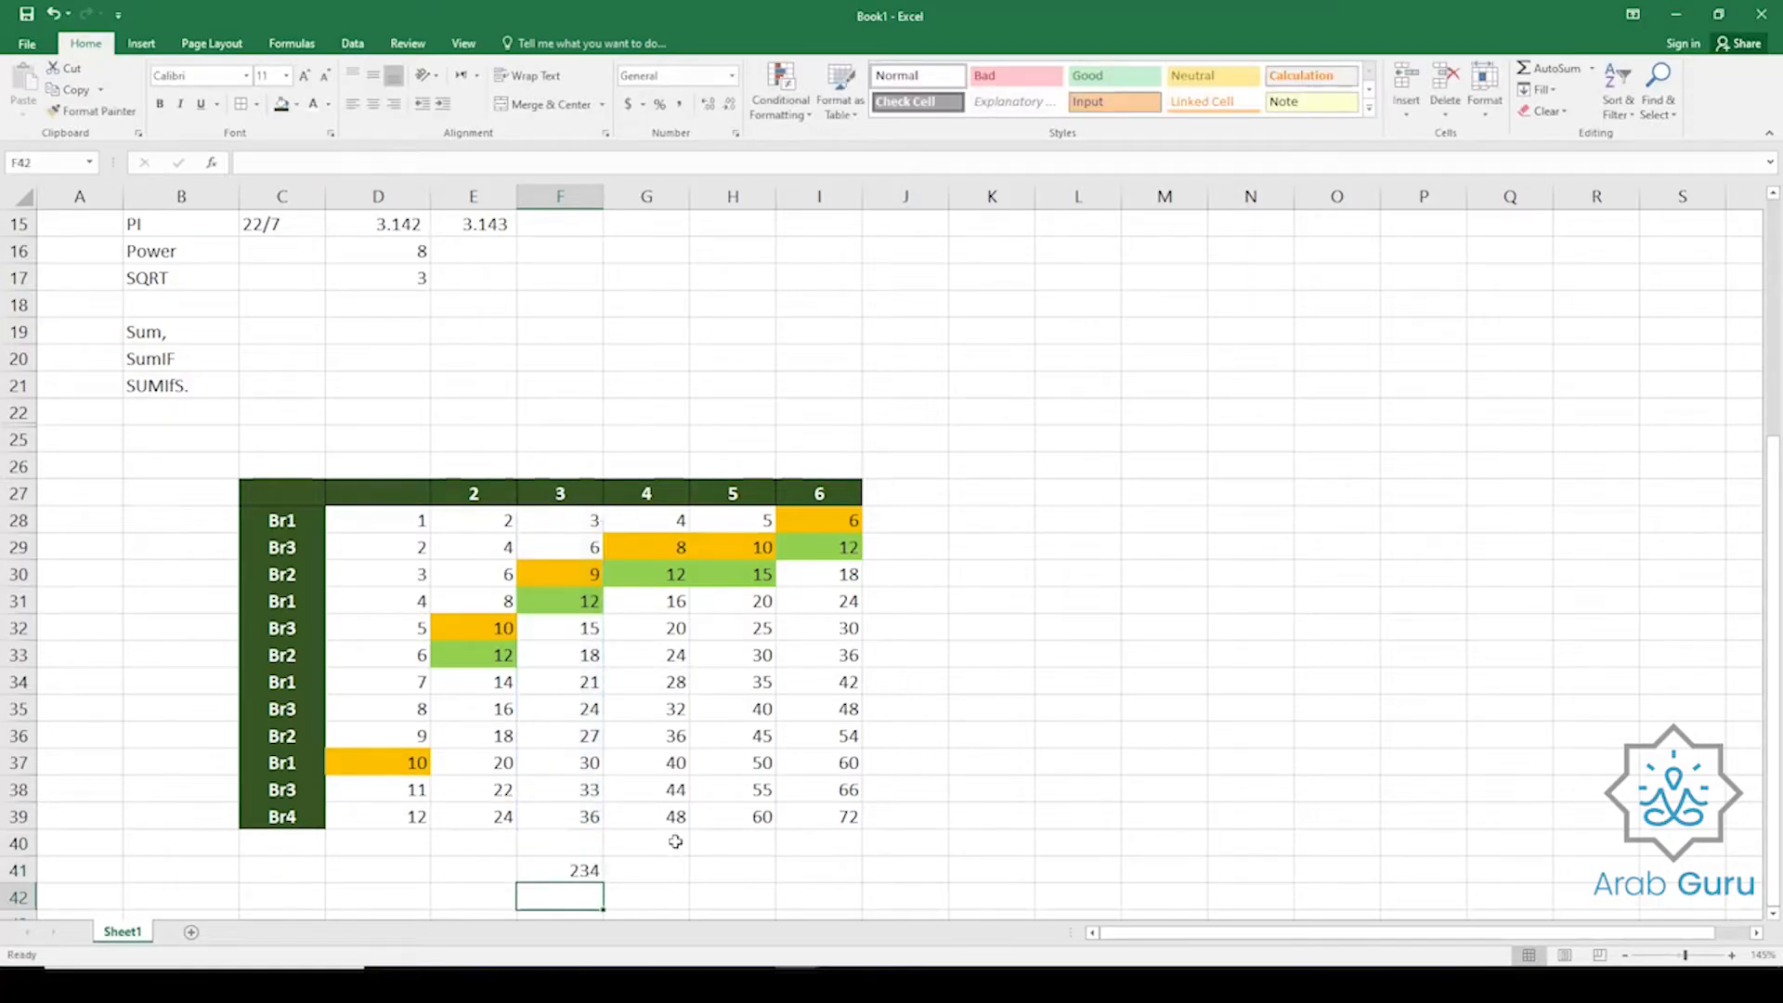
click(580, 873)
Enter Br1 in C42 below the table as the branch to total.
click(540, 903)
scroll(537, 897, down, 1)
scroll(537, 888, down, 1)
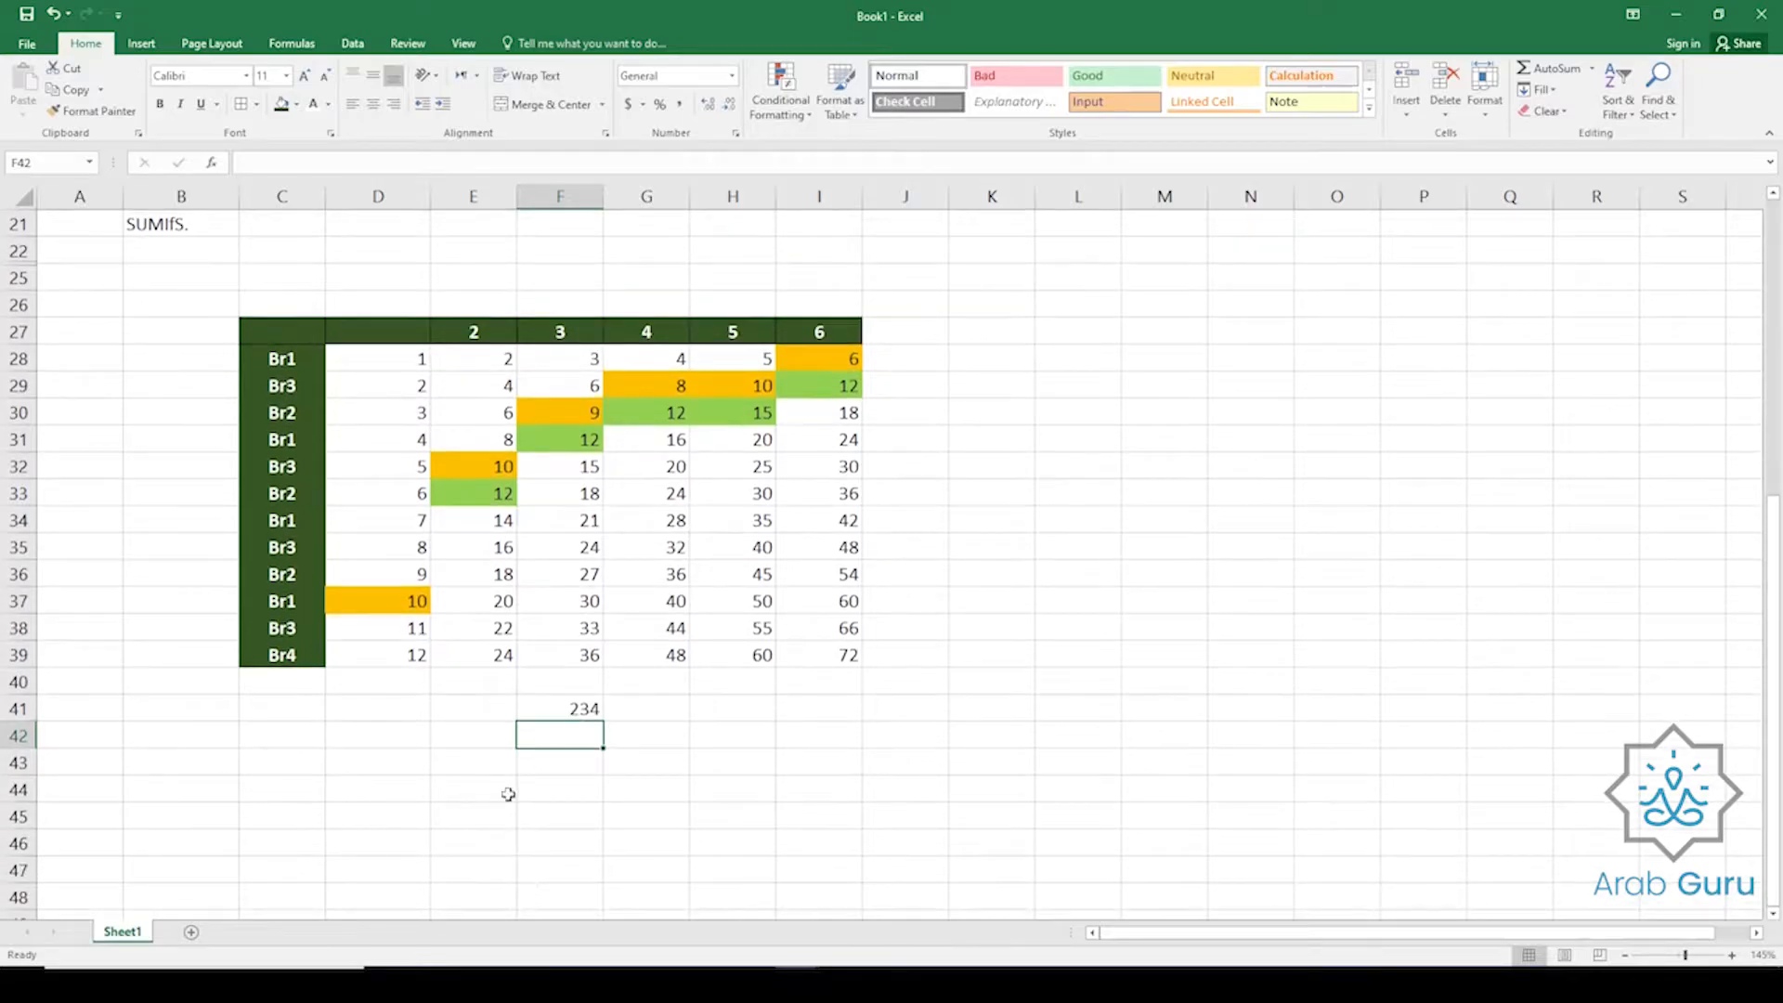
click(311, 739)
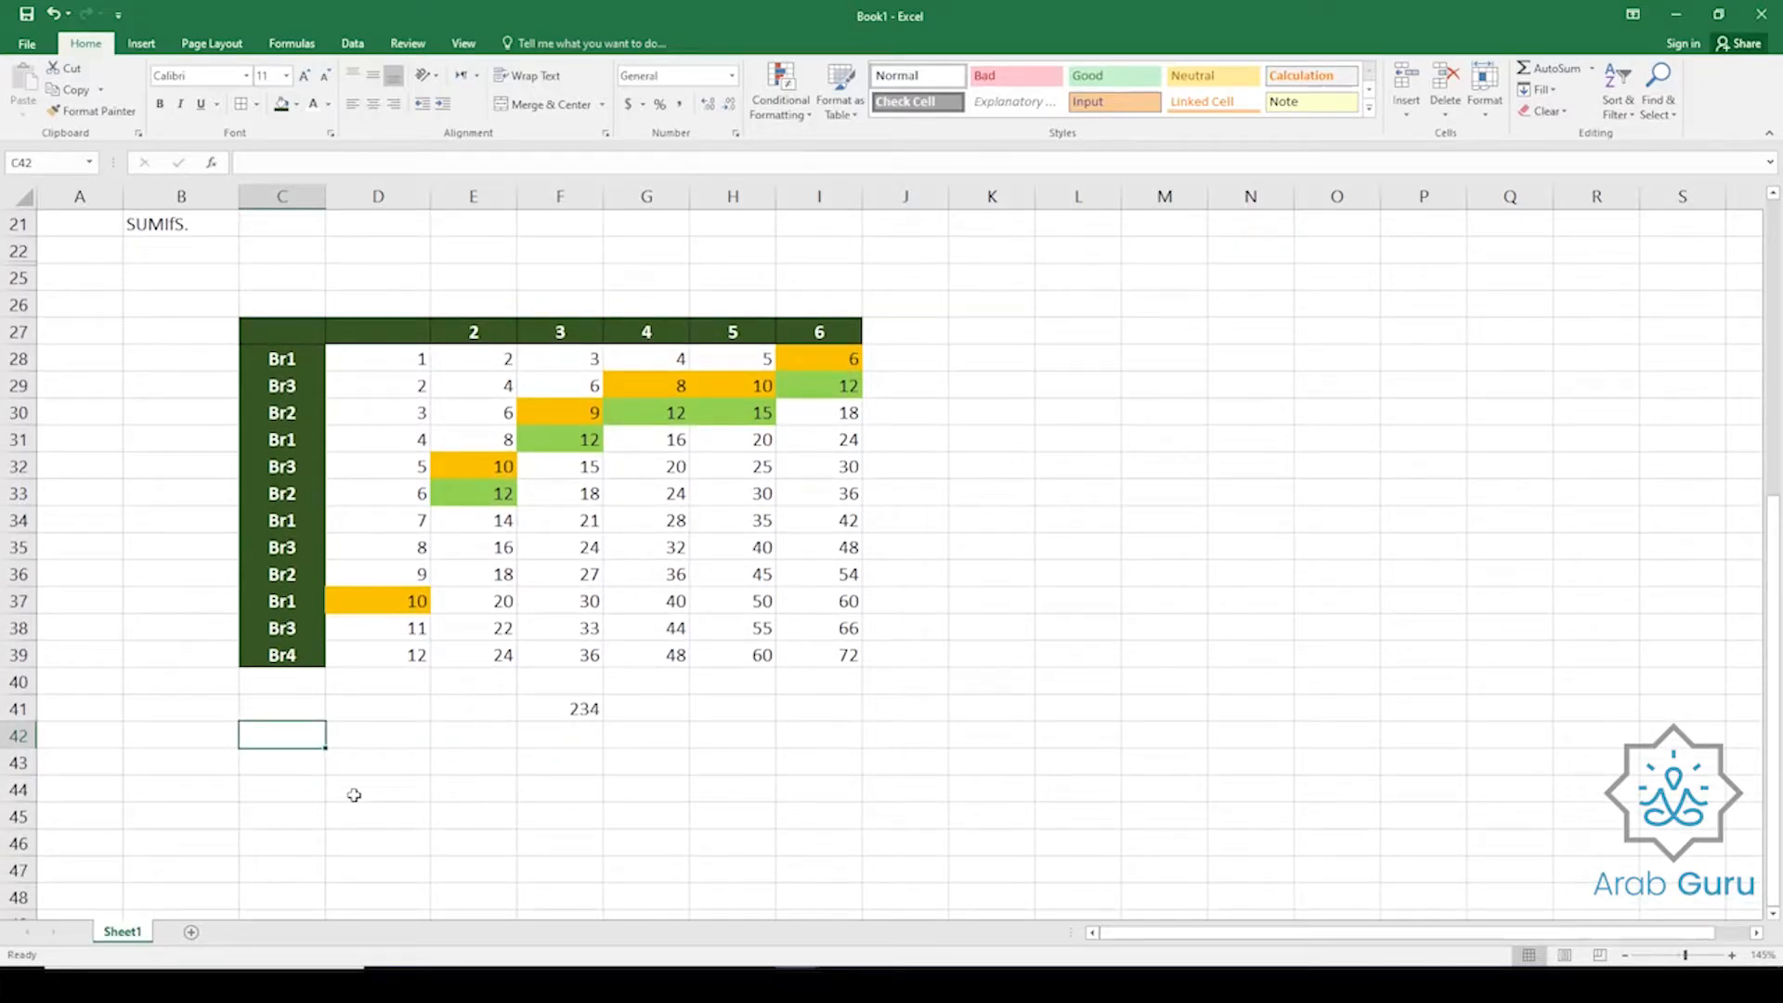
text(B)
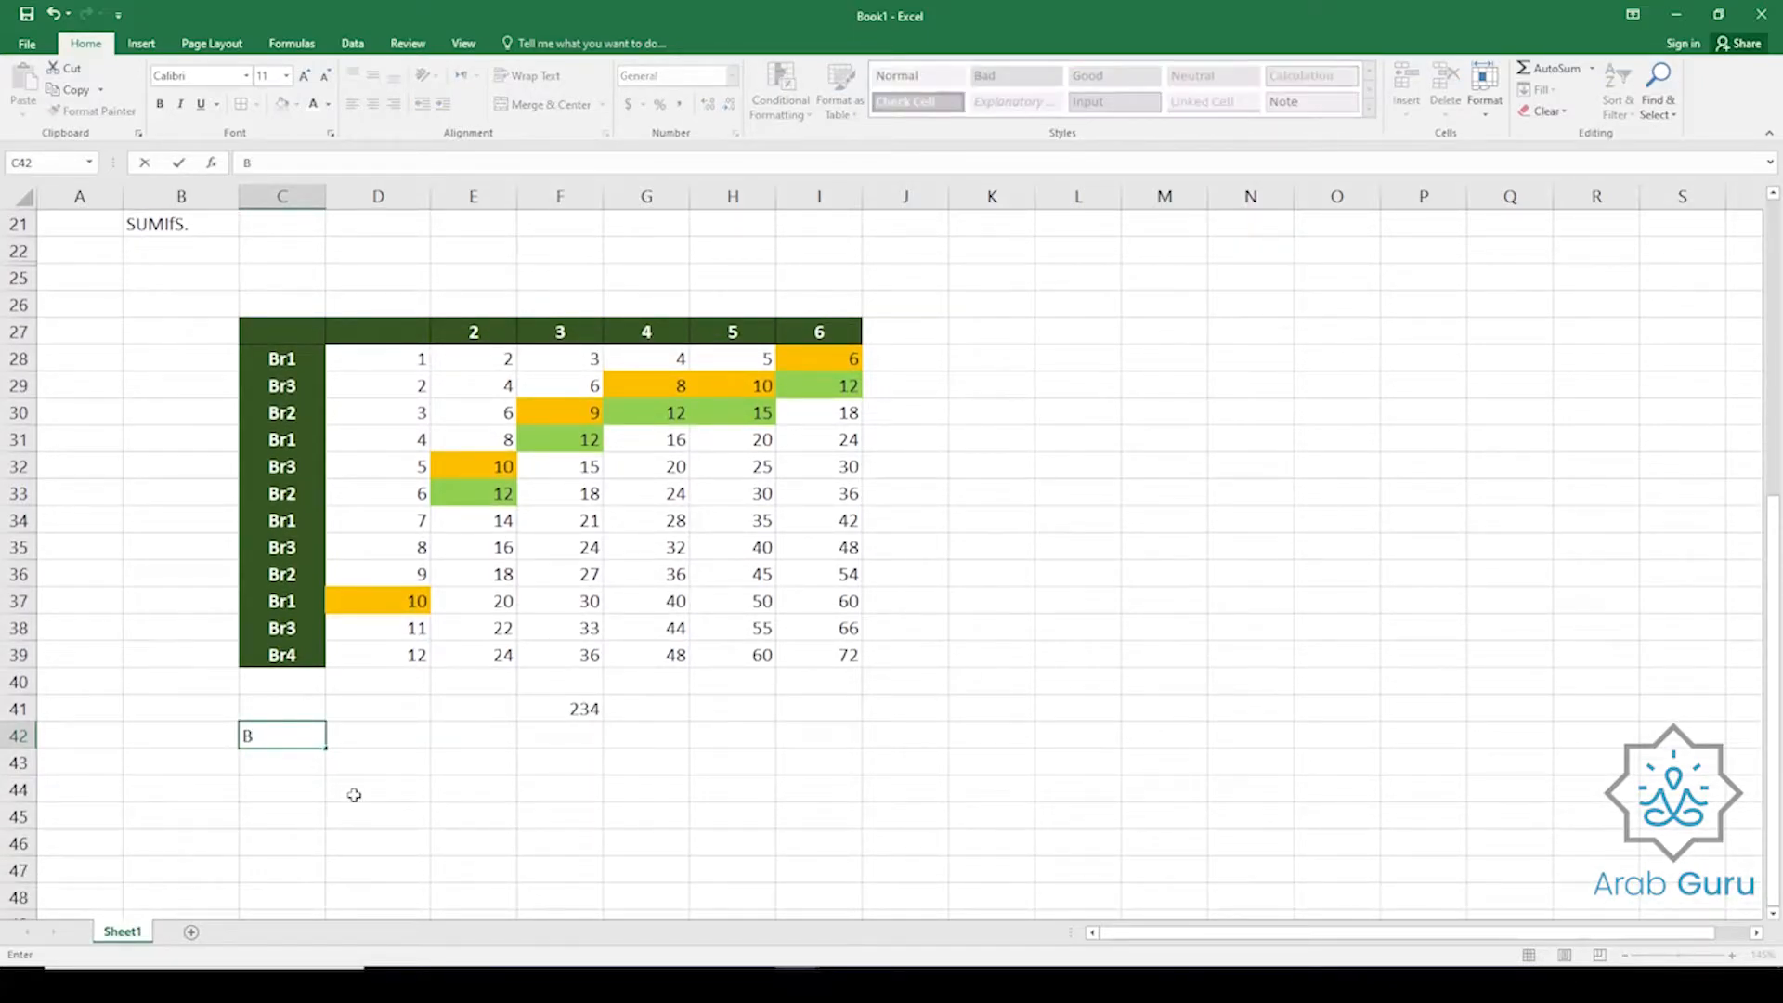
text(r1)
key(Return)
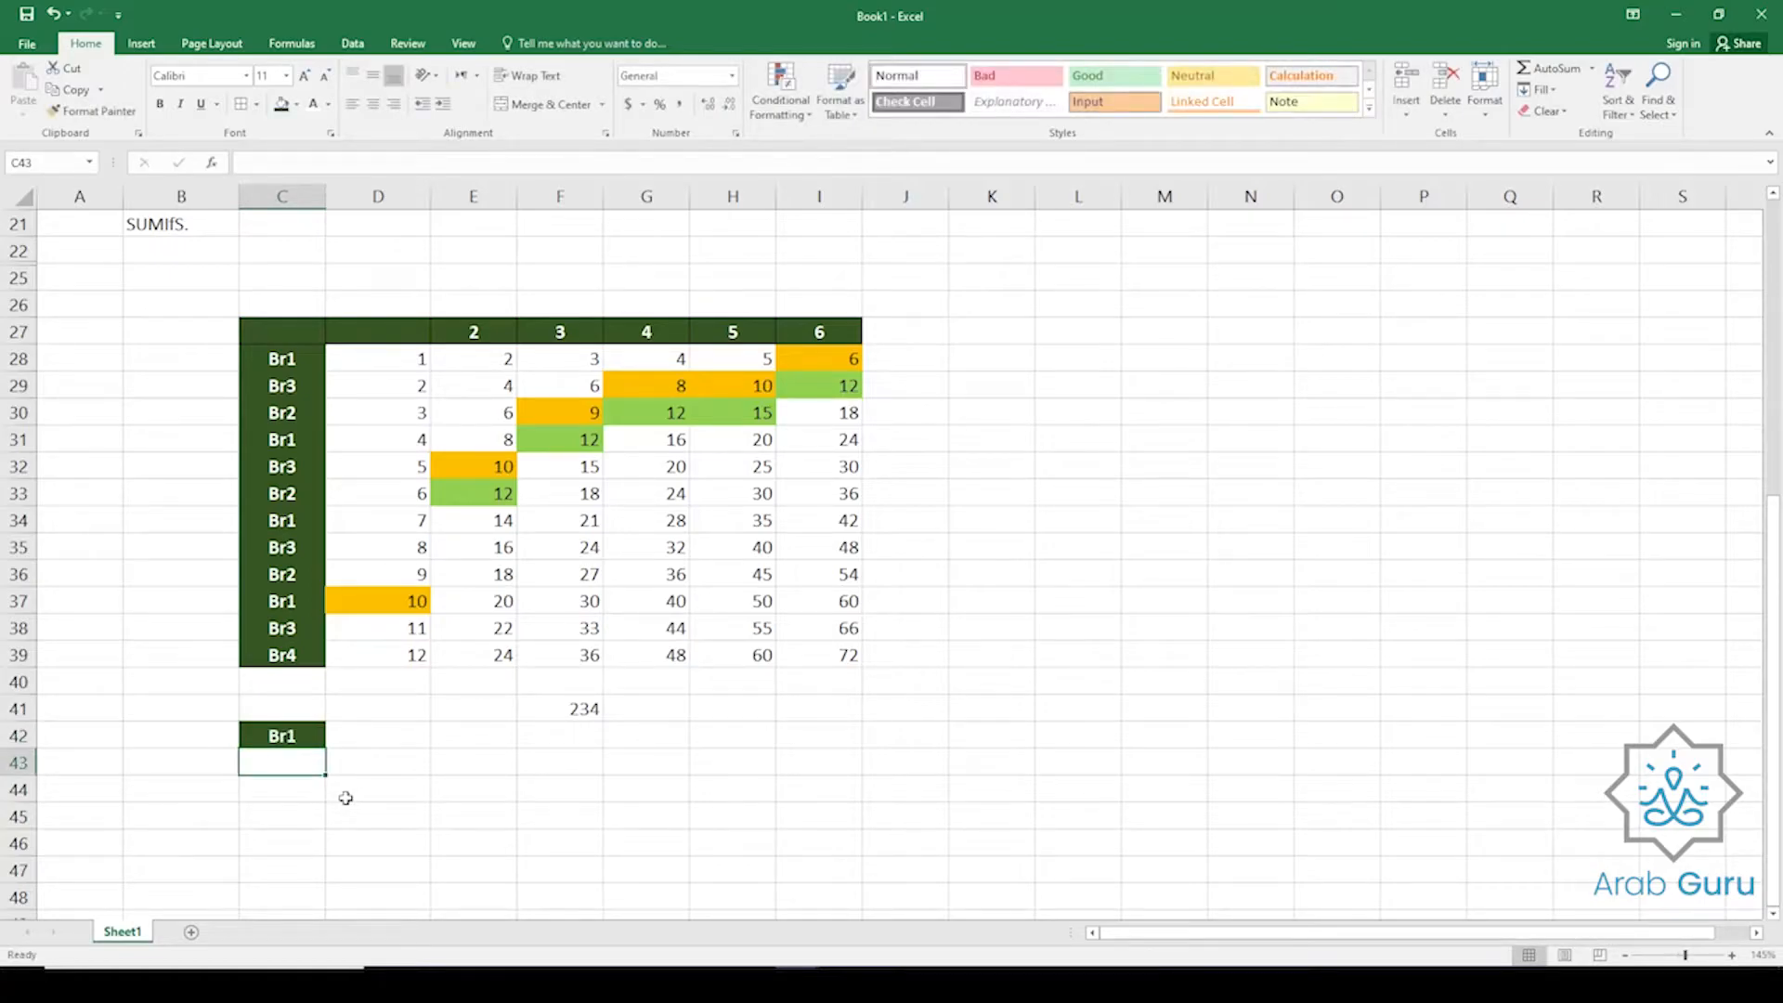
Start a SUMIF formula in F42 with the branch labels C28:C39 as its range.
click(563, 735)
click(288, 736)
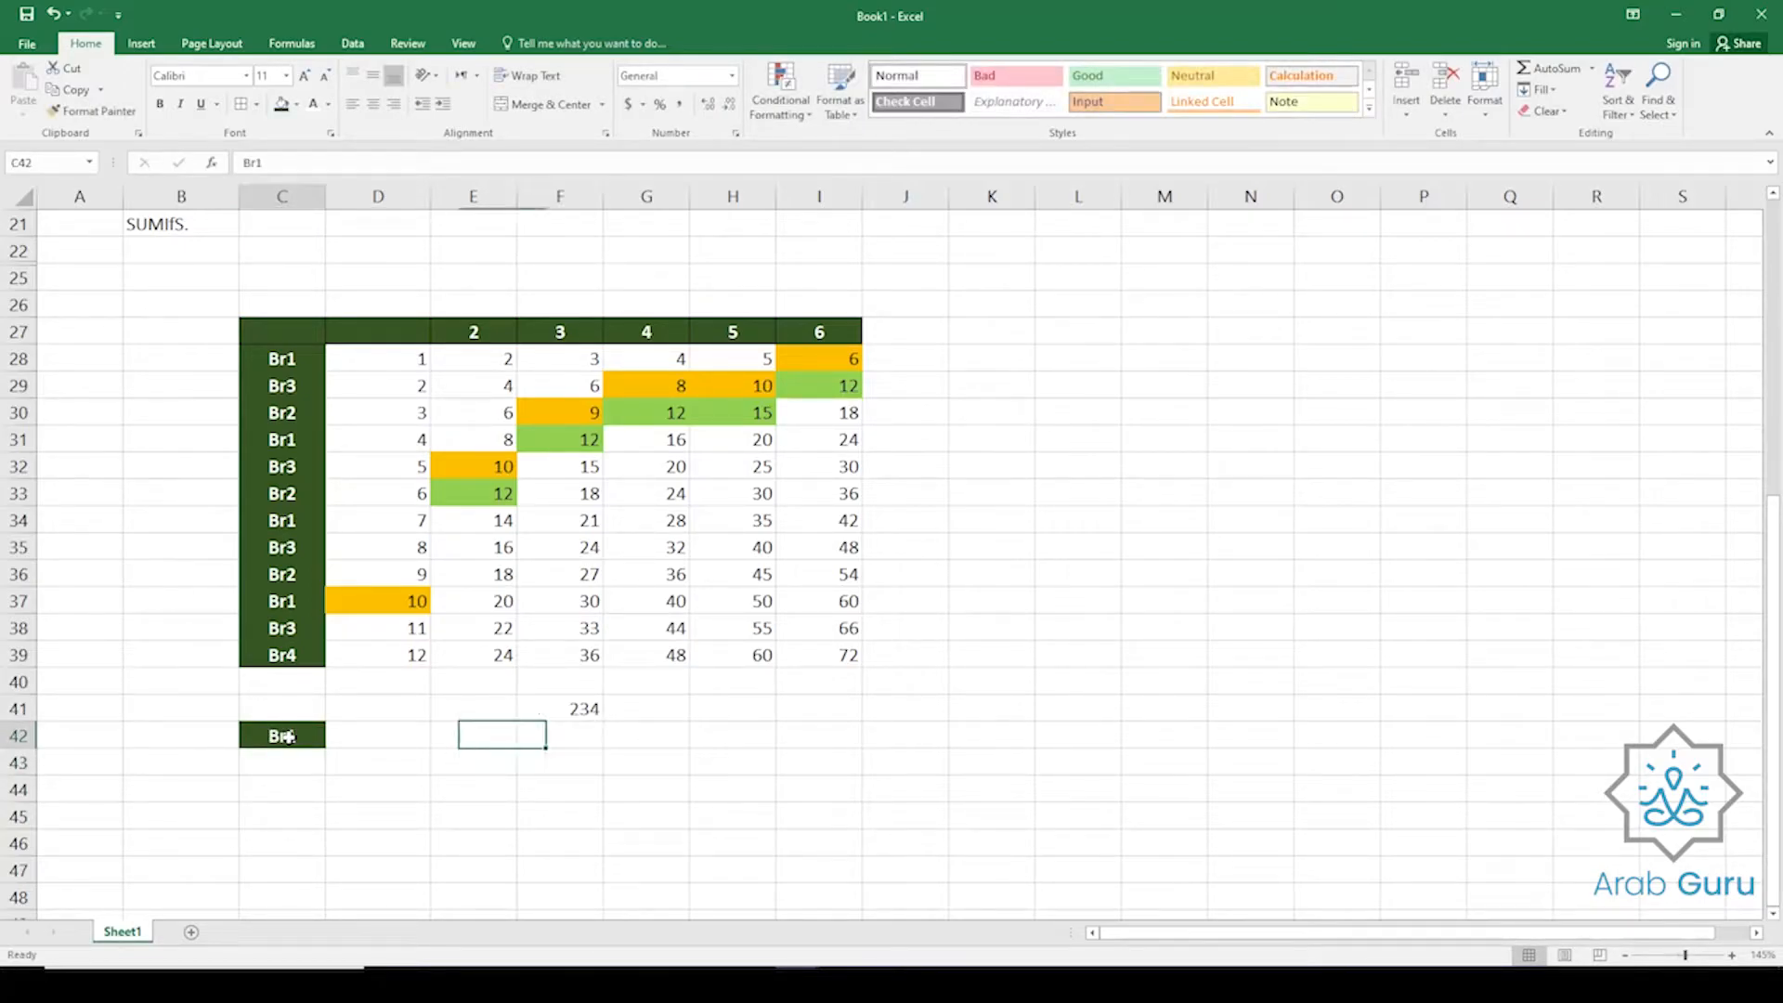
click(531, 738)
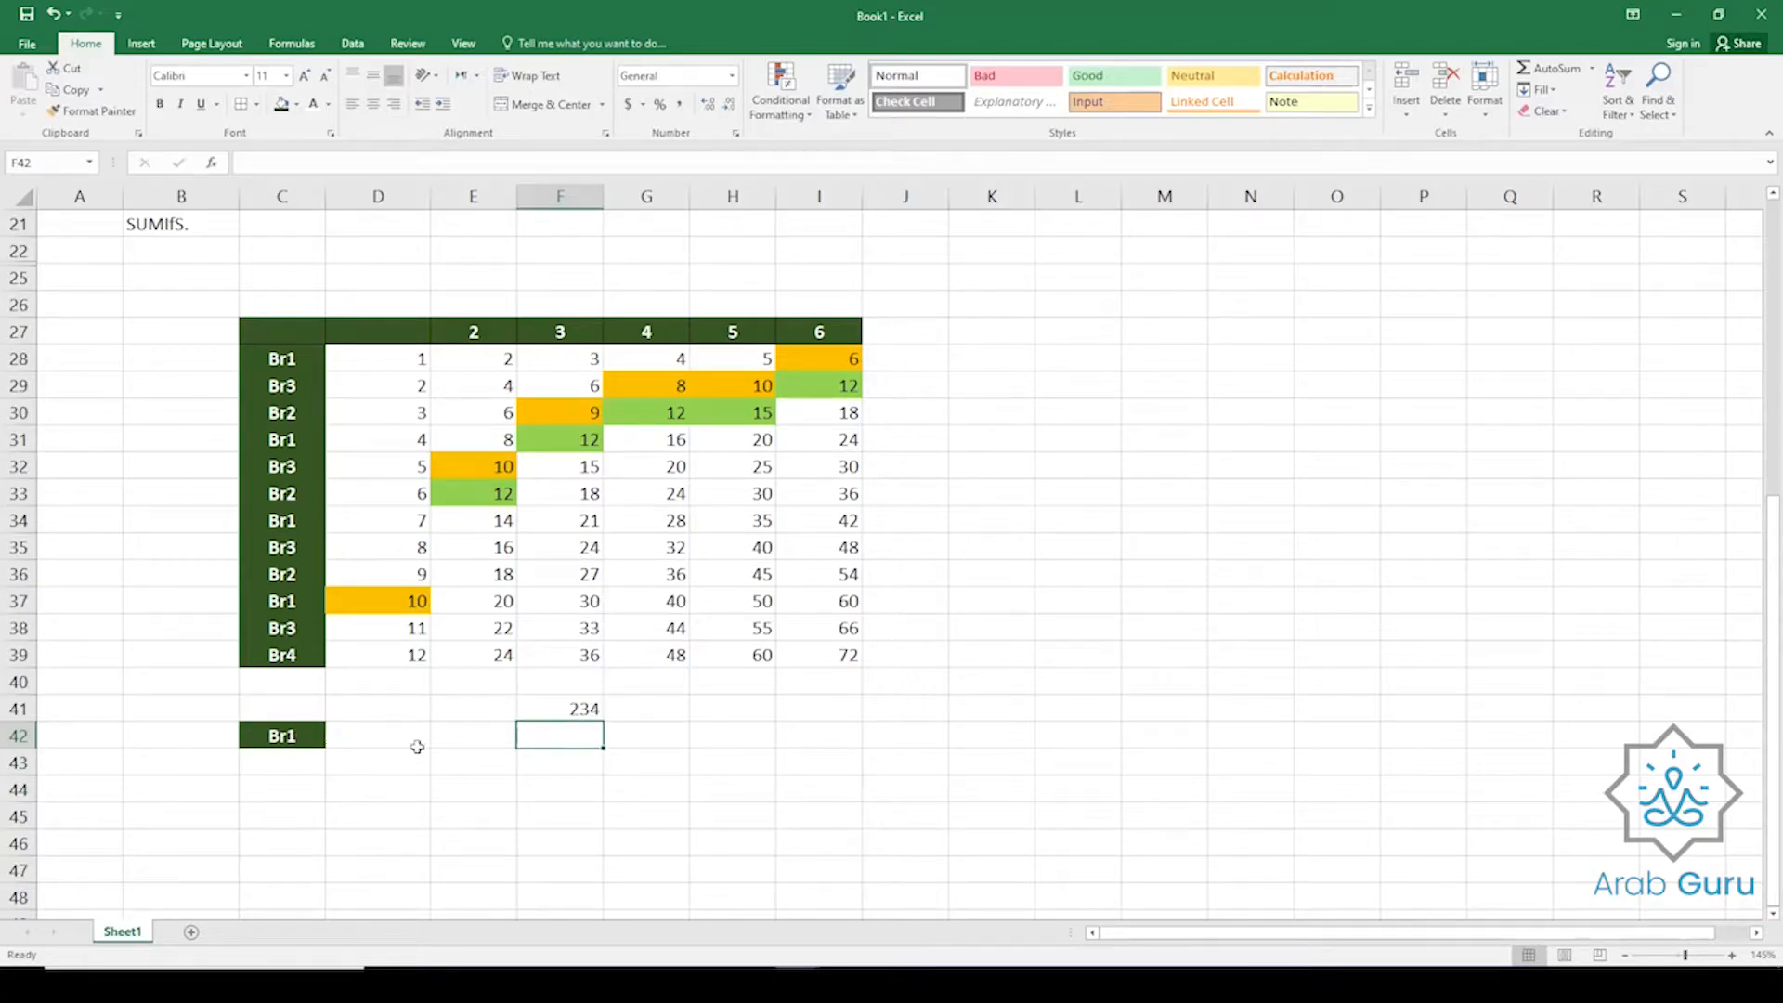
text(=)
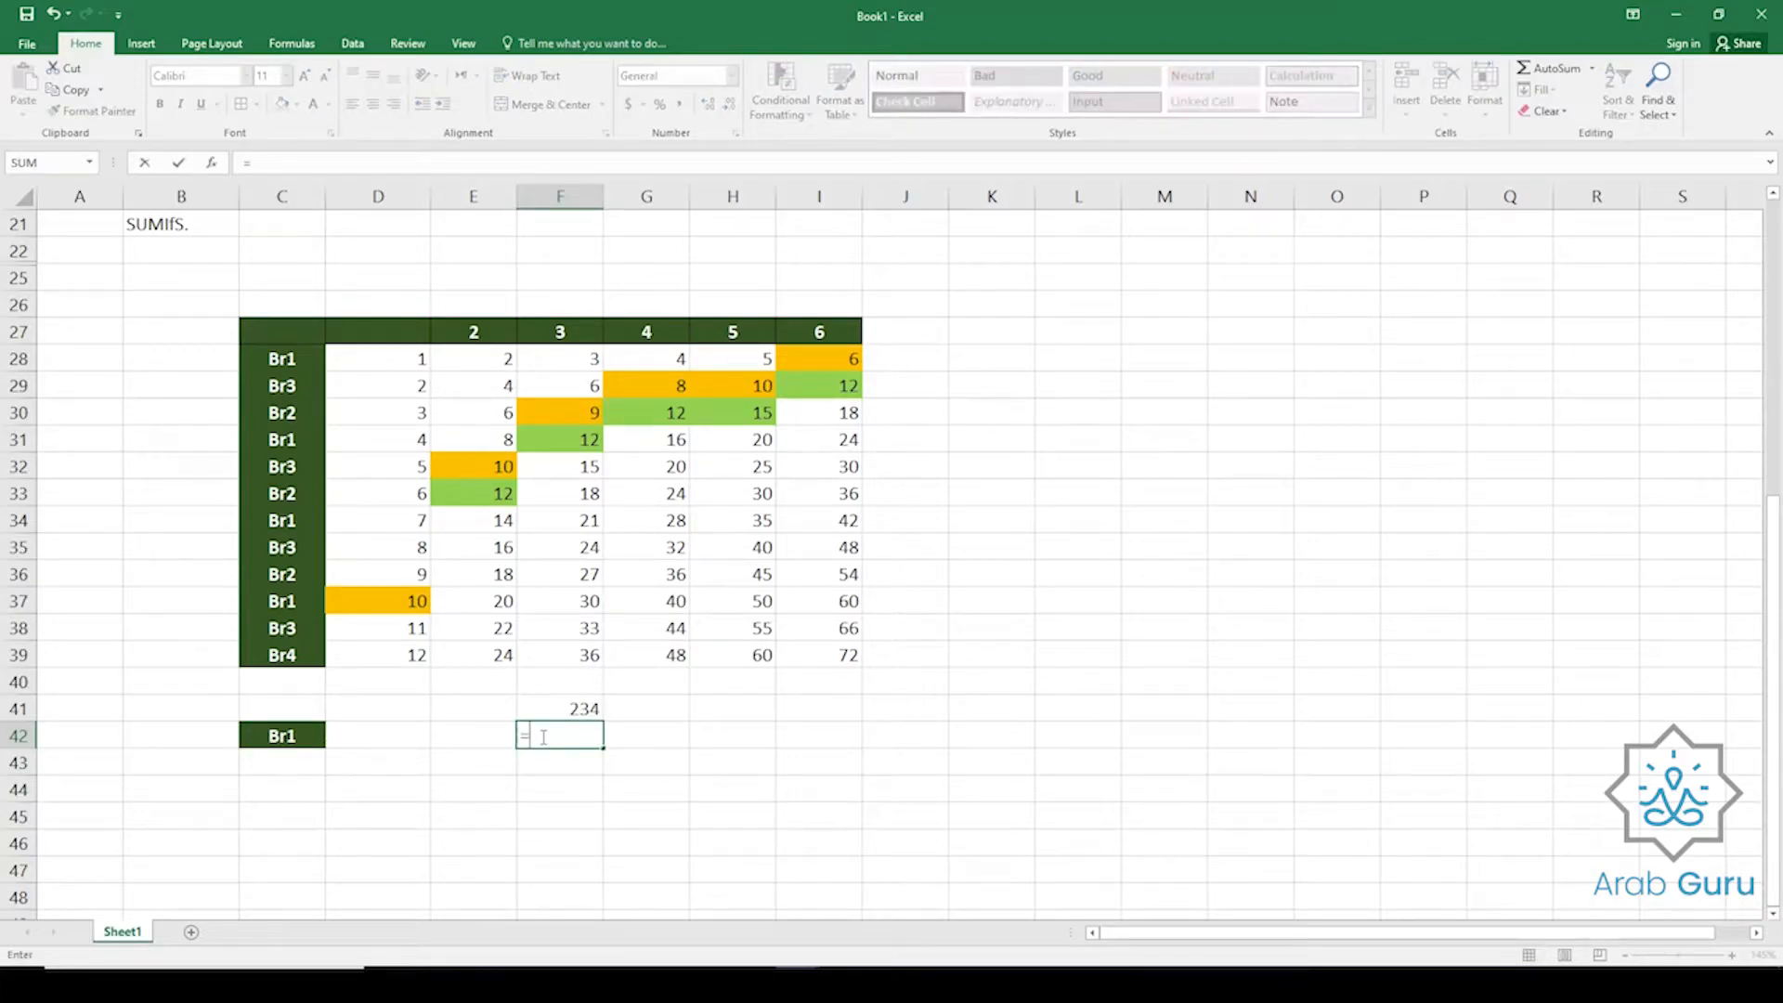
text(sum)
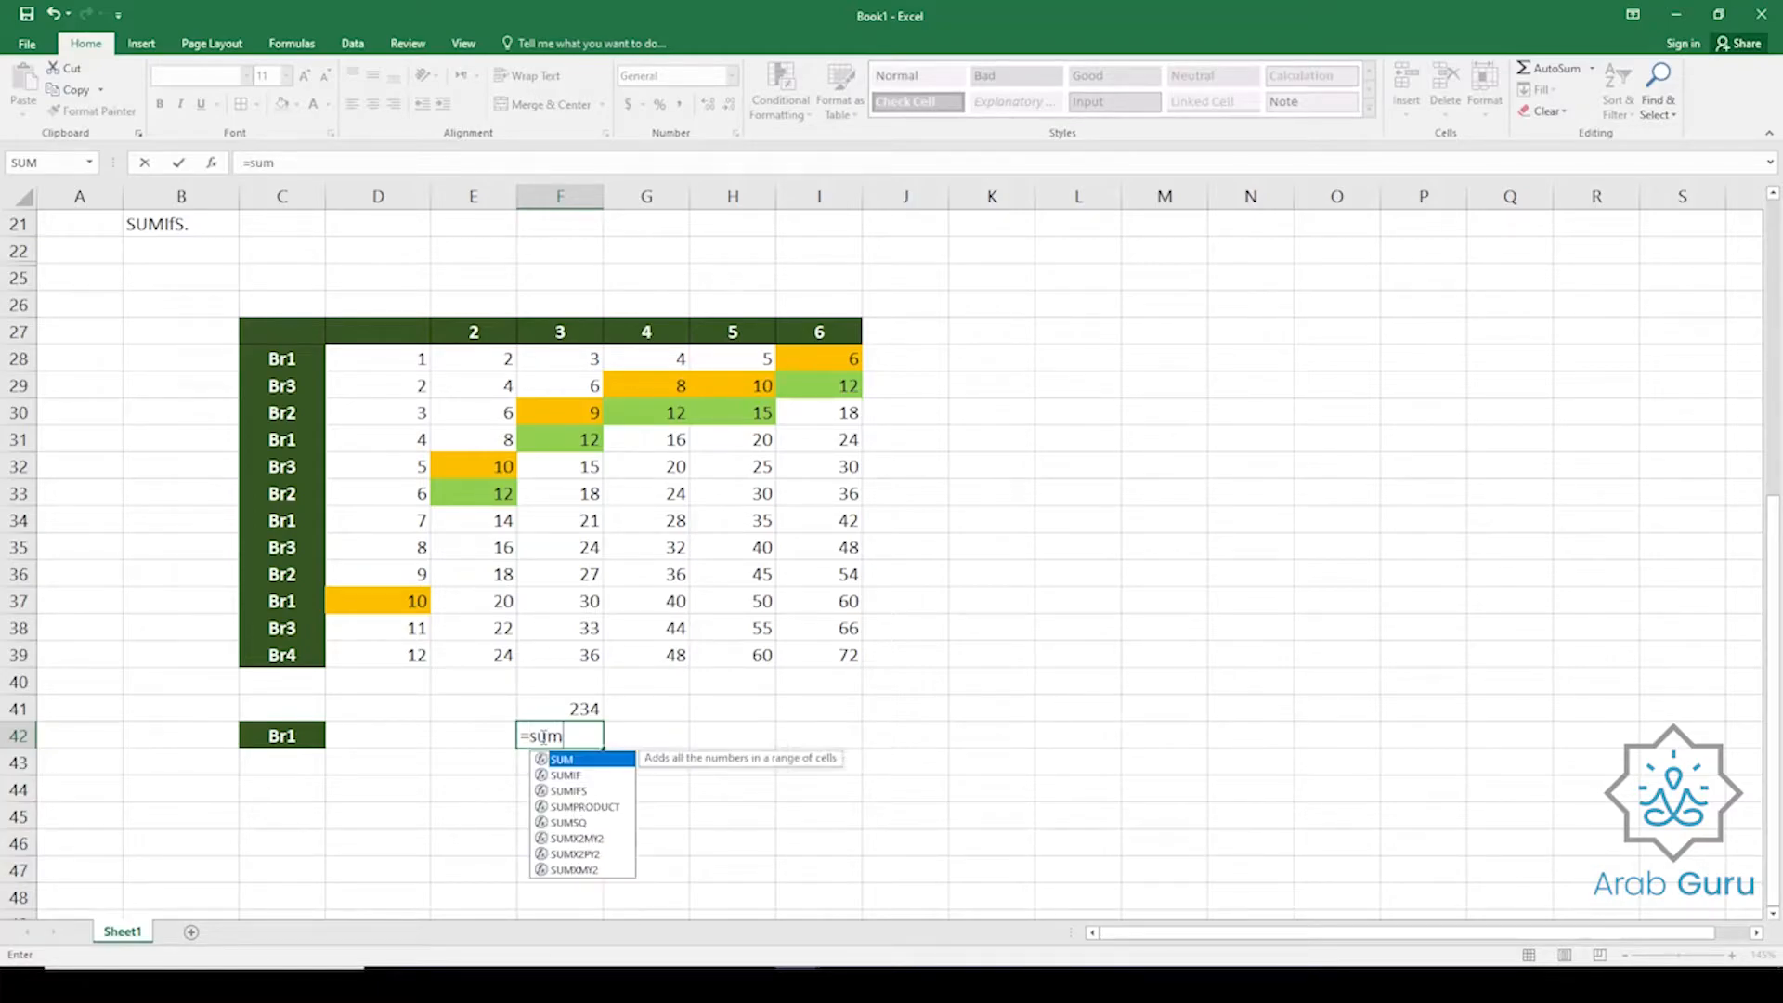
key(Down)
key(Tab)
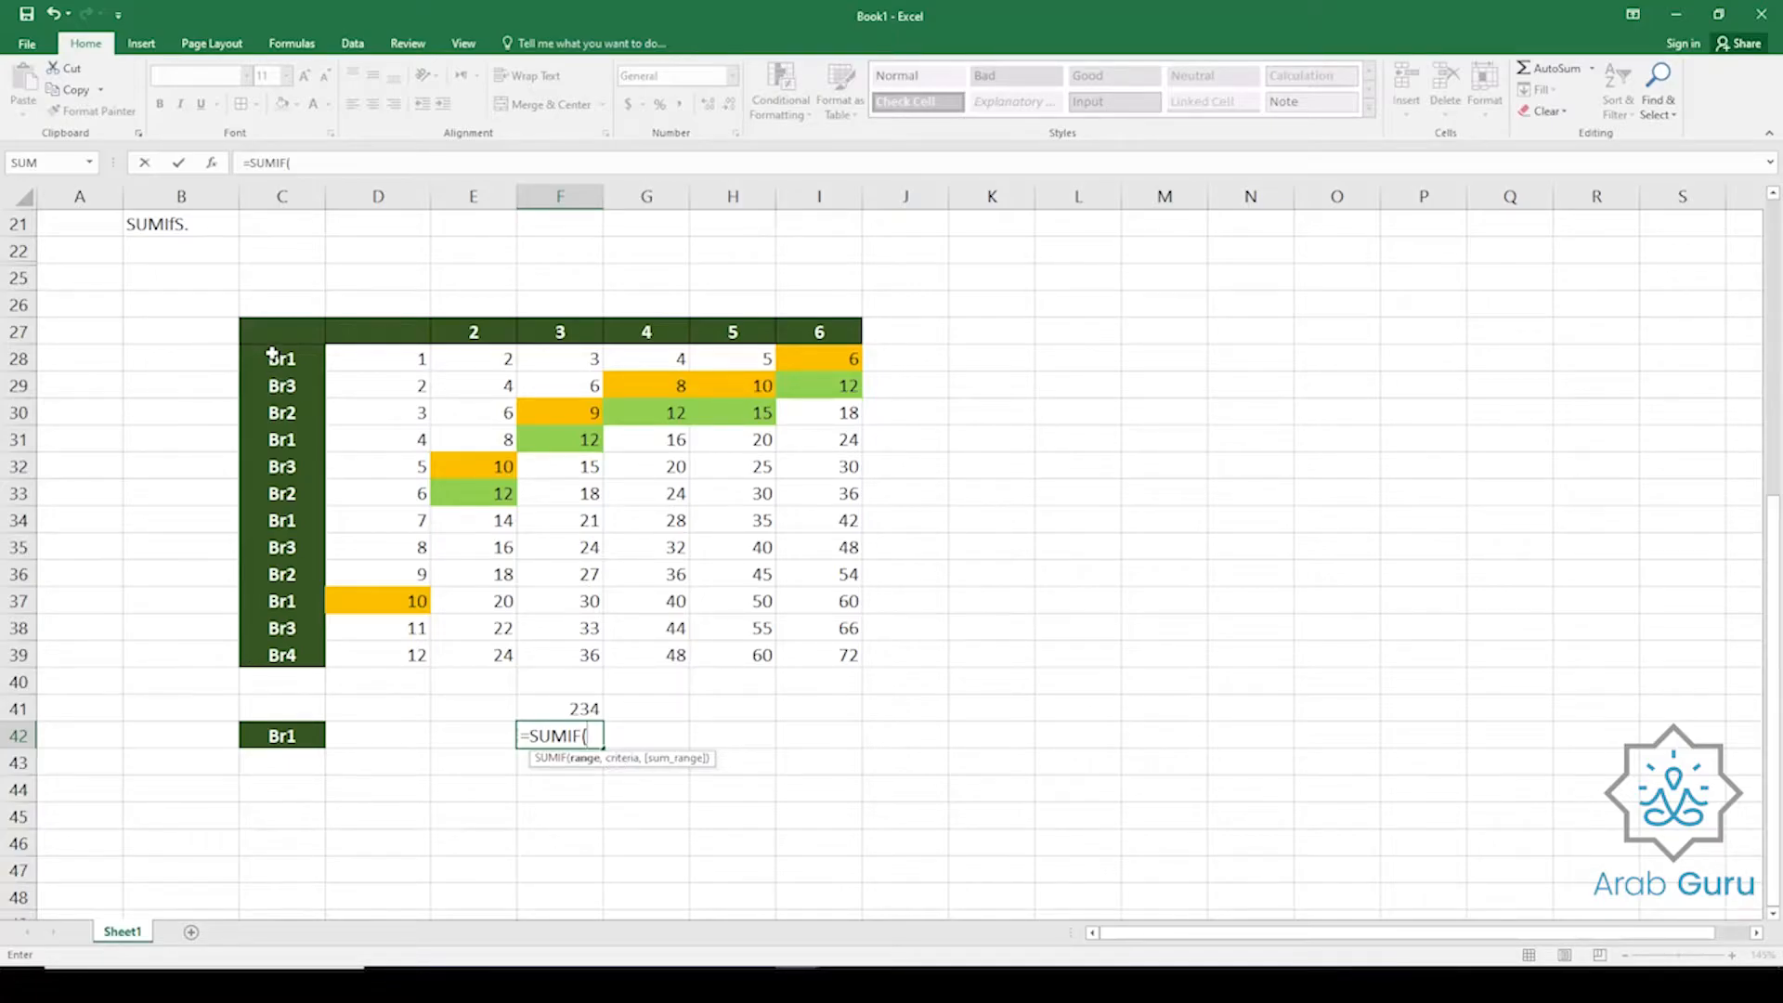
drag(271, 355, 272, 482)
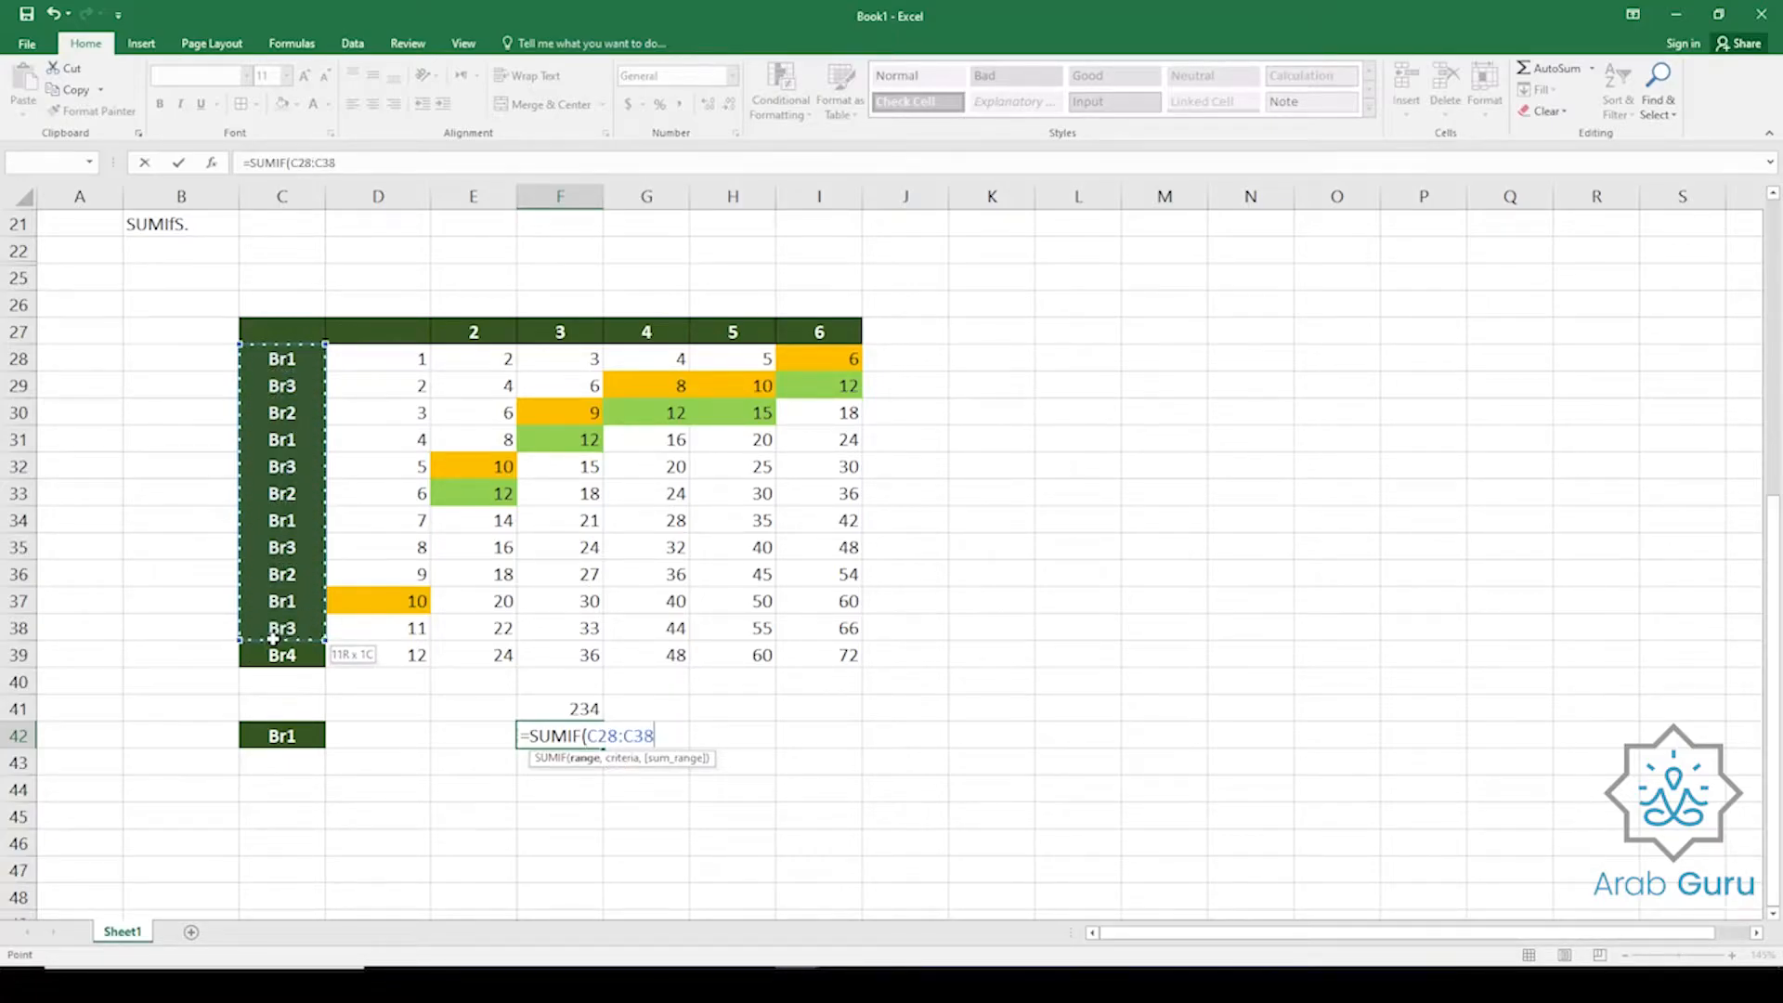
drag(275, 655, 275, 662)
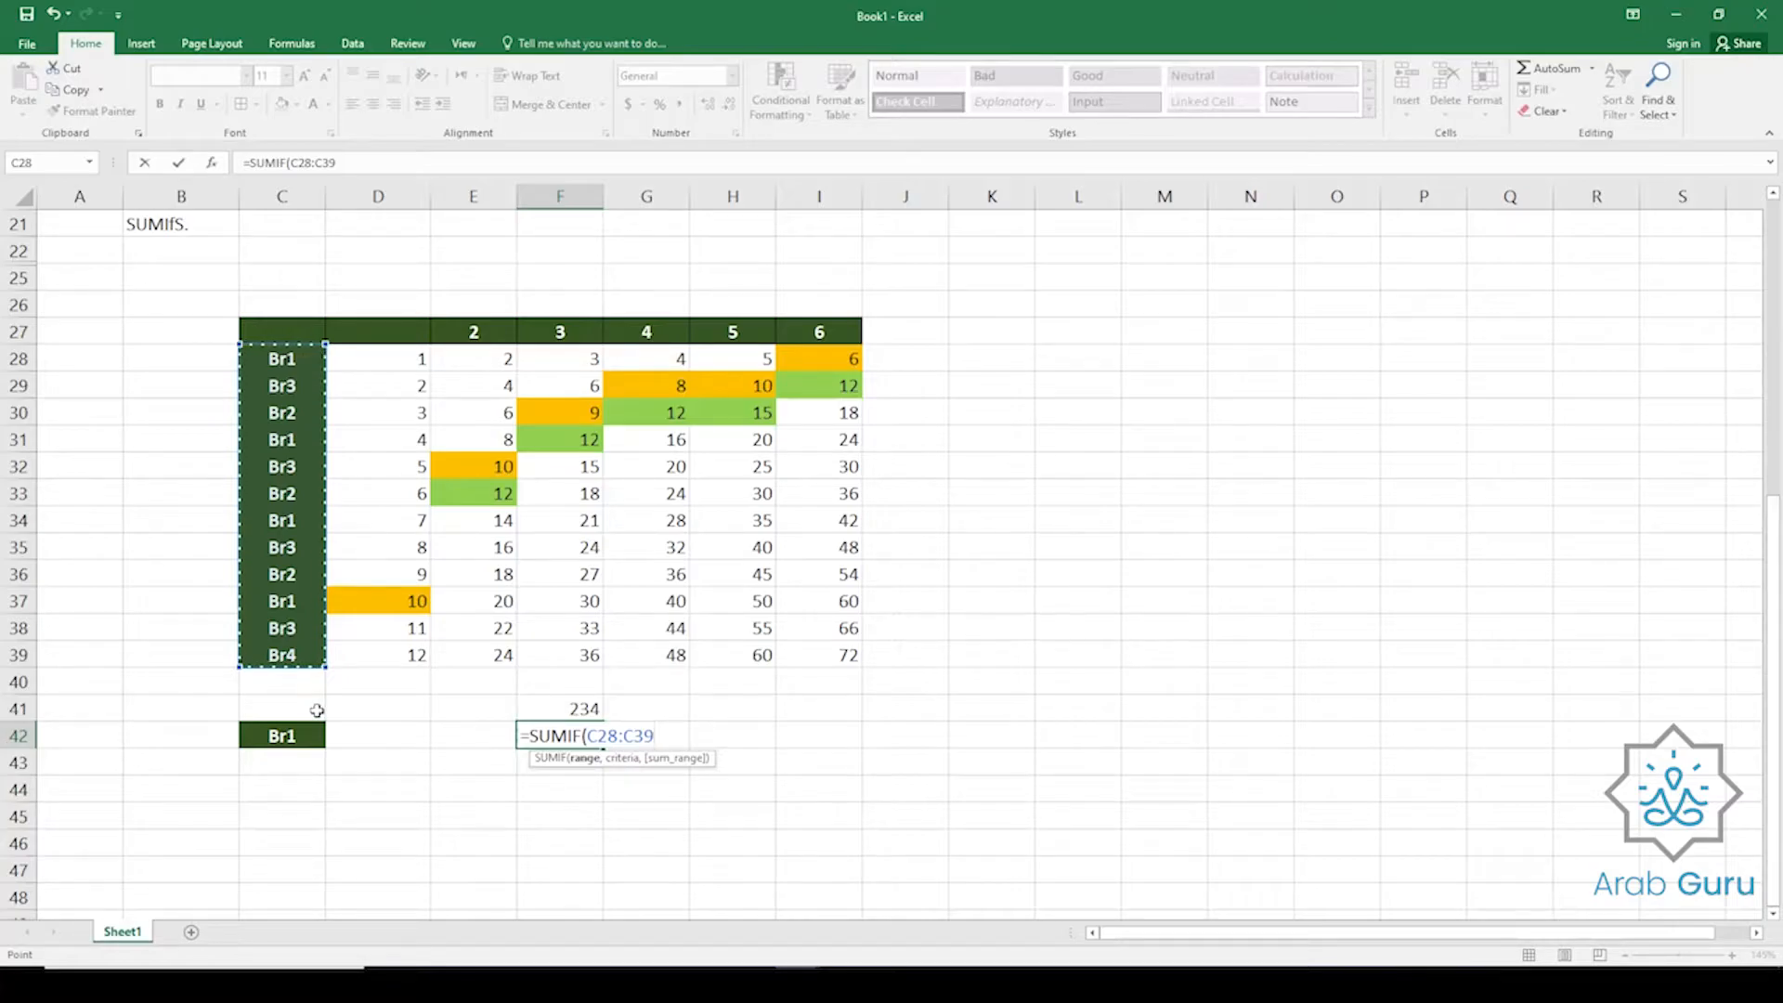
Set C42 as the criteria argument of the SUMIF formula and continue to its sum range.
text(,)
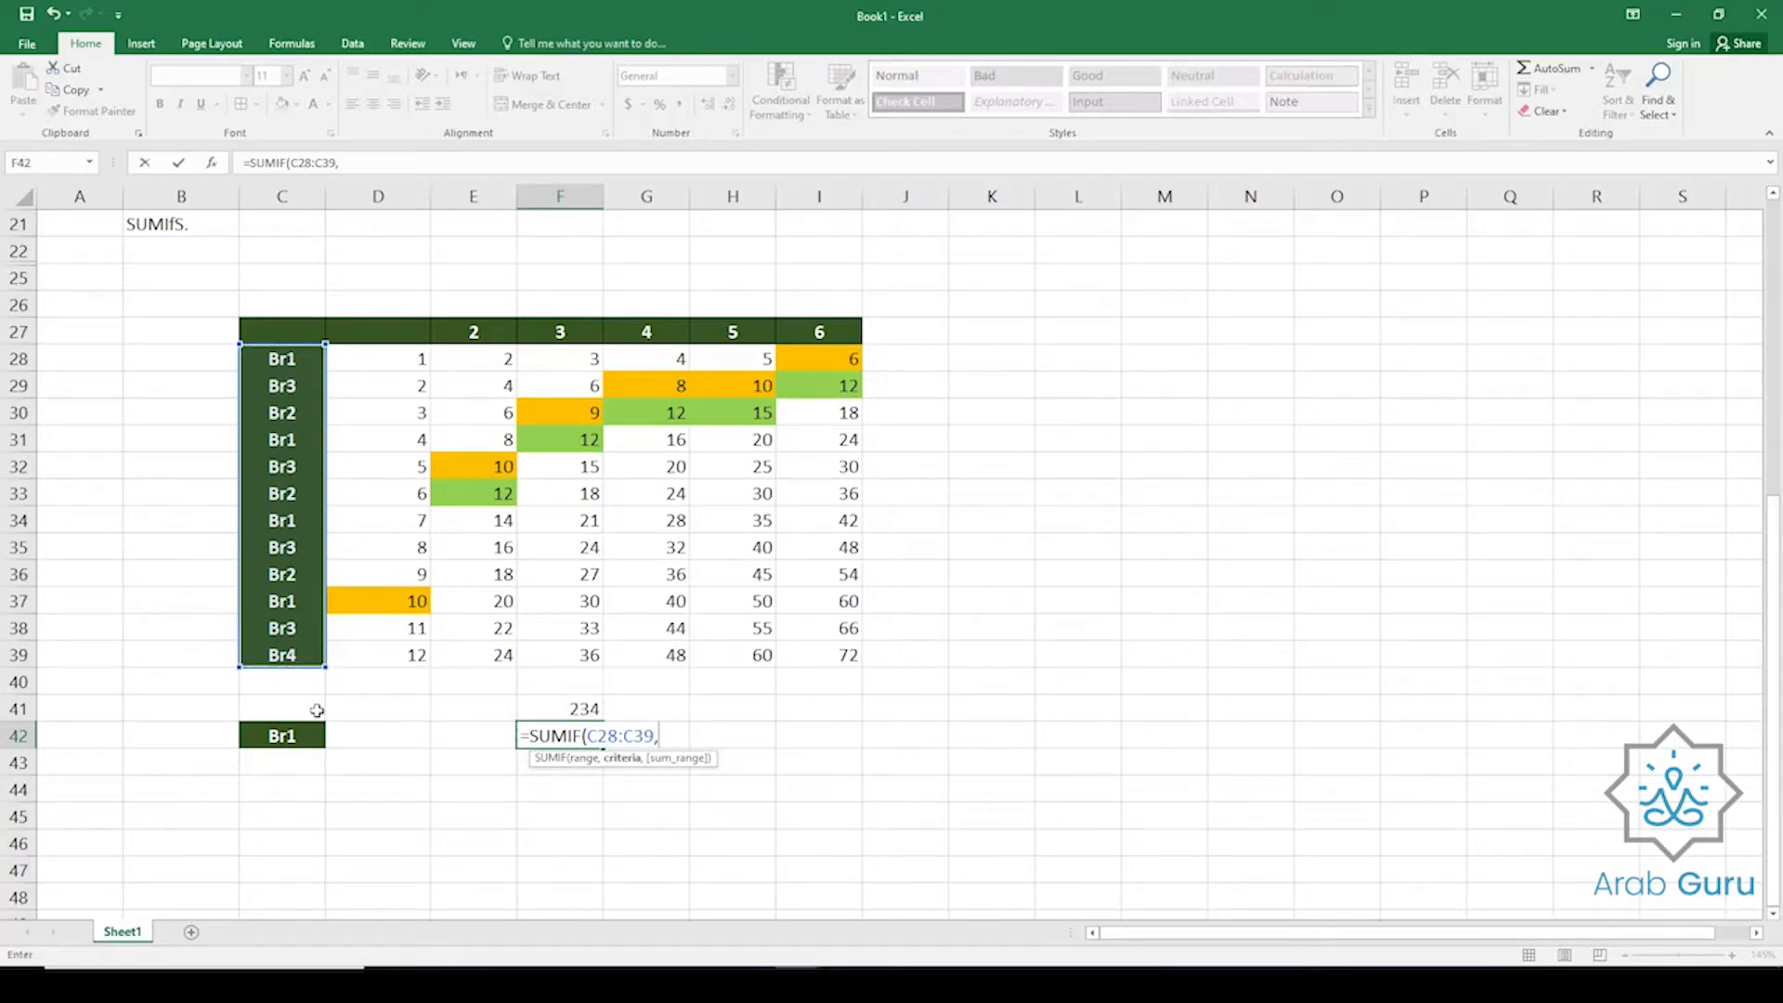
click(278, 736)
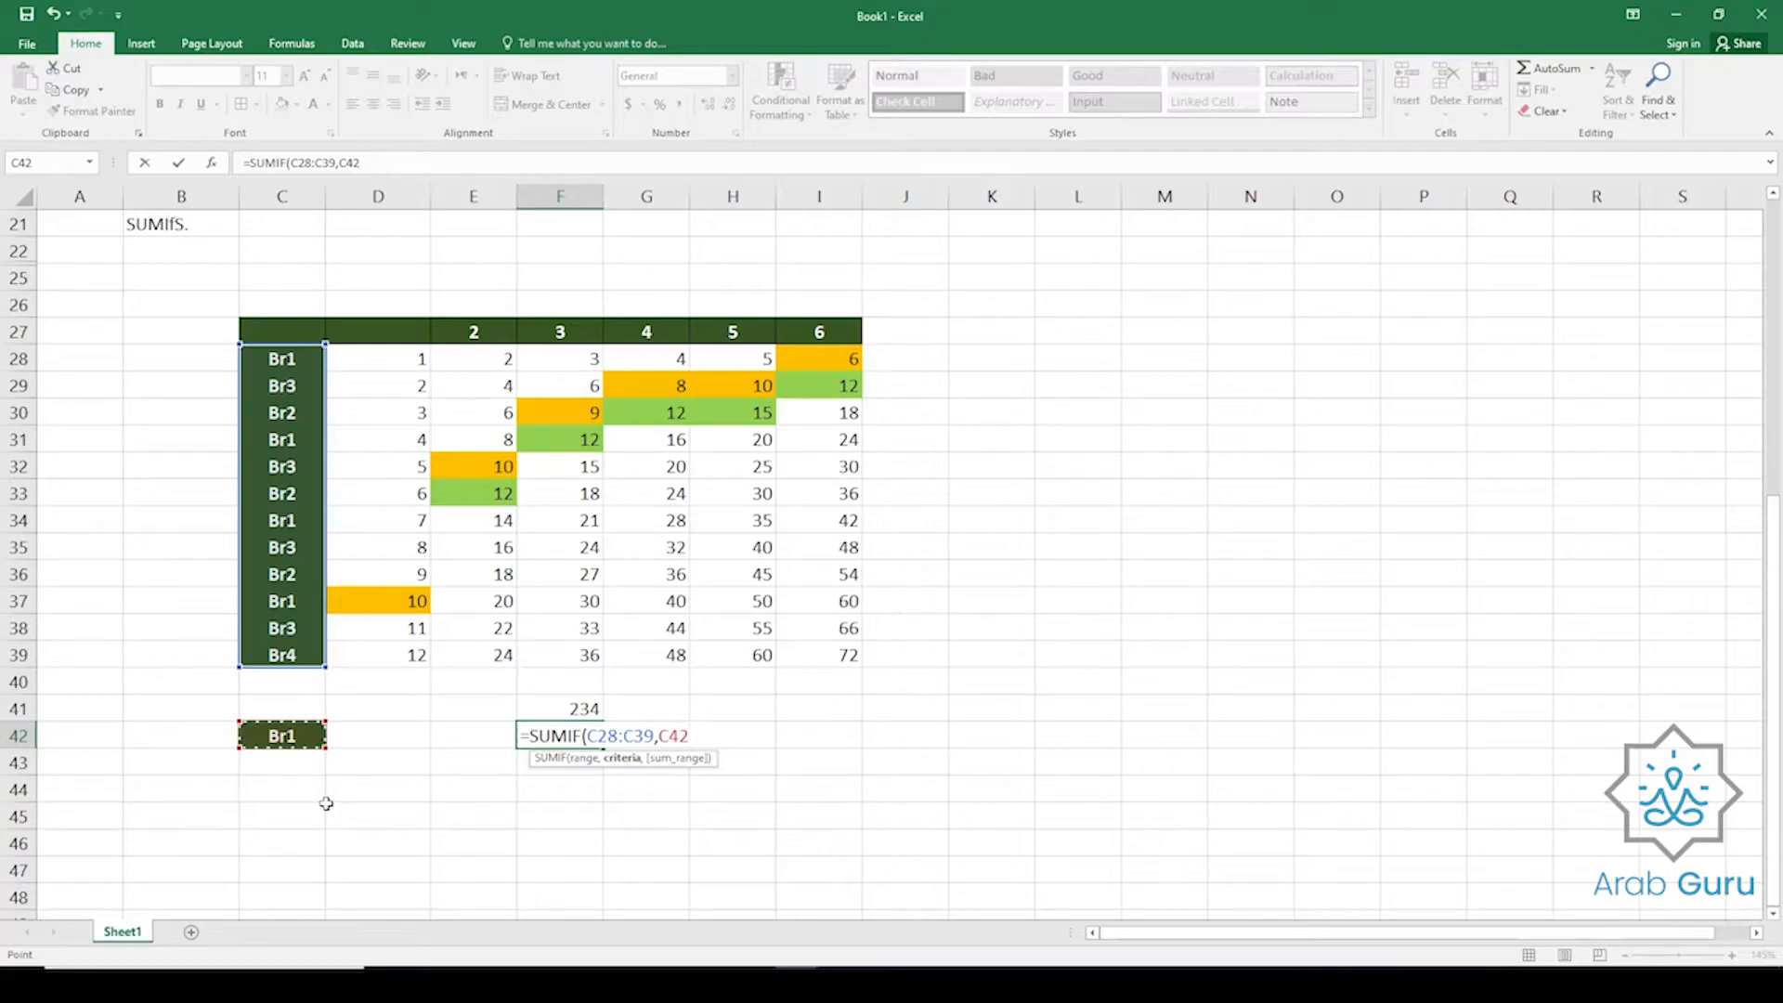
text(,)
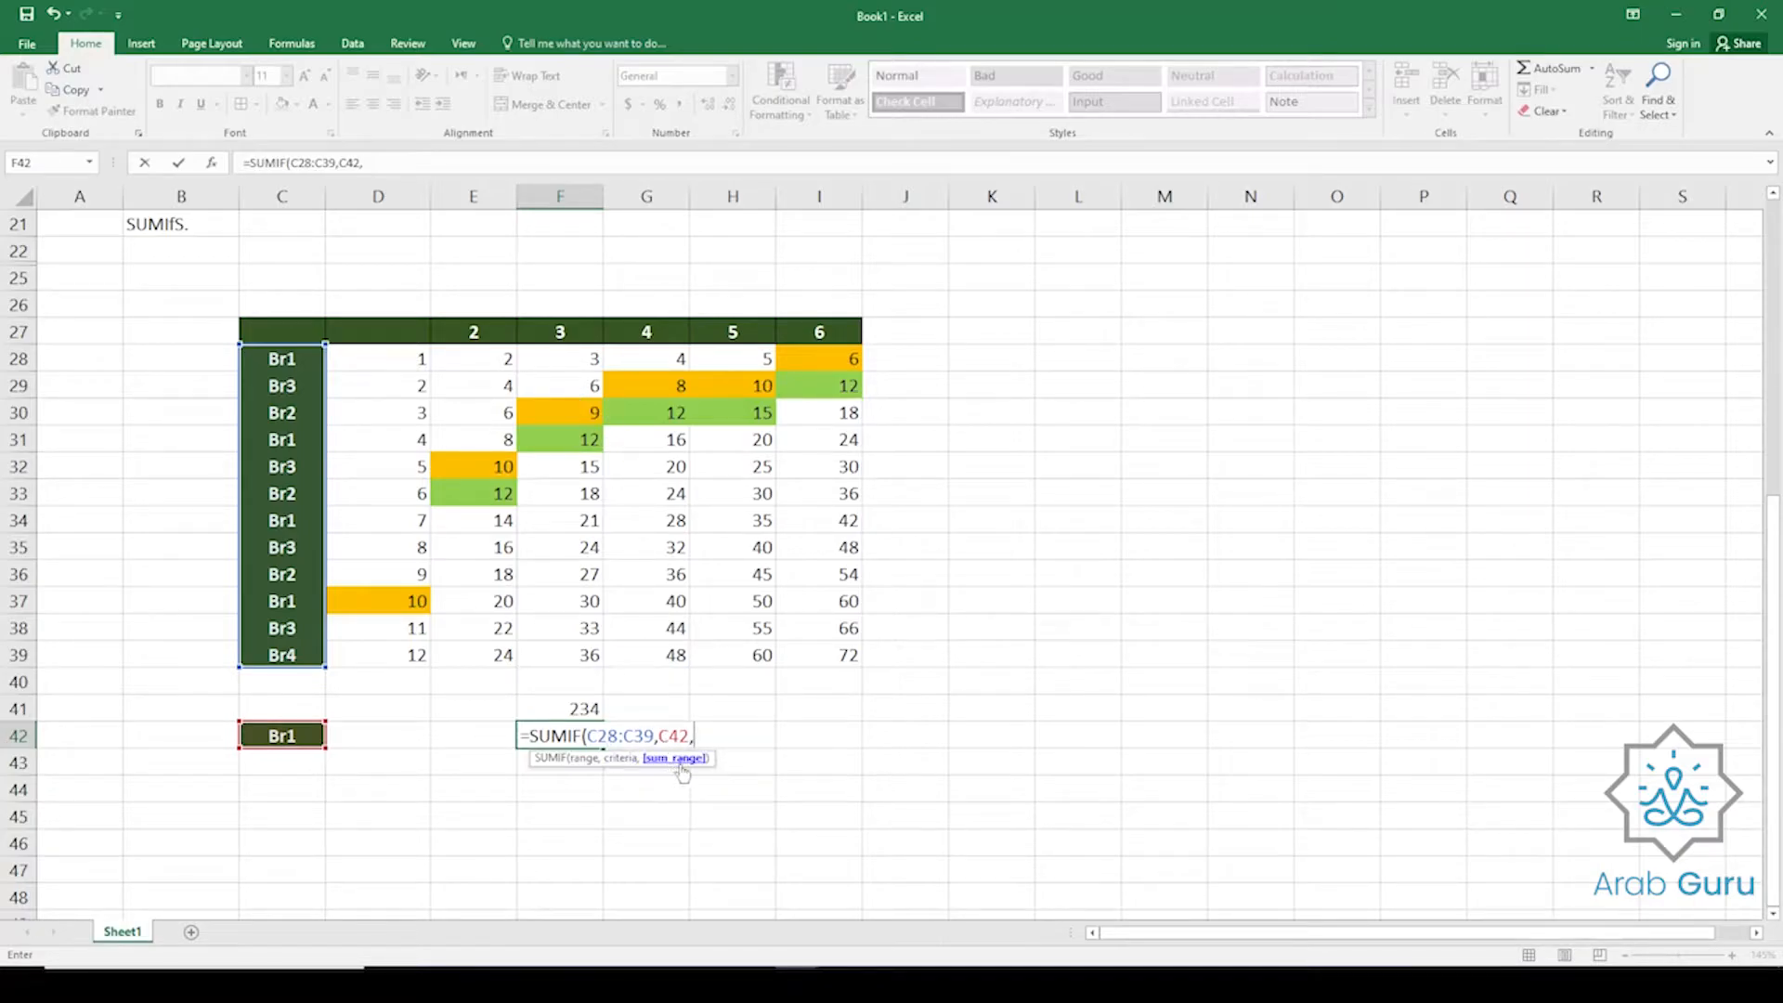
Complete the SUMIF formula in F42 with F28:F39 as its sum range.
drag(568, 362, 564, 657)
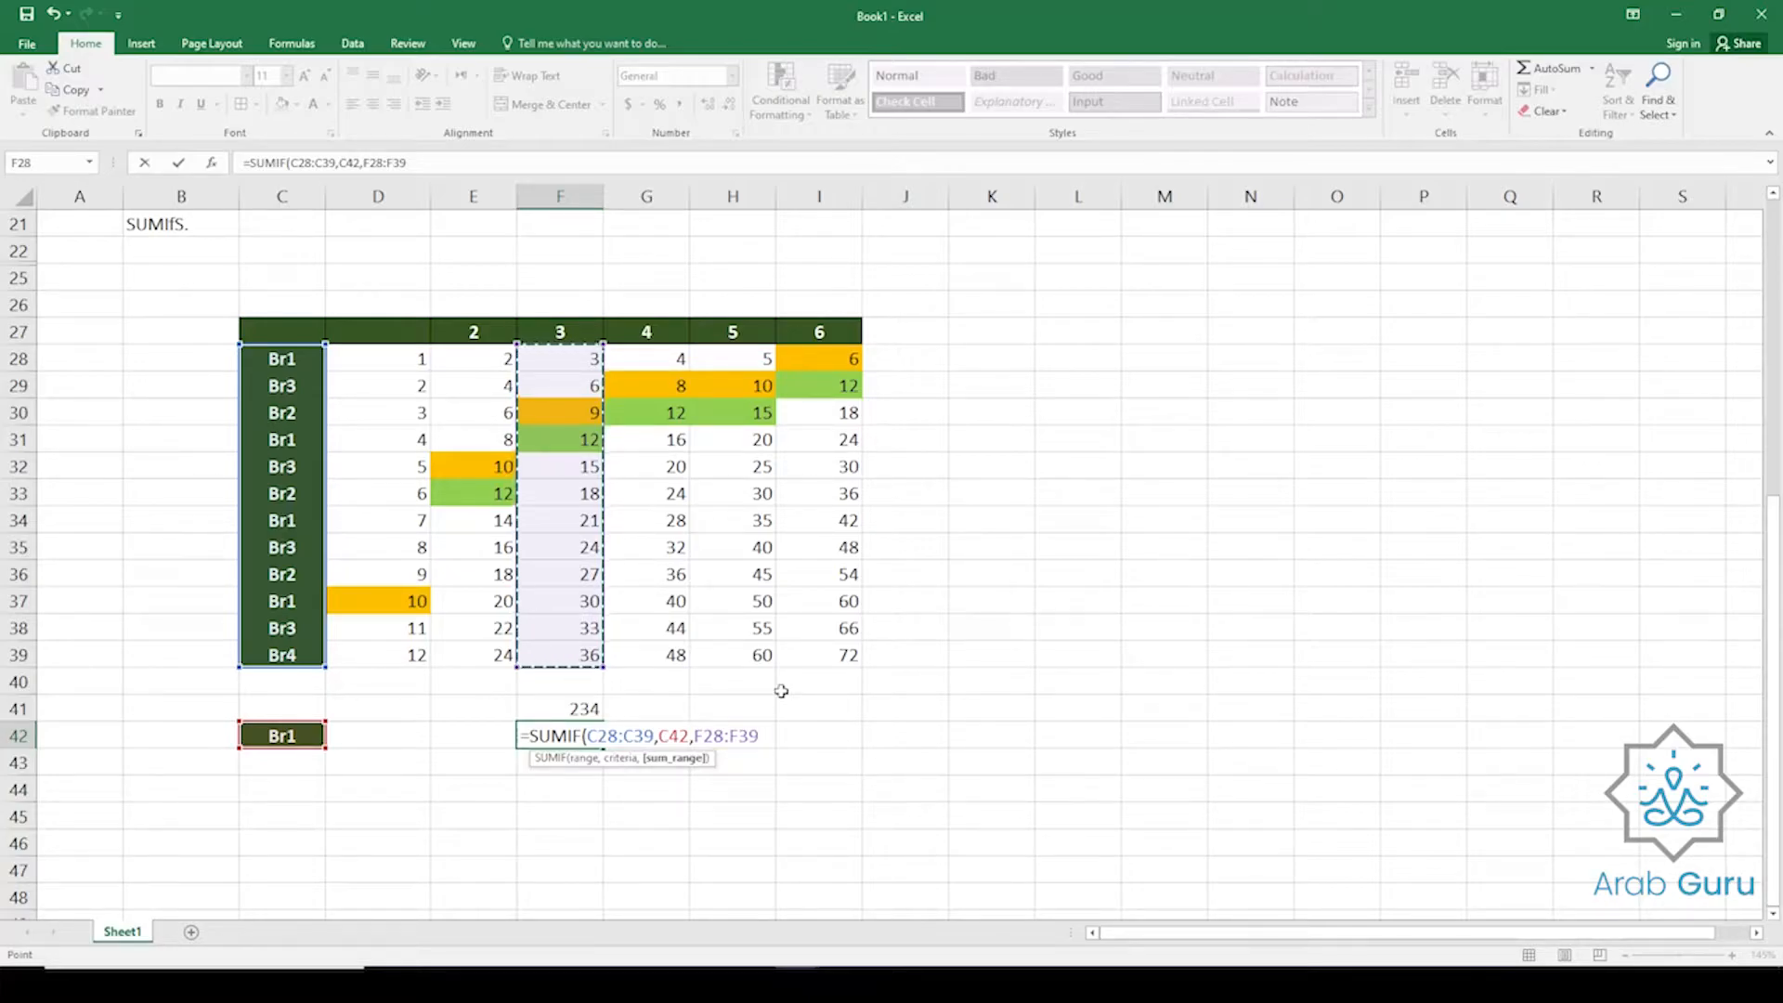
key(Return)
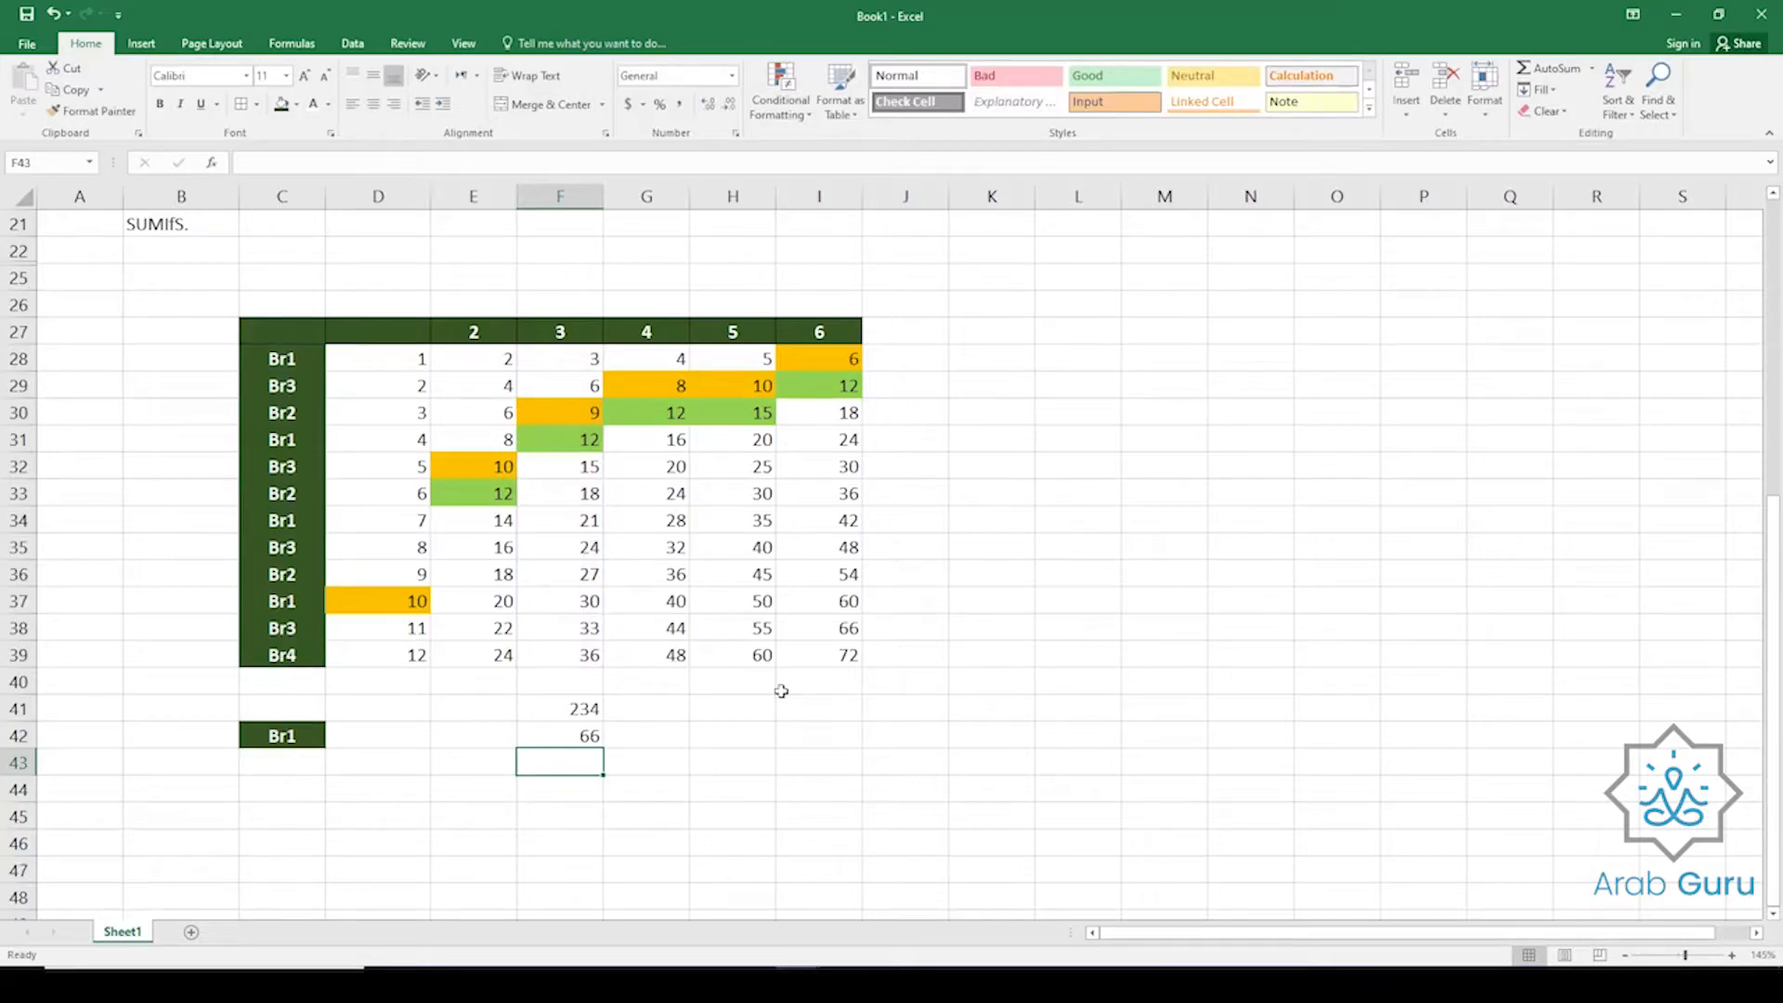
click(569, 737)
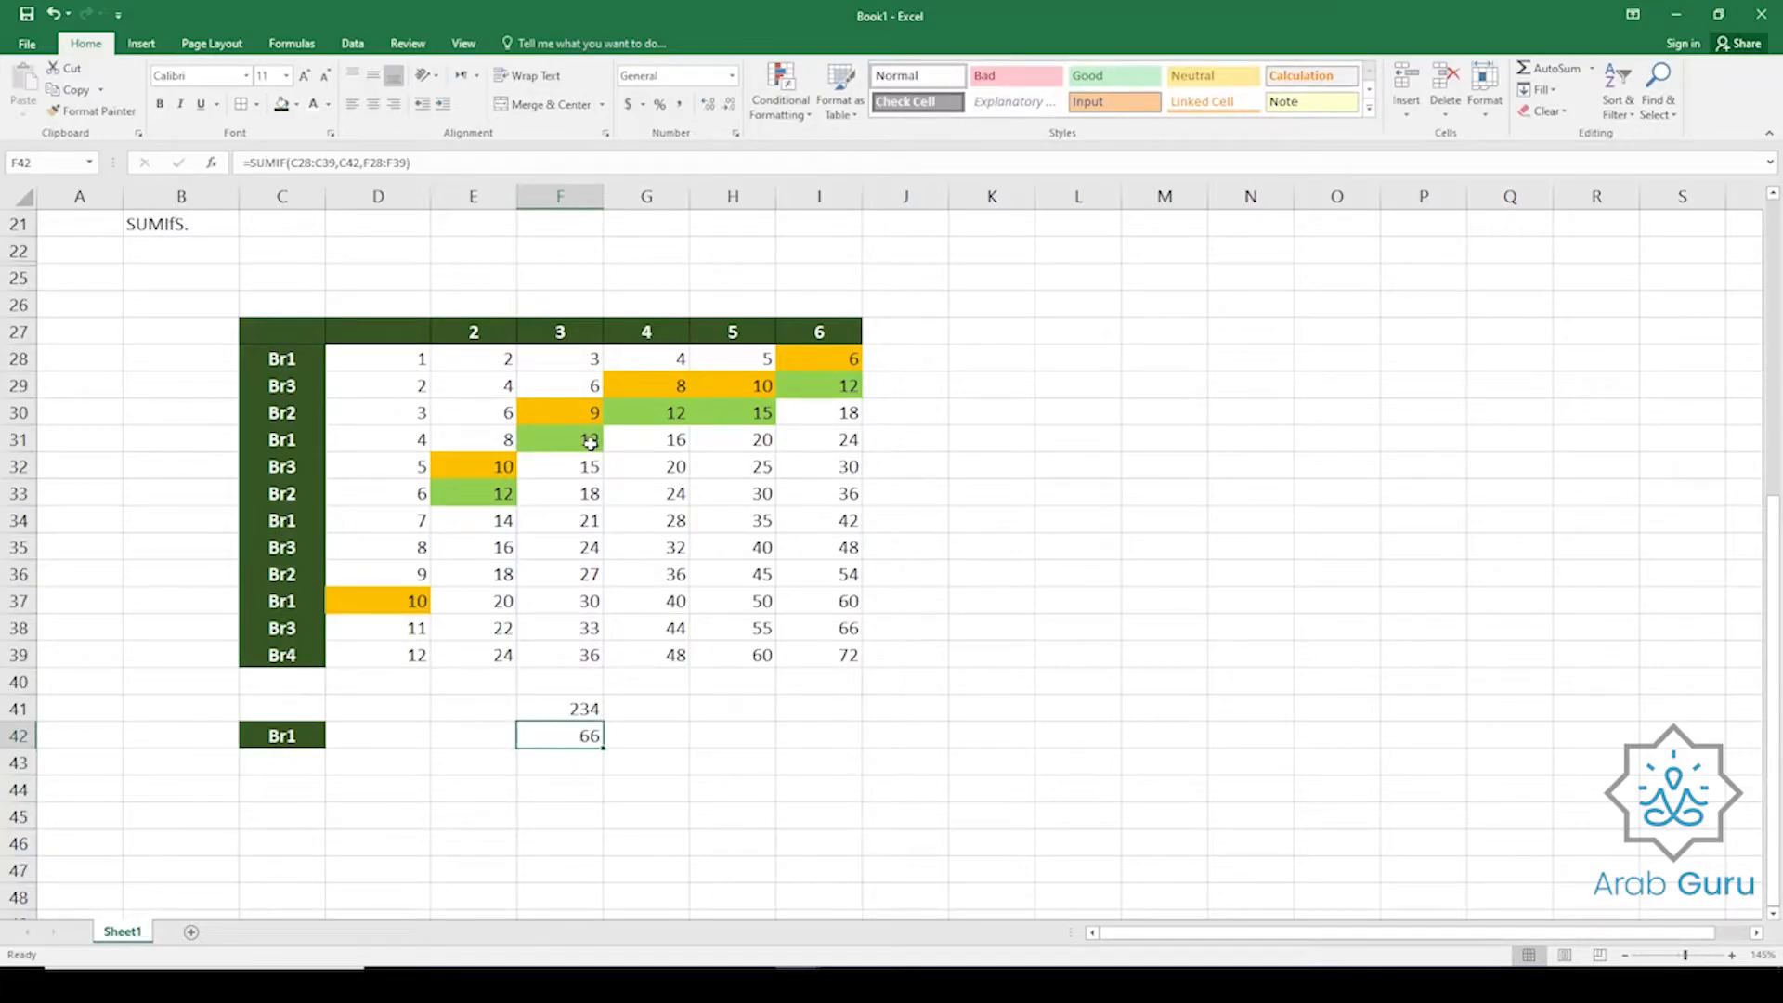
Check the SUMIF result in F42 against the combined sum of the Br1 cells F28, F31, F34 and F37.
click(567, 362)
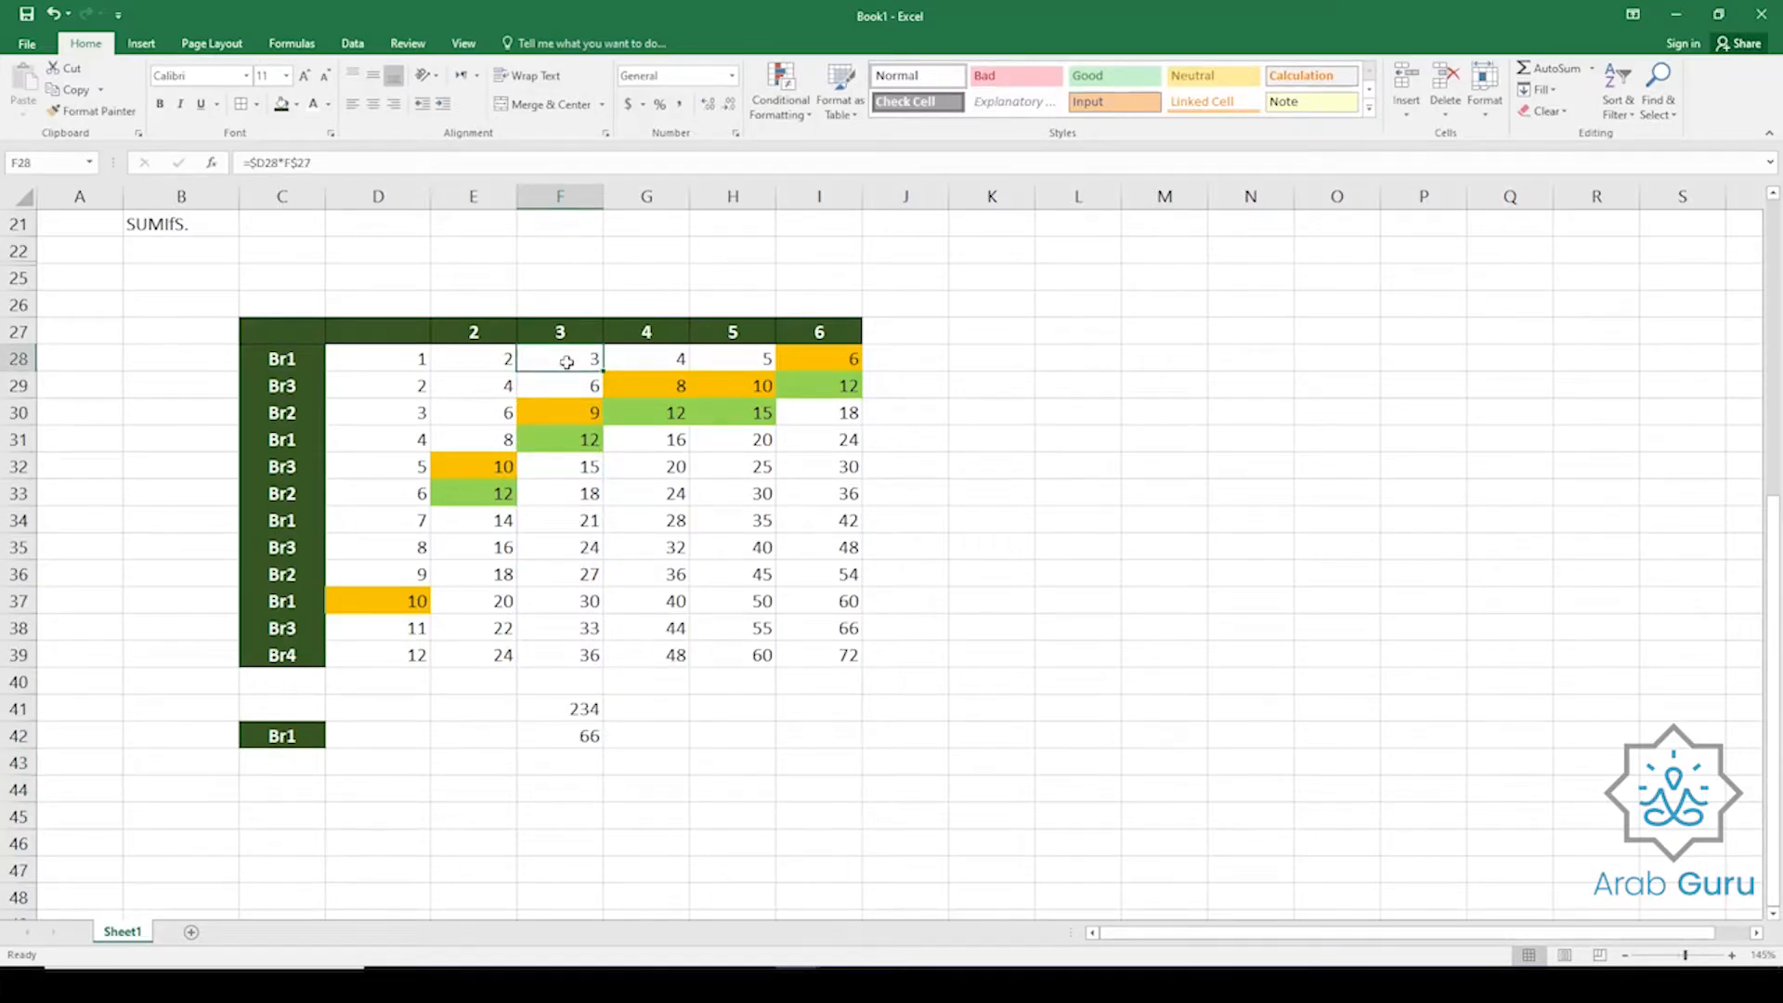
ctrl+click(554, 443)
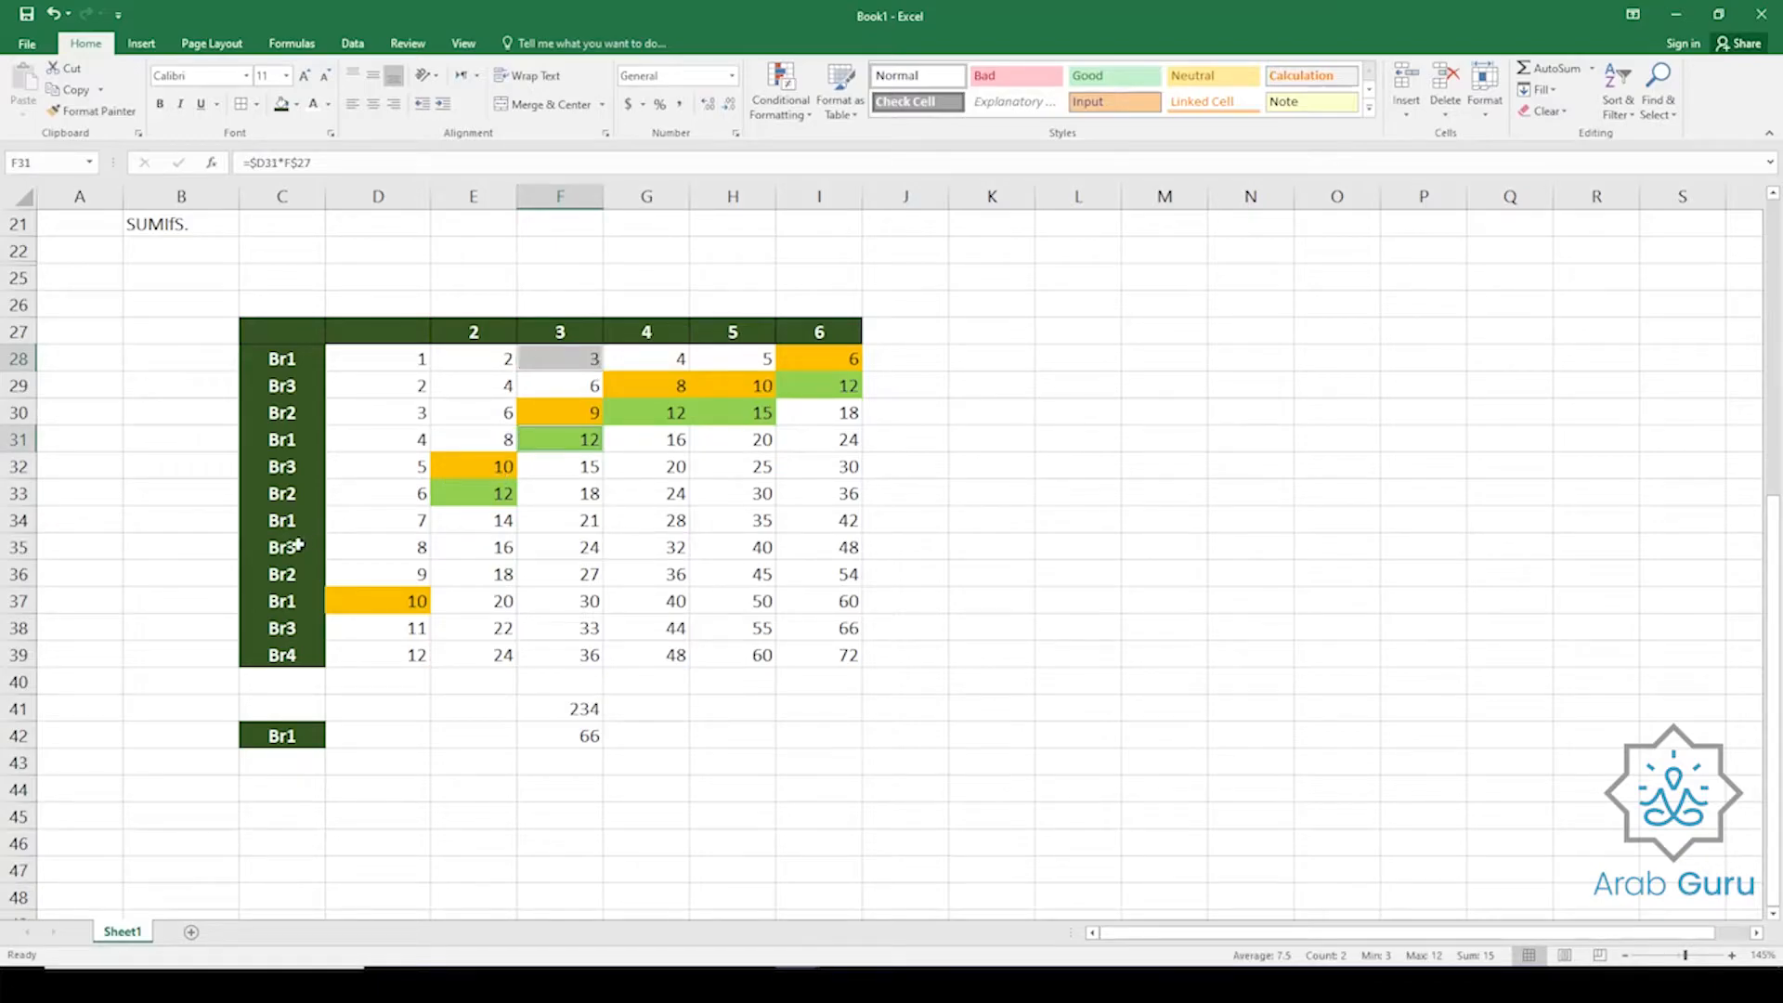
ctrl+click(550, 517)
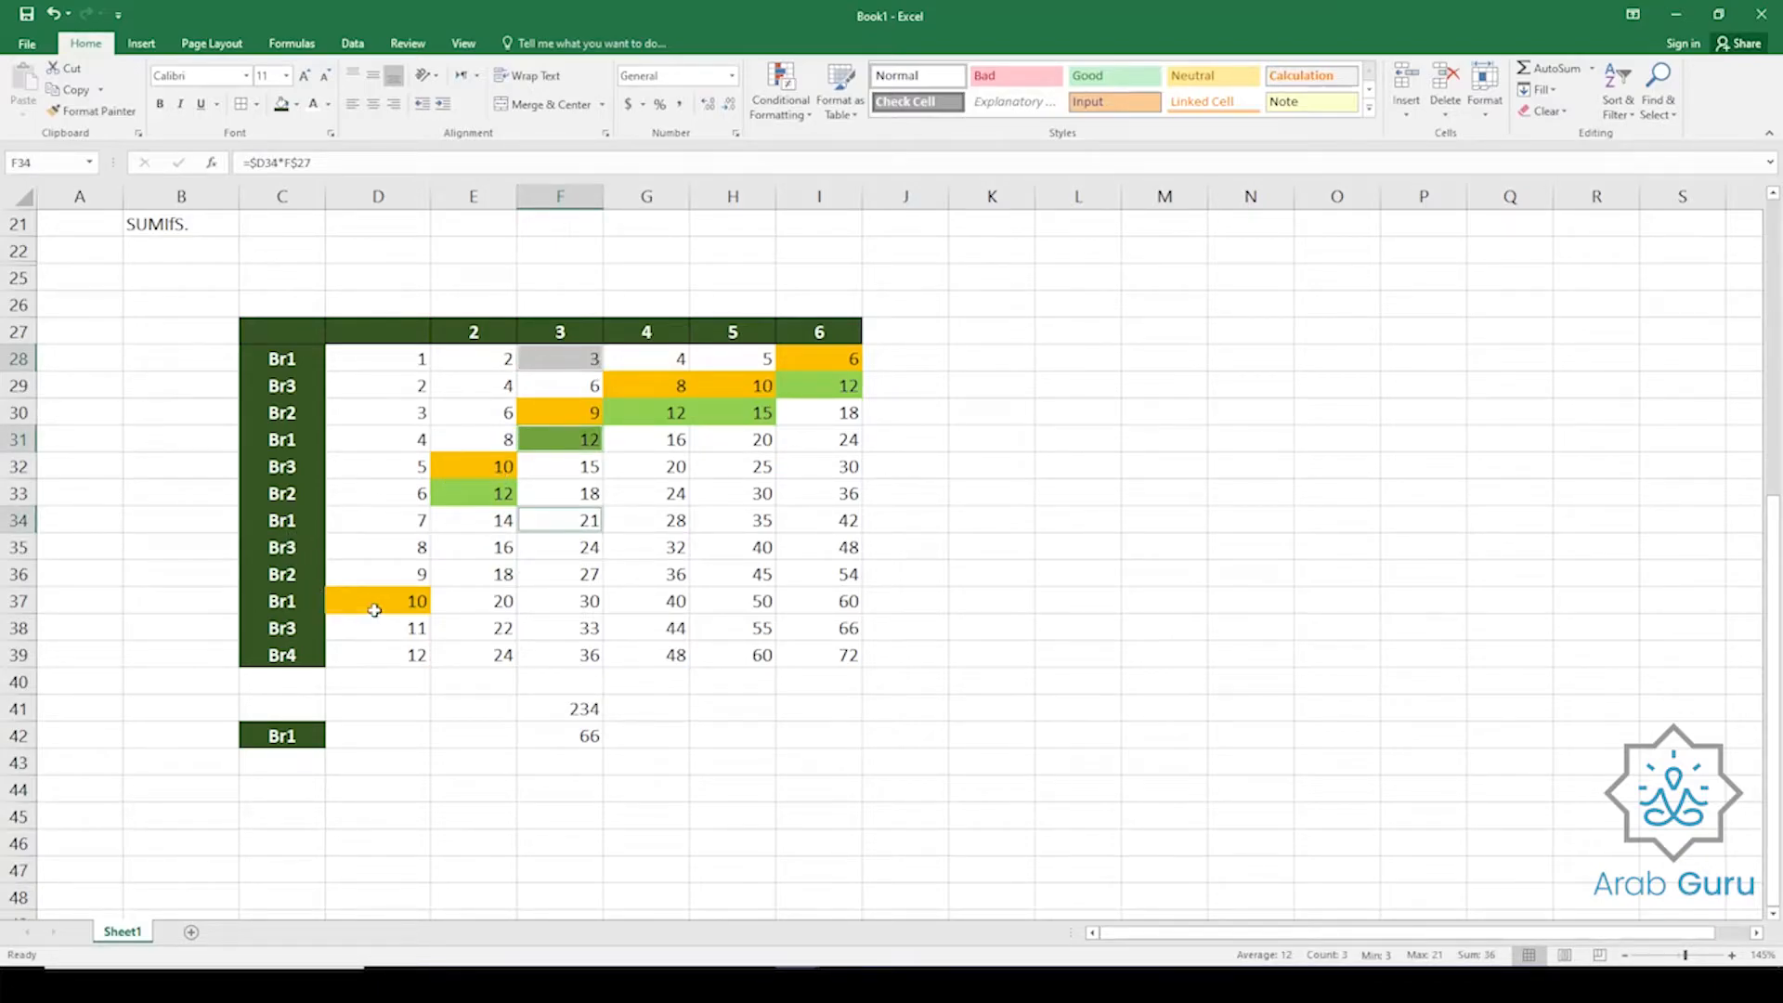
ctrl+click(573, 608)
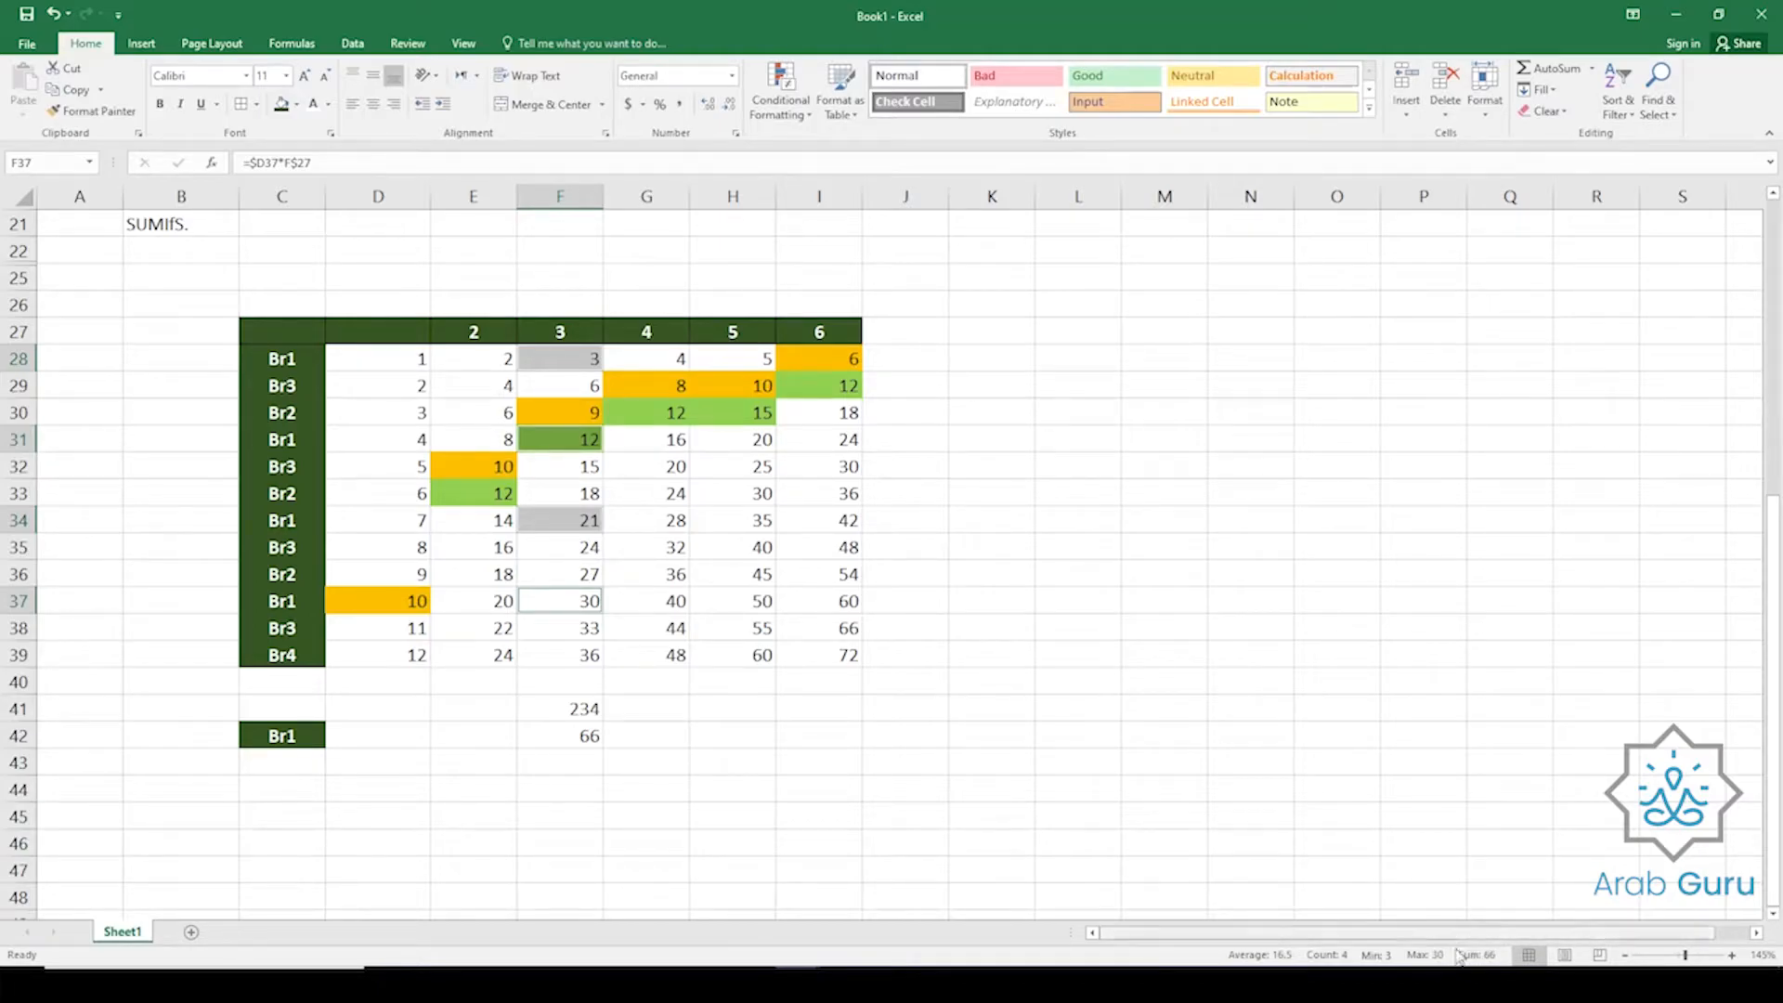
click(573, 738)
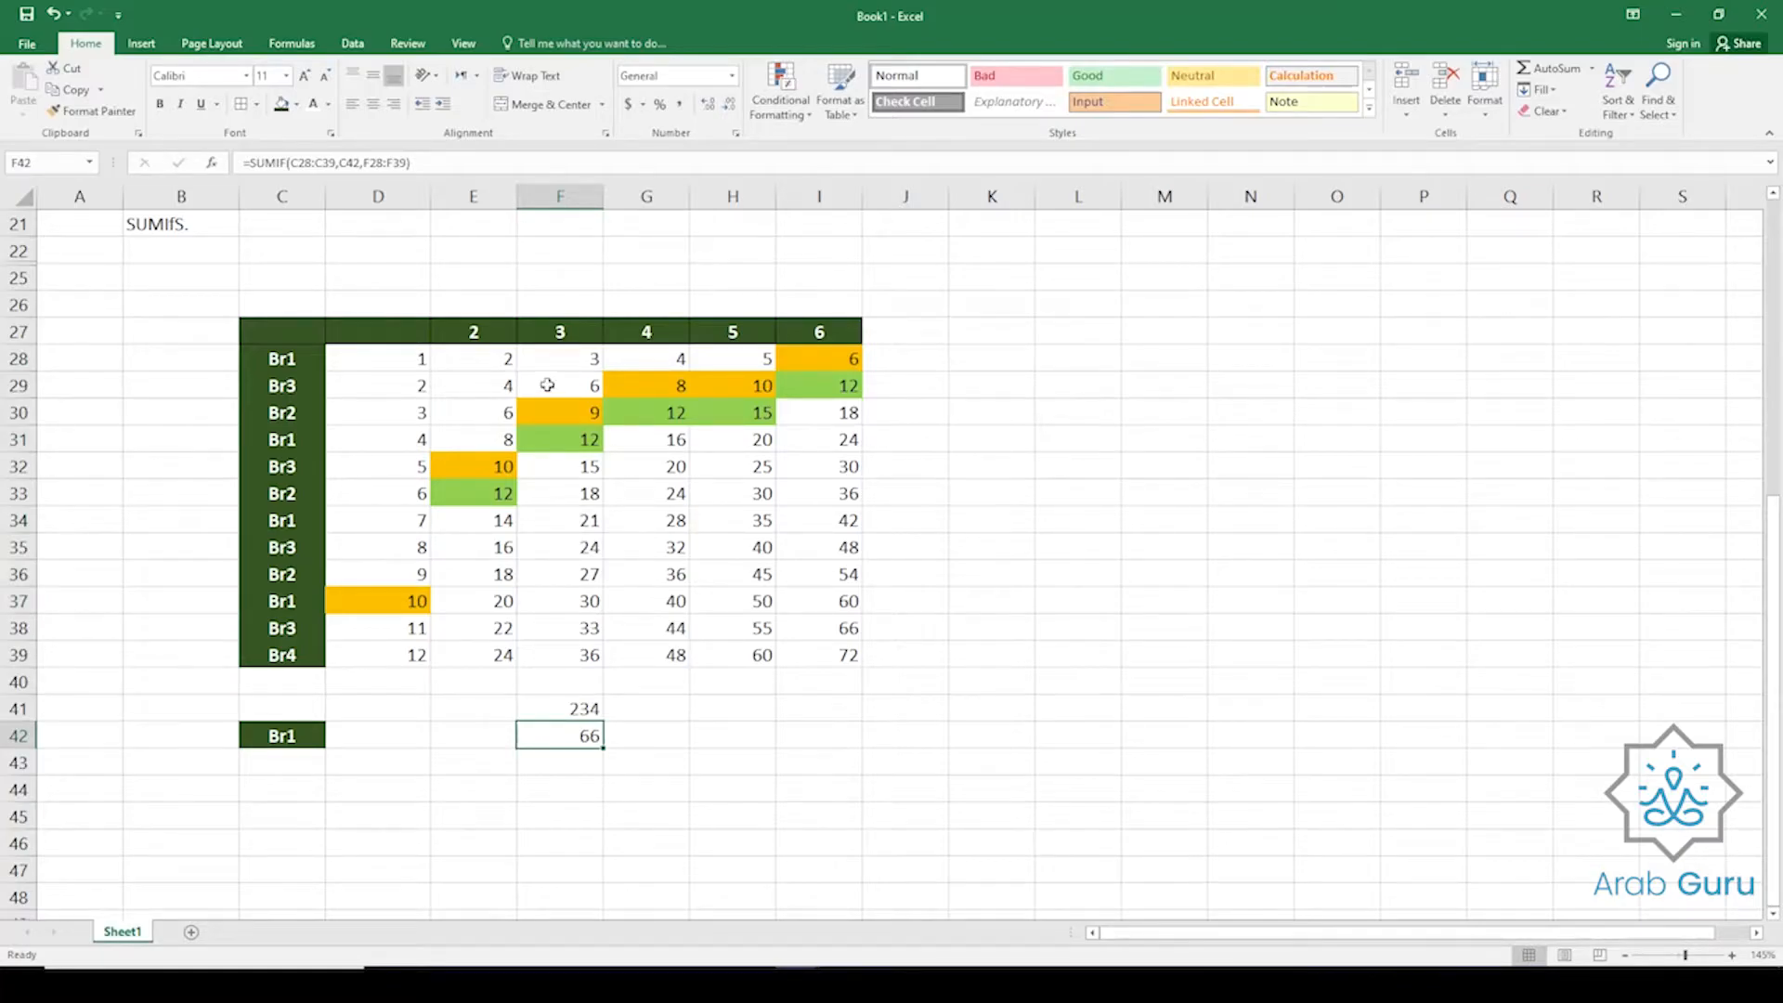
Review the value range F28:F39, the criteria cell C42 and the SUMIF formula in F42.
drag(558, 363, 541, 652)
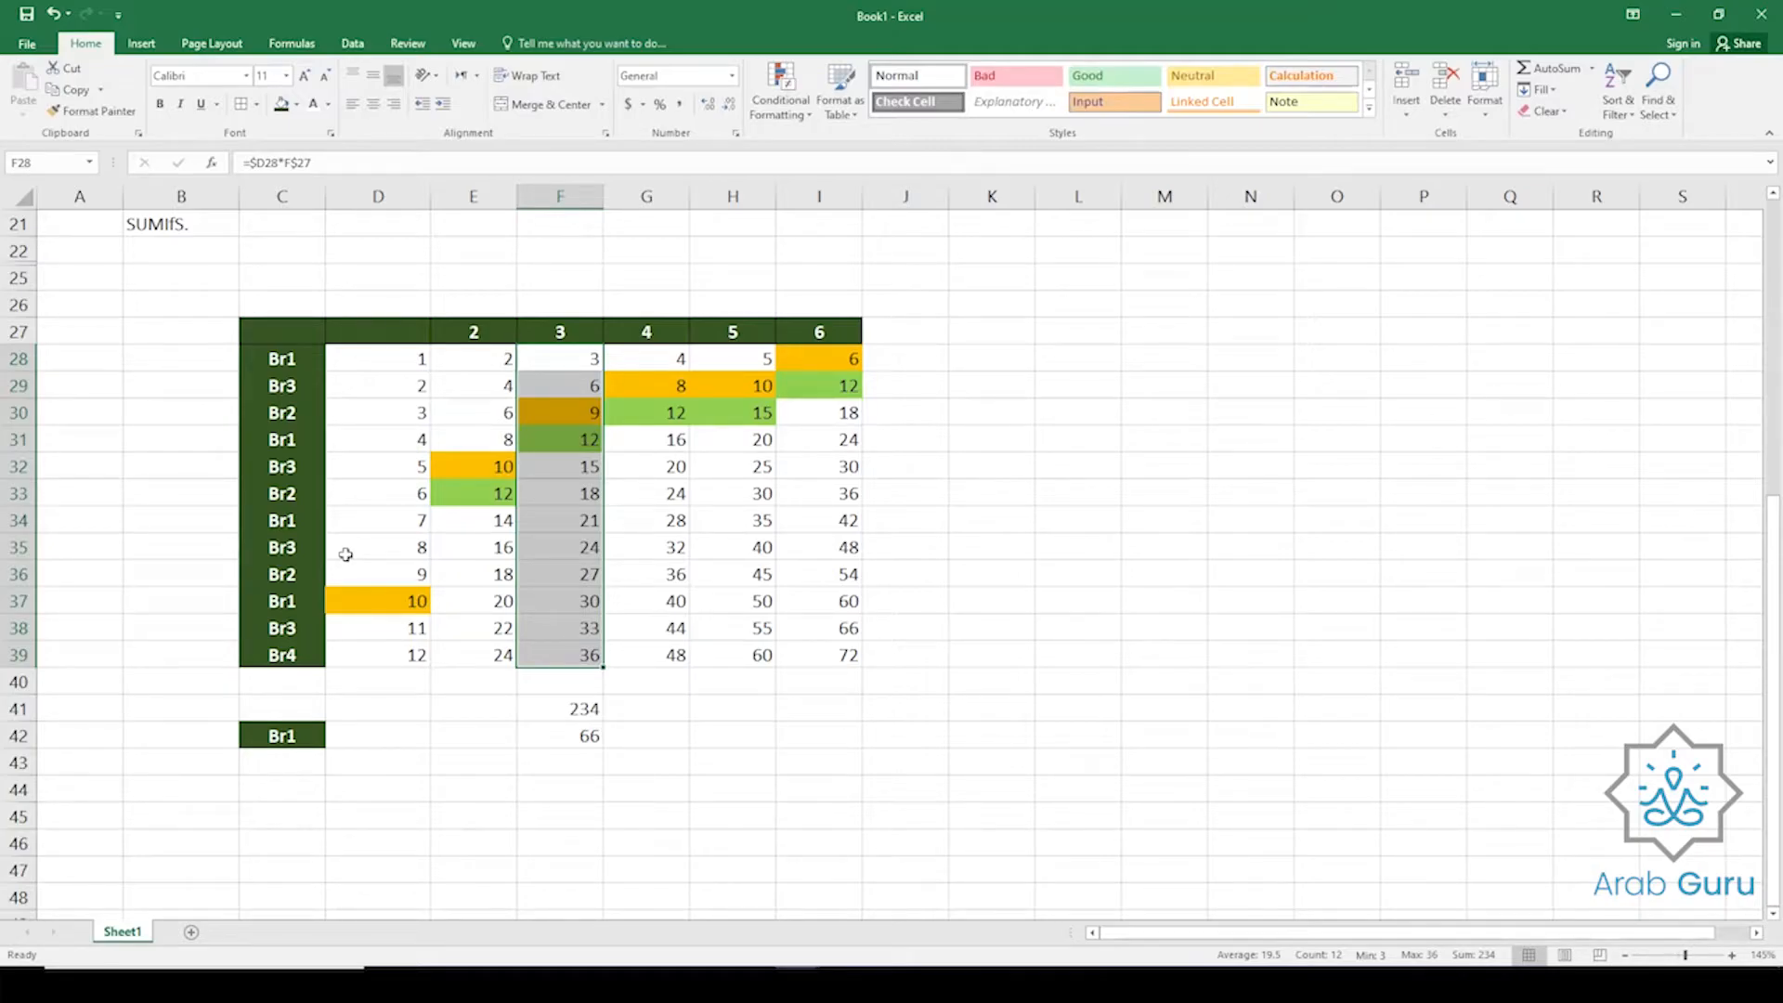
click(293, 771)
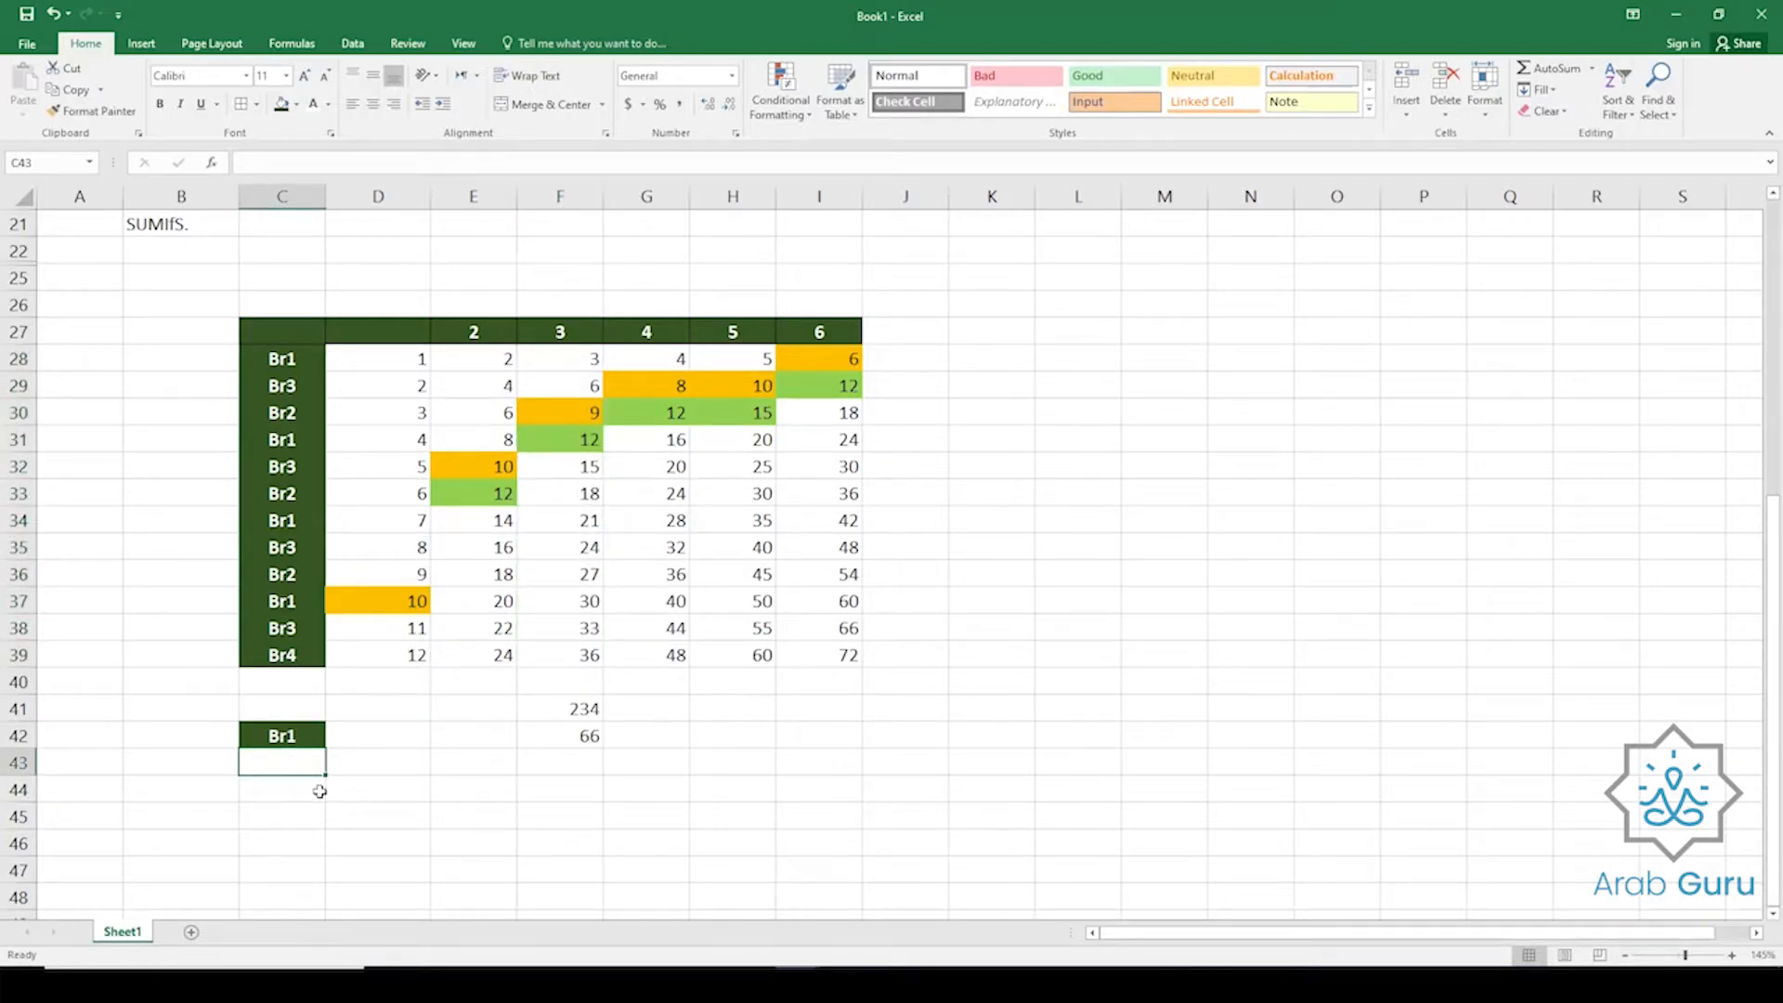
click(284, 739)
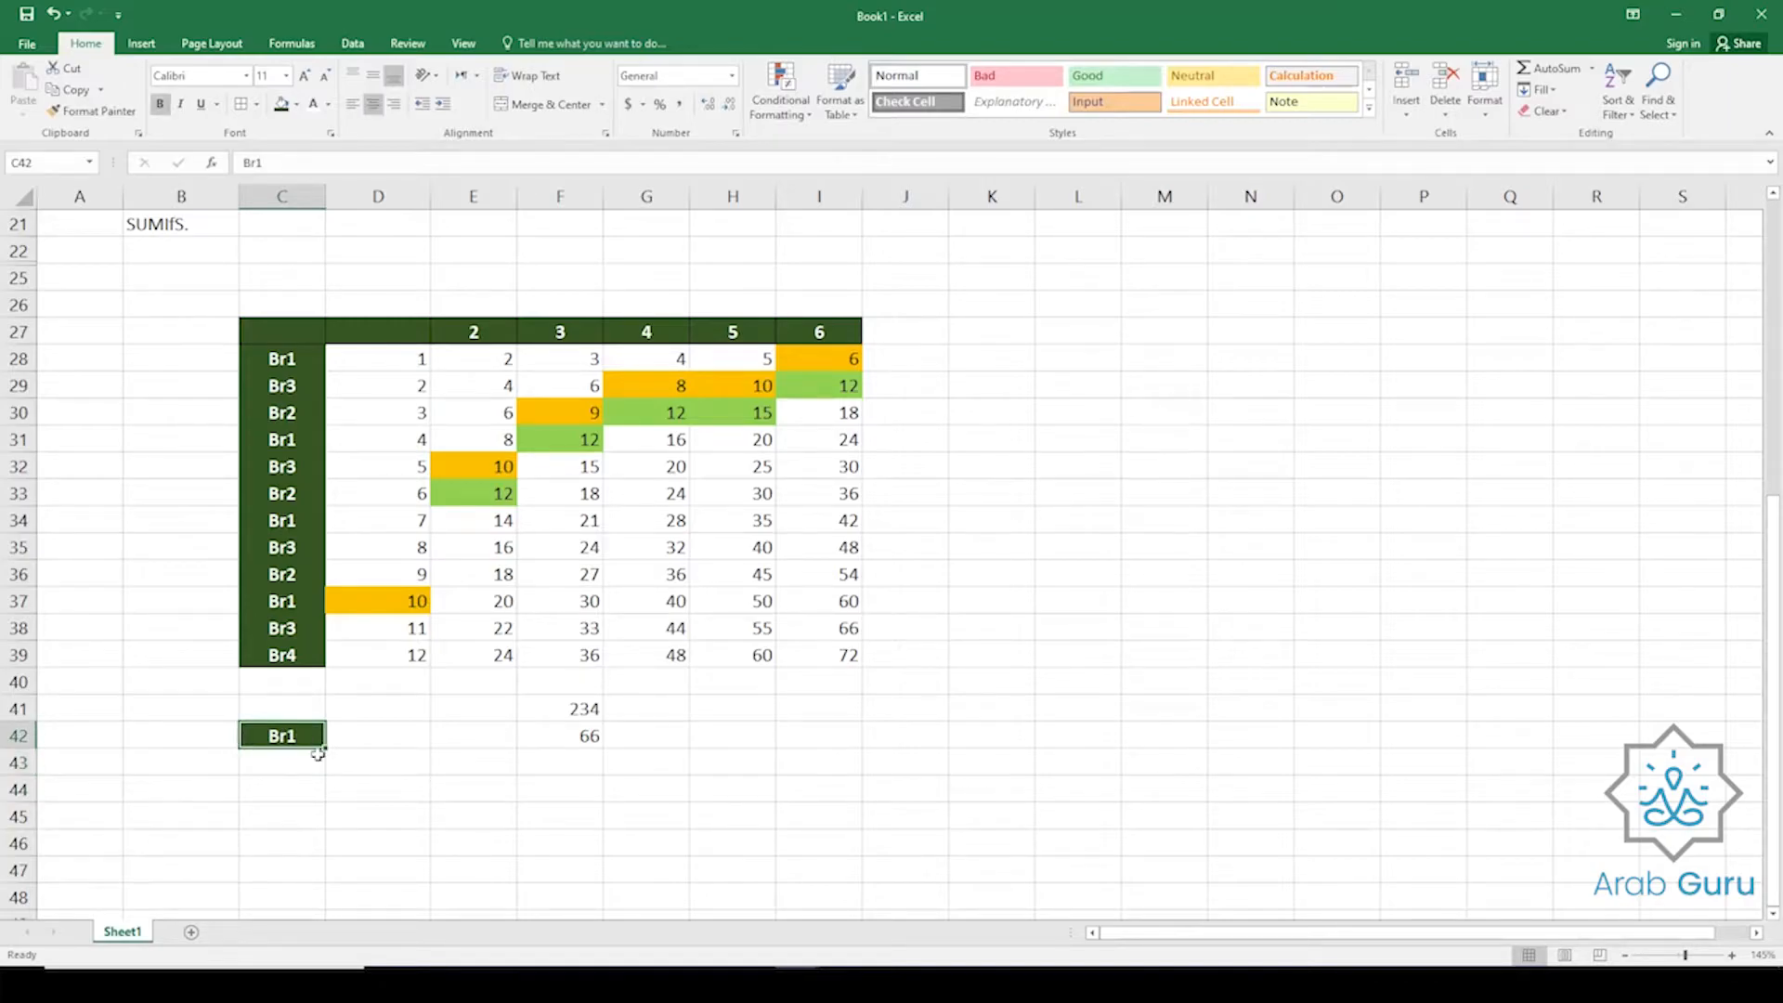
drag(574, 655, 555, 356)
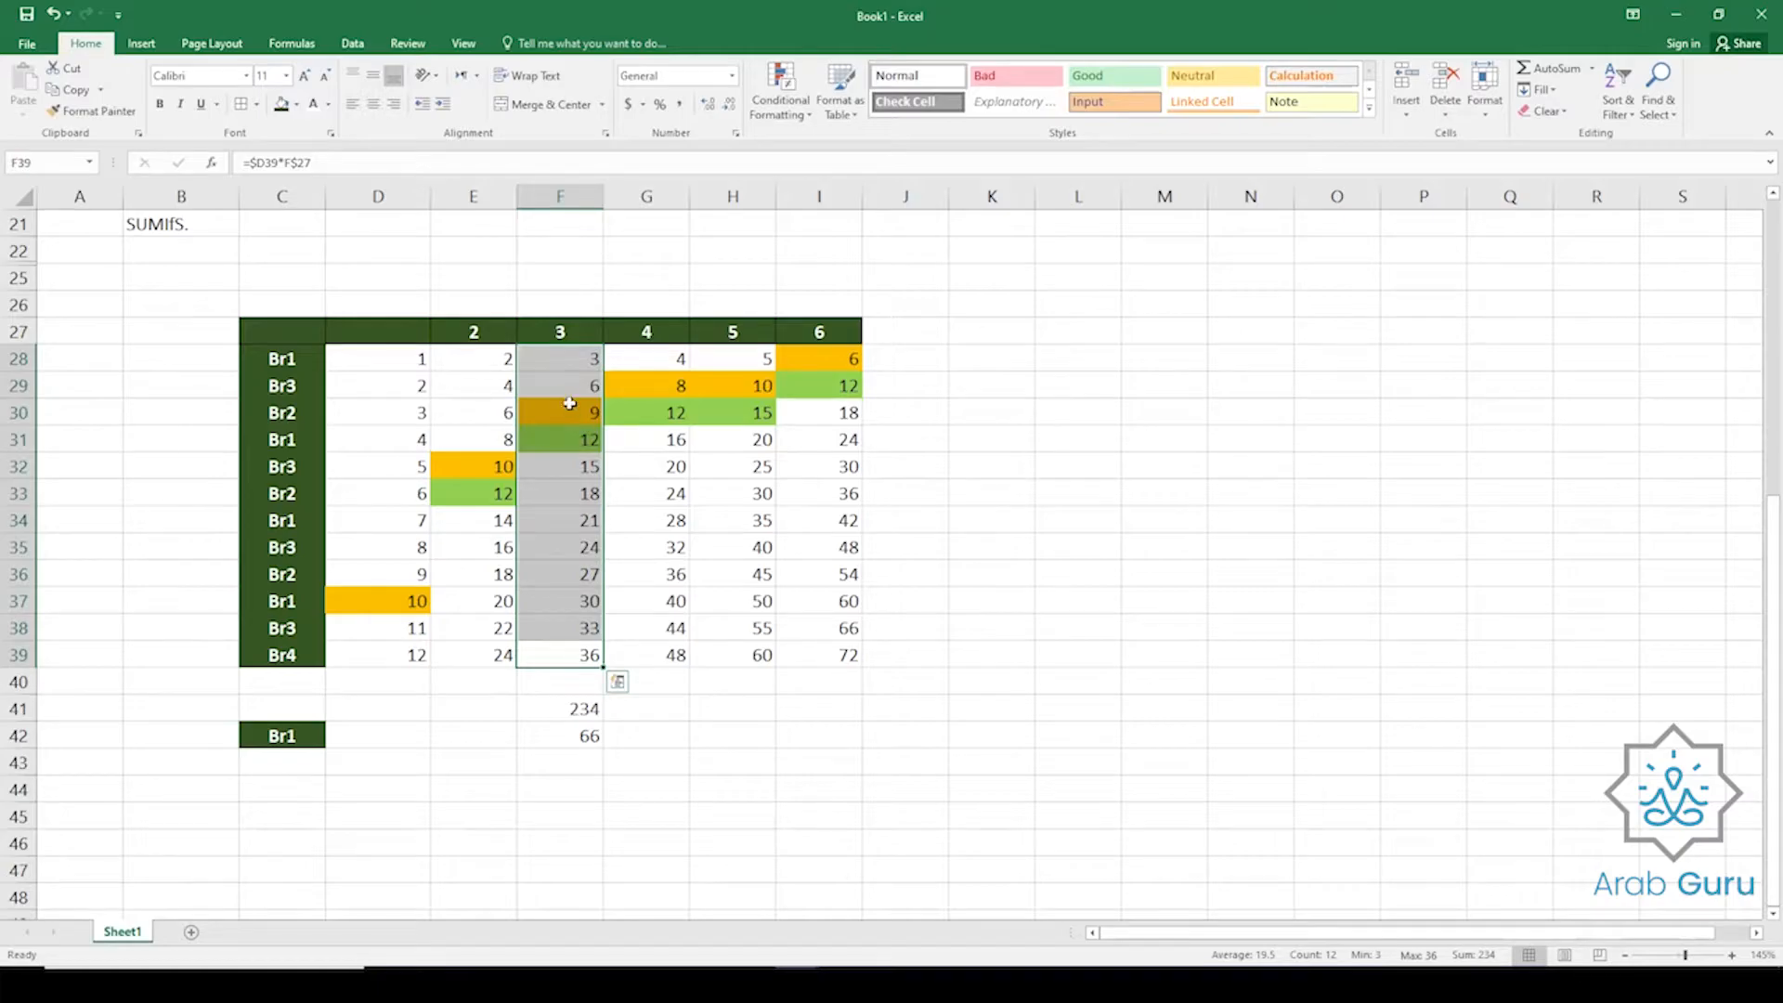
click(576, 363)
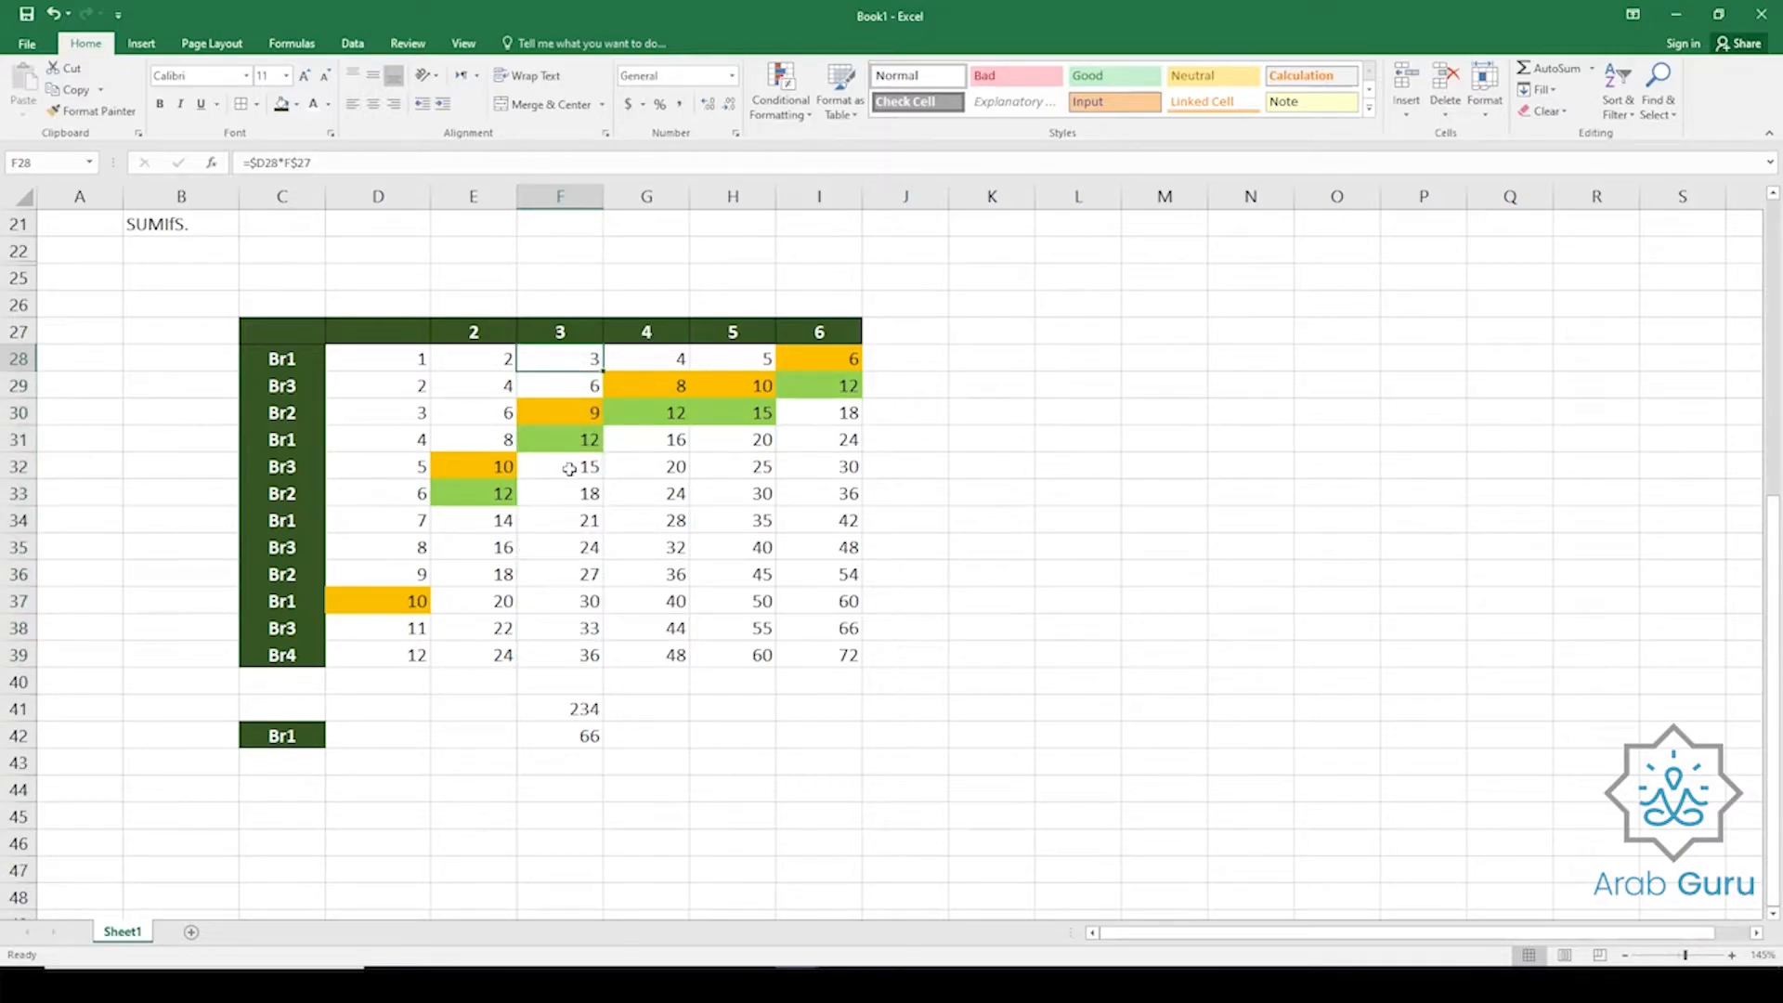
click(576, 739)
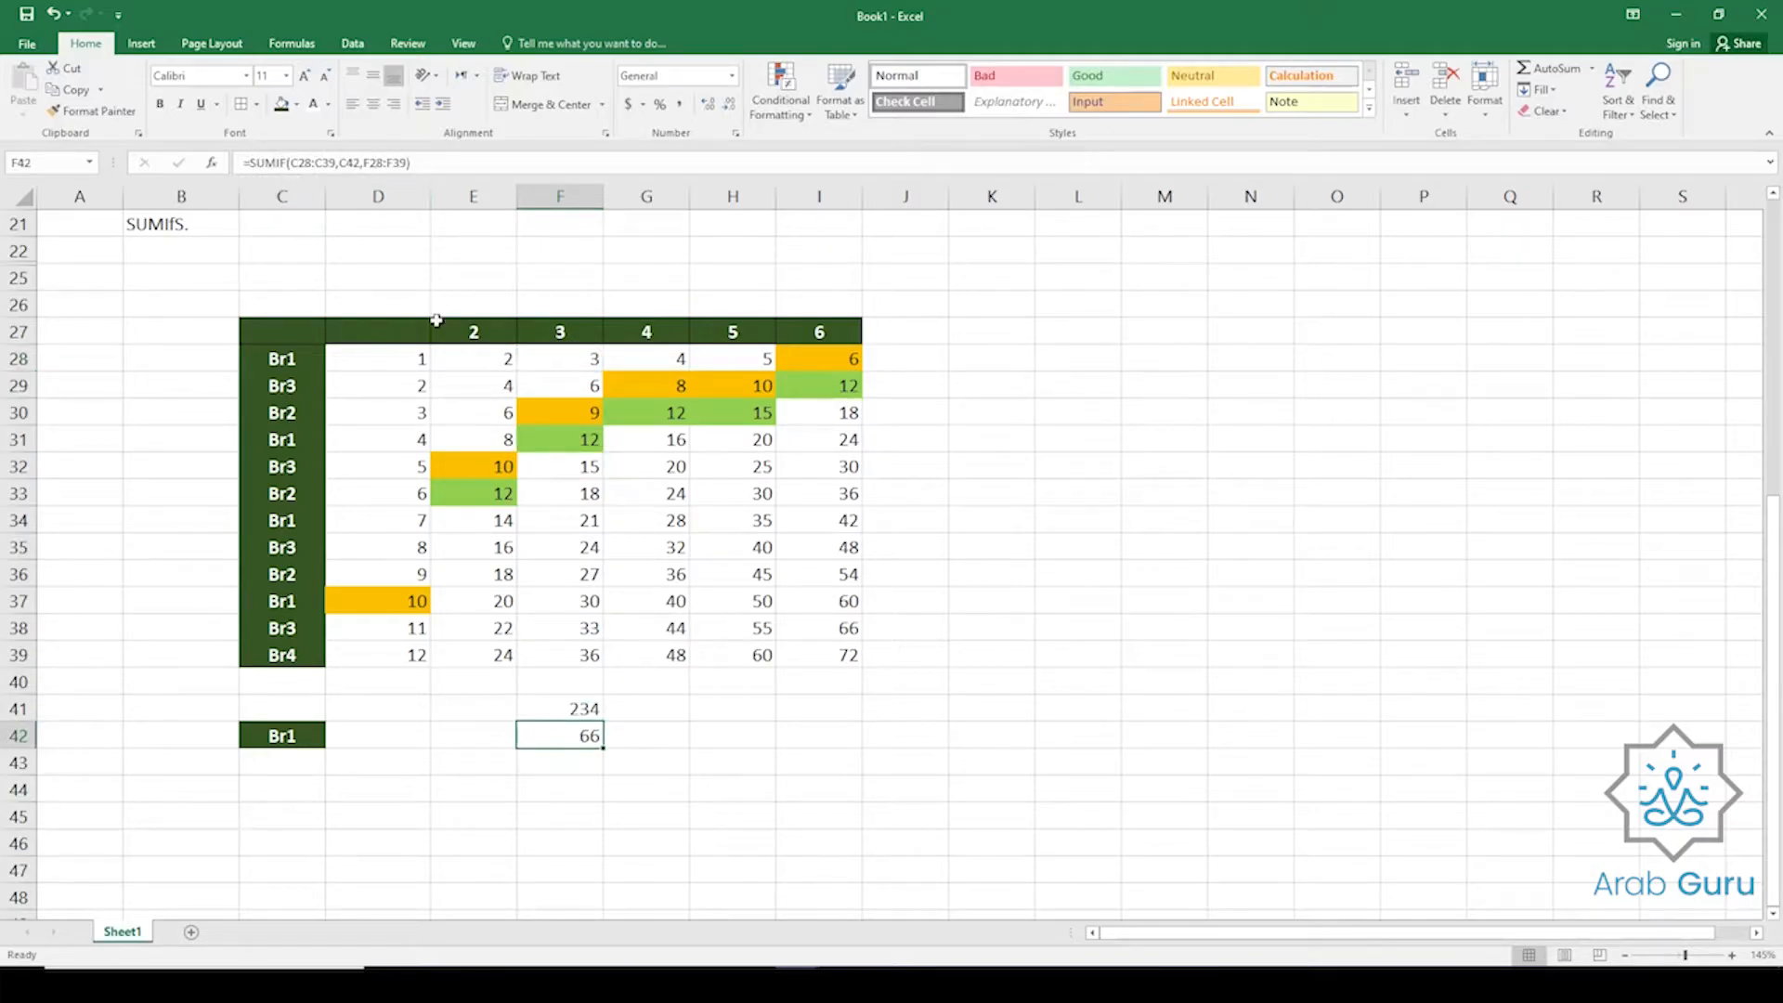
Start a SUMIFS formula in F43 with F28:F39 as its sum range.
click(569, 762)
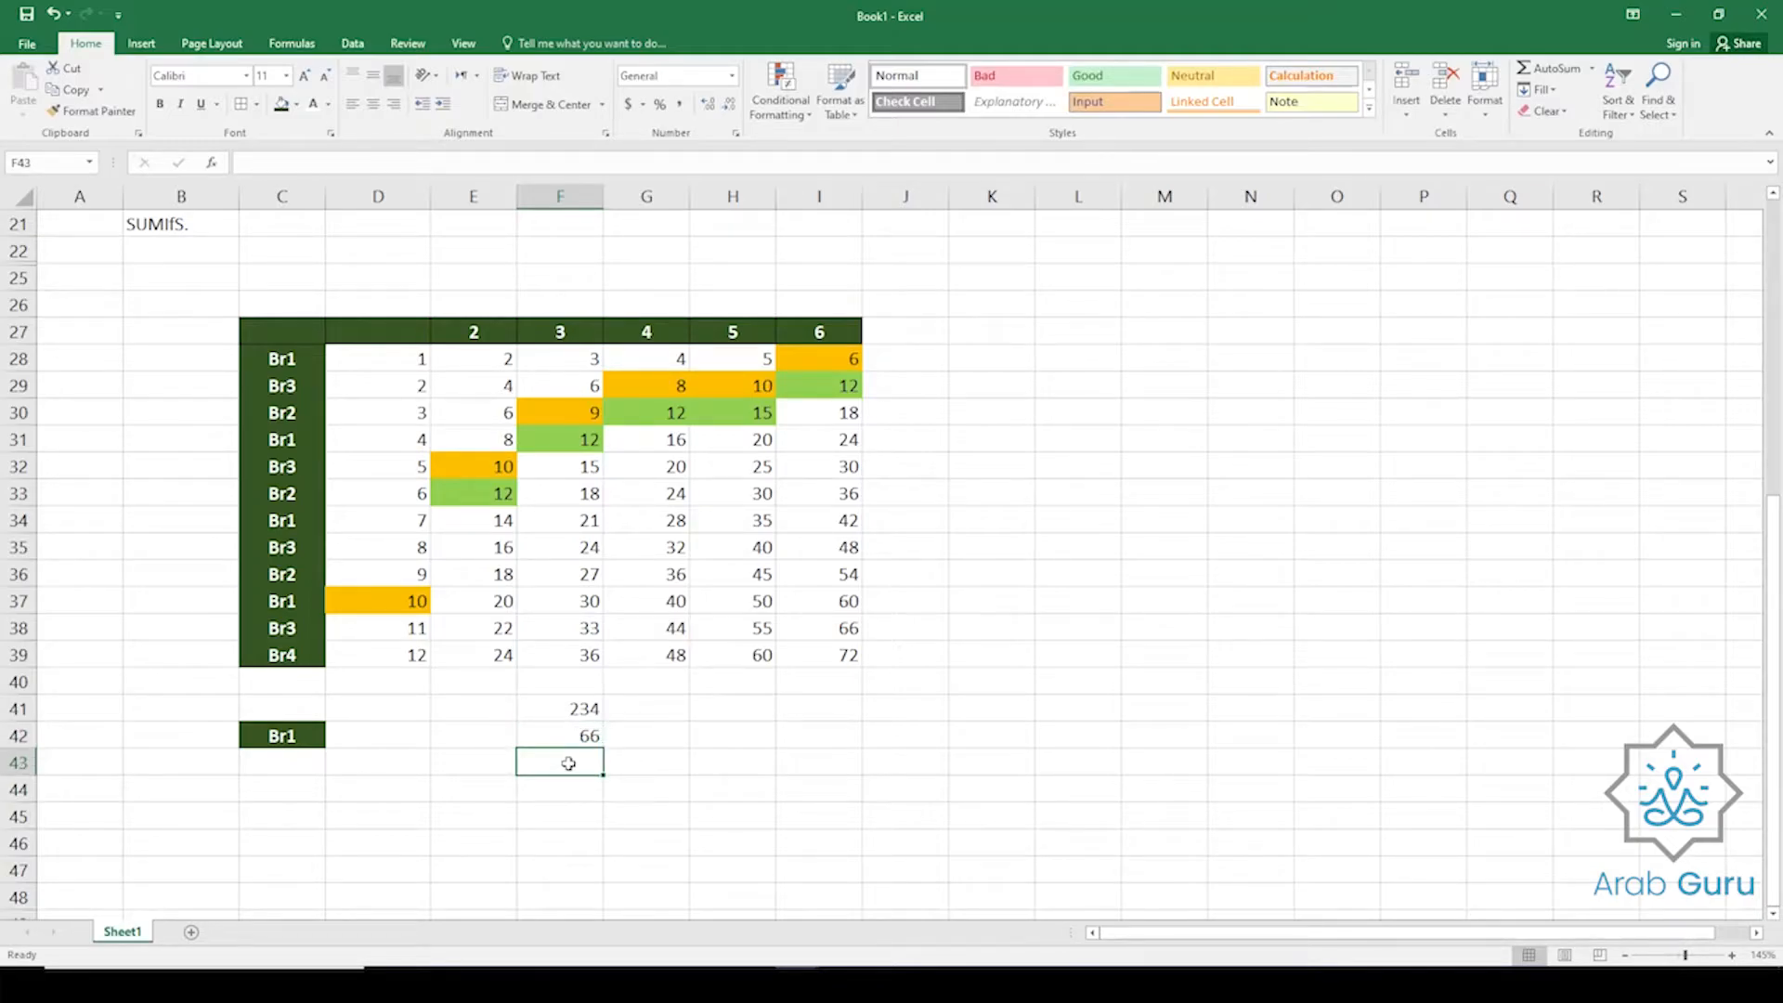
text(=sumifs)
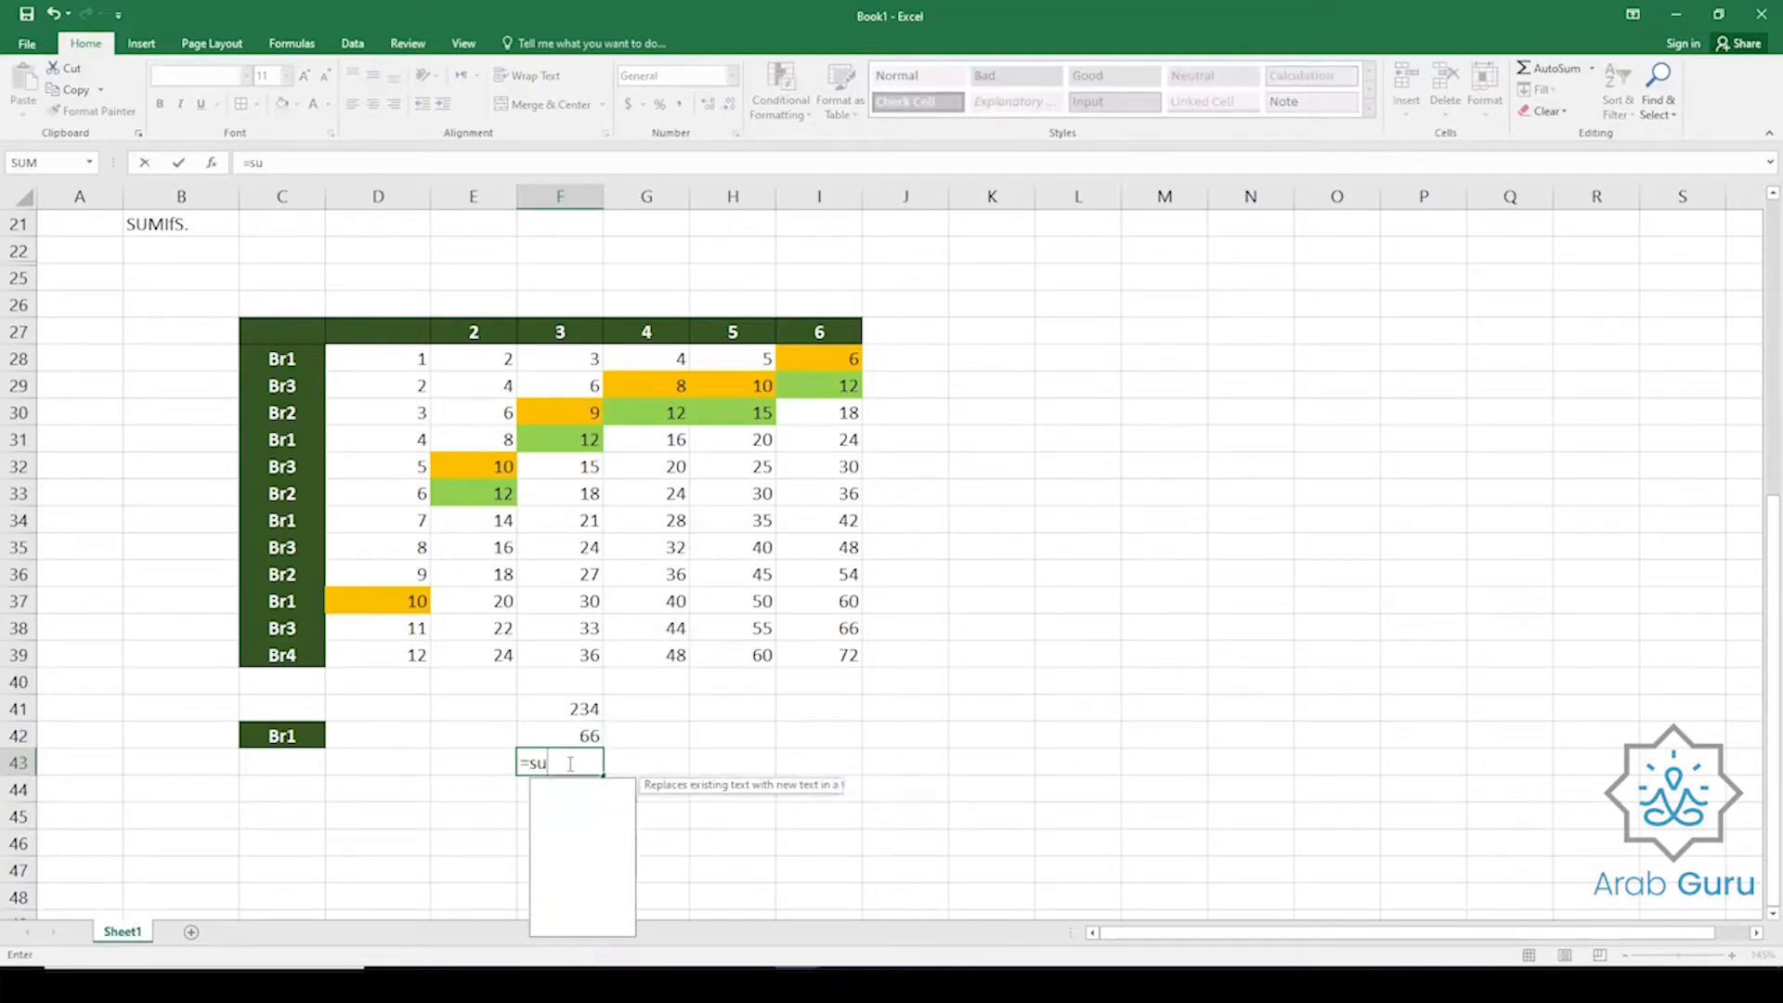
key(Tab)
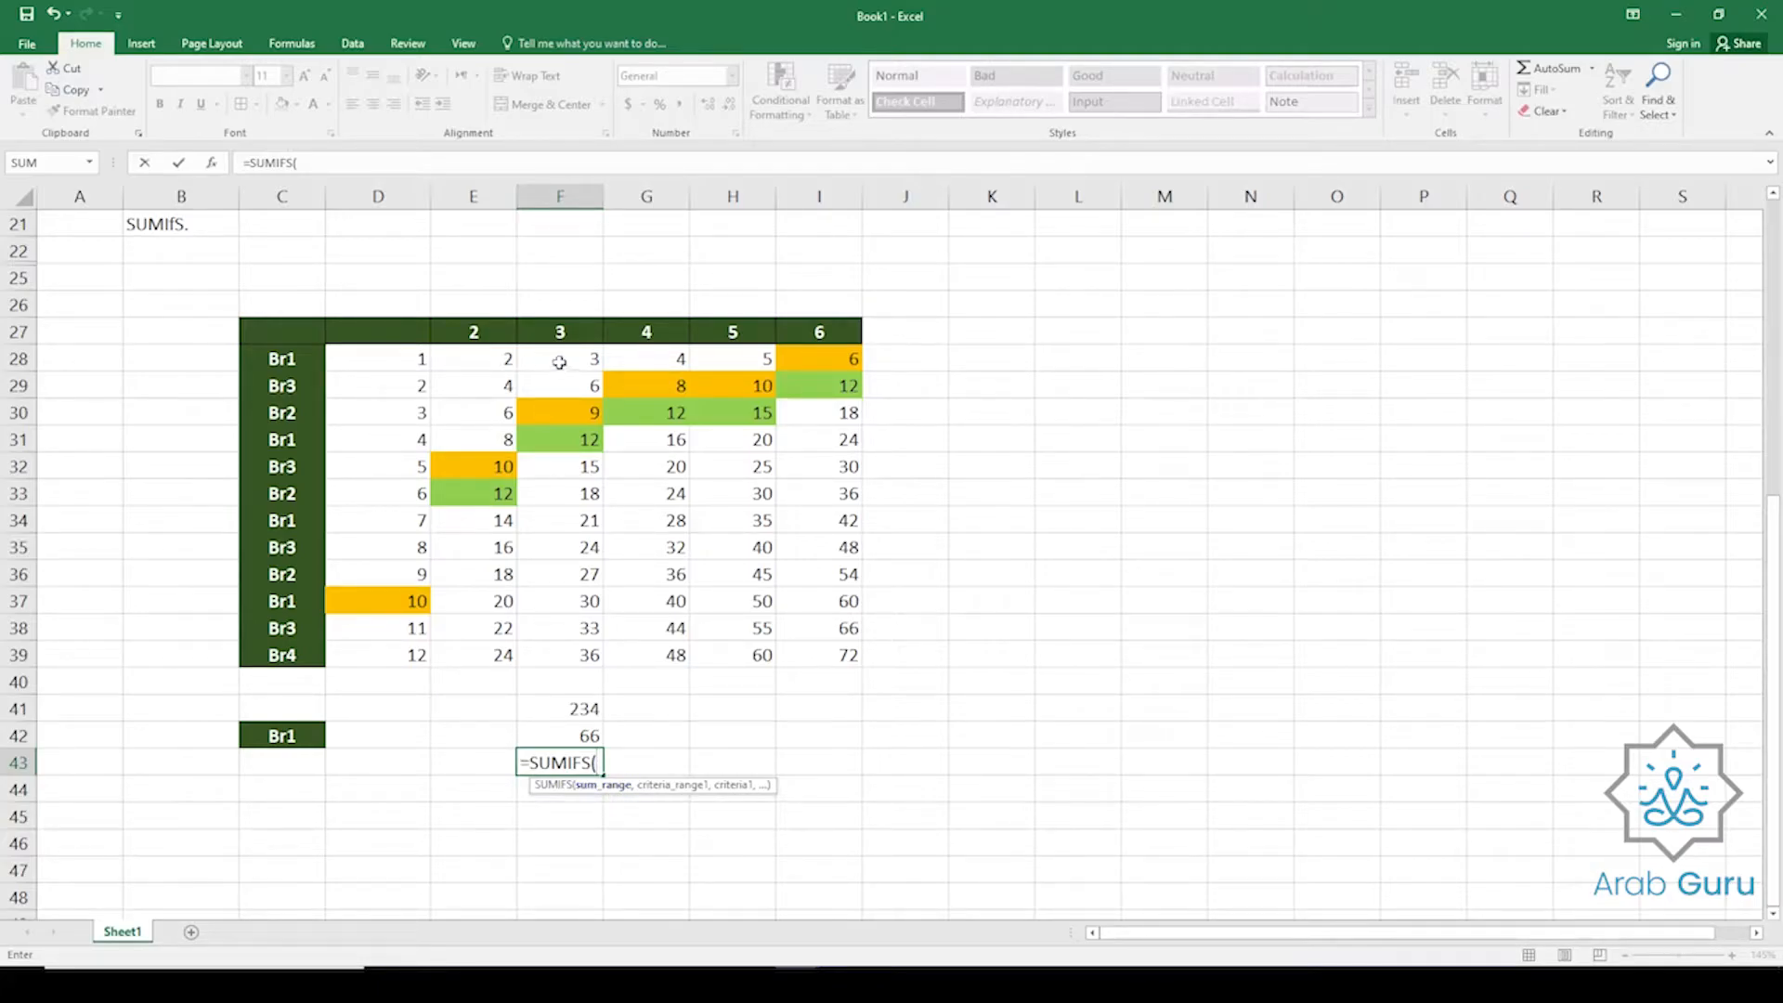
drag(557, 364, 566, 655)
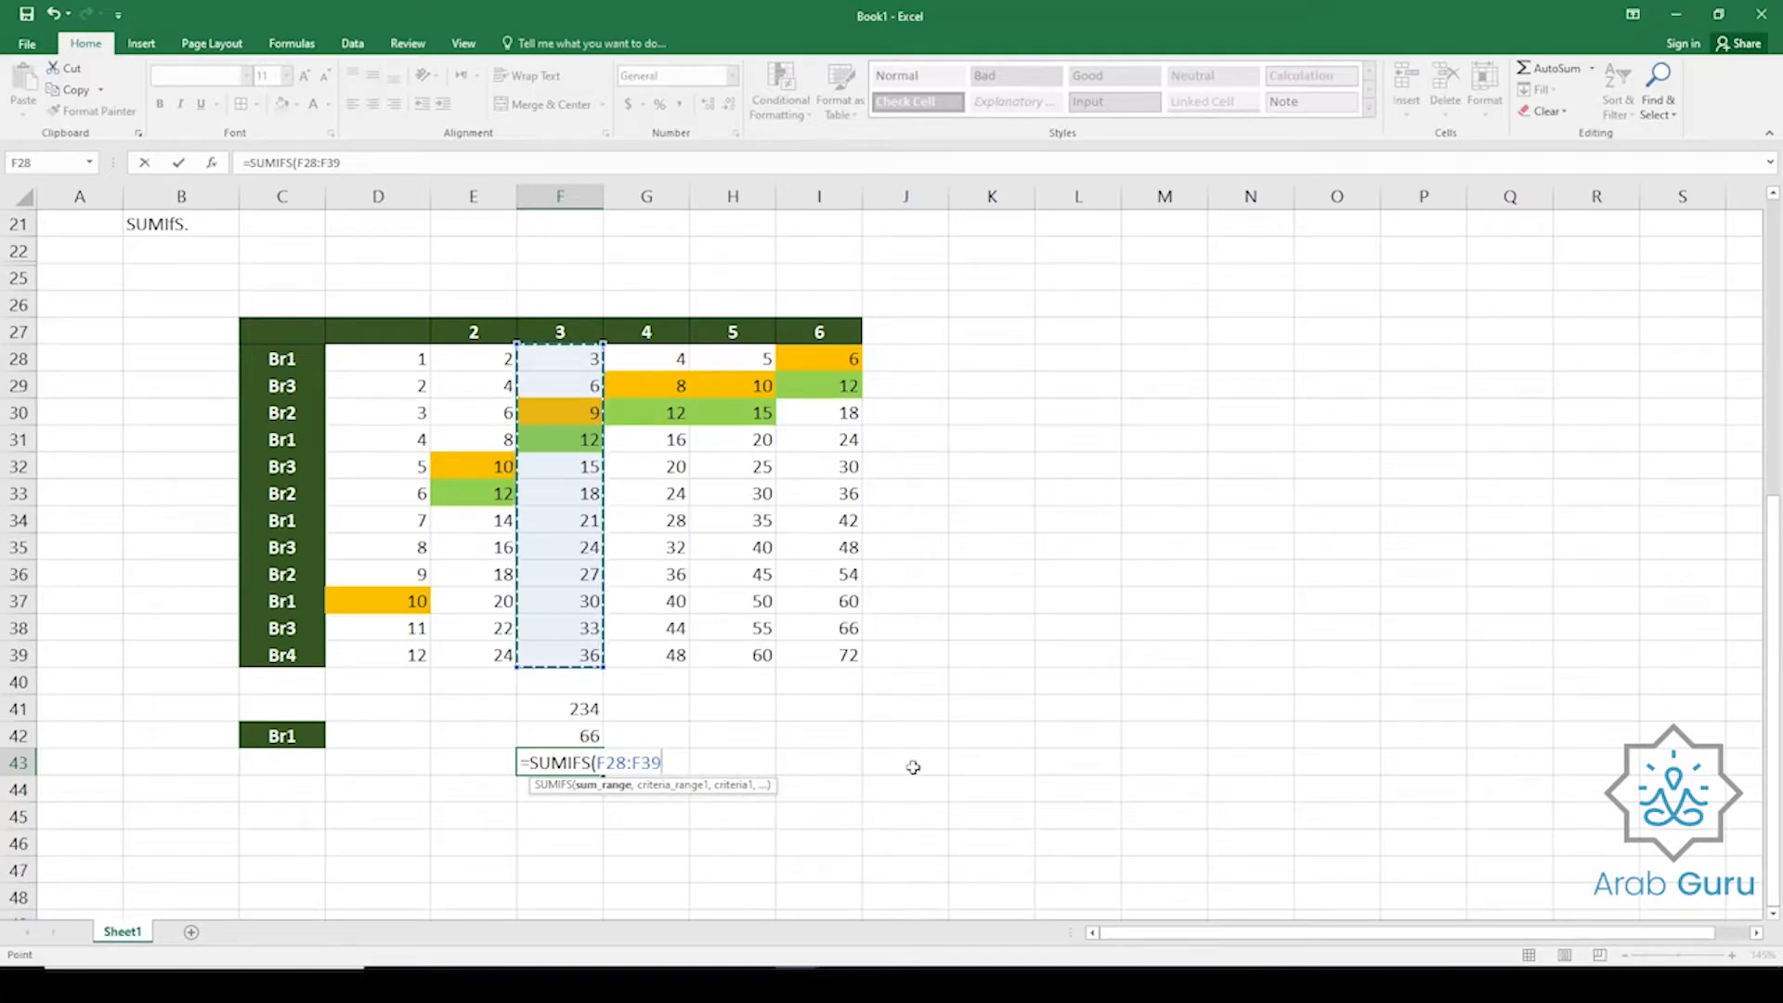
text(,)
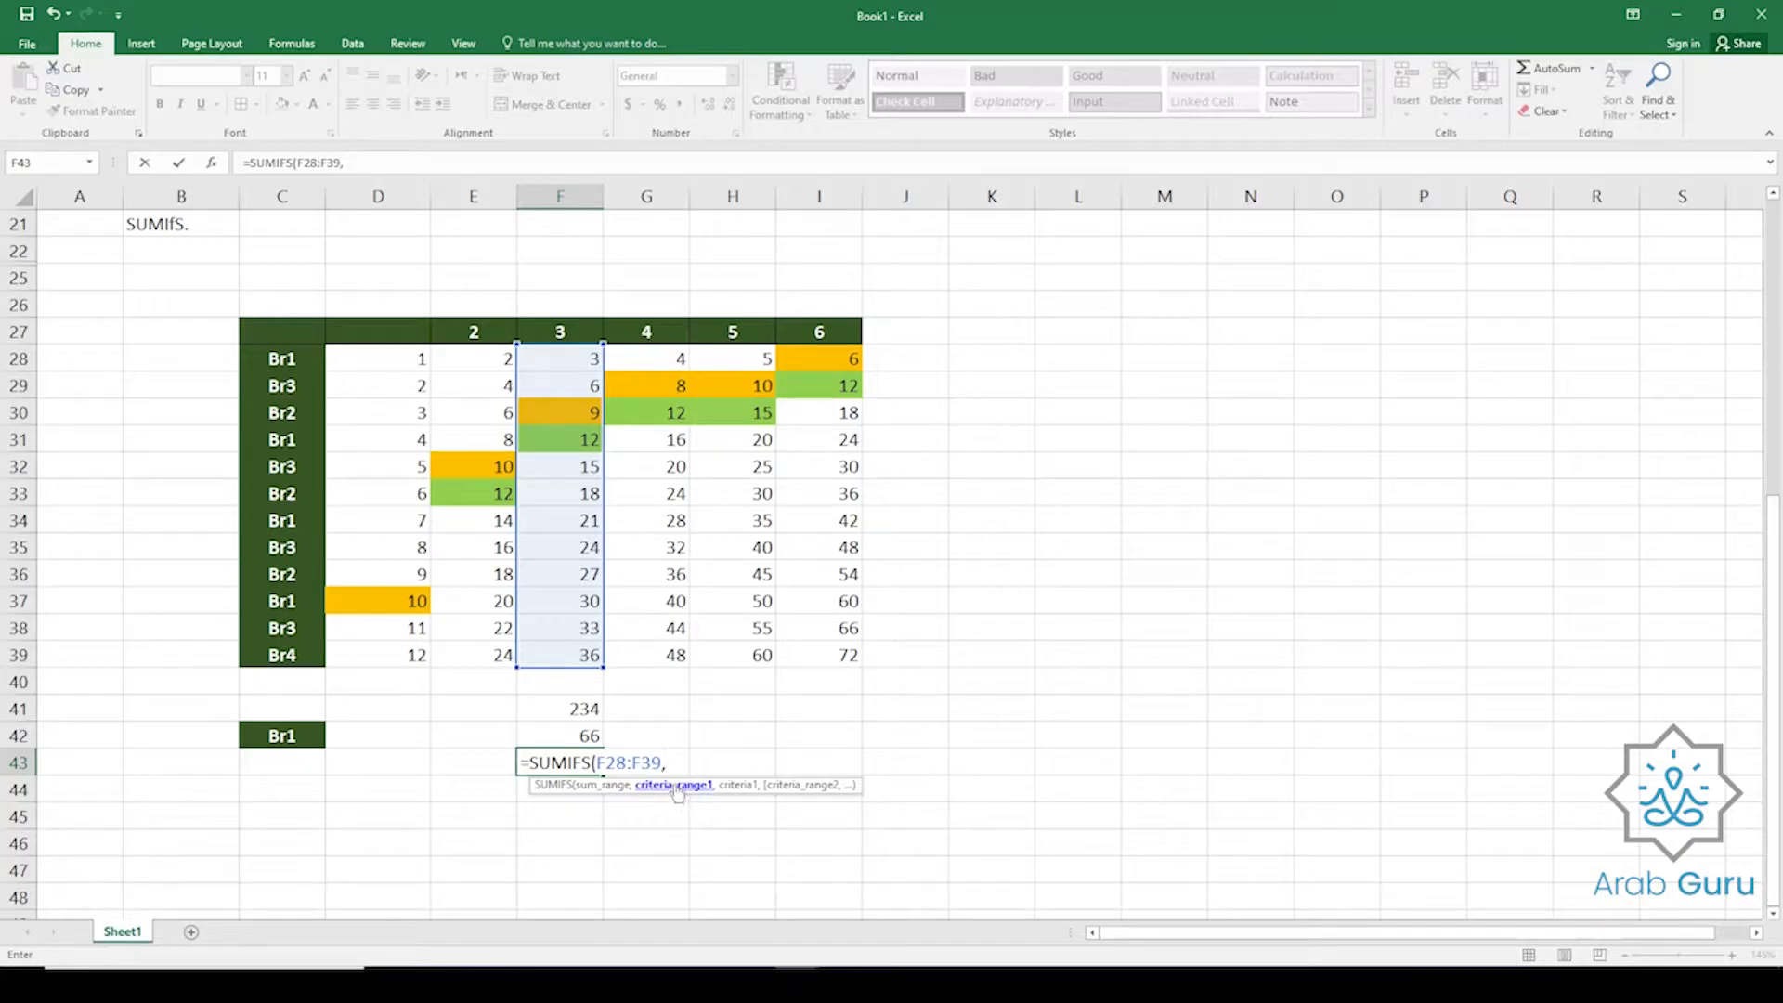
Add the first SUMIFS condition, with branch labels C28:C39 as criteria range and C42 as criterion.
drag(302, 369, 291, 655)
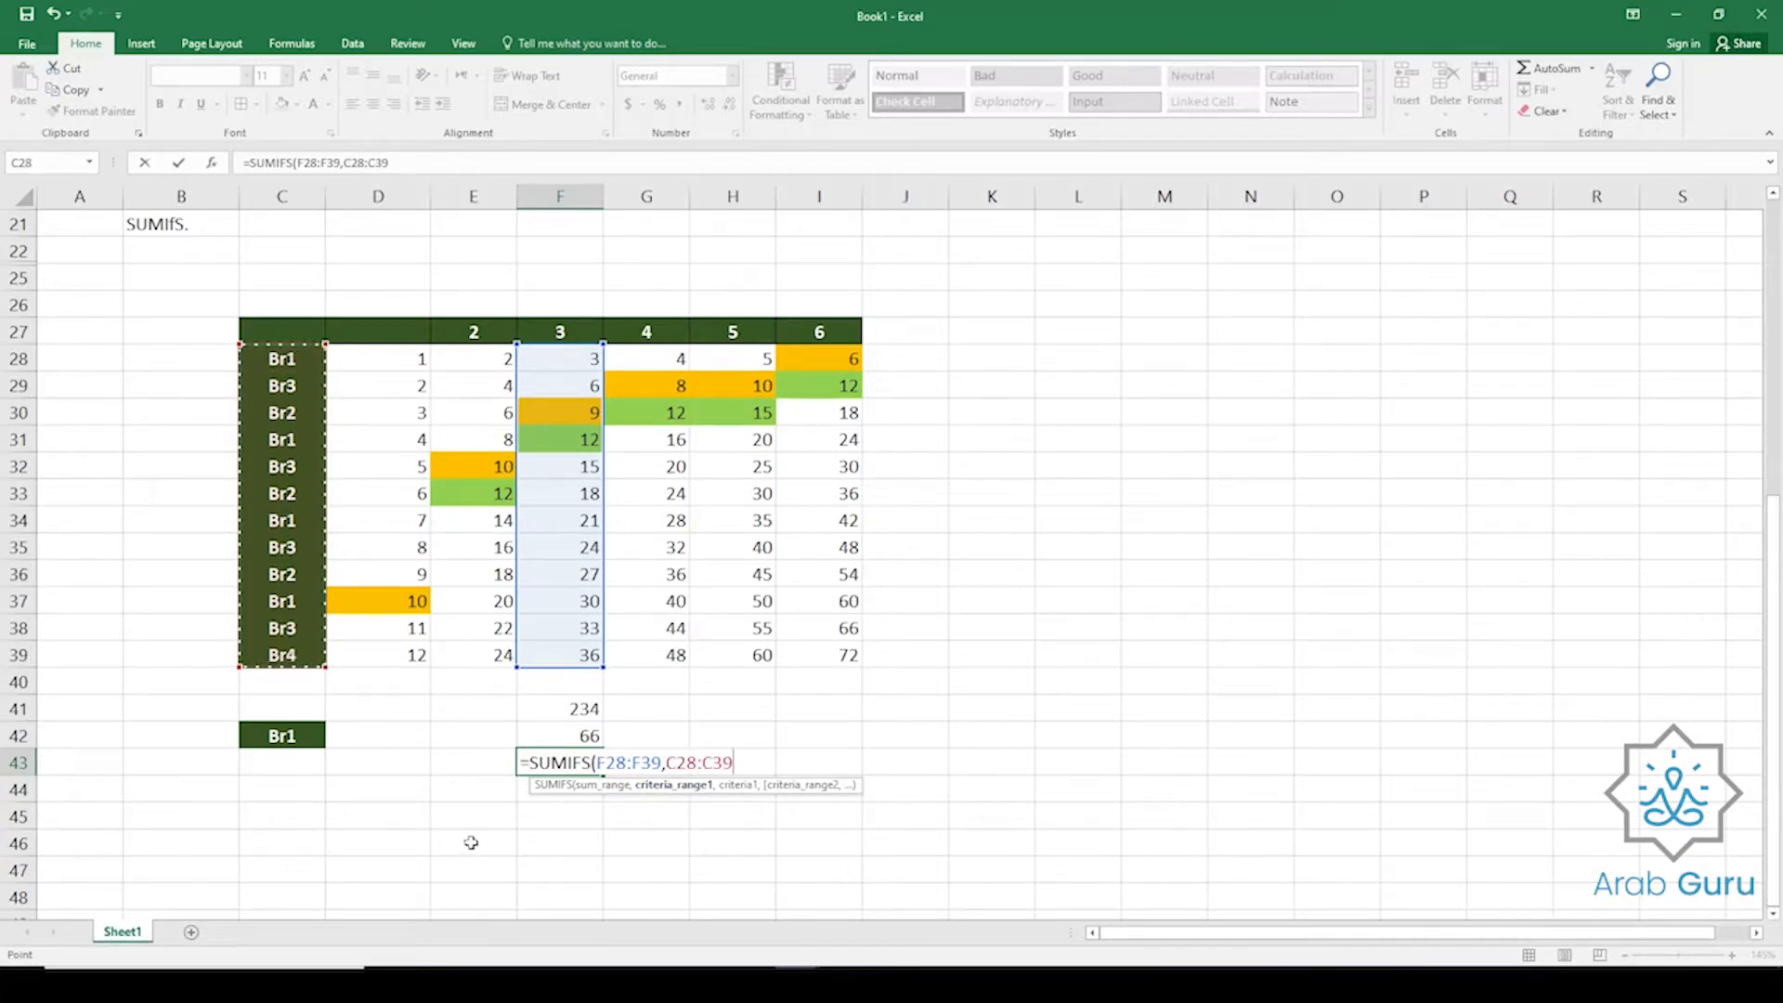
text(,)
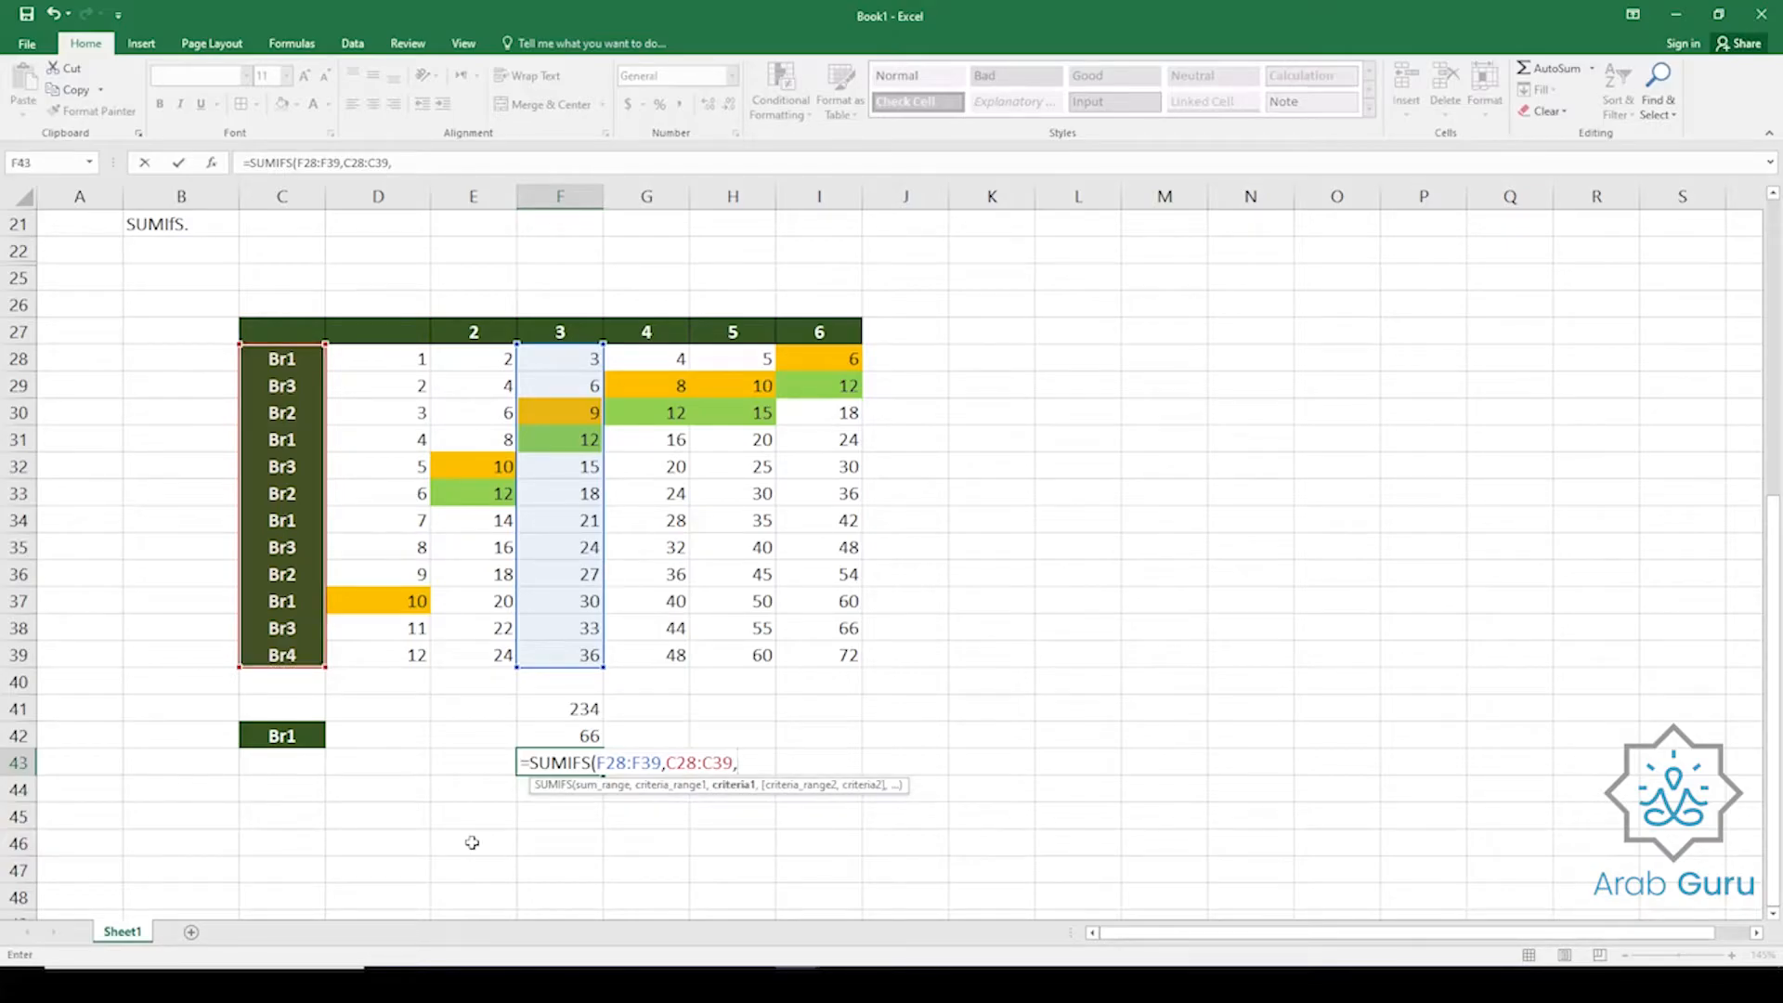
click(285, 737)
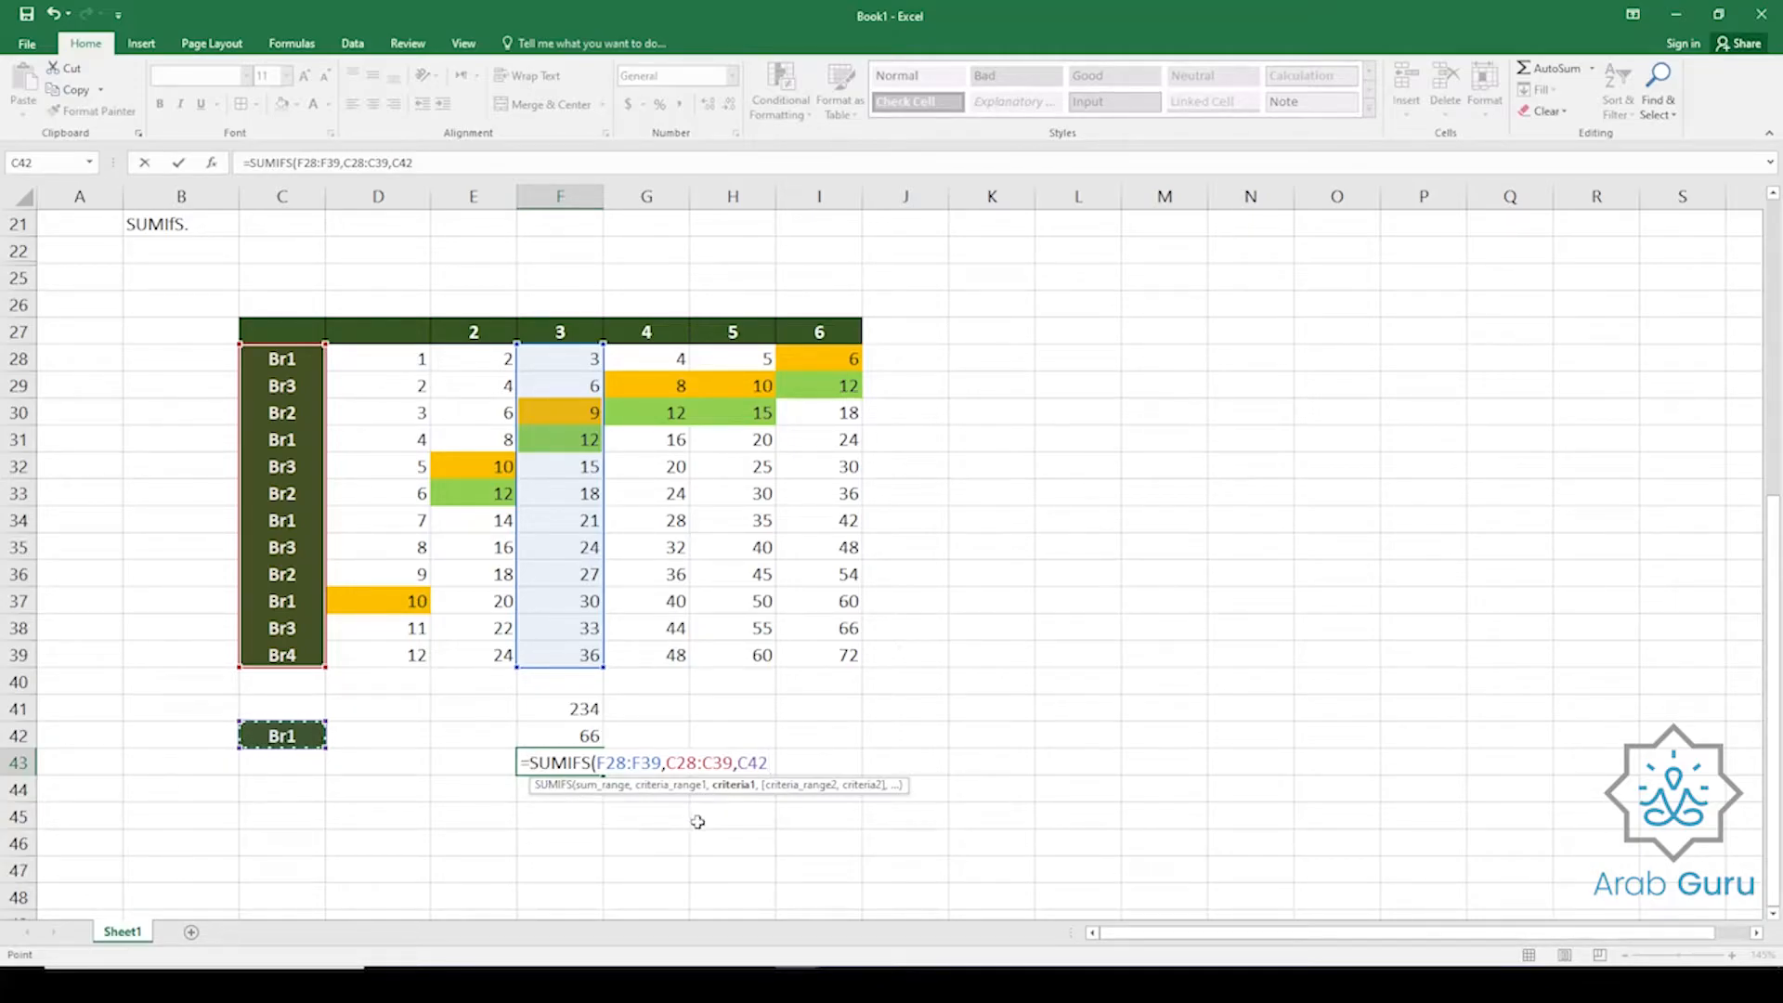
text(,)
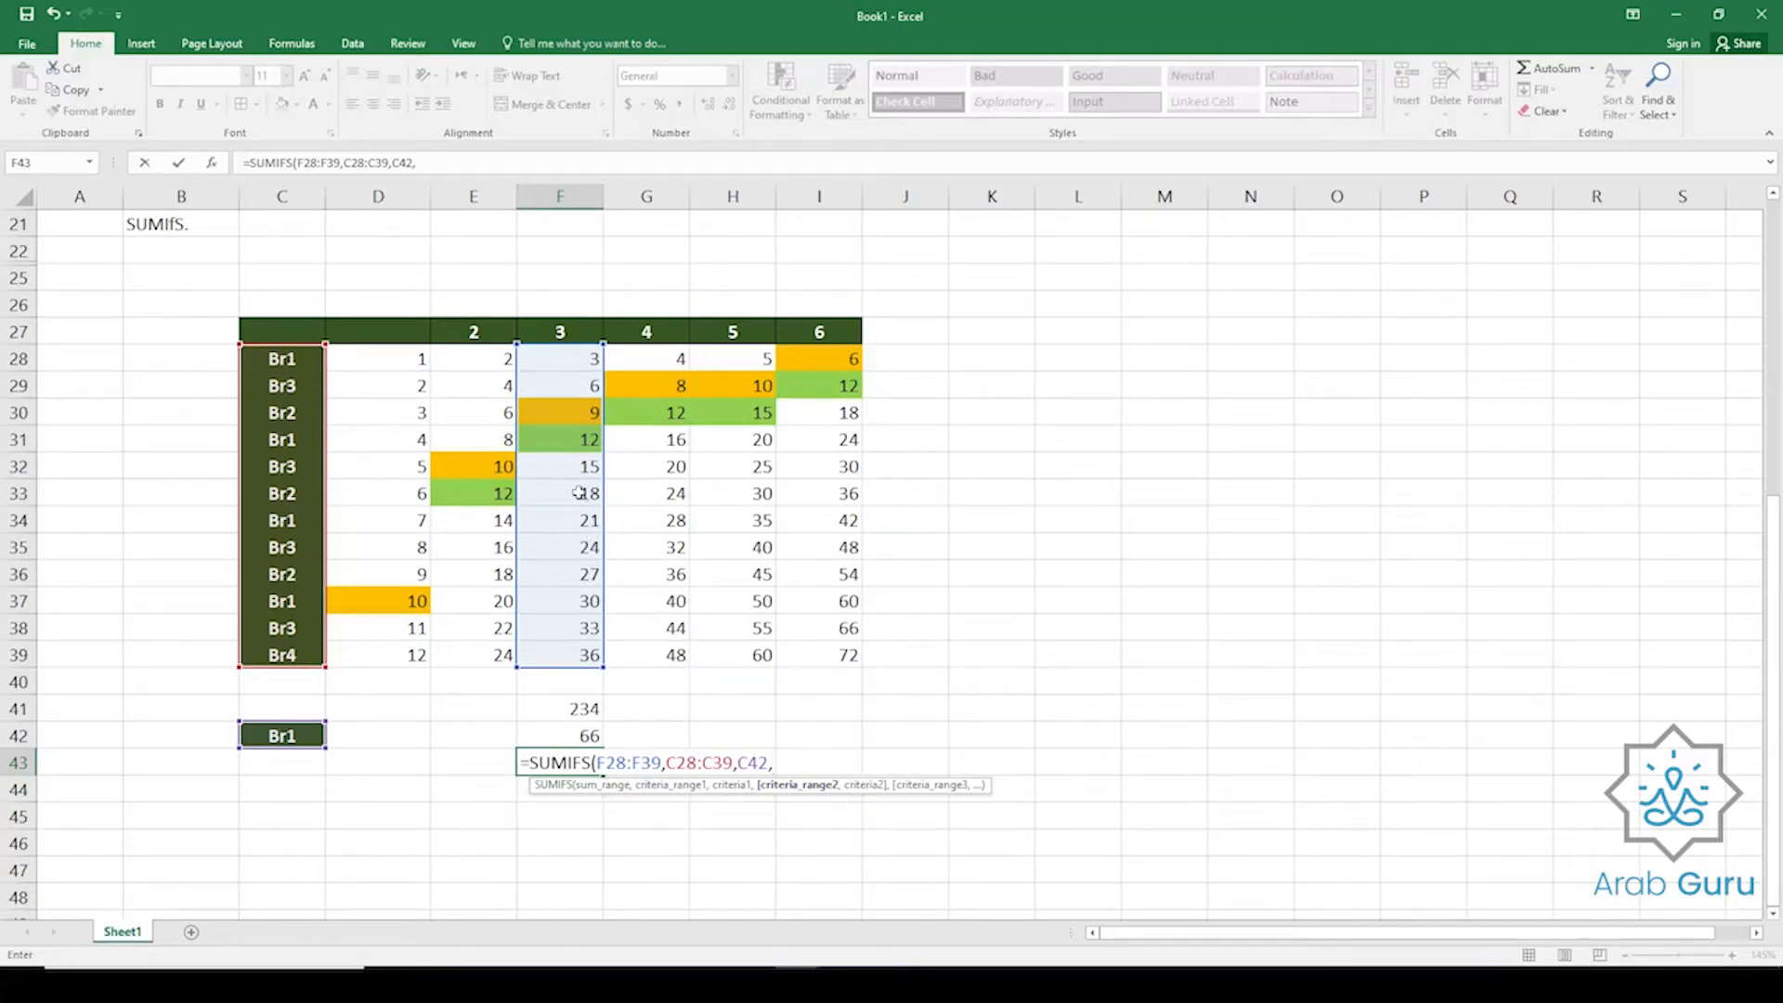
Add F28:F39 with the criterion ">10" as the second SUMIFS condition and complete the formula in F43.
drag(568, 362, 567, 659)
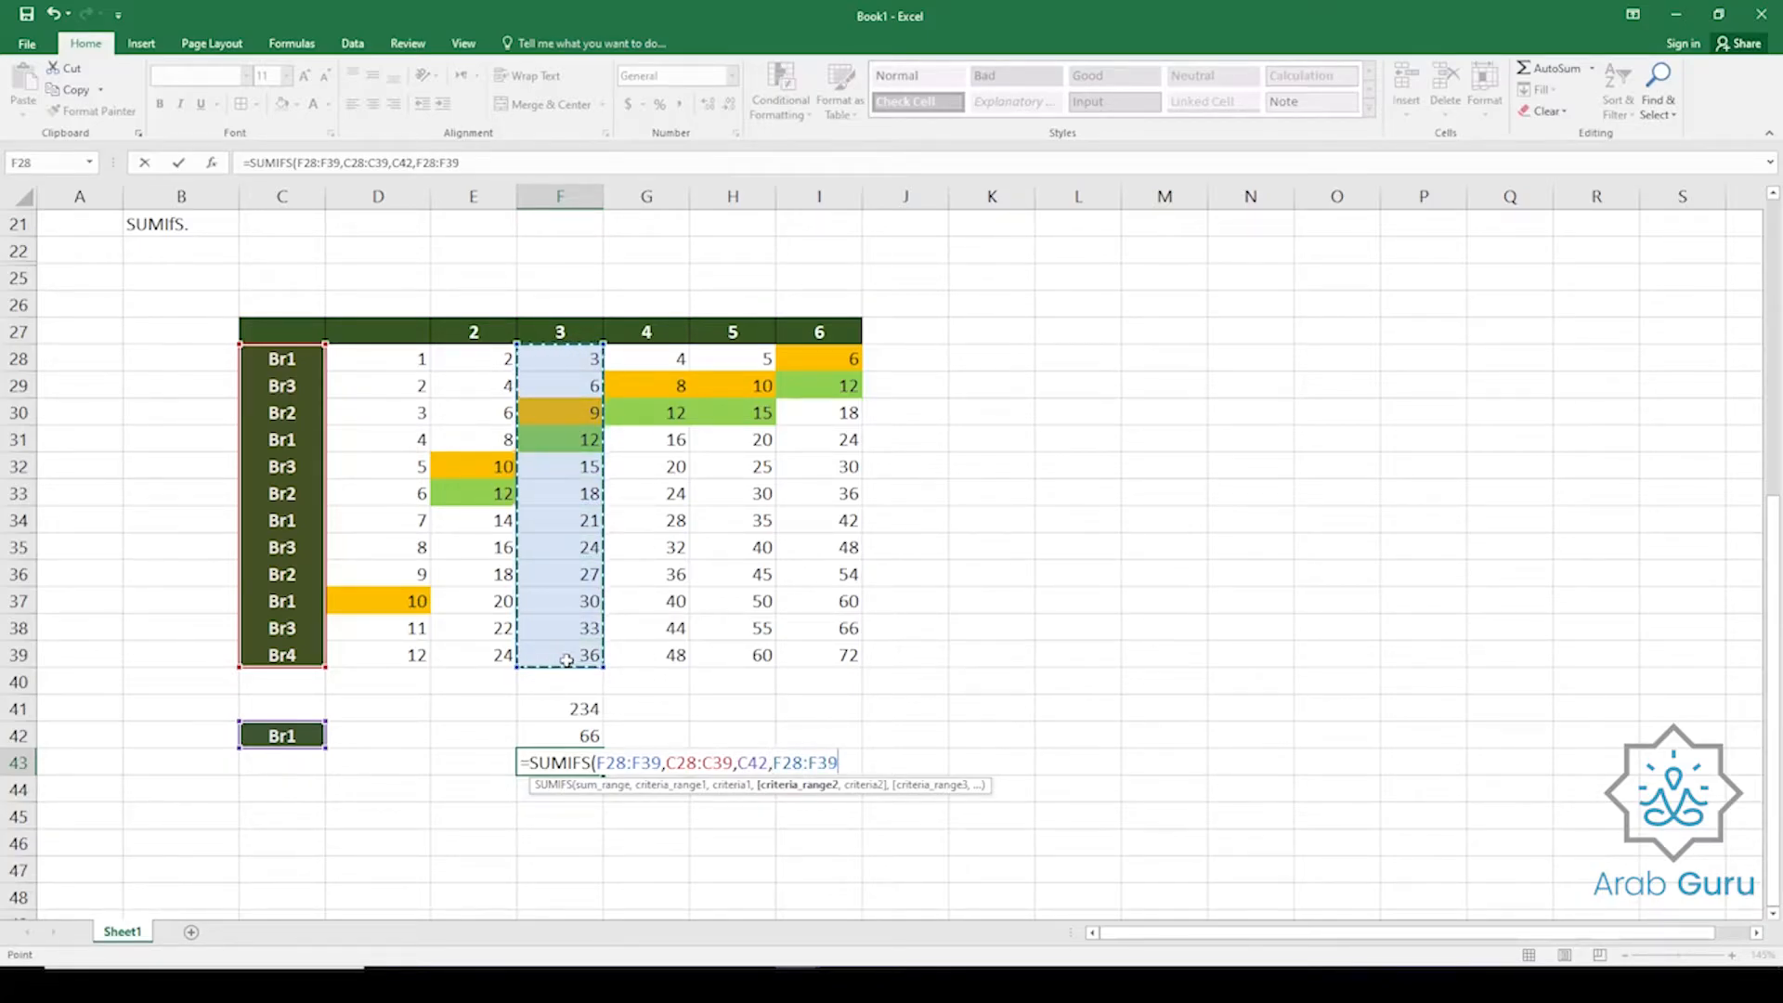
text(,">10)
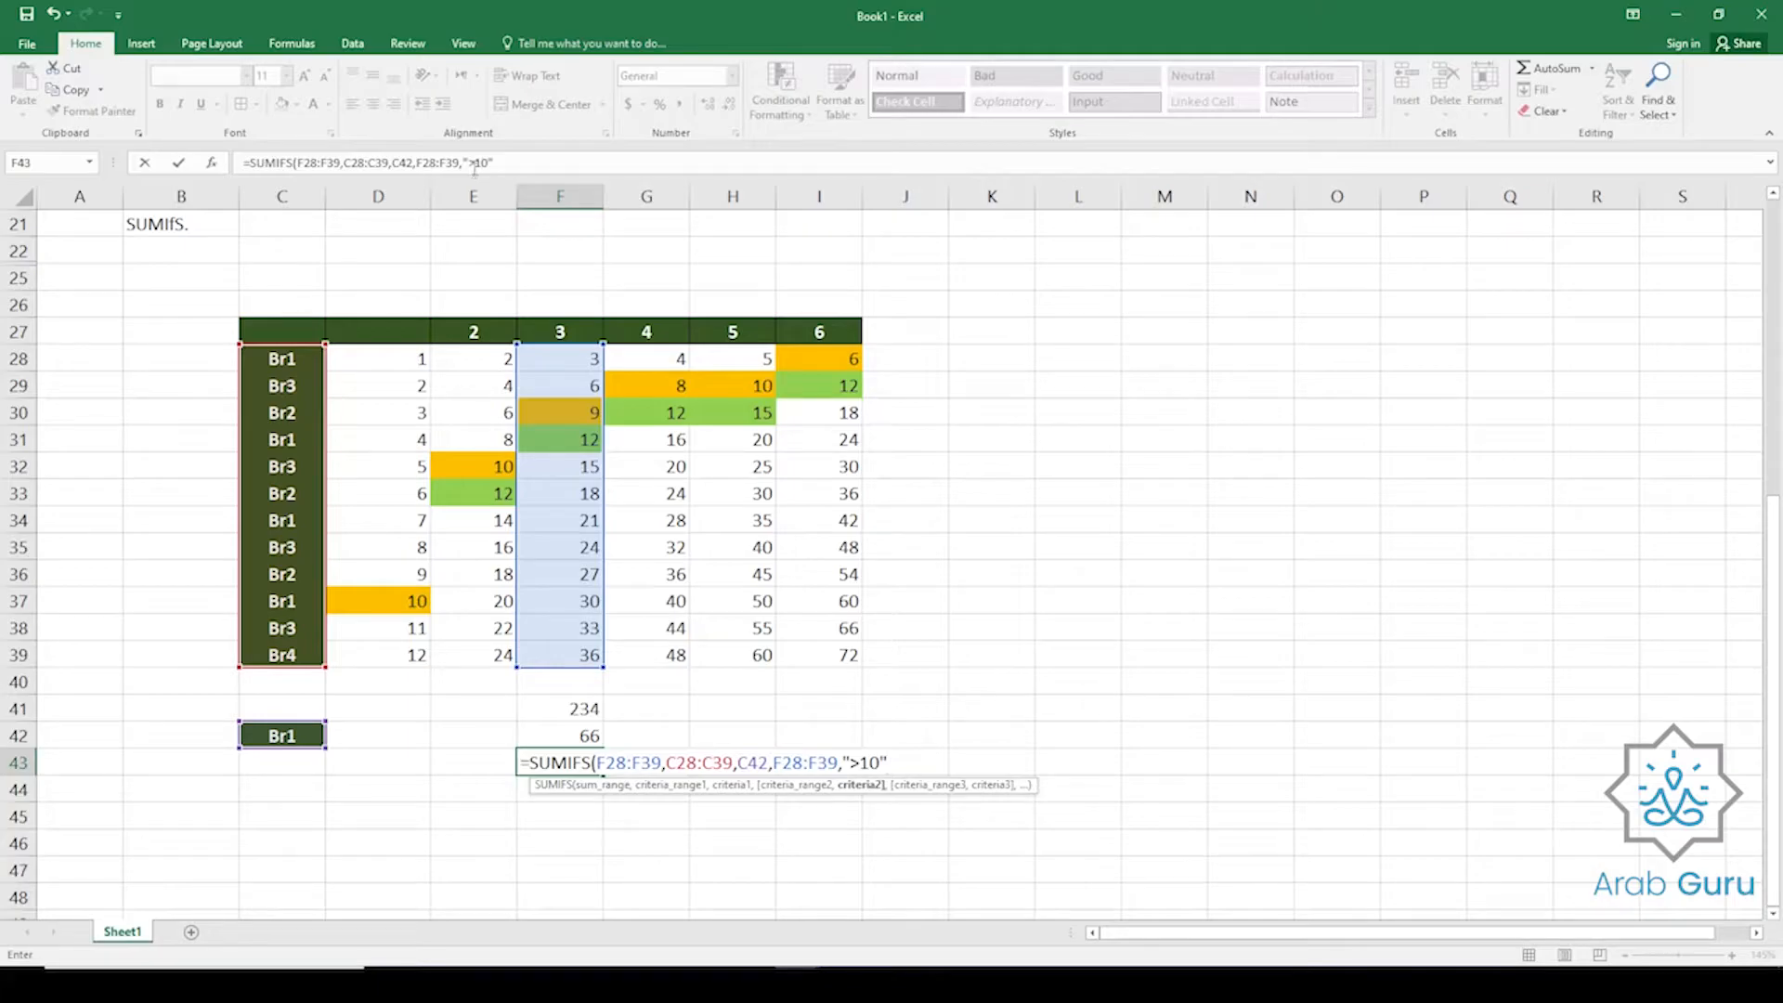
click(509, 162)
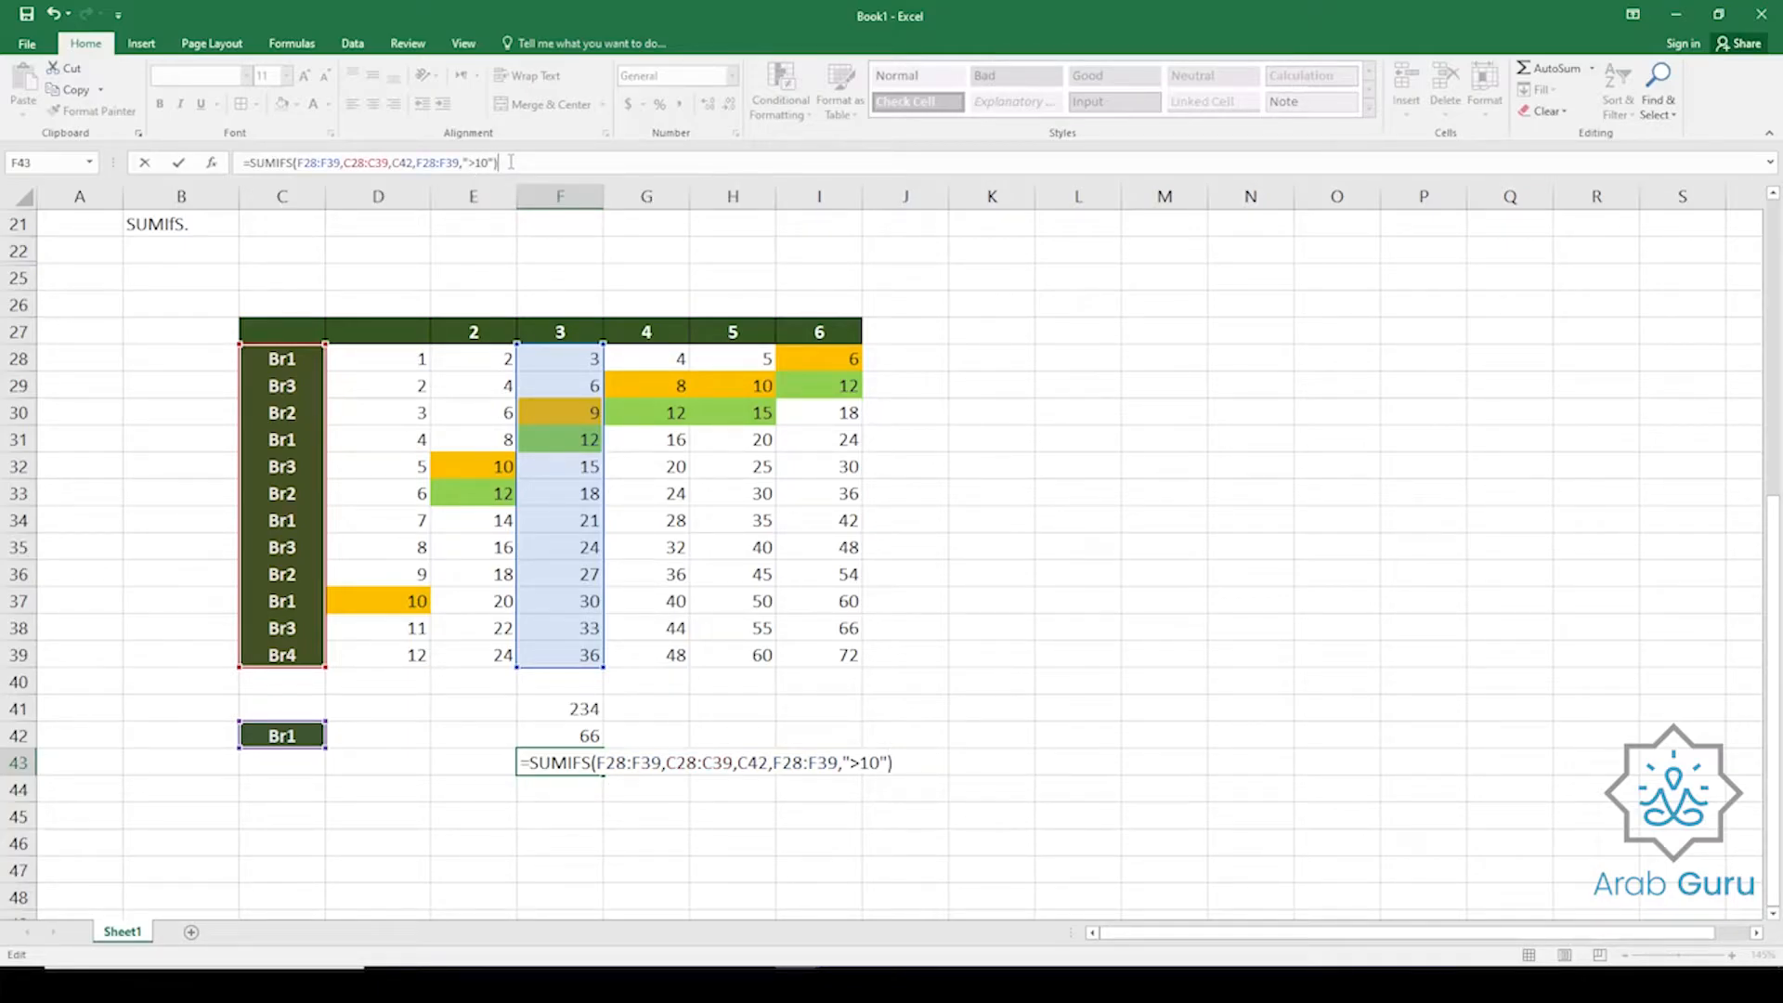
key(Return)
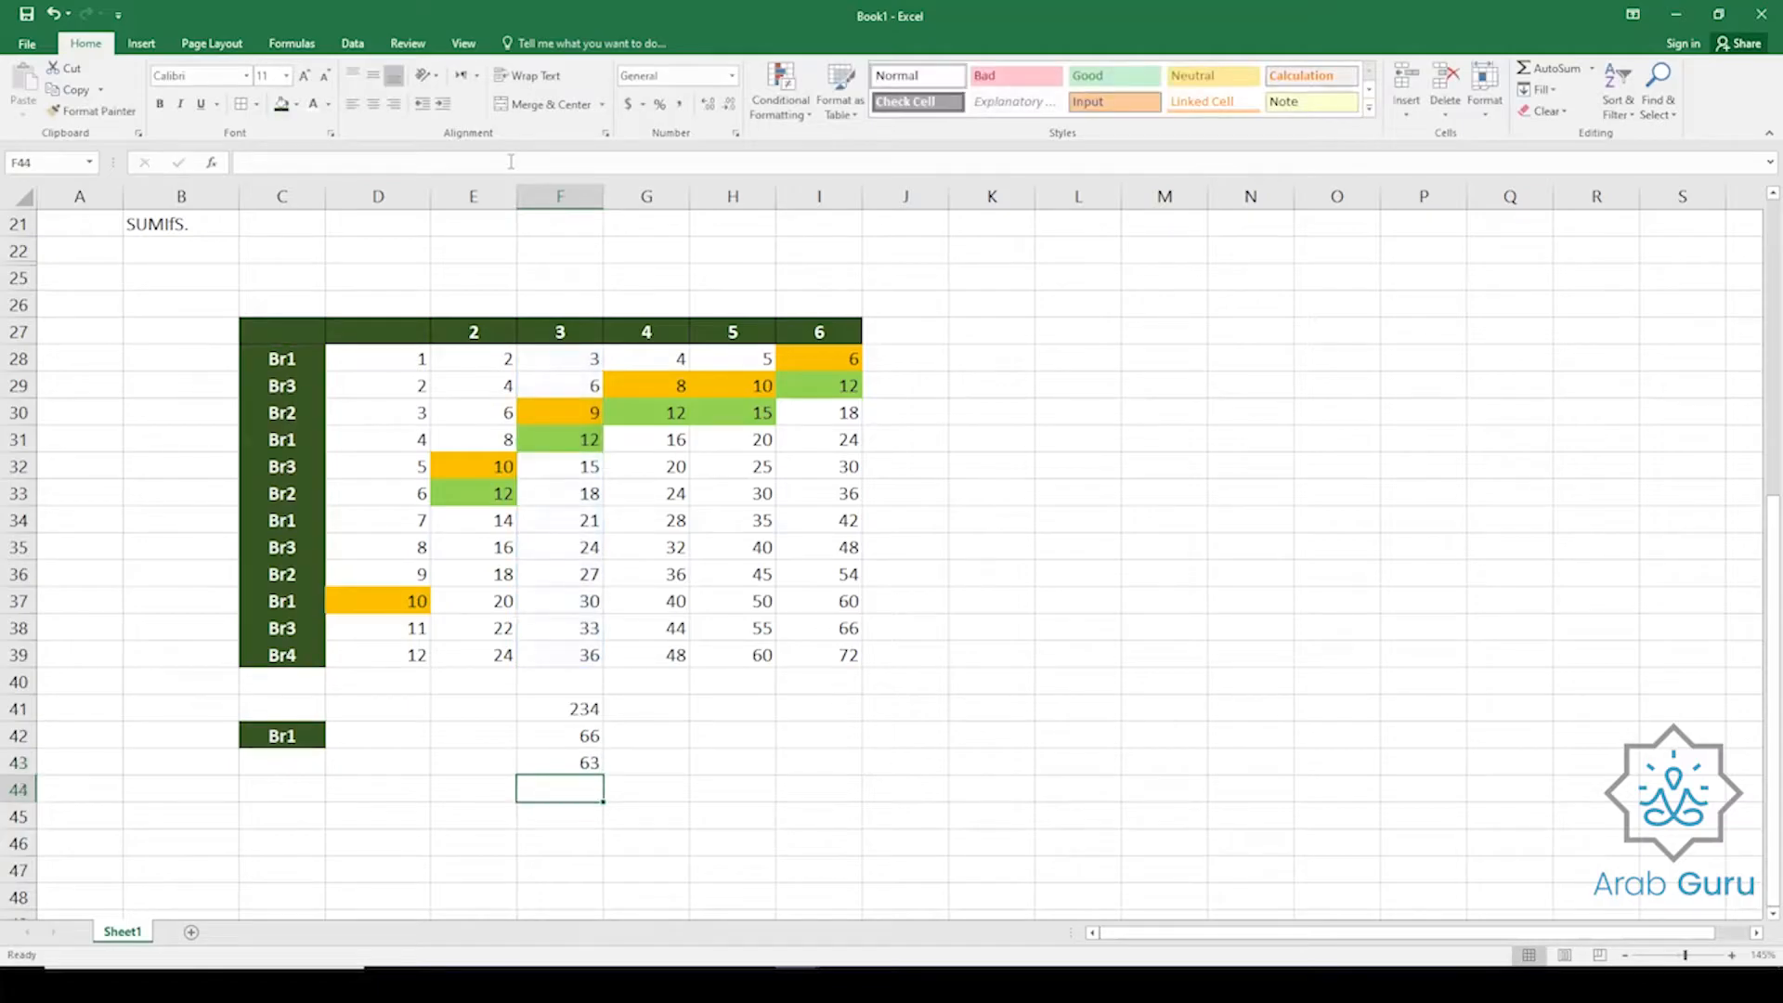
Review the SUMIFS formula in F43 and examine the Br1 values in F28, F31, F34 and F37 together.
click(548, 754)
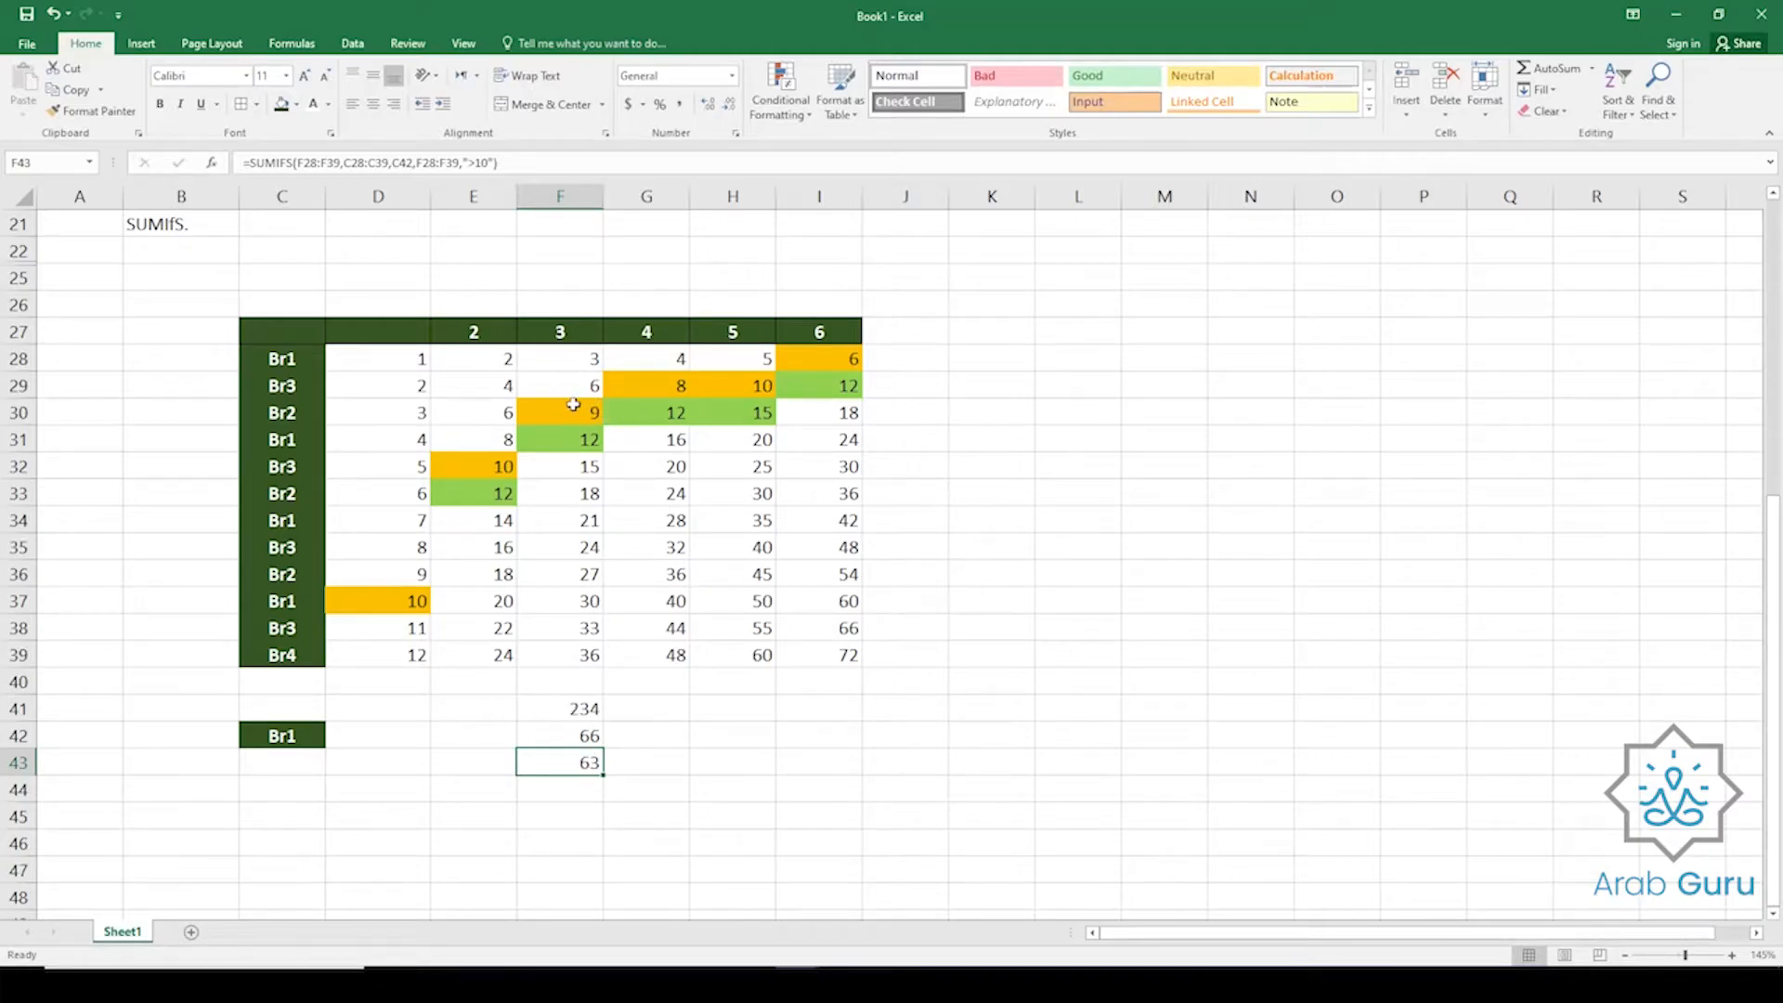
click(295, 359)
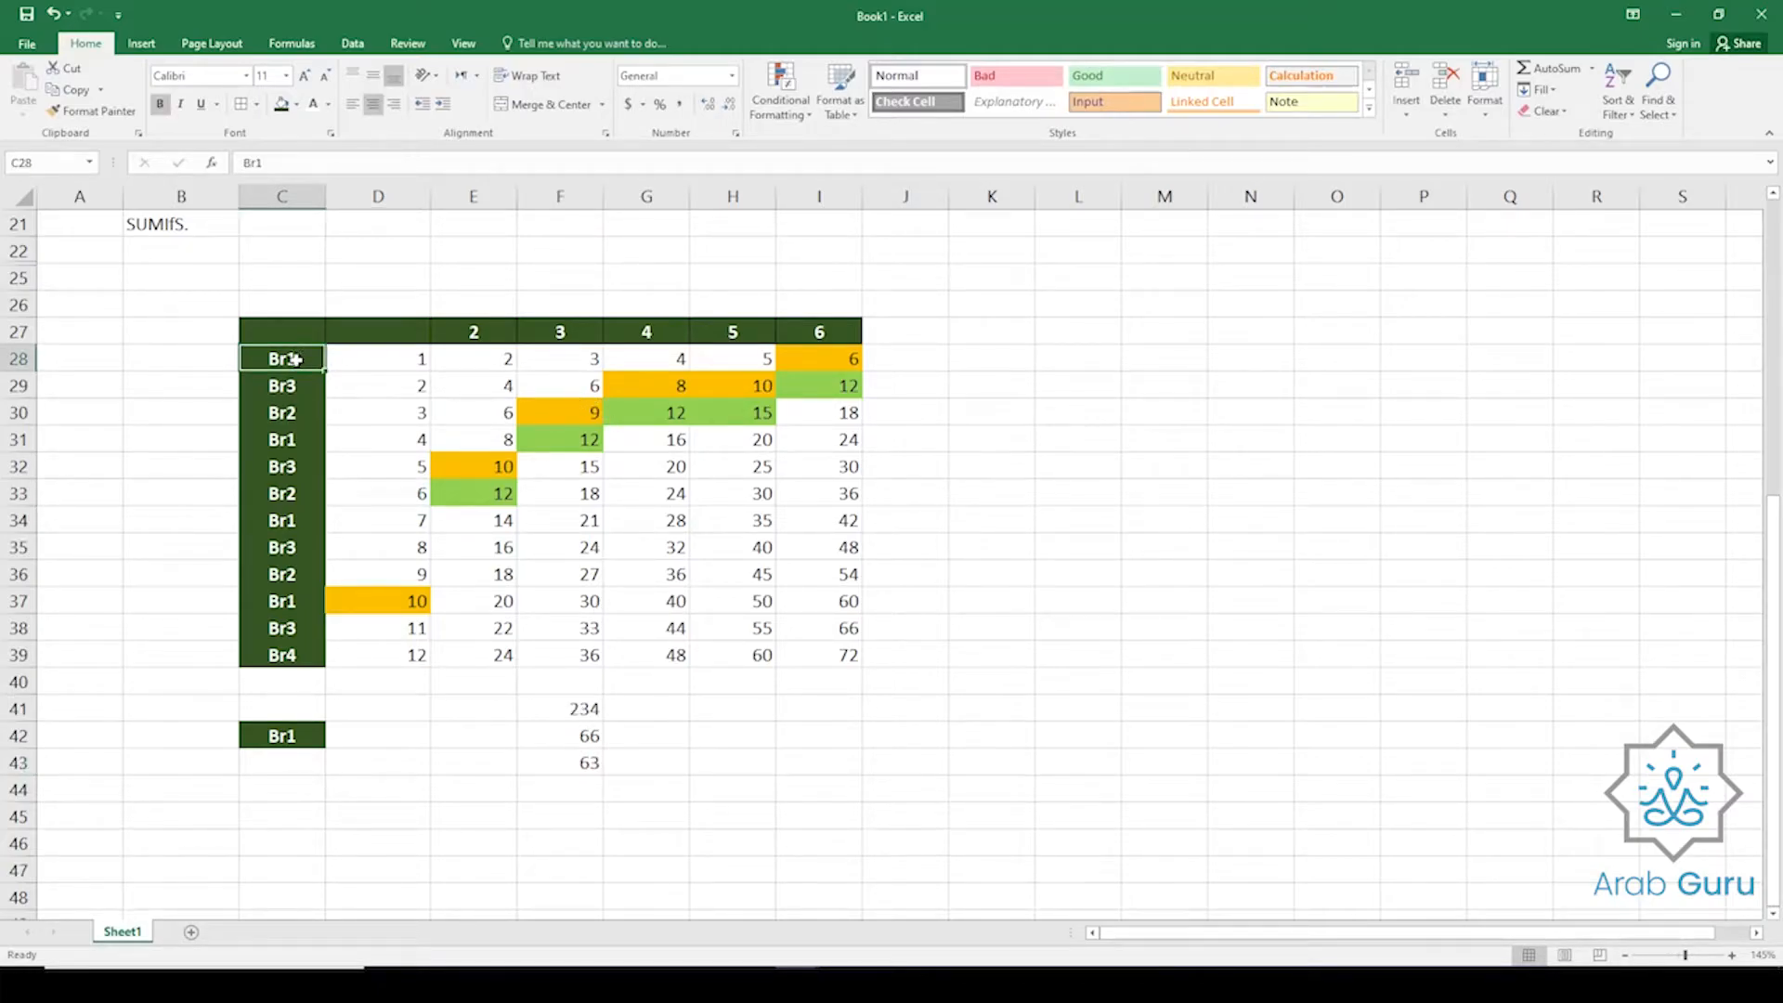
click(573, 360)
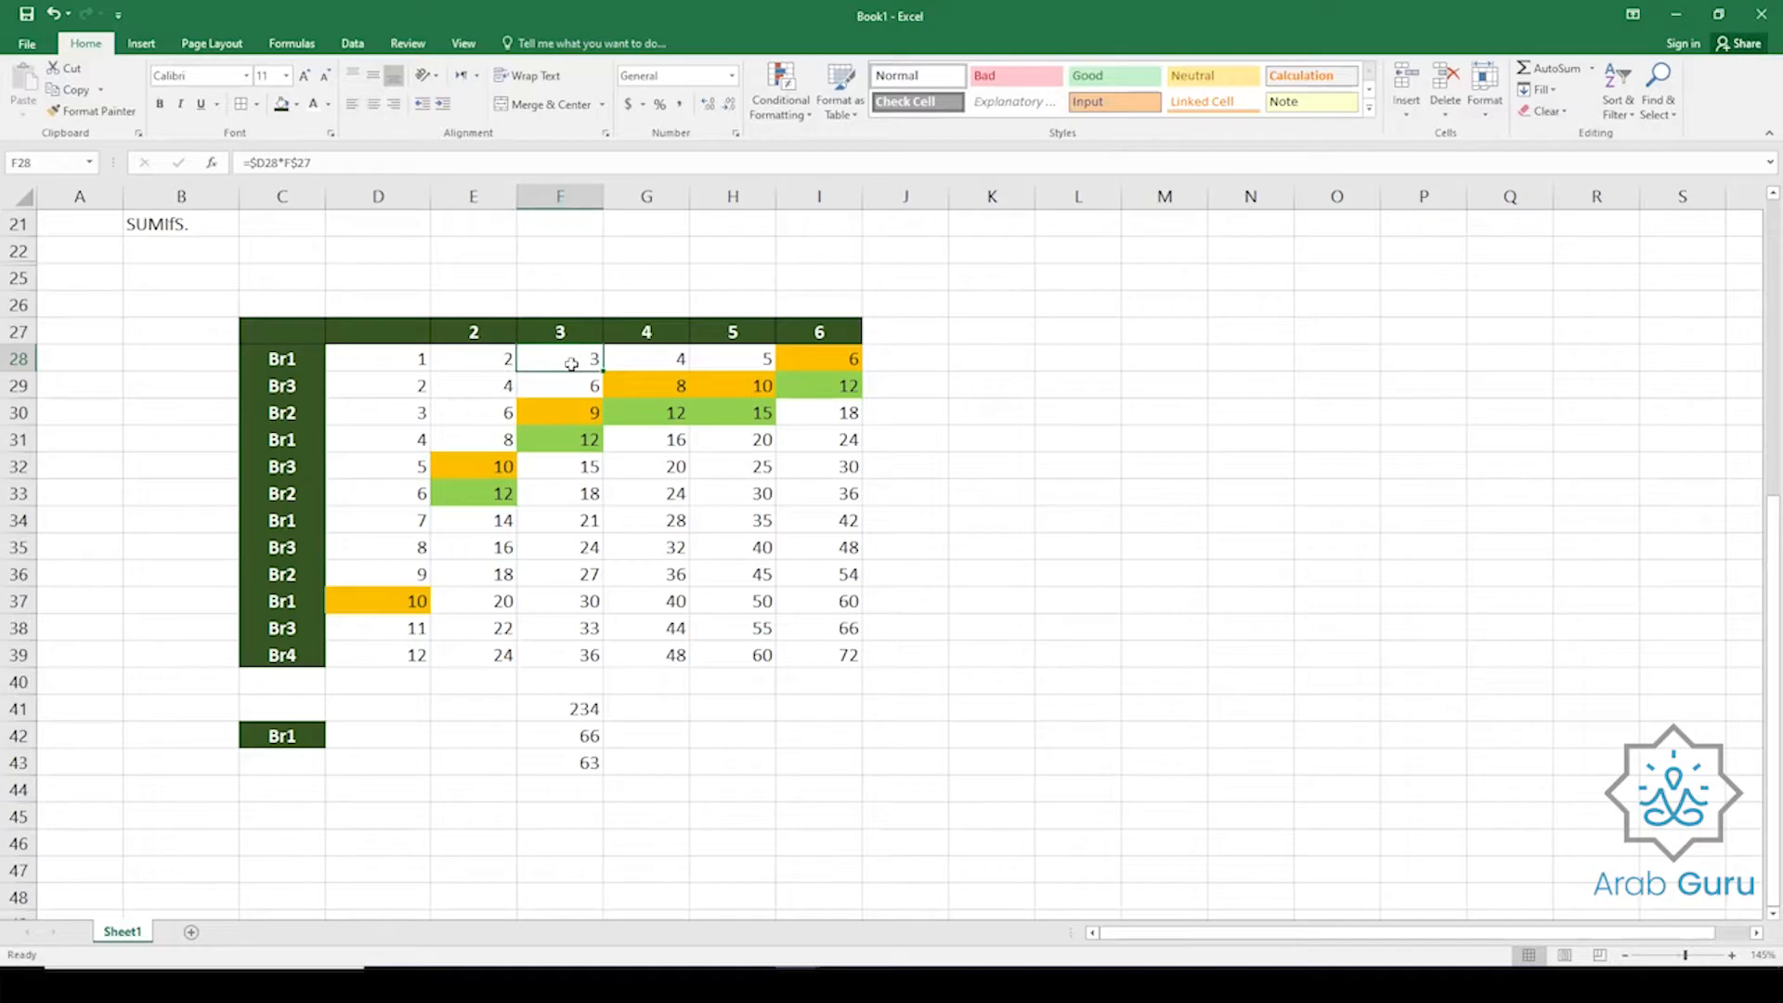
ctrl+click(564, 445)
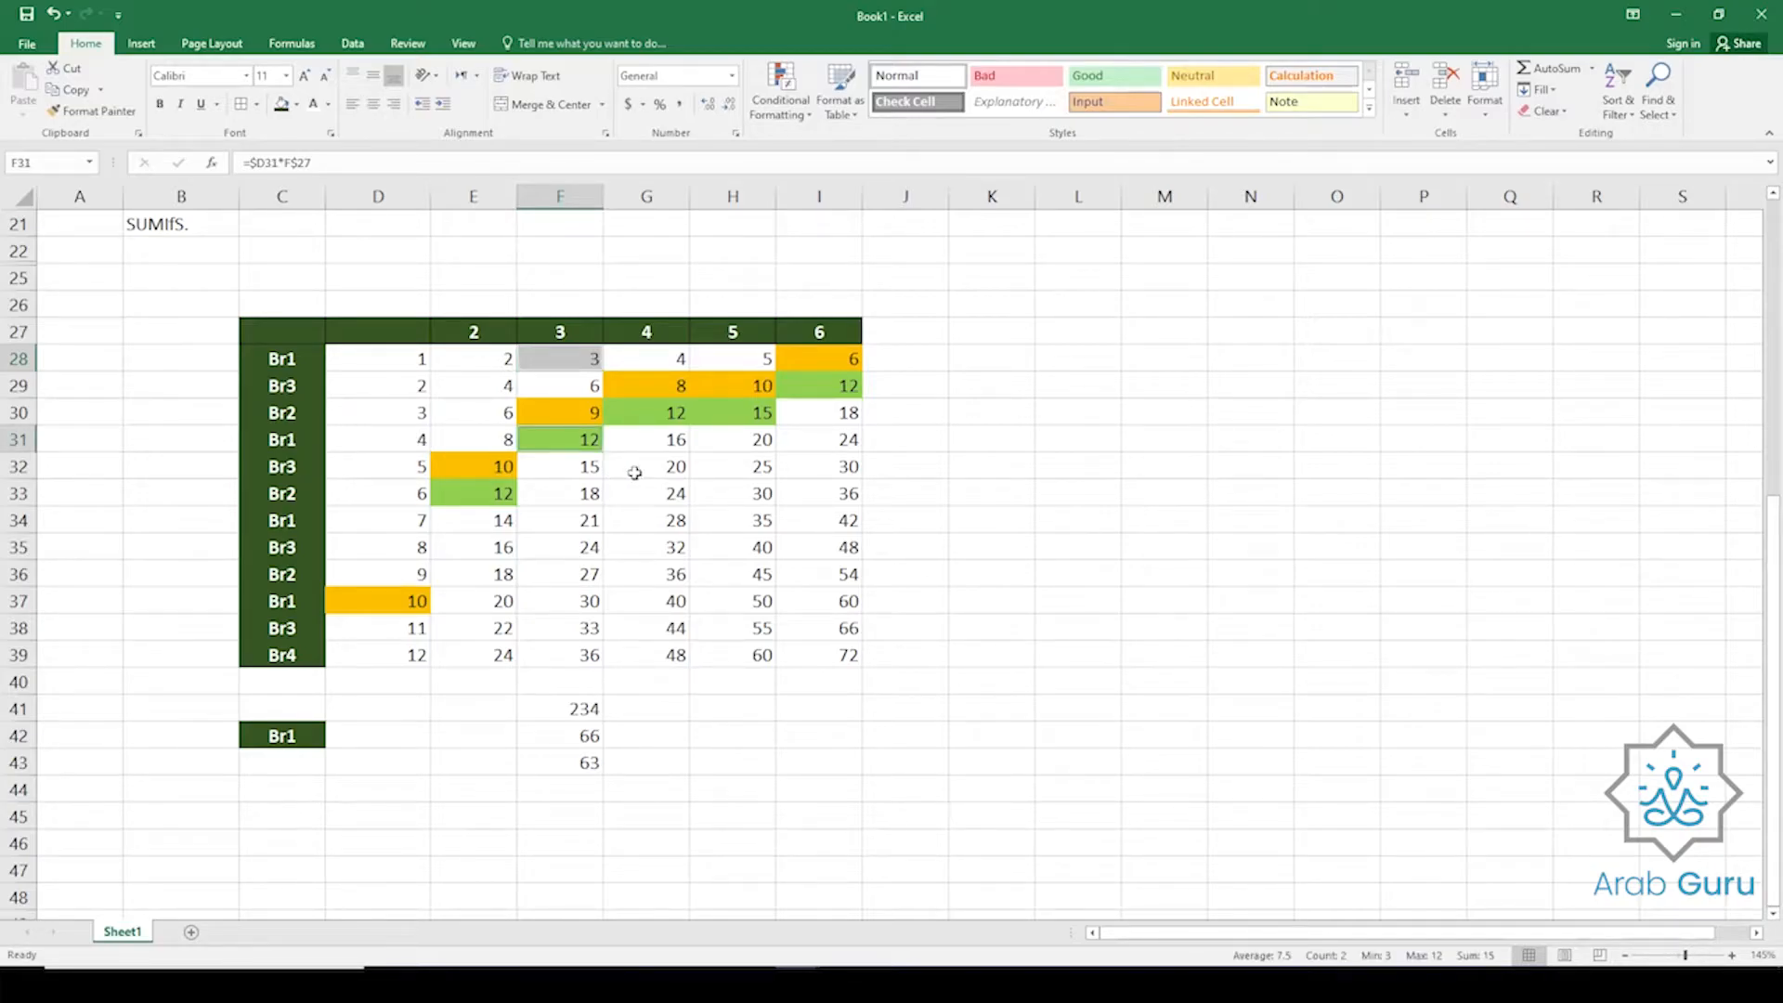
ctrl+click(578, 522)
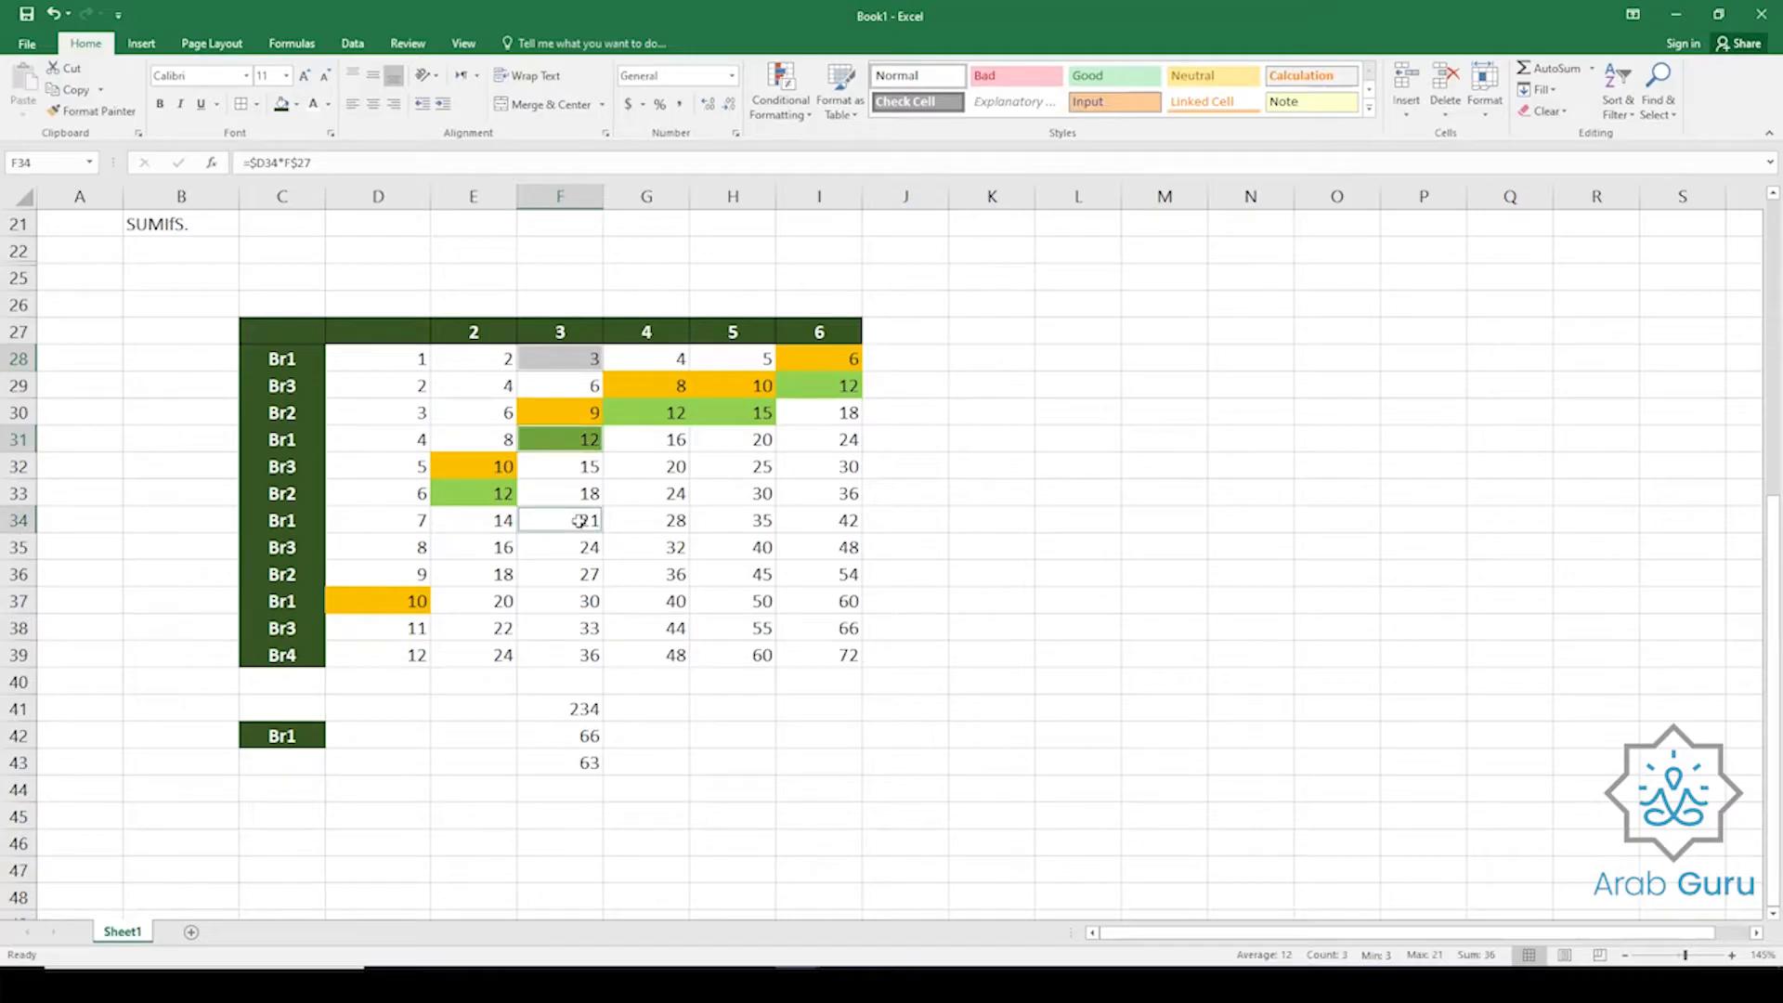
ctrl+click(585, 604)
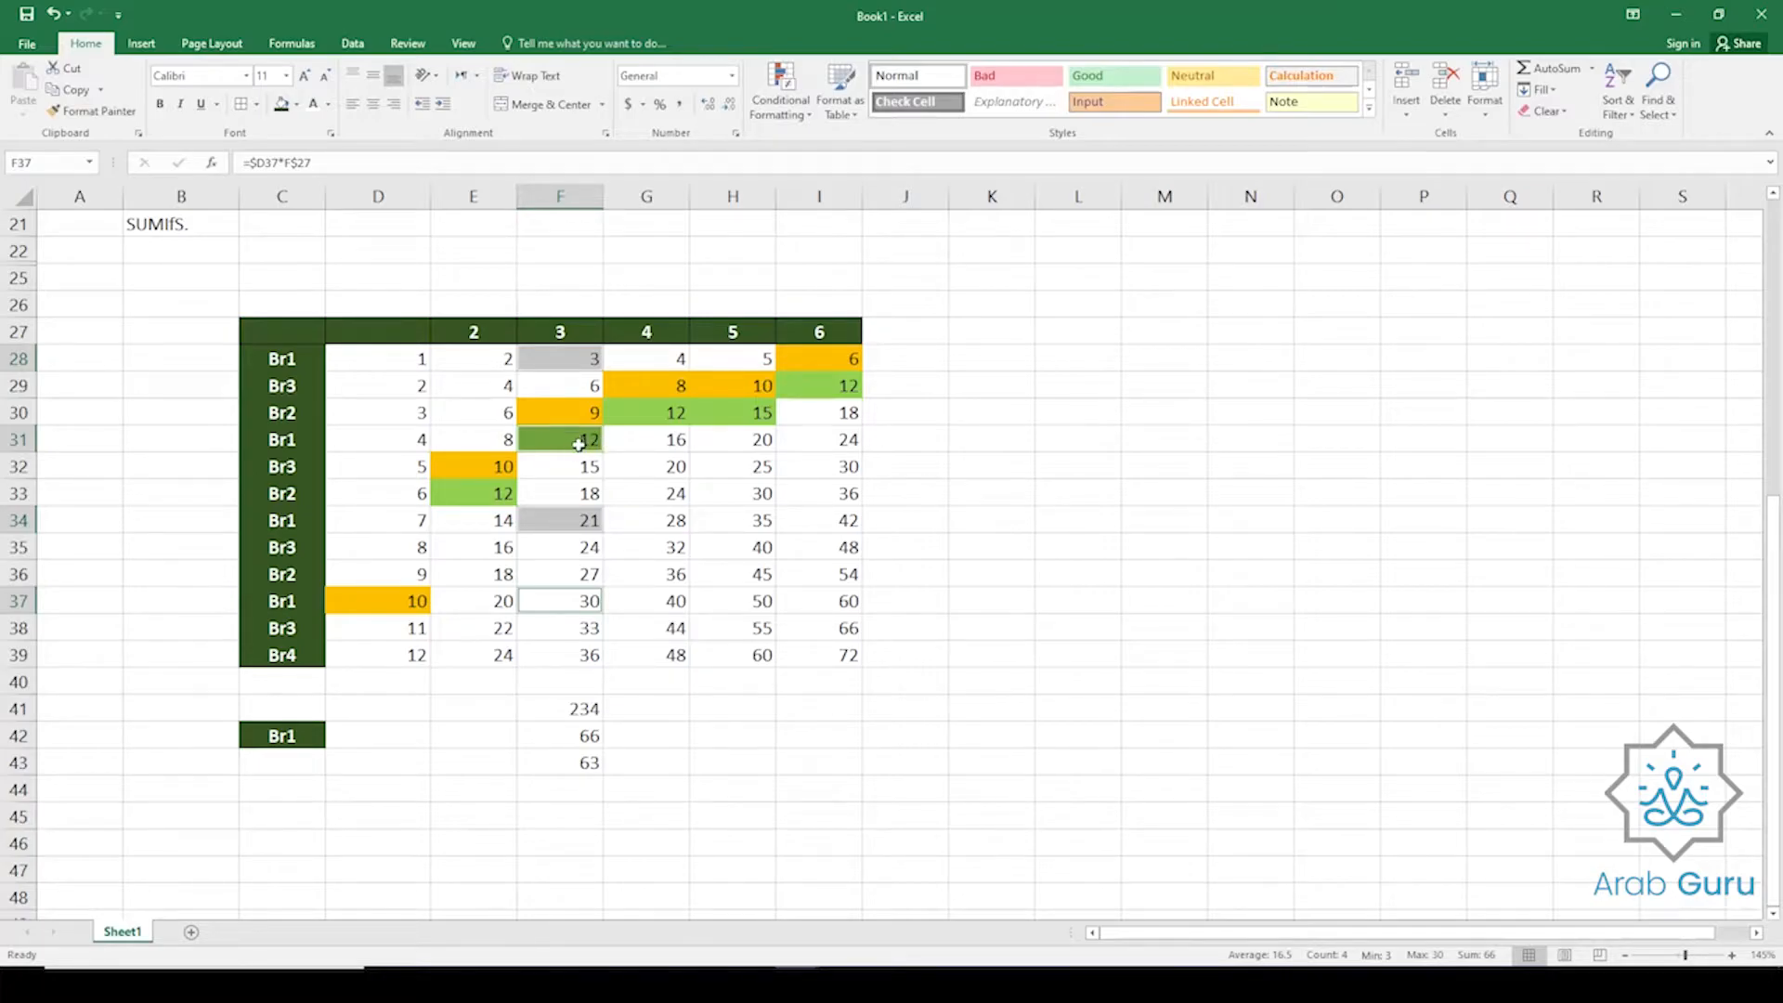
Check the sum of the Br1 values in F34 and F37 and compare it with the SUMIFS result in F43.
click(565, 526)
ctrl+click(577, 602)
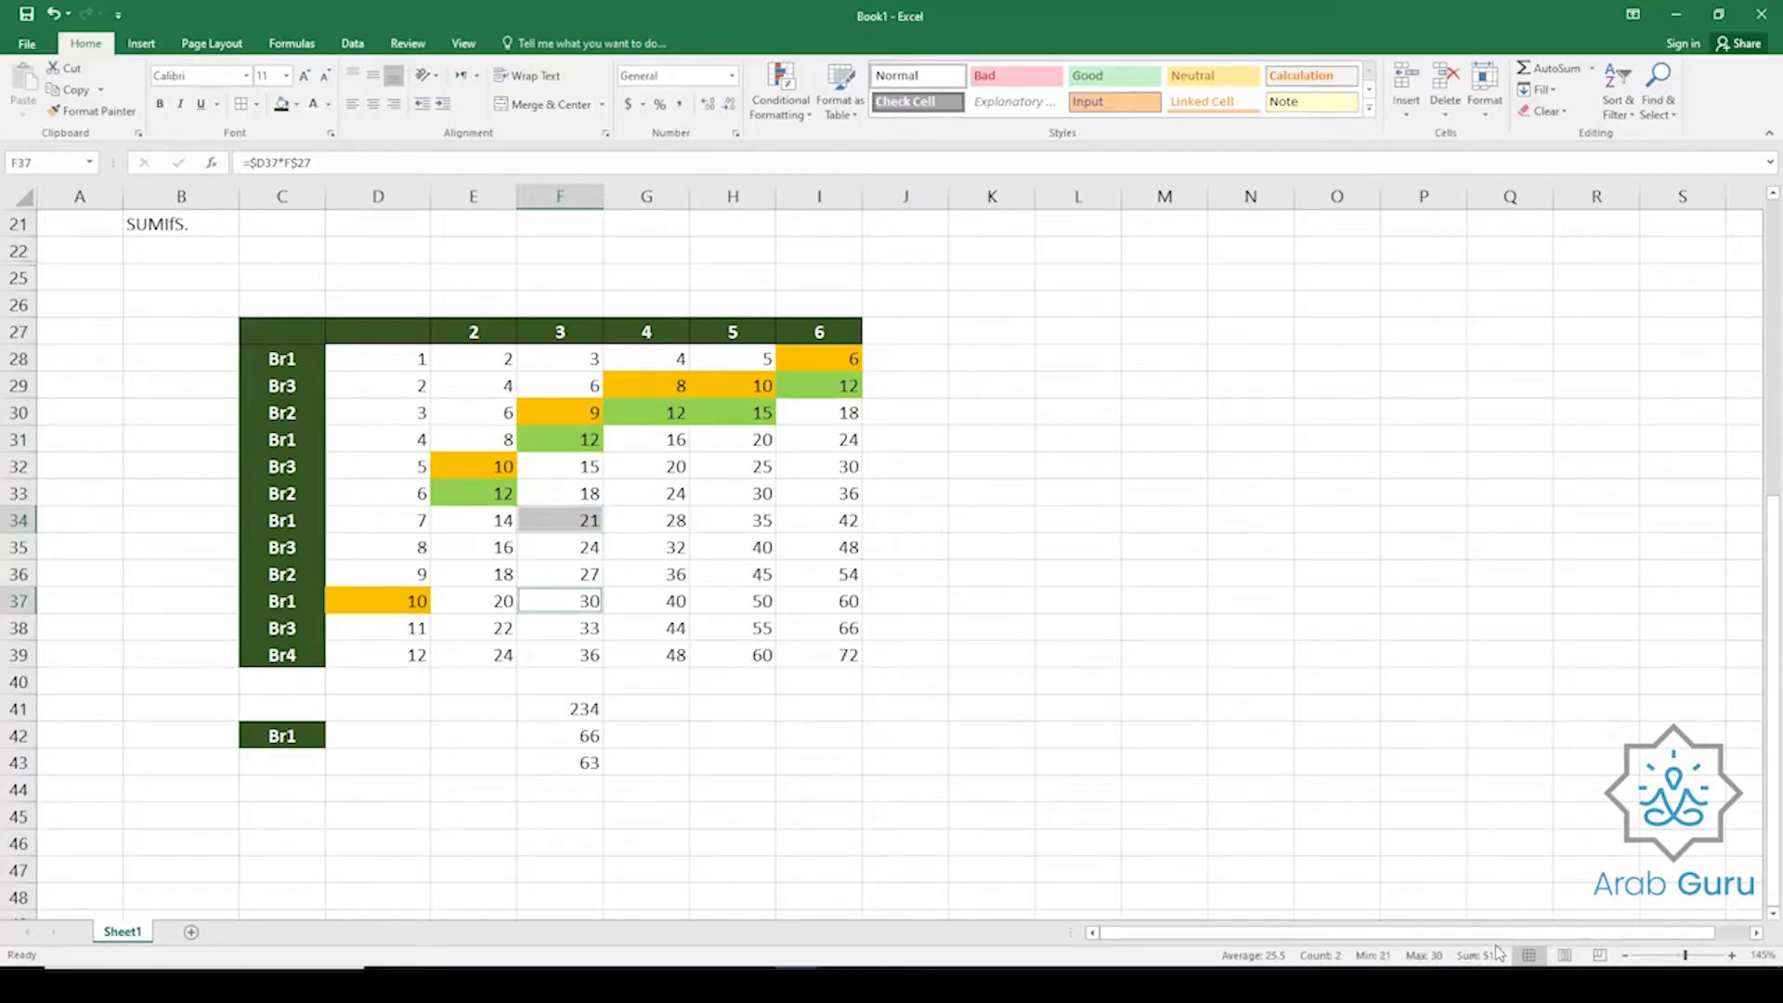
click(583, 764)
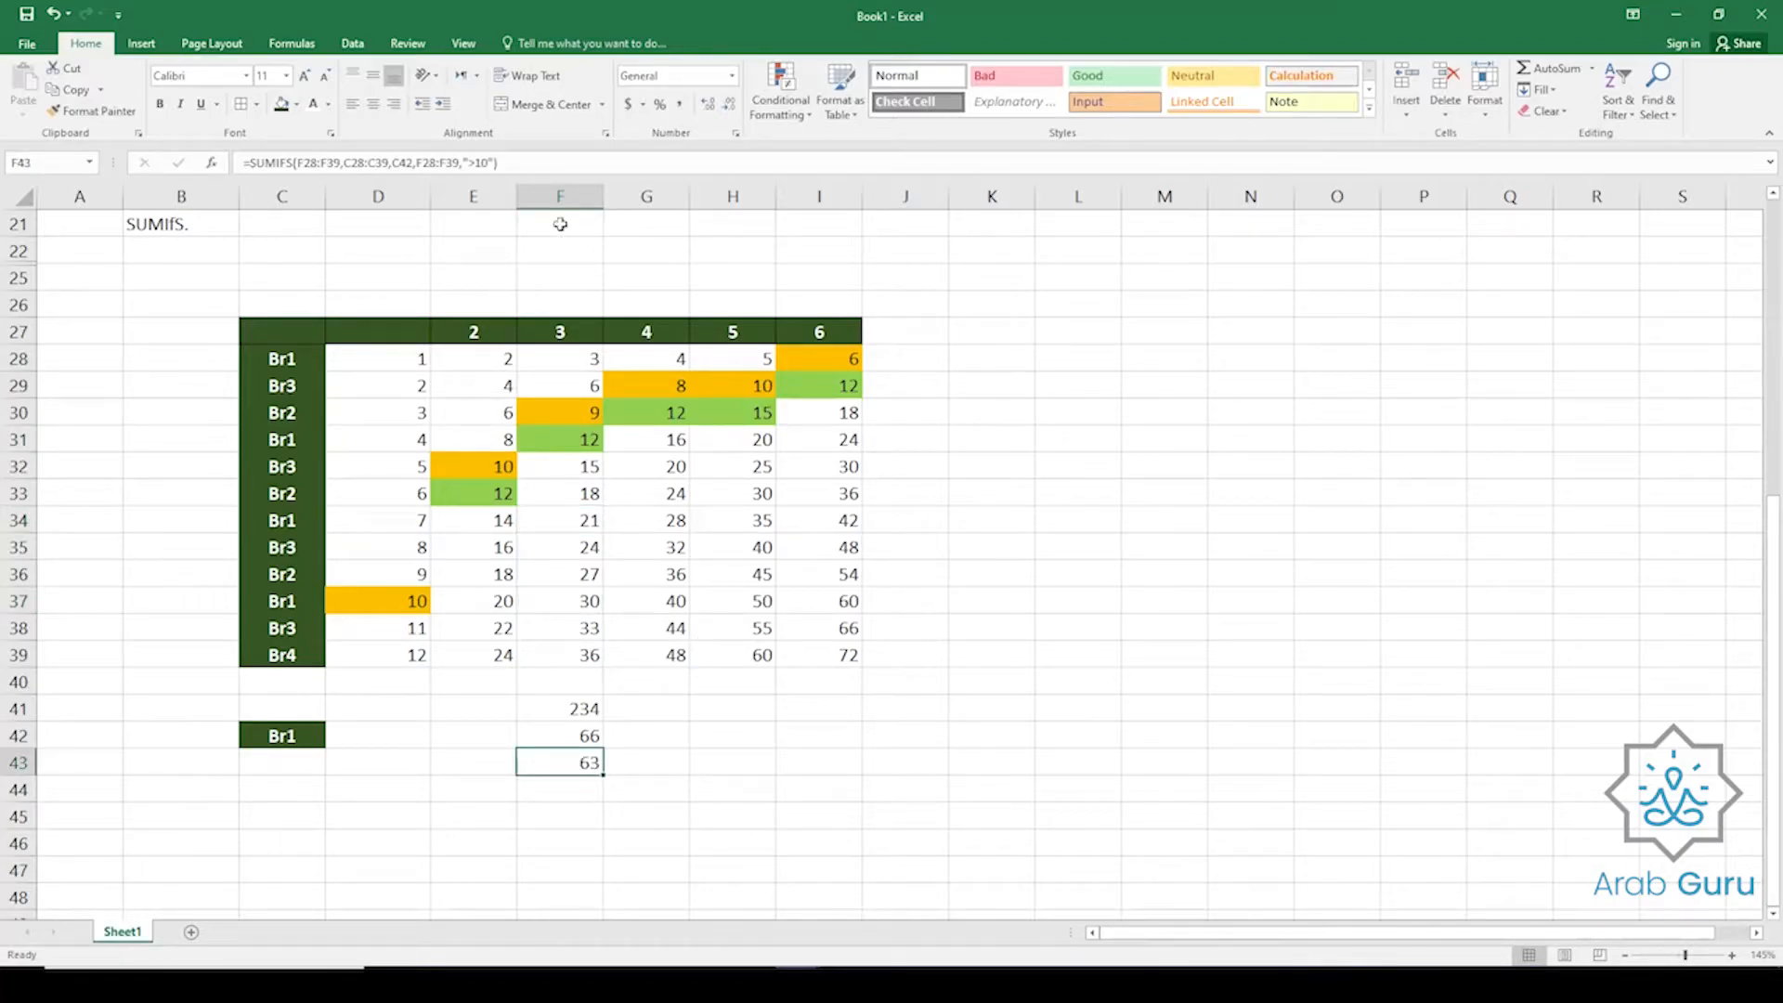
Change the second condition of the SUMIFS formula in F43 to ">15".
click(487, 164)
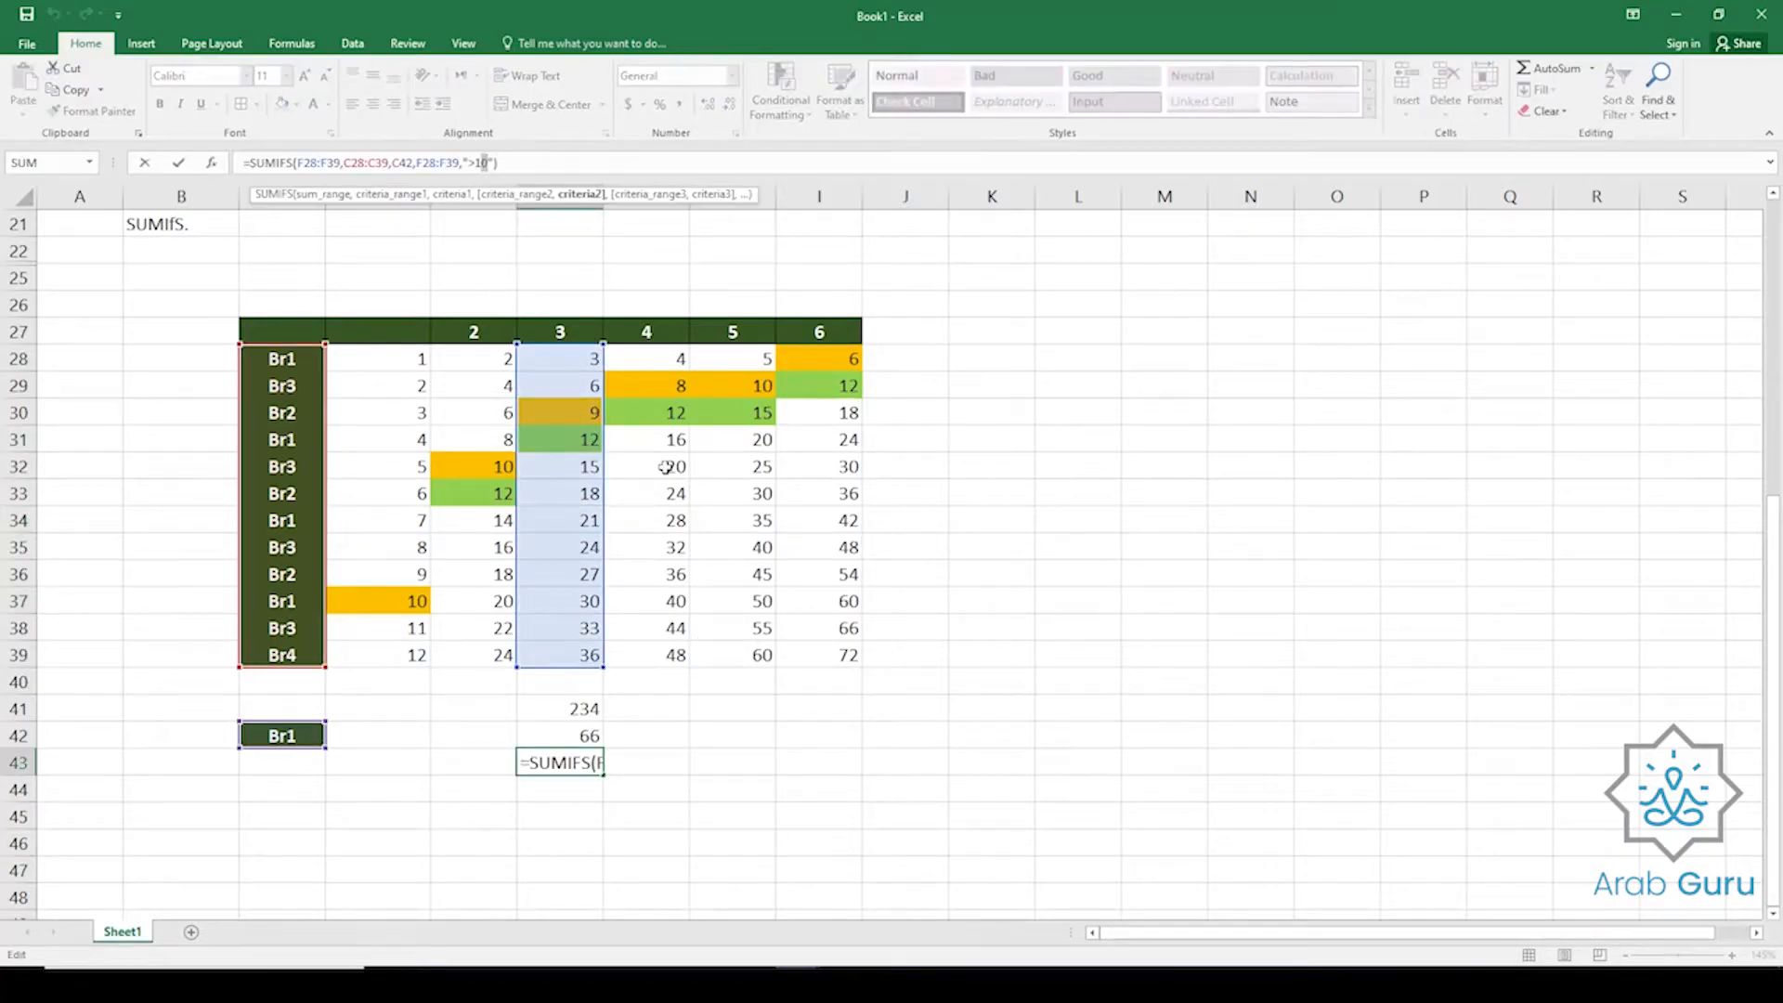
key(Return)
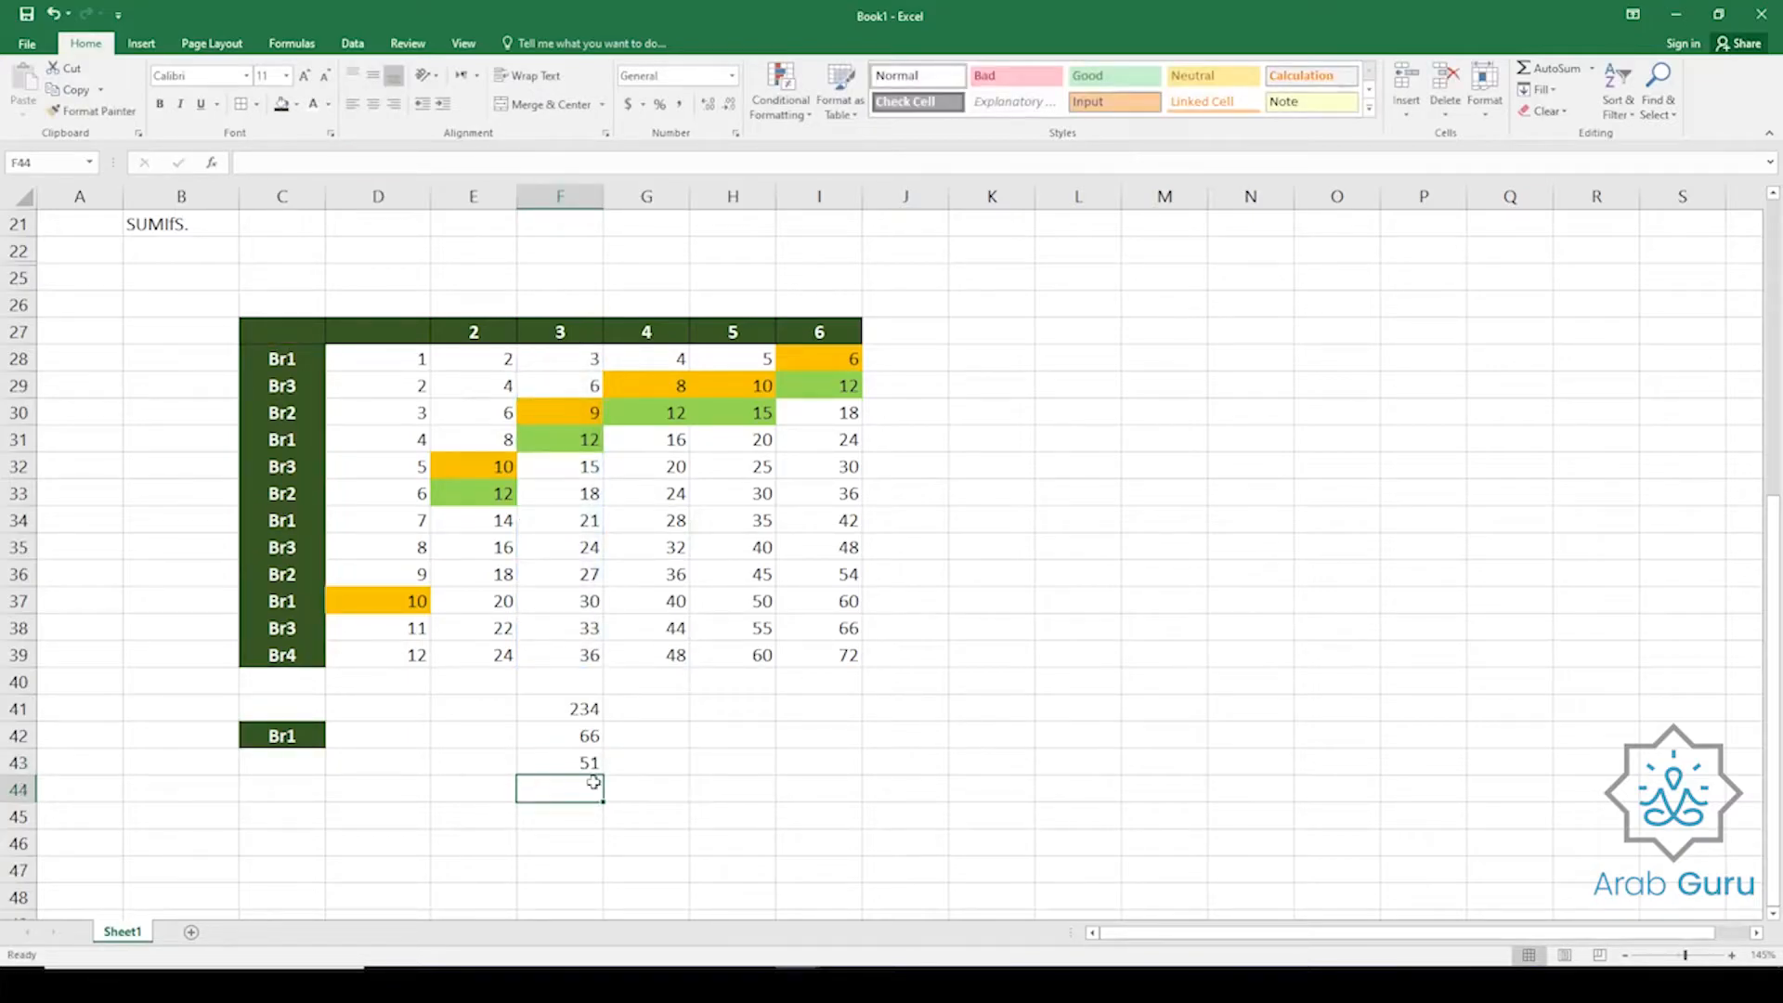
click(595, 762)
Check the sum of the Br1 values in F37 and F34 against the updated SUMIFS result in F43.
click(577, 610)
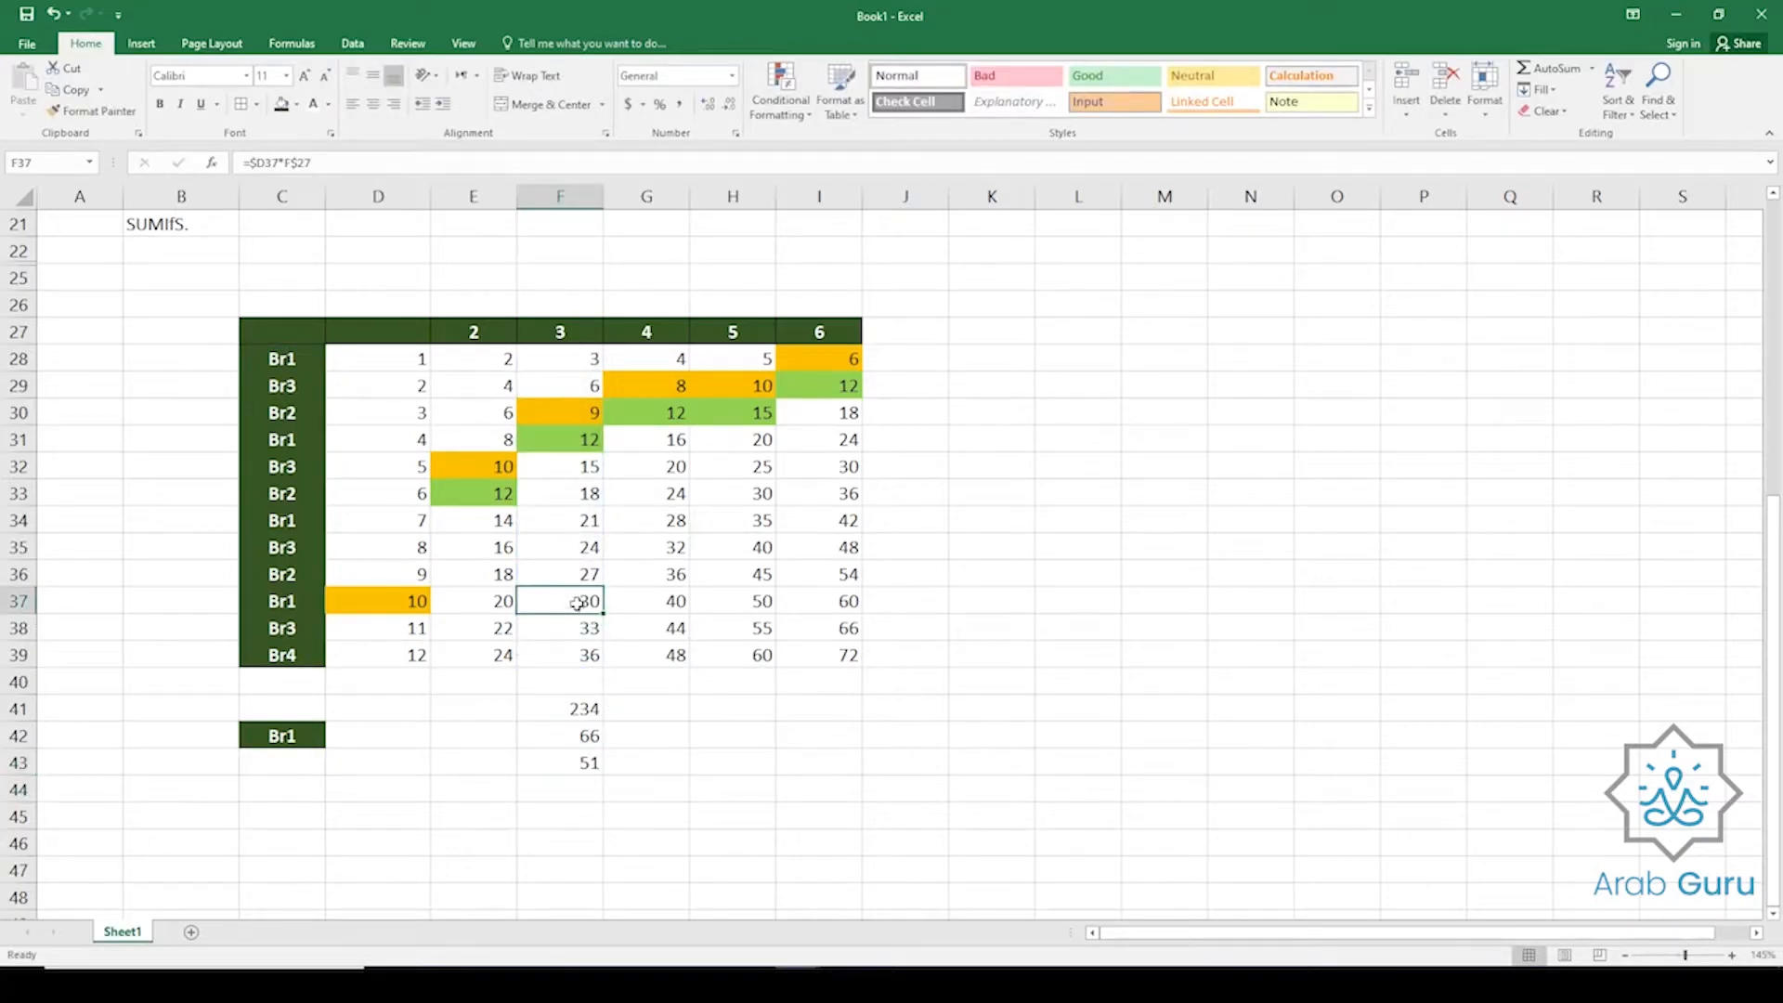
ctrl+click(577, 524)
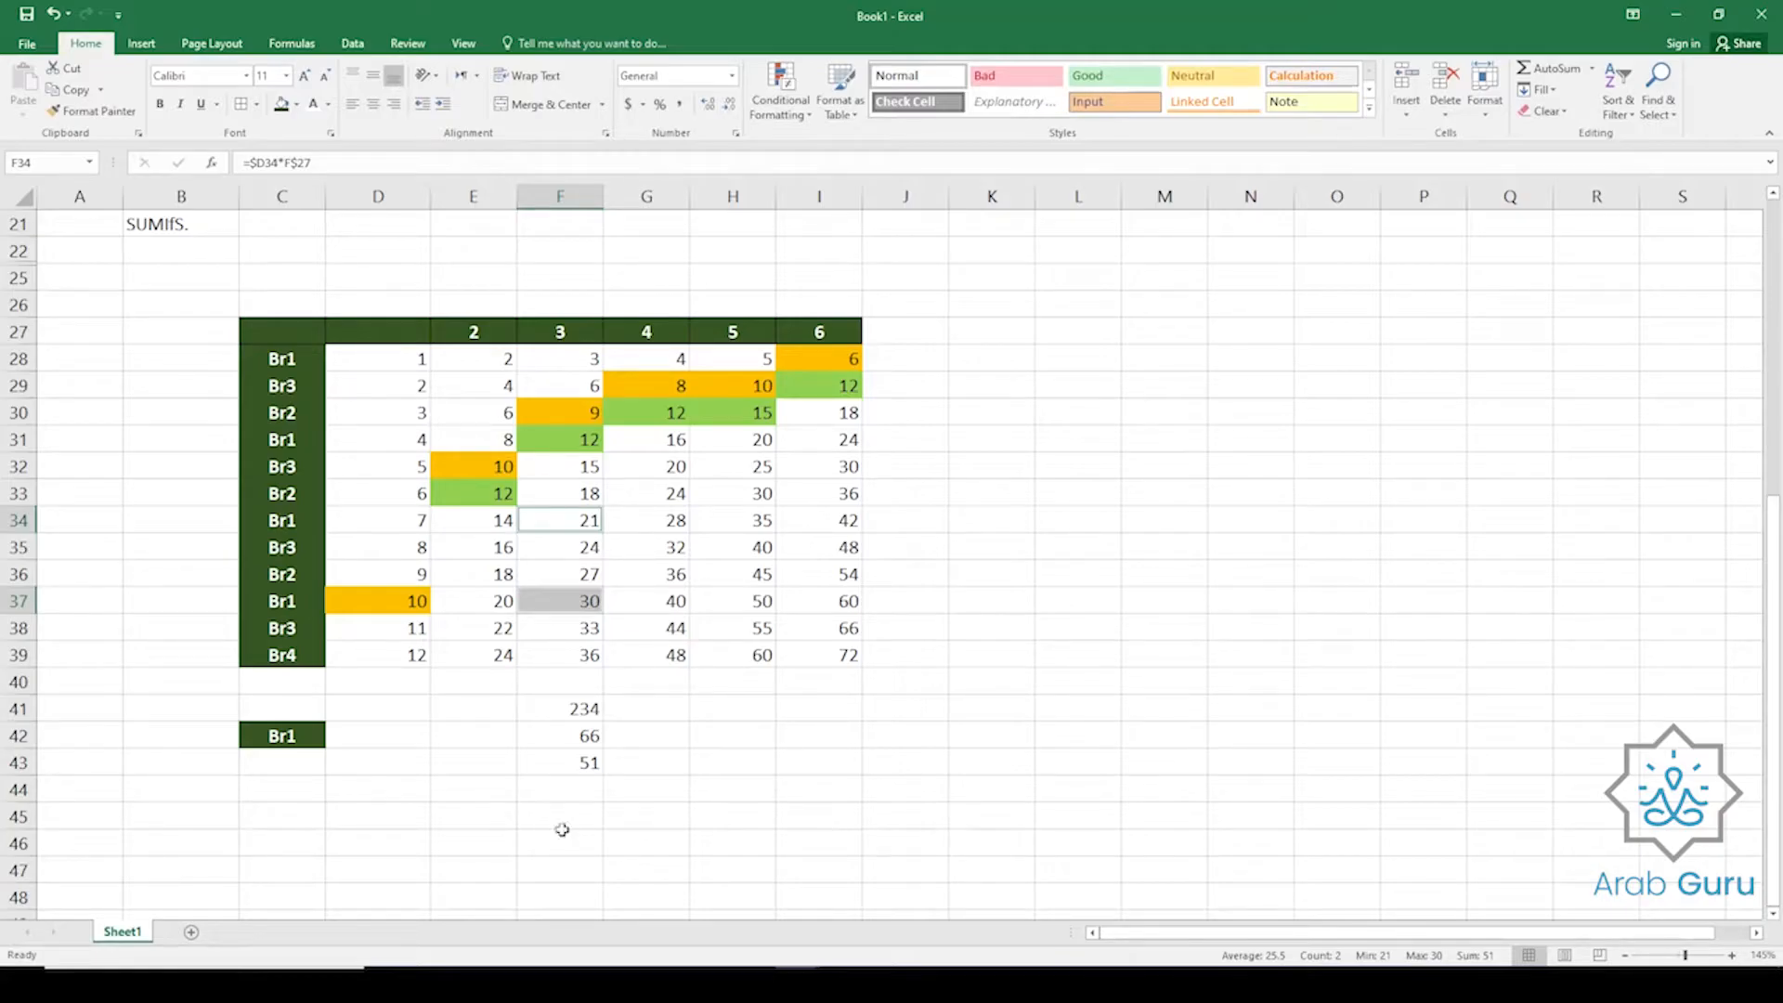
click(577, 769)
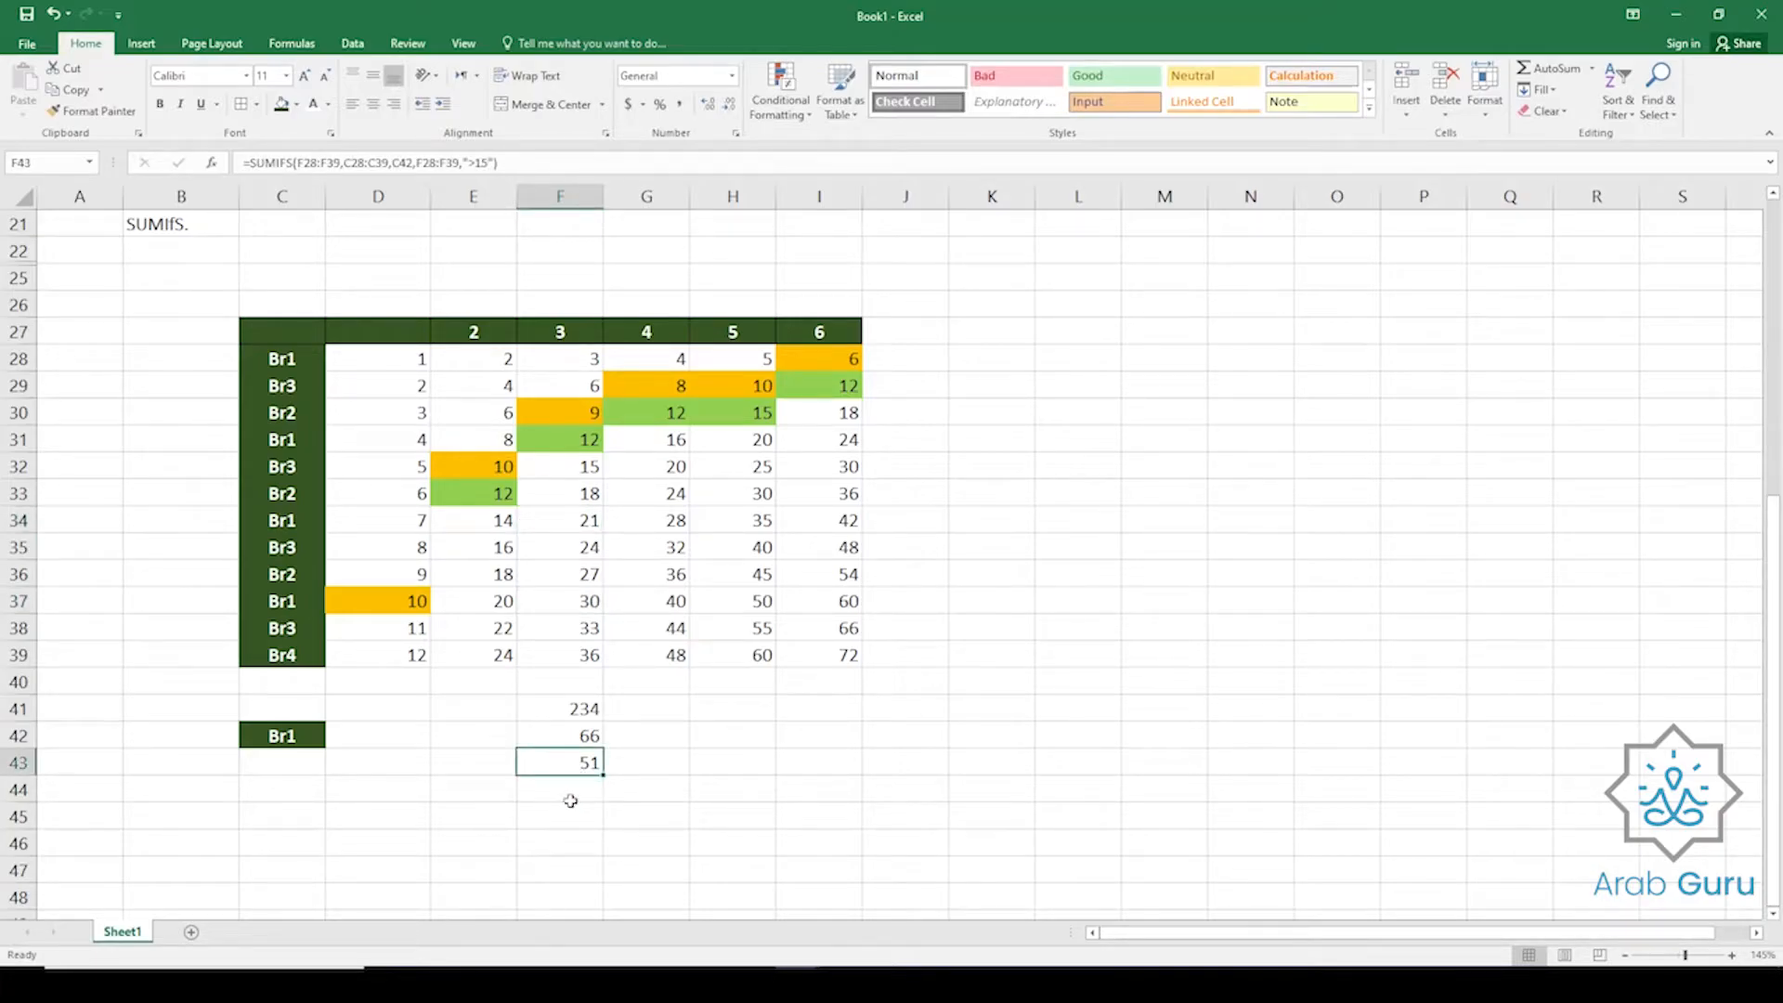
Review the range of the SUM formula in F41 and the arguments of the SUMIF formula in F42.
click(577, 707)
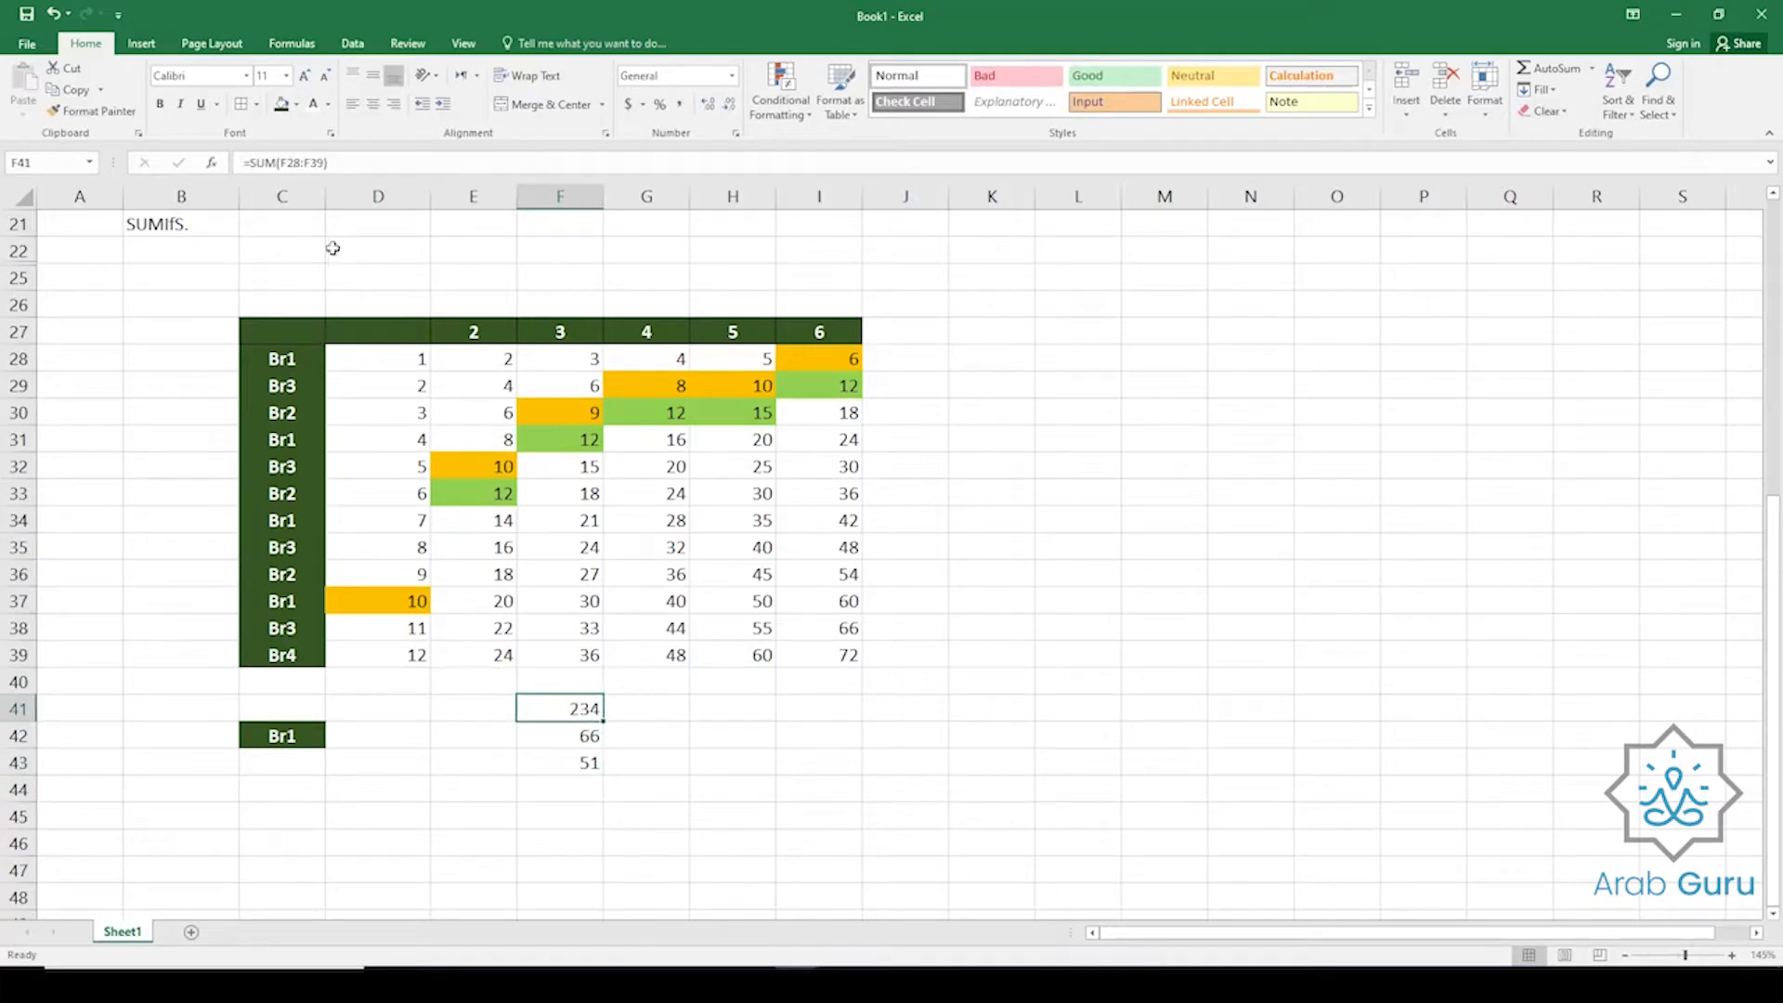
click(388, 161)
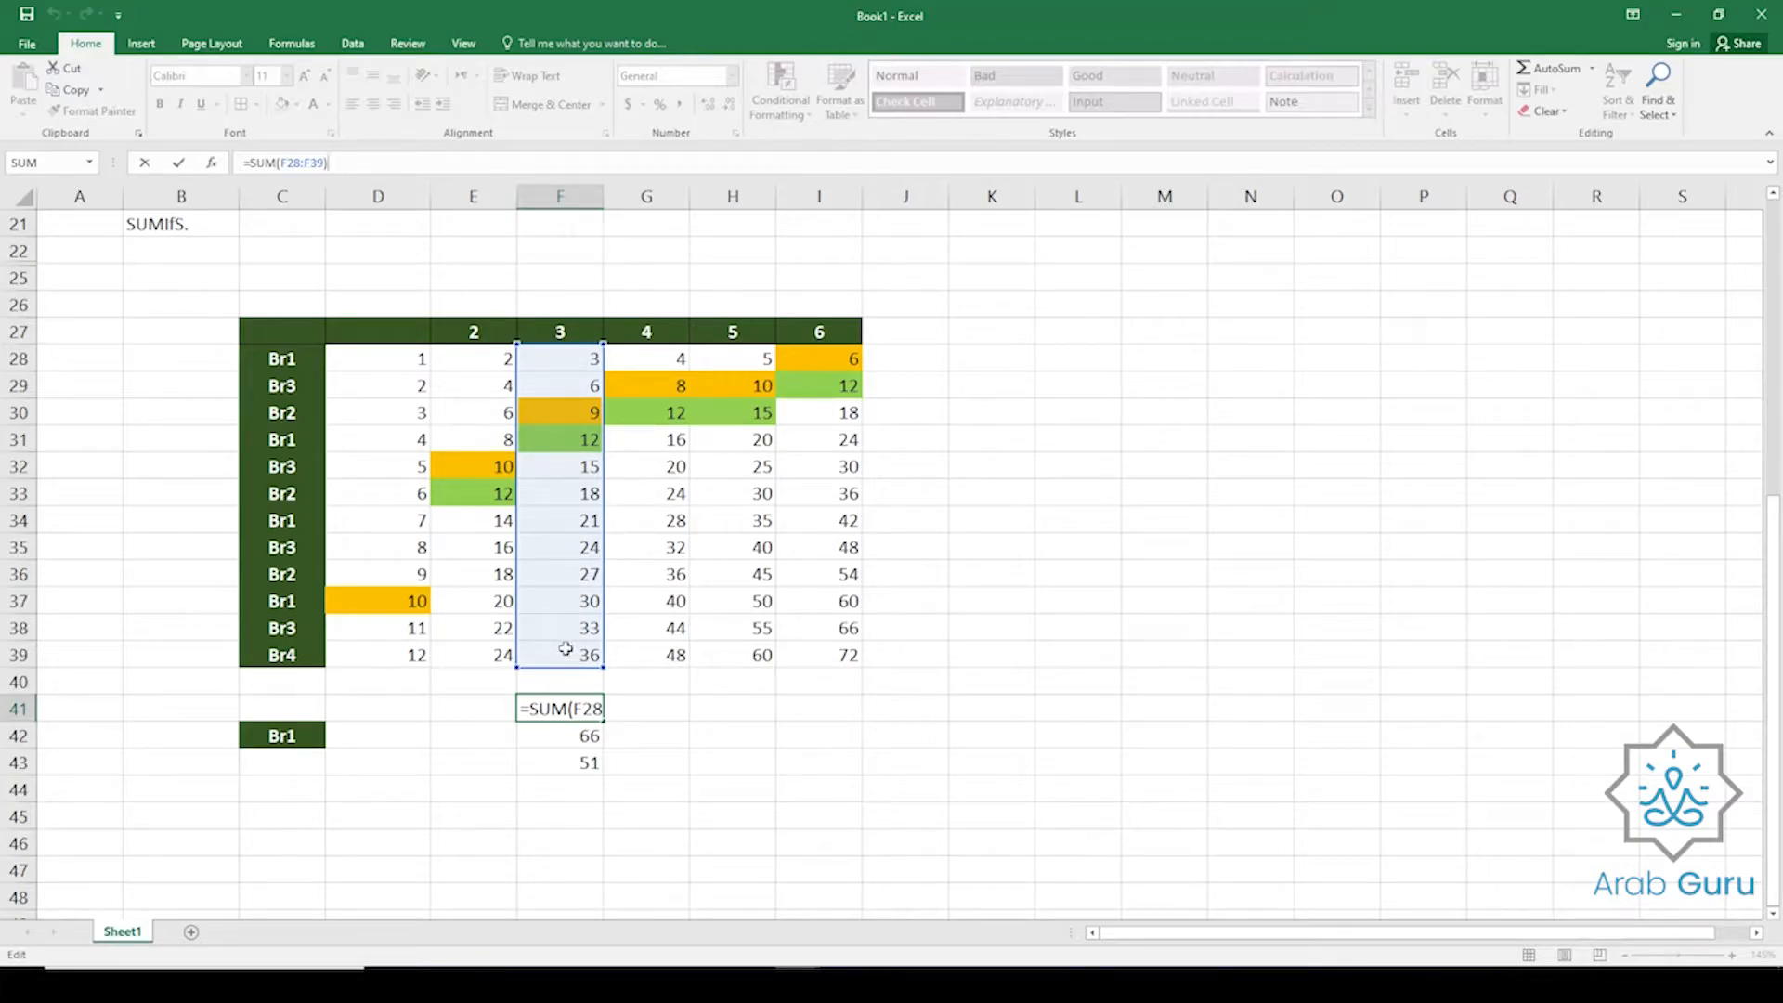
key(Return)
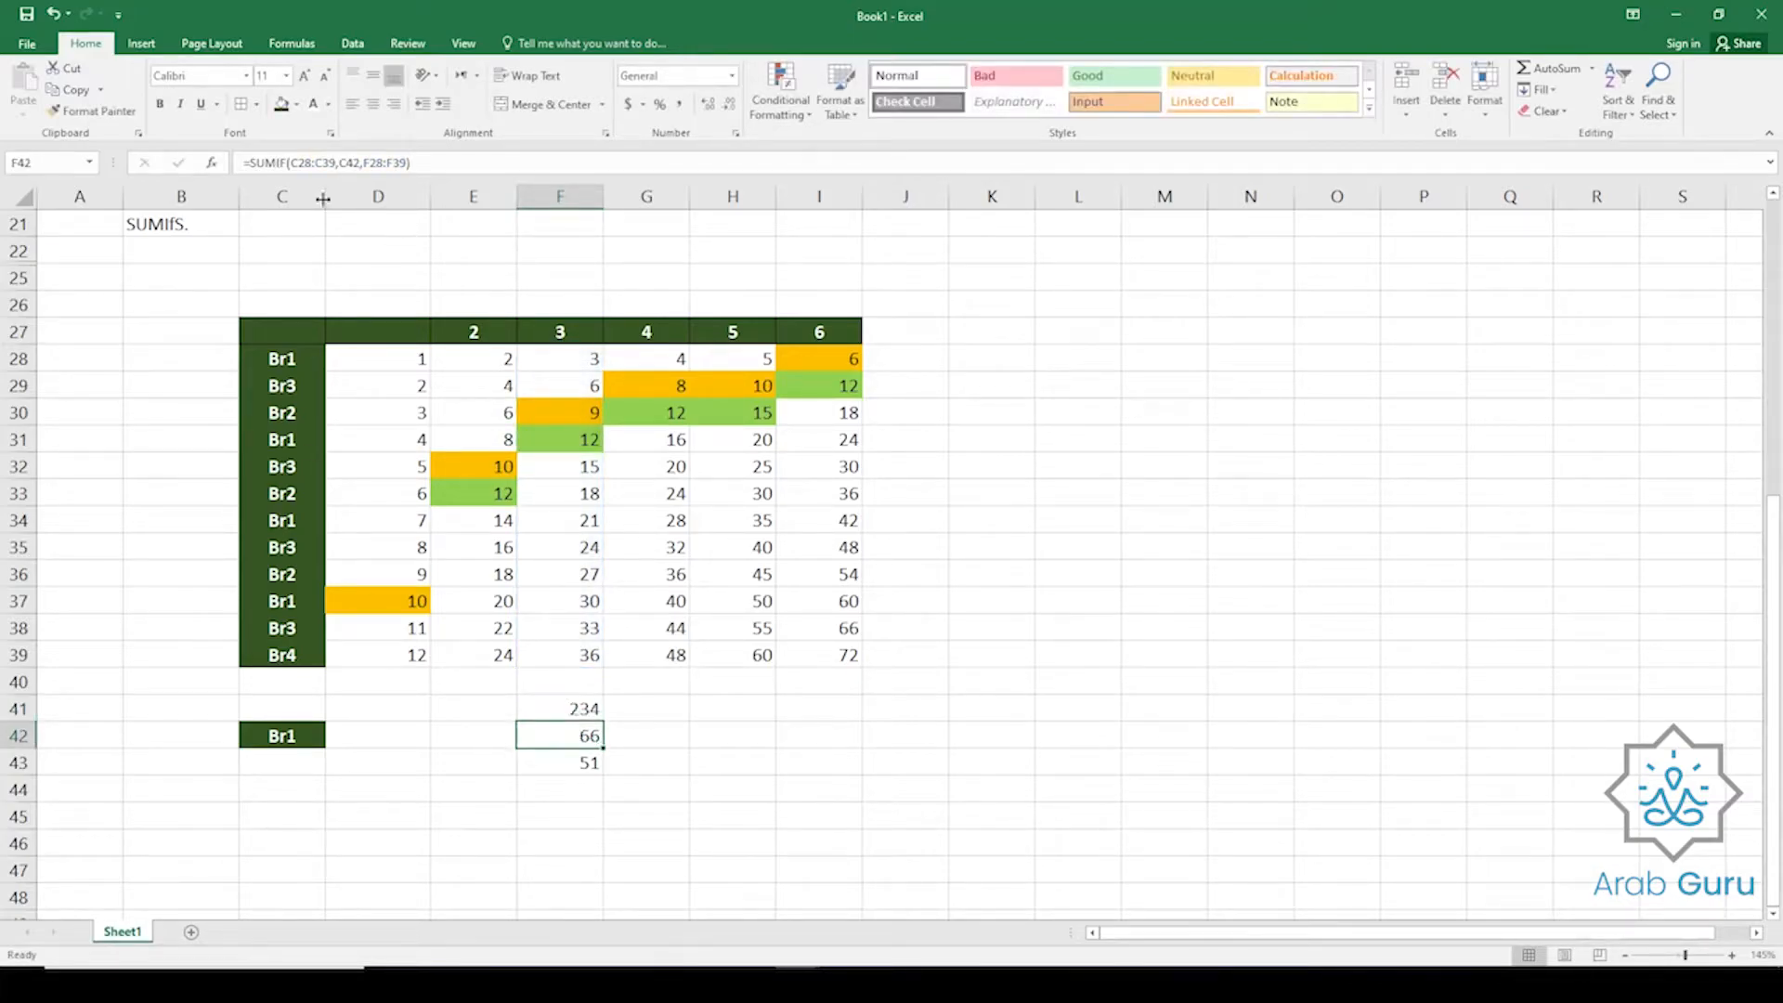
click(484, 171)
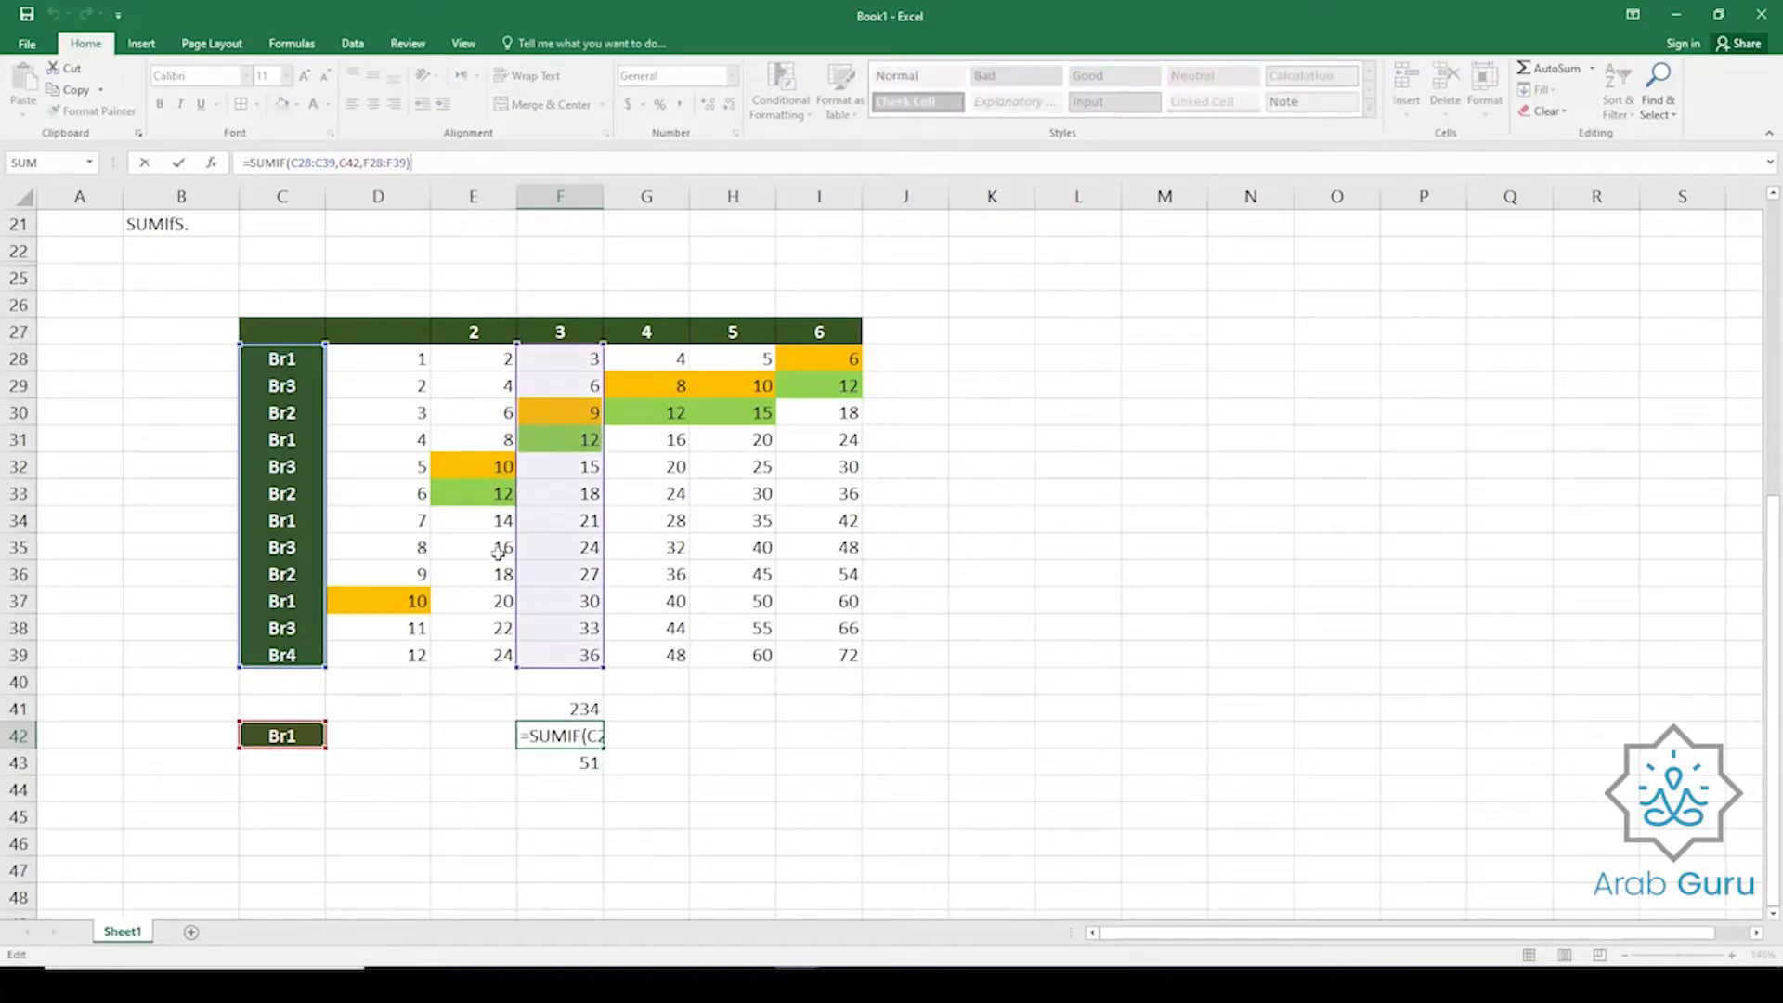
click(300, 161)
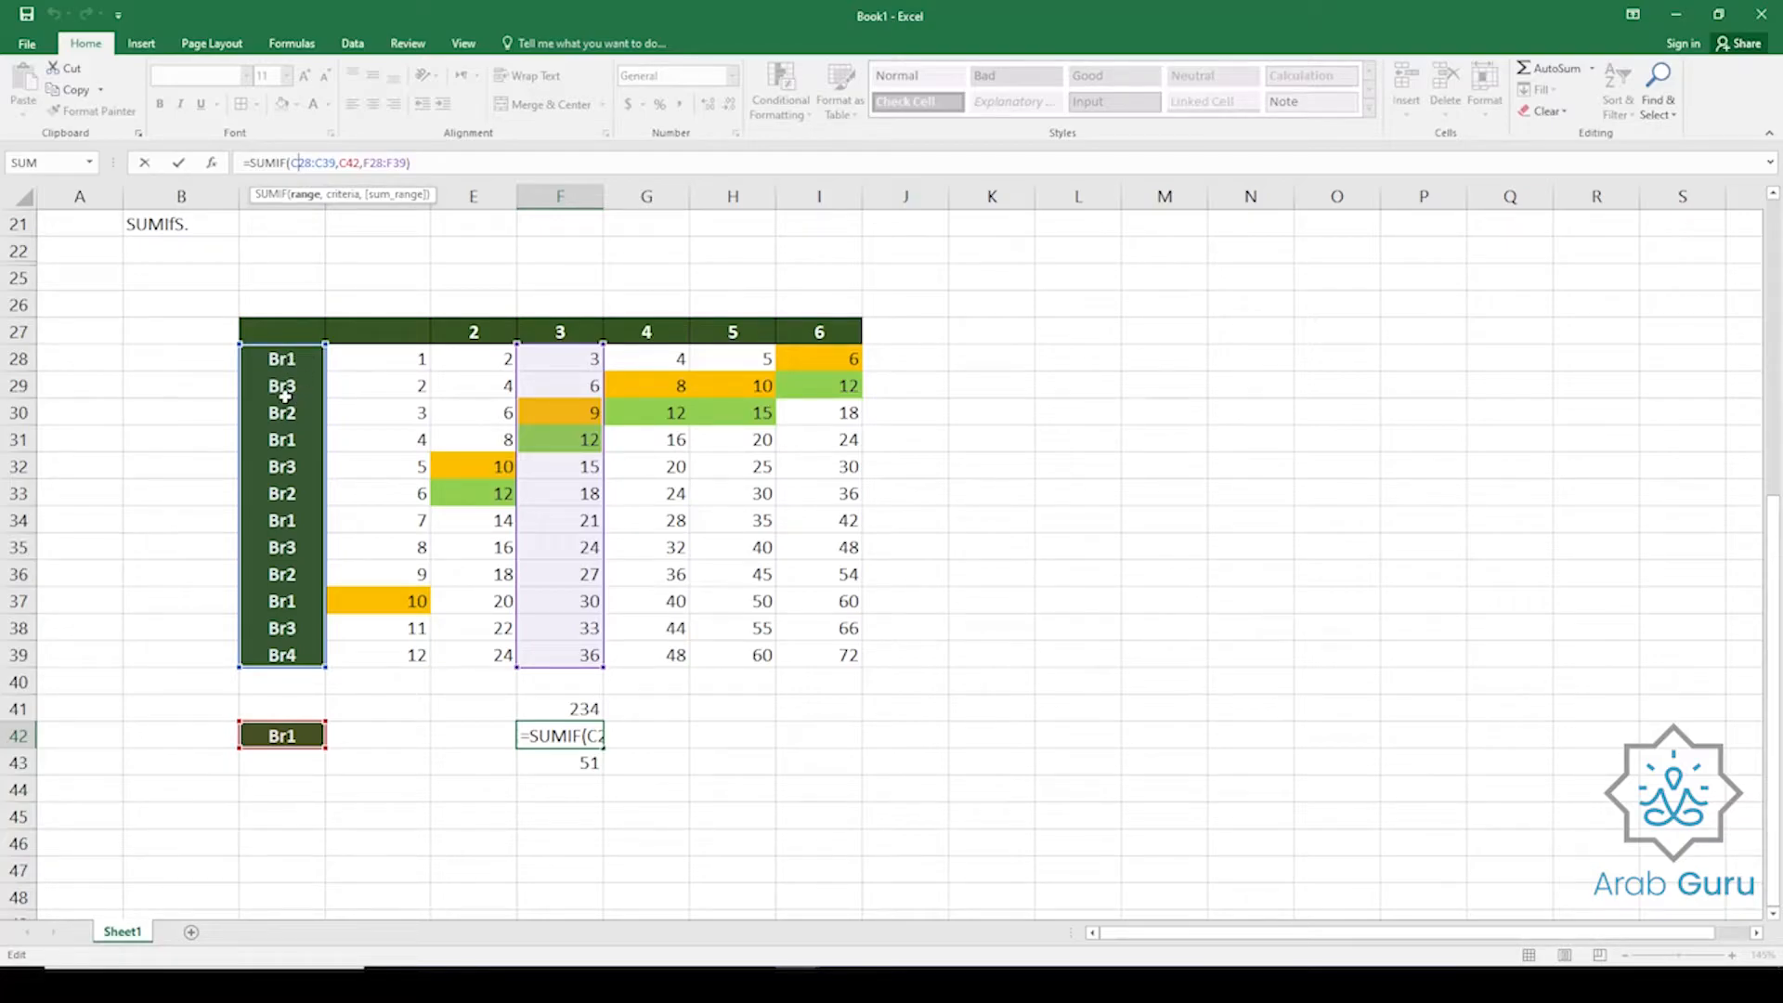
click(290, 573)
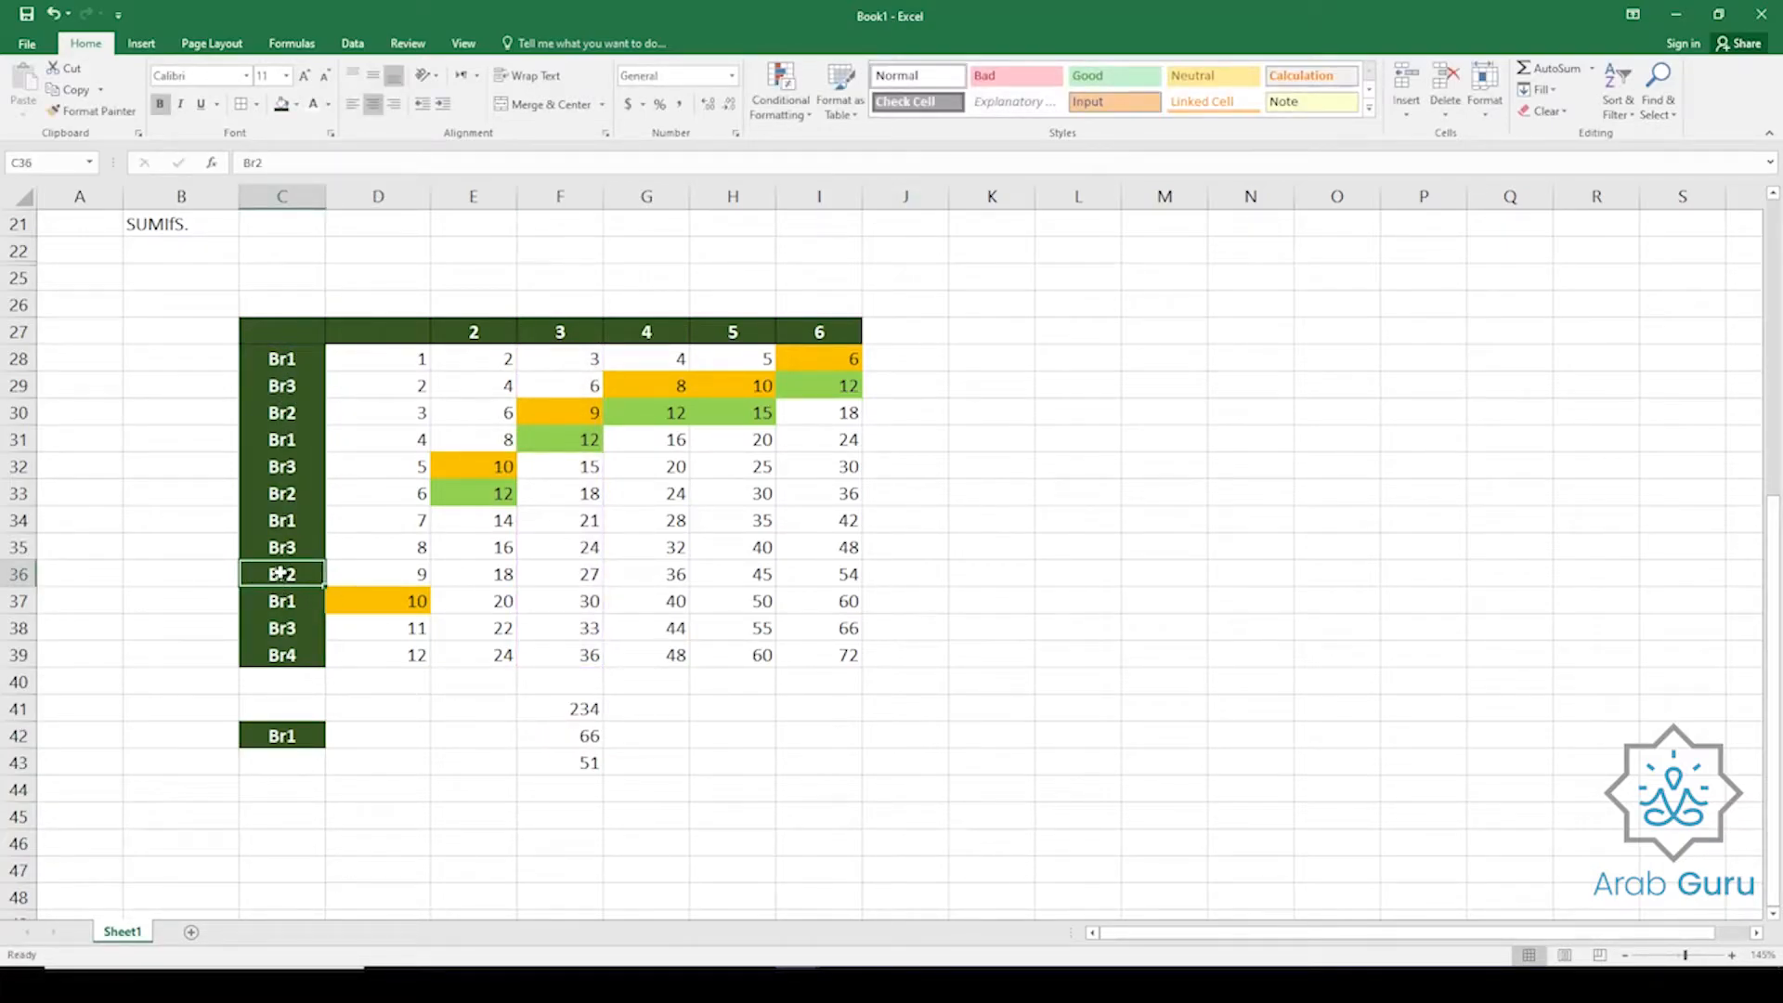
Change the branch label in C39 to Br1.
click(287, 658)
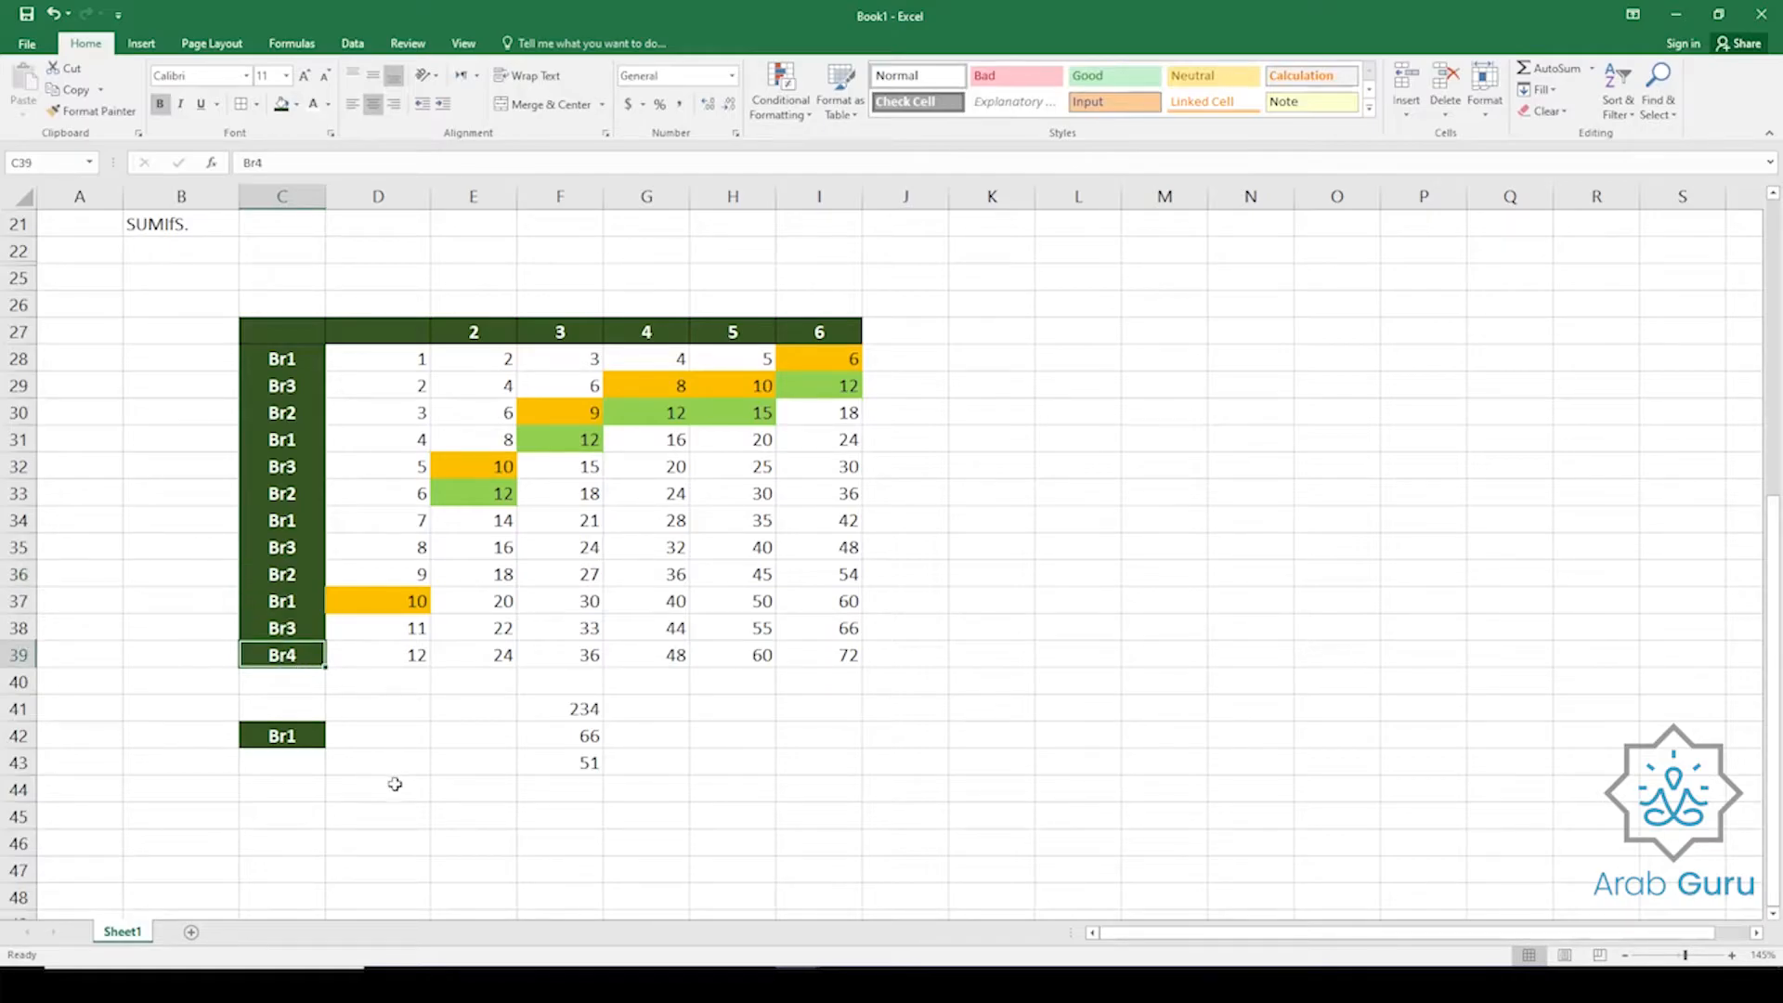
click(256, 164)
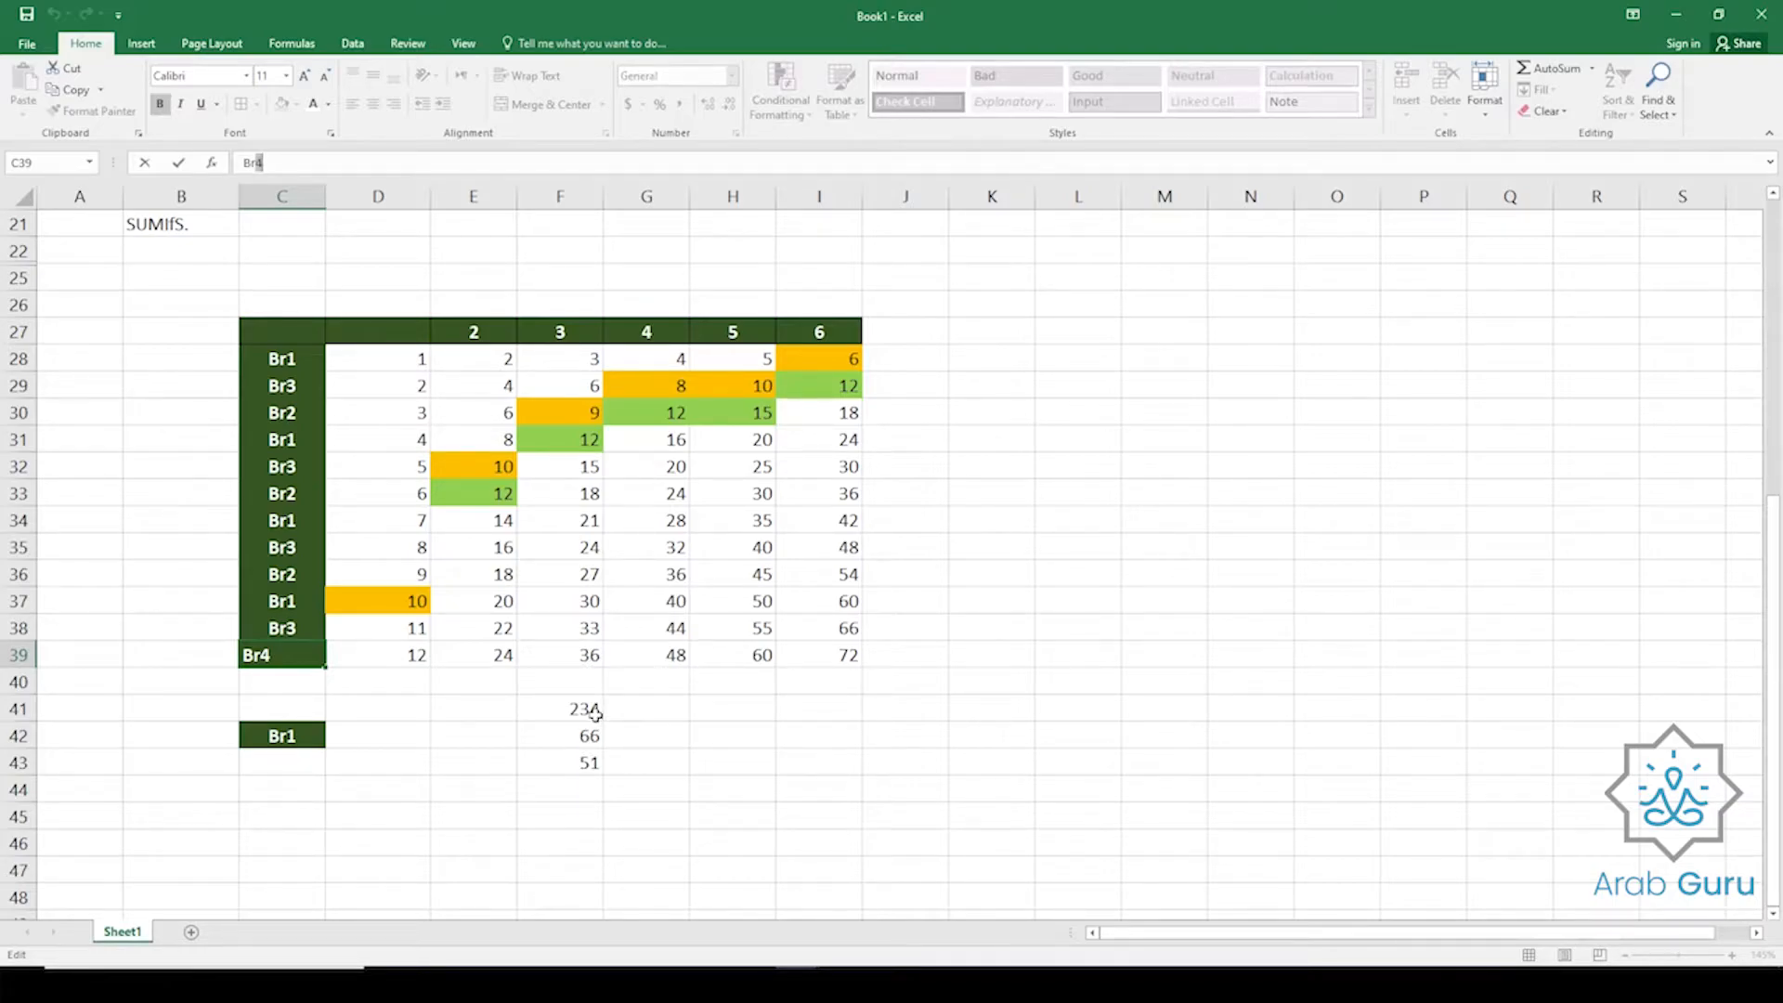
key(Delete)
text(1)
key(Return)
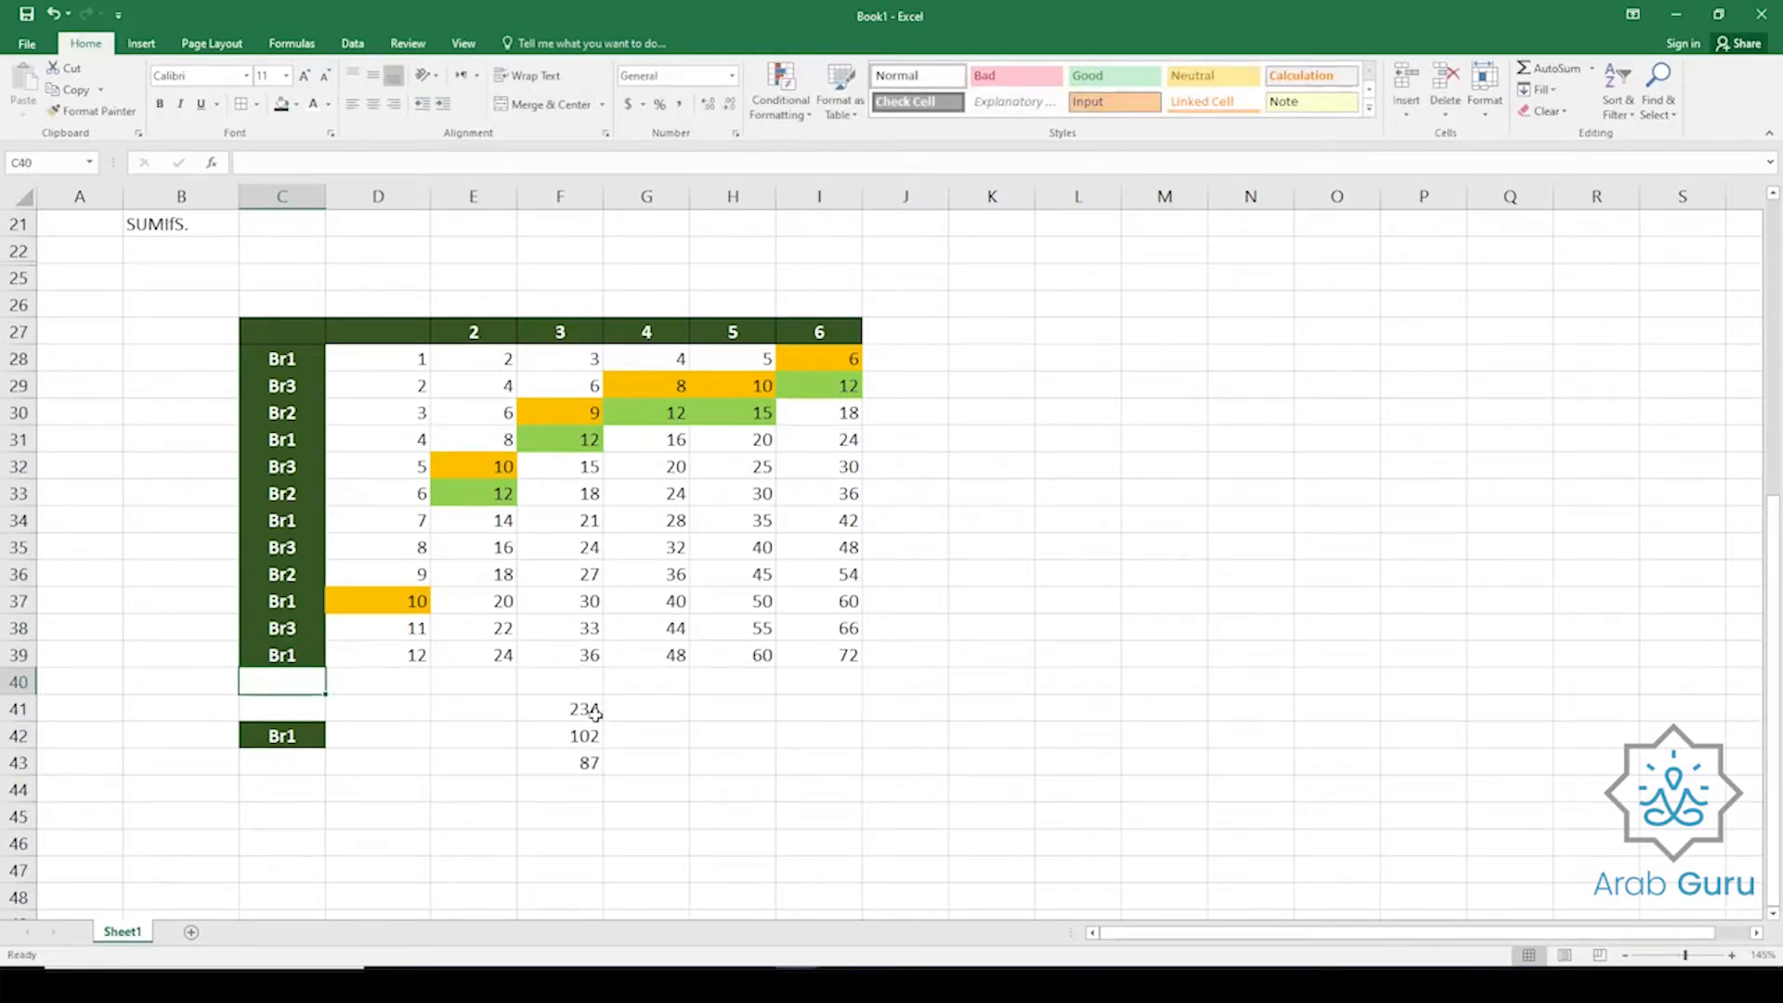
Examine how the new label in C39 affects the SUMIF result in F42 and the SUMIFS result in F43.
click(583, 735)
click(580, 766)
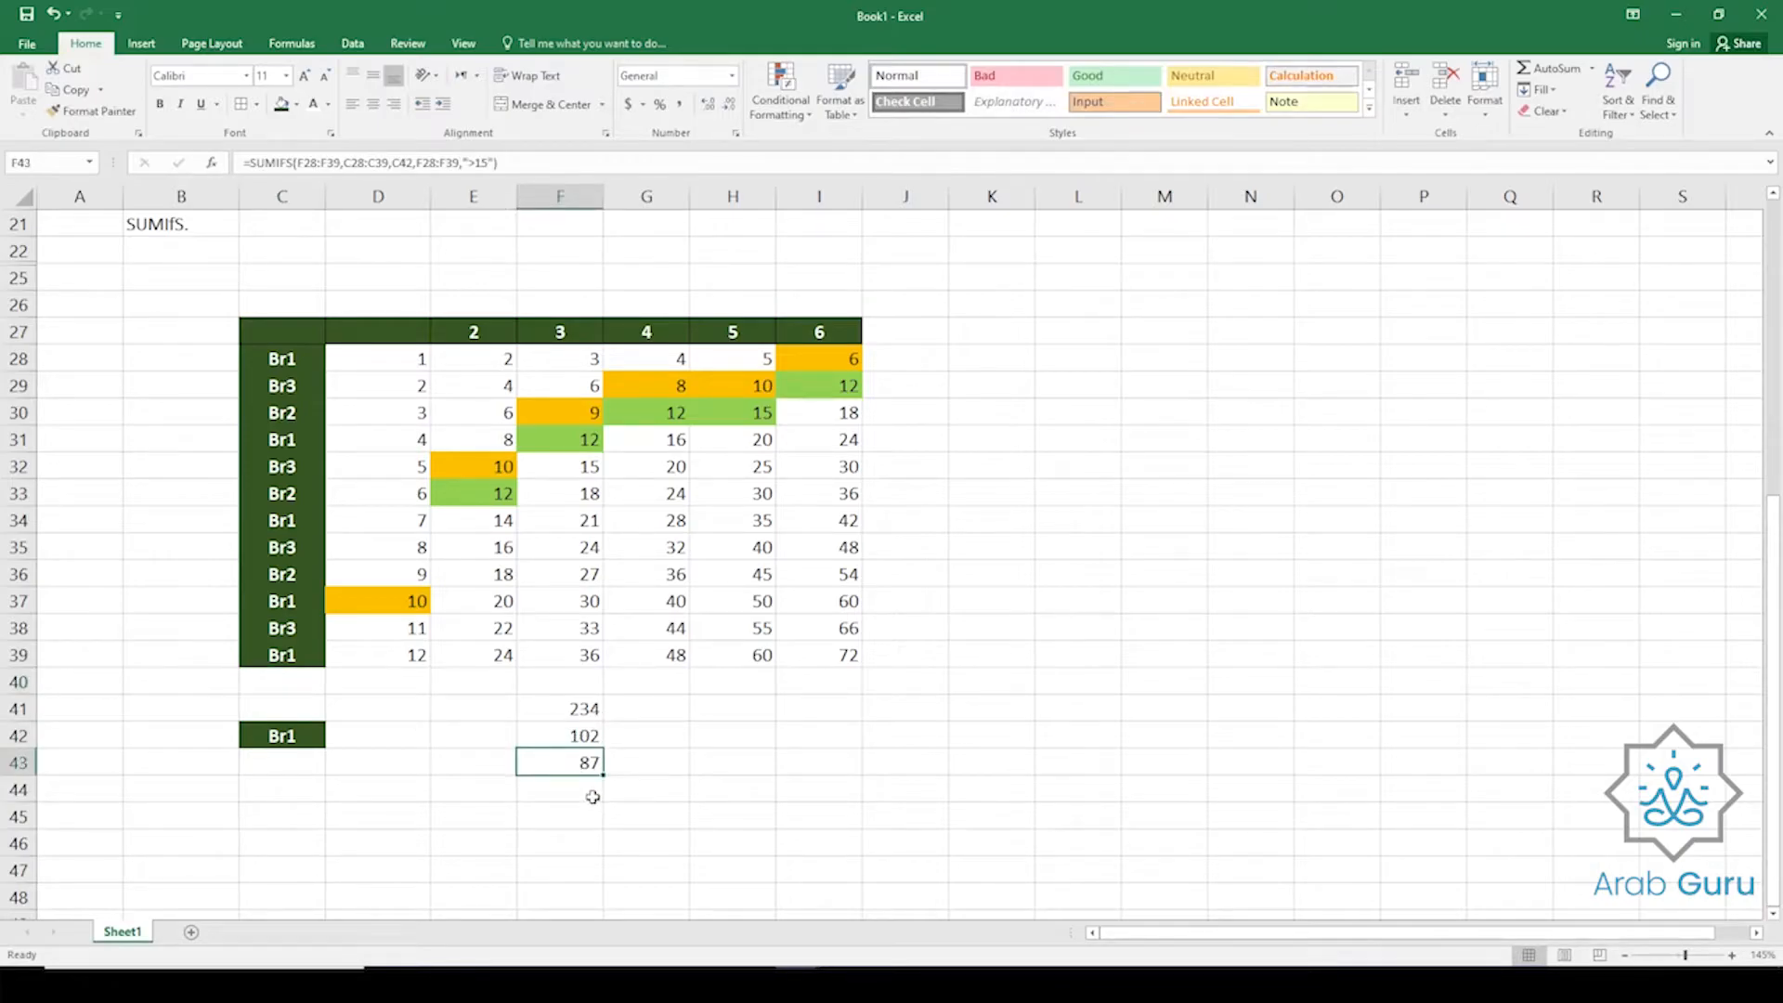
click(282, 657)
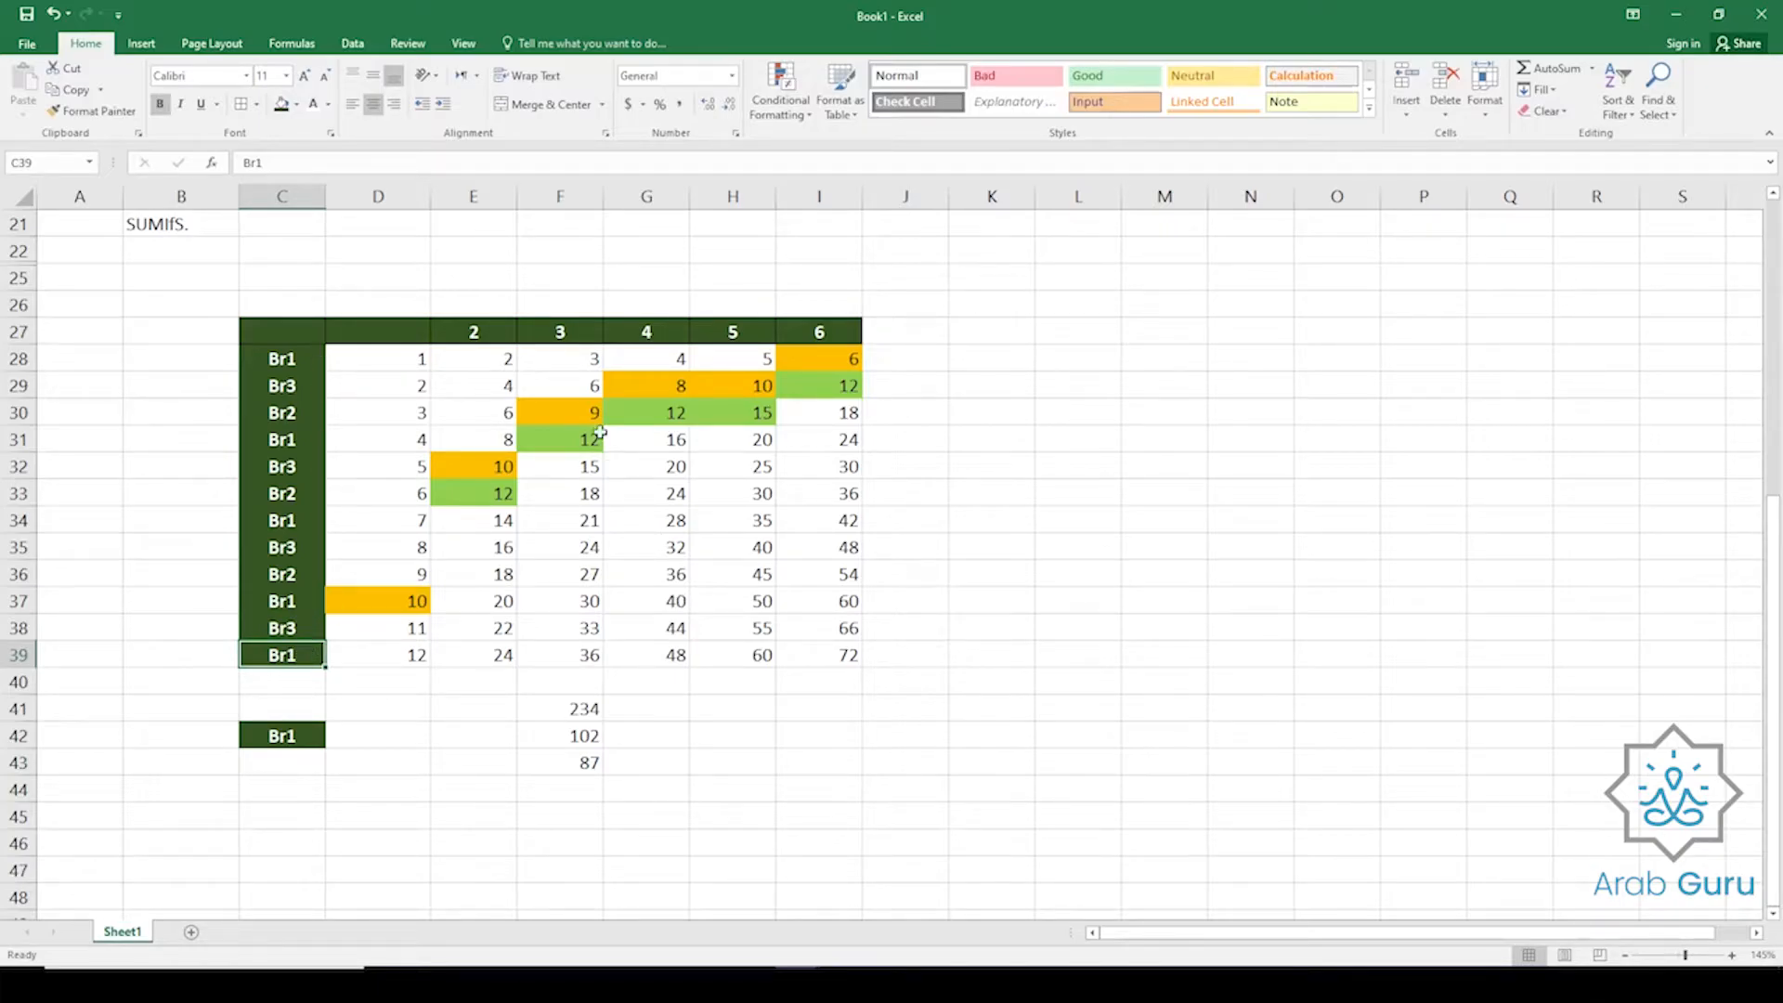
click(583, 758)
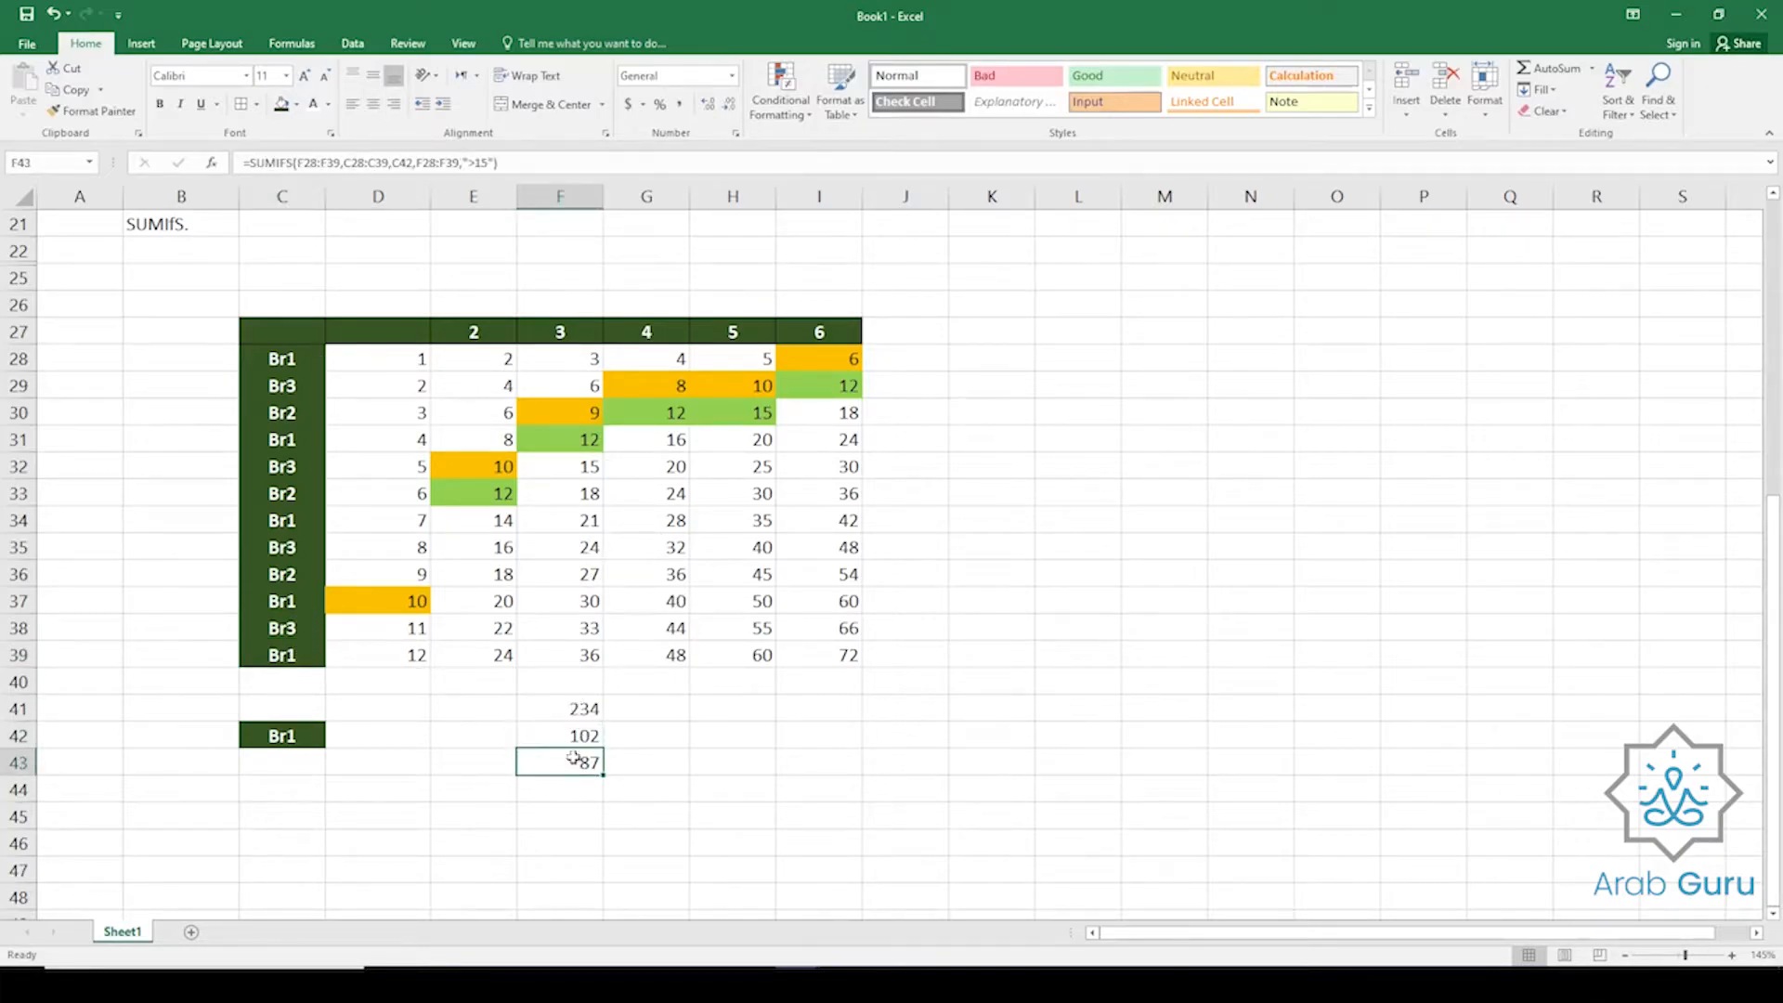
click(584, 744)
click(583, 758)
Compare the SUM total in F41 with the values F28:F39, and recheck the SUMIF formula in F42 against C39.
click(576, 711)
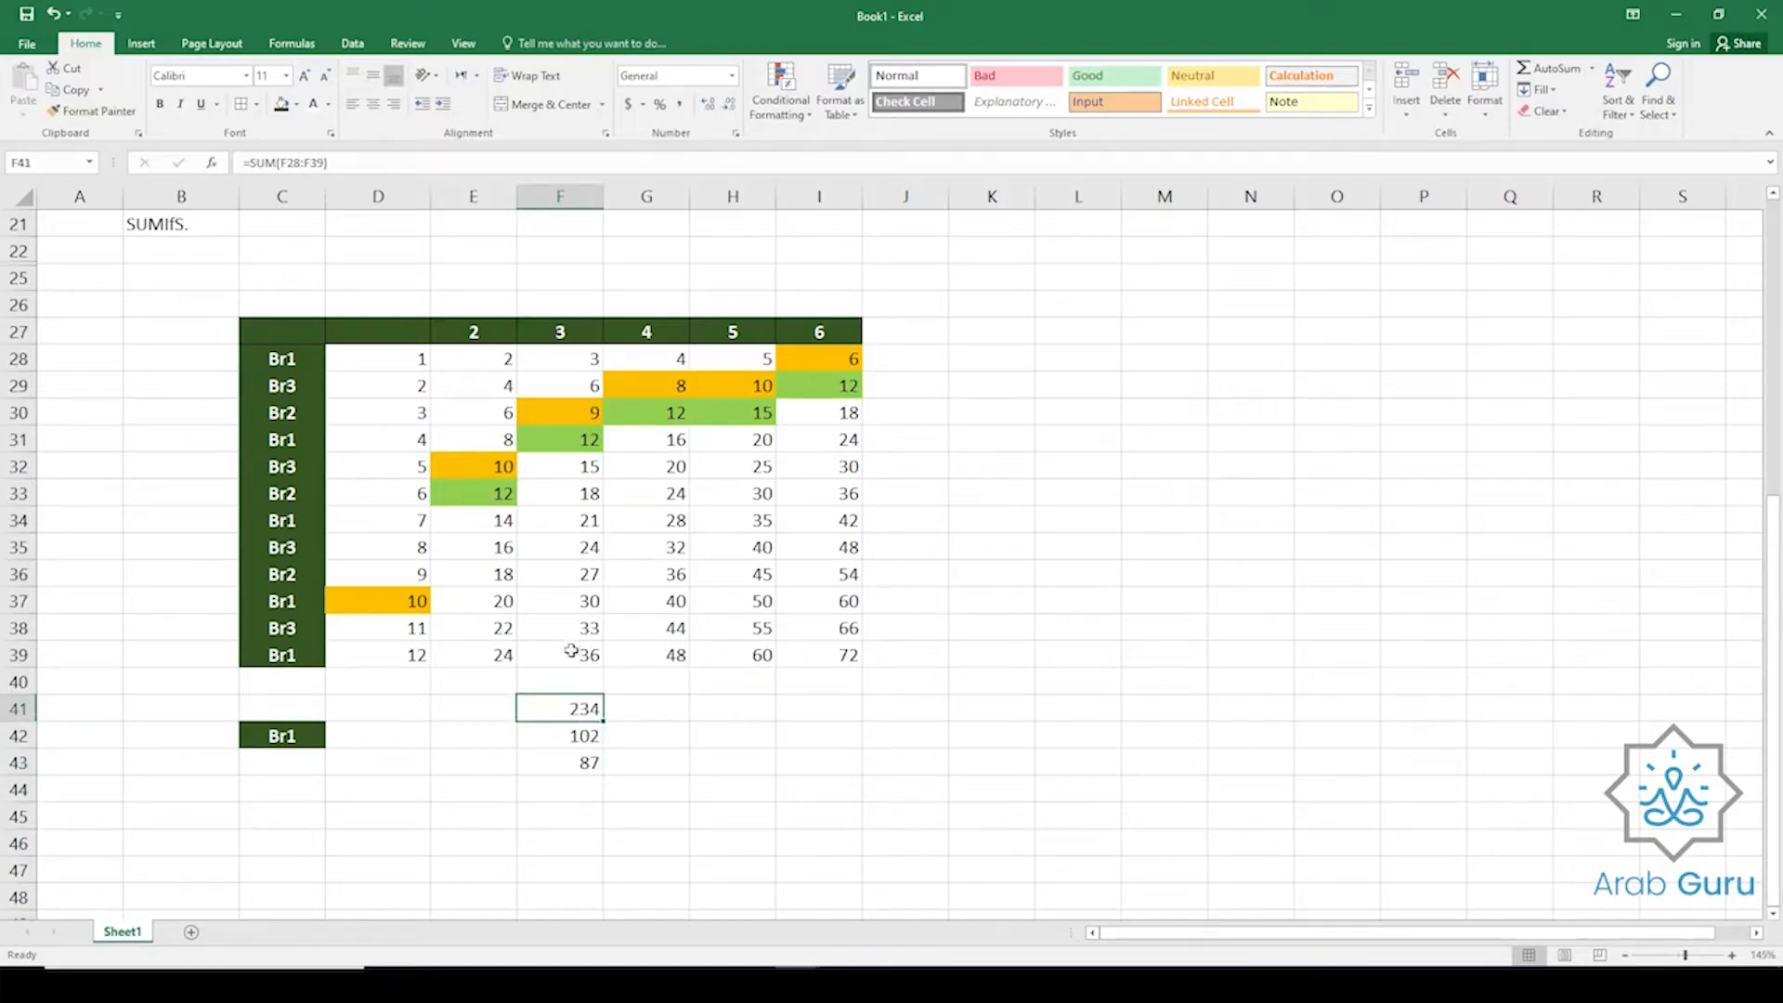
mouse_move(573, 653)
mouse_down()
mouse_move(573, 352)
mouse_move(579, 655)
mouse_up()
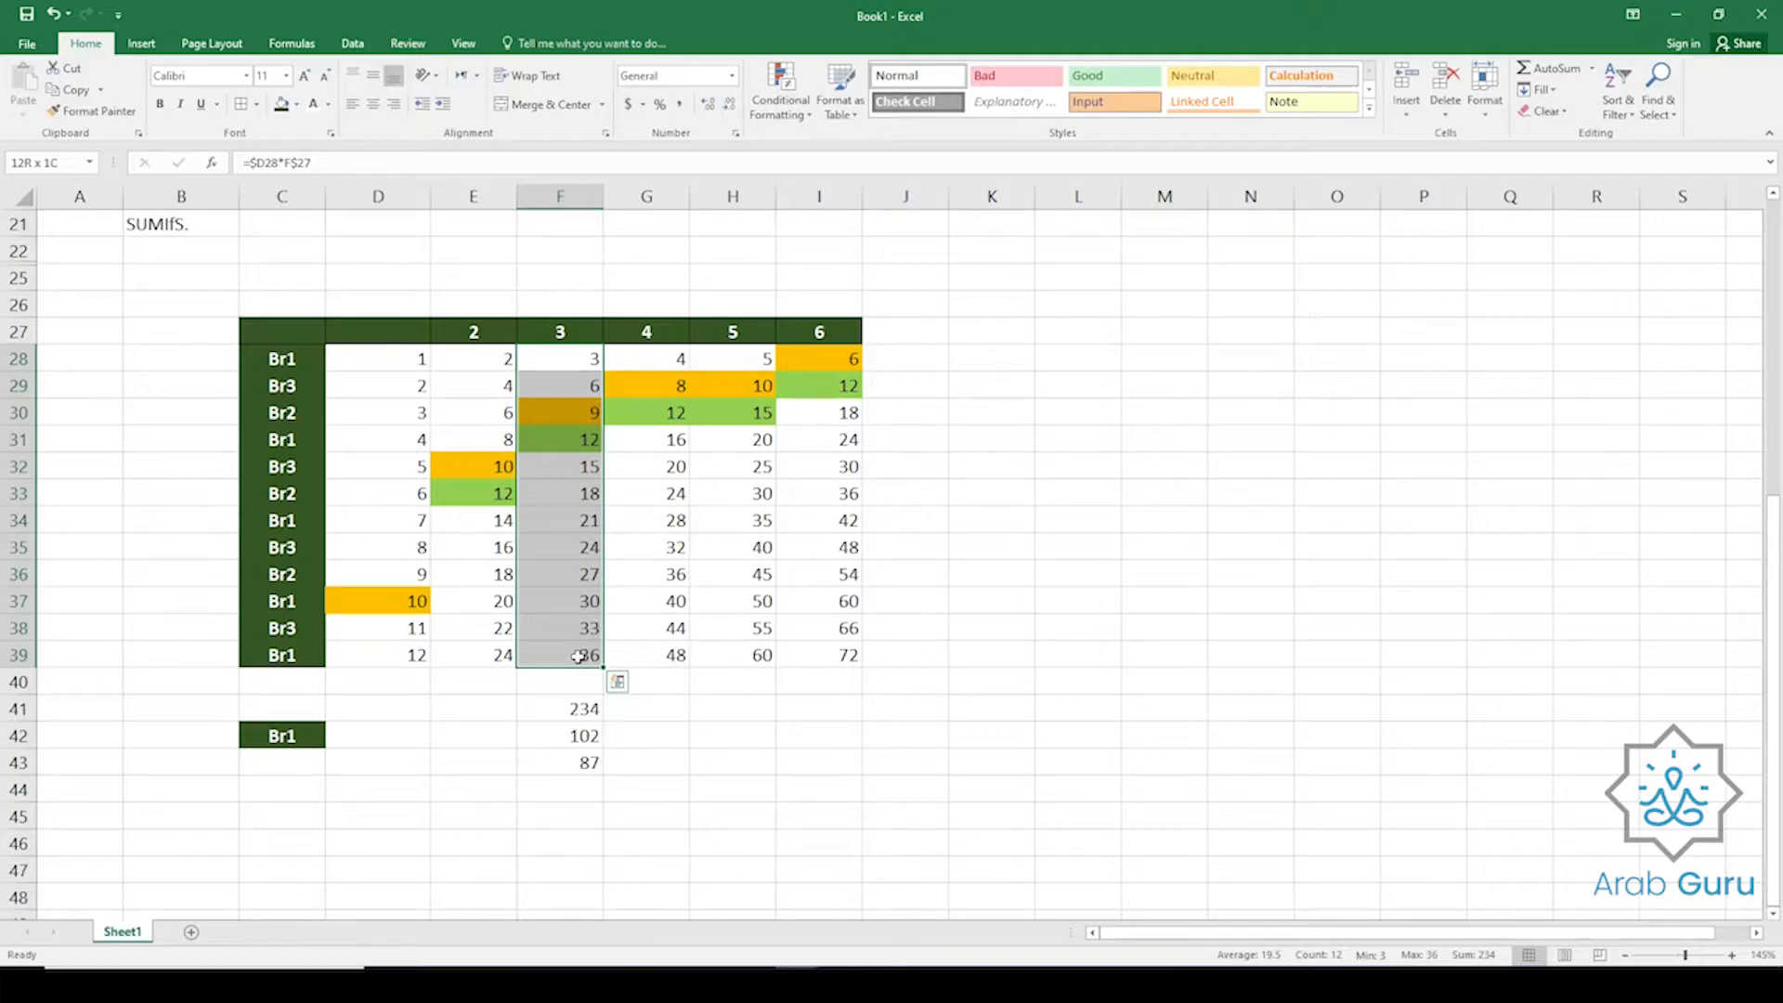
click(279, 651)
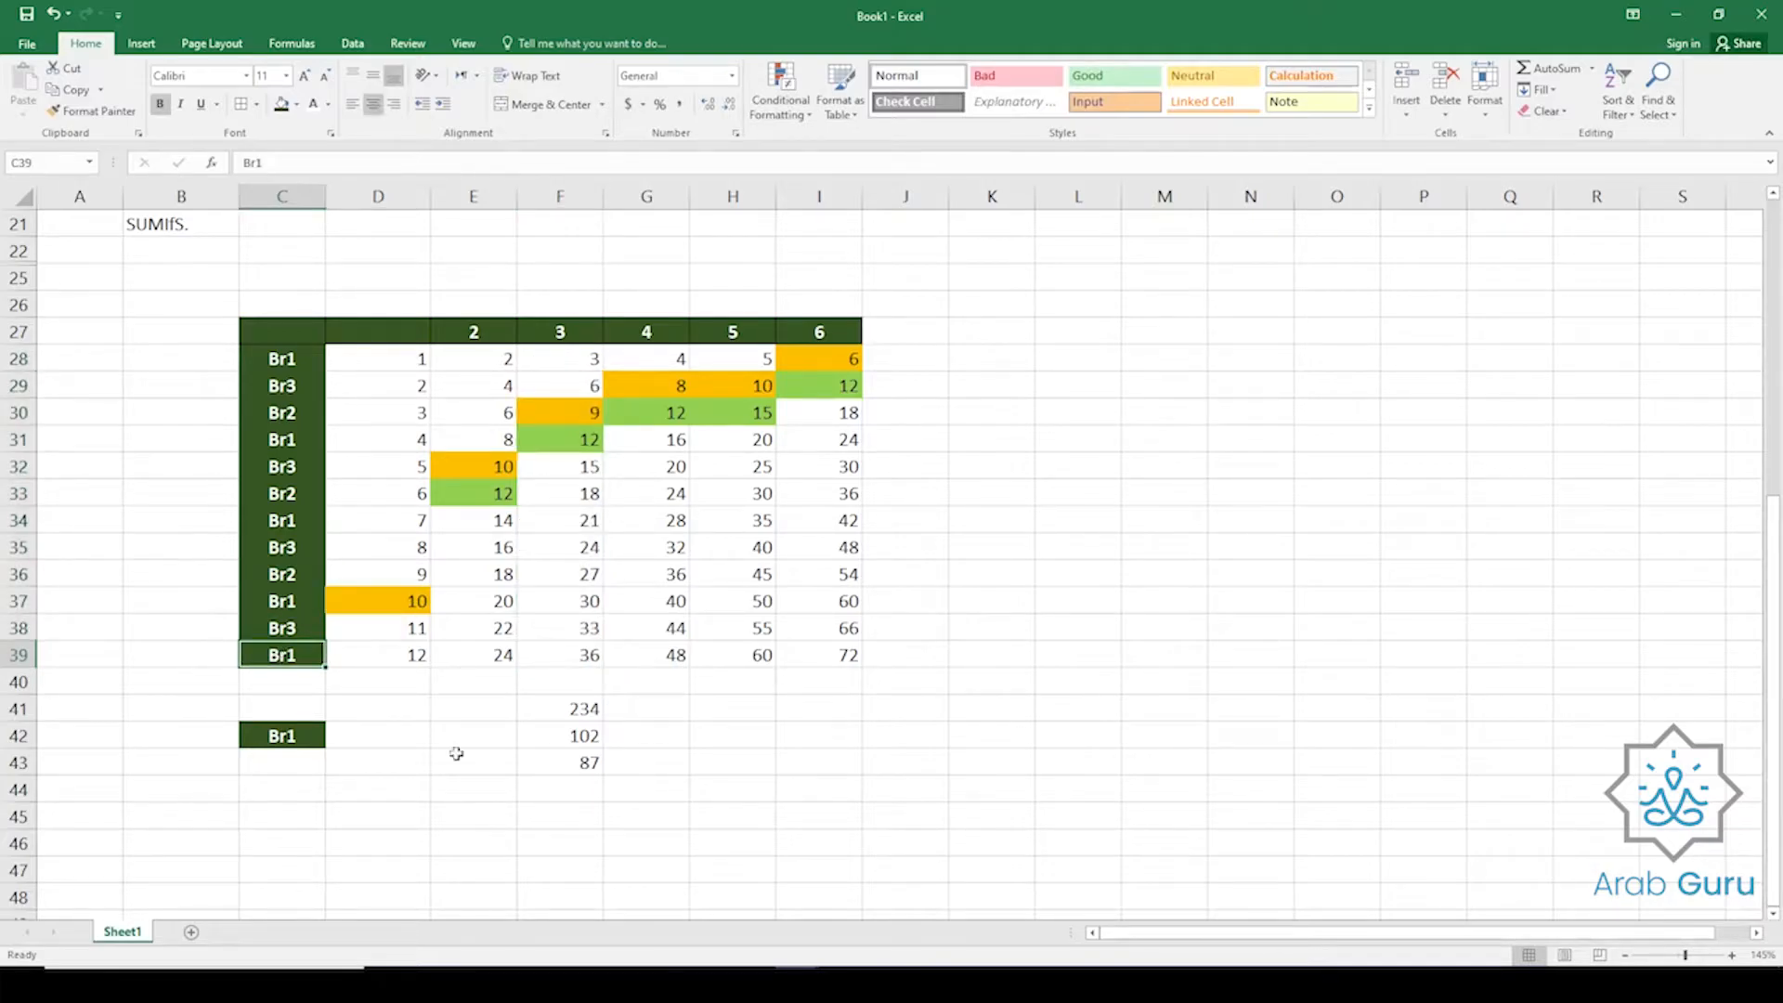
click(587, 741)
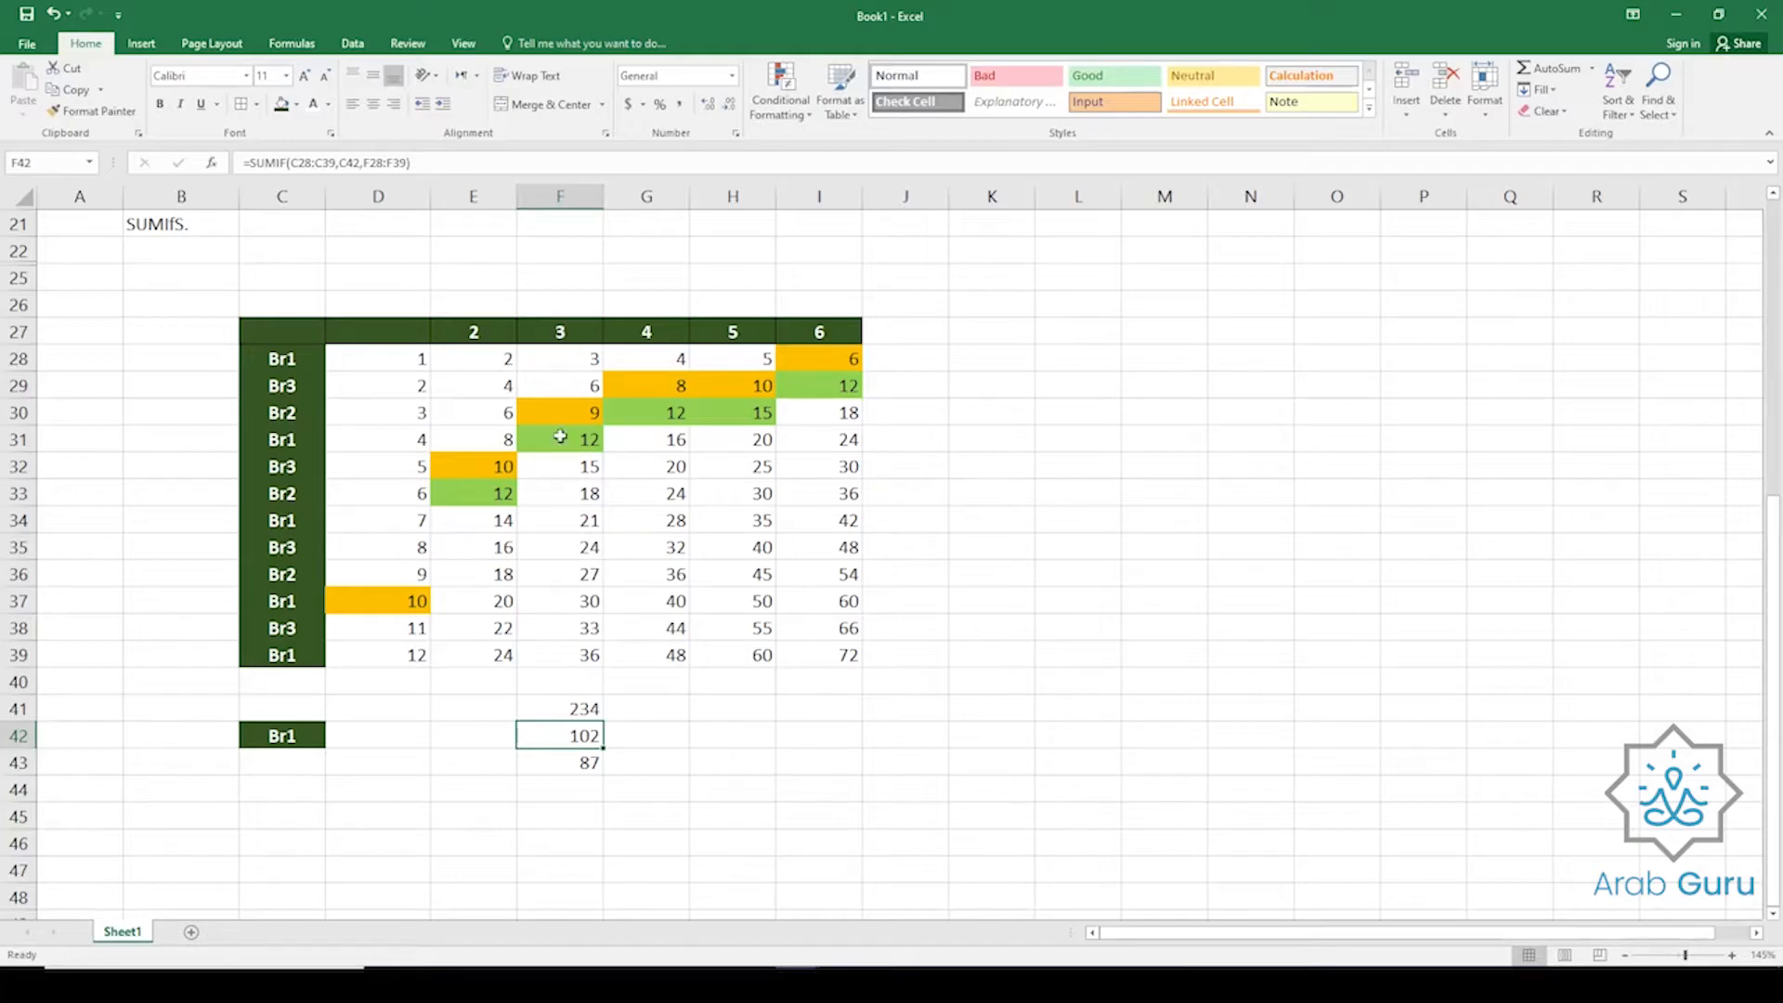
Undo the label change in C39.
click(289, 656)
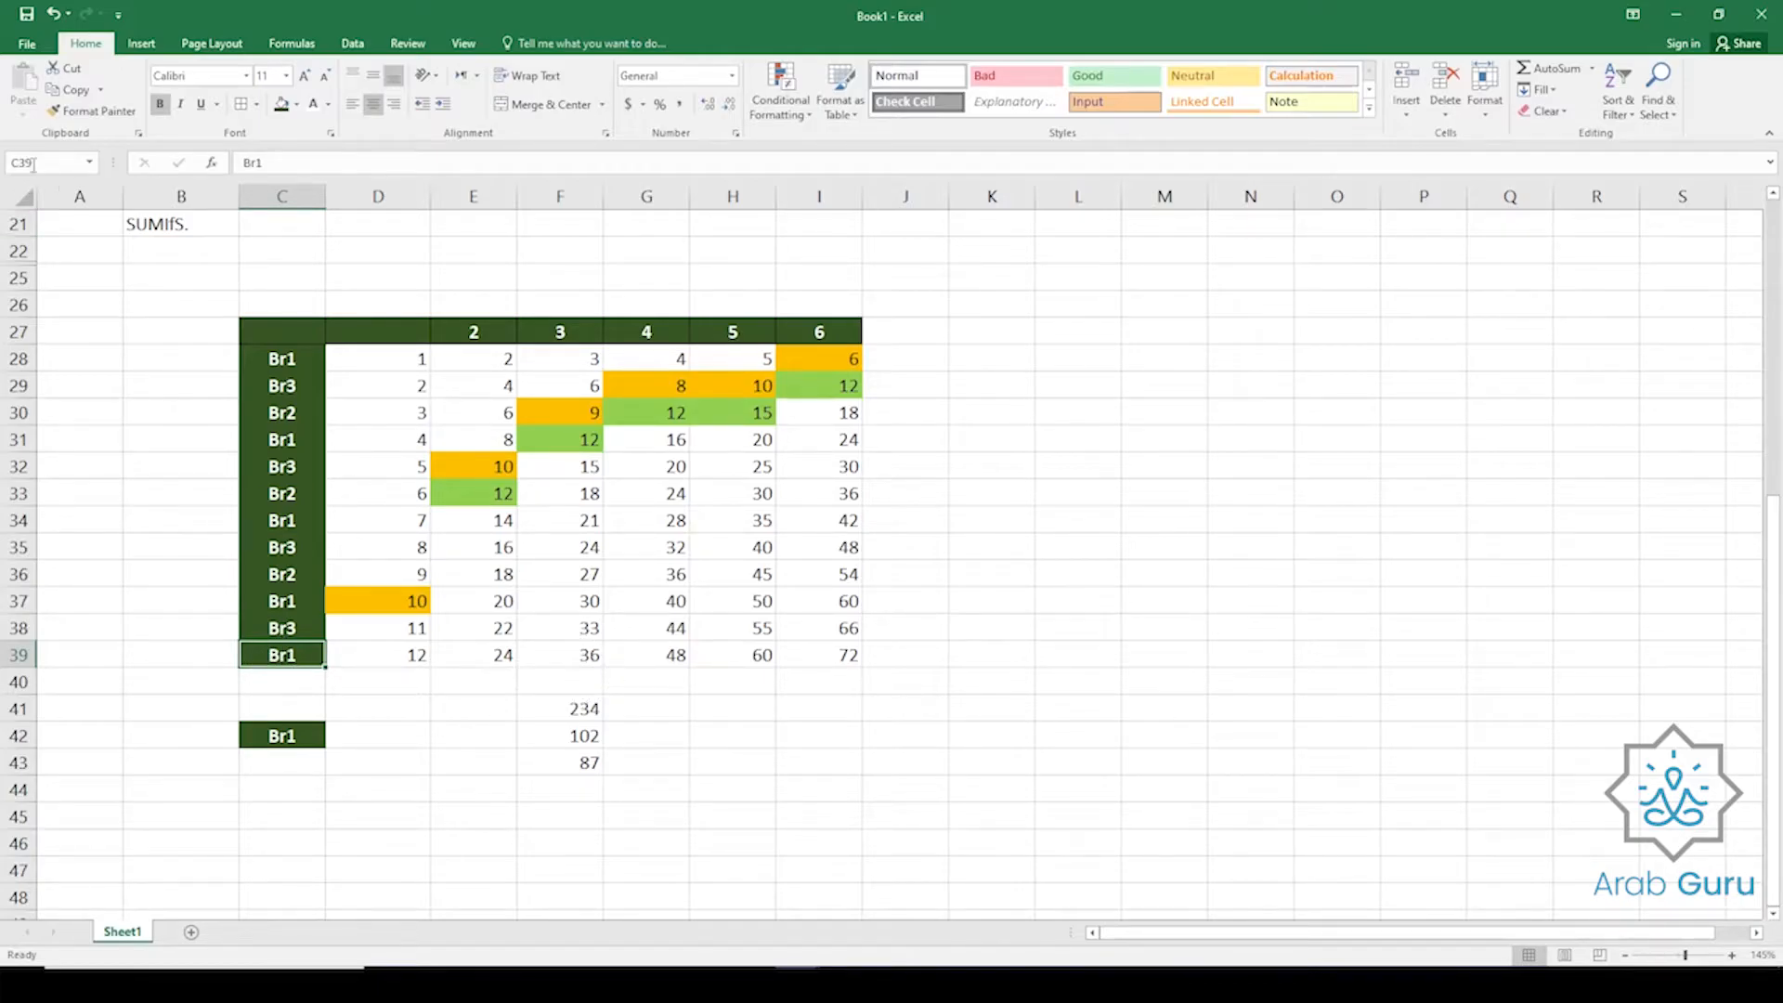
click(570, 735)
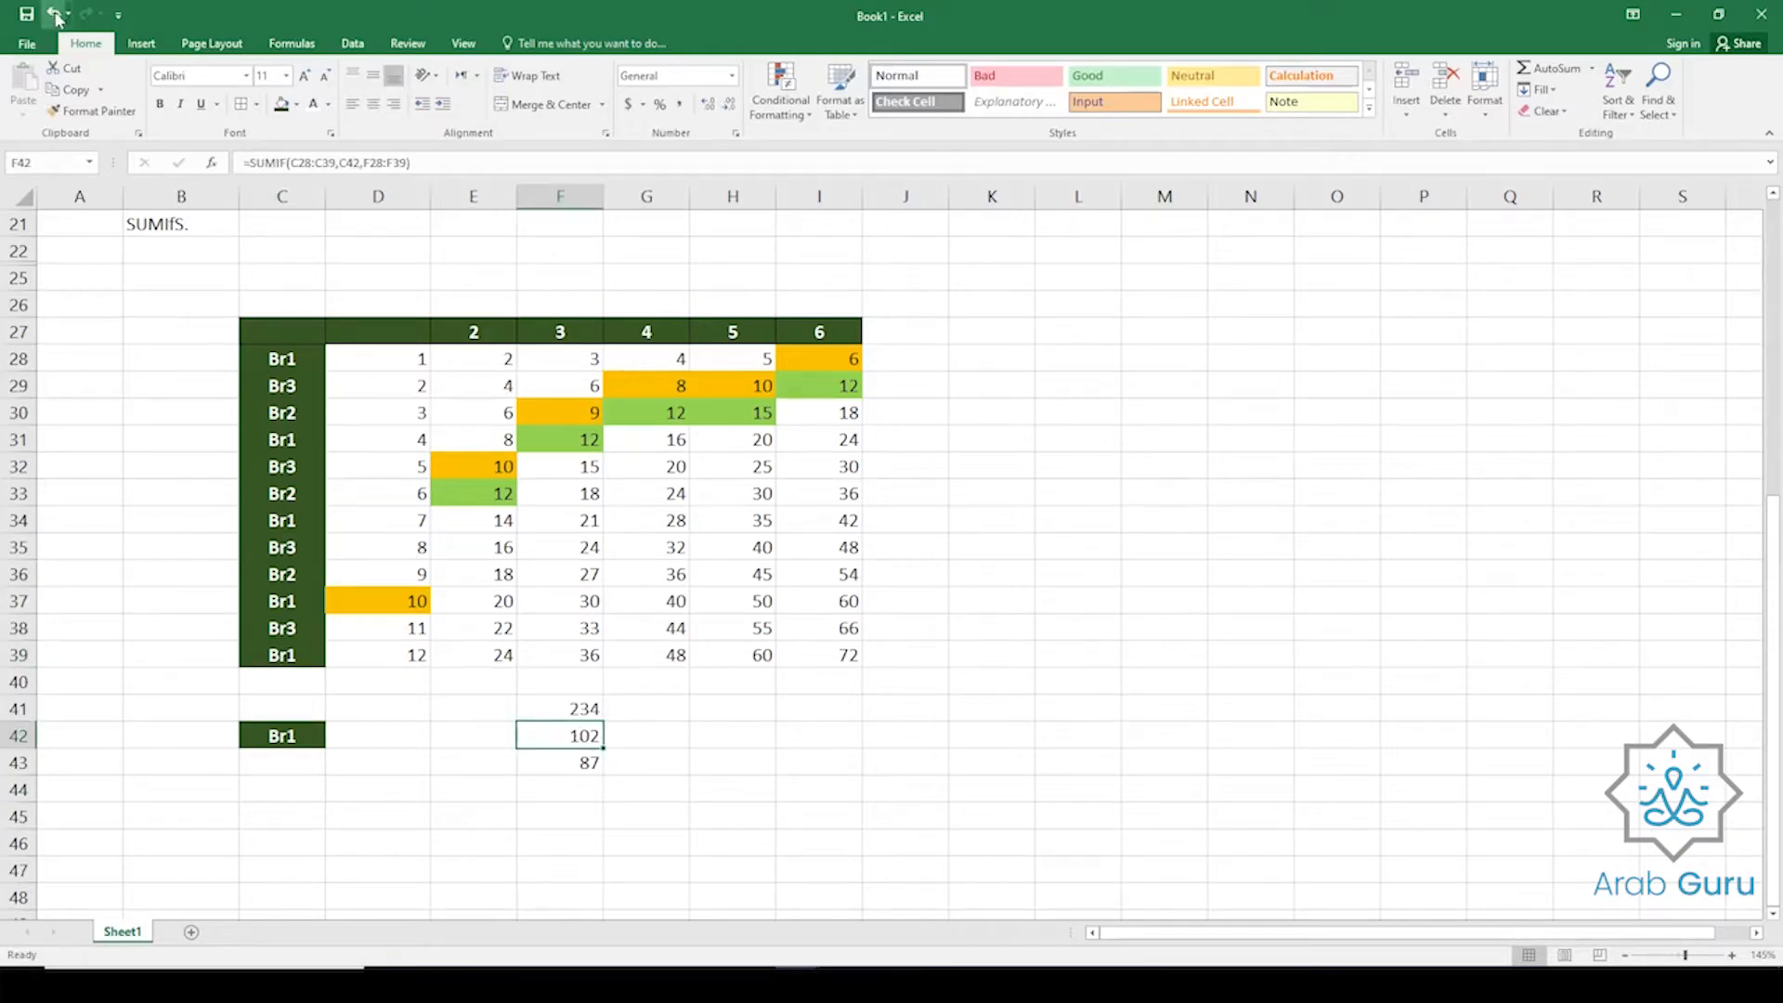
click(56, 16)
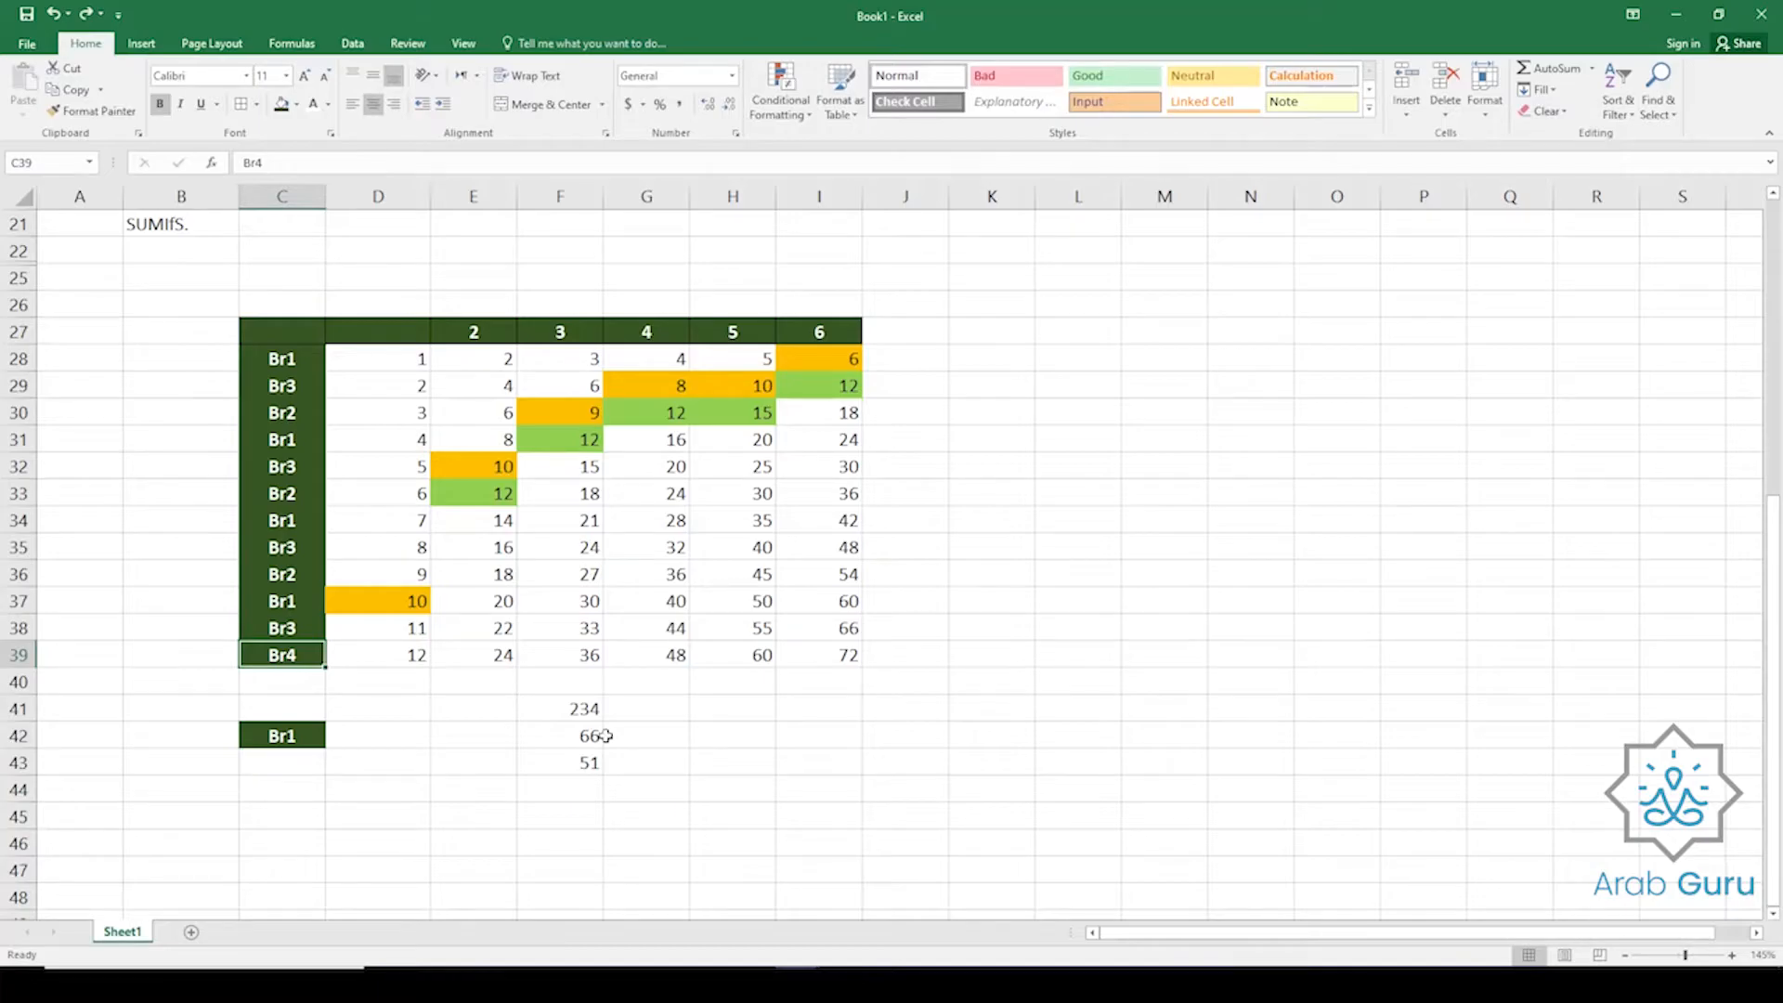
Review the SUMIFS formula in F43 and select F37 and F34 together to examine the matching Br1 values.
click(582, 764)
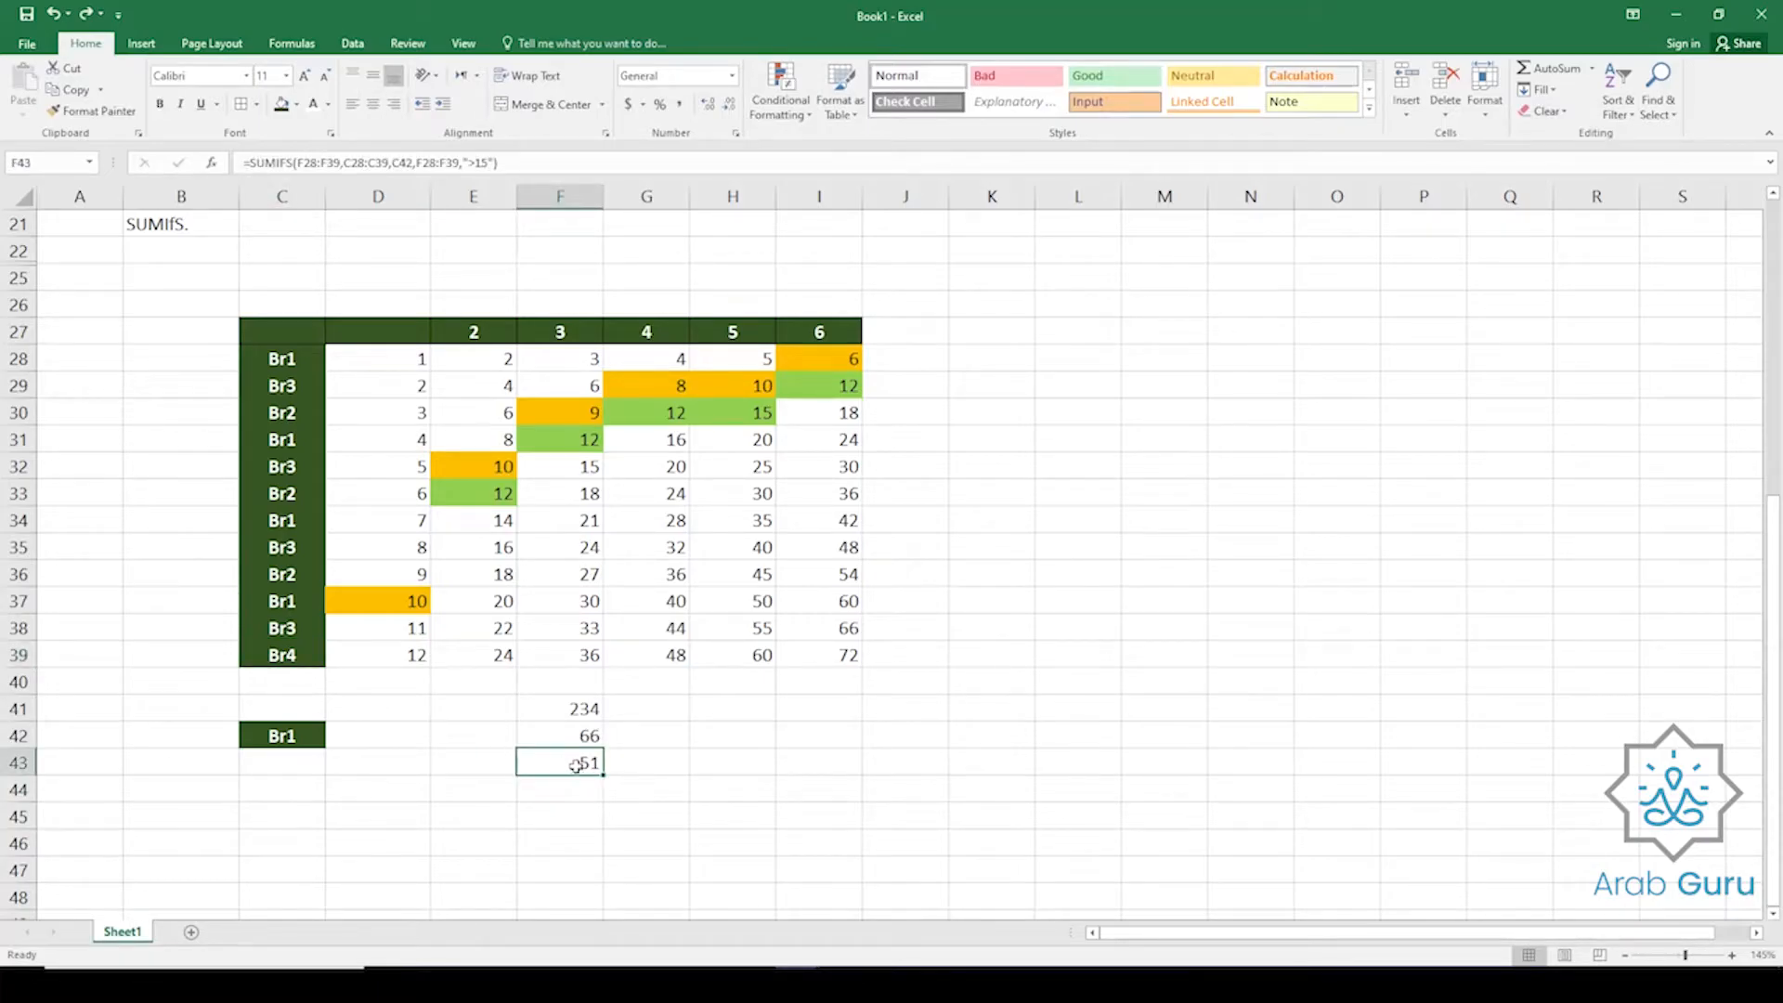
click(571, 604)
ctrl+click(565, 520)
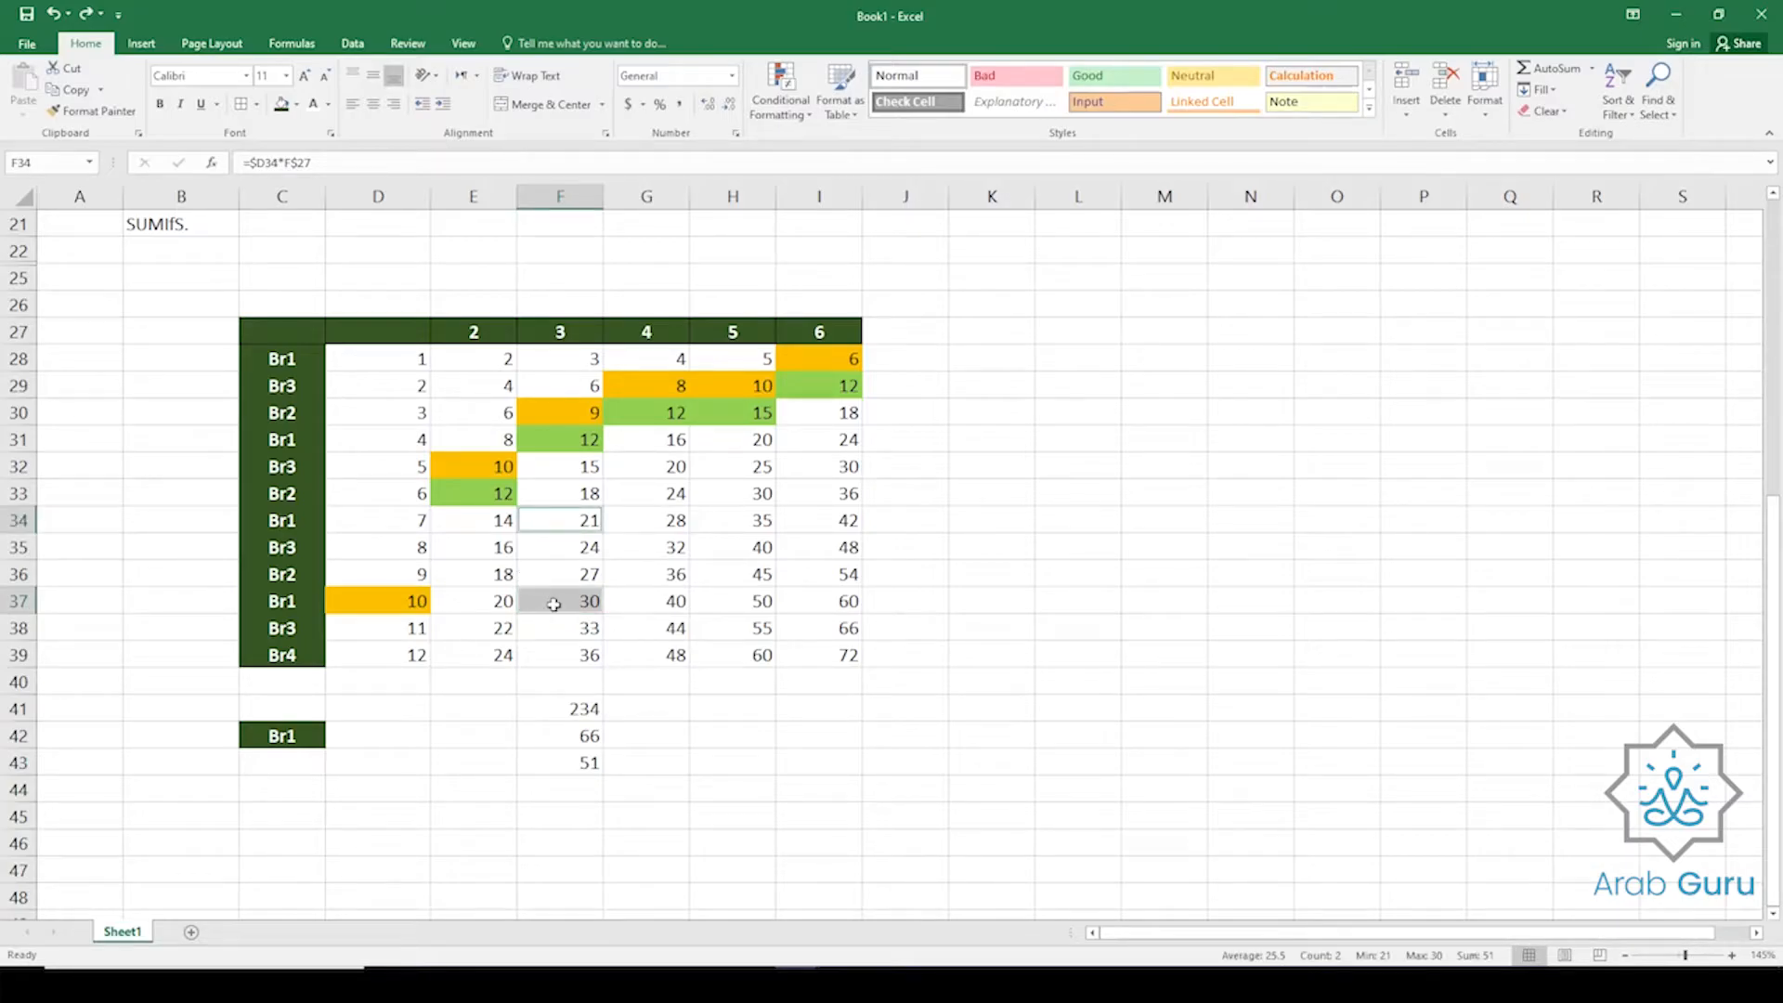
Highlight columns C to F of Br1 rows 37, 34, 31 and 28 and of Br4 row 39, and review F42 and F43.
drag(563, 604, 275, 601)
drag(584, 520, 290, 520)
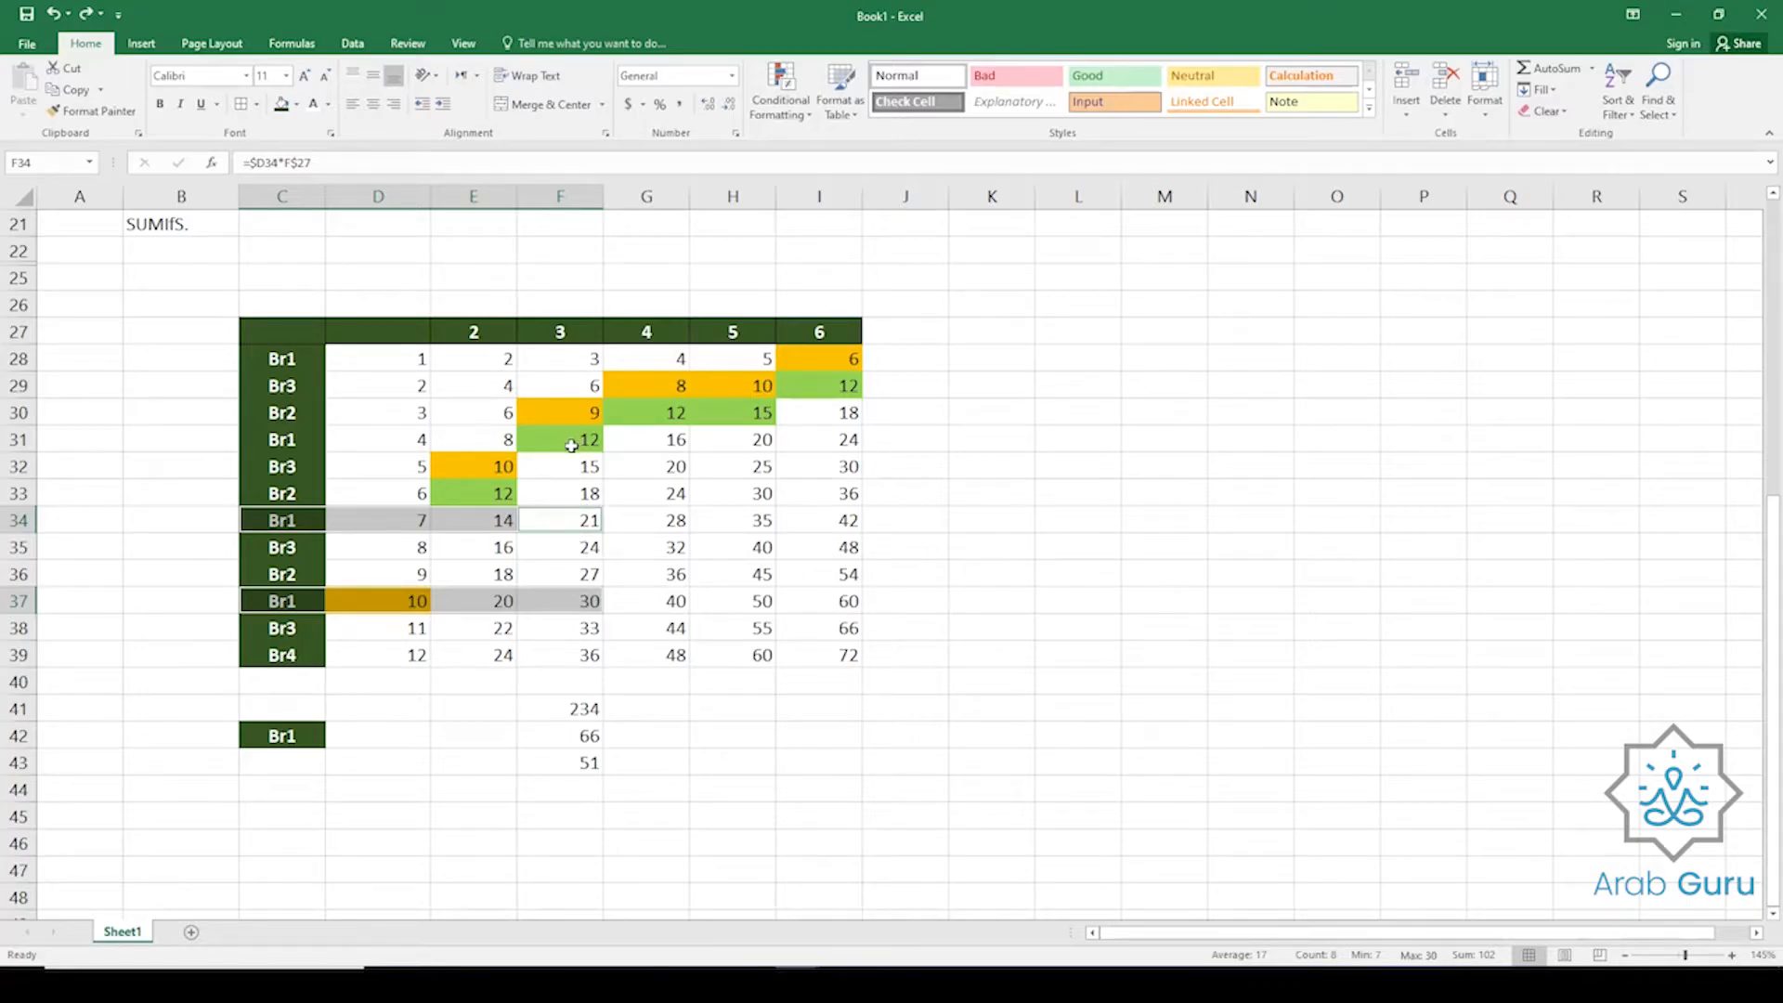
drag(570, 446, 301, 436)
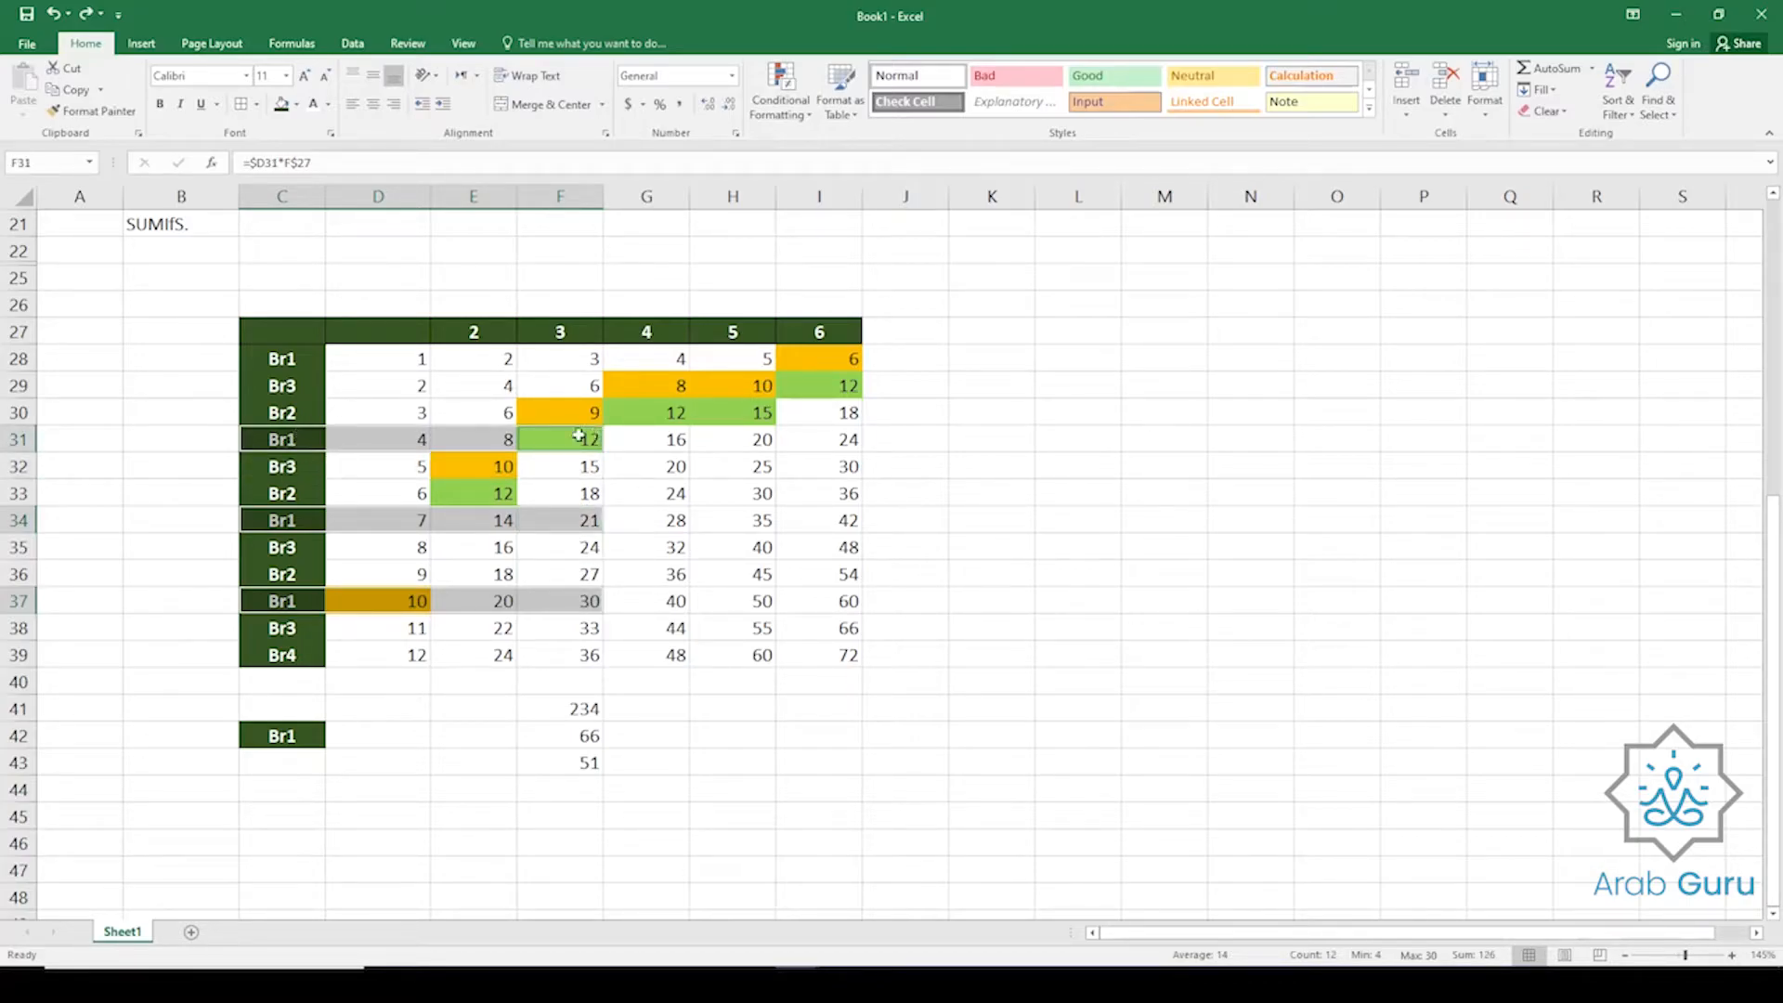
drag(574, 358, 279, 356)
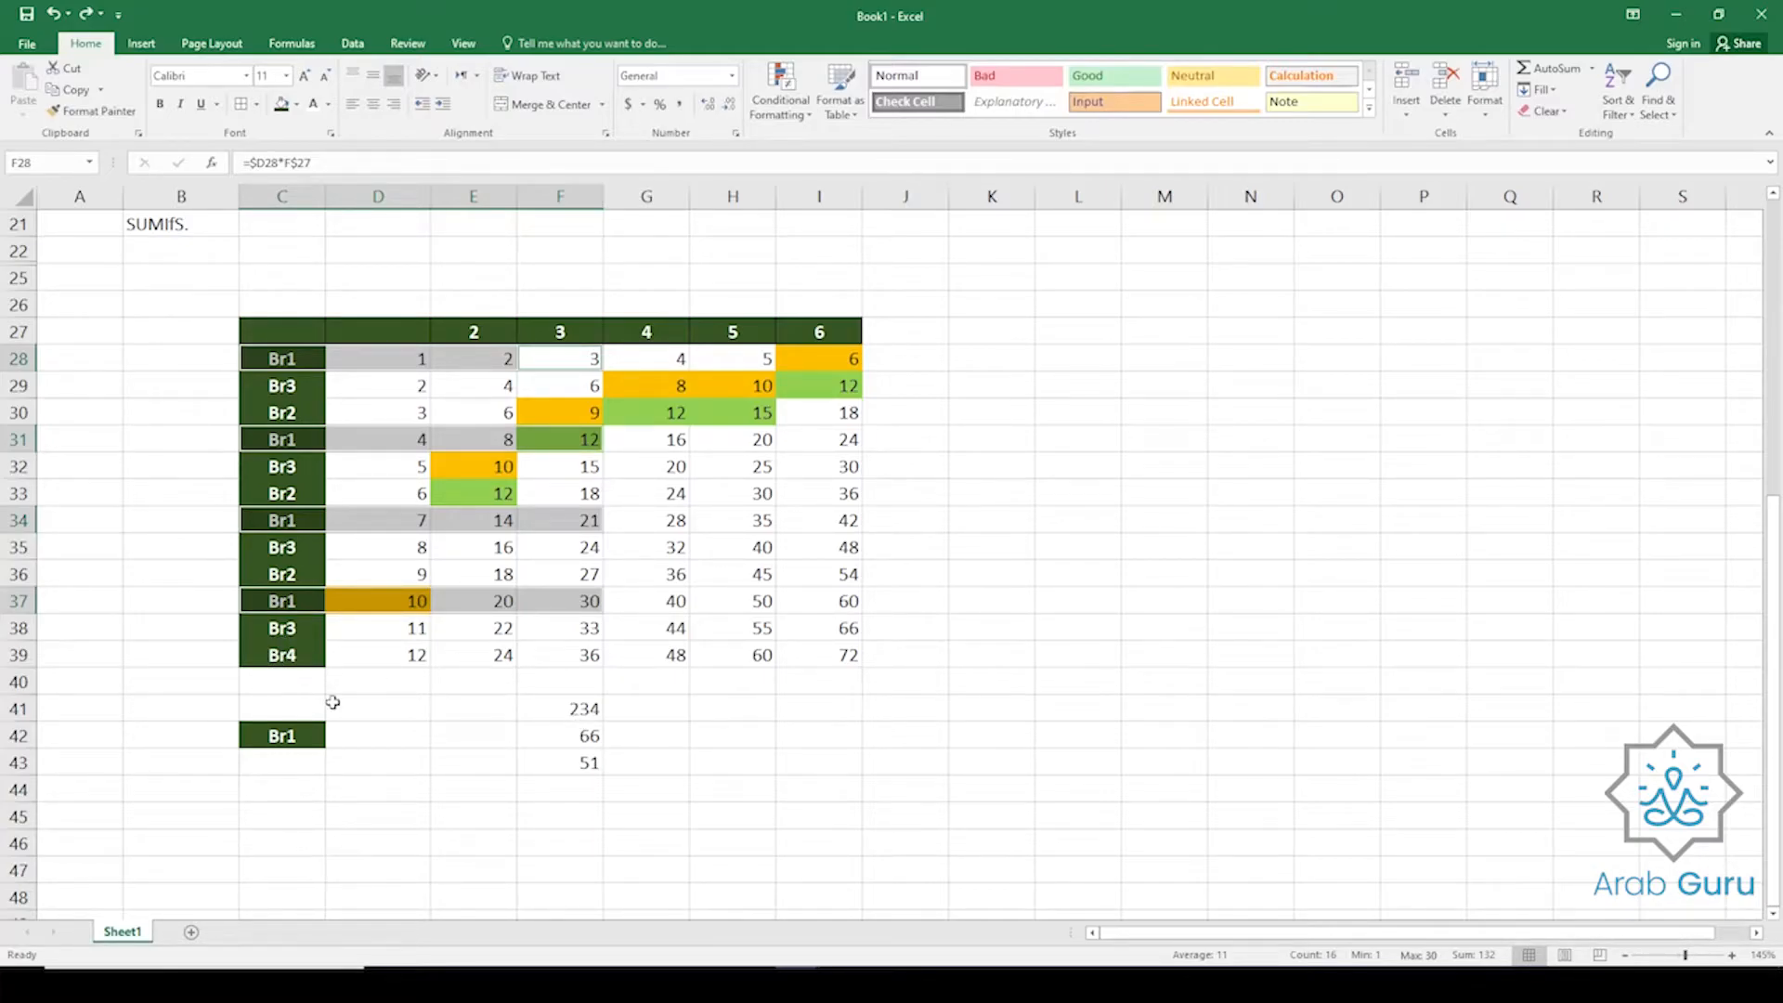
drag(585, 658, 303, 654)
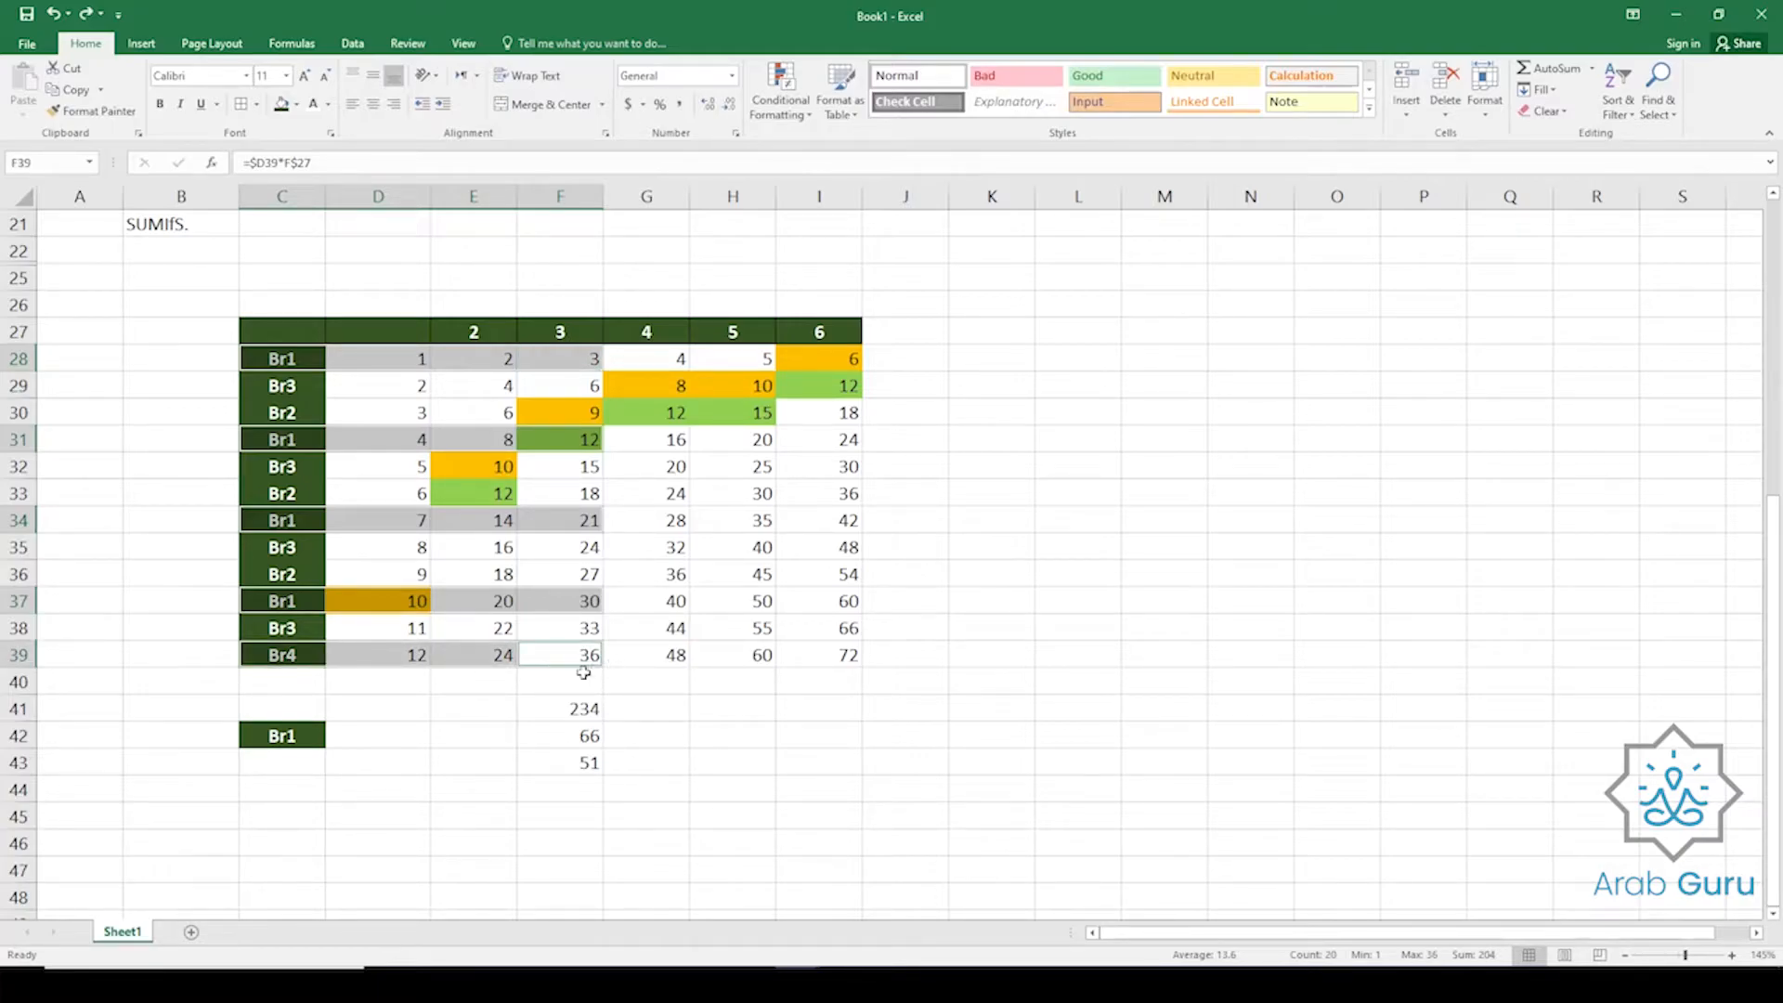
click(251, 663)
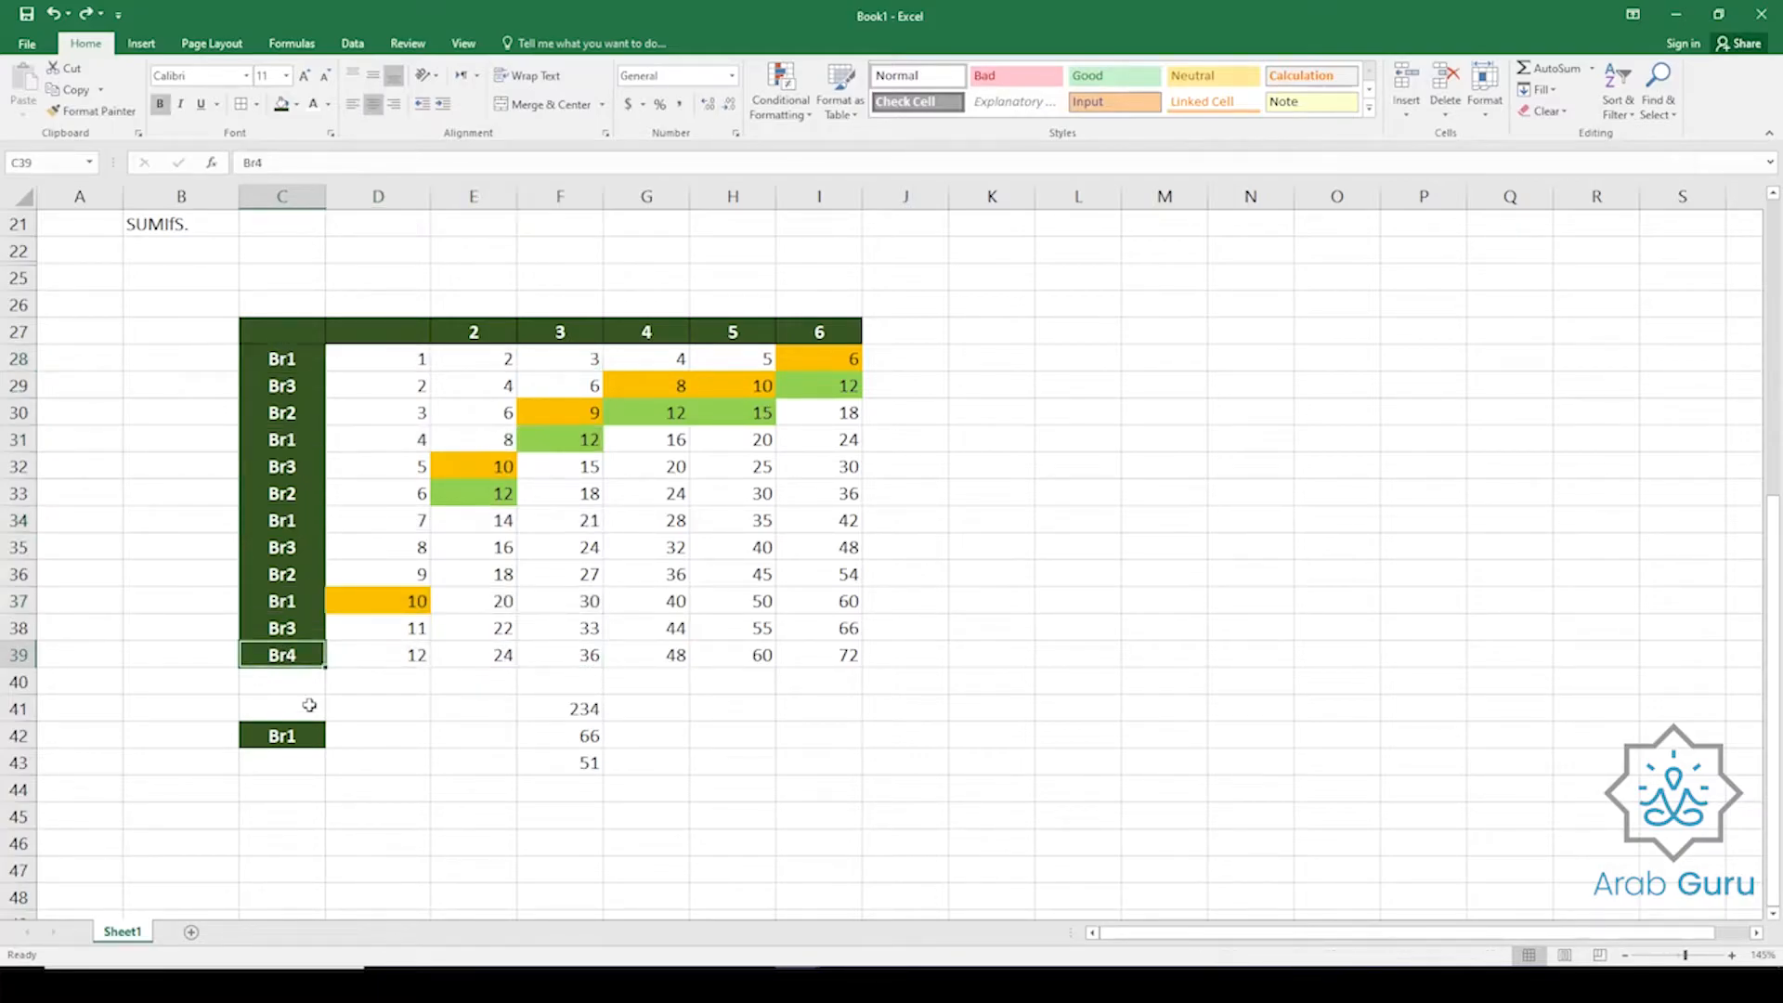
click(568, 740)
click(569, 766)
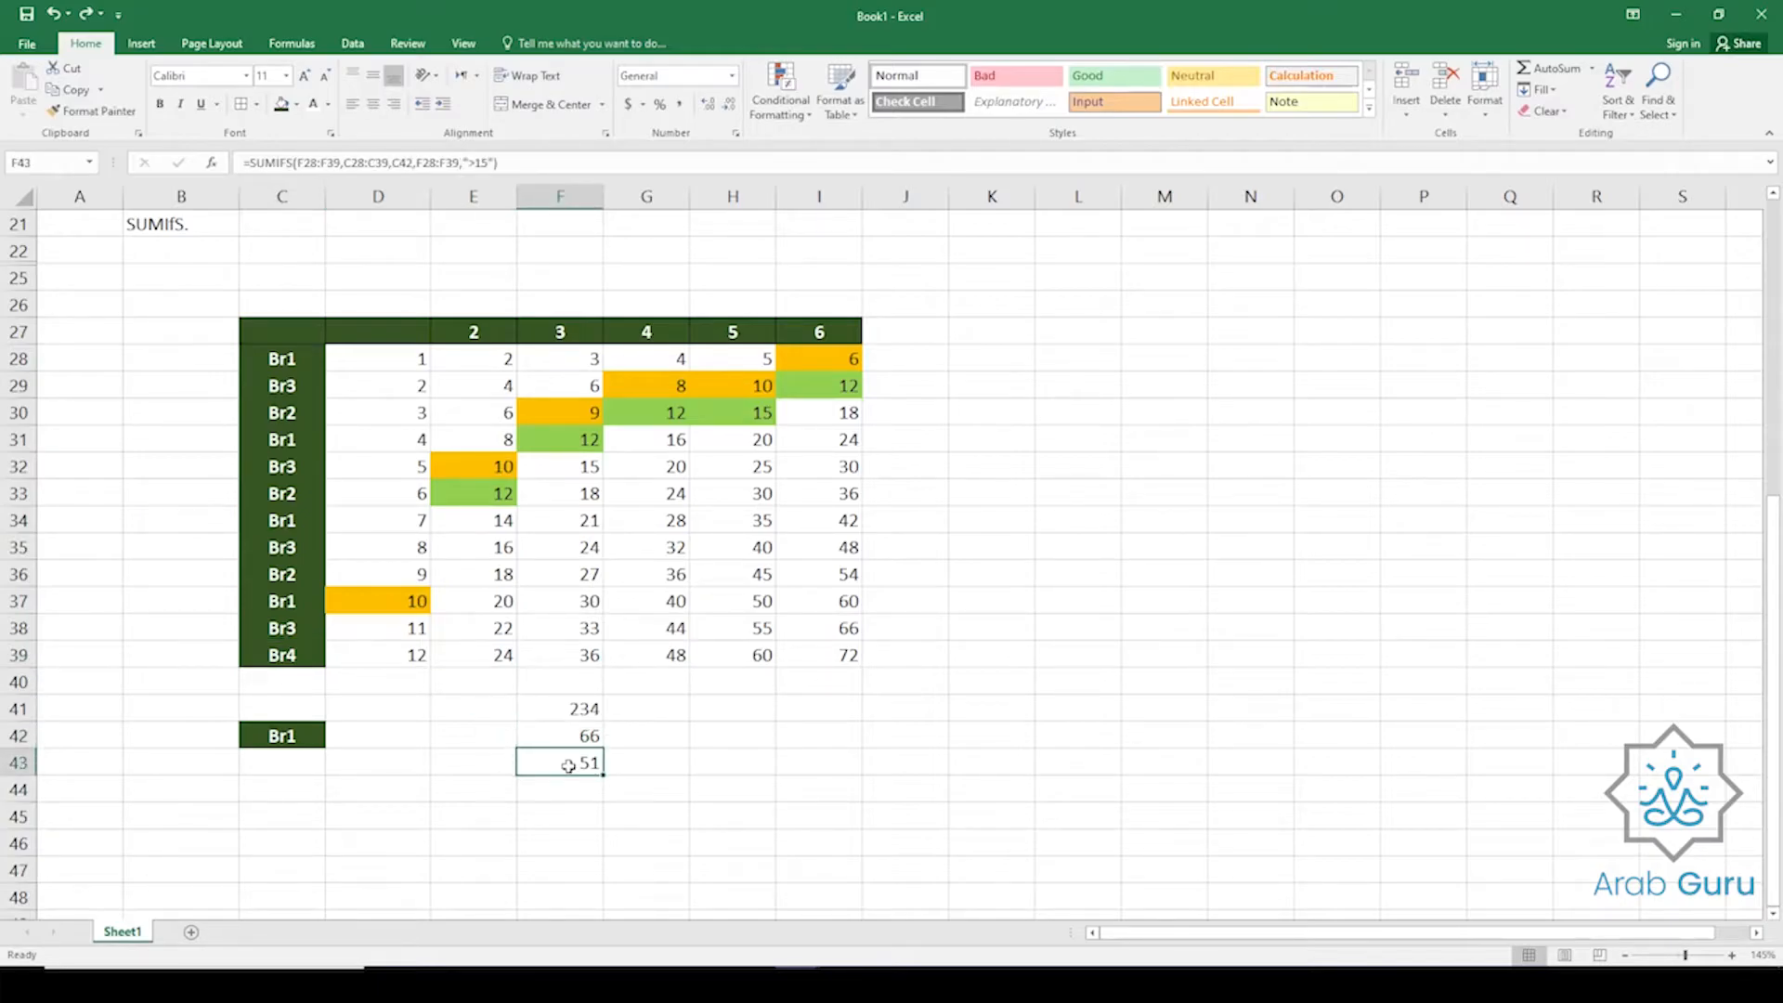
Set the branch label in C39 to Br1 and examine the conditional sums in F42 and F43.
click(291, 659)
click(273, 163)
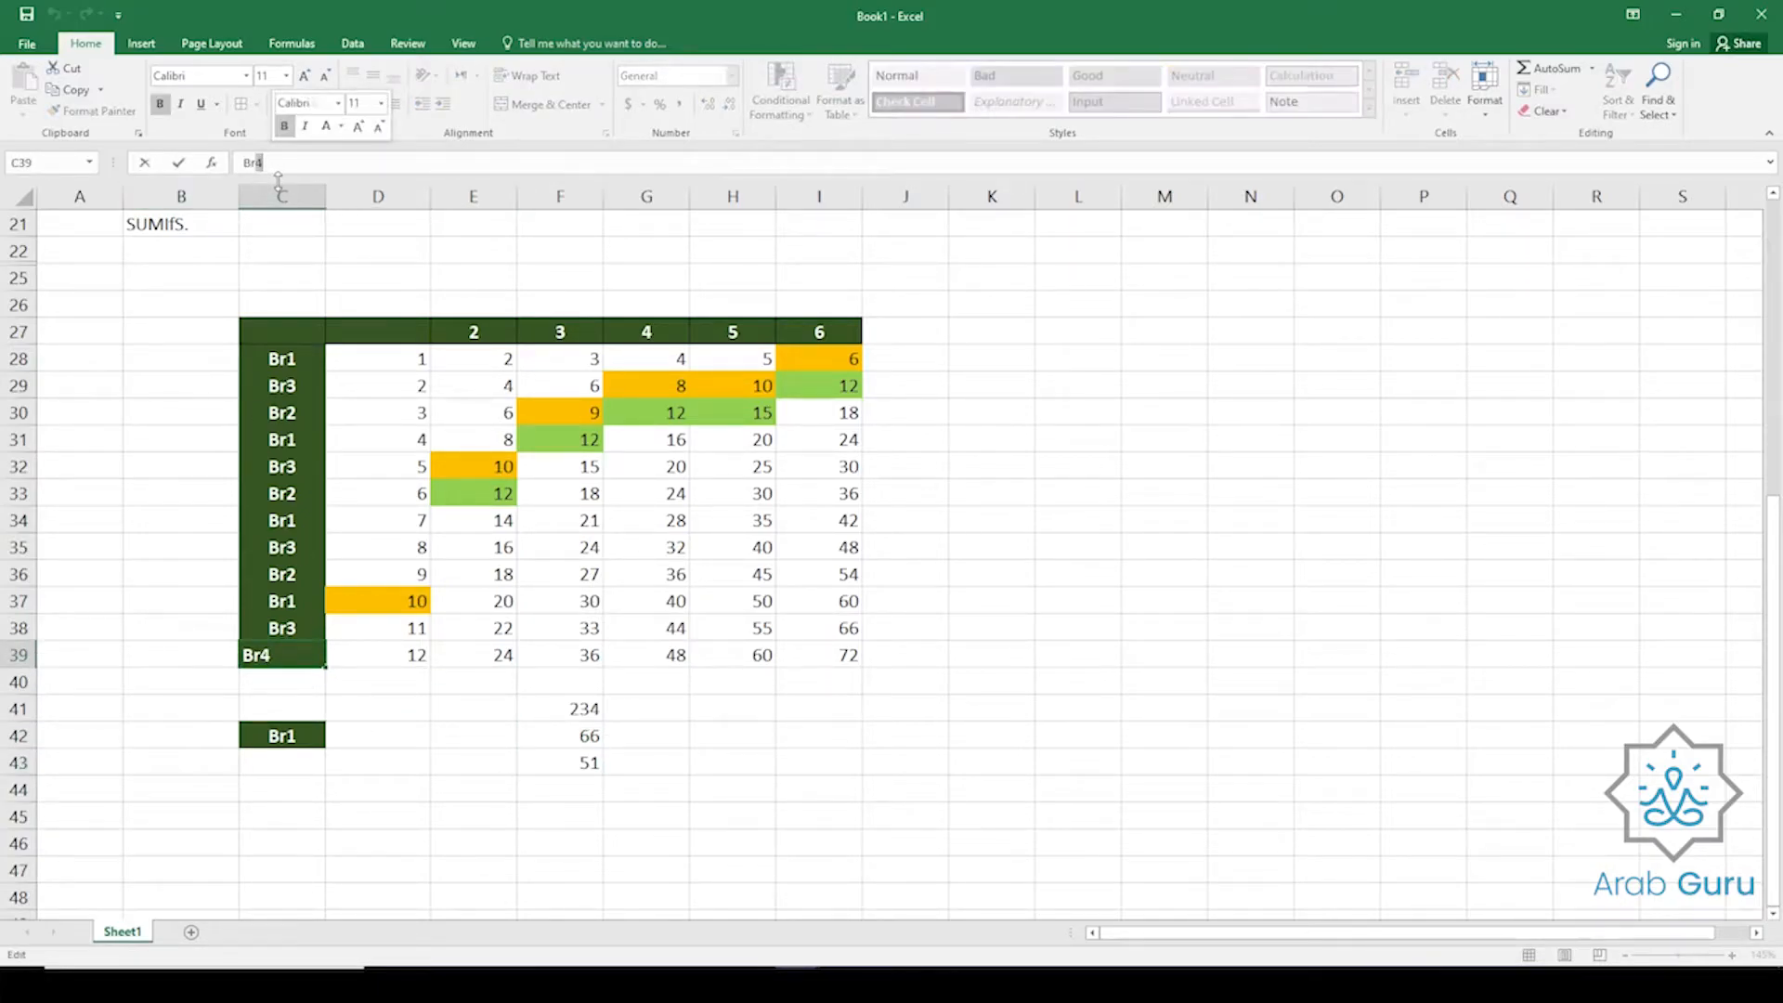
text(1)
key(Return)
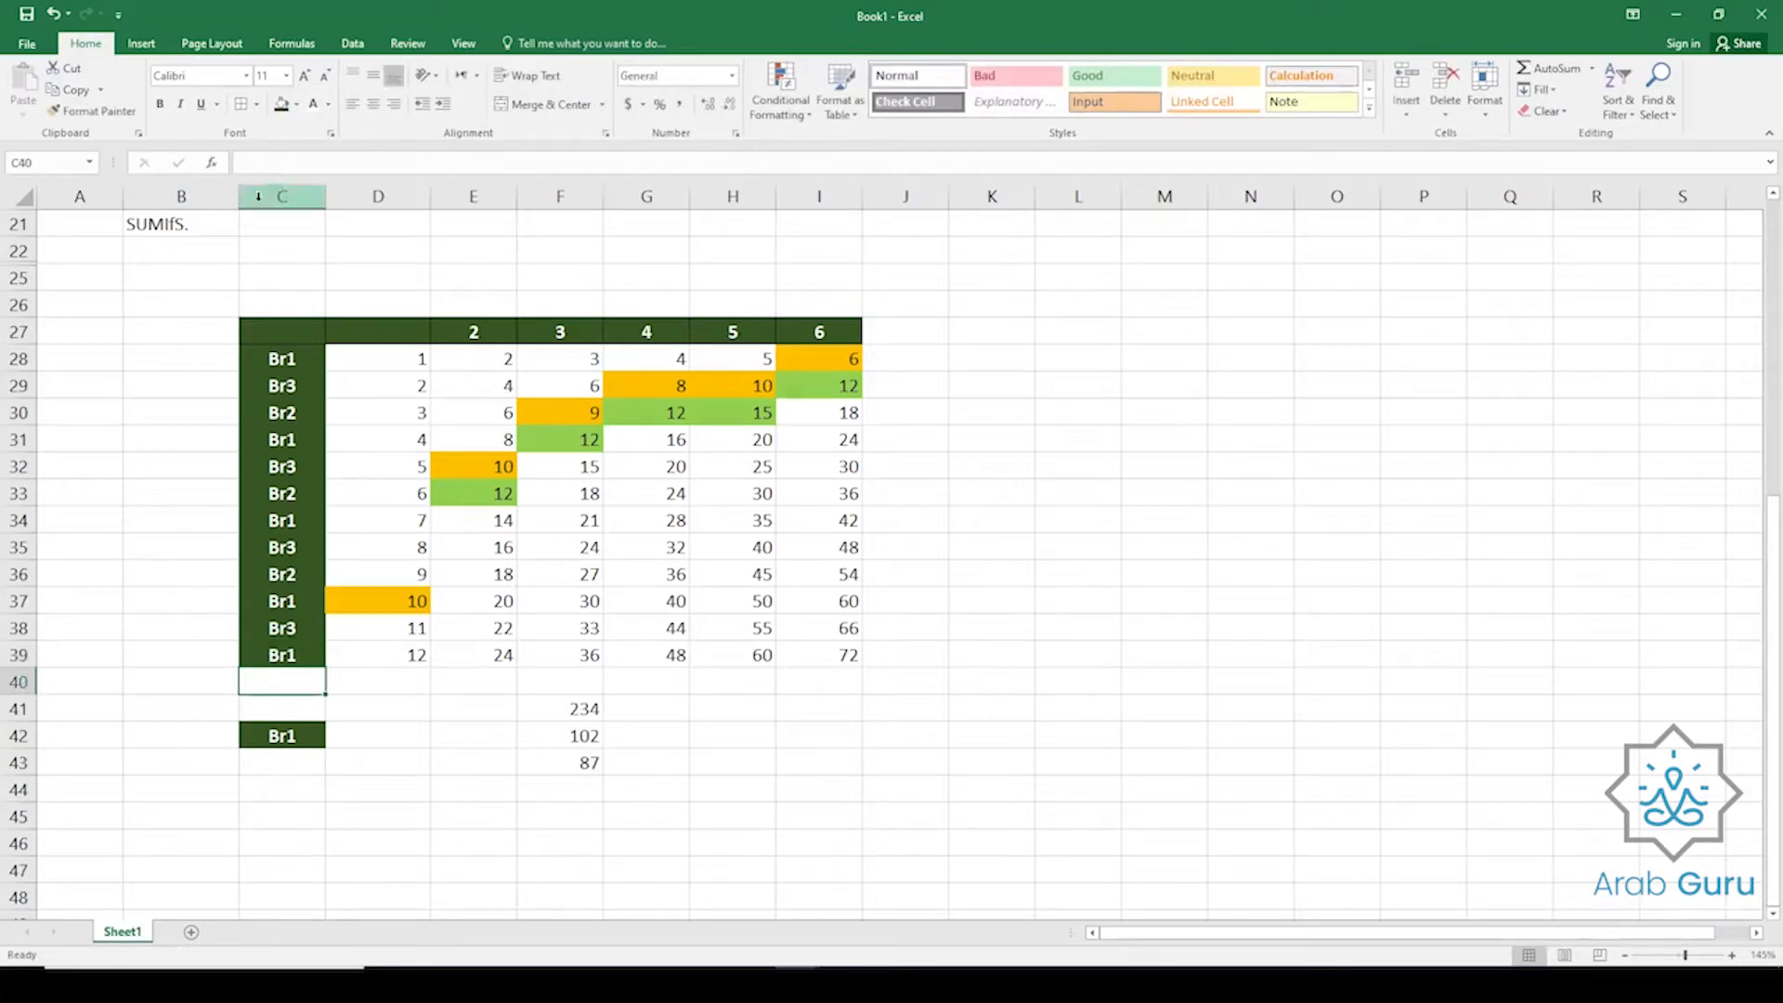
click(567, 720)
drag(581, 734, 580, 767)
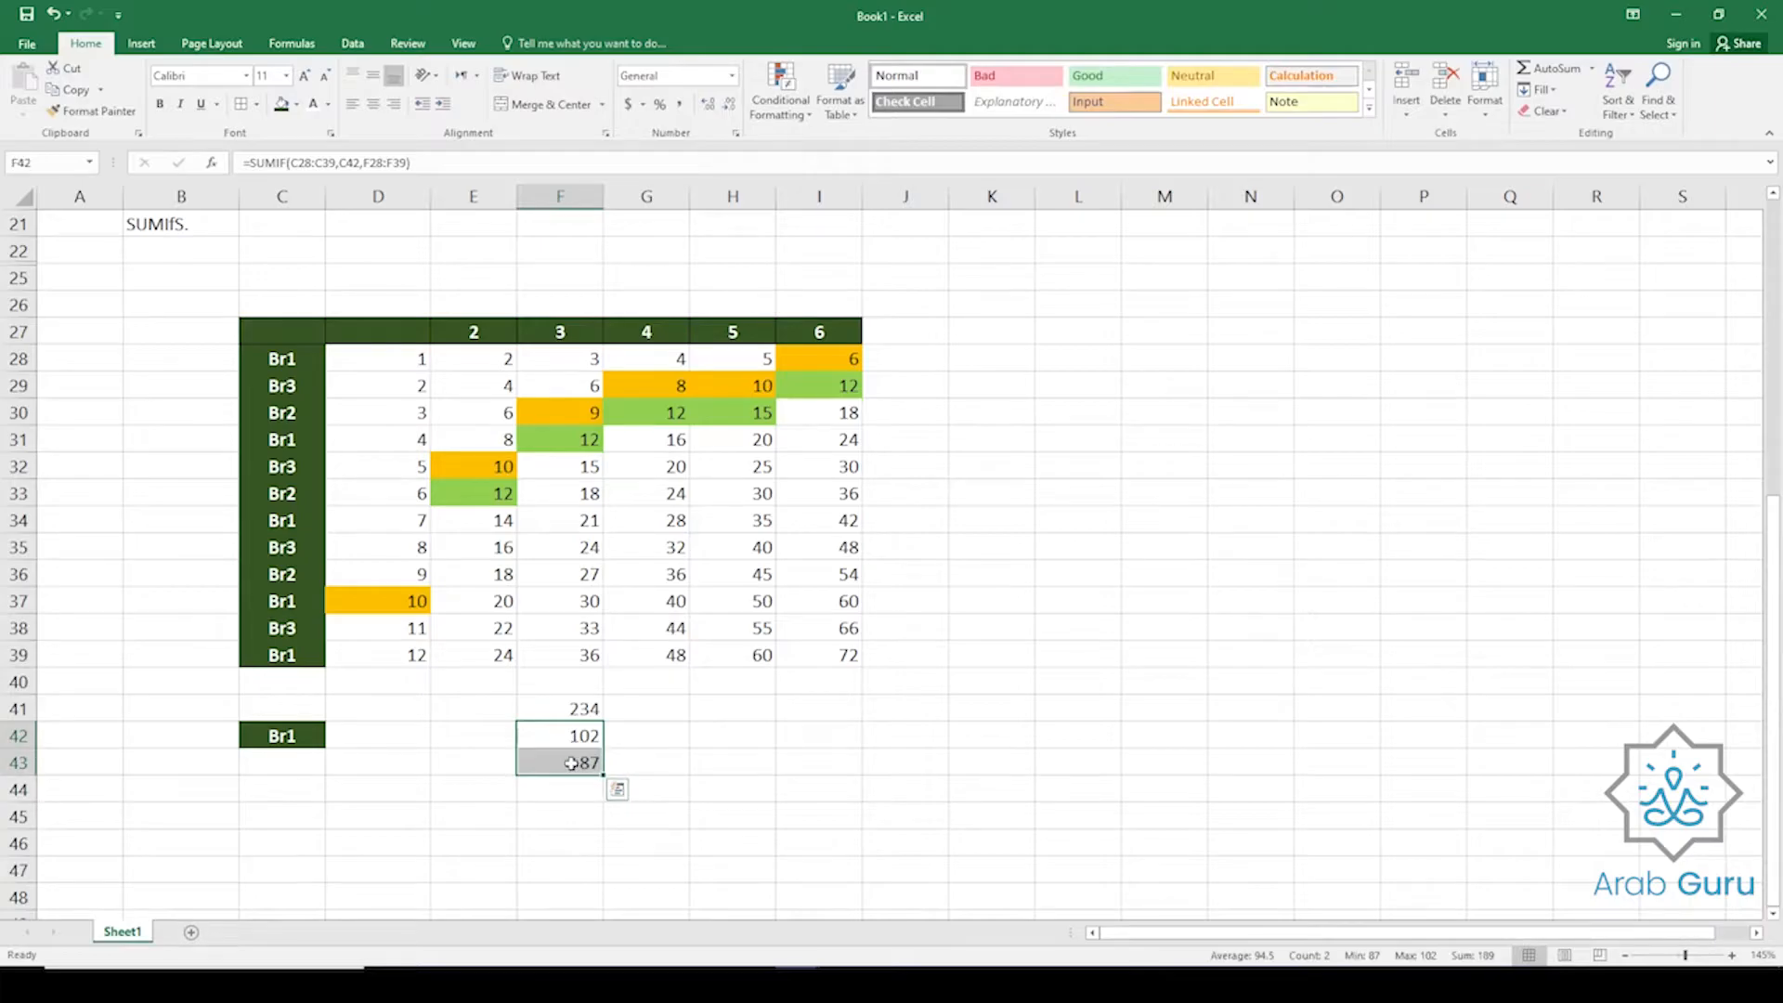
Compare the SUMIF formula in F42 with the SUMIFS formula in F43.
click(568, 742)
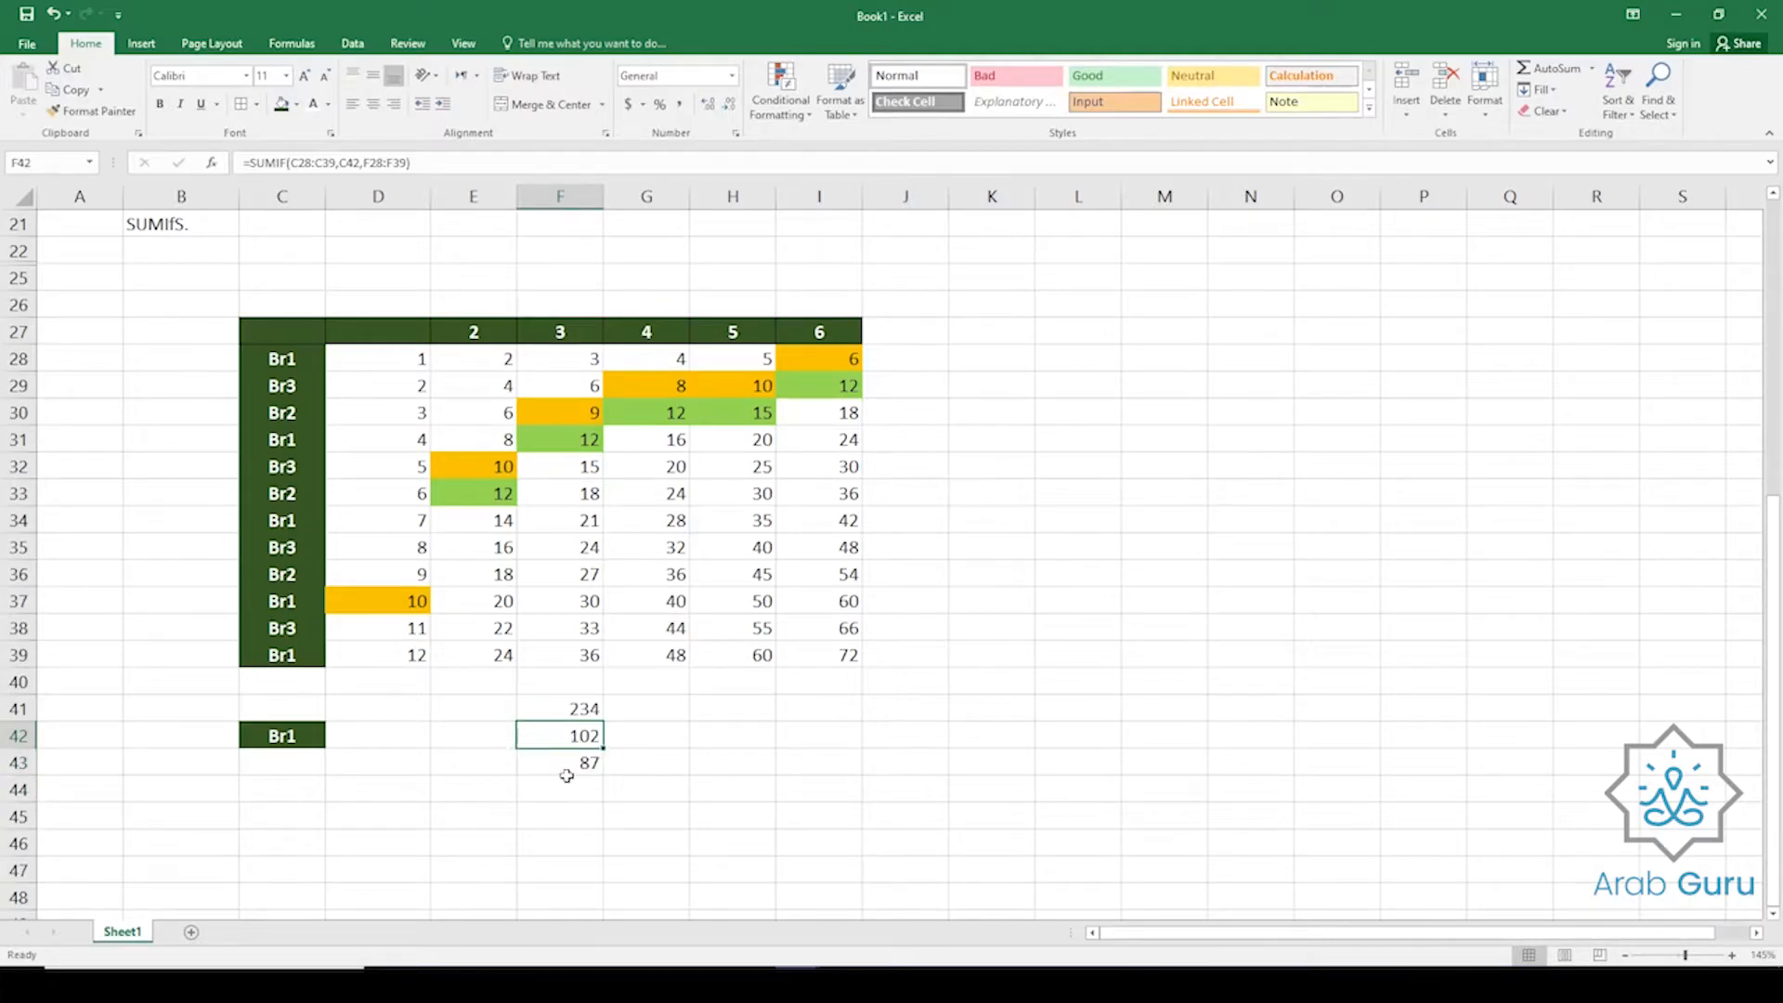
click(568, 773)
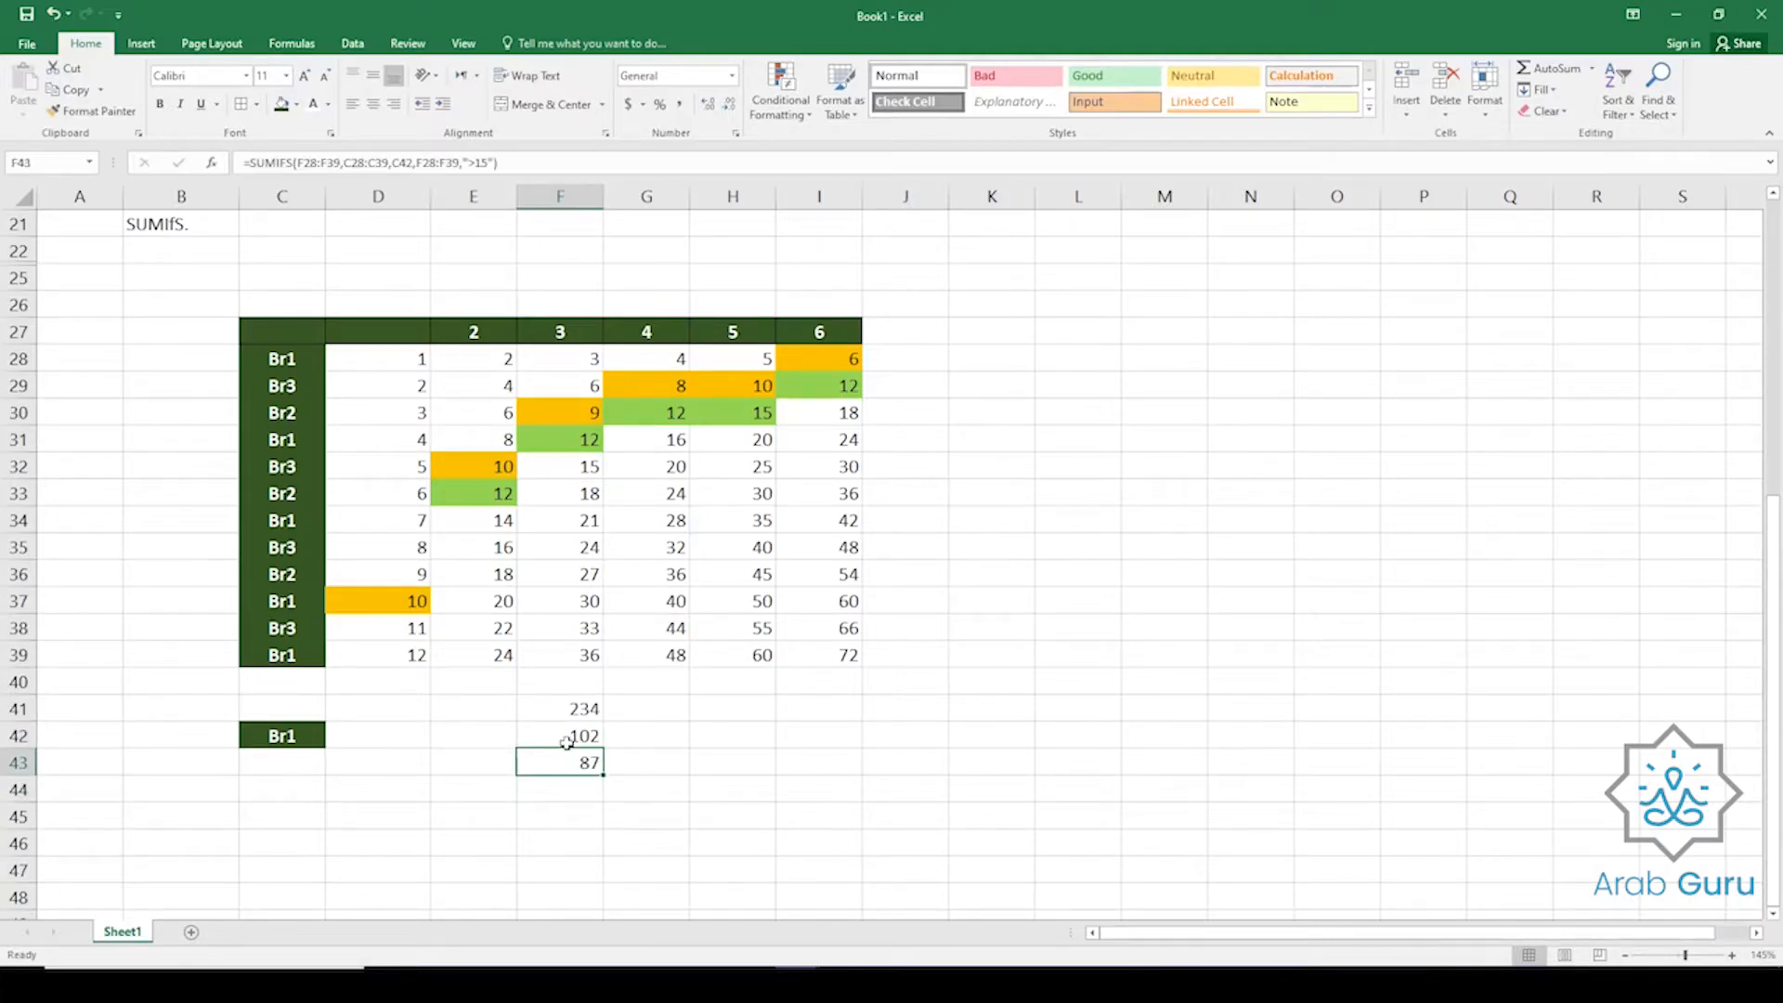
click(571, 736)
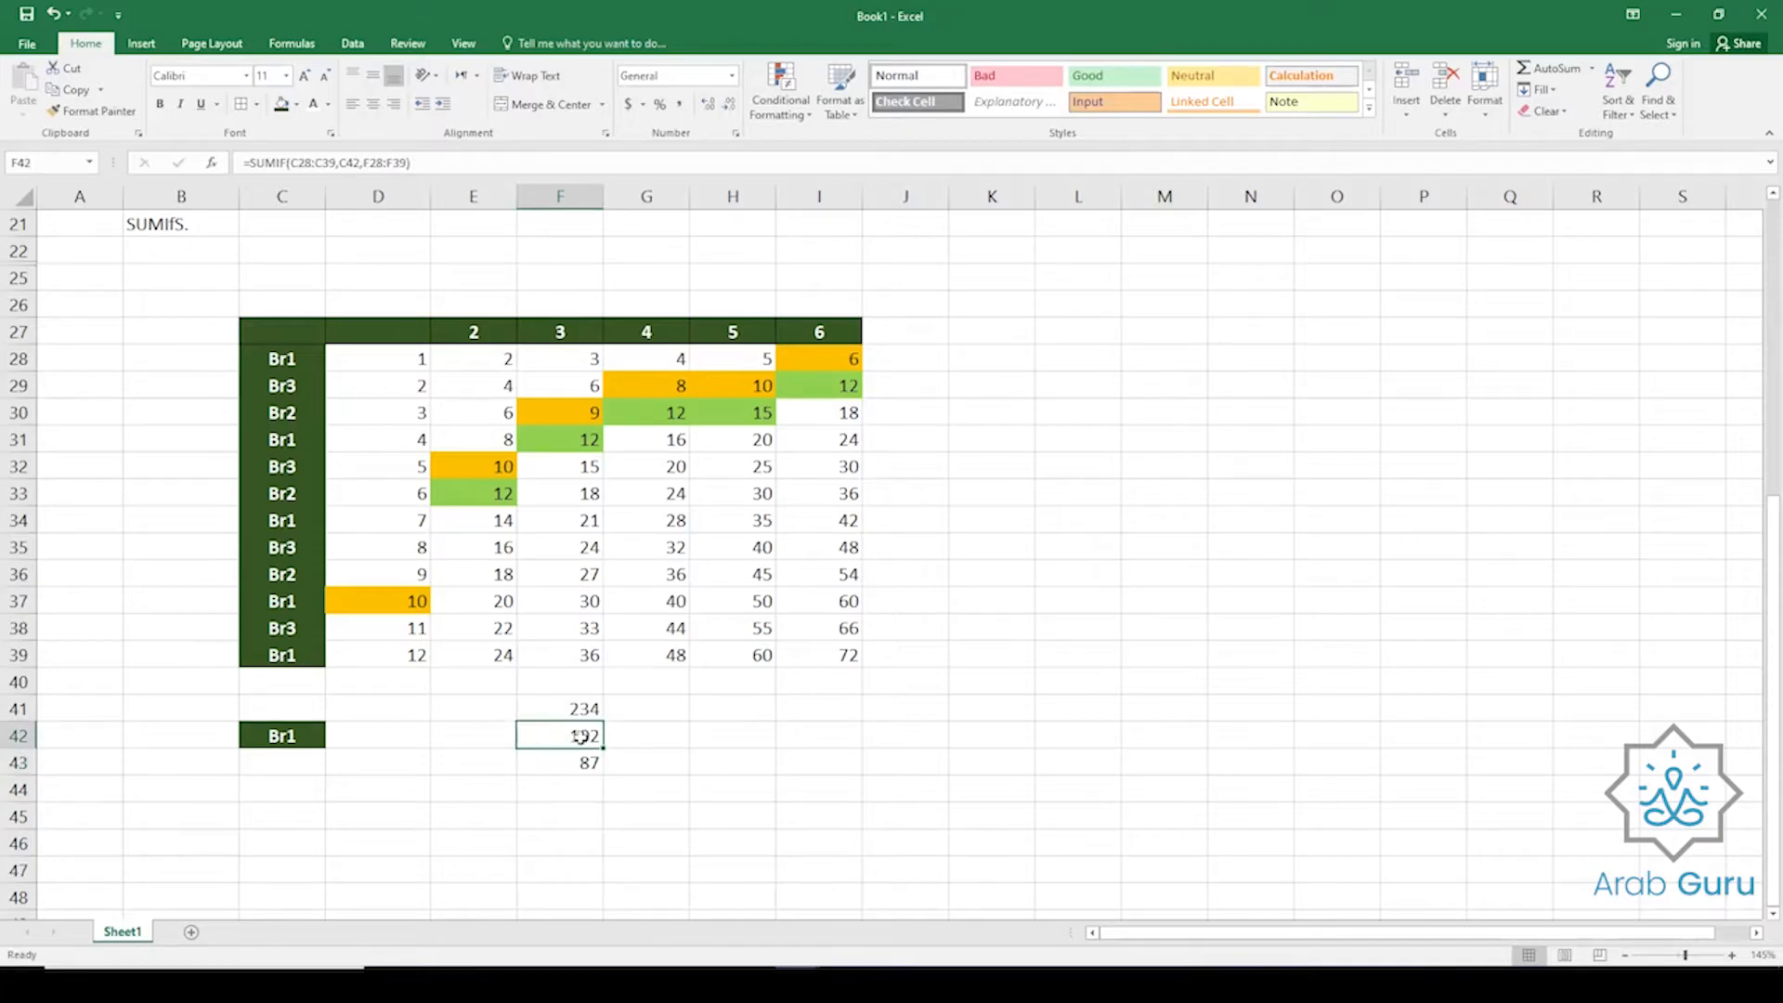
Open the function arguments of the SUMIF formula in F42 and examine the descriptions of Range, Criteria and Sum_range.
click(306, 163)
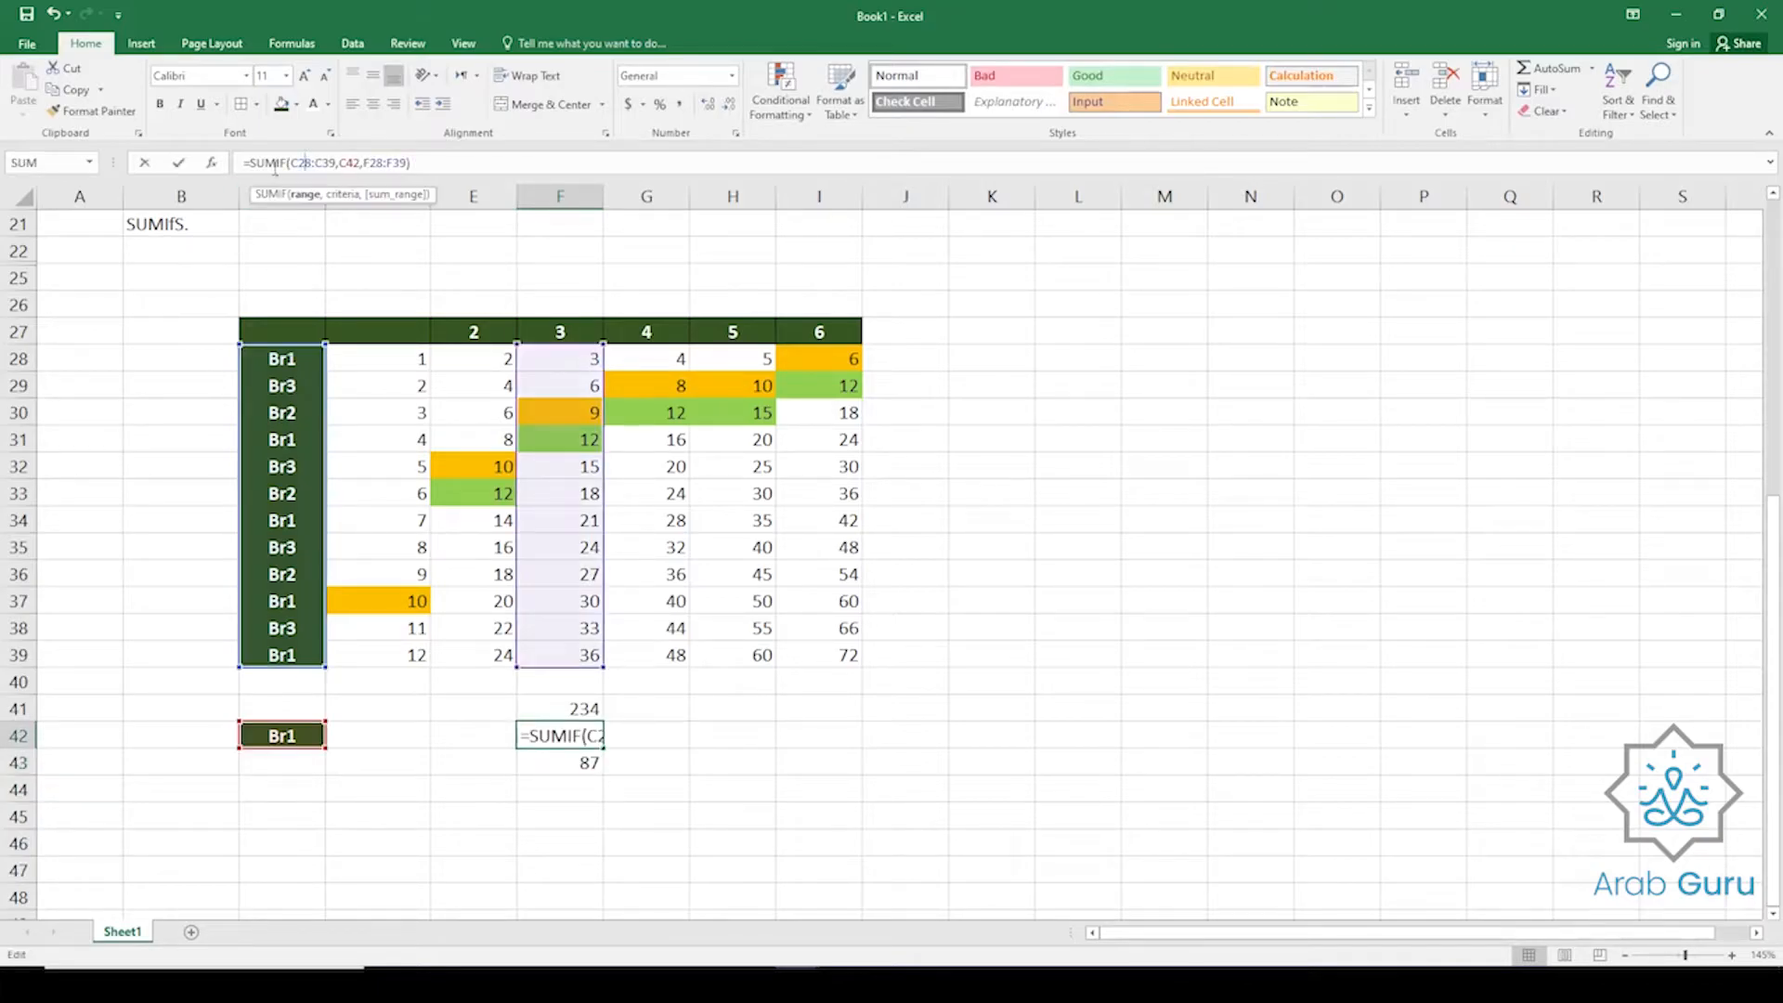
click(215, 163)
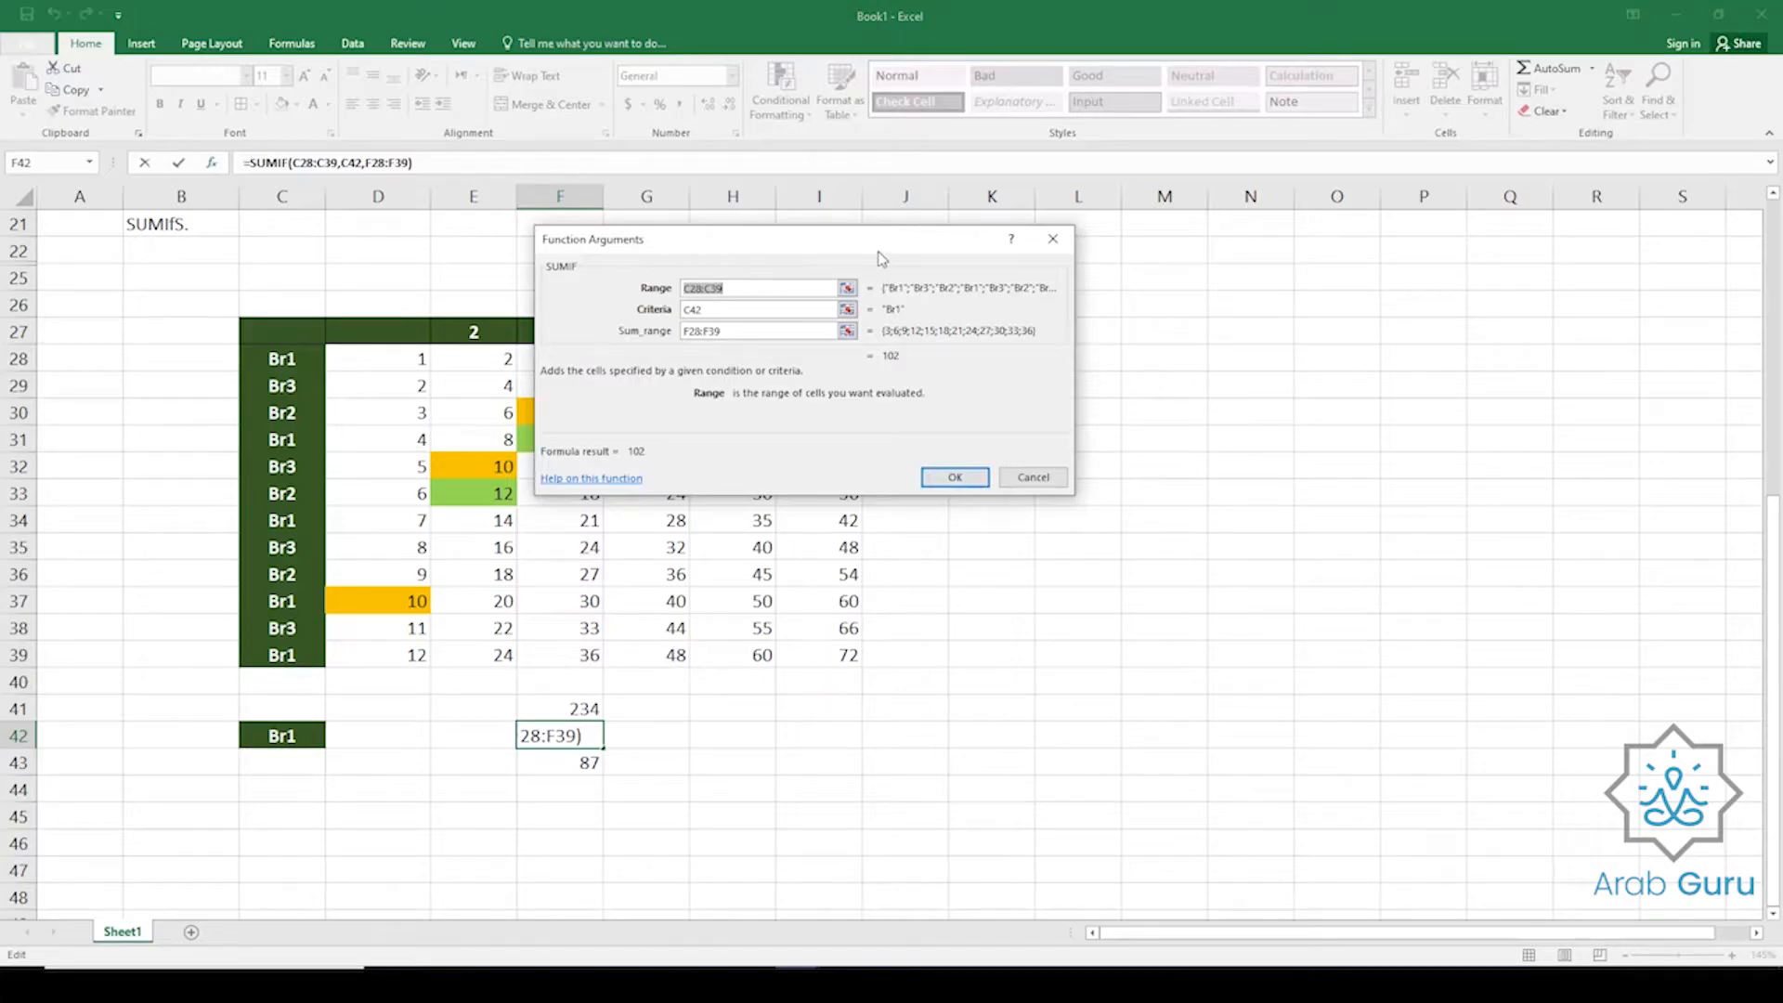
drag(1256, 322, 1412, 305)
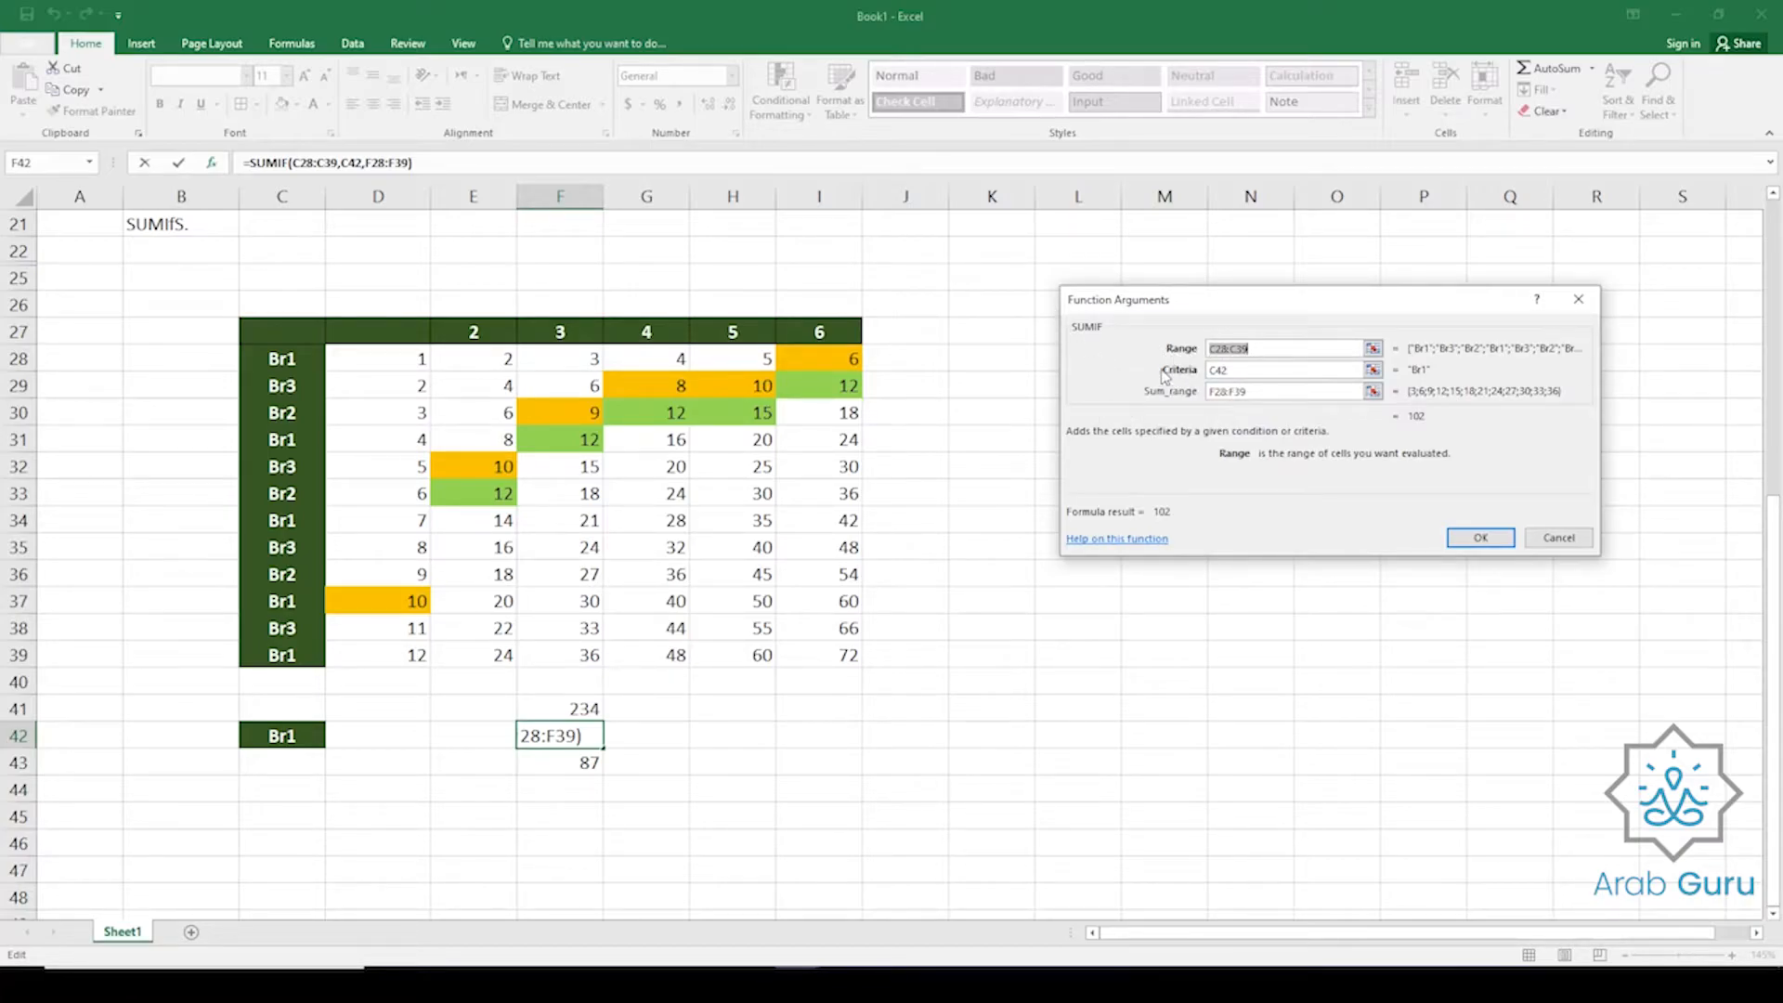
click(1279, 371)
click(1279, 391)
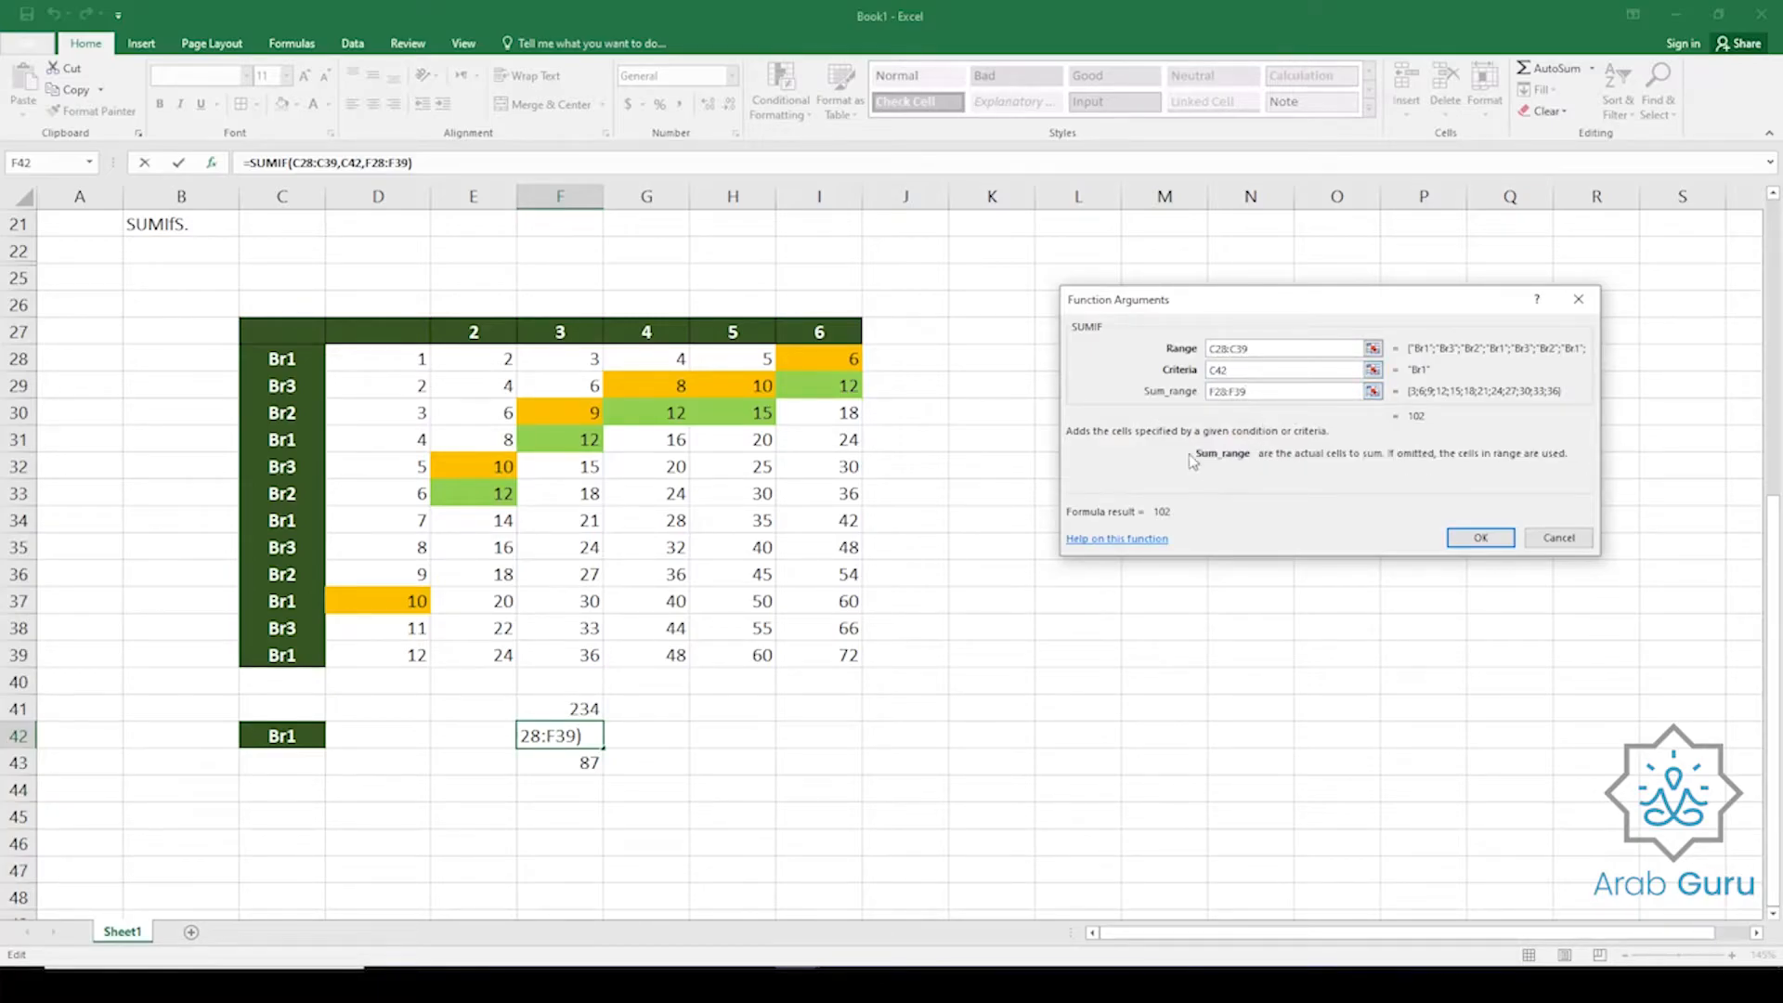
key(shift+Tab)
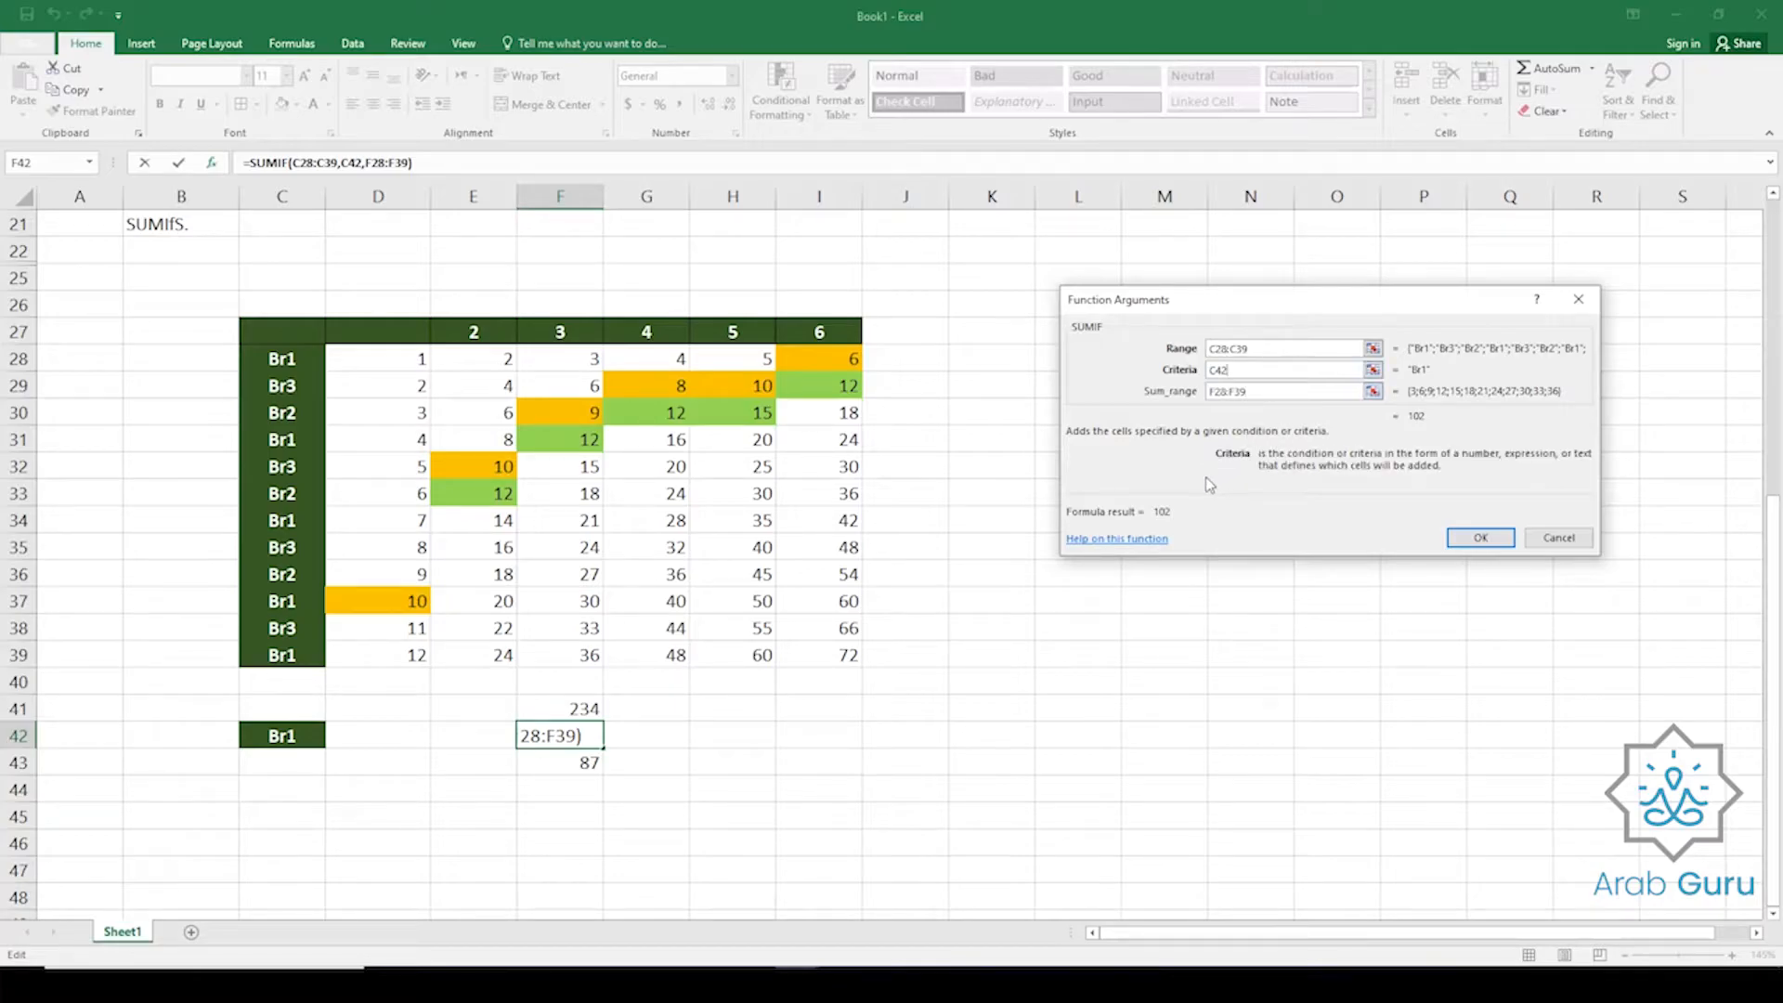
key(shift+Tab)
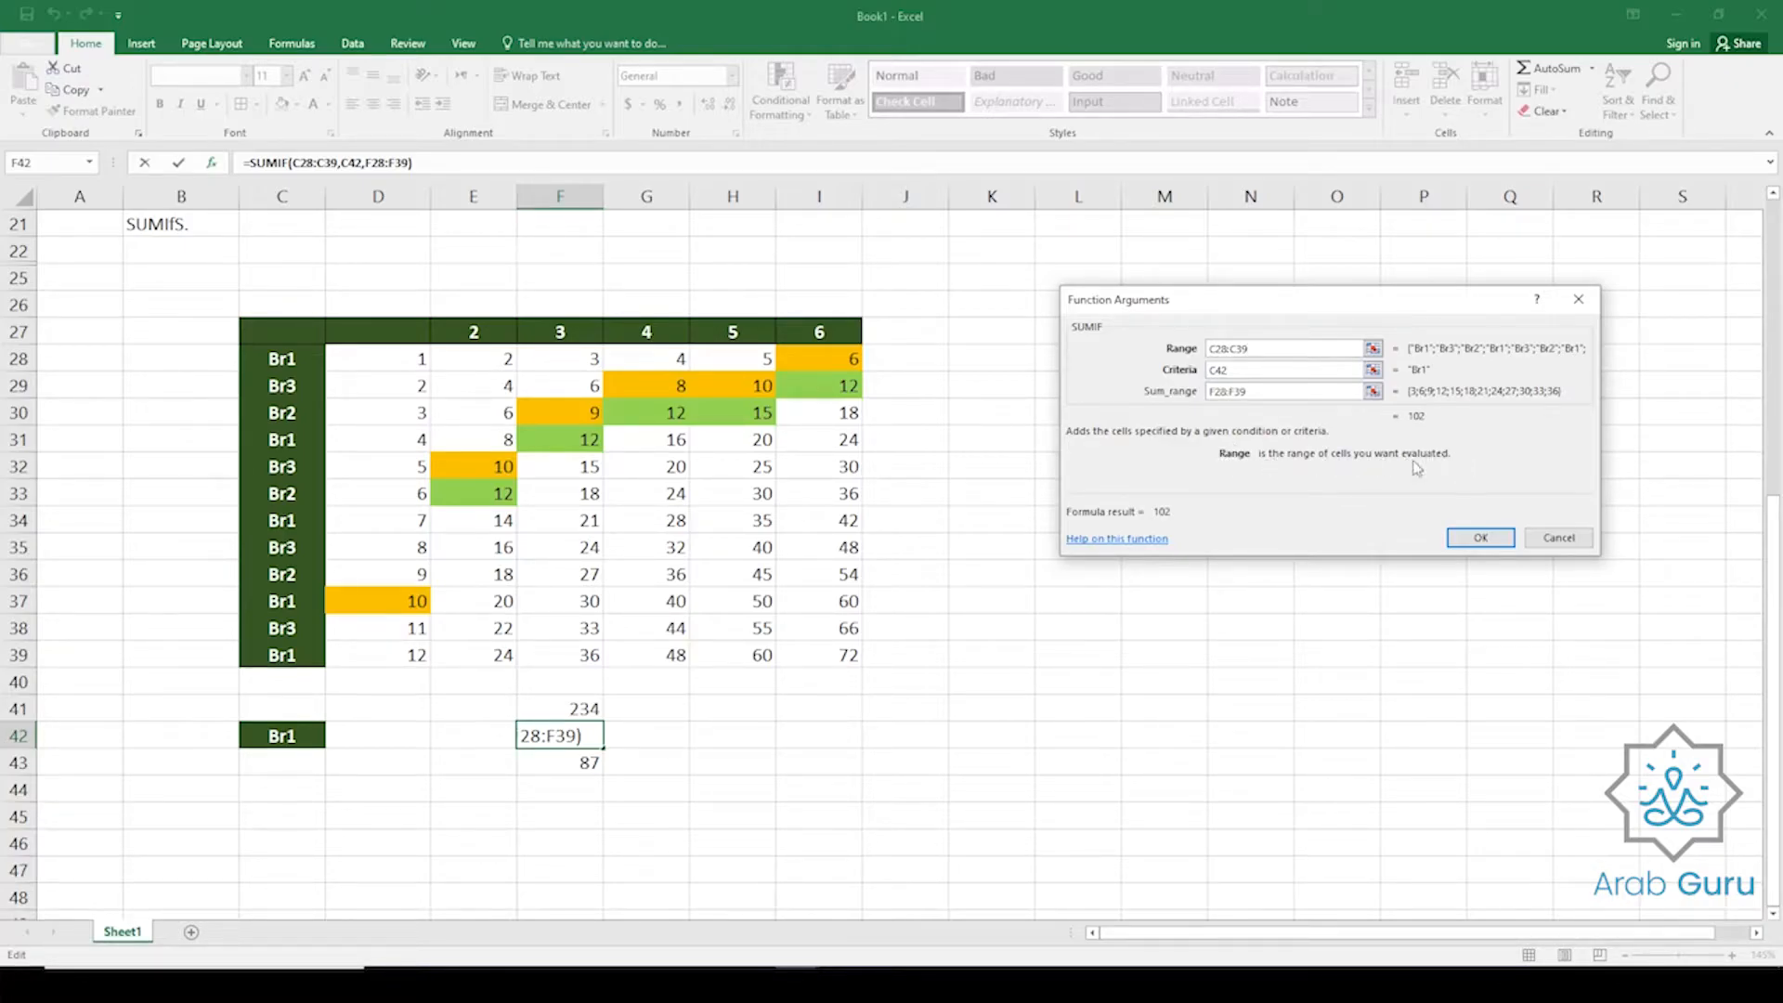
click(1300, 369)
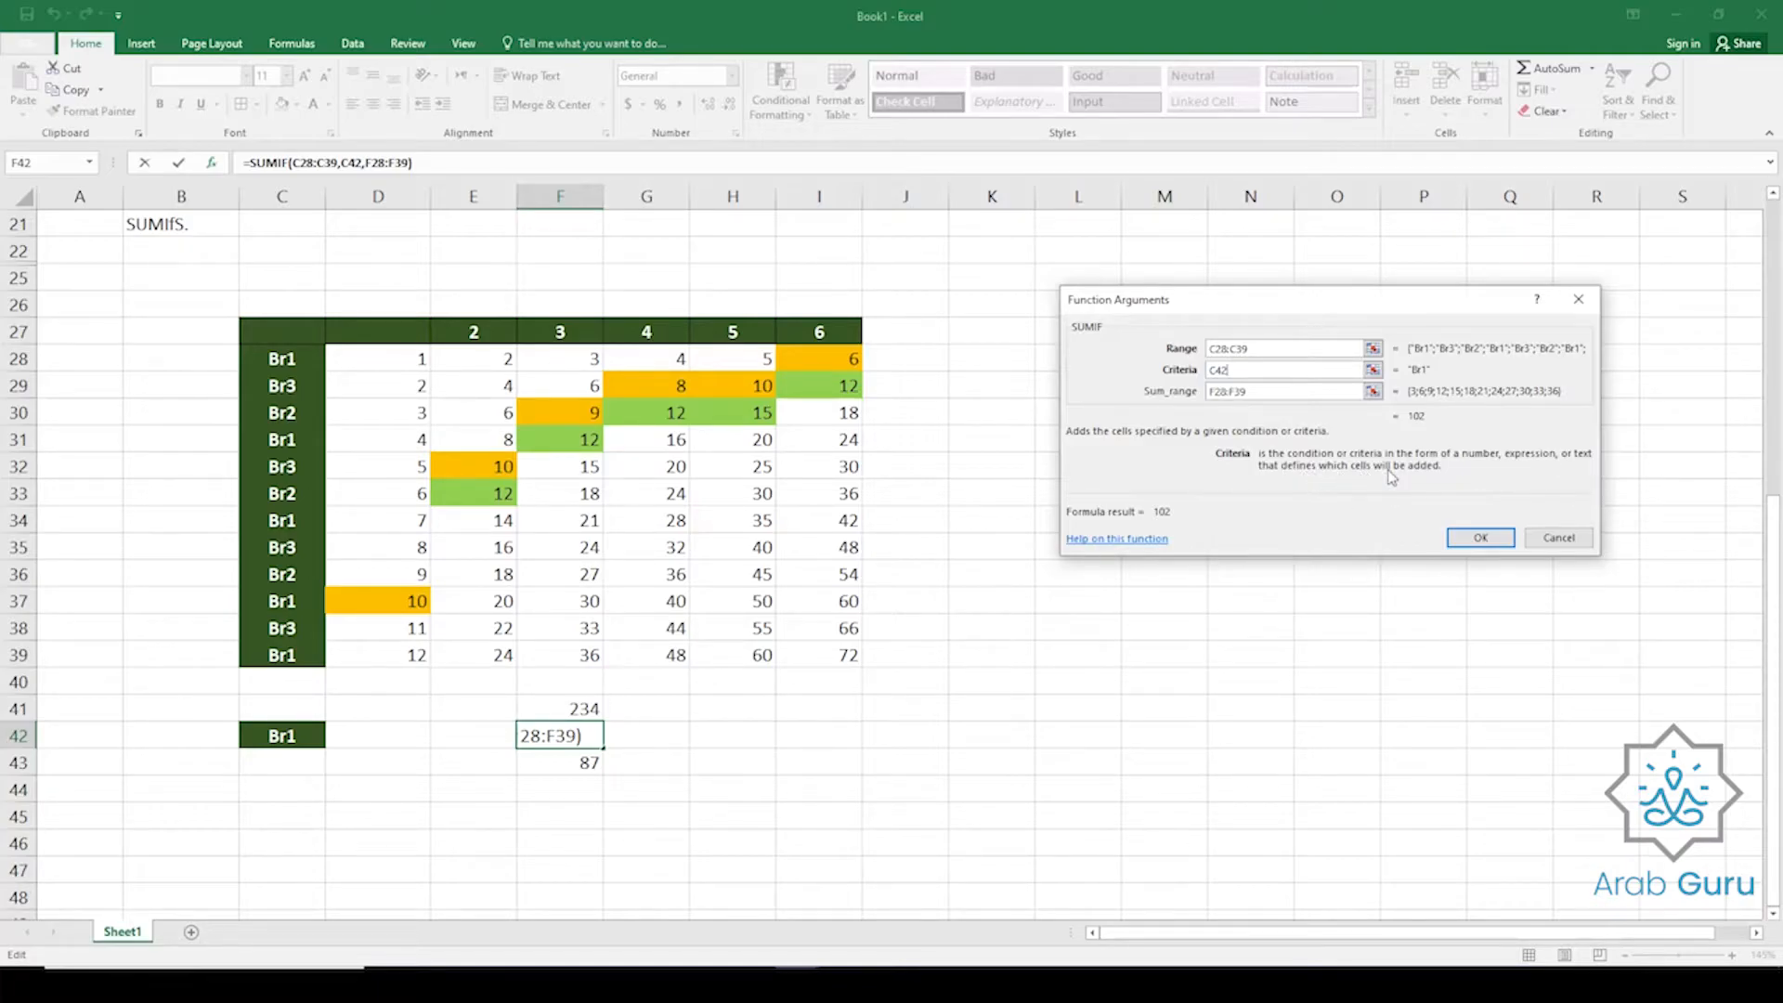
click(1302, 351)
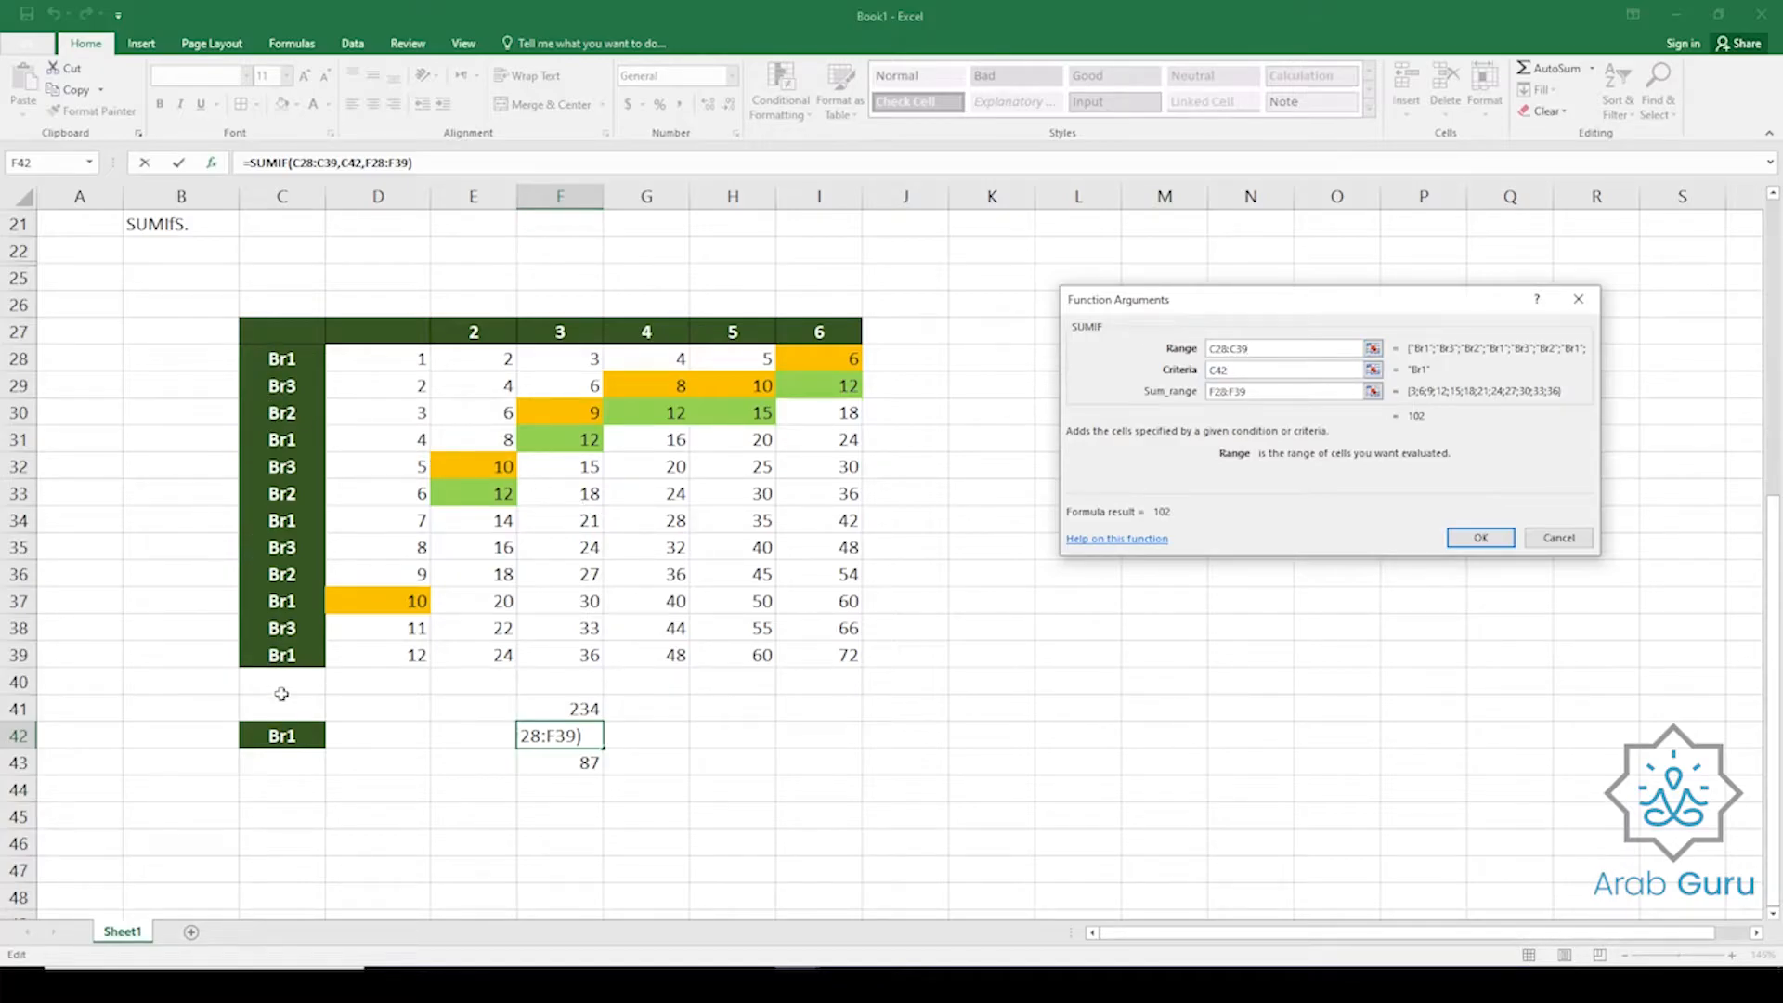
click(1268, 370)
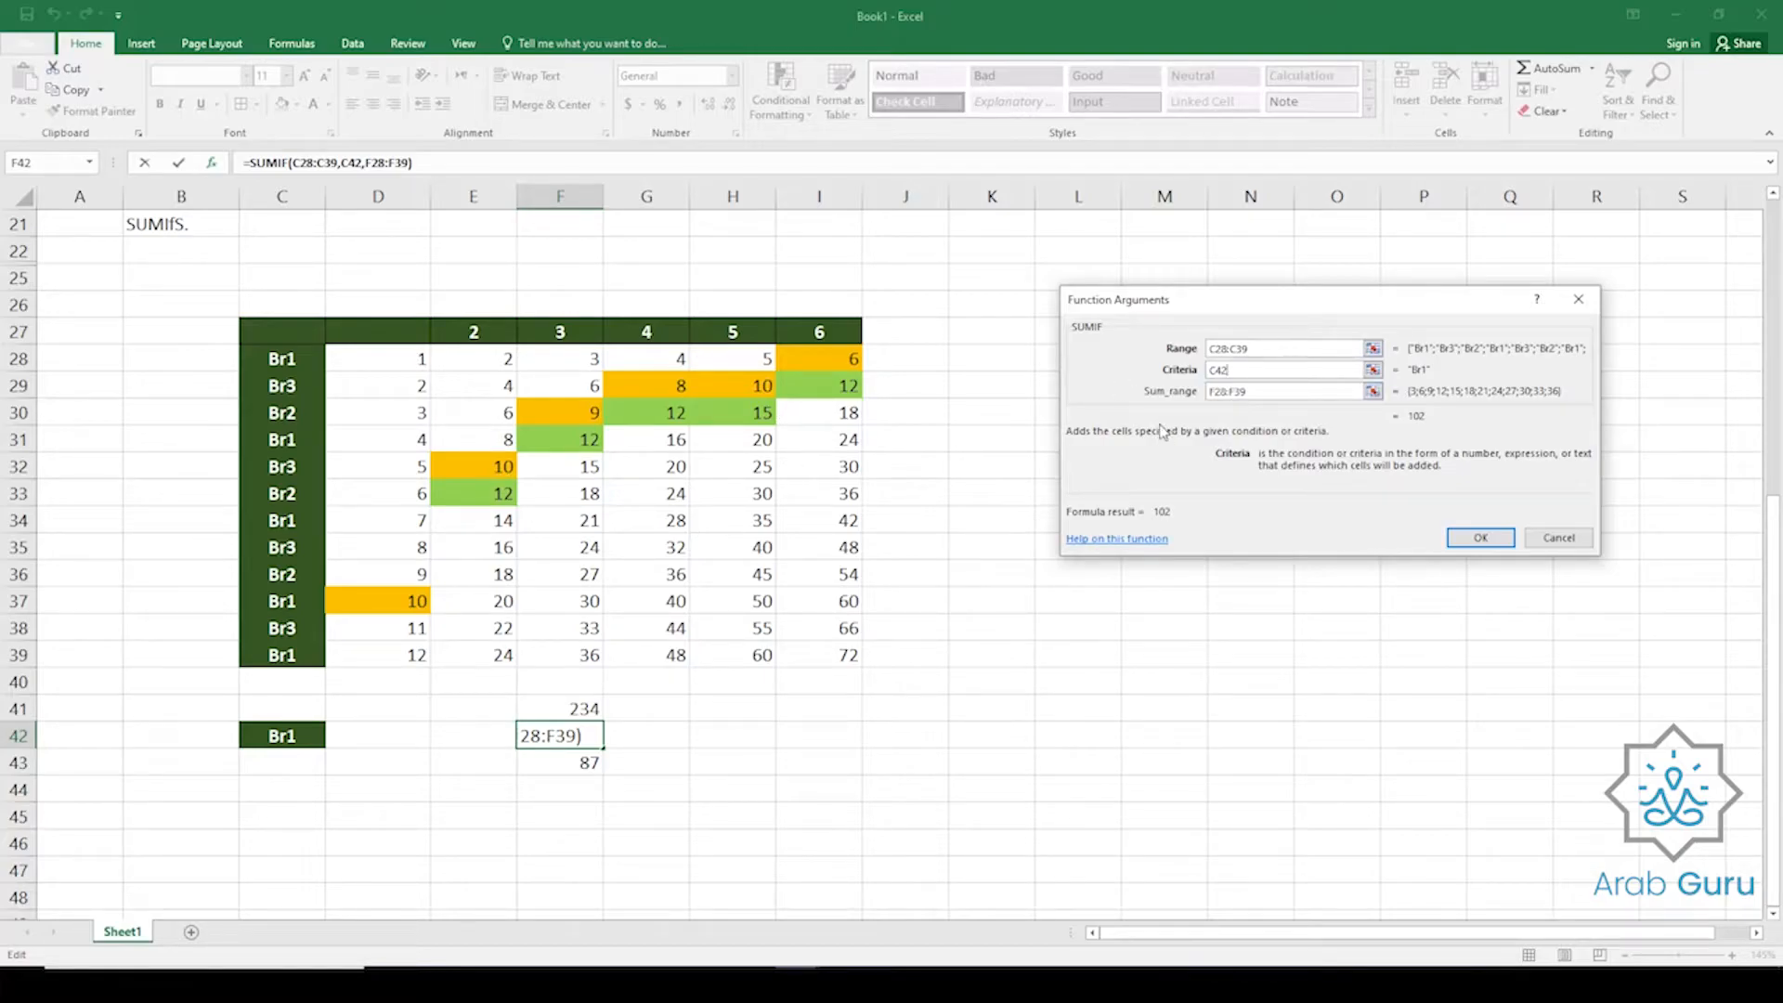
click(1285, 390)
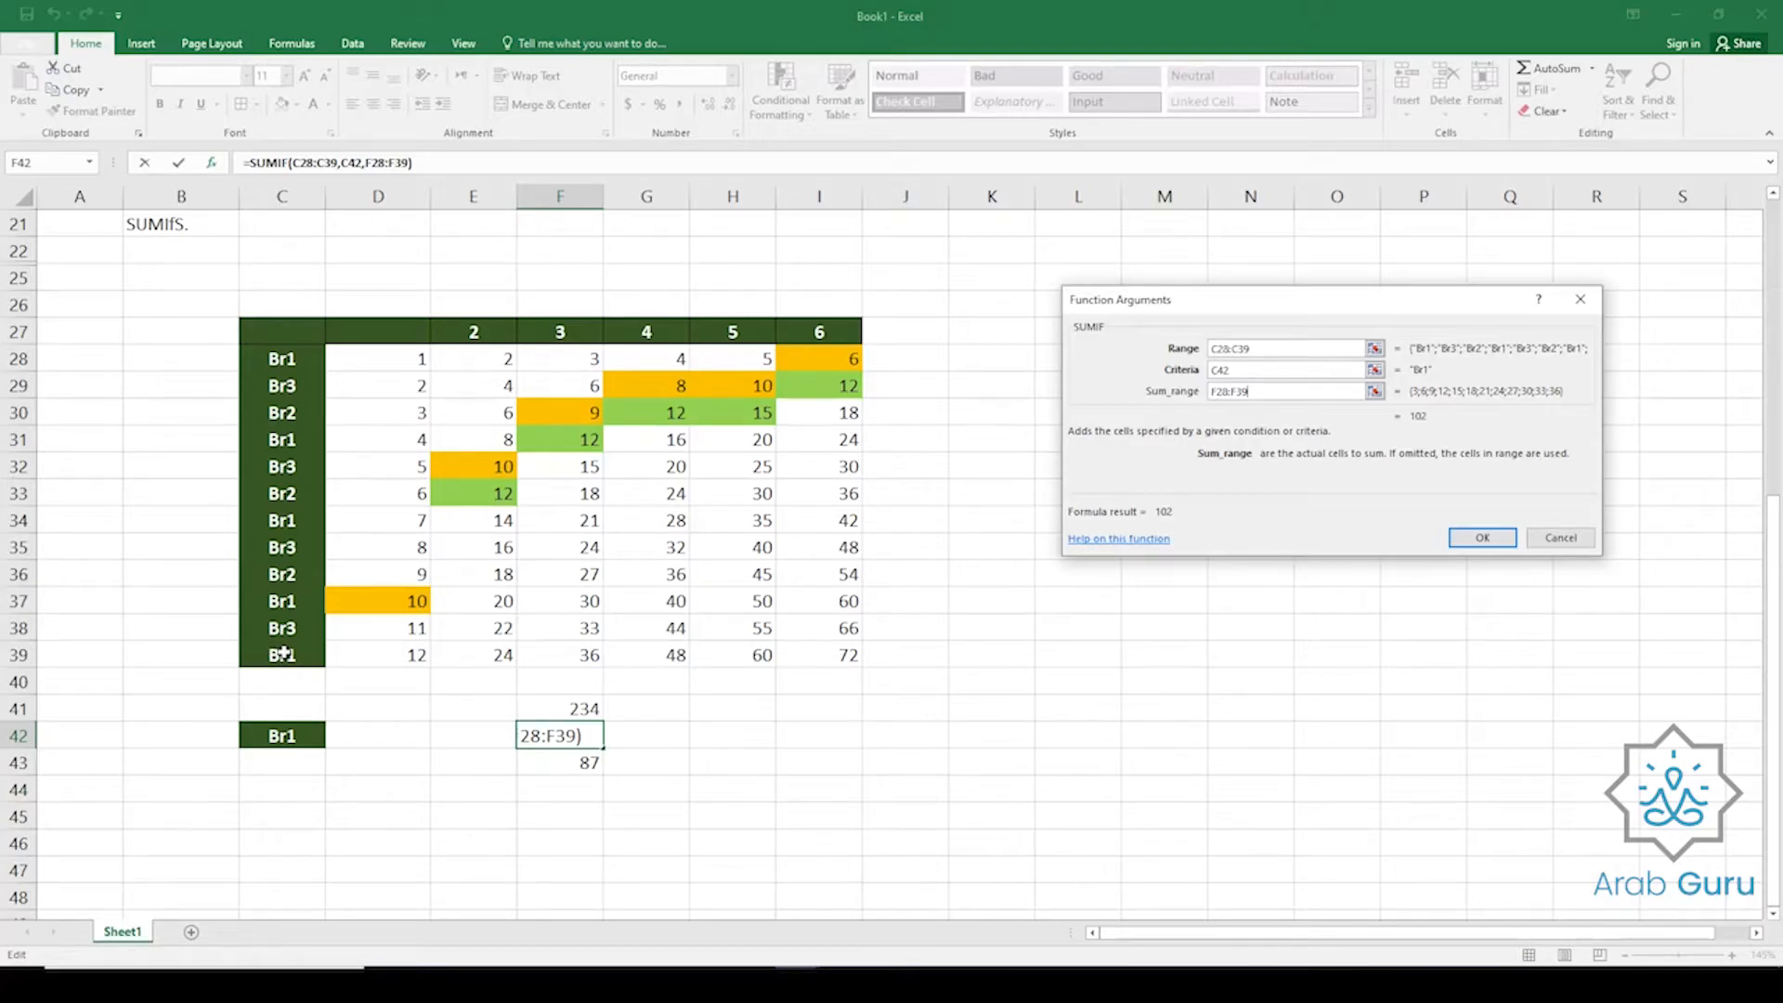
text(+)
click(277, 359)
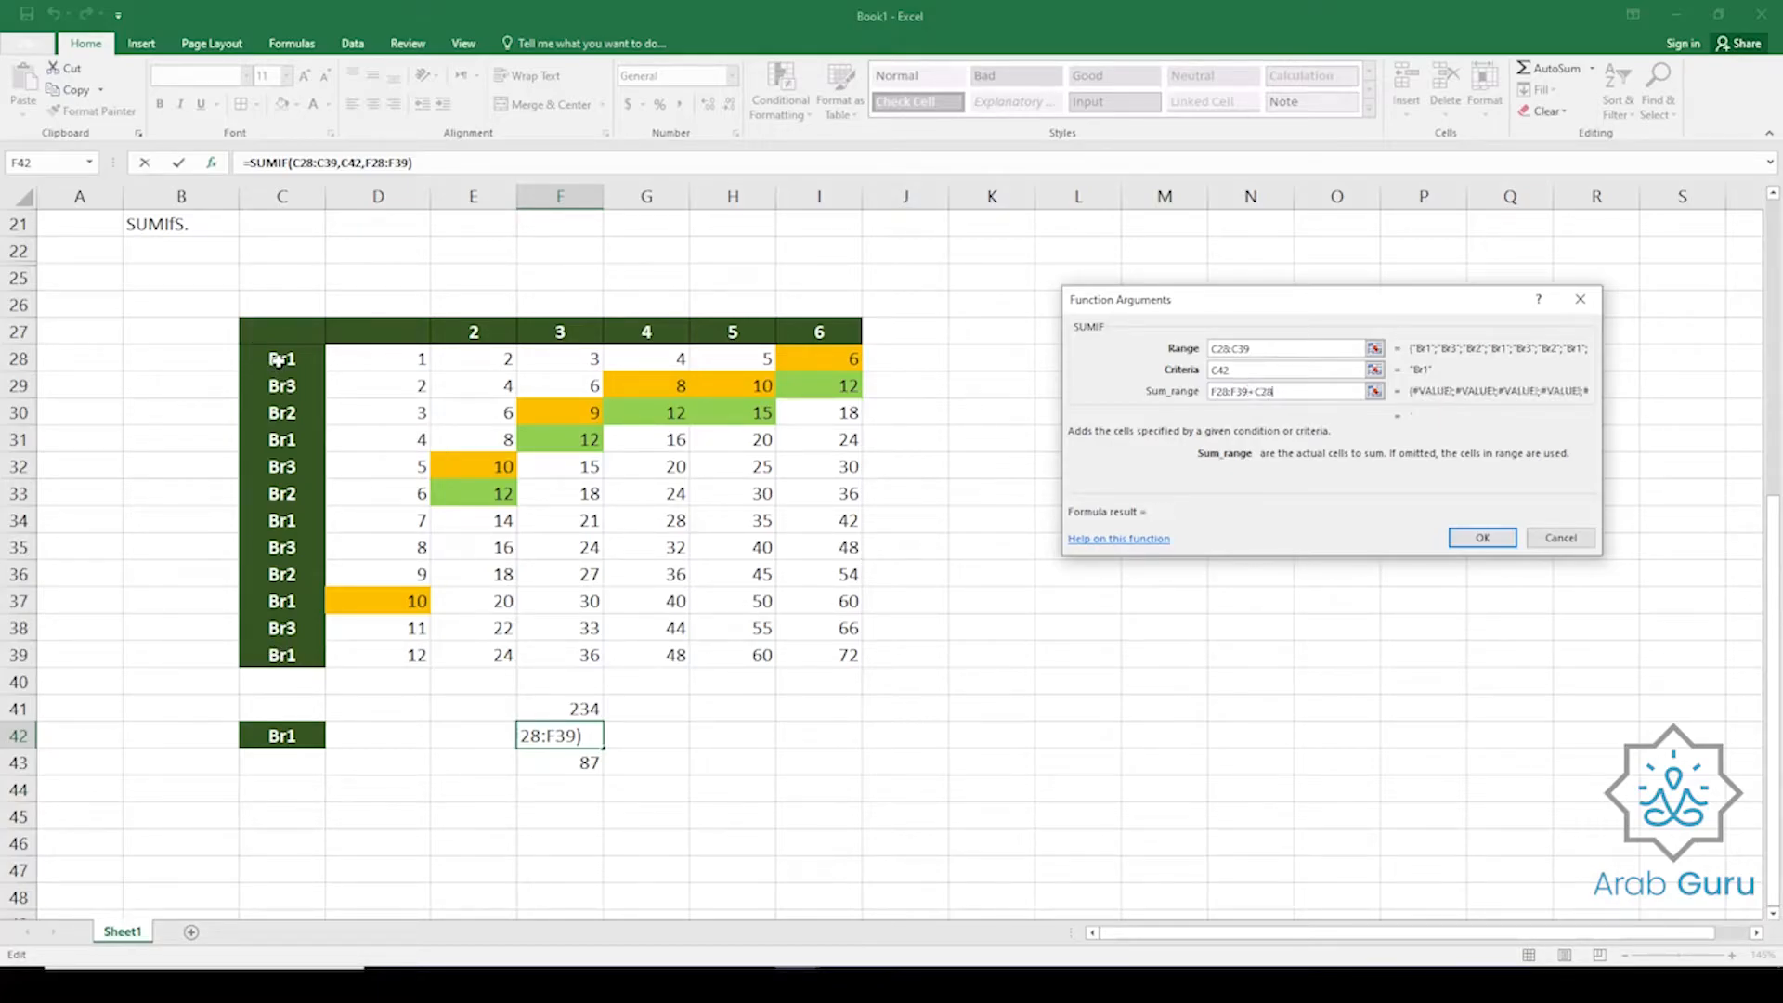
drag(277, 360, 286, 656)
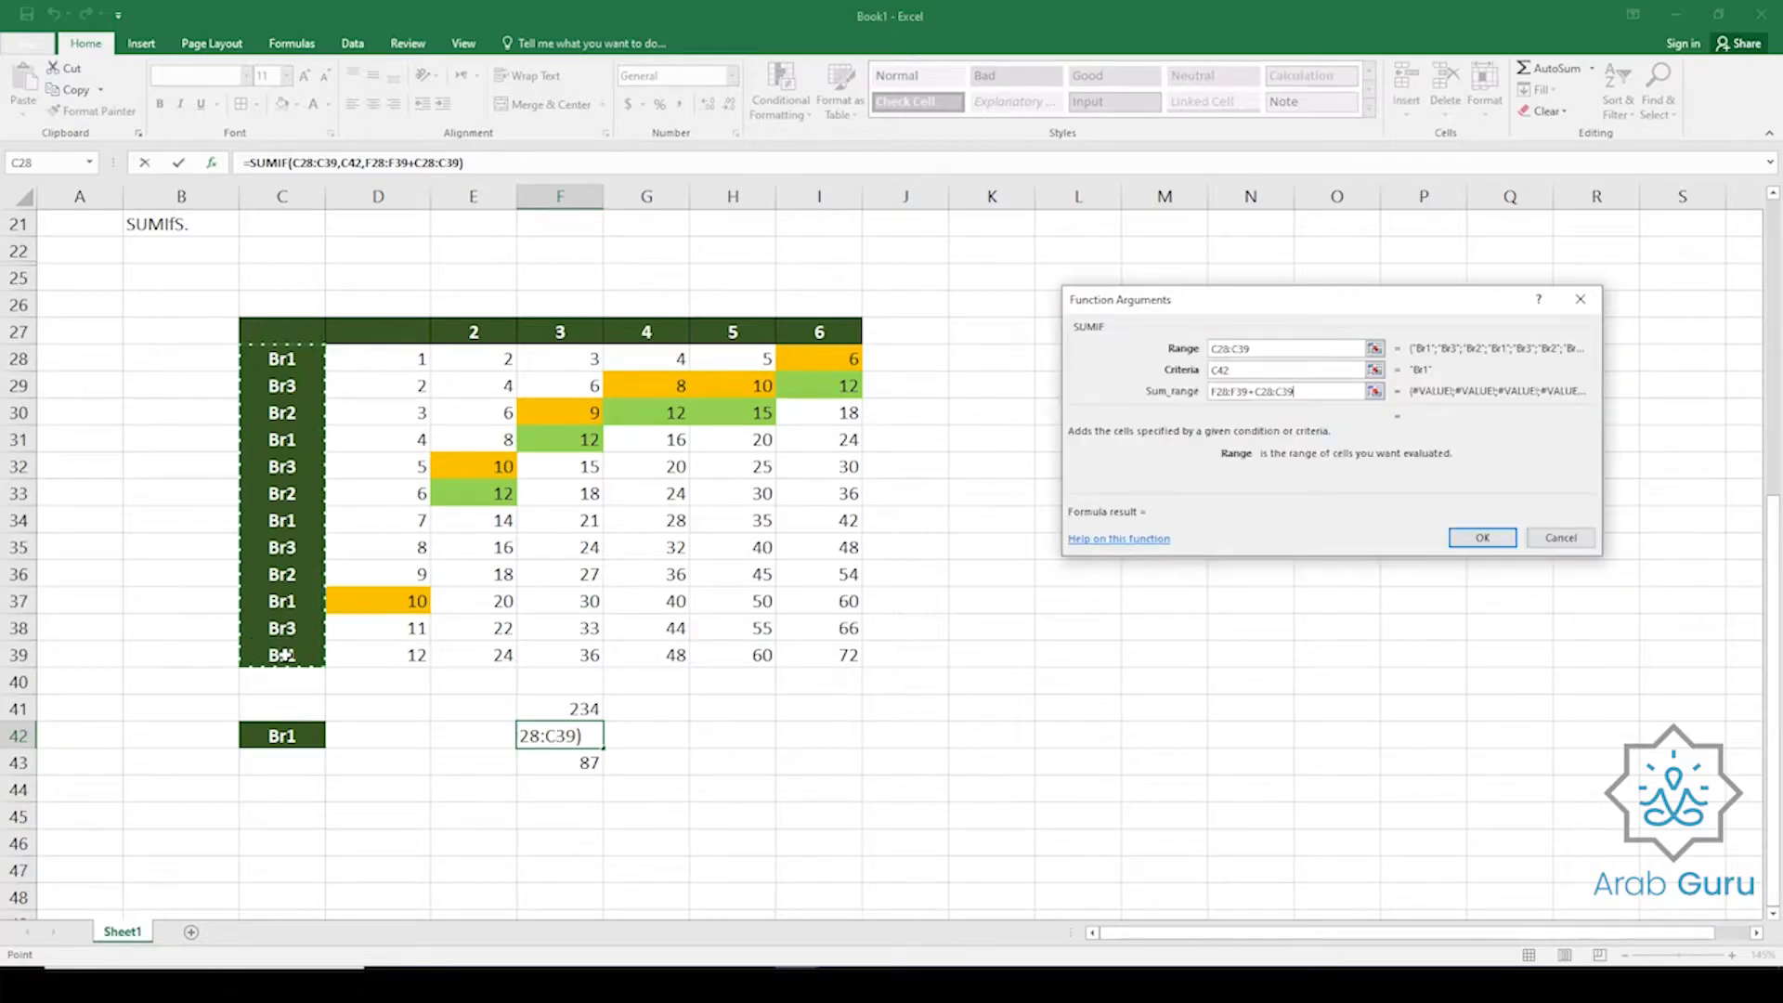
key(Return)
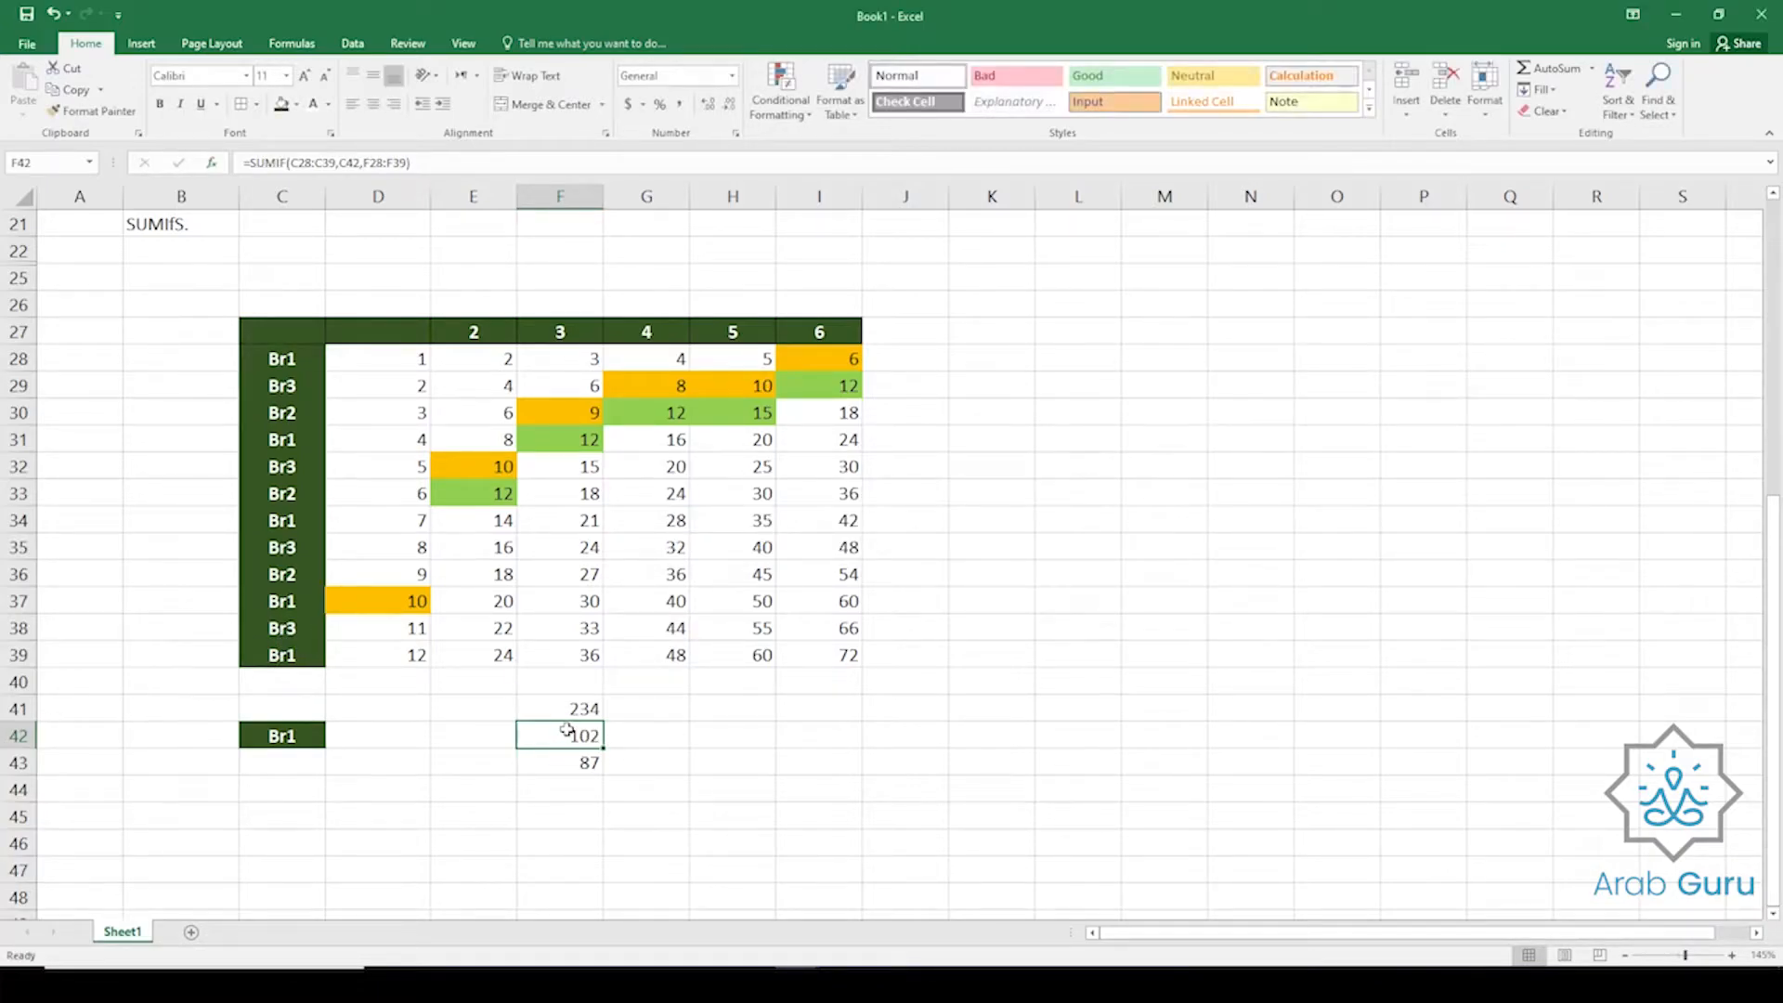
Review the SUMIF formula in F42 and examine the Sum_range, Criteria_range1 and Criteria1 arguments of the SUMIFS formula in F43.
click(372, 164)
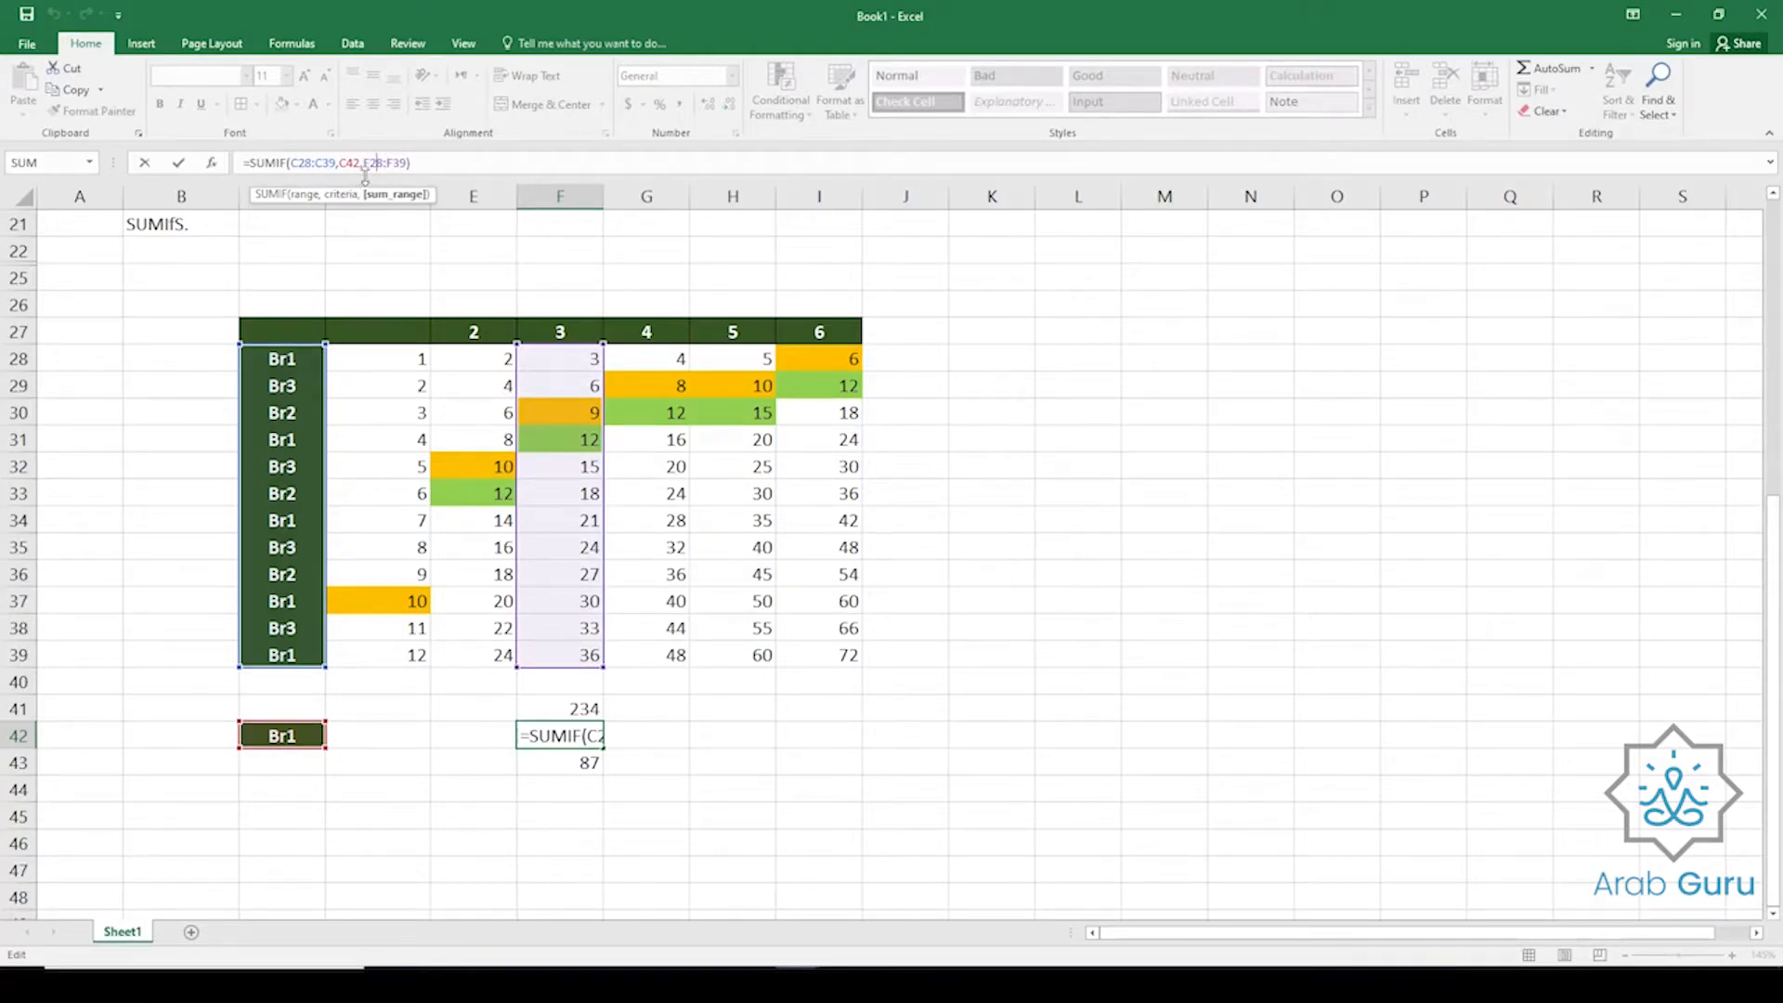
key(Escape)
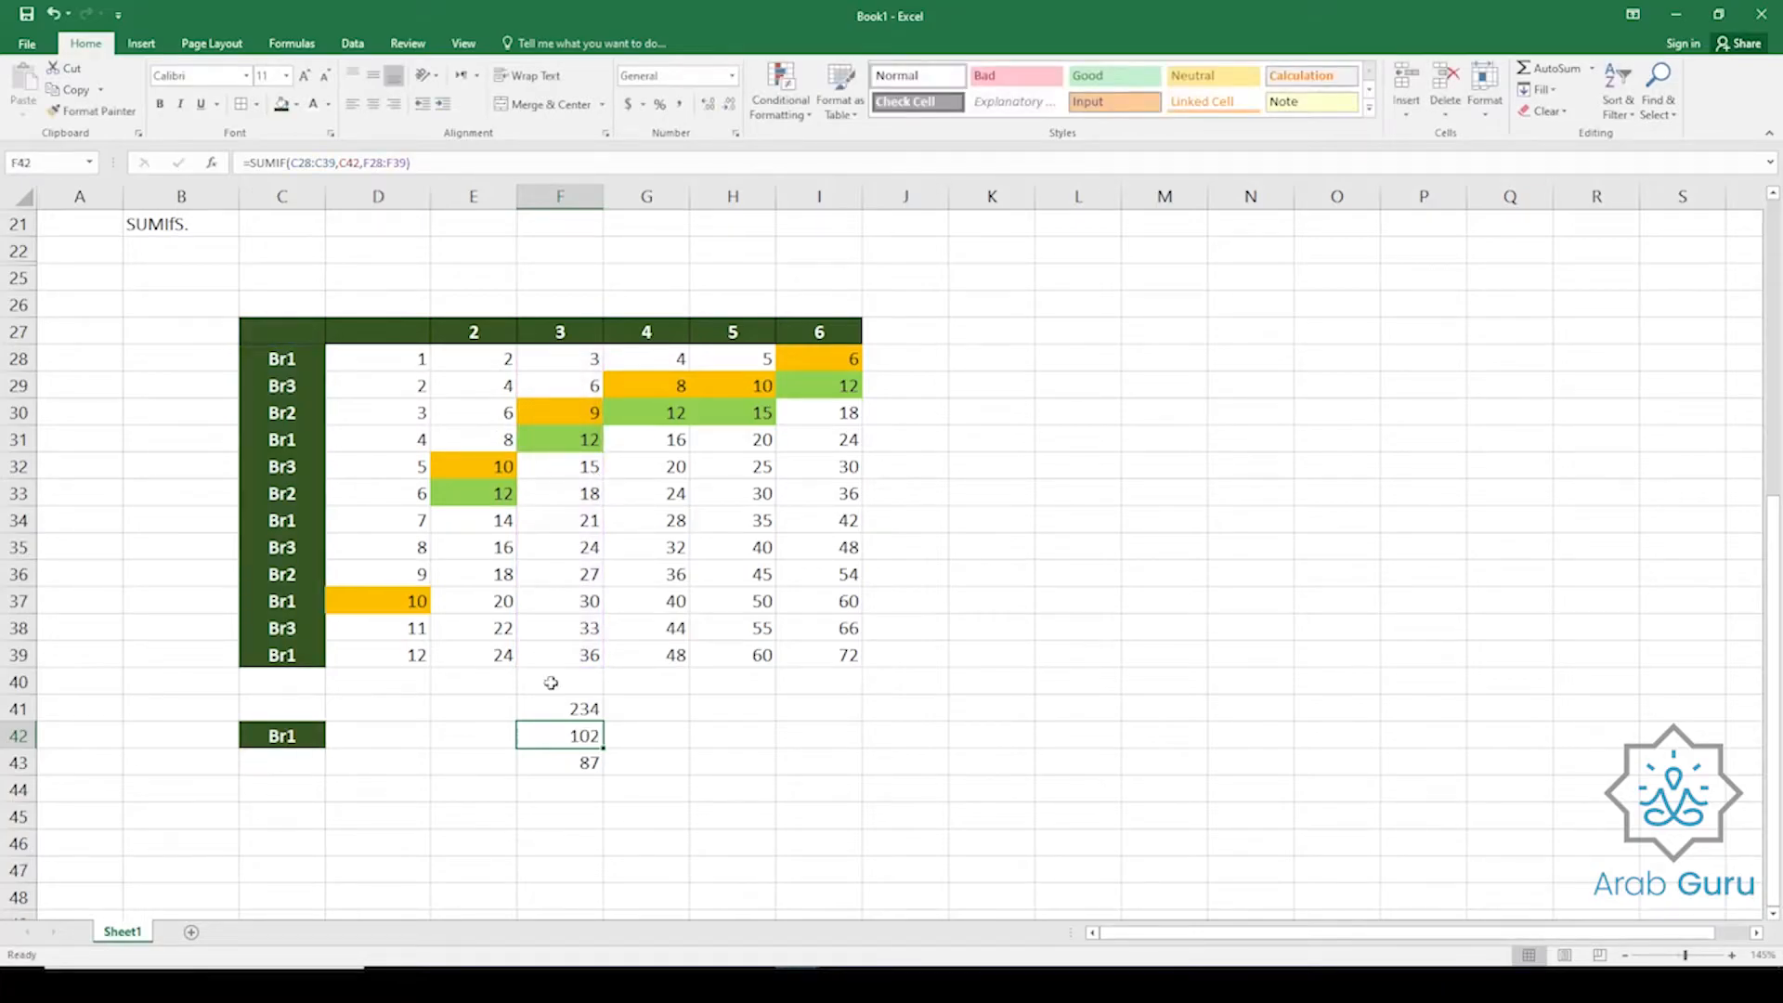
click(535, 765)
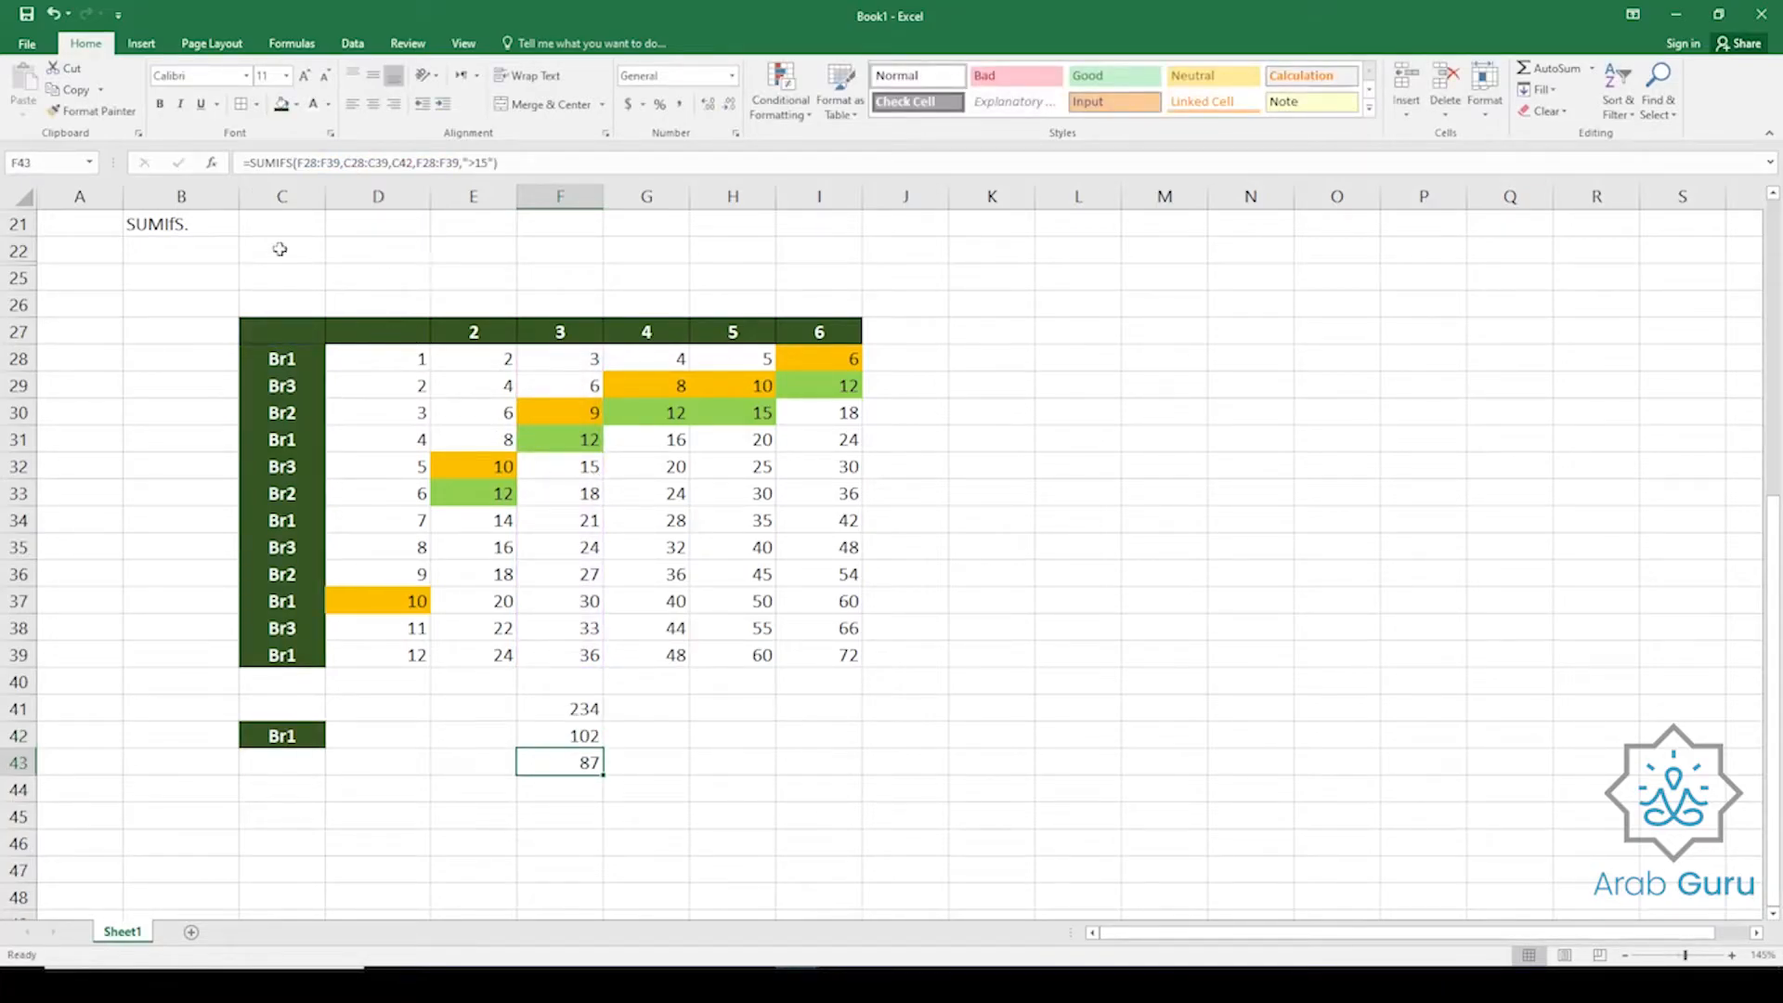
click(213, 164)
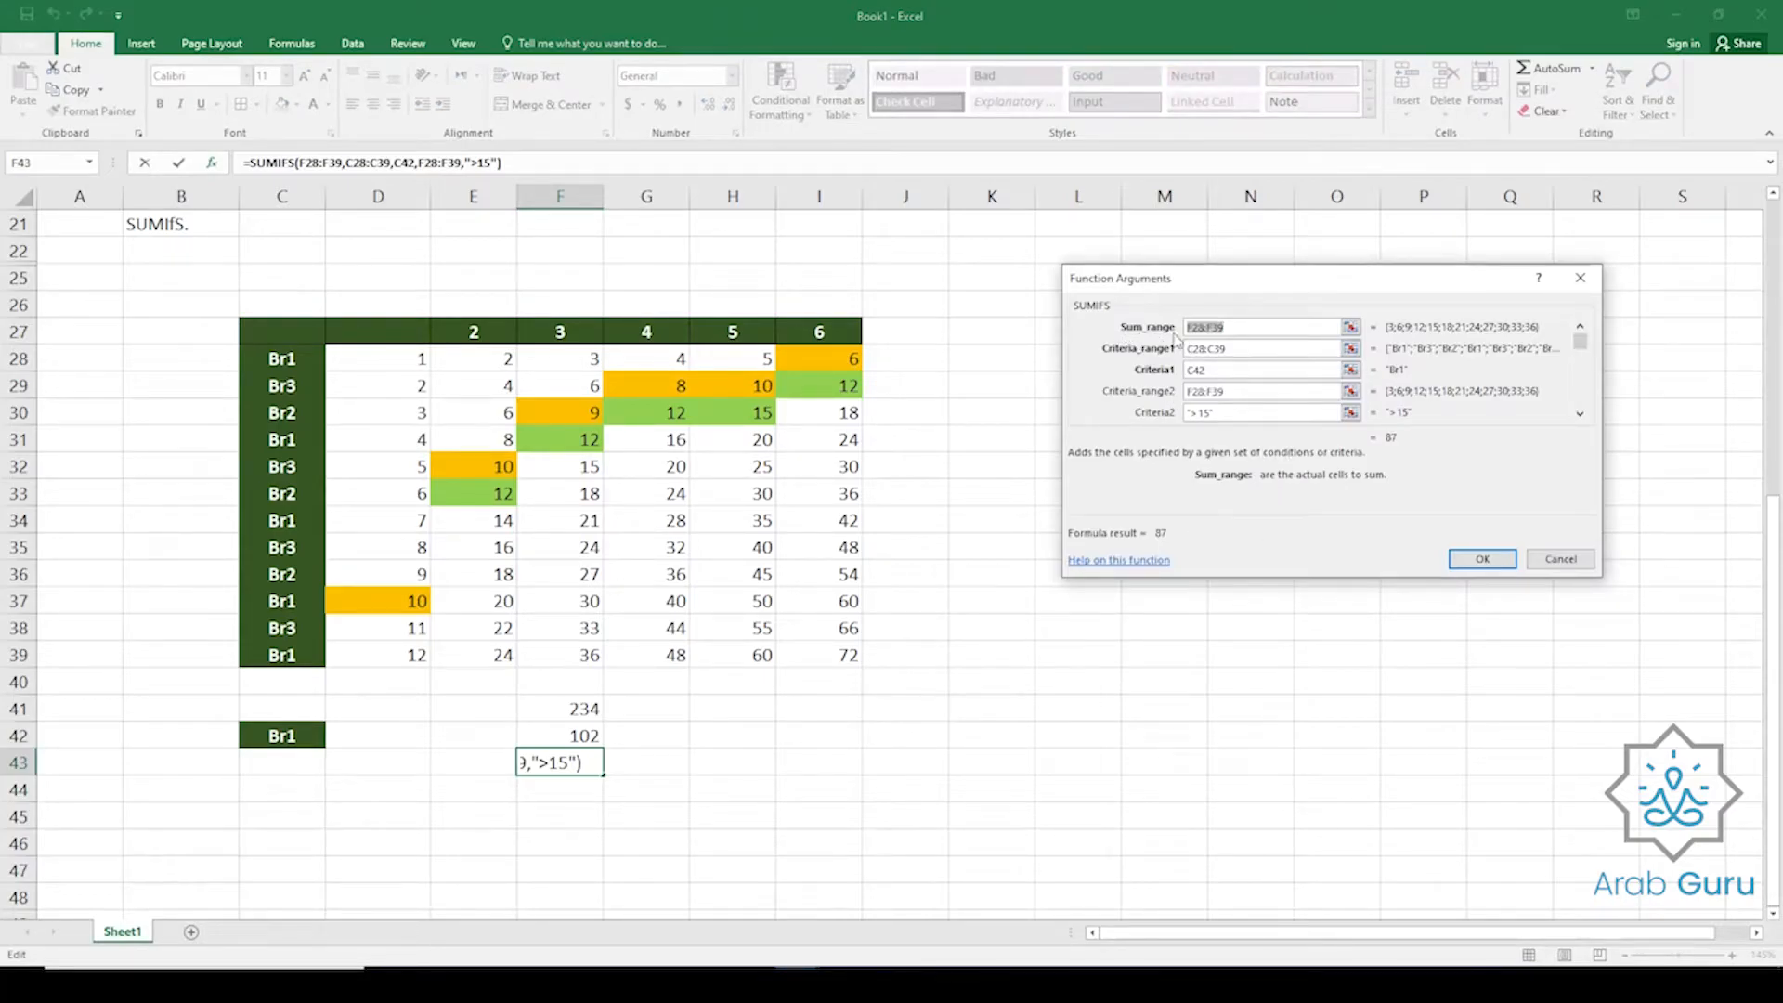
click(1217, 331)
drag(1226, 327, 1126, 319)
drag(1233, 328, 1195, 316)
key(Tab)
key(Tab)
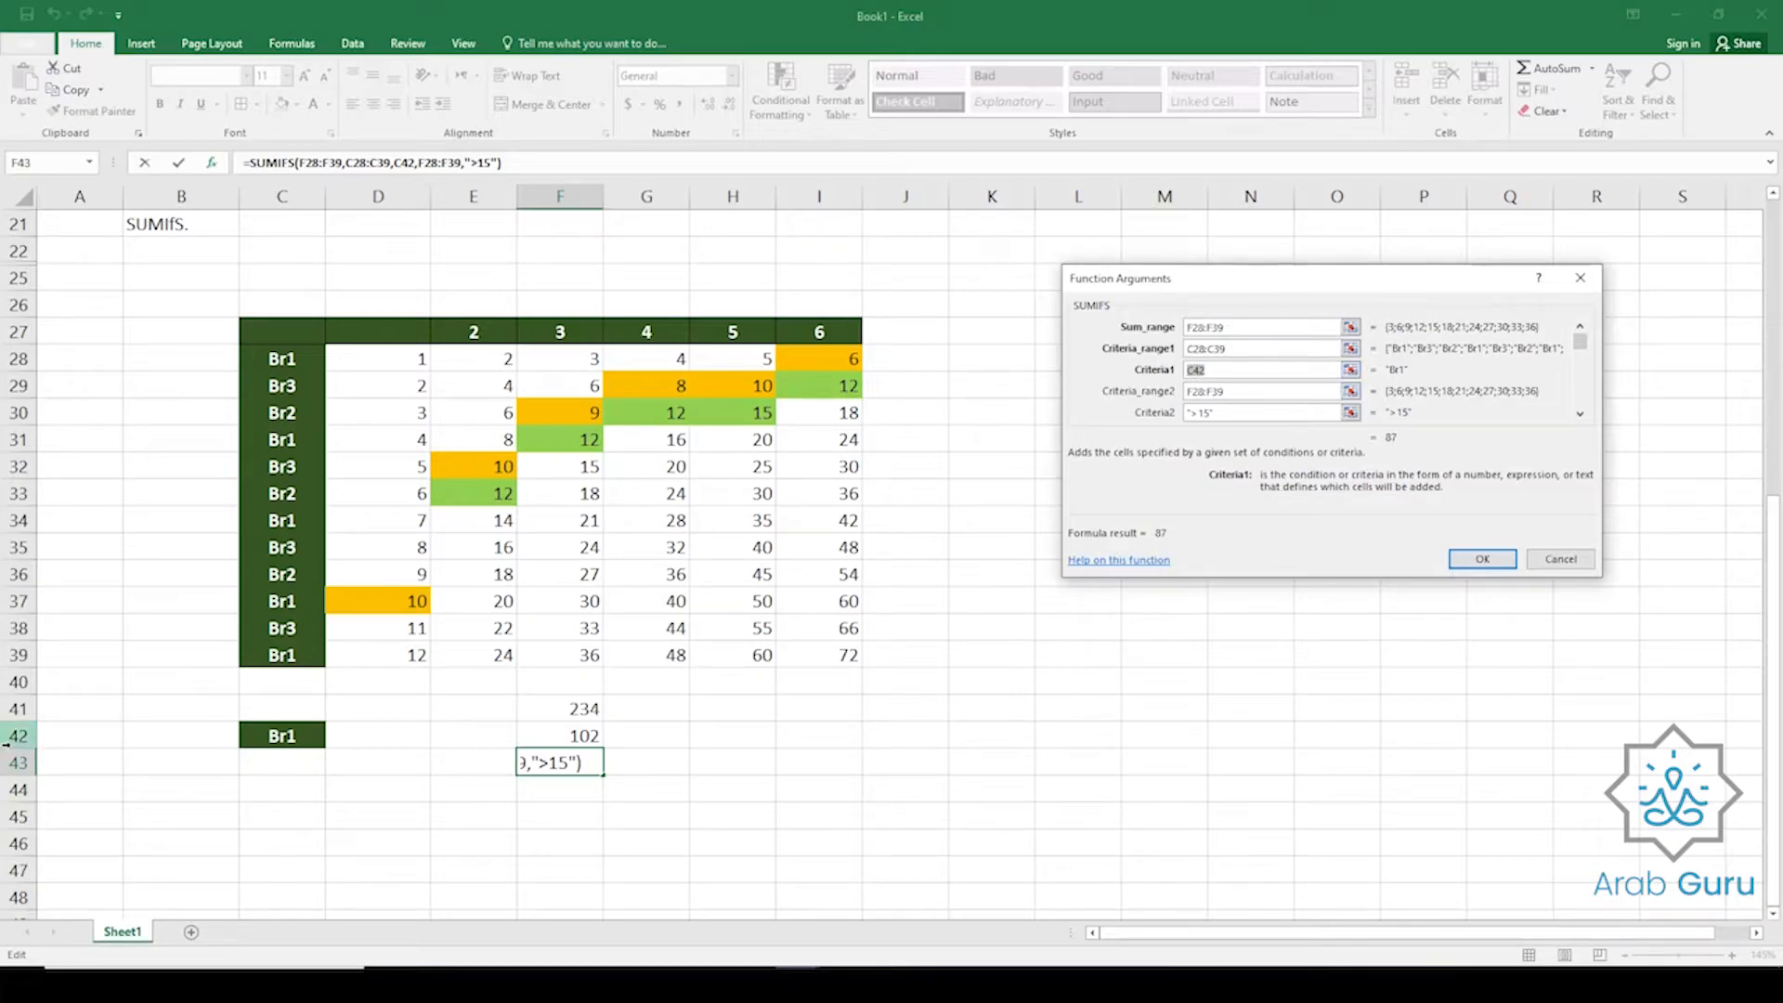
drag(249, 706, 294, 736)
click(294, 737)
key(Return)
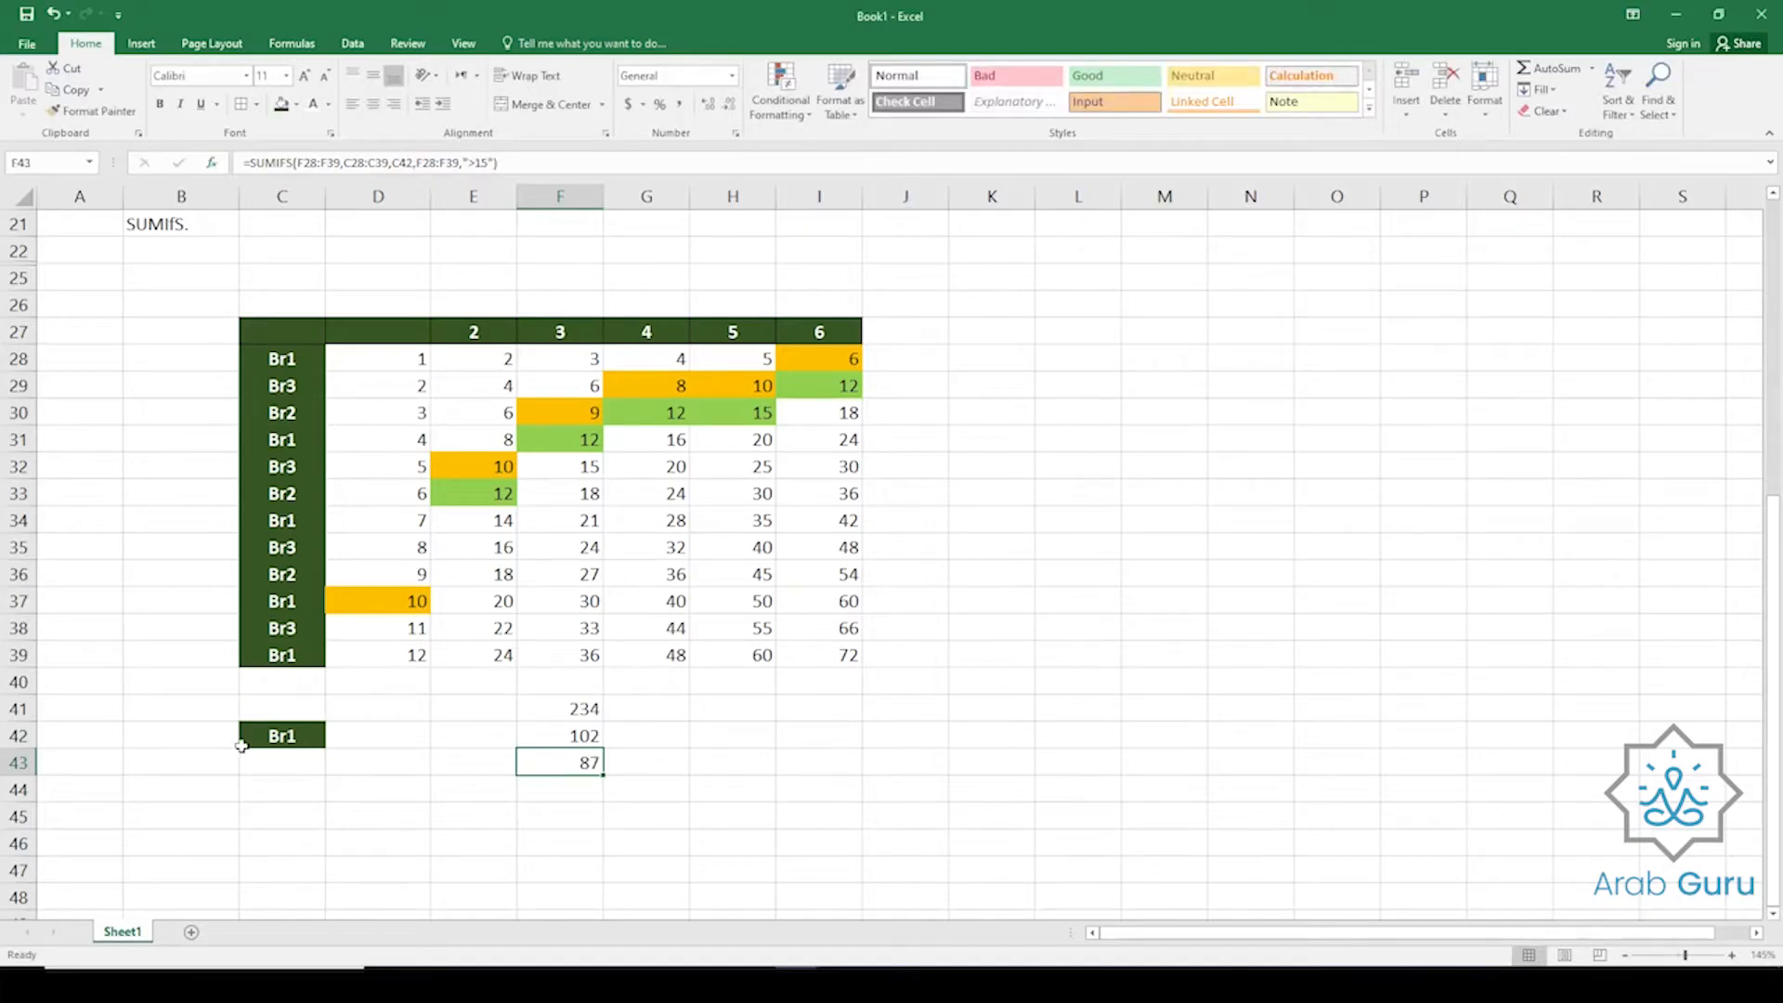
Reopen the SUMIFS arguments of F43 to examine Criteria1, close them with the formula kept, and review the sums in column F.
click(212, 163)
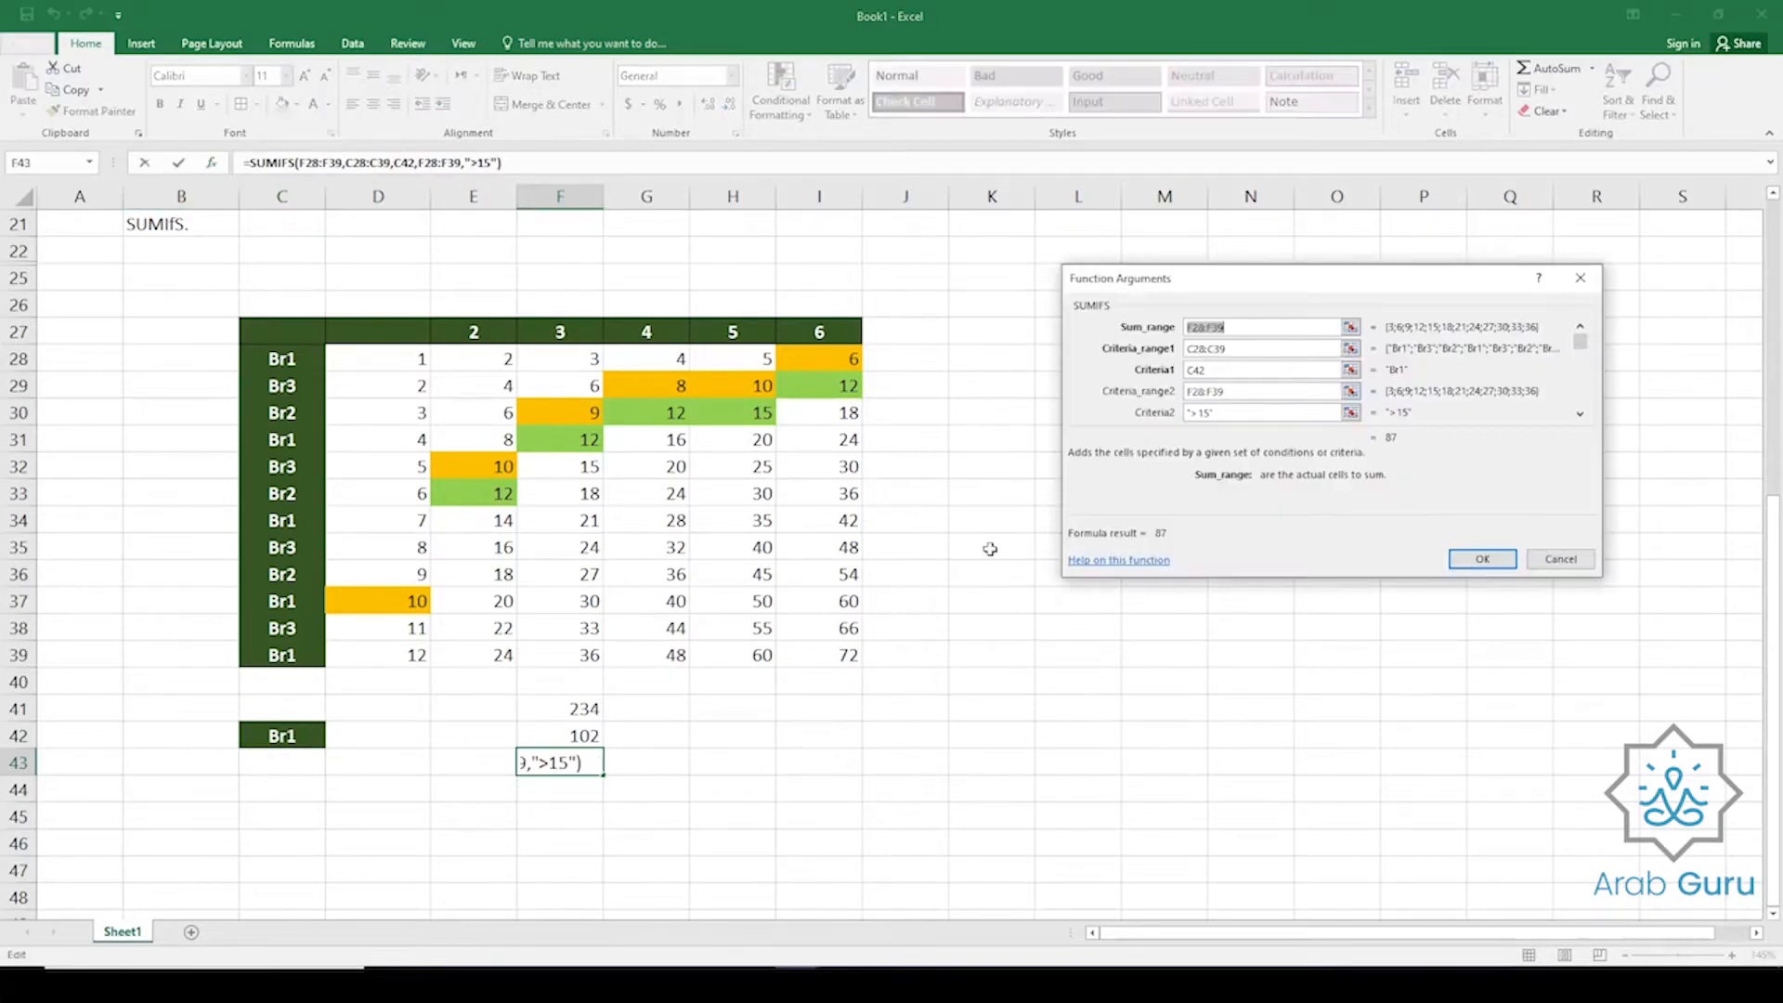
click(1213, 371)
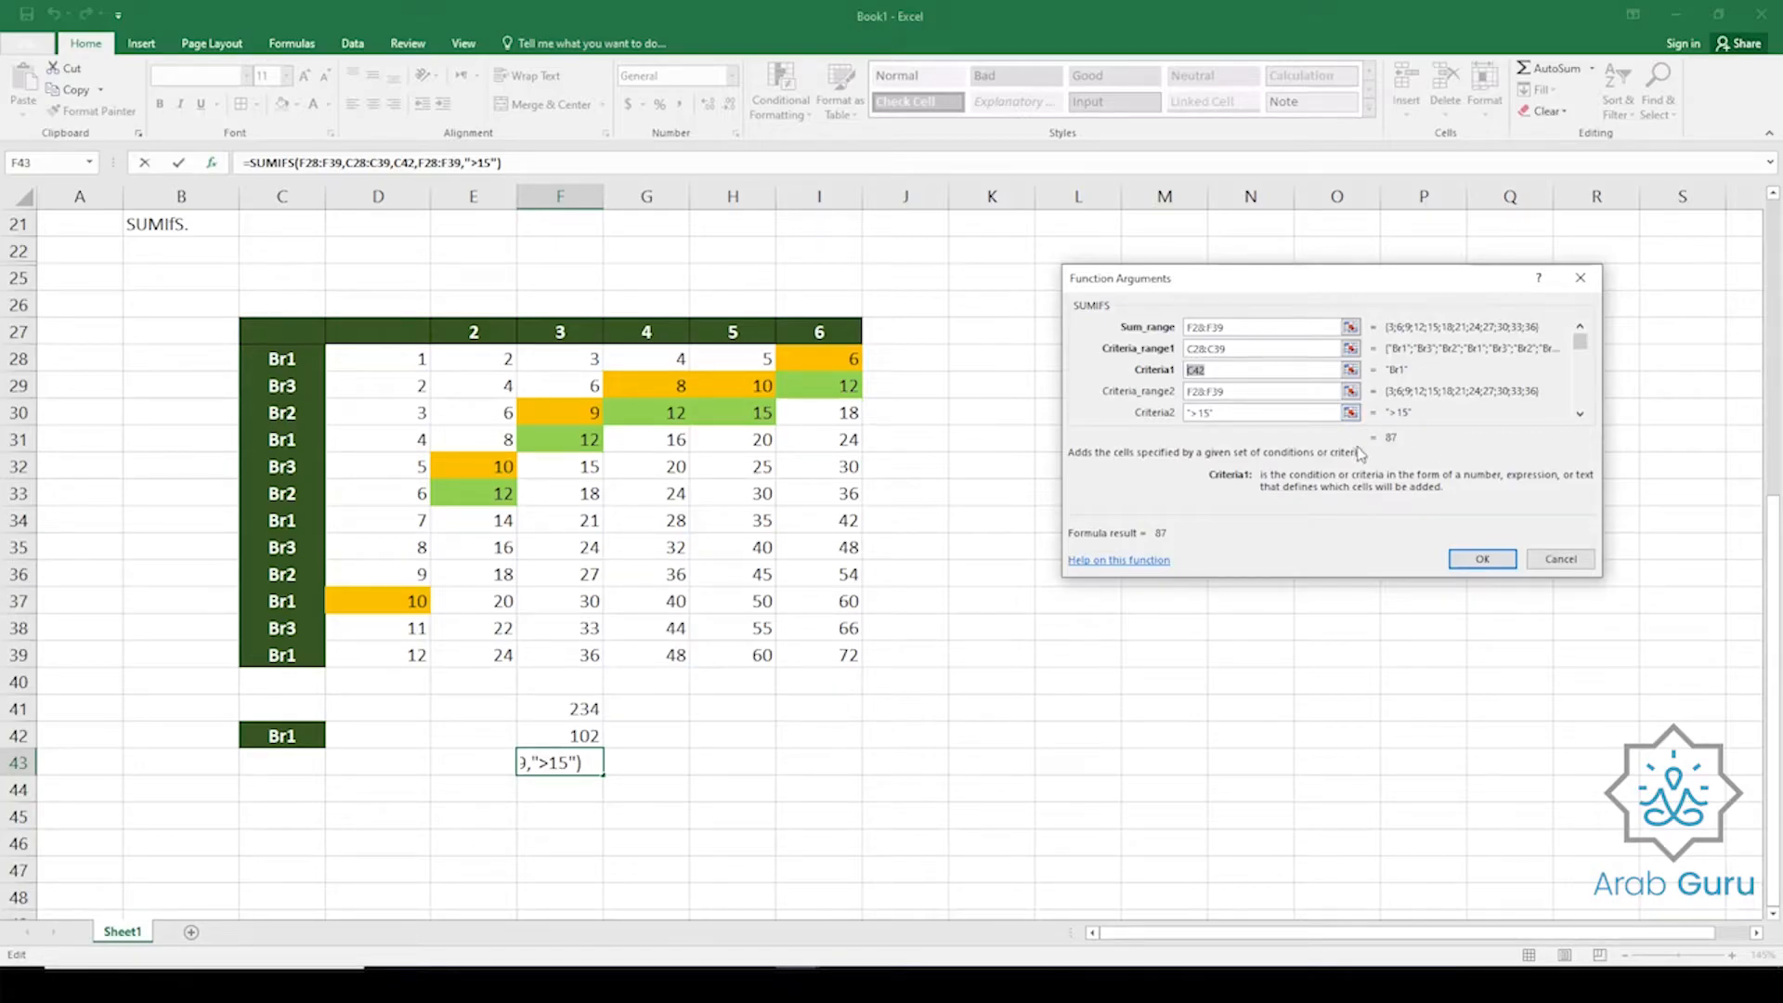
click(1484, 561)
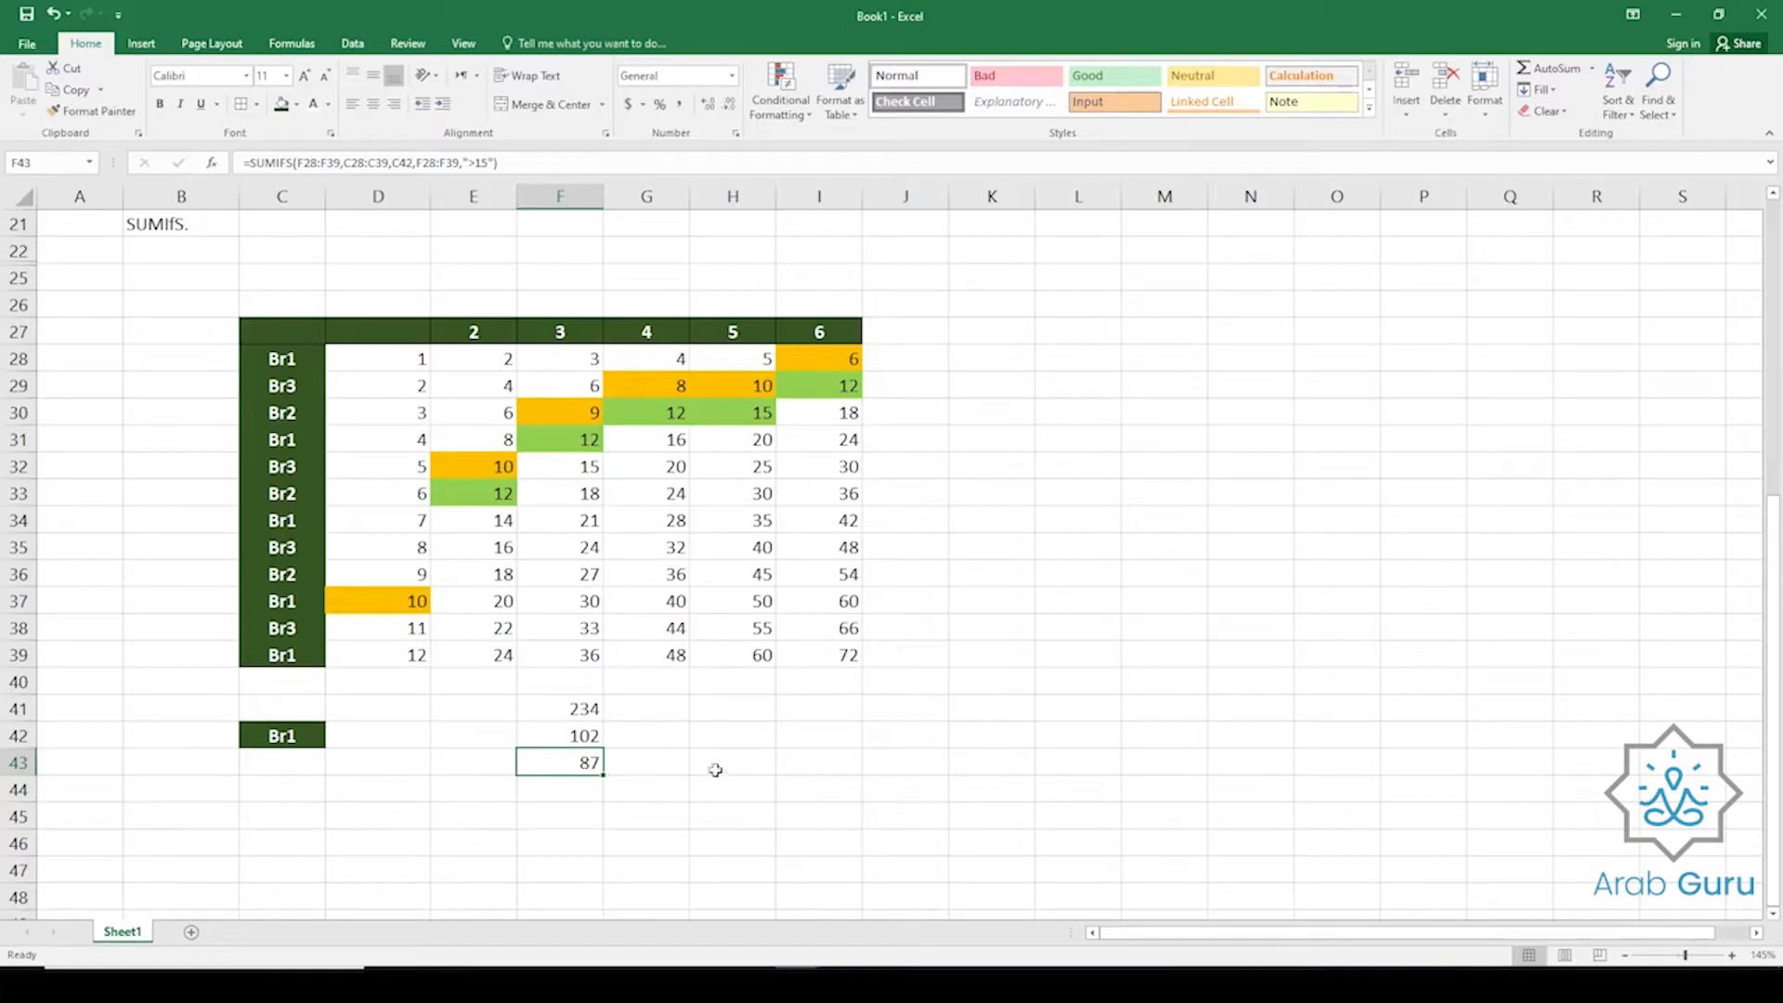
click(715, 770)
mouse_move(587, 713)
mouse_down()
mouse_move(563, 759)
mouse_move(563, 711)
mouse_up()
click(652, 740)
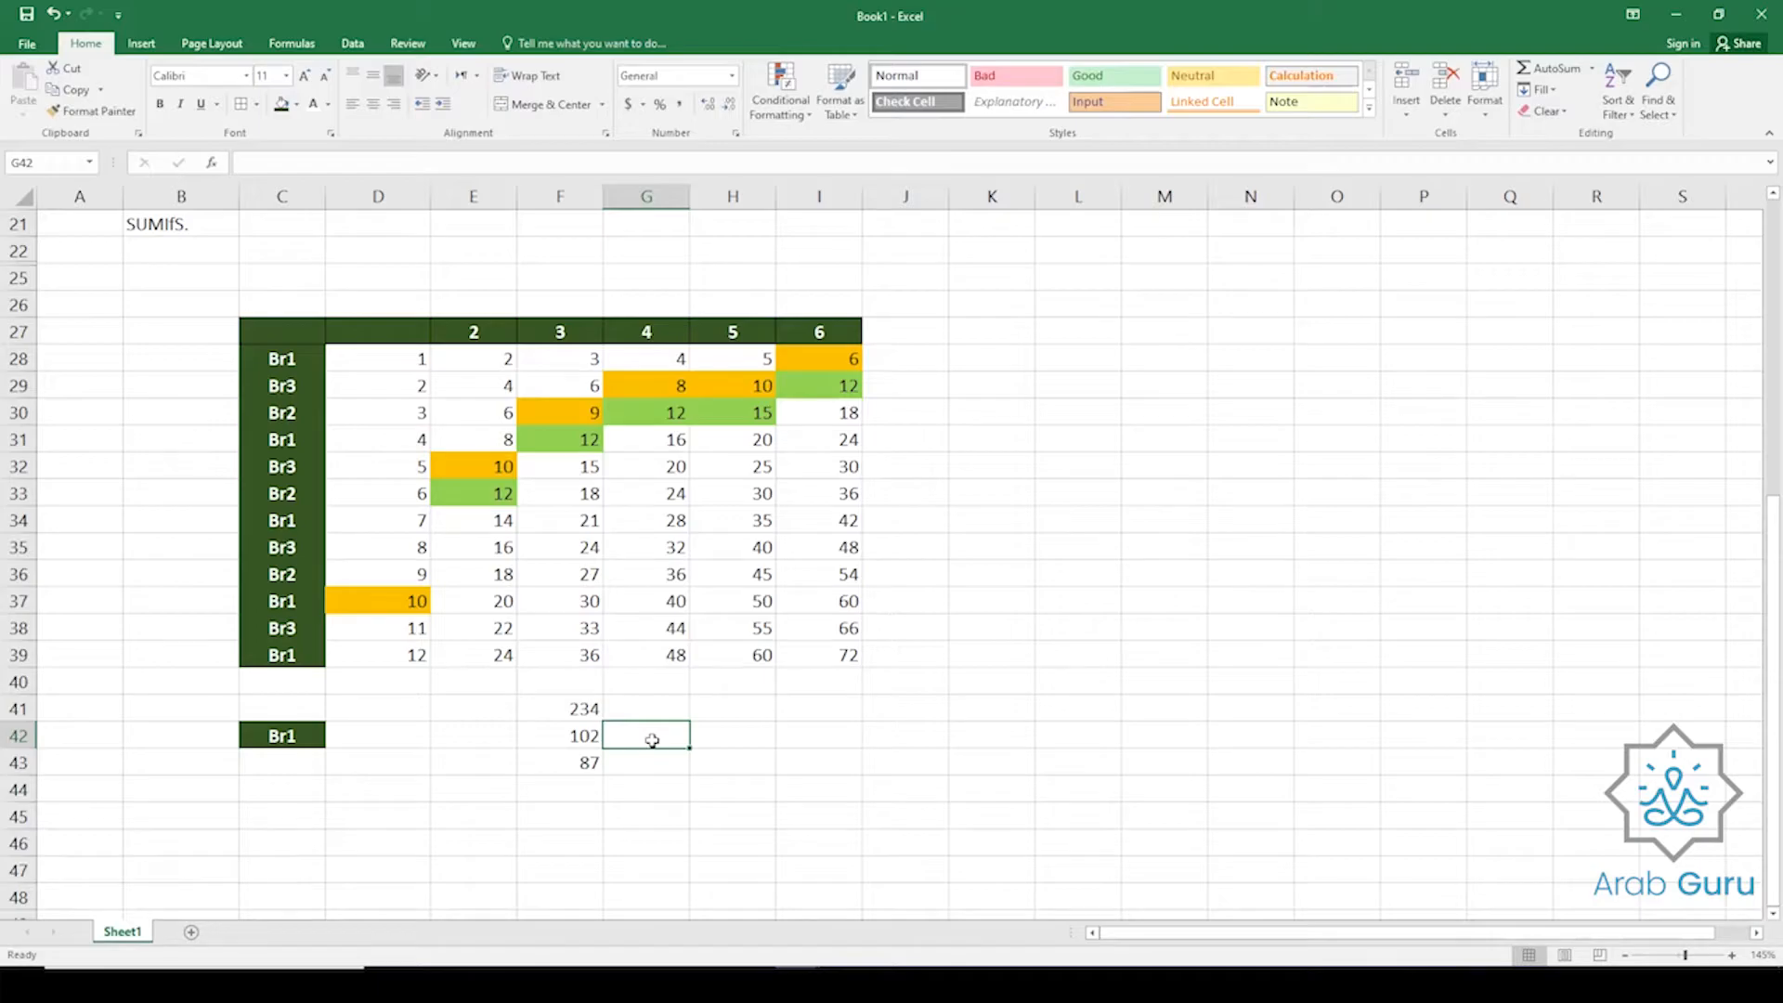
Unhide rows 23 and 24 below the SUMIfS label and check the product function labels in B23 and B24.
scroll(527, 727, up, 5)
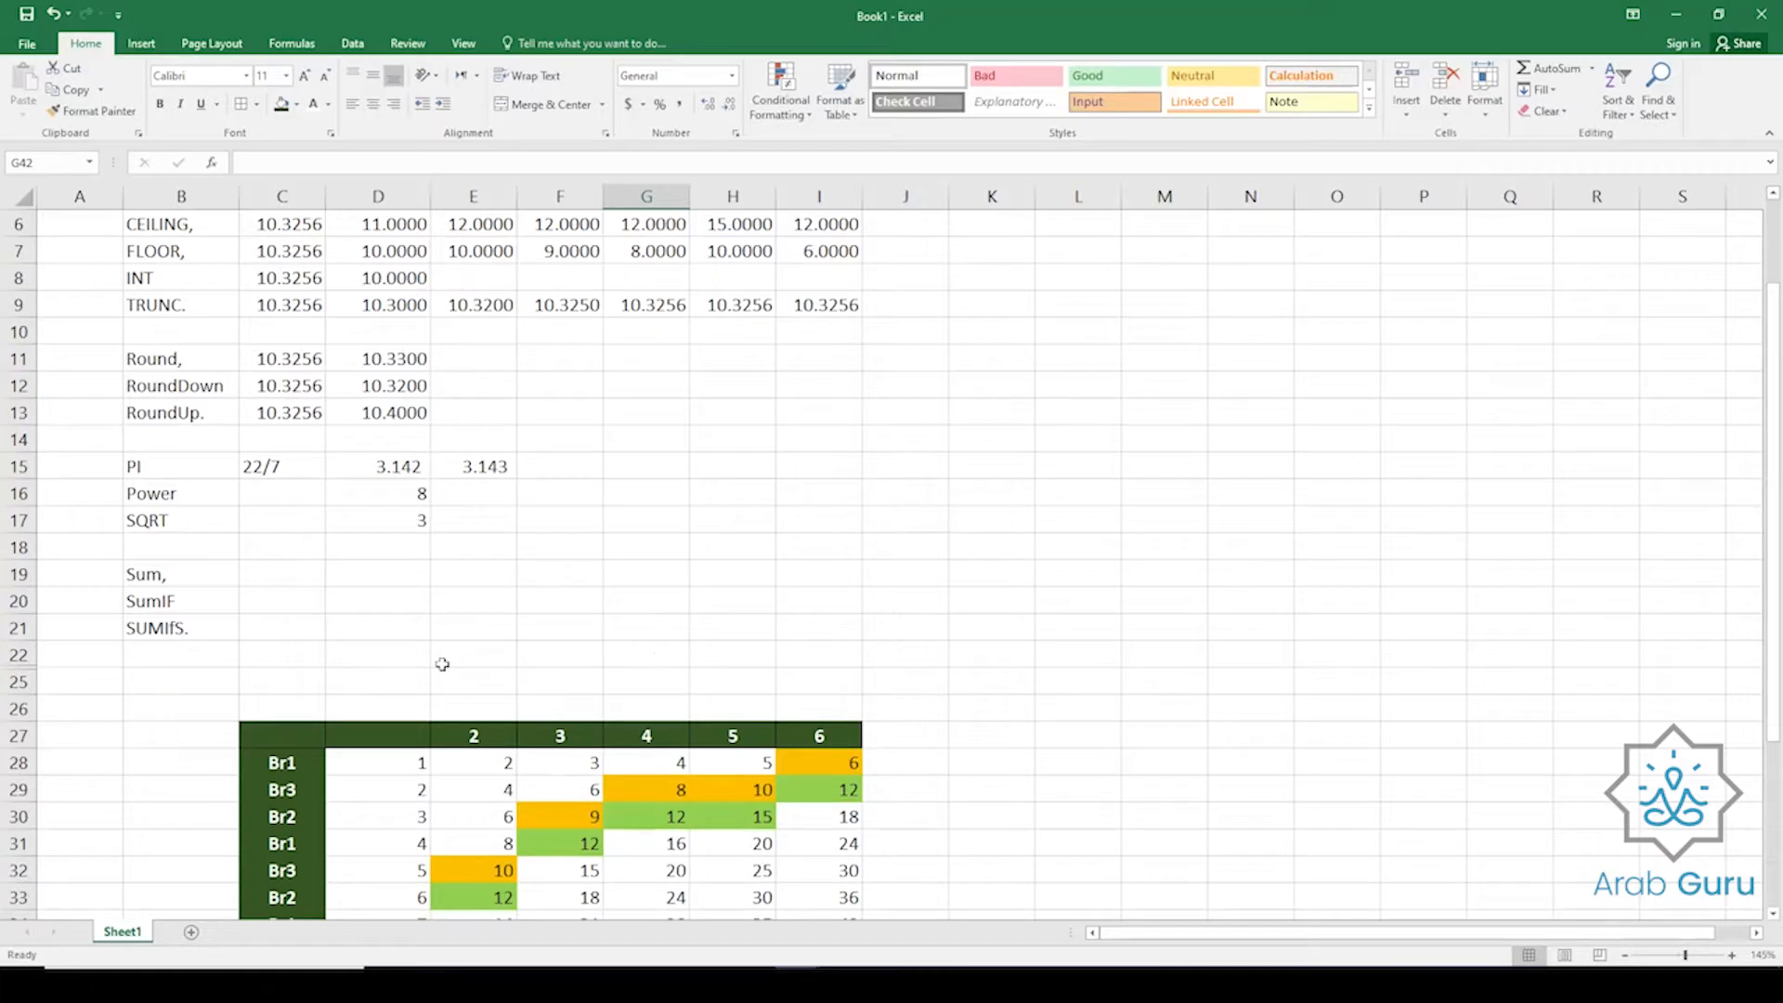
drag(22, 655, 29, 682)
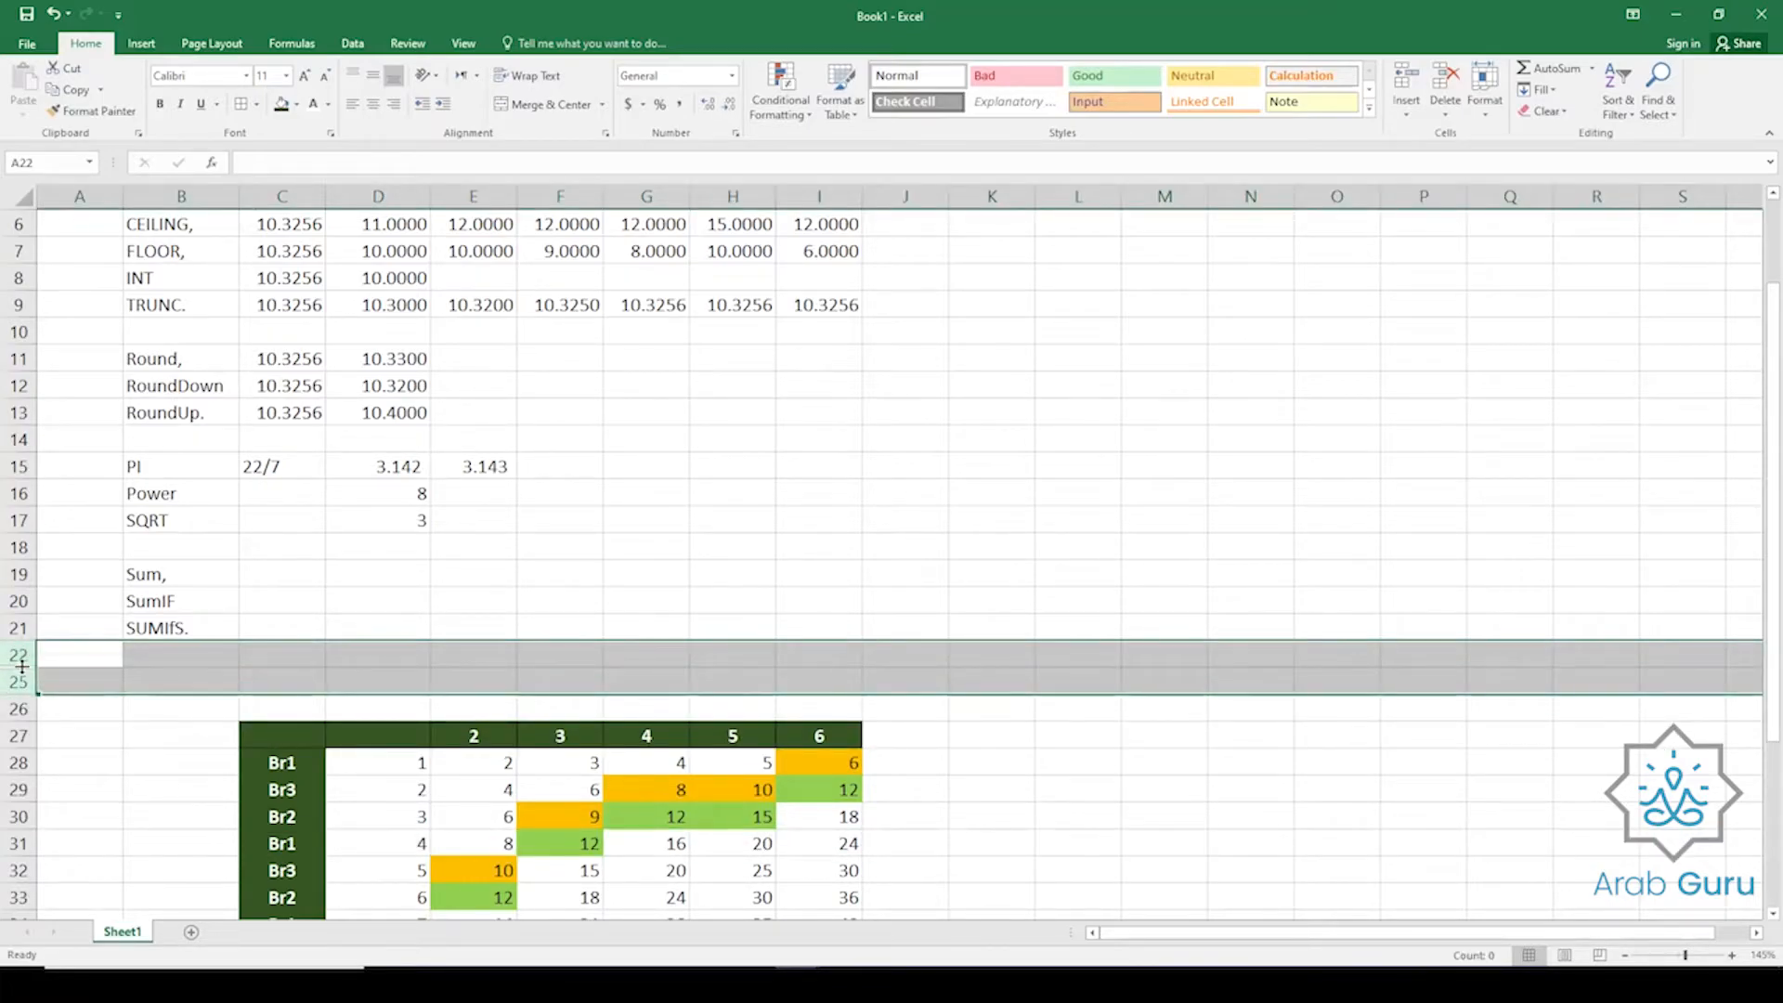
double_click(26, 669)
scroll(326, 716, down, 5)
scroll(337, 706, up, 2)
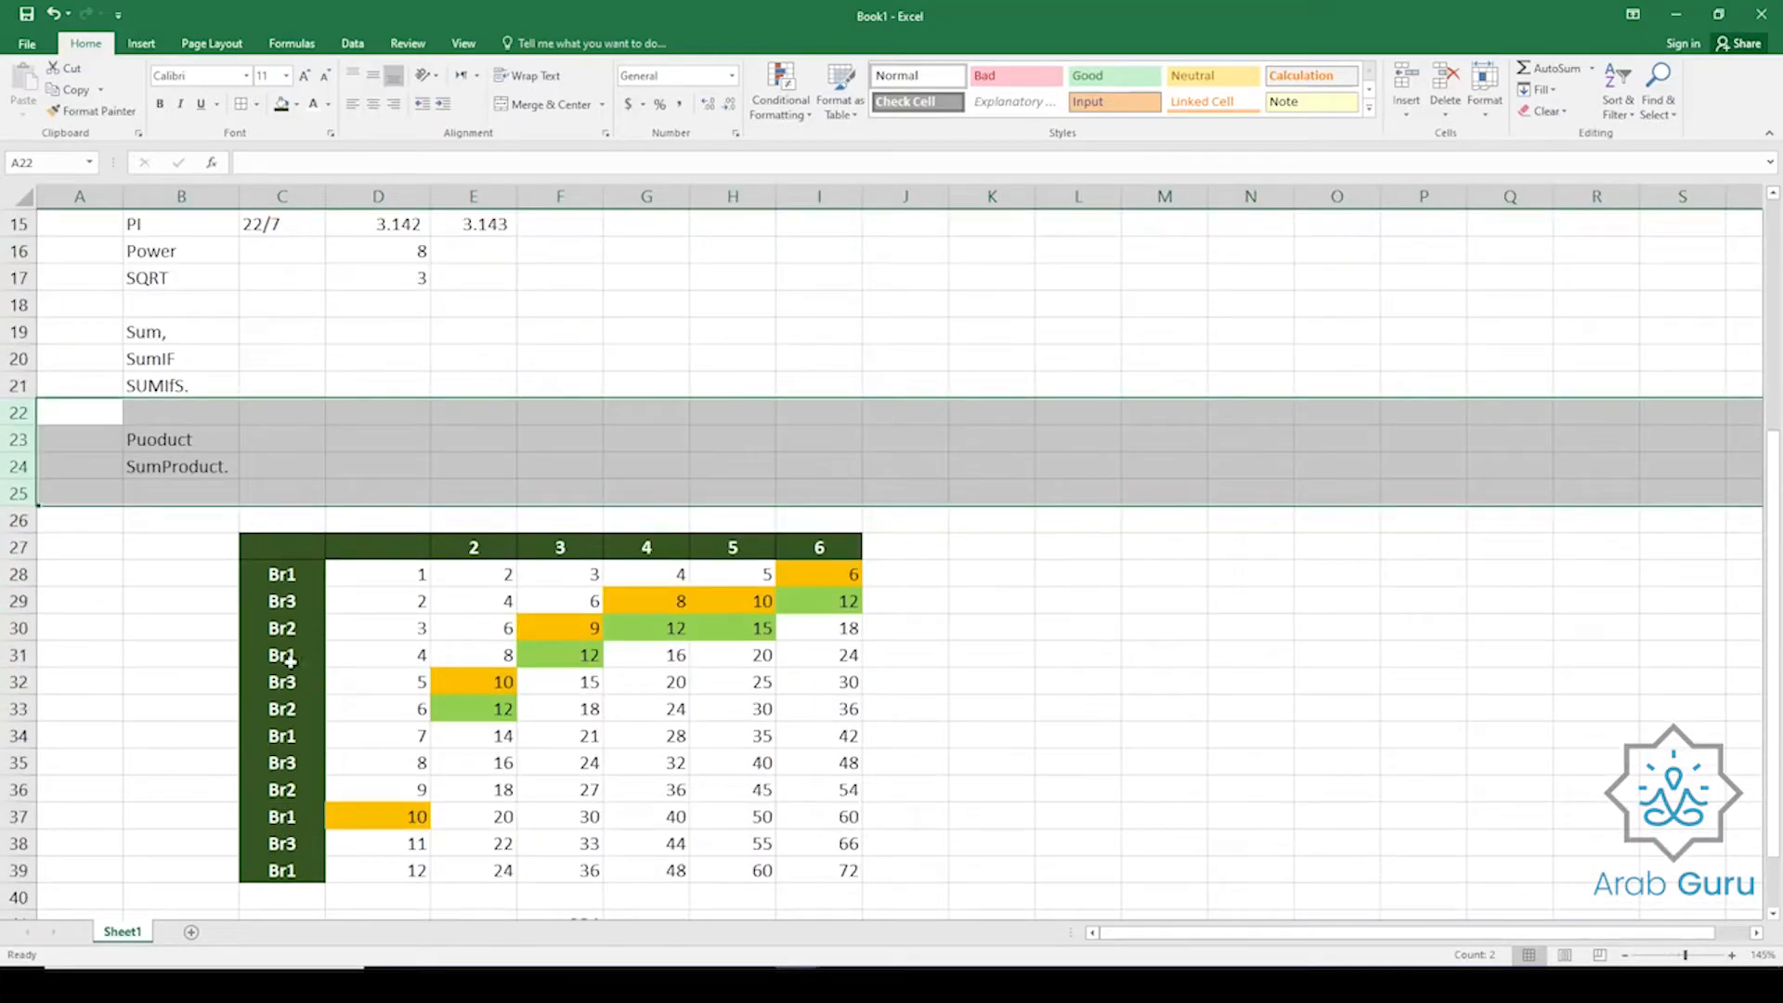
click(177, 444)
click(174, 466)
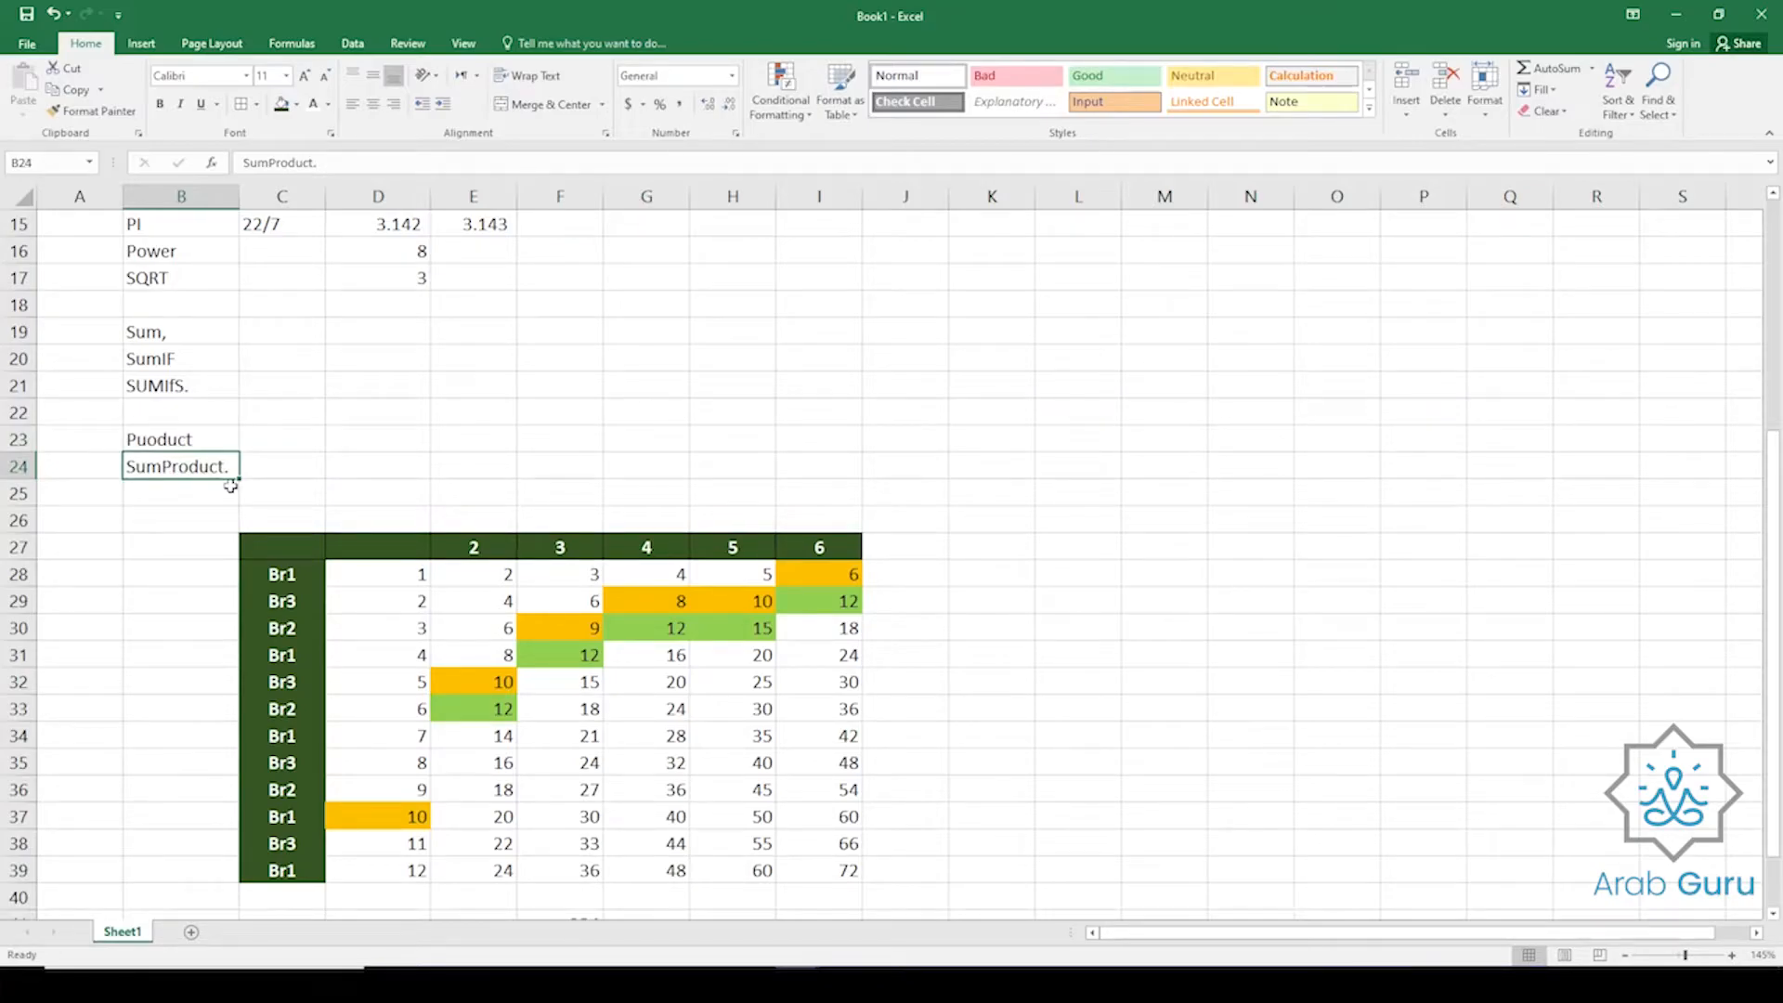
click(181, 440)
click(208, 469)
click(188, 446)
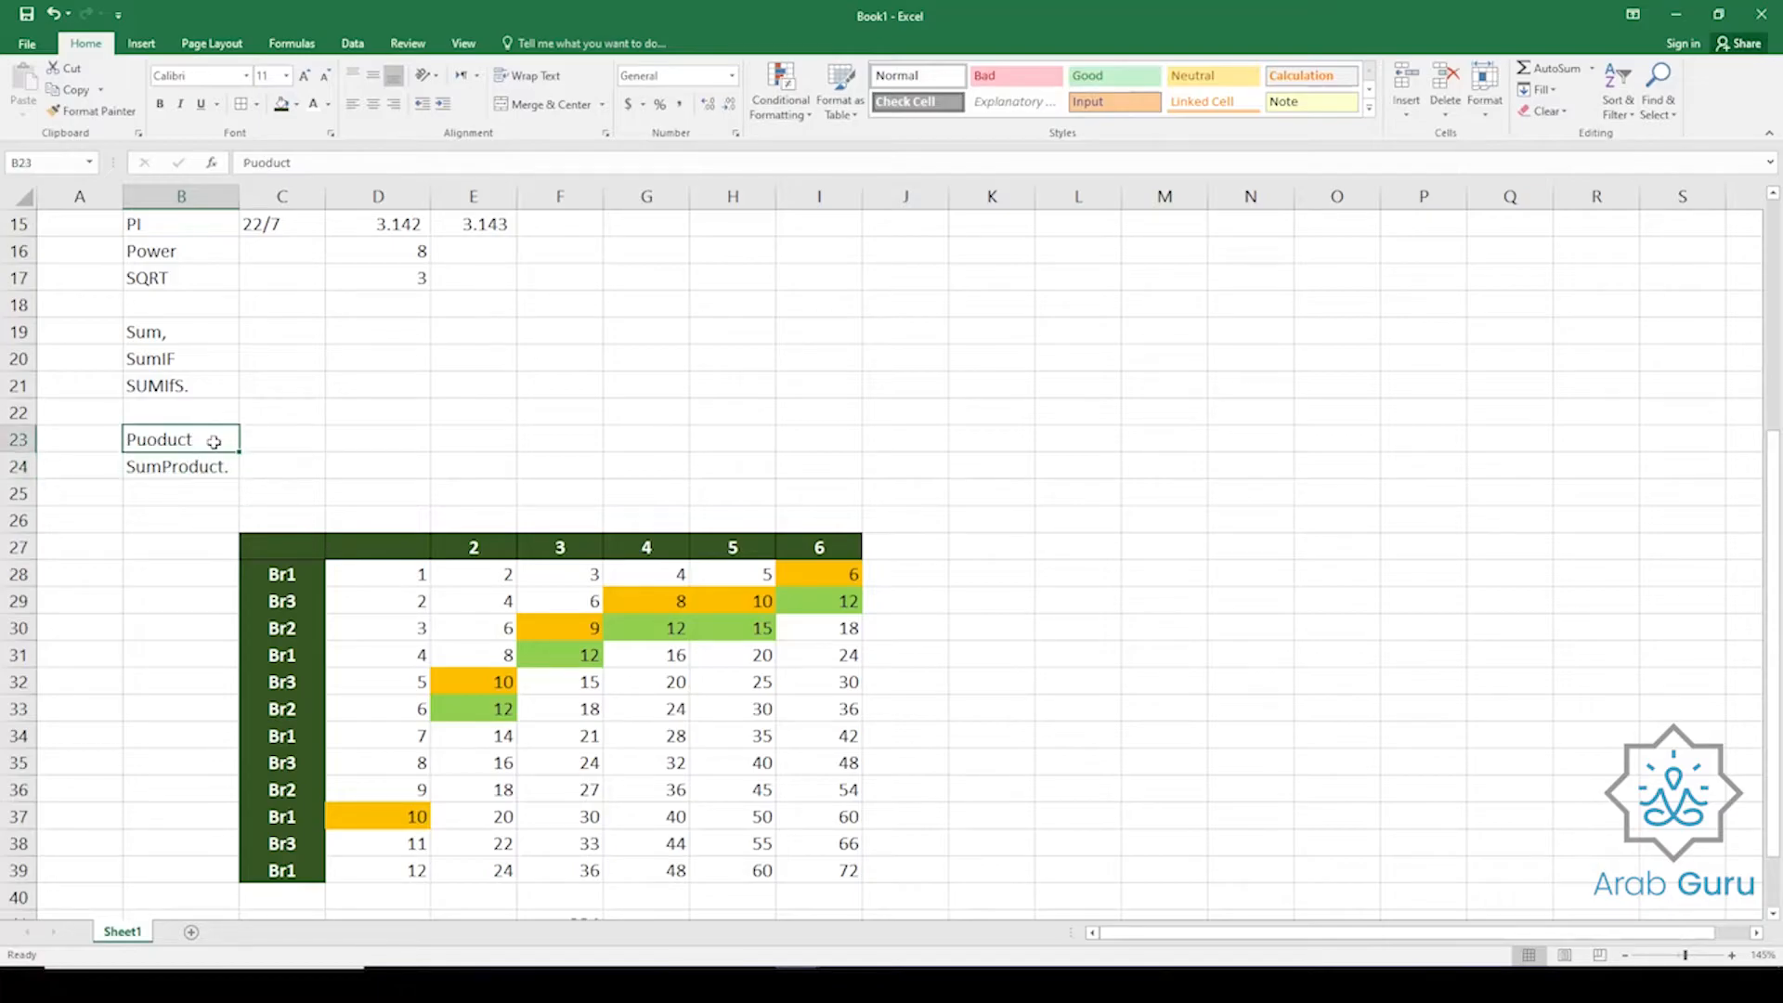
Enter =PRODUCT(2,3,4) in C23 beside the Puoduct label and check the resulting formula.
click(284, 440)
text(=)
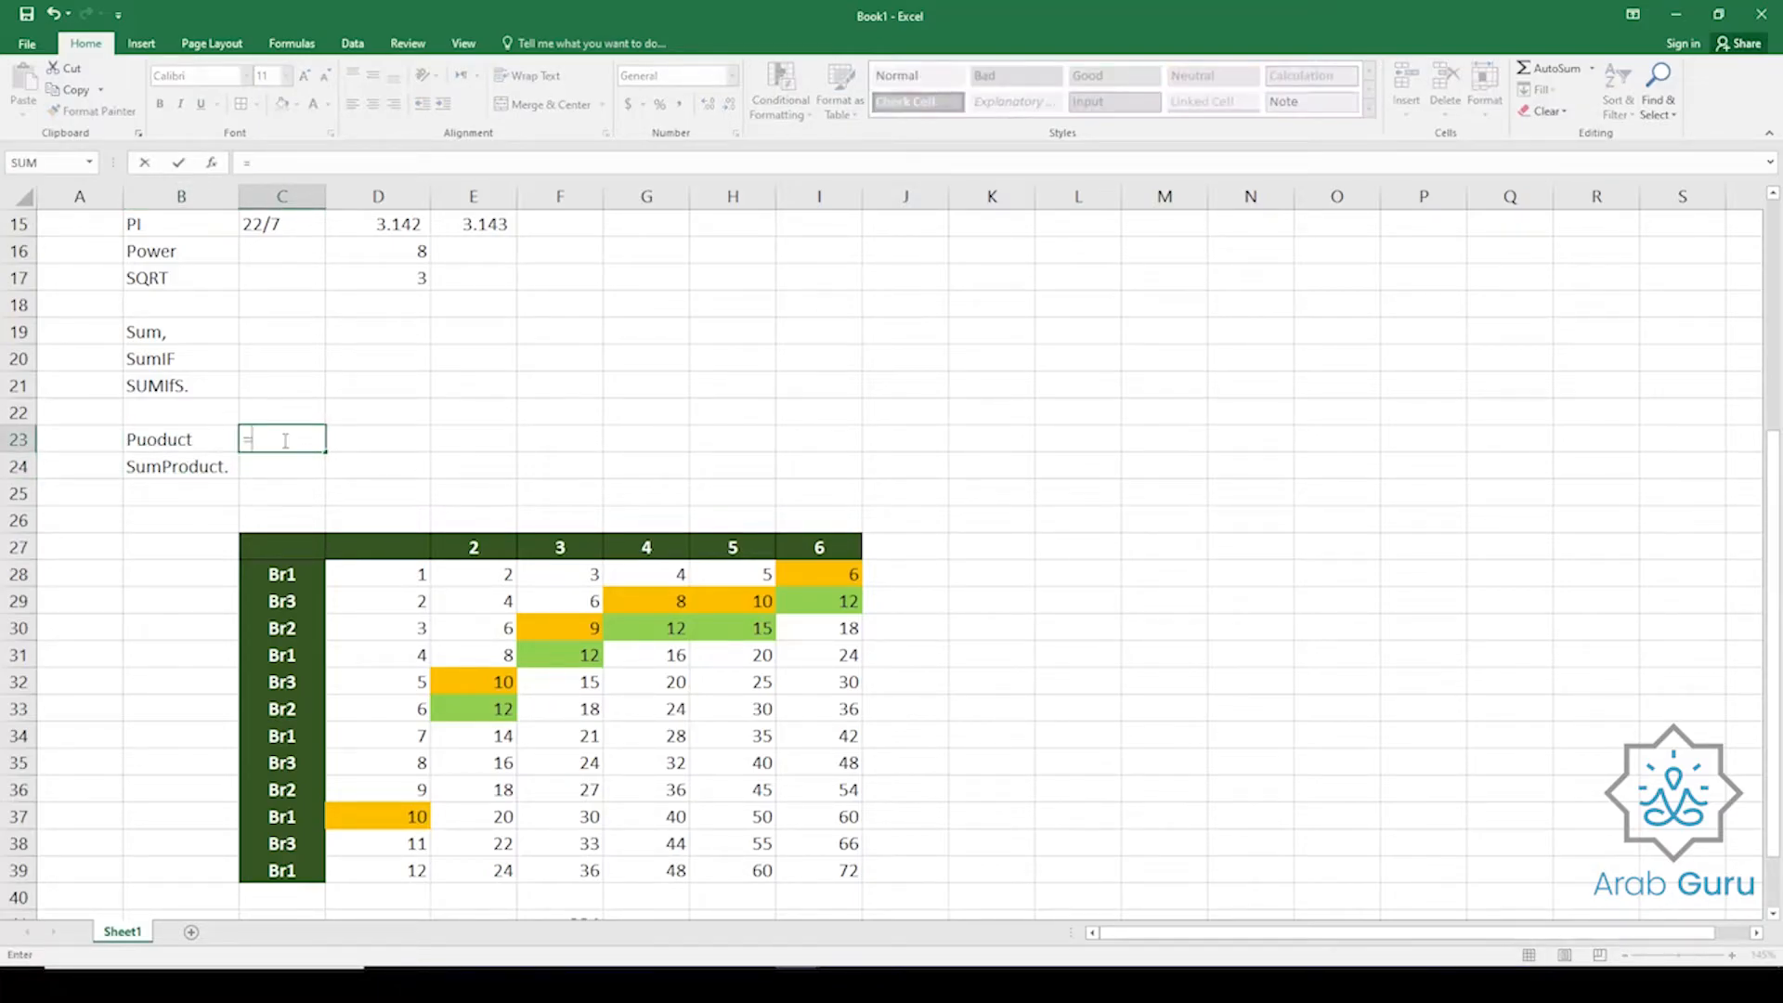
text(prod)
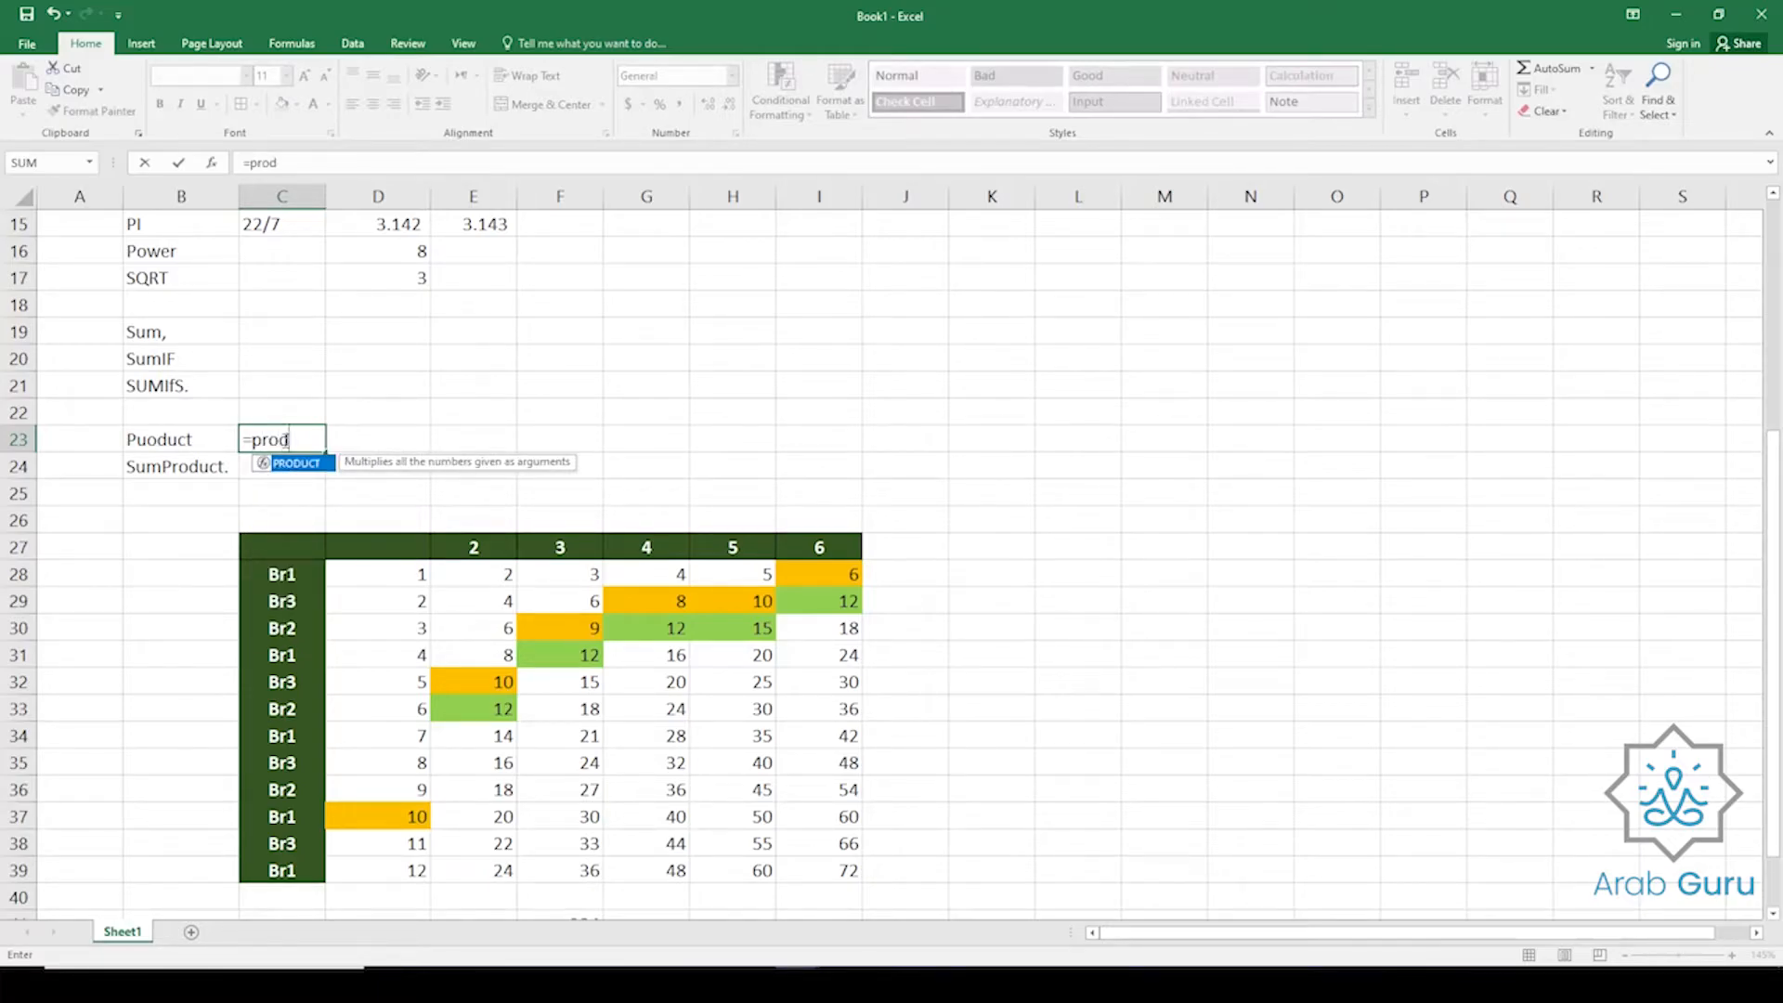
key(Tab)
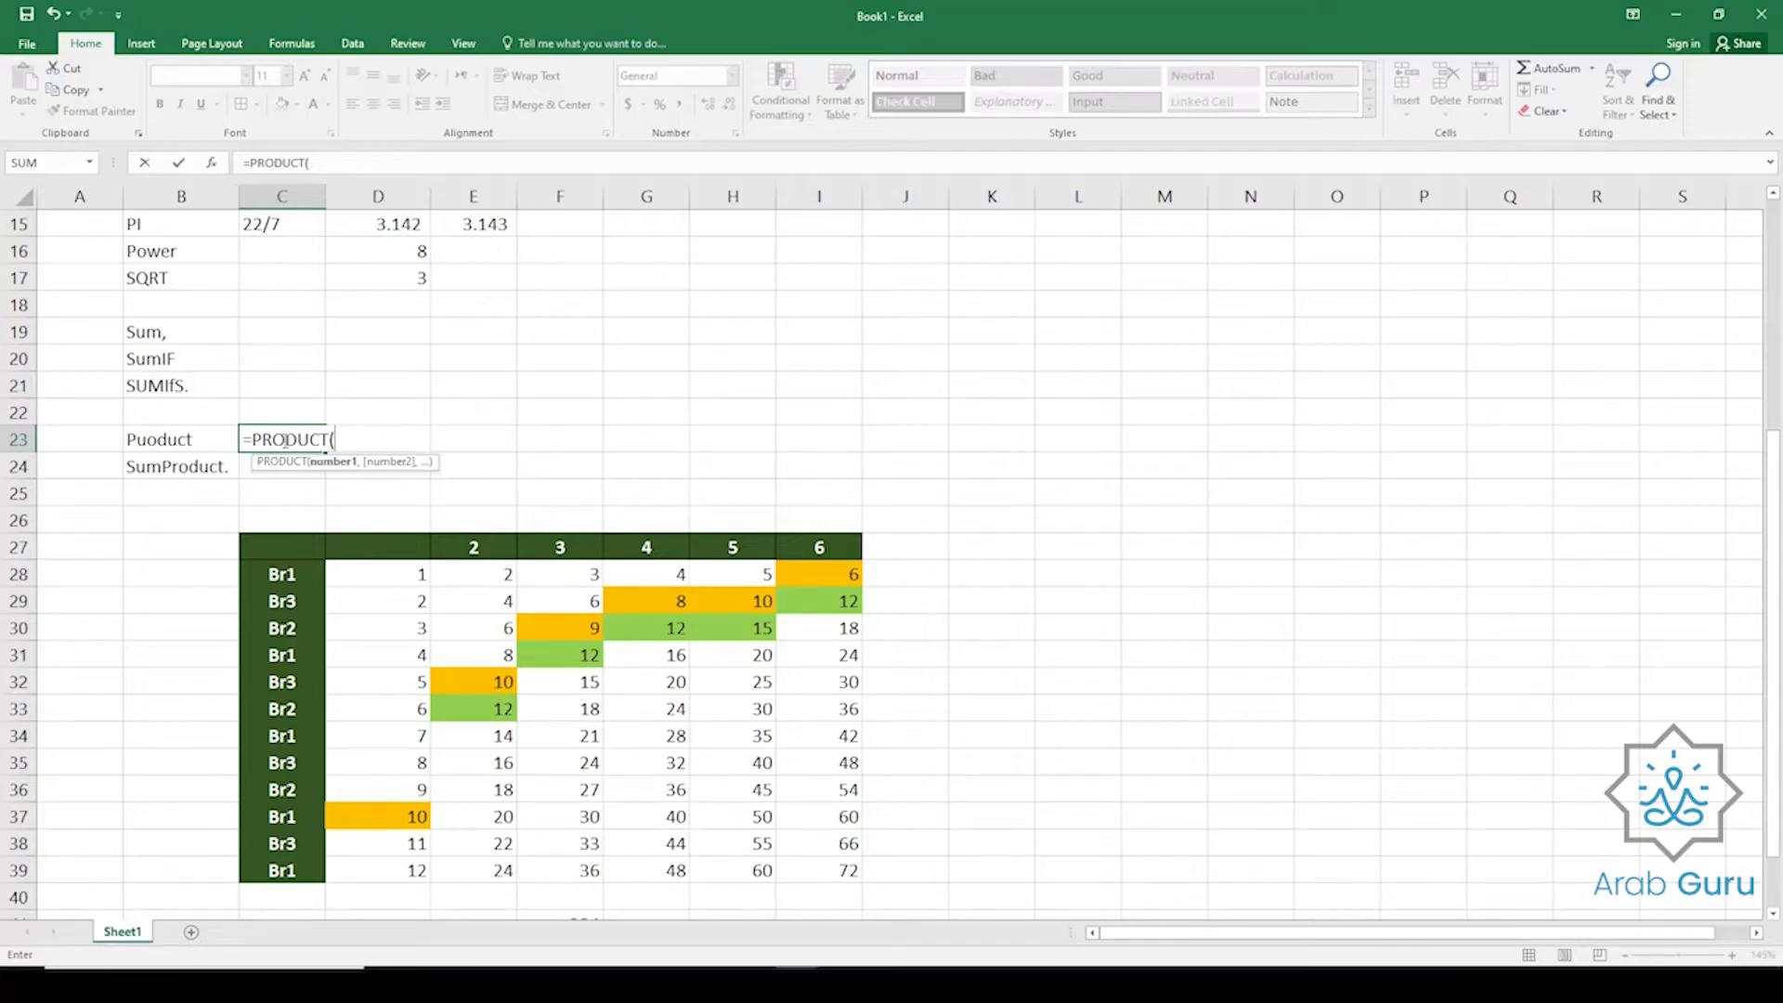
text(2,3,4)
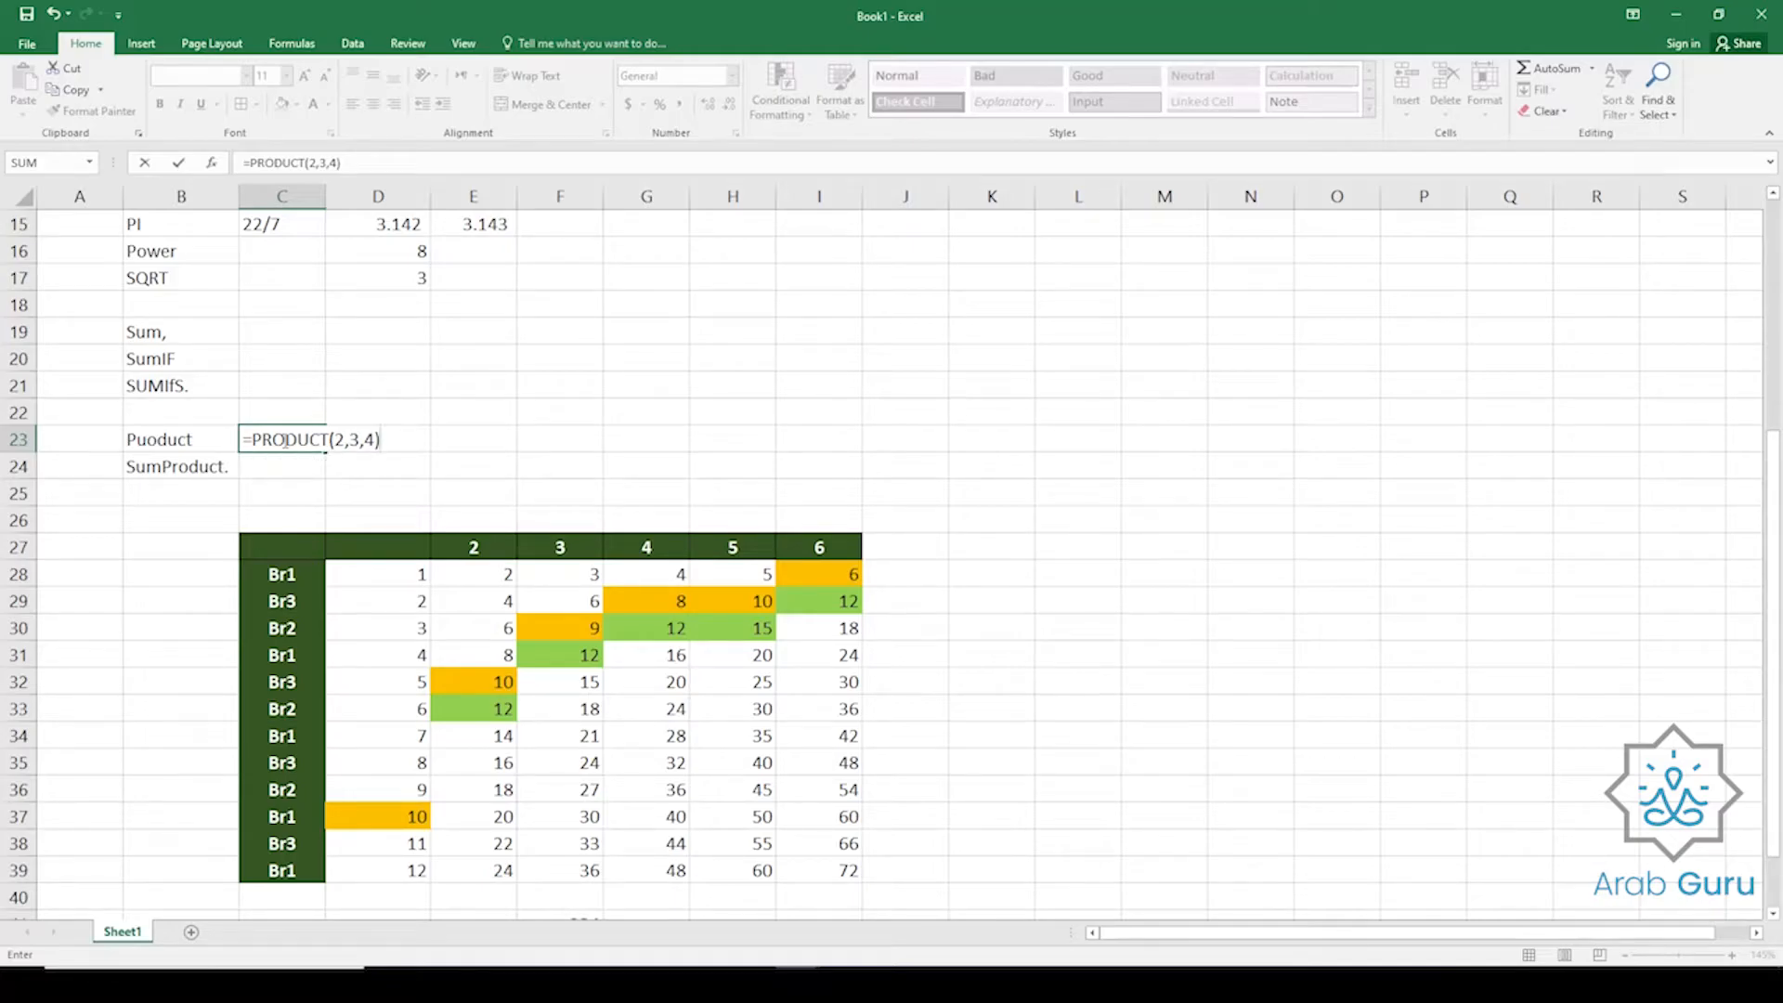
key(Return)
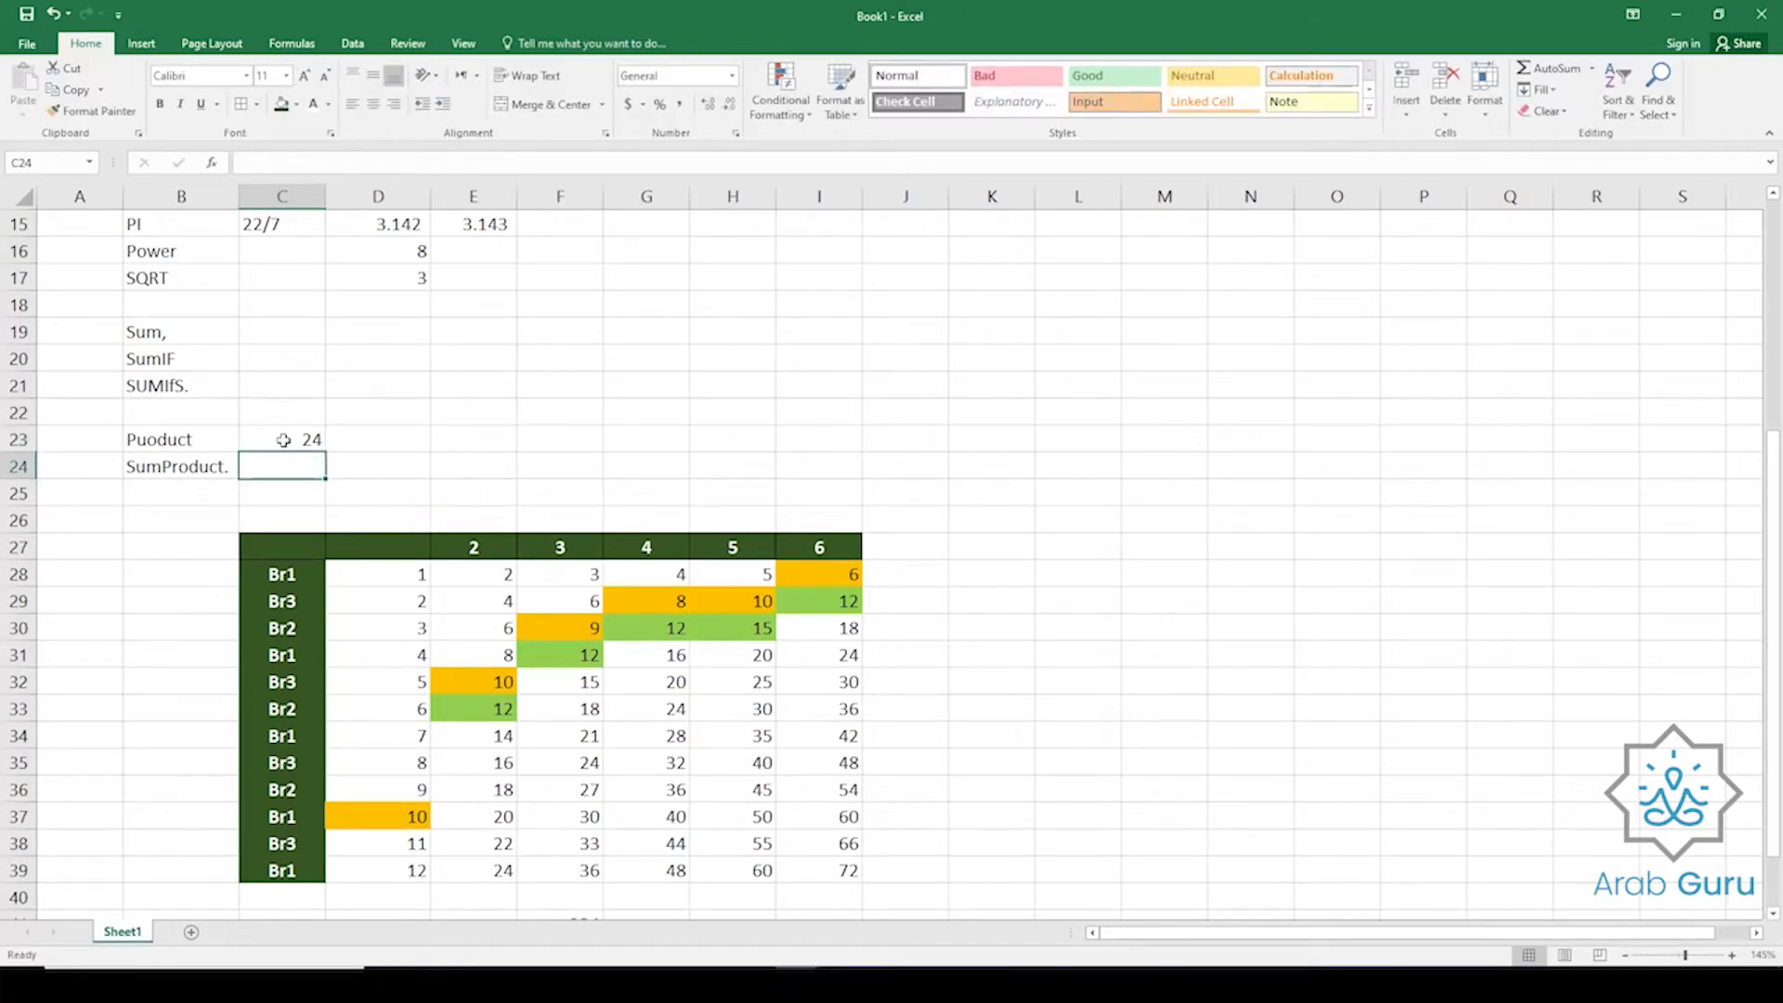
click(284, 440)
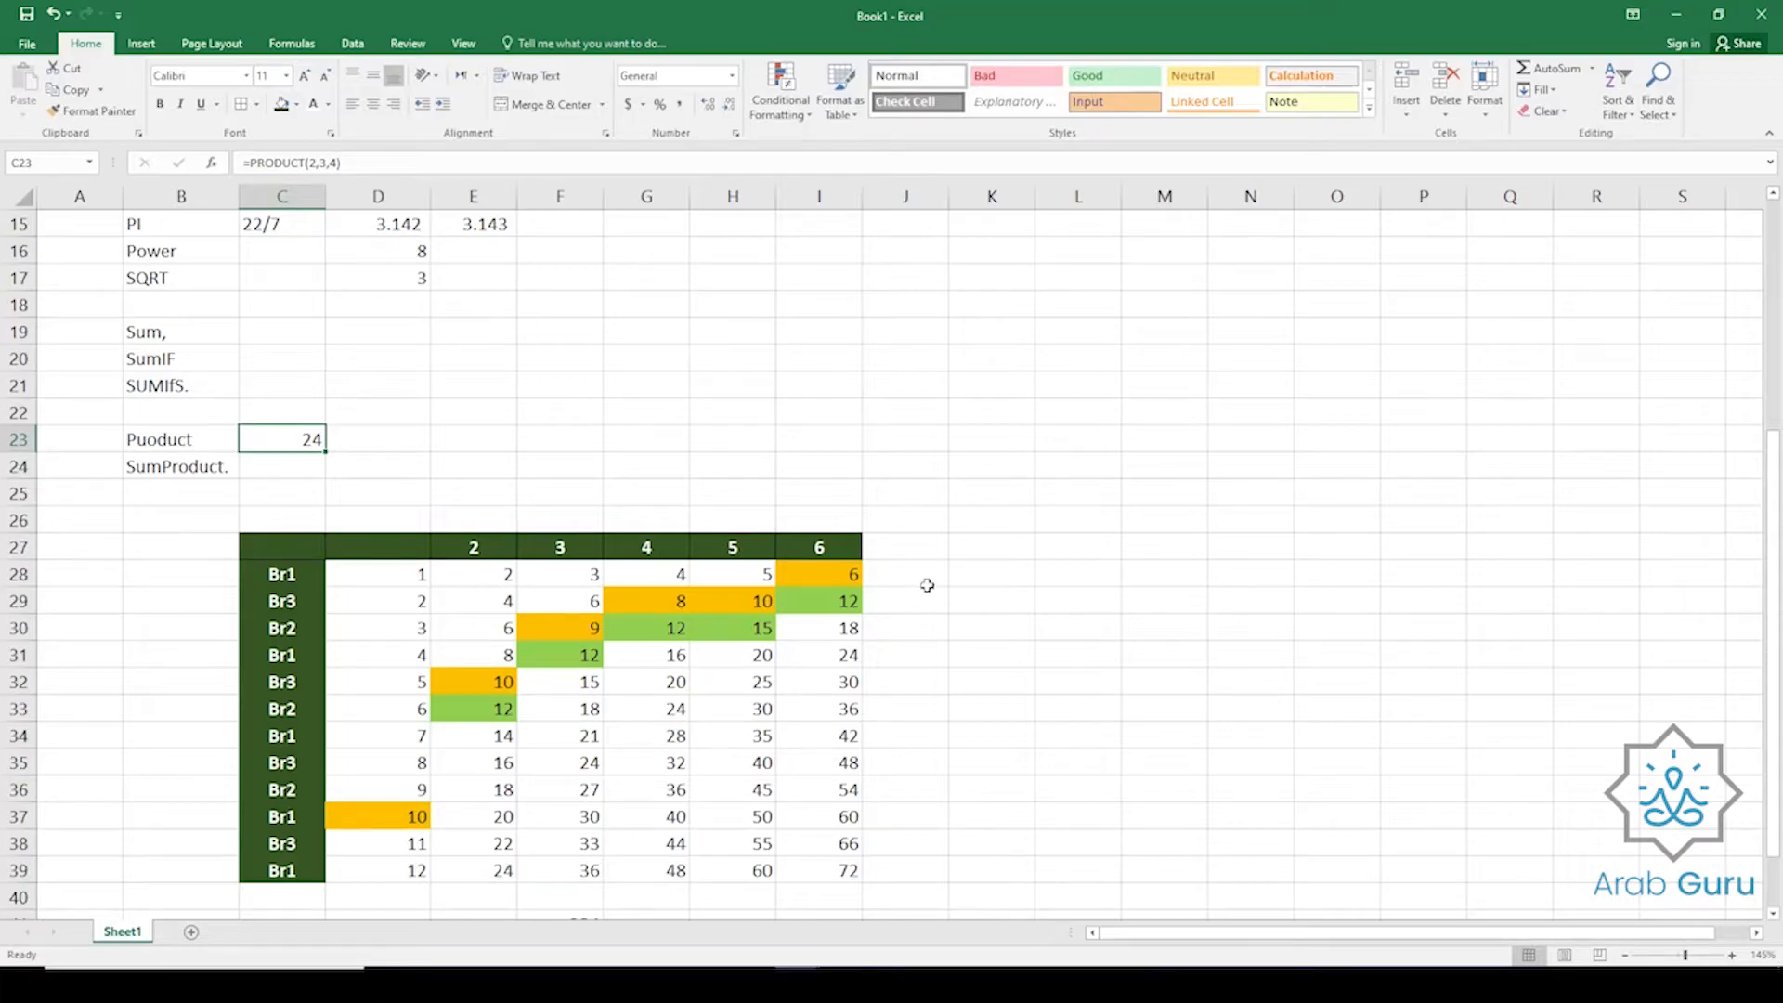
Calculate the product of D28:I28 in J28 with the PRODUCT function.
click(931, 575)
text(=)
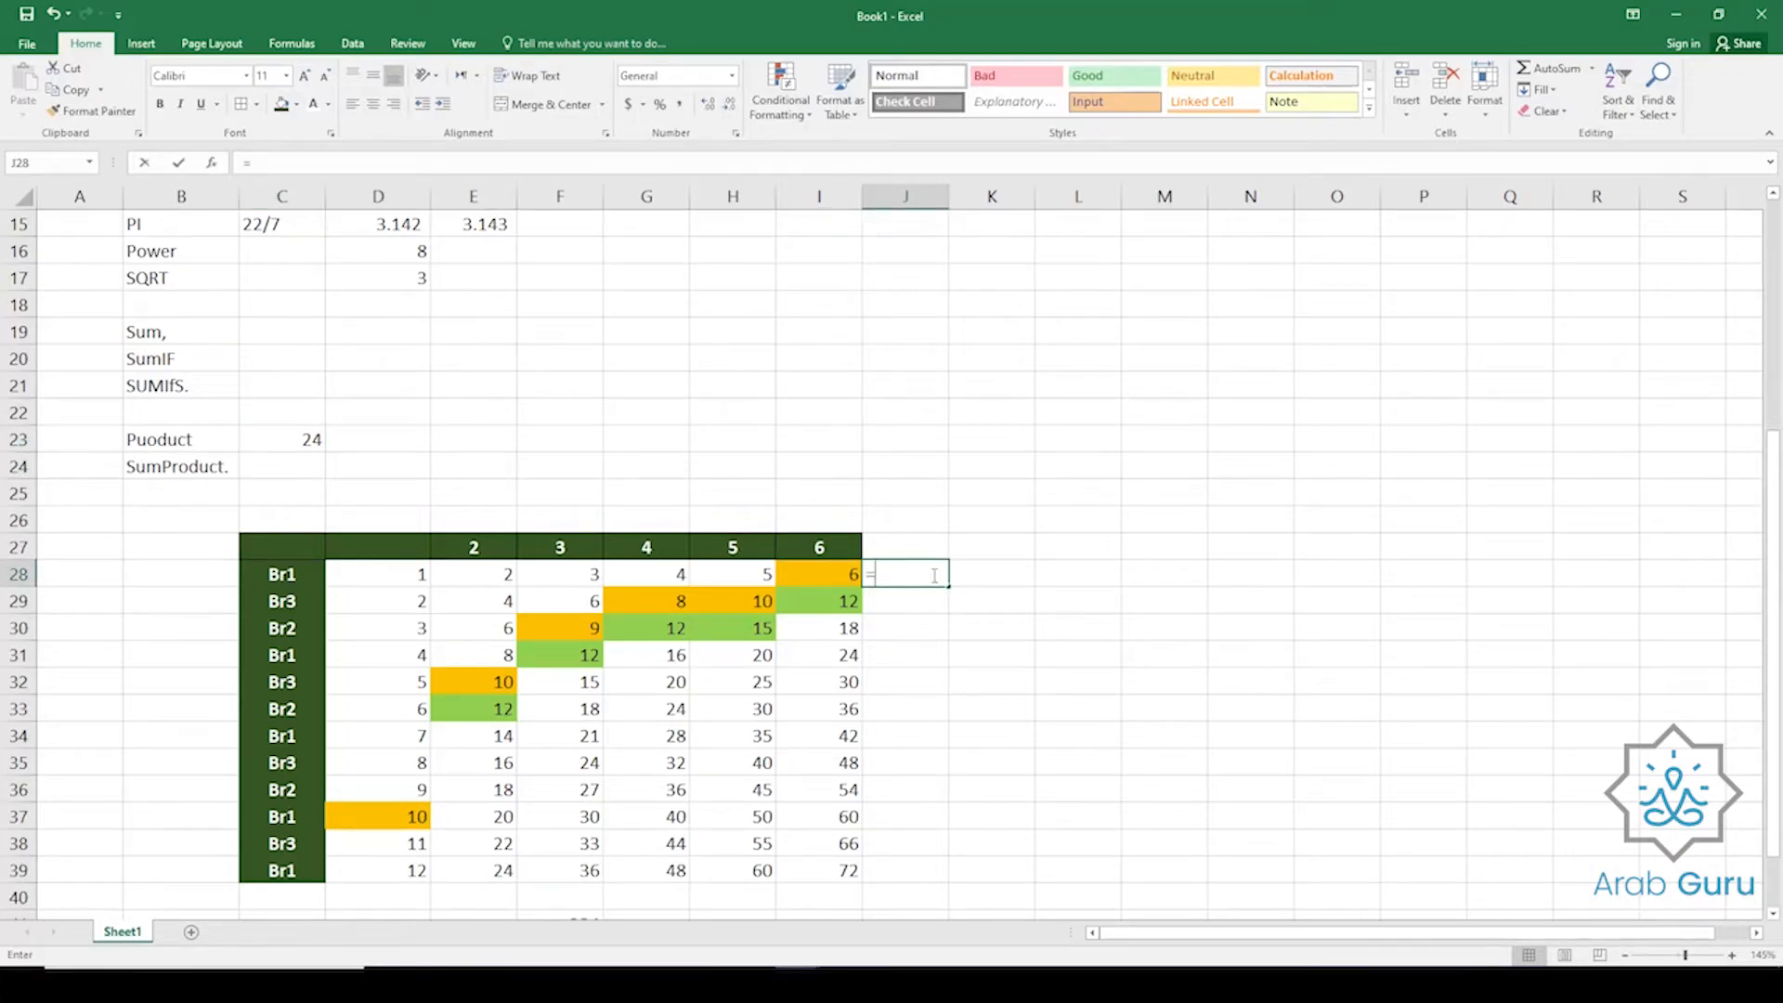
text(pro)
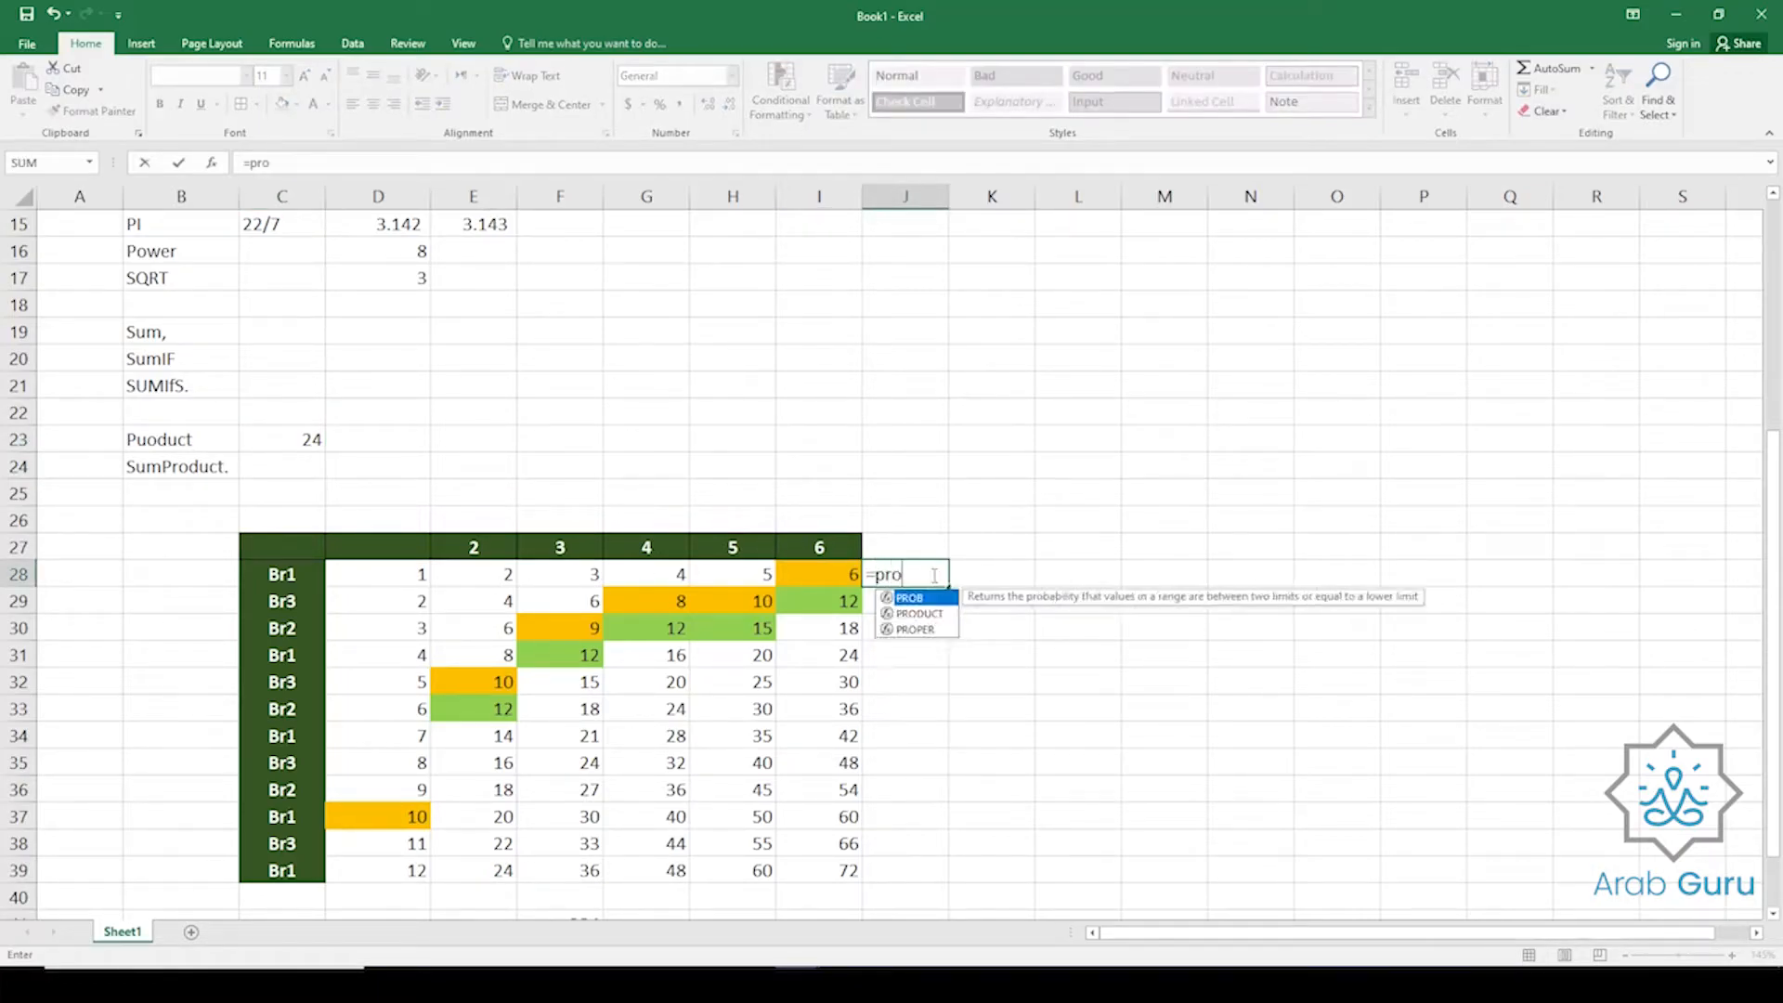
key(Down)
key(Down)
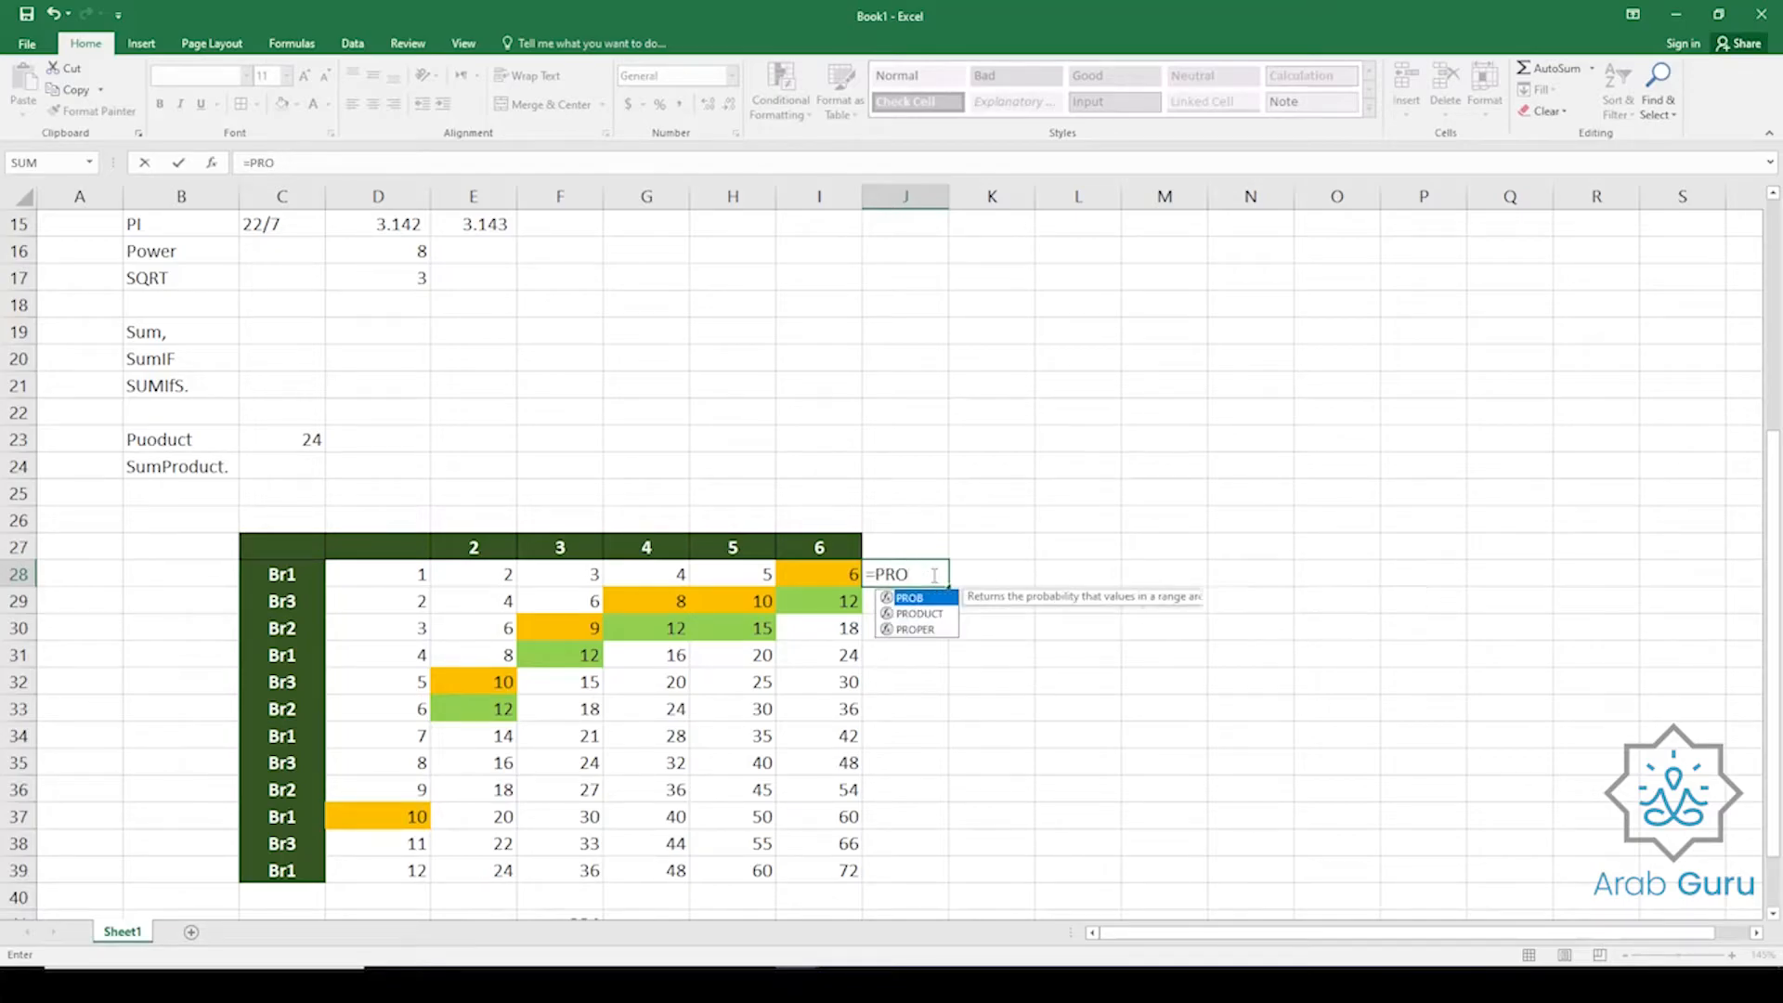
key(Up)
key(Tab)
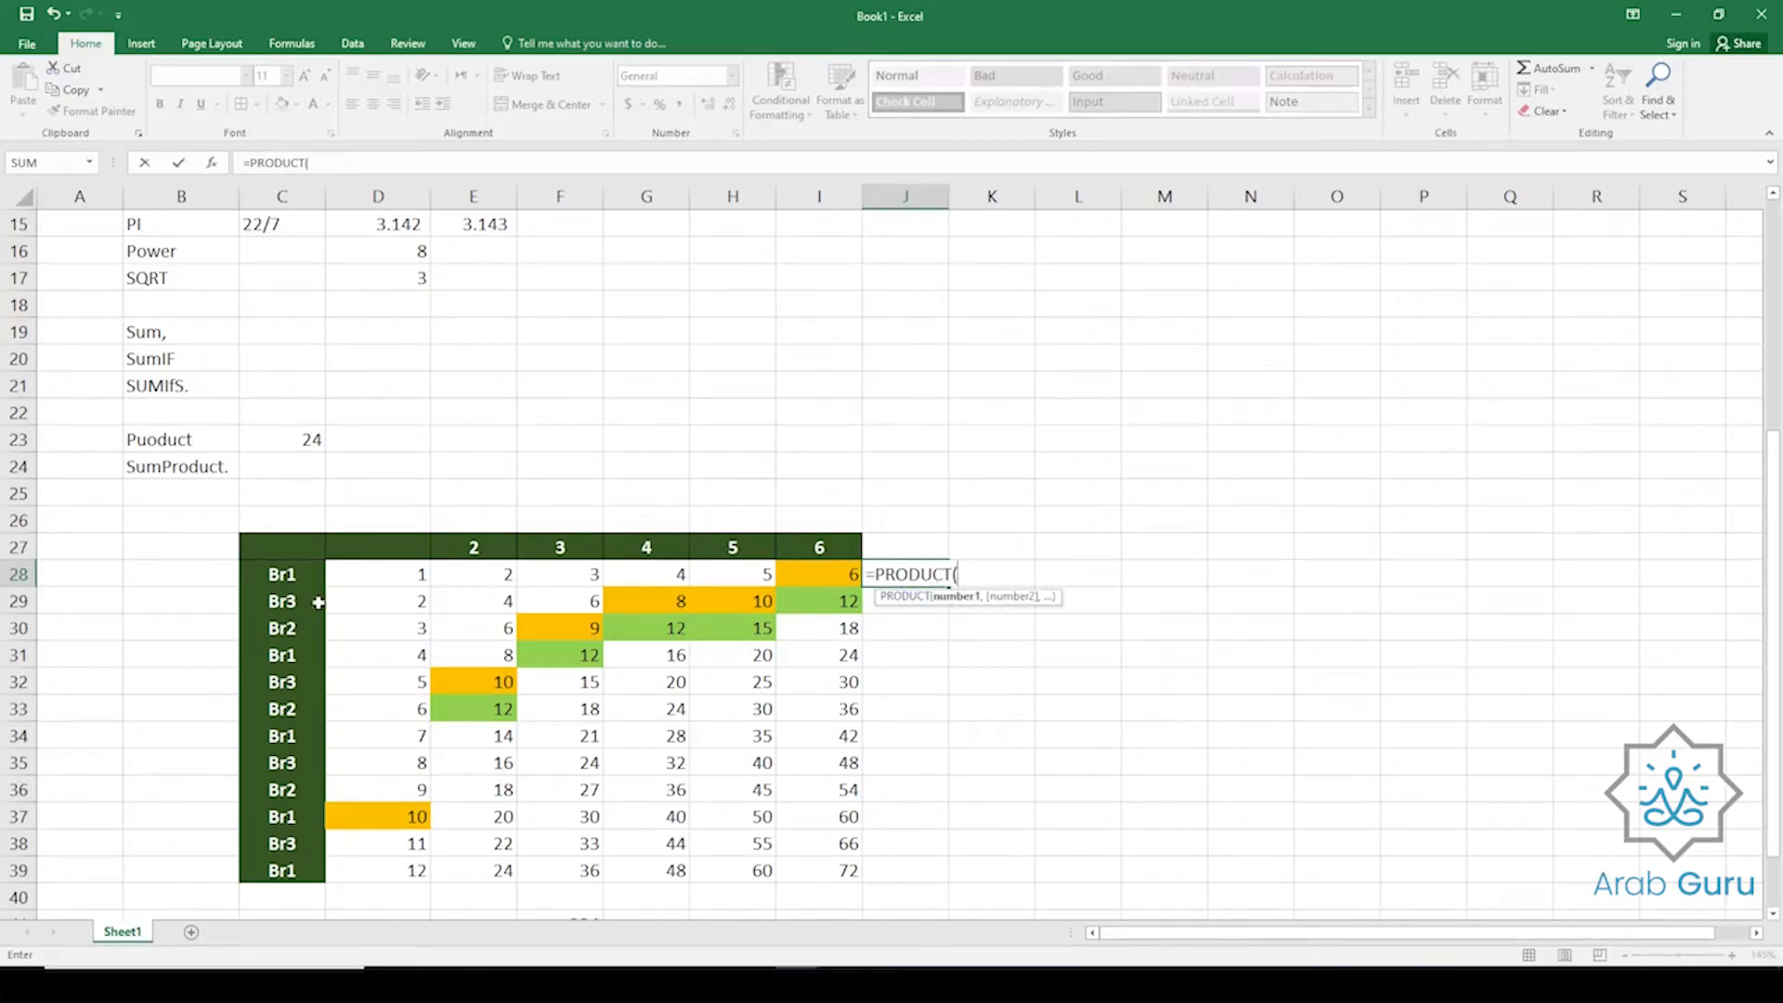
drag(367, 573, 806, 578)
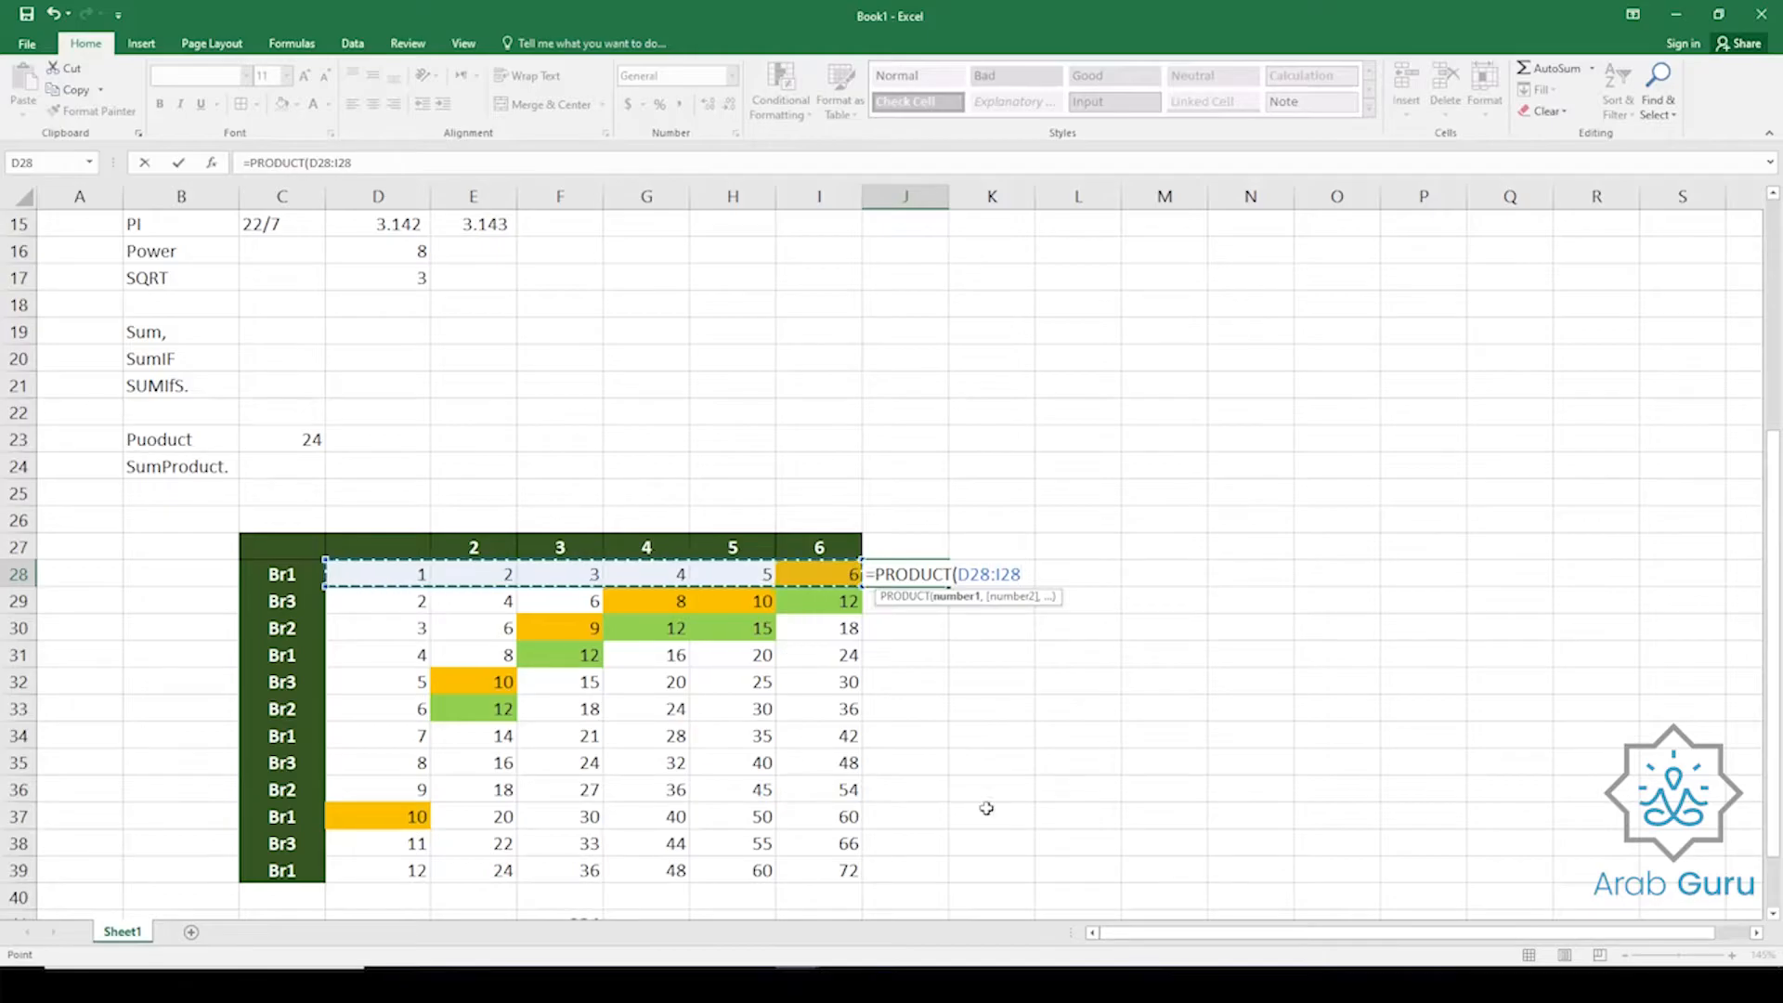
key(Return)
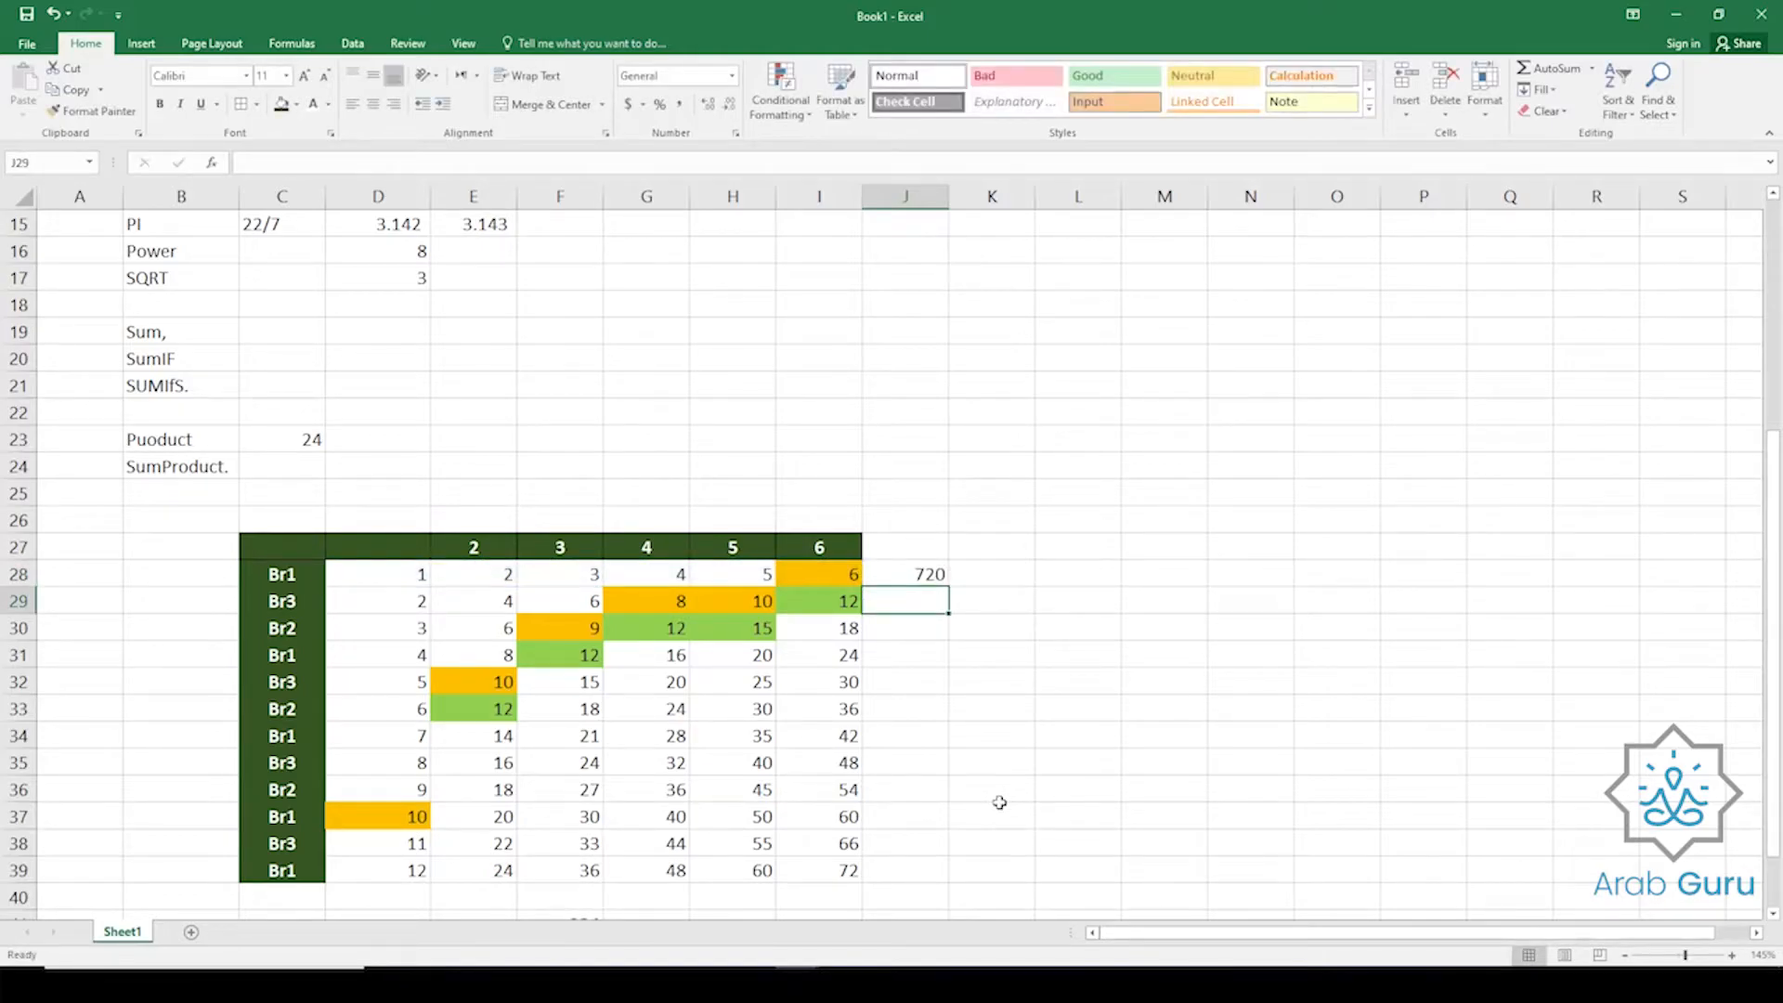
Review the individual factors in row 28 one by one, from D28 through I28.
click(415, 580)
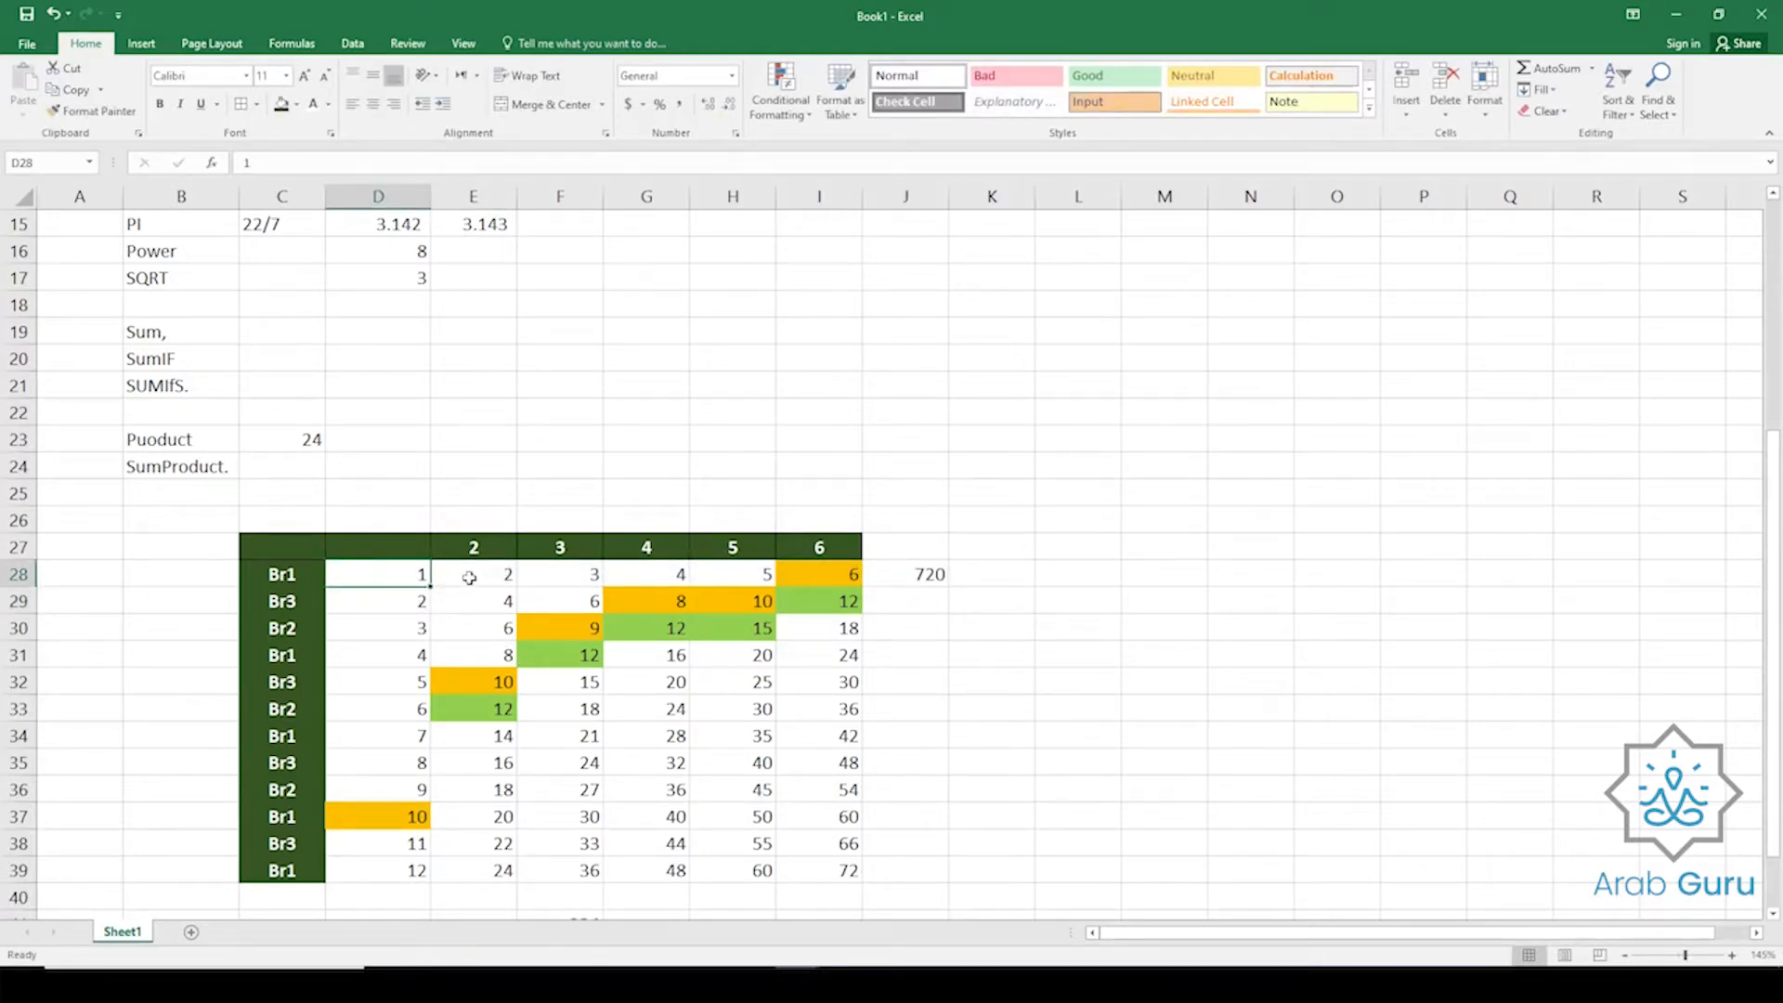
click(469, 577)
click(555, 577)
click(654, 575)
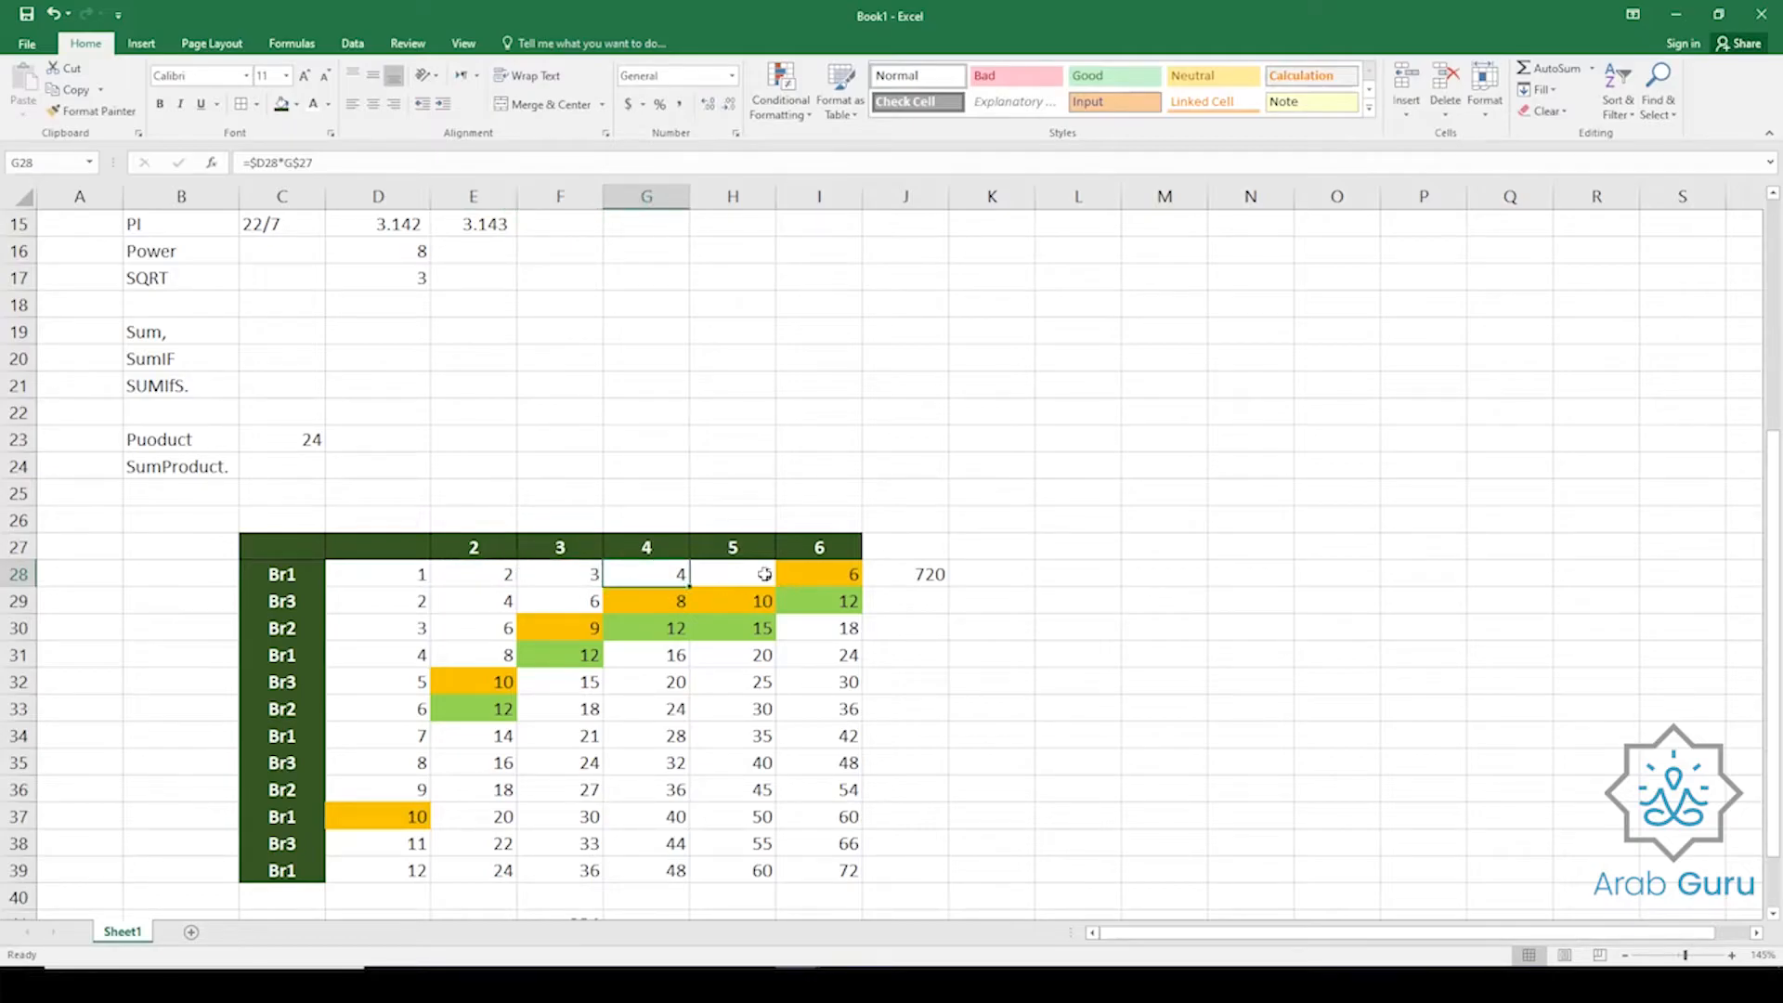
click(733, 576)
click(818, 576)
Enter the manual multiplication =D28*E28*F28*G28*H28*I28 in K28, next to the PRODUCT result.
click(981, 579)
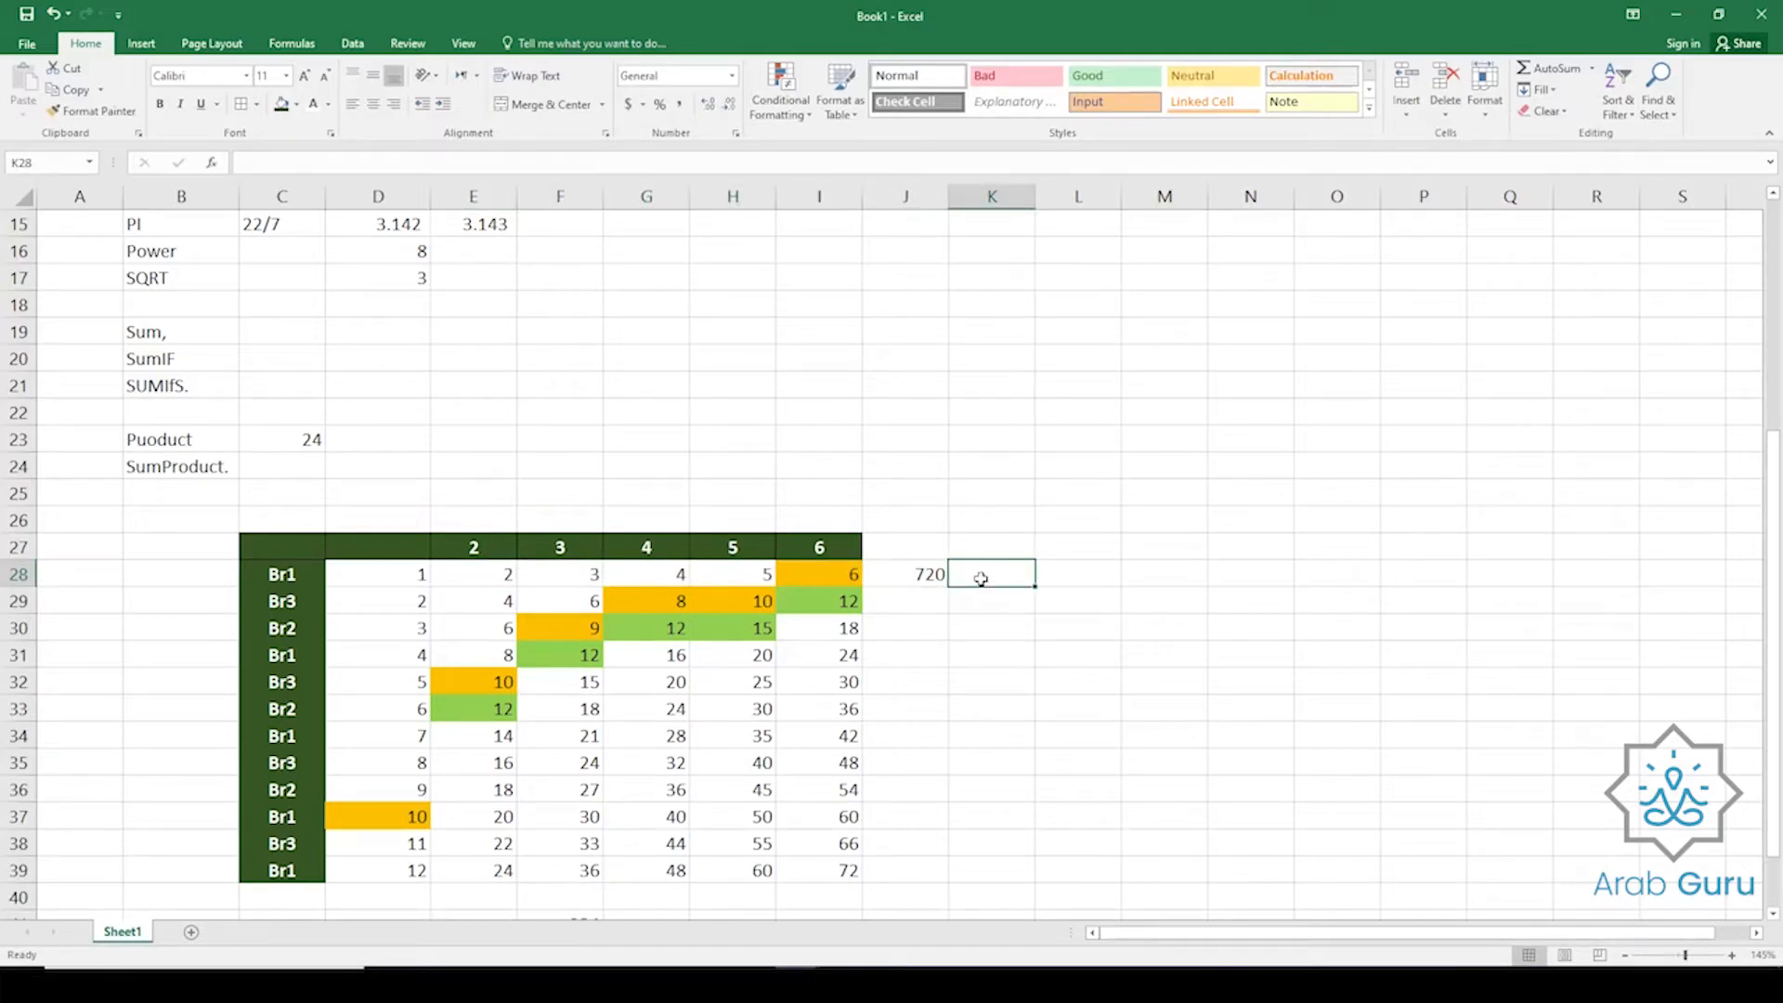
text(=)
click(349, 580)
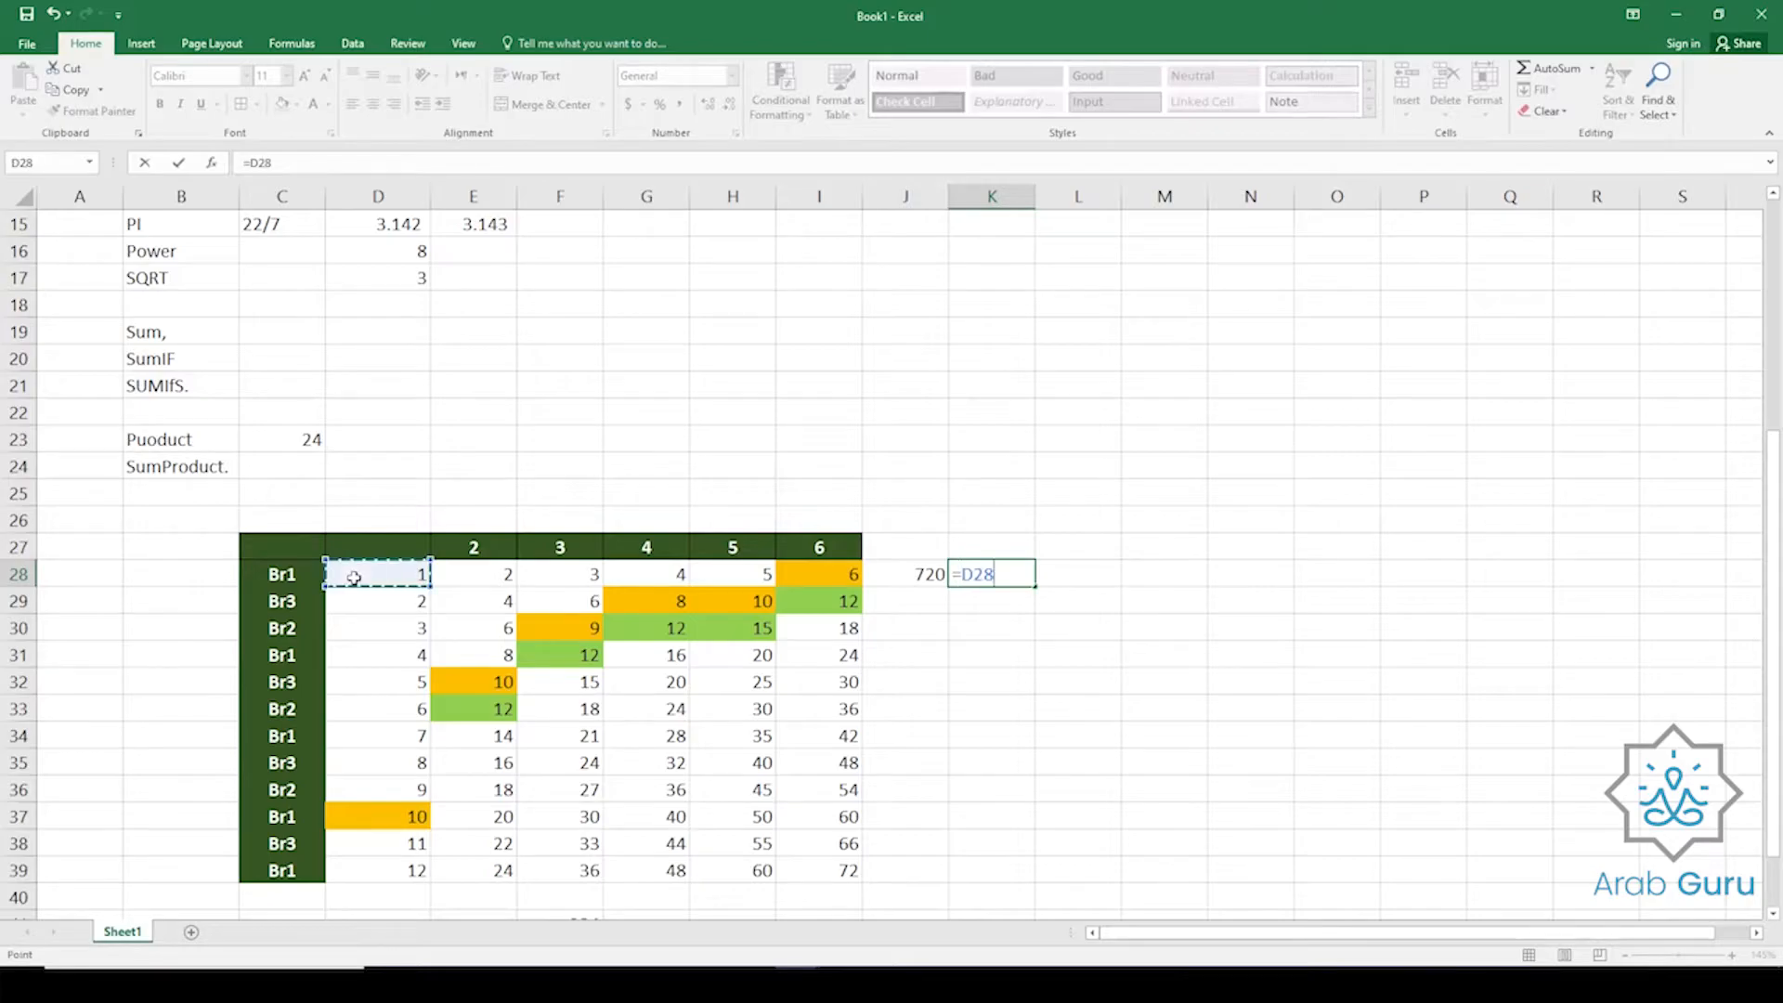
text(*)
click(470, 582)
text(*)
click(557, 584)
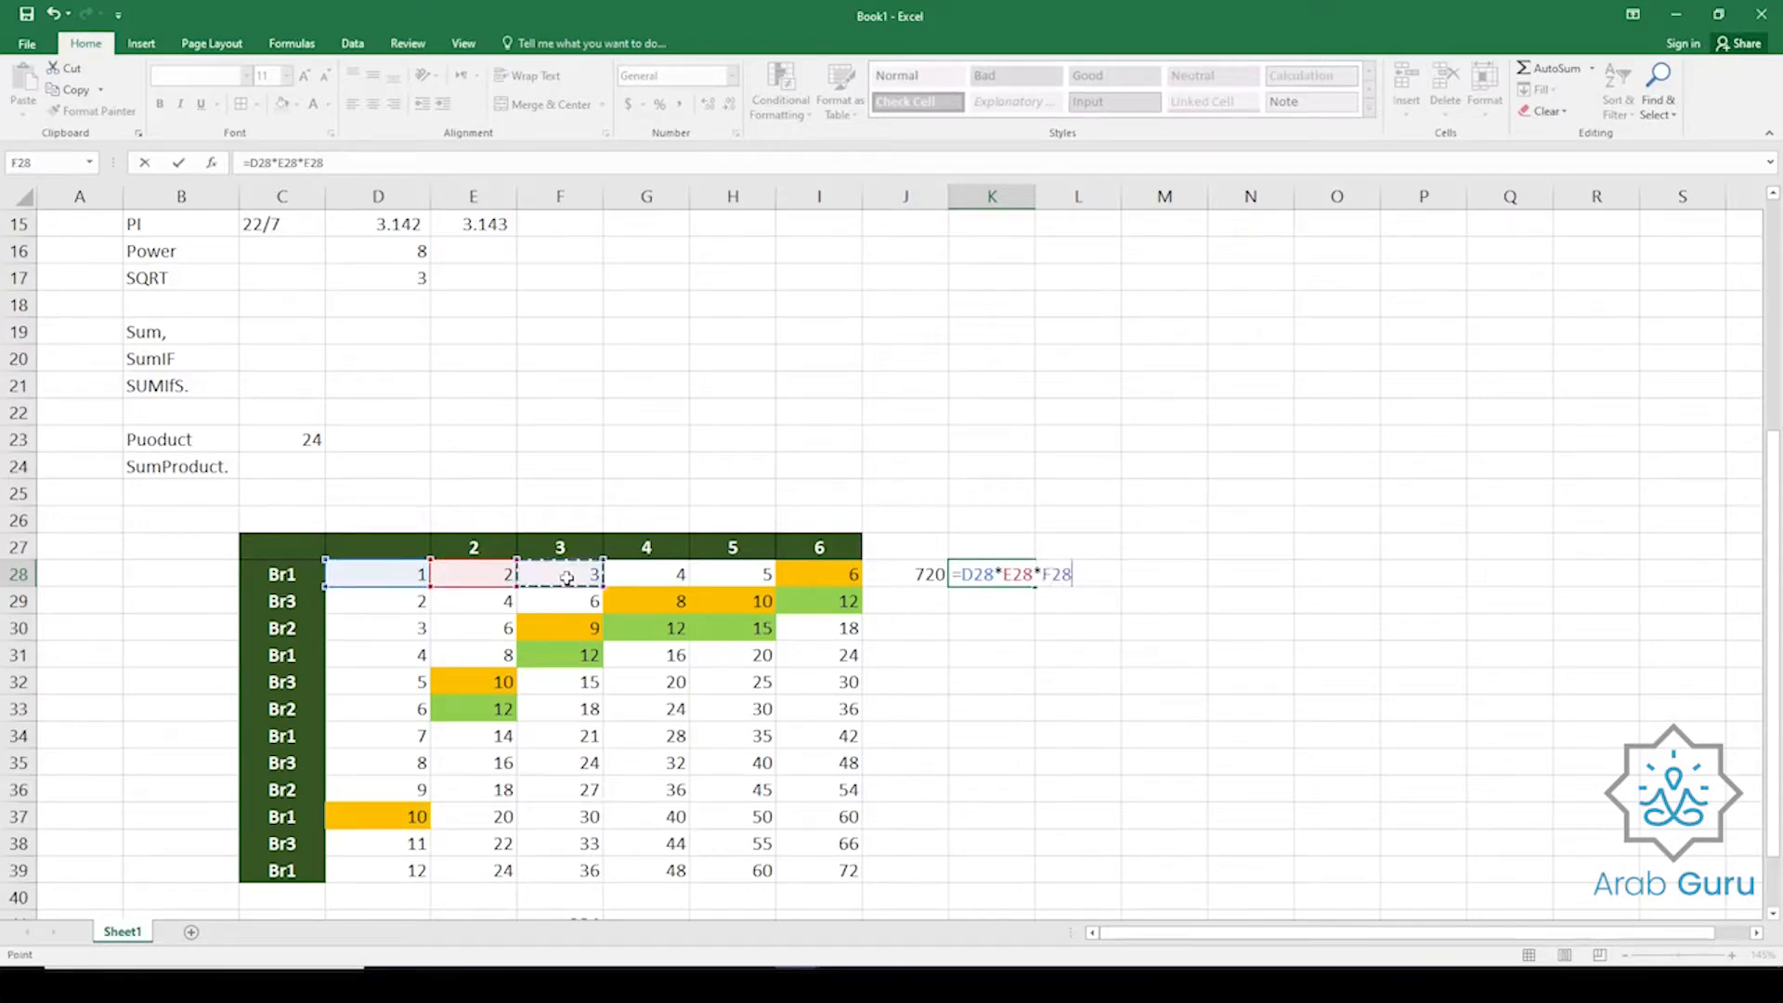
text(*)
click(655, 583)
text(*)
click(806, 576)
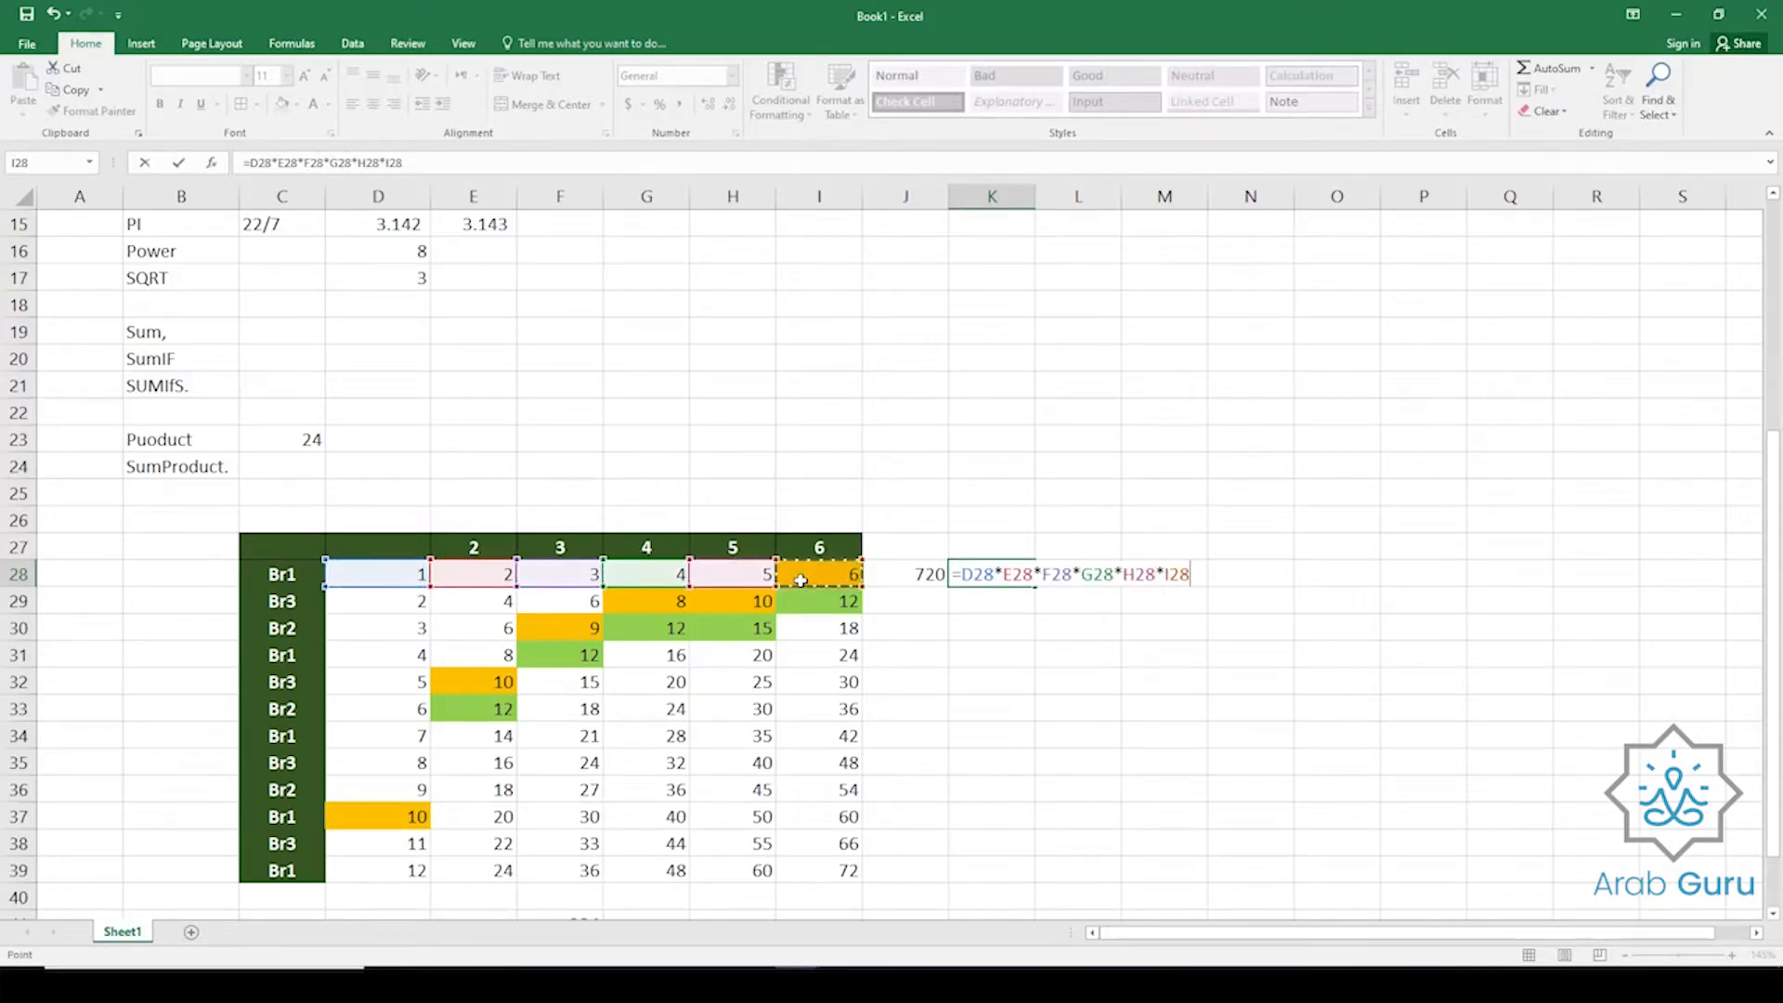
key(Return)
Compare the manual multiplication formula in K28 with the PRODUCT formula in J28, leaving both as they are.
click(1003, 576)
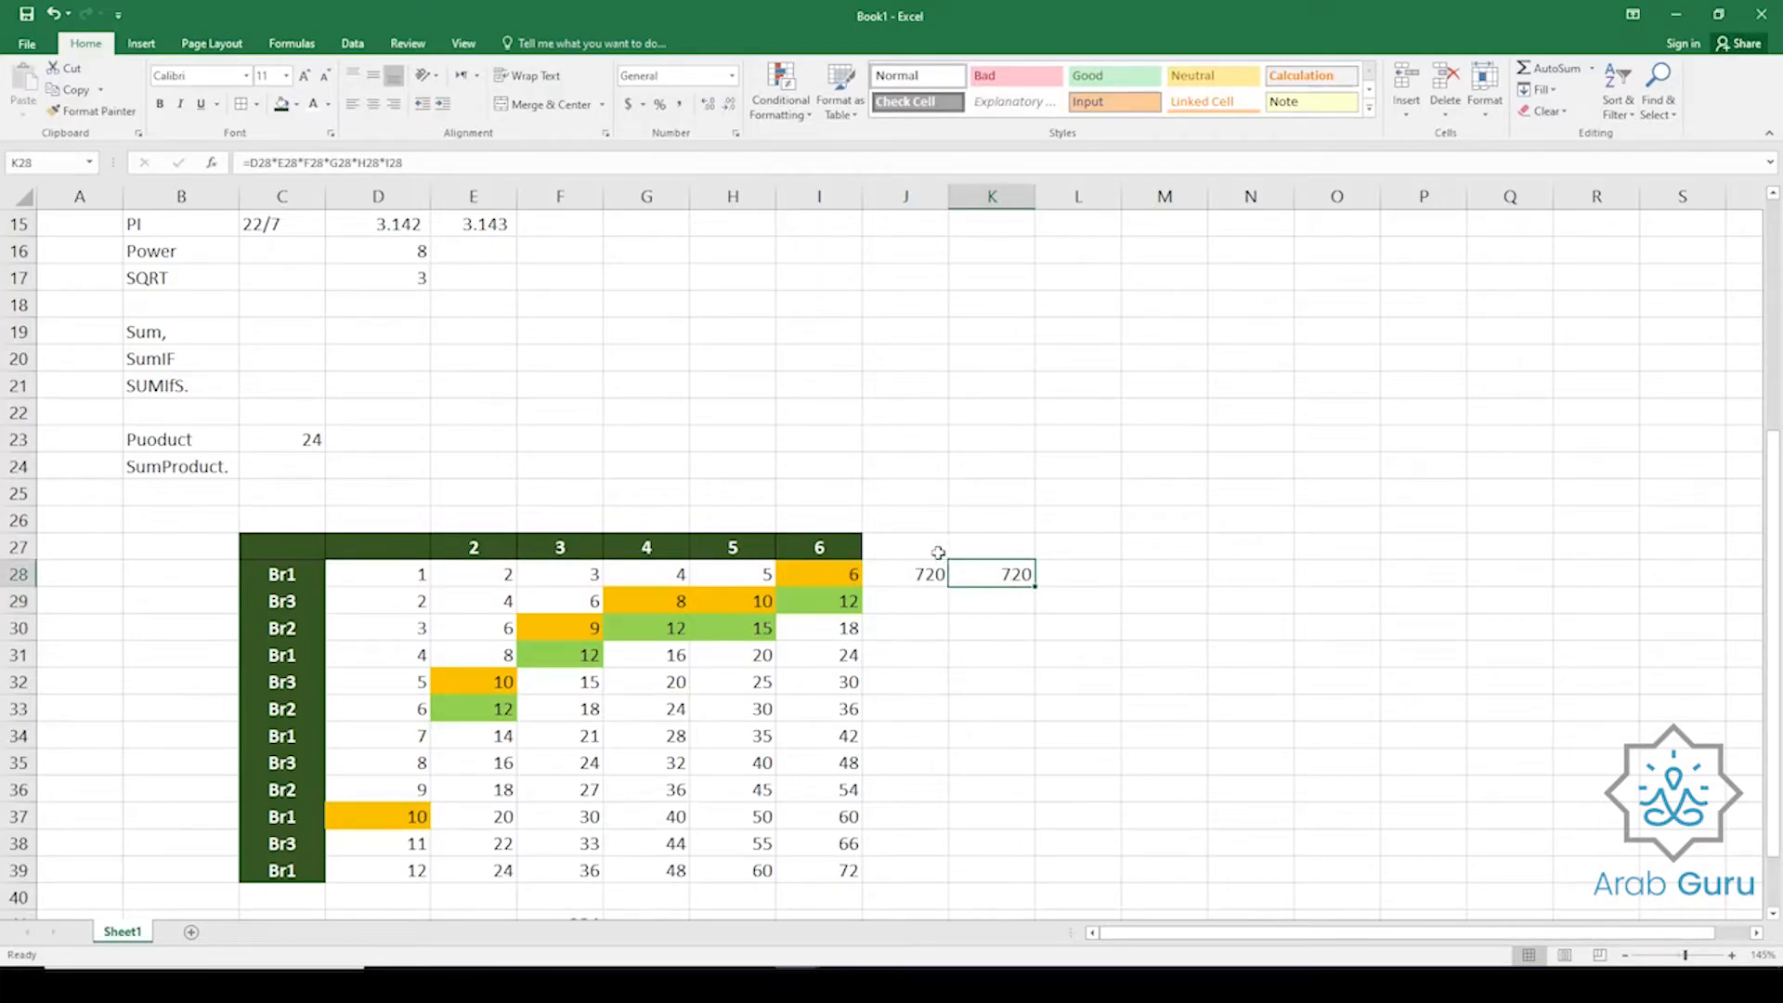
drag(249, 162, 555, 162)
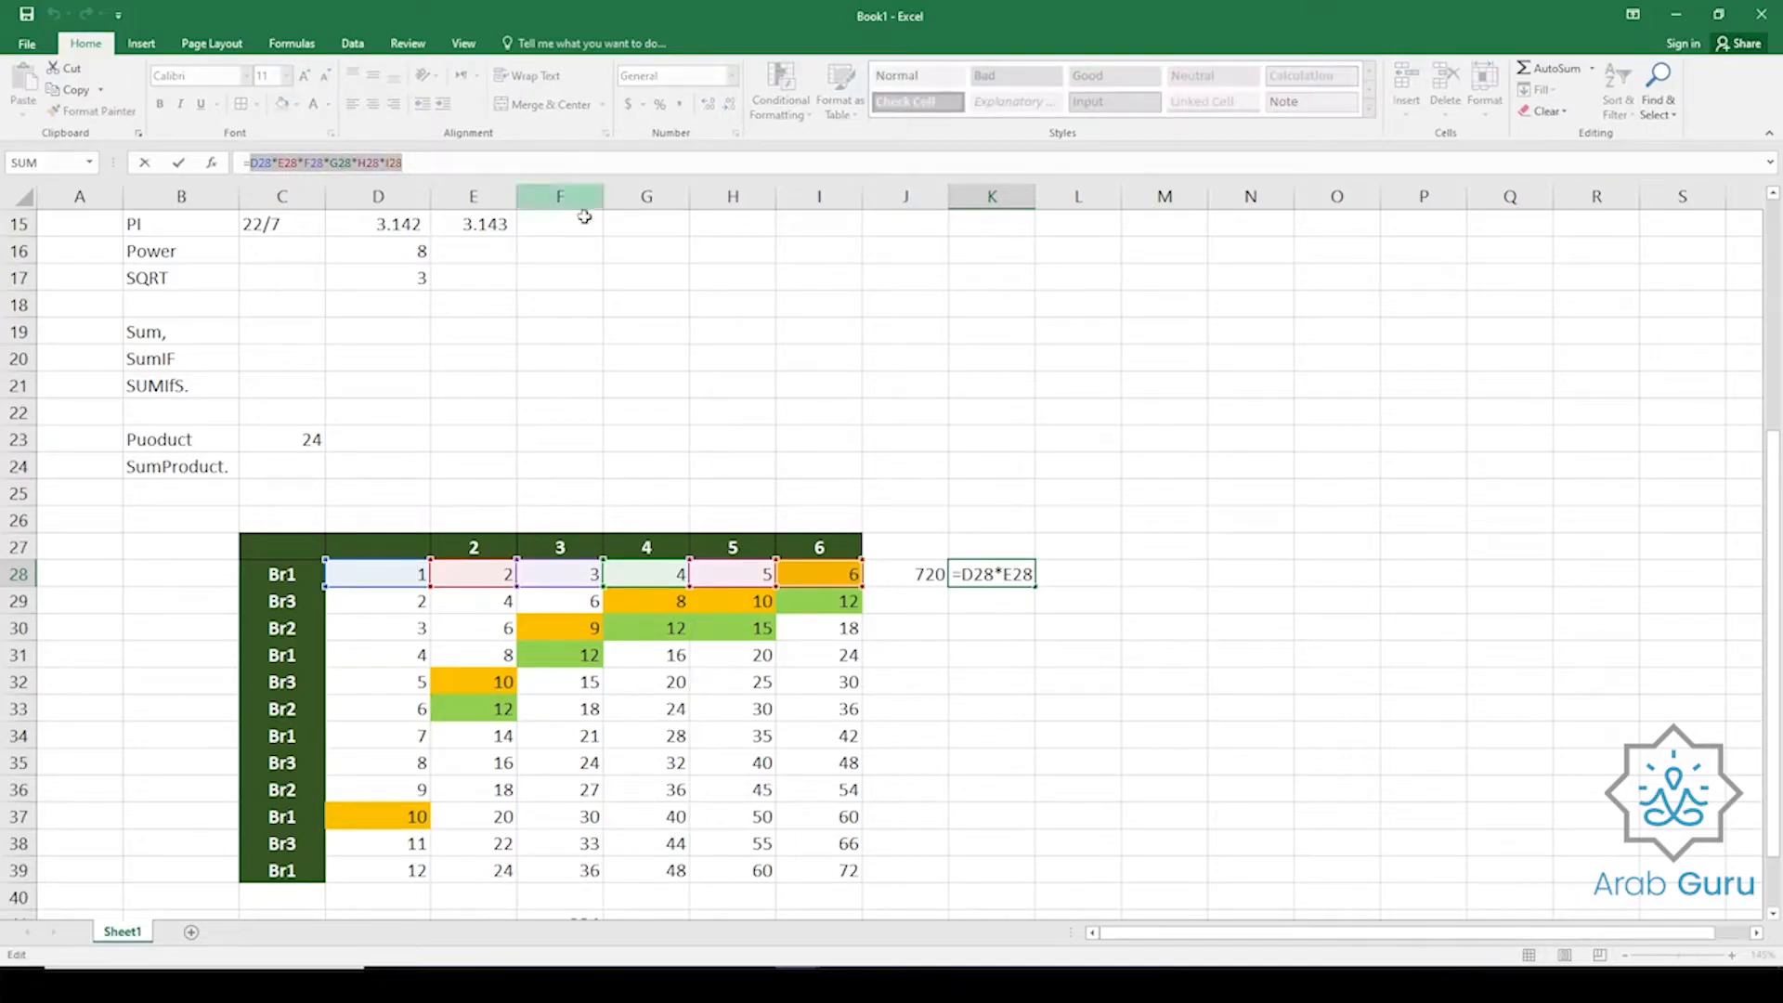
key(Escape)
click(893, 574)
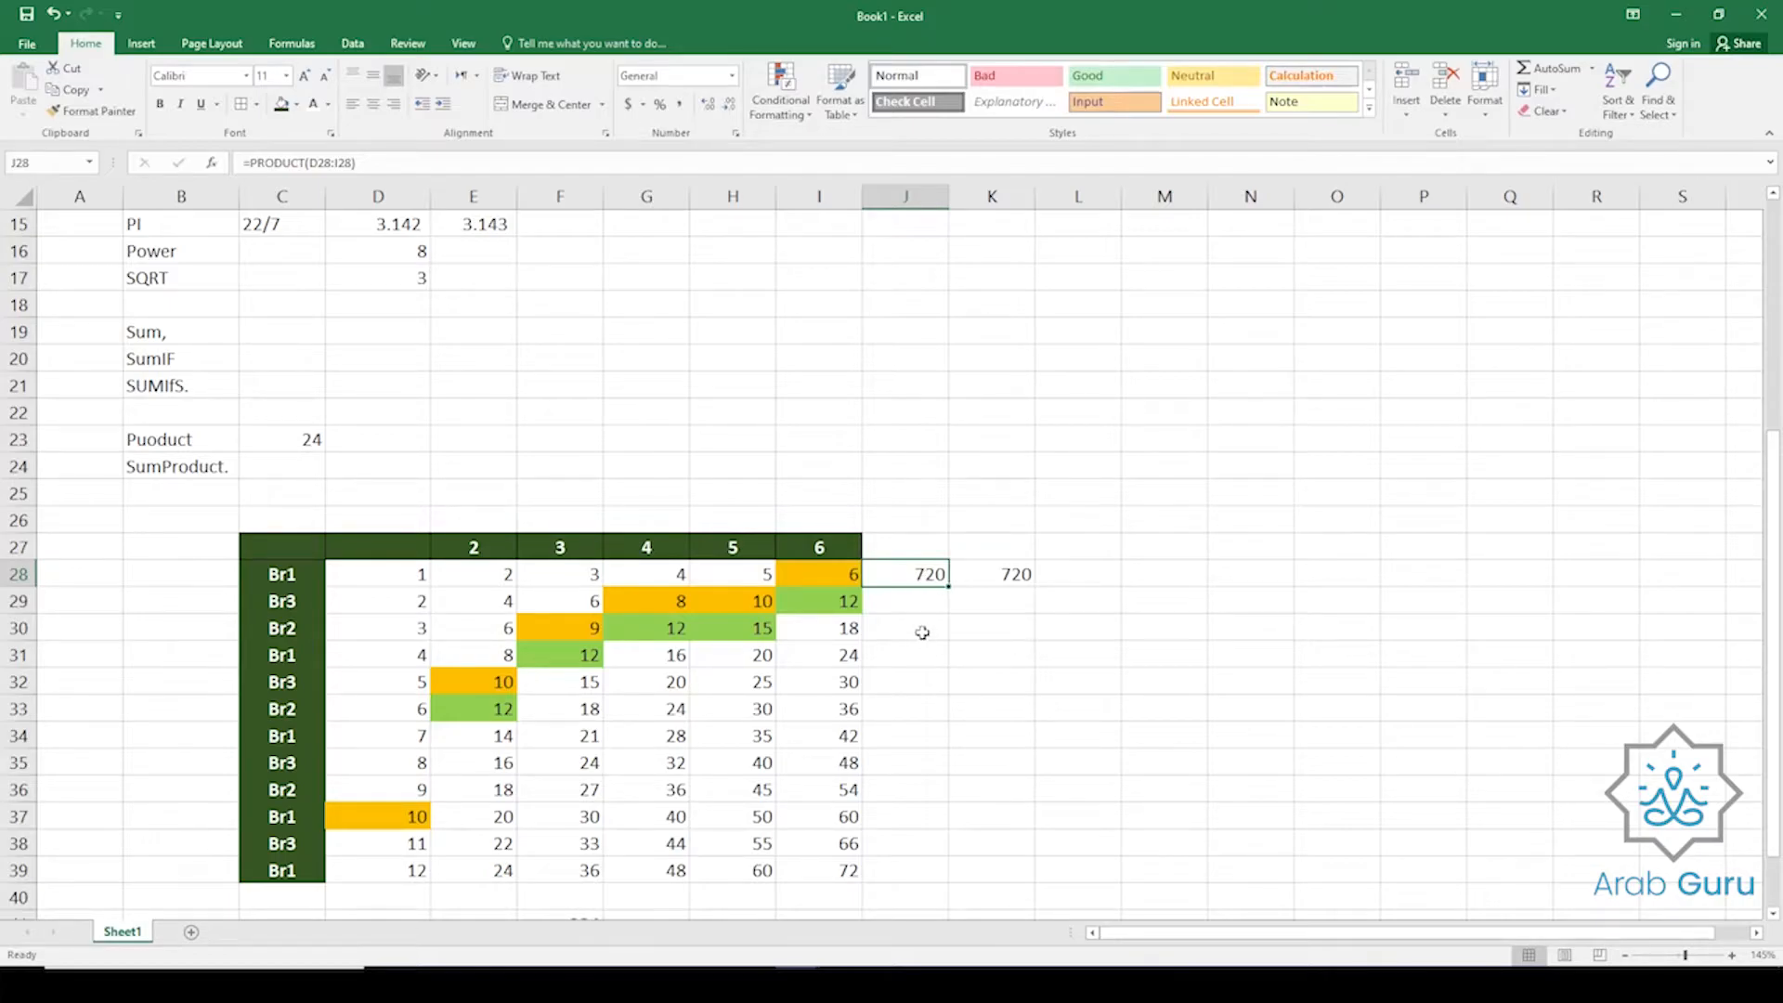
click(1013, 602)
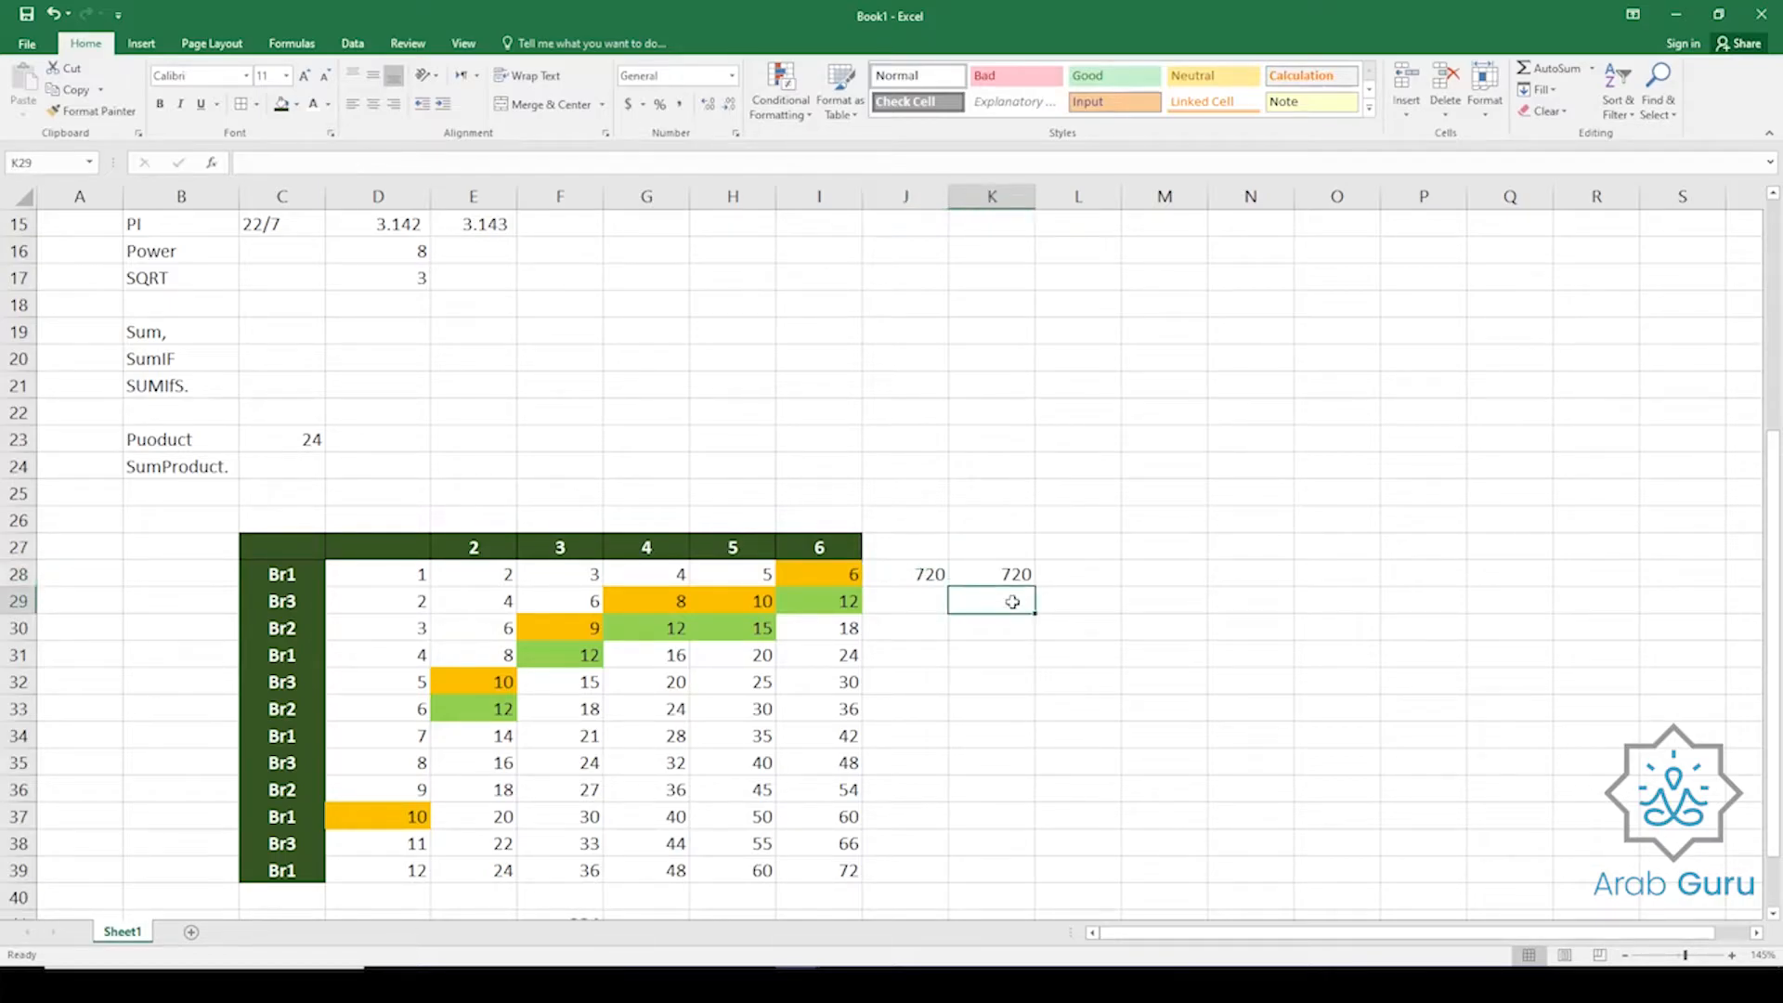
Examine the SumProduct label in B24 and the vertical cell pairs of rows 28 and 29 in columns G to I.
click(190, 466)
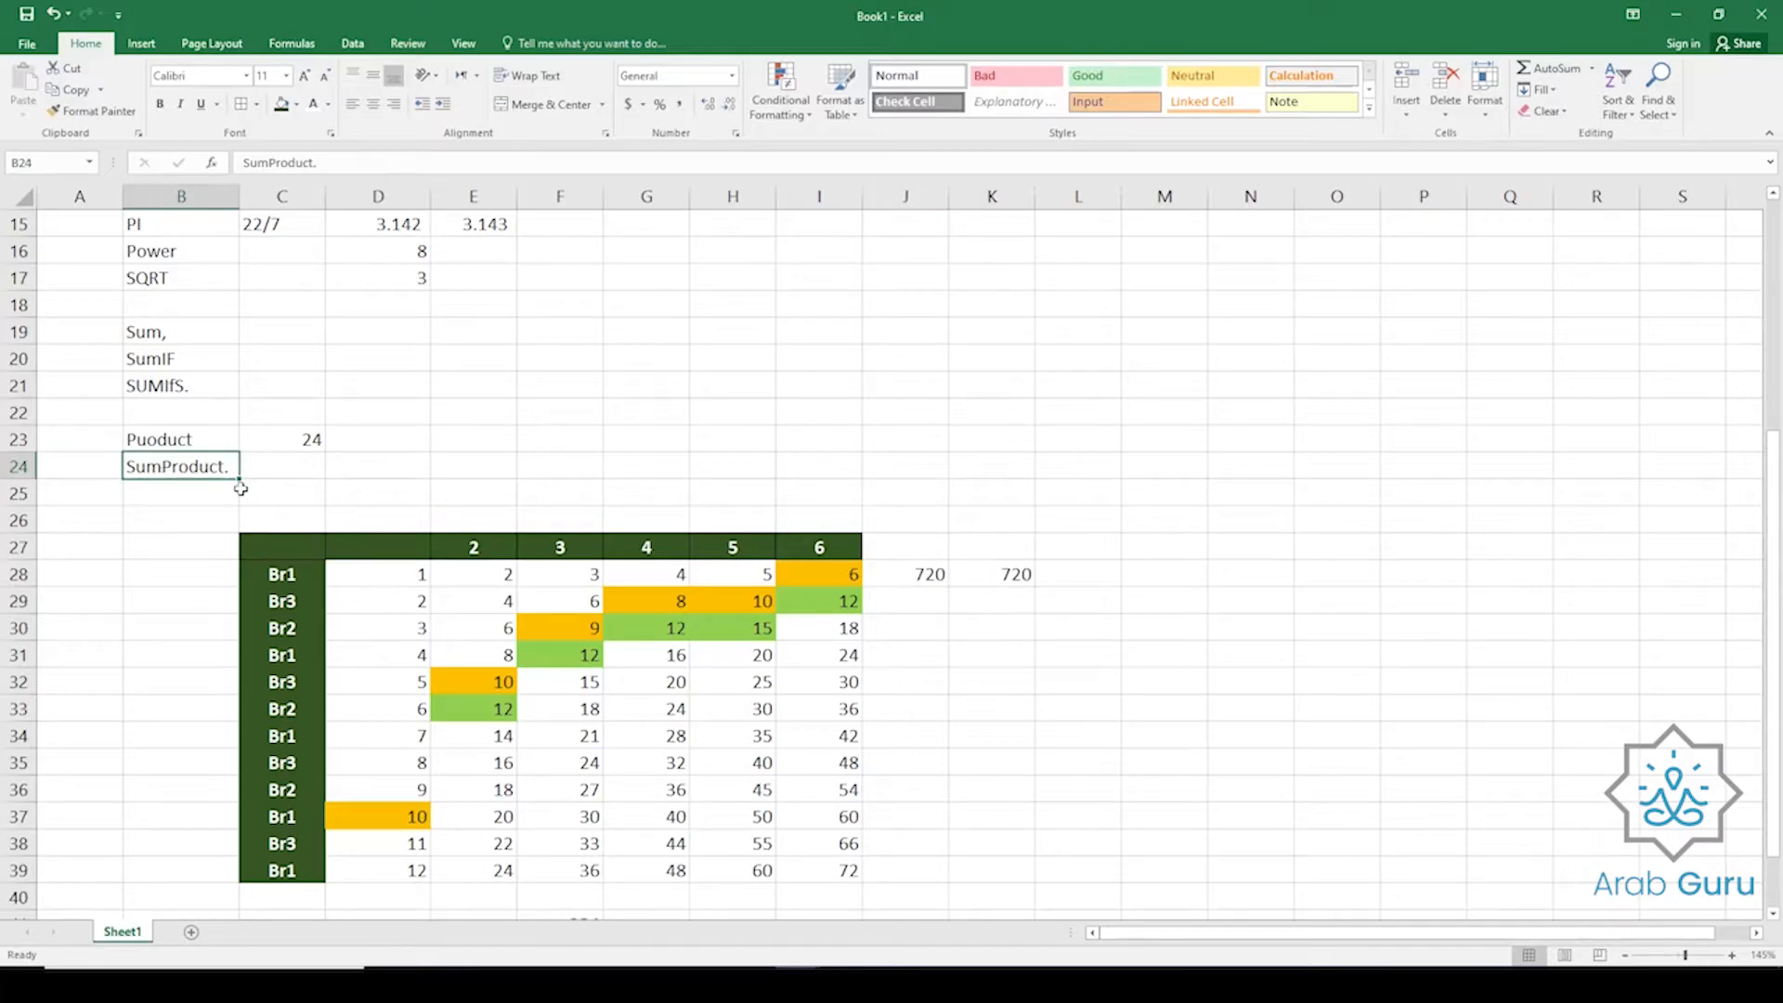
click(824, 601)
click(827, 574)
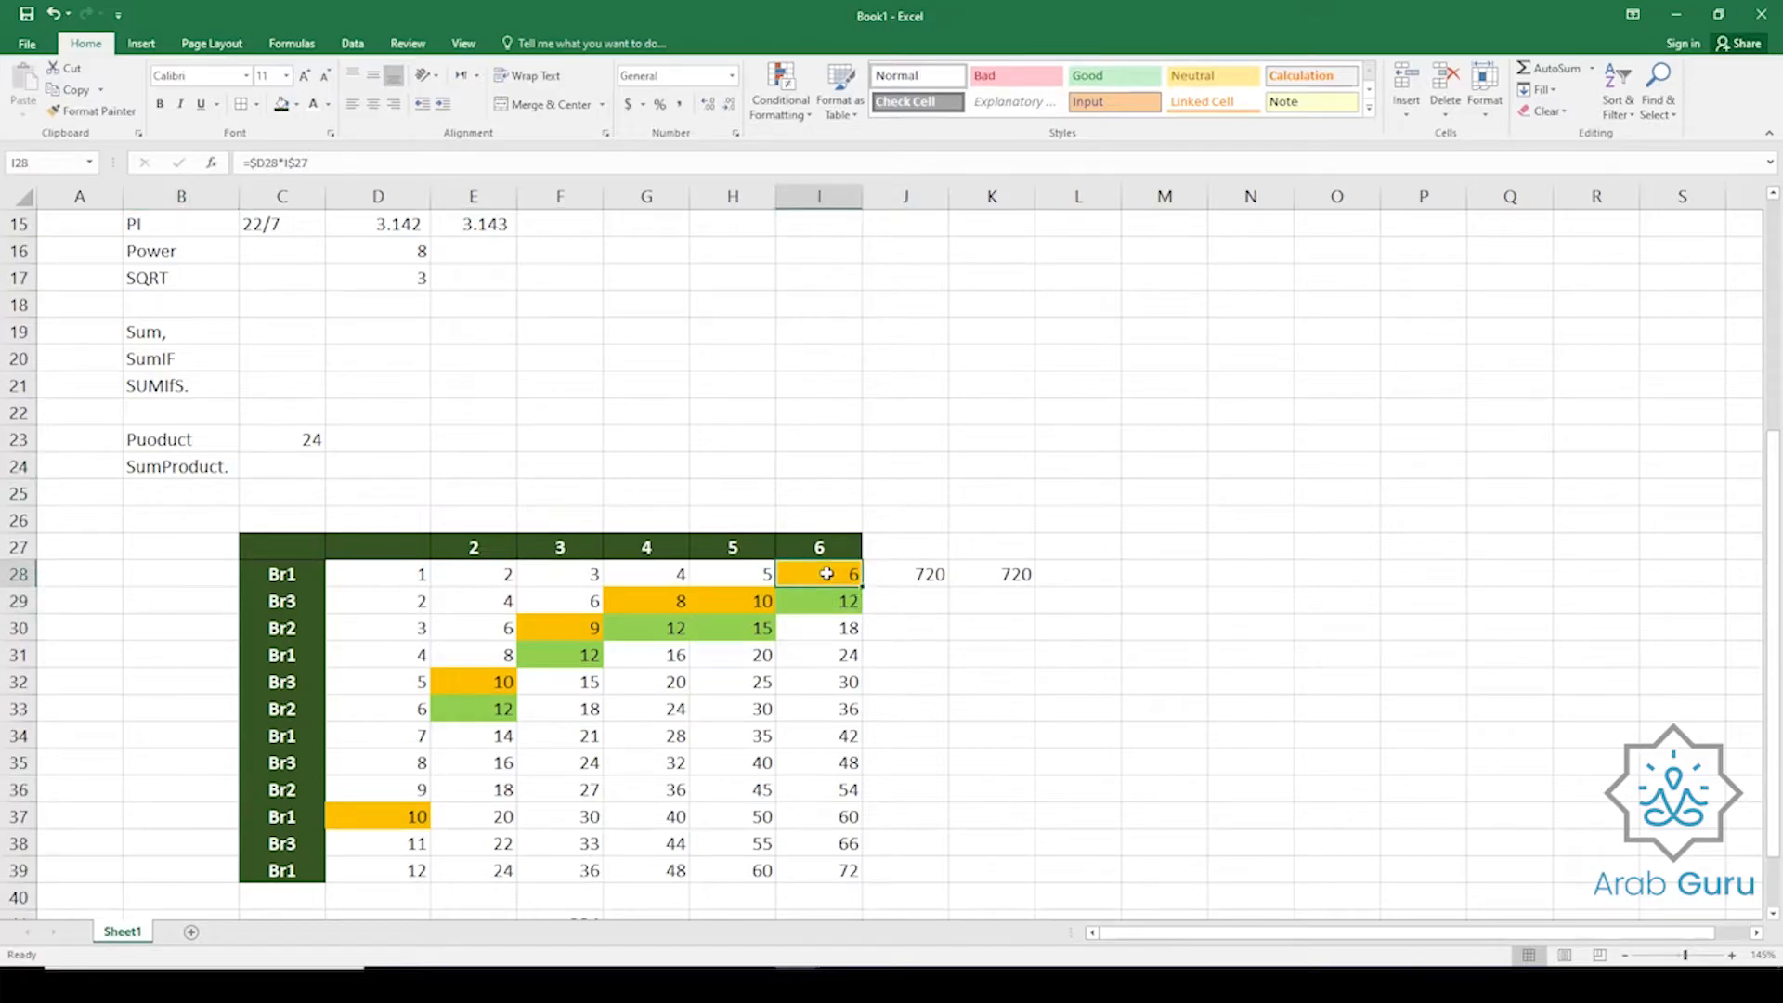
click(745, 576)
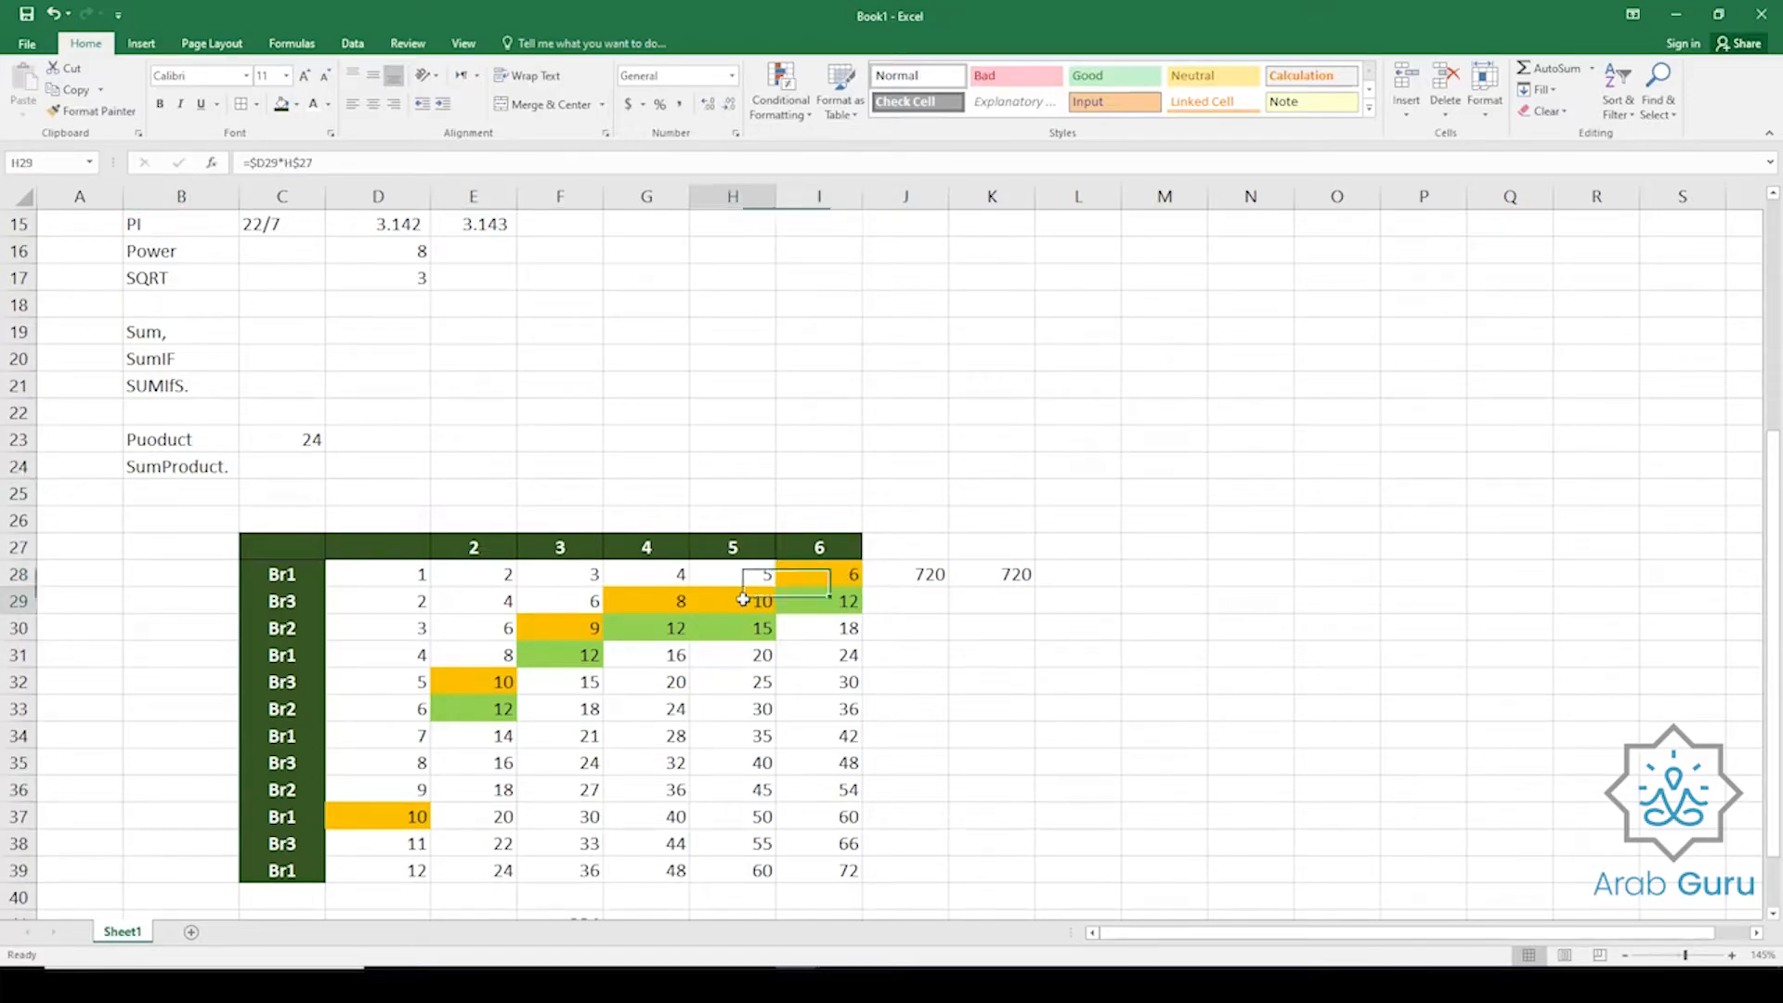
click(646, 602)
click(656, 574)
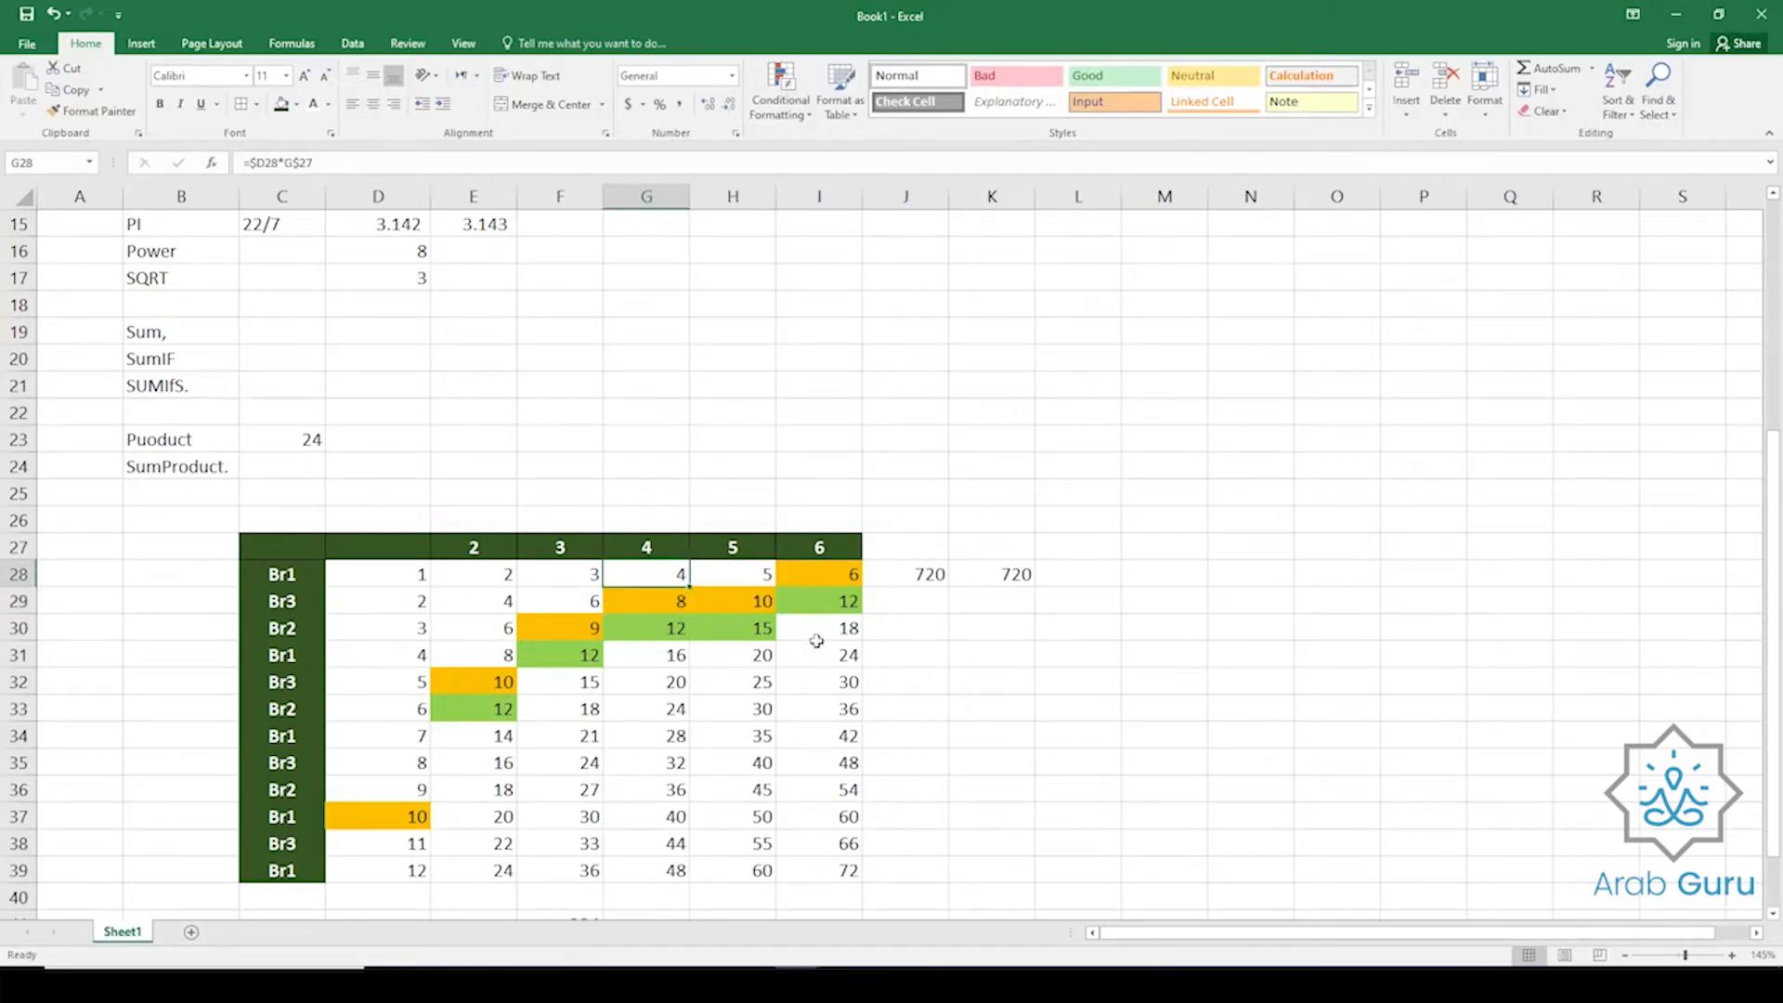
Enter the manual sum of products =I29*I28+H29*H28+G29*G28 in K29 and check the cell.
click(1020, 601)
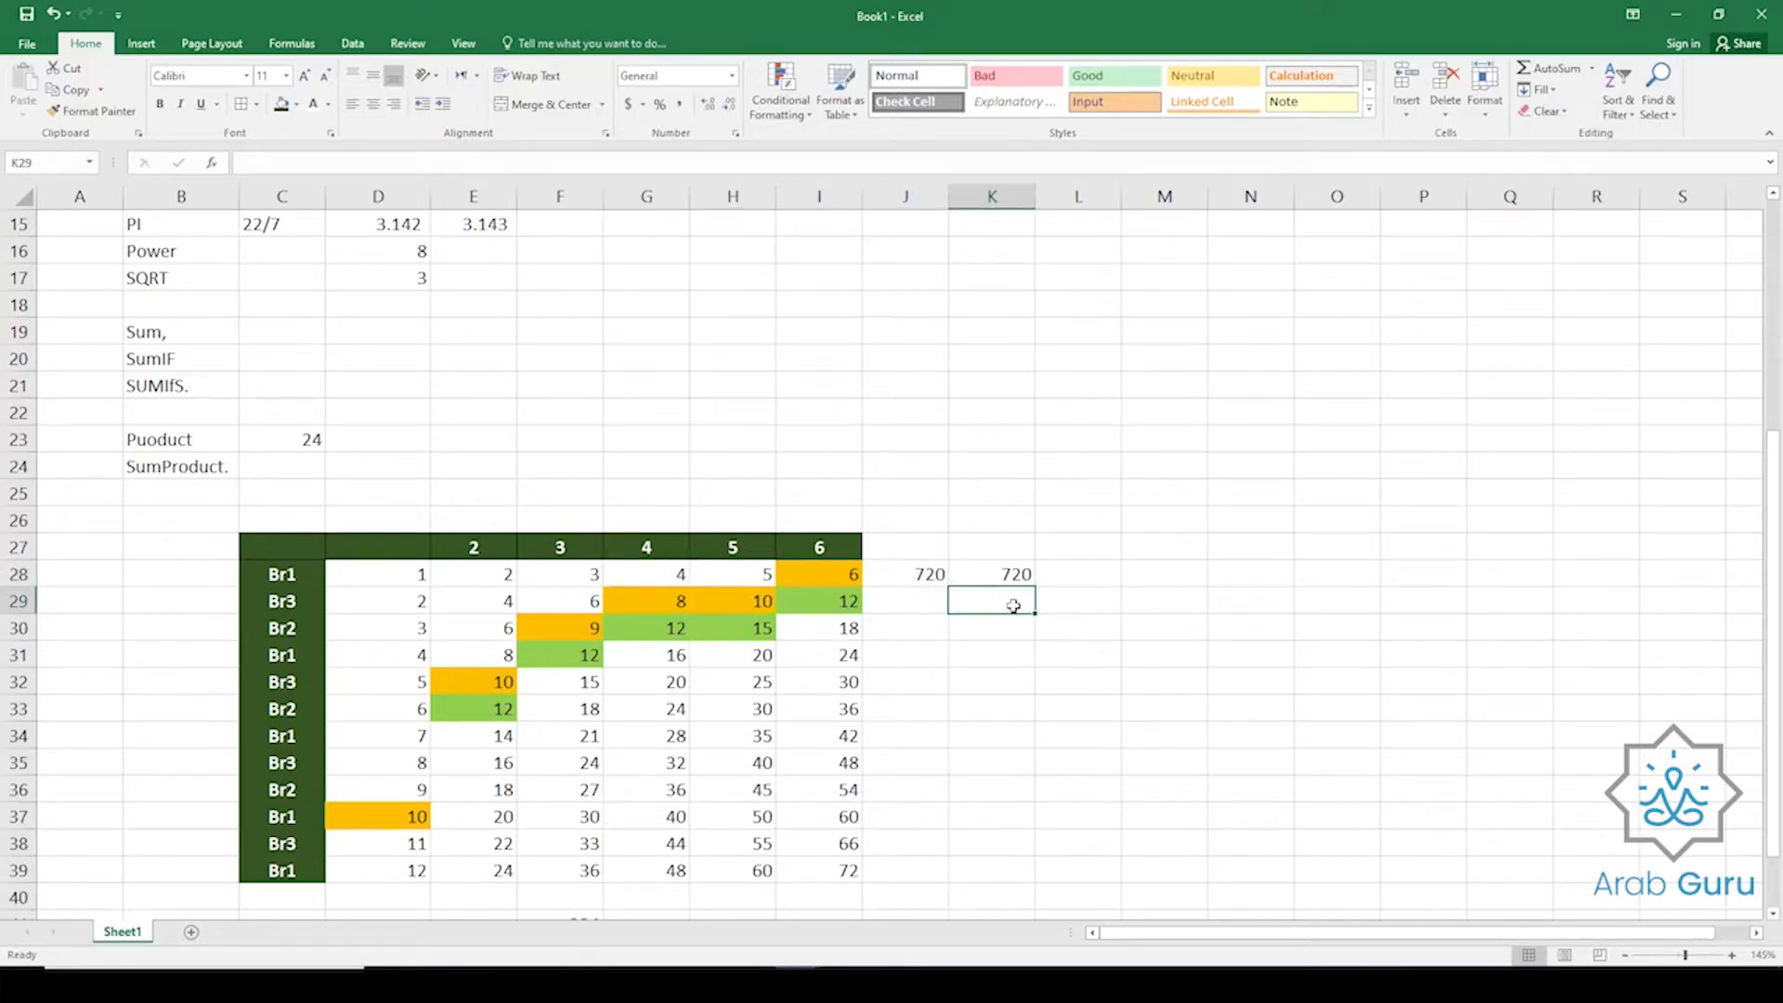
text(=)
click(832, 604)
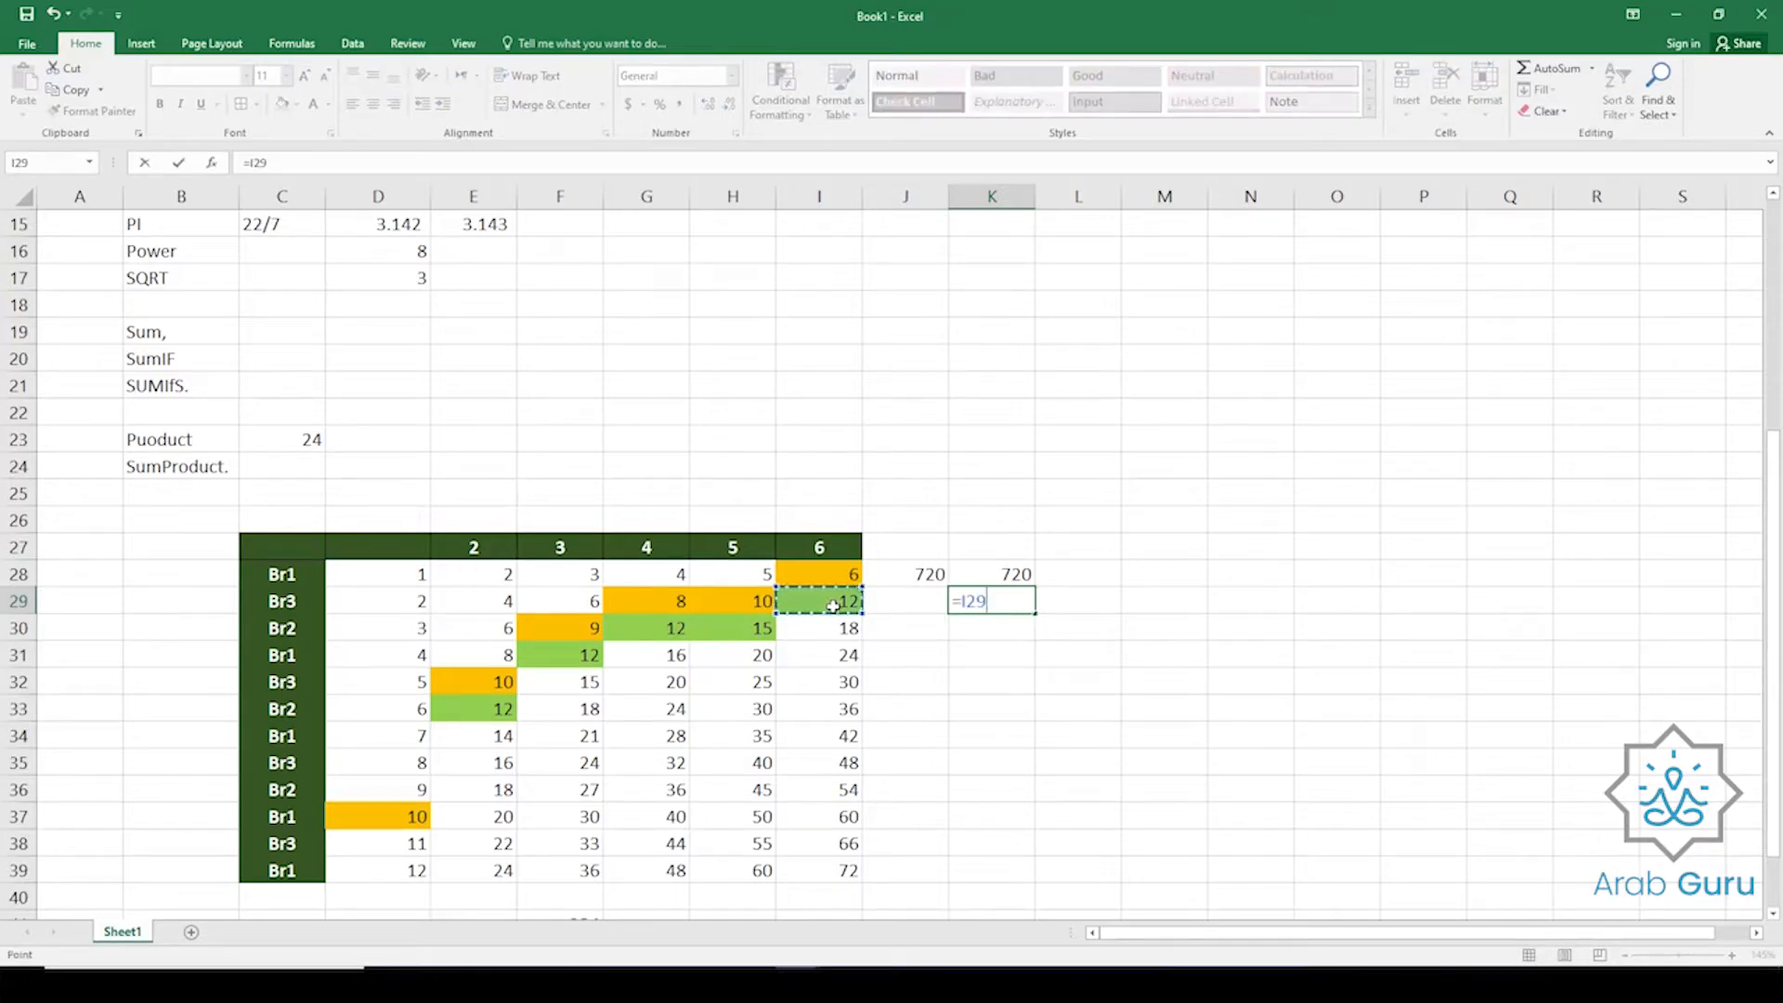
text(*)
click(836, 575)
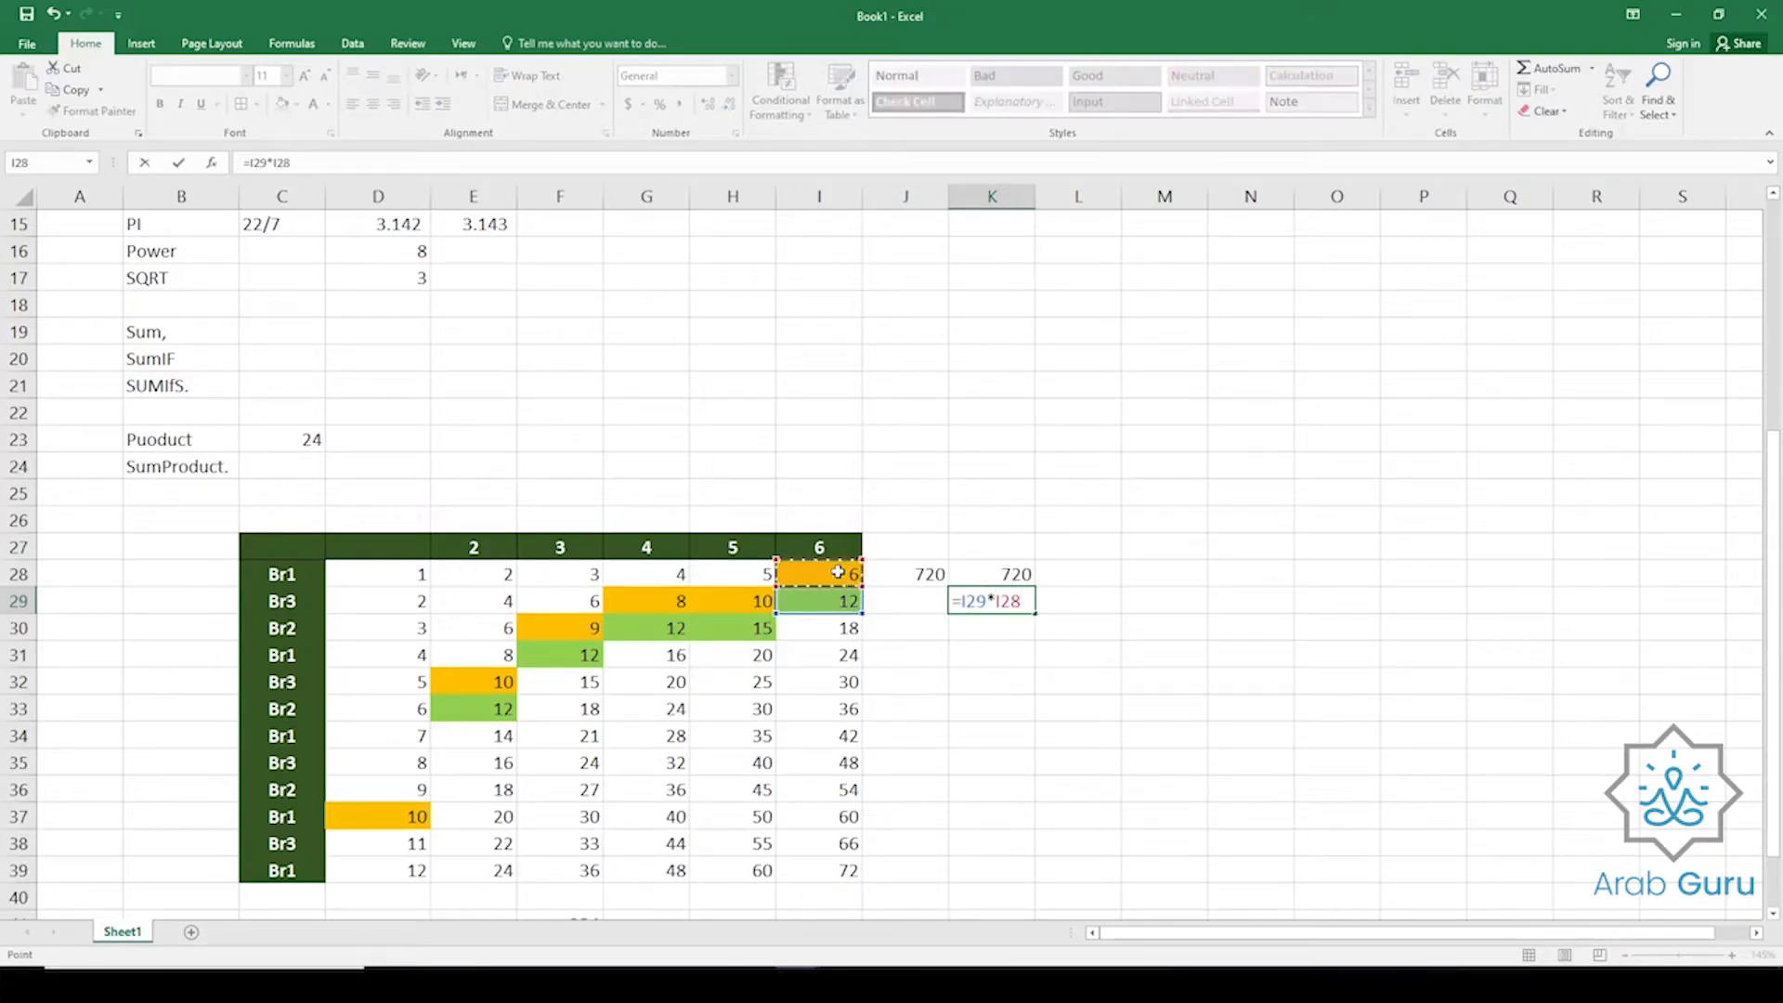
text(+)
click(756, 605)
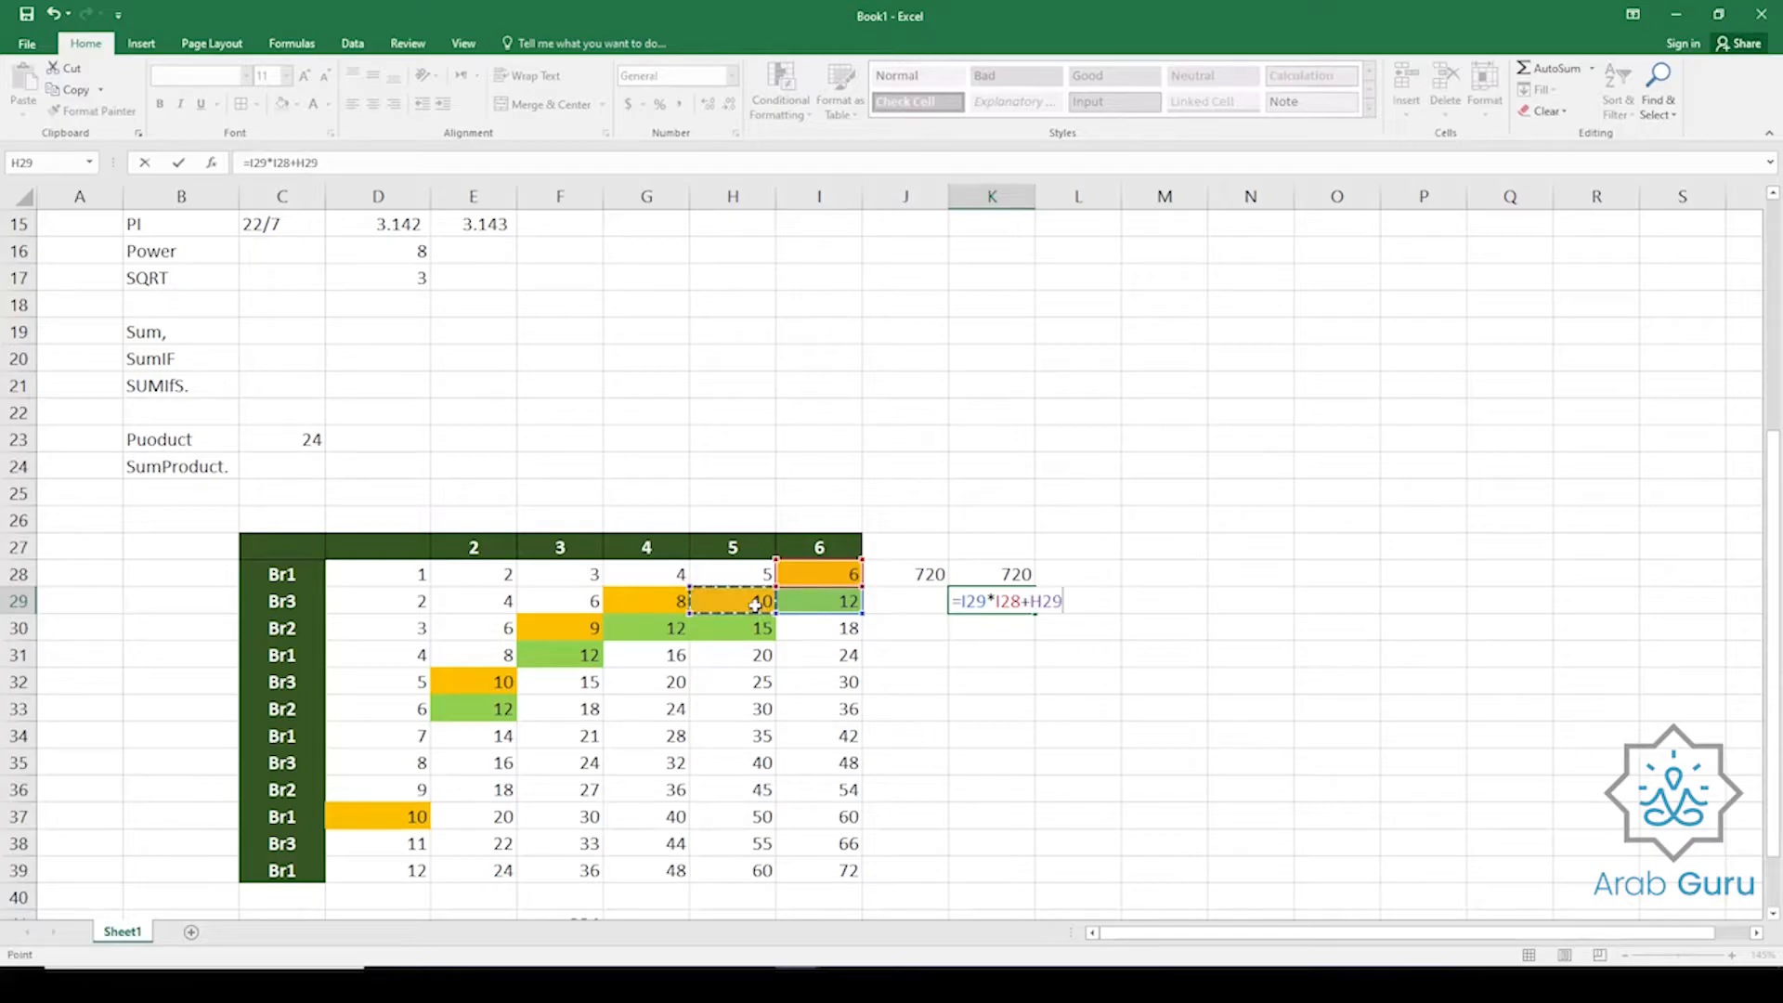
text(*)
click(760, 573)
text(+)
click(668, 602)
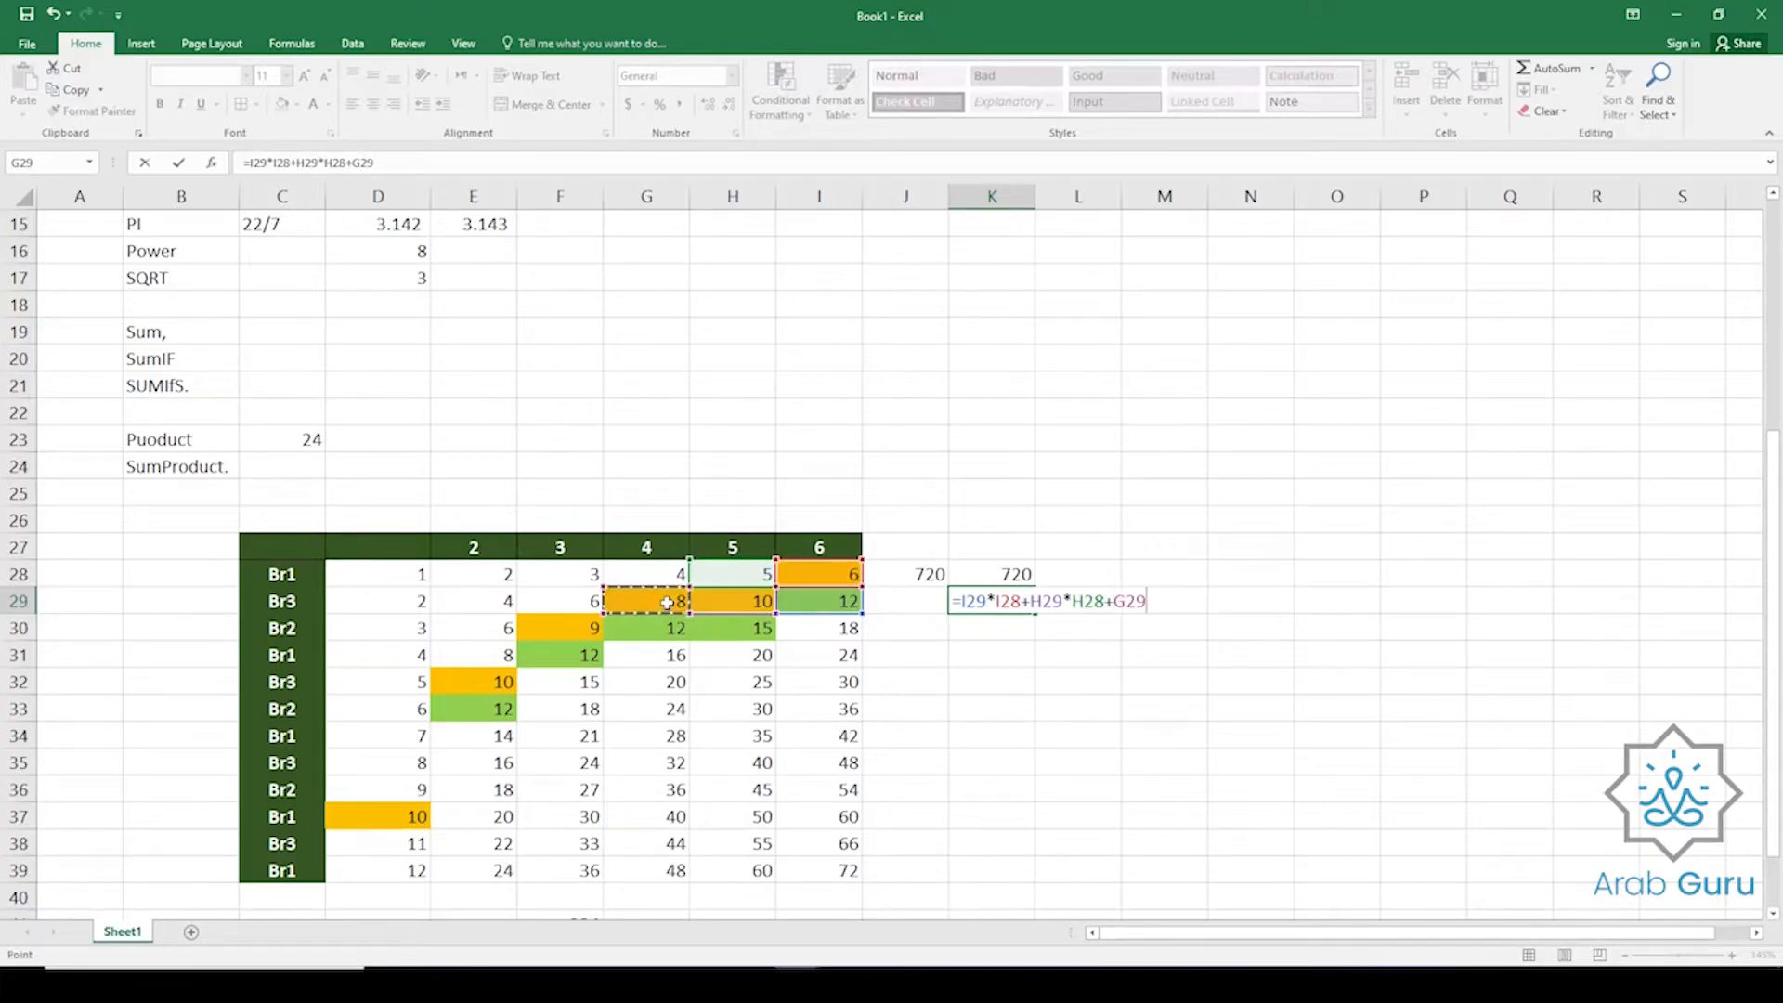
text(+)
text(*)
click(672, 576)
key(Return)
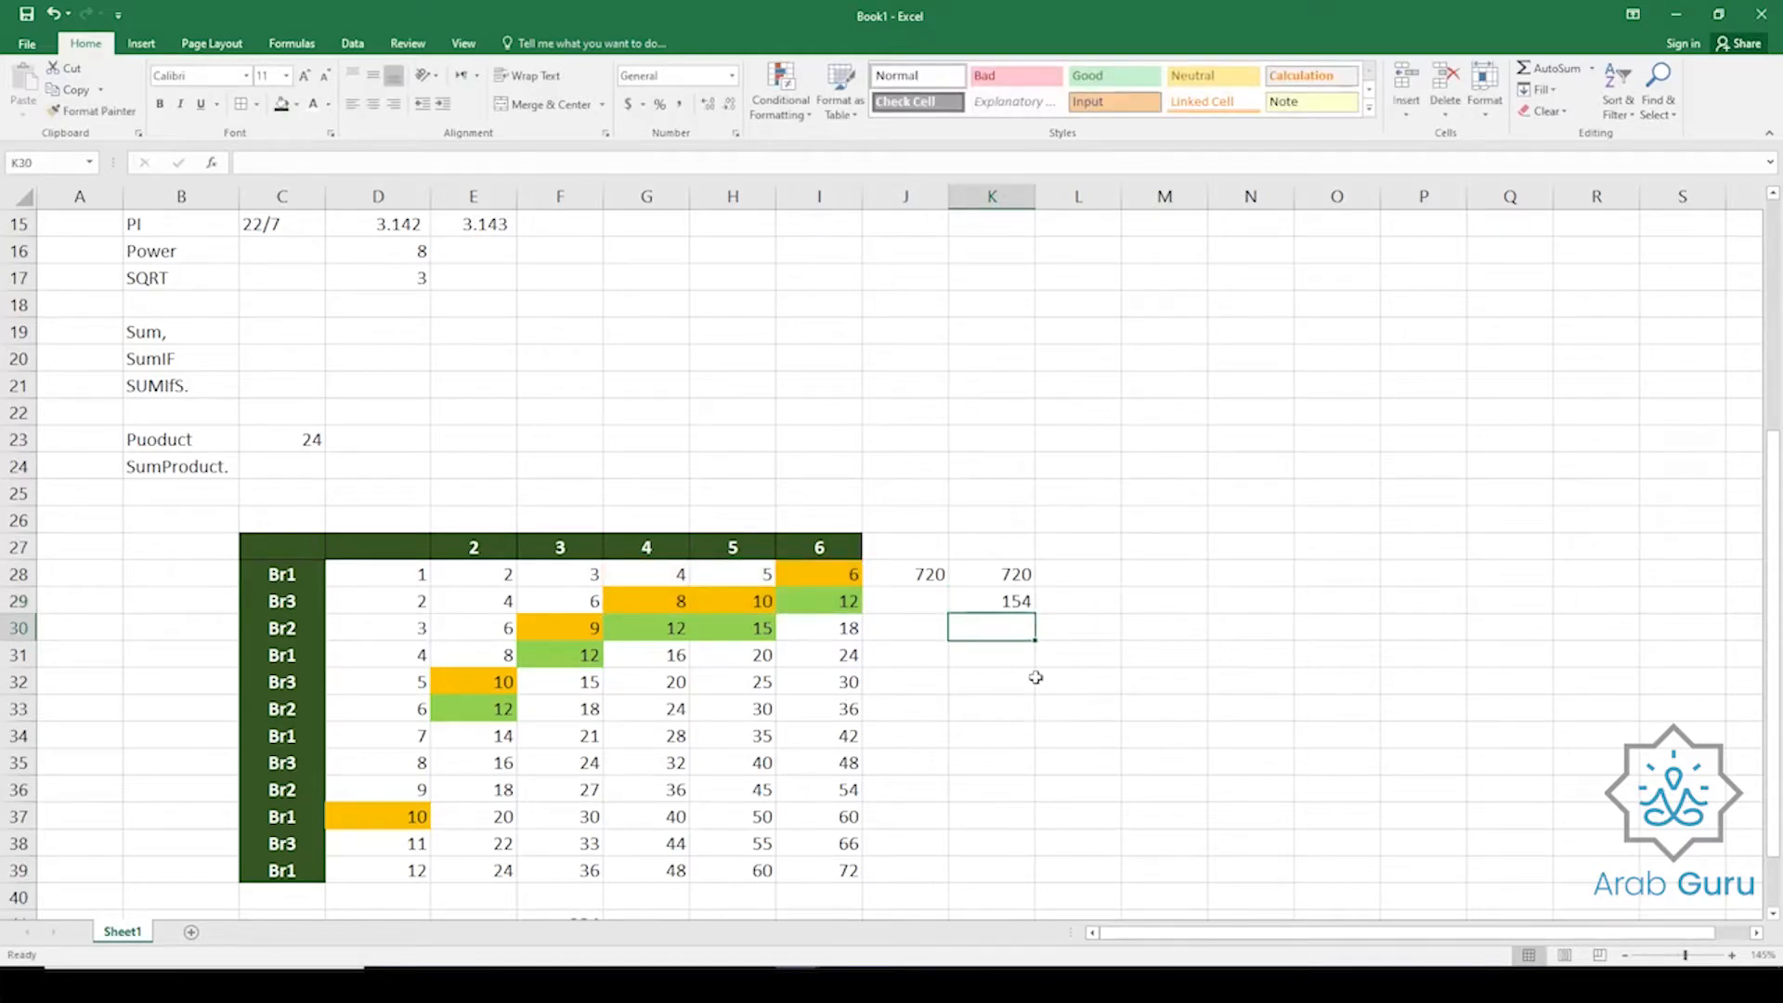
click(1015, 606)
Enter =SUMPRODUCT(G28:I28,G29:I29) in J29, beside the manual sum of products.
click(920, 609)
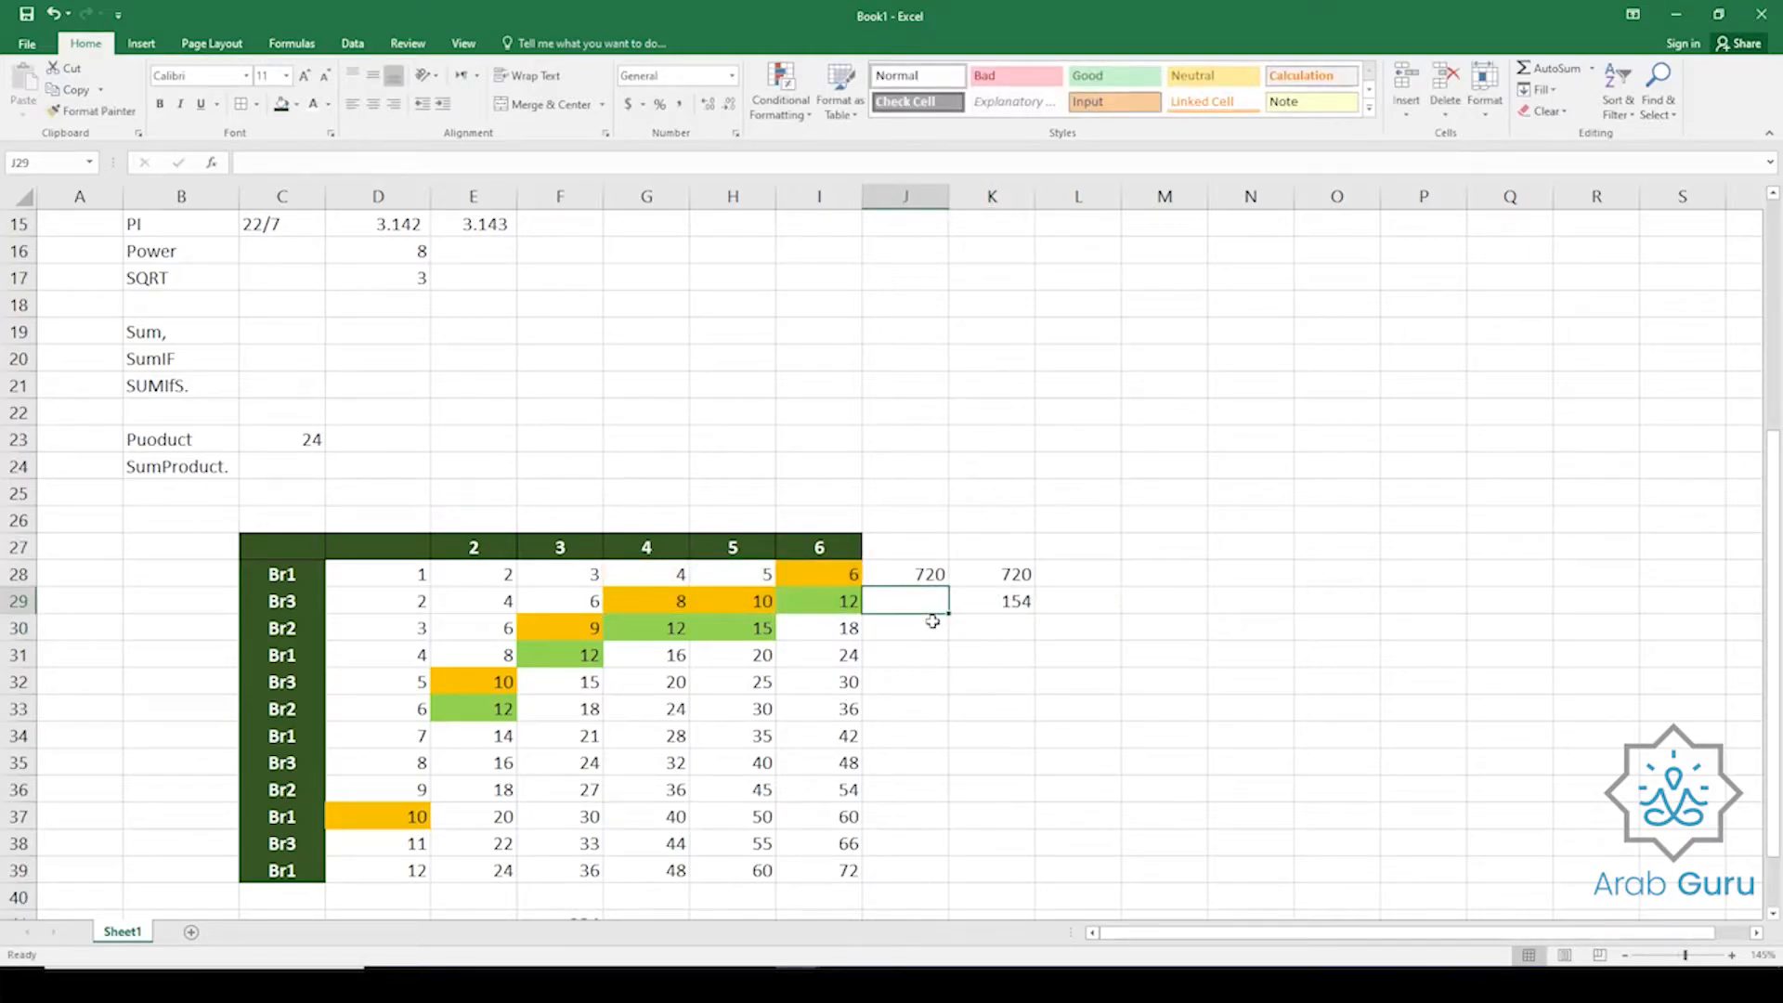
text(=sump)
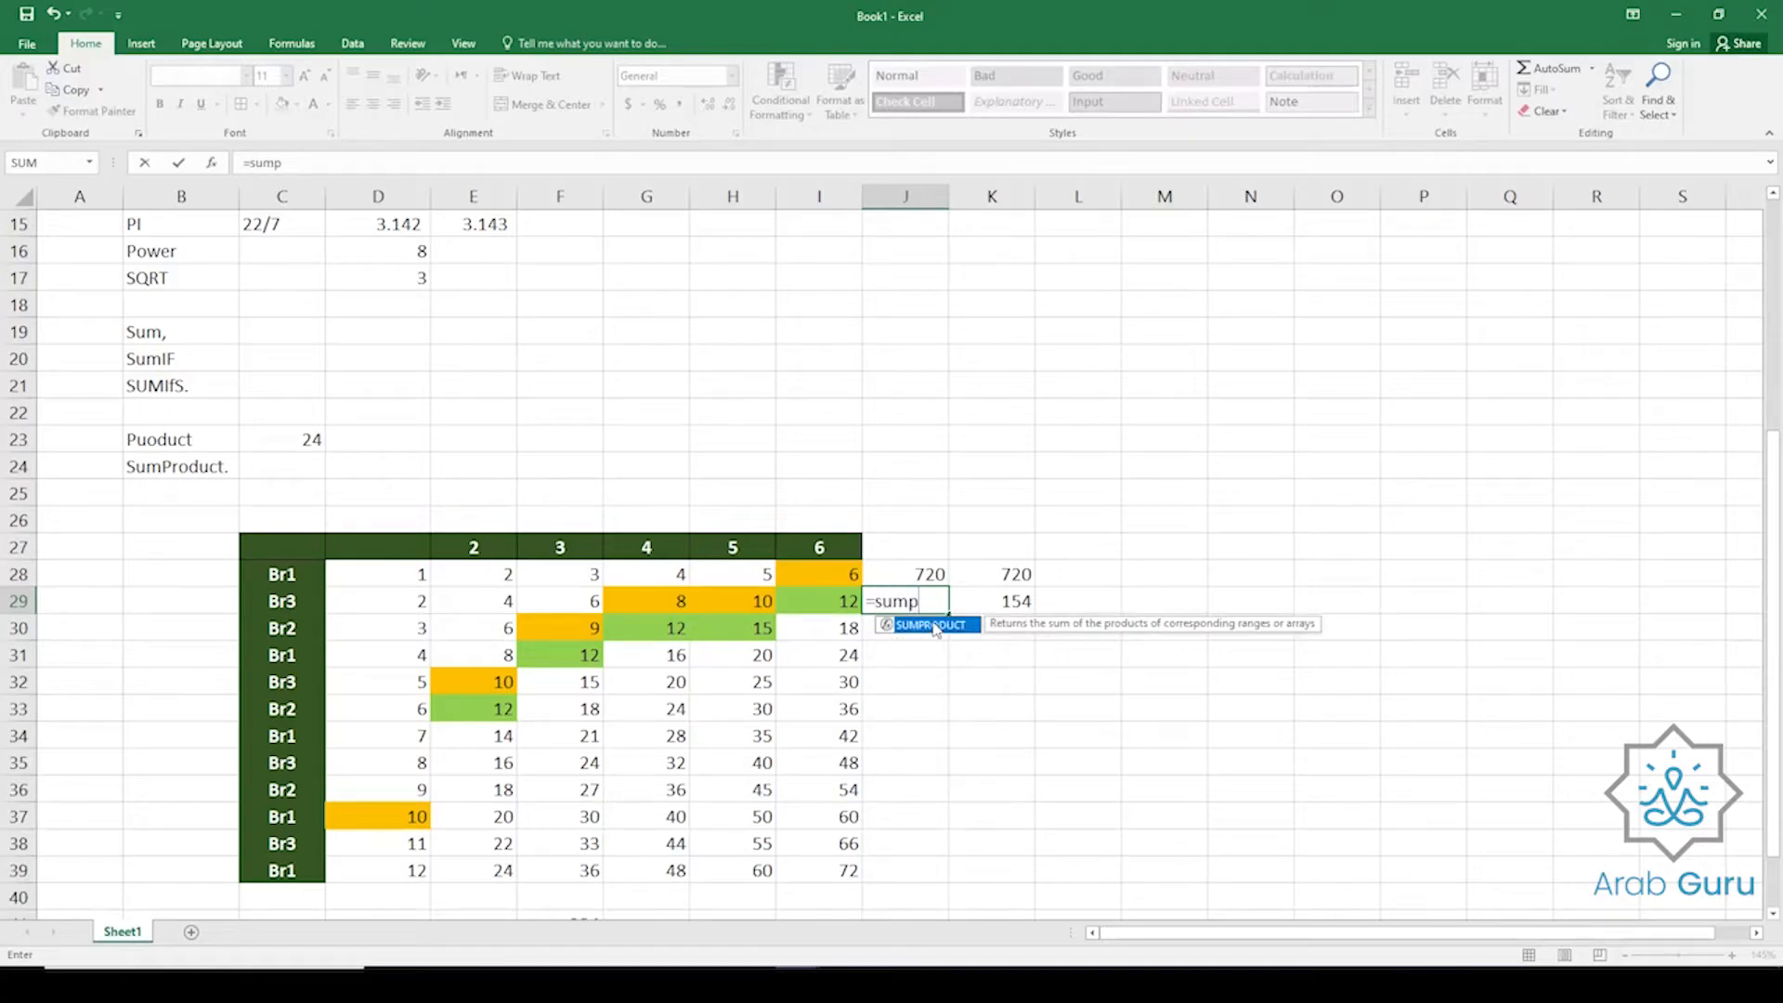
key(Tab)
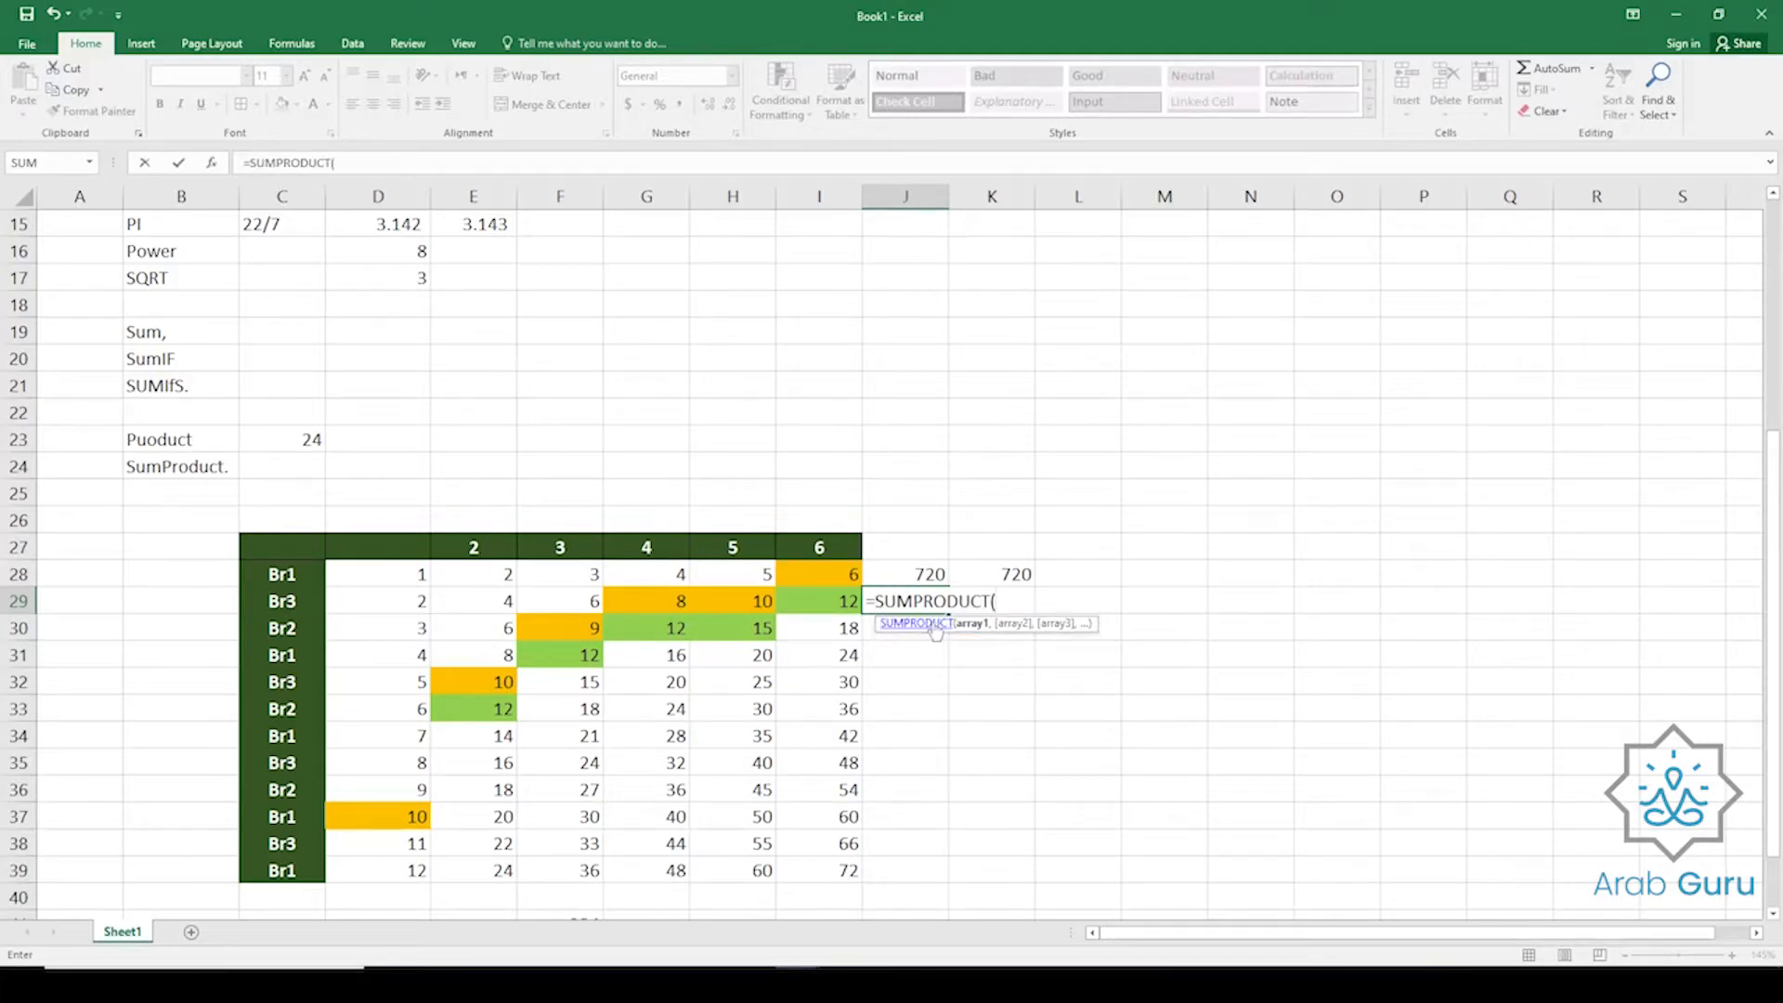
drag(655, 576, 836, 577)
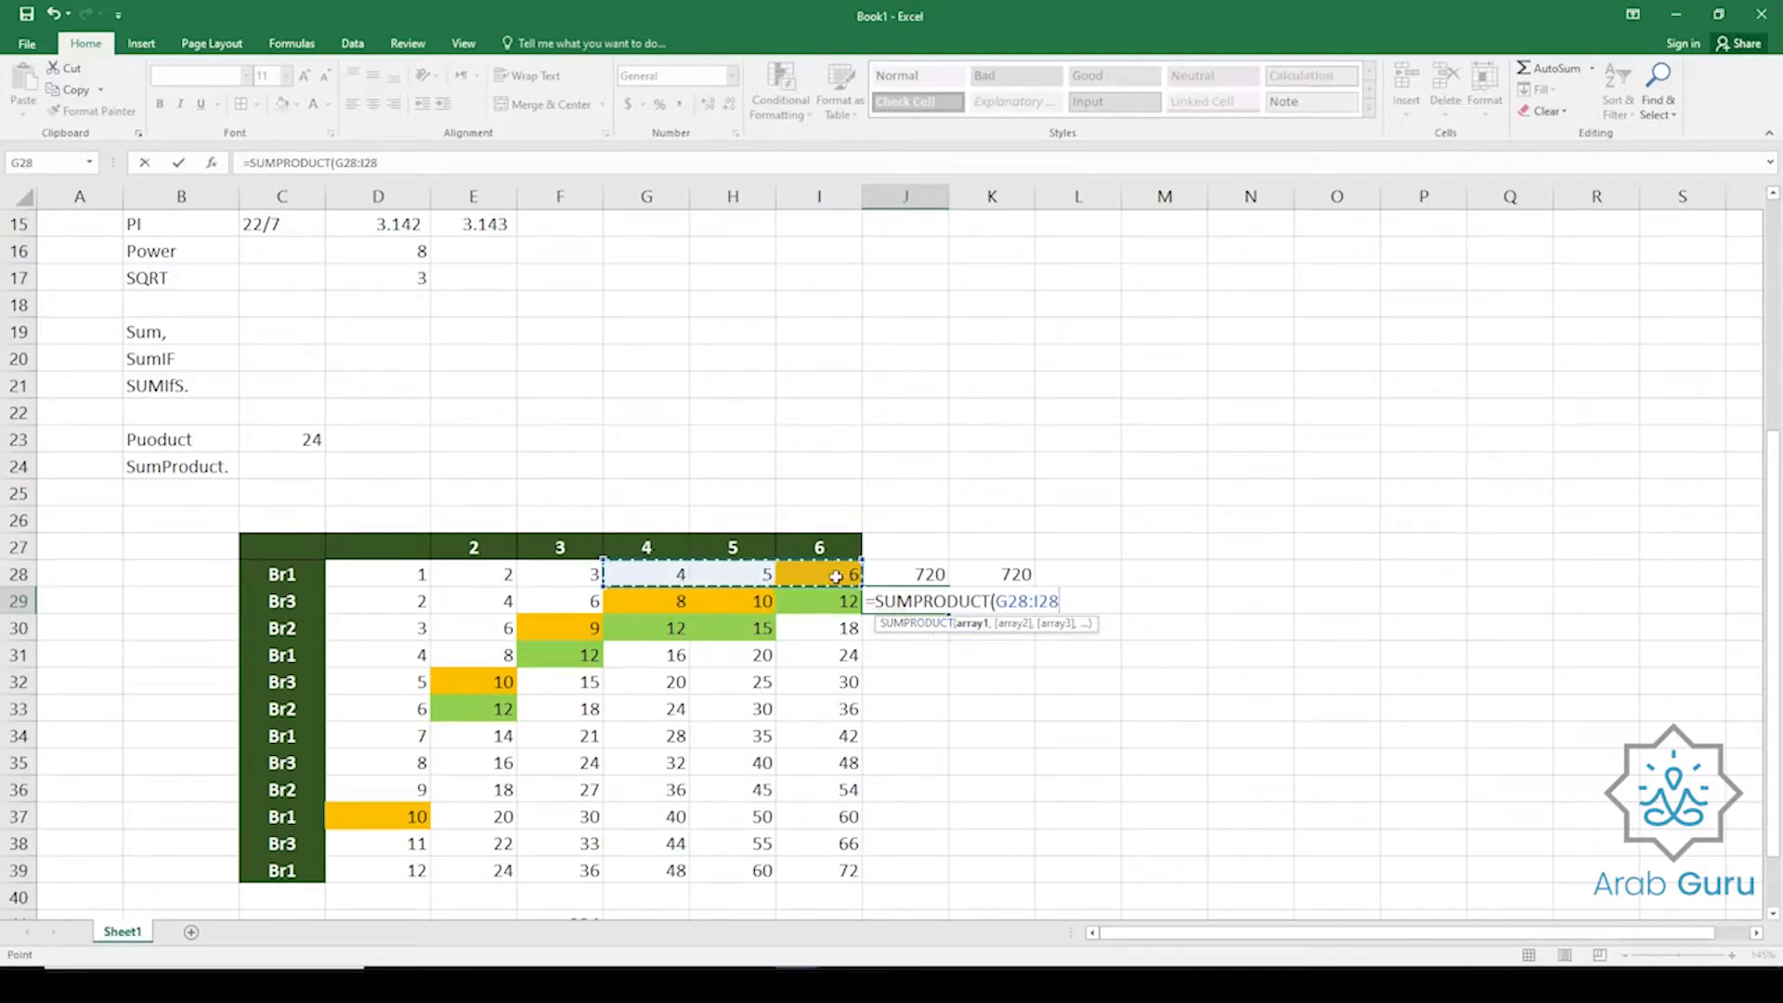
text(,)
drag(655, 601, 805, 598)
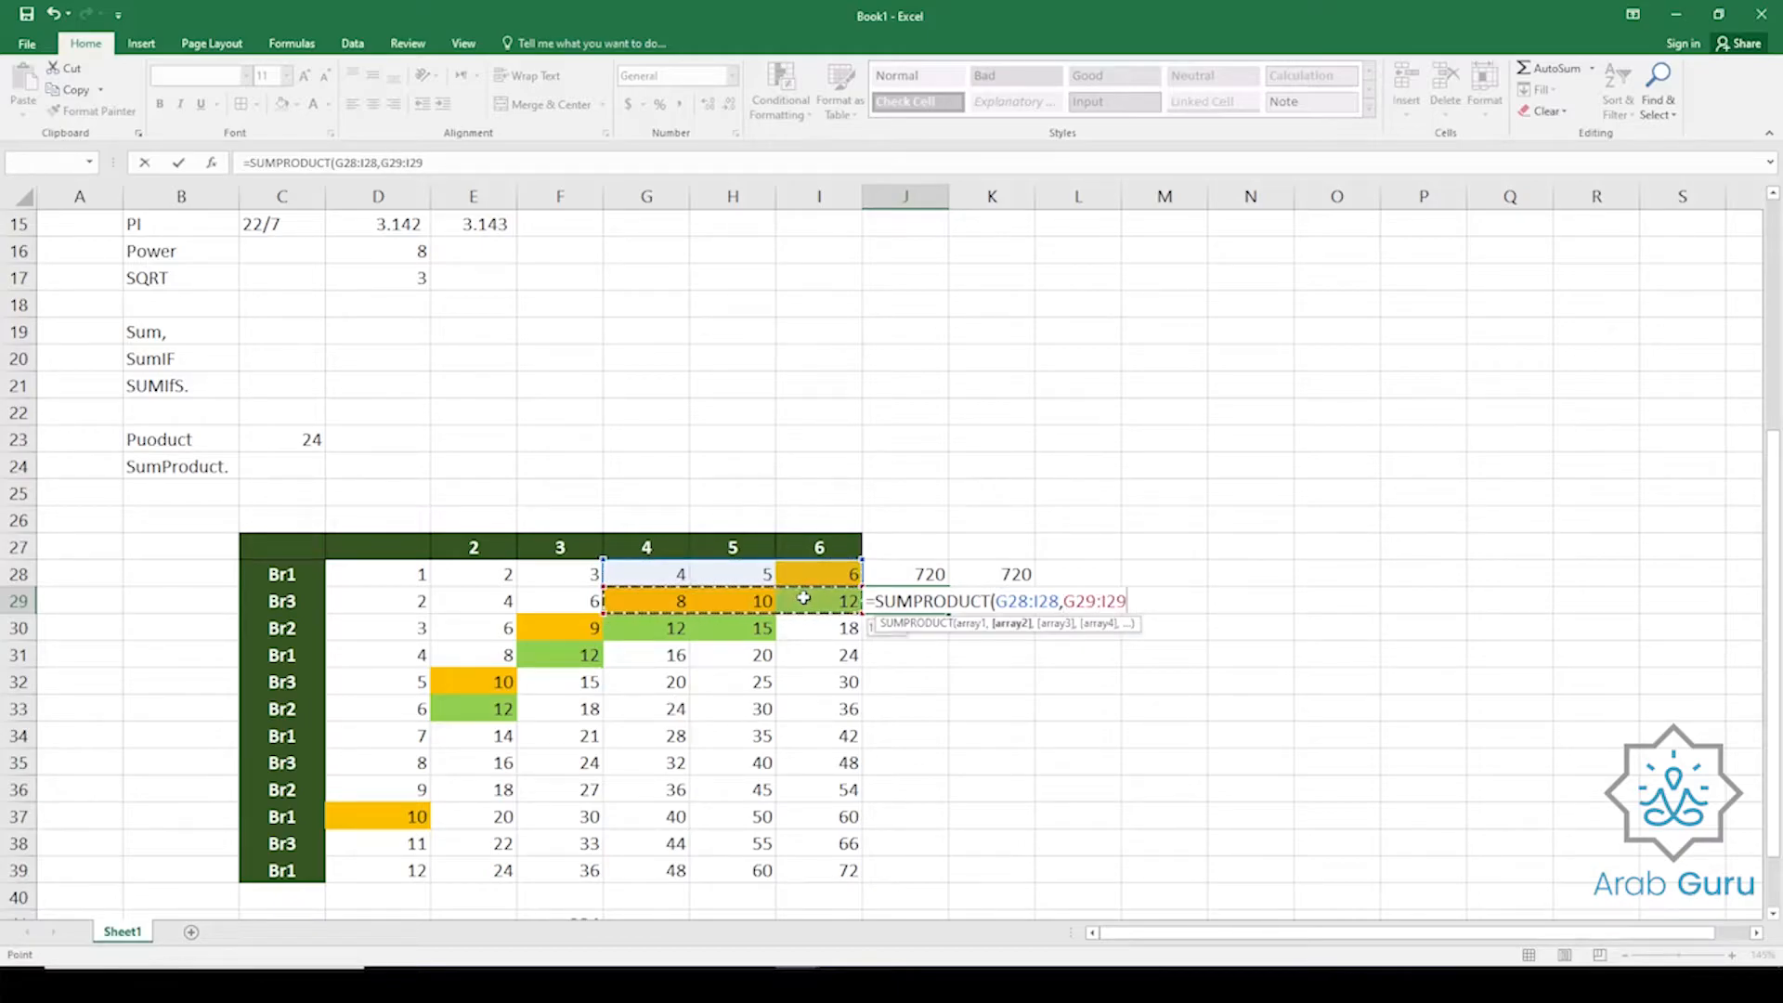
key(Return)
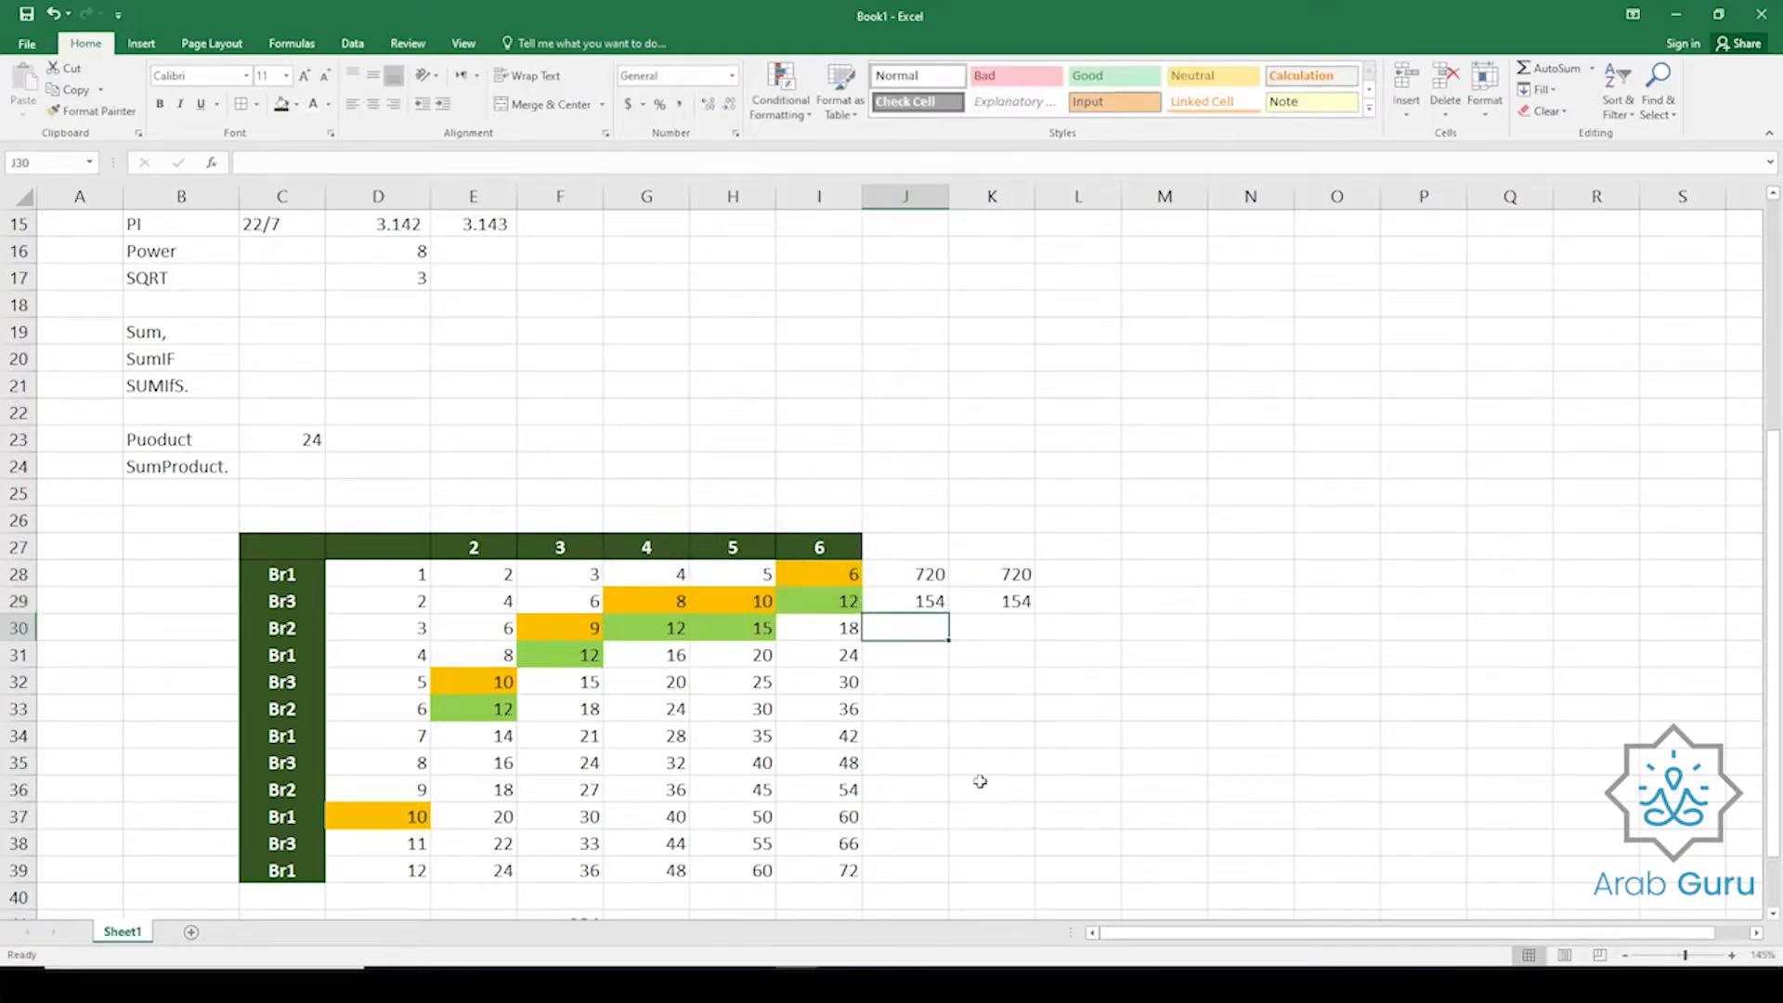
Extend both SUMPRODUCT ranges in J29 back to column D so the formula becomes =SUMPRODUCT(D28:I28,D29:I29).
click(919, 603)
click(982, 601)
click(915, 605)
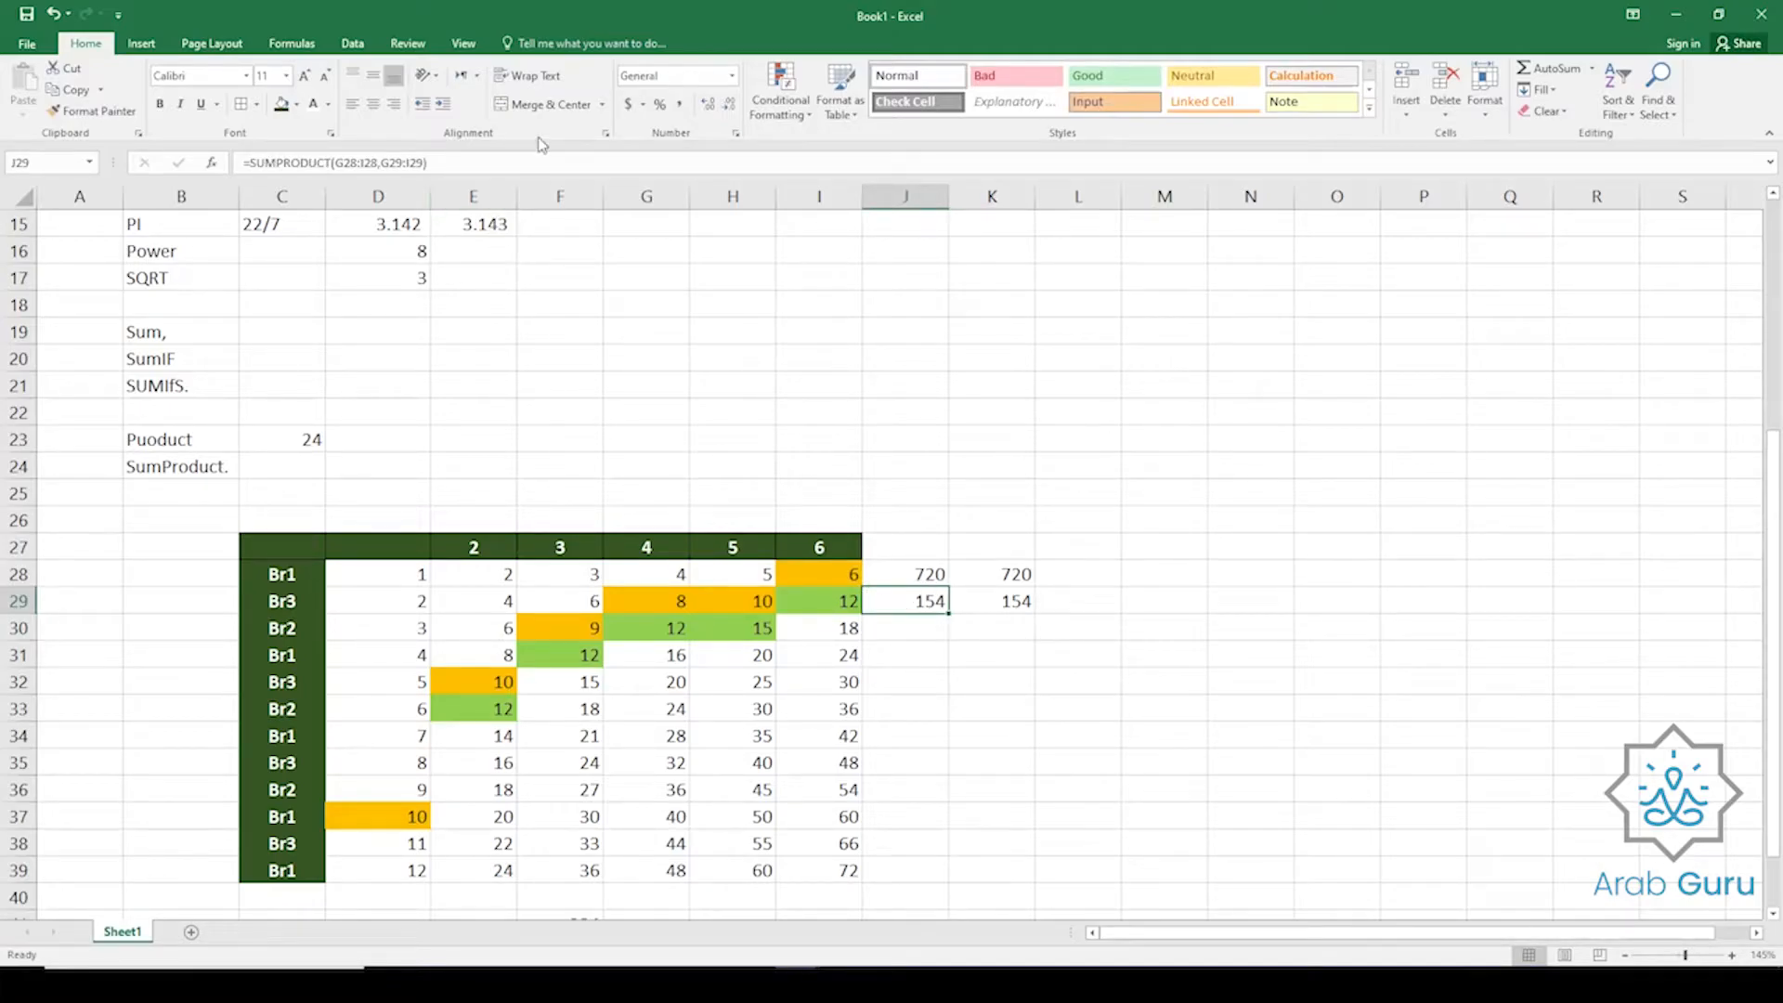
key(F2)
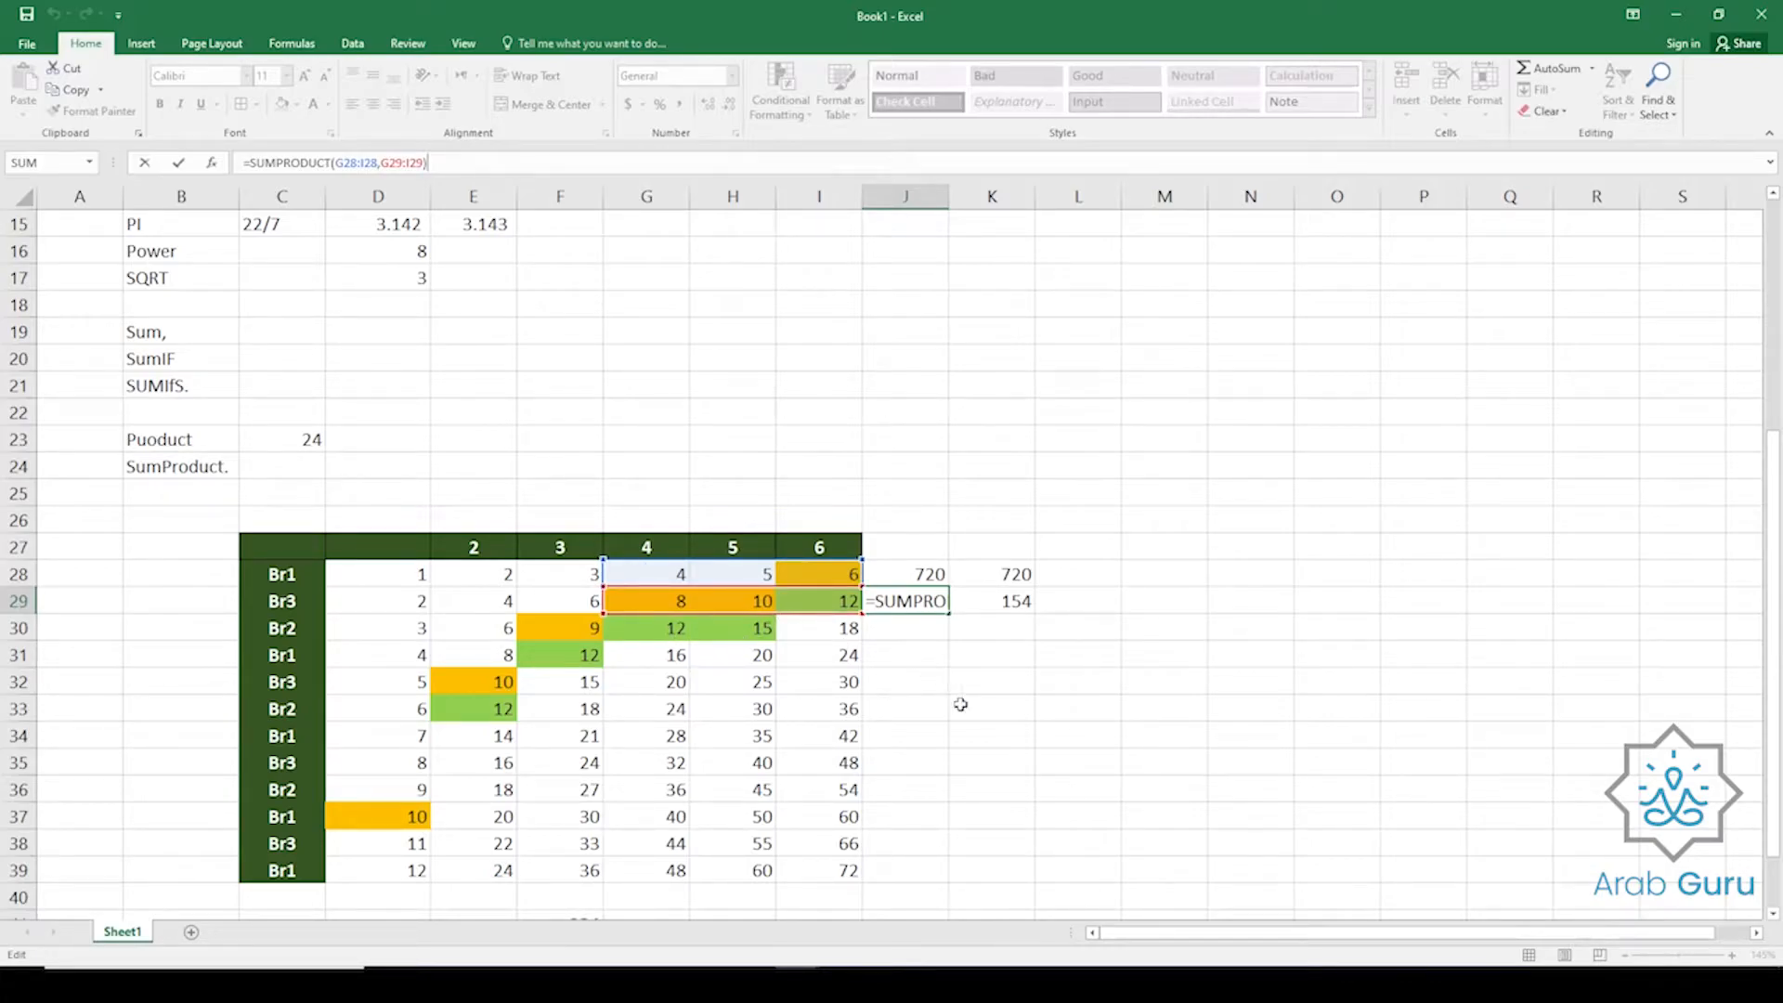
drag(599, 608, 360, 608)
drag(602, 585, 350, 571)
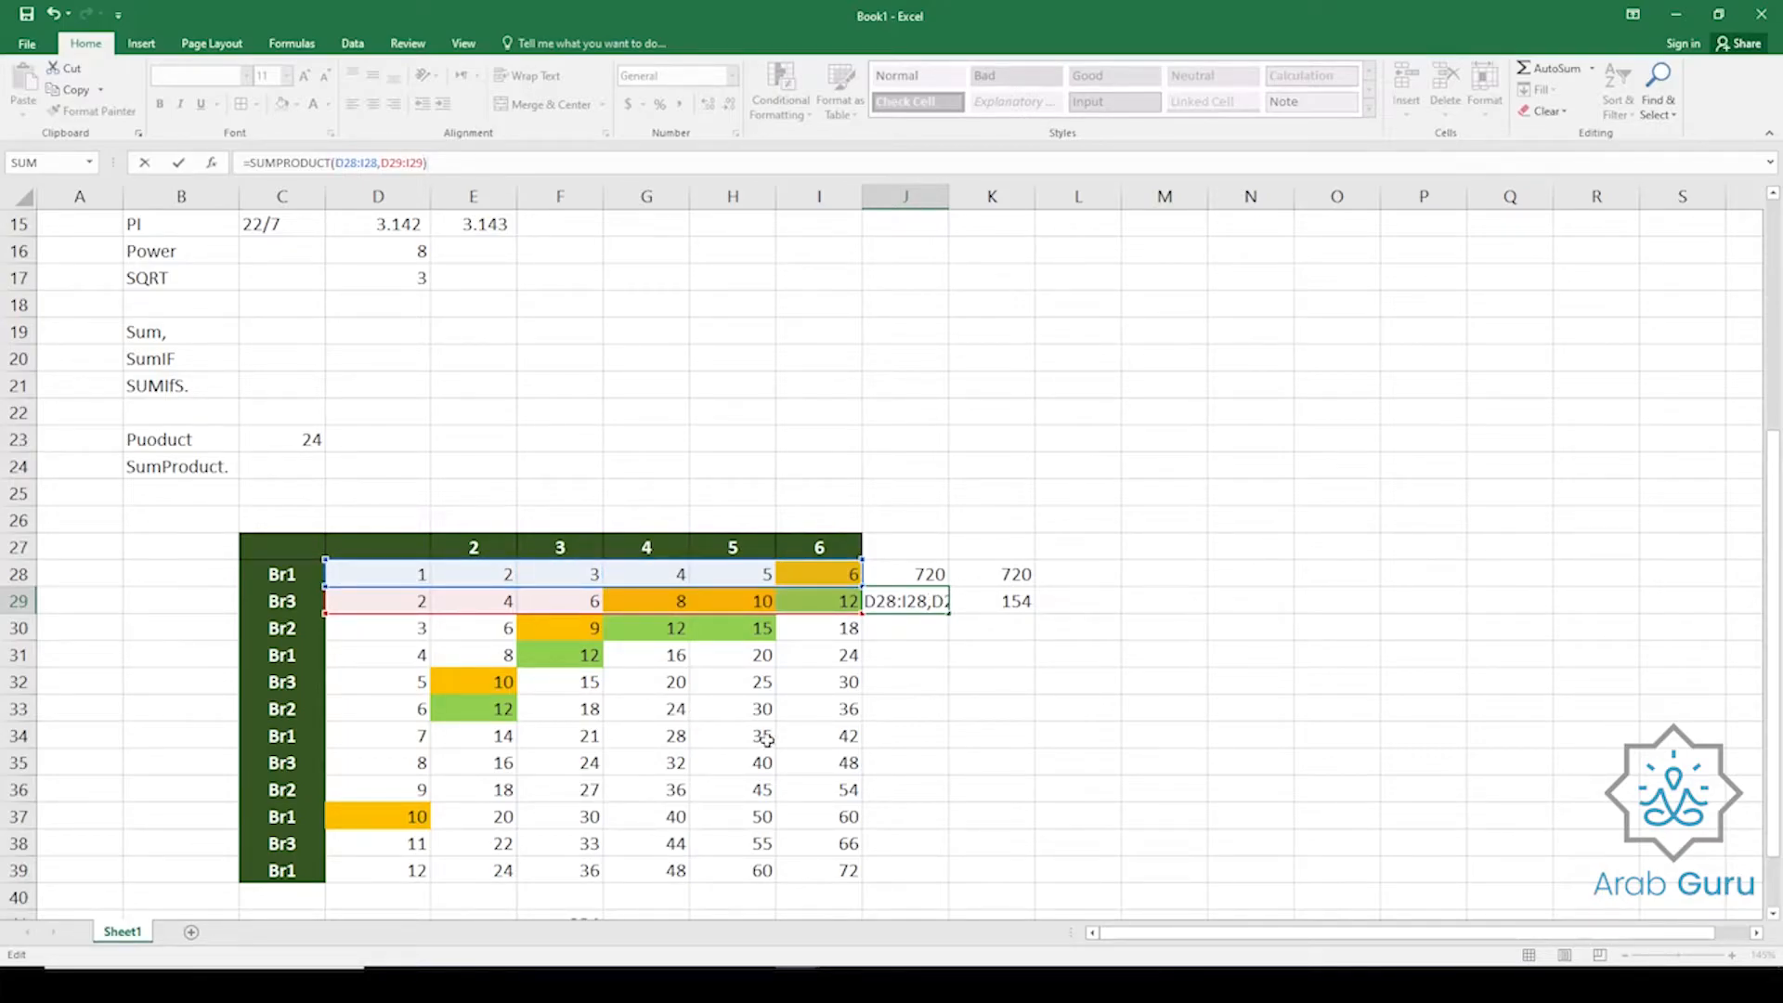
key(Return)
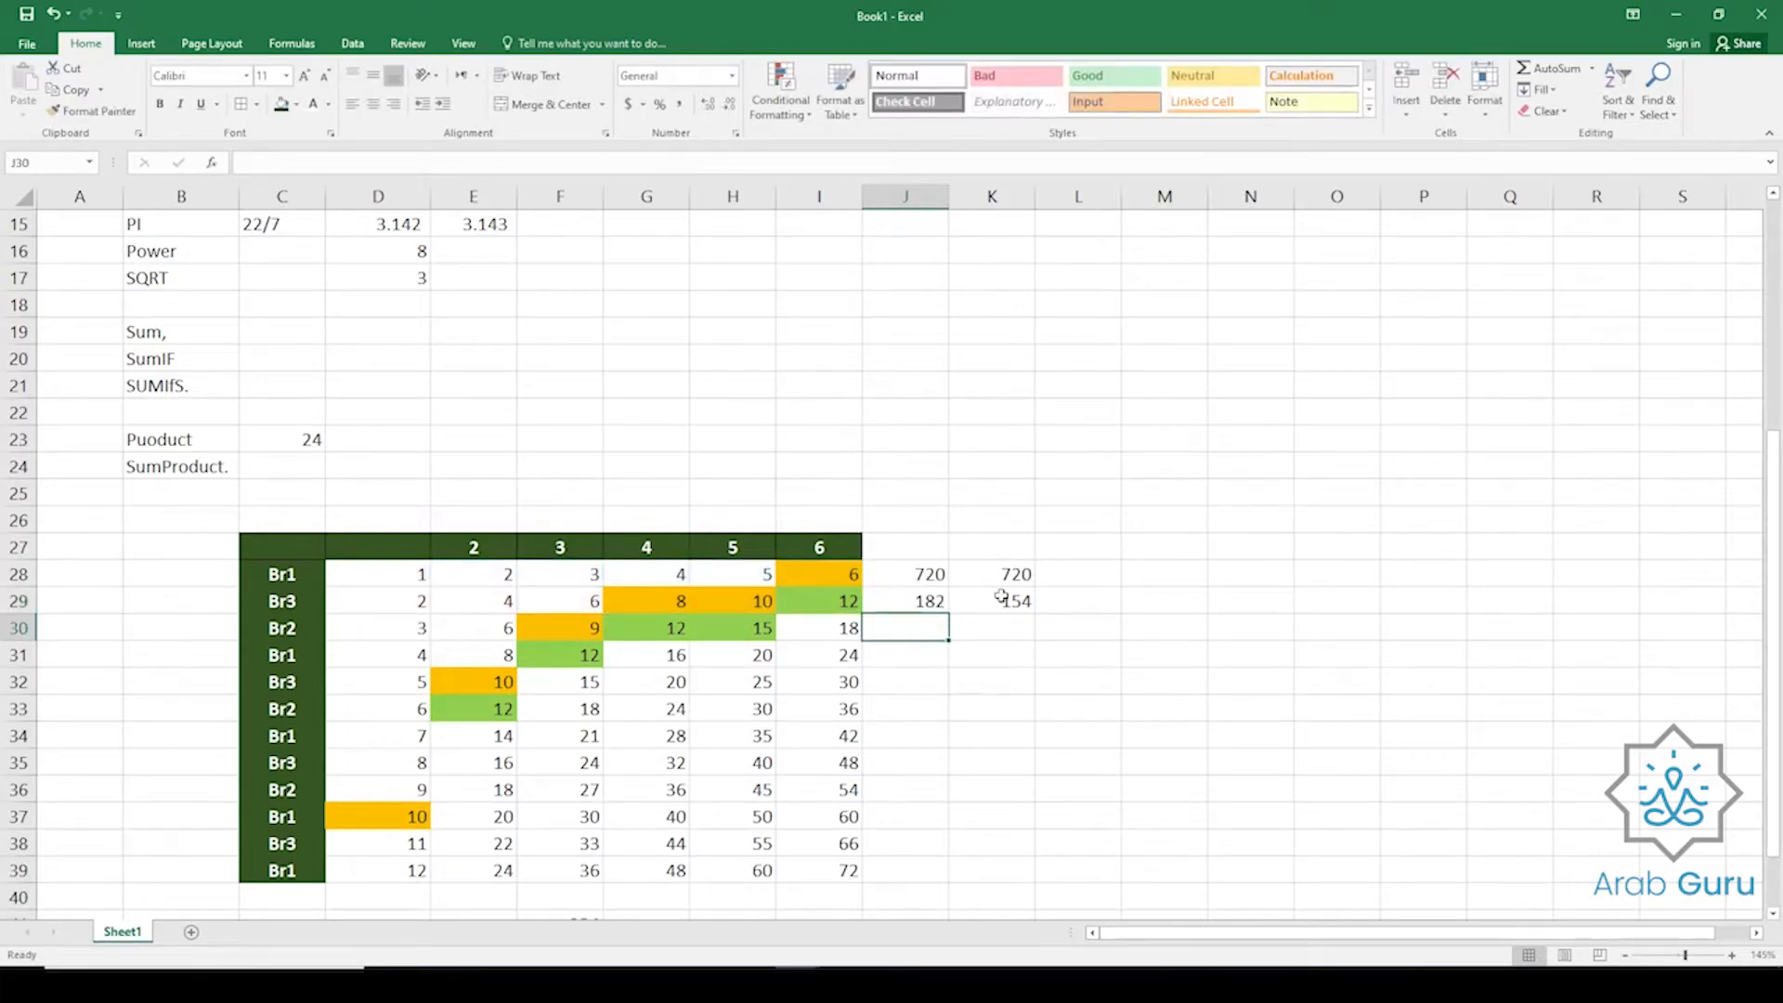
Compare the cell references of the manual formula in K29 with those of the SUMPRODUCT formula in J29, leaving both as they are.
click(1001, 599)
click(510, 166)
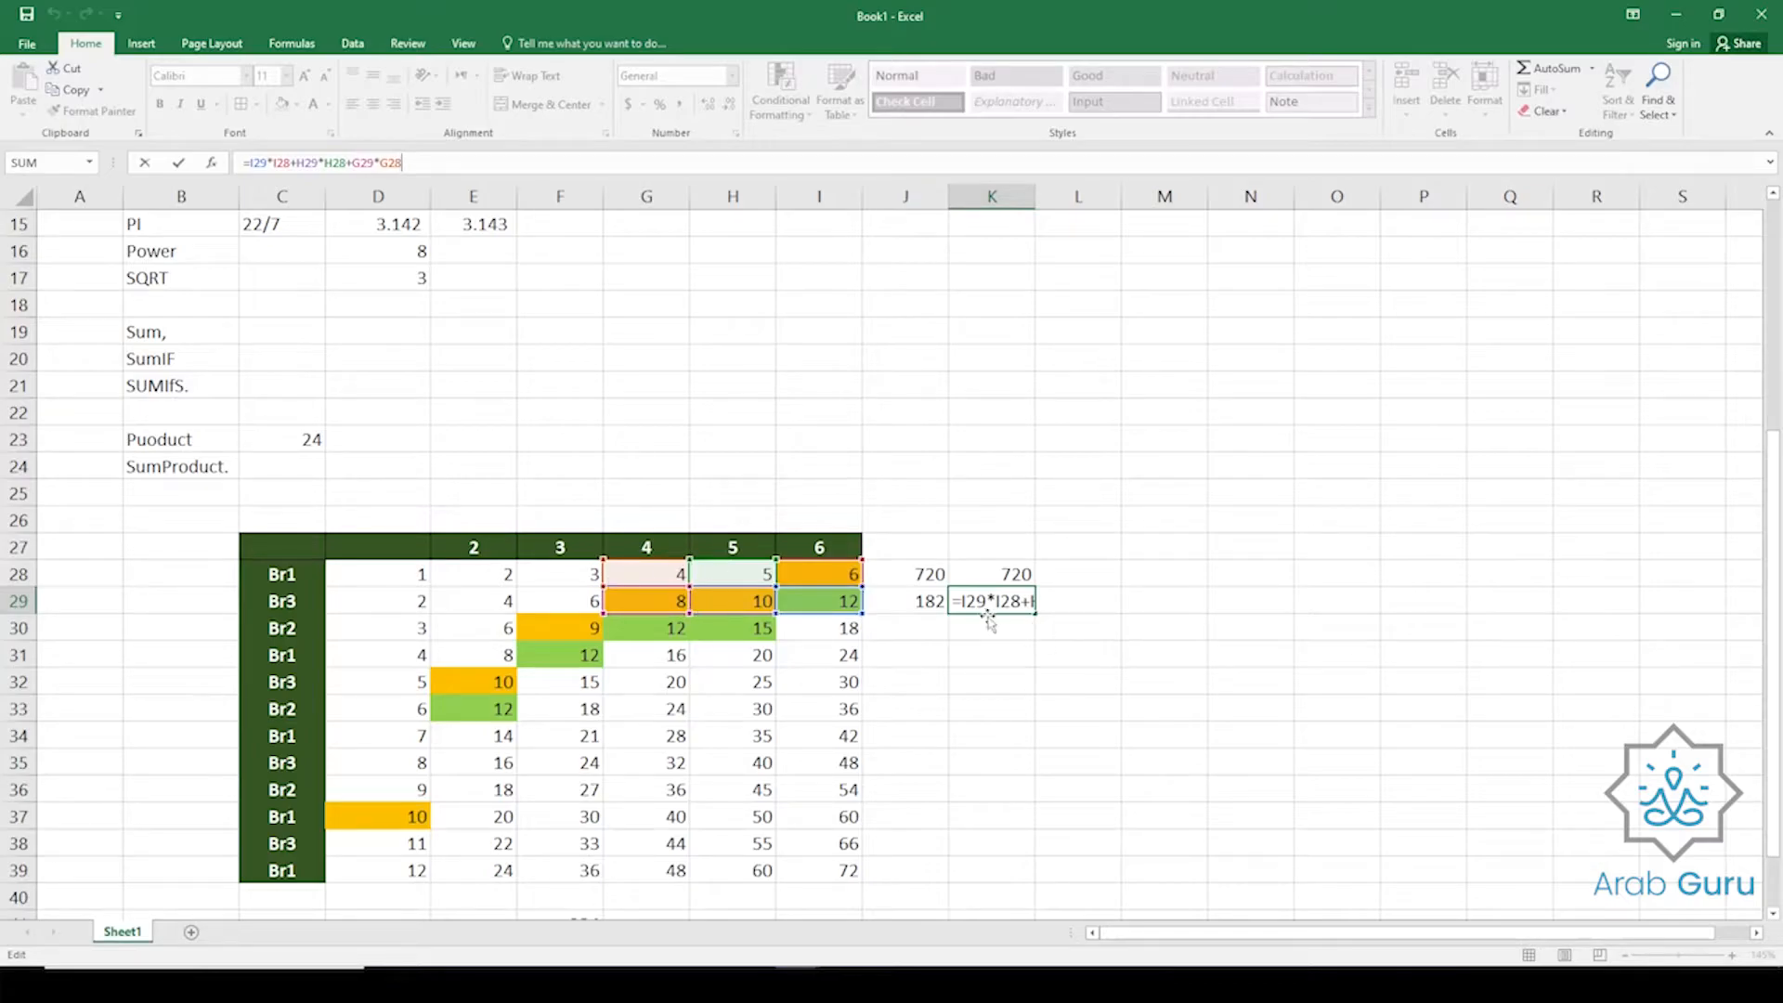
click(918, 608)
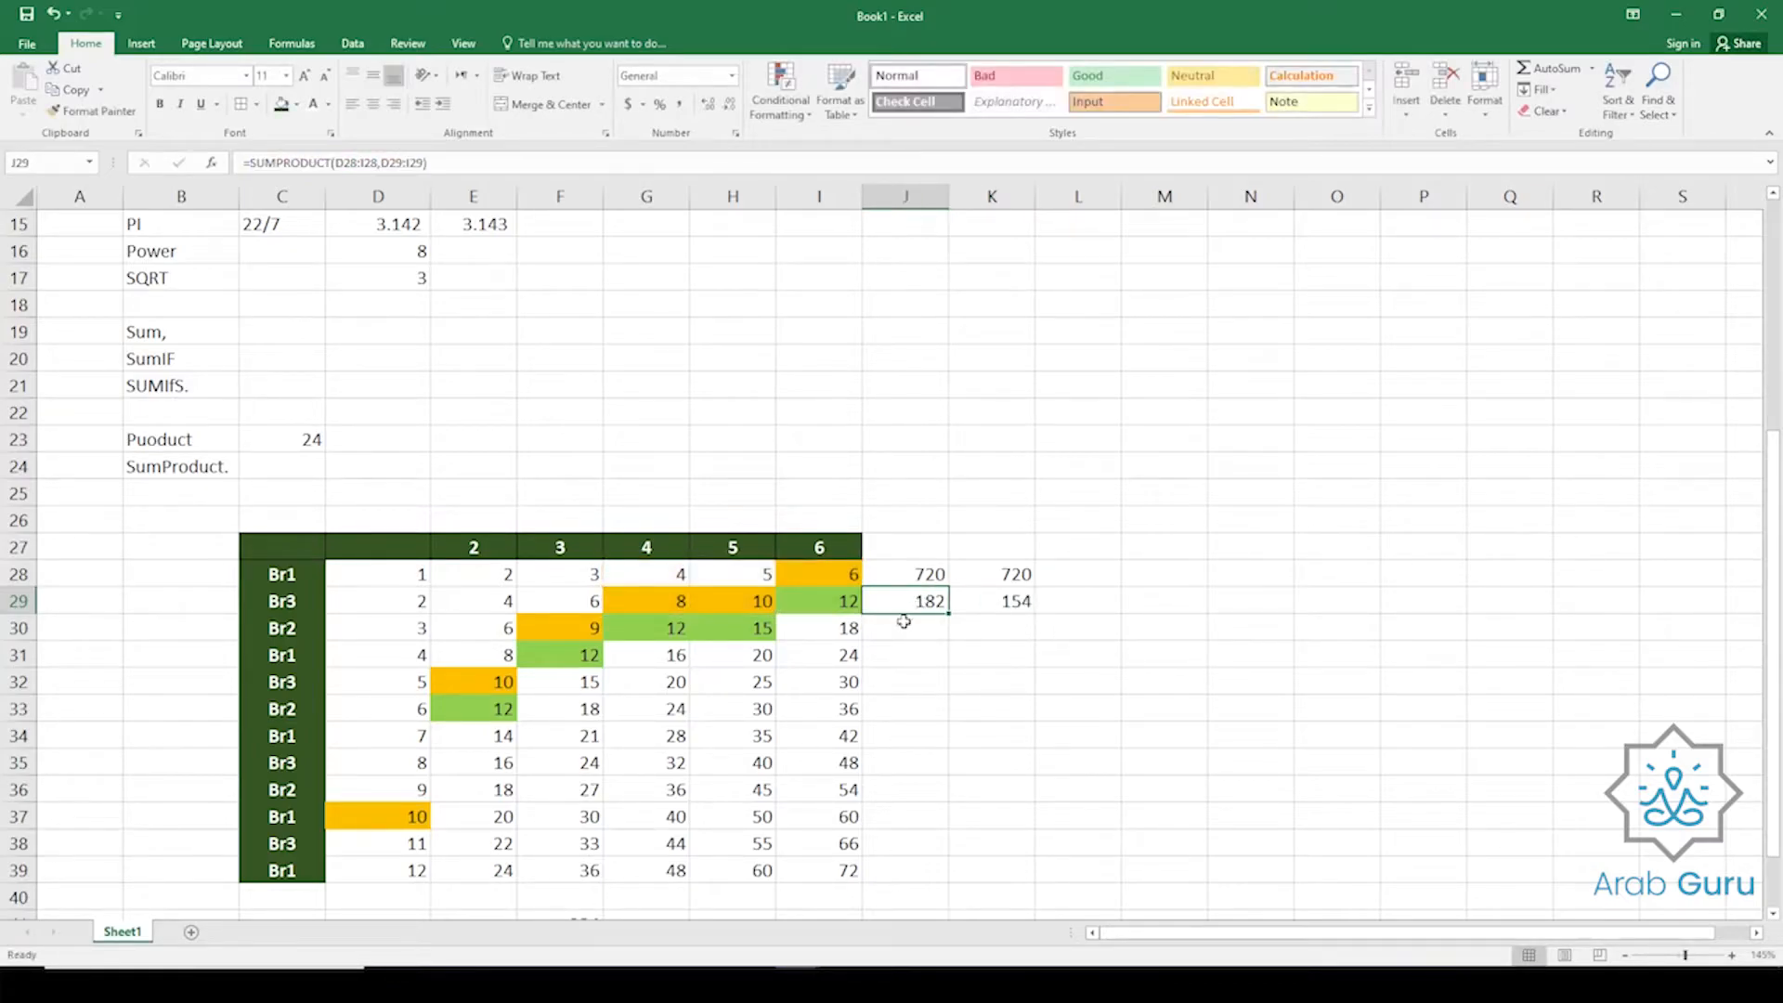
click(553, 162)
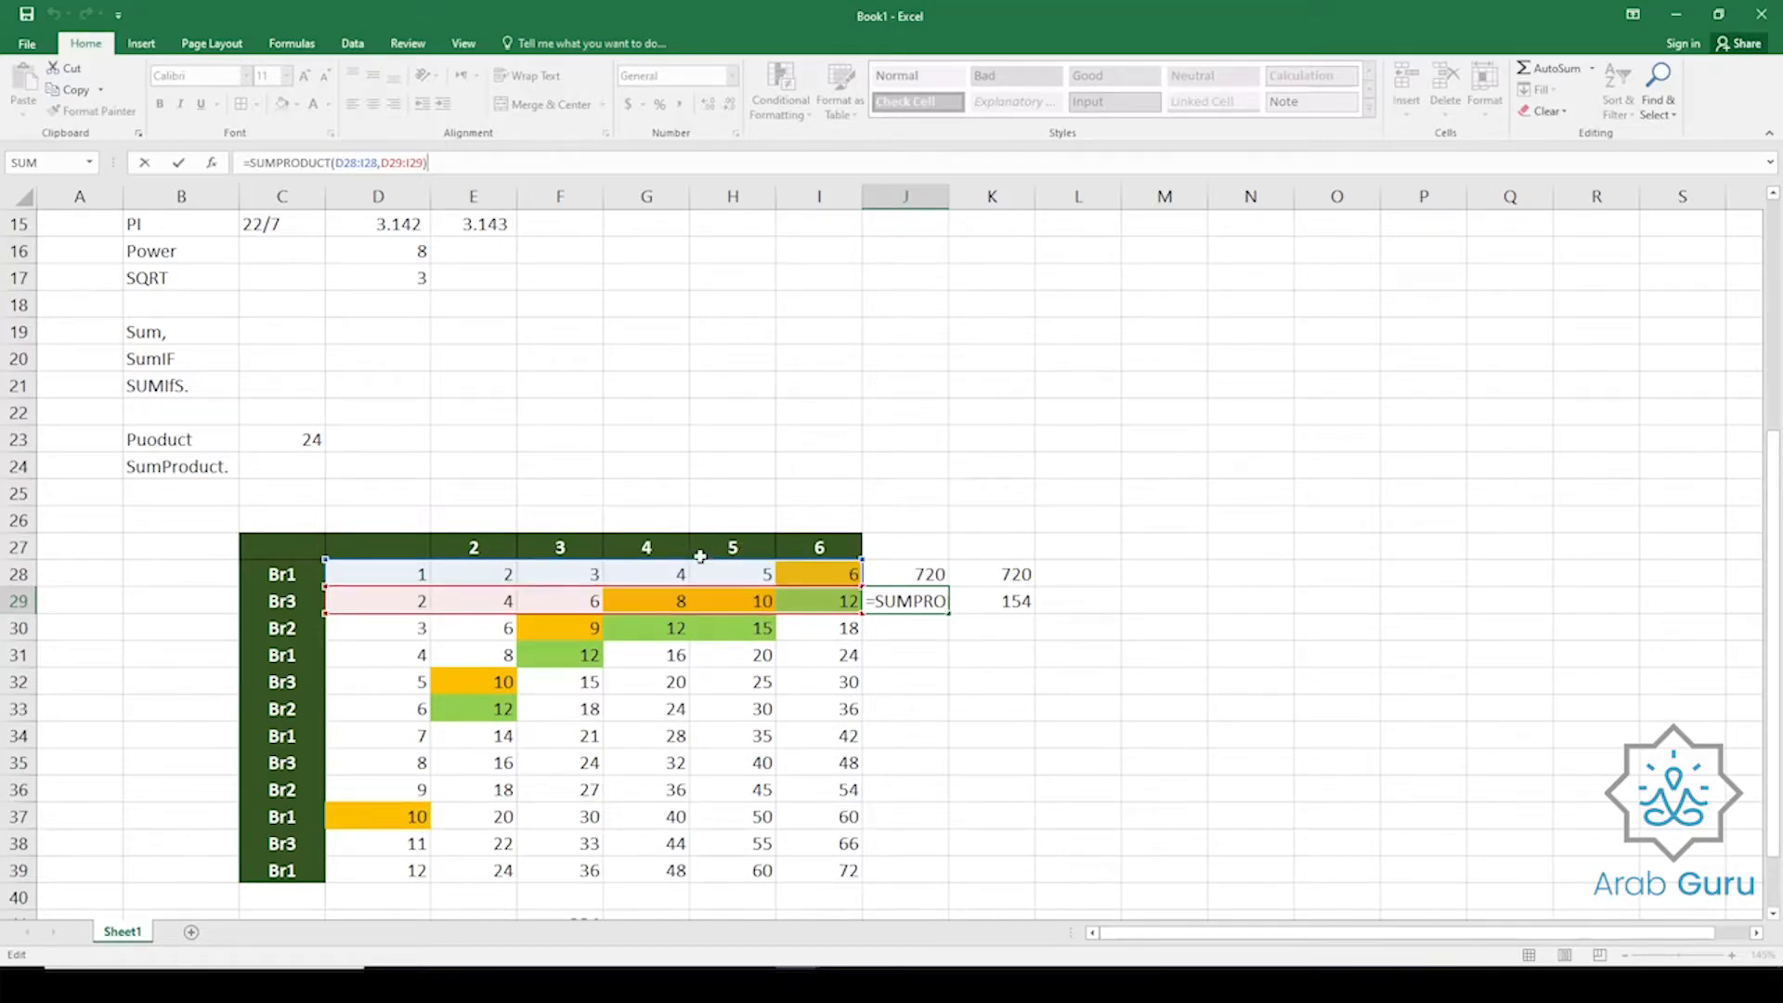
key(ctrl+Return)
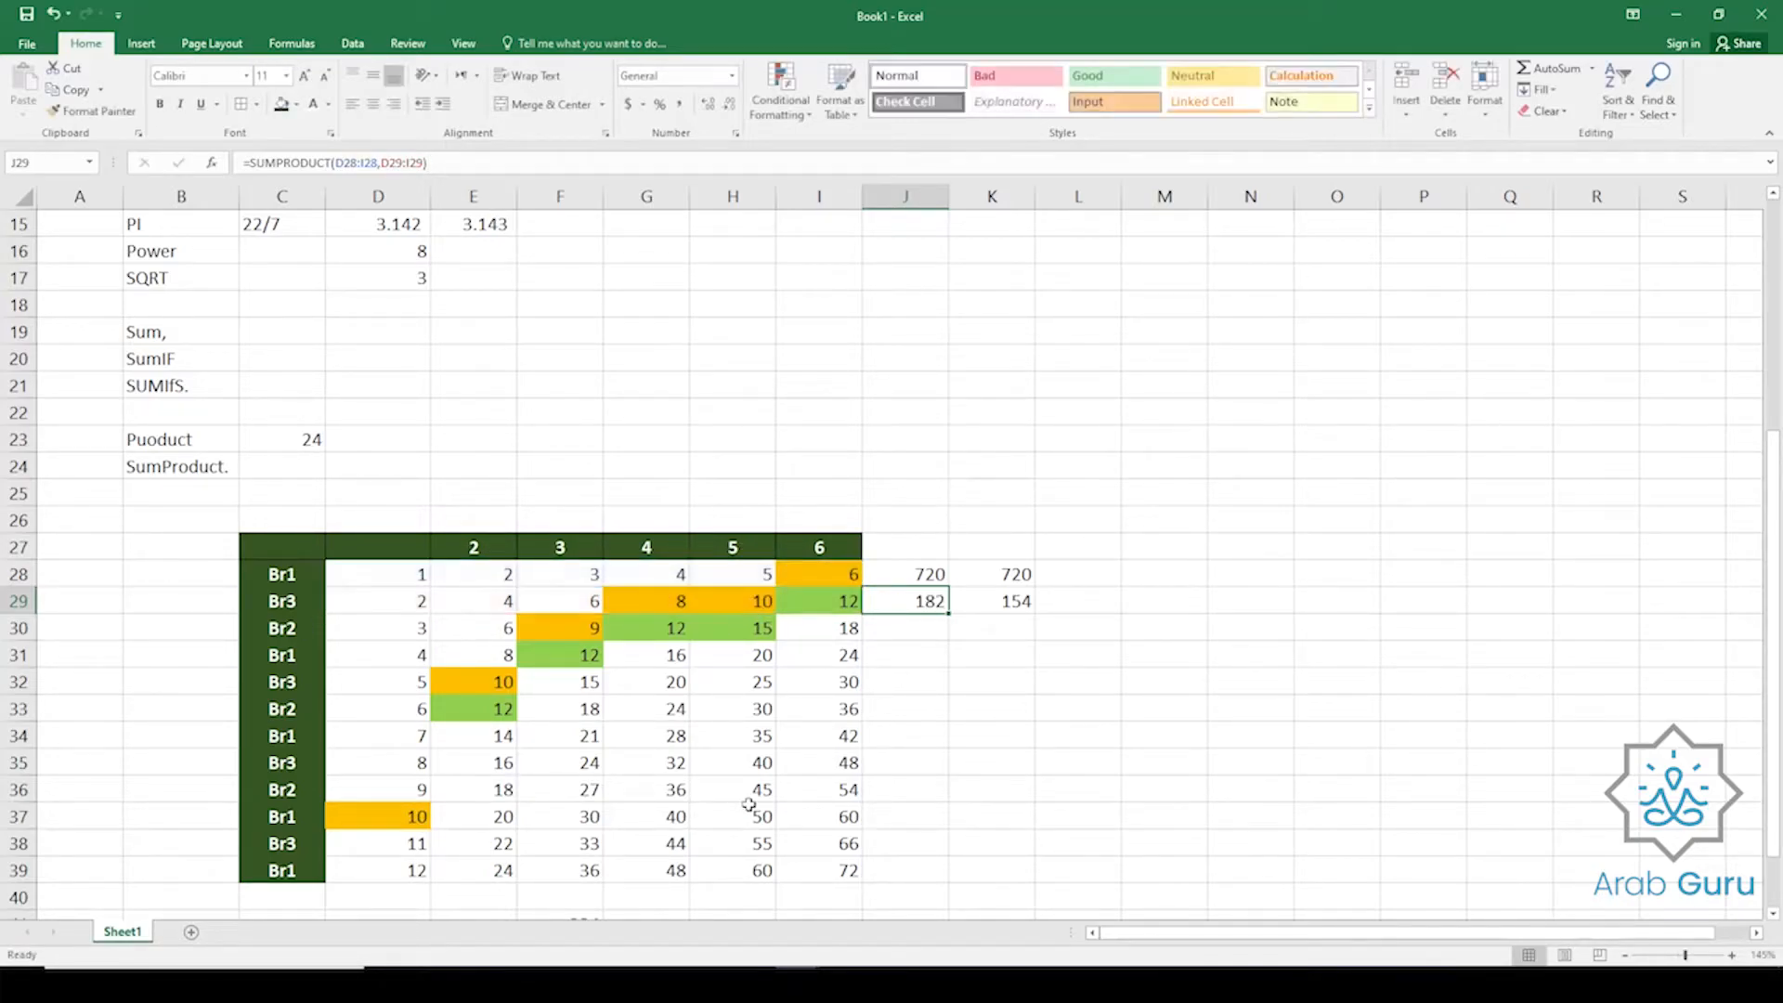
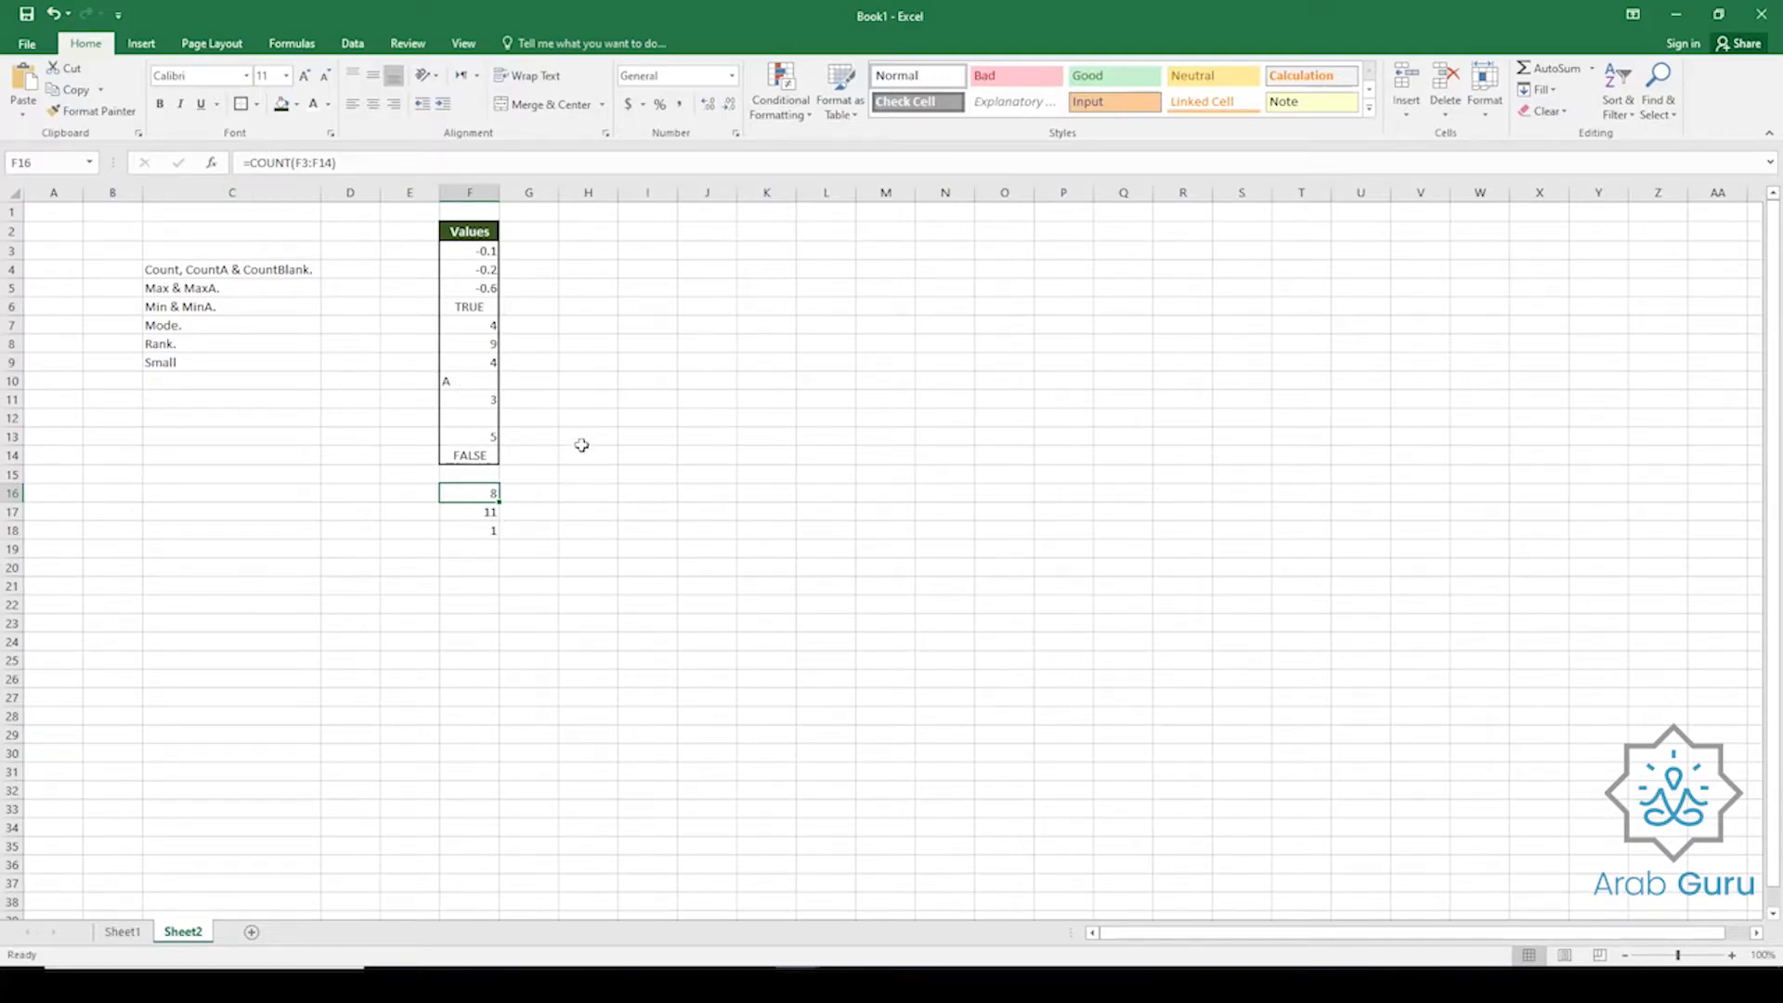
Examine the mixed entries of the Values list in F3:F14 on Sheet2 and the counting functions named in C4.
drag(469, 251, 470, 451)
click(482, 418)
drag(479, 250, 473, 460)
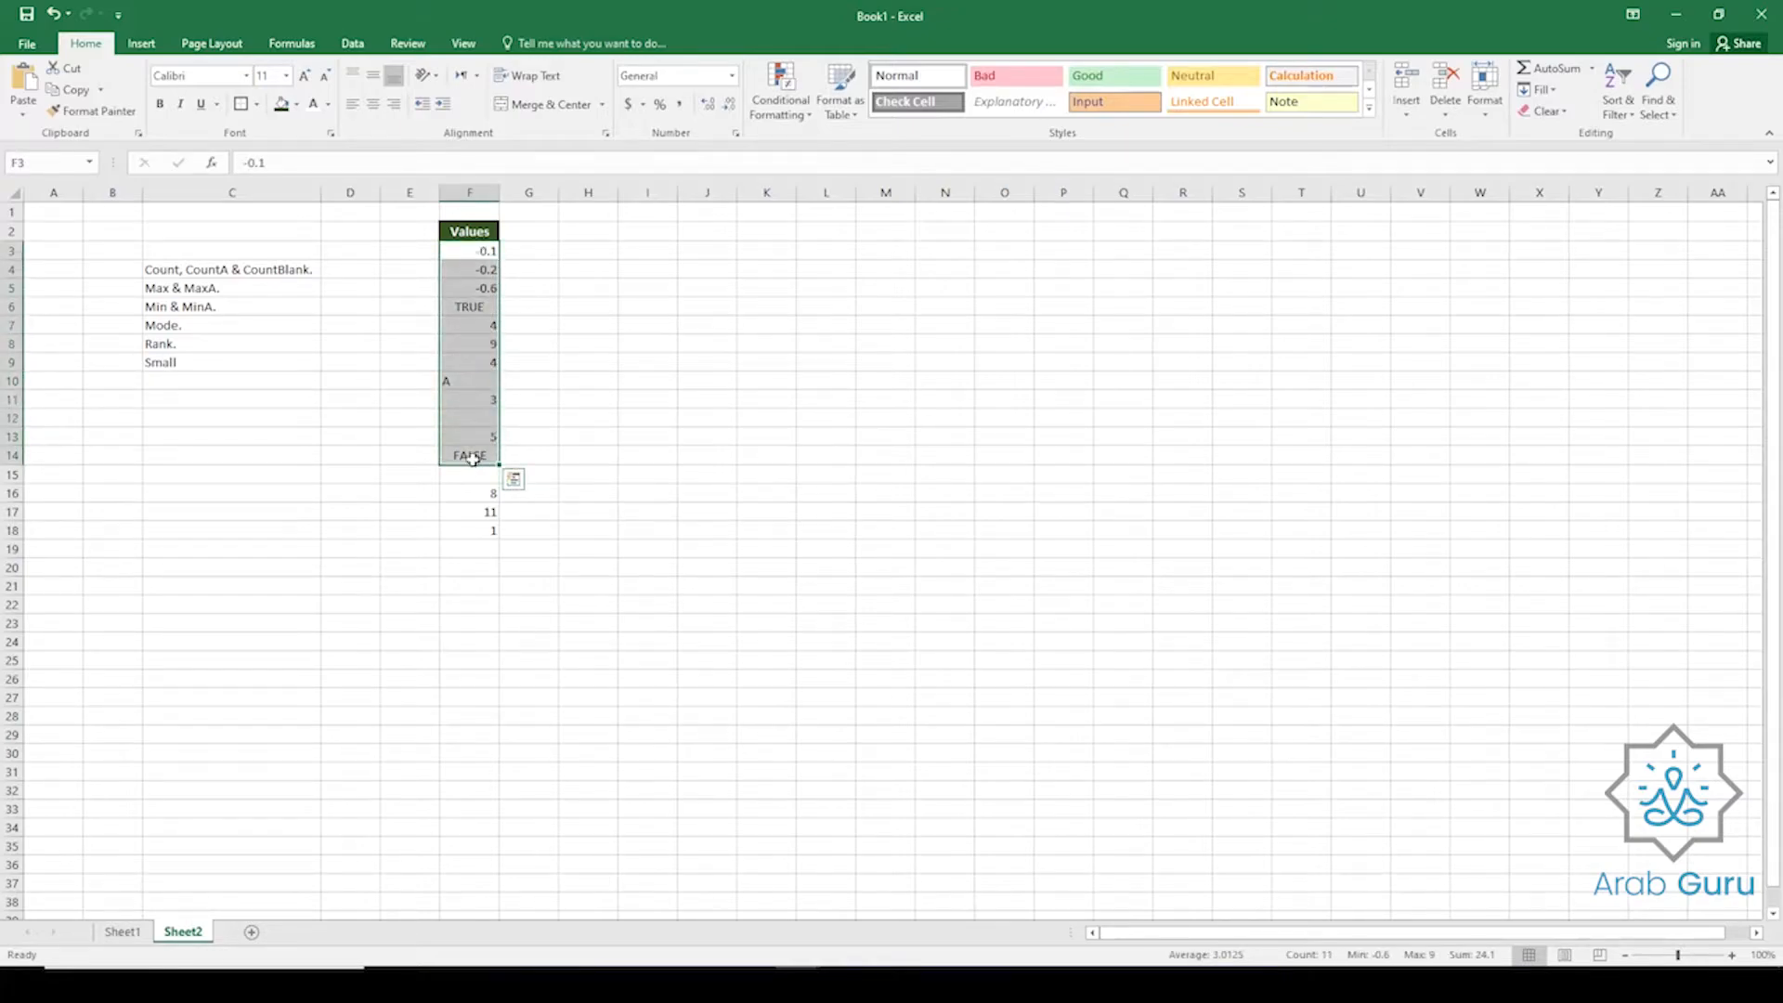
click(464, 418)
drag(488, 250, 471, 457)
click(174, 264)
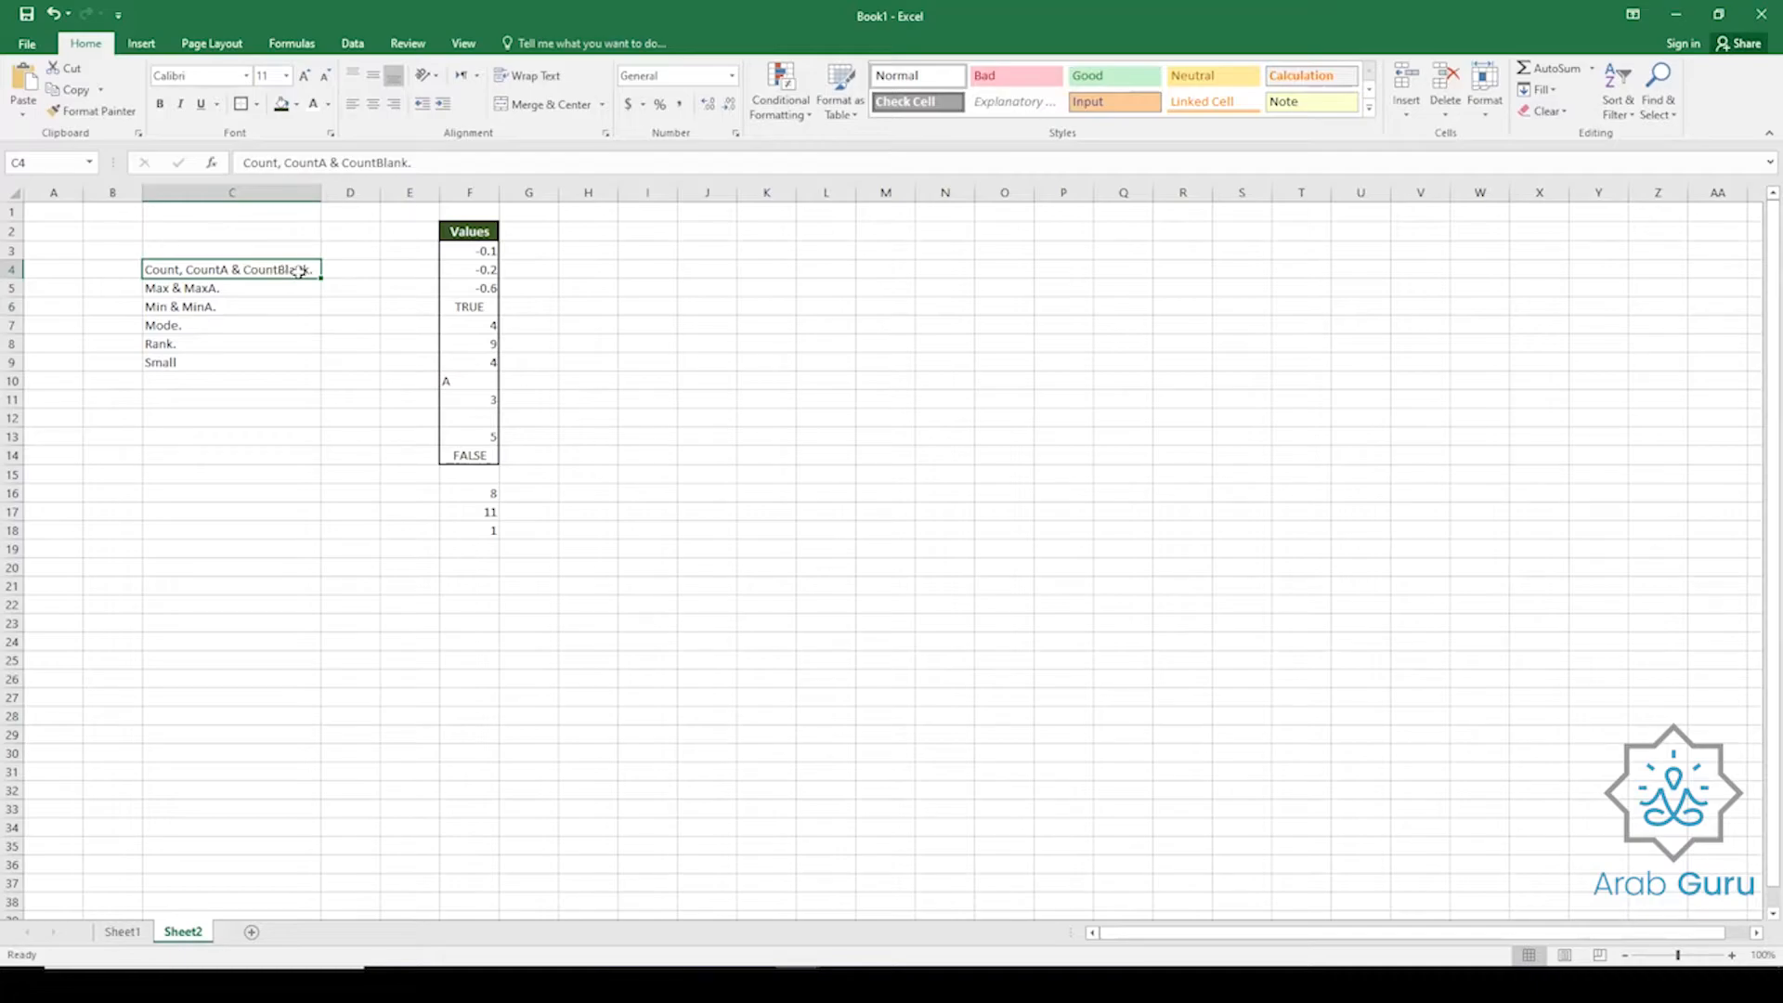
Check the COUNTBLANK formula in F18 against the empty cell F12 in the Values list.
click(487, 533)
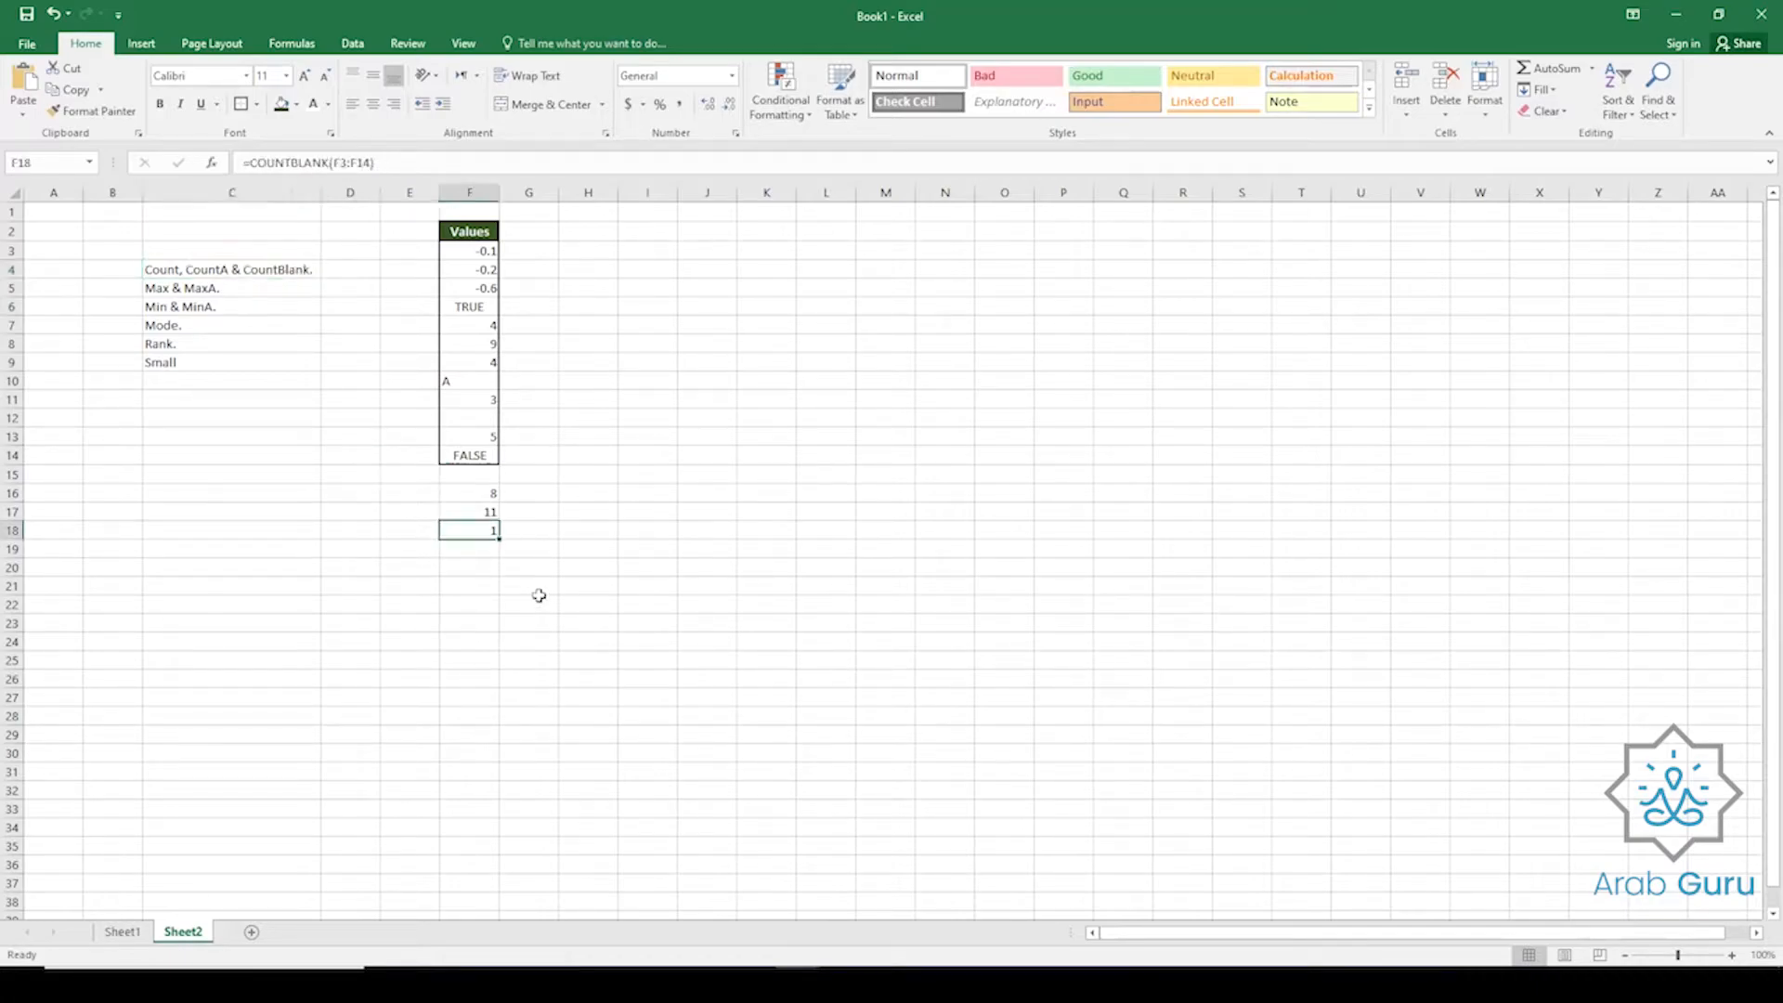
click(333, 163)
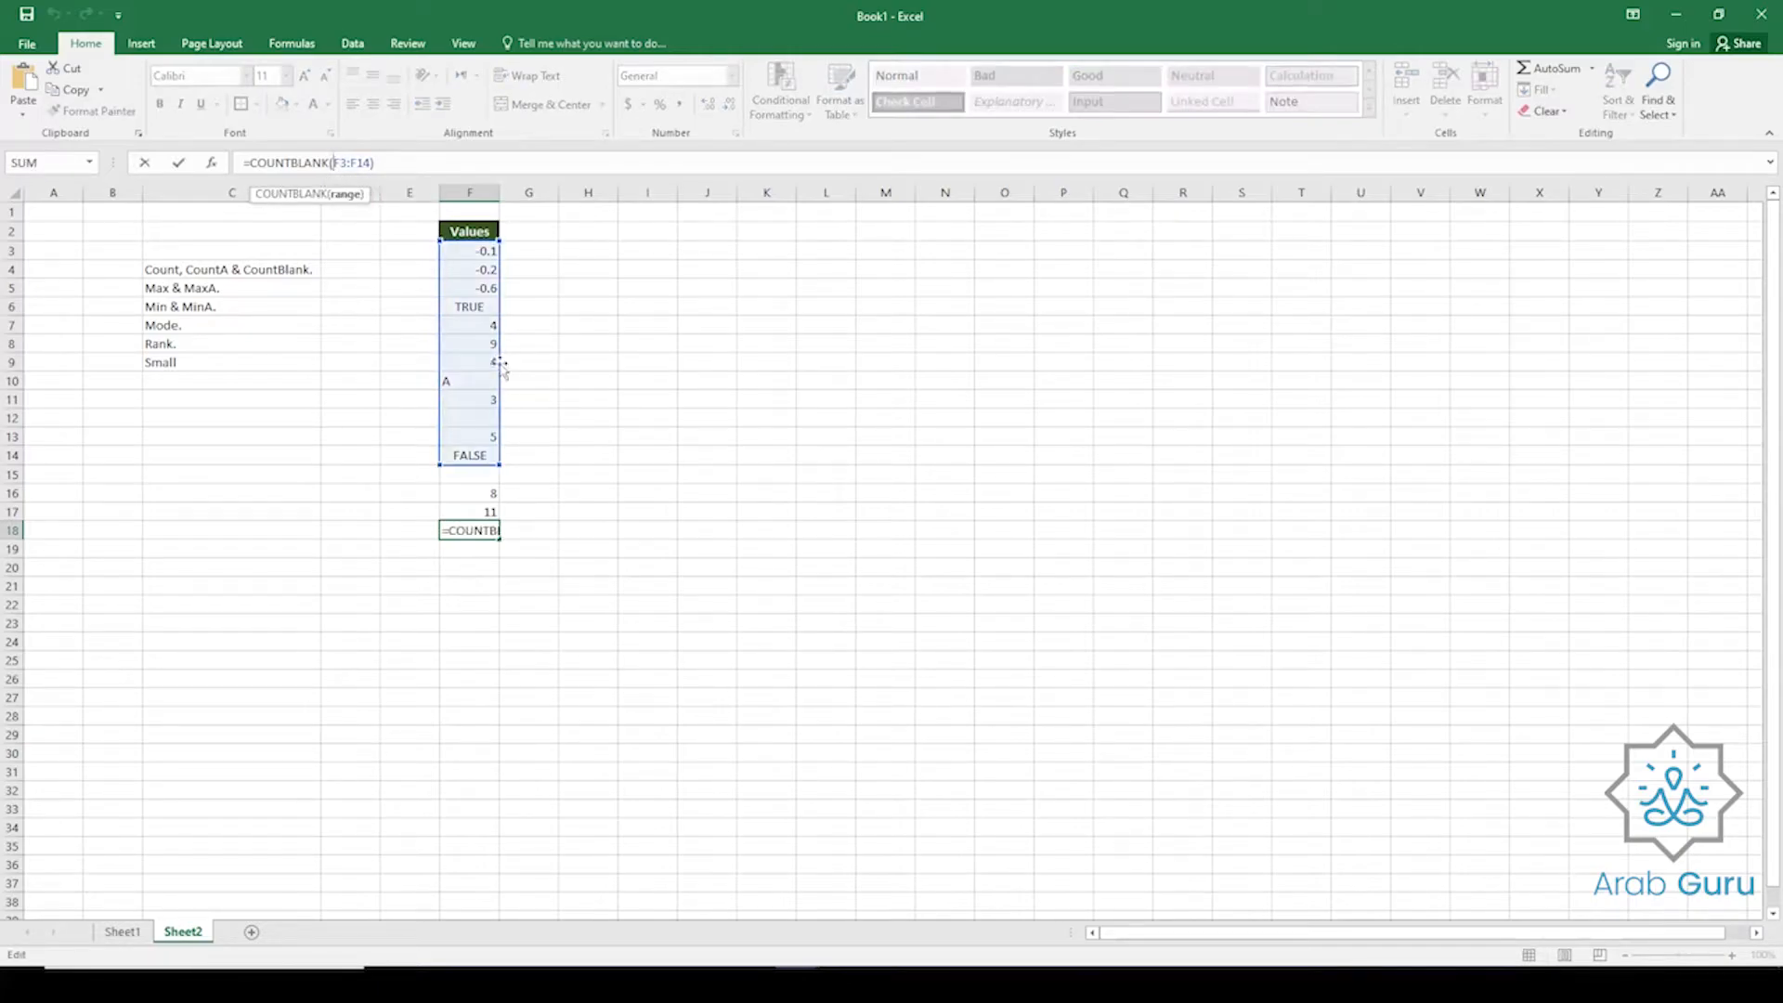
click(179, 163)
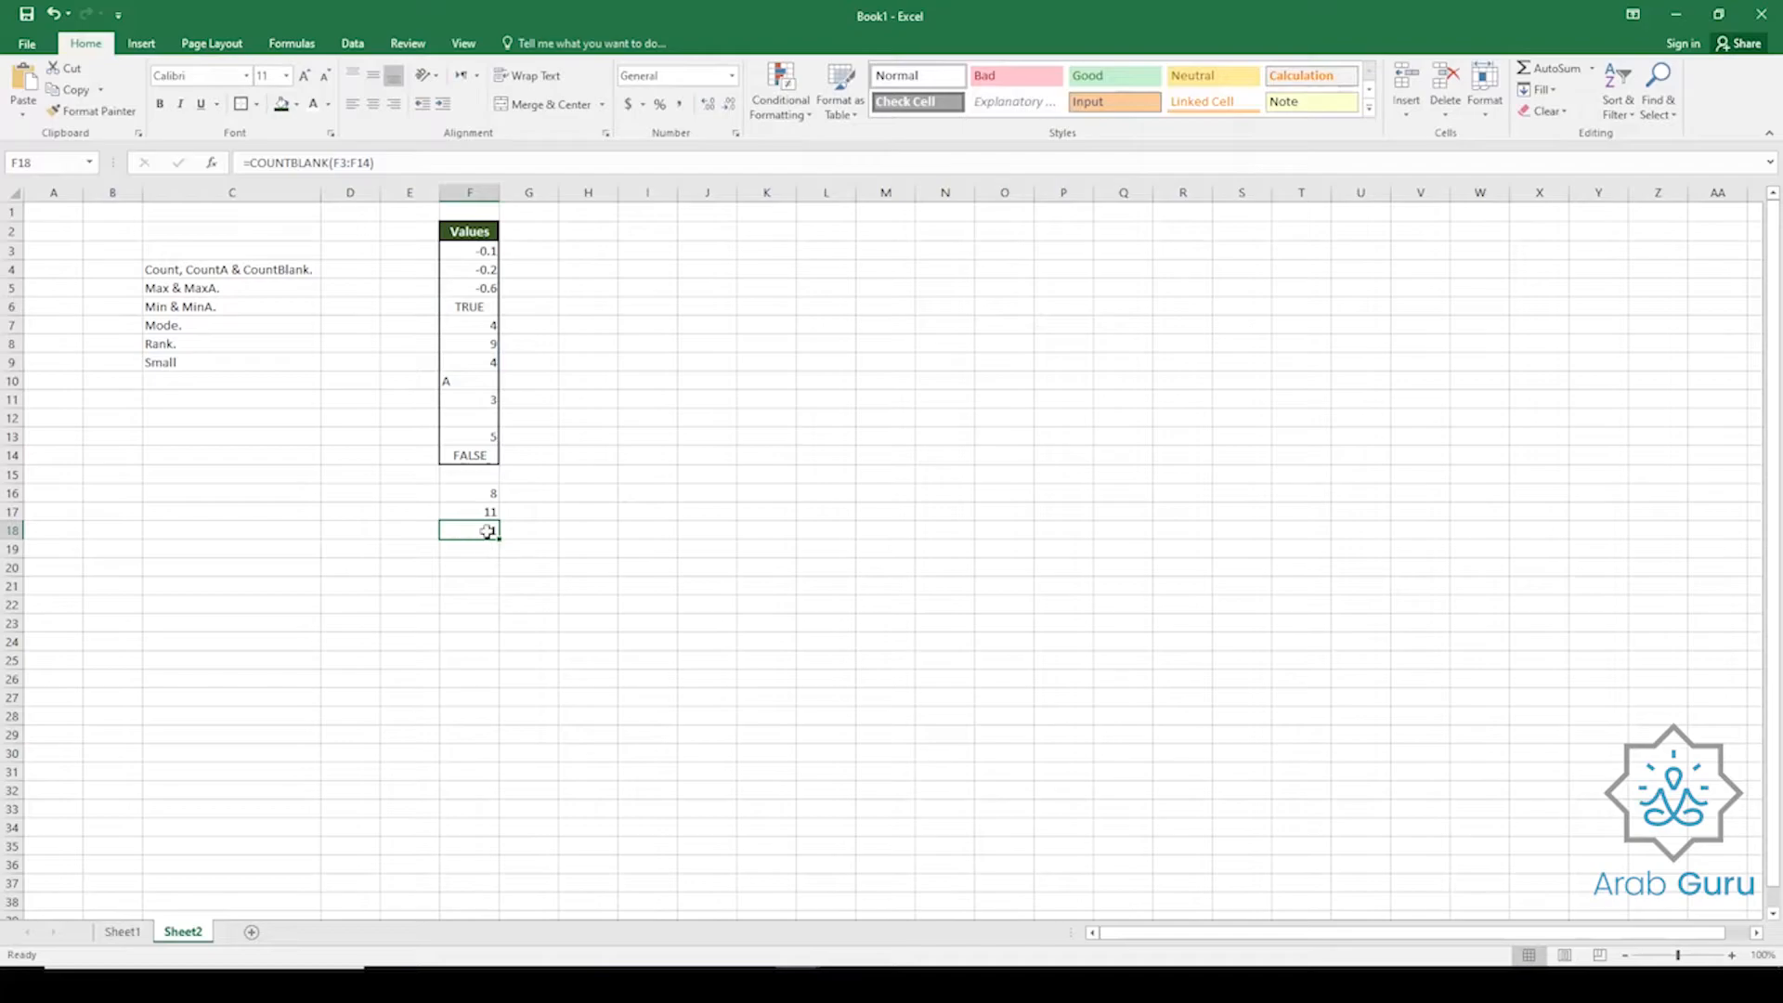
click(469, 415)
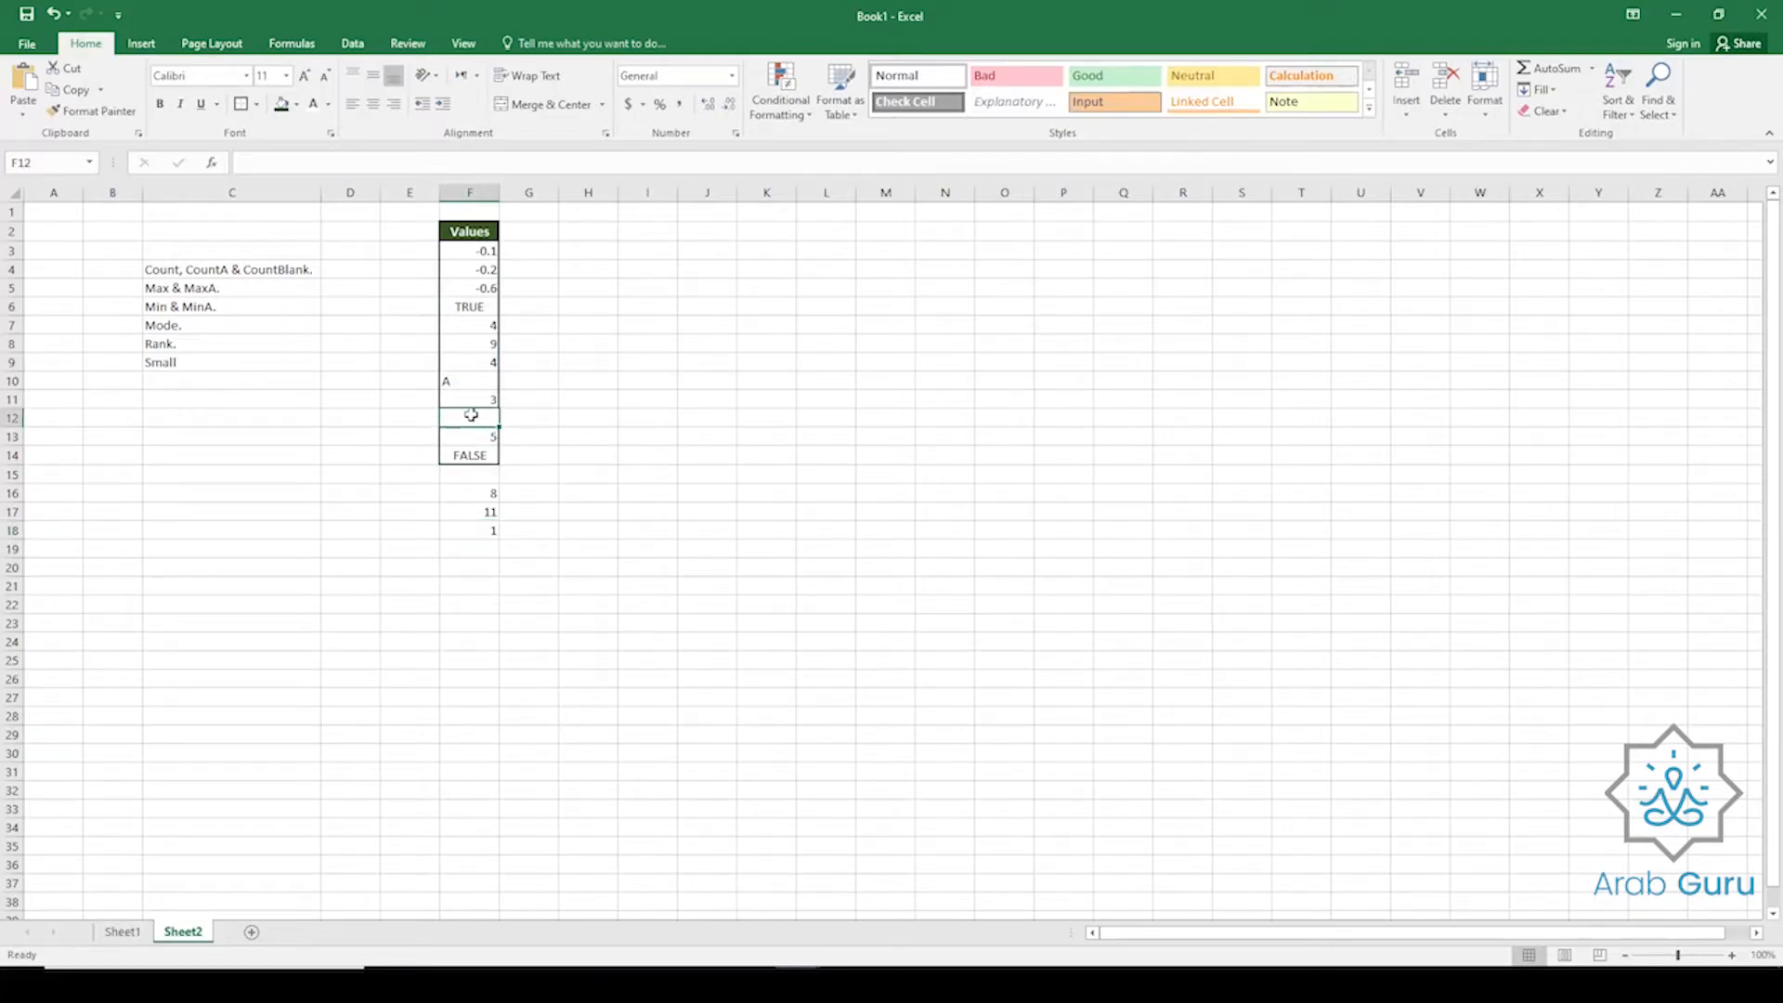
click(207, 272)
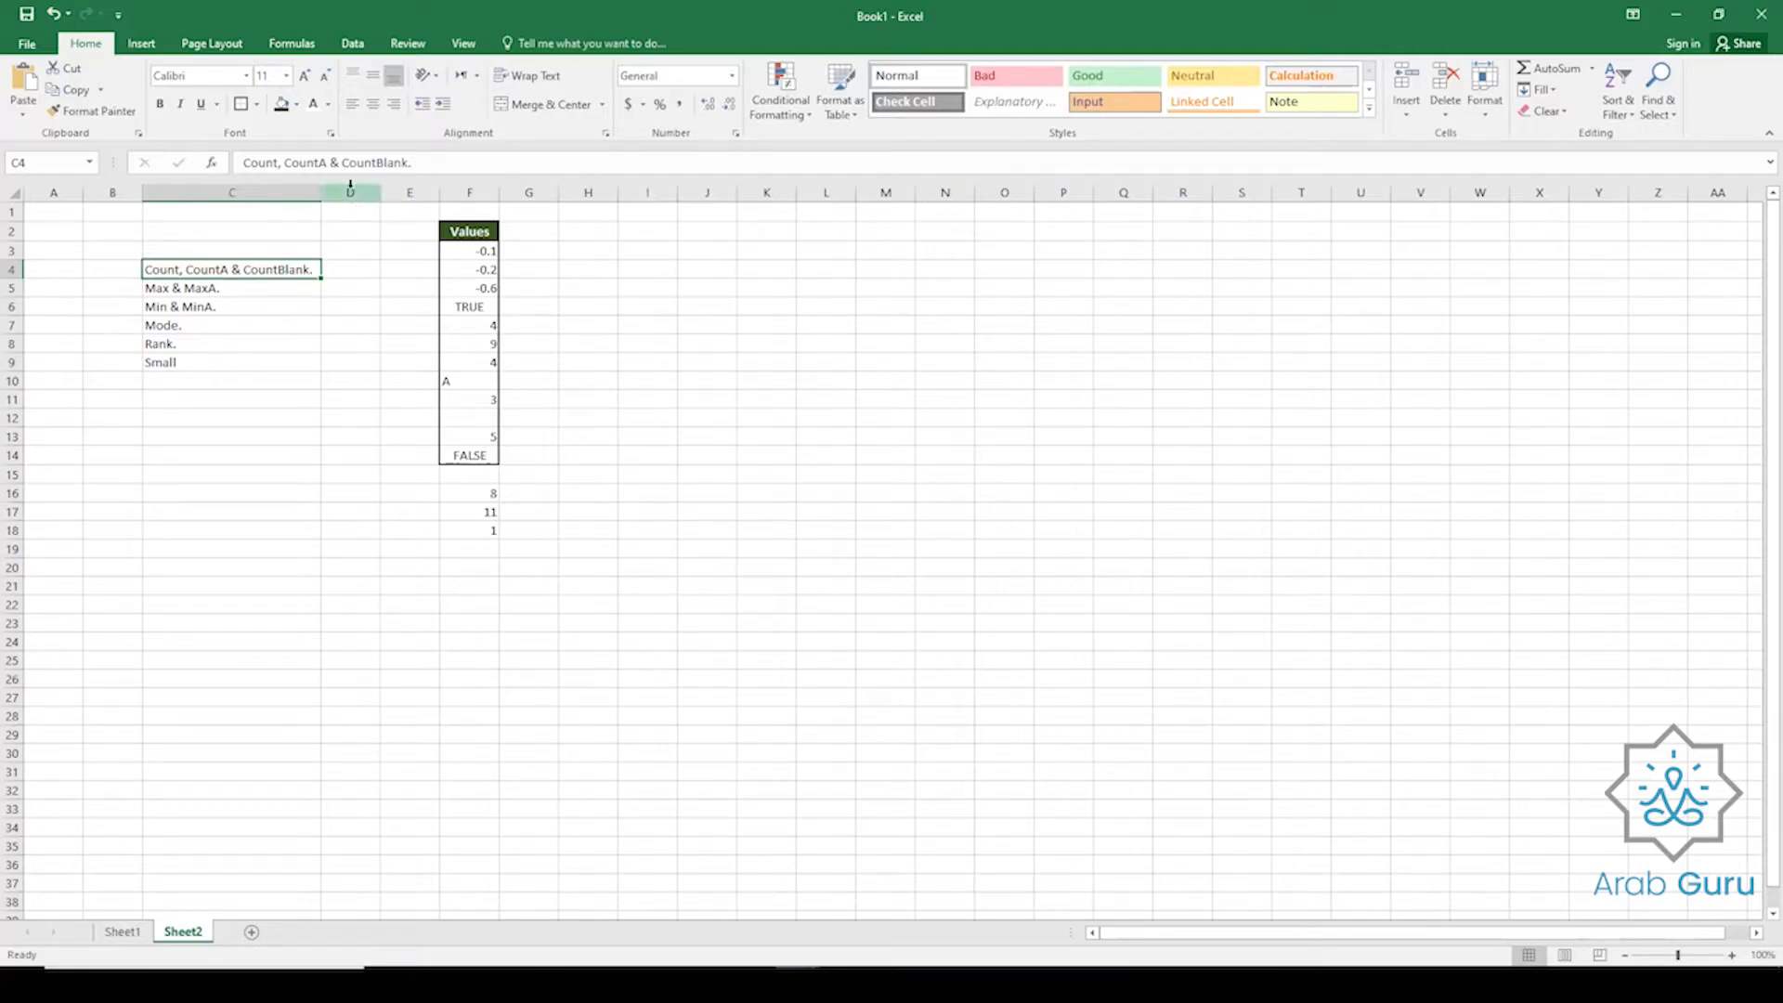
Review the COUNTA formula in F17 together with COUNTBLANK in F18 against the whole range F3:F14.
click(467, 511)
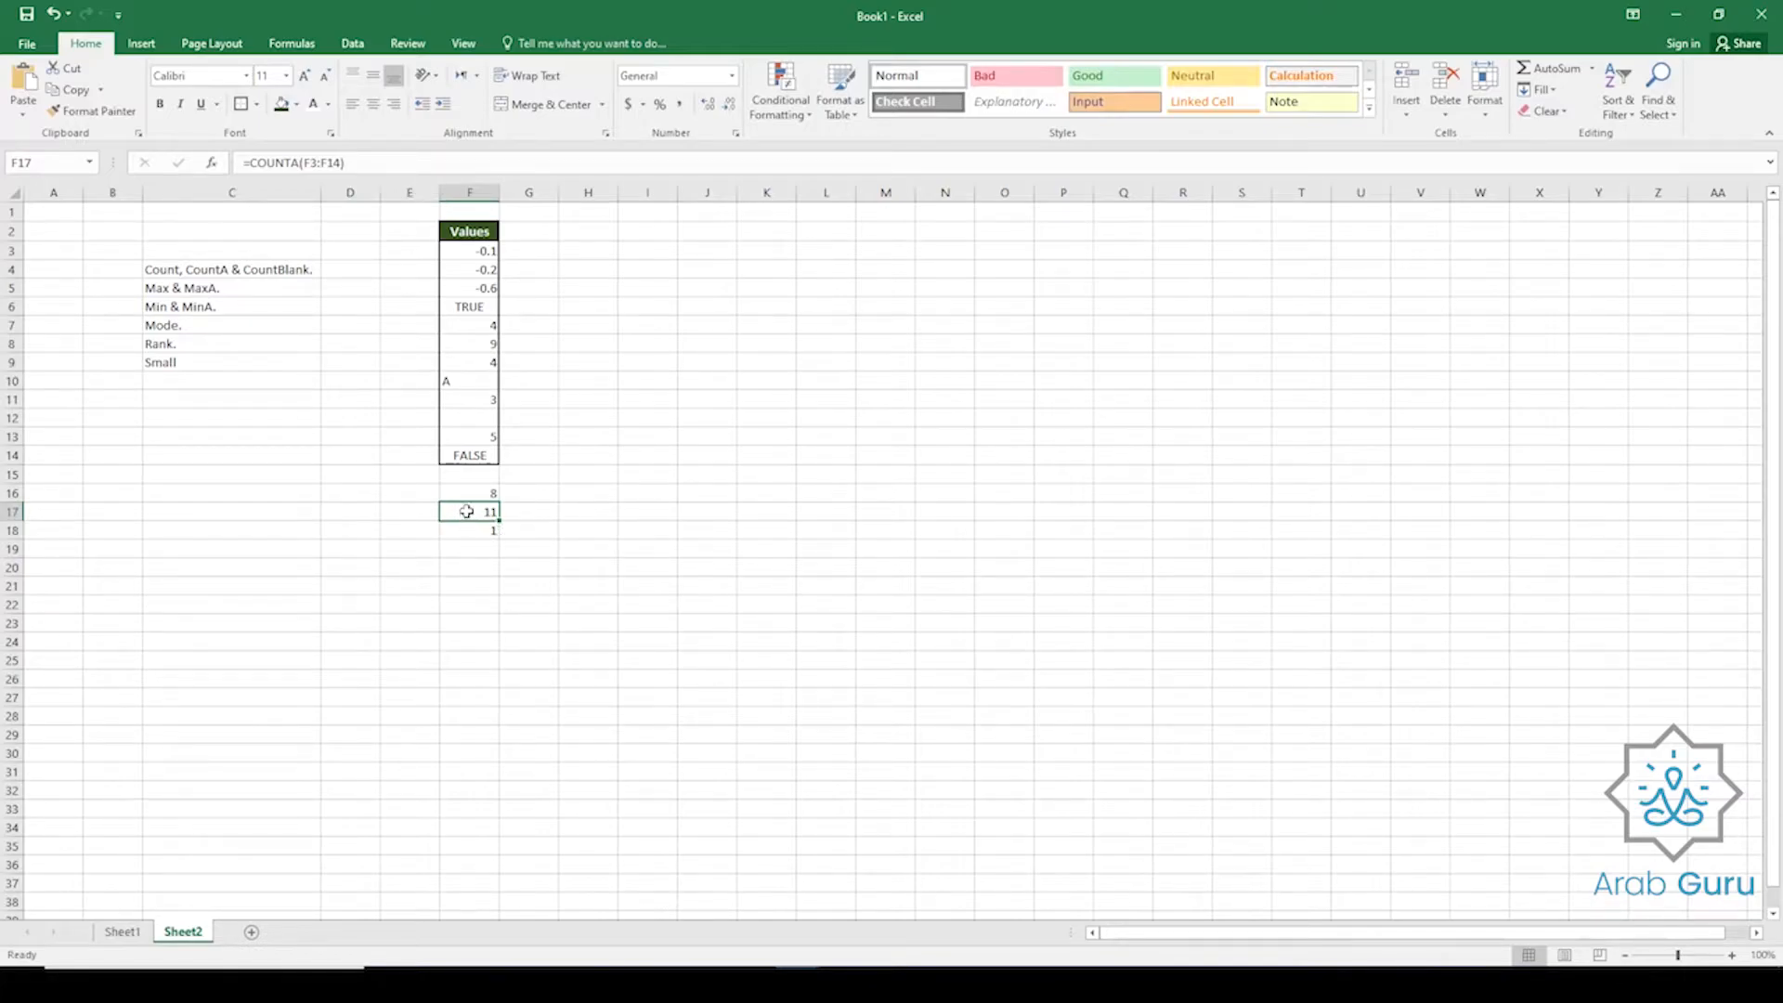
drag(467, 511, 469, 530)
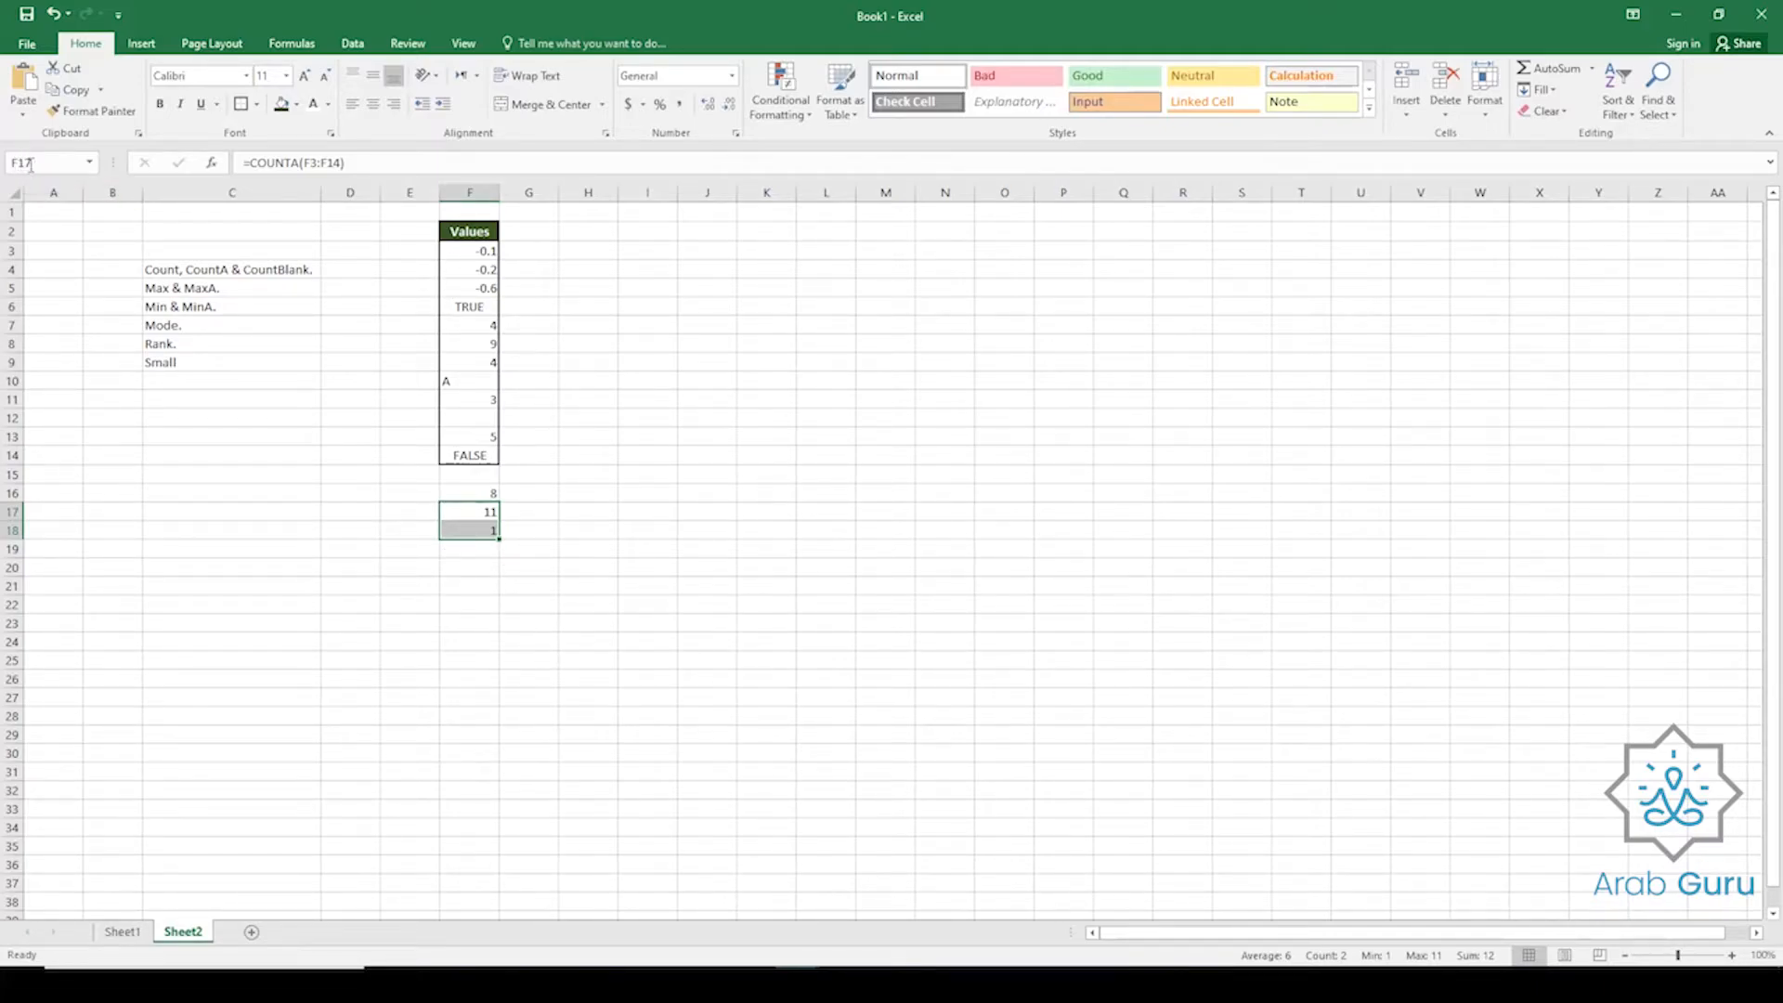
drag(471, 251, 471, 451)
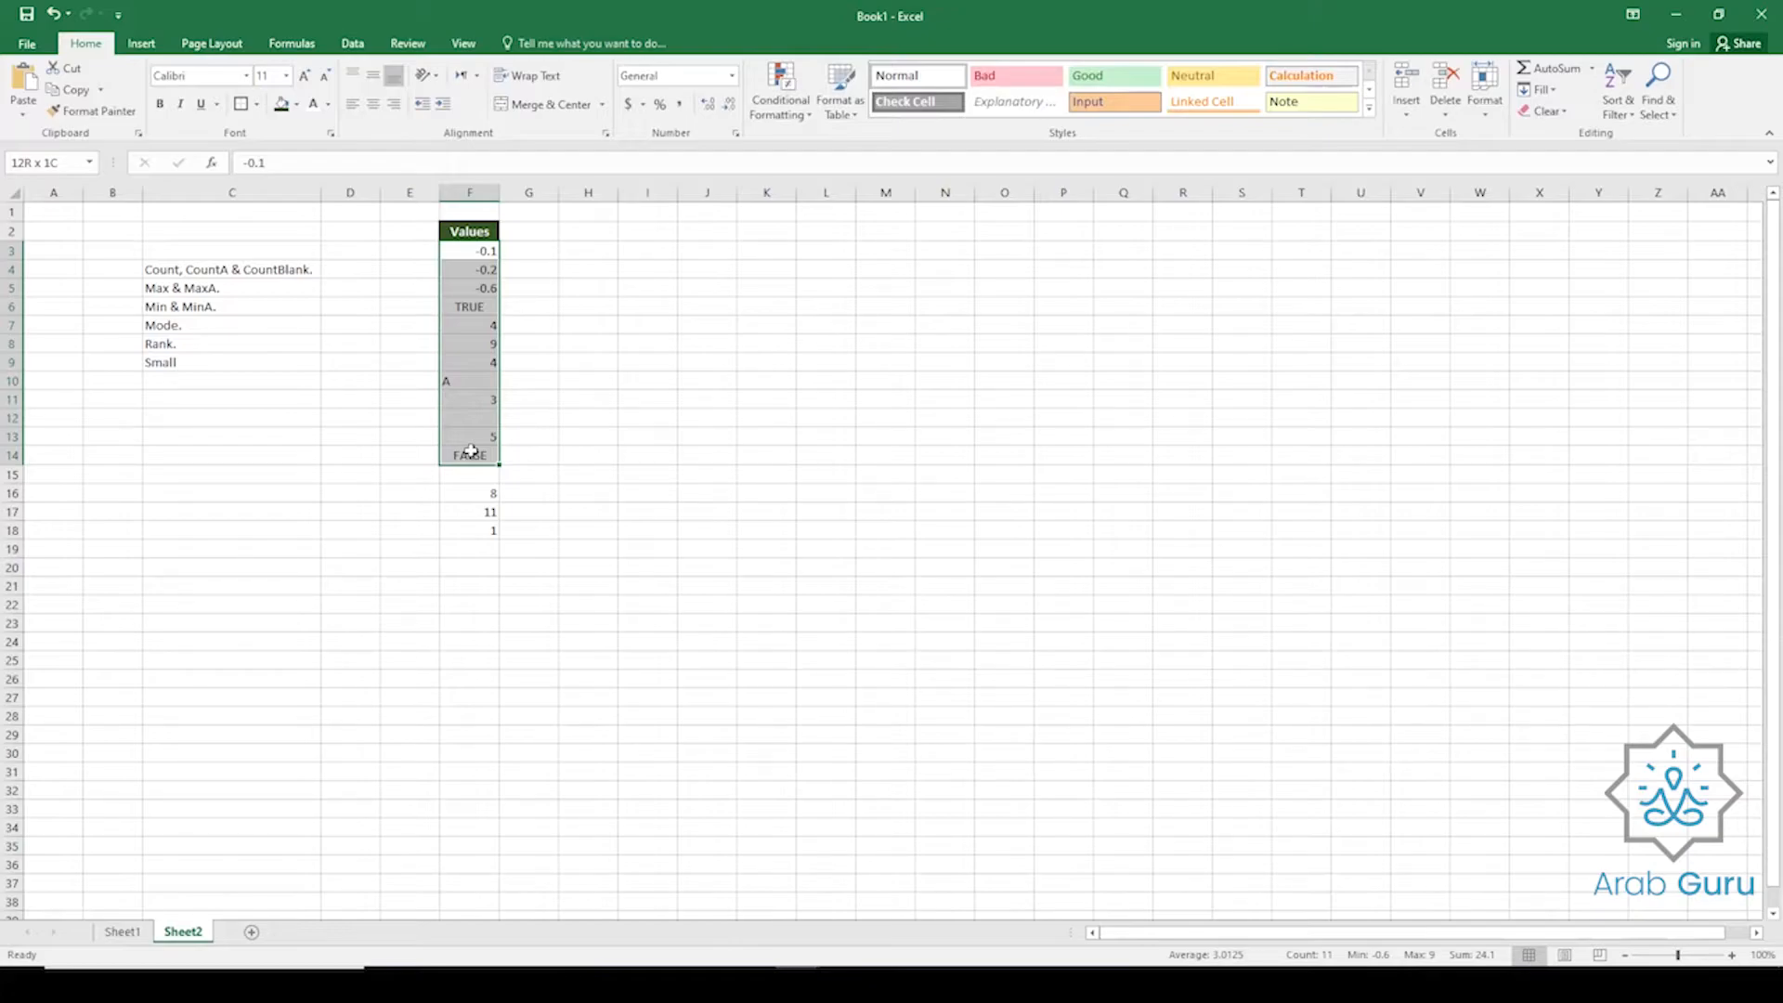
drag(471, 451, 470, 452)
click(610, 486)
click(473, 512)
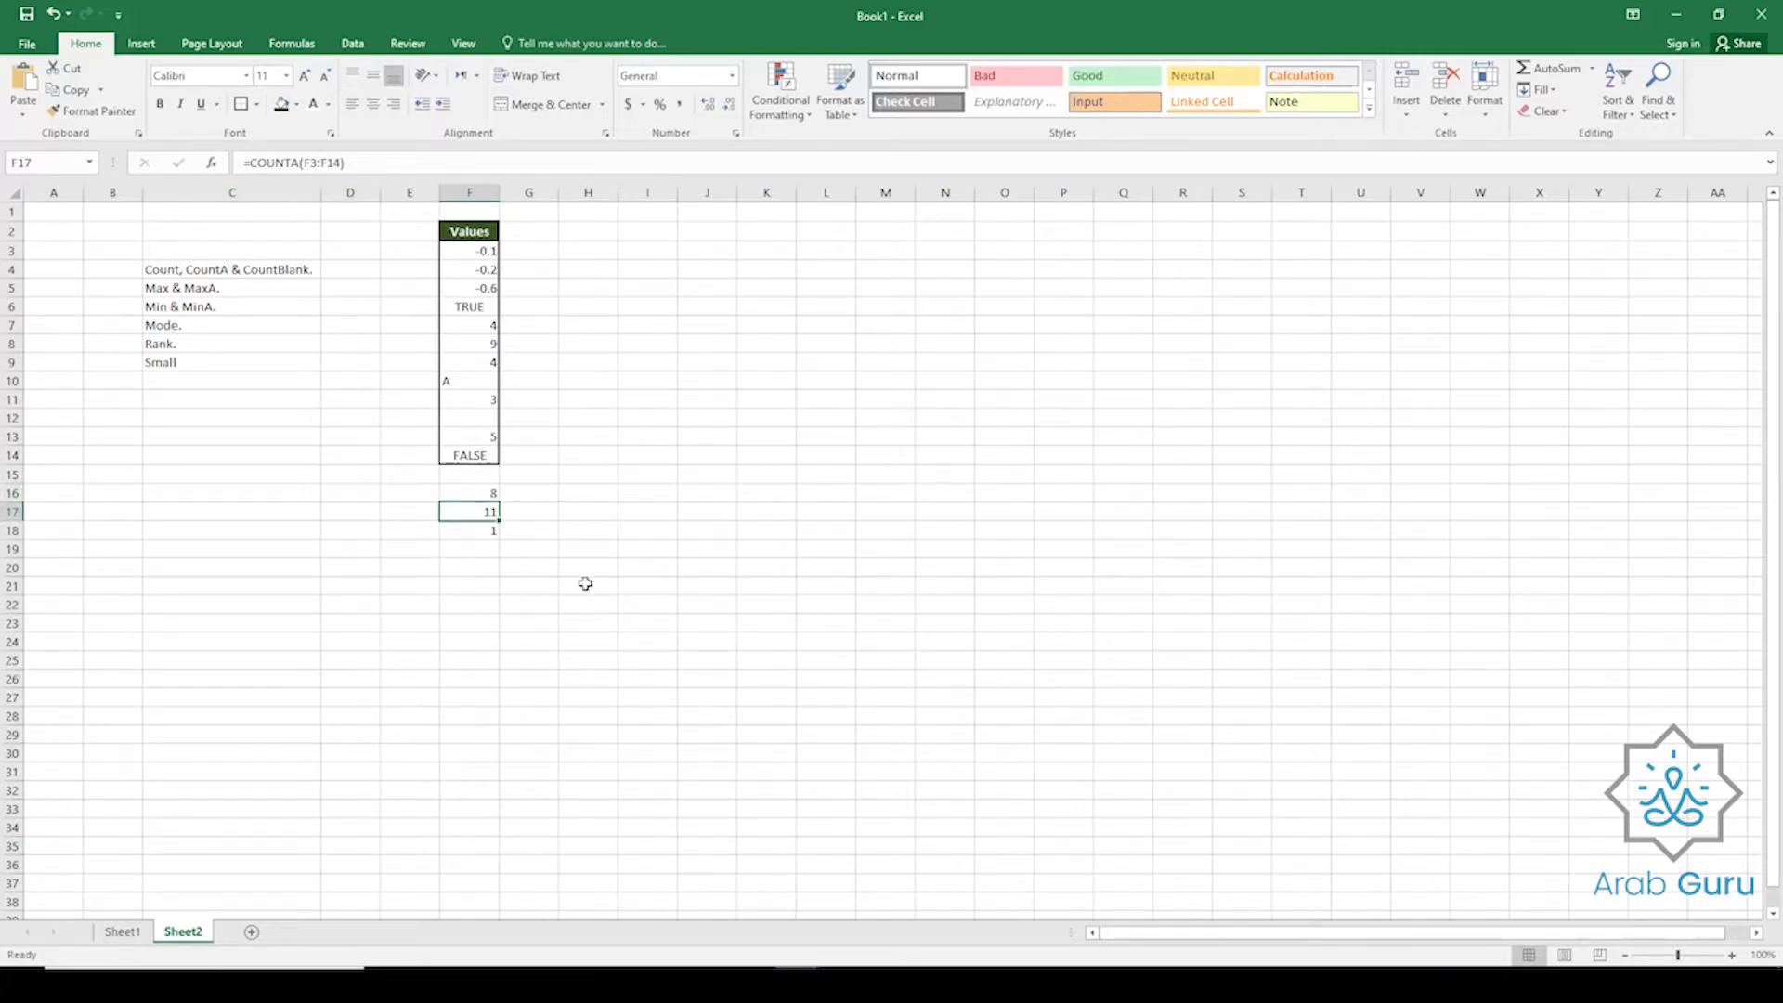
click(469, 531)
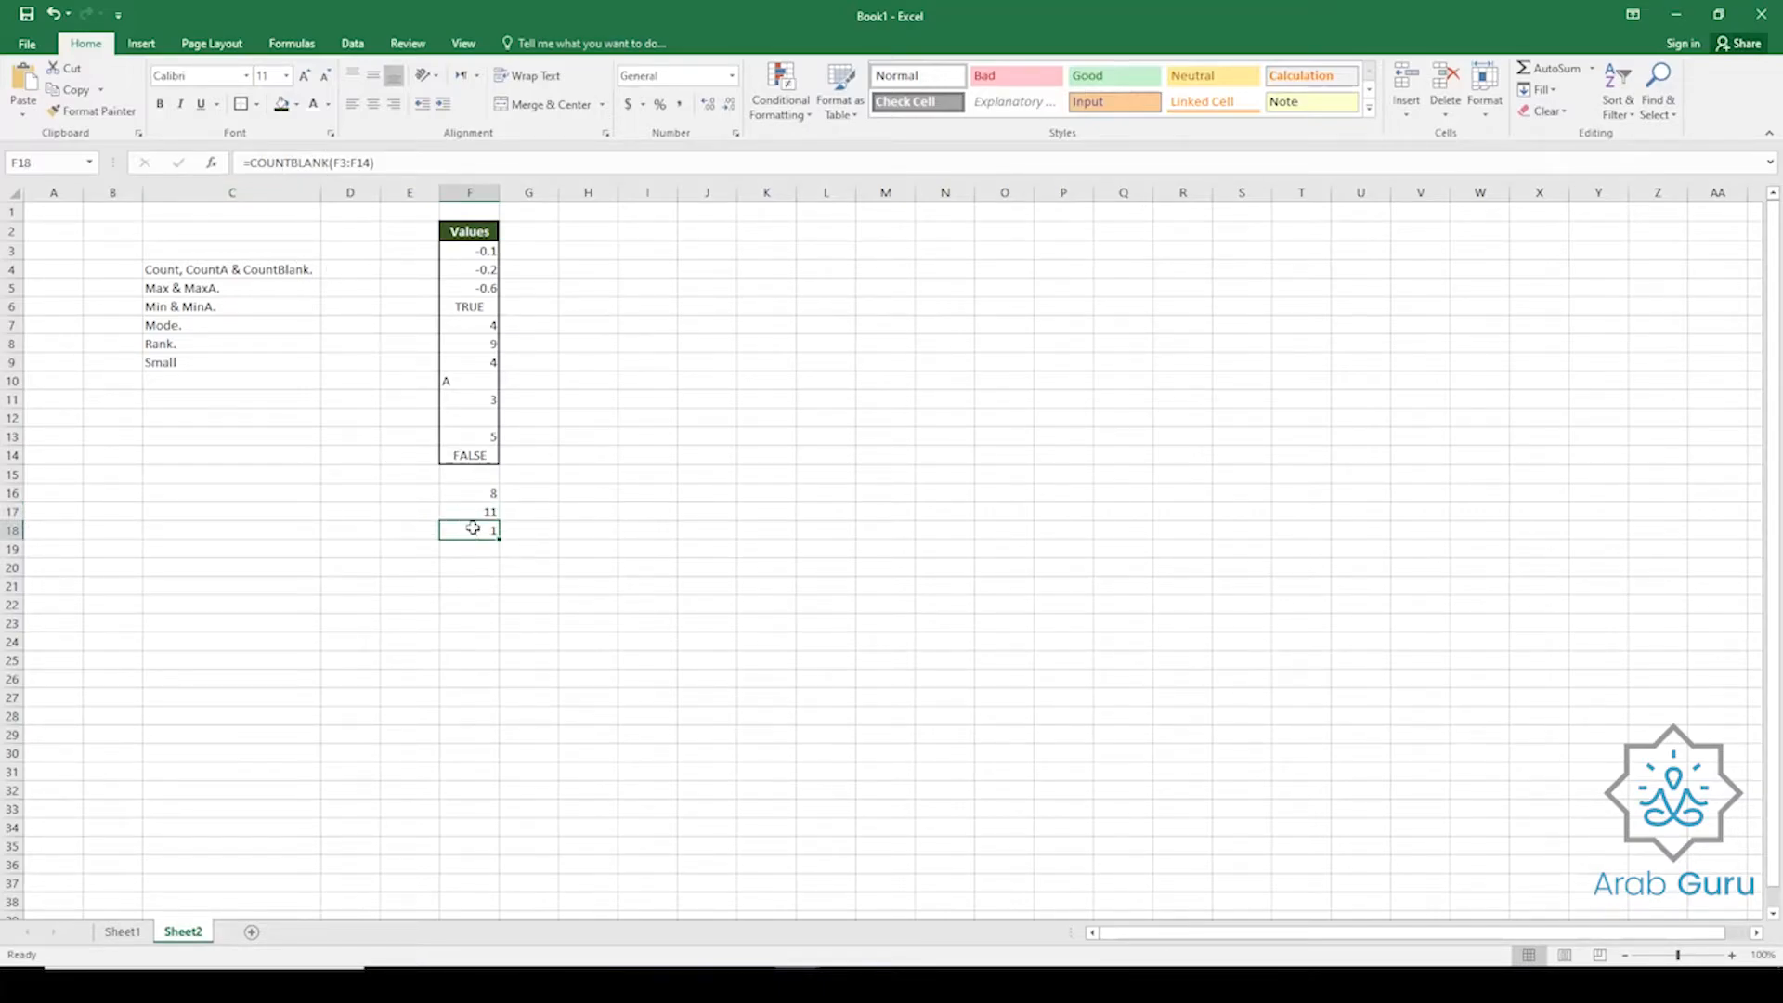
drag(471, 511, 472, 538)
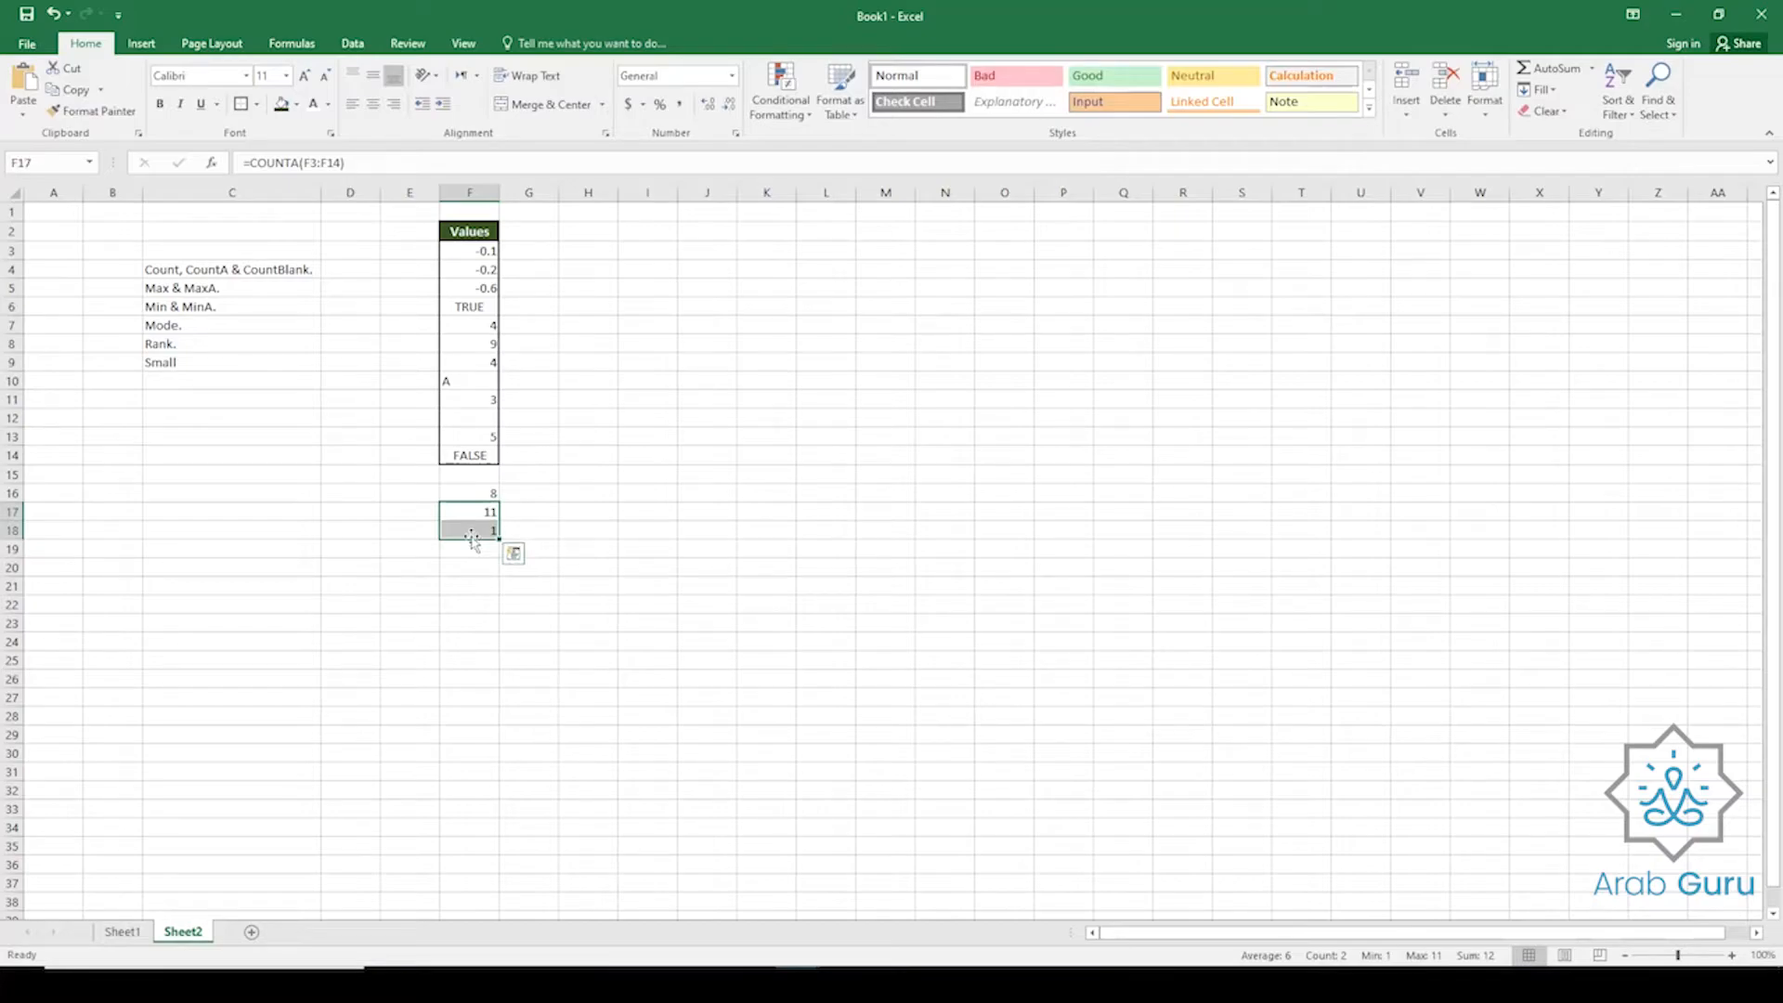
Review the COUNT formula in F16 and inspect the logical, text and empty cells F14, F6, F10 and F12.
click(472, 492)
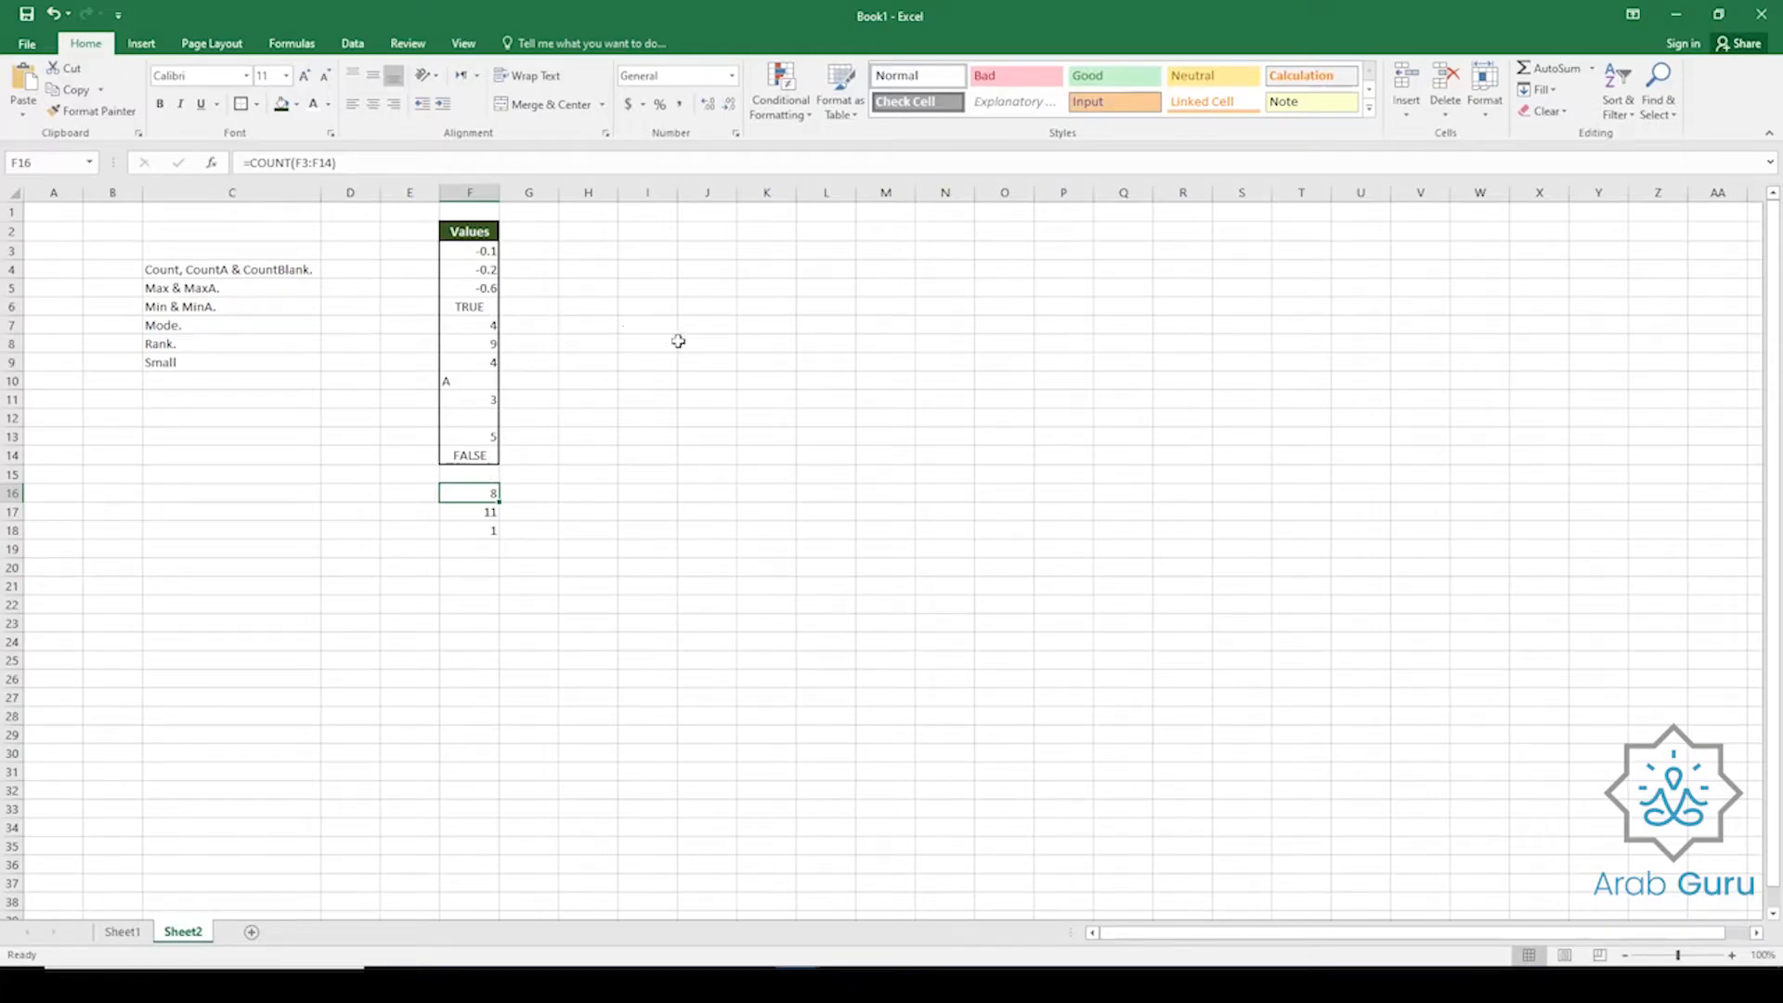
click(468, 456)
click(469, 307)
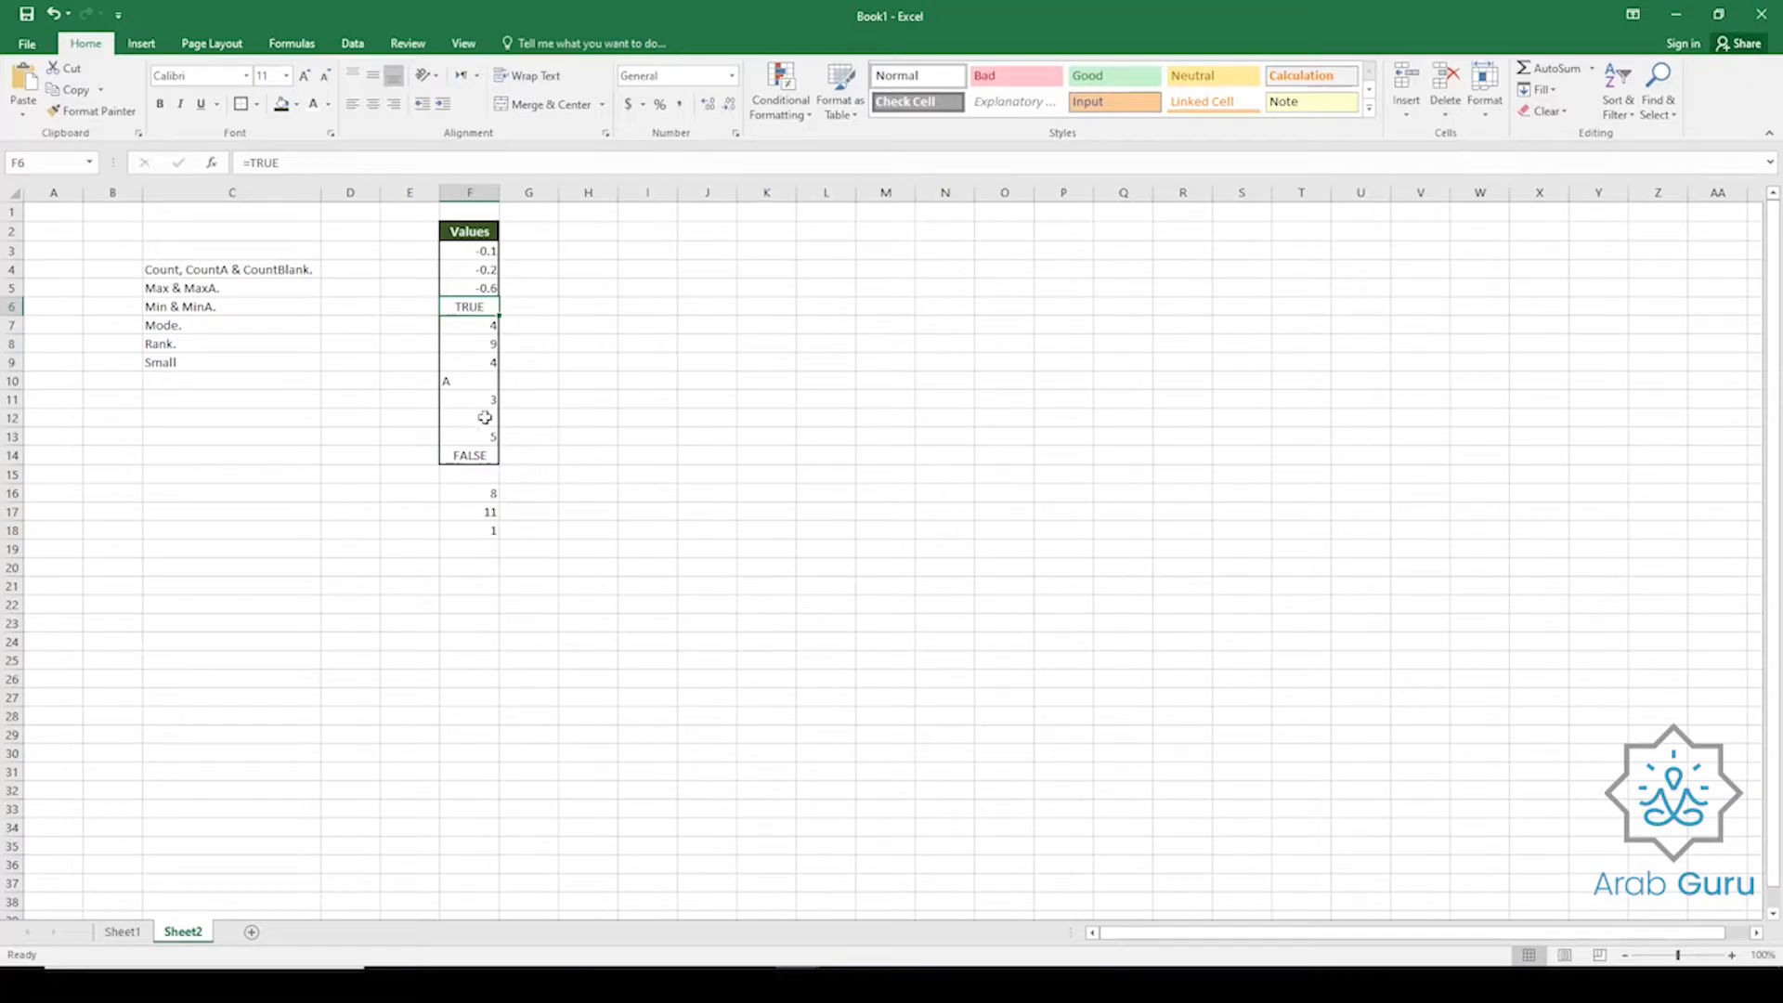
click(467, 382)
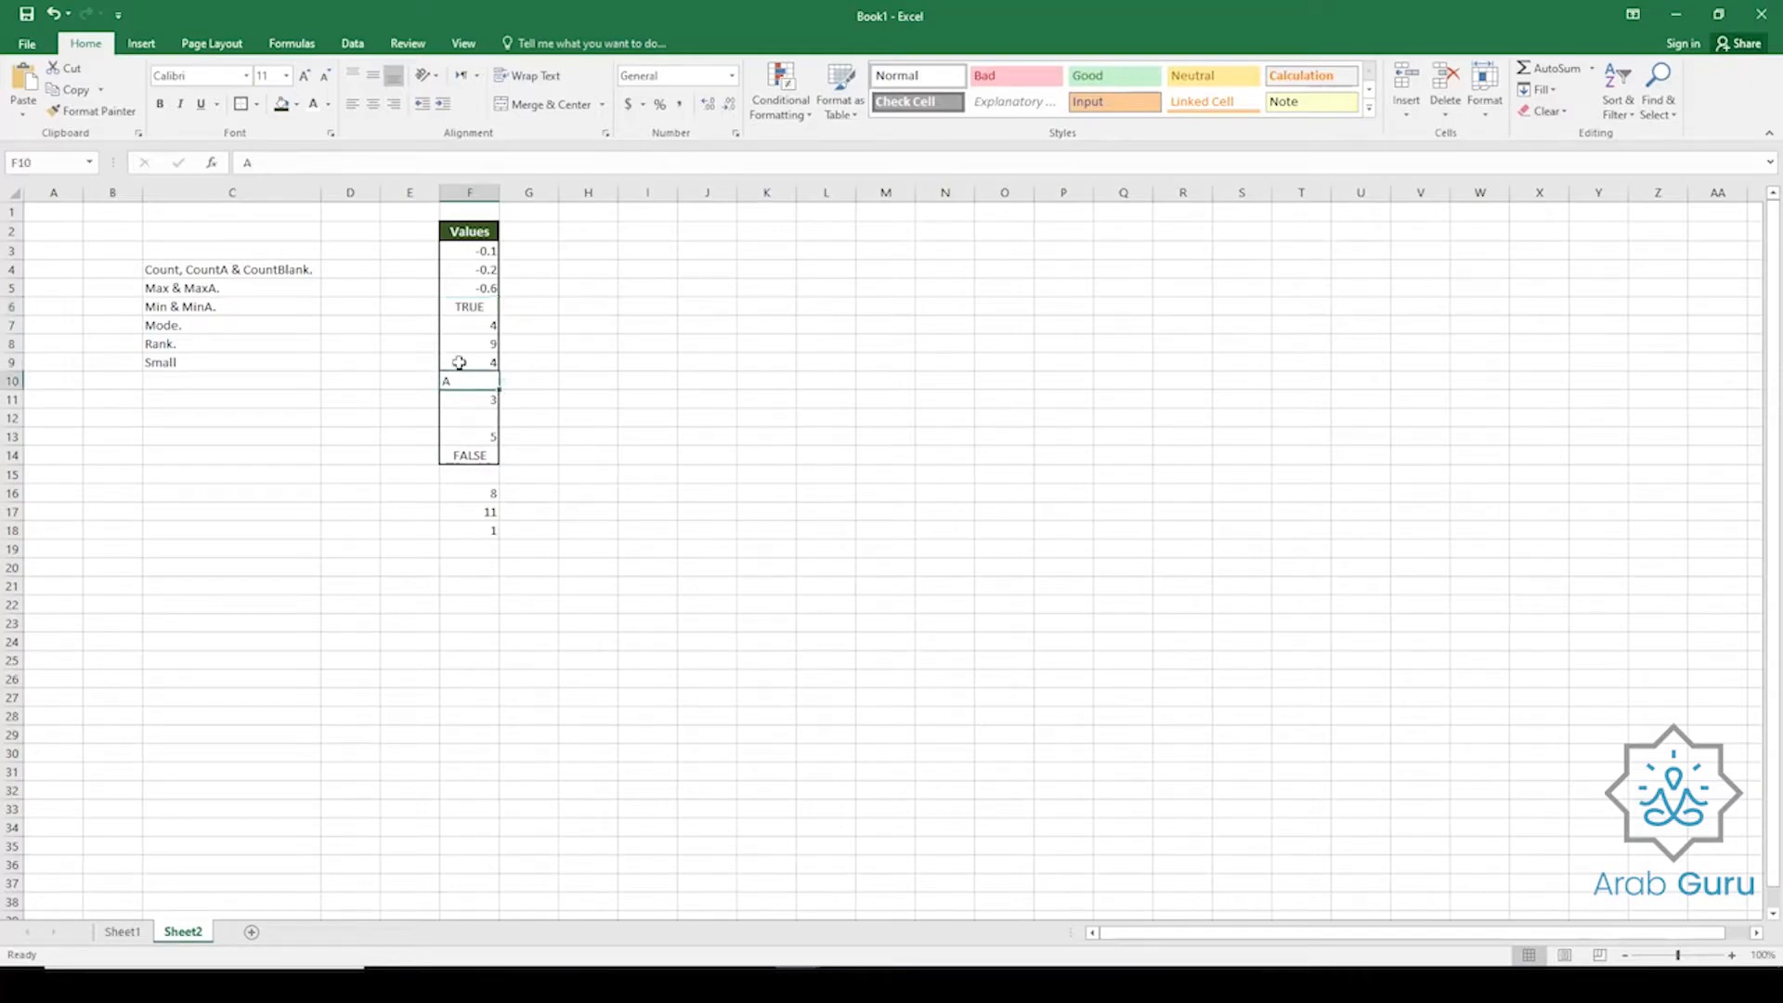
click(478, 420)
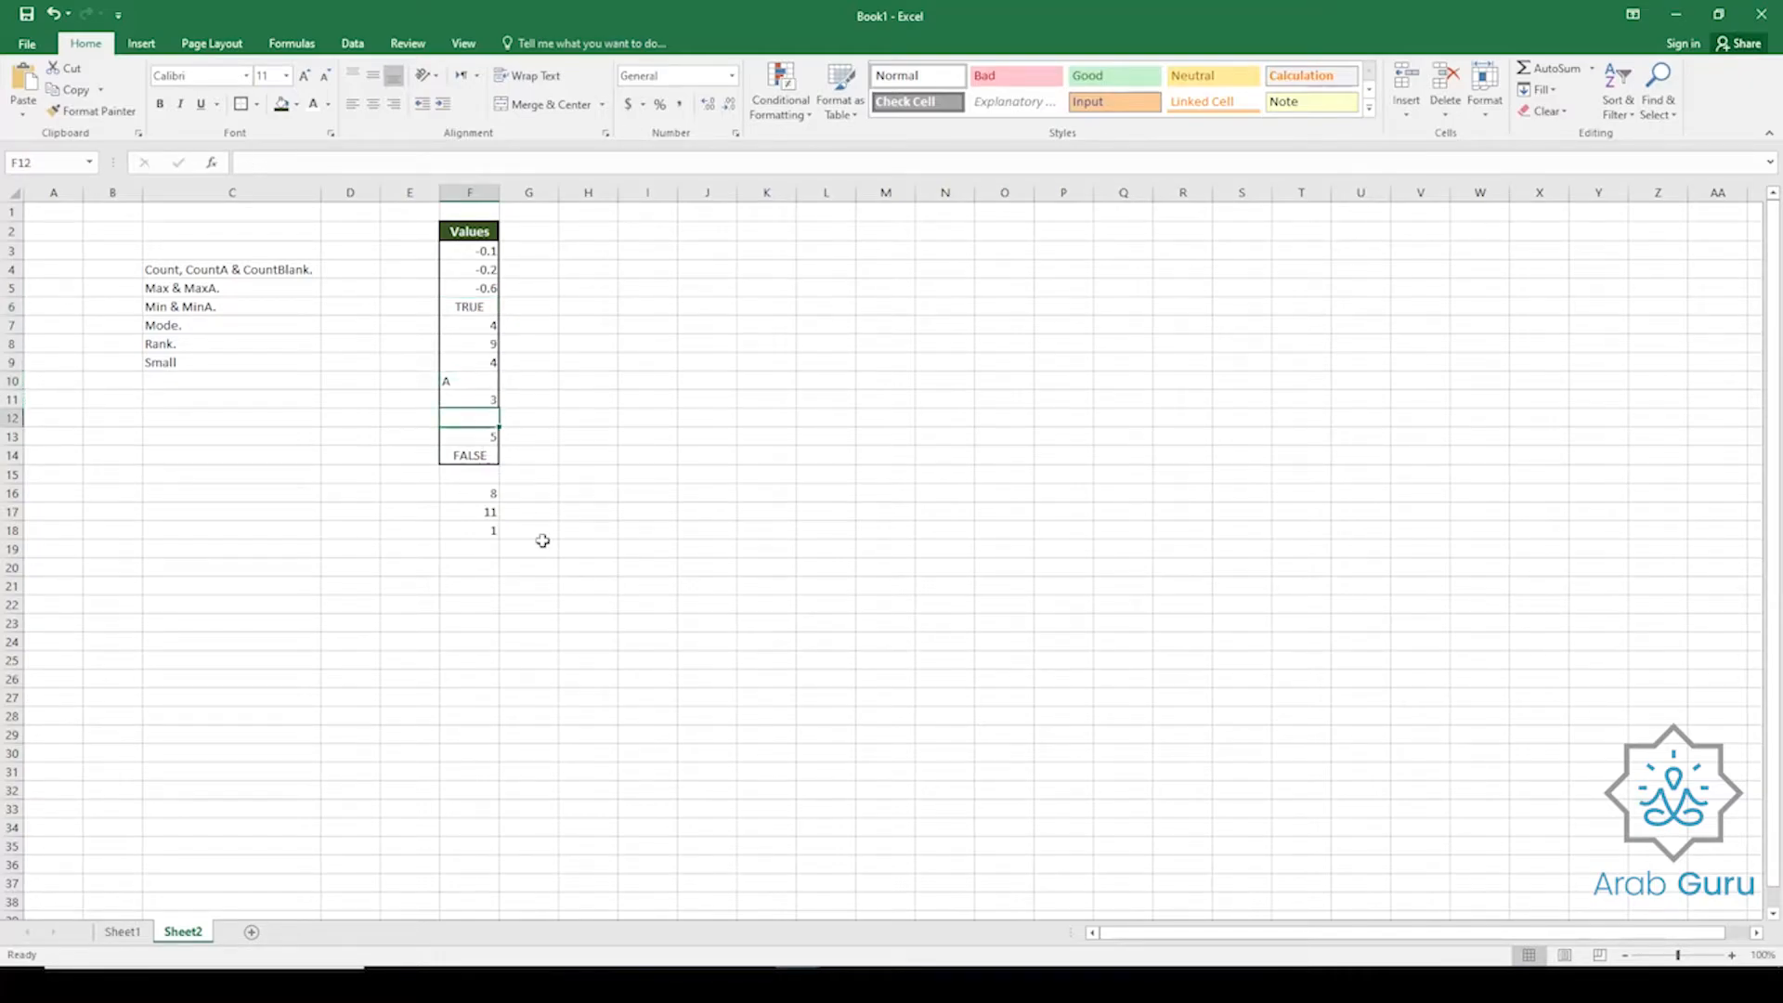
Select only the numeric cells F3:F5, F7:F9, F11 and F13 to check them against the COUNT formula in F16.
click(488, 437)
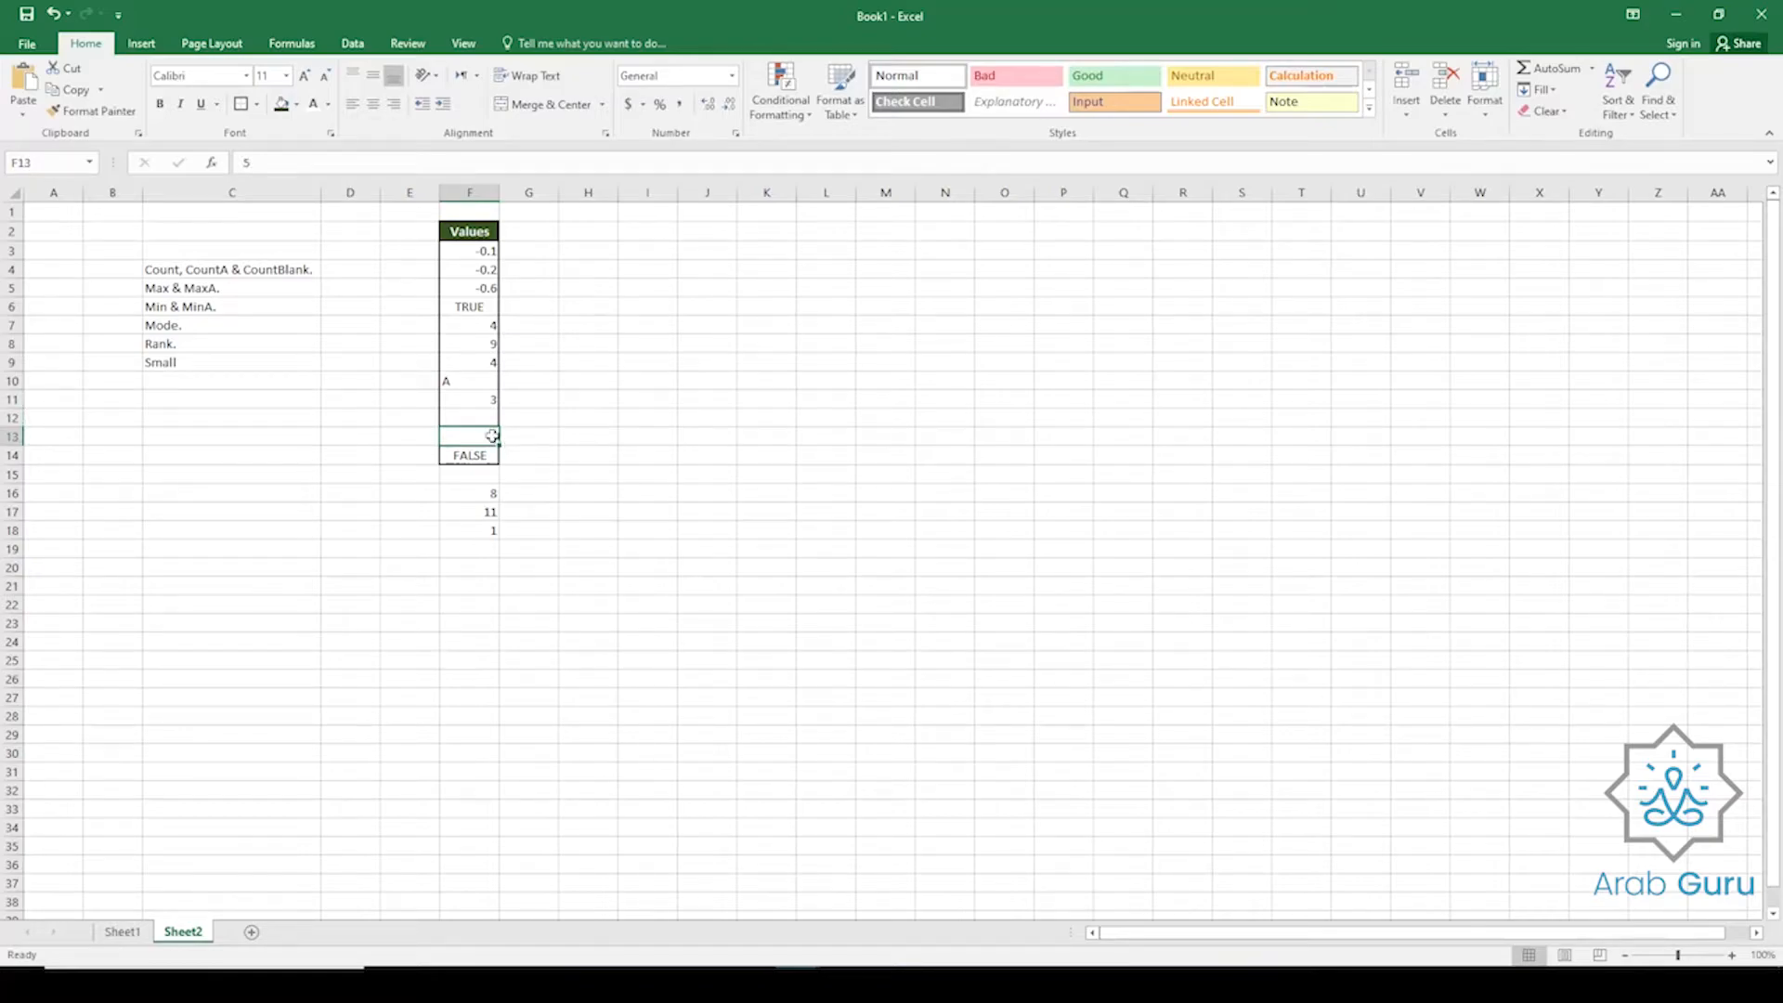
ctrl+click(487, 403)
drag(485, 360, 479, 251)
ctrl+click(487, 283)
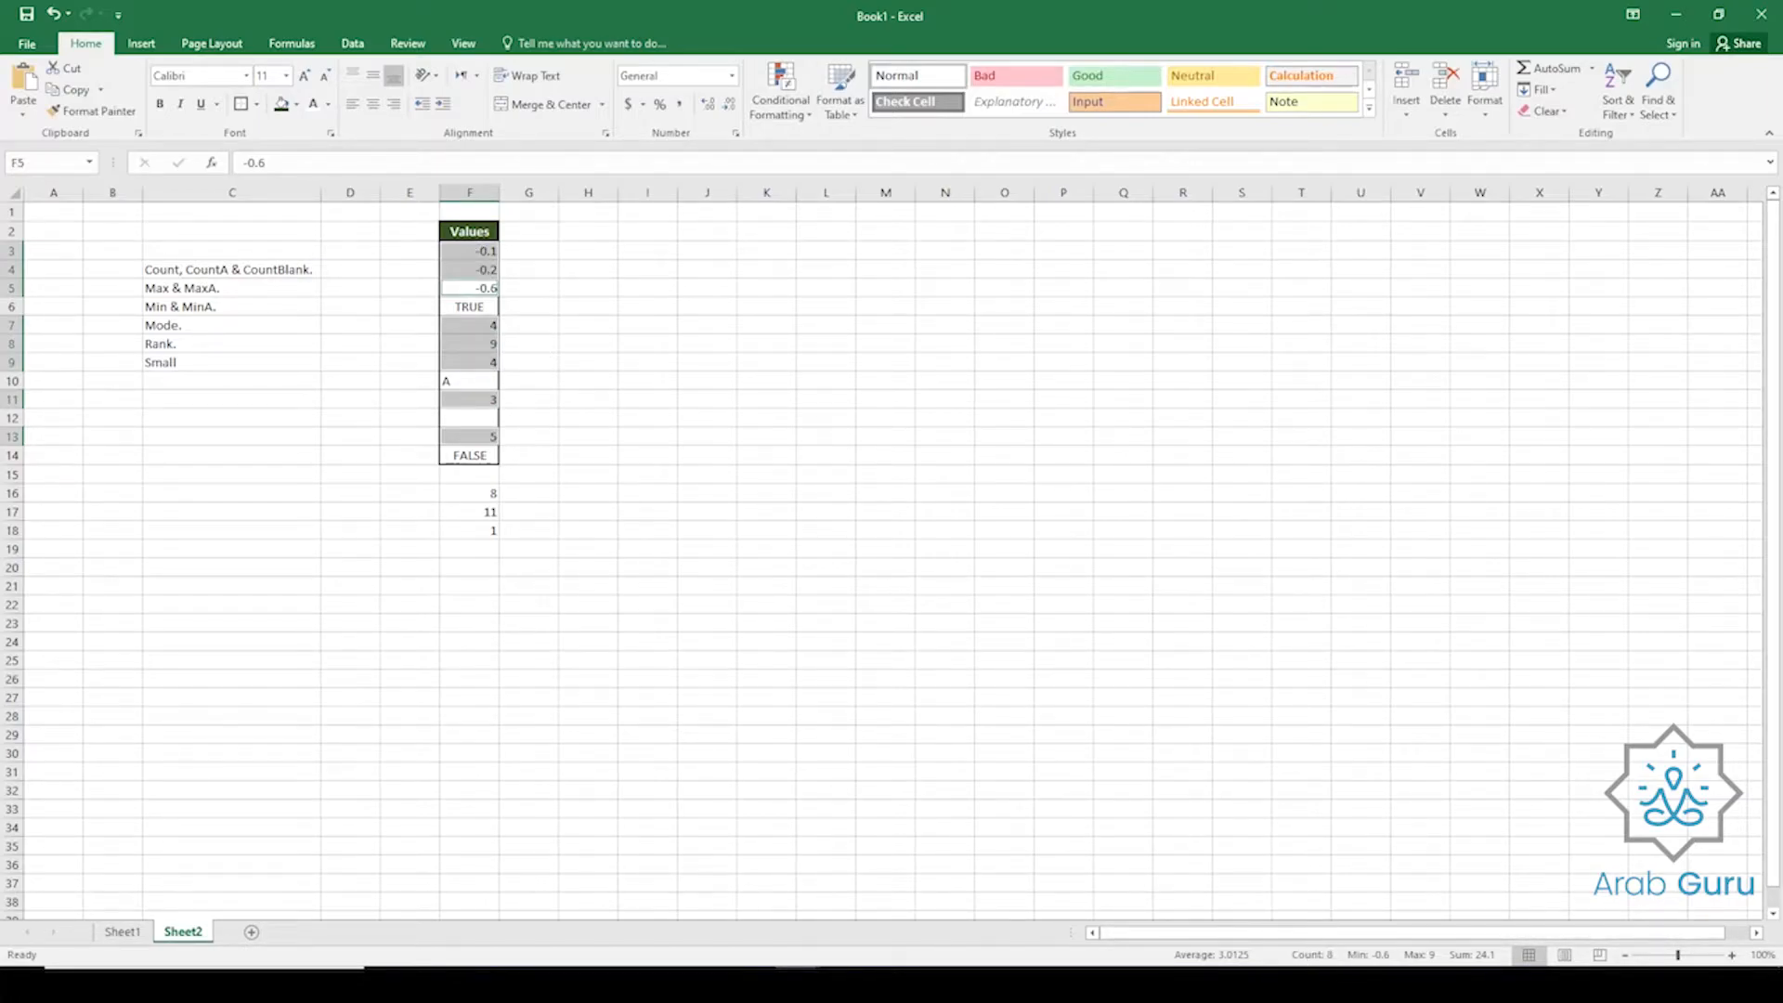
click(487, 495)
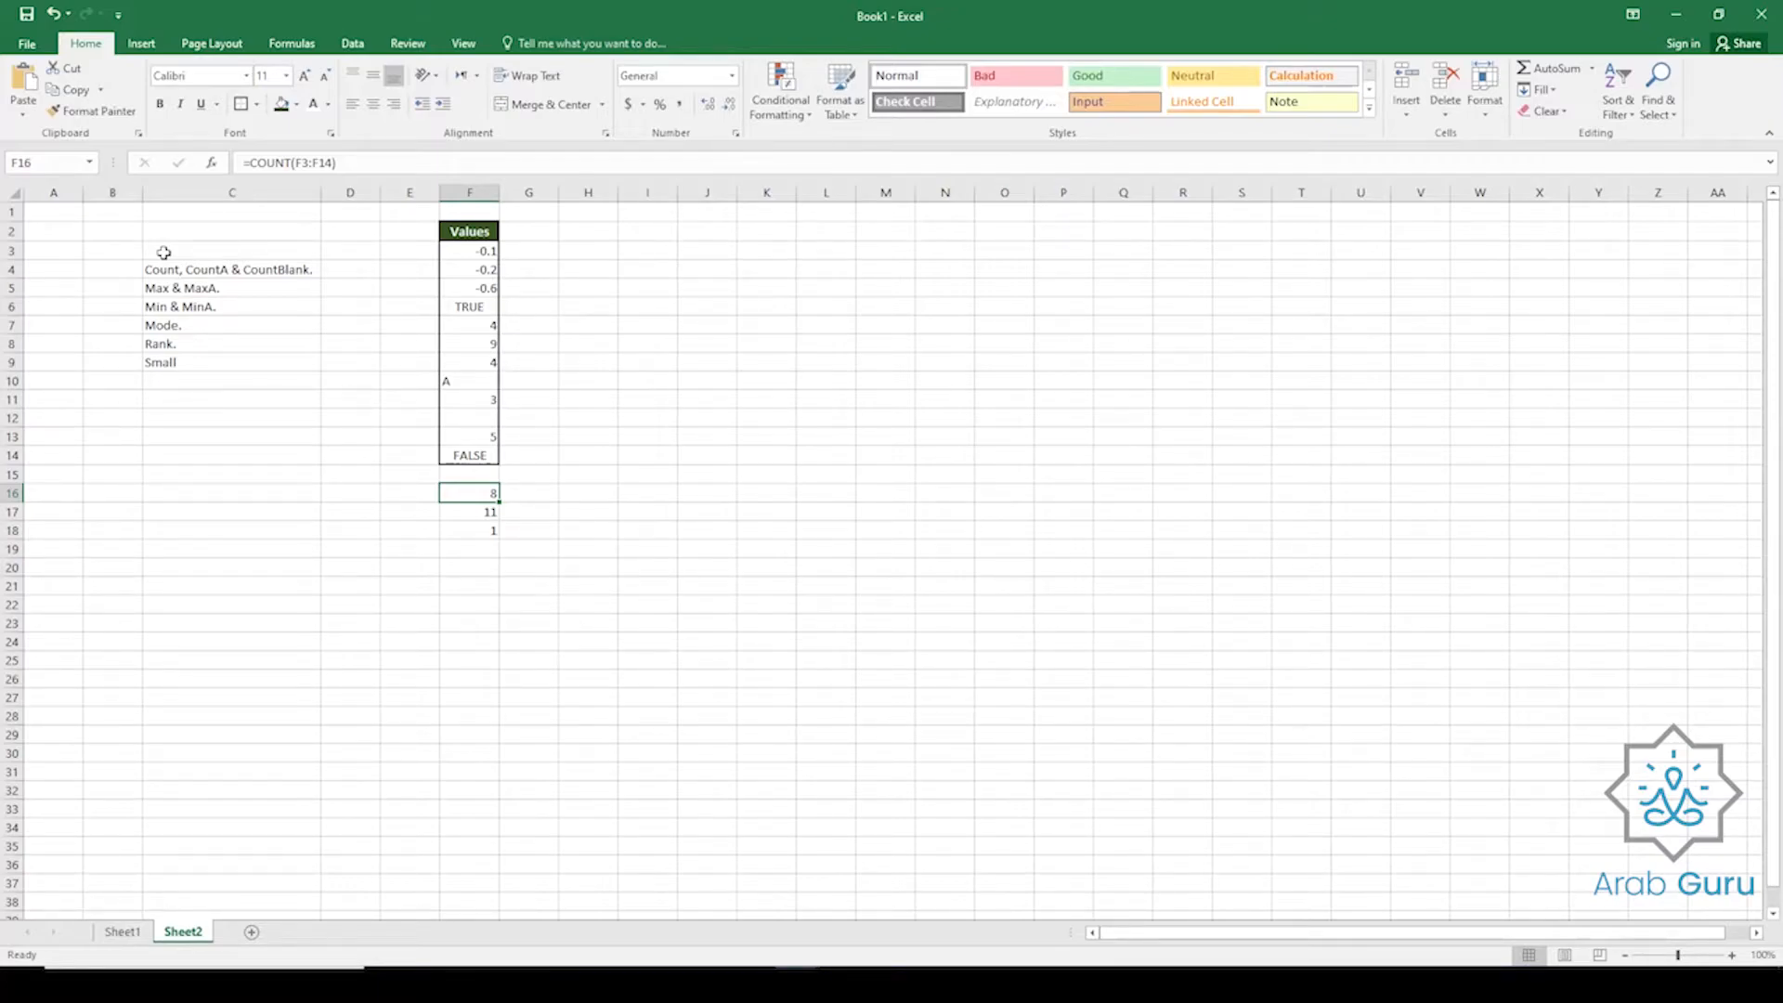
Enter a COUNTIFS formula in F19 that counts the cells in F3:F14 meeting the criterion ">3".
click(259, 267)
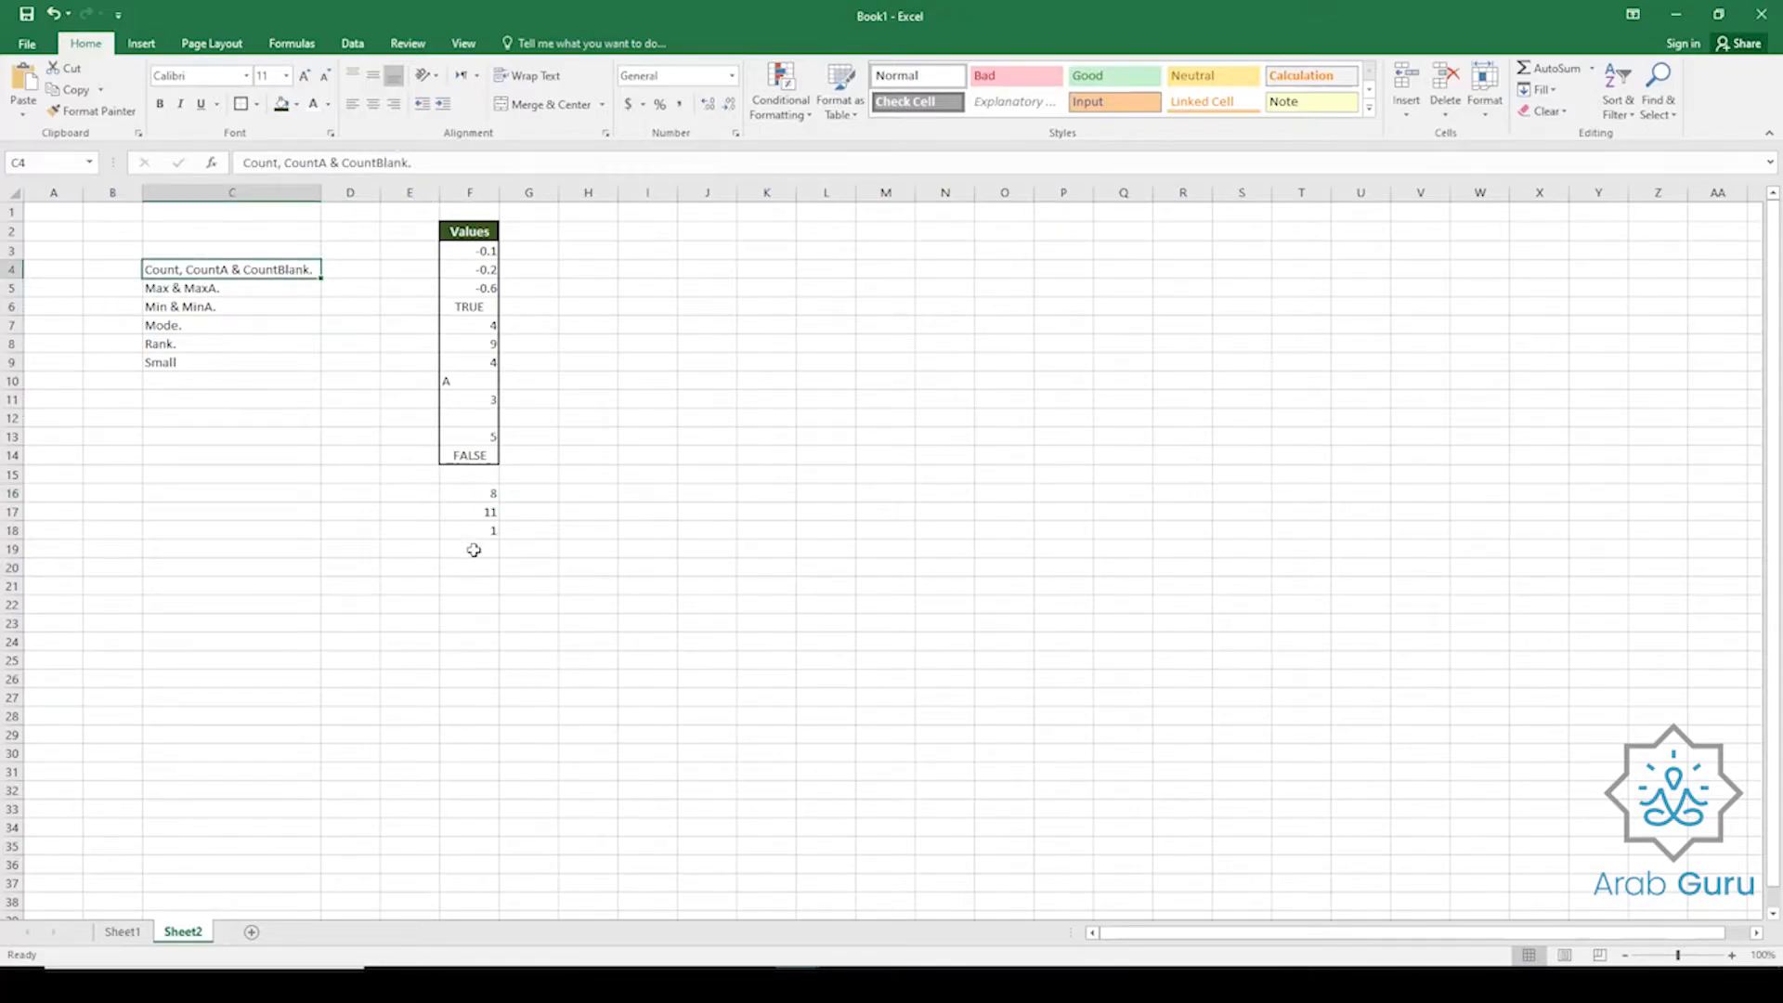
click(472, 550)
text(=cou)
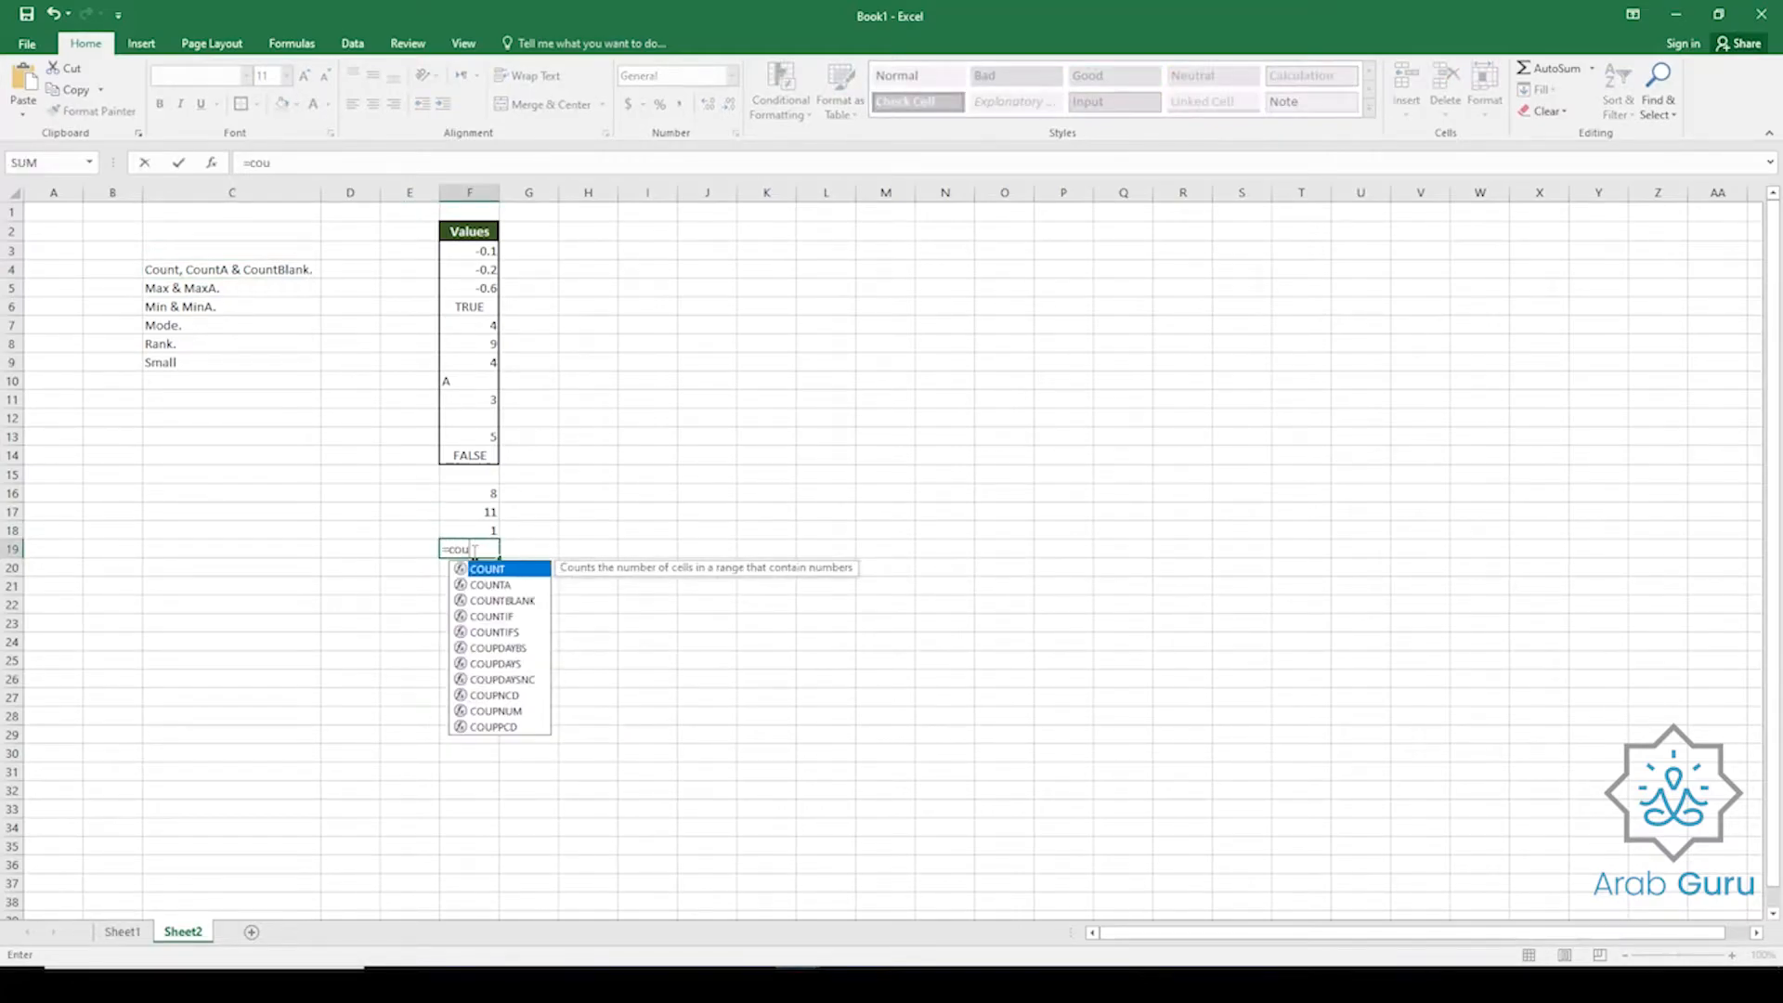
text(n)
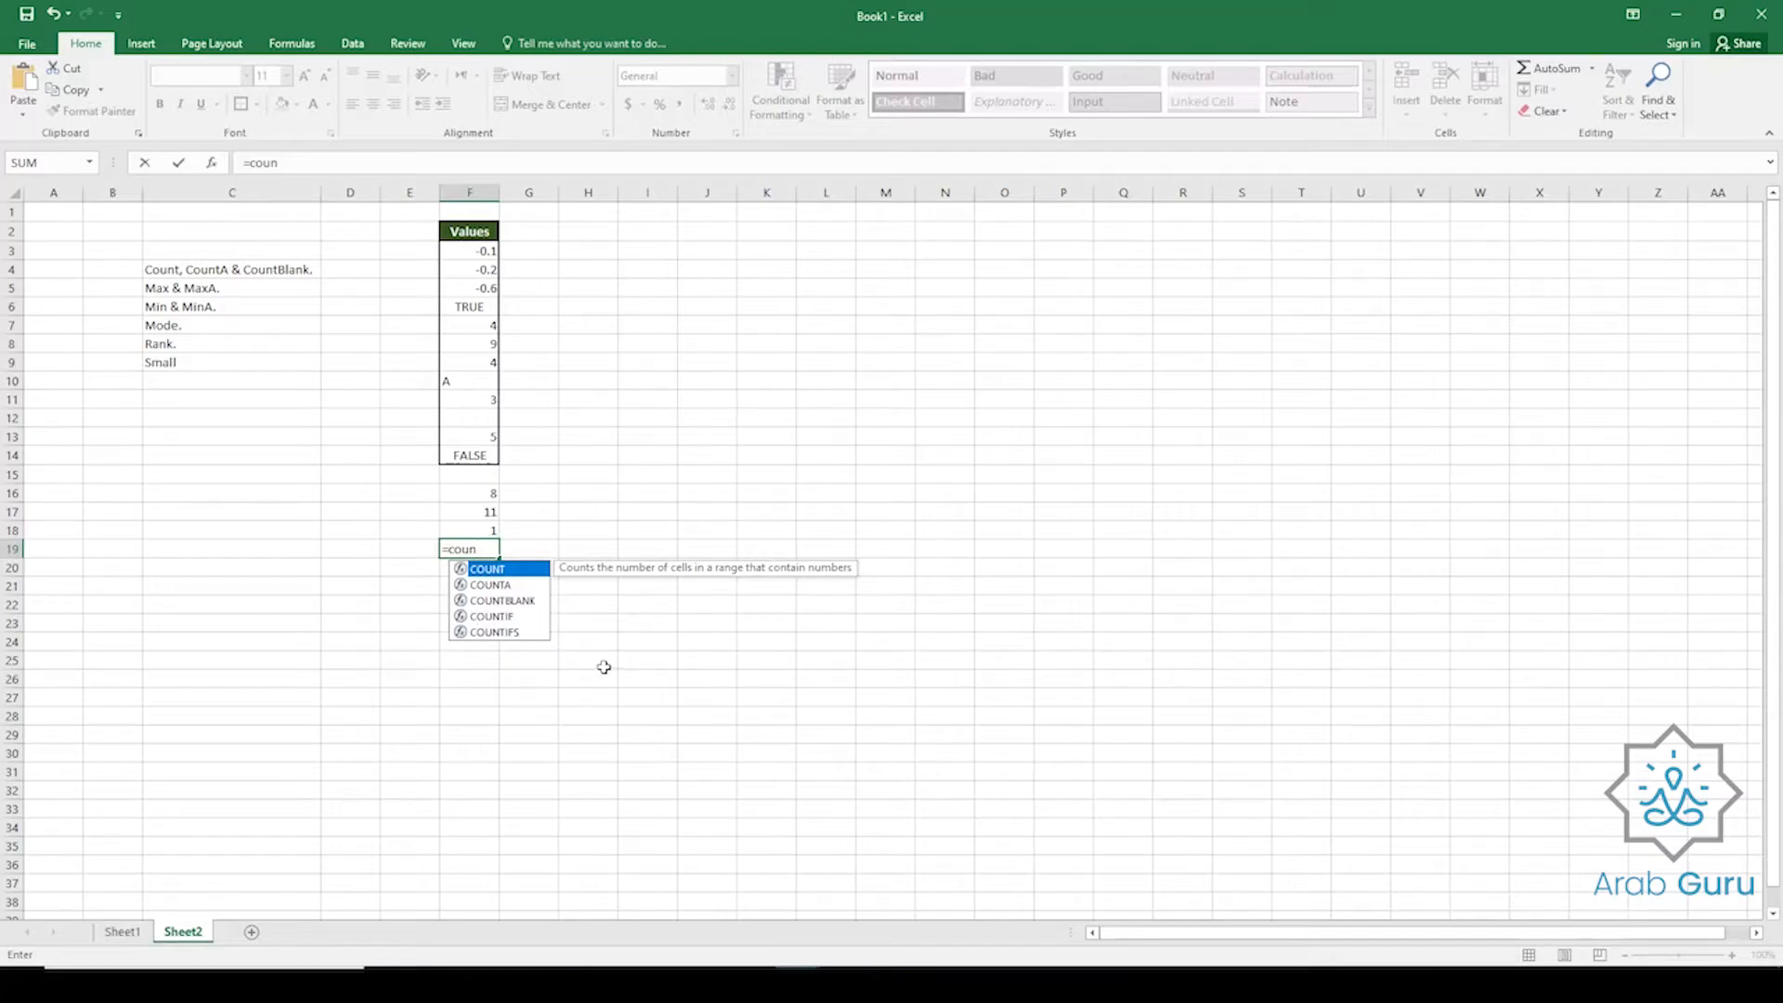
double_click(494, 633)
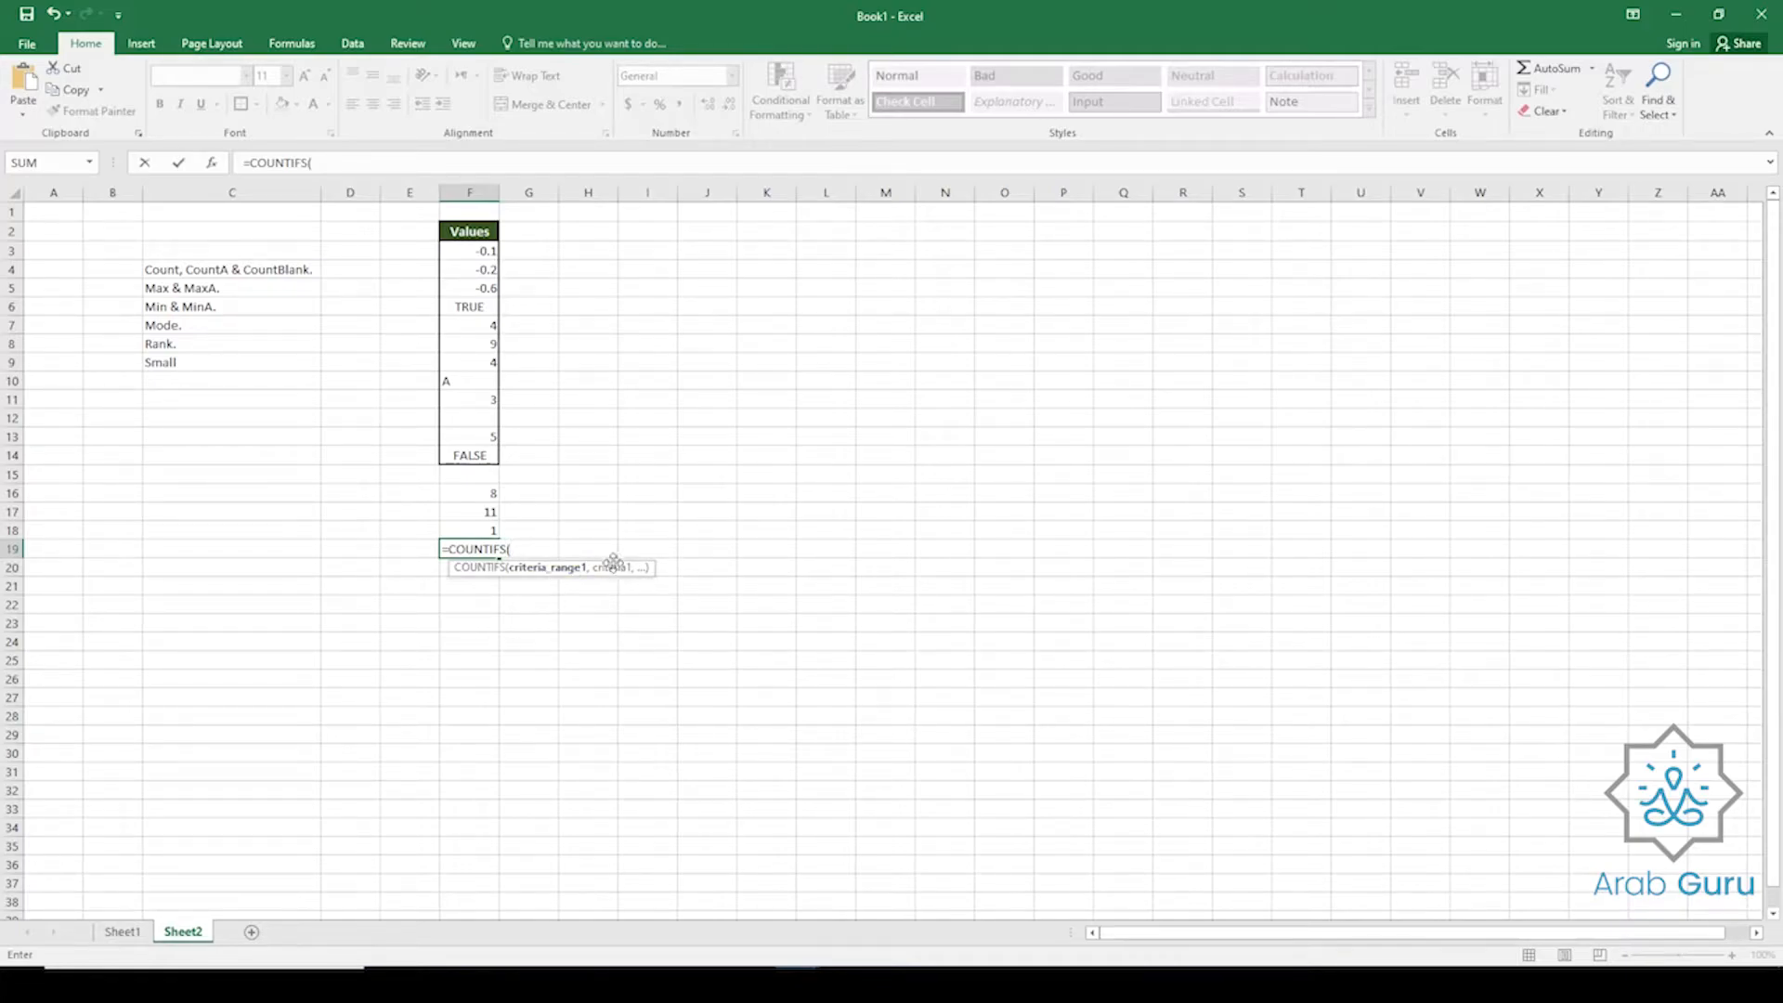
click(470, 251)
drag(470, 251, 477, 461)
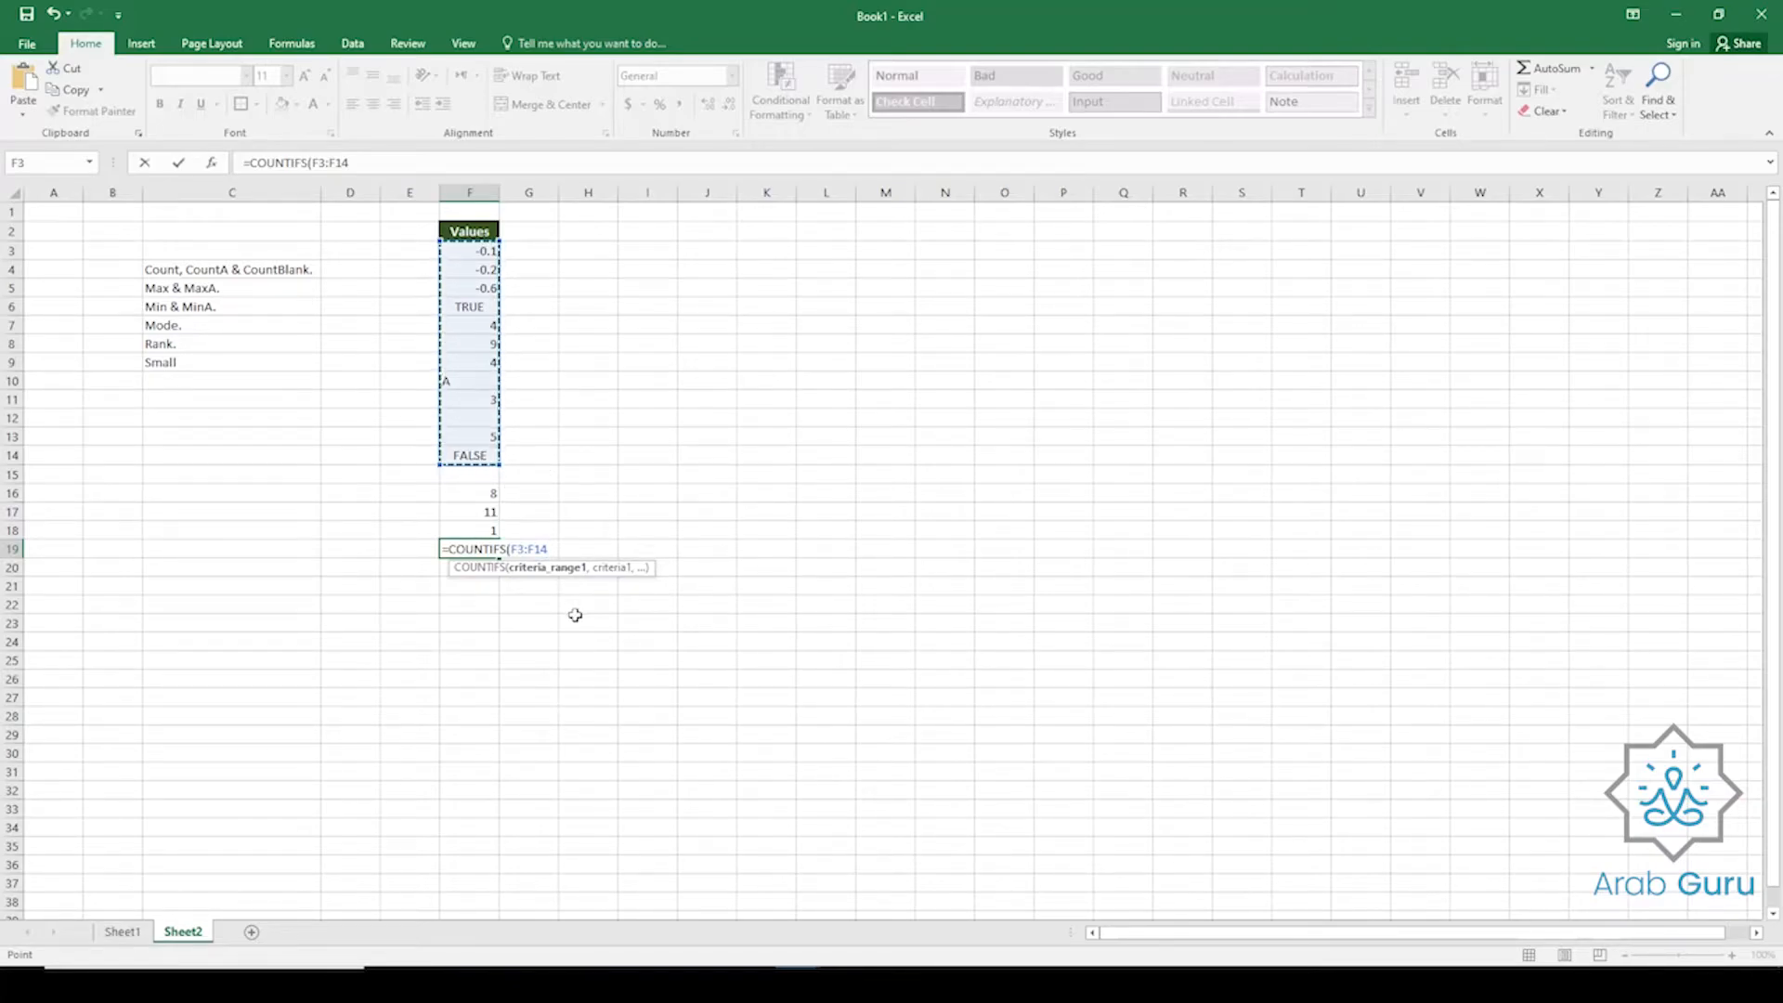
text(,">3)
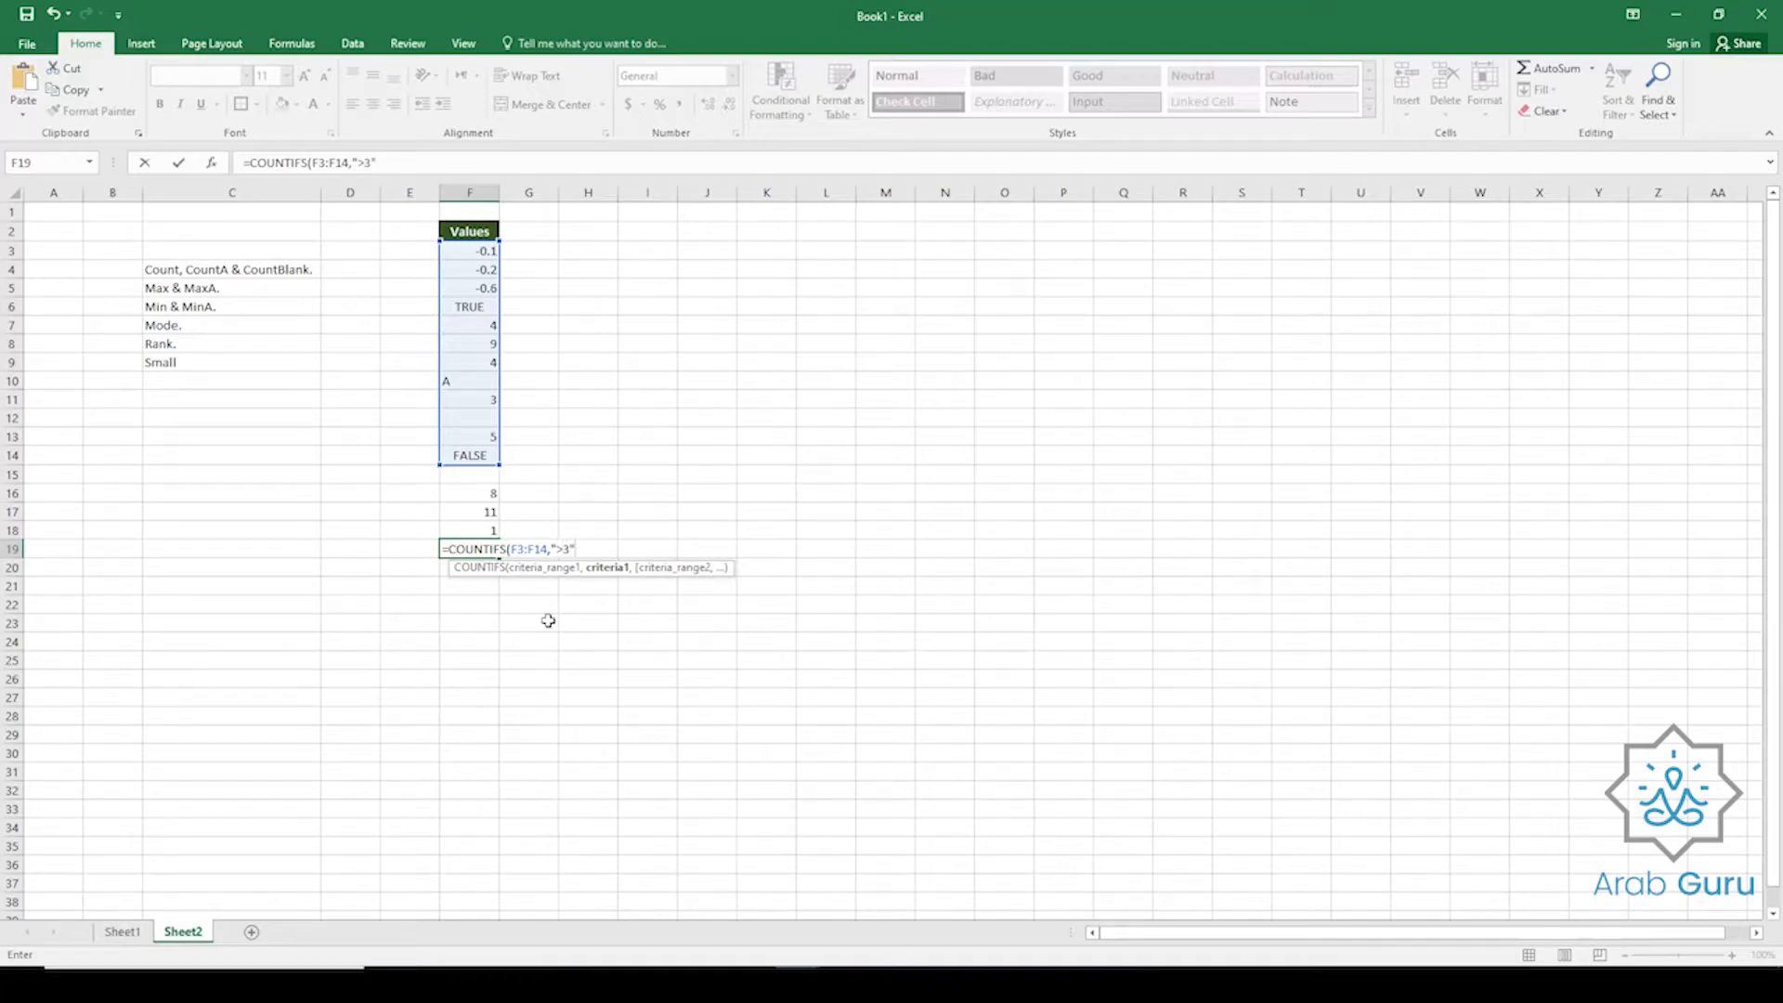
key(Return)
key(Up)
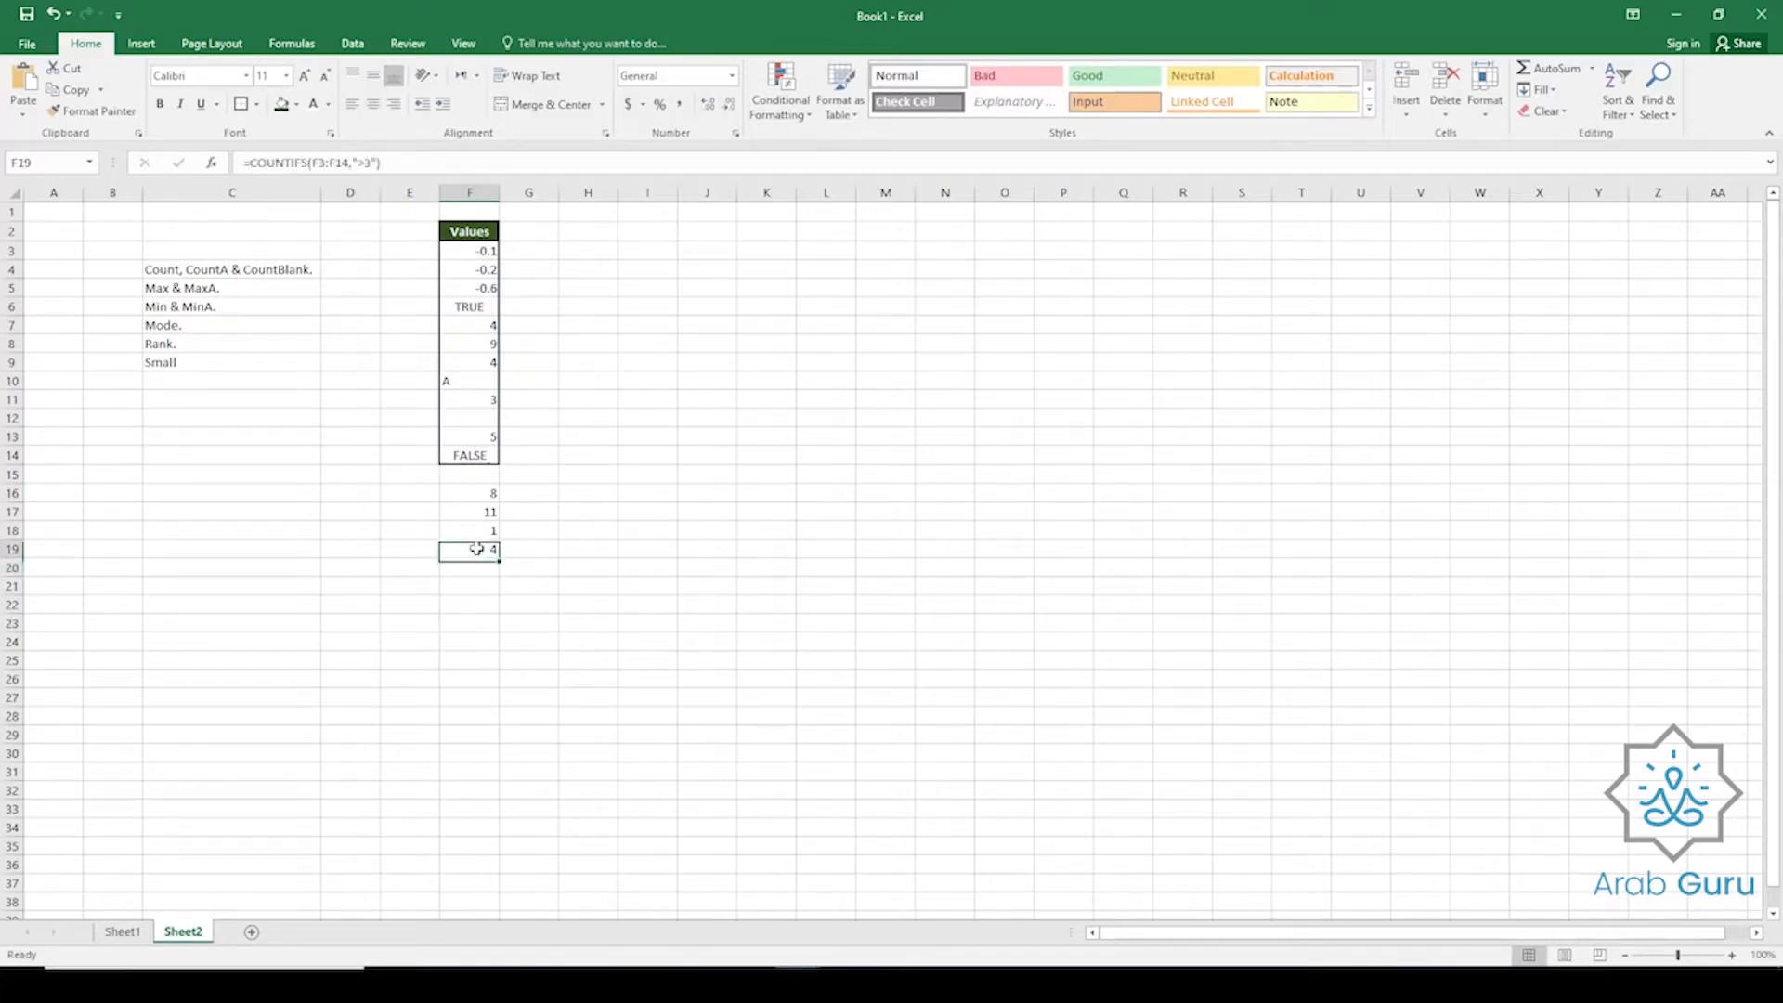
Select the cells F13, F9, F8 and F7 to check them against the COUNTIFS criterion.
click(469, 439)
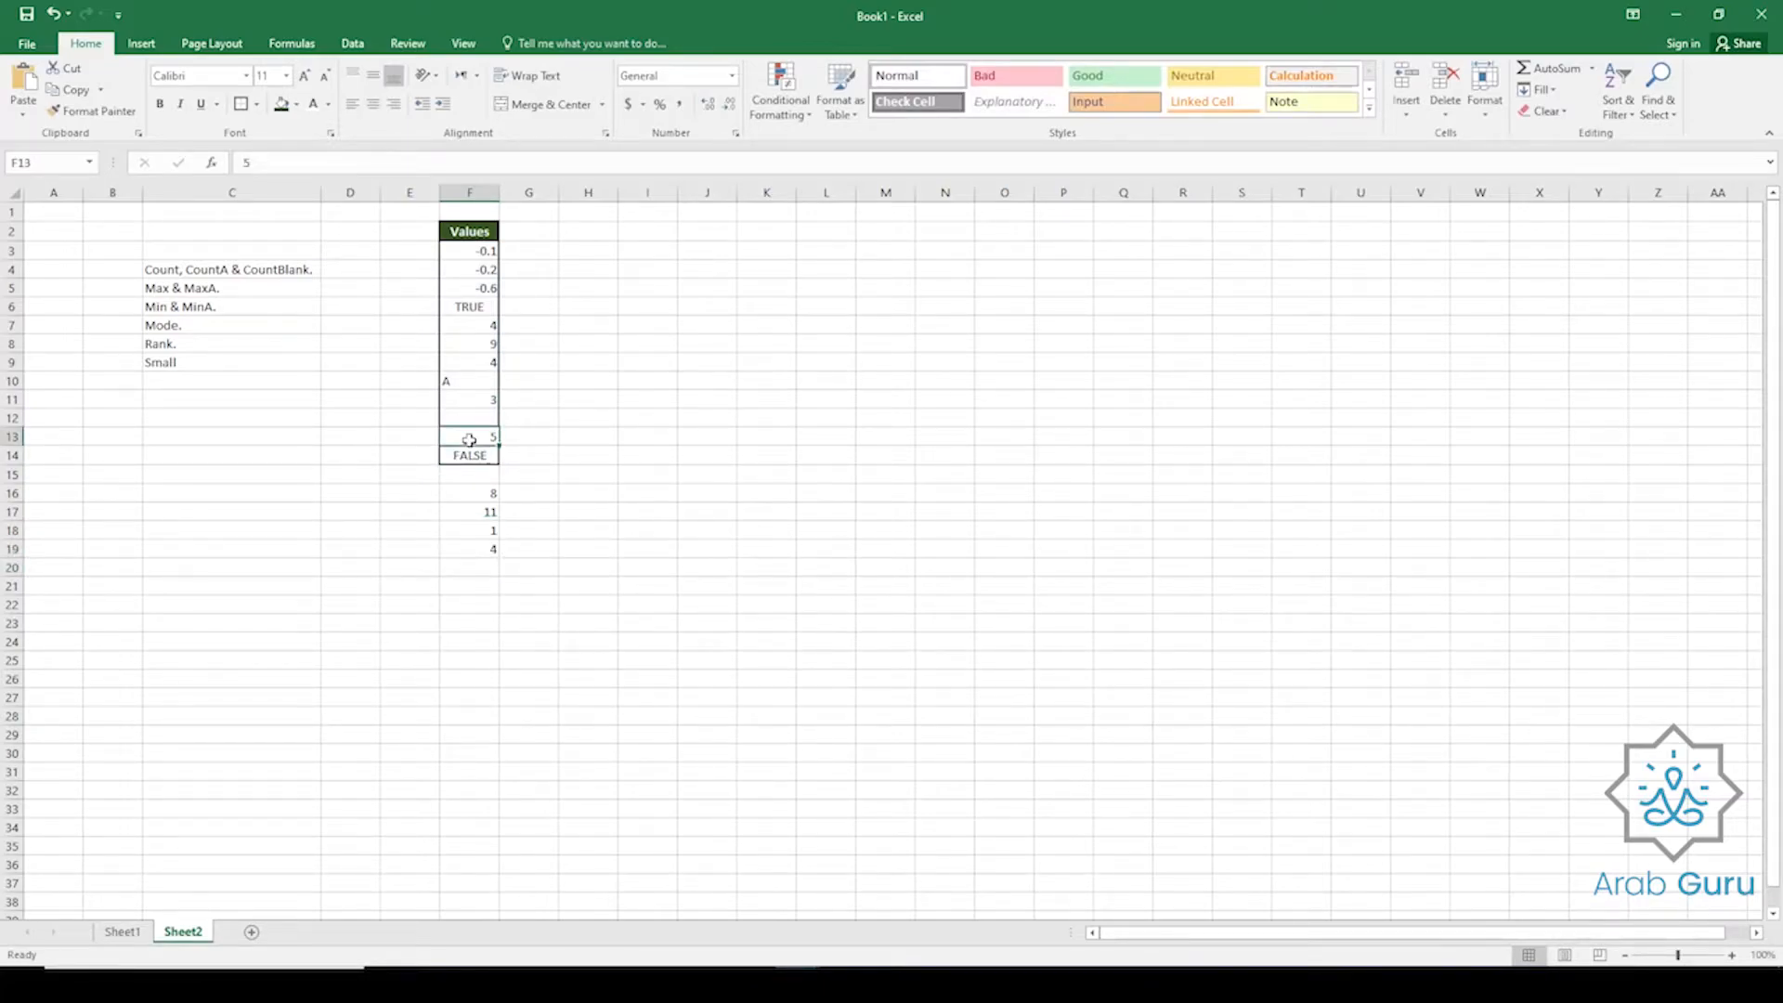
ctrl+click(469, 365)
ctrl+click(480, 345)
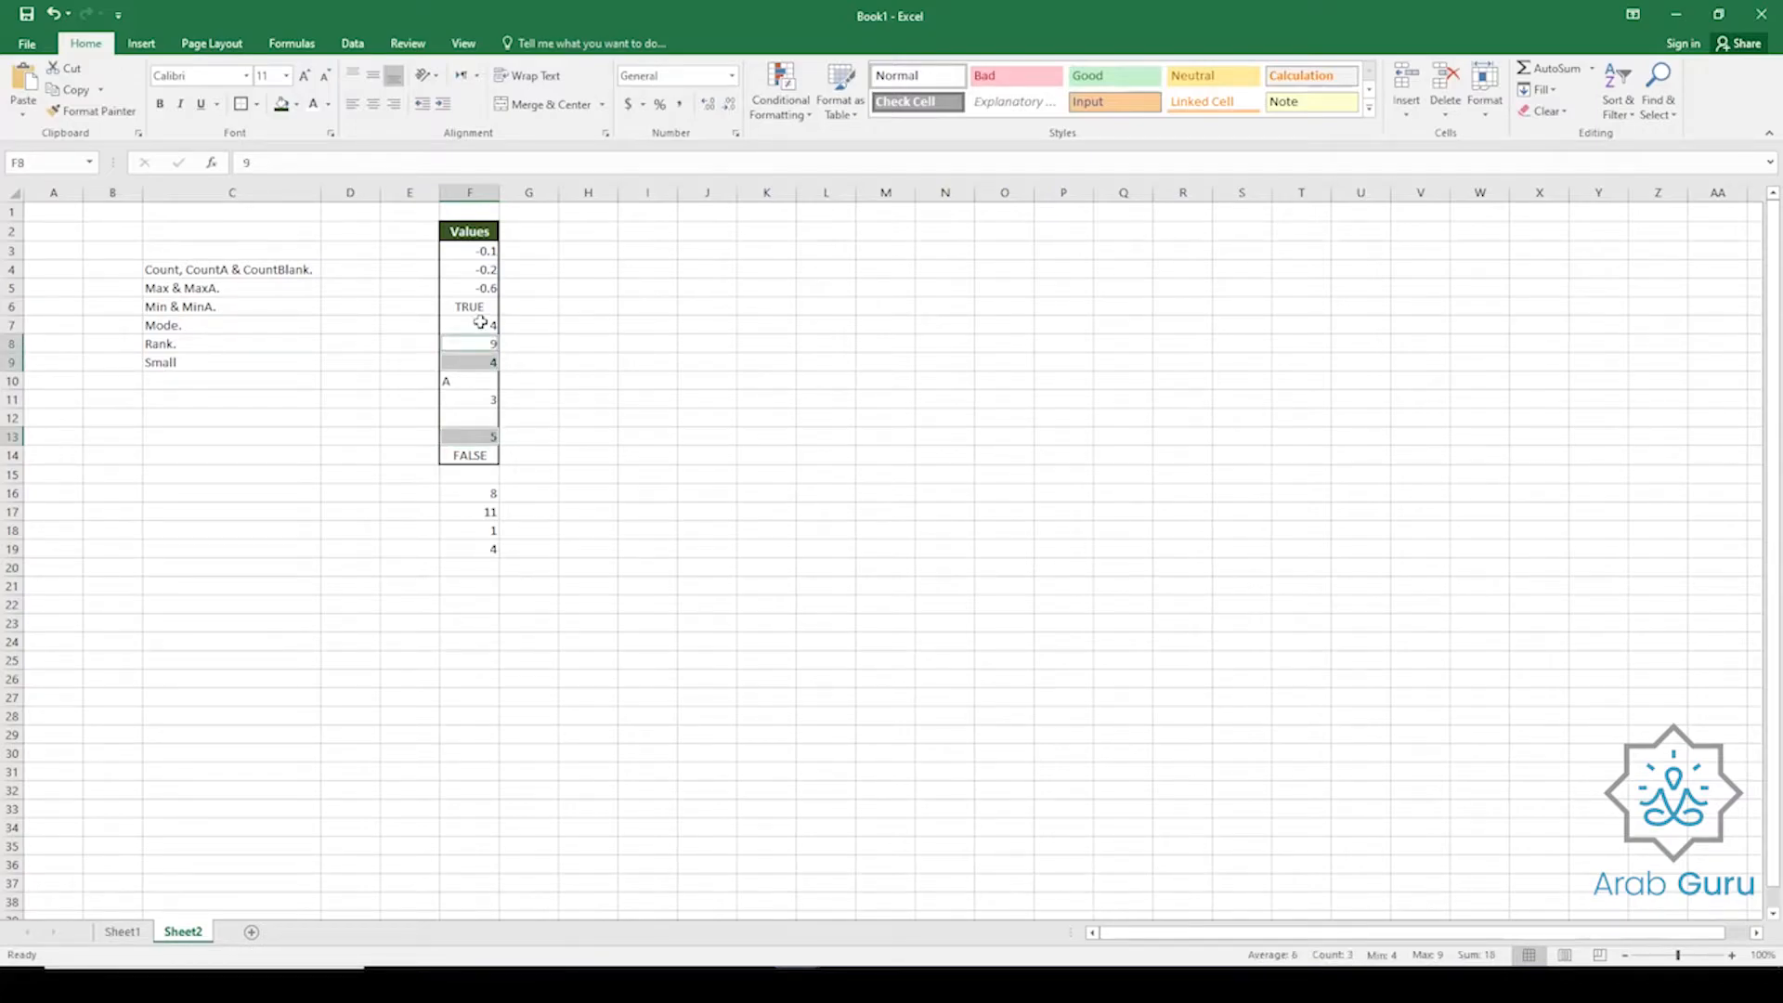
ctrl+click(481, 322)
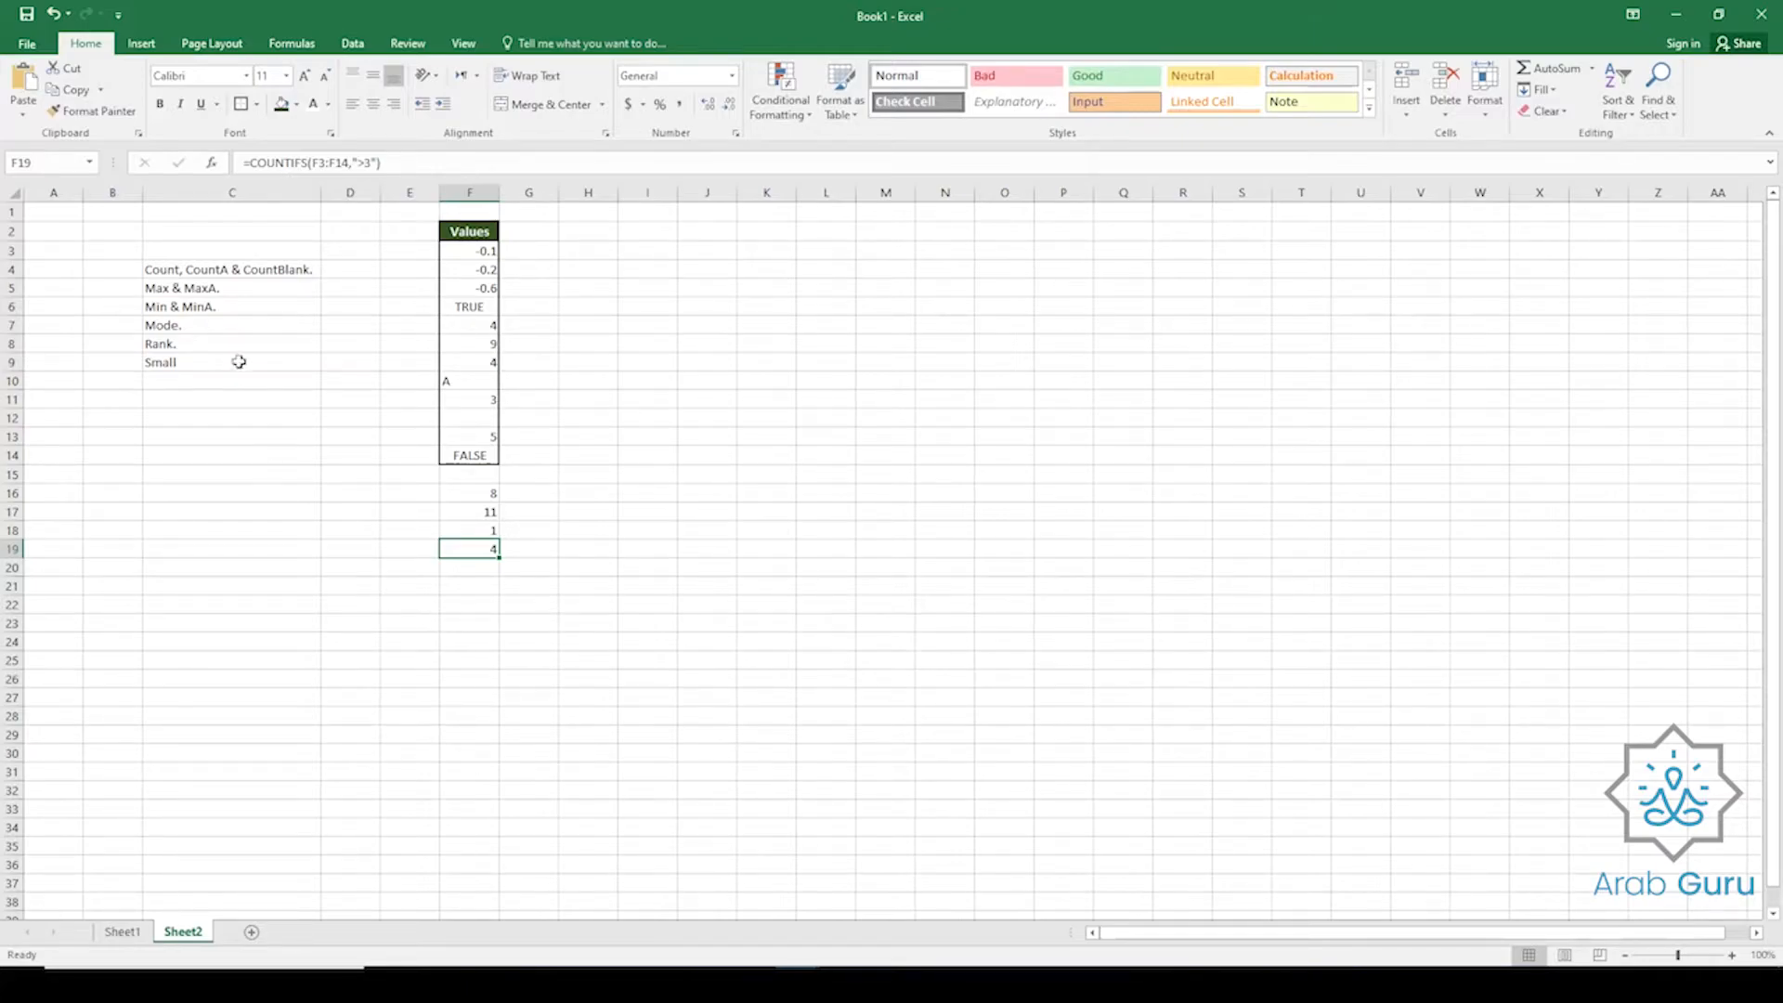
Clear the counting formulas in F16:F19 to make room for the Max and MaxA examples.
click(244, 267)
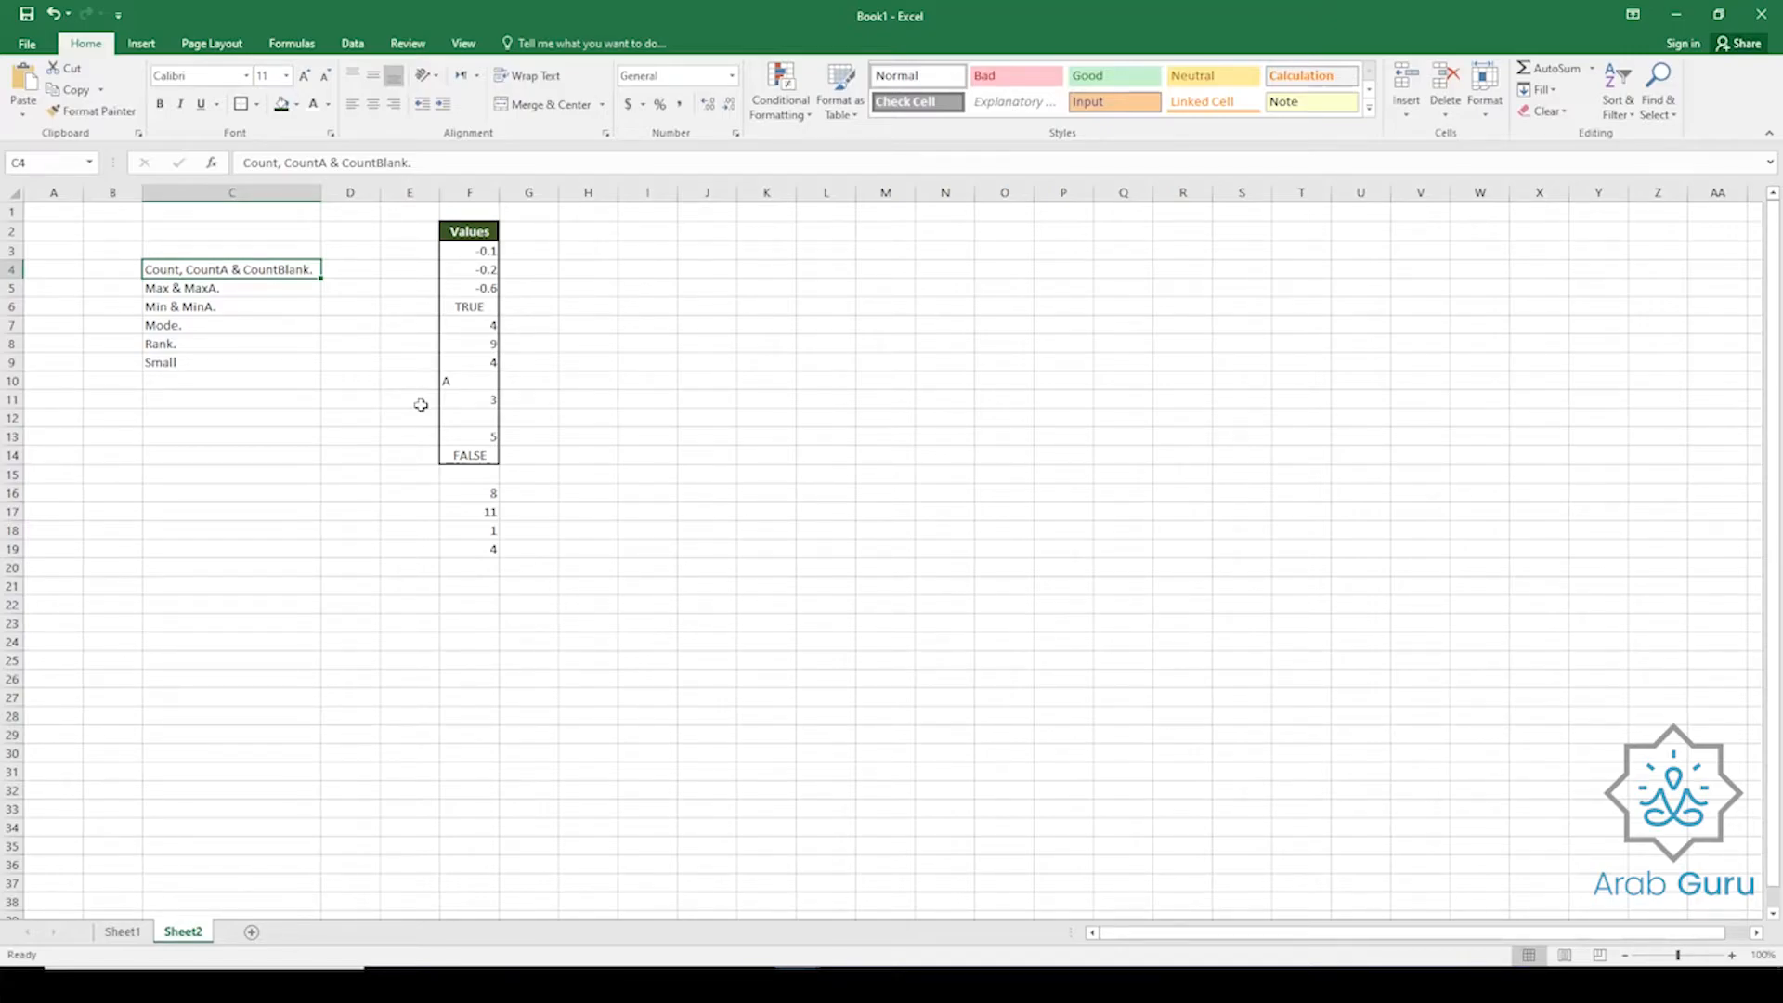
click(244, 291)
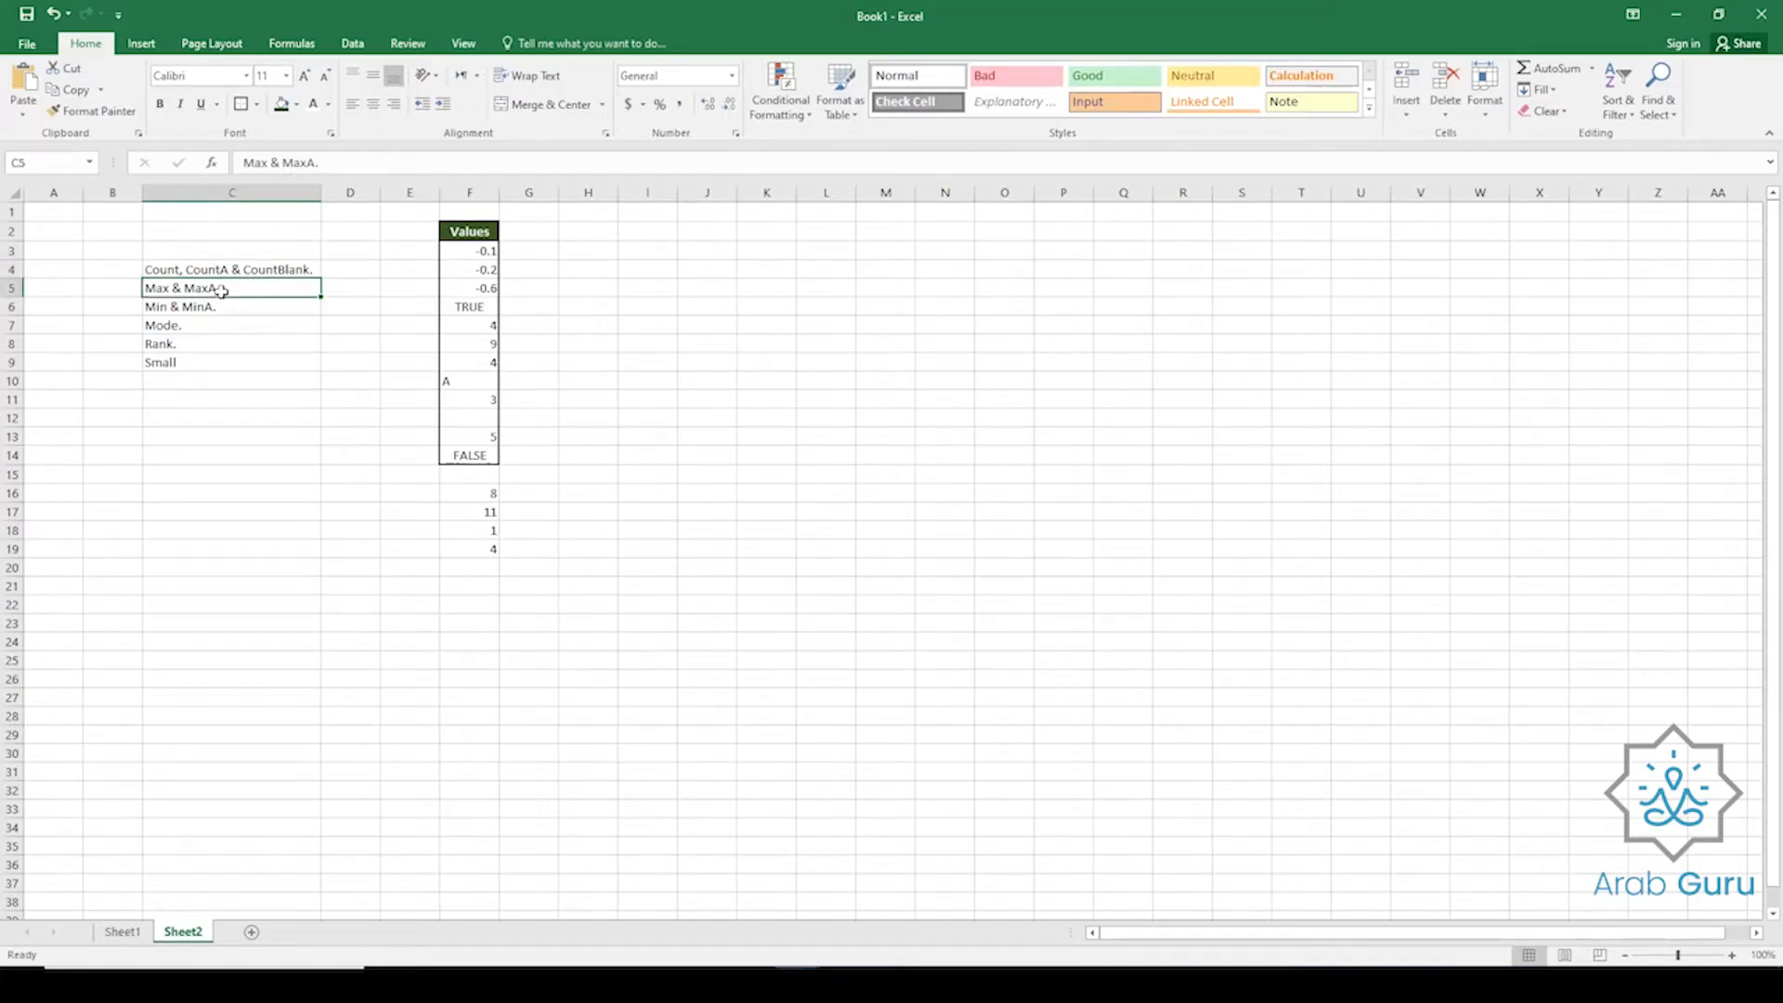
click(177, 304)
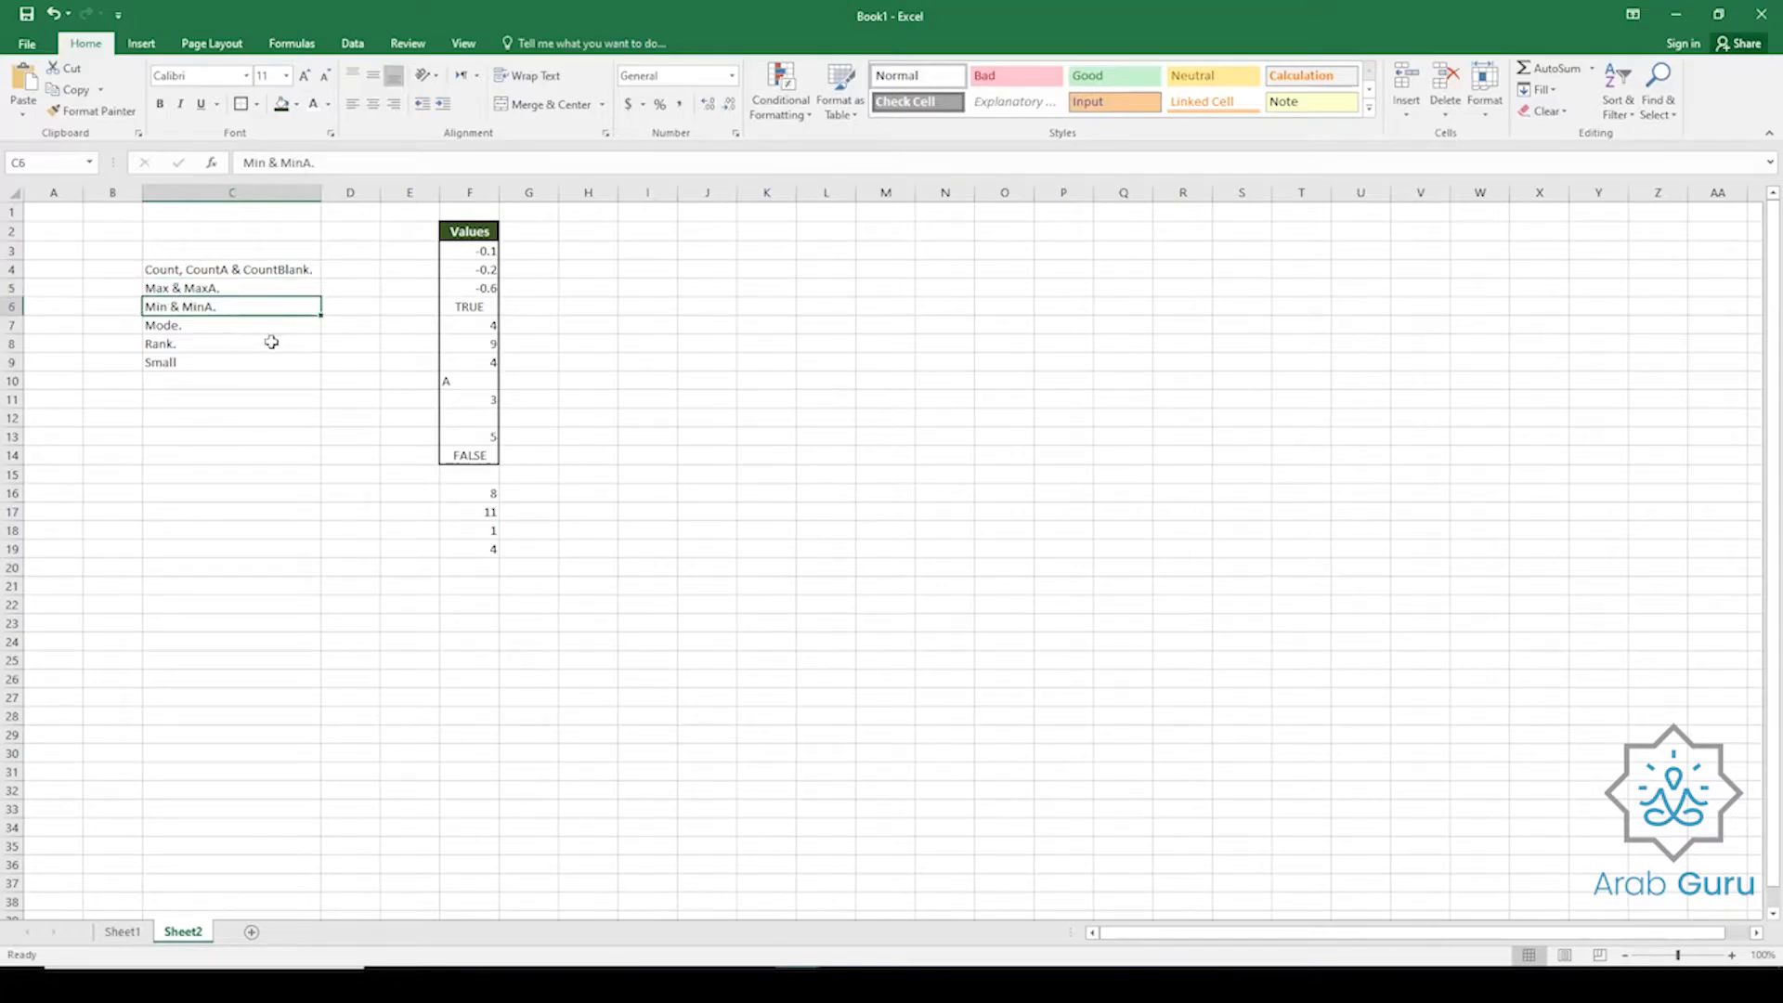
click(180, 288)
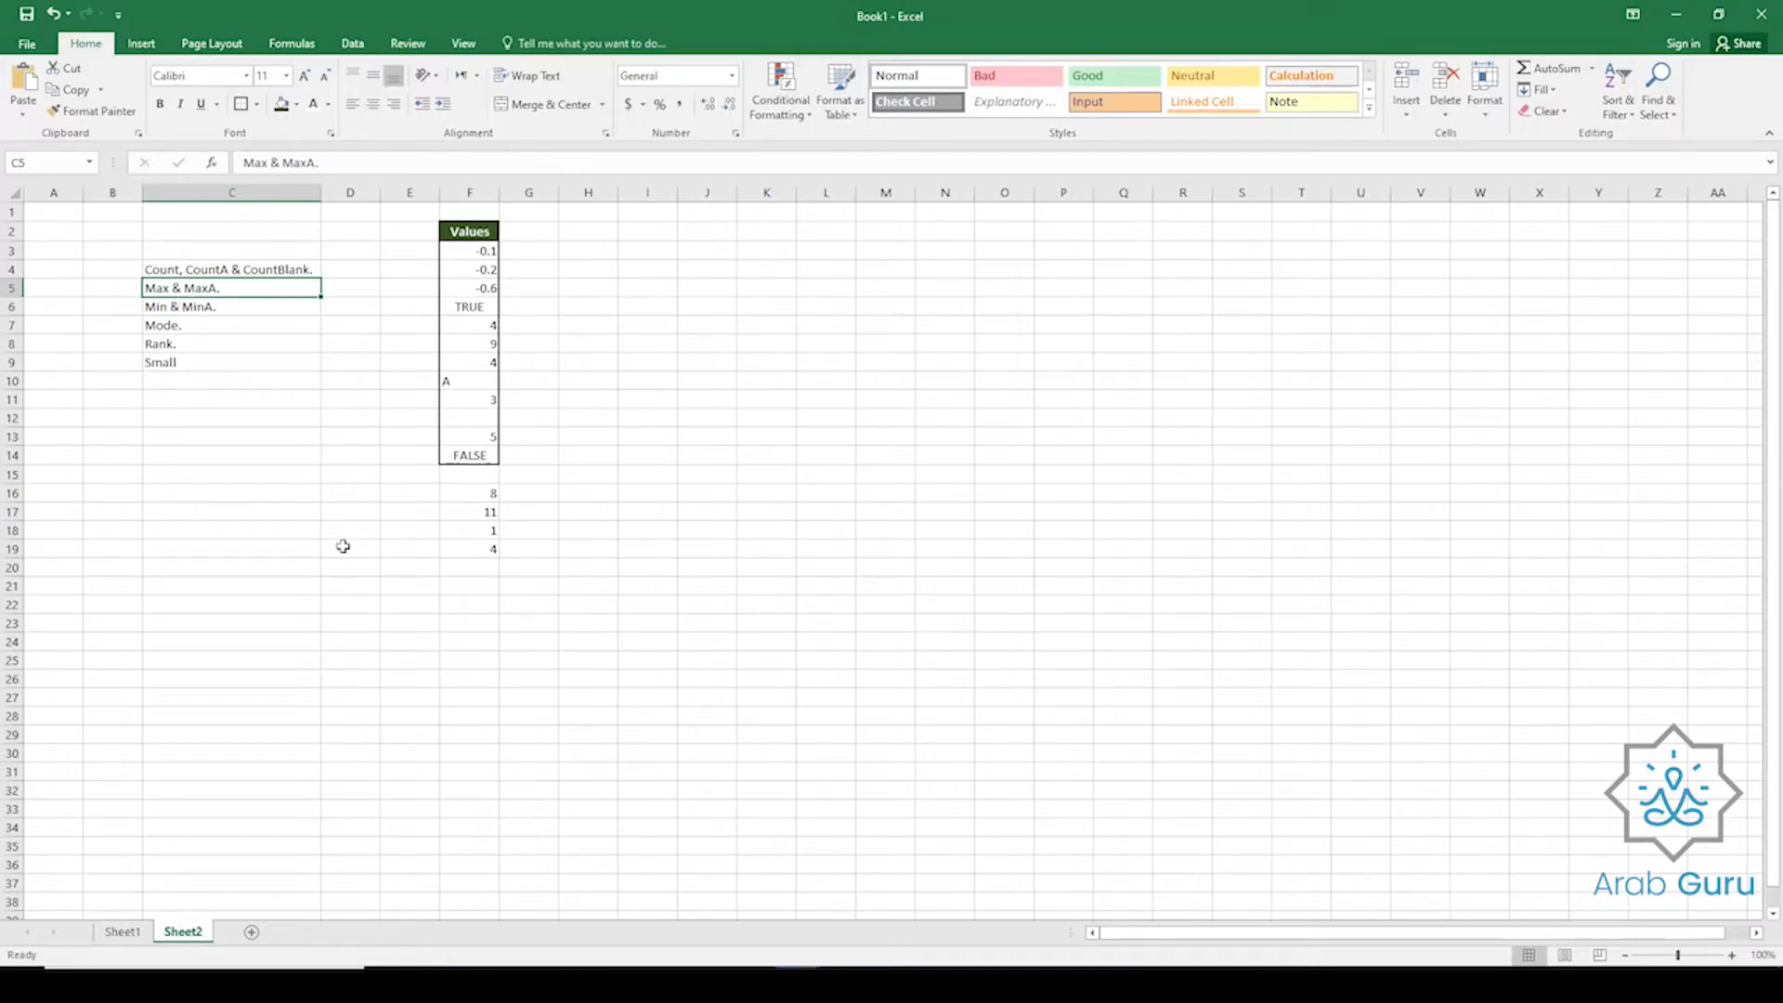
drag(468, 493, 480, 553)
key(Delete)
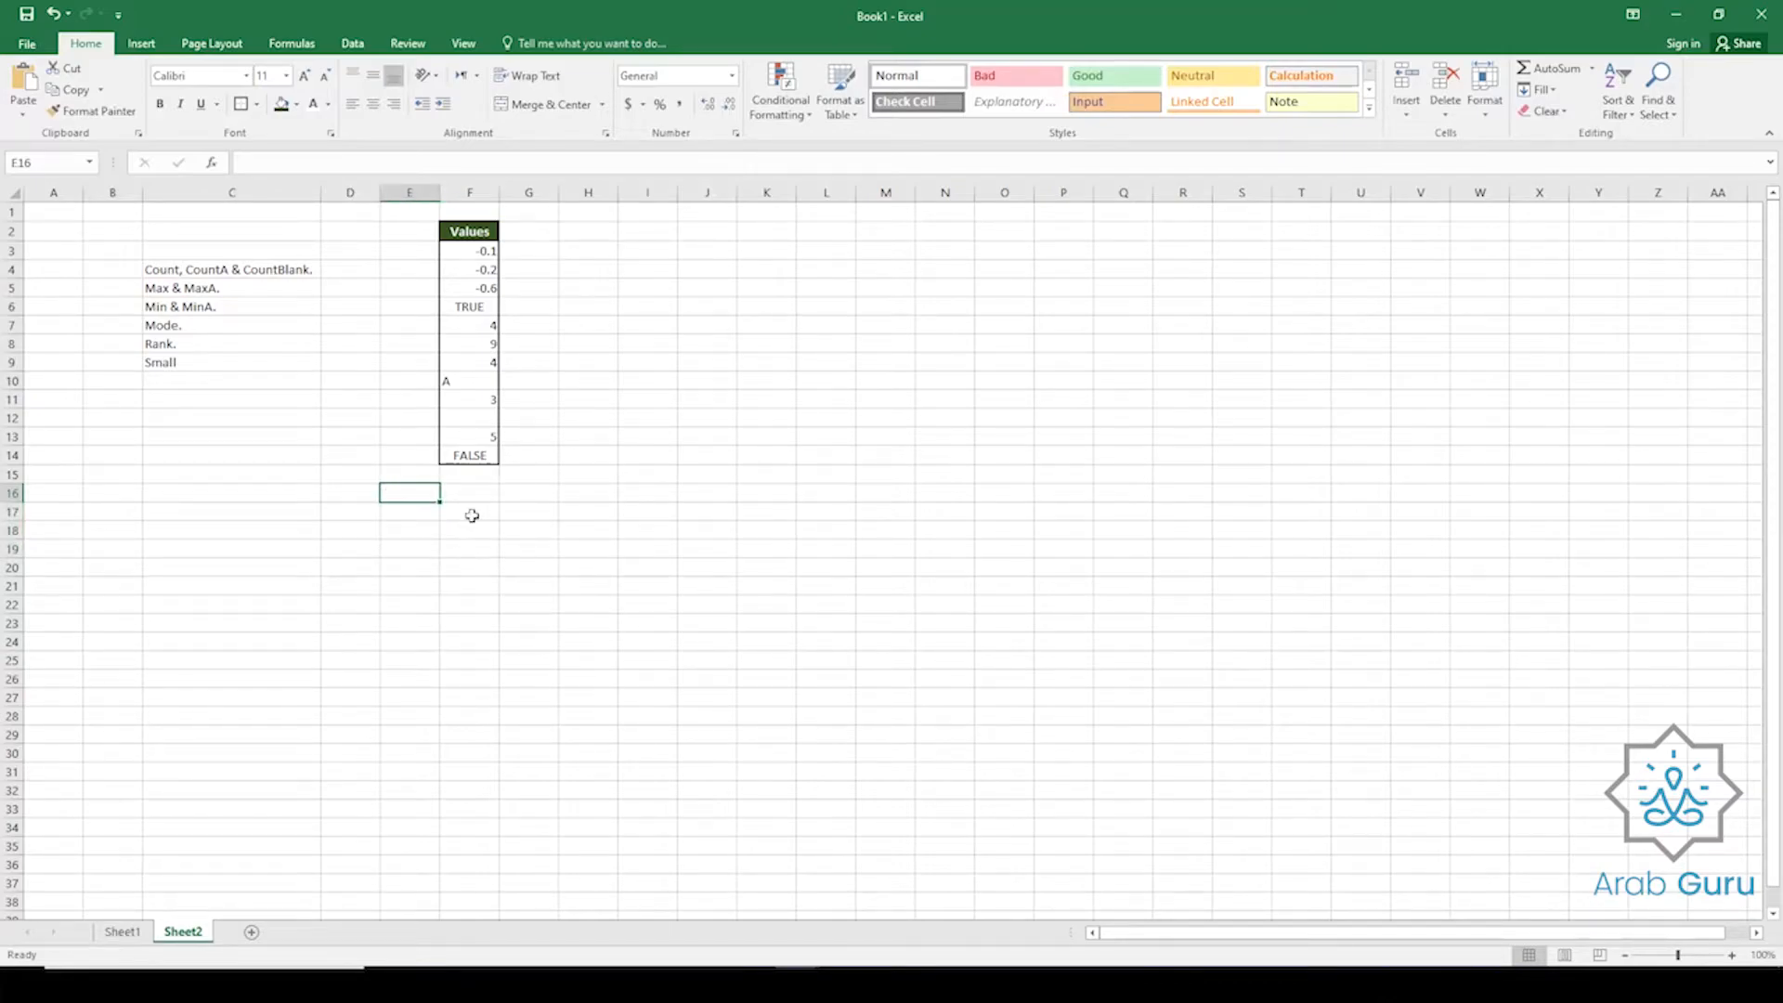
Enter =MAX(F3:F14) in F16 to find the largest number in the Values list.
click(167, 289)
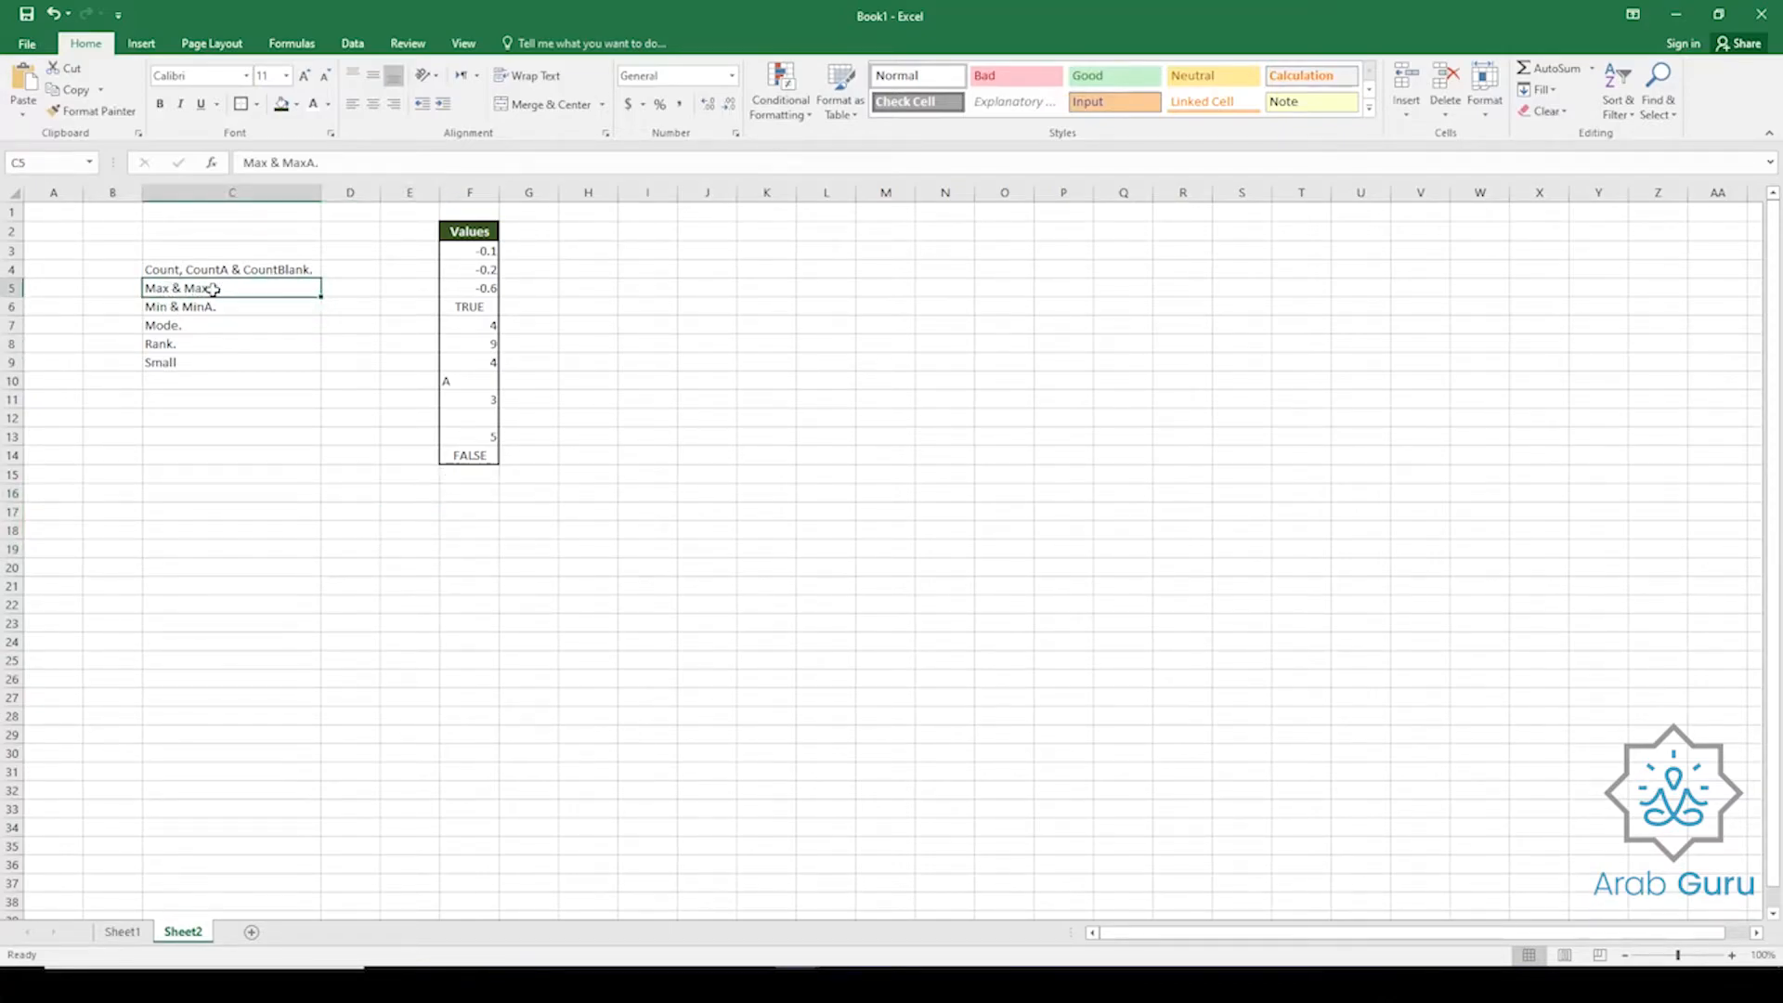
click(186, 307)
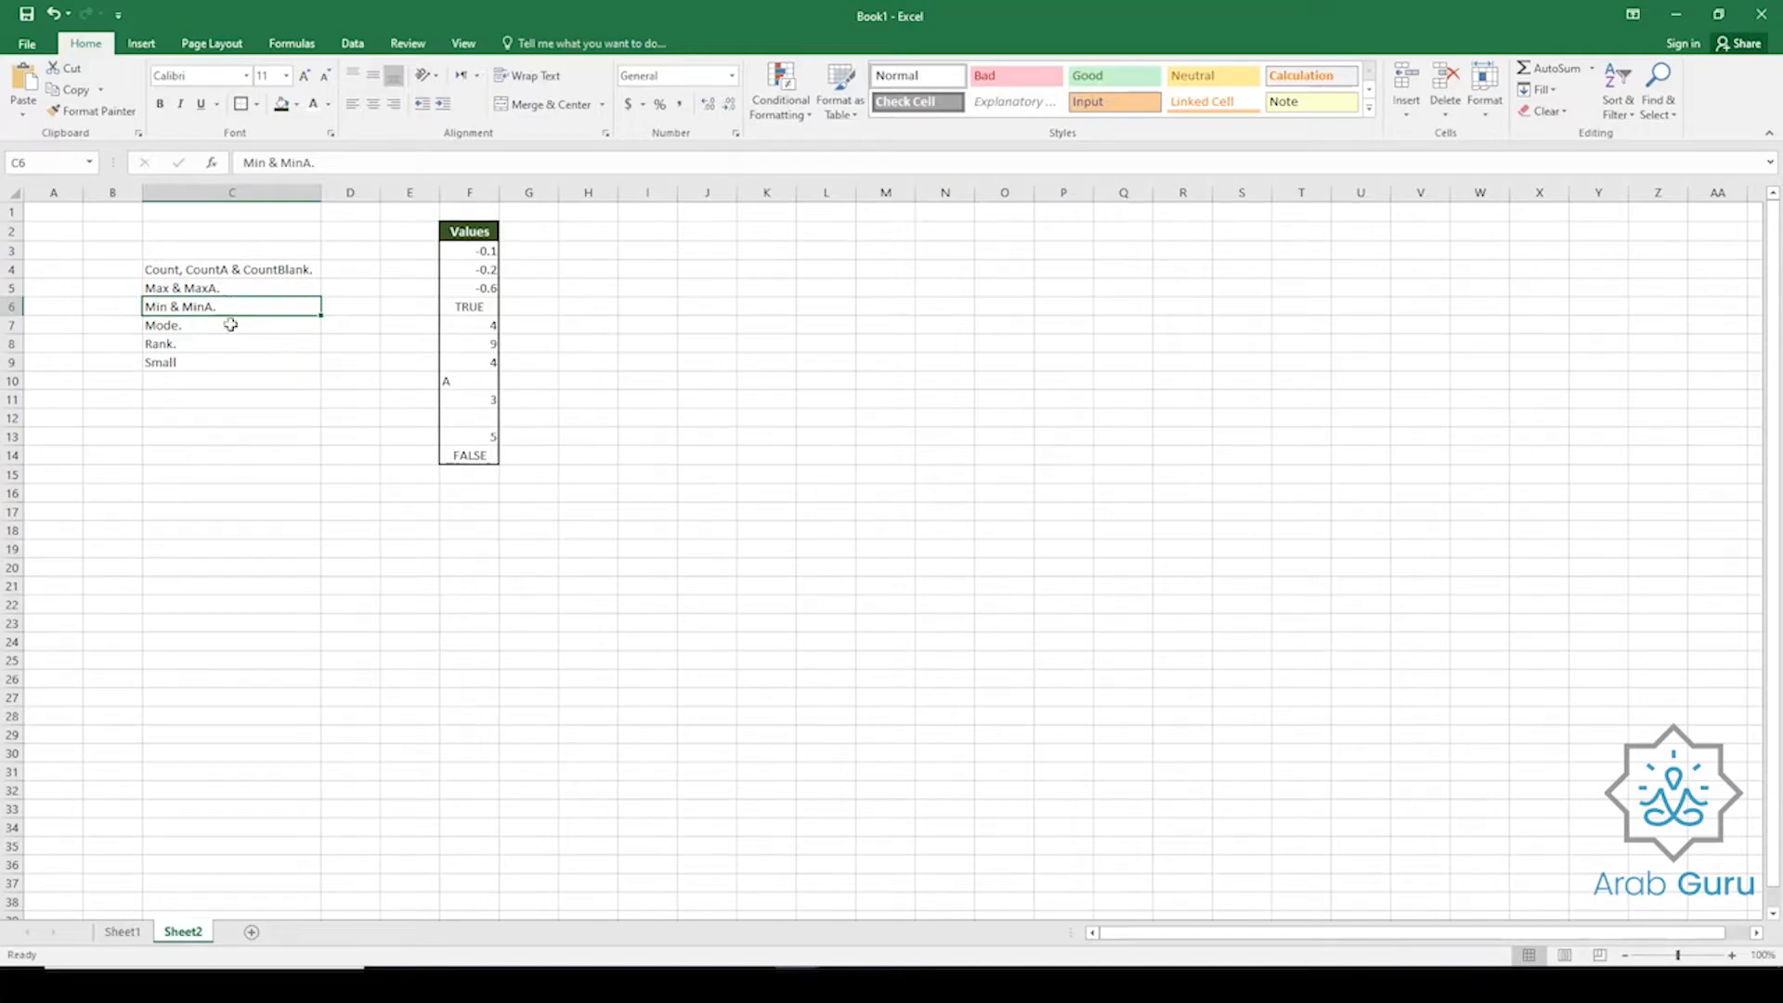
click(472, 496)
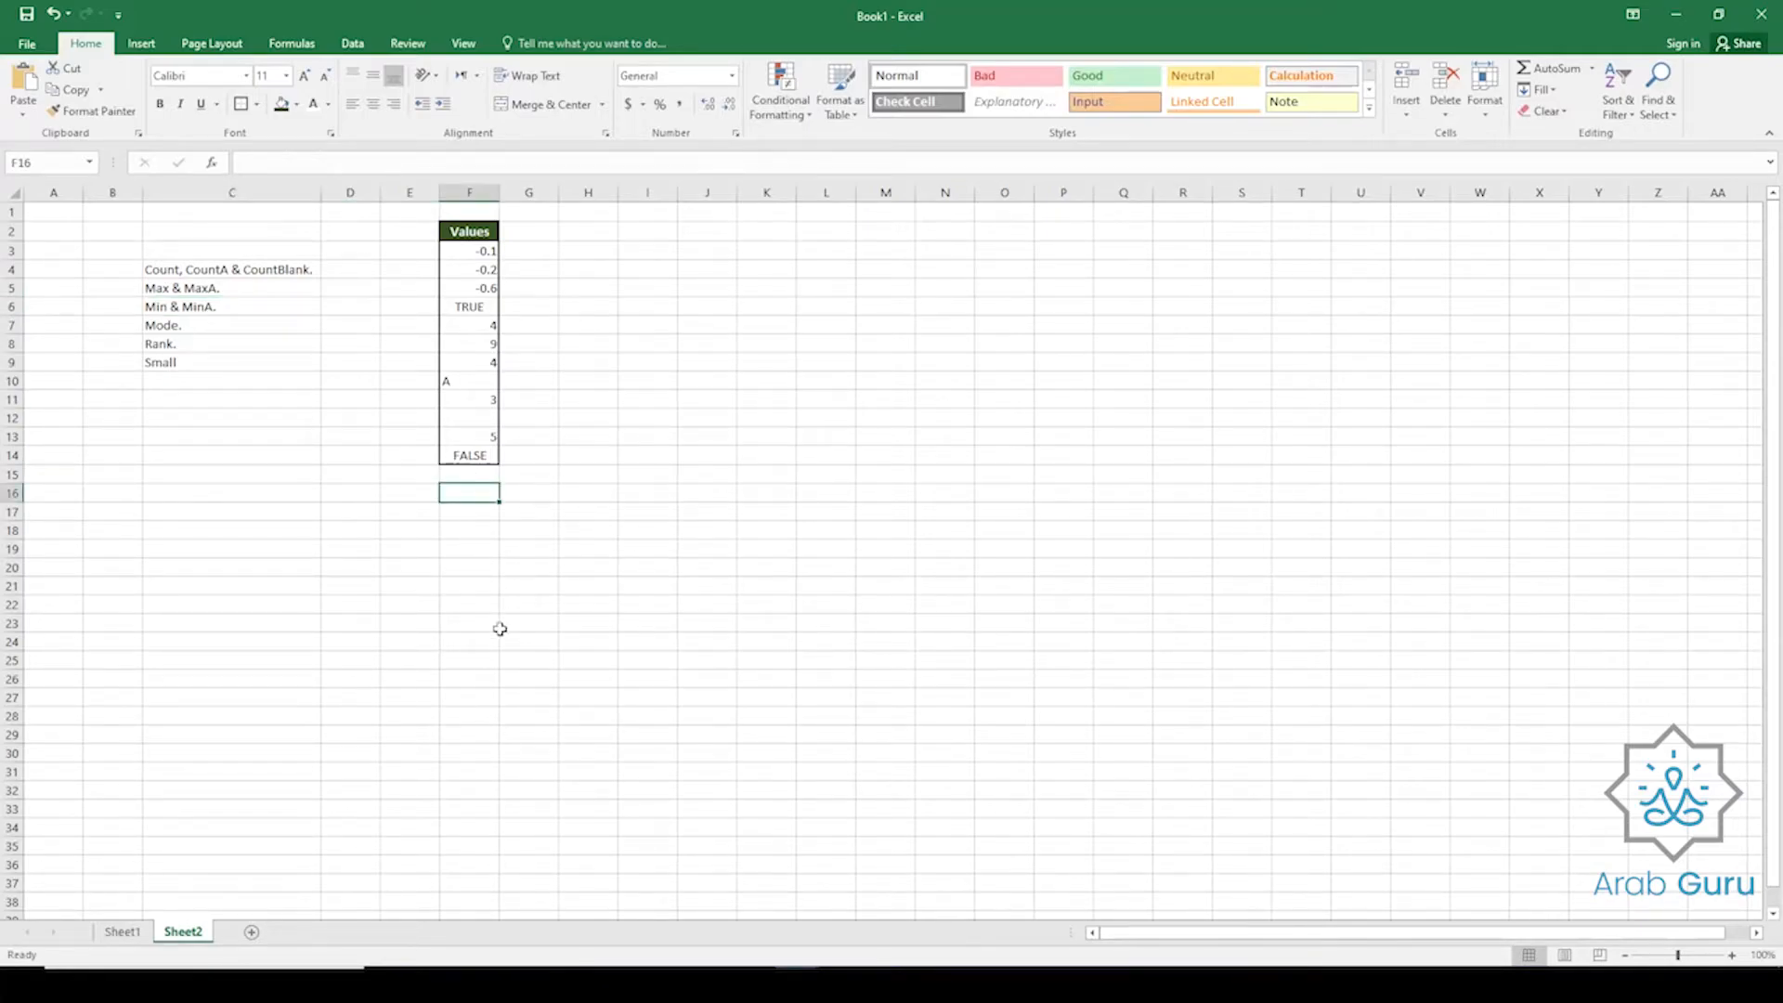
text(=MAX()
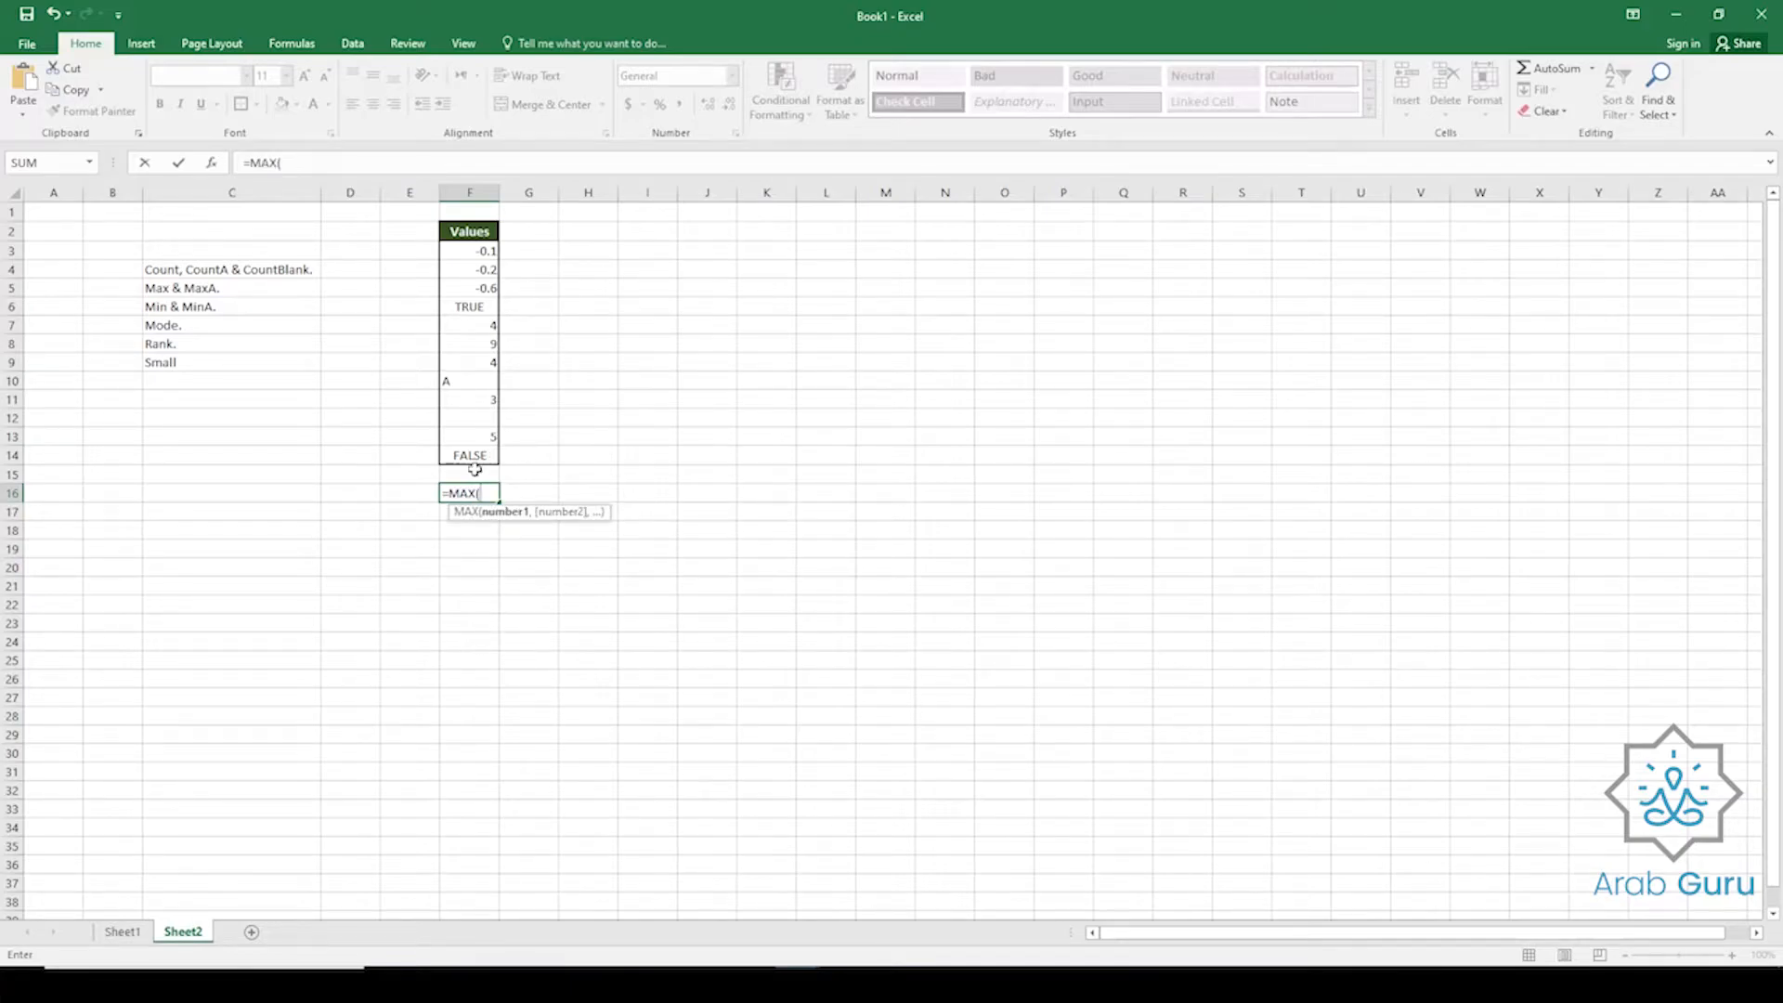
drag(474, 457, 475, 253)
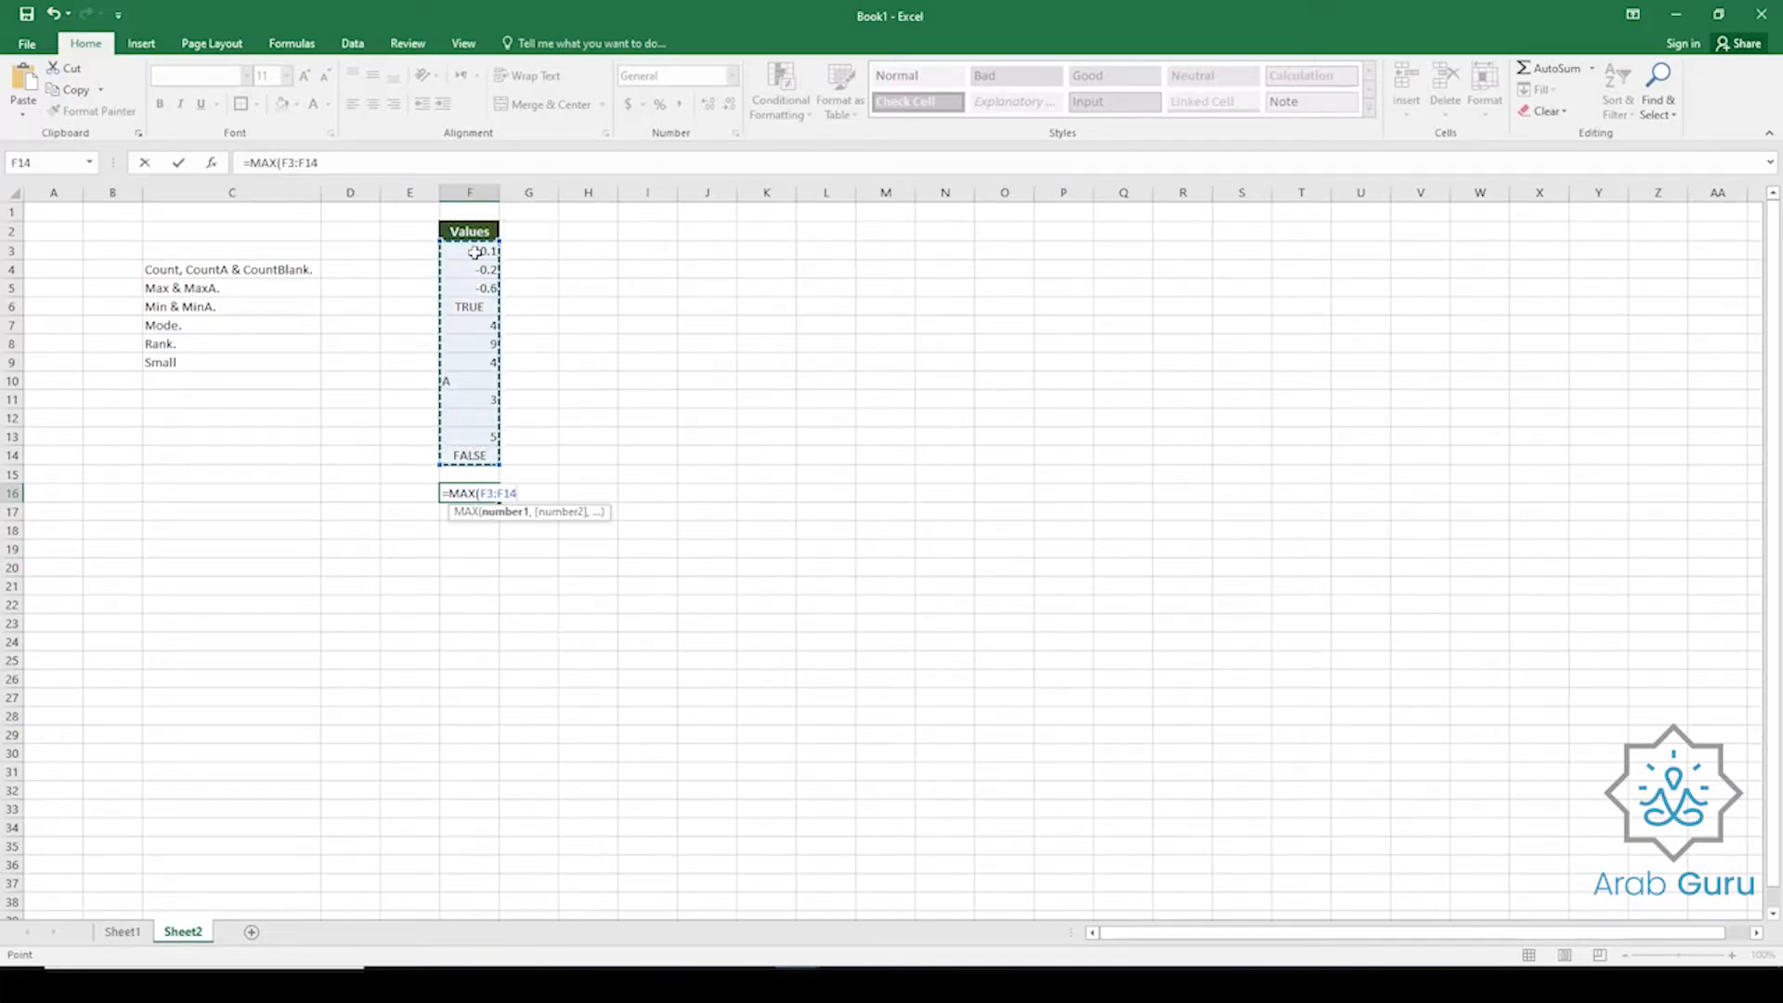
text())
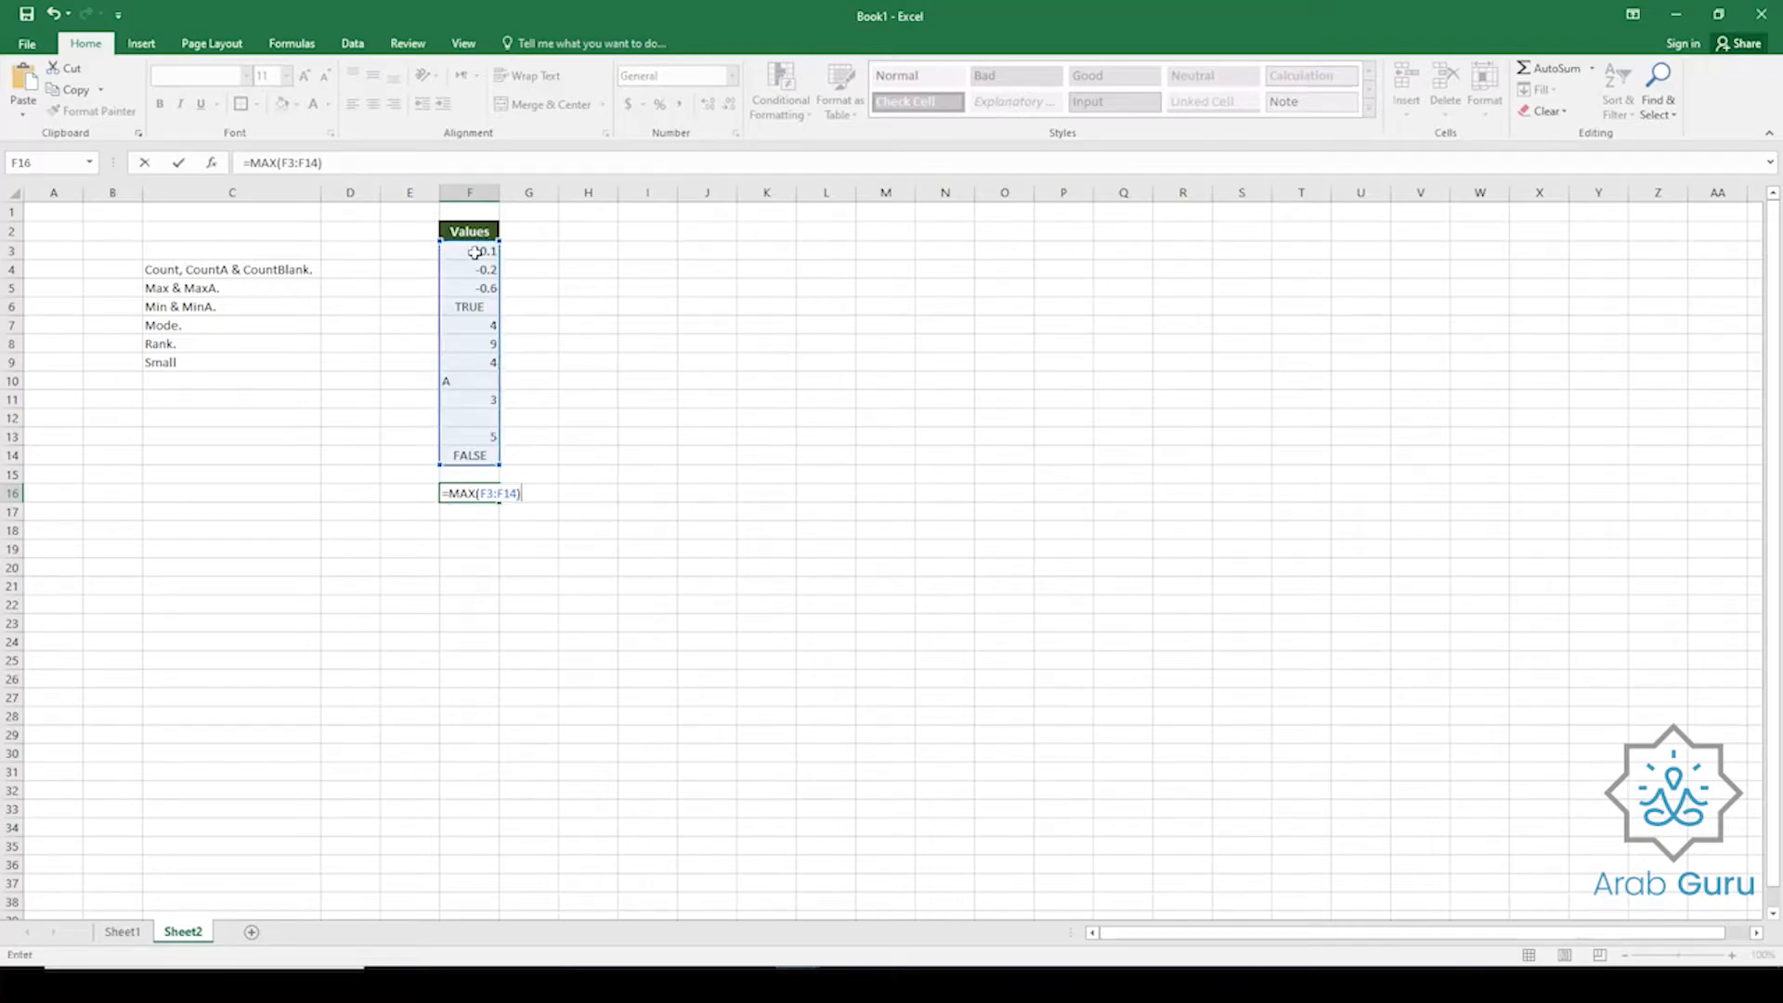
key(Return)
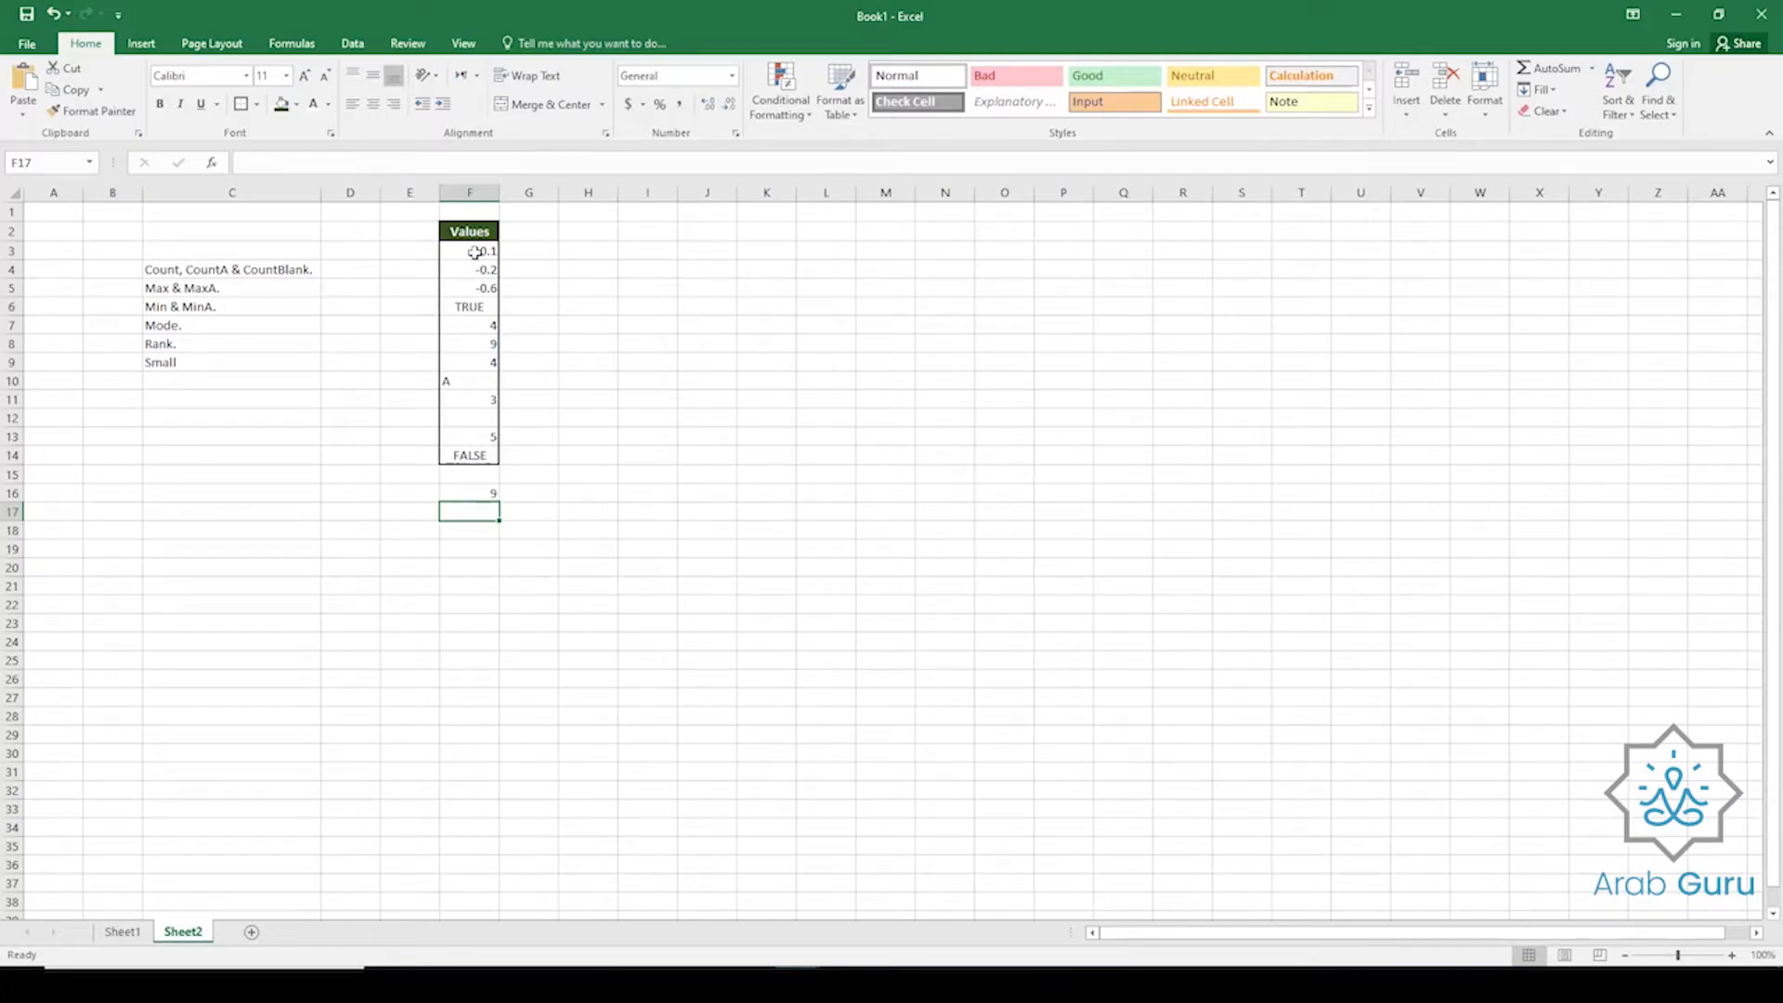
Inspect the text cell F10 and the logical cells F14 and F6, which matter for MAX versus MAXA.
click(476, 384)
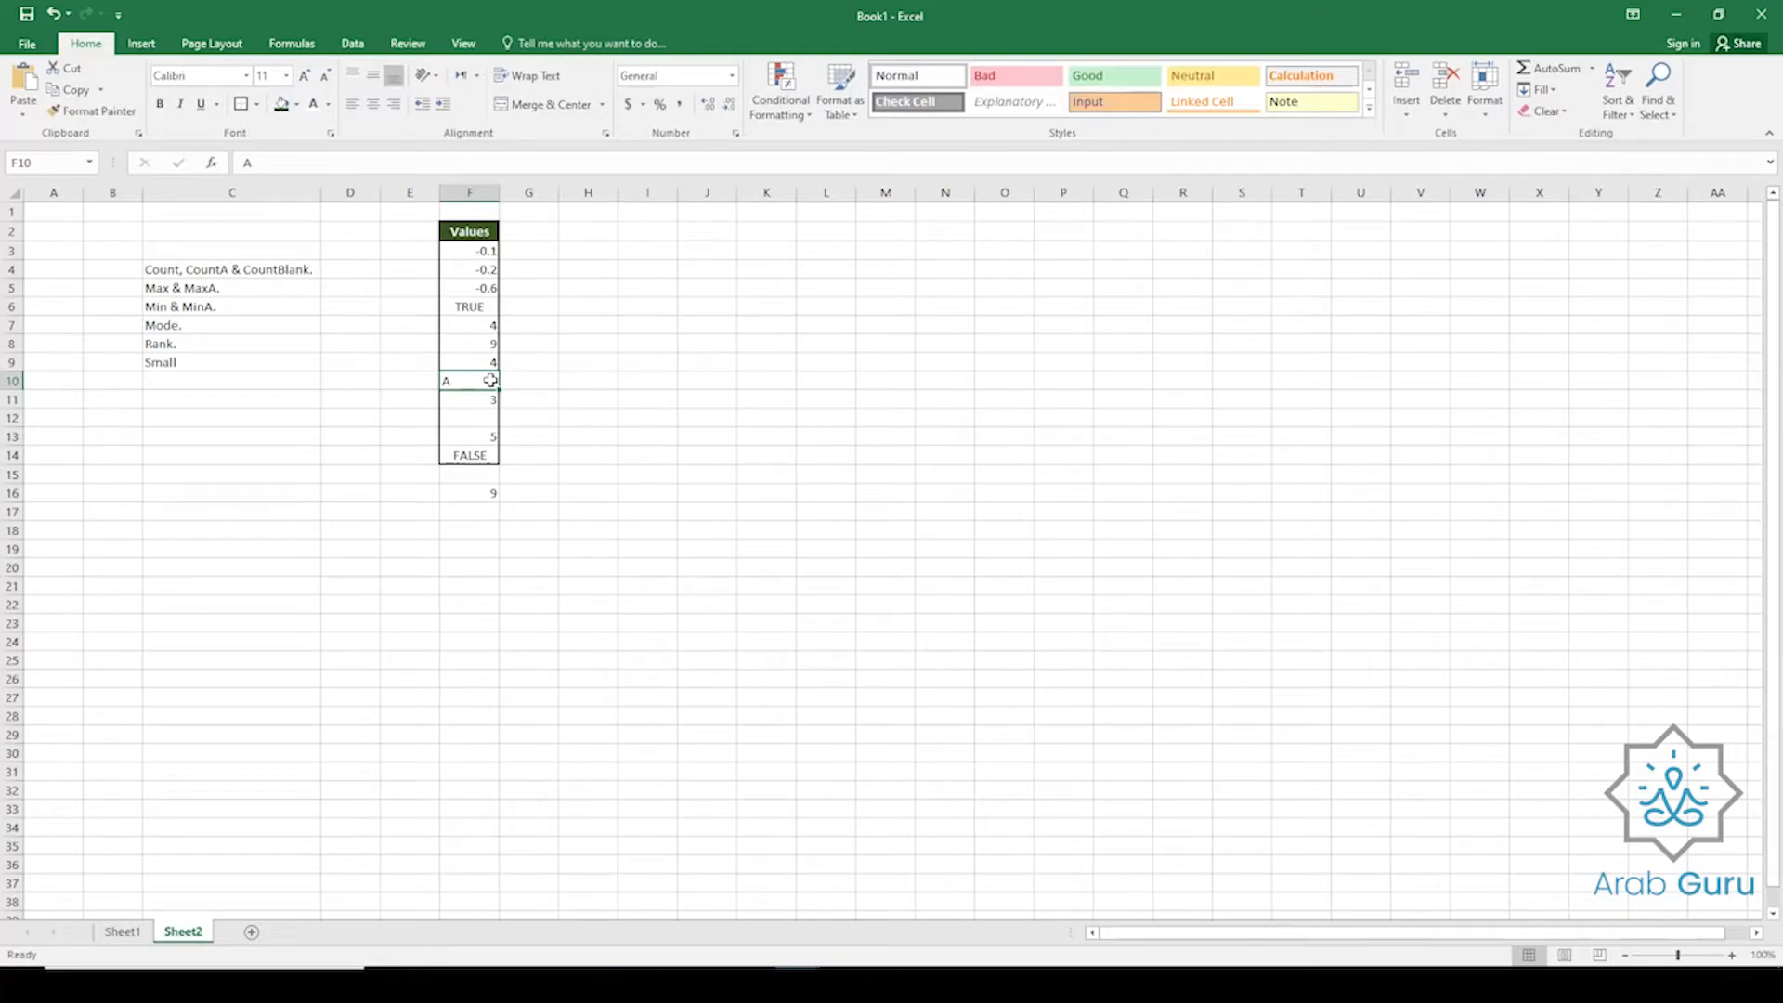
click(469, 455)
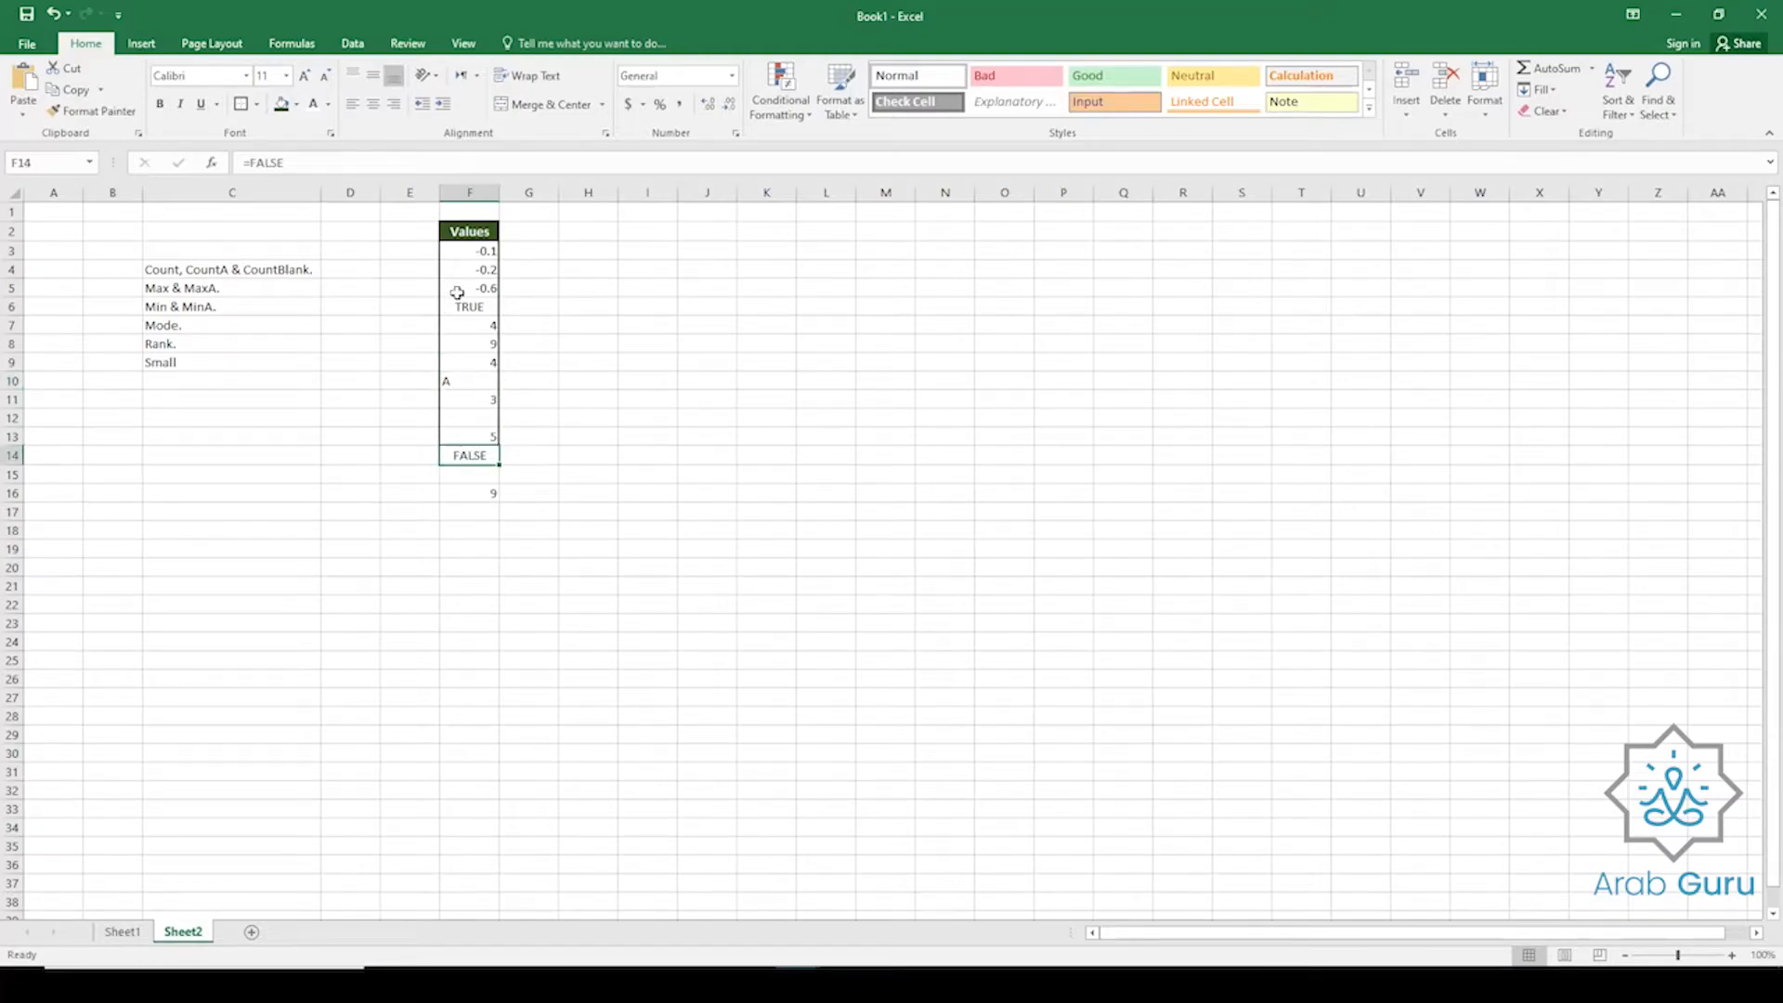
click(471, 308)
click(471, 457)
click(470, 308)
click(470, 453)
Note the numeric equivalents beside the logical values: 1 in G6 for TRUE and 0 in G14 for FALSE.
click(528, 309)
text(1)
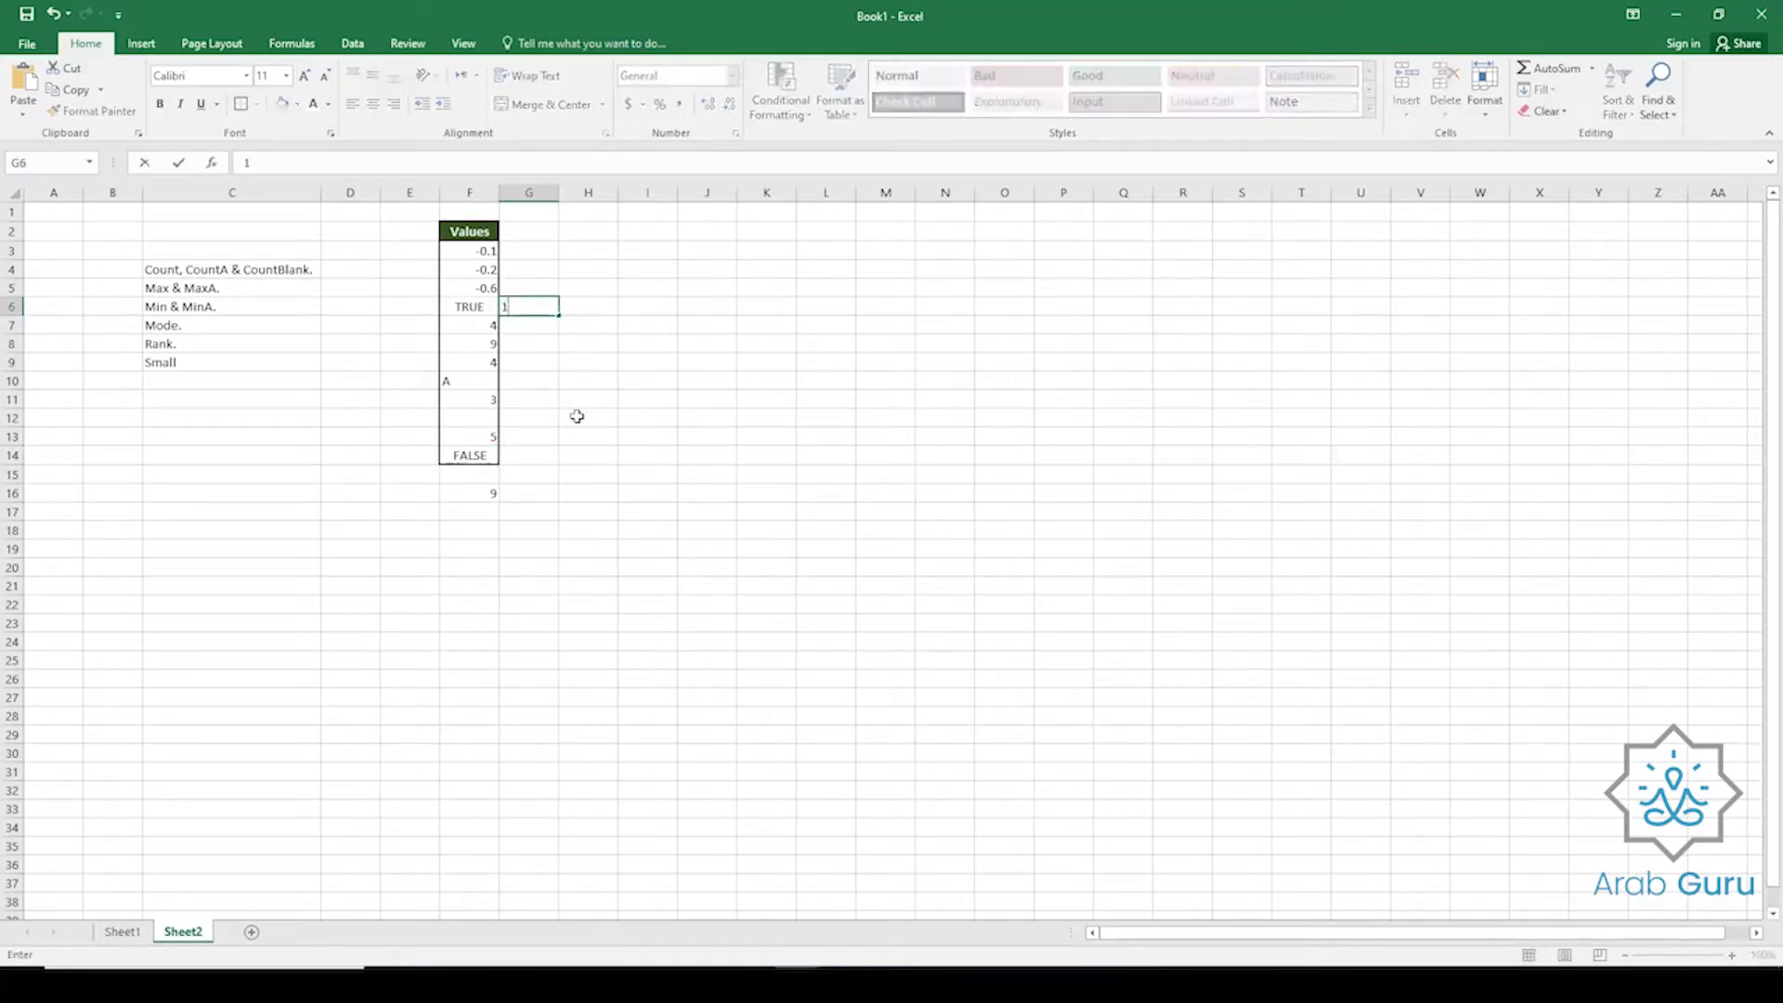
click(547, 453)
text(0)
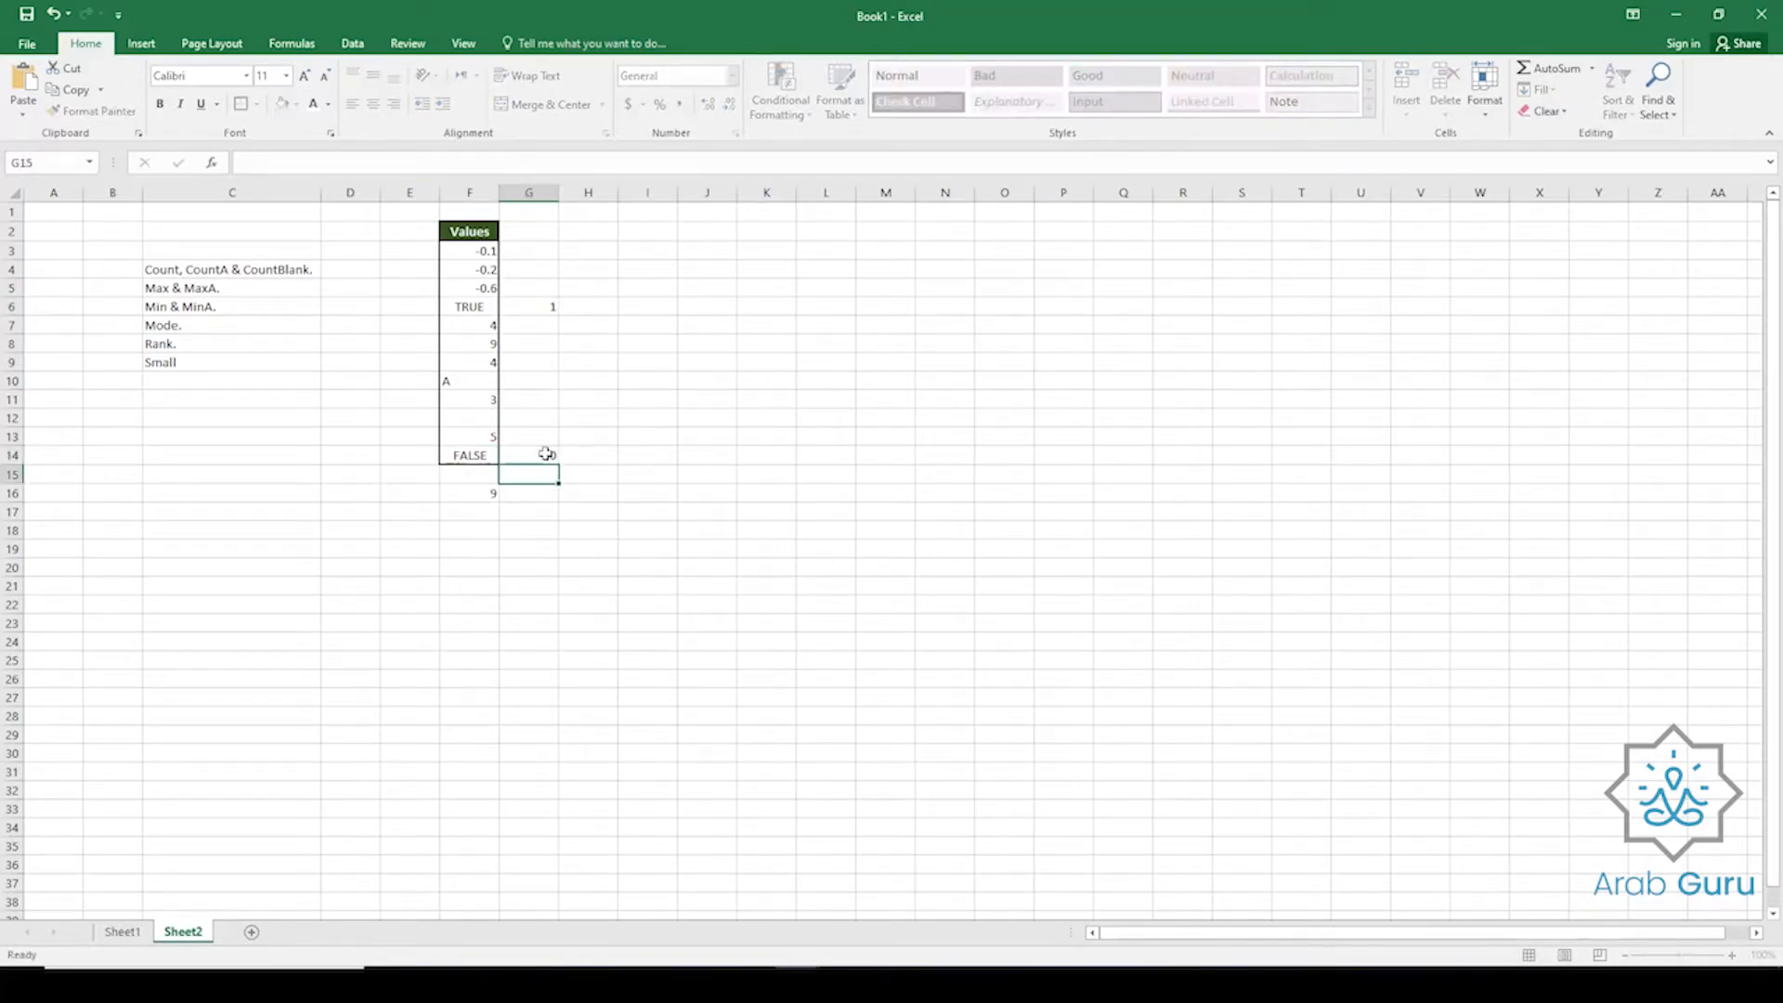
key(Return)
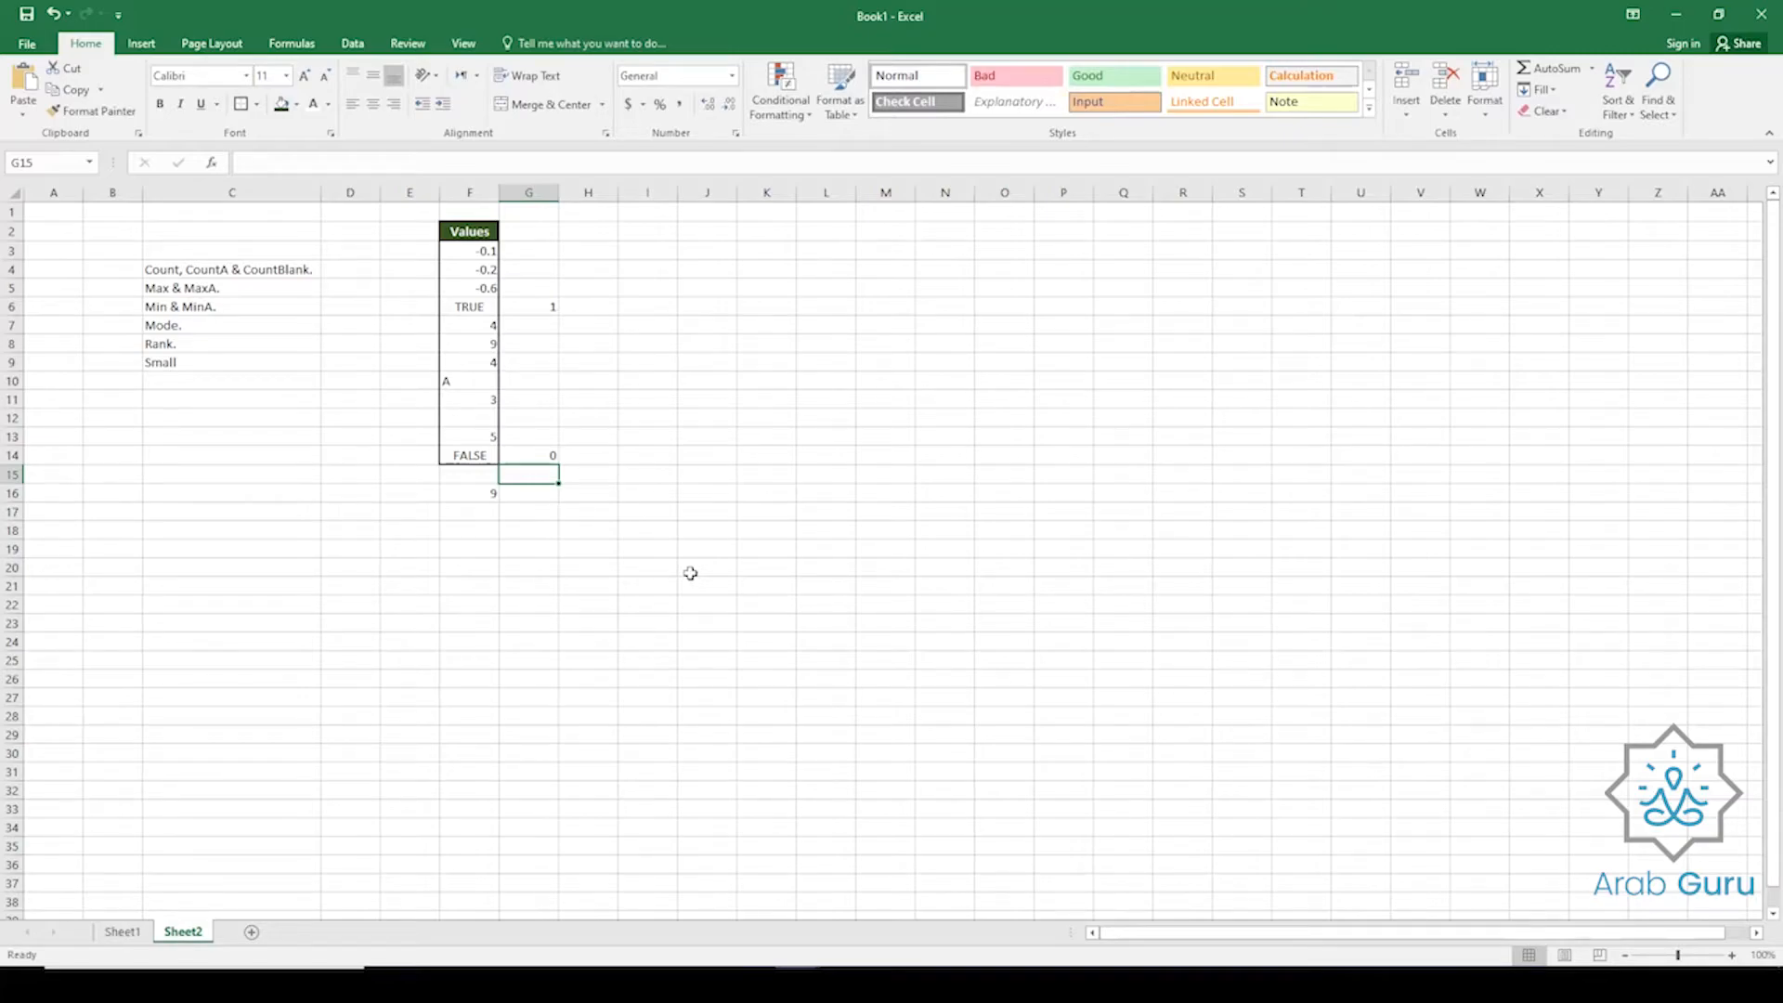
Examine the whole list F3:F14, its cell F8, and the smaller range F3:F6 for the MAX comparison.
drag(486, 251, 481, 457)
click(482, 347)
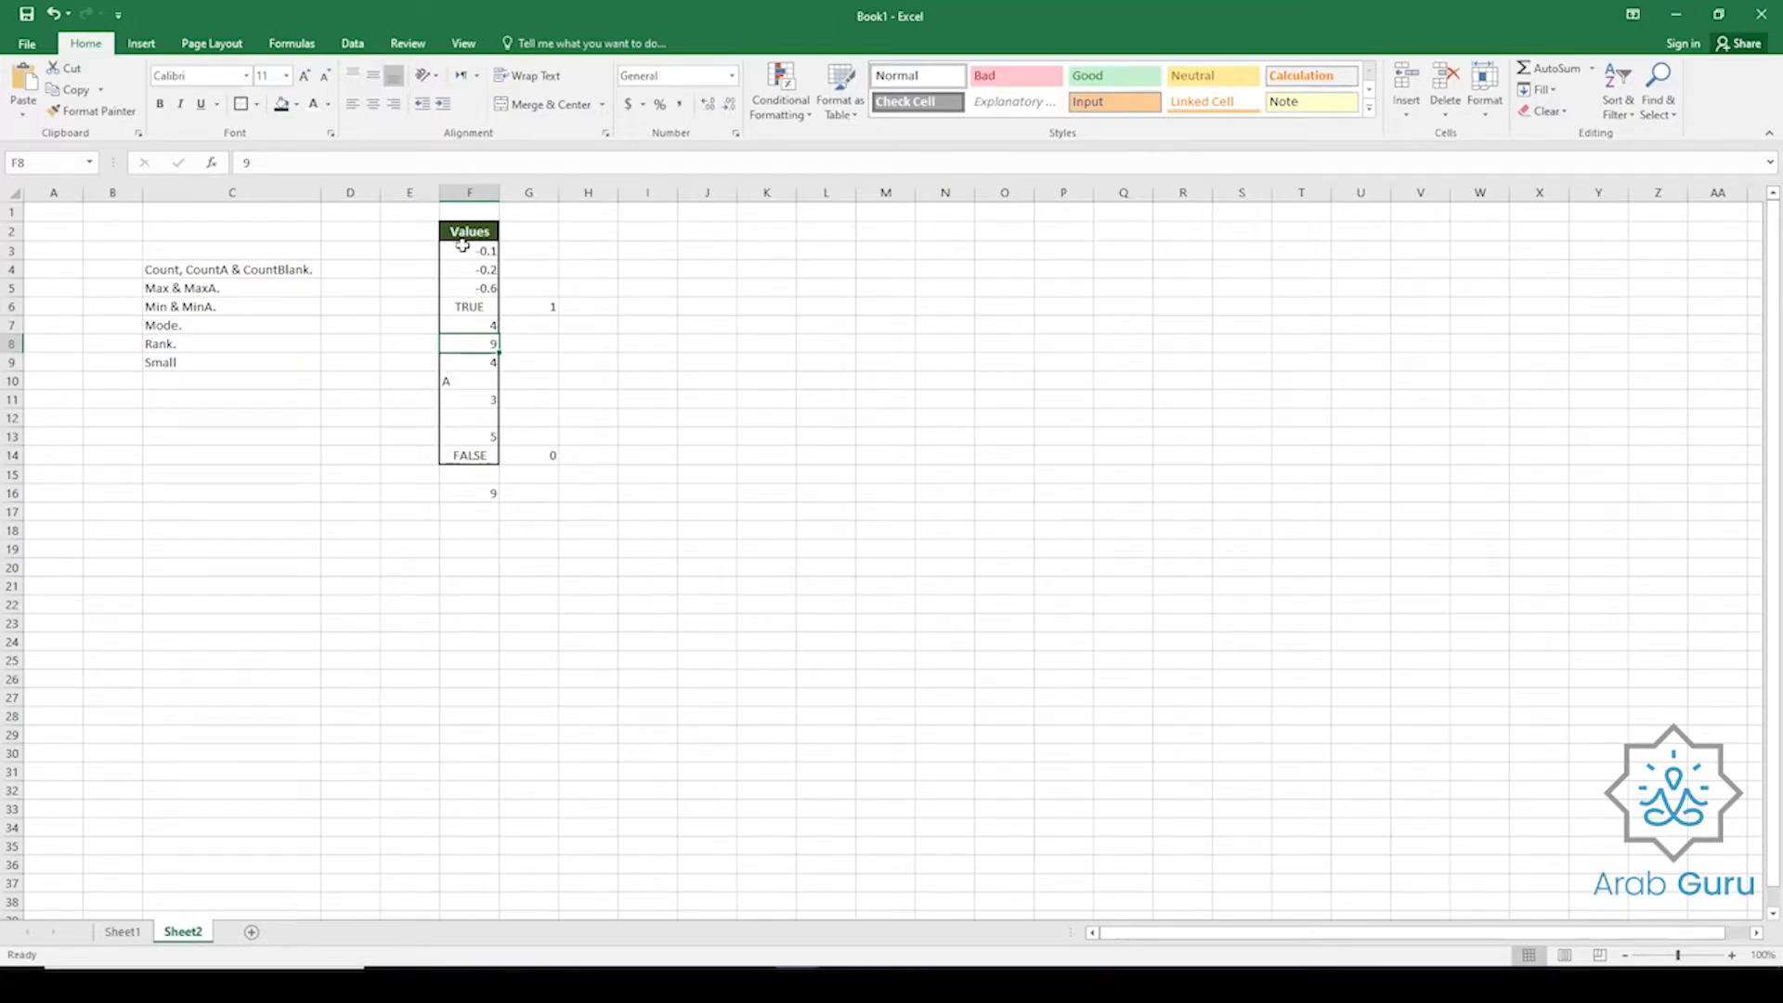
drag(464, 247, 462, 306)
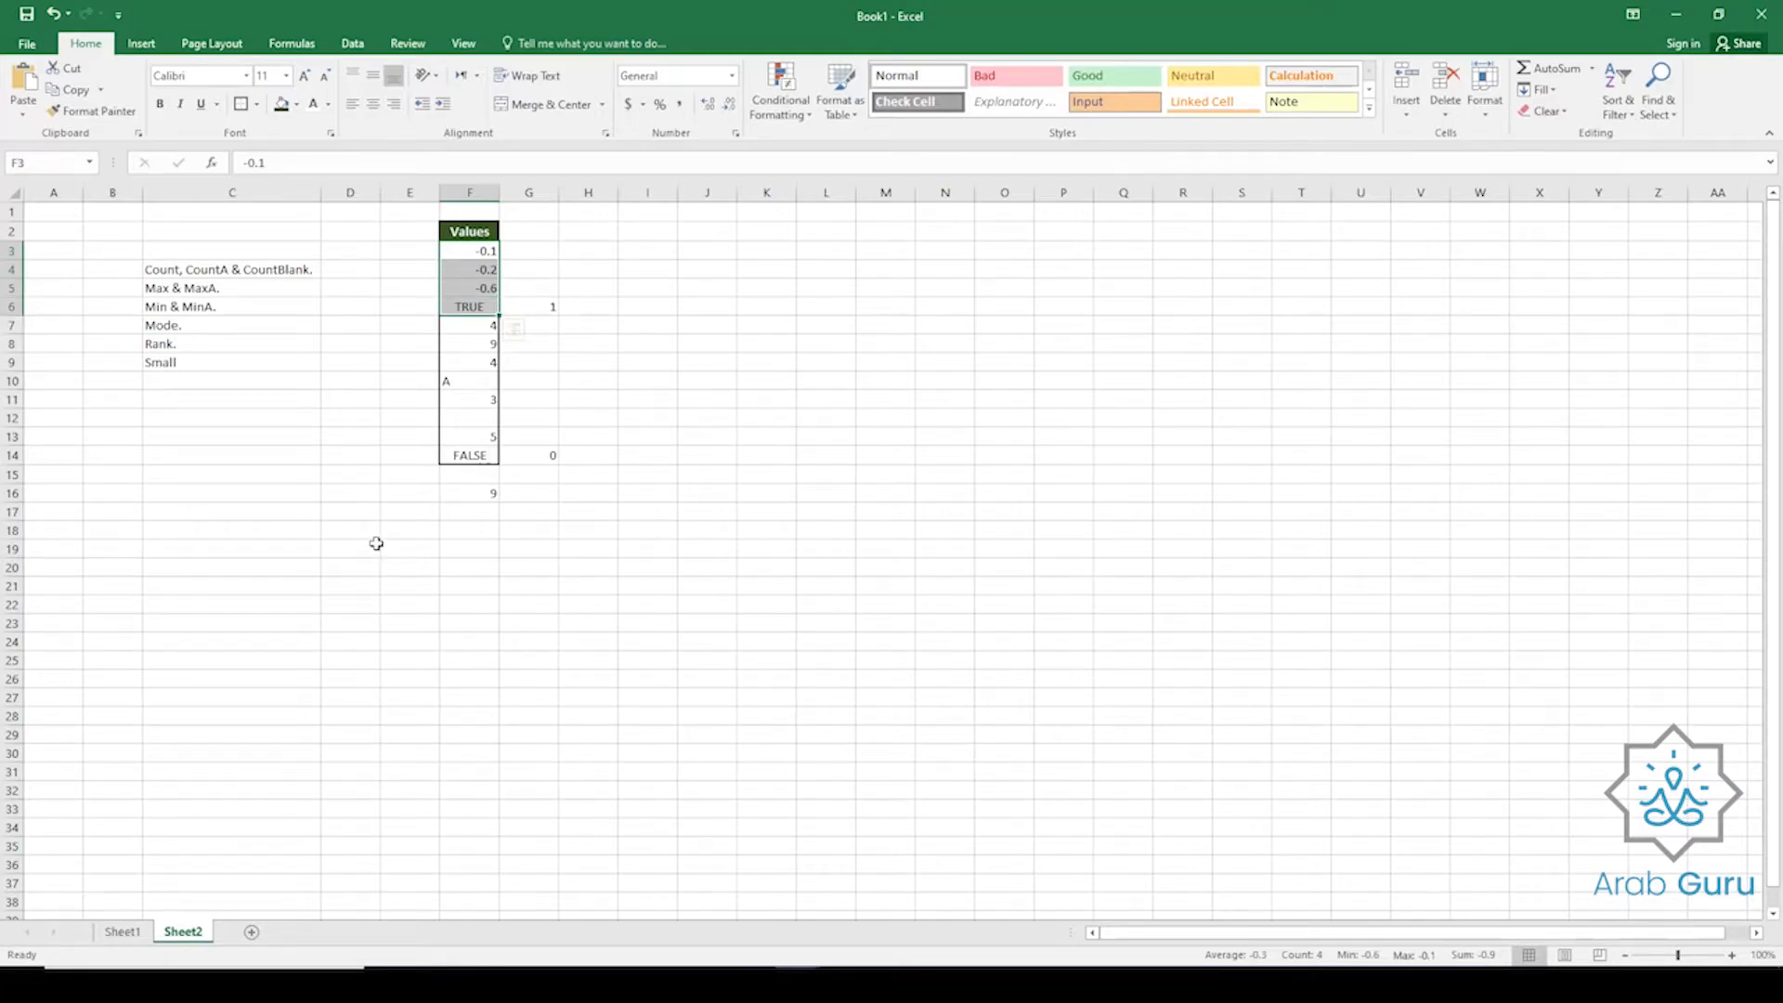
Shrink the range of the MAX formula in F16 to F3:F6.
click(470, 492)
click(344, 163)
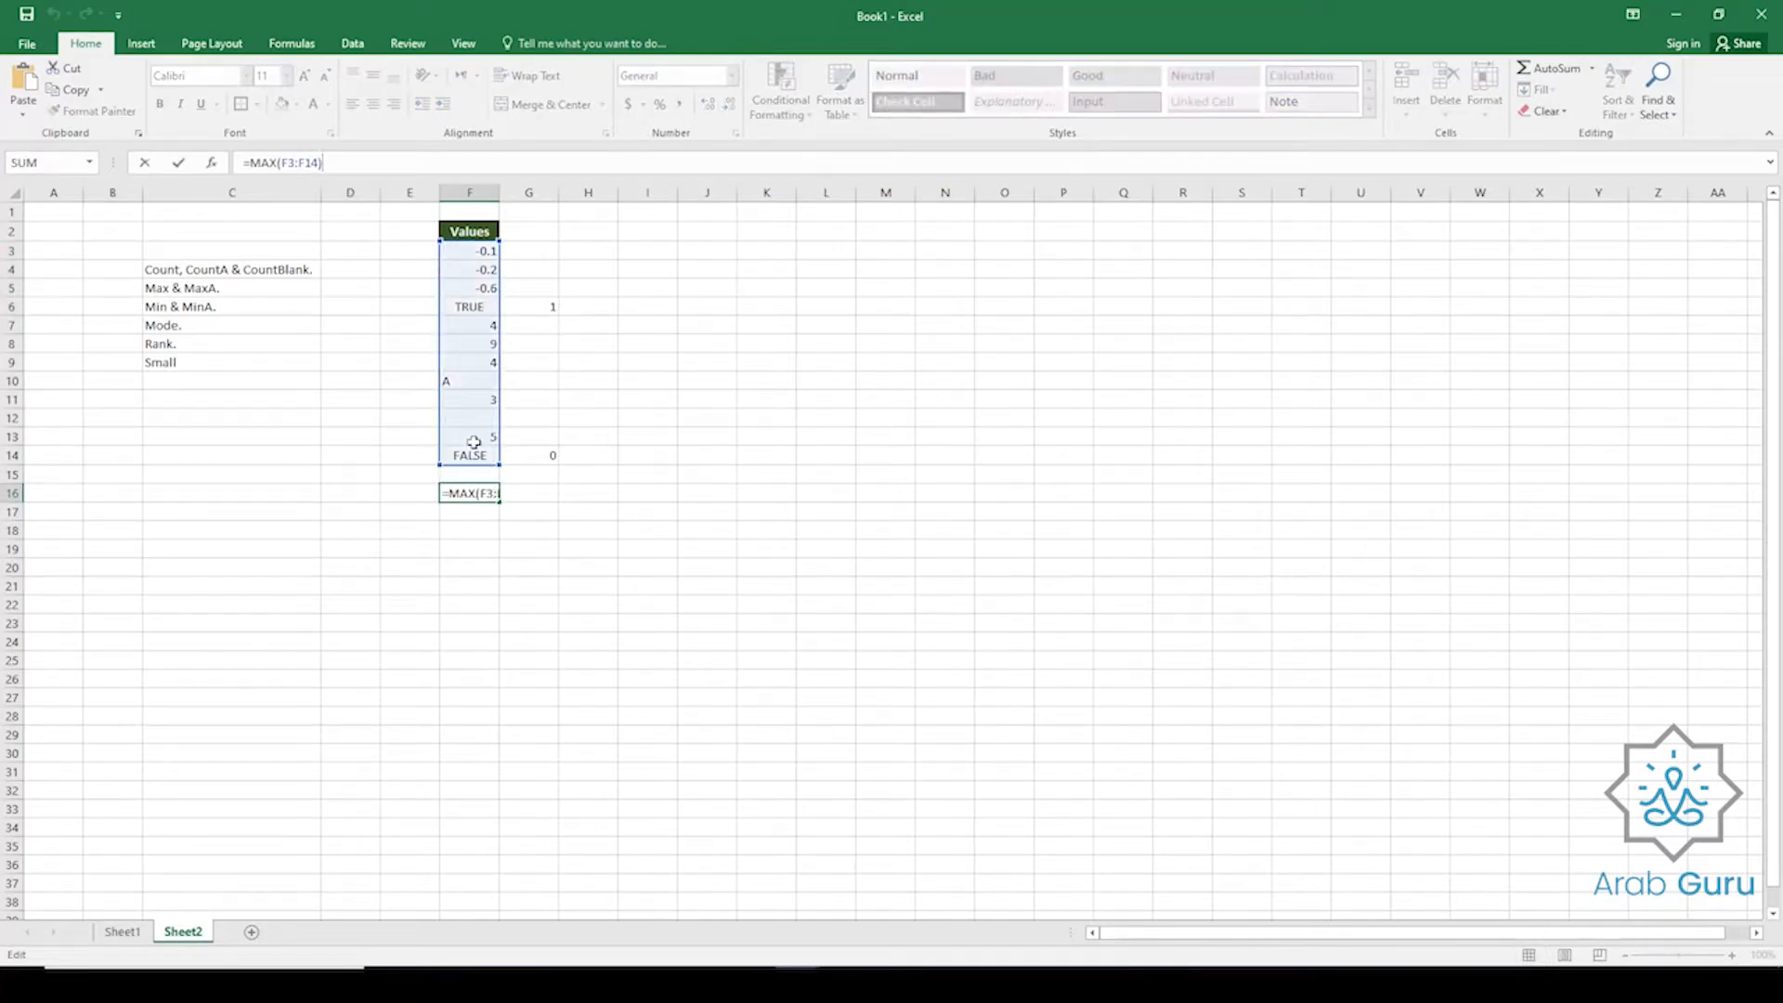
drag(494, 455, 491, 308)
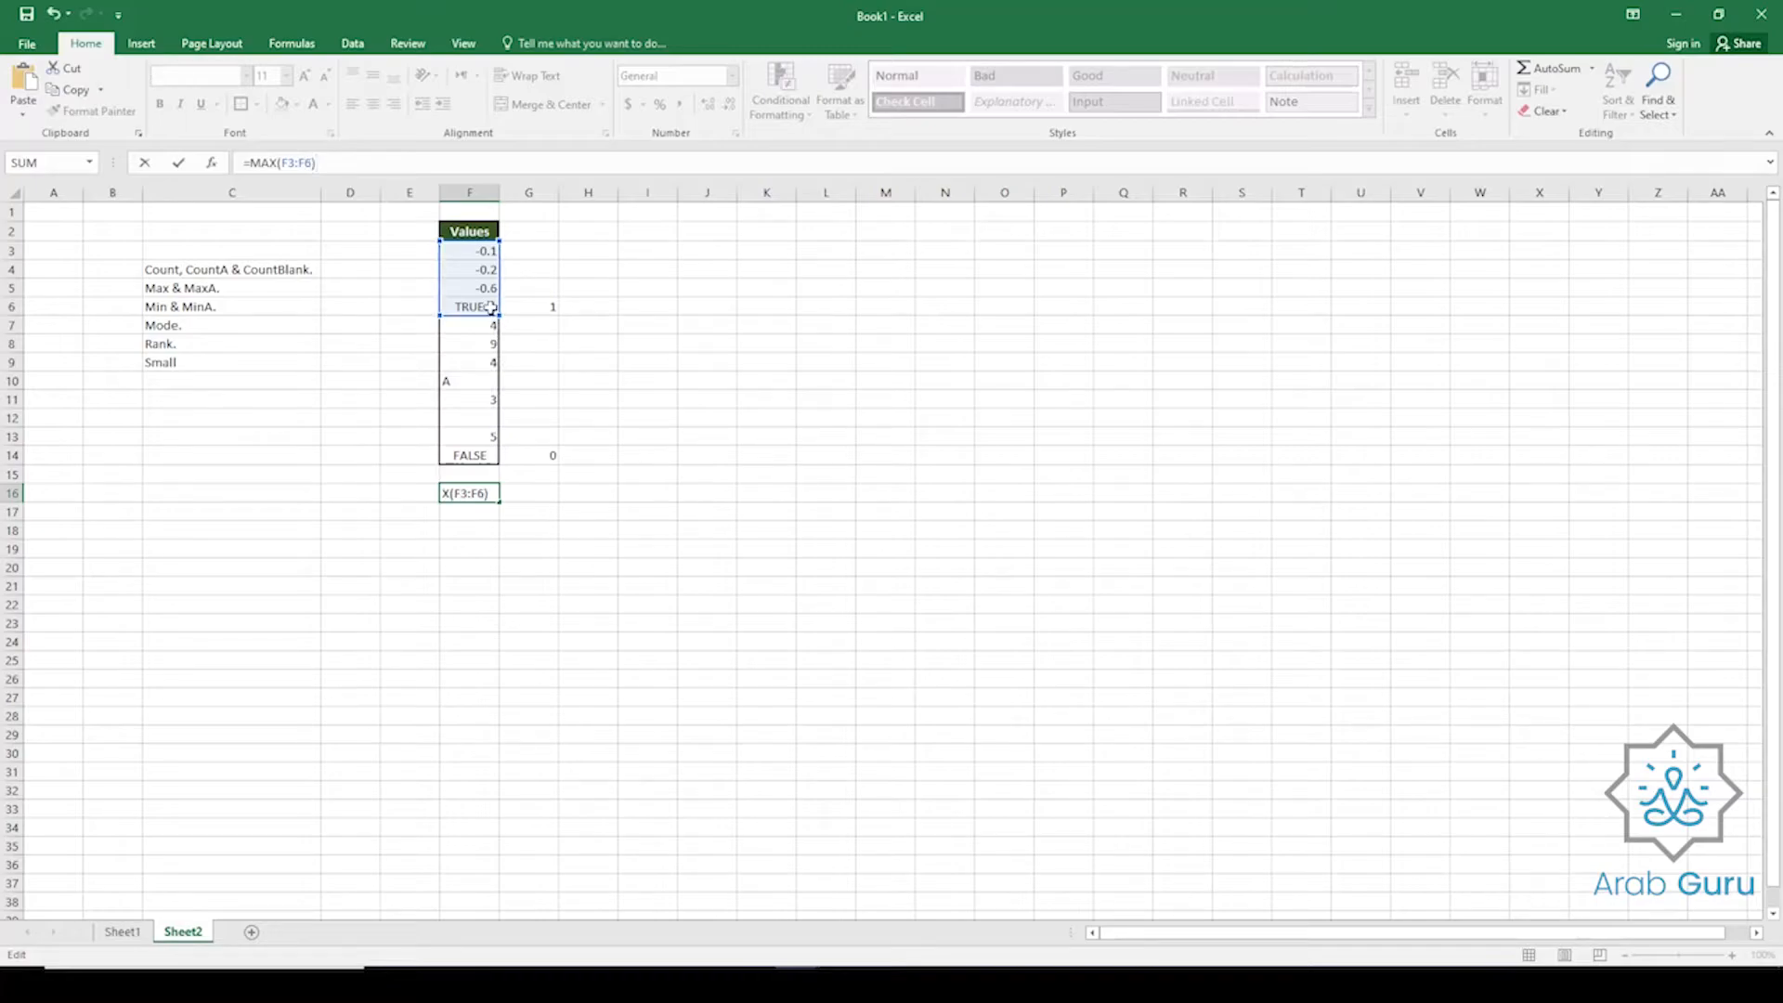
key(Return)
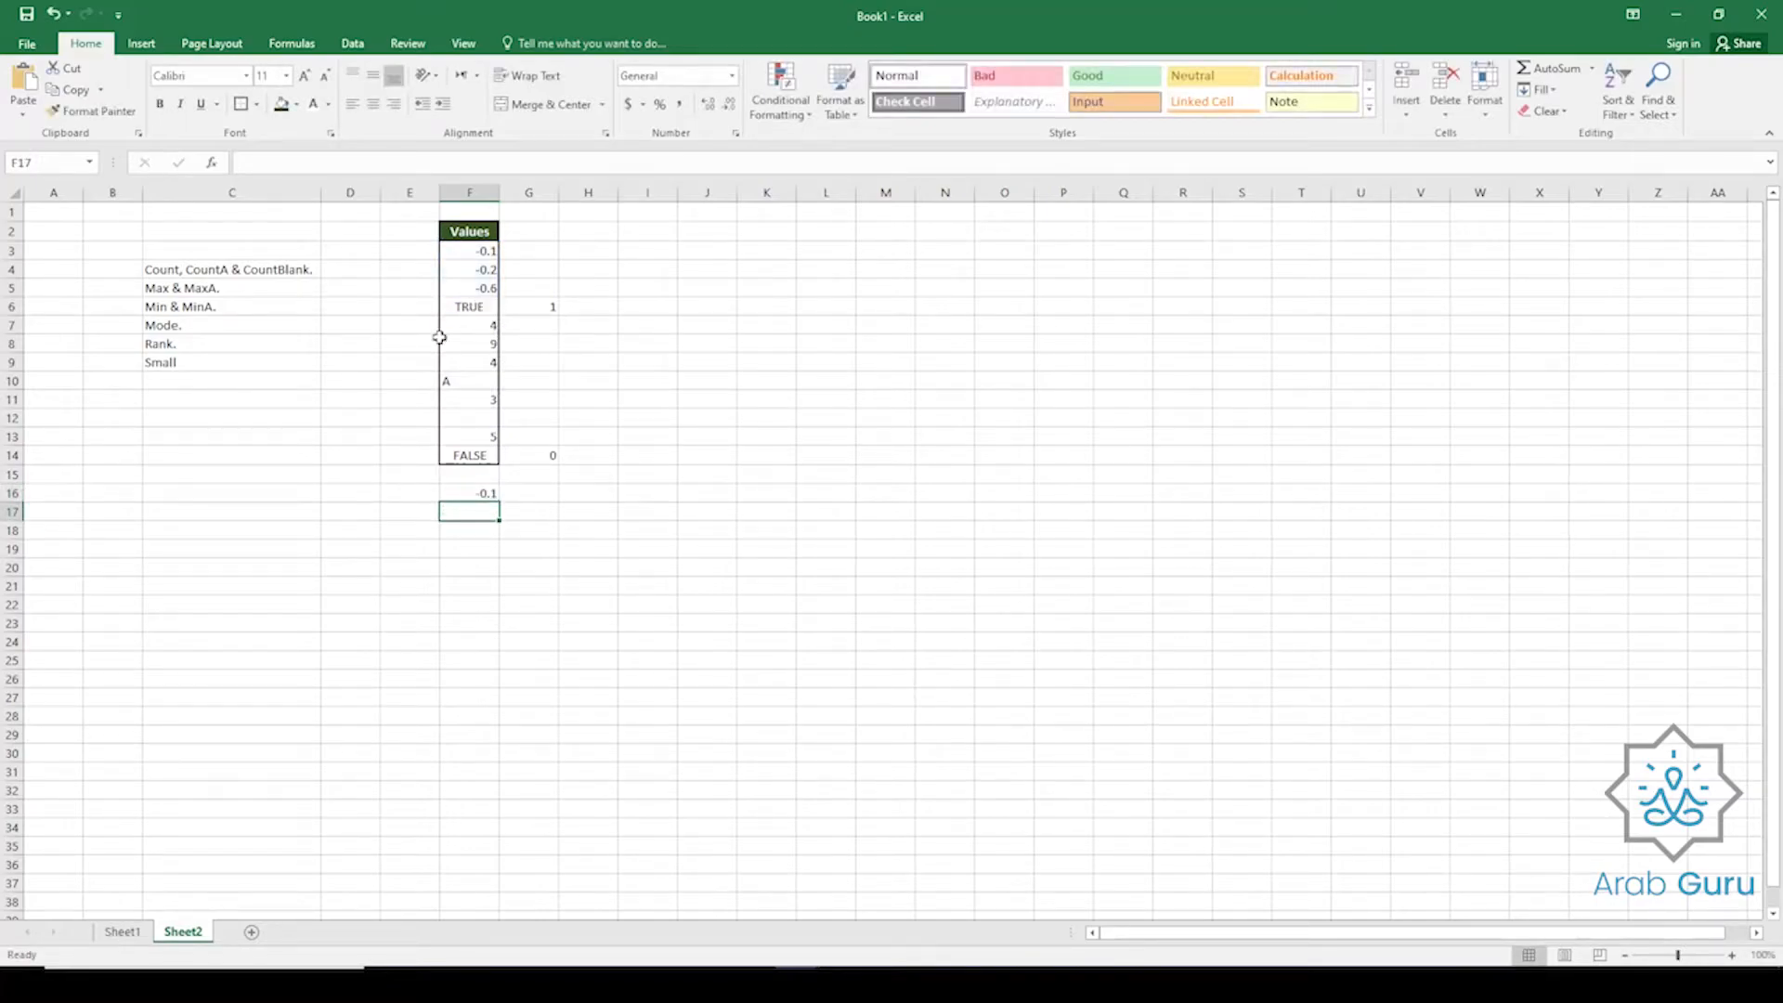
Duplicate the formula =MAX(F3:F6) from F16 into F17 without shifting its references.
click(485, 487)
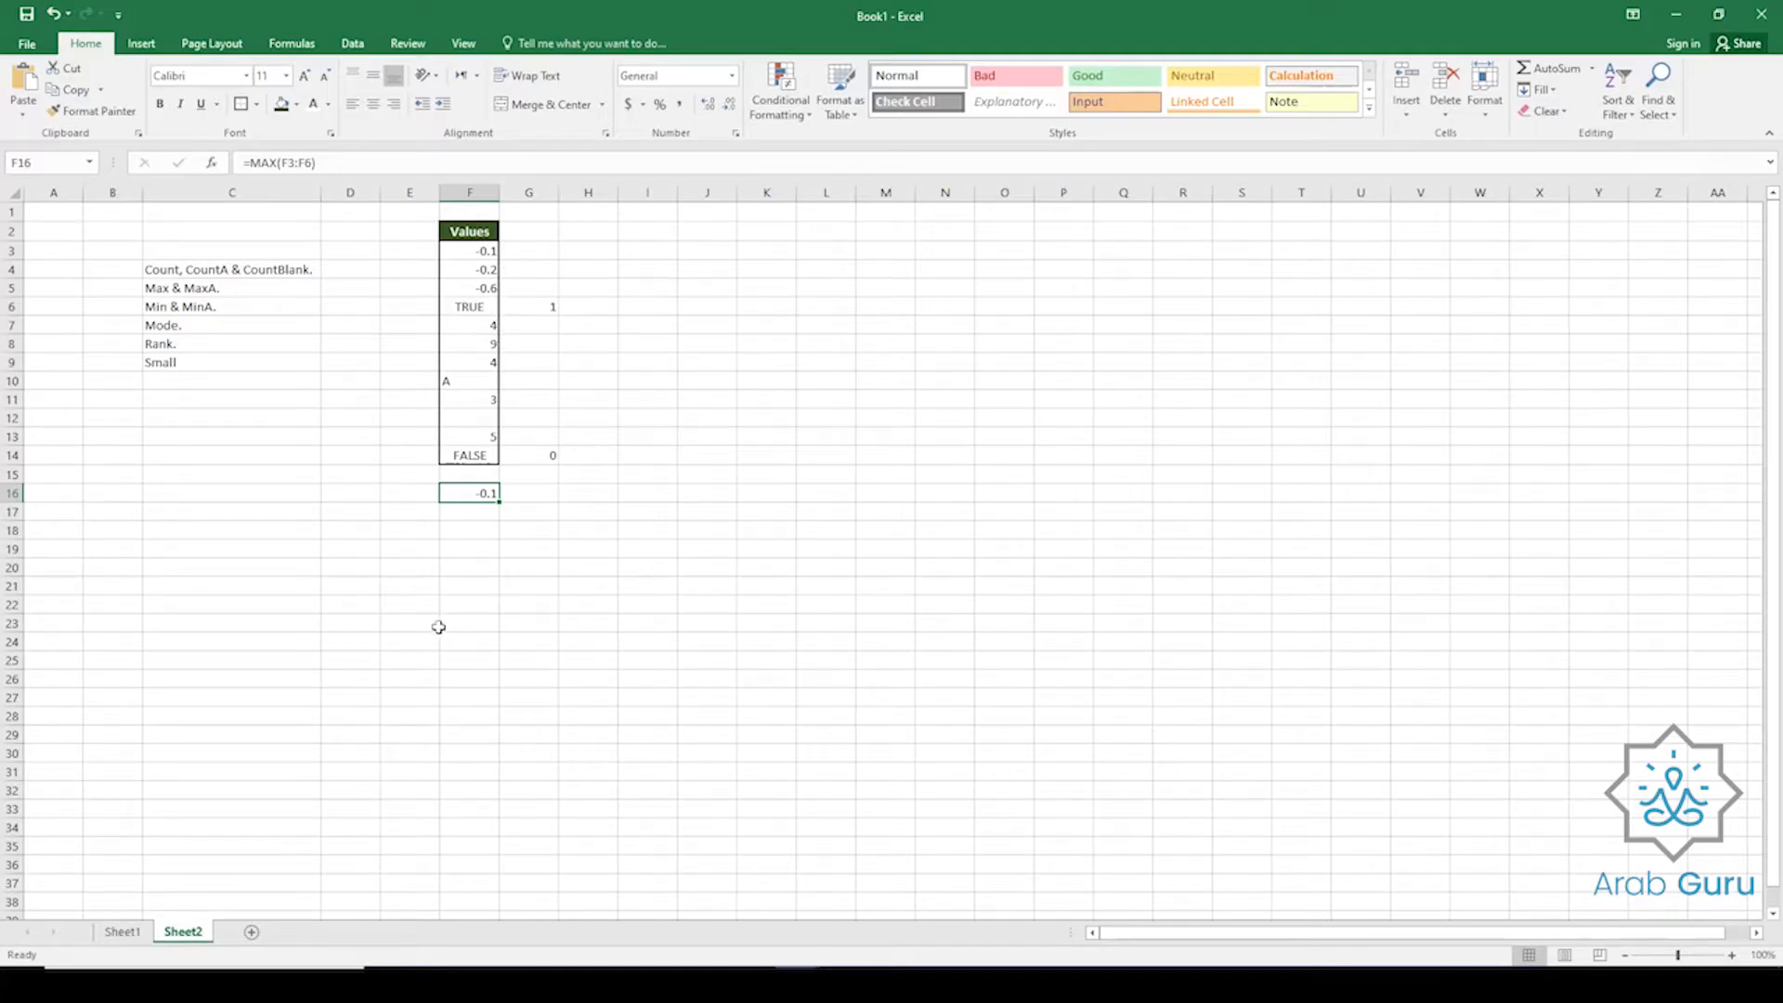
click(359, 171)
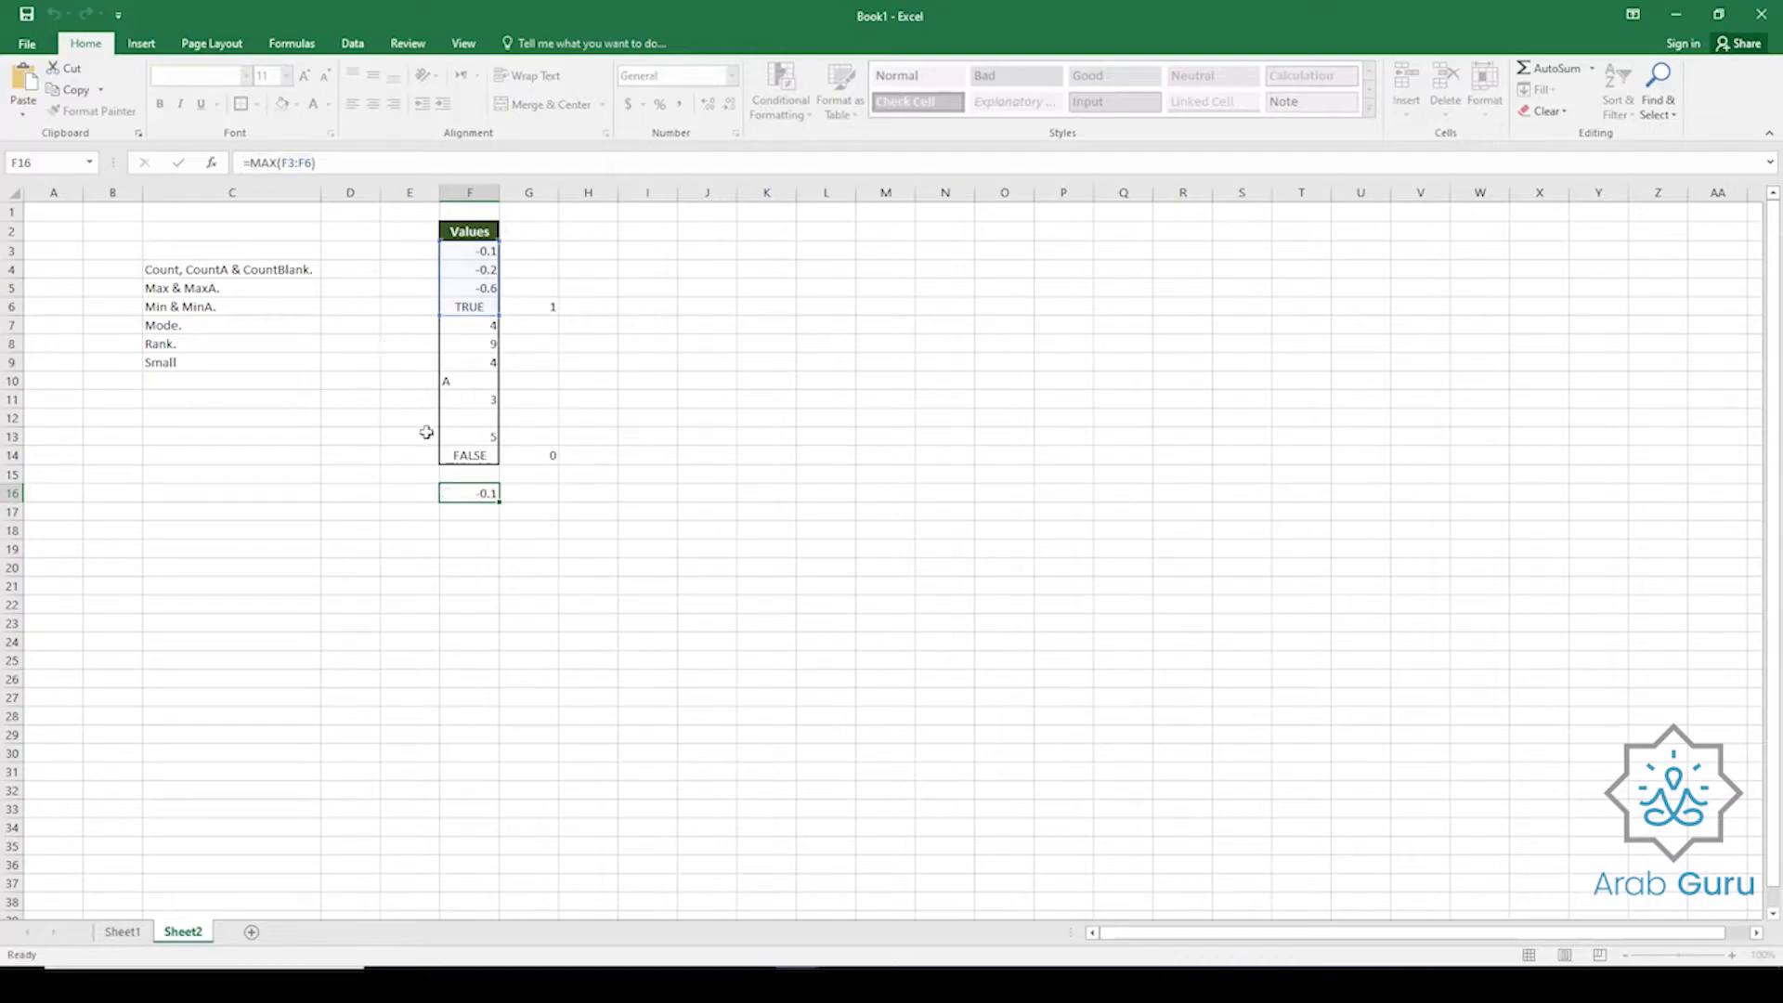
key(Escape)
click(469, 511)
text(=MAX(F3:F6))
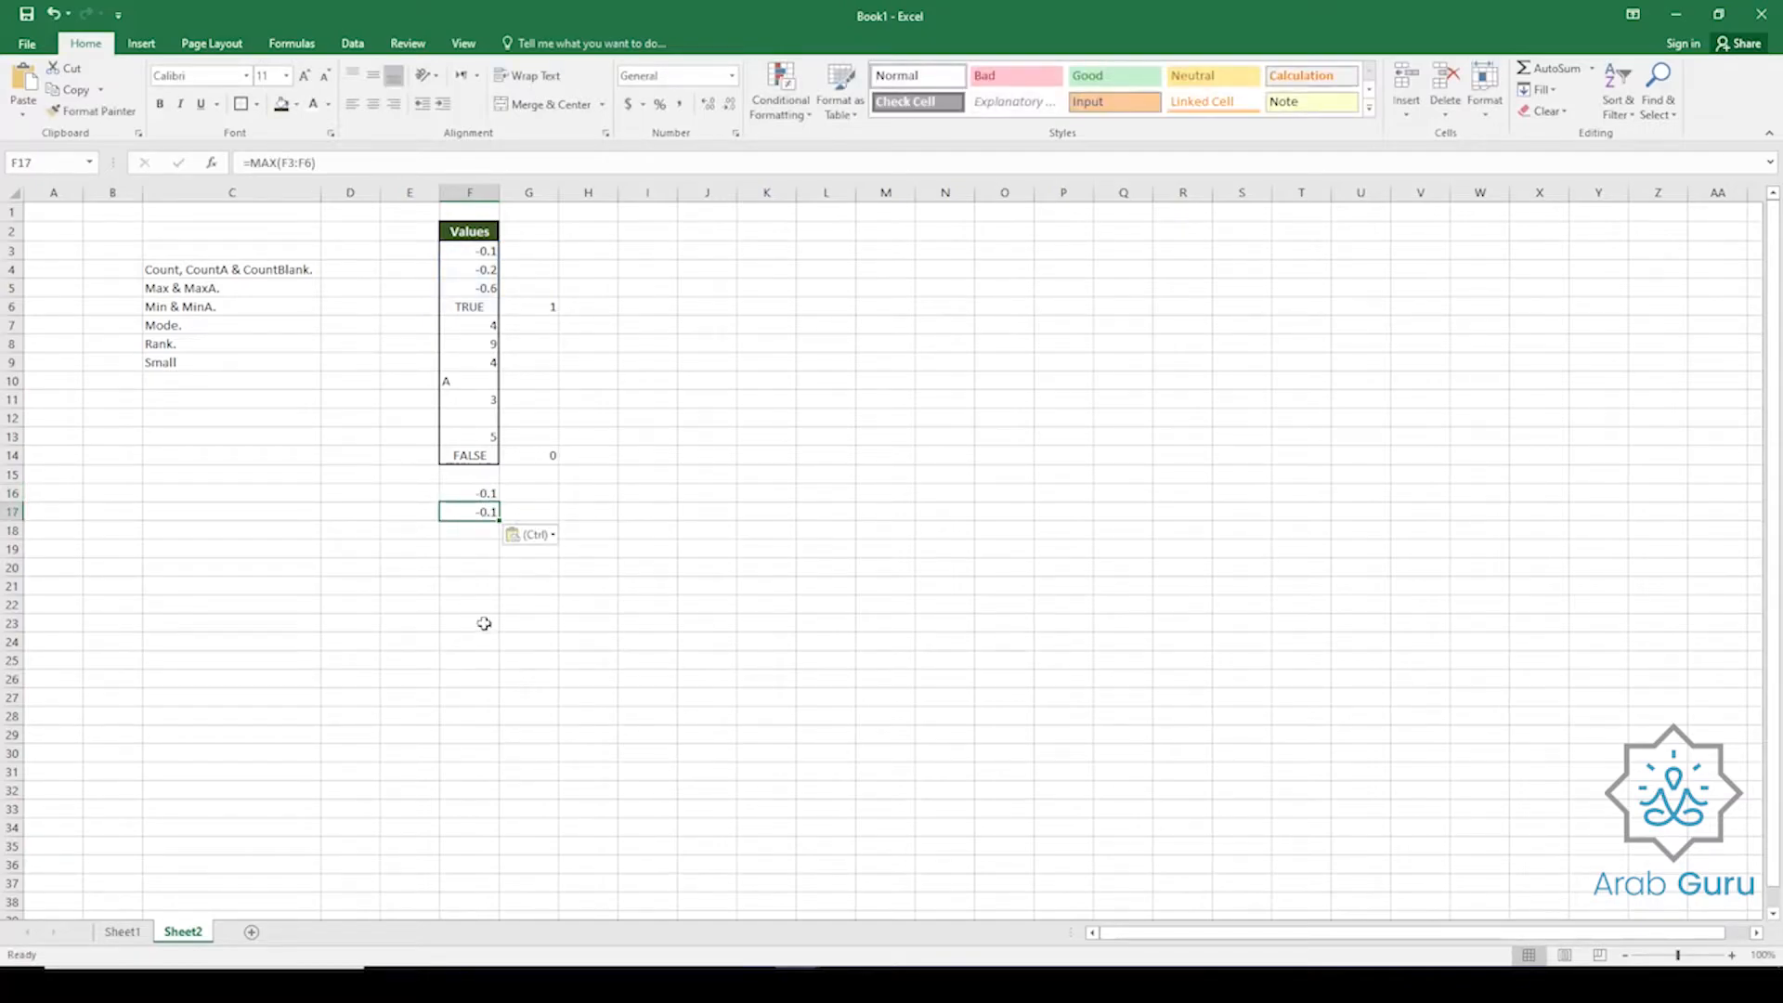
Change the formula in F17 to =MAXA(F3:F6) and compare it with the range F3:F6 and the logical values in F6 and F14.
click(278, 162)
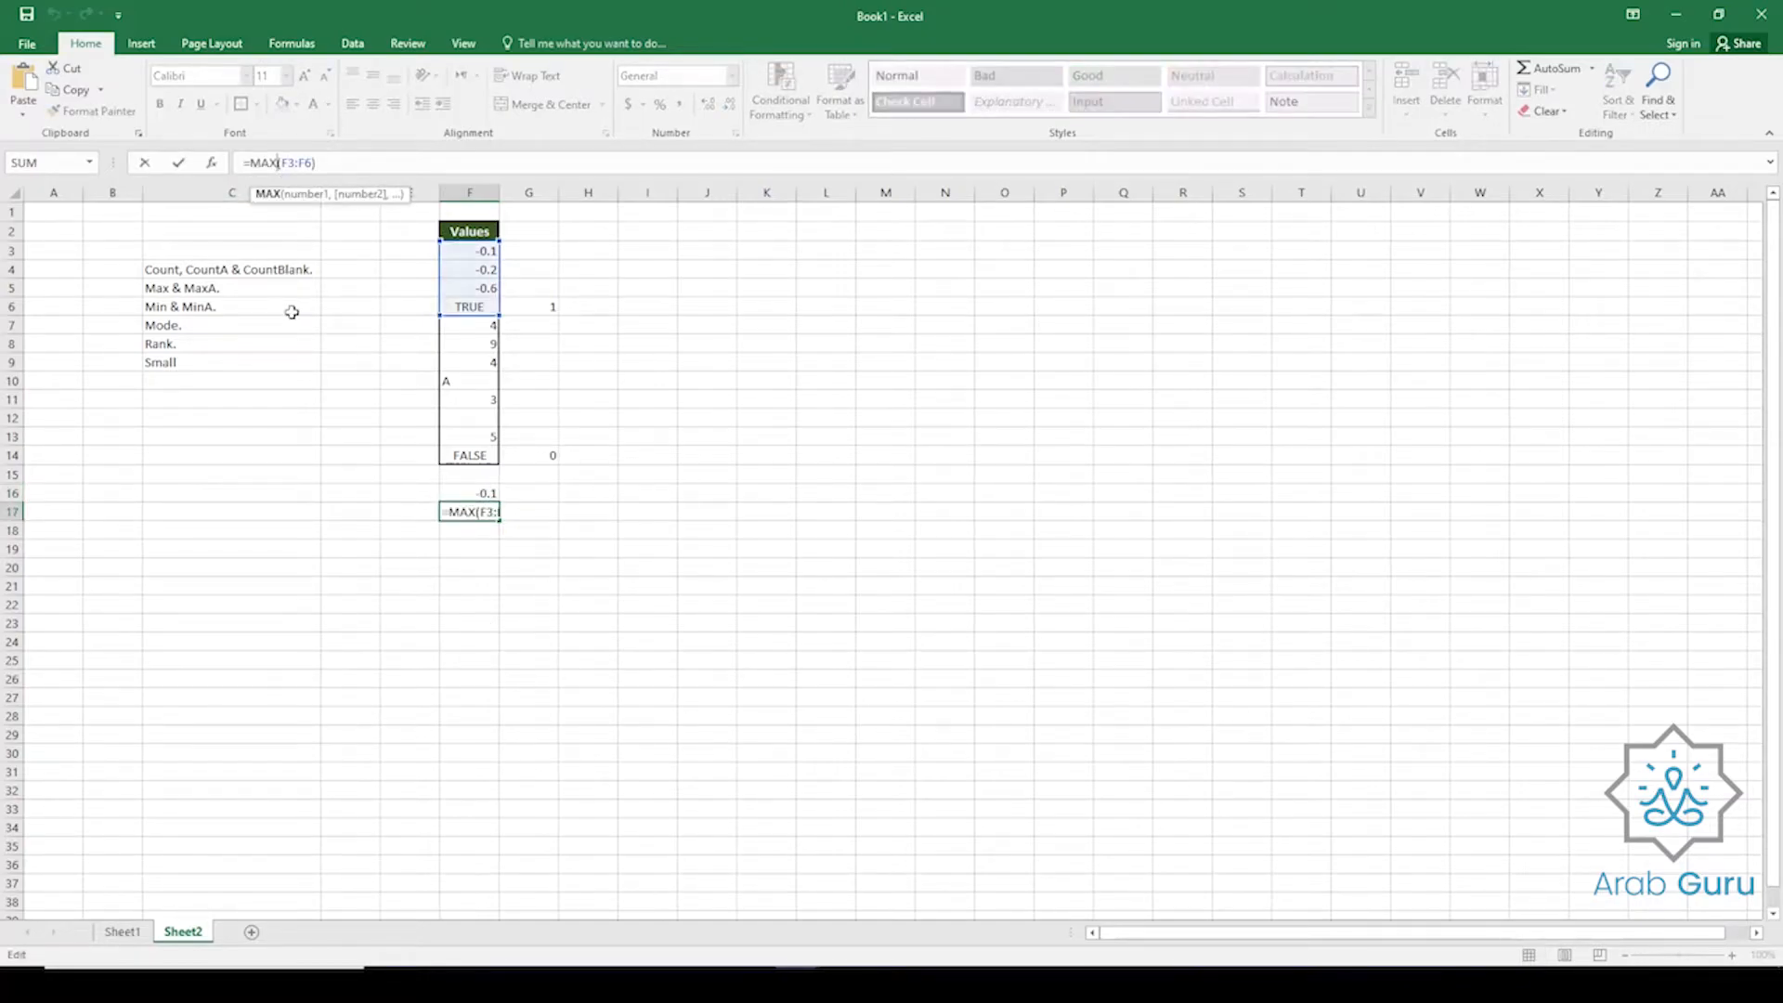
text(A)
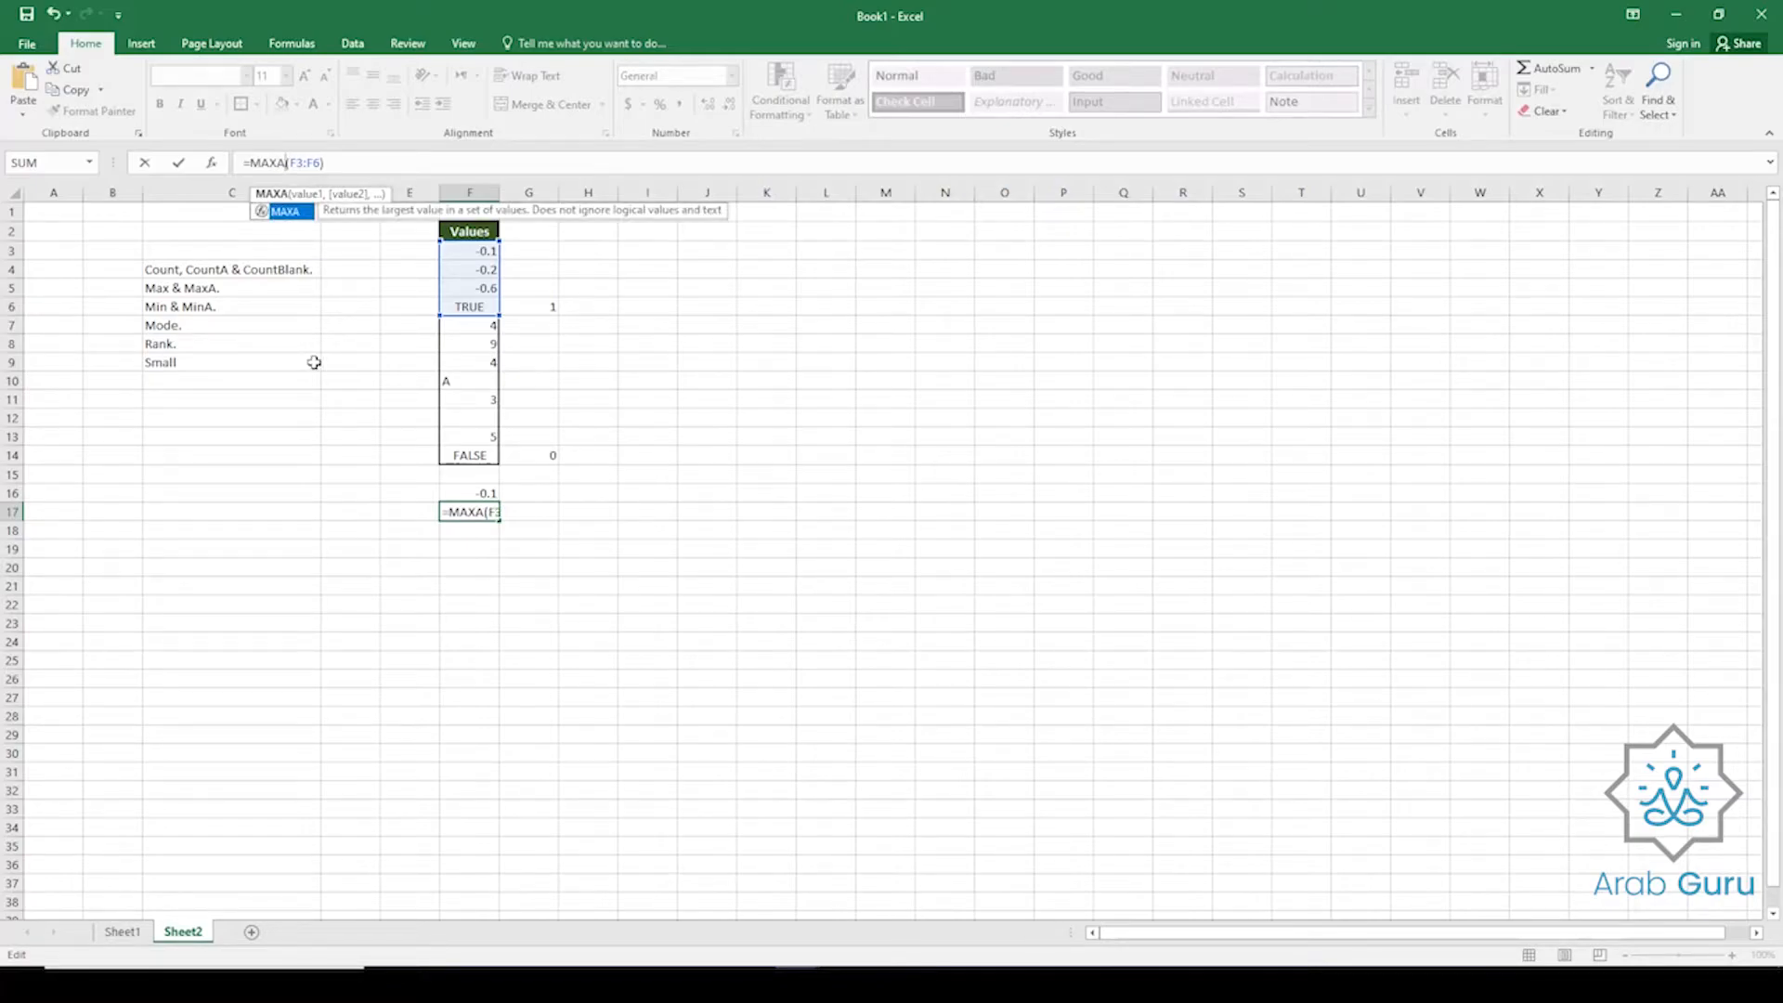
key(Return)
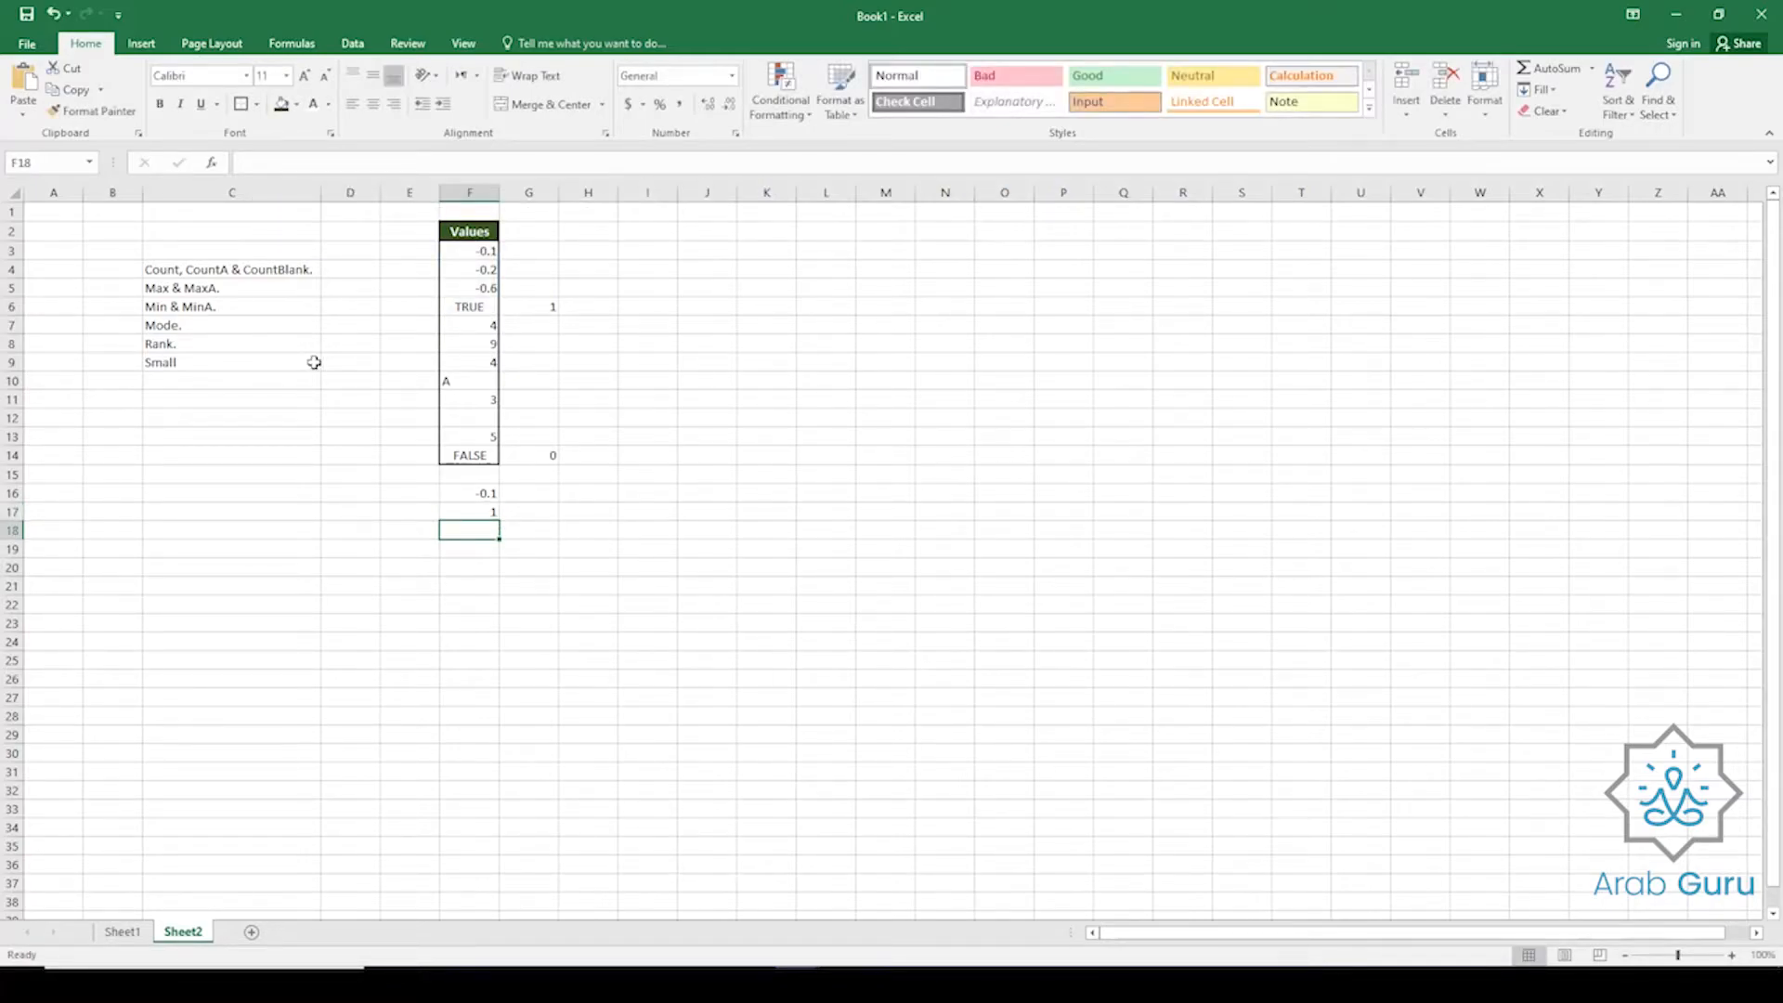
click(474, 513)
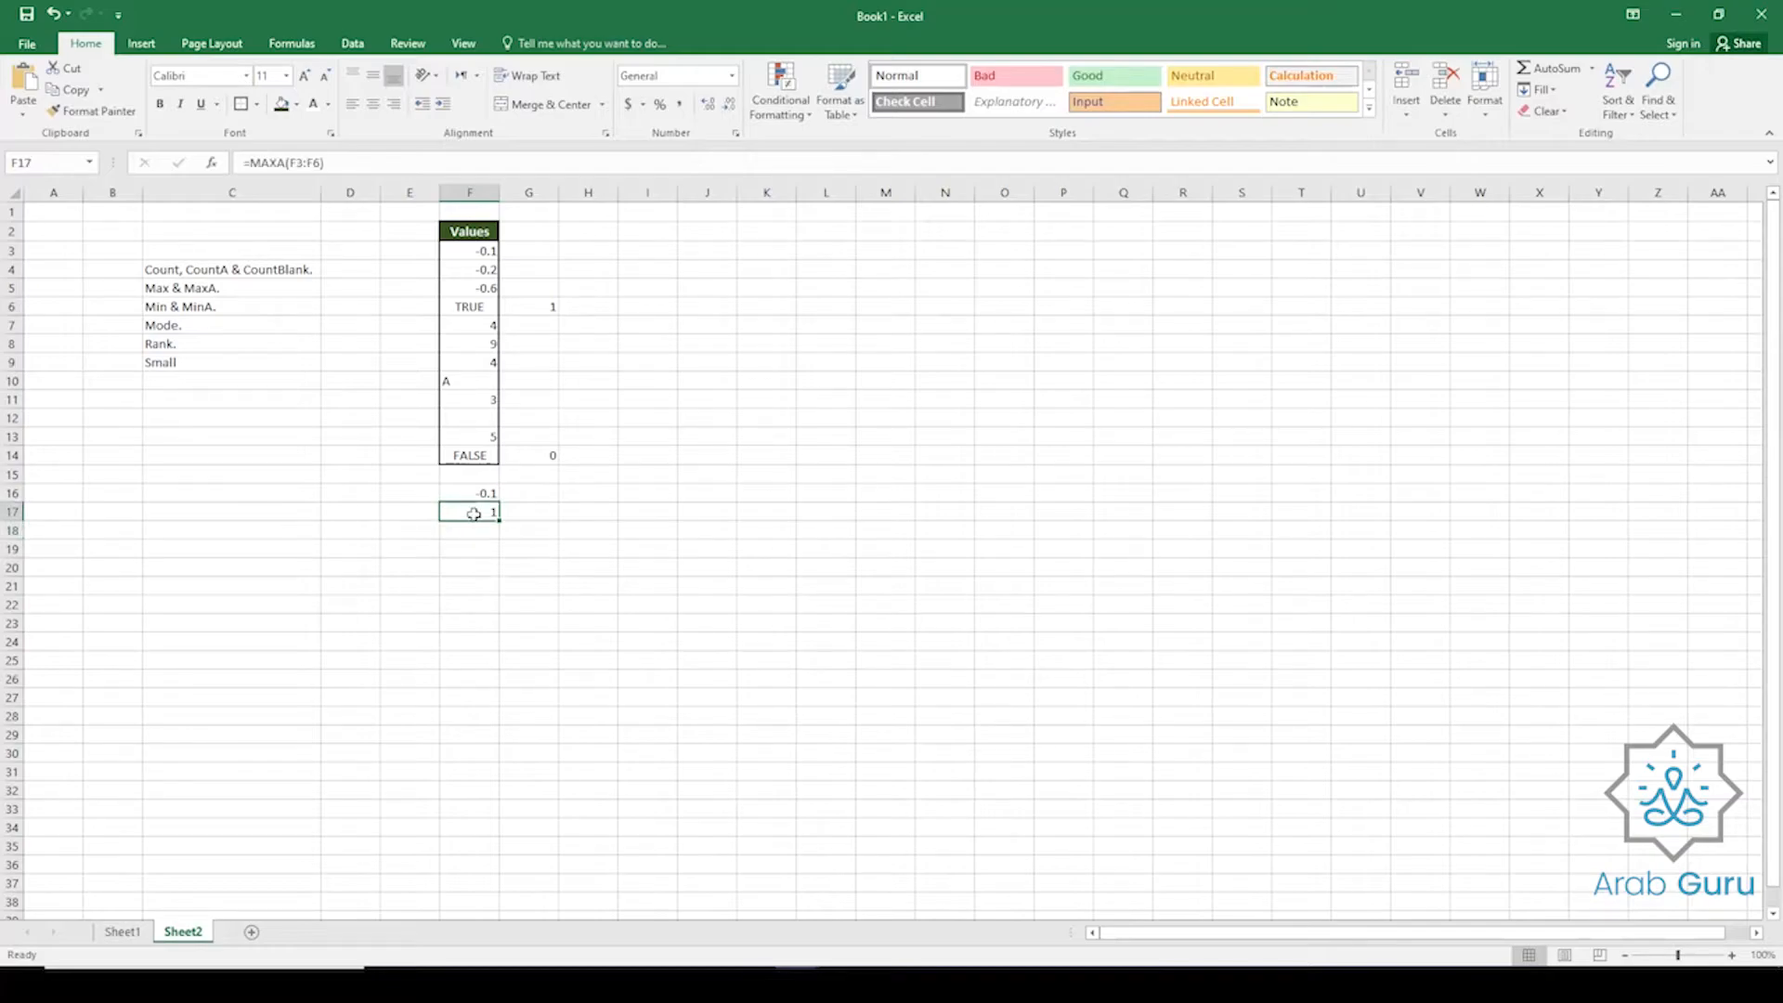
drag(470, 251, 470, 307)
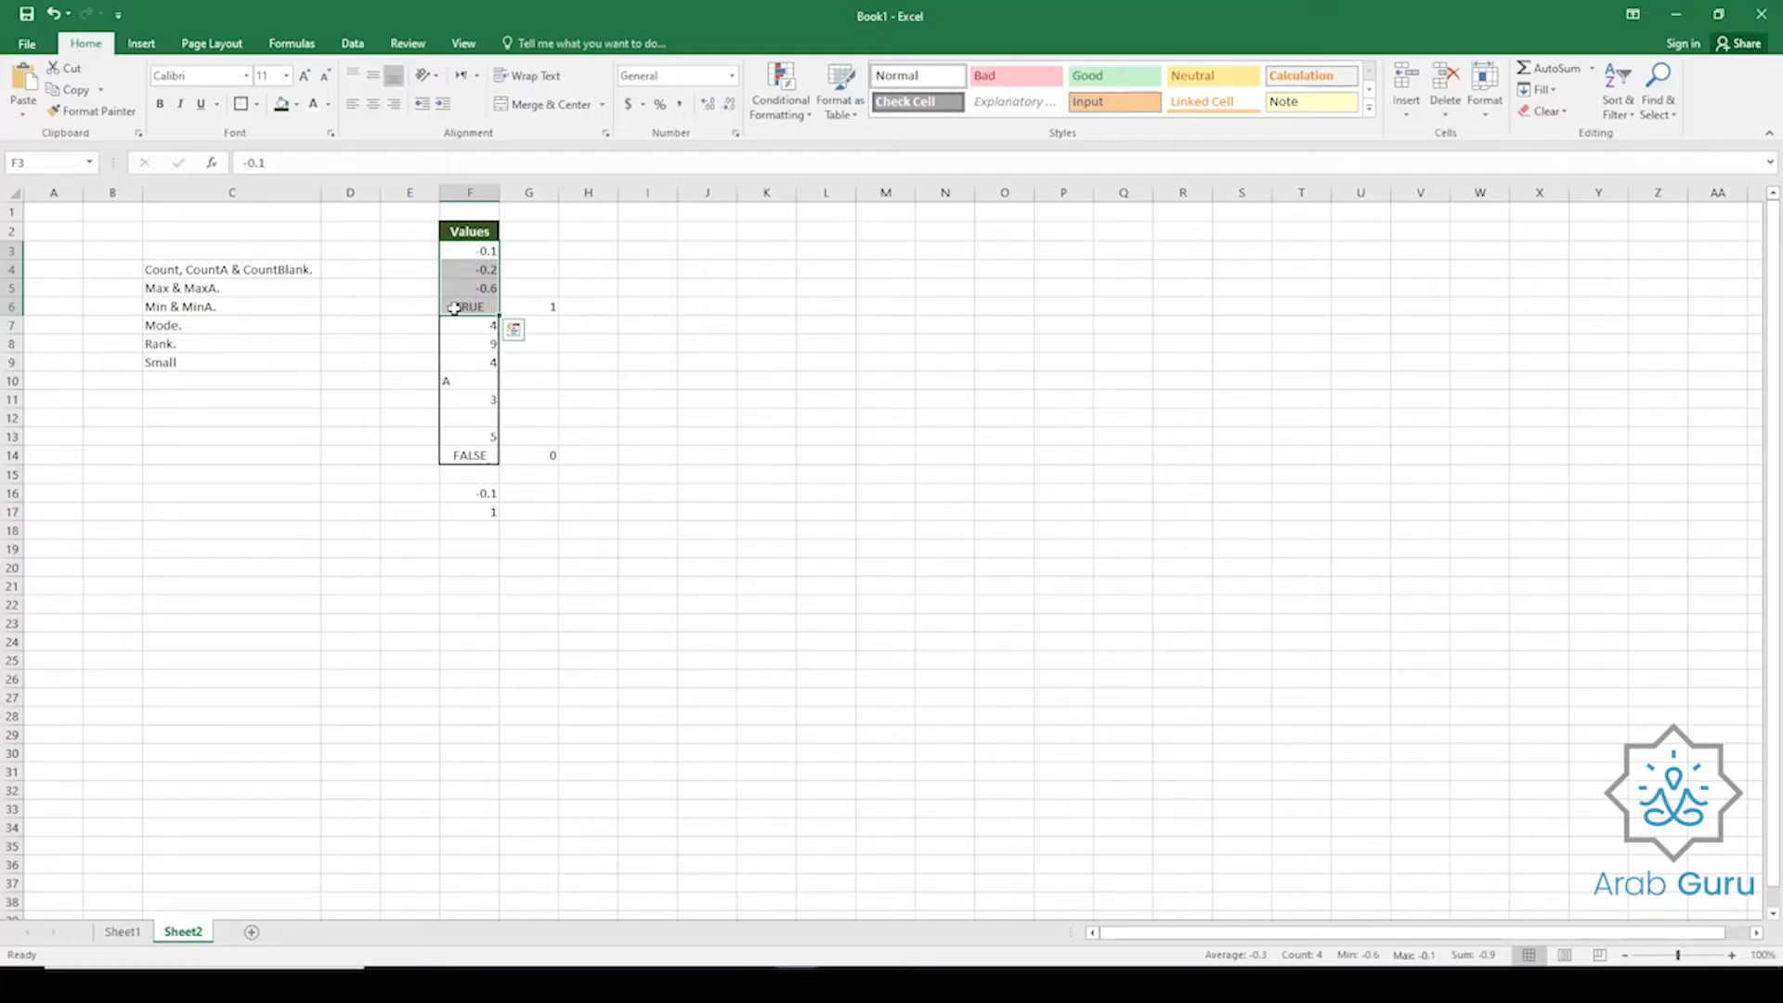
click(492, 517)
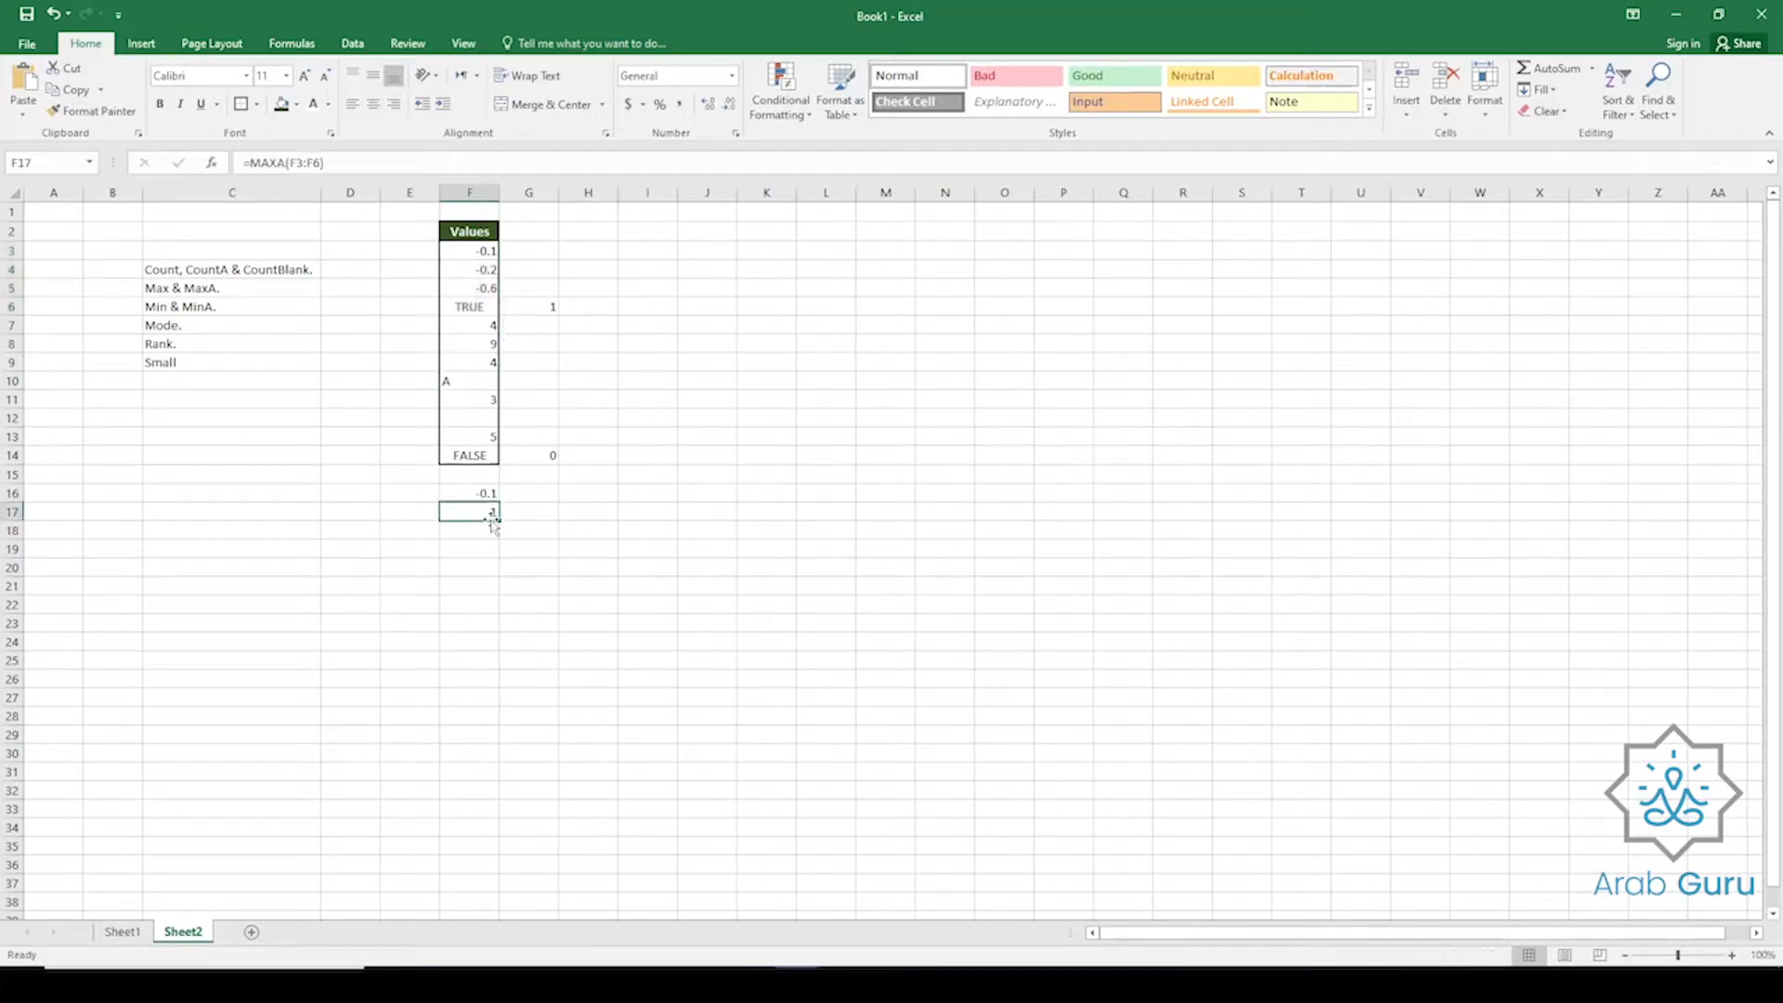
click(470, 308)
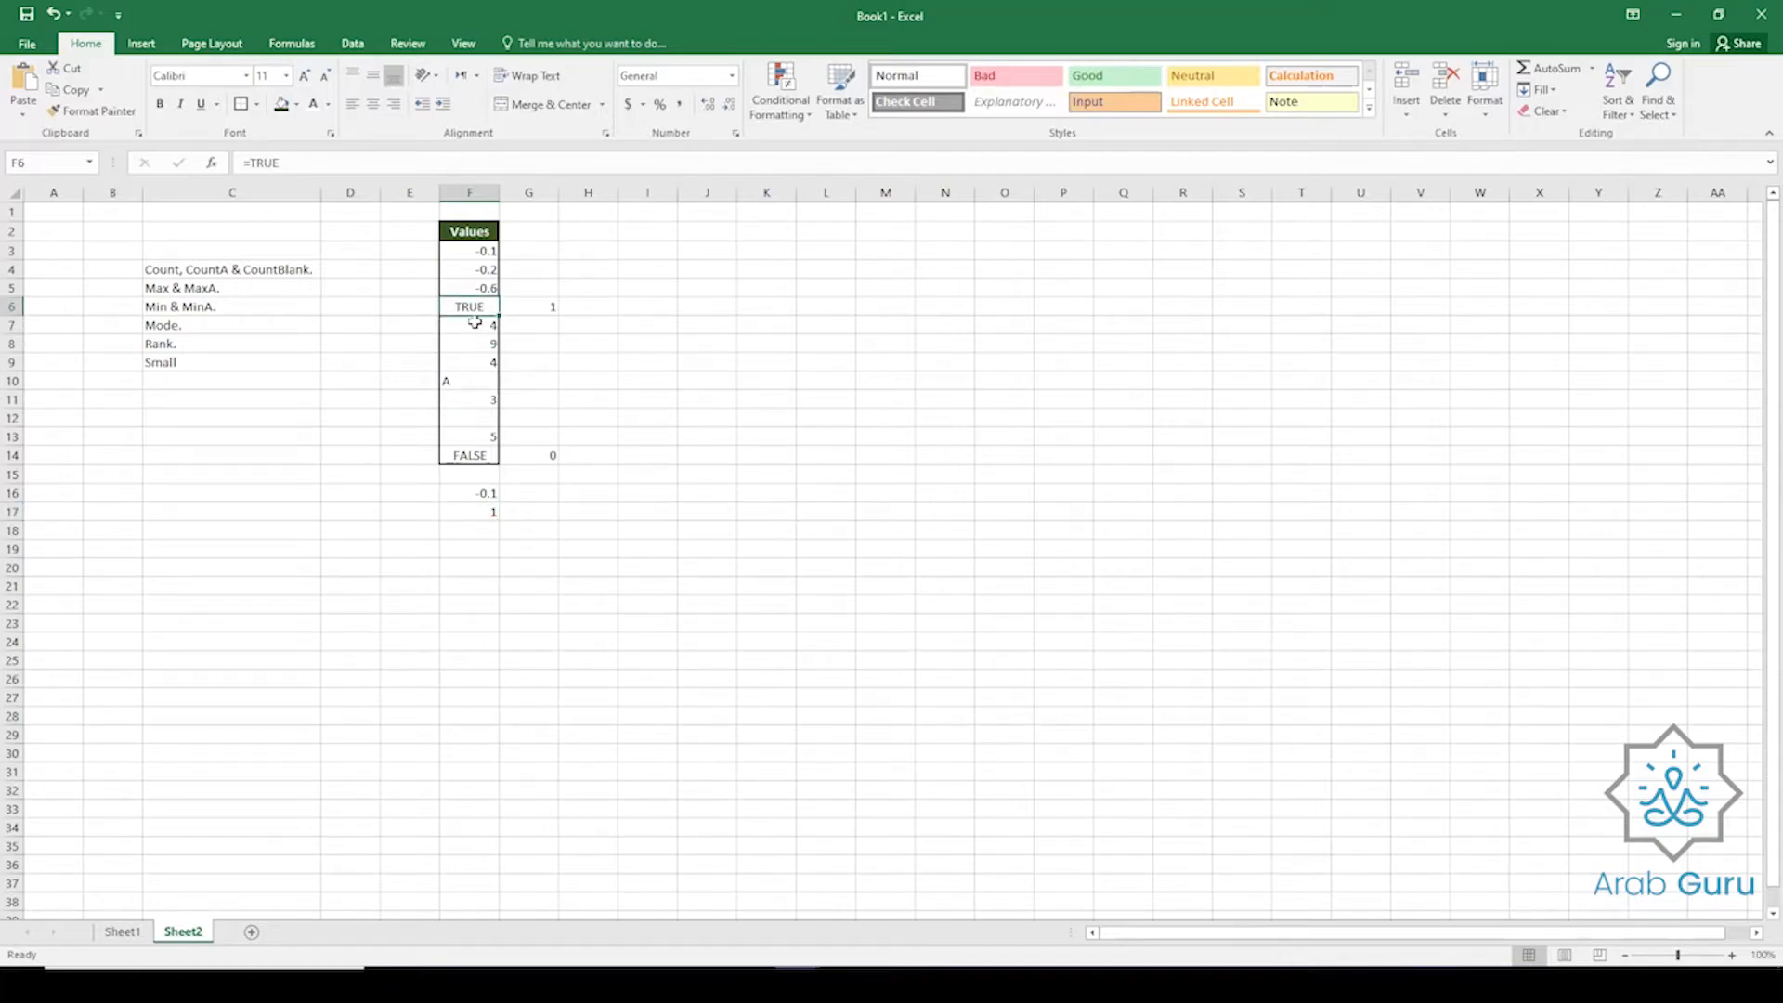
click(482, 456)
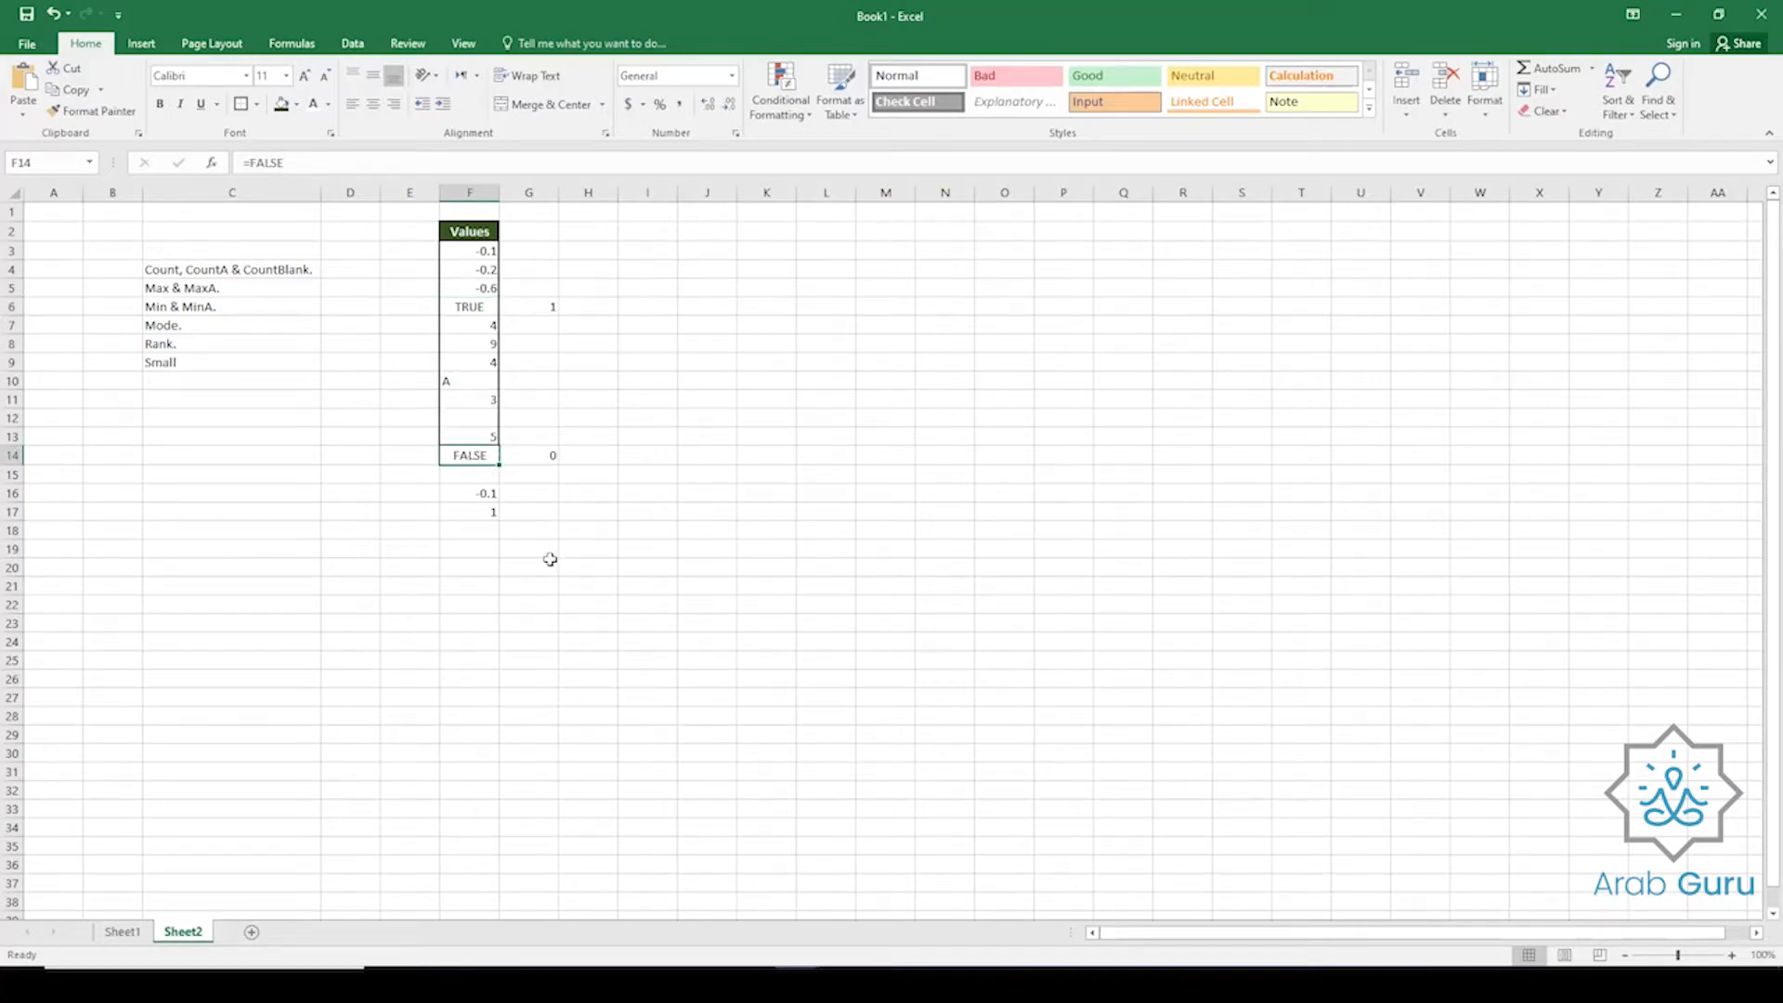
Enter a MIN formula over the whole list F3:F14 in cell F19 and check the logical value in F14.
click(474, 546)
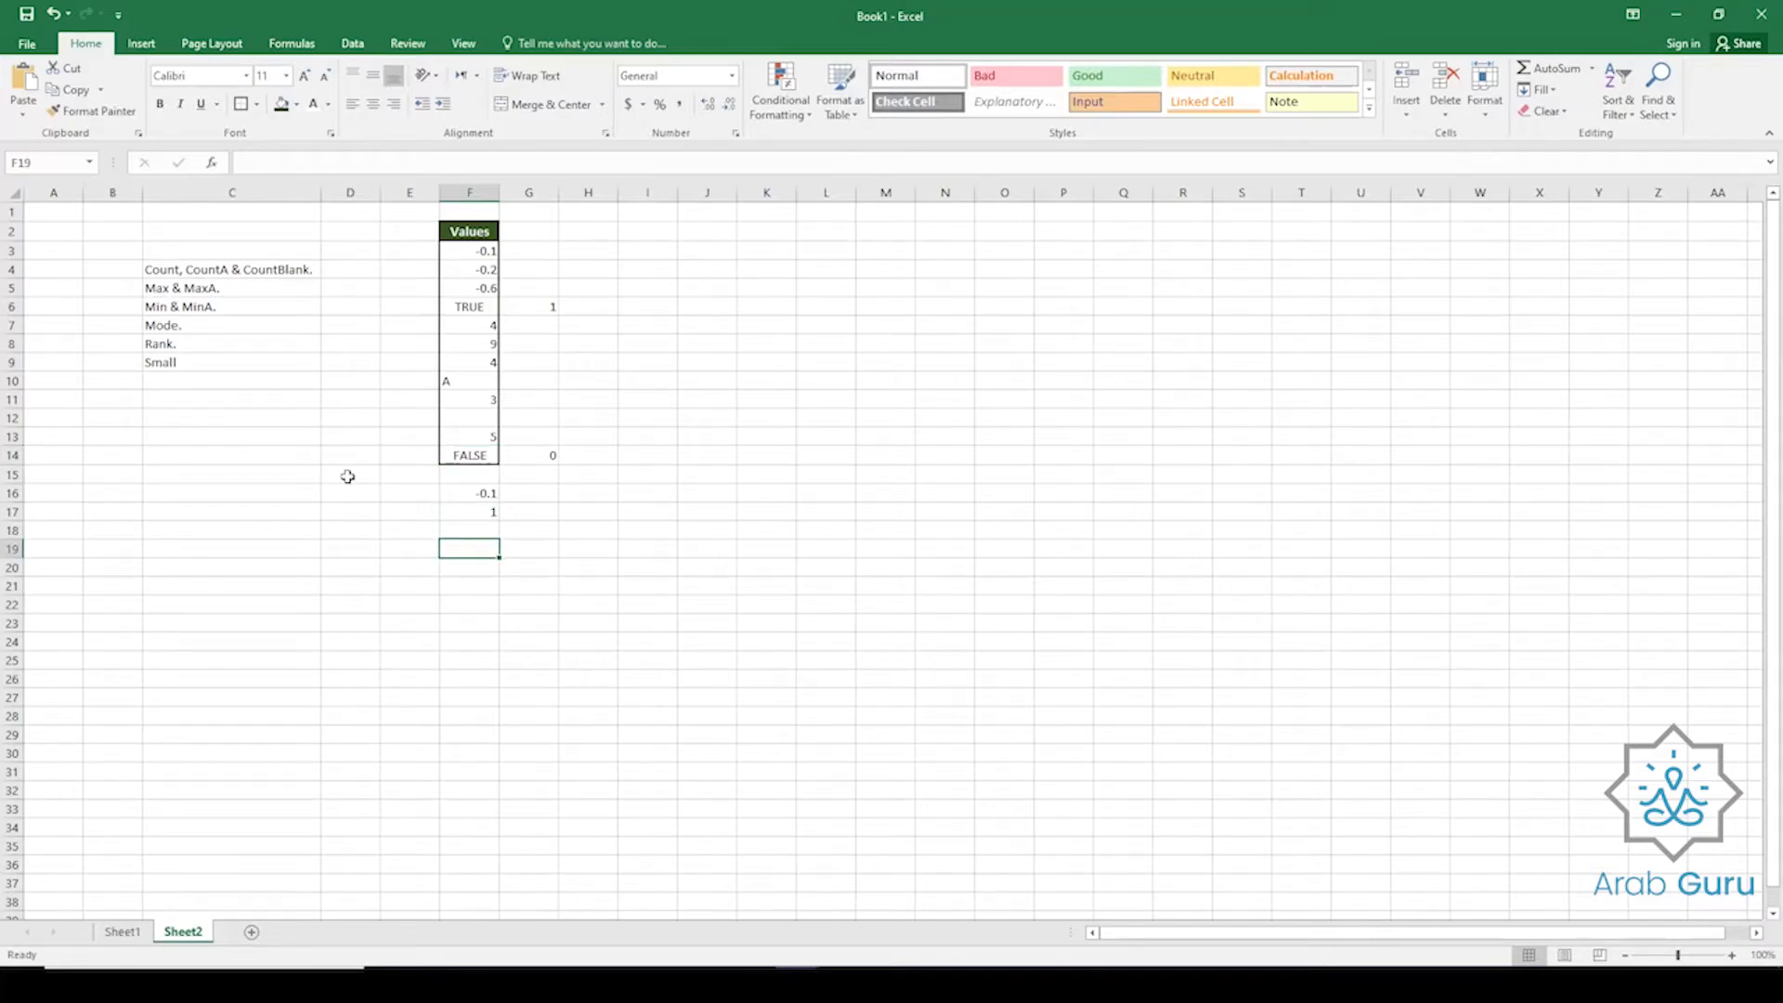
text(=min)
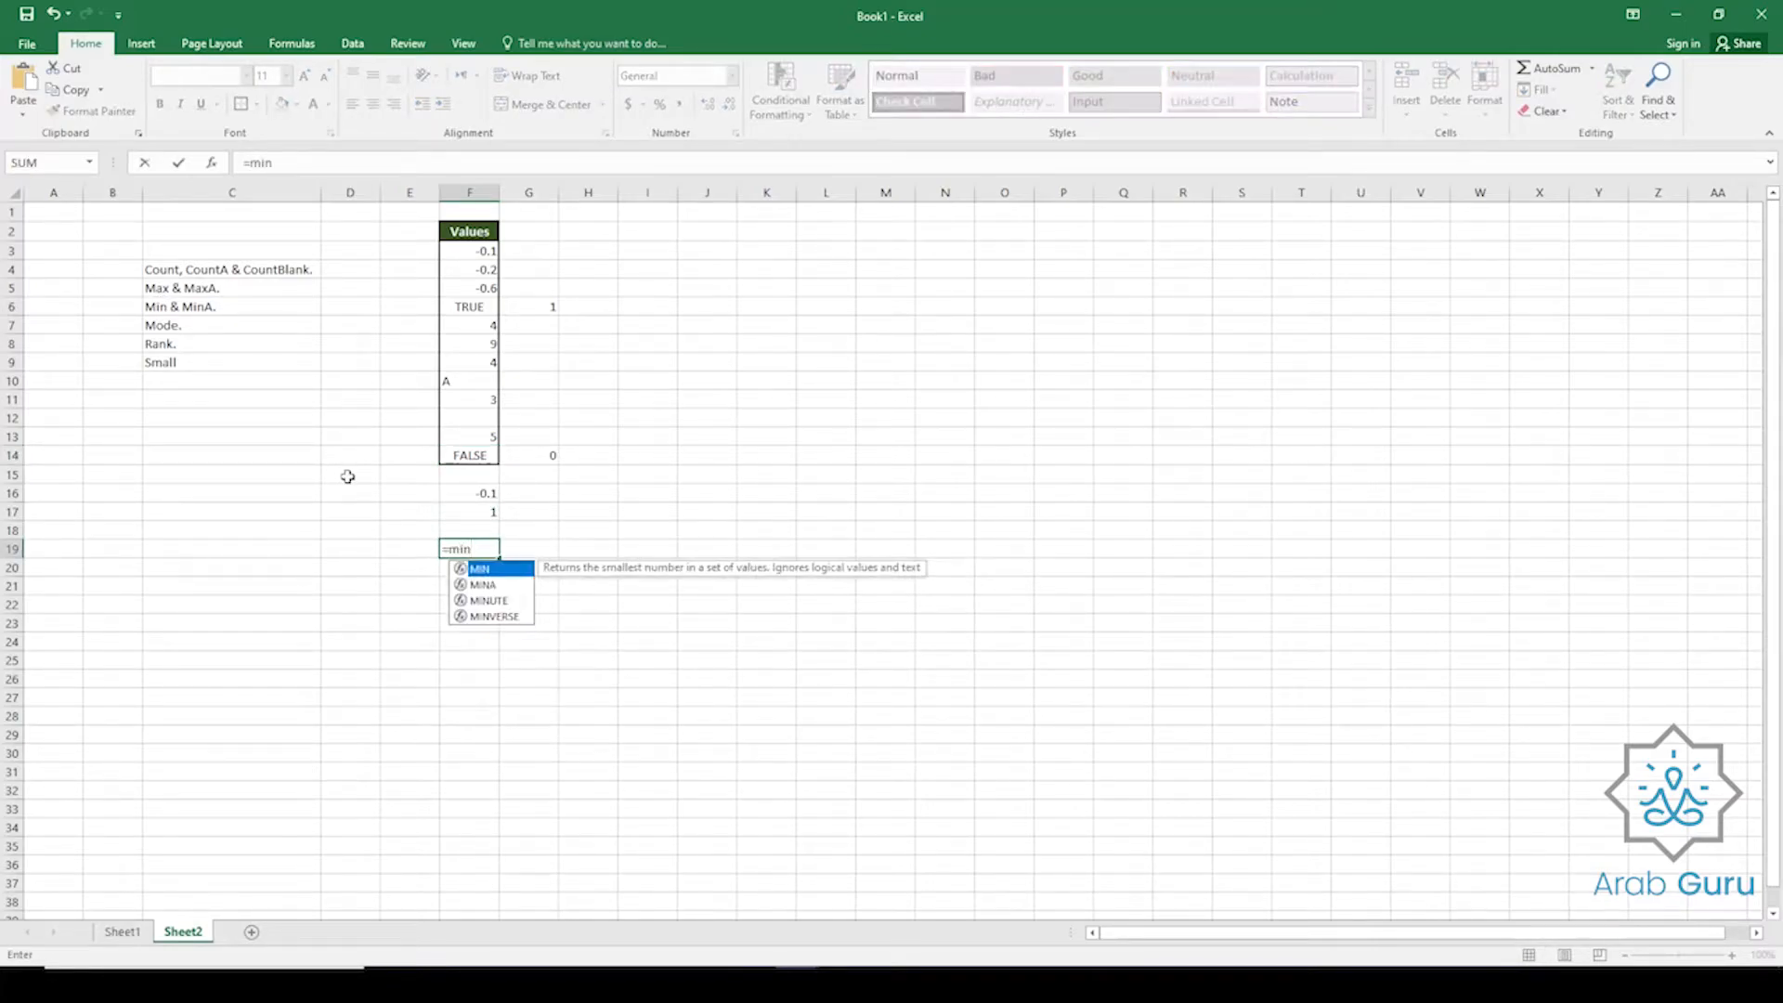
key(Tab)
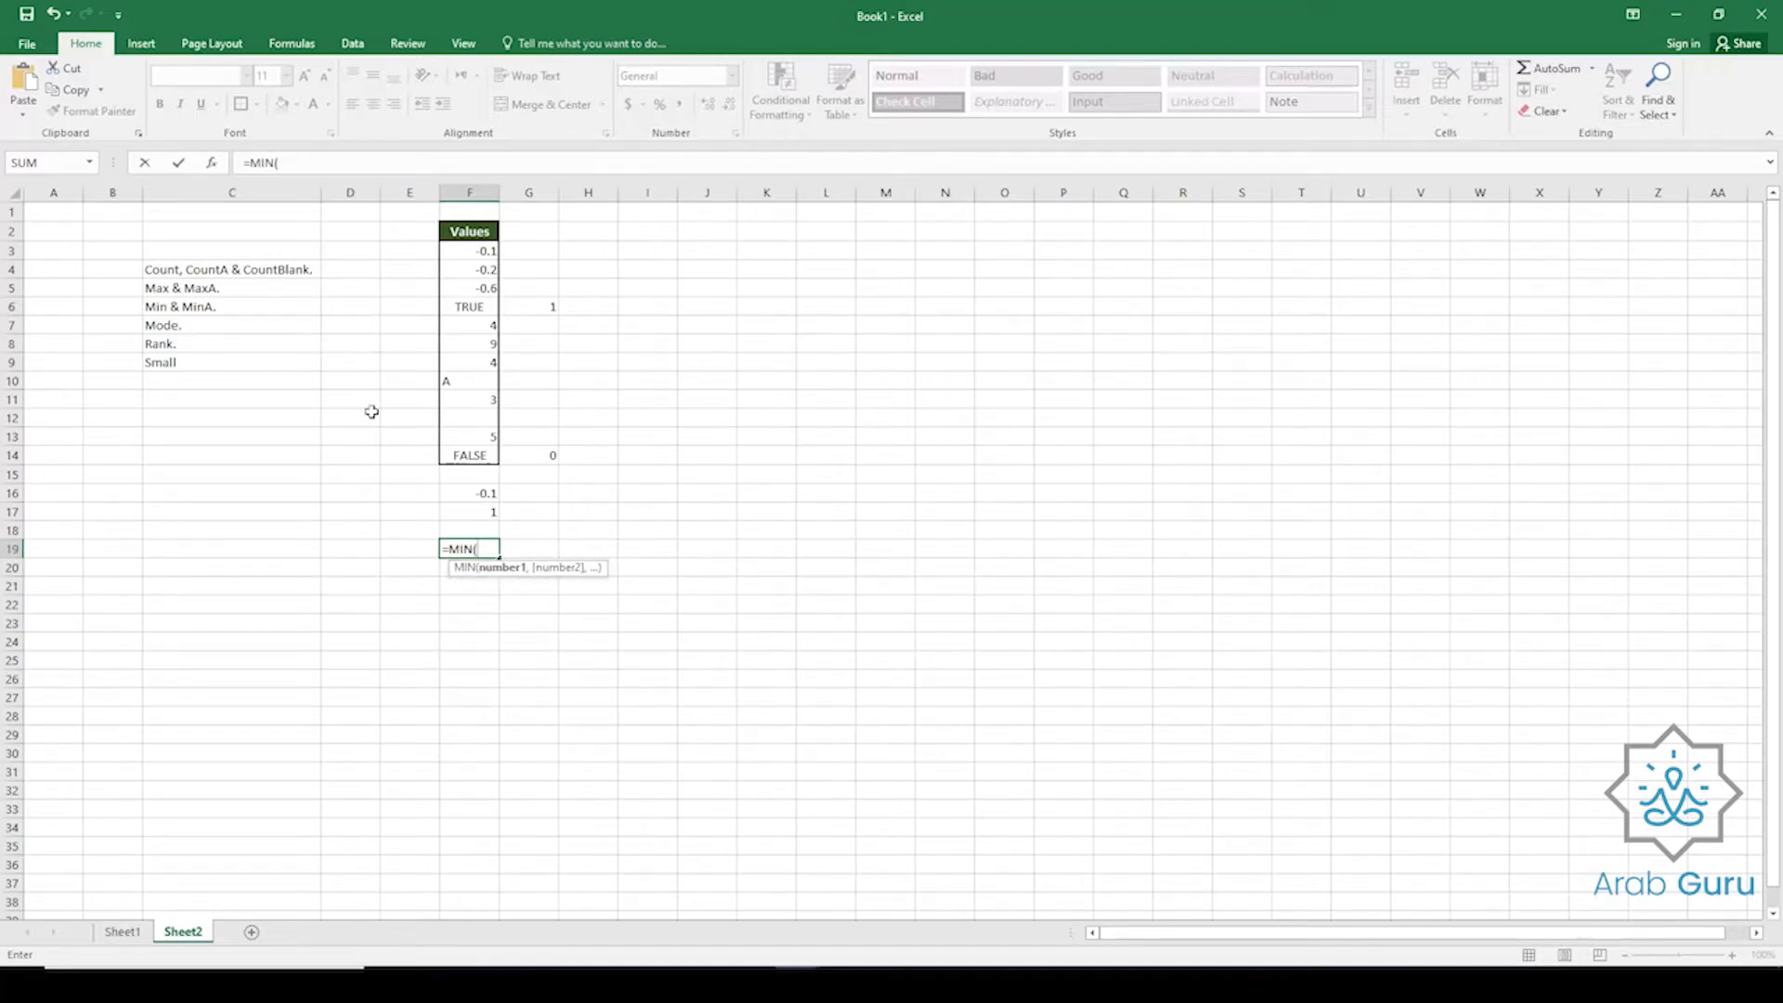
drag(470, 455, 461, 249)
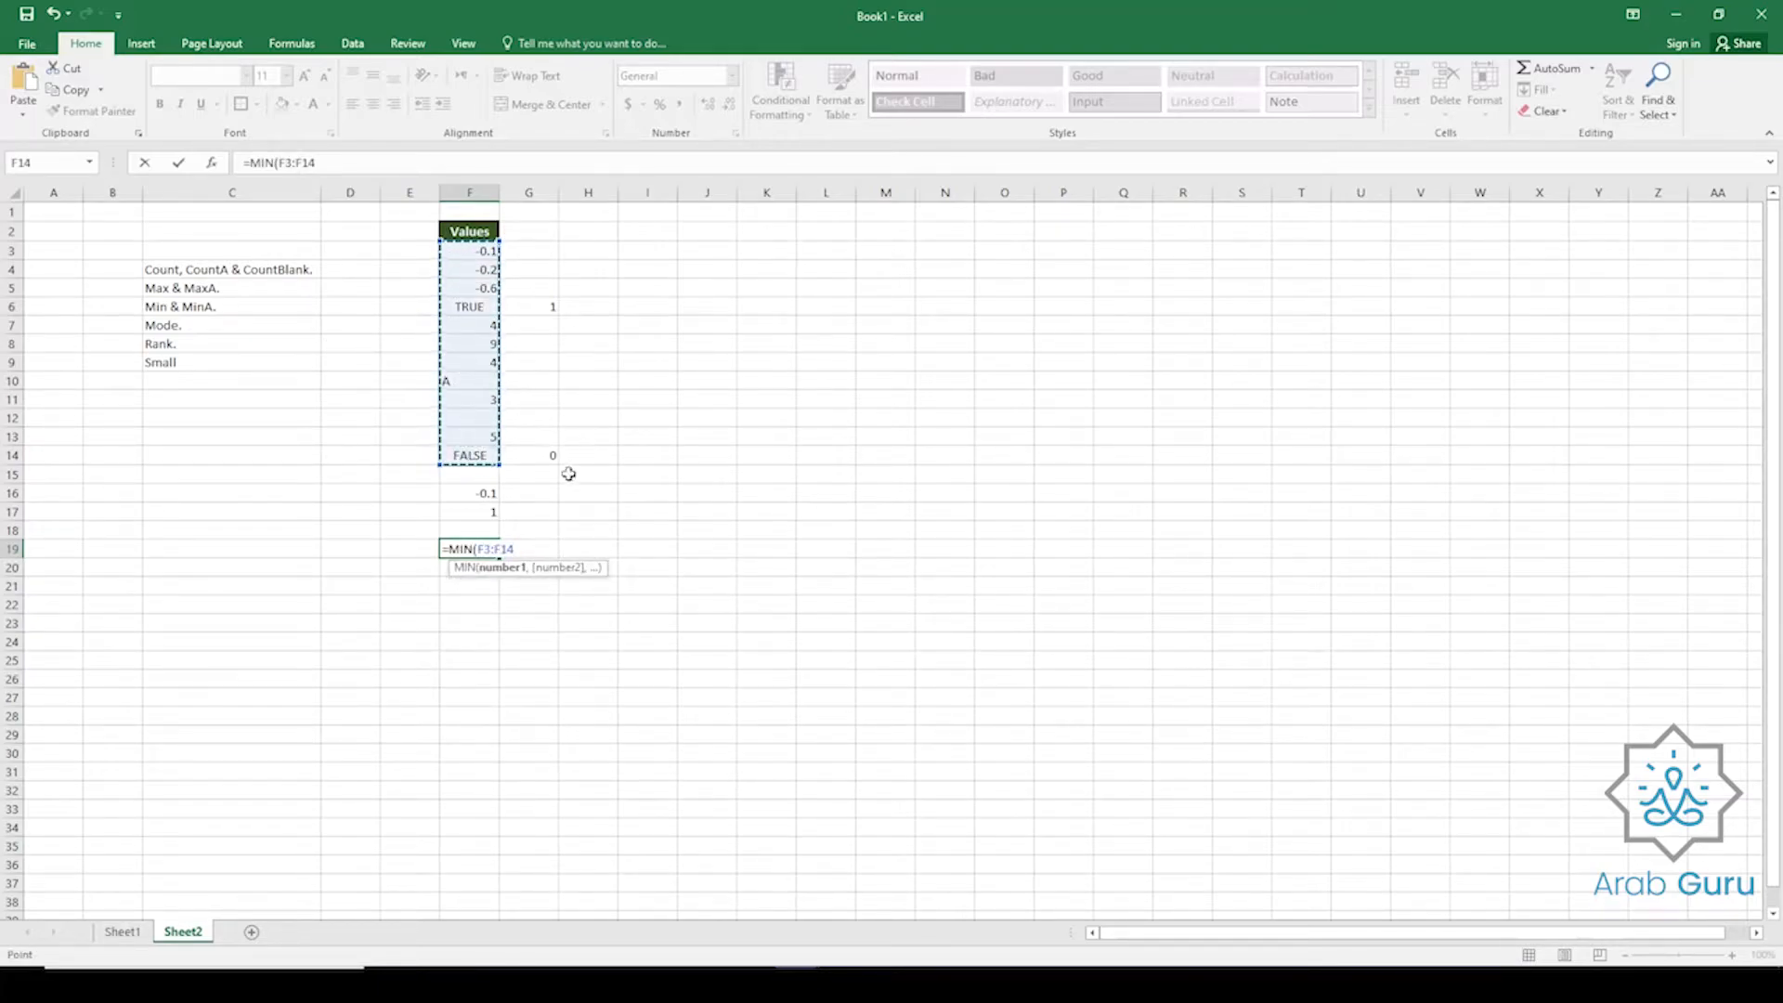
key(Return)
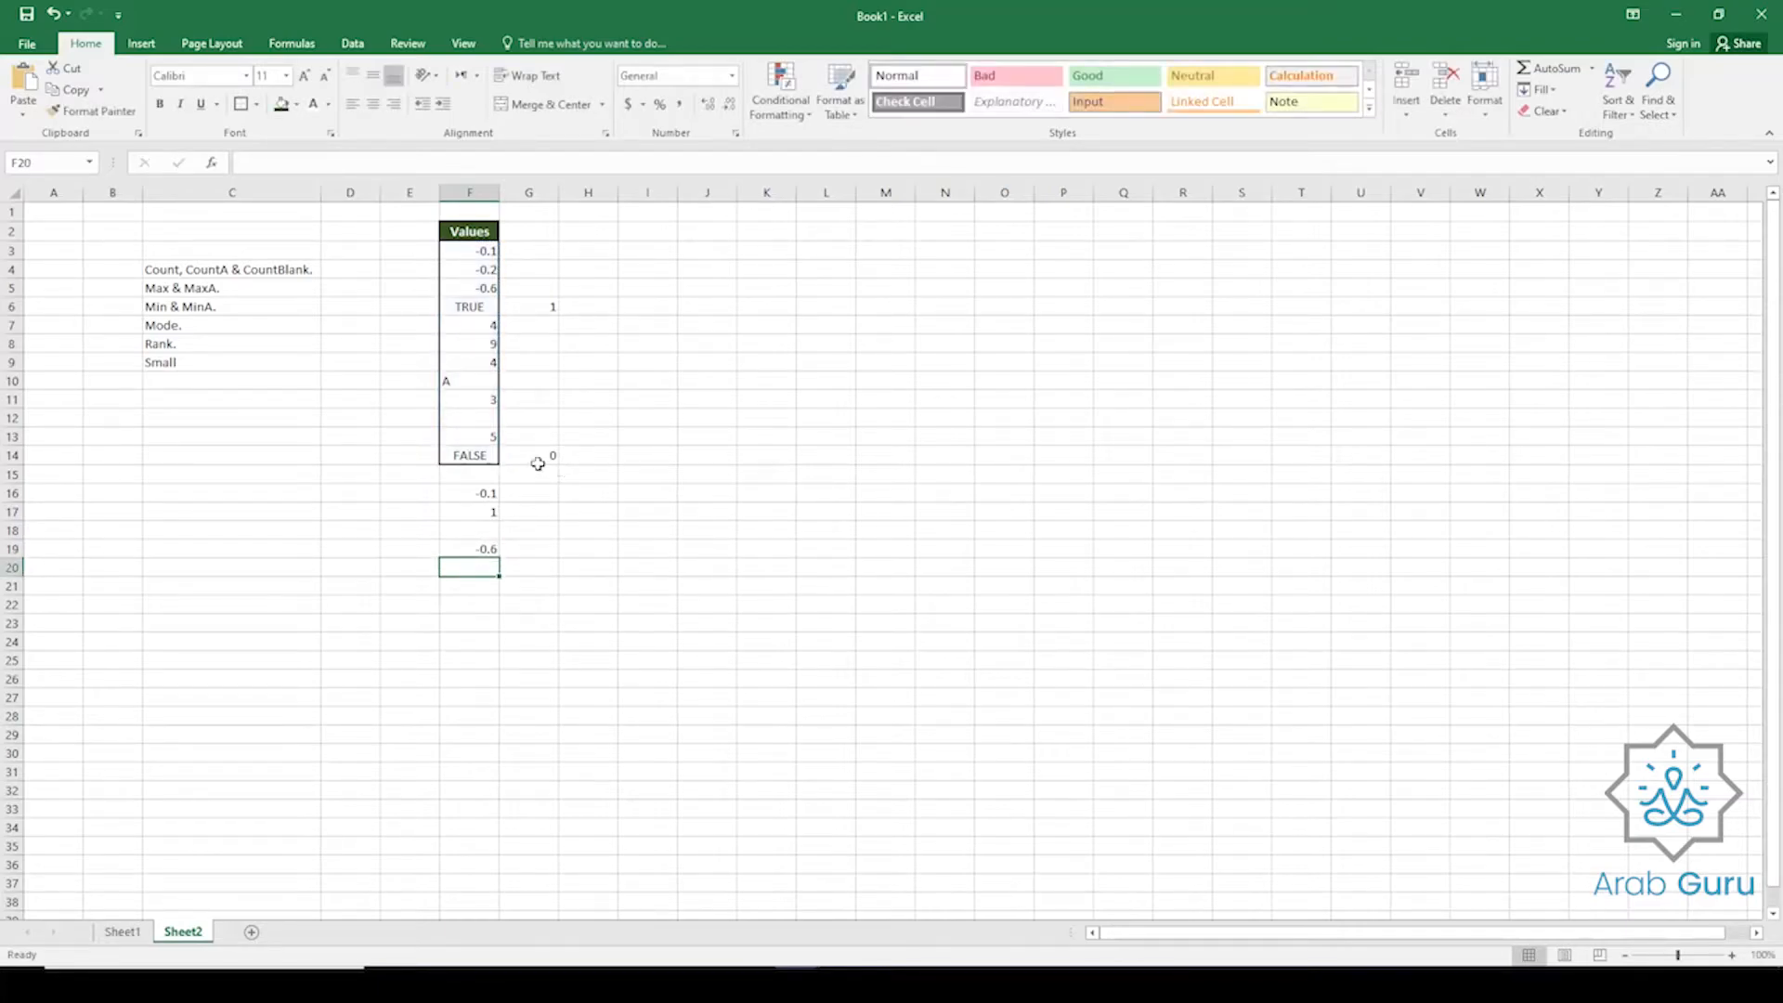
click(478, 457)
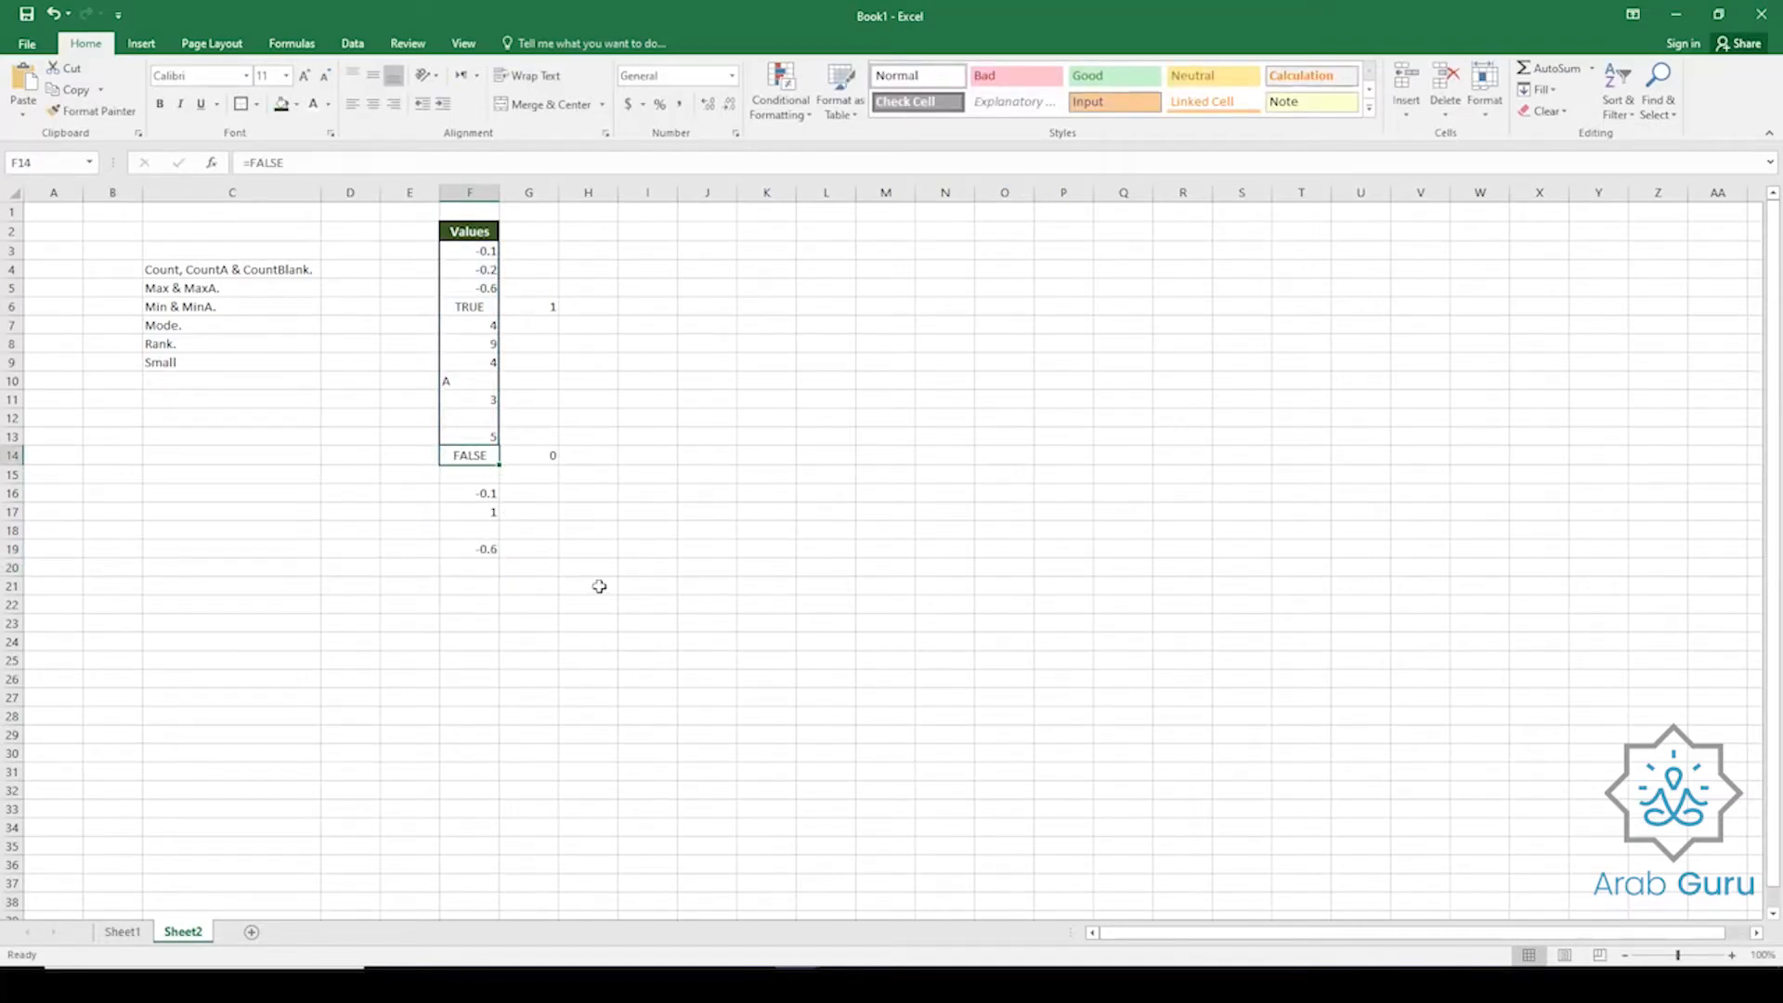
Shrink the range of the MIN formula in F19 to F6:F14.
click(480, 549)
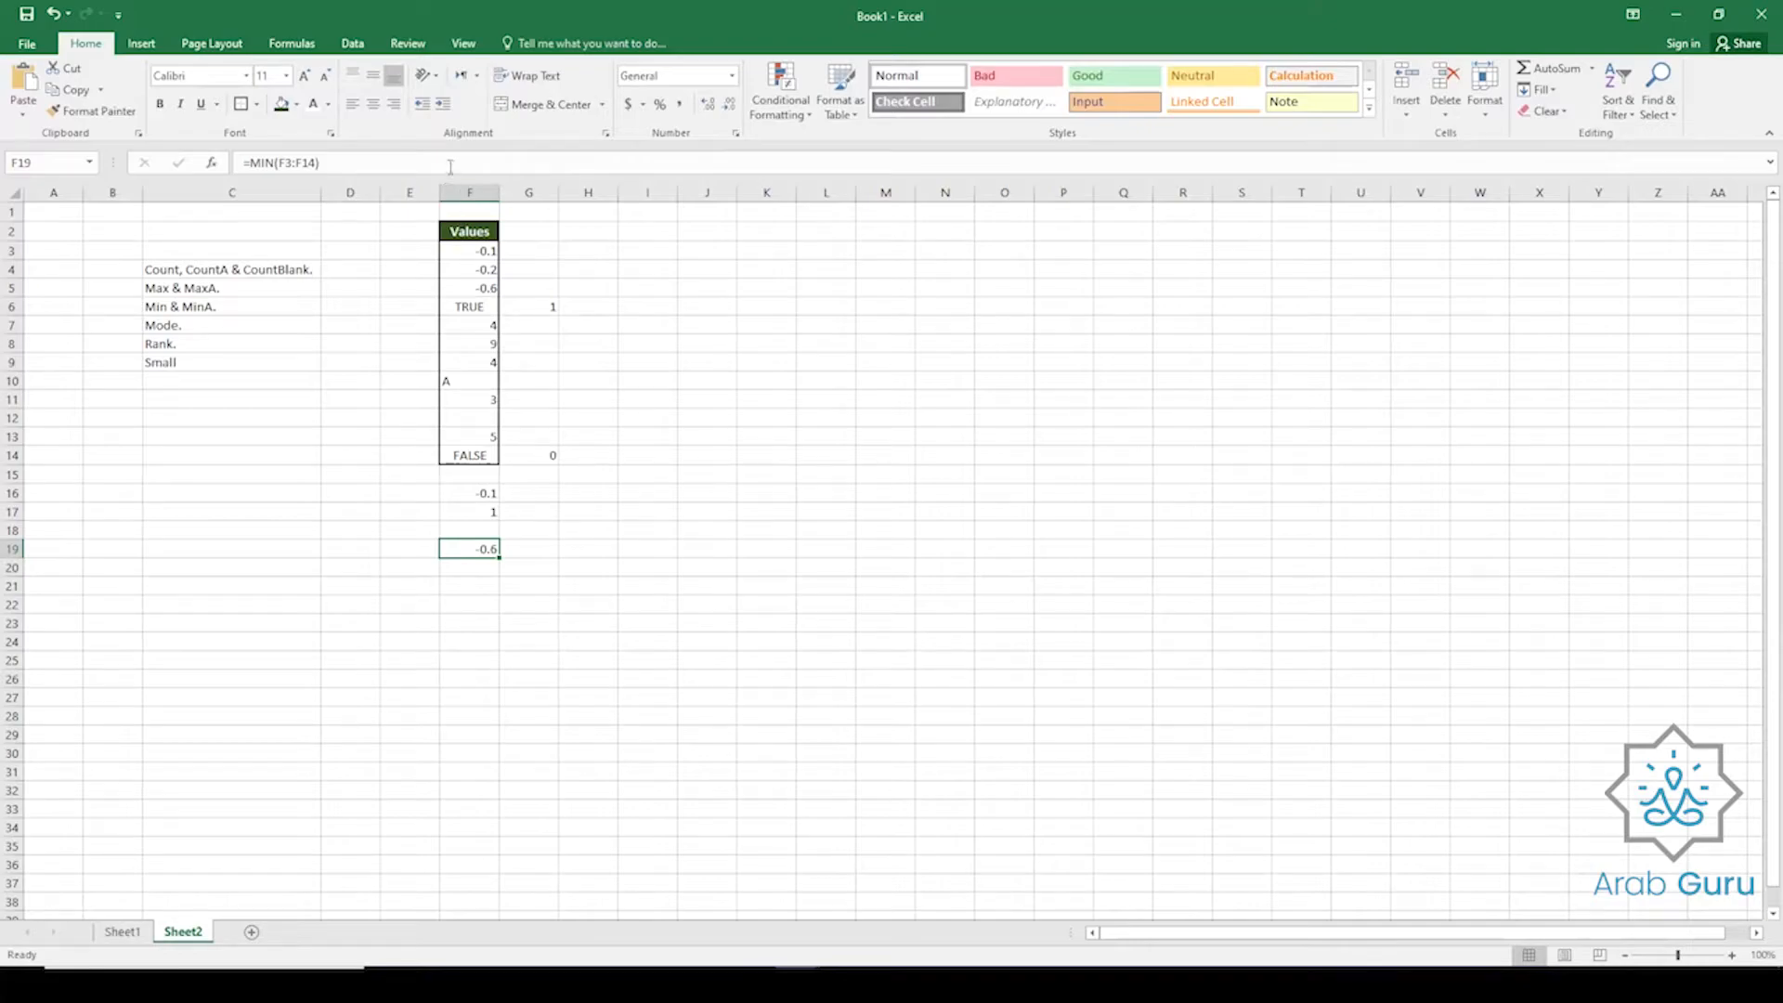
key(F2)
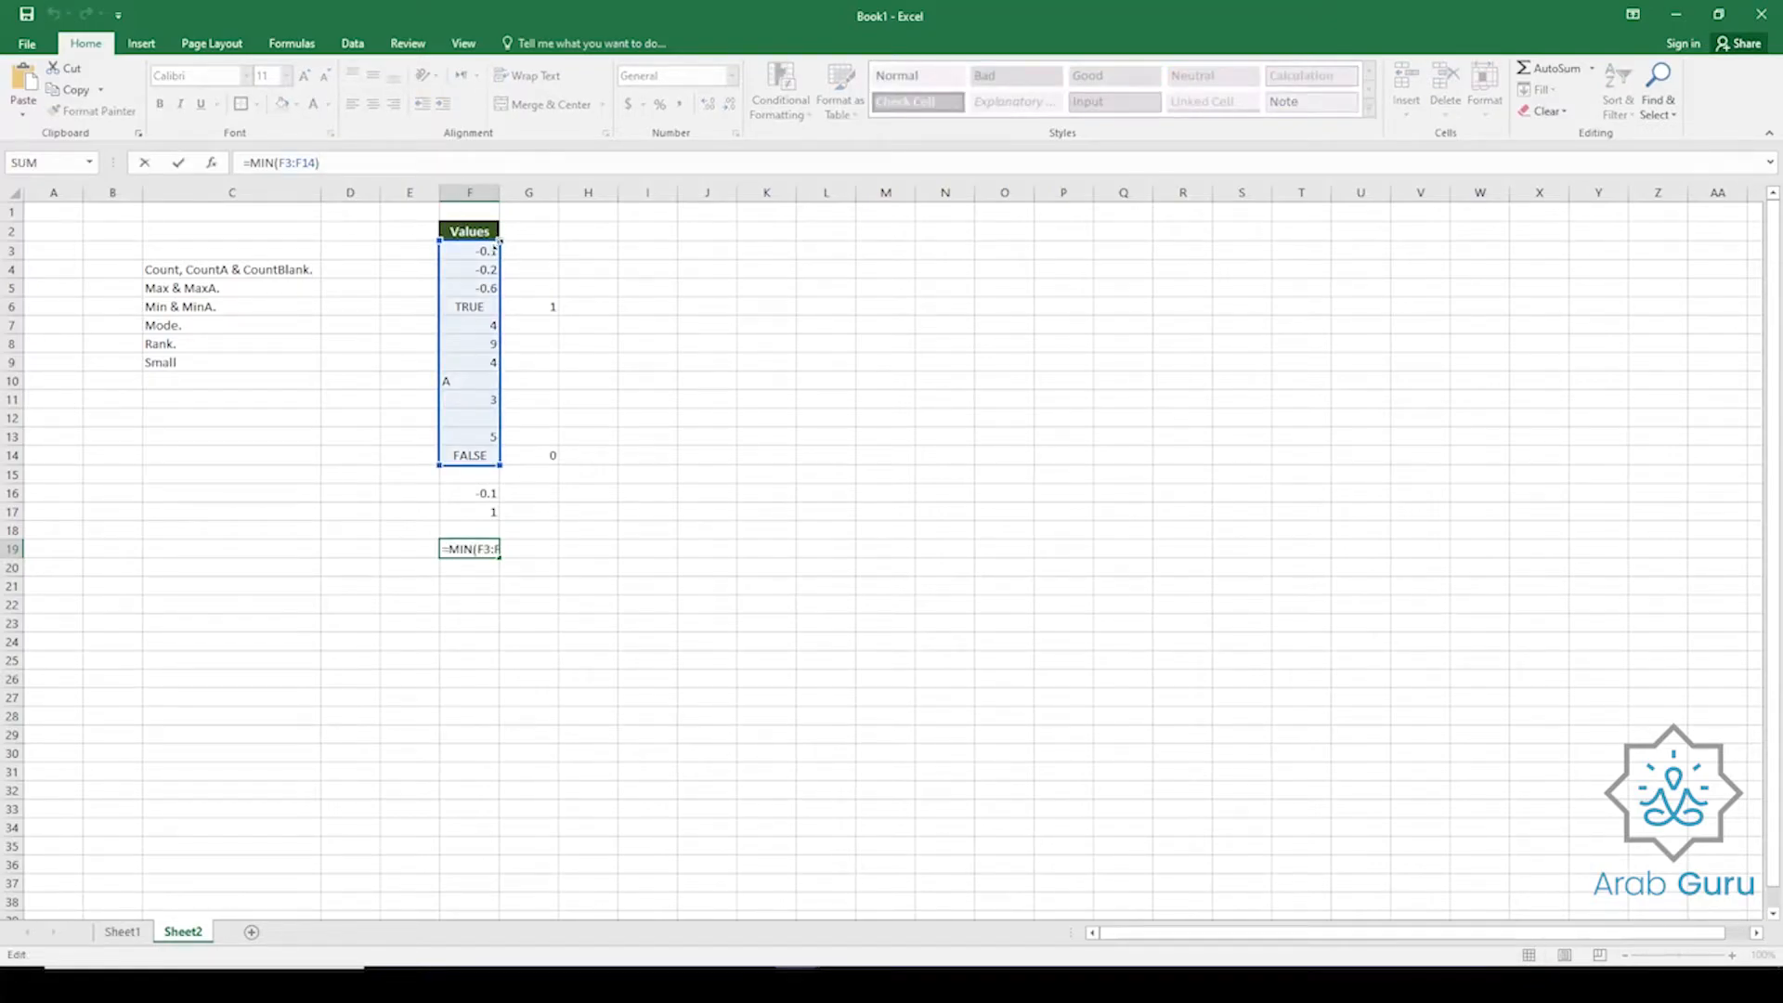
drag(497, 245, 499, 298)
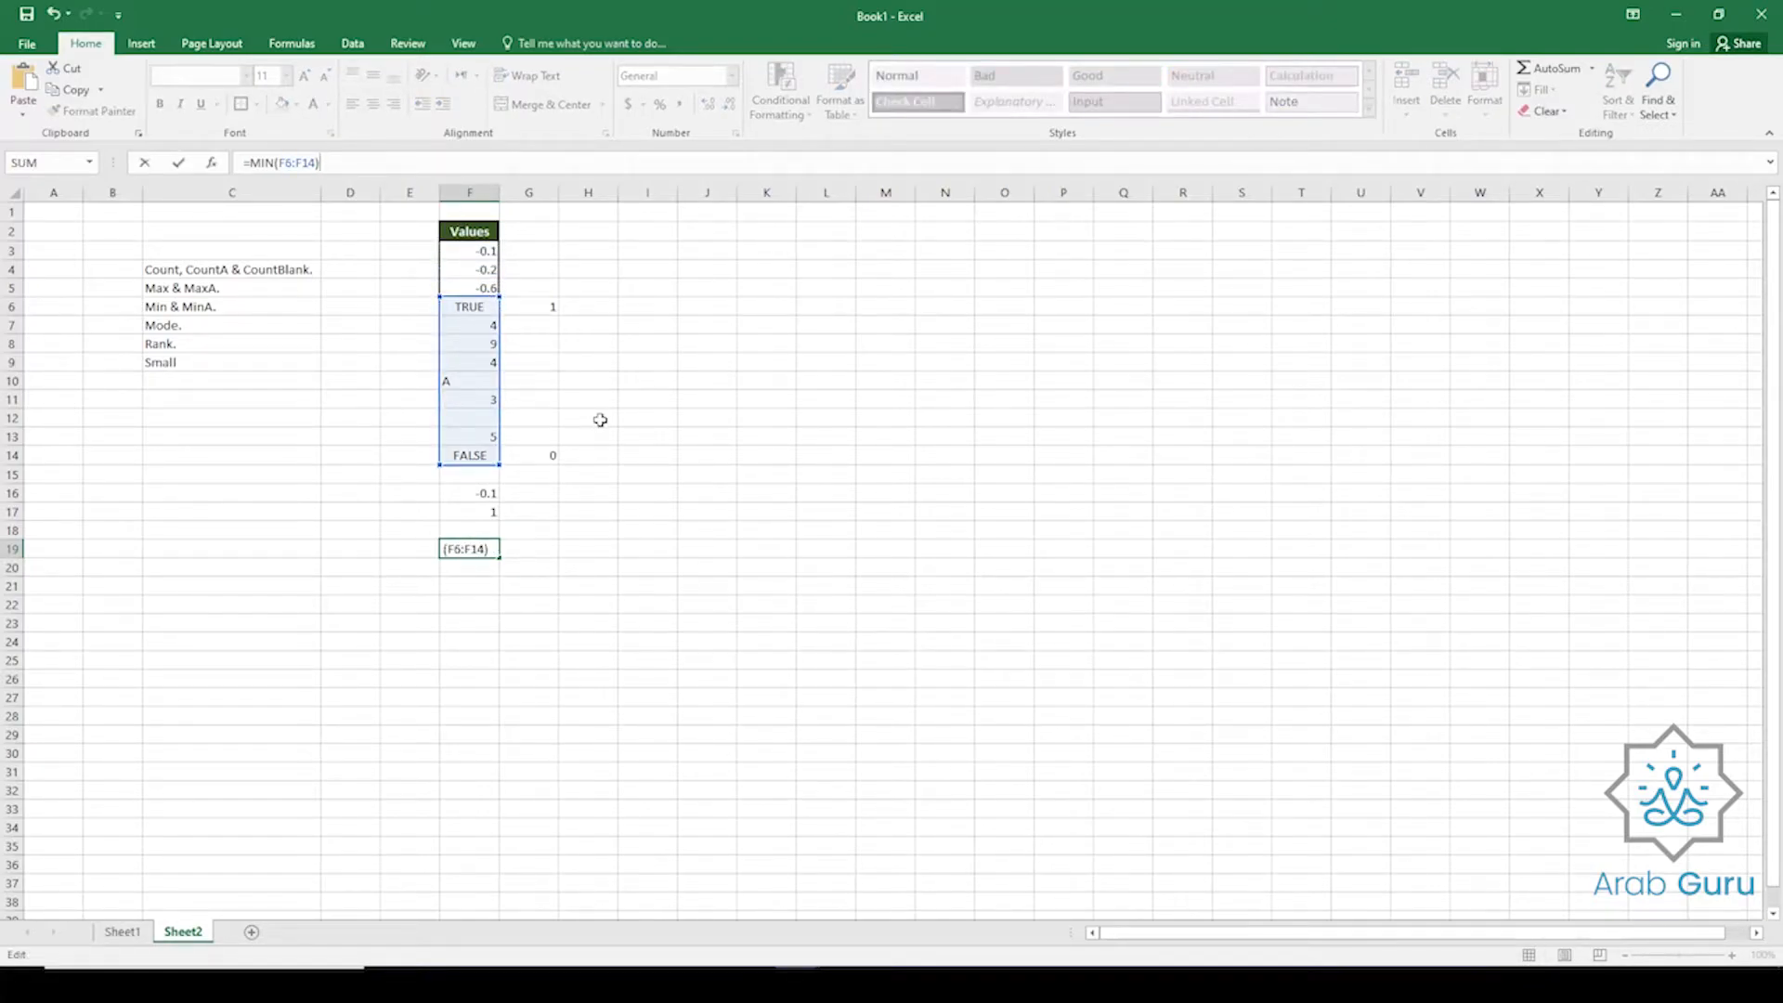
key(Return)
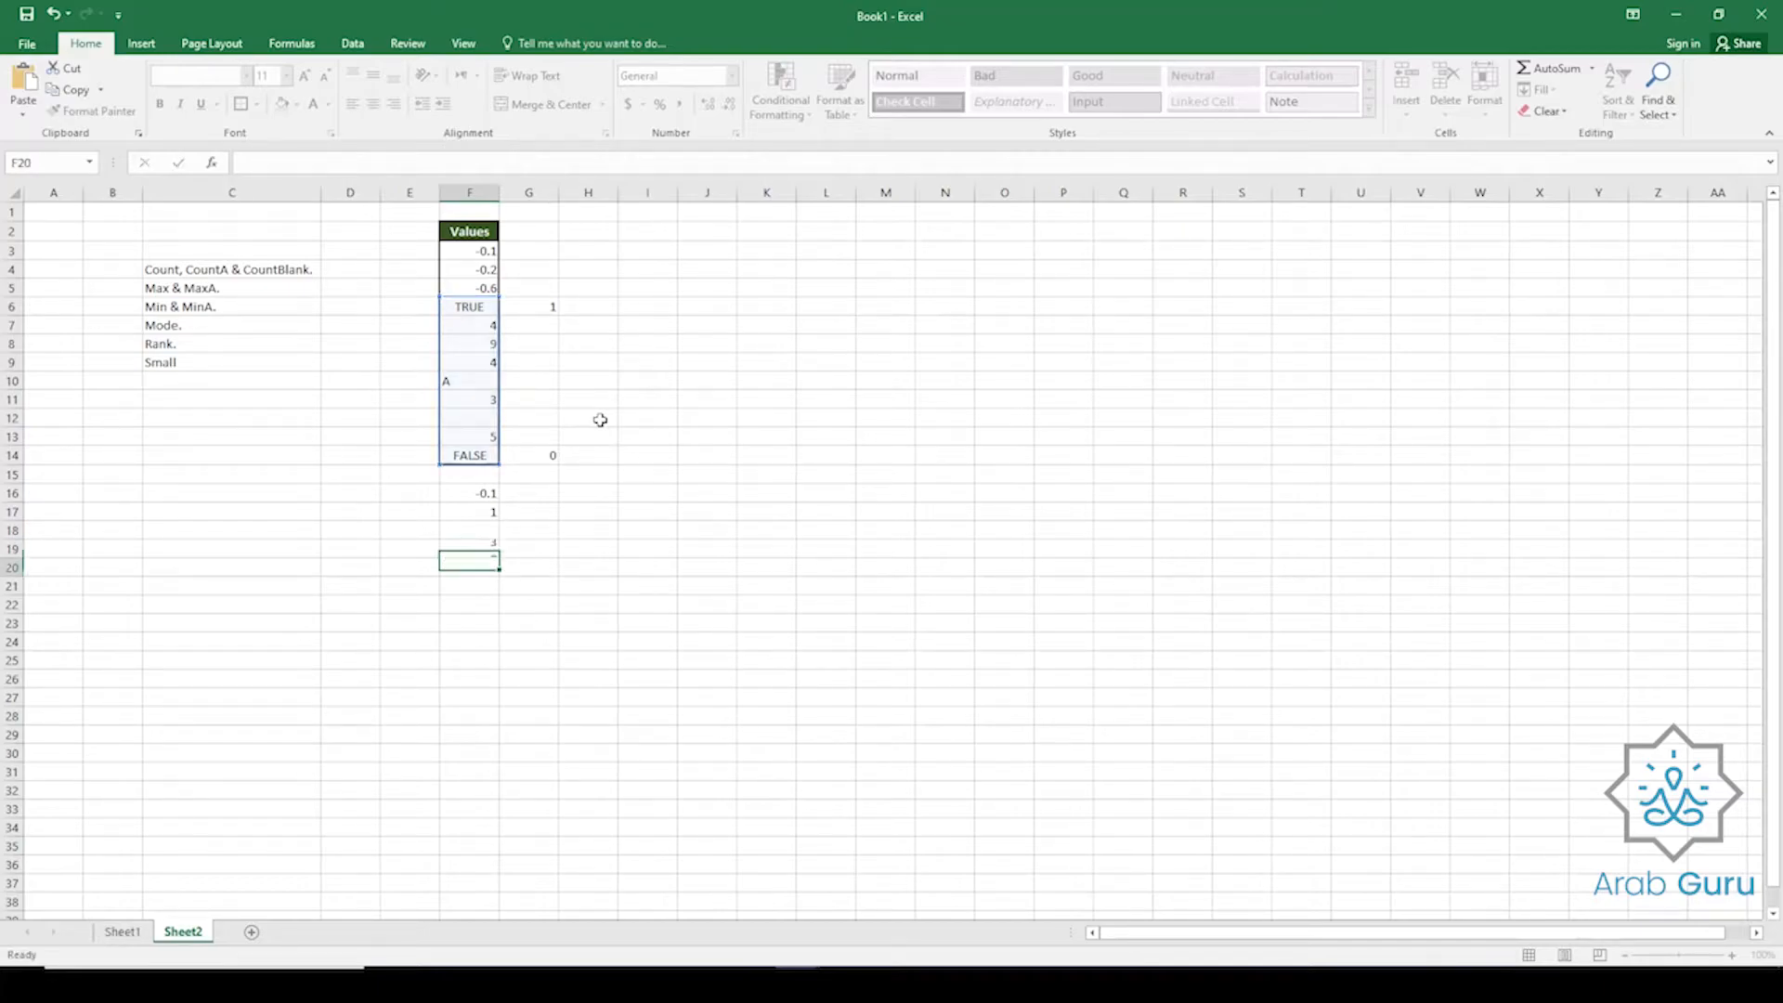
click(465, 553)
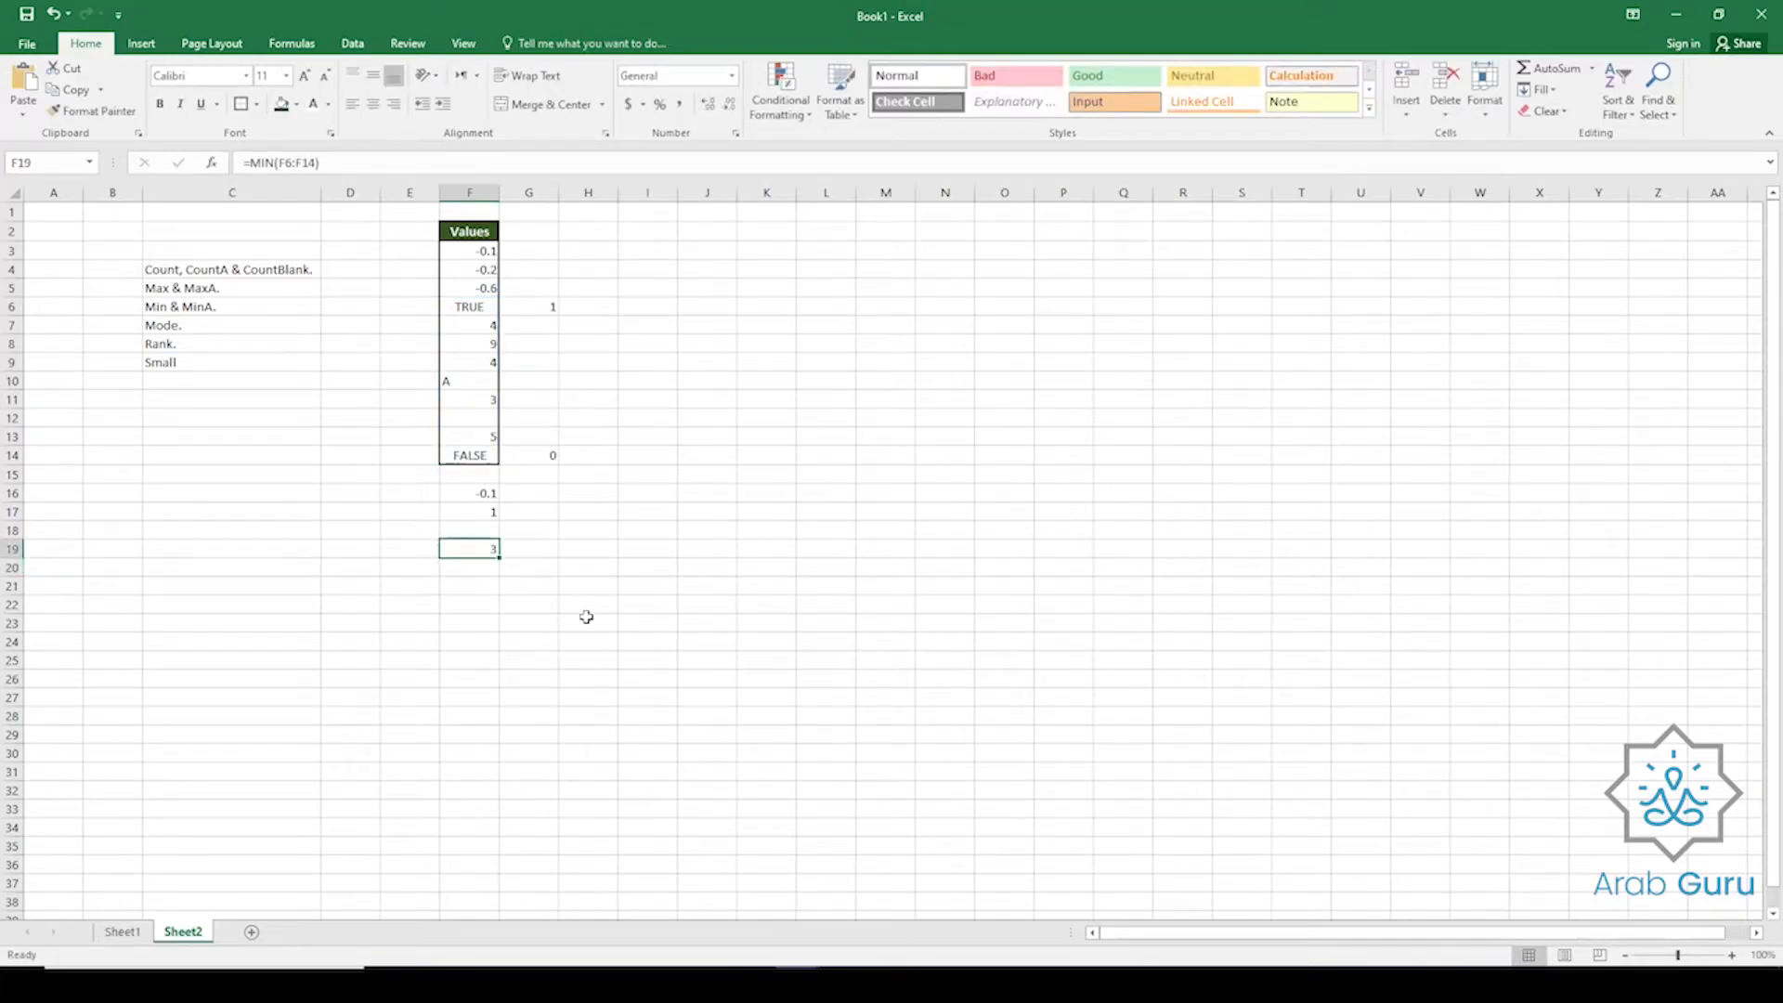
Examine the range F6:F14 used by the MIN formula, including its logical values in F6 and F14.
click(477, 456)
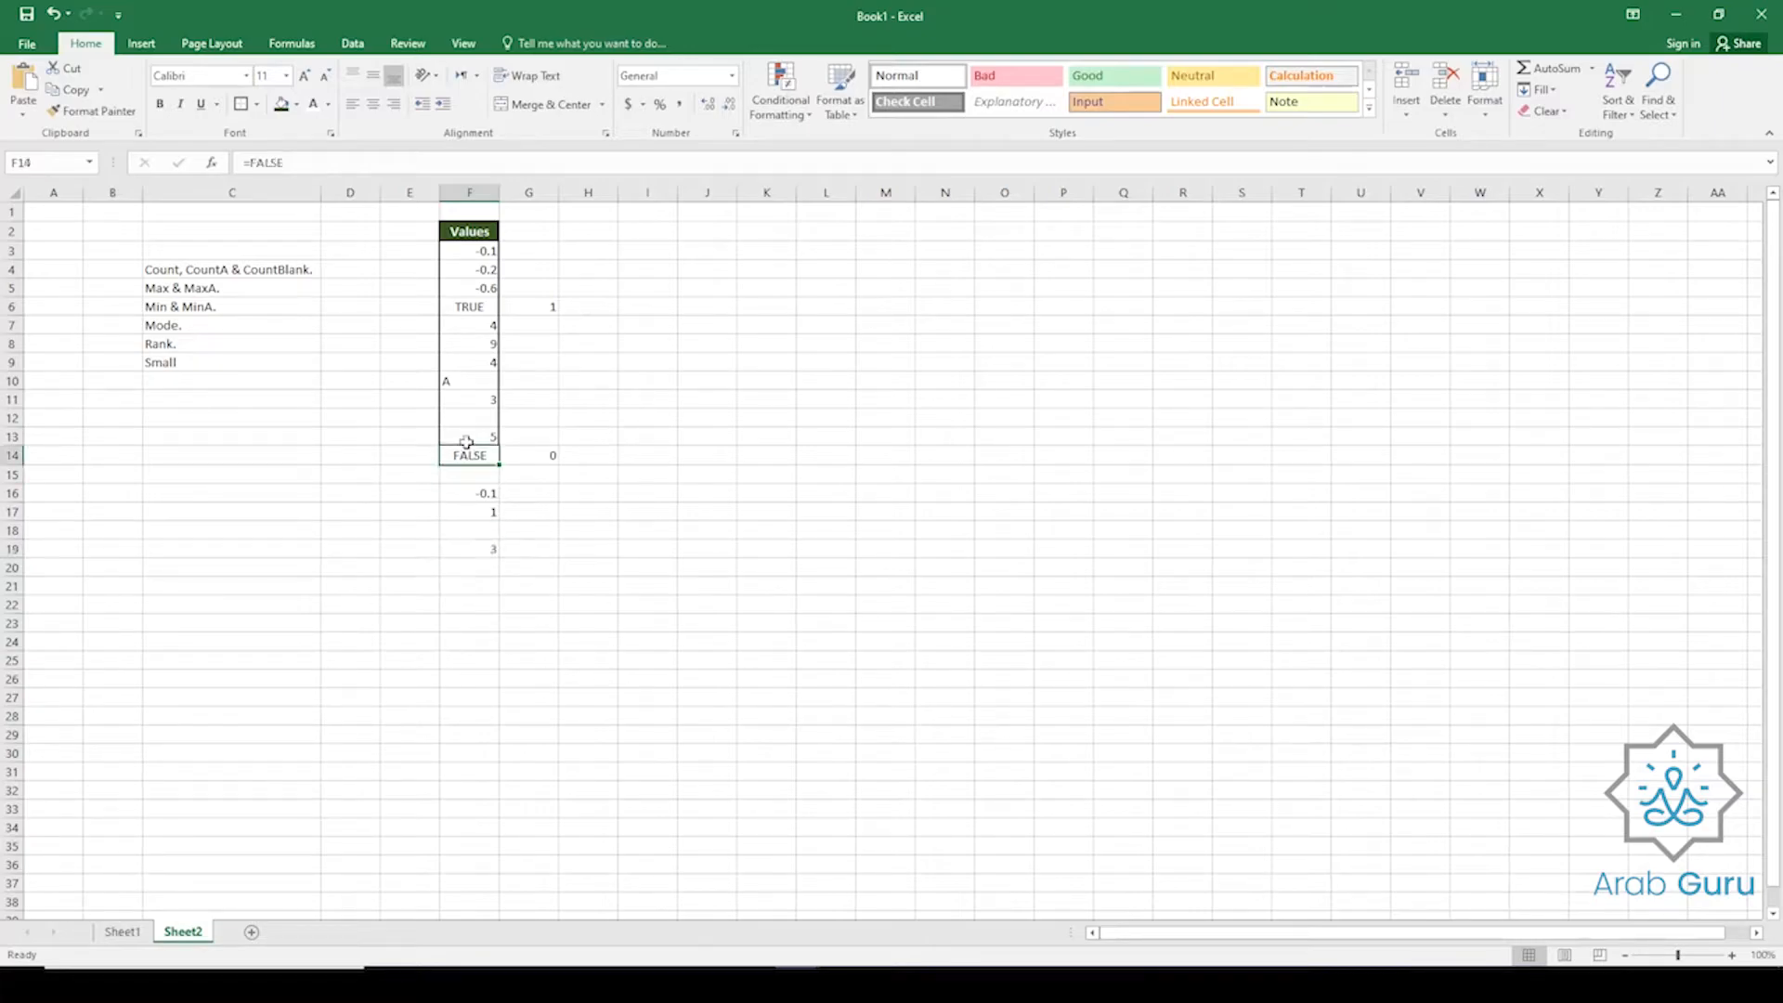
key(shift+Up)
key(shift+Up)
key(shift+Up)
key(shift+Up)
key(shift+Up)
key(shift+Up)
key(shift+Up)
key(shift+Up)
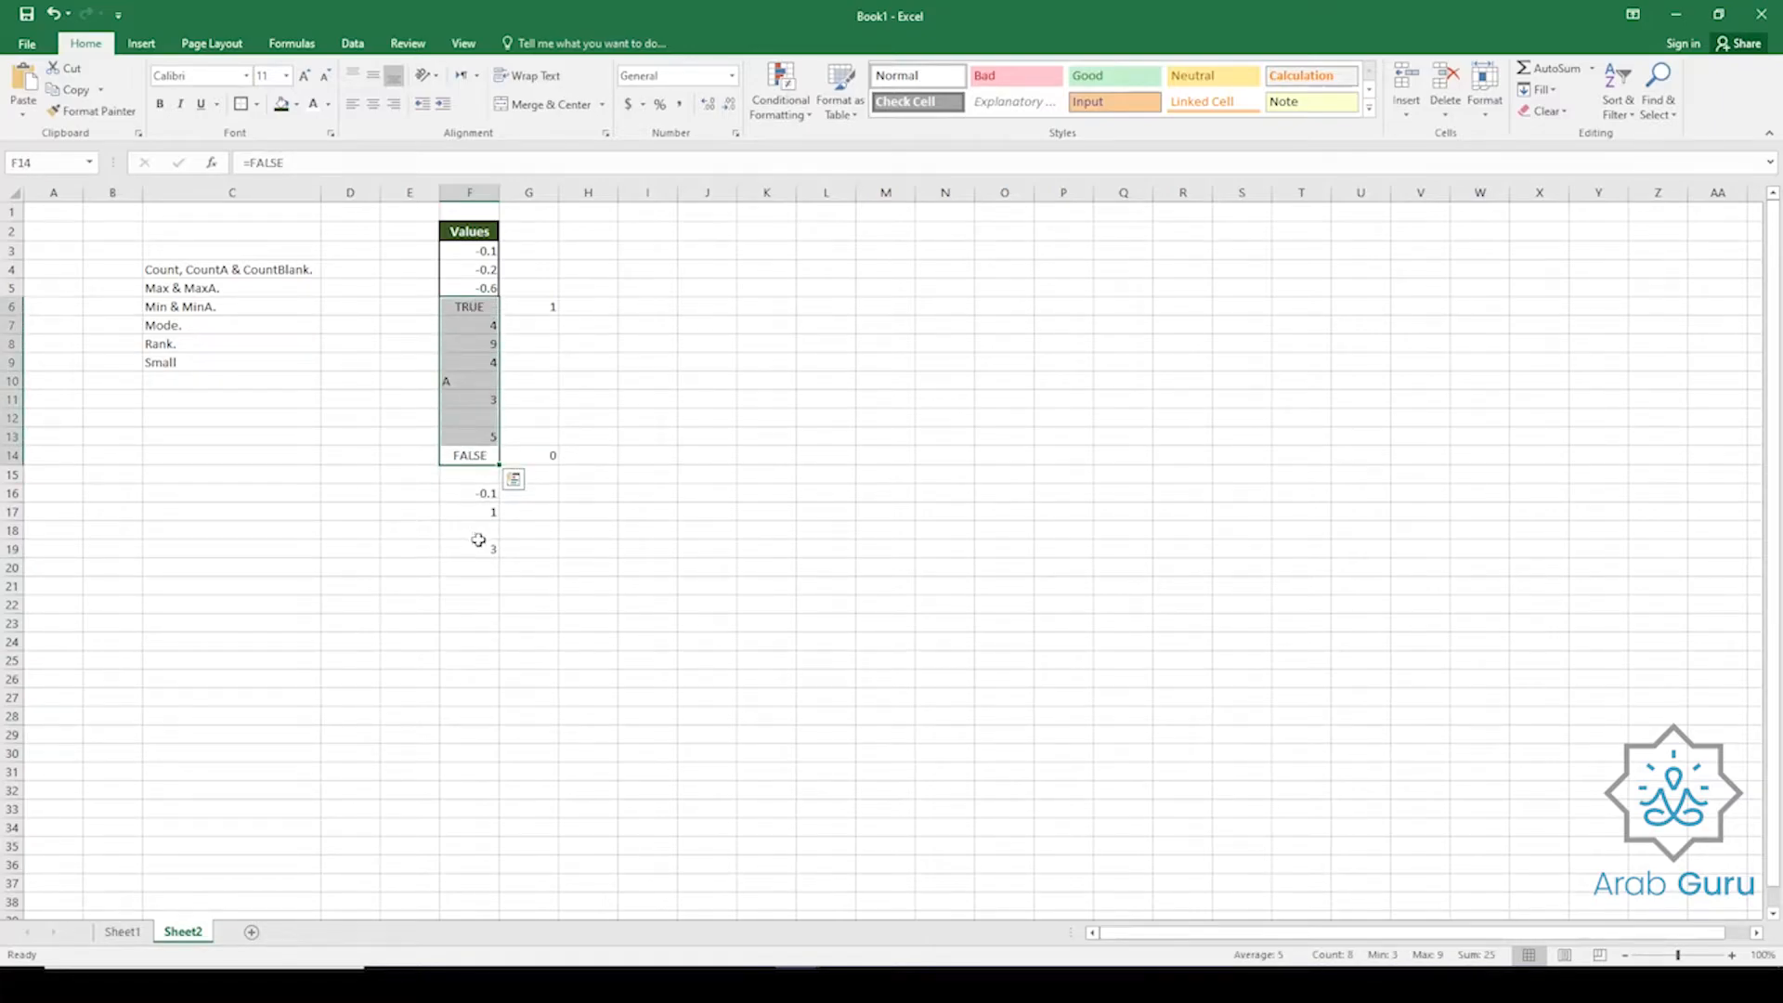
click(474, 306)
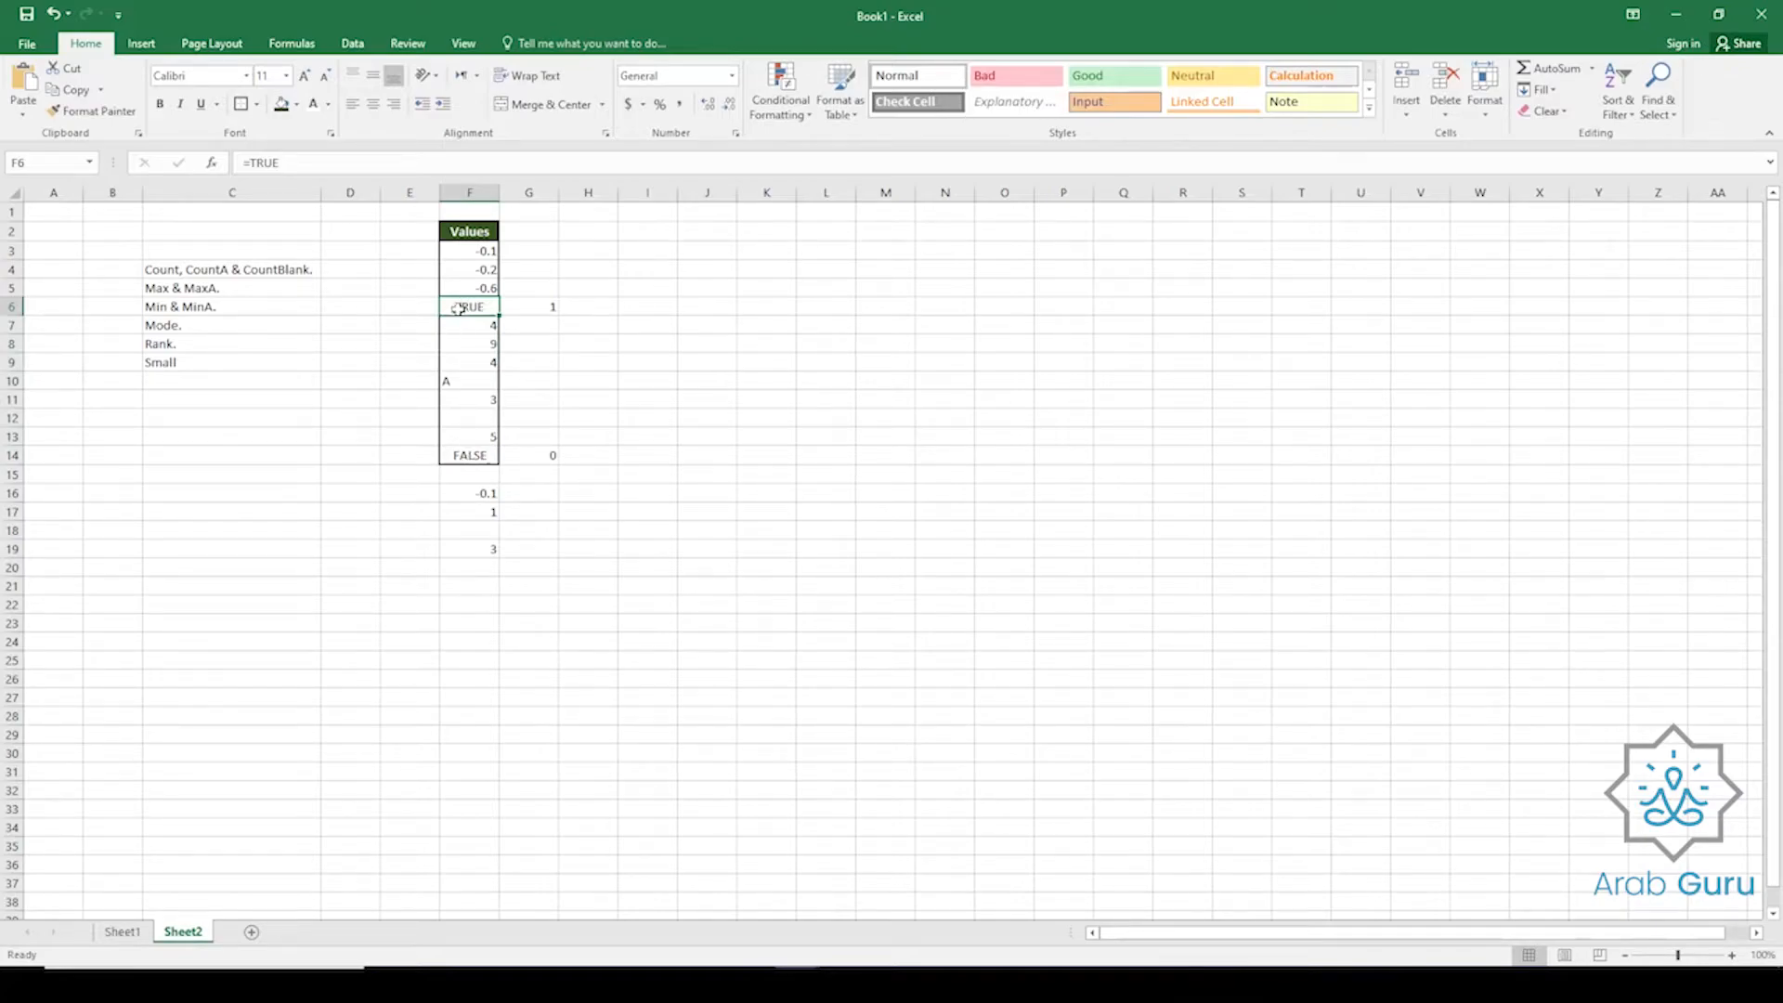
click(461, 459)
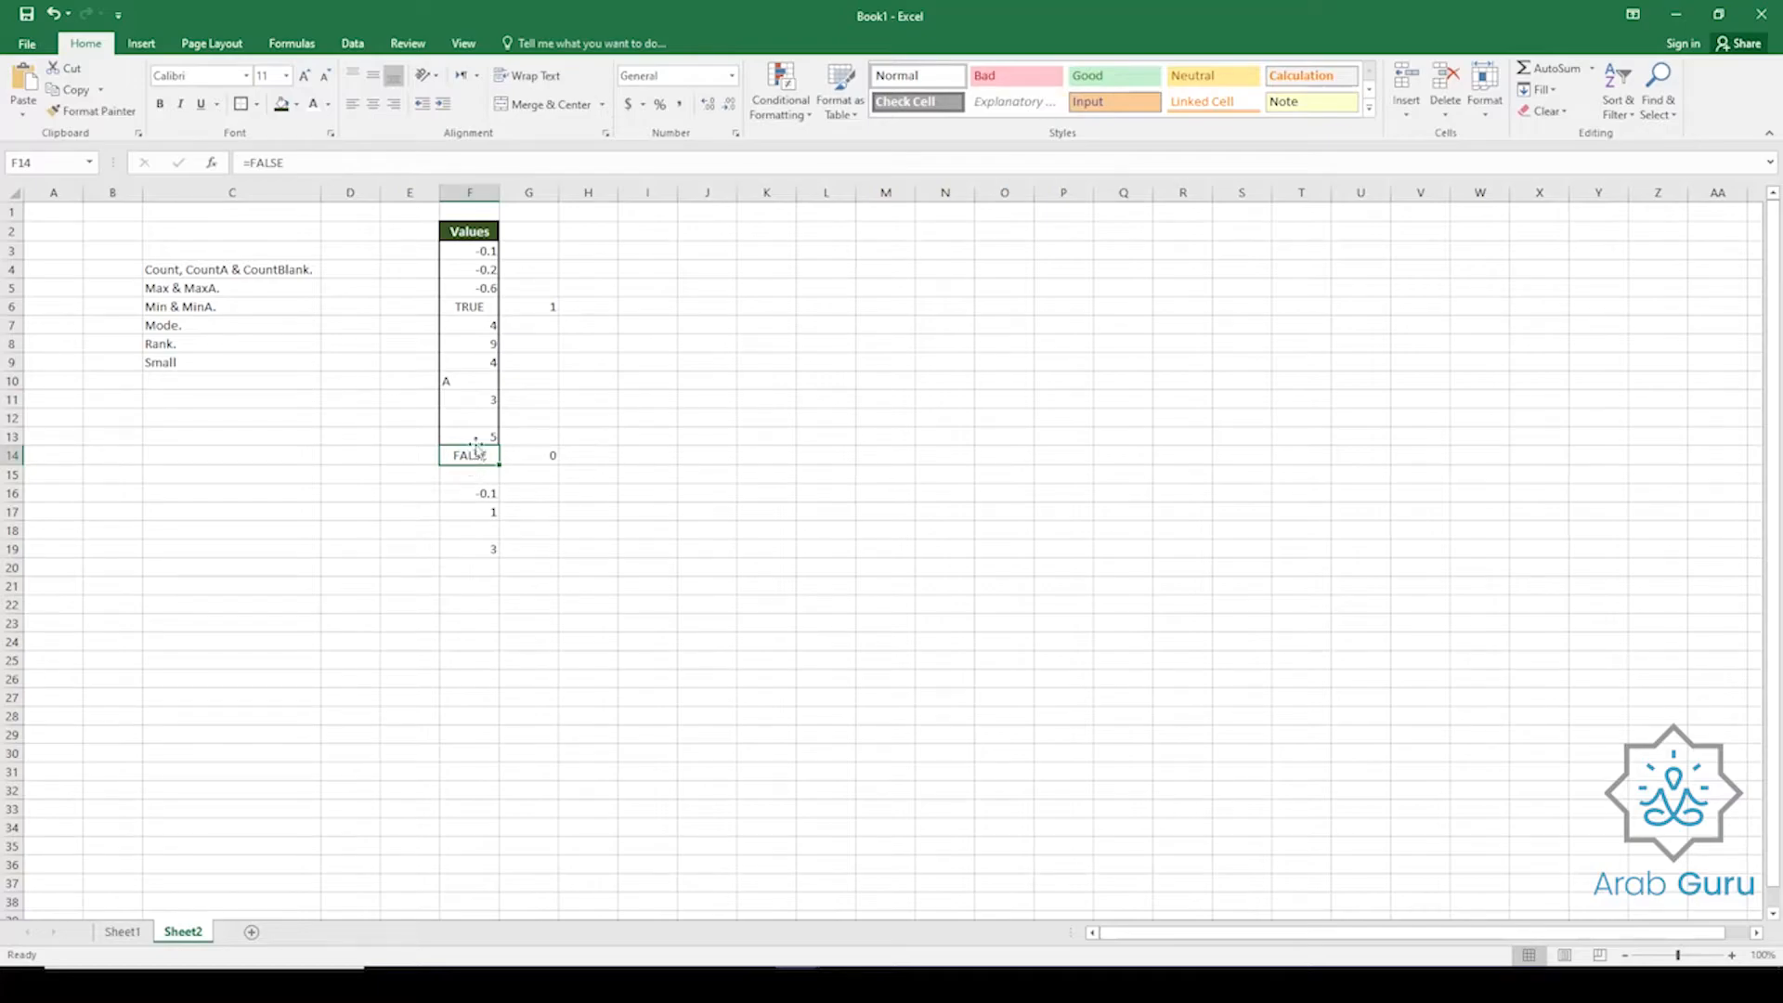
Duplicate the formula =MIN(F6:F14) from F19 into F20 without shifting its references.
click(483, 548)
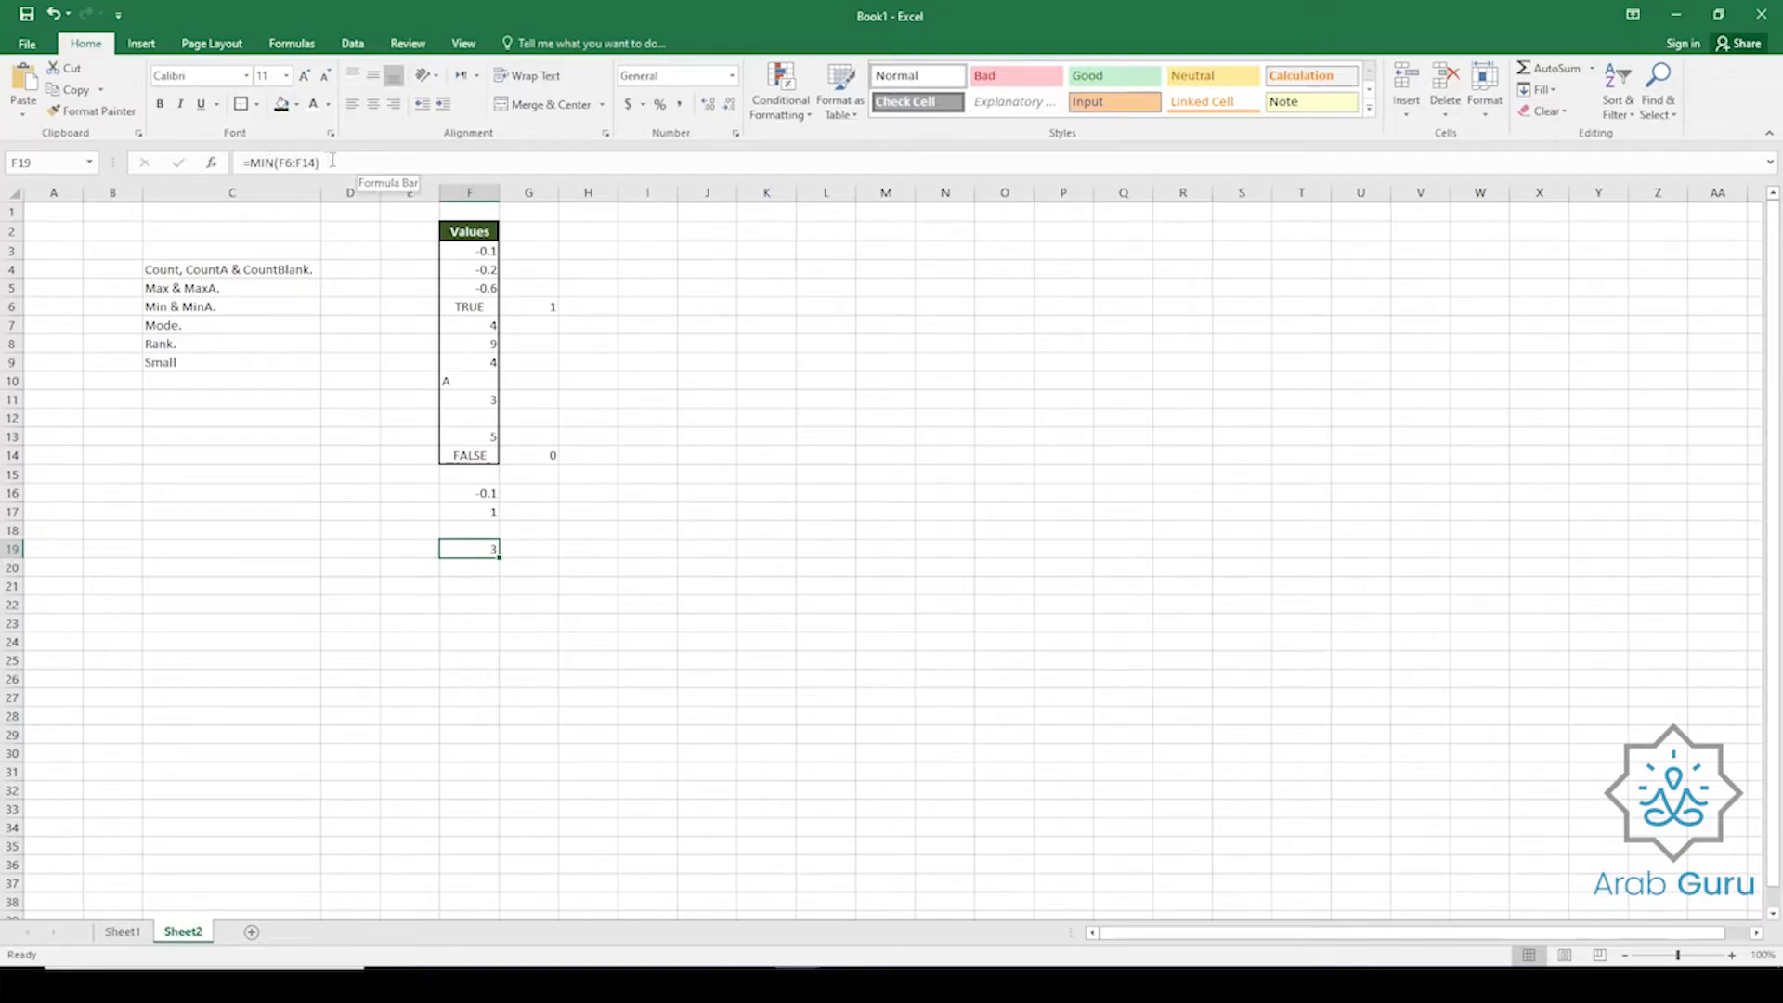
drag(331, 162, 223, 165)
key(ctrl+c)
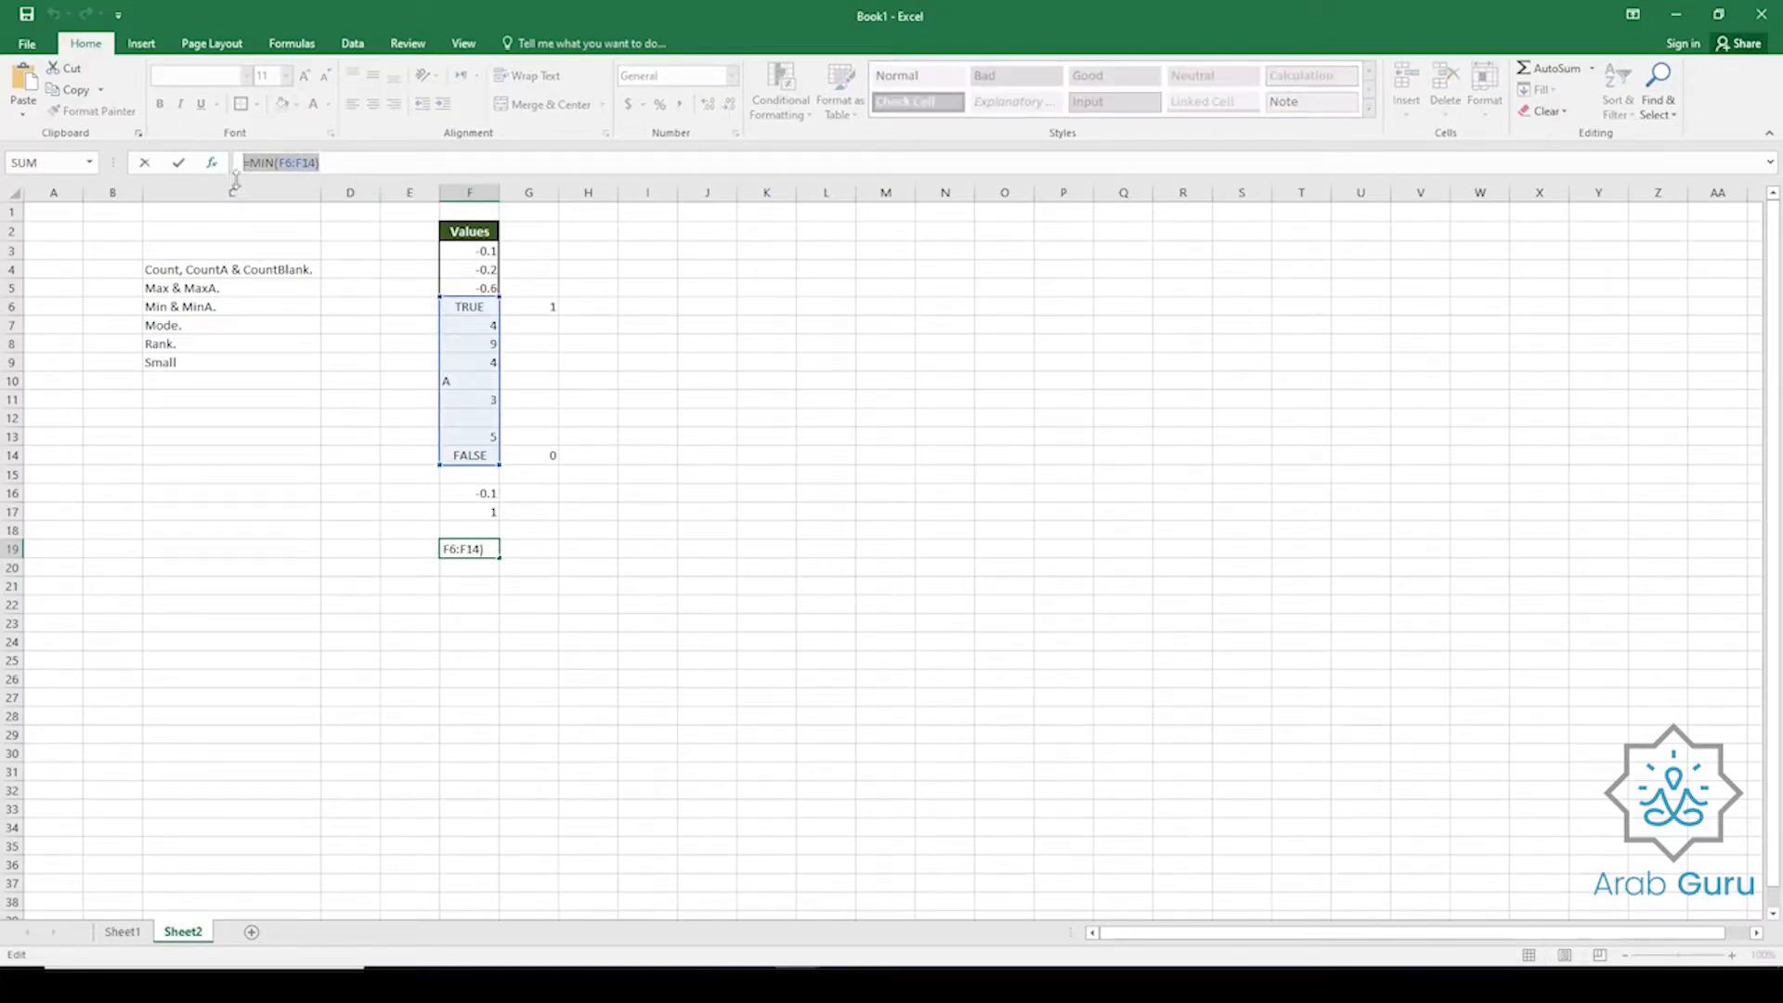
key(Return)
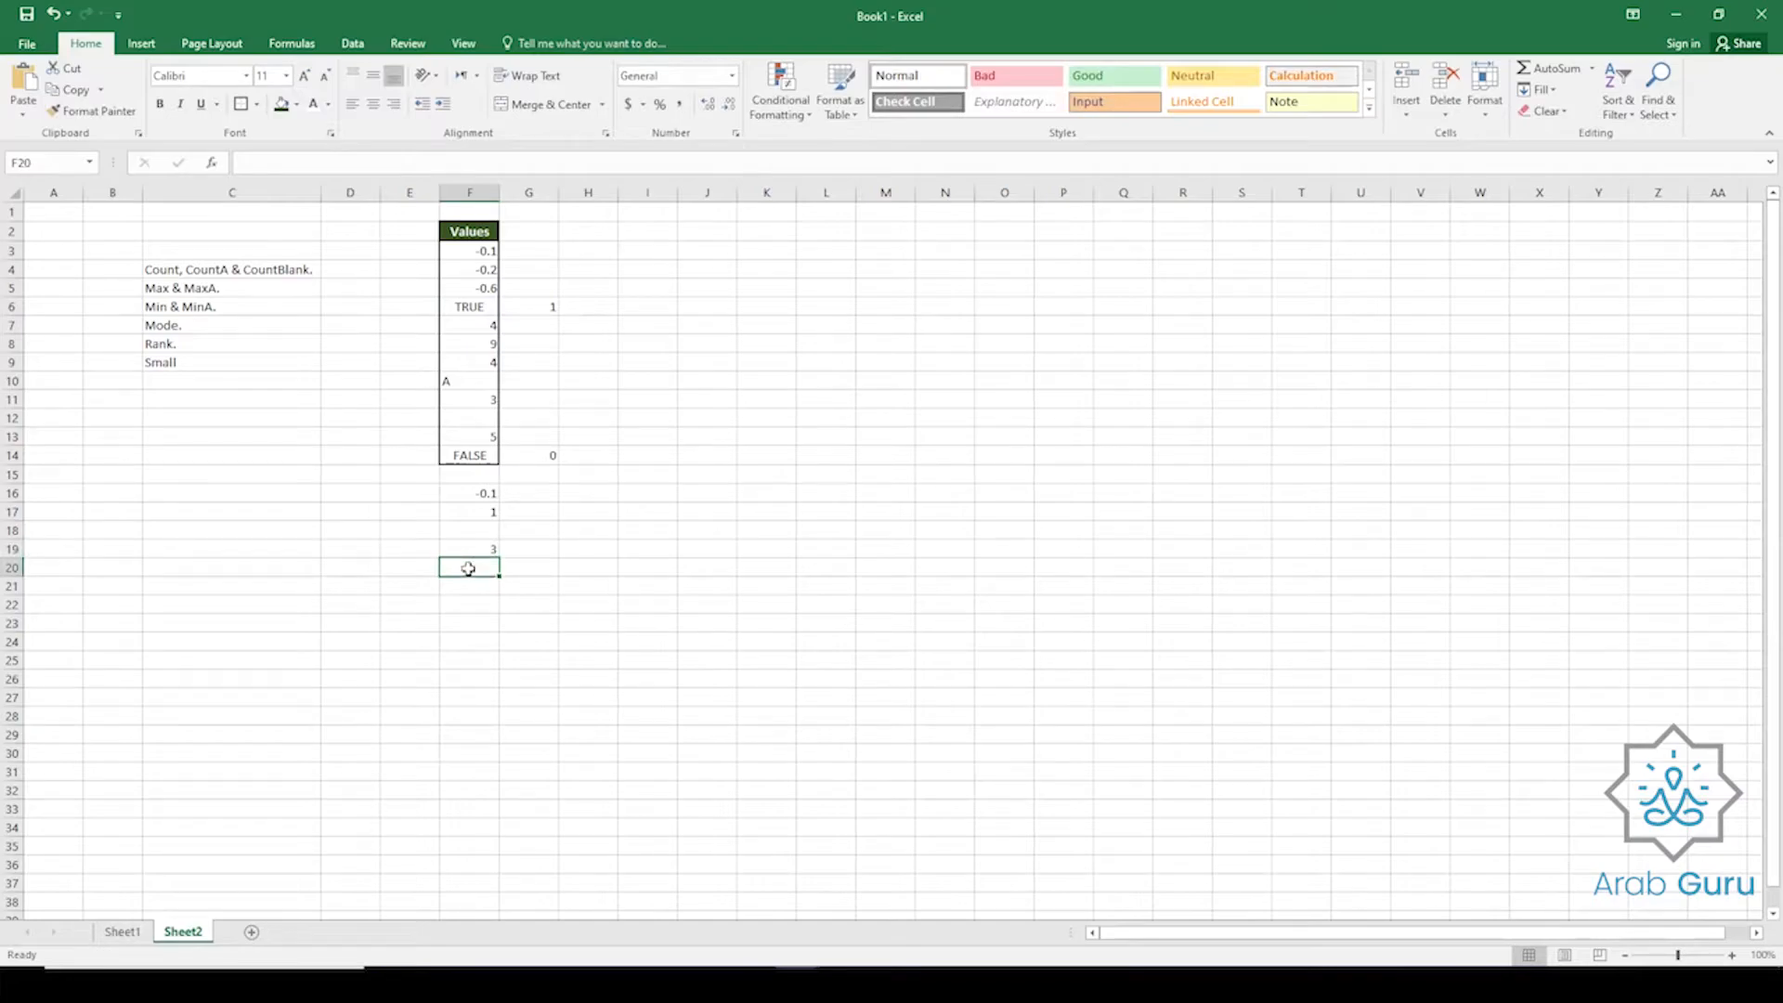
key(ctrl+v)
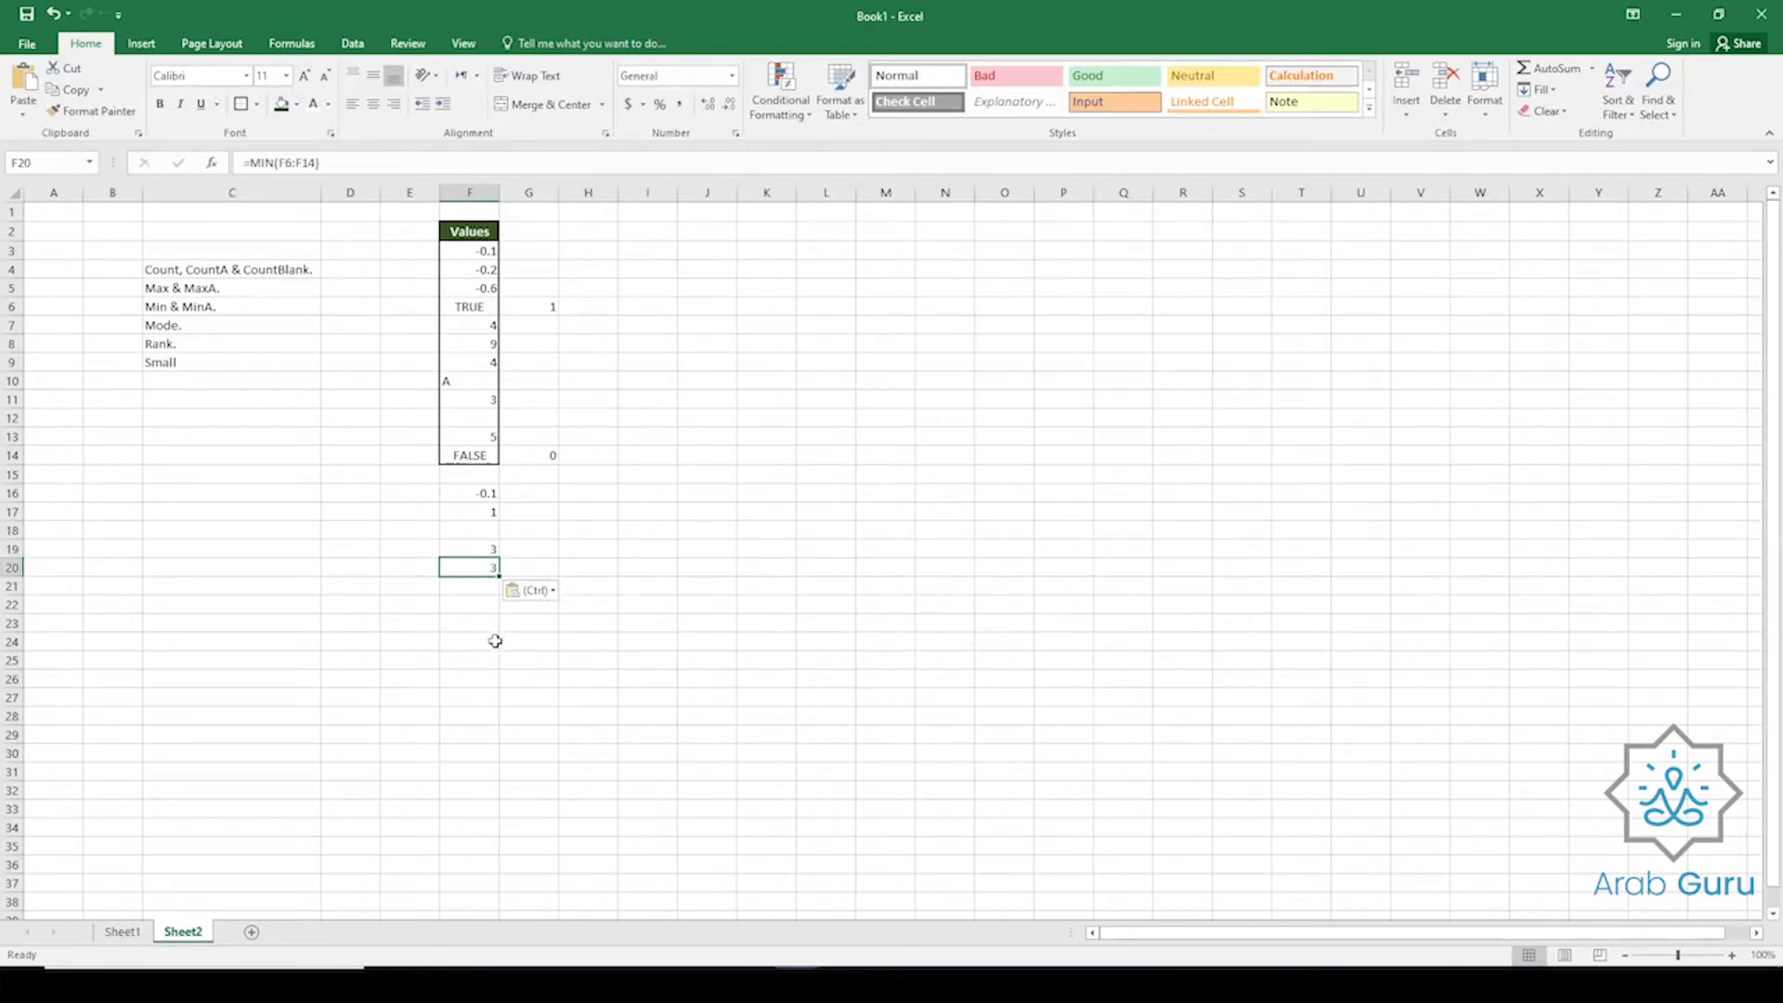
Change the function in F20 to MINA, giving =MINA(F6:F14).
click(270, 161)
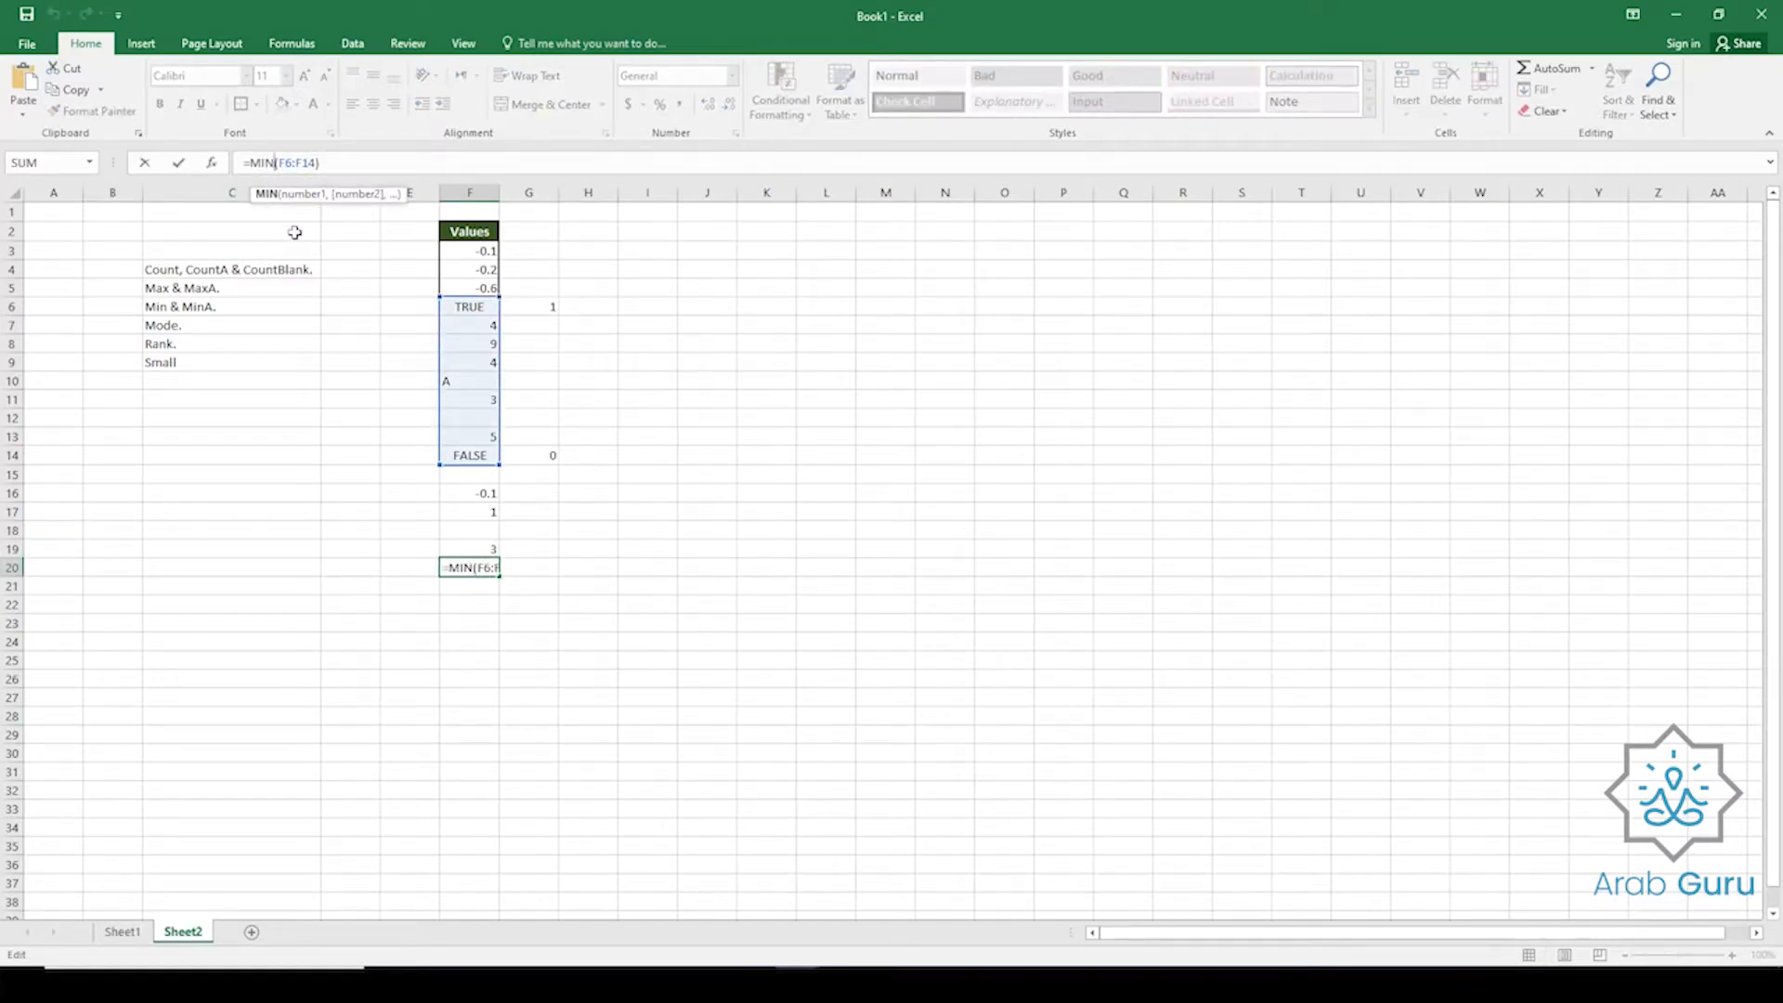
text(A)
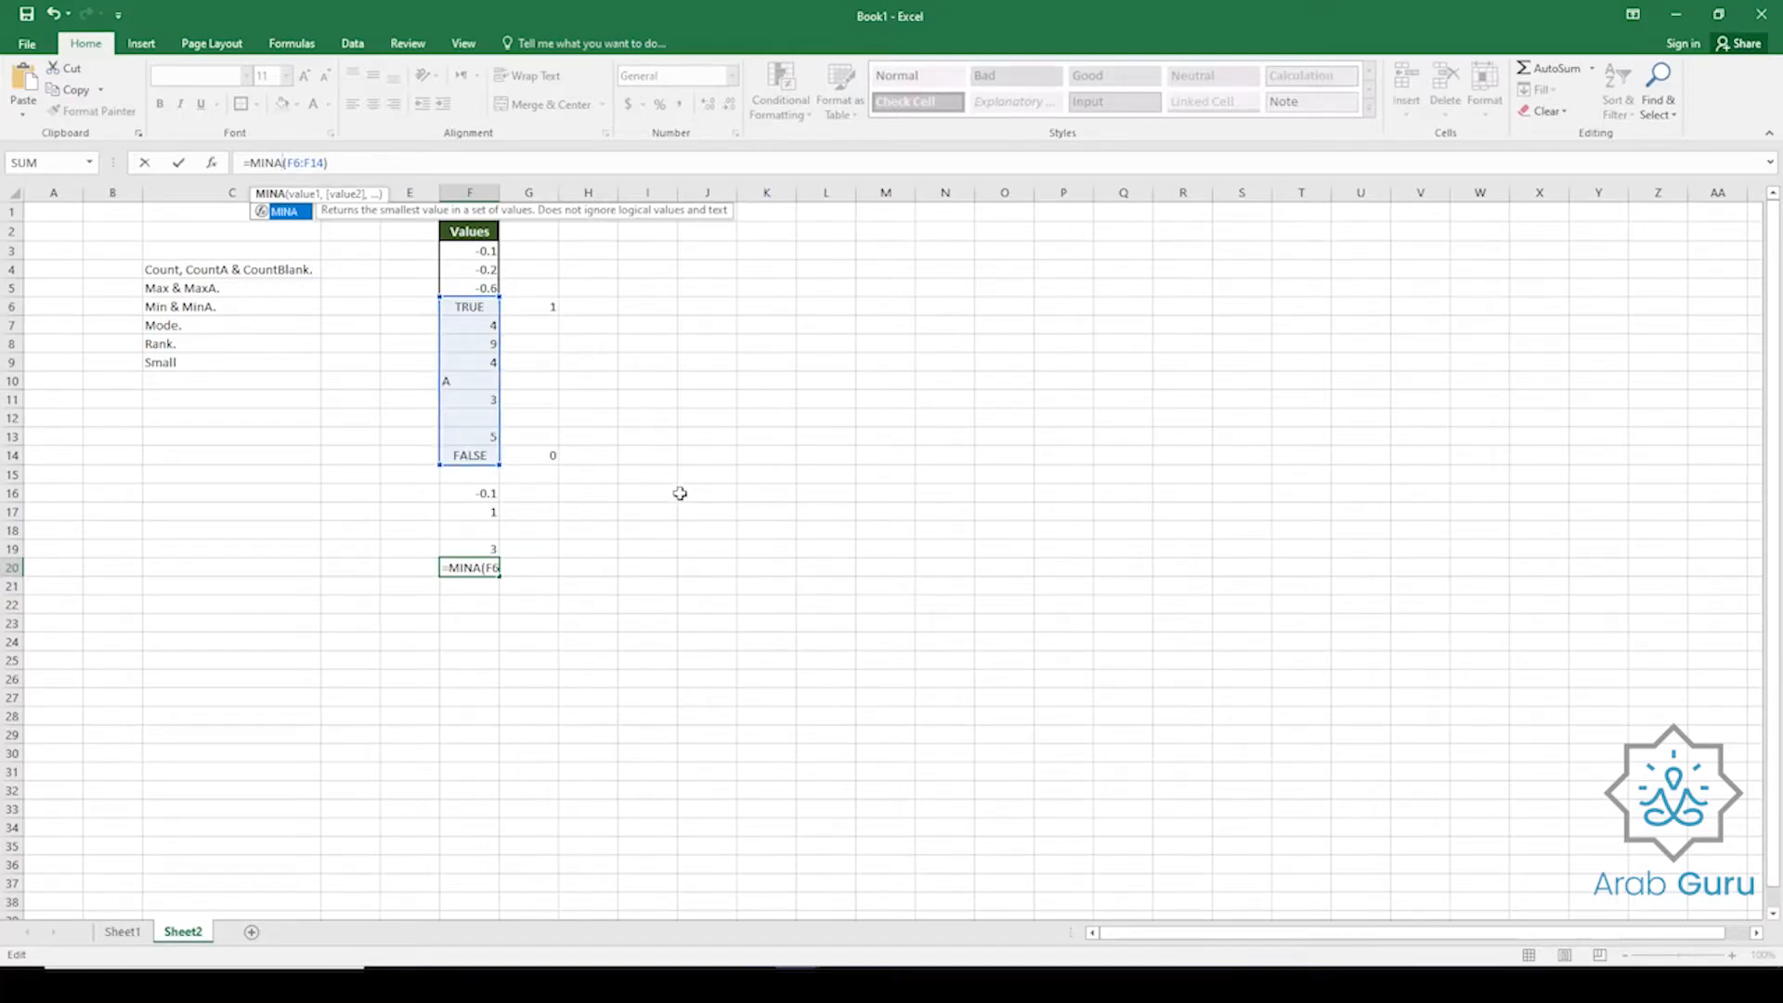
key(Return)
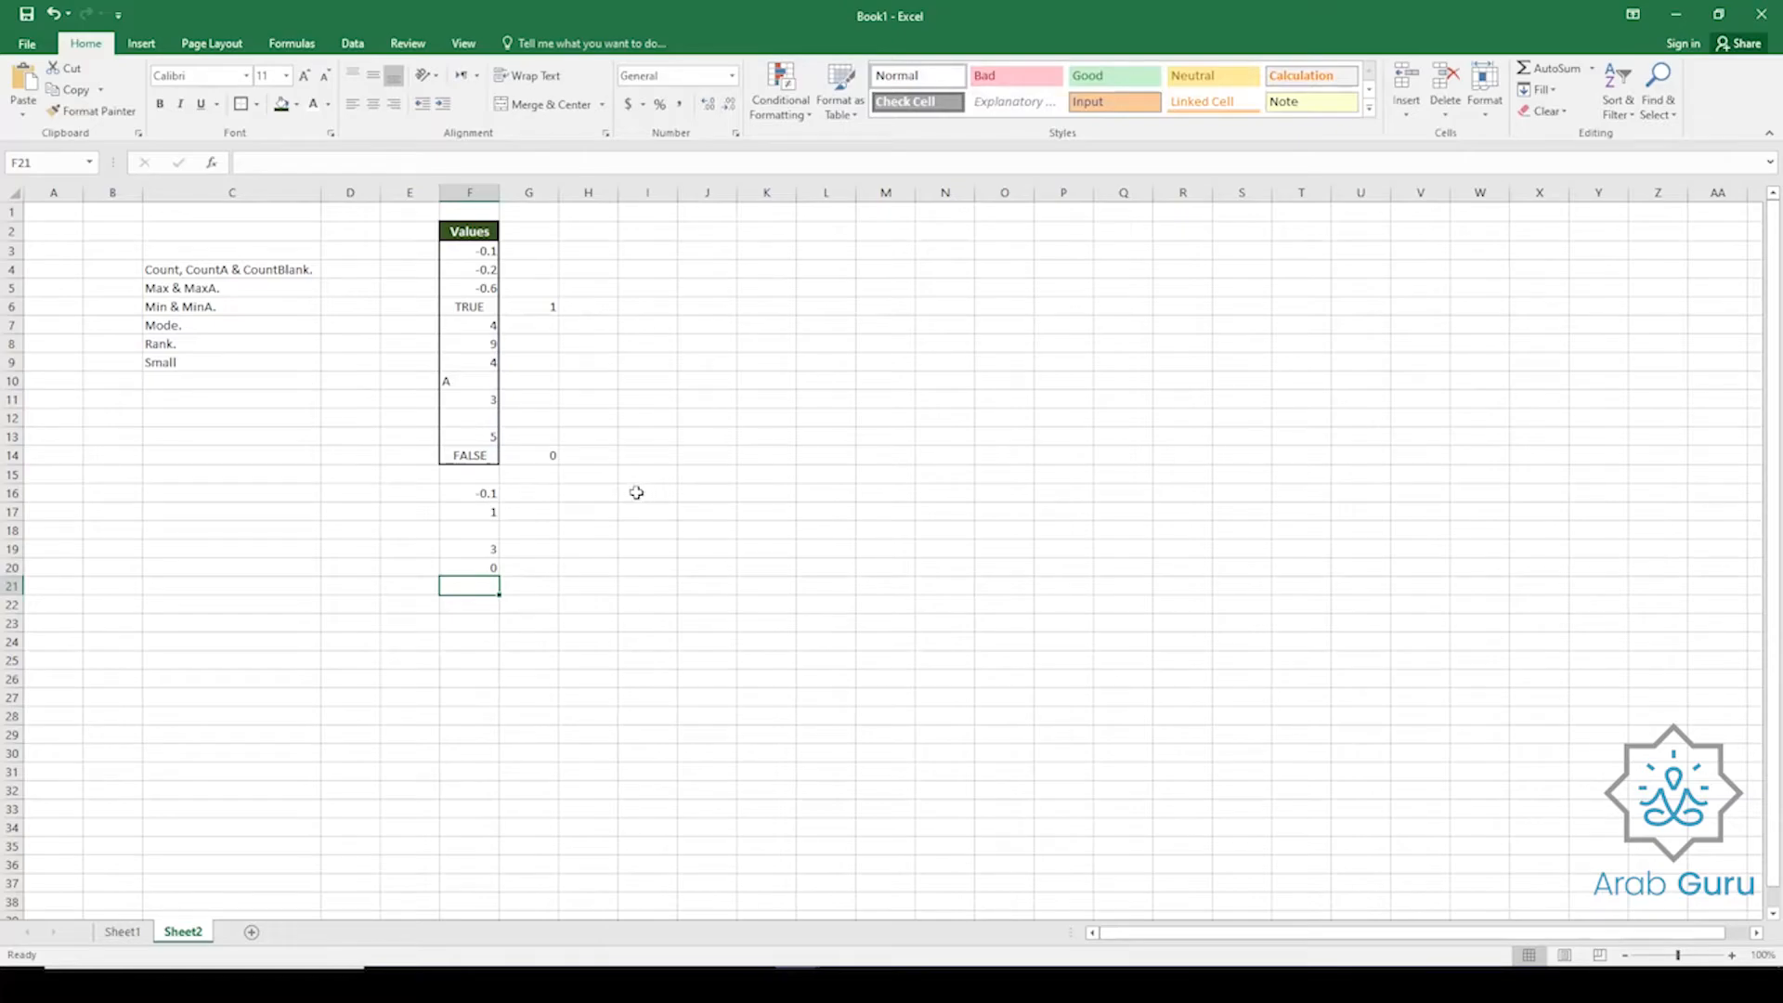
Review the range F6:F14 for the MINA result, comparing the logical values in F14 and F6 with their numeric equivalents in G14 and G6.
drag(483, 307, 470, 462)
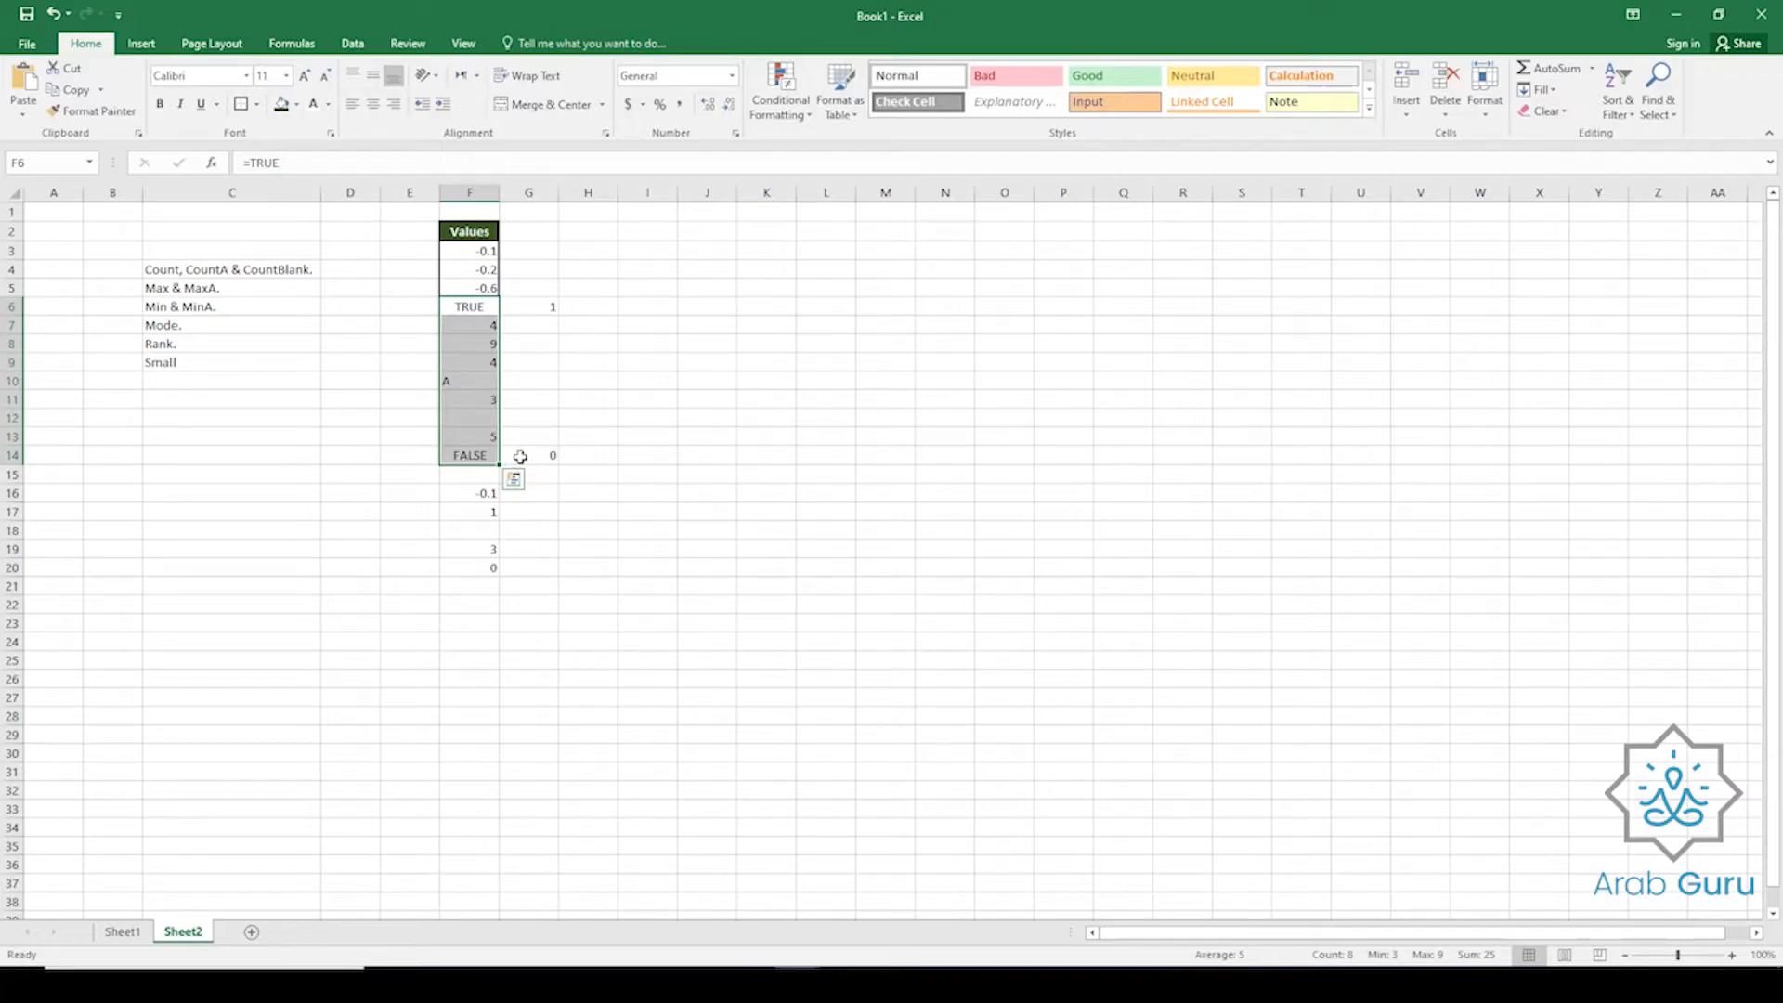
click(465, 456)
click(533, 454)
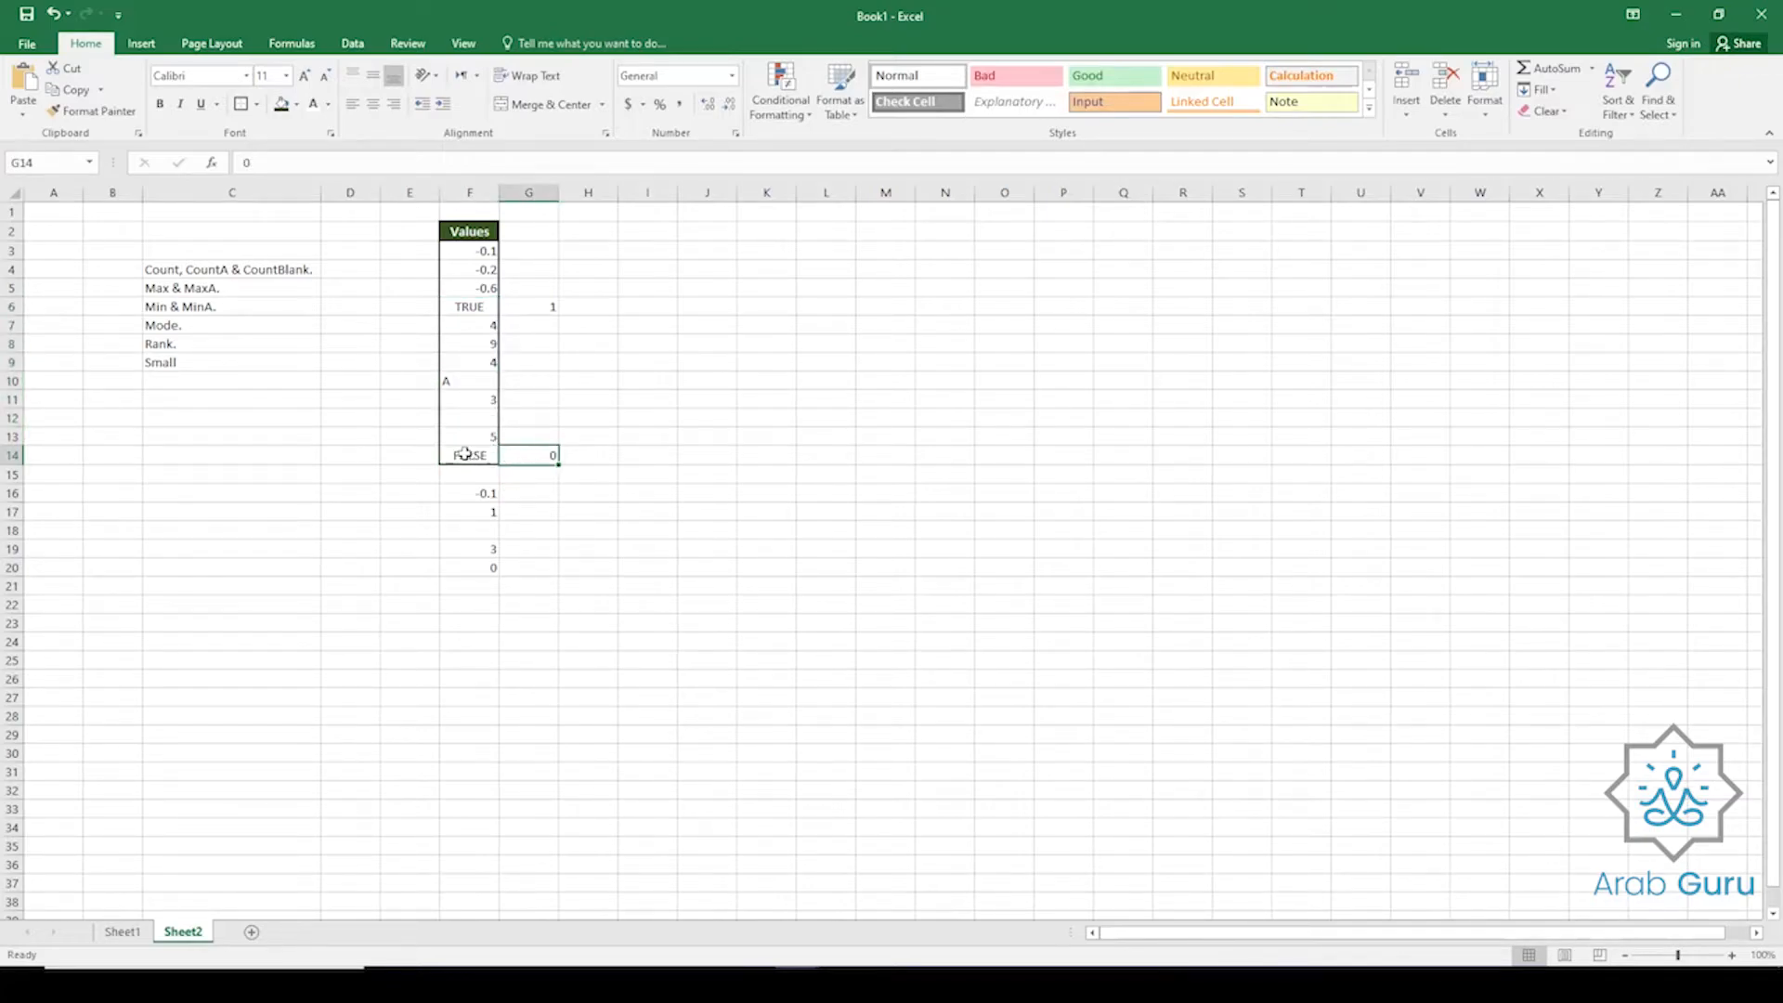
click(467, 454)
click(535, 453)
click(486, 454)
click(529, 454)
click(479, 455)
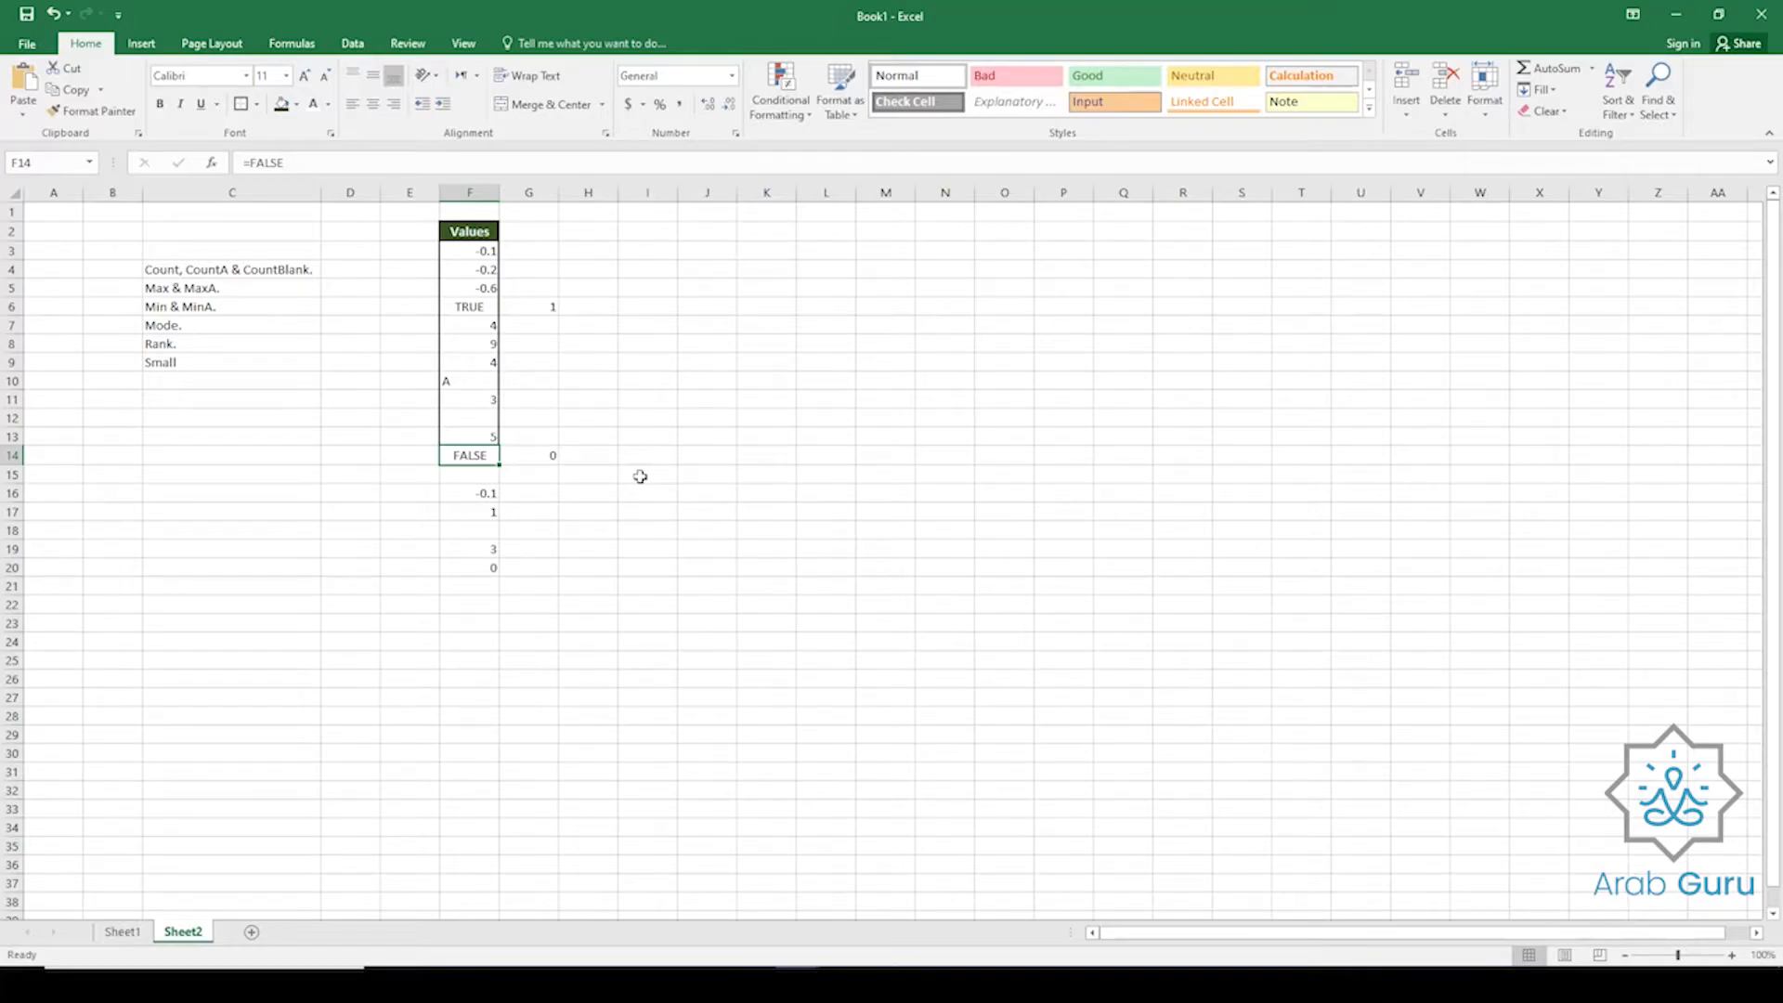
click(471, 310)
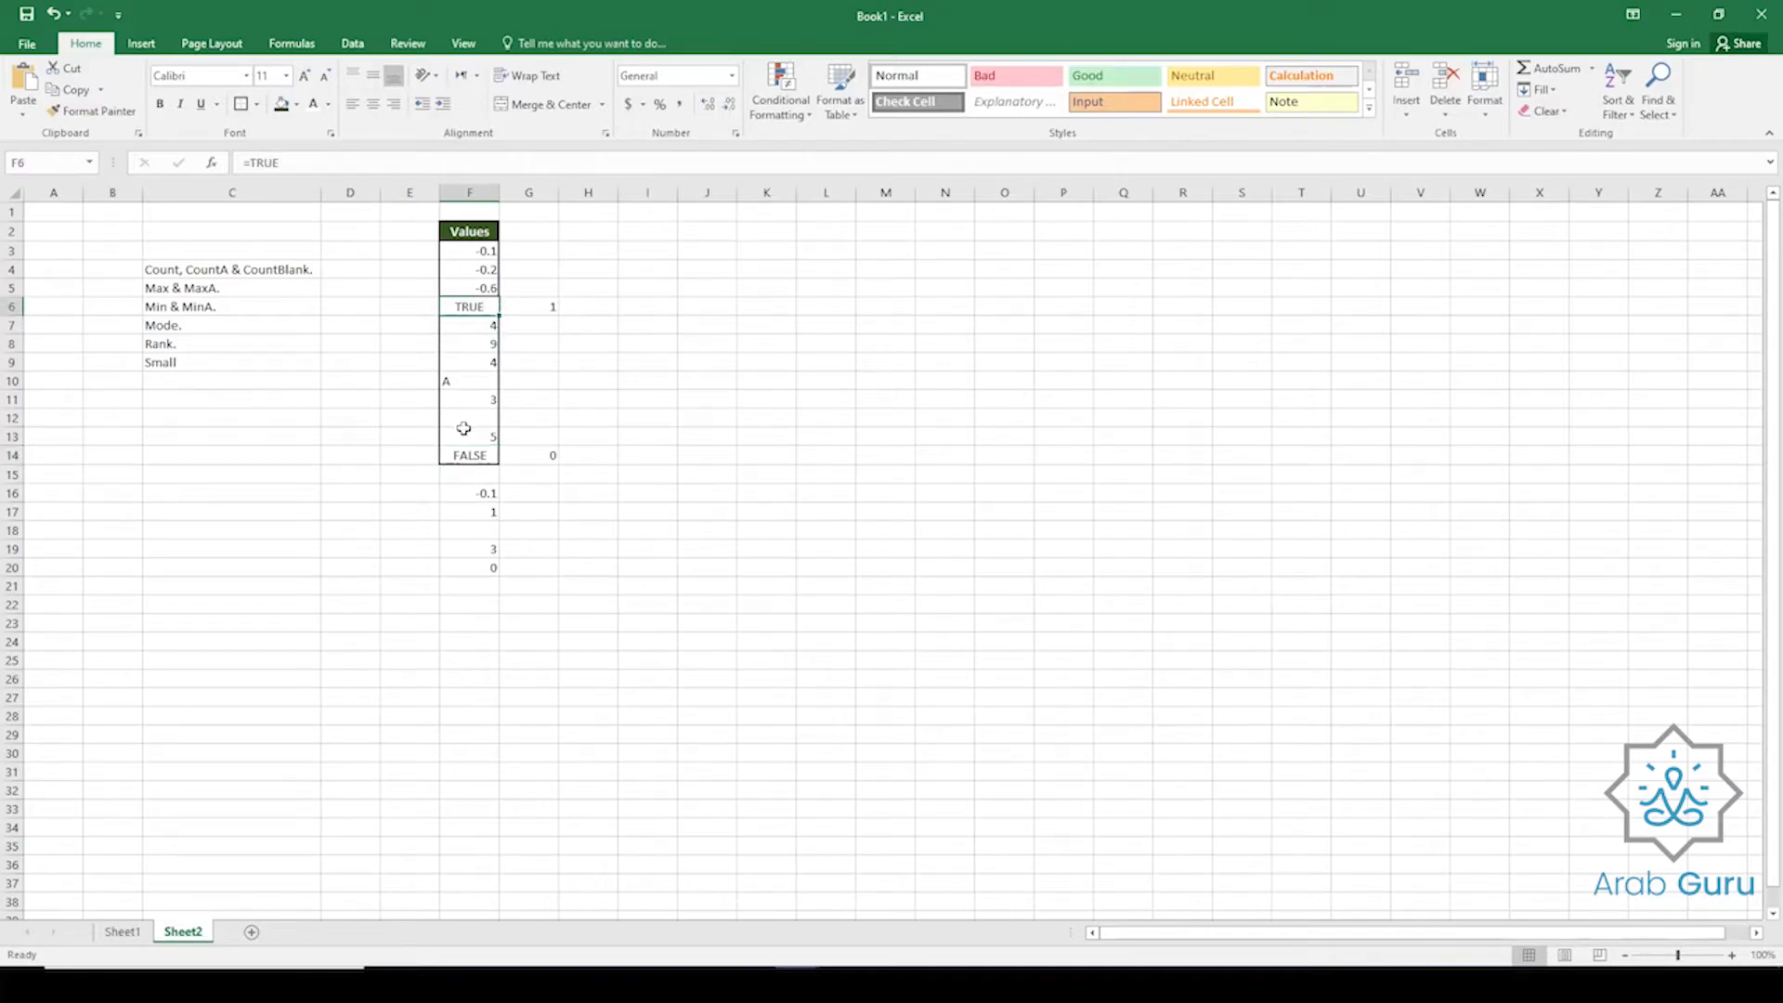
click(544, 306)
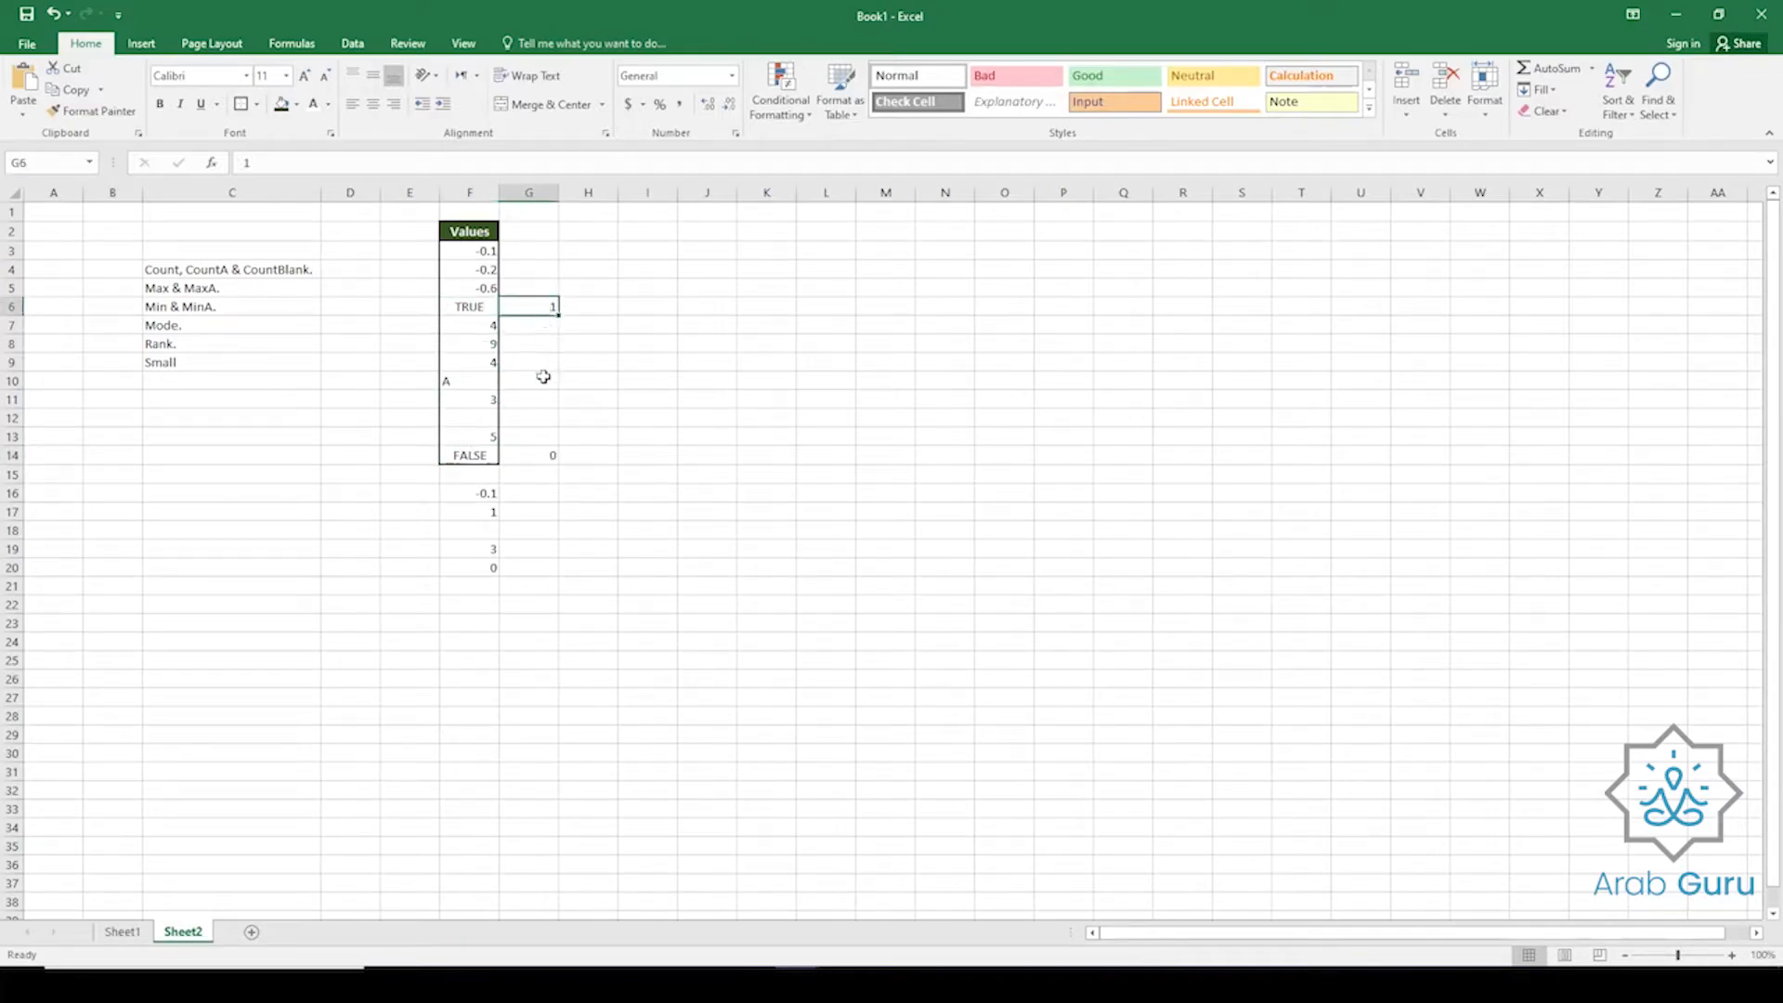
Review the list of functions in C4:C9, from Count and Max through Mode to Small, after checking the numeric equivalent in G14.
click(535, 461)
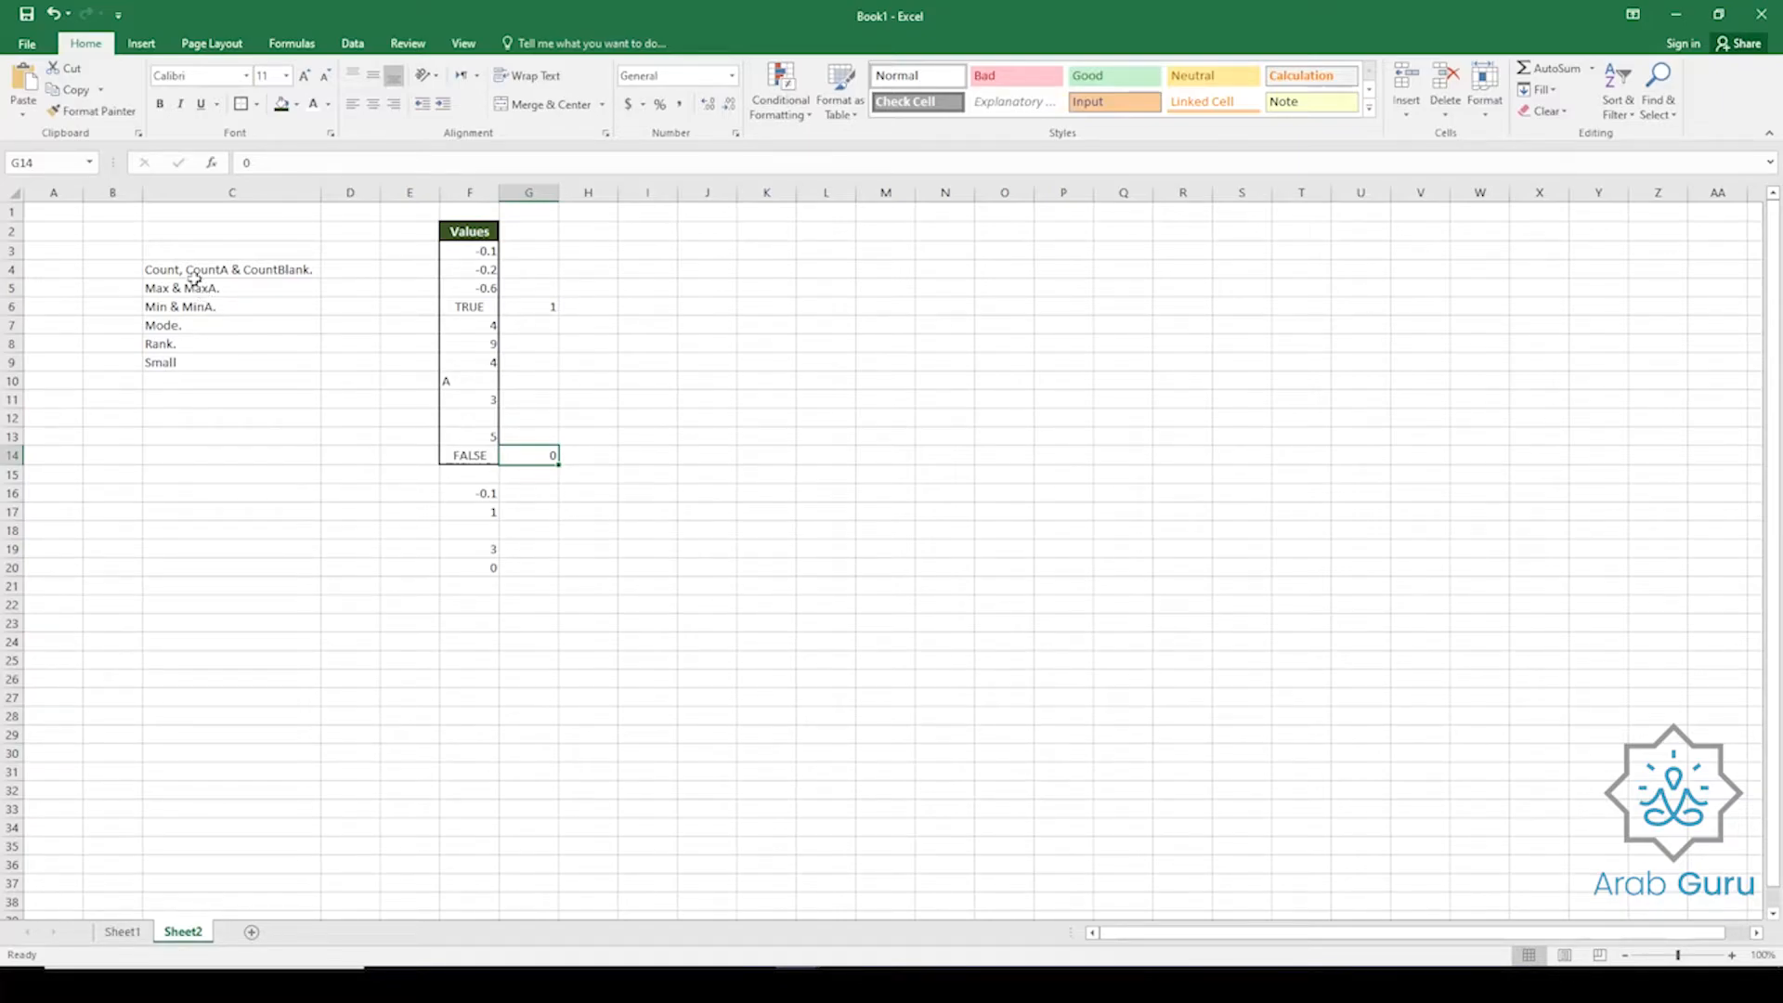
click(147, 269)
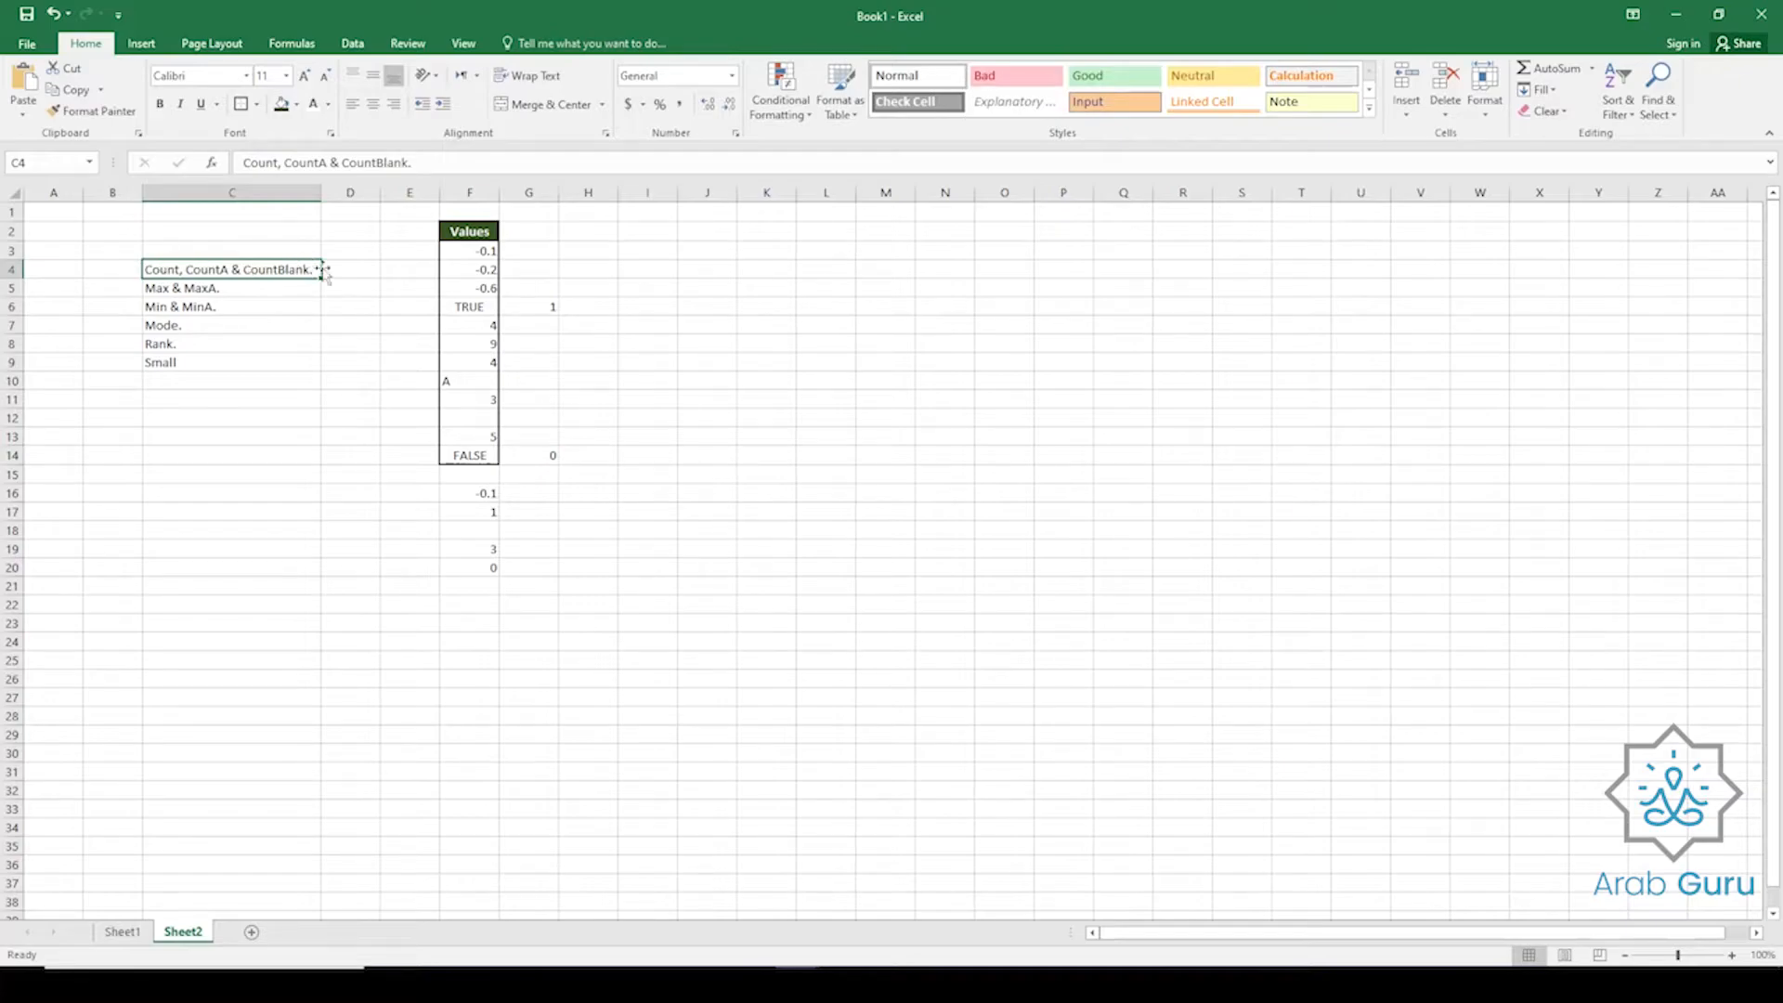
click(185, 289)
mouse_move(187, 300)
mouse_down()
mouse_move(202, 290)
mouse_move(199, 358)
mouse_move(198, 333)
mouse_up()
click(243, 326)
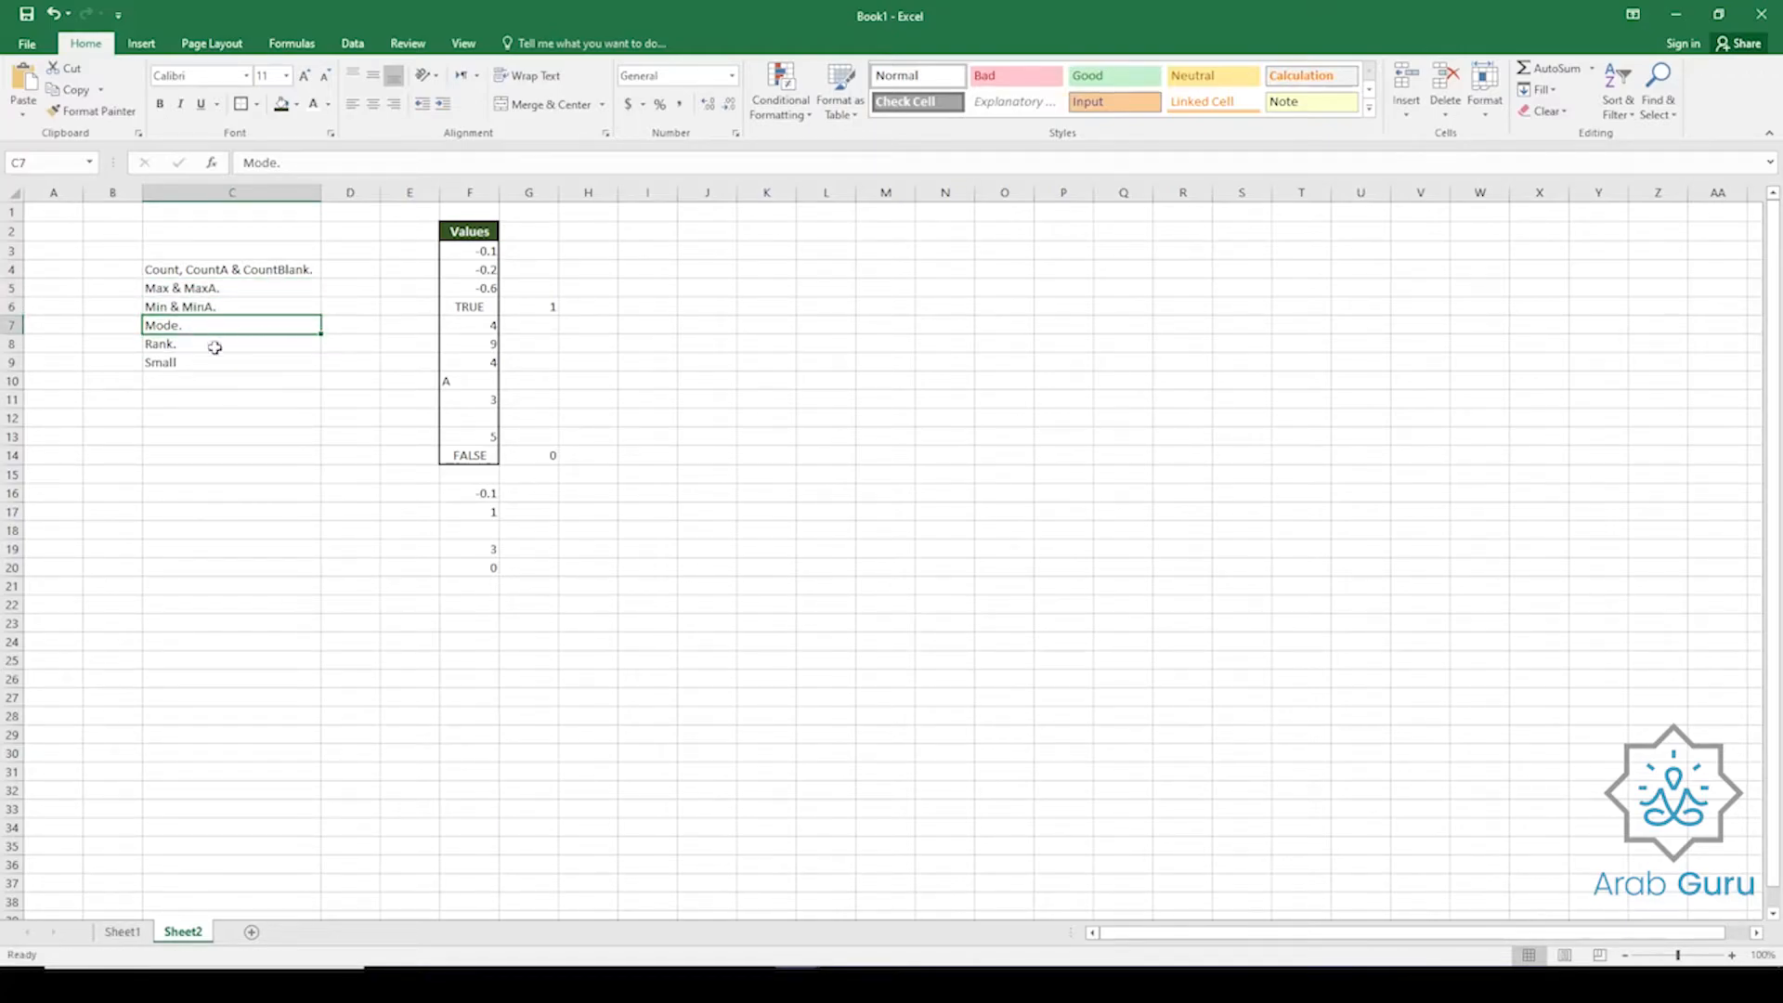
click(181, 362)
Clear the earlier results below the Values list from F16 down and start a MODE formula in F17.
drag(469, 494, 485, 586)
key(Delete)
click(481, 511)
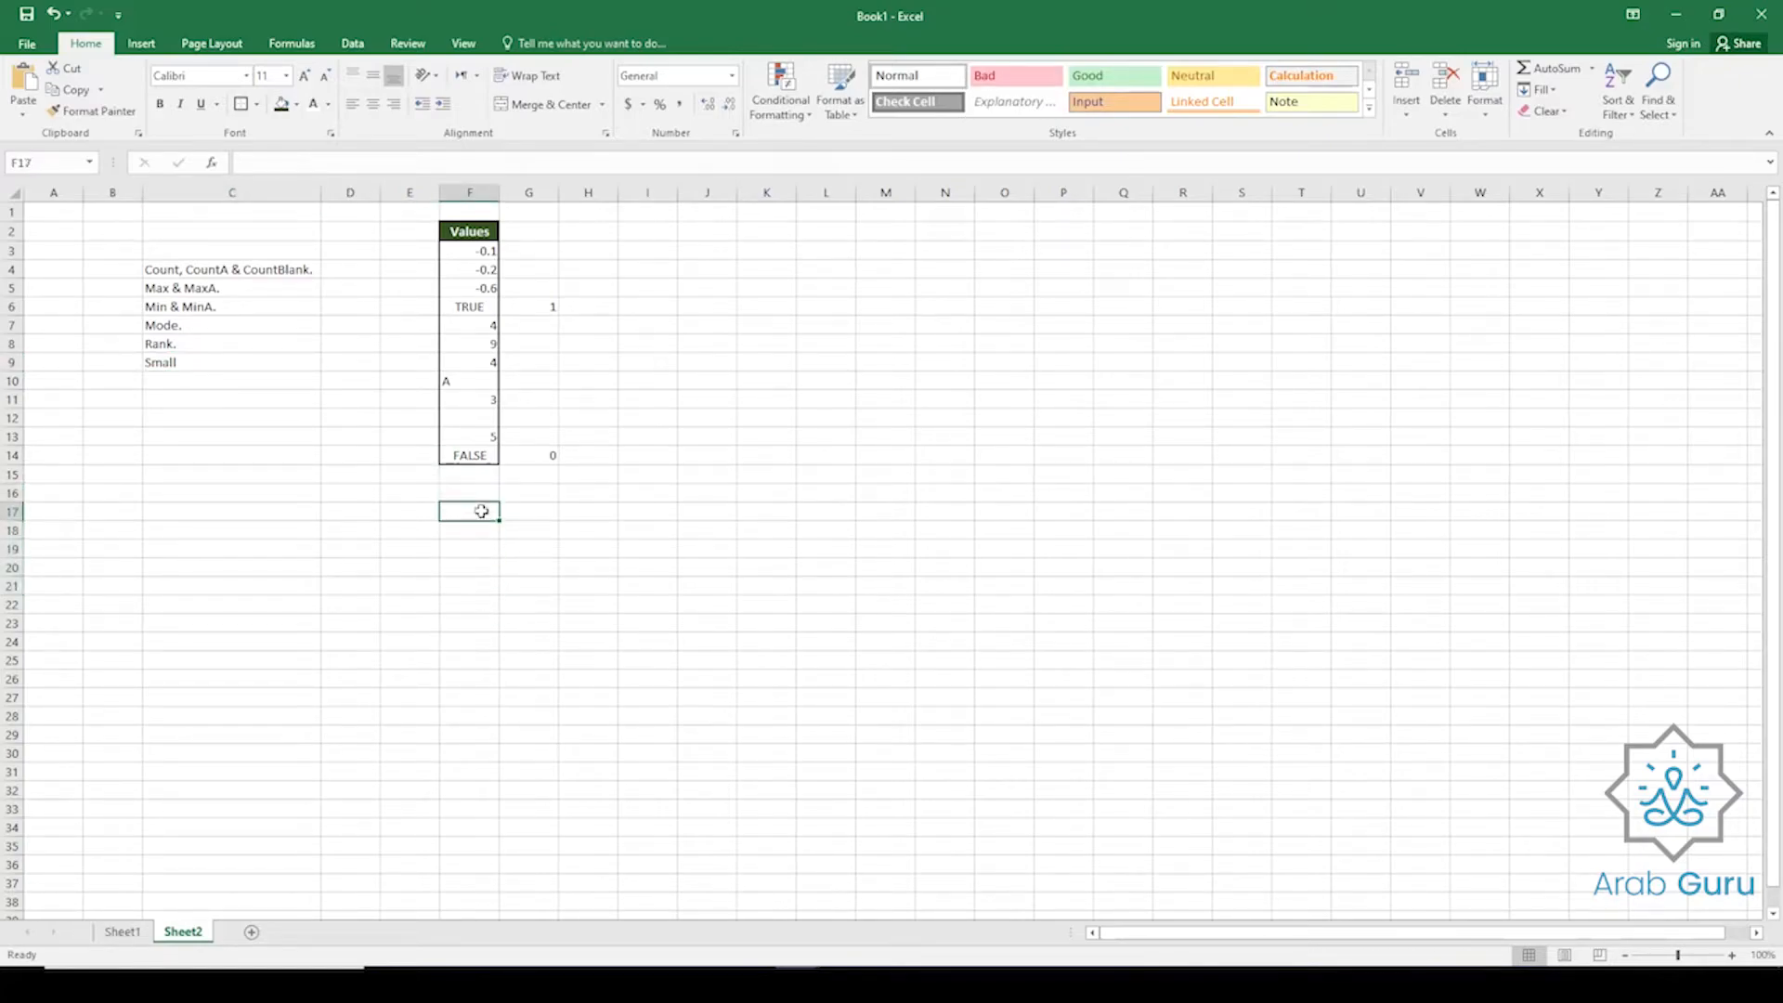
text(=mod)
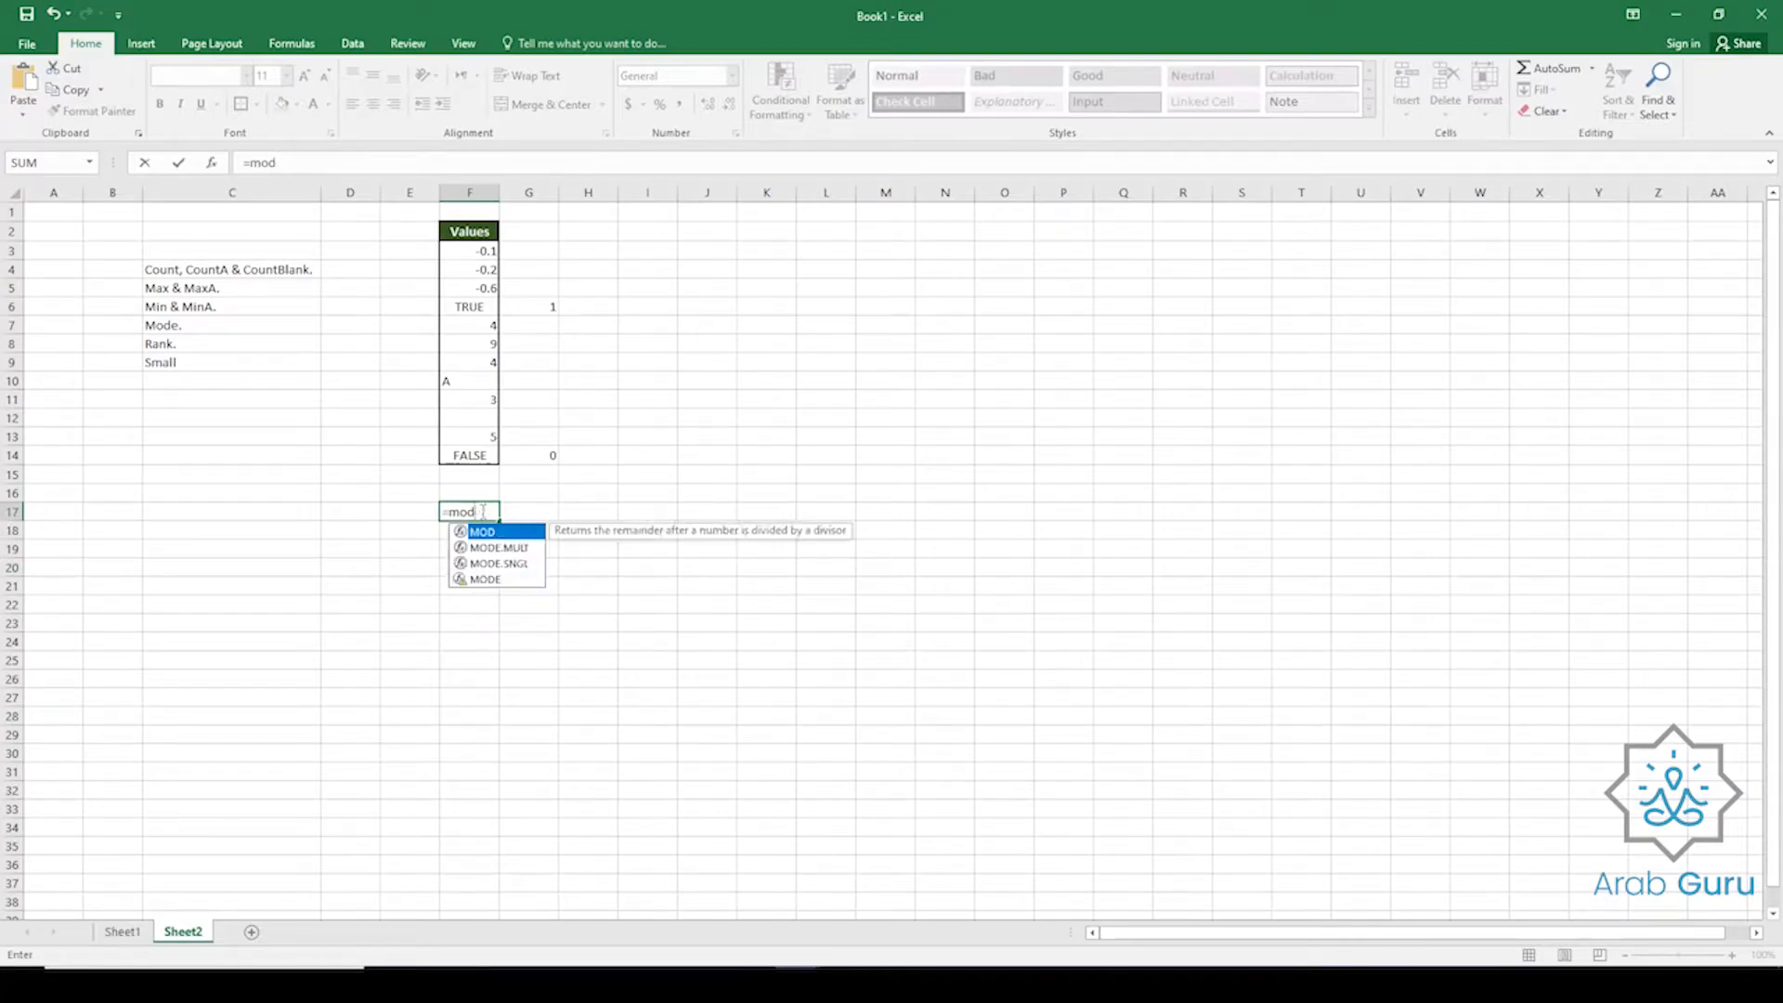
text(e)
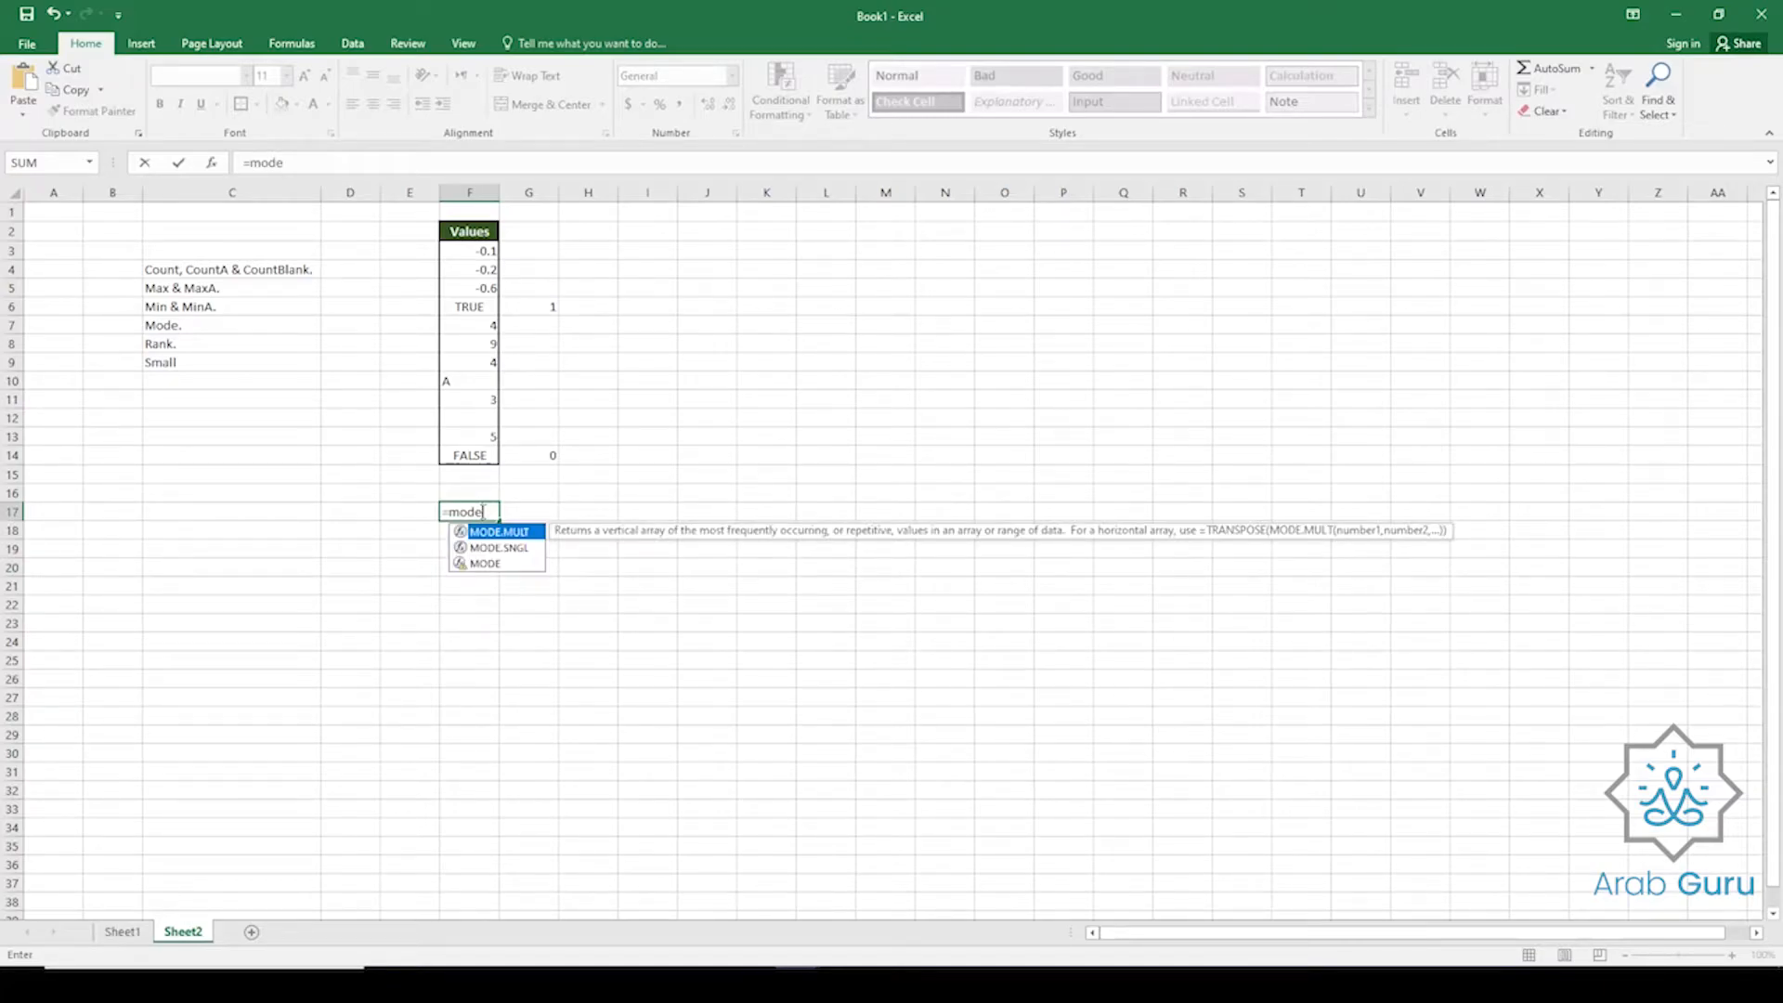
click(502, 568)
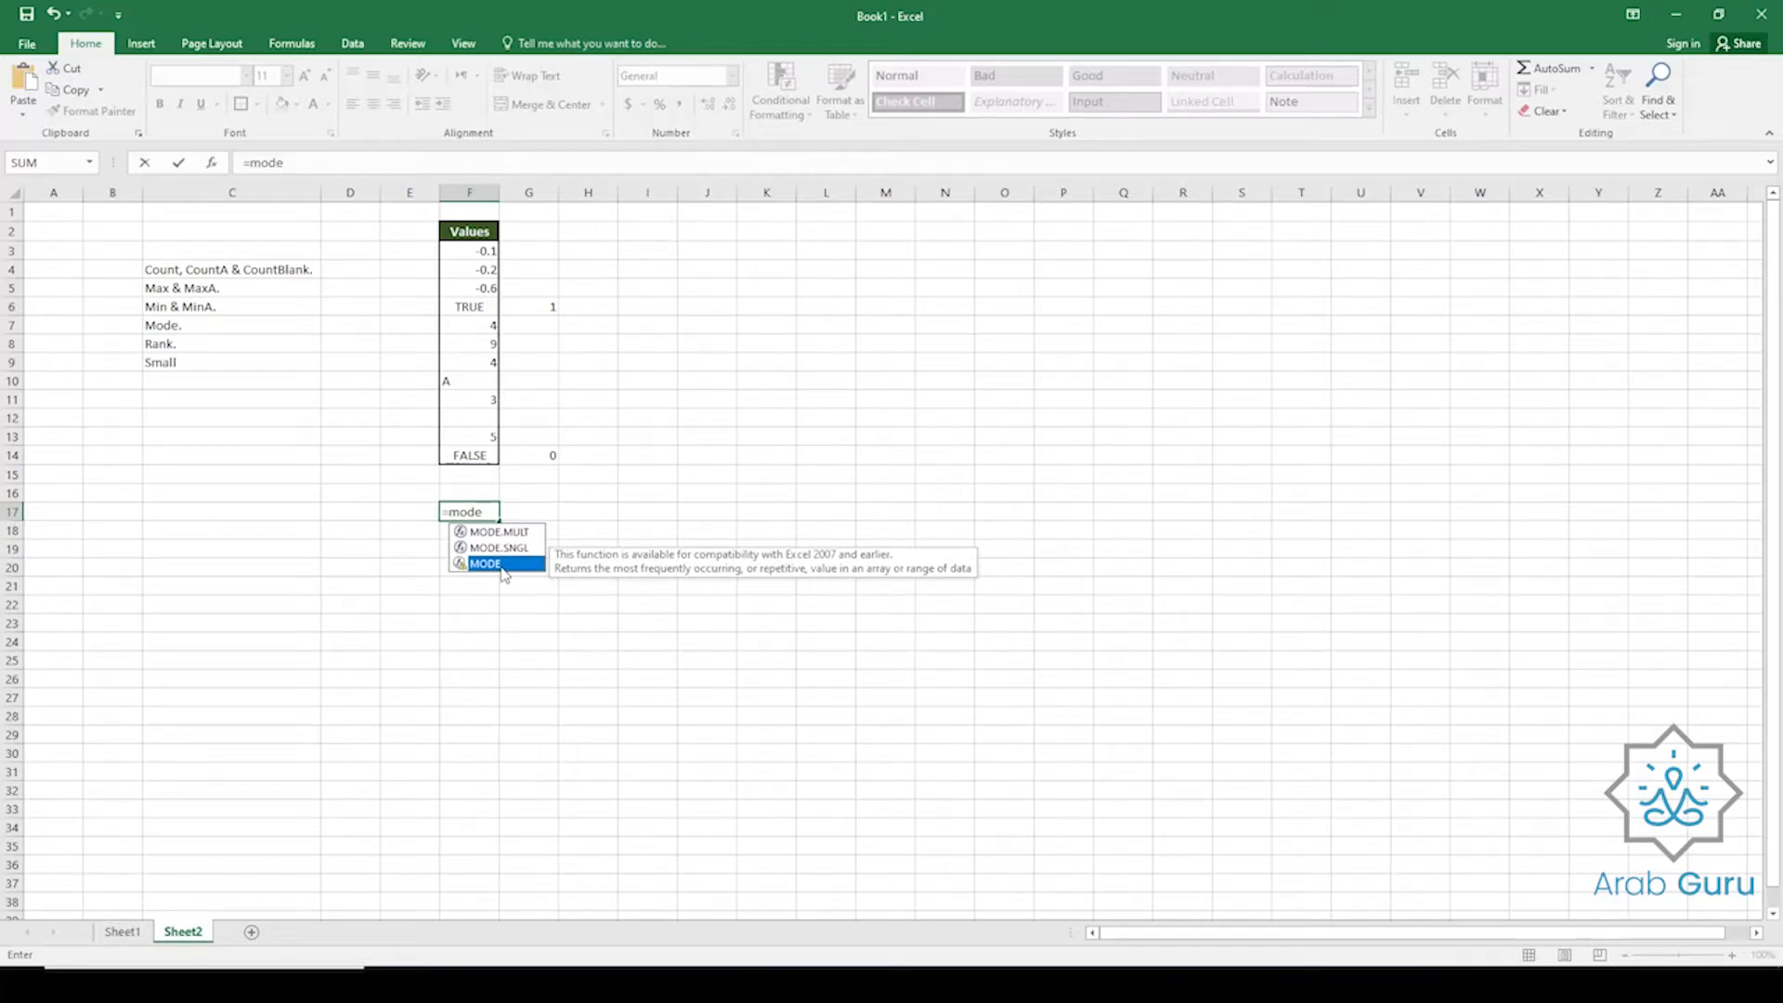
double_click(502, 565)
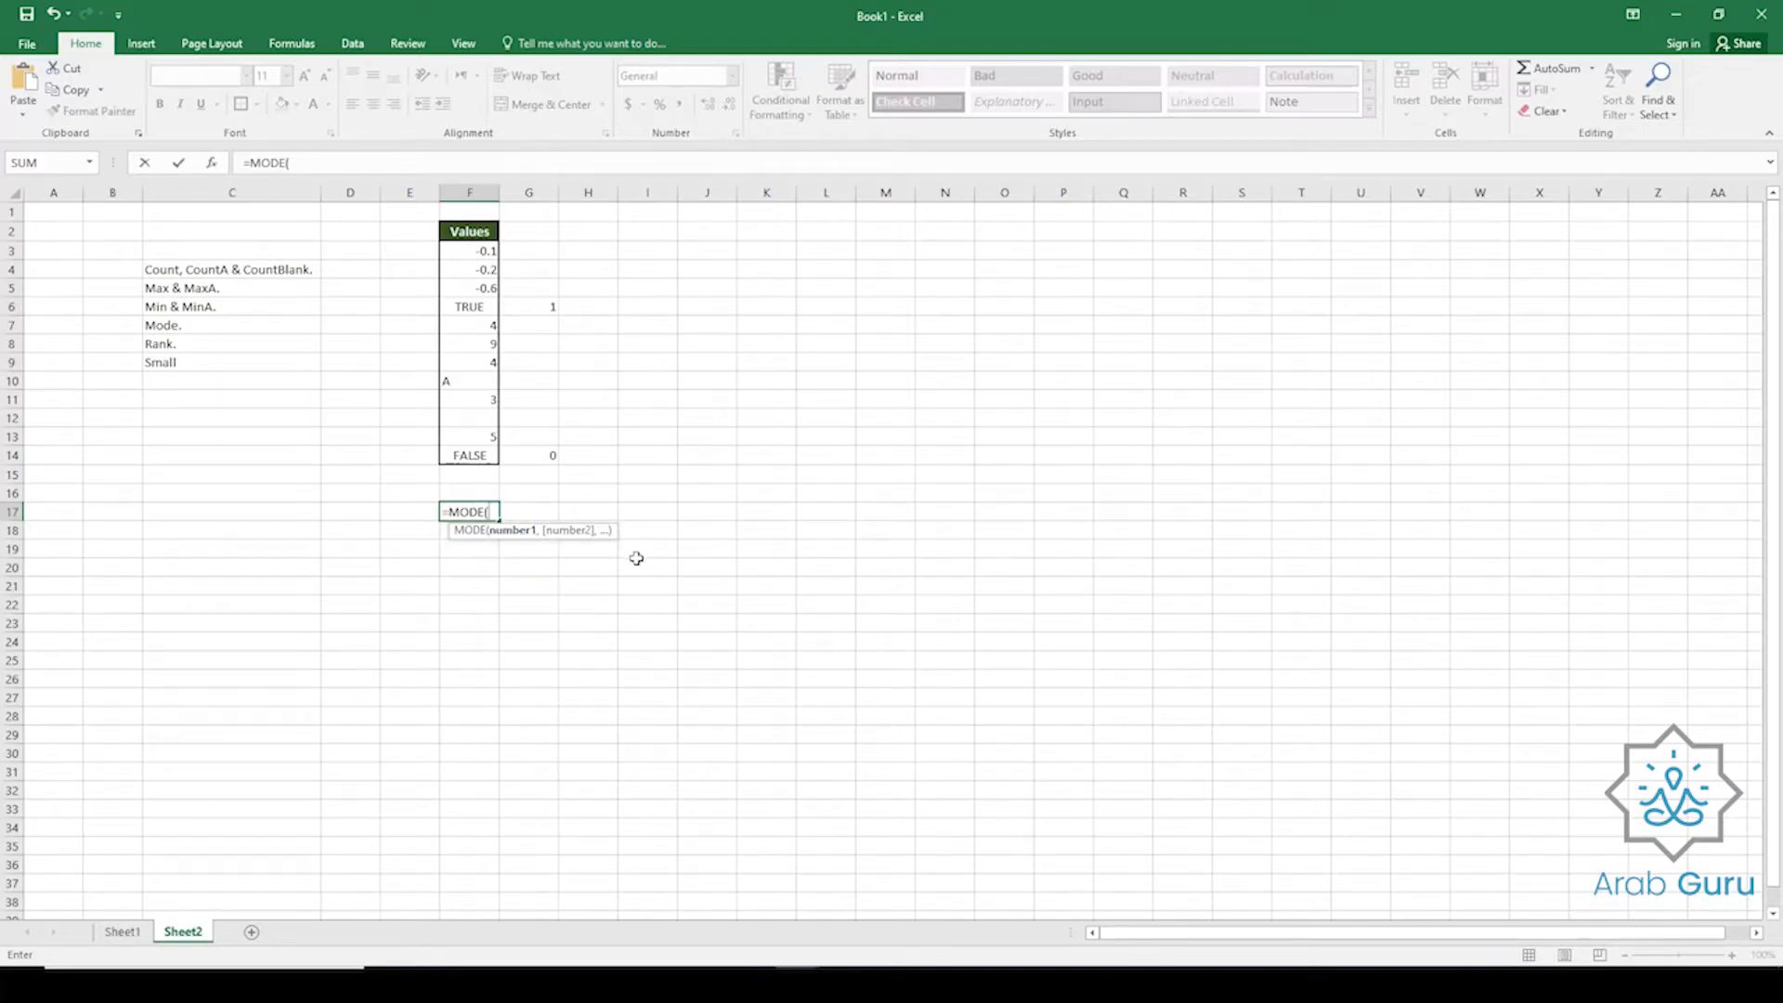
Try the separate cells F4, F7, F9 and F11 as arguments of the MODE formula in F17.
click(478, 271)
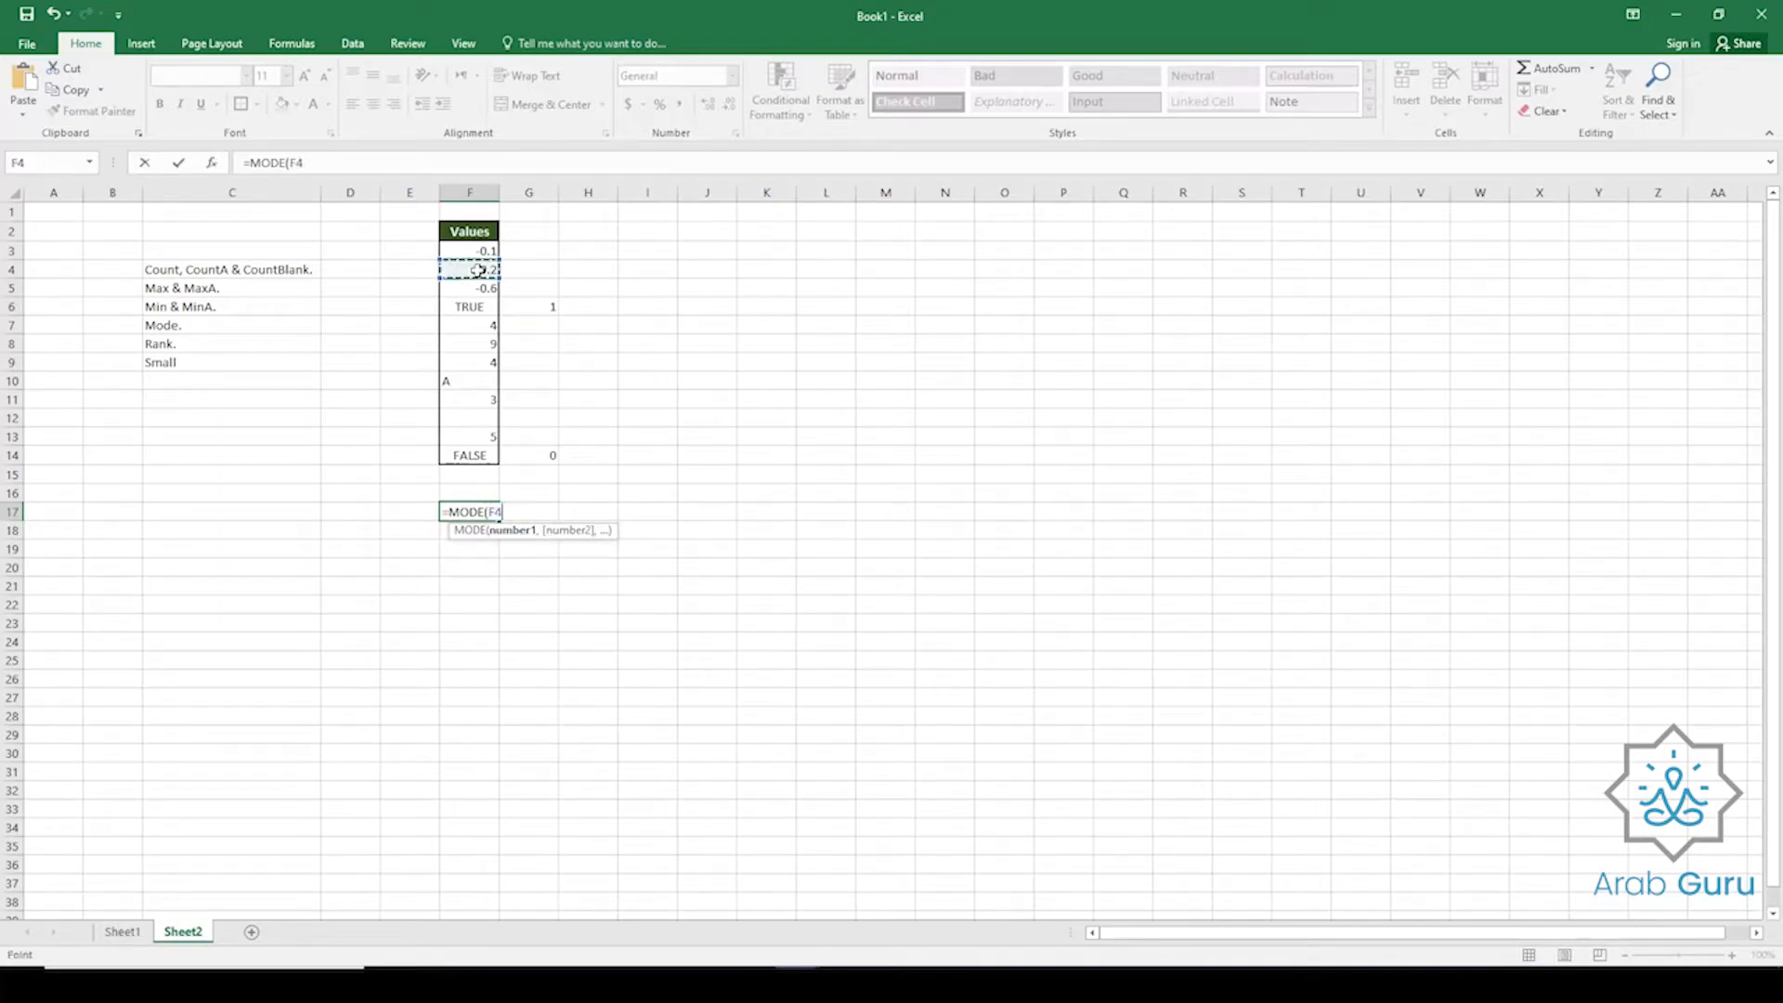
text(,)
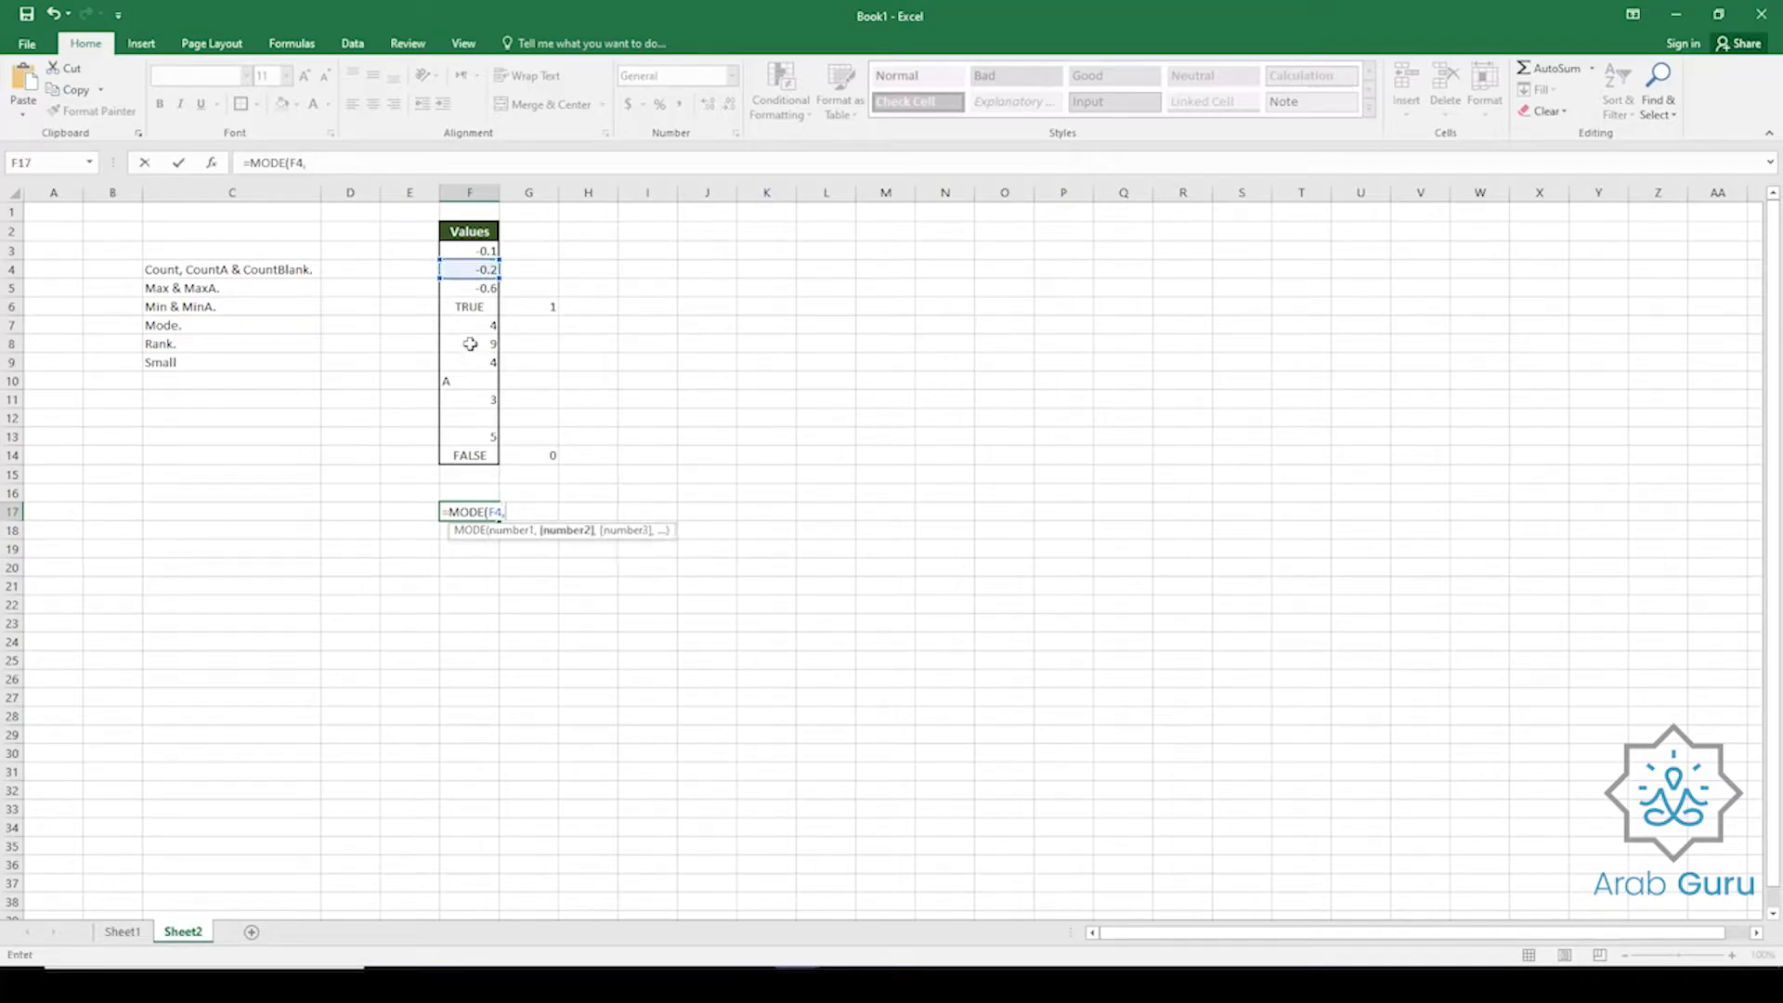
click(468, 323)
text(,)
click(472, 362)
text(,)
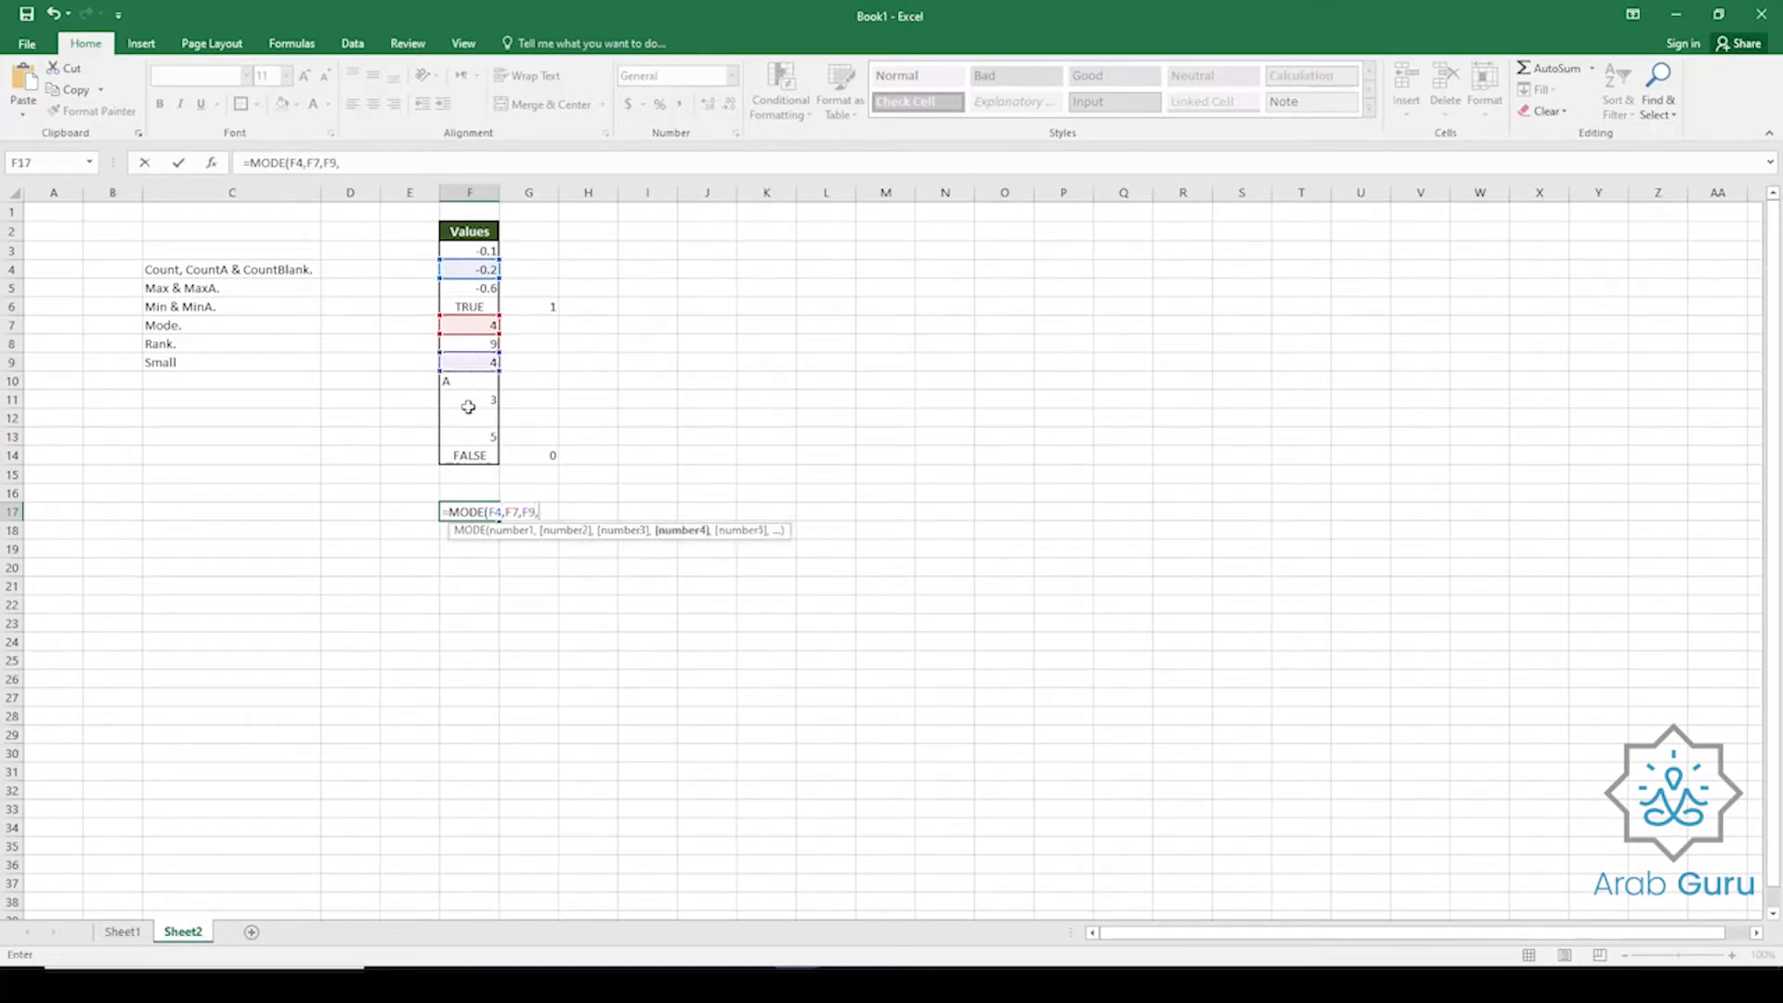
click(470, 400)
drag(297, 162, 360, 162)
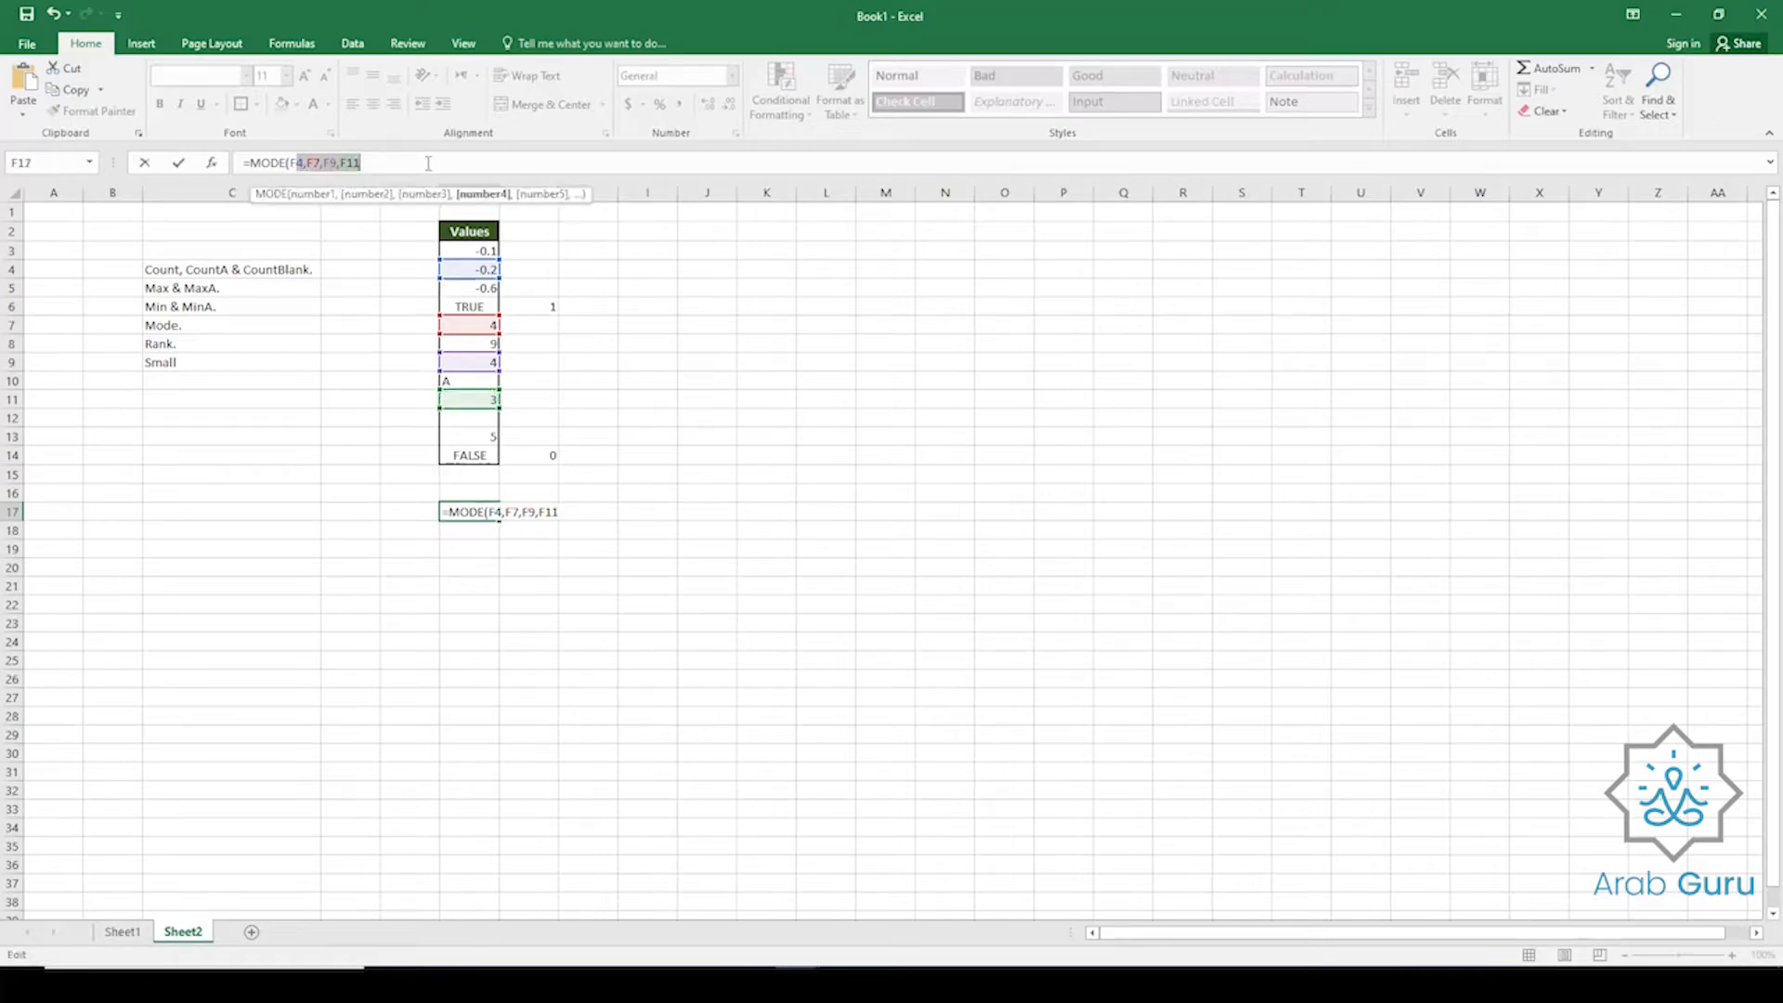
key(BackSpace)
Complete the formula in F17 as =MODE(F3:F14), covering the whole Values list.
drag(469, 249, 467, 456)
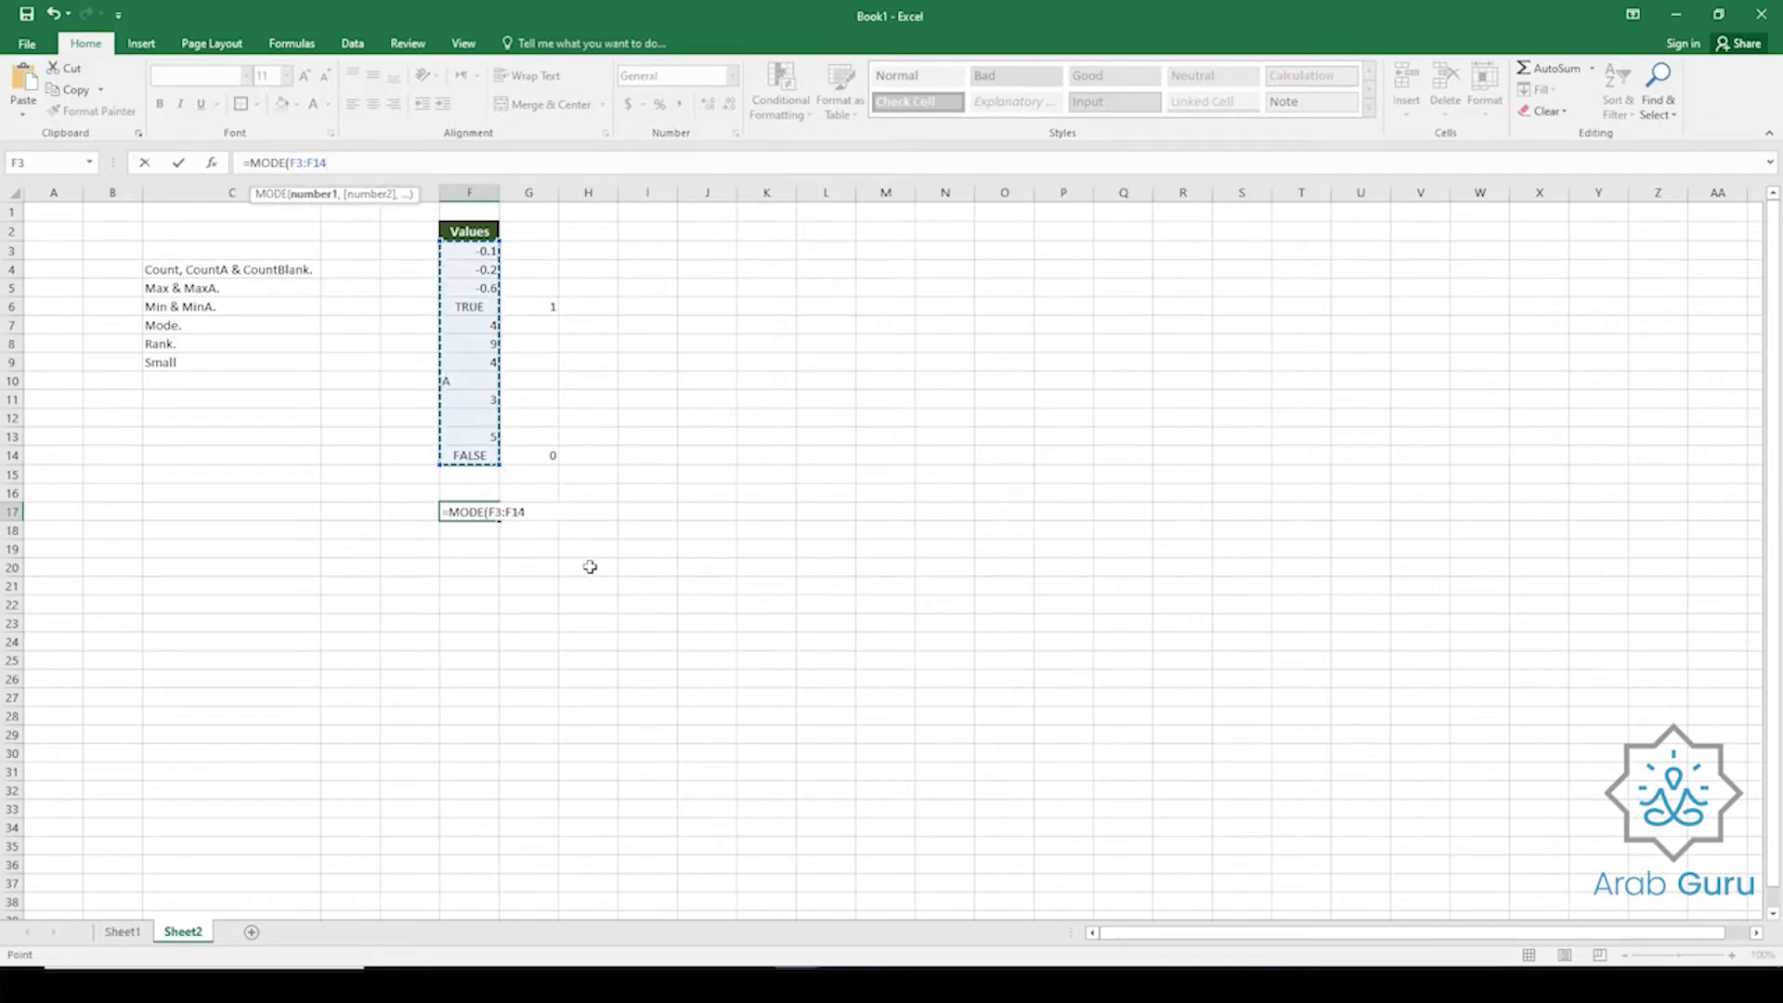
key(Return)
click(486, 517)
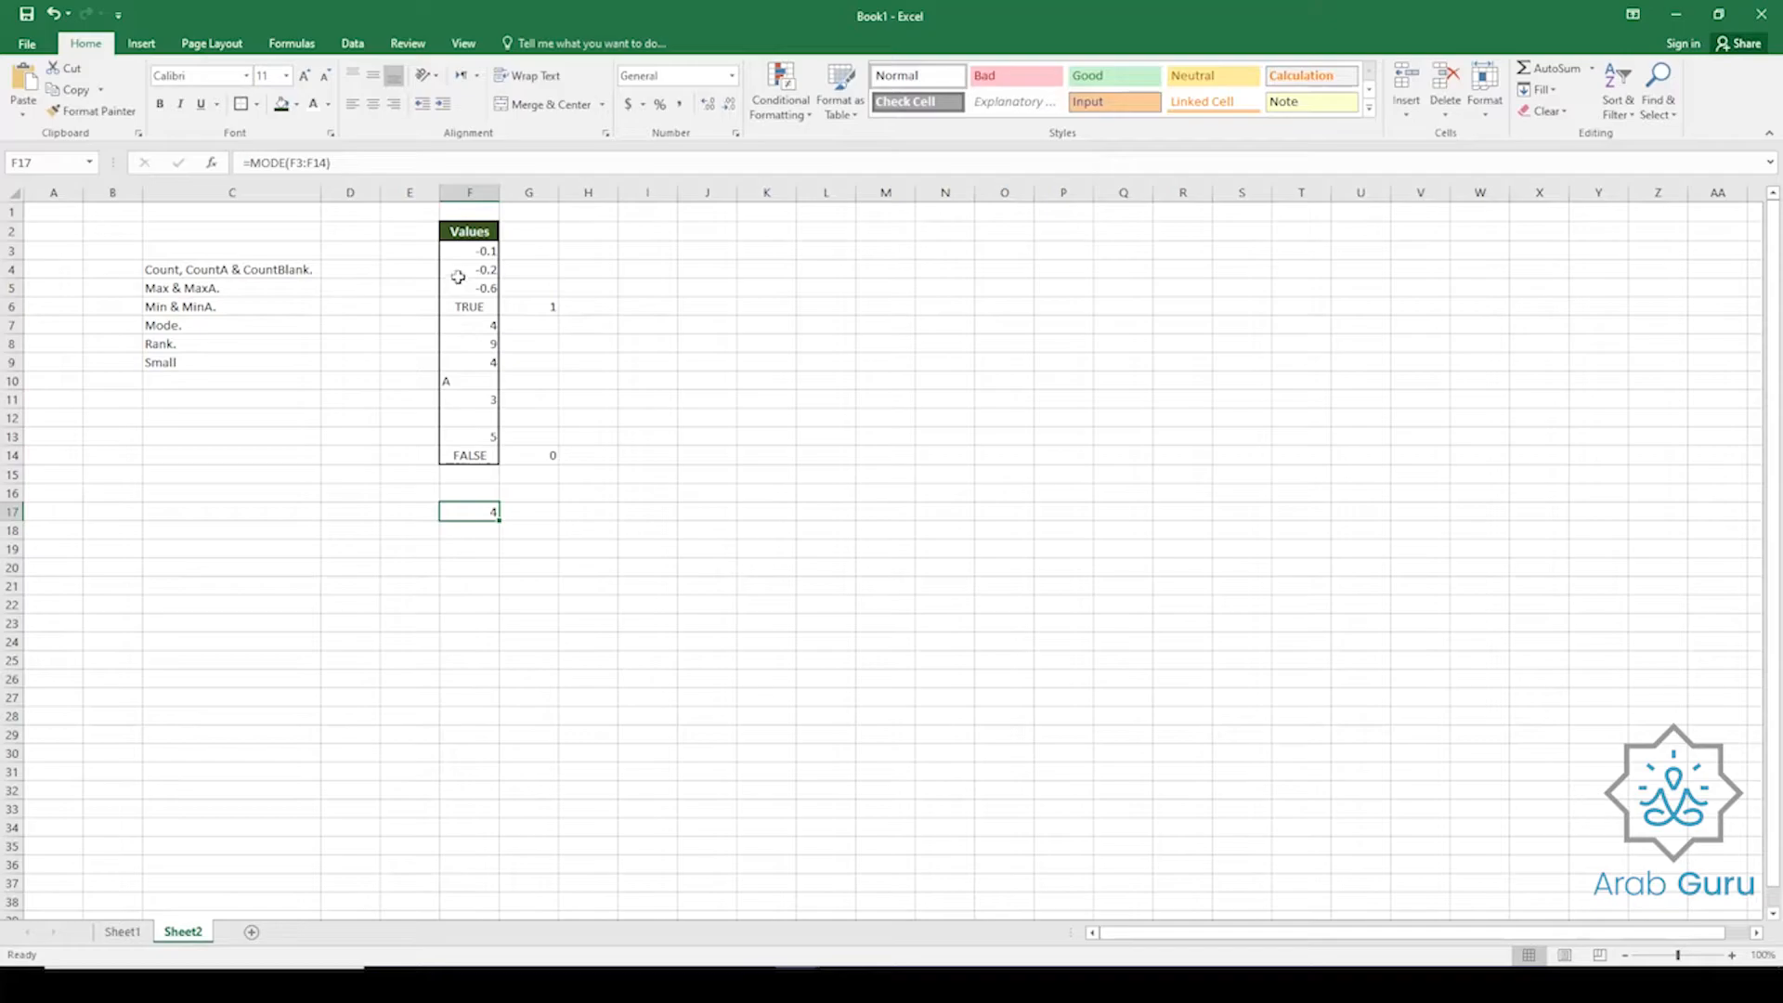
Compare the repeated values in F7 and F9 with the MODE result in F17.
click(486, 364)
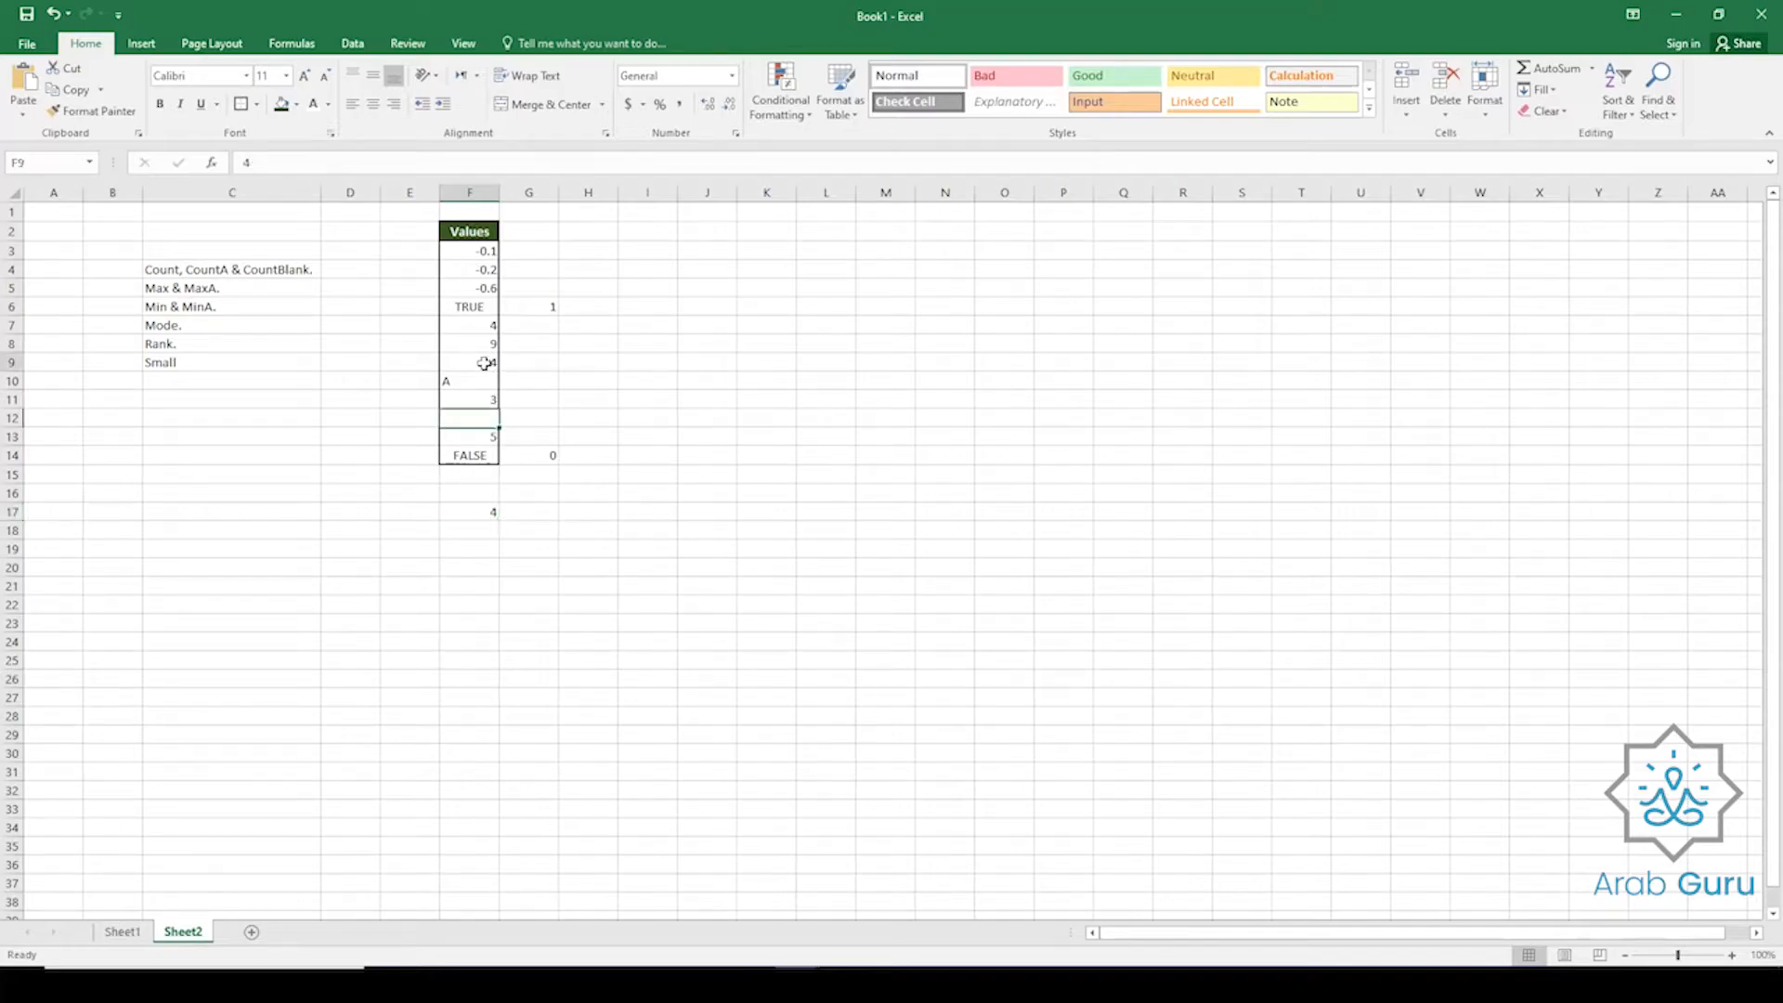
click(483, 328)
click(483, 360)
click(480, 325)
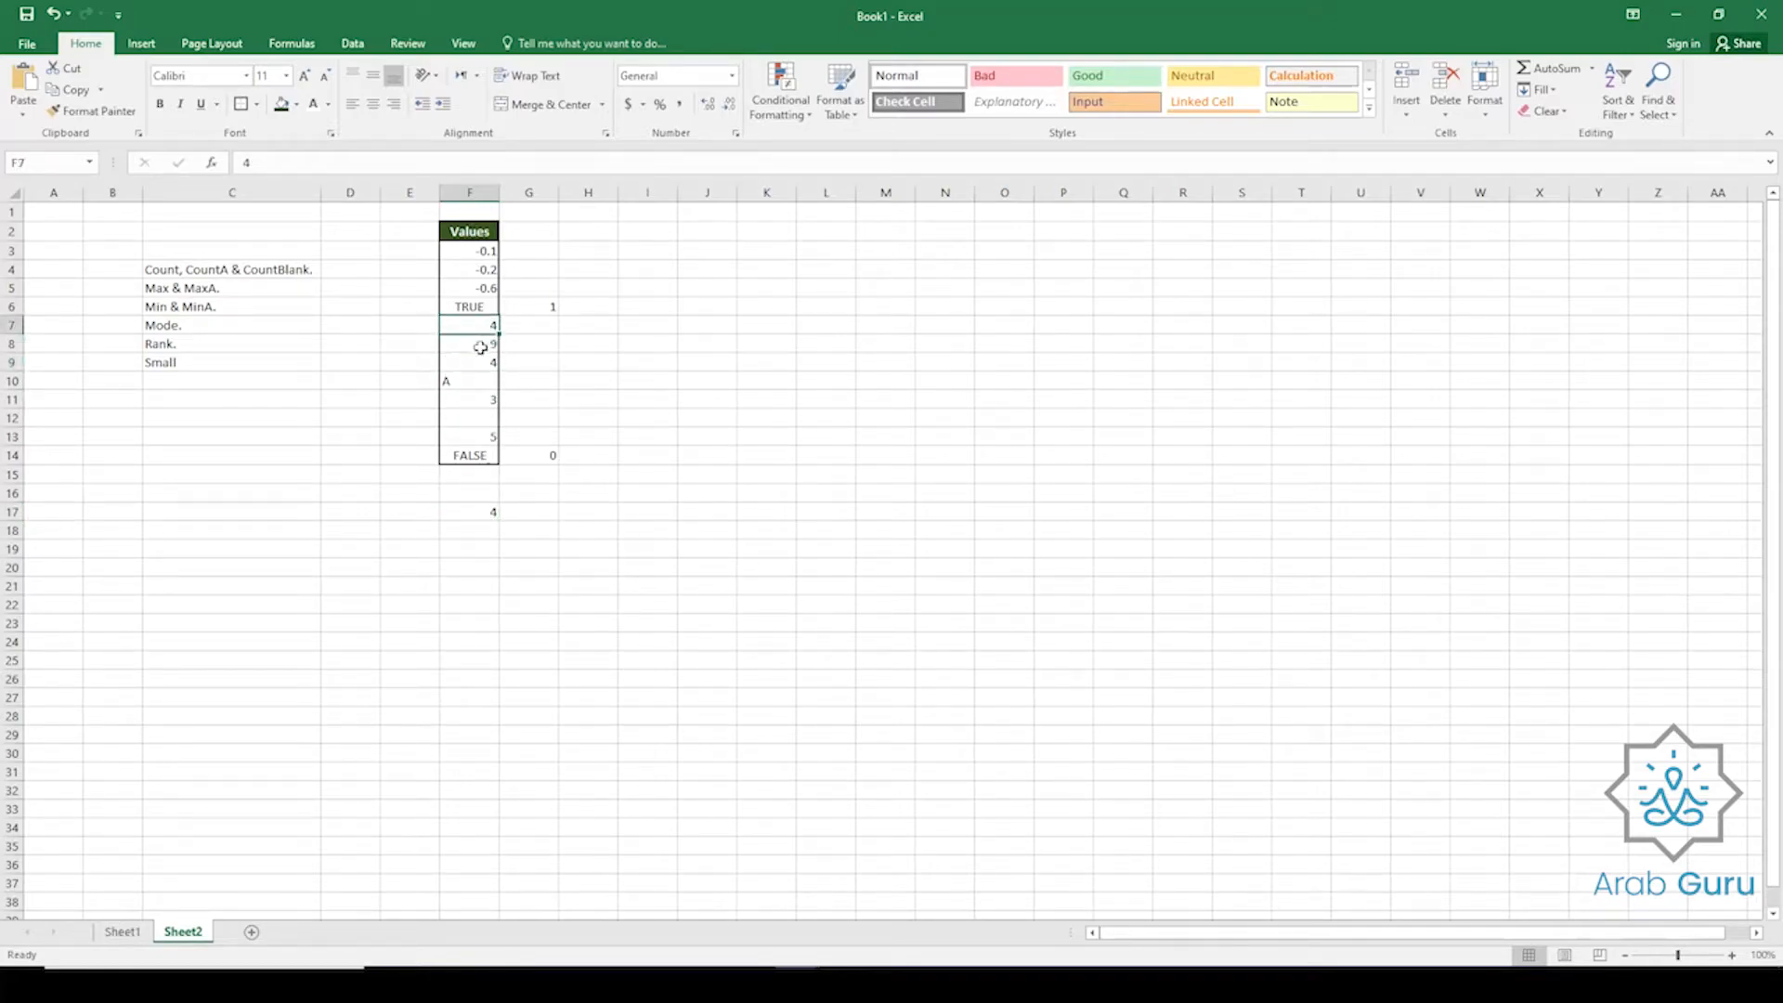
click(479, 368)
click(471, 327)
click(471, 362)
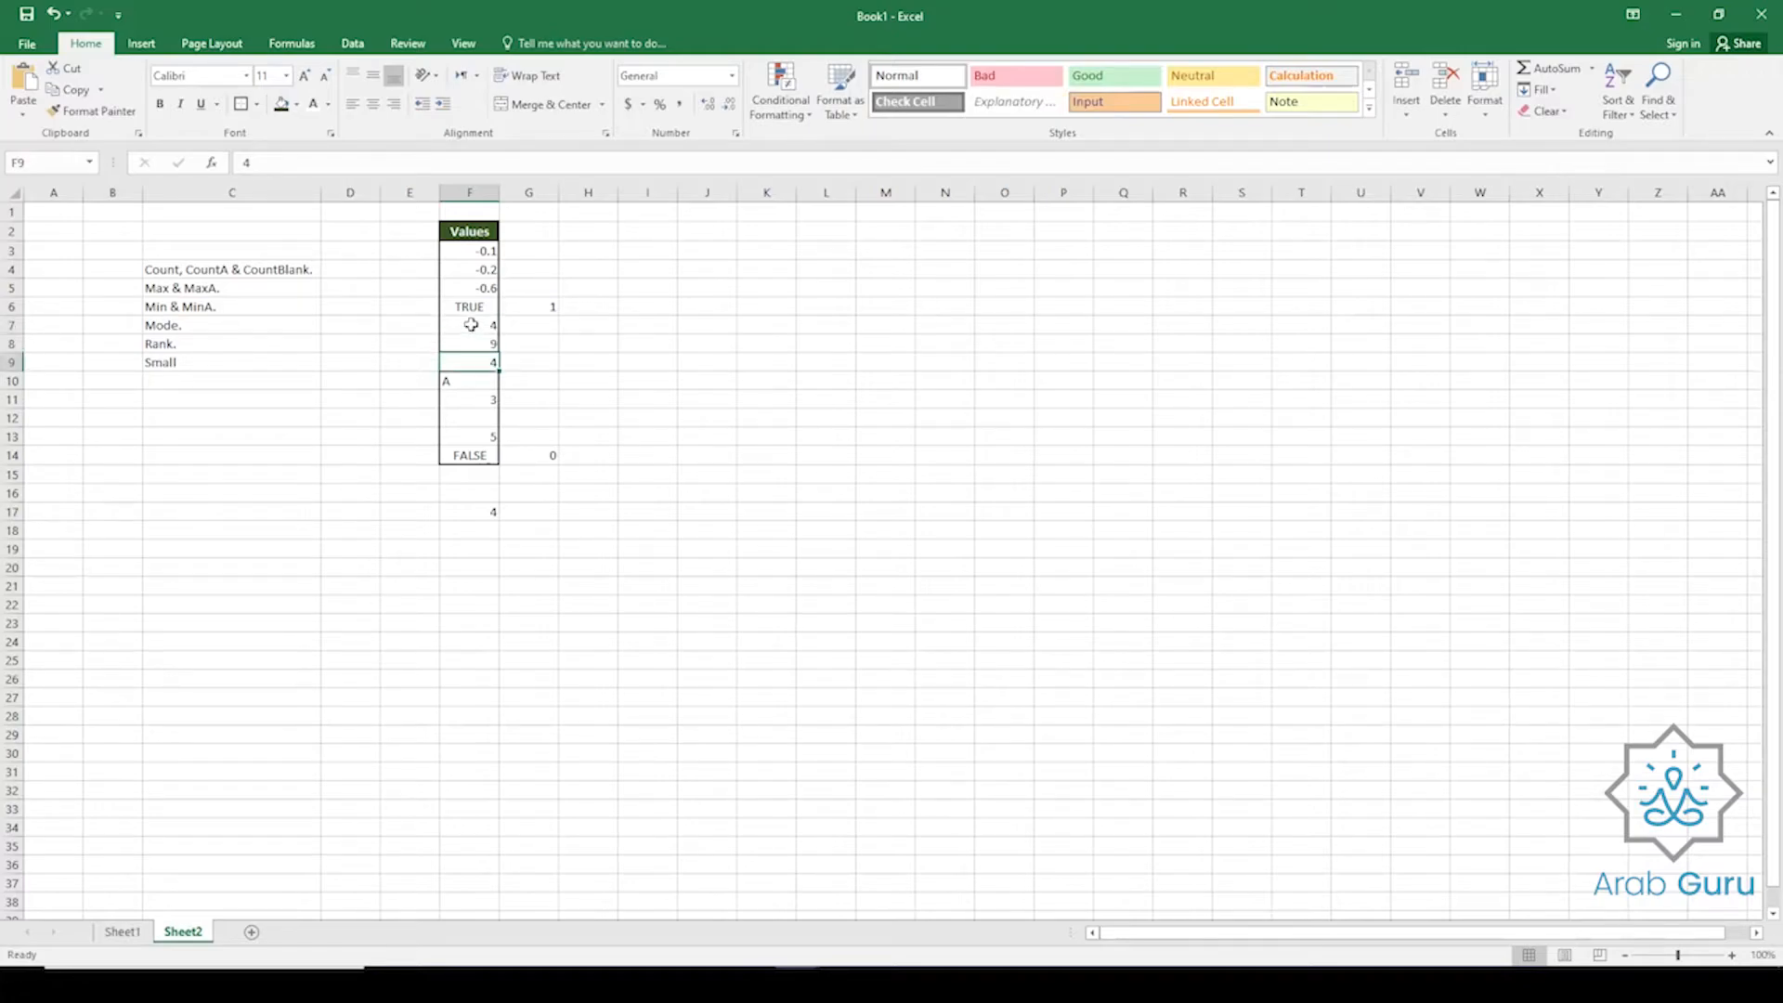
click(471, 326)
click(470, 365)
click(471, 326)
click(488, 510)
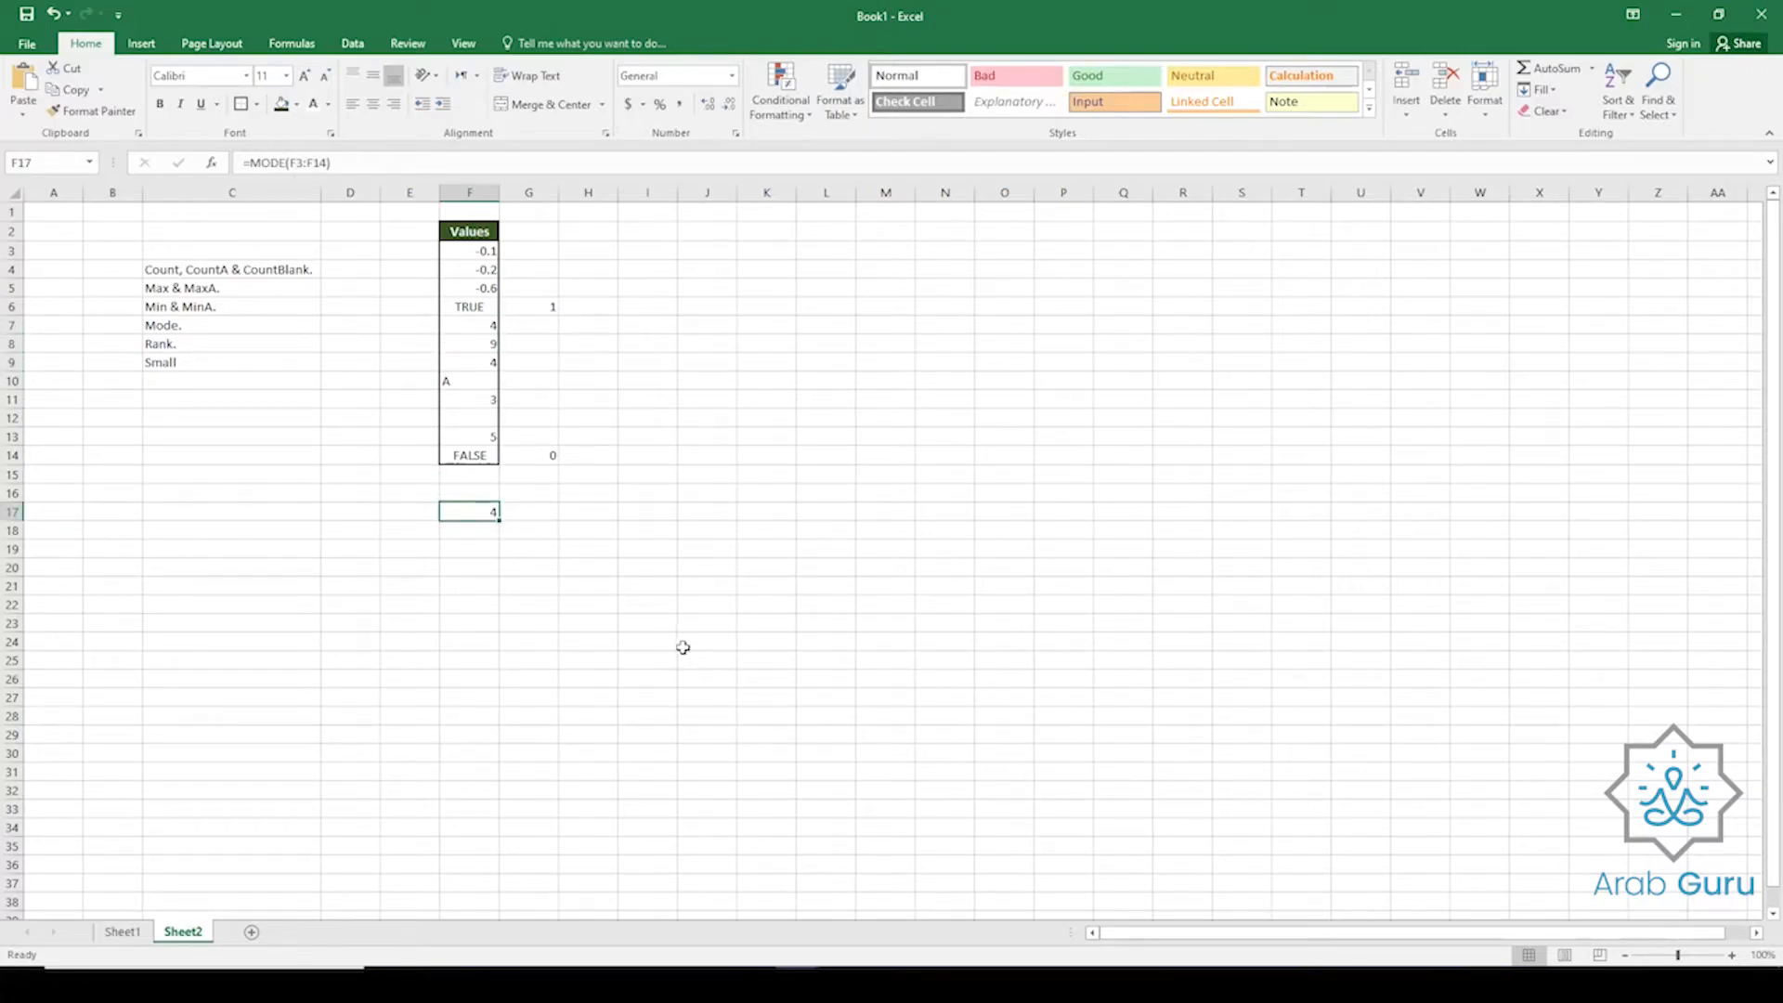
Enter =RANK(4,F3:F14) in F19 to rank the number 4 within the Values list, omitting the order argument.
click(458, 552)
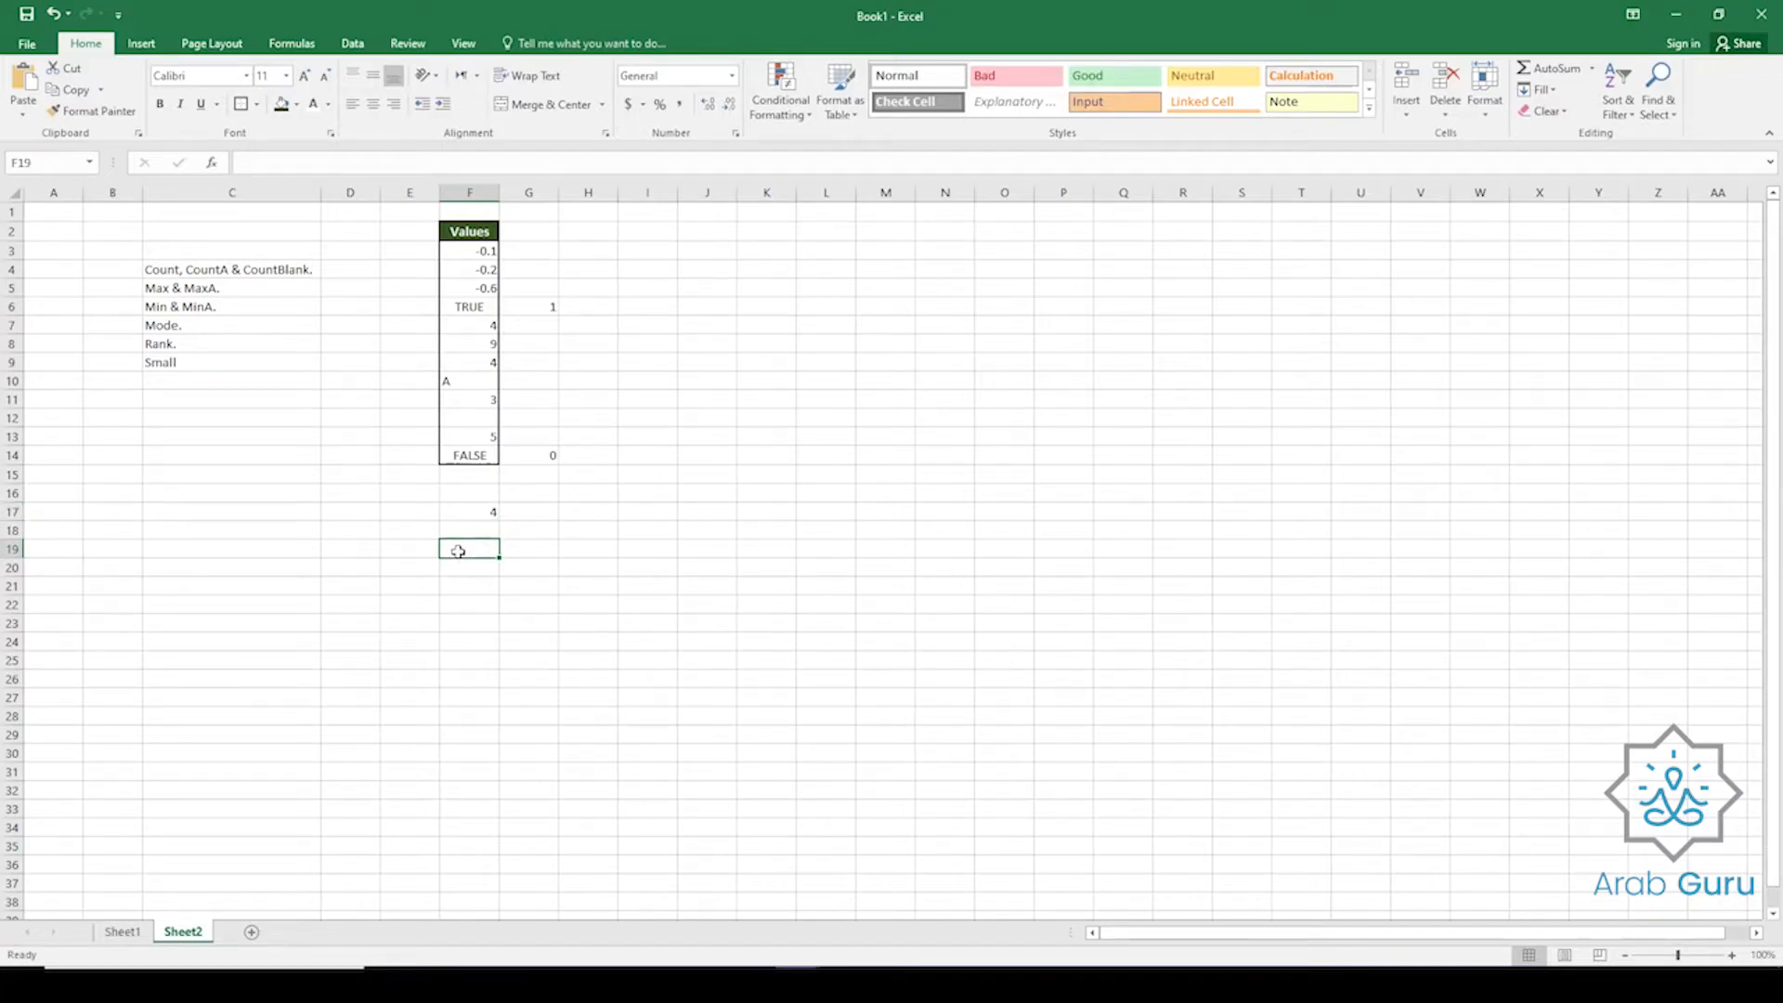
text(=)
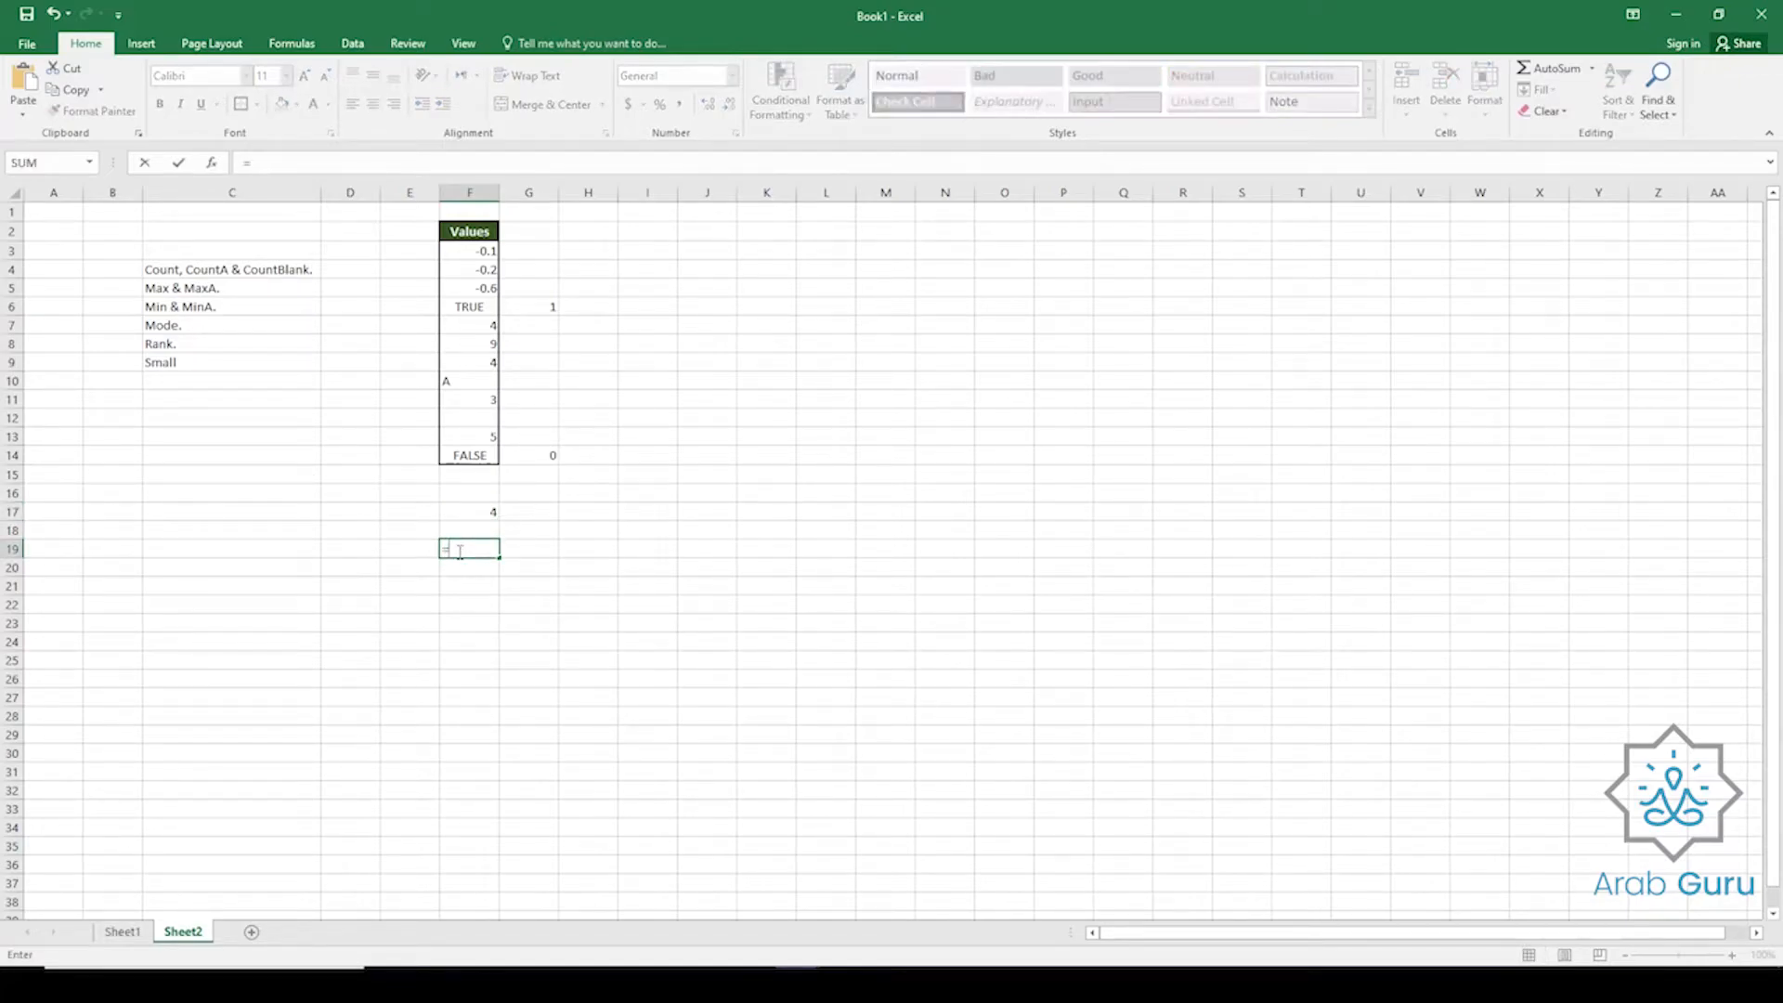
text(ran)
key(Down)
key(Down)
key(Down)
key(Down)
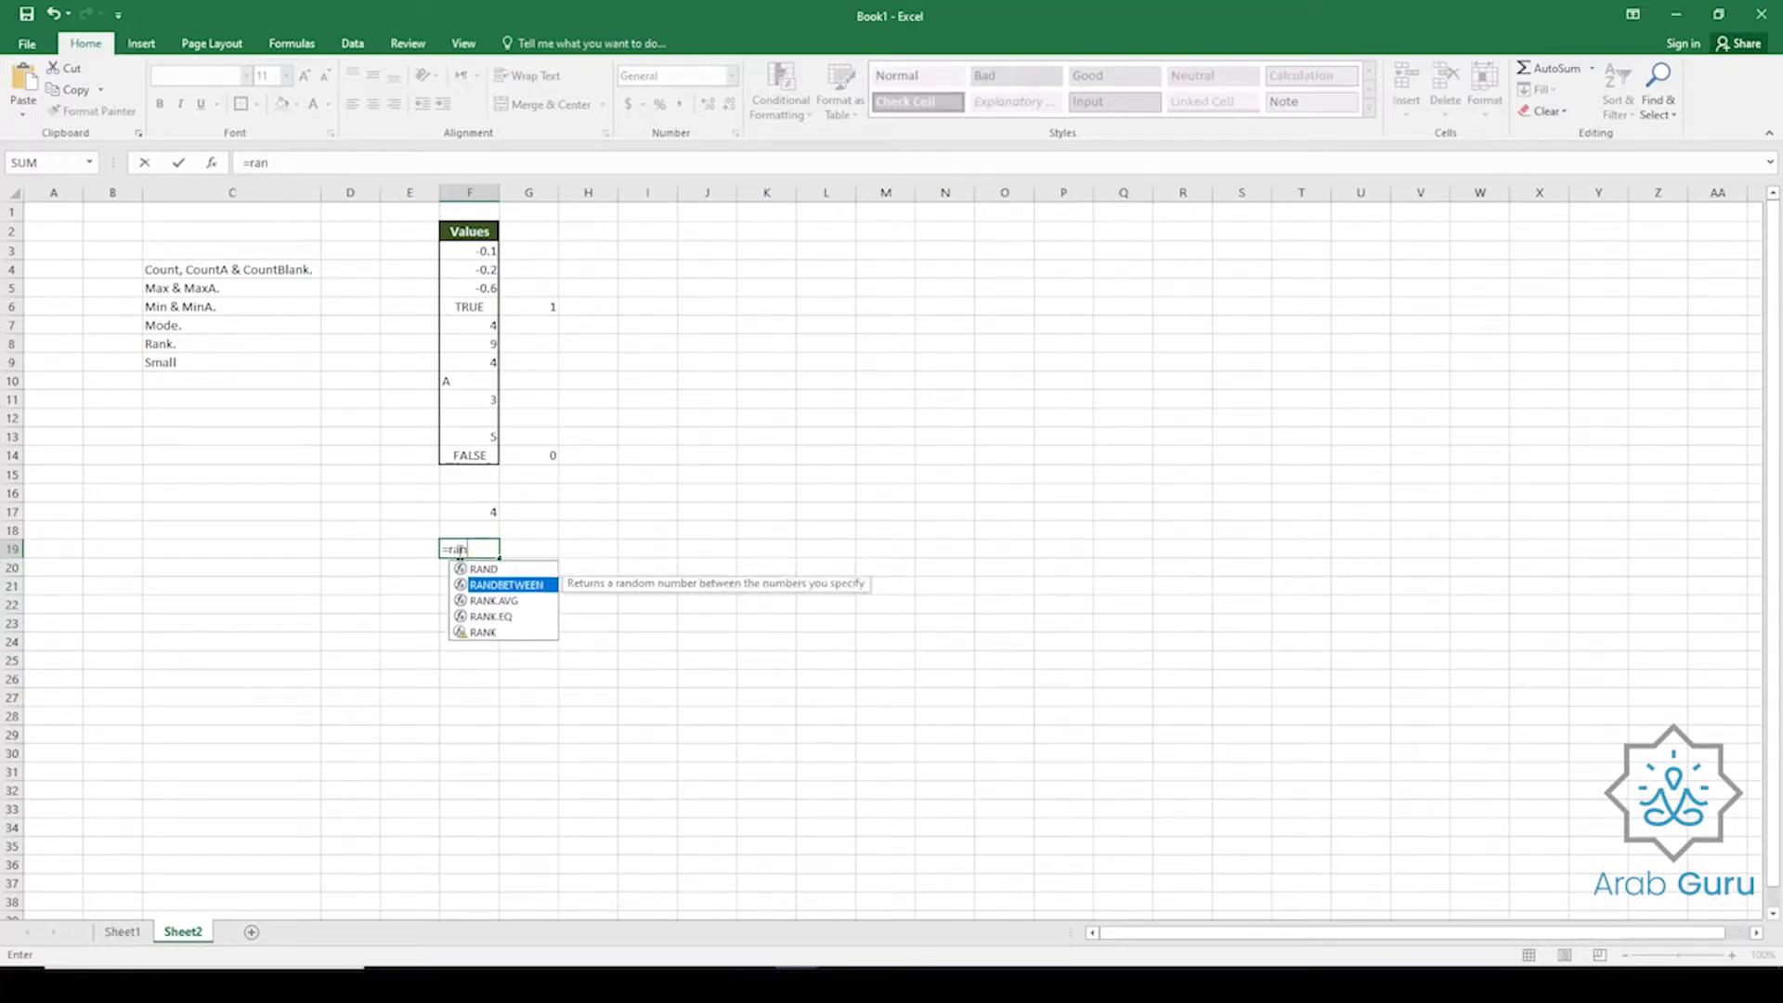
key(Tab)
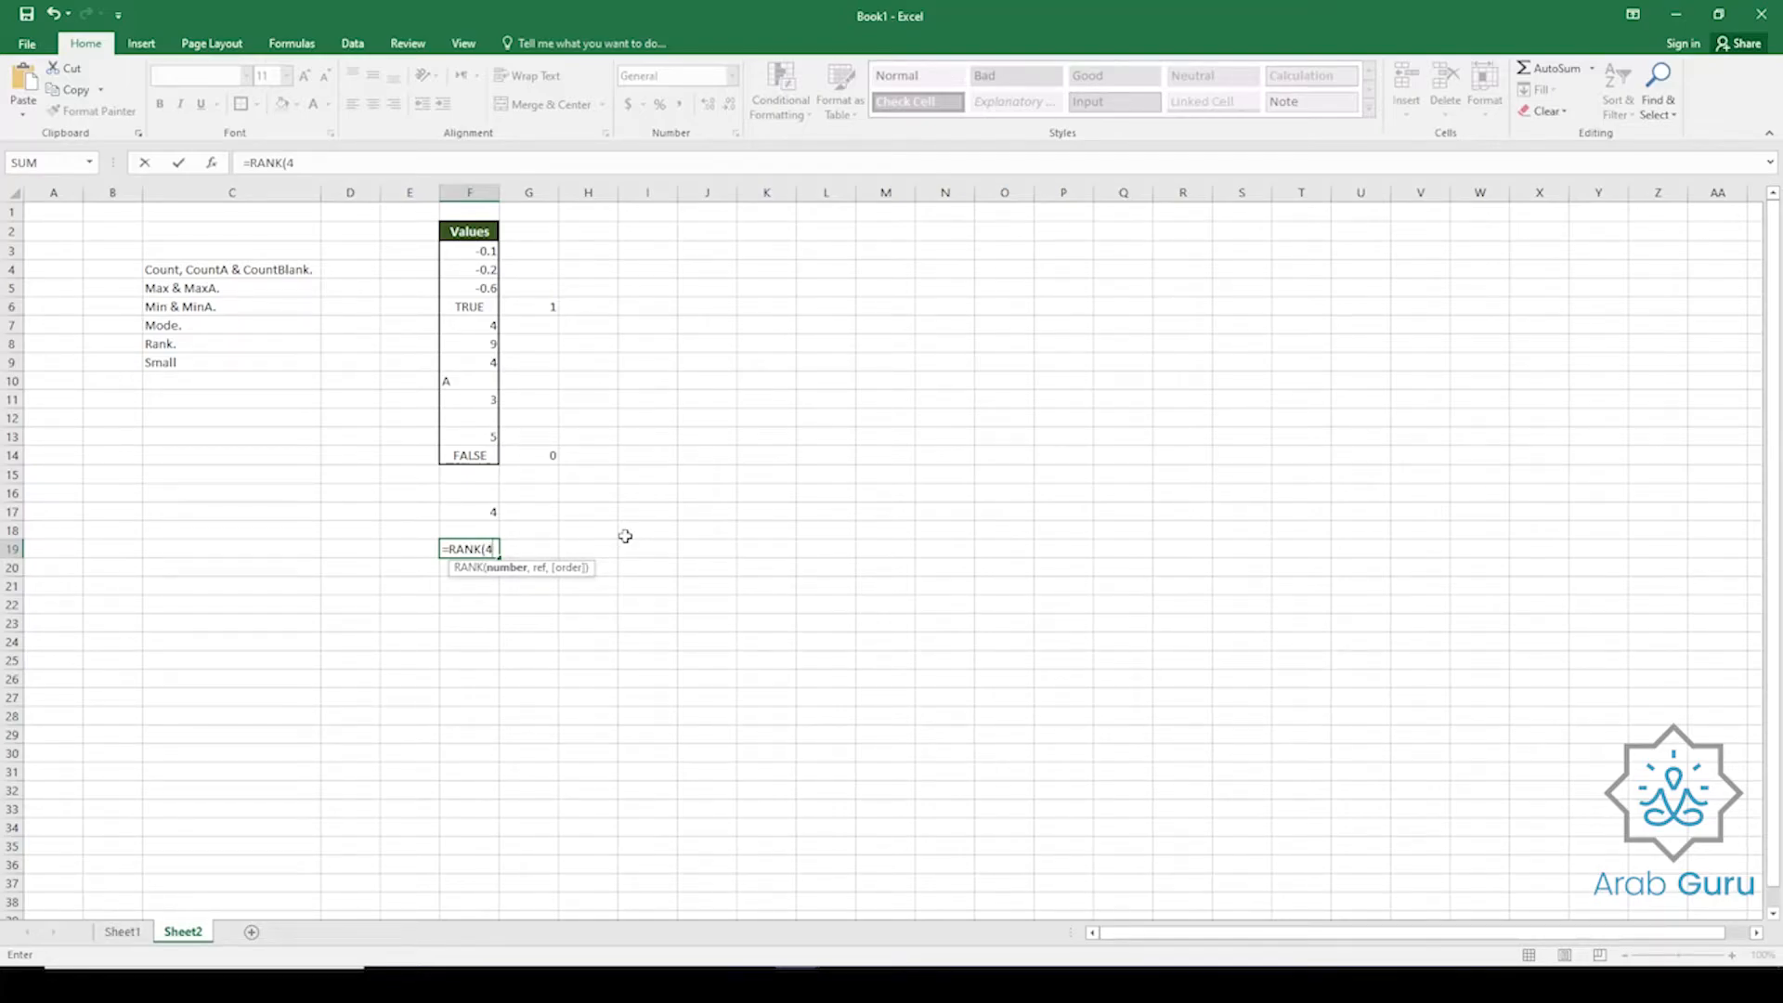
text(4,)
drag(477, 253, 475, 455)
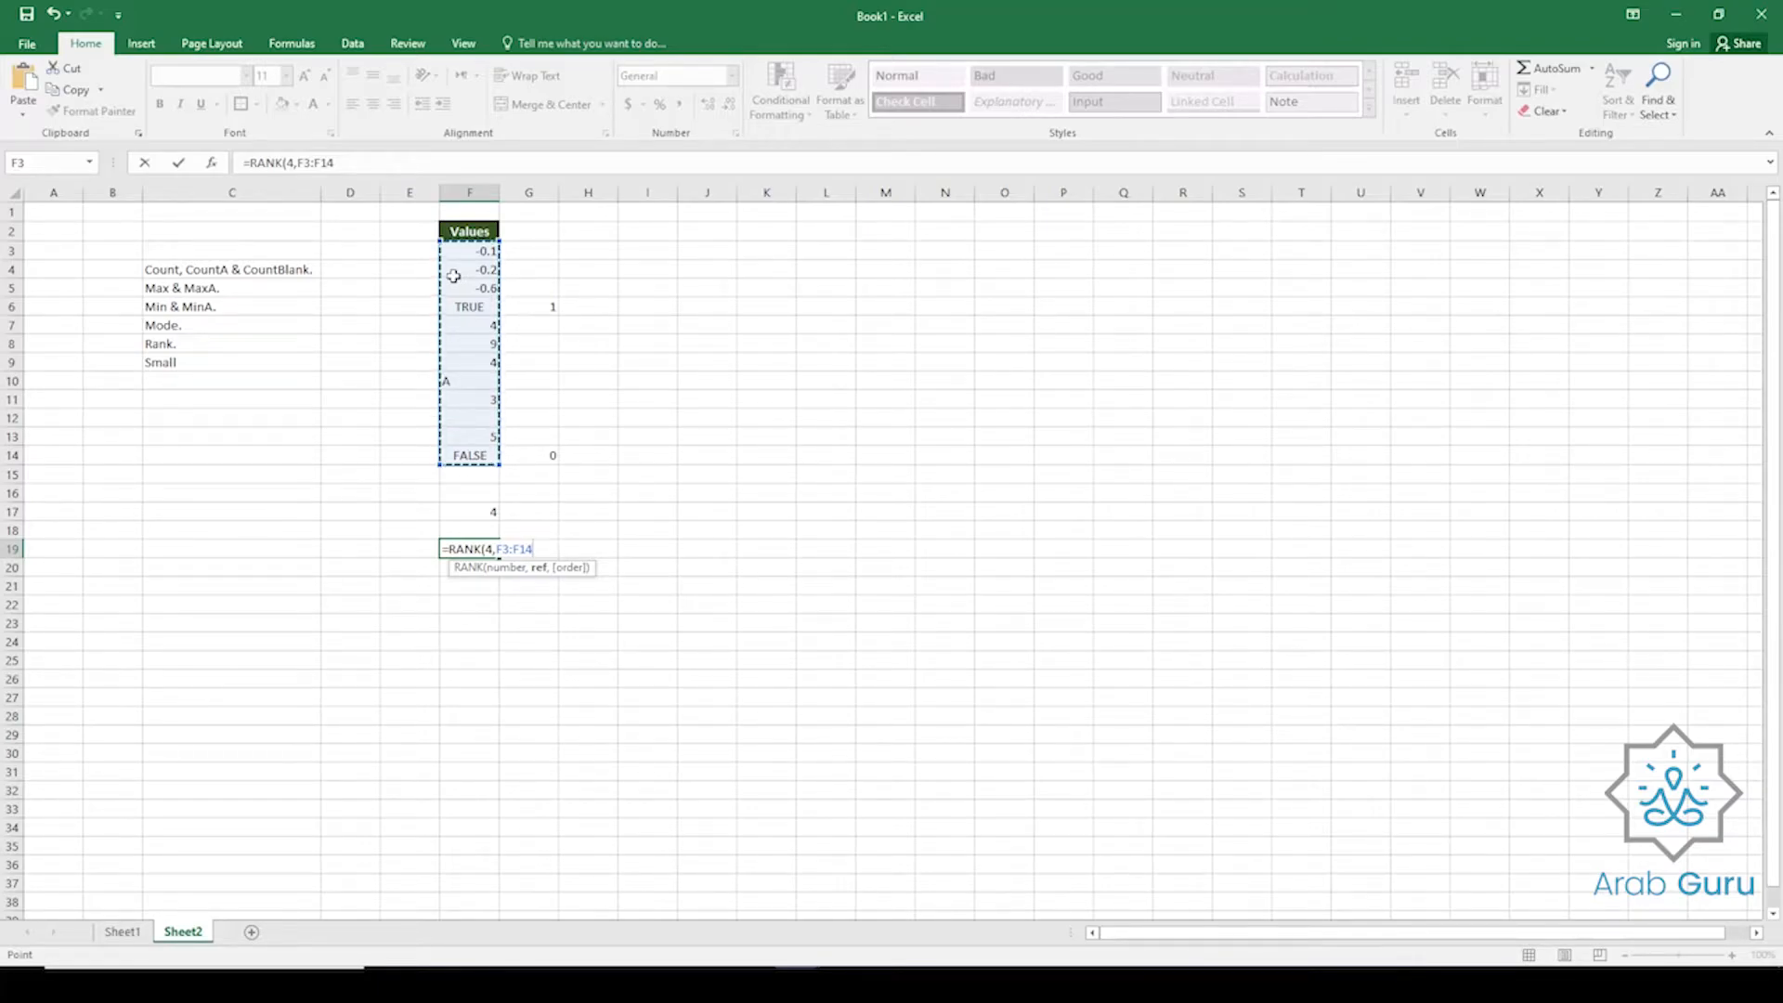
text(,)
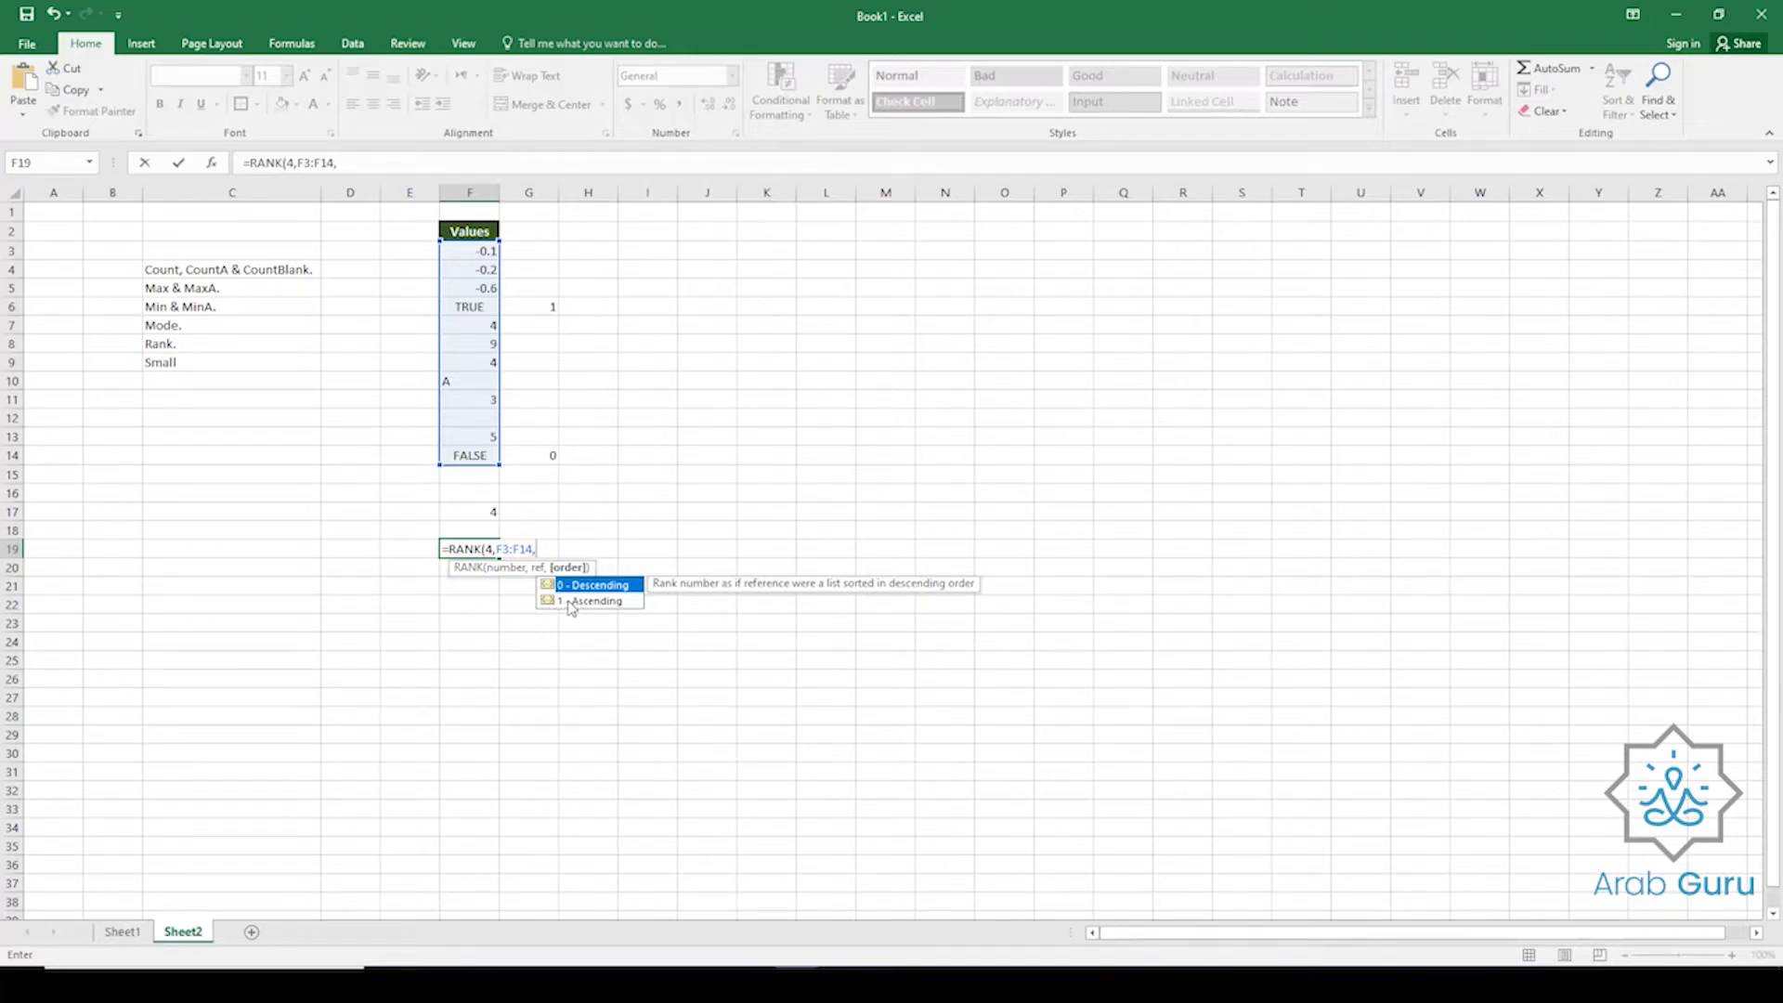
key(BackSpace)
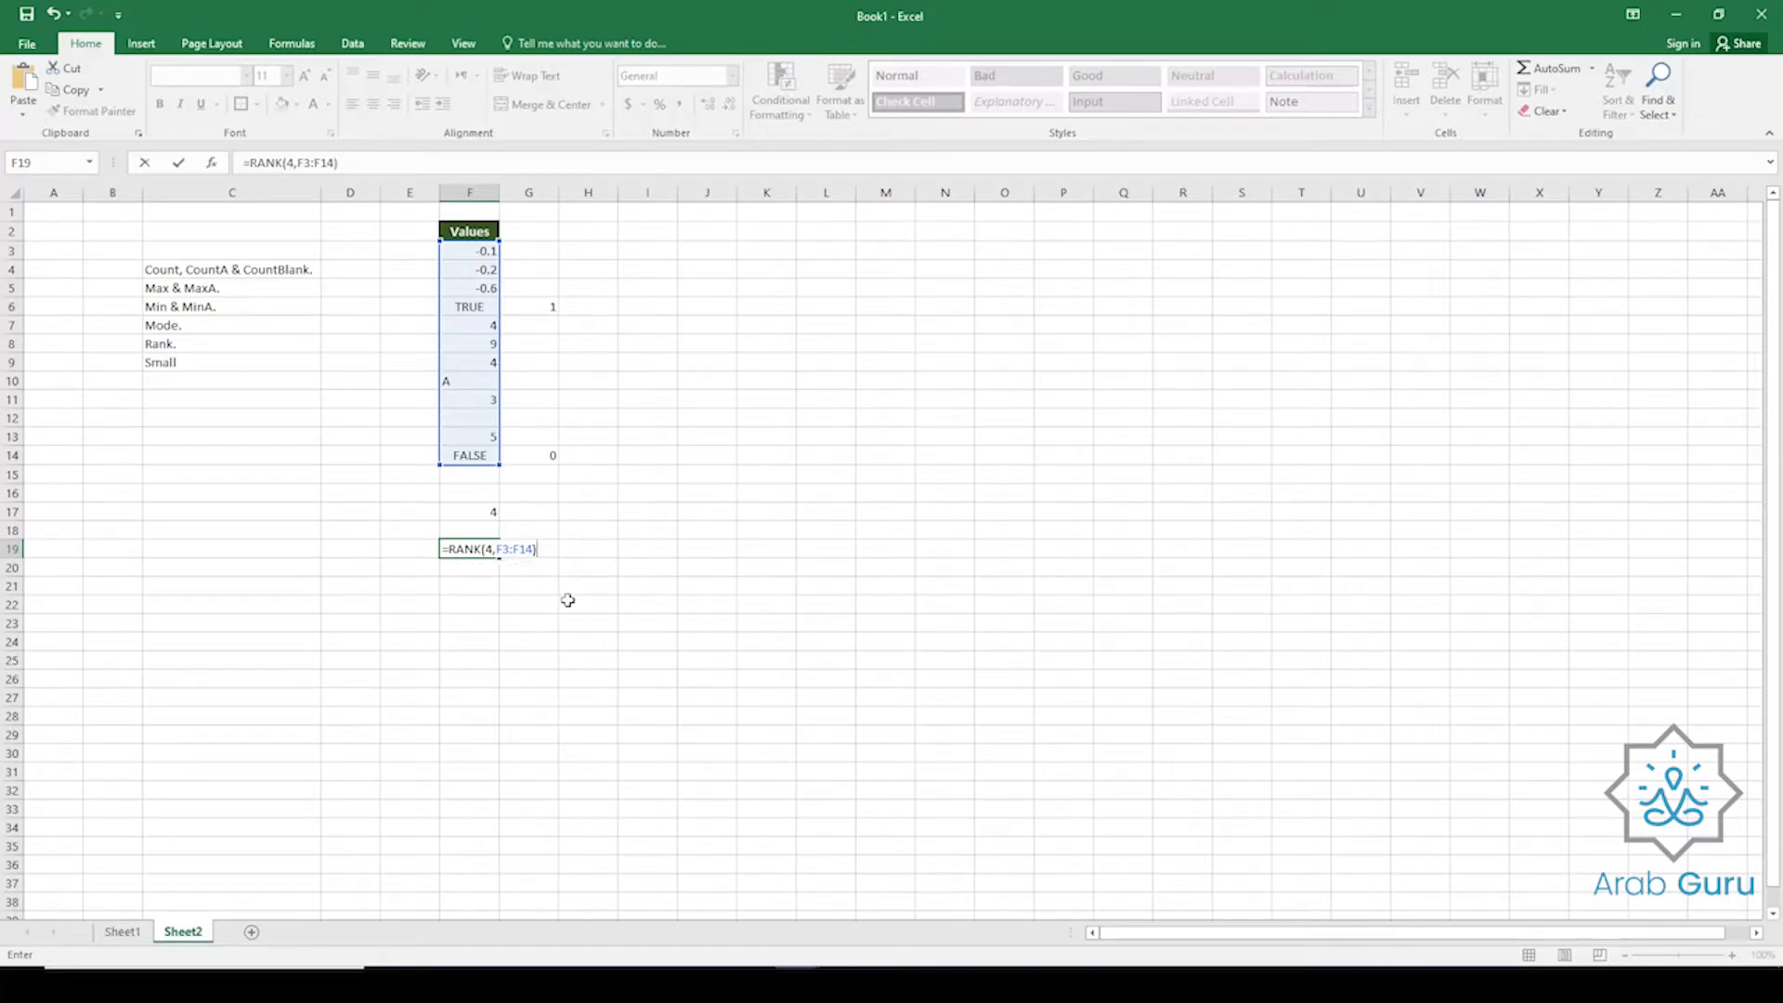
key(Return)
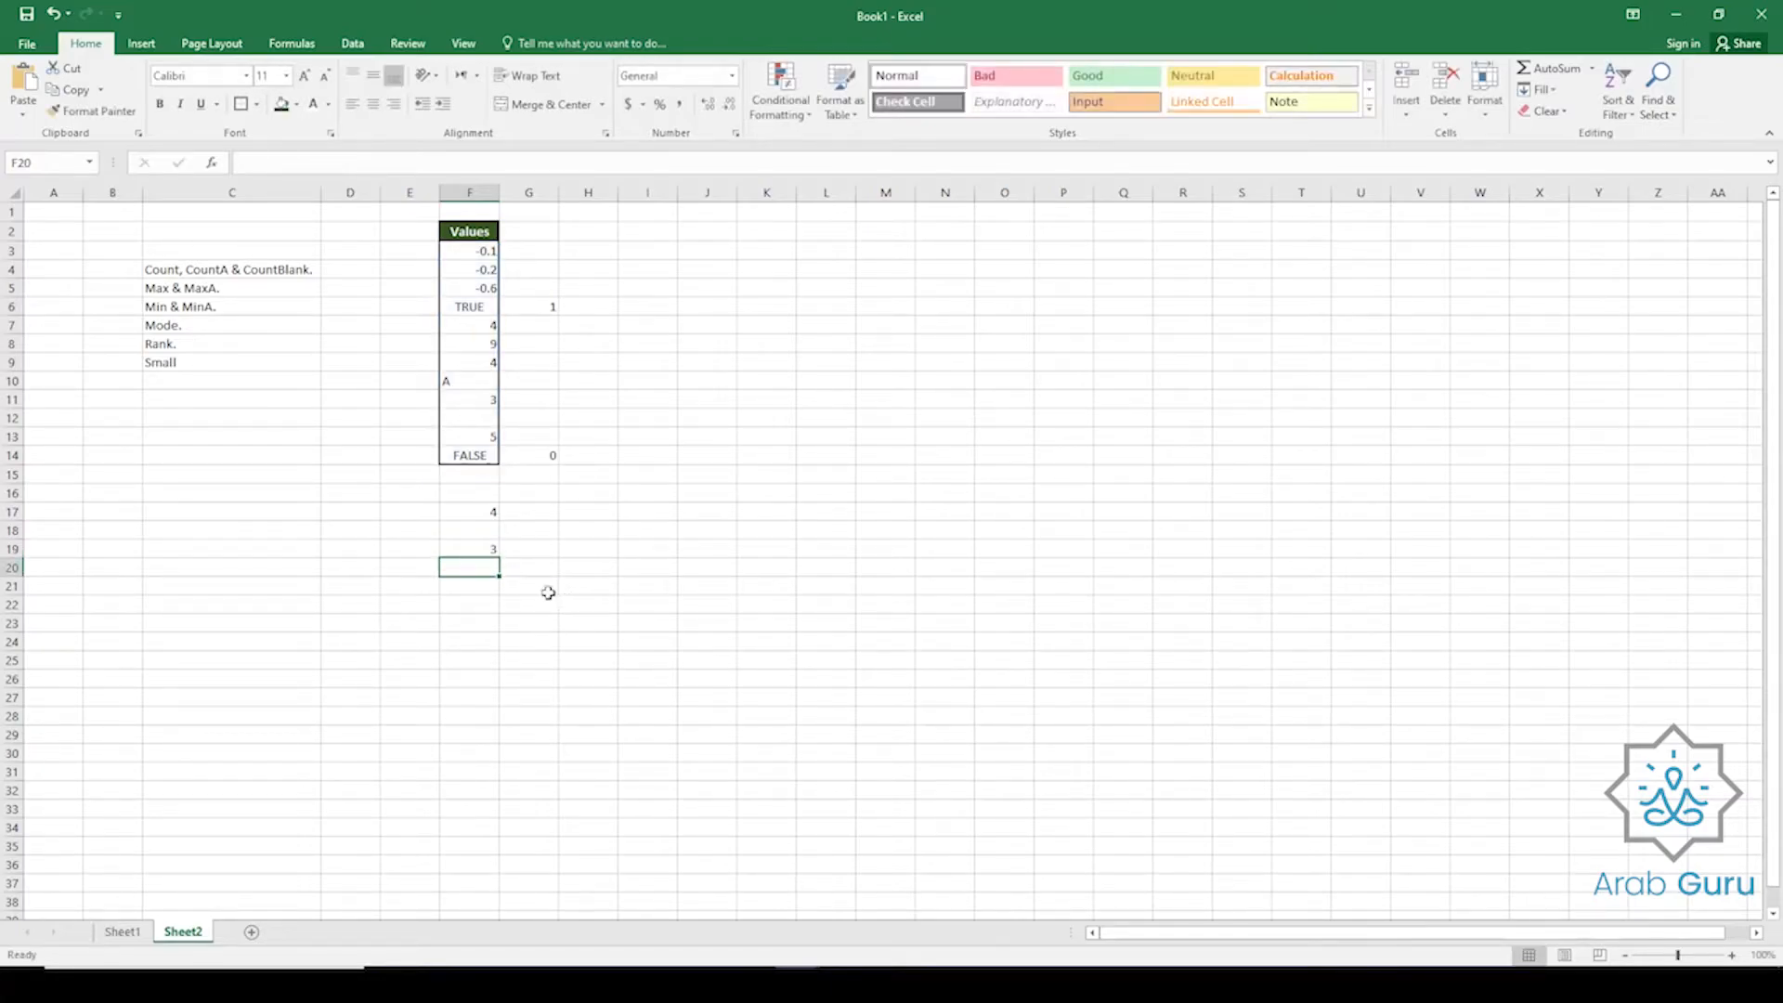
Check the default descending RANK result in F19 against the values in F8, F13 and F9.
click(489, 550)
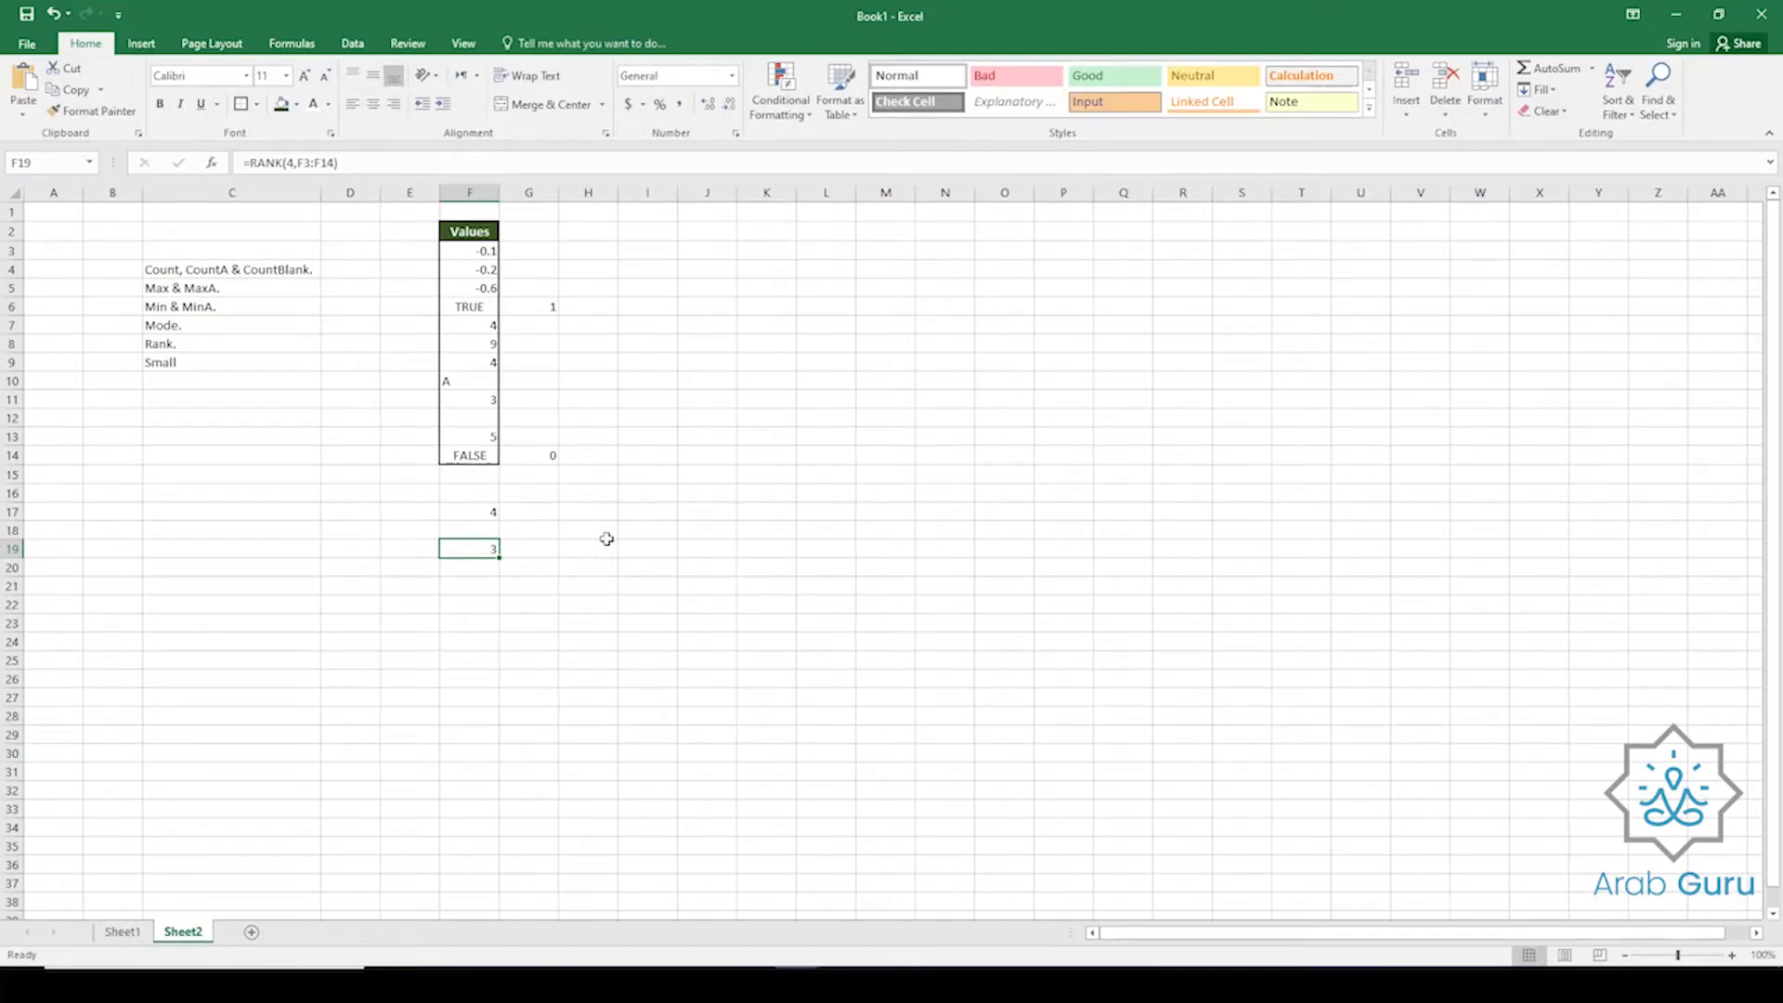
click(458, 342)
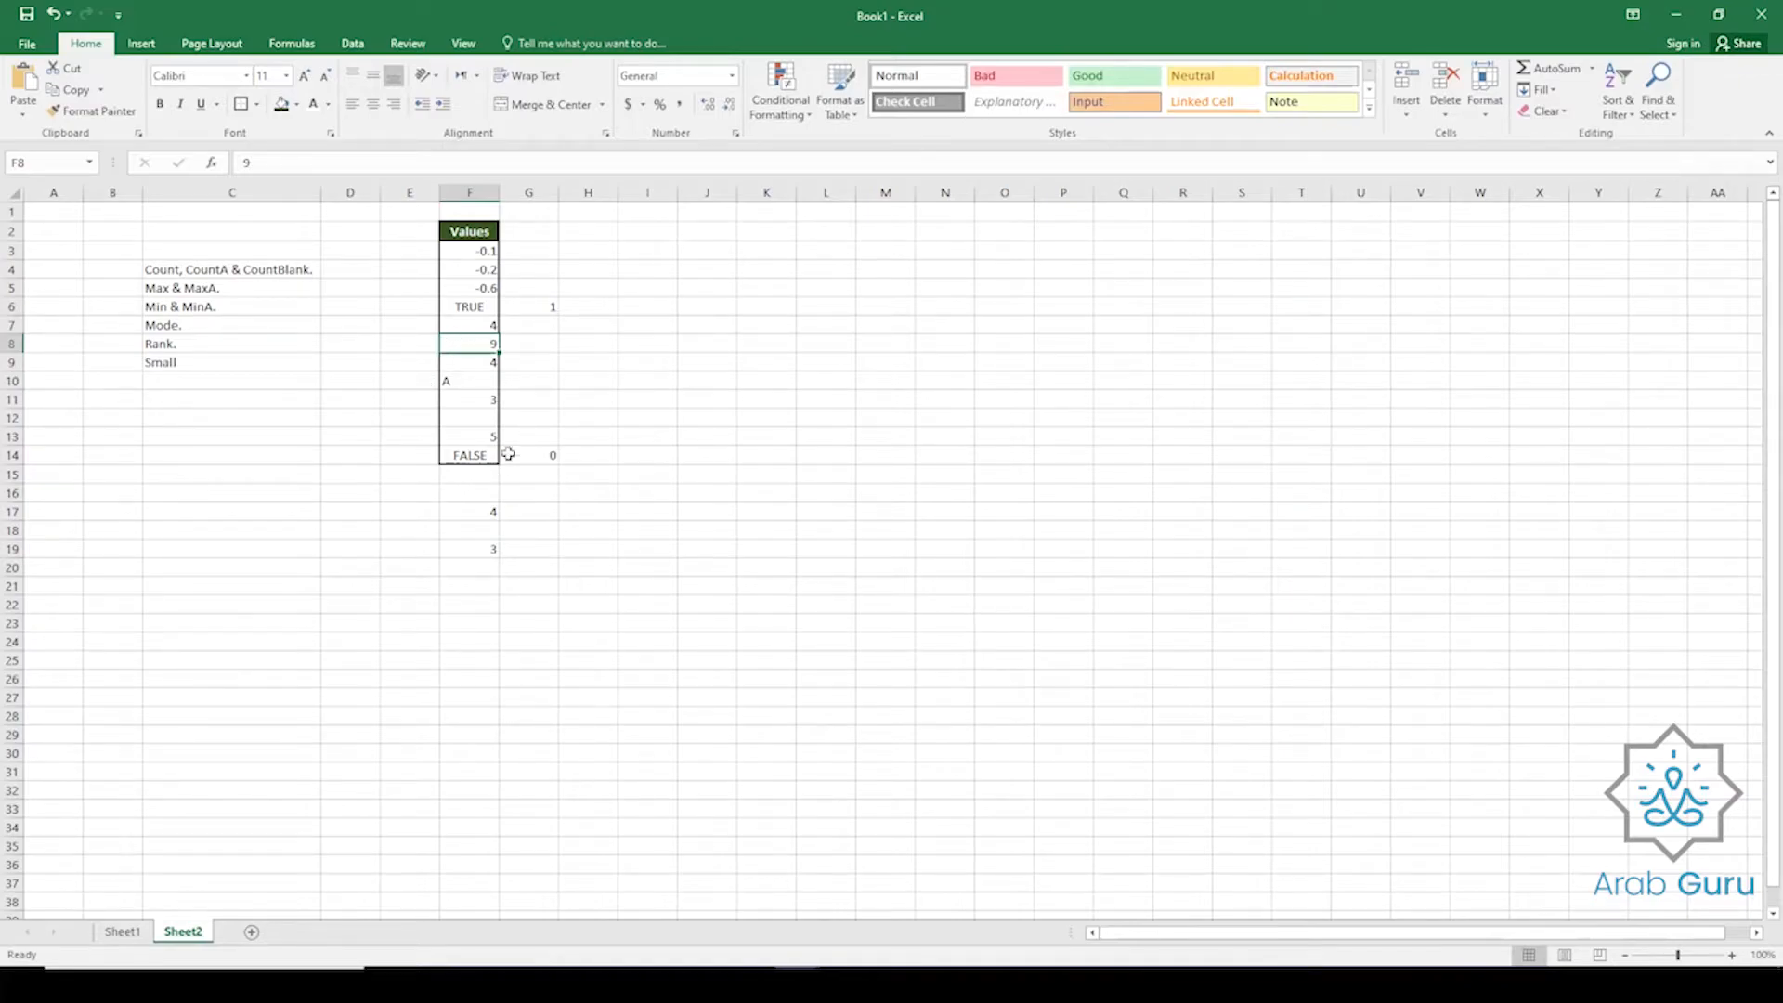
click(449, 434)
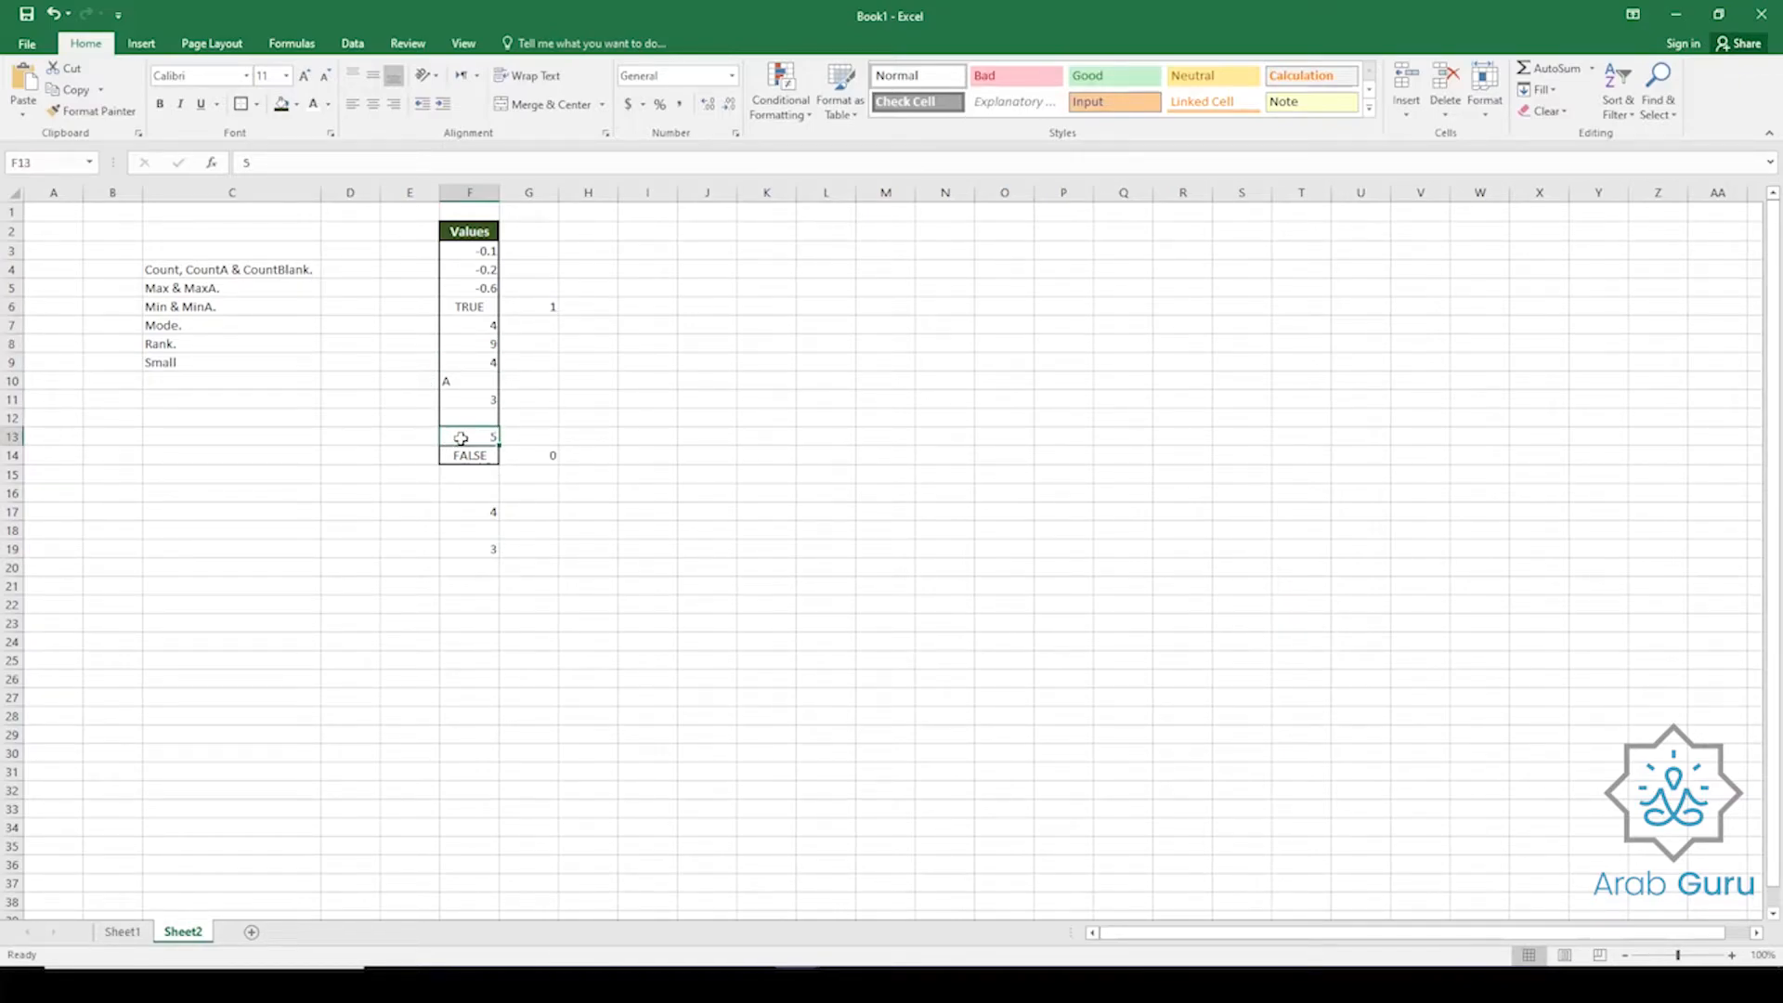
click(474, 362)
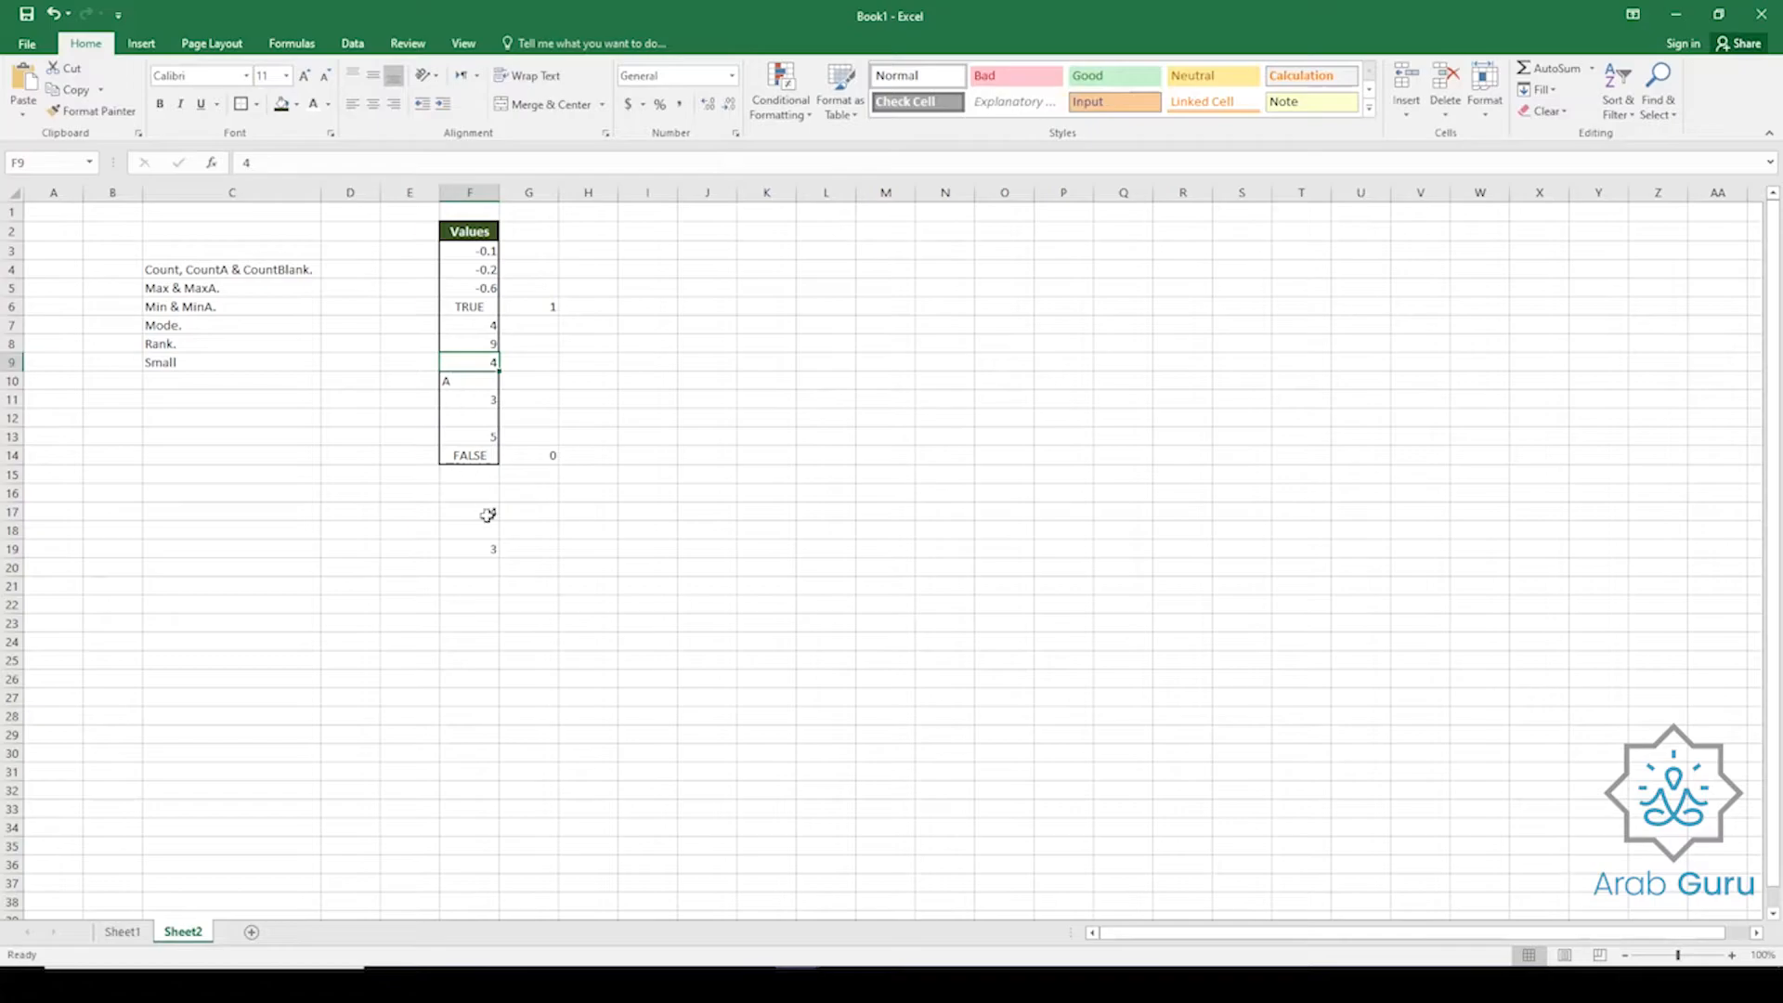
click(479, 547)
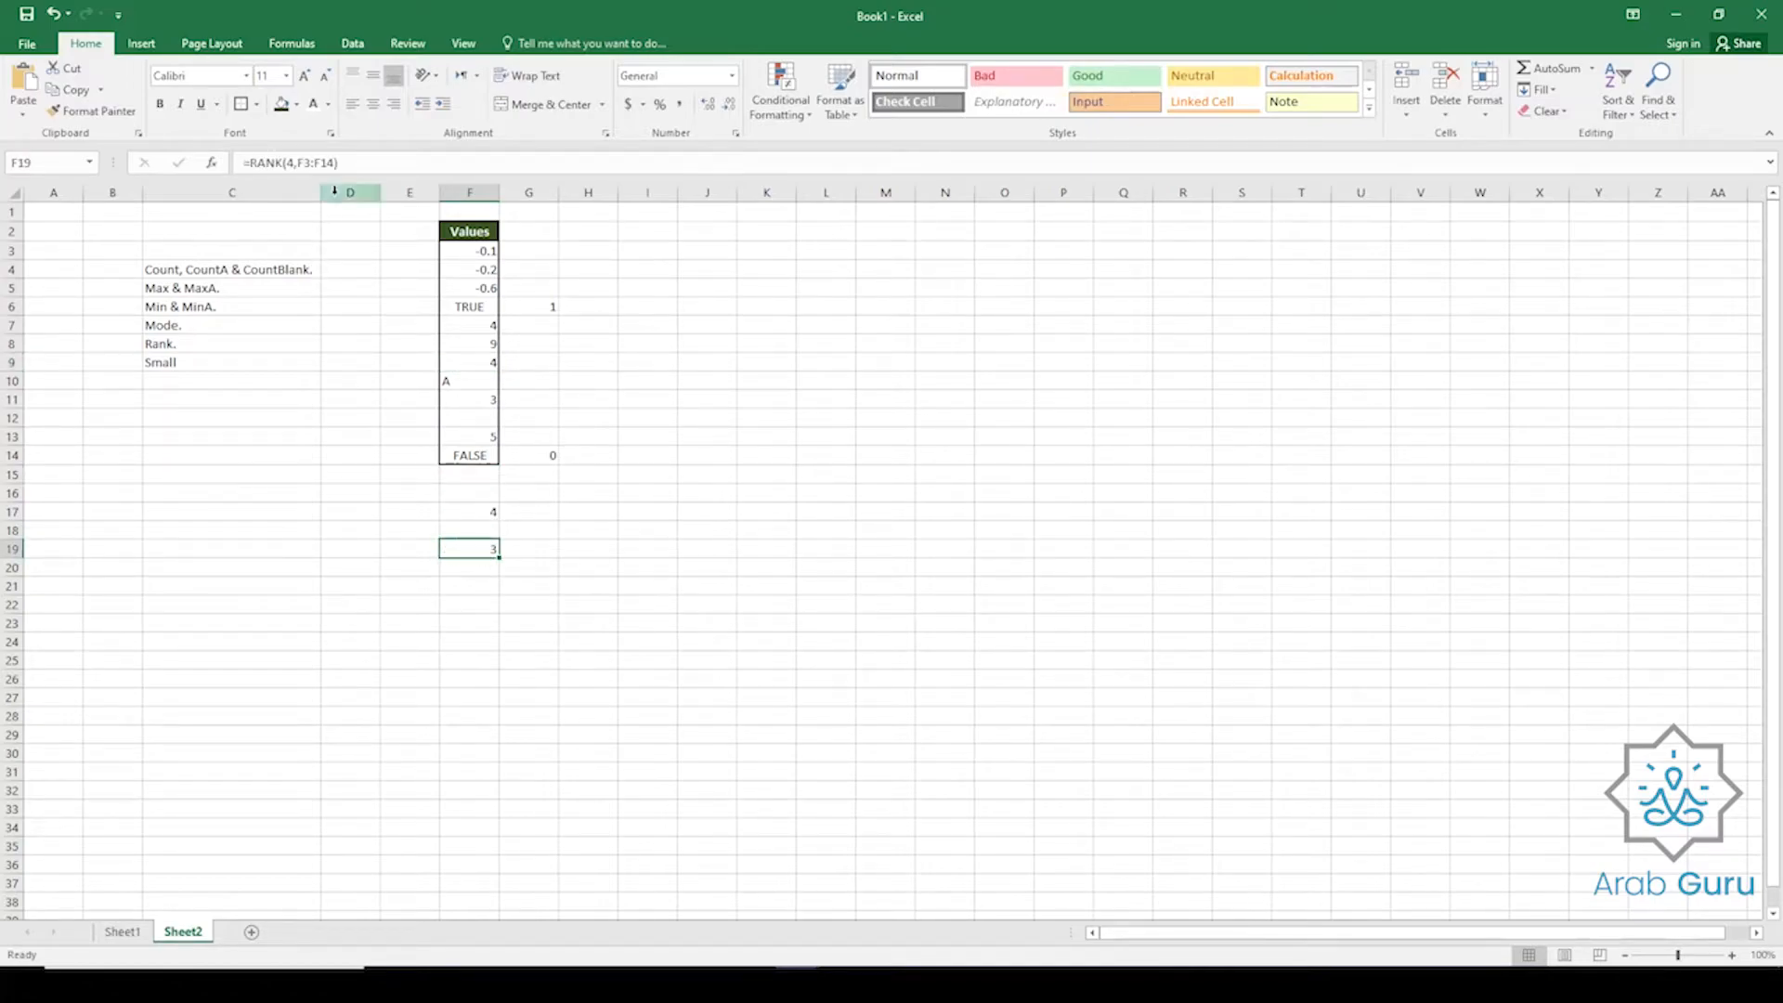
Add the ascending order argument to the RANK formula in F19, giving =RANK(4,F3:F14,1).
click(343, 163)
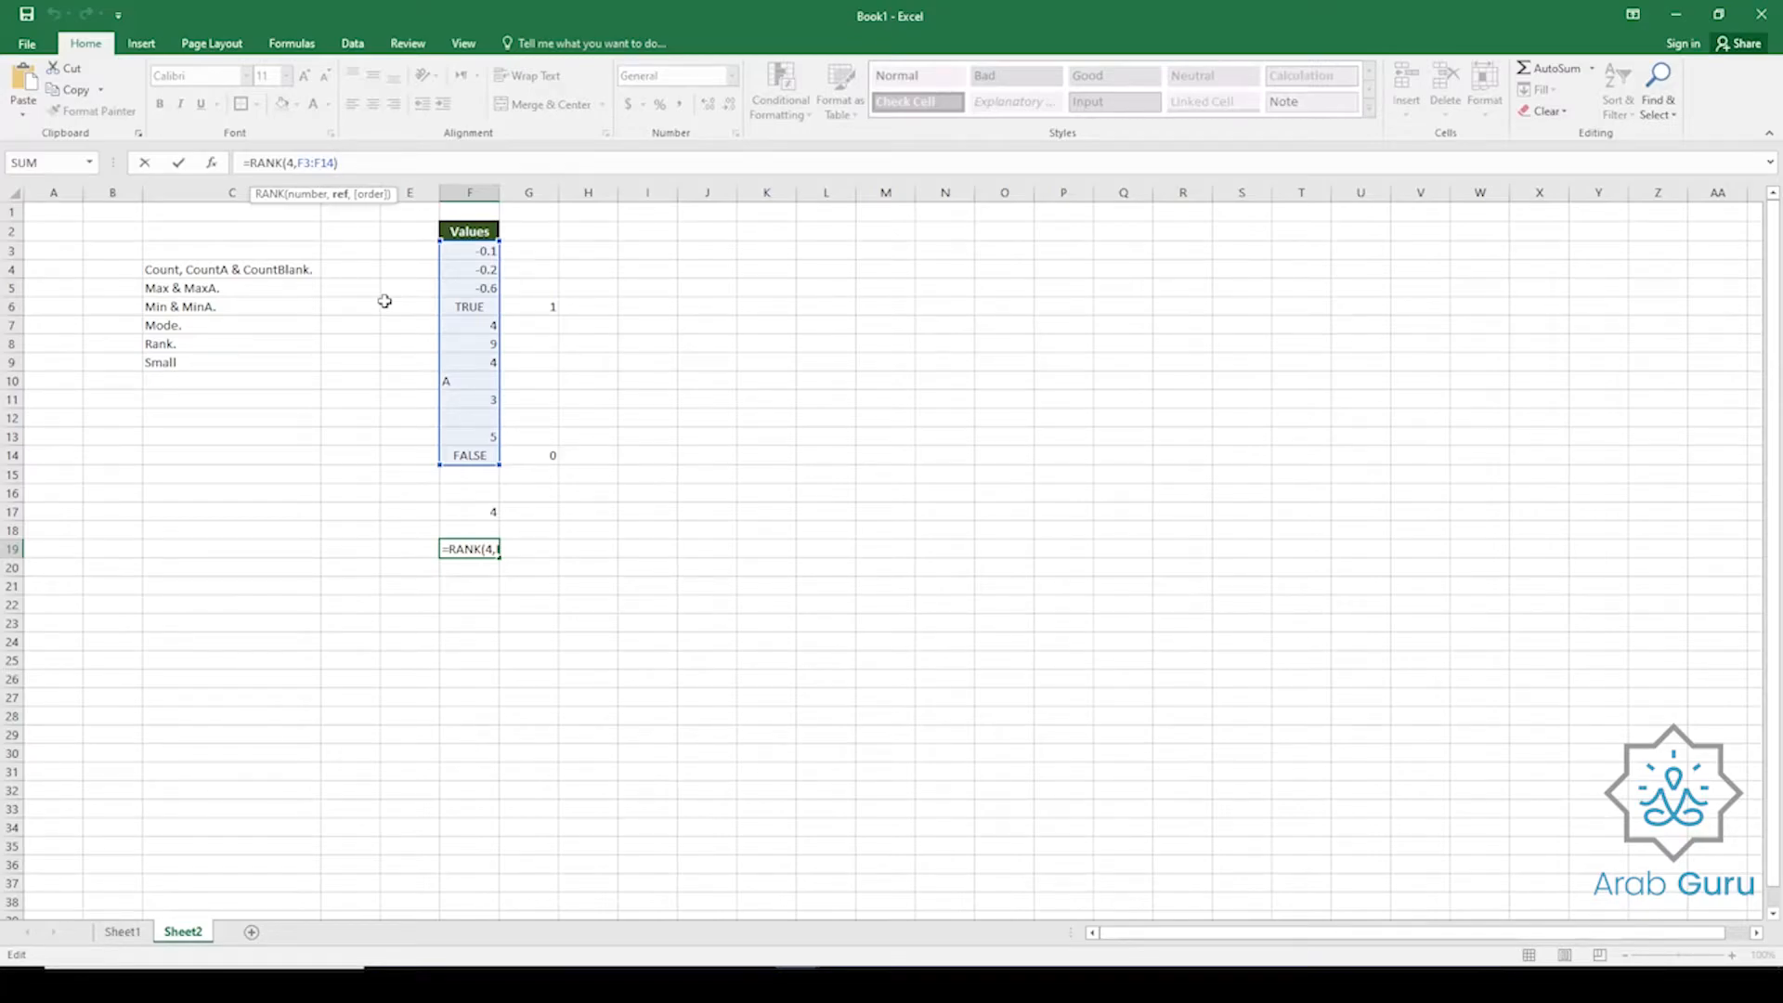
text(,)
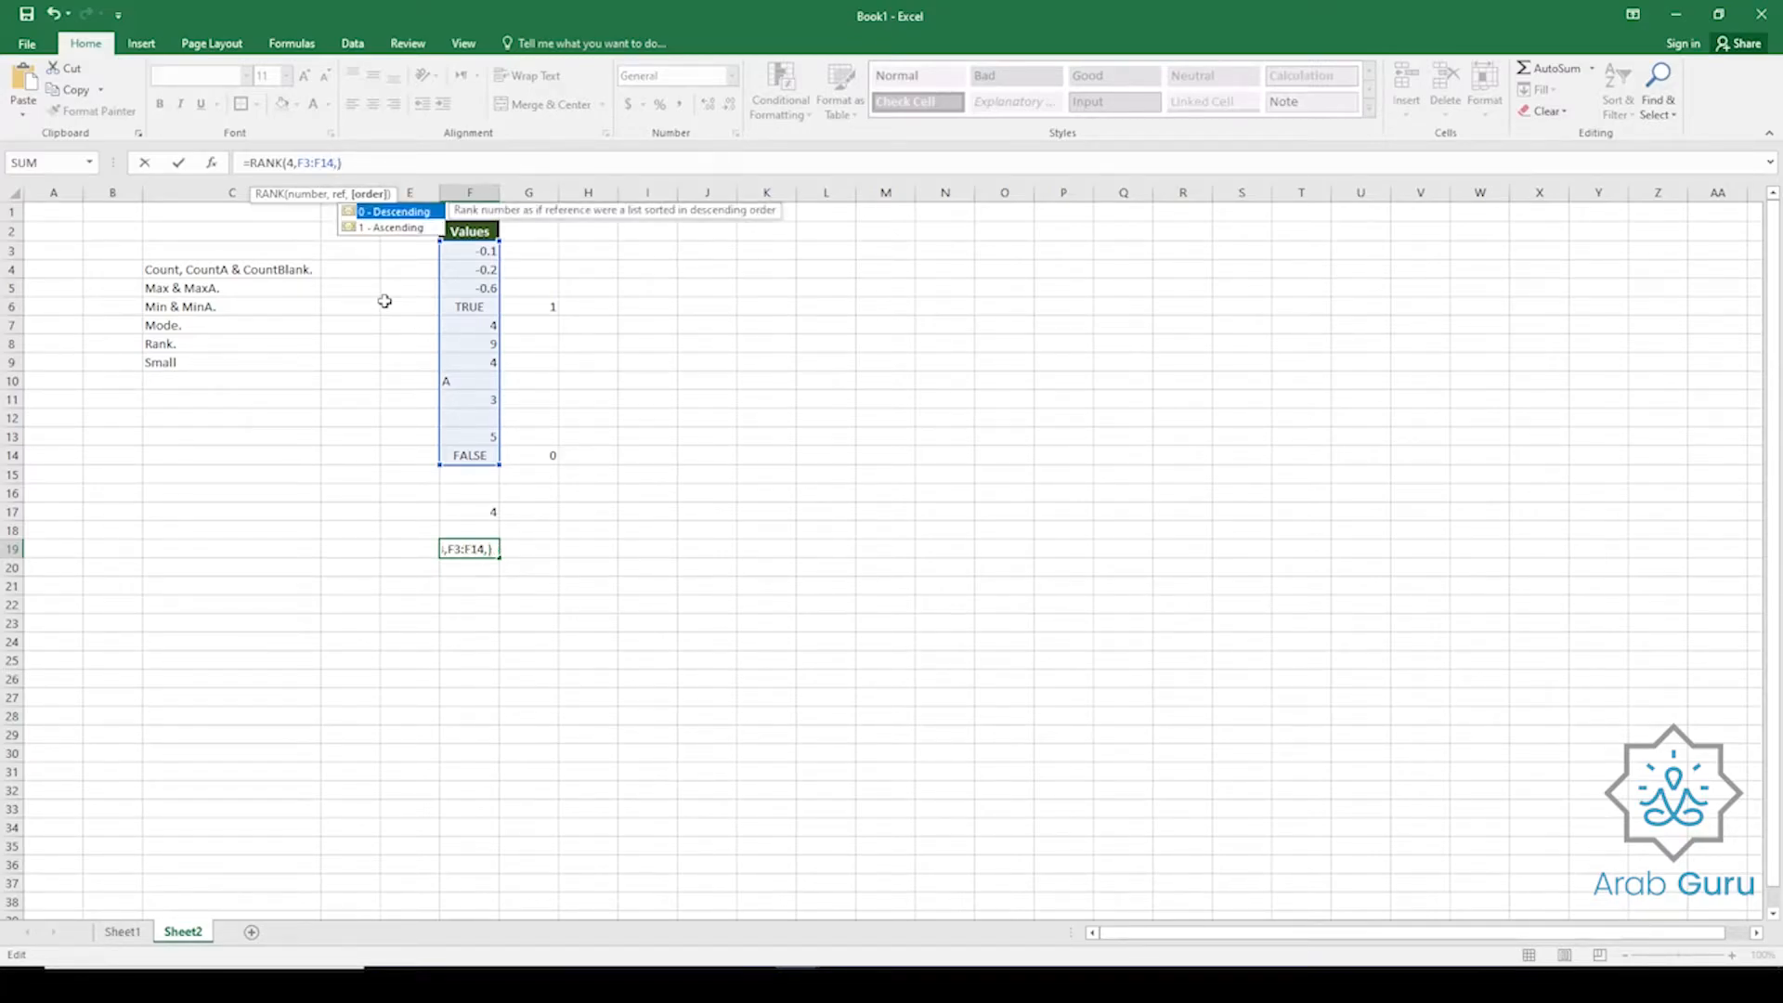
text(1)
double_click(390, 228)
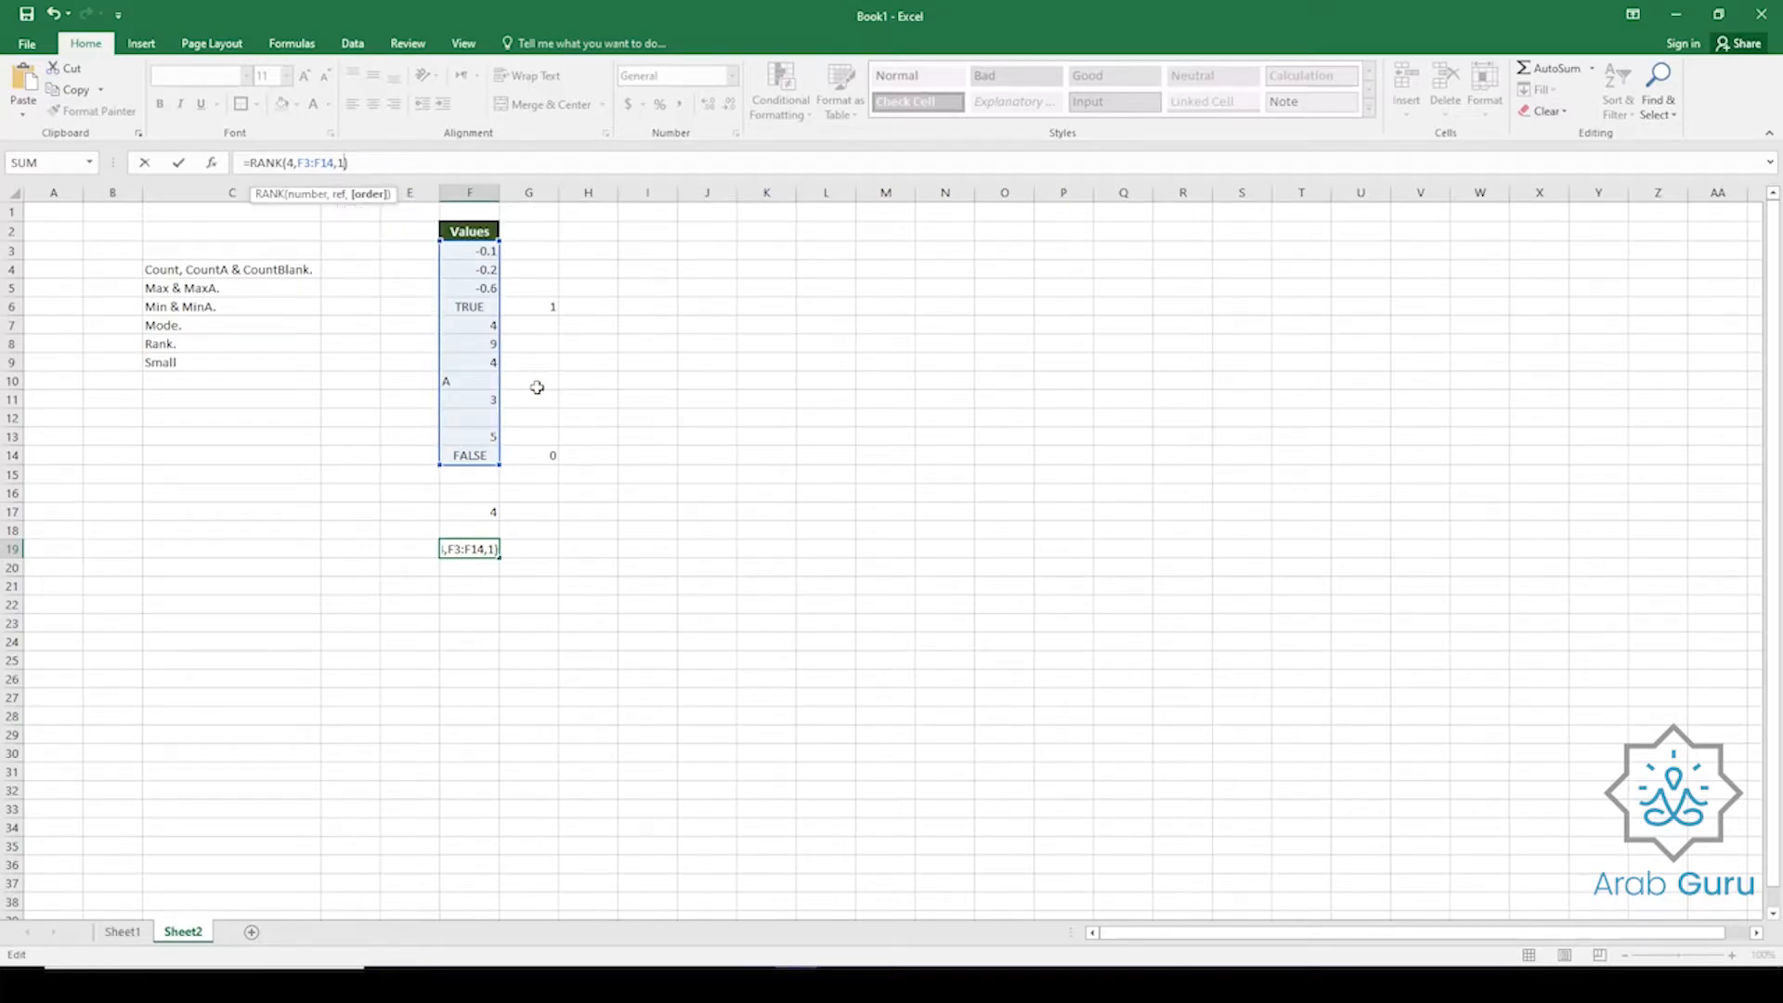
key(Return)
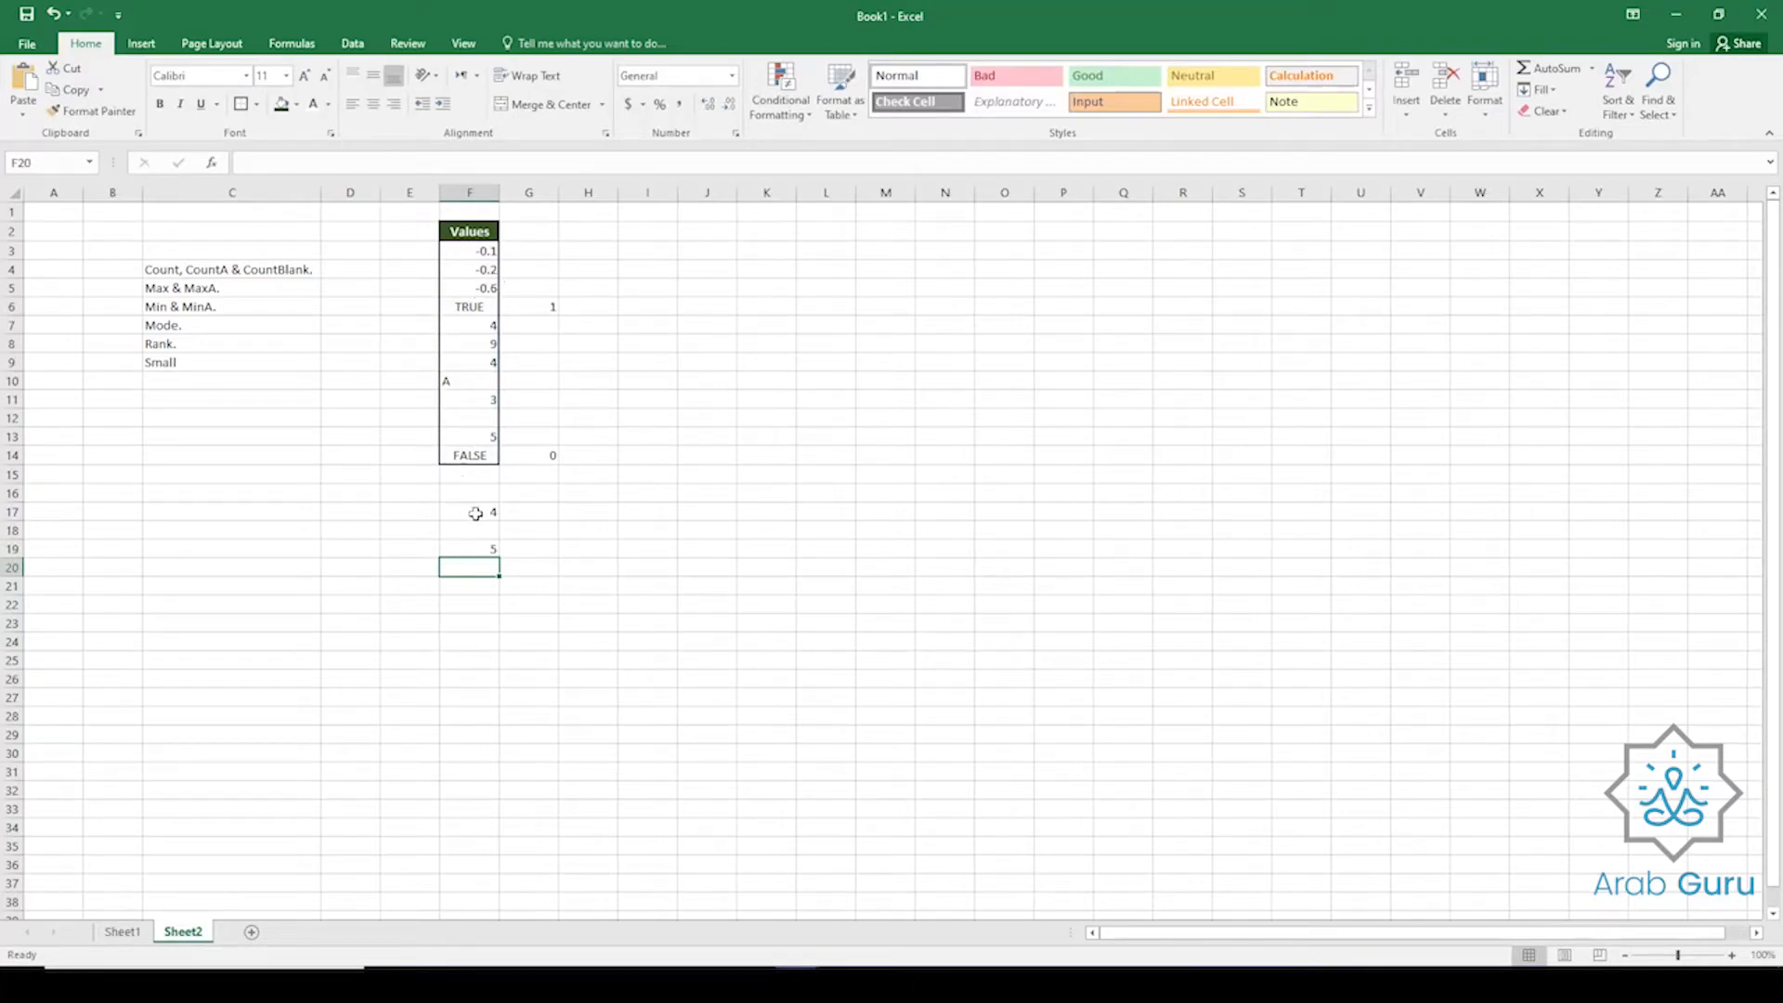
Check the ascending RANK result in F19 against the smaller values in F3, F4, F5 and F11 and the 4 in F9.
click(481, 548)
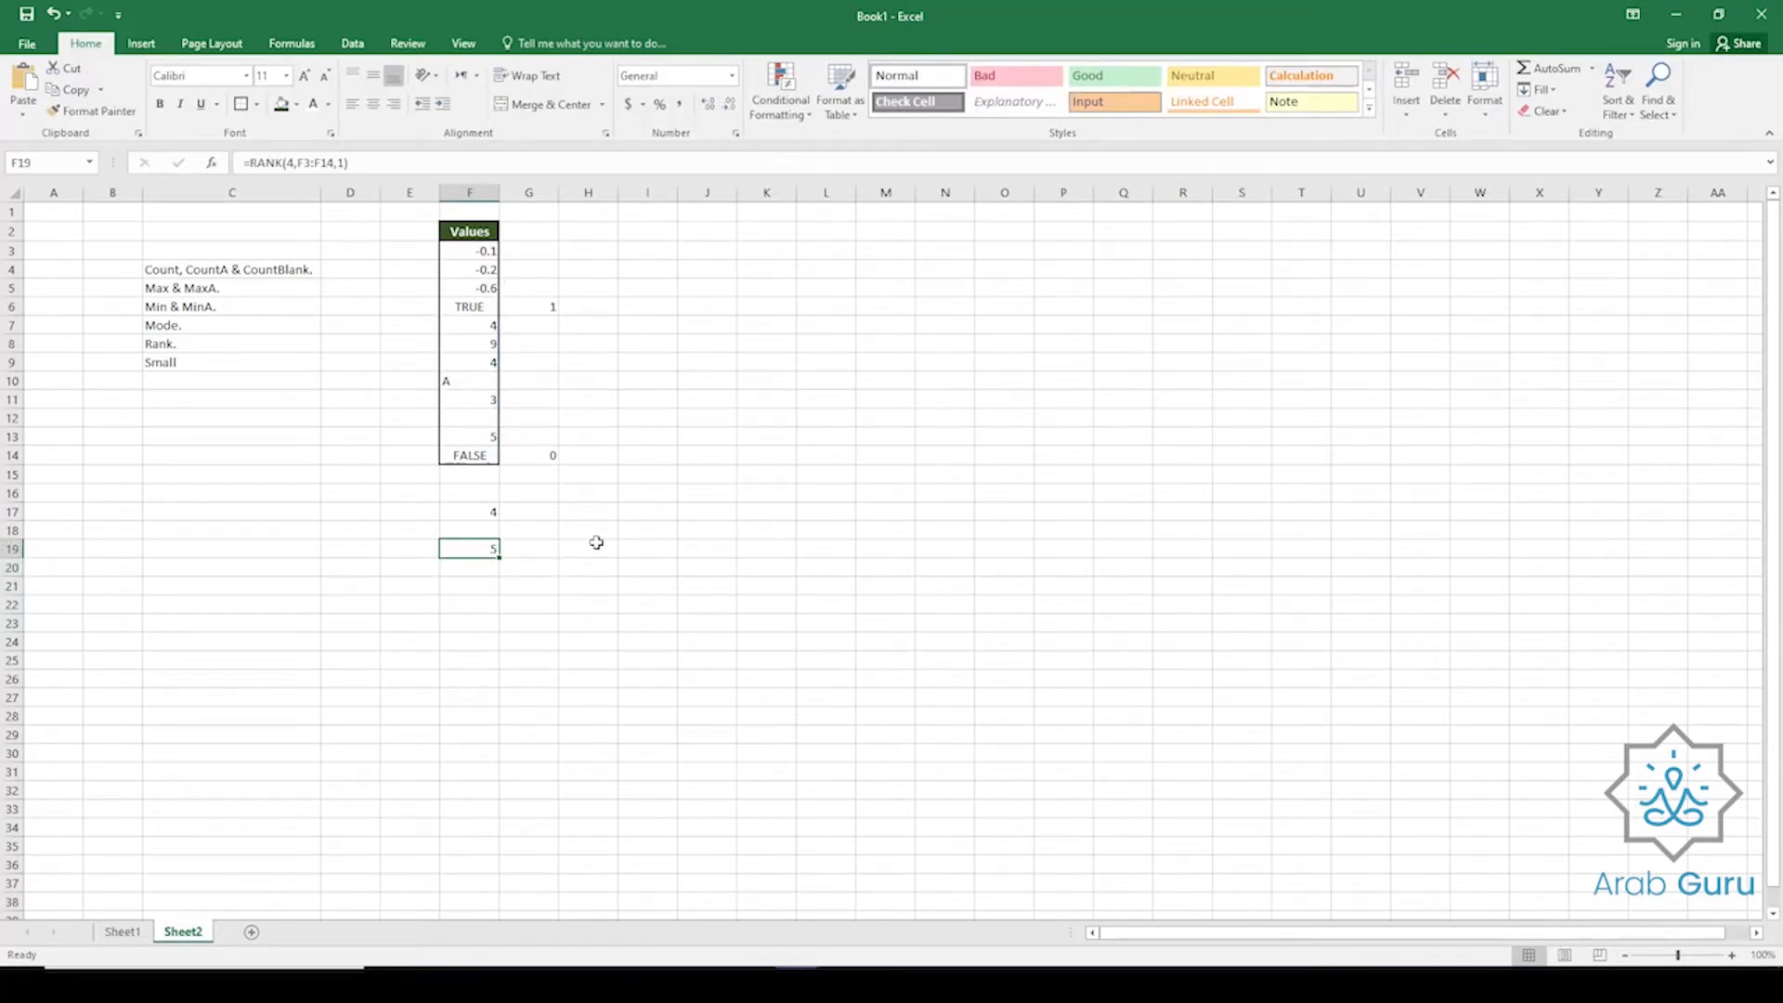
click(474, 251)
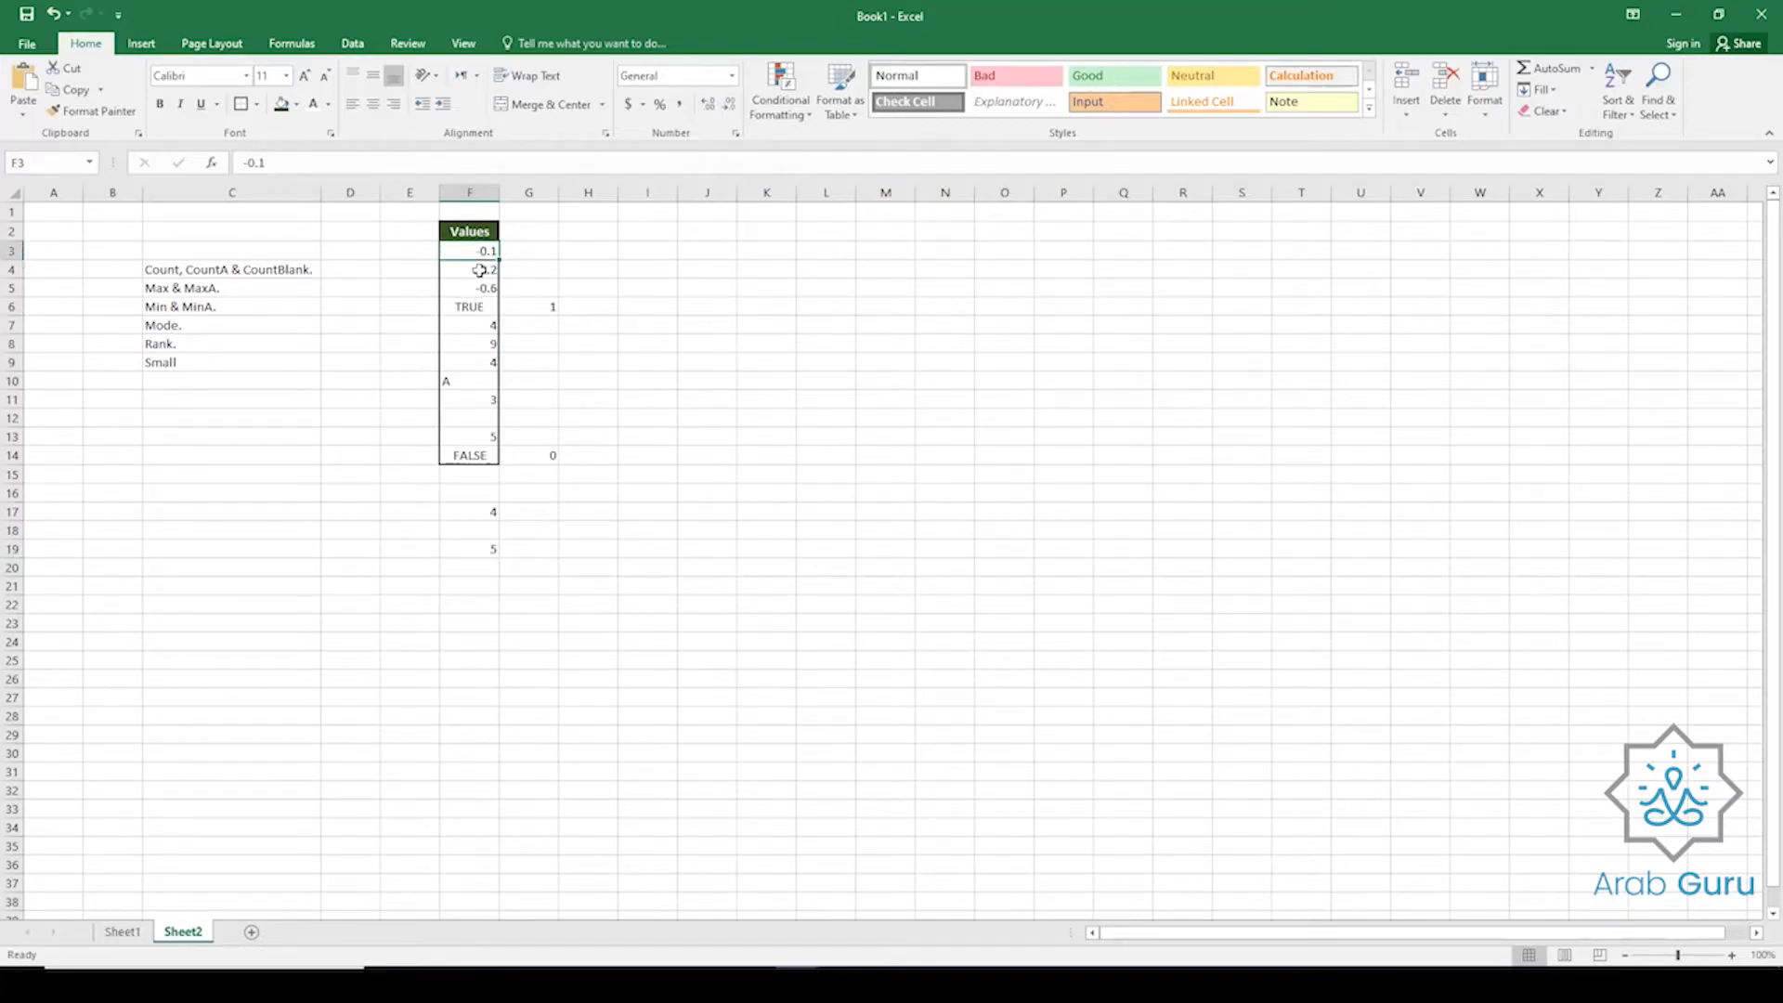
ctrl+click(479, 270)
ctrl+click(484, 289)
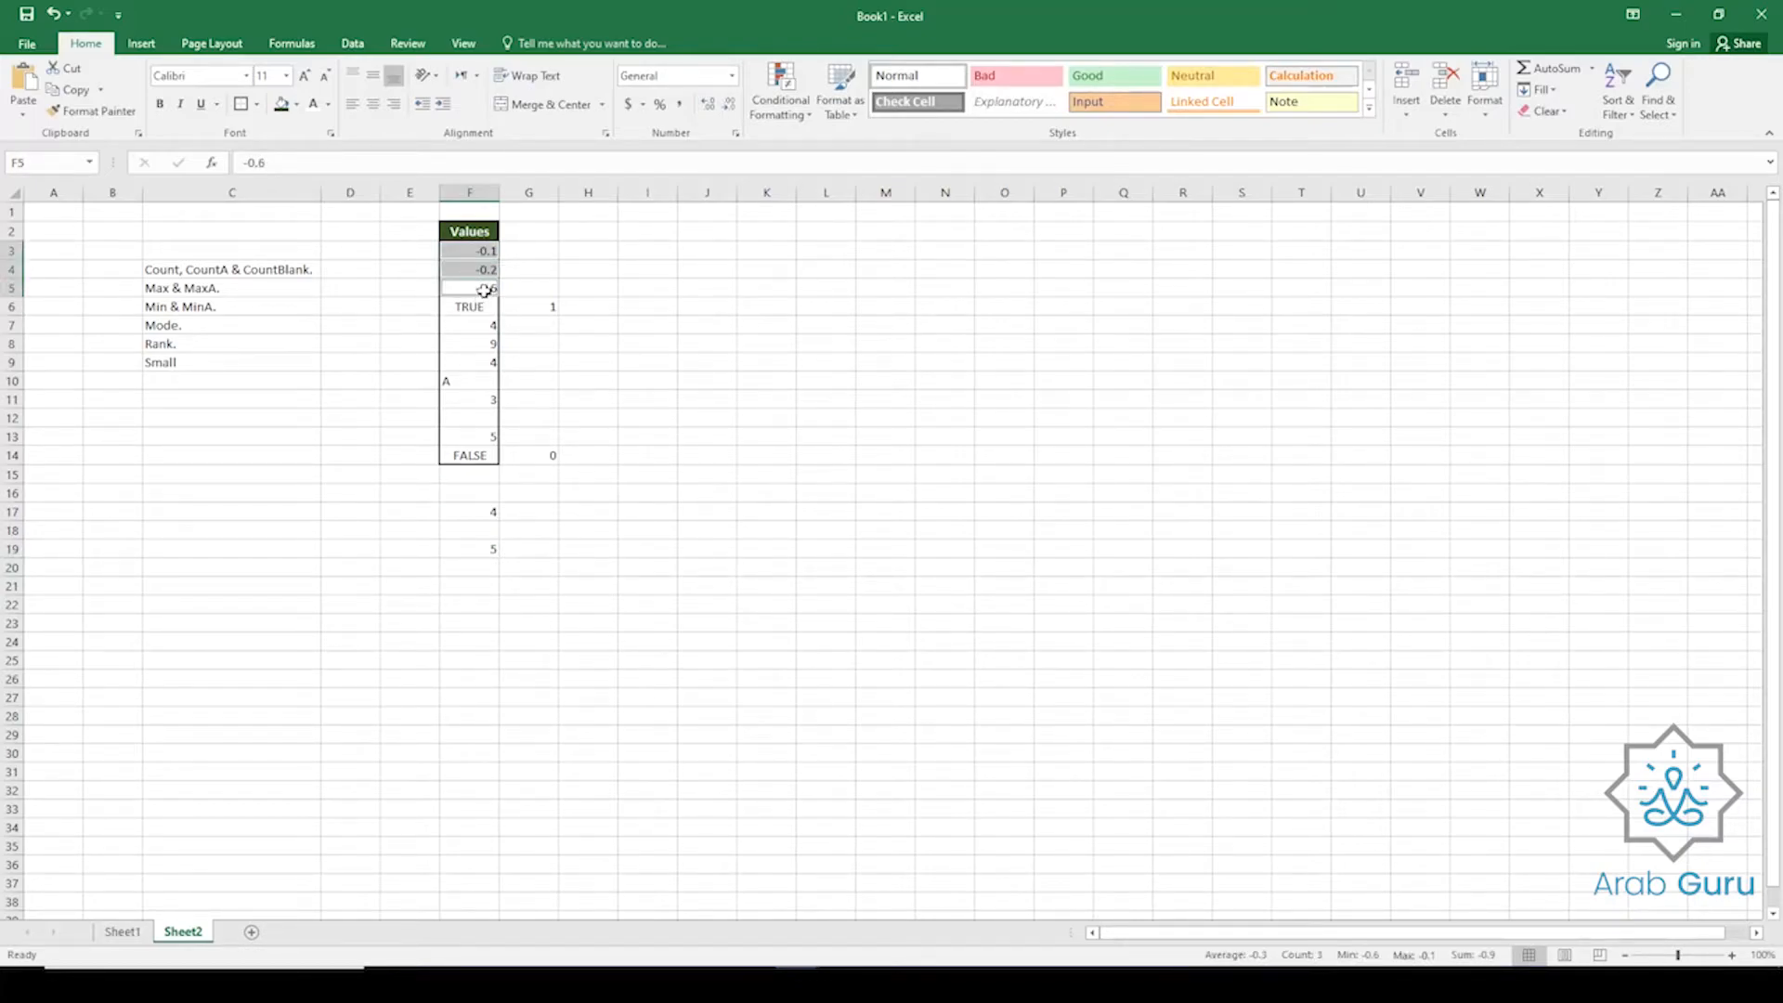
ctrl+click(478, 399)
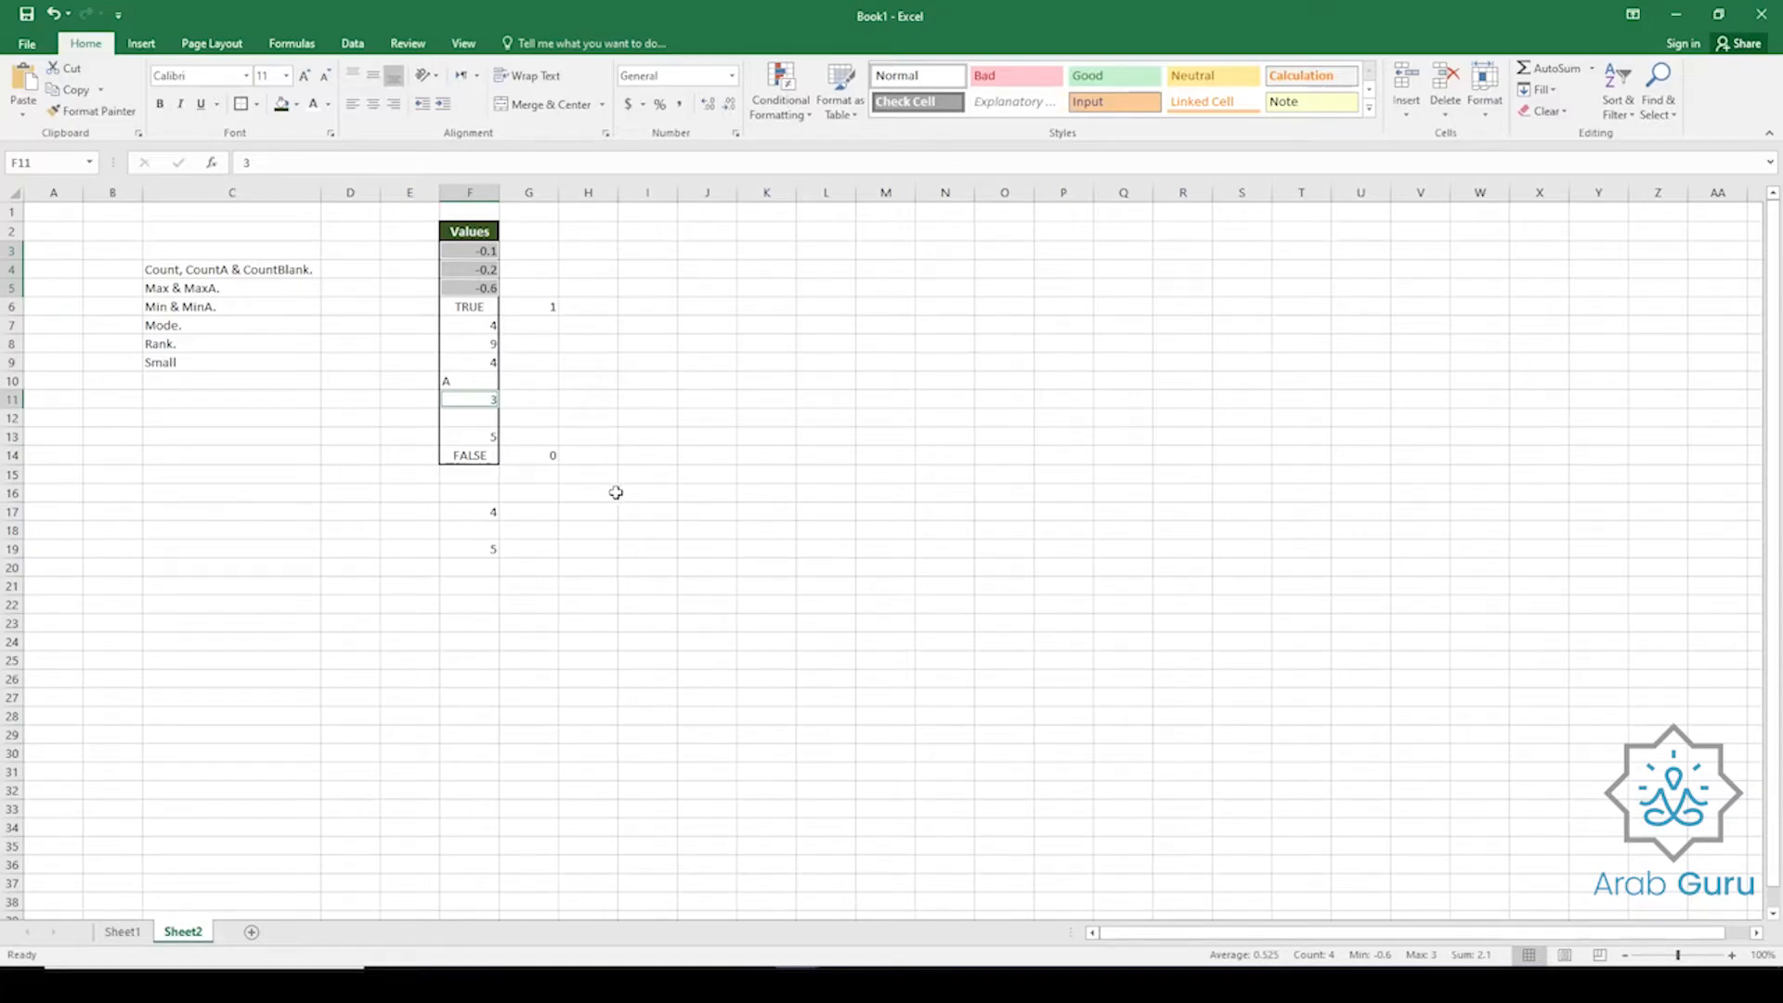
ctrl+click(474, 364)
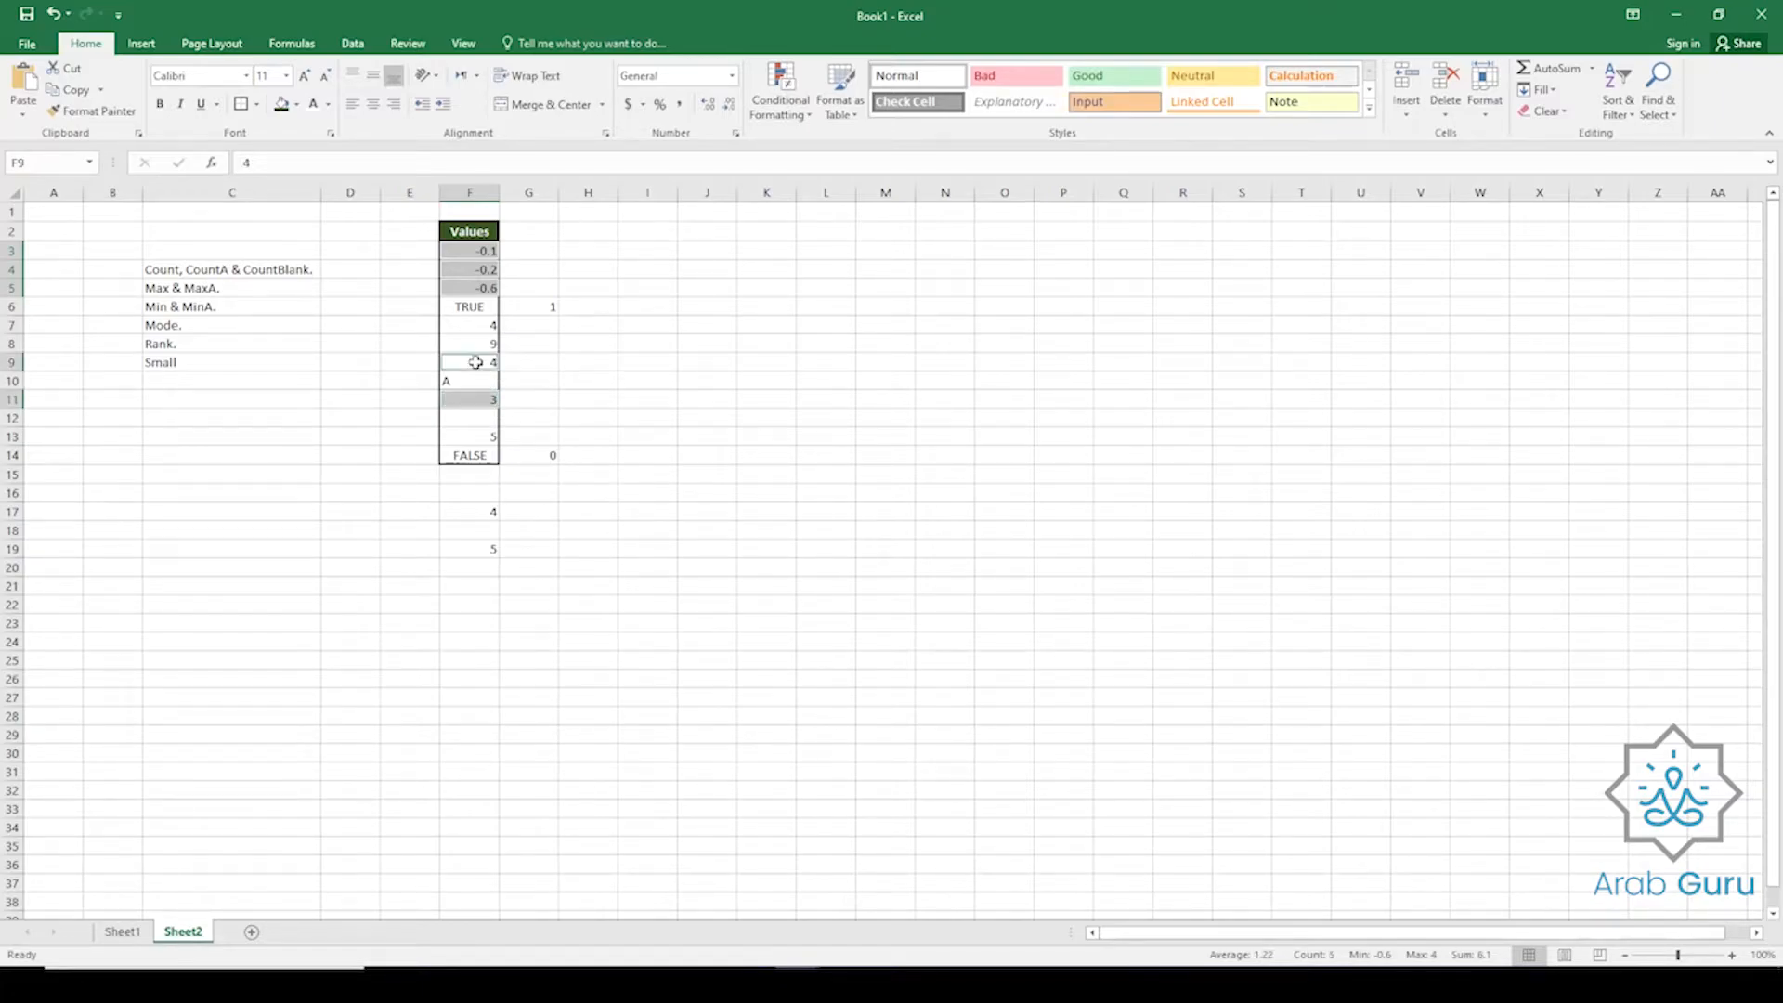
click(479, 552)
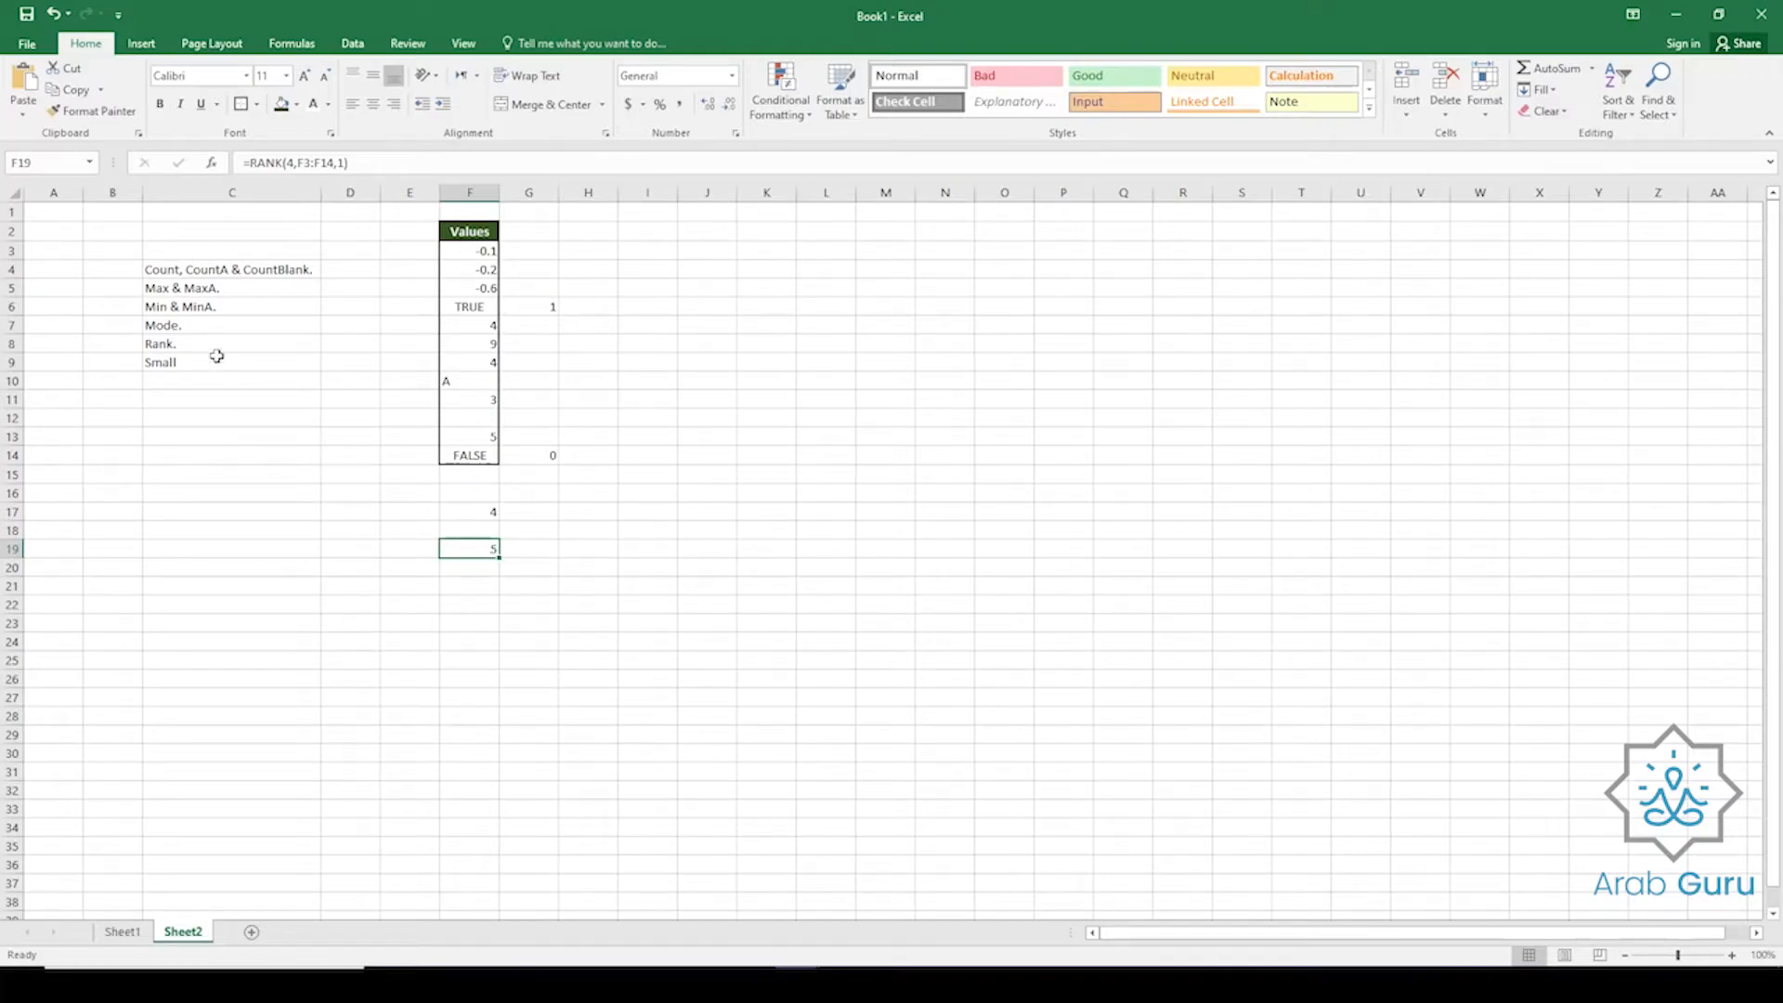
Enter =SMALL(F3:F14,2) in F21 to return the second smallest number in the Values list.
click(480, 586)
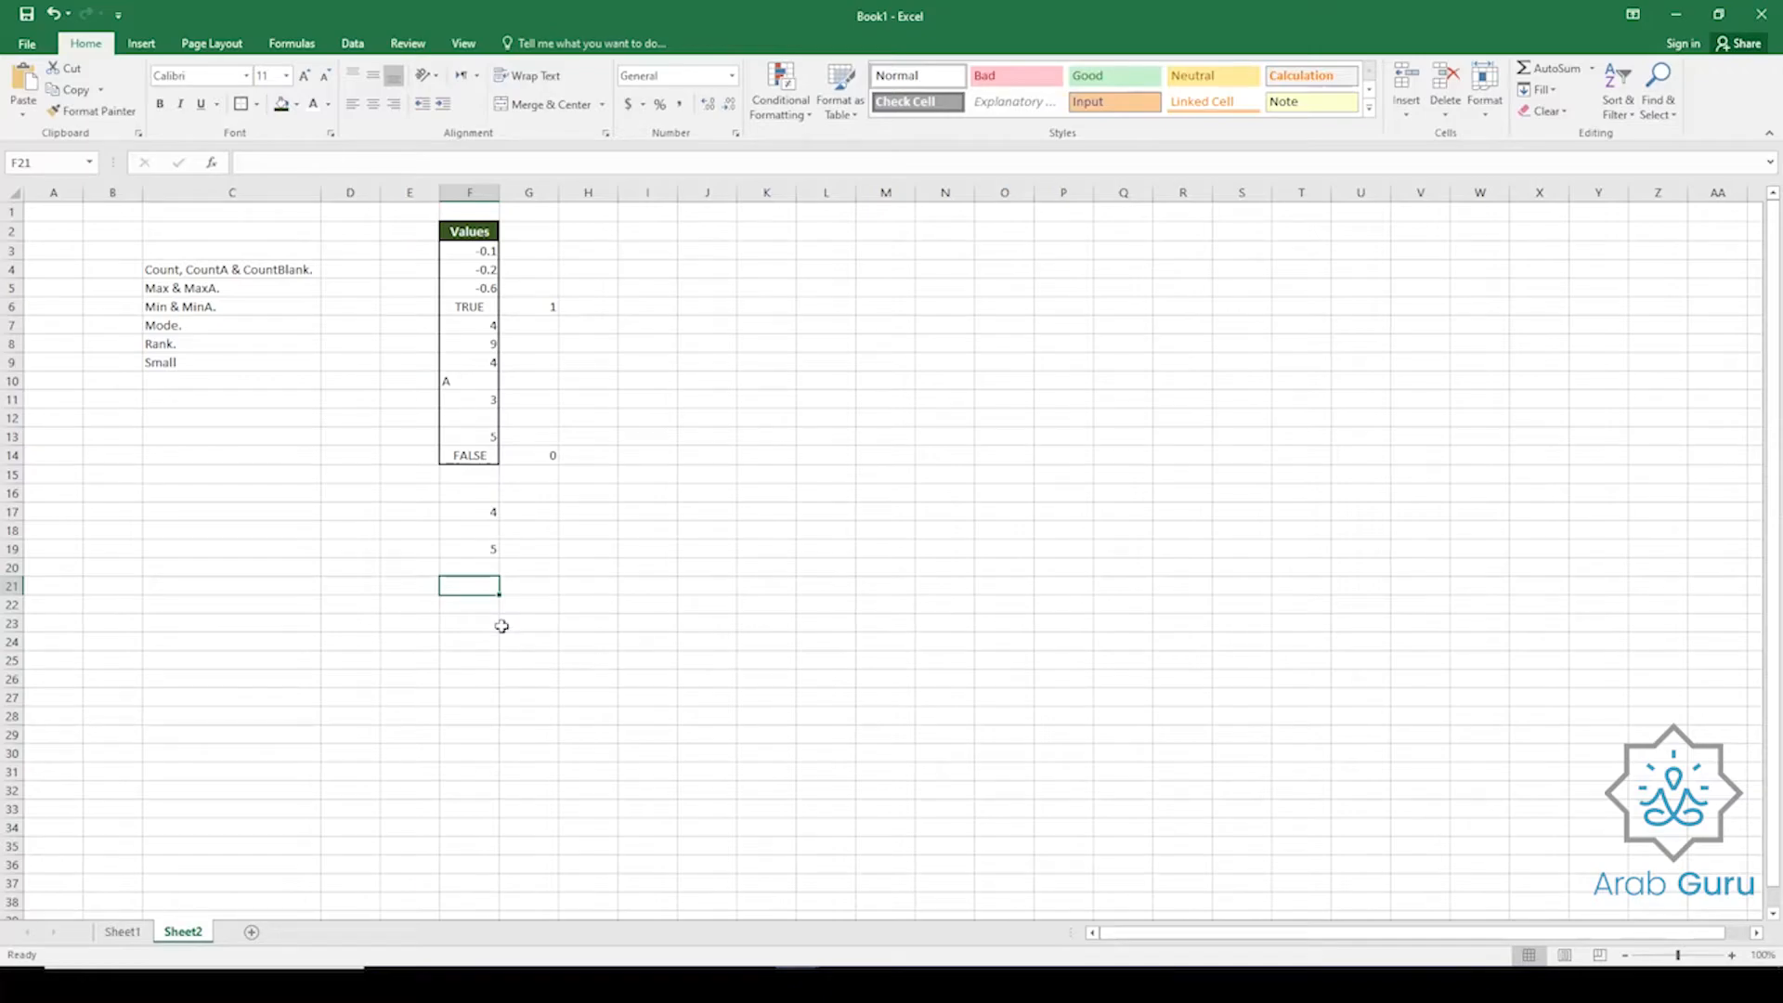
text(=smaql)
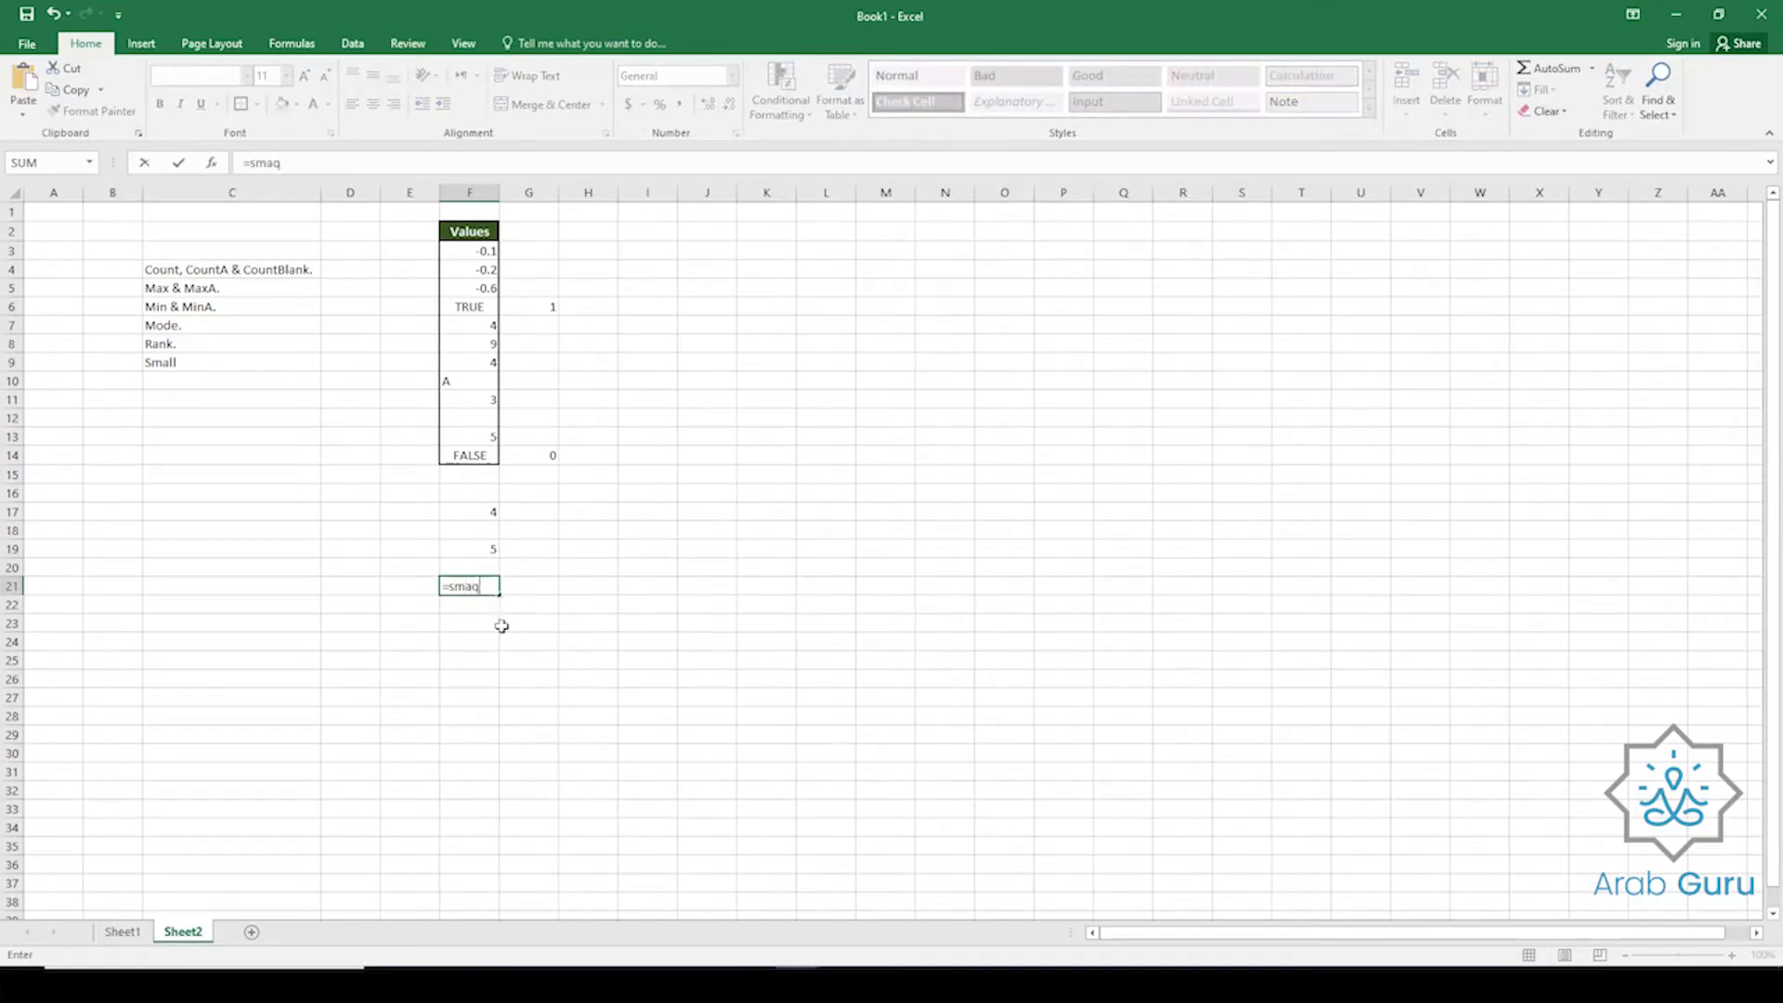
key(BackSpace)
key(BackSpace)
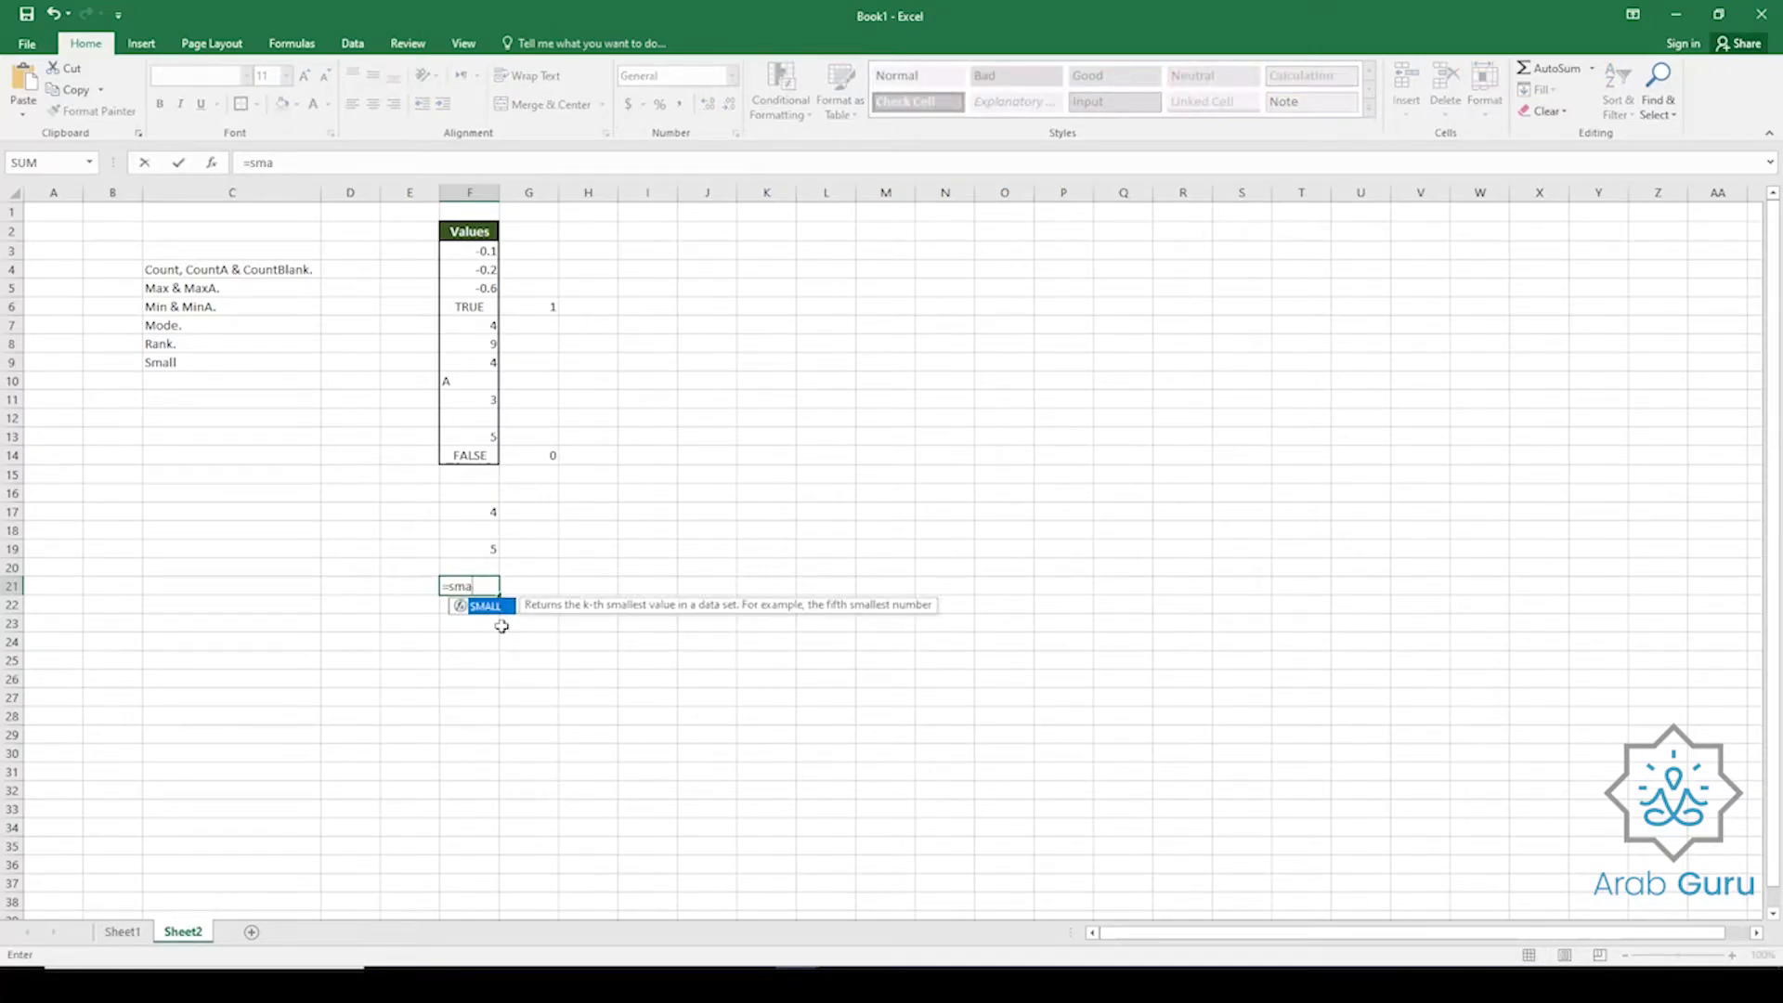
key(Tab)
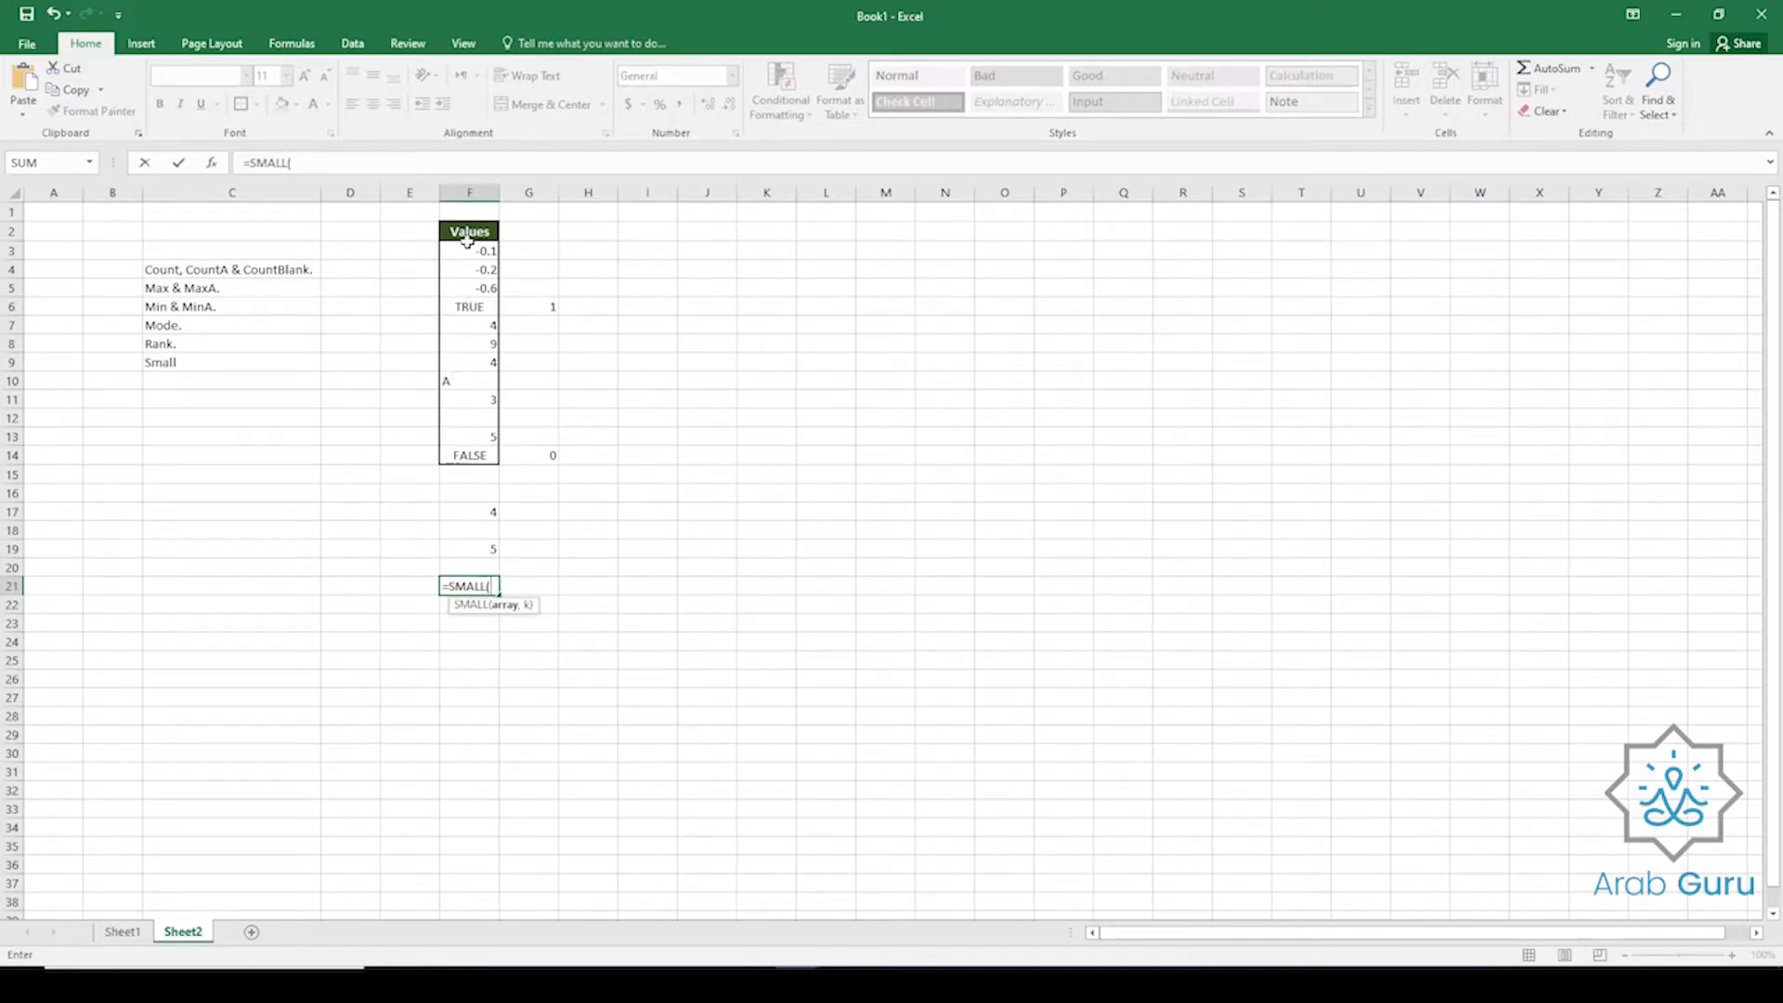
drag(468, 249, 460, 456)
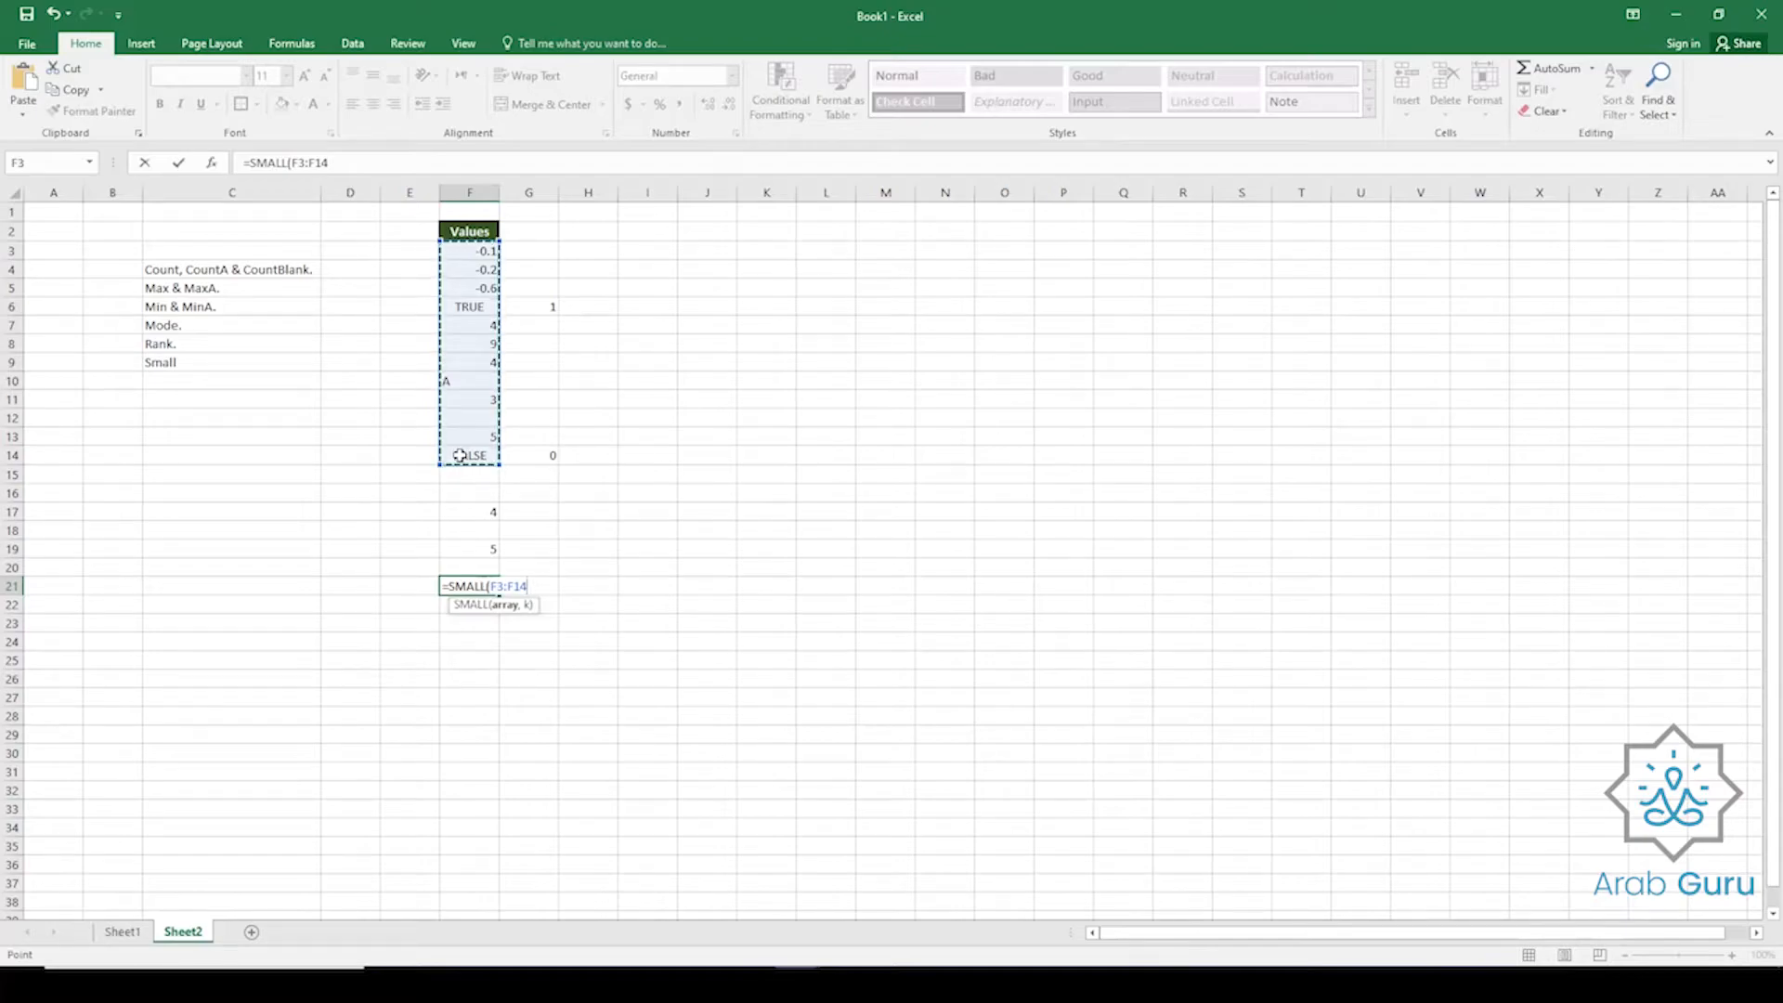
text(,2)
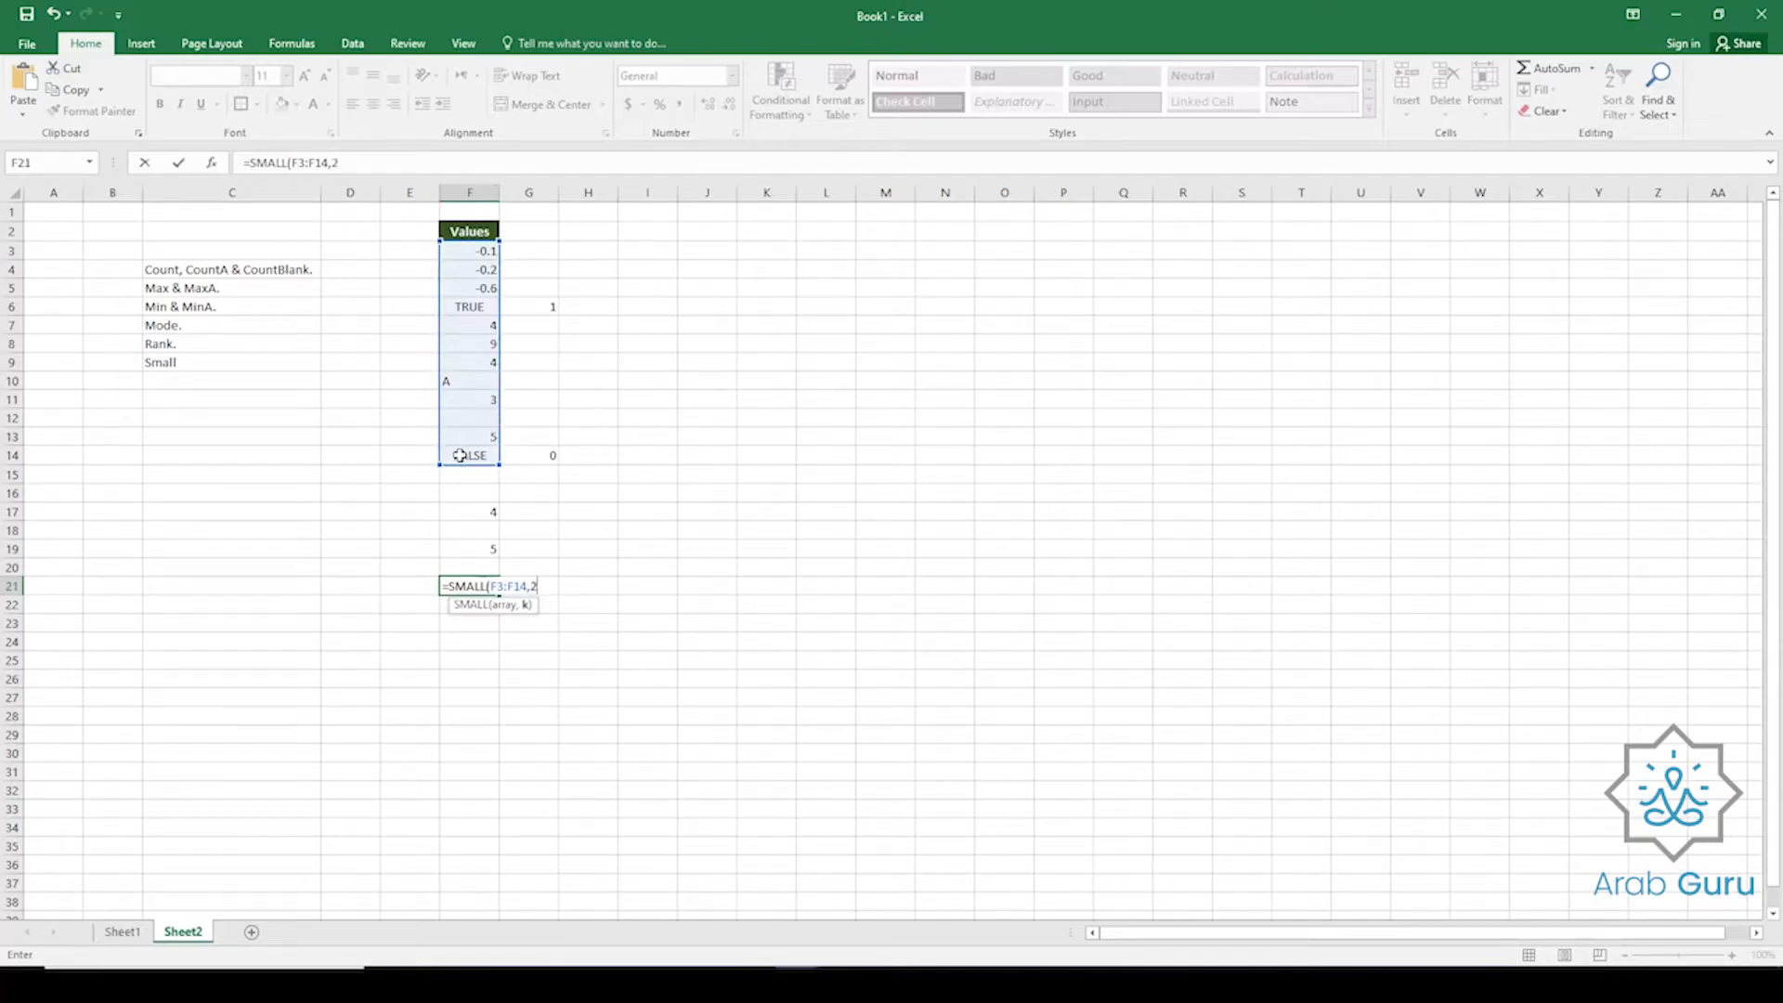
key(Return)
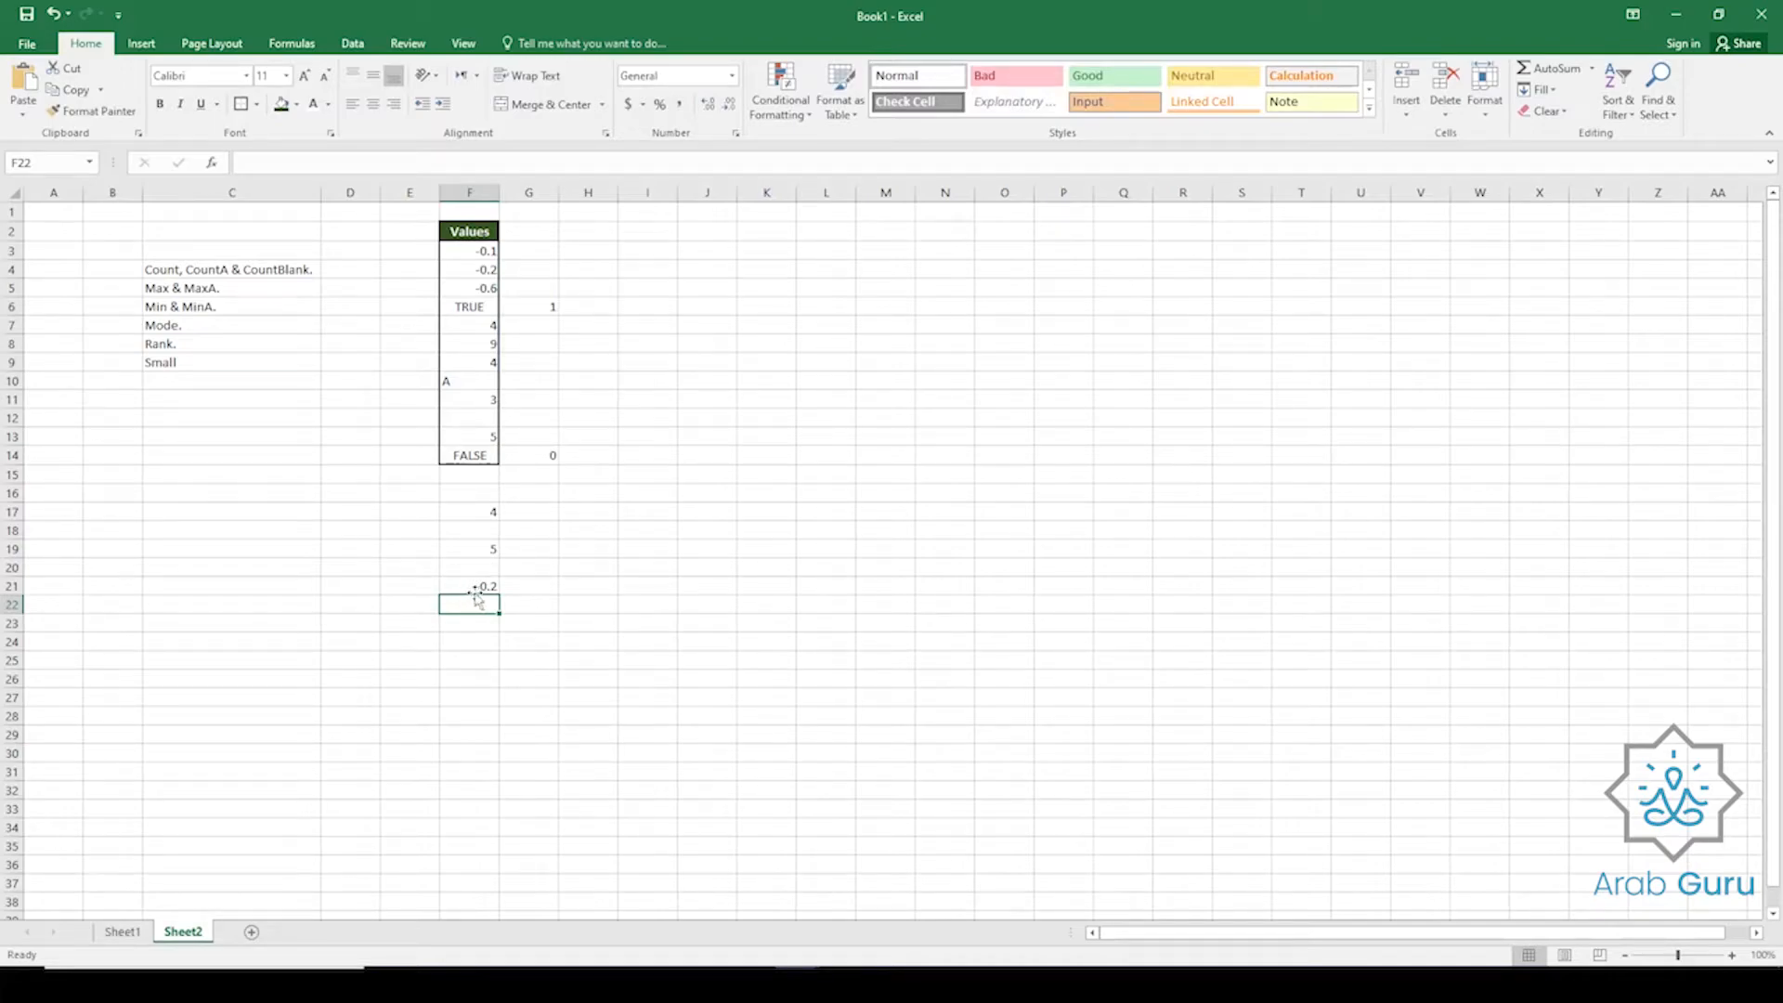
Check the SMALL result in F21 against the negative values in F3, F5 and F4.
click(477, 249)
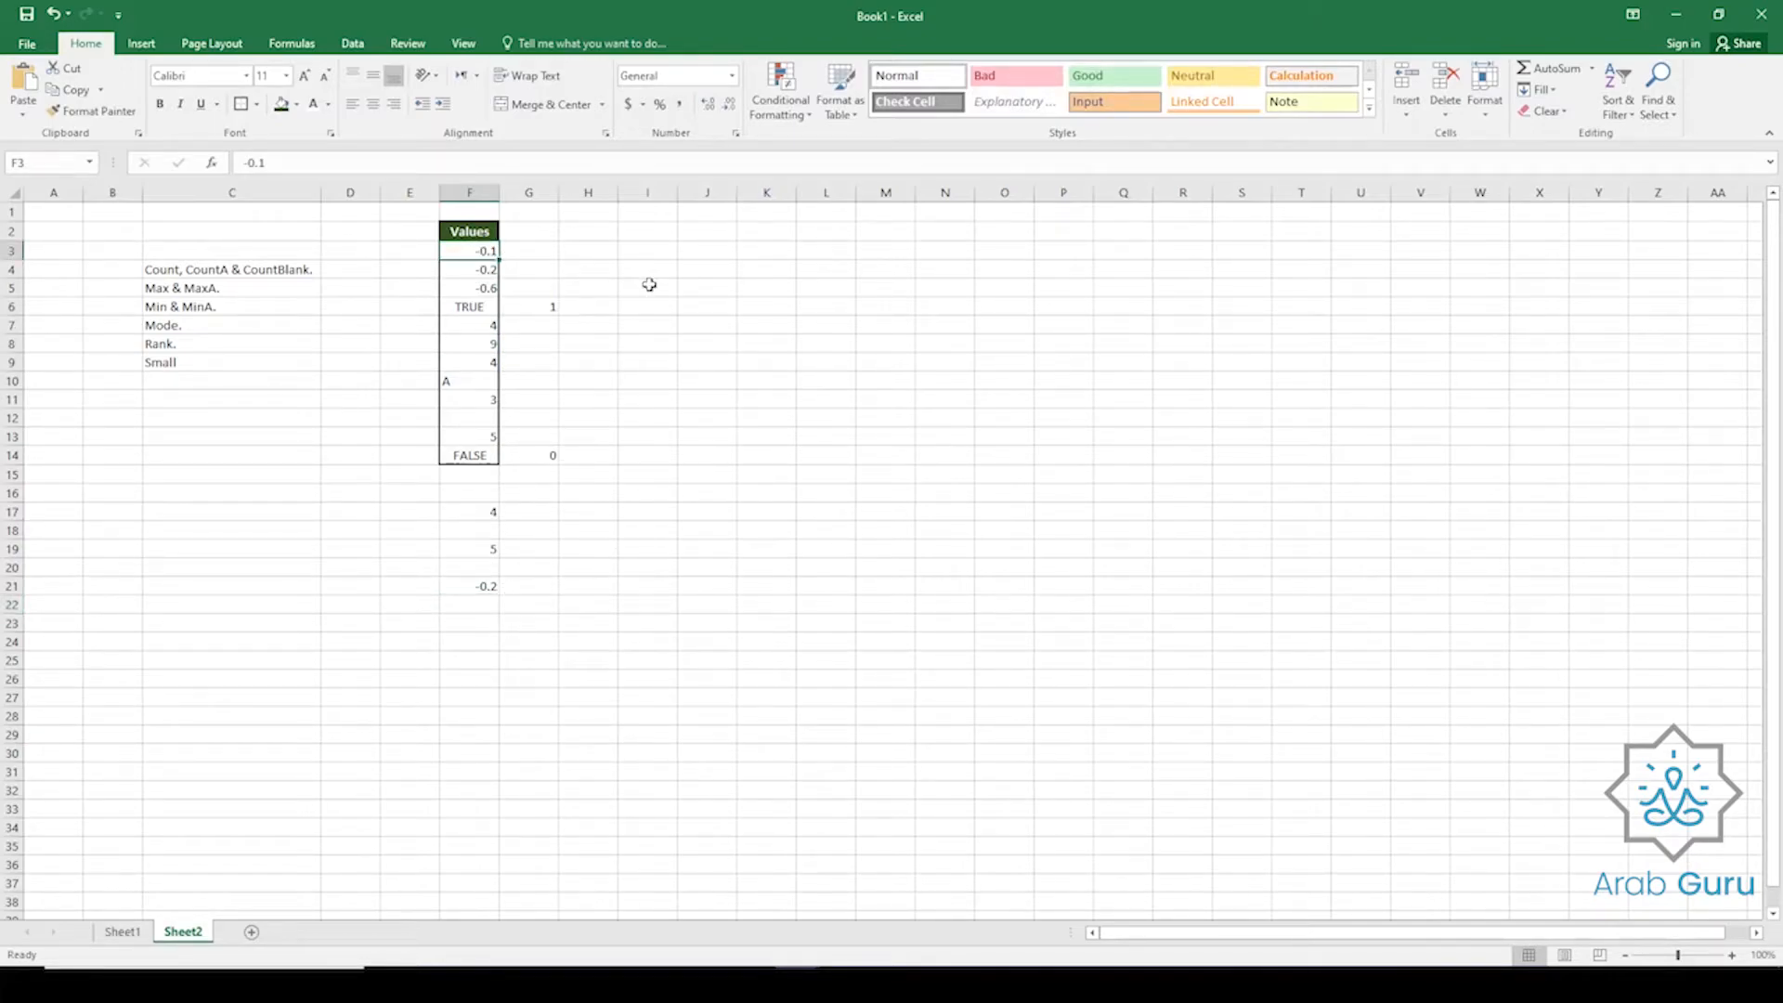
click(483, 289)
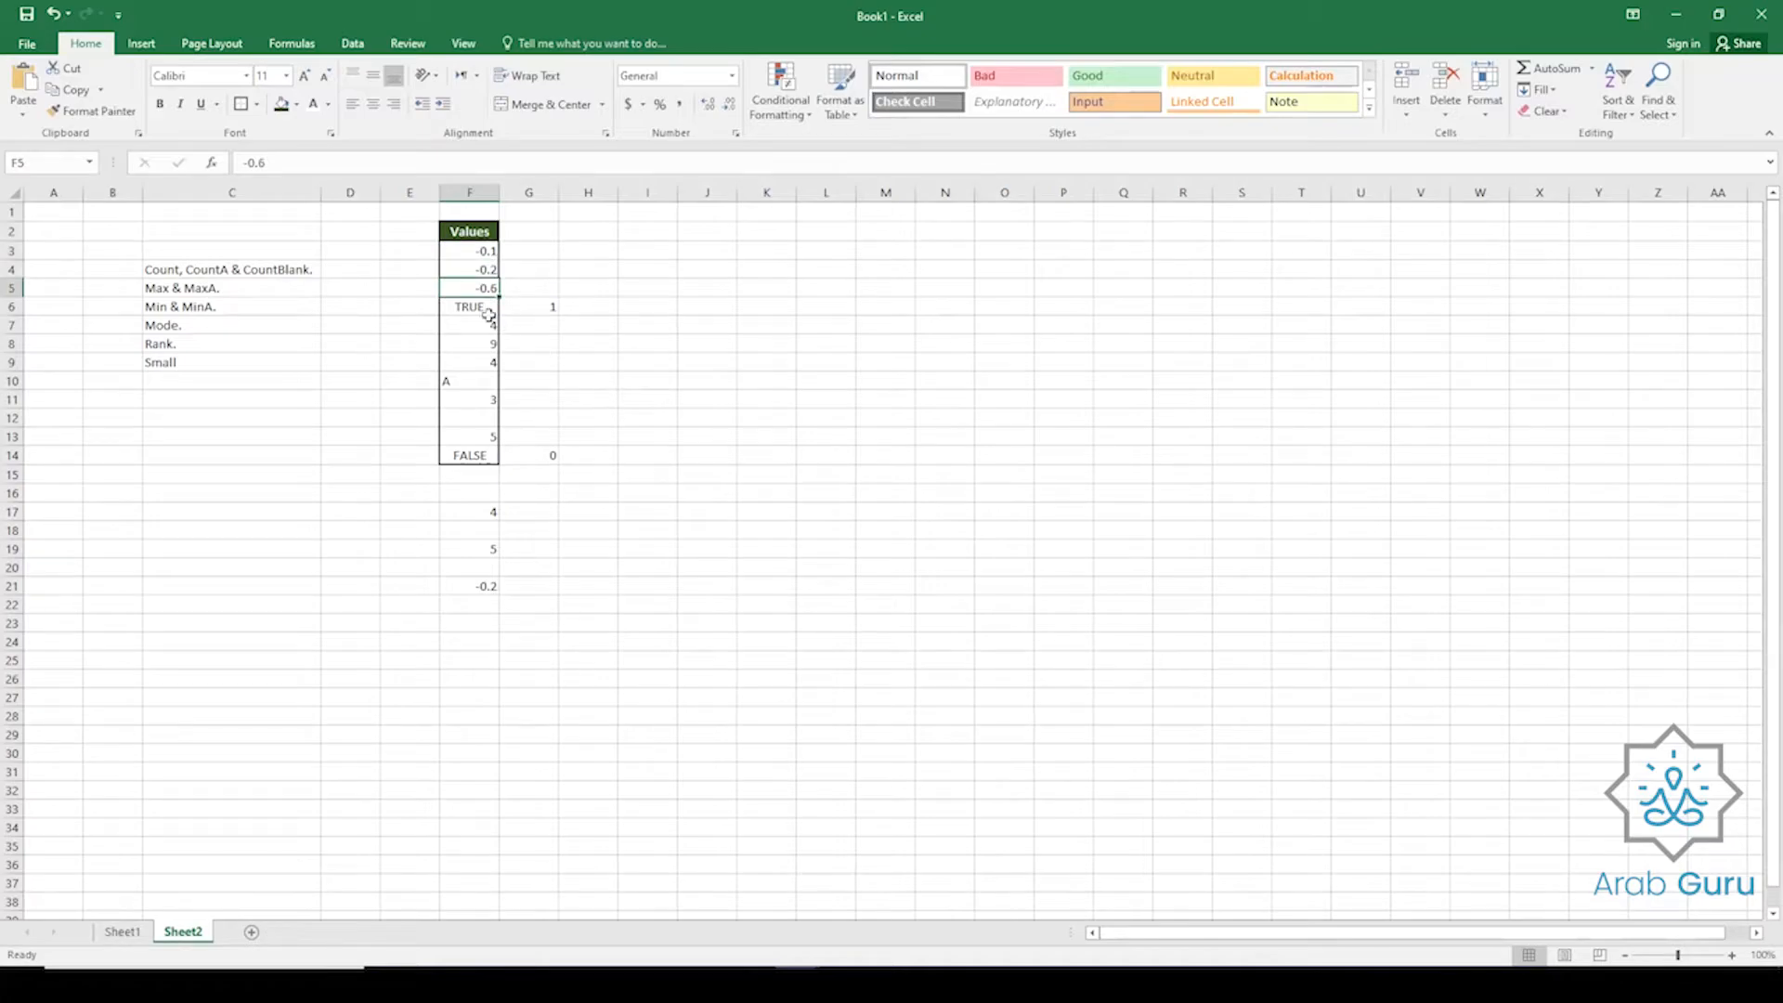
click(472, 274)
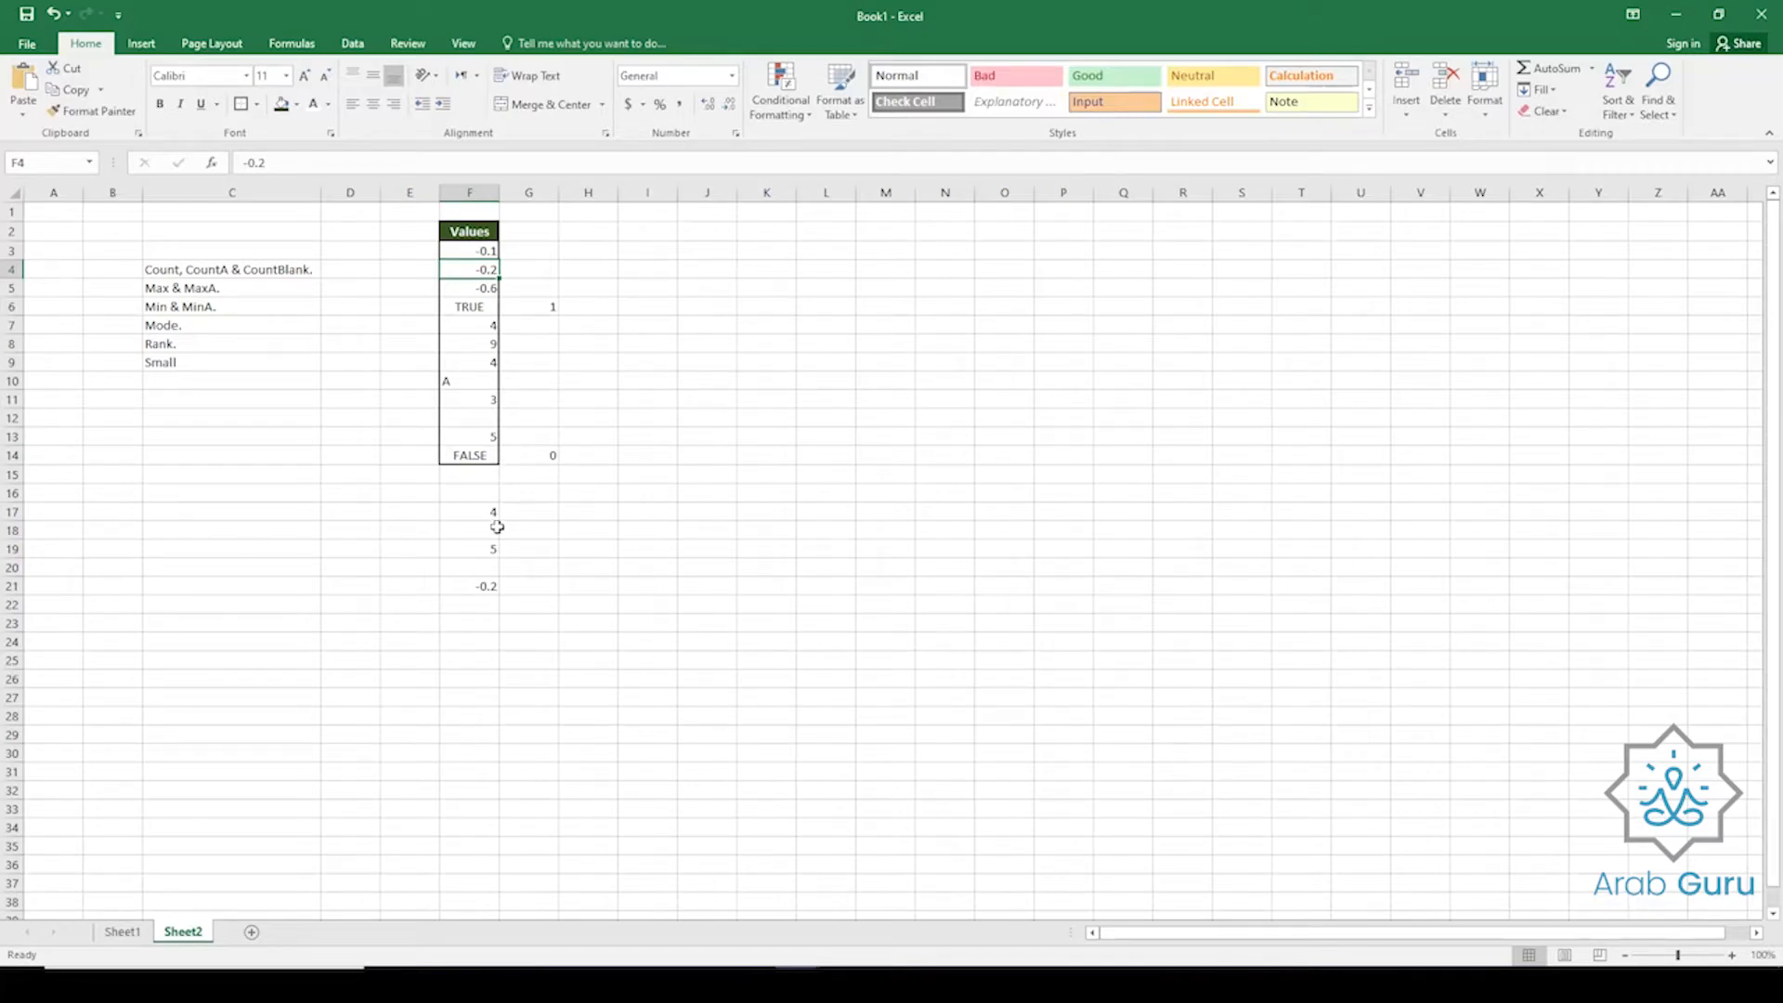
click(475, 582)
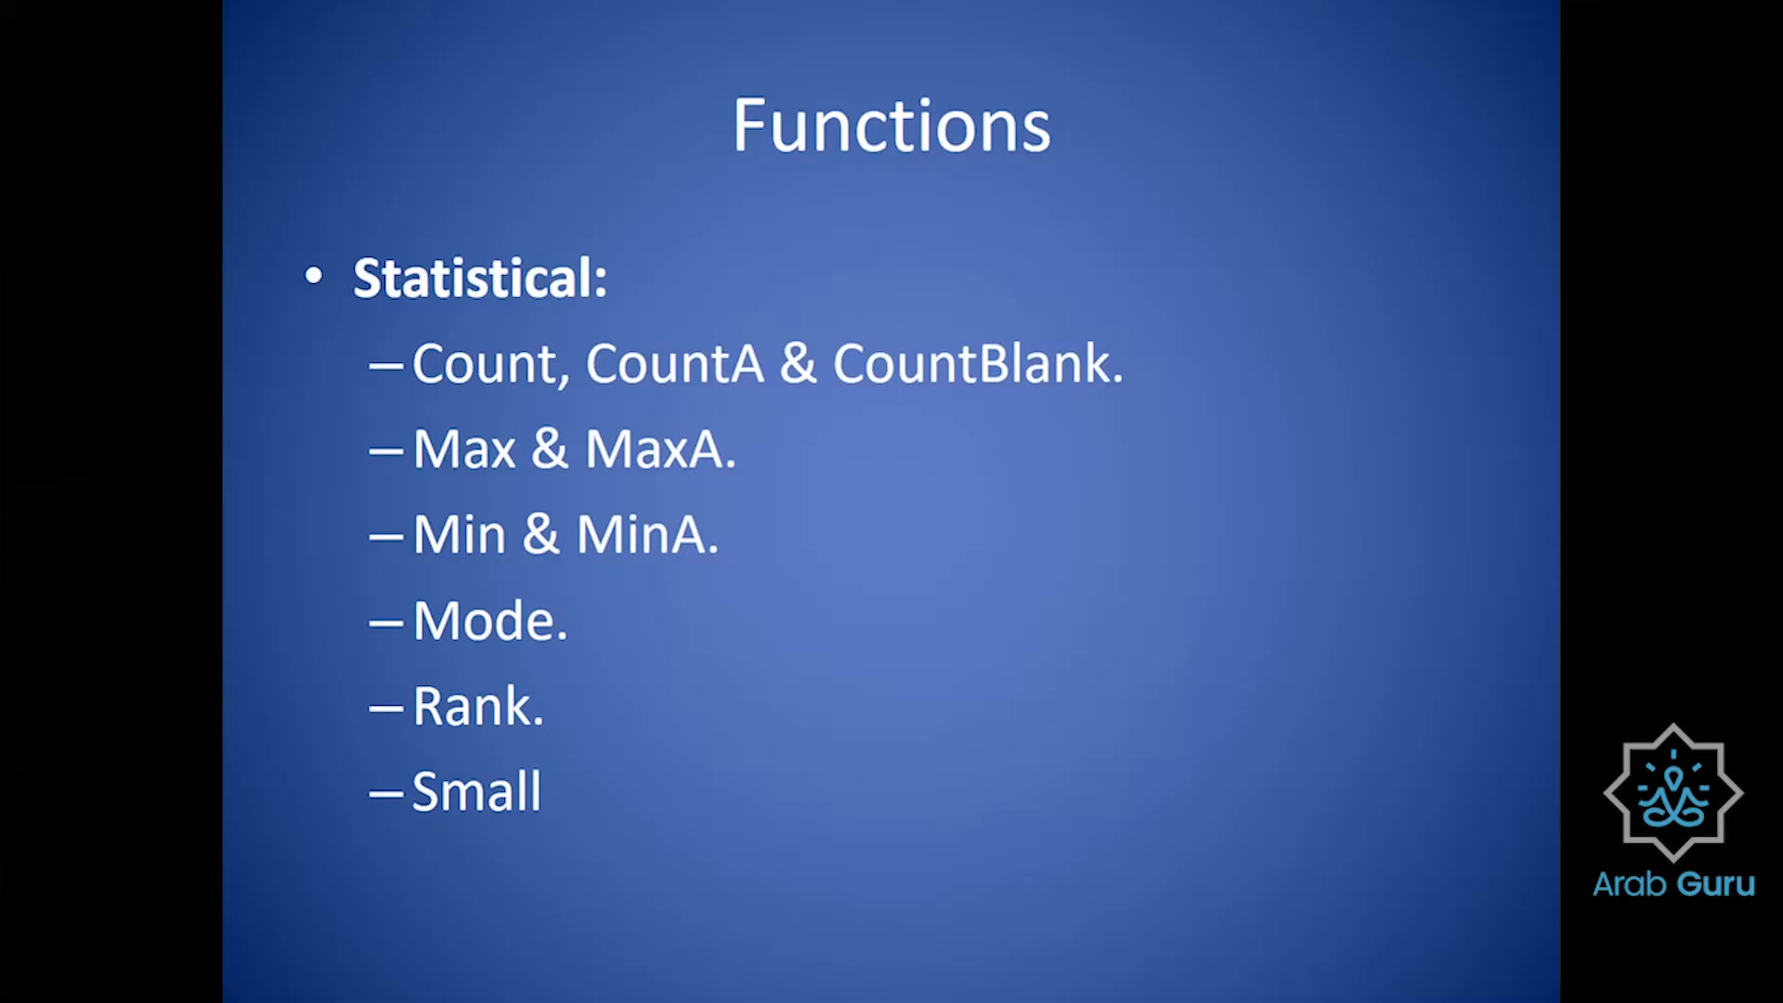
Advance the presentation to the lookup functions slide, switch back to Excel and bring up the branch table on Sheet1.
key(Right)
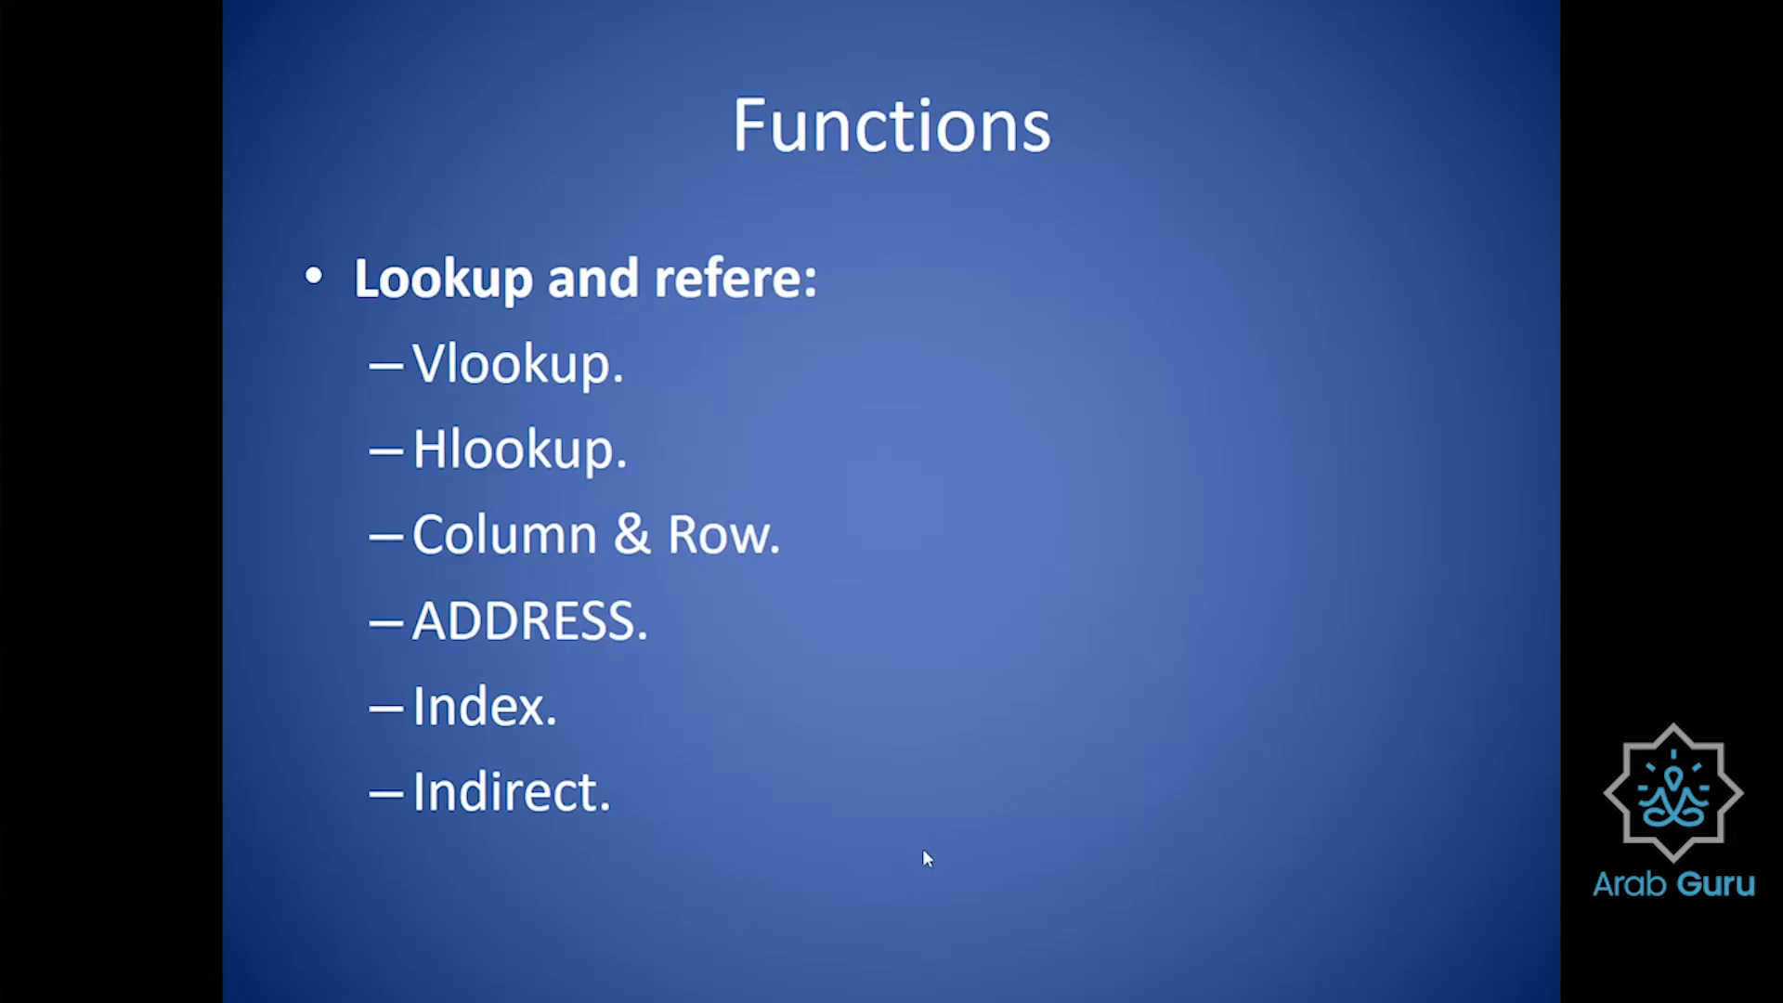
key(alt+Tab)
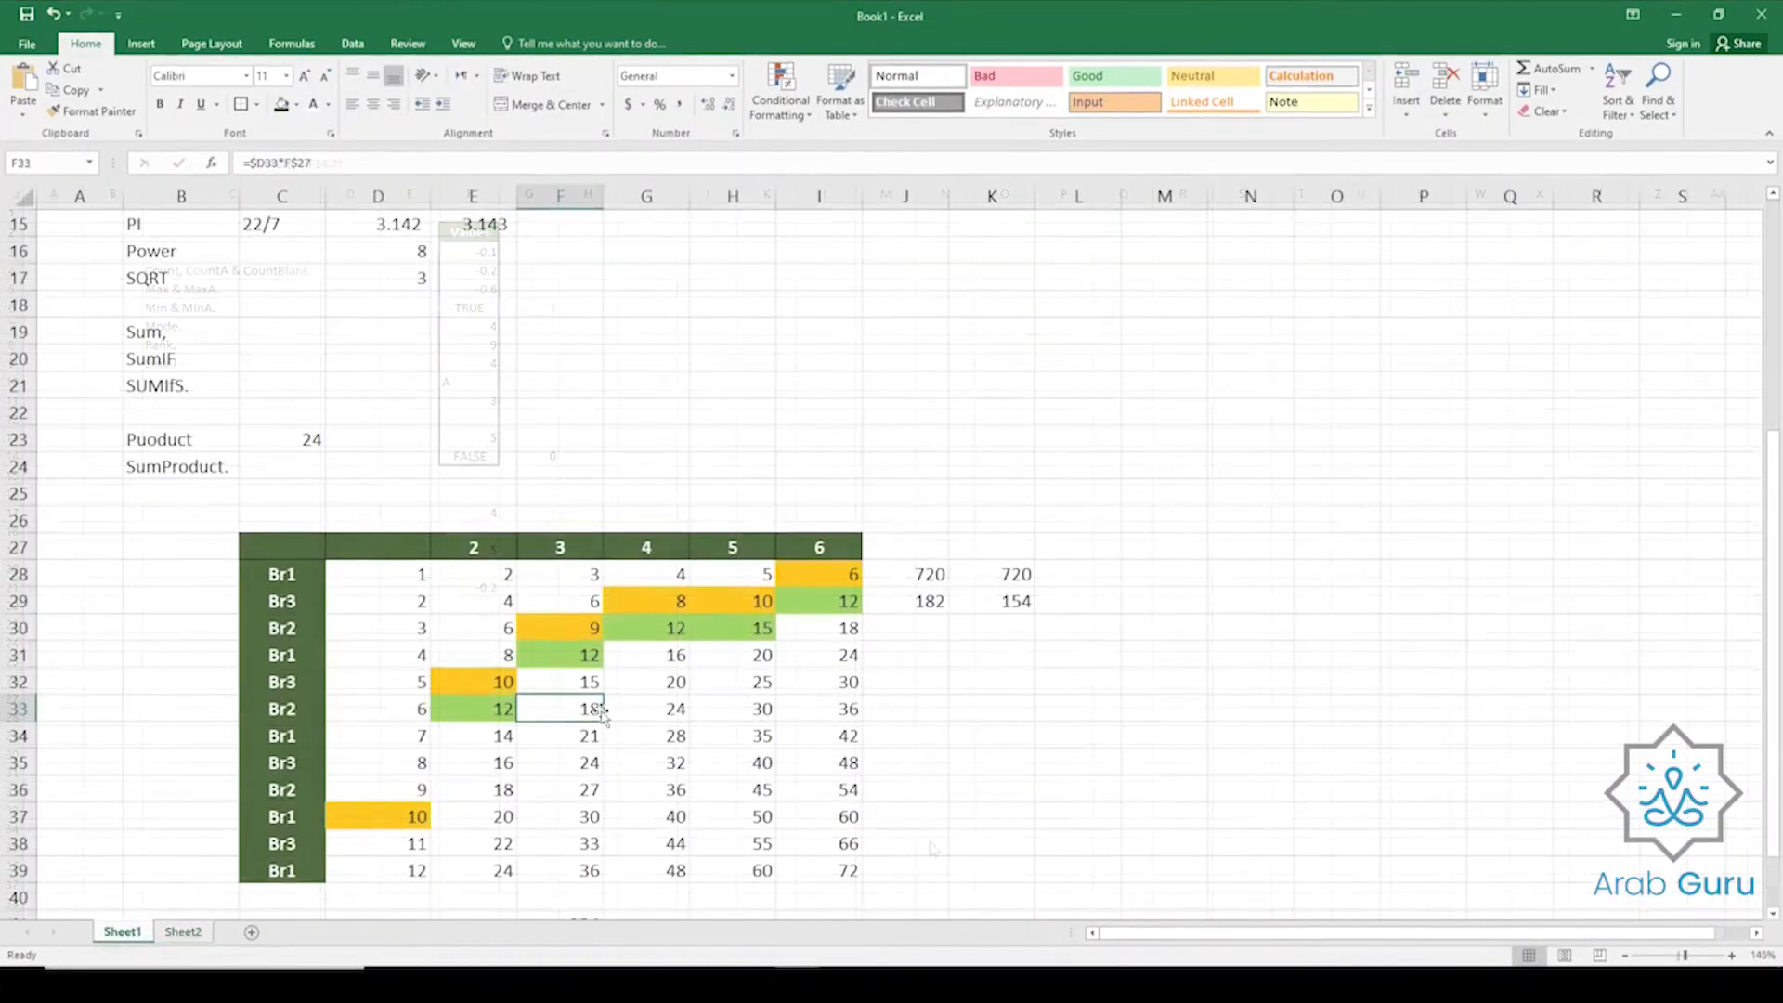
scroll(400, 618, down, 3)
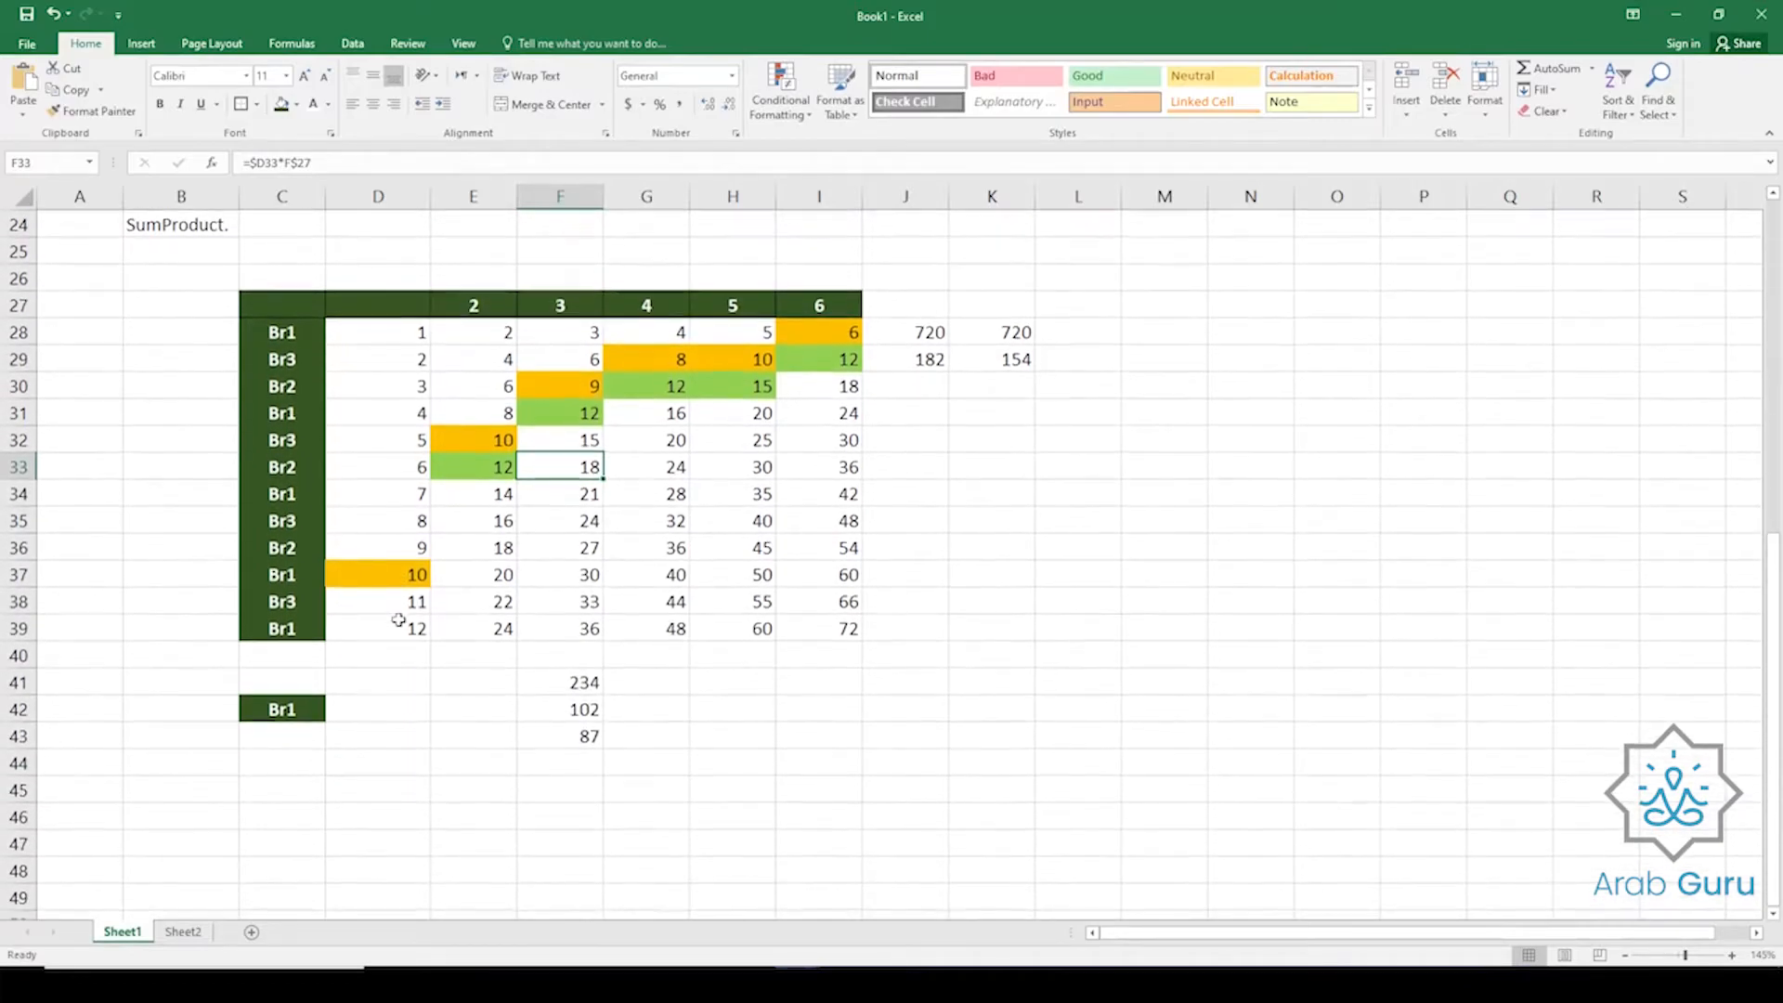
scroll(400, 620, up, 1)
scroll(399, 621, up, 1)
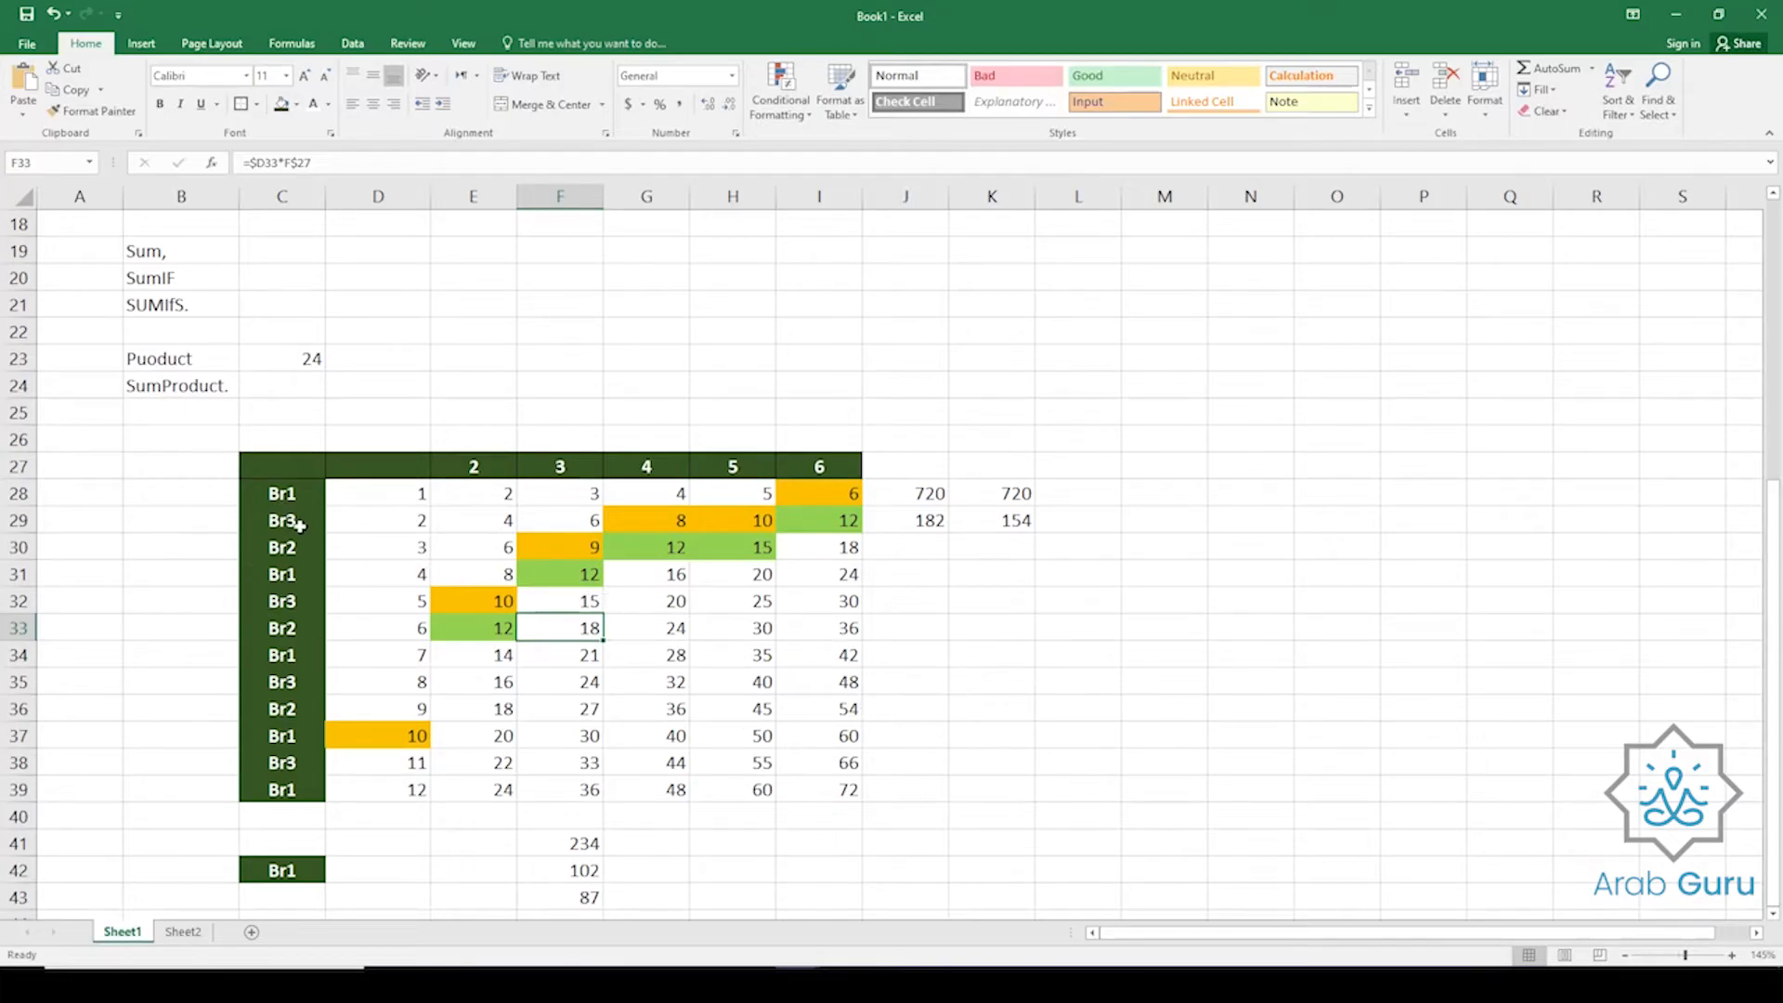
Examine the branch table's columns C, D and E over rows 27 to 39, plus cells F38 and F39.
drag(284, 467, 295, 791)
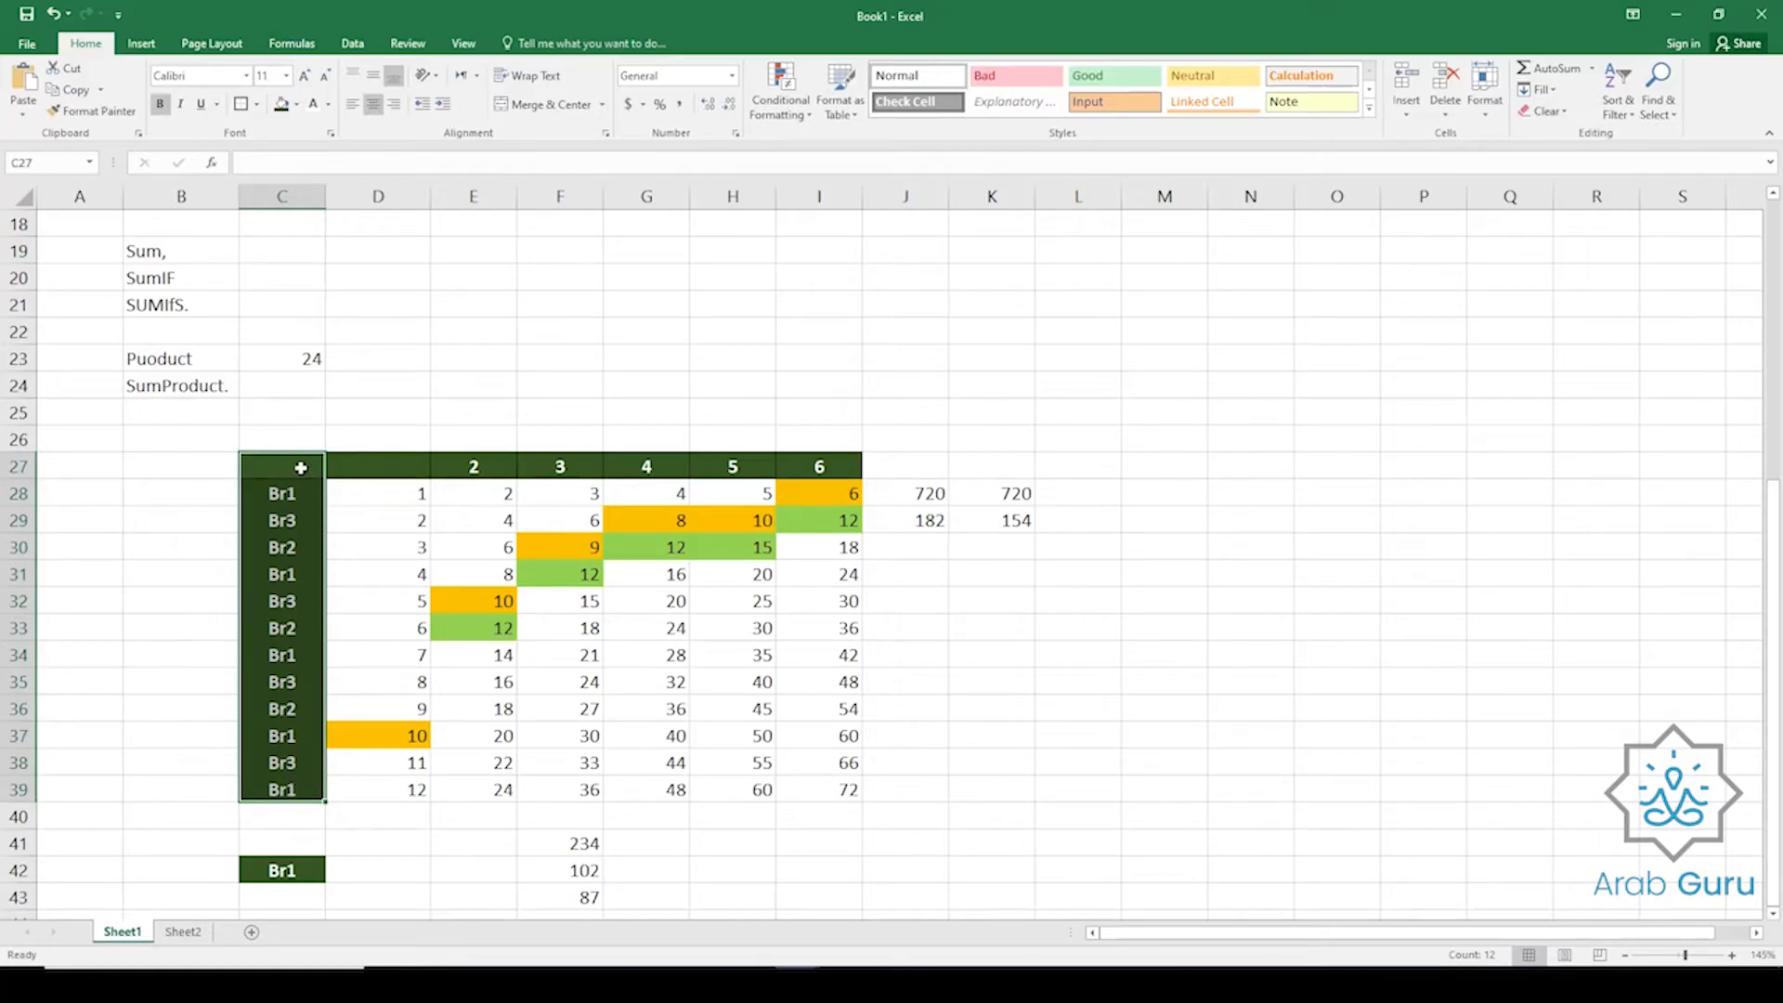
drag(372, 466, 378, 788)
drag(478, 467, 502, 788)
click(560, 766)
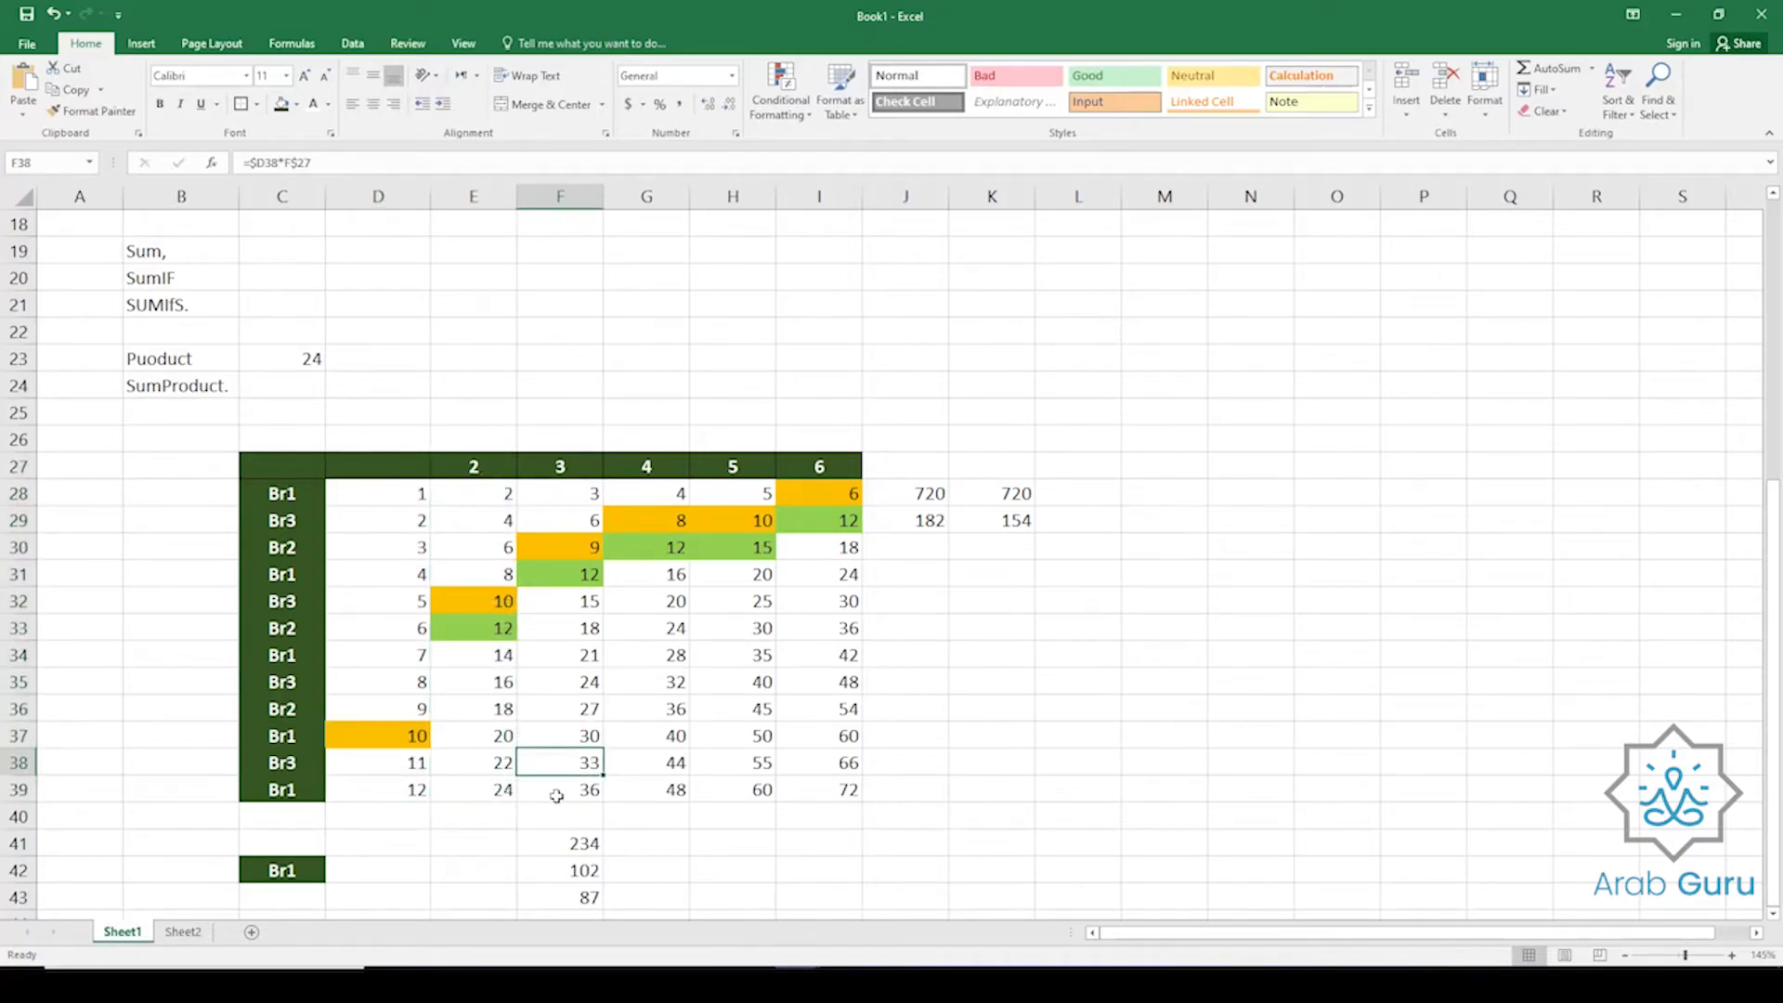
click(557, 795)
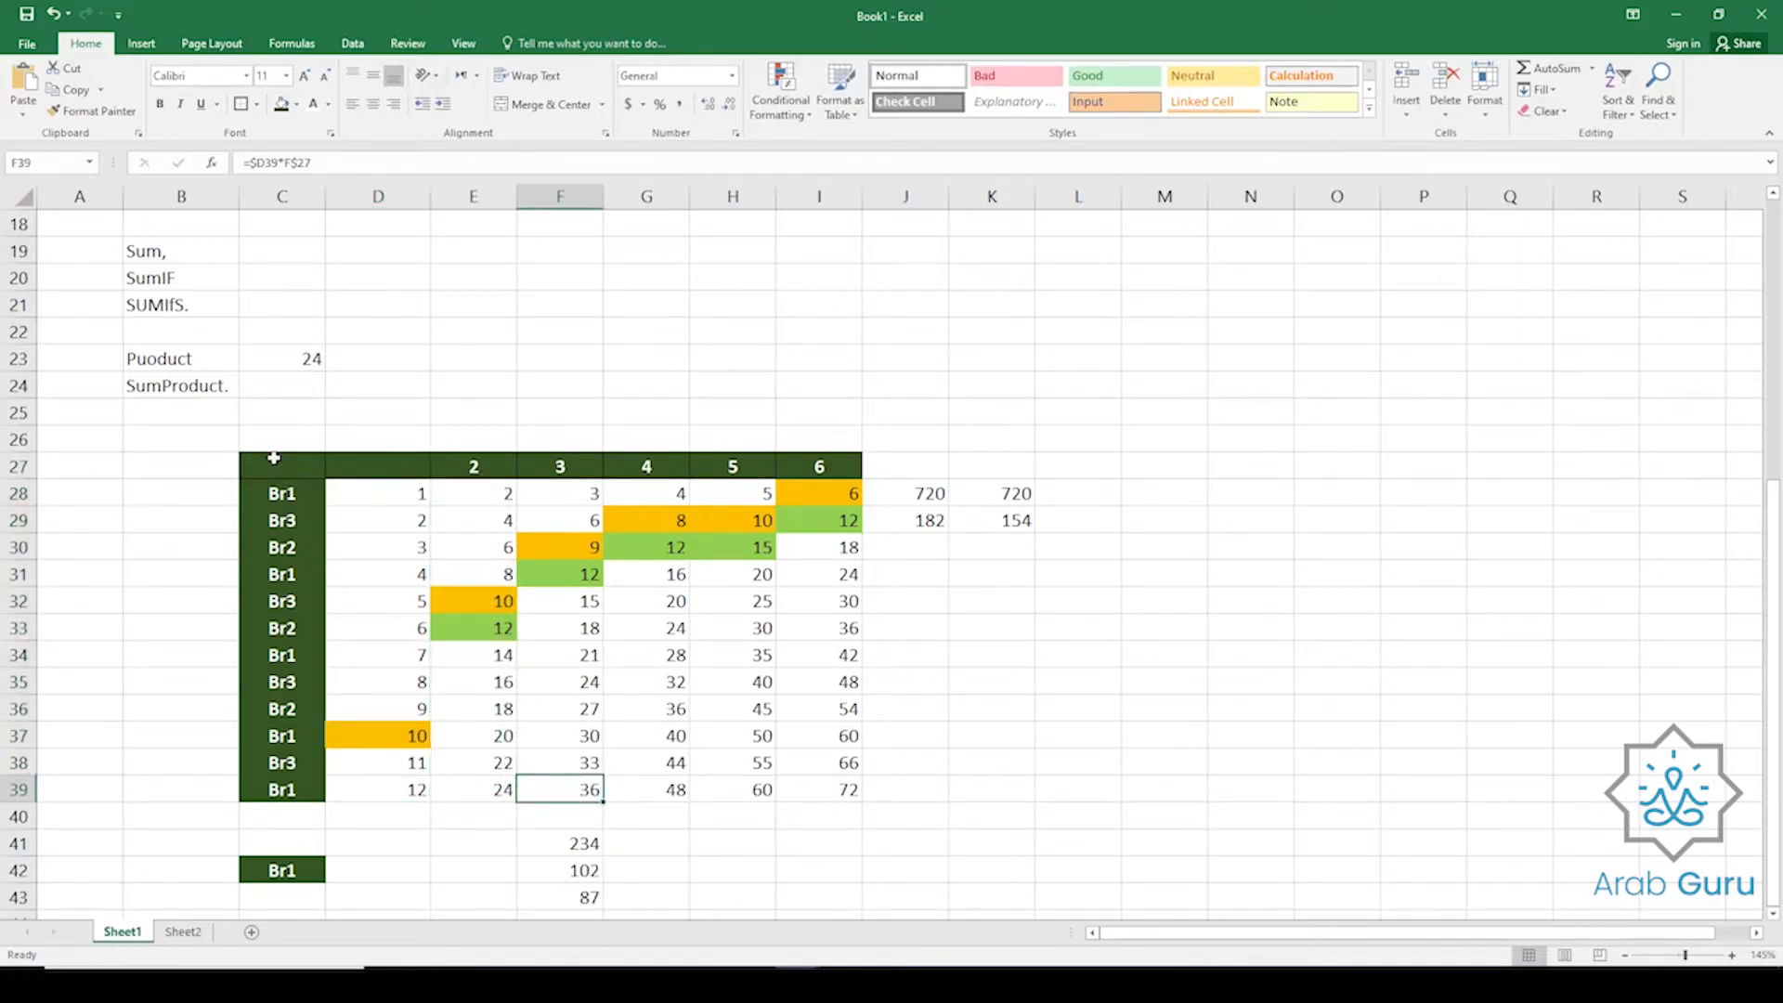
Trace a vertical lookup down the branch labels in column C and across row 28 from C28 to G28.
click(284, 196)
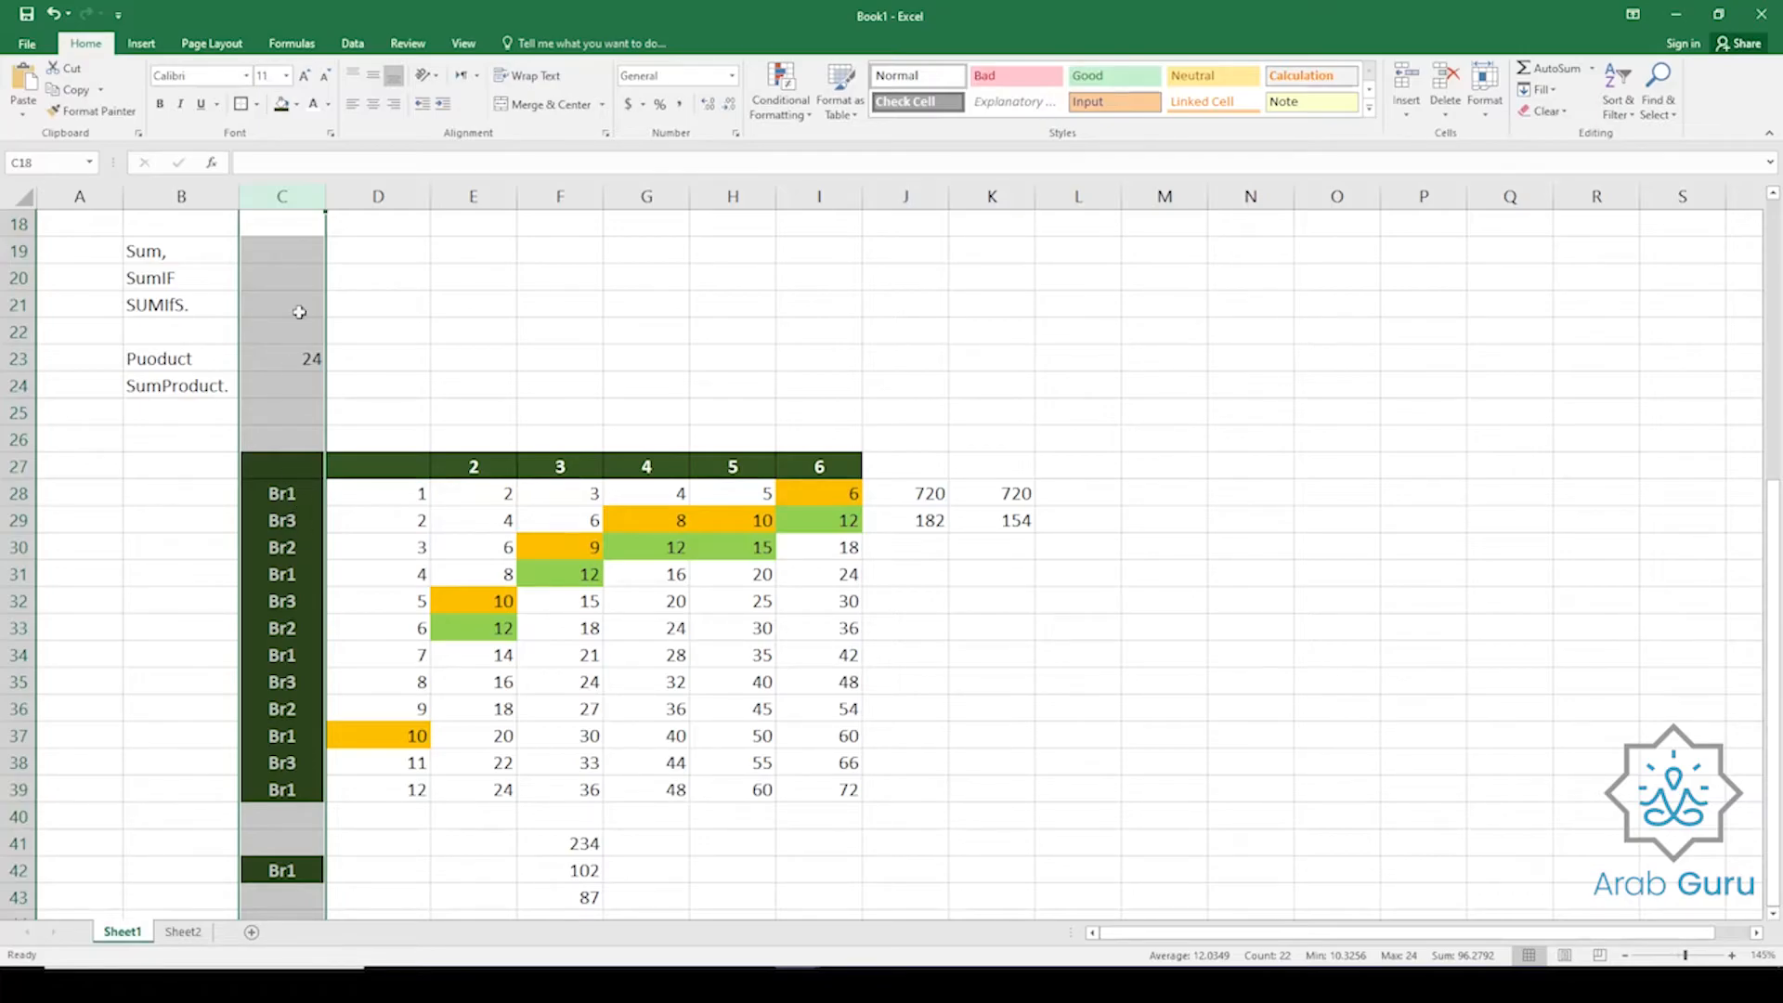
drag(282, 502, 283, 706)
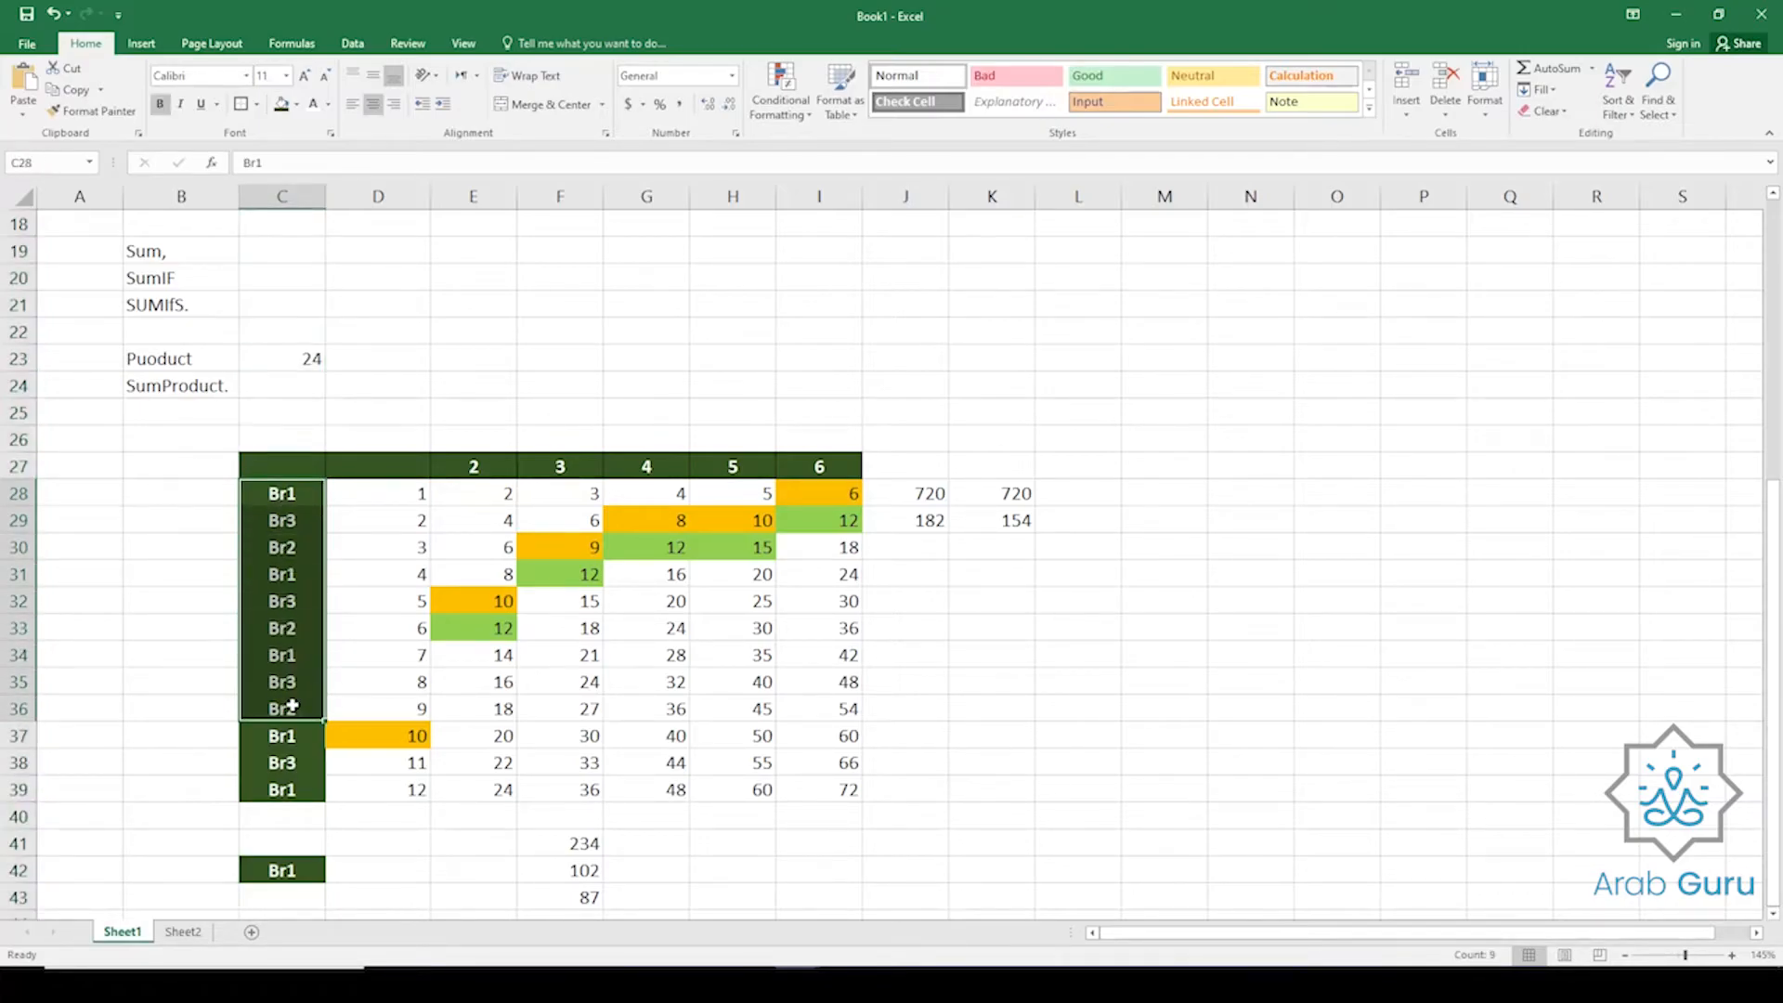
click(285, 494)
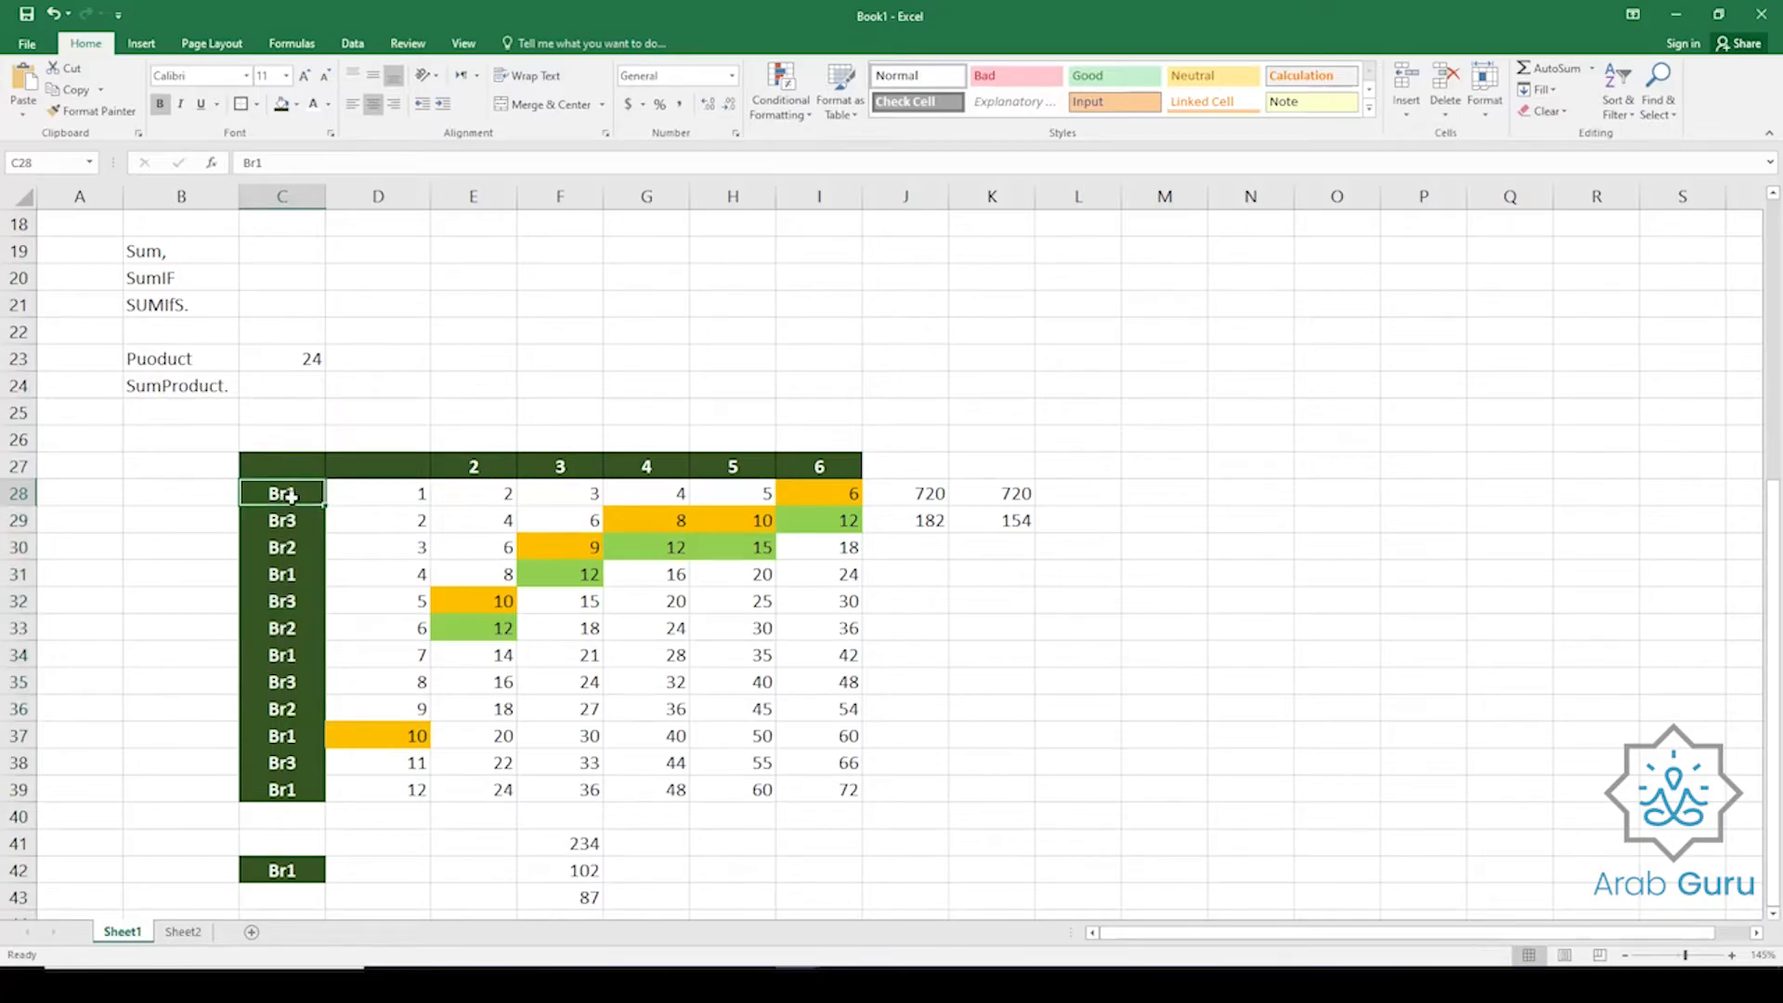
click(371, 491)
click(464, 494)
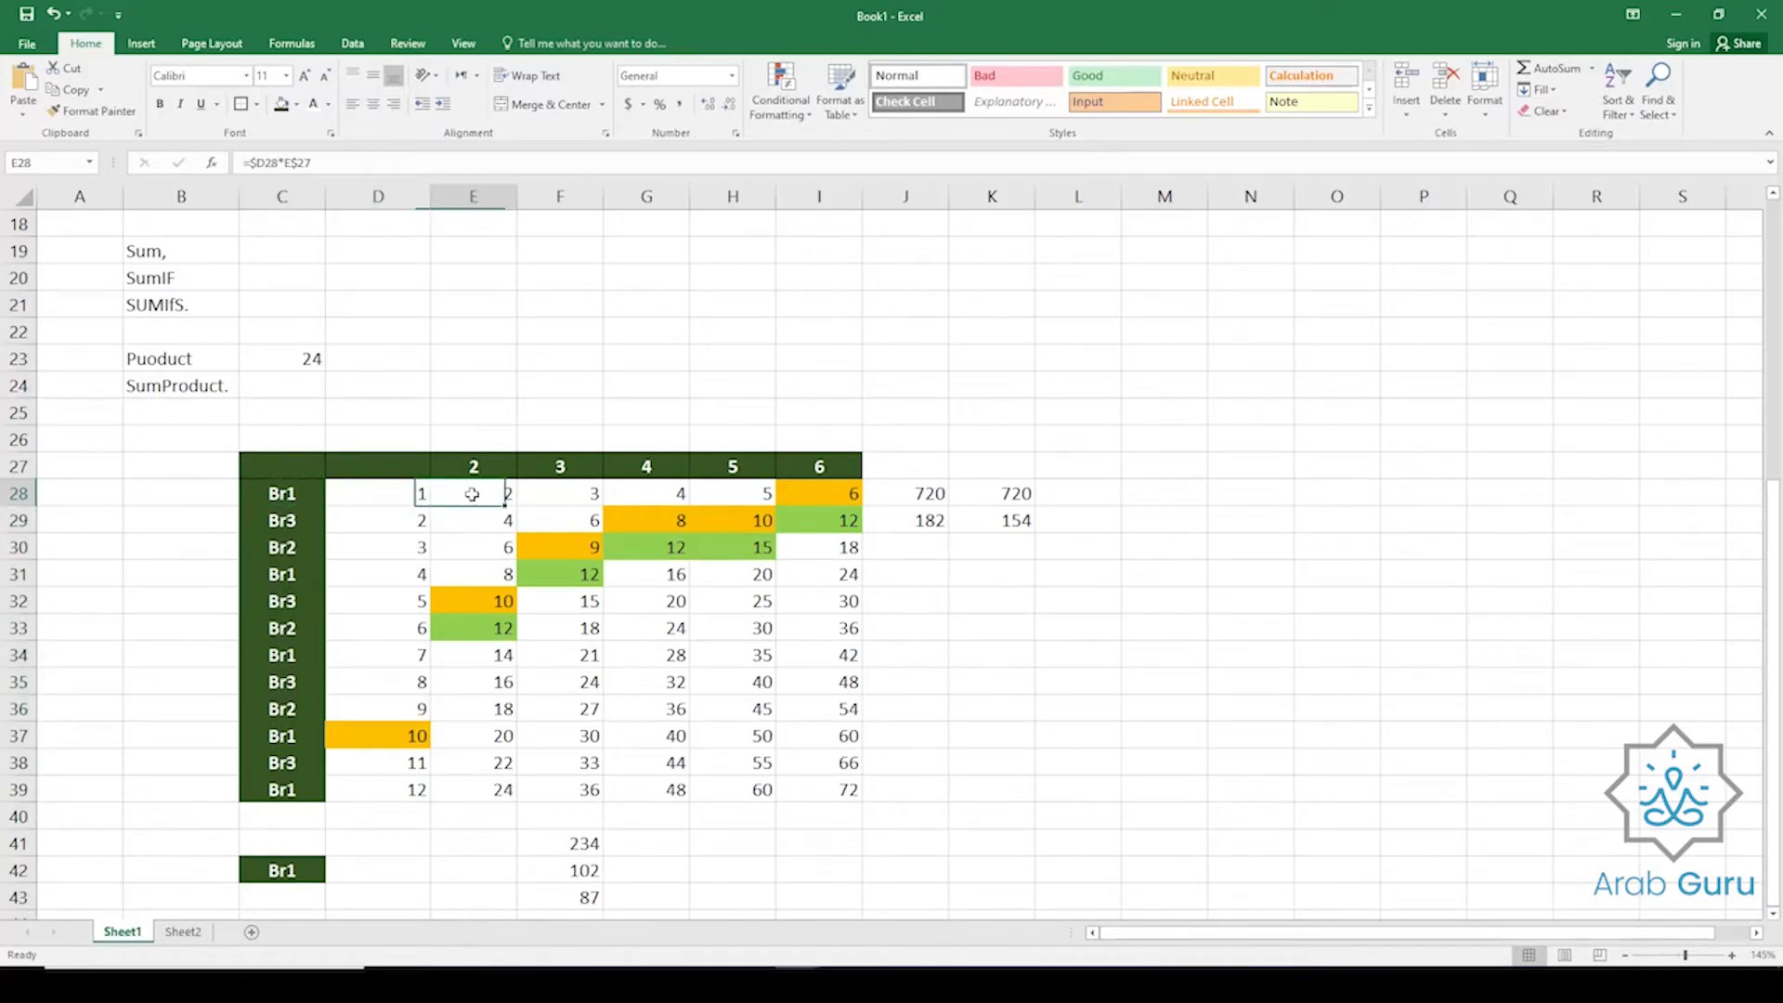
click(562, 493)
click(646, 493)
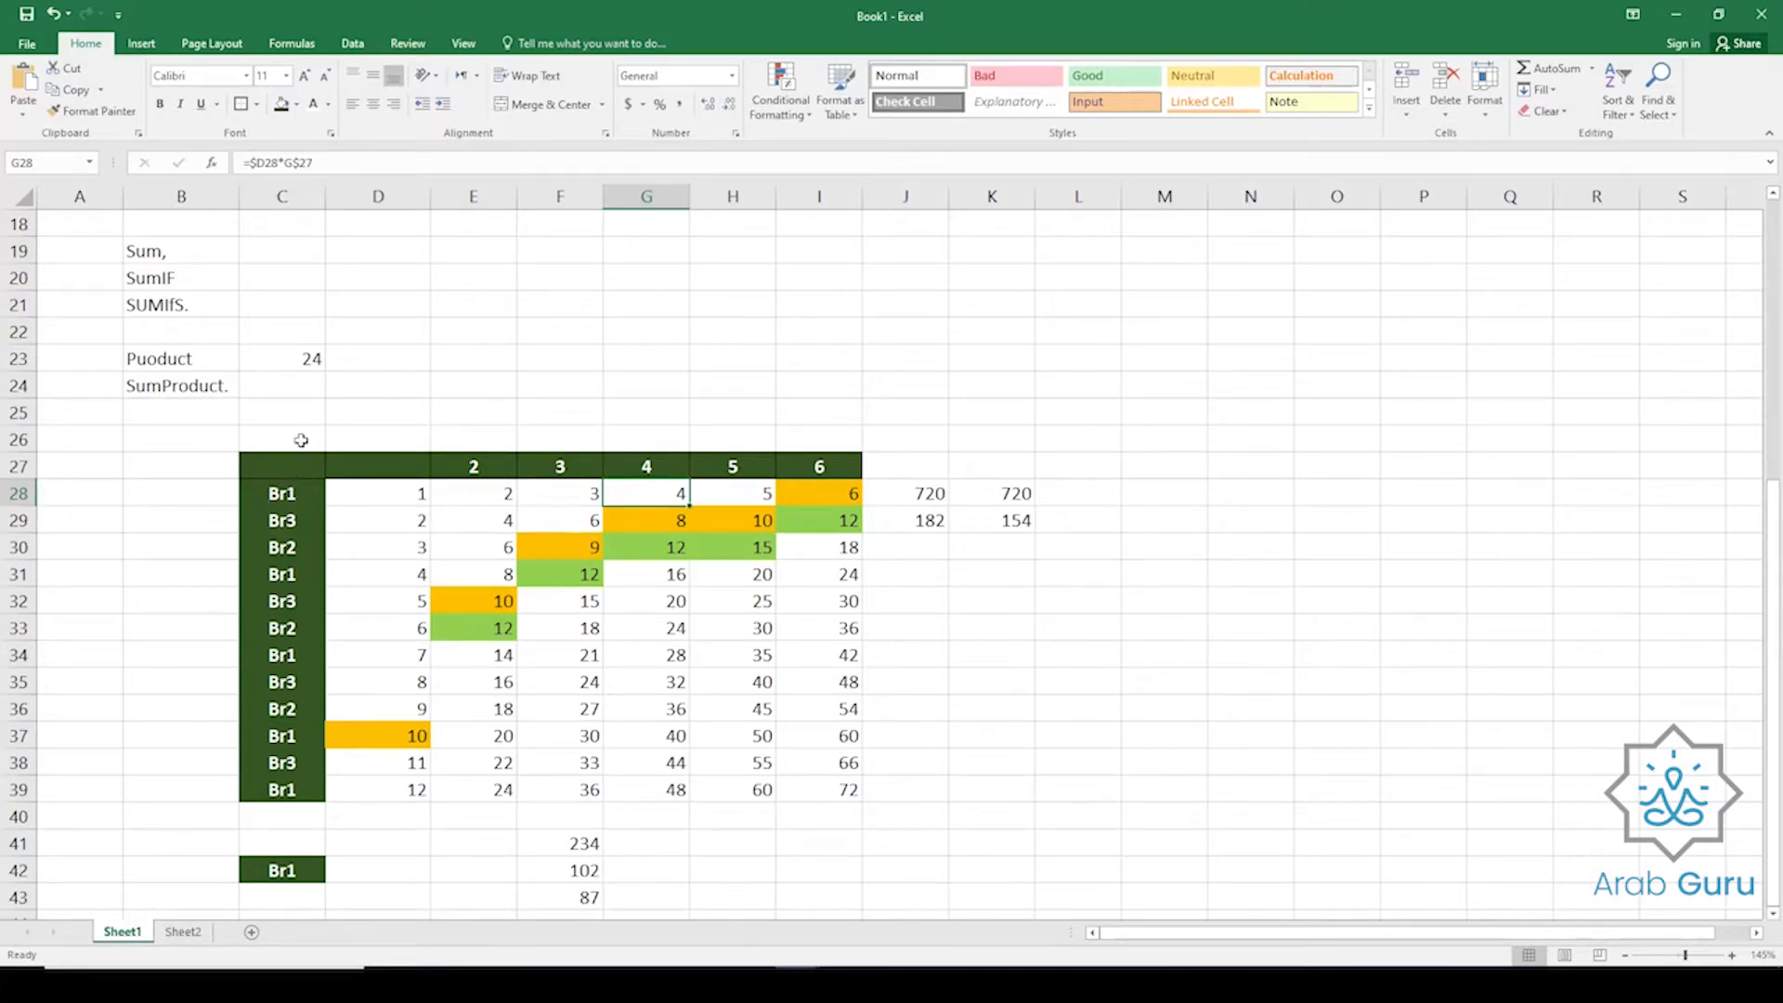
Compare the branch labels in lookup column C with columns A and B, which lie before it.
click(282, 196)
drag(290, 497, 286, 655)
click(274, 491)
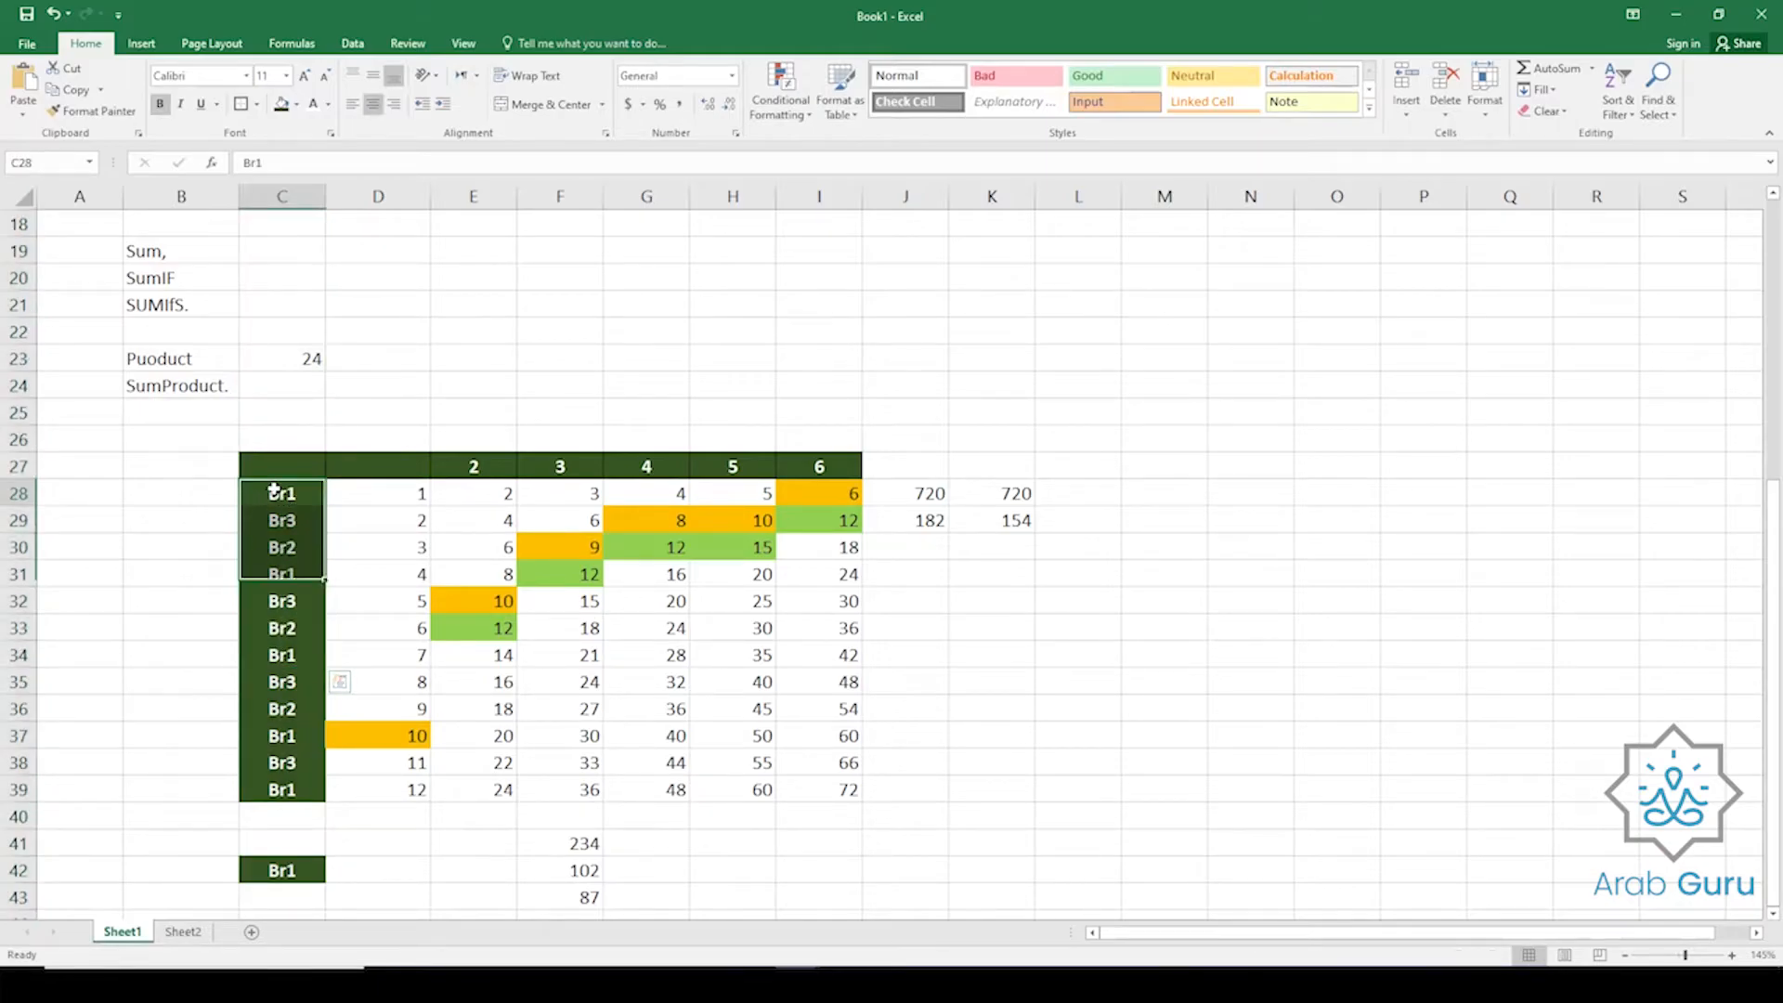
click(167, 495)
click(81, 495)
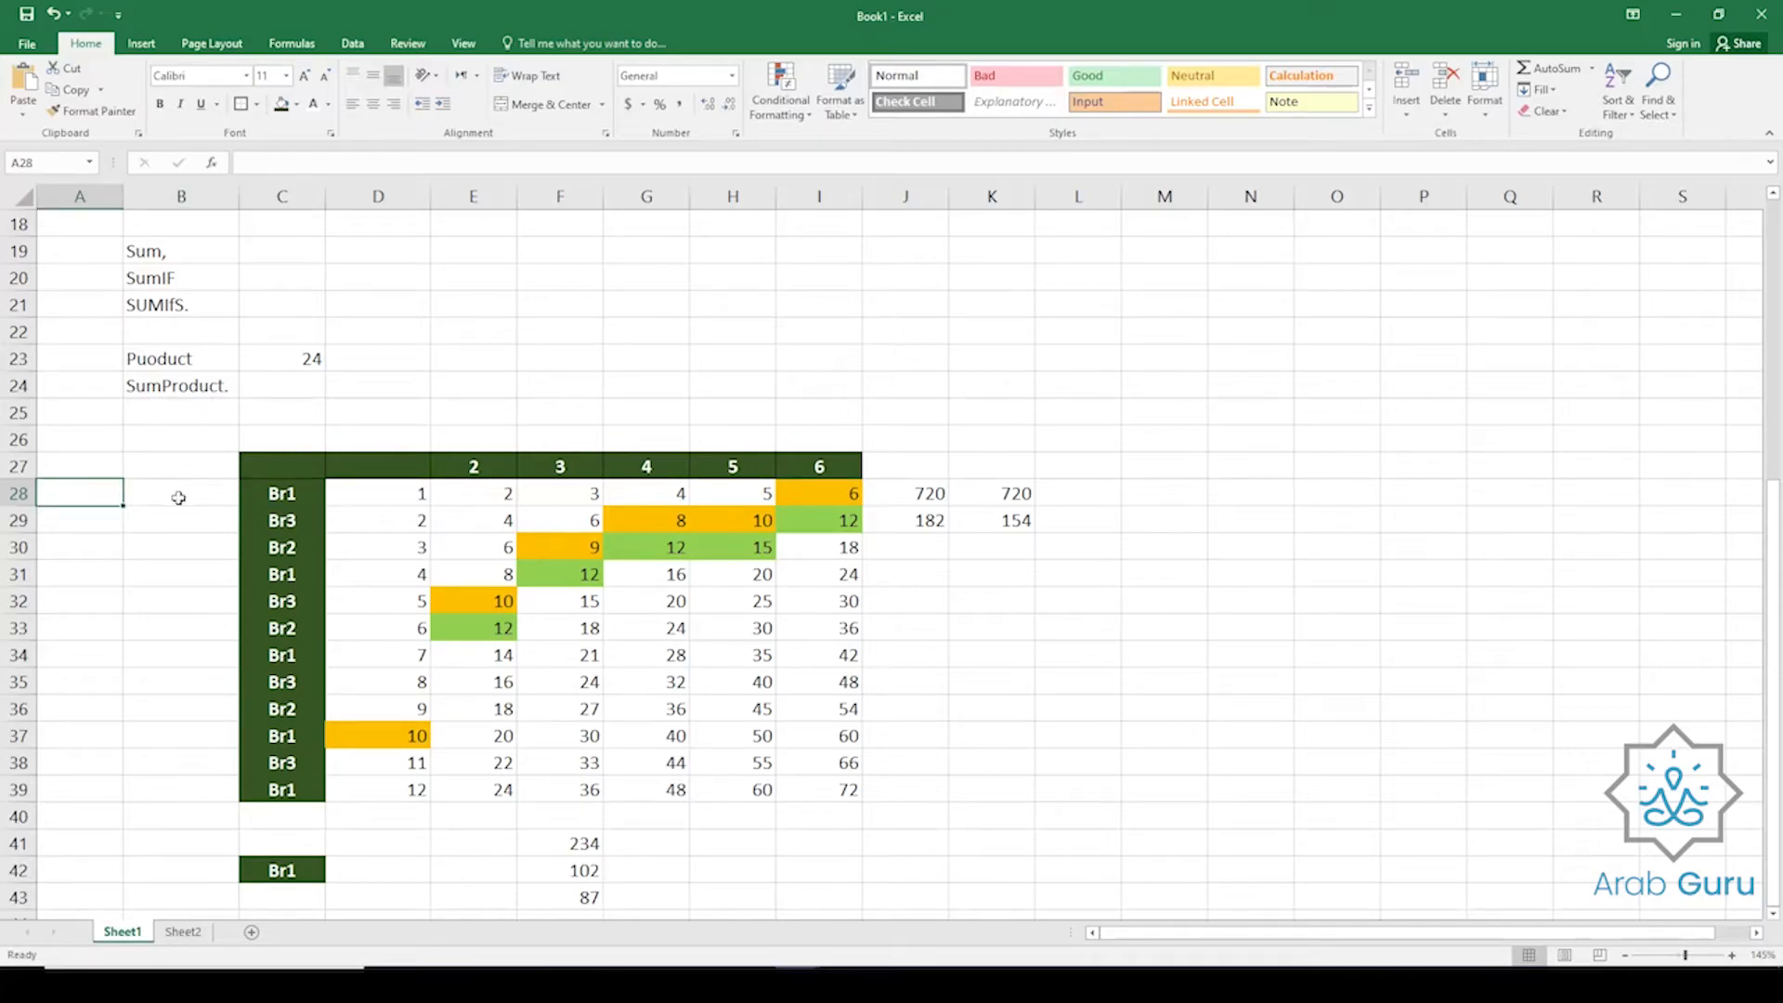
click(182, 196)
click(80, 196)
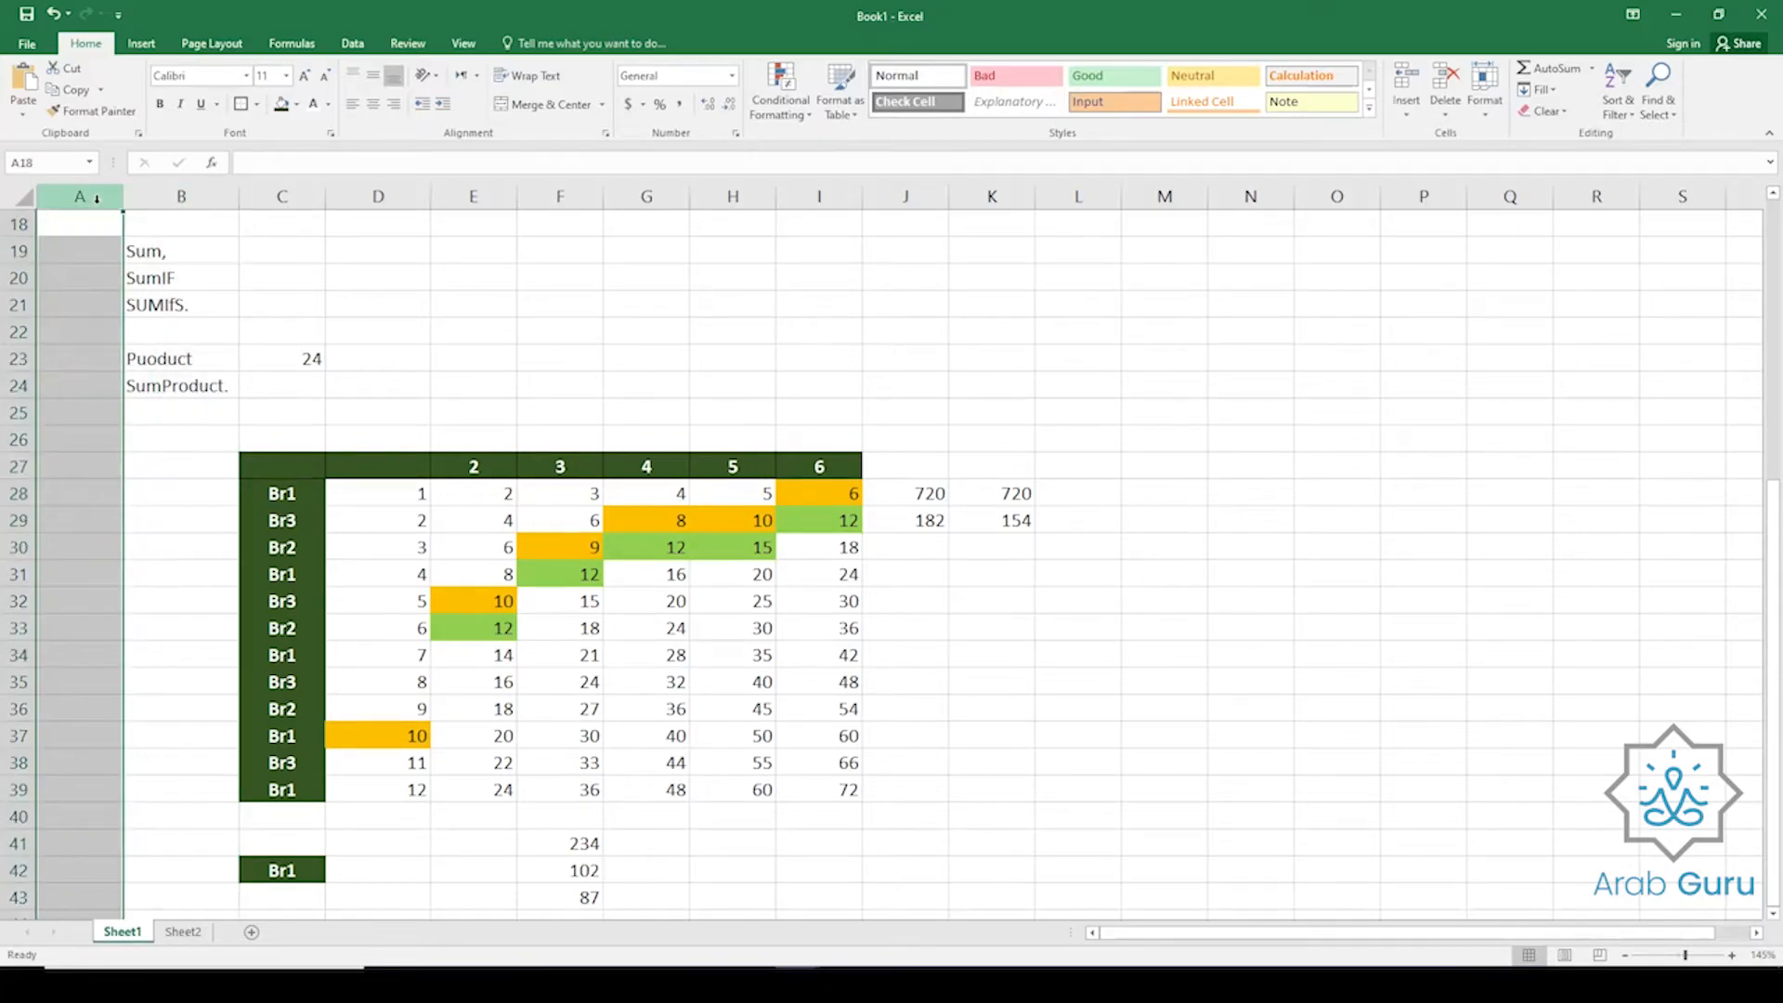
Review the lookup range from column C to column J, and the Br1 lookup value in C42.
click(290, 198)
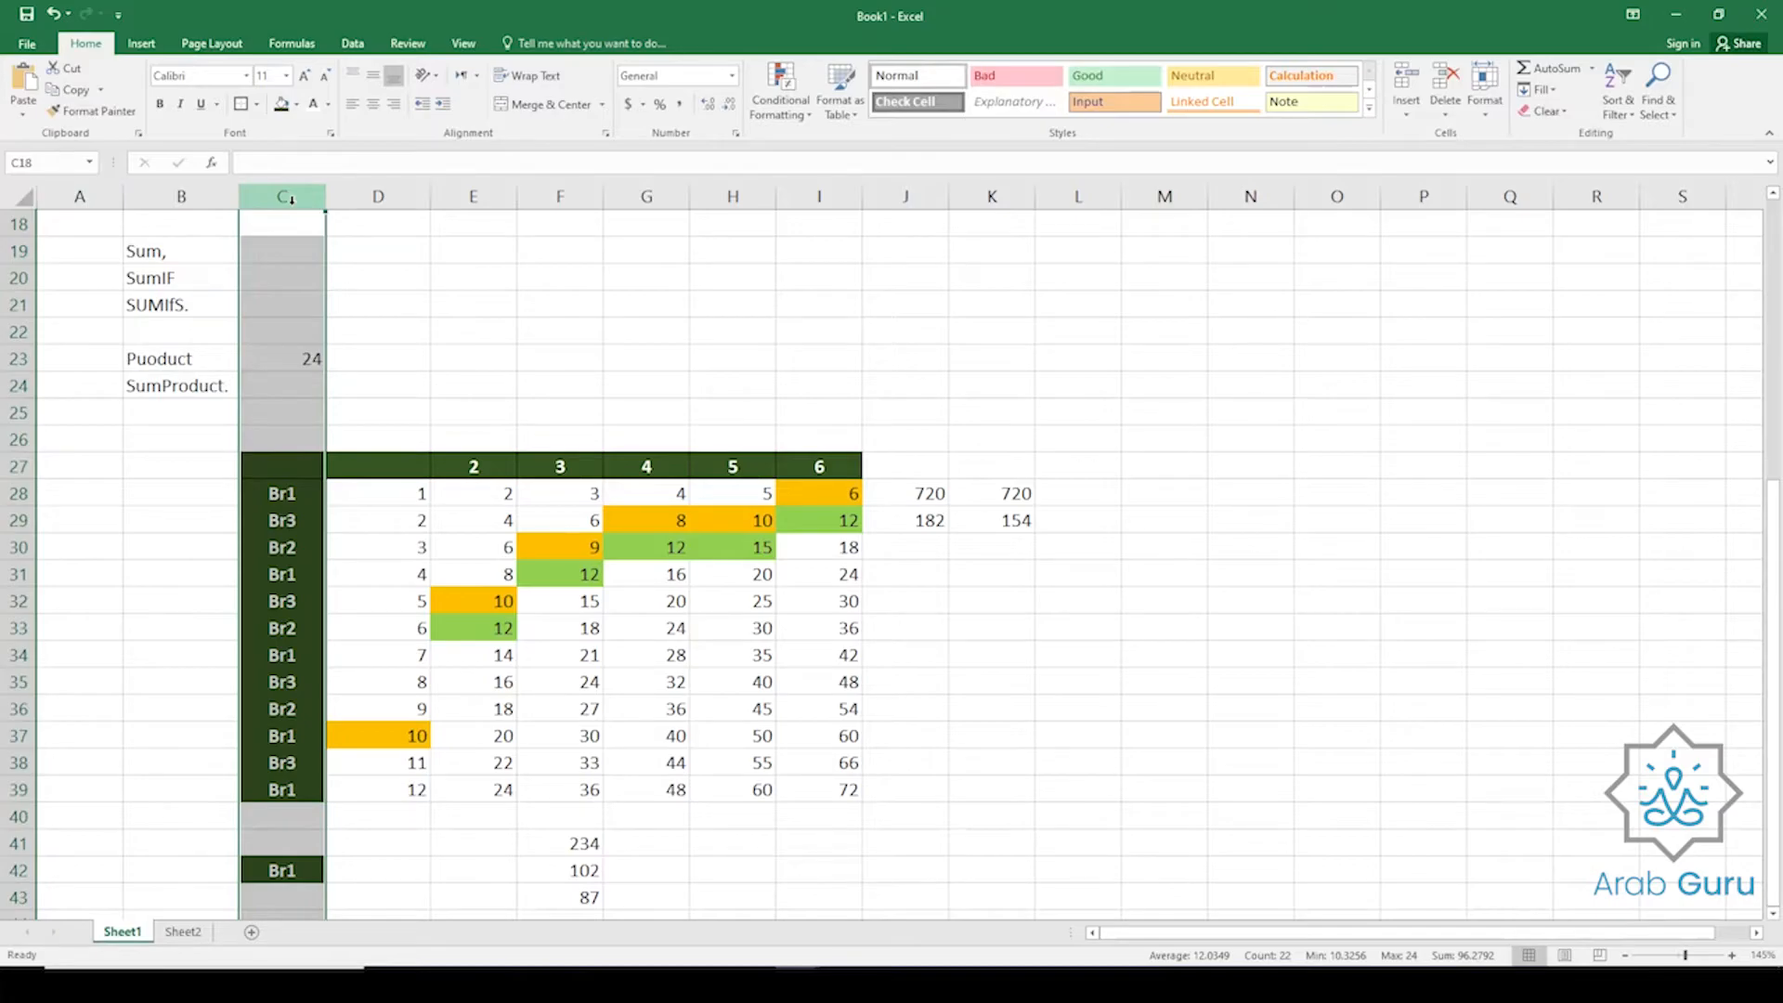
drag(296, 195, 897, 190)
click(312, 192)
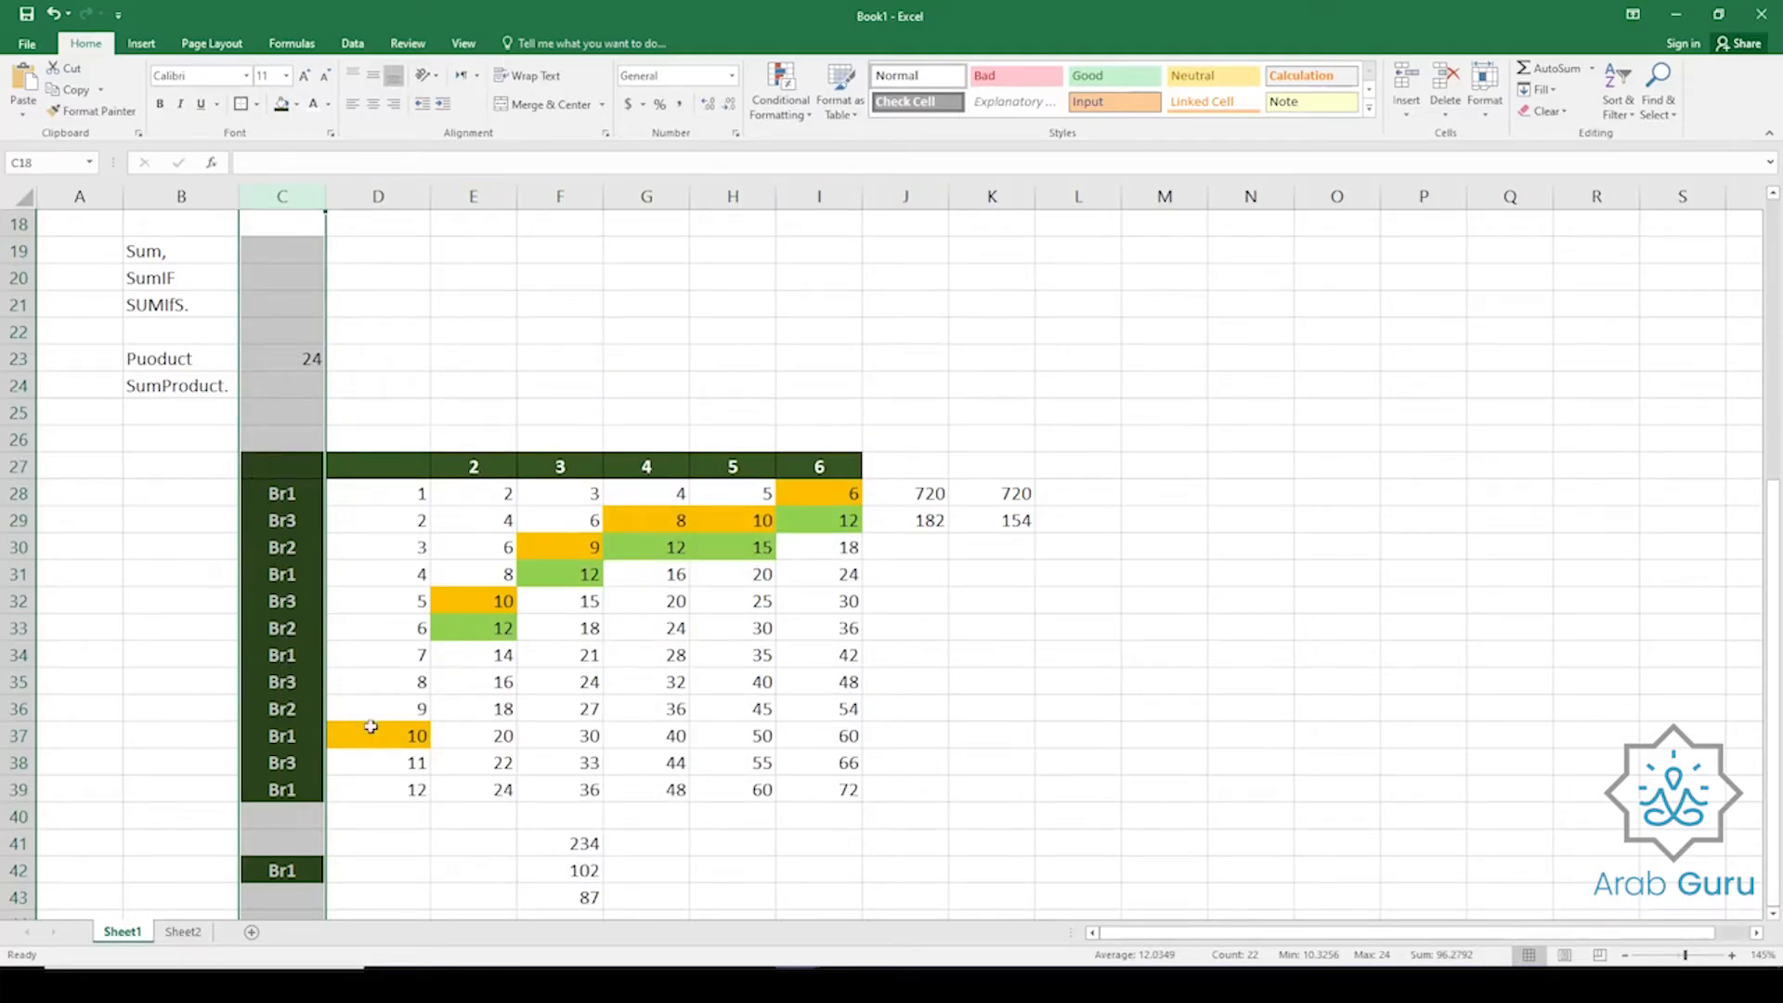
click(283, 868)
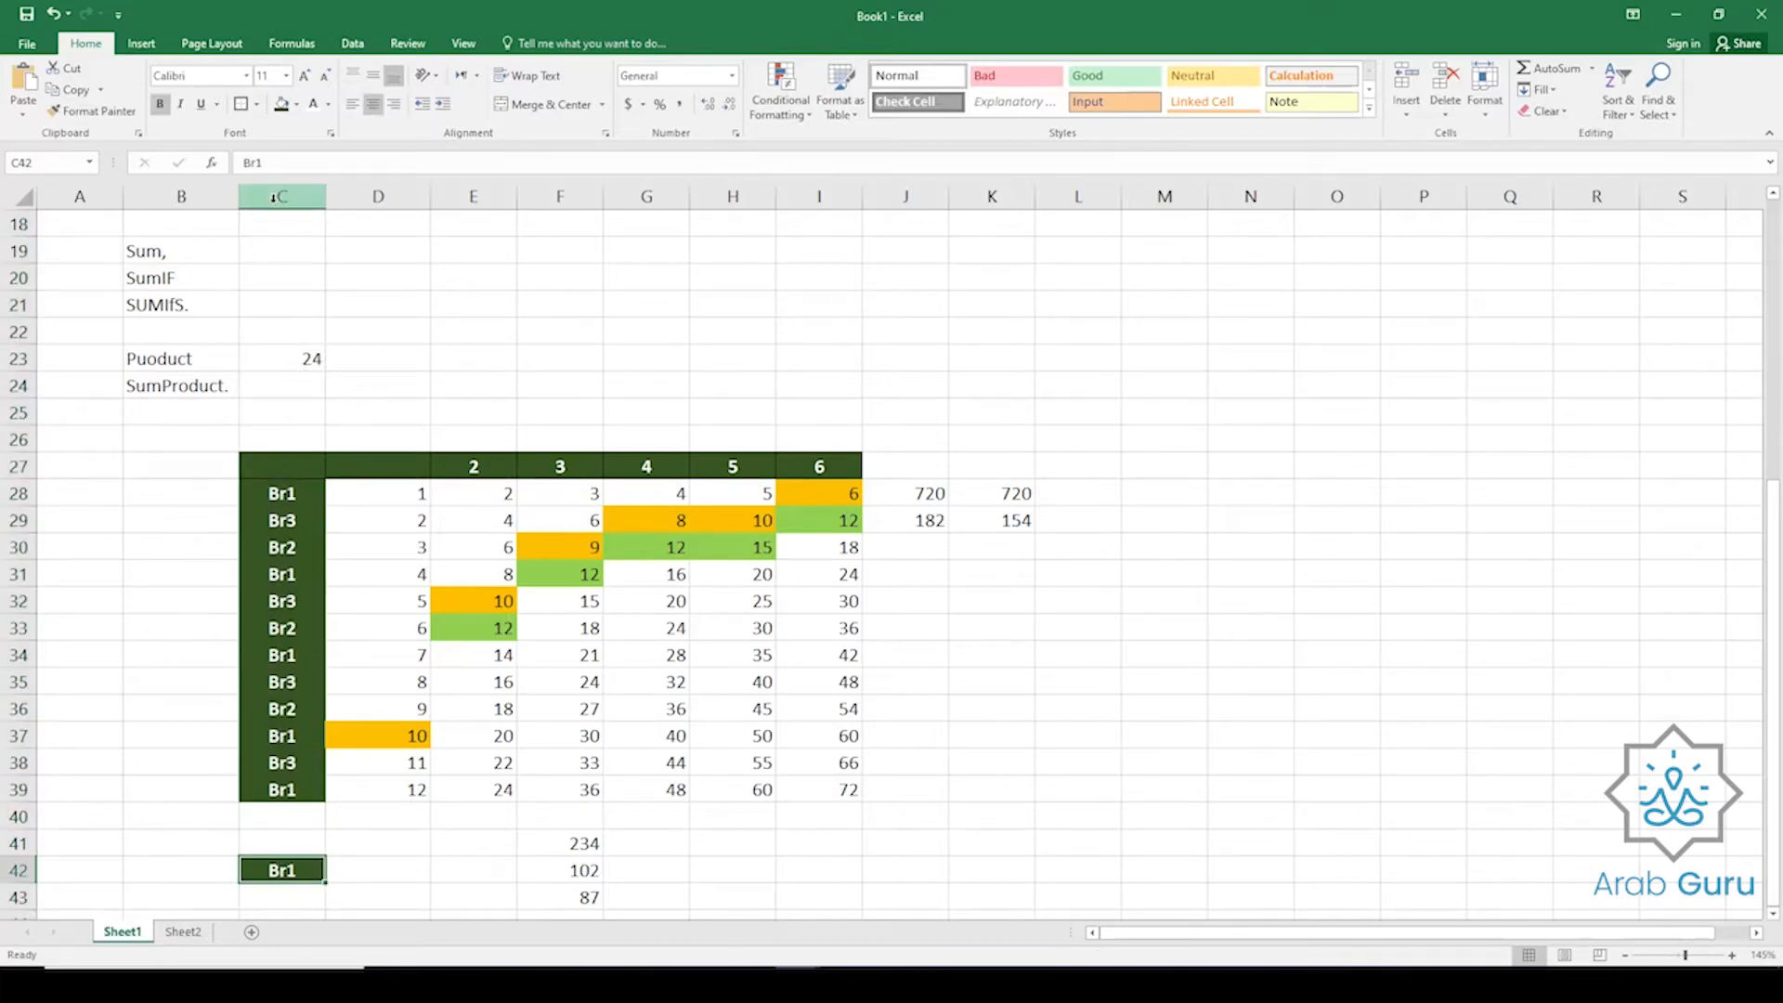
Review the column span from lookup column C to column F, down to row 42.
drag(285, 195, 592, 205)
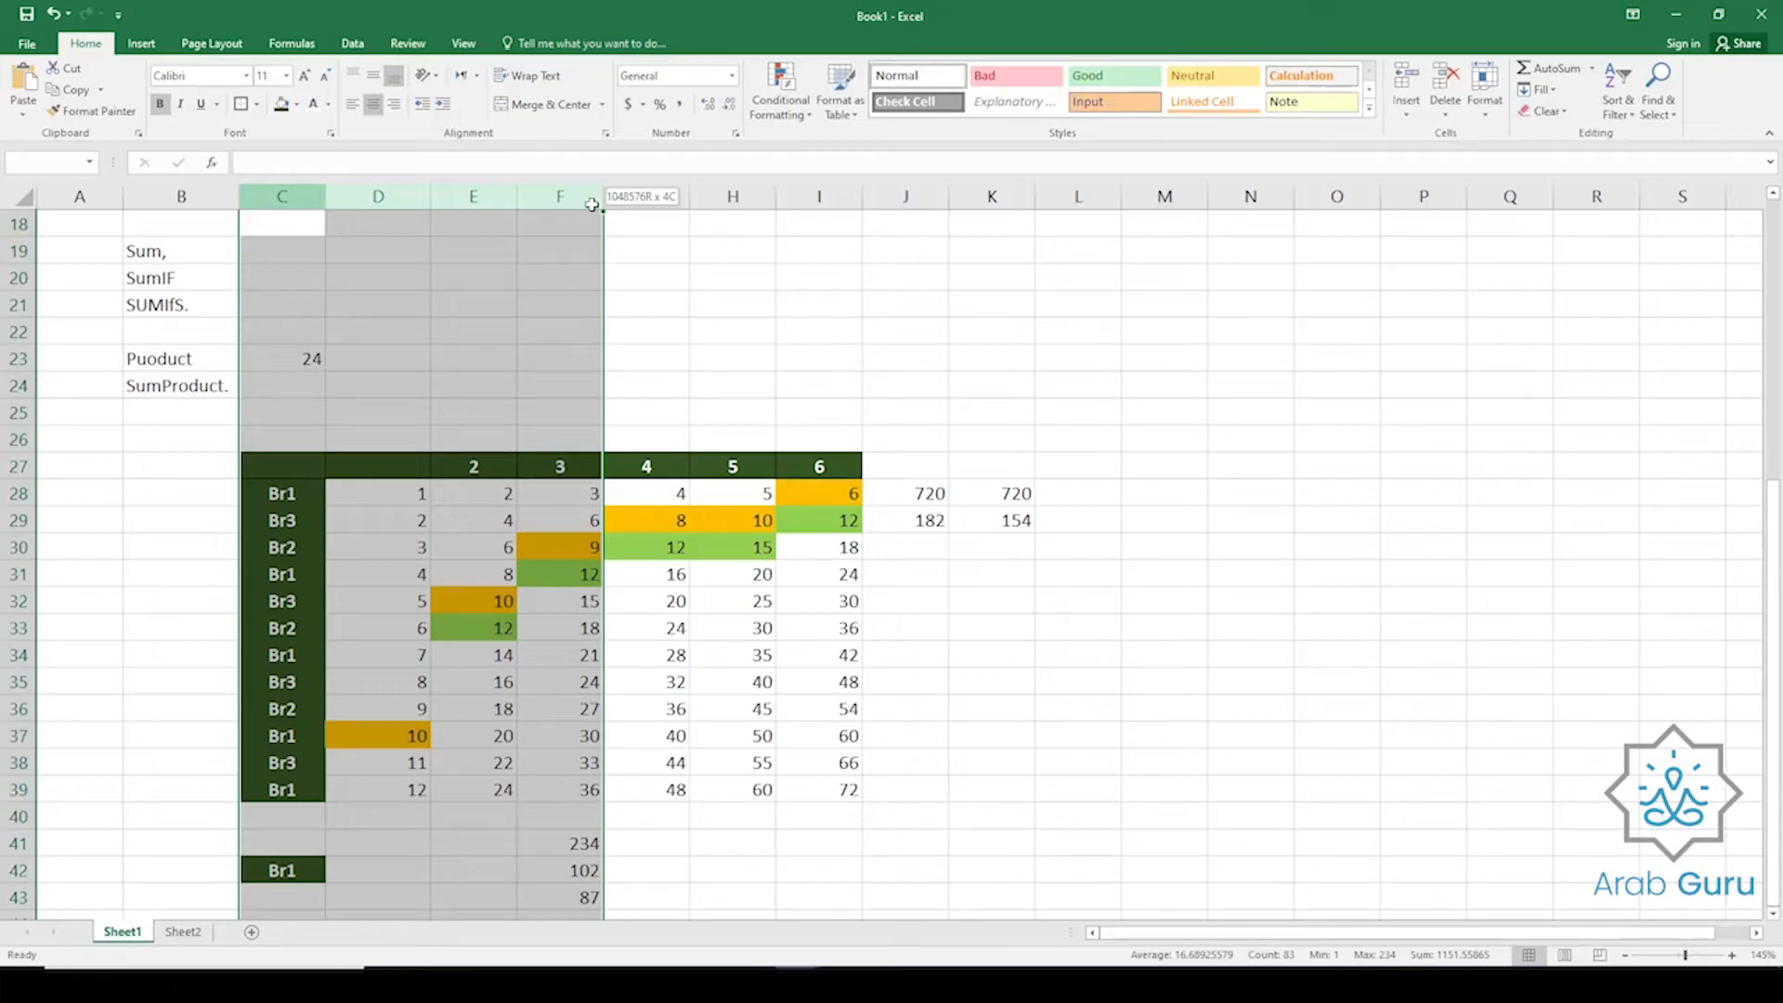
drag(592, 205, 592, 205)
scroll(450, 776, down, 1)
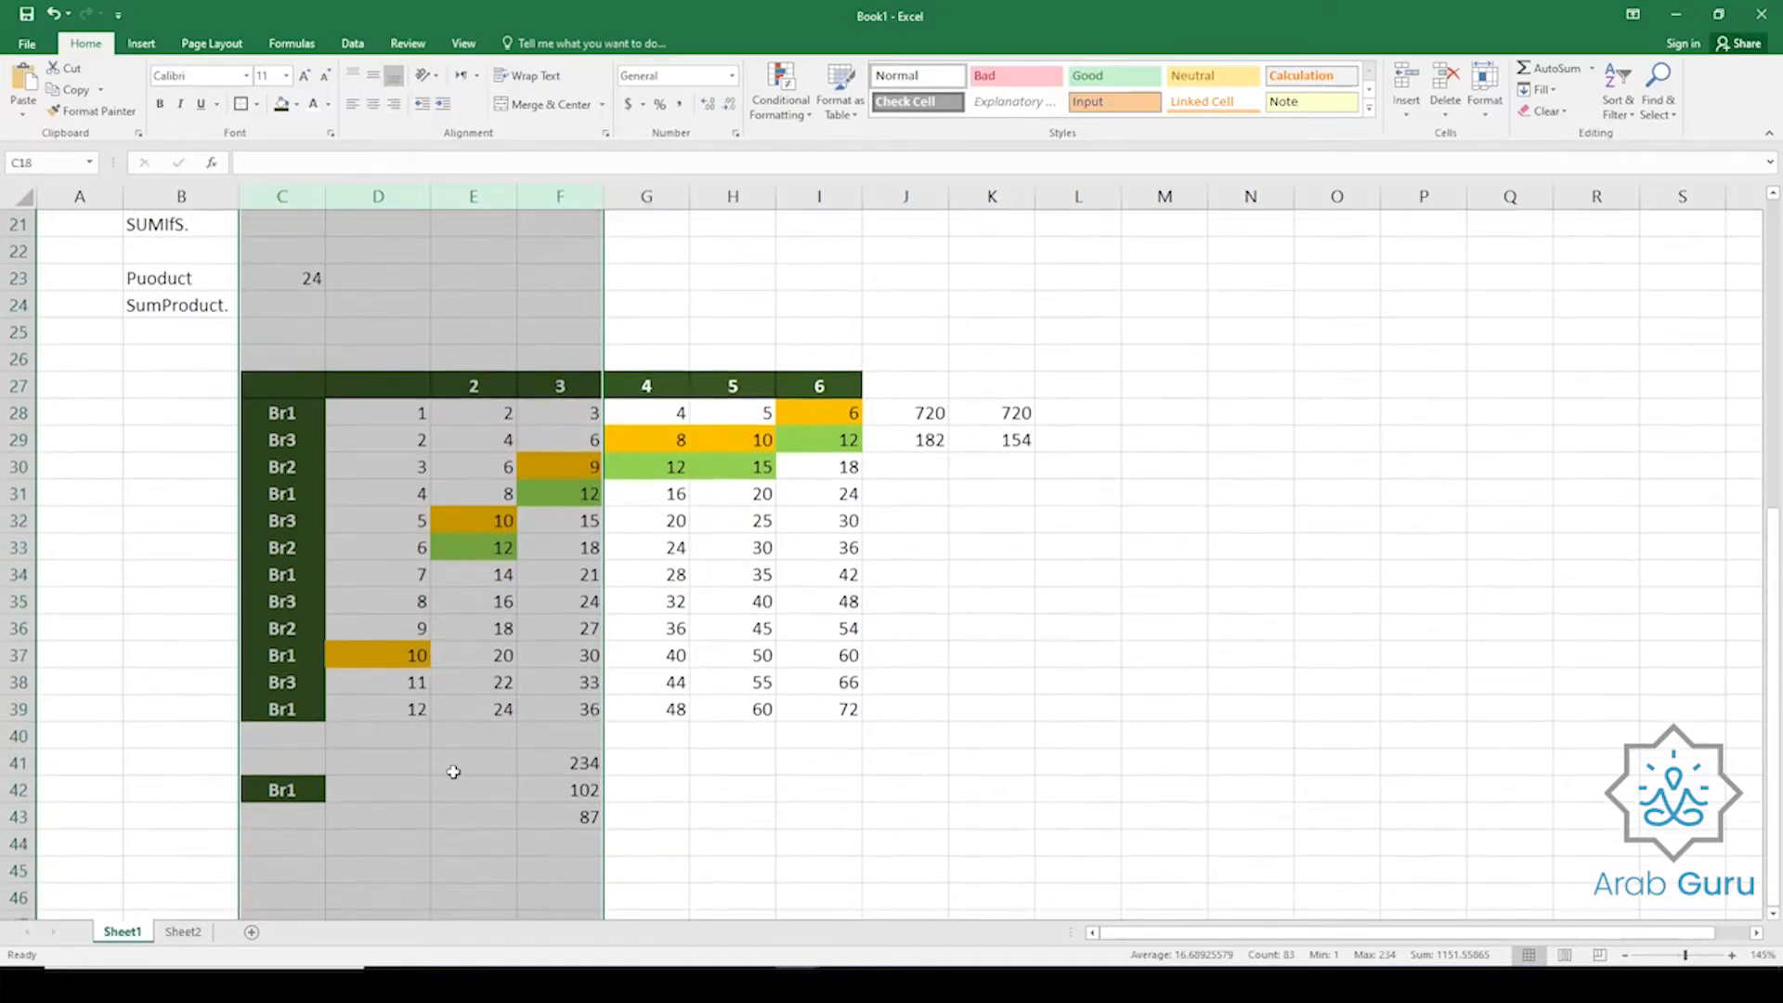
click(474, 791)
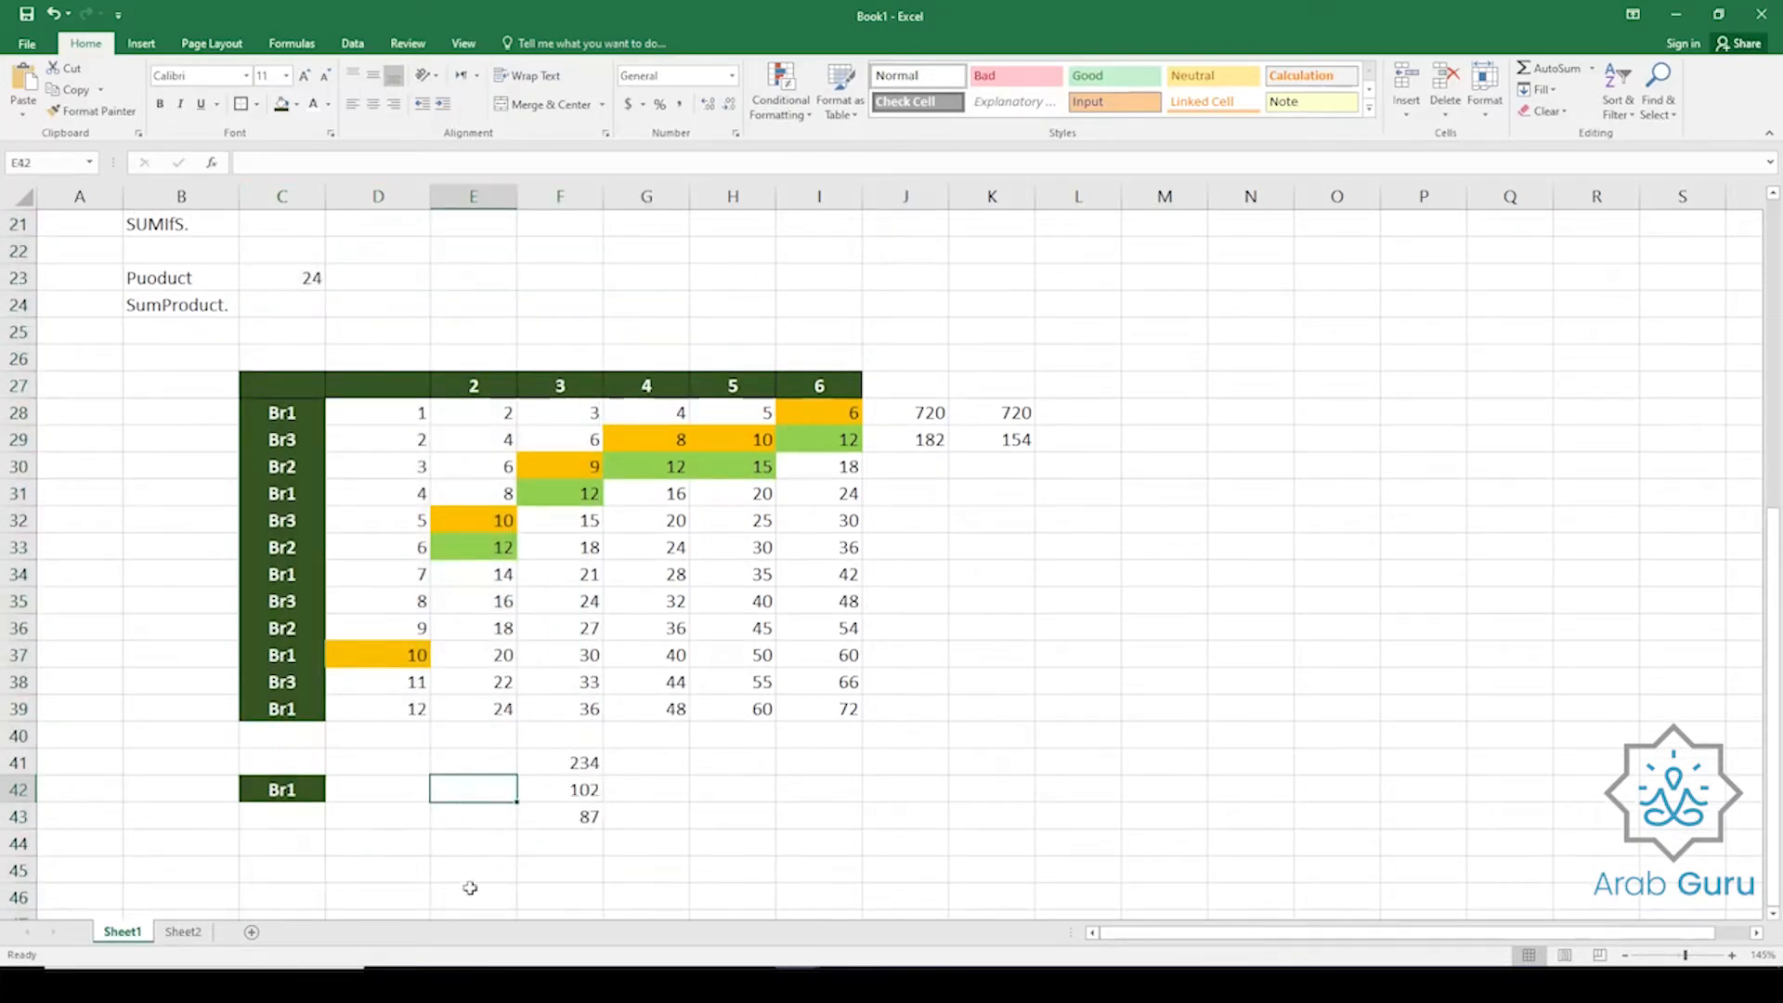
click(583, 889)
text(=)
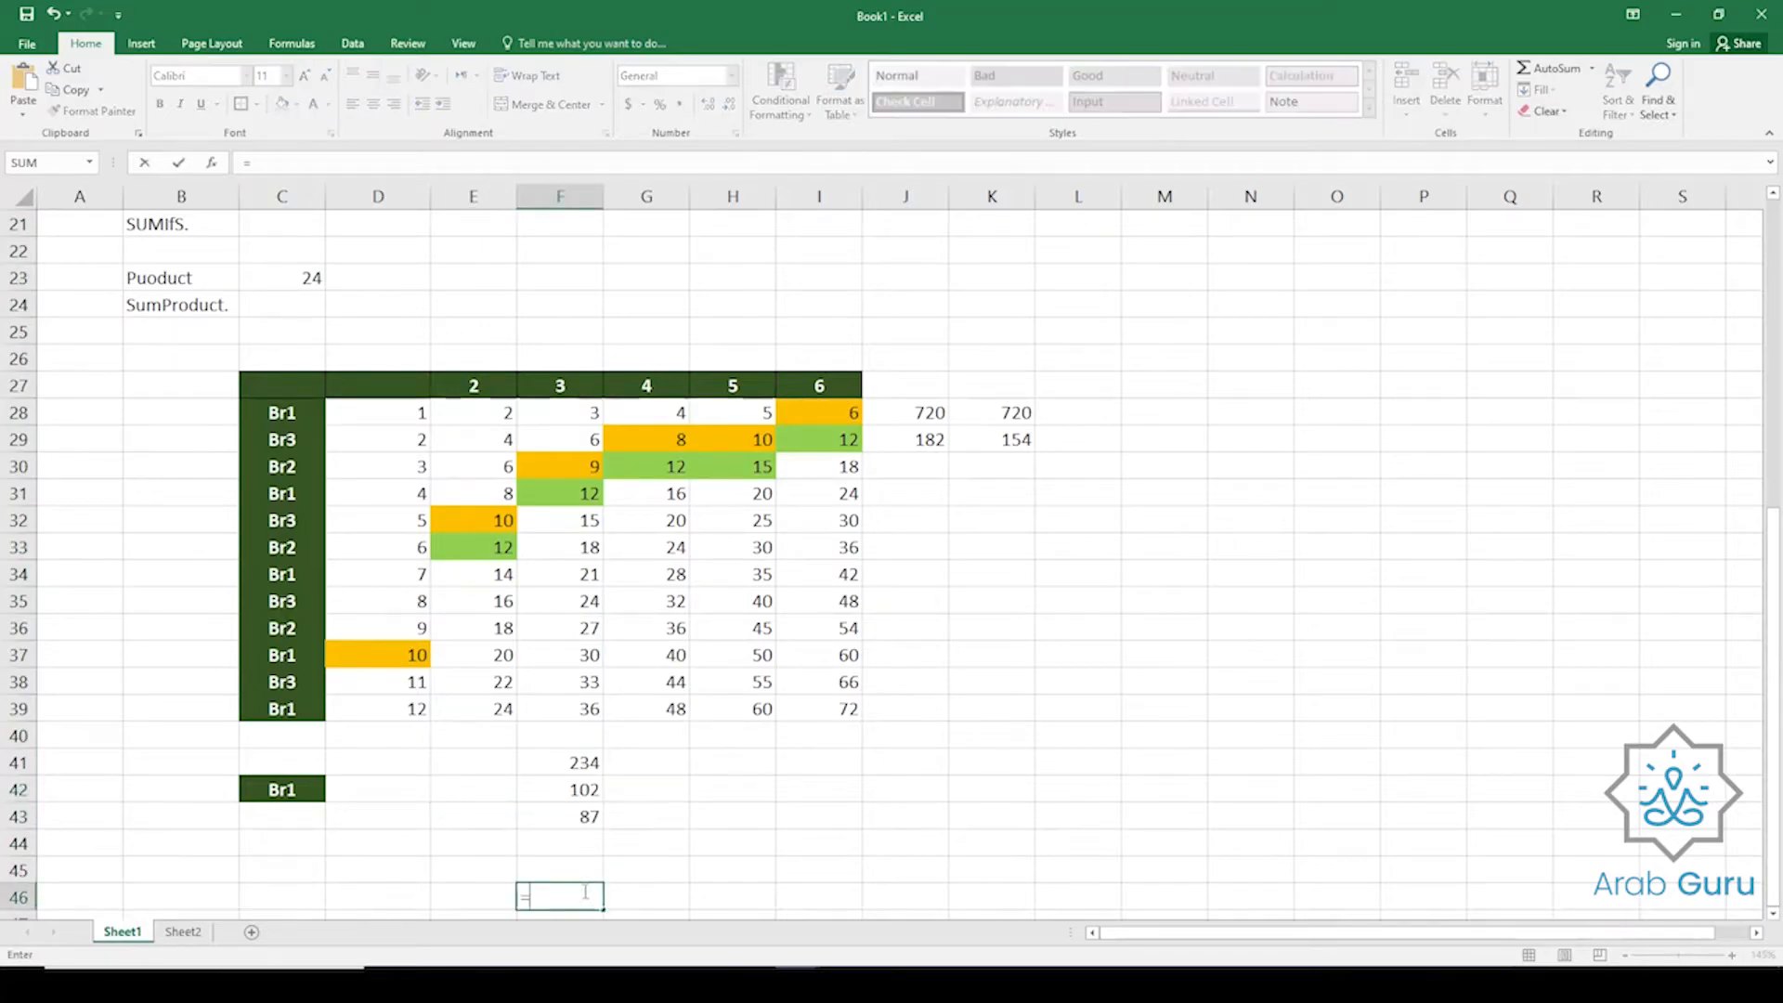
text(vlo)
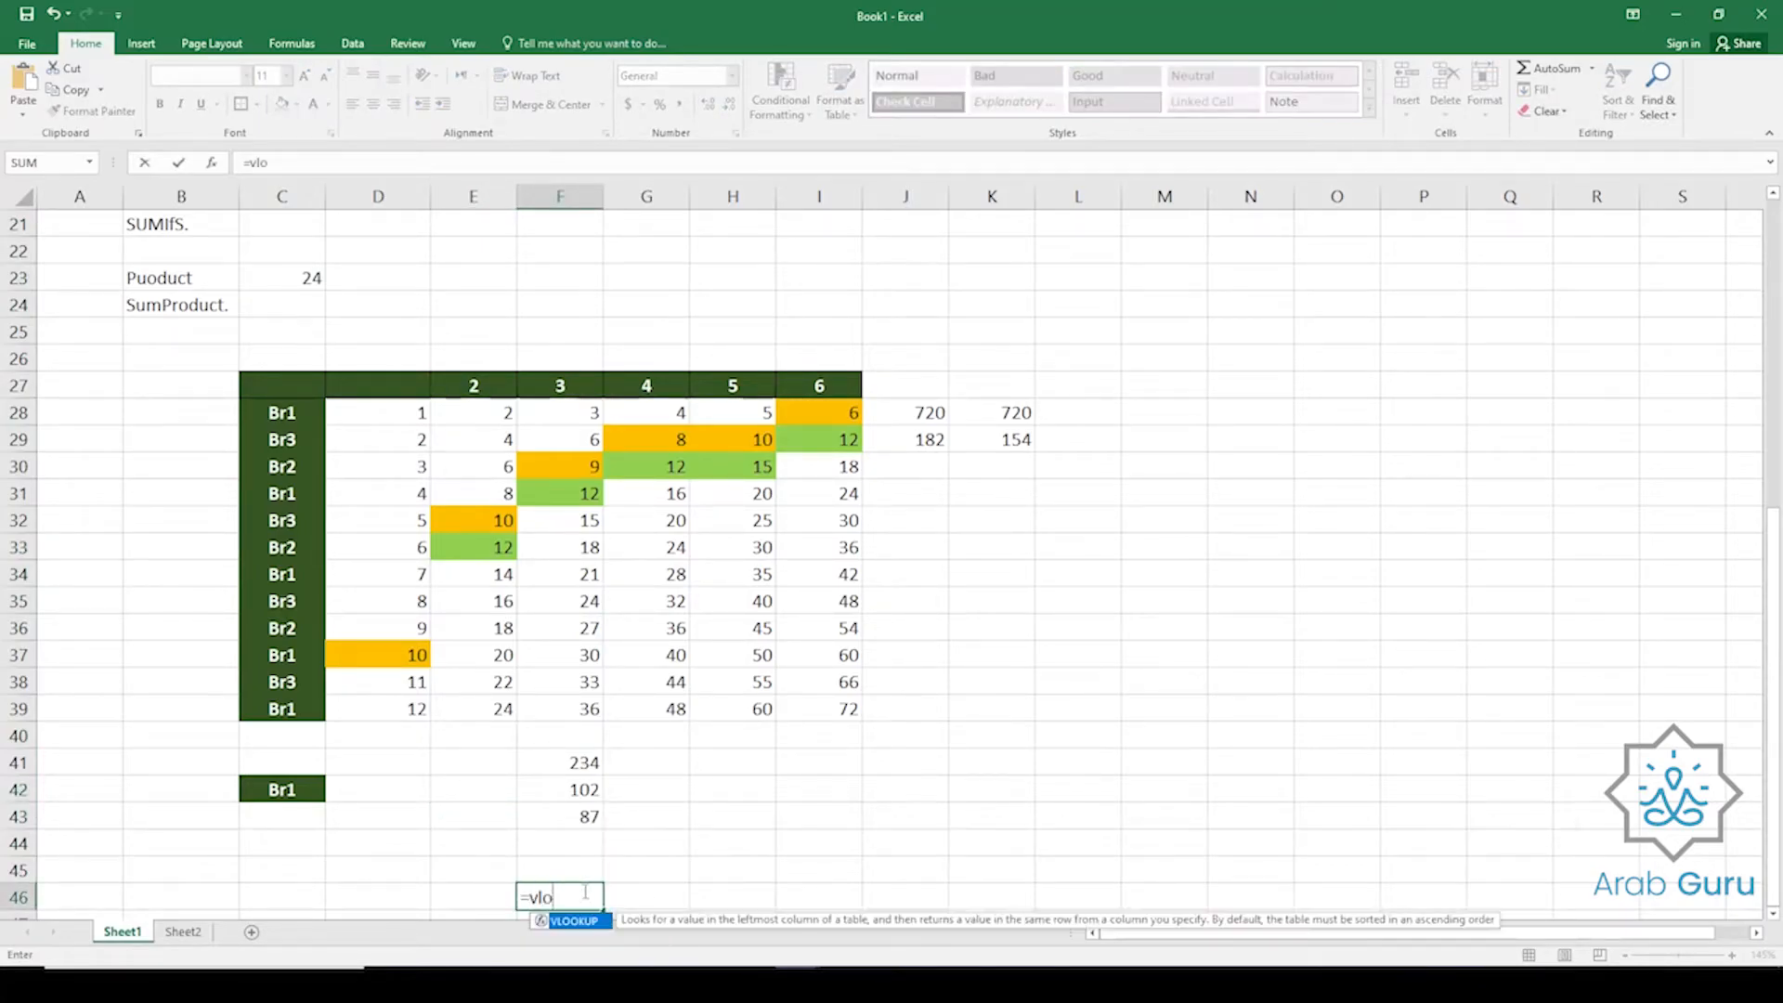
key(Tab)
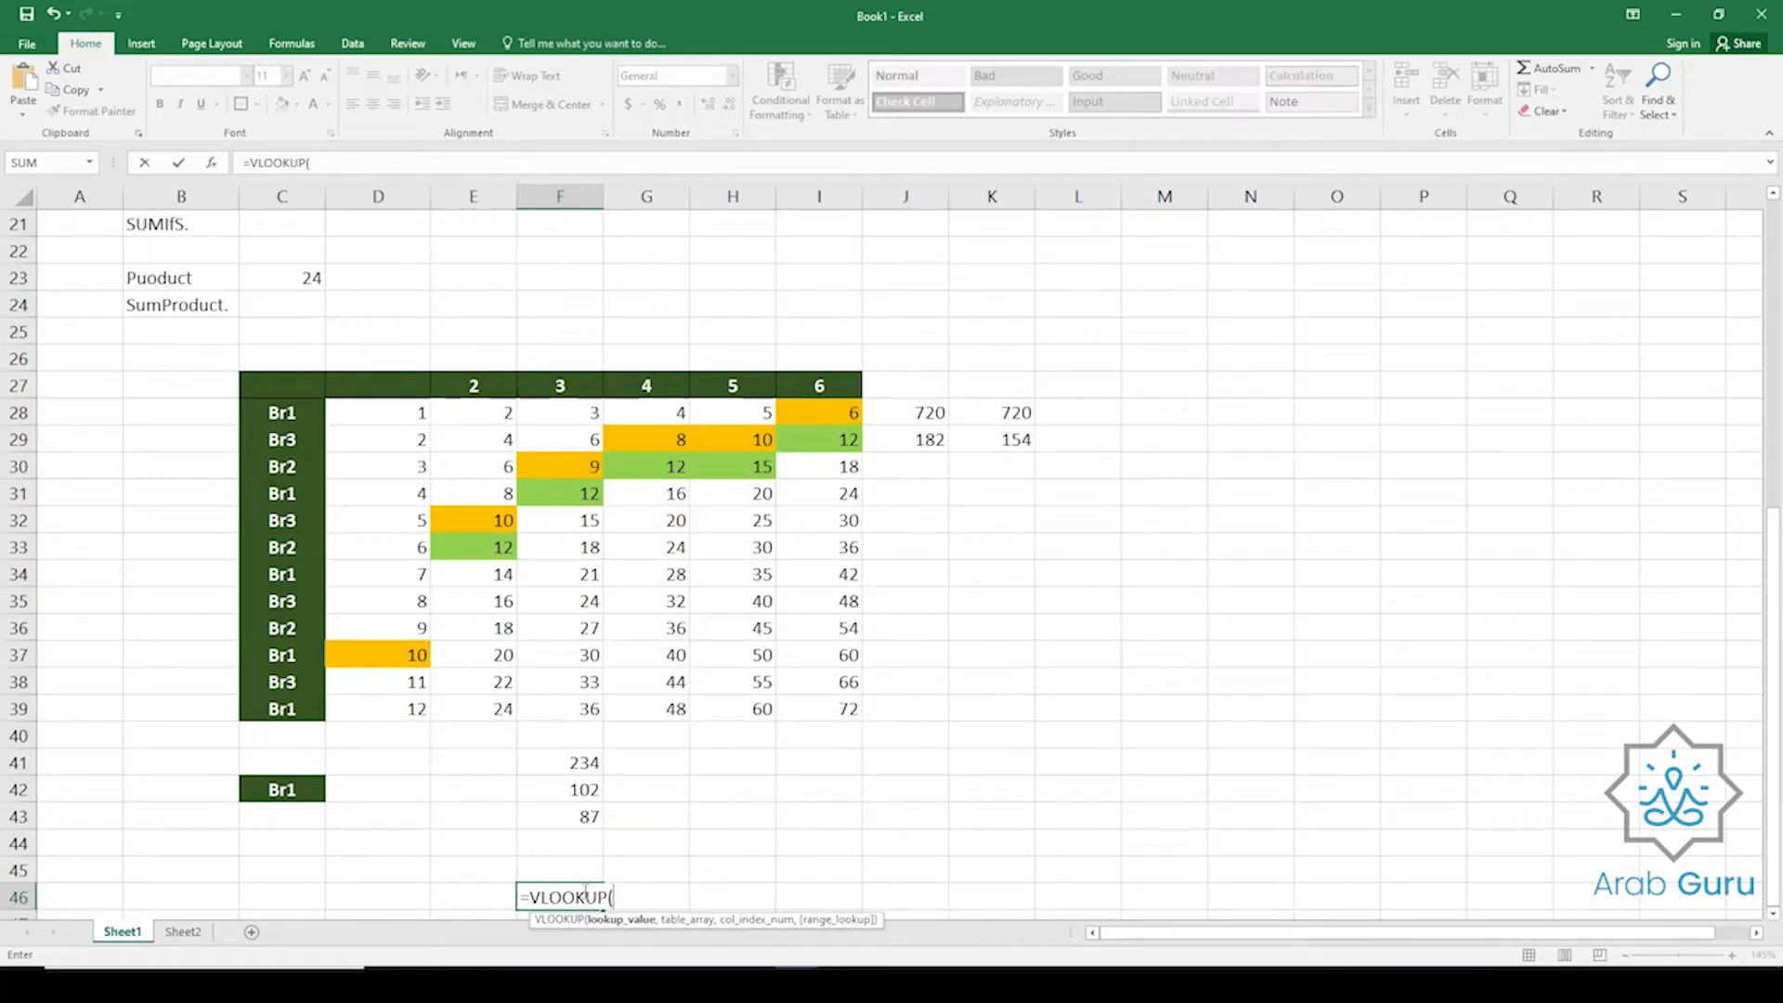
key(BackSpace)
key(BackSpace)
key(BackSpace)
key(BackSpace)
key(BackSpace)
key(BackSpace)
key(BackSpace)
key(BackSpace)
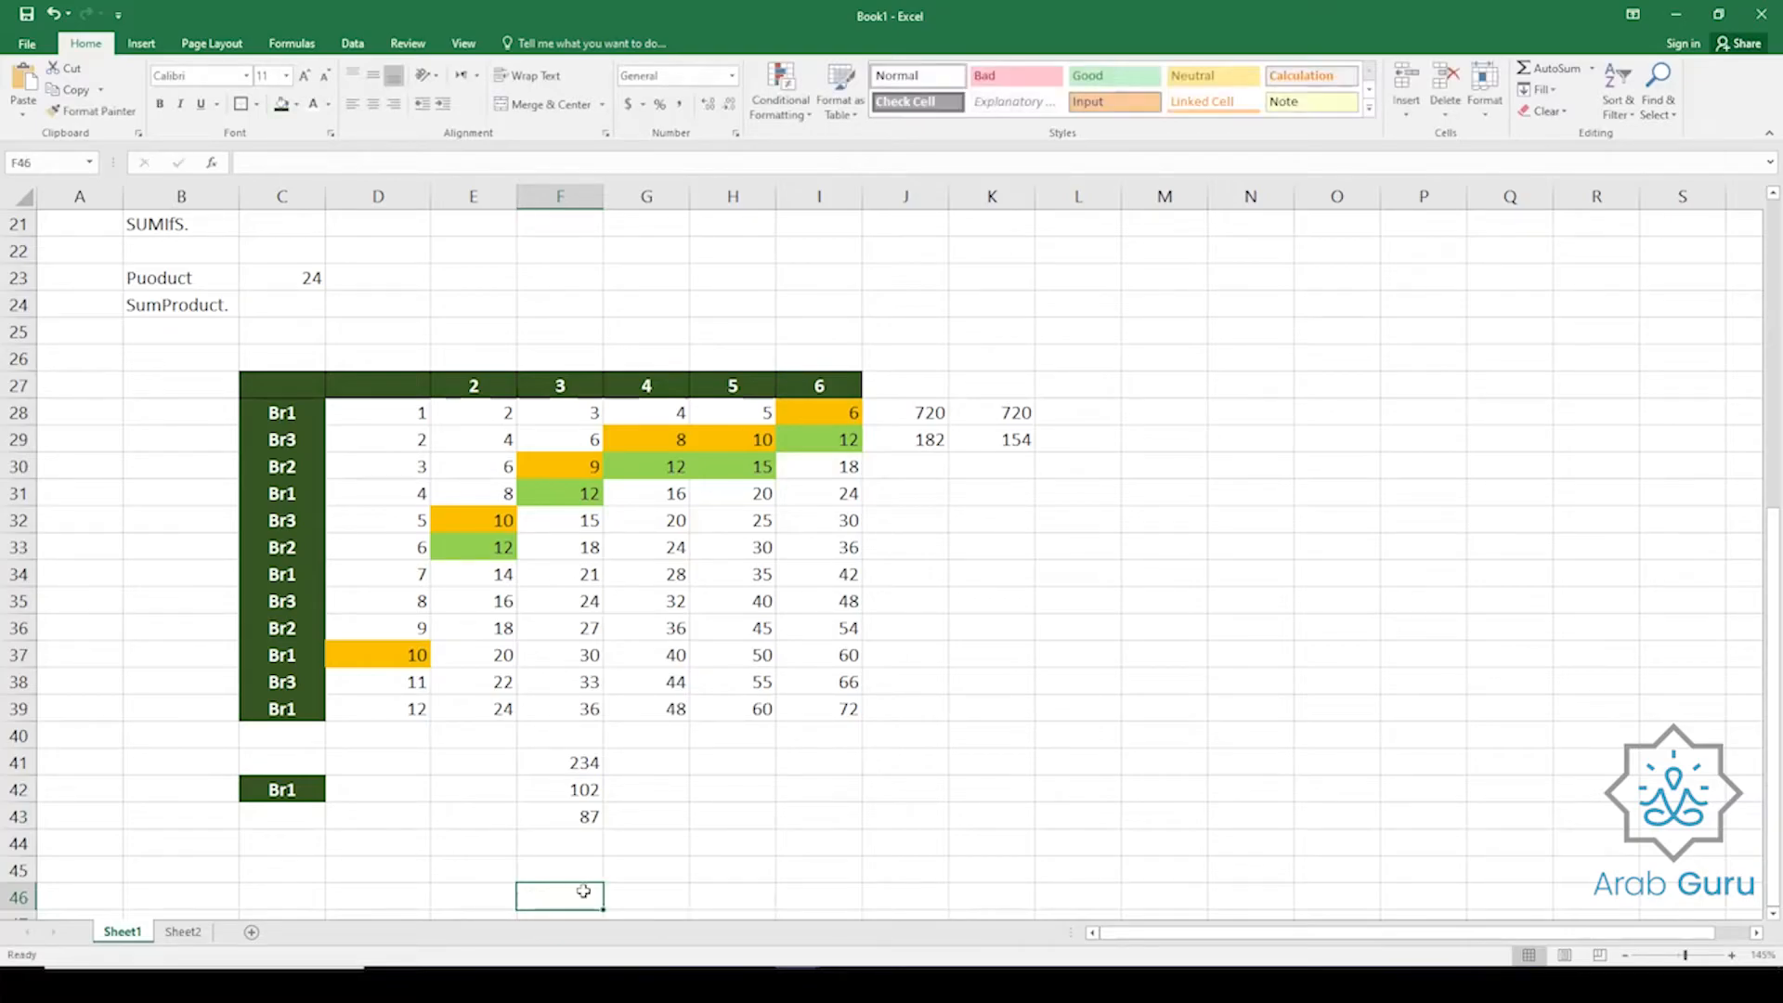
Start a VLOOKUP formula in F46 with the text "Br1" as its lookup value.
text(vl)
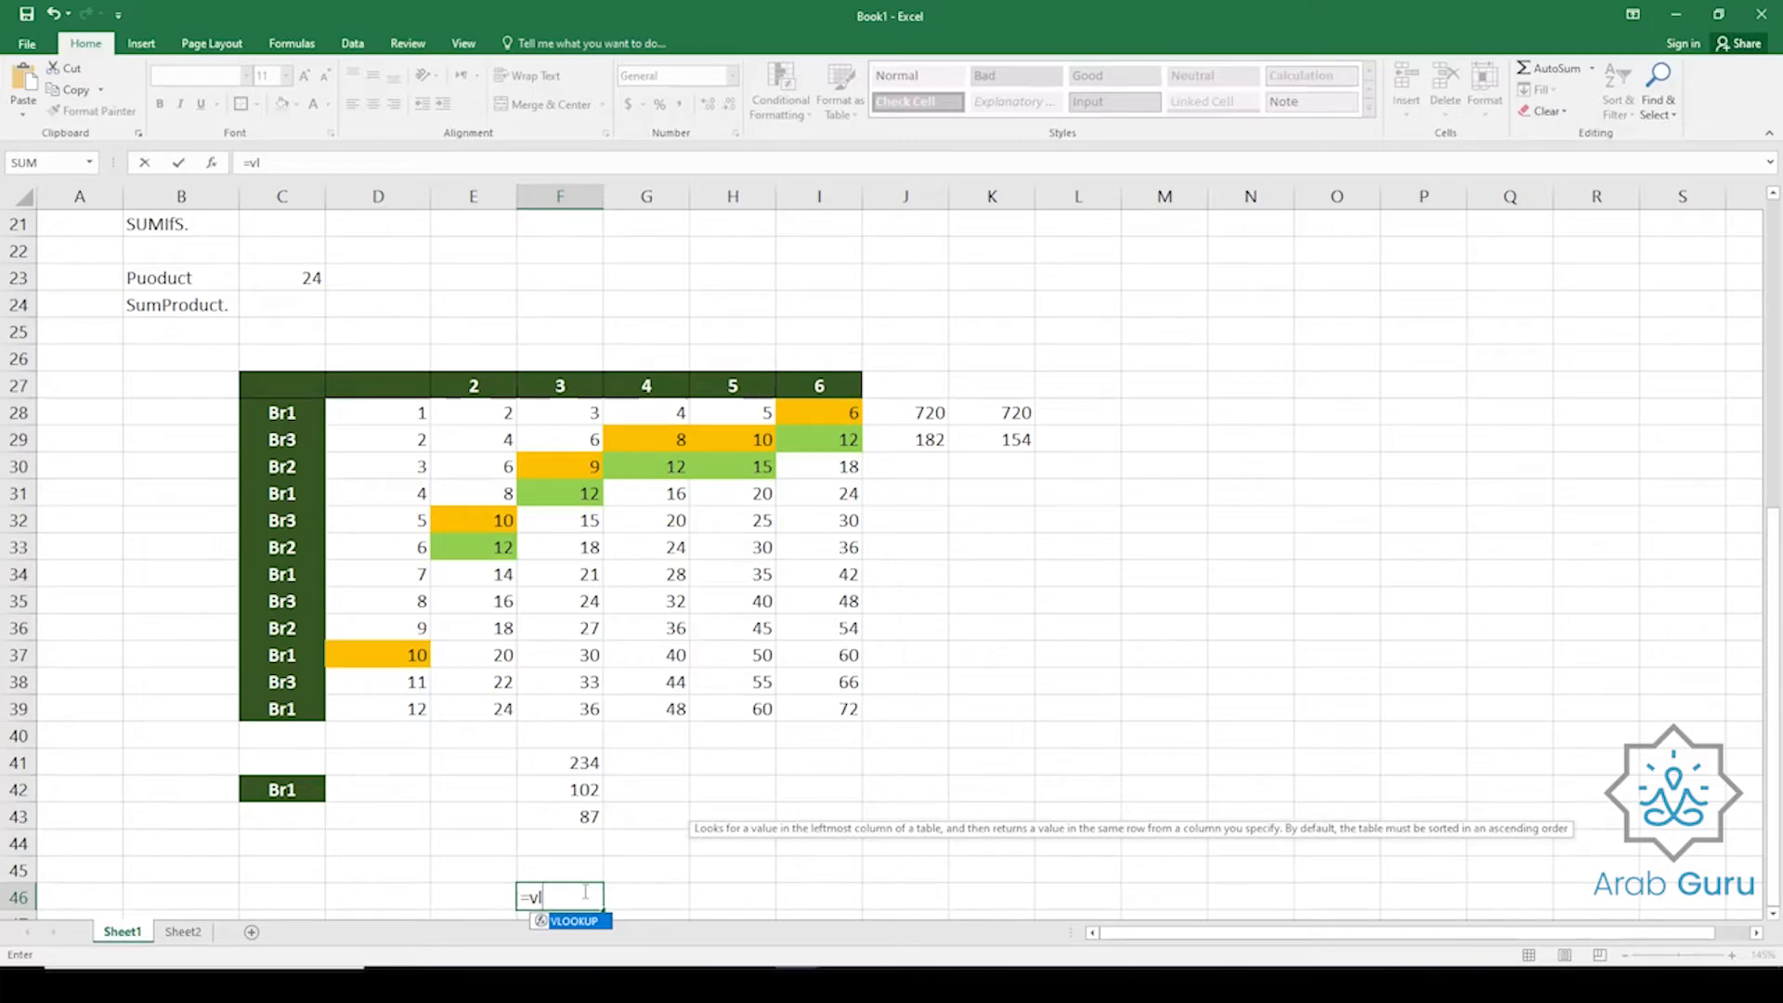
key(Tab)
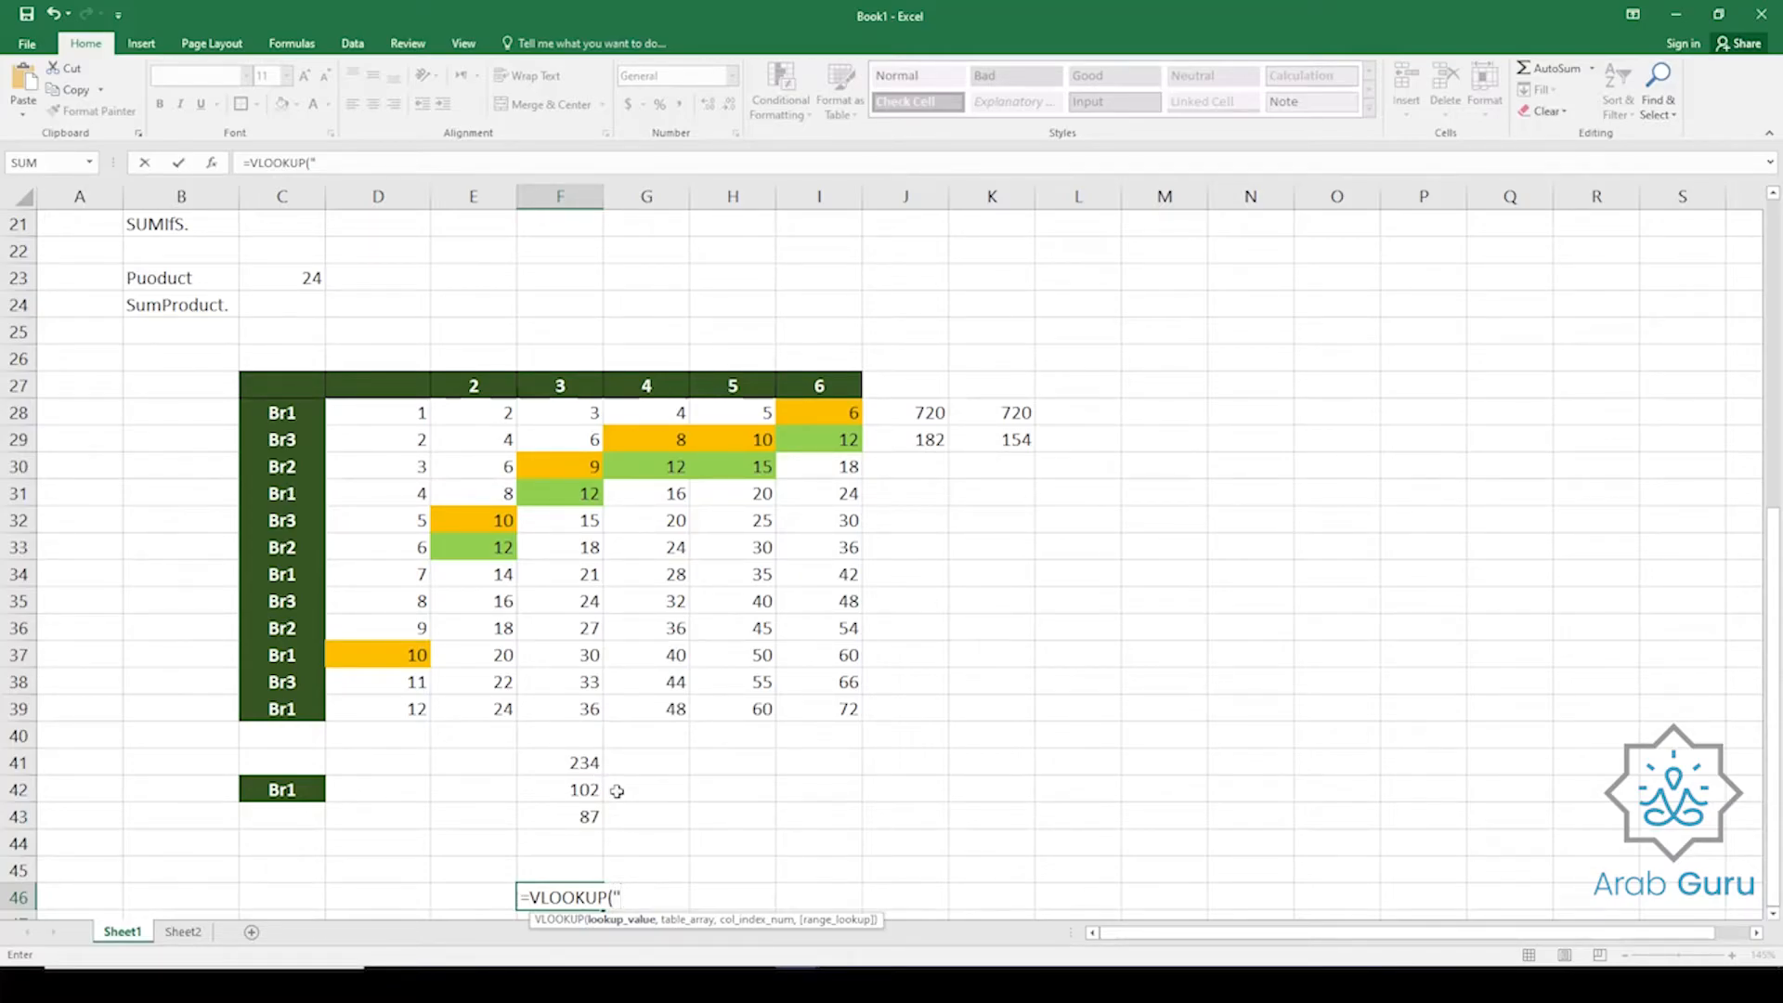
text(Br1)
text(,)
drag(717, 925, 716, 837)
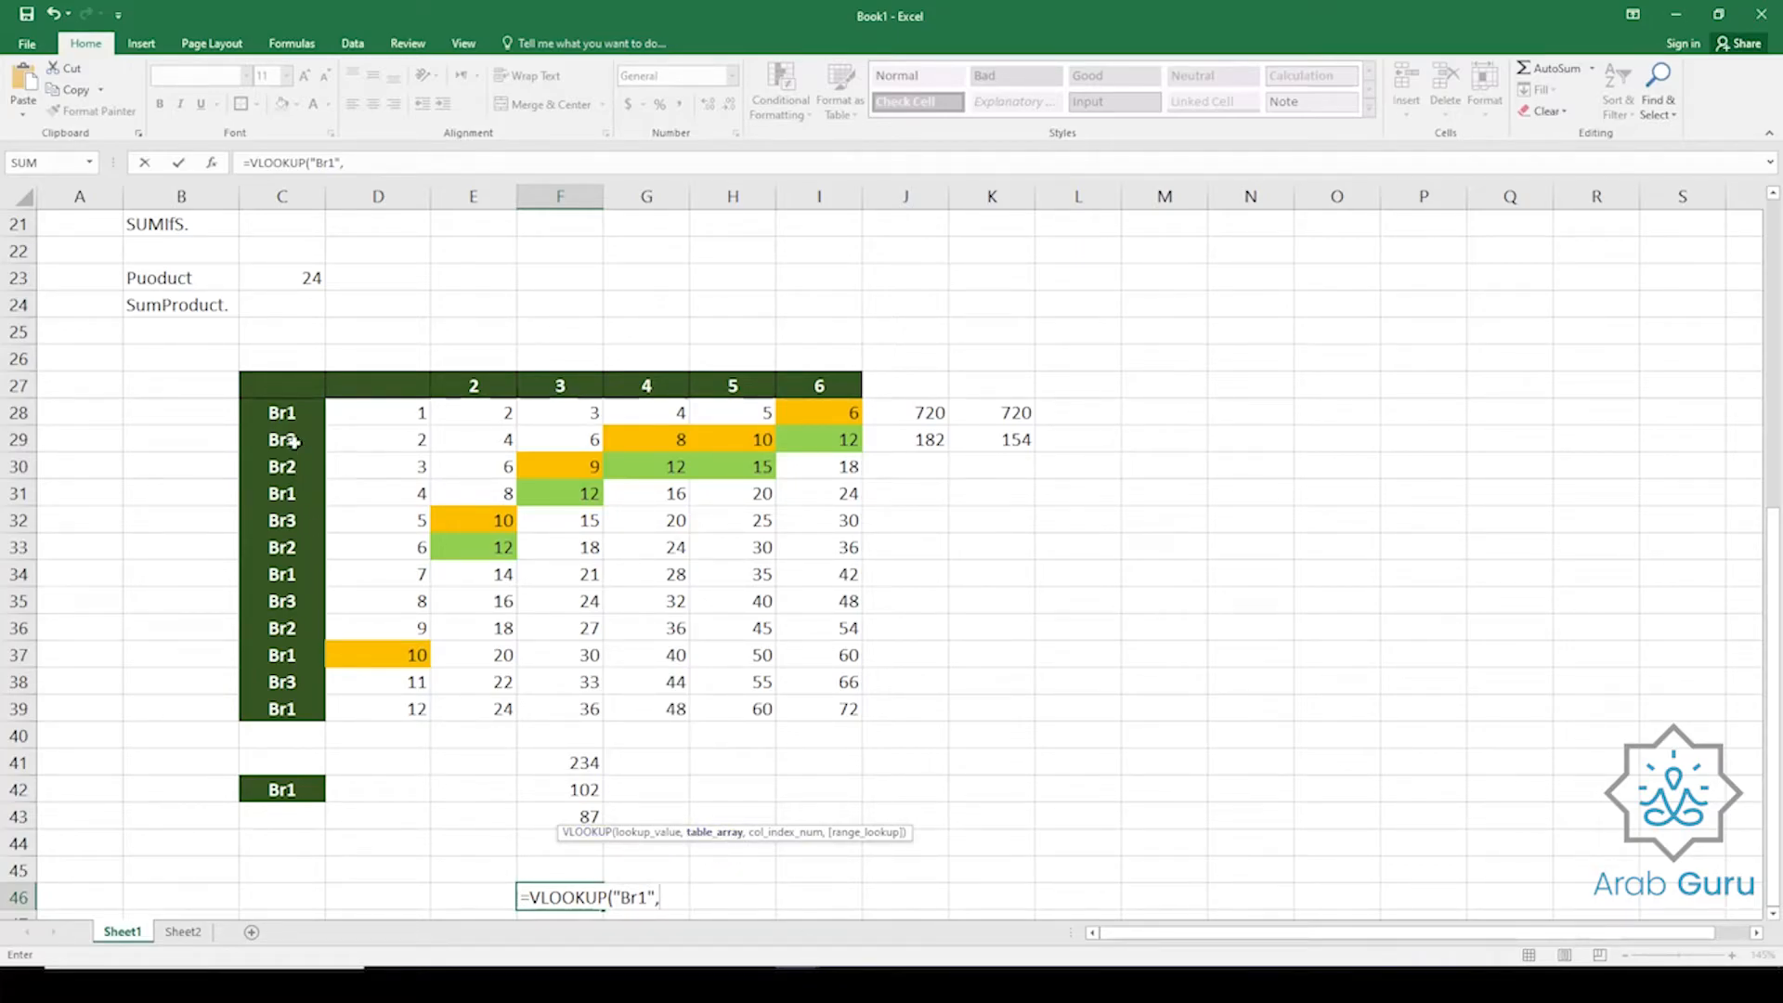
Set the VLOOKUP table array to the branch table range $C$27:$H$39 as an absolute reference.
drag(283, 384, 805, 709)
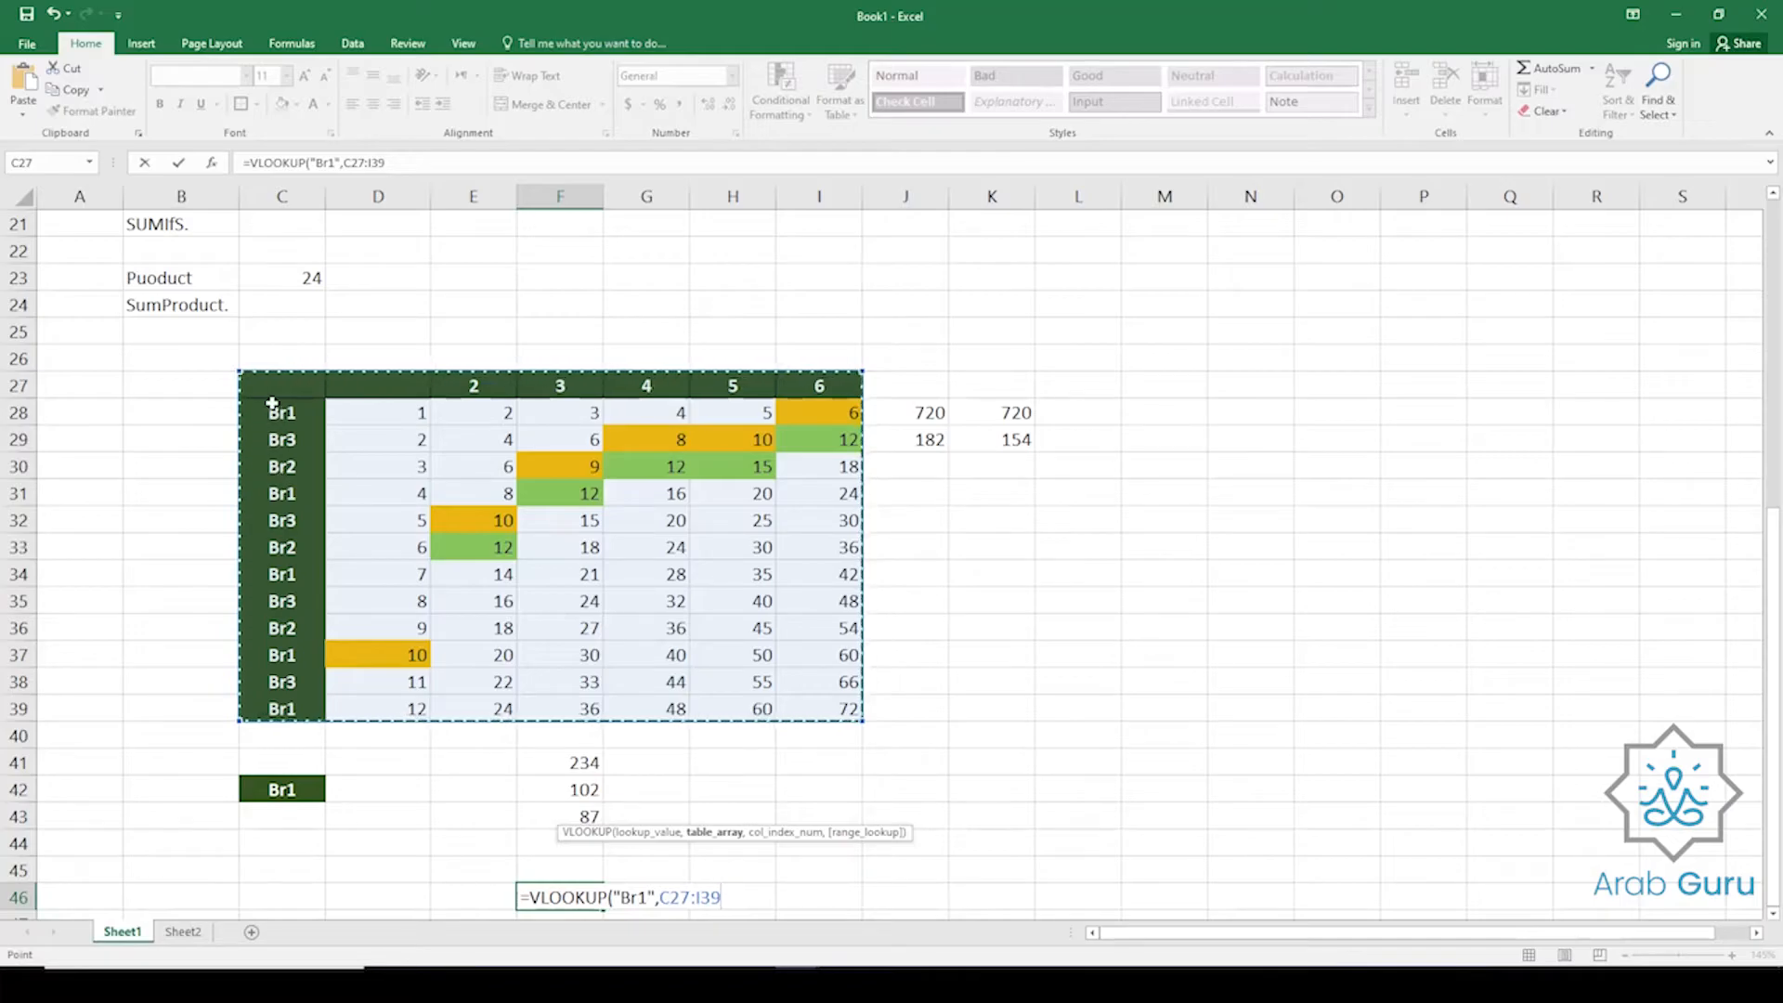
drag(274, 385, 639, 699)
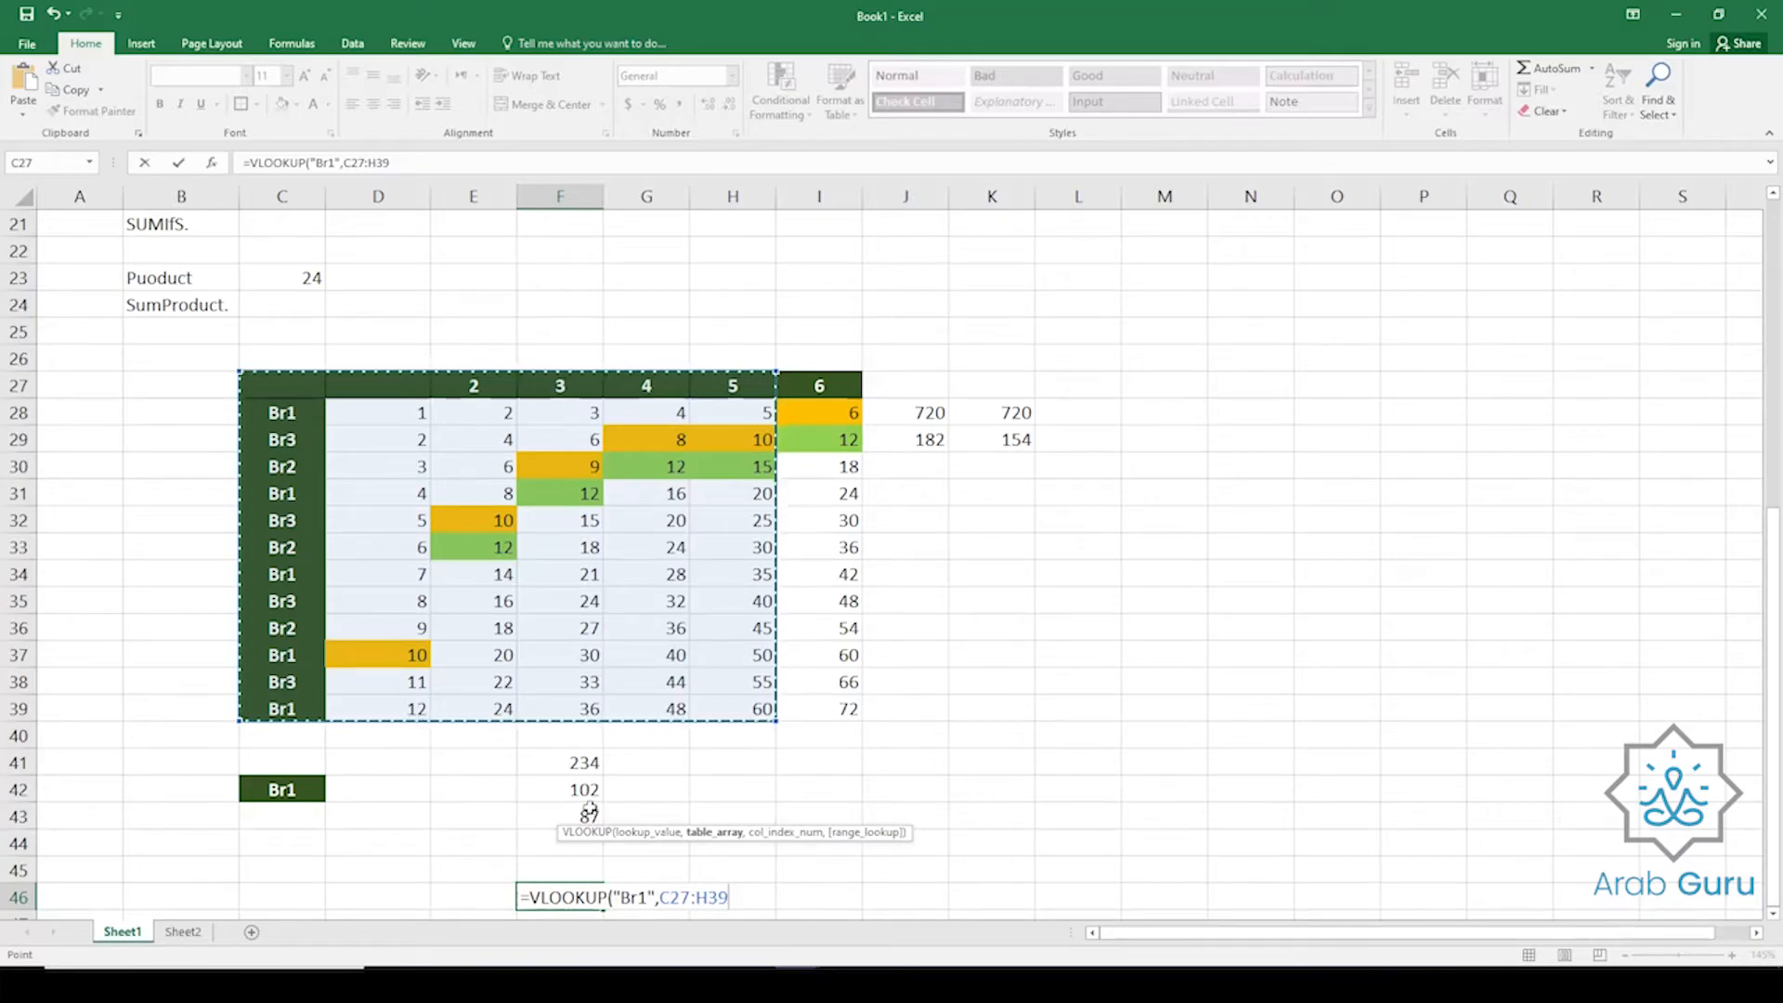
key(F4)
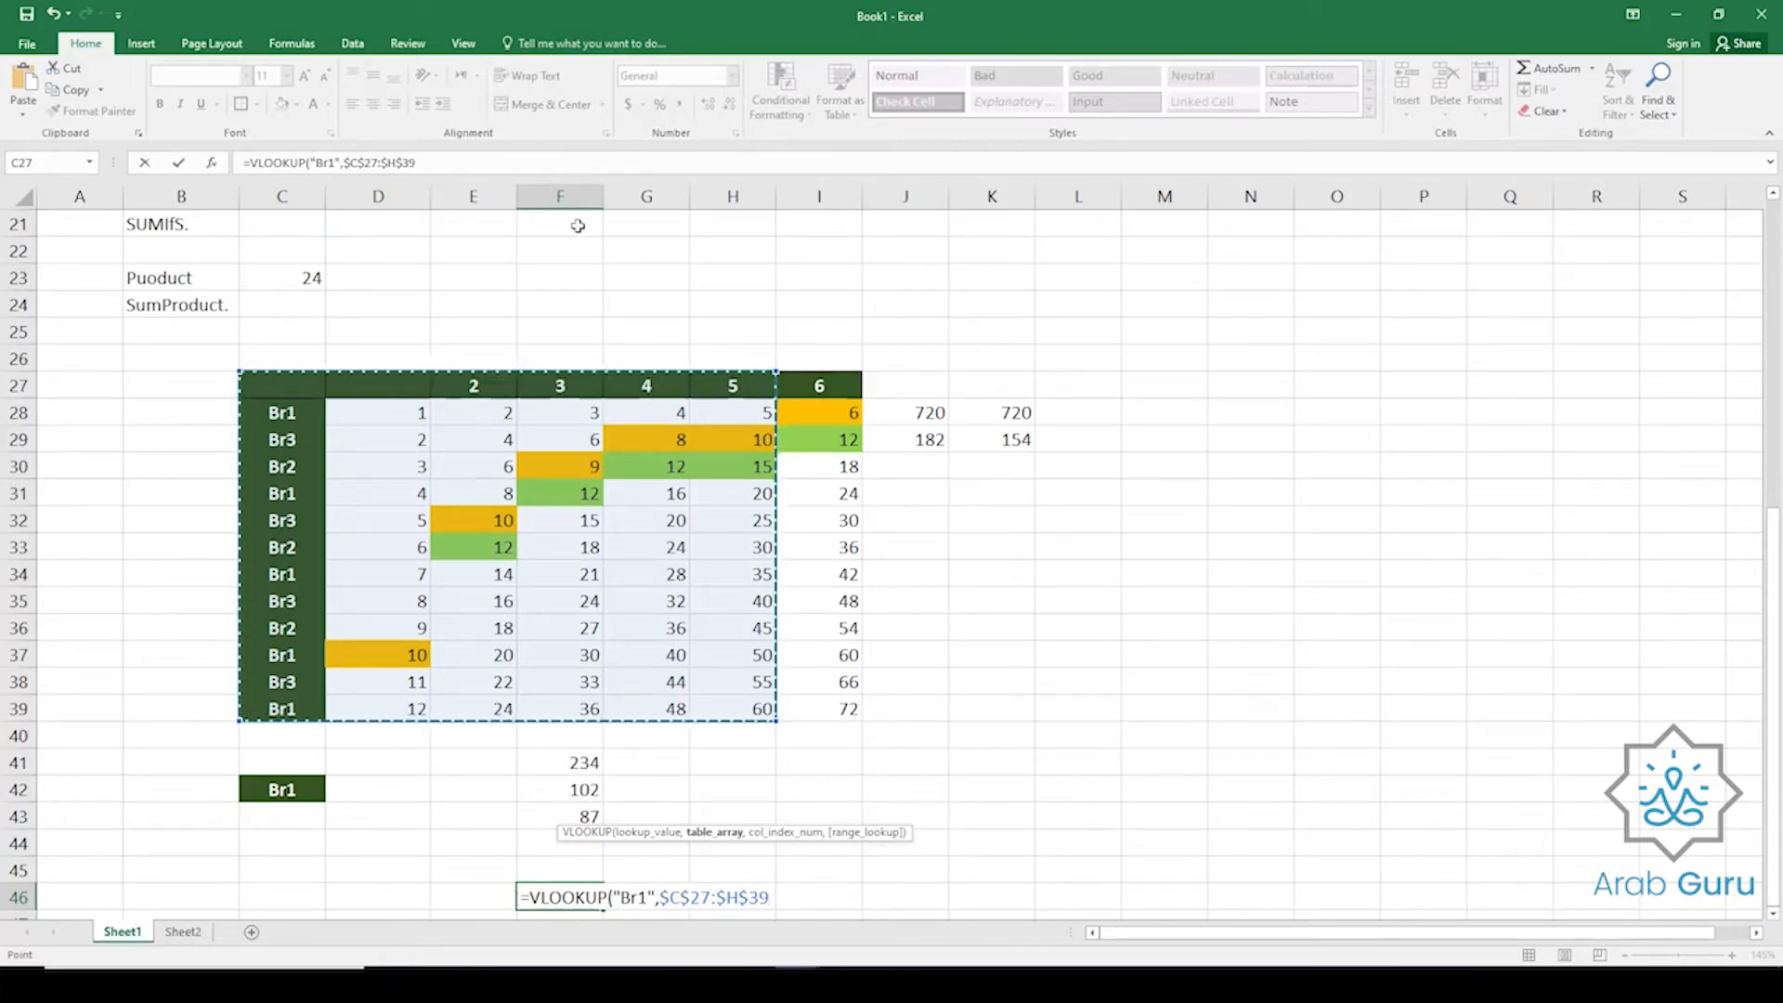
Finish the VLOOKUP in F46 with column index 5 and 0 for an exact match.
text(,5)
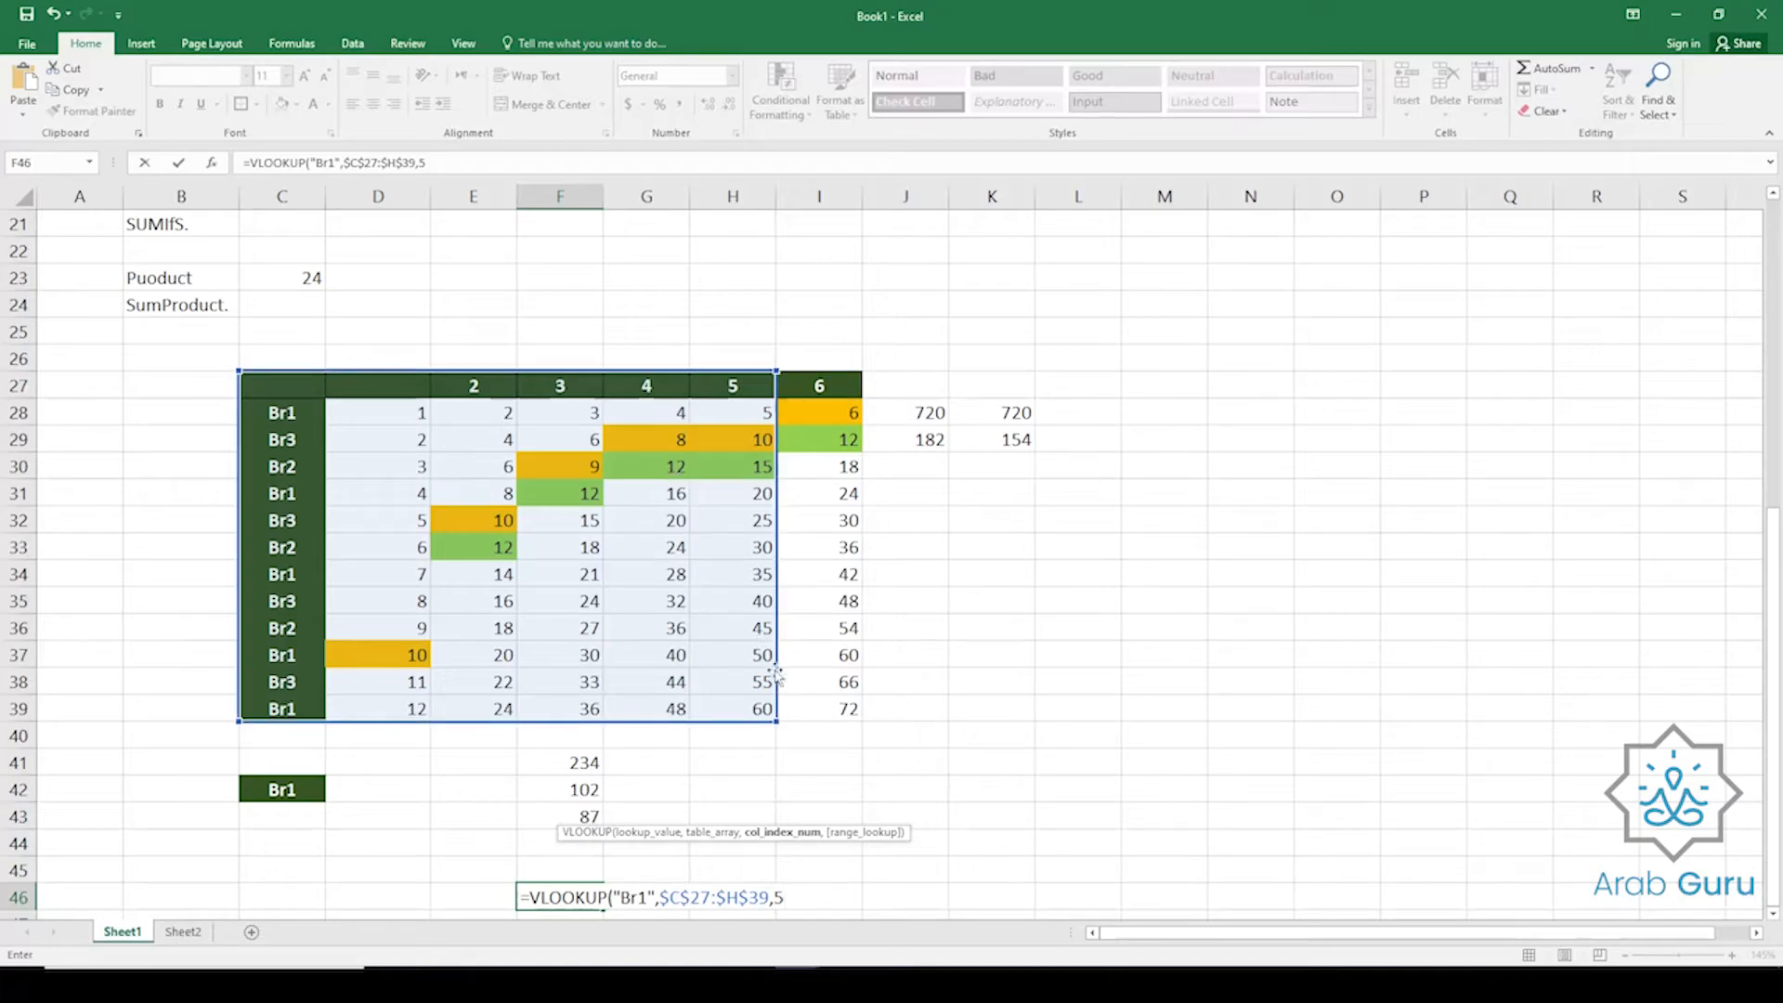
text(,)
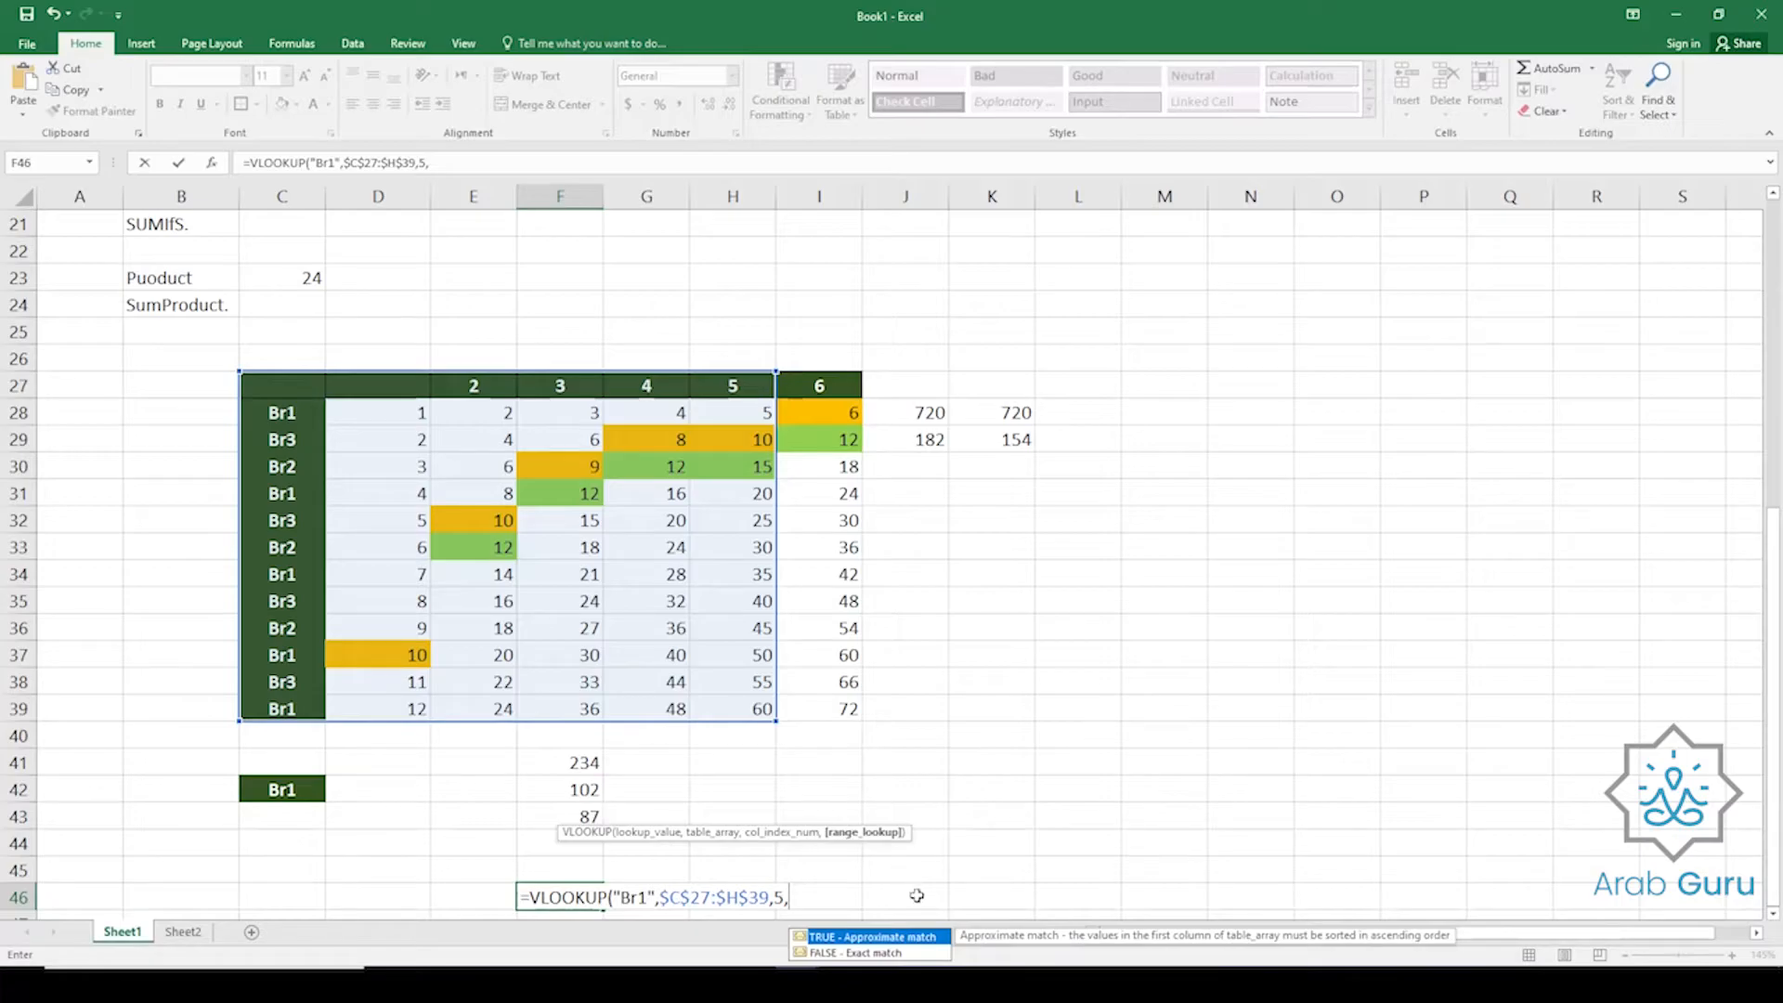
scroll(877, 850, down, 2)
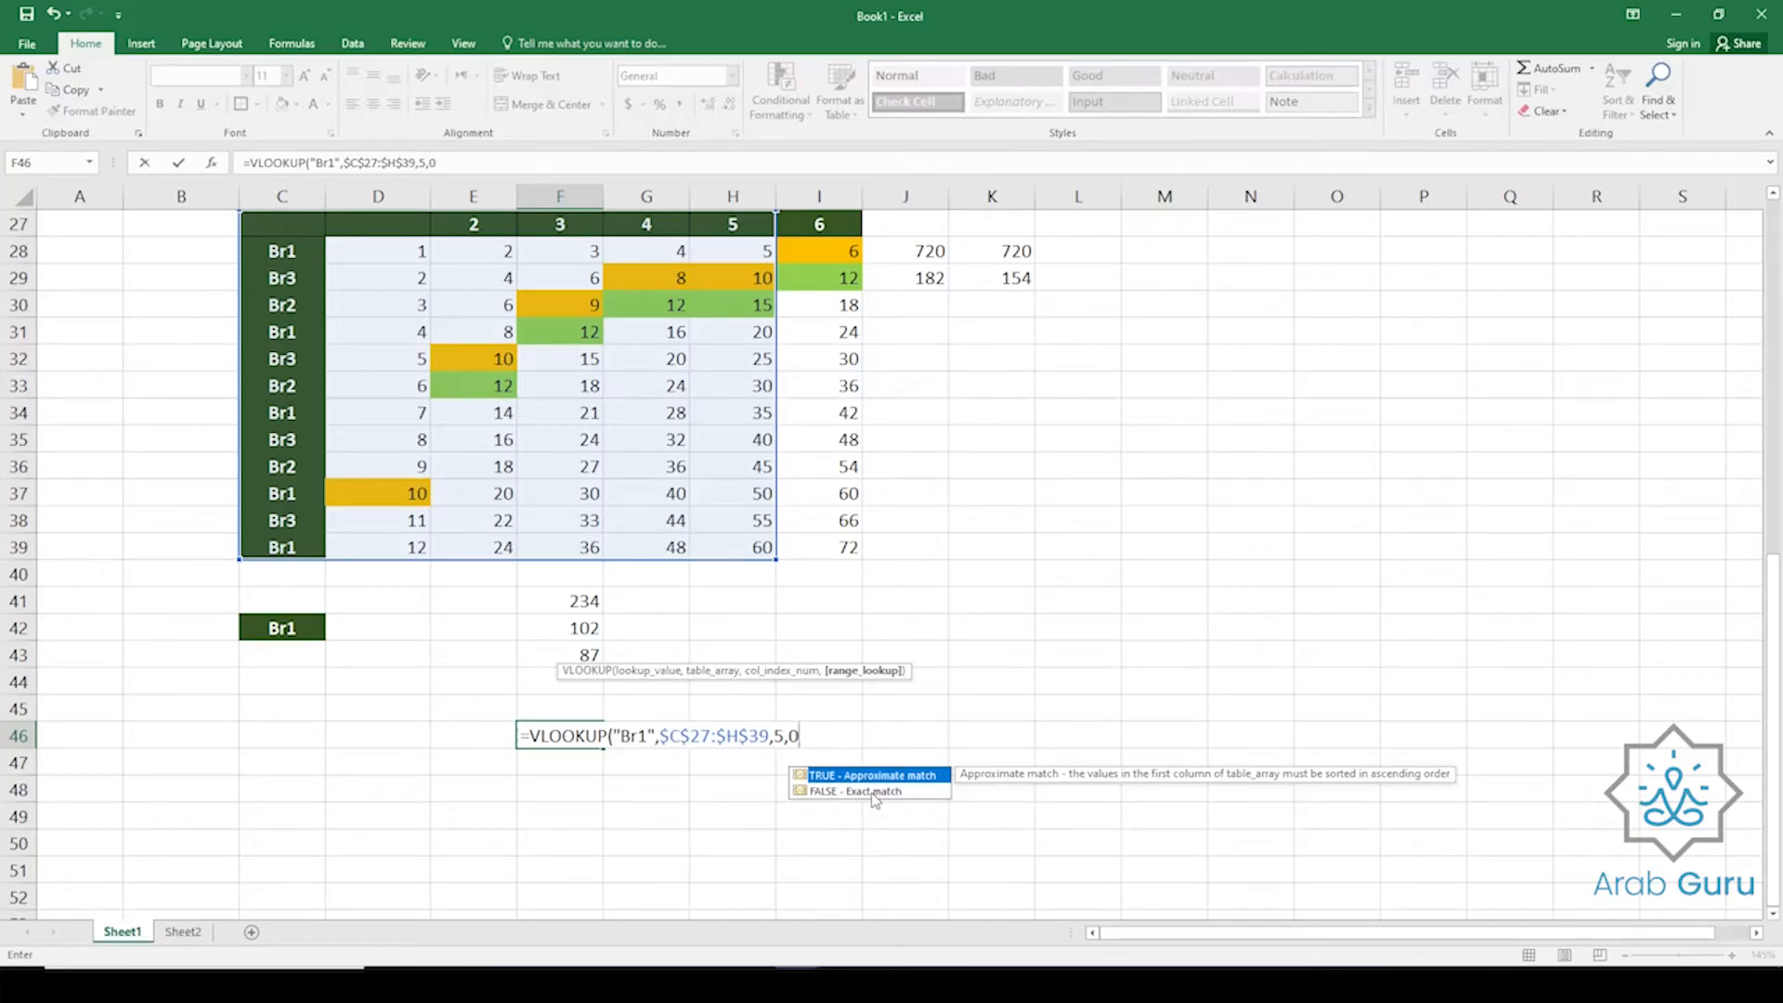
text())
key(Return)
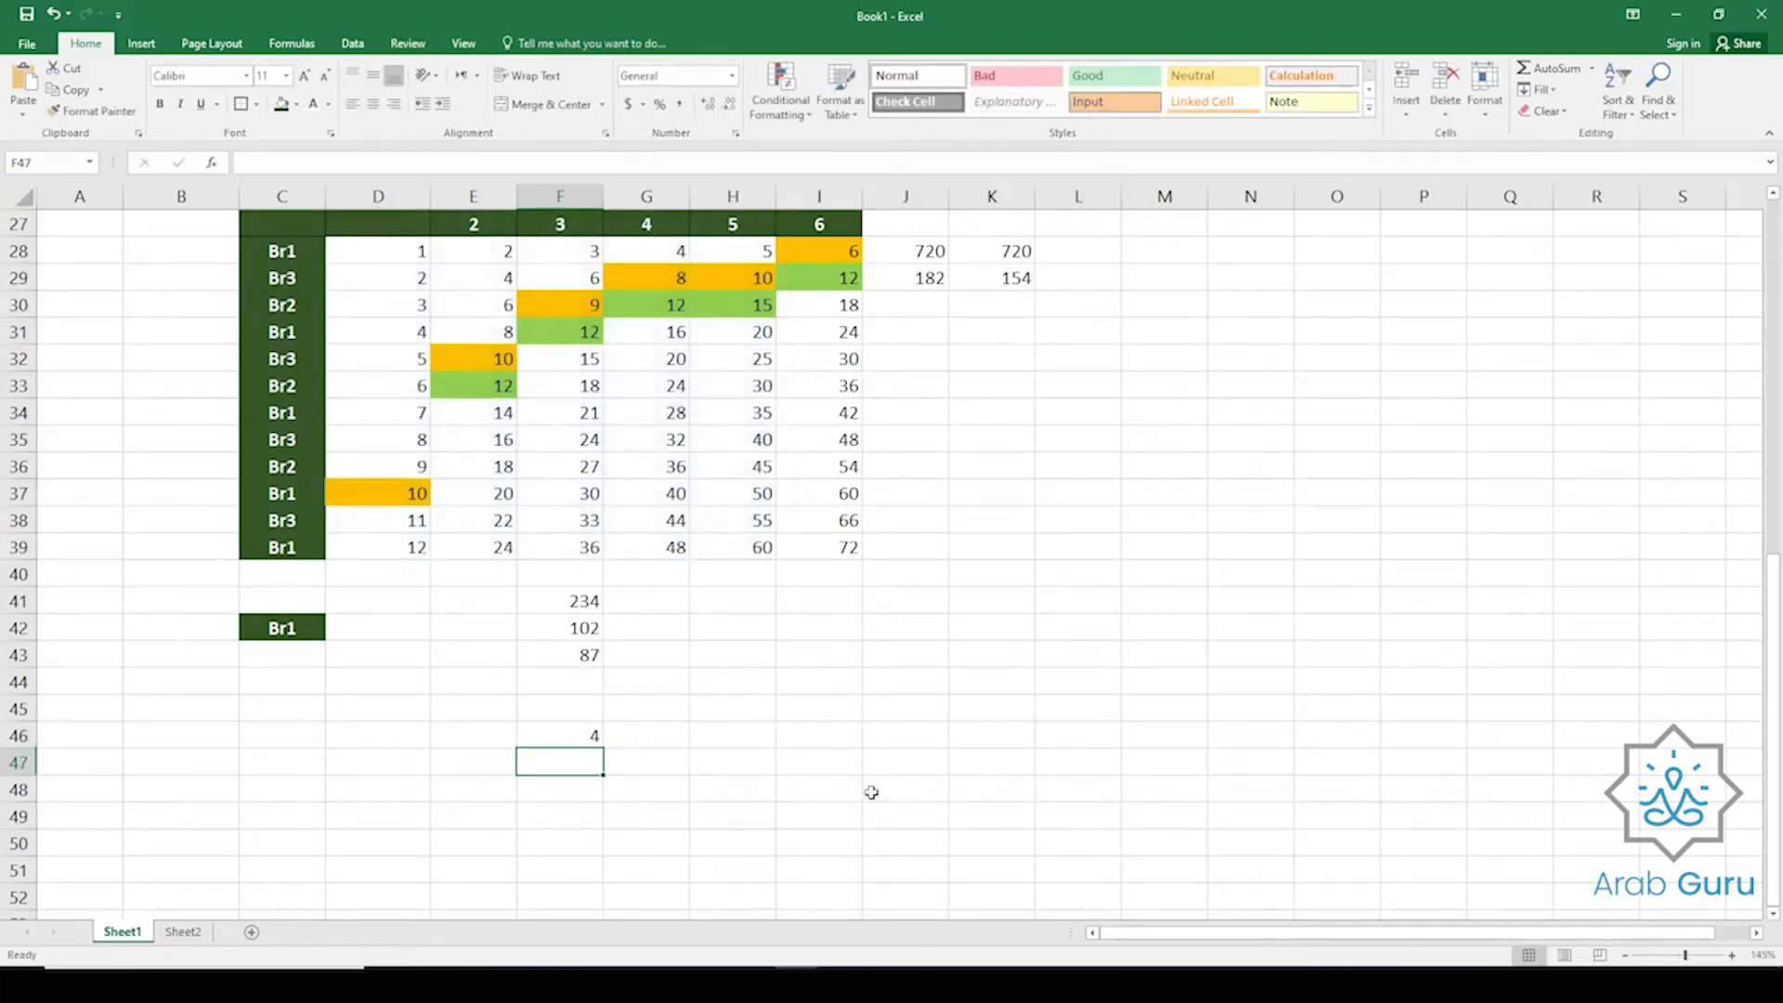
Compare the VLOOKUP result in F46 with G28 by tracing row 28 from C28 to G28.
click(578, 734)
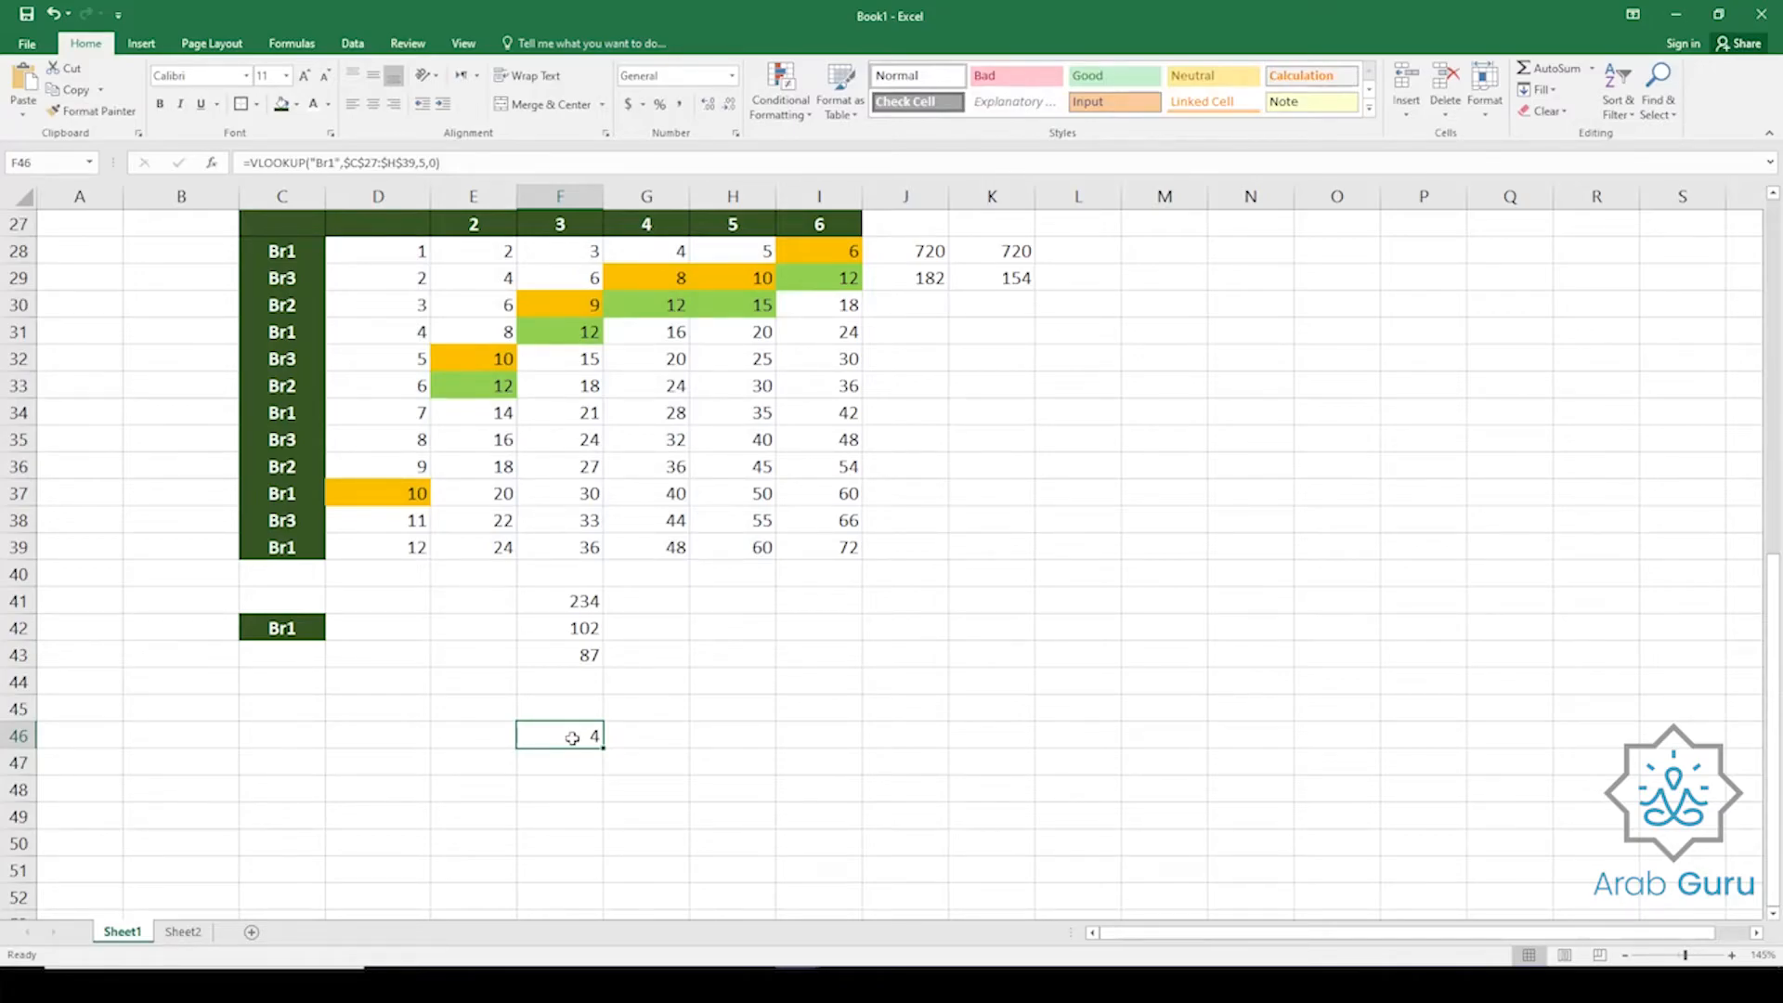
click(660, 258)
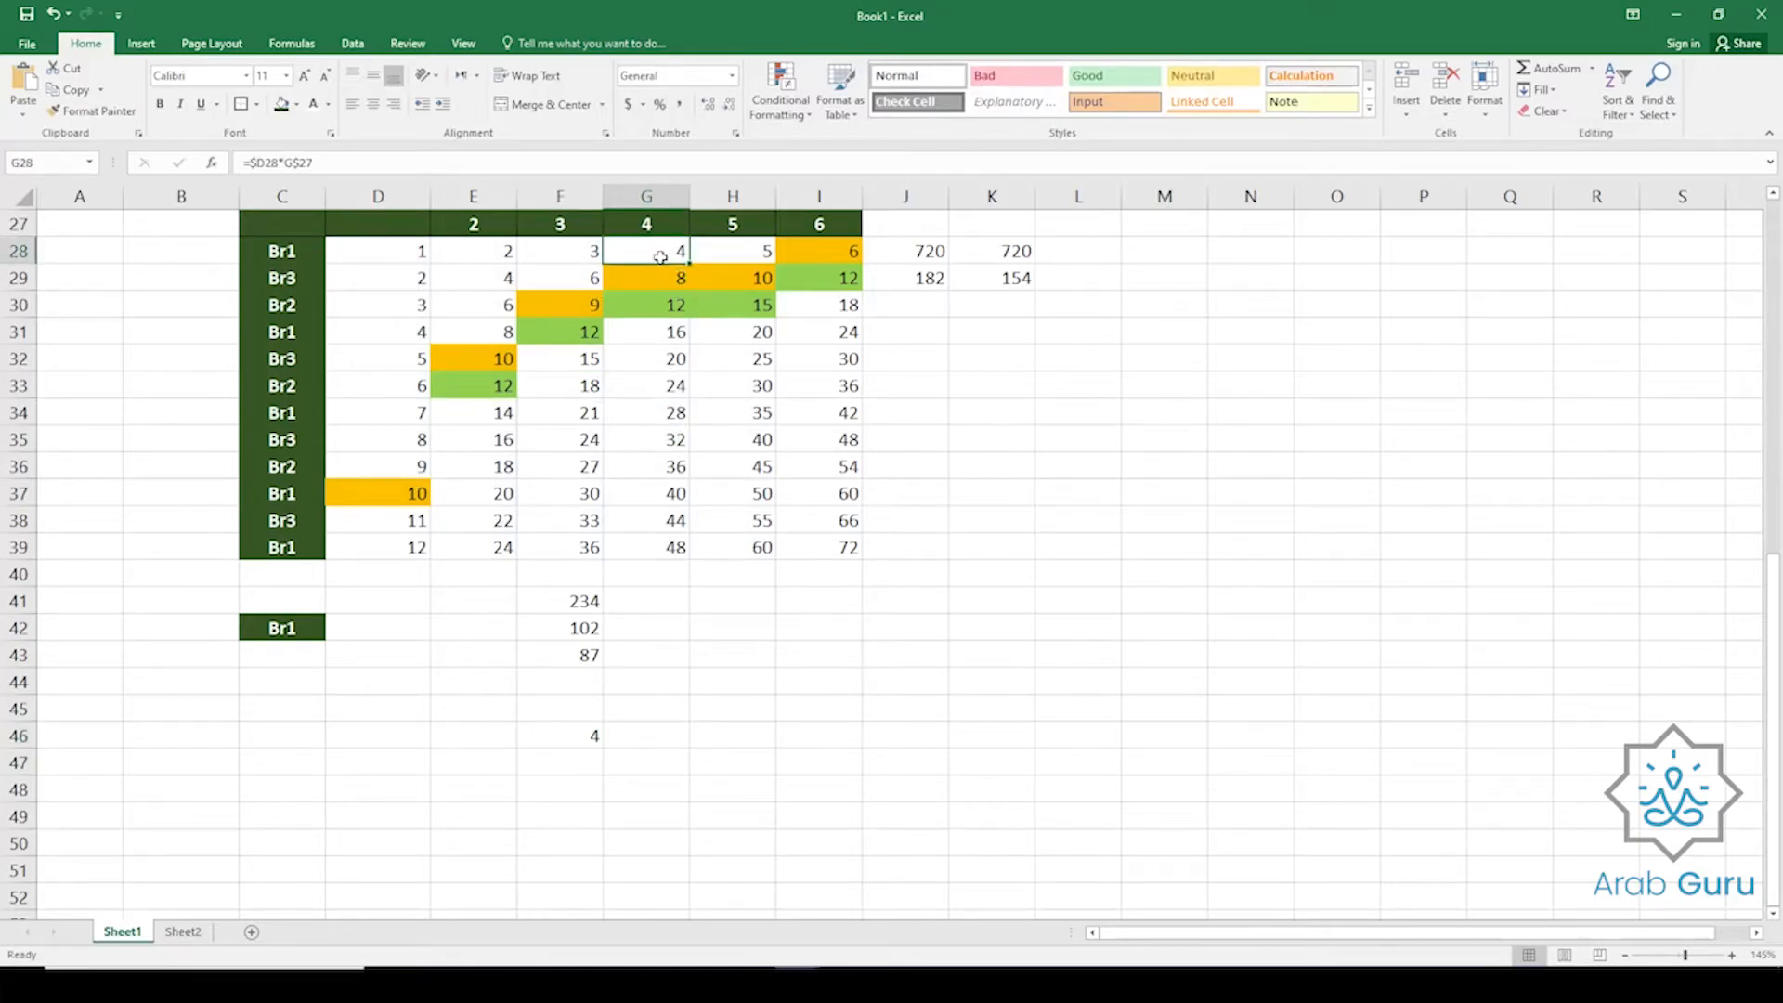
drag(292, 251, 660, 252)
click(249, 248)
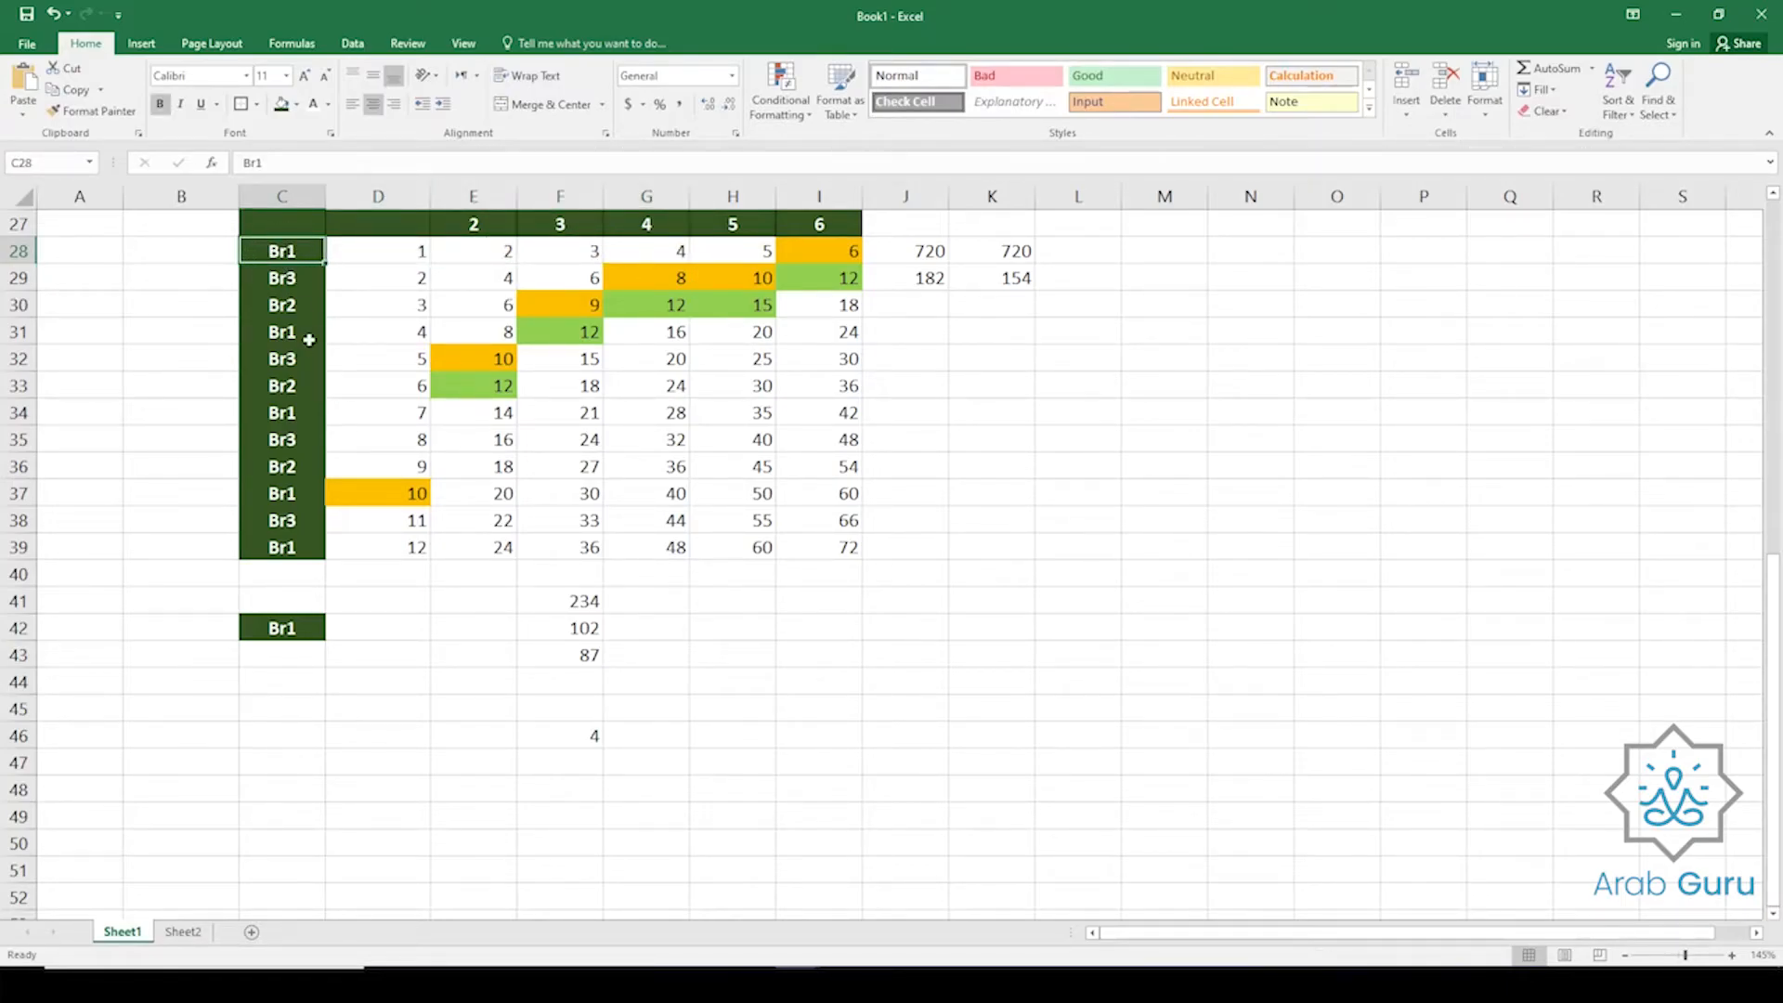
Check the branch labels in C27:C39 for the first Br1 and compare F46 with G28.
scroll(327, 411, up, 1)
drag(285, 303, 299, 628)
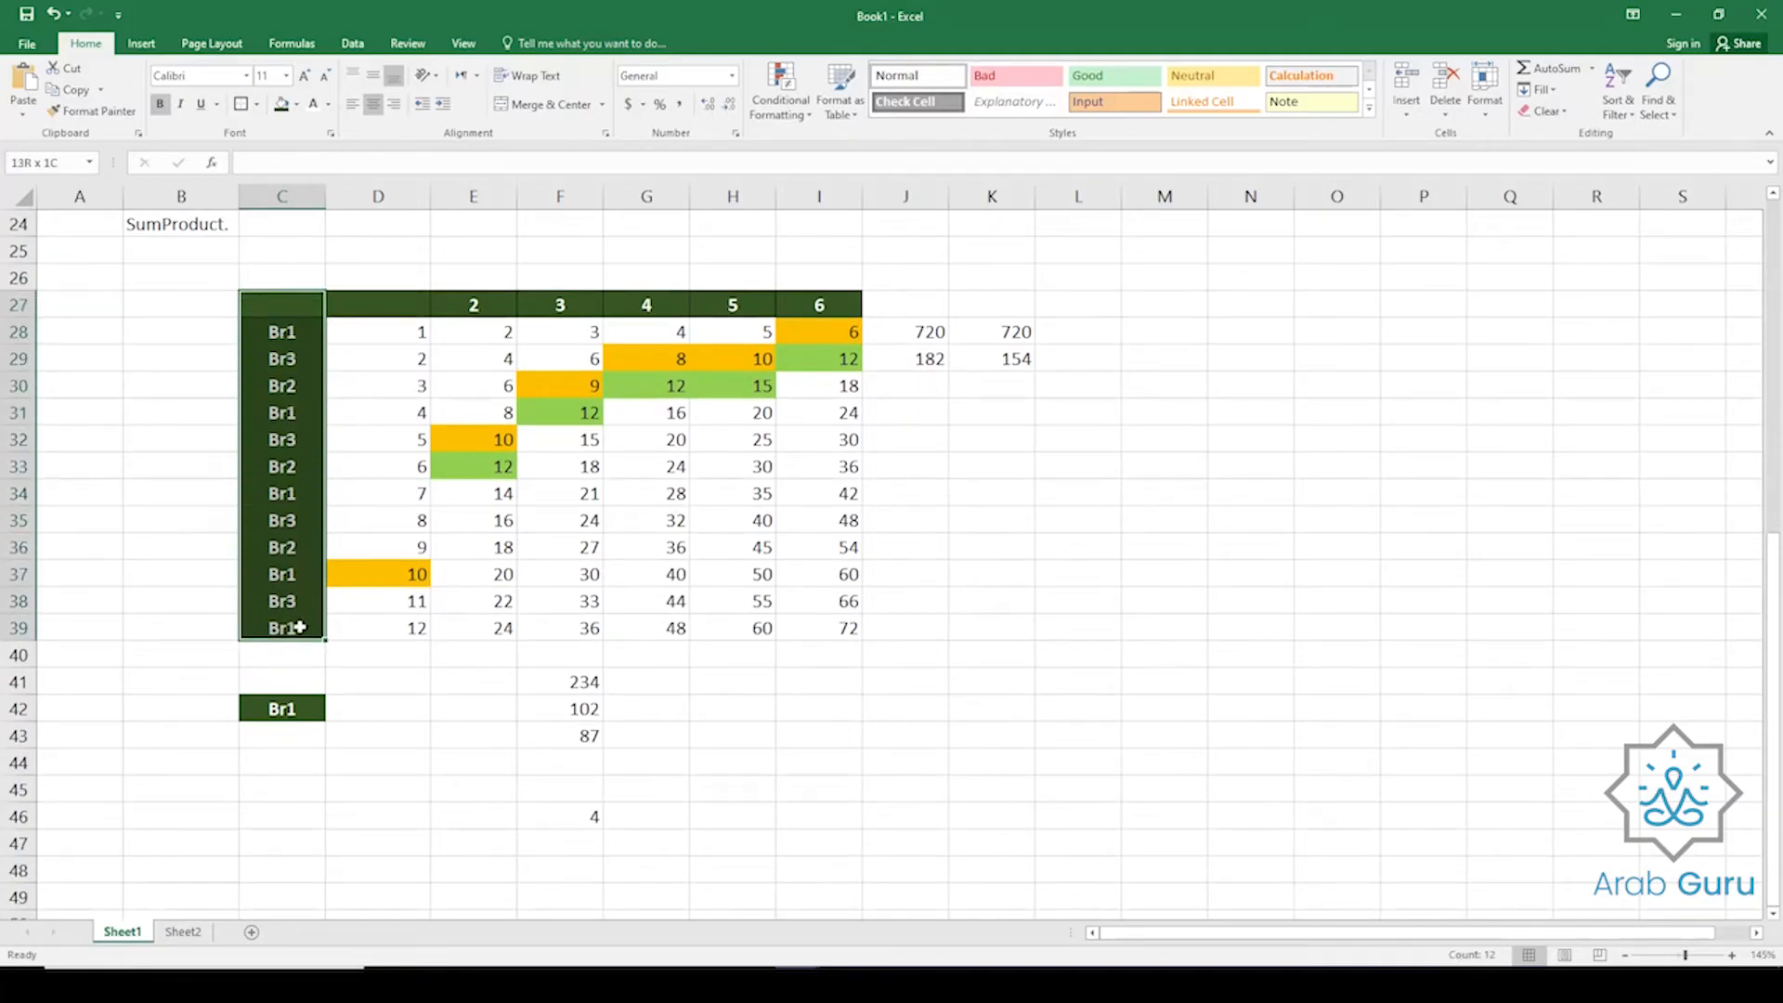
click(276, 332)
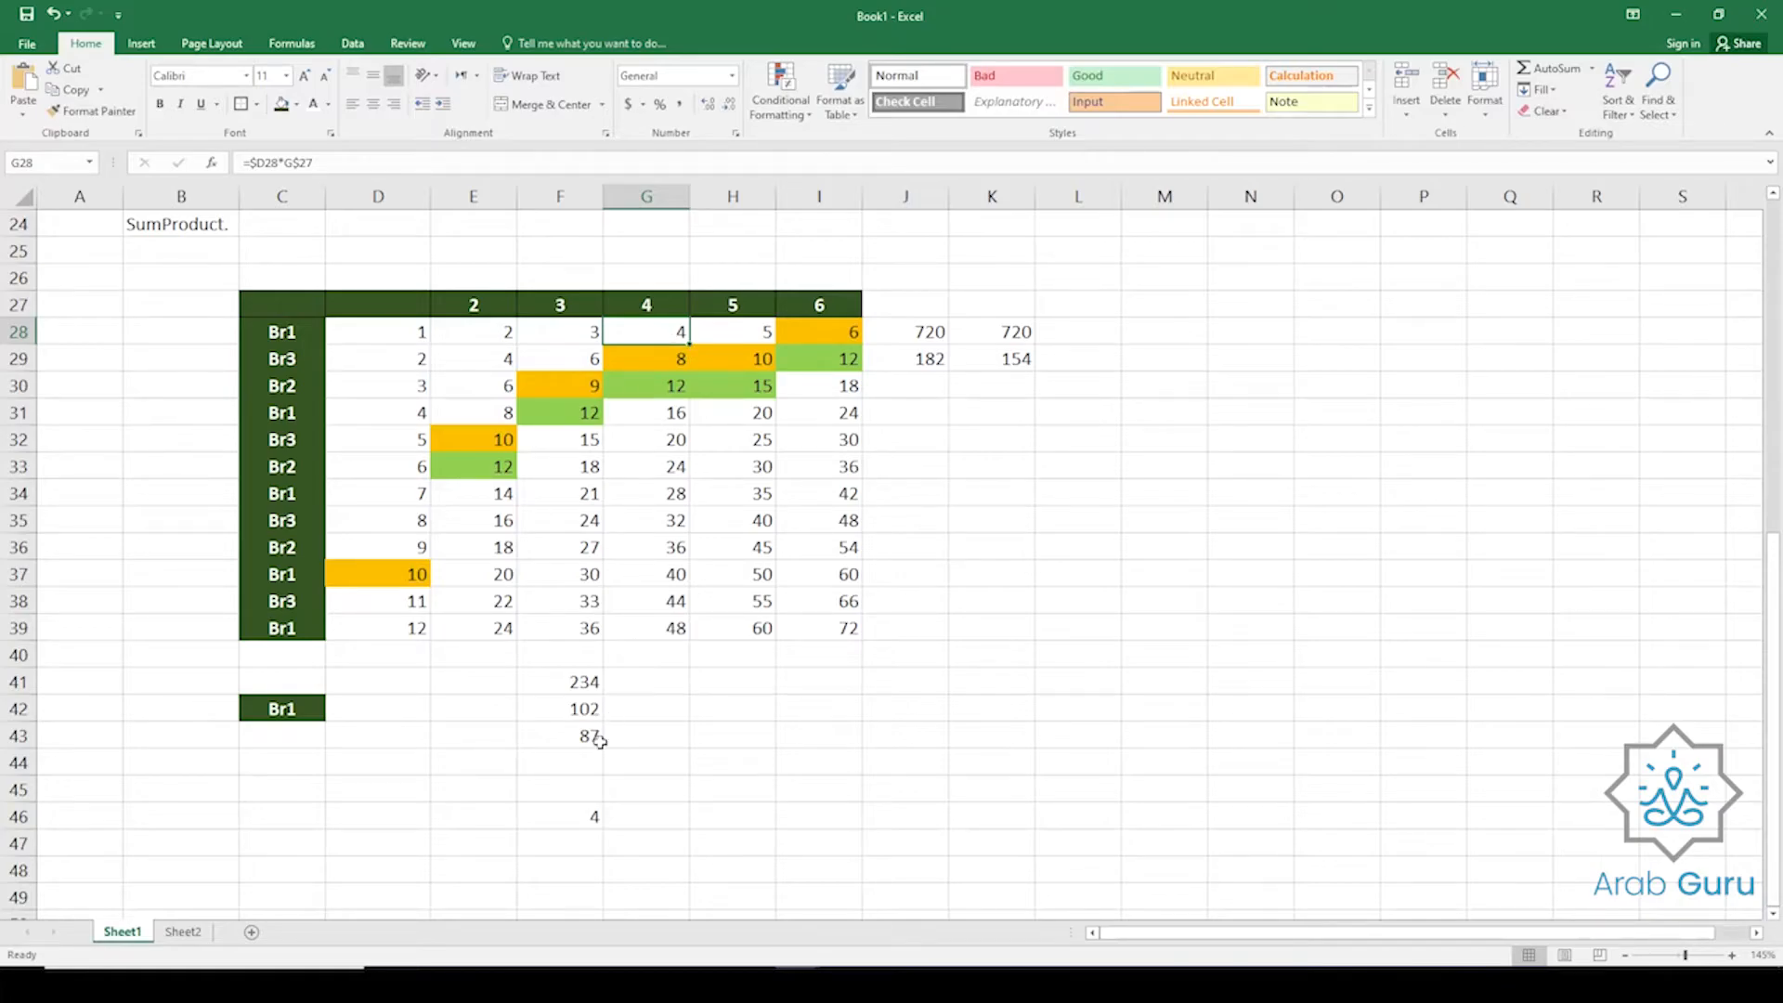
click(589, 816)
click(661, 328)
Examine the table range C27:G39 and the columns C to G that the column index spans.
drag(274, 304, 646, 522)
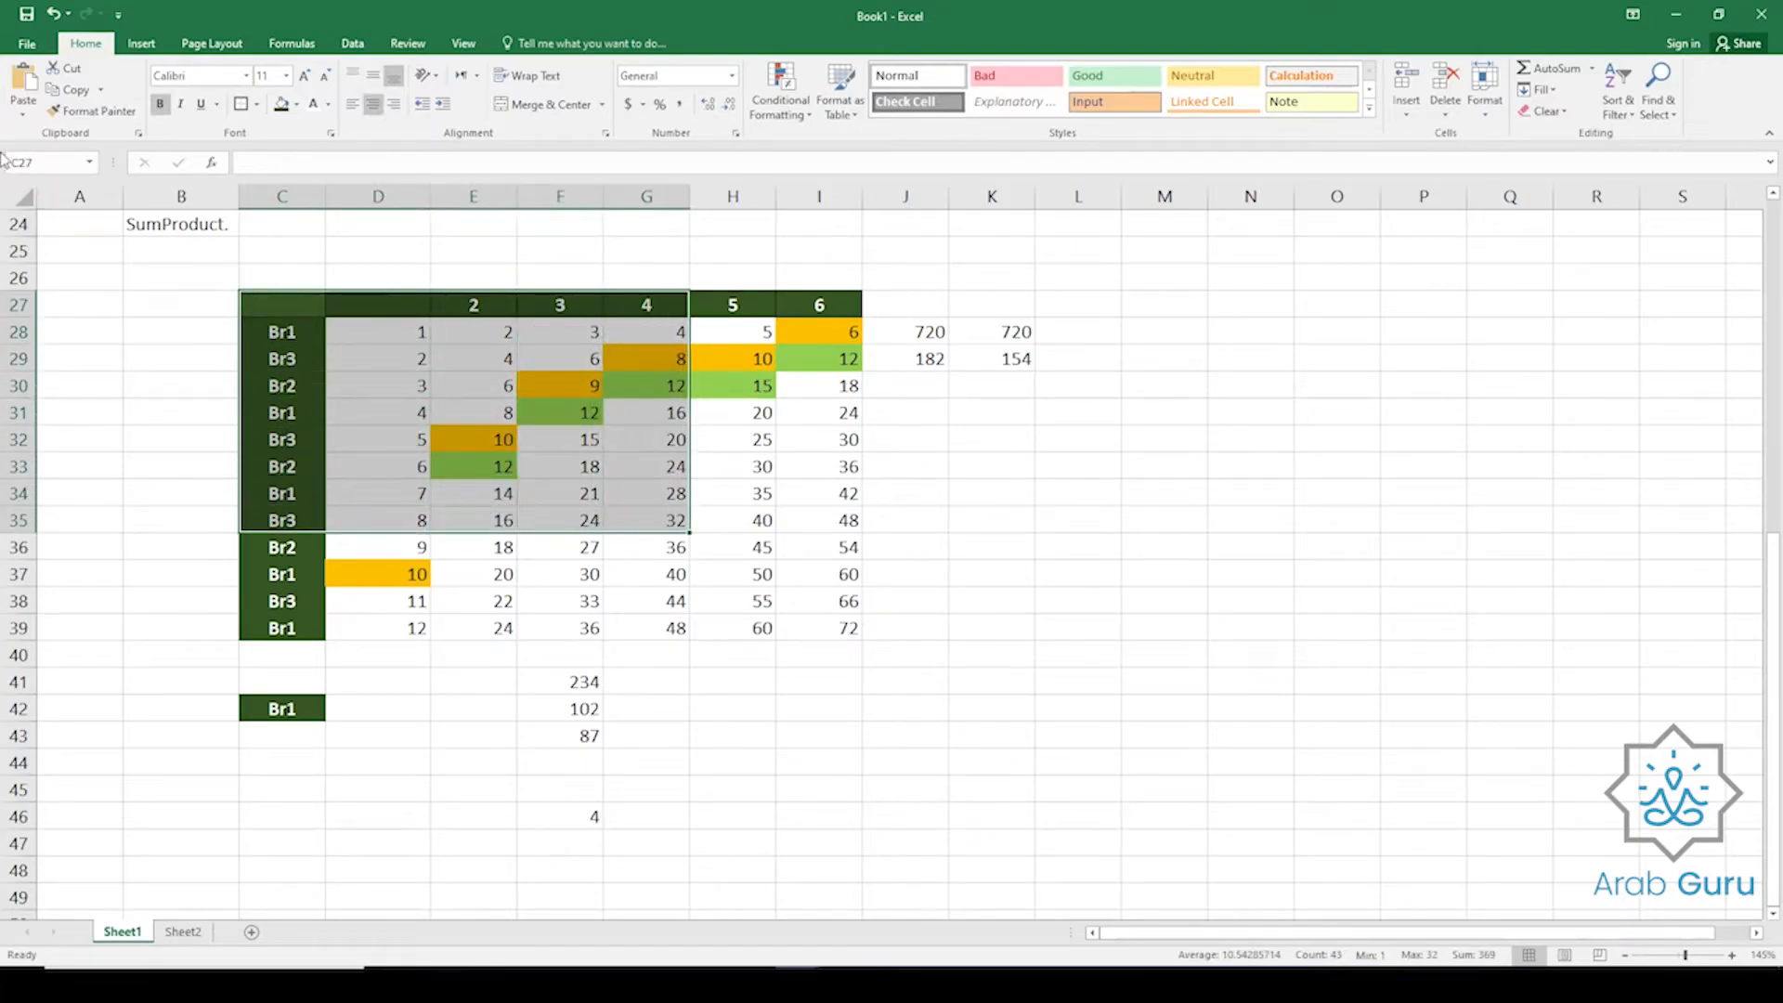
drag(279, 304, 635, 621)
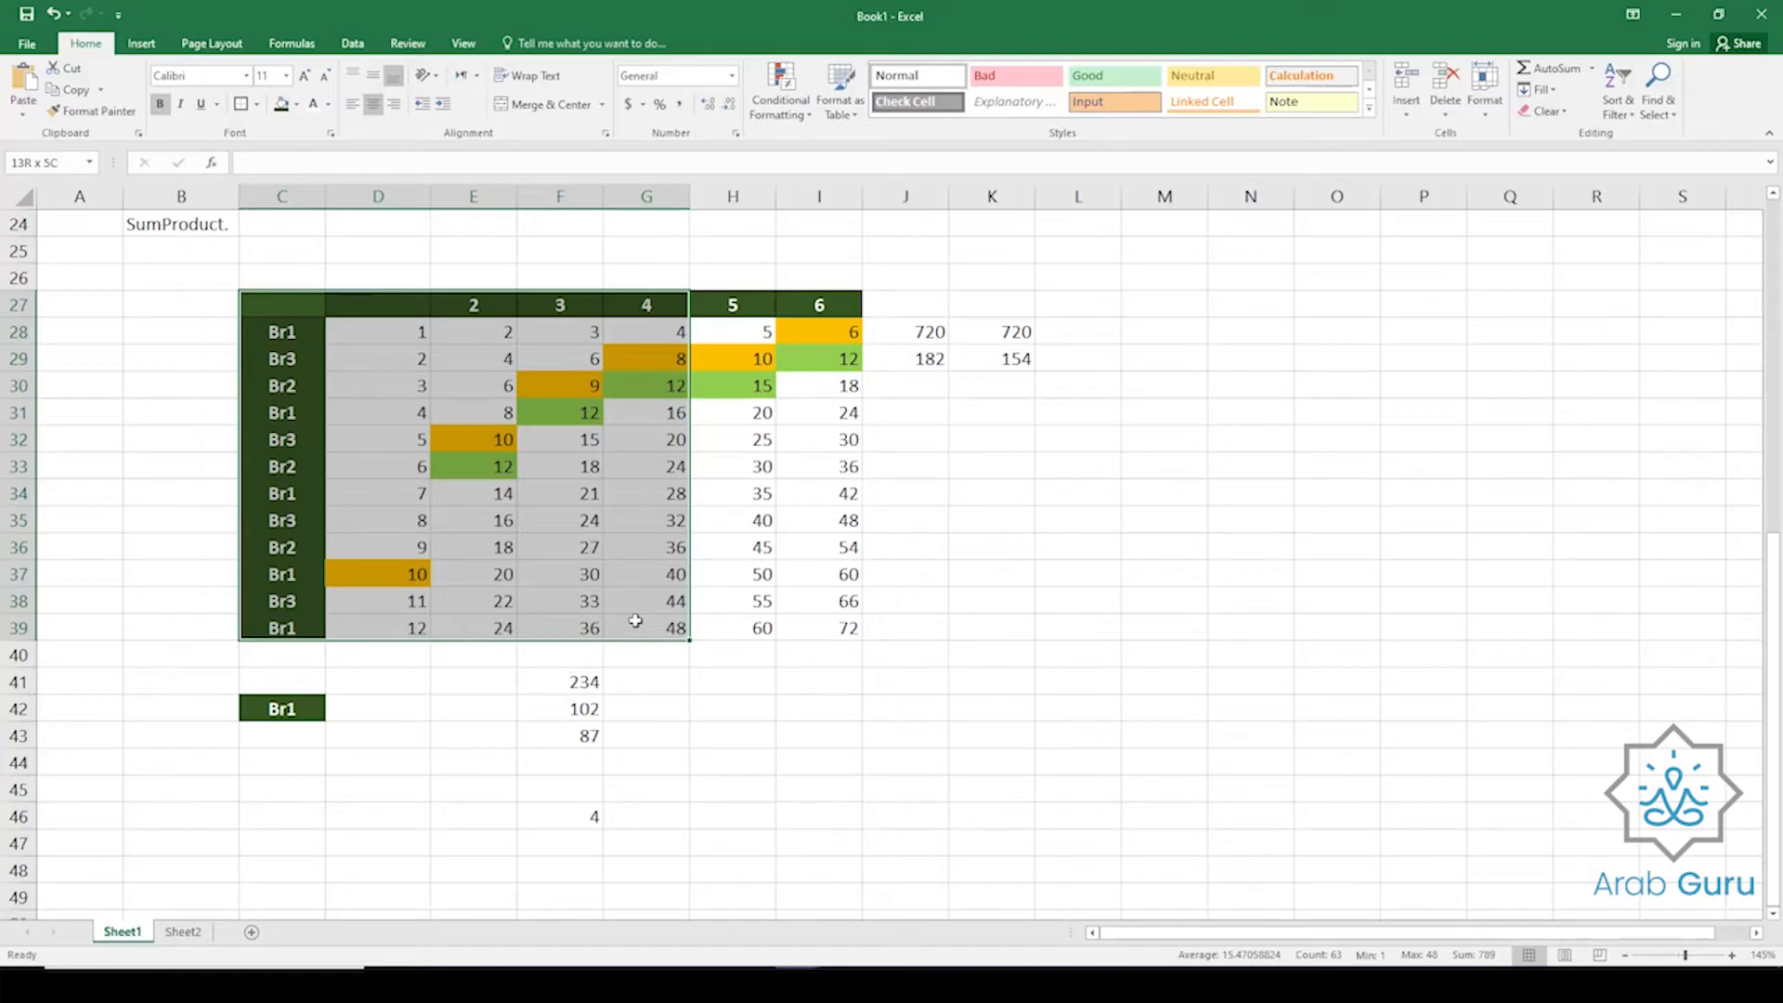
drag(636, 621, 636, 621)
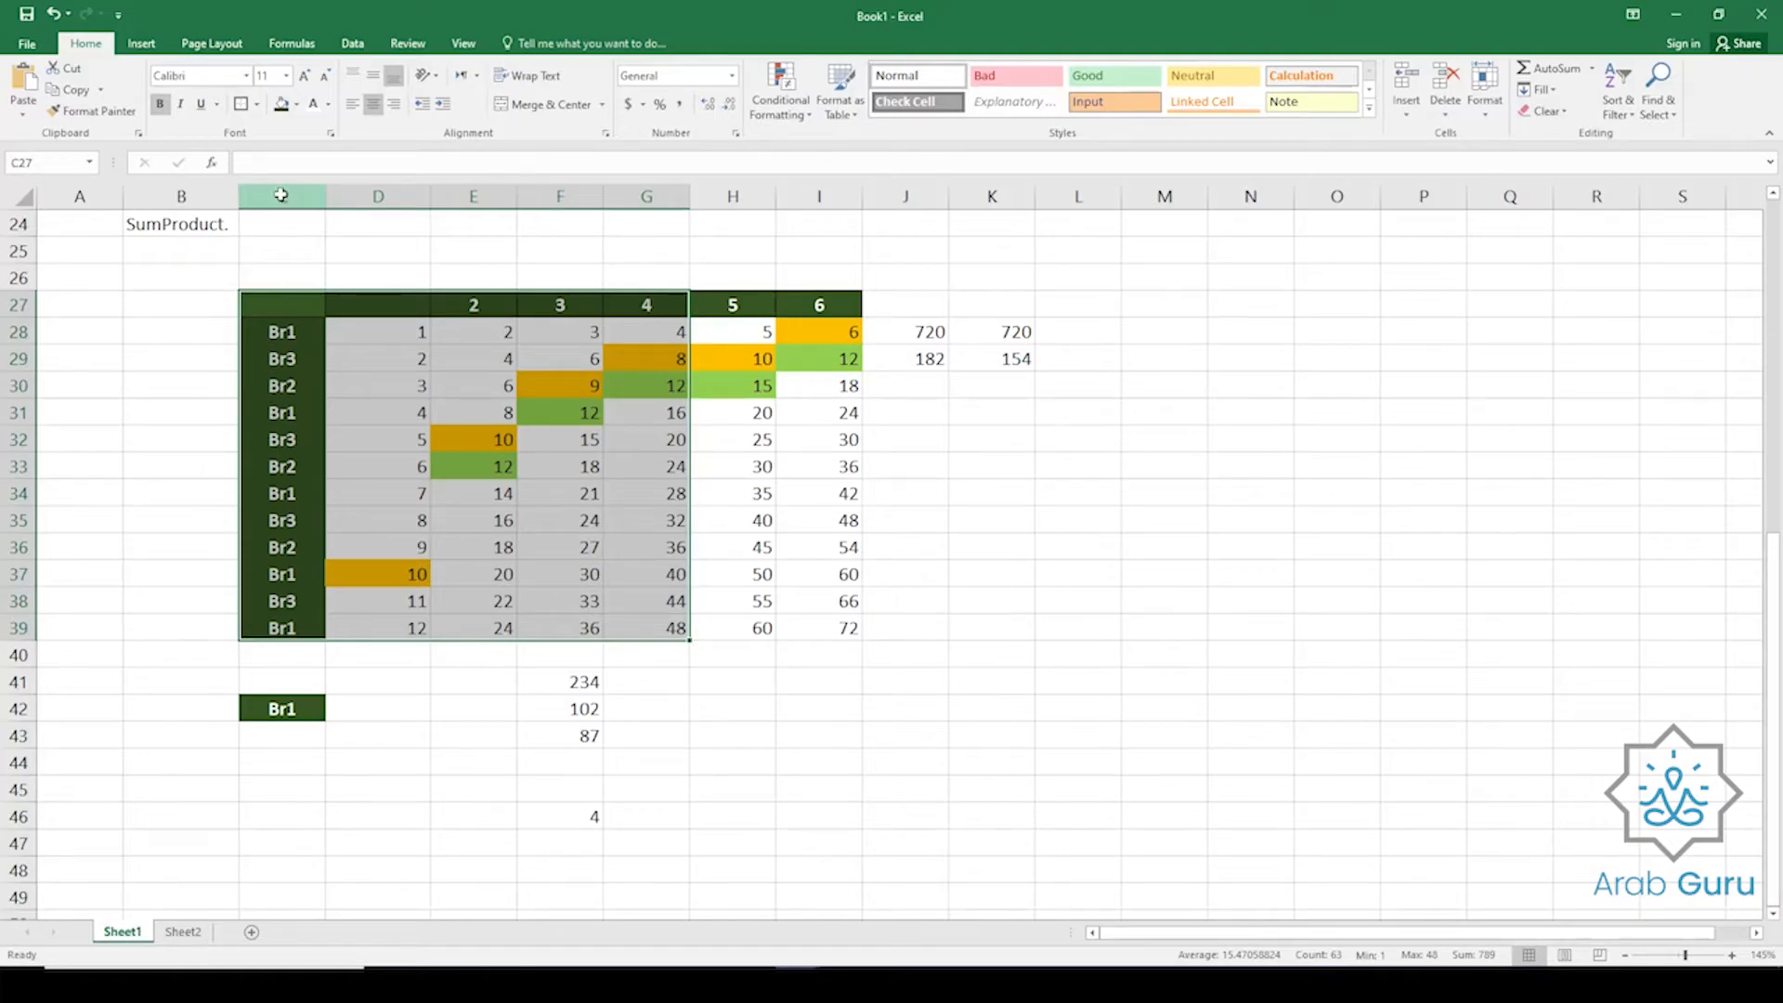
drag(281, 195, 689, 187)
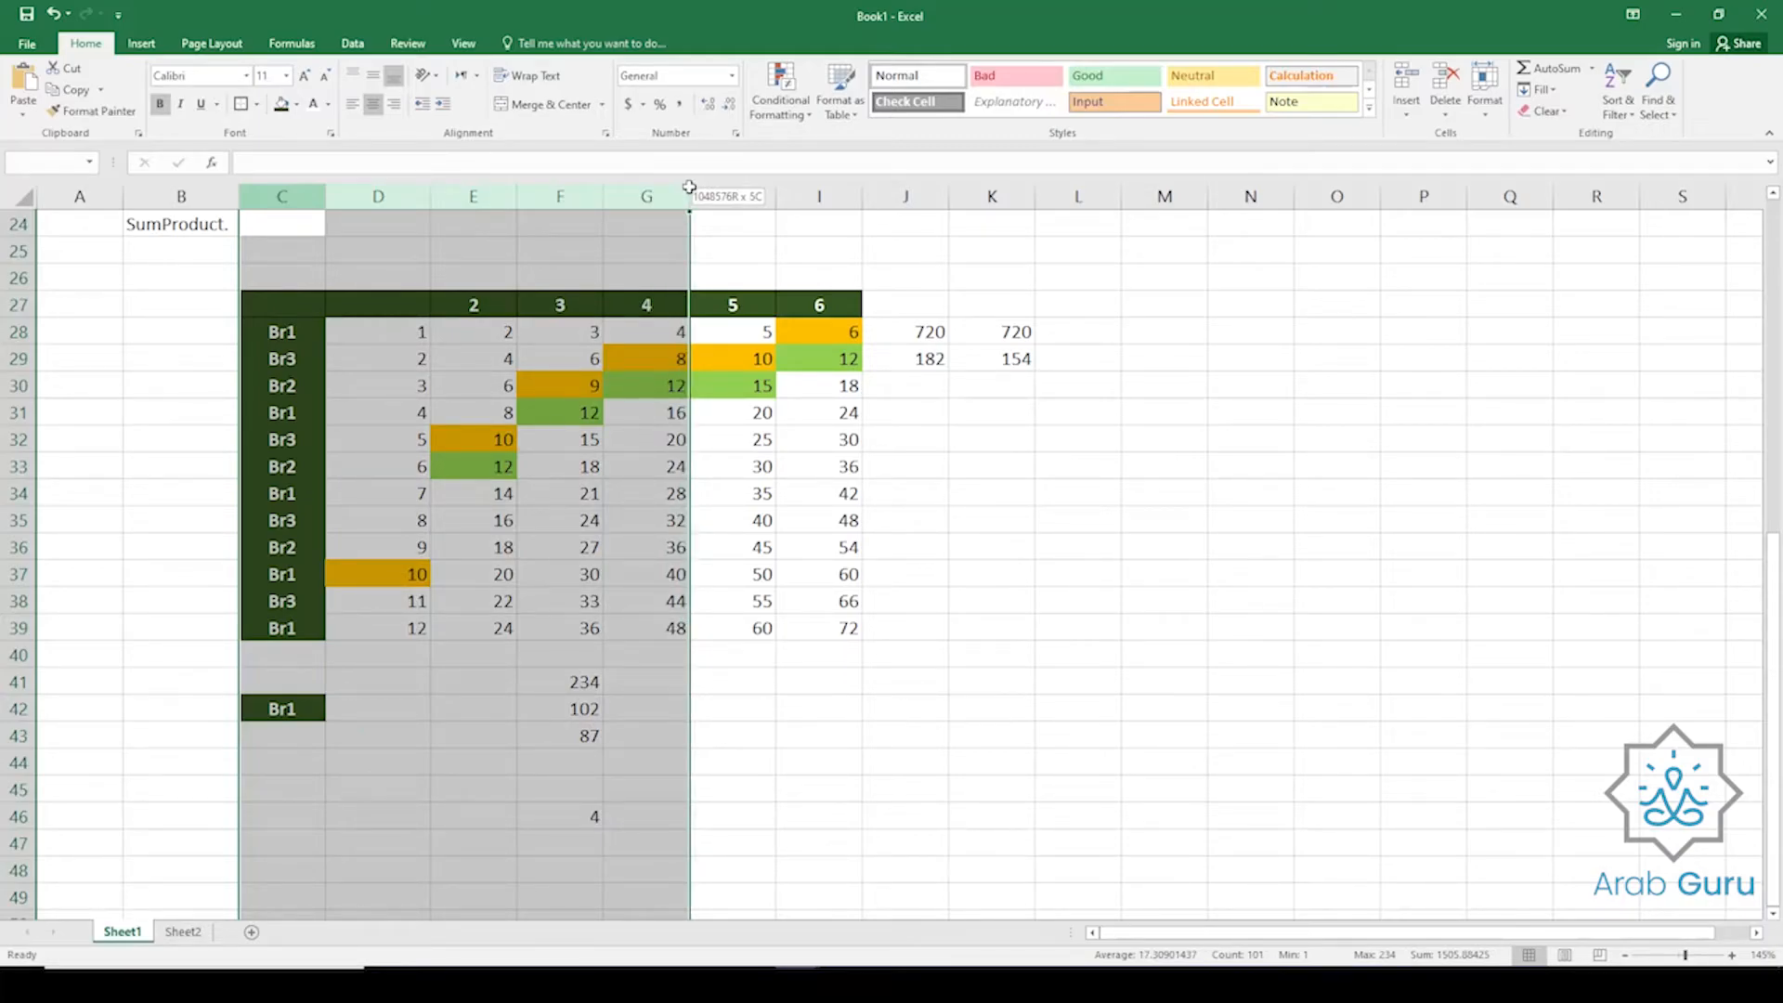
drag(689, 187, 690, 187)
Compare the VLOOKUP formula in F46 with lookup column C and return column G.
click(552, 813)
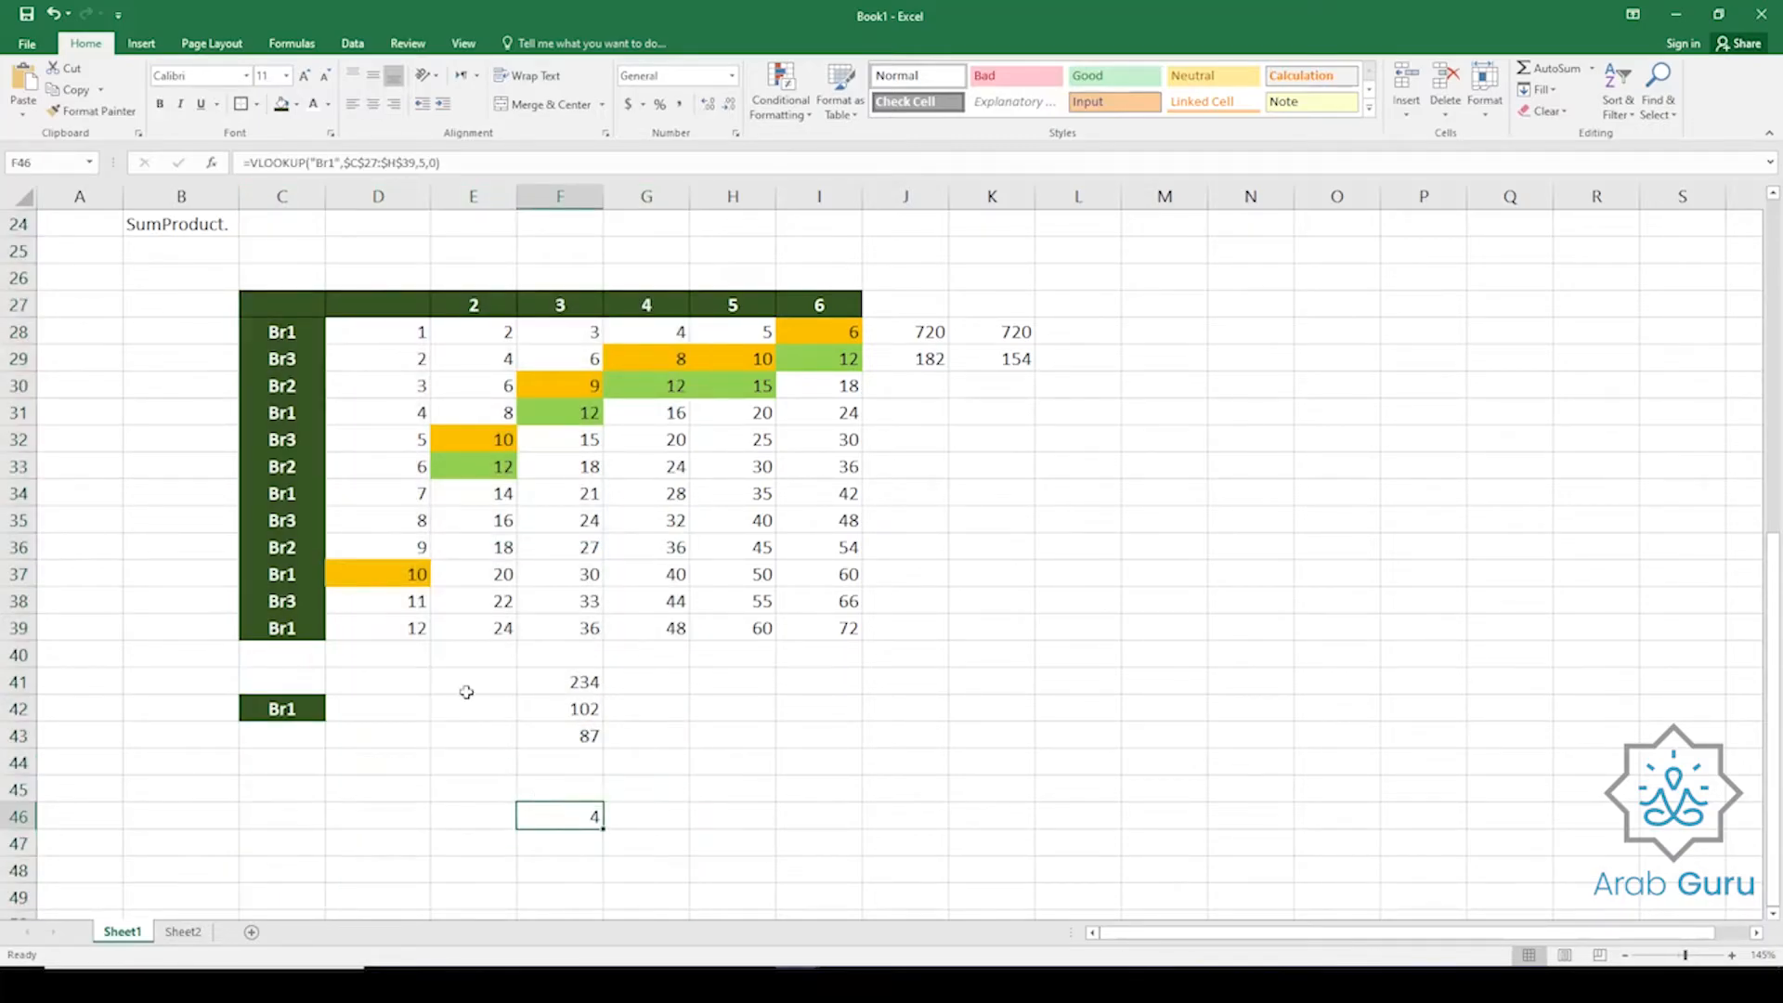
key(F2)
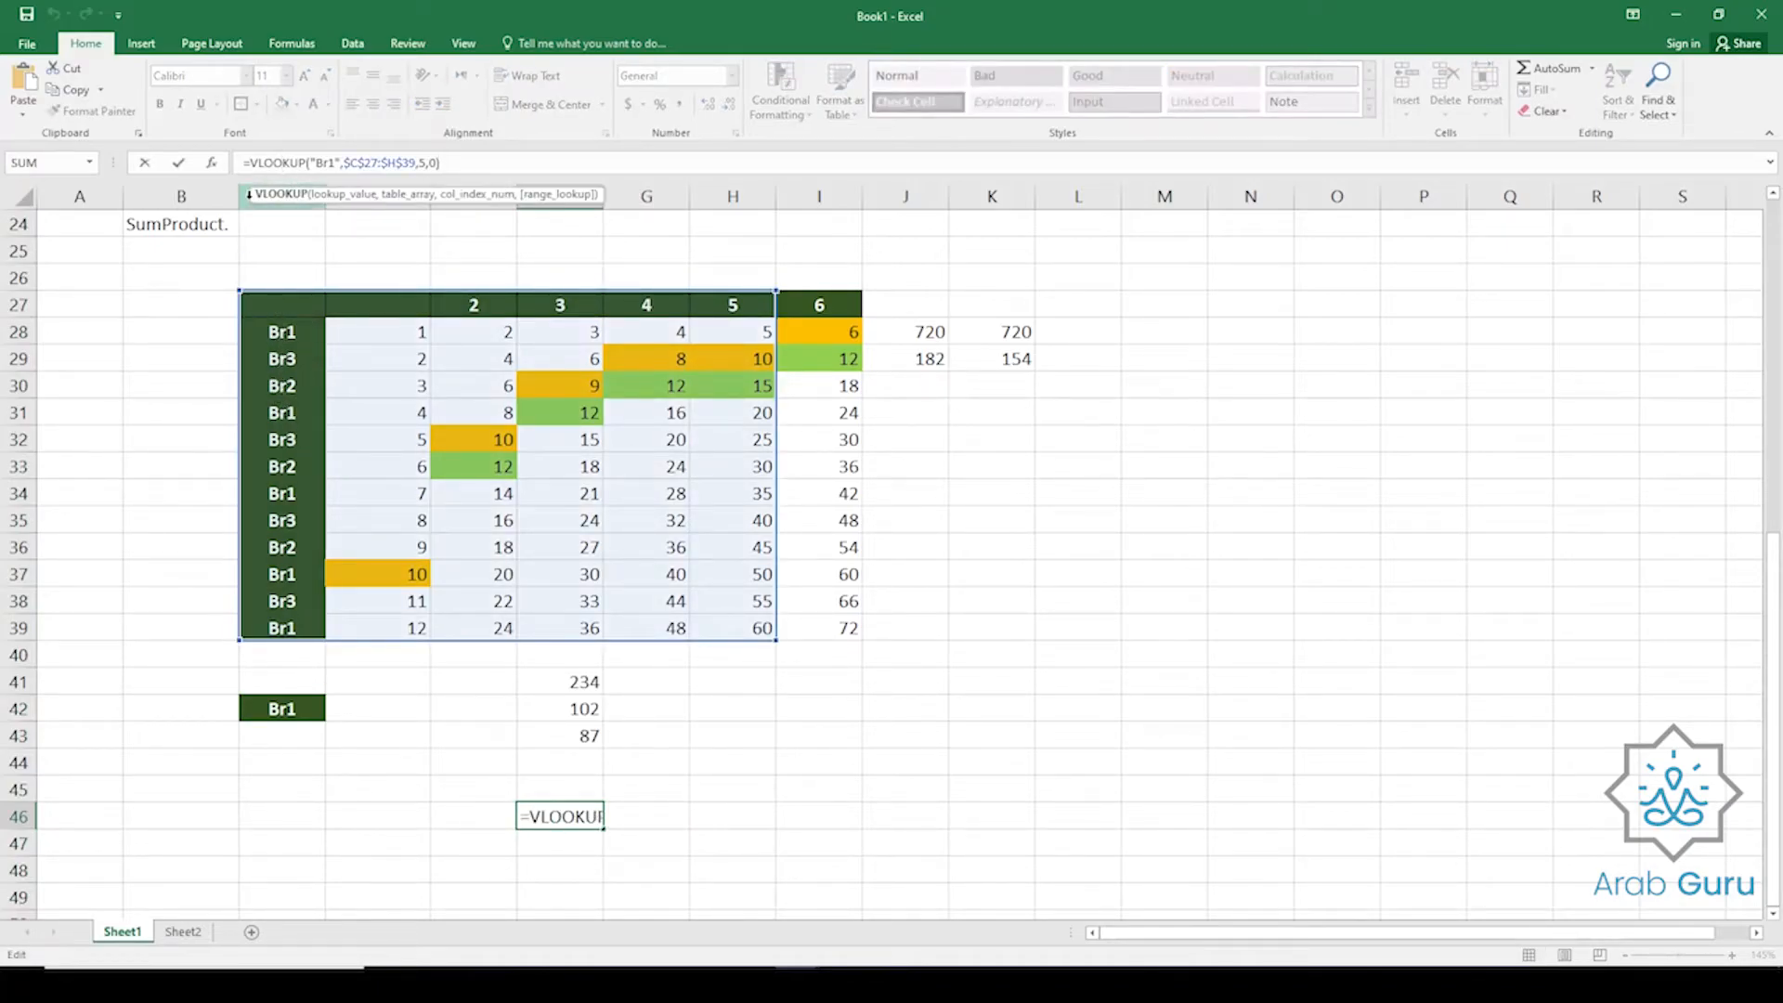
click(245, 196)
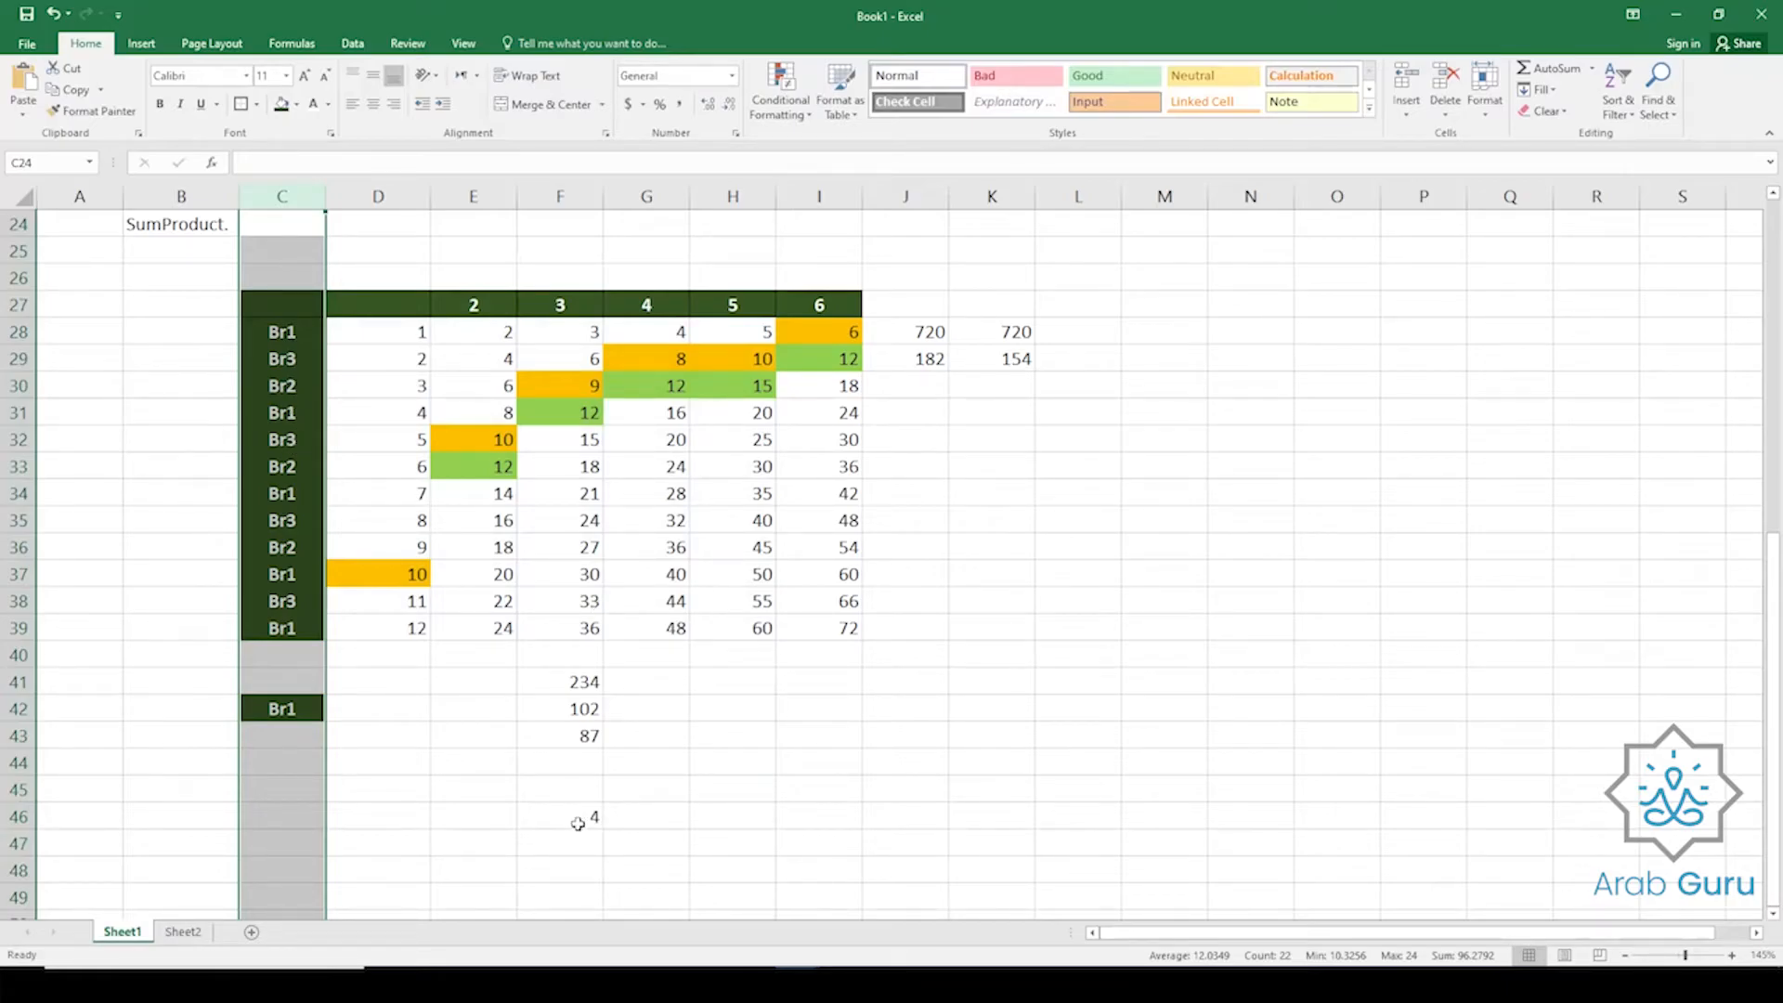
click(648, 194)
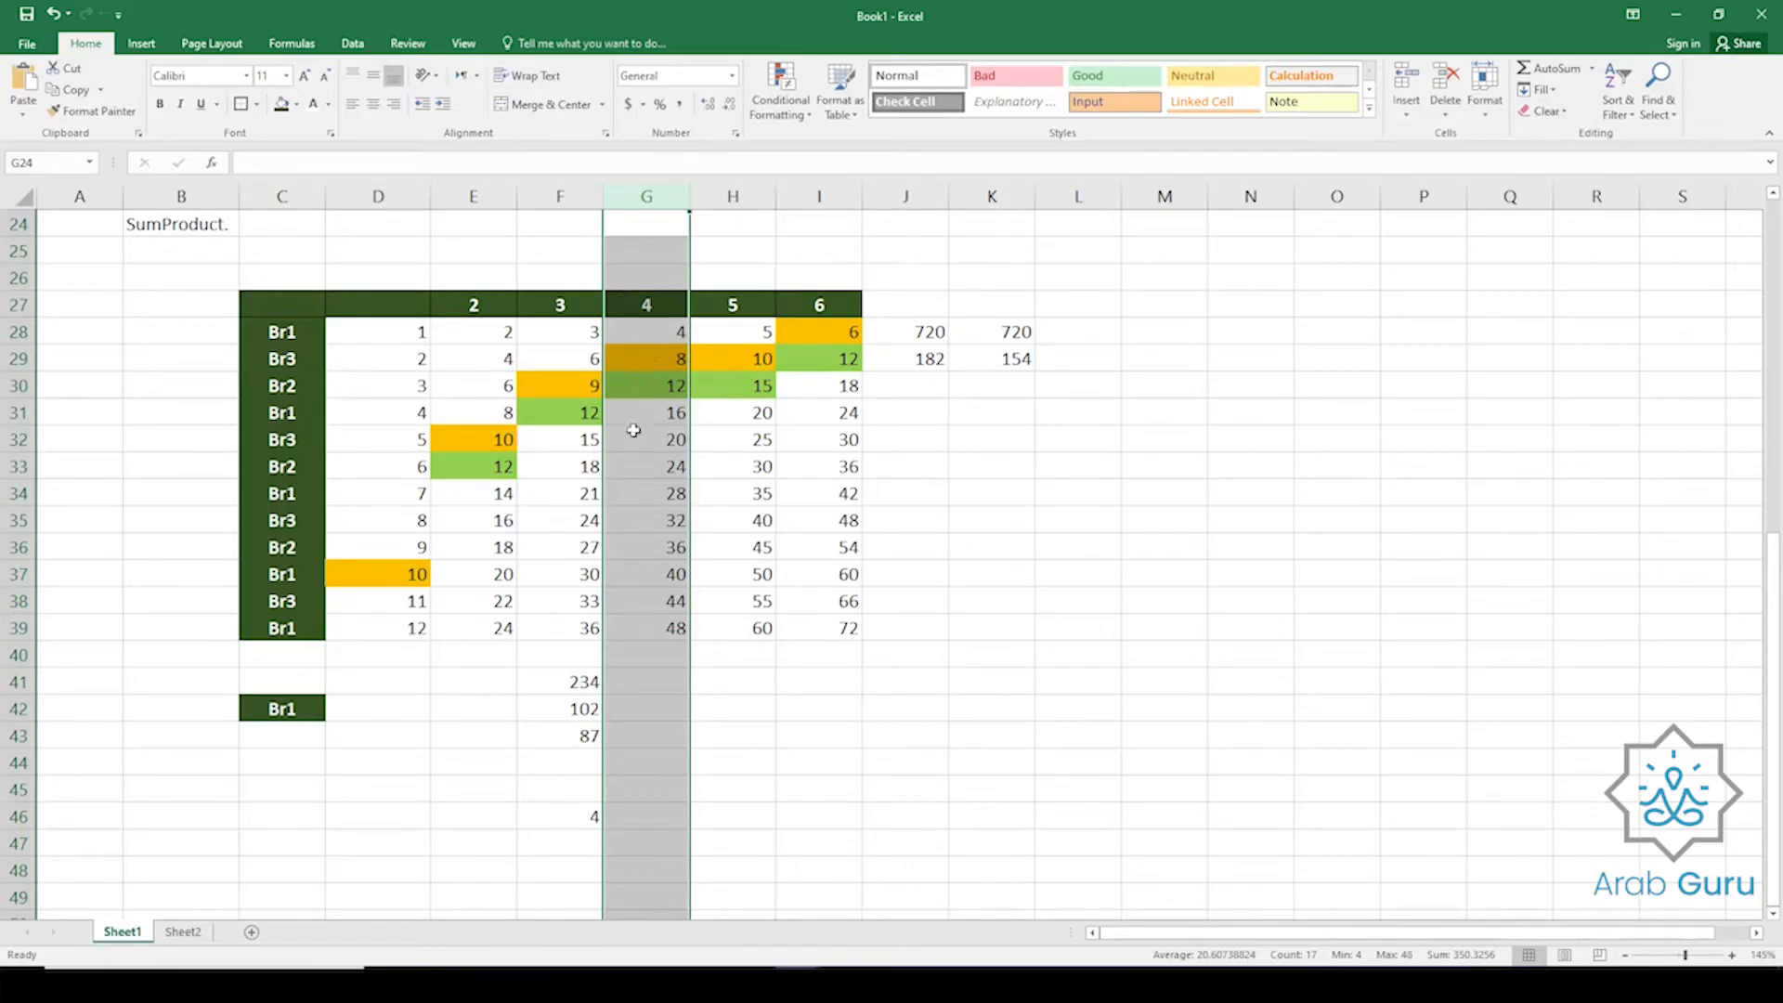
click(556, 819)
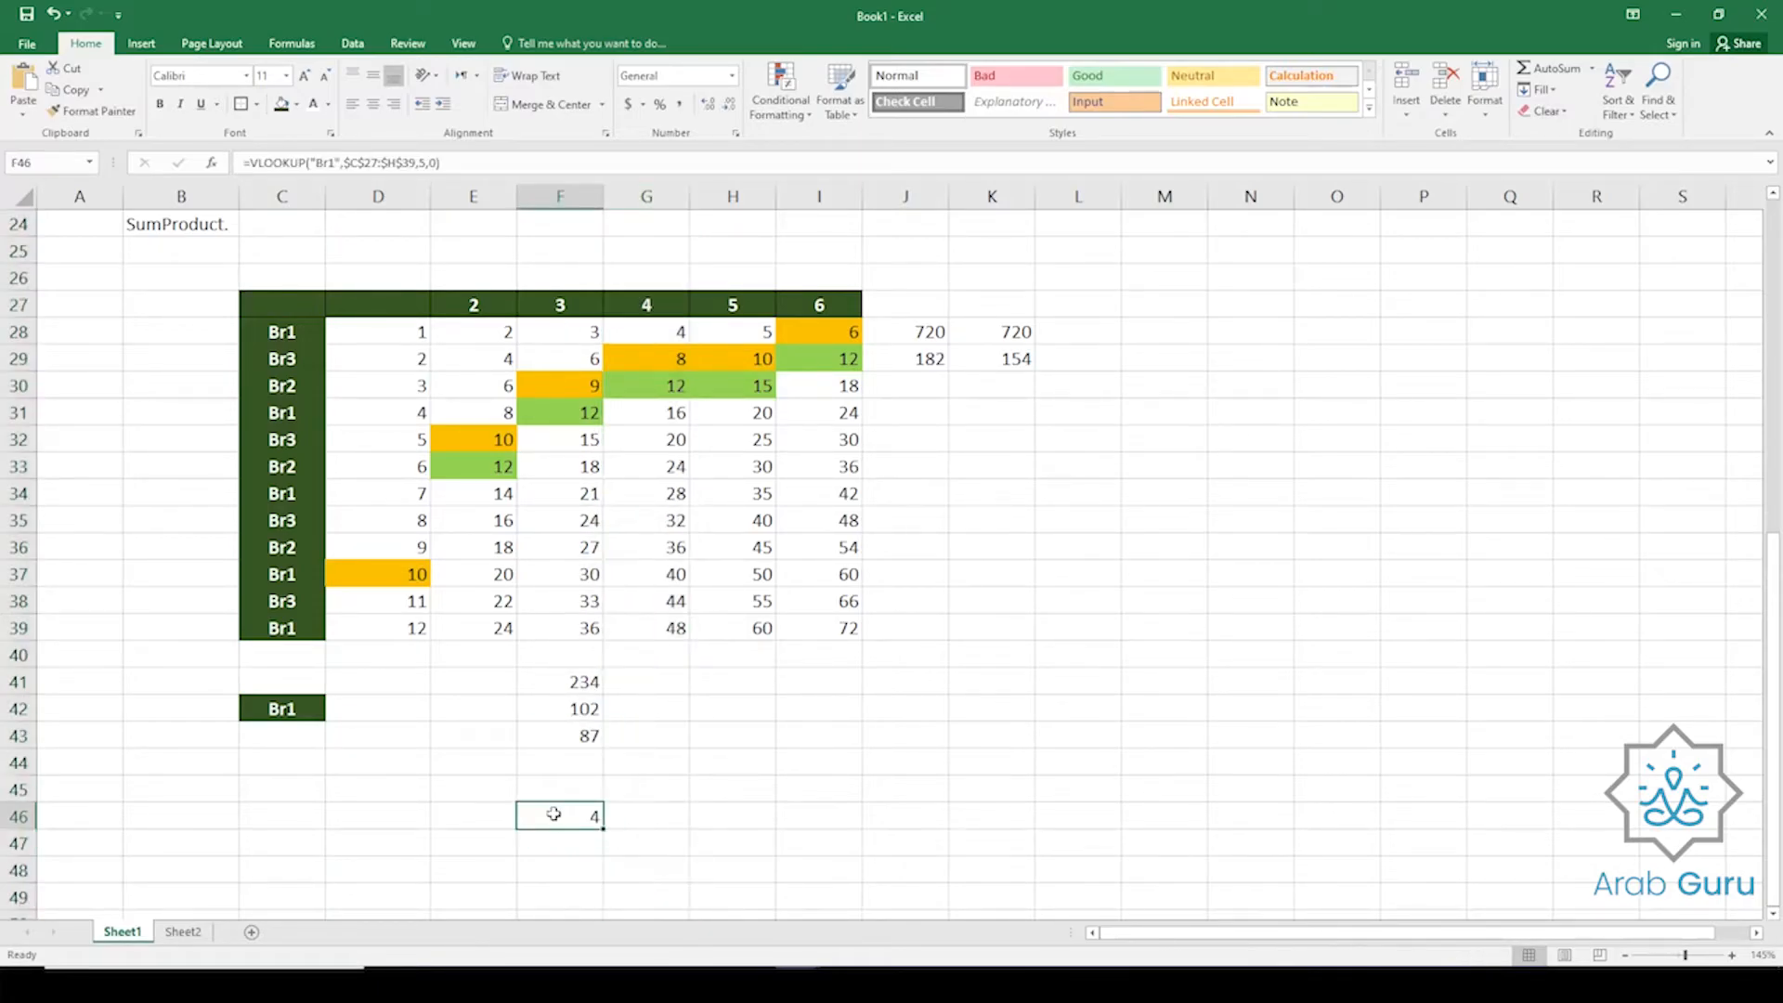
Review each argument of the VLOOKUP formula in F46: lookup value, table array, column index and range lookup, leaving the formula as it is.
click(463, 165)
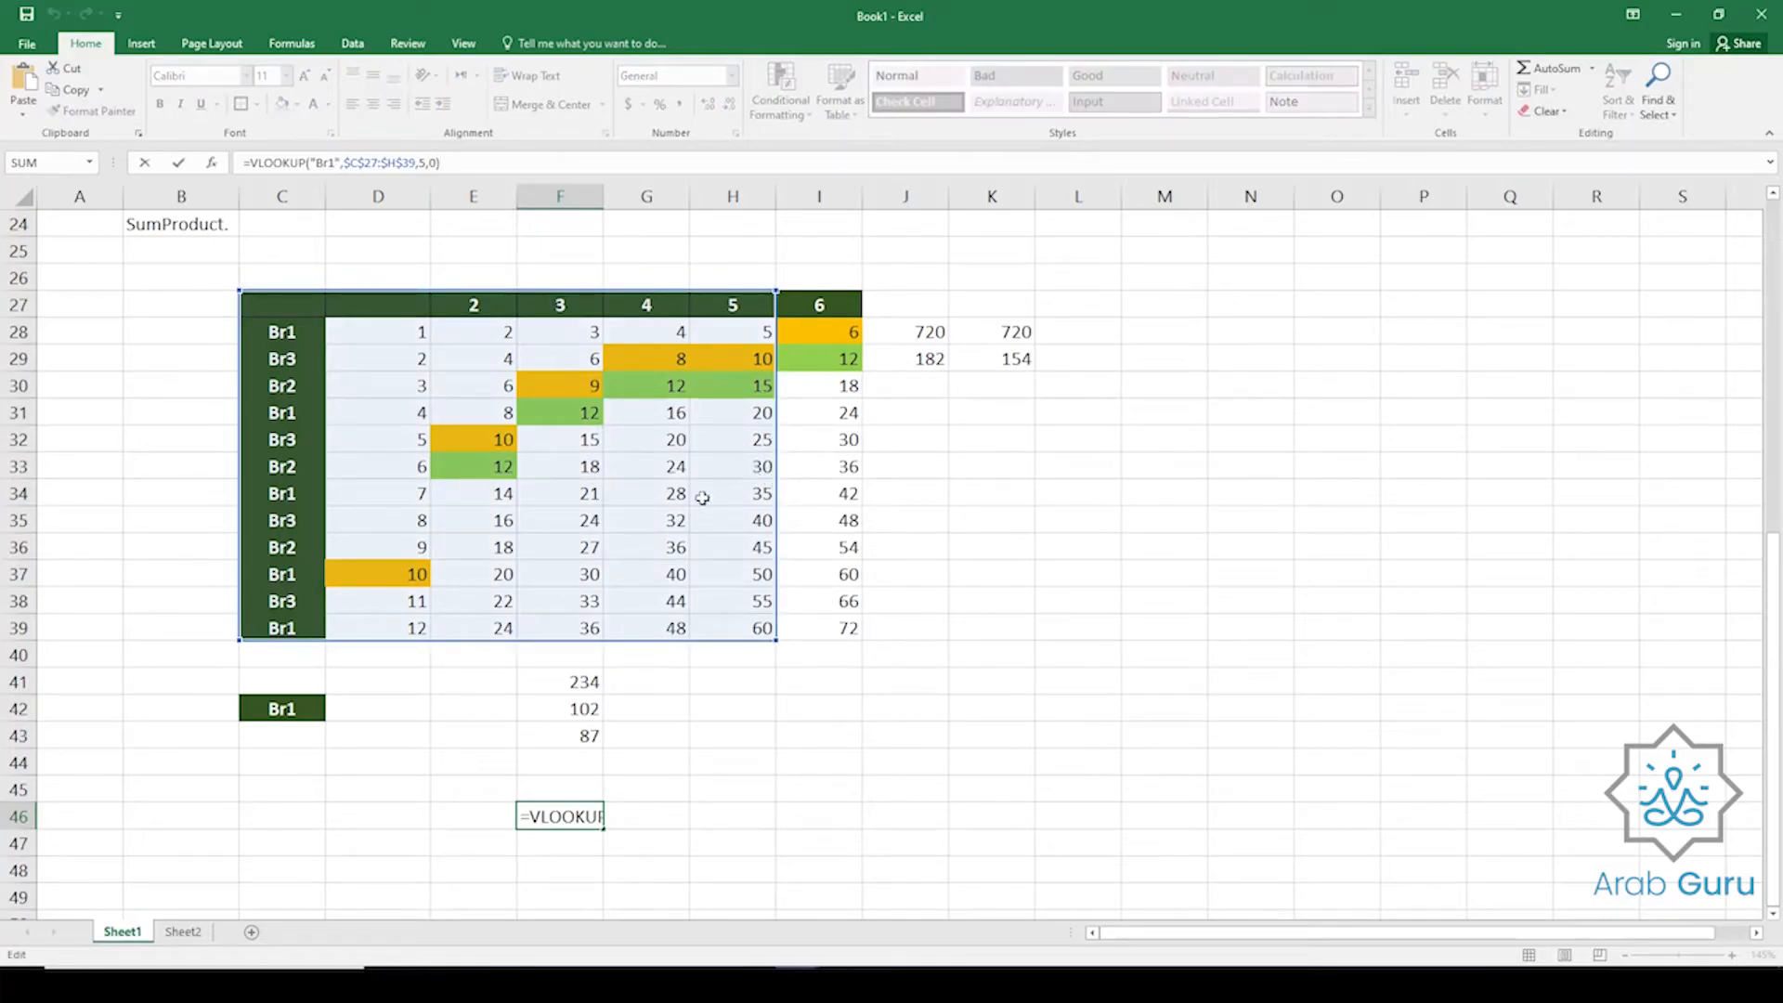
click(316, 162)
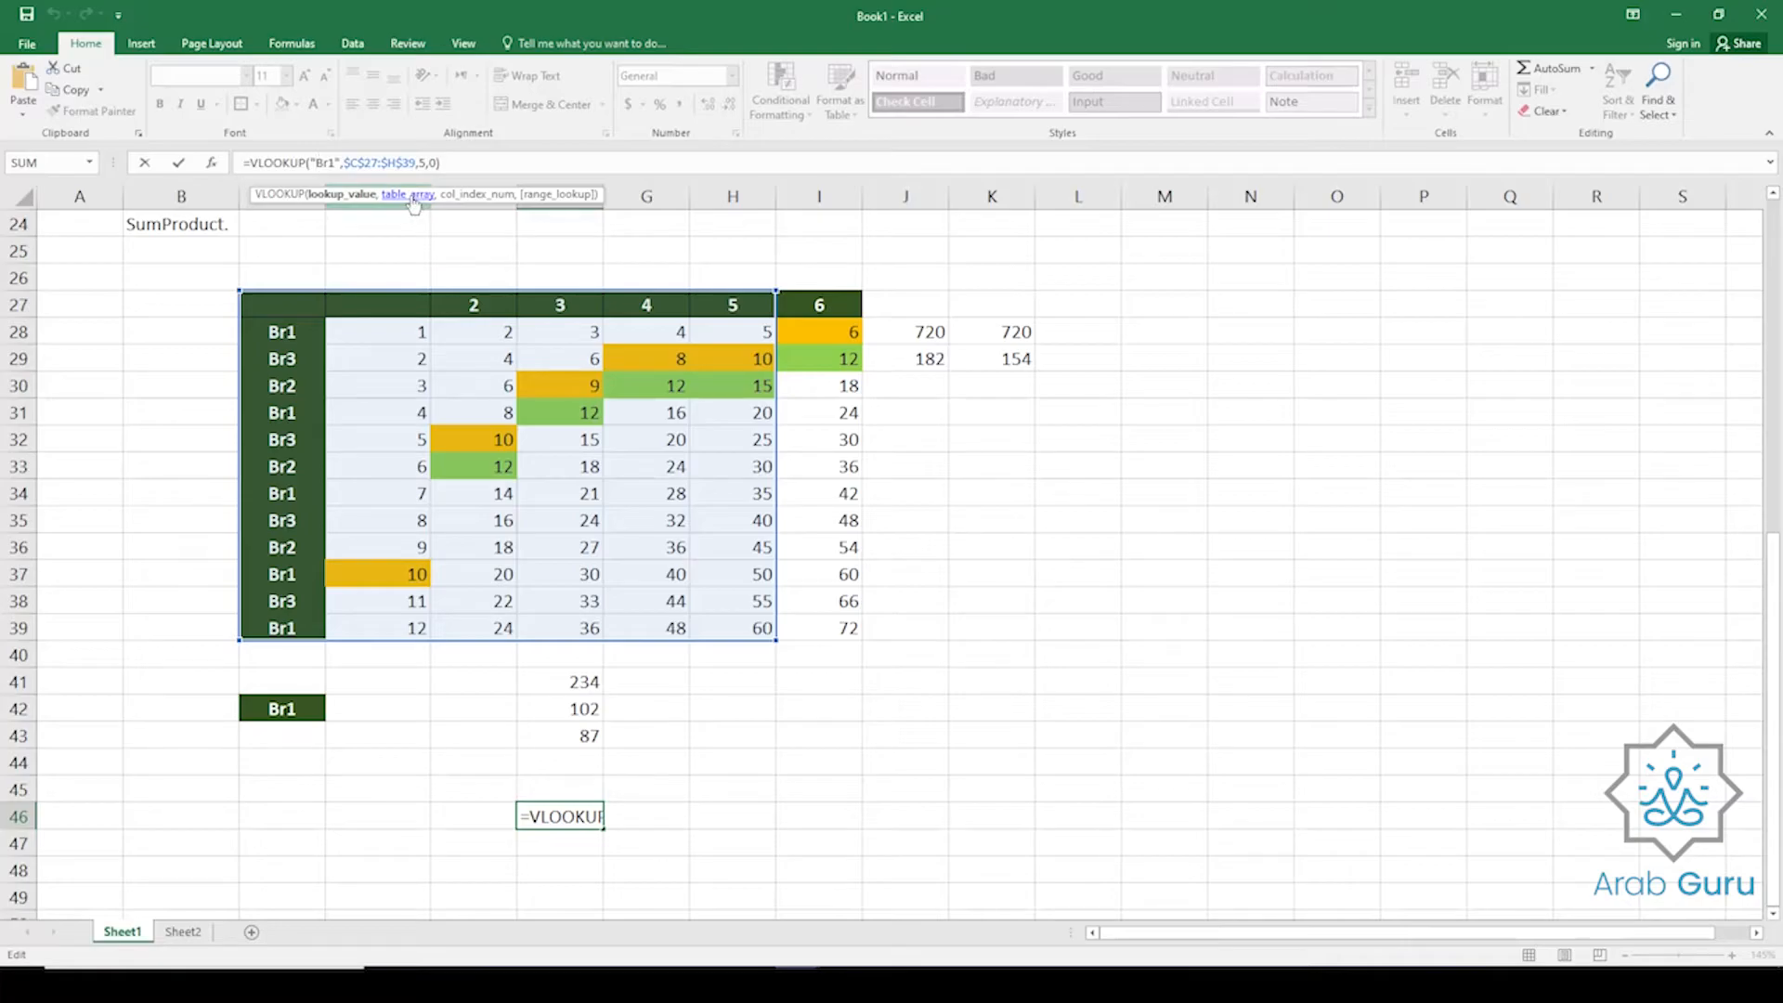
click(349, 164)
drag(345, 164, 410, 163)
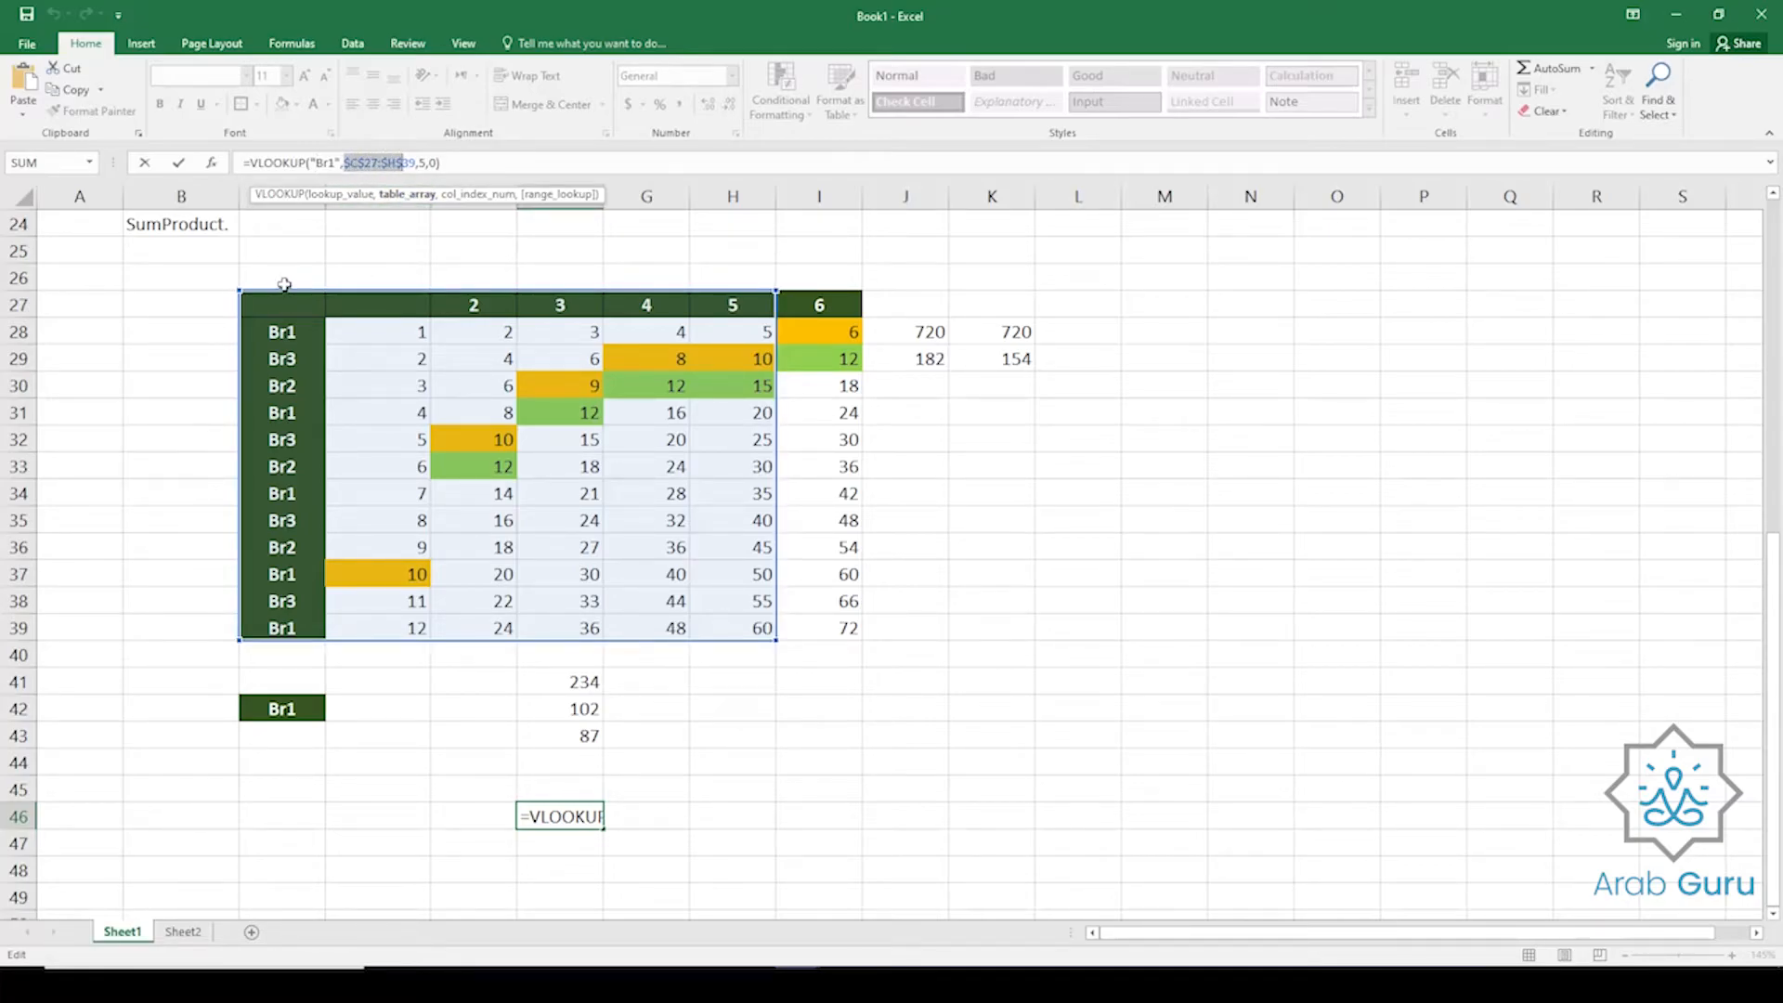
click(415, 163)
click(423, 163)
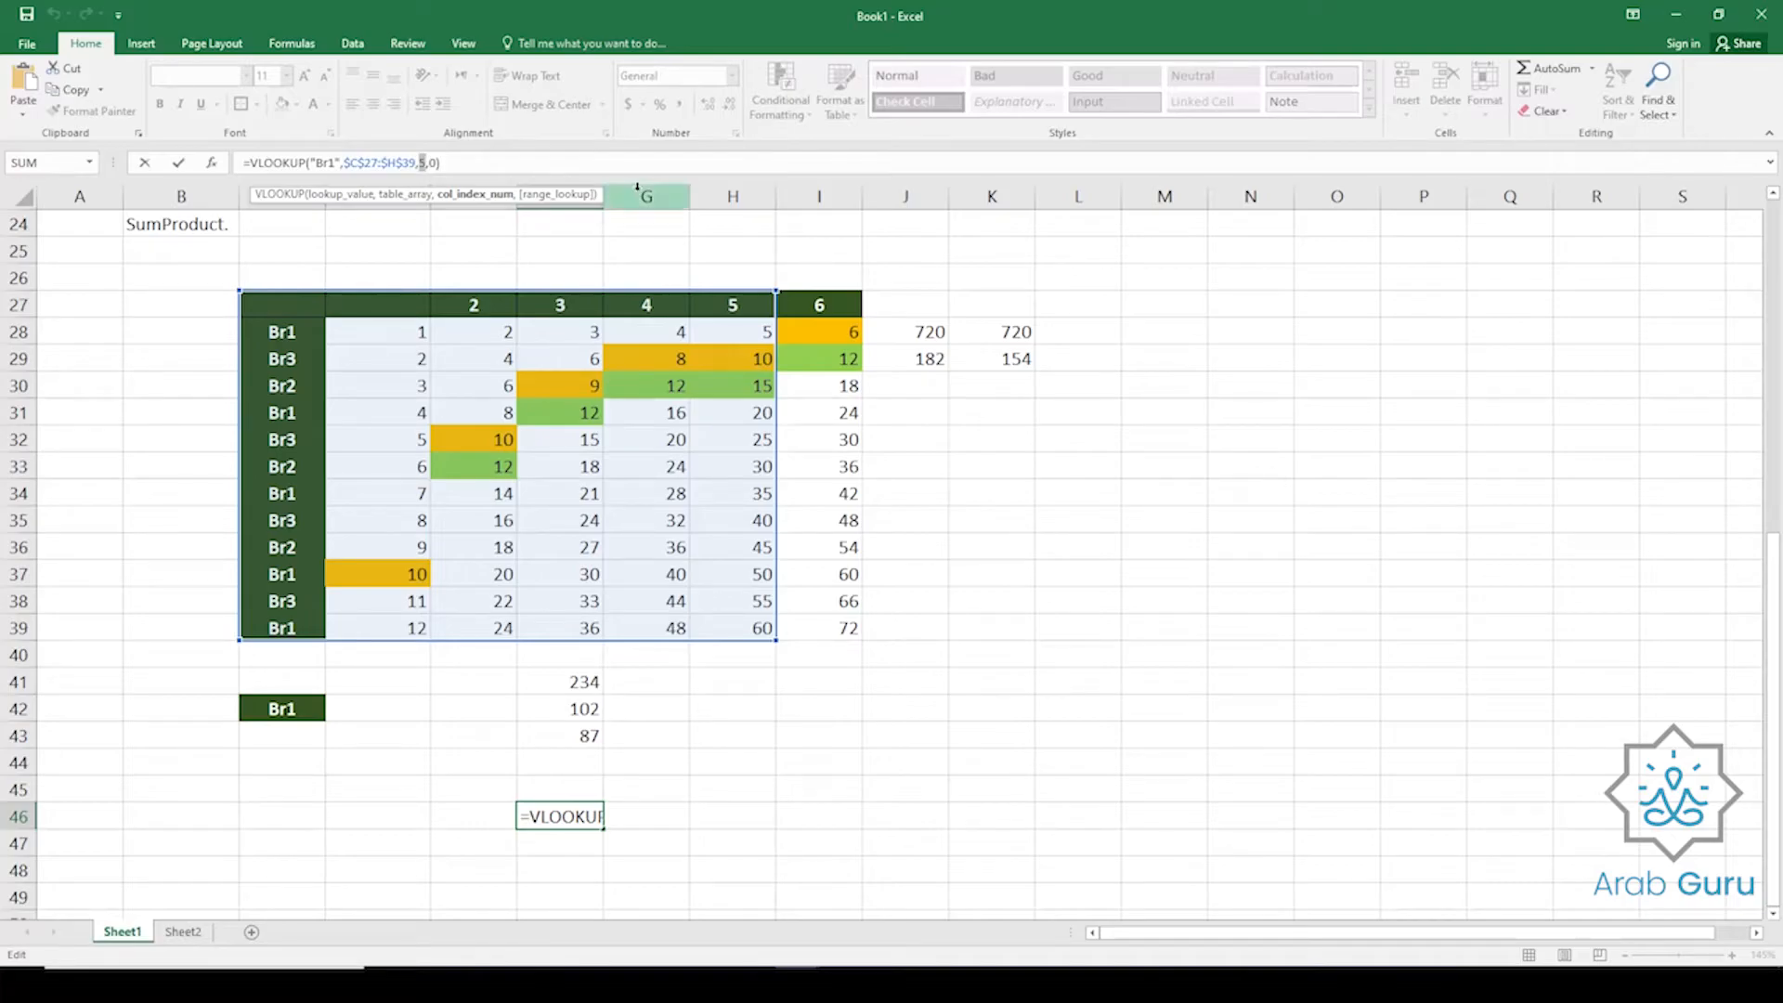
click(432, 163)
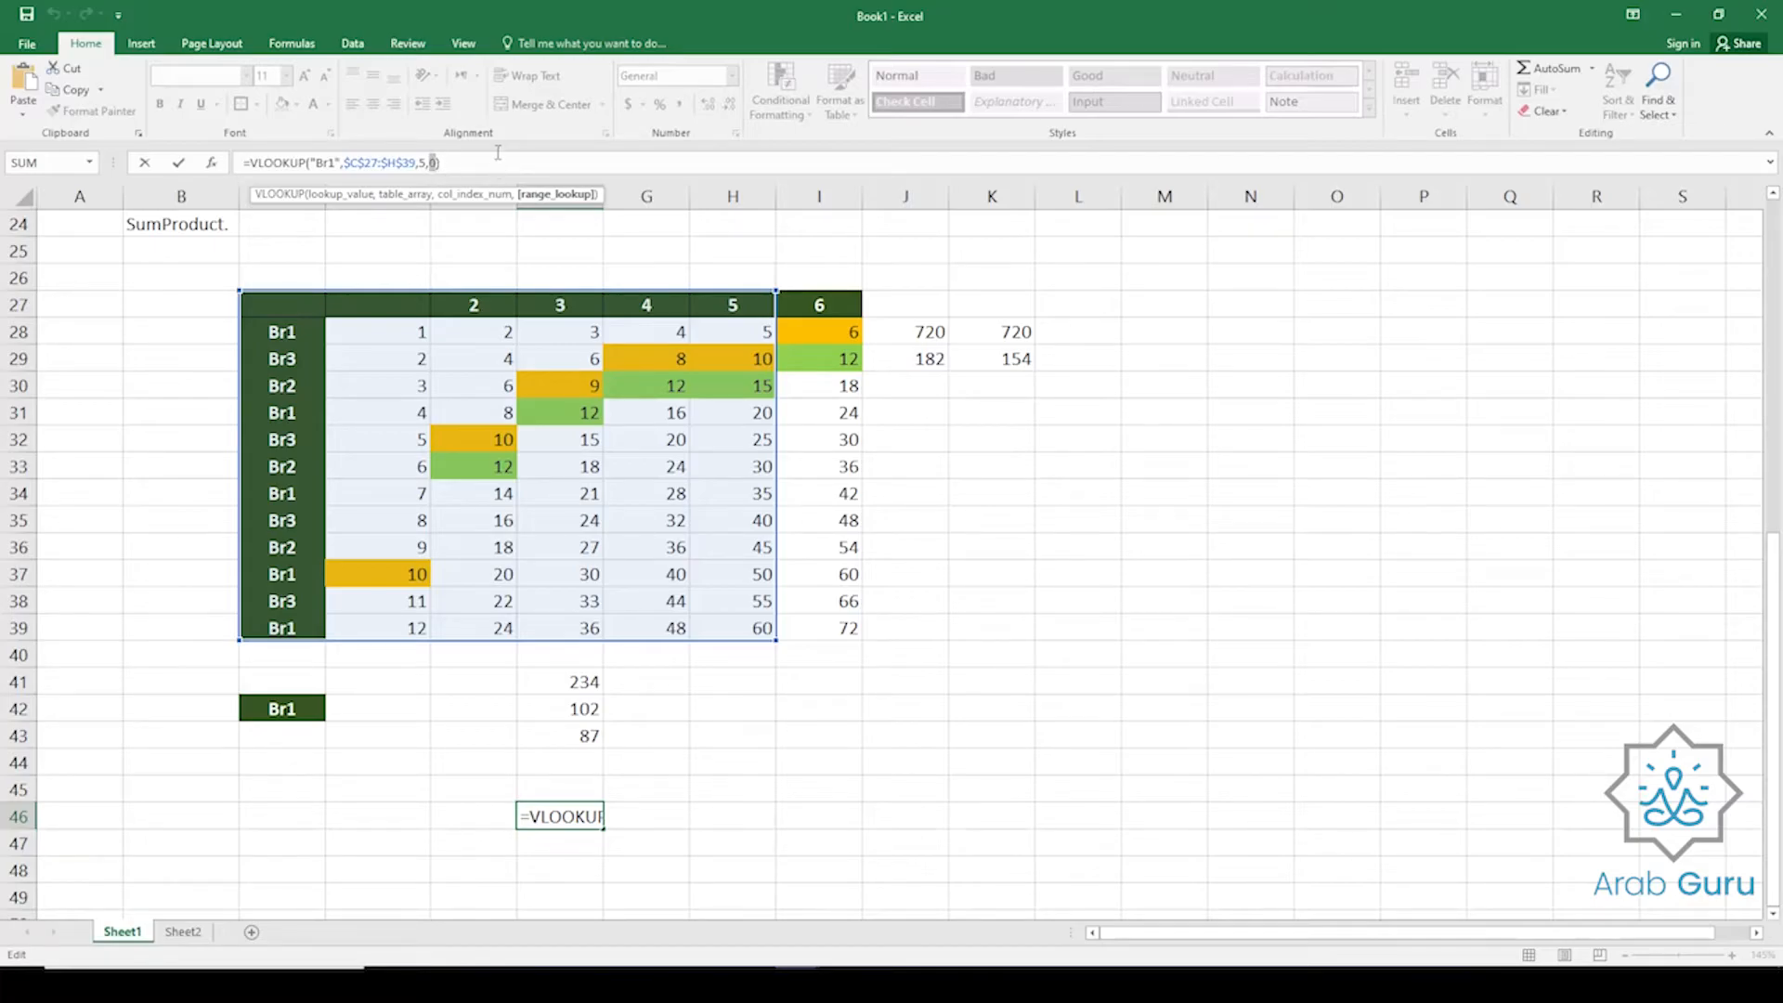
key(Escape)
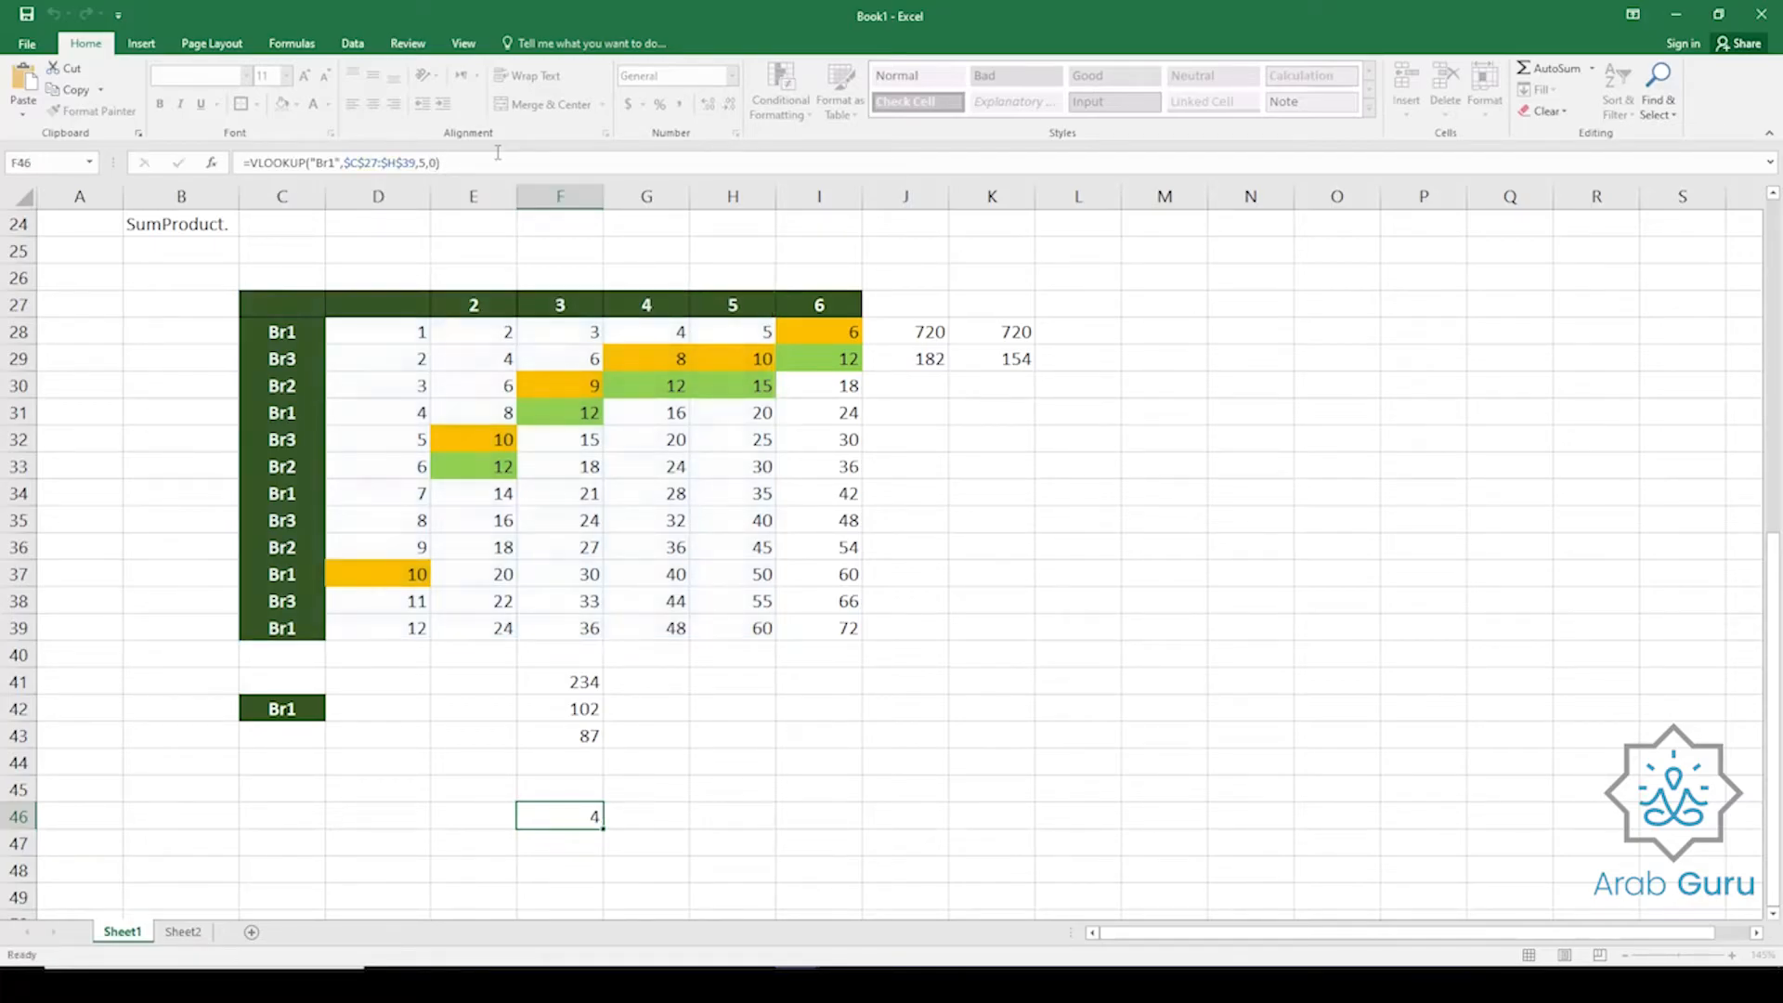
Examine header row 27 and the branch table area from C27 to I35.
click(579, 847)
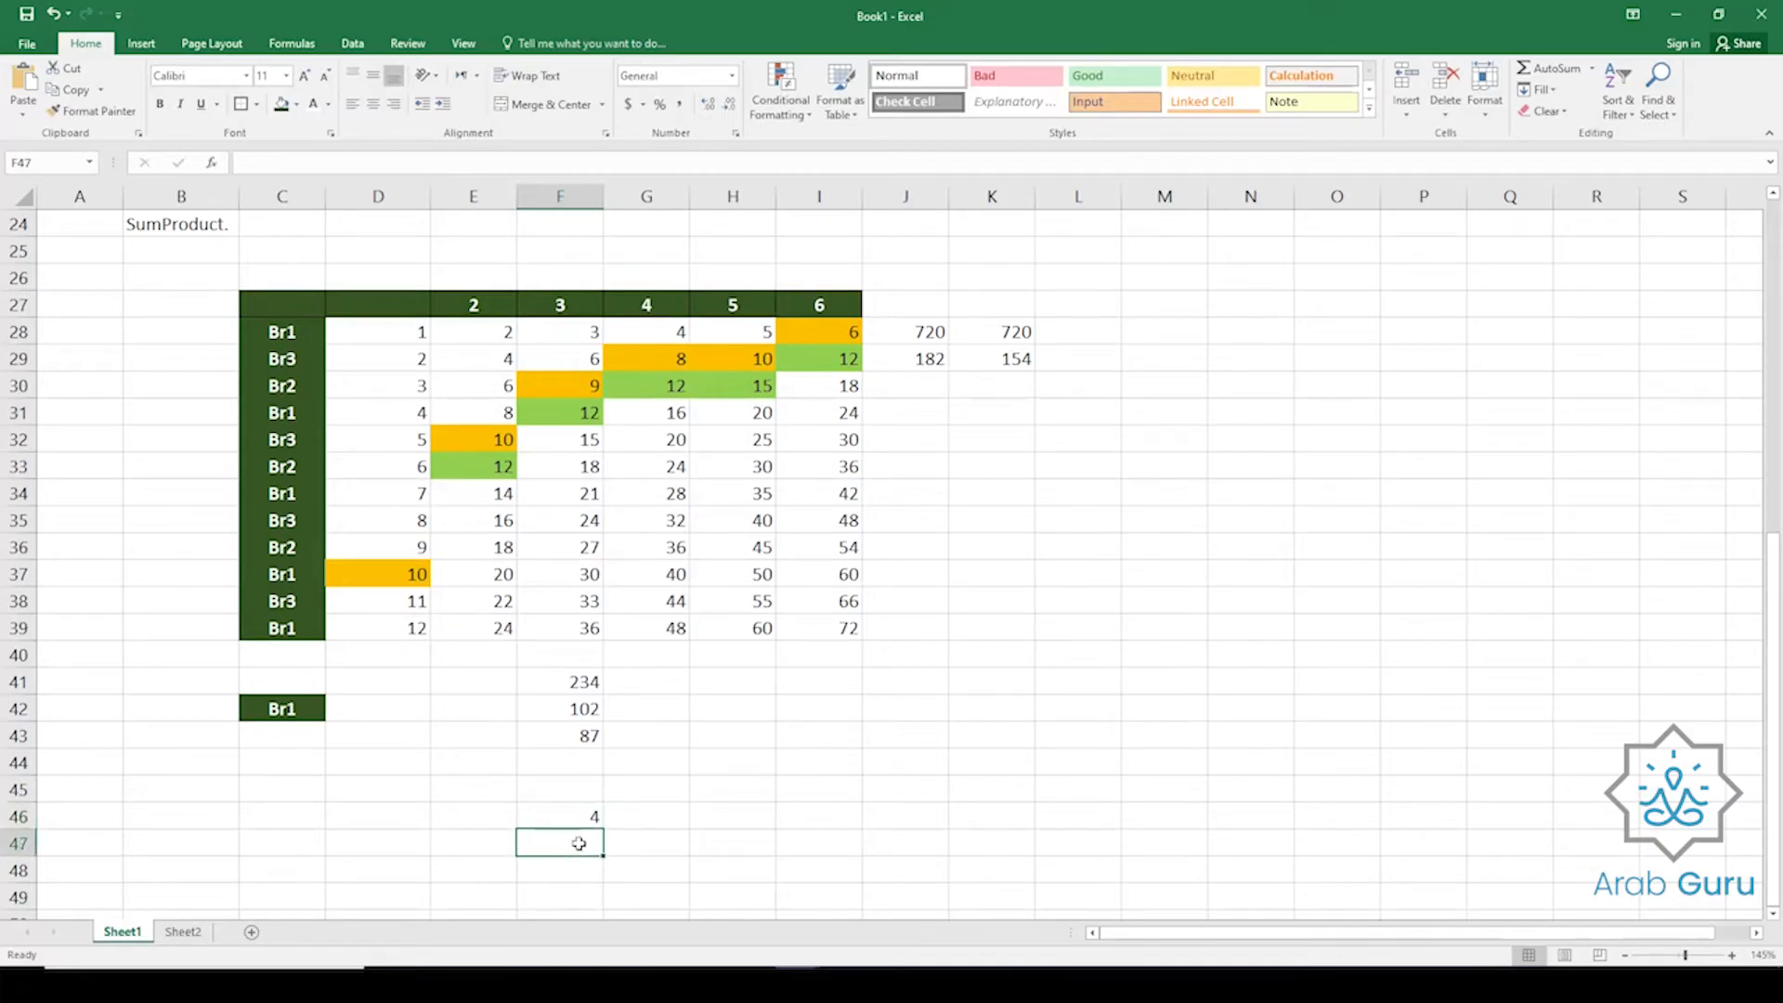
click(17, 307)
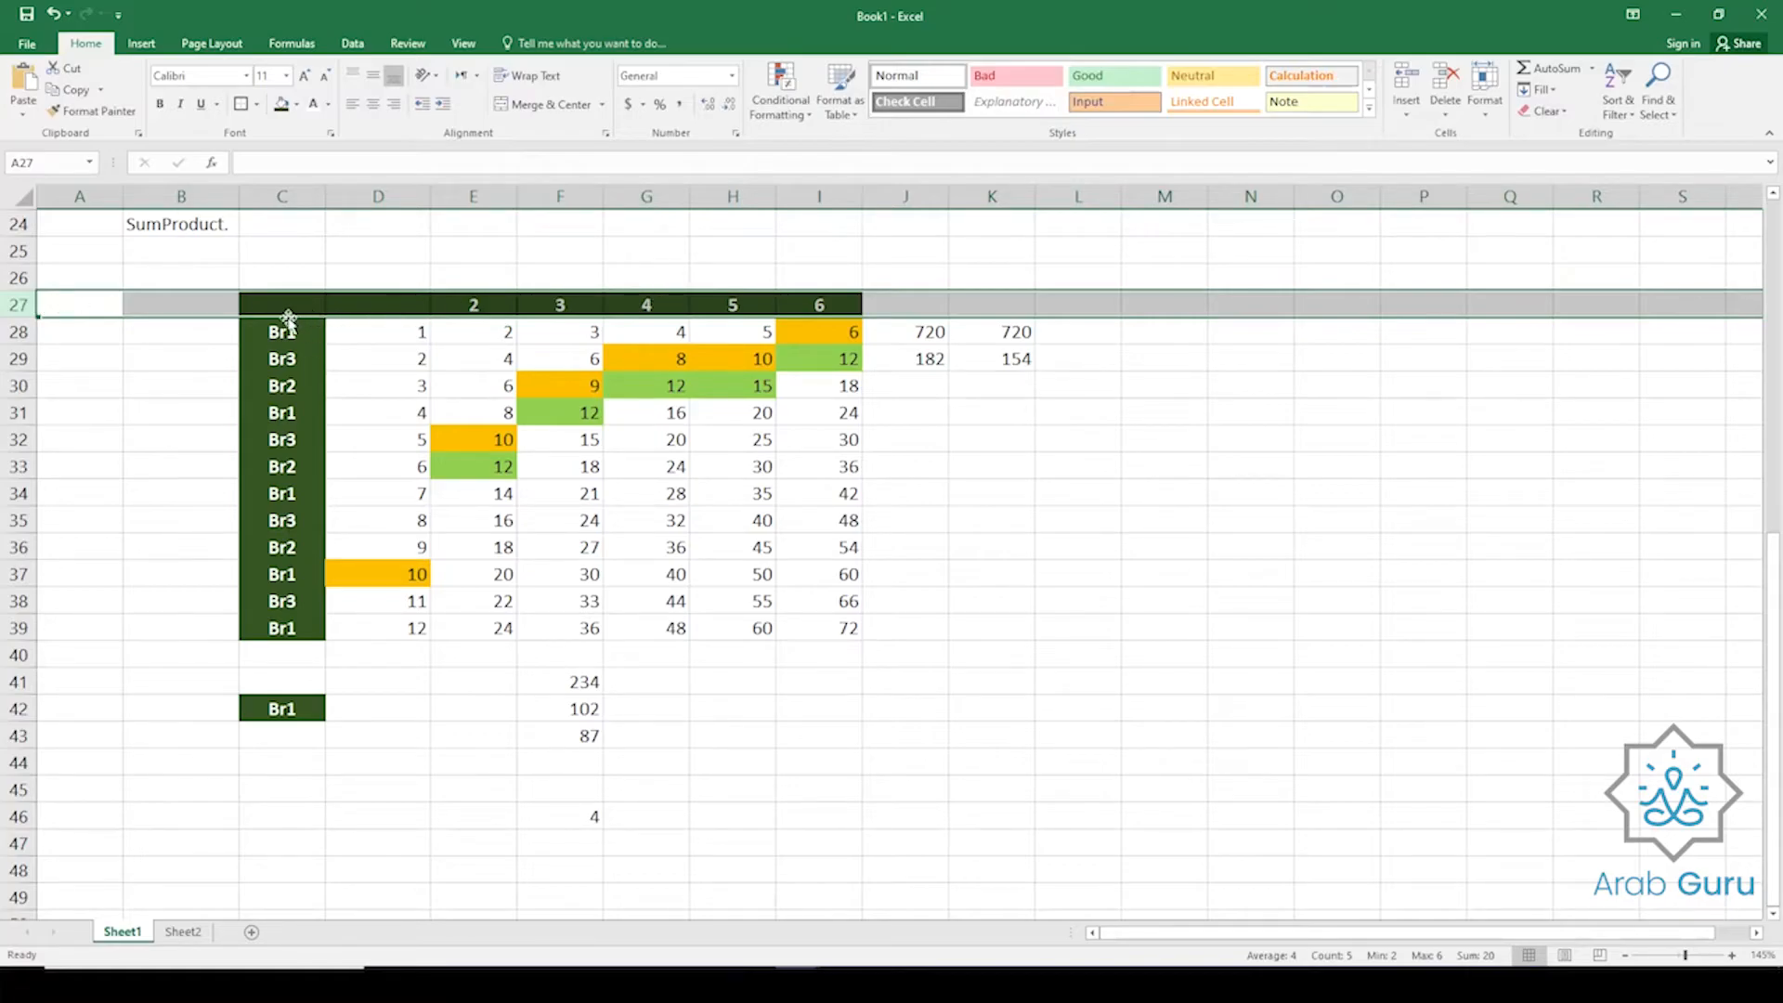
drag(280, 301, 856, 534)
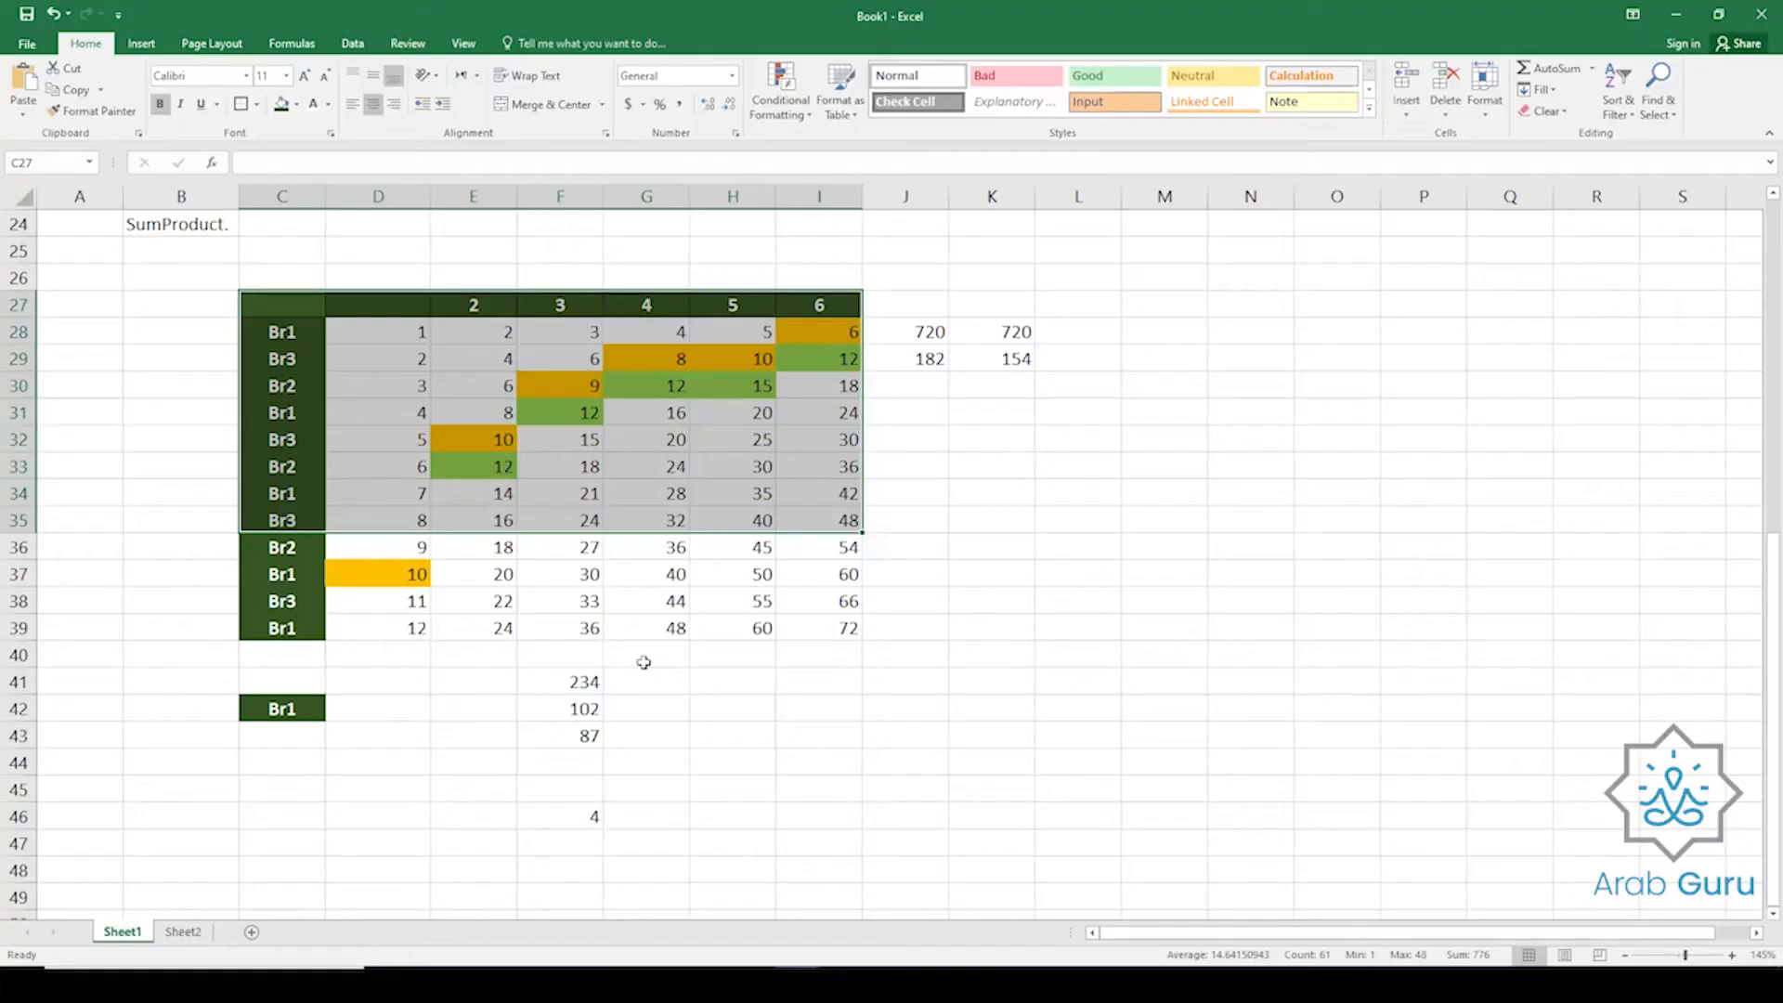
click(674, 678)
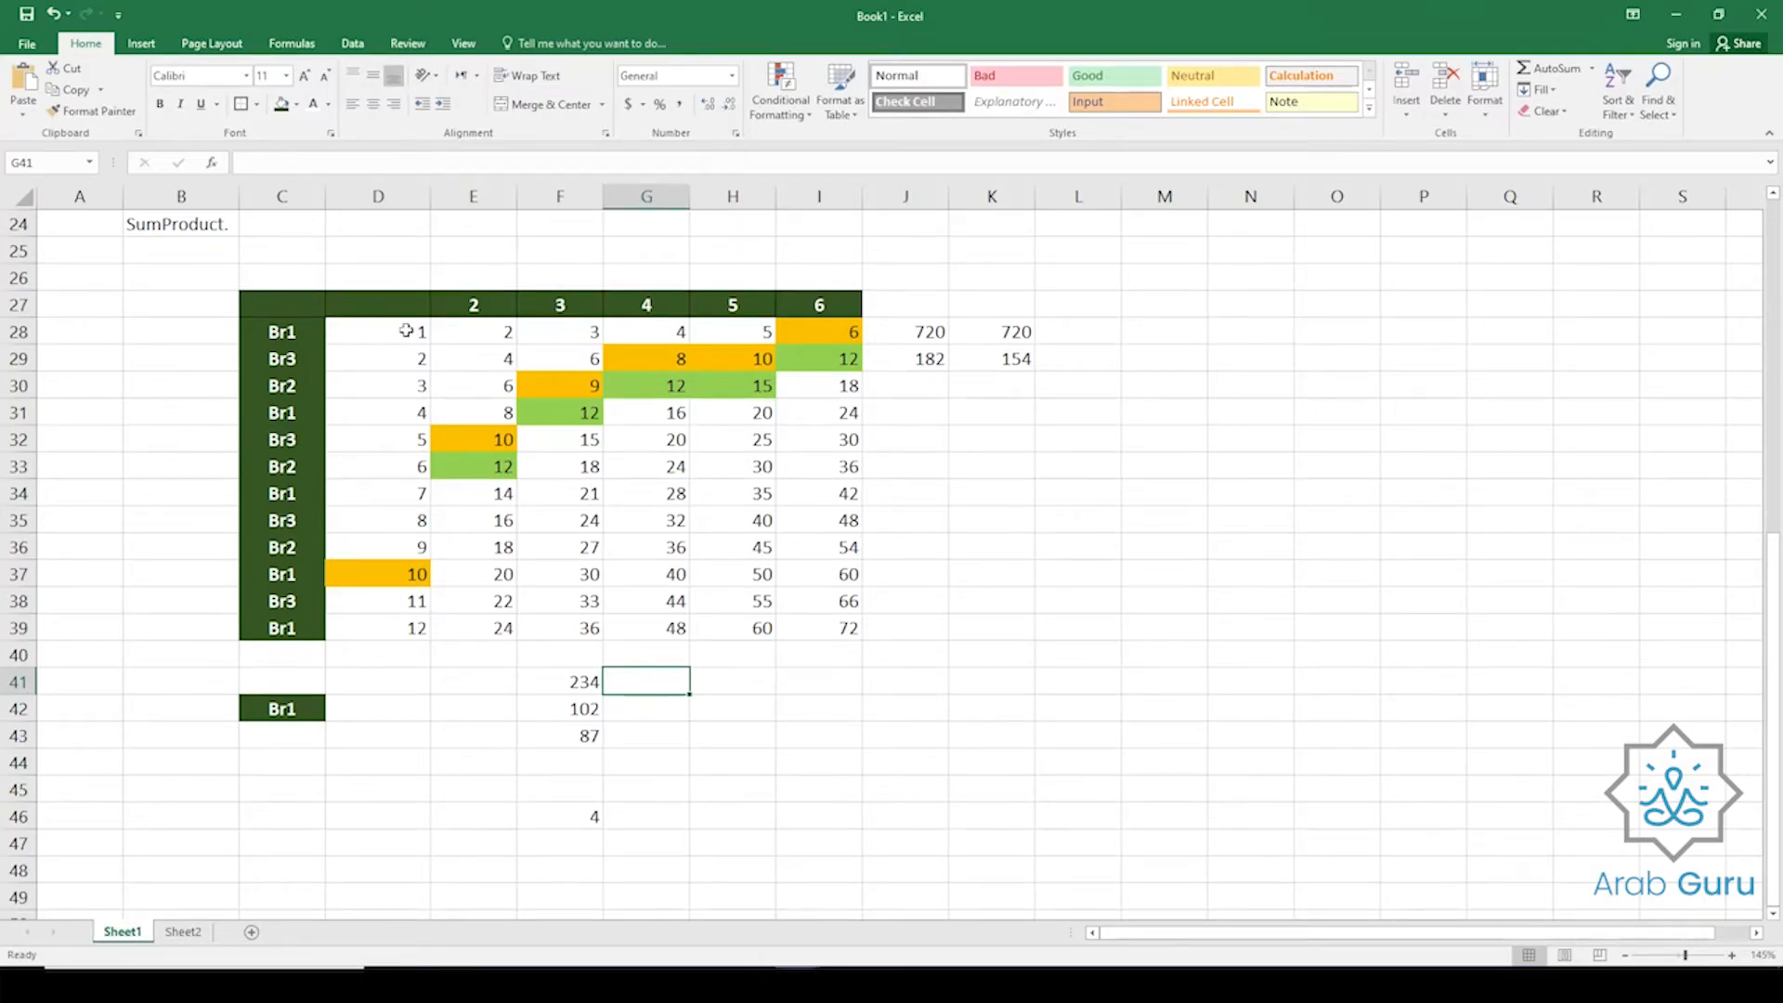
Enter =clo in D25 above the branch table and reopen the formula for editing.
click(391, 250)
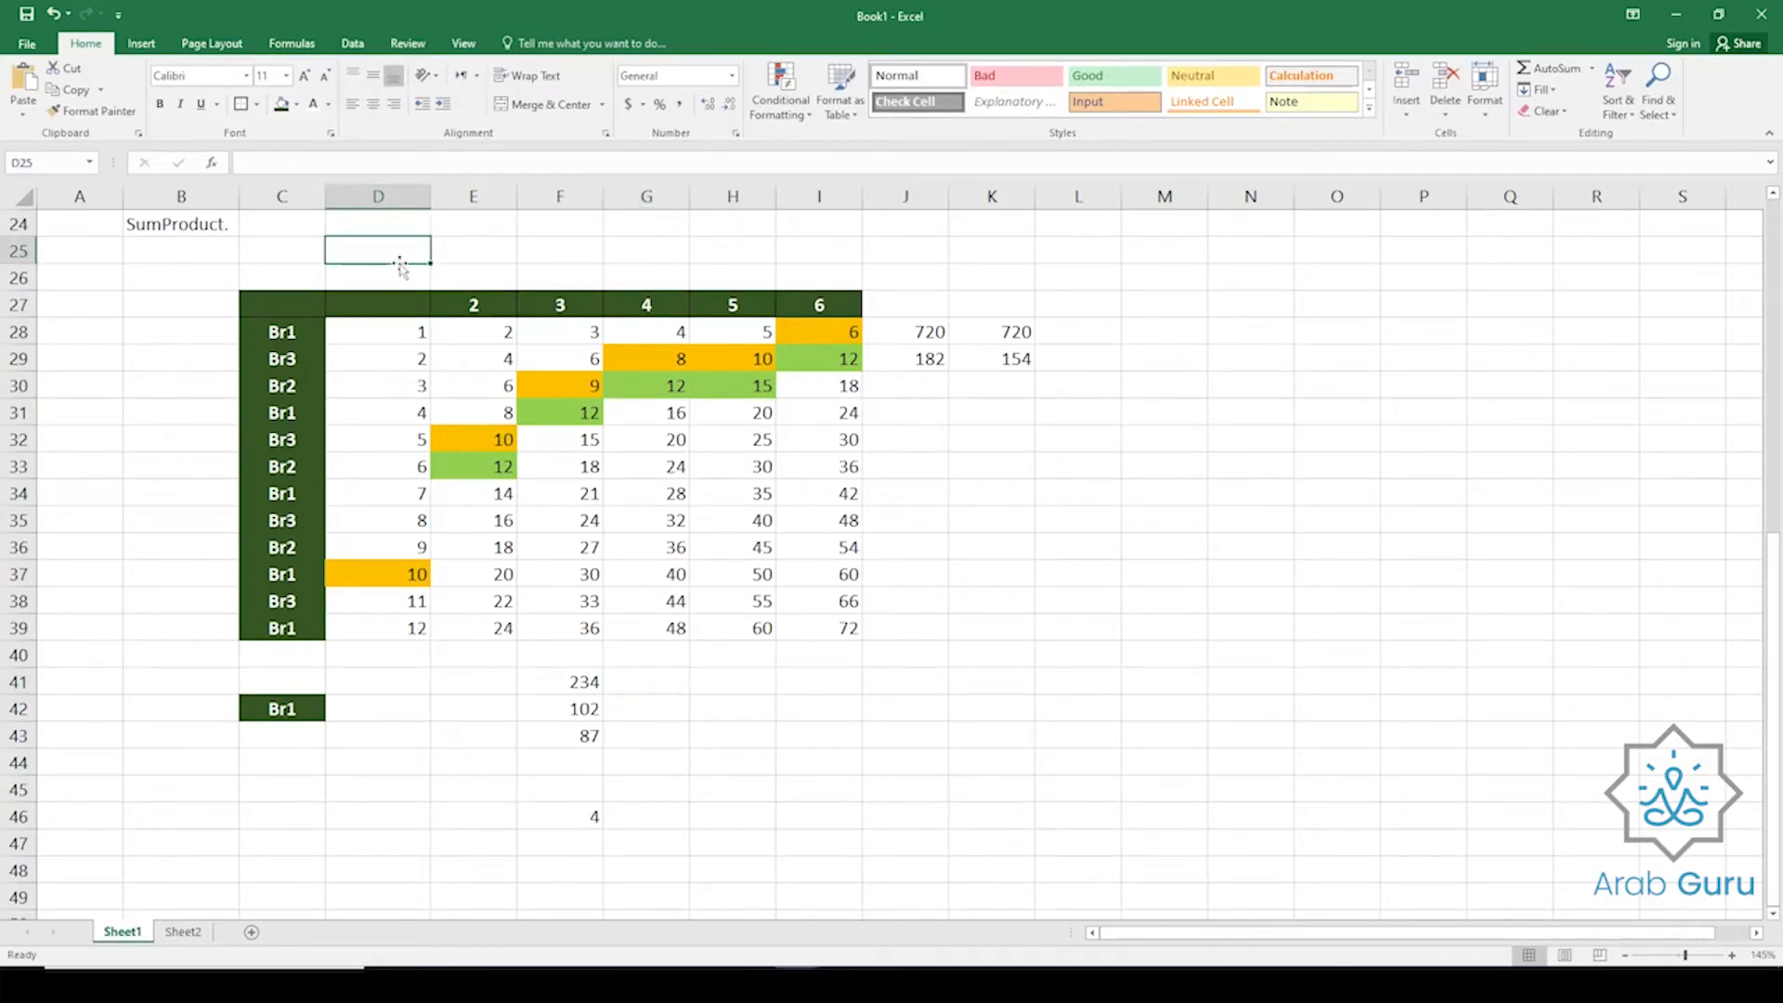
text(=)
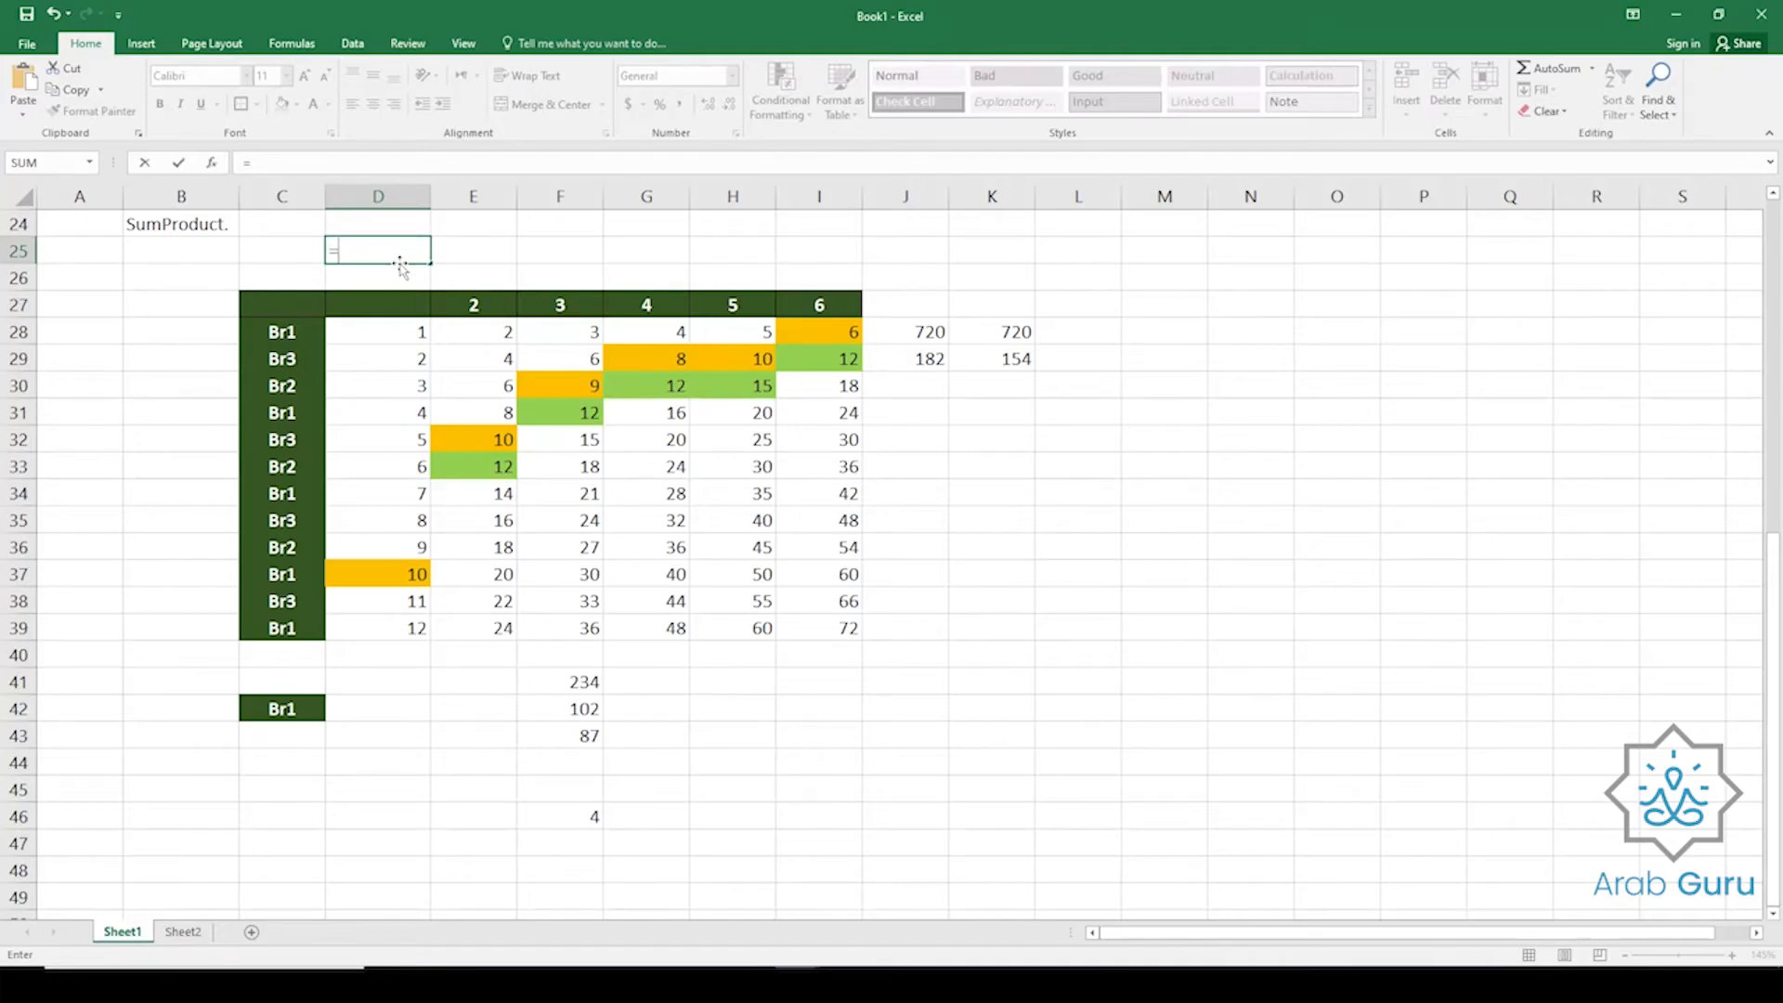
text(clo)
key(Tab)
key(Left)
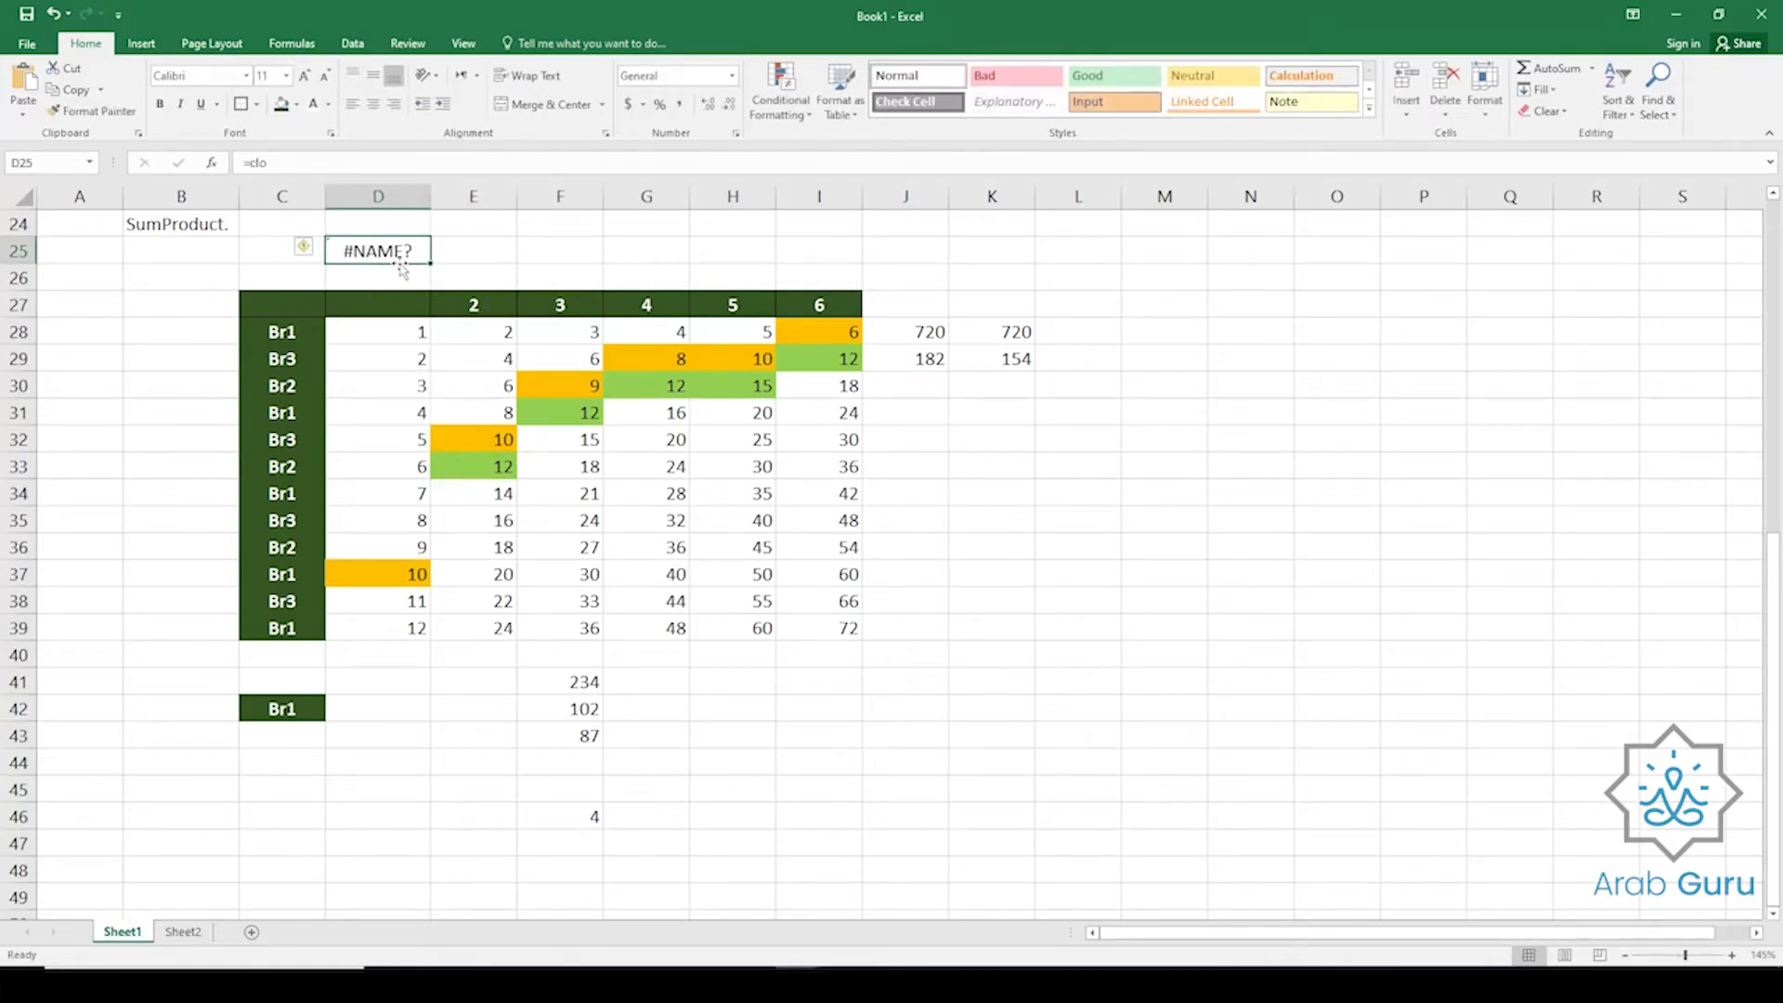
key(F2)
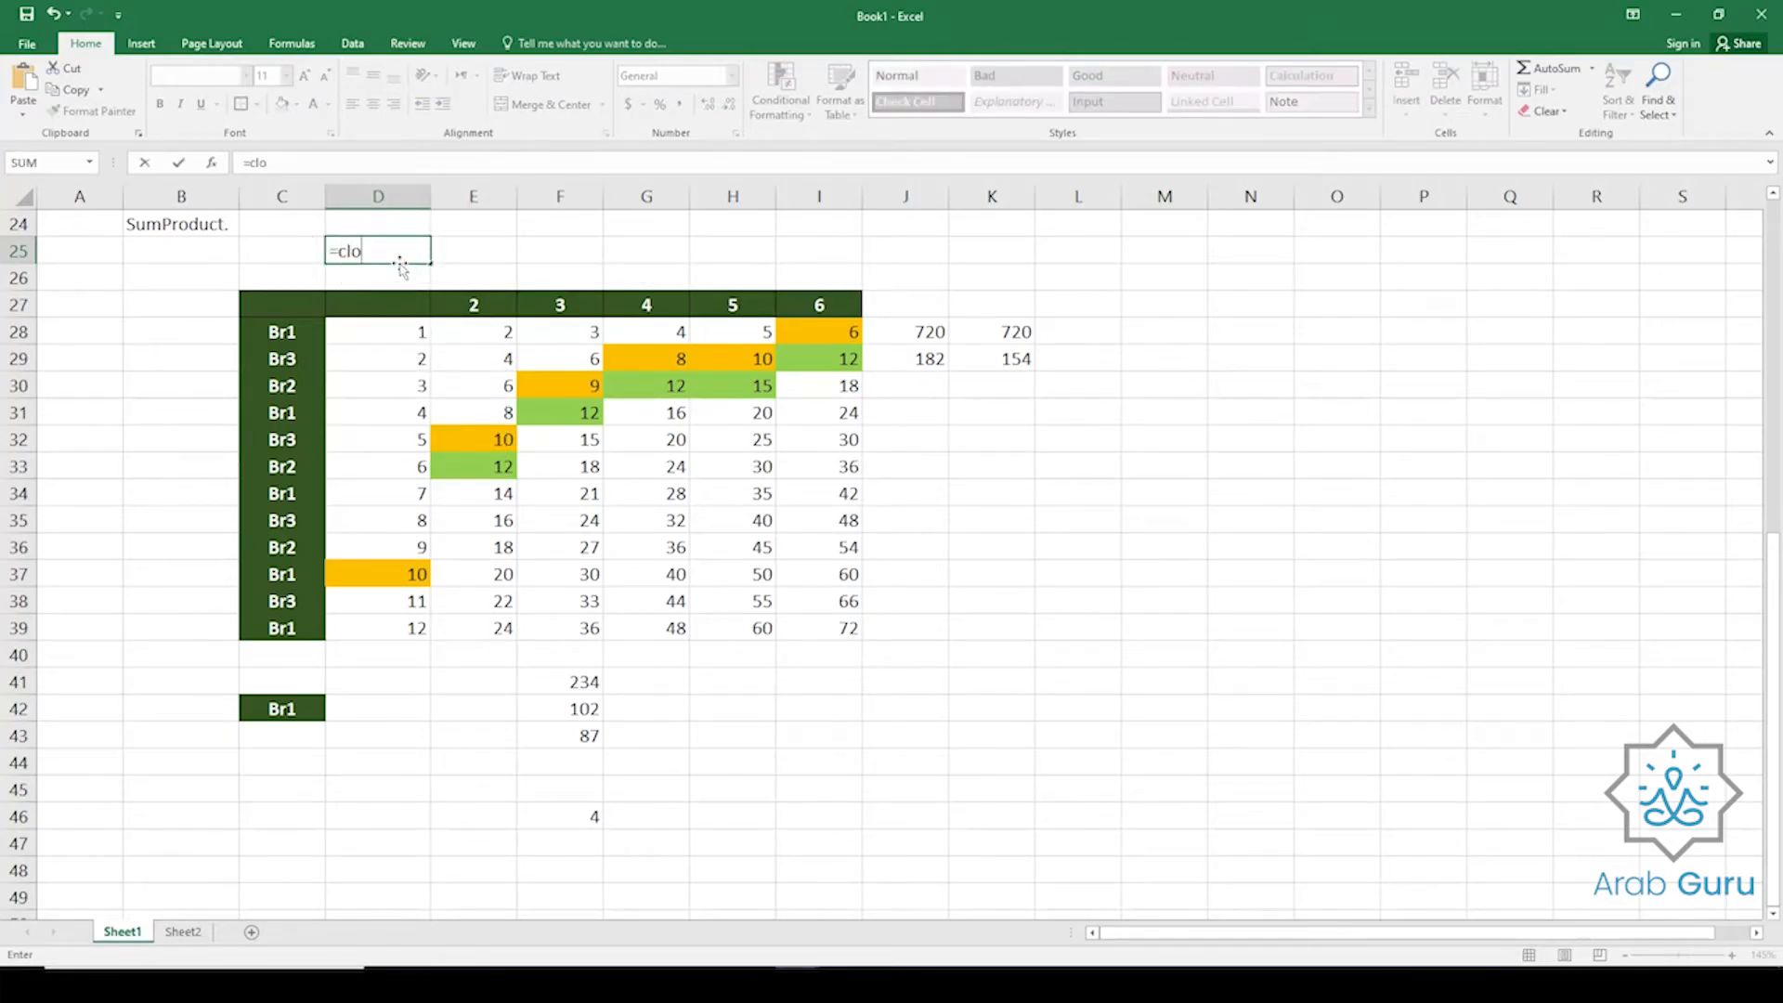
Enter a COLUMN formula without arguments in cell D25.
key(BackSpace)
key(BackSpace)
text(ol)
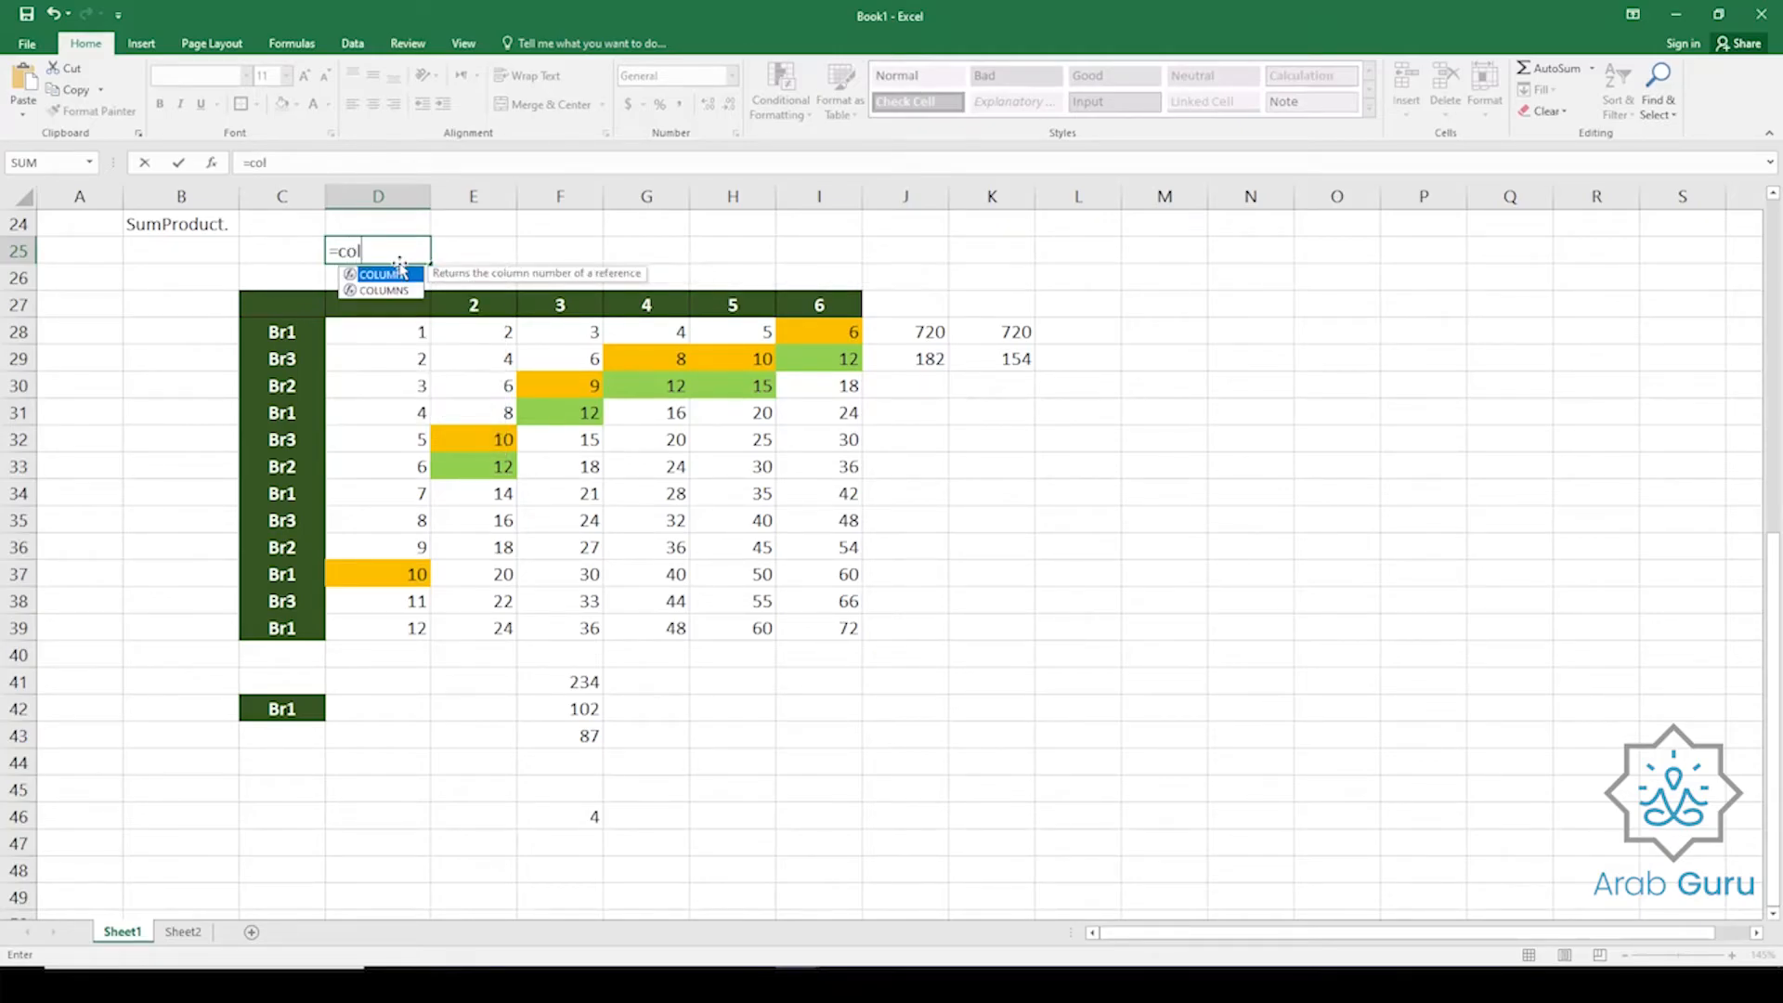
text(u)
double_click(399, 269)
key(Return)
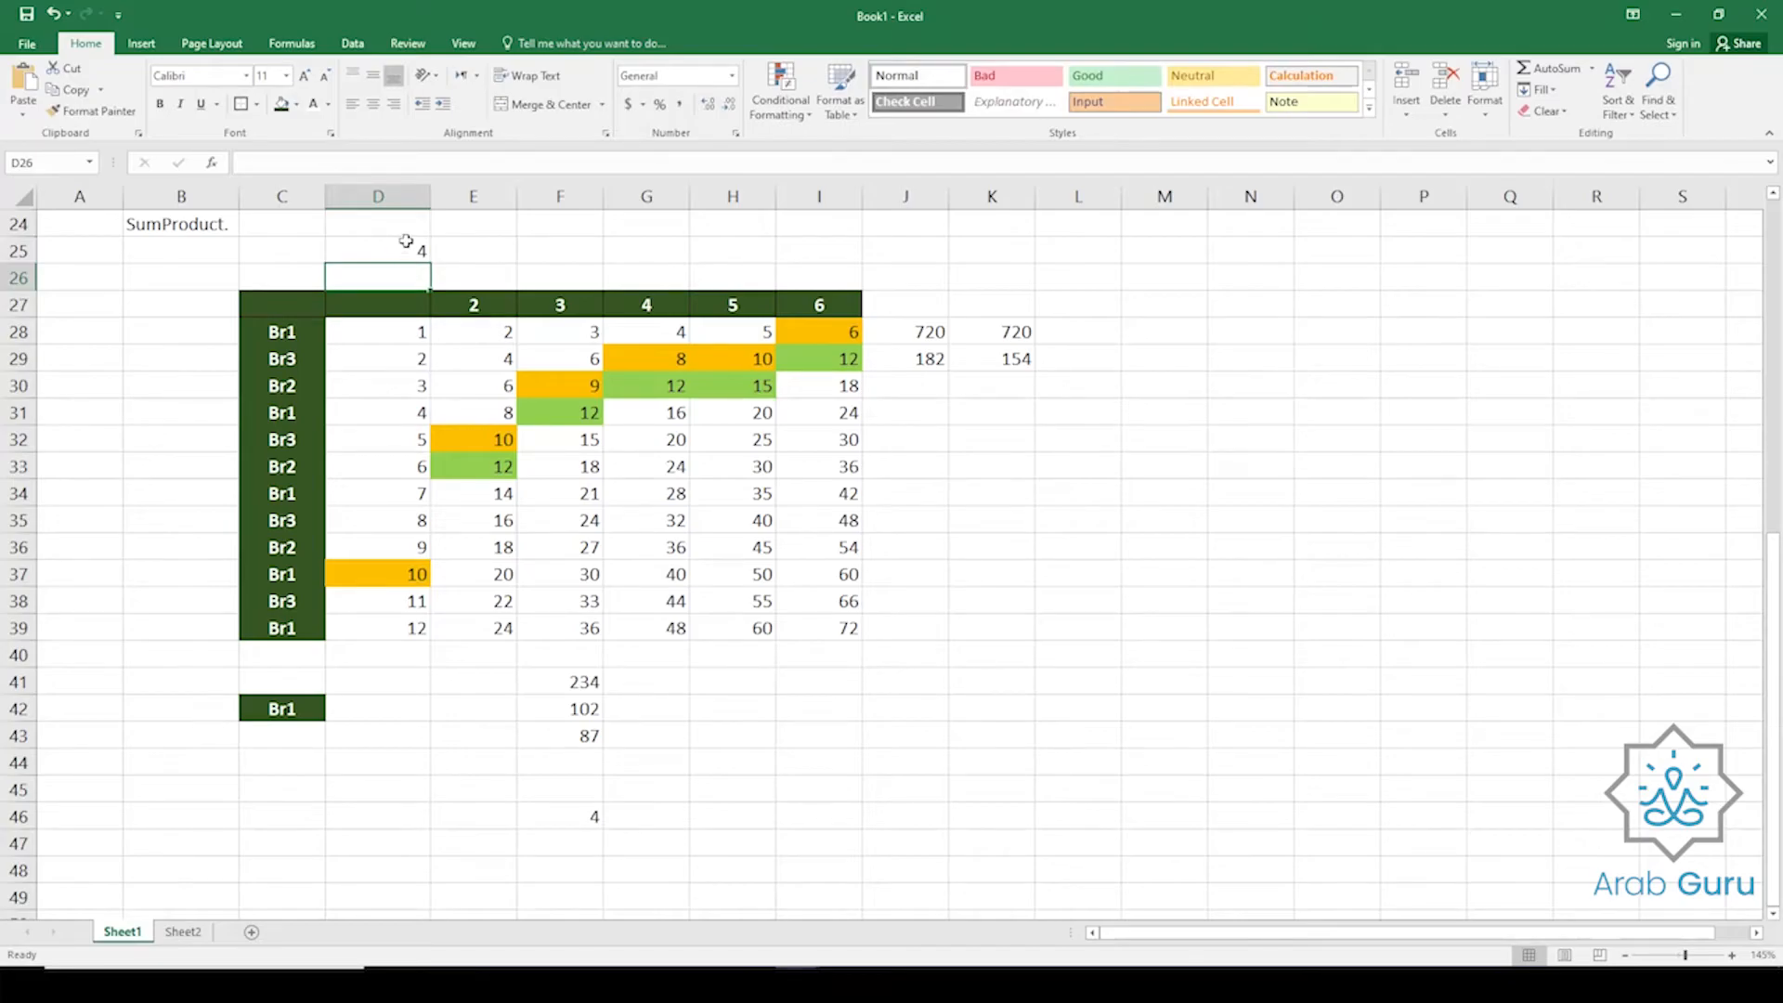
Copy the COLUMN formula from D25 across row 25 so it covers A25 through J25.
click(405, 244)
drag(433, 266, 933, 267)
click(489, 244)
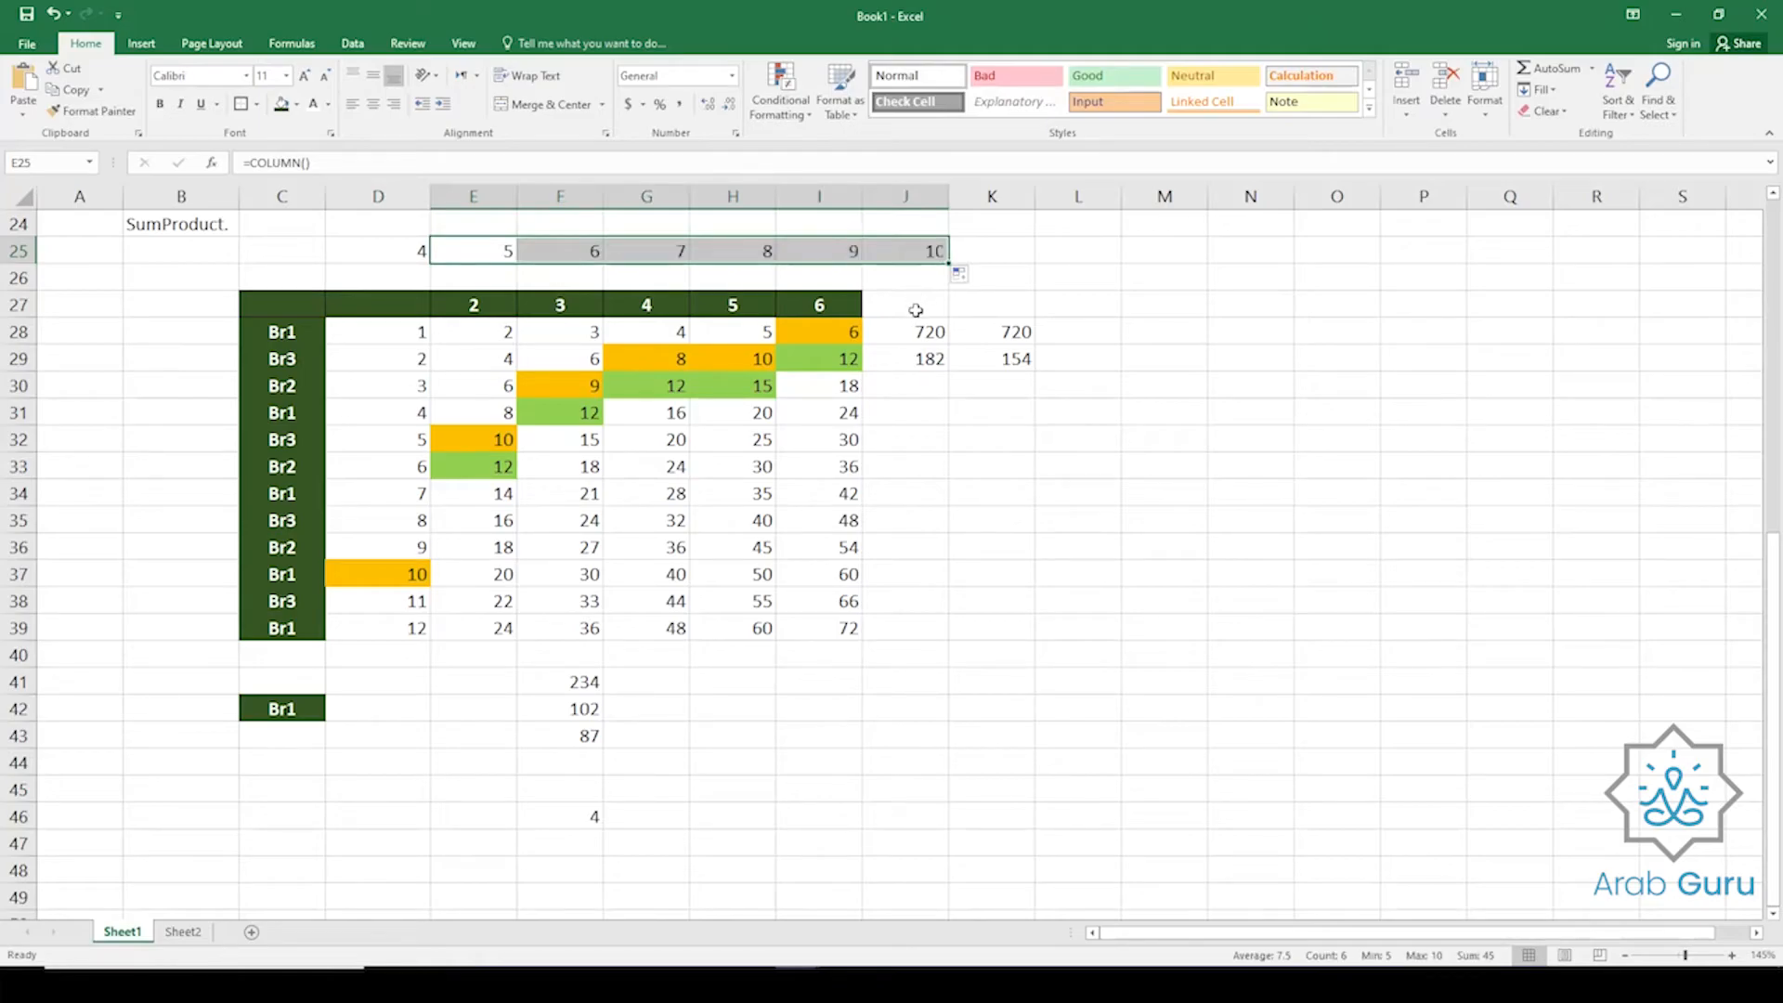
click(462, 249)
drag(515, 265, 46, 268)
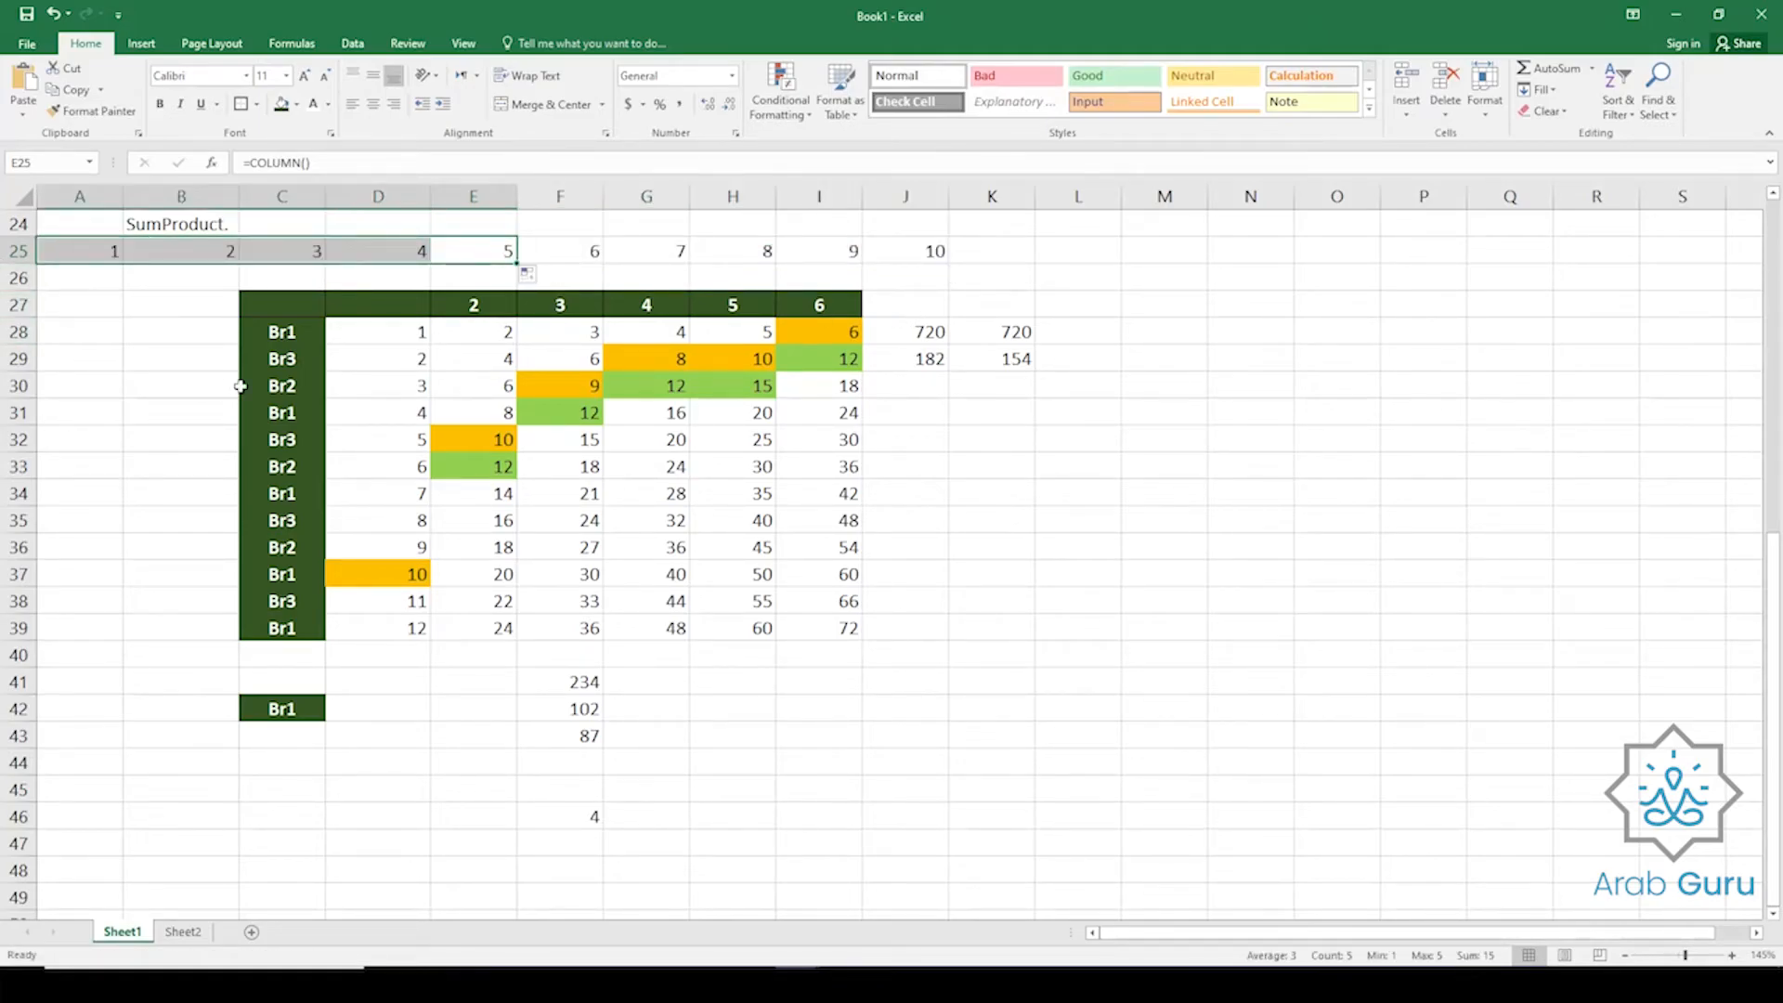
Compare the COLUMN results in row 25 with the positions of their sheet columns.
click(69, 248)
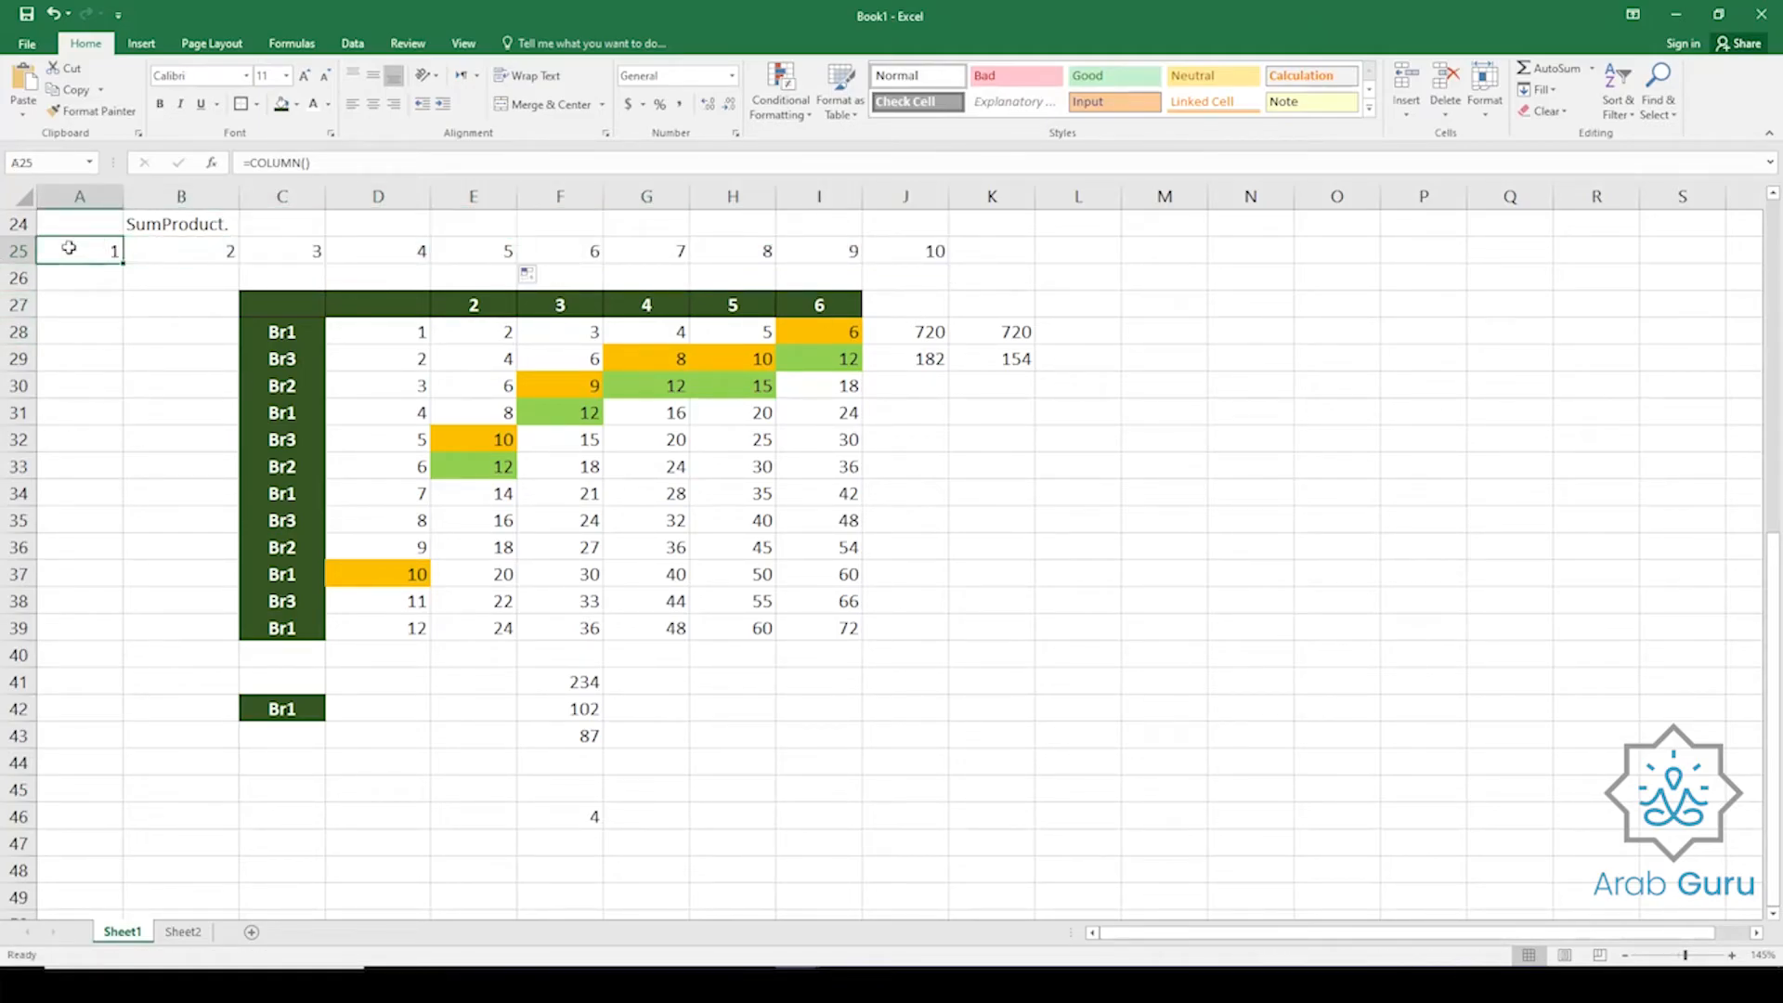
click(93, 196)
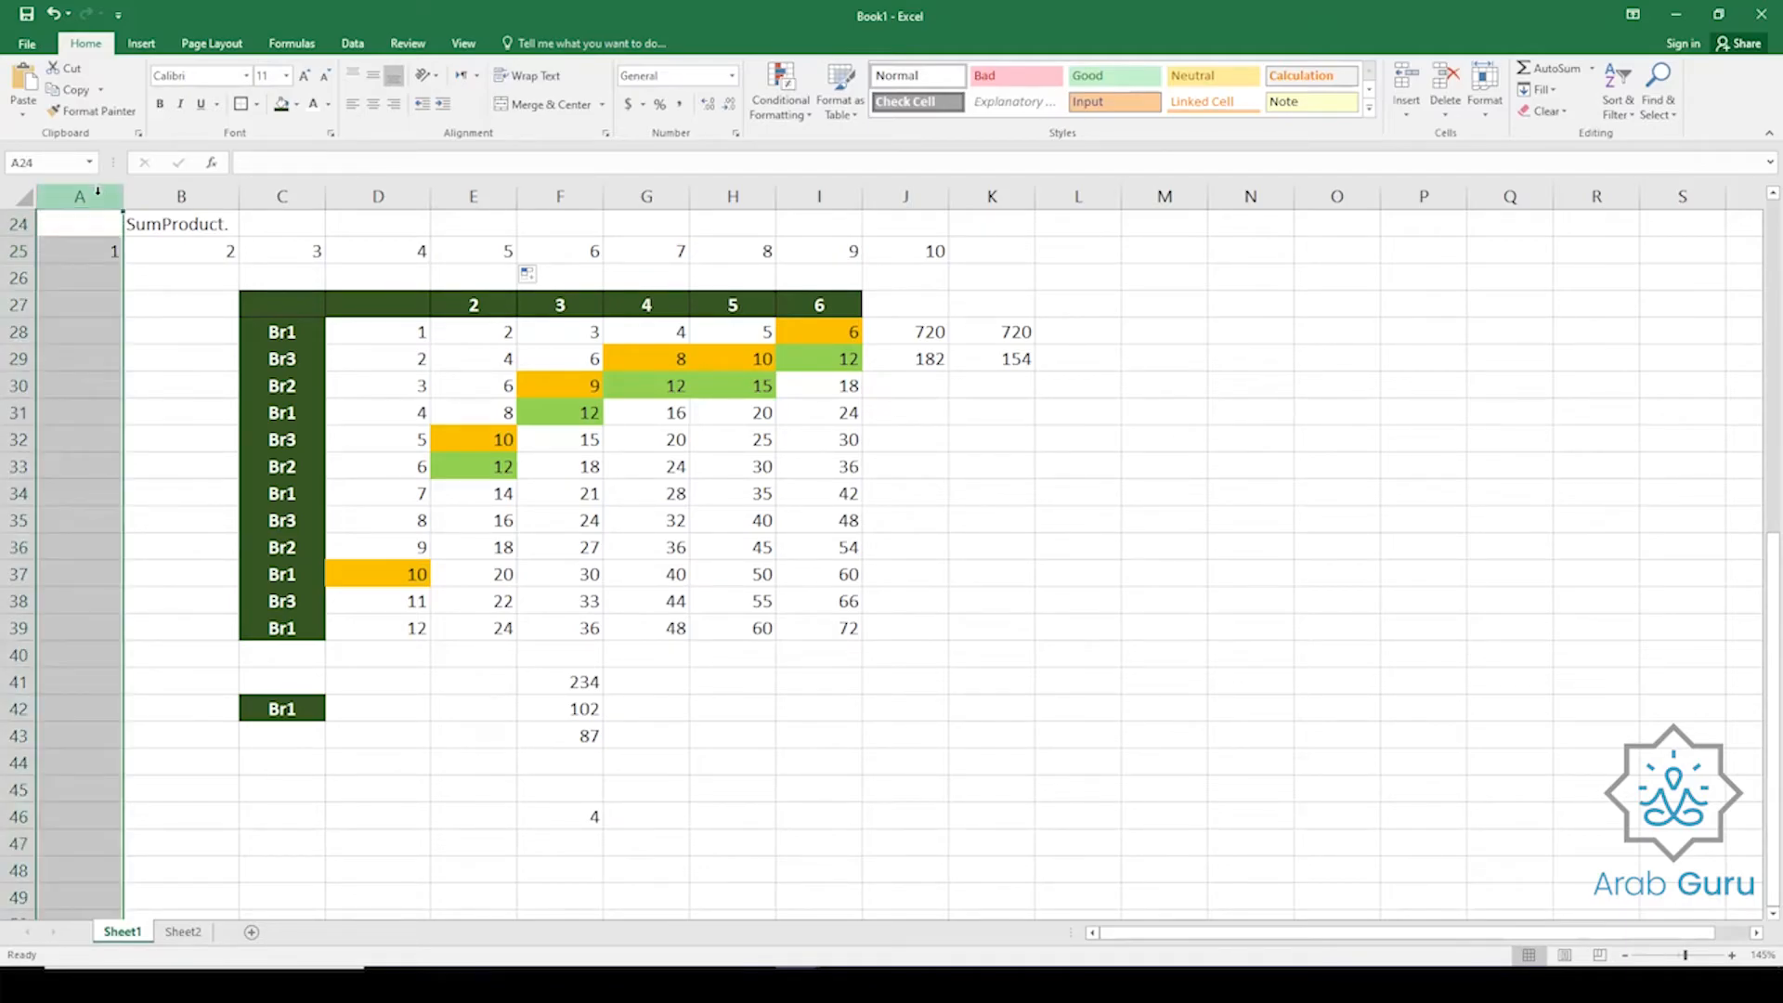
click(108, 259)
click(227, 249)
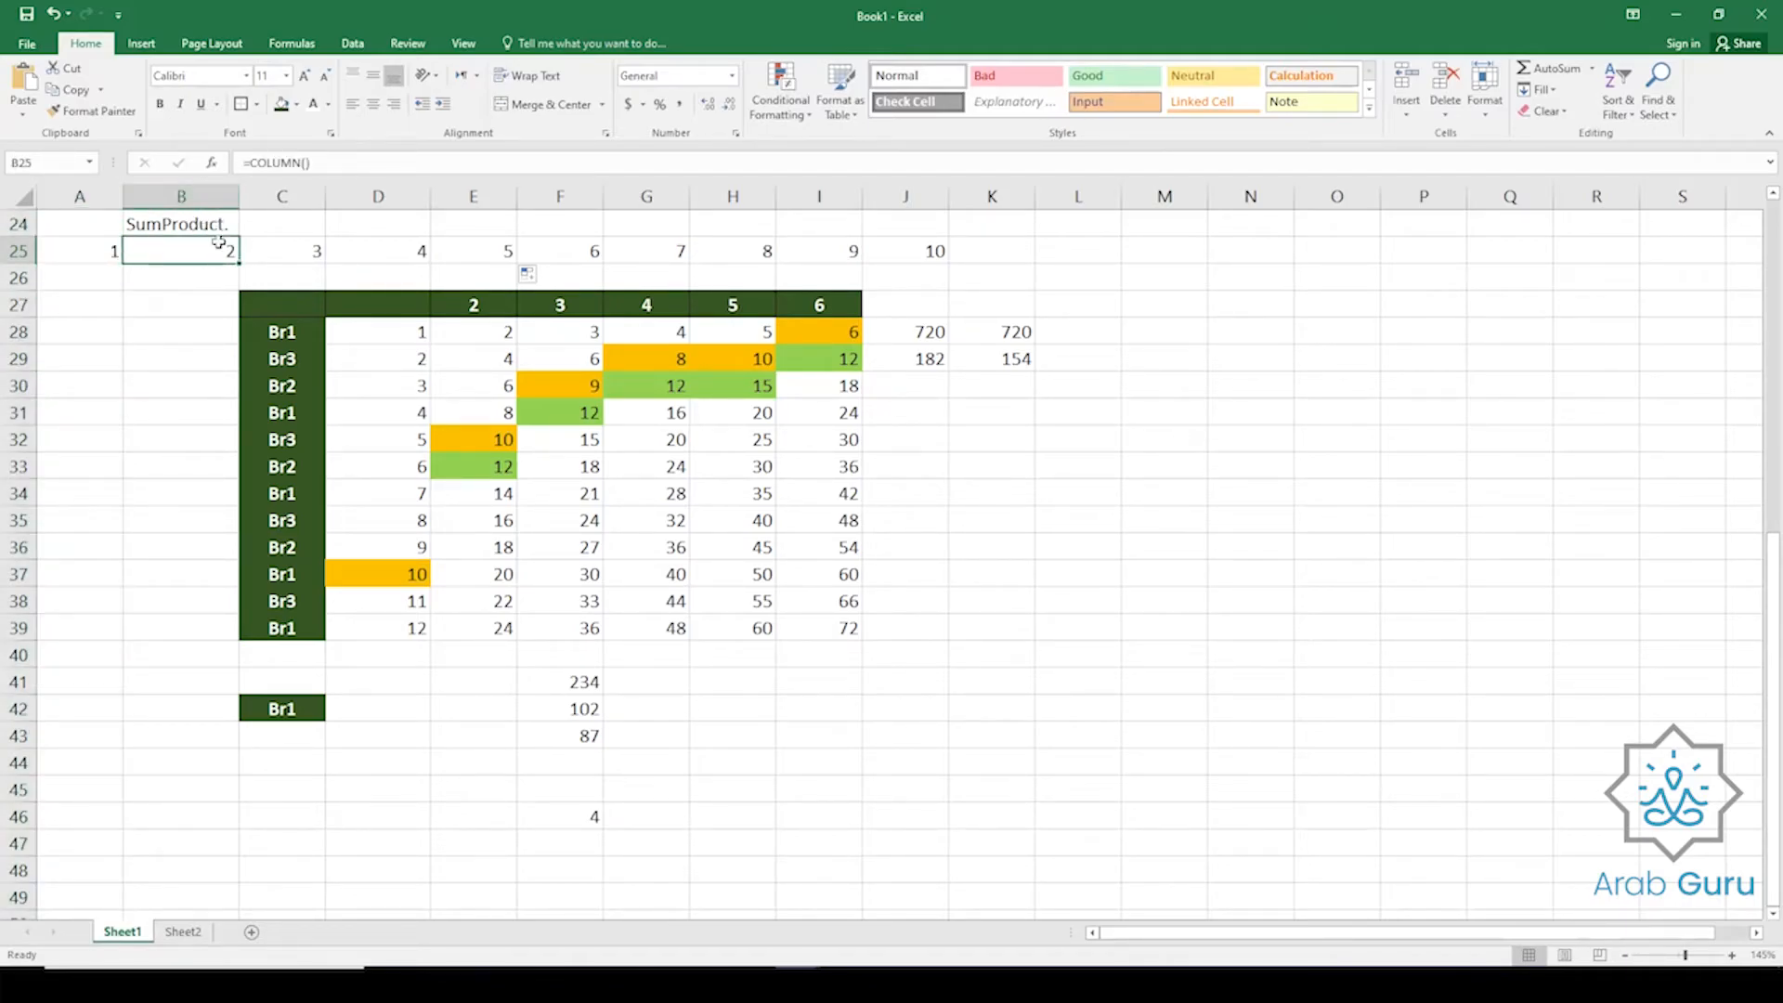
click(277, 251)
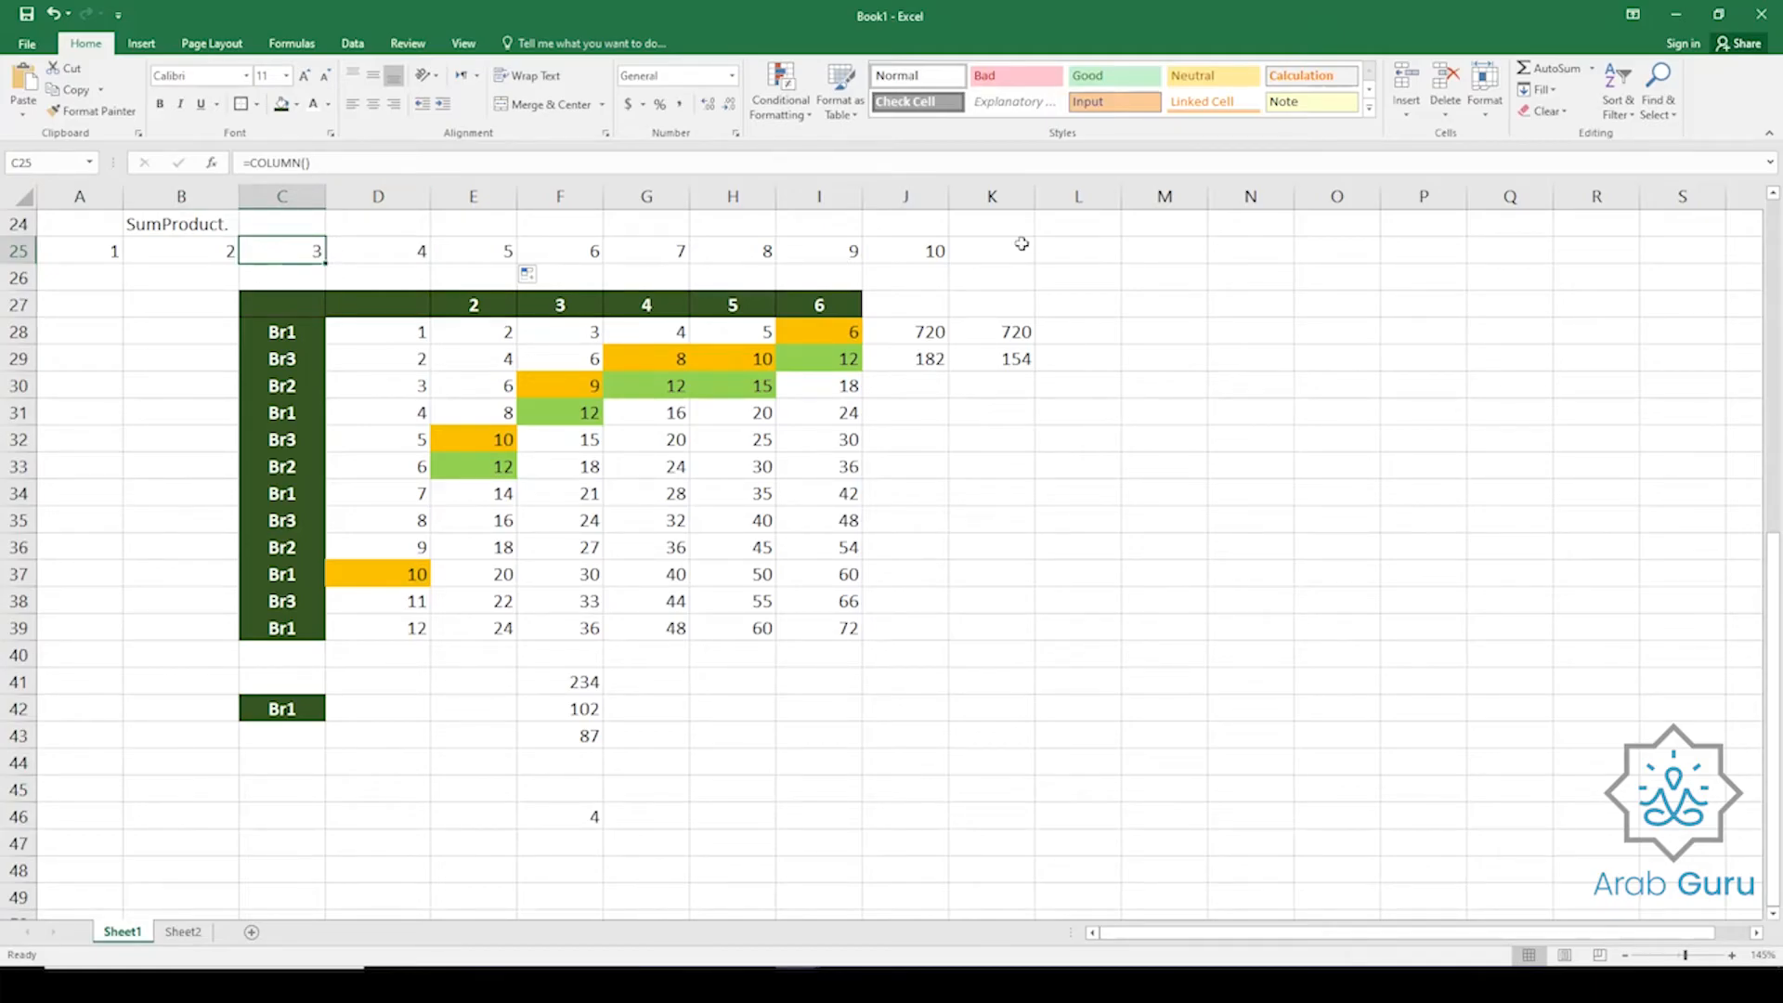
click(654, 253)
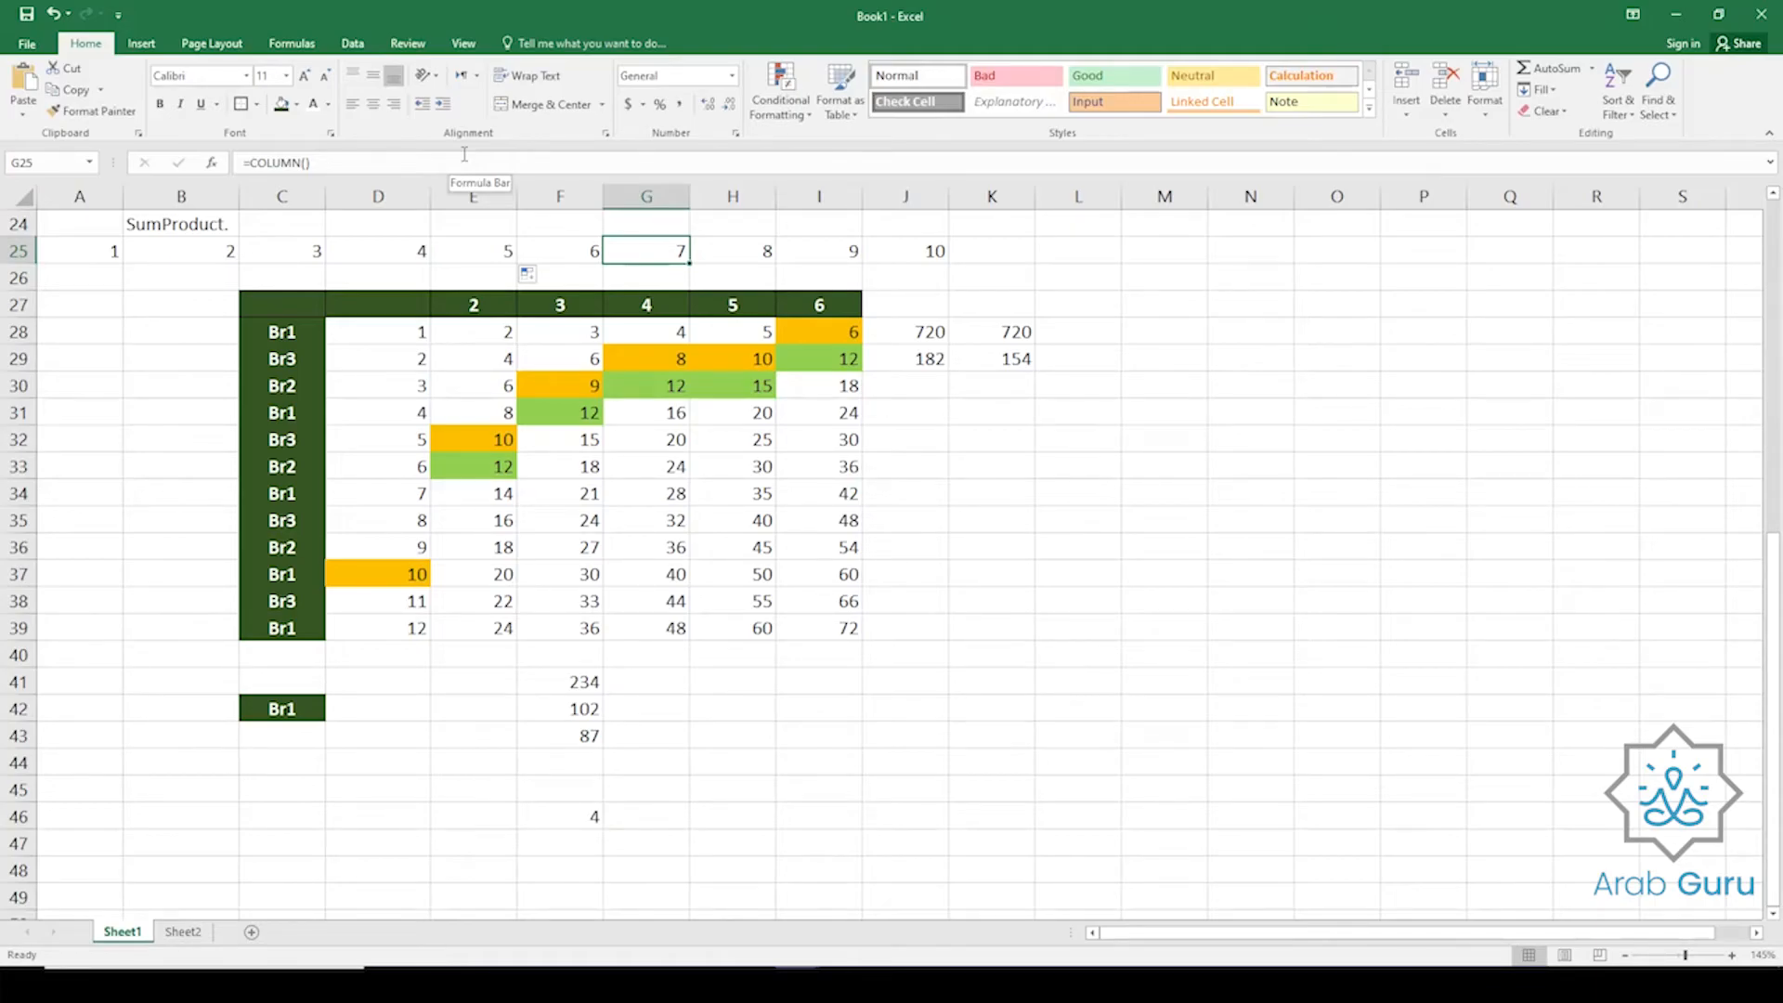
Enter the formula =ROW() in cell A32.
click(94, 435)
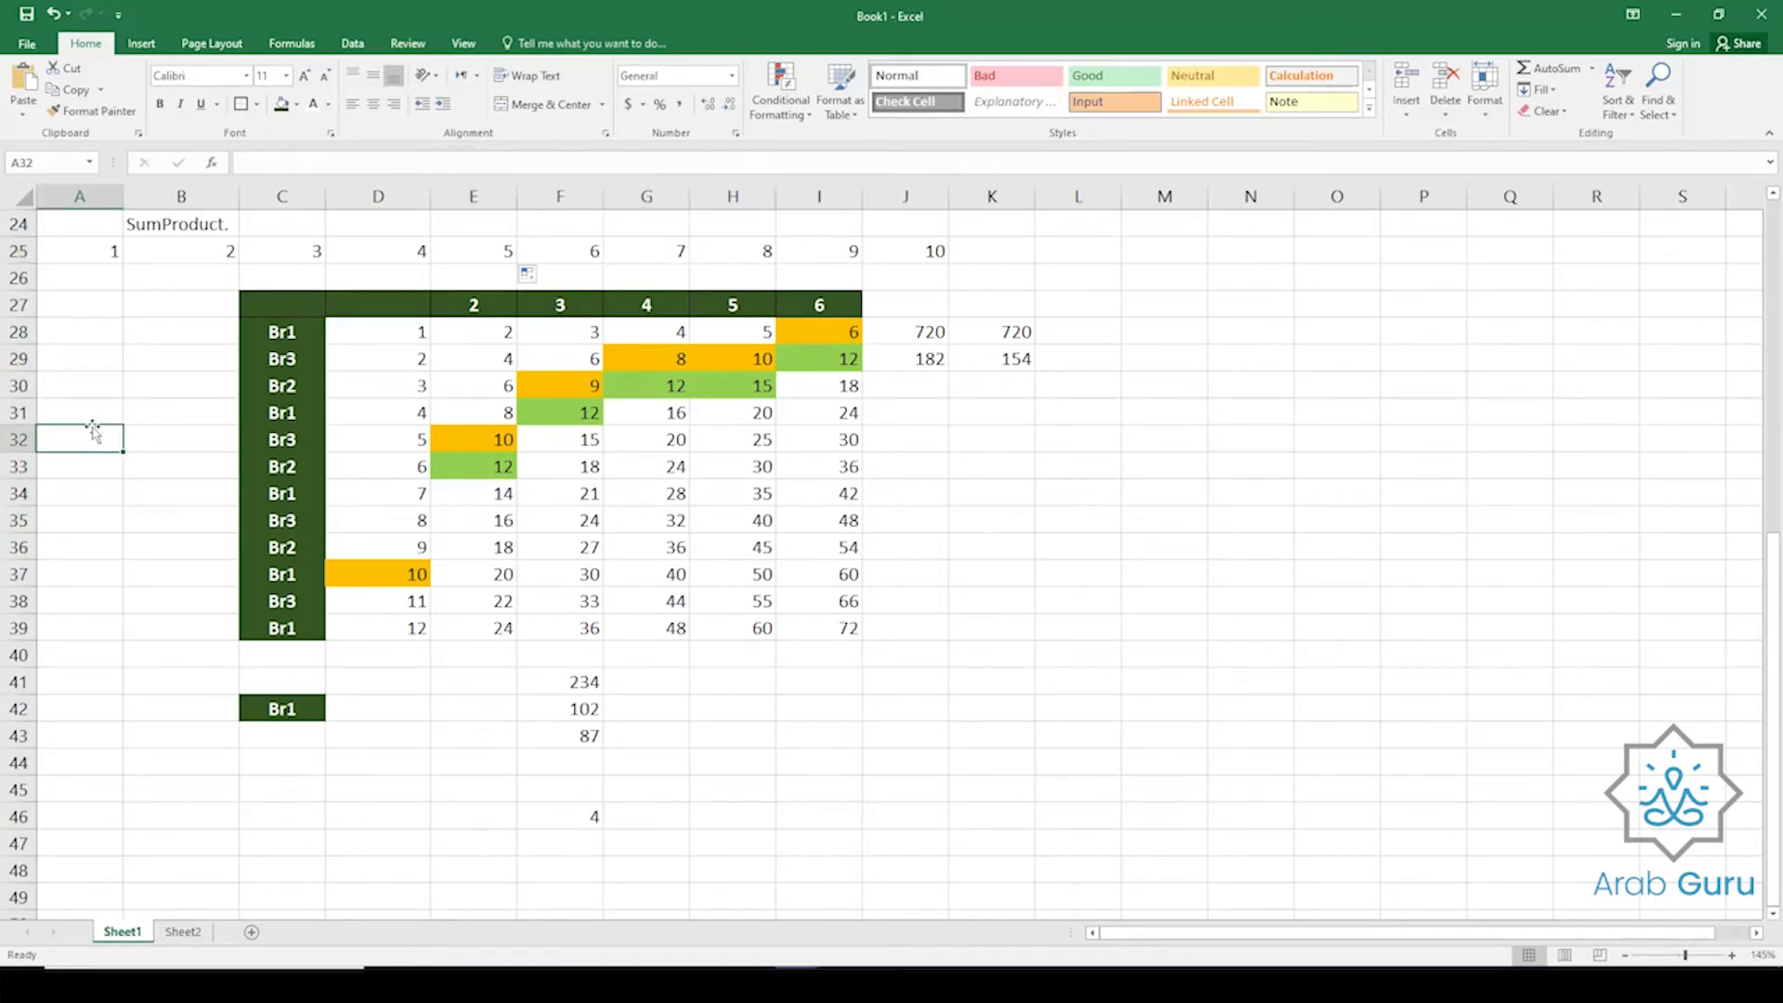
text(=ro)
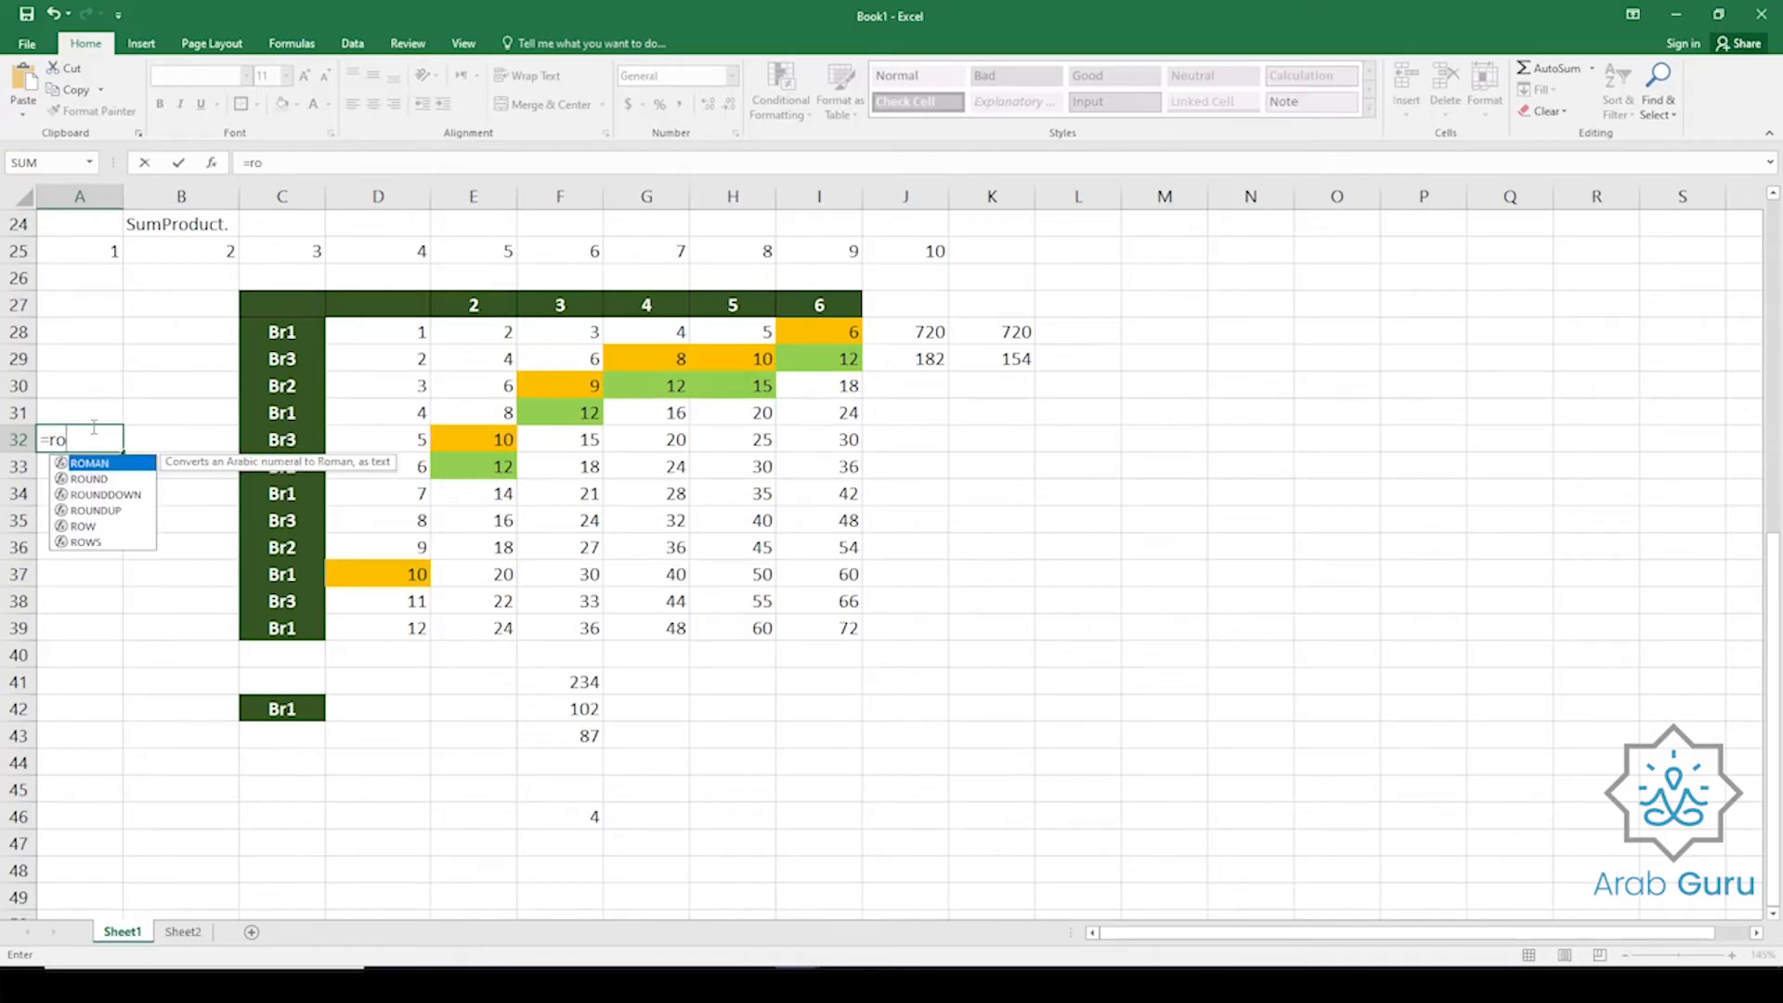
text(w())
key(Return)
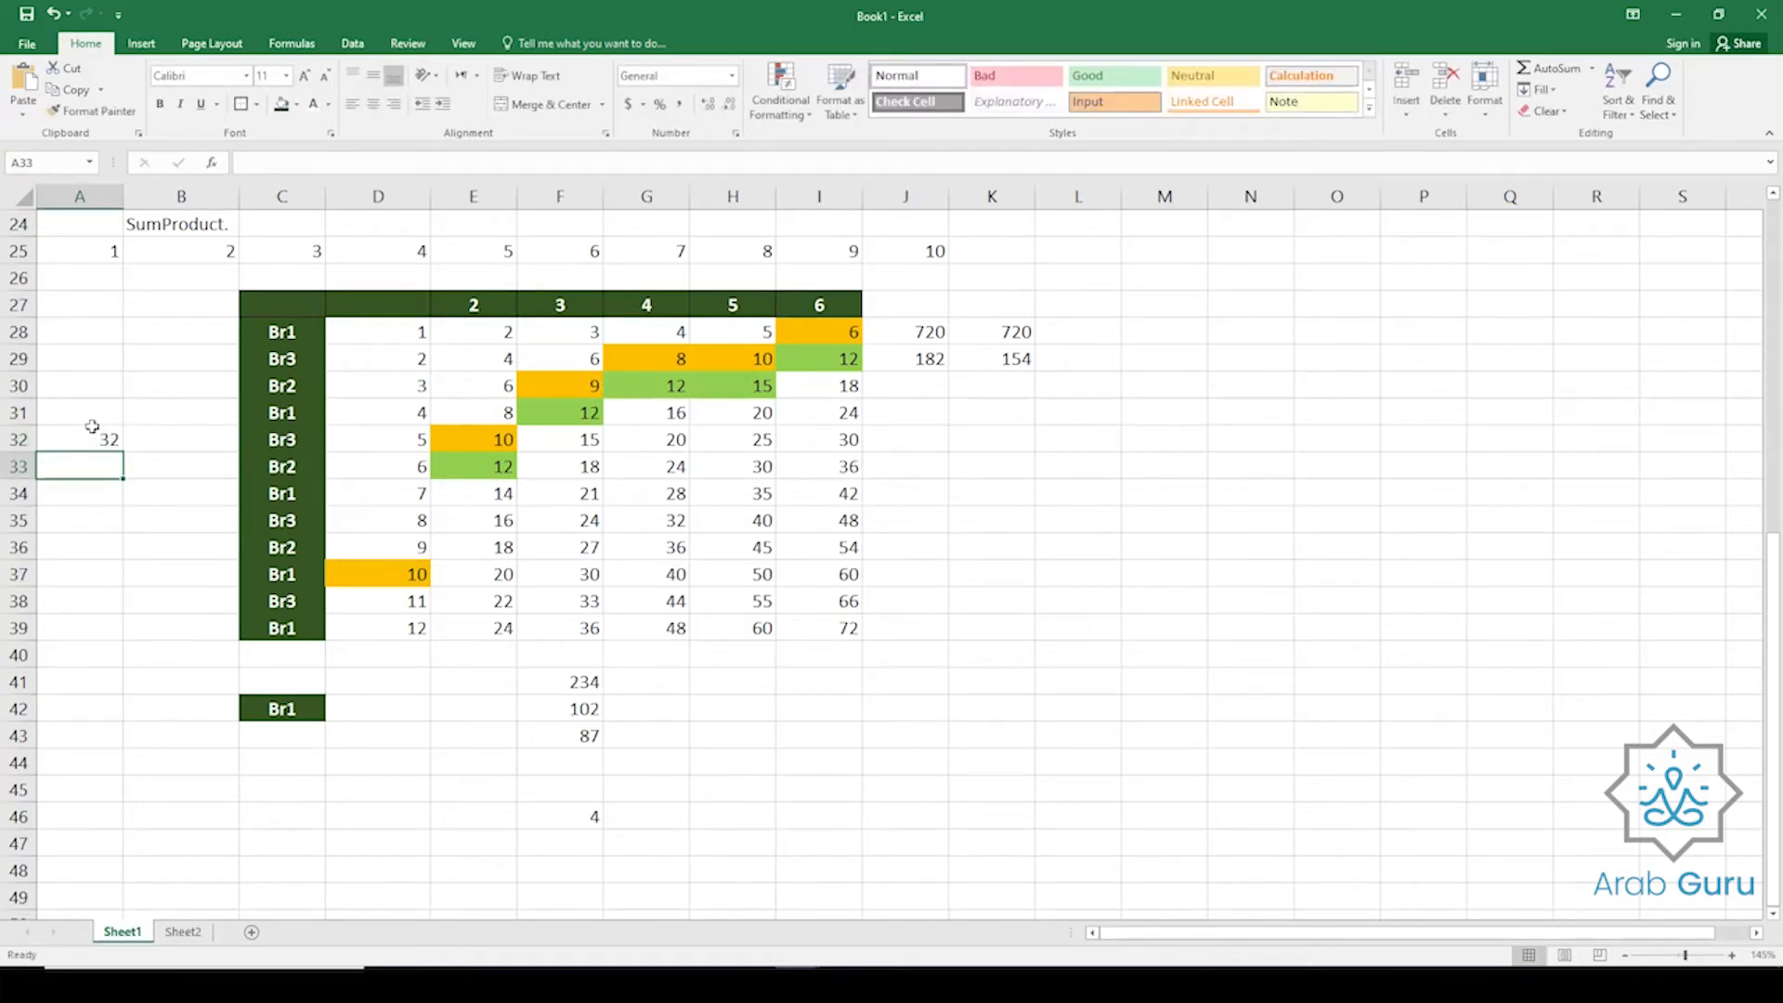
Fill the ROW formula from A32 down to A40.
click(108, 444)
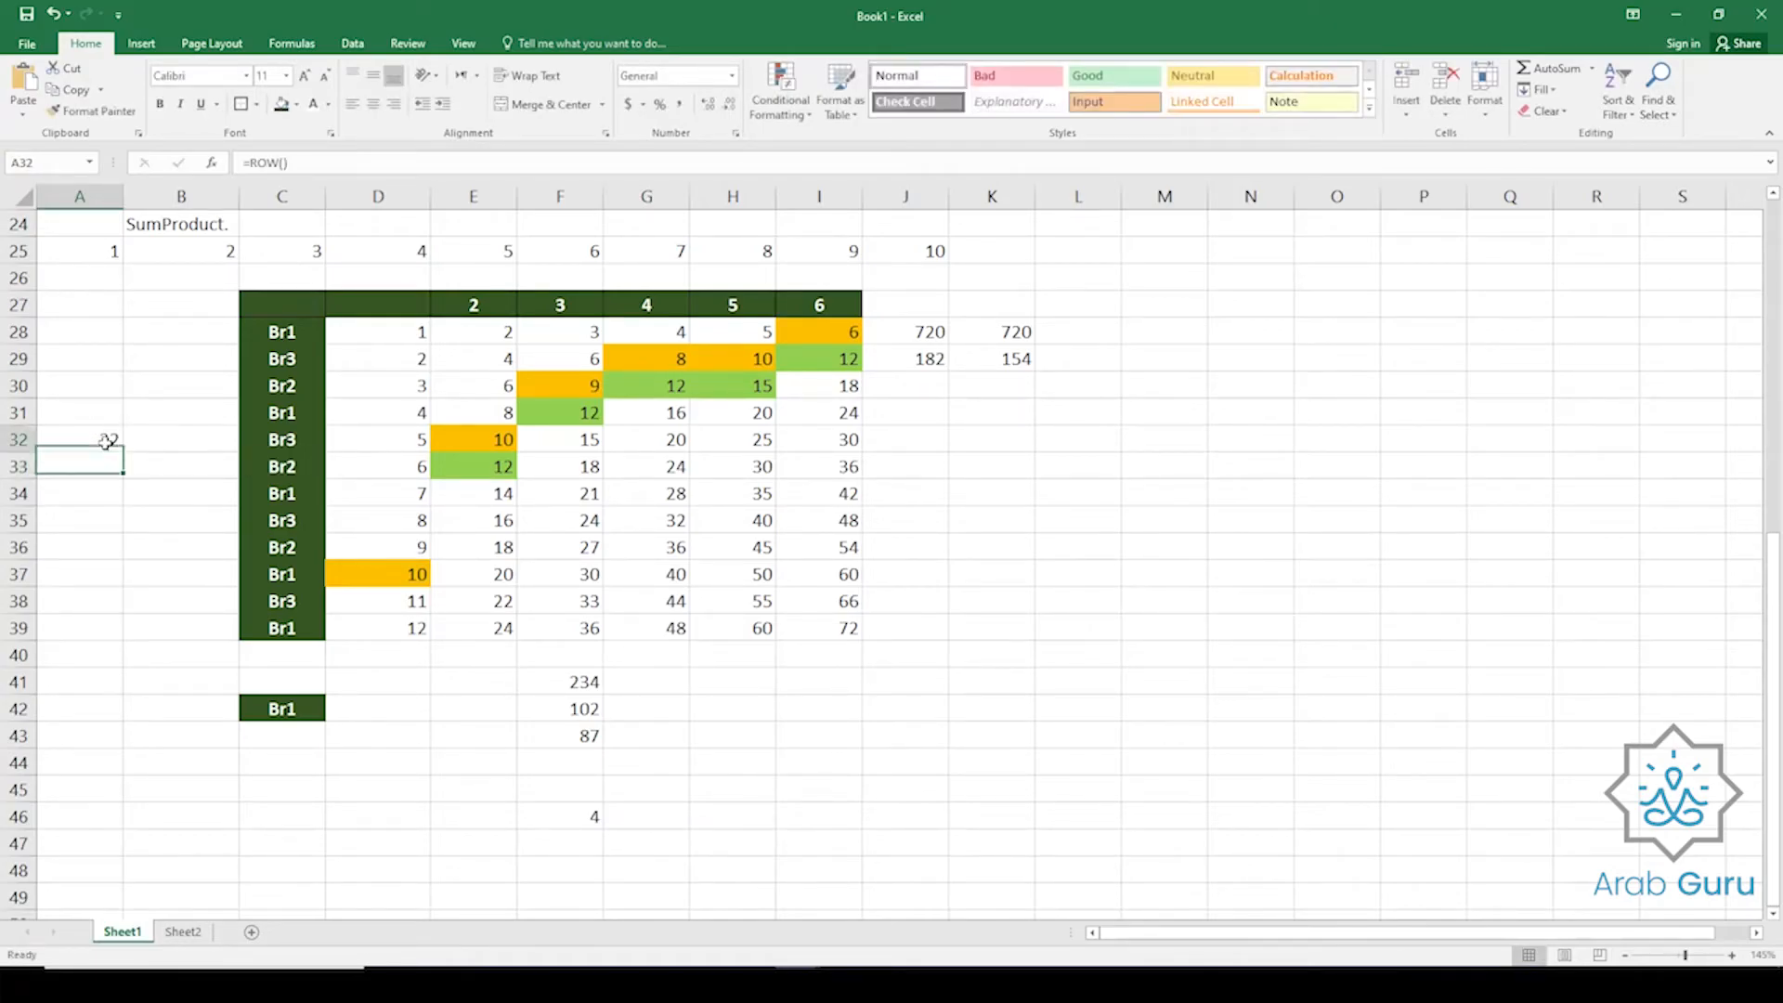
click(13, 439)
click(107, 444)
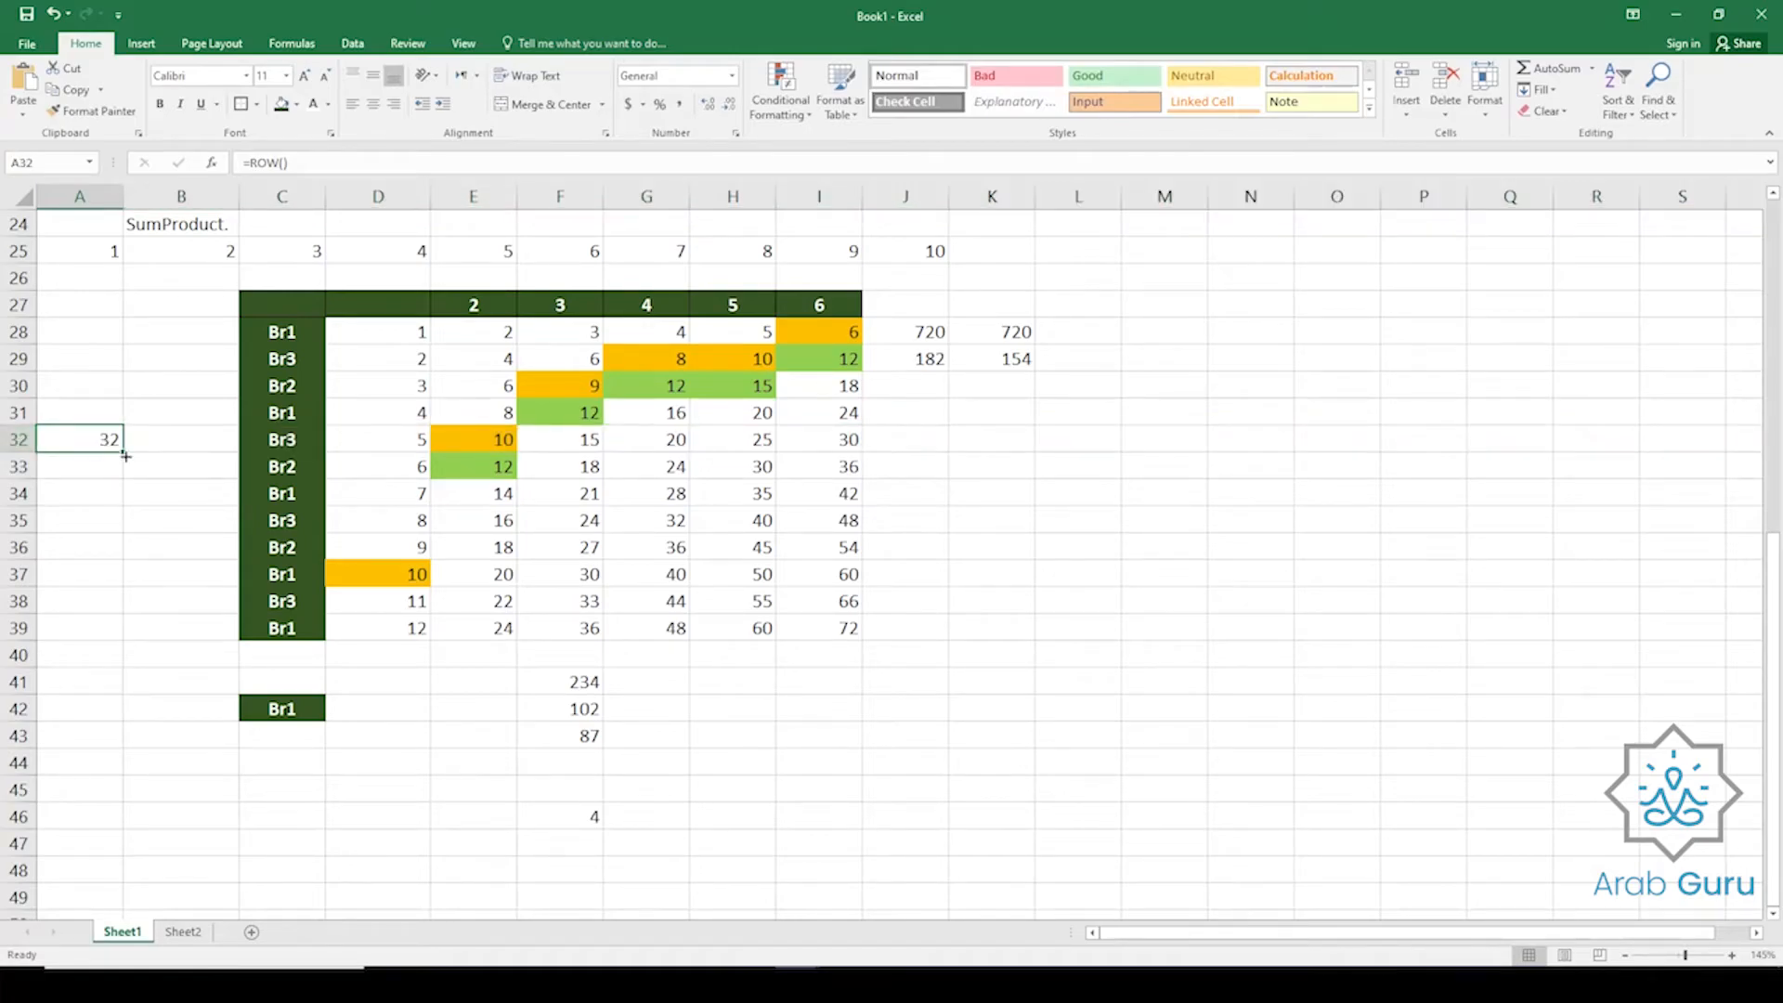
drag(125, 456, 129, 663)
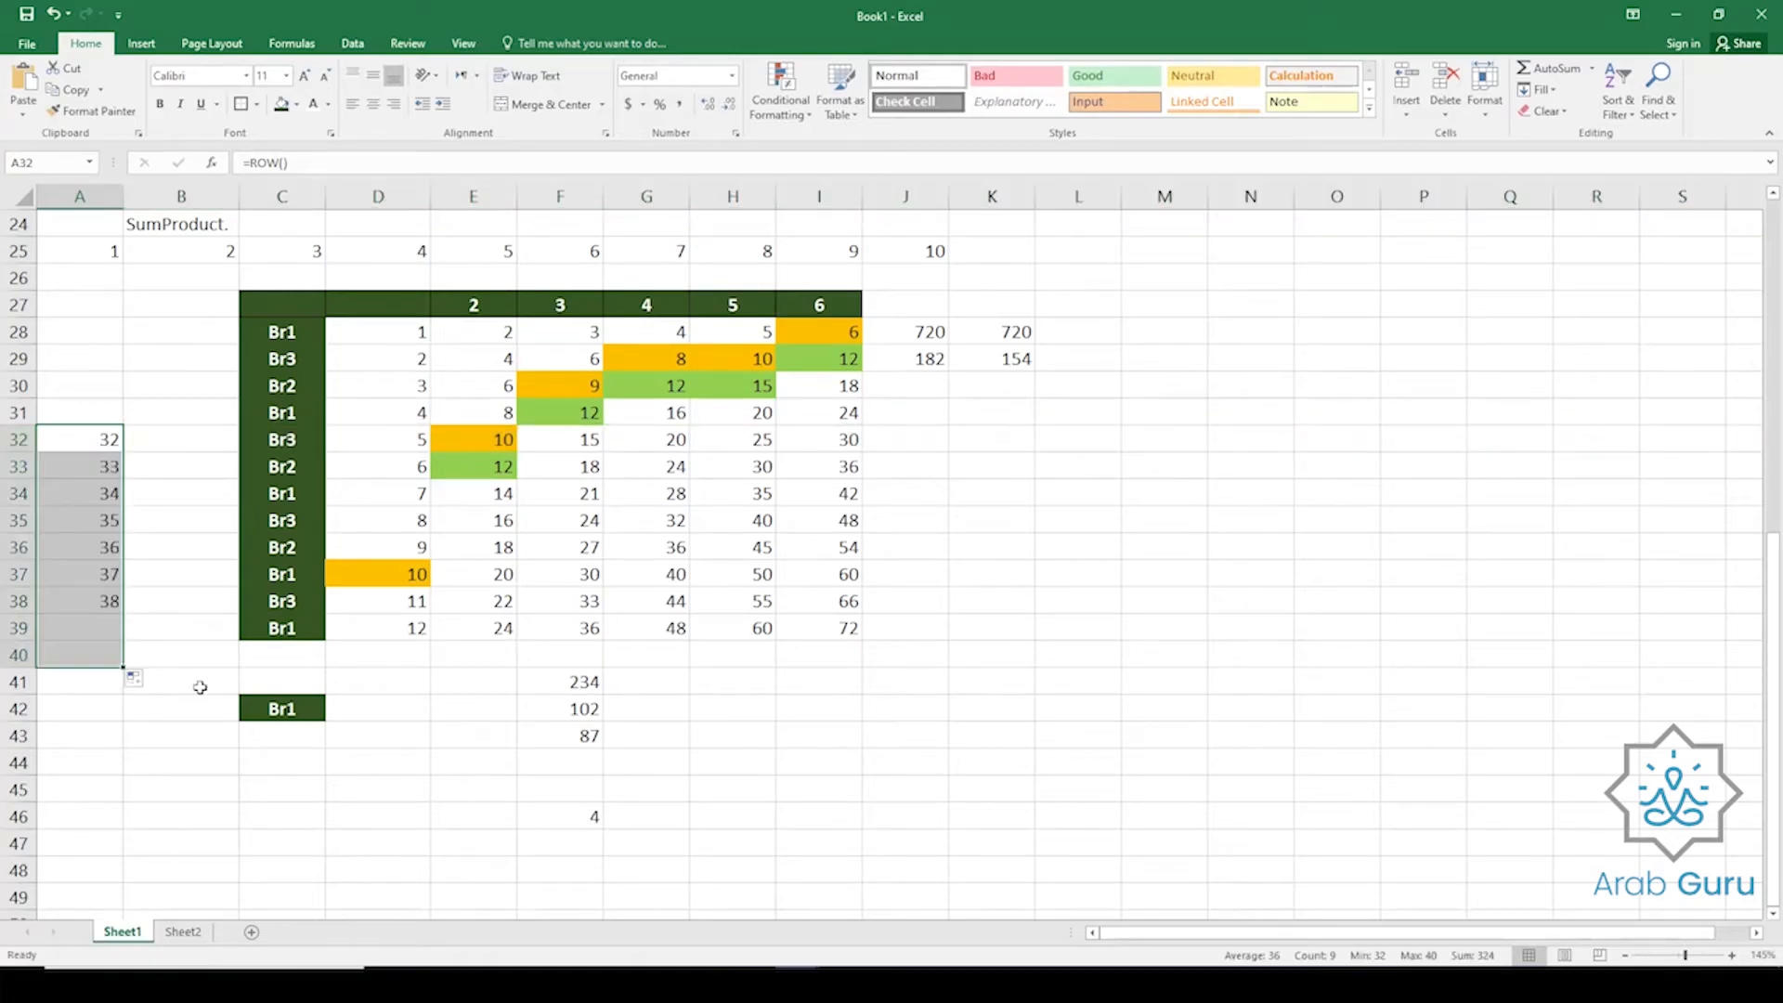
Check the ROW results in A32:A40 against the row headings, and review the COLUMN formulas in row 25.
click(16, 574)
click(15, 601)
click(17, 628)
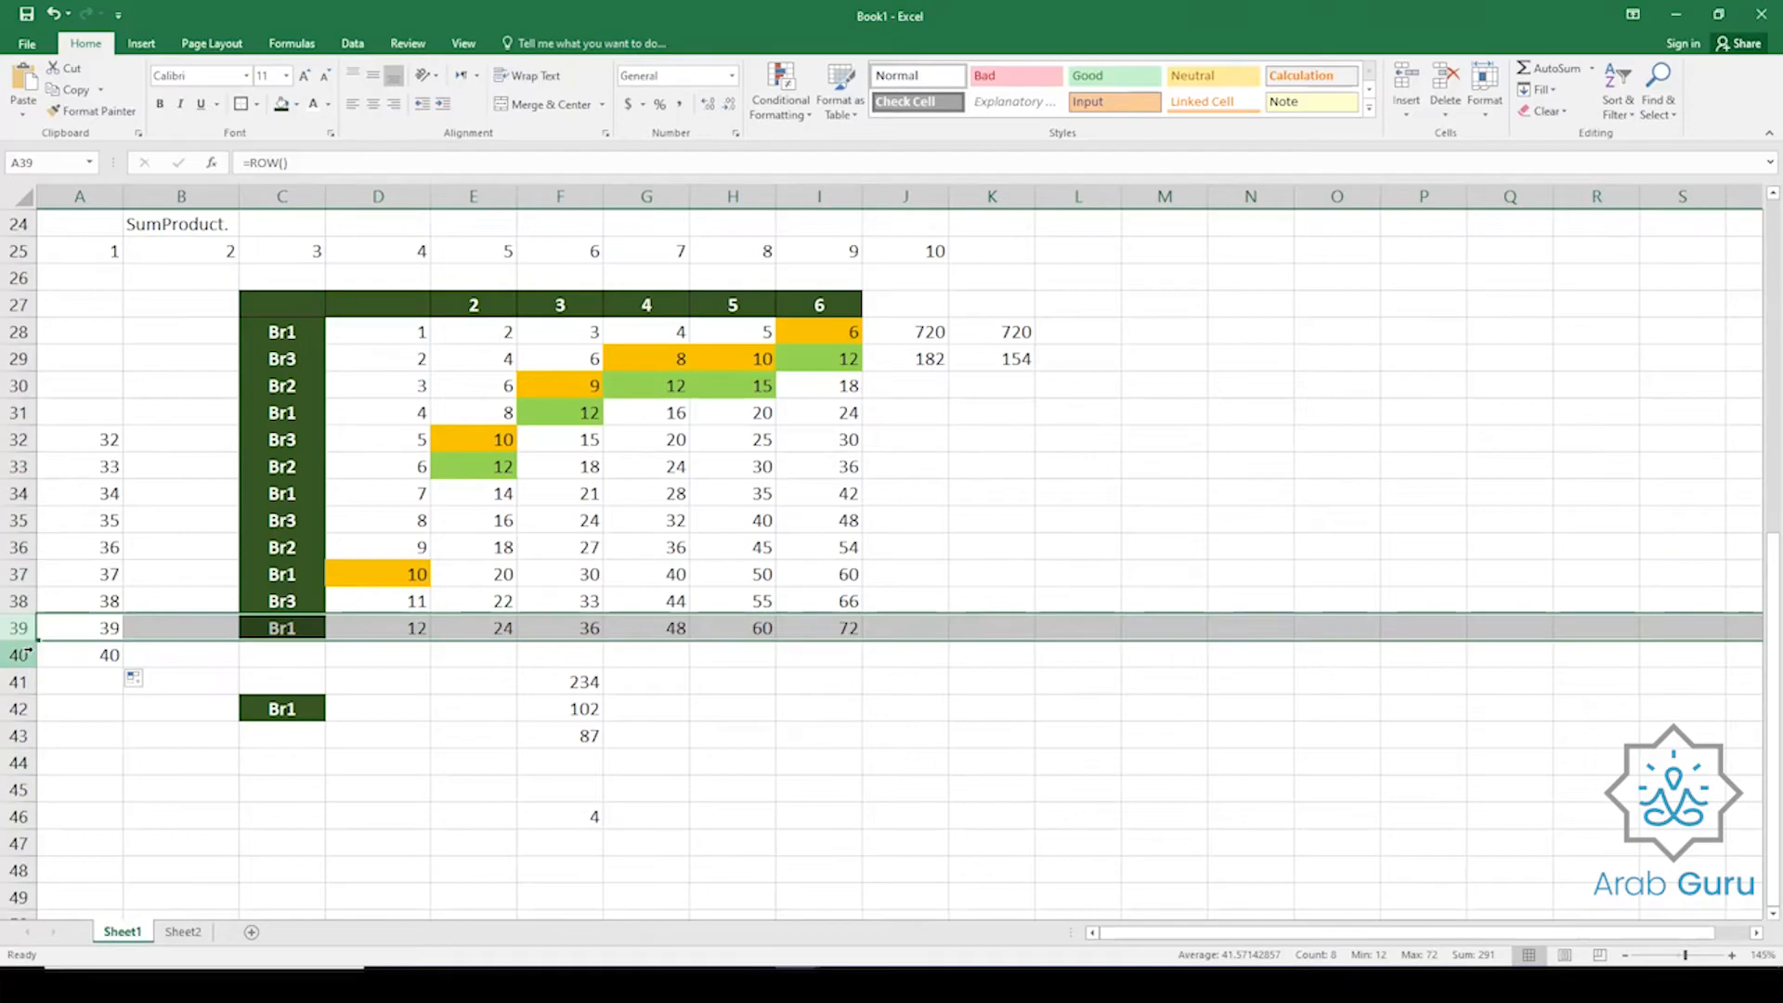
click(27, 654)
click(92, 656)
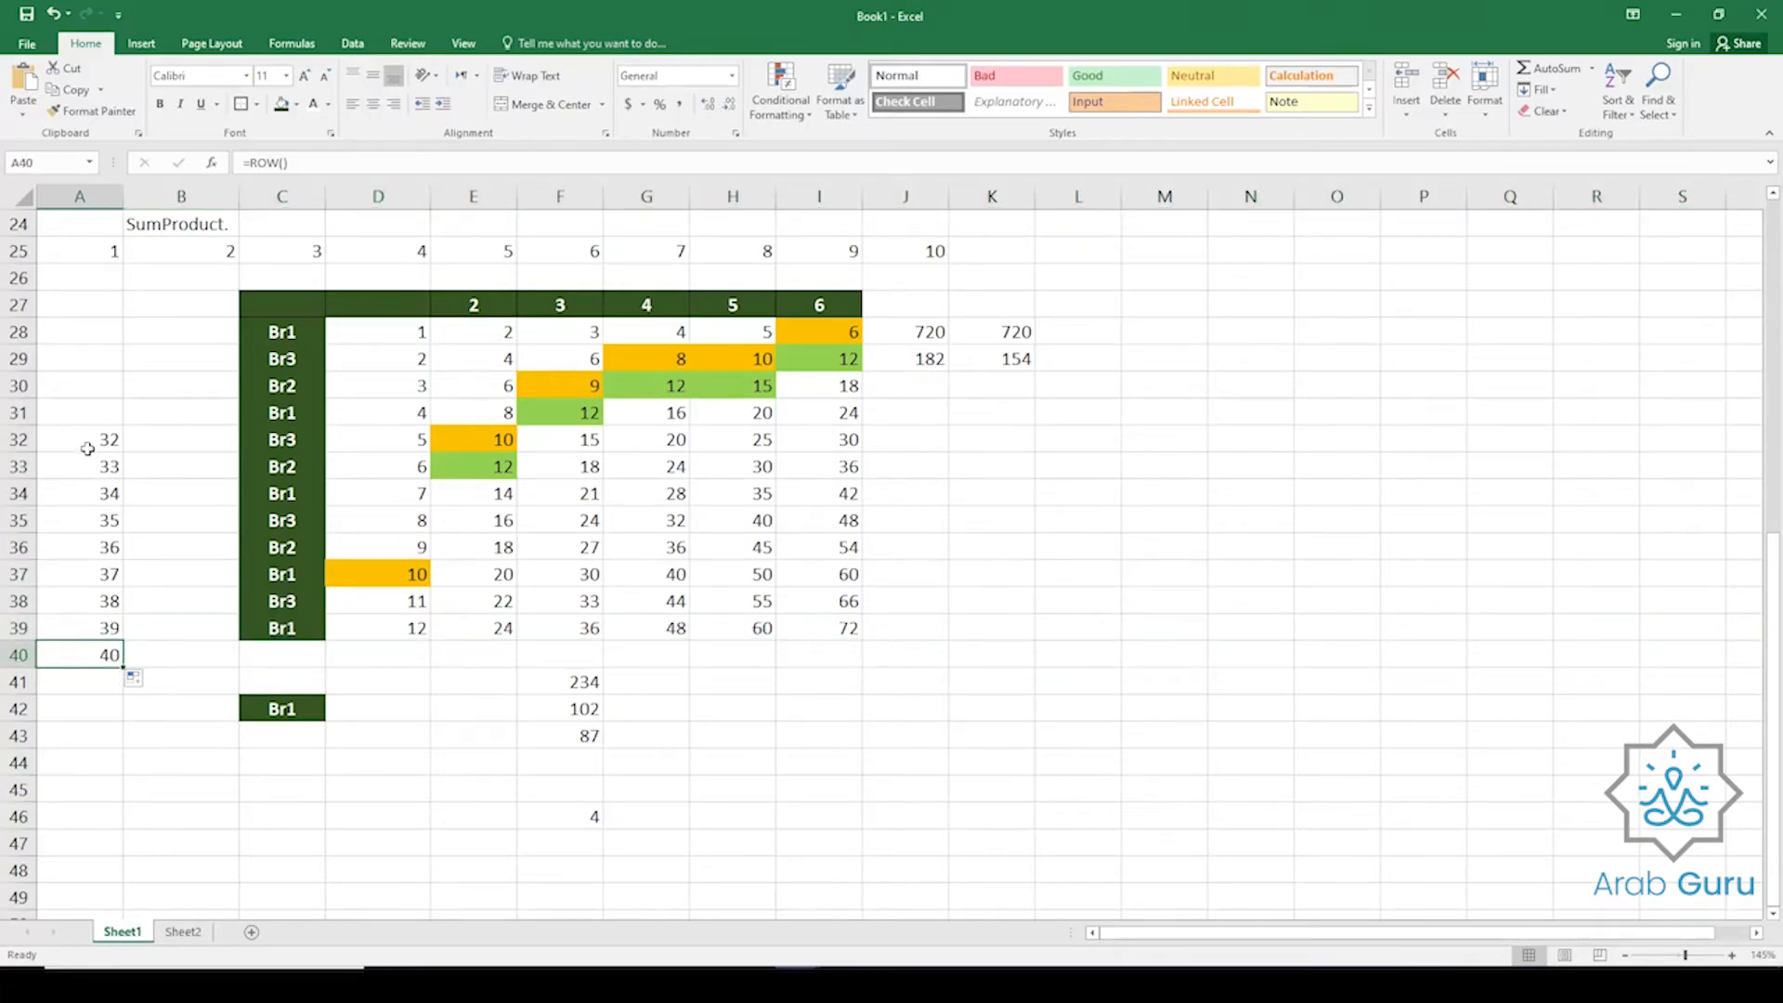
drag(87, 449, 88, 645)
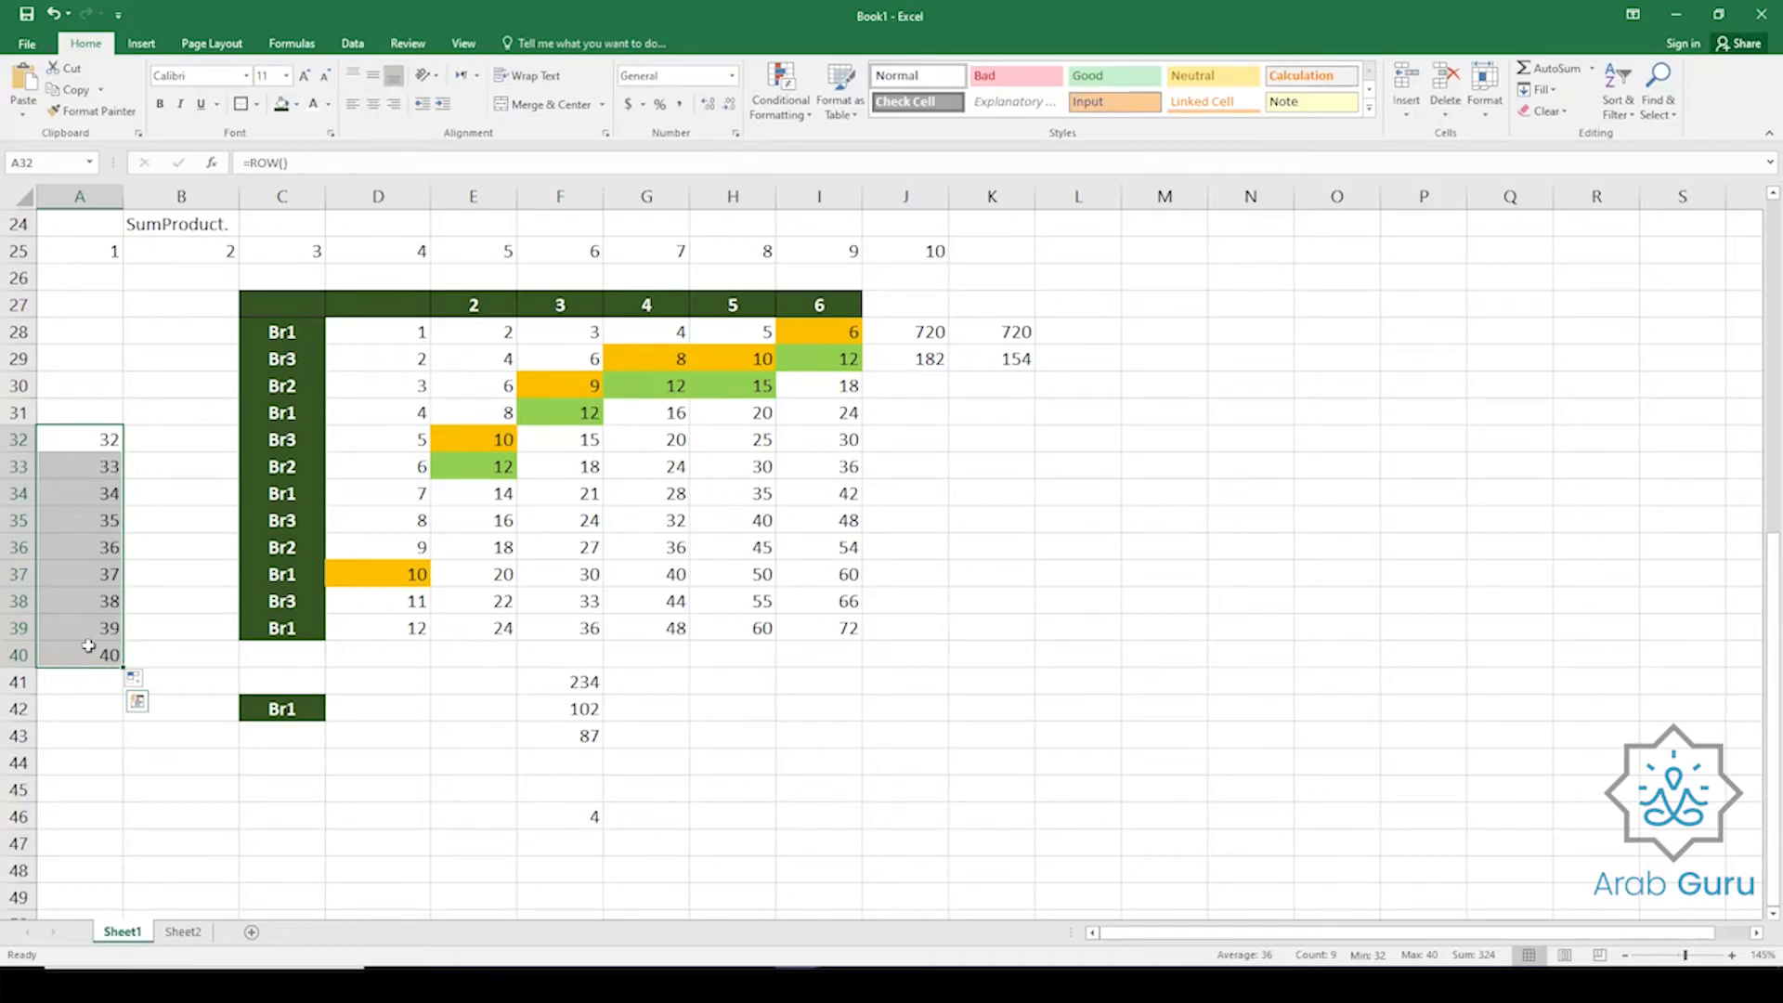
click(17, 440)
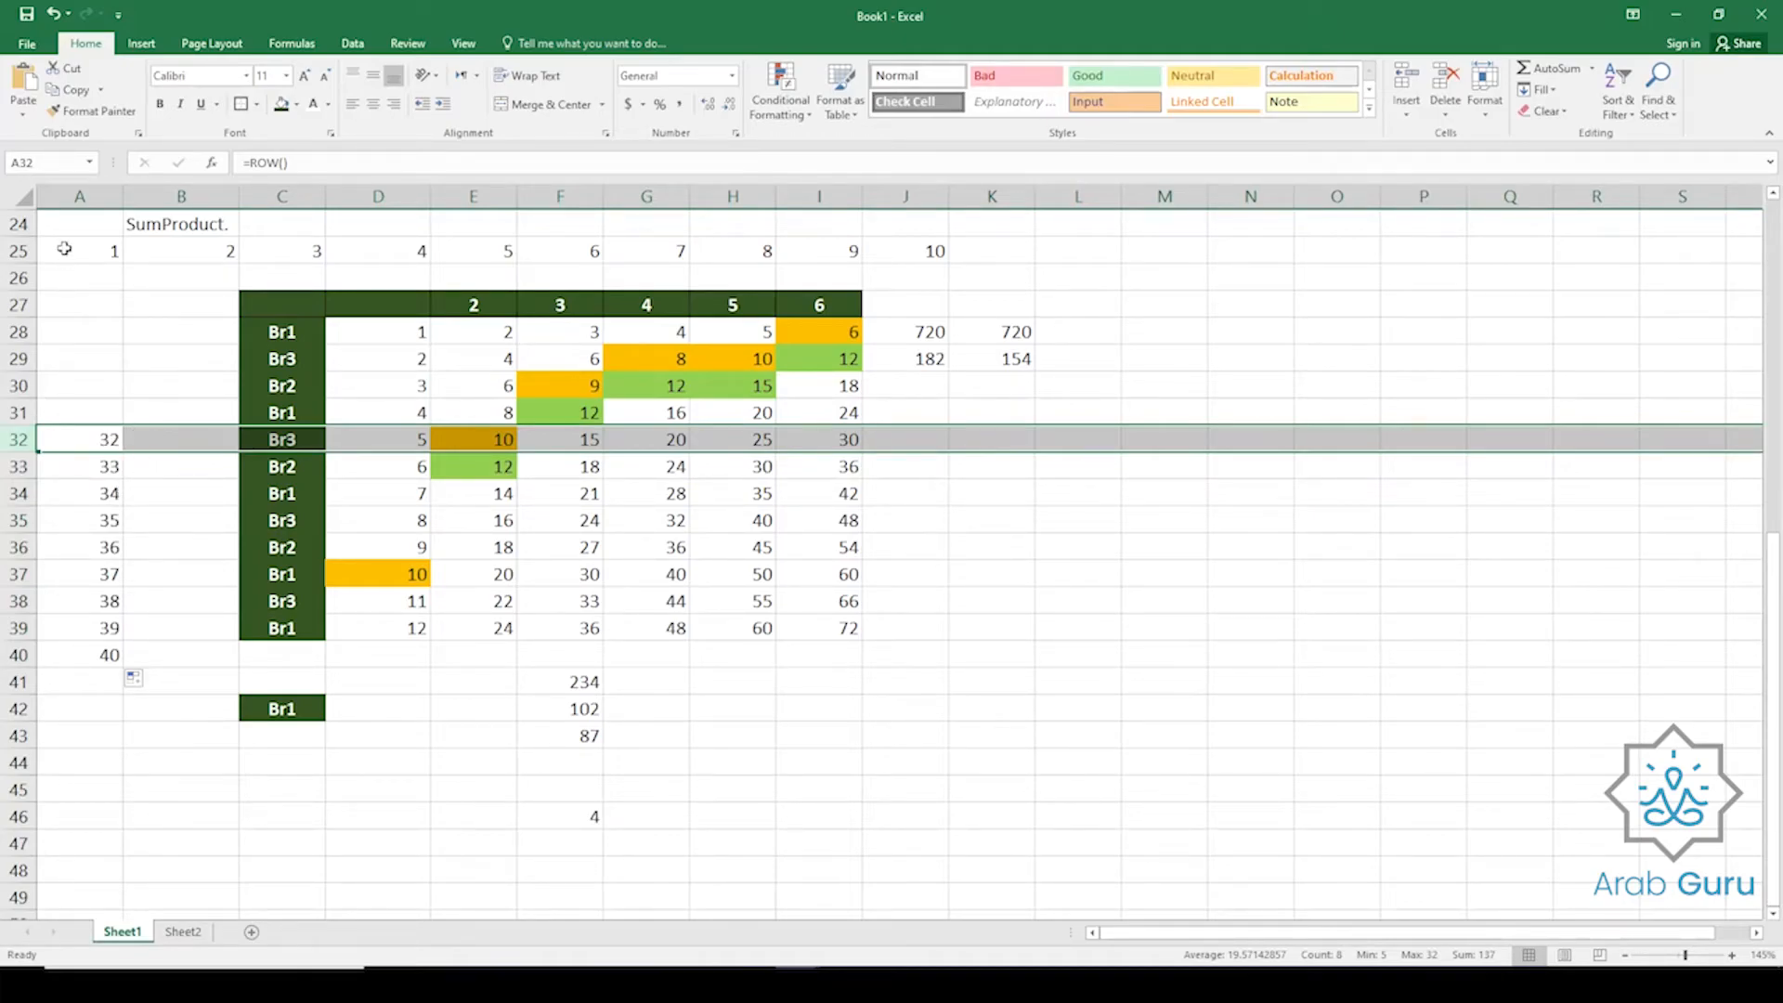
click(61, 251)
click(265, 253)
click(399, 253)
click(478, 249)
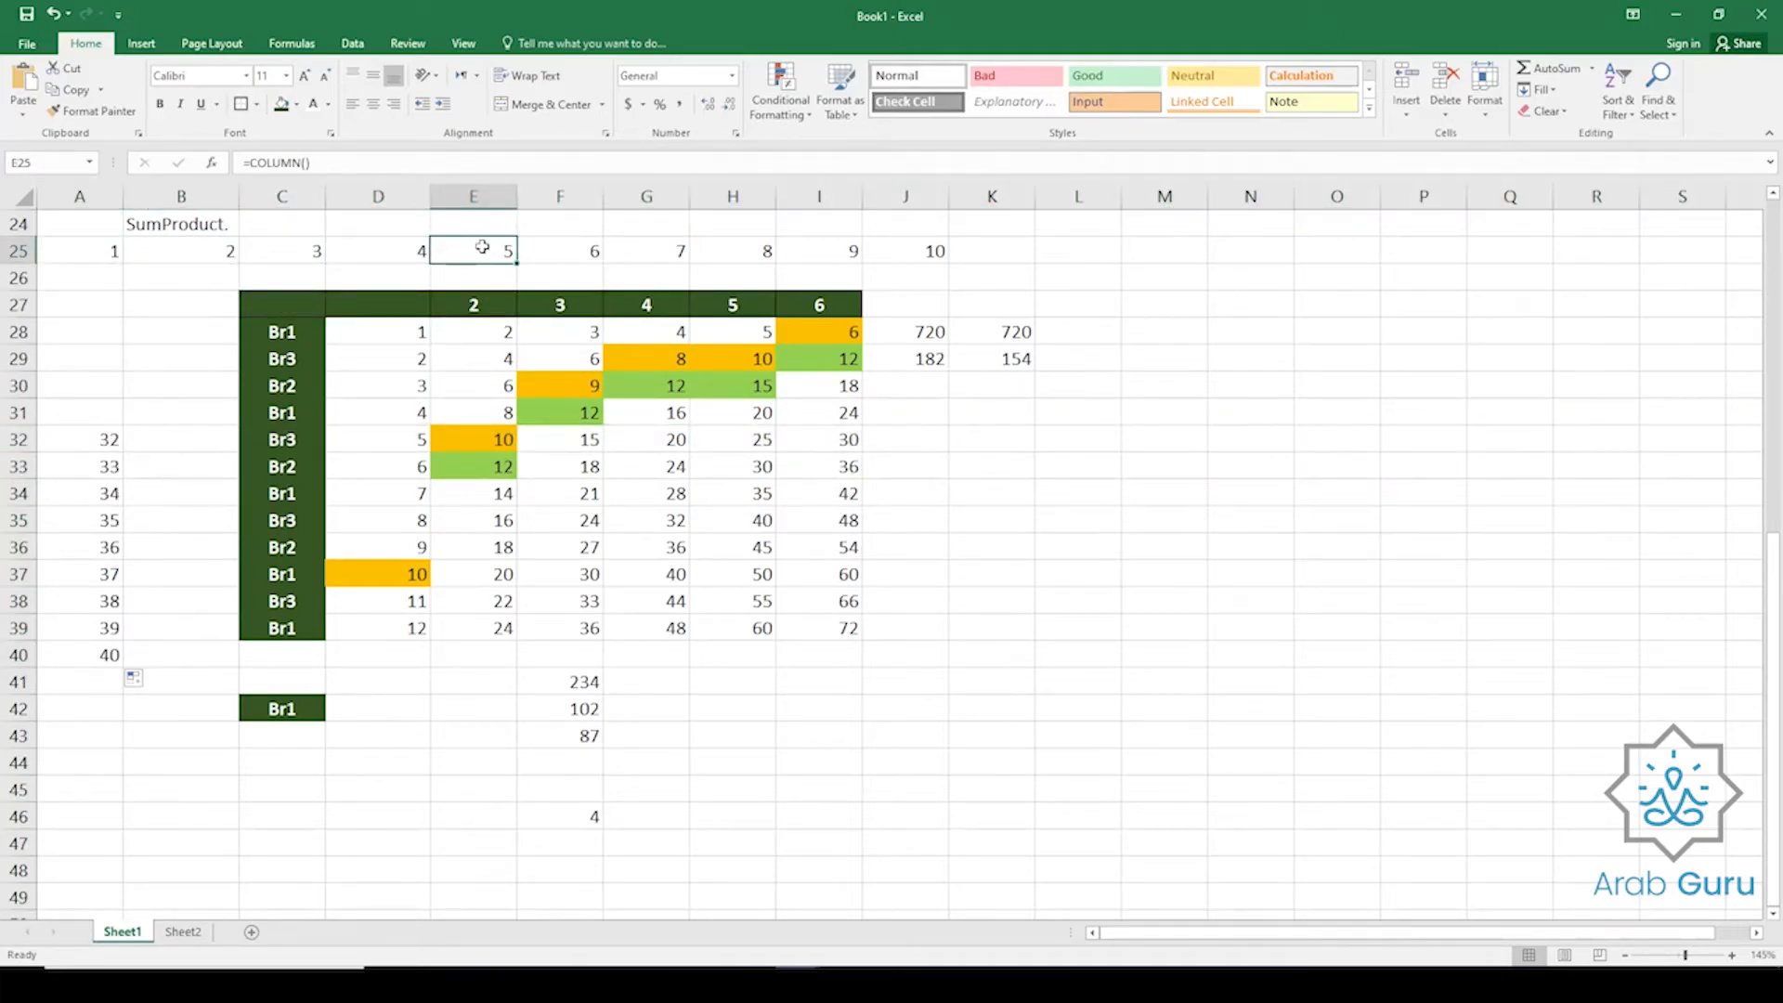
click(596, 260)
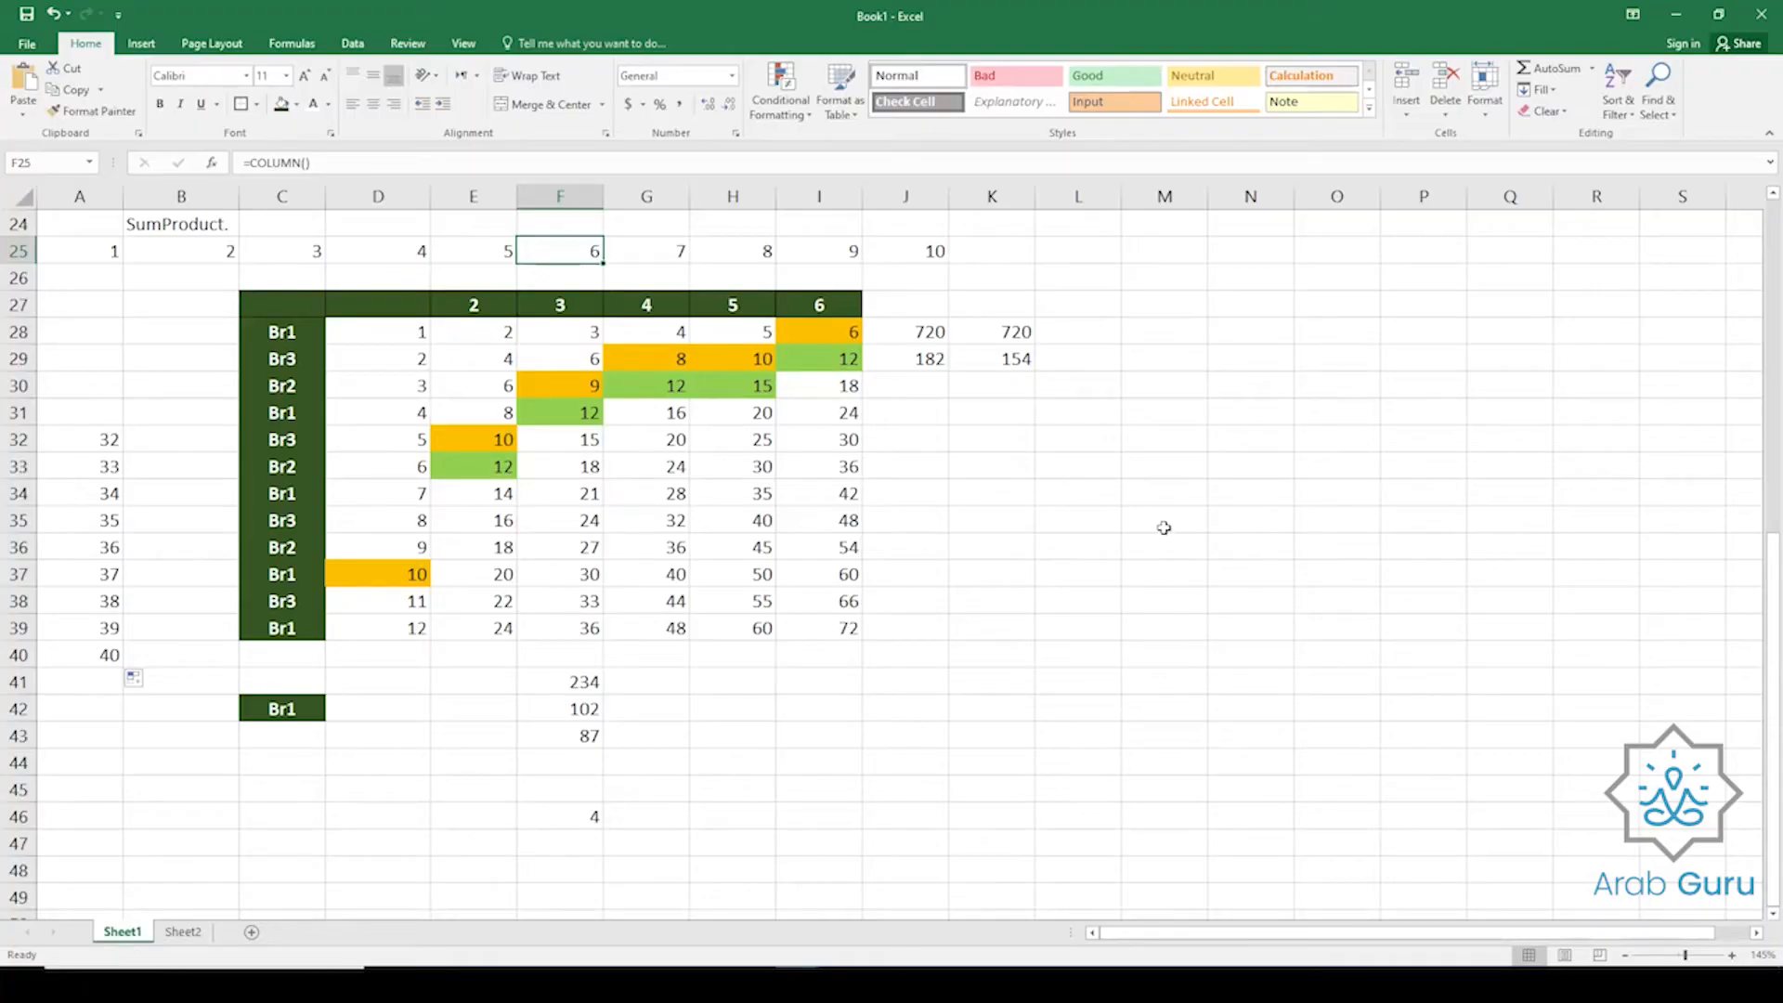
Enter an ADDRESS formula in cell M35 with row number 28 and column number 3.
click(1164, 526)
text(=addr)
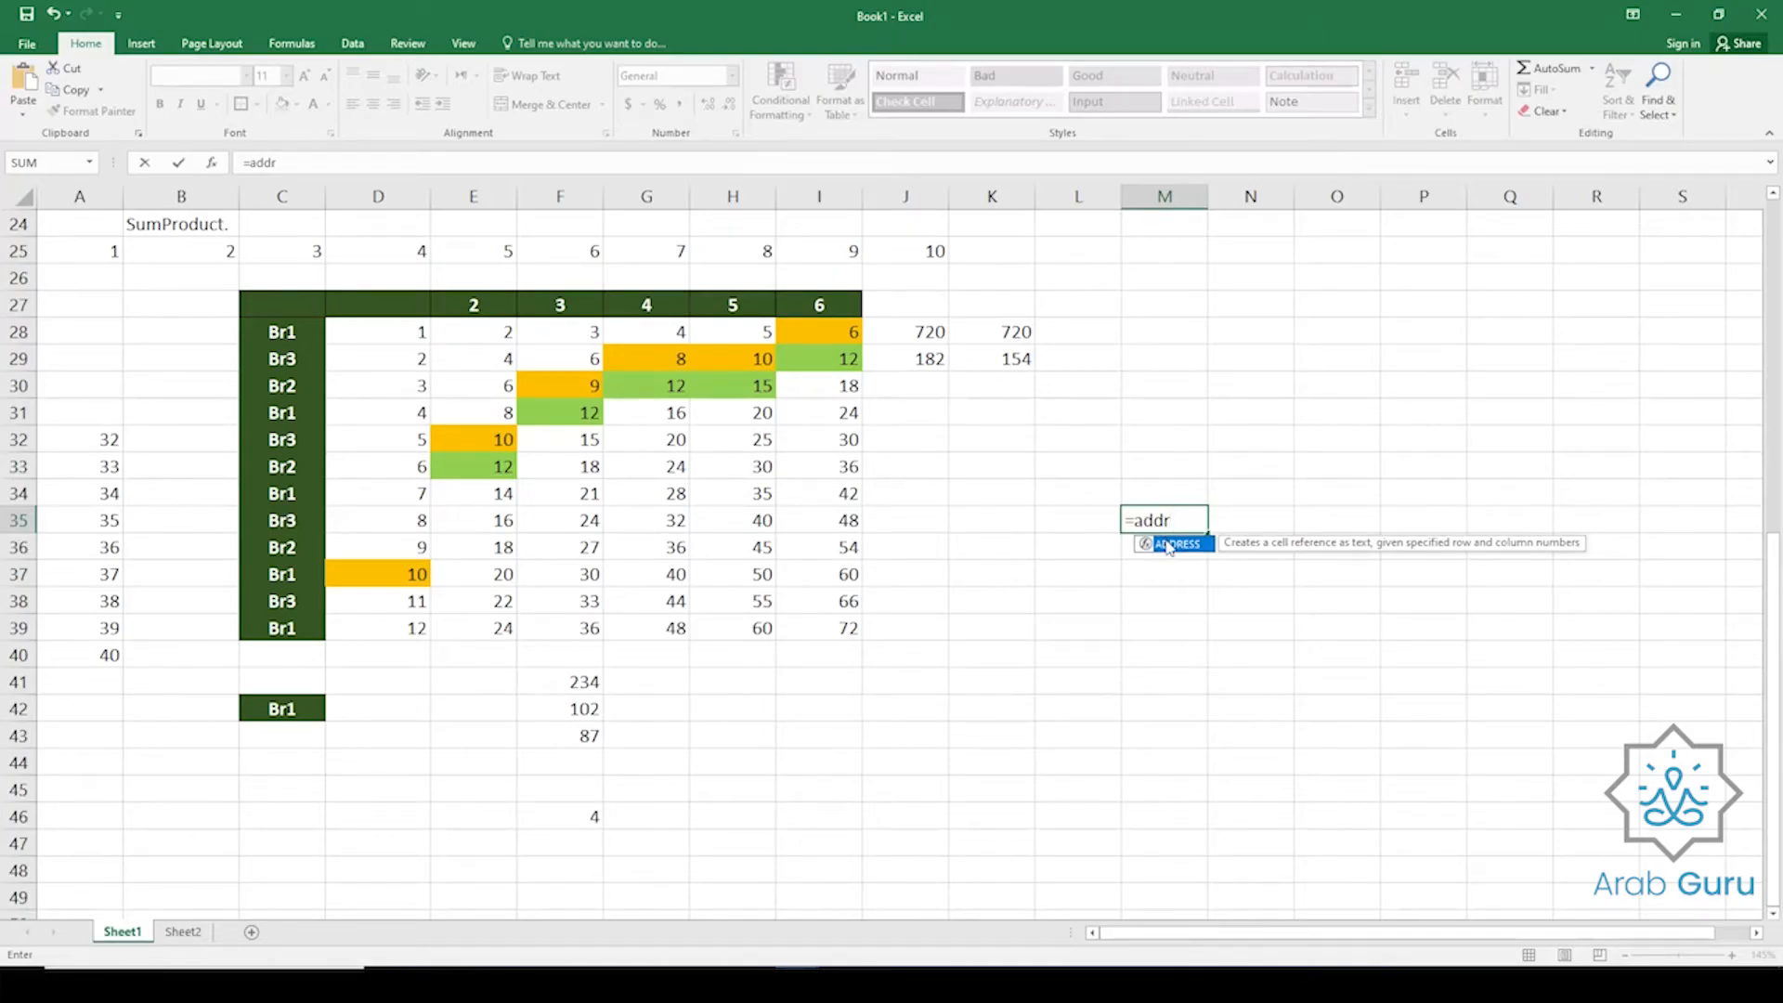
double_click(1168, 546)
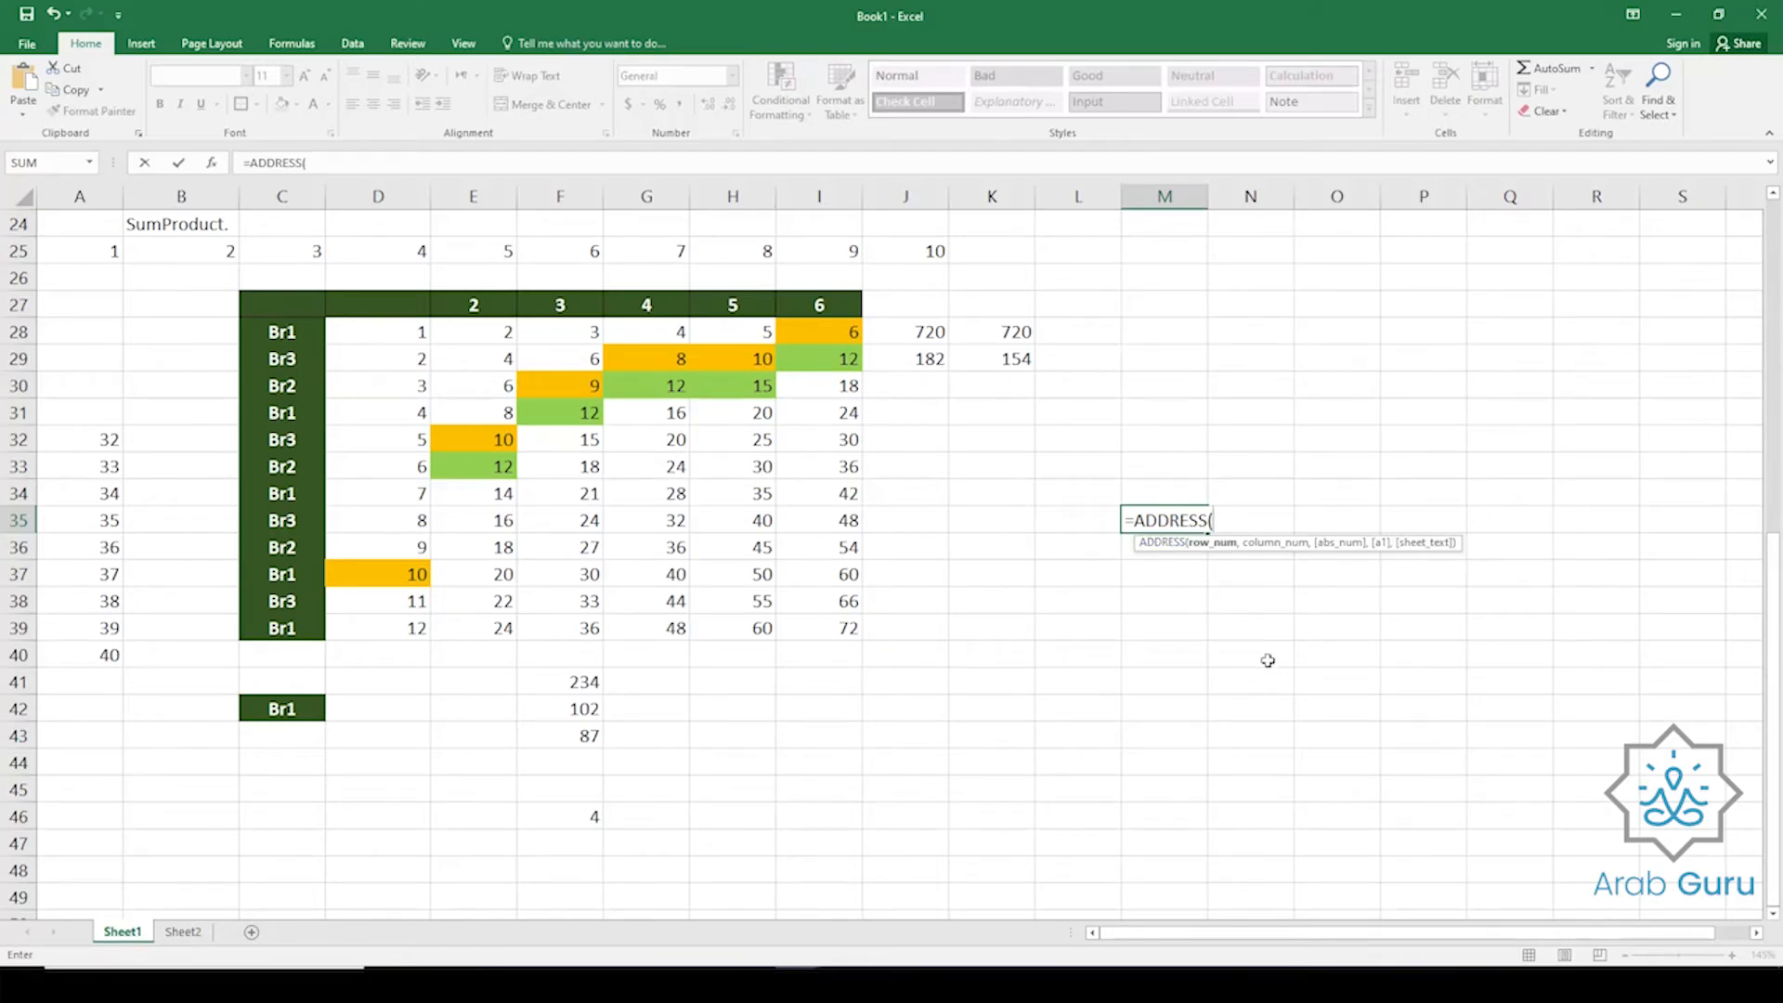
text(`)
key(BackSpace)
text(28,)
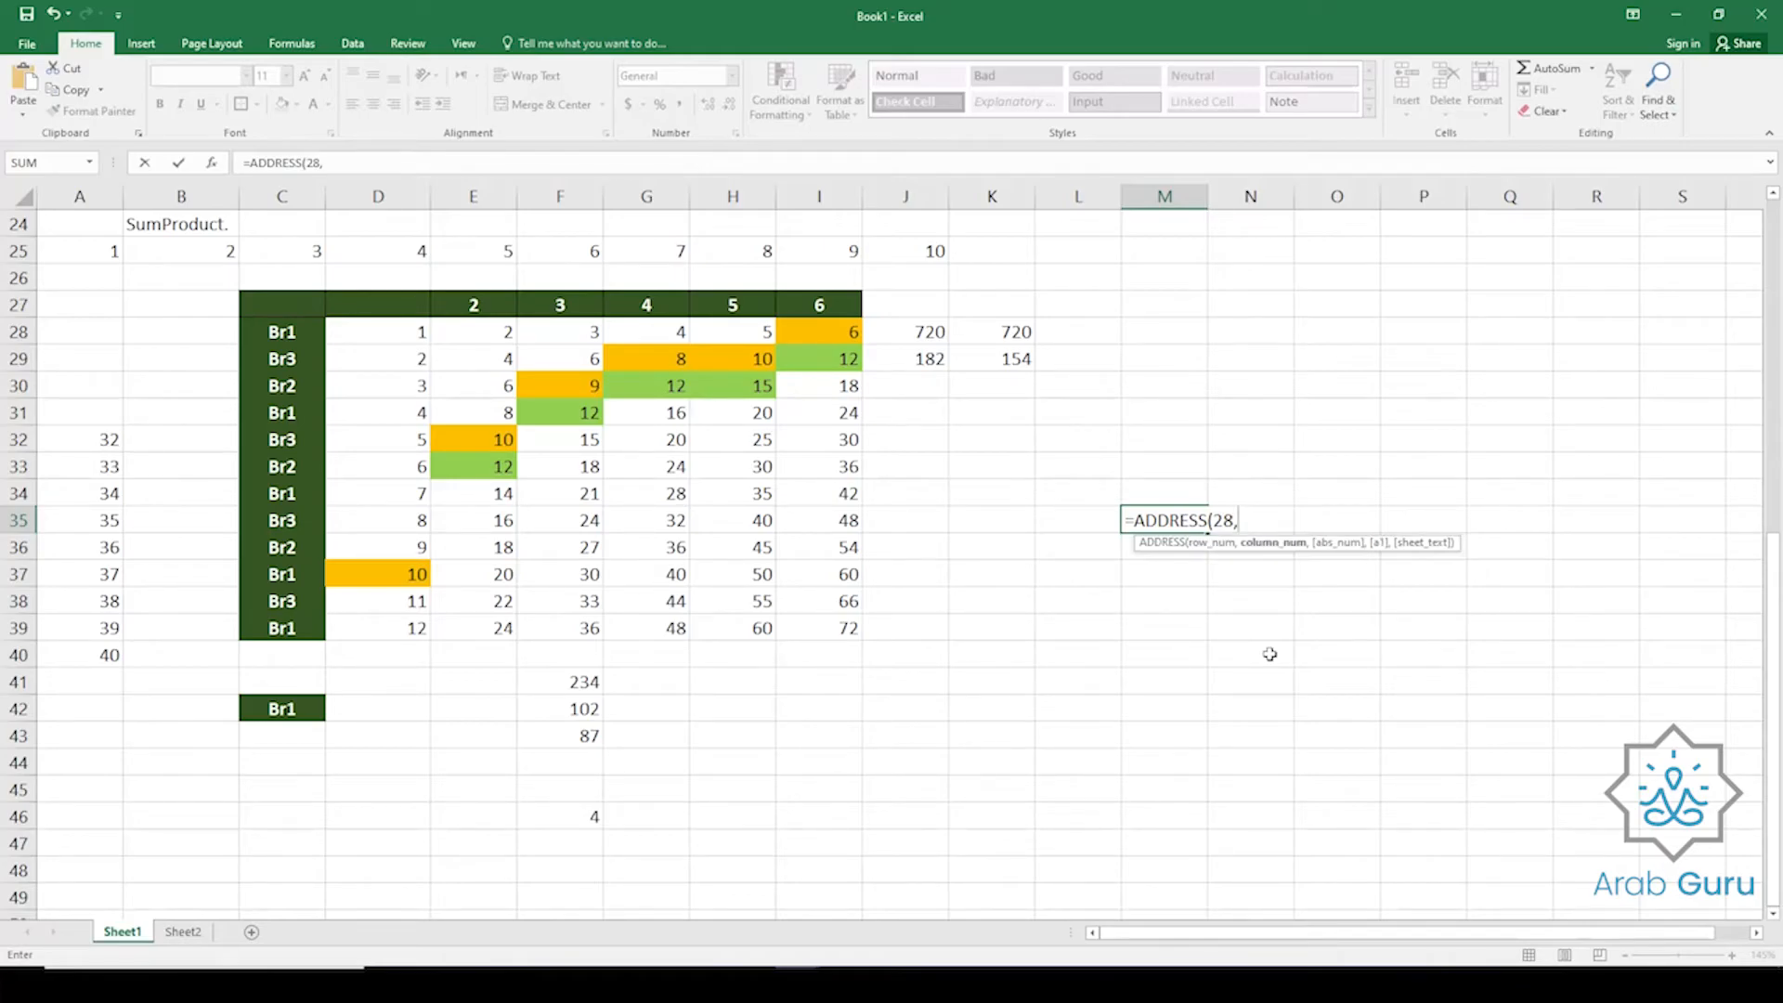
text(3))
key(Return)
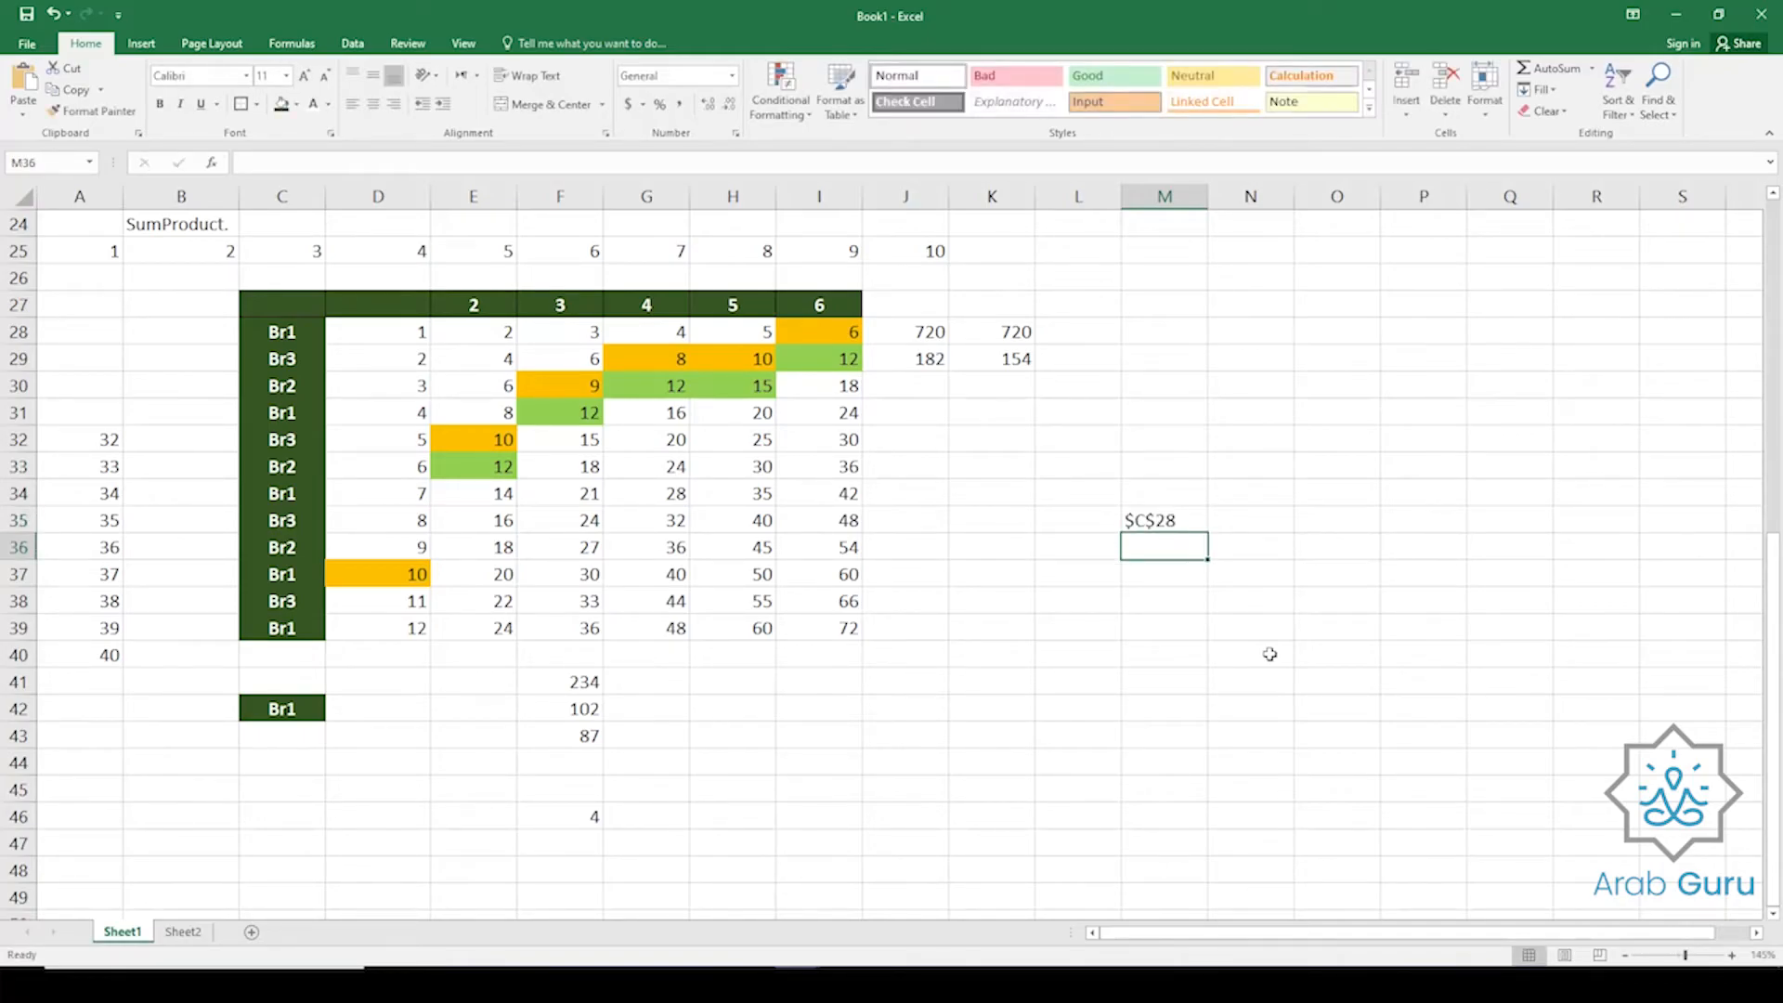
Examine the ADDRESS formula in M35 and compare its result with the cell where column C meets row 28.
click(1162, 523)
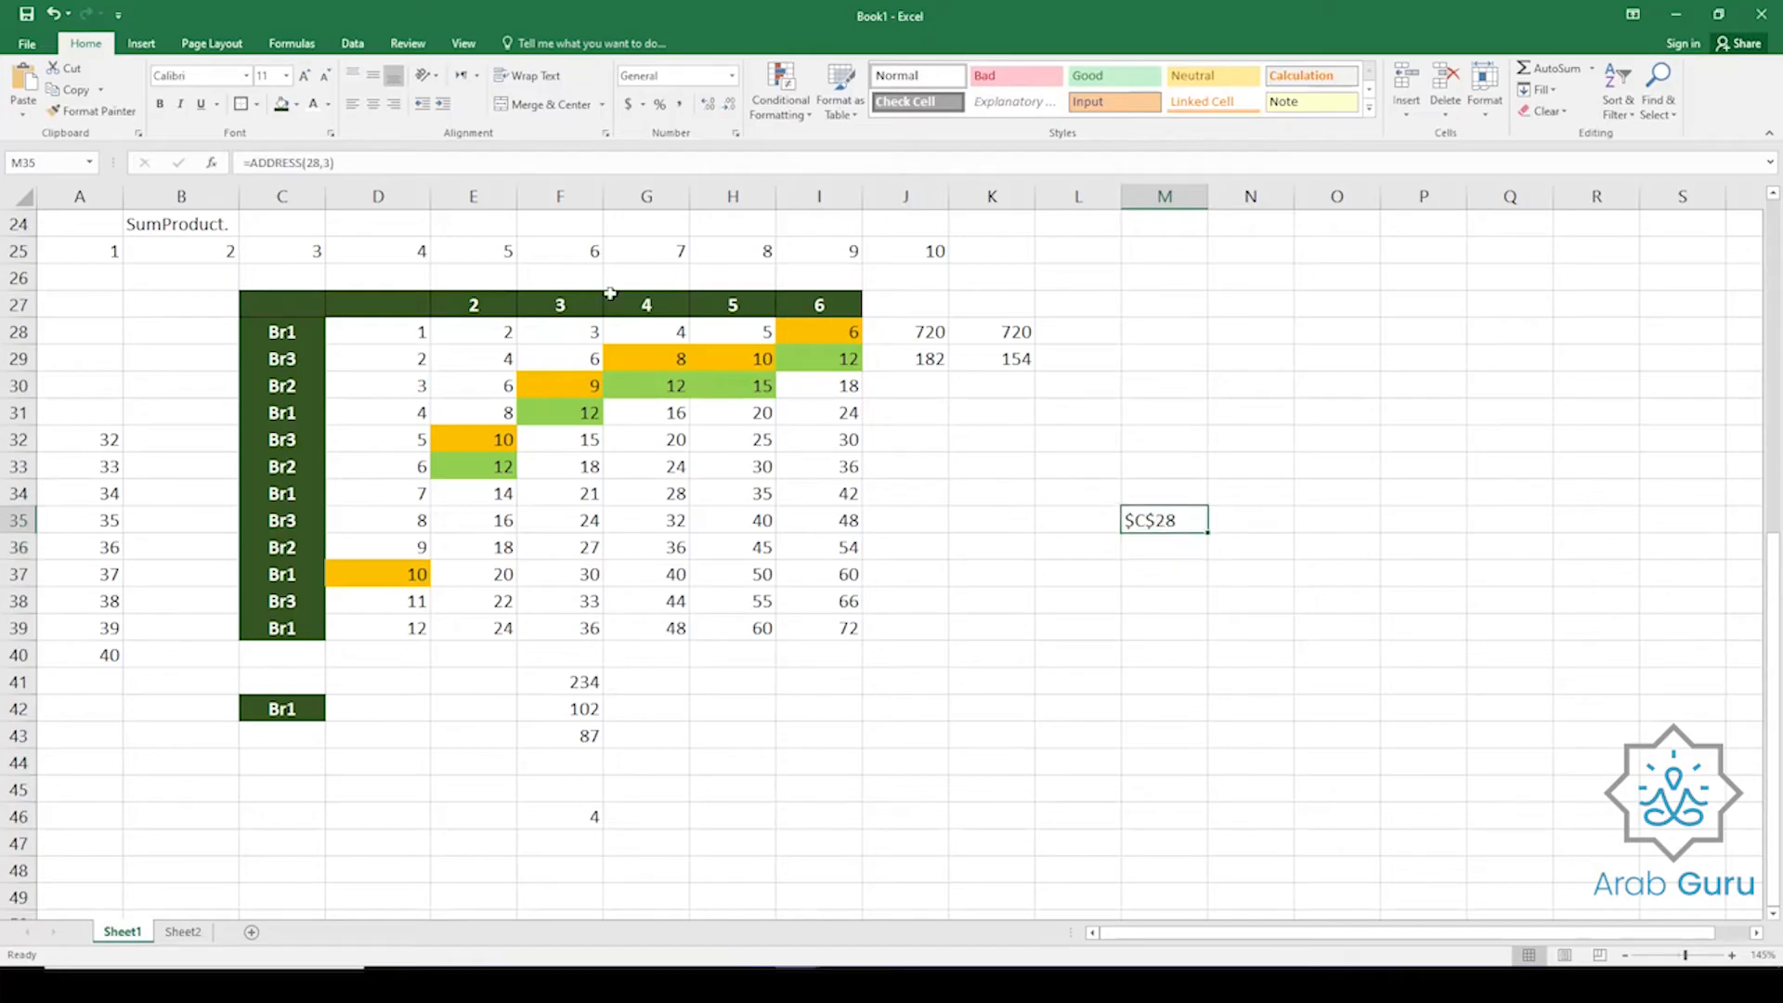
click(286, 167)
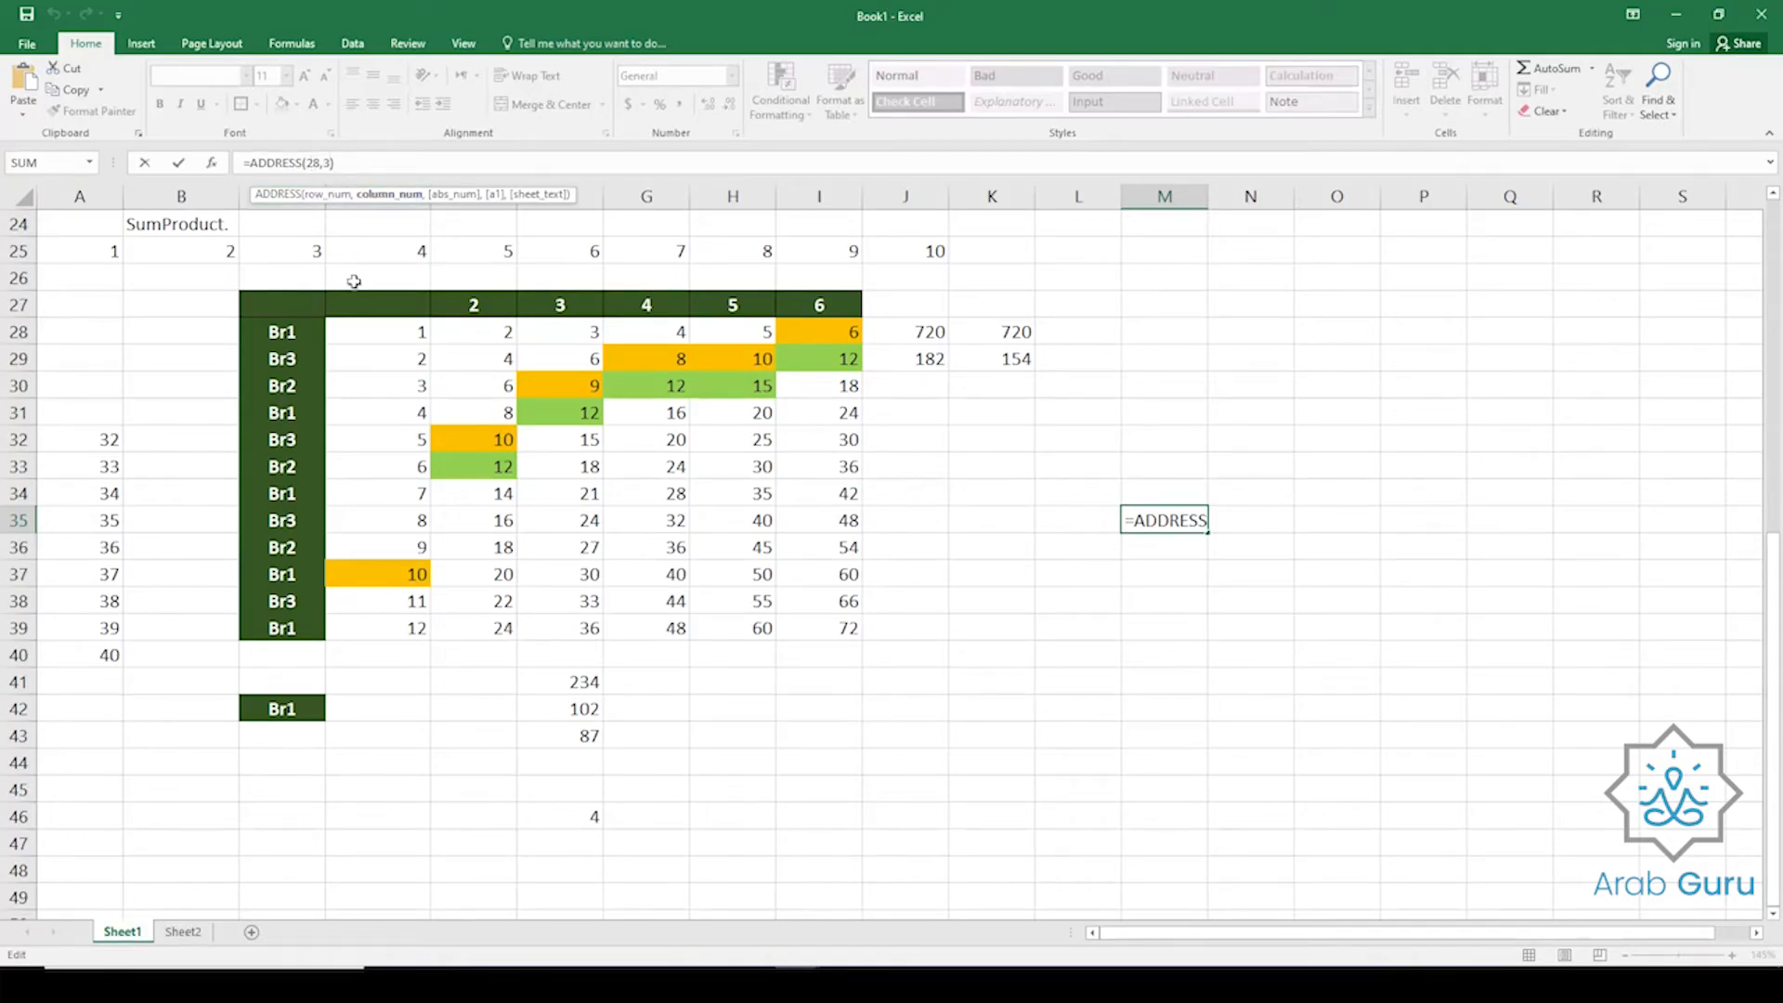
click(276, 195)
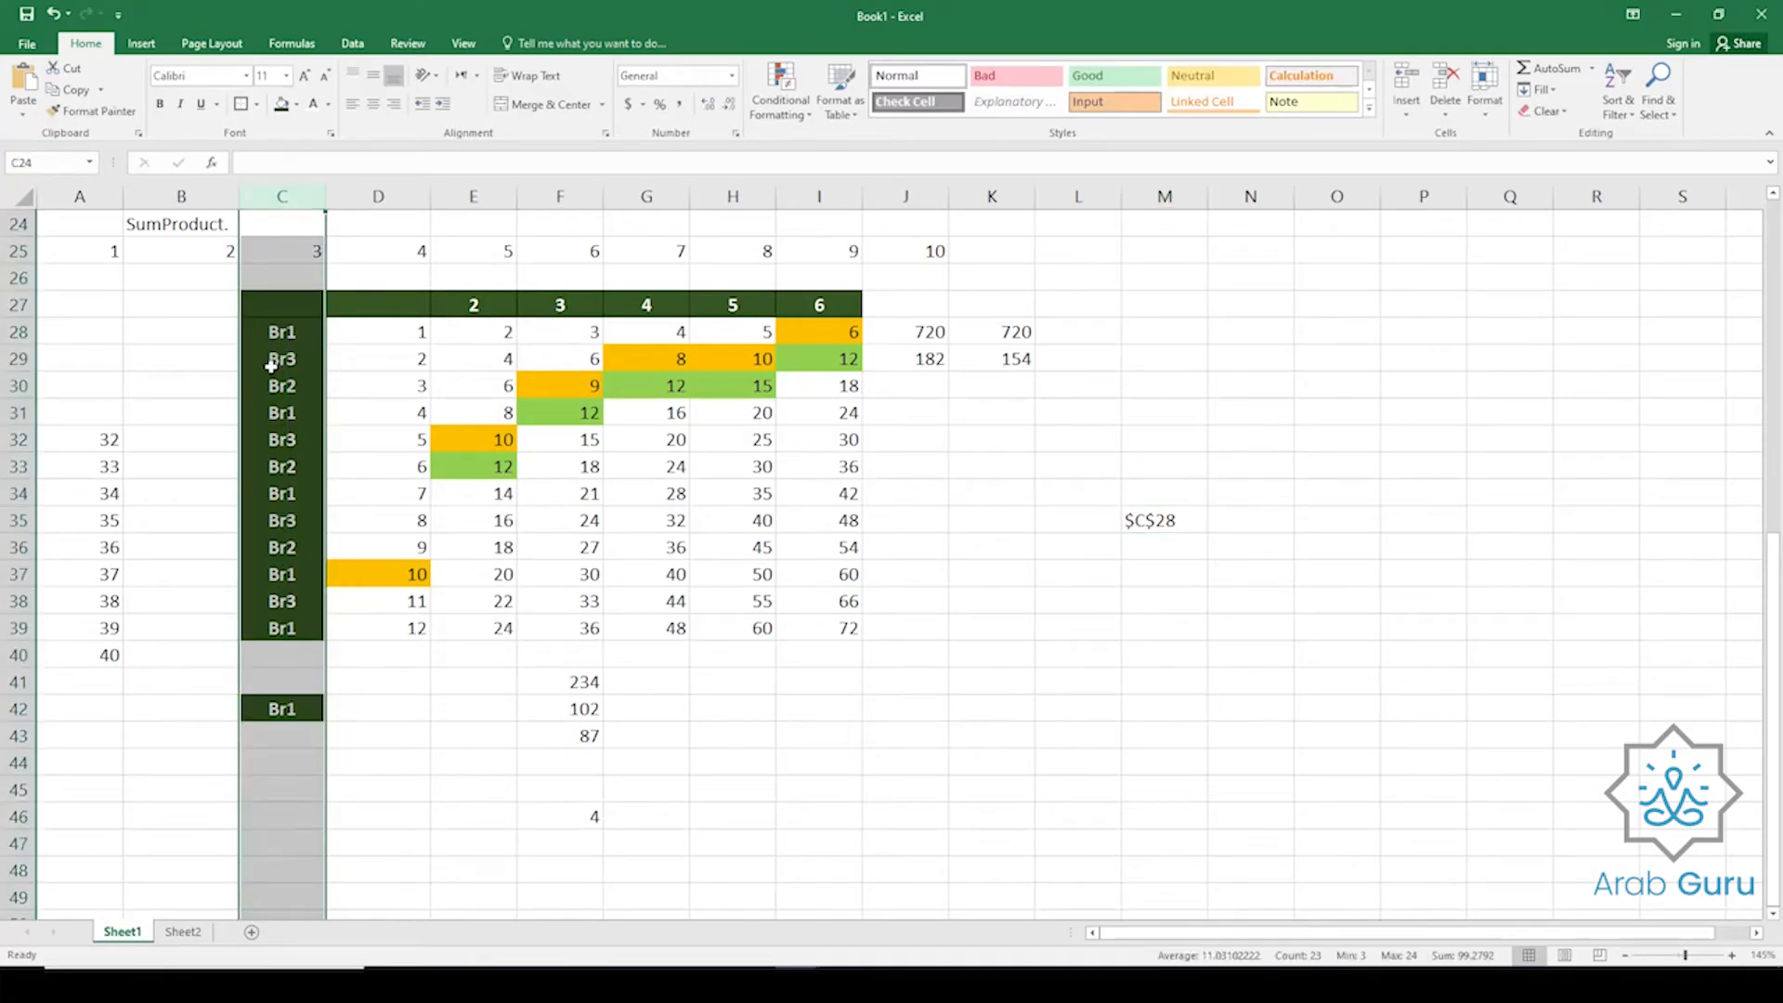
click(21, 332)
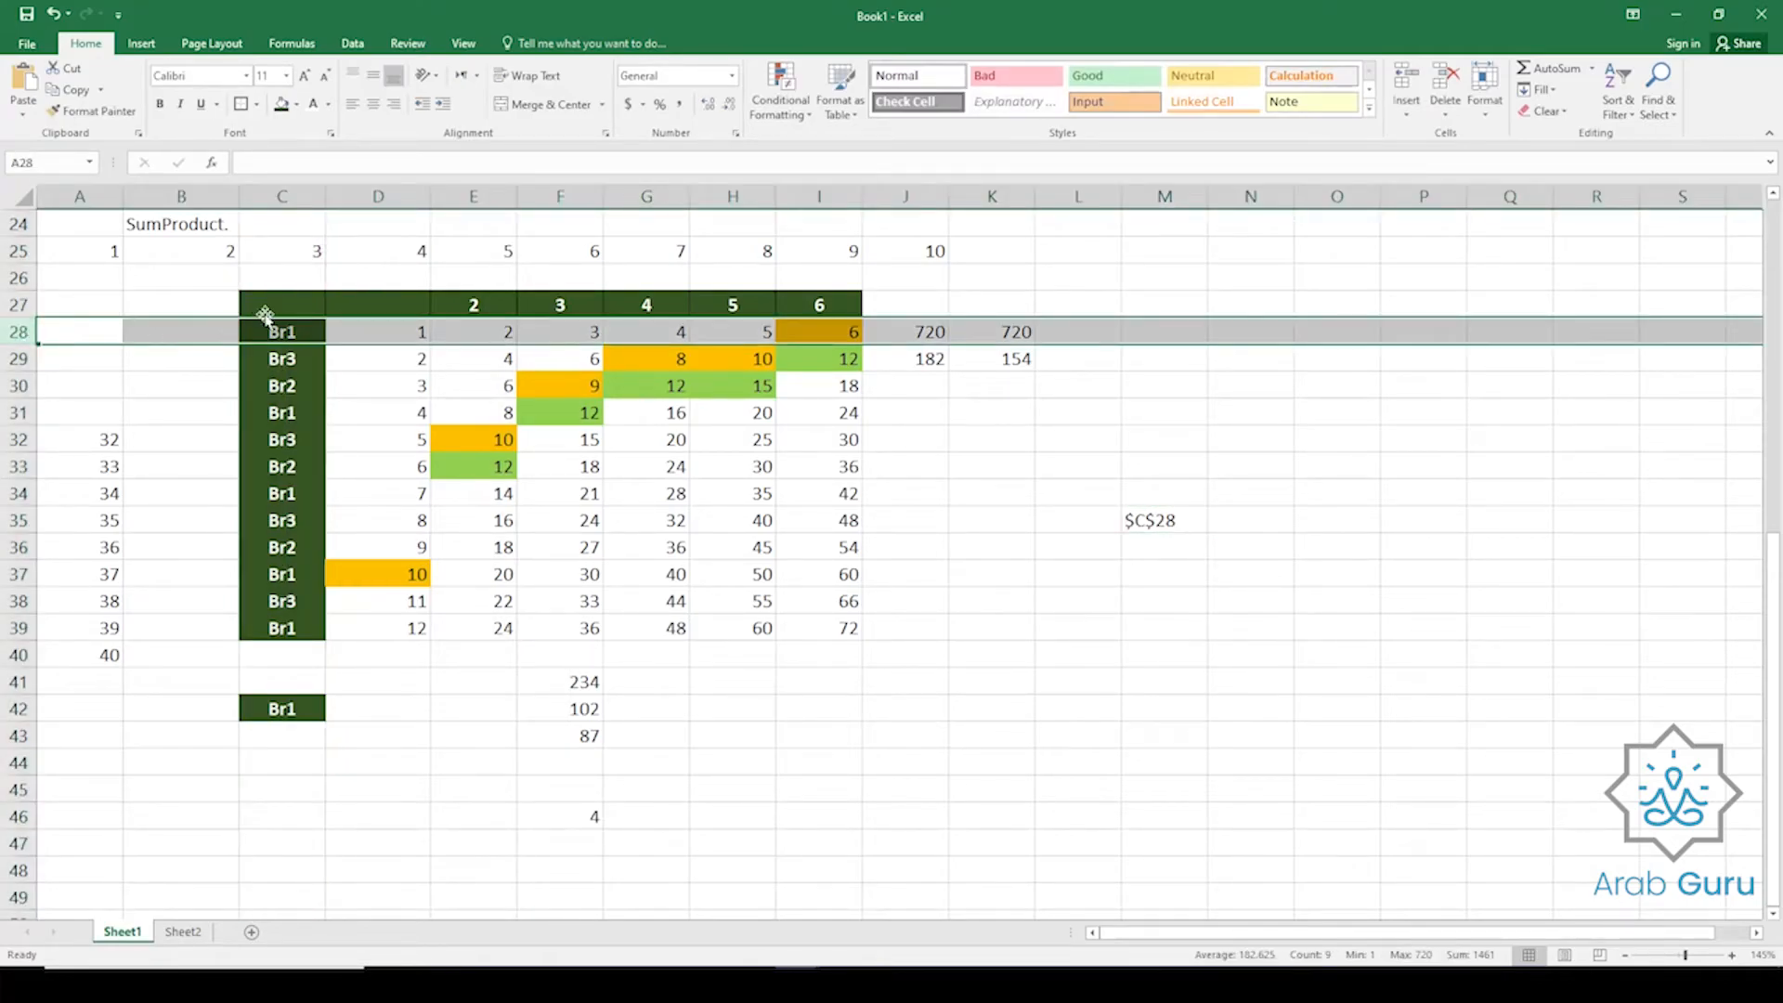
click(264, 326)
click(1161, 525)
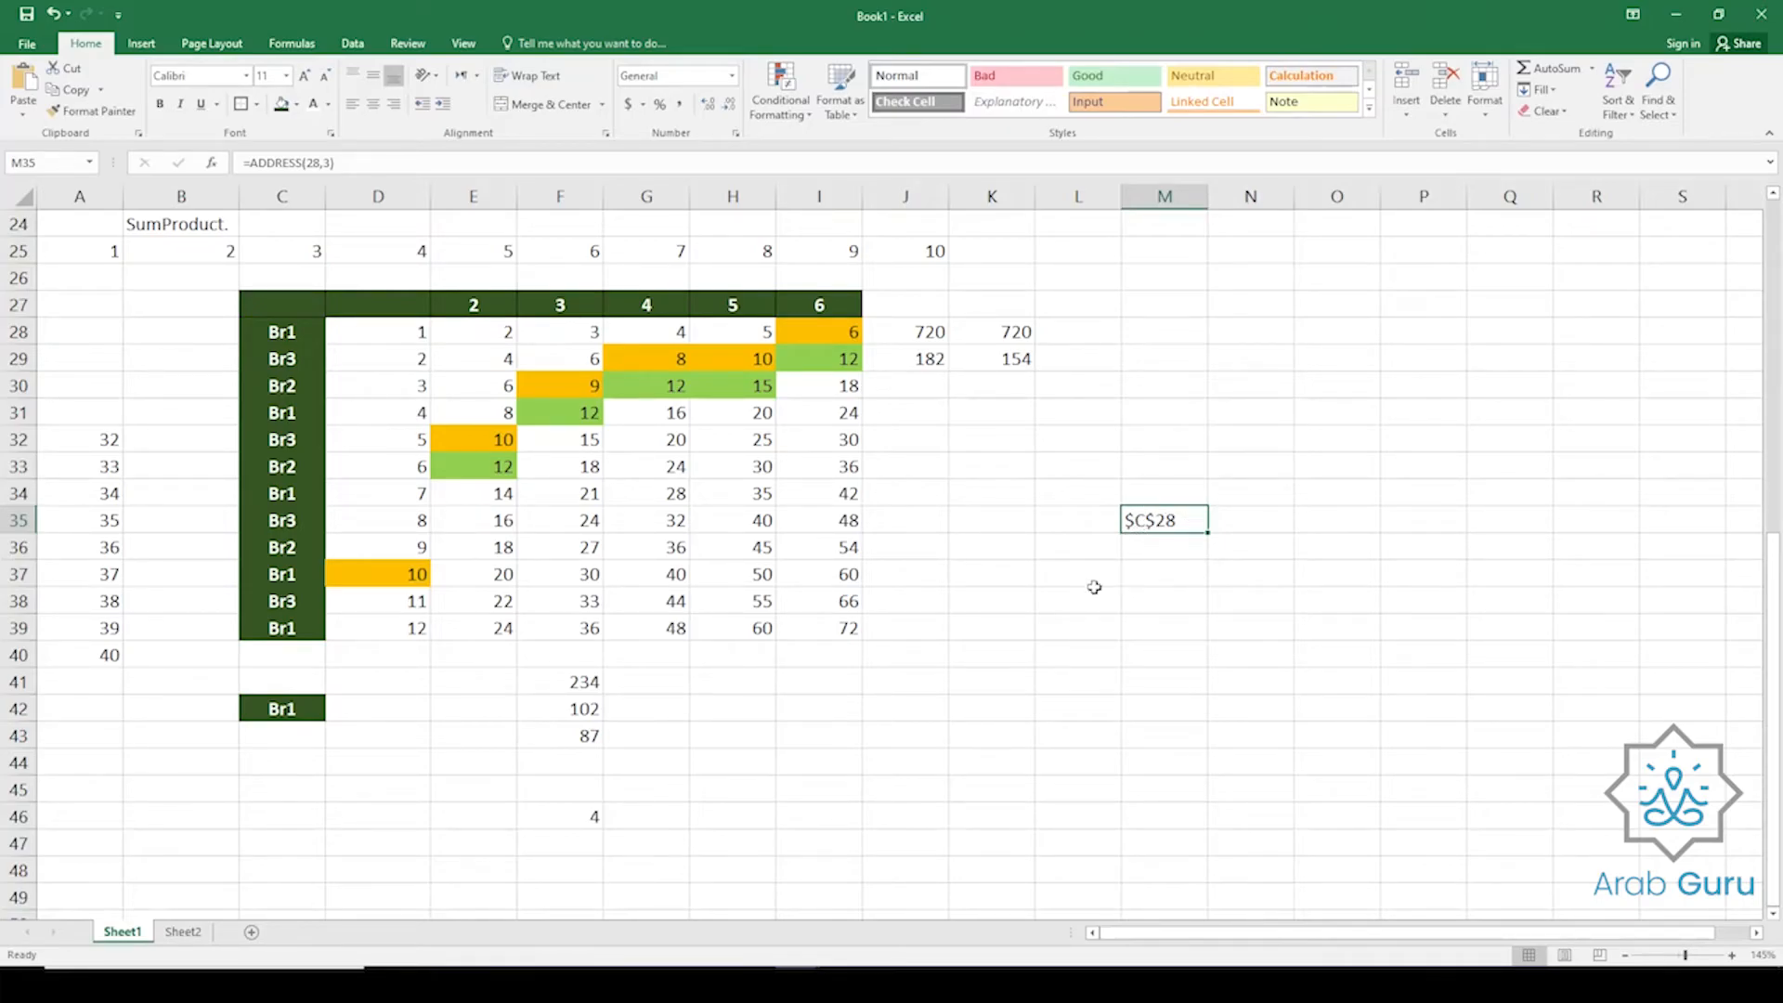
click(301, 335)
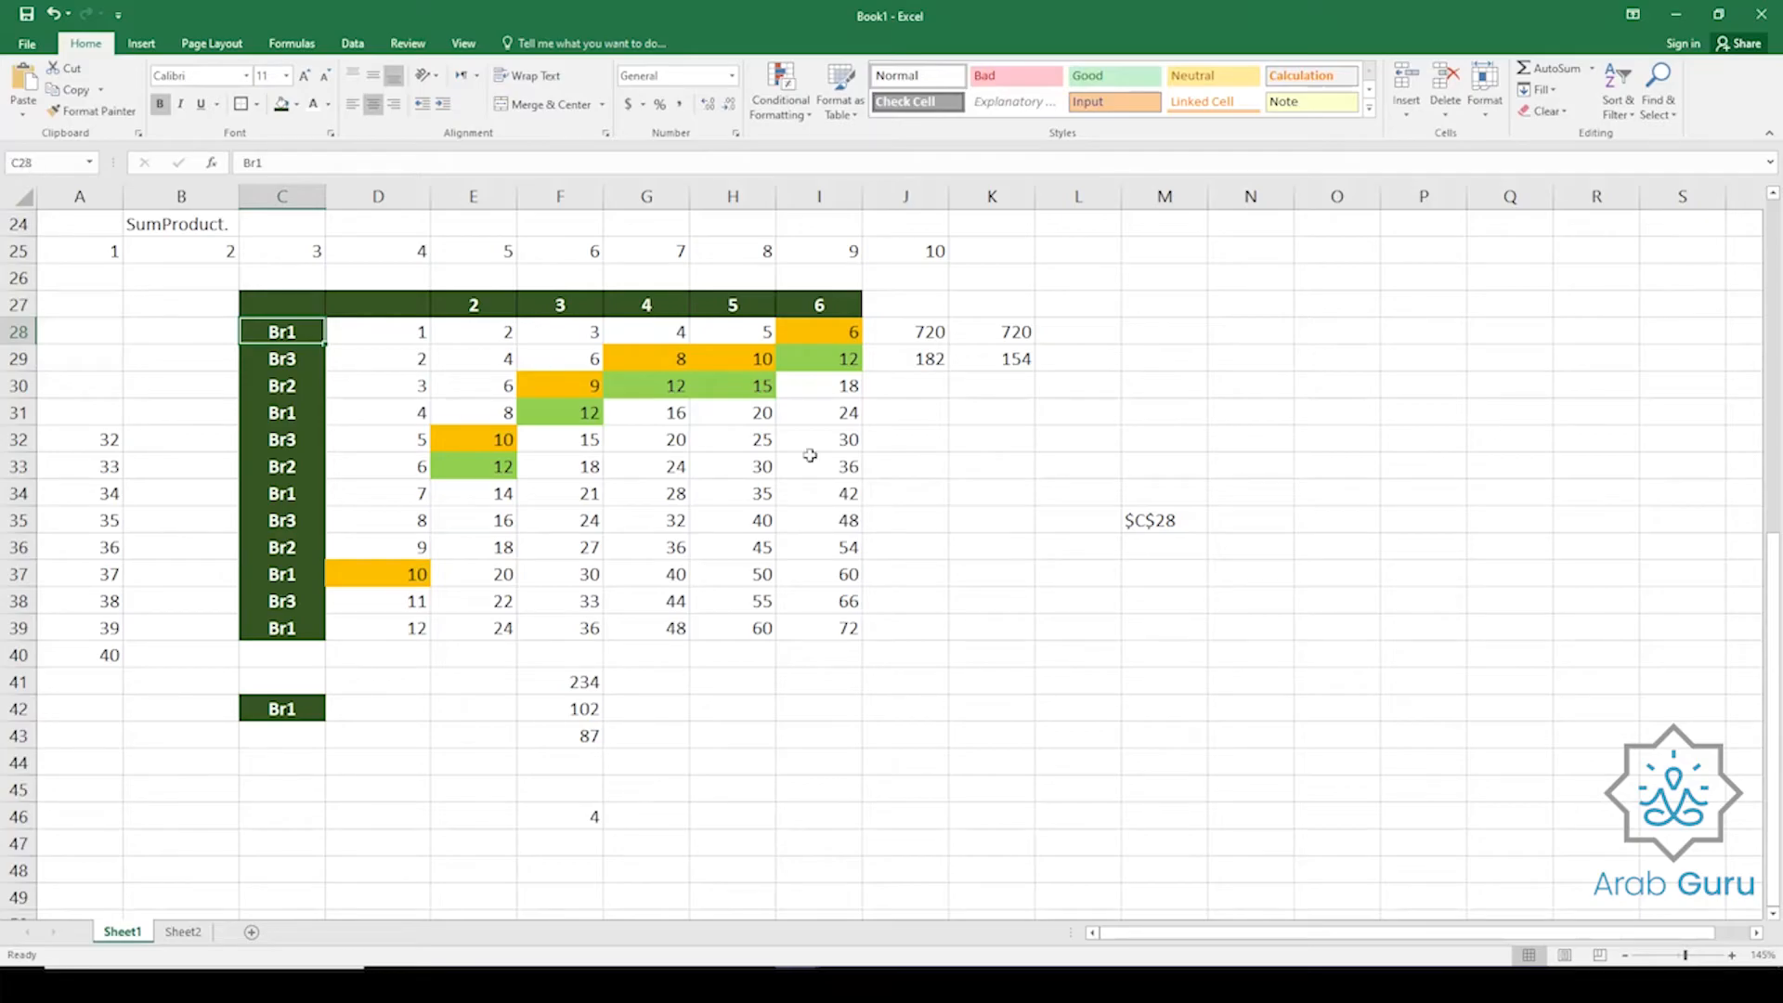
click(1167, 518)
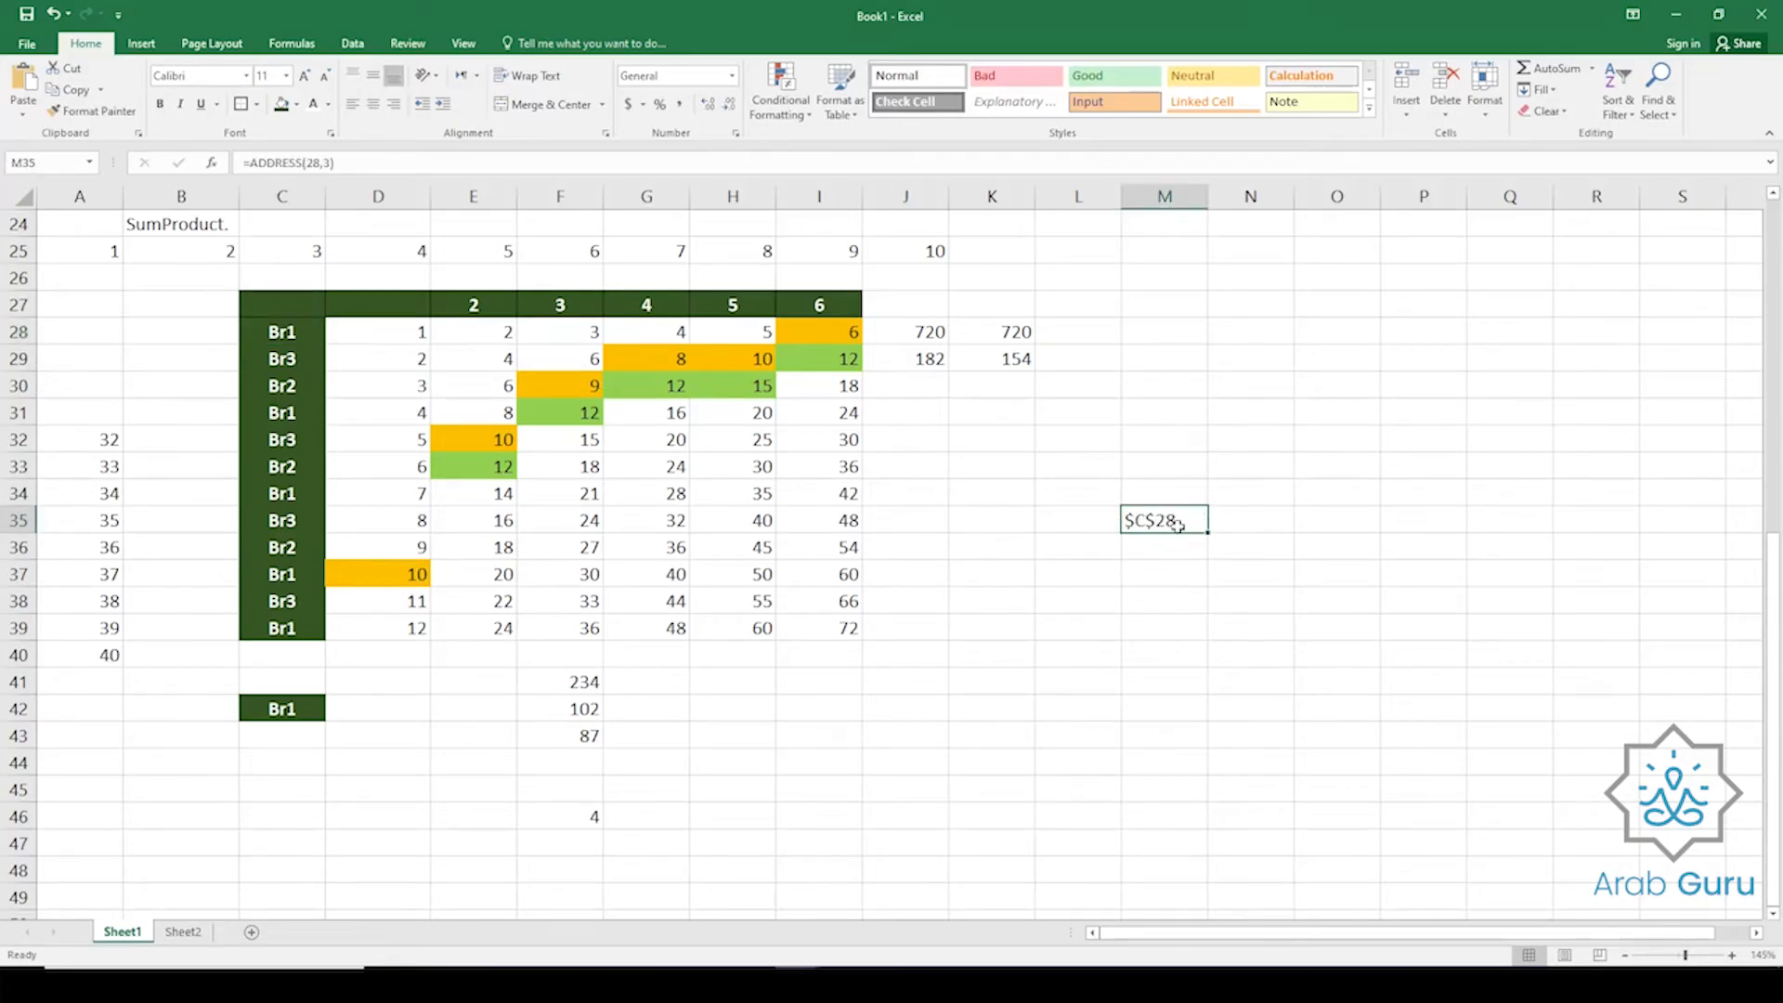
Enter an INDEX formula in cell M37 that returns row 3 of the range C27:C39.
click(1169, 572)
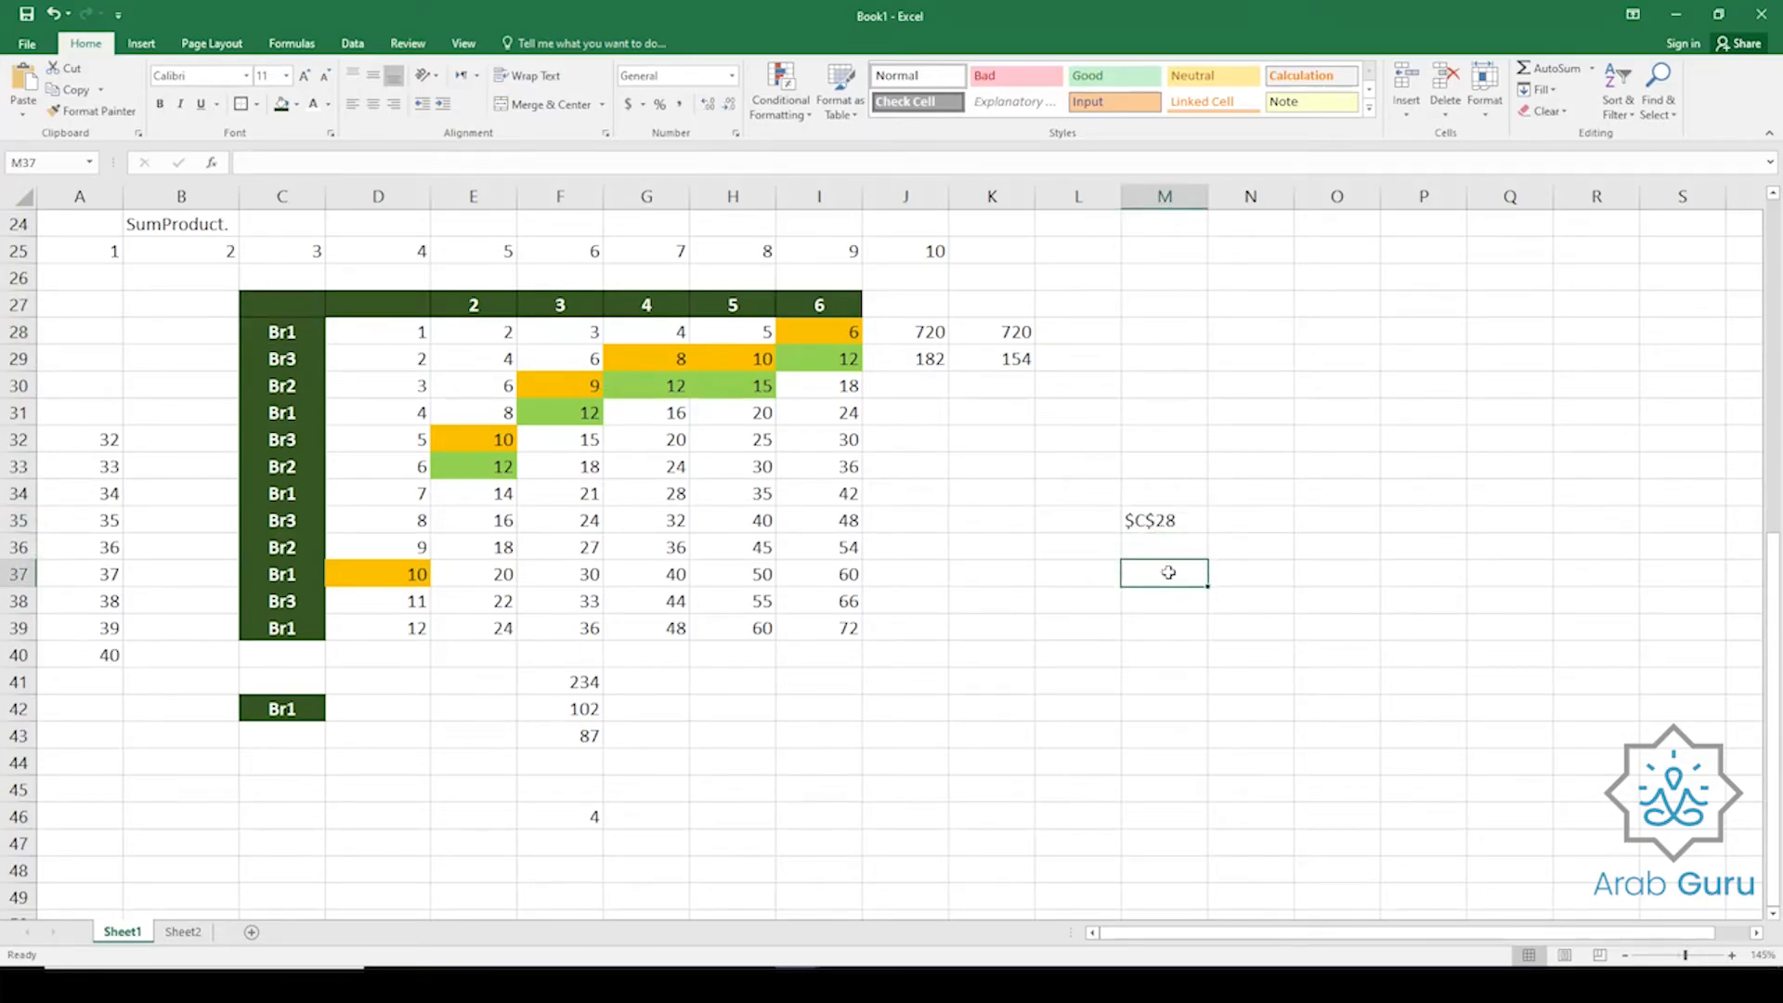
text(=)
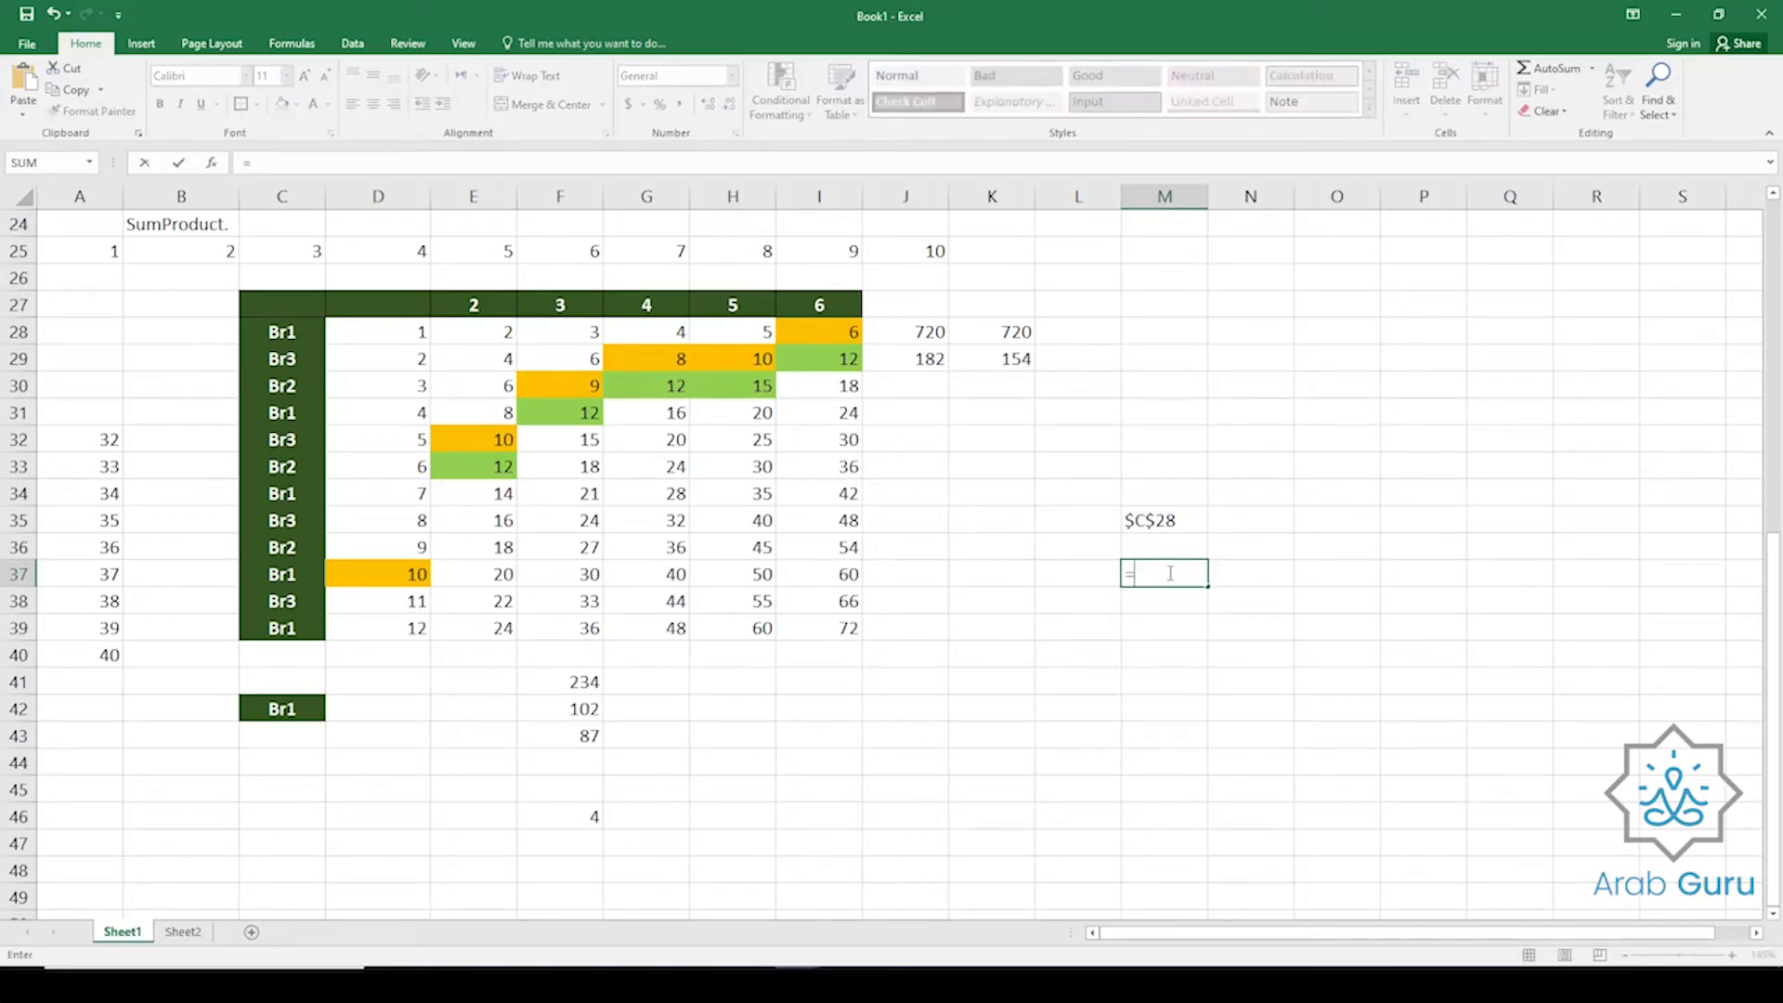
text(ind)
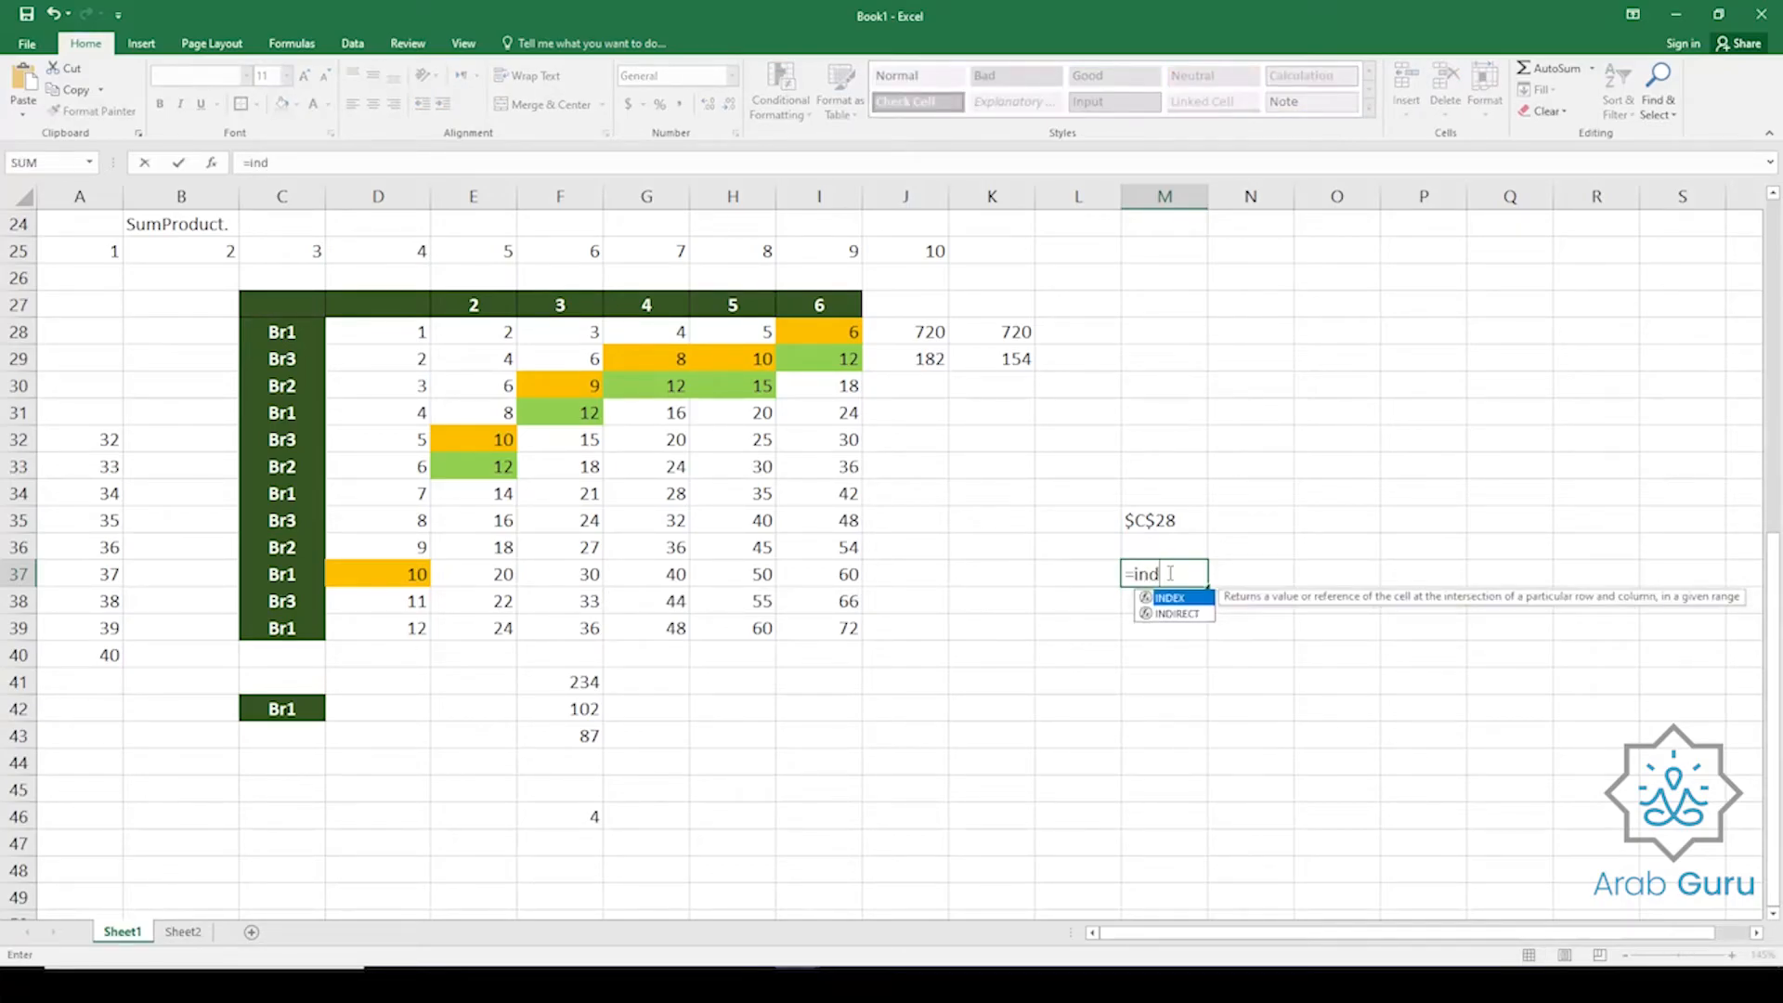
key(Tab)
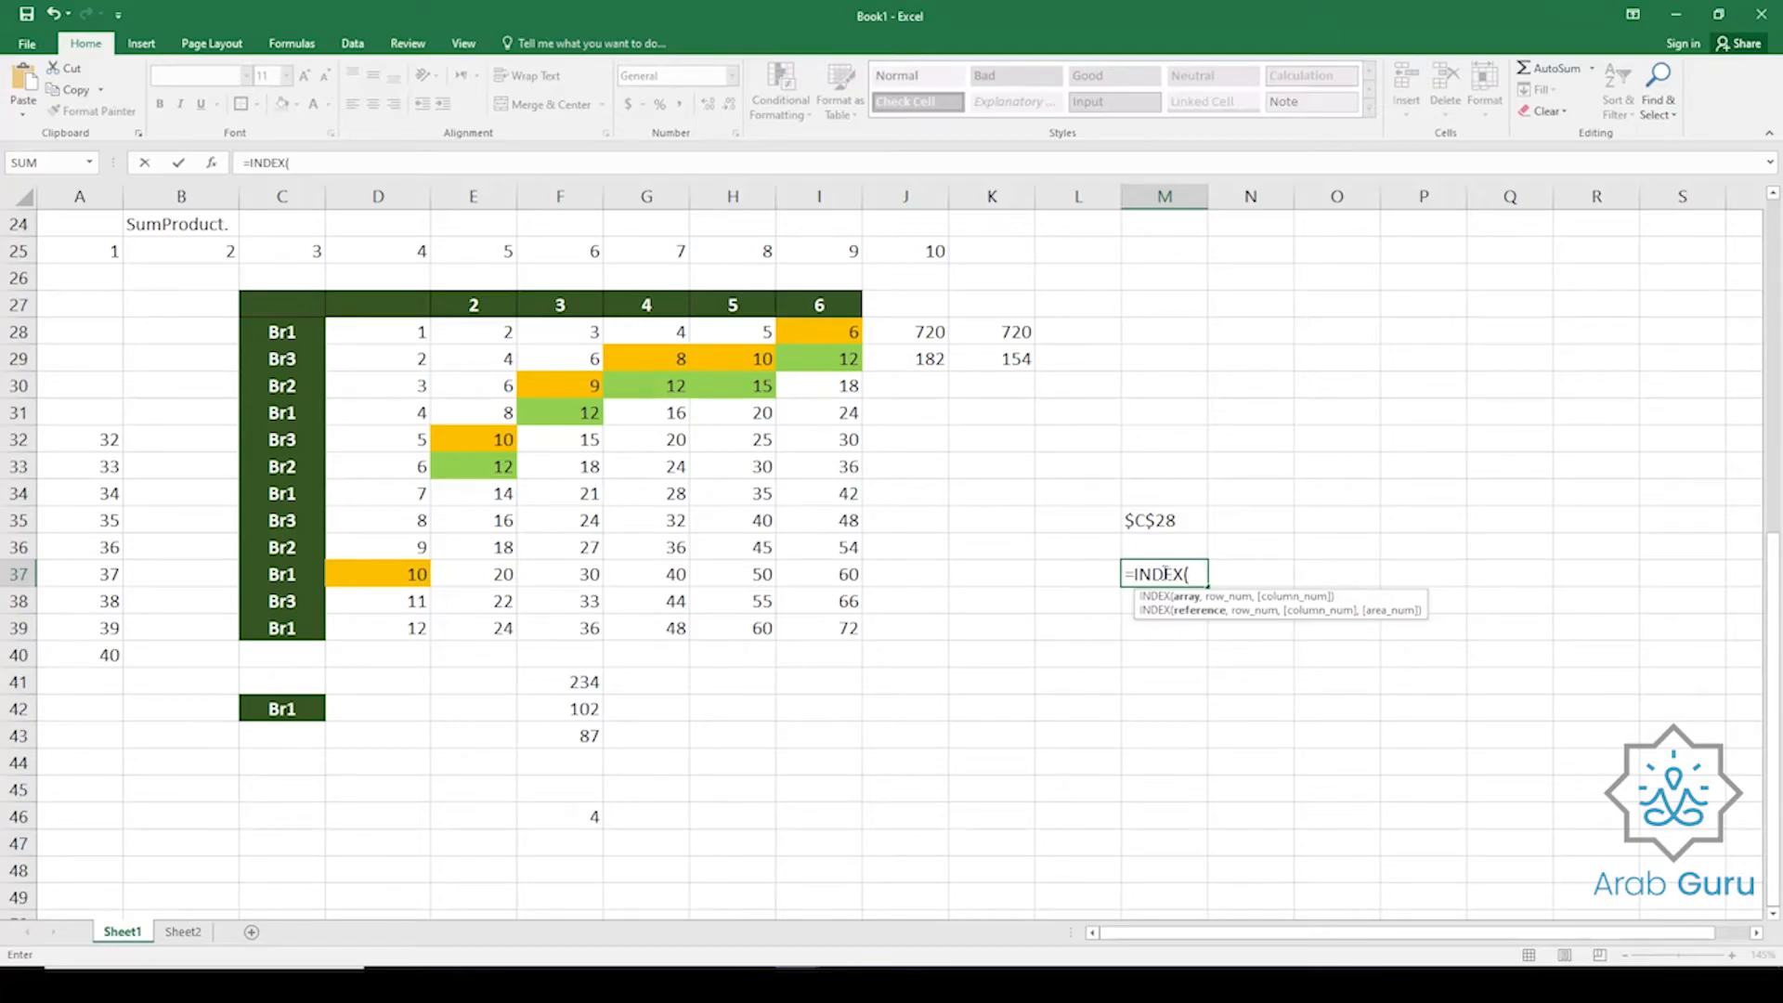
drag(299, 308, 279, 627)
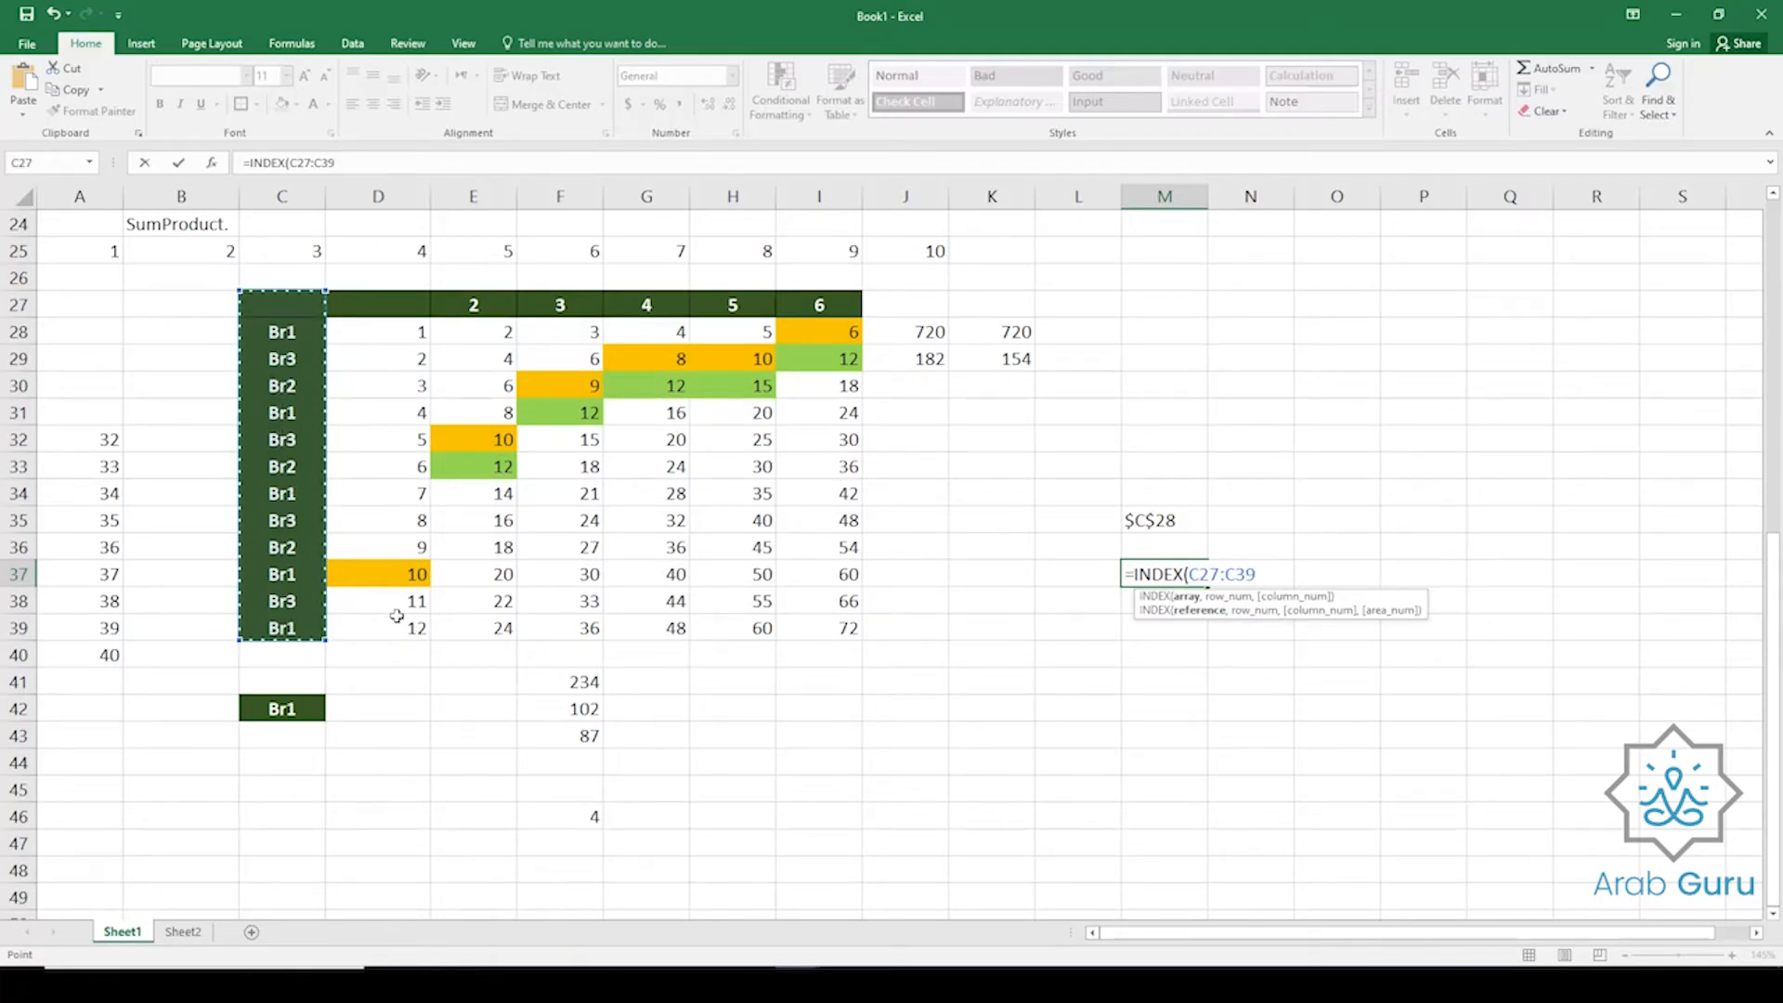
text(,3)
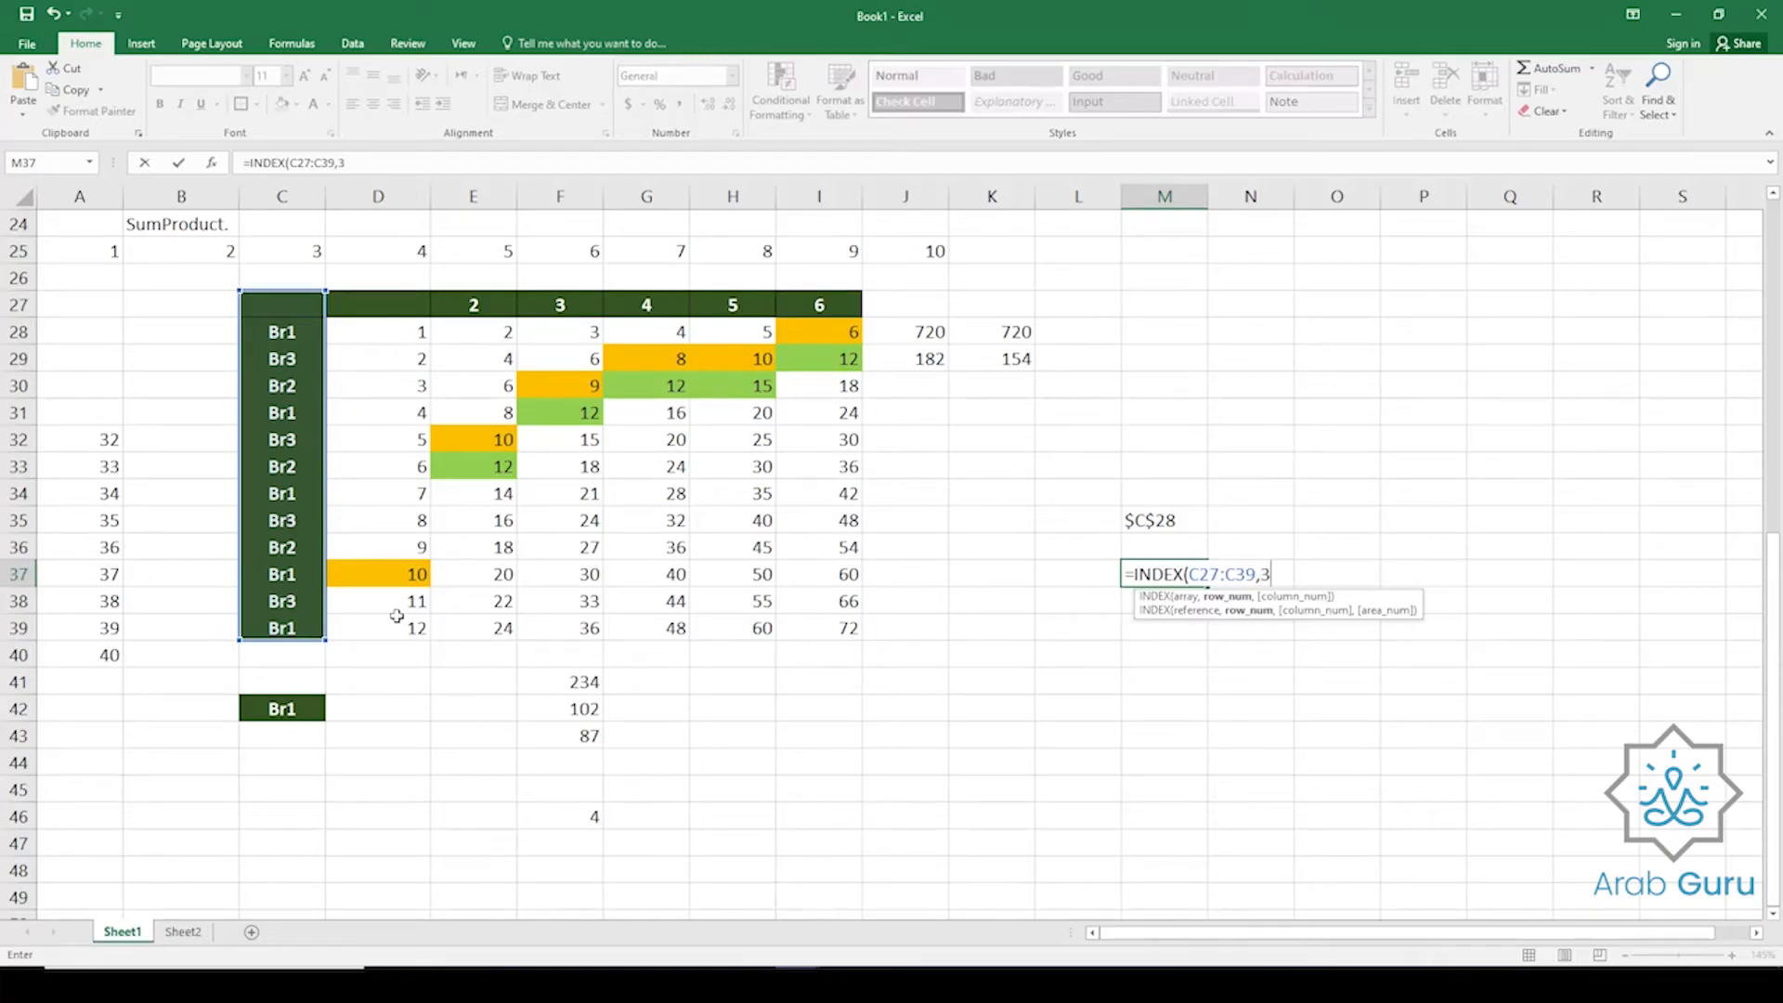
key(Return)
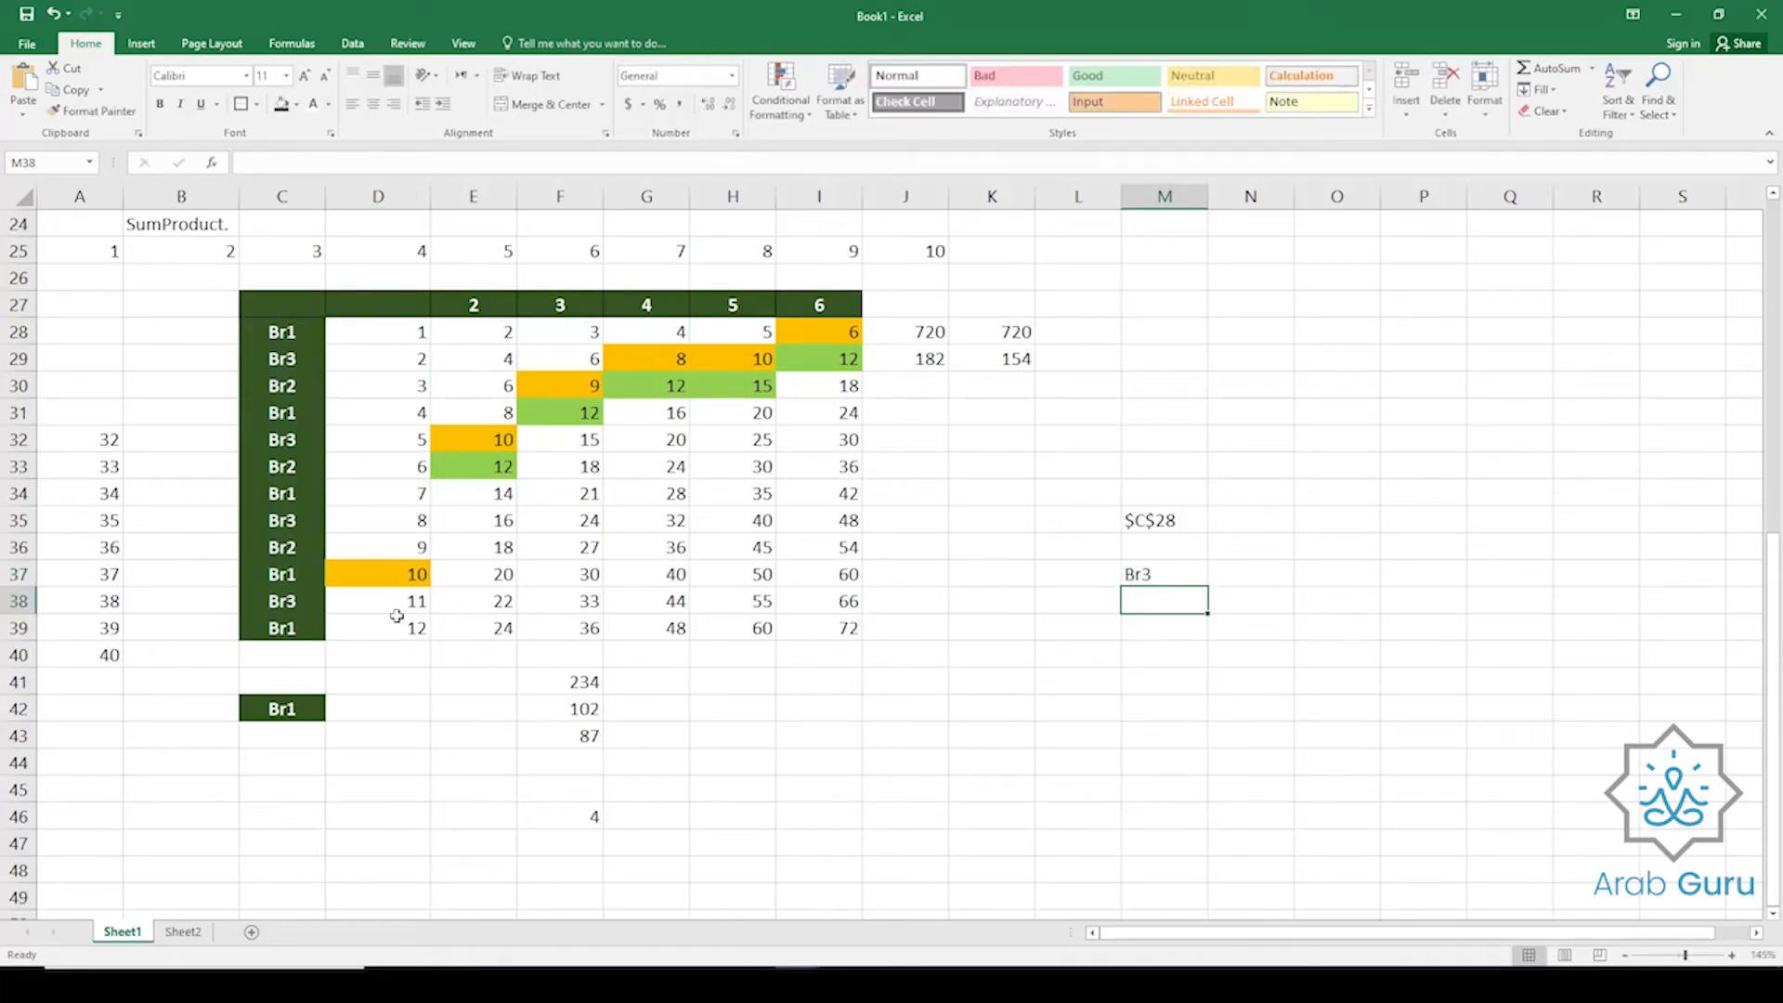
Examine the array and row number arguments of the INDEX formula in M37 against column C, and compare it with the ADDRESS formula in M35.
click(1145, 571)
click(576, 160)
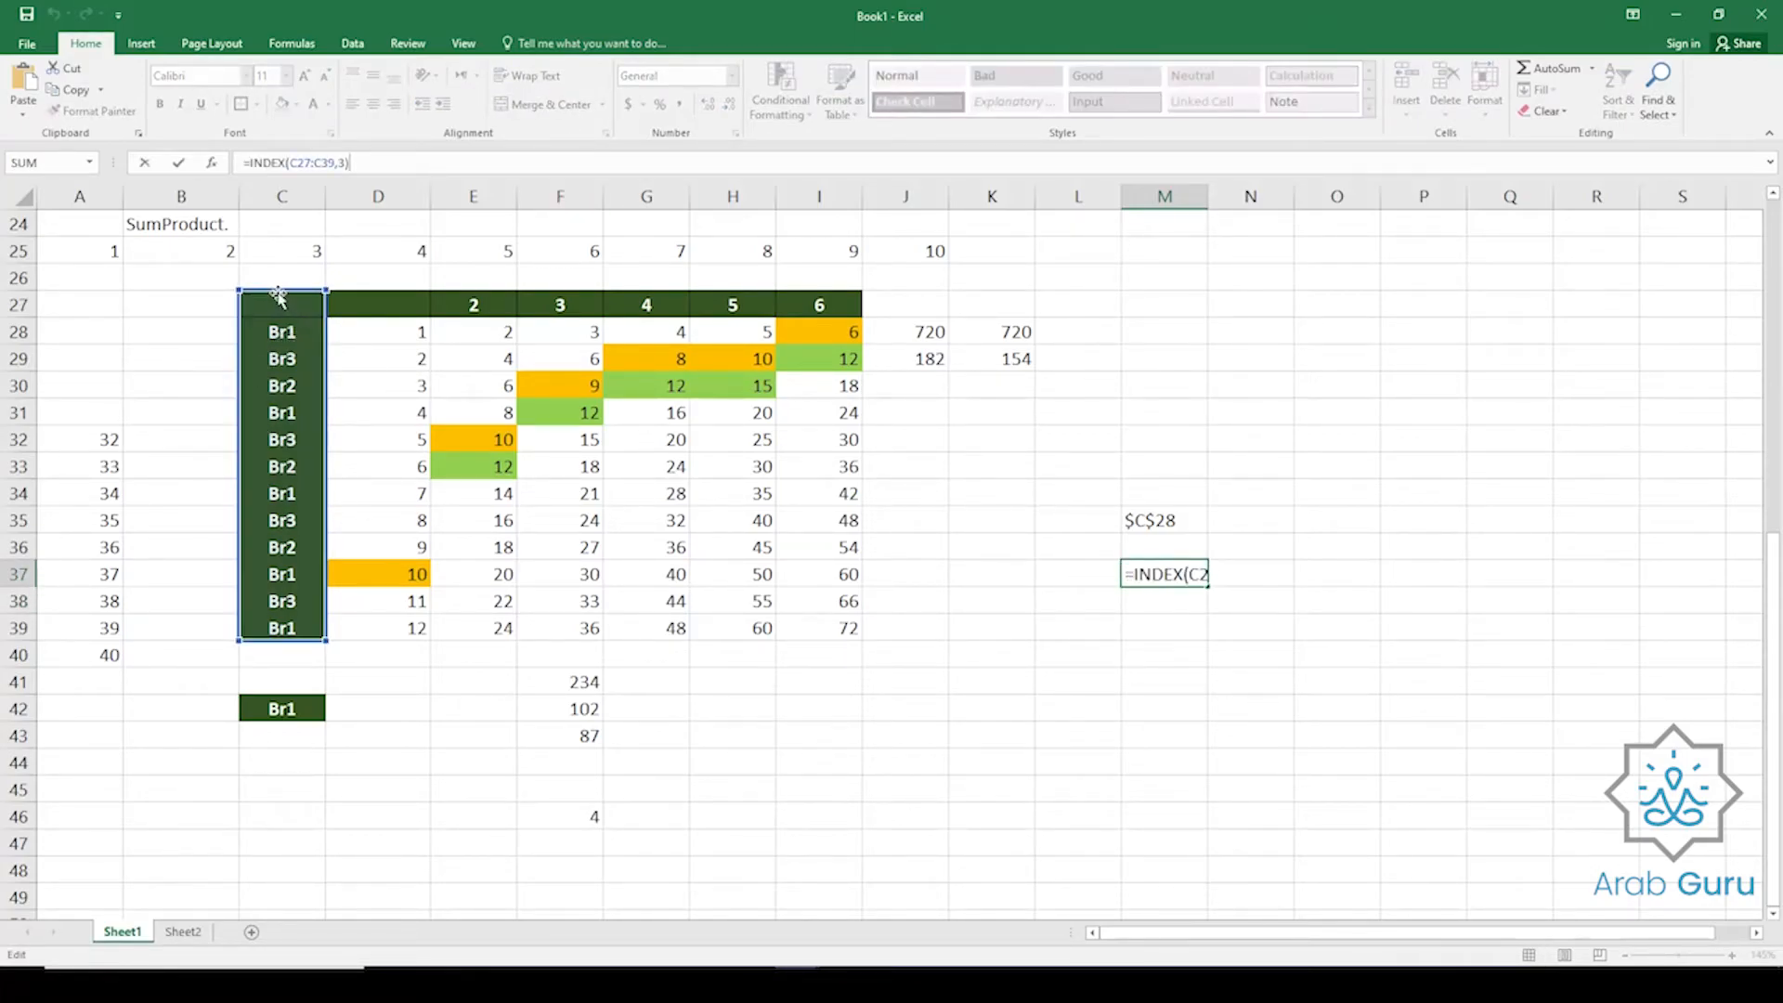
key(Escape)
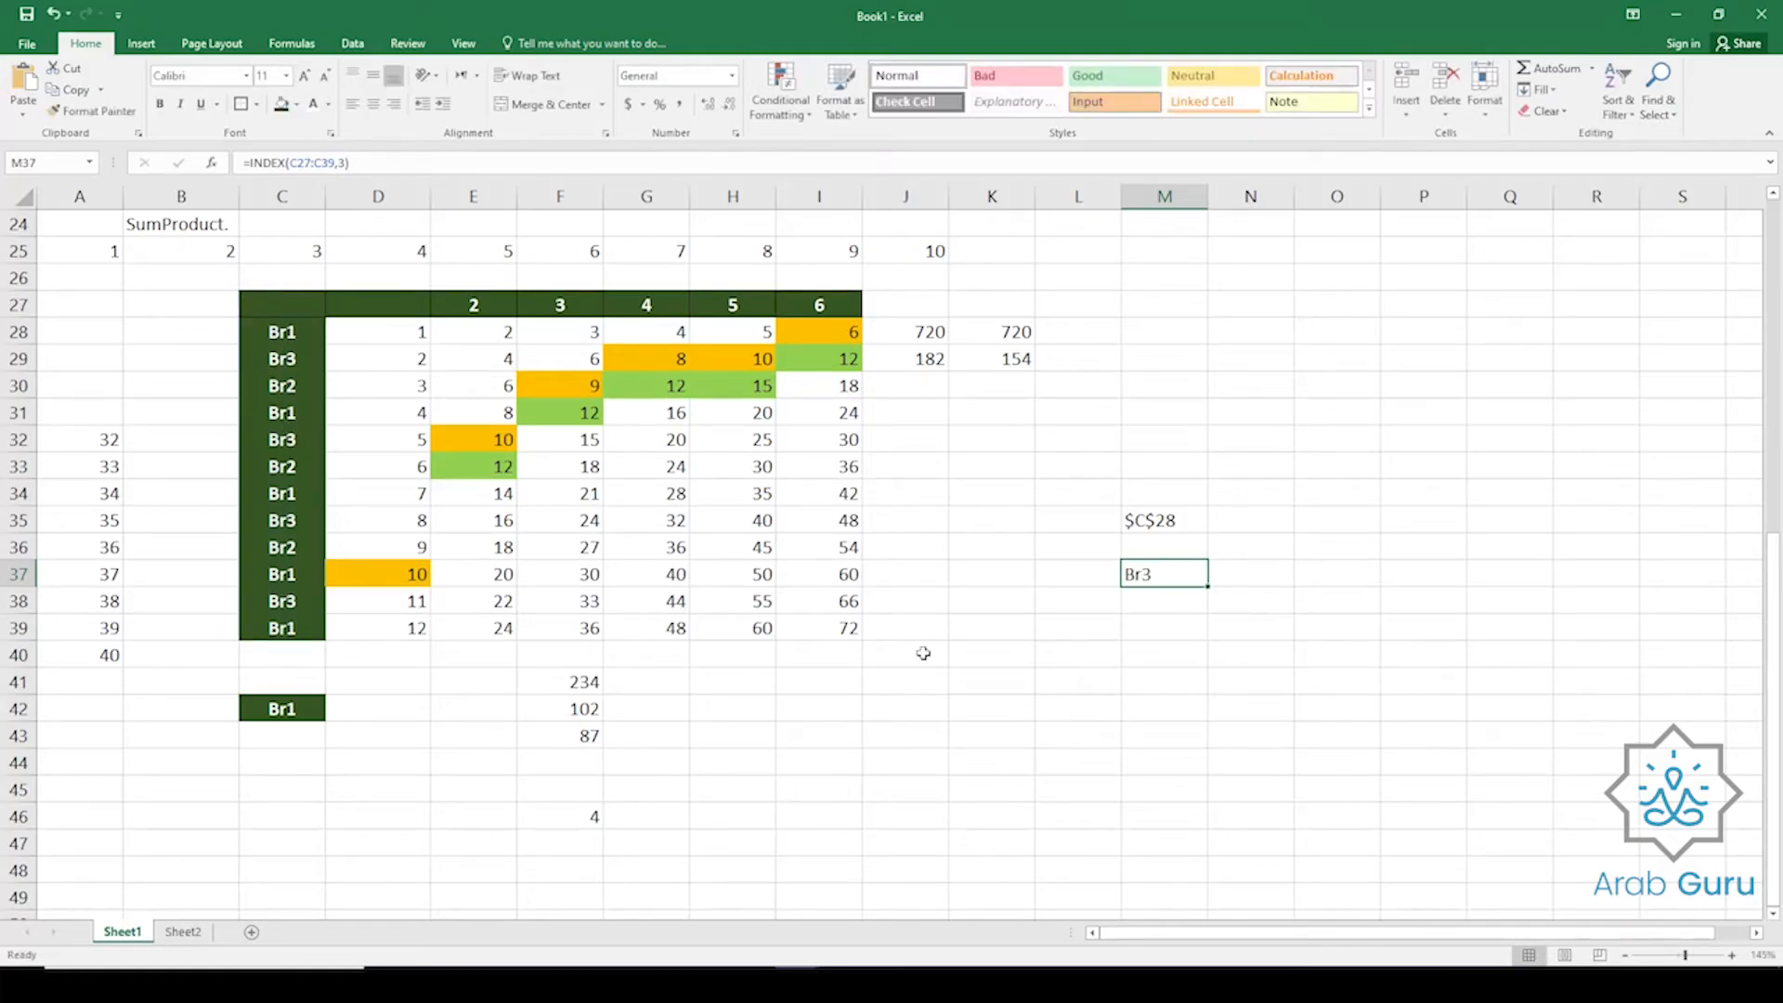
click(353, 163)
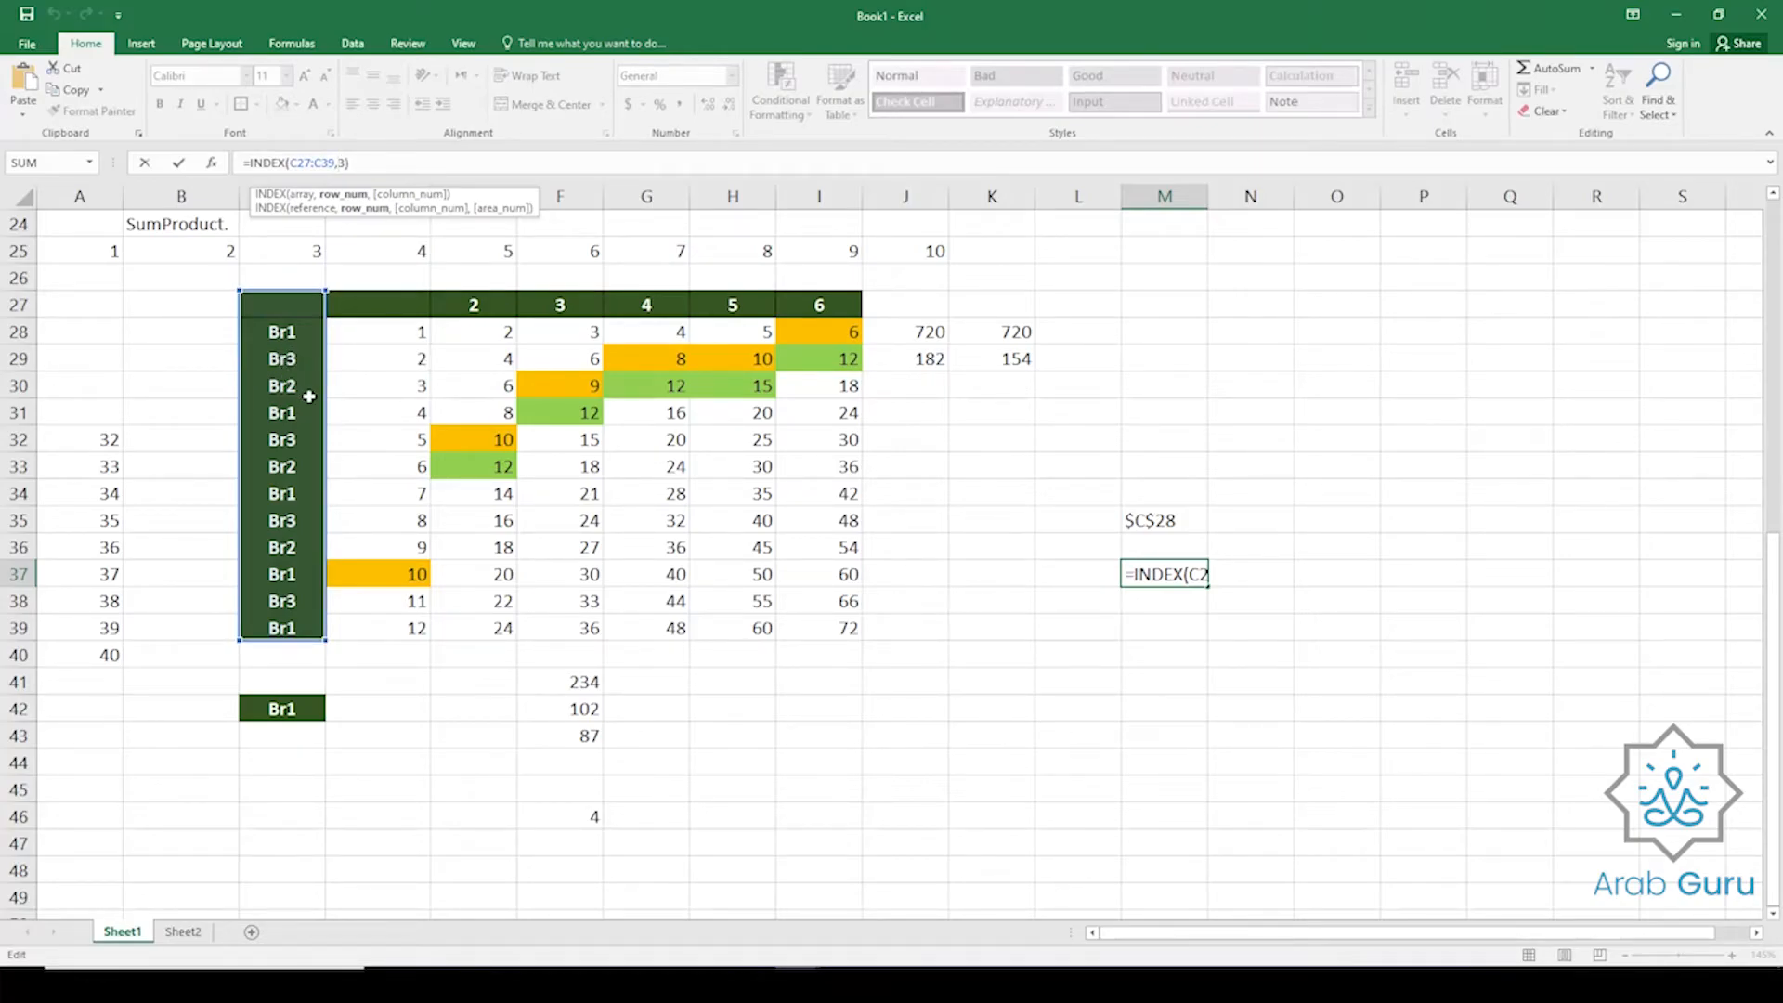
key(Escape)
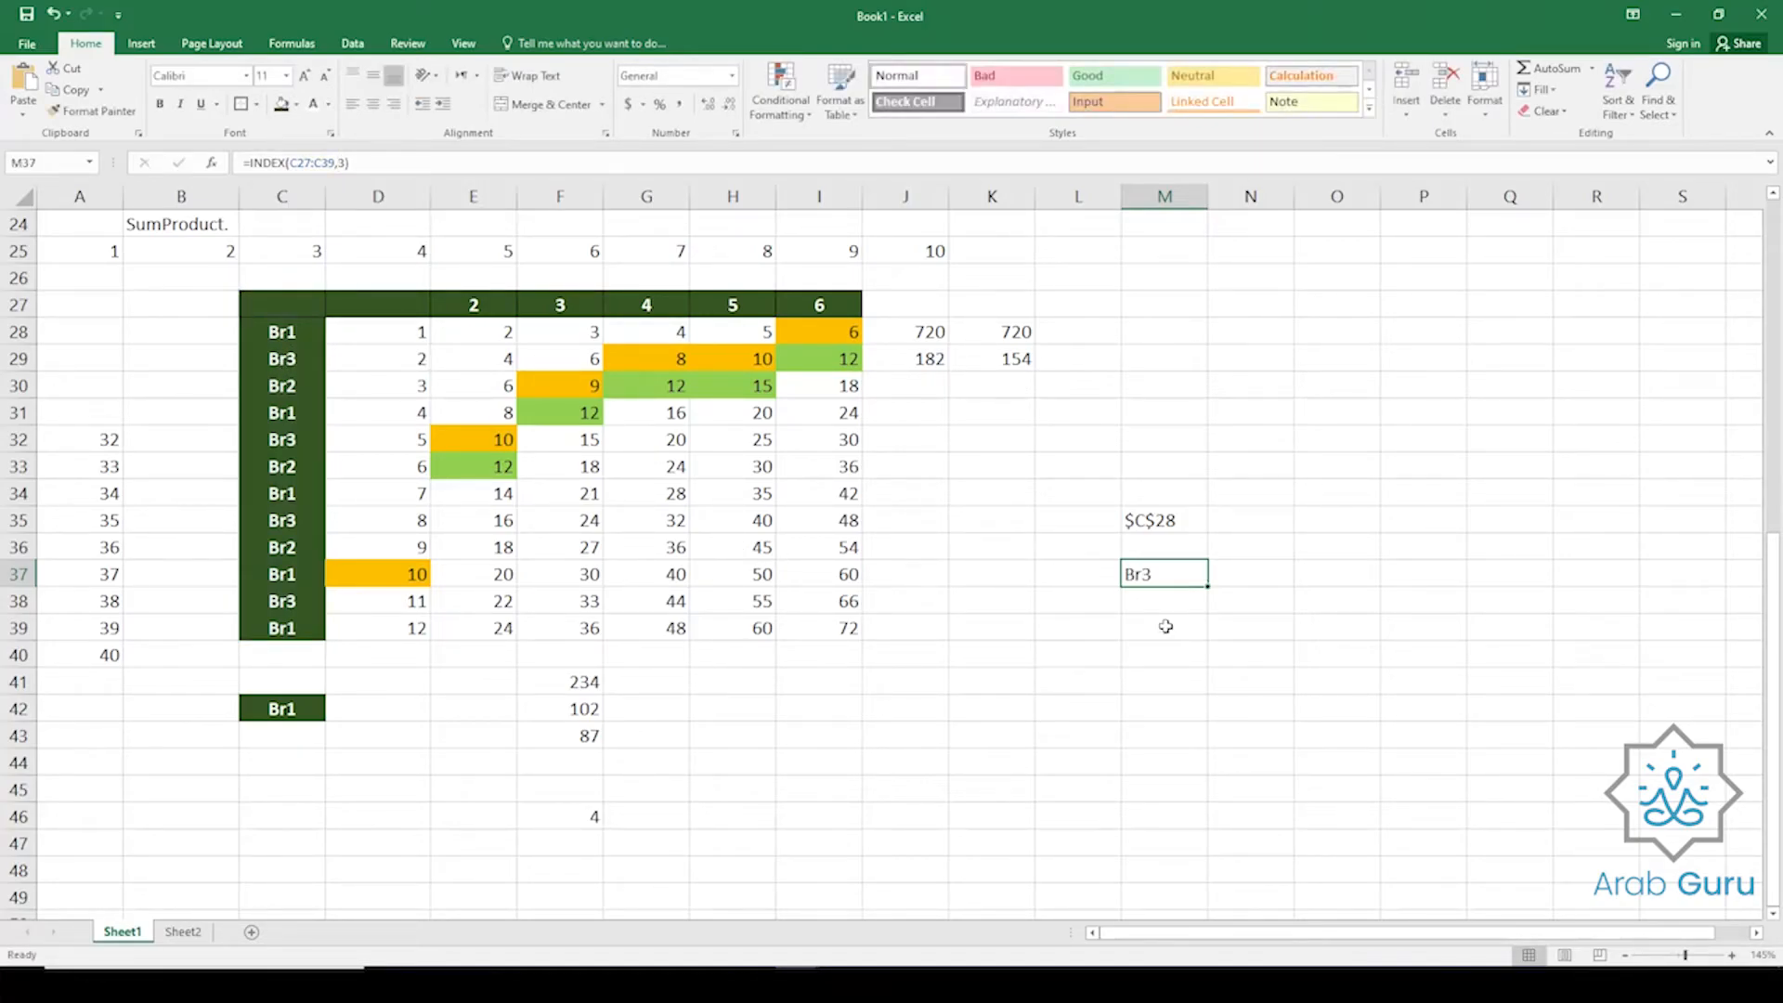
click(1160, 518)
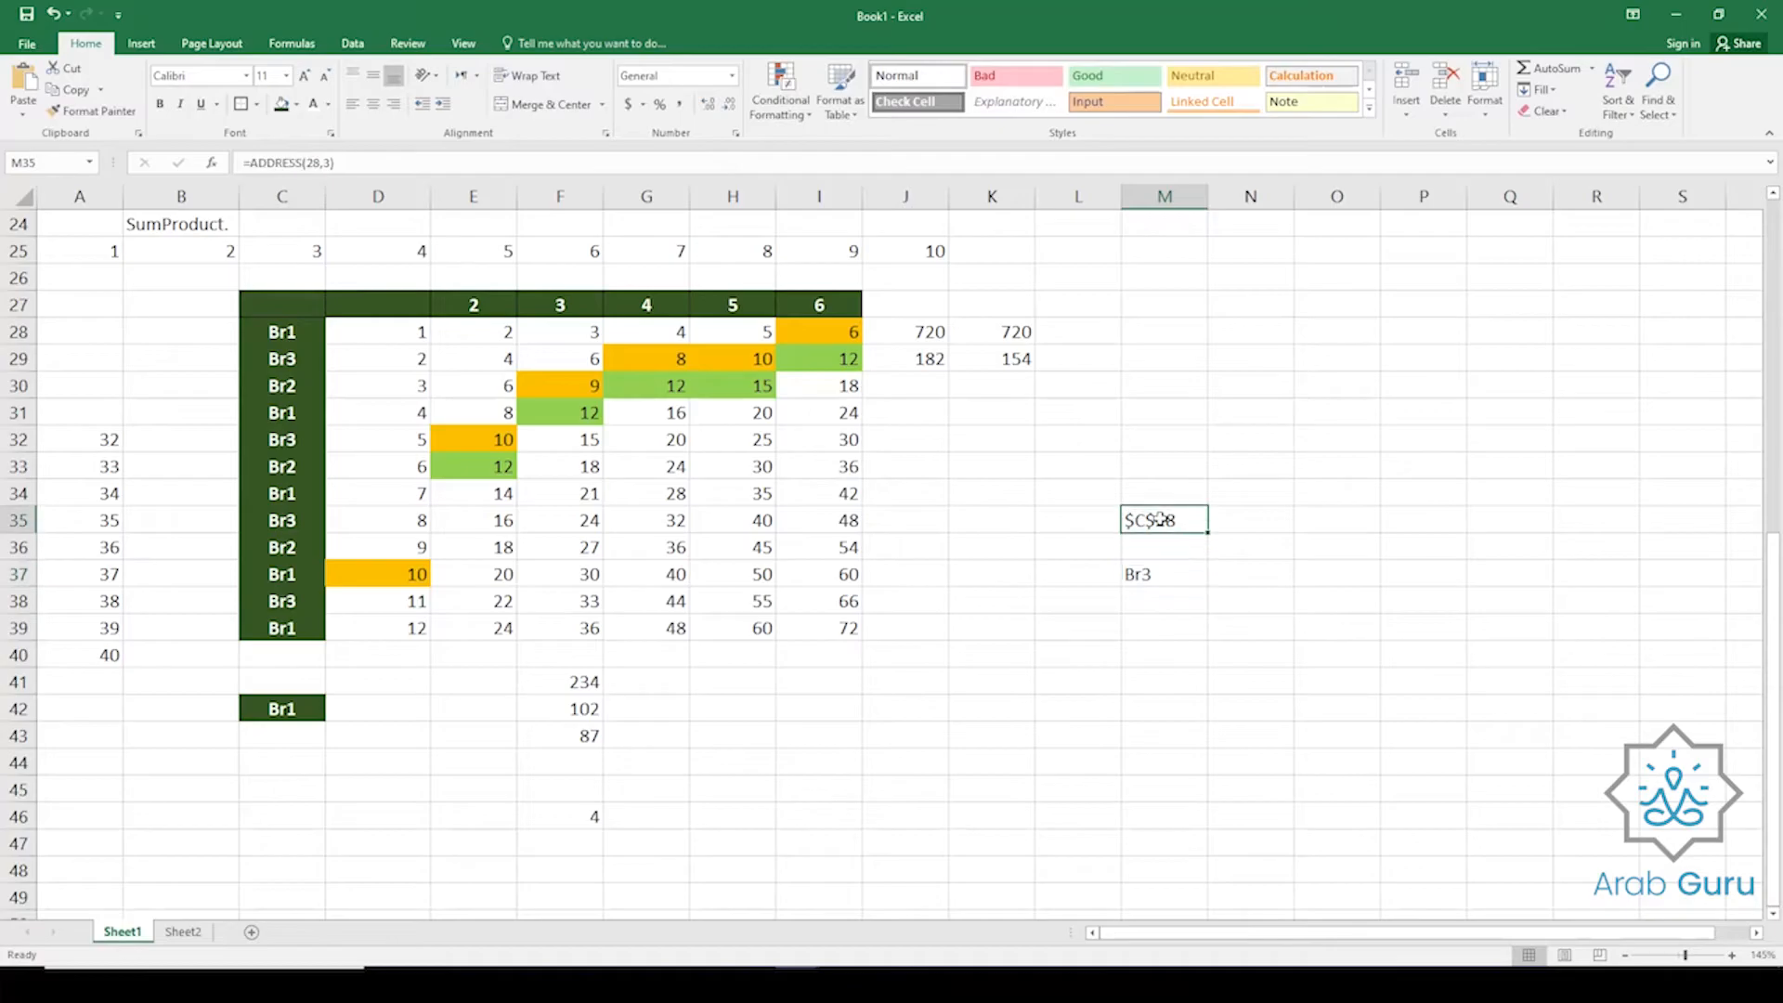
click(1156, 576)
Enter an INDIRECT formula in cell M39 that takes its reference text from M35, with TRUE for A1 style.
click(1153, 626)
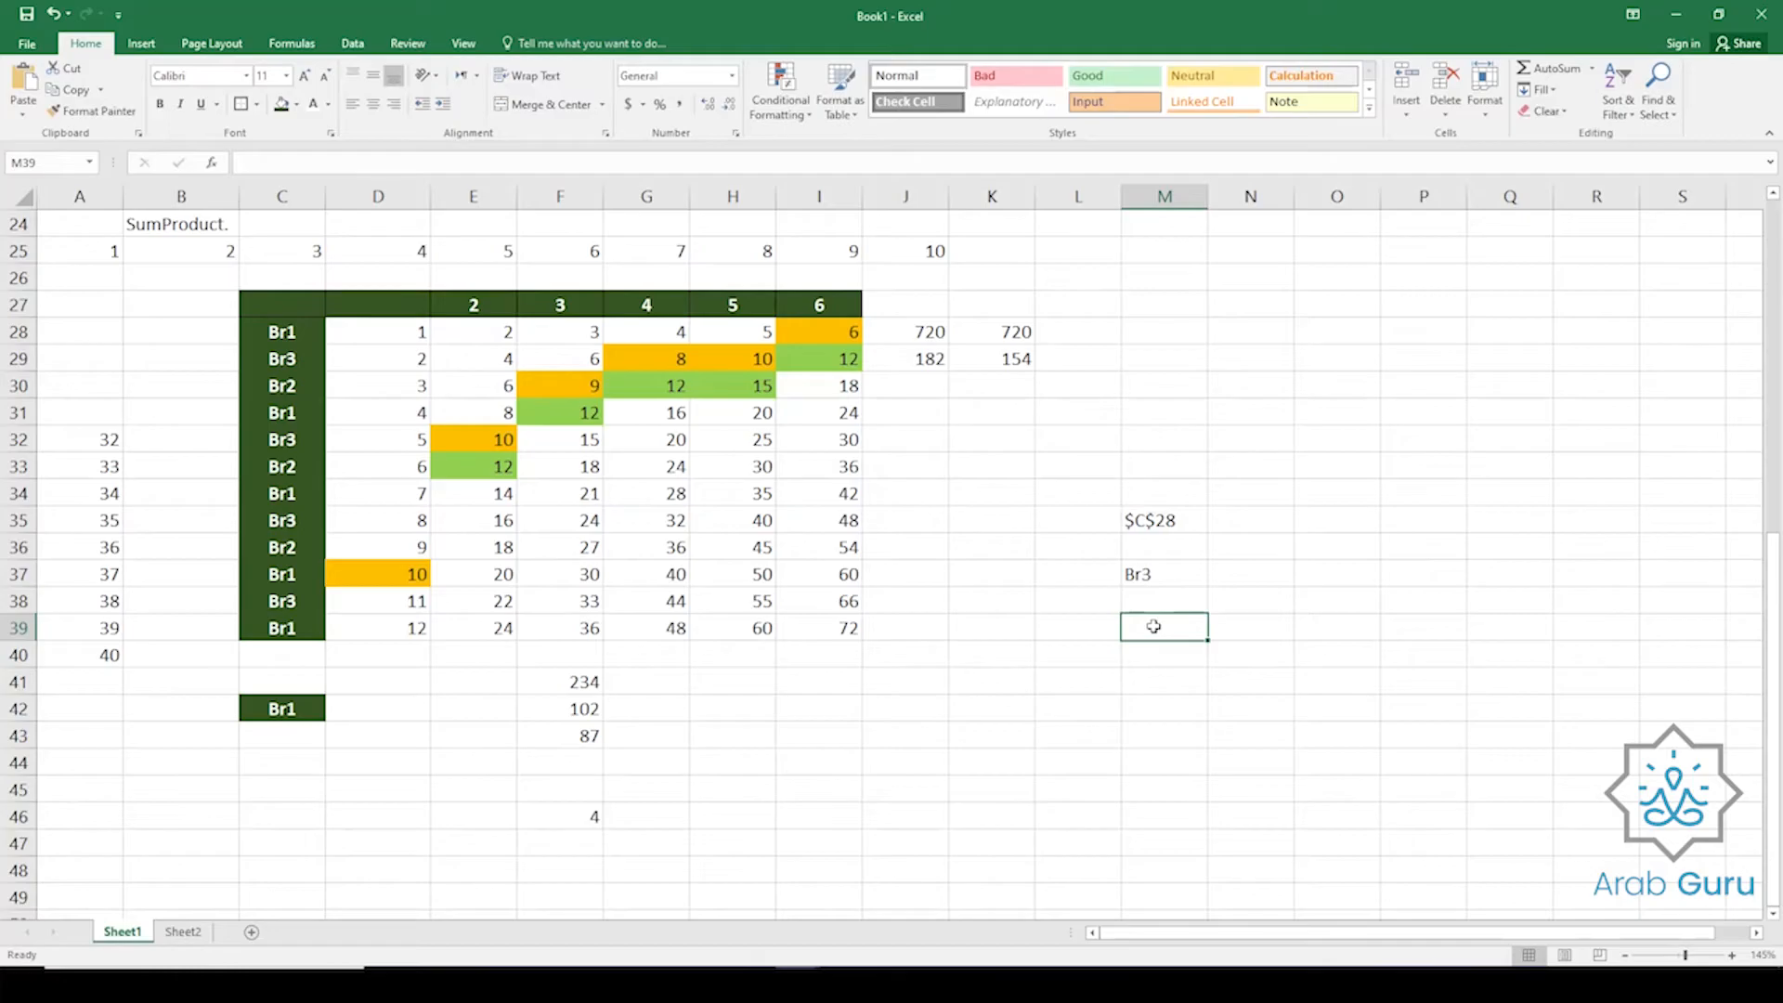
text(=ind)
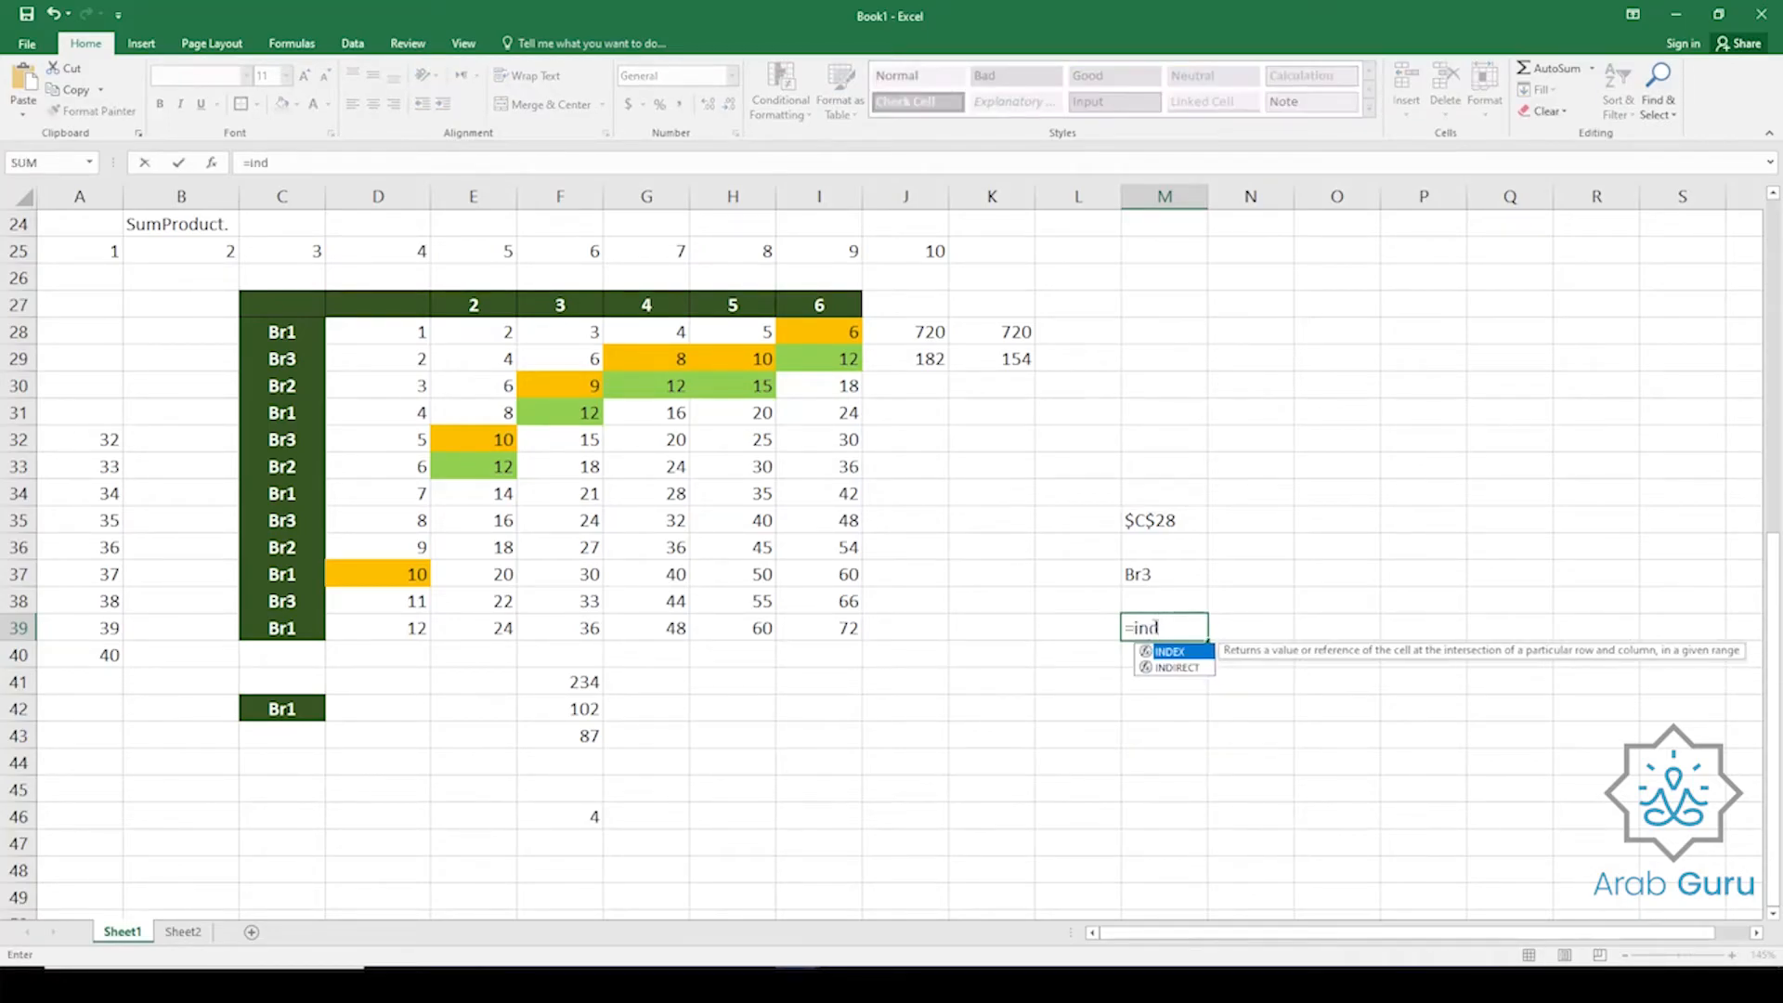
text(i)
key(Tab)
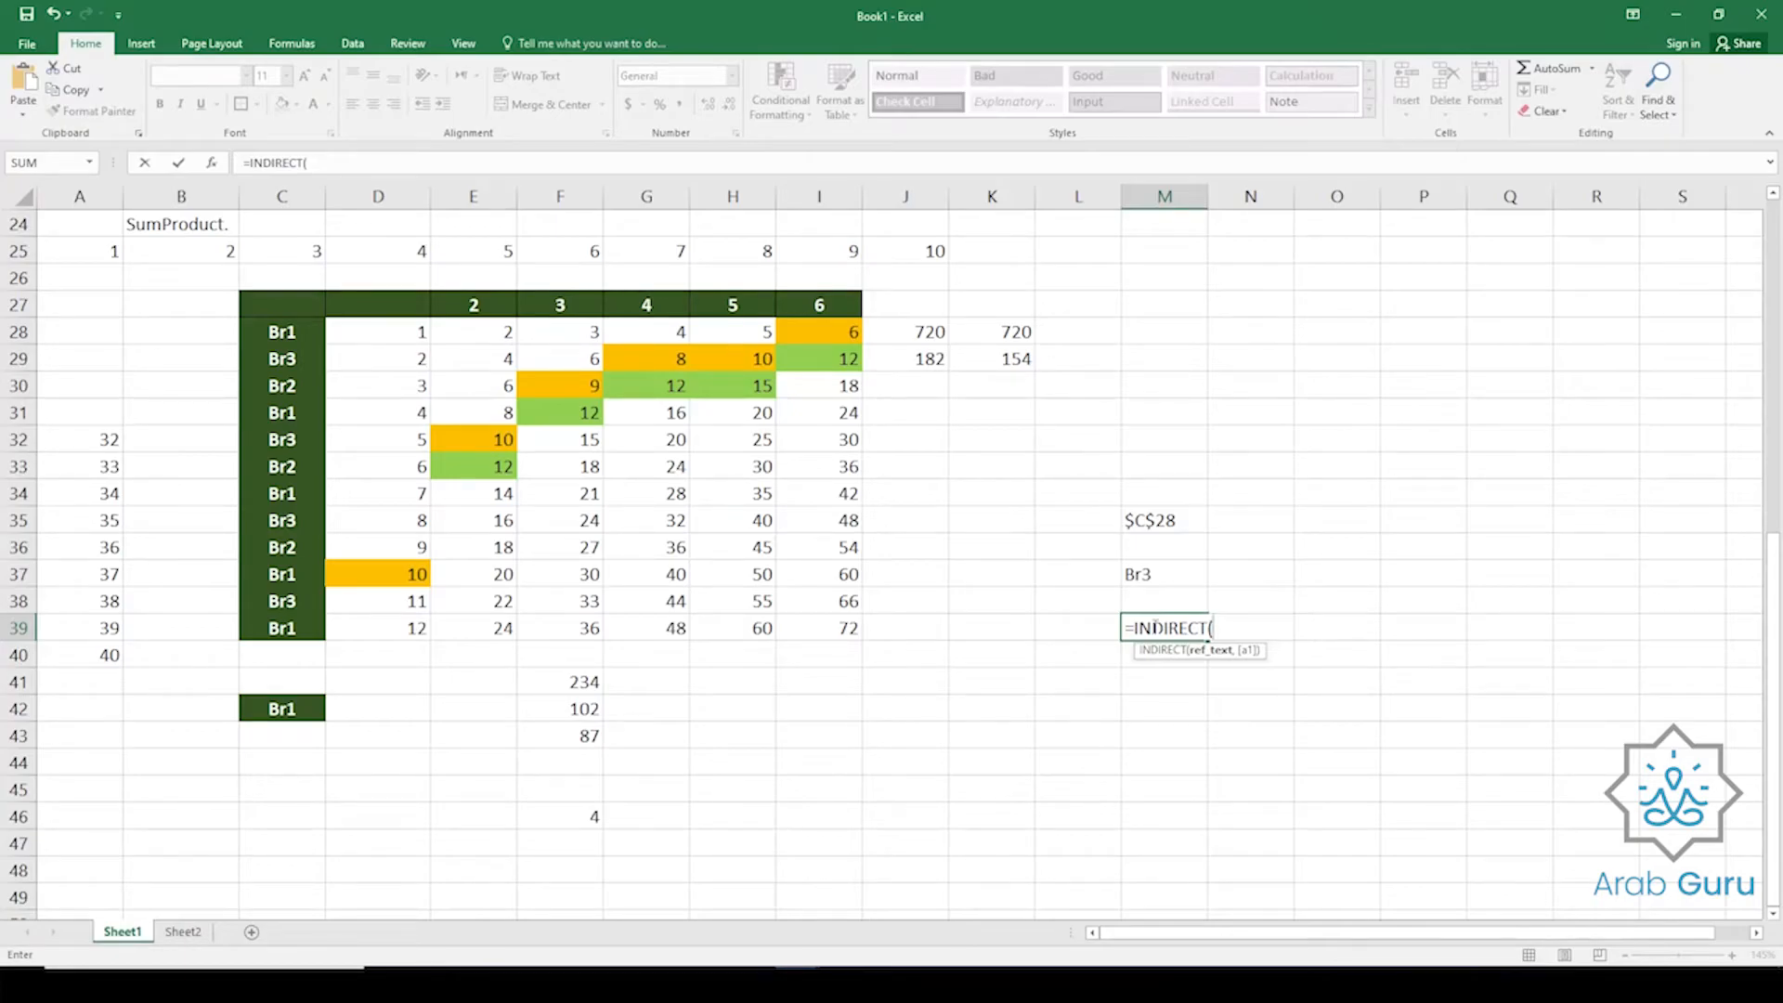
click(1165, 520)
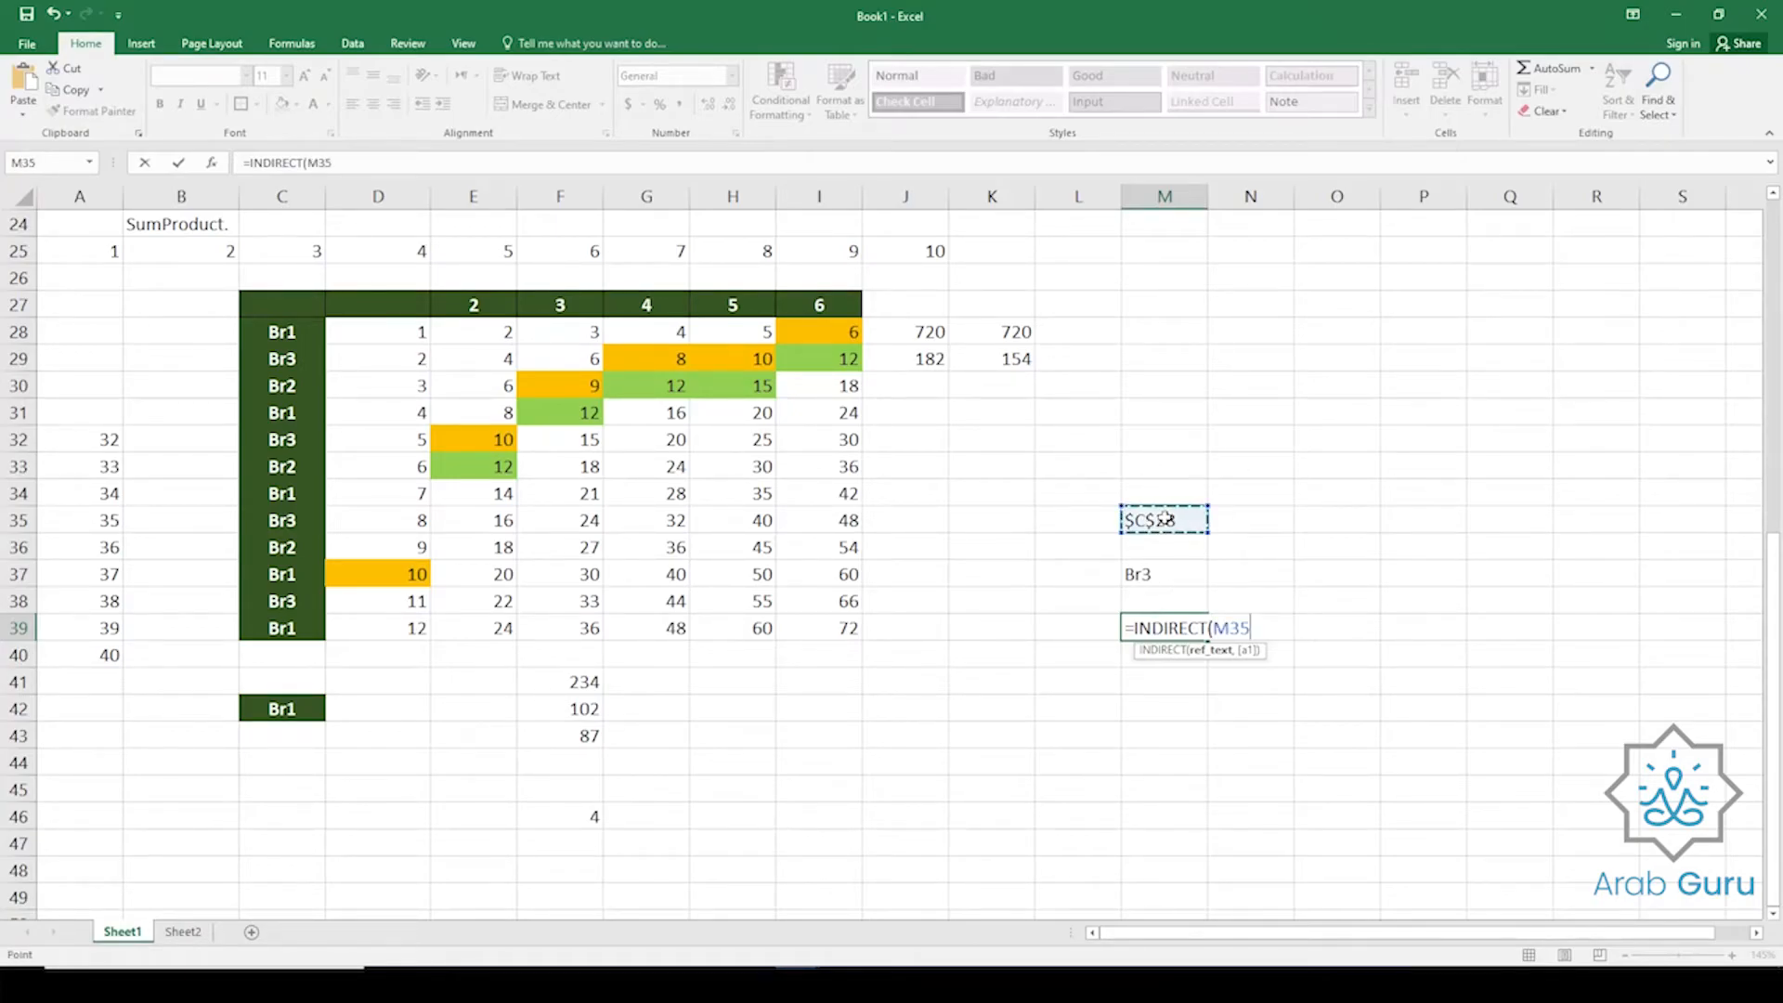
text(,)
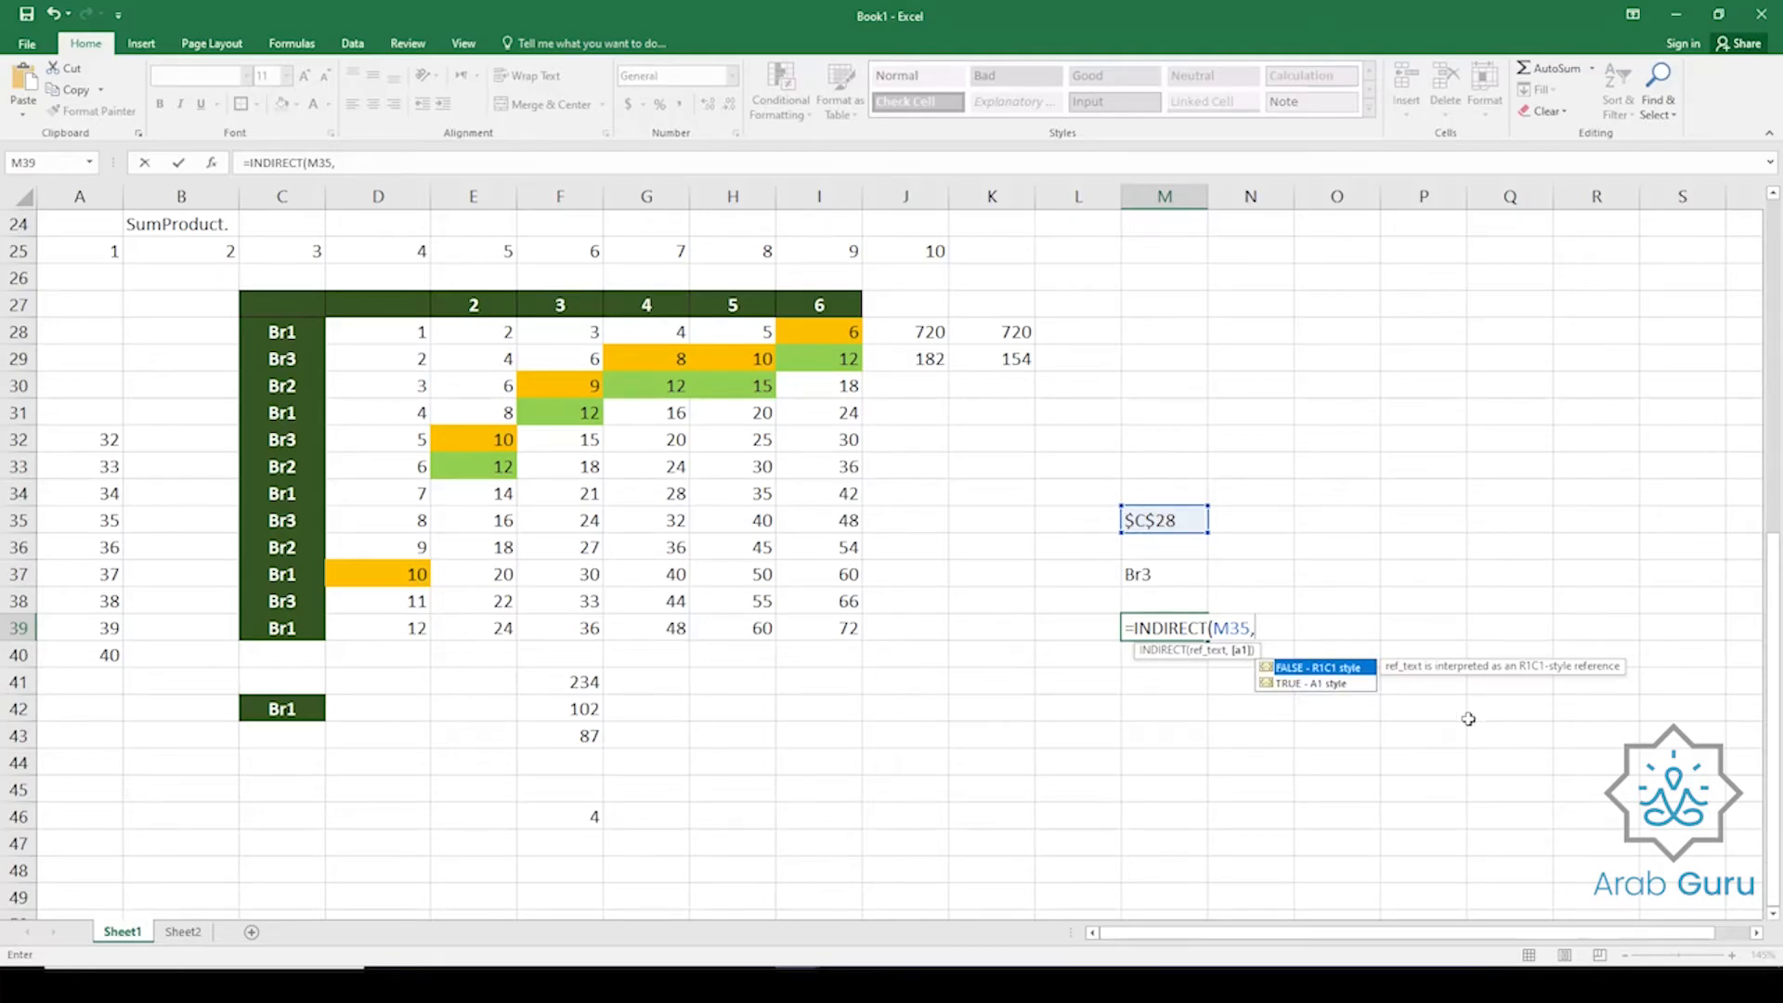
double_click(1357, 685)
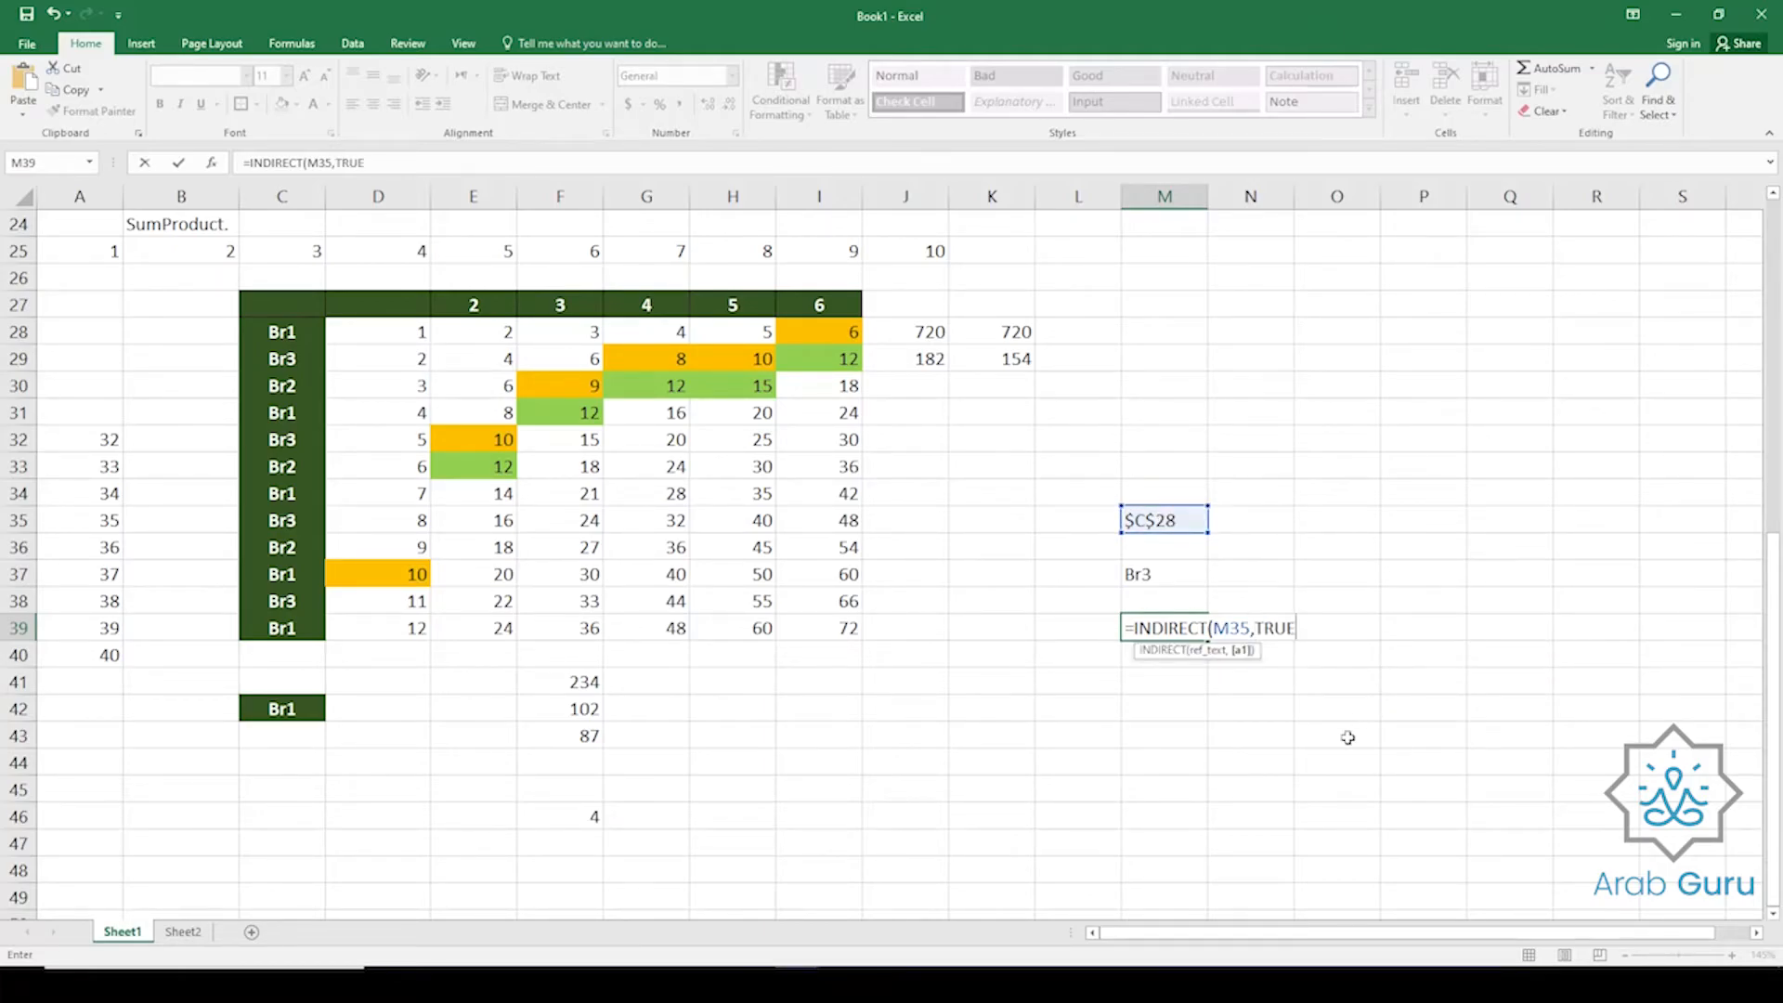
key(Return)
Review the reference text argument of the INDIRECT formula in M39.
click(1160, 625)
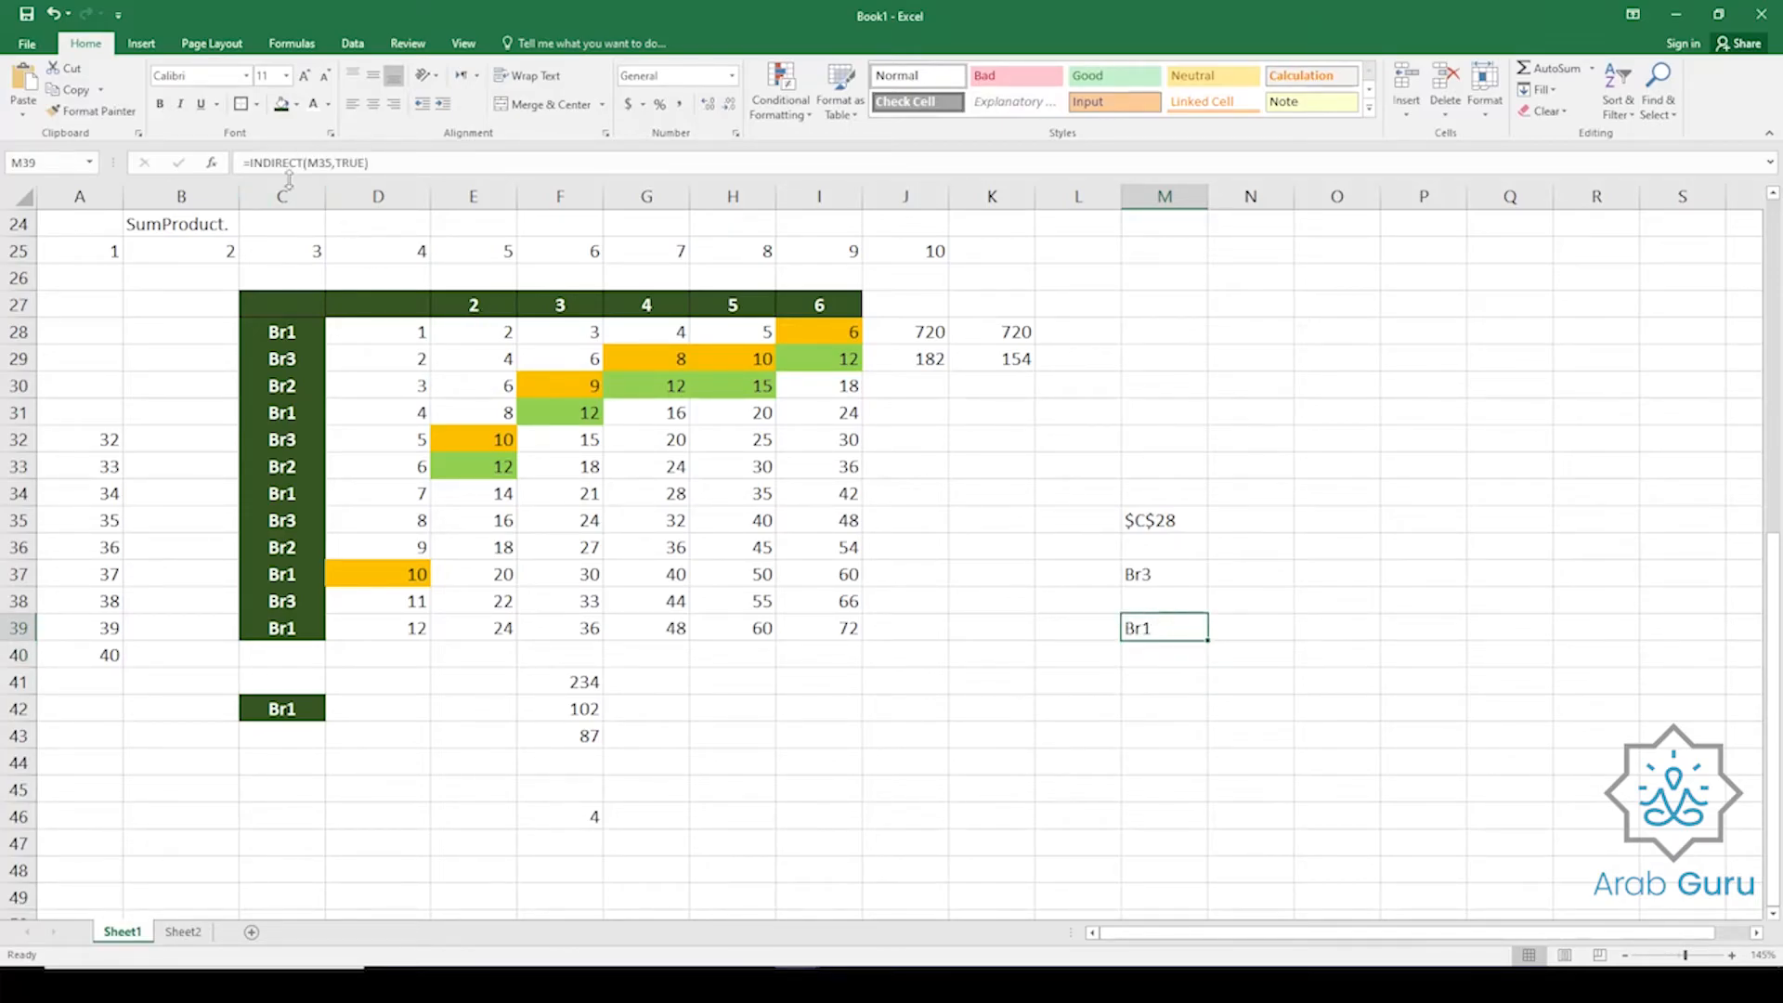
click(327, 163)
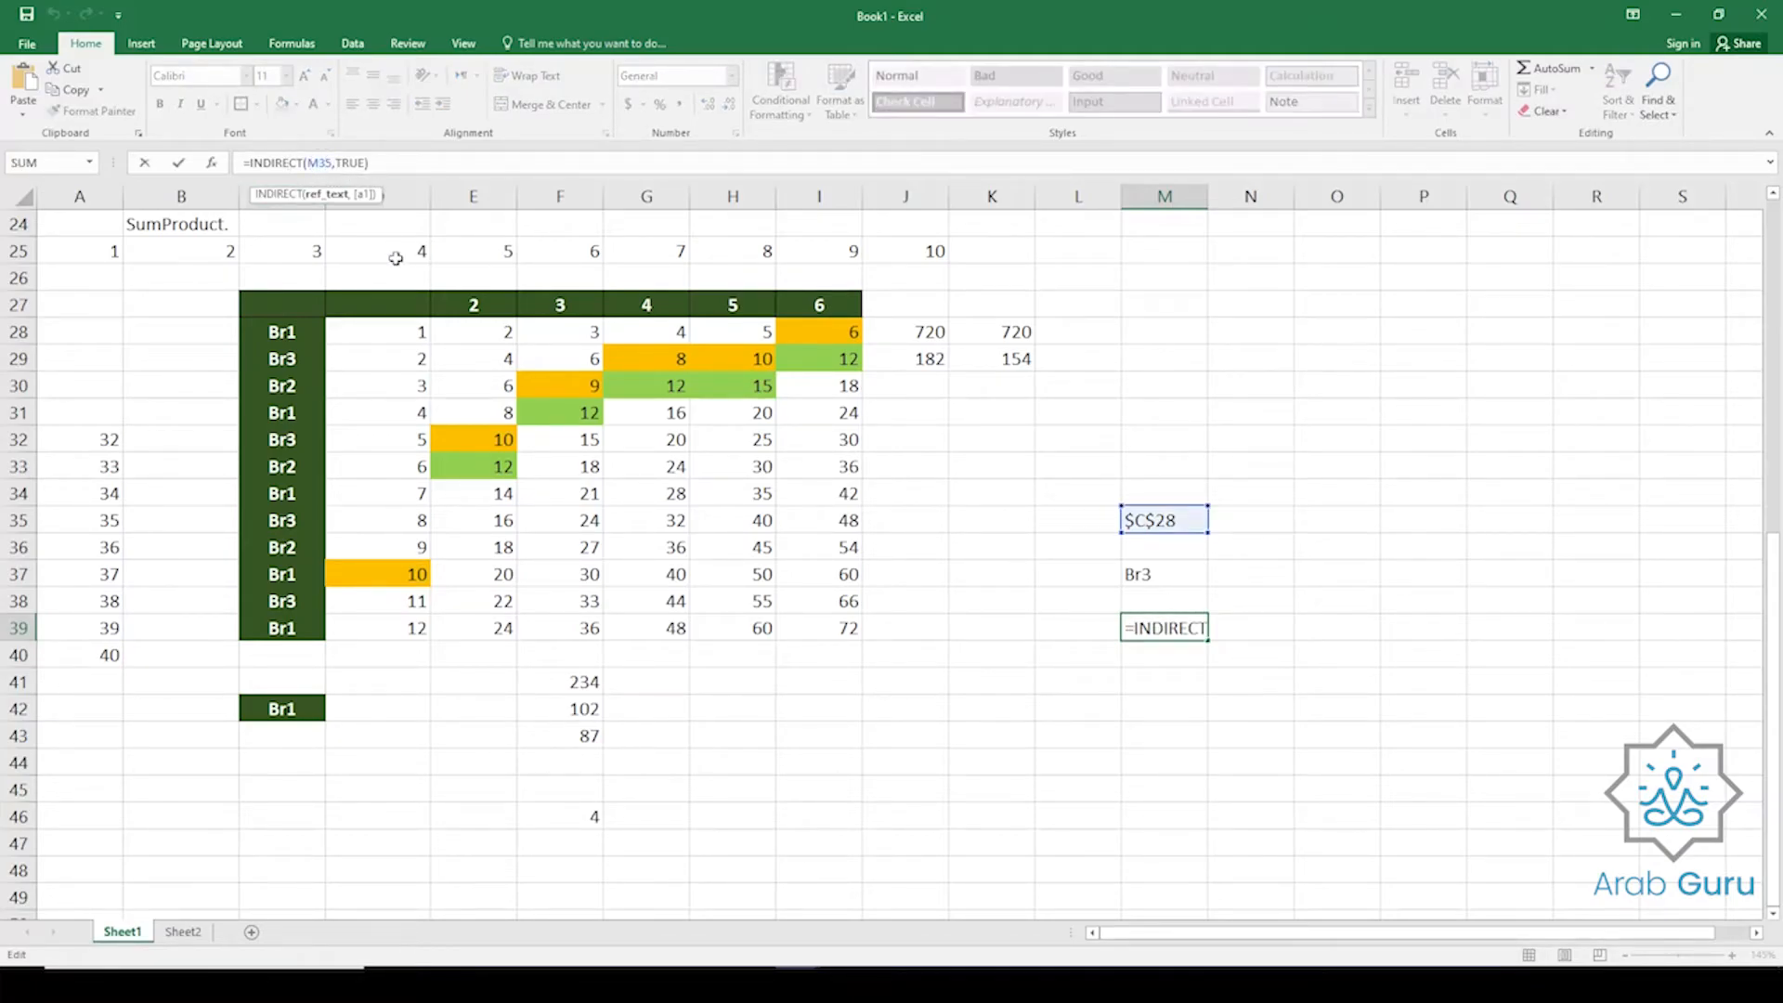
key(ctrl+Return)
Enter an INDIRECT formula in cell M41 with the quoted reference text "C28" and TRUE for A1 style.
click(1130, 675)
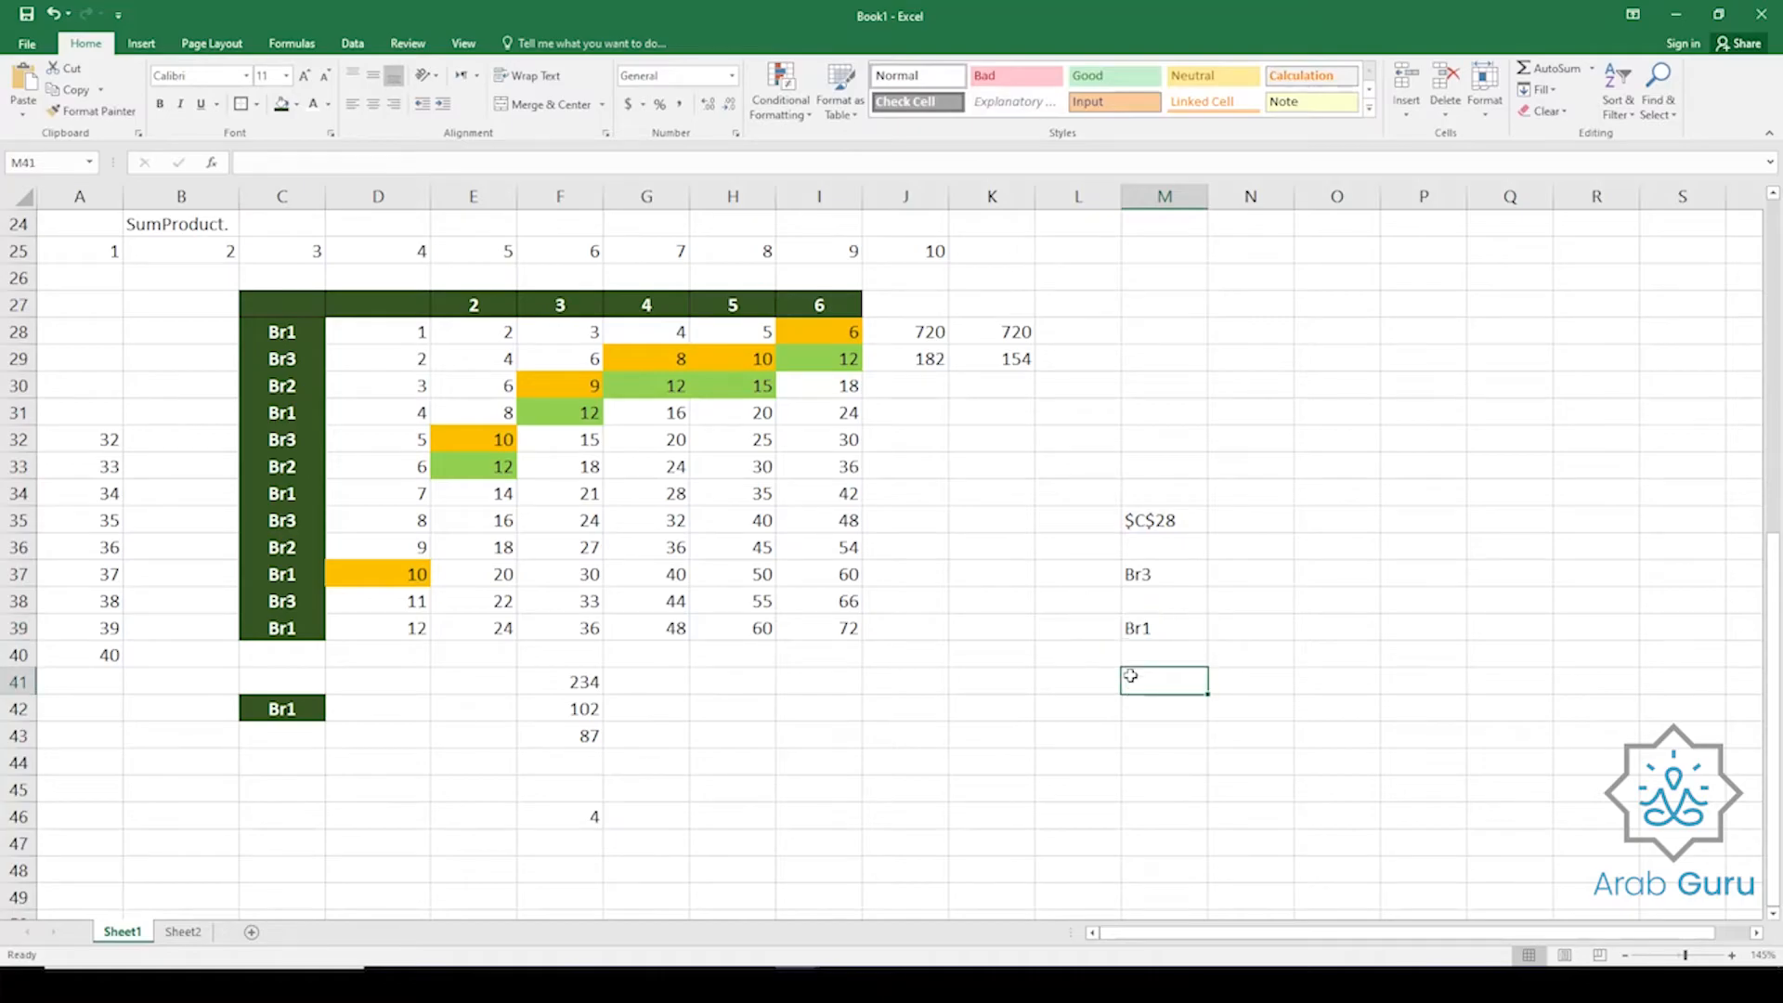
text(=")
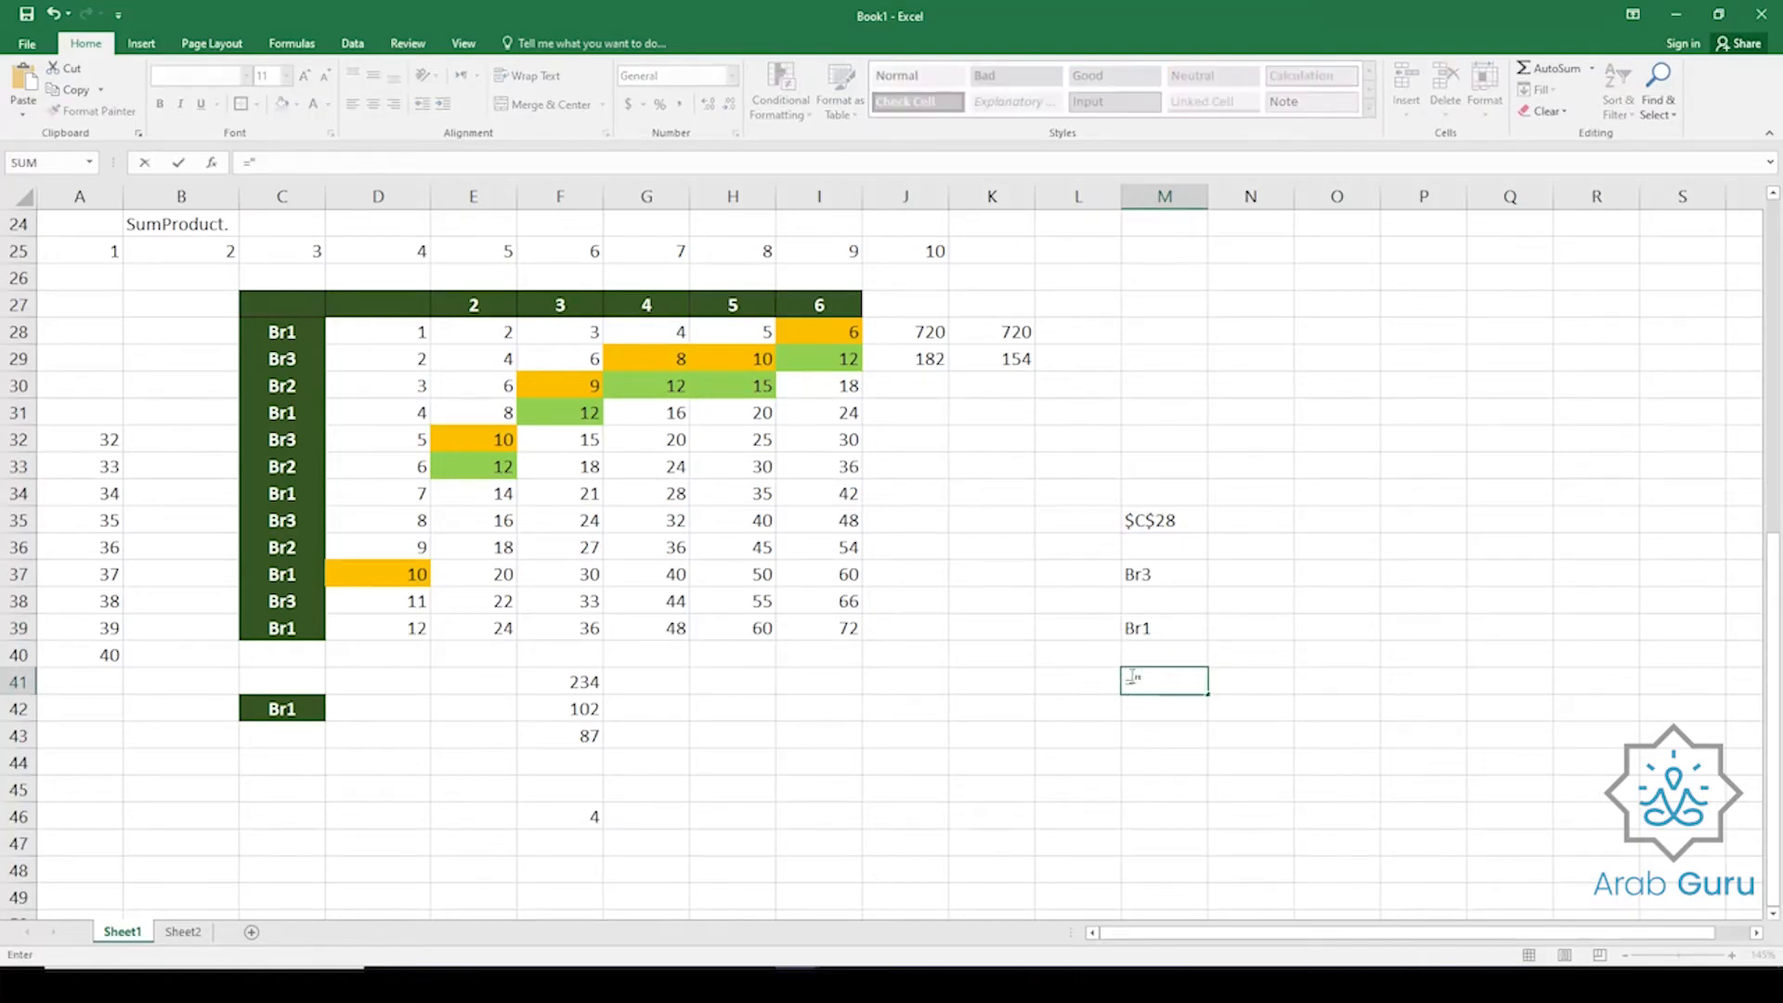
text(indir)
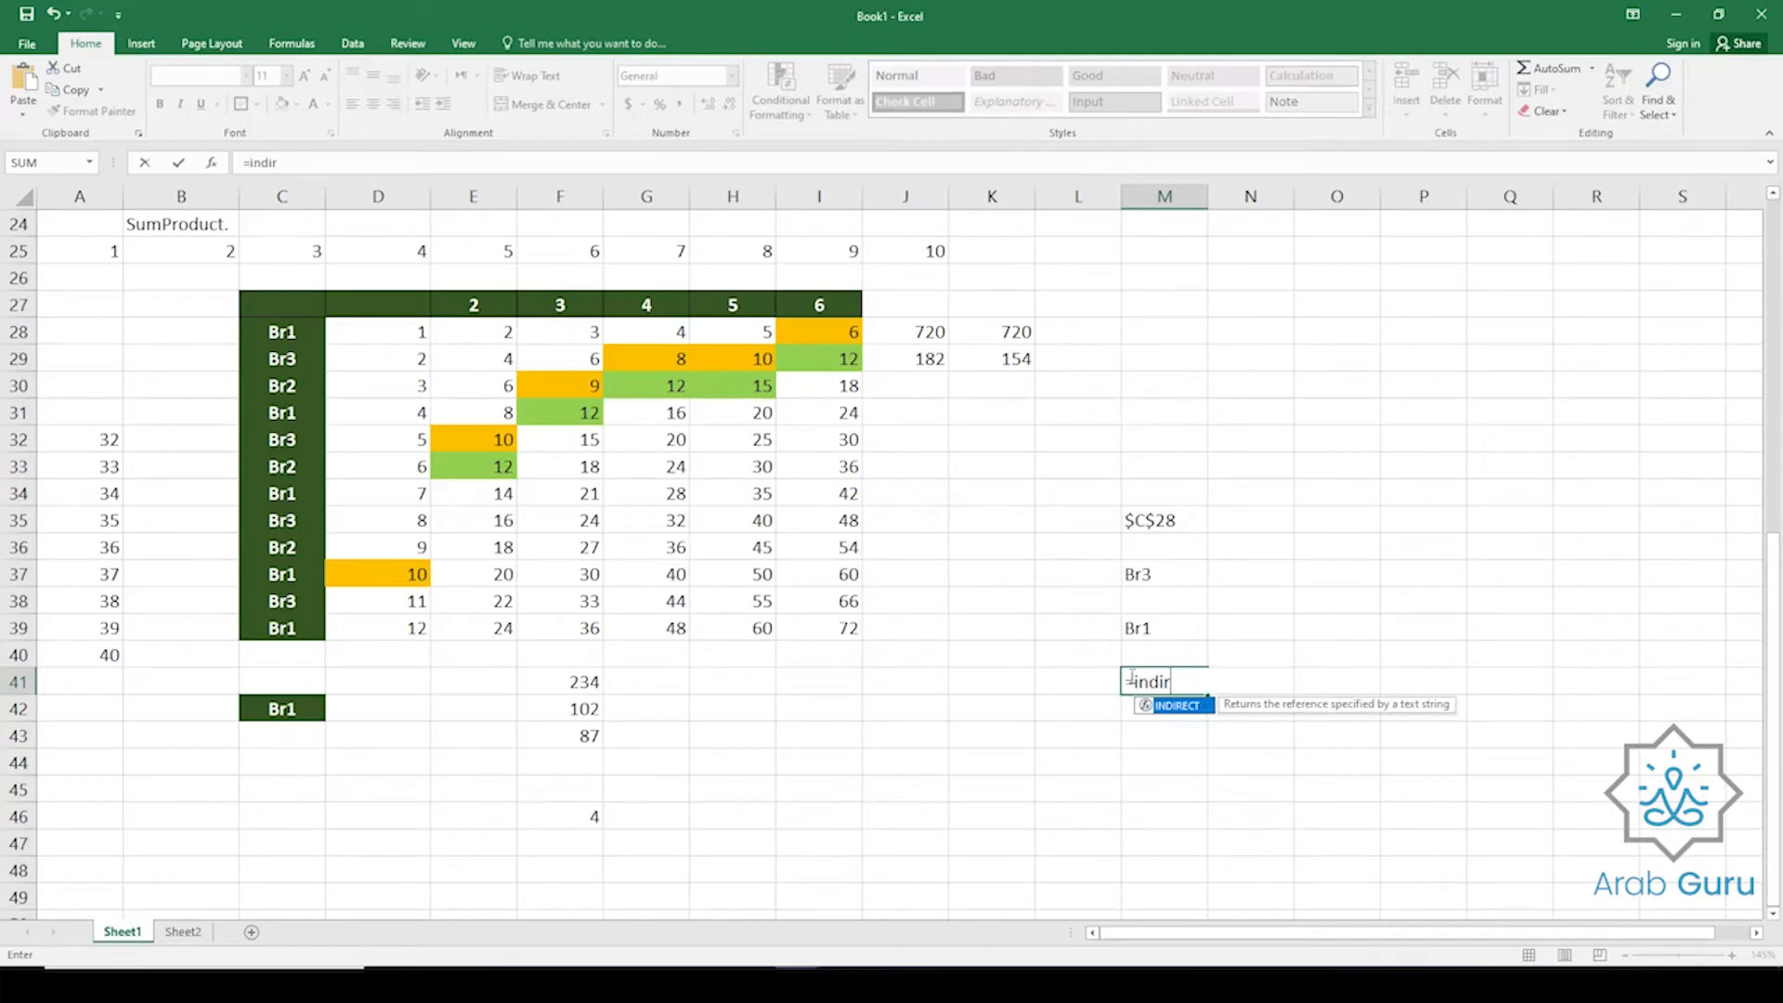
key(Tab)
text(")
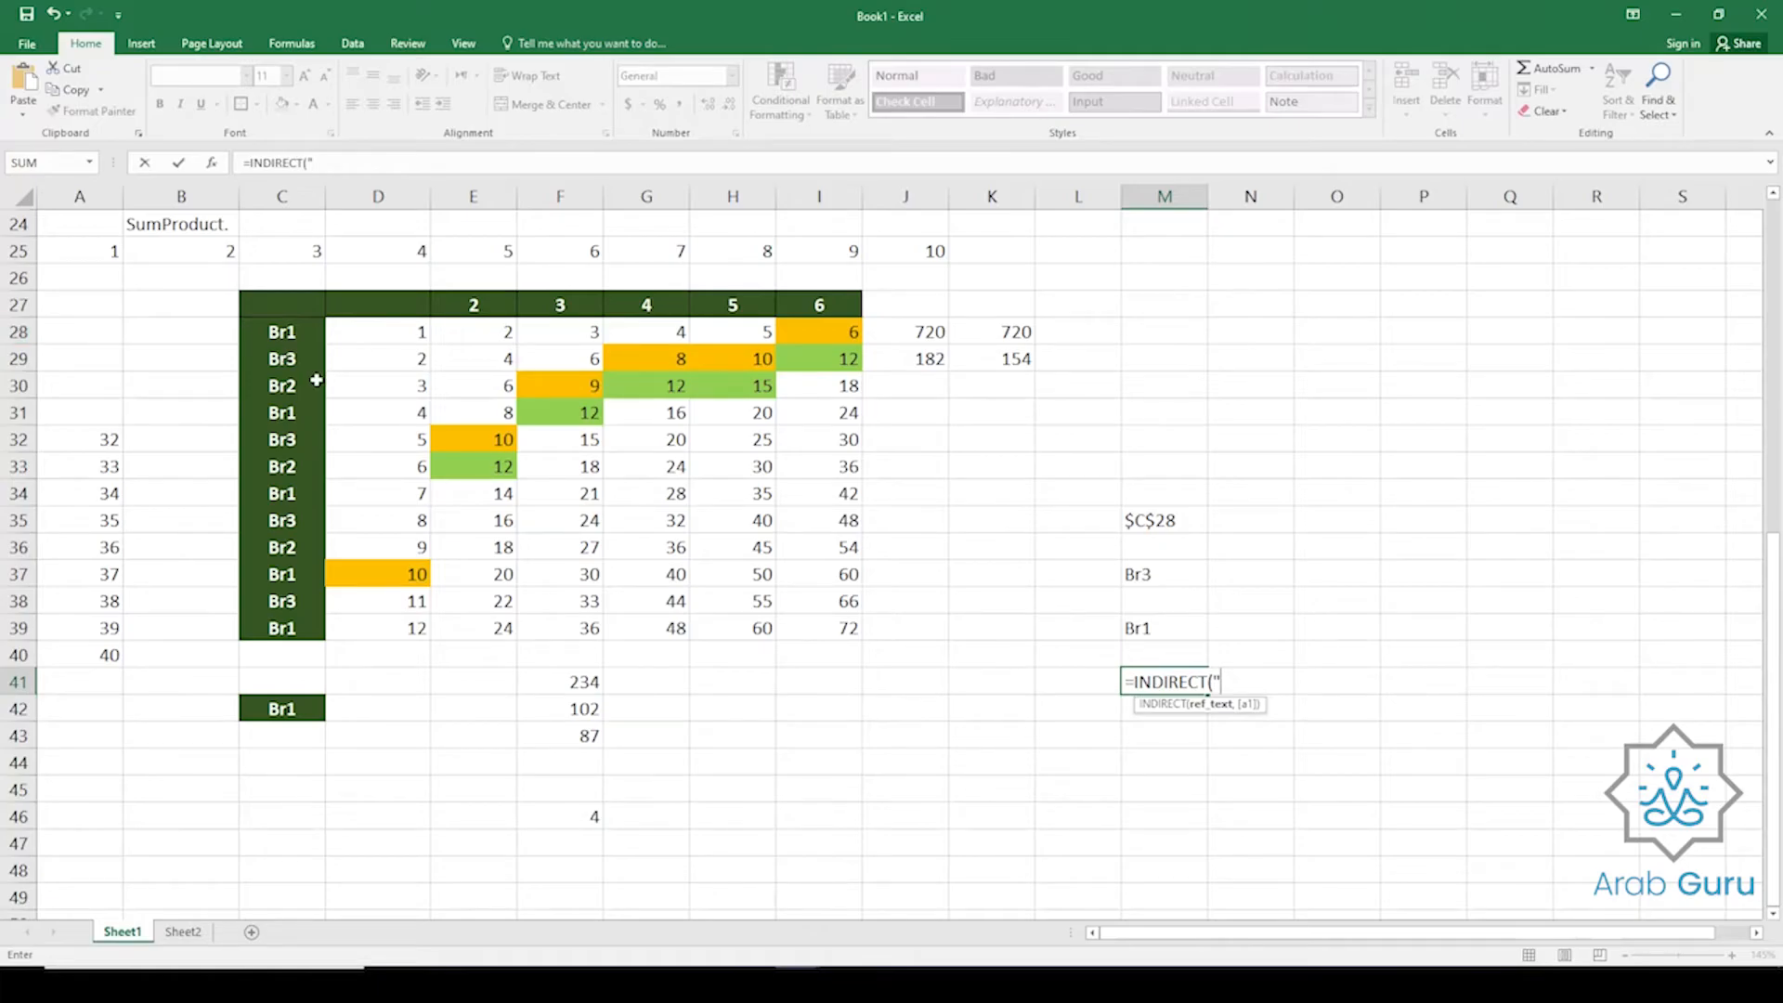
text(C28",)
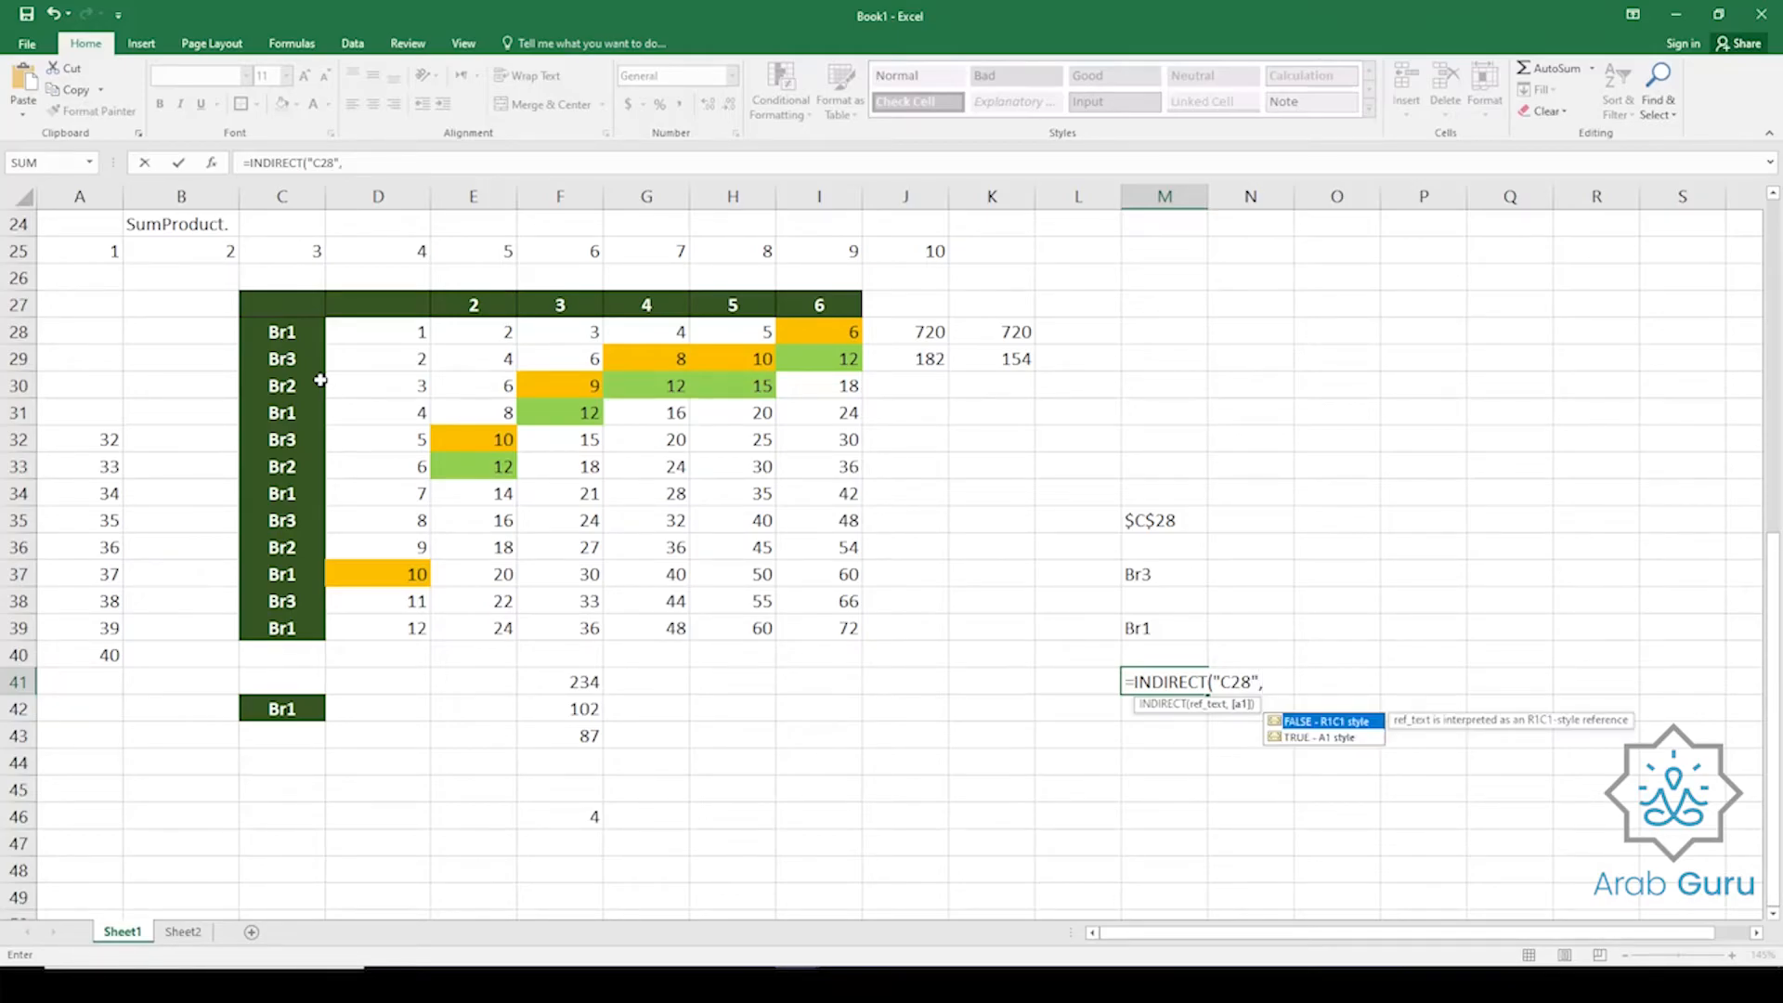
double_click(1325, 739)
text())
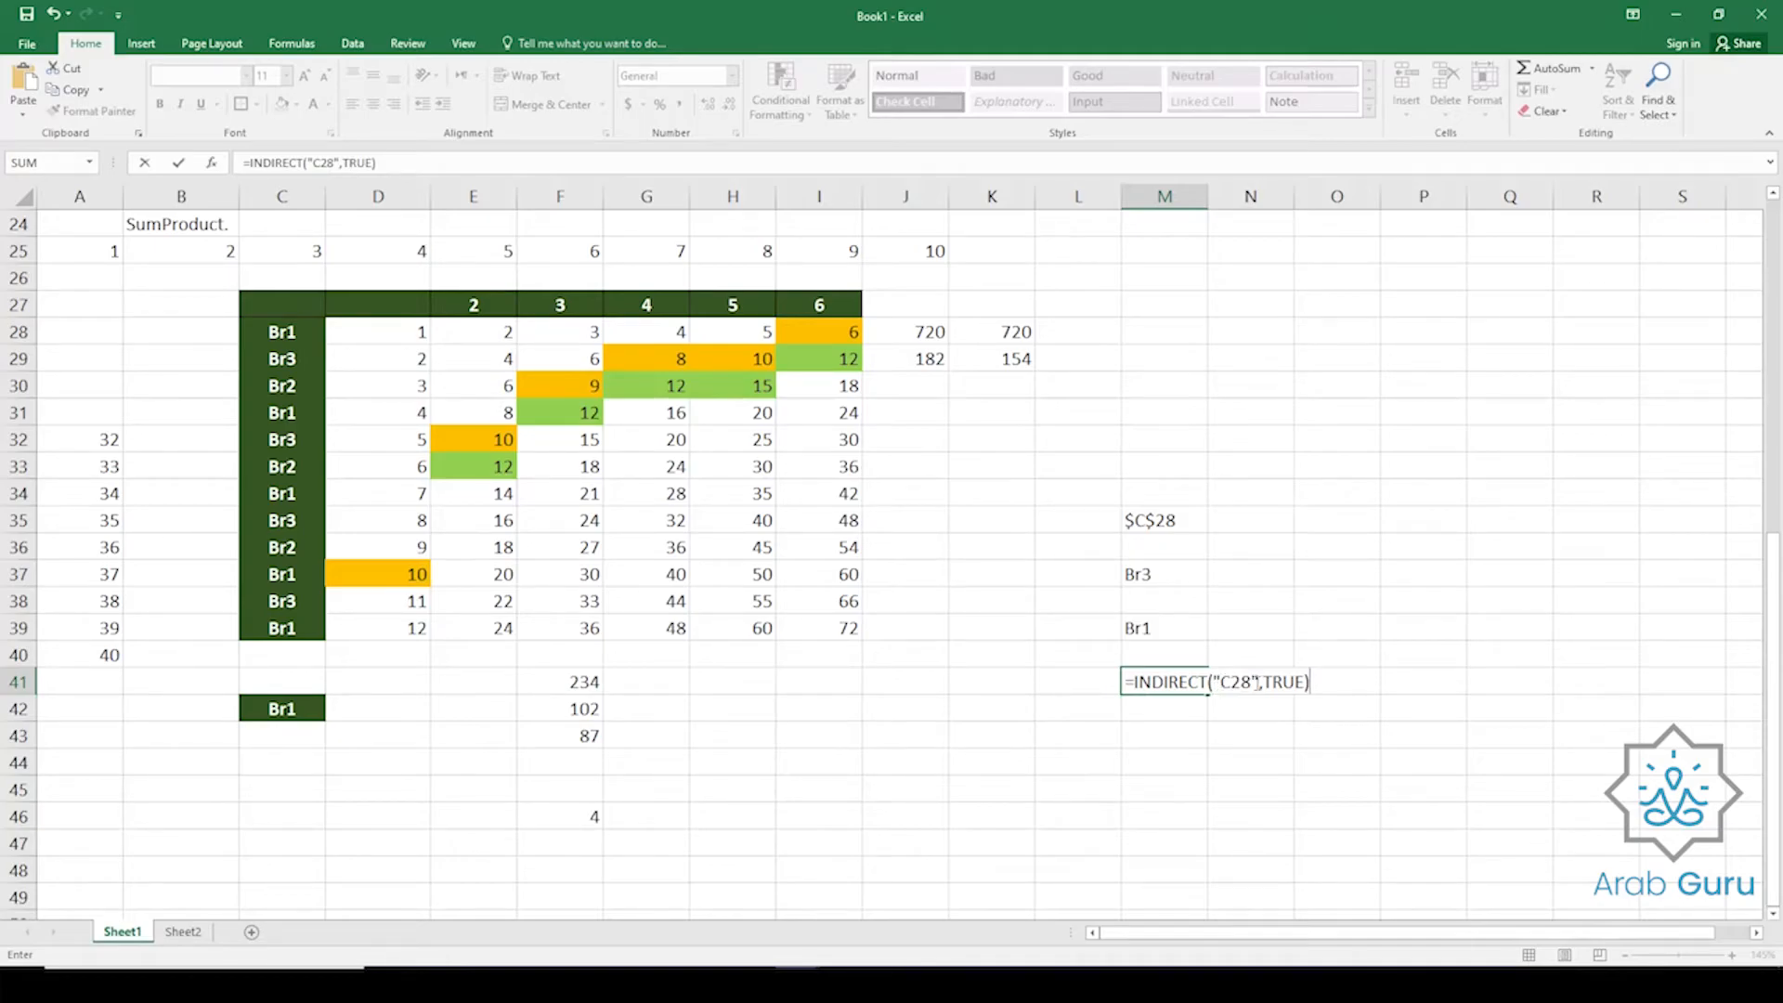
key(Return)
Compare the INDIRECT formulas in M41 and M39 with the address in M35 and the source cell C28.
click(1182, 683)
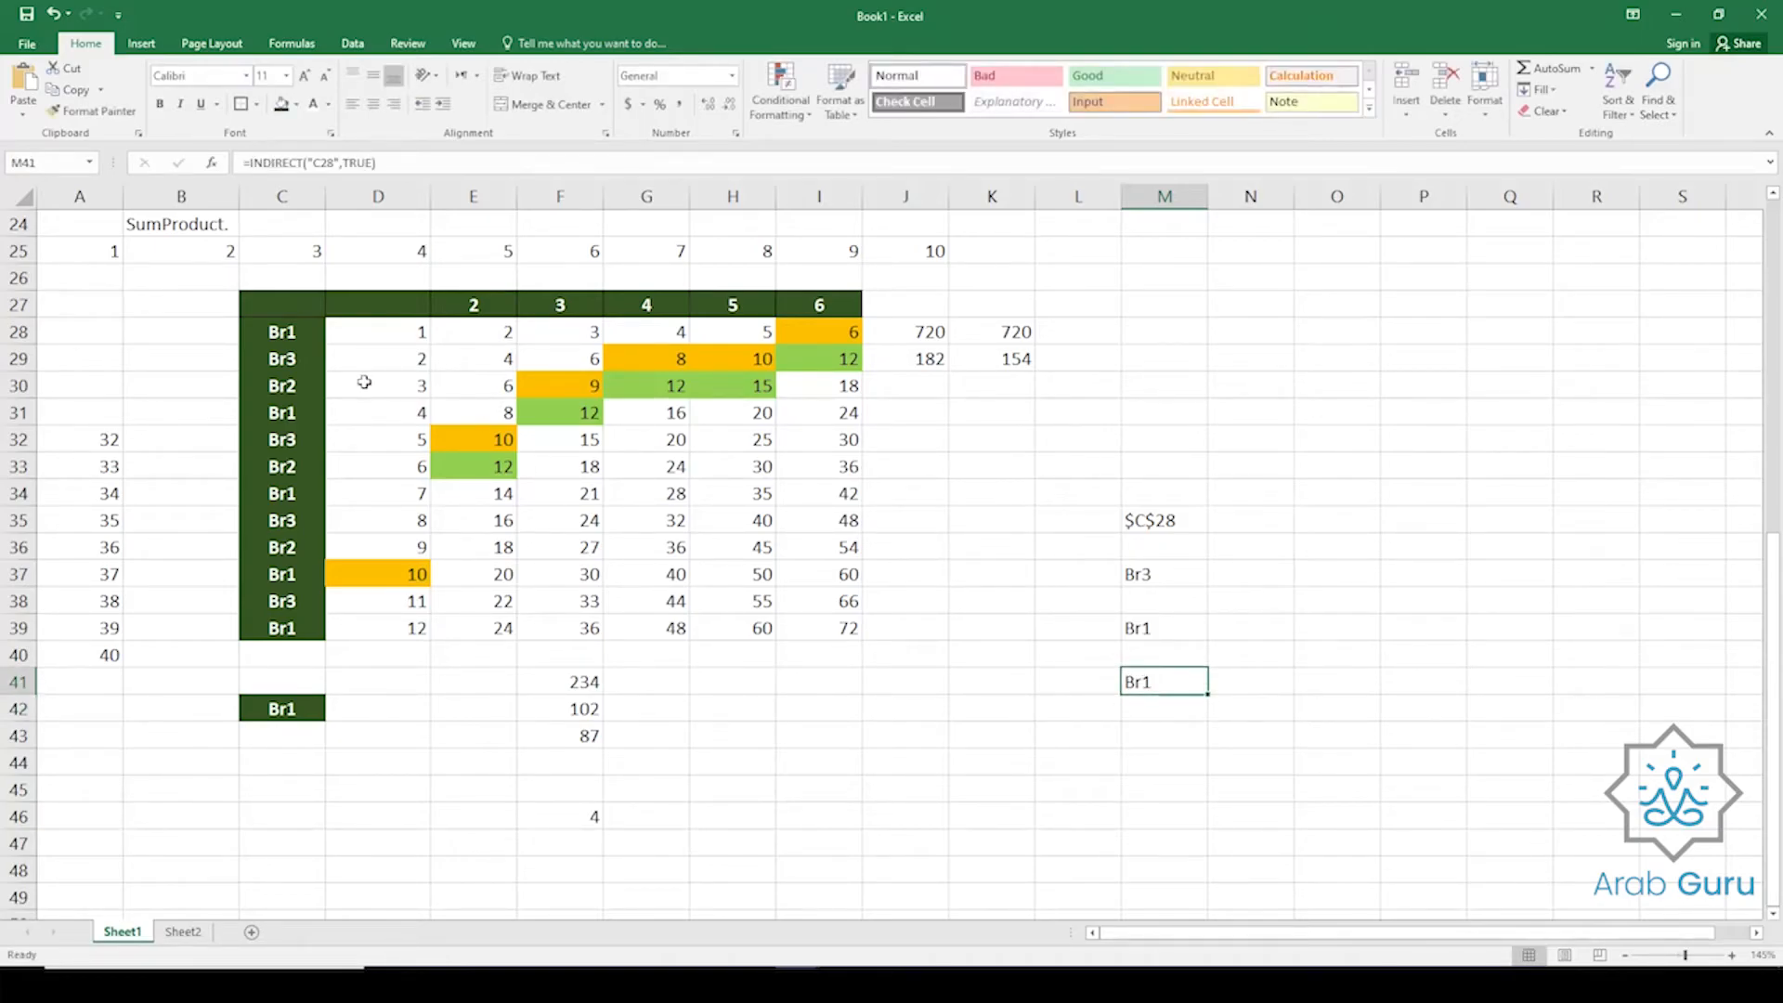
click(298, 336)
click(1148, 520)
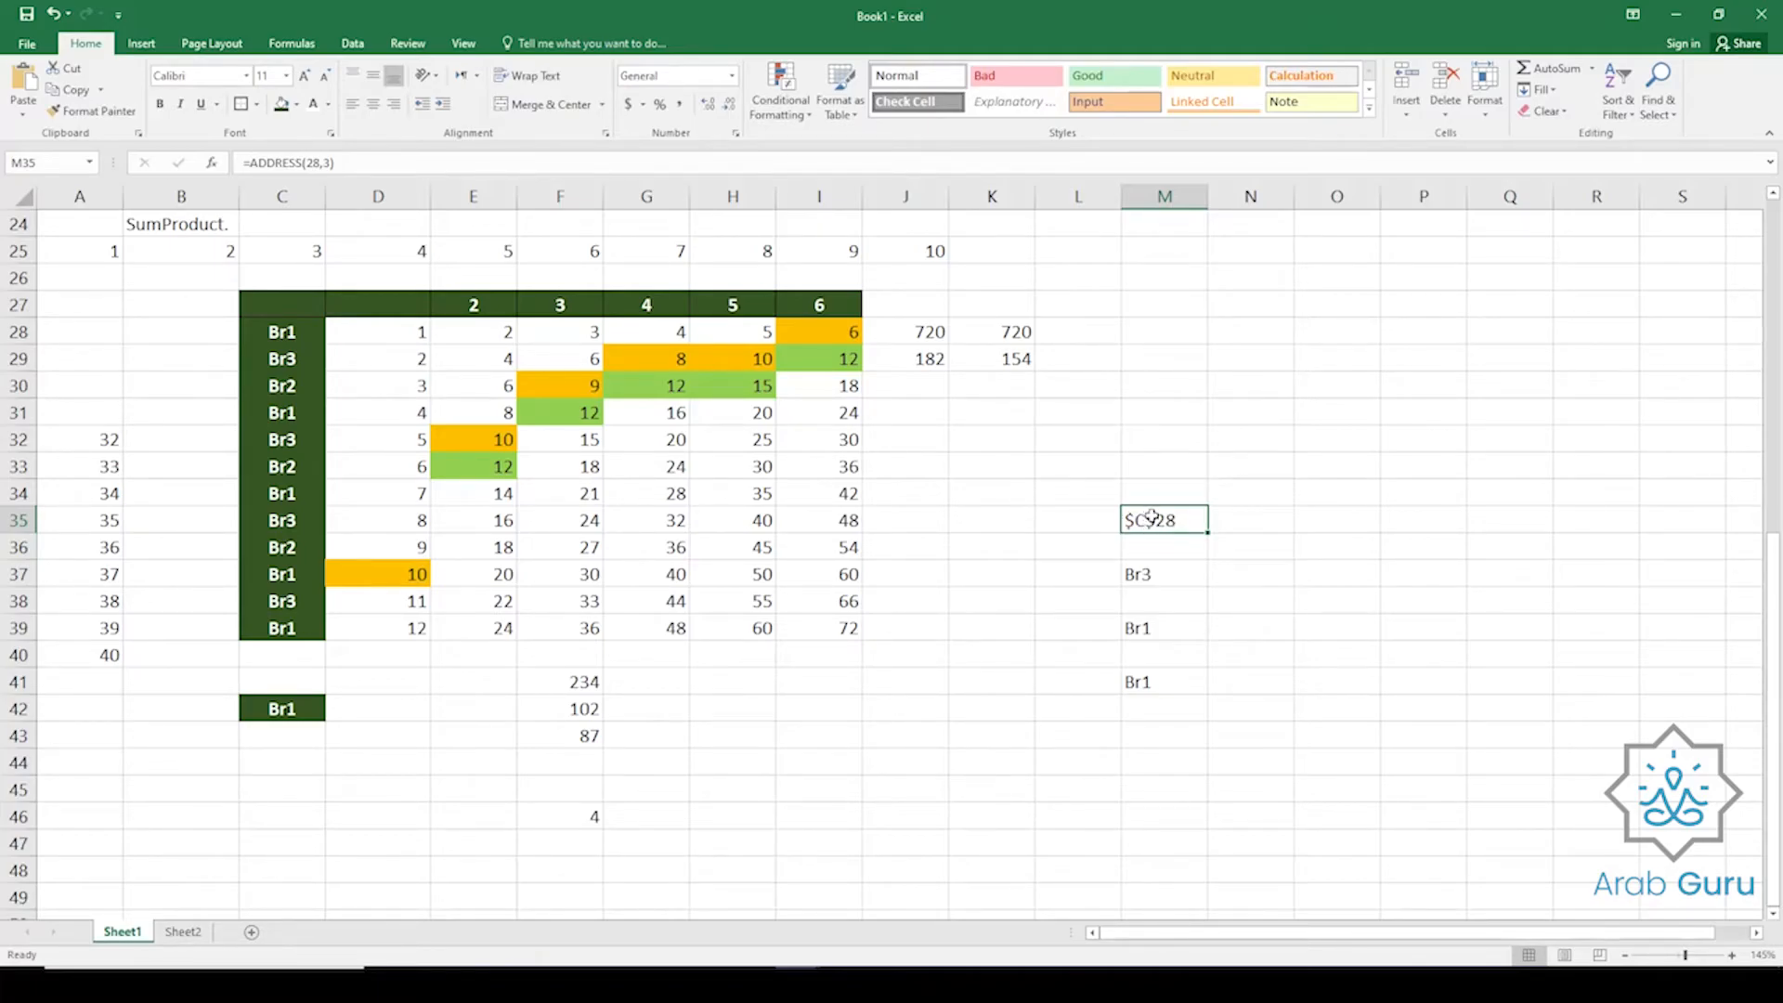
click(1153, 628)
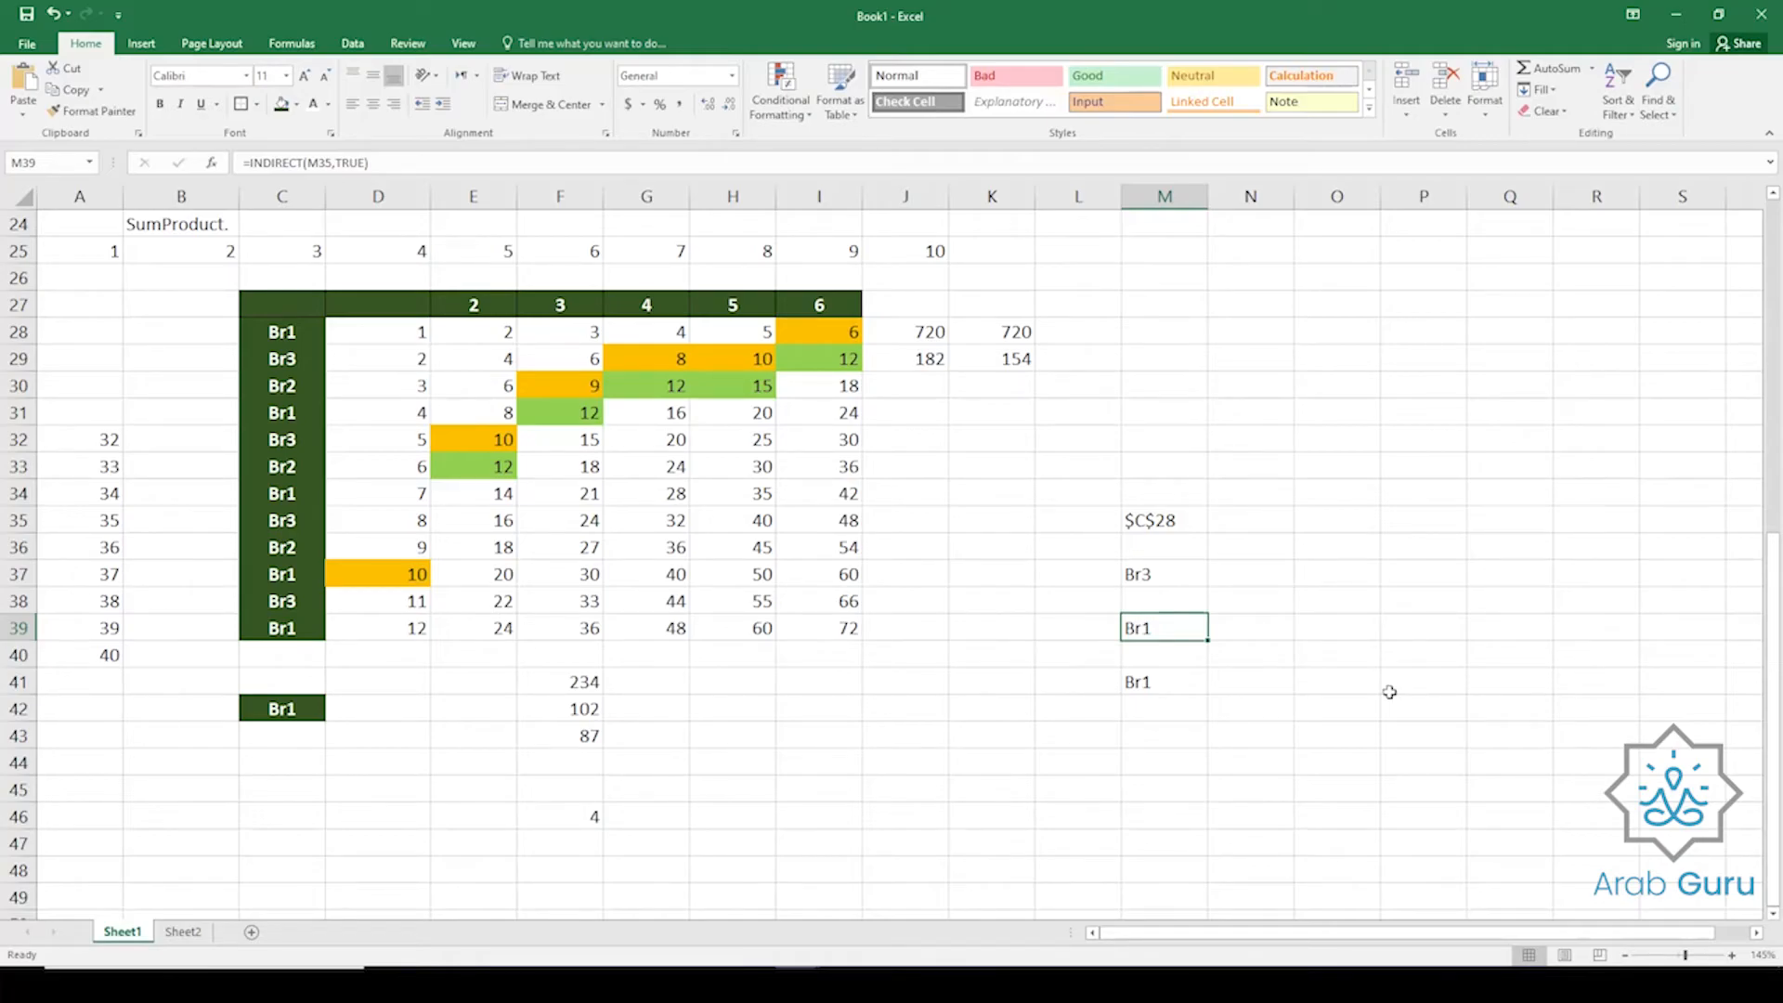
click(311, 333)
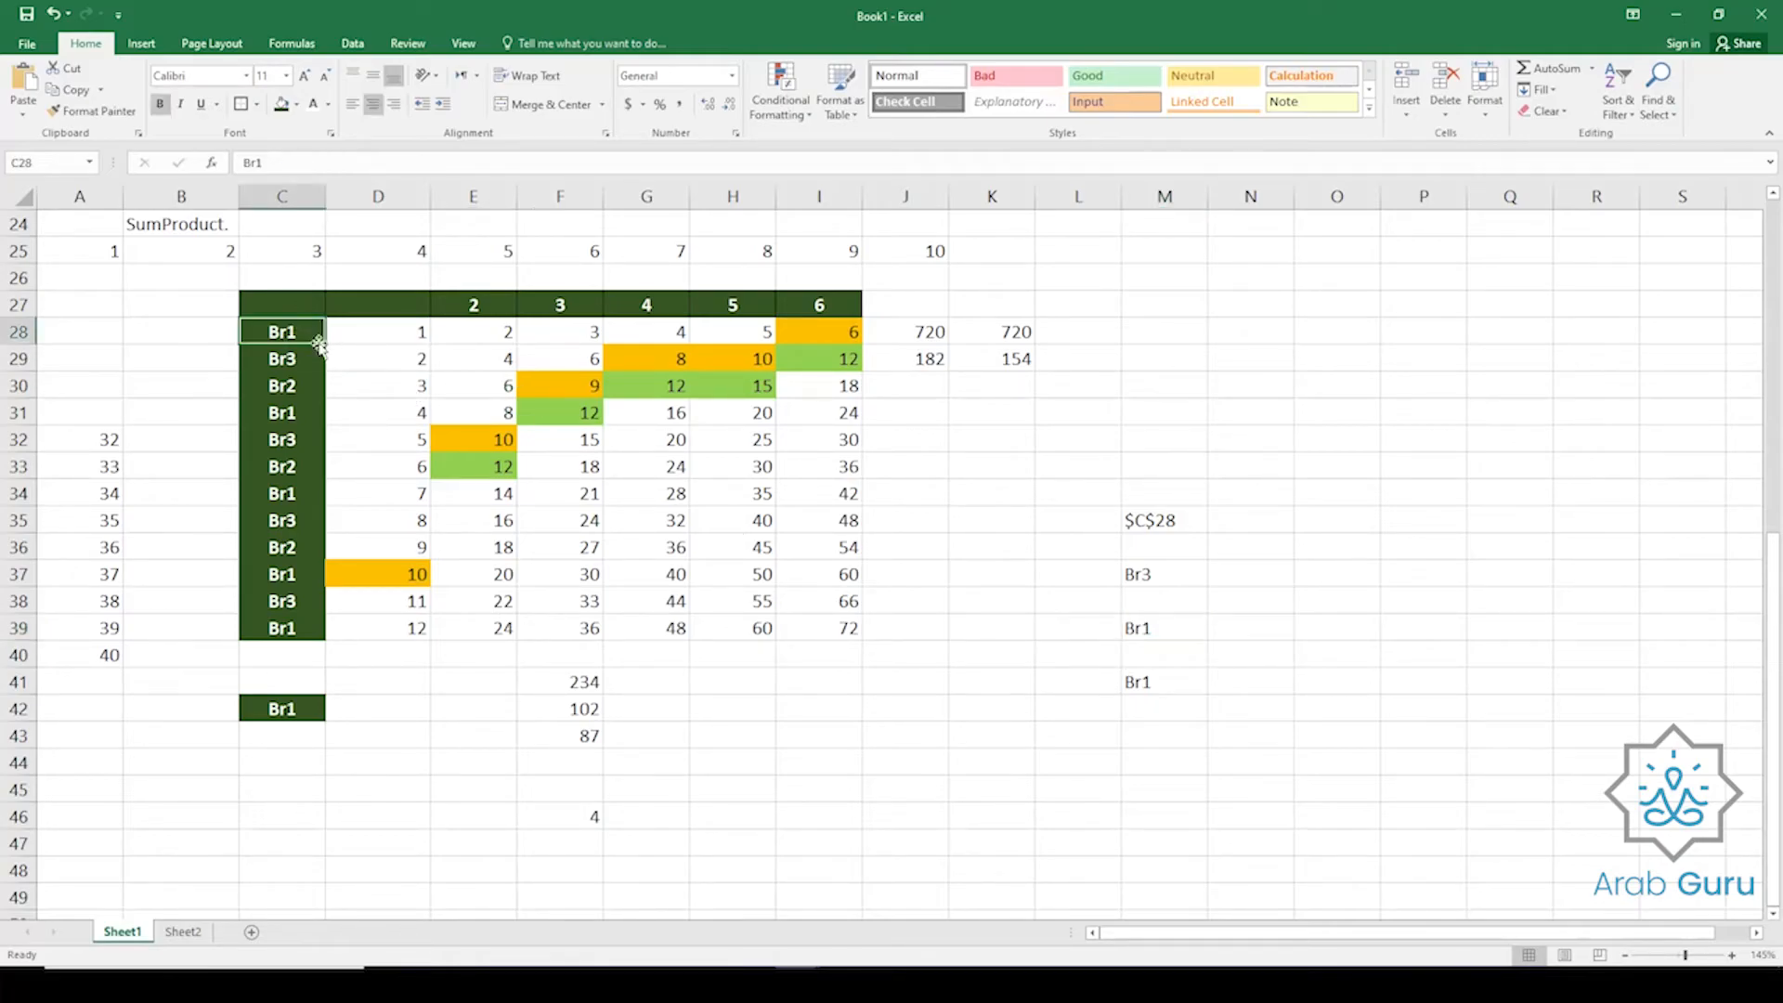
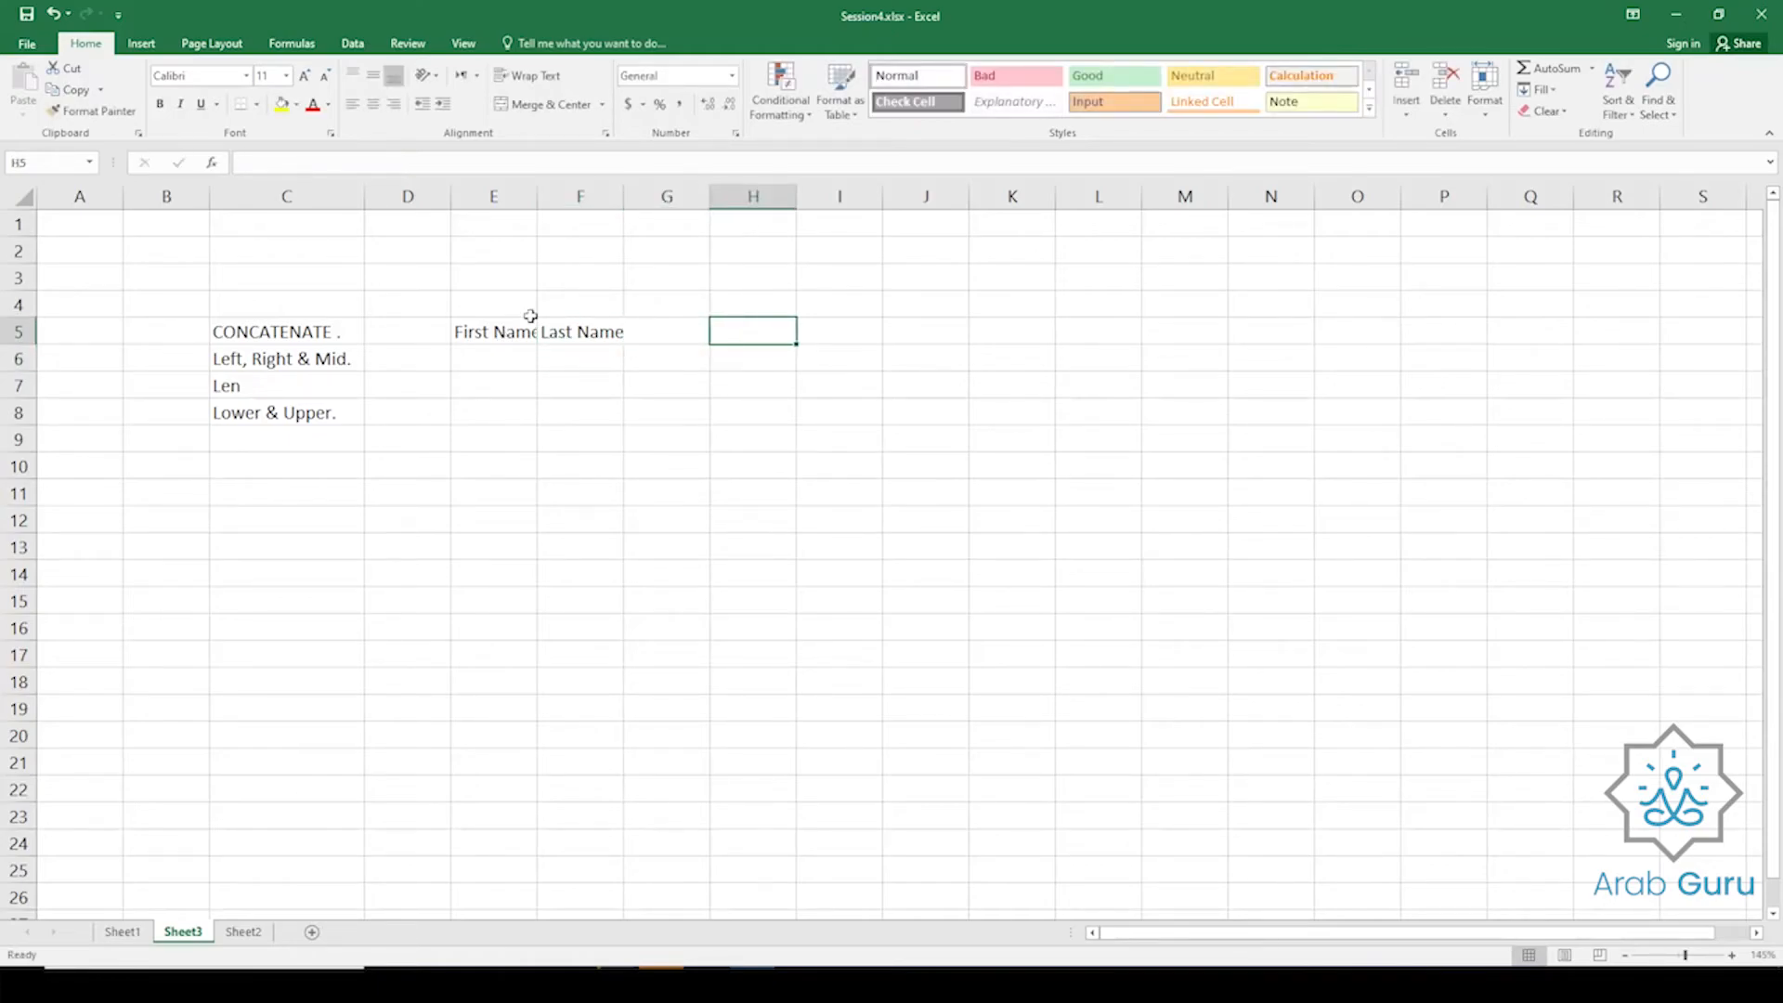
Autofit columns E and F to the First Name and Last Name headings.
drag(497, 196, 580, 196)
double_click(537, 196)
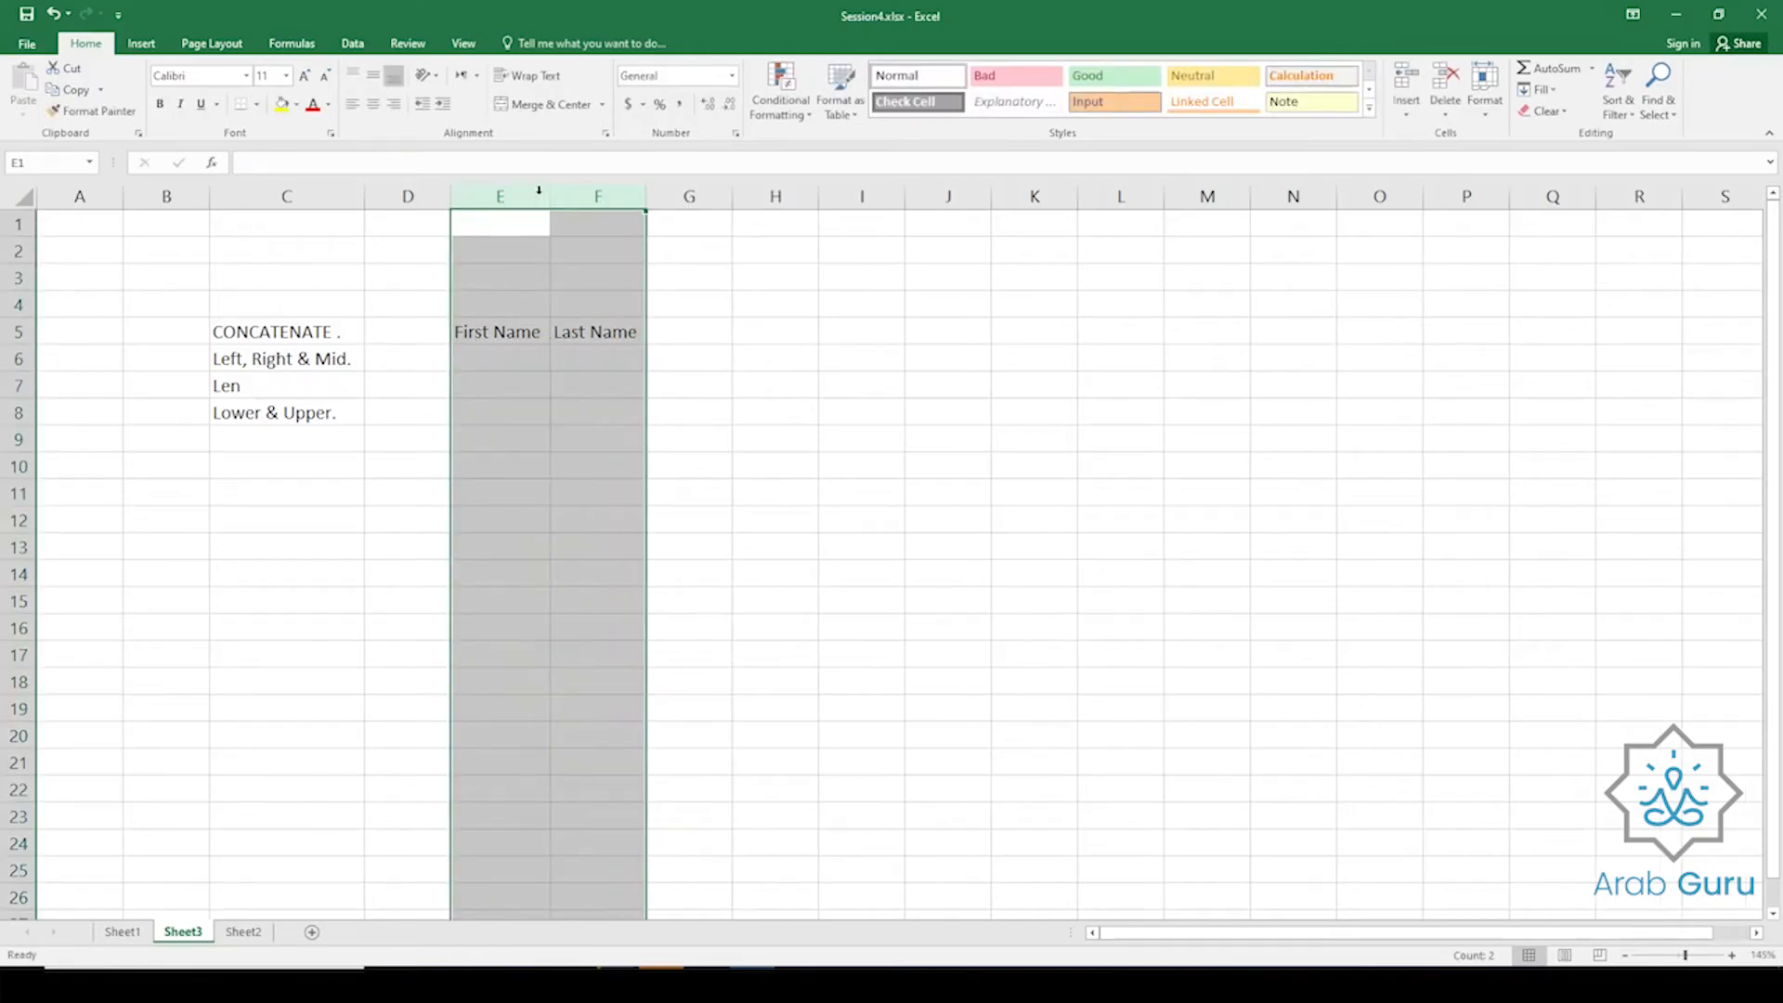
Enter a CONCATENATE formula in H5 joining cells E5 and F5, and autofit column H.
click(785, 331)
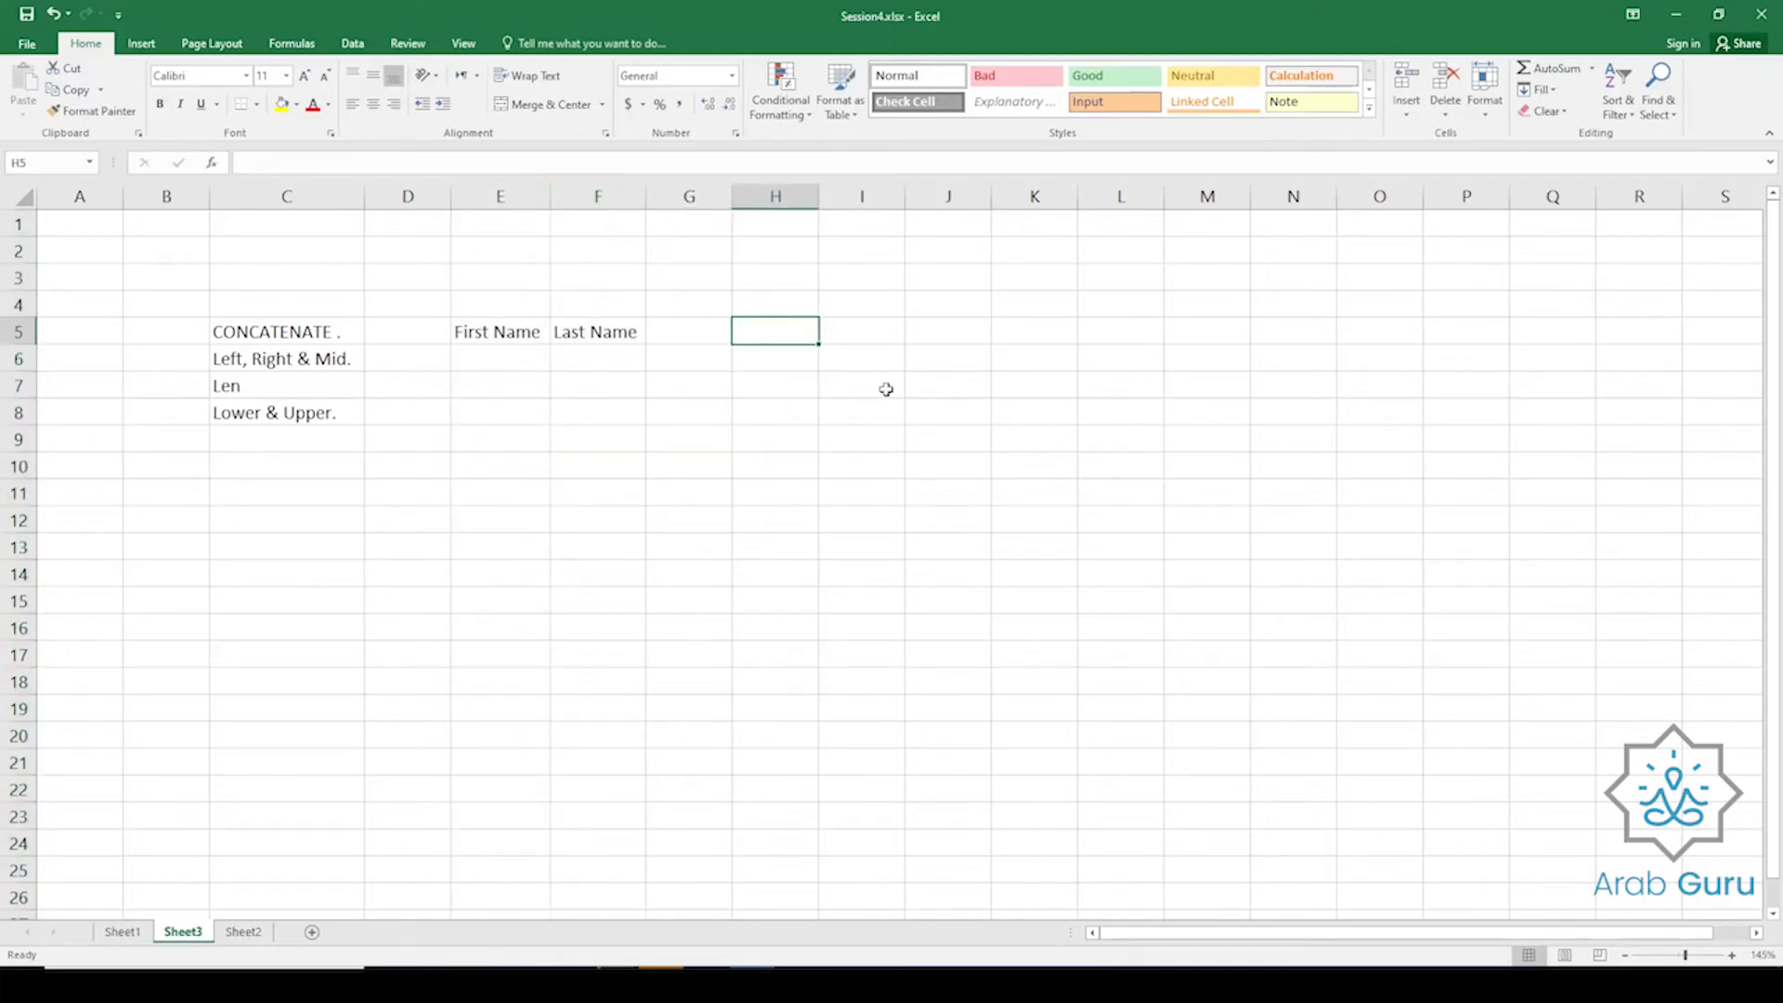
text(=)
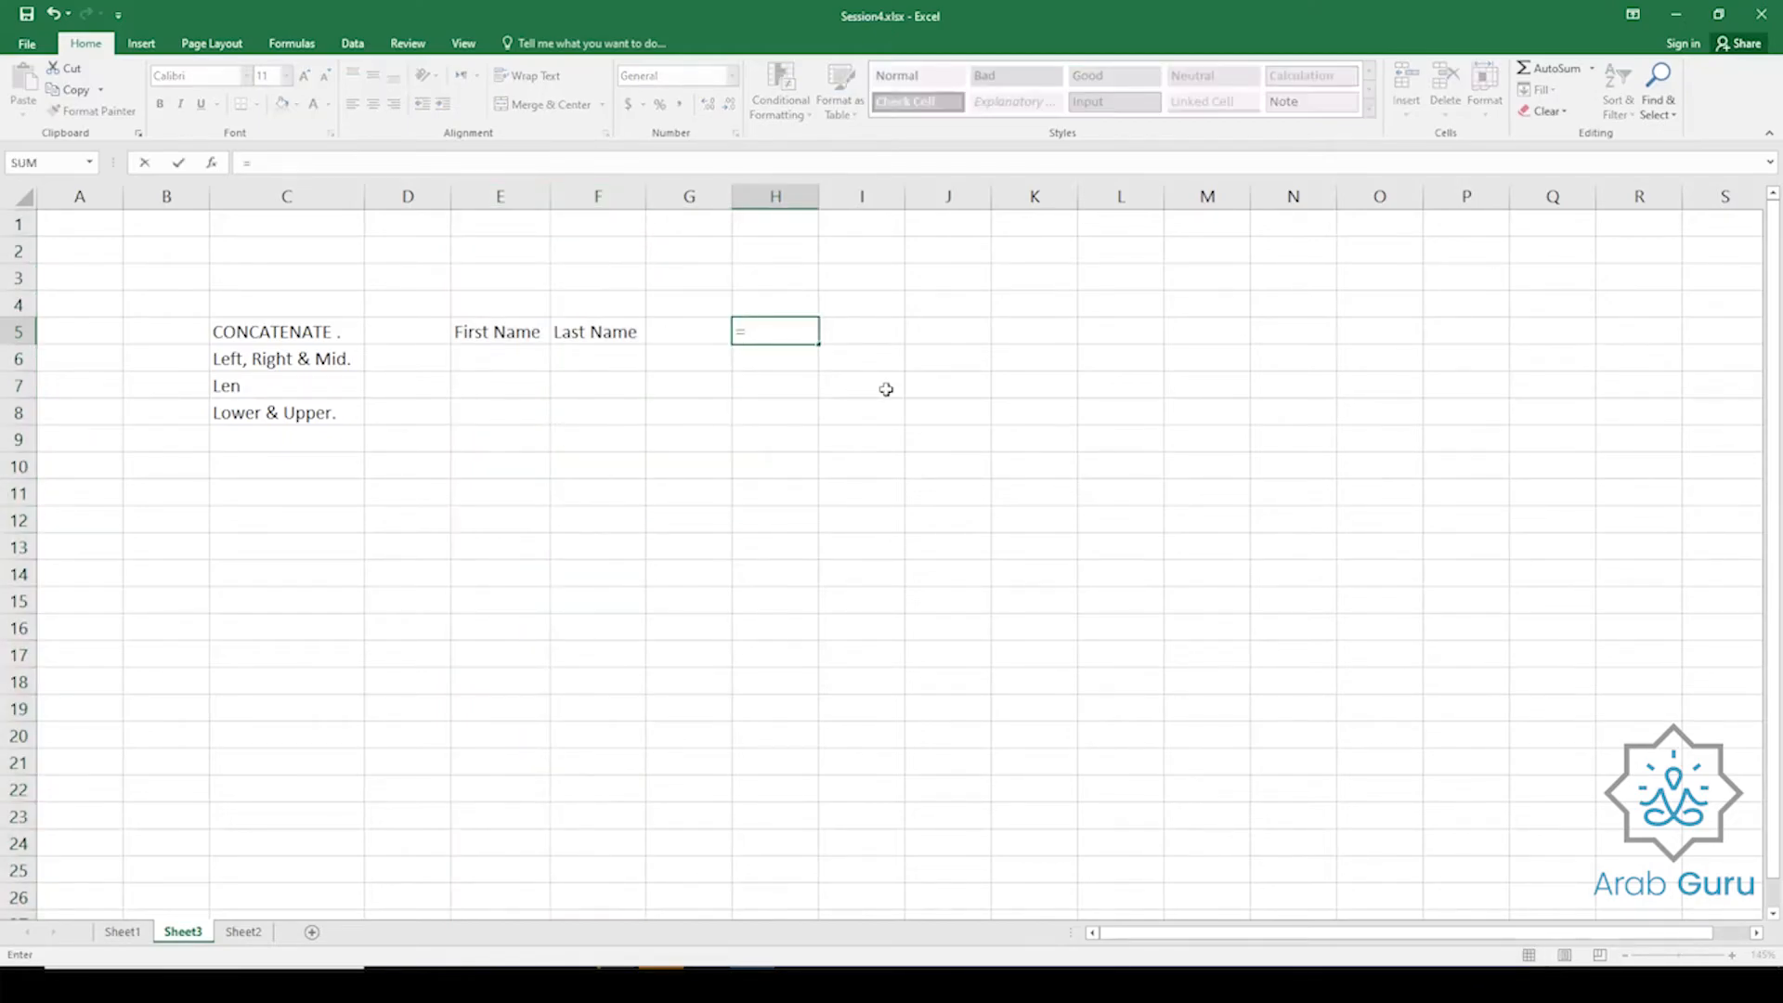
text(conc)
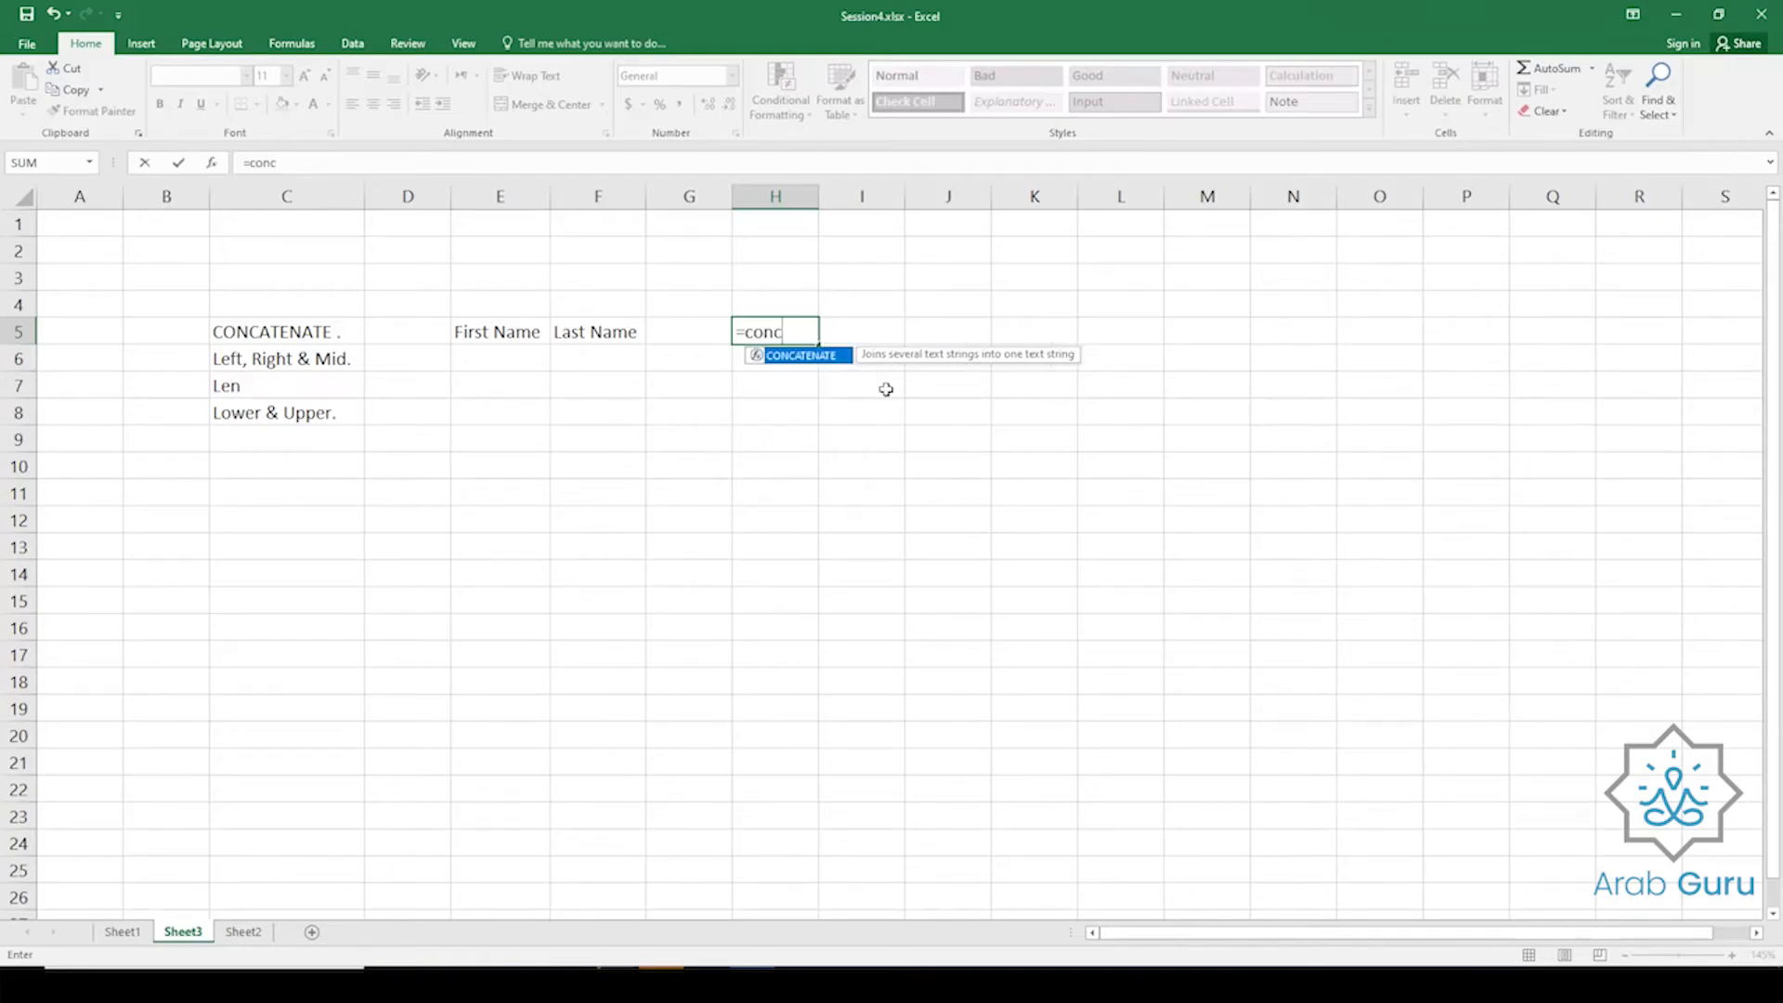
key(Tab)
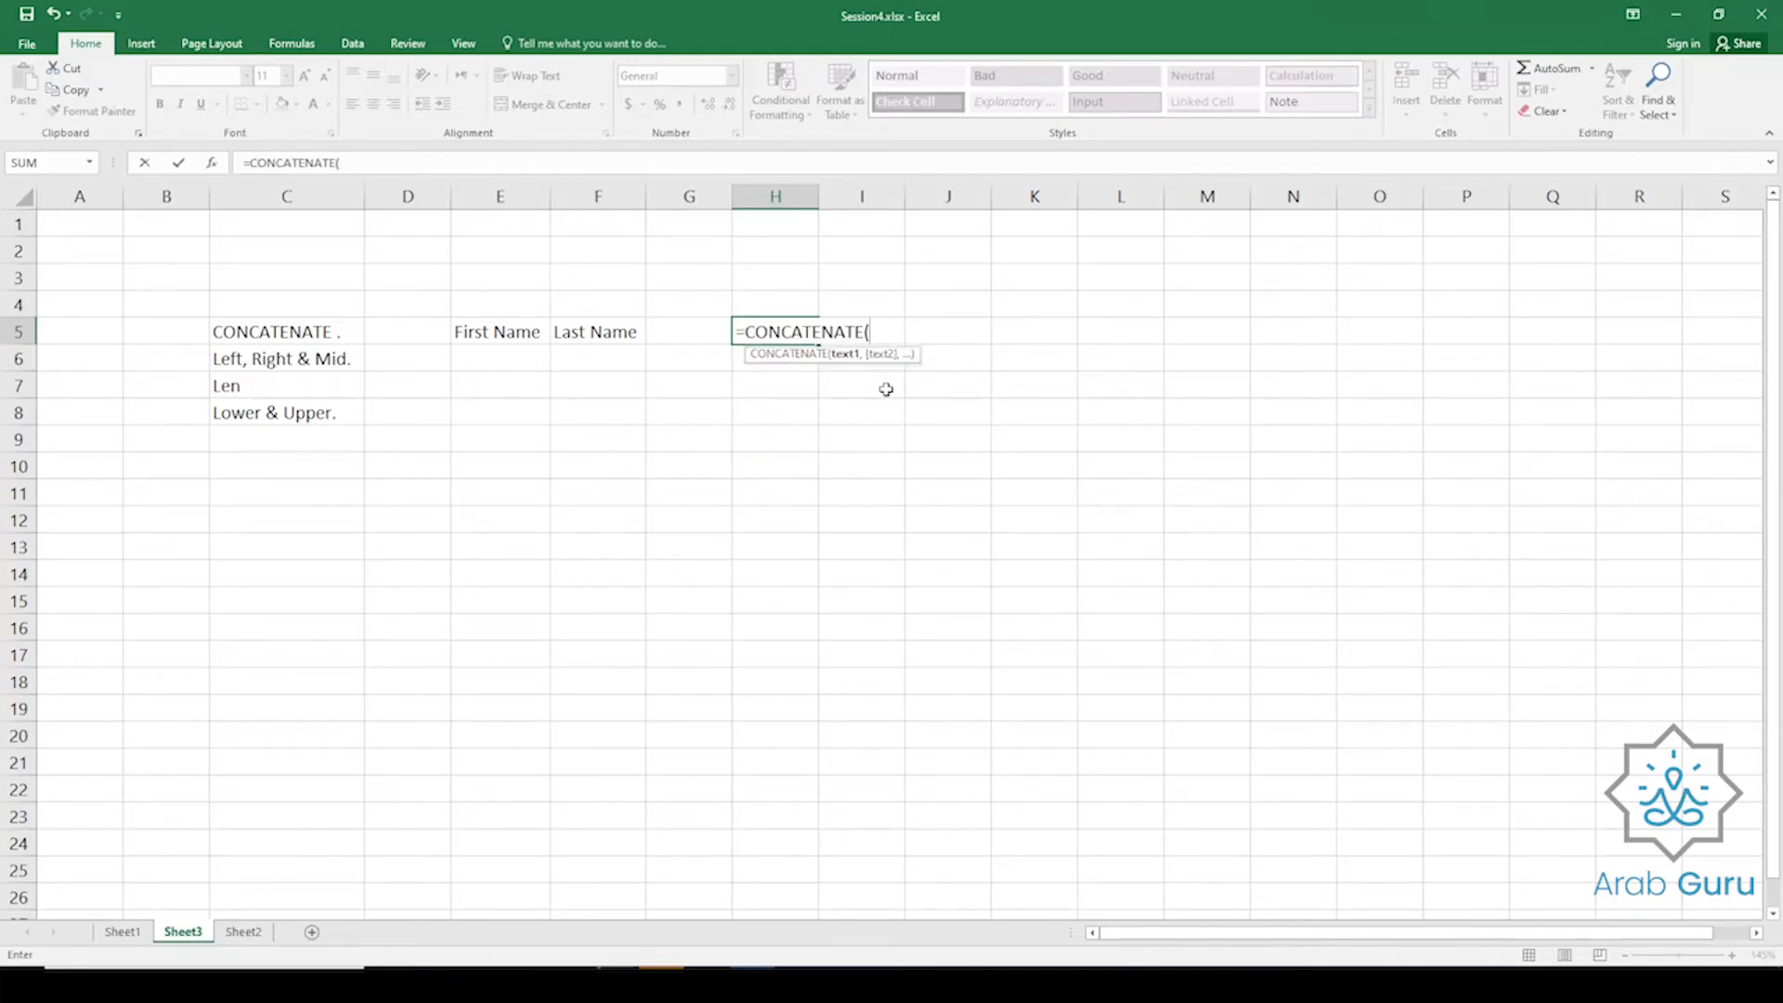
click(497, 334)
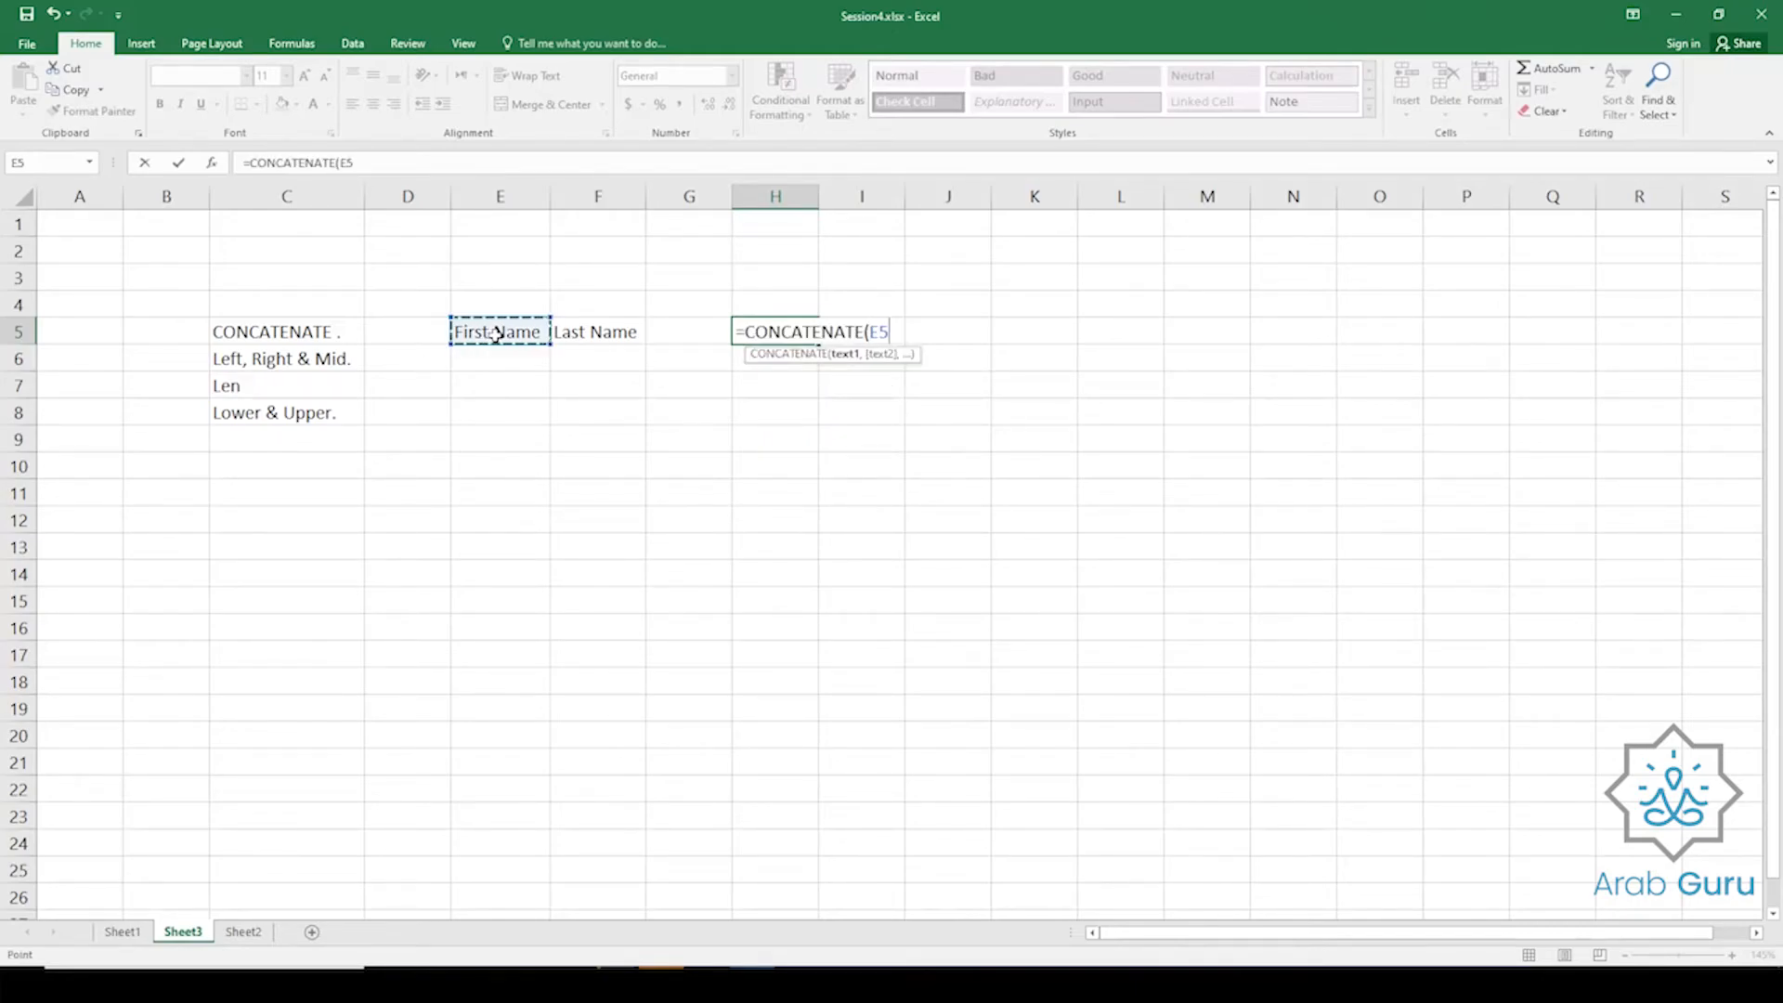
text(,)
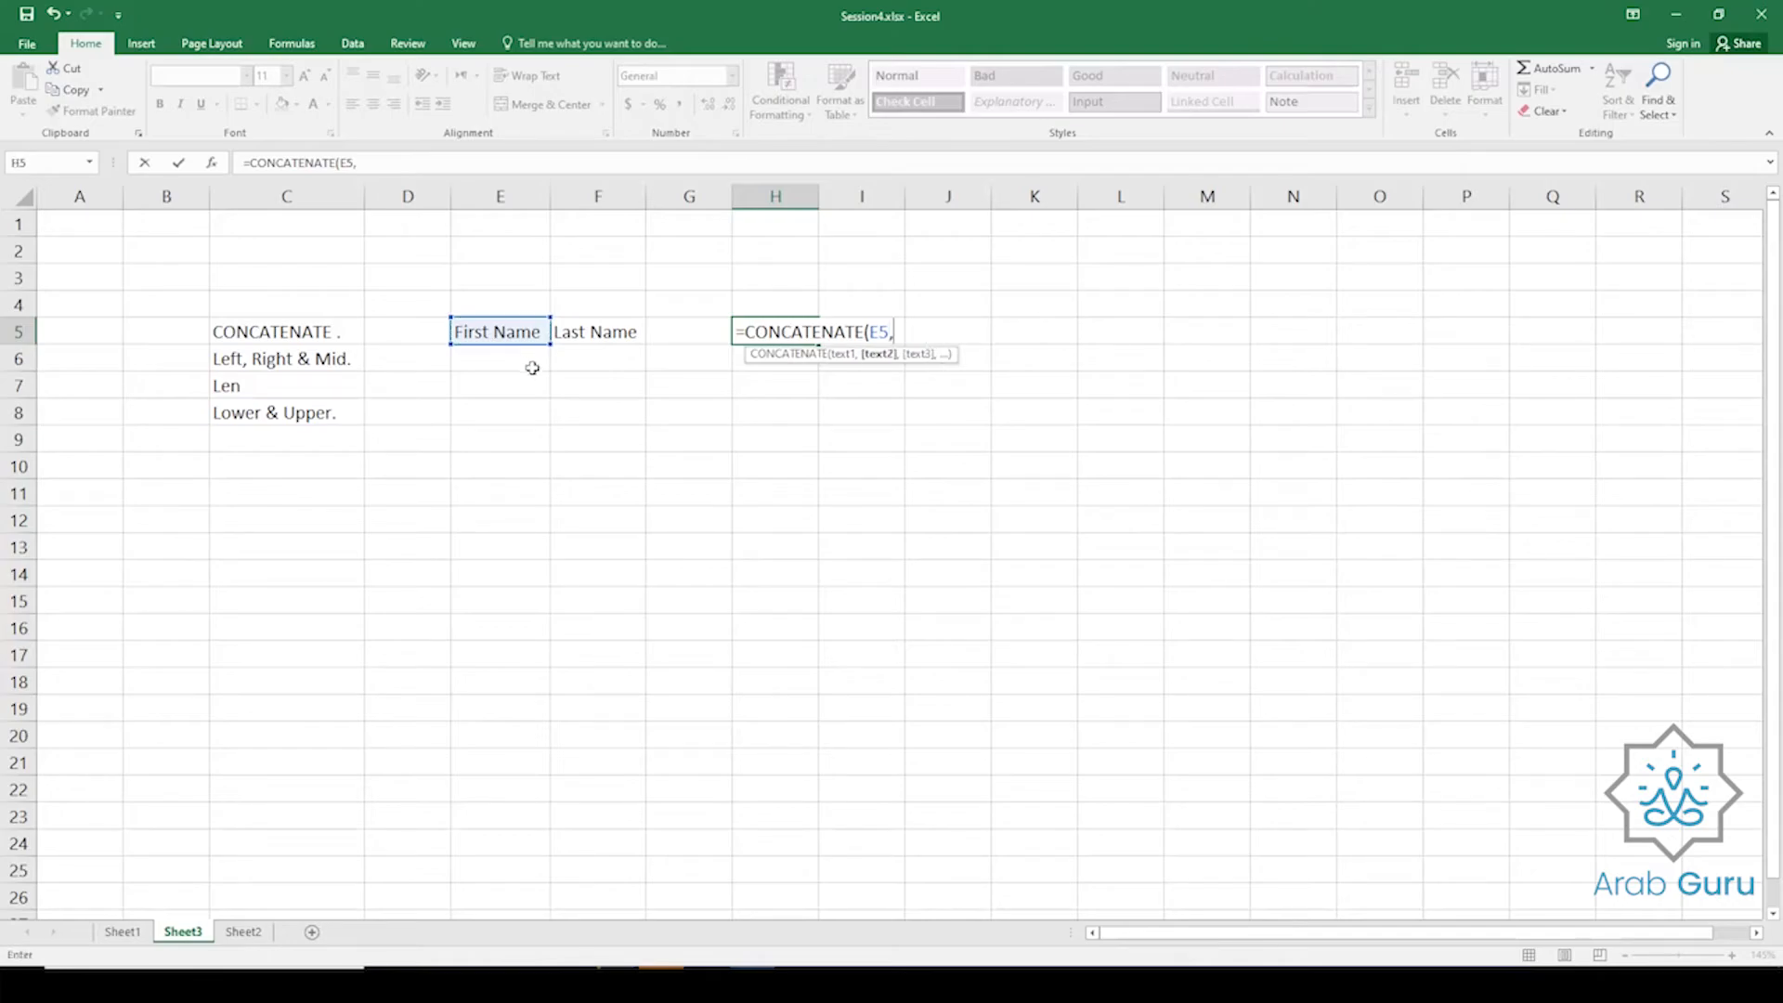
click(603, 332)
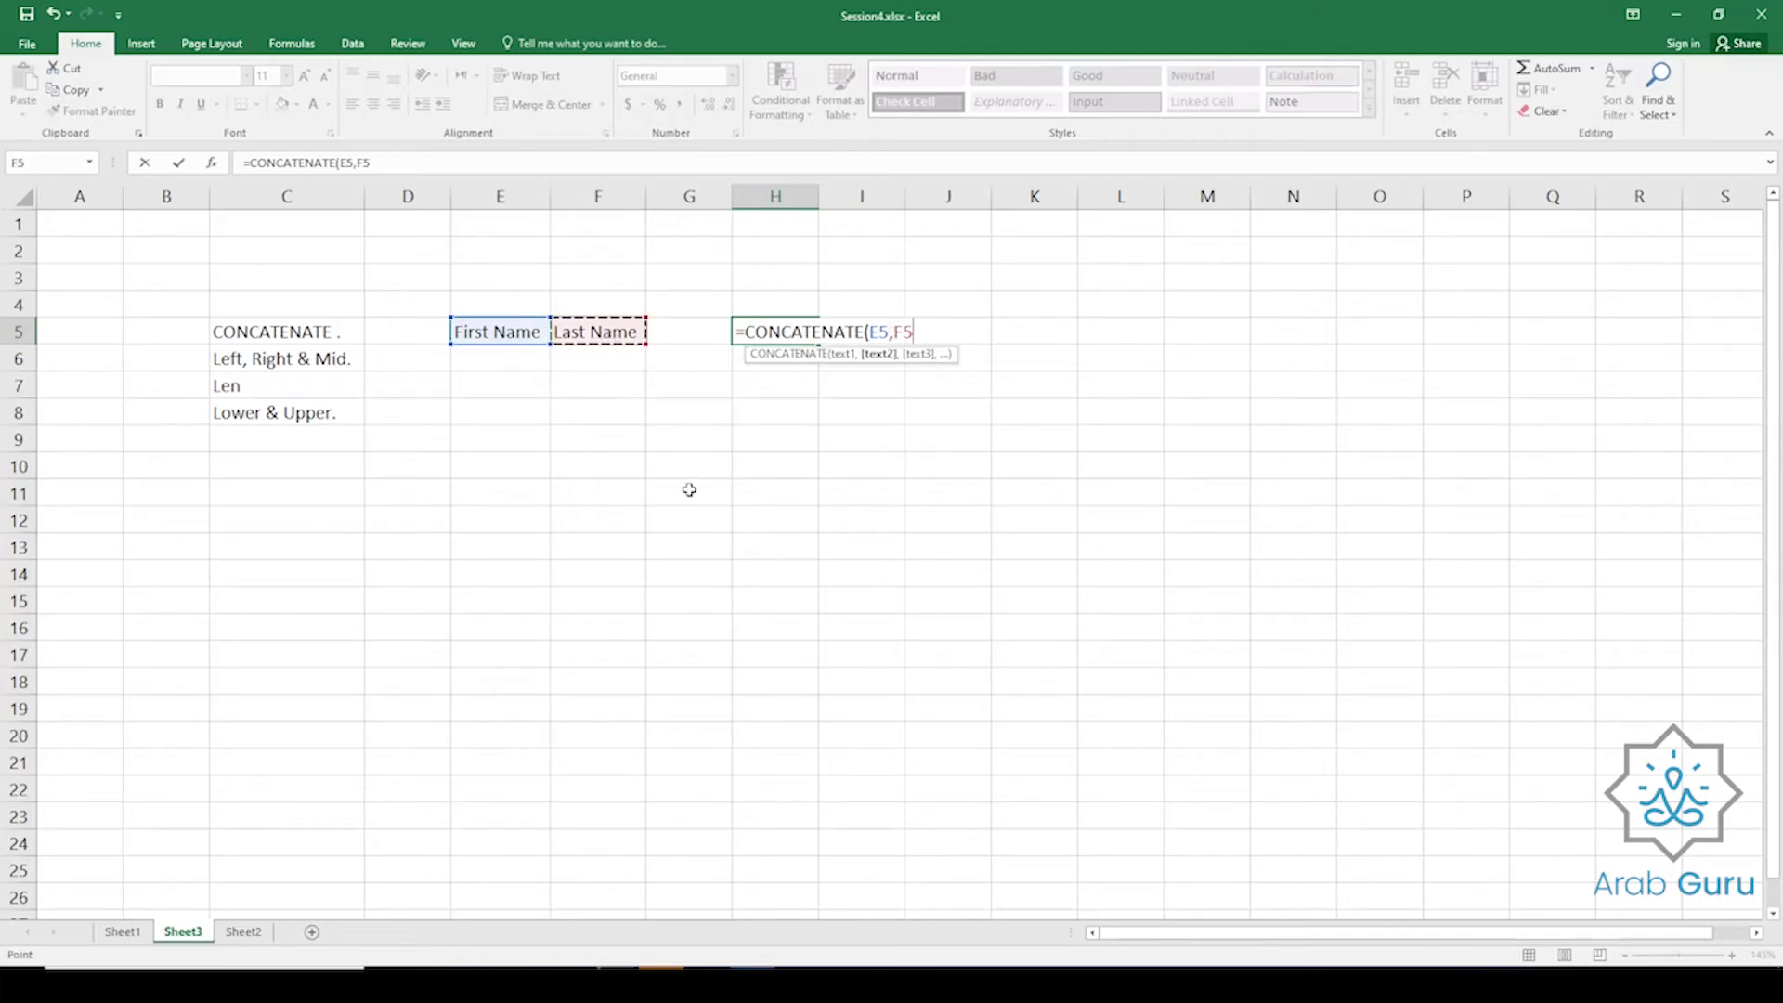
text())
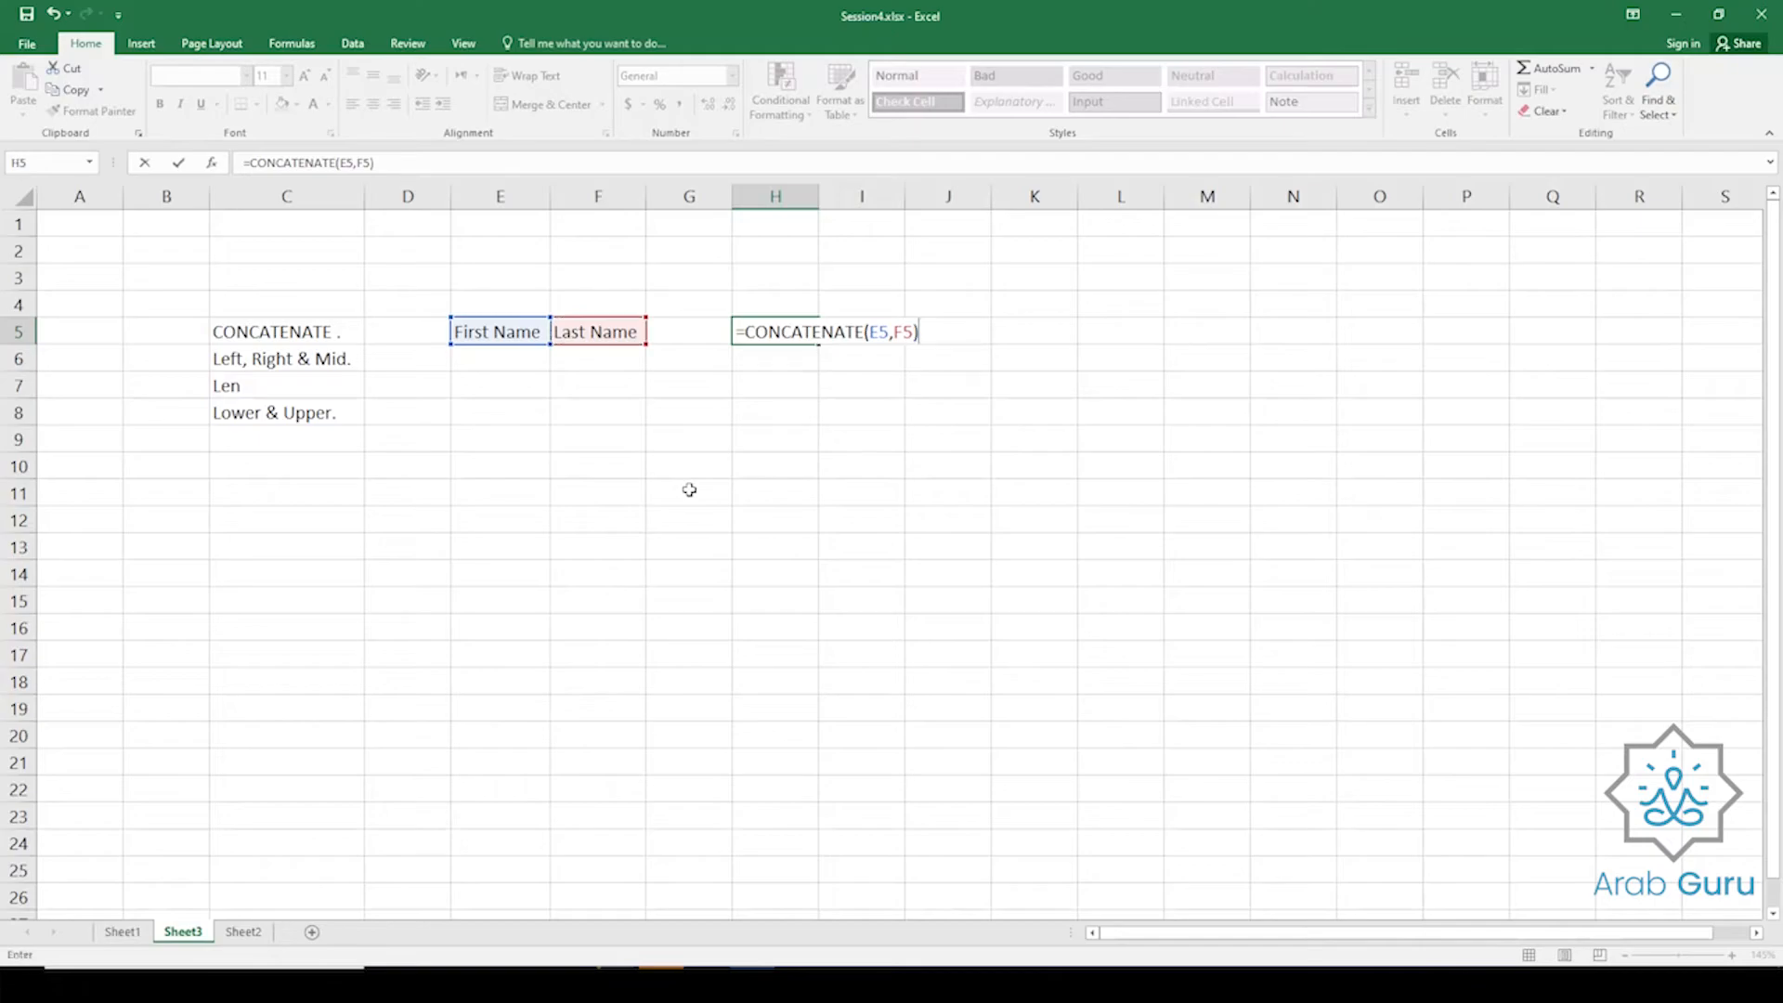
key(Return)
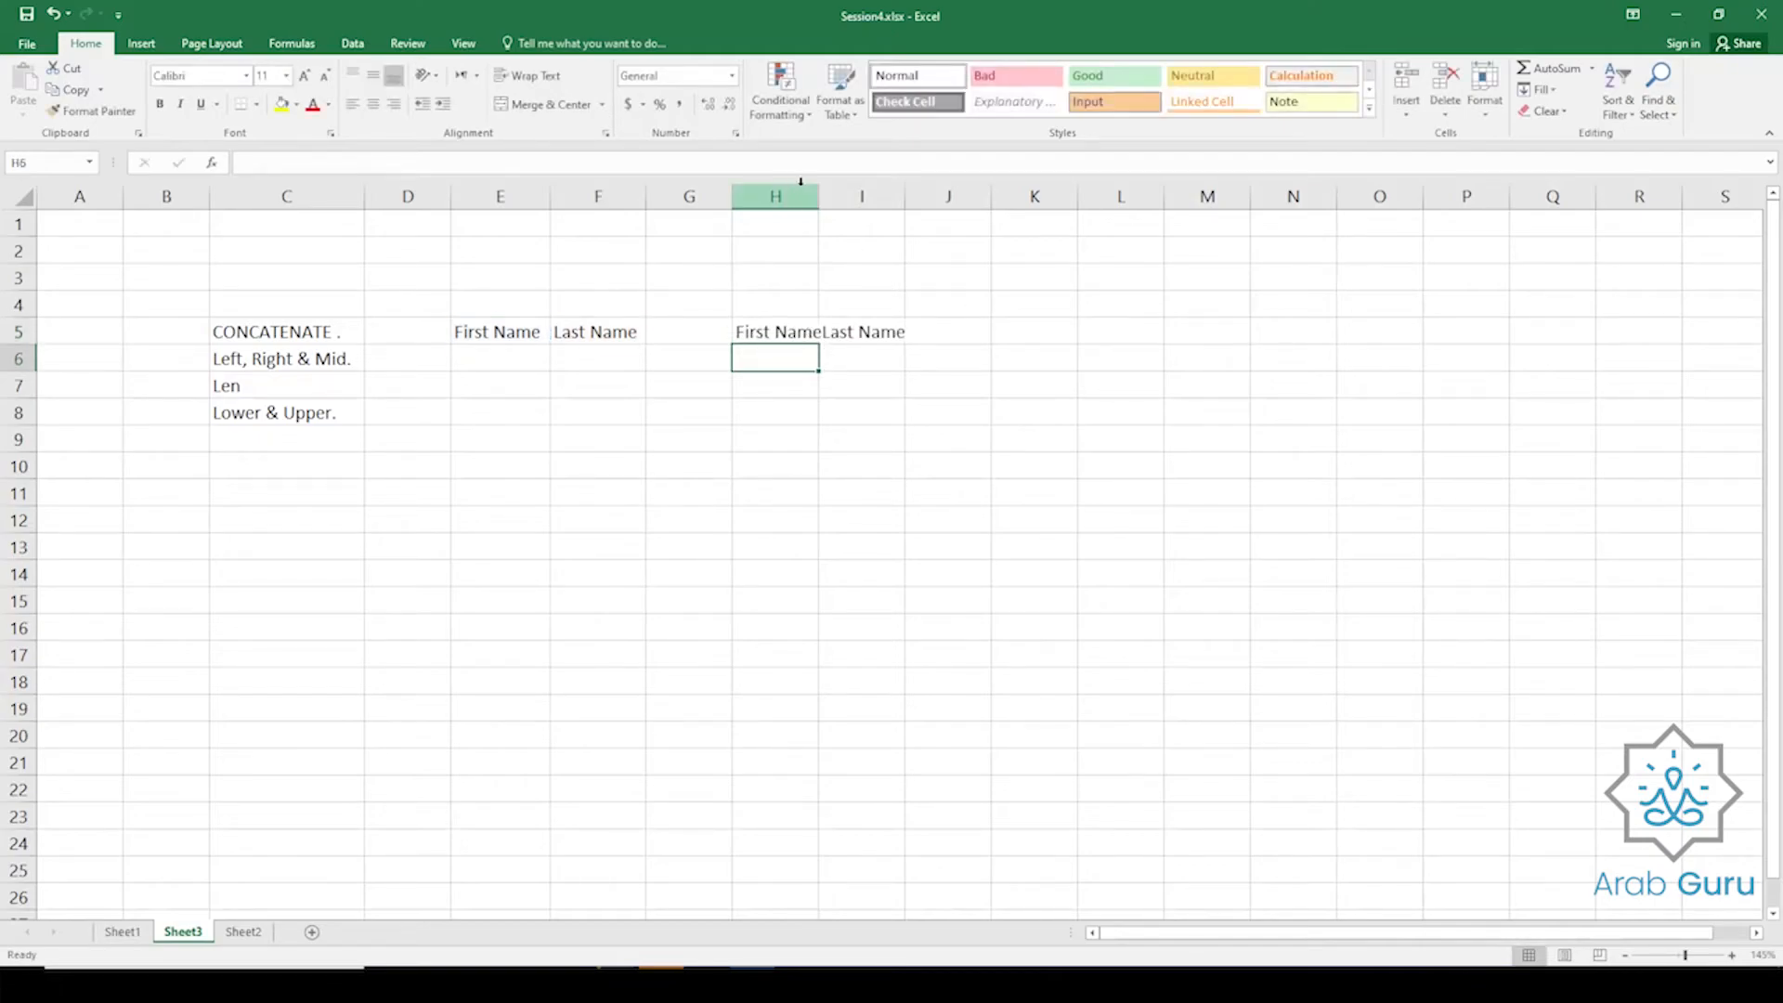
double_click(822, 205)
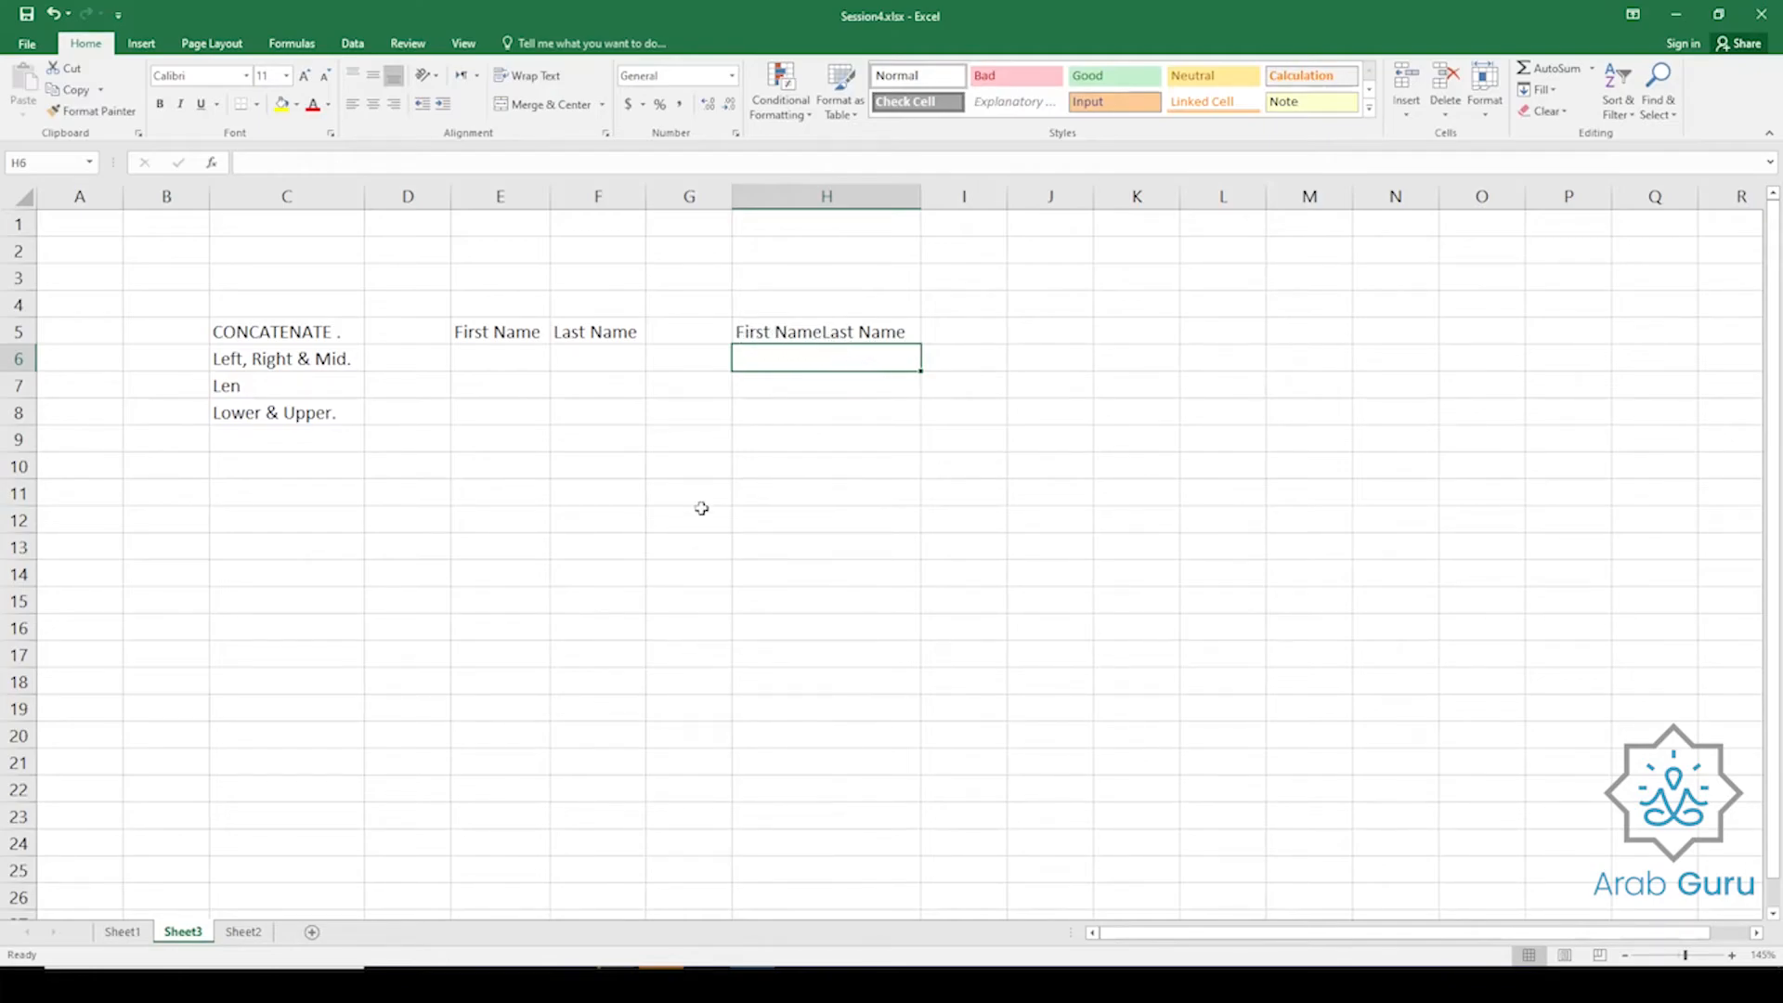
Replace the heading in E5 with a sample first name and the one in F5 with a sample last name.
click(504, 332)
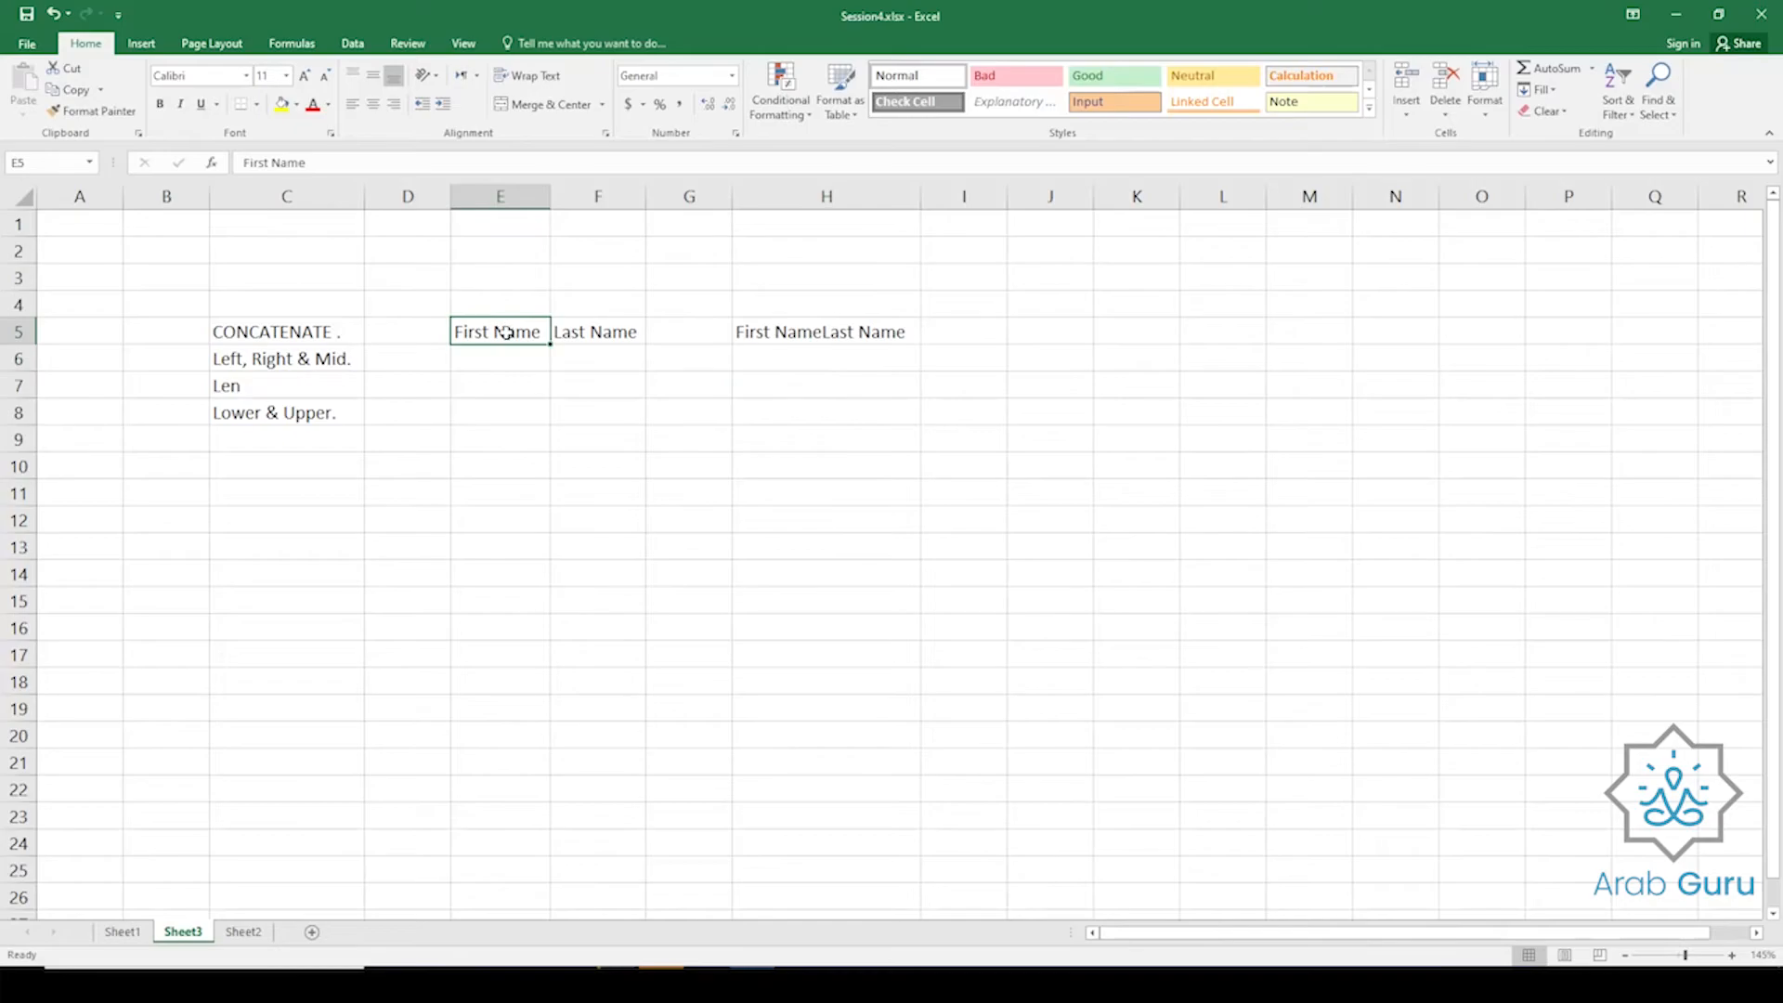
text(John)
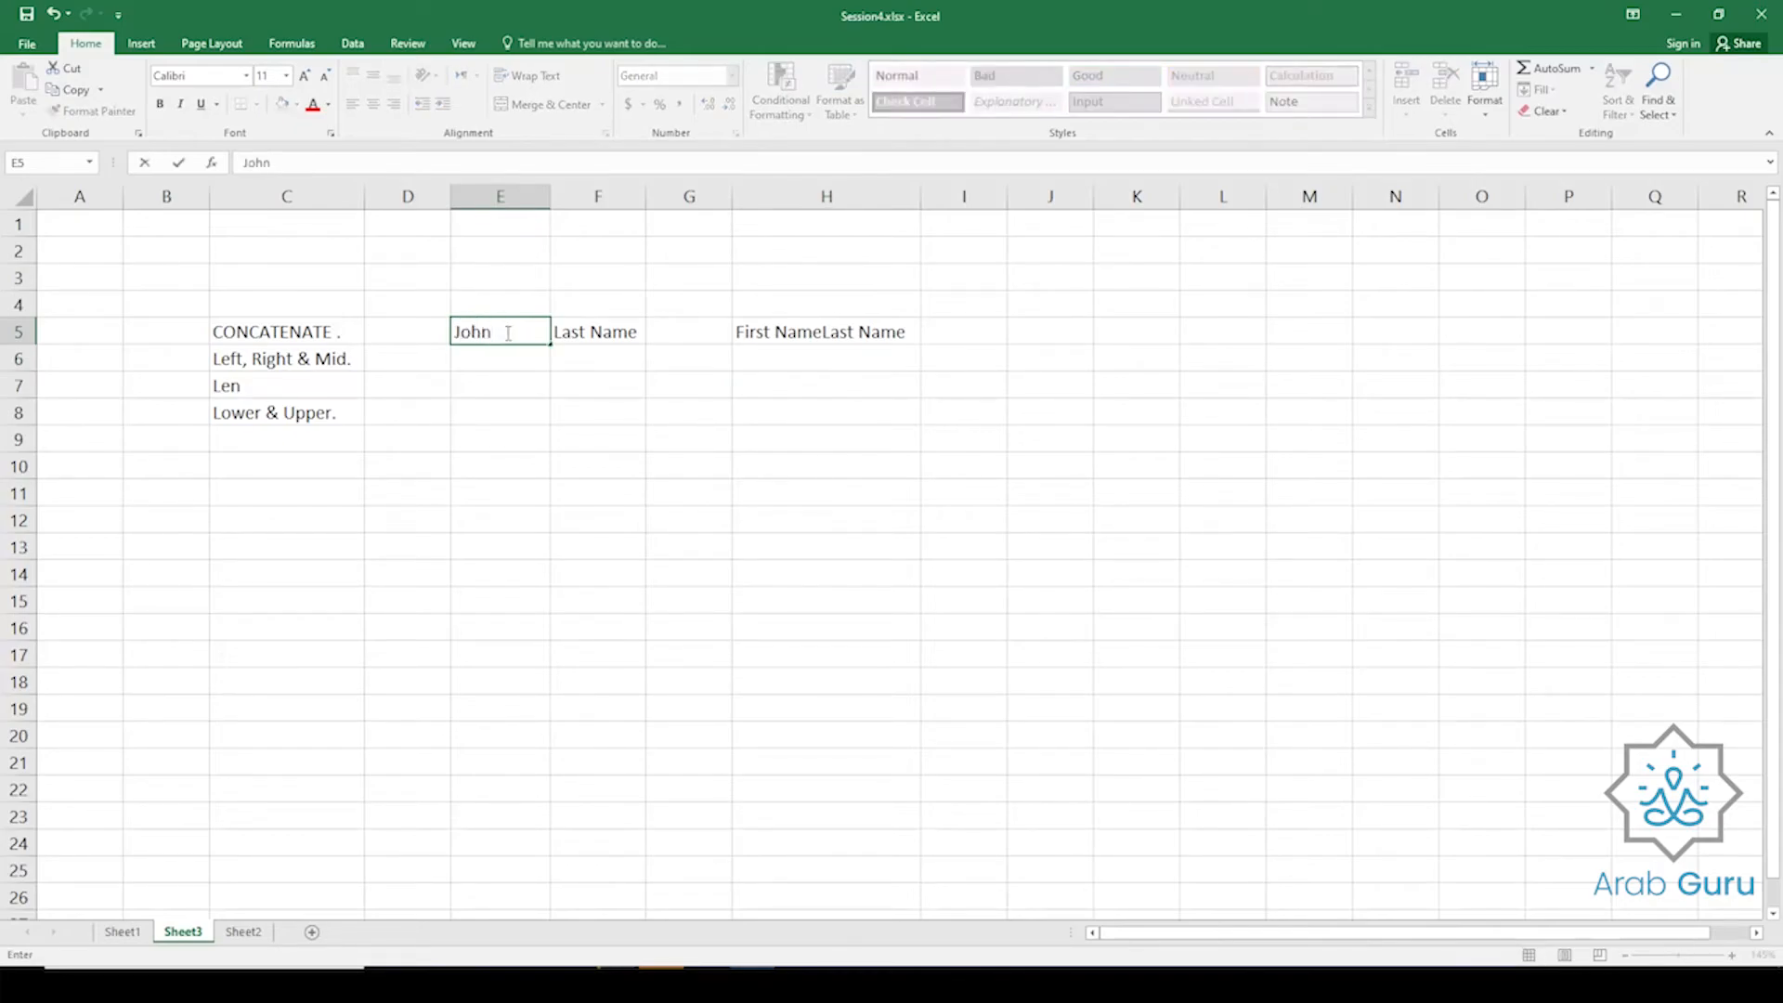
key(Tab)
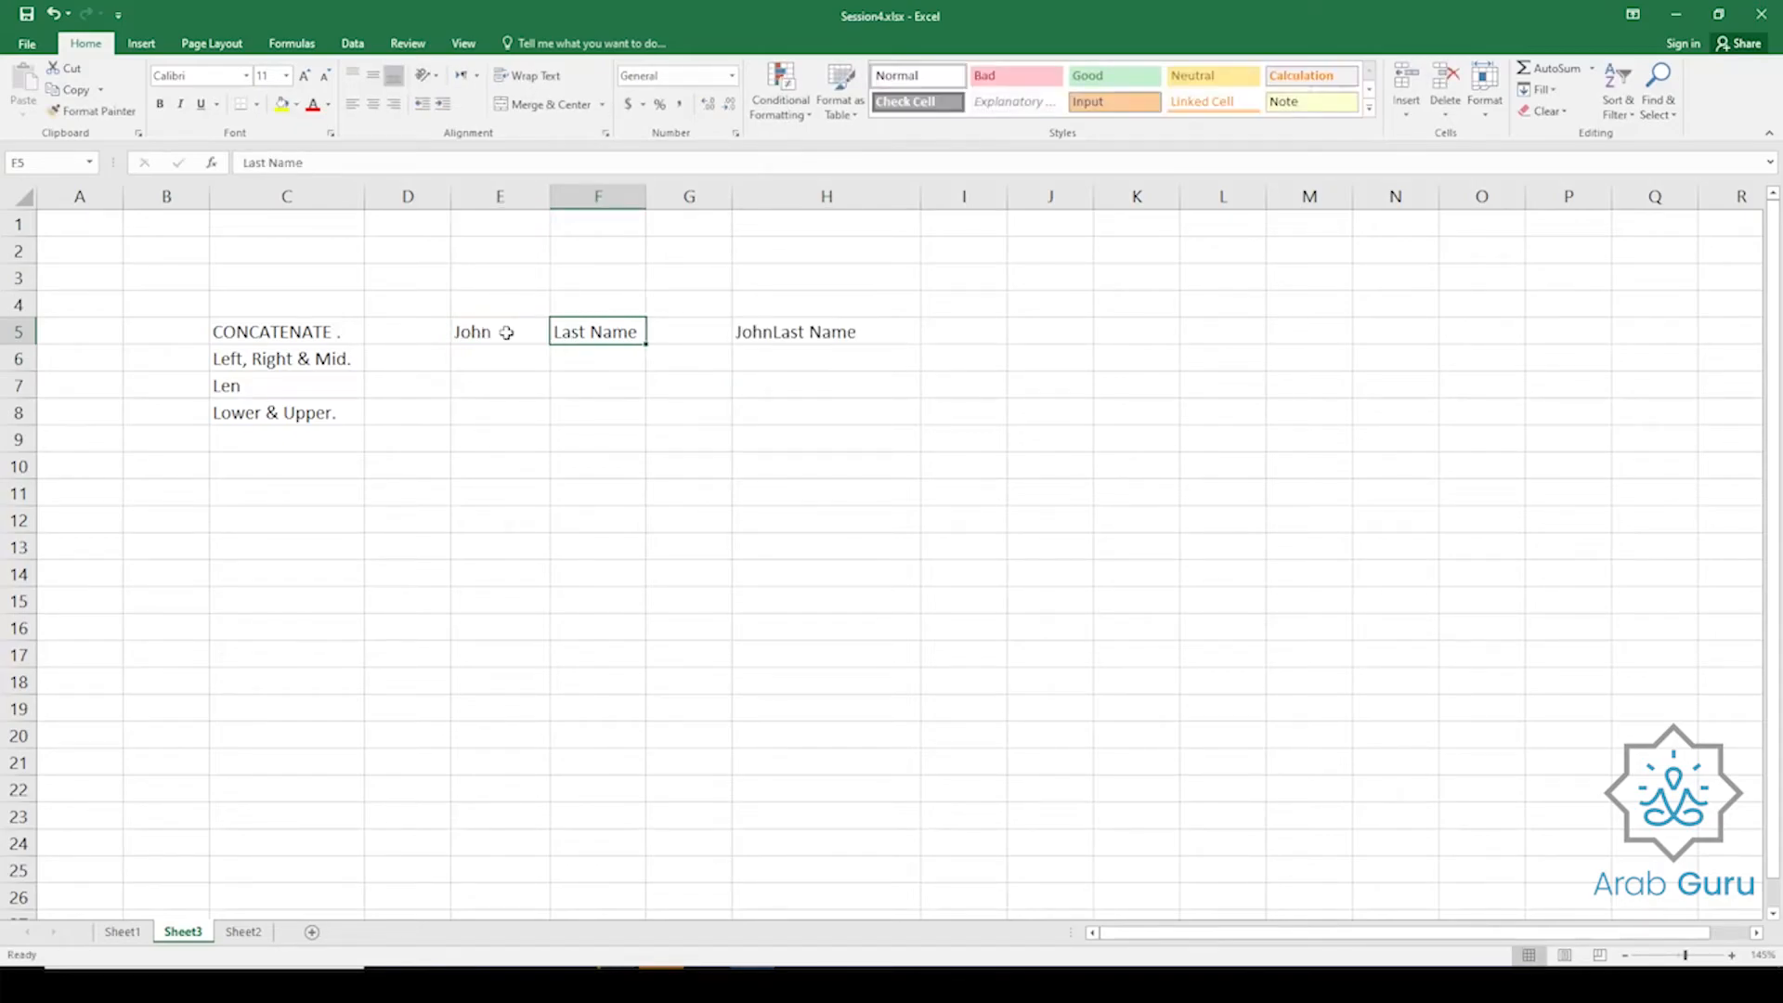
text(Smith)
key(Return)
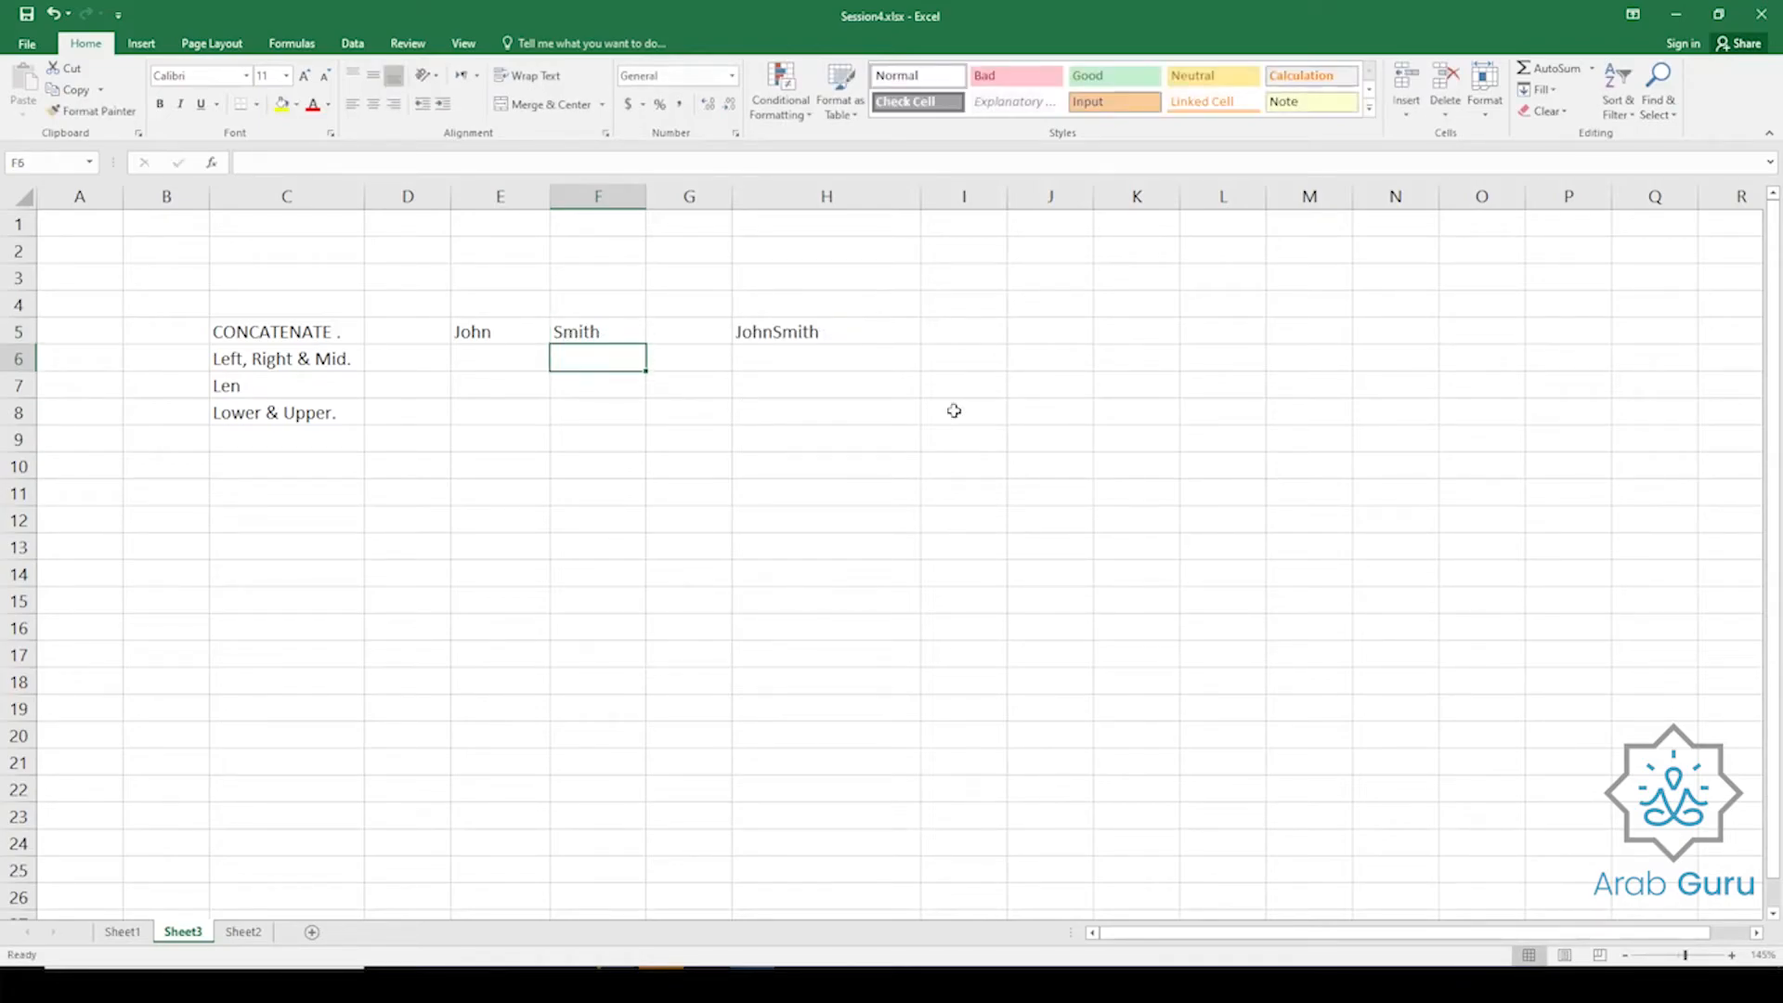
Insert a quoted space " " as an extra argument between E5 and F5 in the H5 CONCATENATE formula.
click(810, 334)
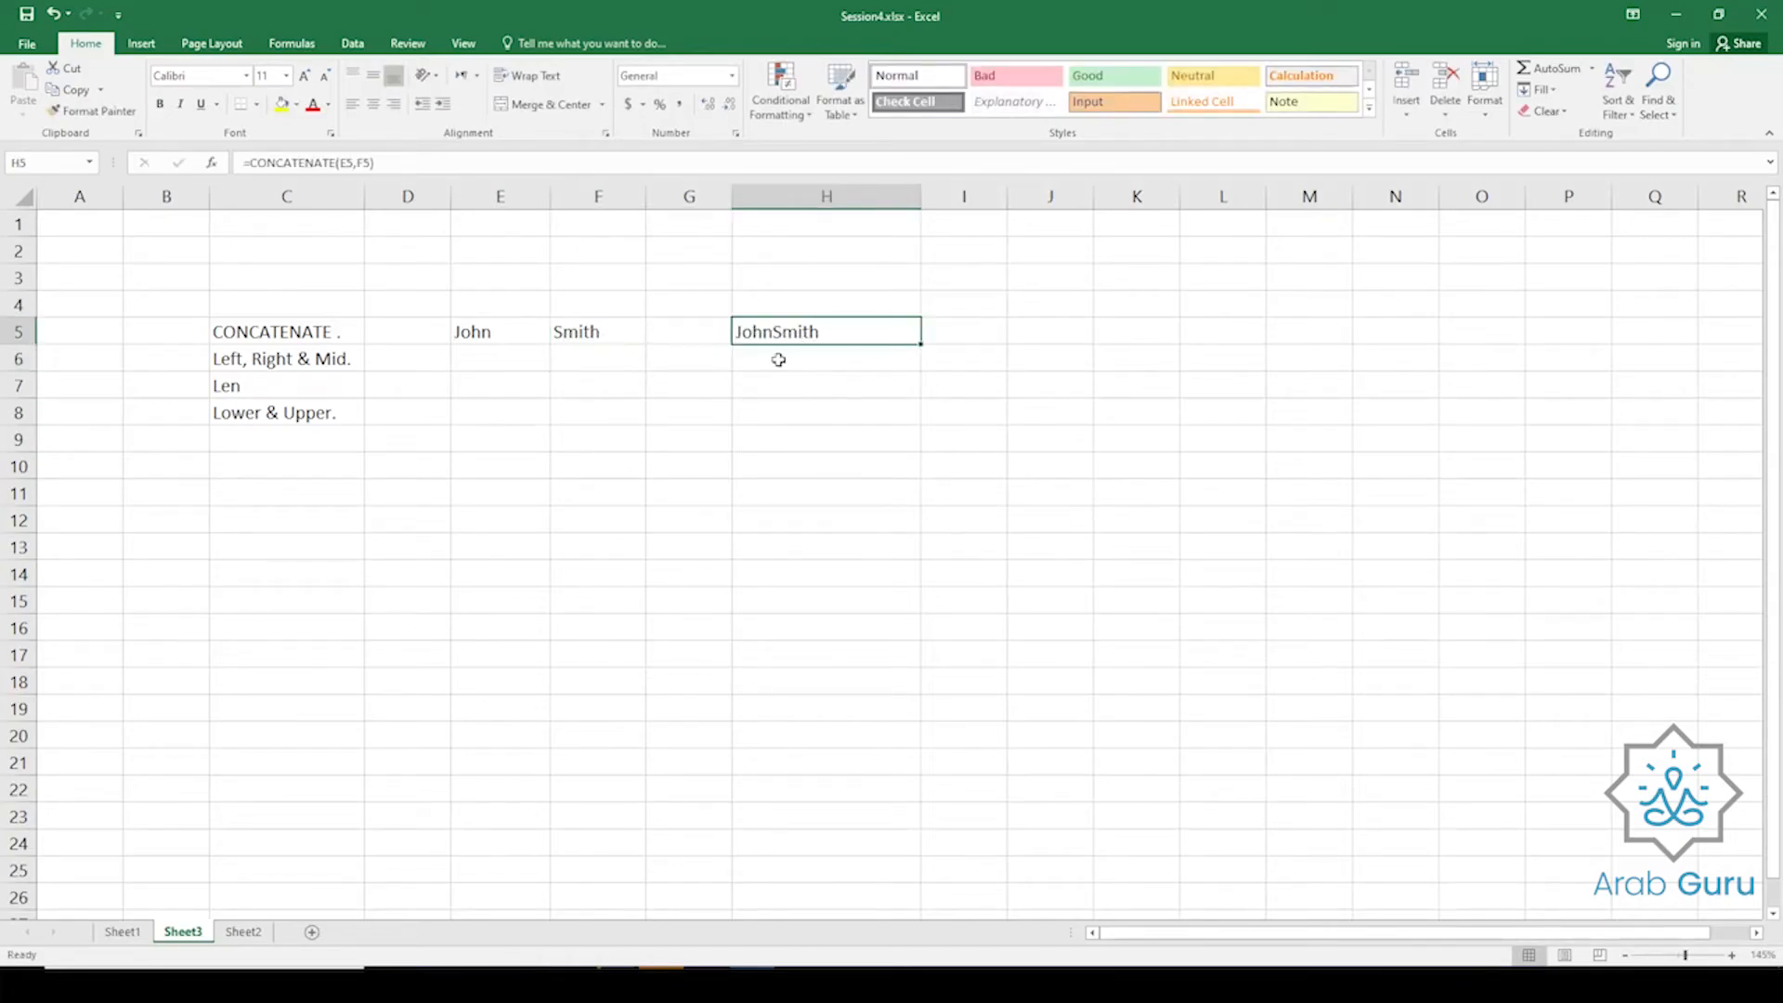
click(363, 165)
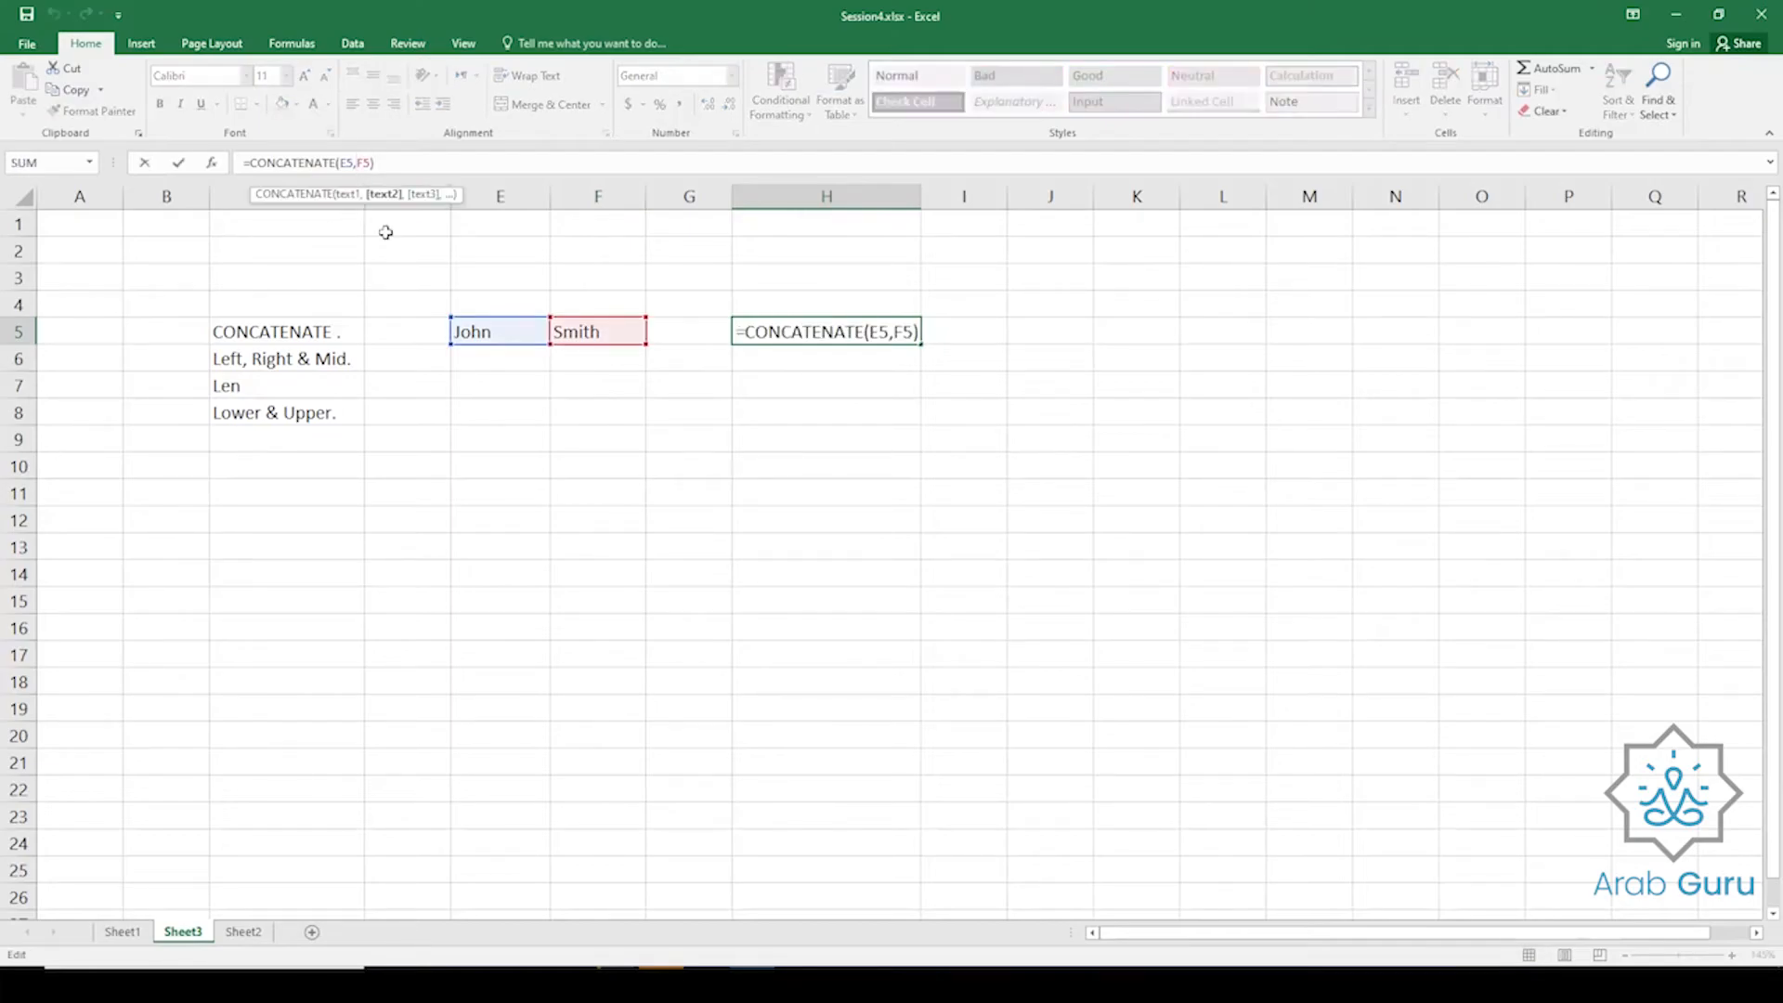
text(" ",)
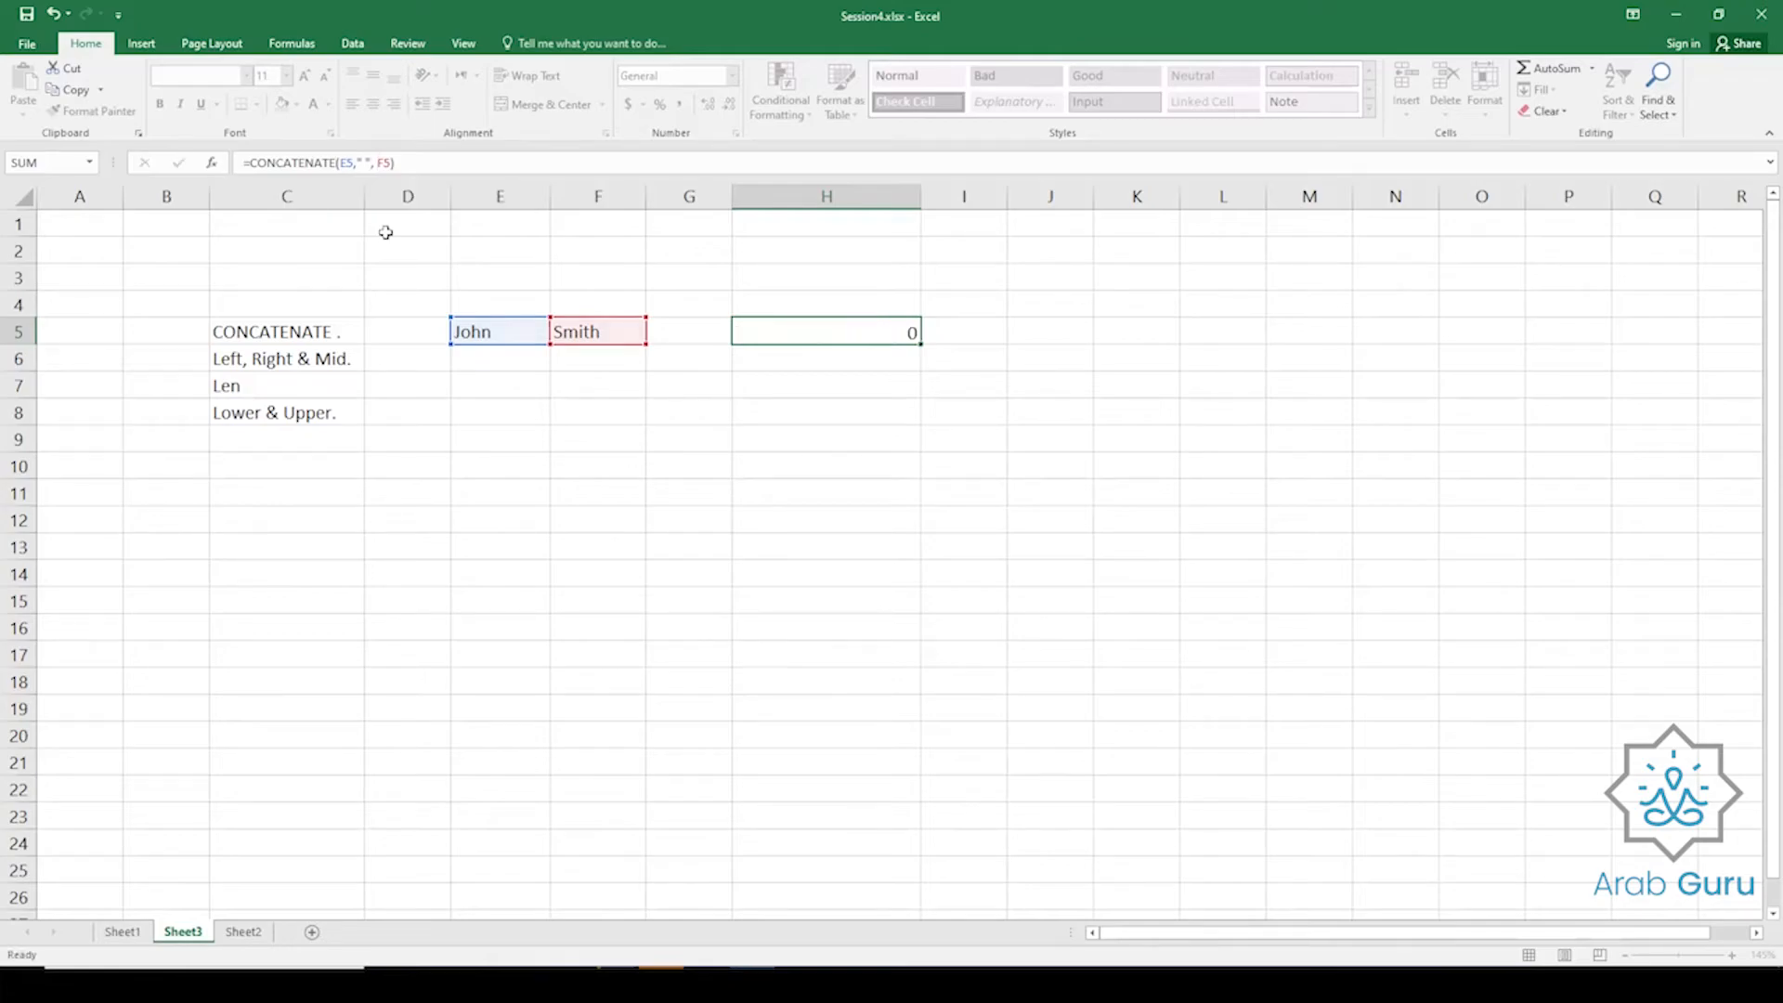
key(Return)
click(851, 330)
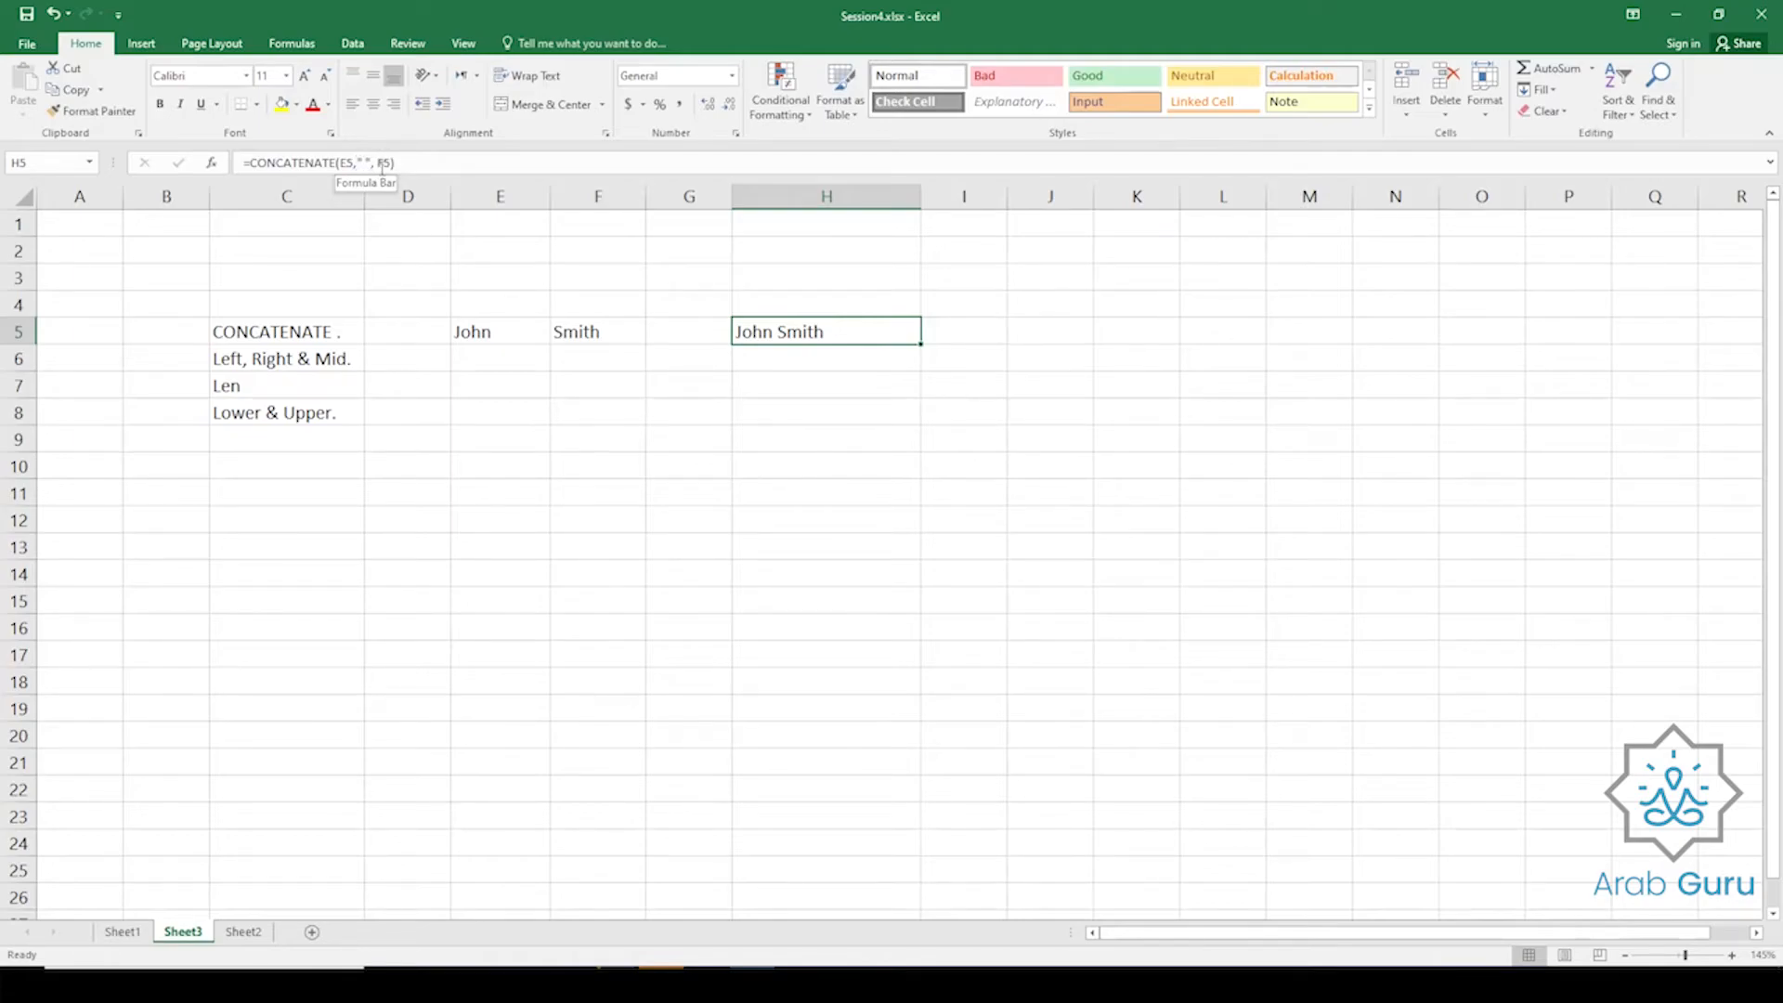
Review the source cells E5 and F5, the combined text in H5 and the CONCATENATE label in C5.
click(628, 406)
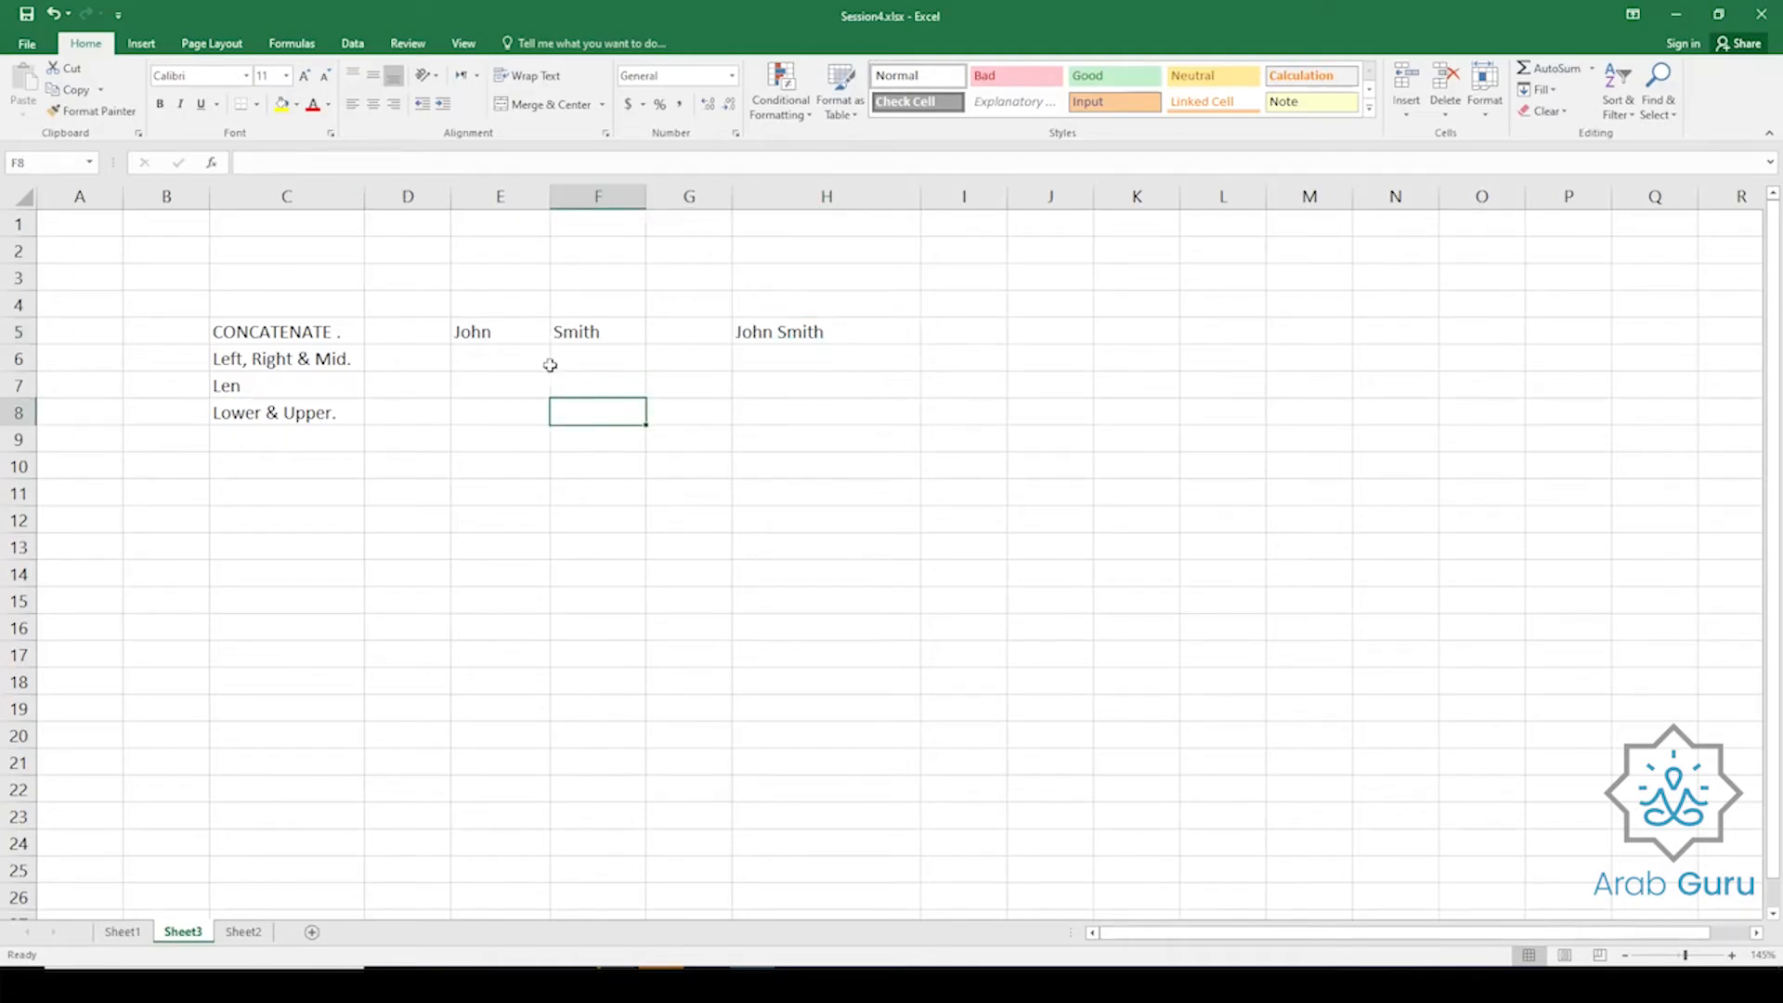
click(516, 329)
click(555, 335)
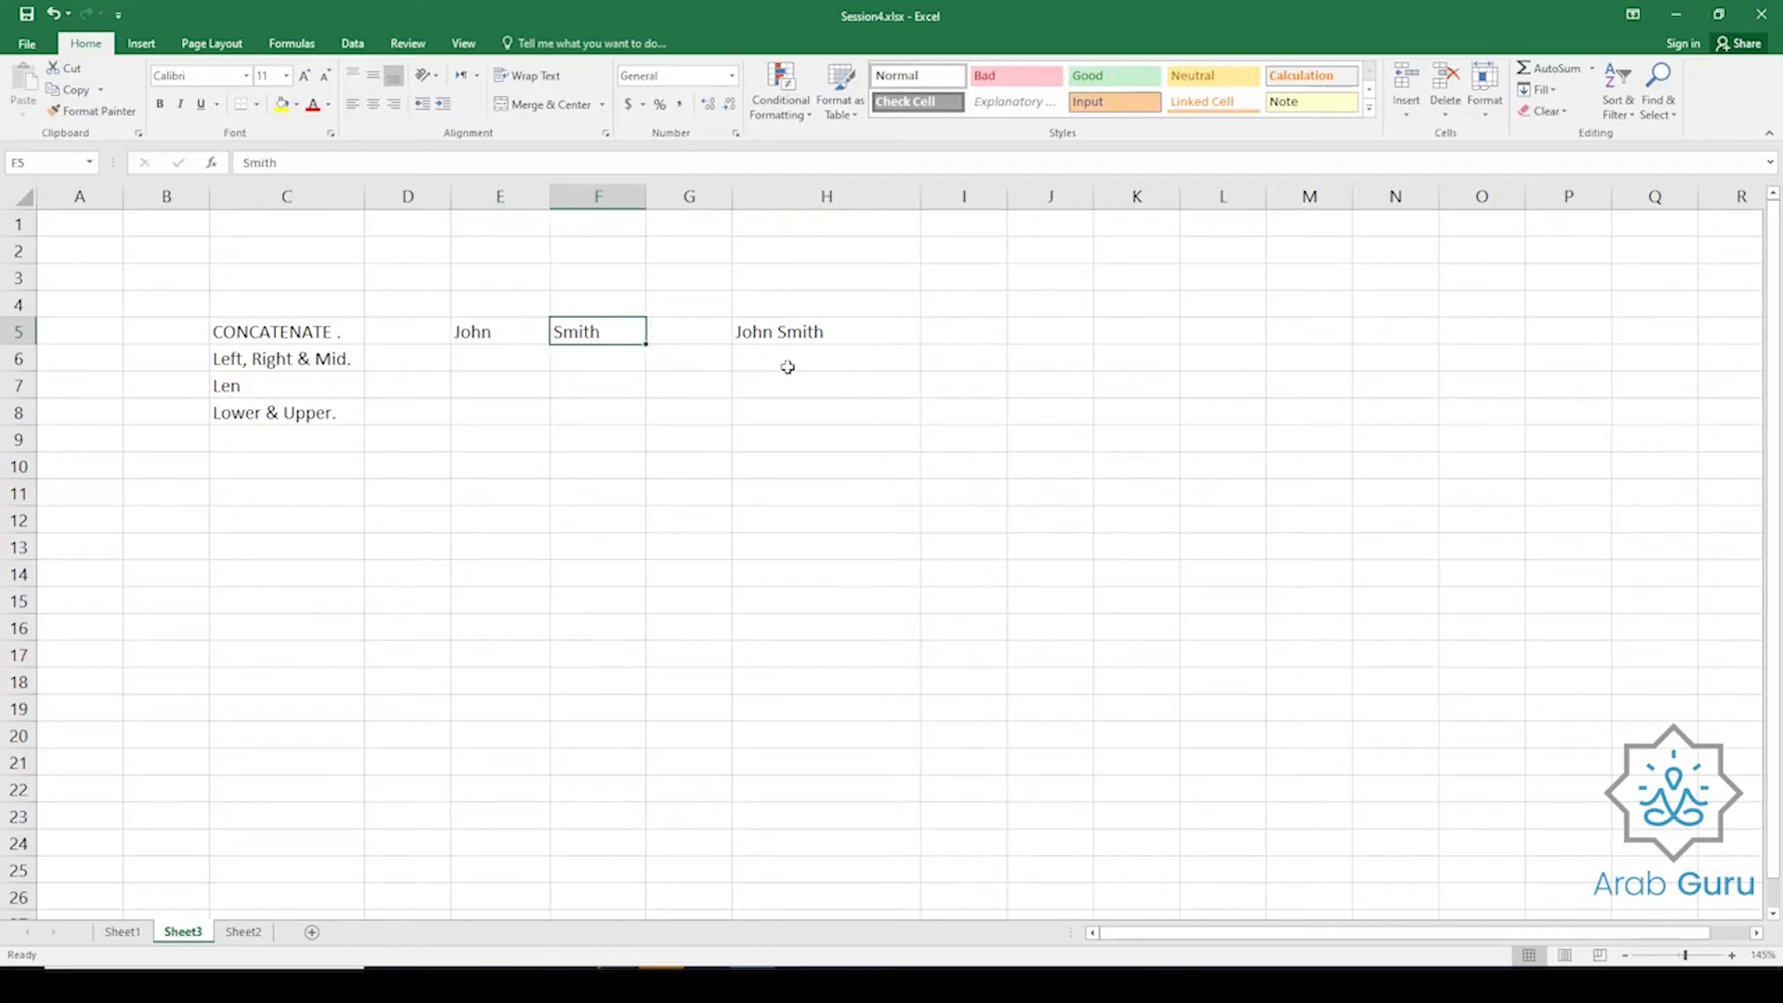
click(824, 342)
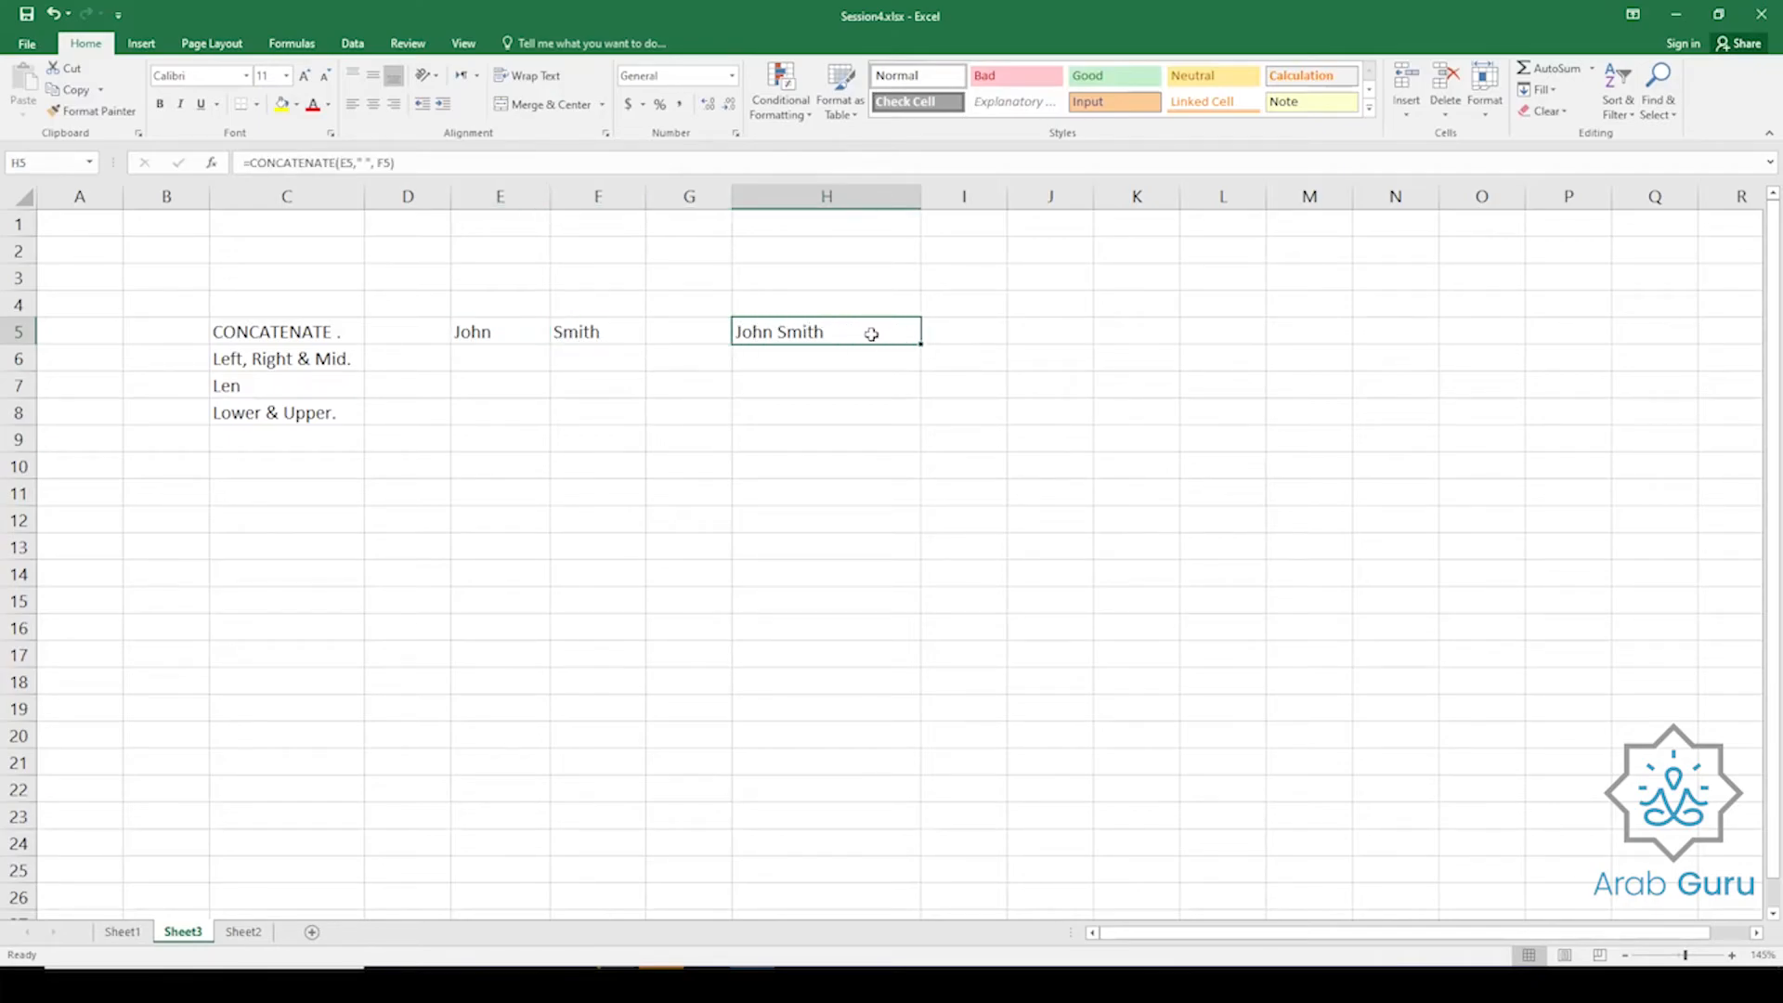
click(975, 327)
click(317, 334)
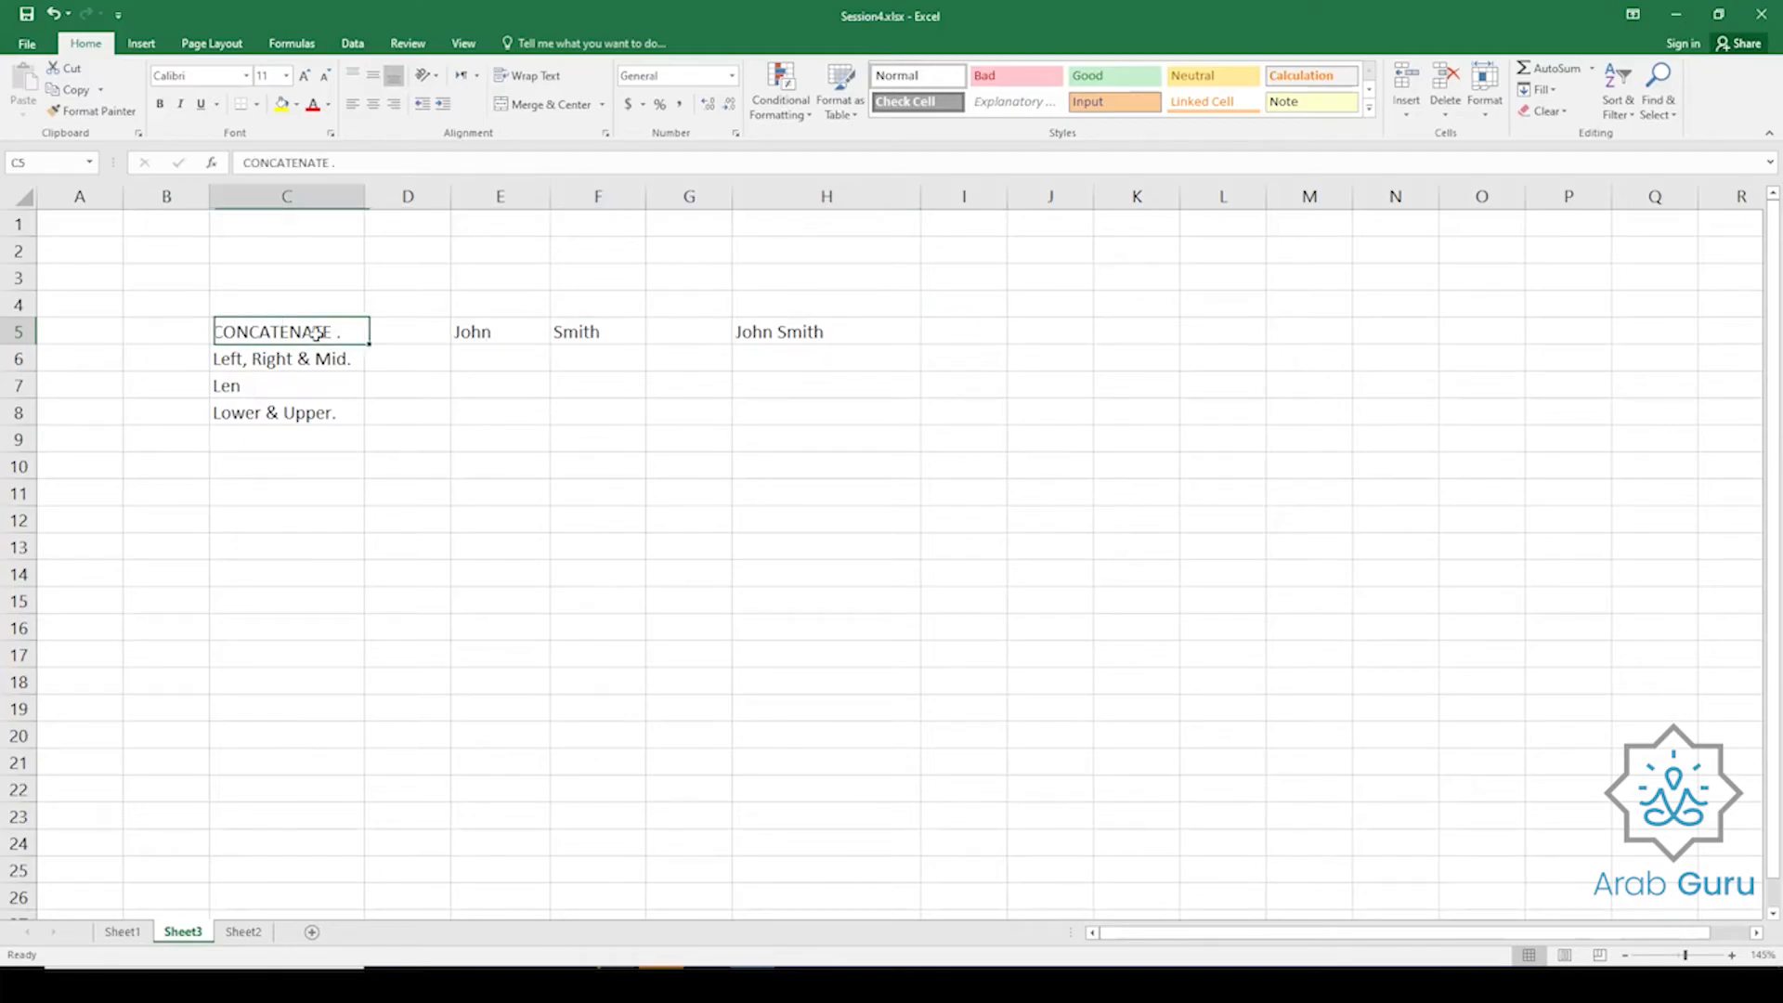
Enter the formula =E5&" "&F5 in cell I5 and autofit column I.
click(954, 336)
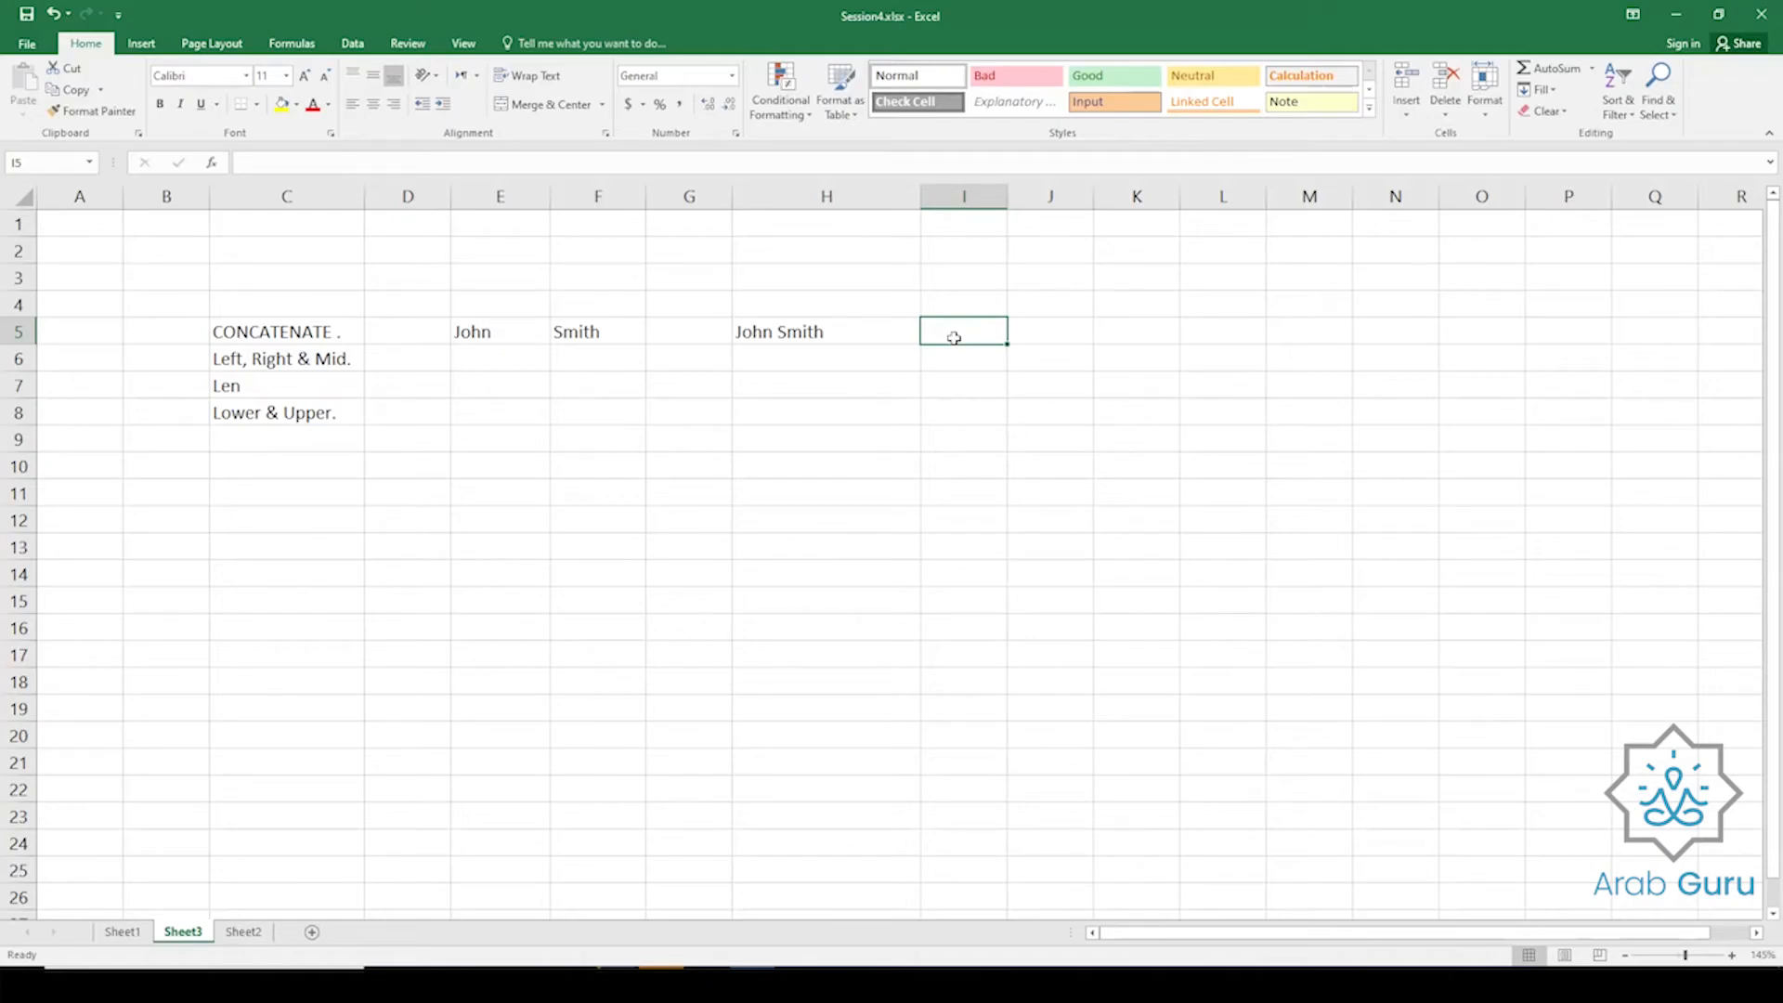
text(&)
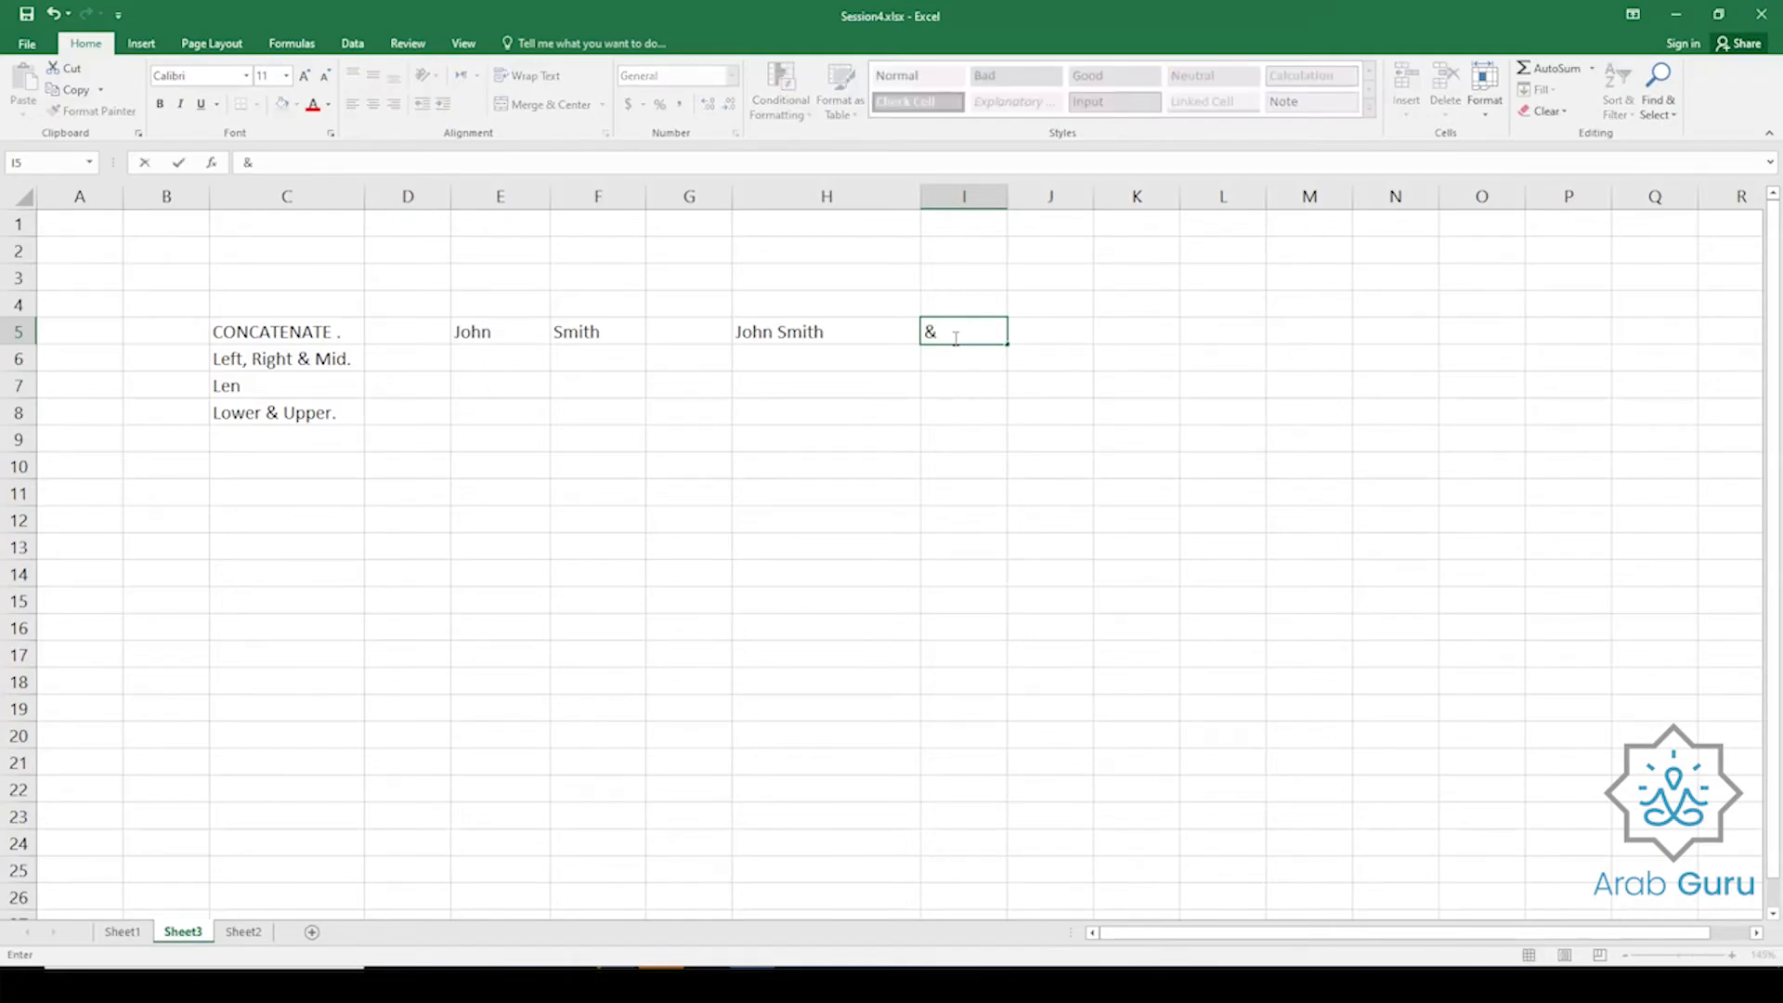
key(BackSpace)
text(=)
click(462, 336)
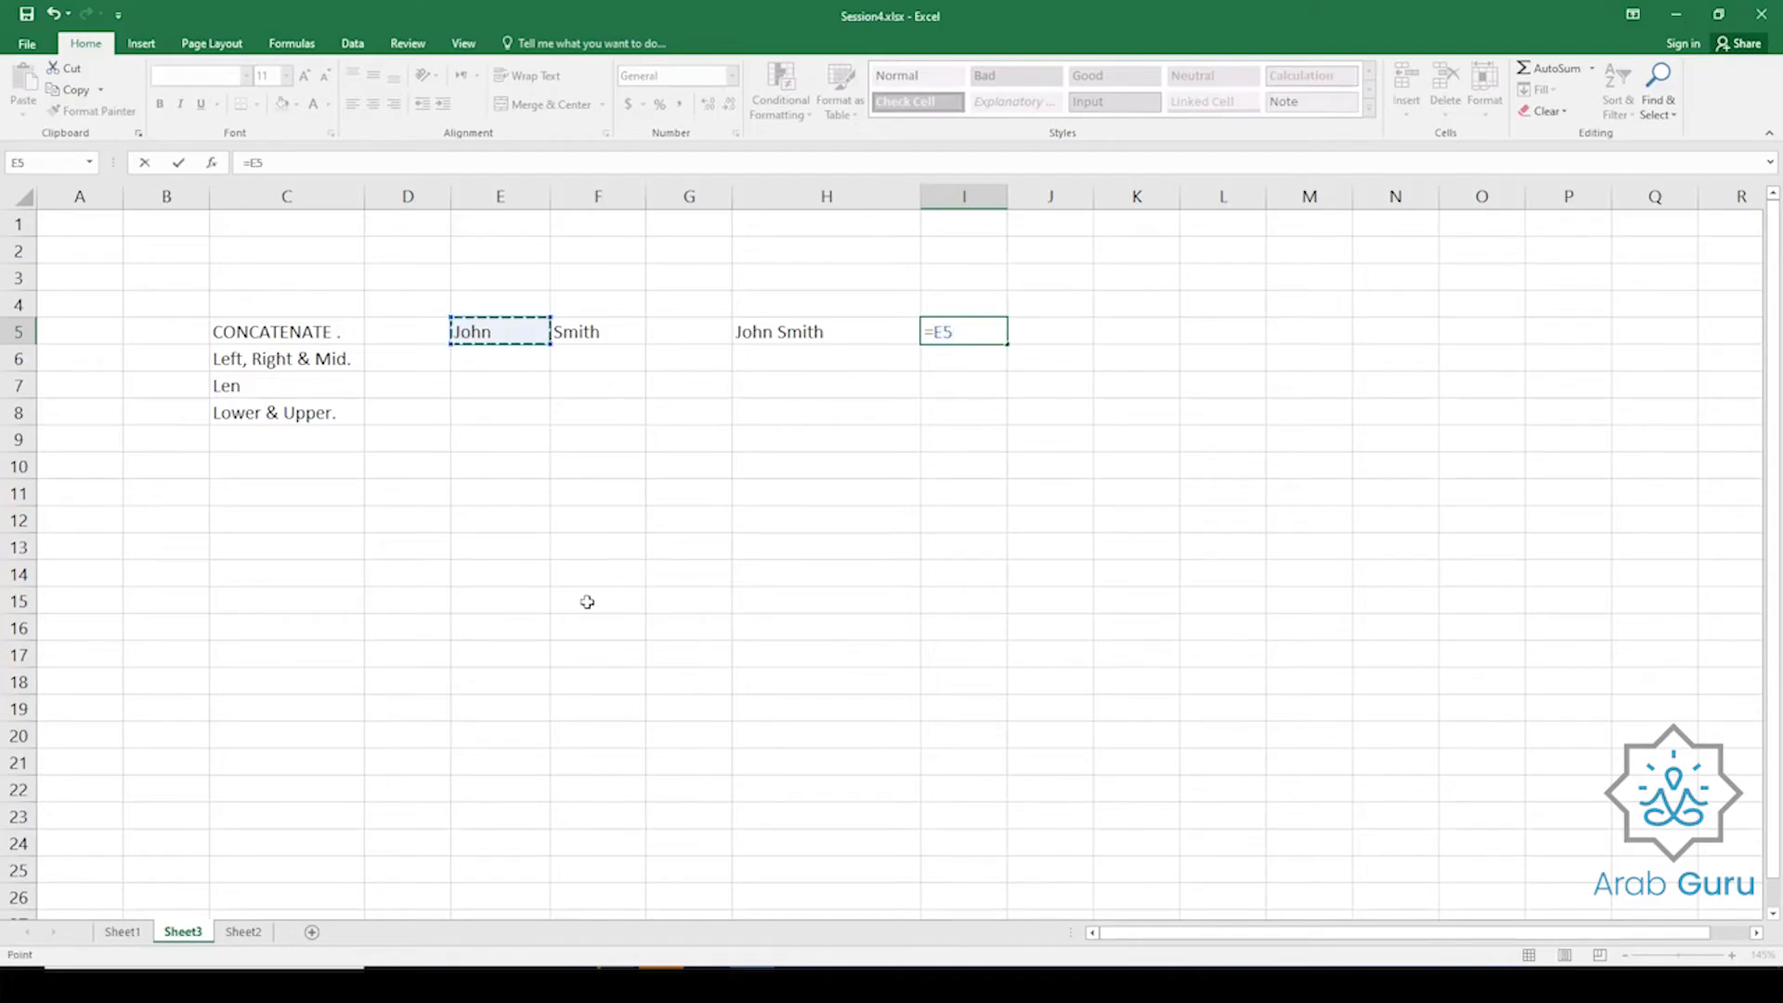
text(&" "&)
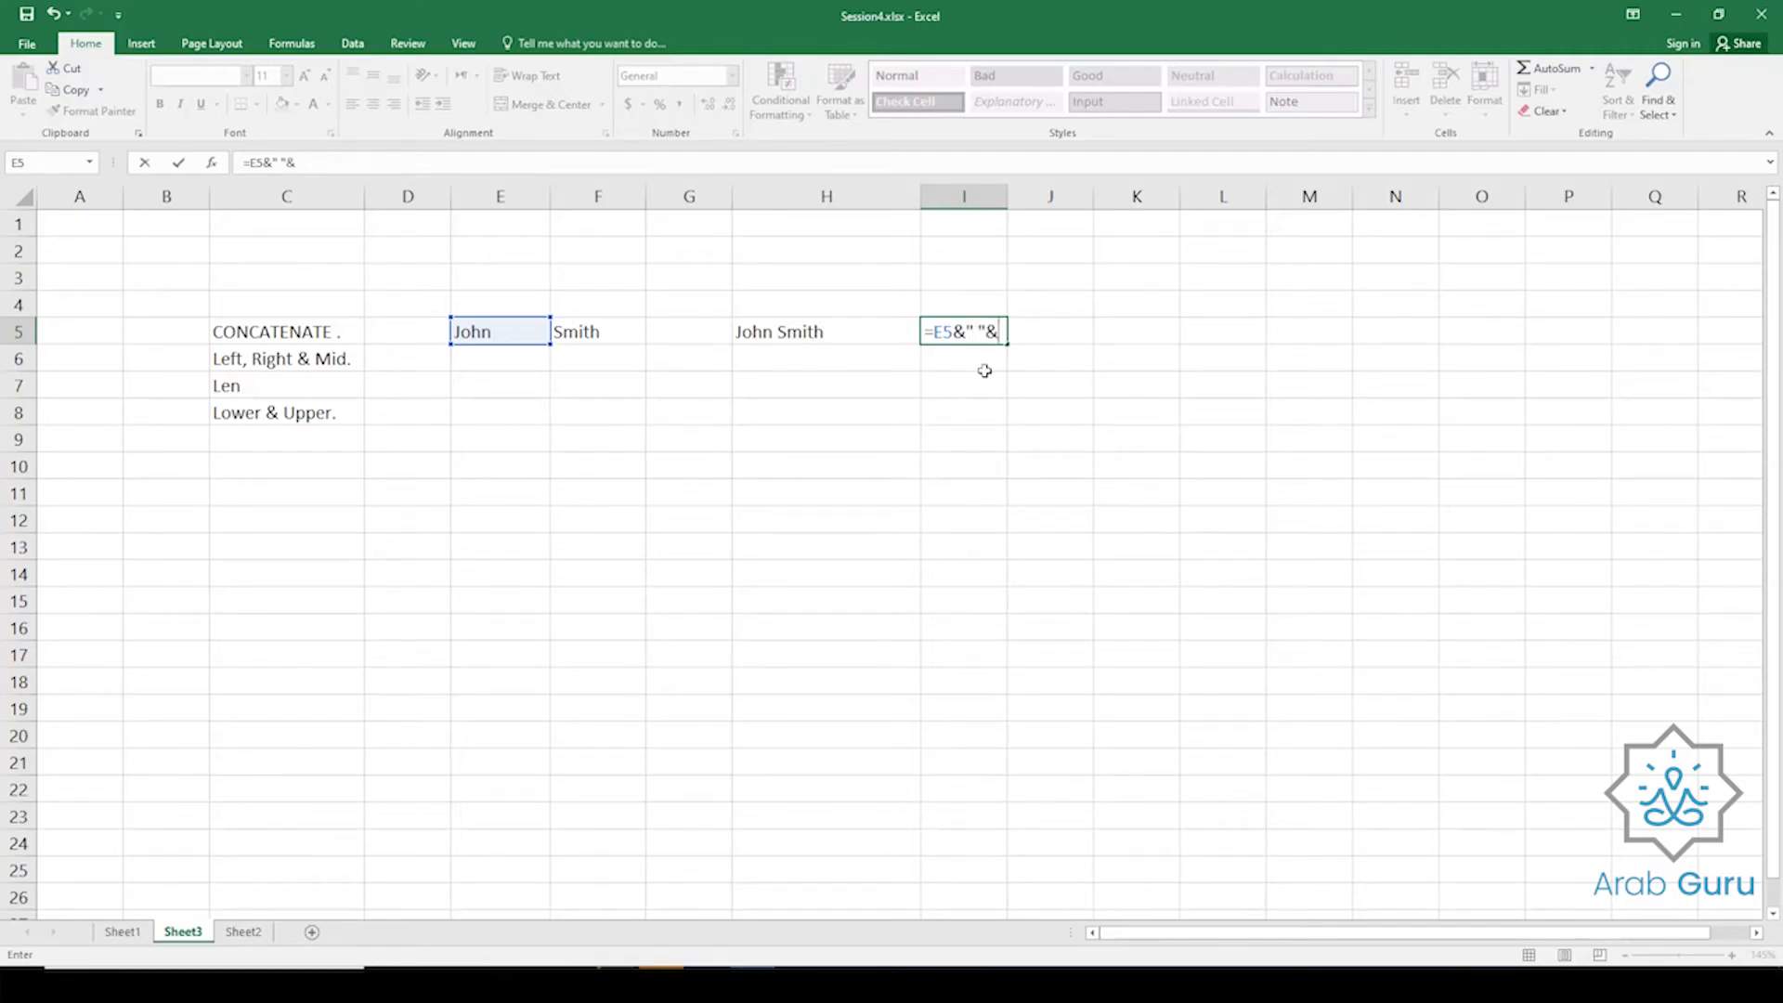
click(590, 331)
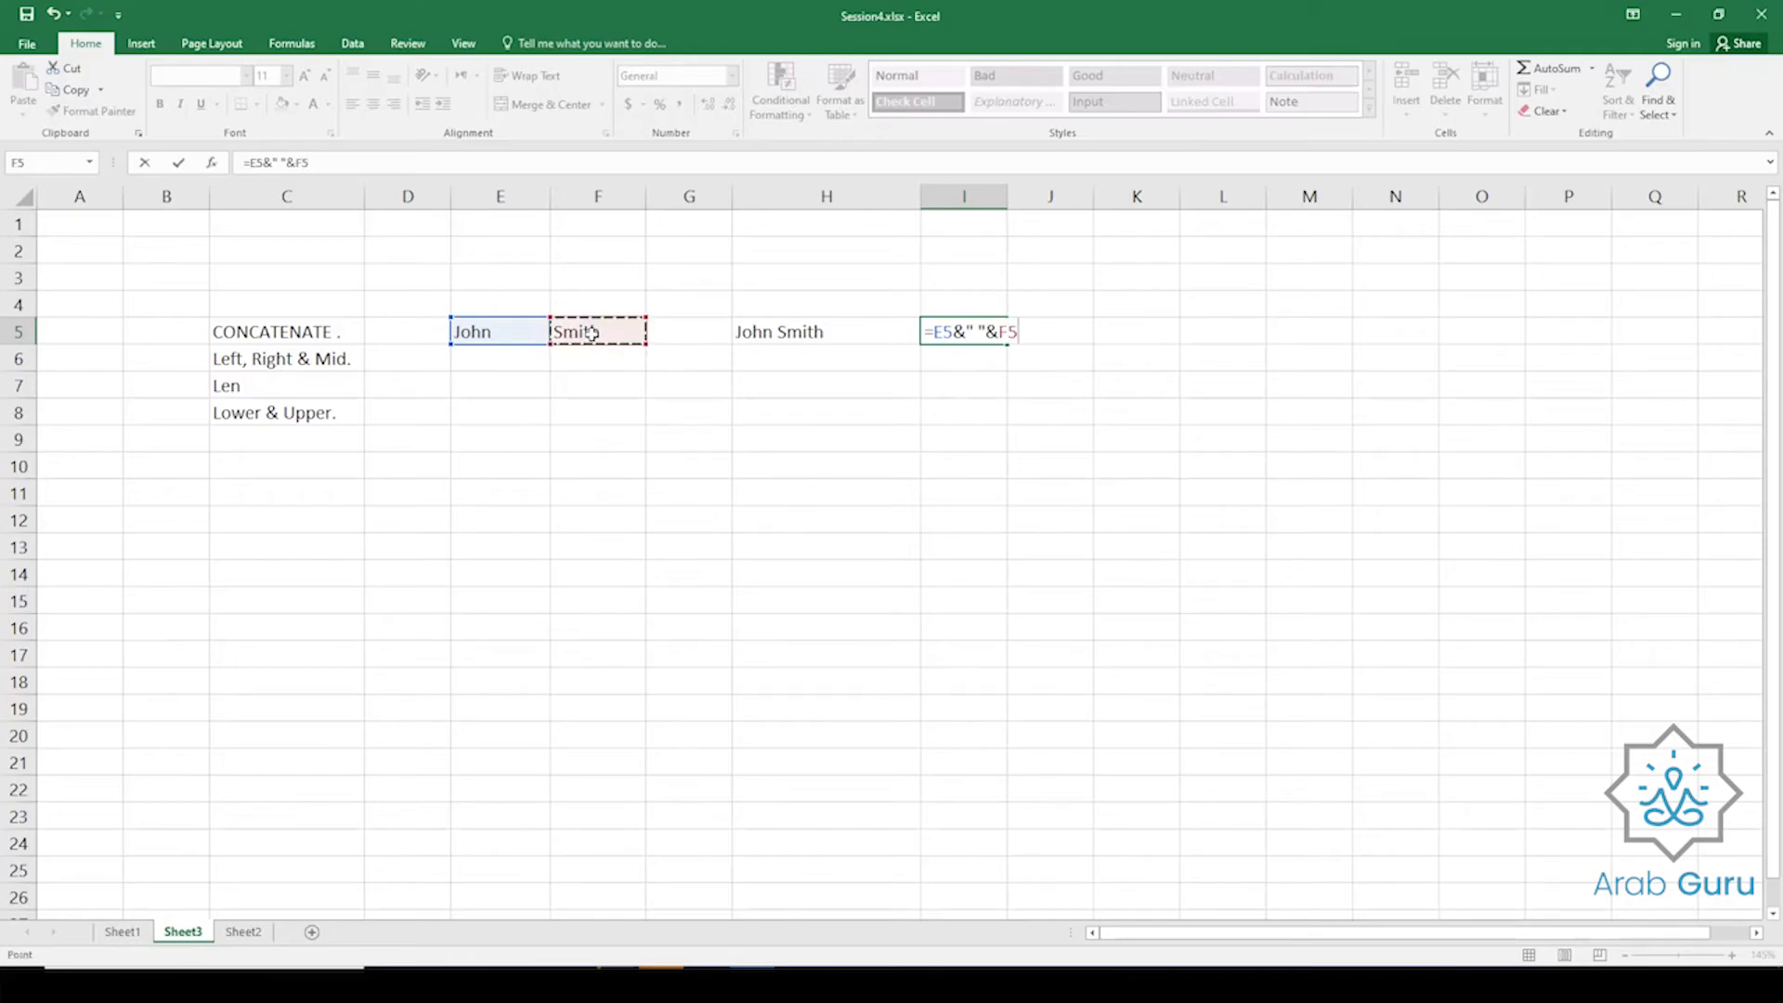
key(Return)
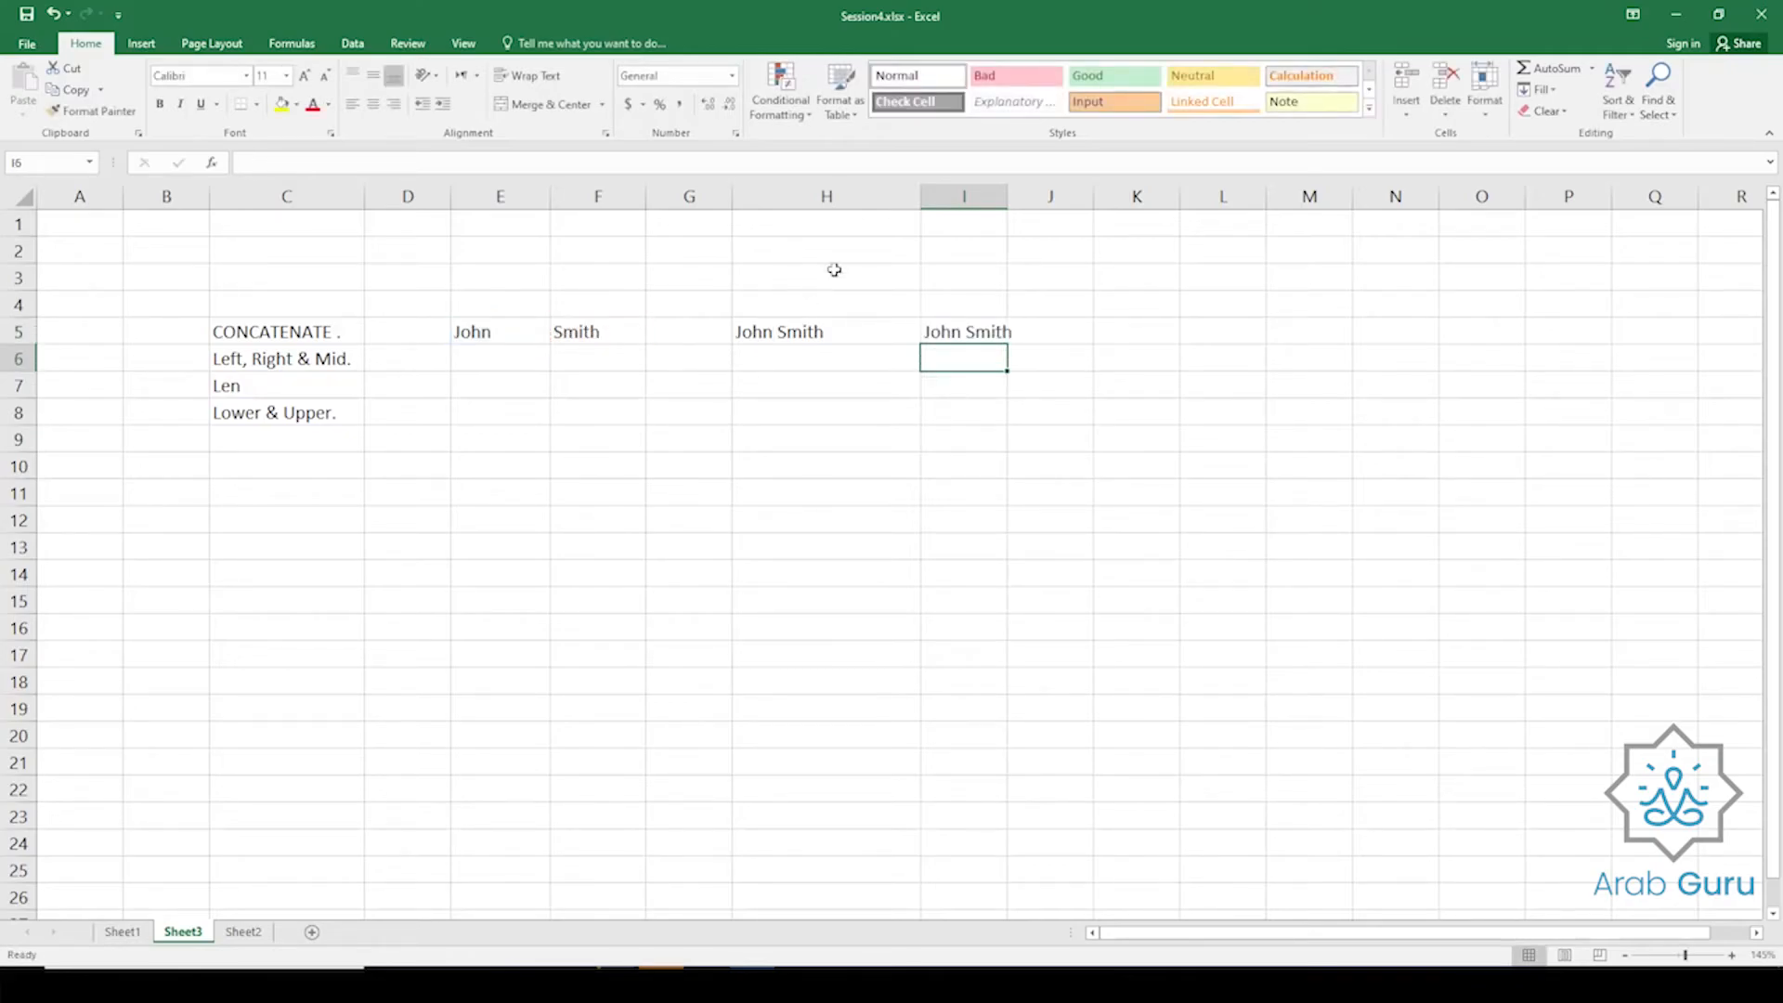
double_click(1013, 195)
Compare the ampersand formula in I5 with the CONCATENATE formula in H5.
click(987, 332)
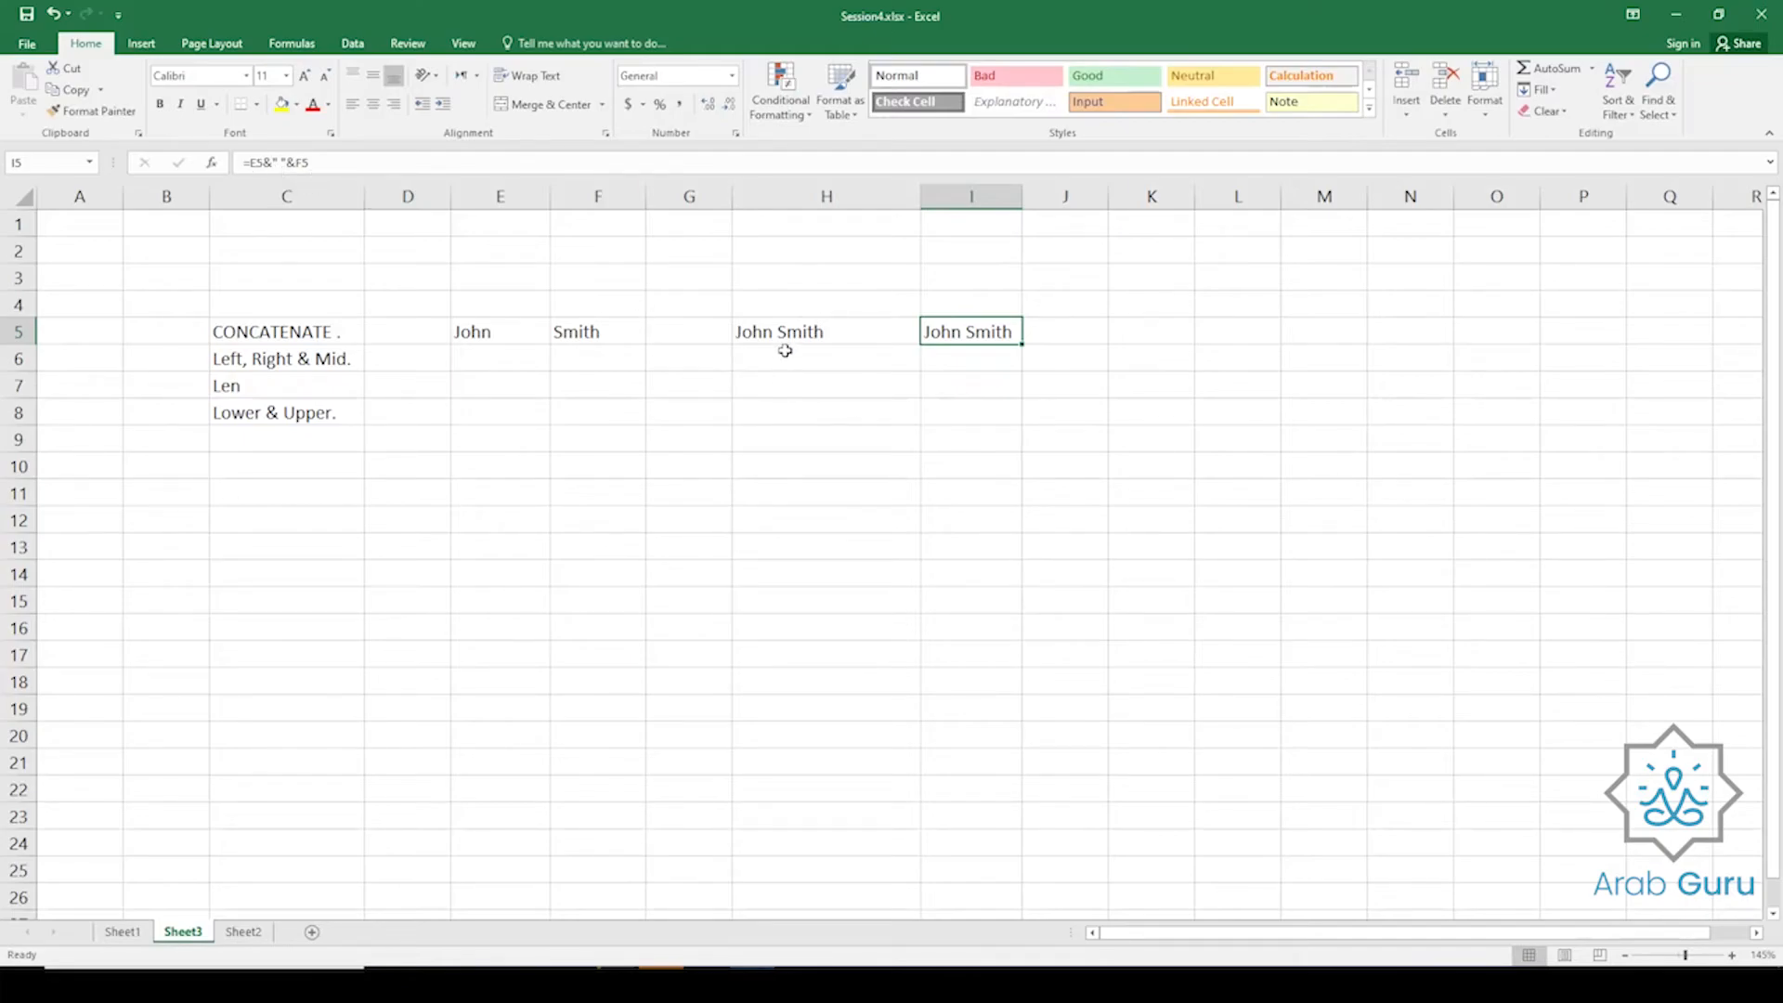
click(810, 332)
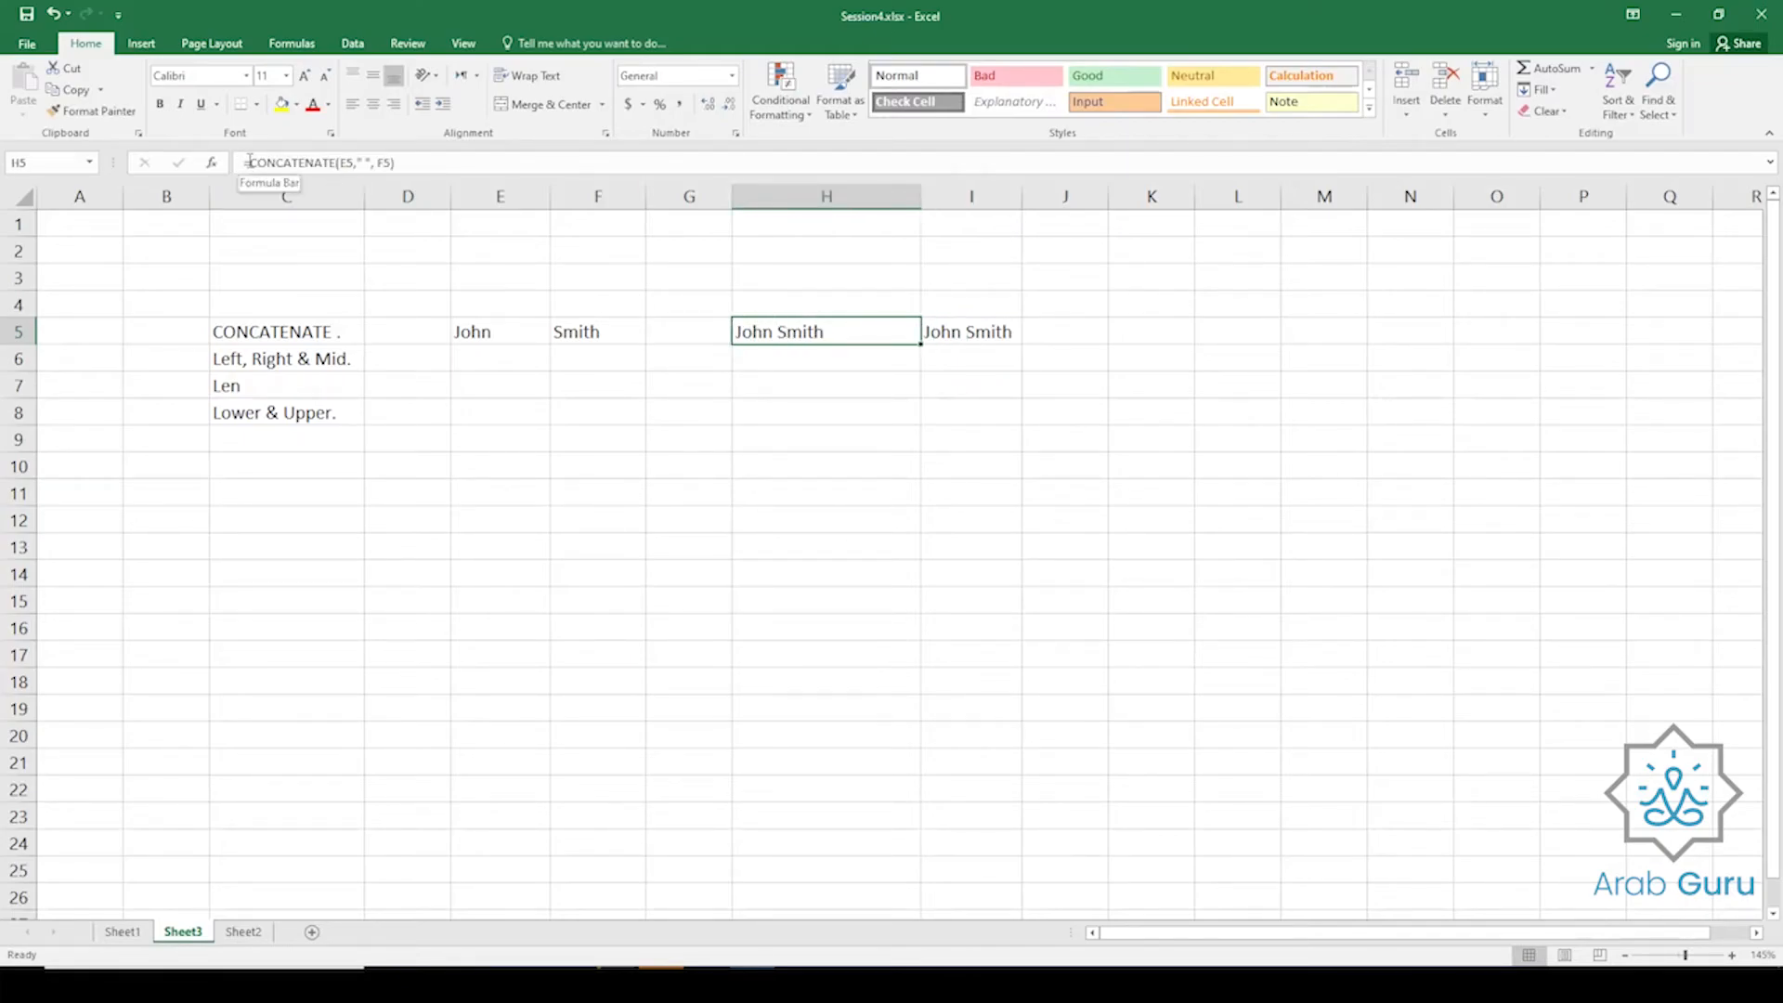
double_click(279, 162)
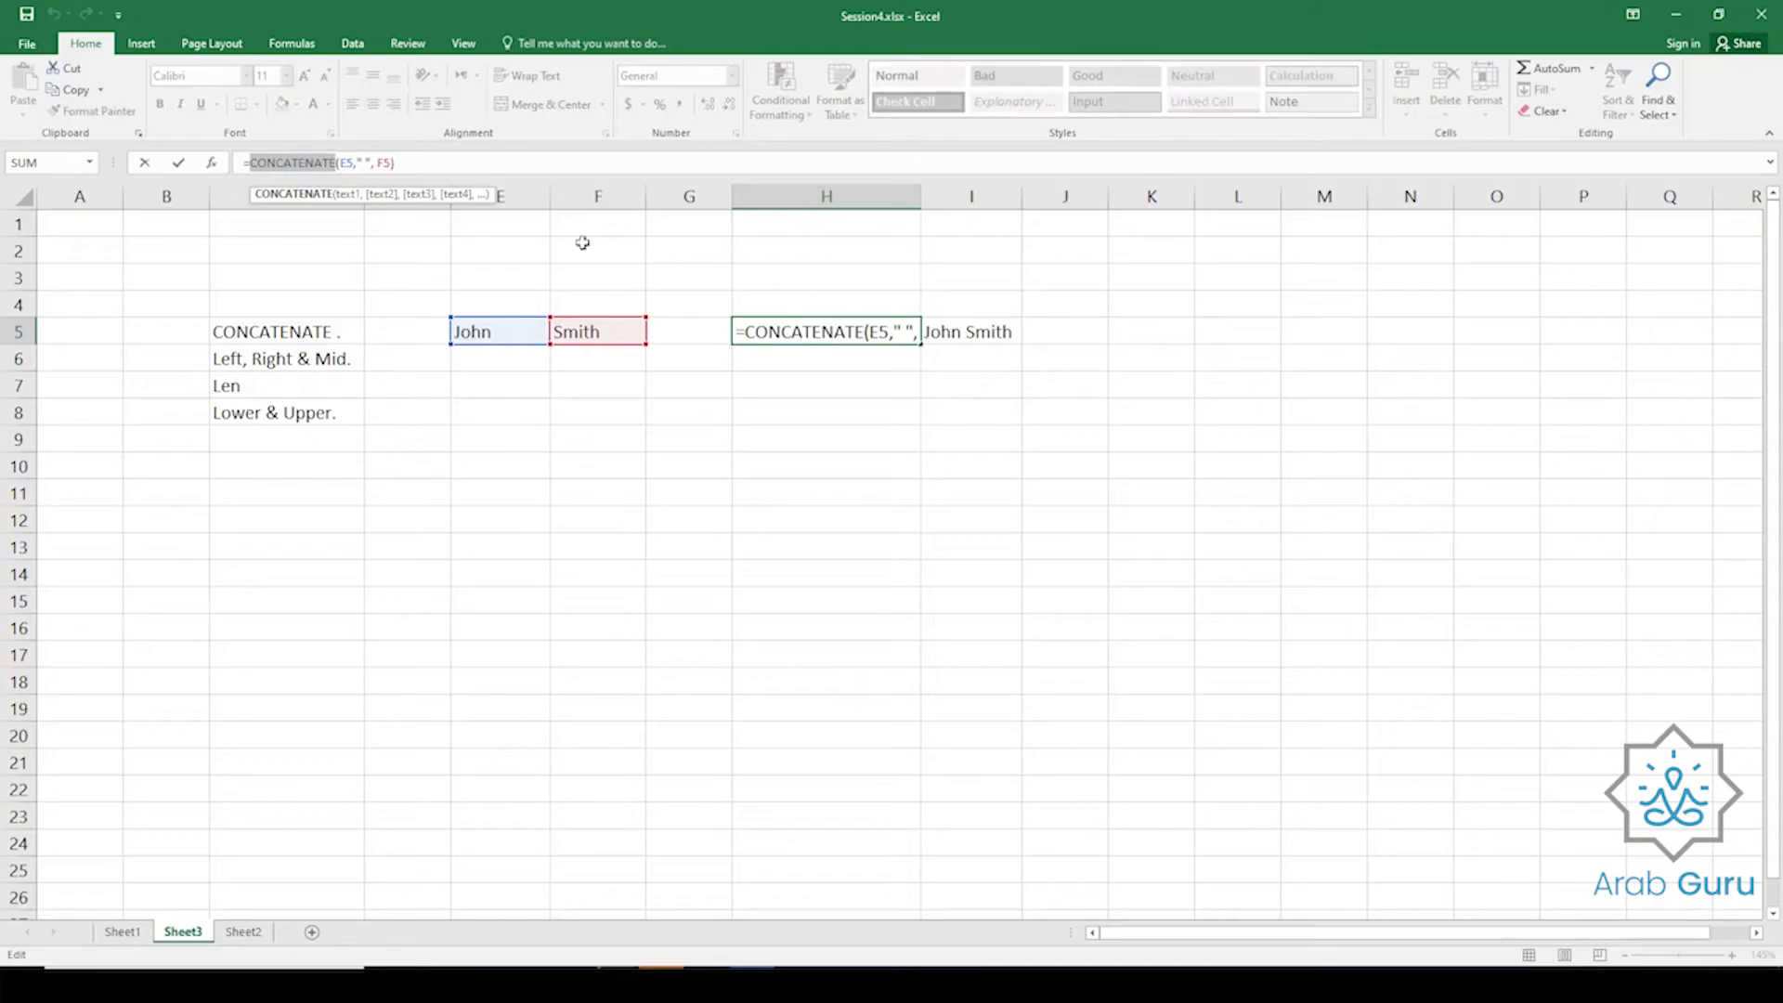
click(145, 162)
click(991, 334)
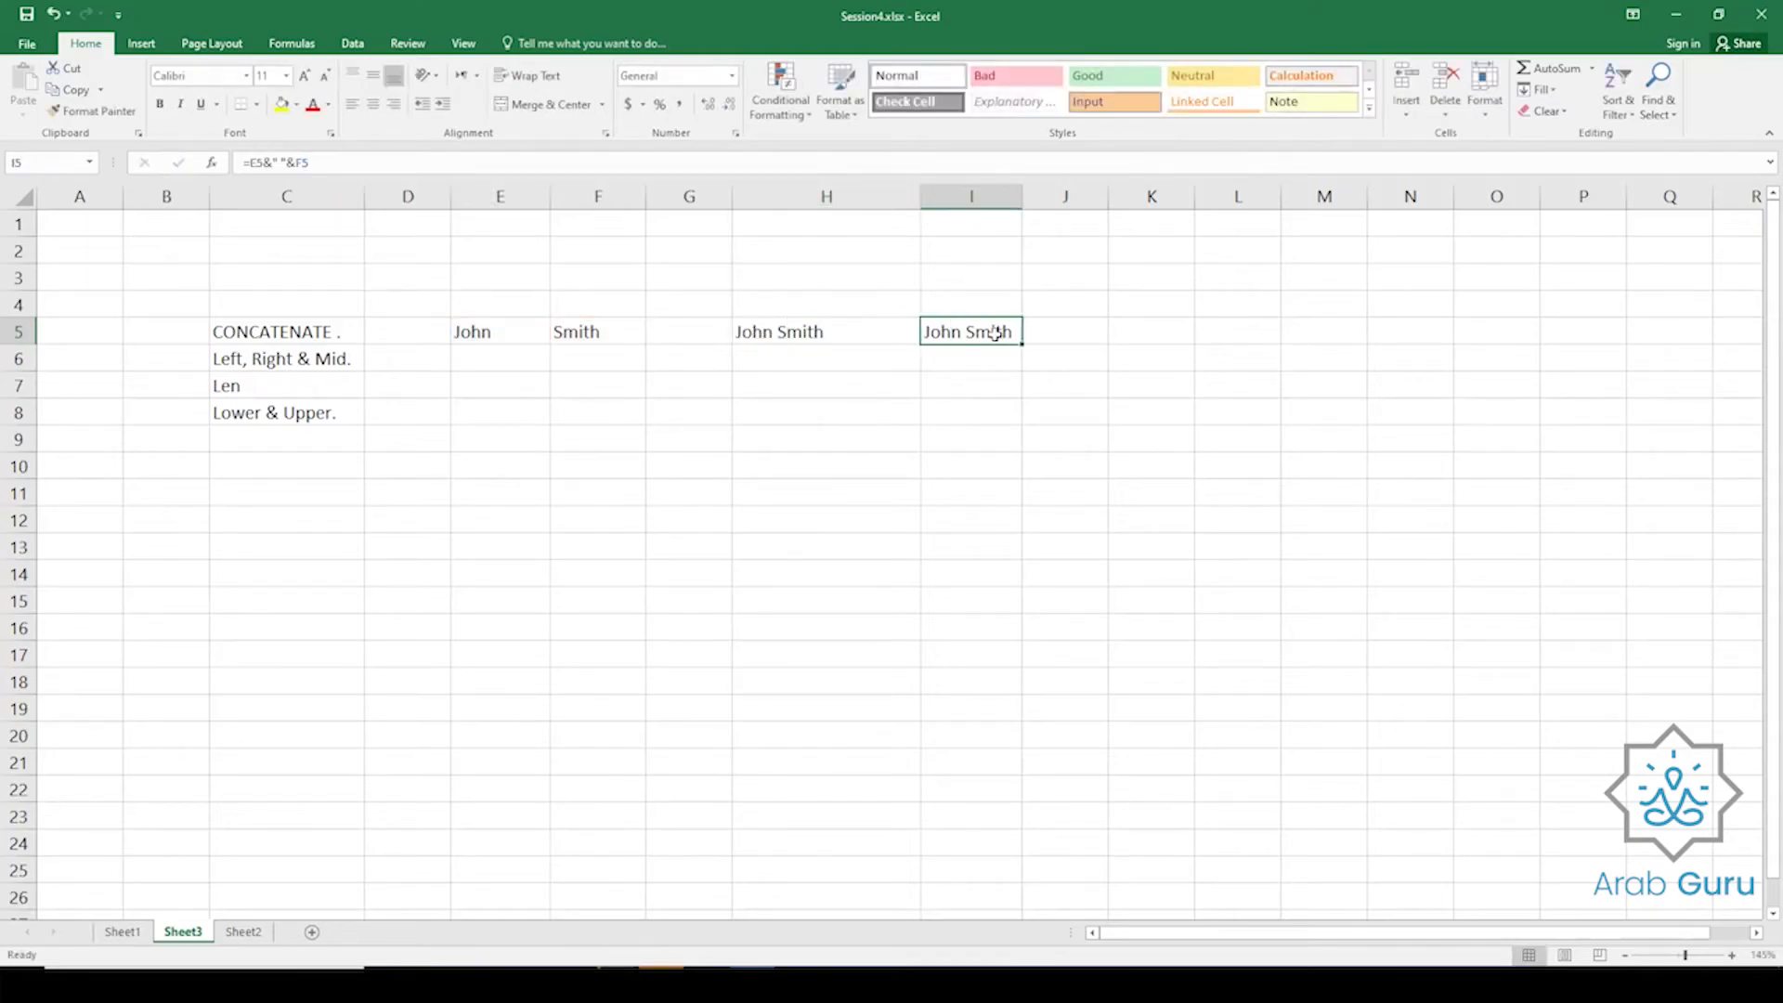
click(267, 162)
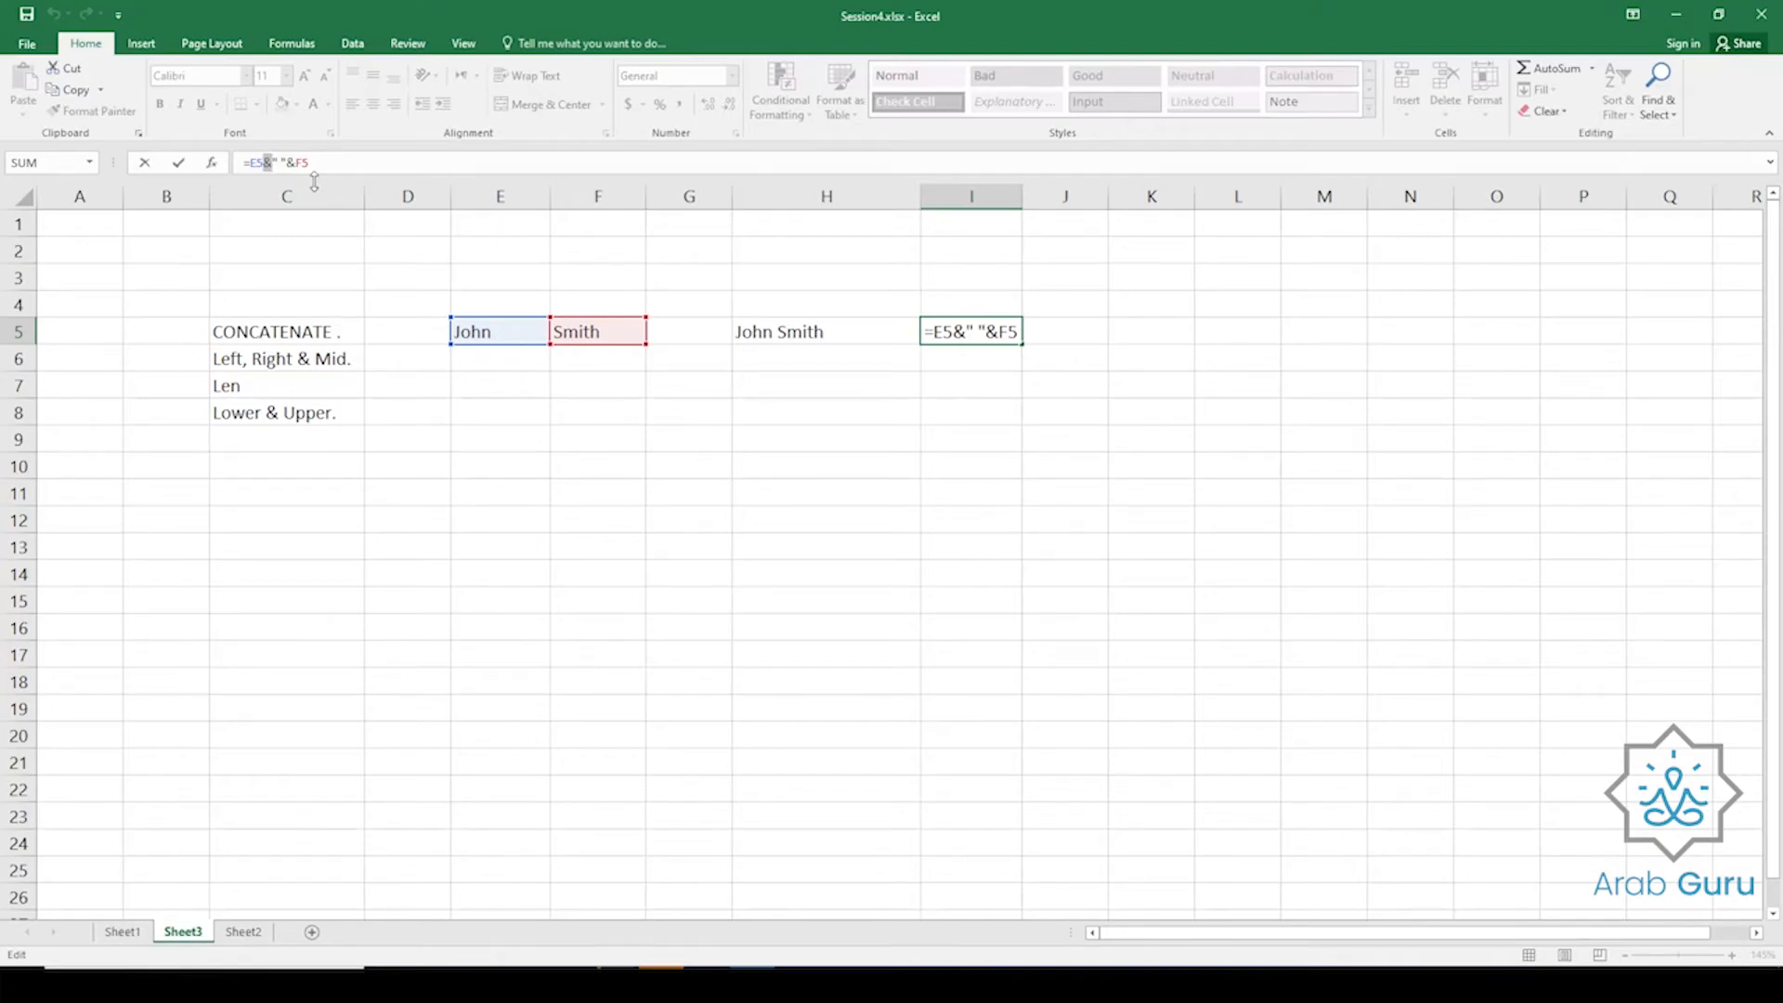
key(ctrl+Return)
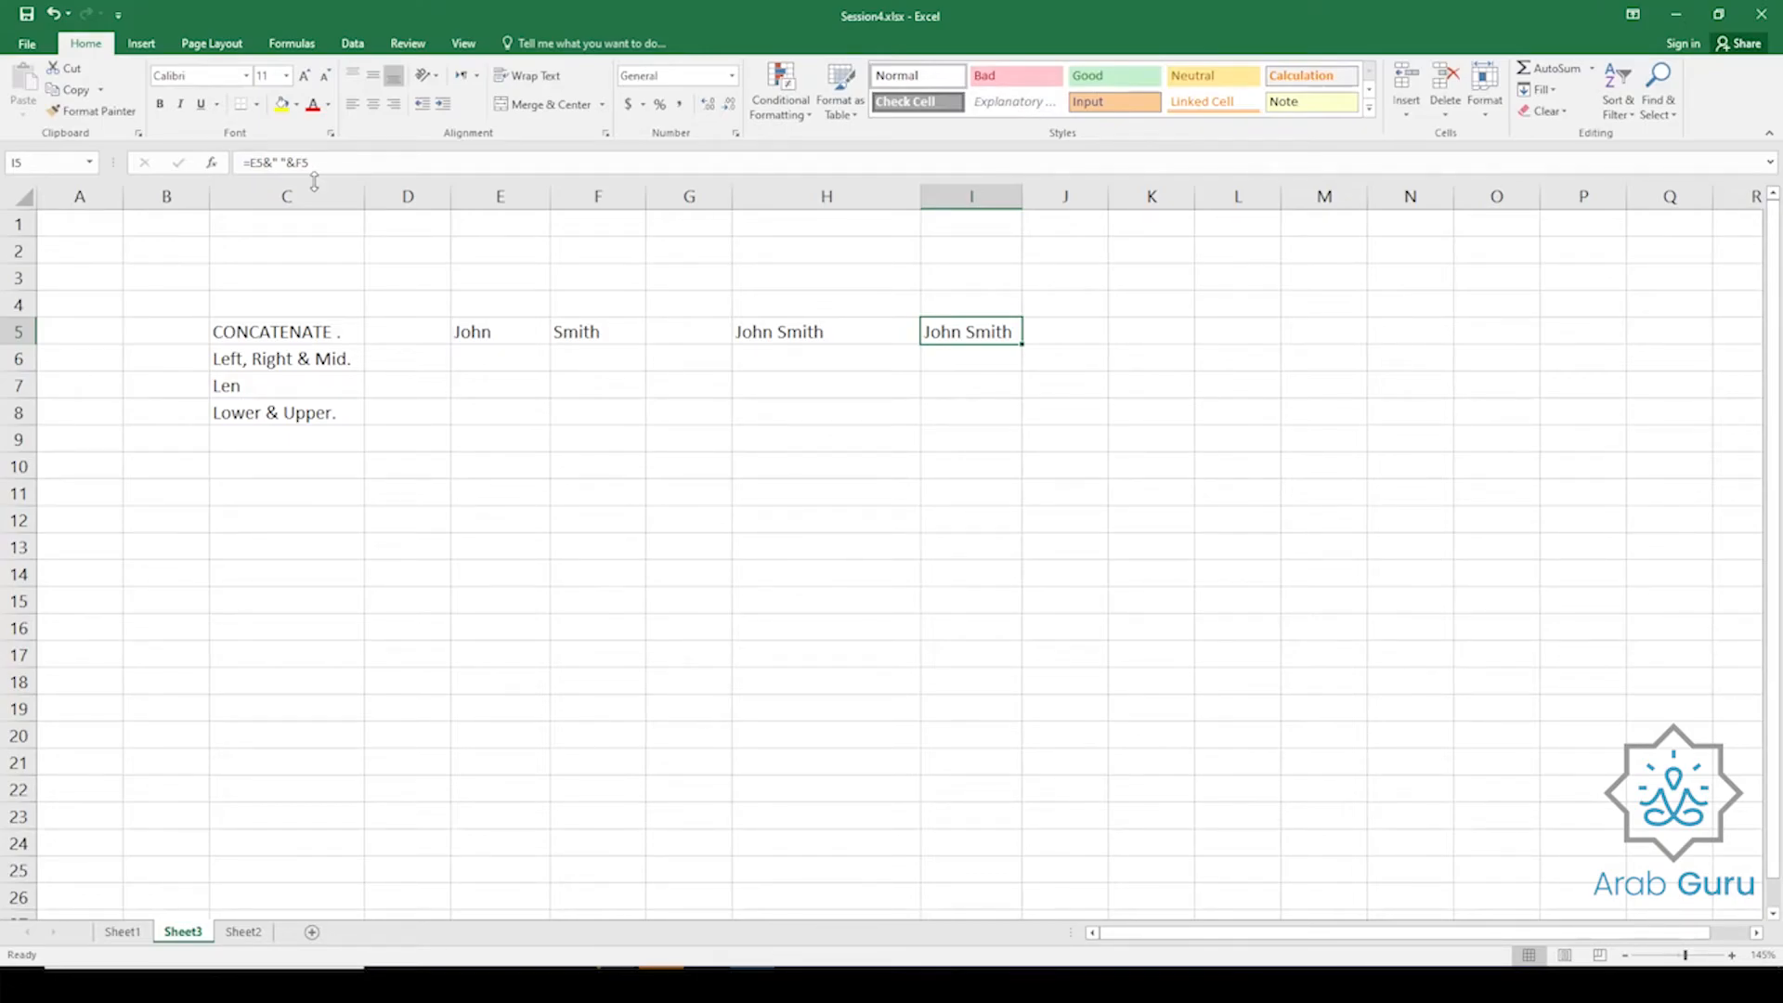
click(840, 322)
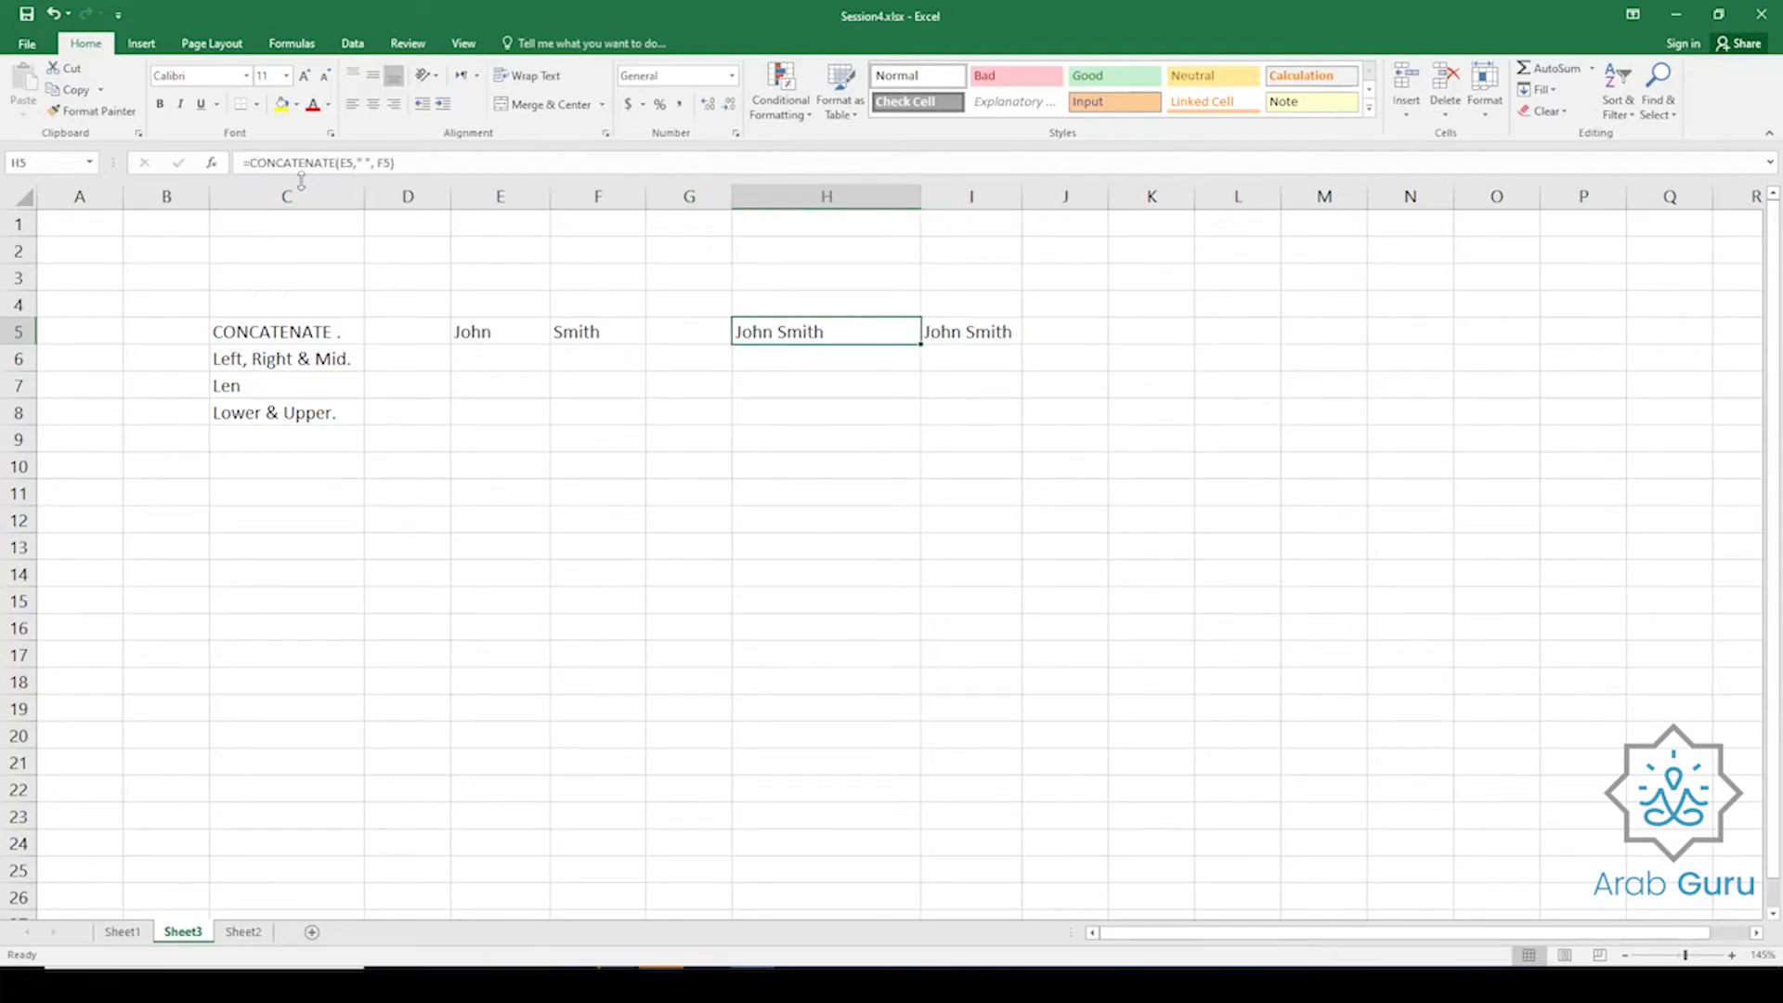
Reorder the text in cell C6 to read "Left, Mid Right", removing the ampersand and the full stop.
click(237, 361)
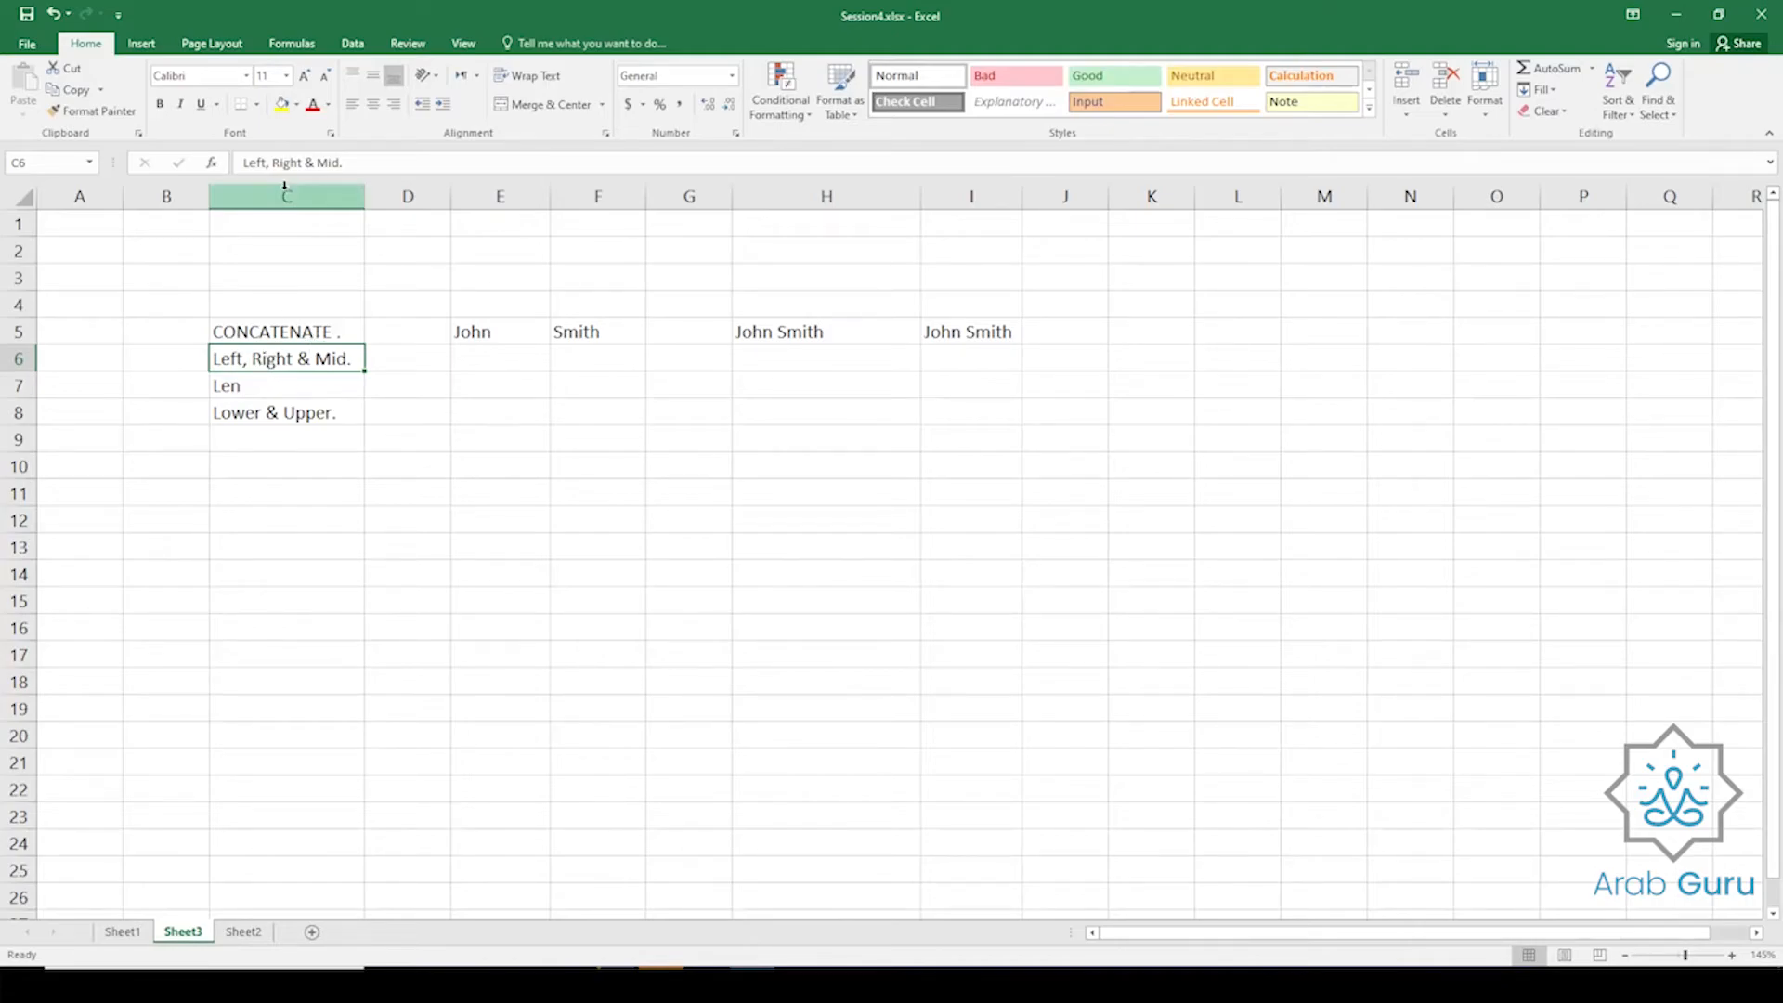
drag(274, 163, 316, 162)
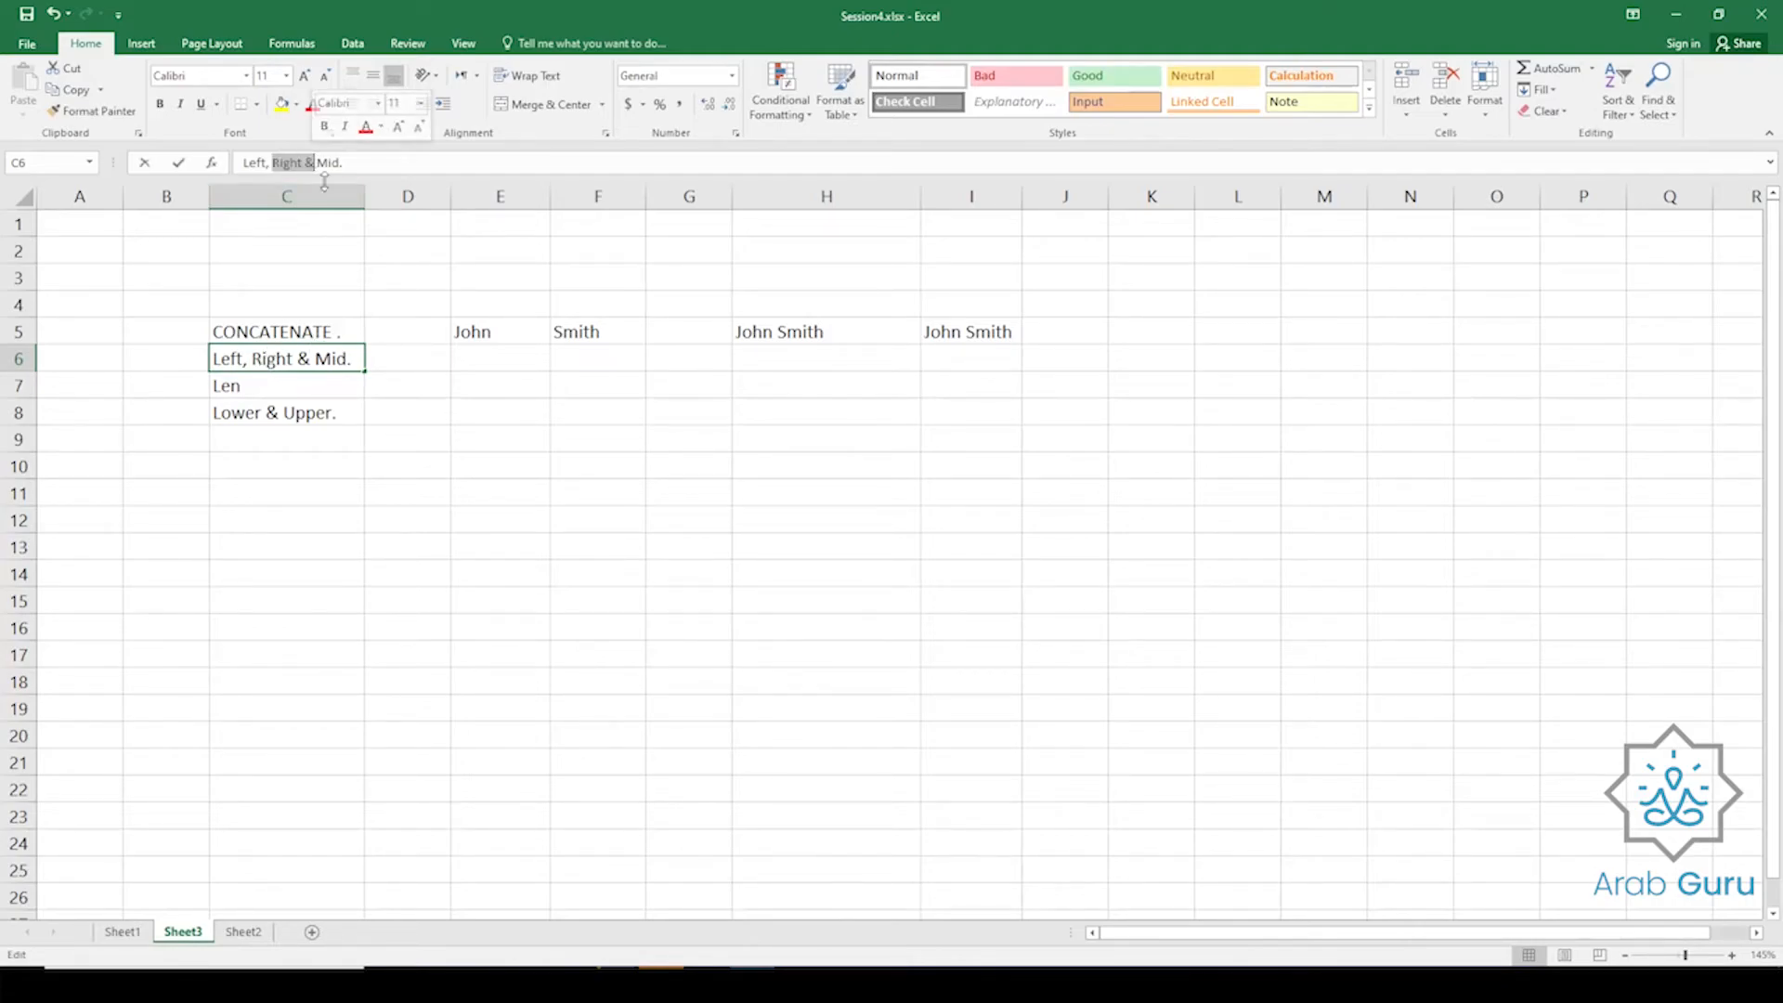
key(ctrl+x)
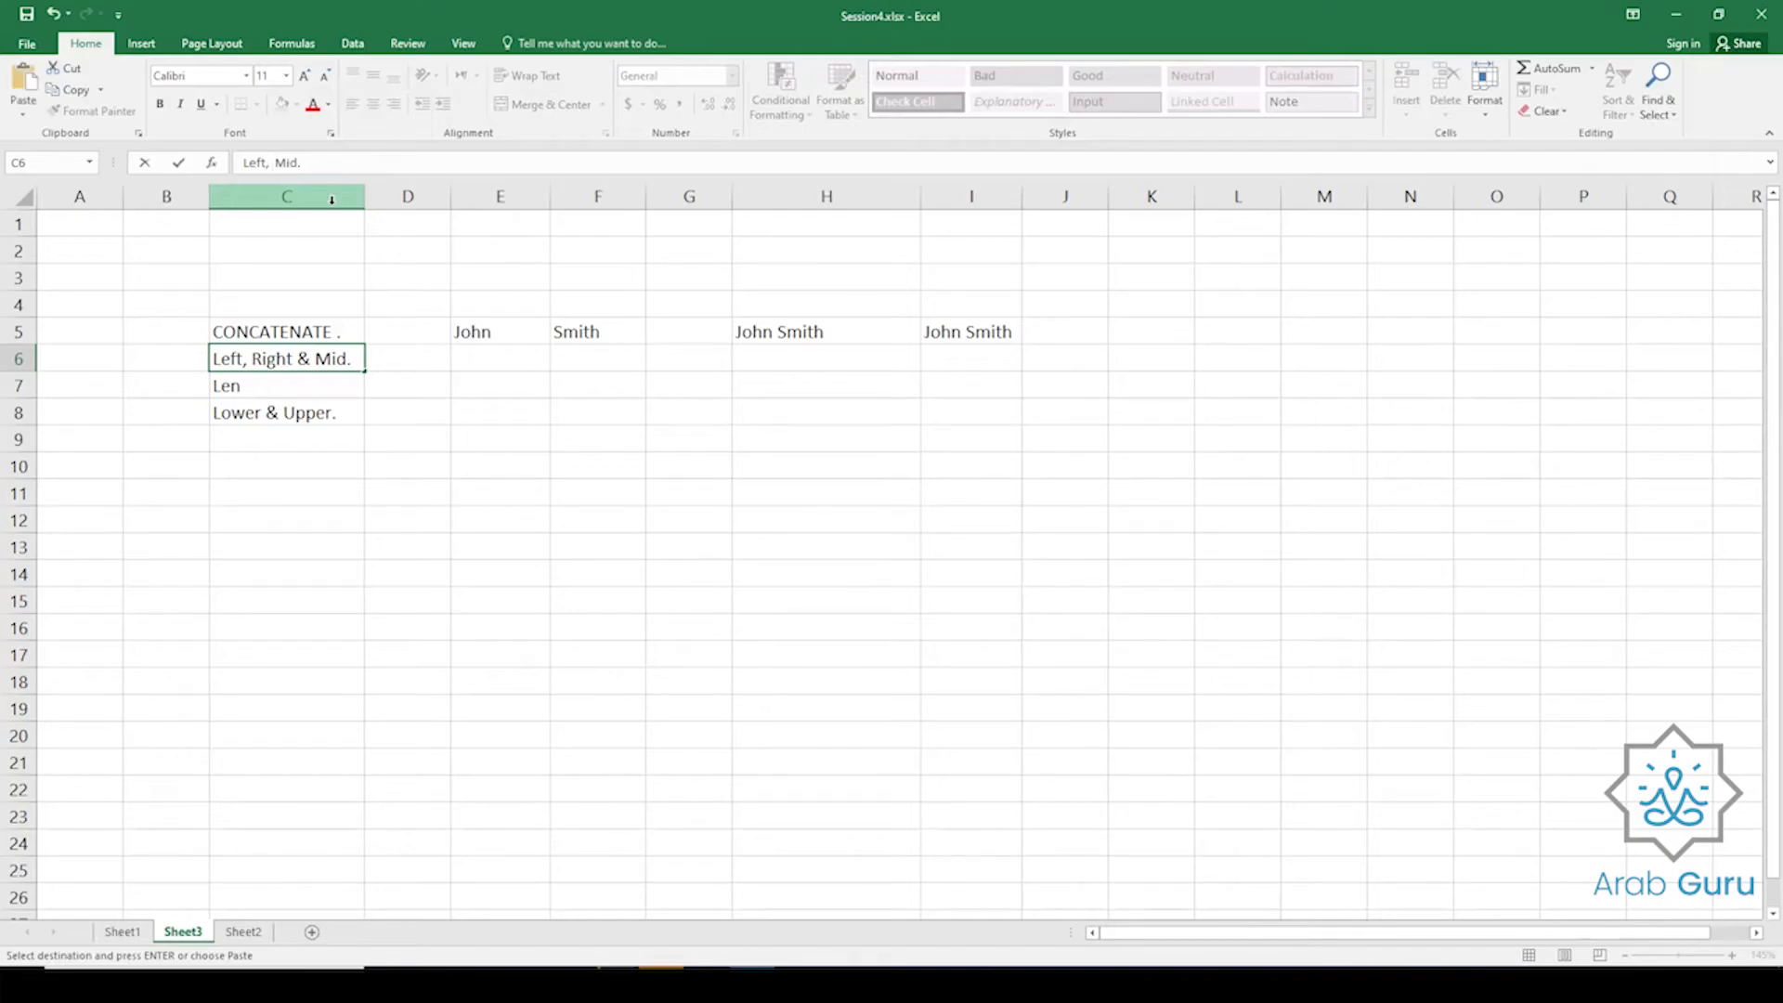
key(BackSpace)
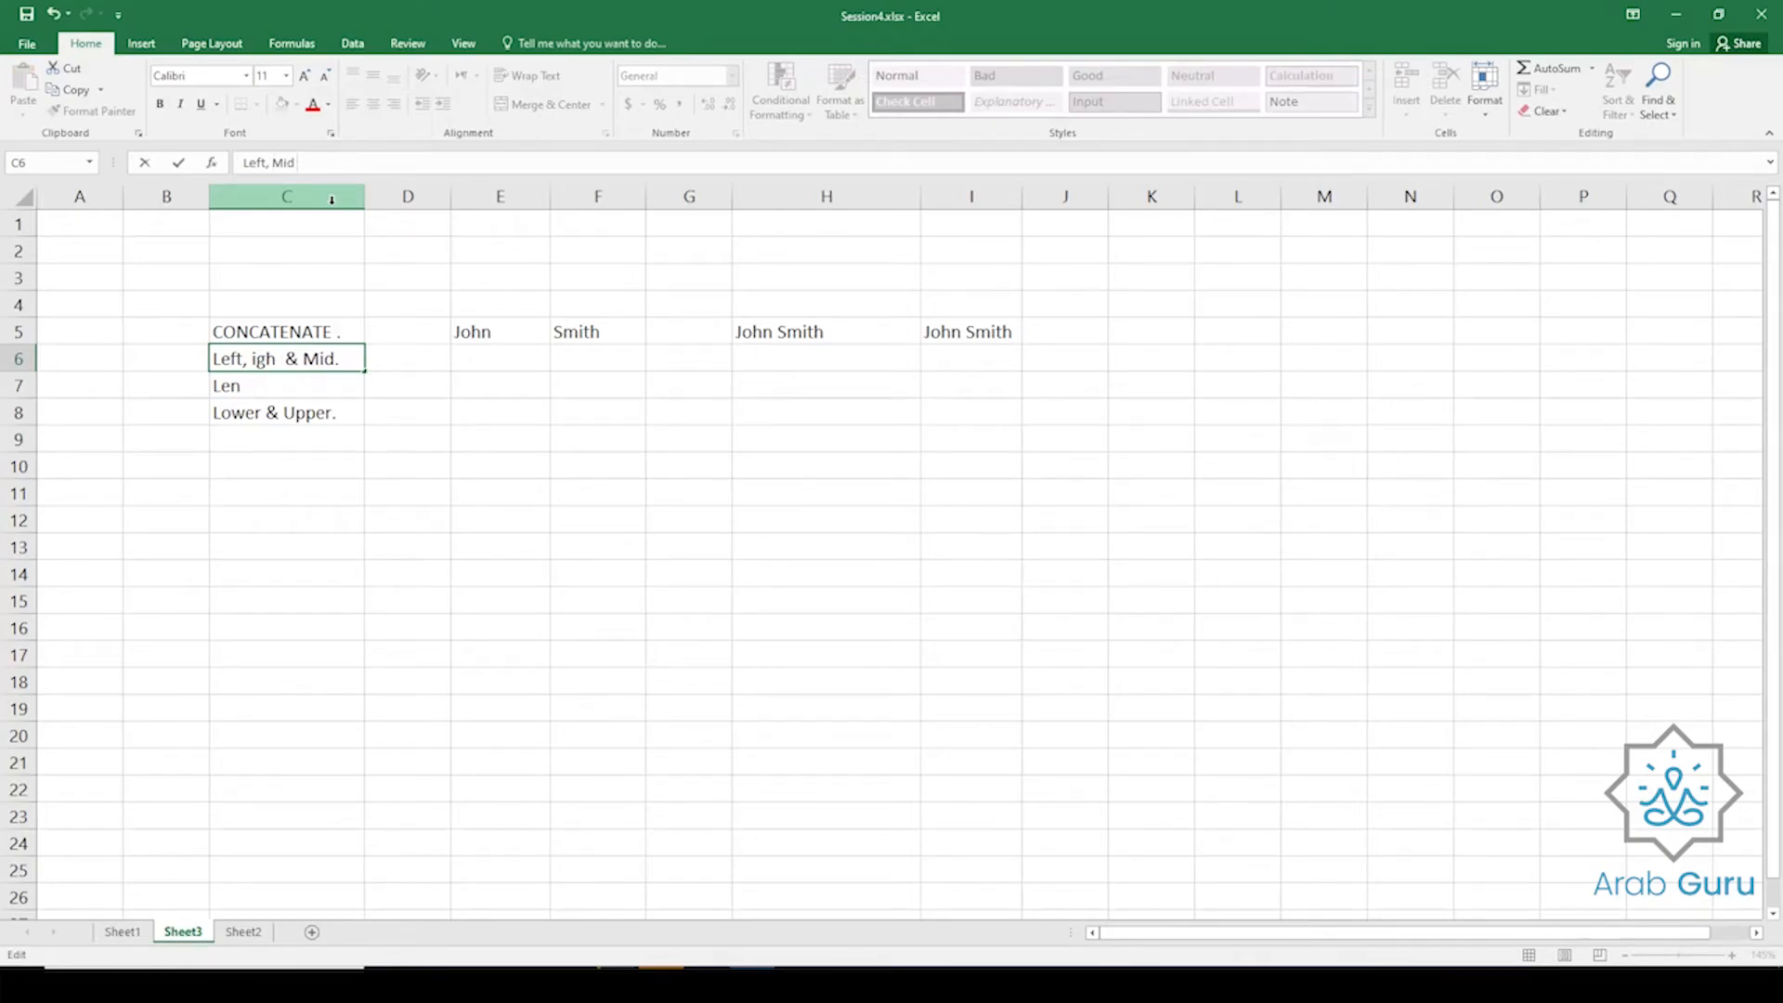
text(Tight)
key(BackSpace)
text(R)
key(Return)
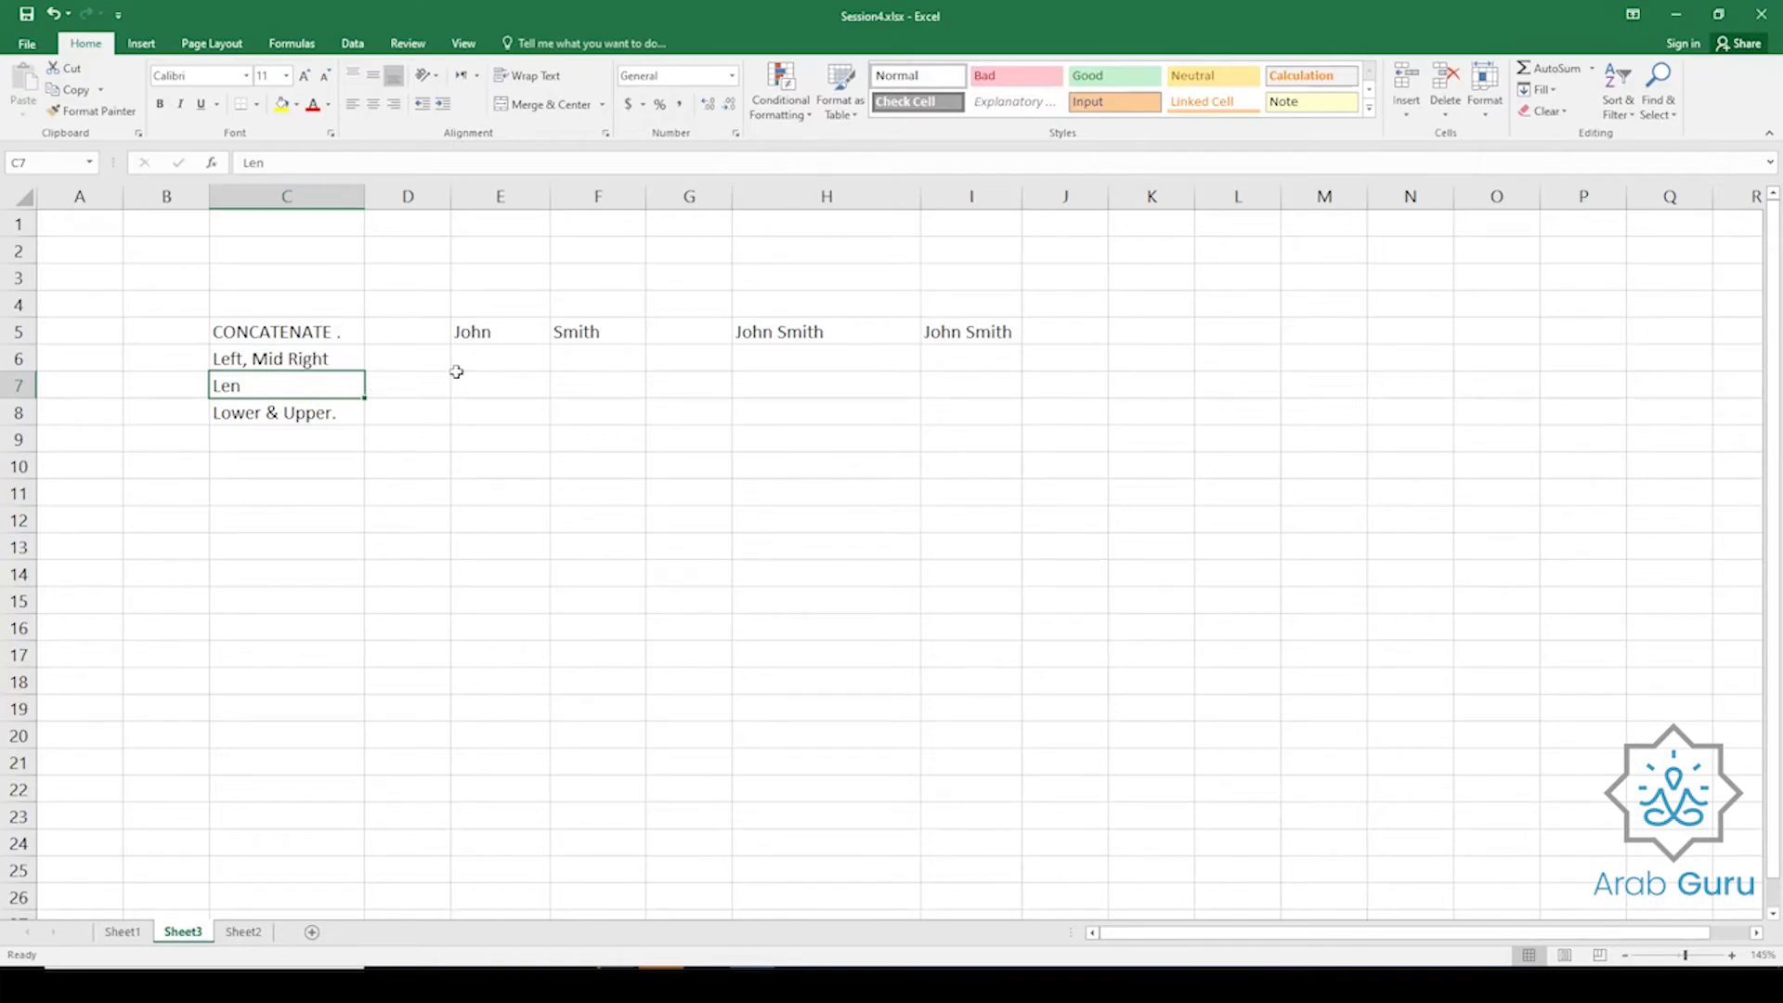
click(410, 361)
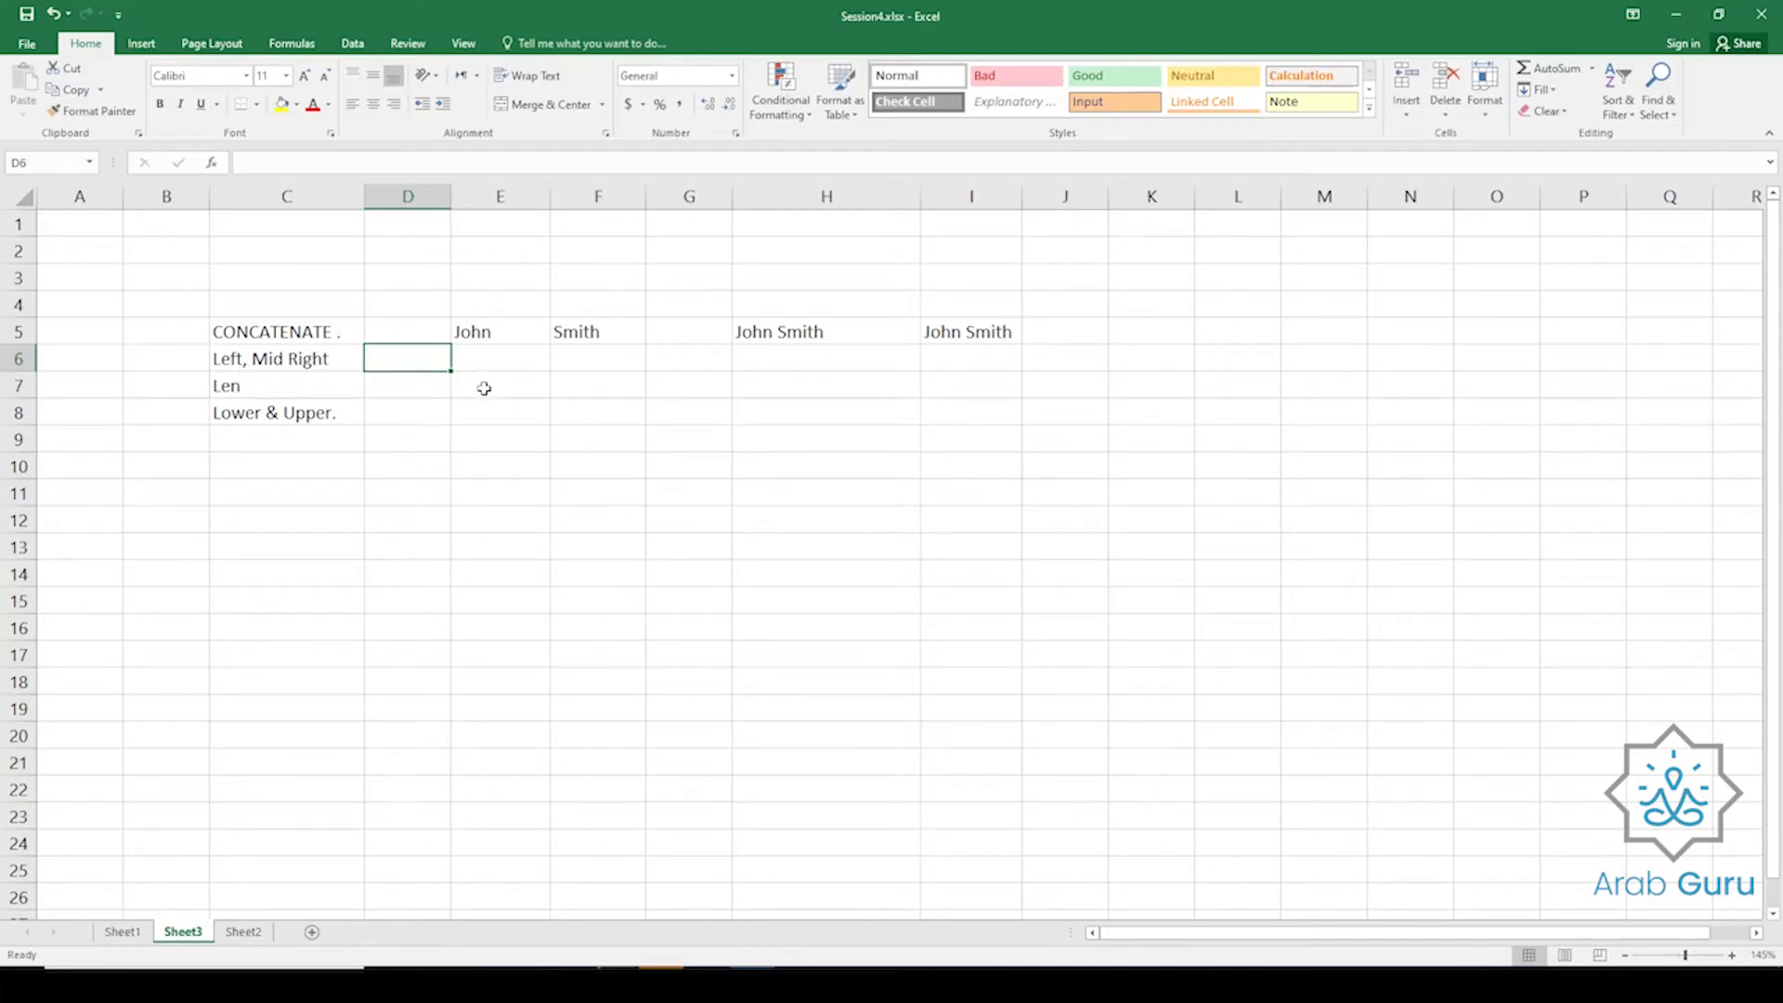
click(596, 359)
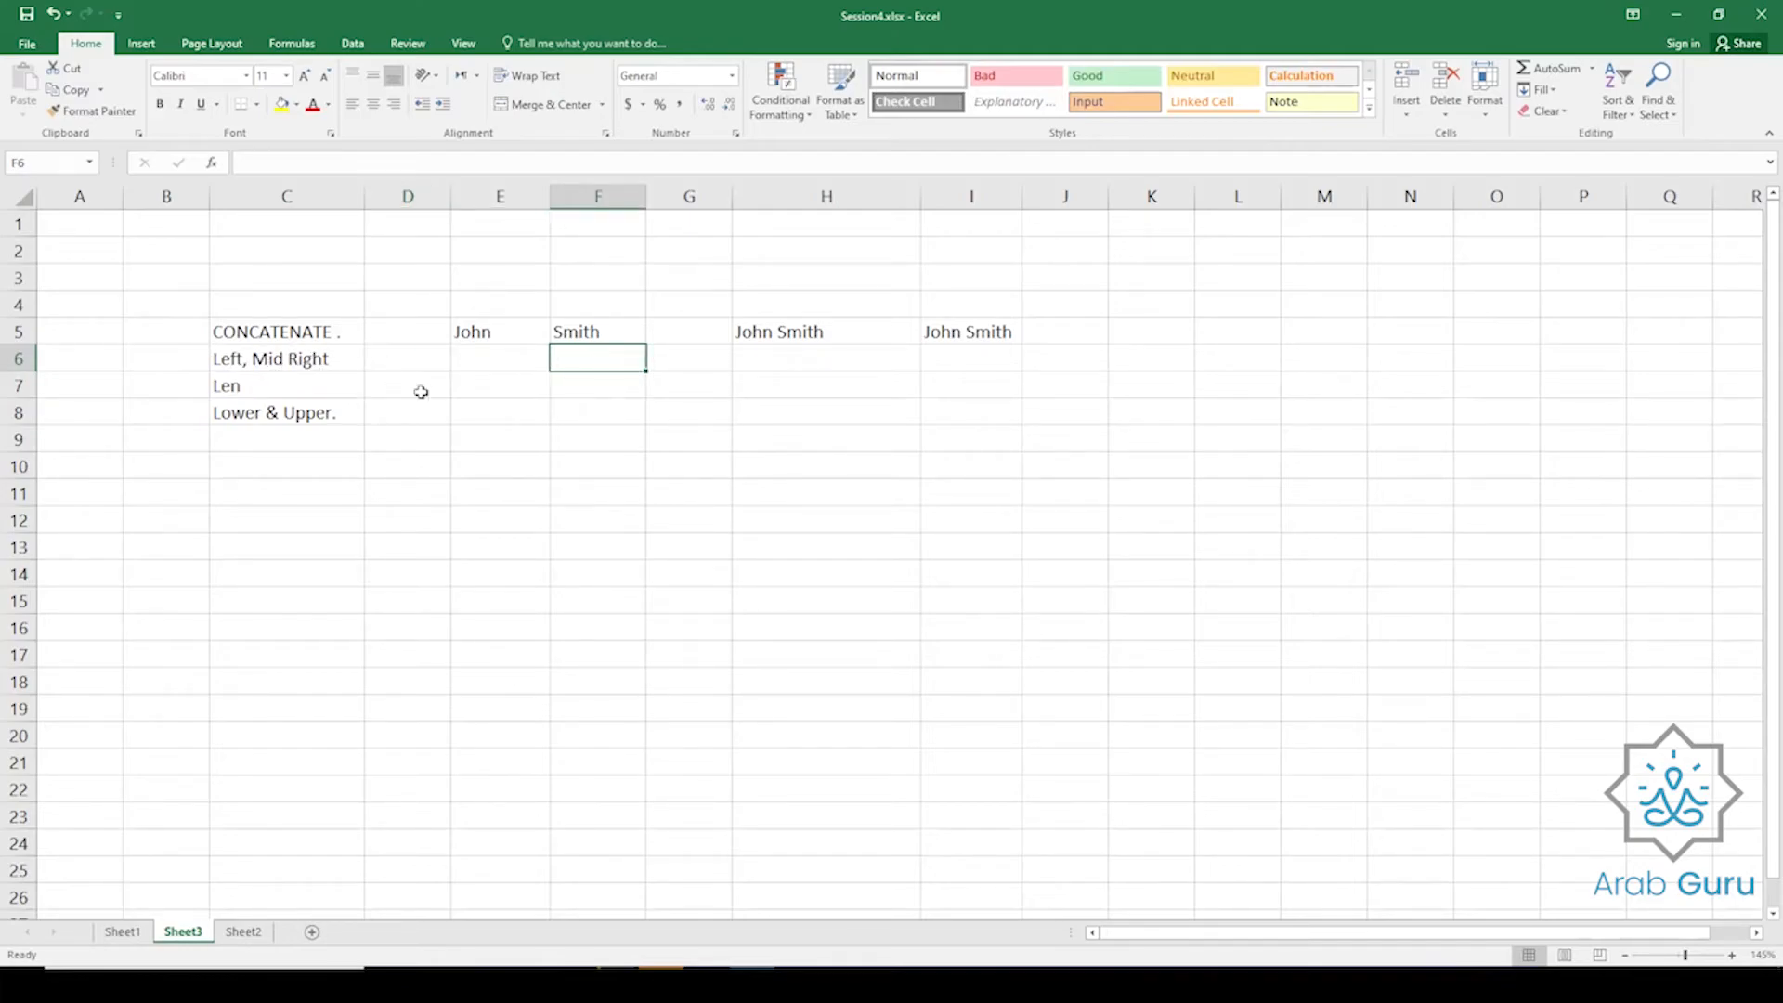
click(497, 362)
click(400, 360)
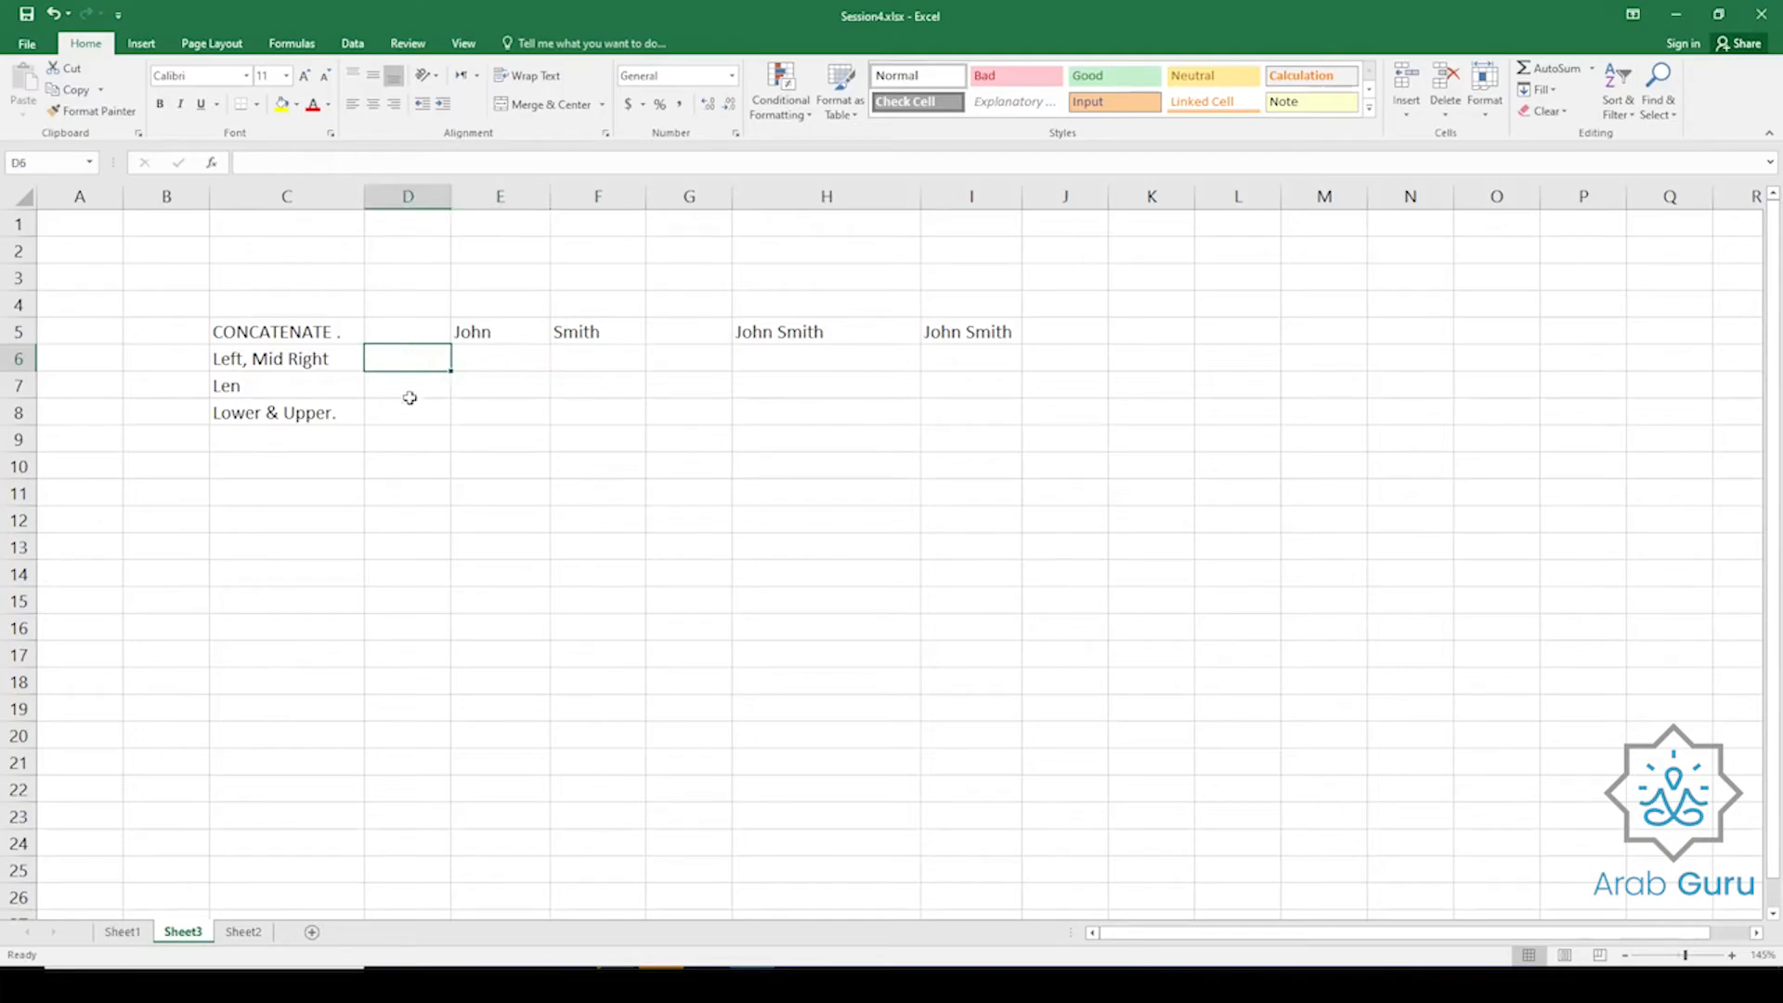
Enter the formula =LEFT(C6,4) in cell D6 to extract the first word of C6.
click(232, 361)
key(Right)
text(=)
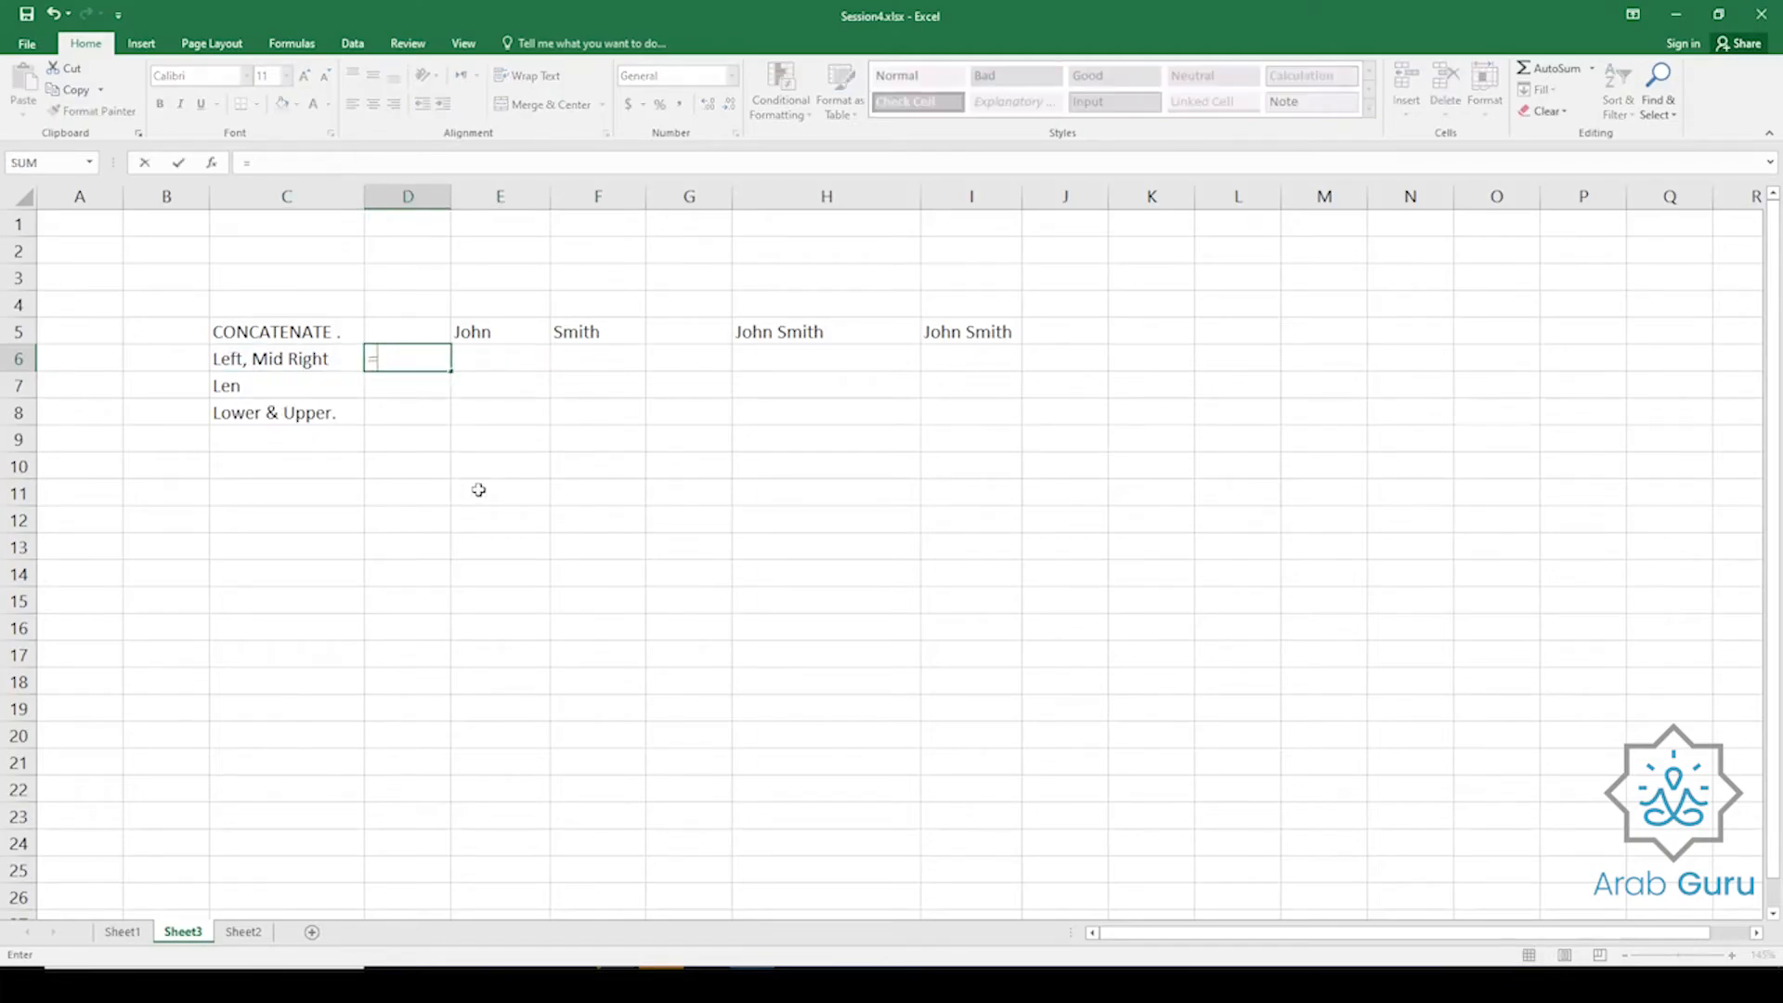
text(left)
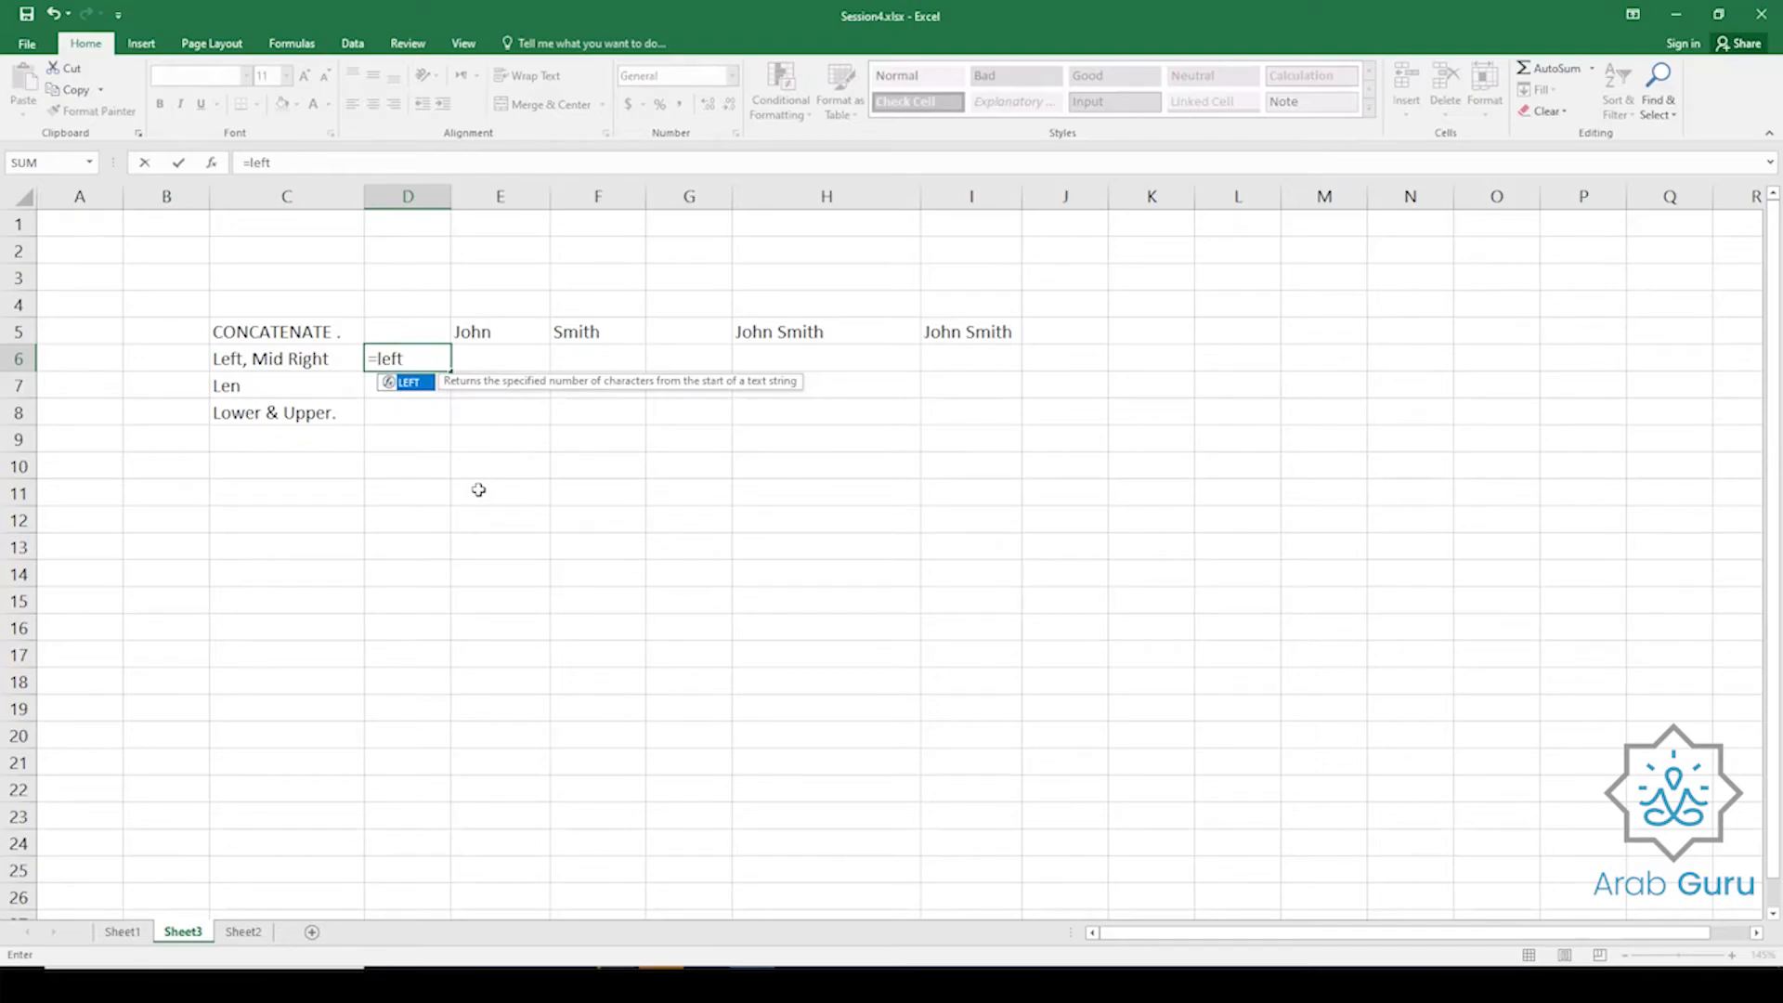
key(Tab)
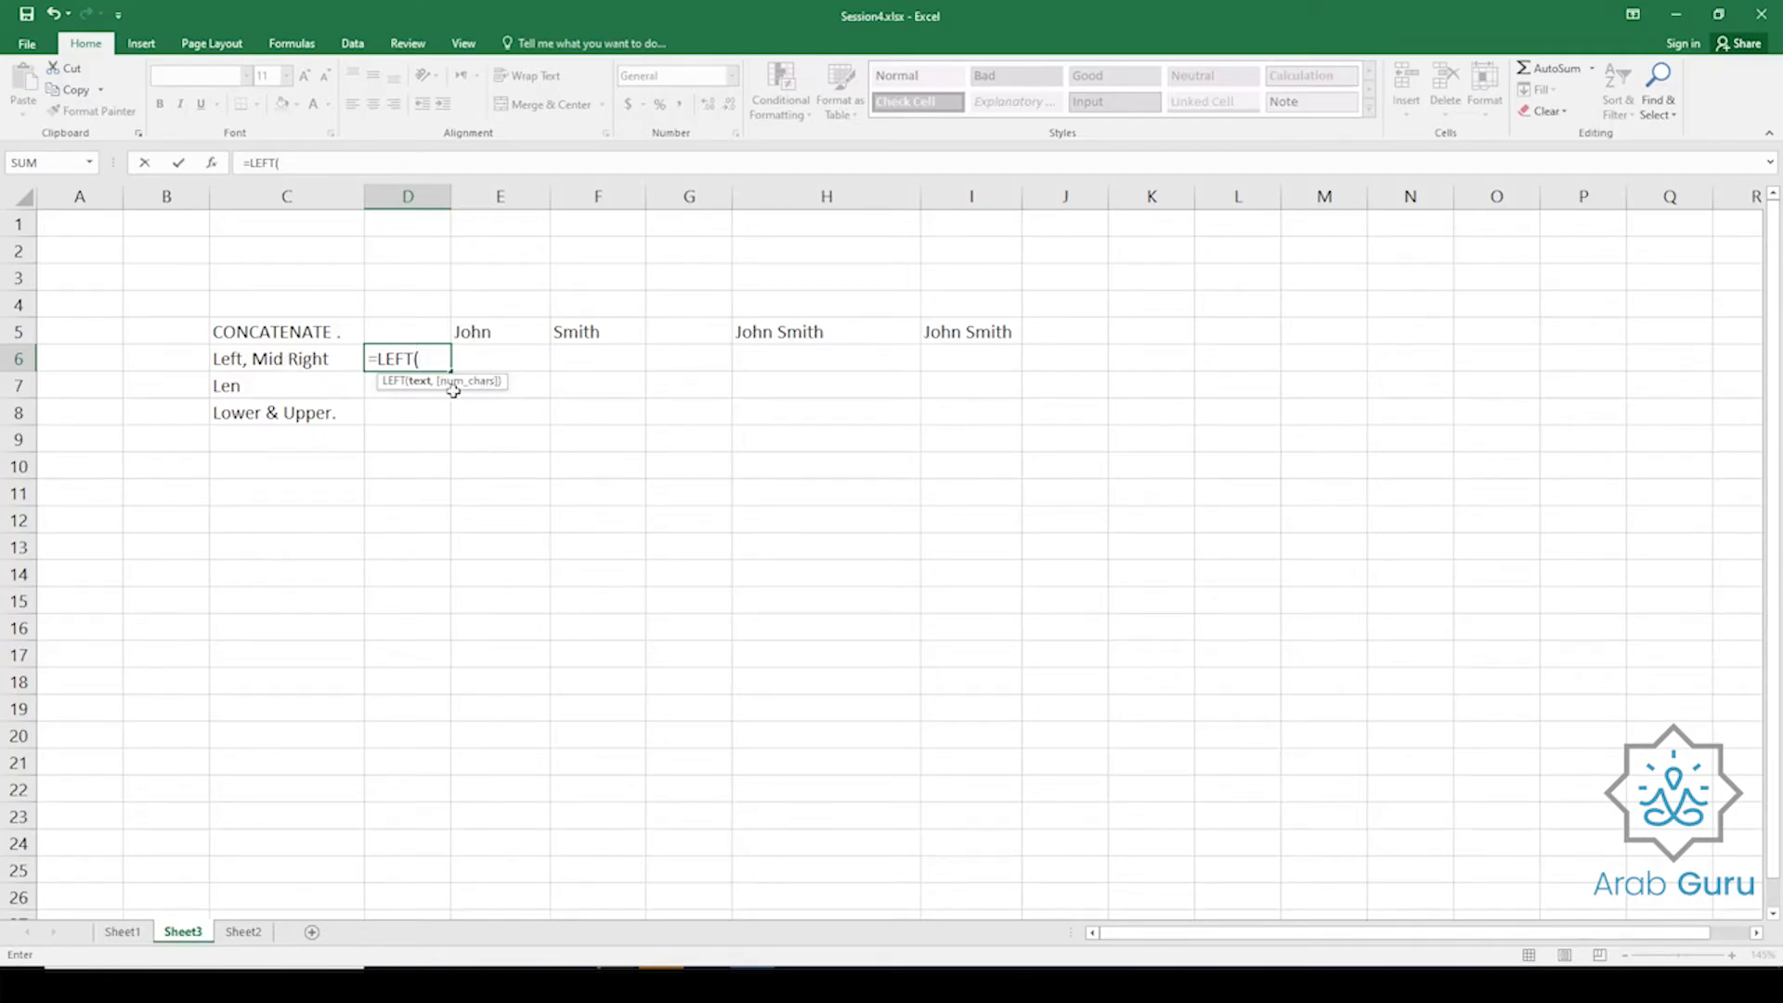
click(274, 357)
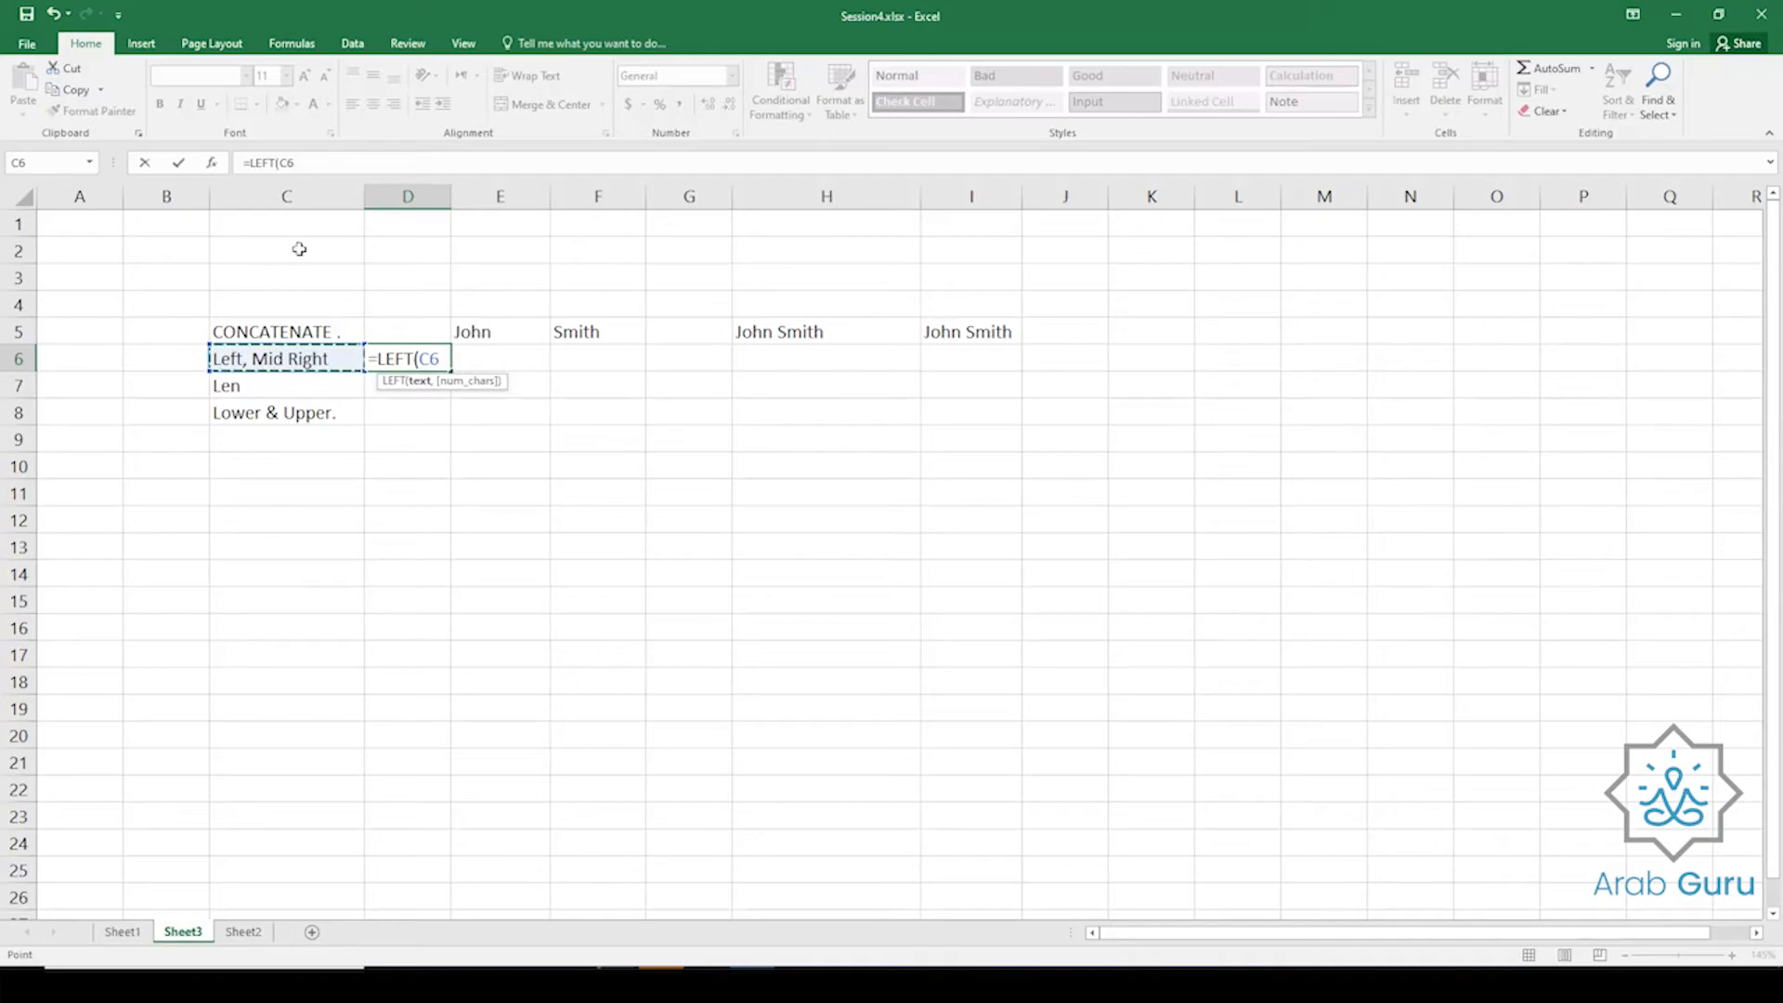
click(301, 168)
text(,4)
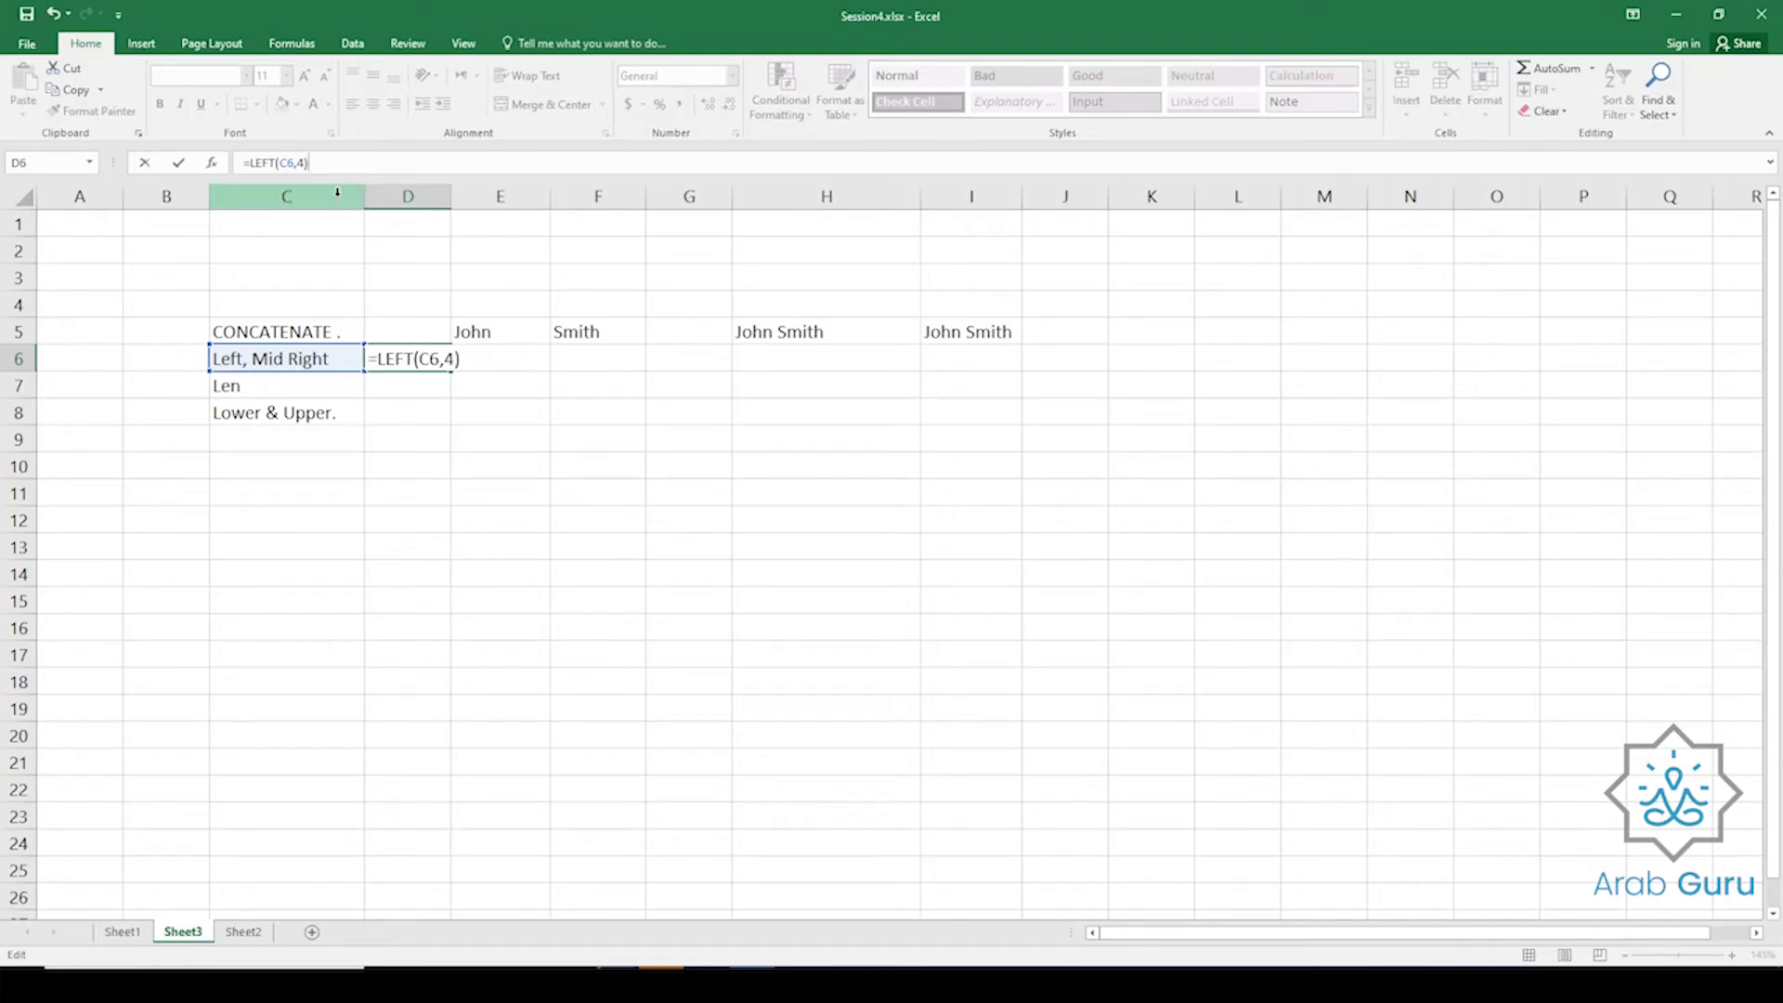
text())
key(Return)
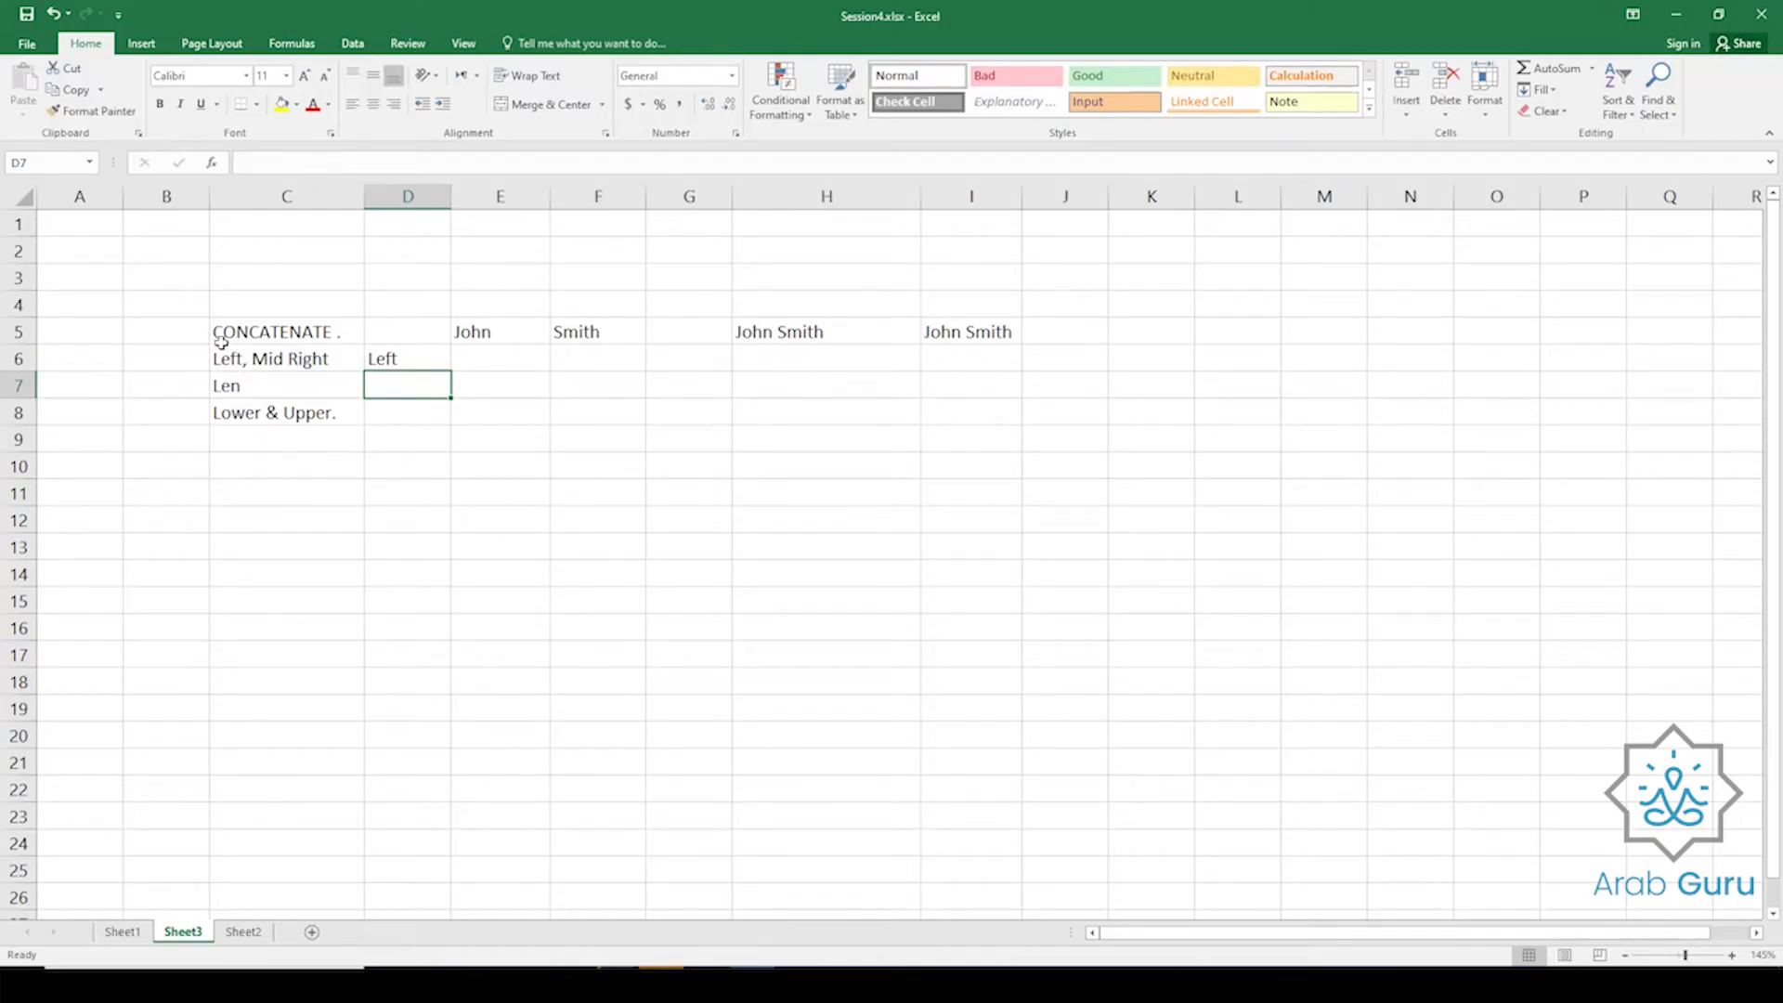
Enter the formula =RIGHT(C6,5) in cell F6 to extract the last word of C6, and check it against D6.
click(278, 360)
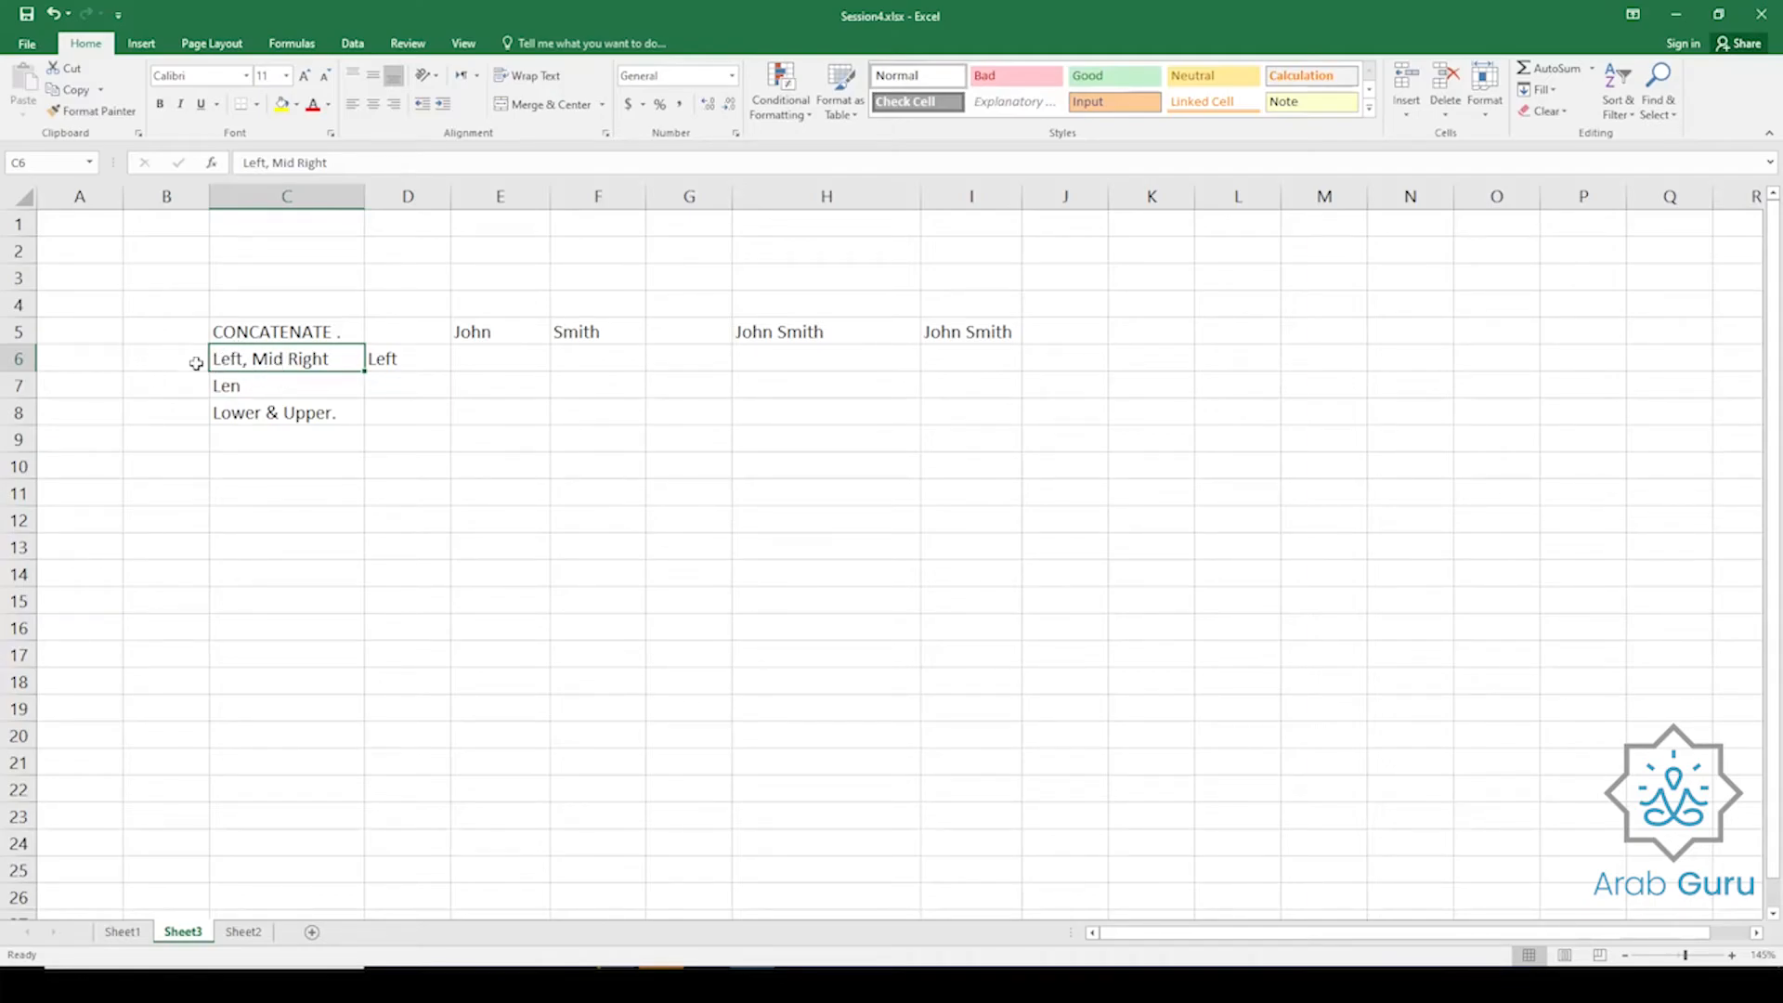
click(592, 355)
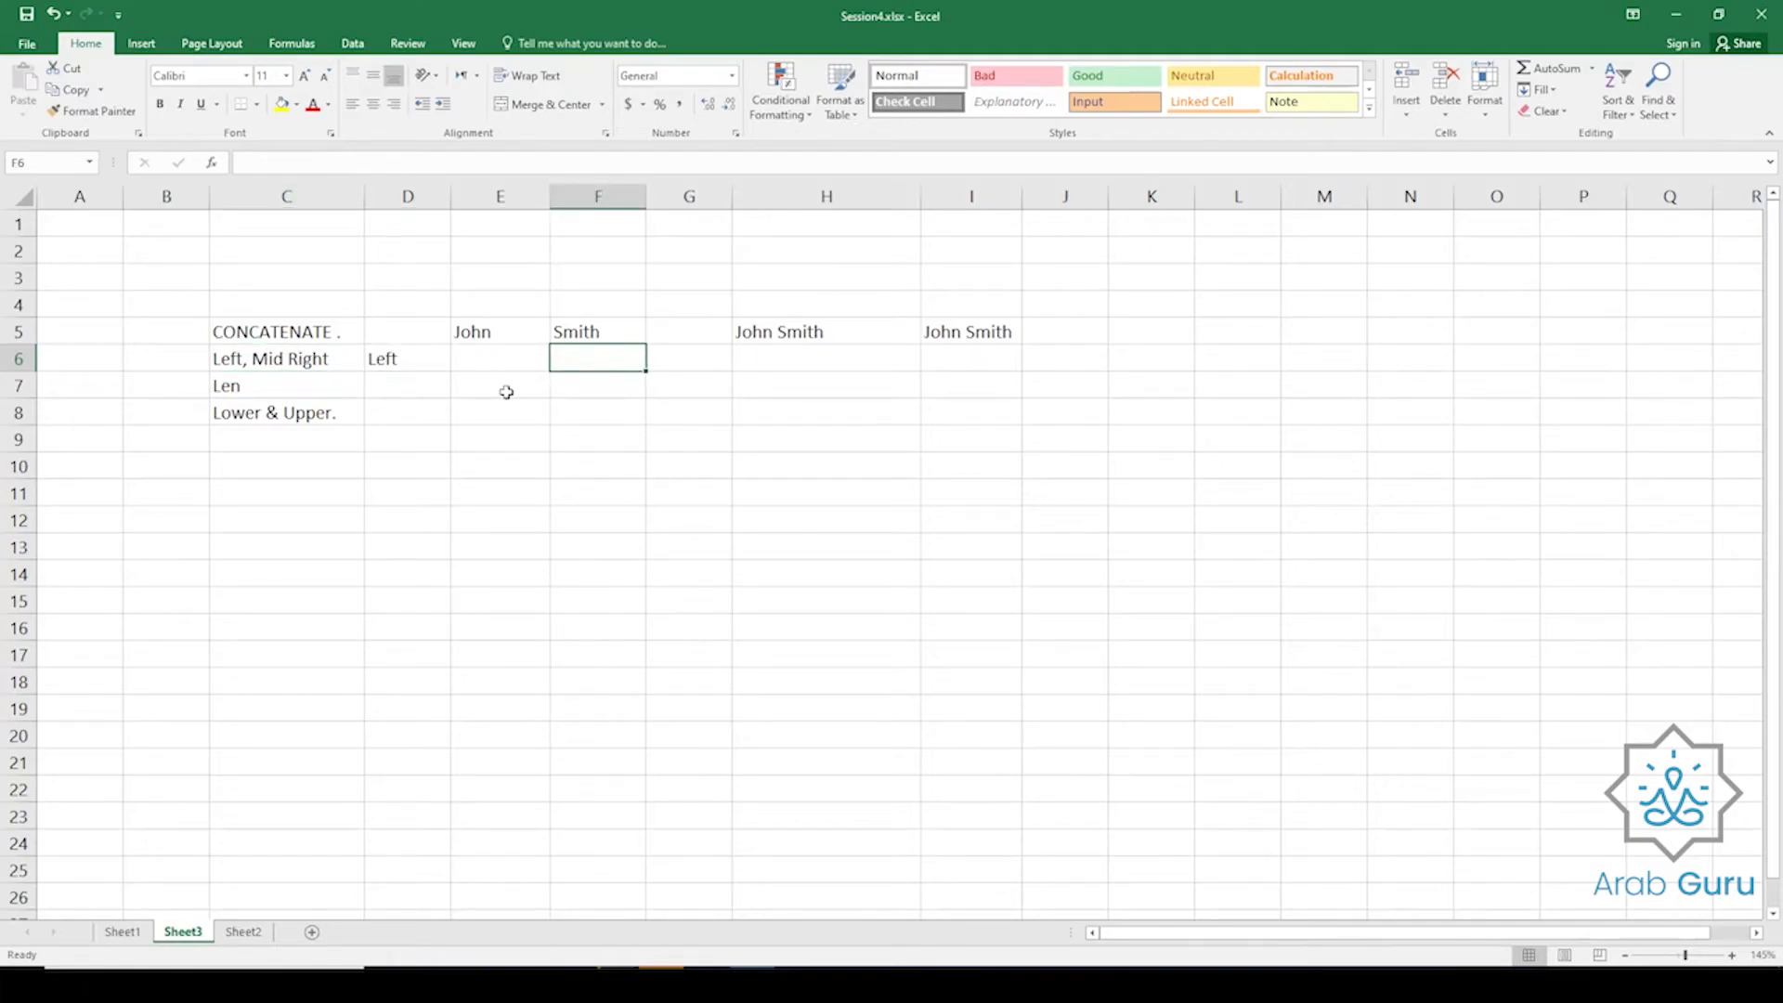
text(=righ)
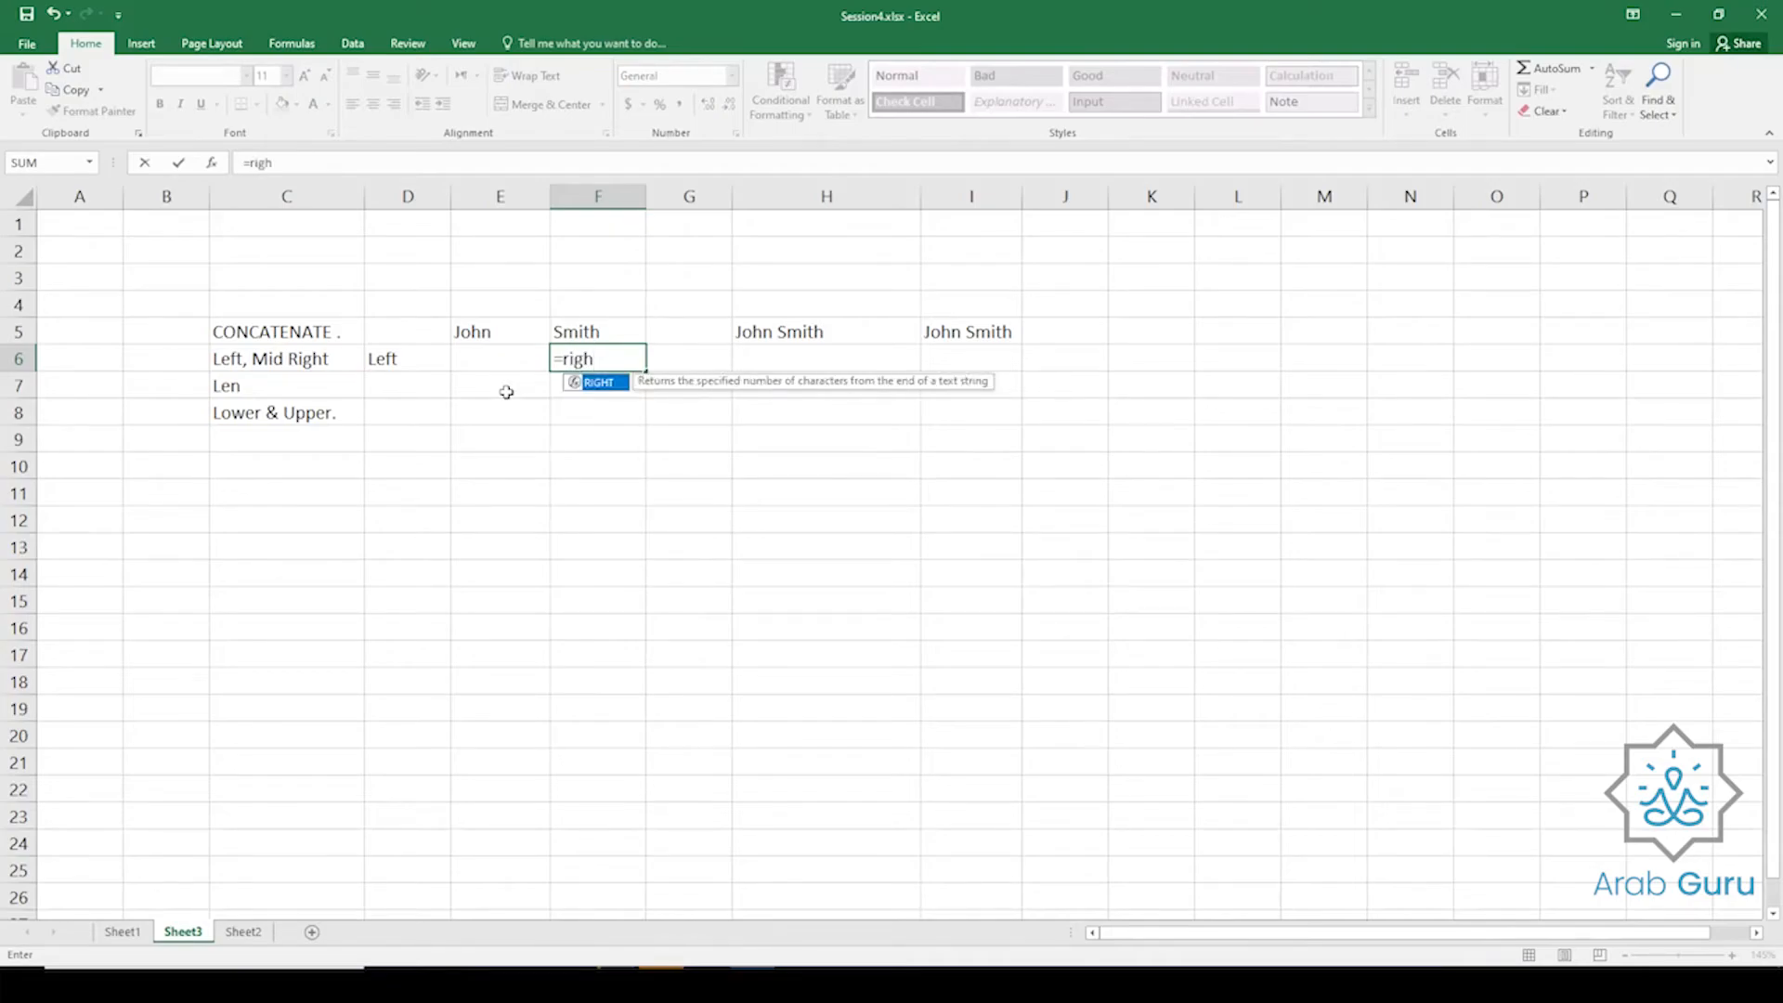
key(Tab)
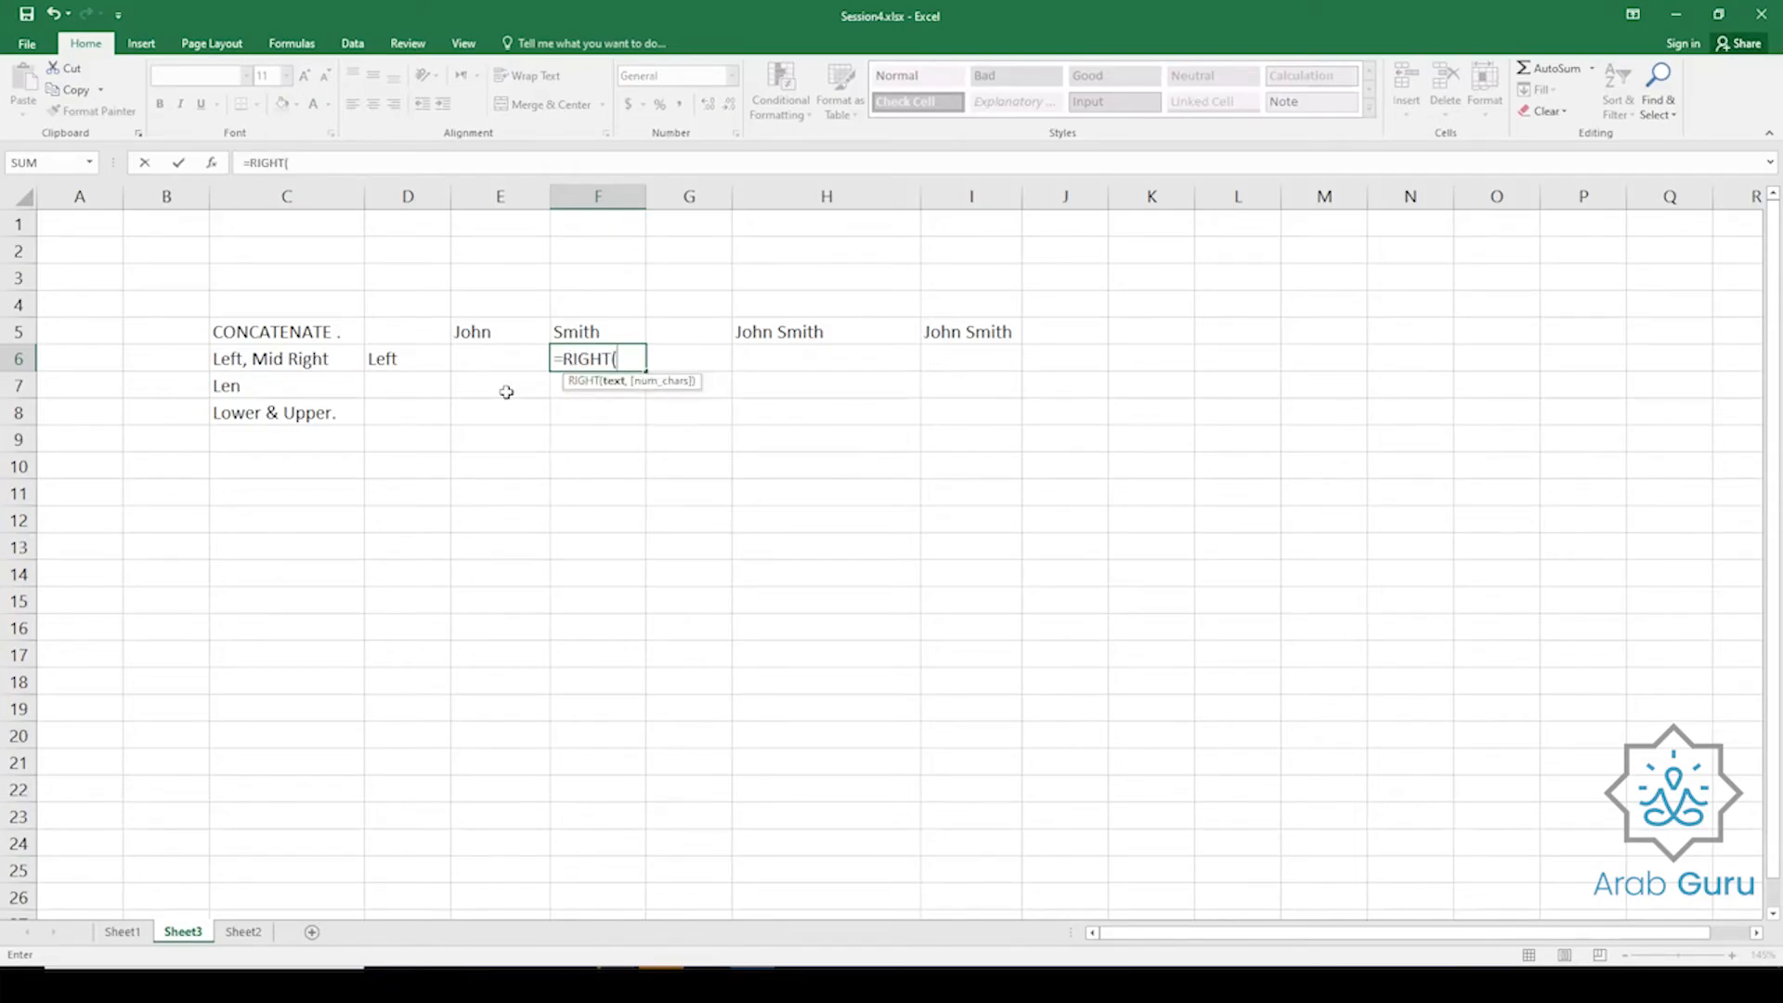
click(276, 359)
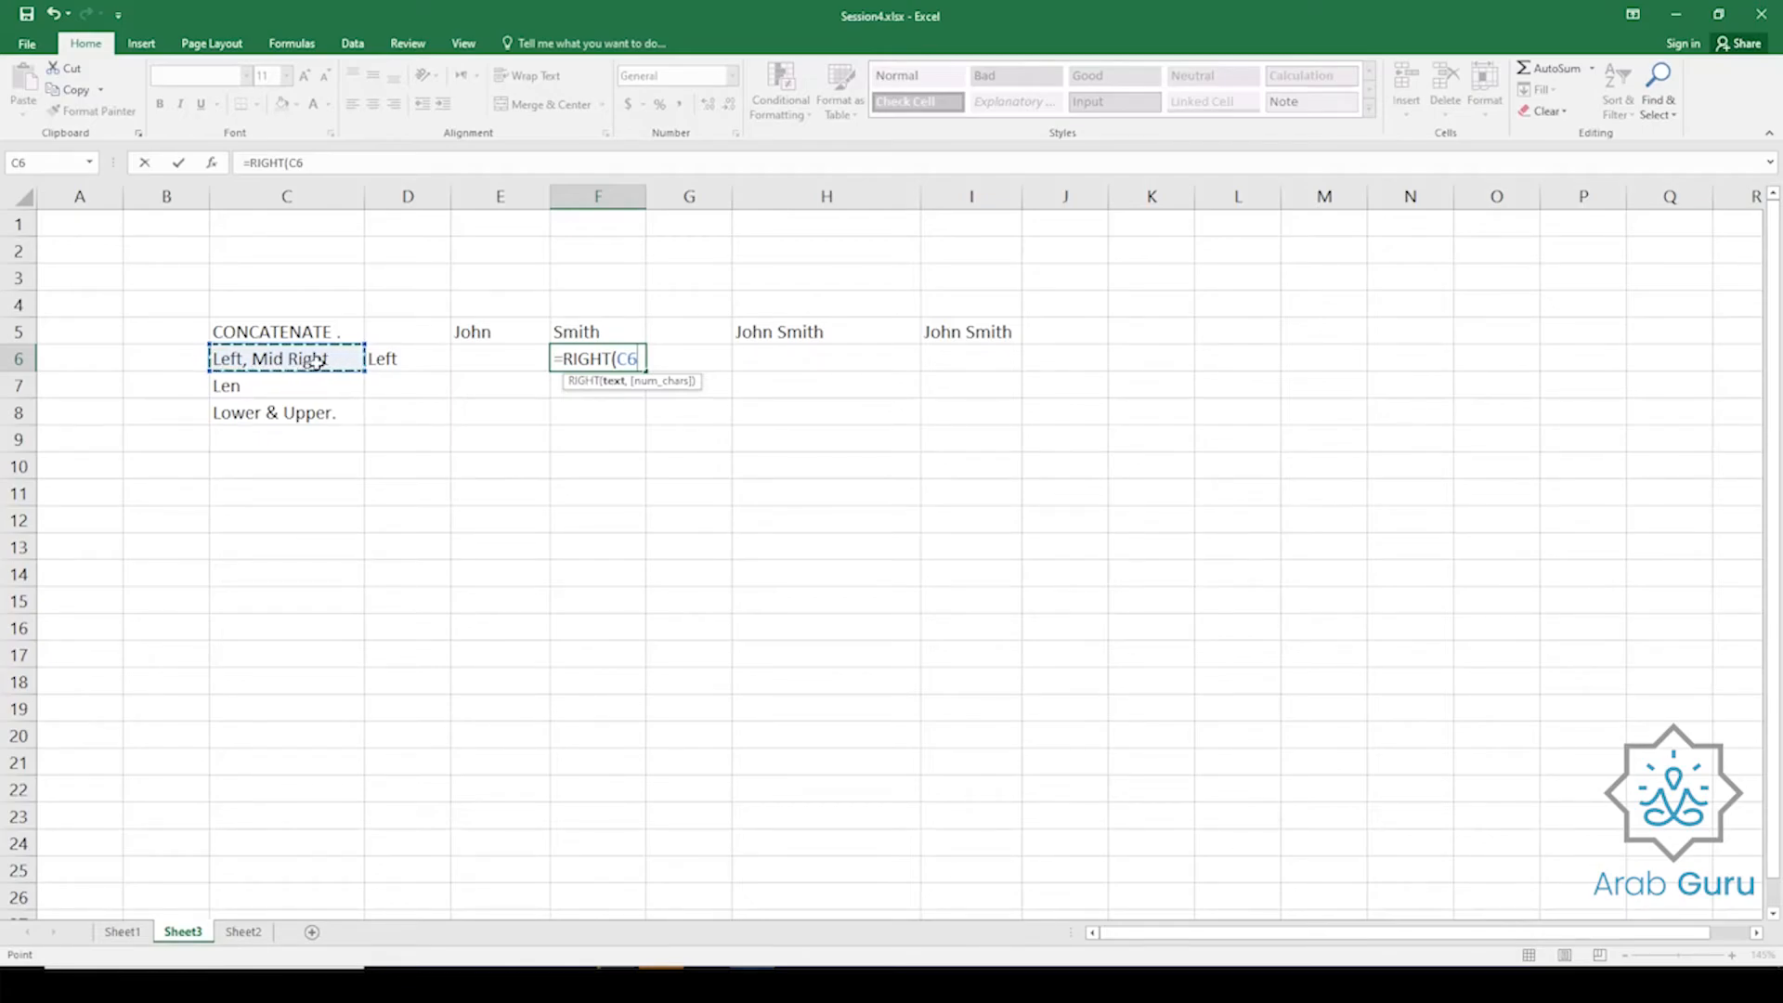
text(,5)
key(Return)
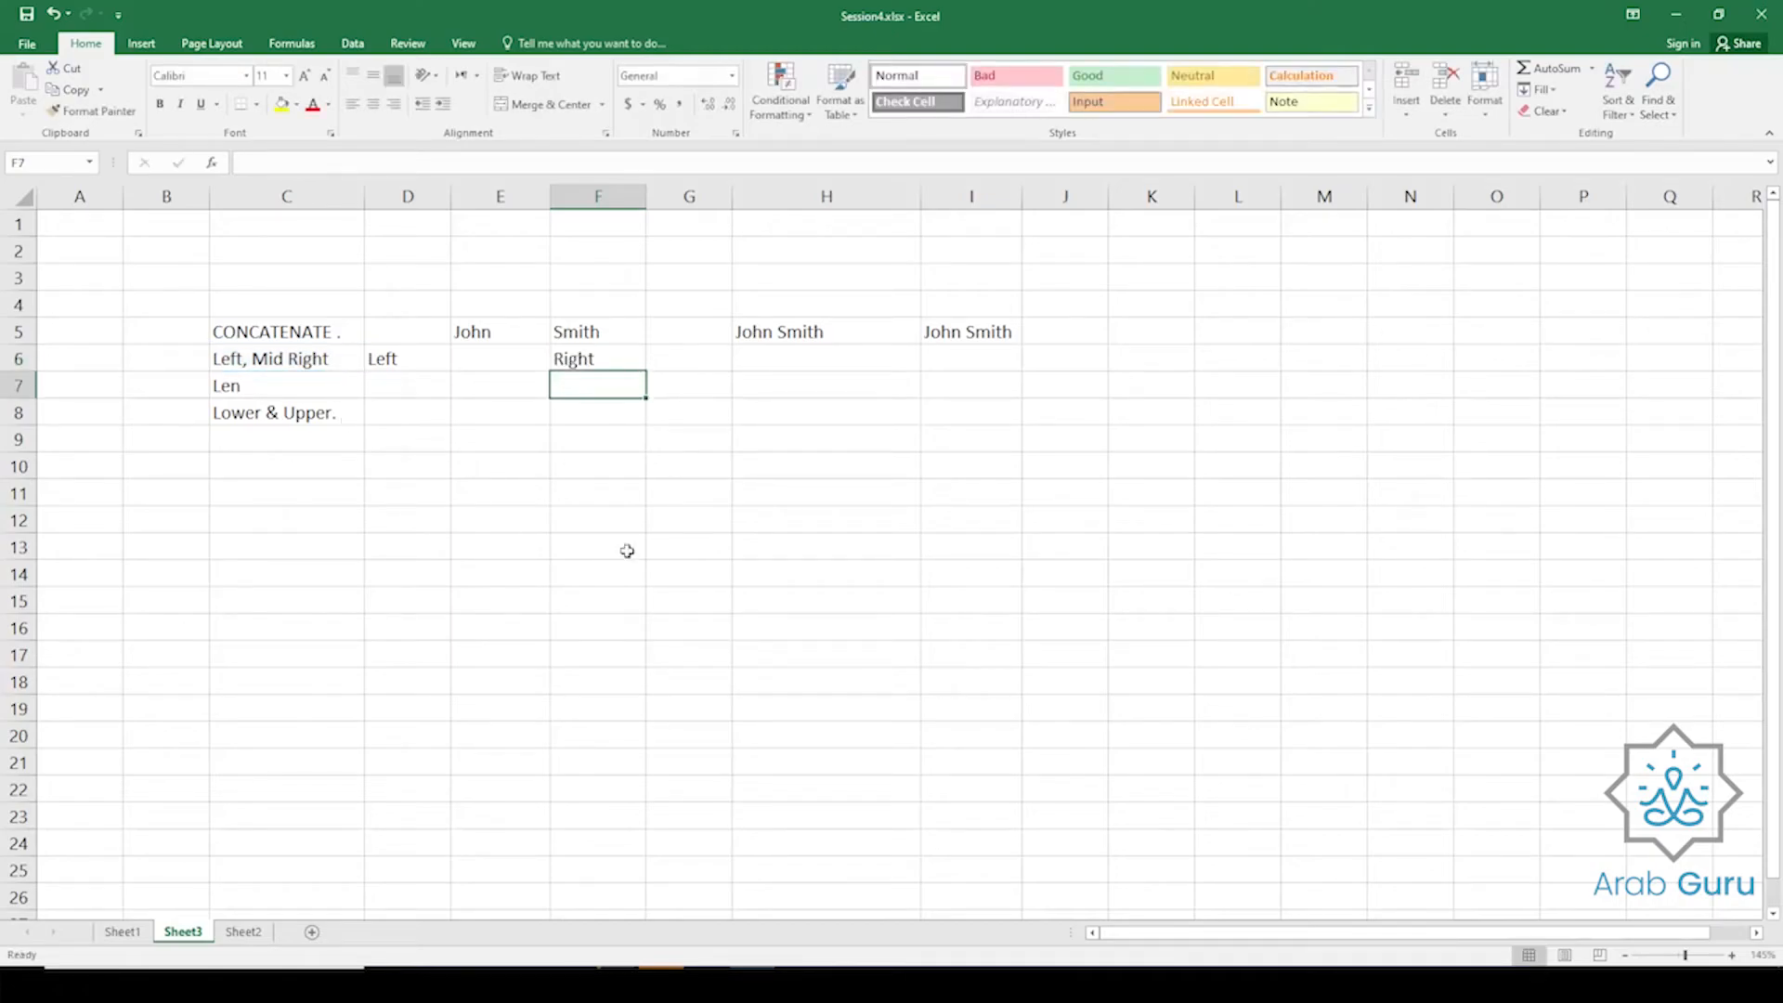
click(625, 360)
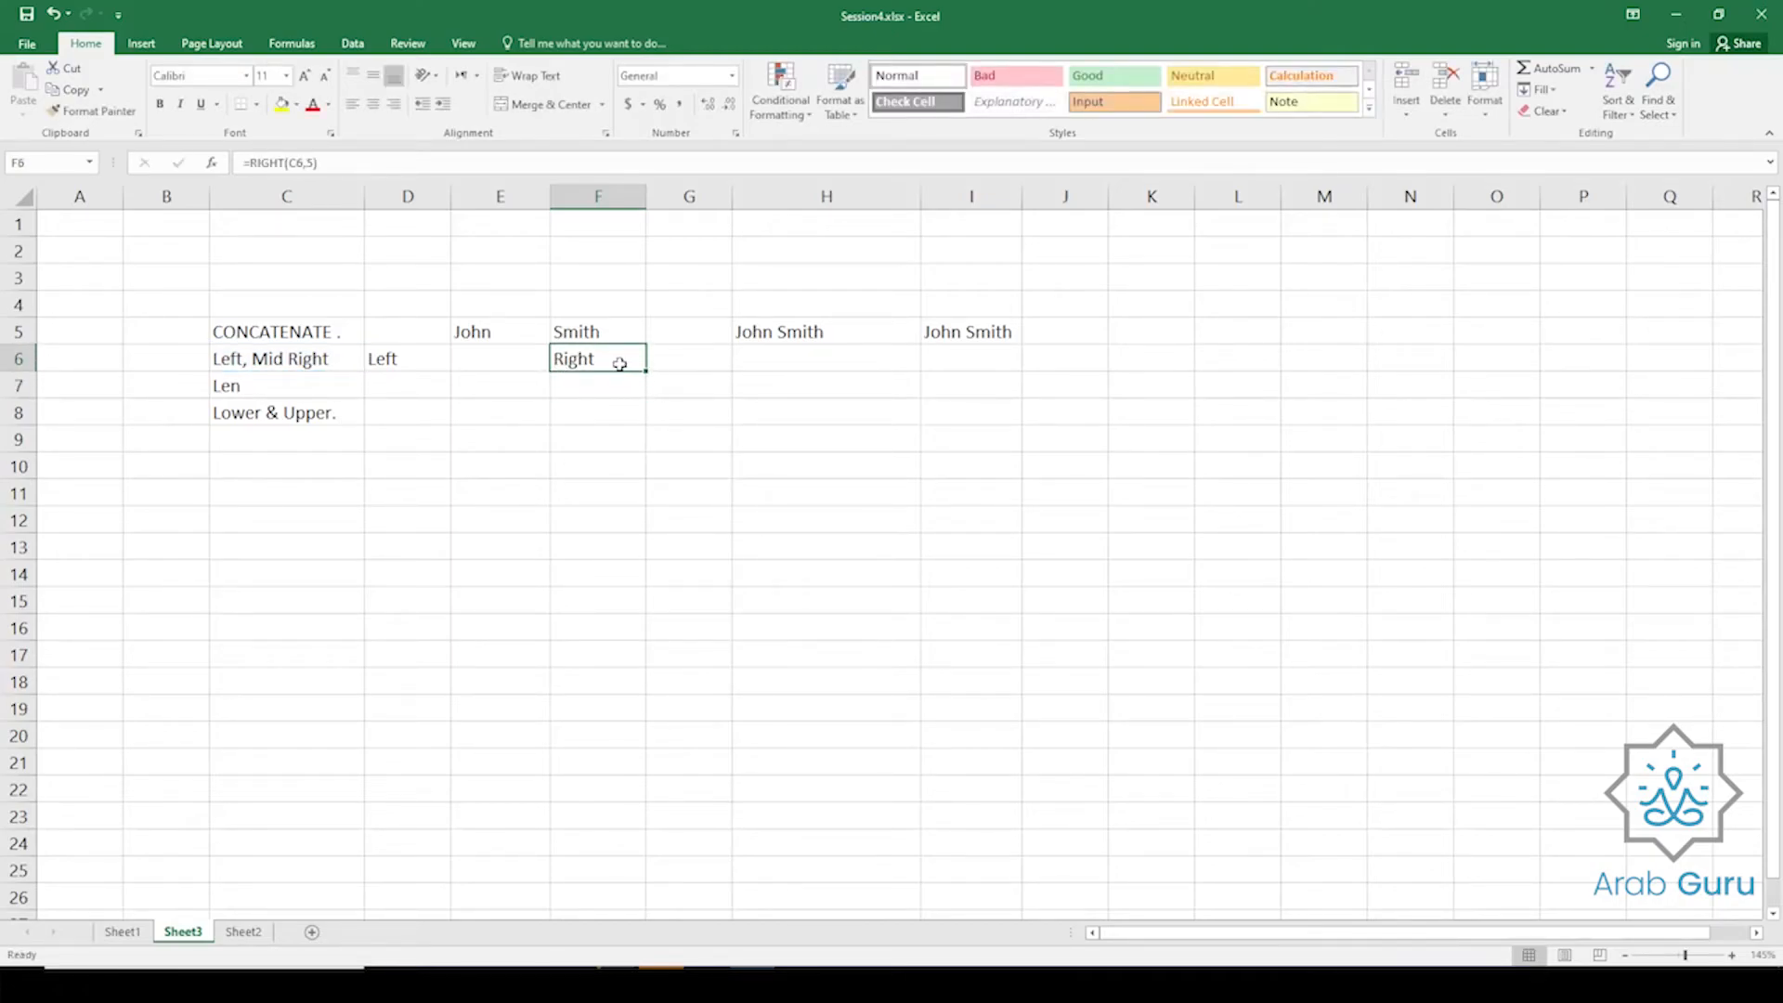
click(433, 362)
click(601, 360)
Enter the formula =MID(C6,7,3) in cell E6 to extract the middle word of C6.
click(300, 356)
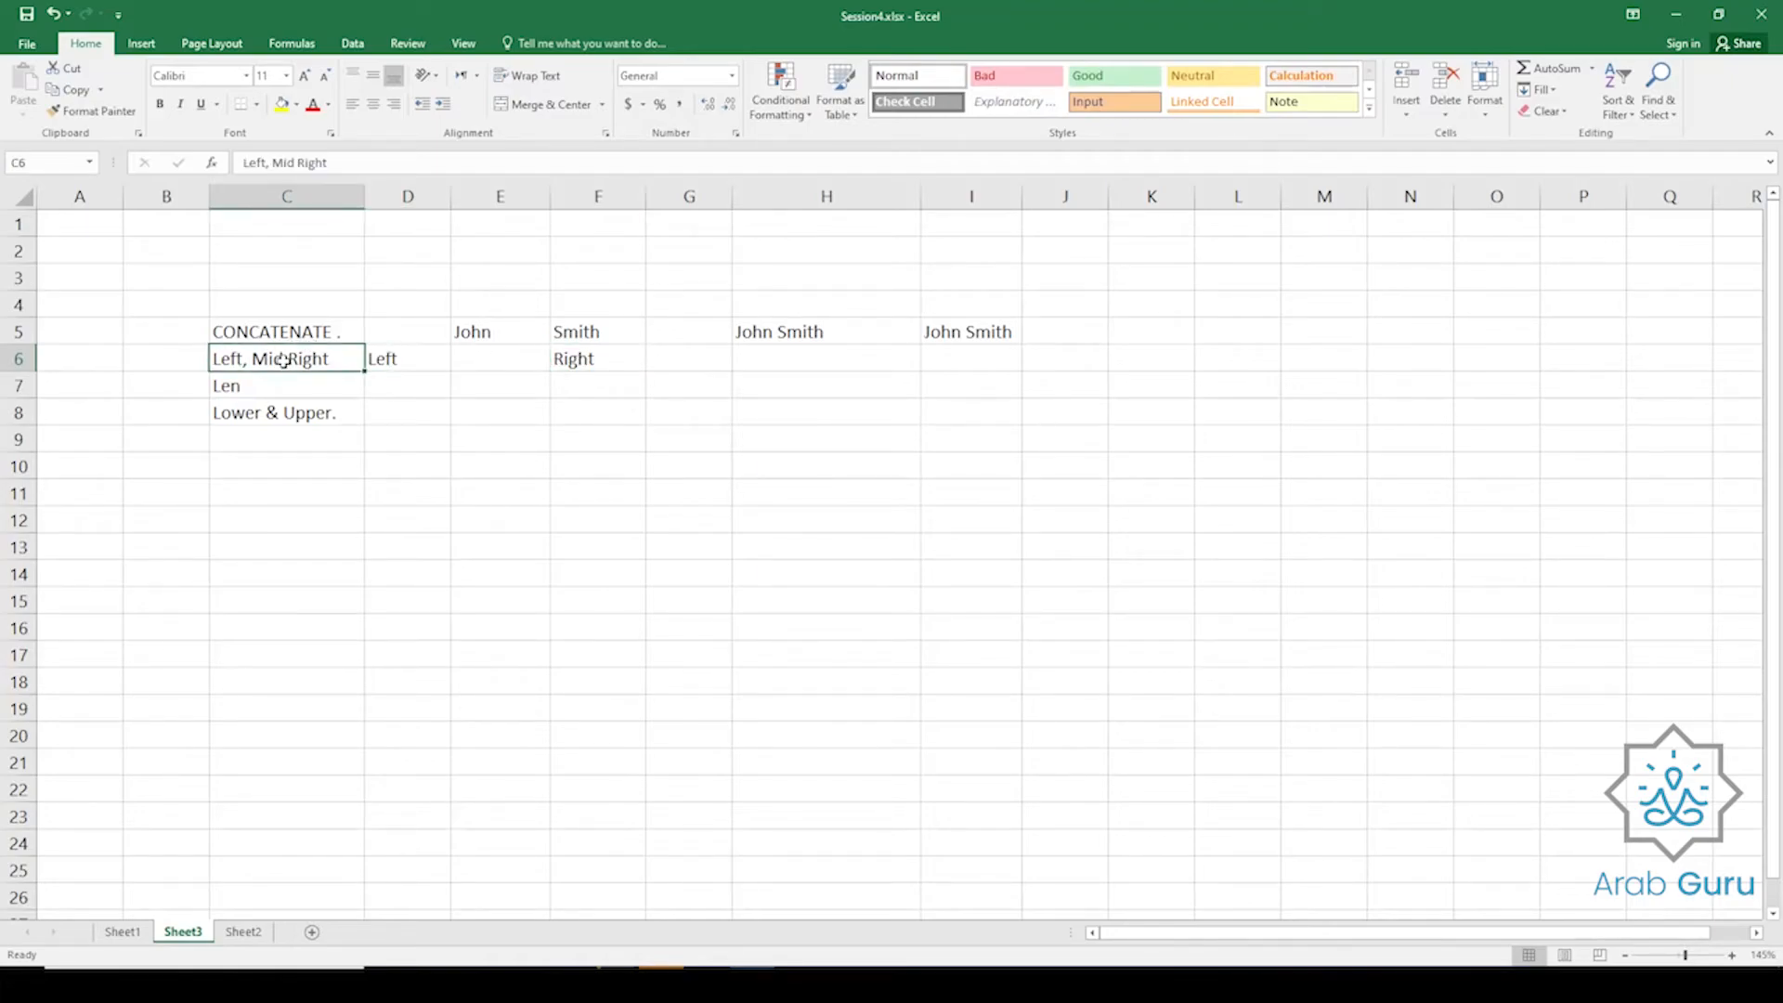
click(502, 355)
text(=)
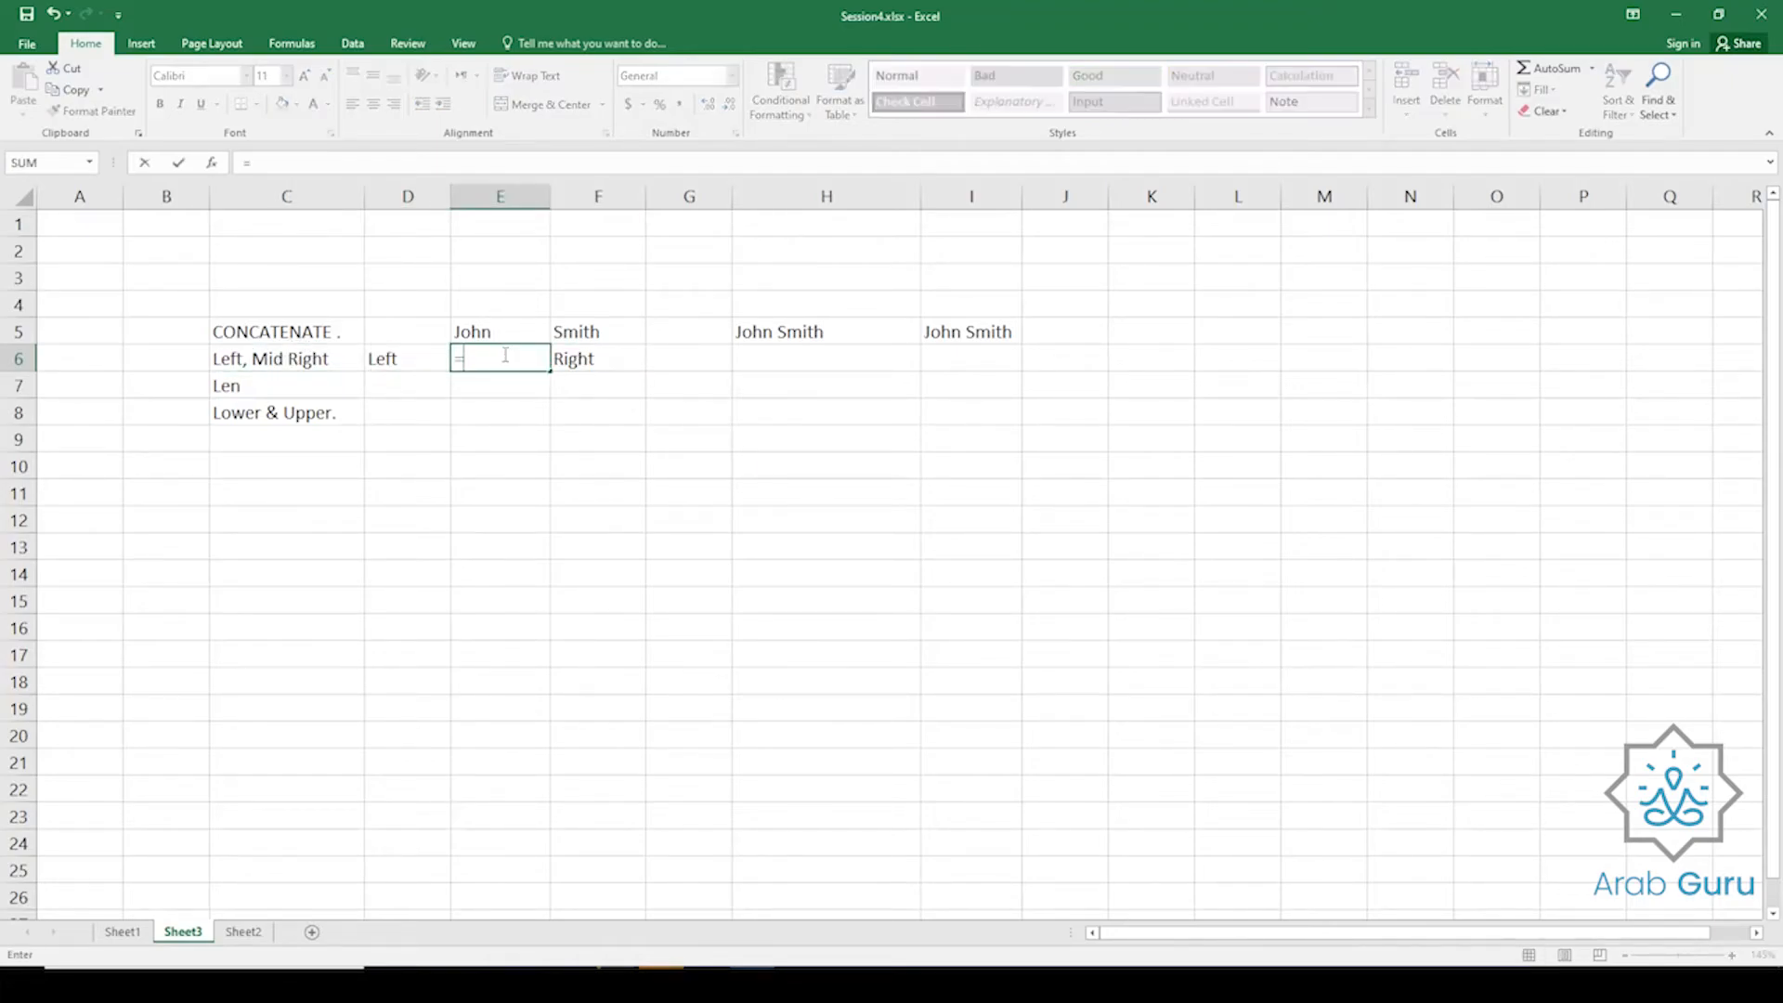
text(mis)
key(BackSpace)
text(d)
key(Tab)
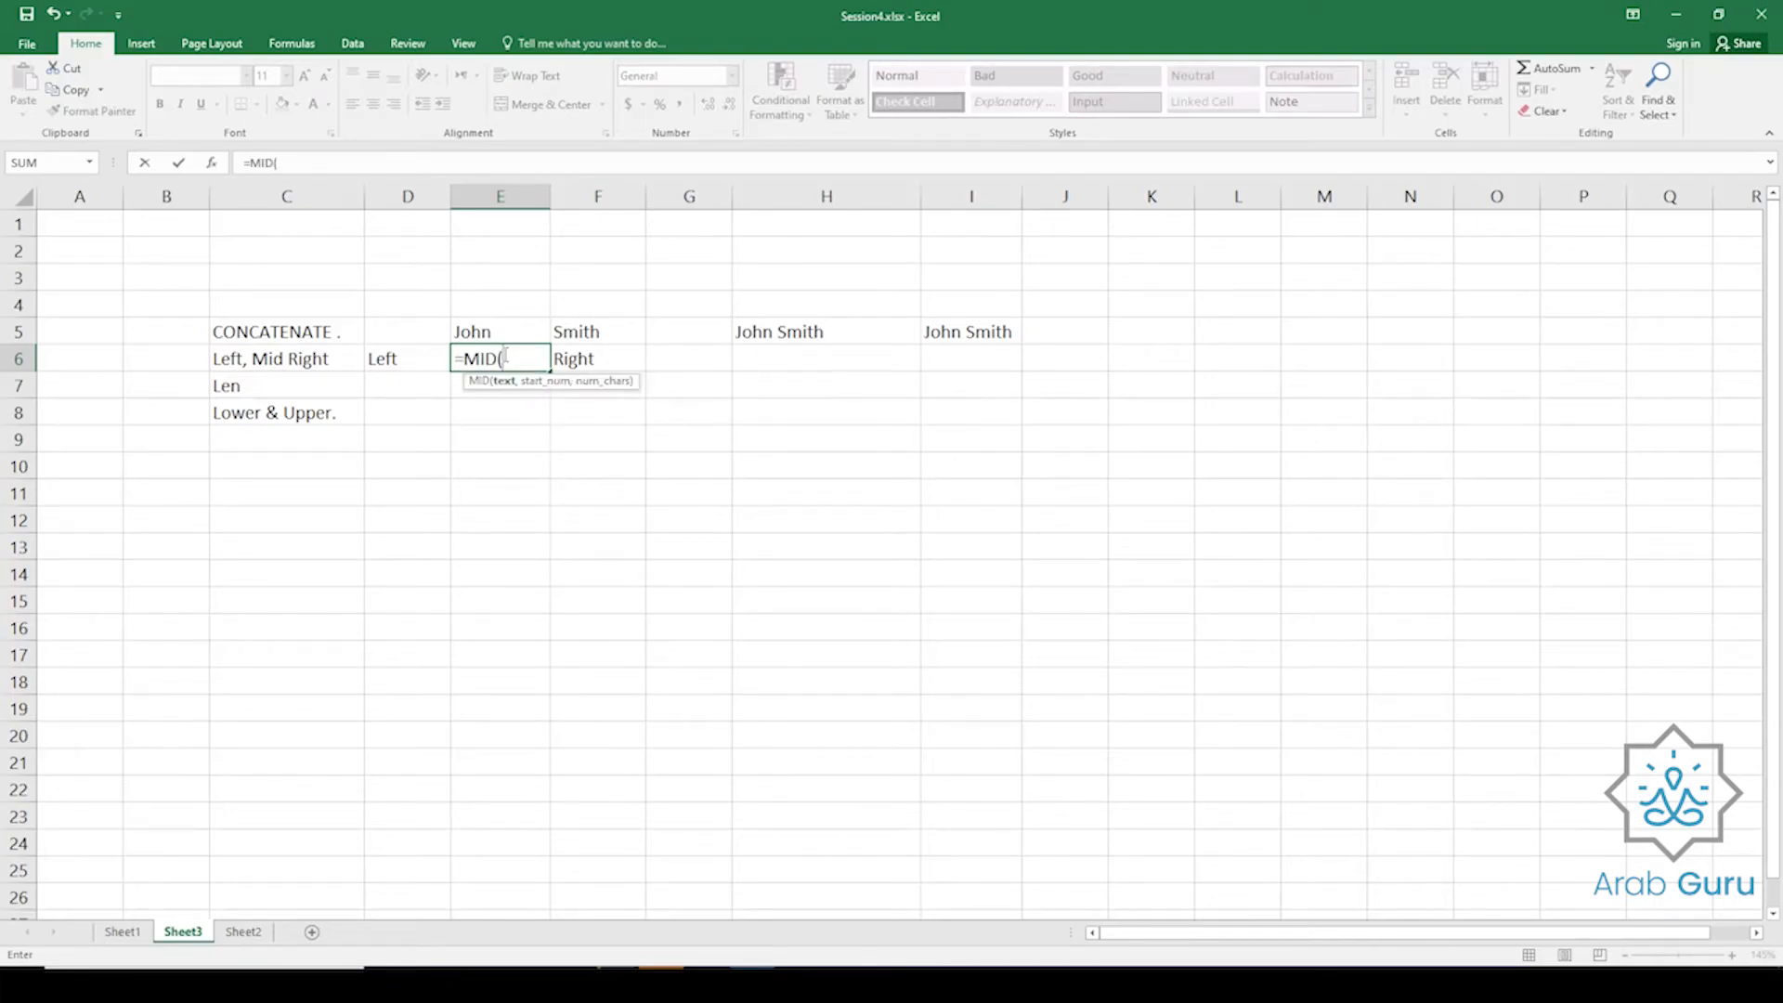
click(301, 362)
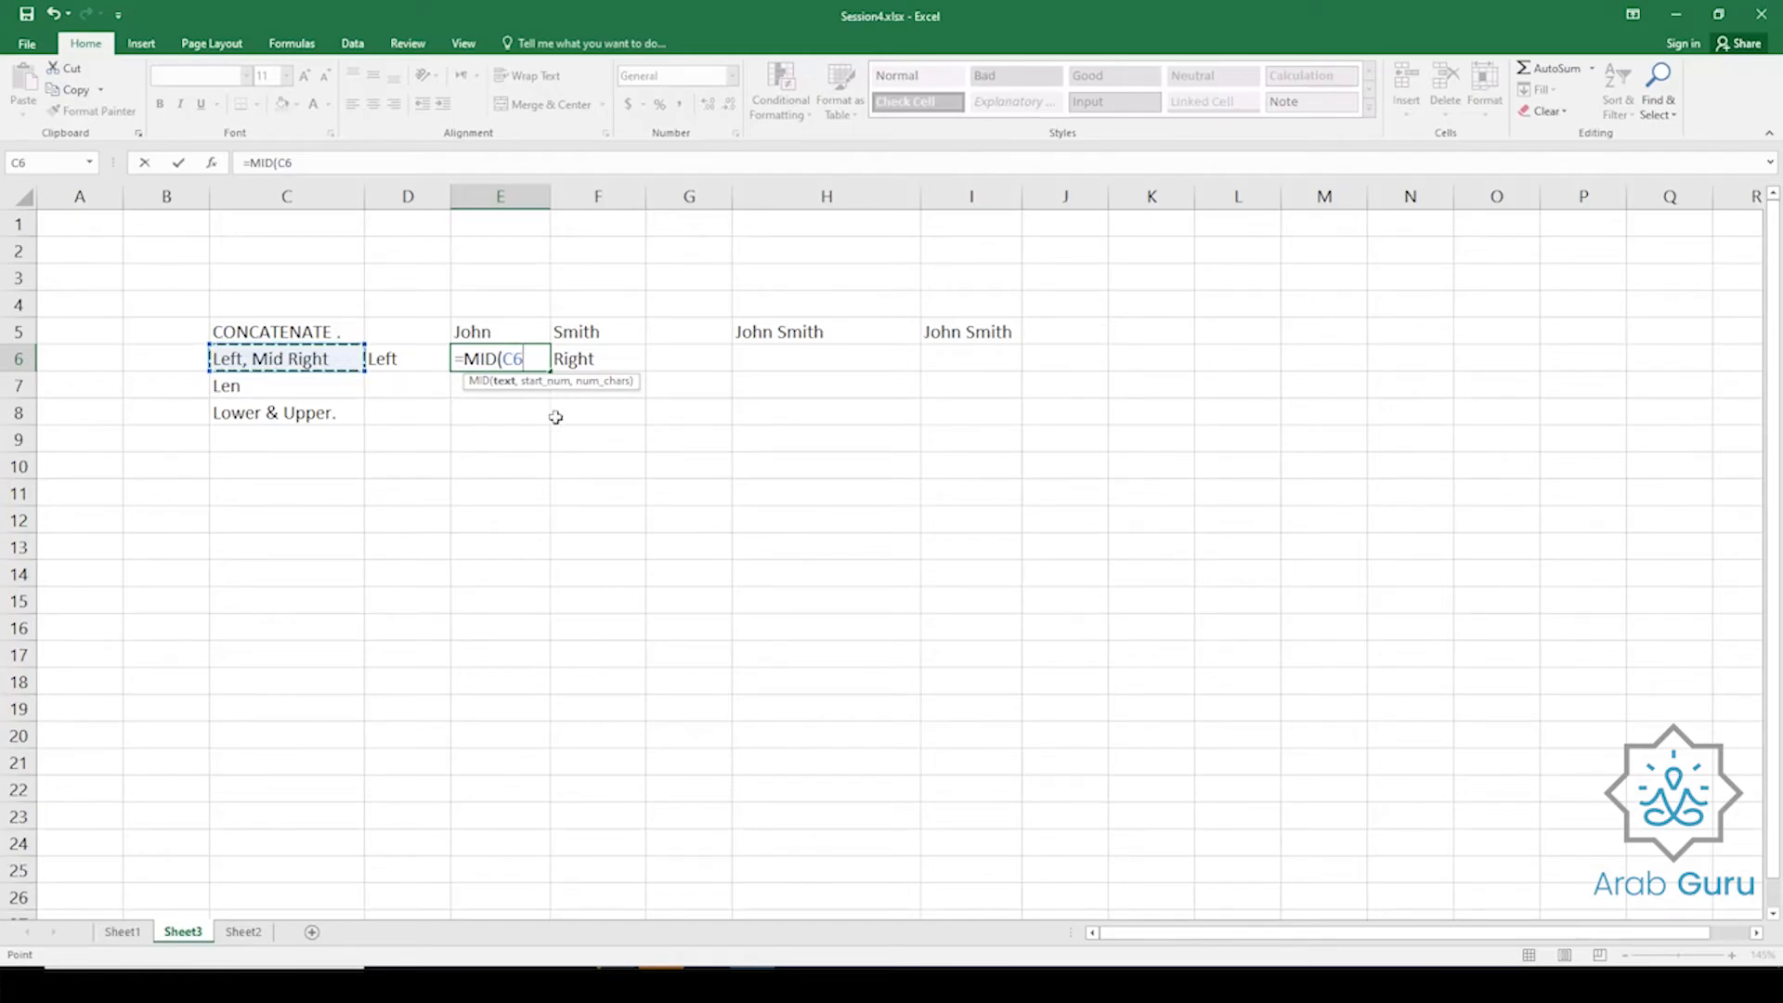
text(,)
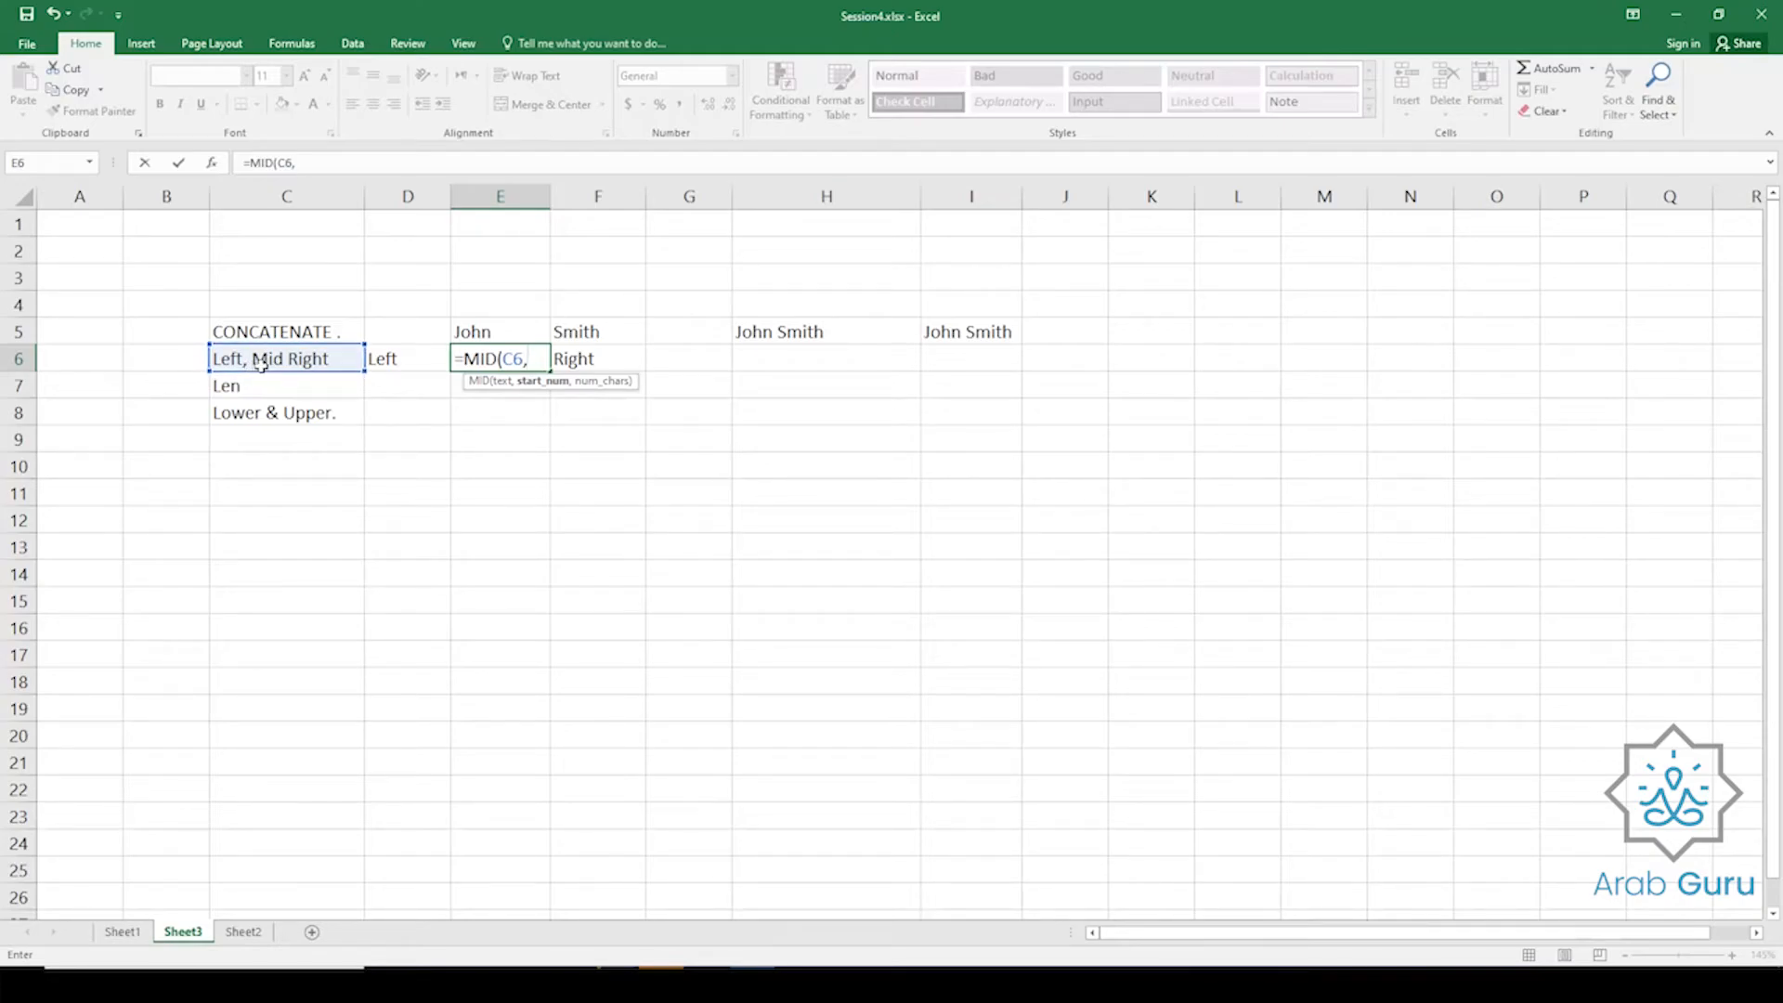
text(,3)
key(Return)
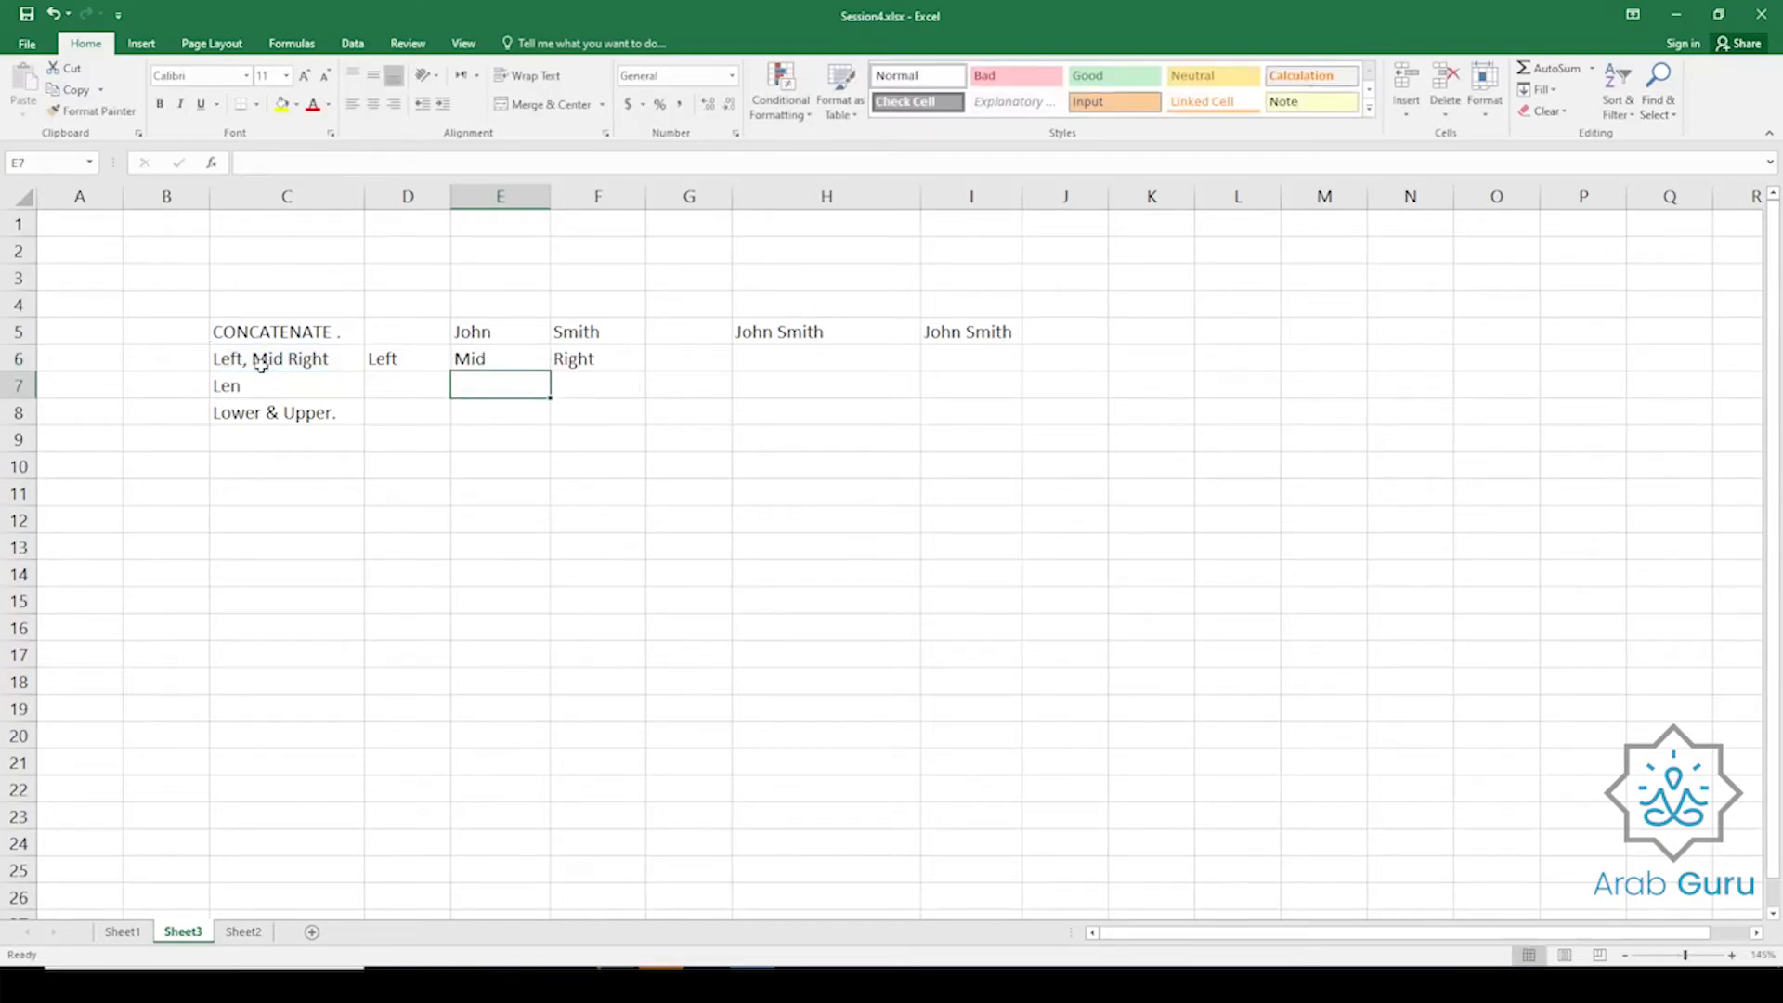
Examine the text, start number and character count arguments of the MID formula in E6.
click(507, 365)
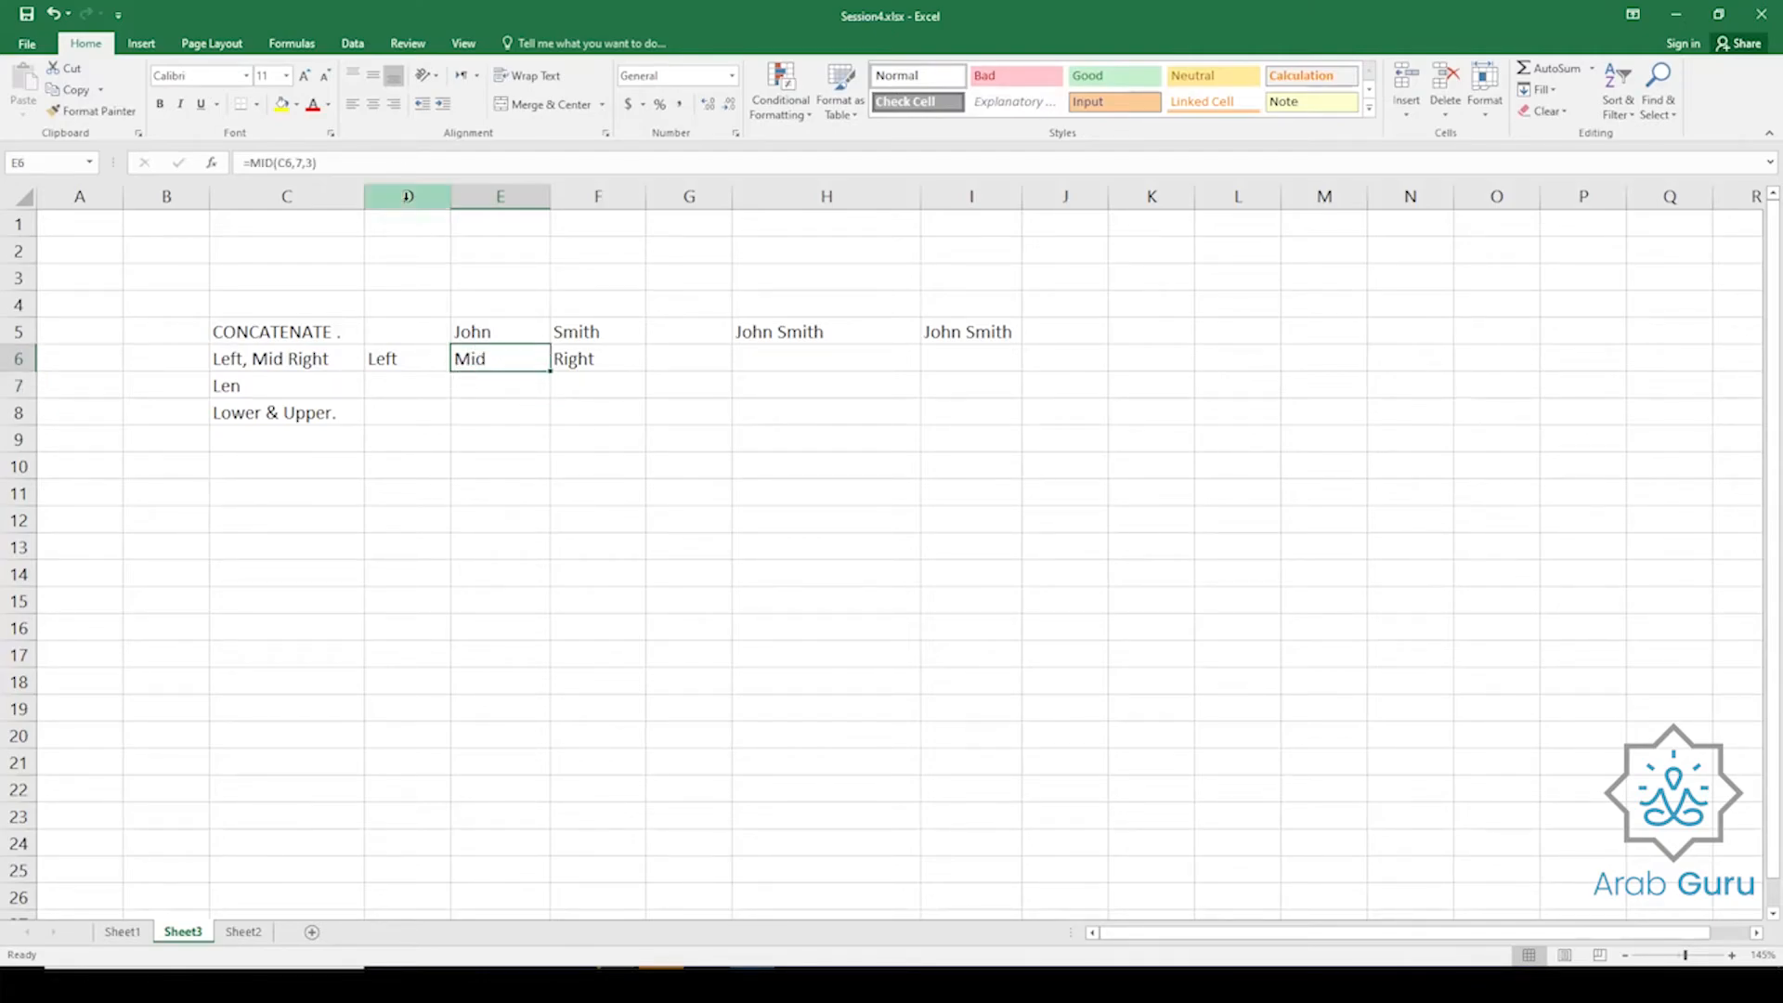
double_click(494, 356)
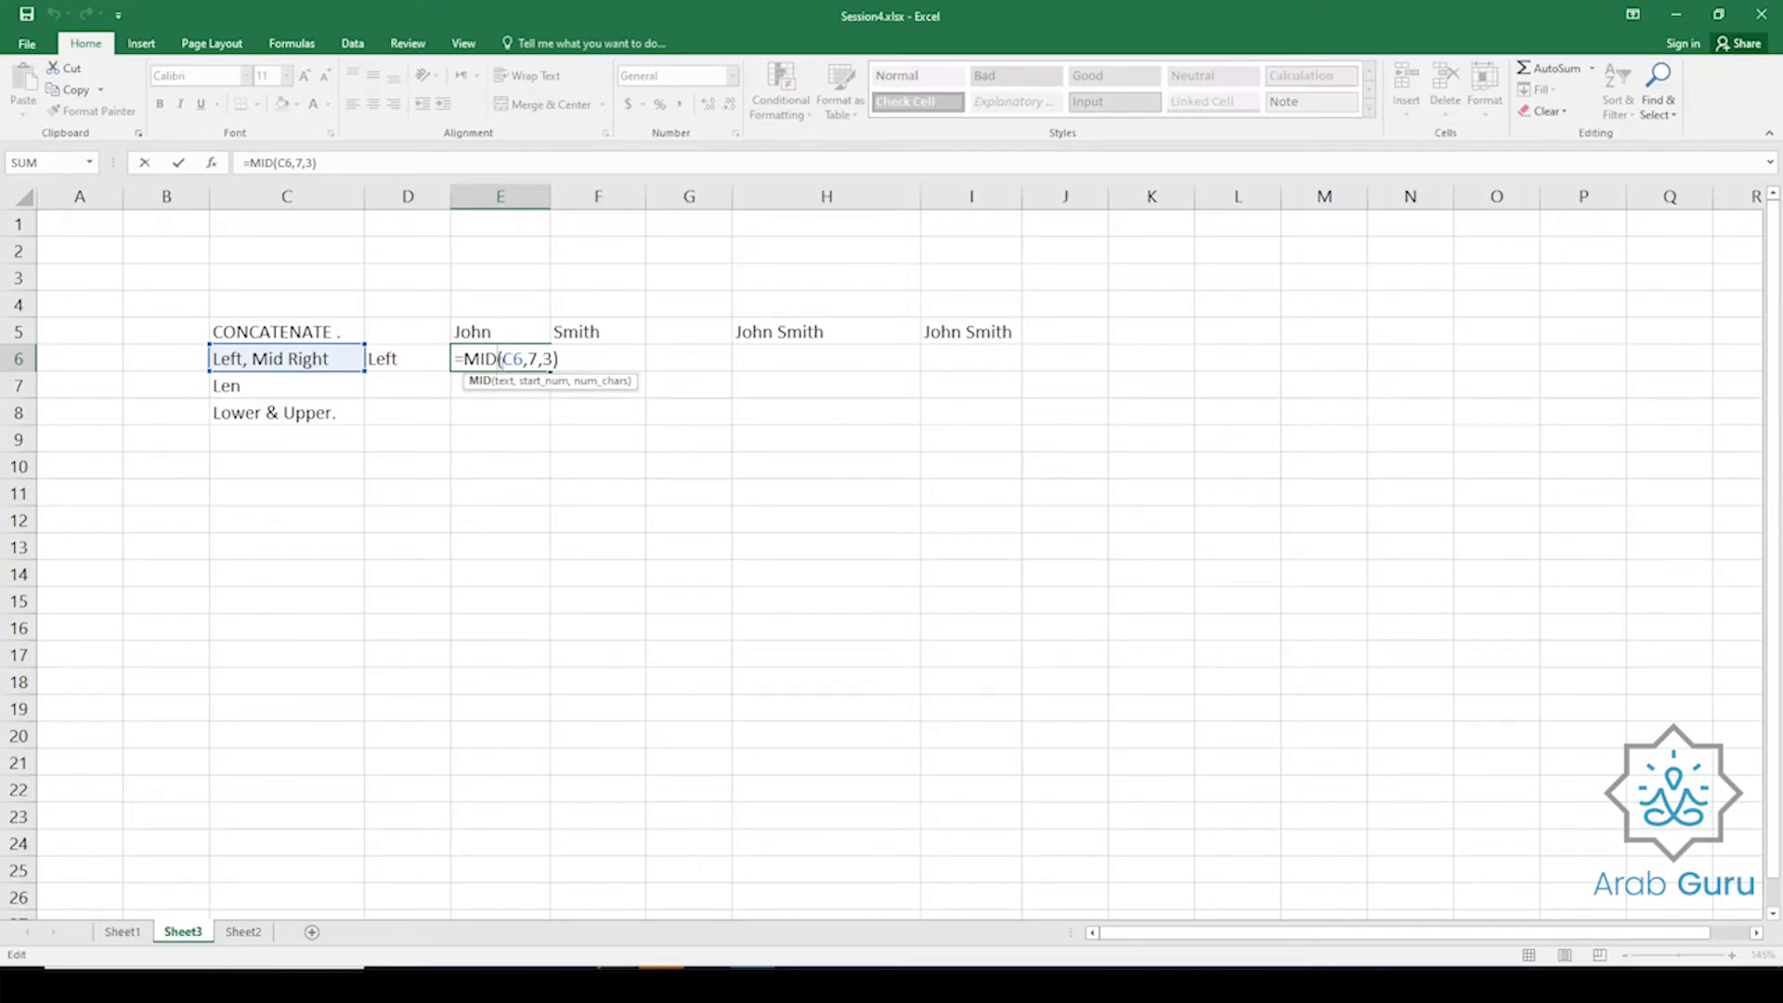
click(515, 360)
double_click(516, 360)
click(546, 359)
double_click(532, 359)
key(ctrl+Return)
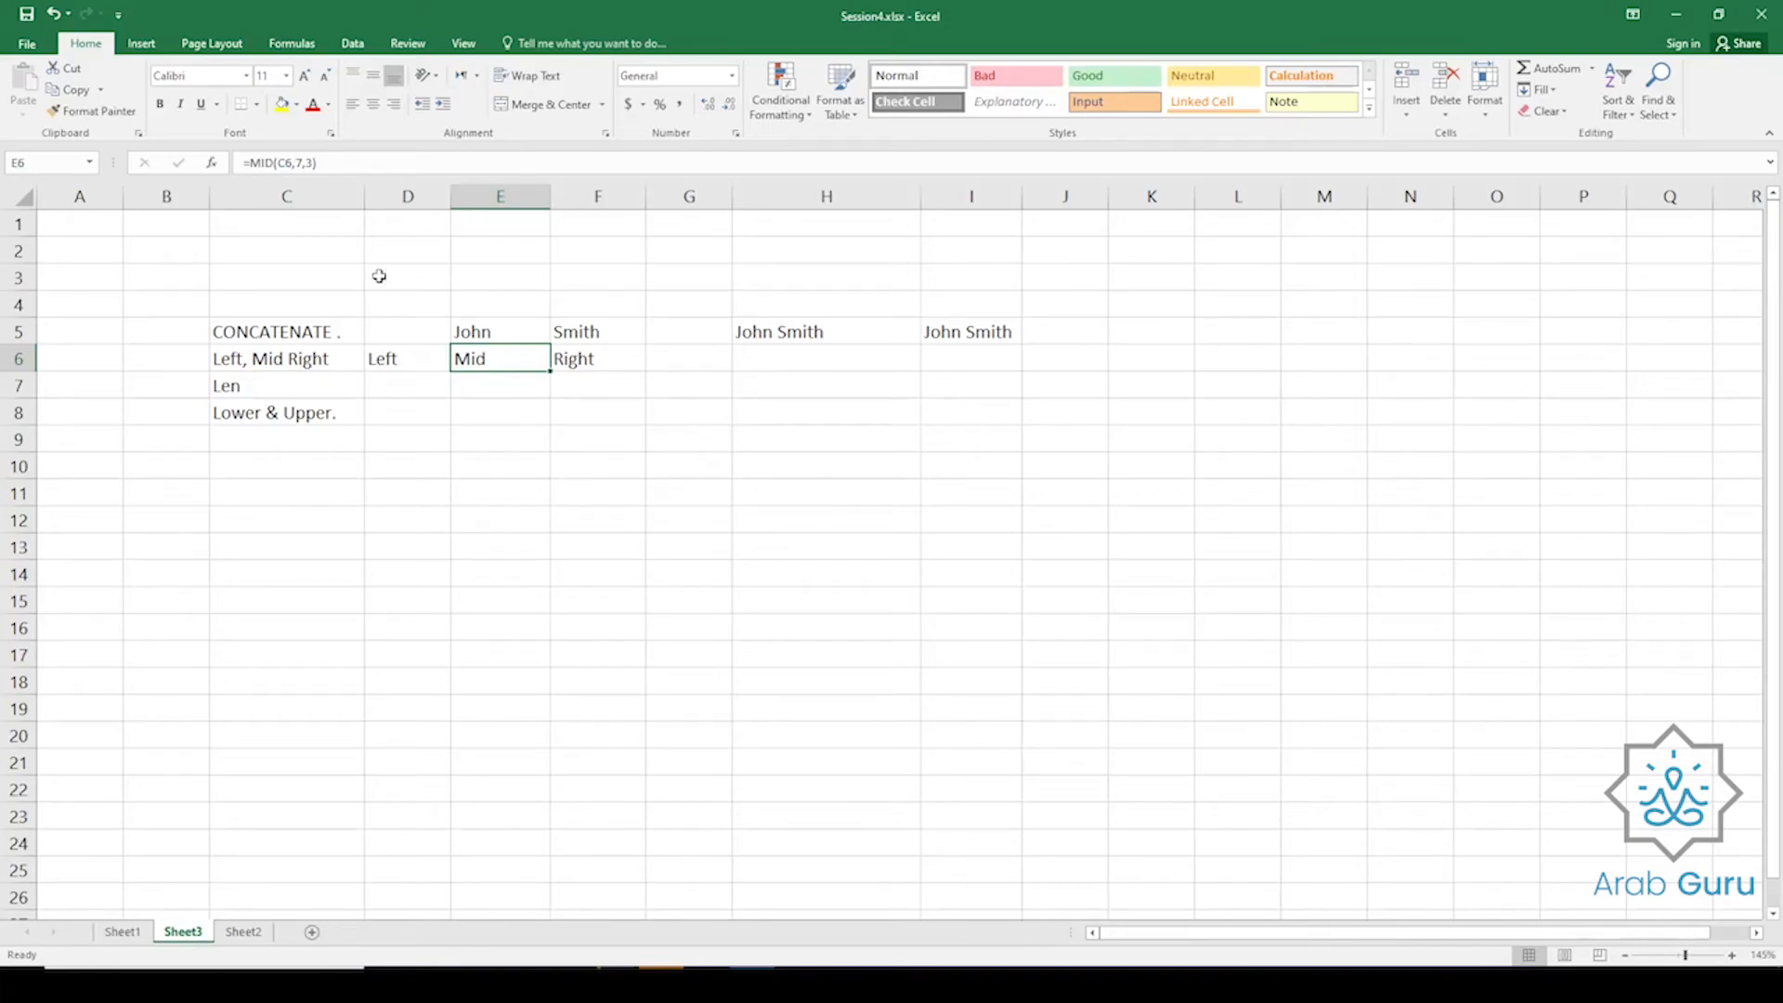
Review the arguments of the LEFT, RIGHT and MID formulas in D6, F6 and E6.
click(411, 356)
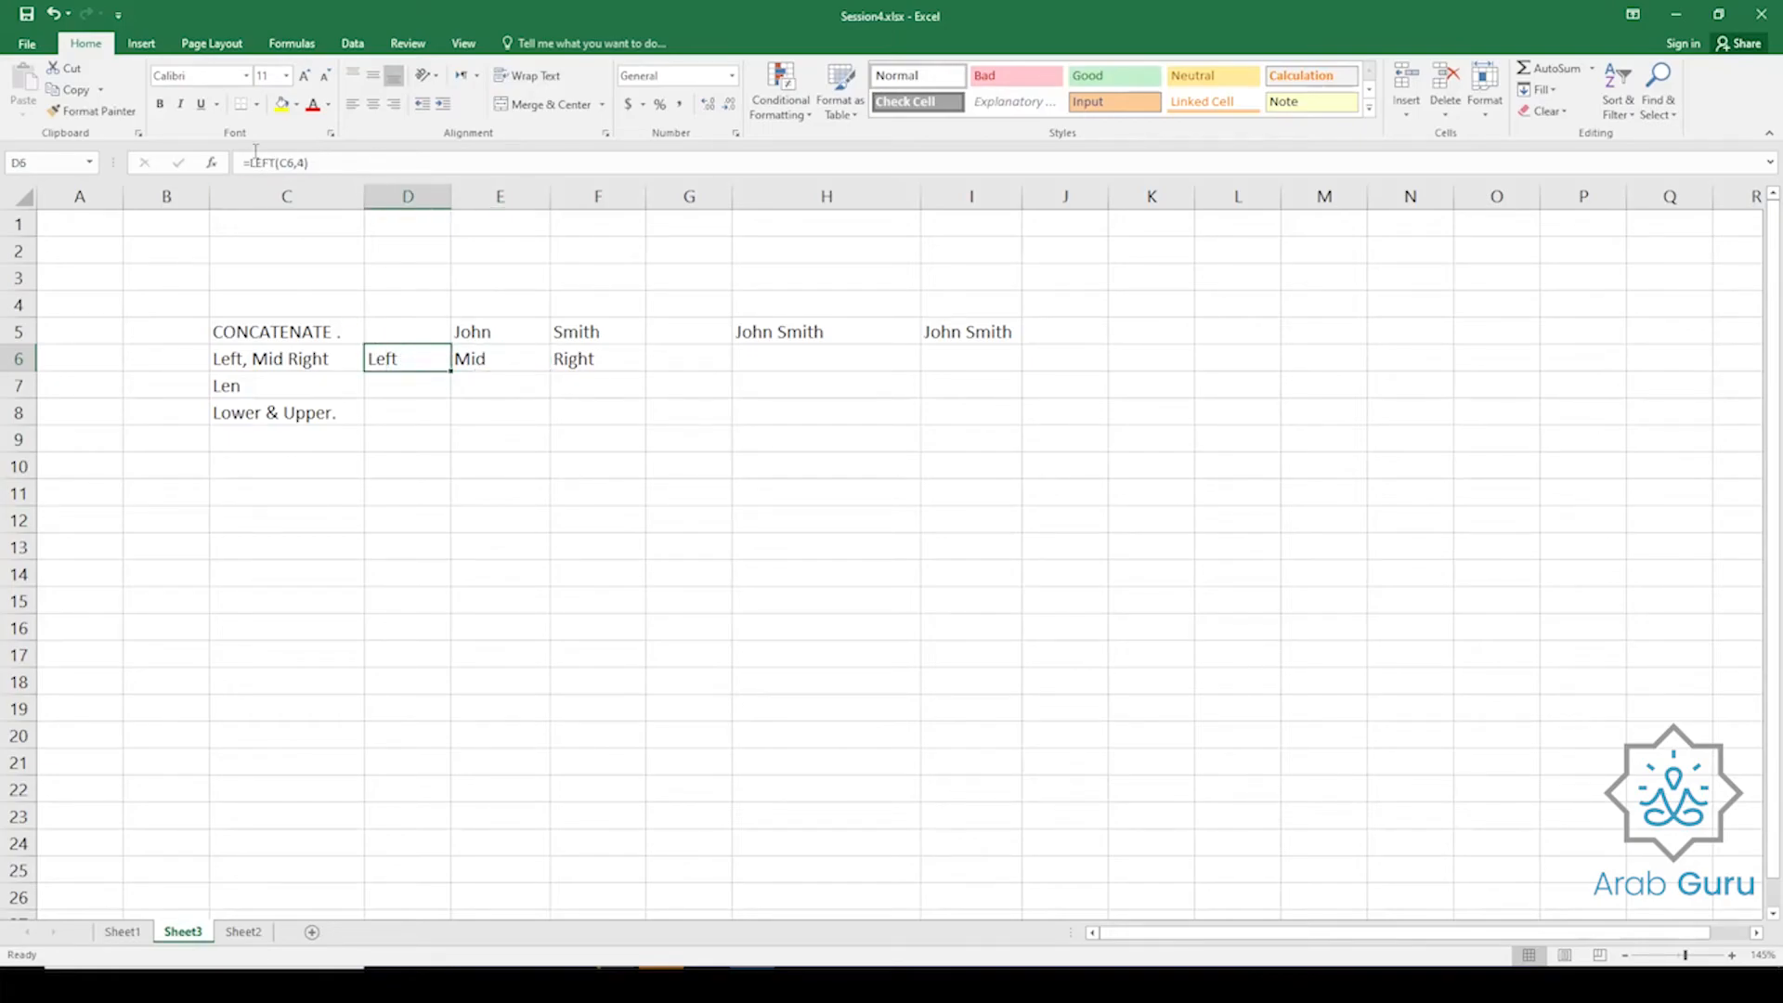
click(329, 166)
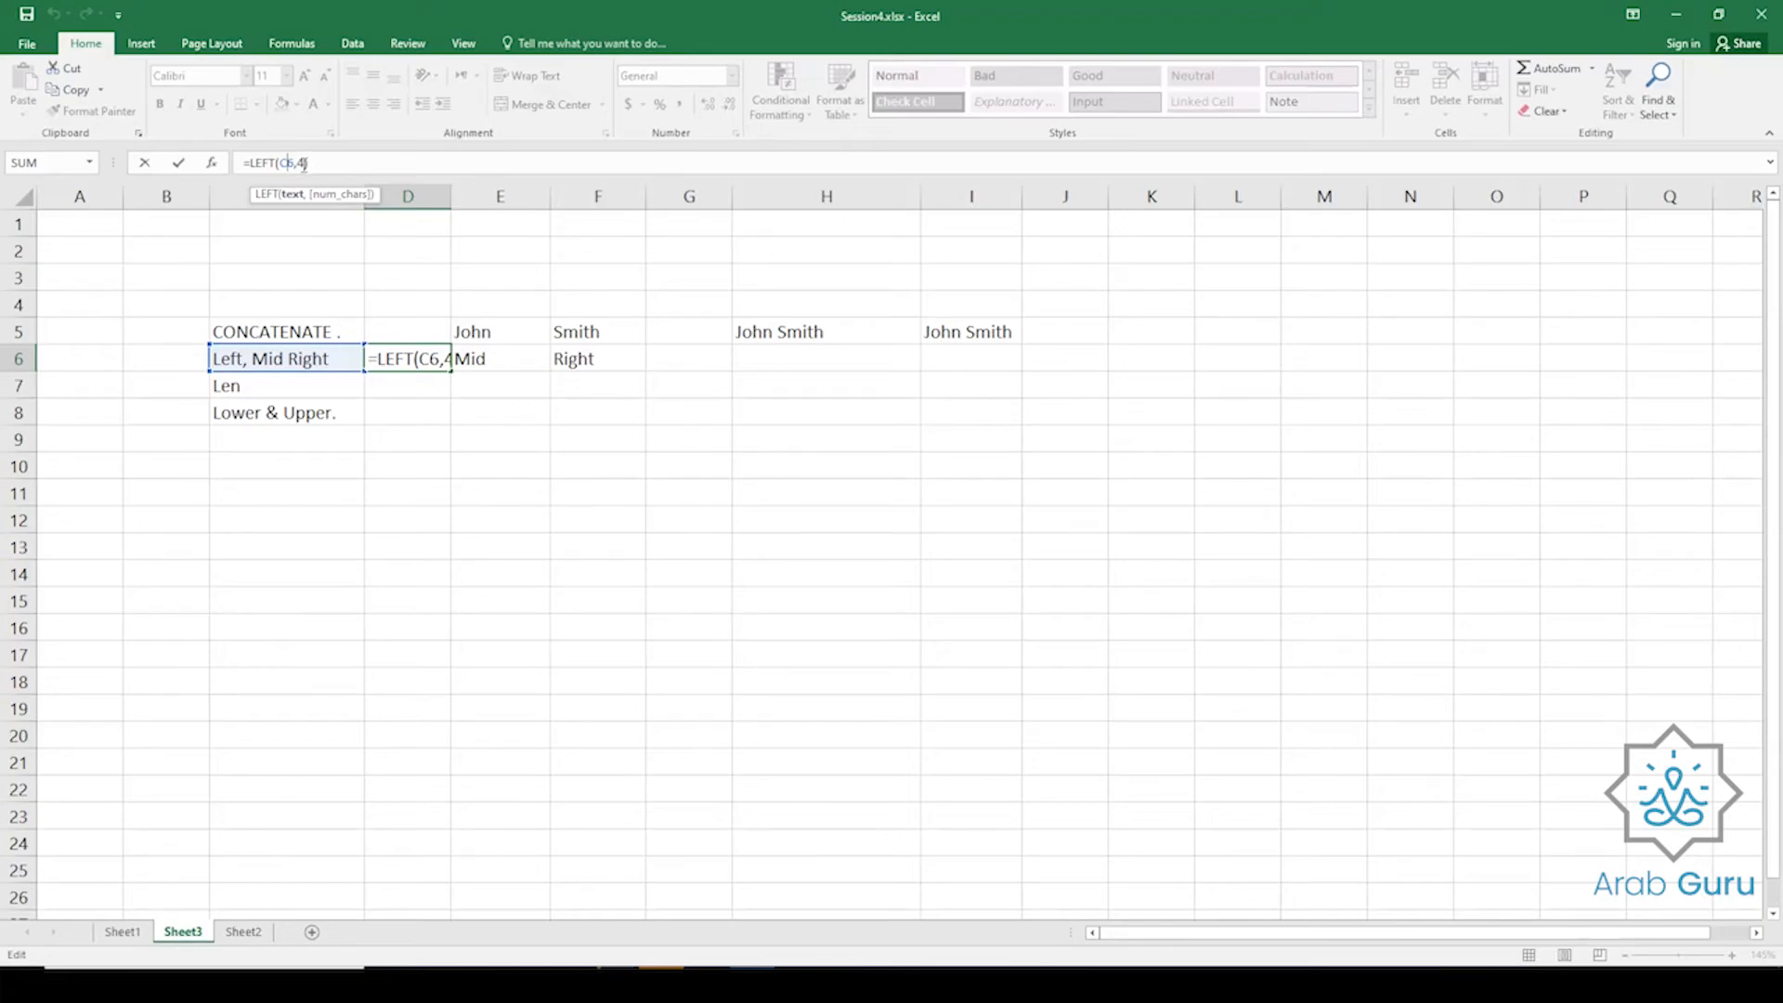
click(143, 166)
click(599, 367)
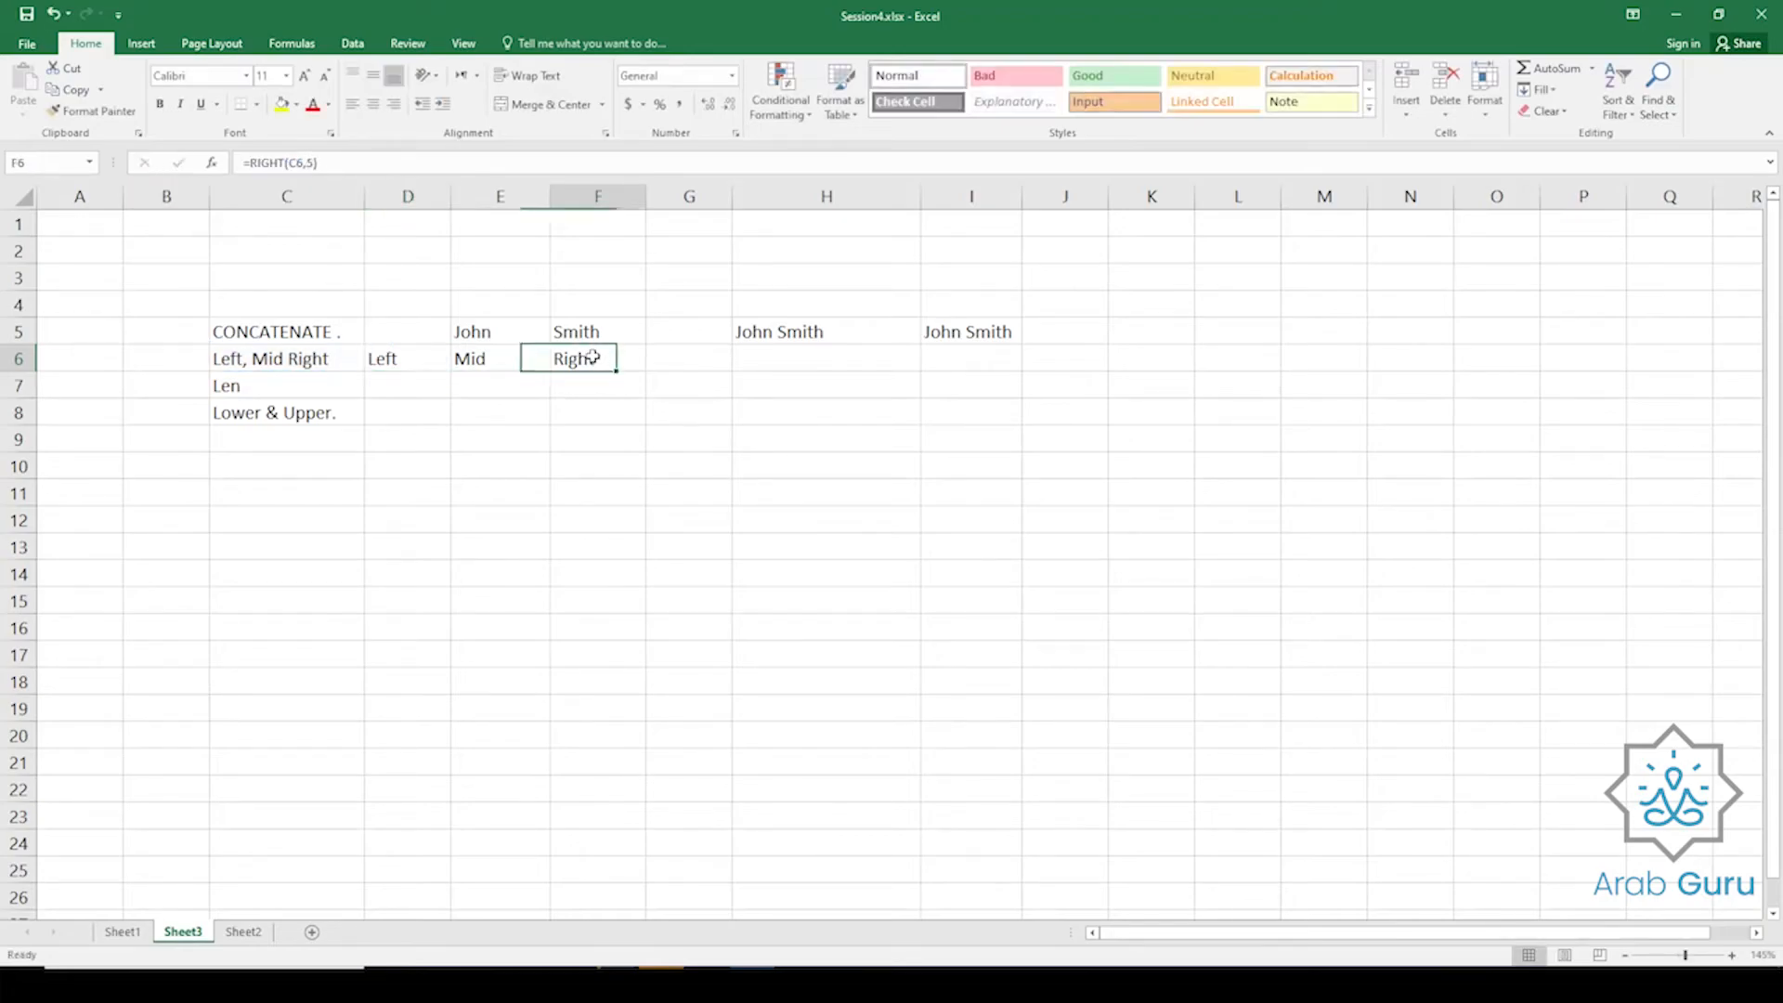
click(503, 357)
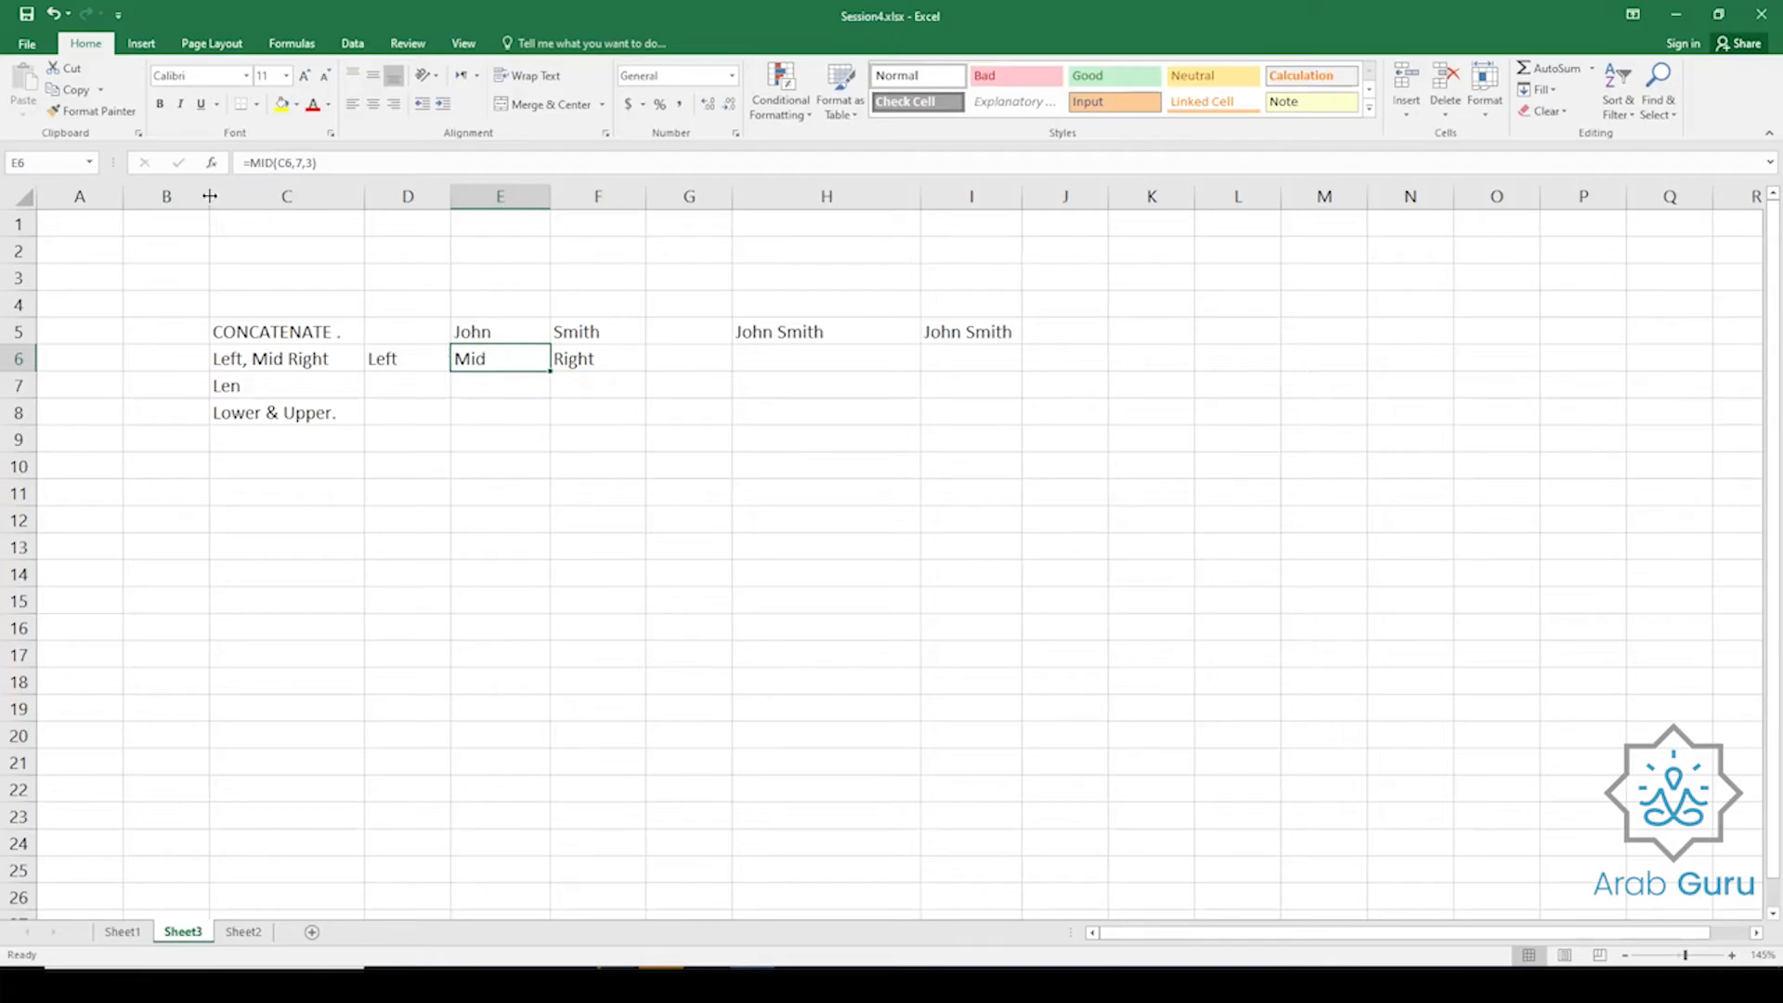
click(297, 163)
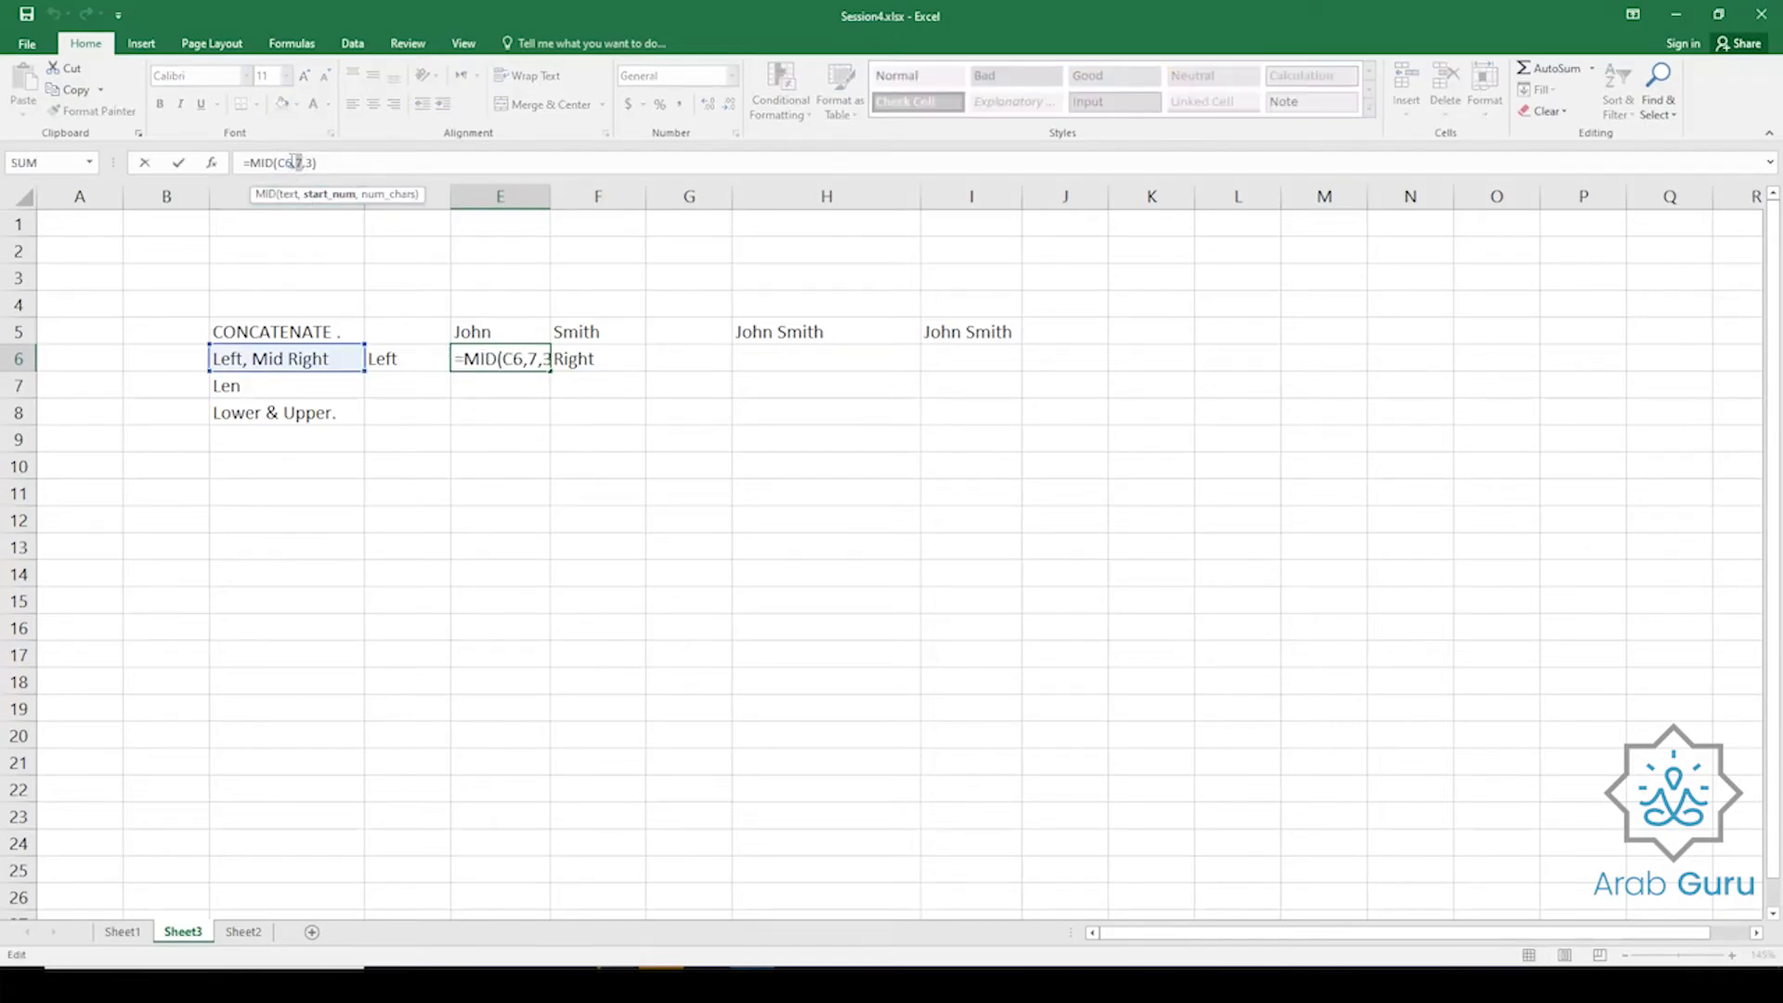
click(144, 162)
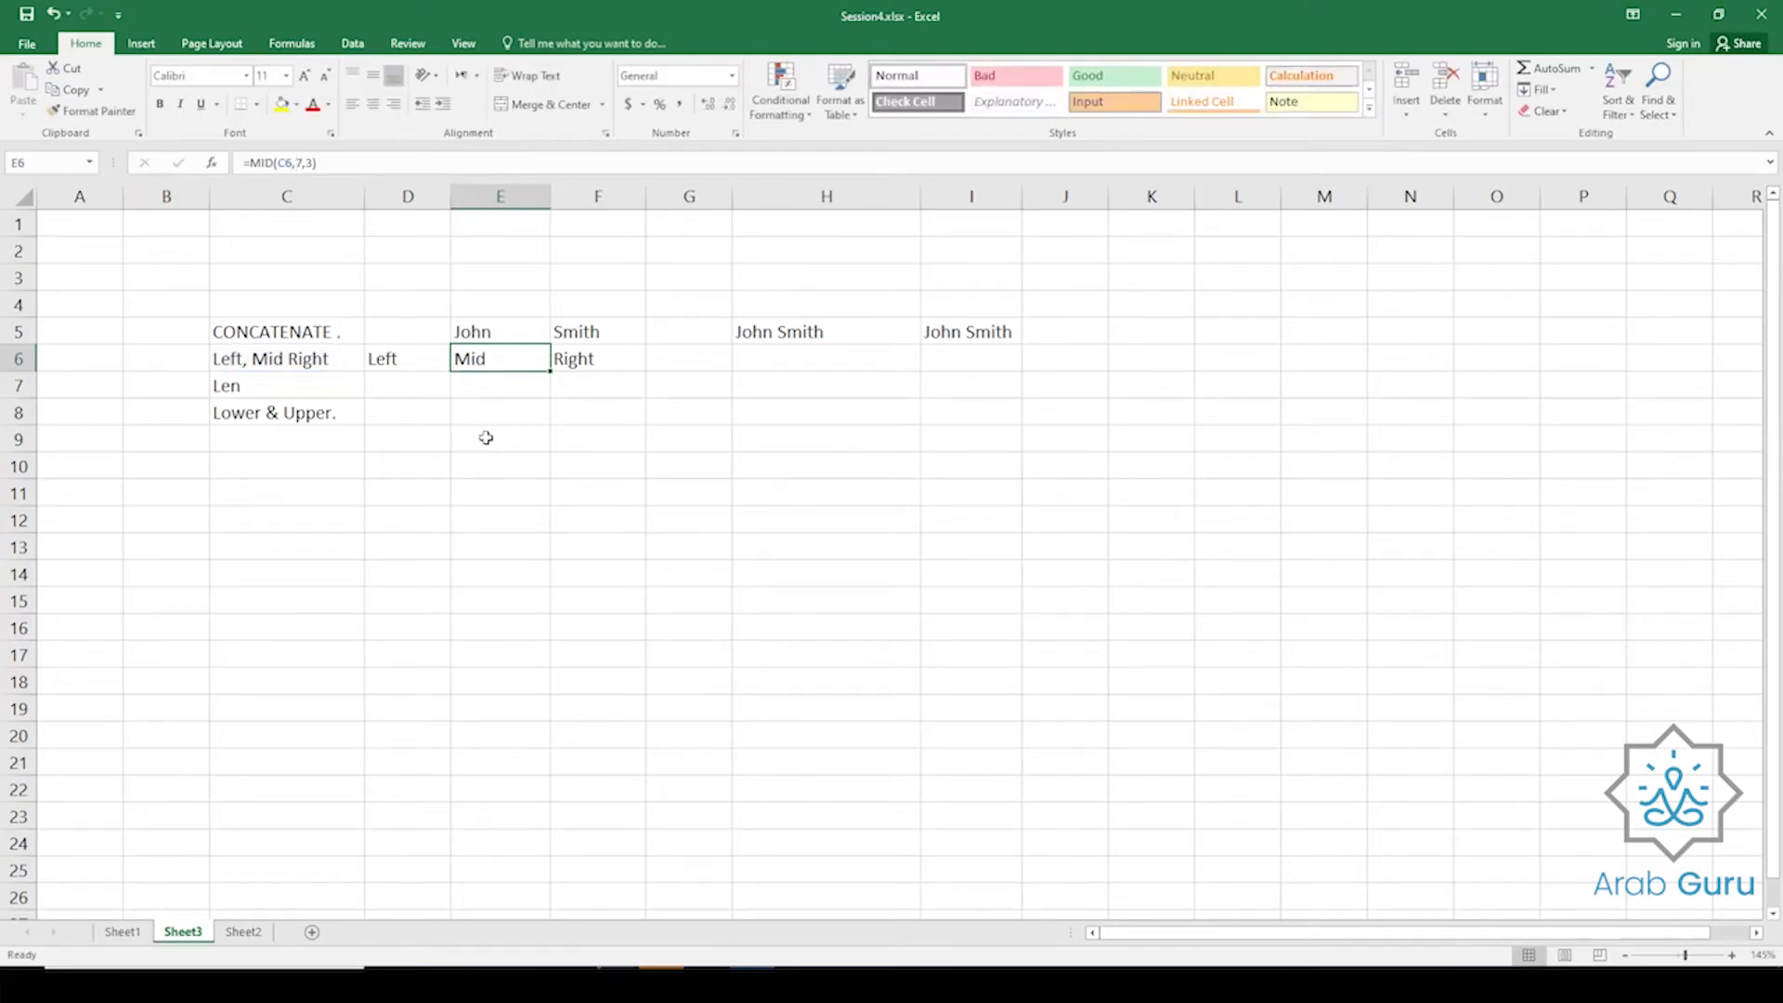
Enter the formula =LEN(D6) in cell D7 to count the characters of the extracted first word.
click(305, 388)
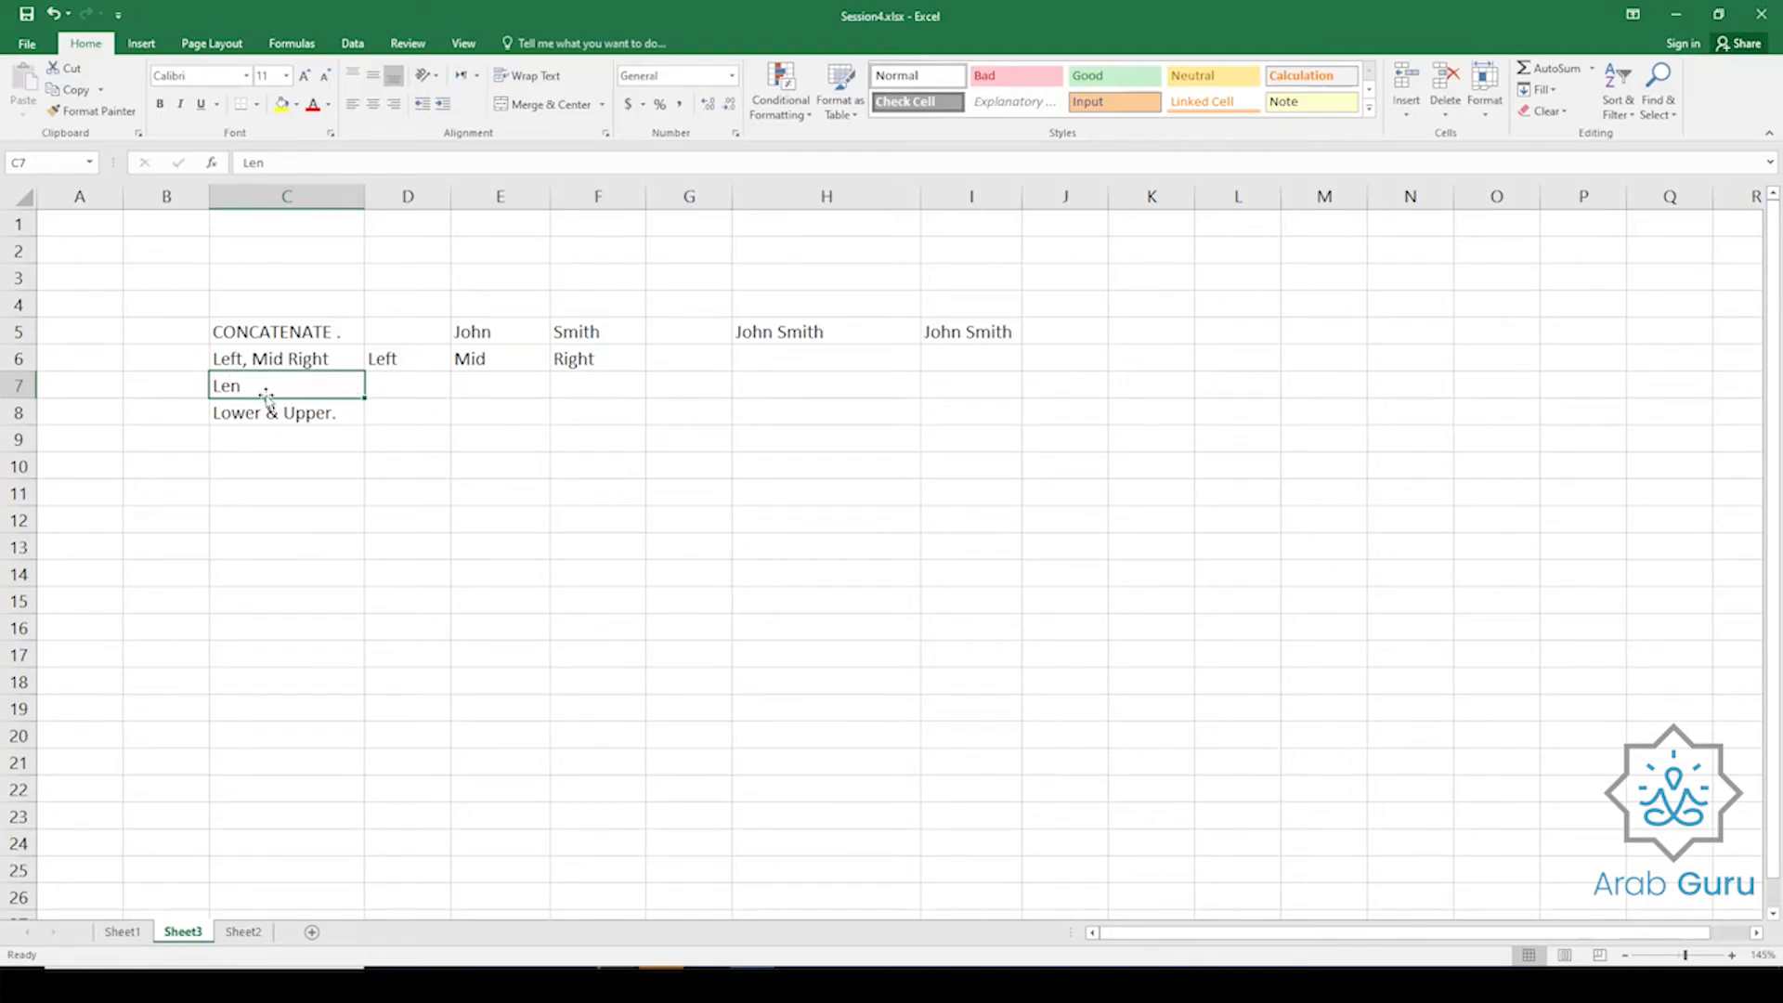
click(377, 396)
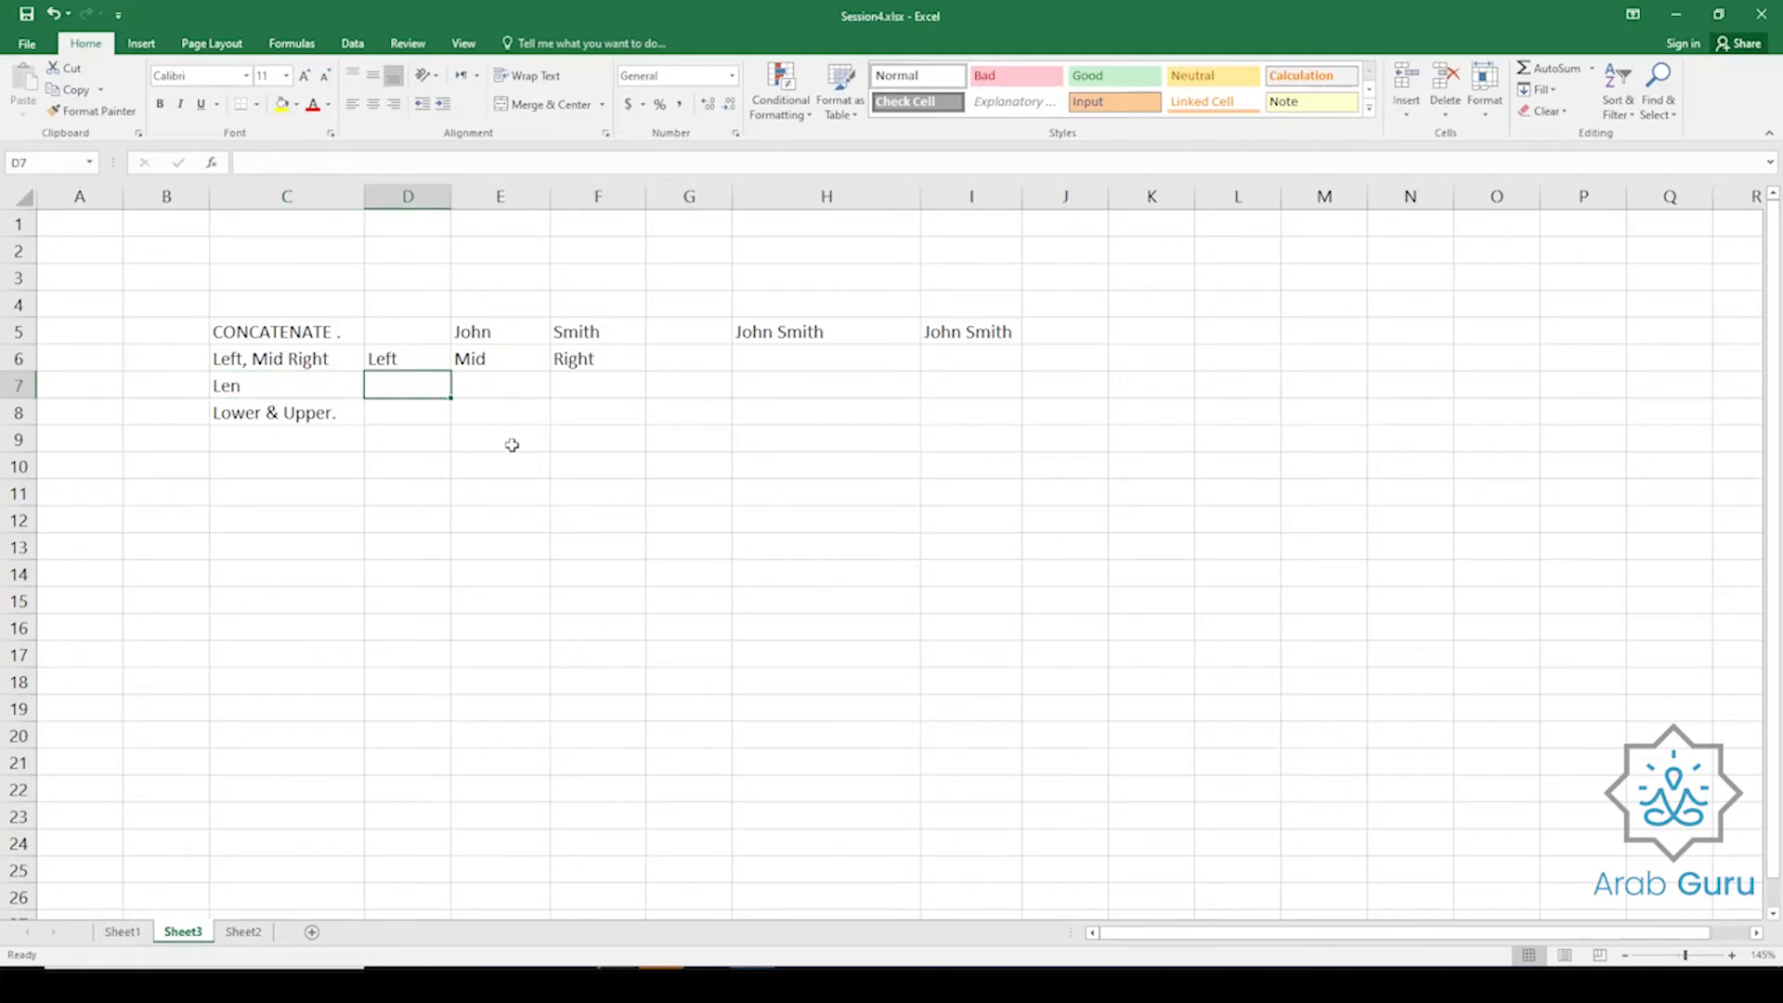
text(=len)
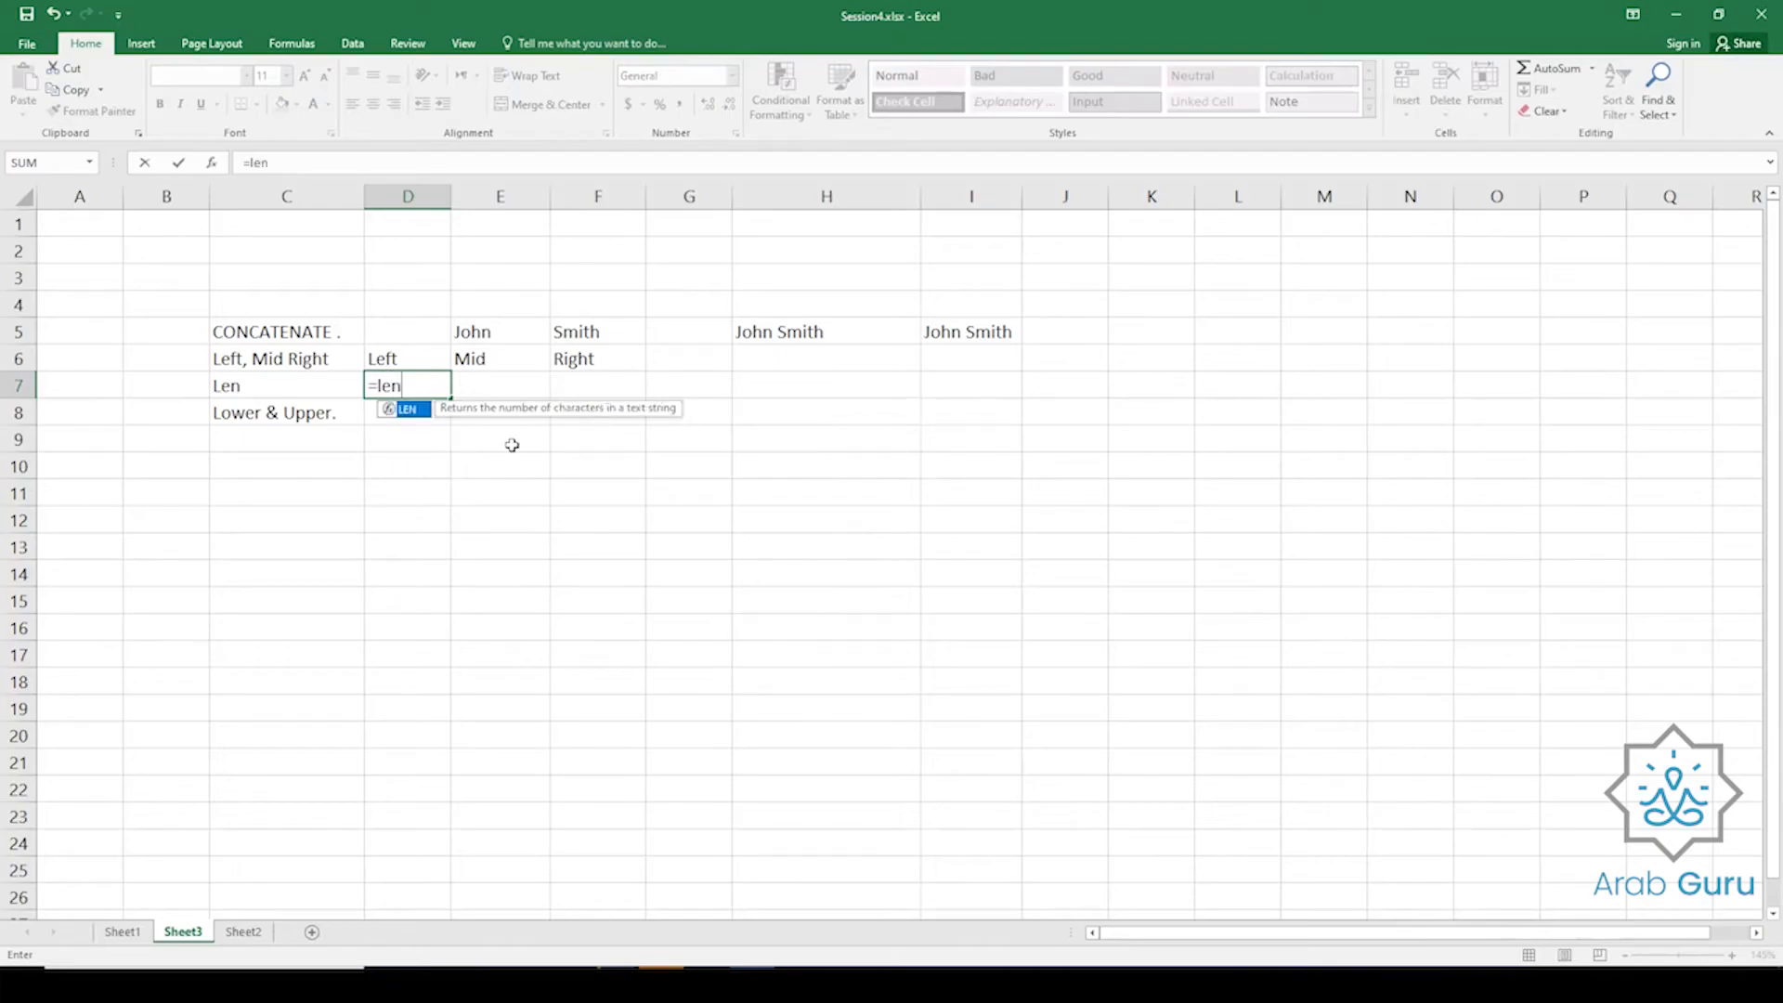
key(Tab)
key(Up)
key(Return)
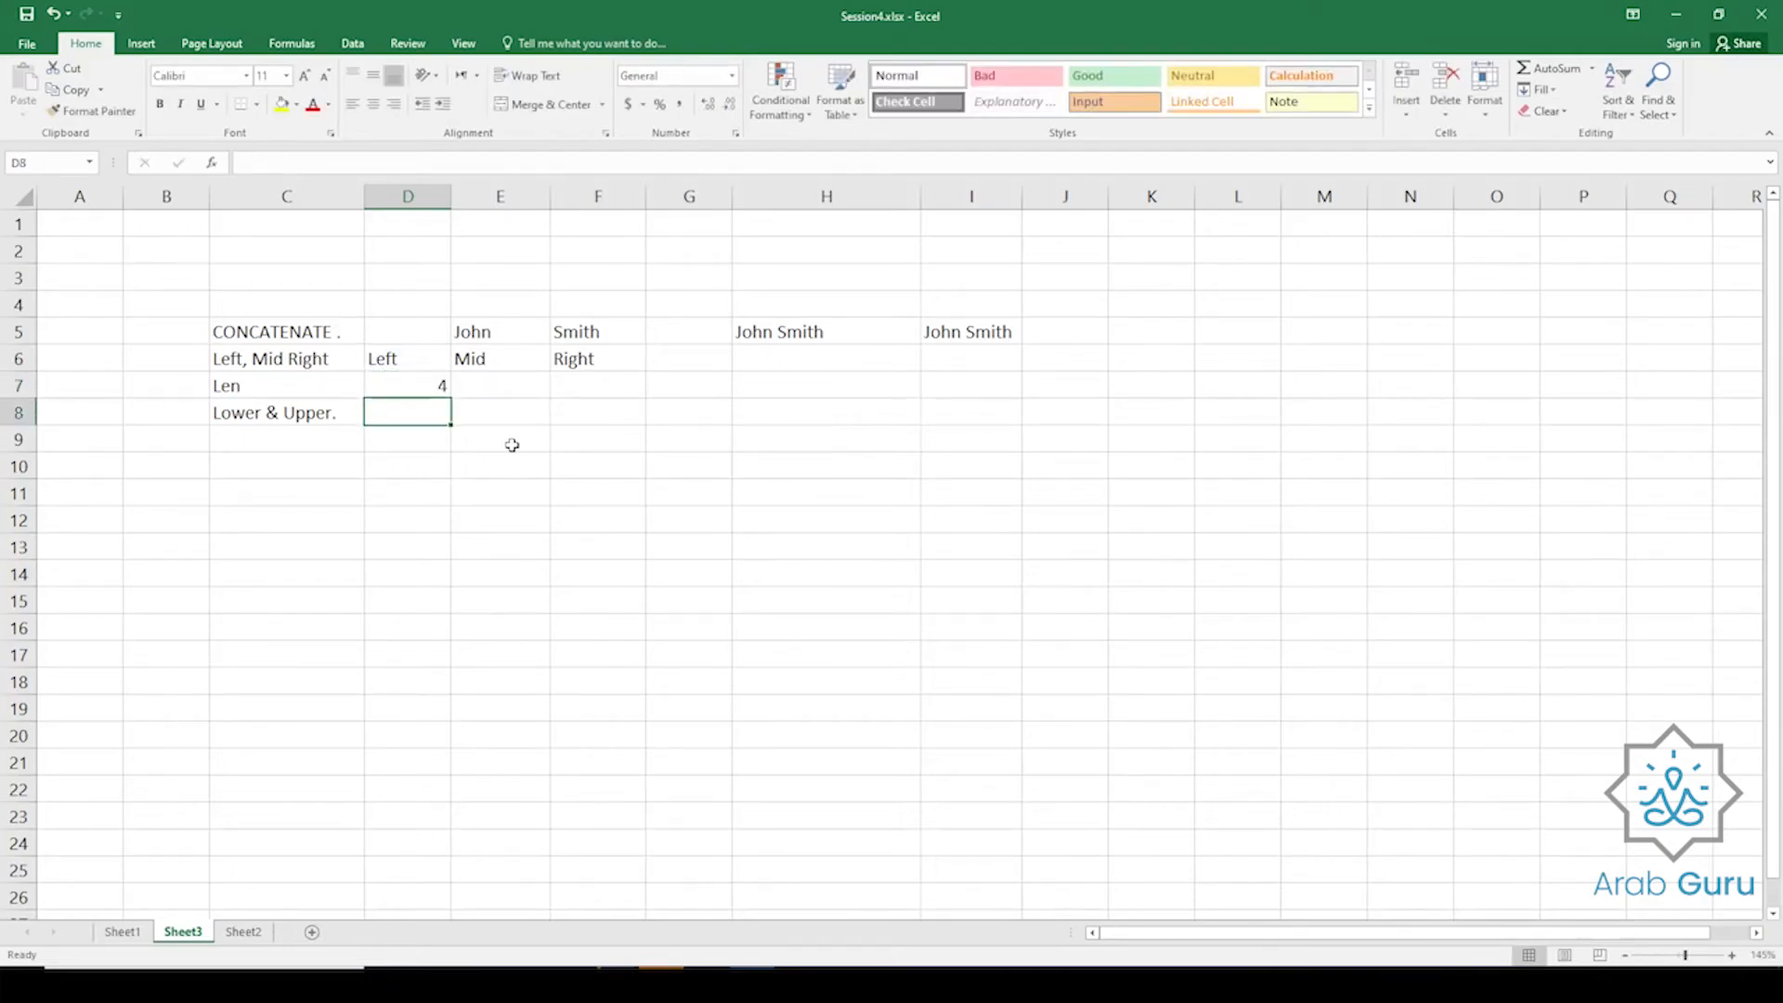
Copy the LEN formula from D7 across to E7 and F7.
click(442, 387)
drag(452, 399, 648, 394)
click(602, 529)
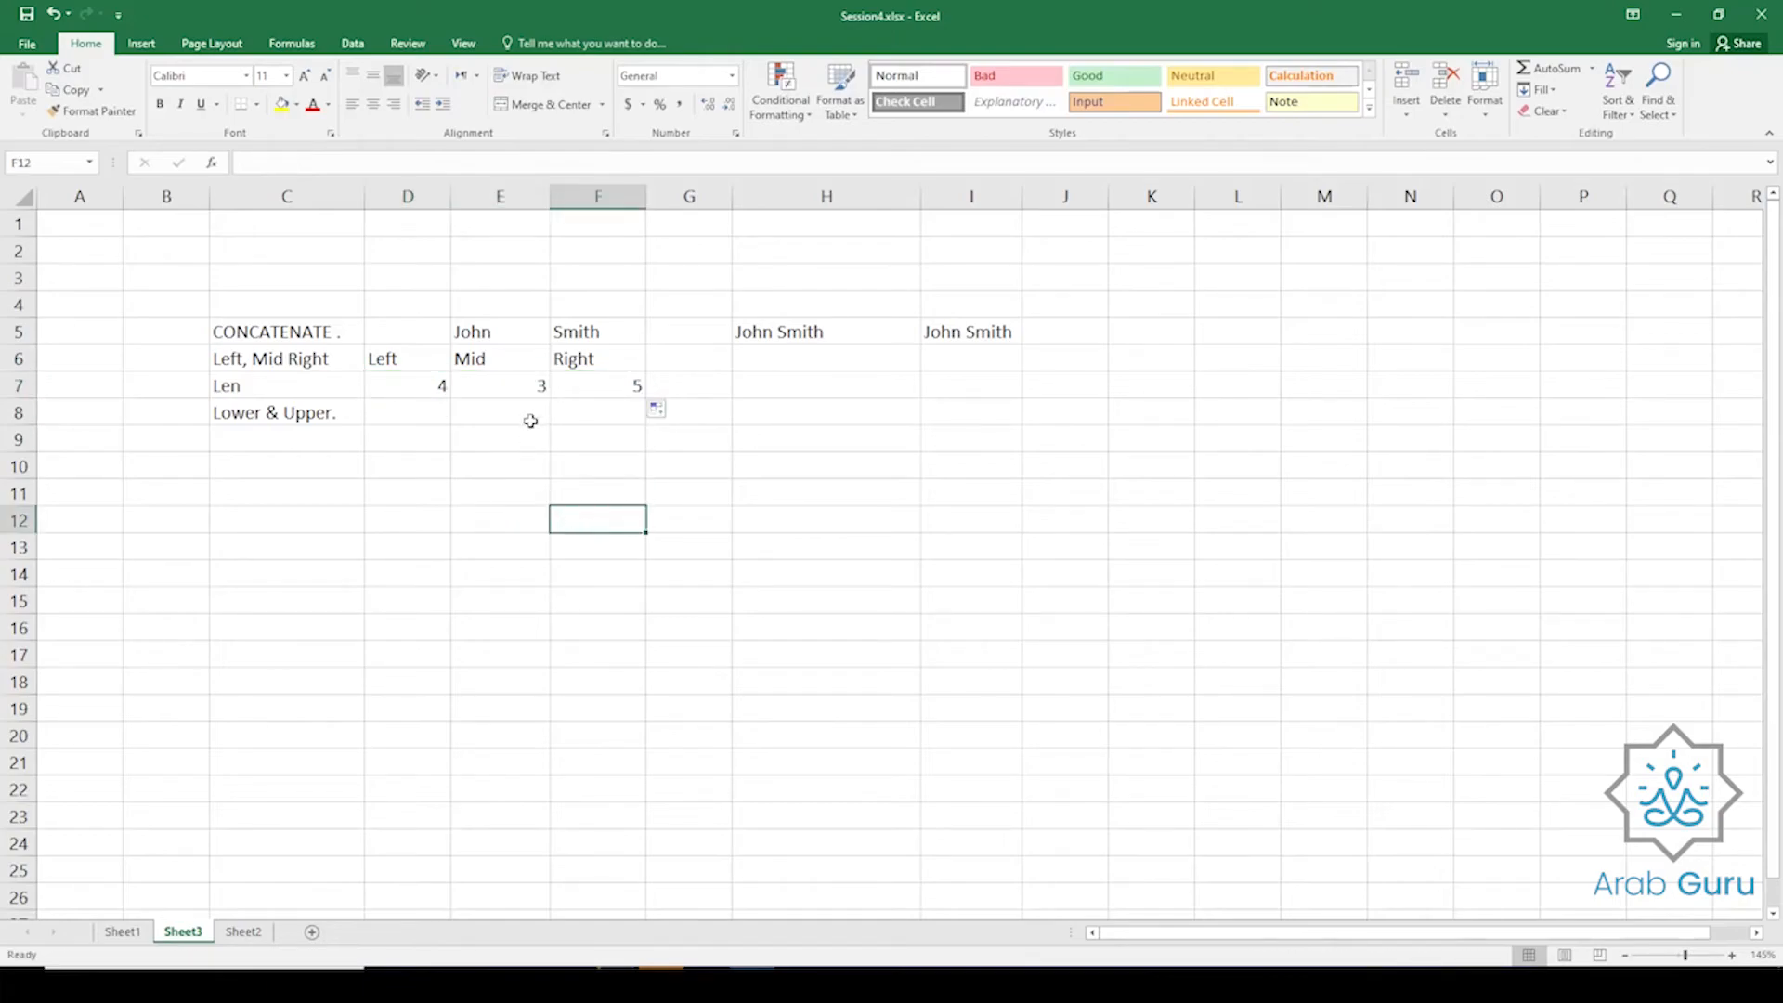
Check which cells the copied LEN formulas in E7 and F7 refer to.
click(521, 384)
key(Up)
click(518, 384)
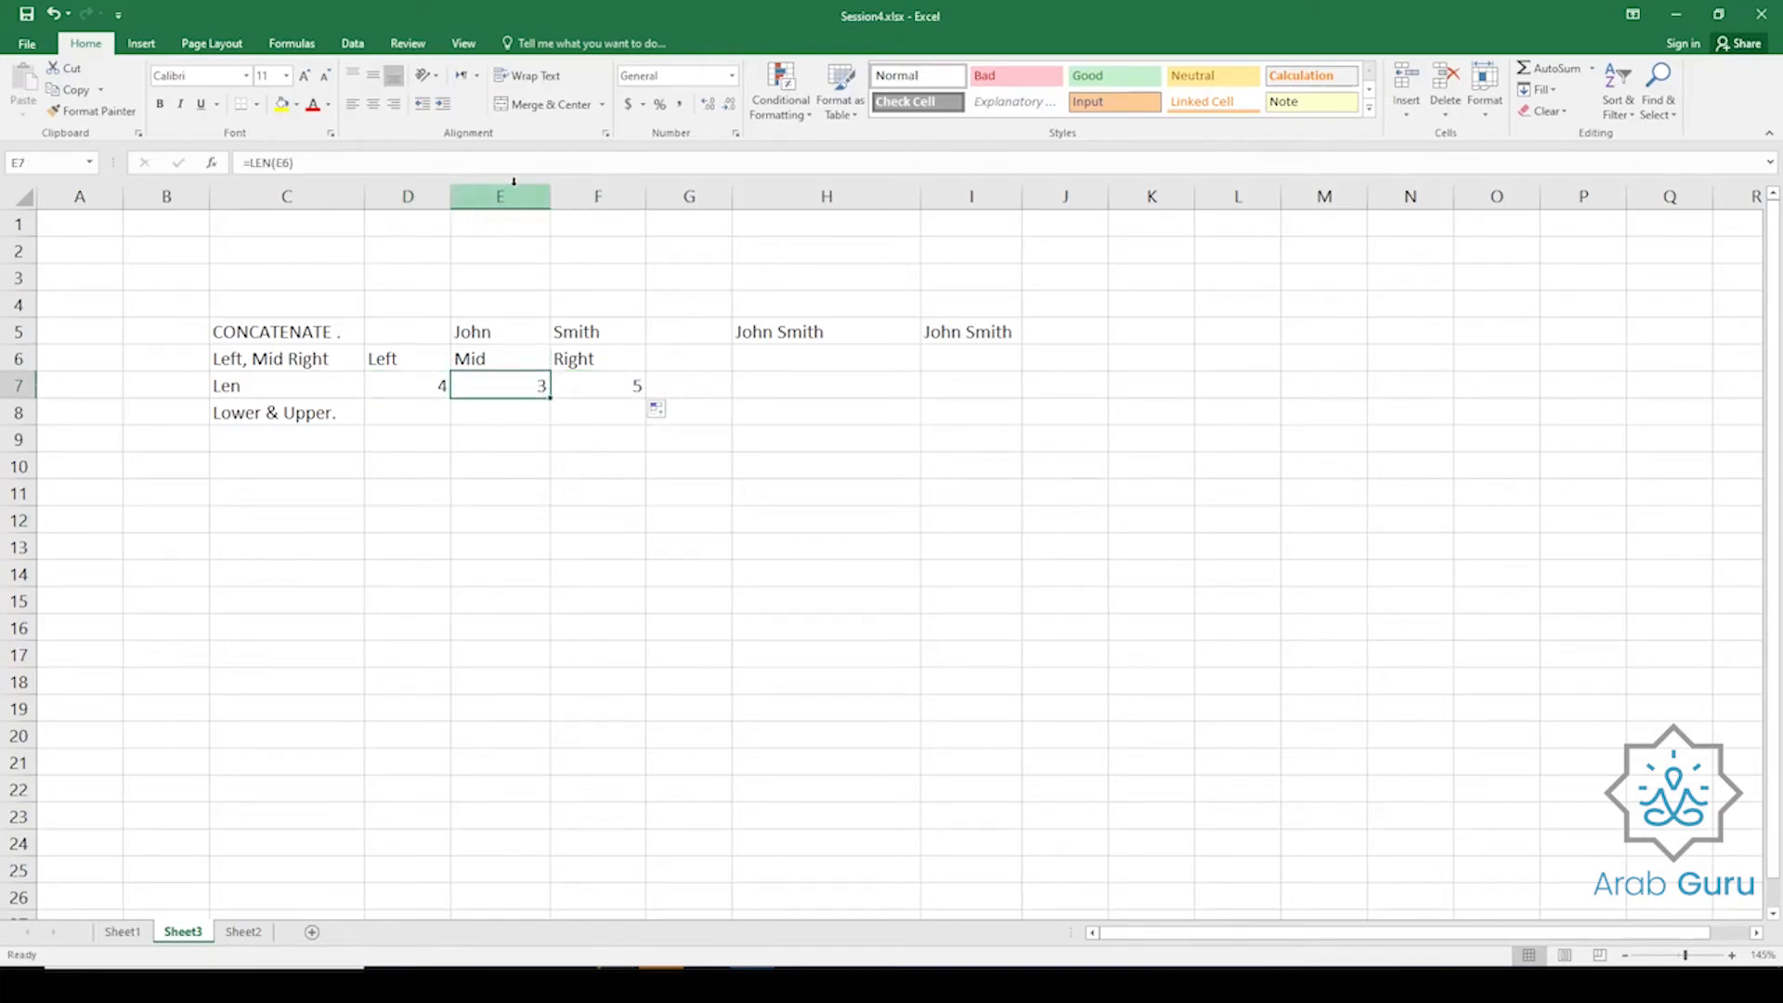
key(F2)
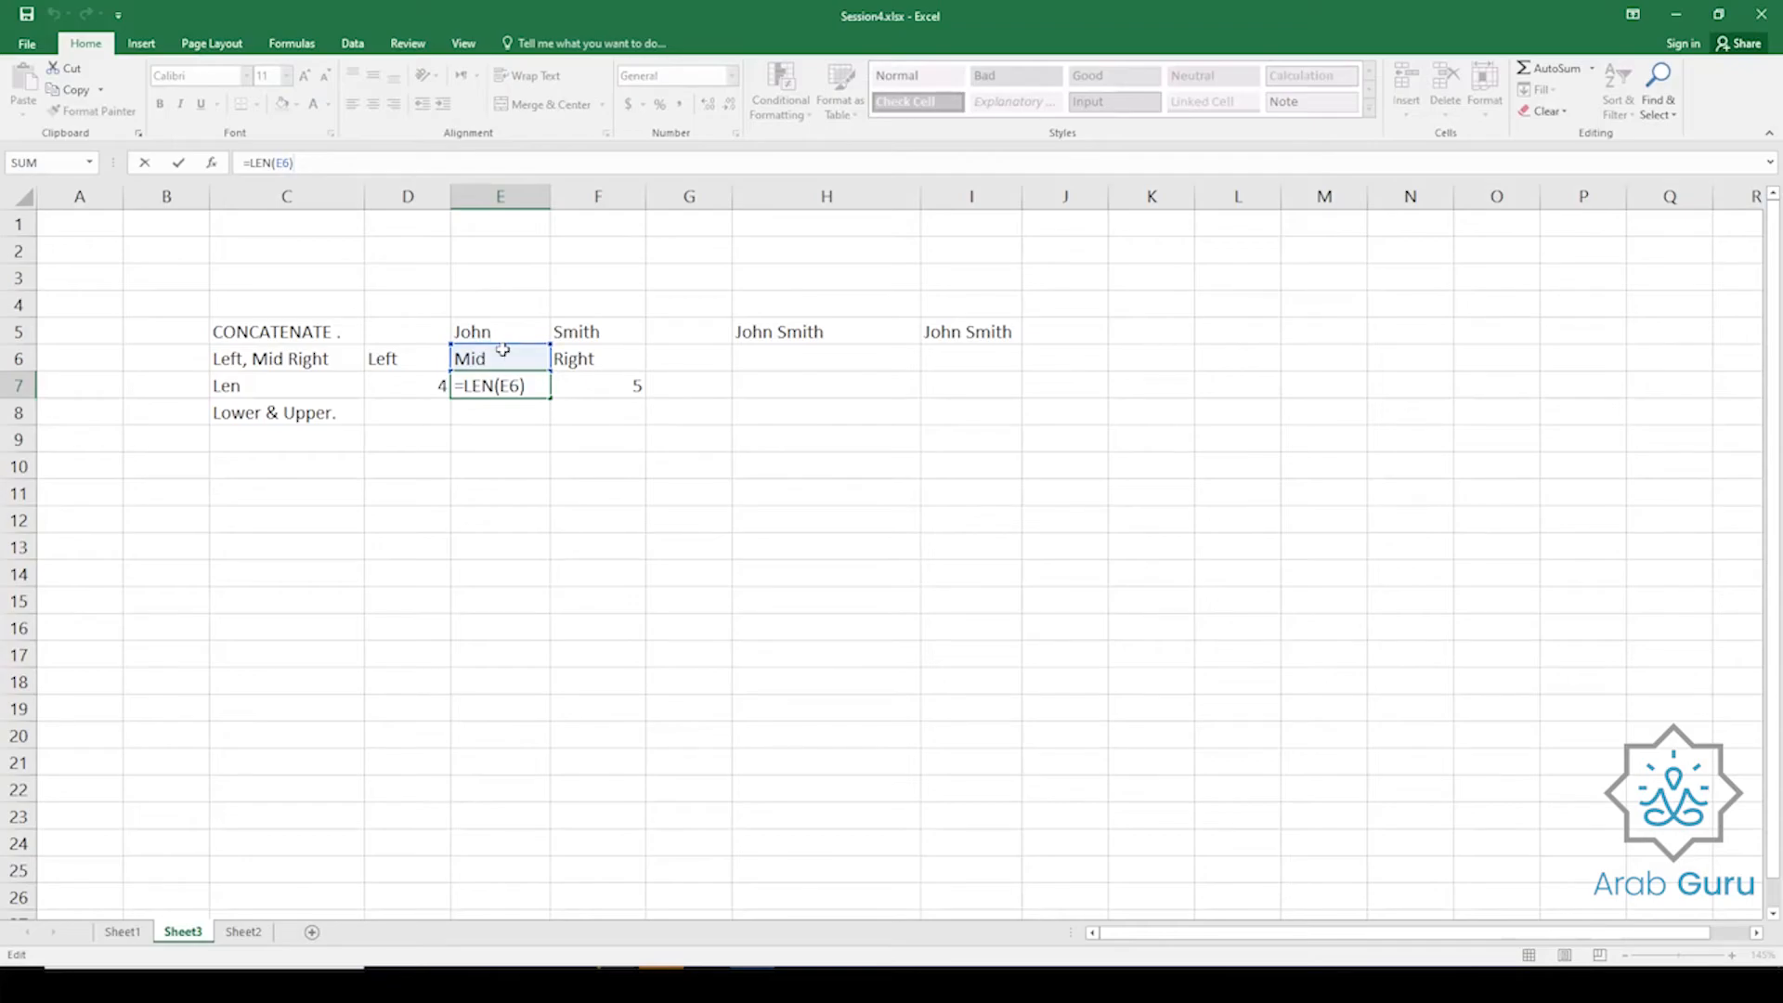
key(ctrl+Return)
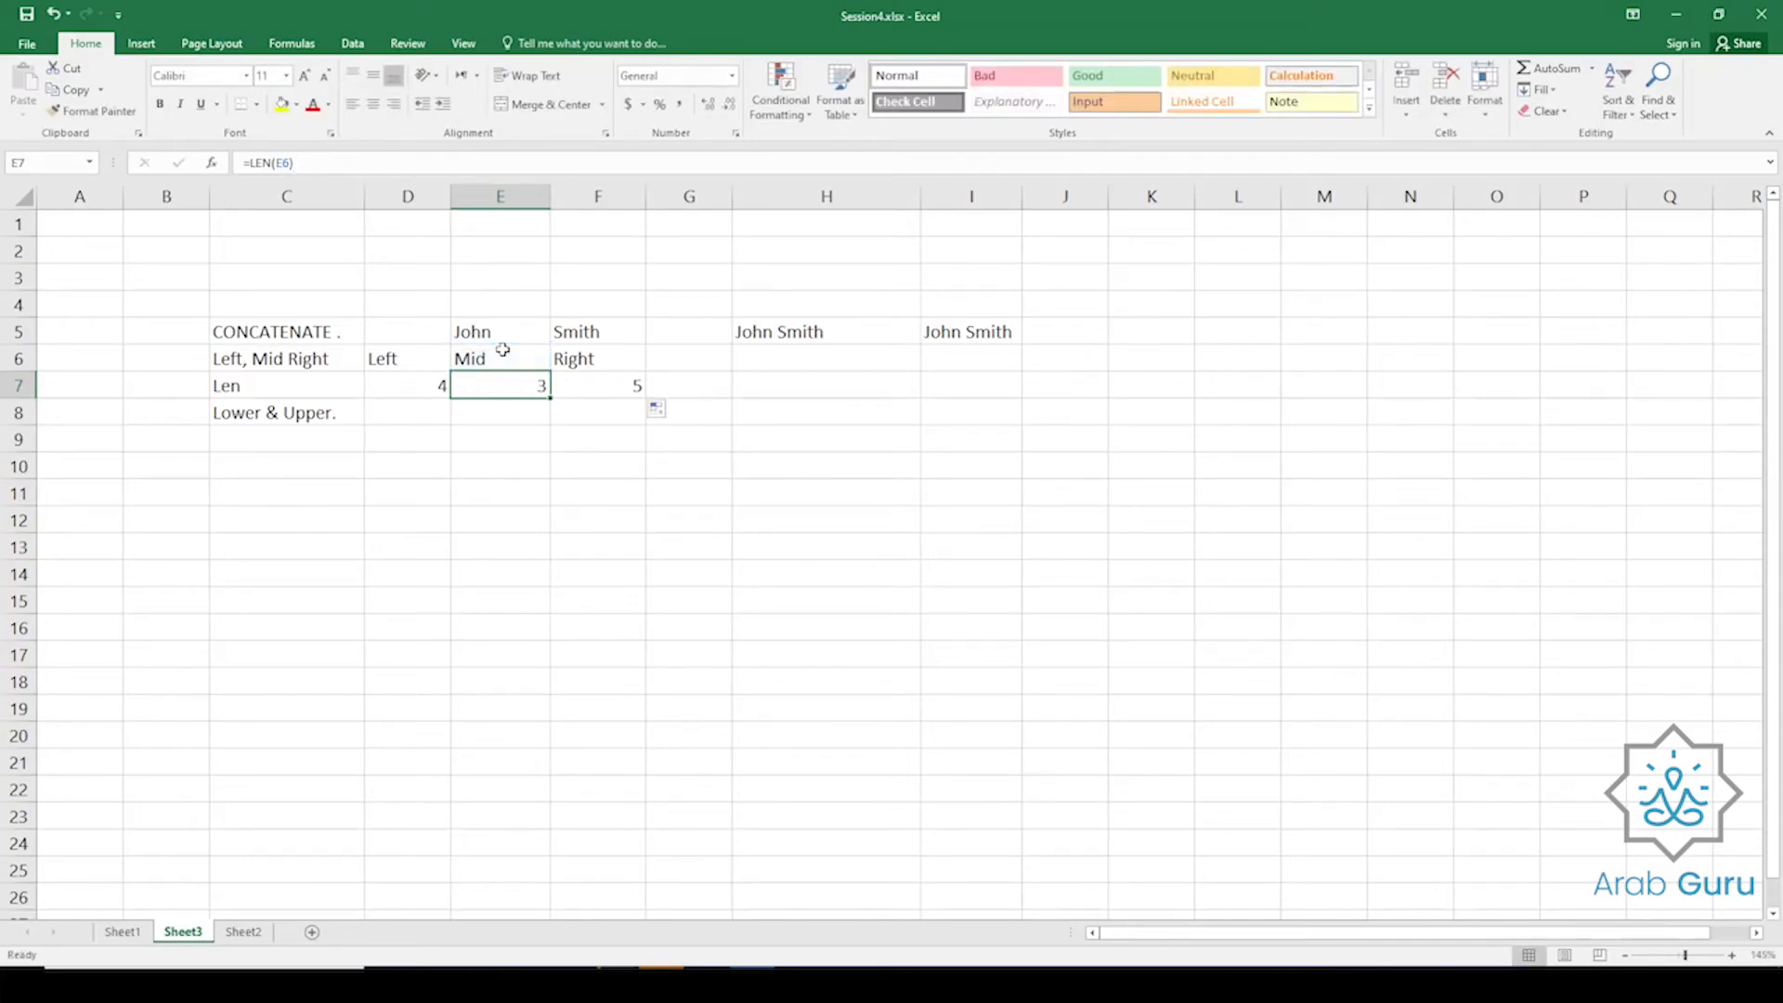
click(609, 388)
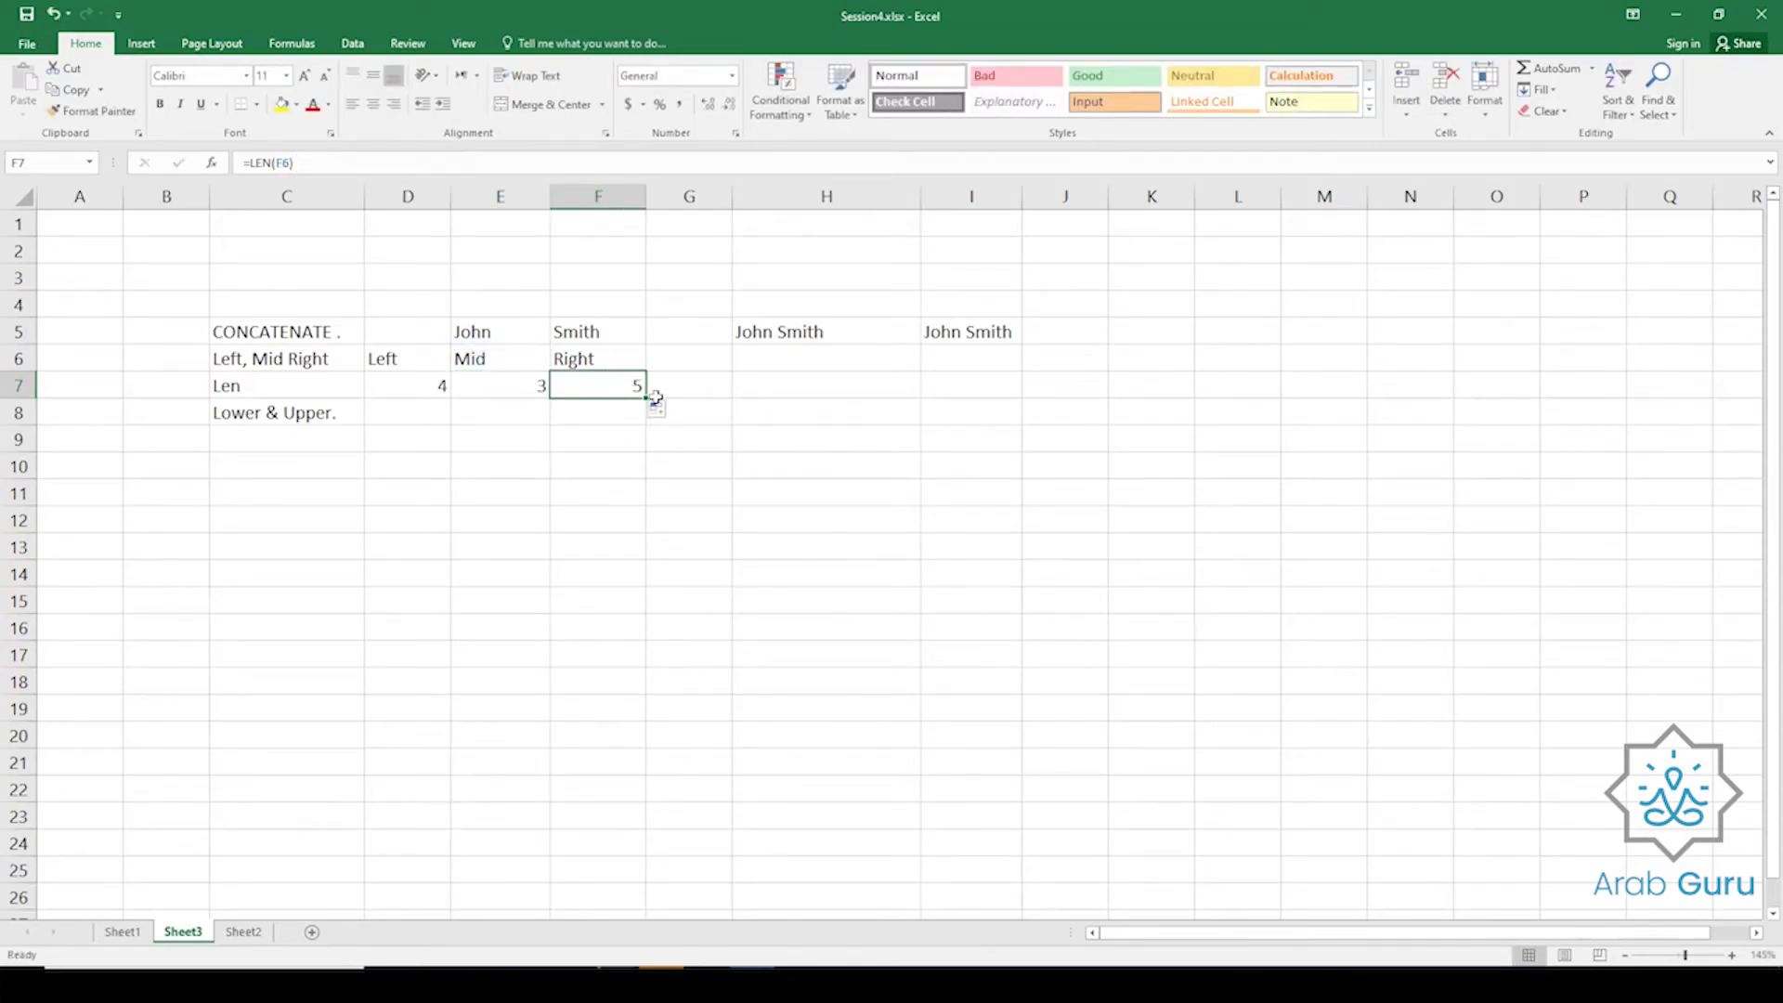
click(506, 383)
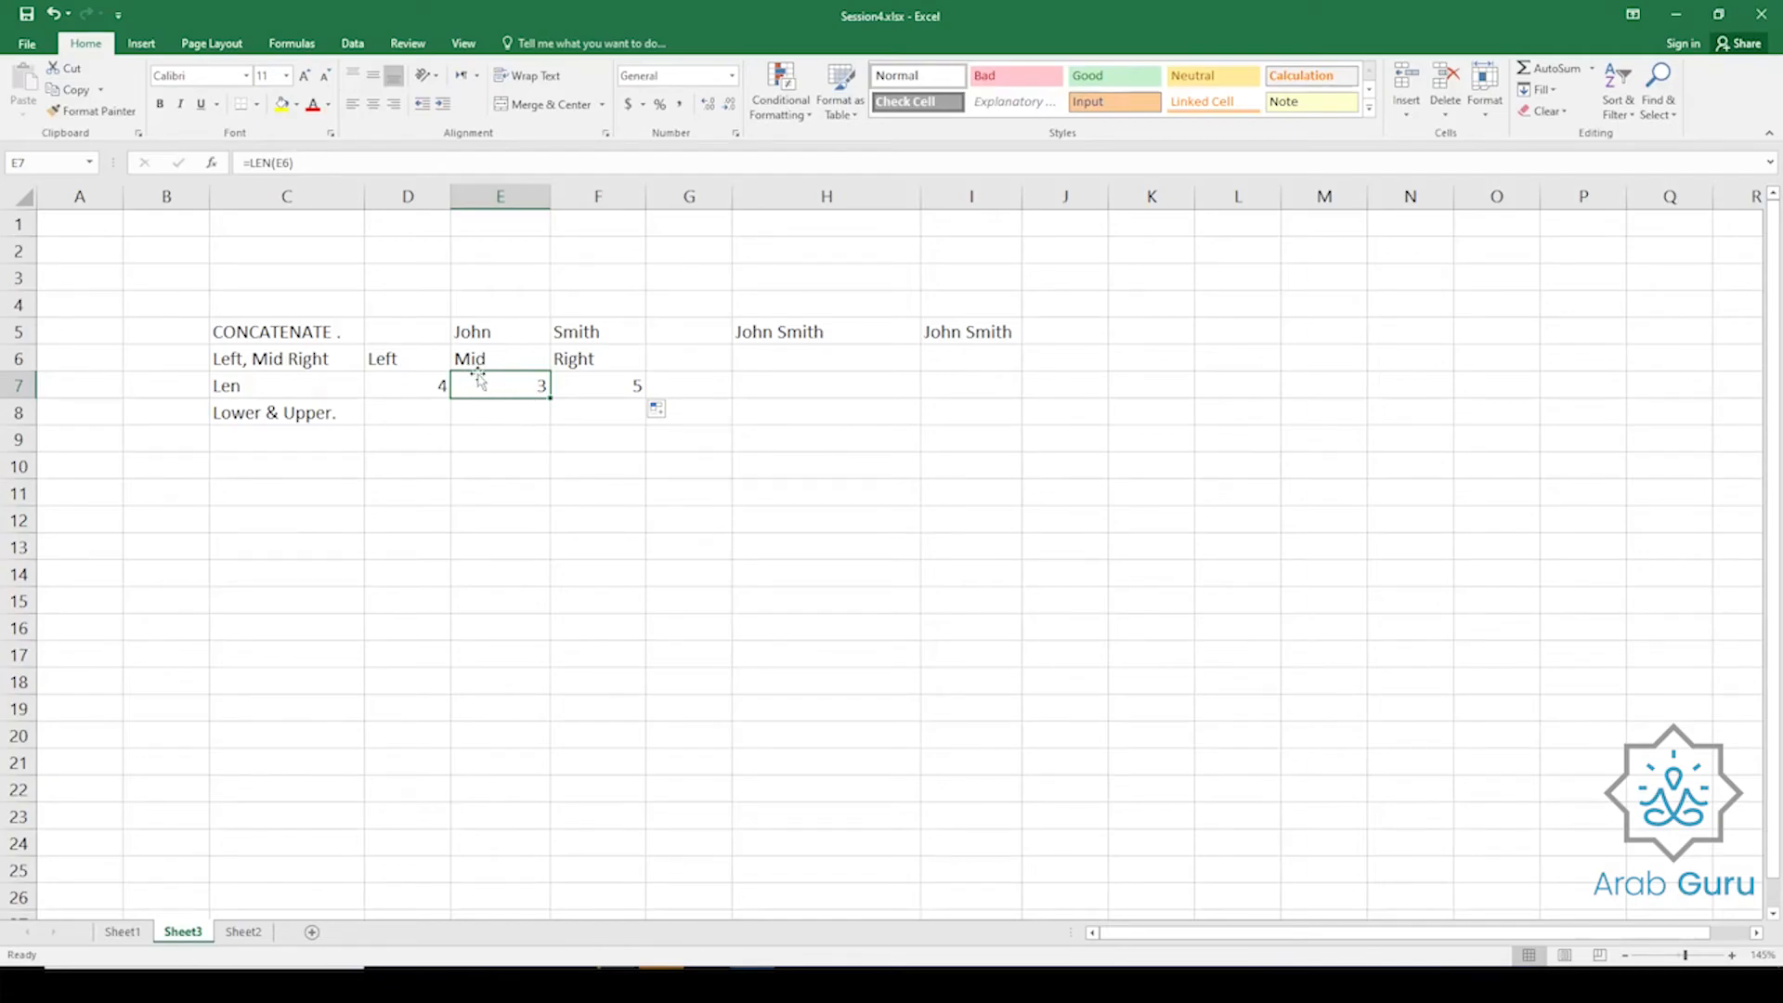
Set the character count of the MID formula in E6 to 4, making it =MID(C6,7,4).
click(509, 356)
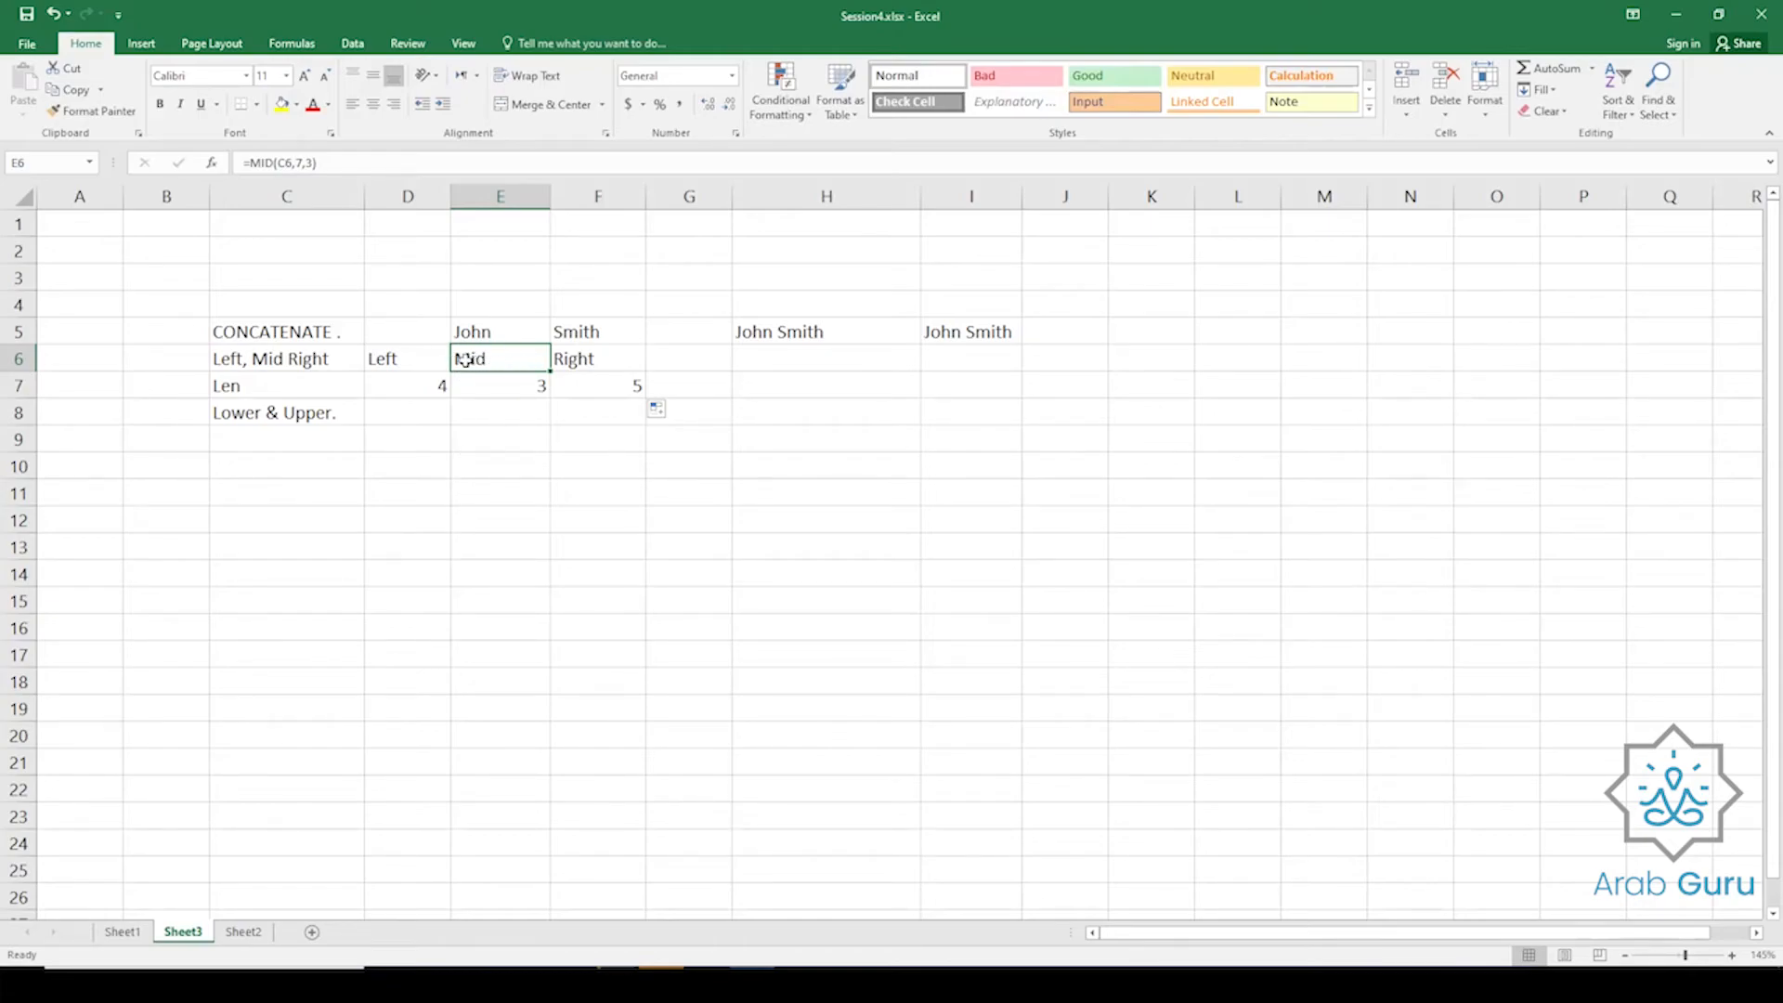
click(308, 162)
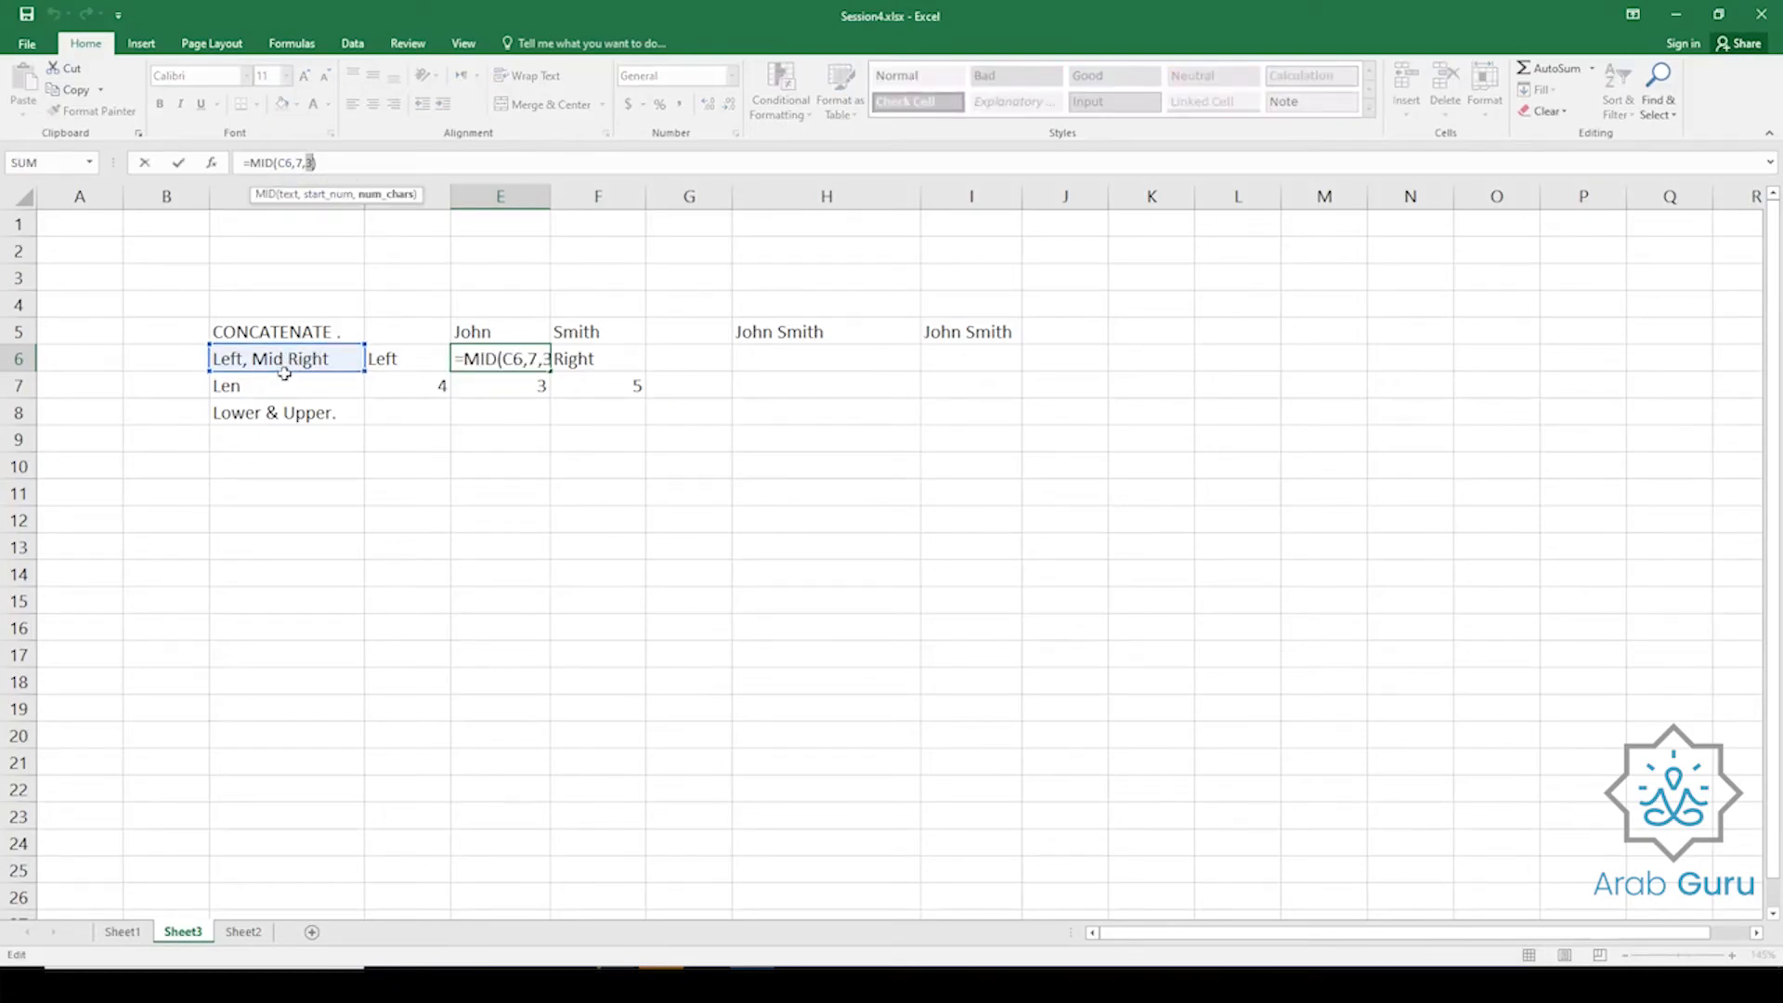
key(BackSpace)
text(4)
key(Return)
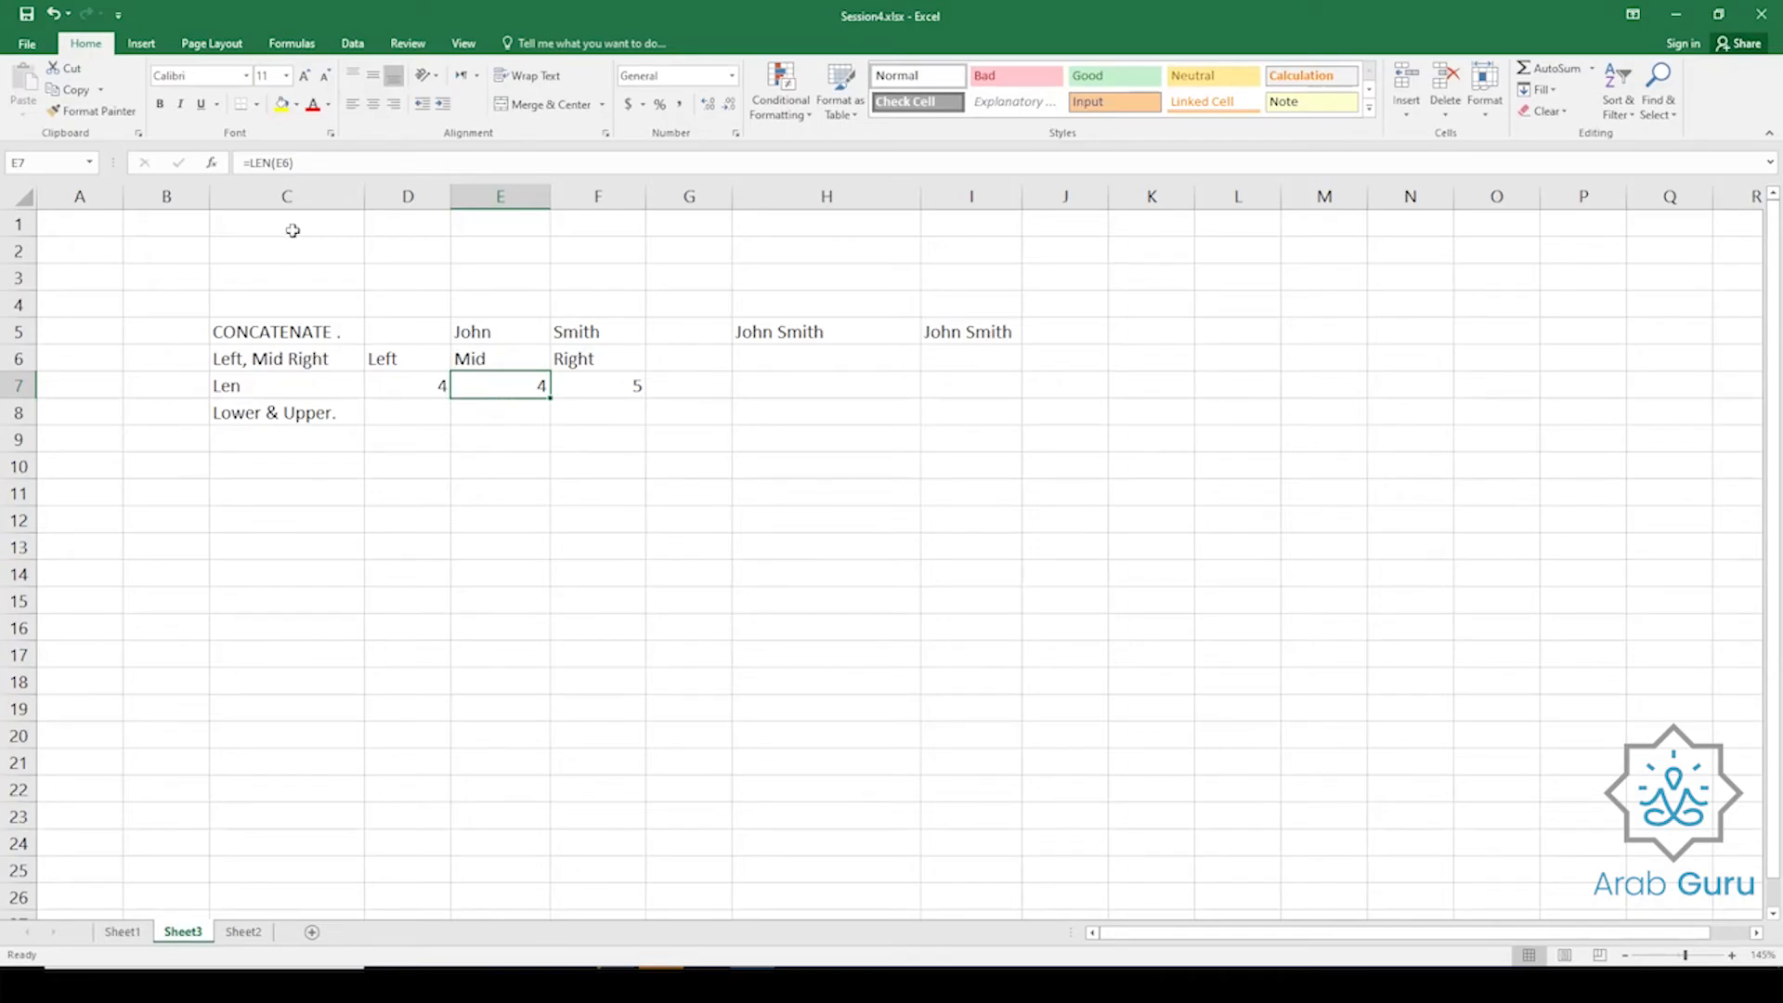
Compare the LEN formula in E7 with the extracted text in E6.
click(338, 163)
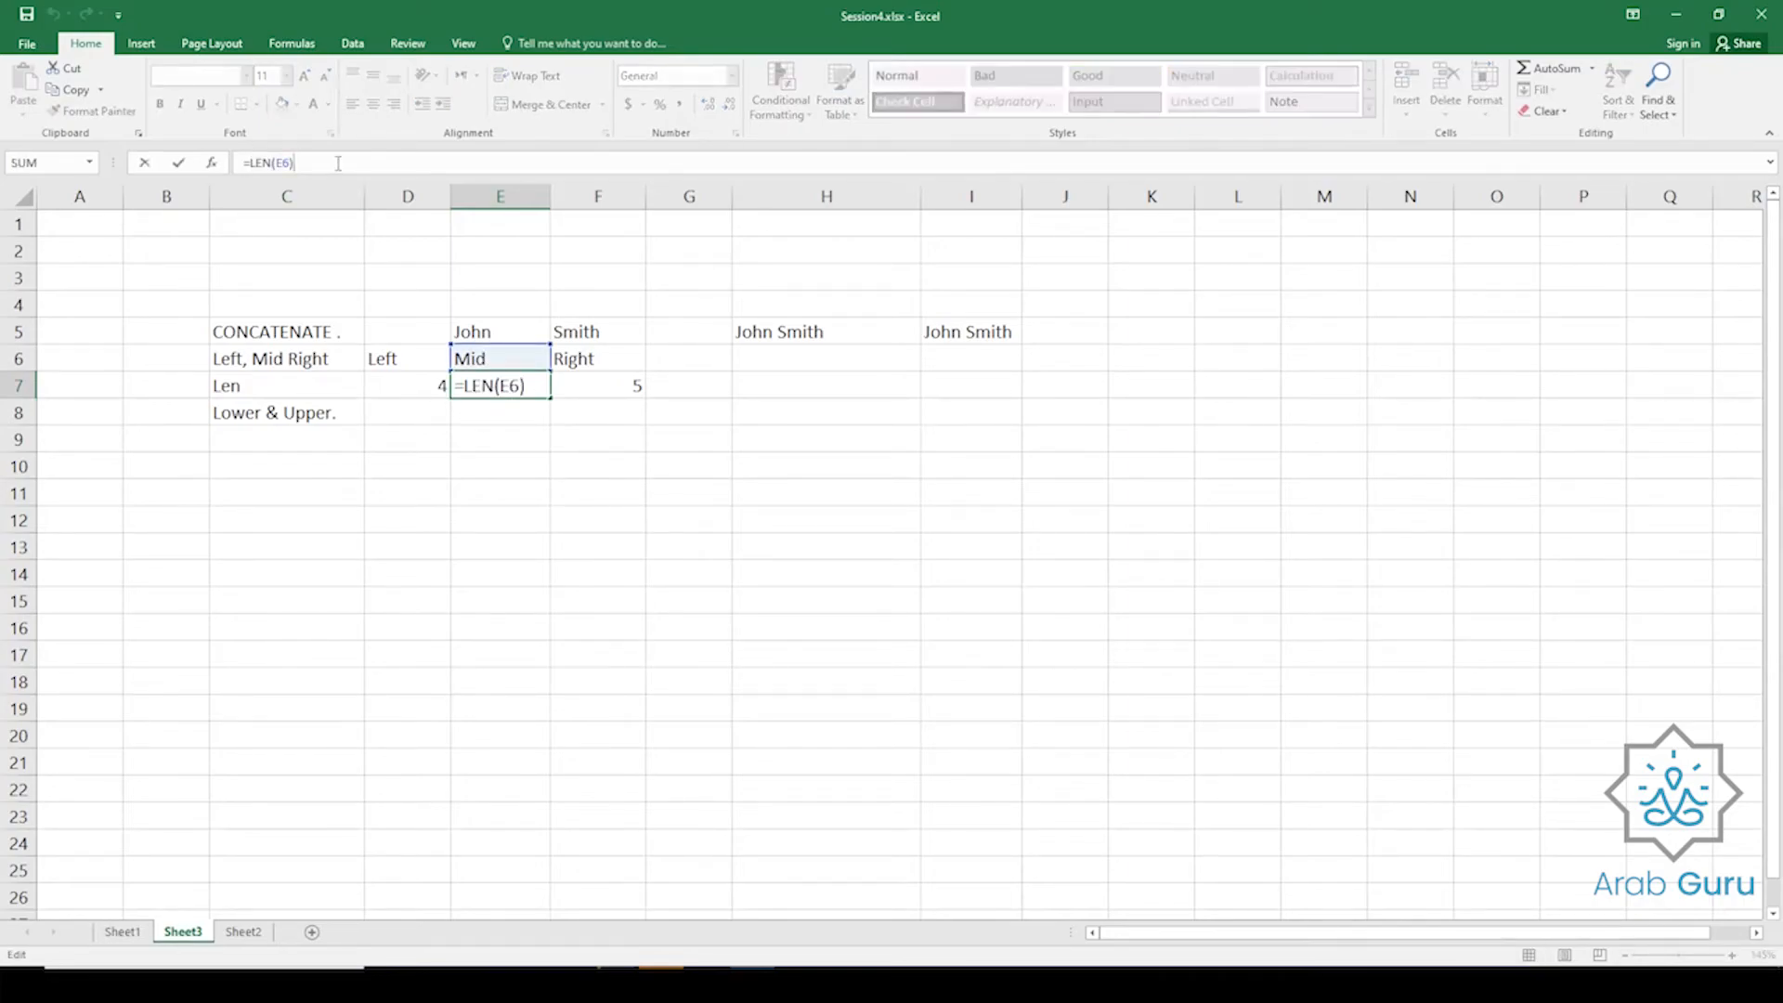
key(ctrl+Return)
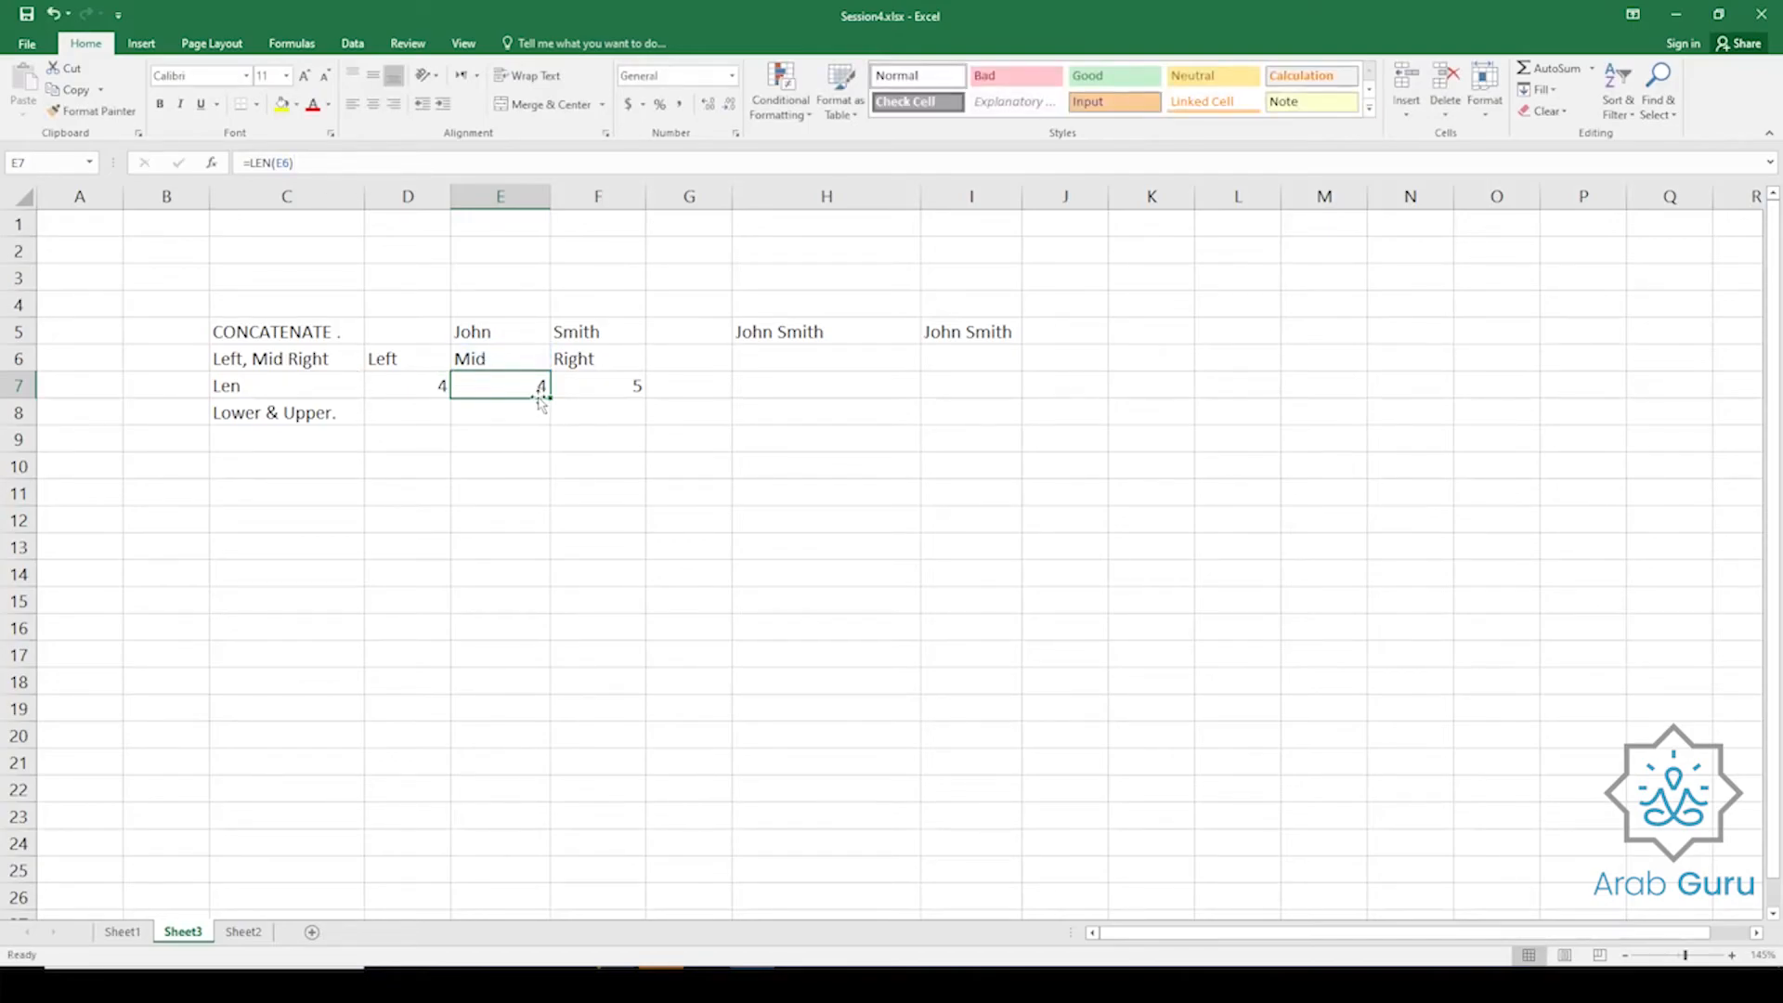
click(494, 363)
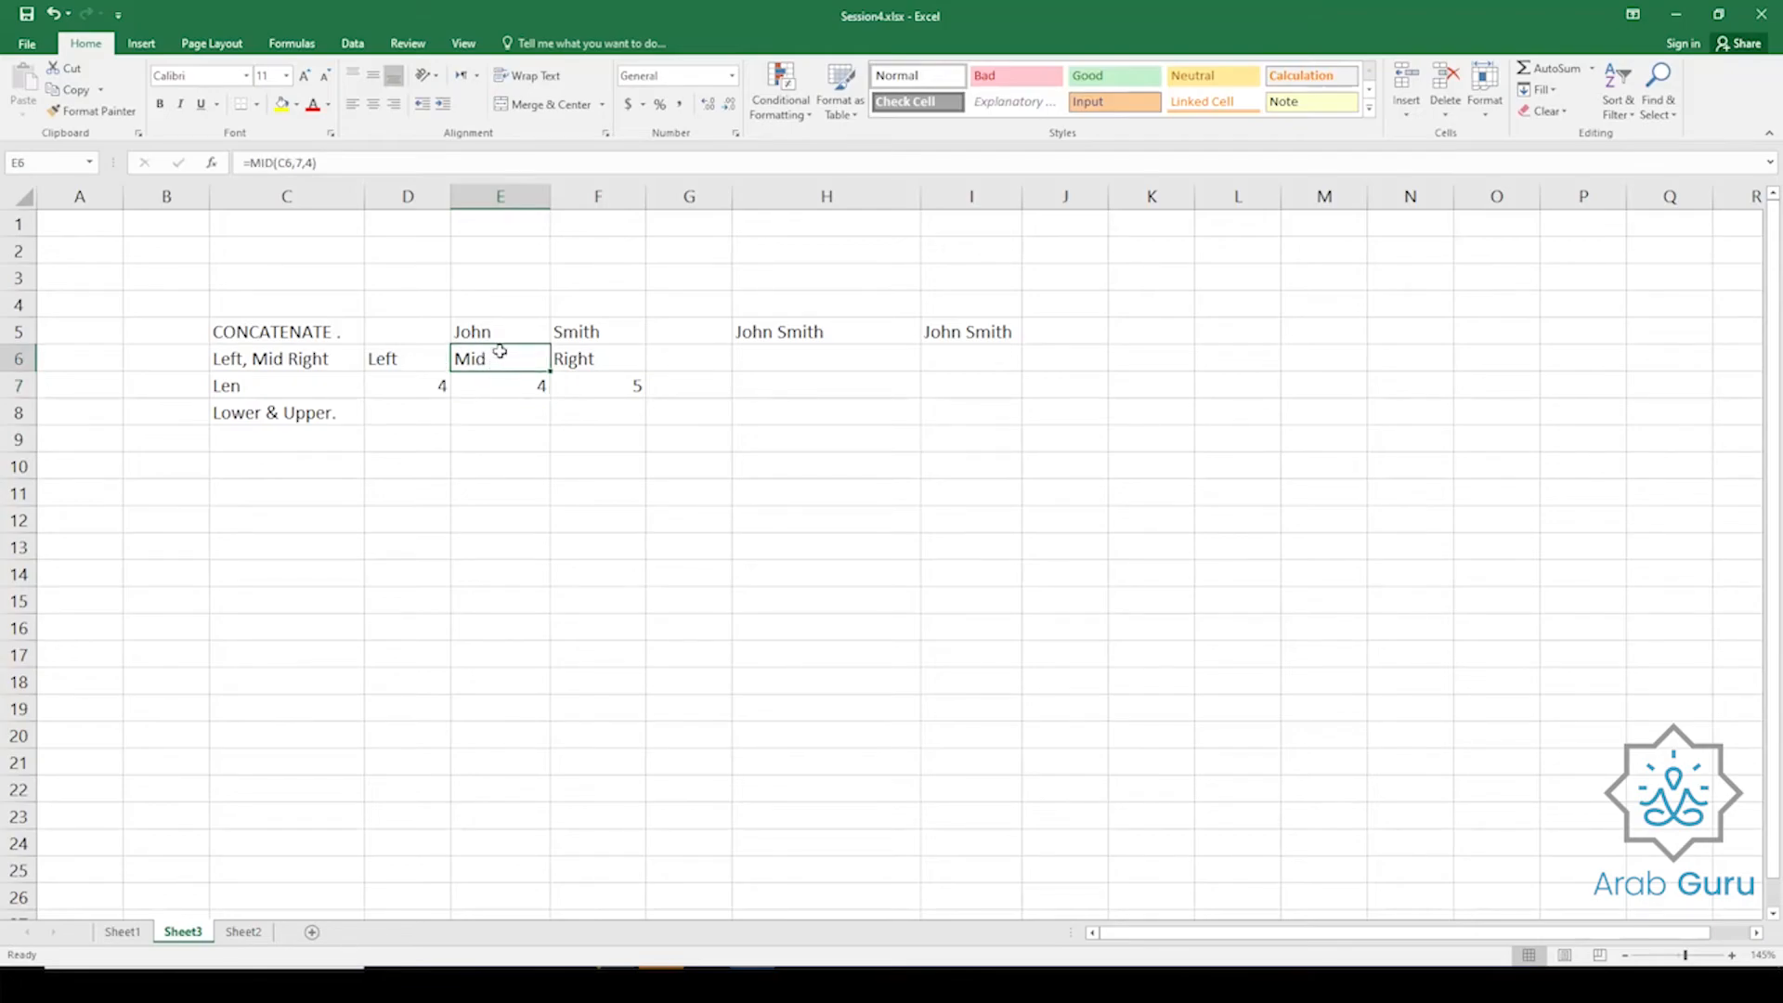
click(504, 384)
Try a character count of 3 in the MID formula in E6 and undo the change.
click(515, 355)
click(306, 163)
key(Delete)
text(3)
key(Return)
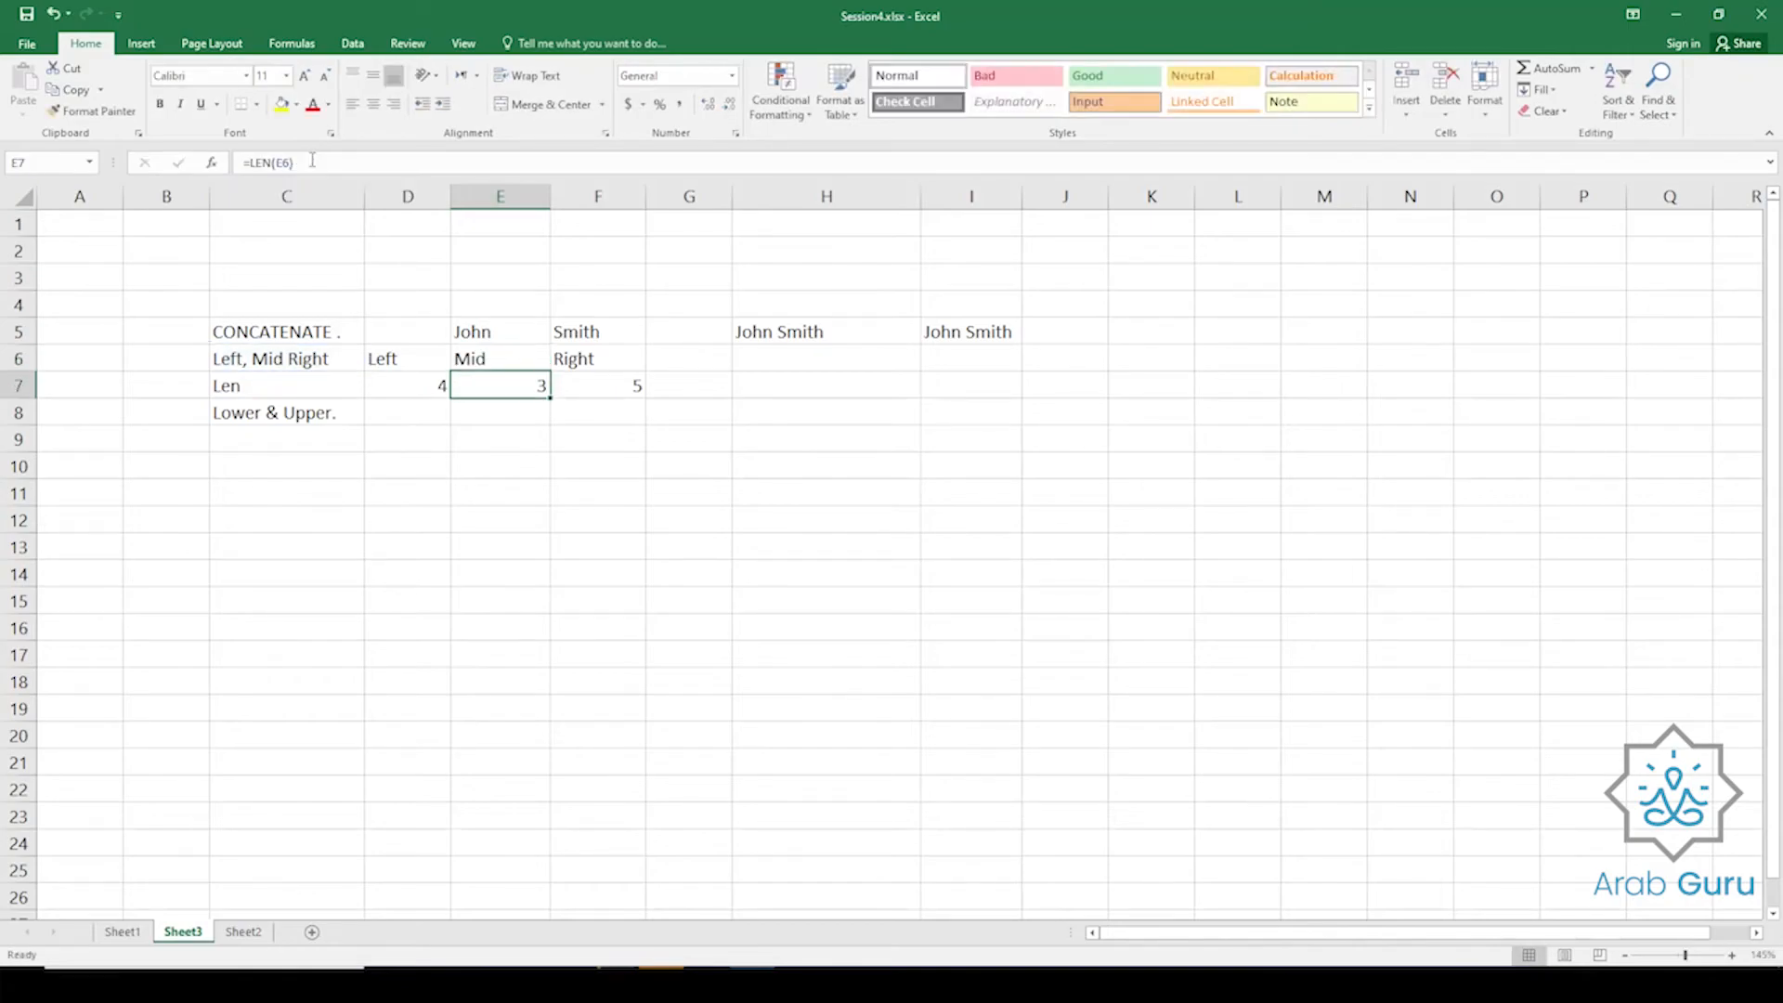
key(ctrl+z)
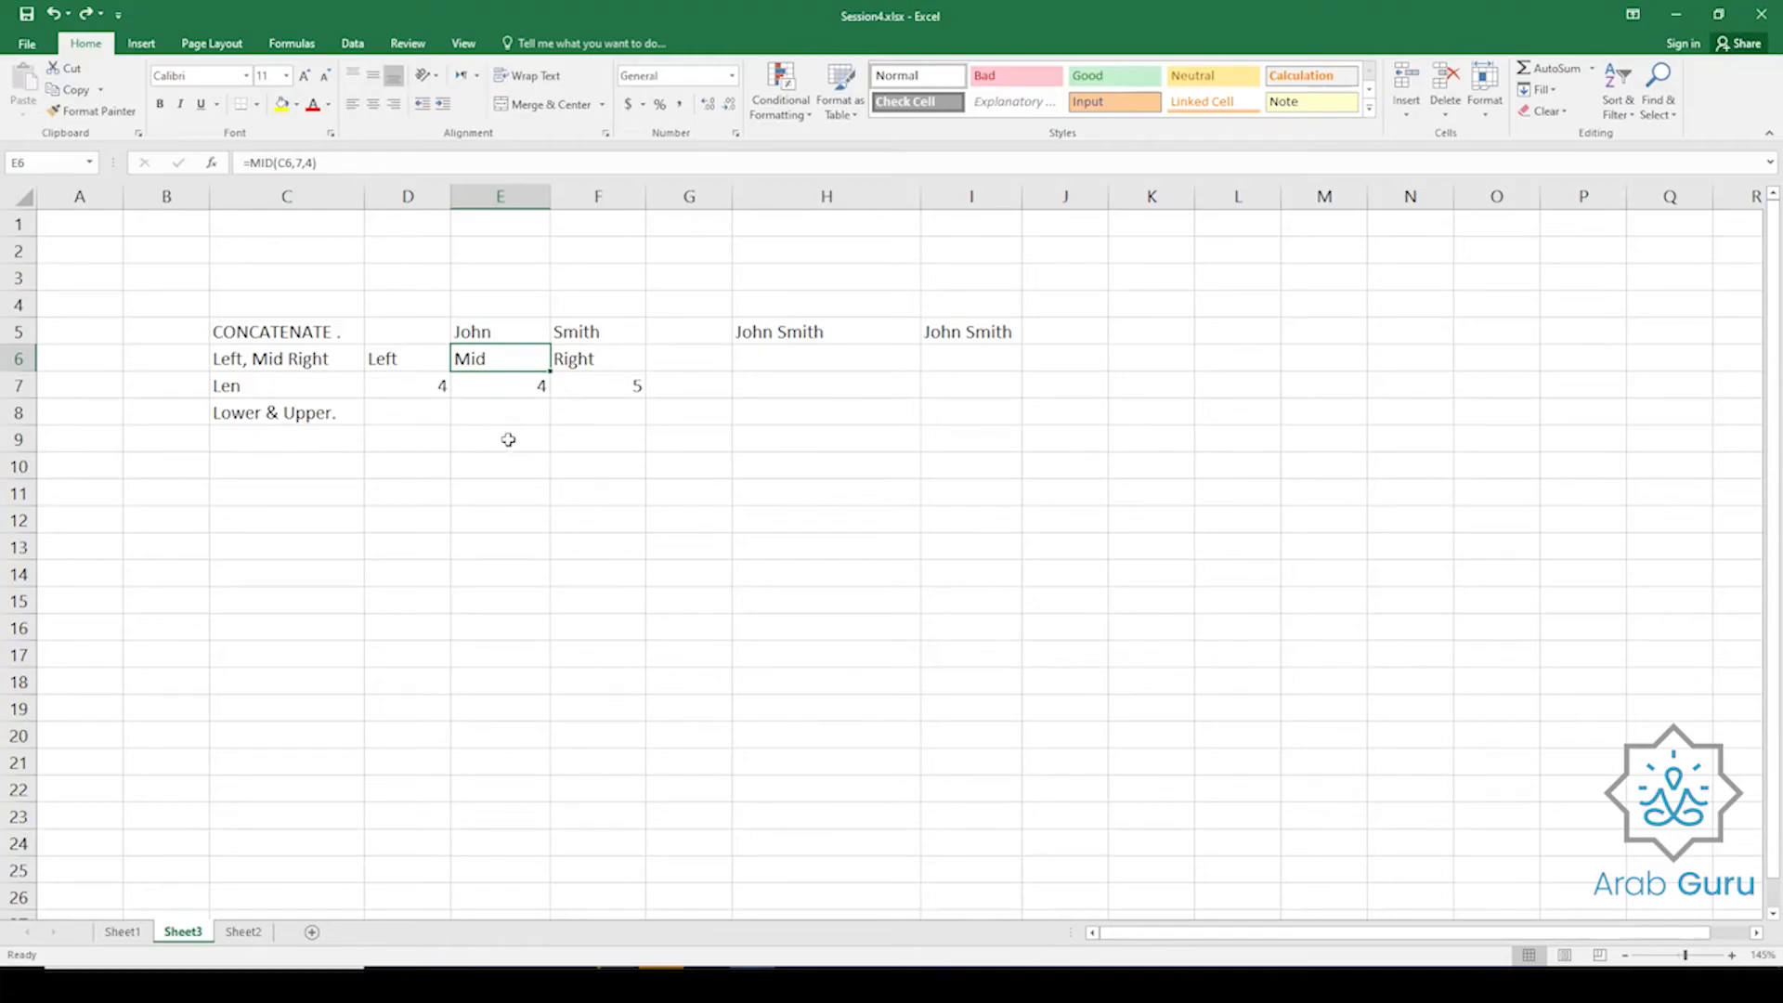
click(476, 445)
click(512, 362)
click(515, 442)
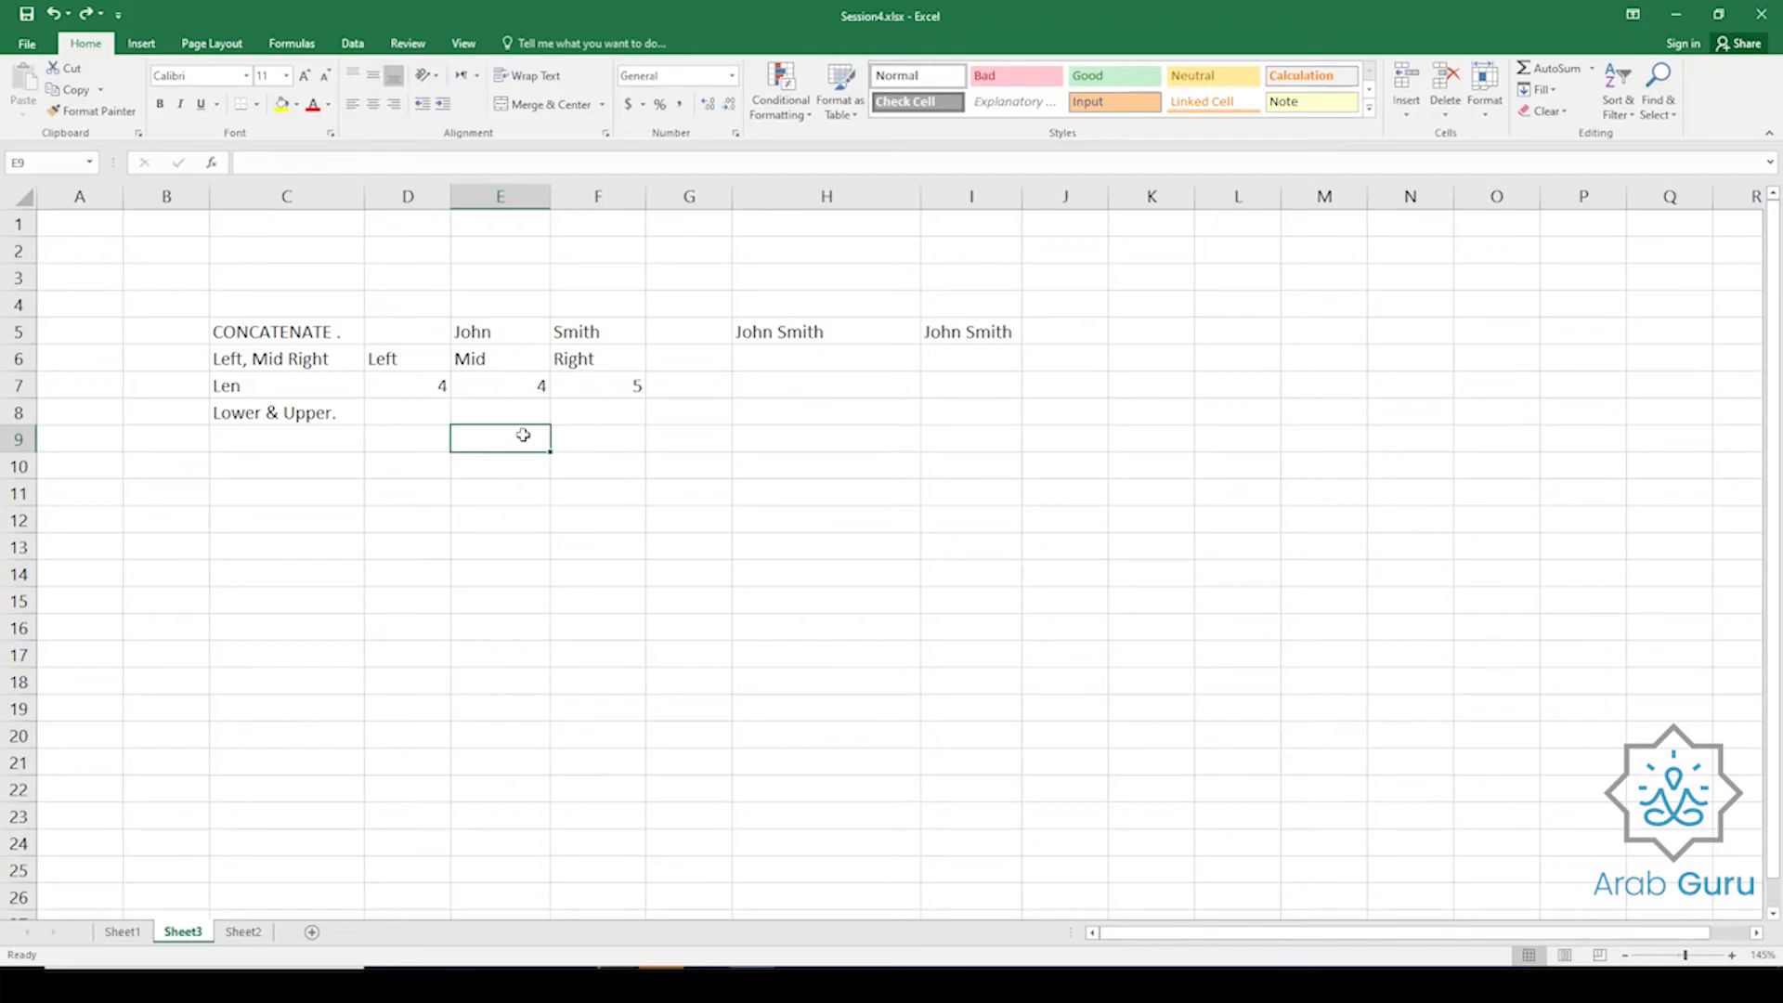
text(=)
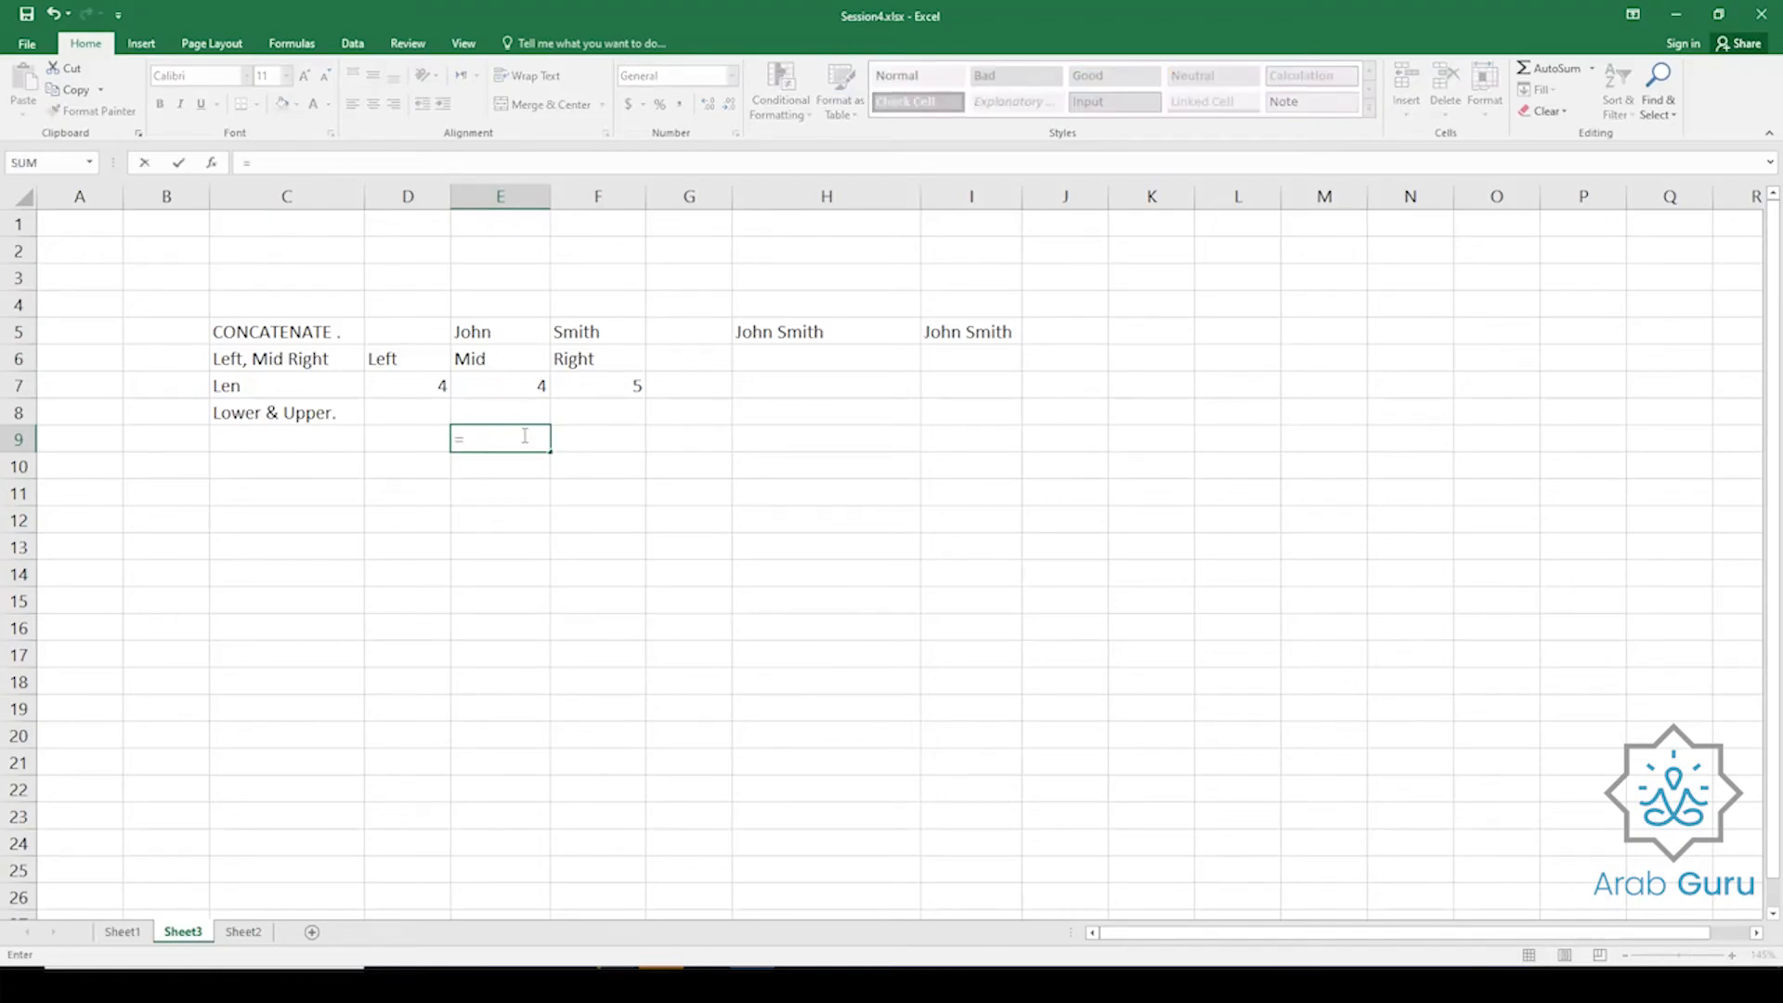
key(Escape)
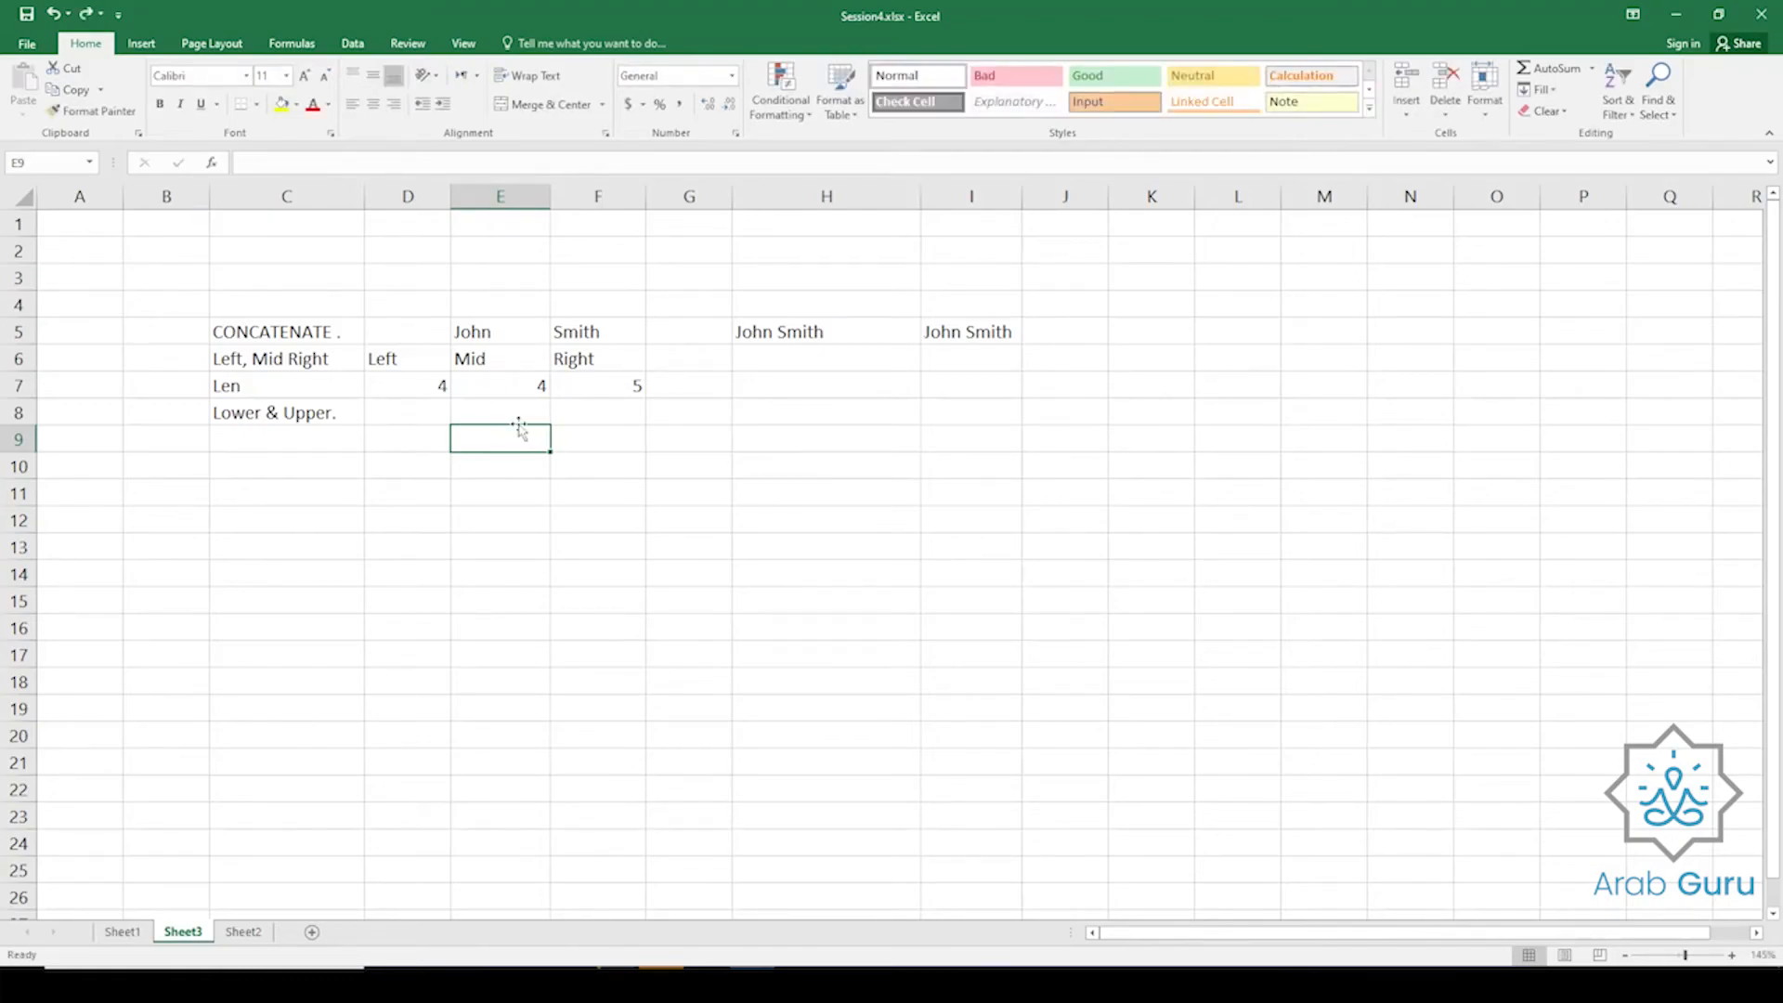
Nest TRIM inside the LEN formula in E7, making it =LEN(TRIM(E6)), and check the recalculated cell.
click(489, 377)
click(271, 162)
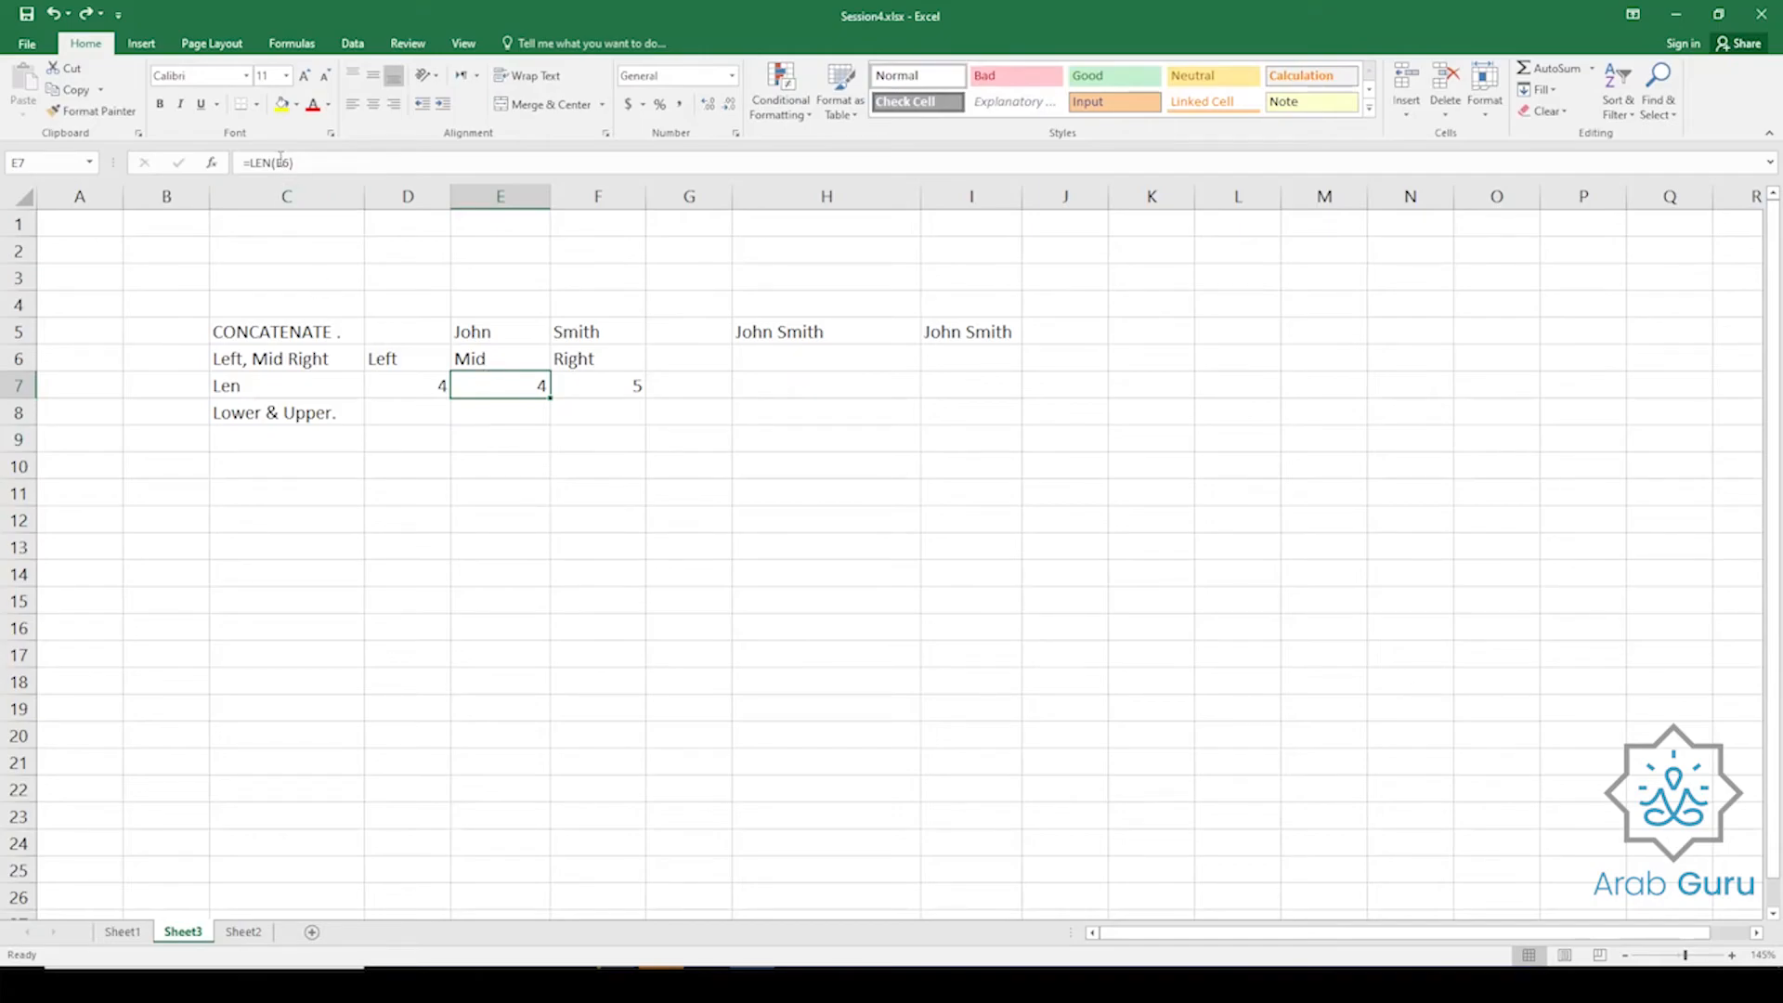
text(tr)
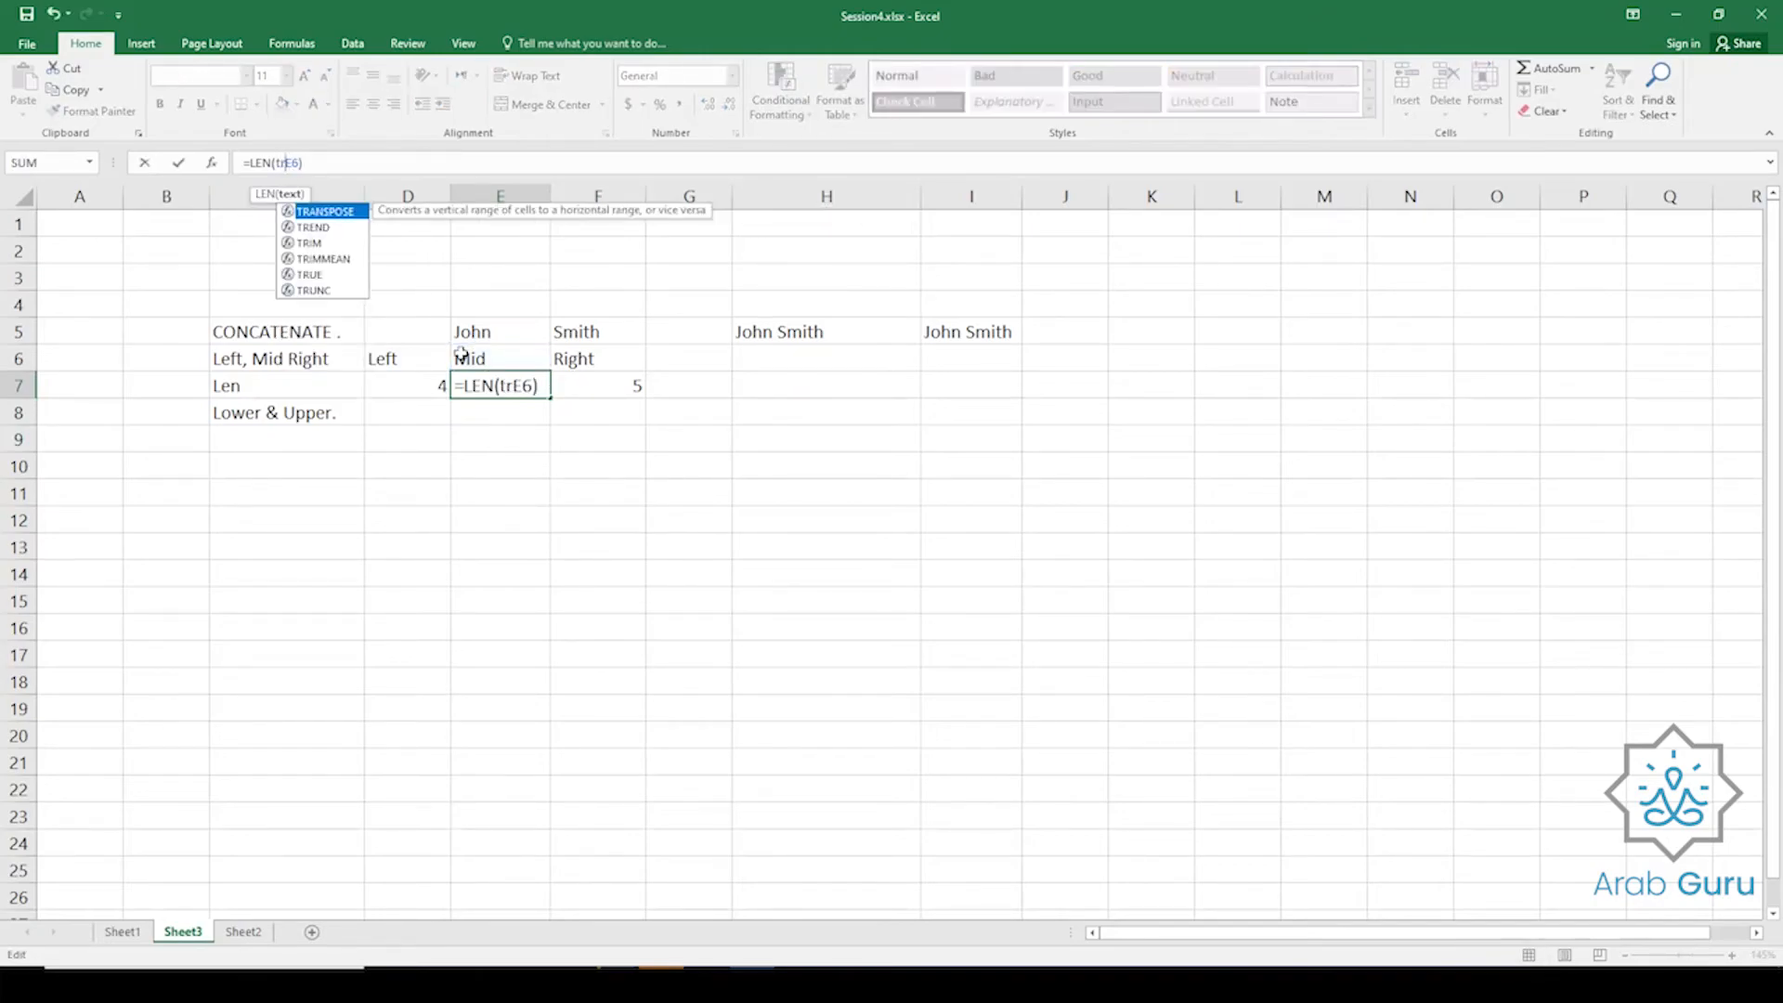
text(im)
key(Tab)
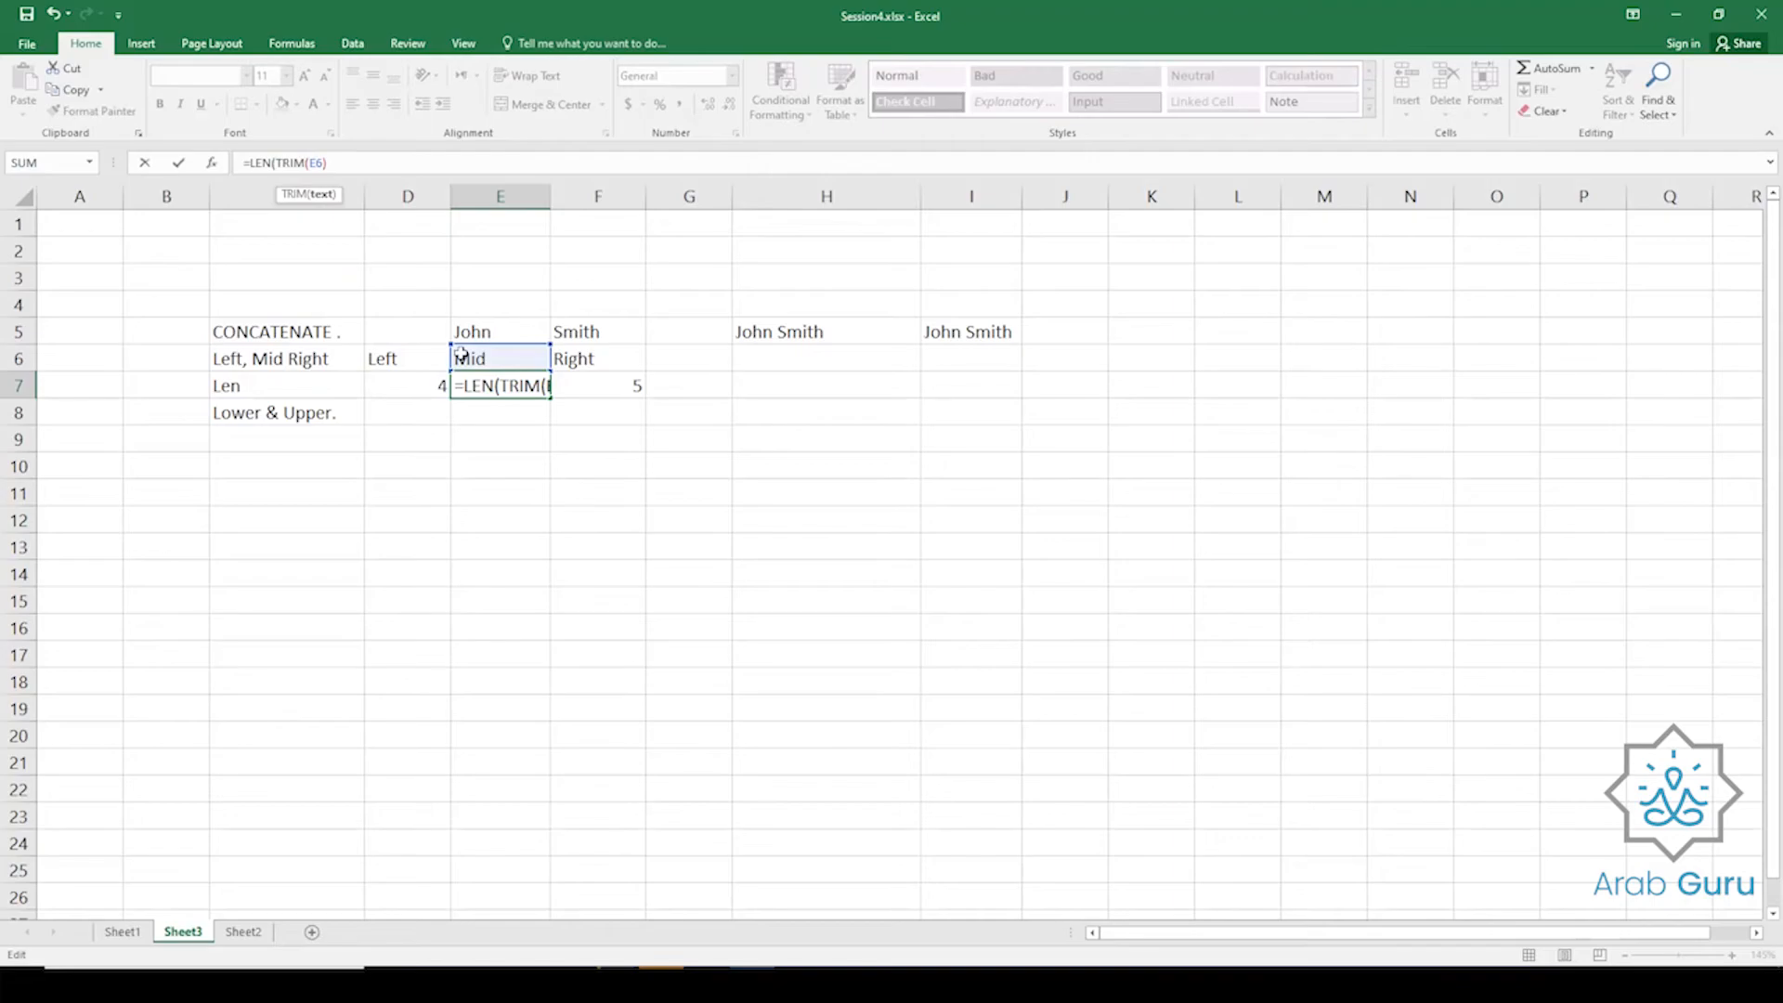
key(End)
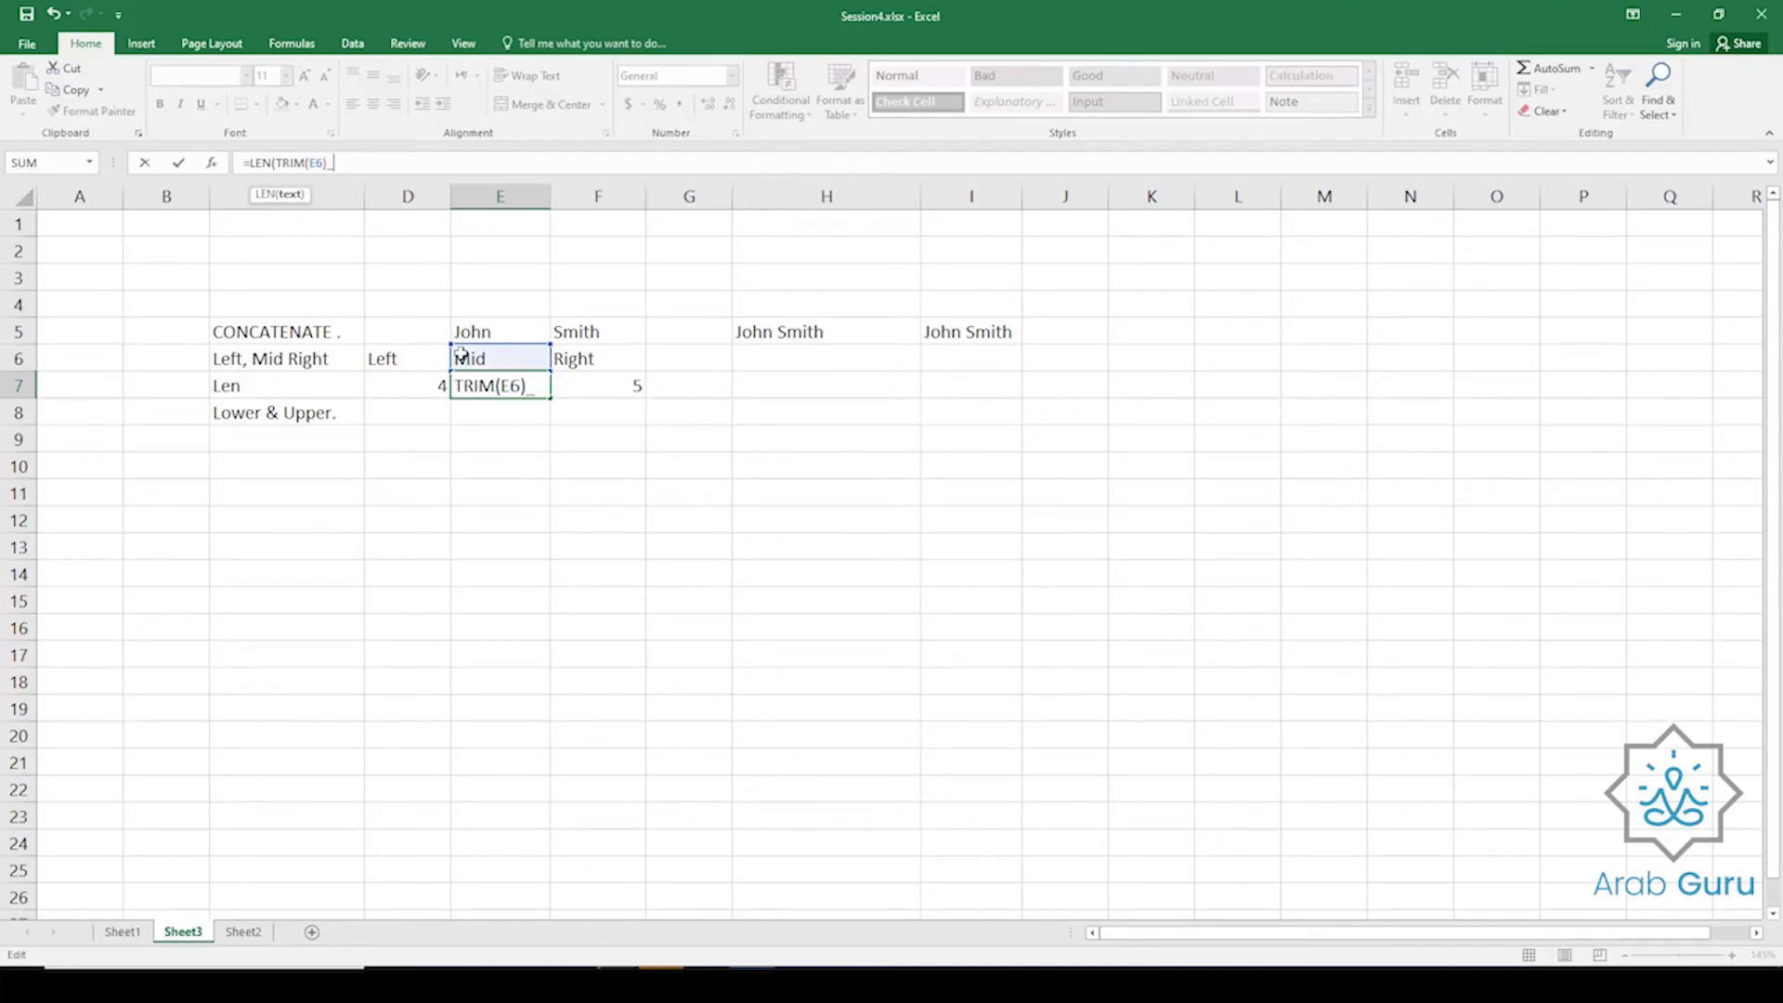
key(Return)
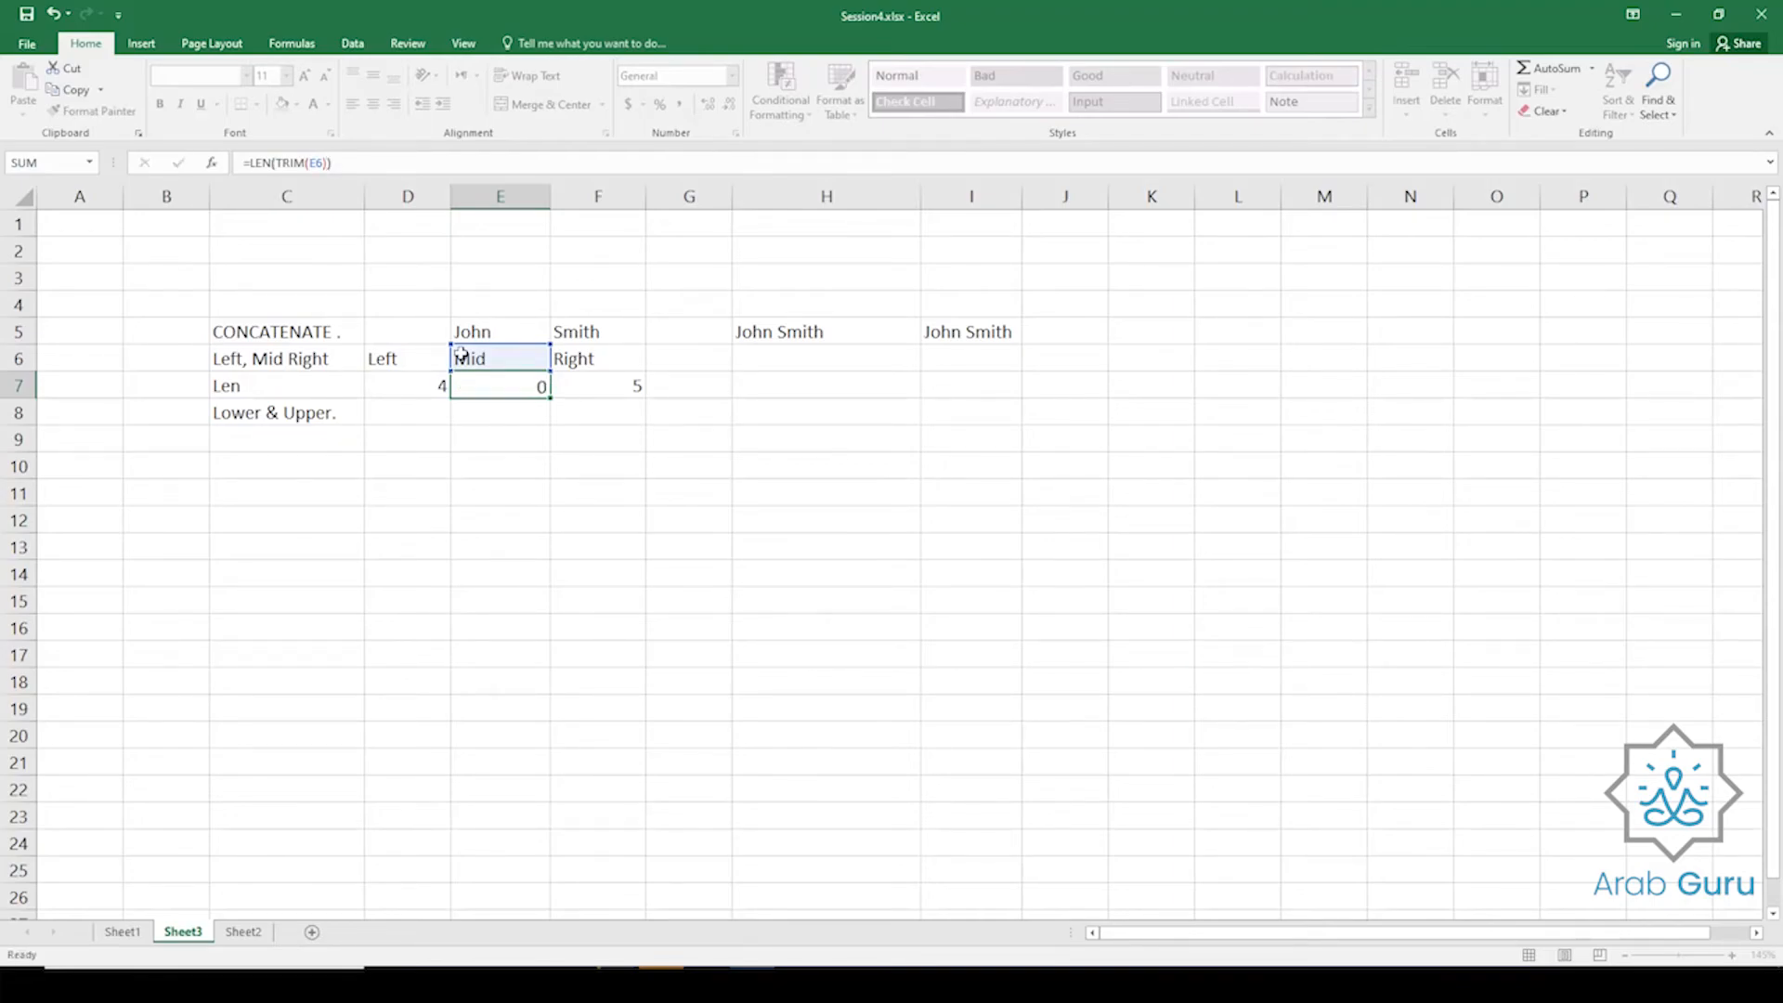
click(516, 396)
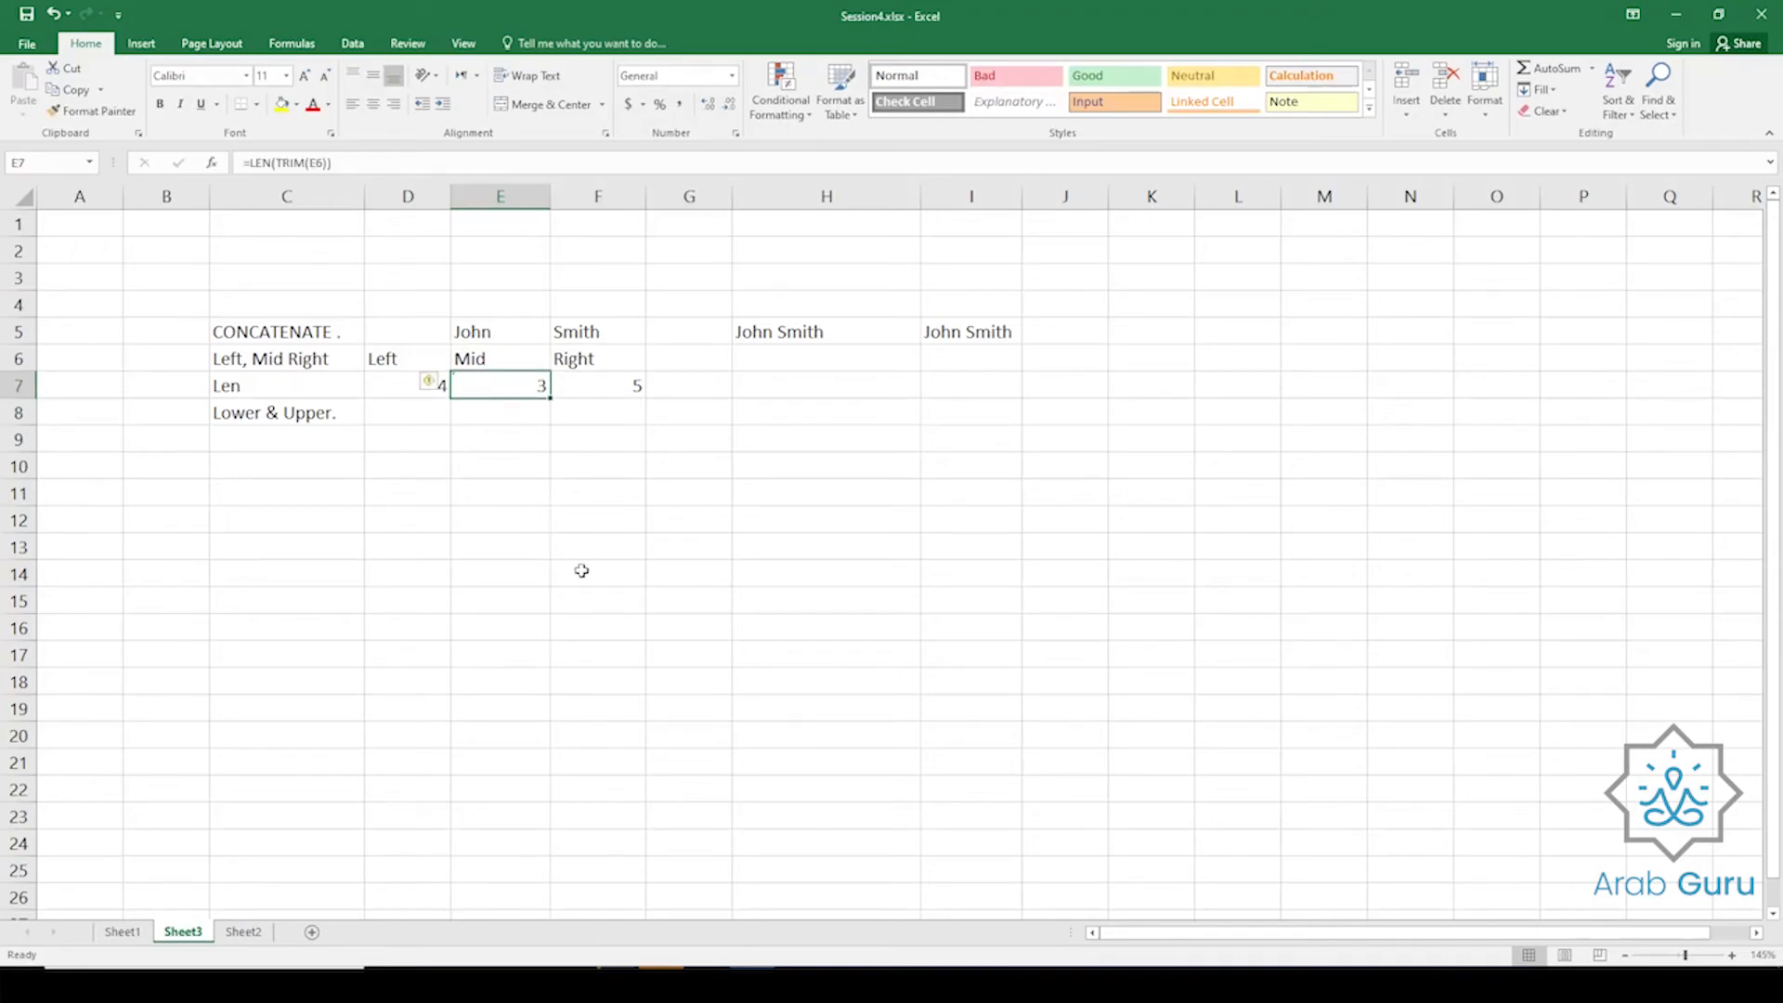
click(556, 470)
click(519, 381)
Enter asd as text in E10 with extra spaces before and after it.
click(509, 478)
text(')
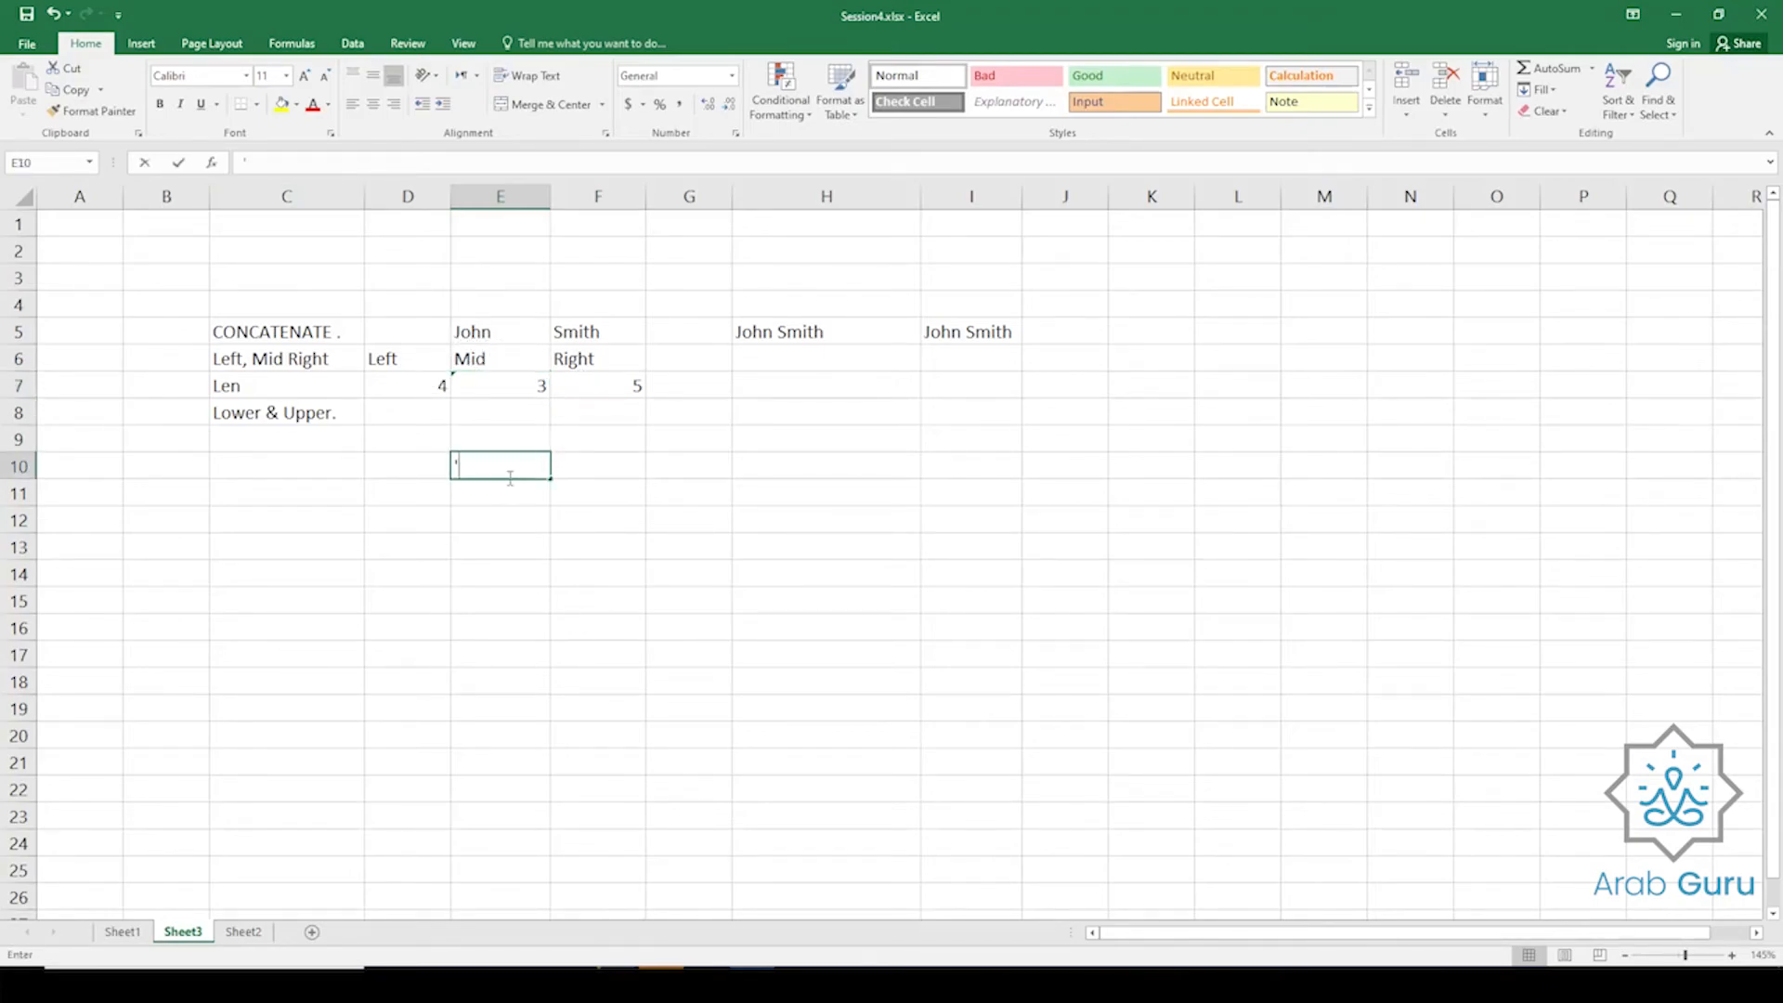
text( asd)
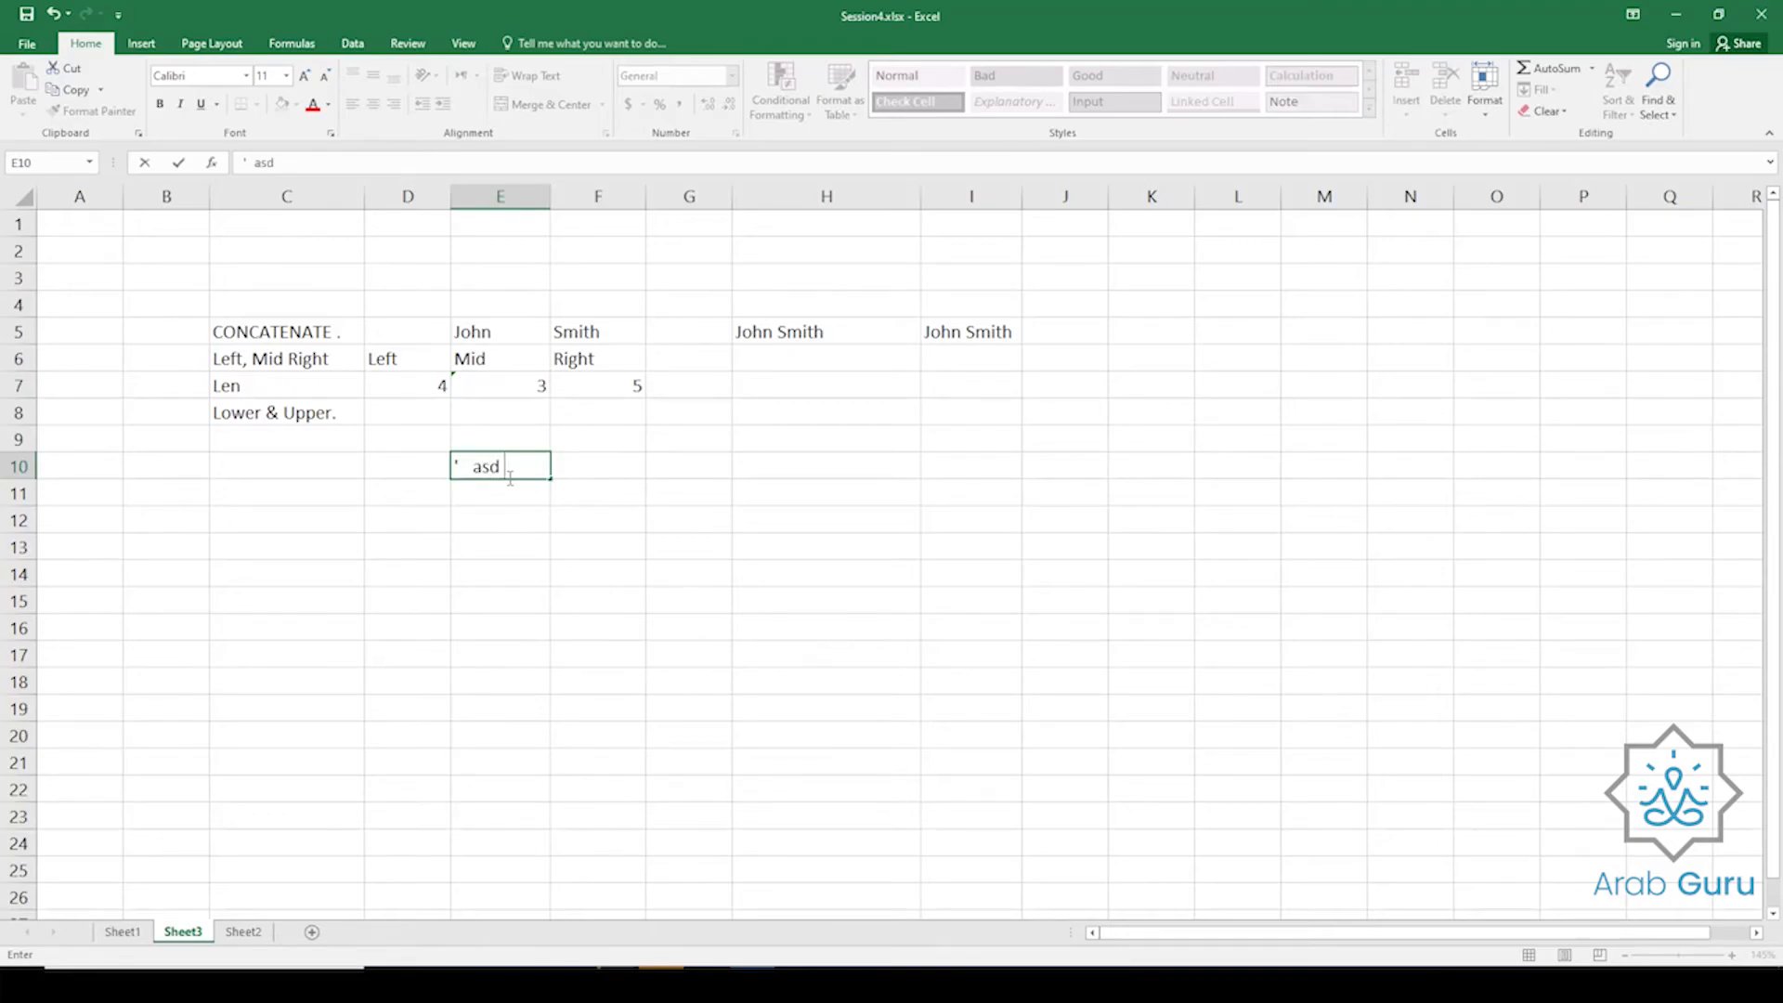
key(Return)
Count the characters of the spaced text with =LEN(E10) in E11.
text(=LEN()
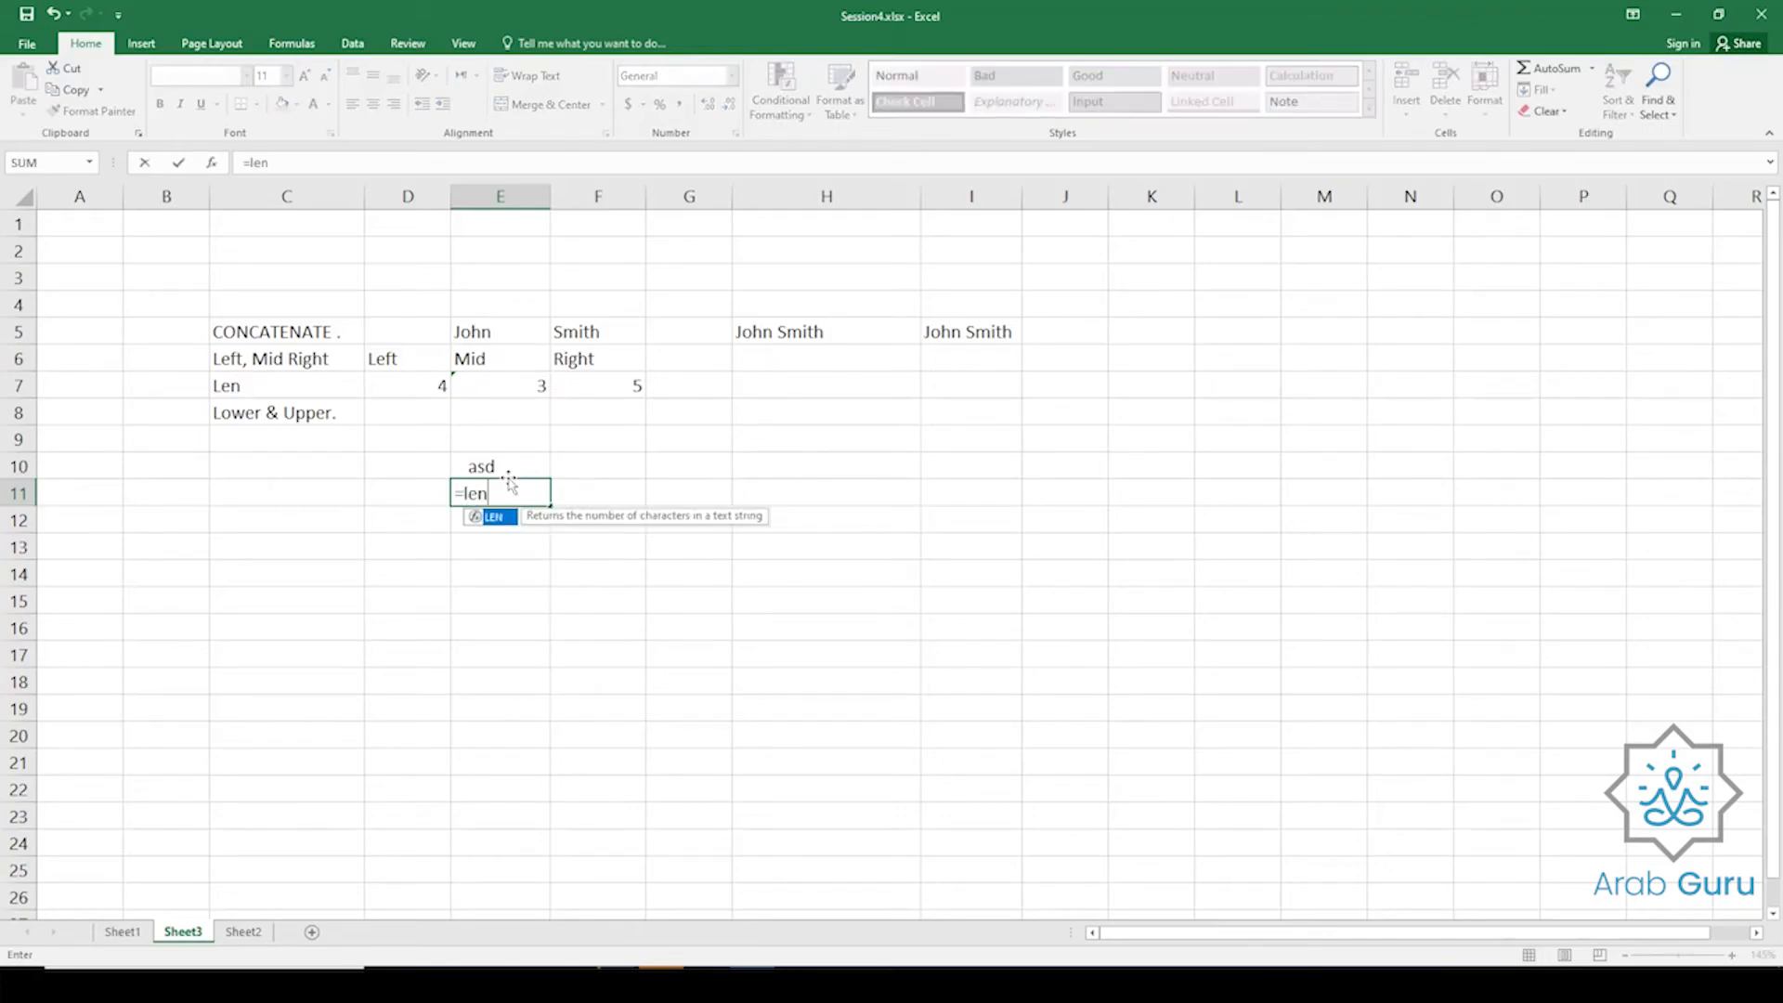
click(508, 474)
key(Return)
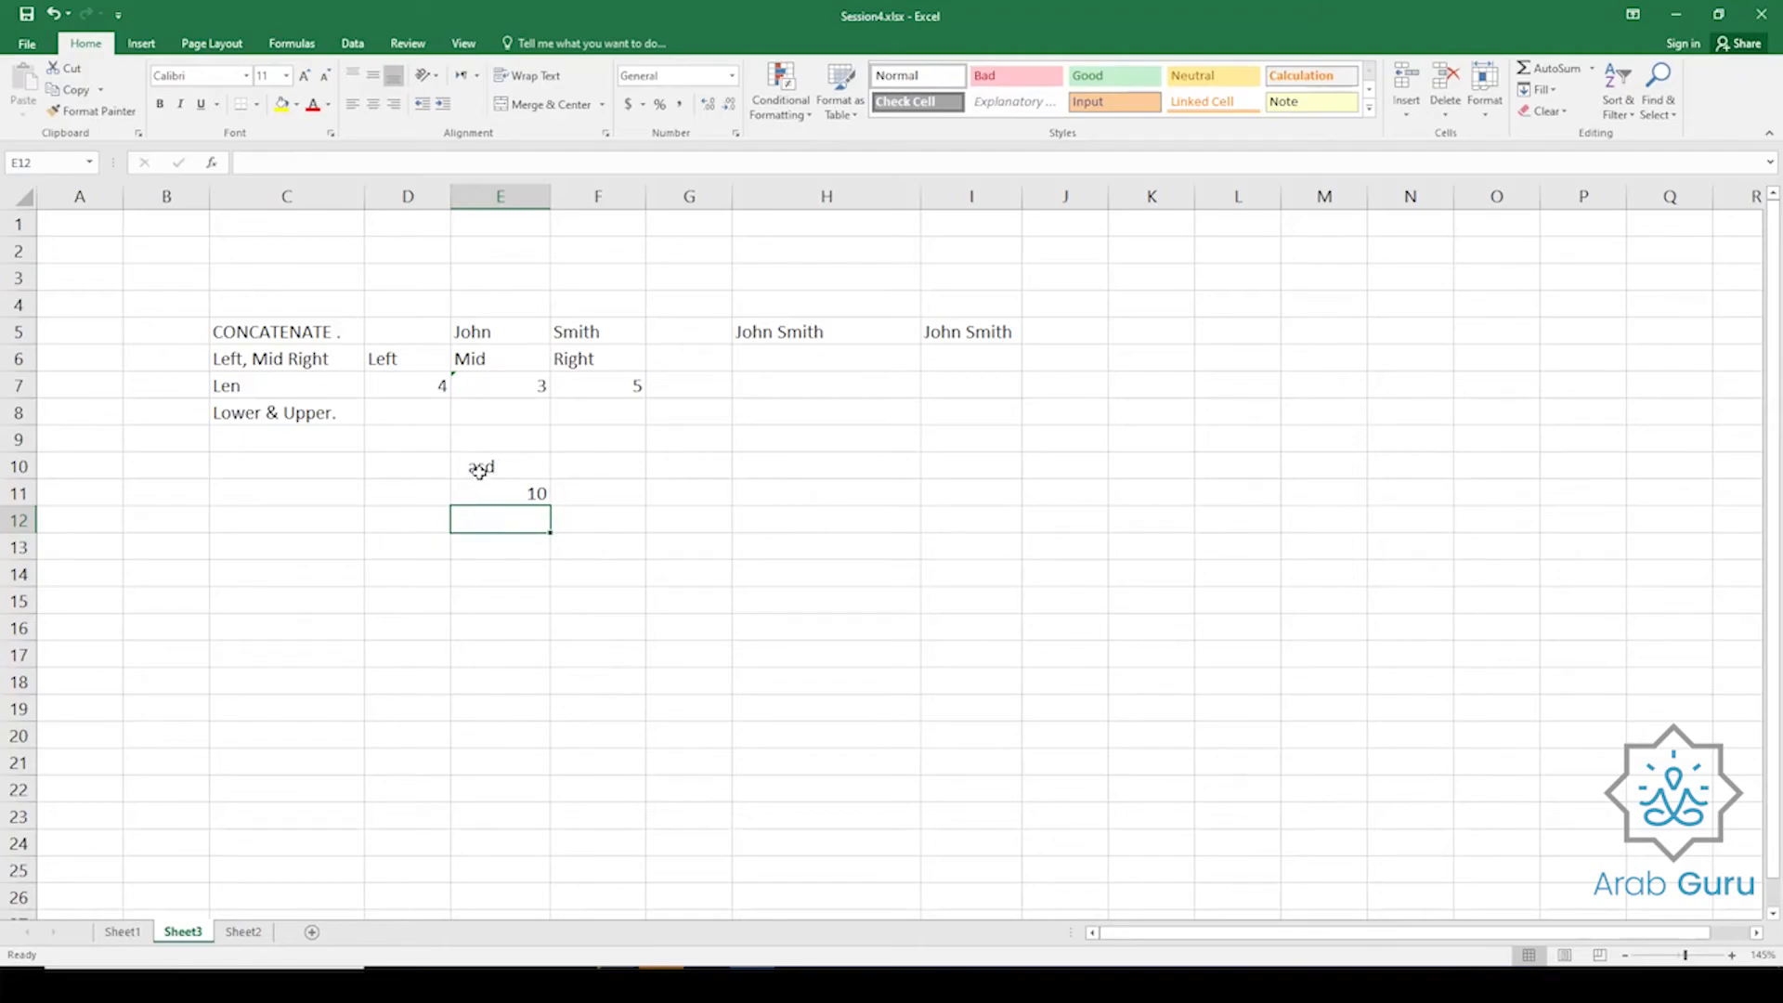
click(493, 467)
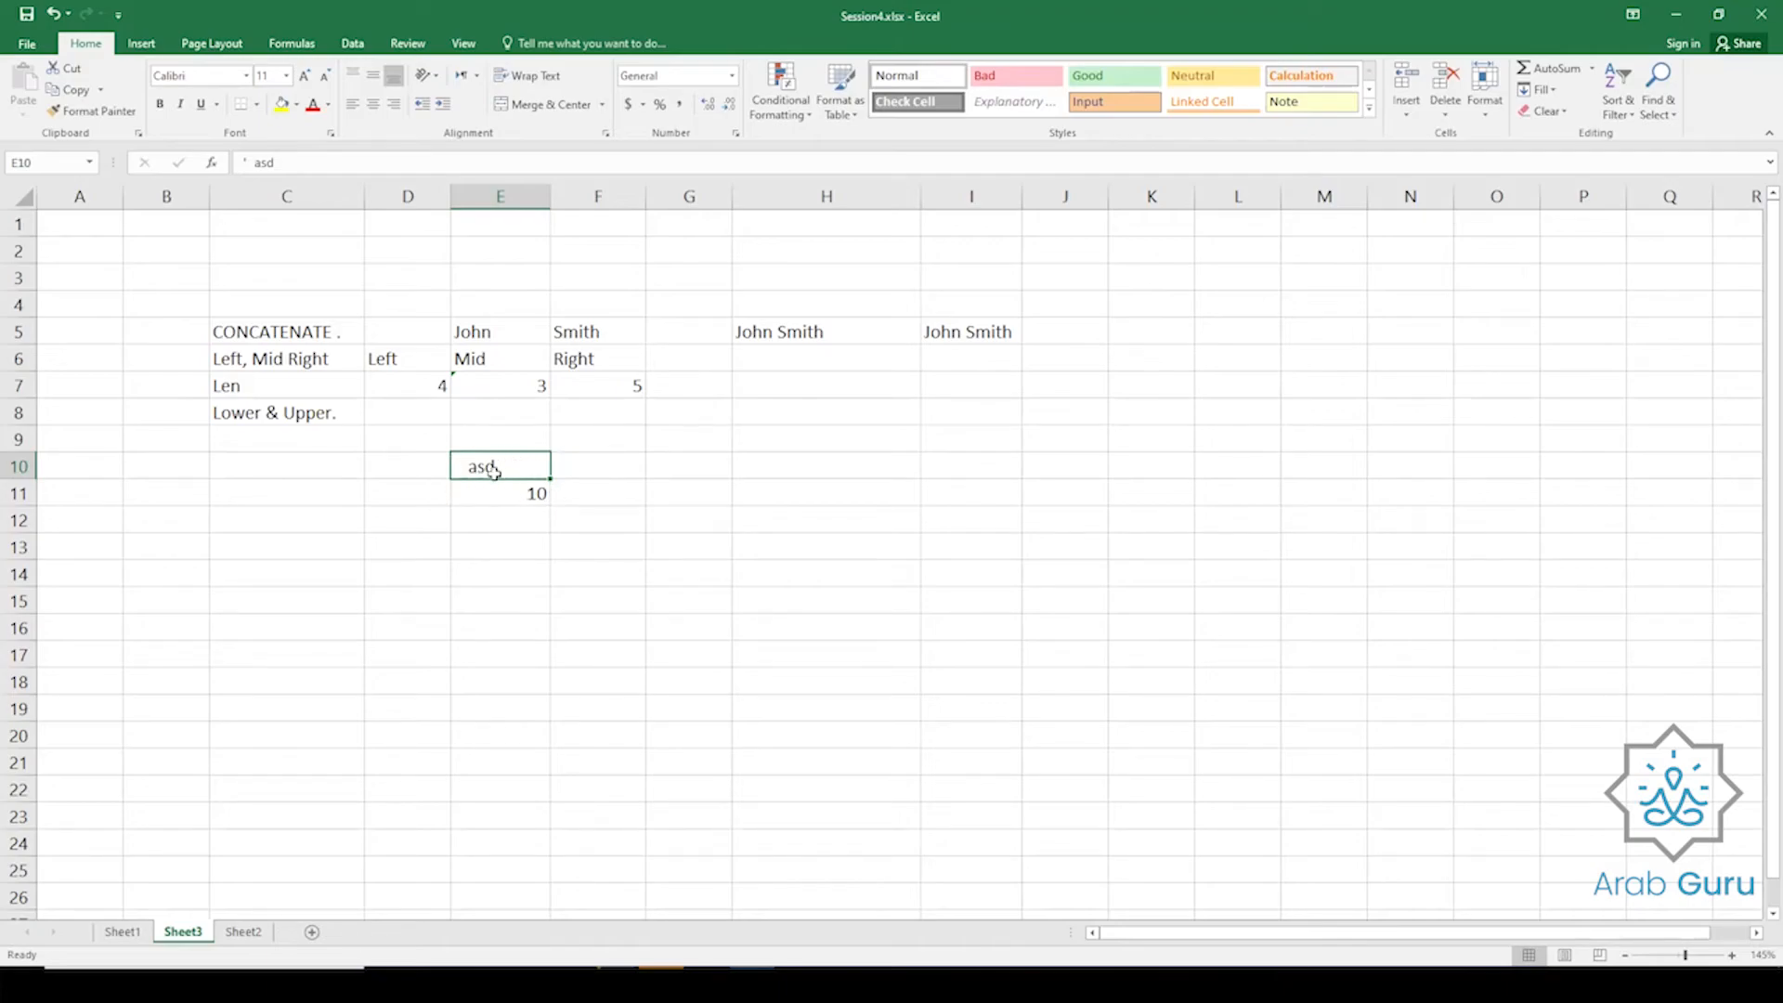
click(241, 163)
key(Delete)
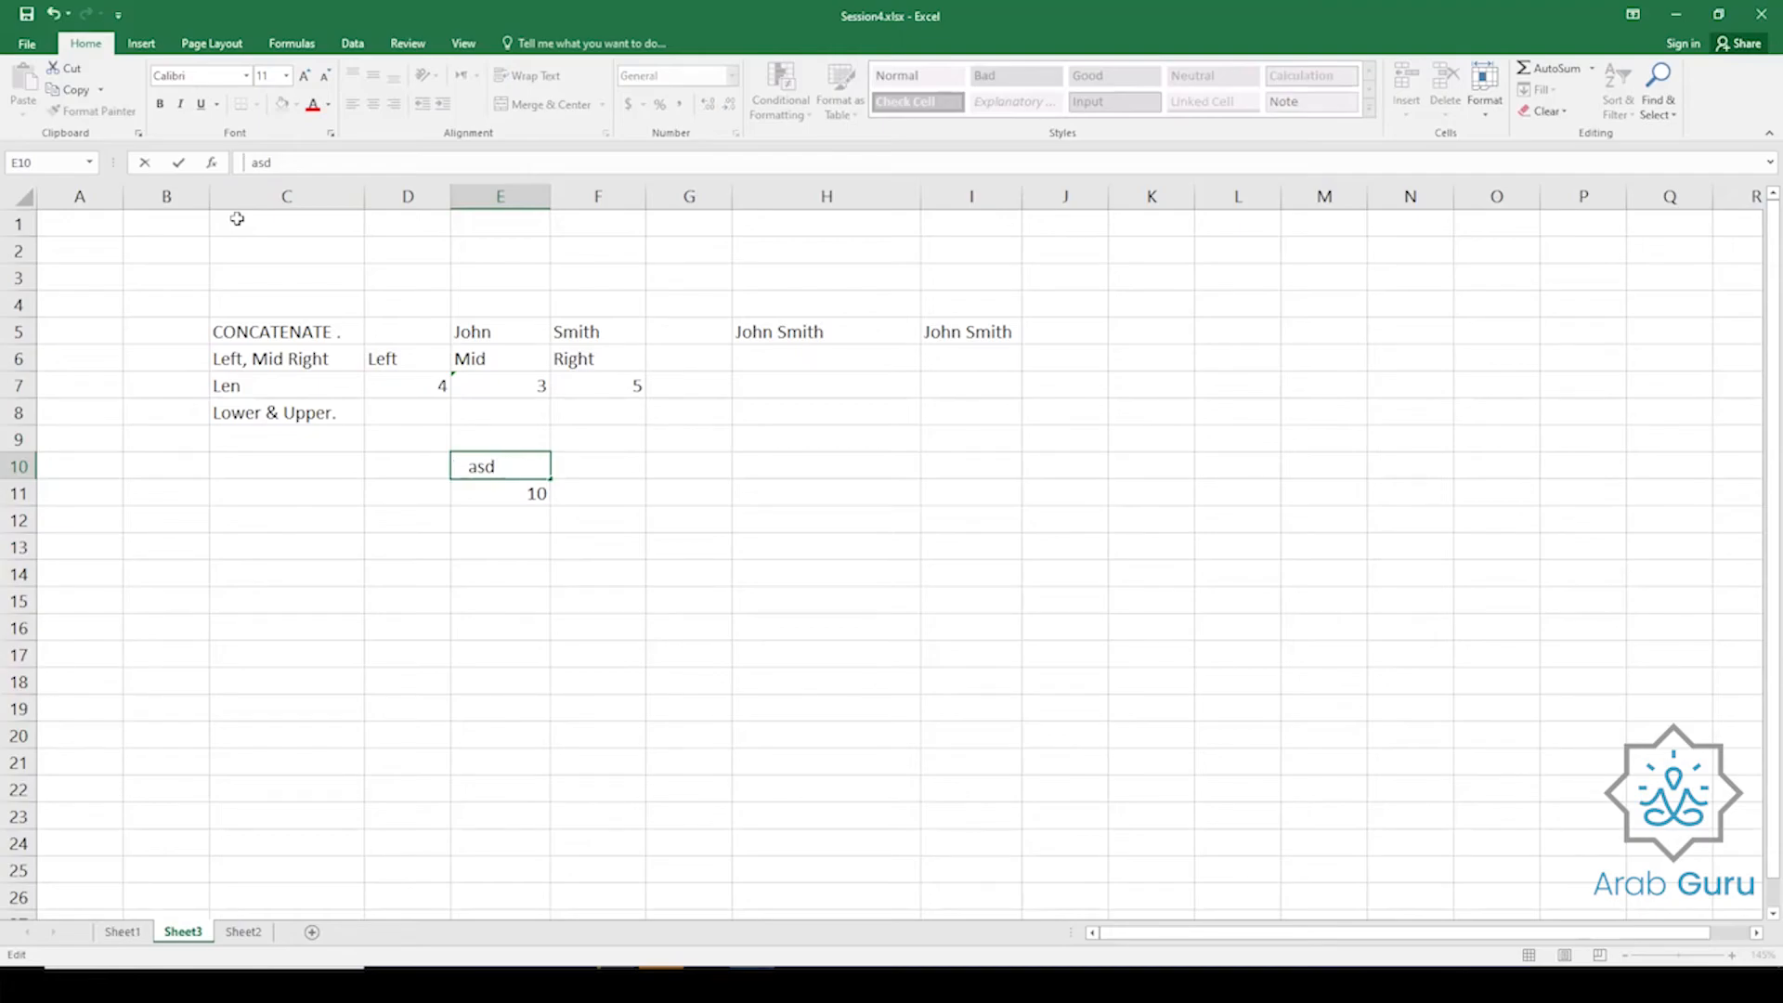
key(Escape)
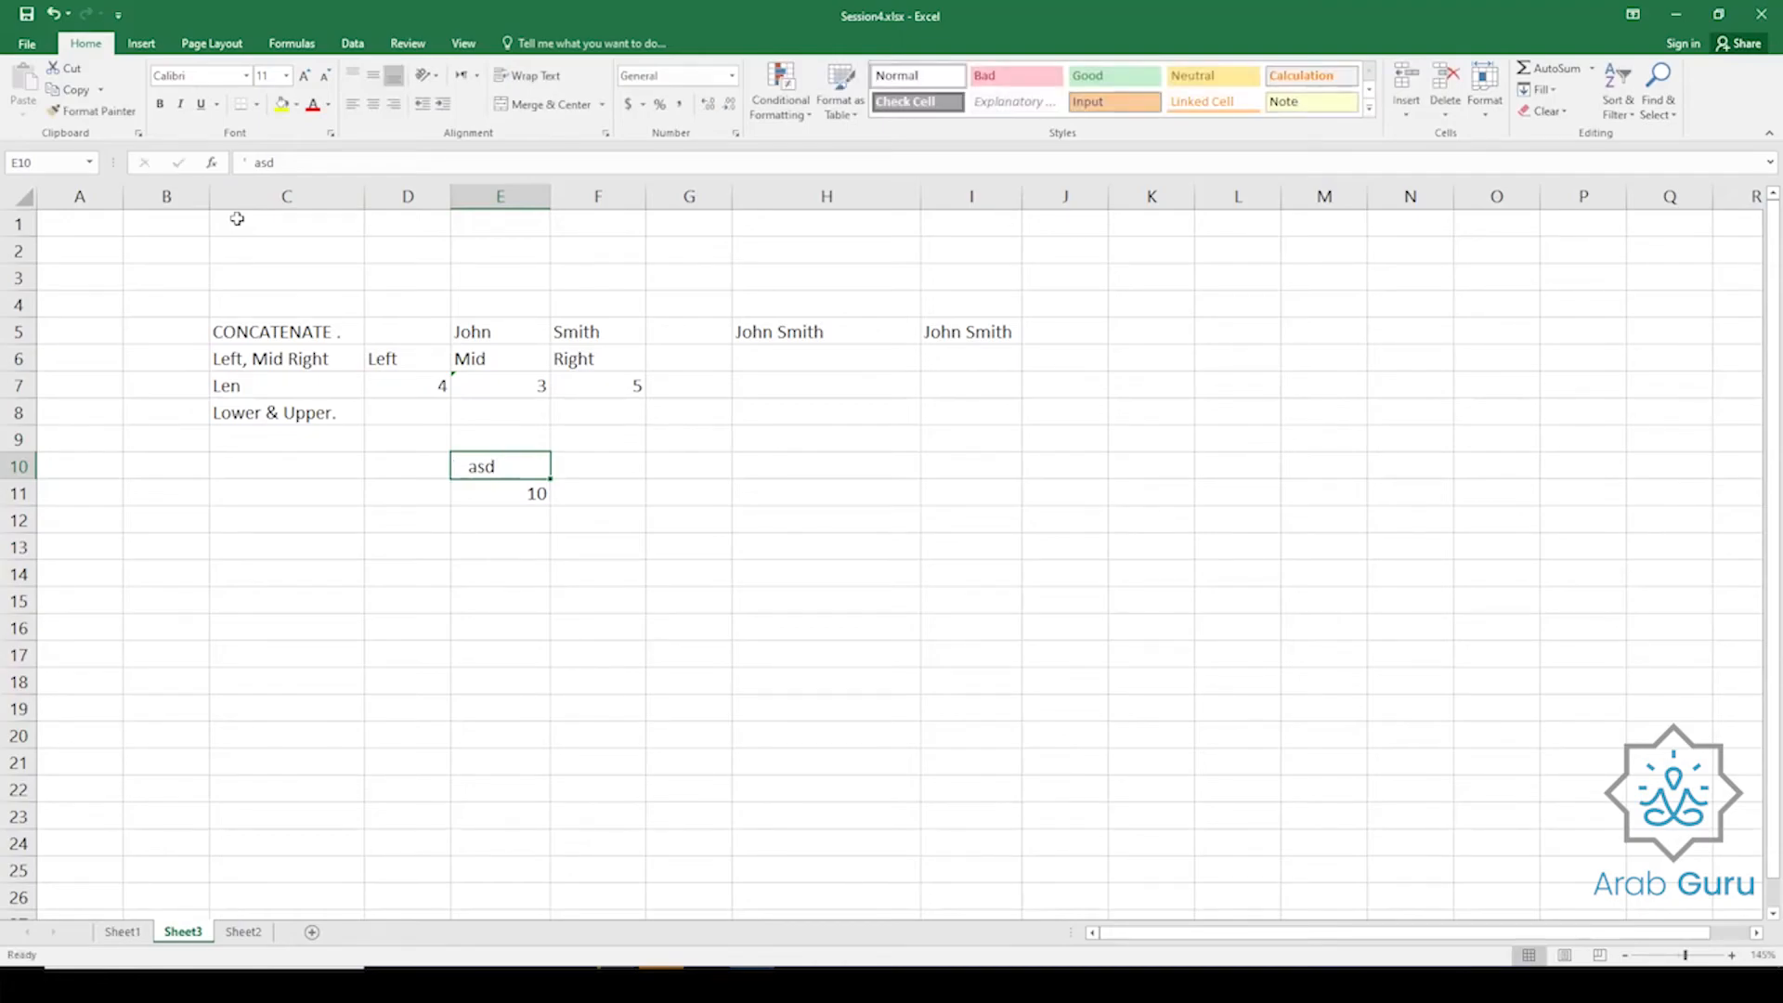
Remove the extra spaces from the E10 text with =TRIM(E10) in E12.
click(481, 517)
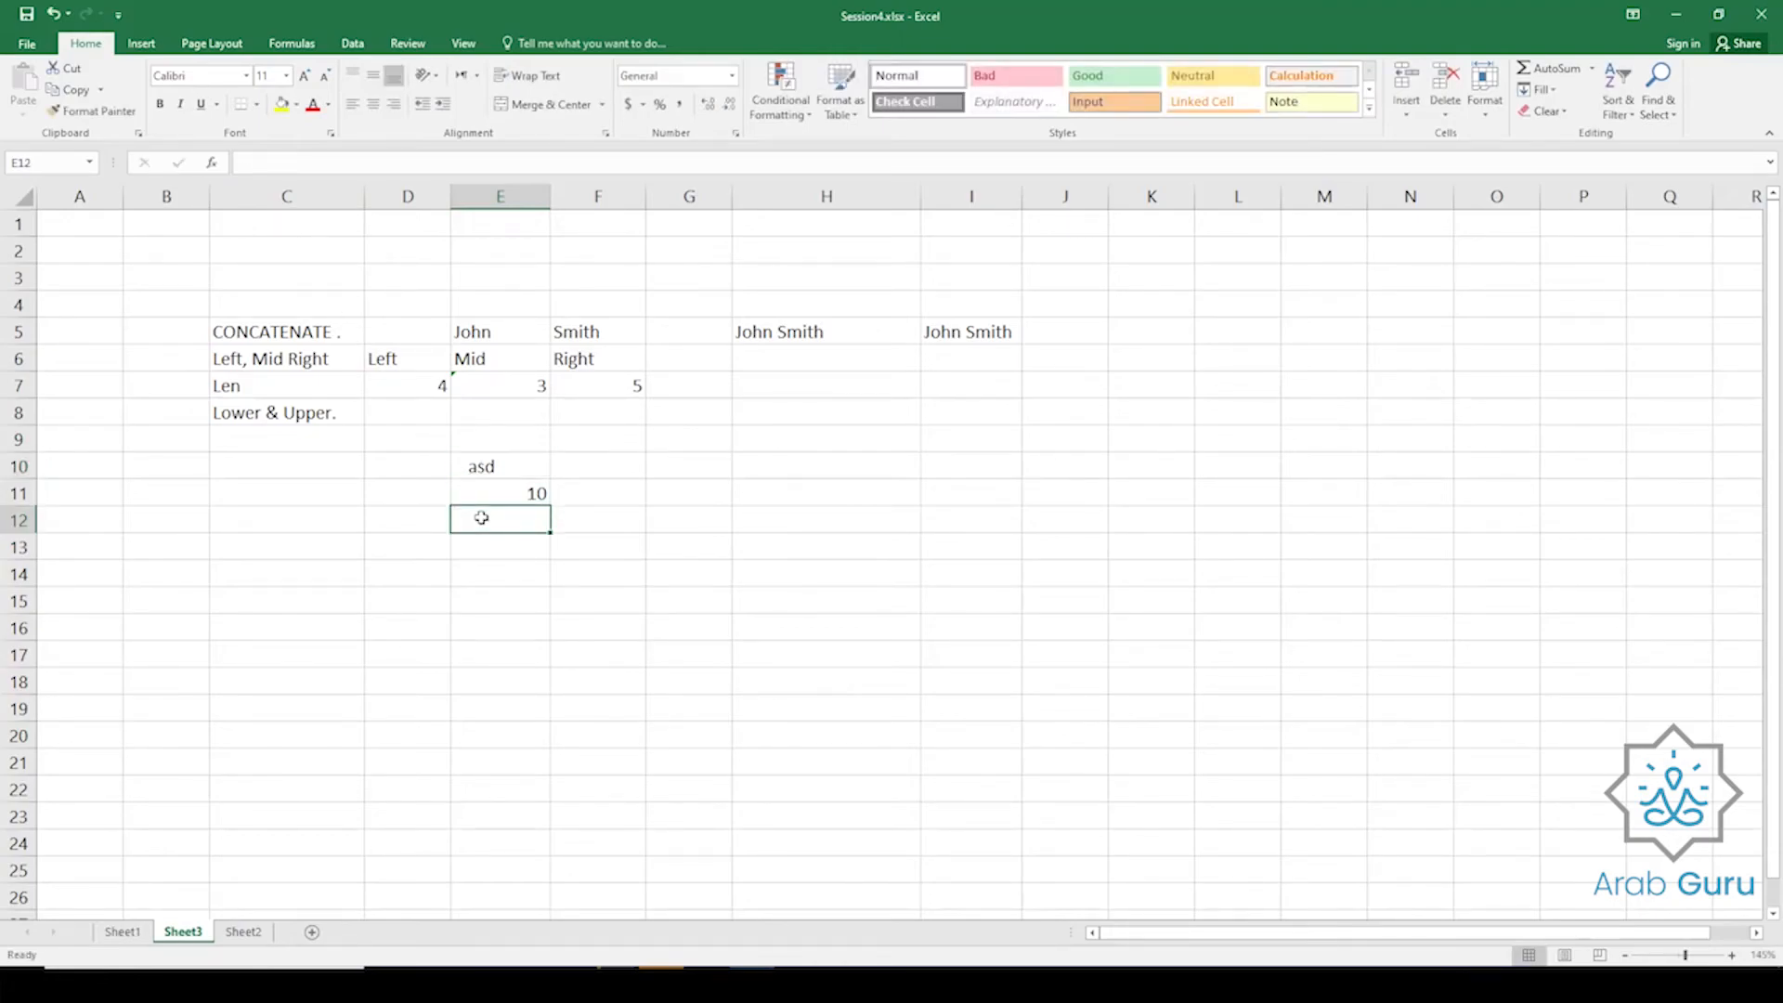
text(=trim)
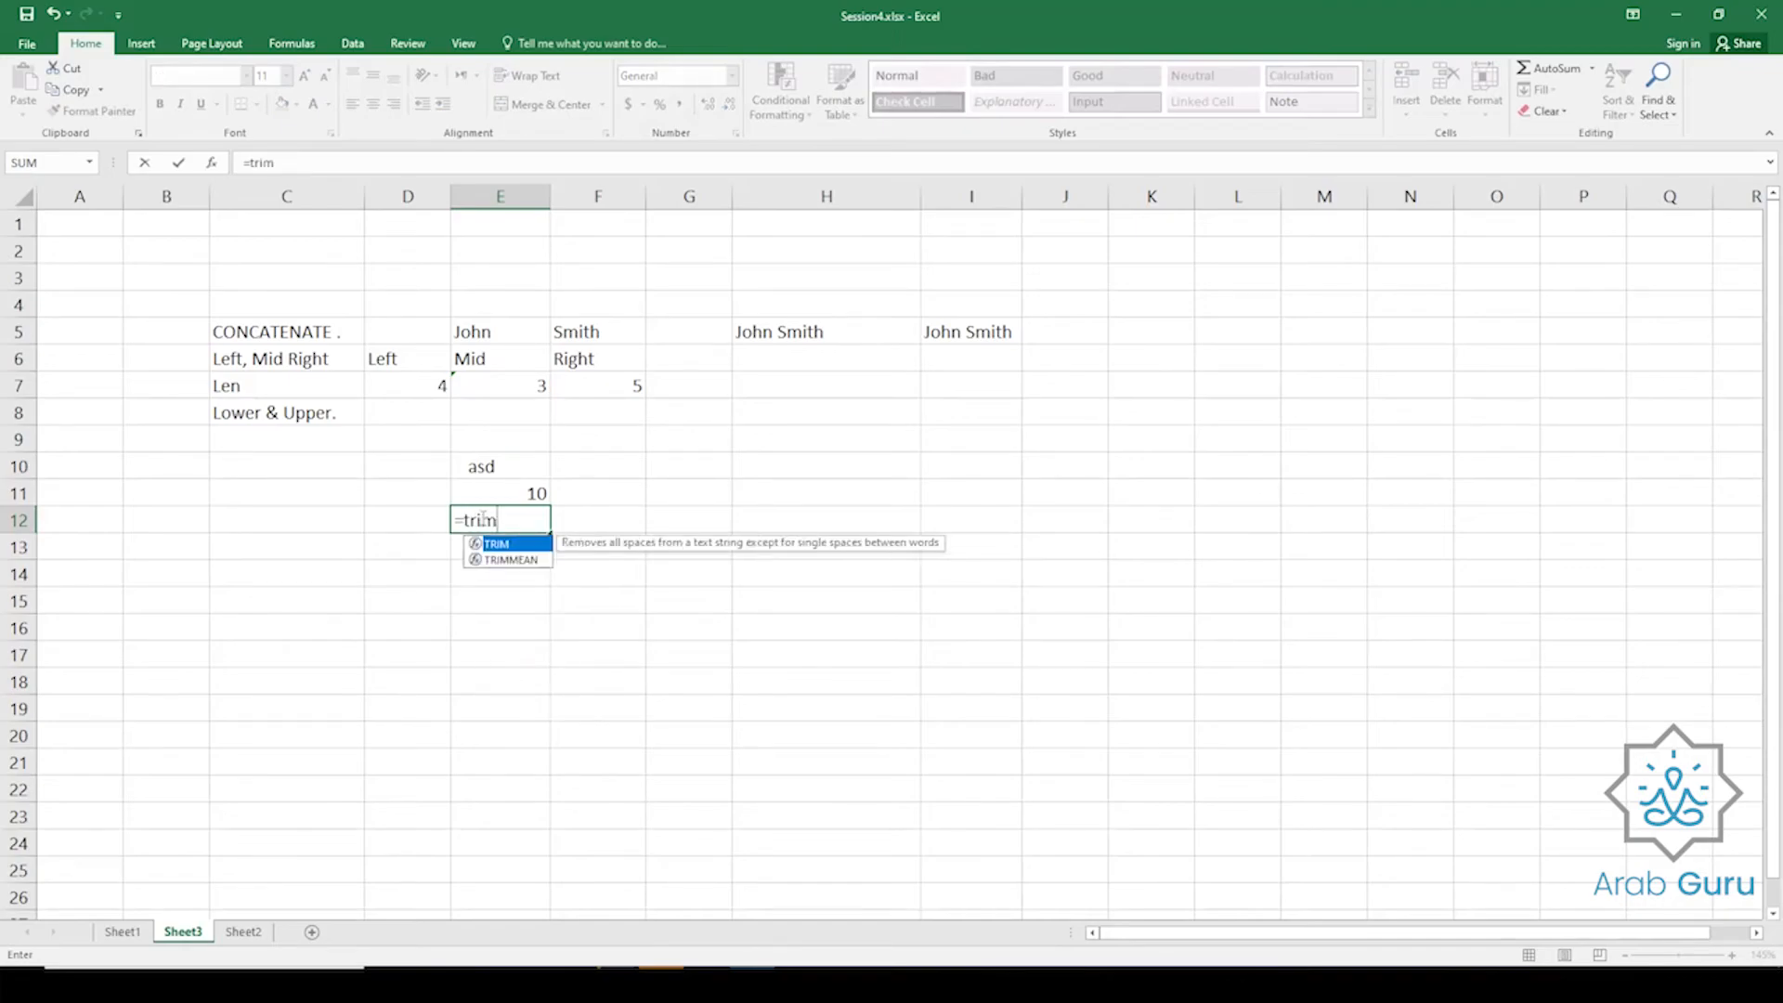
key(Tab)
key(Up)
key(Up)
key(Return)
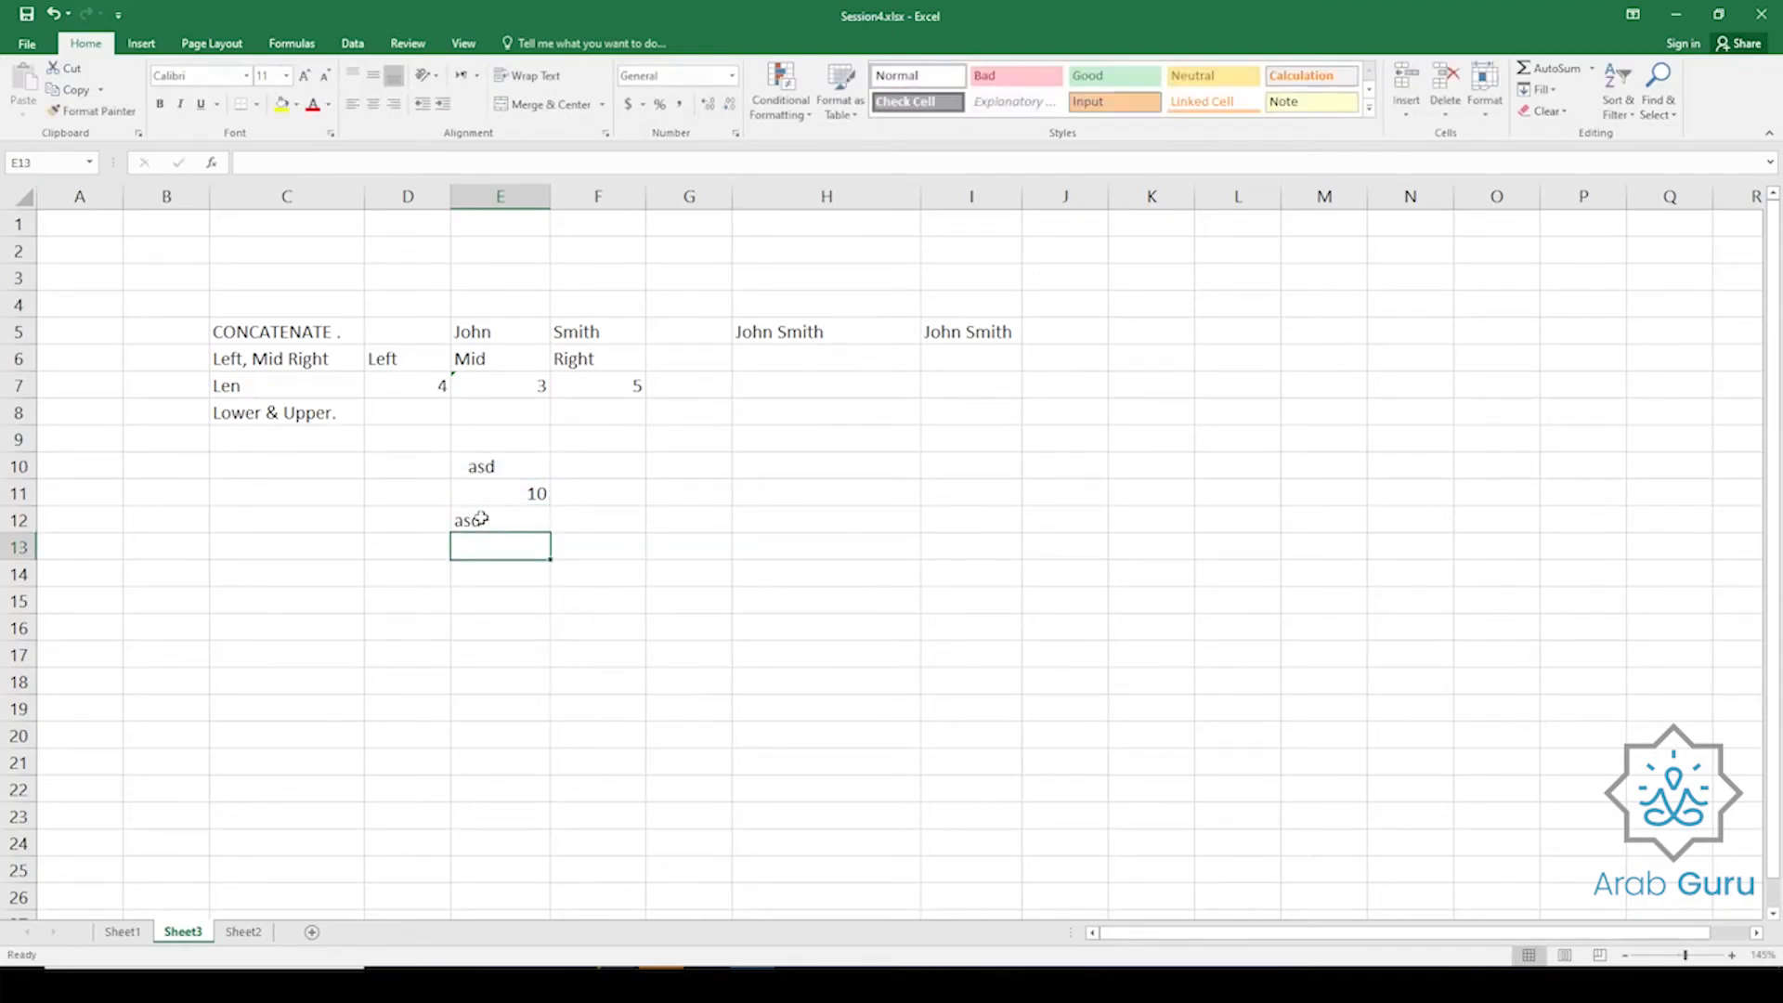
Count the characters of the trimmed text with =LEN(E12) in E13 and review the TRIM formula in E12.
text(=le)
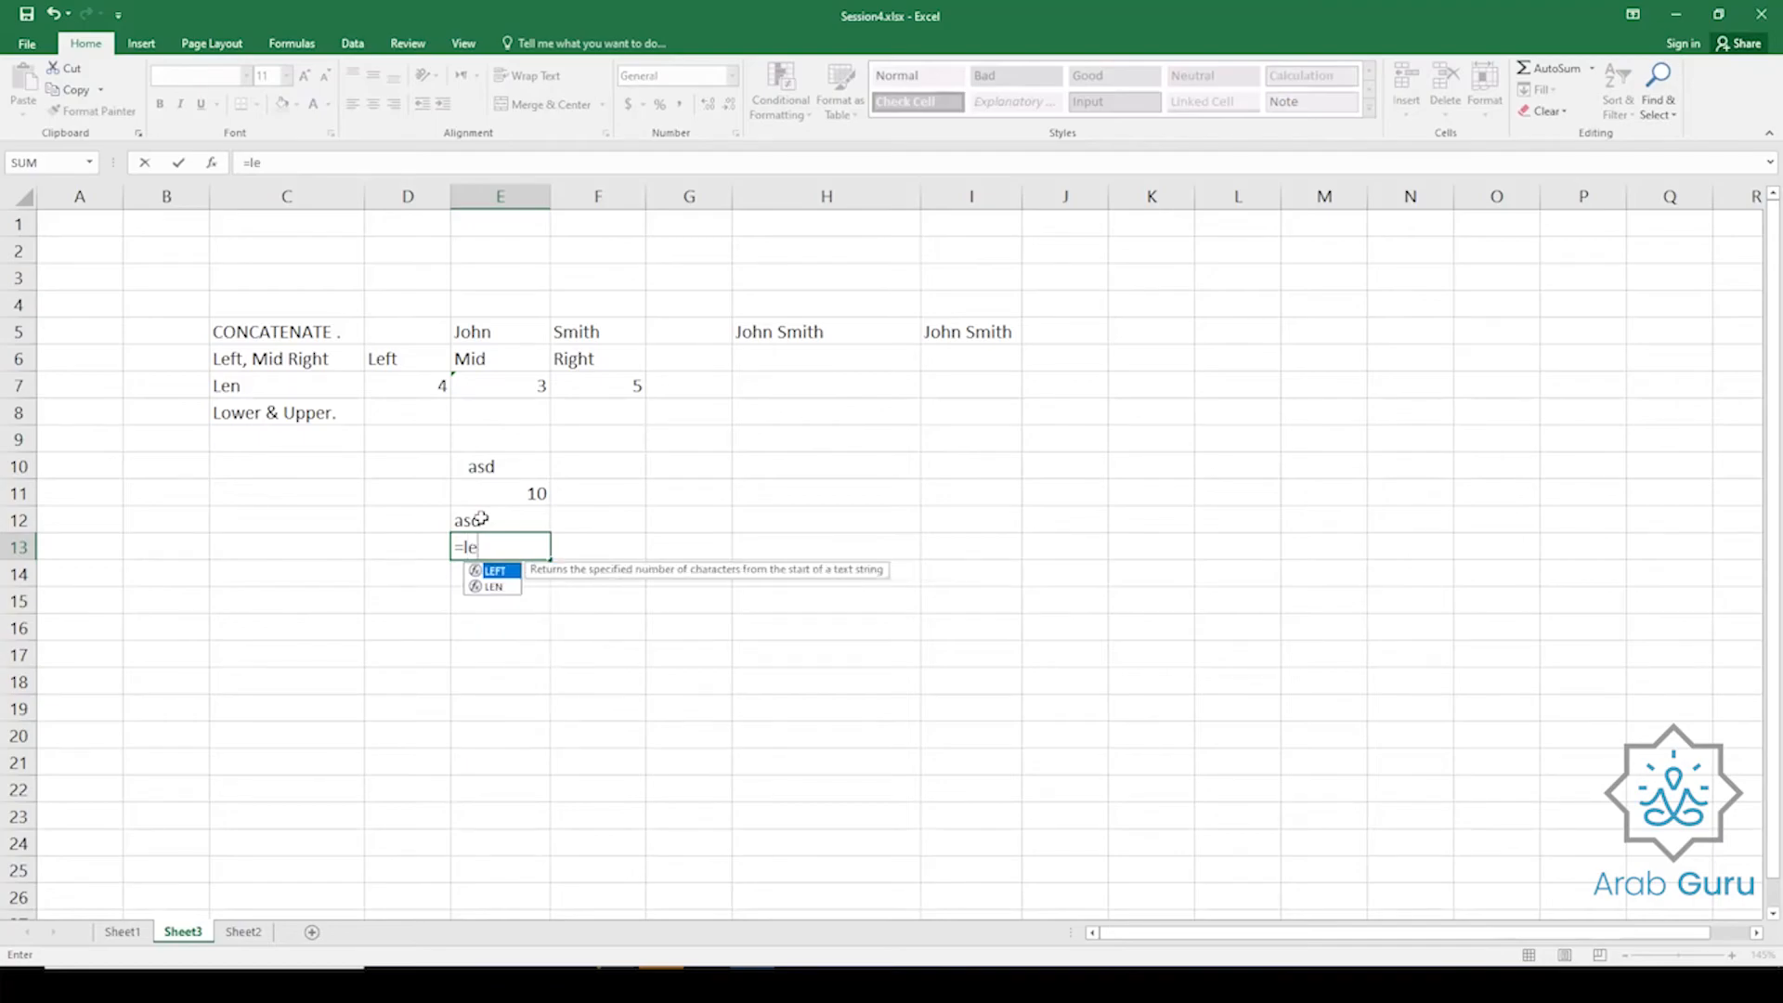
text(n)
key(Tab)
key(Up)
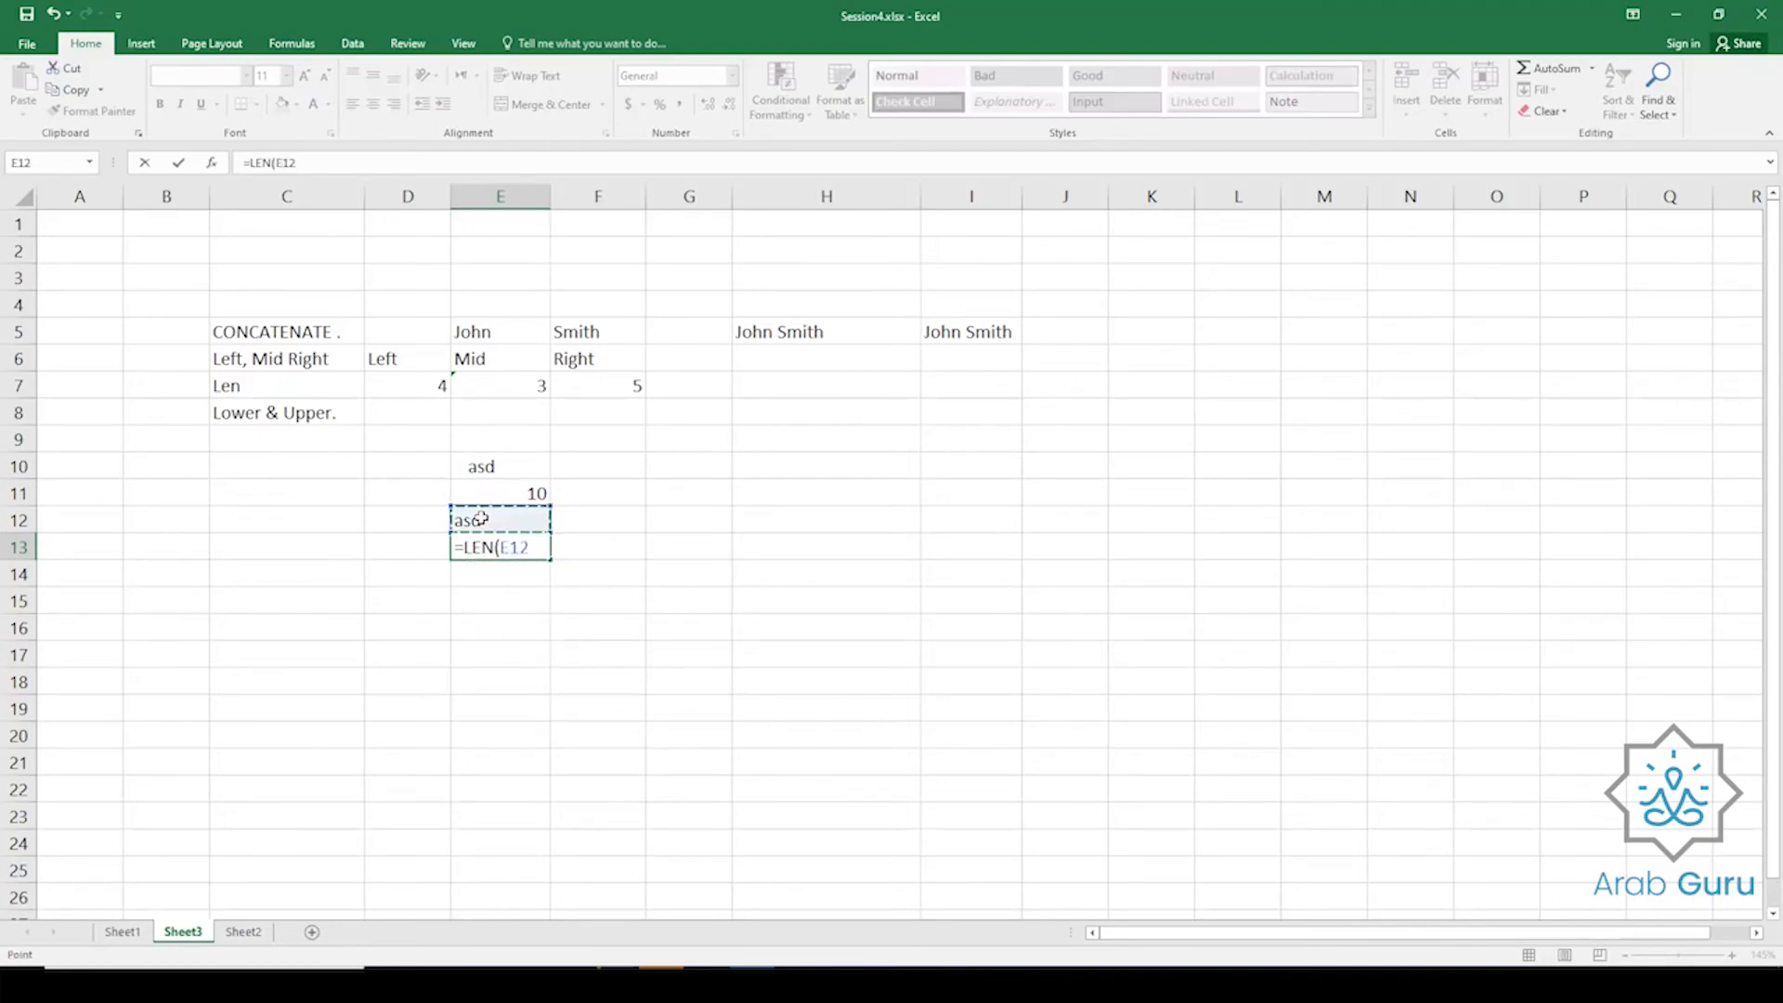
key(Return)
click(481, 518)
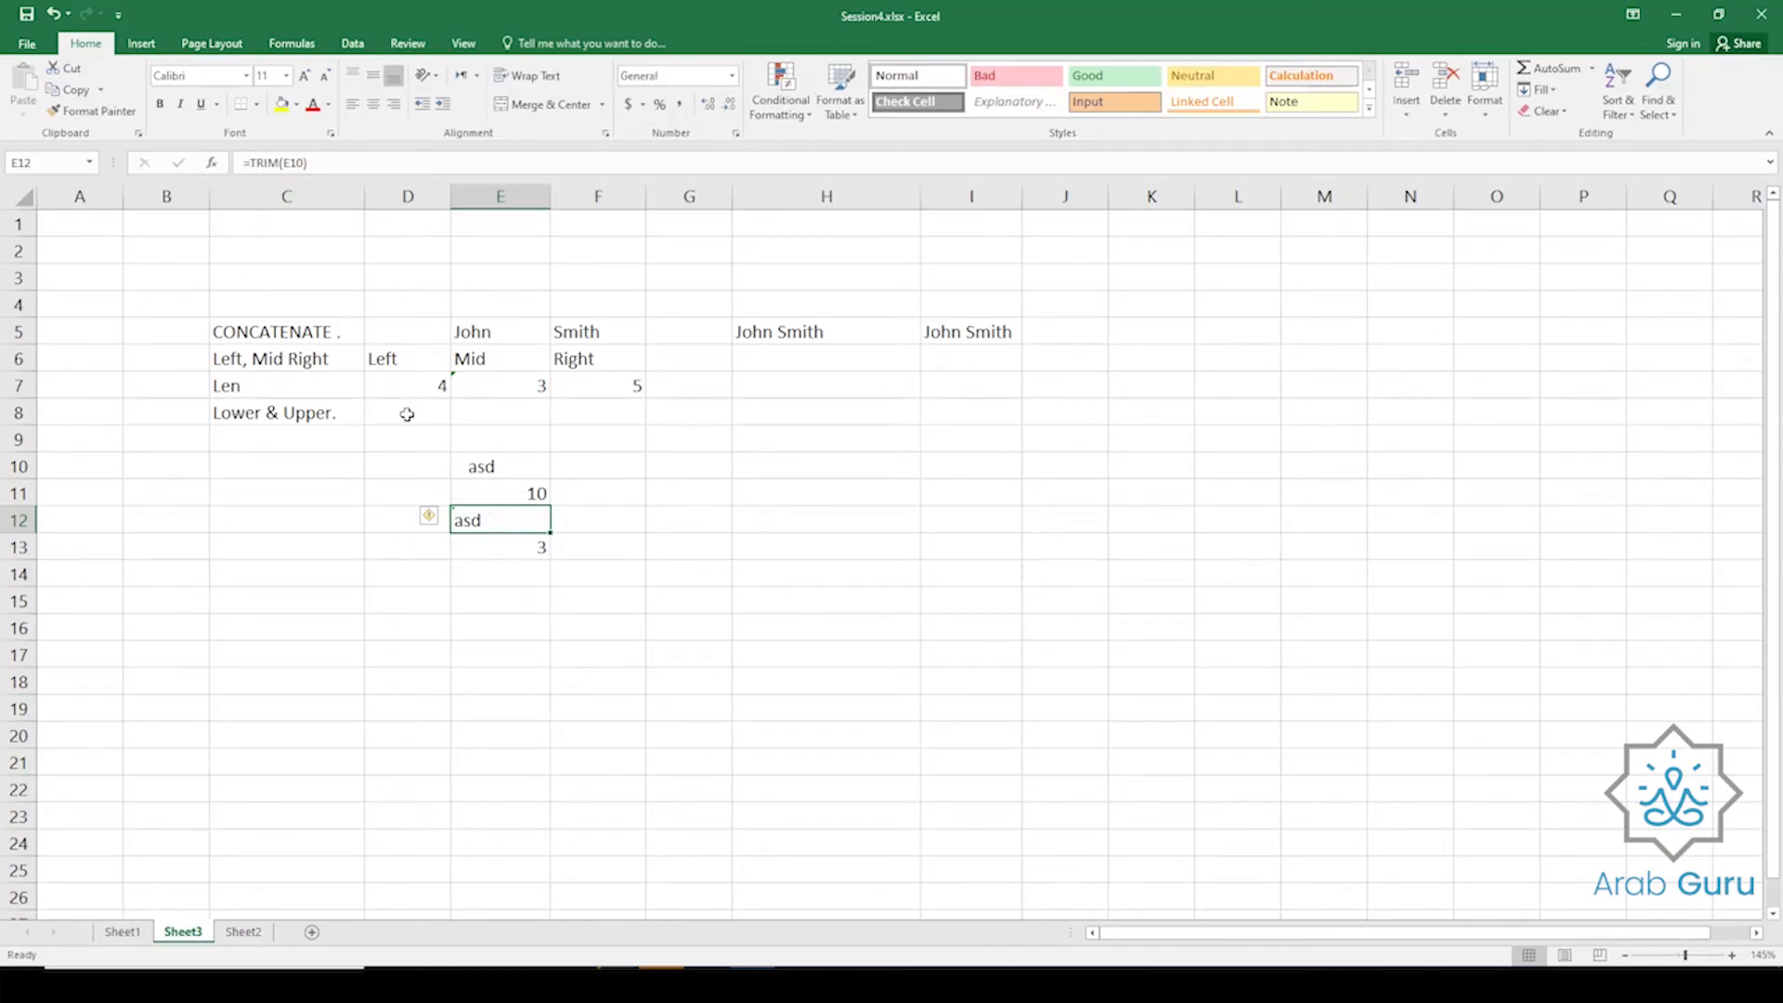
Test TRIM by changing the E10 text to "as d" with an inner space, and clear the trial cells E10:E14.
click(490, 470)
key(F2)
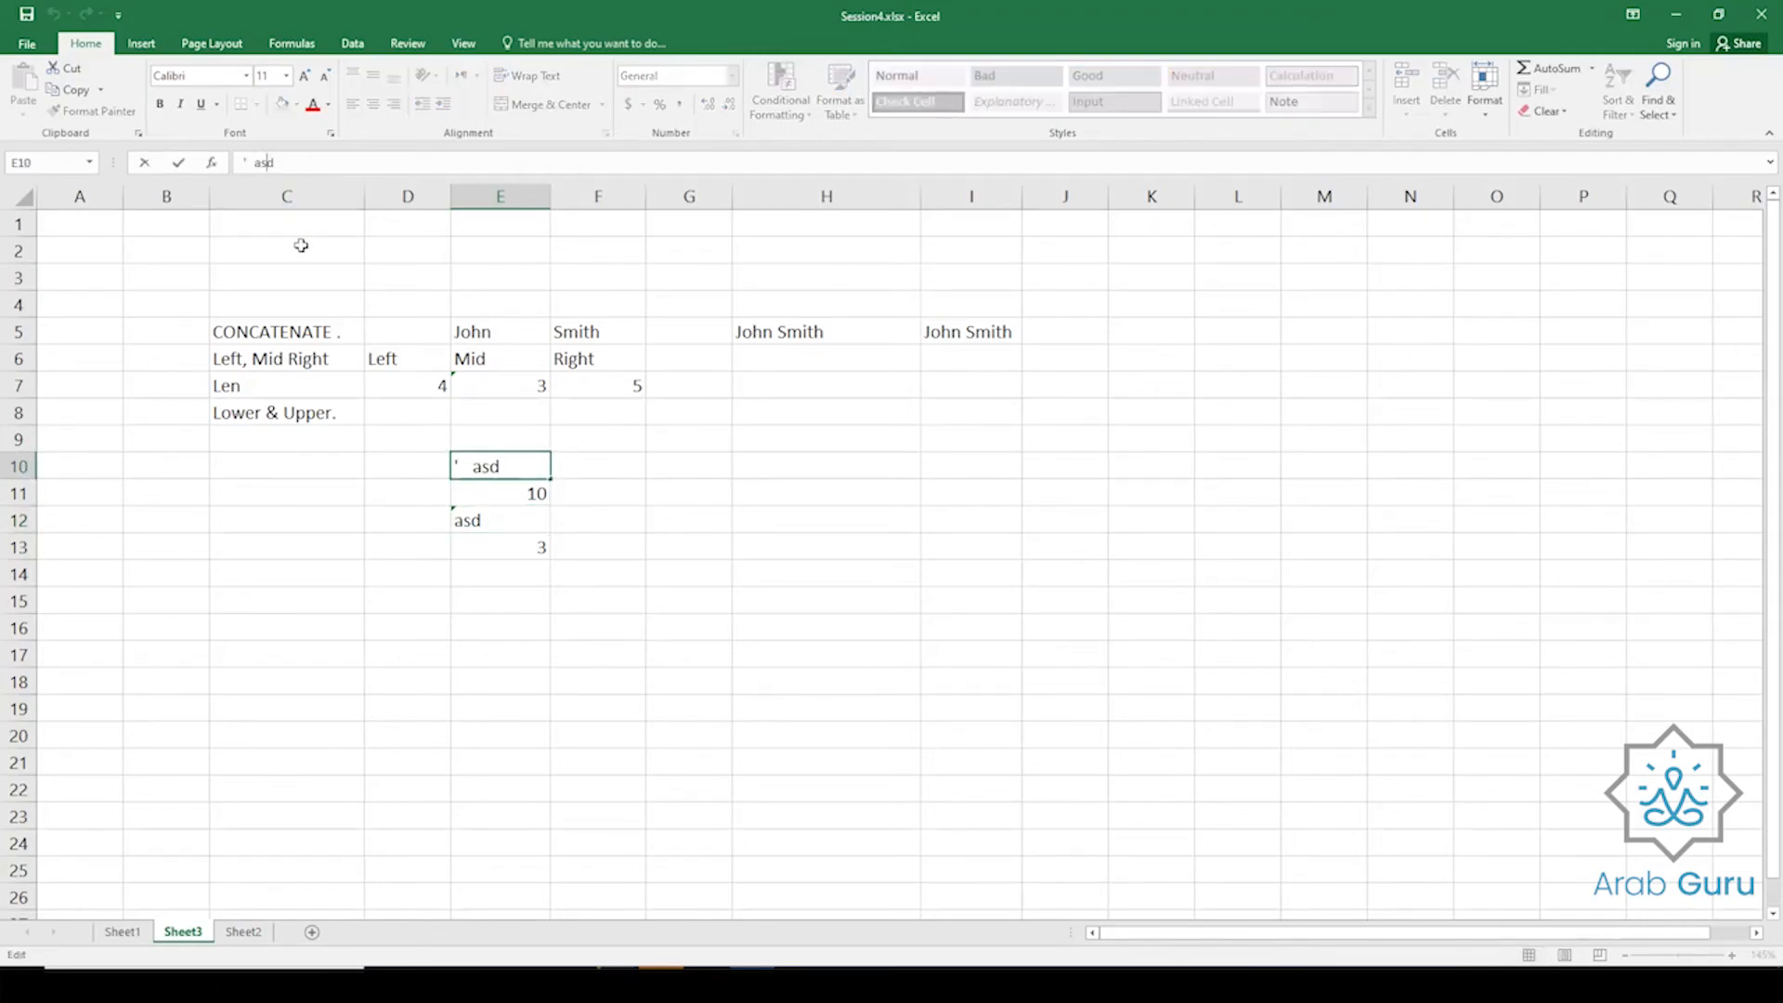
key(Return)
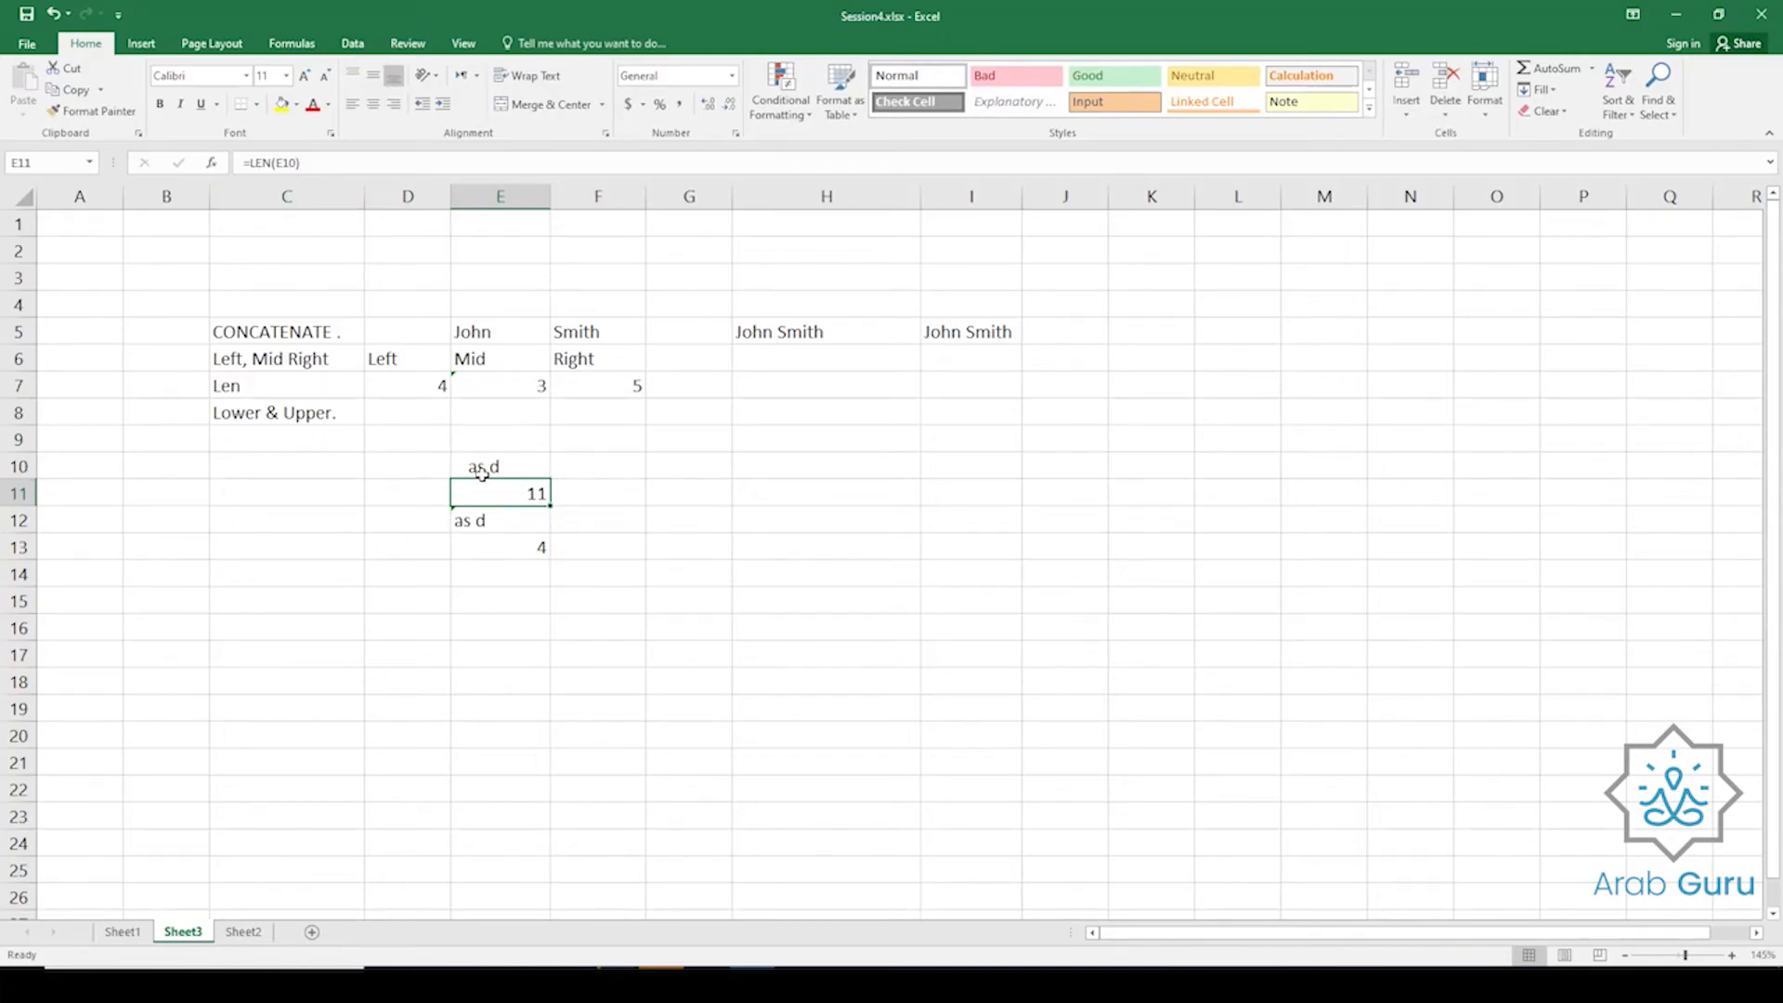
click(476, 527)
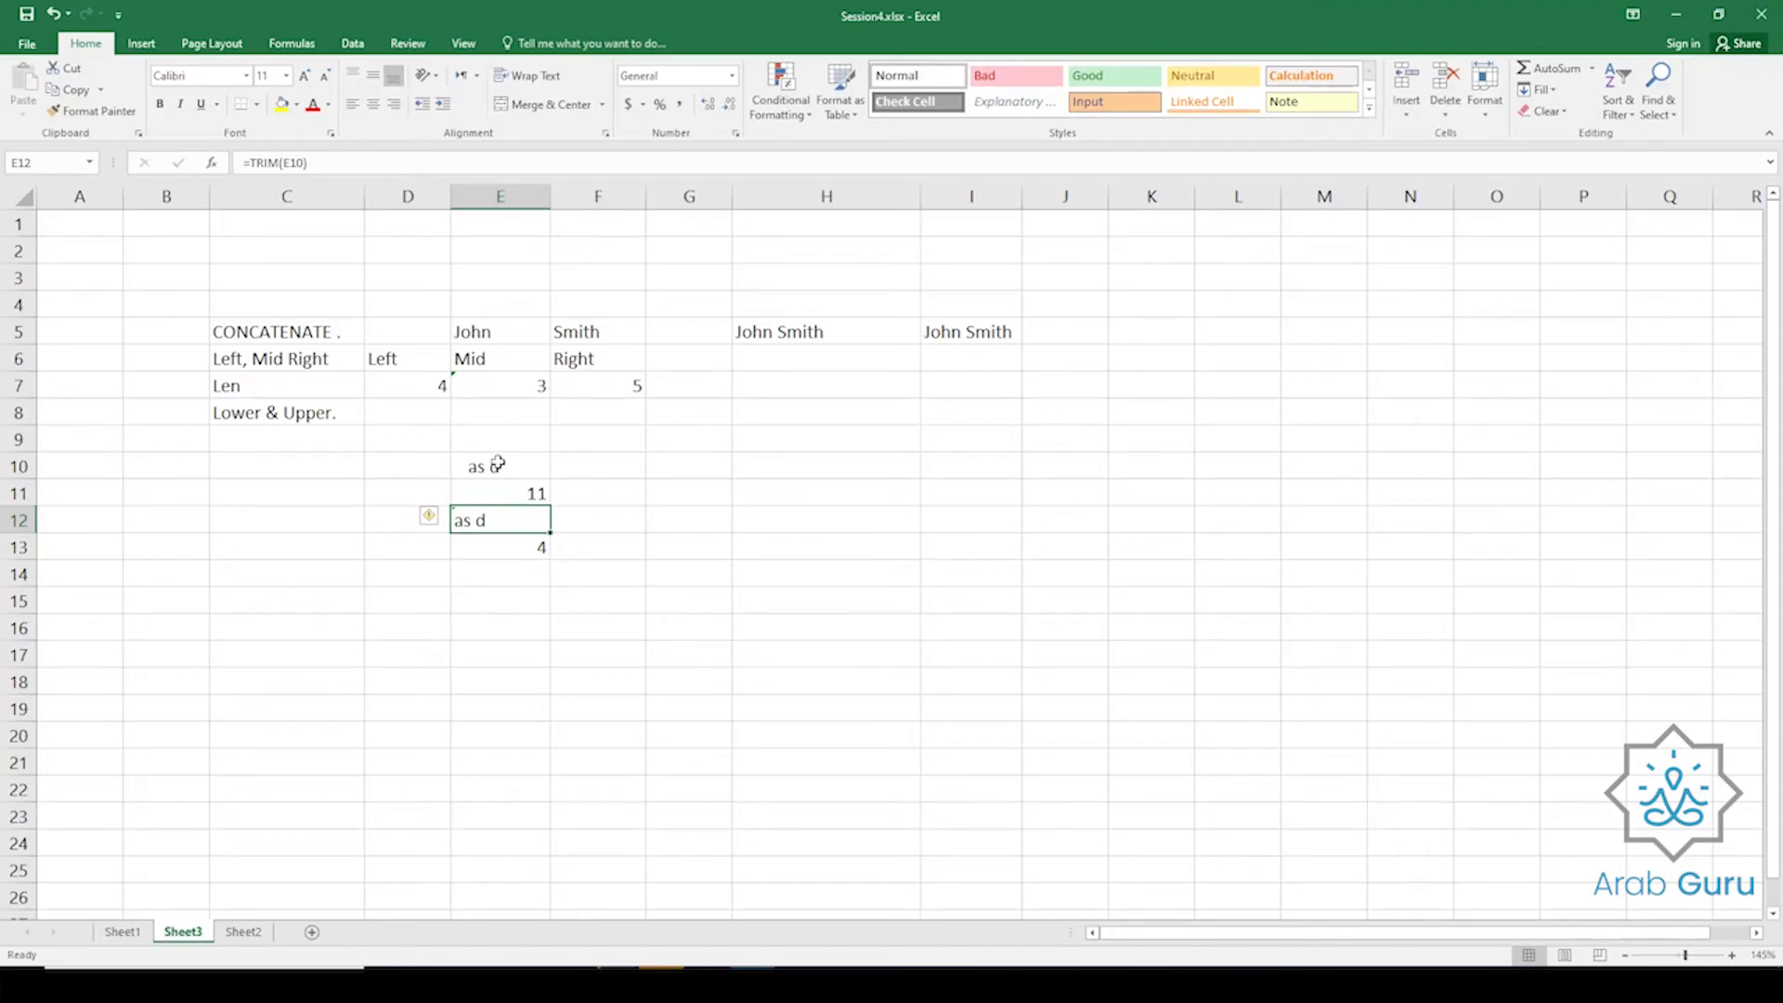
drag(482, 461, 509, 563)
key(Delete)
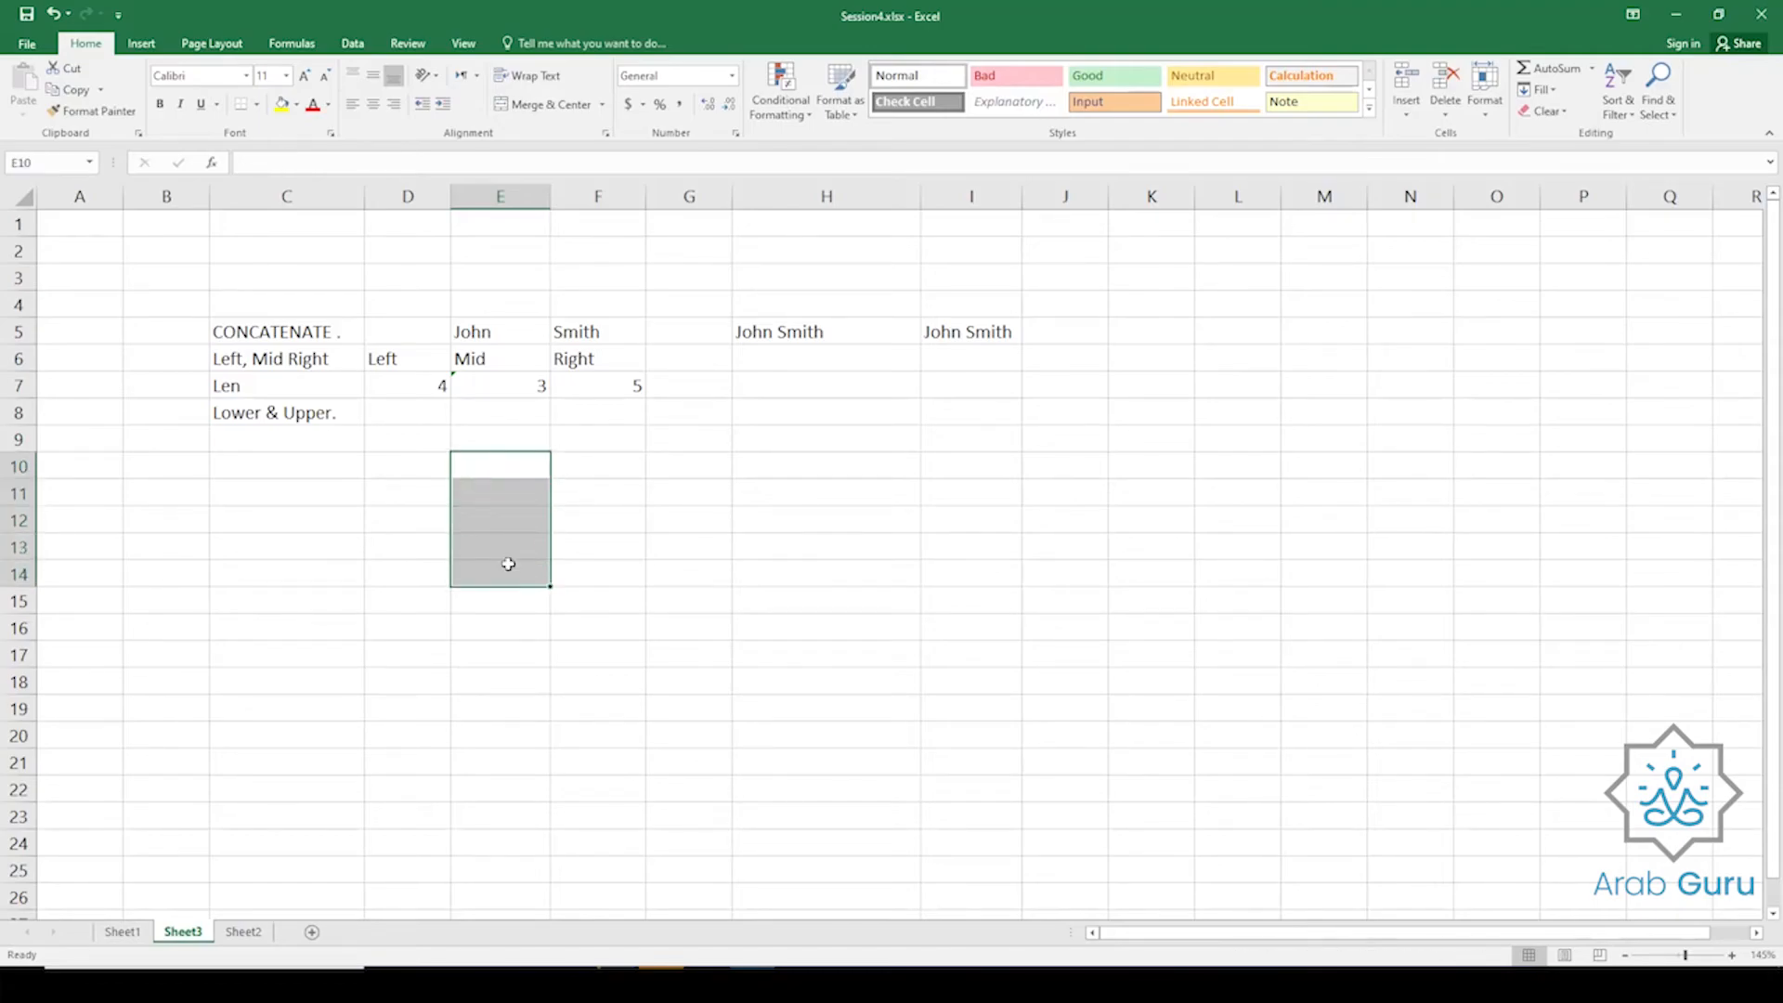
Convert the text in D6 to uppercase with =UPPER(D6) in D9.
click(276, 405)
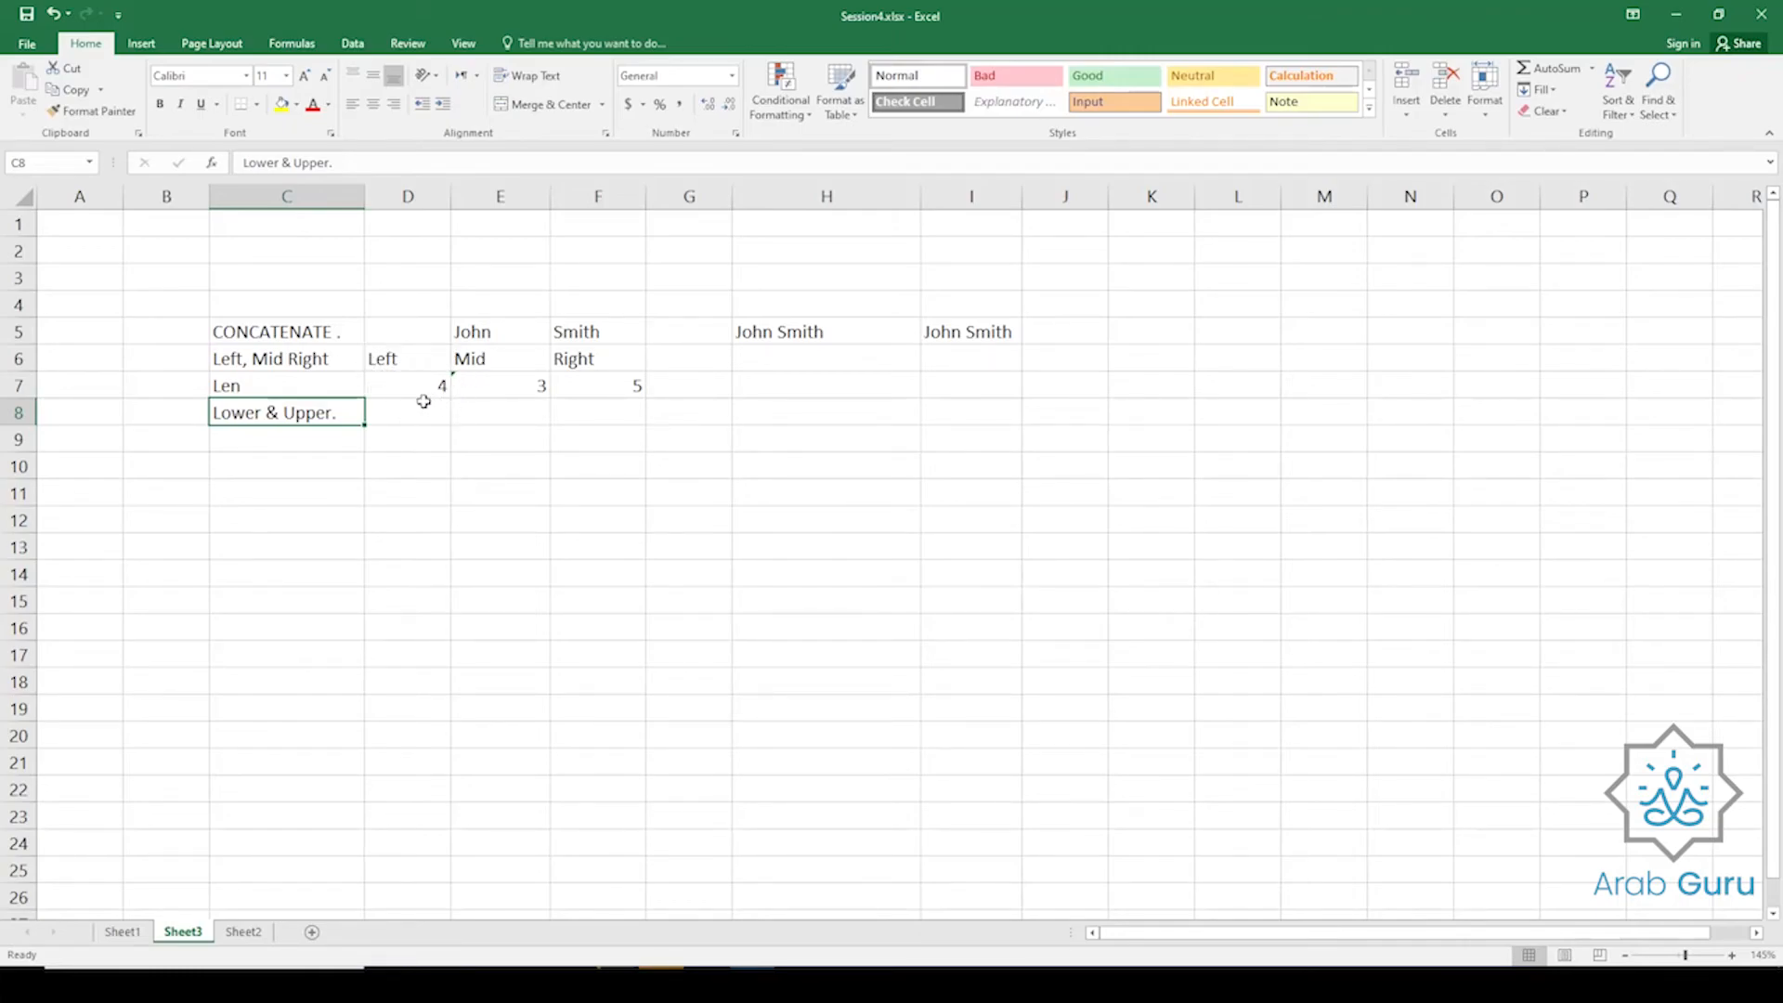
click(394, 436)
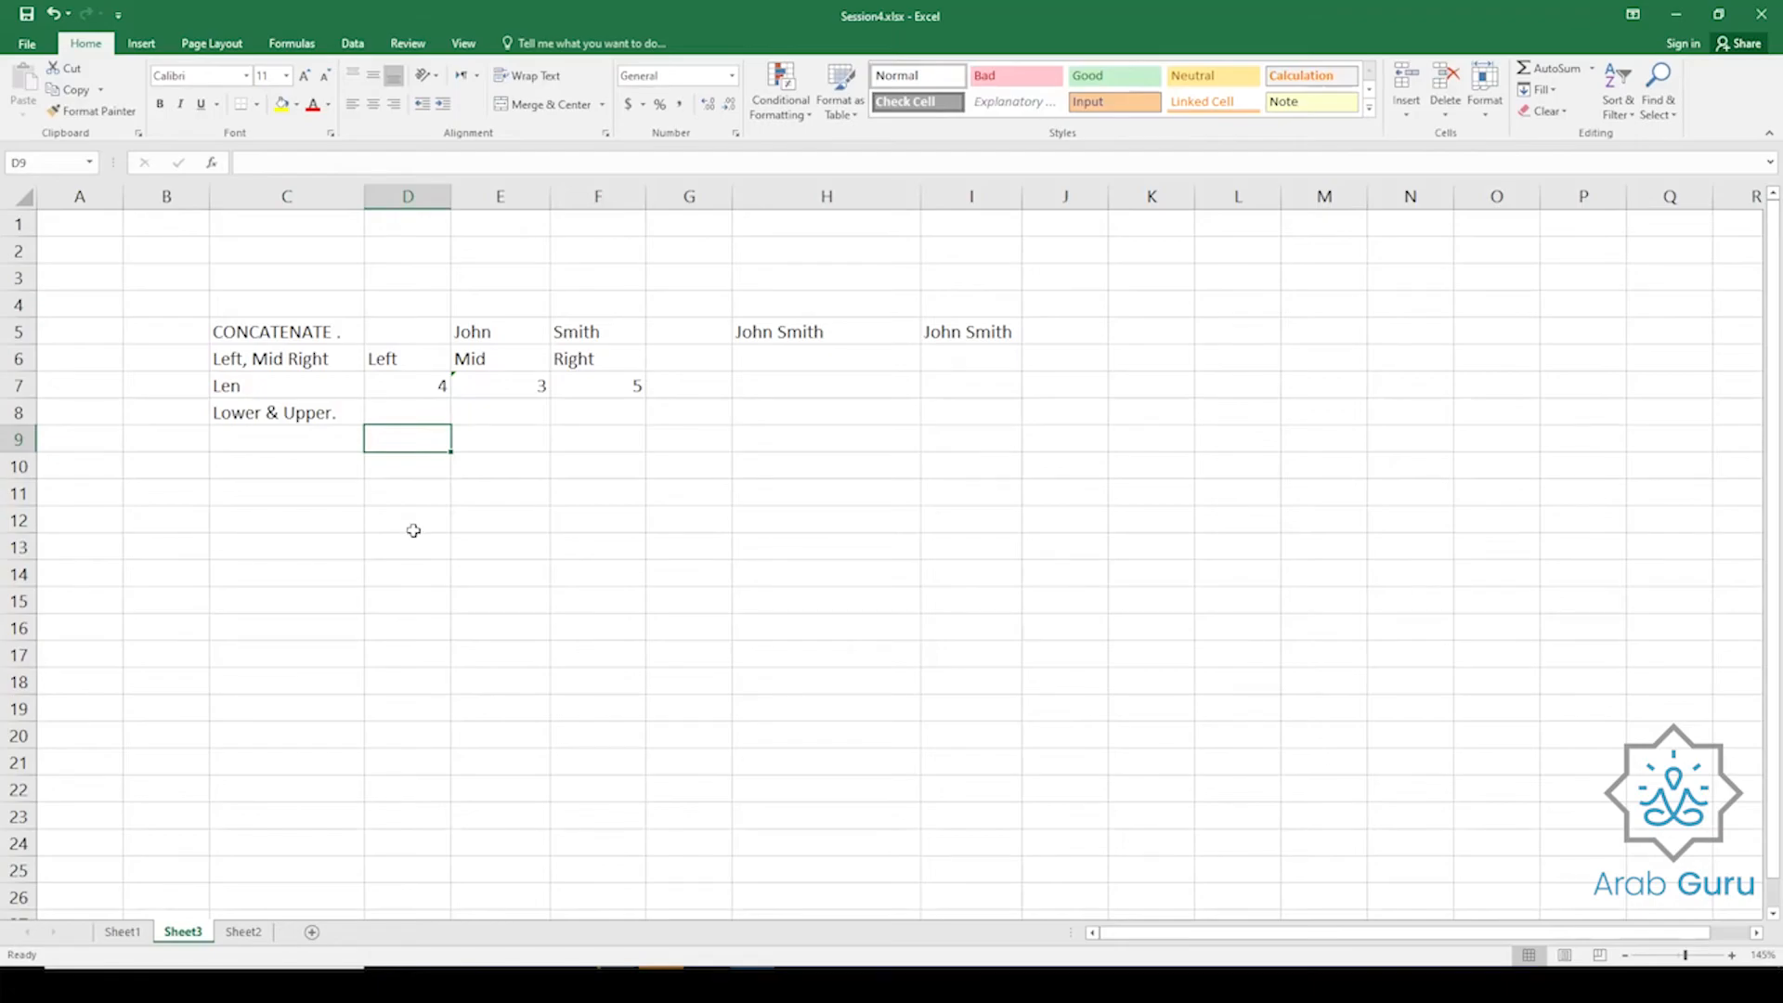
text(=)
text(upp)
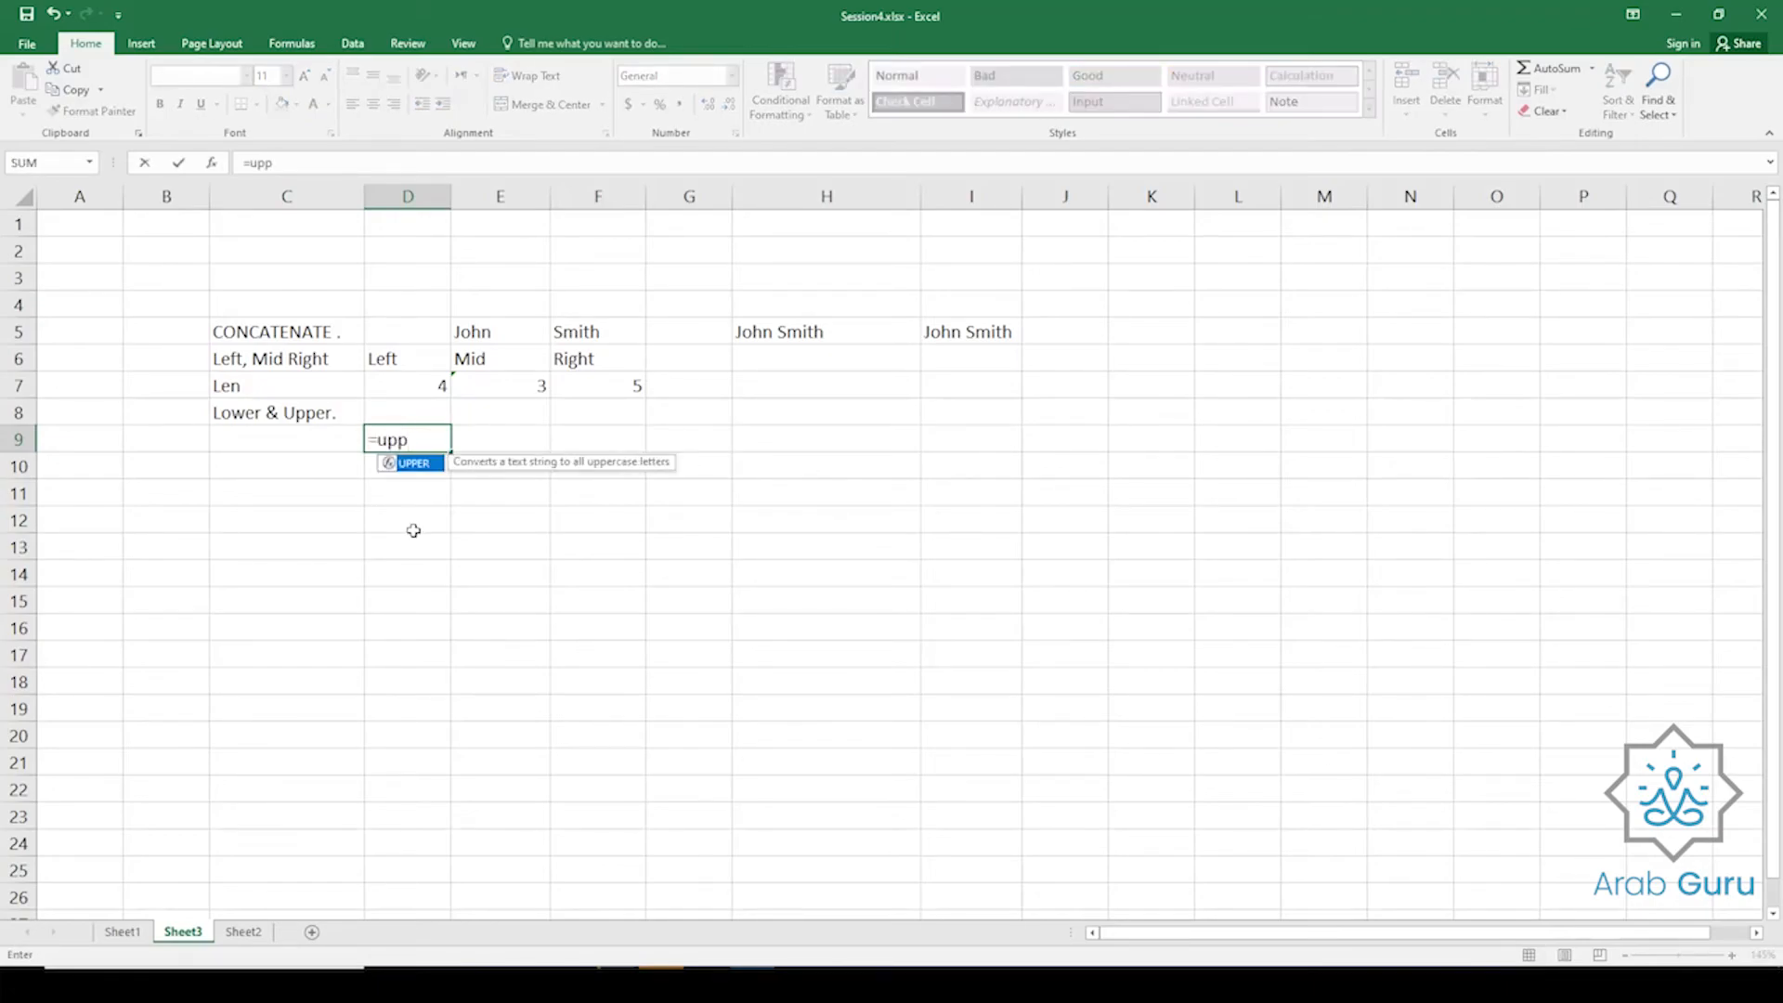
key(Tab)
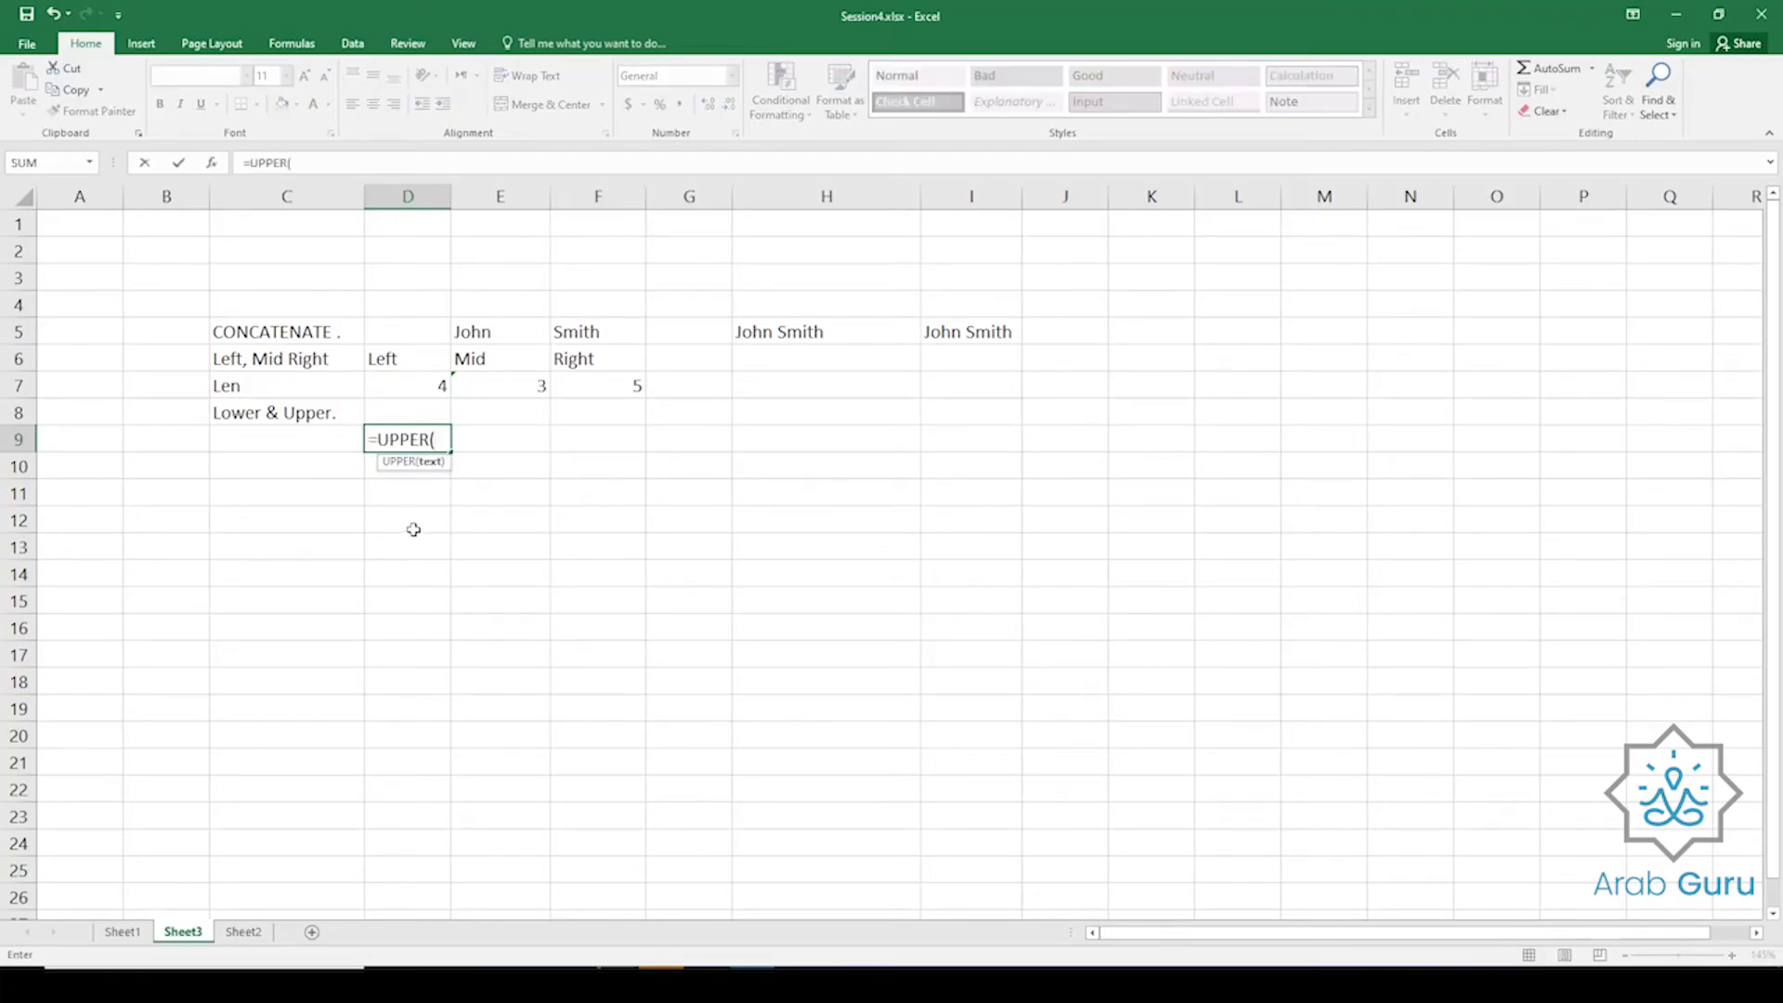
click(425, 366)
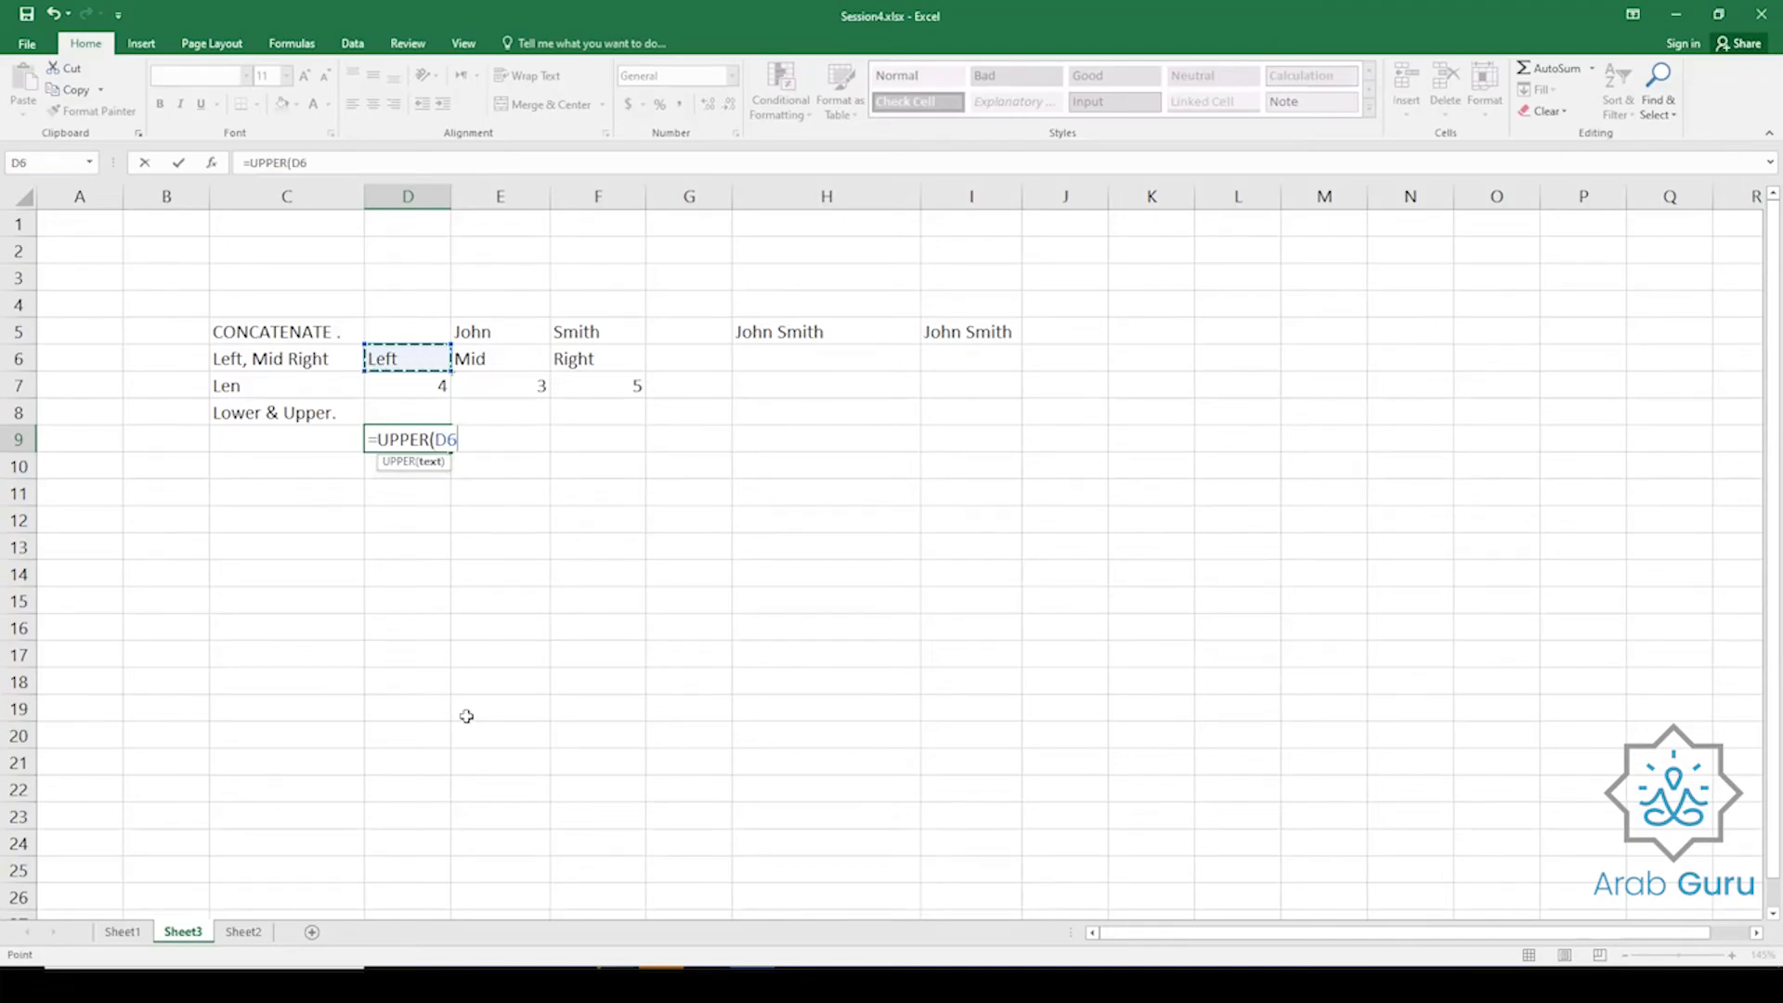
key(Return)
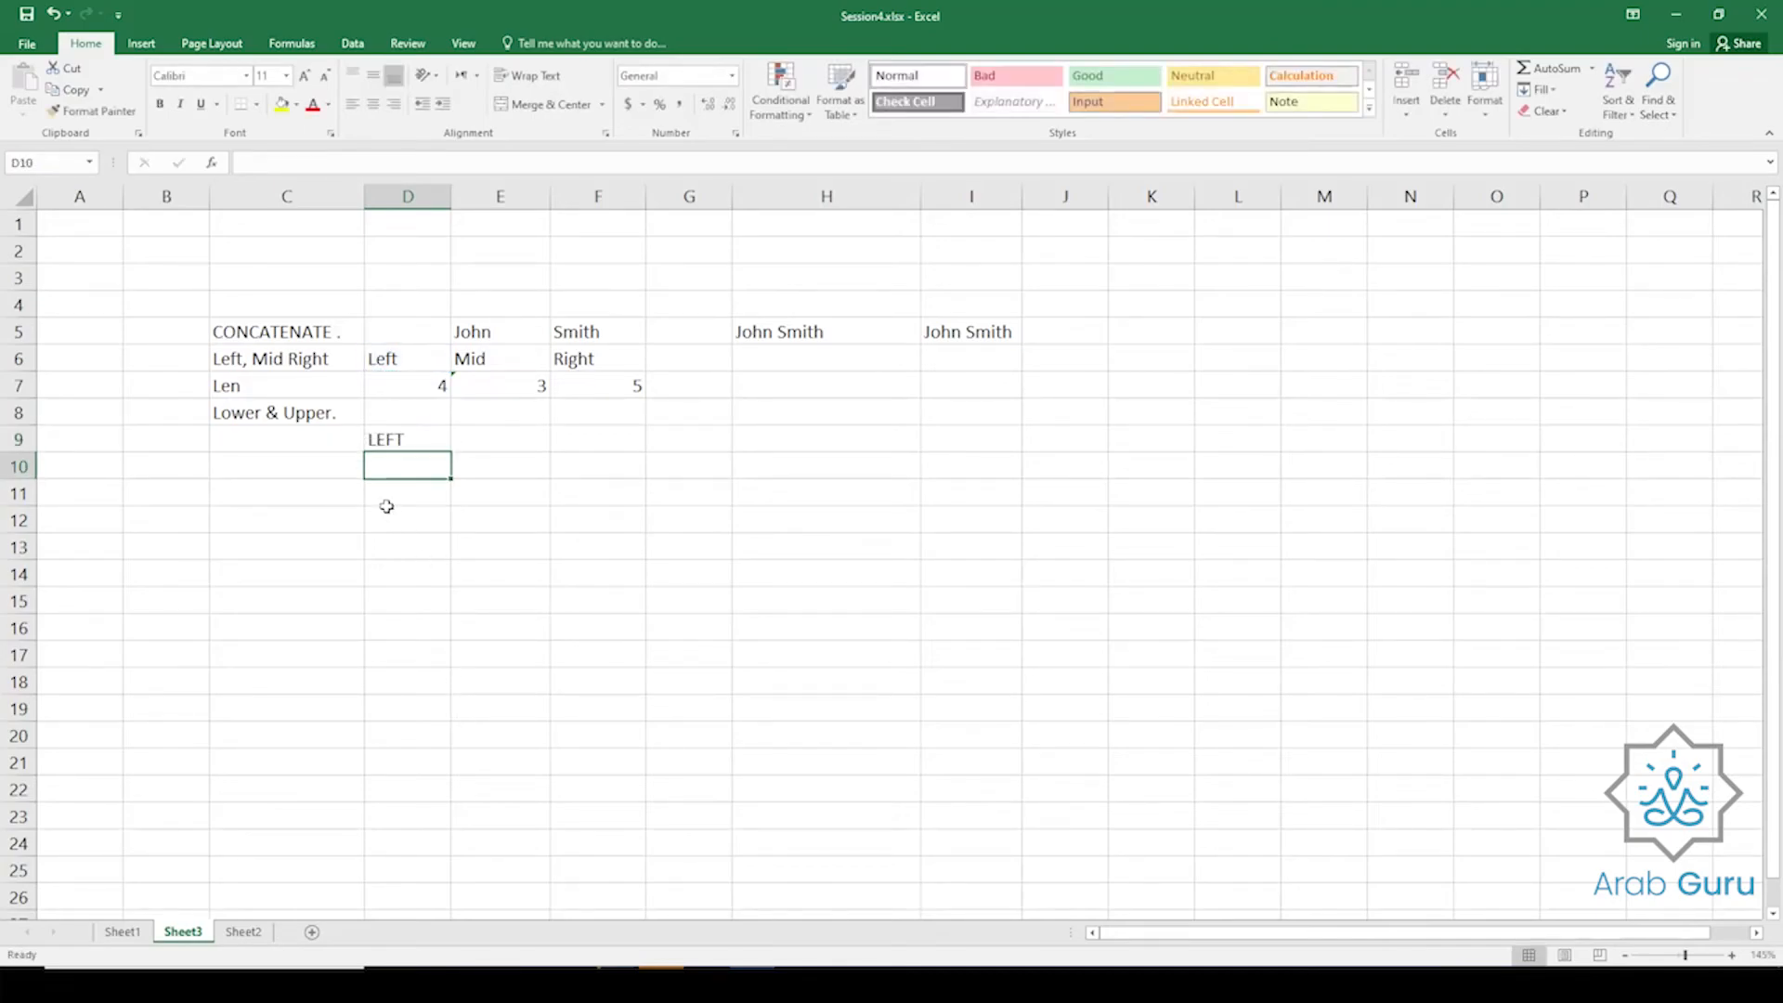
click(409, 447)
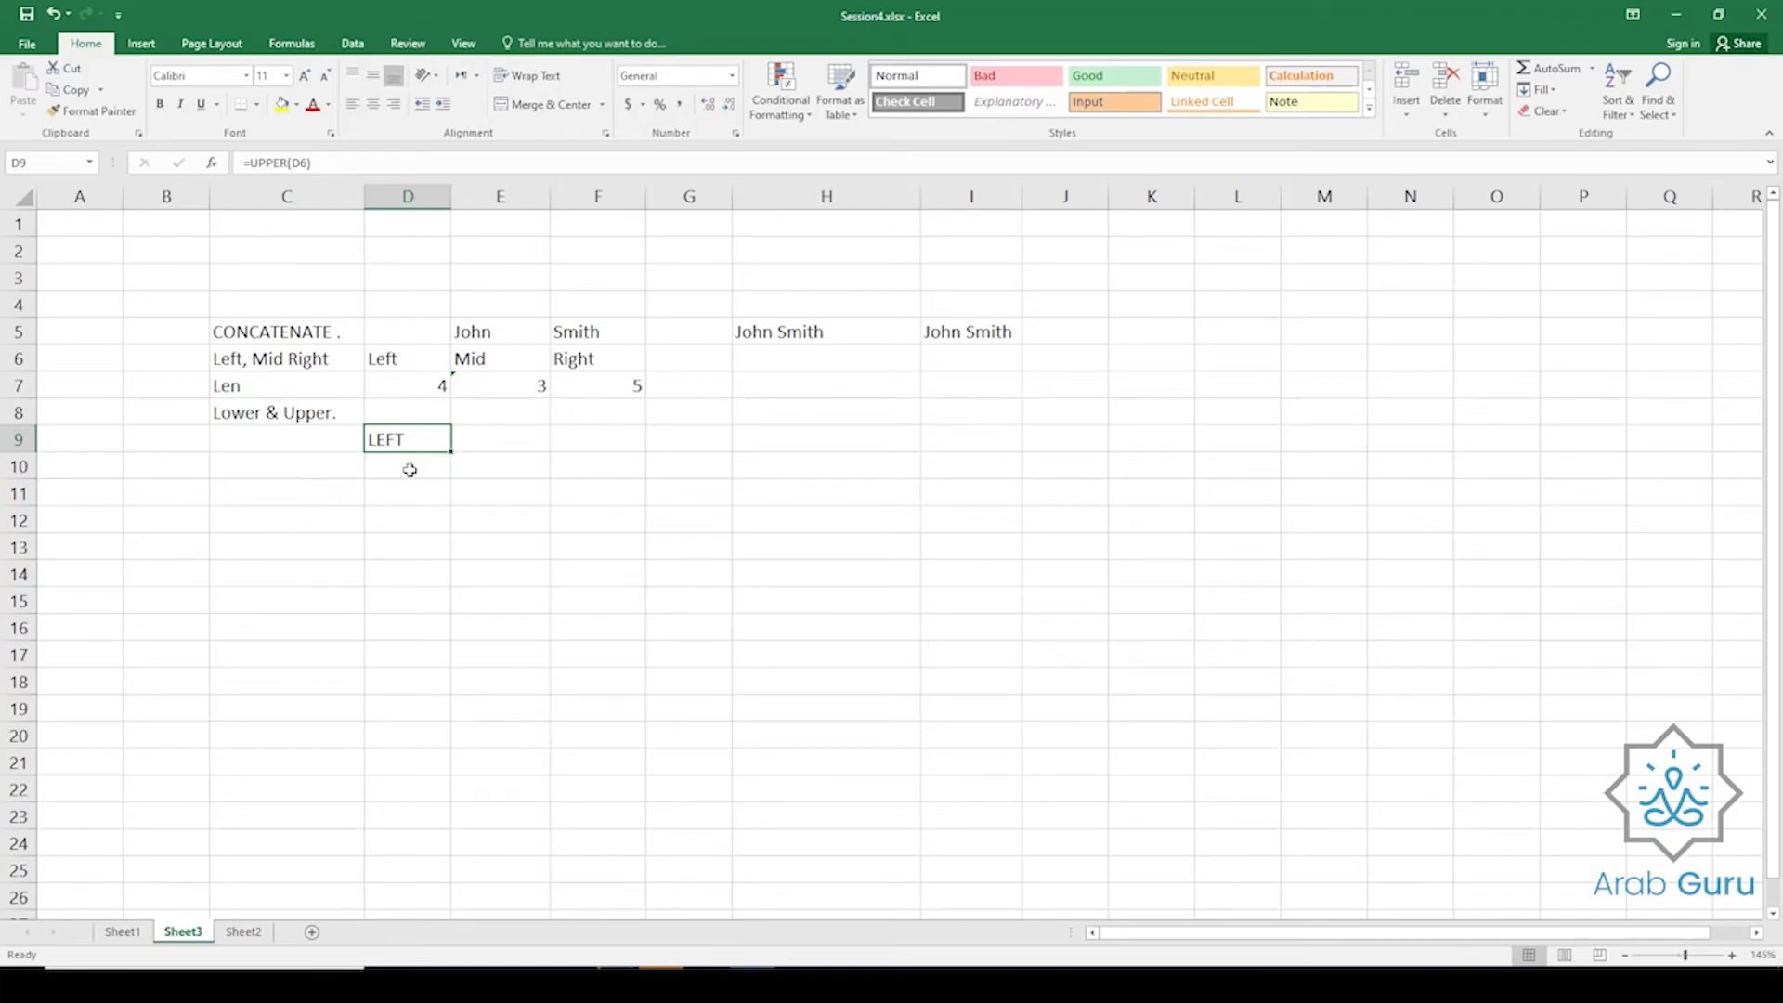
Convert the text in D6 to lowercase with =LOWER(D6) in D10.
click(410, 470)
text(=l)
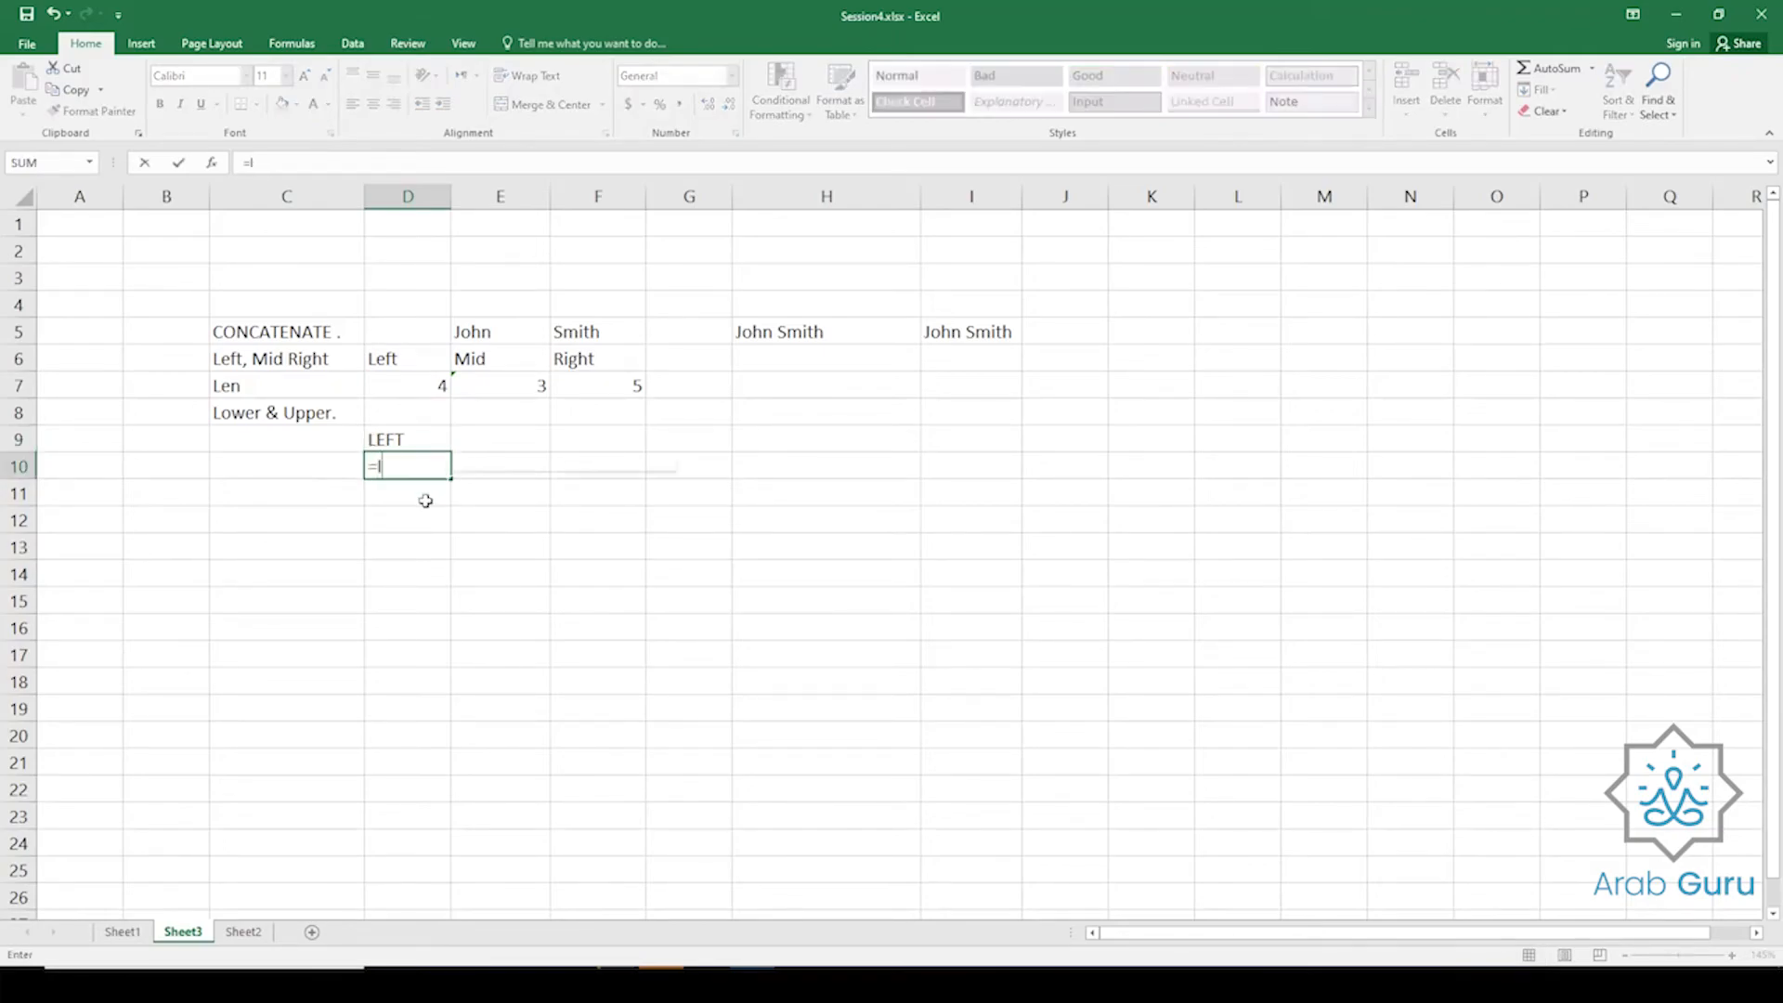
text(ow)
key(Tab)
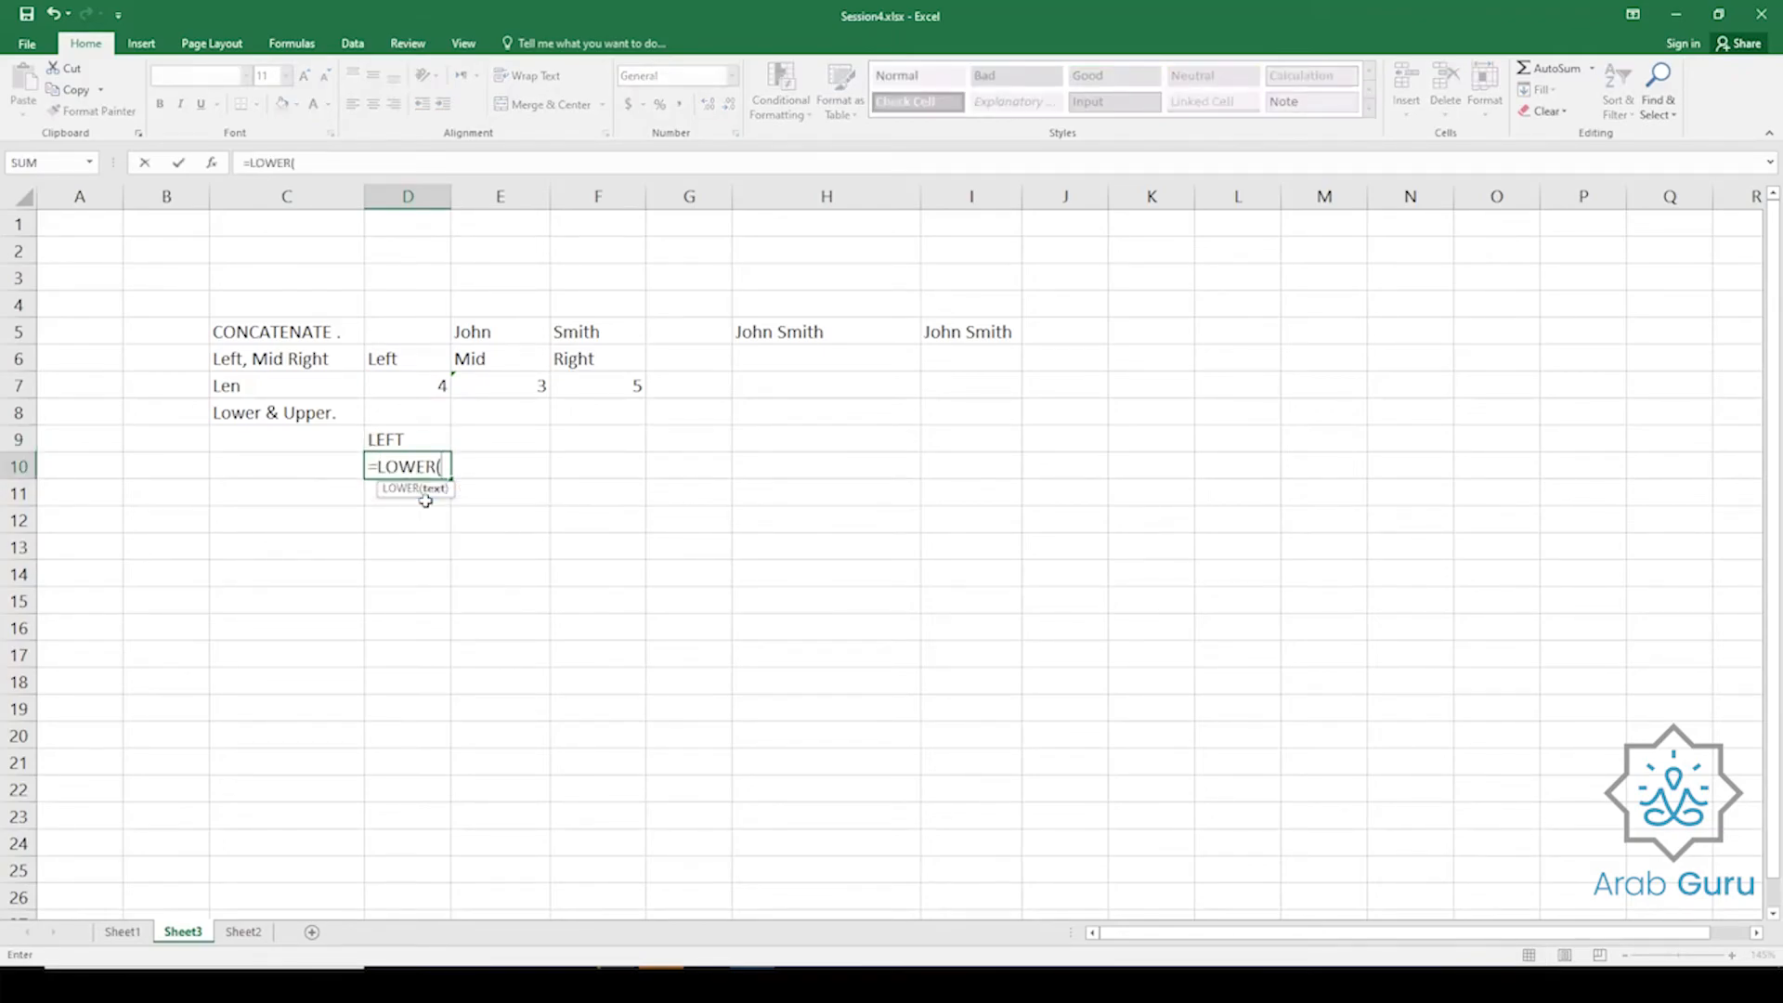
click(386, 361)
key(Return)
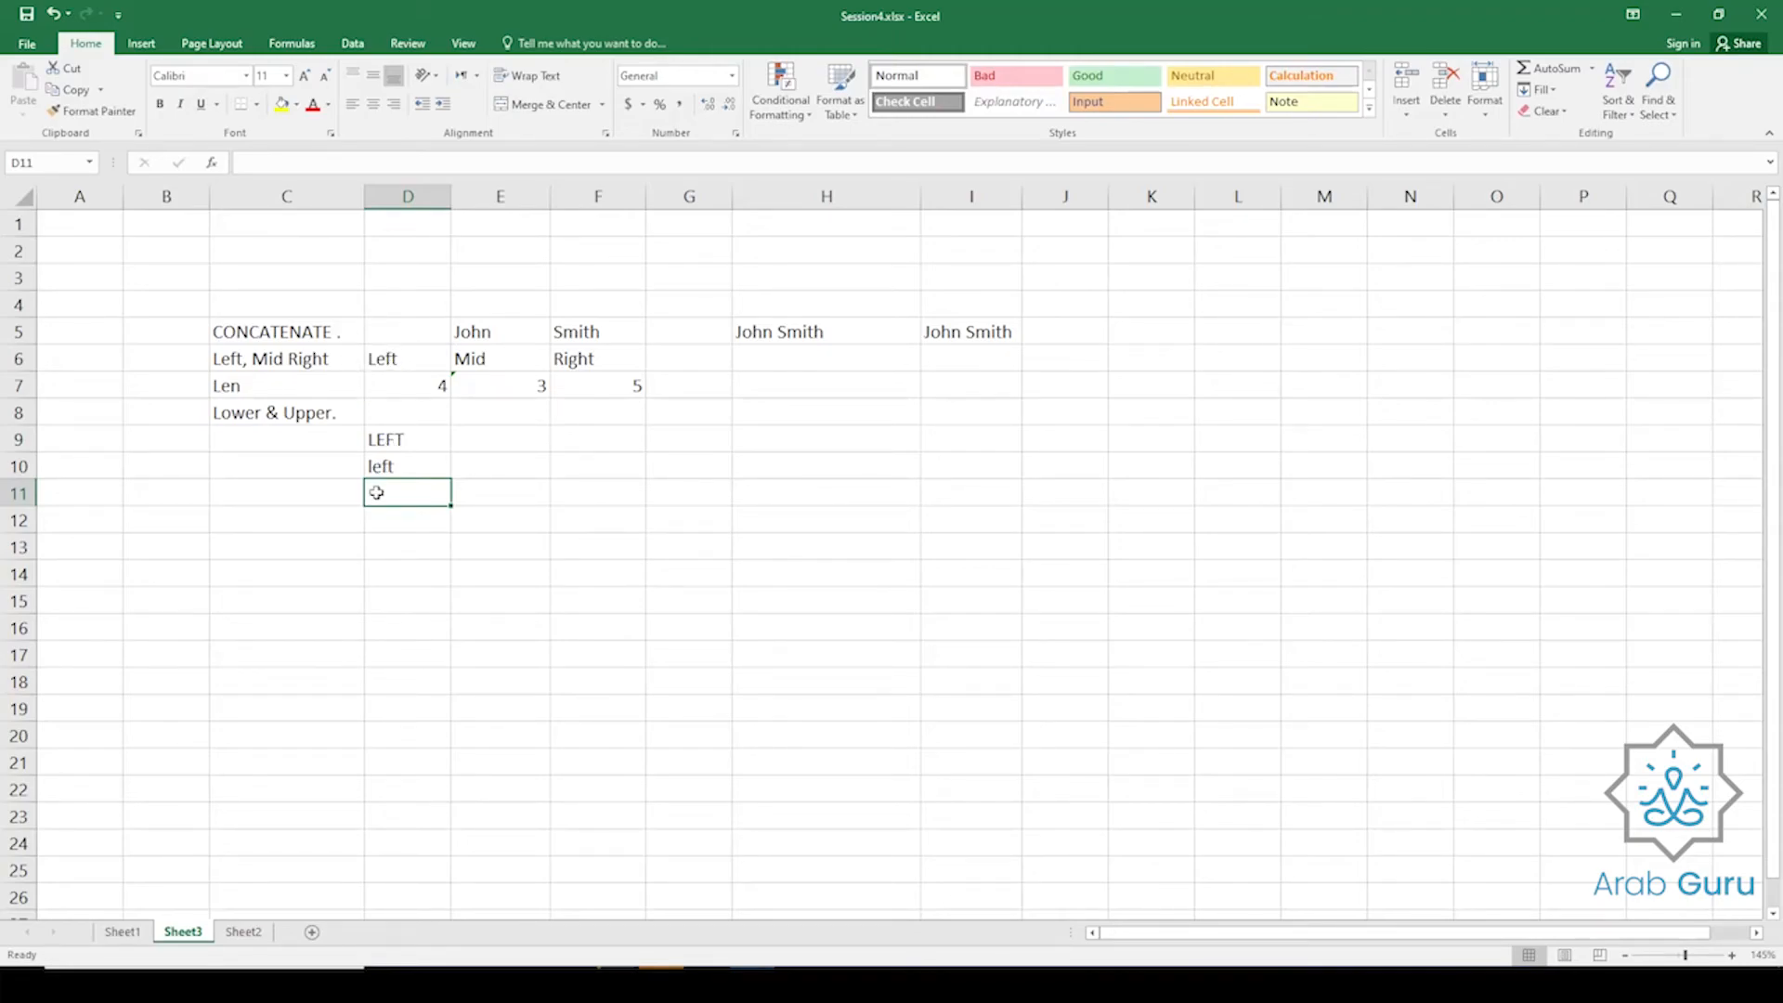
click(407, 474)
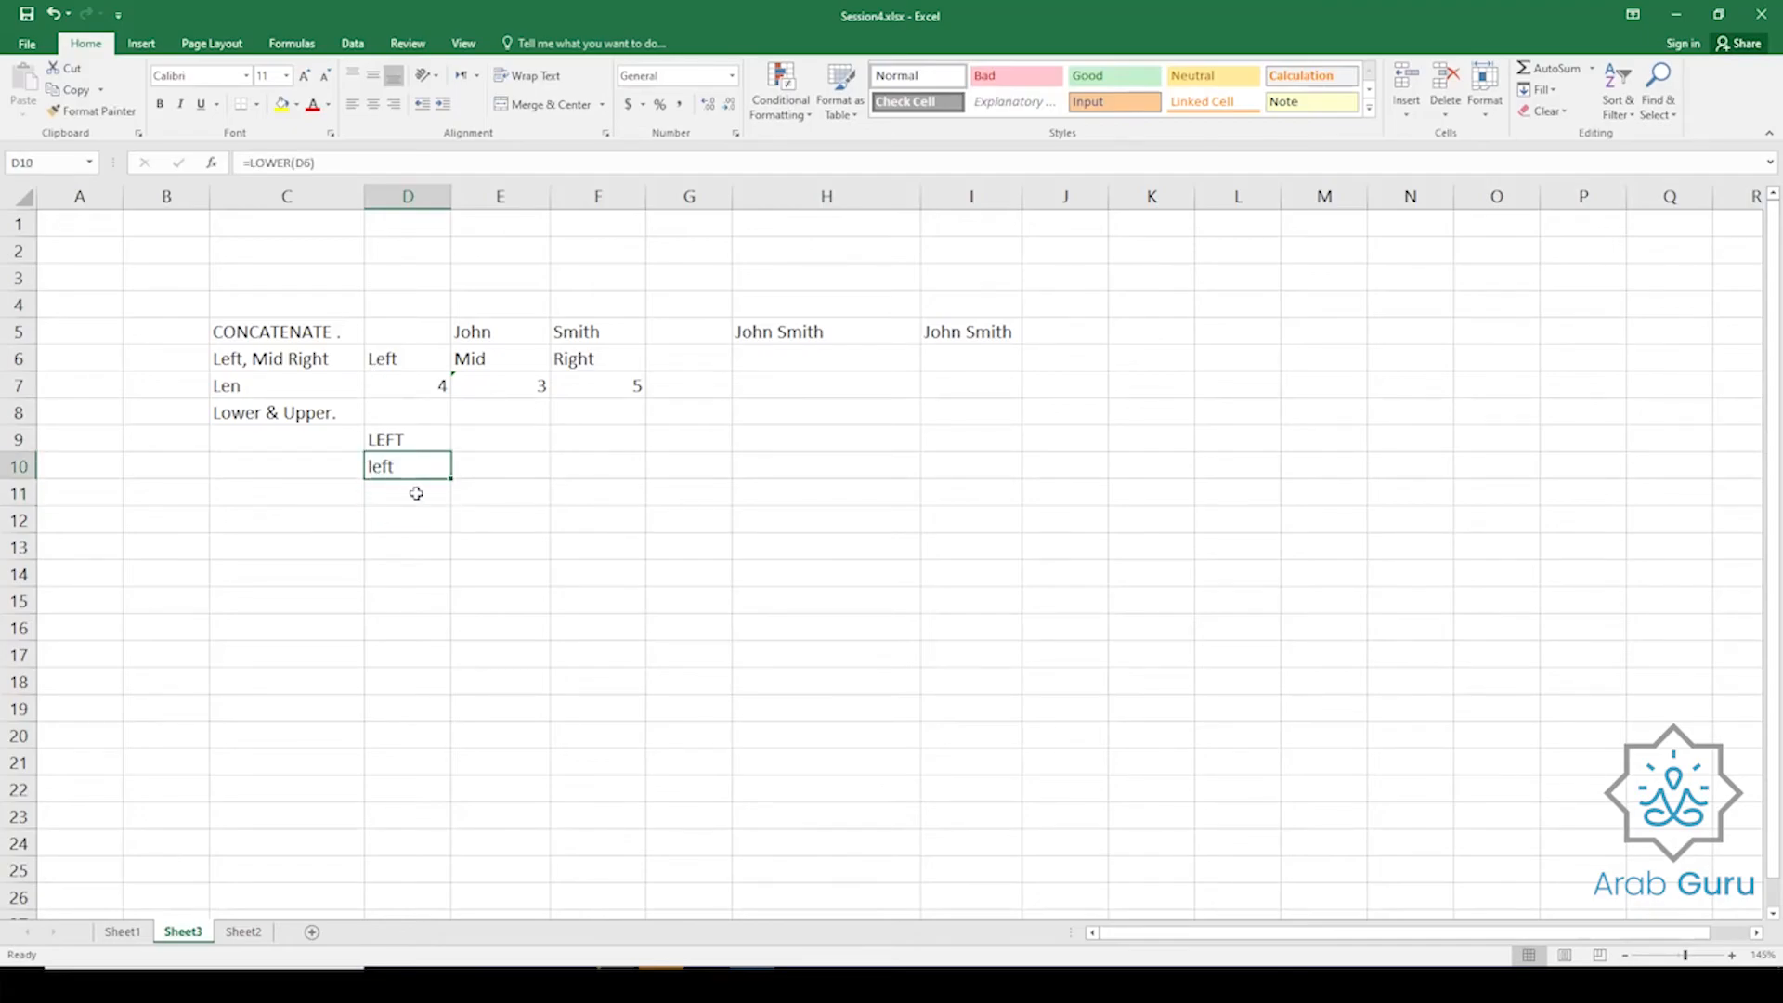
Fill the UPPER and LOWER formulas from D9:D10 across to column F and compare the two rows.
drag(426, 443, 644, 477)
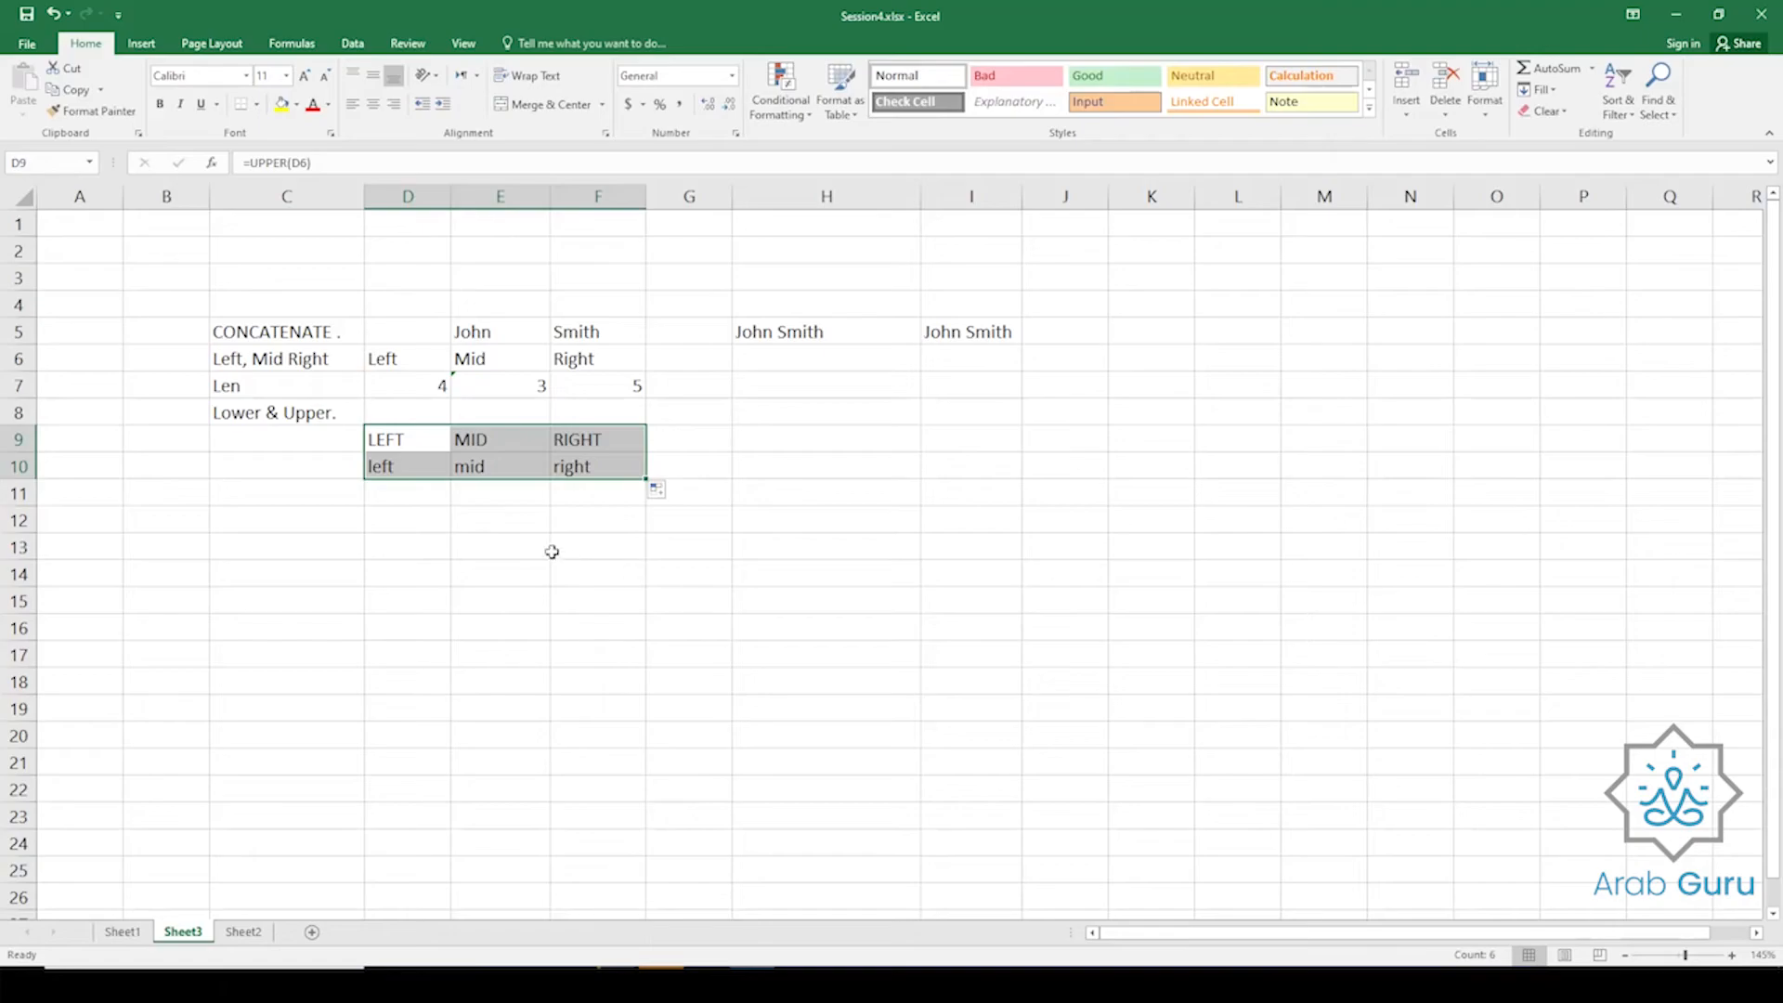
drag(415, 441, 662, 440)
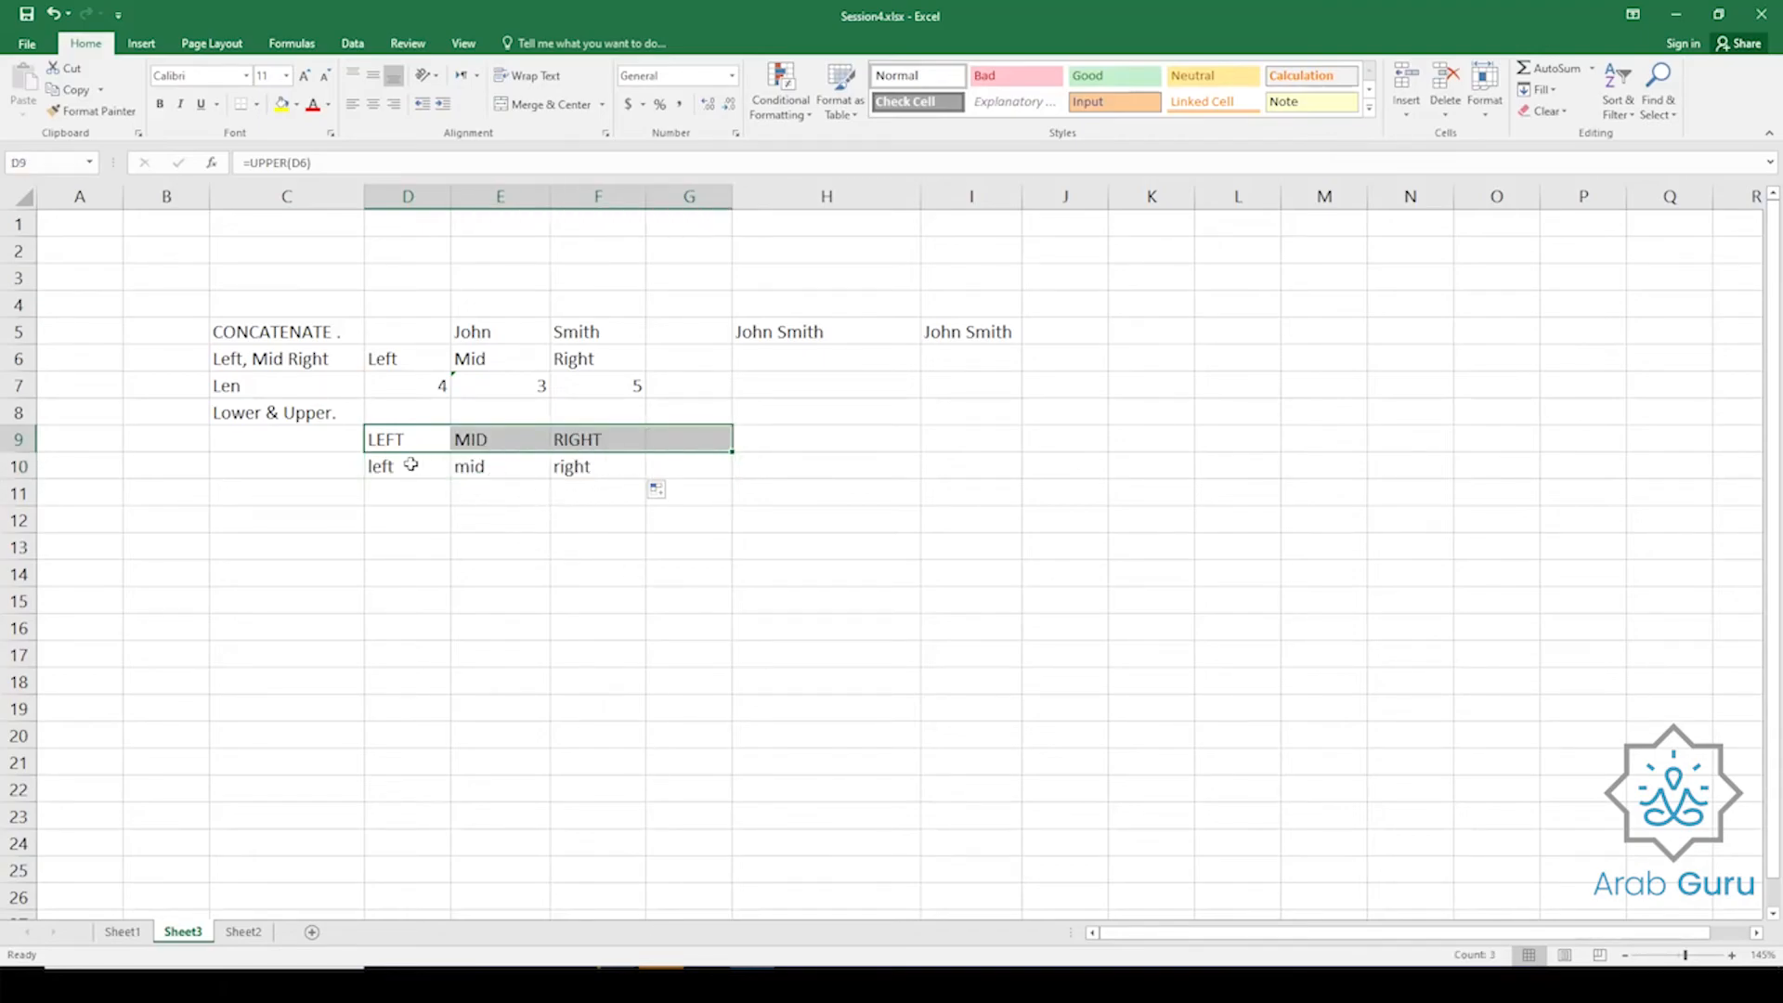
drag(408, 467, 617, 467)
click(502, 512)
drag(413, 441, 576, 437)
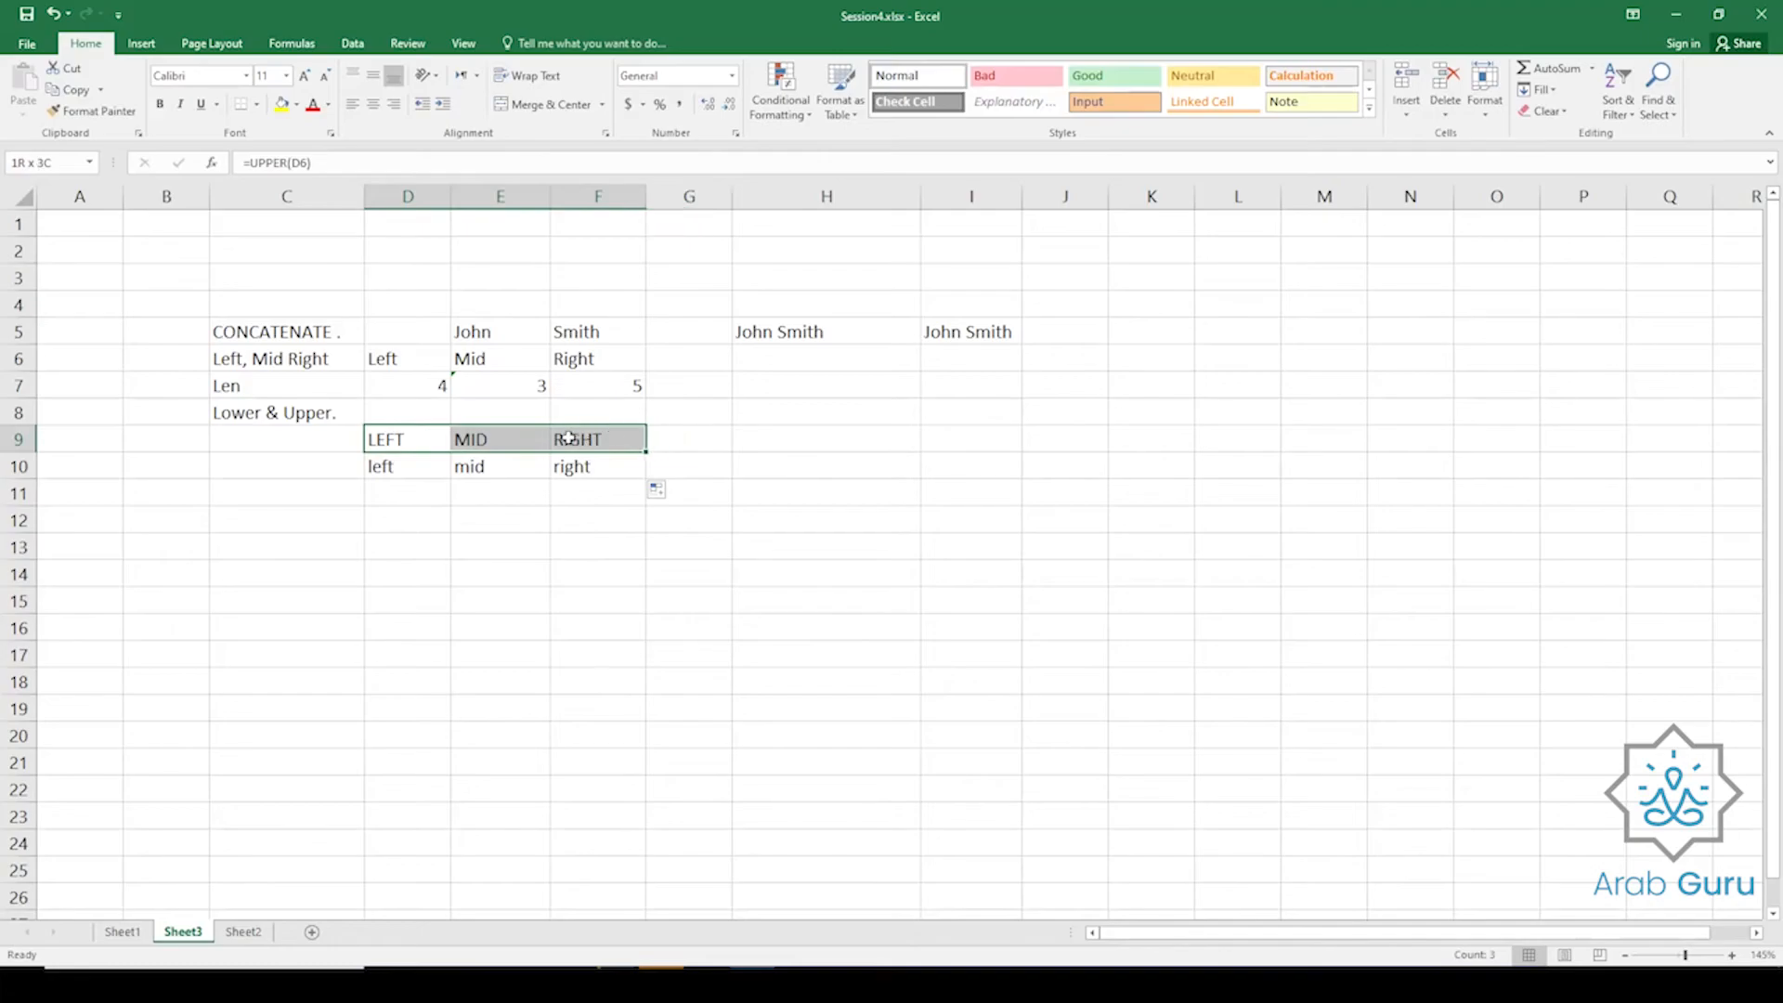
click(409, 466)
drag(409, 466, 648, 474)
click(623, 530)
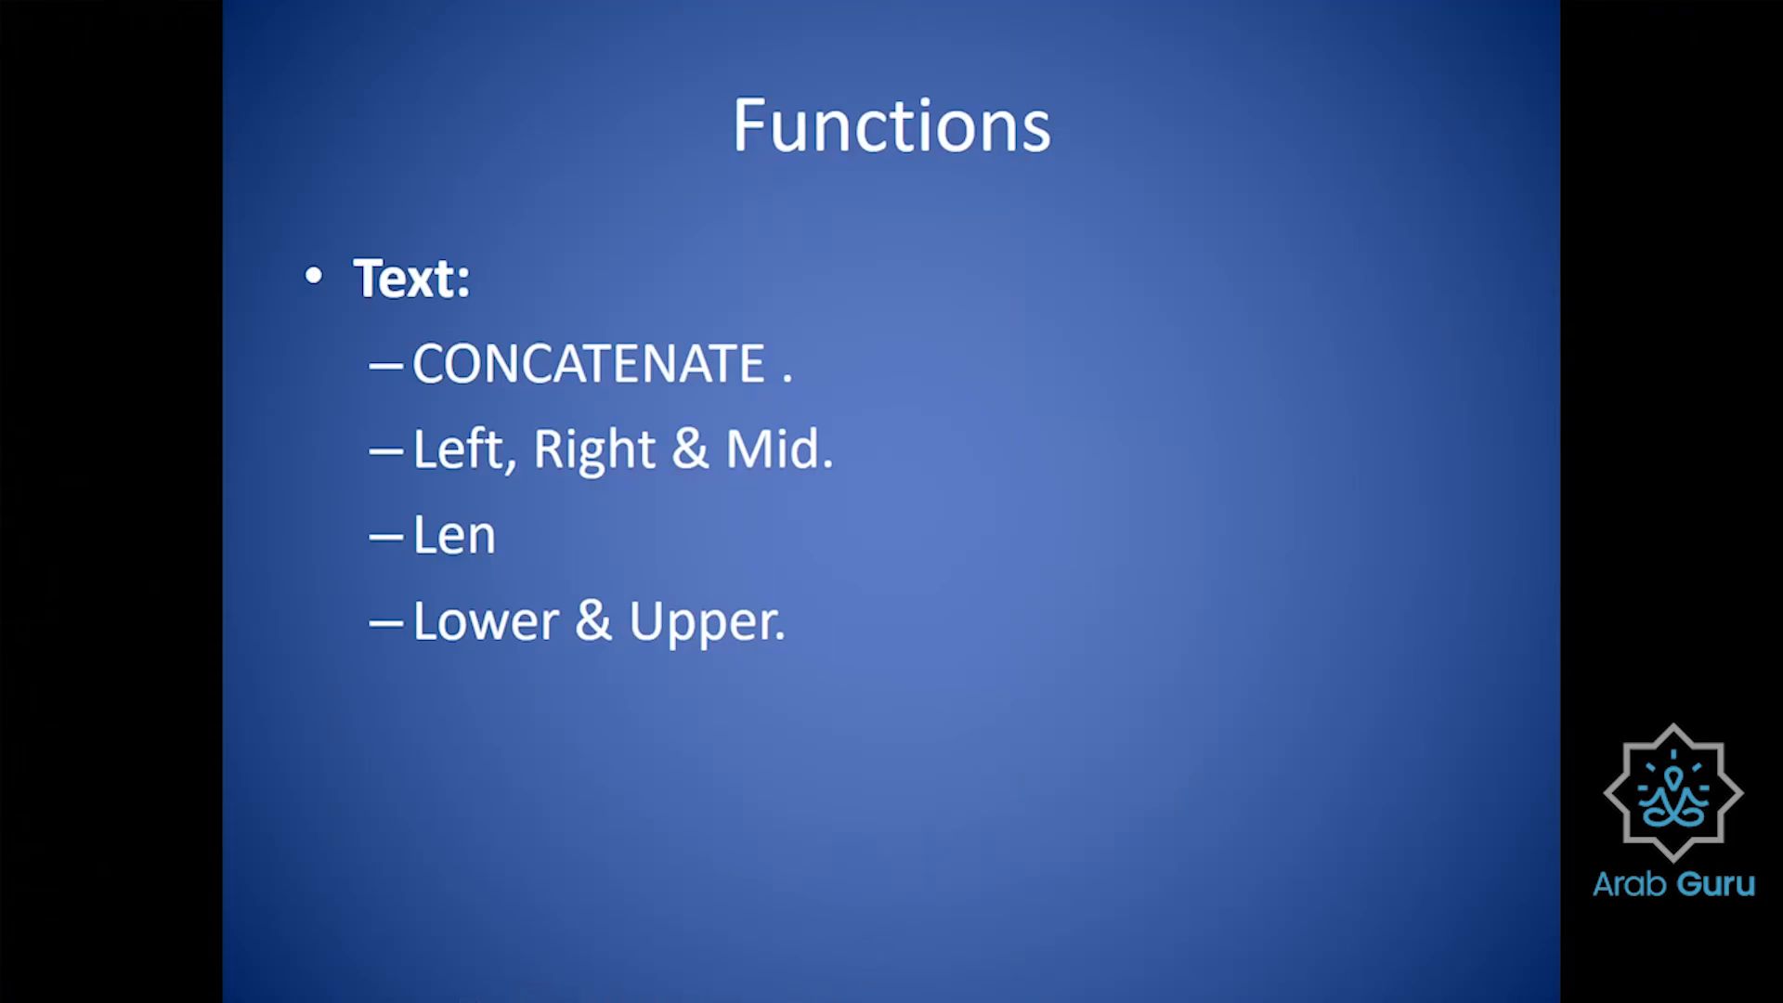
key(Right)
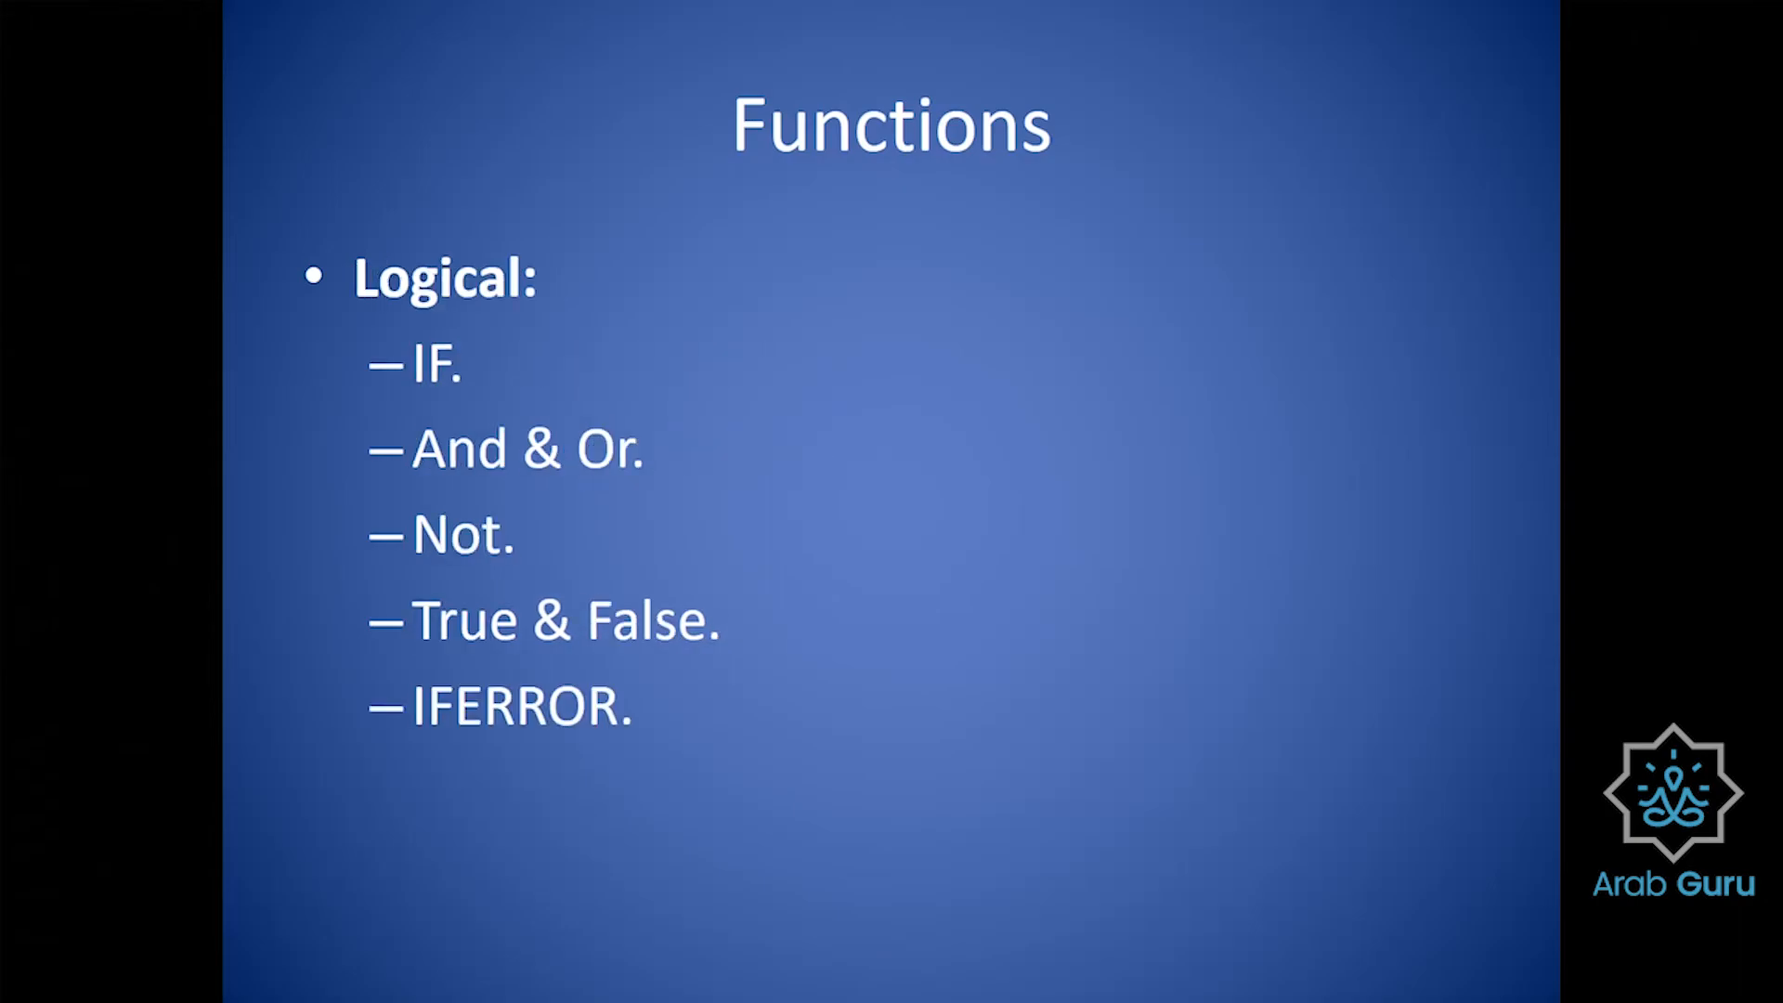
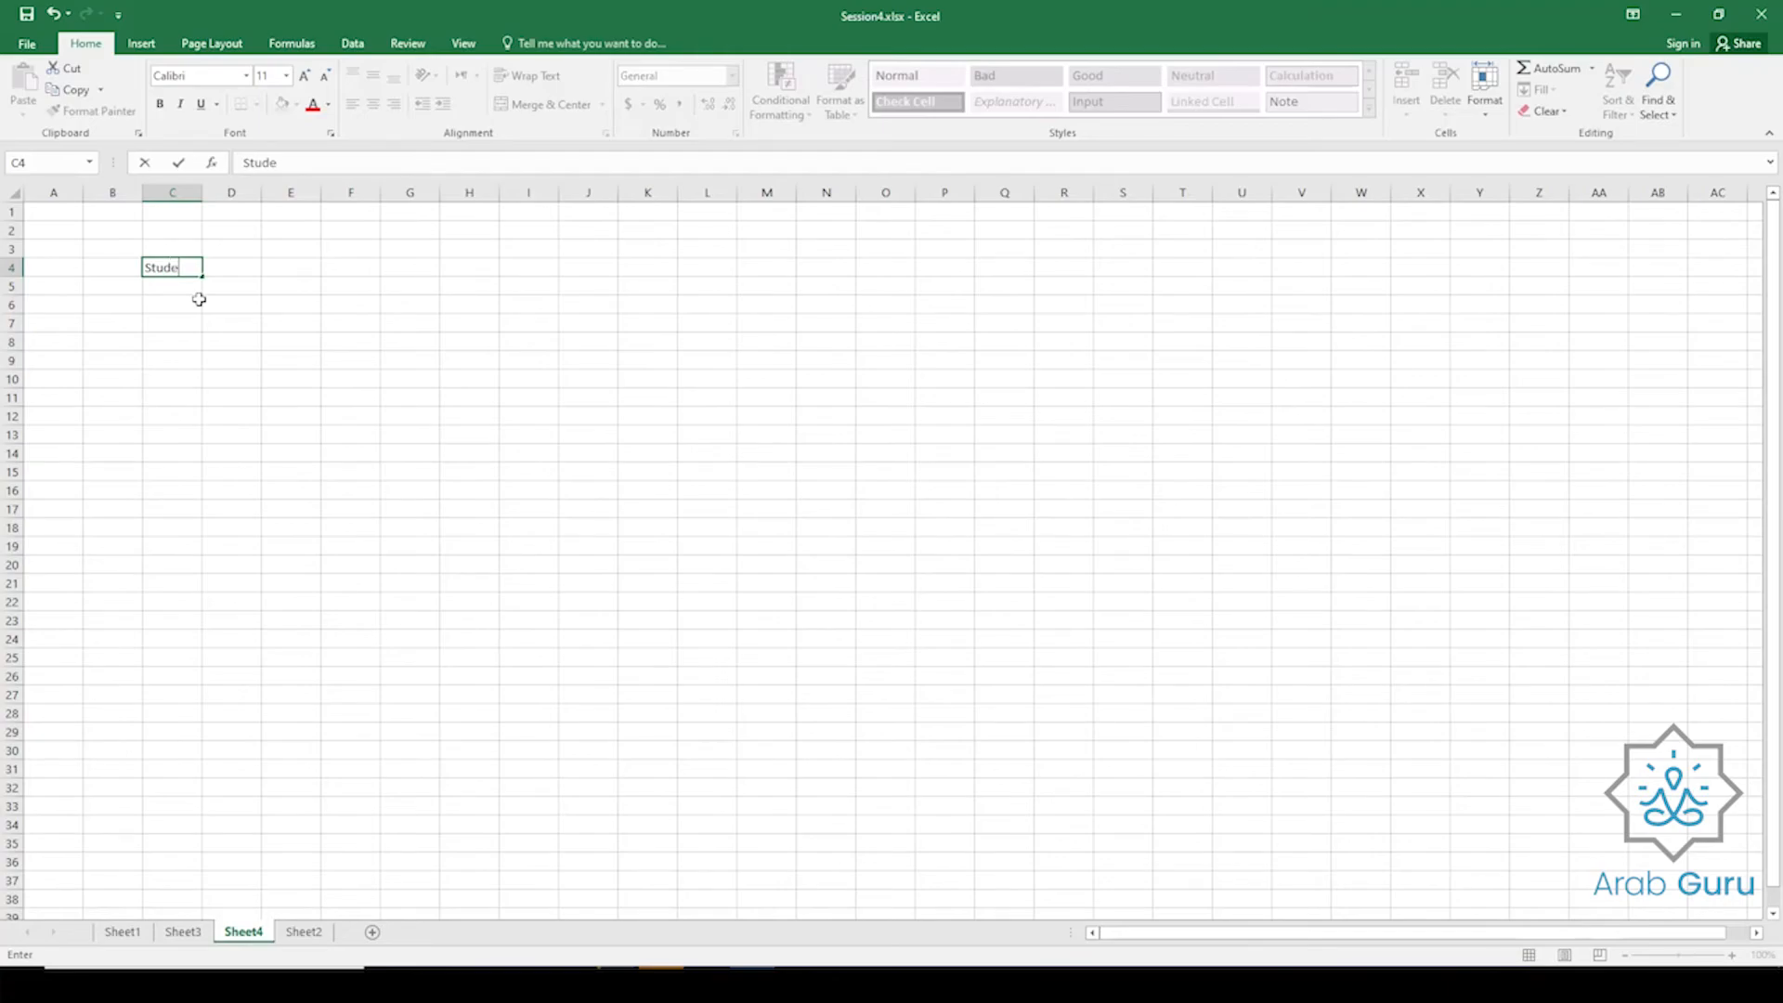
Enter the heading Student Name in C4 of Sheet4.
text(Name)
key(Tab)
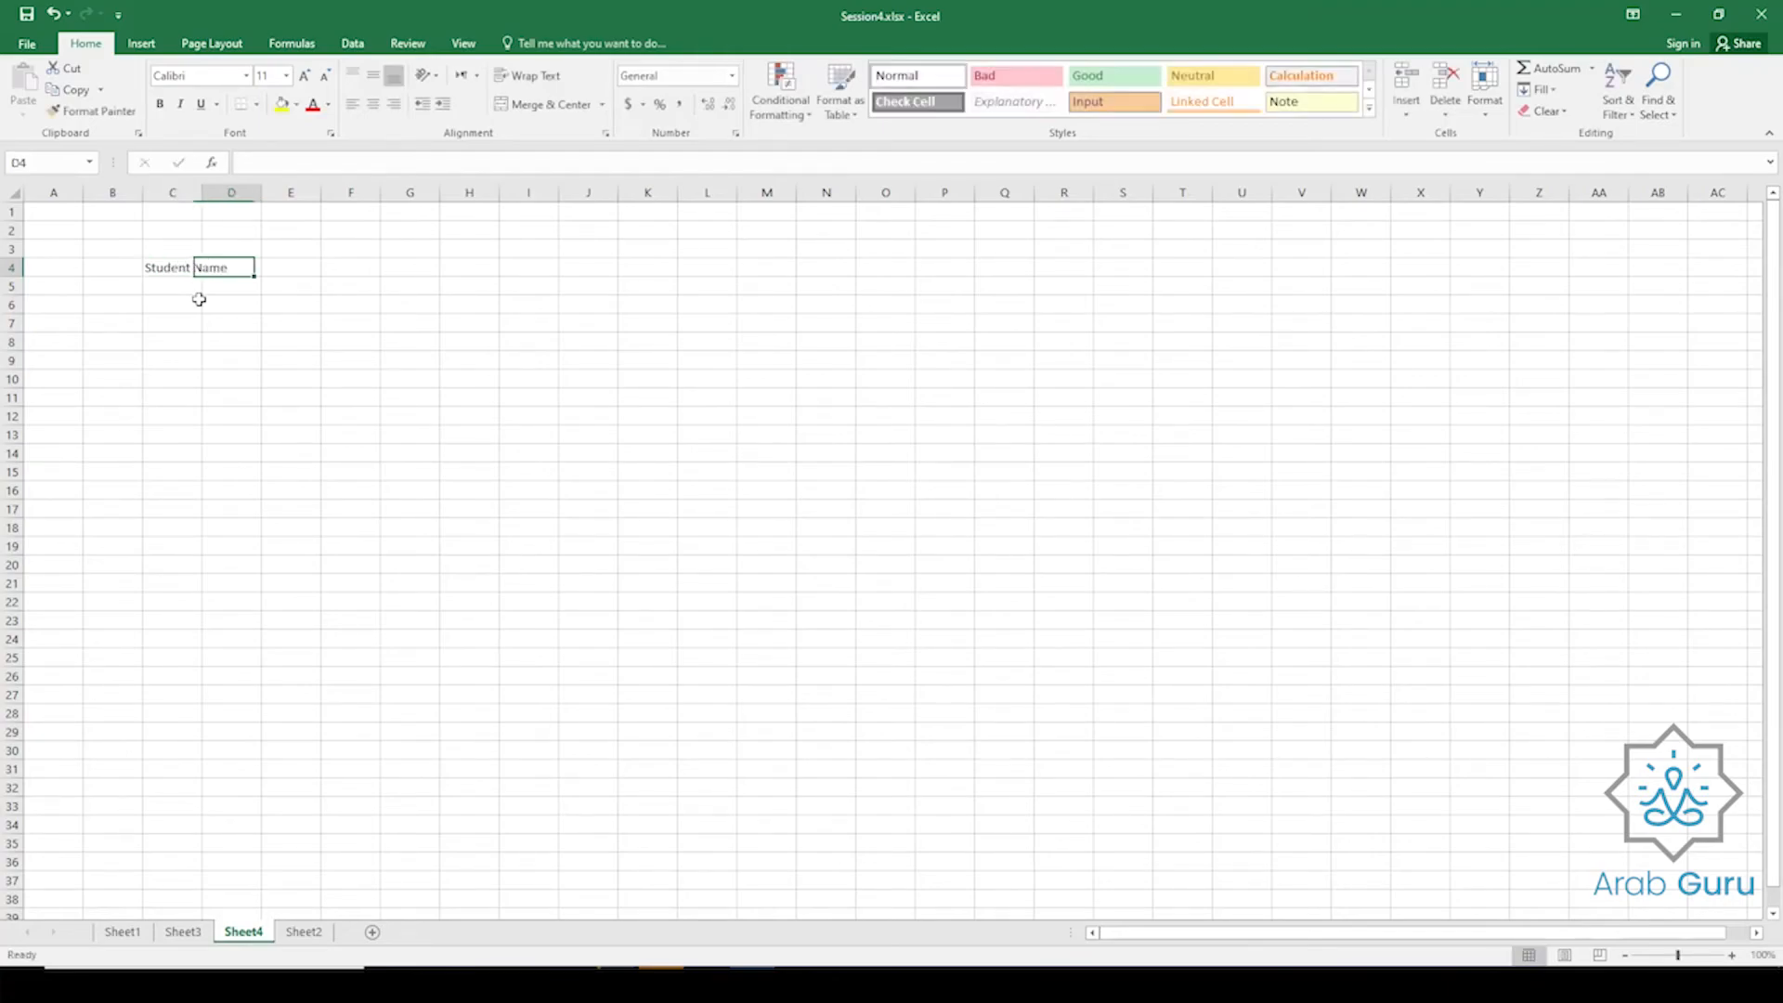
Enter the headings Grade in D4 and Status in E4, and fit column C to its contents.
text(Grade)
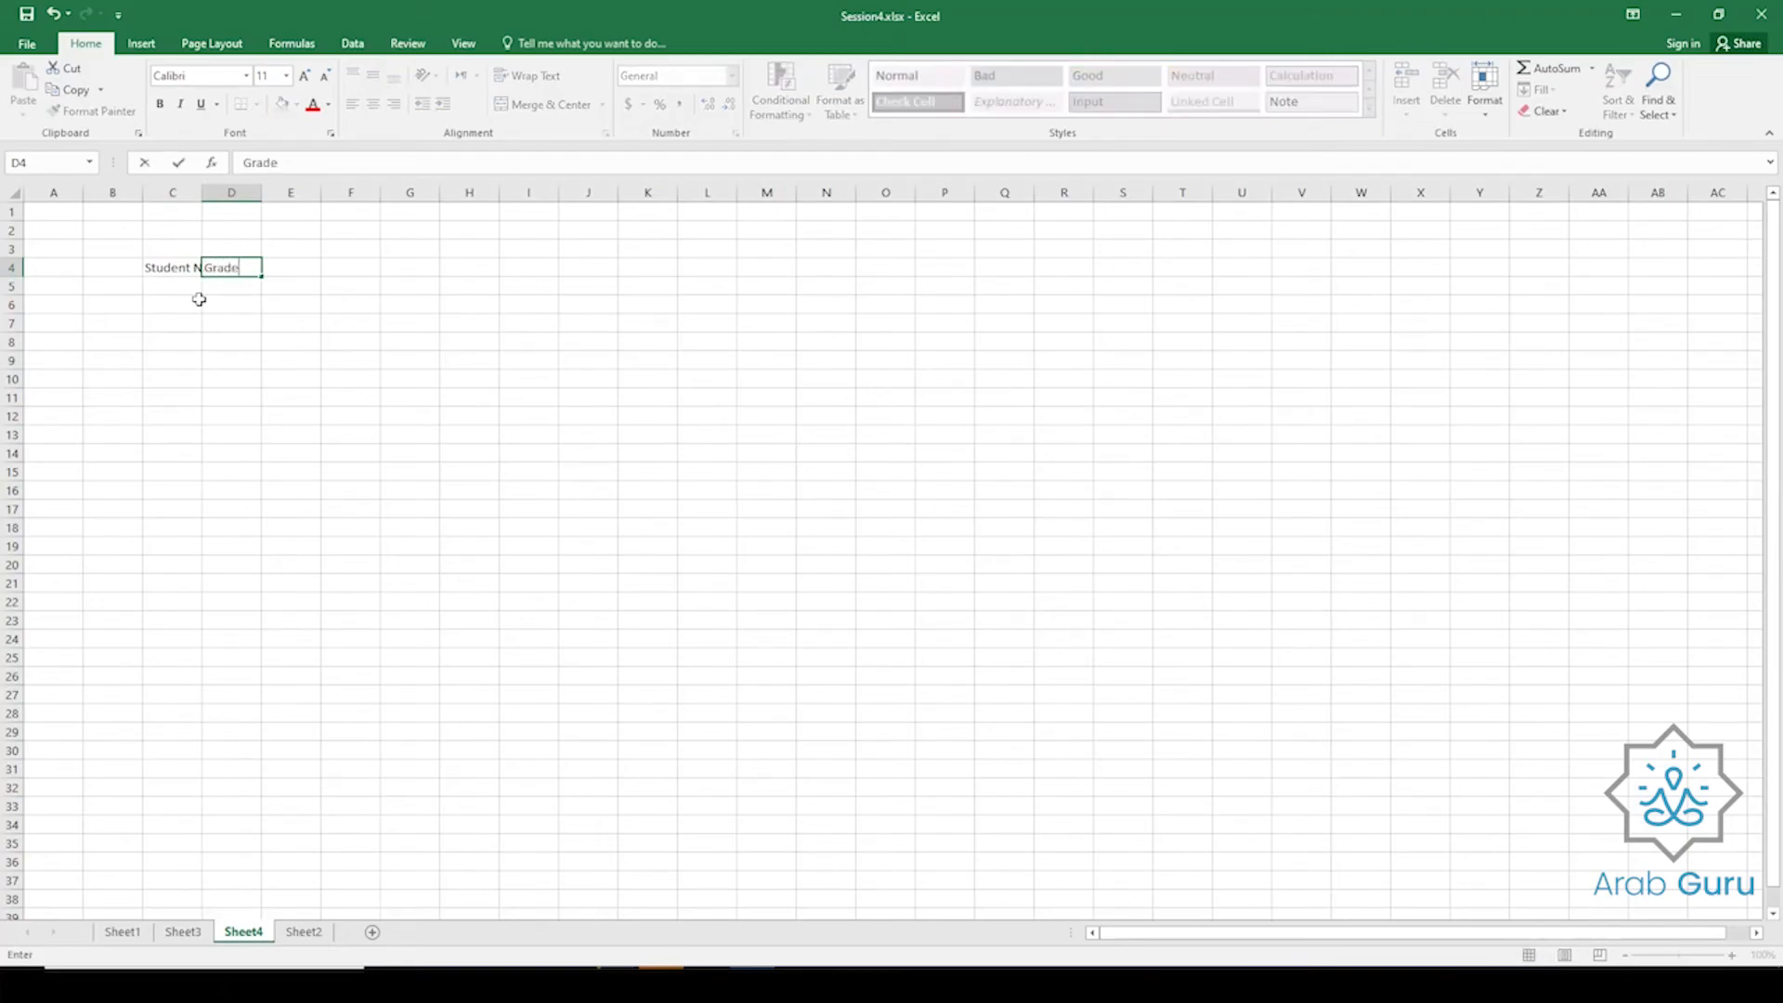
click(225, 308)
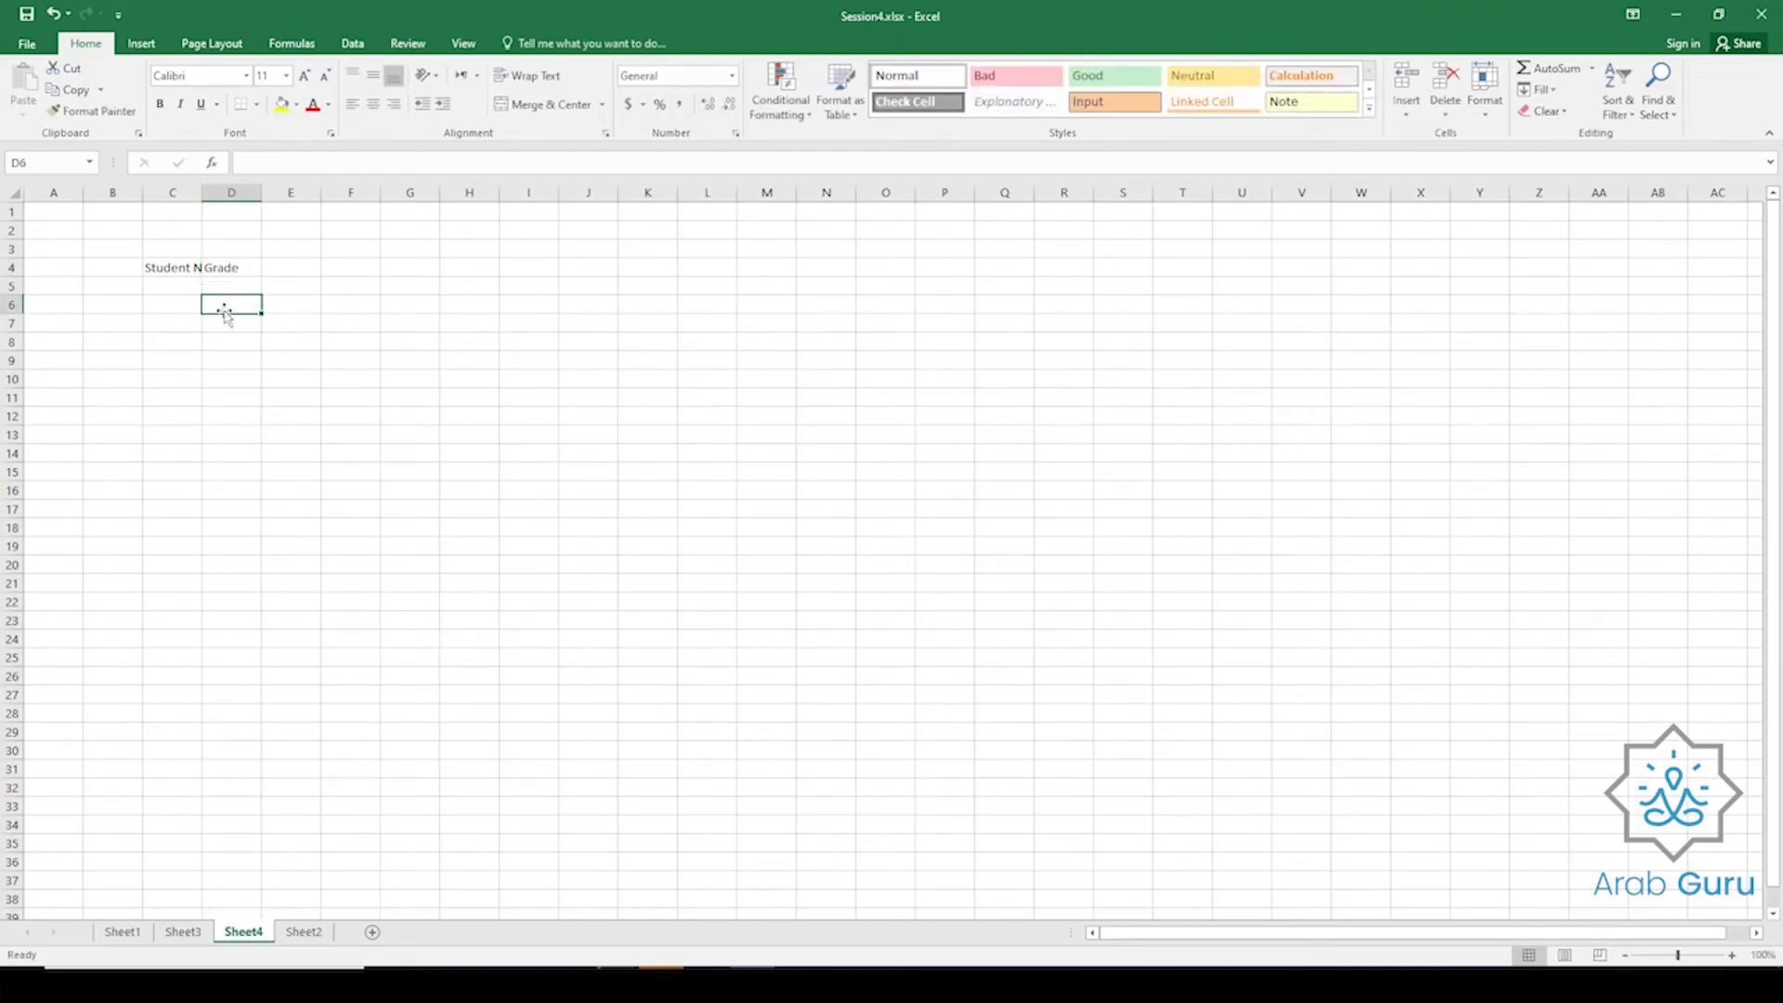
double_click(200, 189)
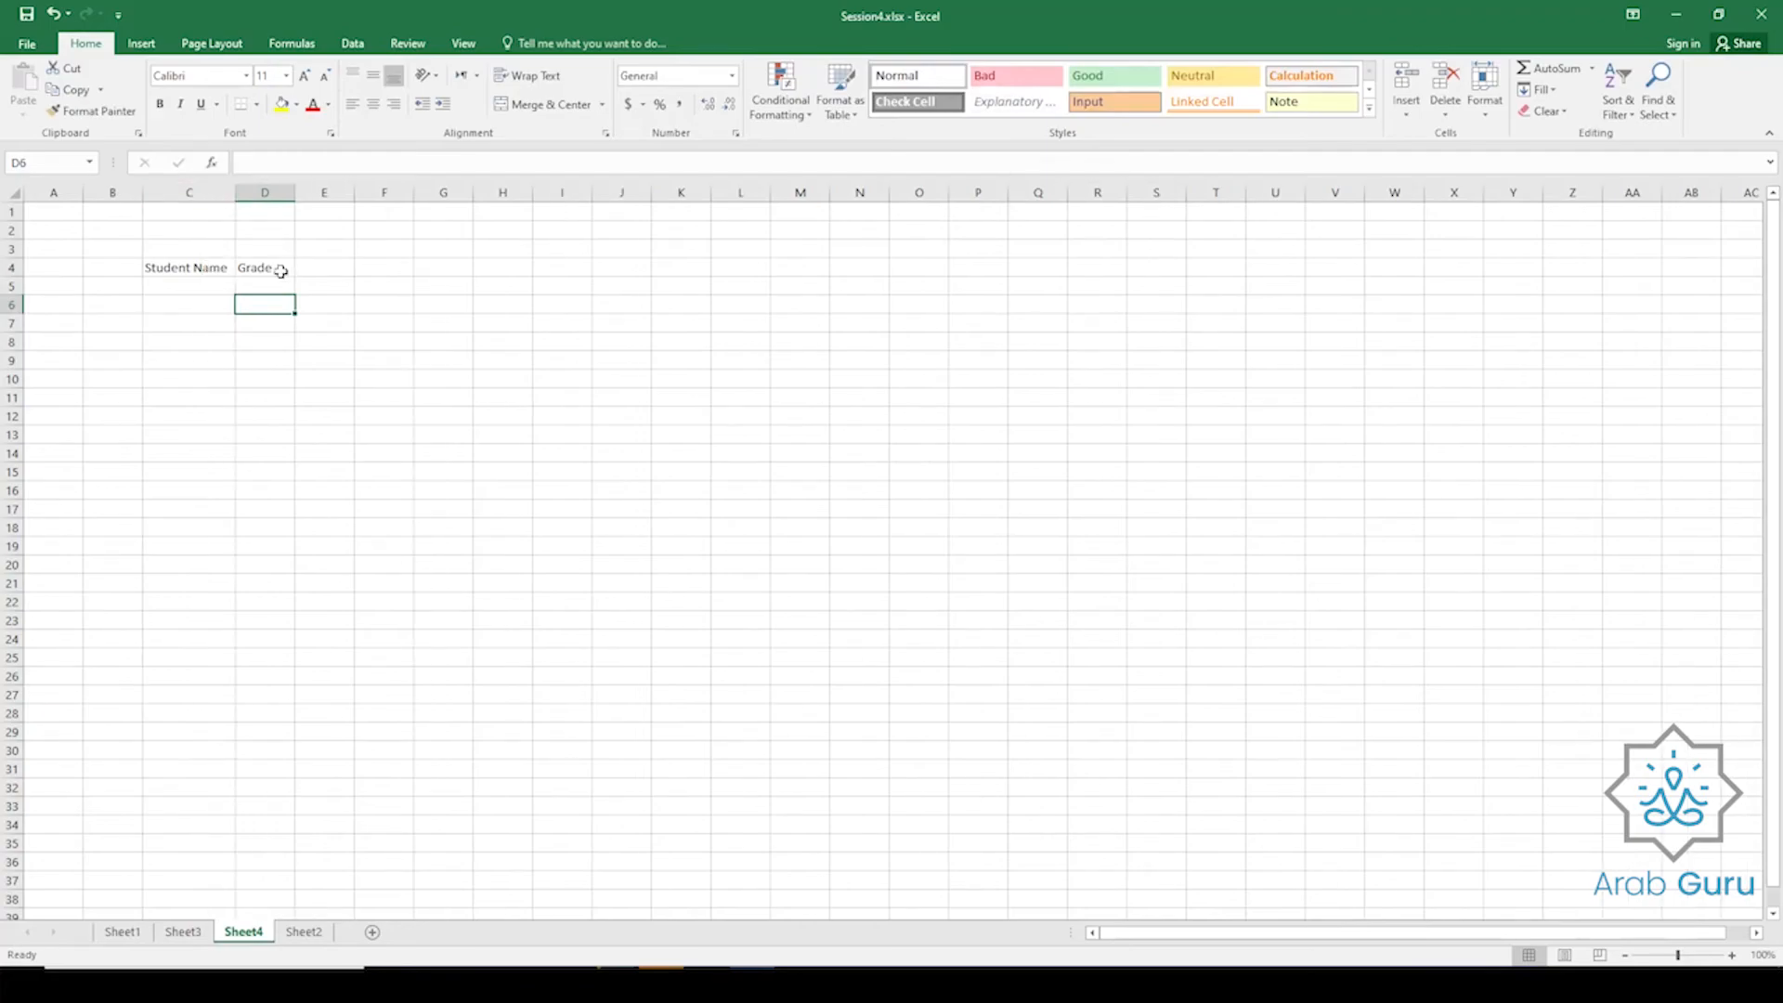
click(339, 268)
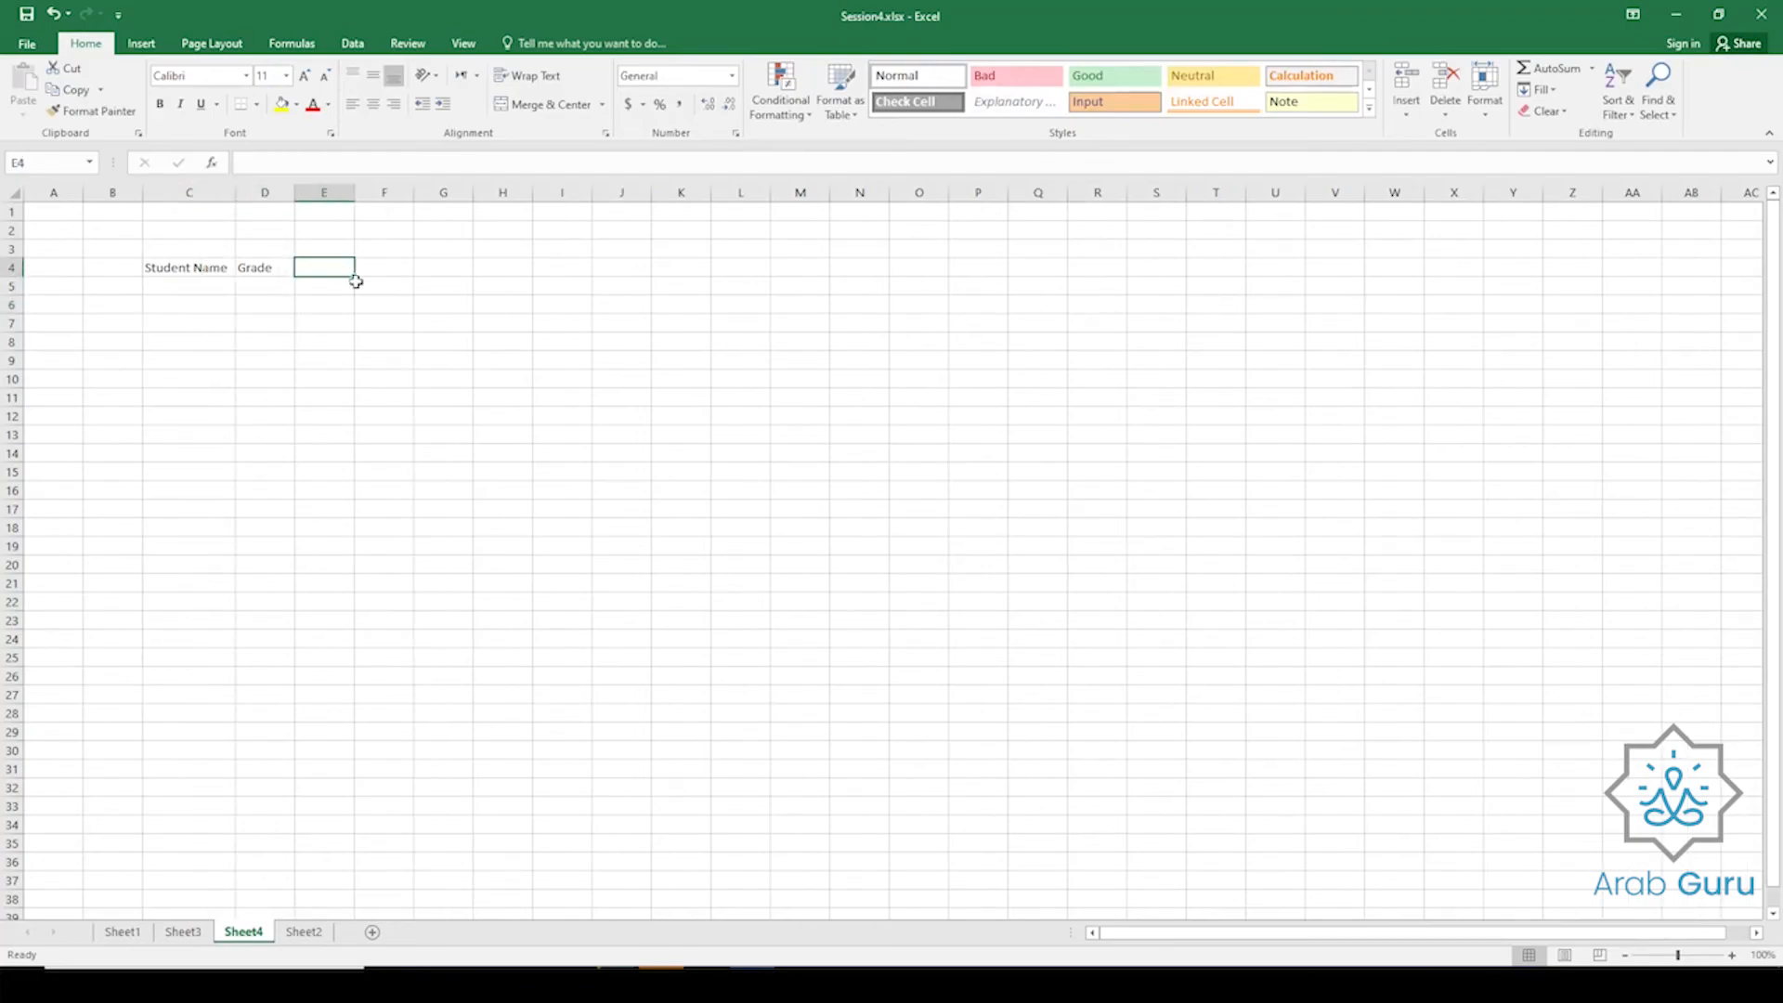
text(Status)
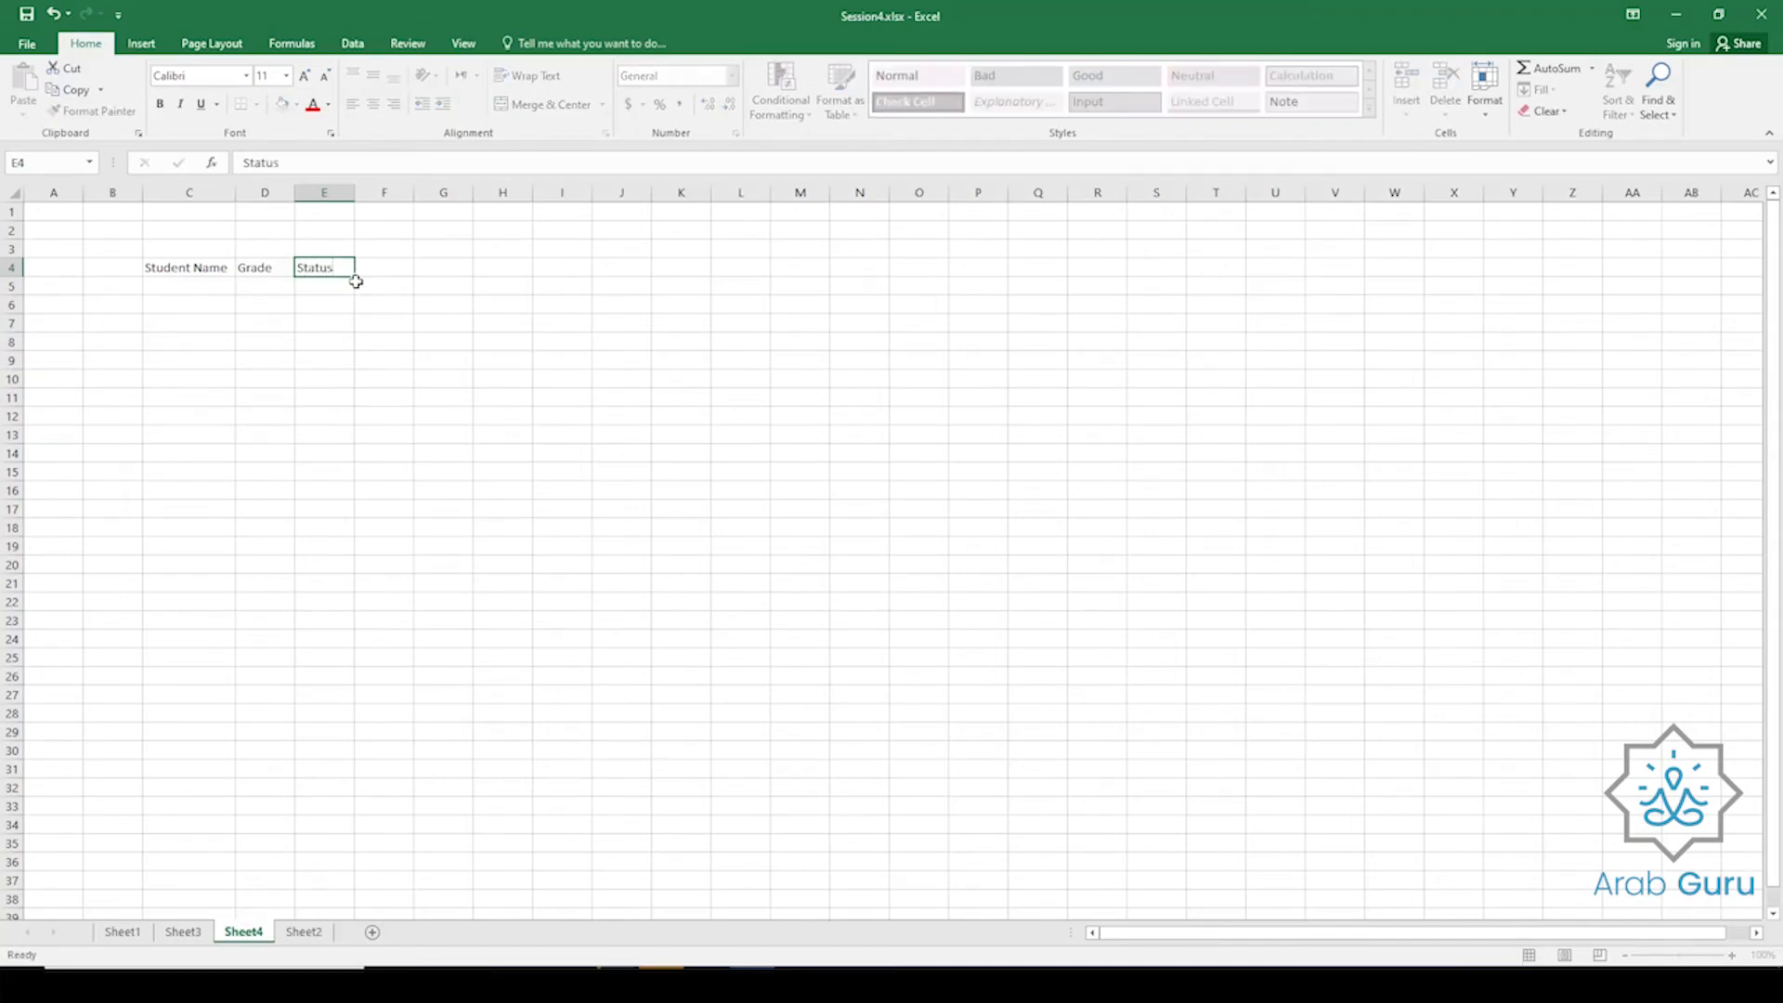
key(Return)
drag(329, 268, 270, 268)
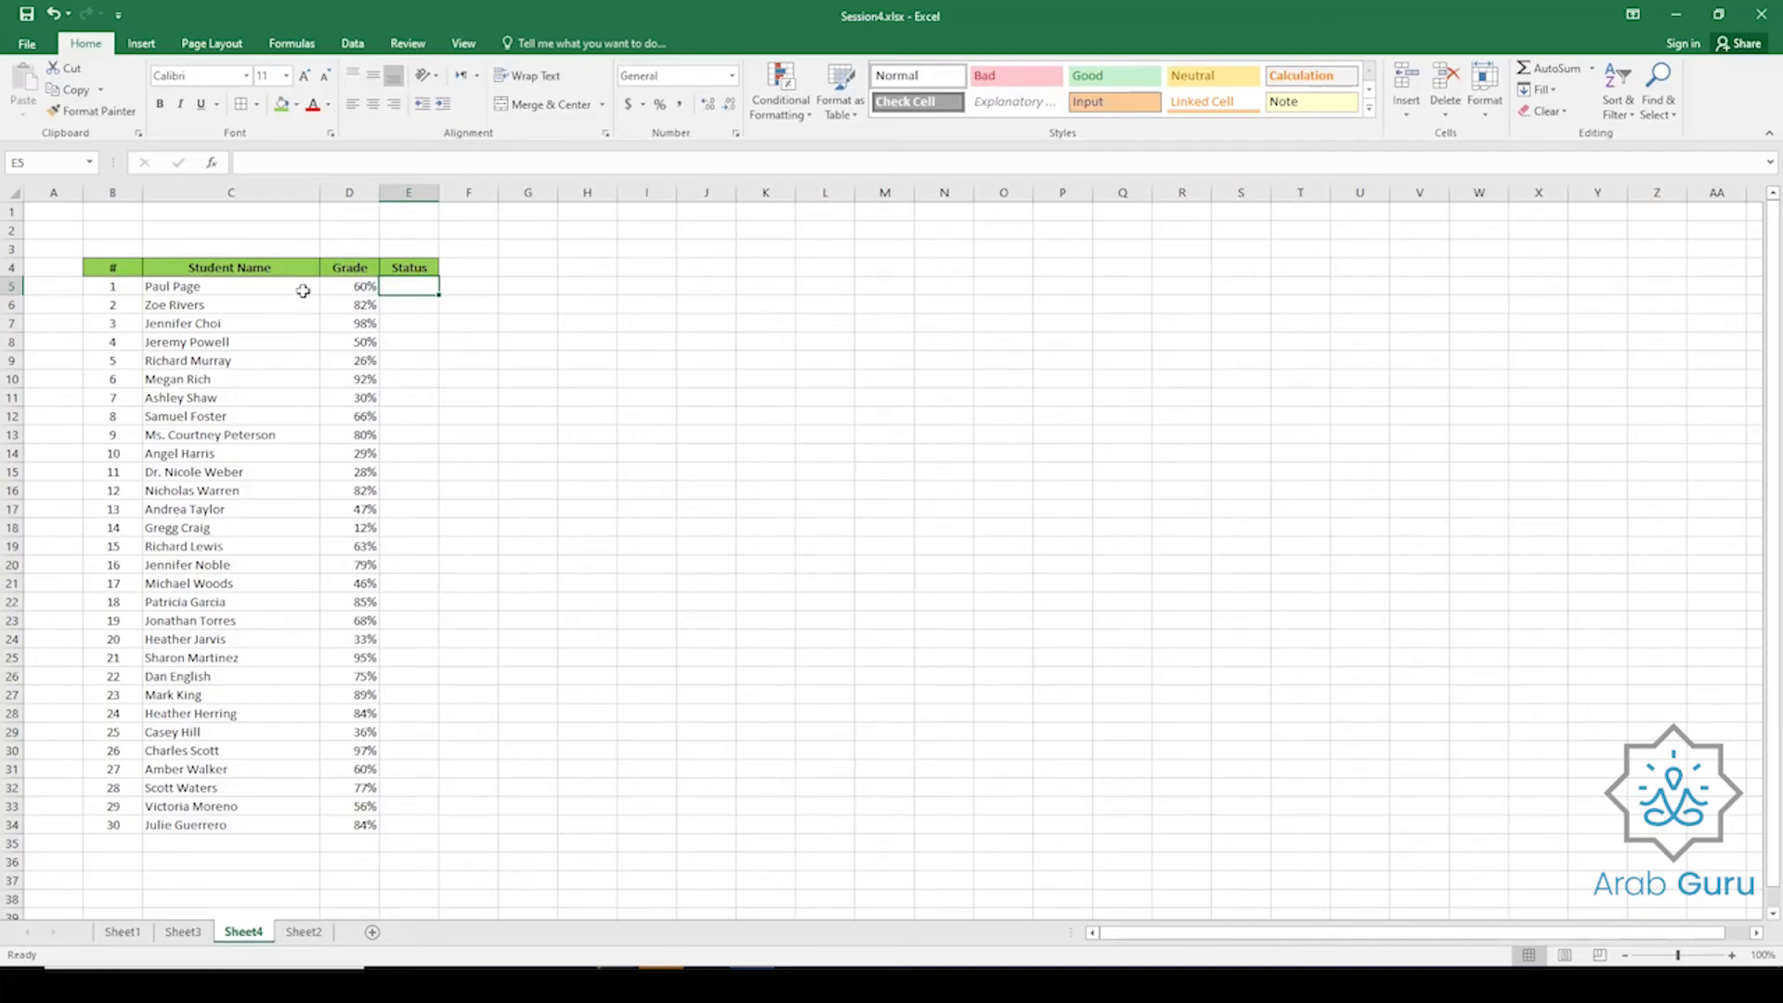
Review the student names and grades in the table, and widen the Status column slightly.
drag(299, 287, 275, 821)
click(255, 751)
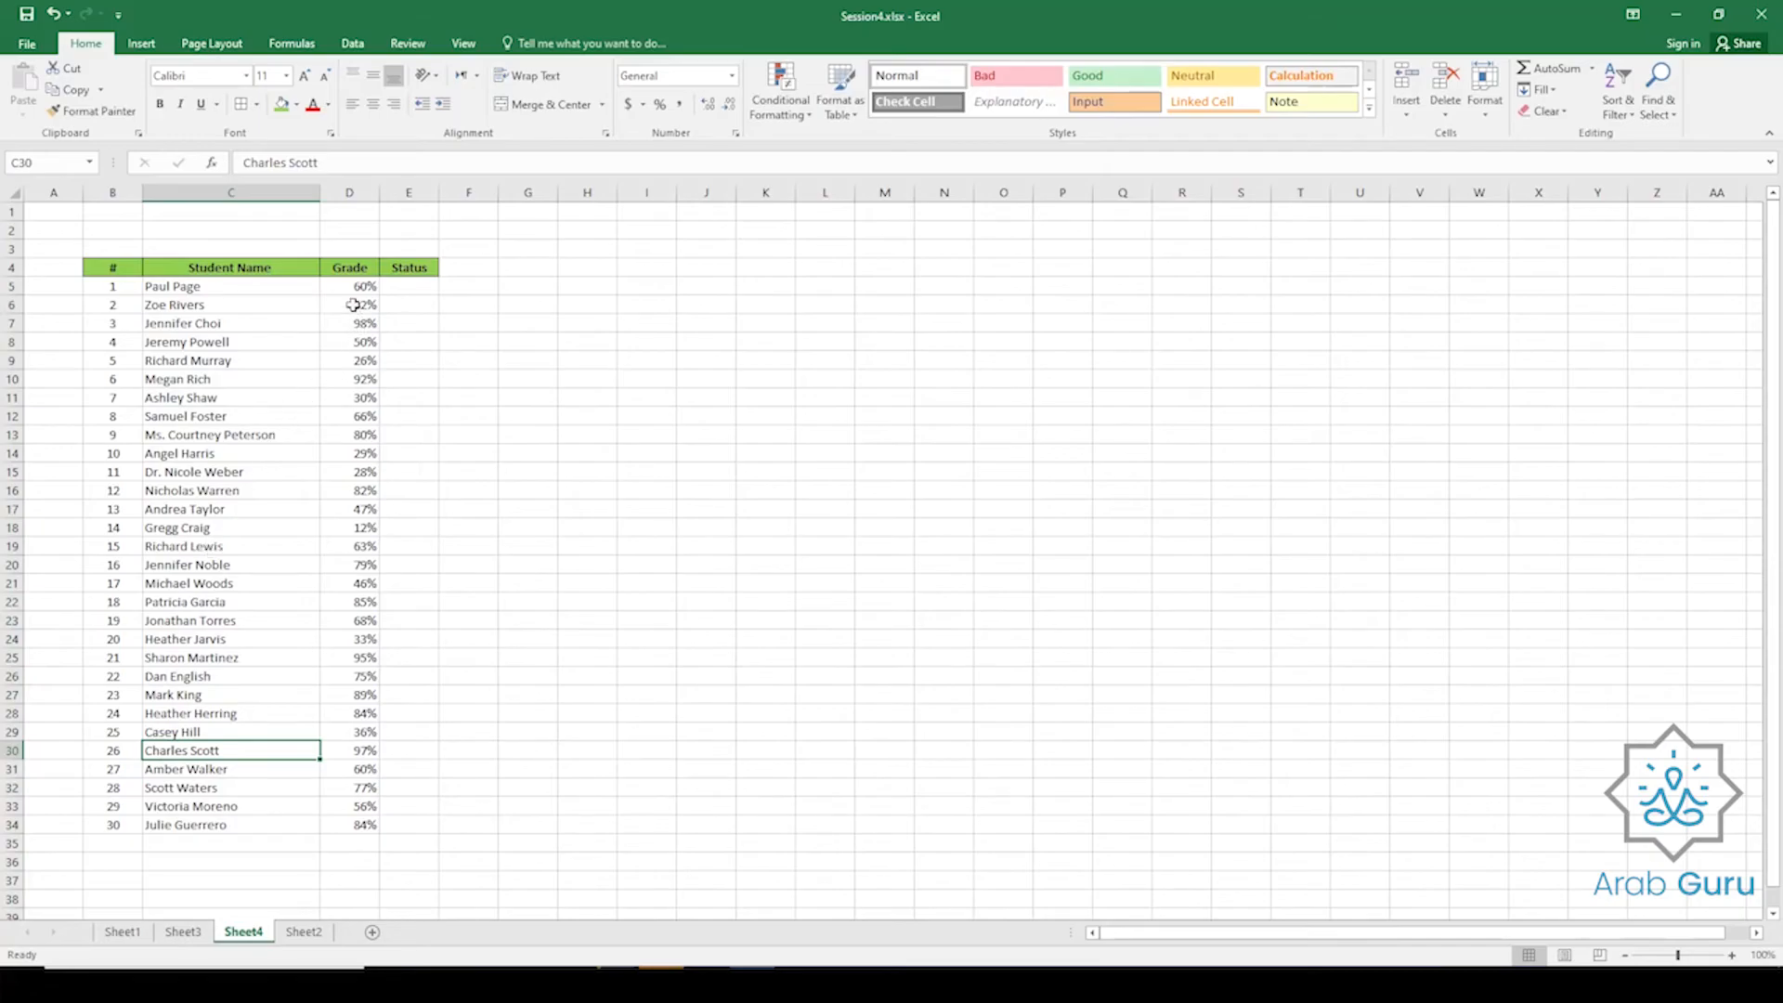
drag(351, 290, 358, 826)
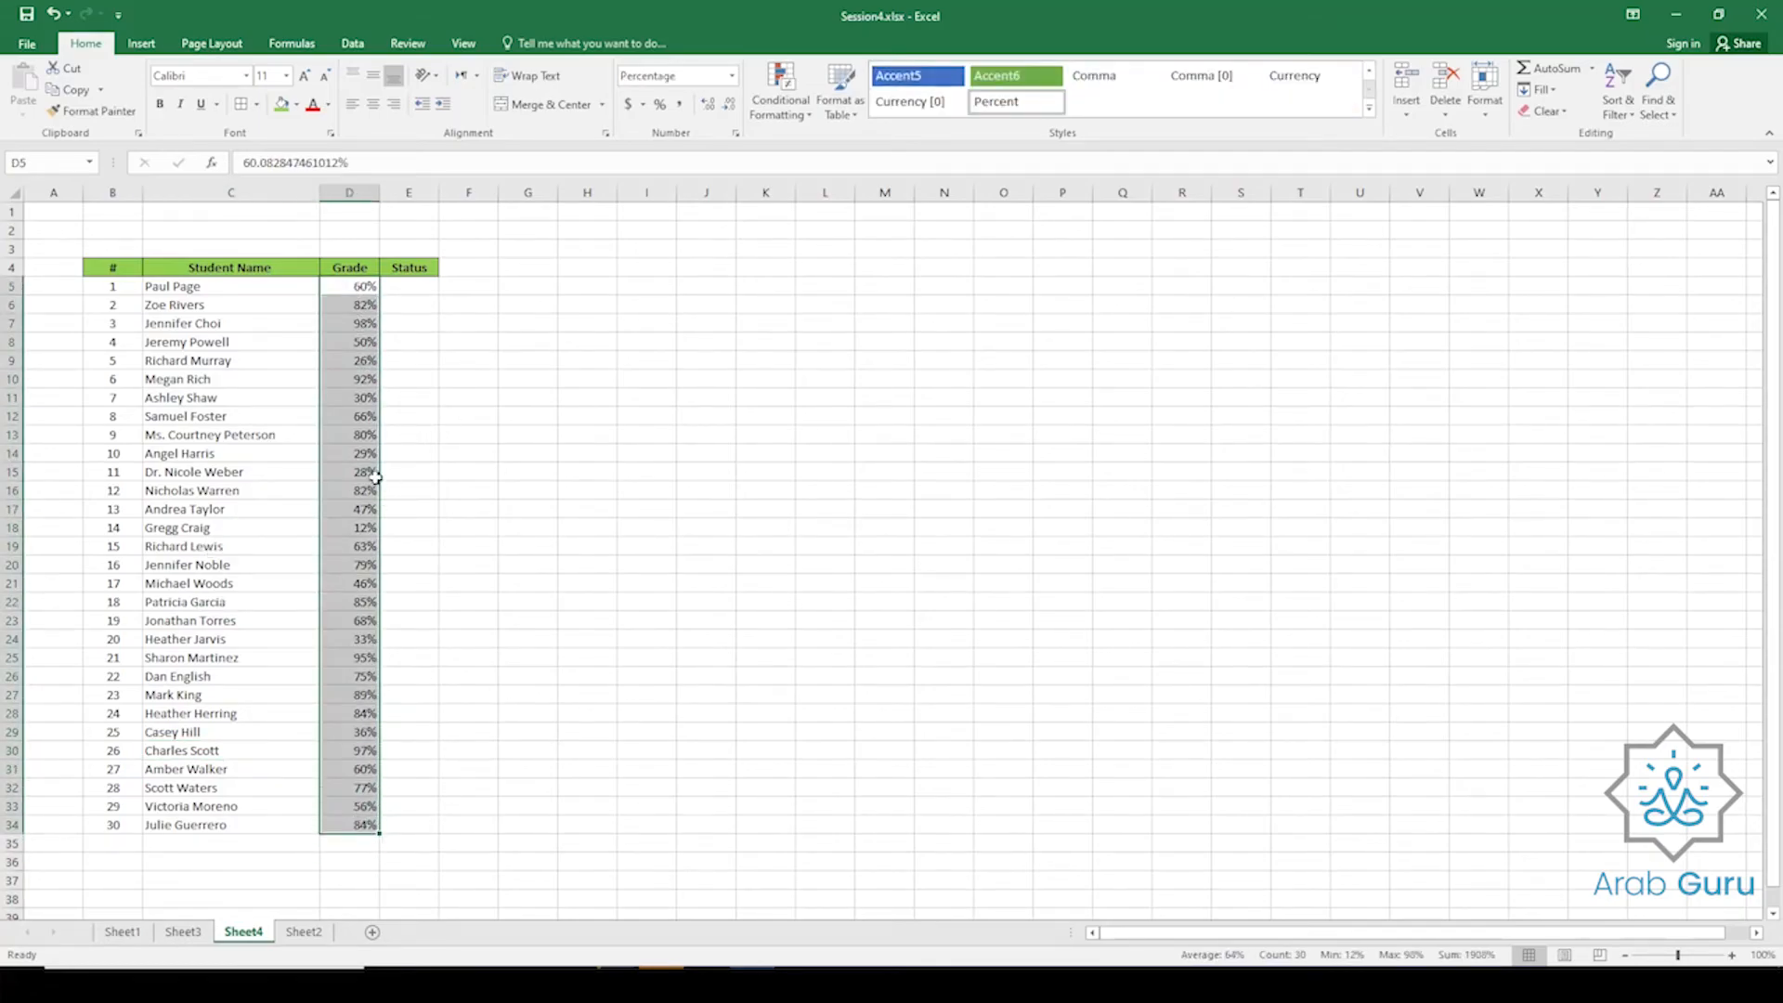
click(344, 290)
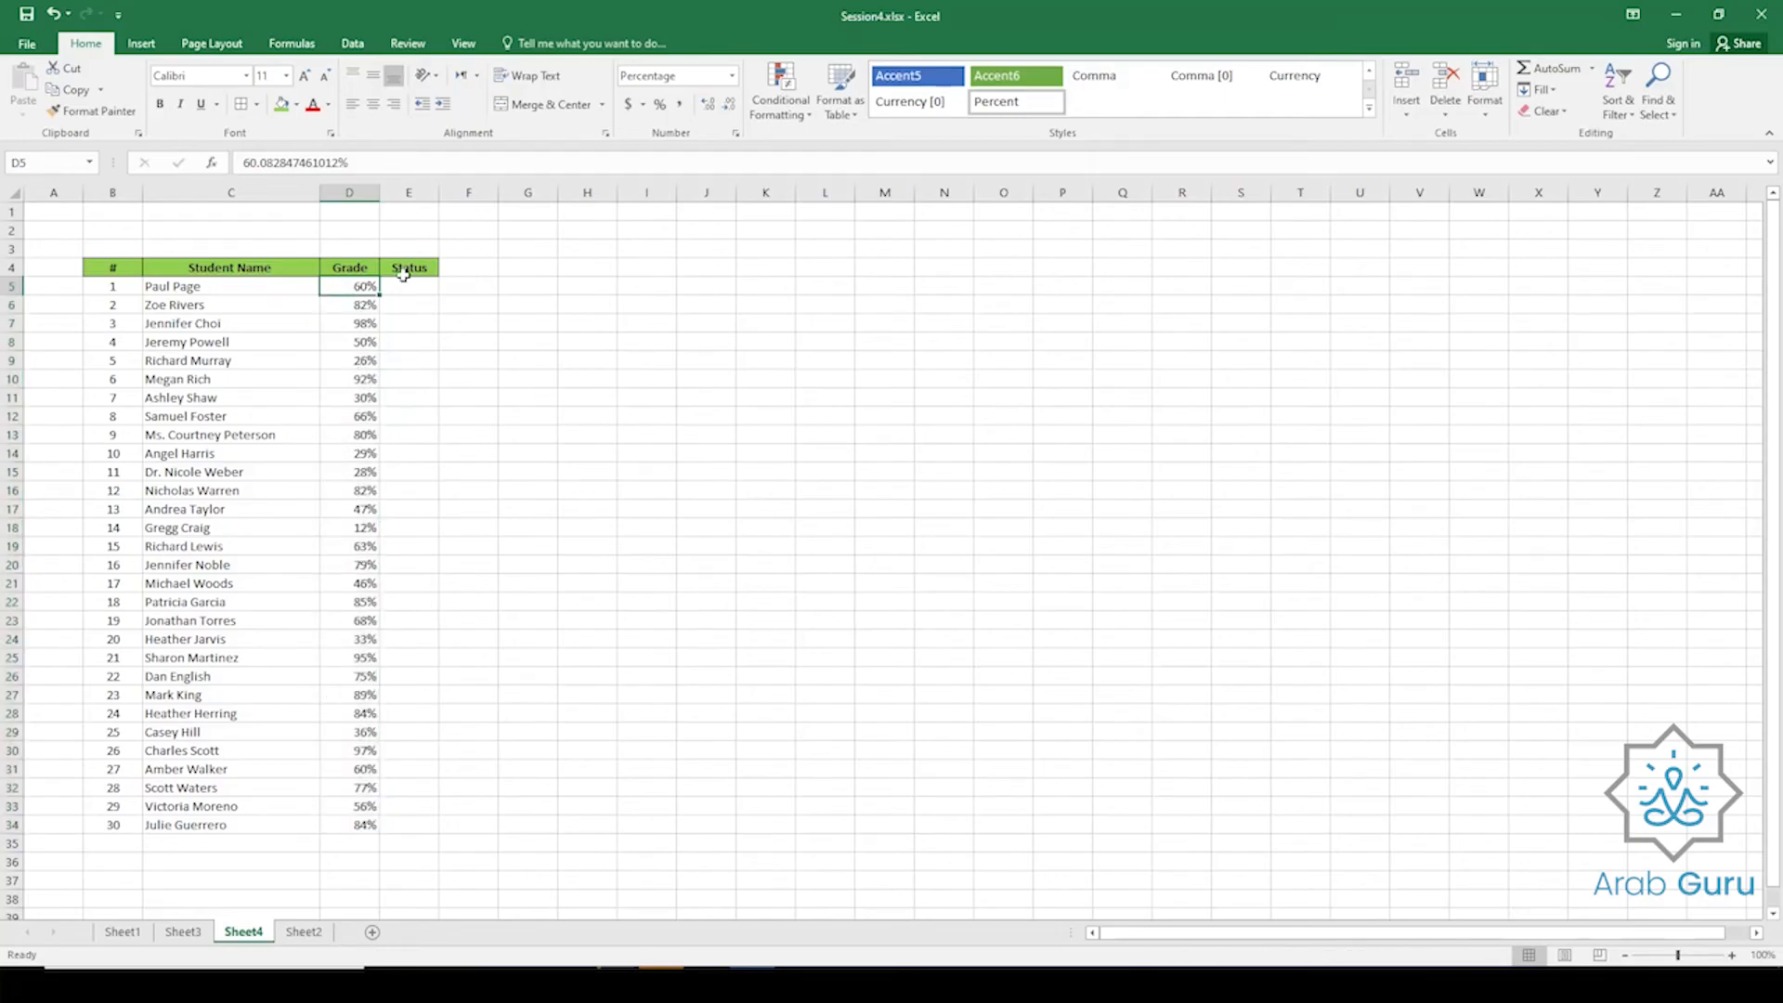
drag(442, 195, 454, 195)
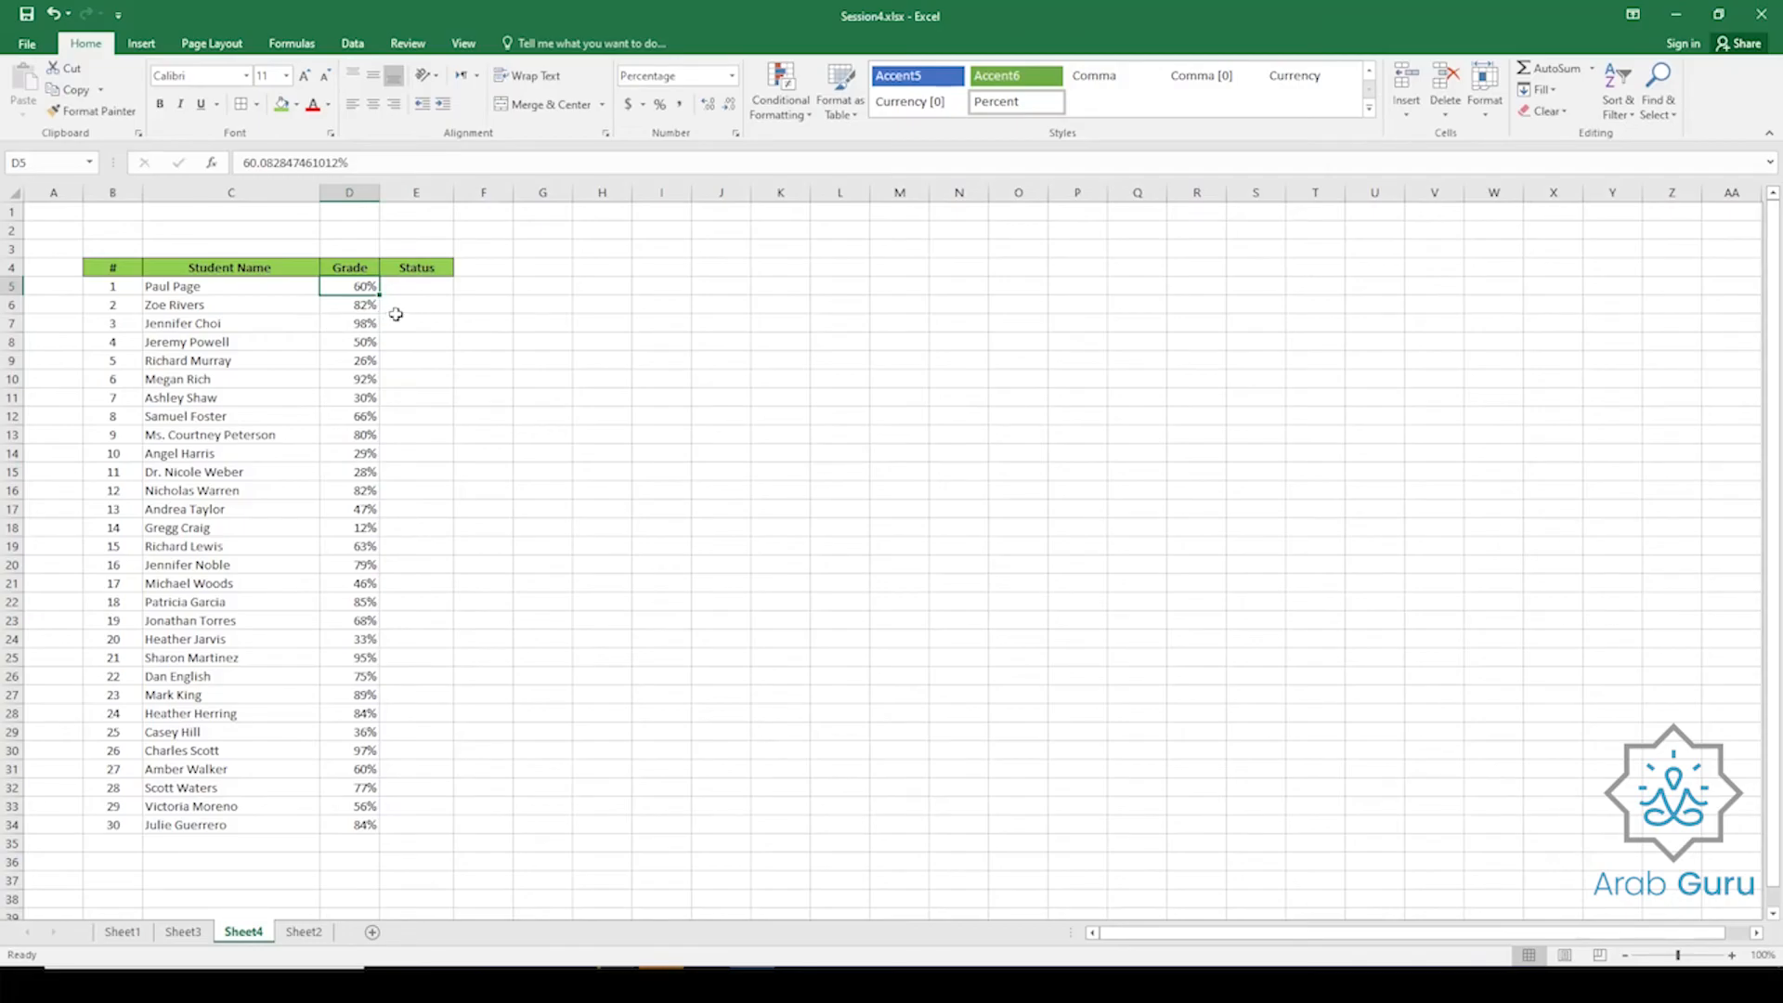
Enter the status codes S in J5 and F in J6 beside the student table.
click(435, 288)
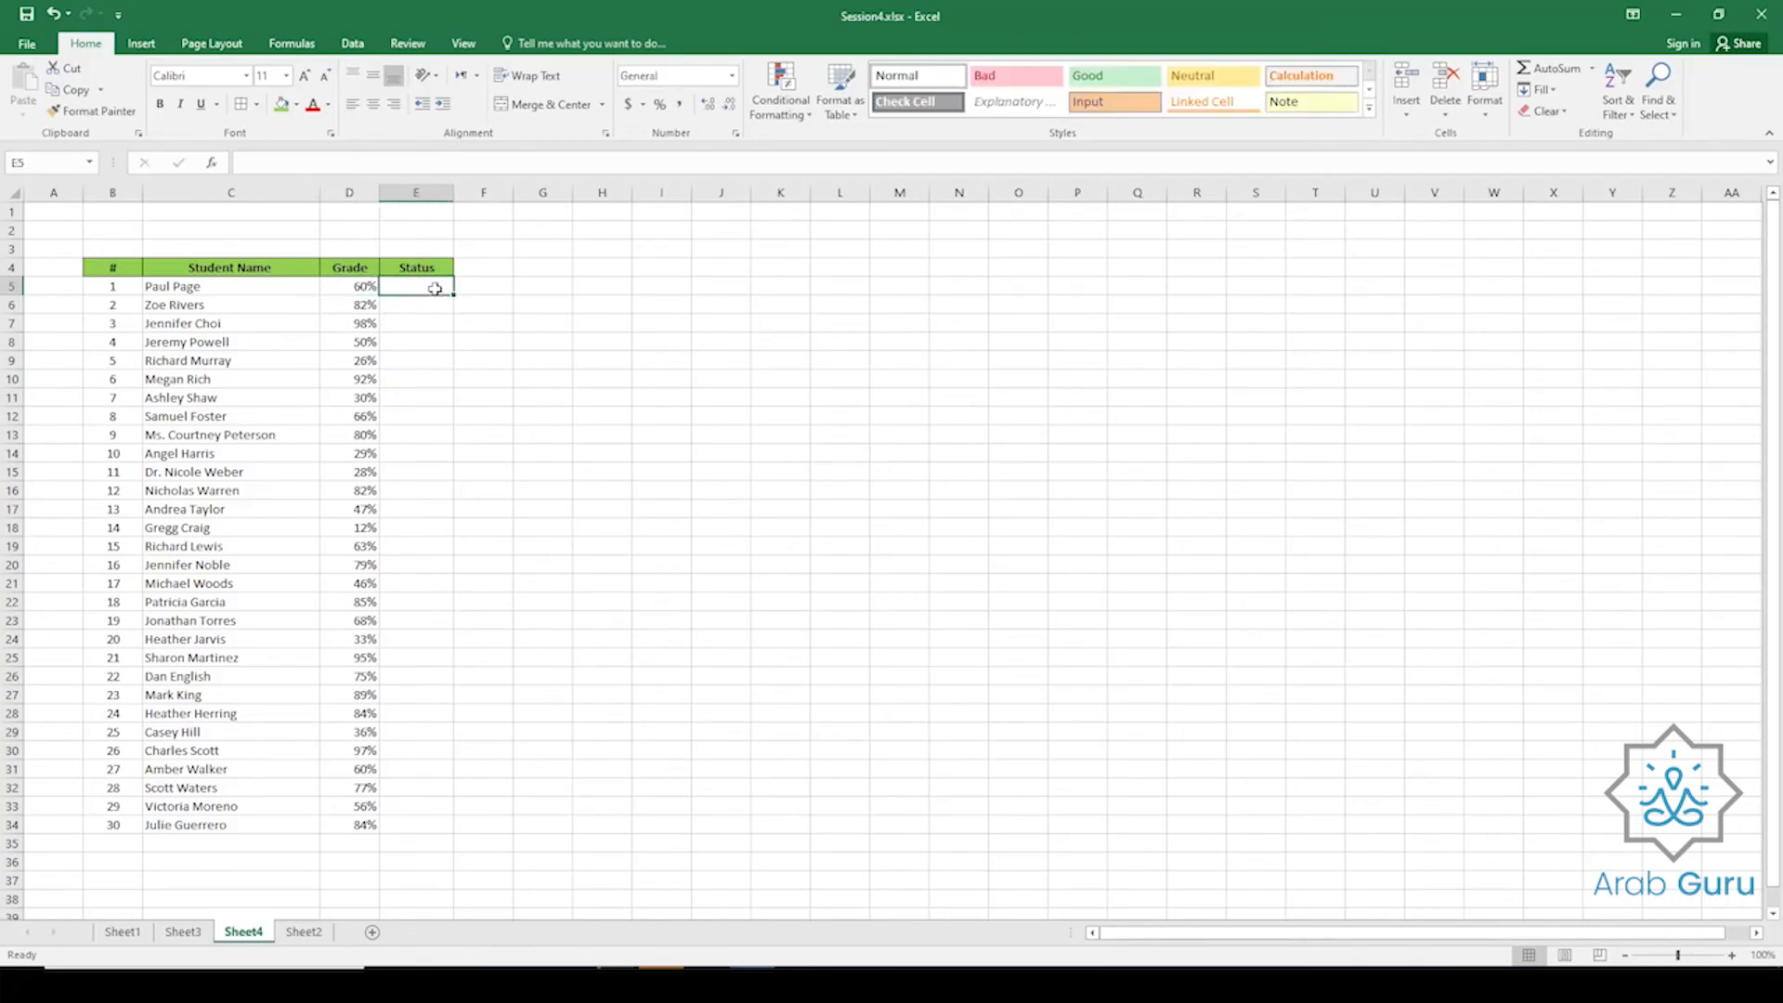
click(731, 286)
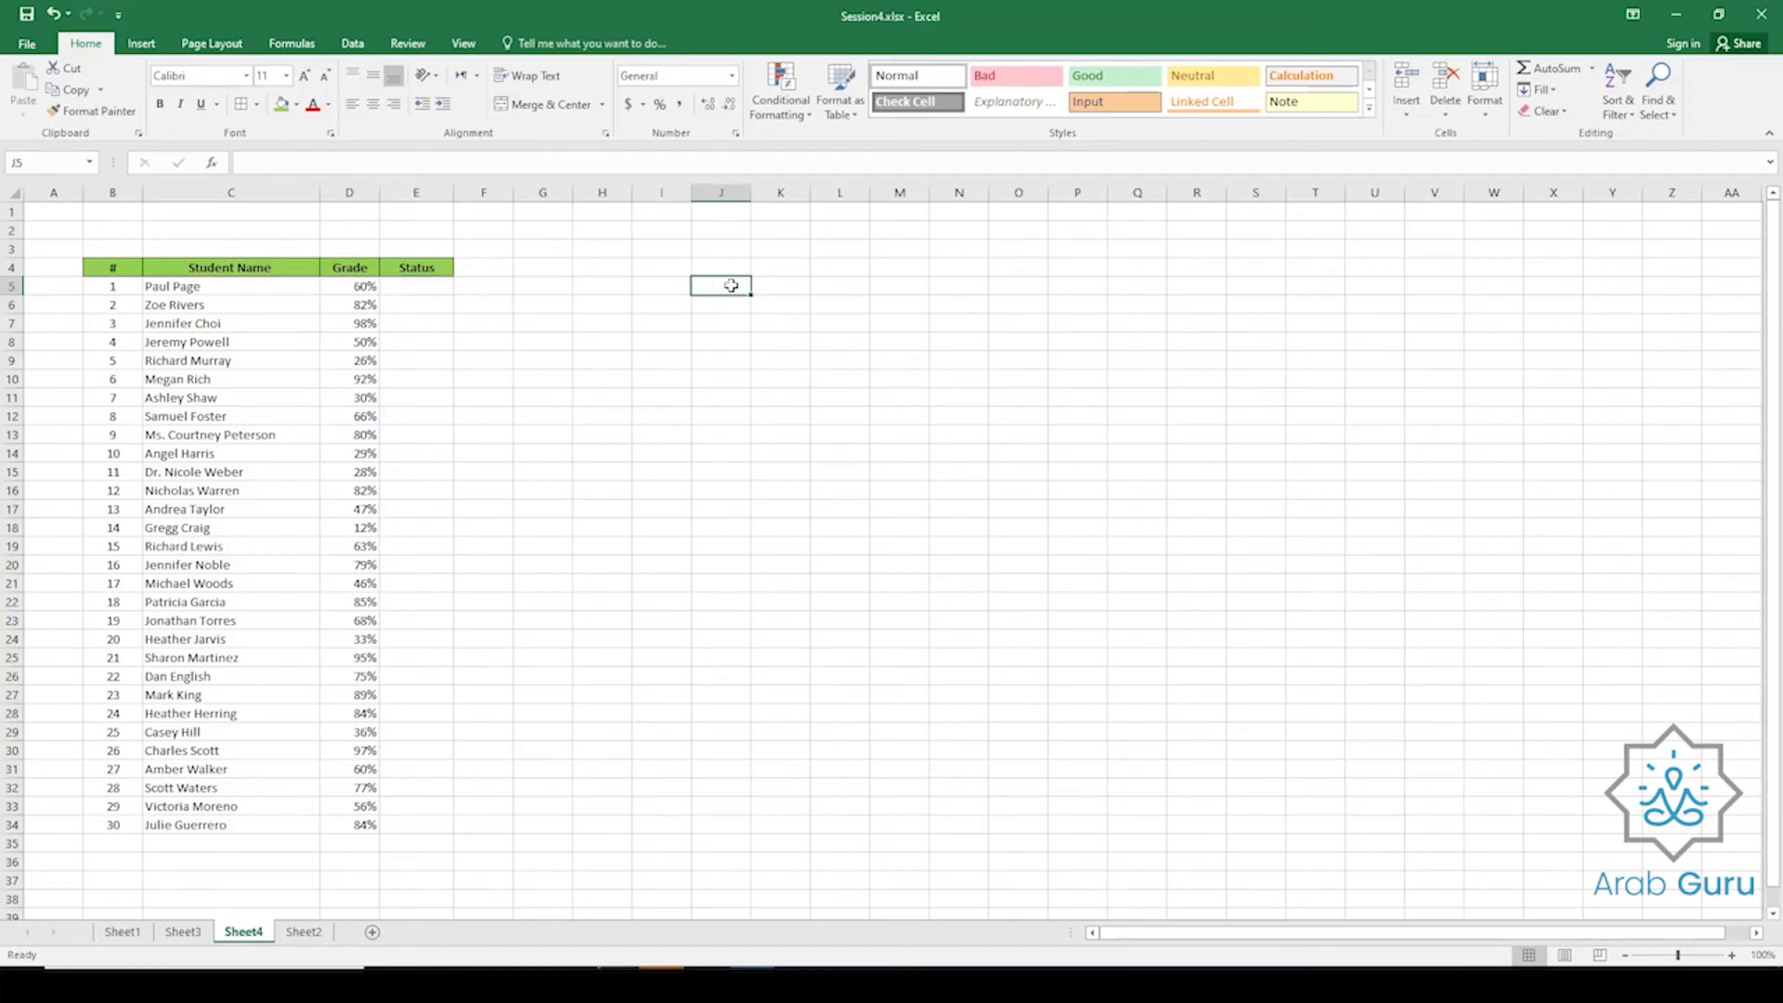
text(S)
key(Return)
text(F)
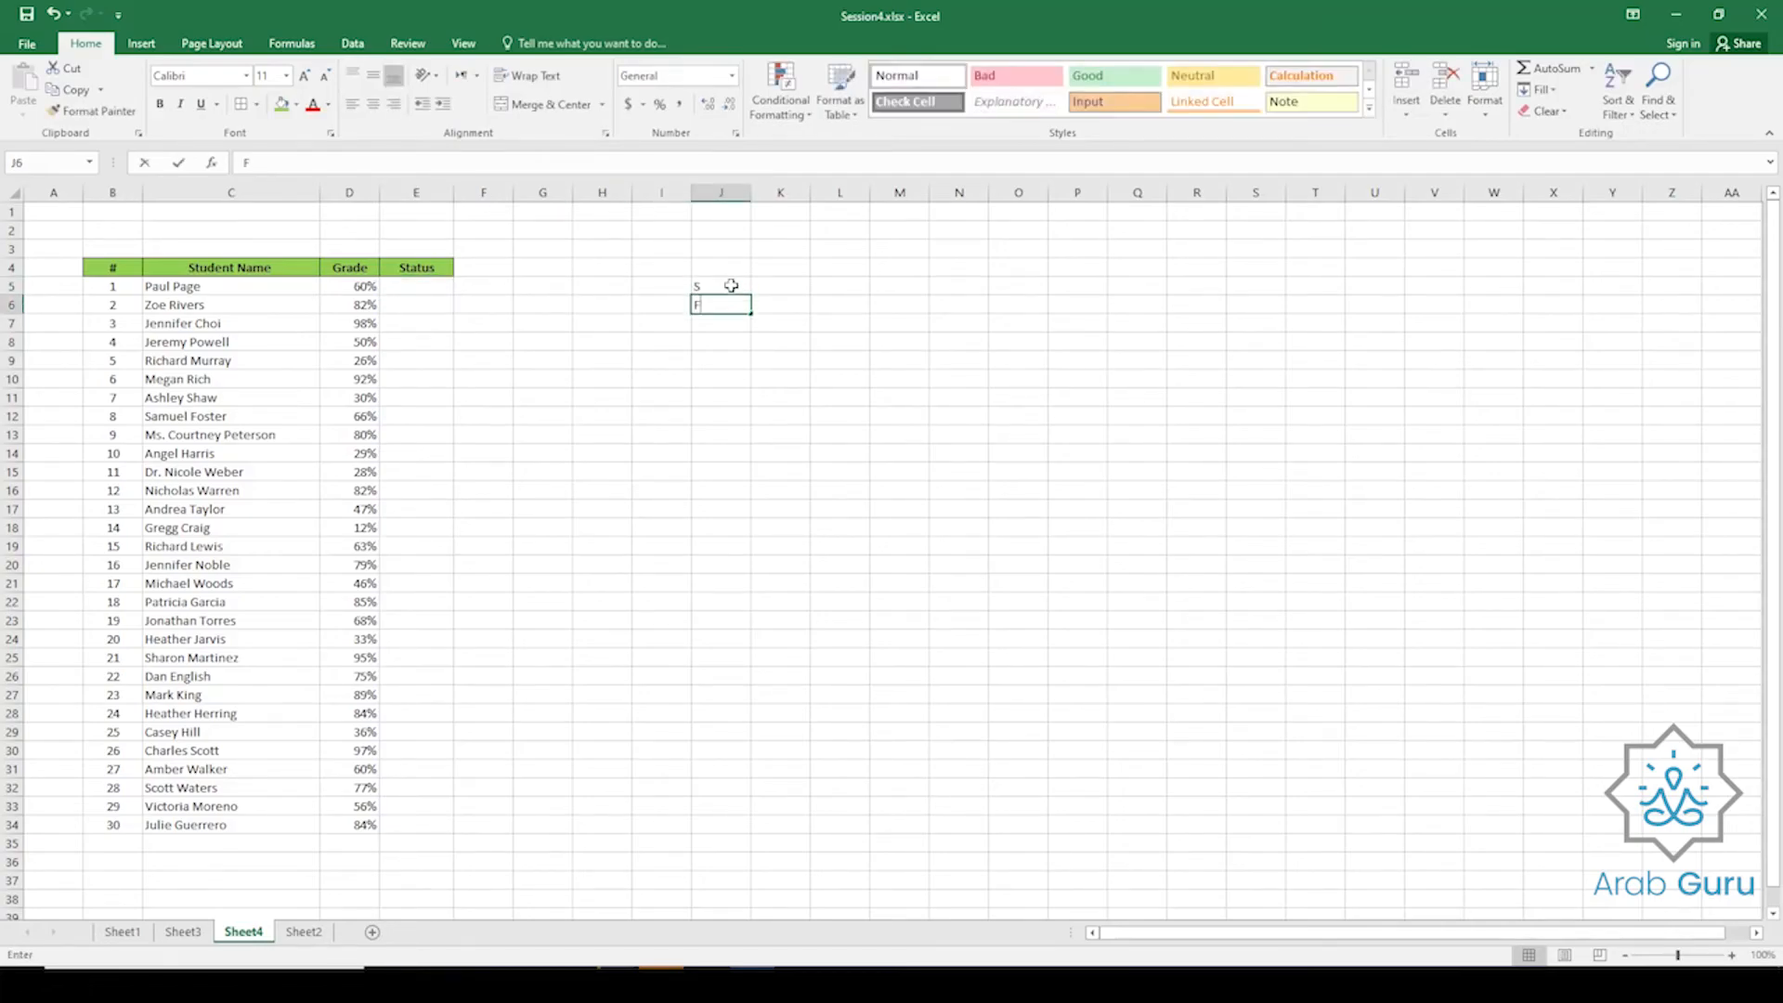
key(Return)
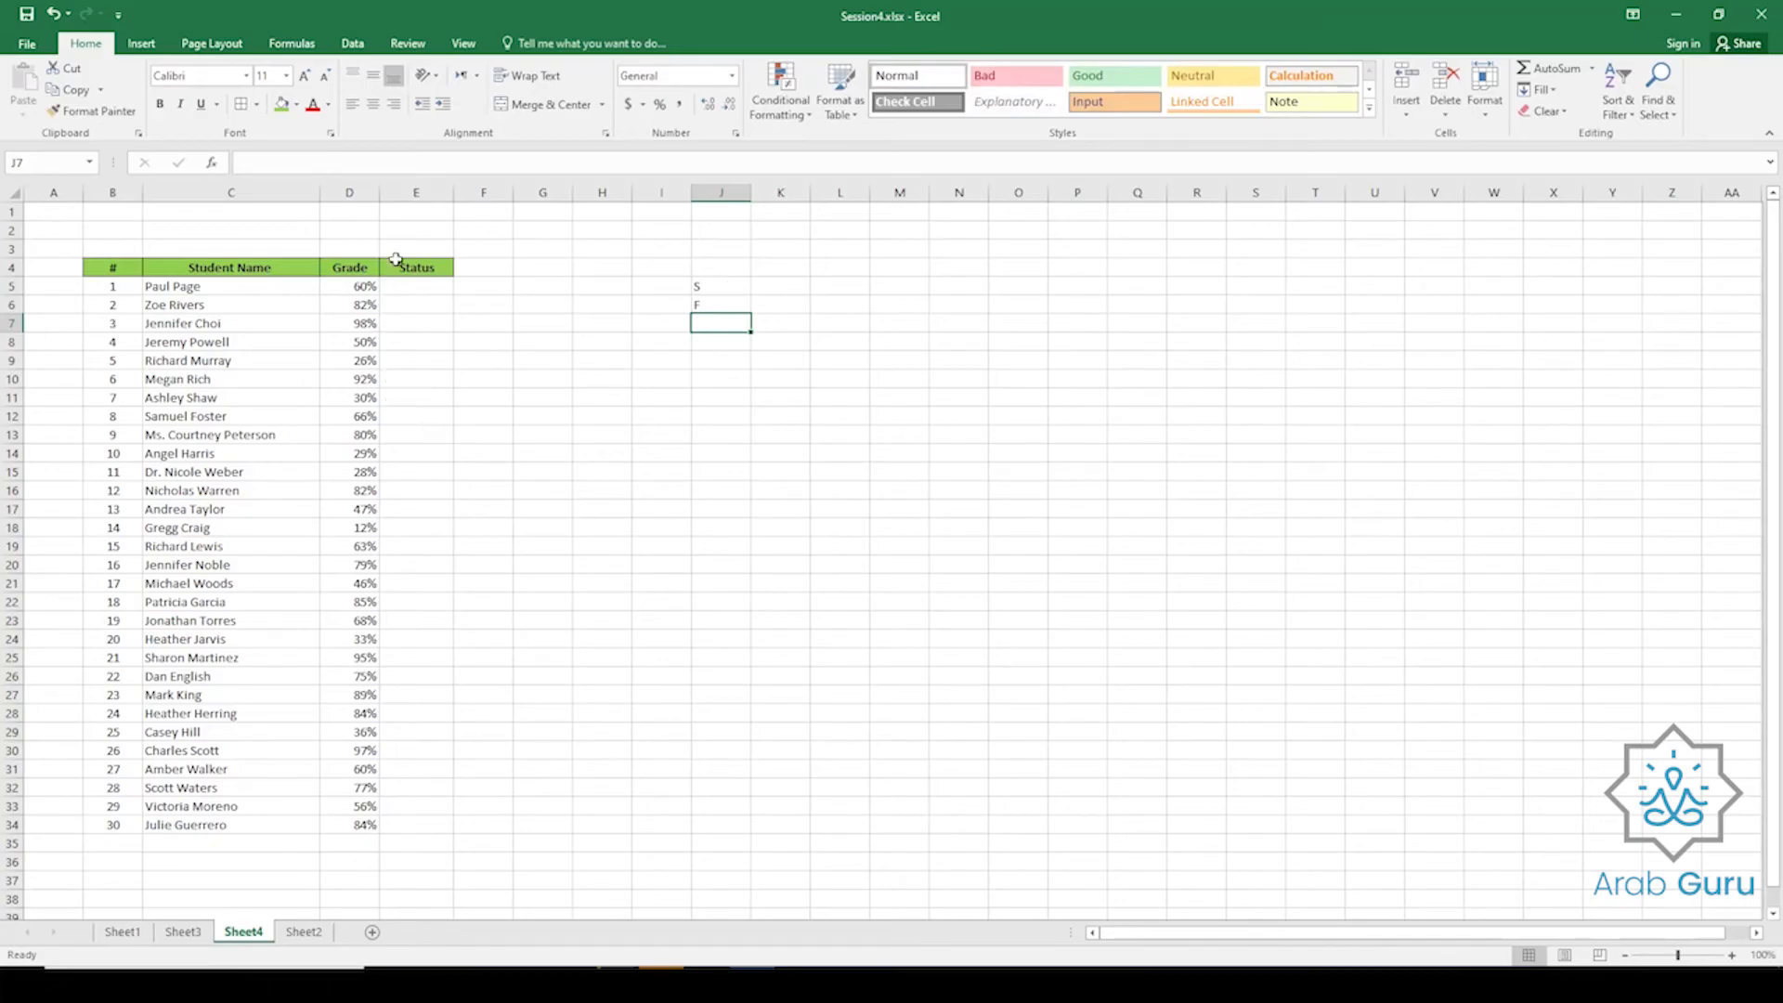
Enter the pass threshold 60% in E2 above the Status heading.
drag(398, 290, 418, 823)
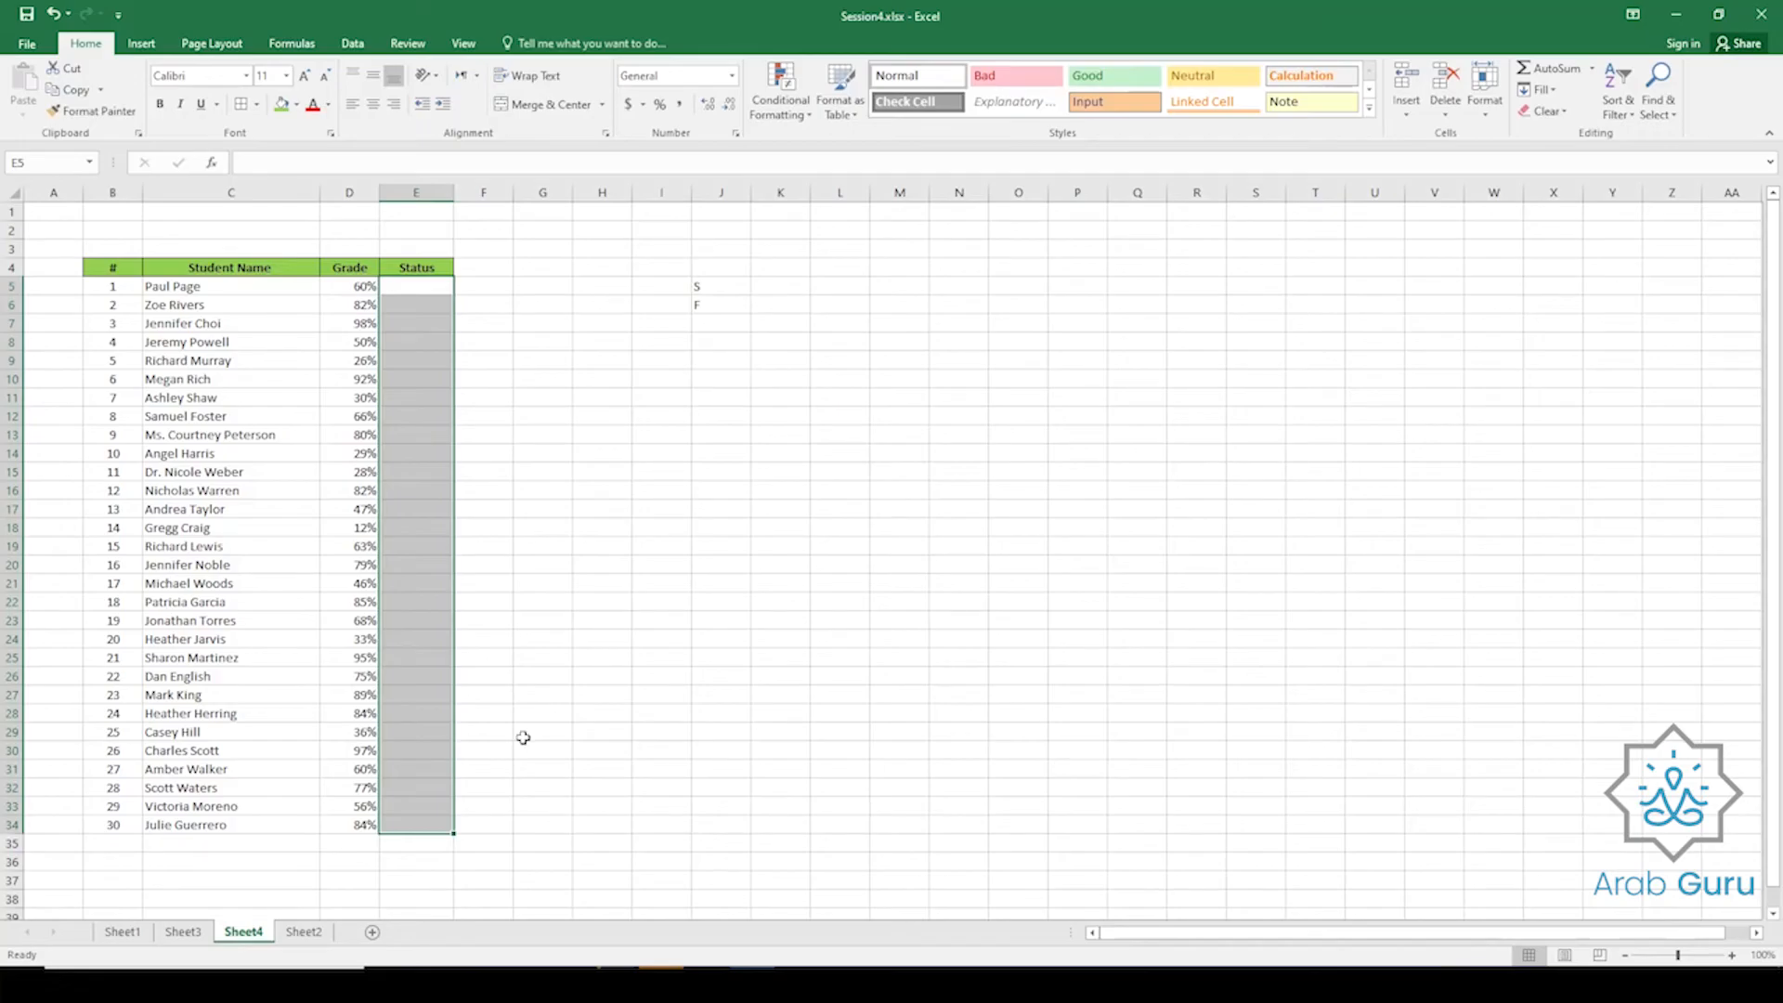
click(419, 234)
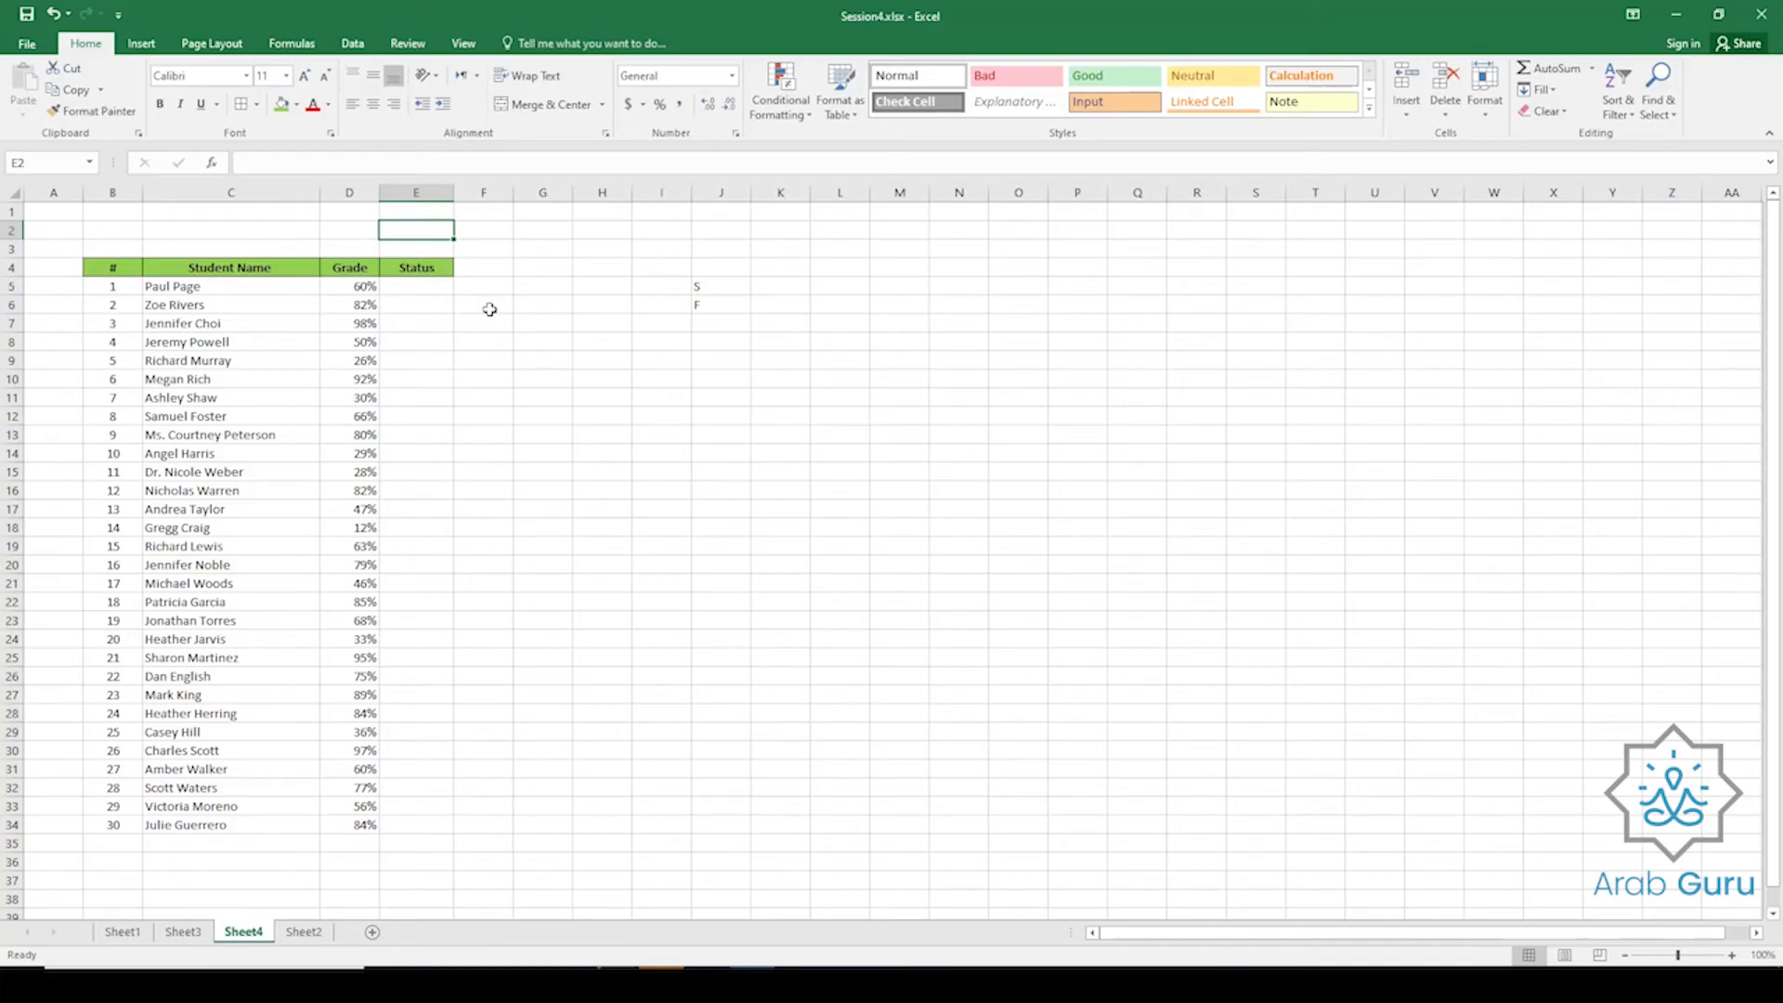
text(60)
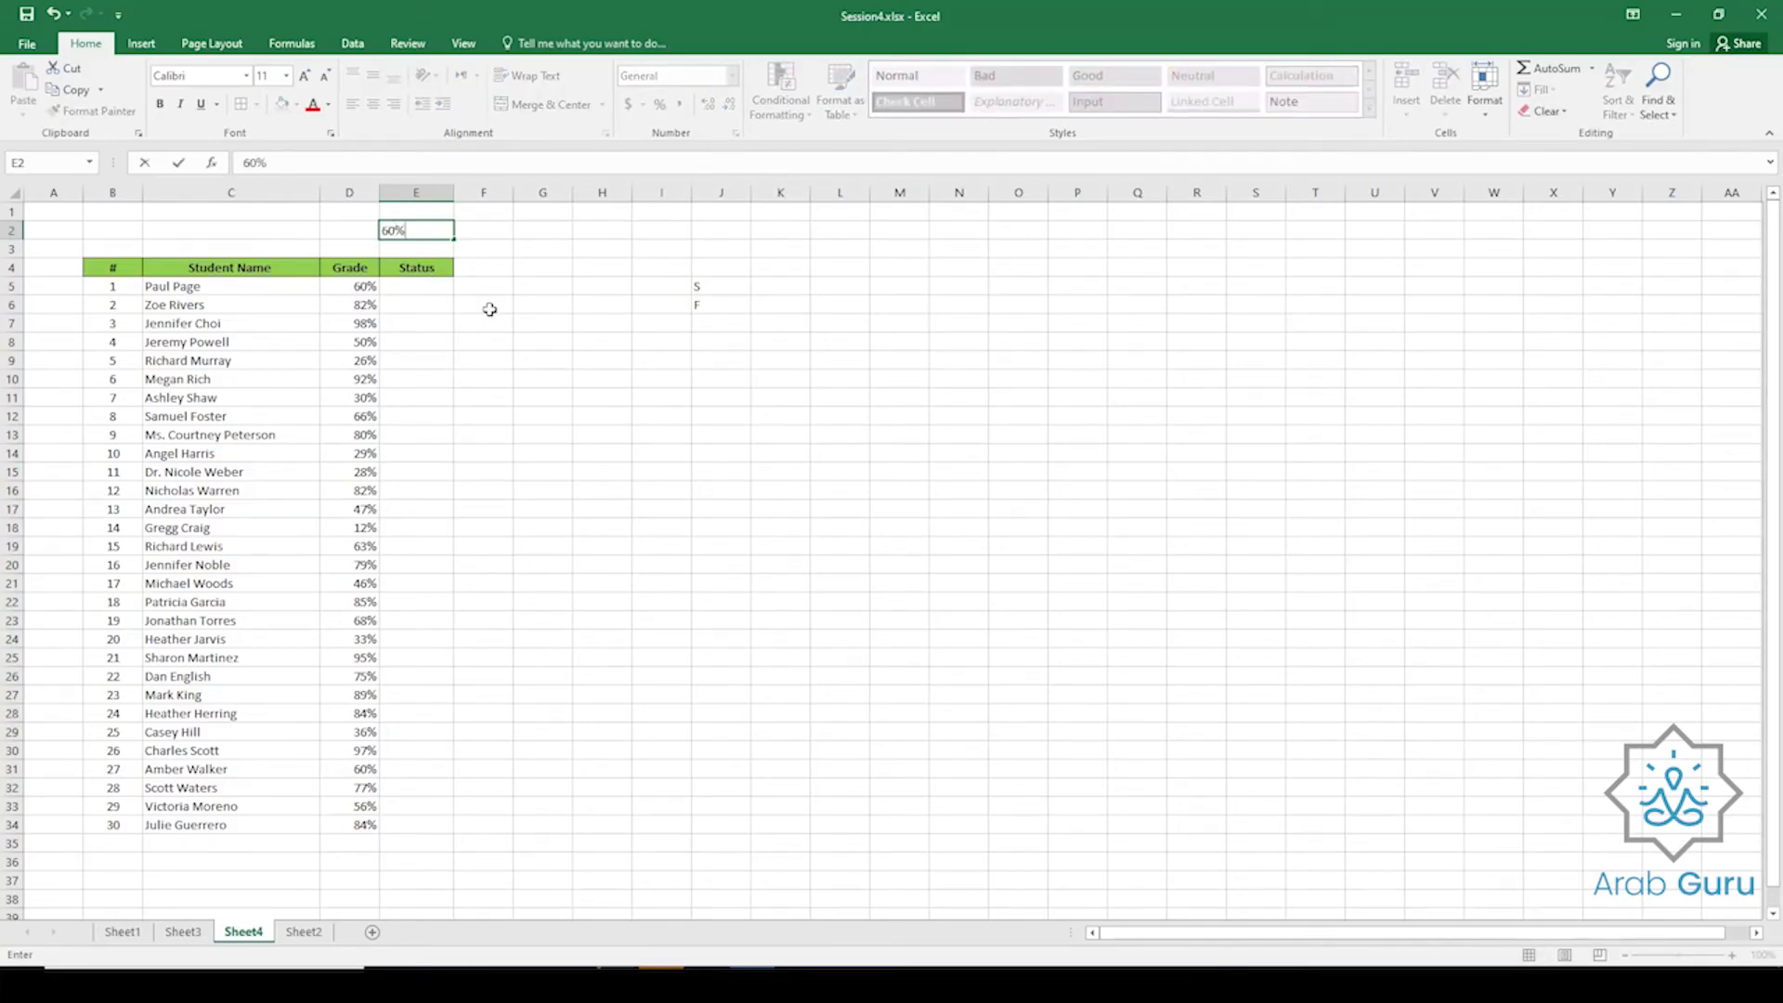
key(Return)
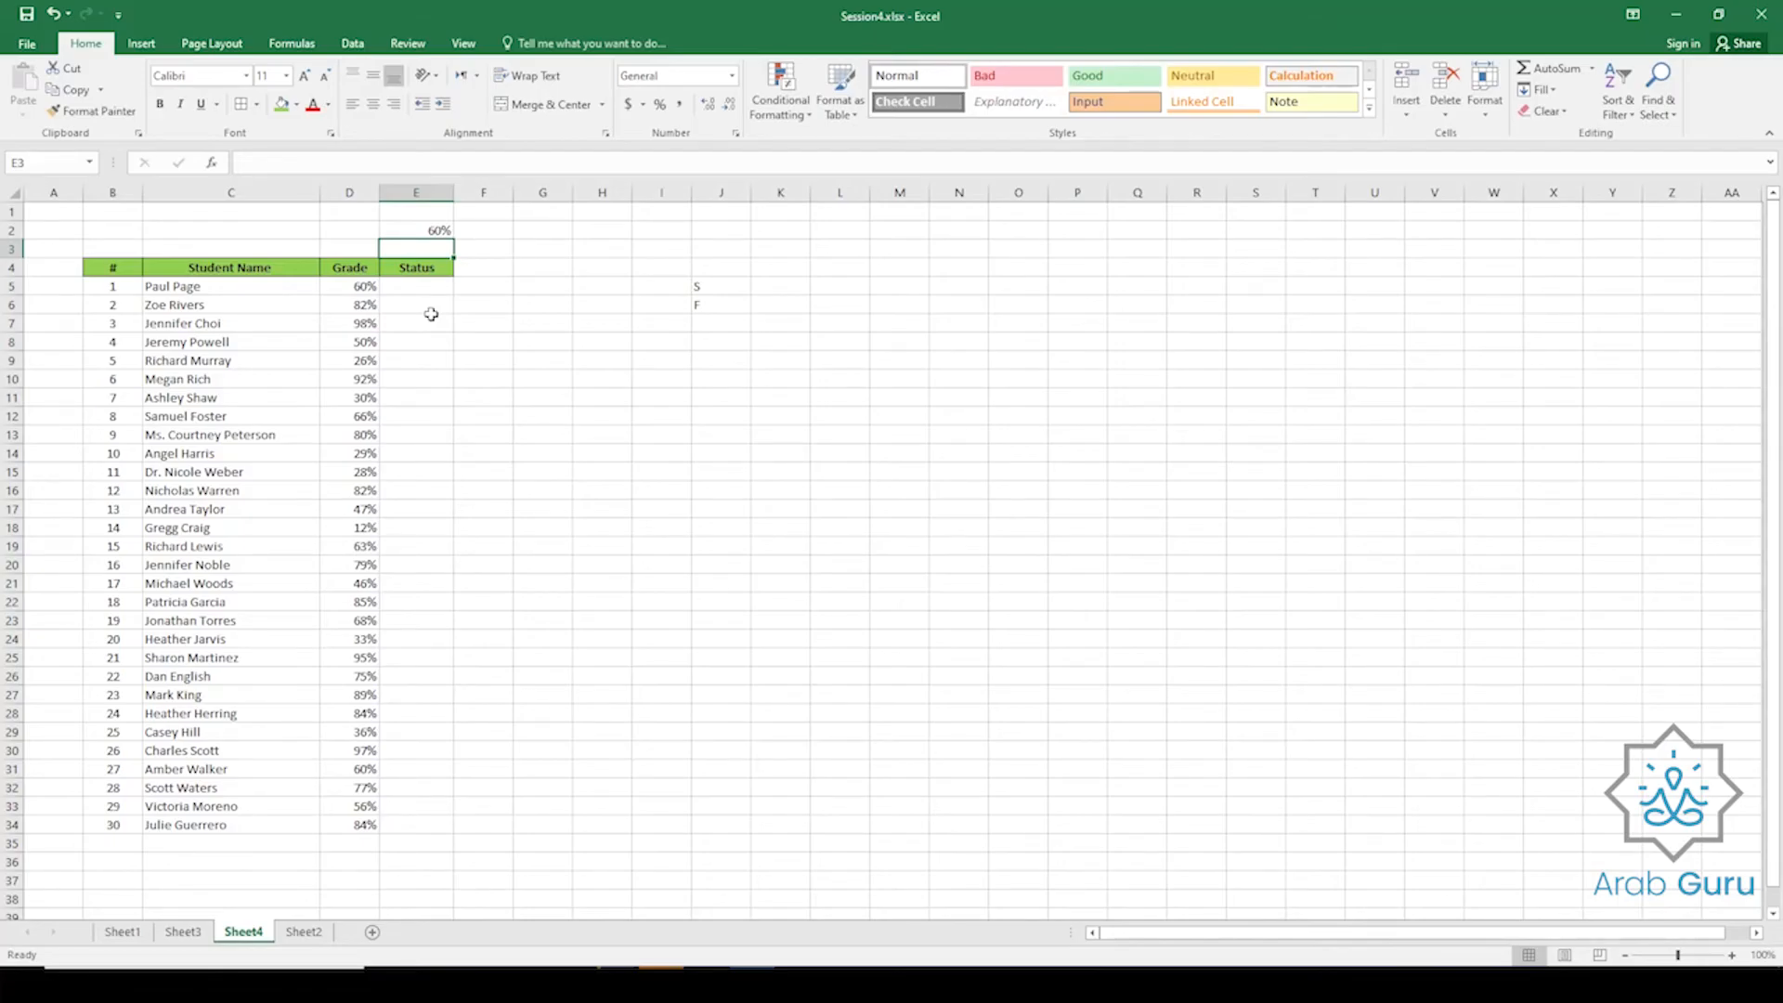
Start an IF formula in E5 for the first student's status and open its function arguments.
drag(429, 291, 426, 821)
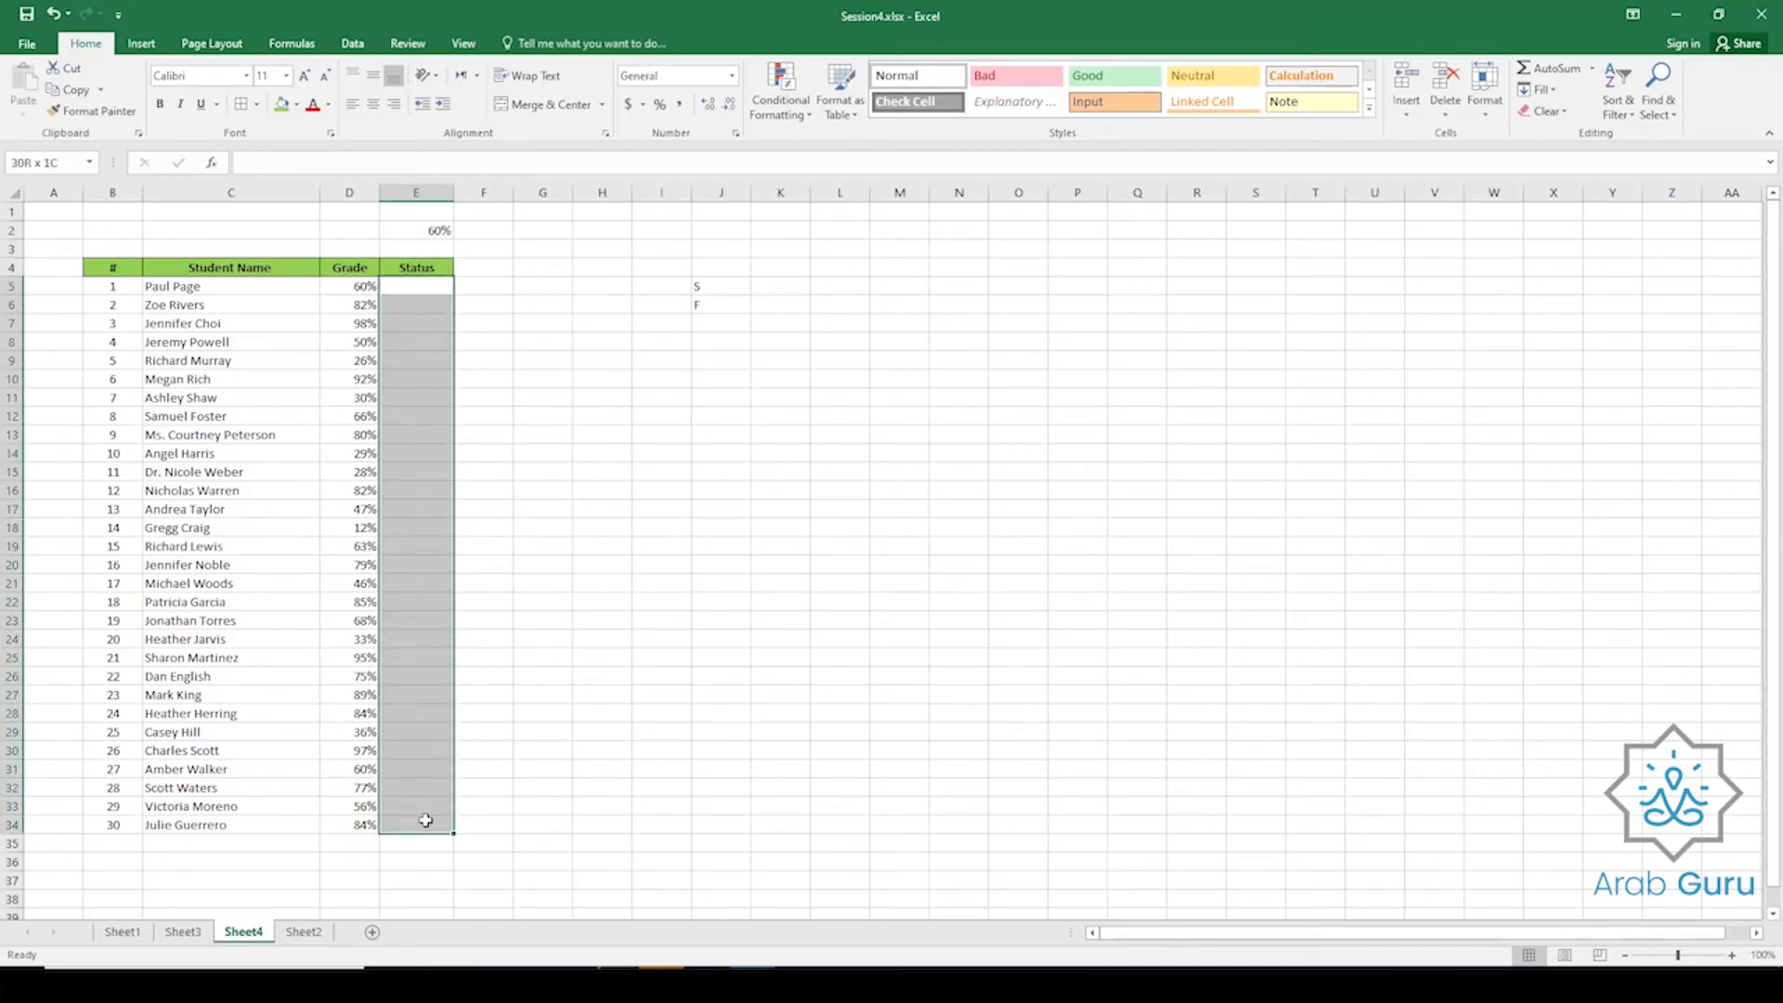
click(419, 290)
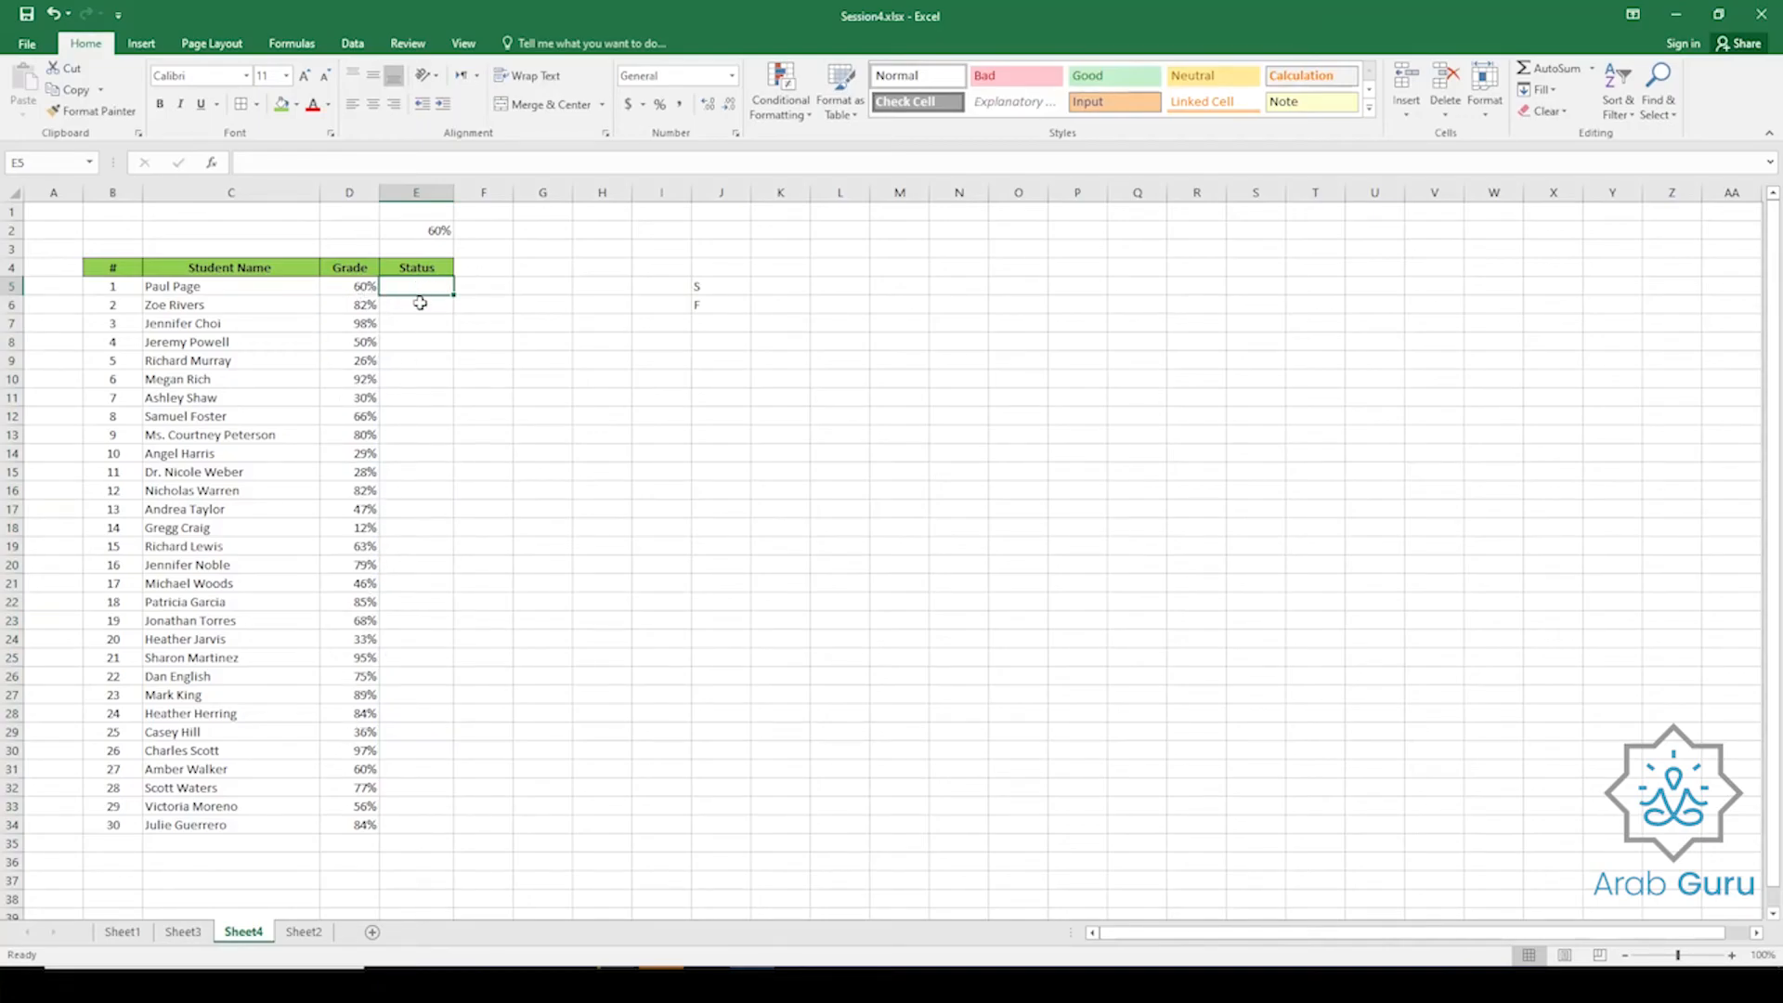
text(=)
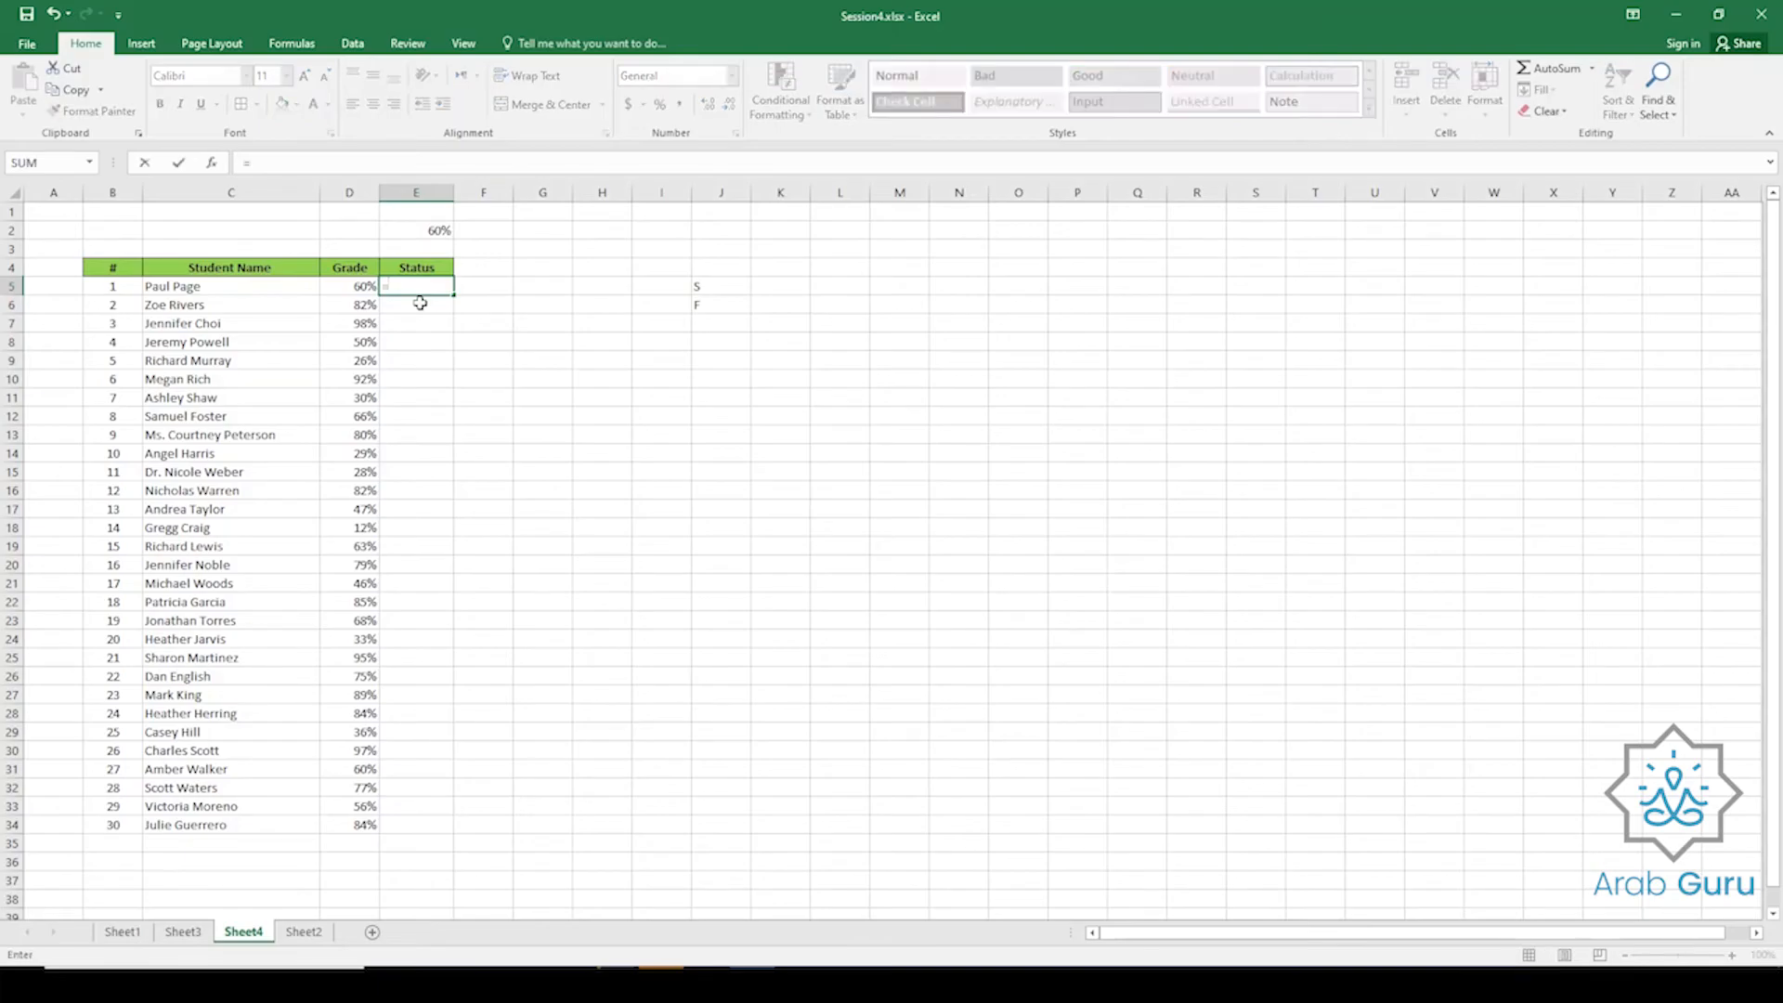
text(if)
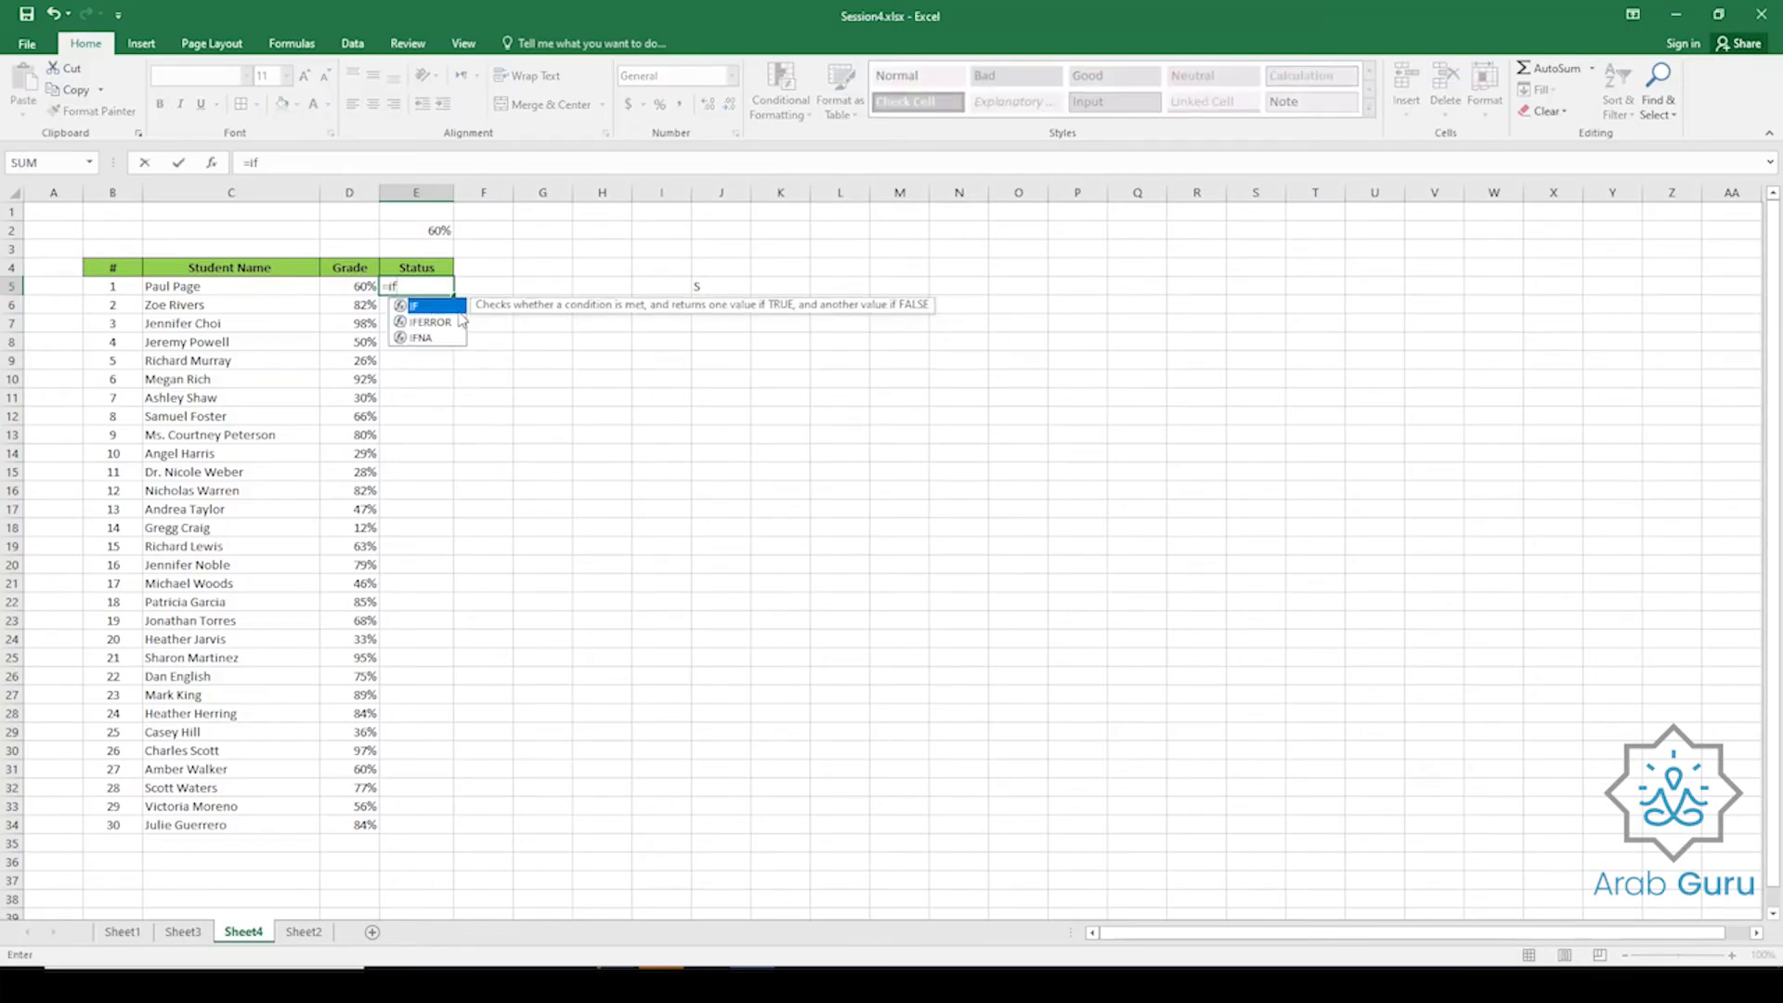
double_click(436, 308)
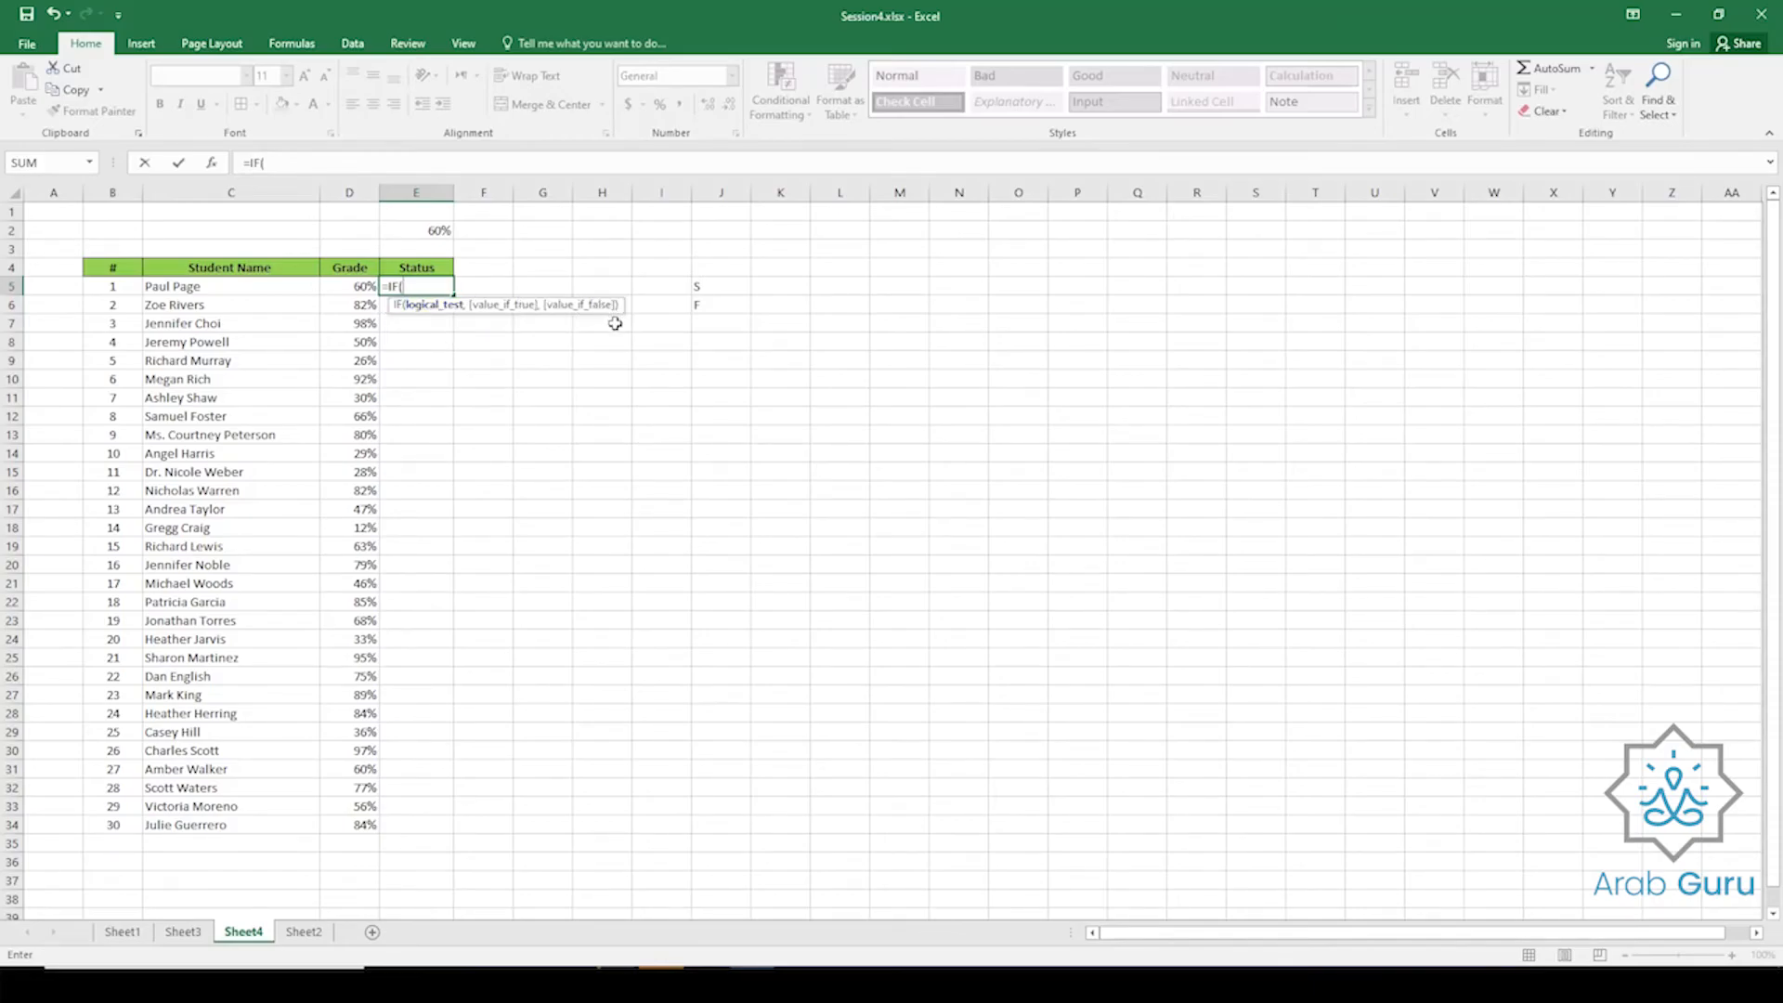
click(212, 163)
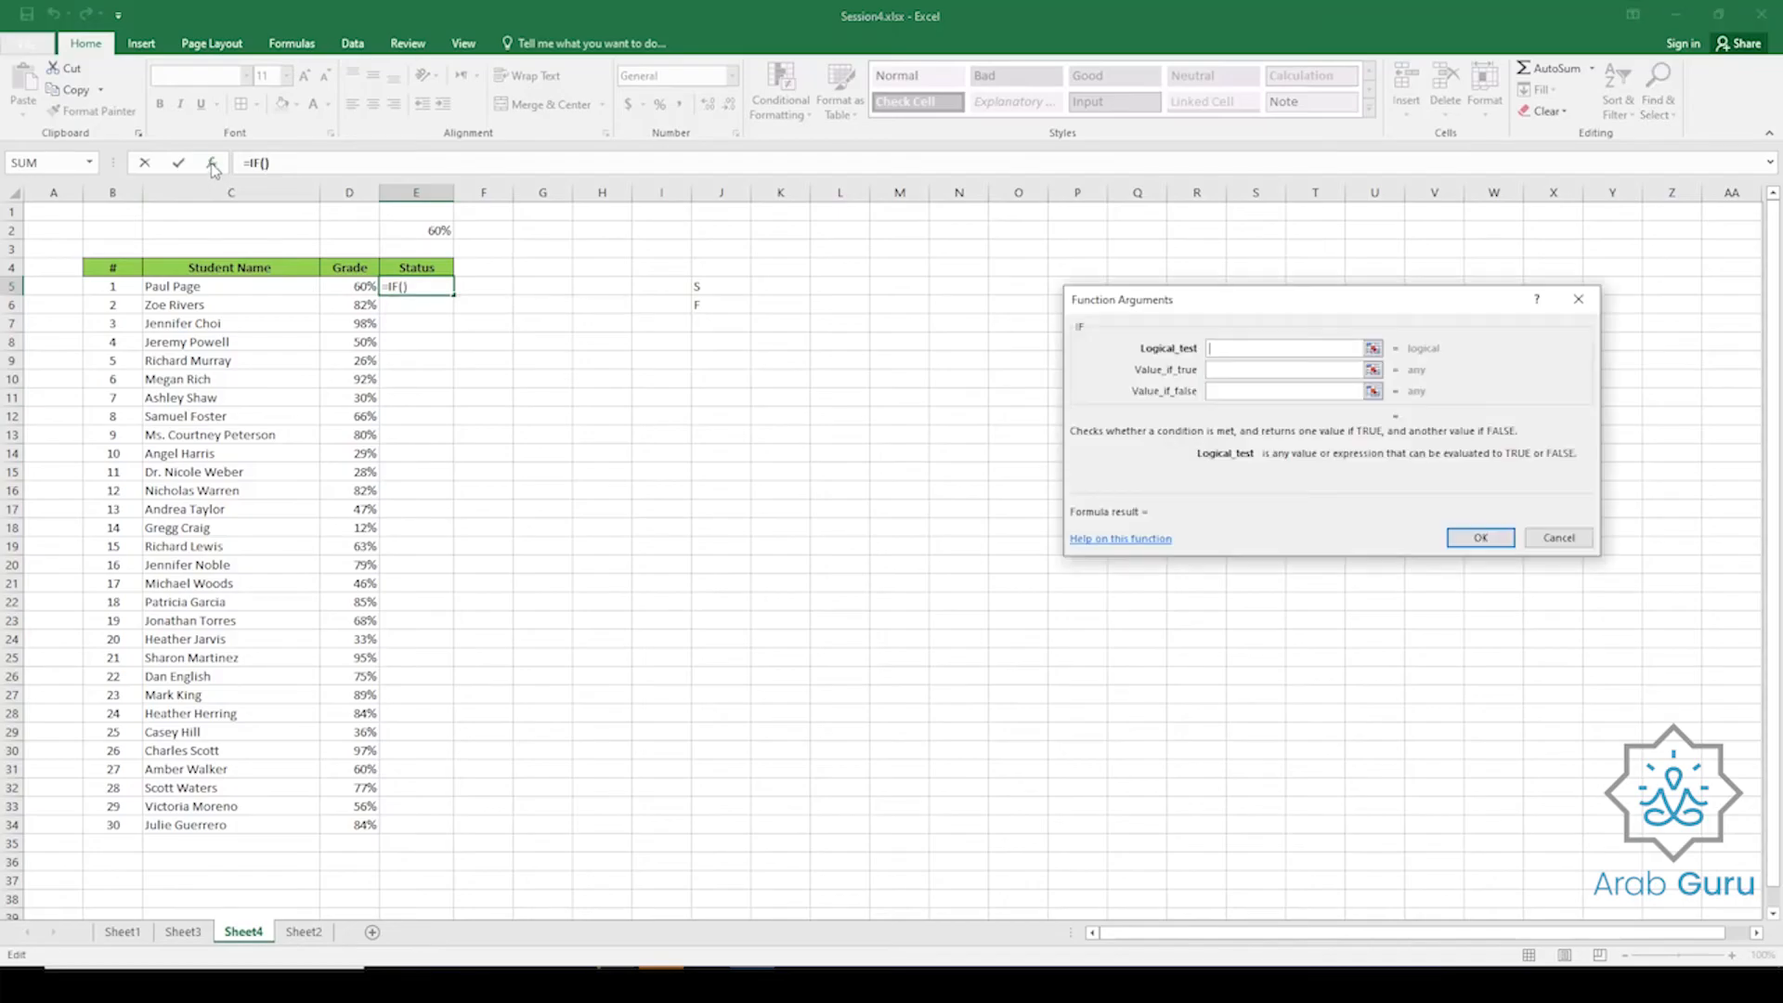
drag(1214, 312, 770, 300)
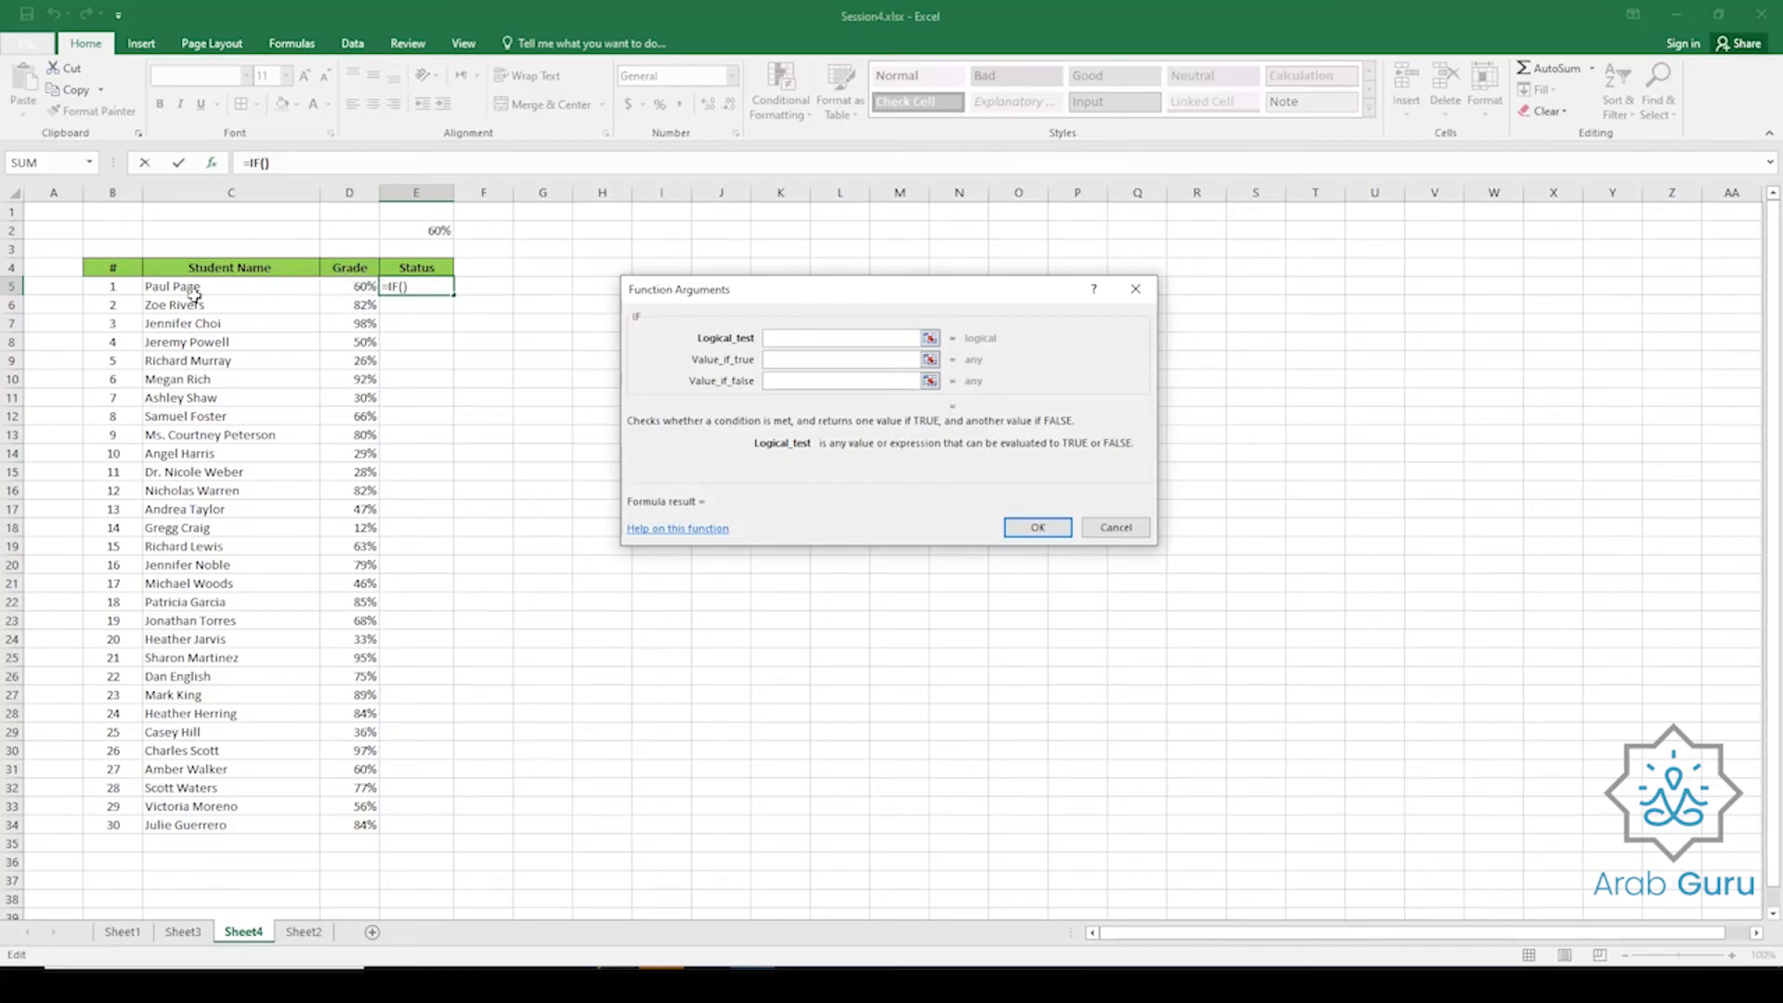
Enter D5>=60% as the logical test of the IF function.
click(359, 287)
text(>=60%)
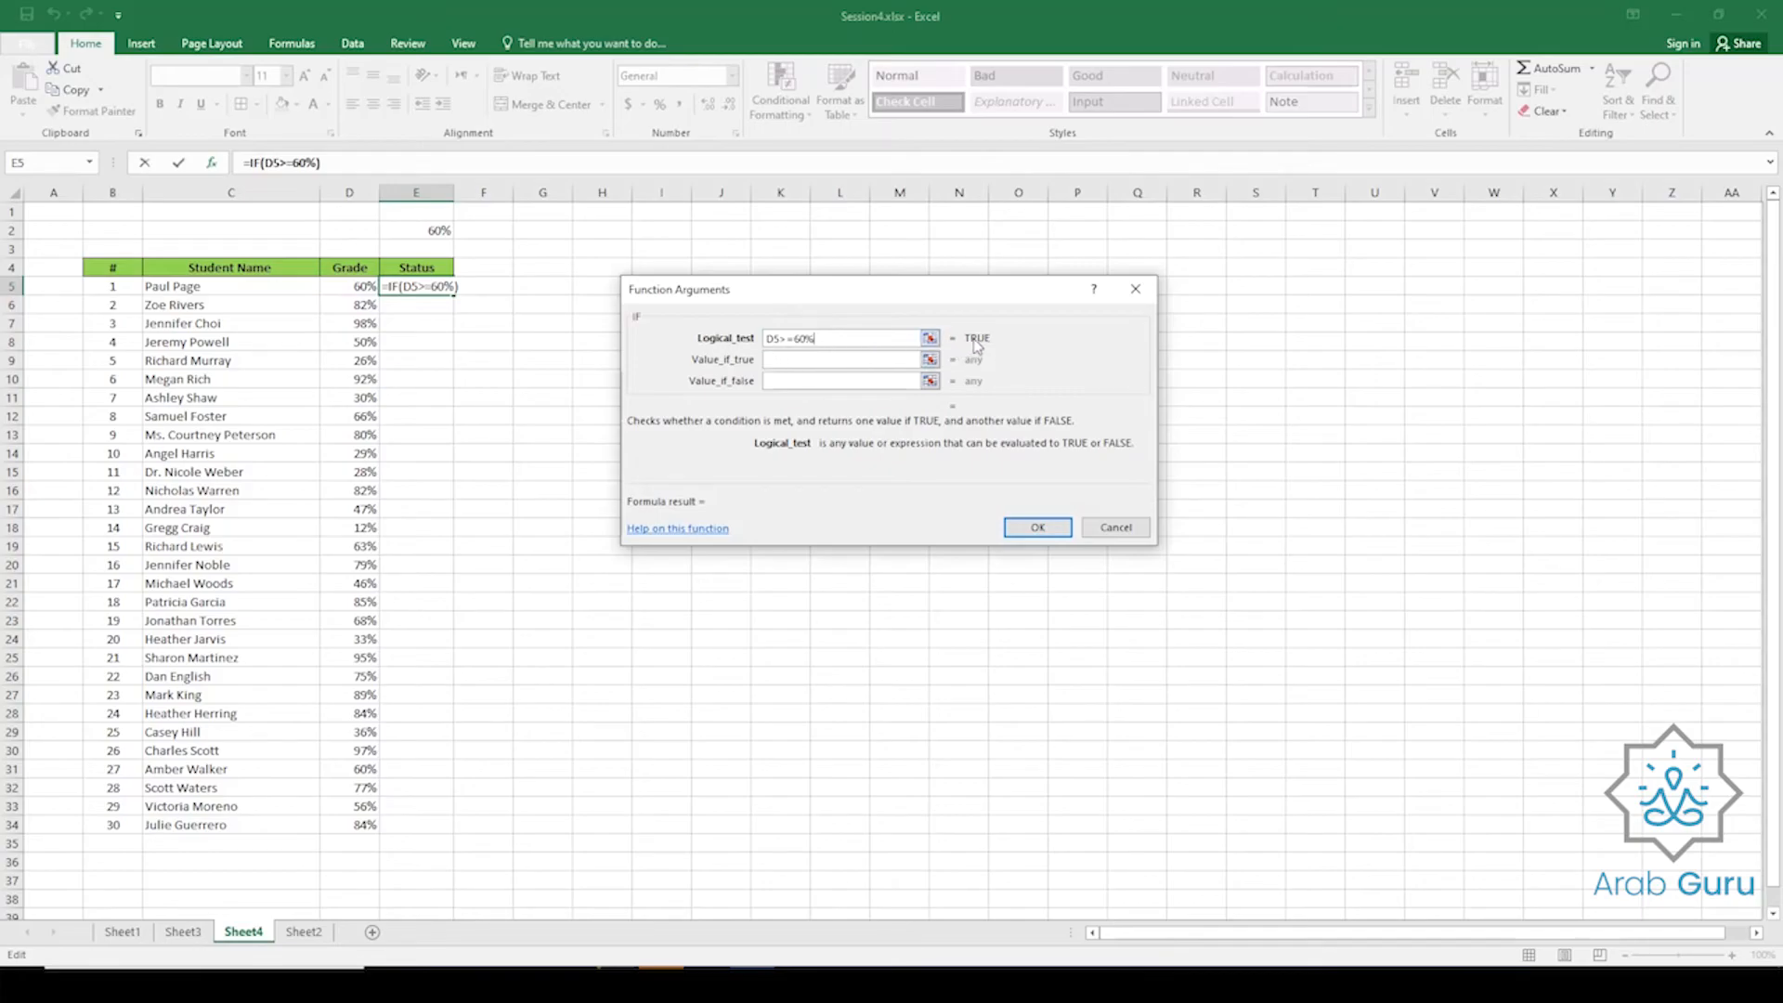
drag(964, 334, 971, 341)
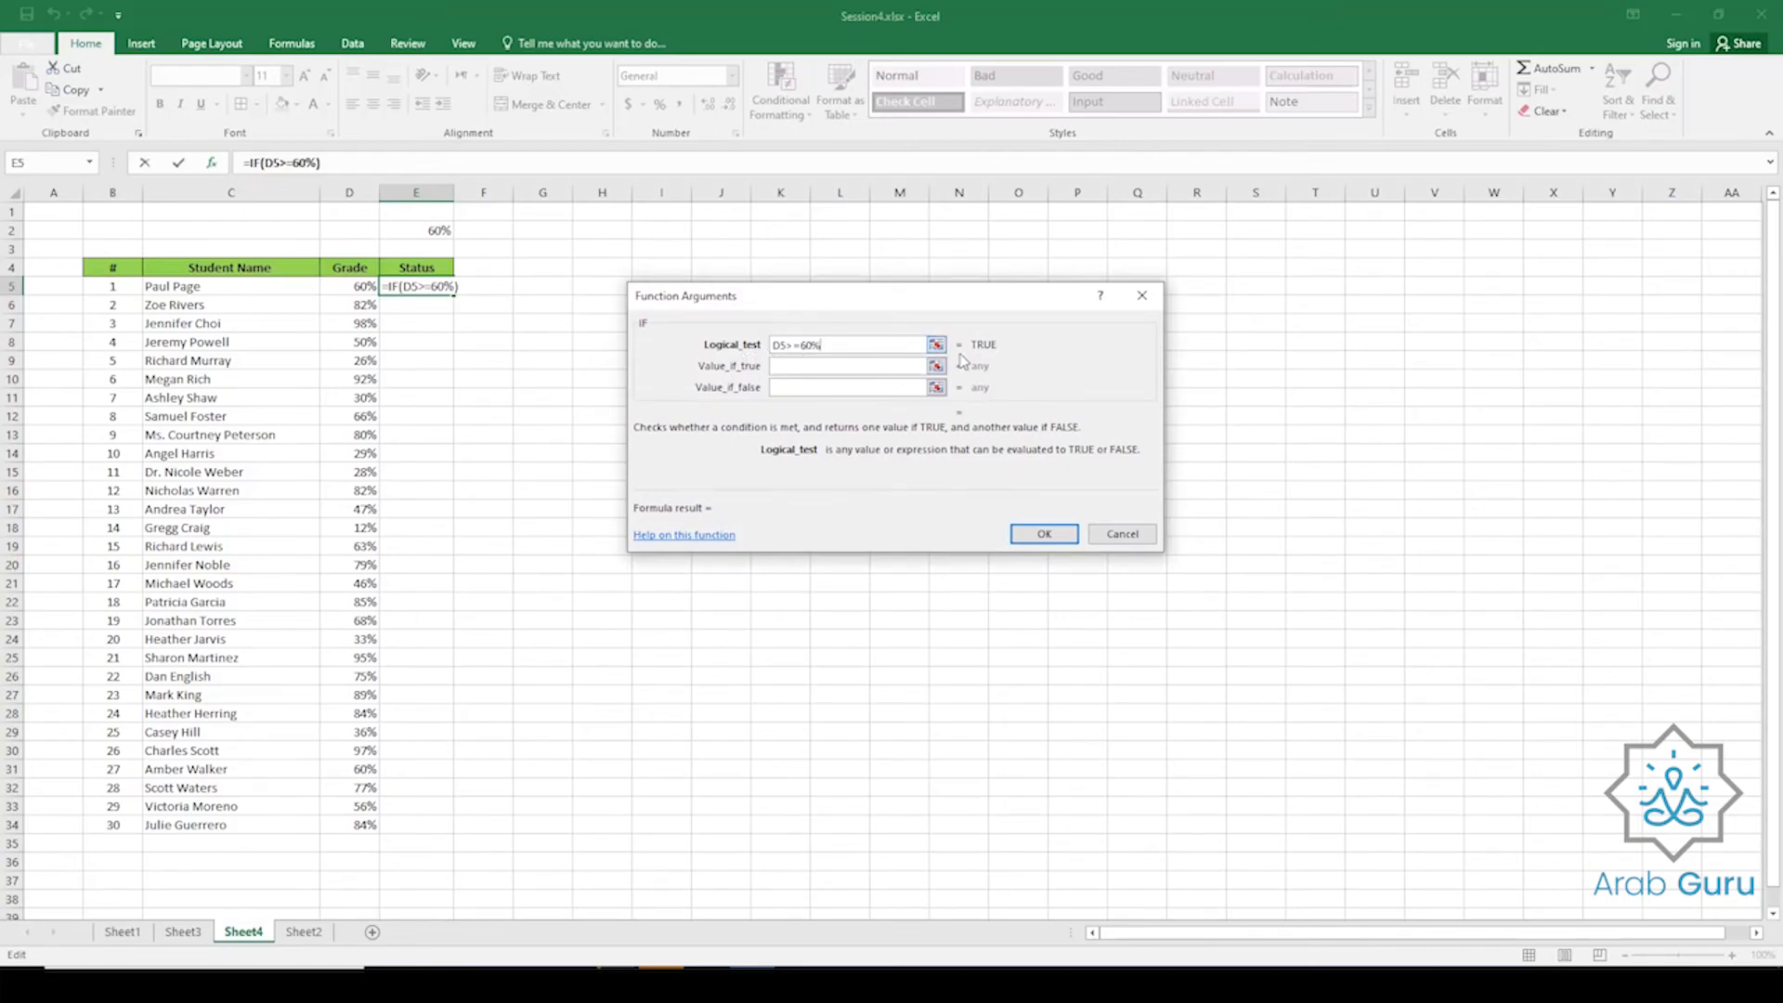
Try 59% and 50% as the threshold in the IF logical test, and clear the test.
drag(815, 345, 801, 348)
text(59)
click(821, 367)
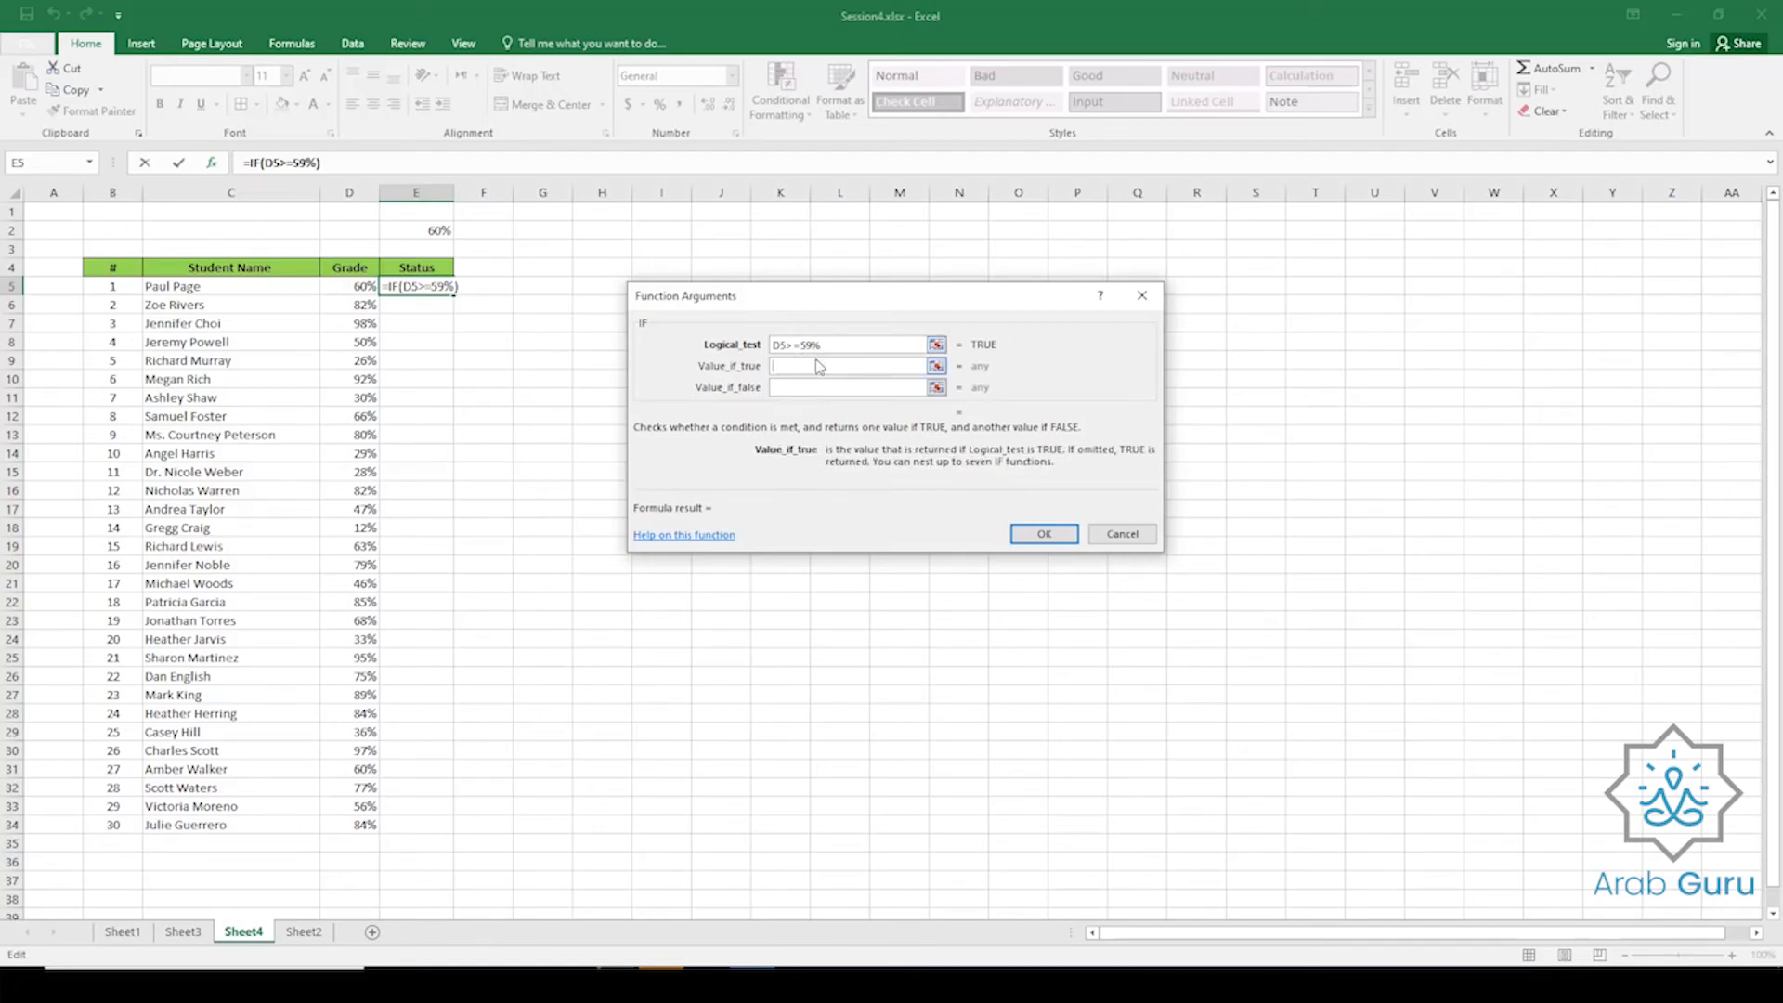
click(842, 345)
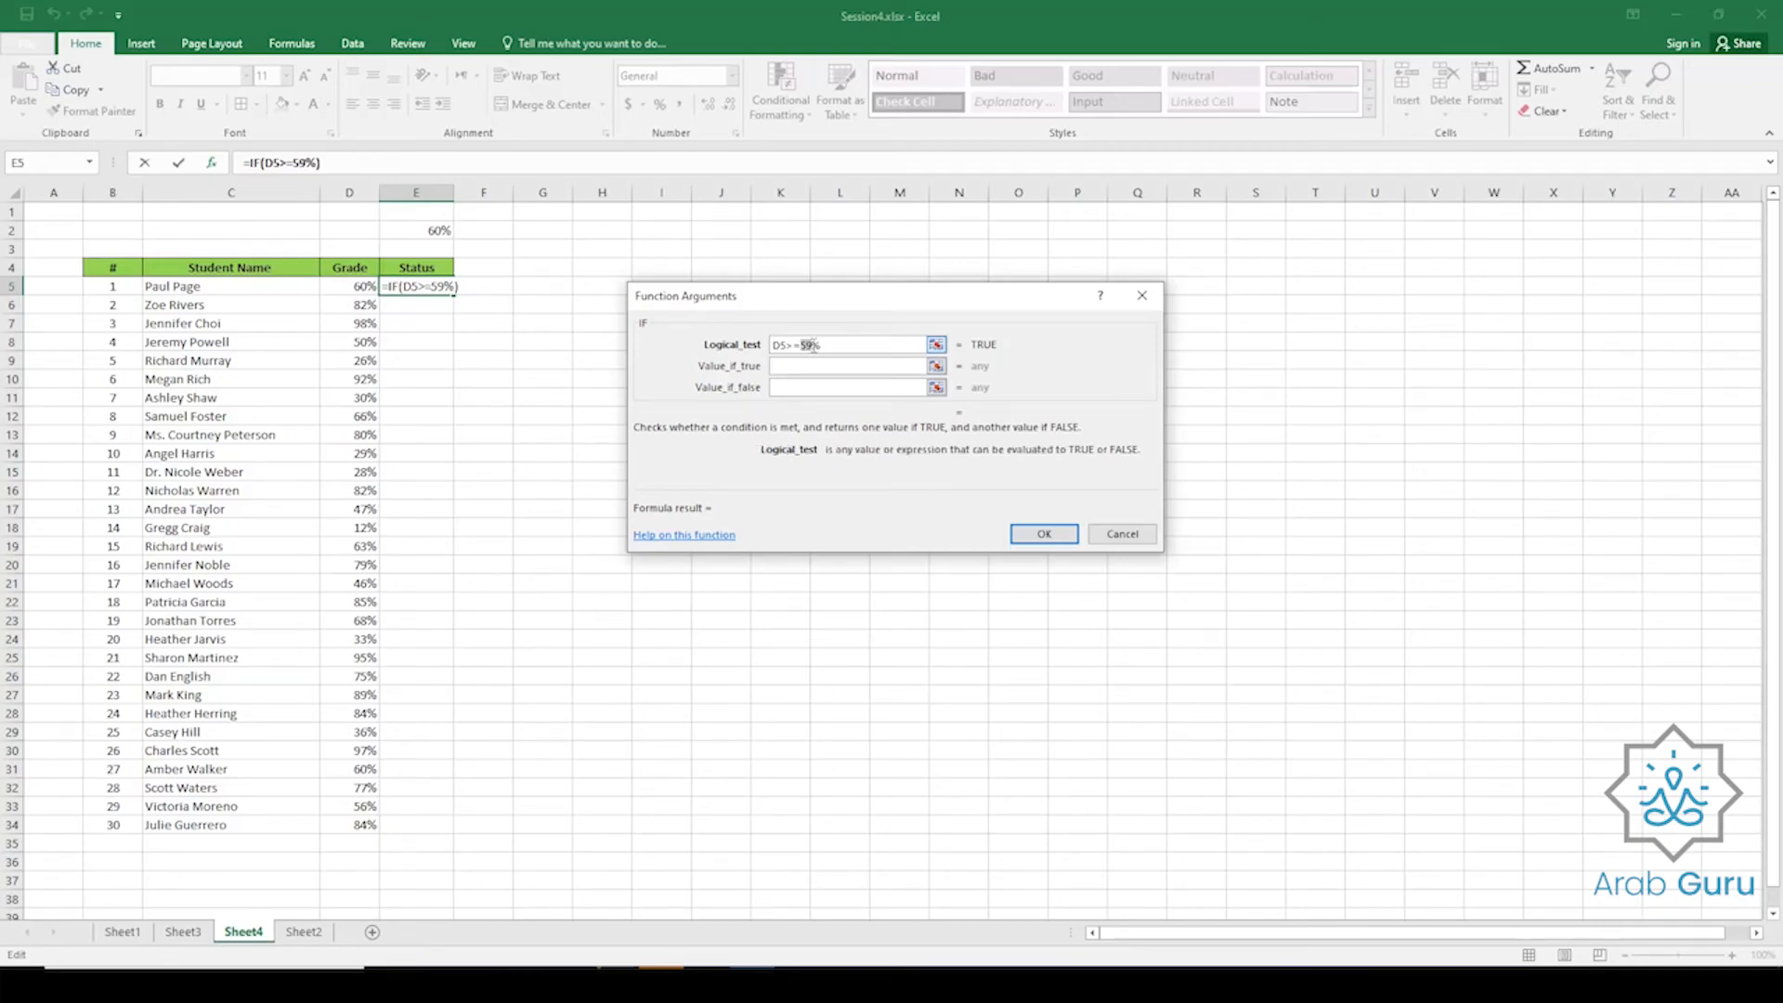
text(50)
click(850, 366)
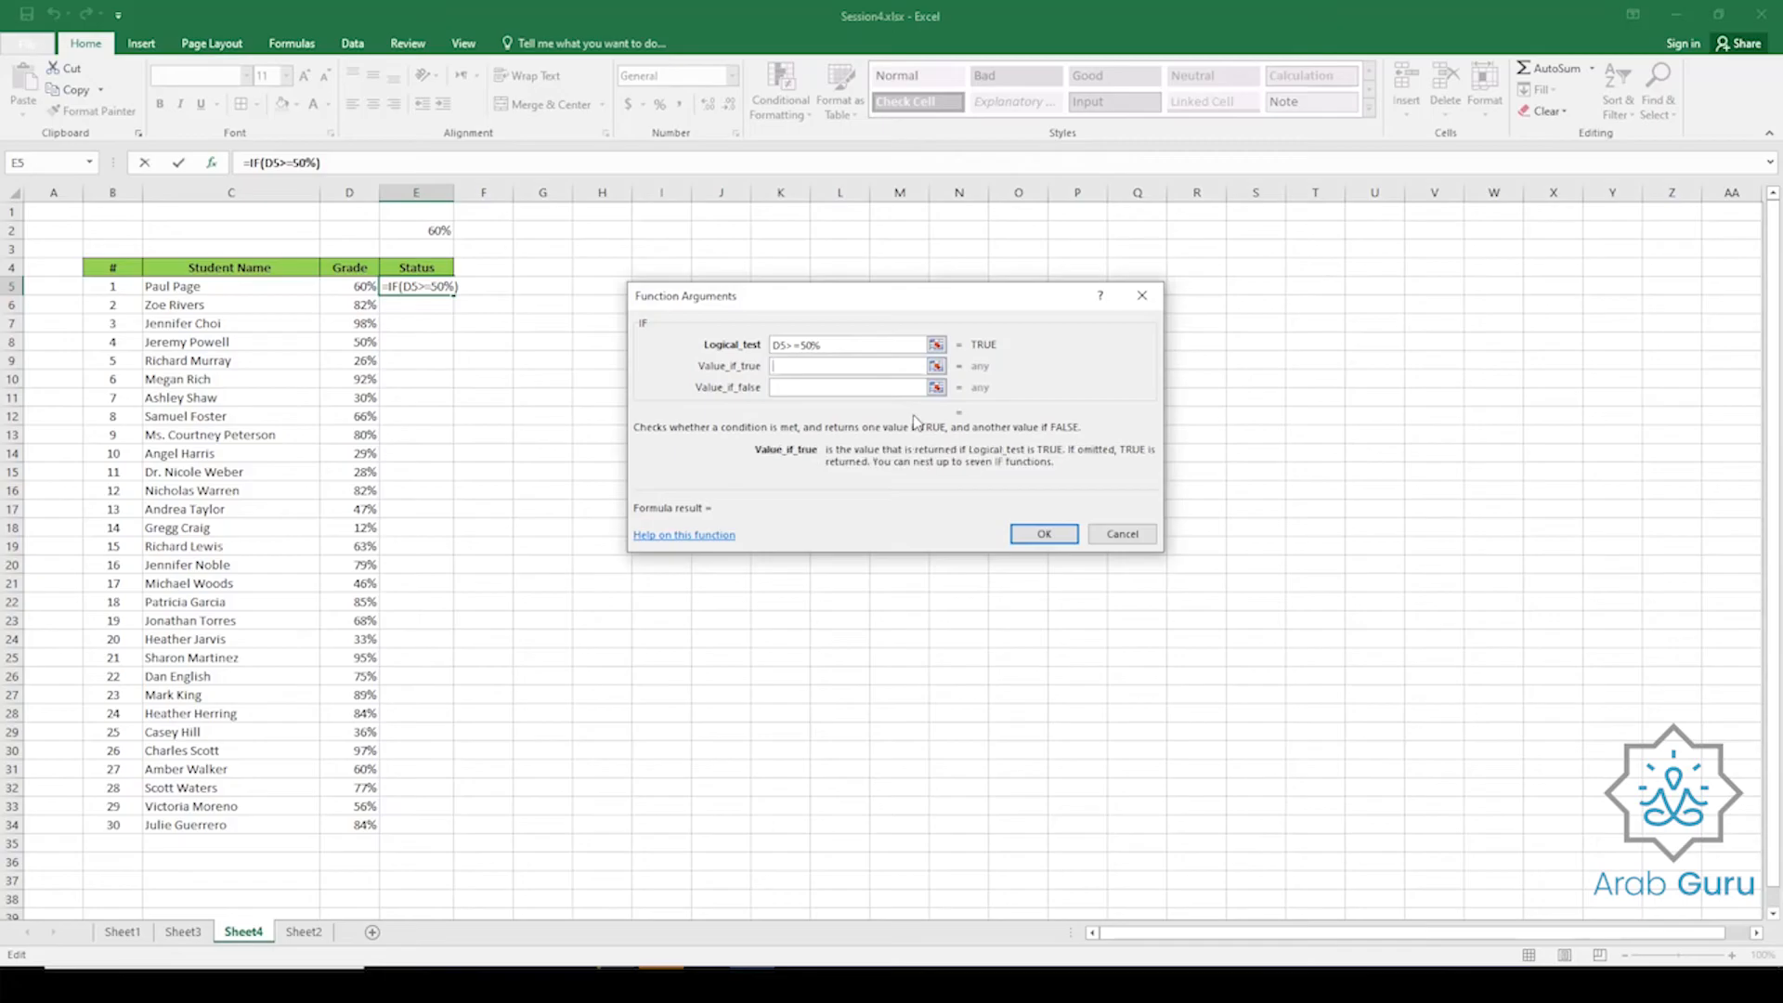
click(842, 345)
drag(841, 345, 708, 350)
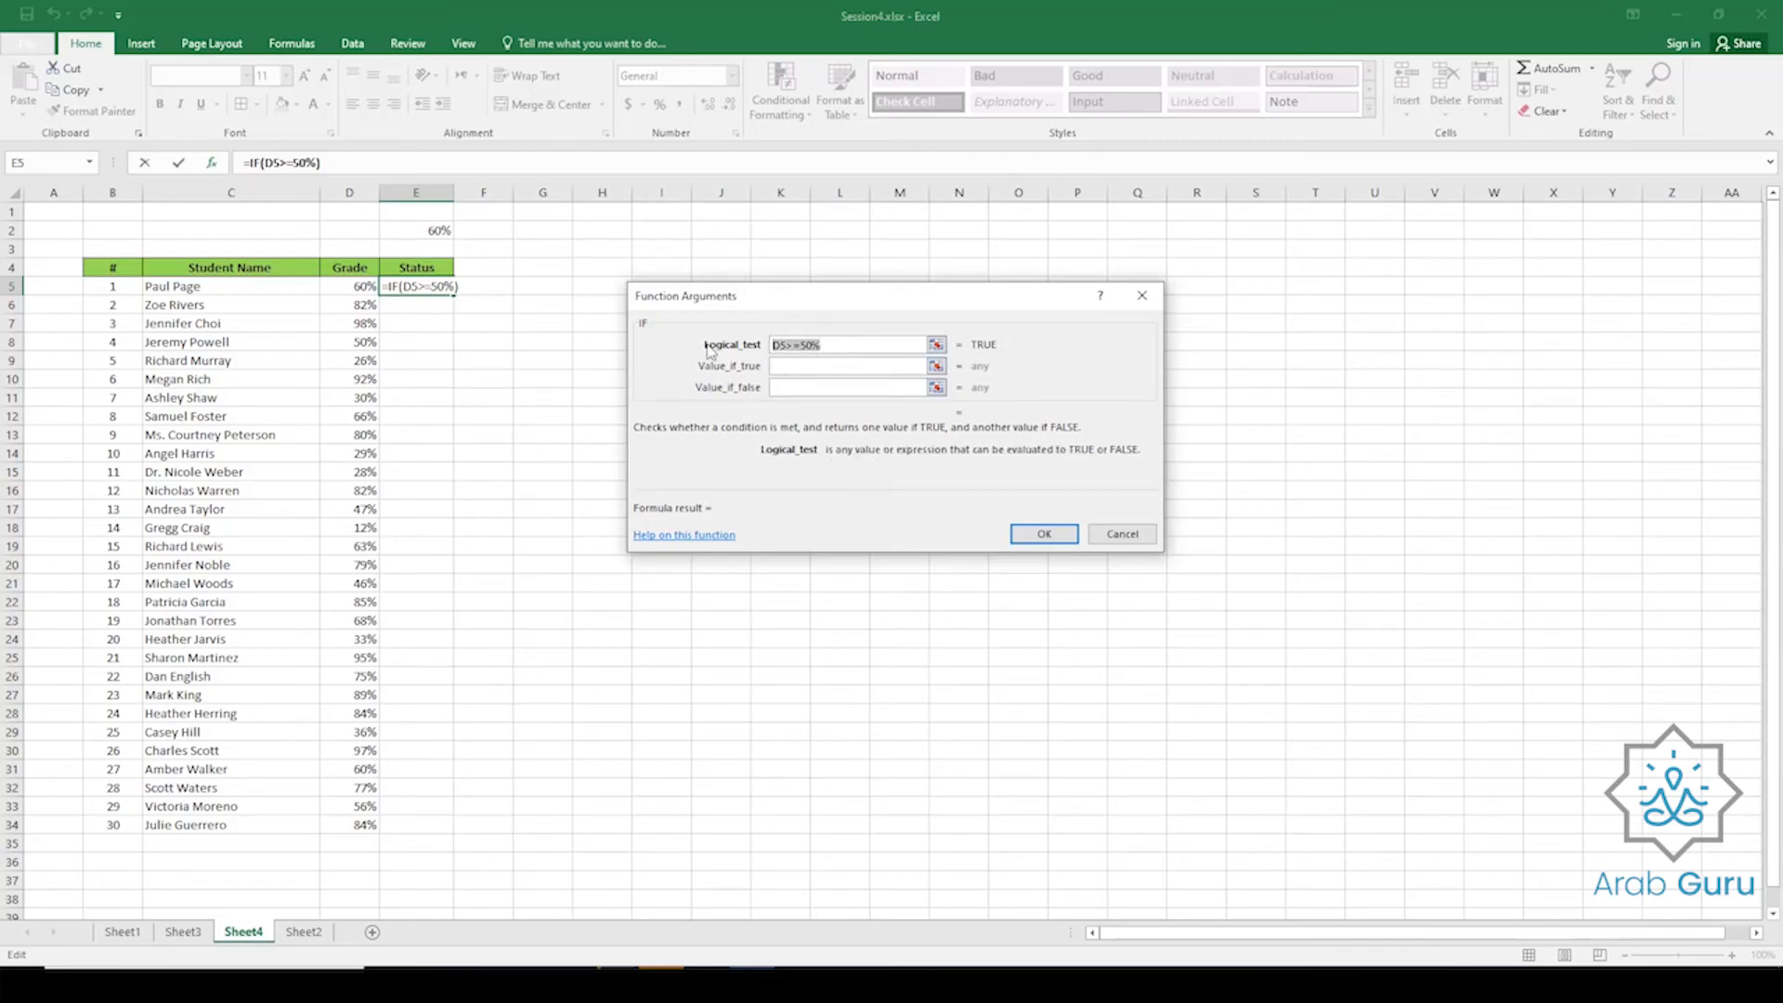
key(BackSpace)
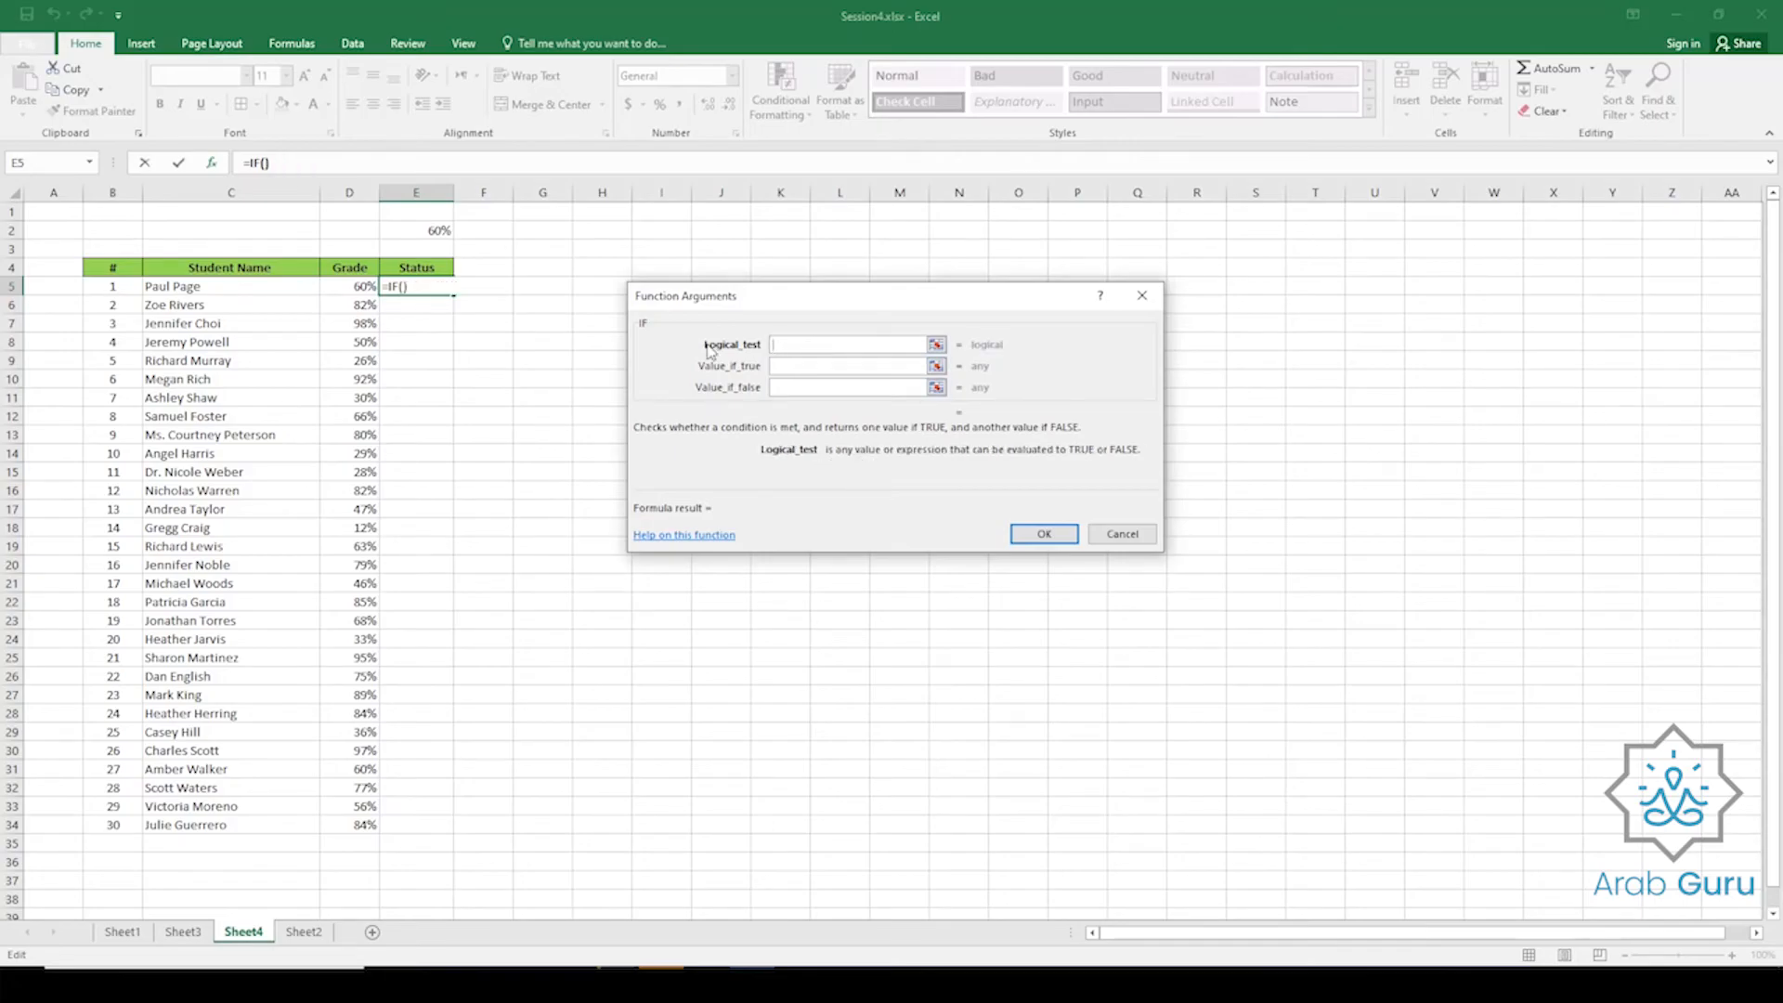
Set the IF function's logical test to D5>=60%, briefly trying a different last digit in the threshold.
click(357, 287)
text(>=)
text(50)
text(%)
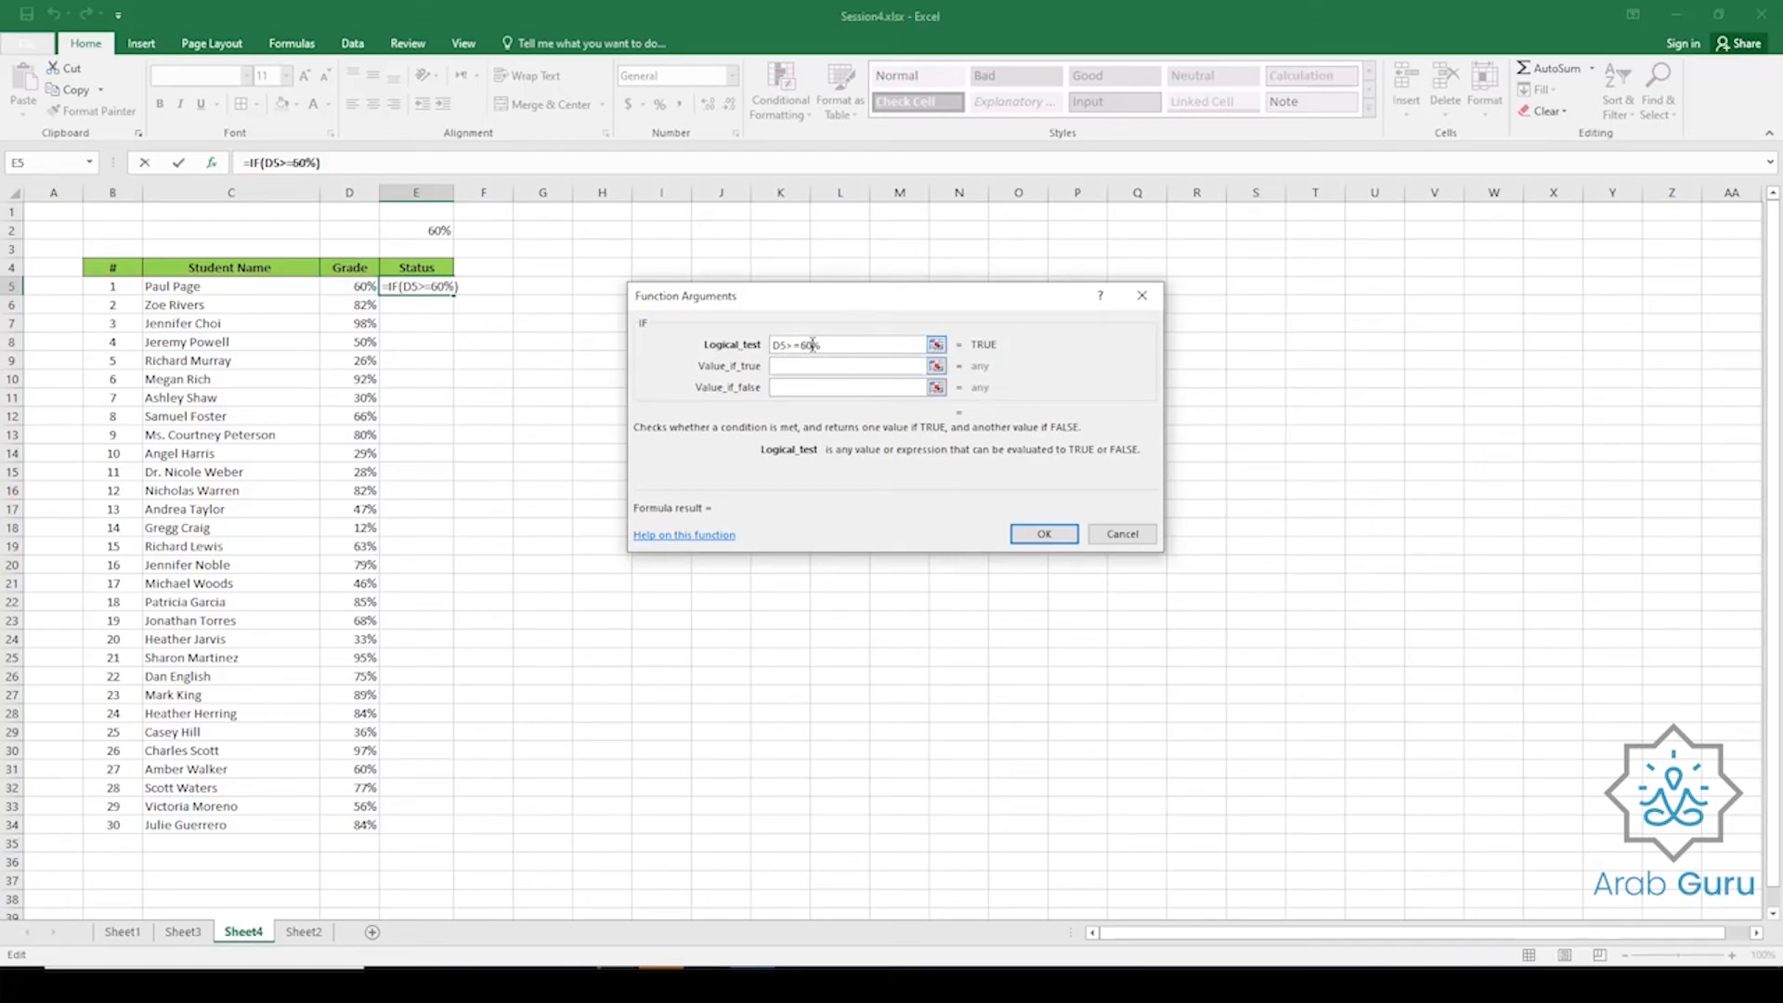
key(BackSpace)
text(1)
key(BackSpace)
text(0)
Set the IF function's value if true to "S".
click(793, 368)
text(S)
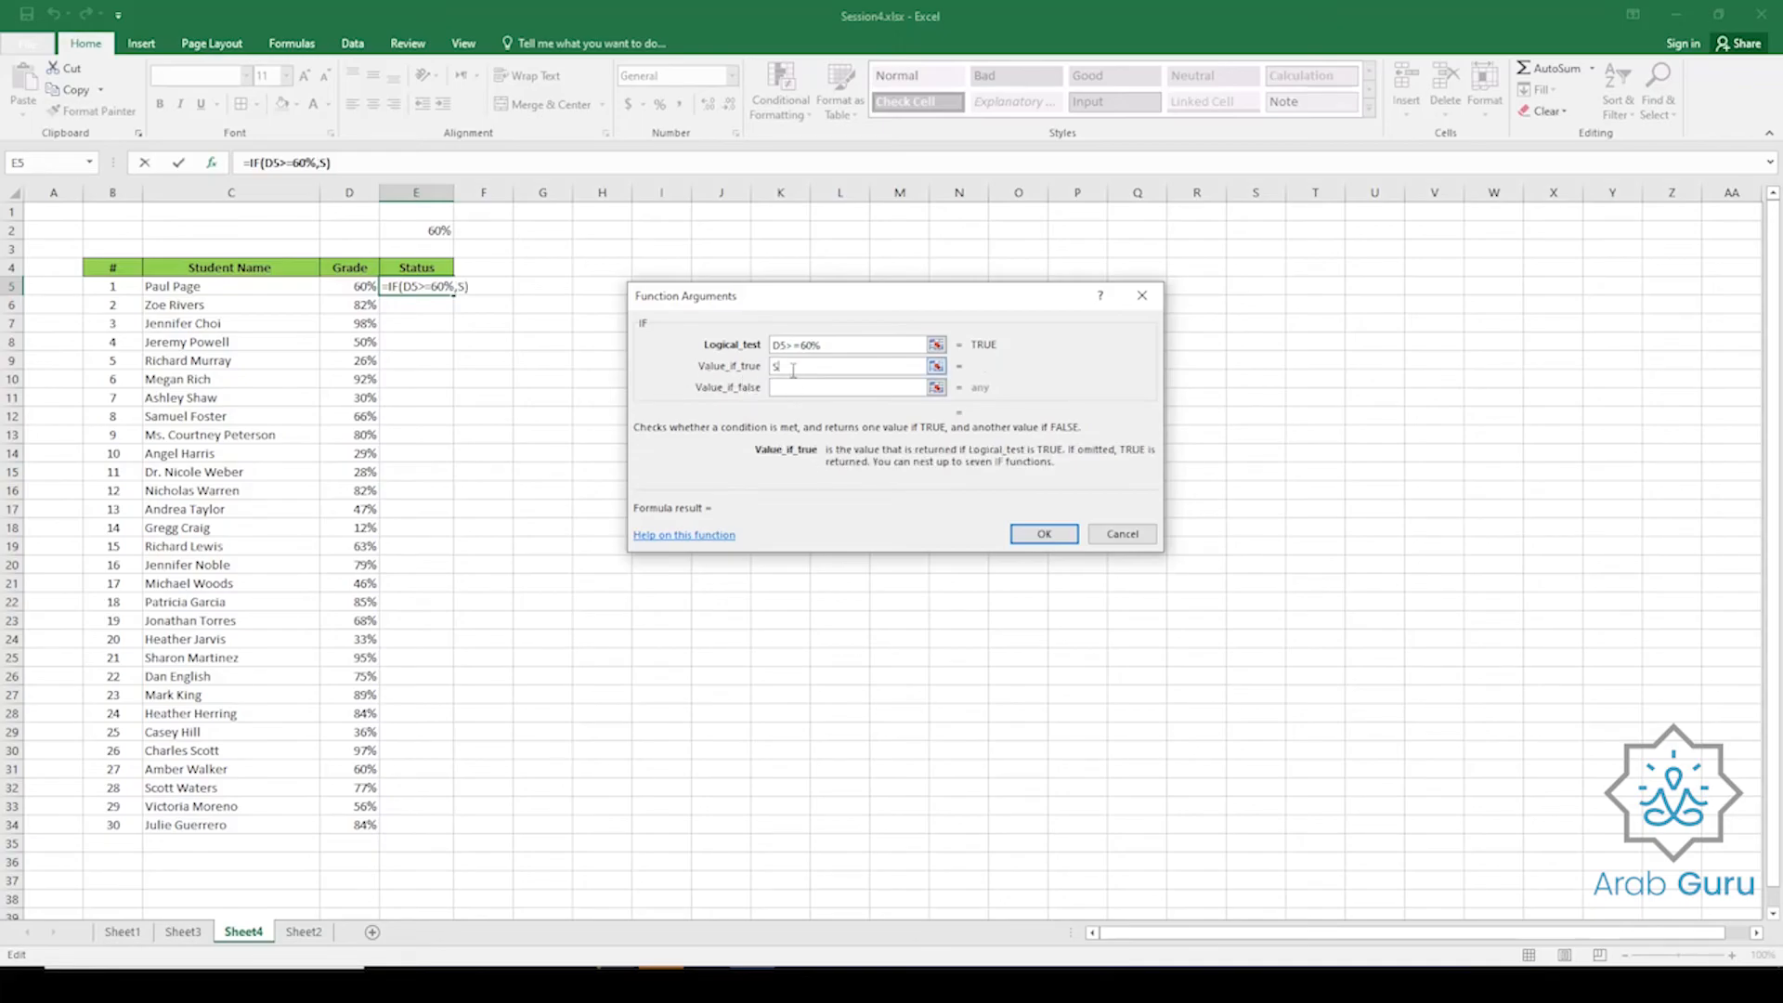
click(802, 389)
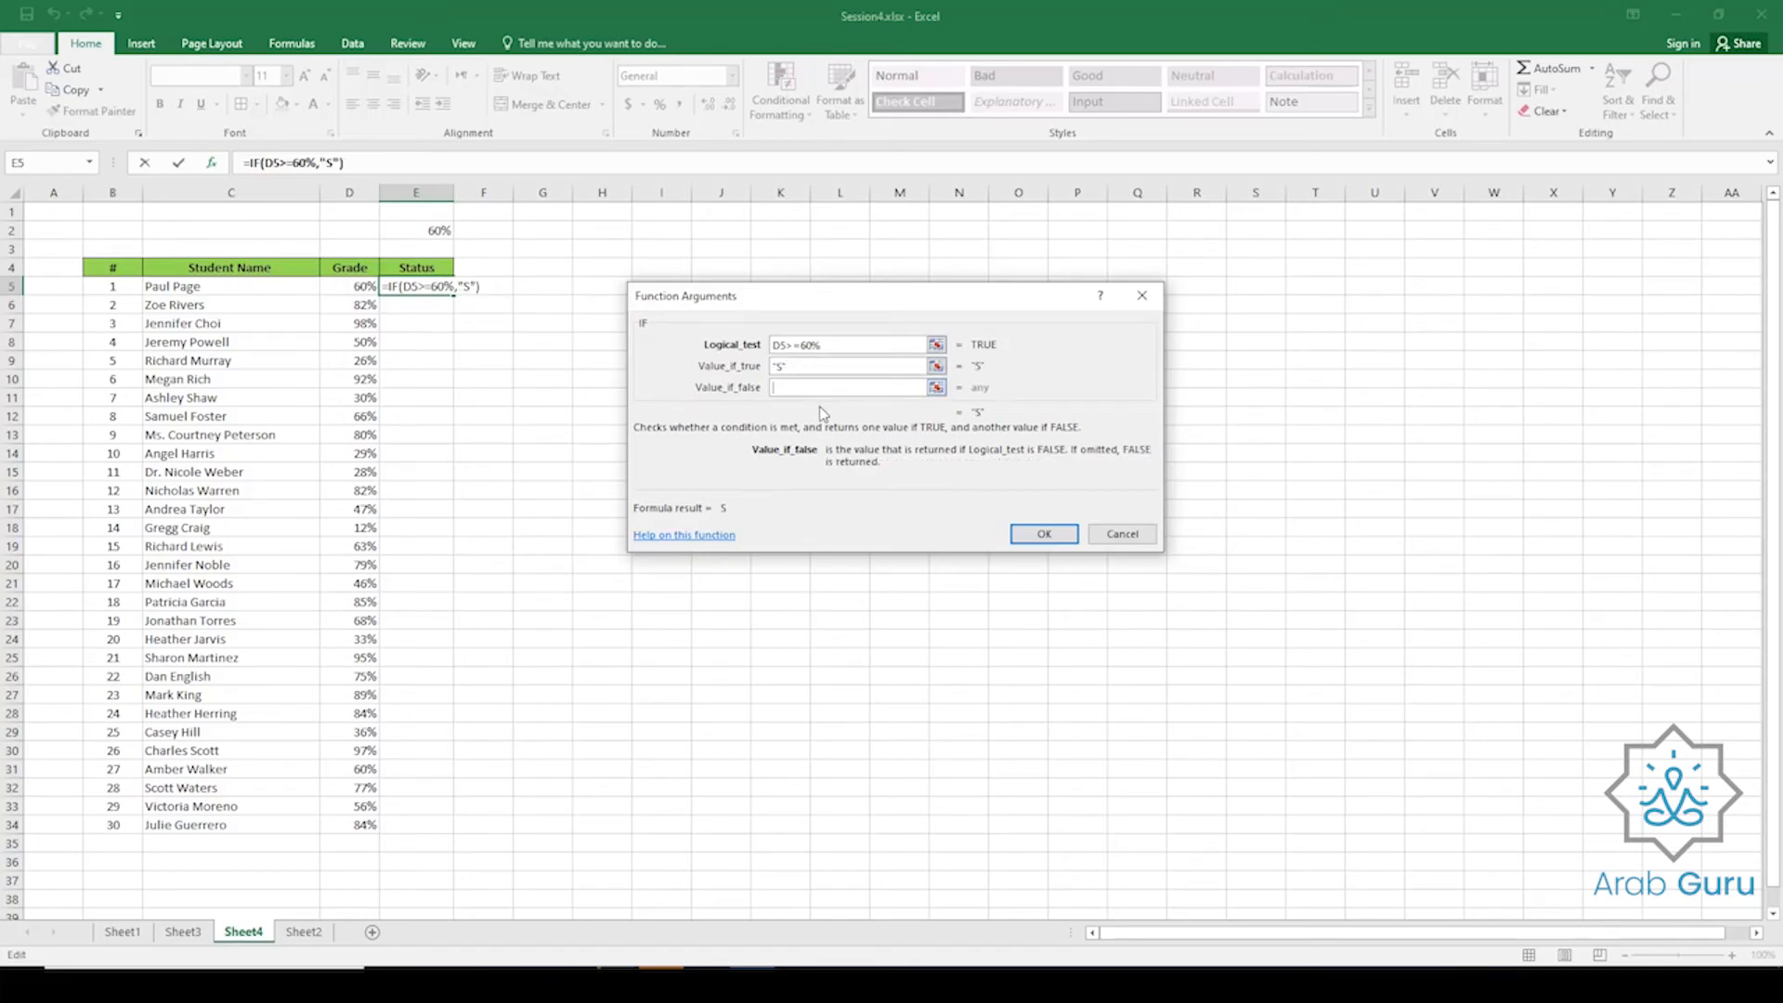
Set the IF function's value if false to "F" and enter the formula in E5.
text(F)
click(818, 368)
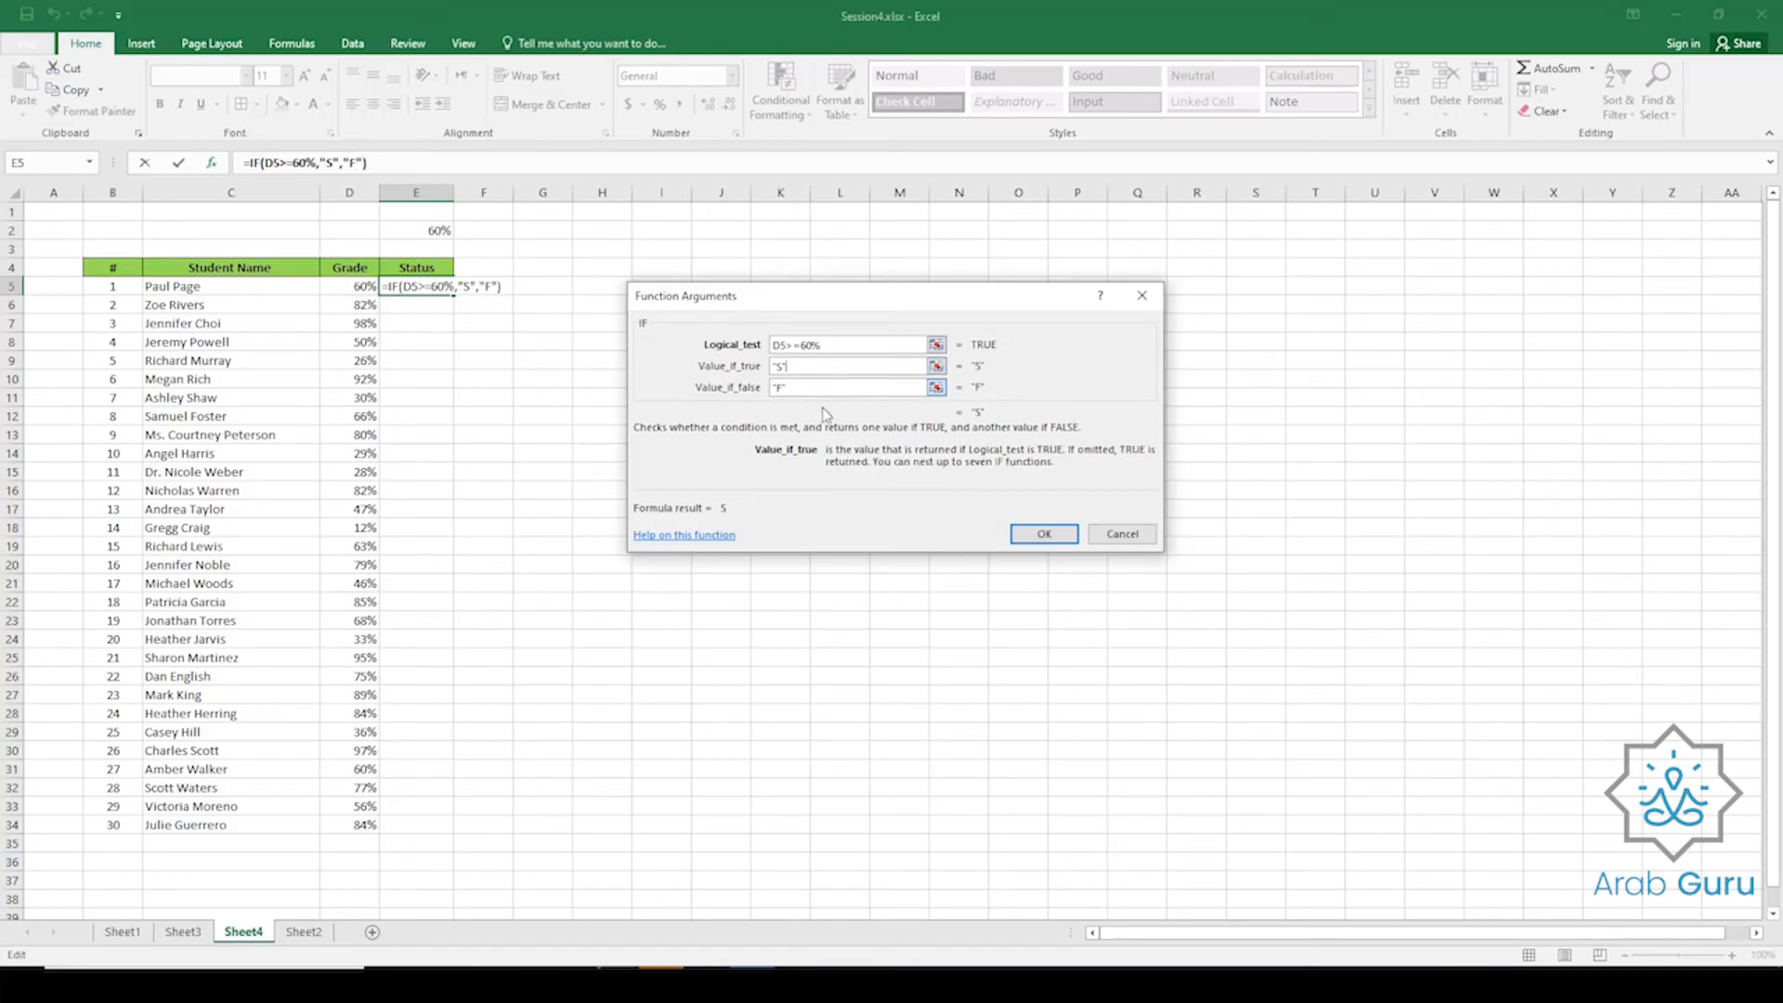
click(1044, 533)
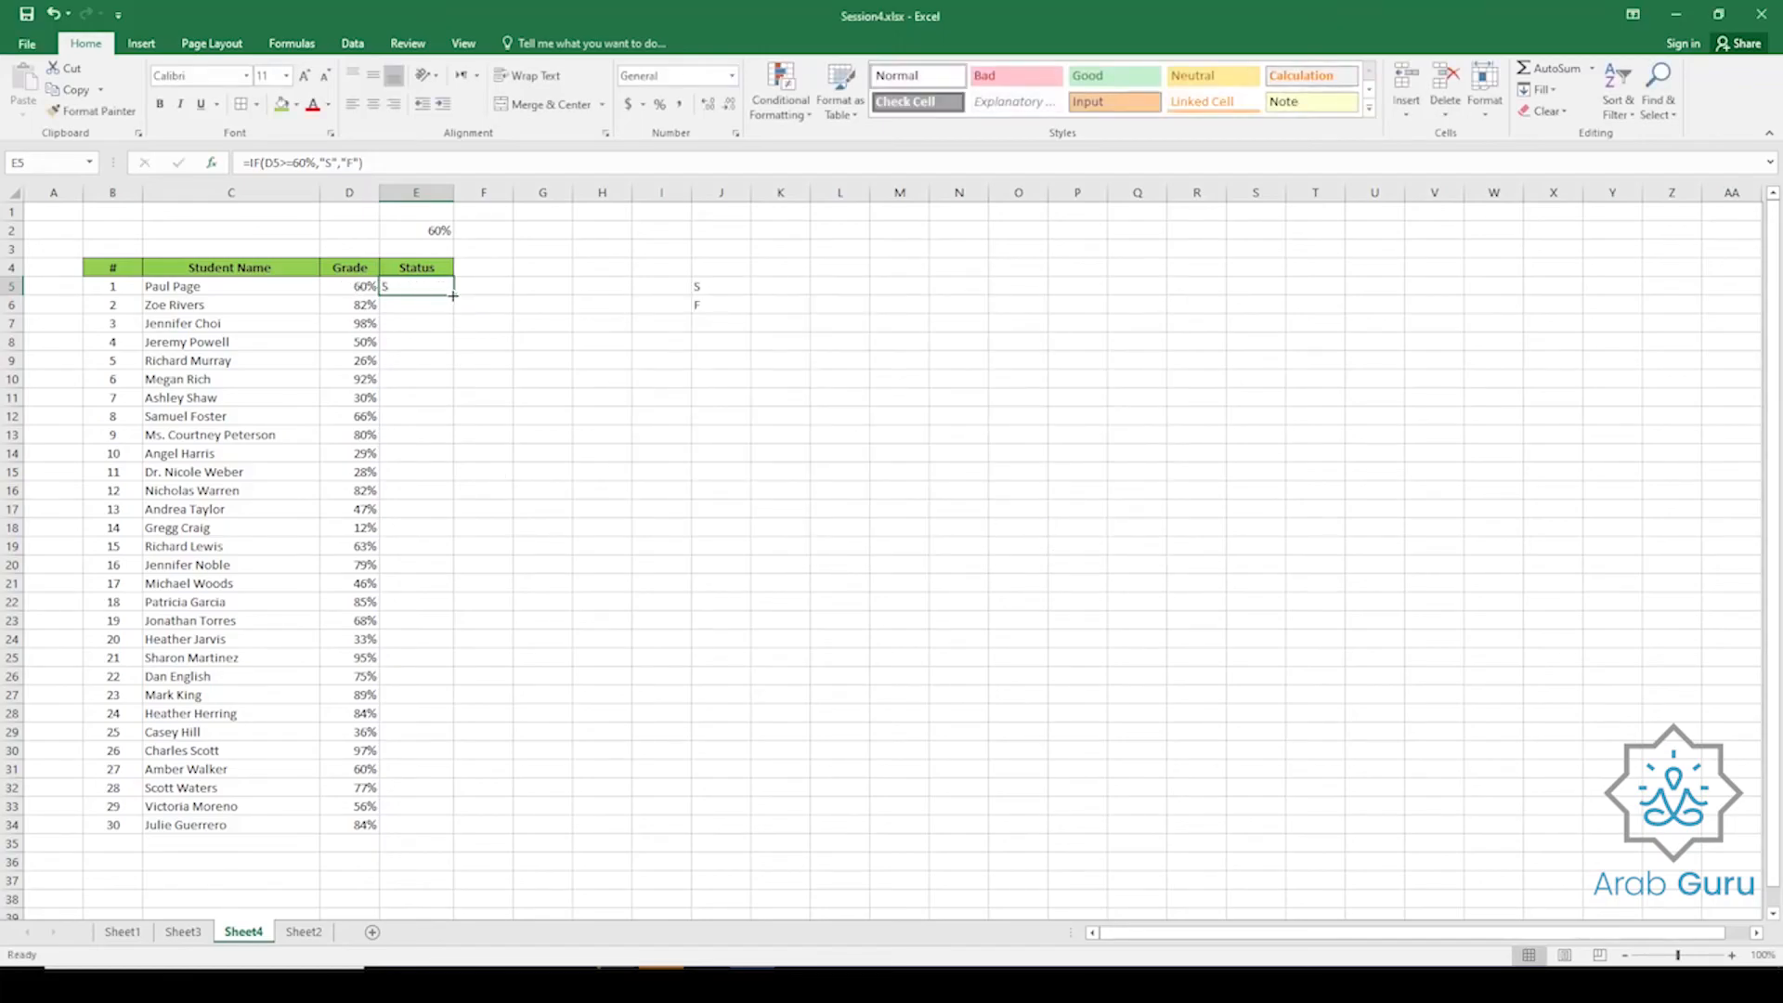
Fill the IF formula from E5 down the Status column to E34.
drag(454, 295, 449, 836)
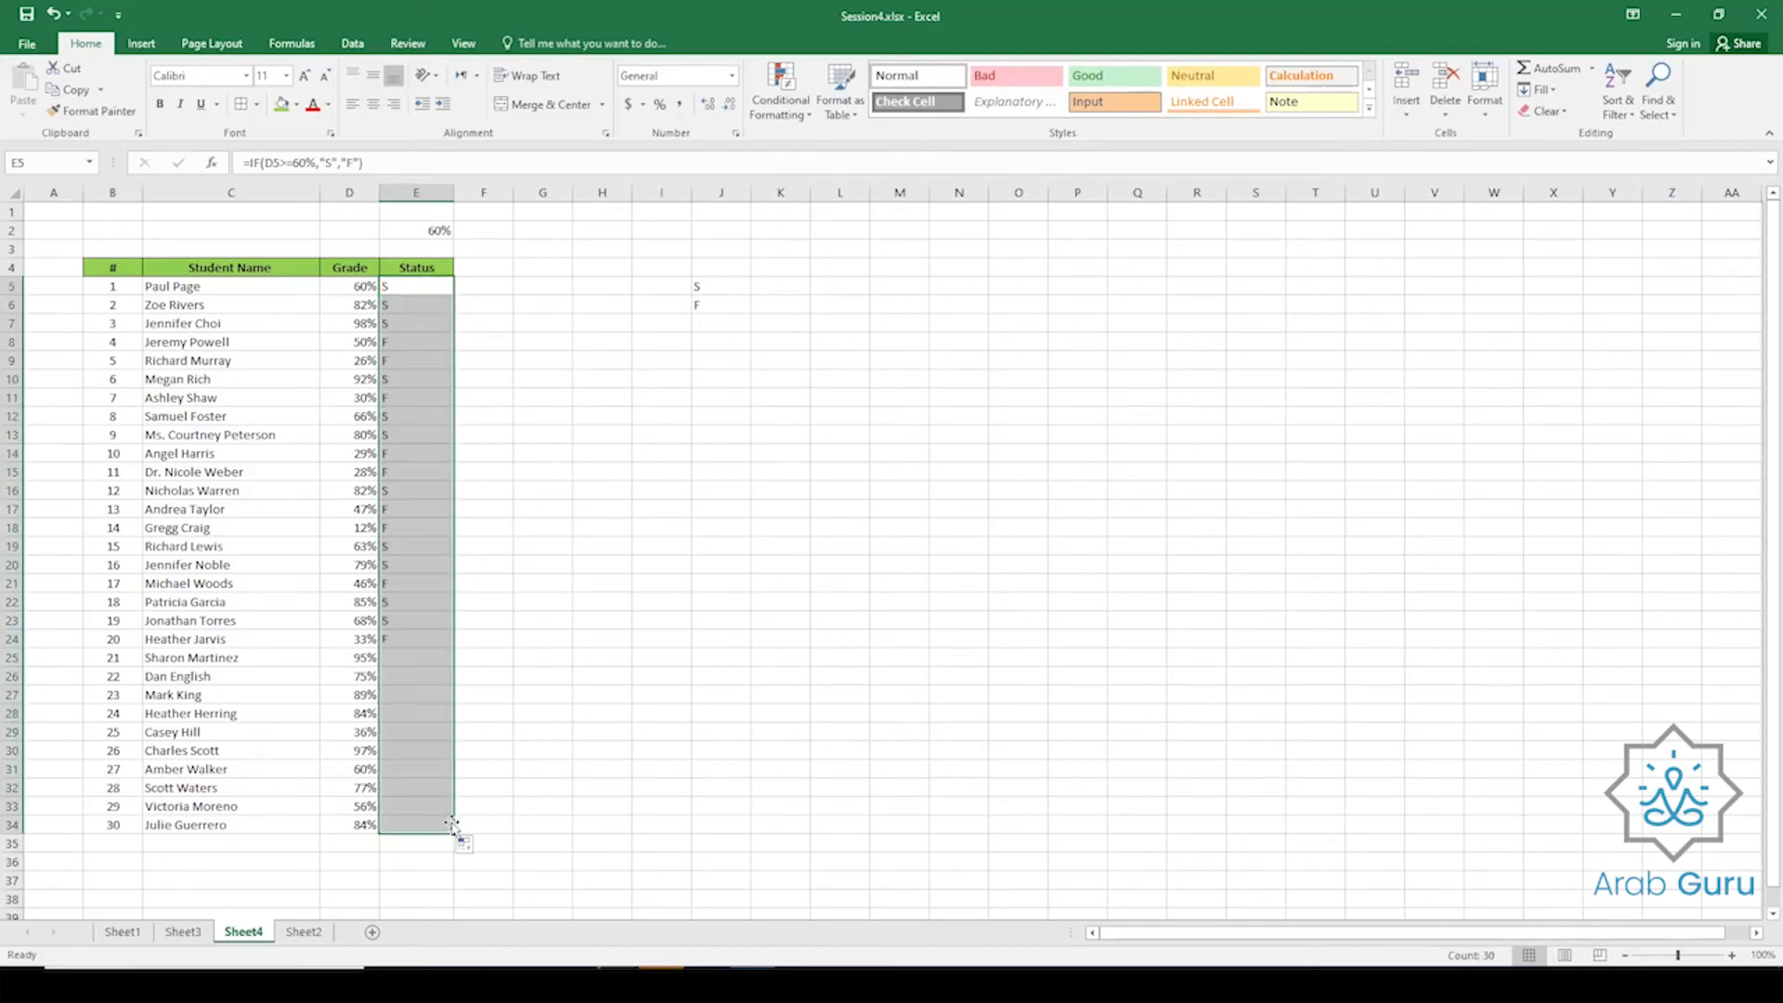
click(629, 606)
drag(413, 294, 394, 844)
click(386, 807)
Examine the logical test in the function arguments of the IF formula in E11.
click(423, 397)
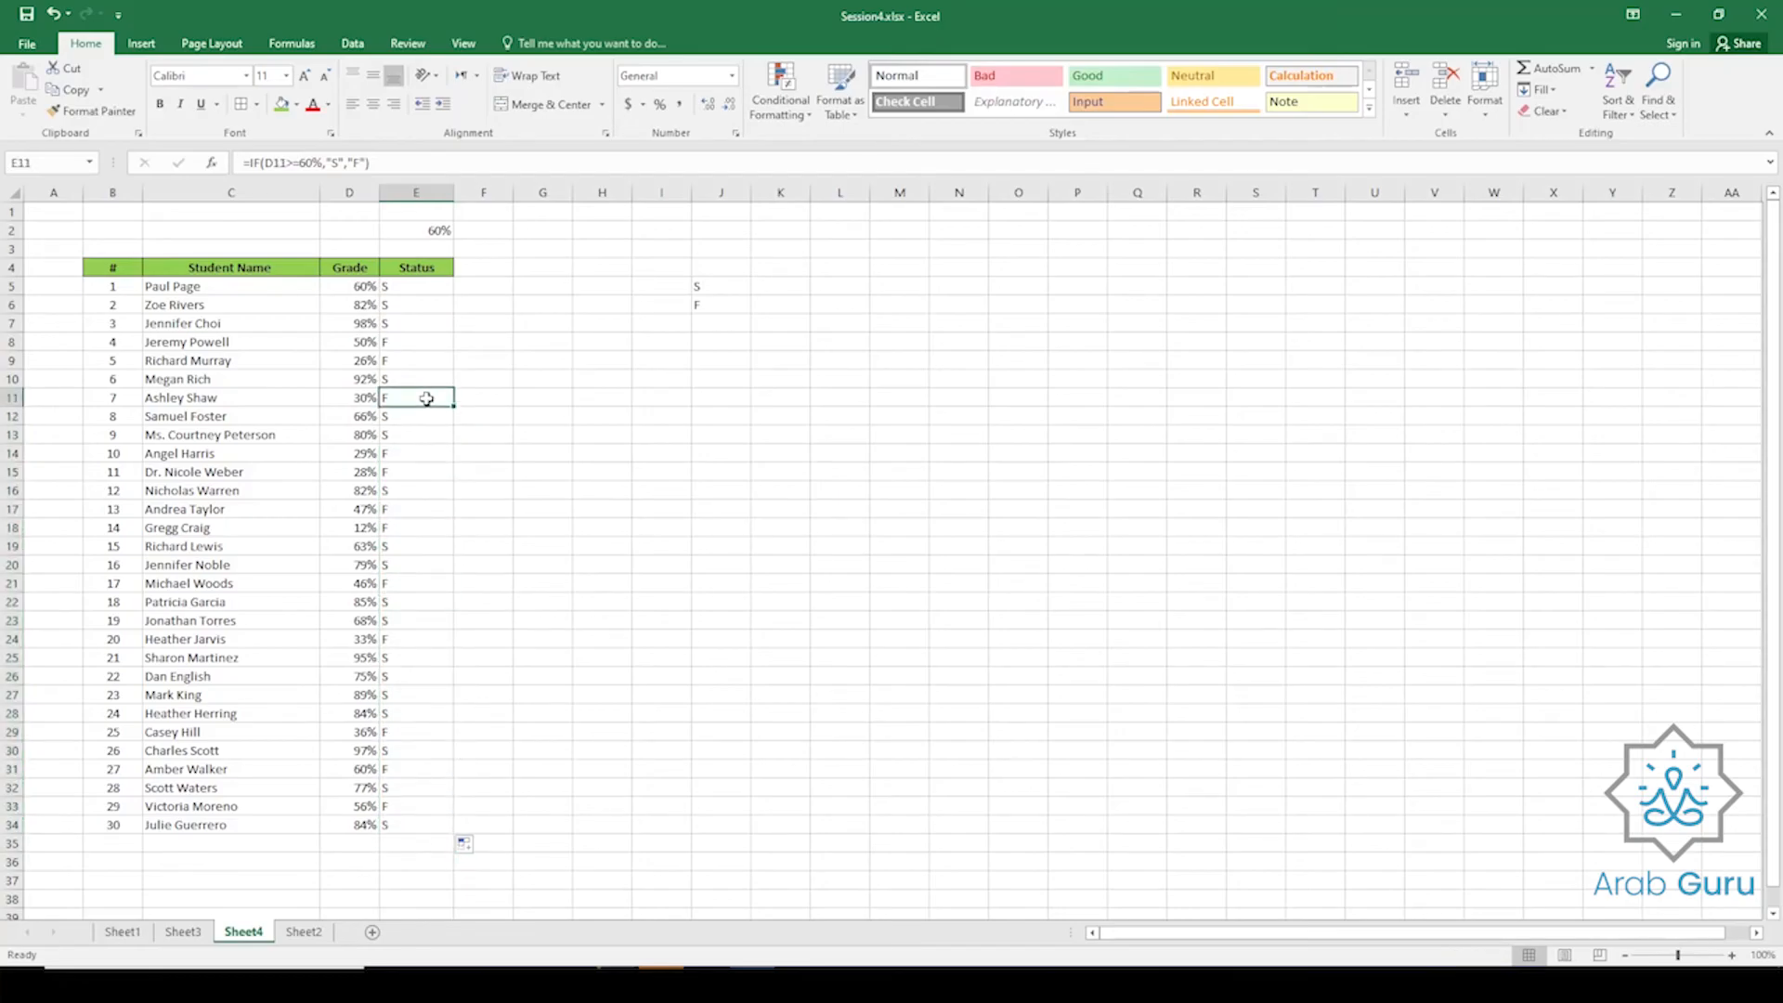
click(211, 162)
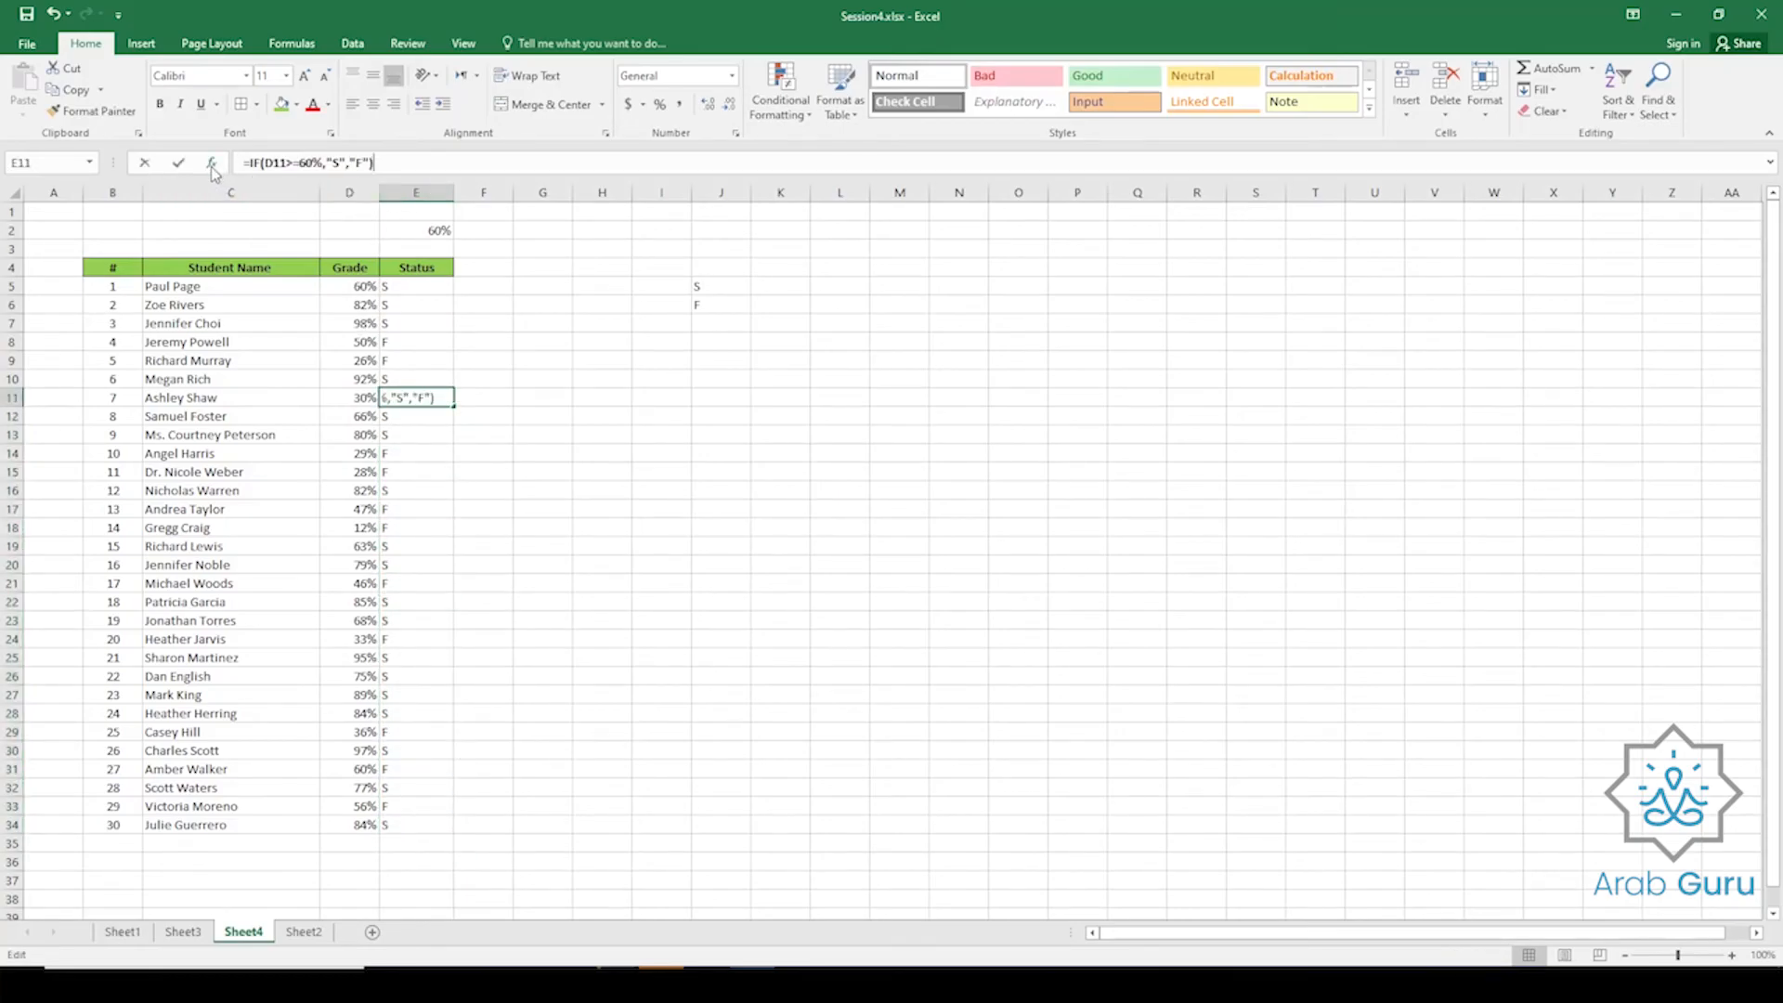
drag(859, 308, 979, 287)
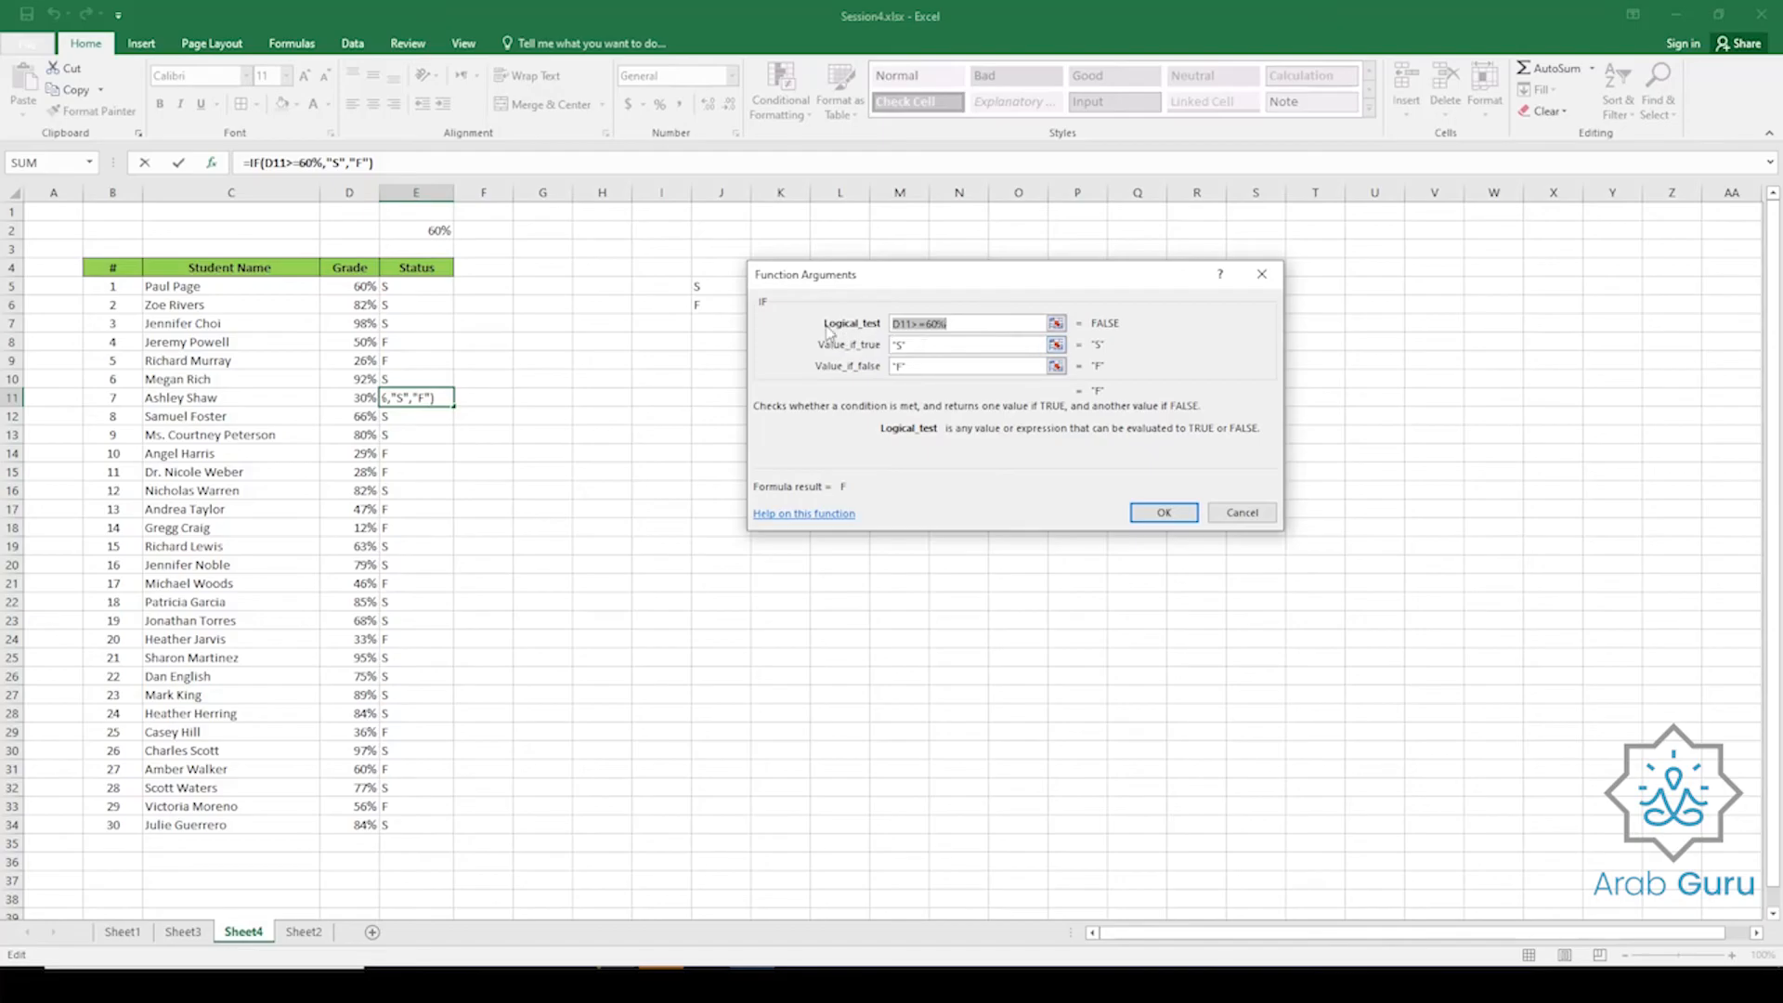
click(956, 324)
drag(968, 322, 874, 322)
click(924, 324)
drag(955, 323, 787, 323)
drag(968, 322, 761, 351)
click(950, 323)
Review the true and false values against the logical test of E11's IF function, and close its arguments.
key(Tab)
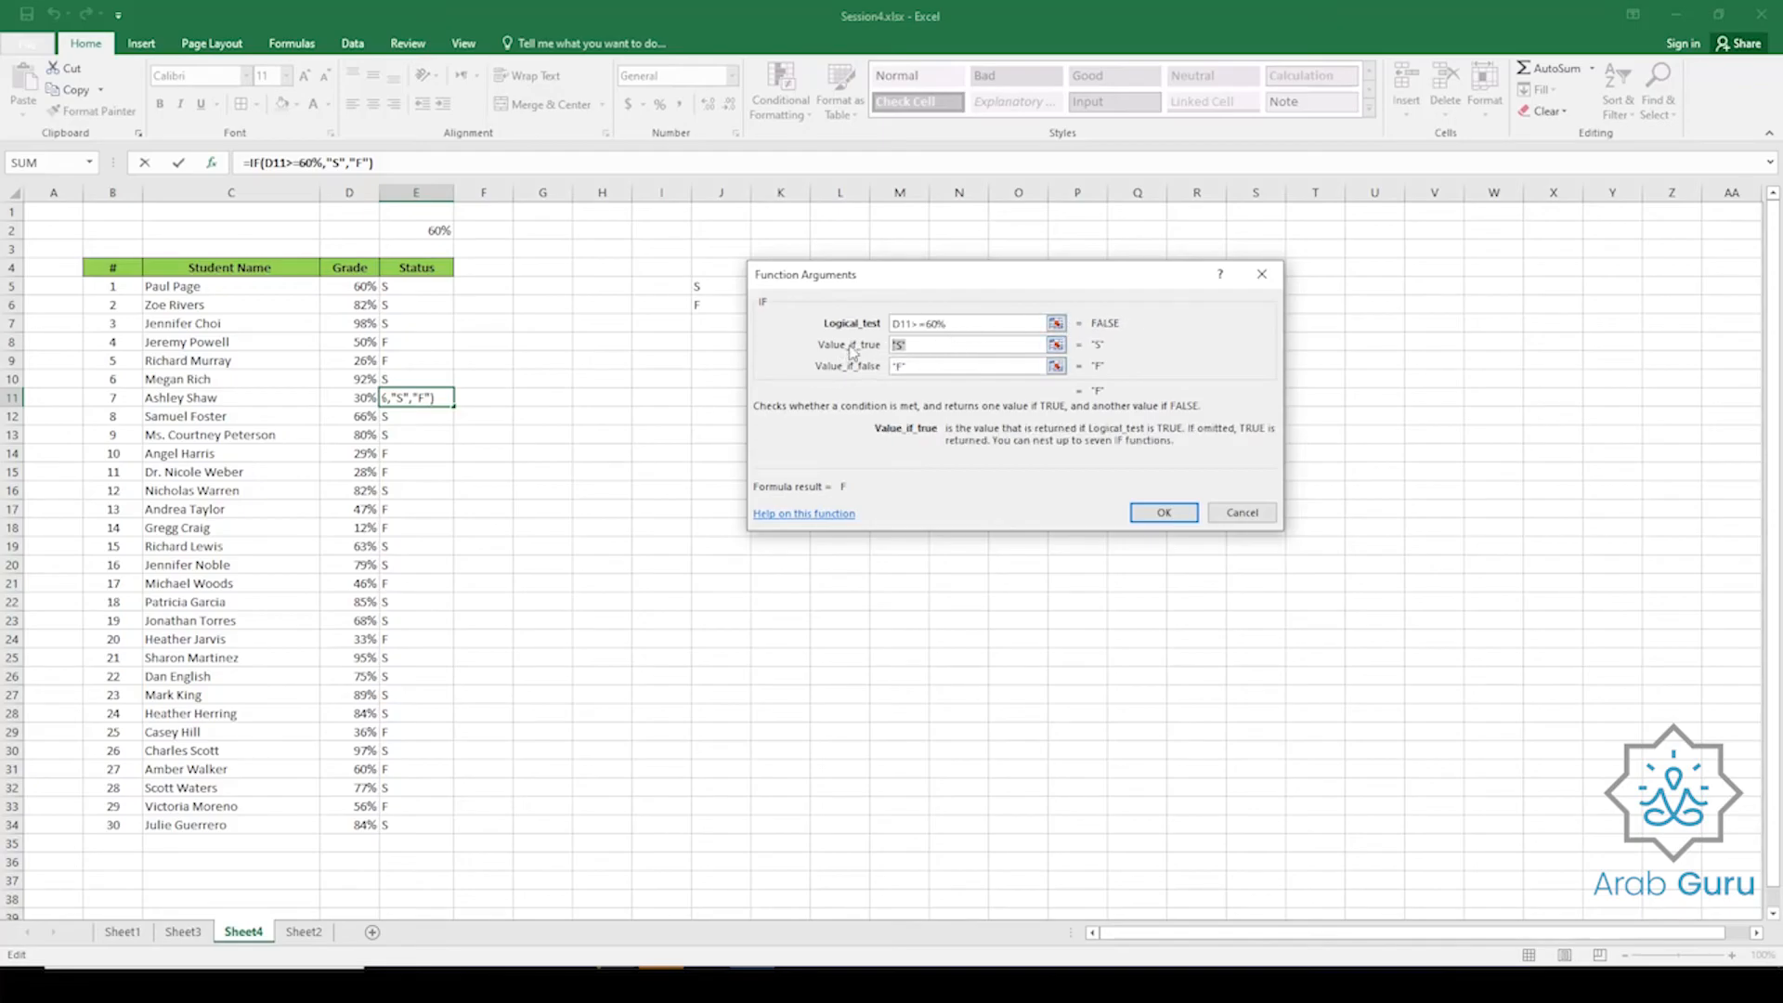
key(Tab)
click(954, 367)
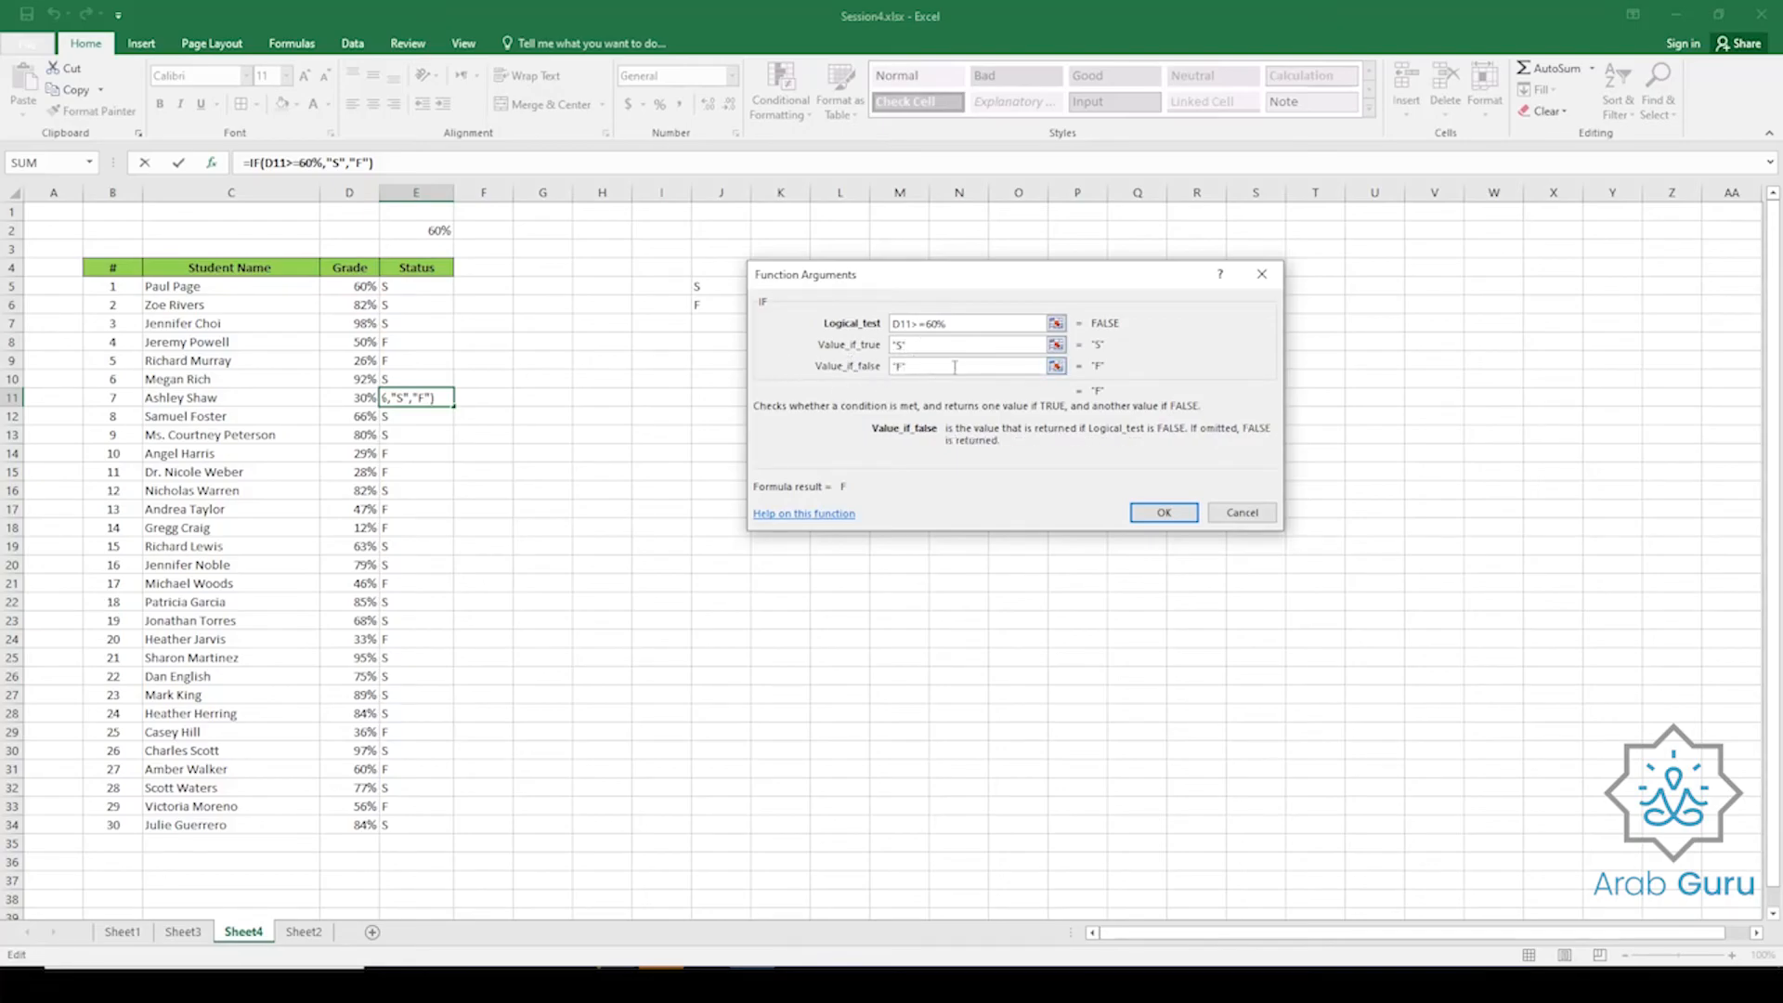
key(shift+Tab)
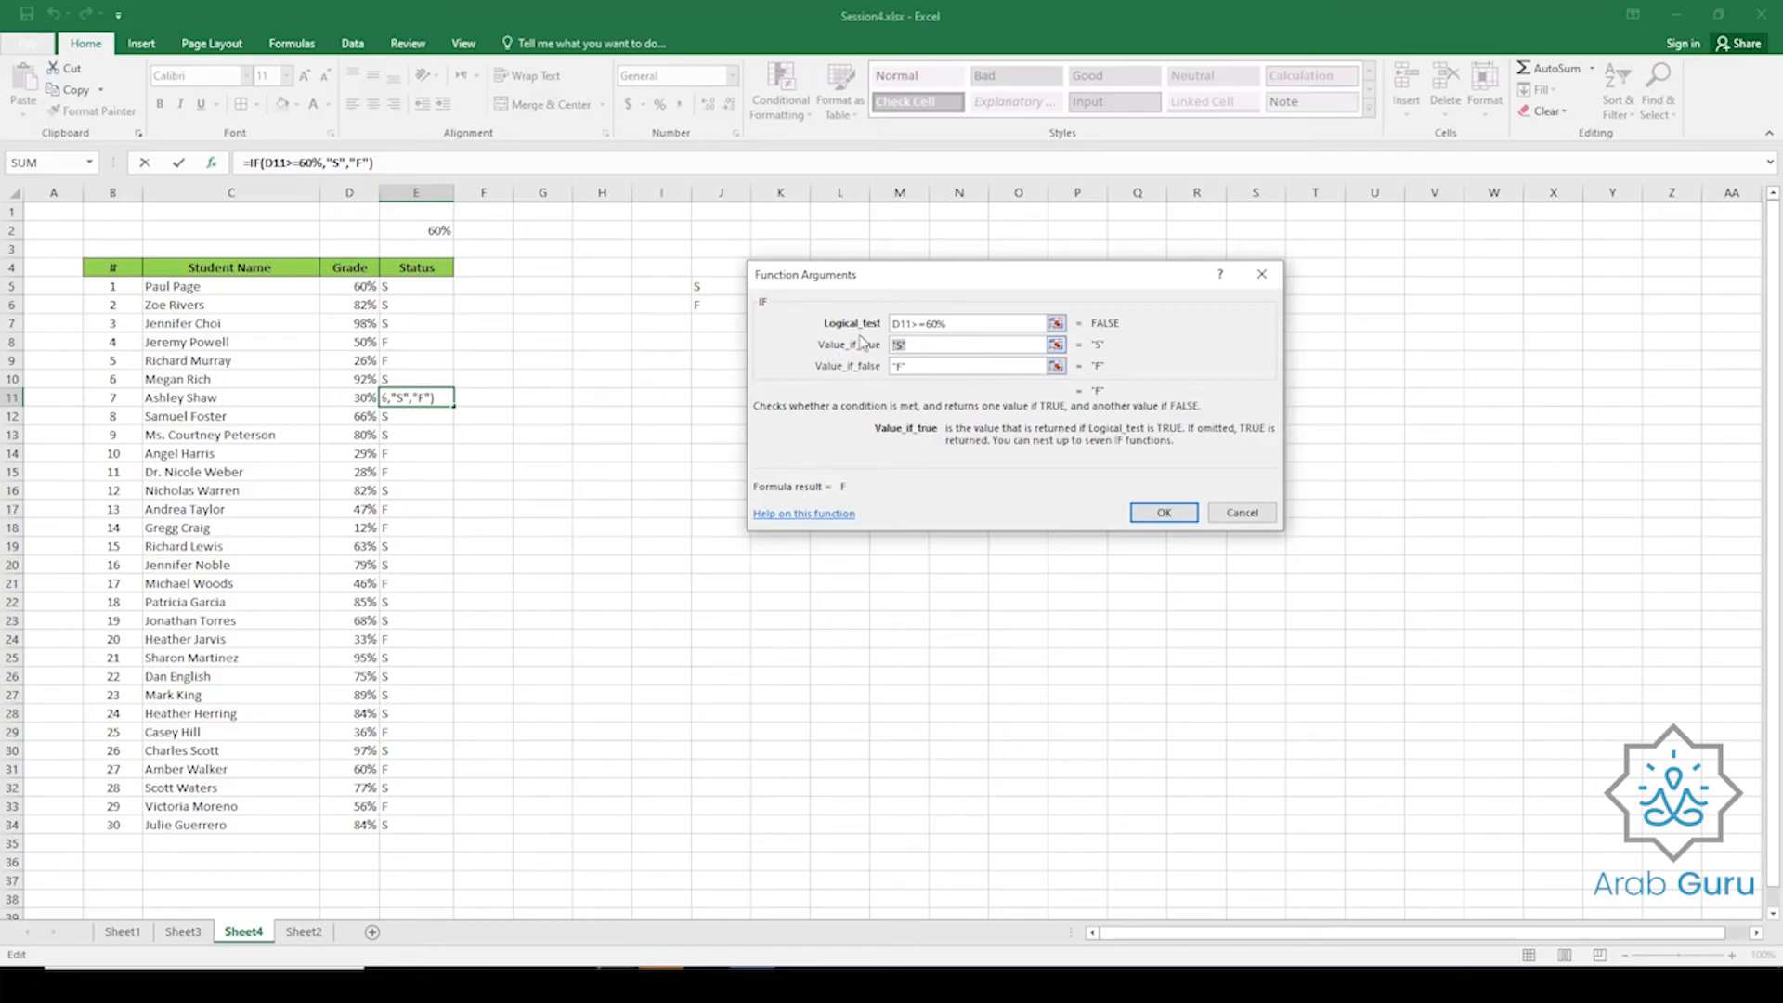
key(Tab)
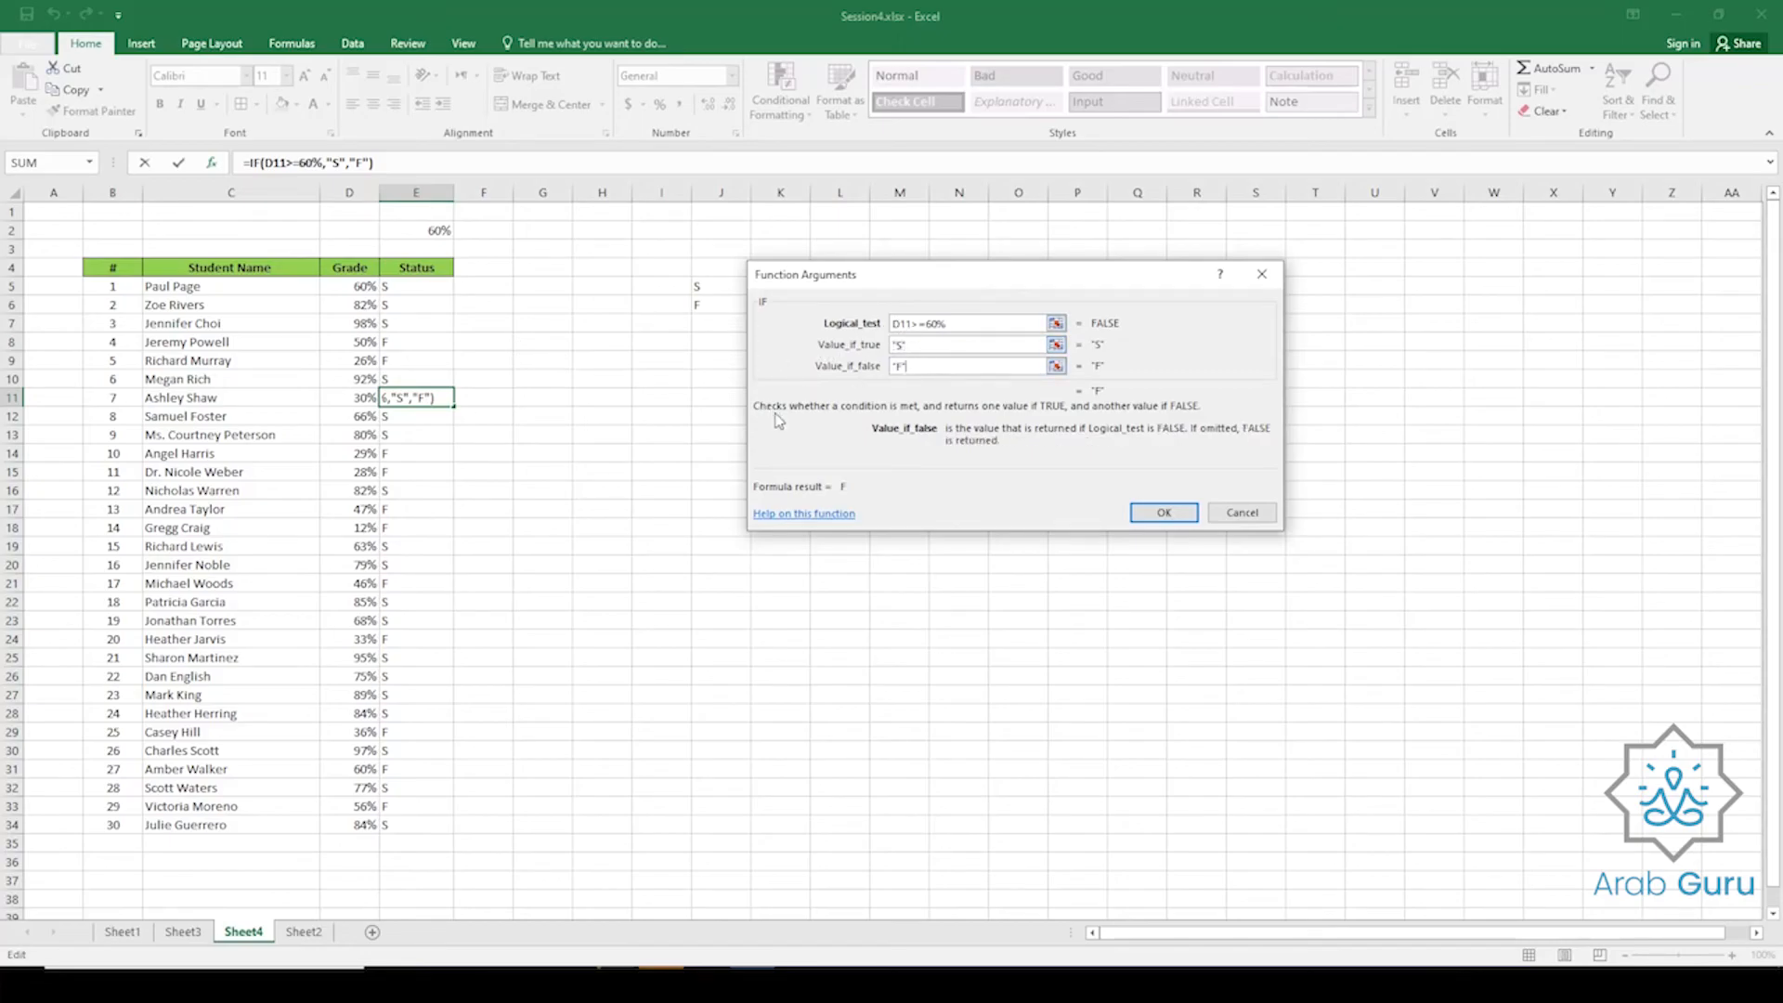
click(908, 369)
drag(976, 329, 800, 332)
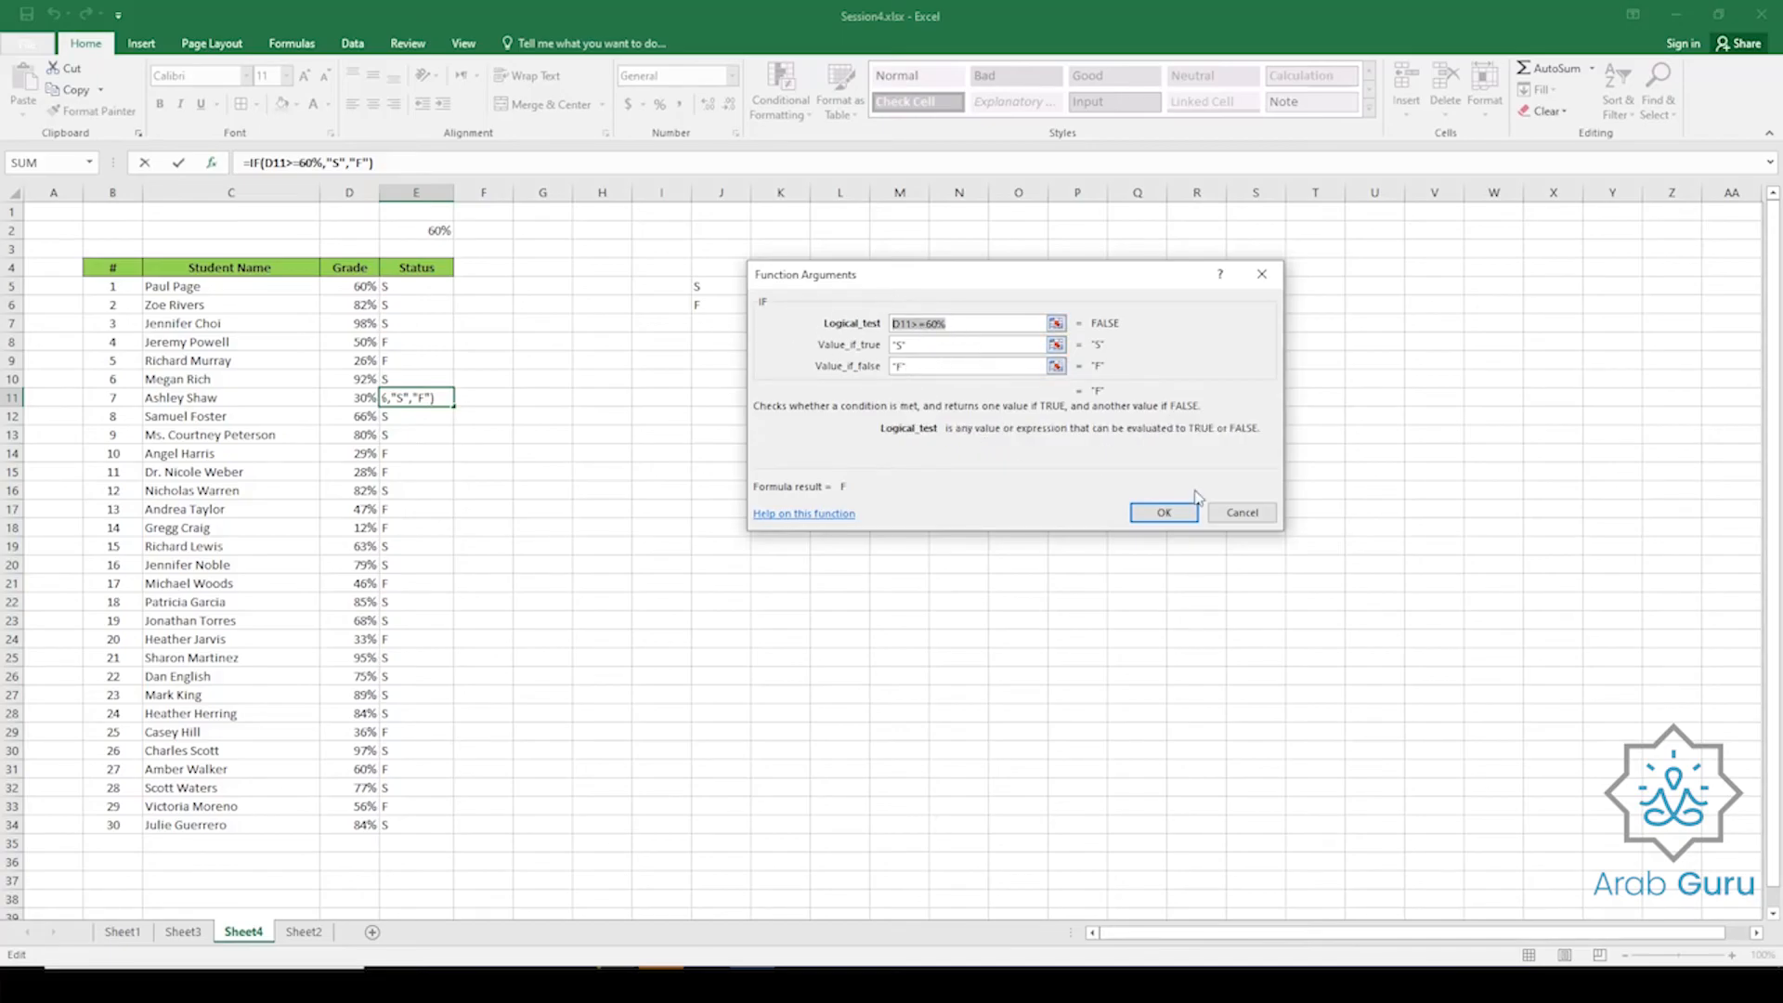
click(1178, 519)
click(602, 435)
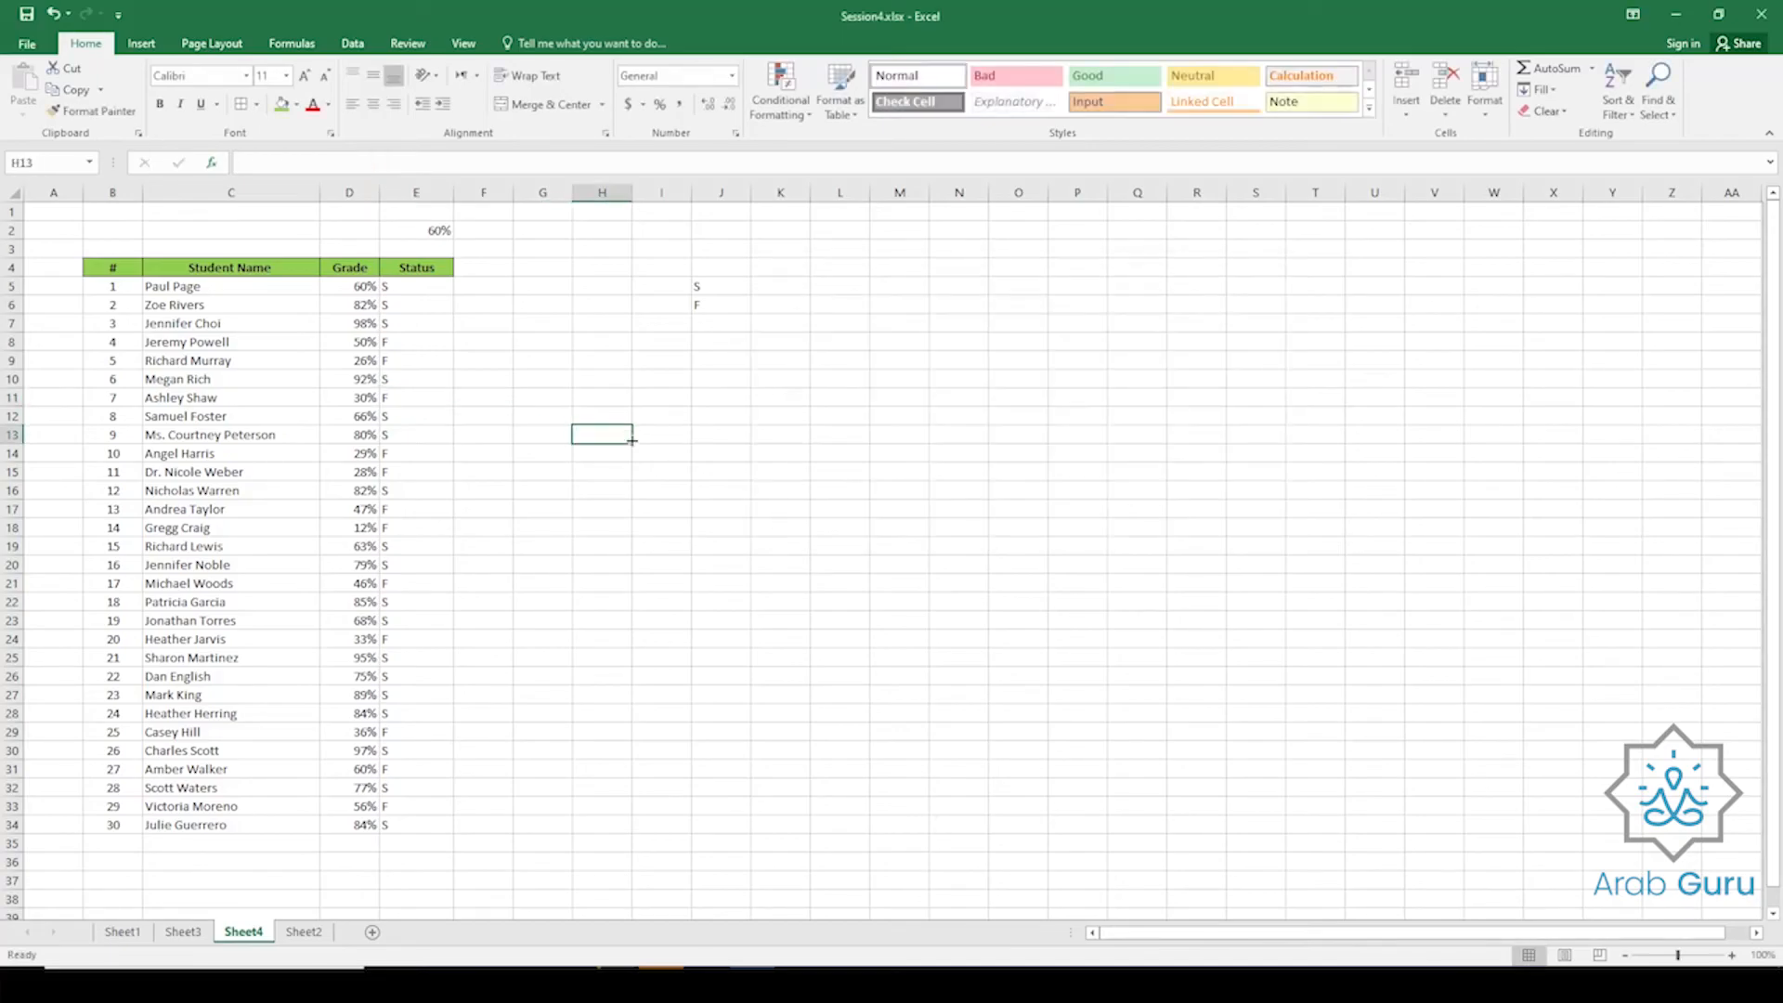
click(444, 339)
click(437, 288)
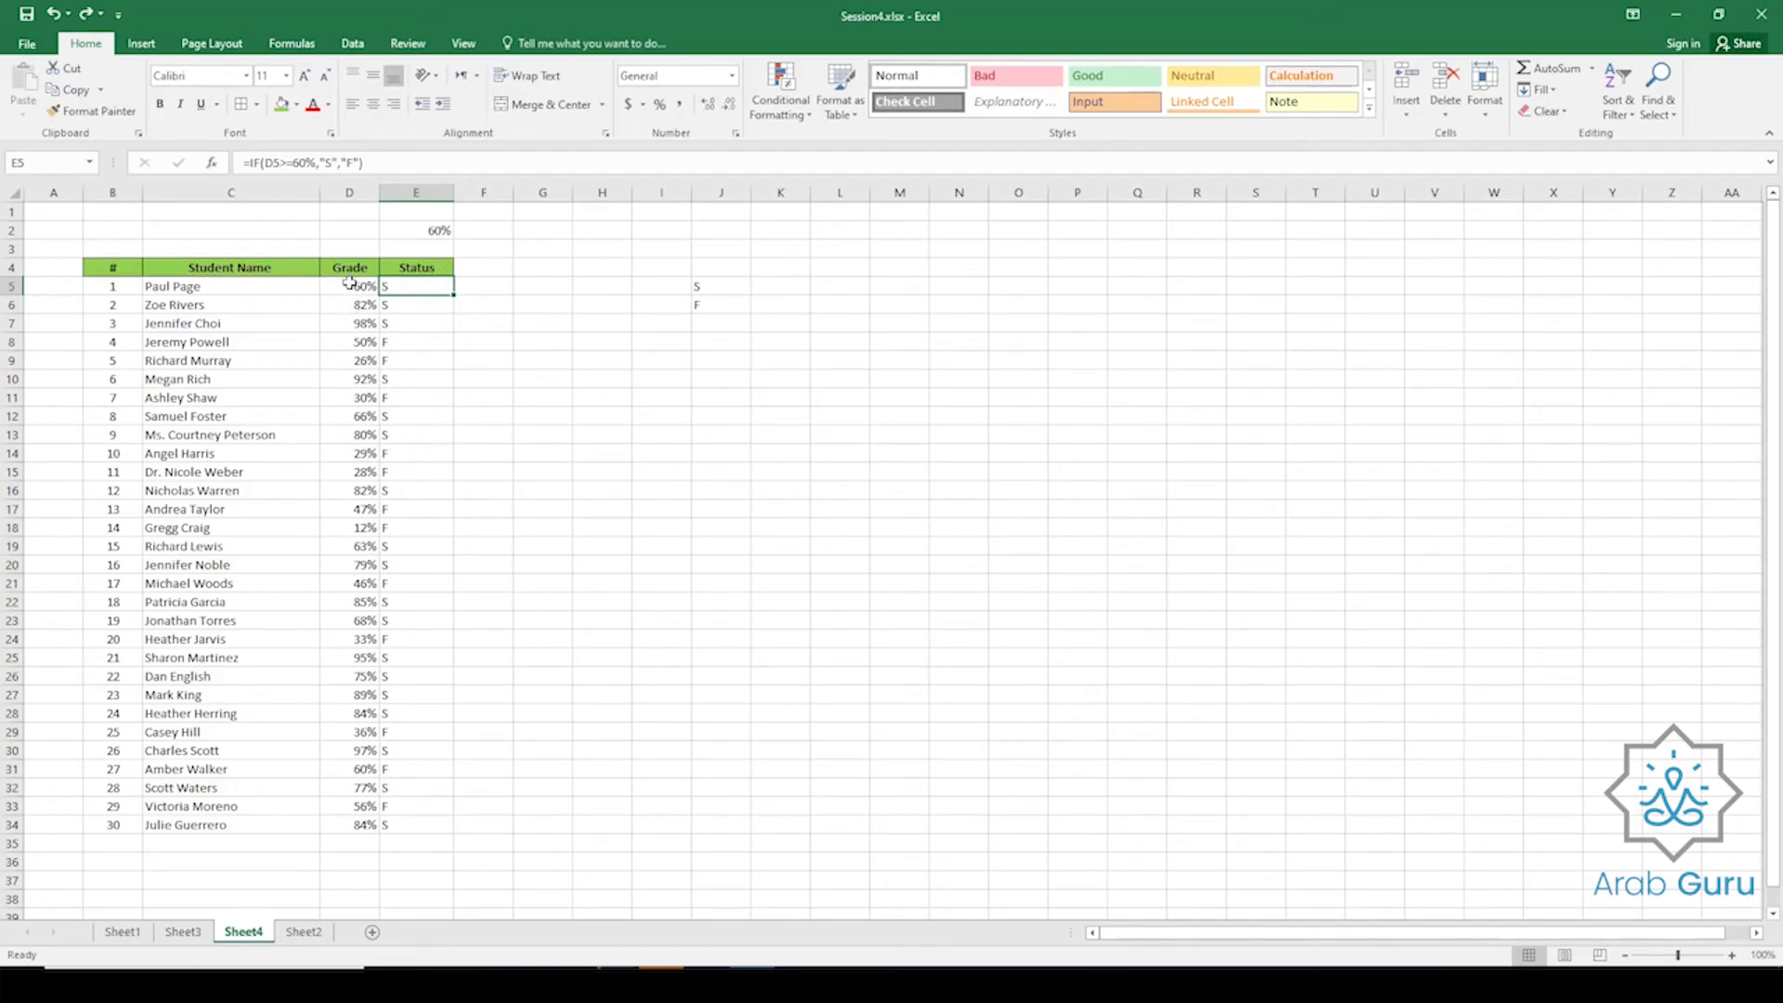
drag(351, 280, 368, 620)
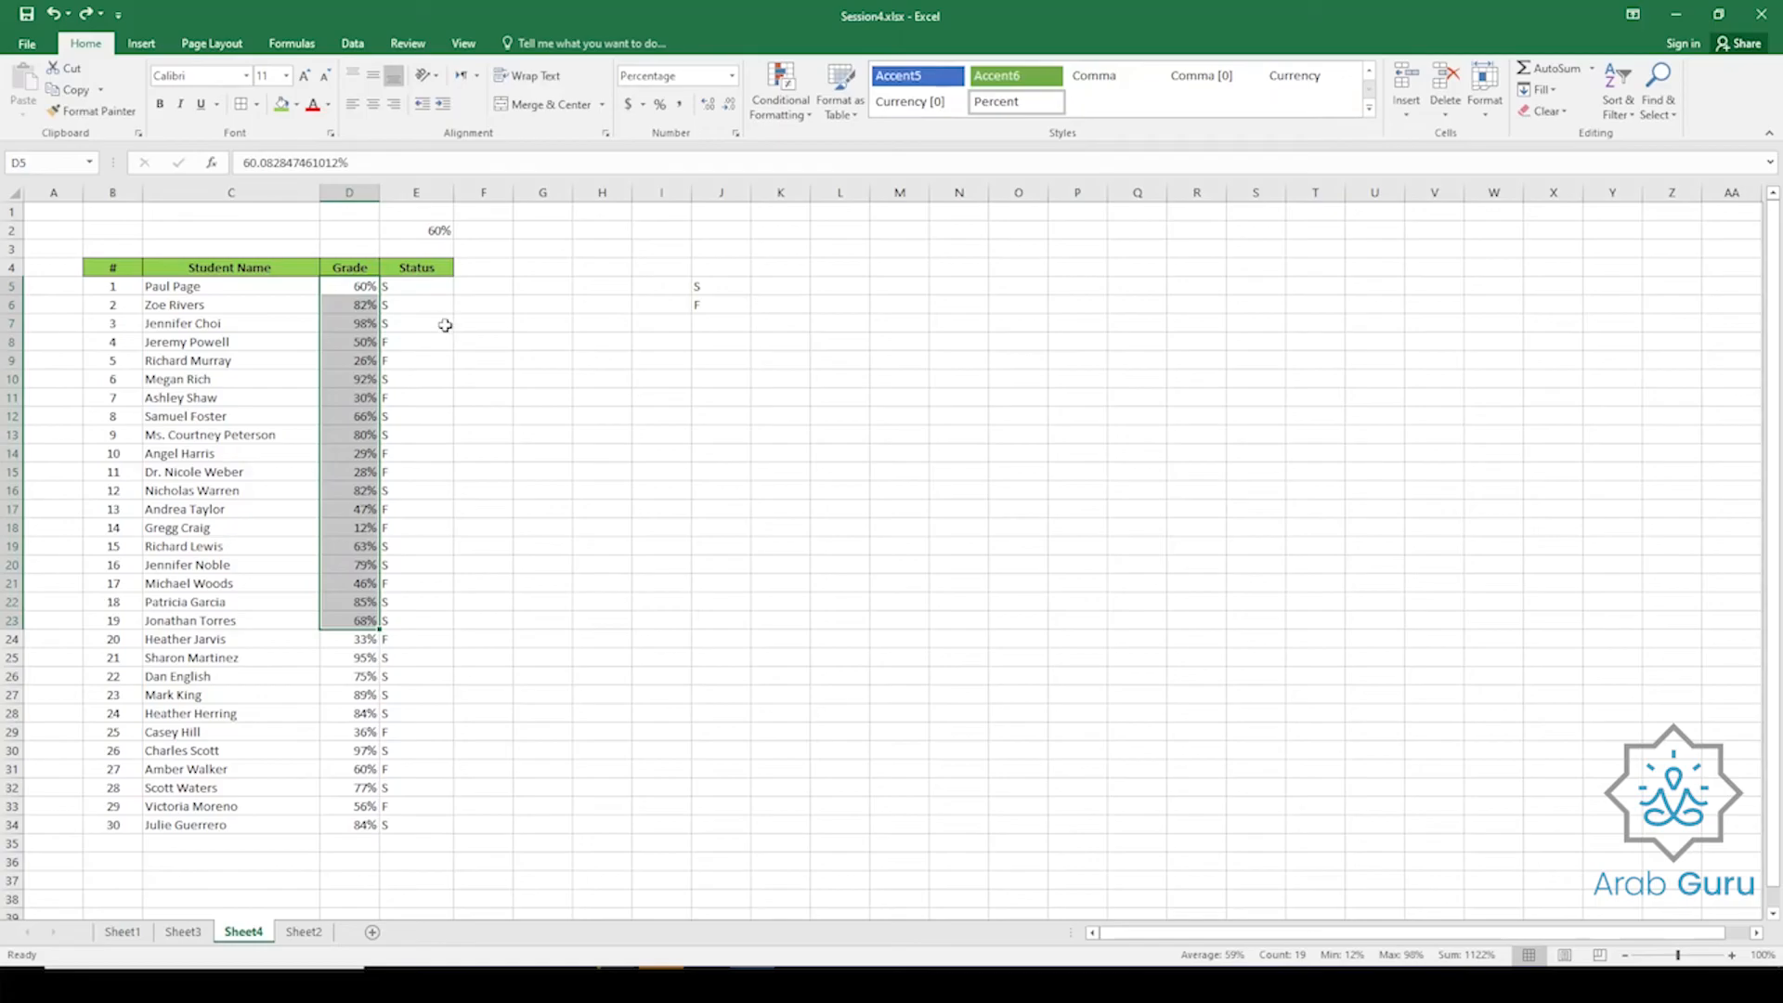
Add the column header EQ in F4, beside Status.
click(476, 273)
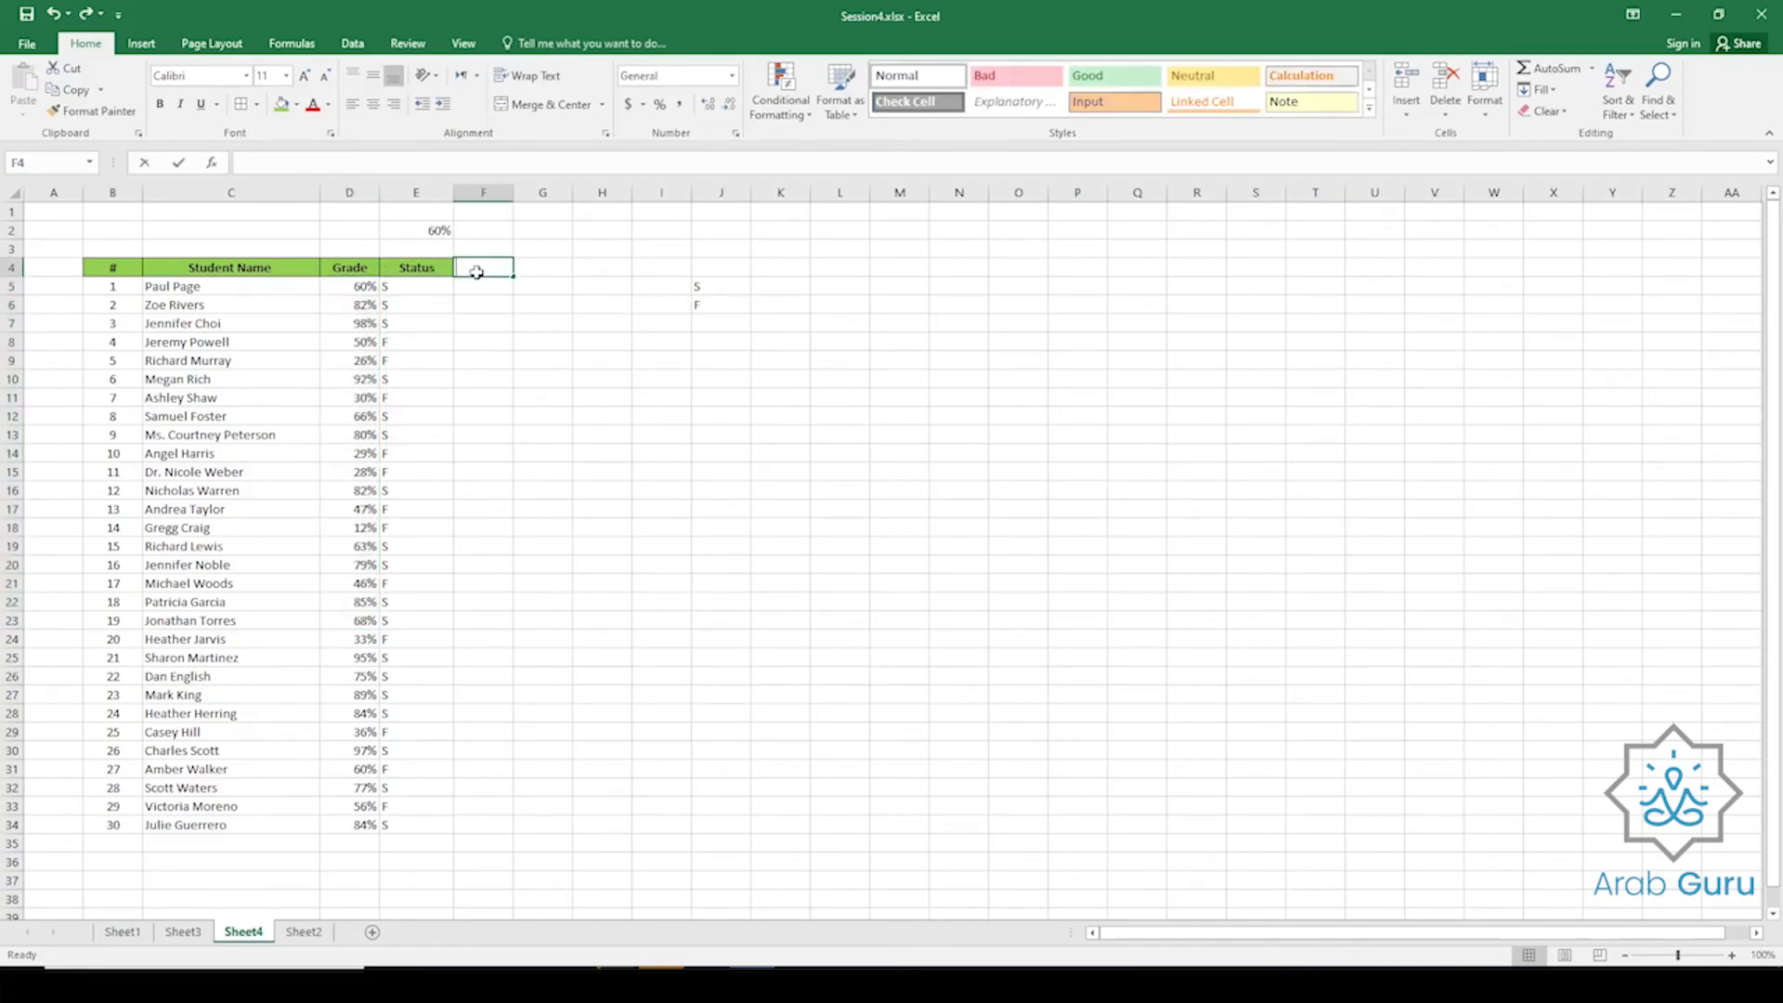
text(ERq)
key(BackSpace)
key(BackSpace)
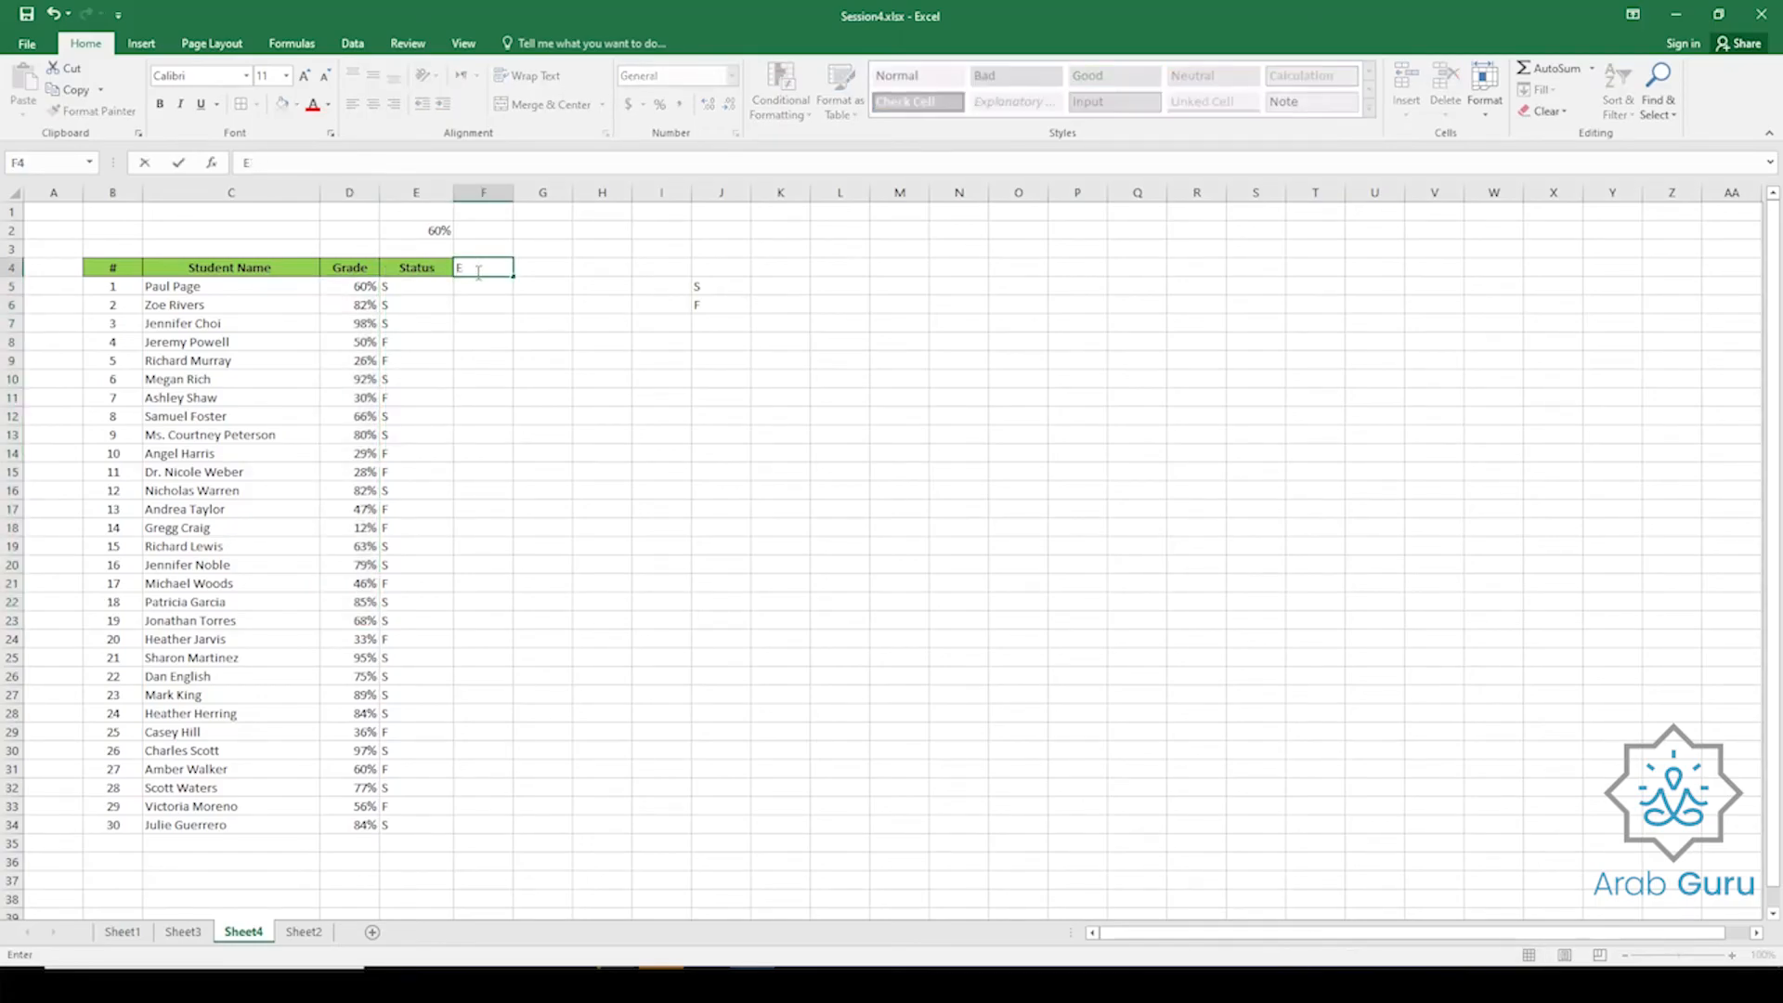
text(Q)
key(Return)
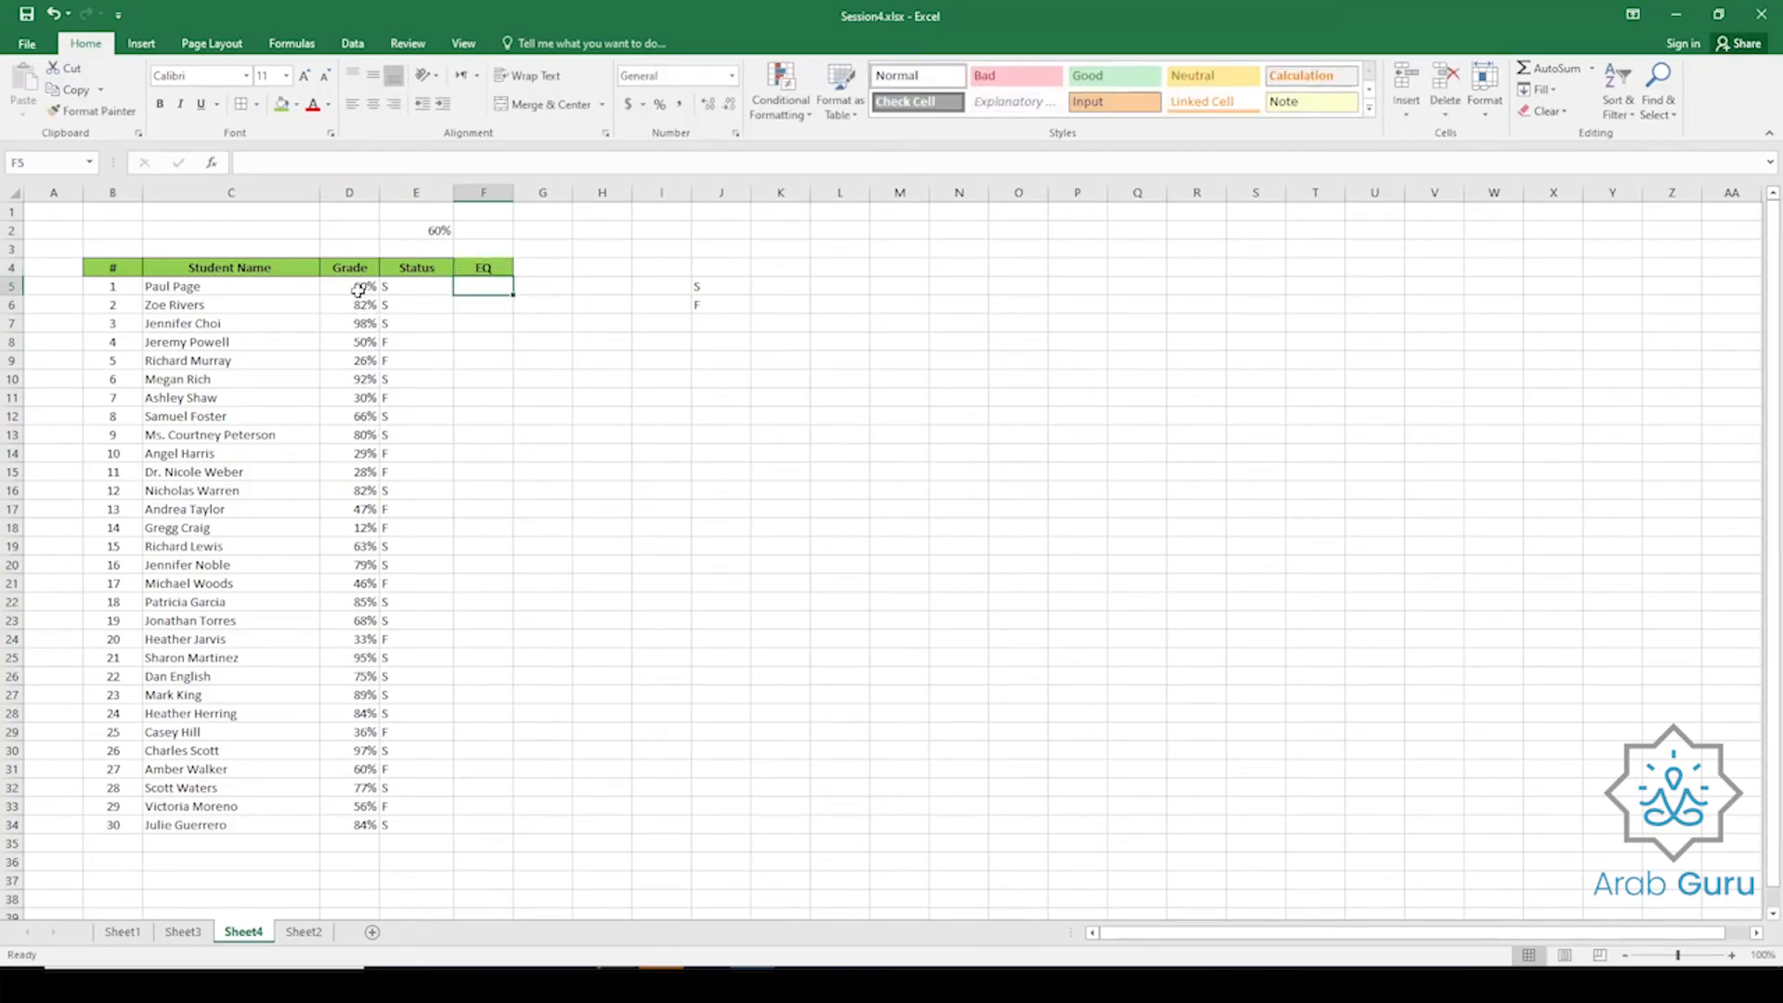
Enter the multiplier 1.09 in F2, above the EQ header.
click(475, 234)
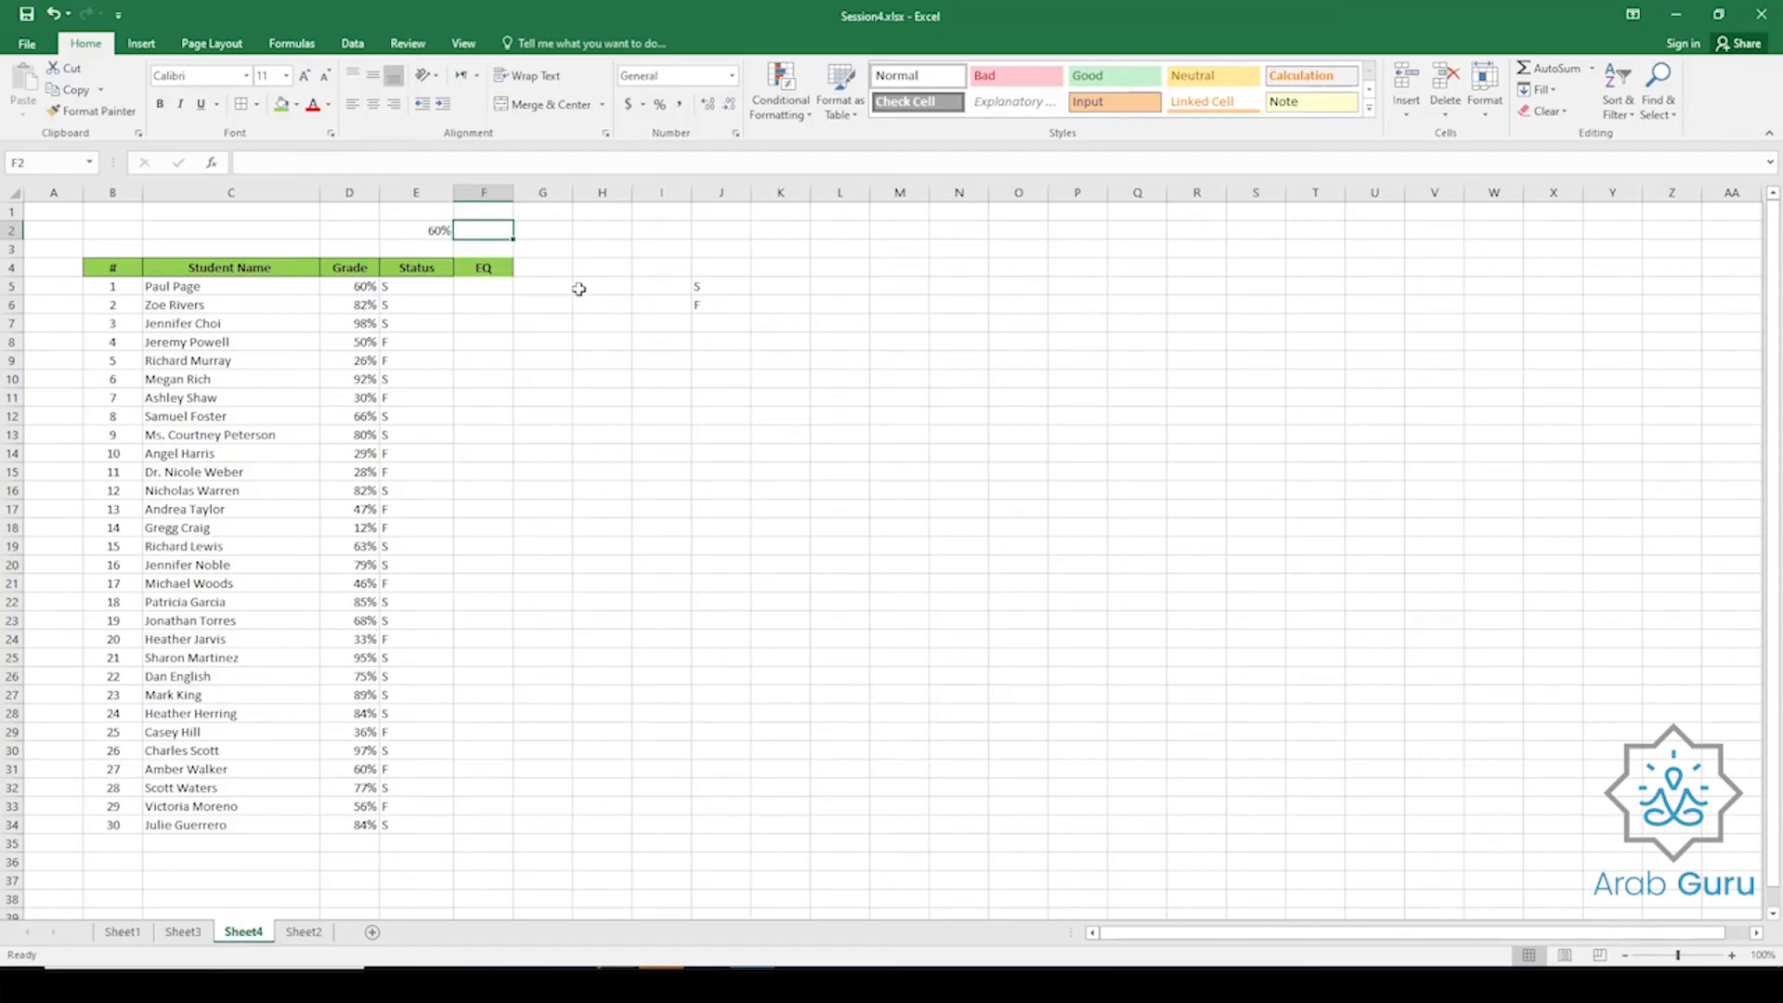
text(1.09)
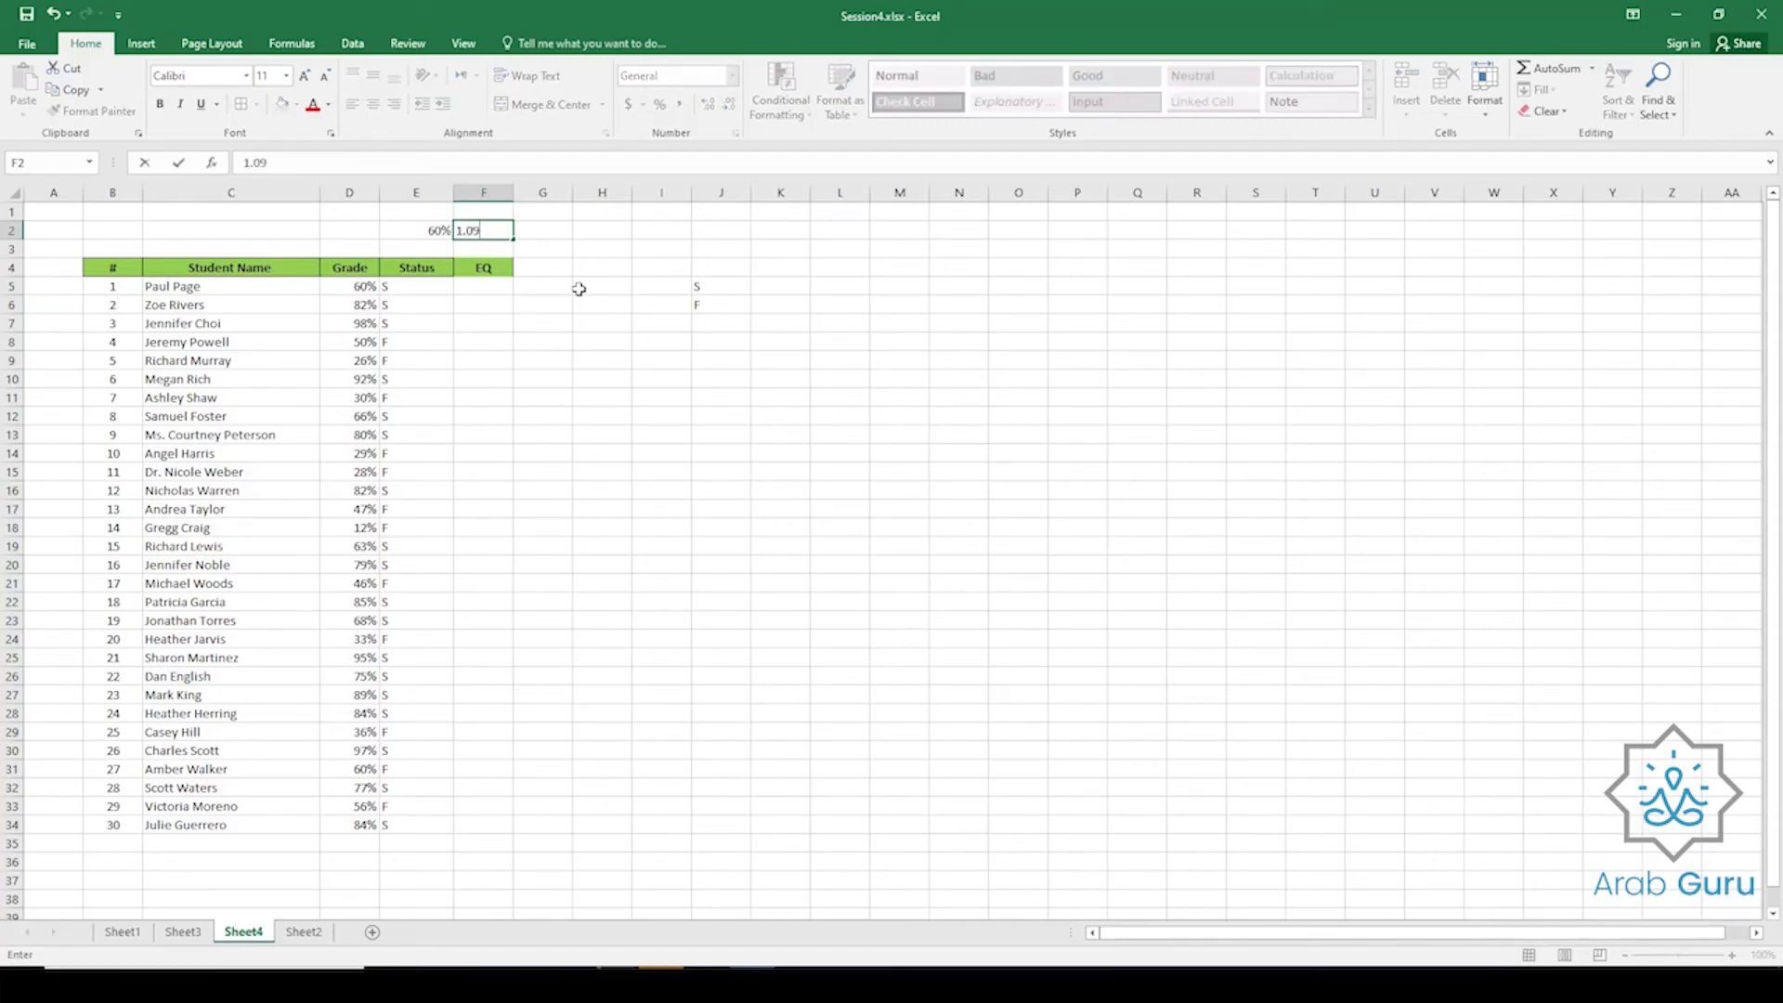
key(Return)
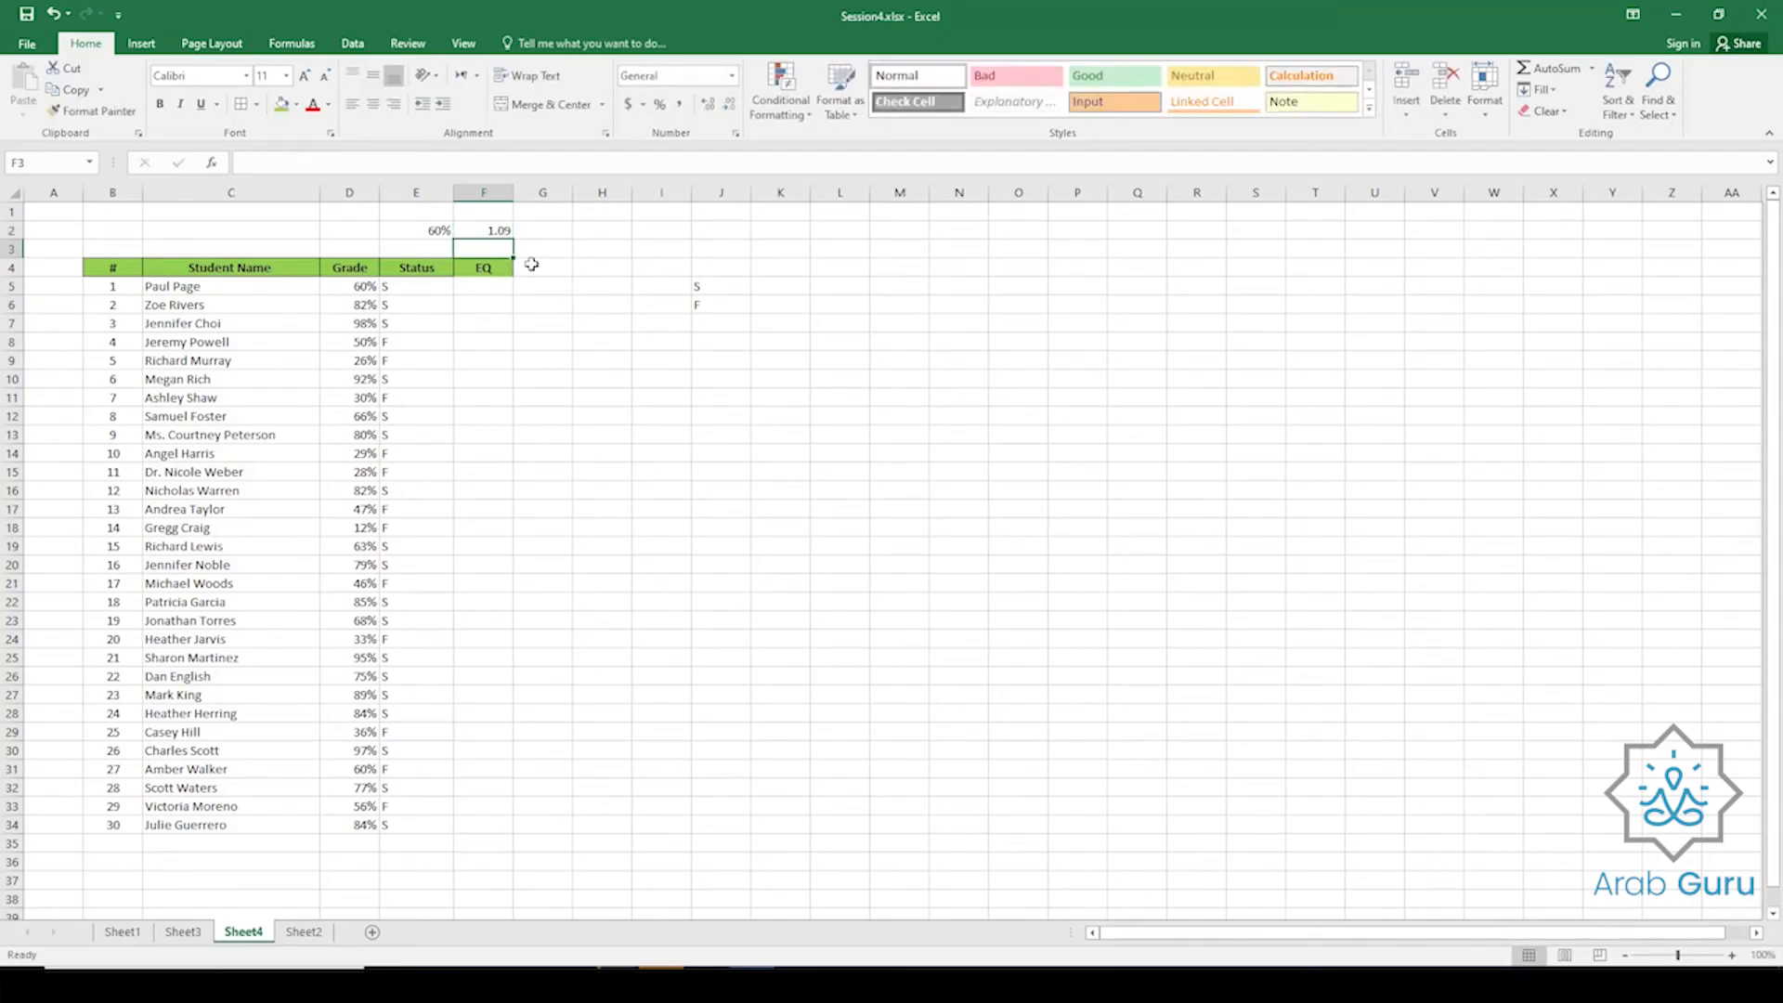
Enter the formula =D5*$F$2 in F5 to multiply the first grade by the fixed multiplier.
click(492, 291)
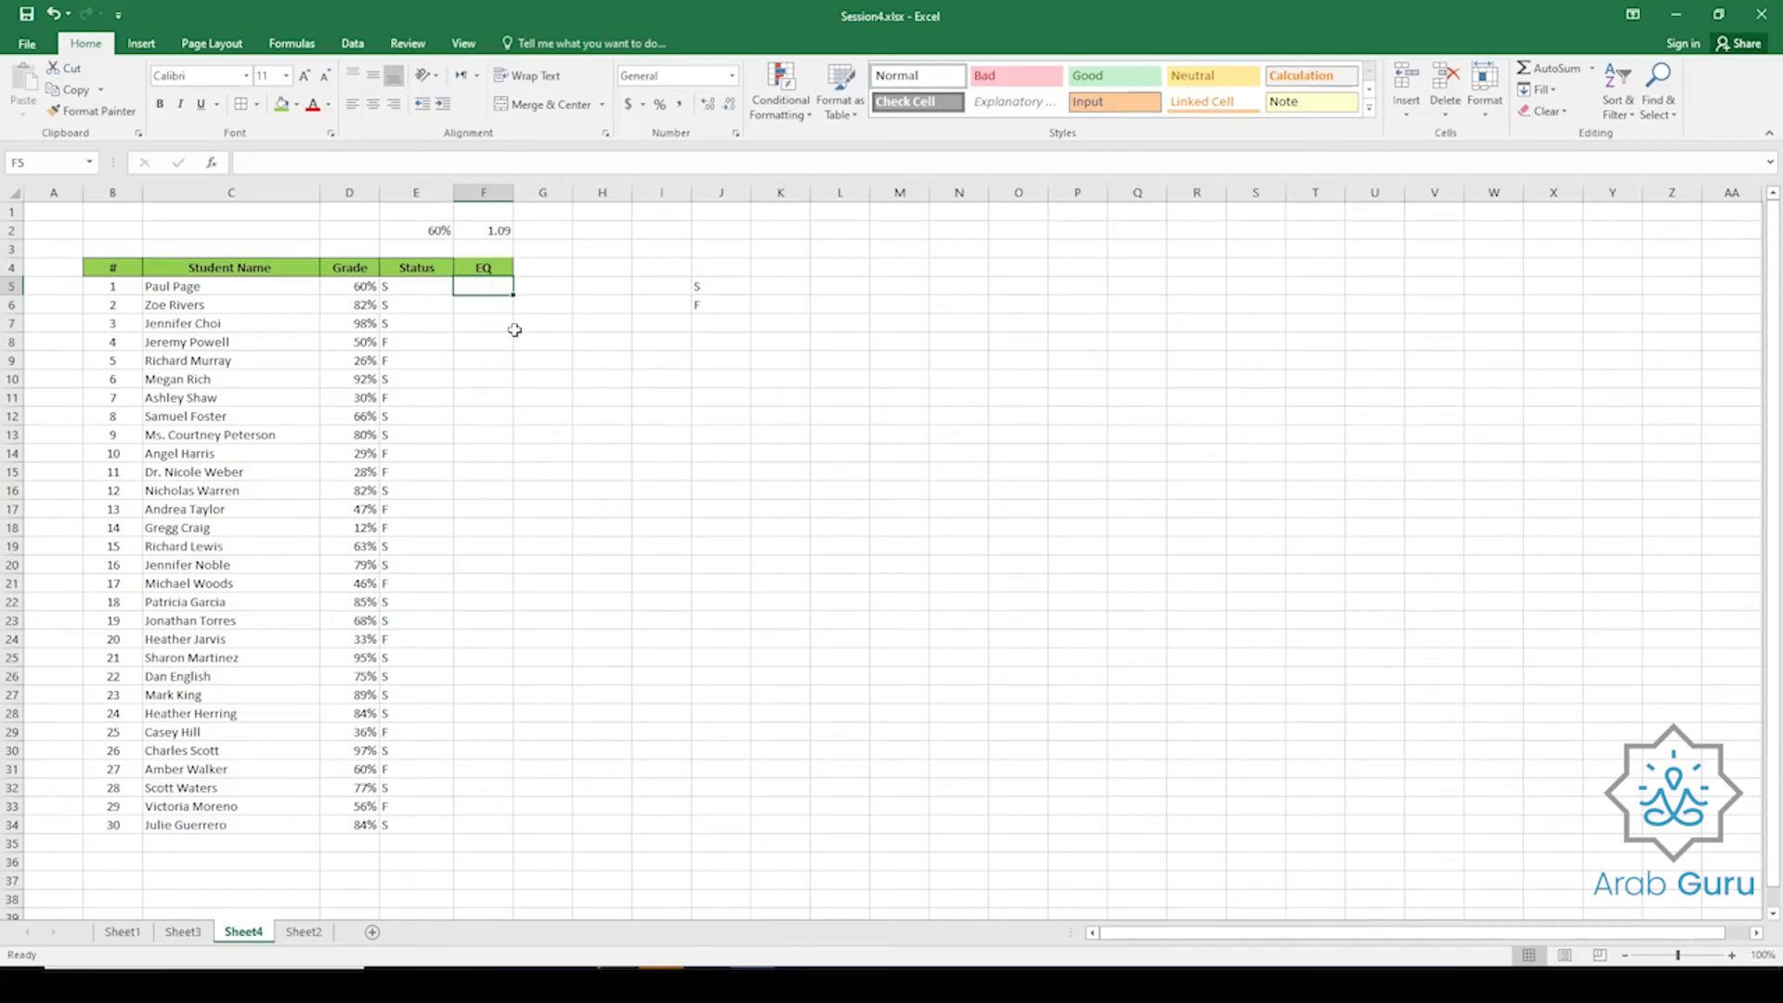
text(=)
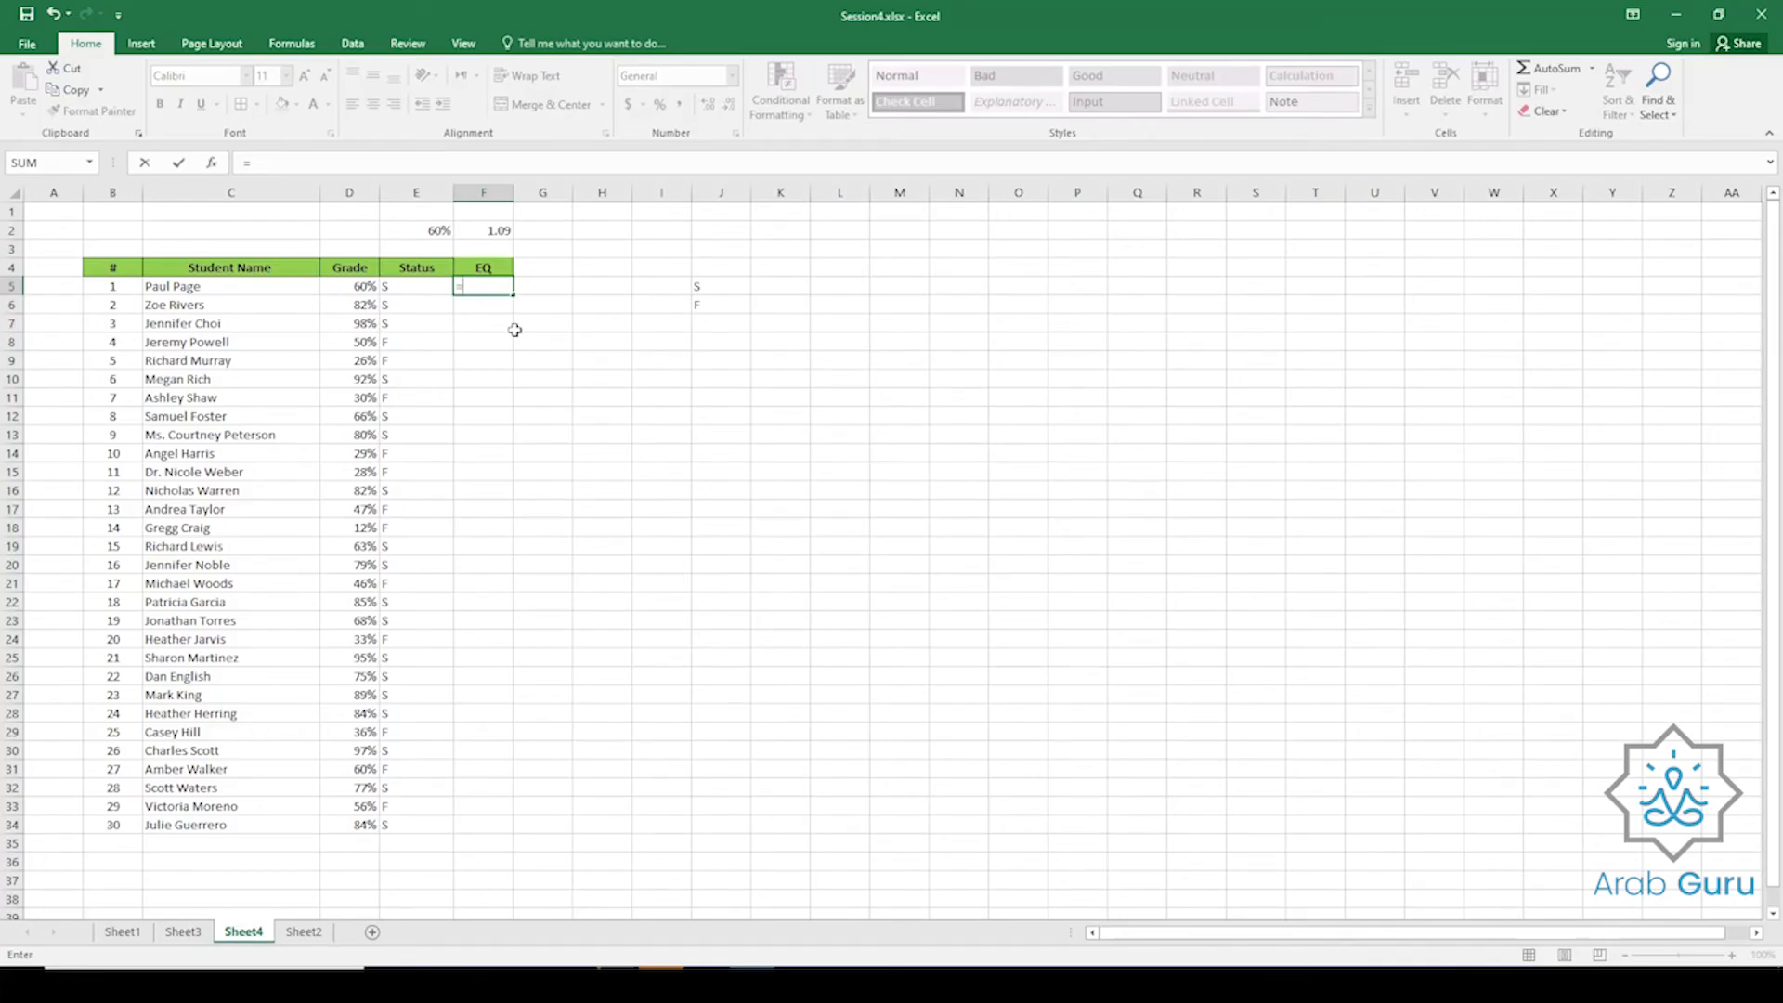
key(Left)
key(Left)
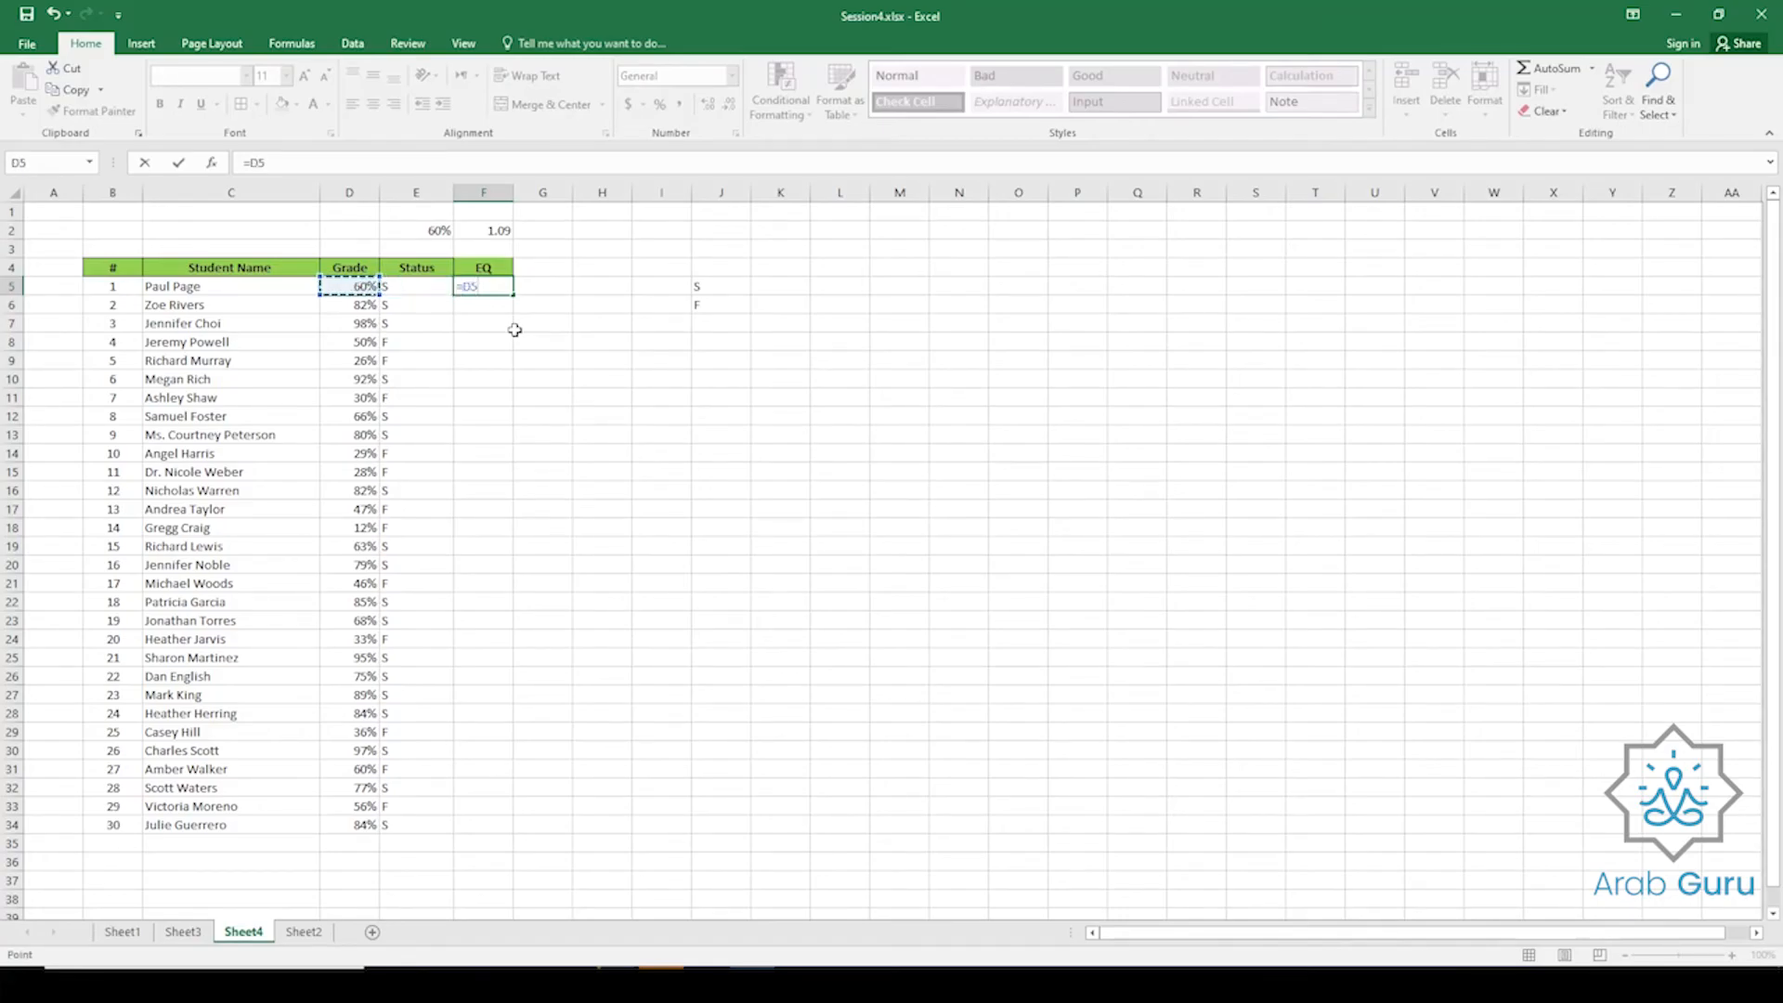
text(*)
click(487, 235)
key(F4)
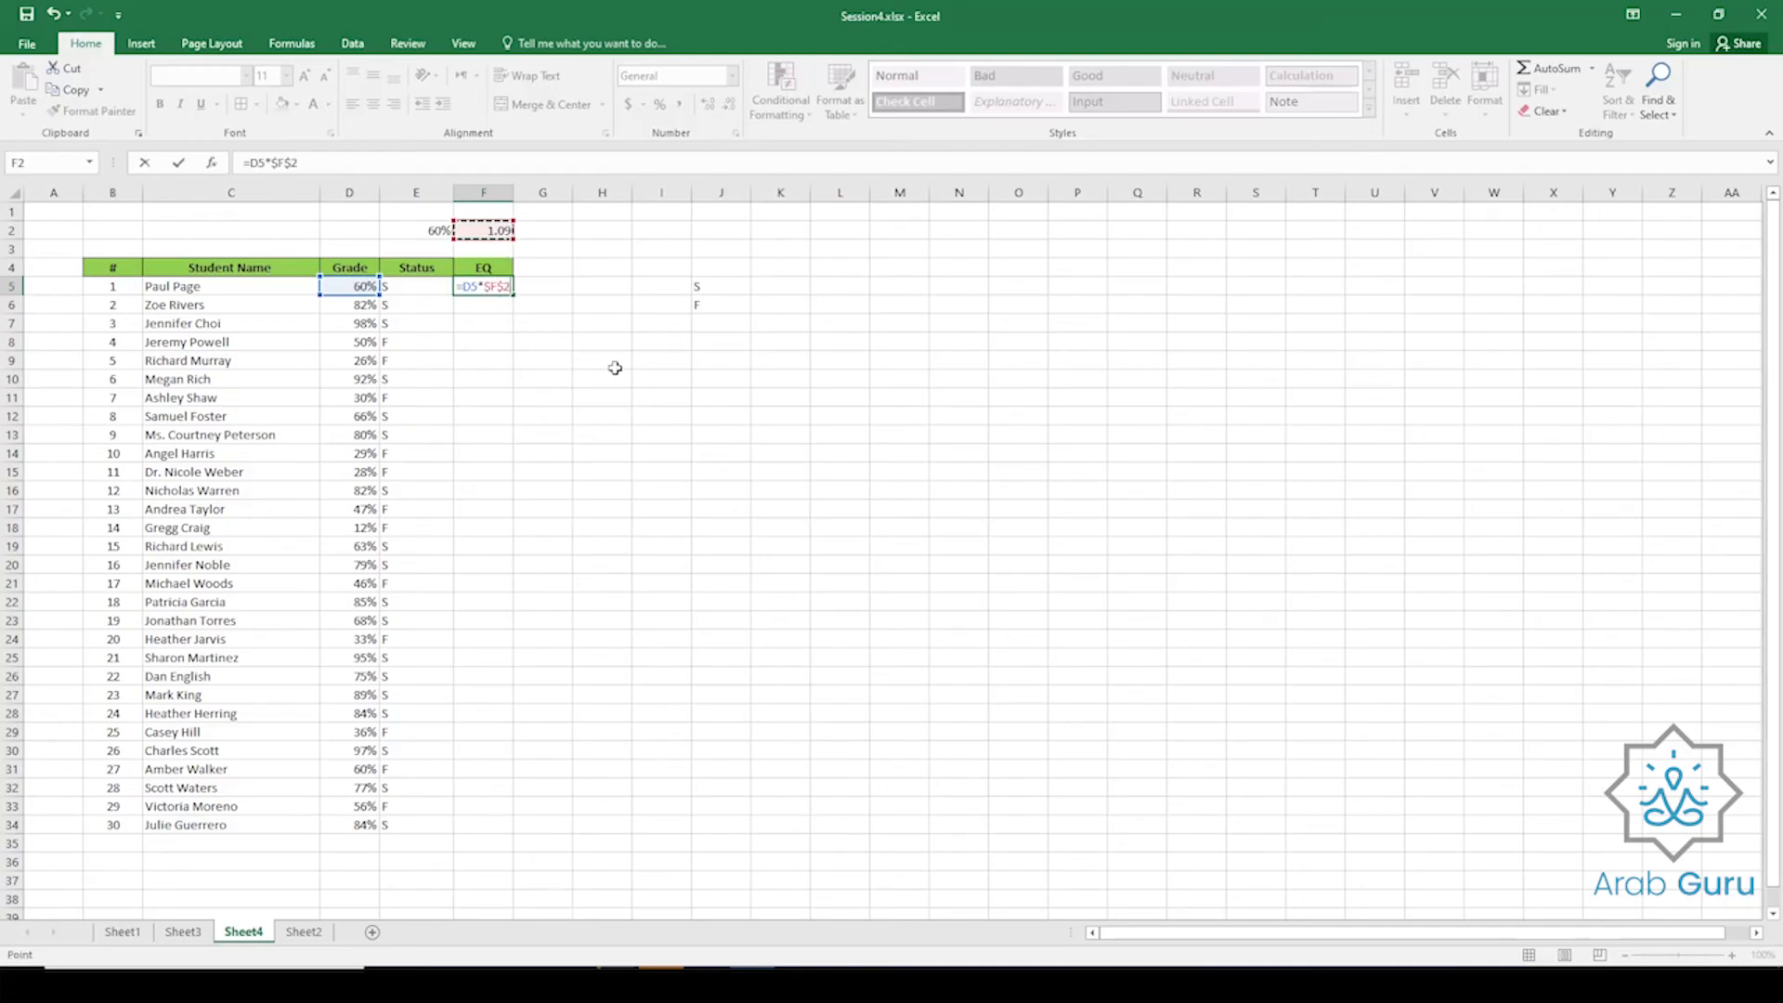
key(Return)
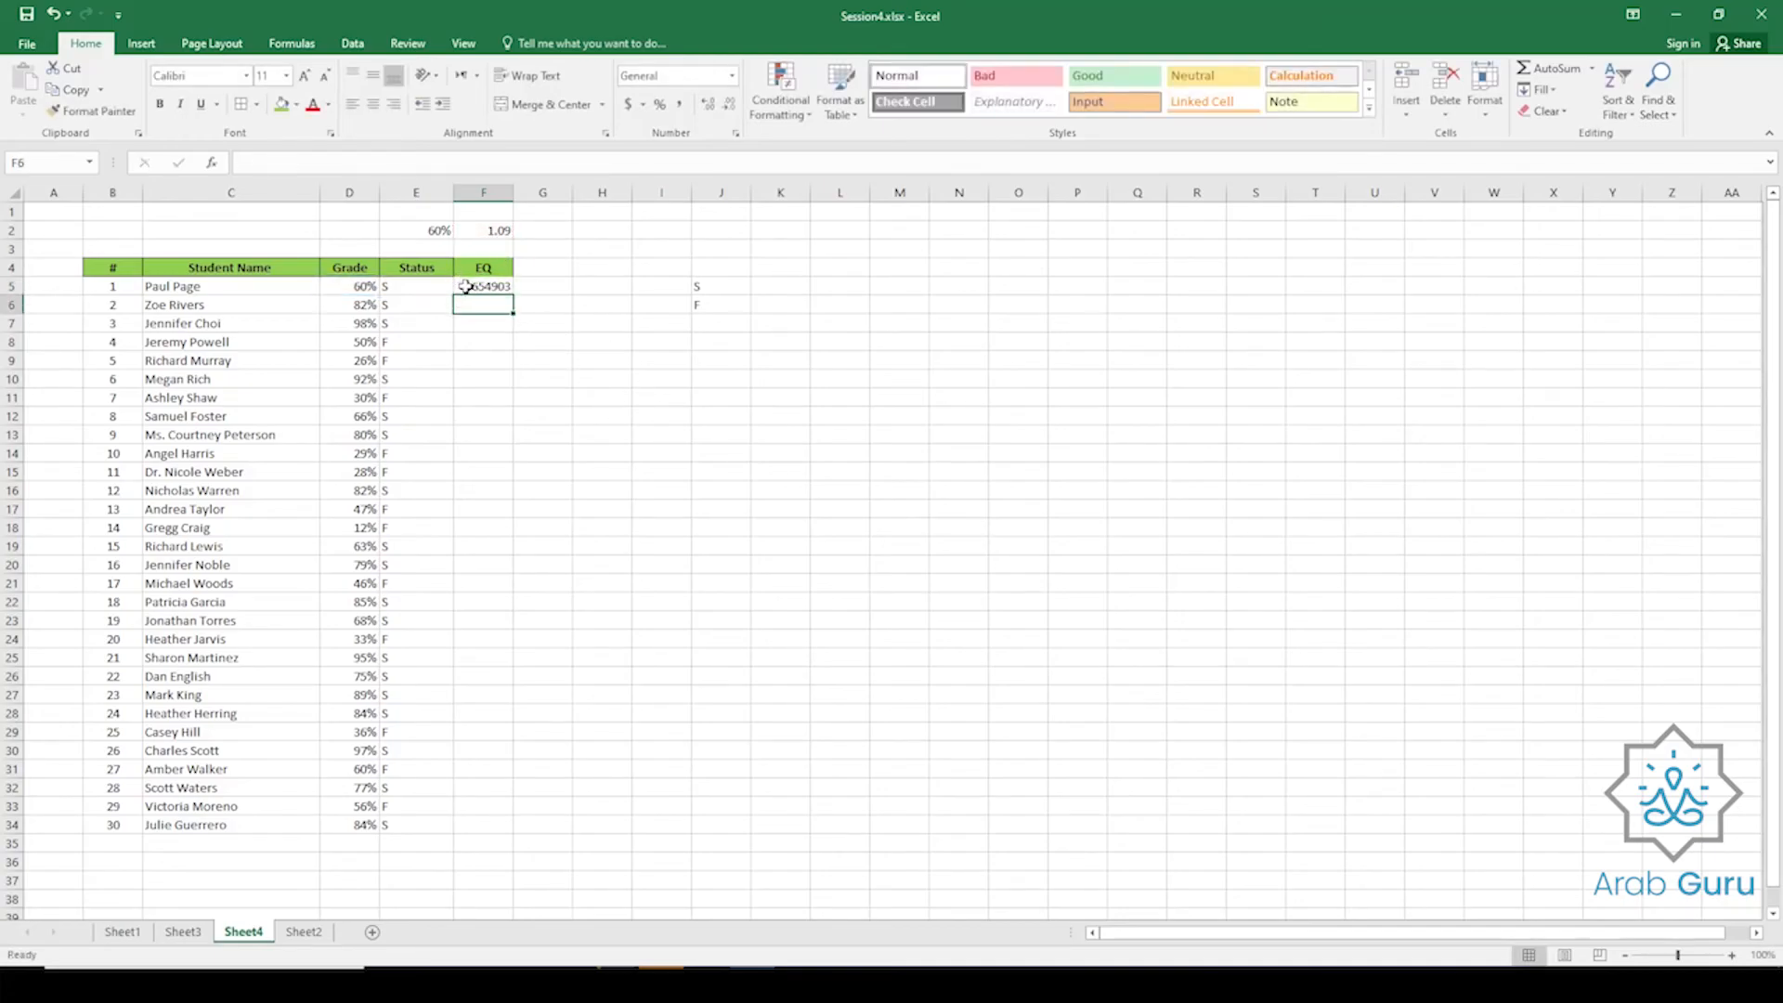
Format F5 as a percentage and fill its formula down the EQ column to F34.
click(466, 286)
click(660, 104)
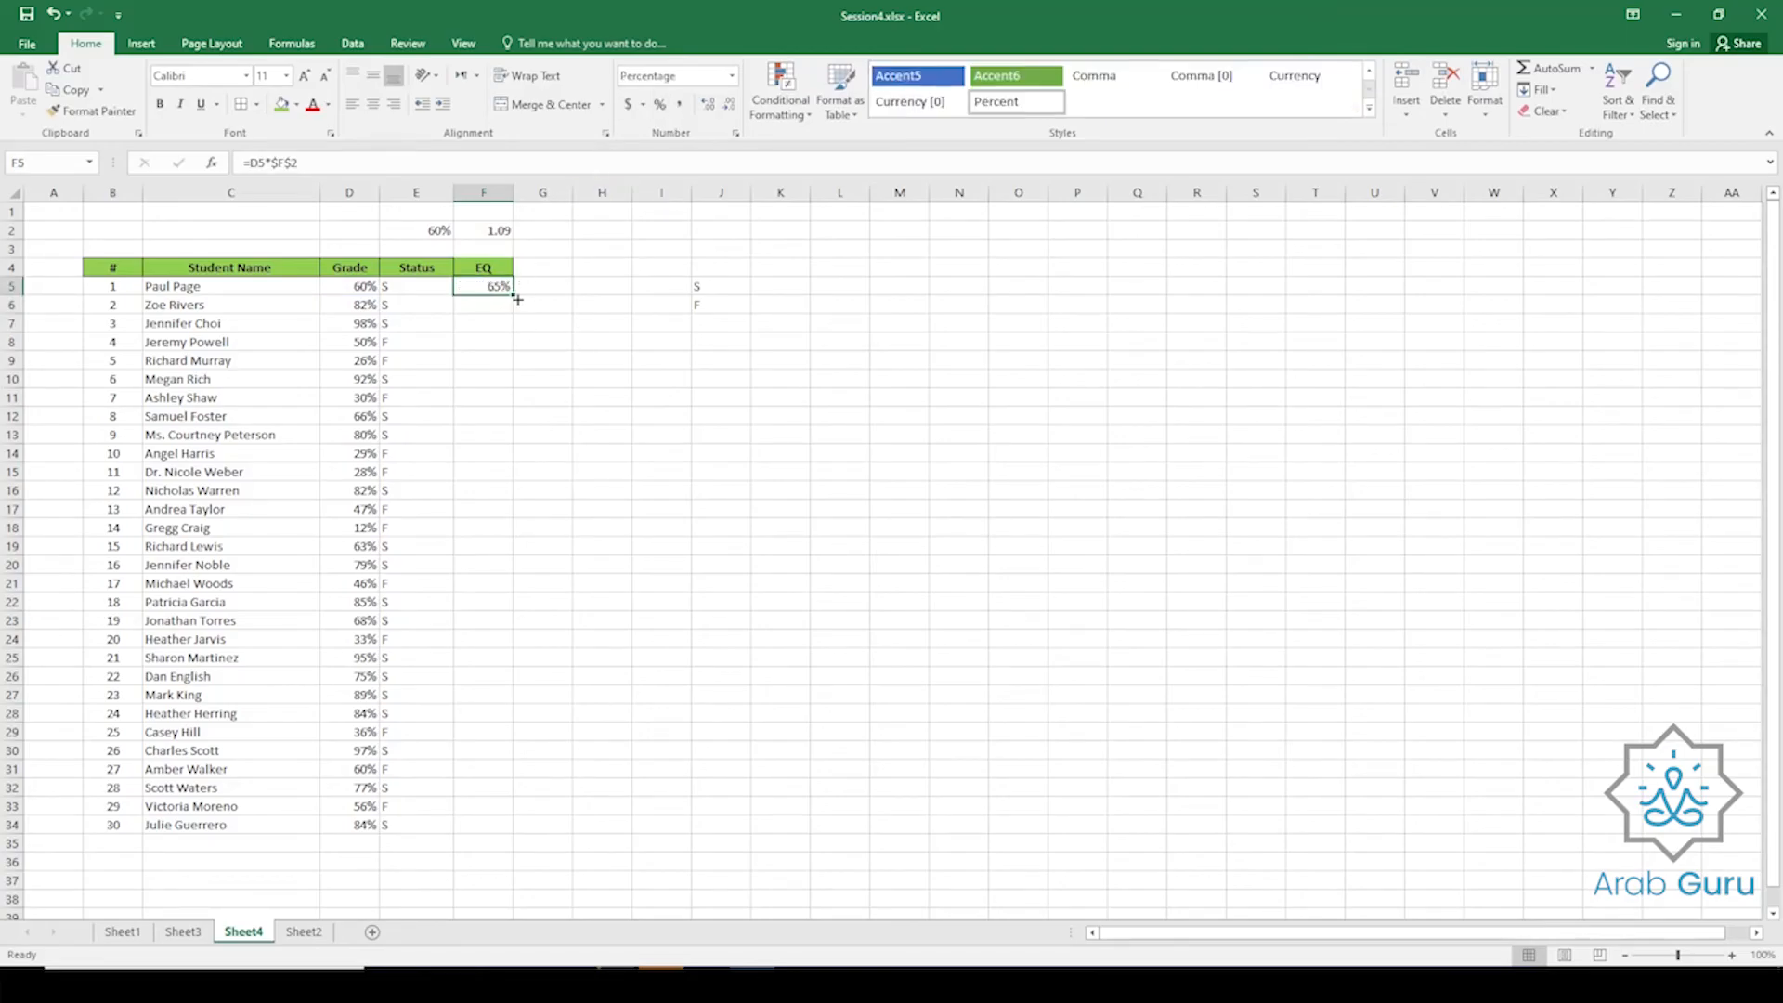
double_click(513, 293)
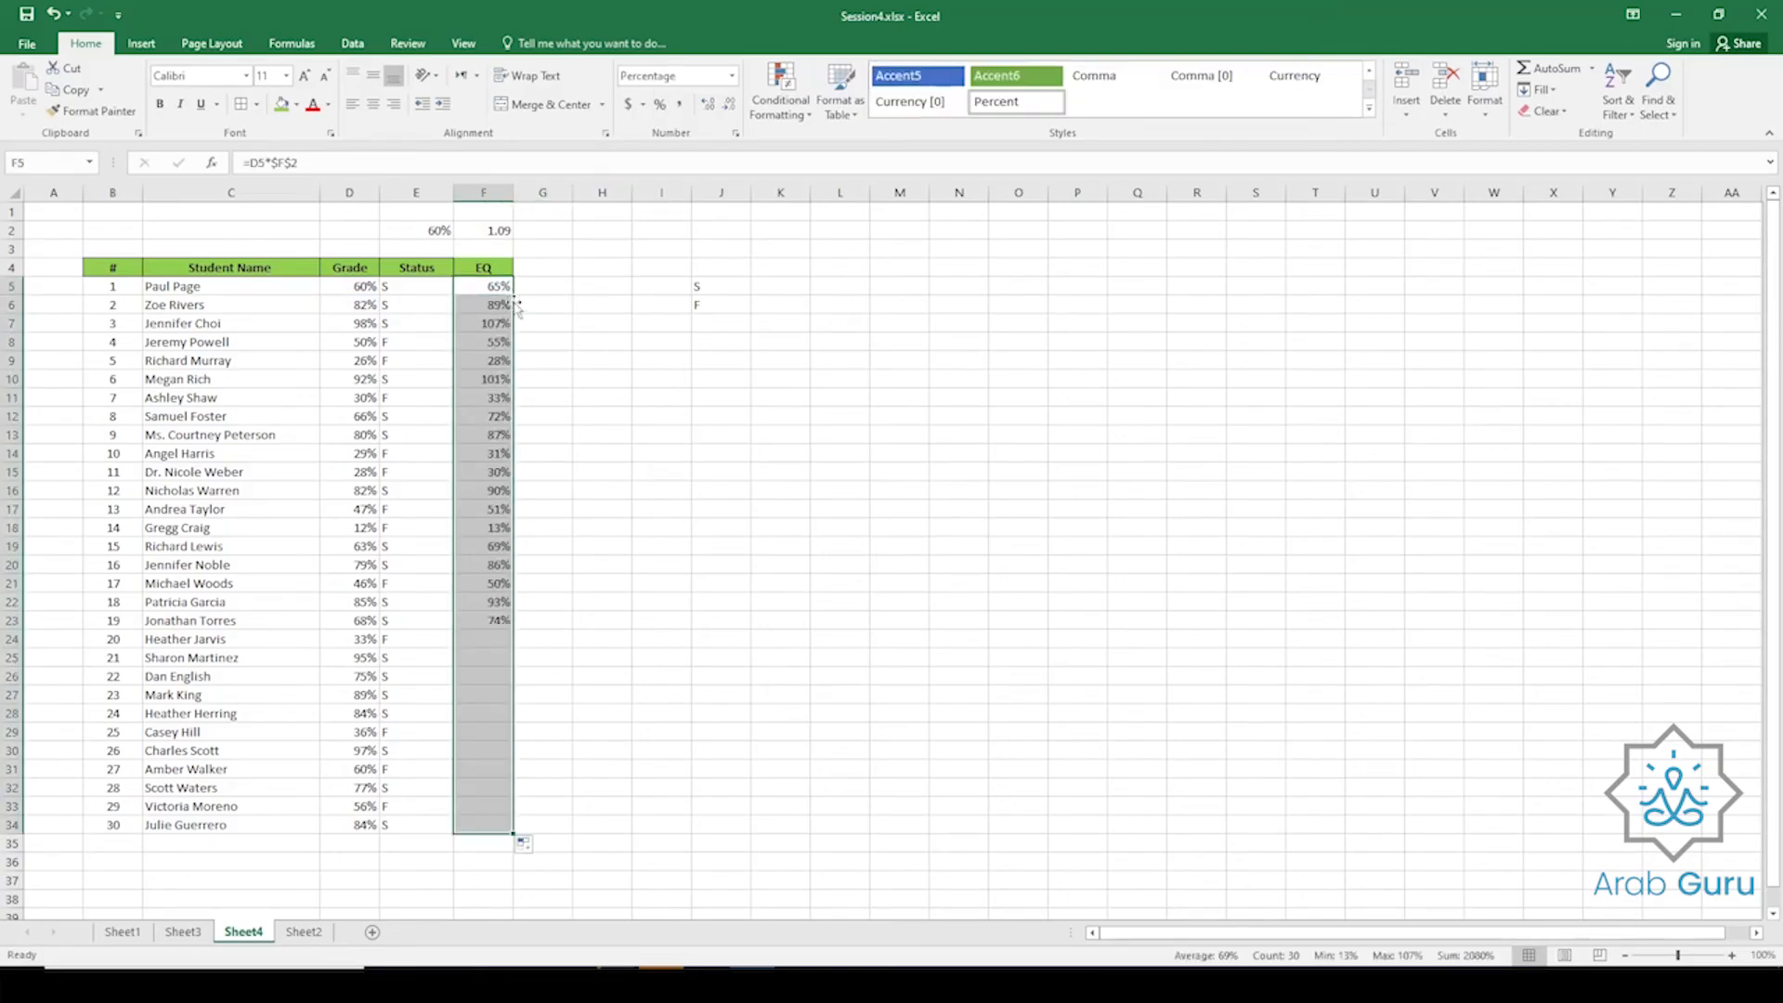
Enter a second multiplier of 1.1 in F3.
click(498, 251)
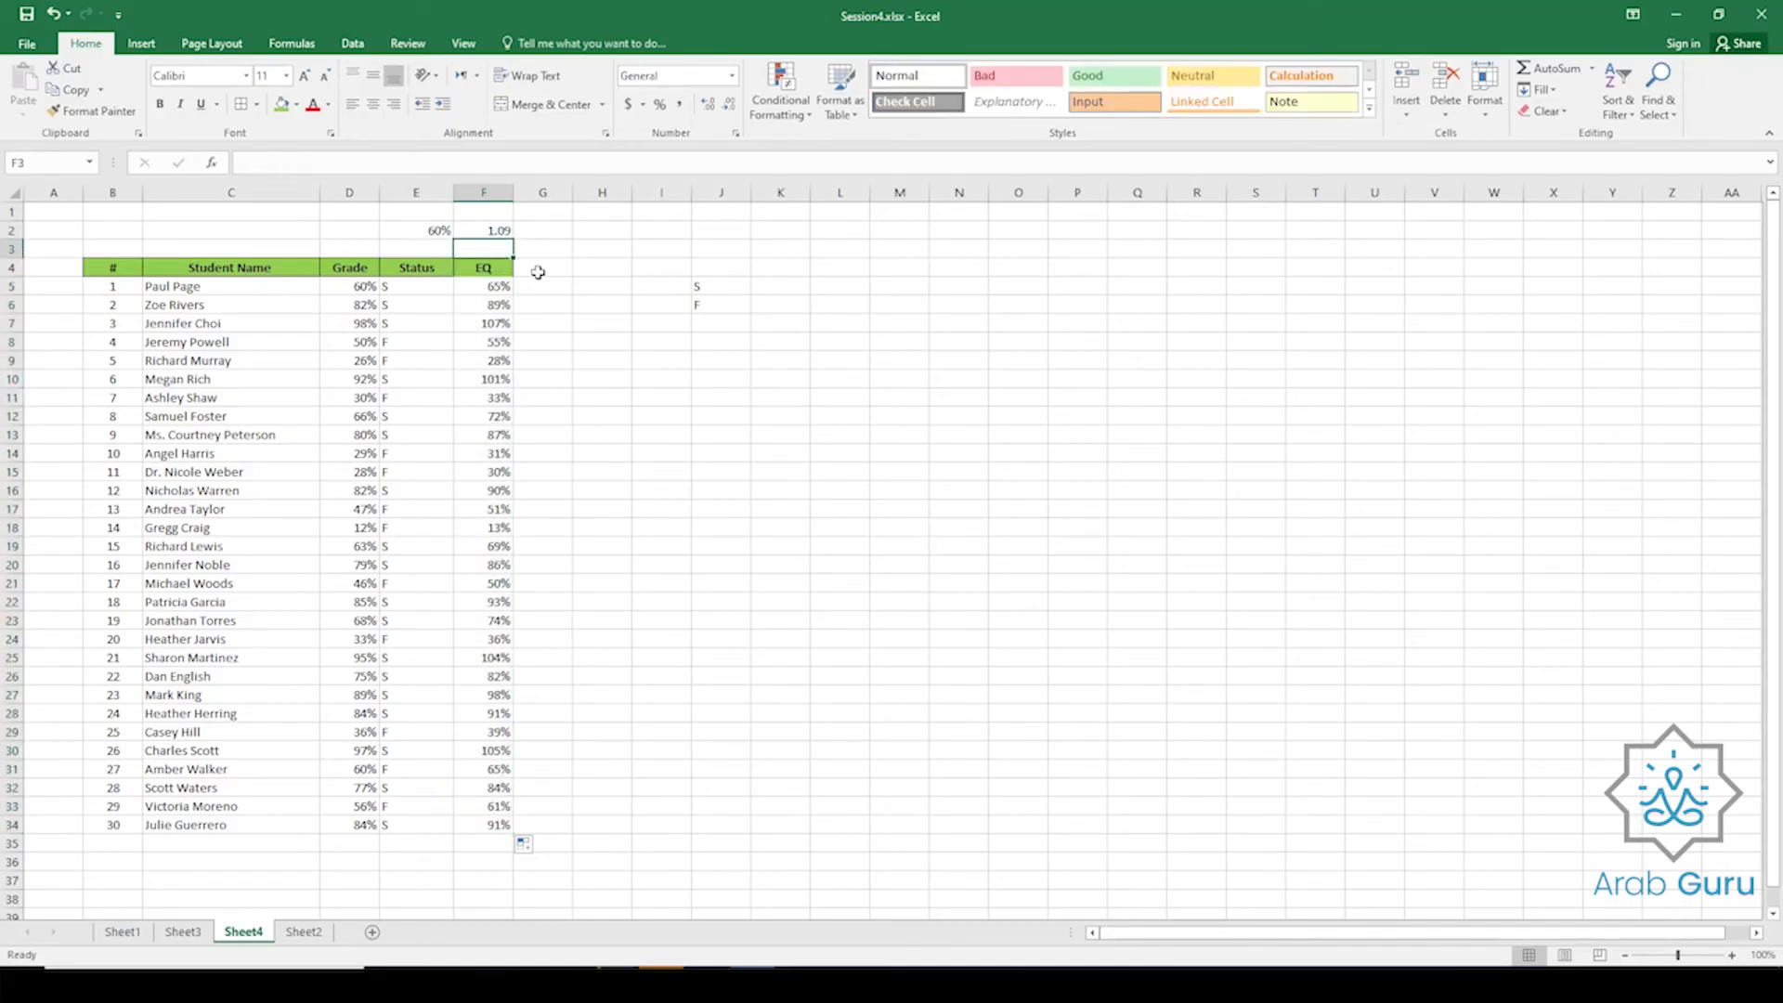
text(1.1)
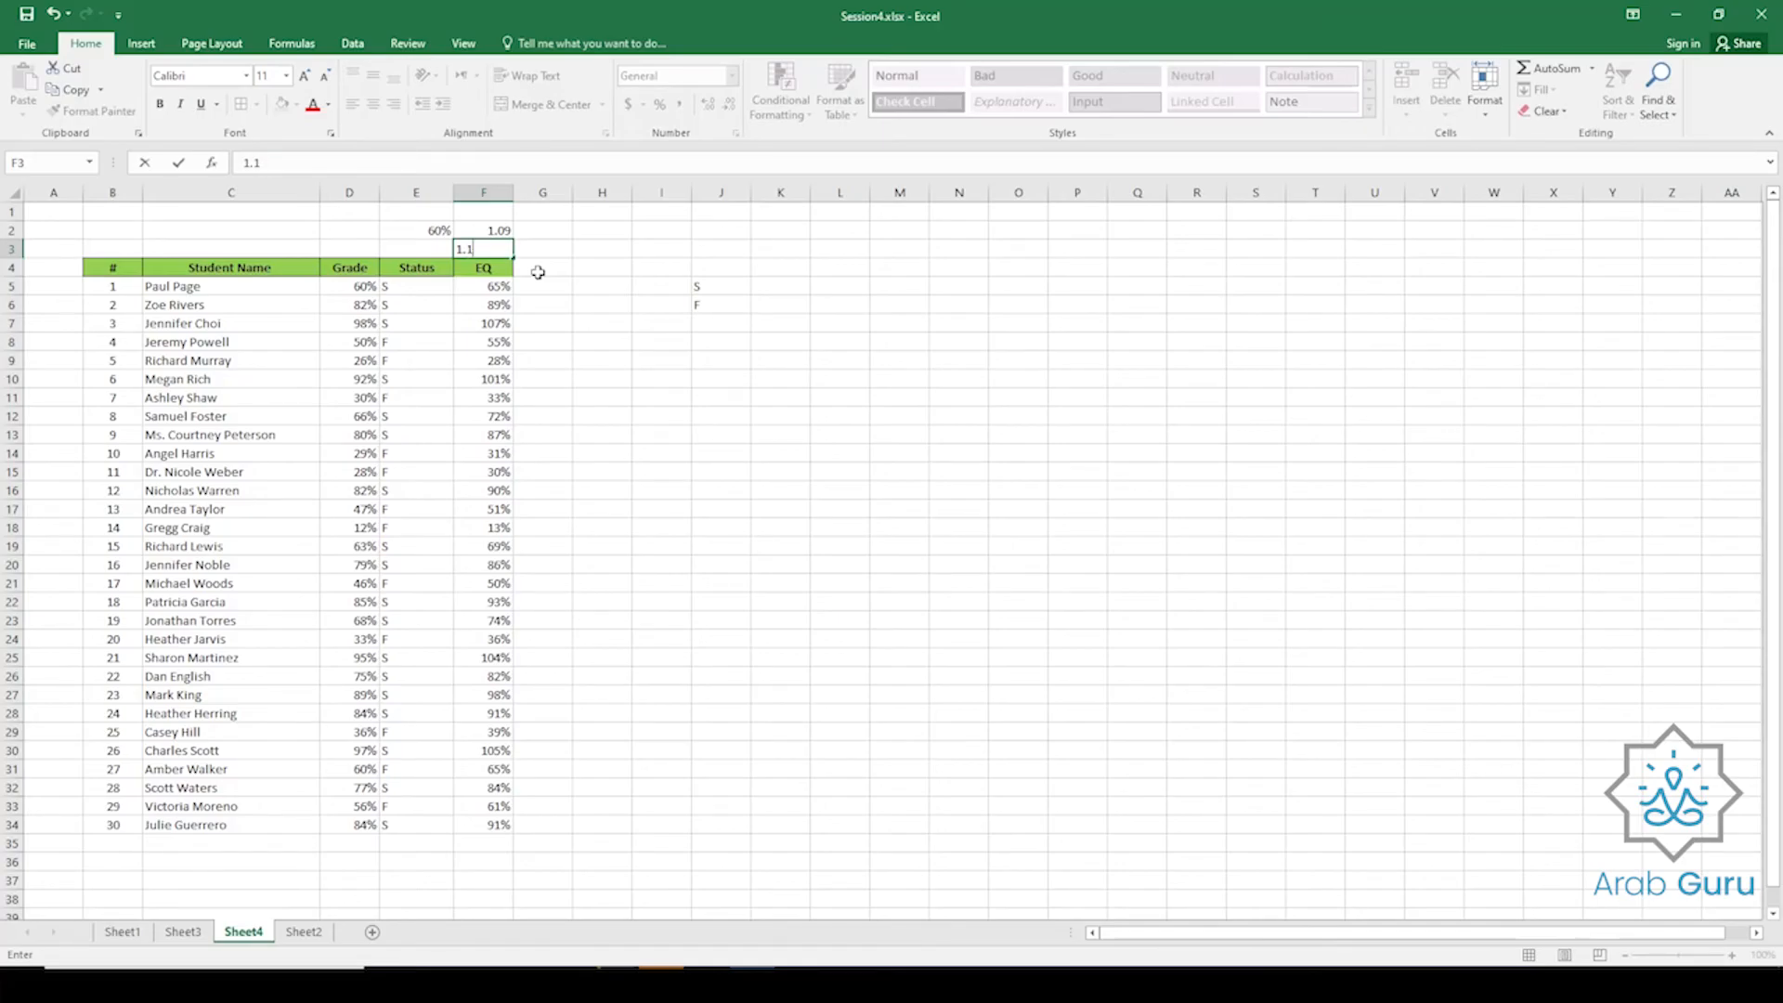
key(Return)
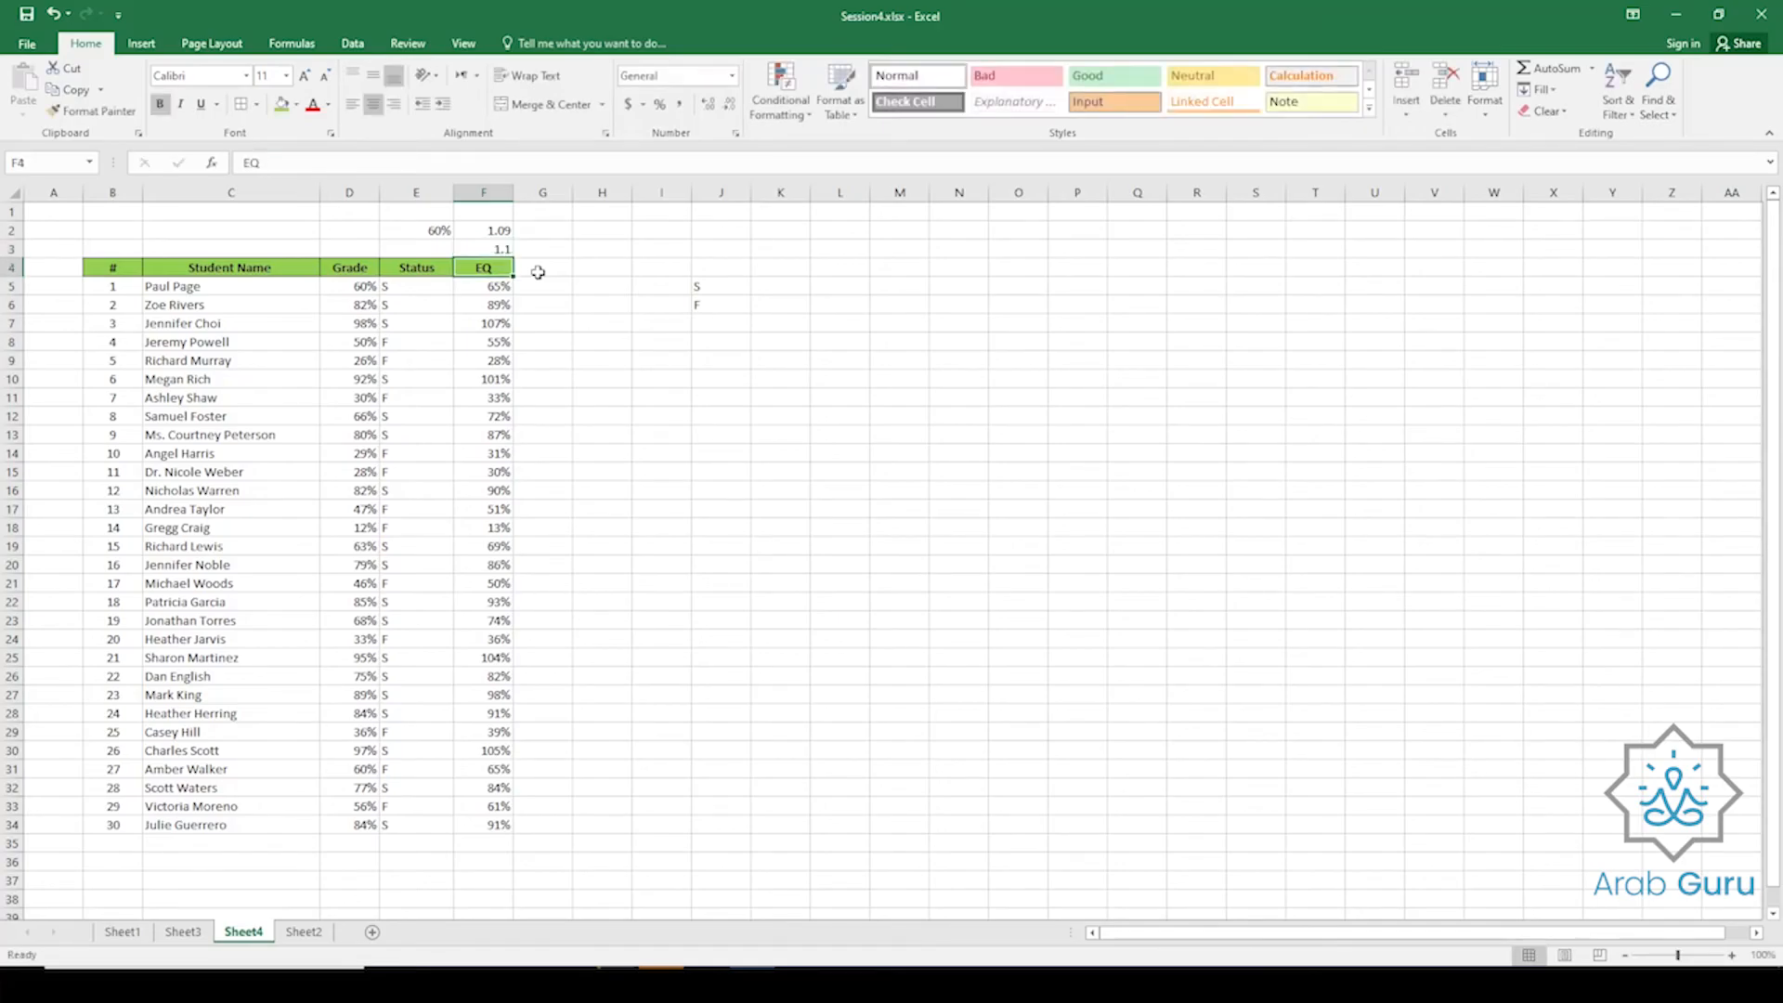
Insert an IF function into F5's existing formula with the logical test D5>=60.
click(492, 288)
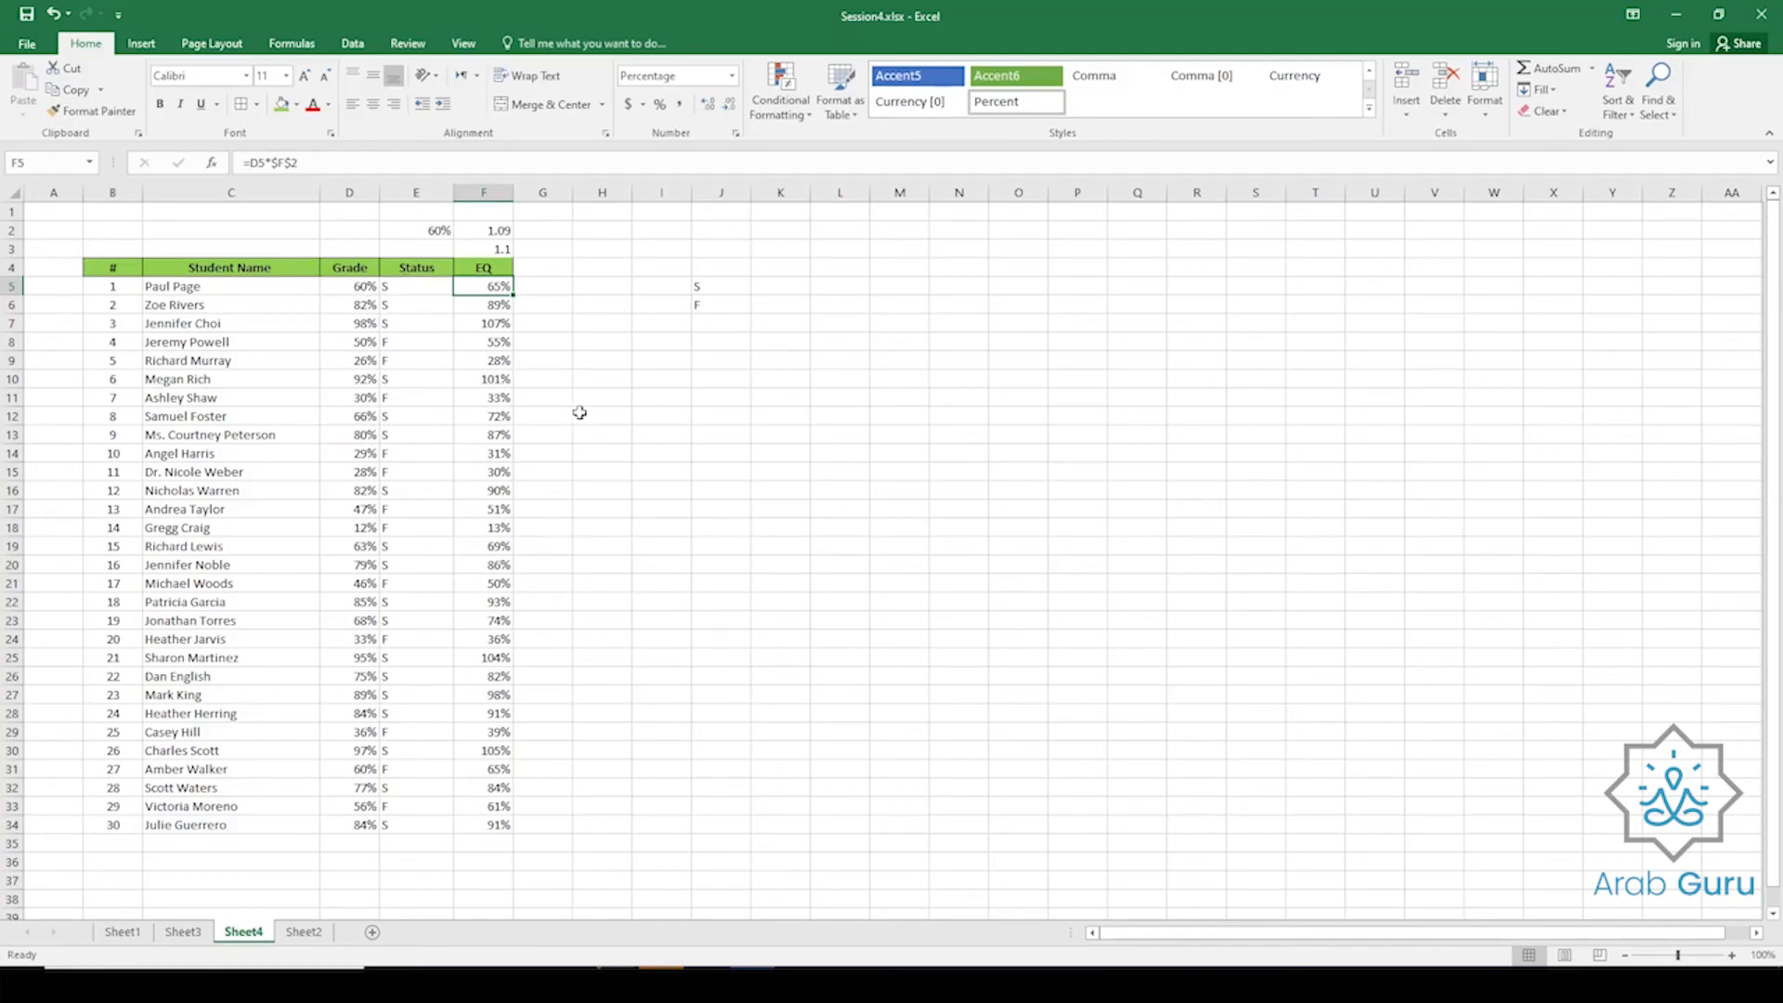
click(484, 230)
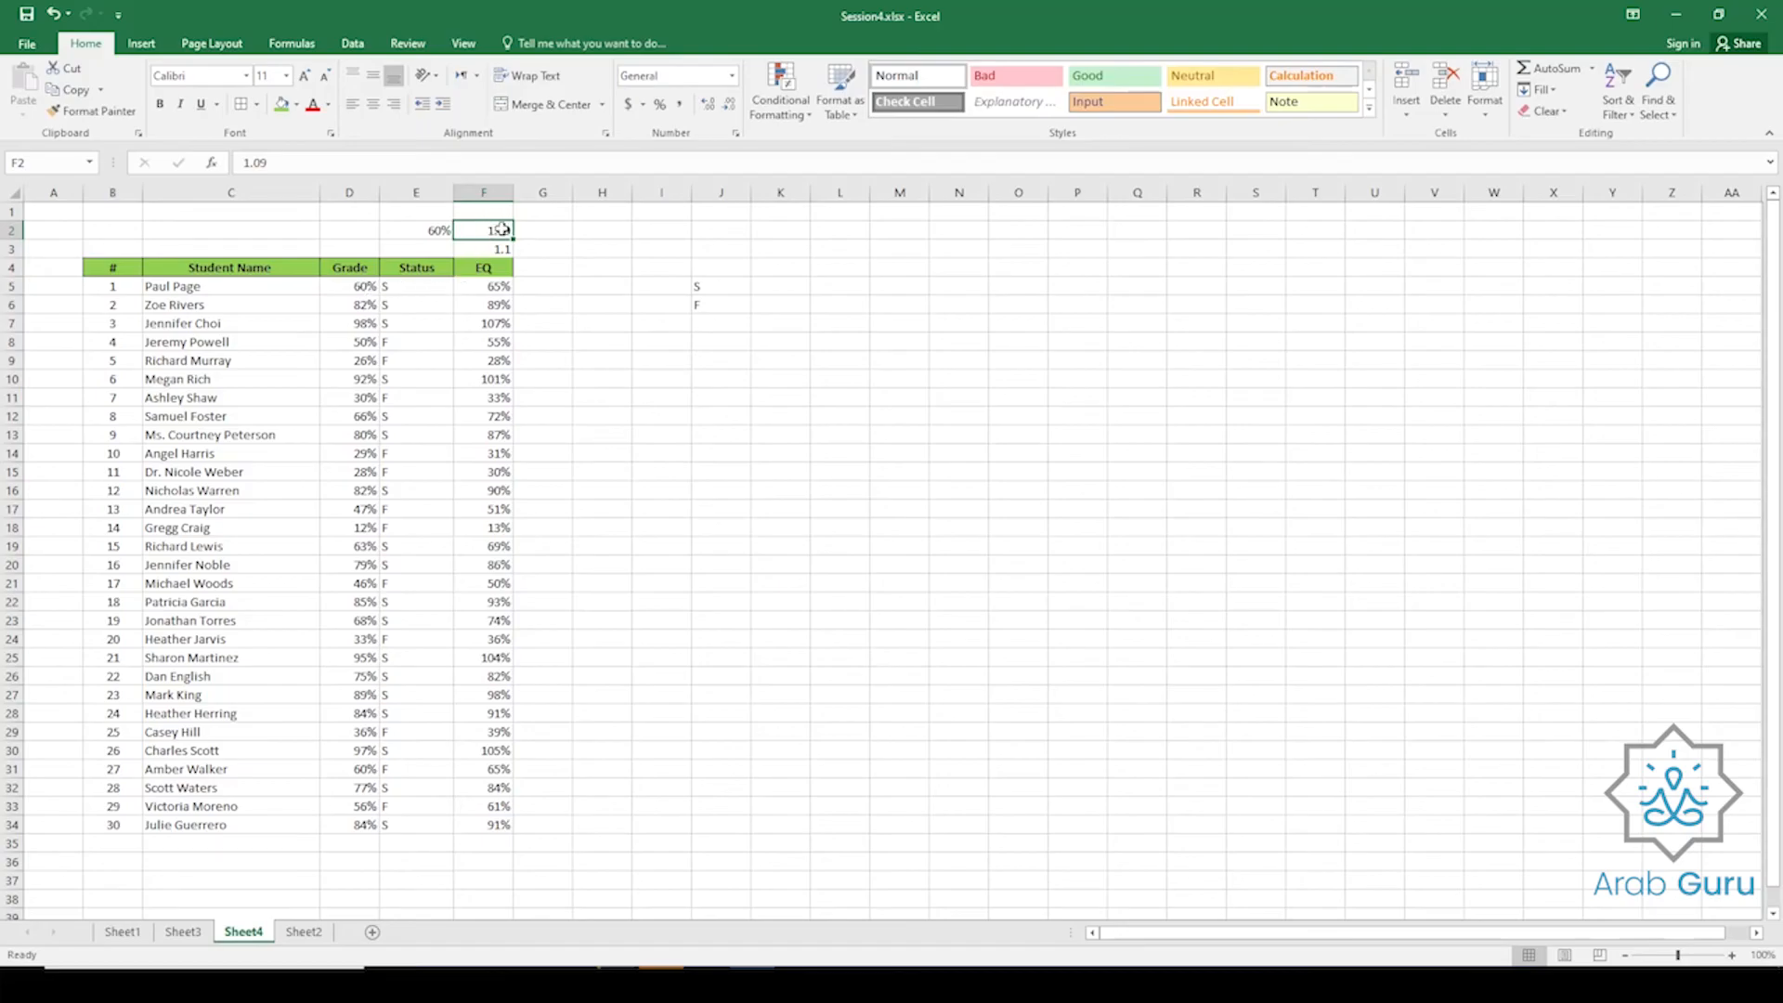
click(485, 248)
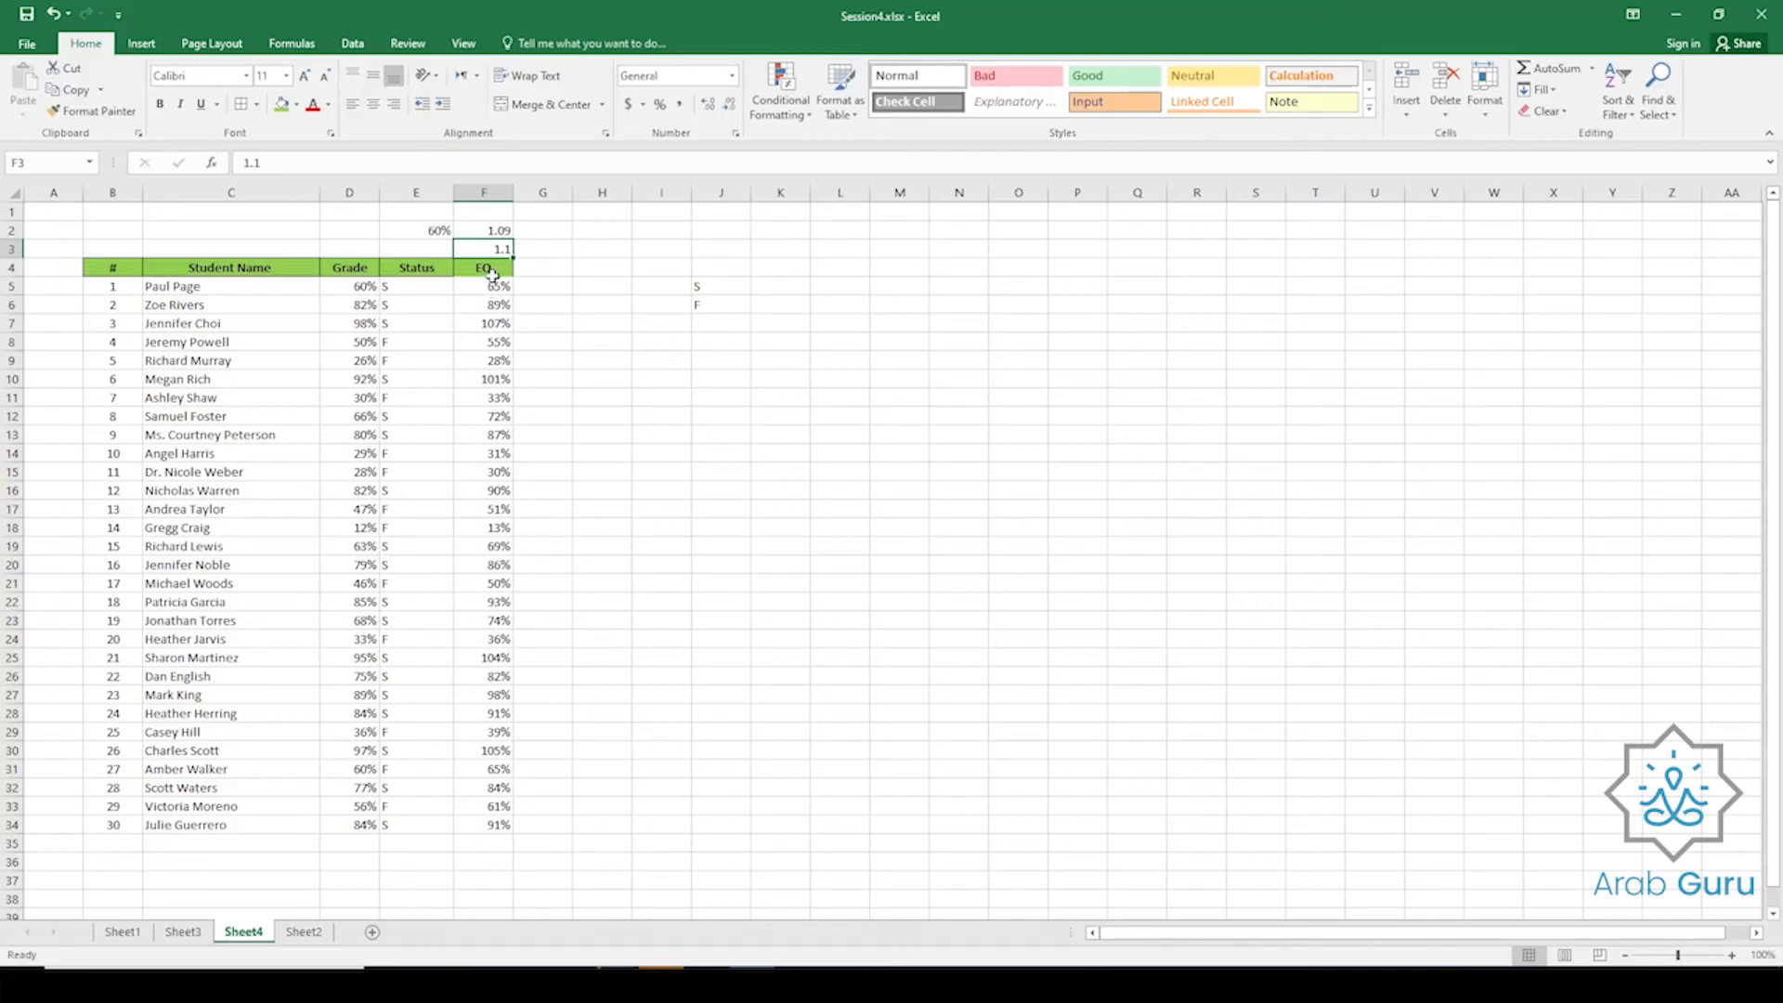
click(492, 289)
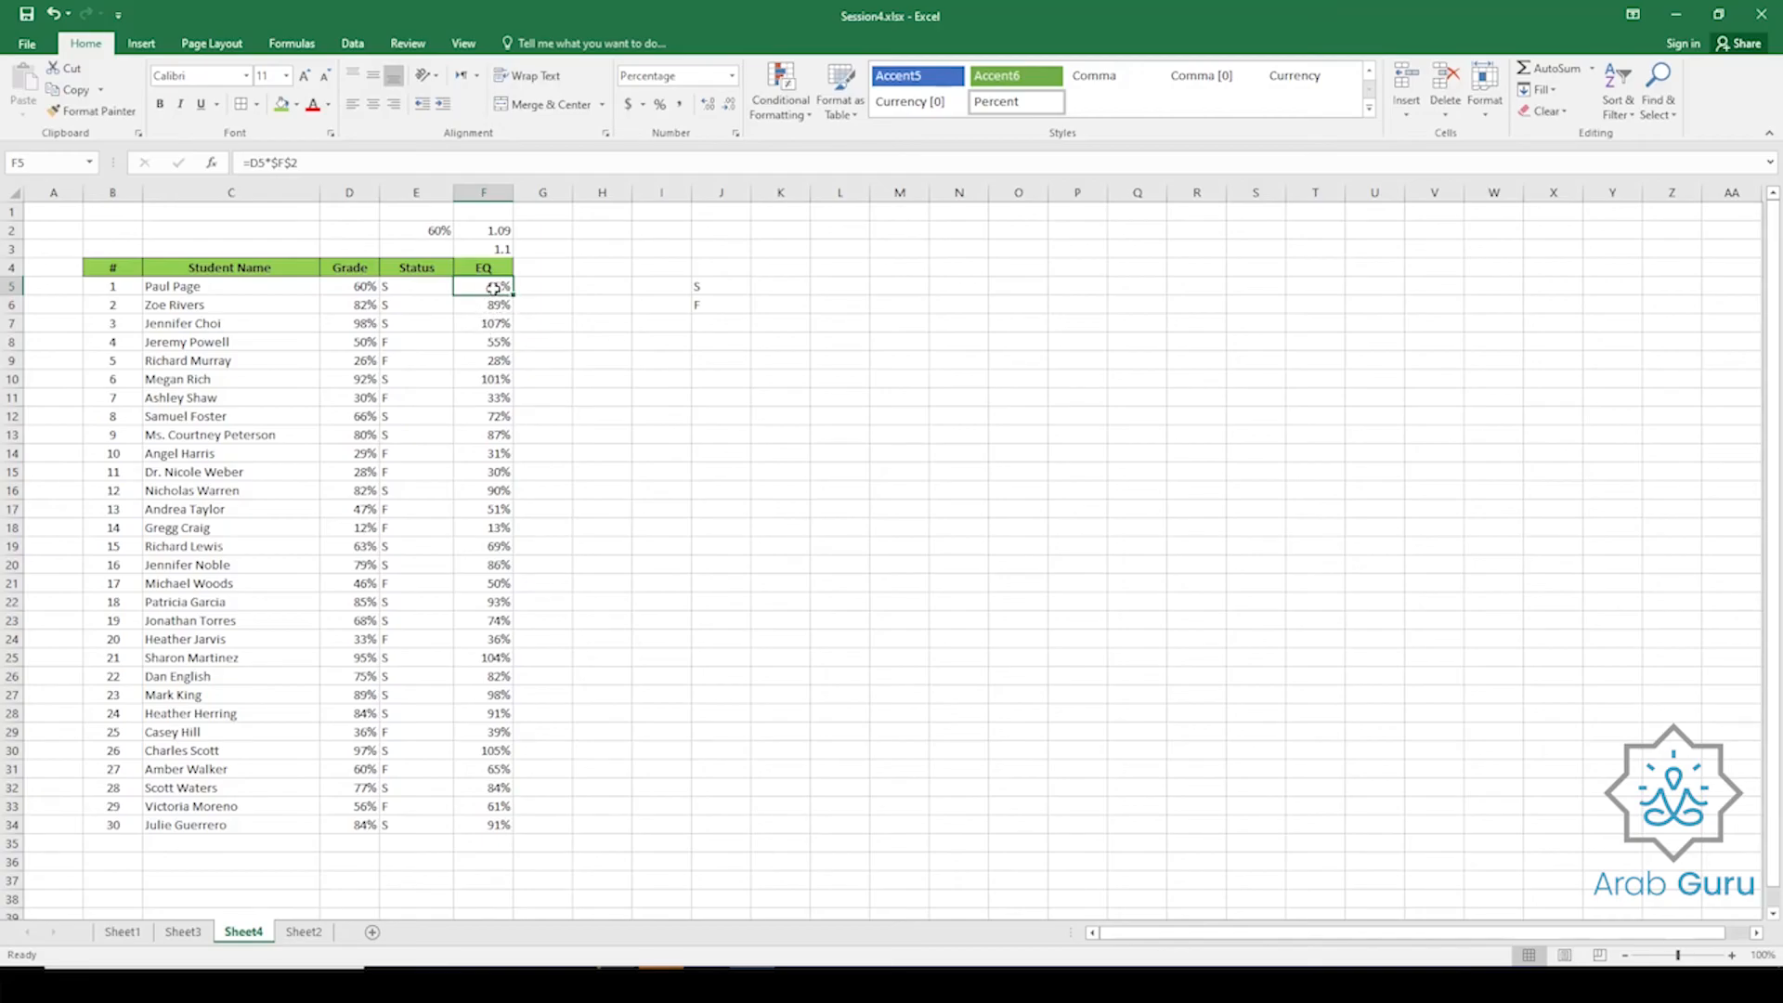
click(211, 163)
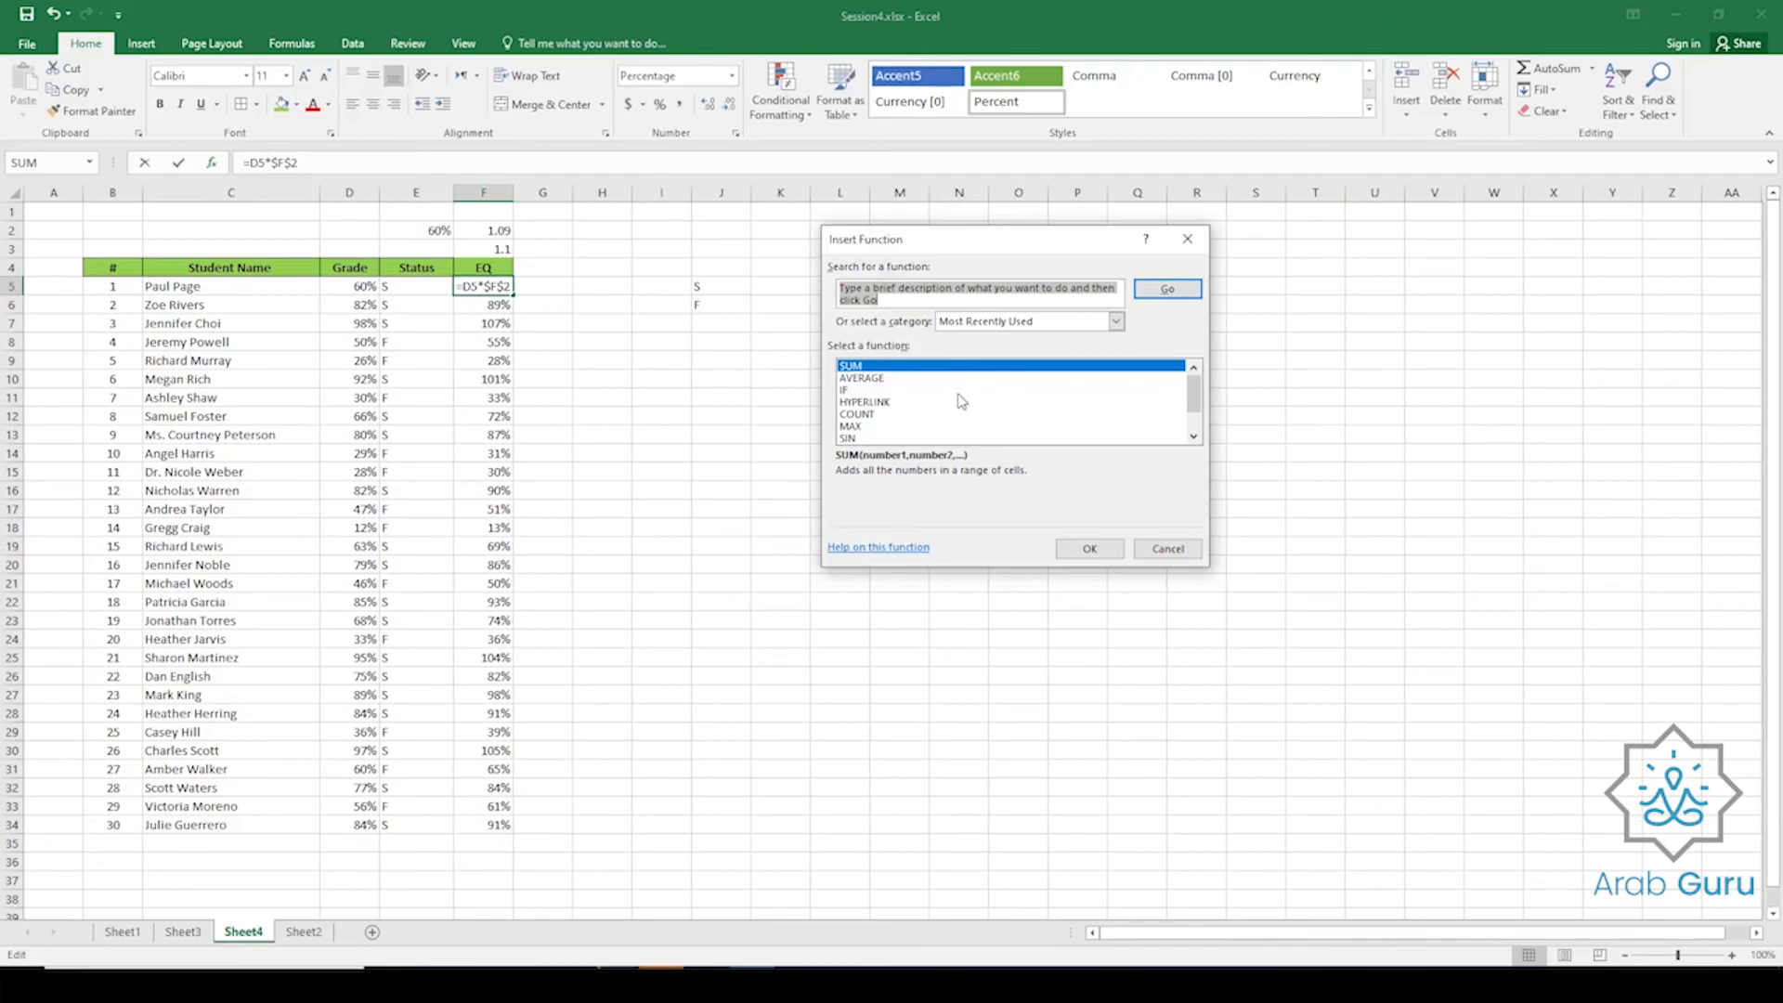
double_click(929, 390)
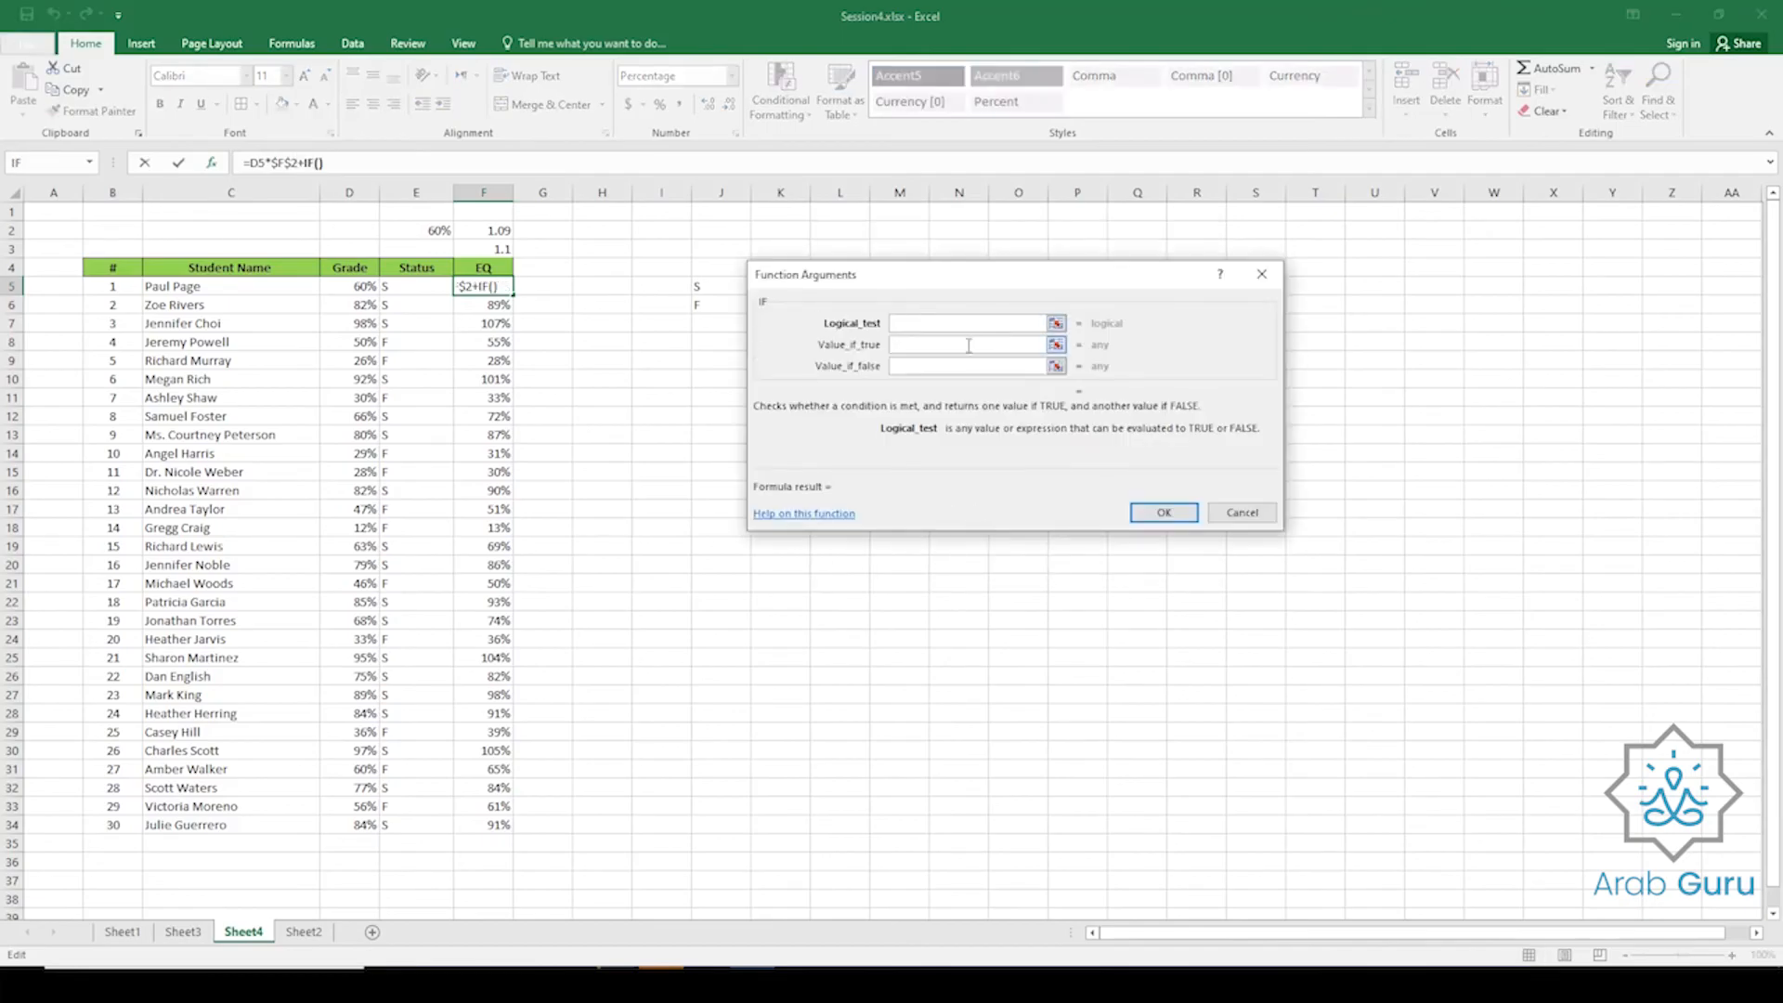
click(352, 287)
text(>=60)
click(971, 342)
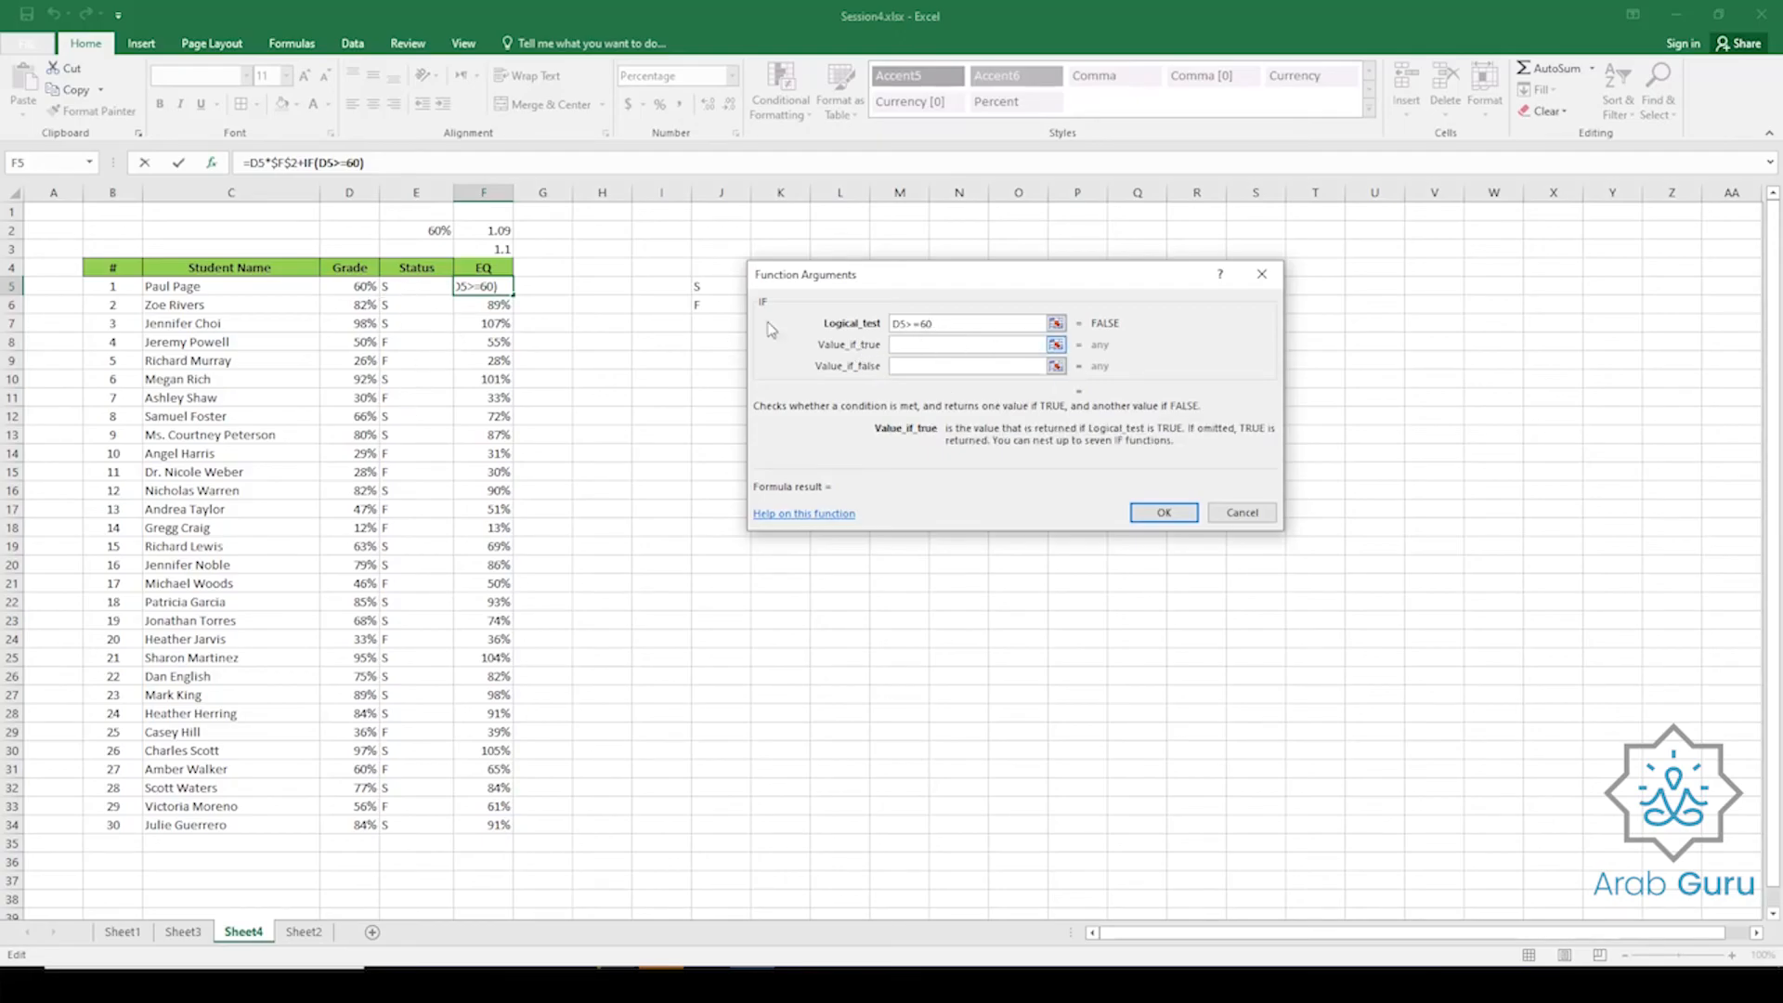
Set the IF function's value if true to D5*$F$2, with the multiplier reference fixed.
click(364, 287)
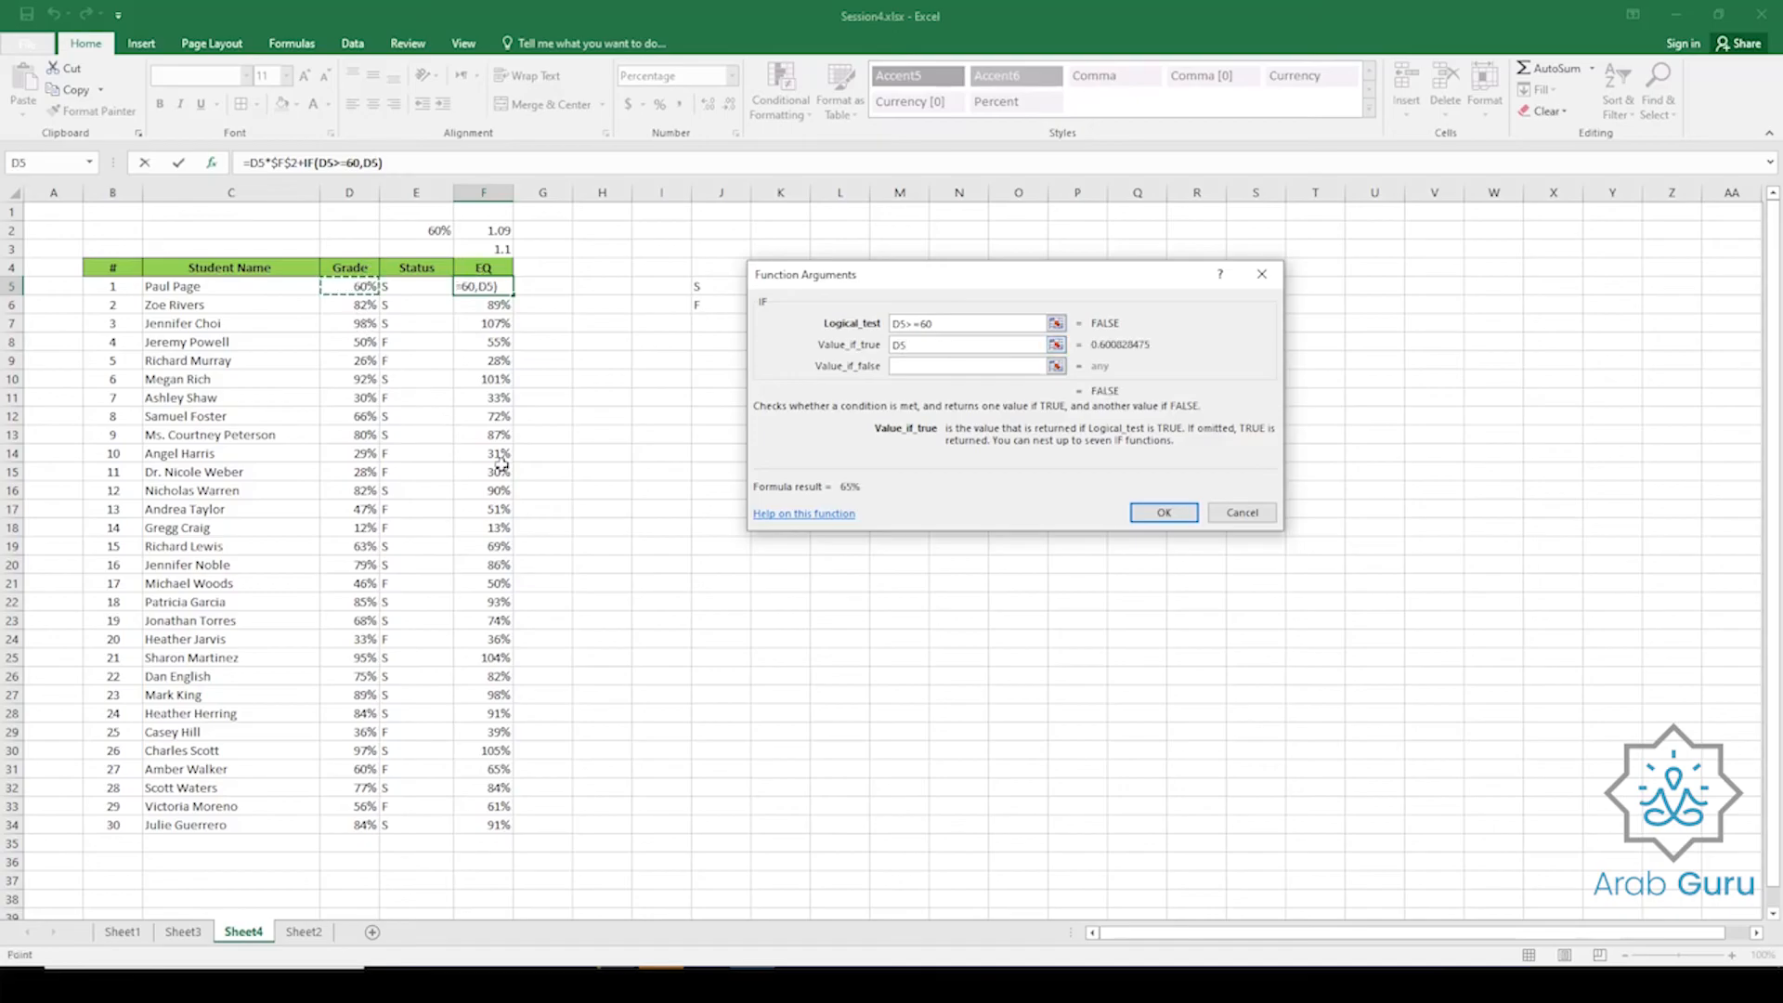
text(*)
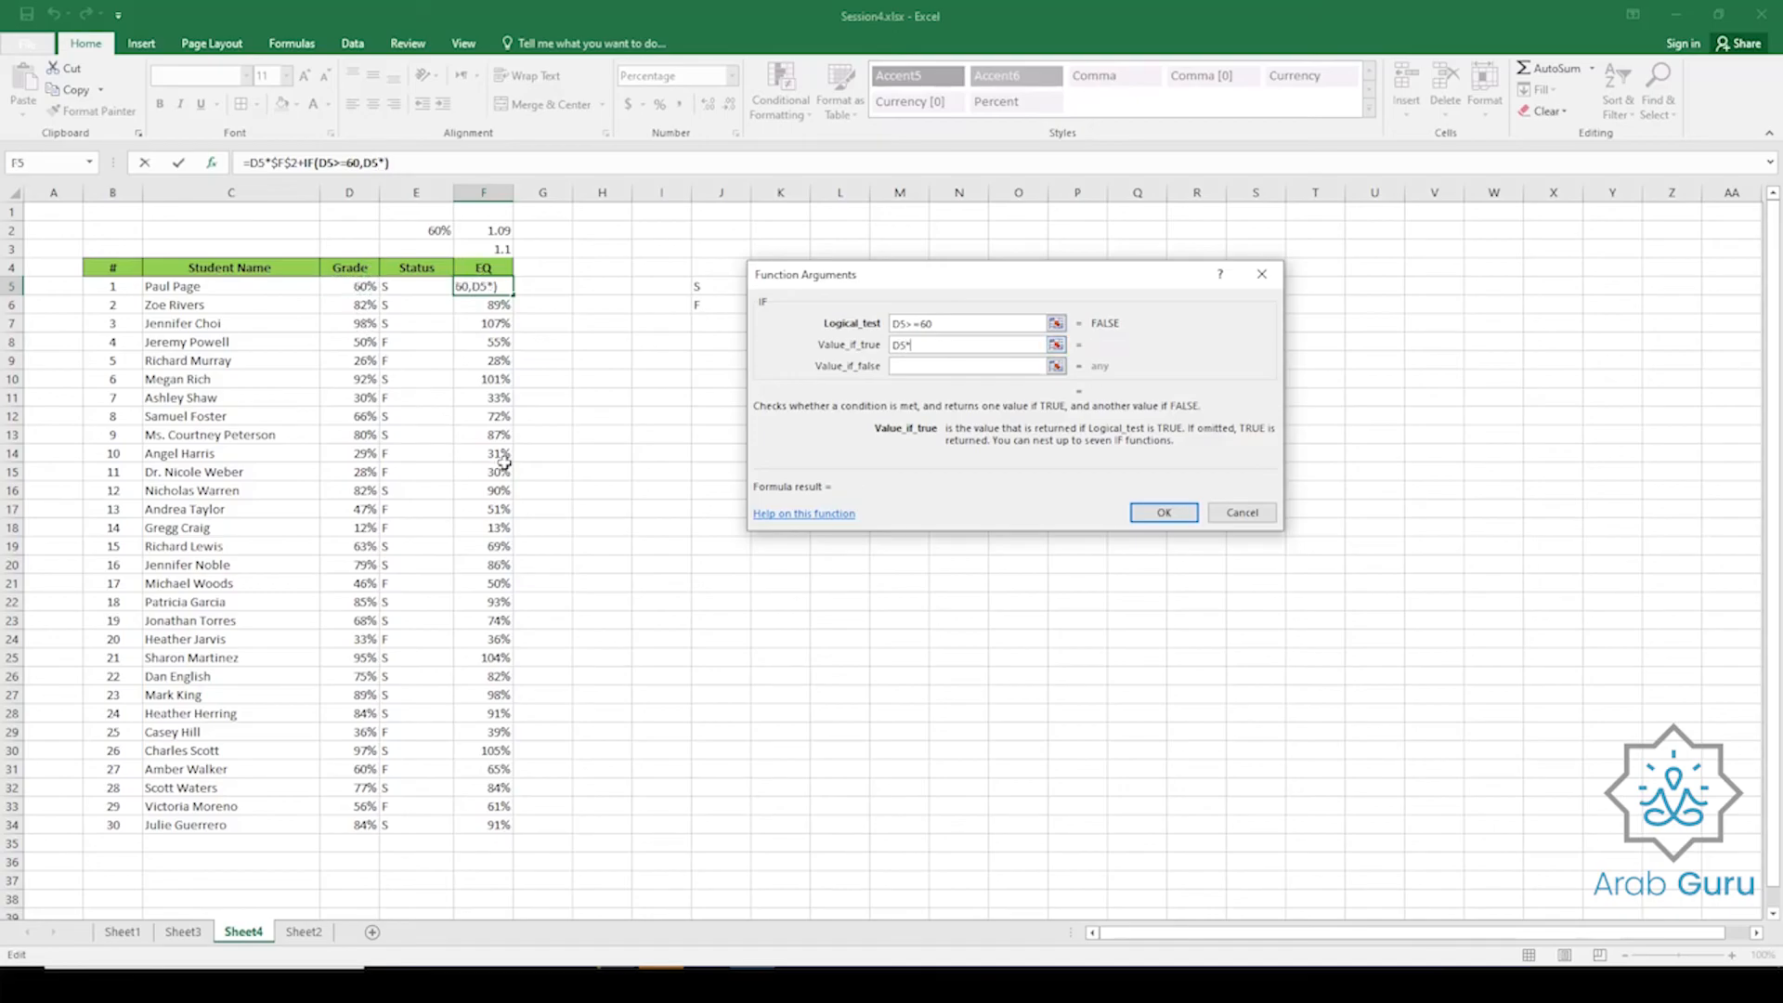
click(490, 239)
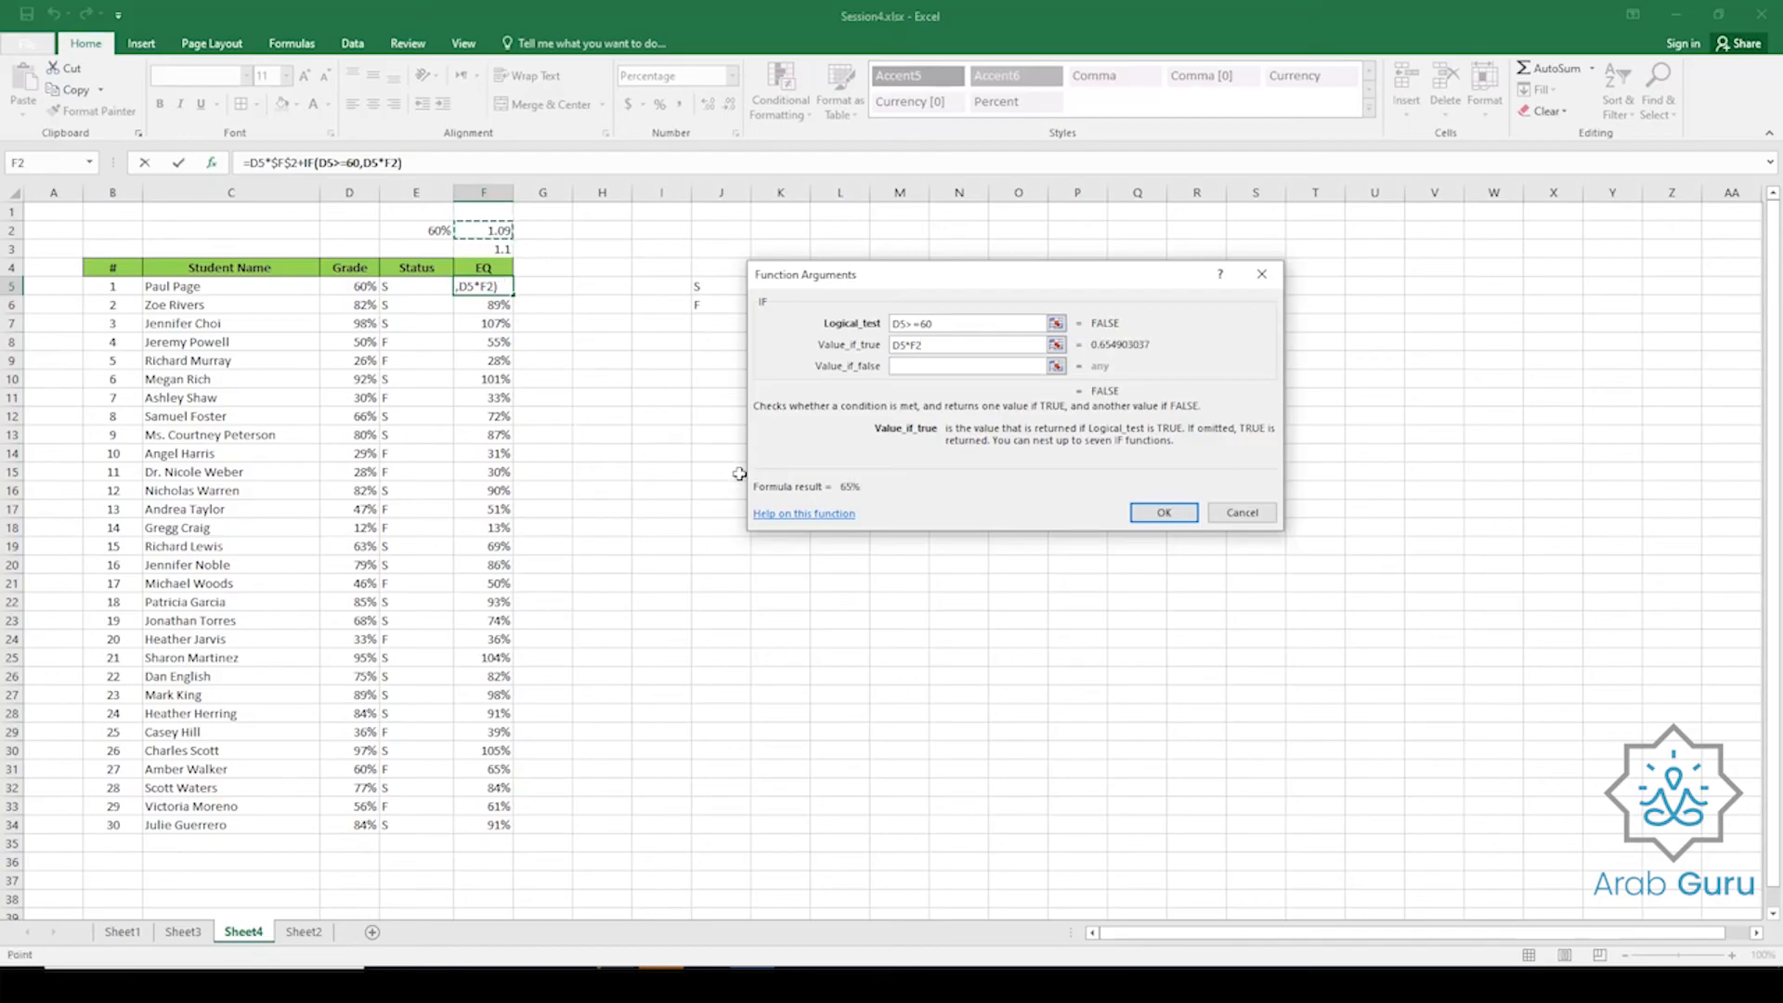
key(F4)
Set the value if false to D5*$F$3, with the multiplier reference fixed, and accept the function arguments.
click(928, 365)
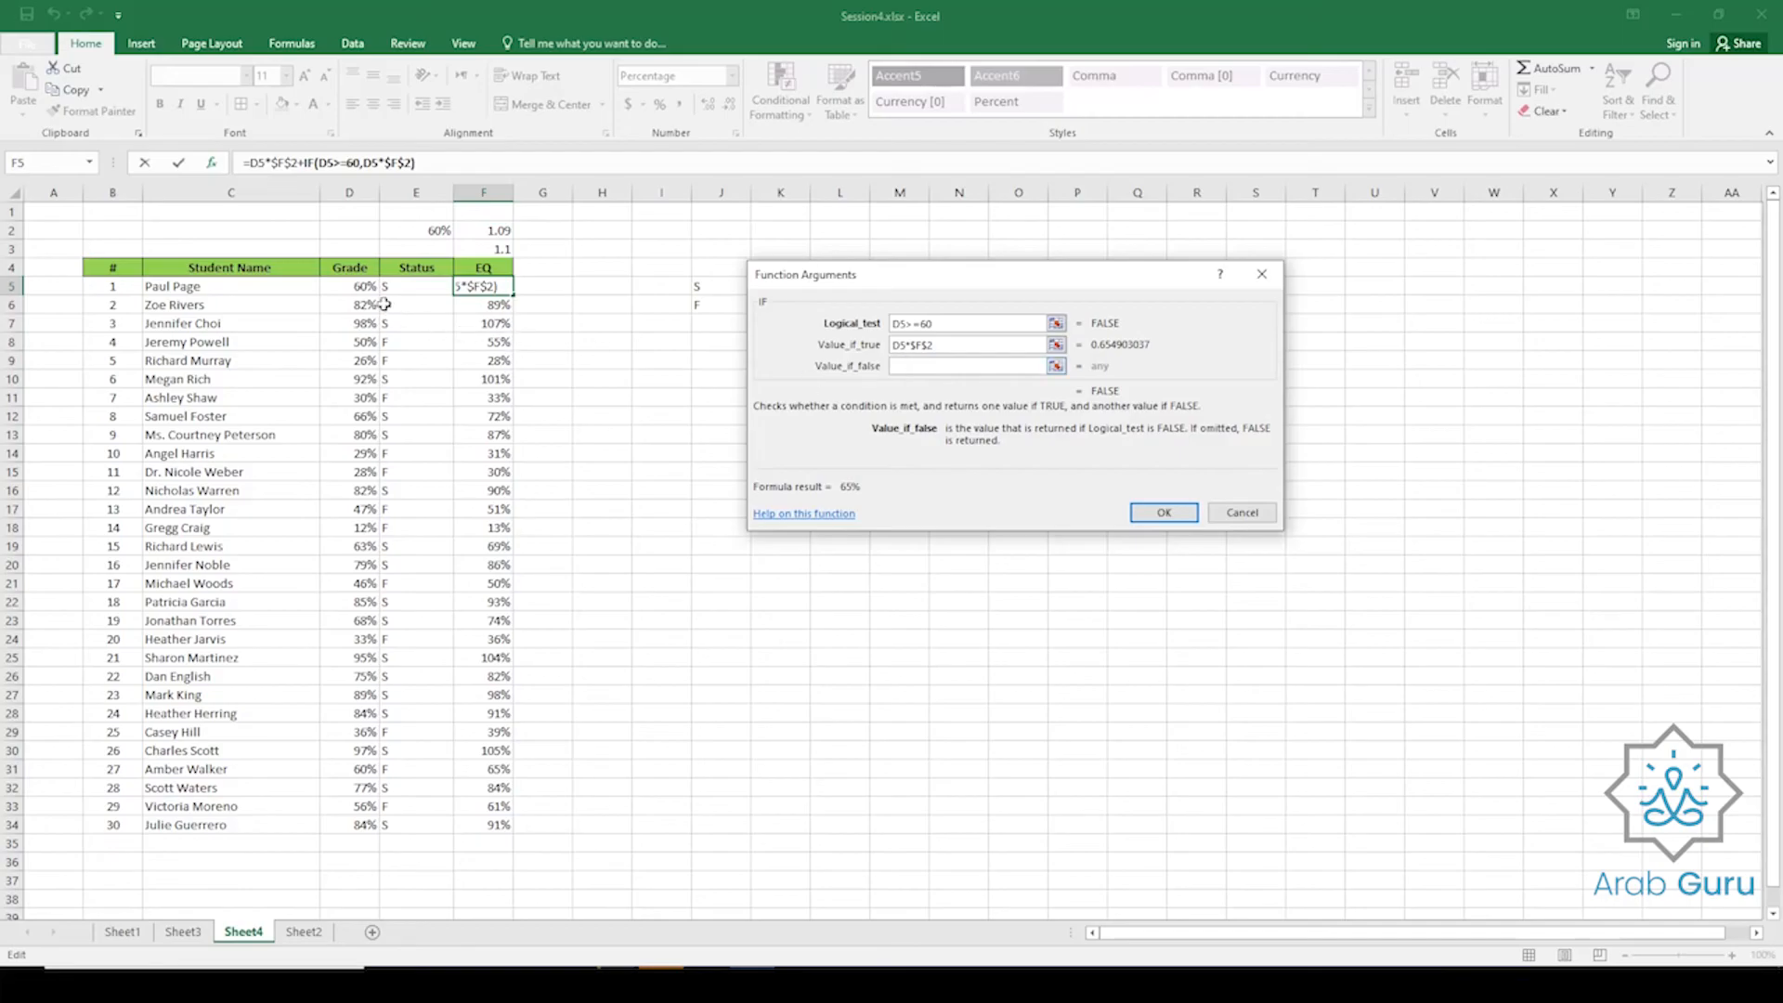
click(349, 286)
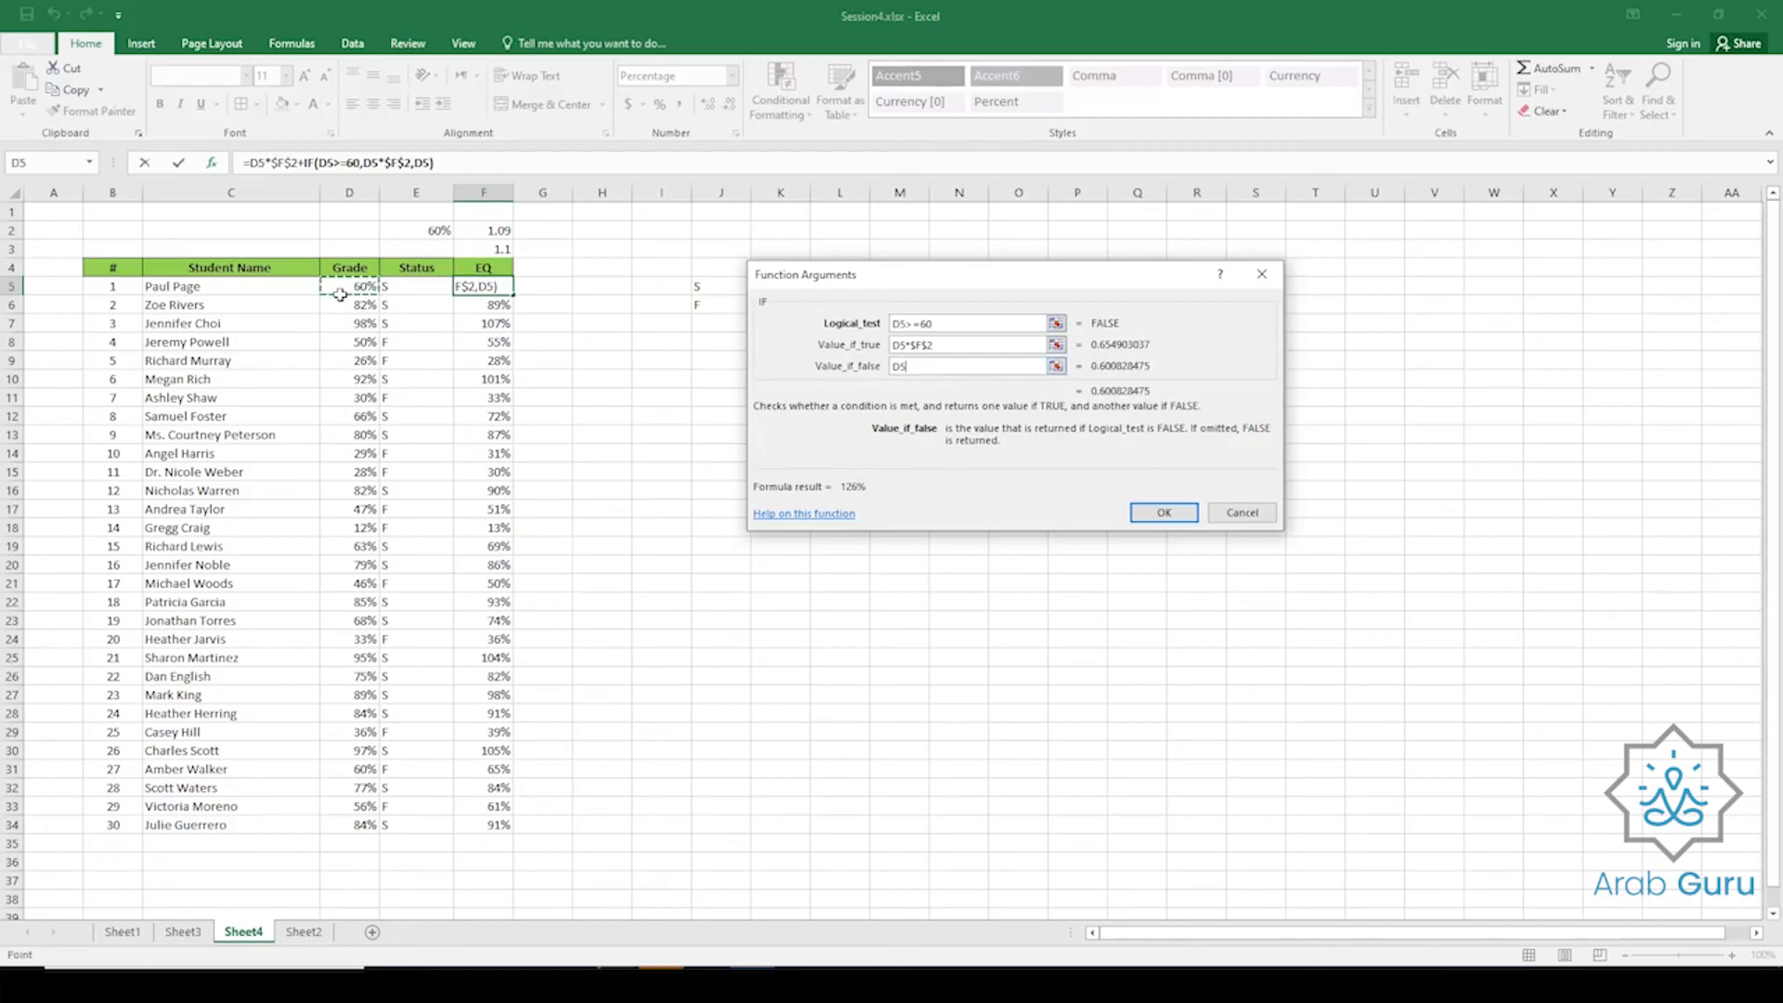
text(*)
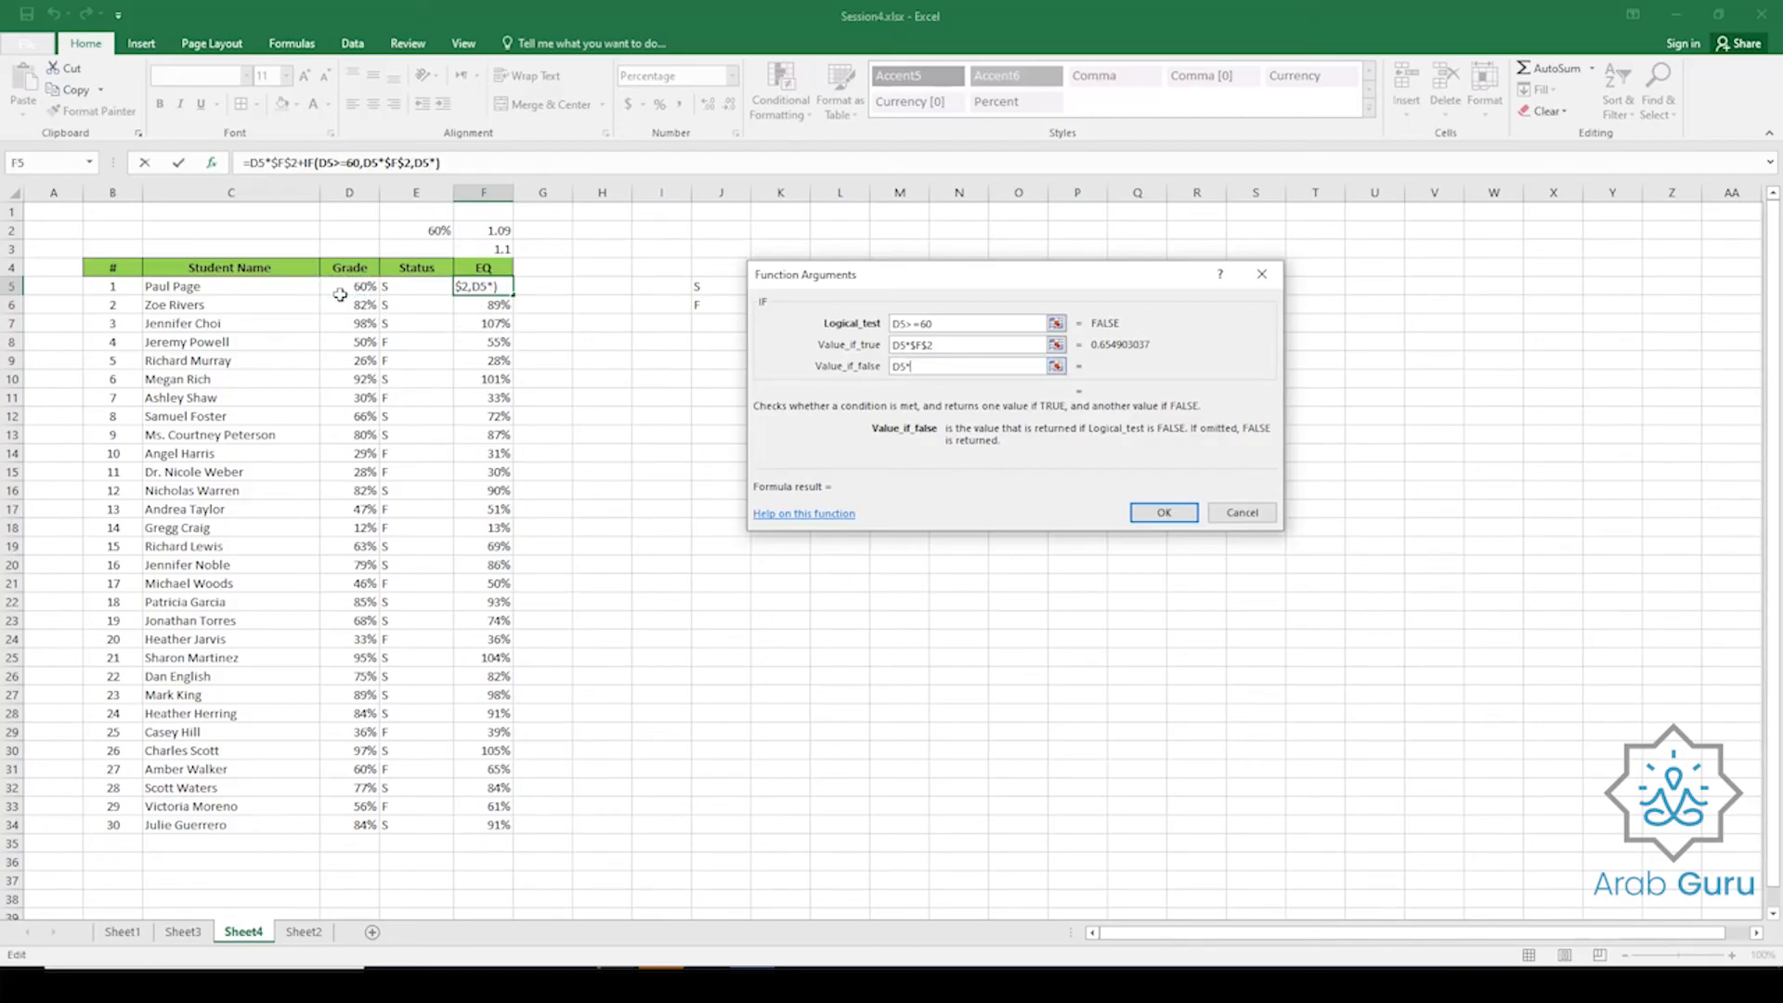
click(479, 249)
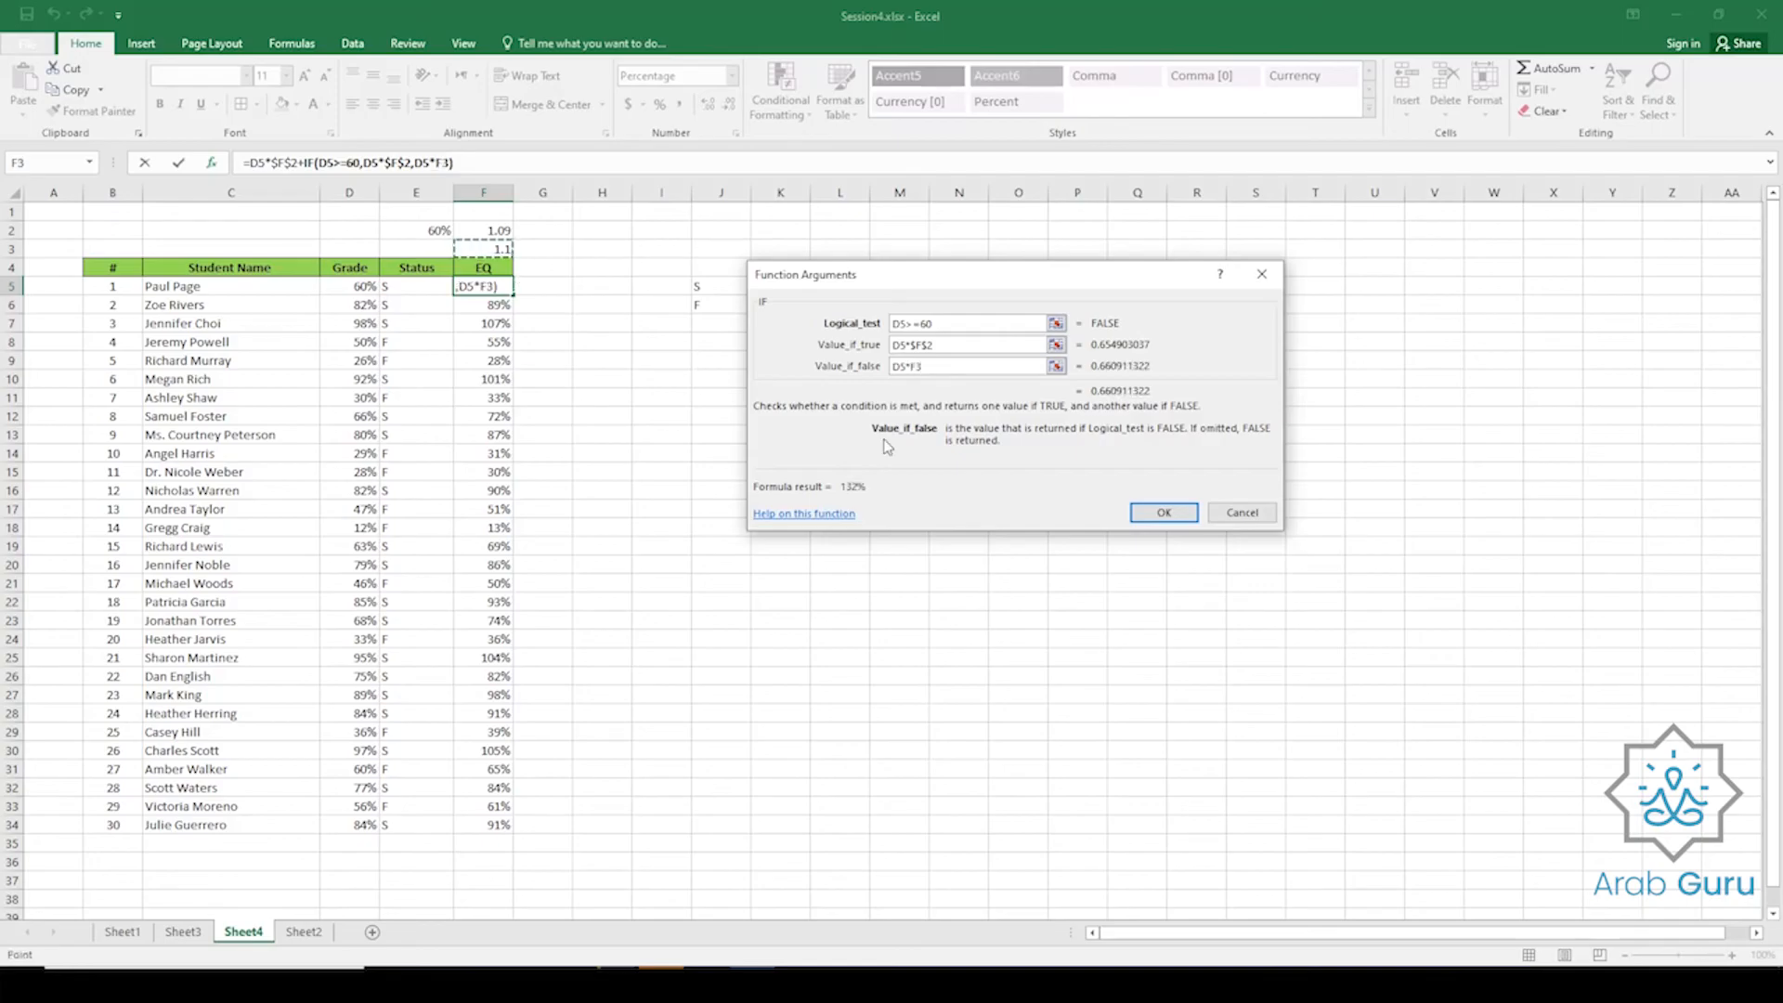
key(F4)
click(1161, 512)
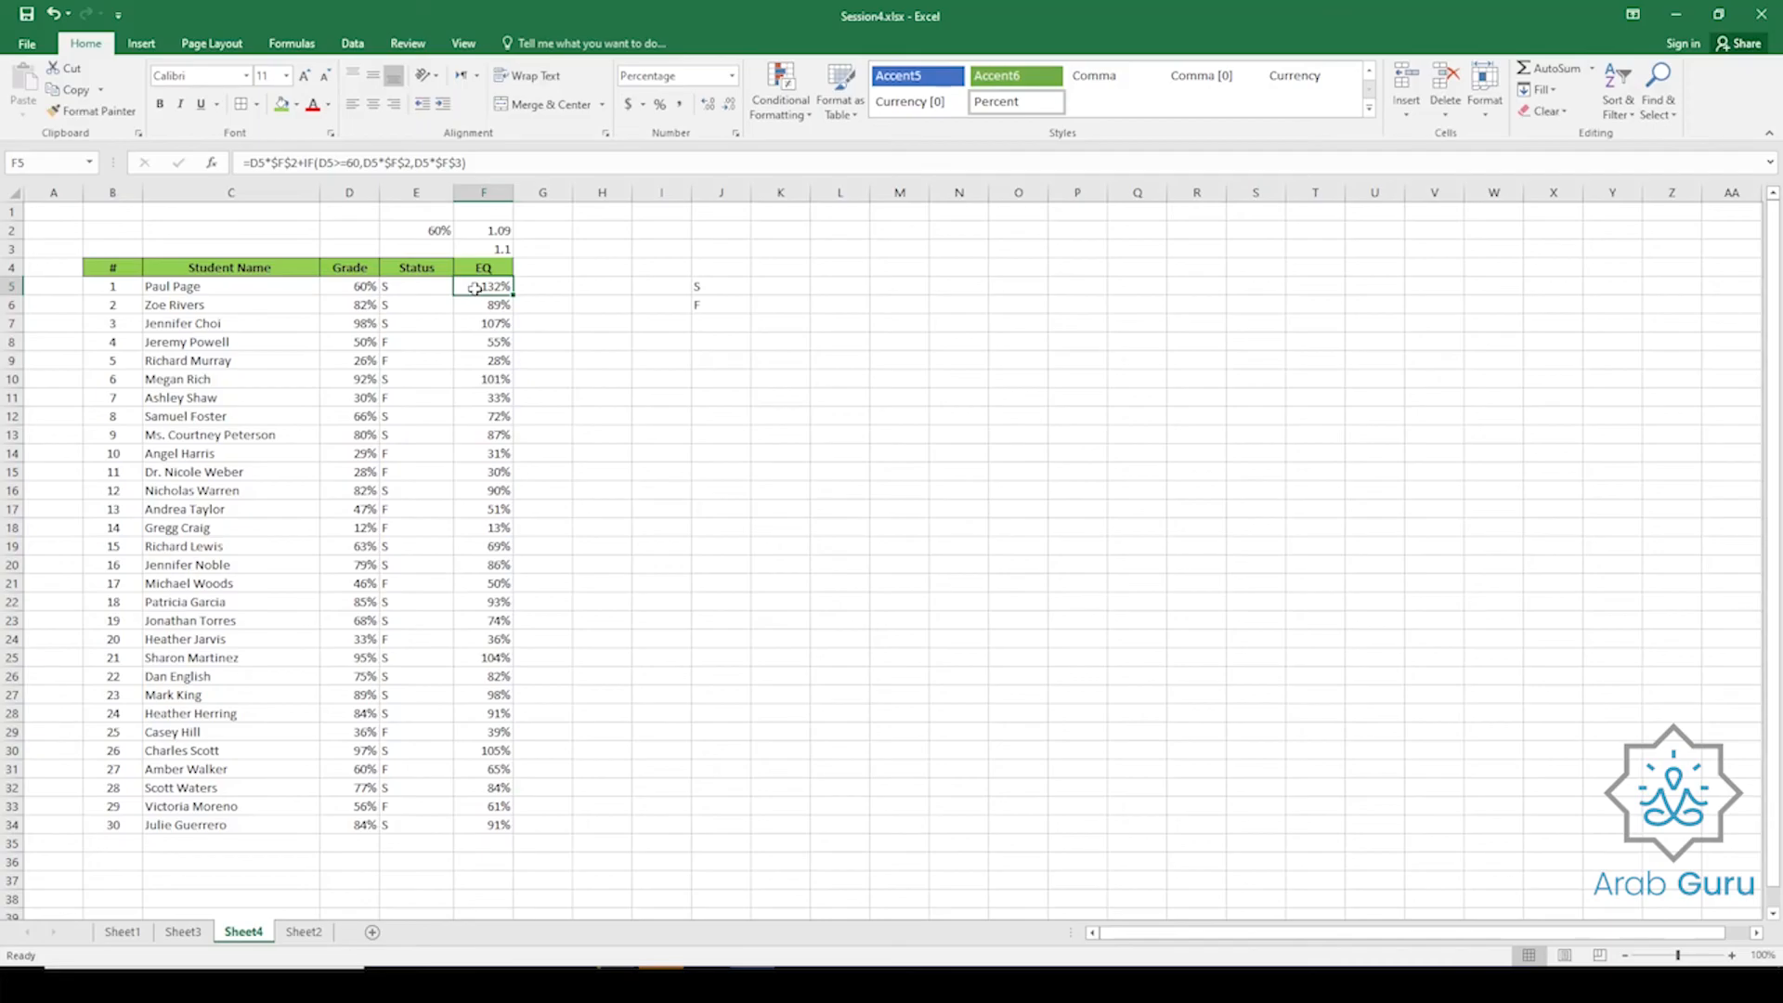
Remove the leading D5*$F$2+ from F5, leaving the formula =IF(D5>=60,D5*$F$2,D5*$F$3).
drag(307, 163, 250, 165)
key(BackSpace)
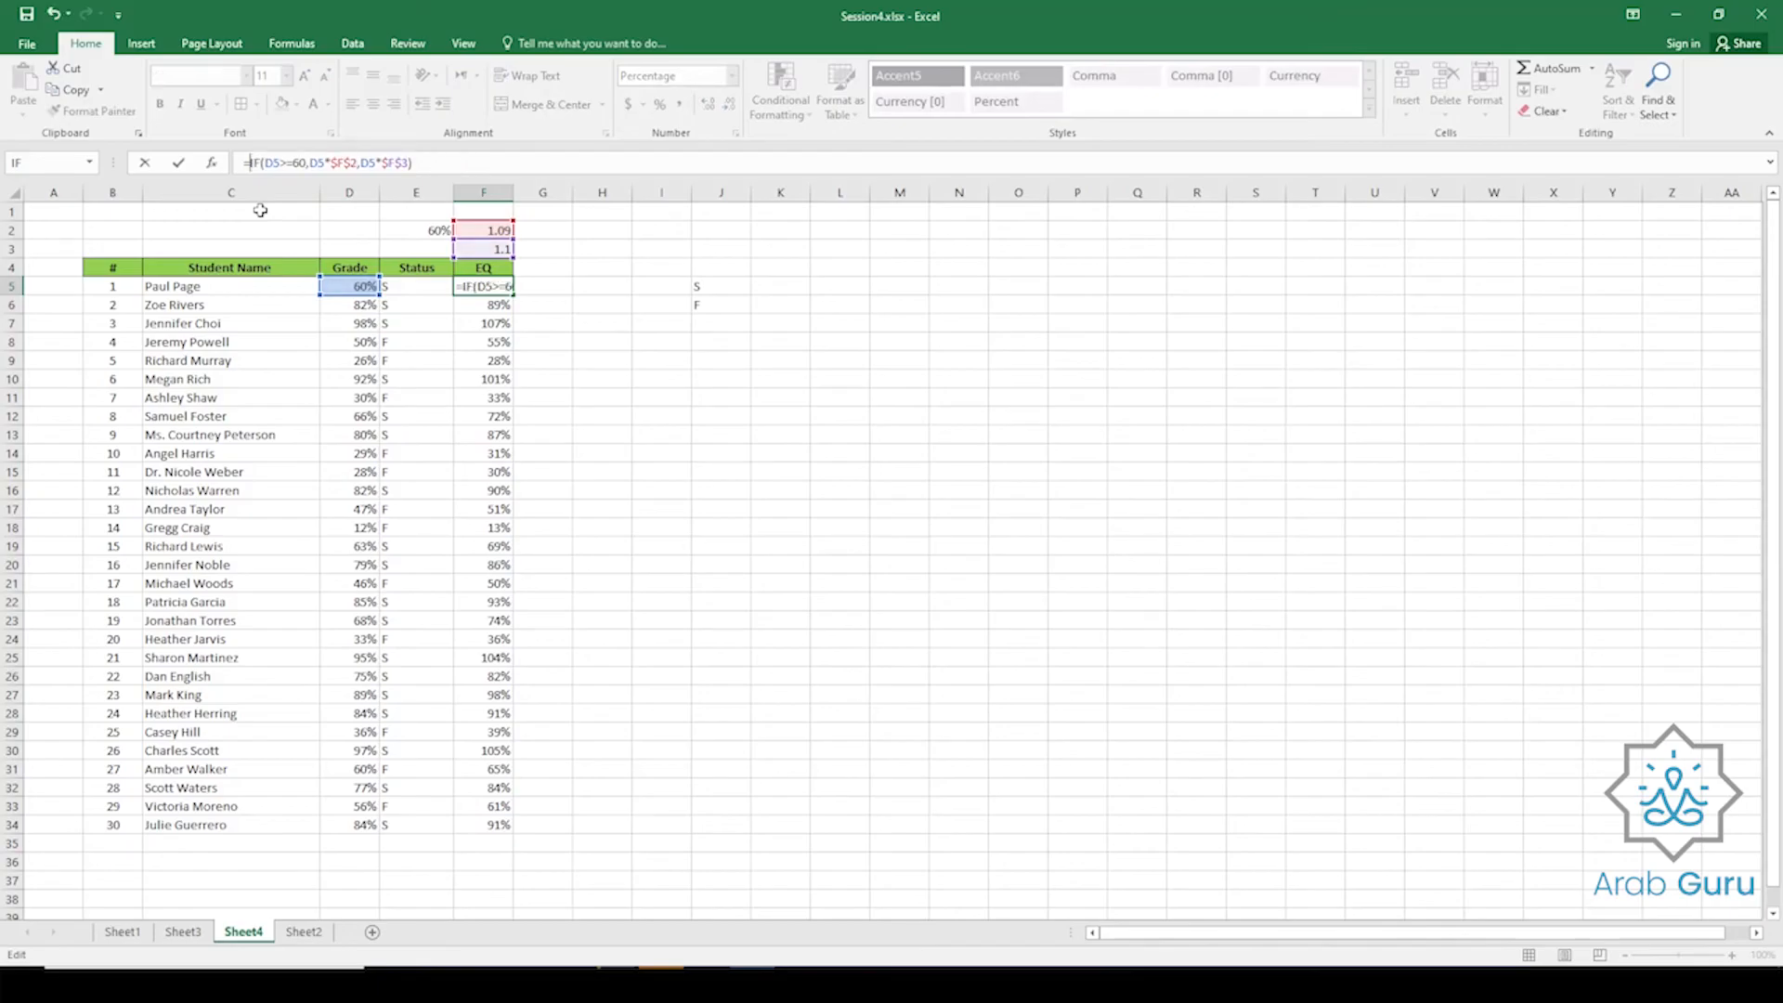
key(Return)
click(469, 288)
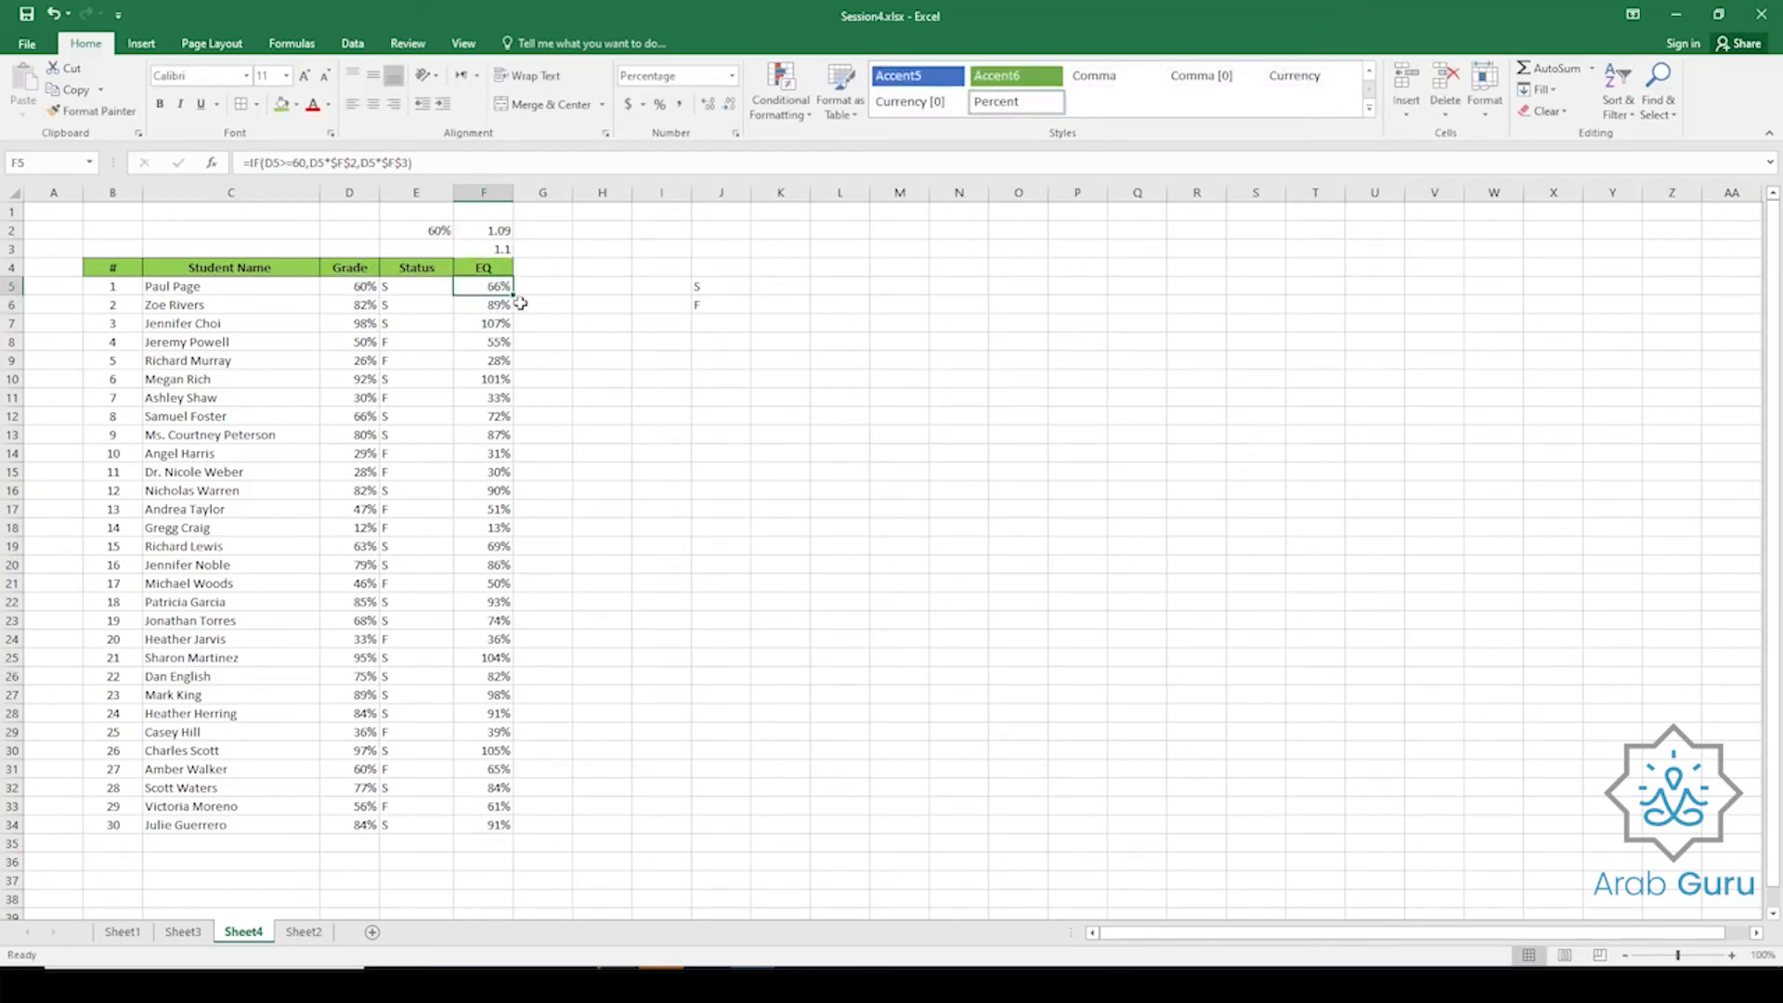
Fill the IF formula from F5 down the EQ column to F34.
click(352, 288)
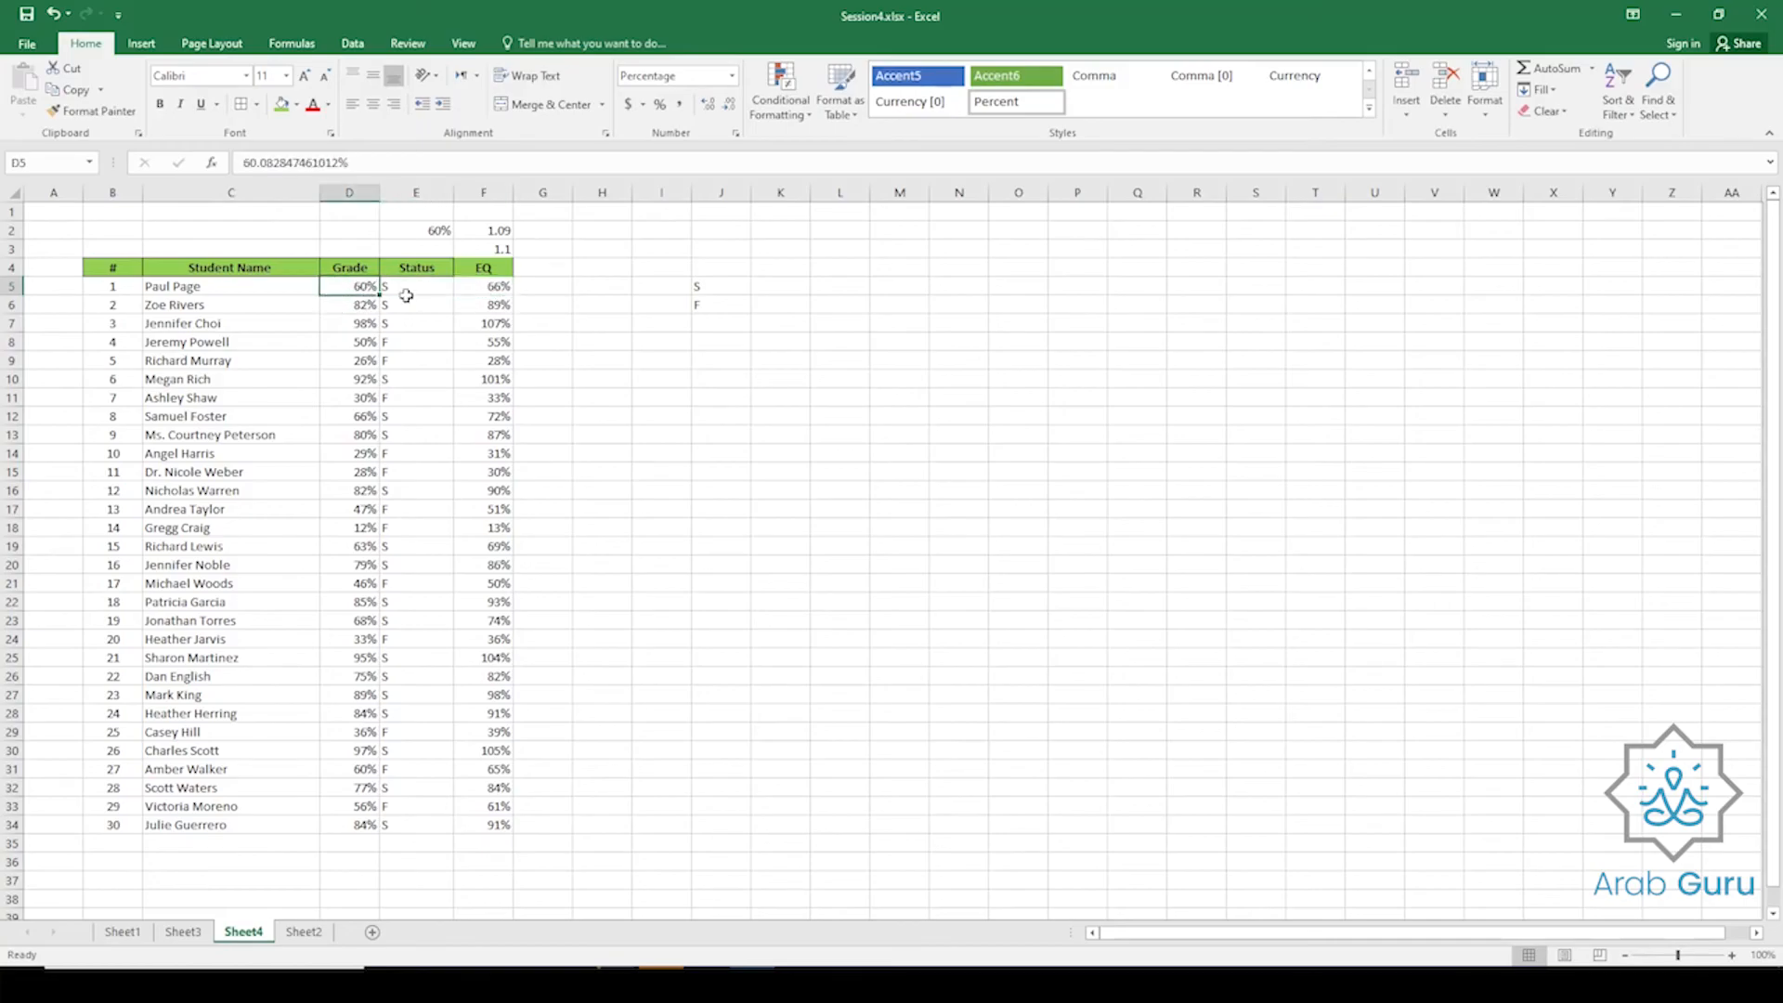
click(490, 289)
click(485, 230)
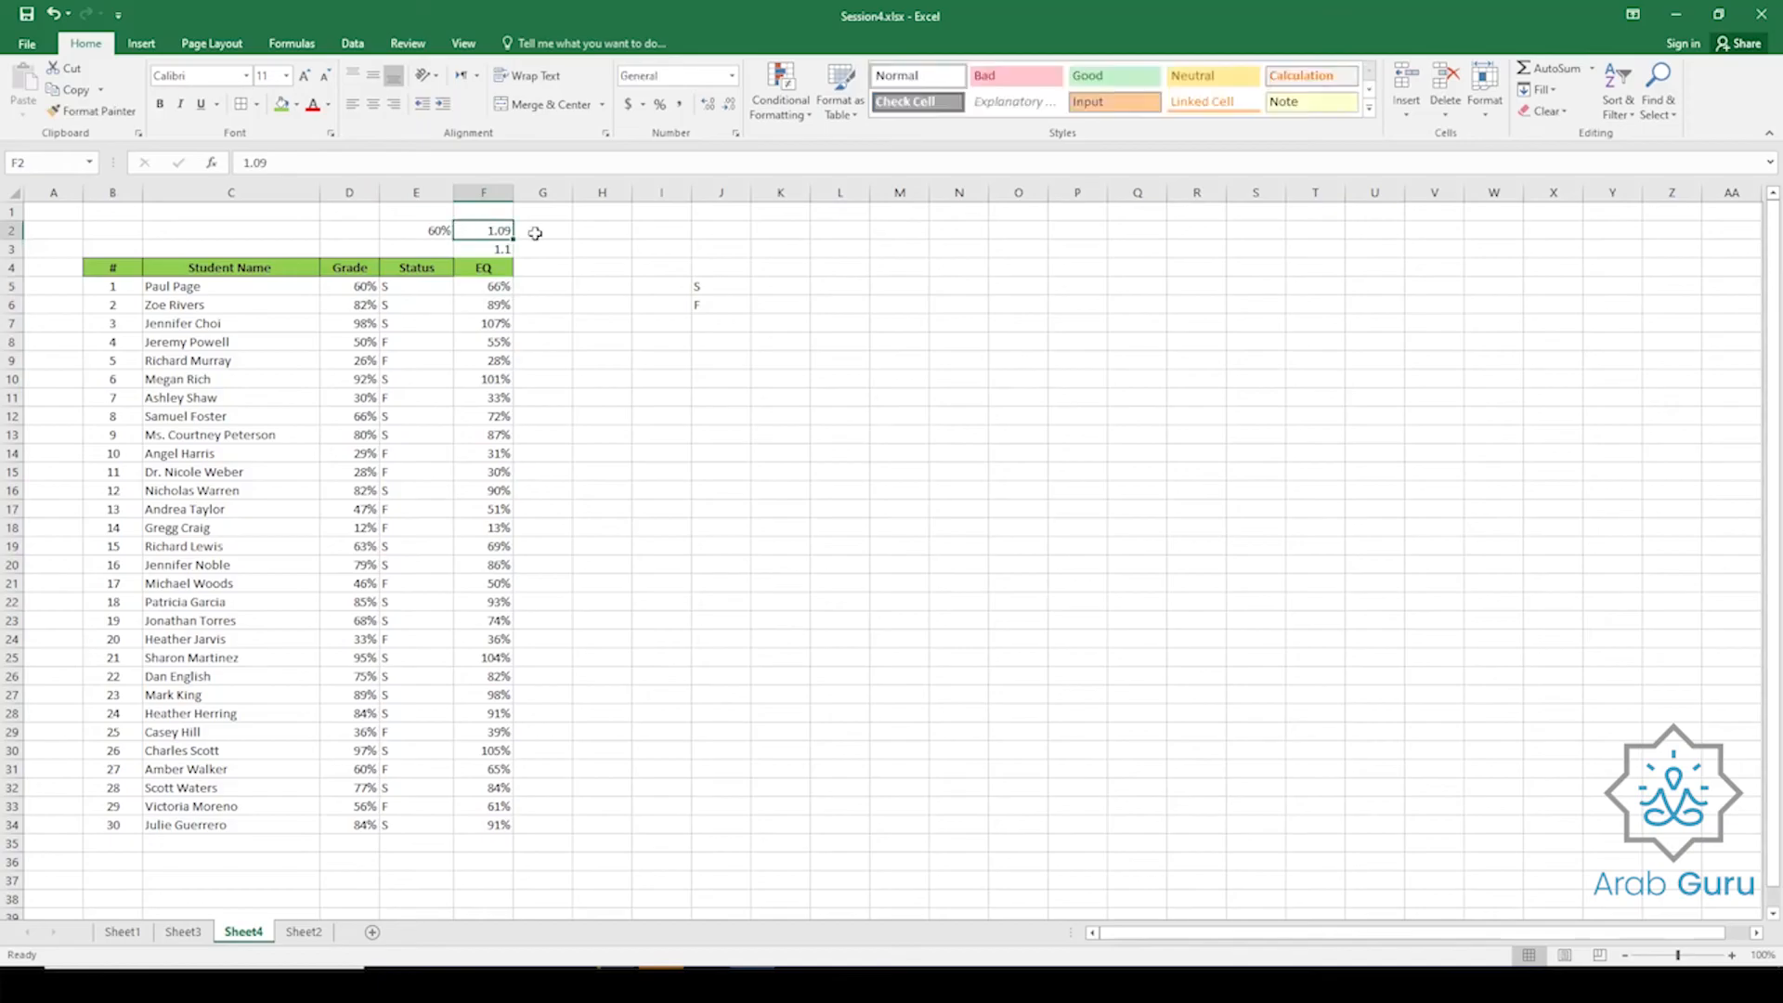
click(495, 283)
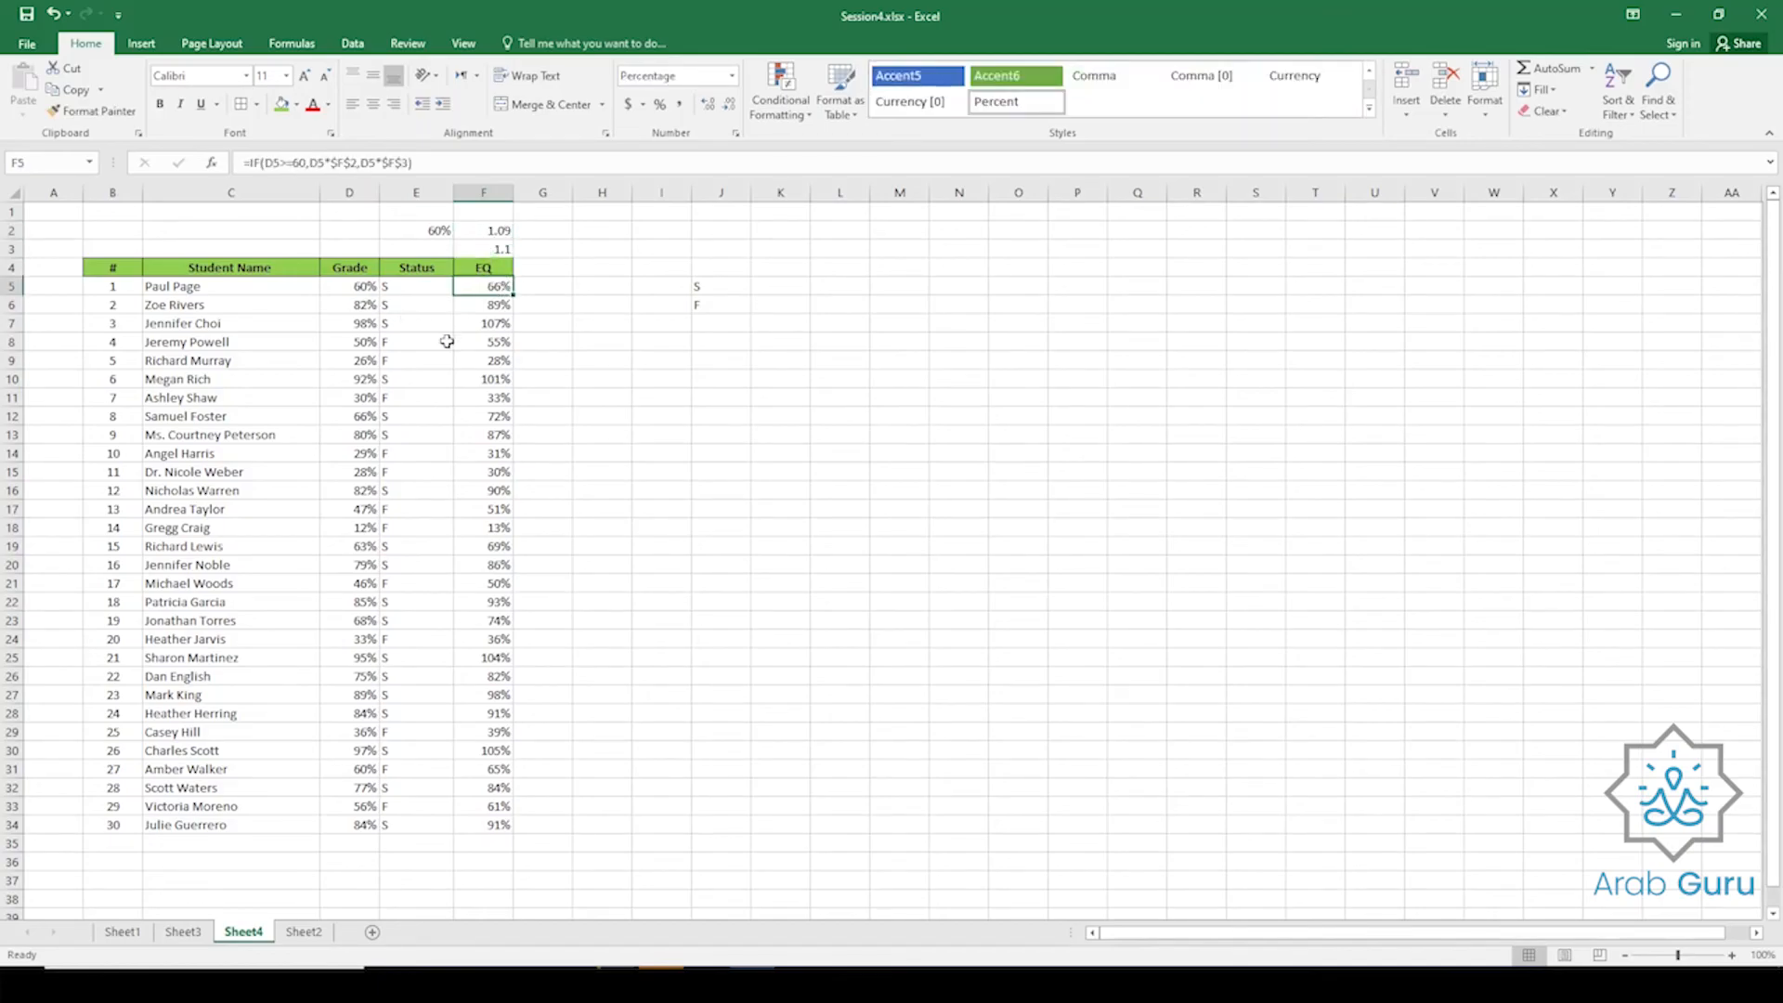
drag(365, 343, 493, 346)
click(496, 343)
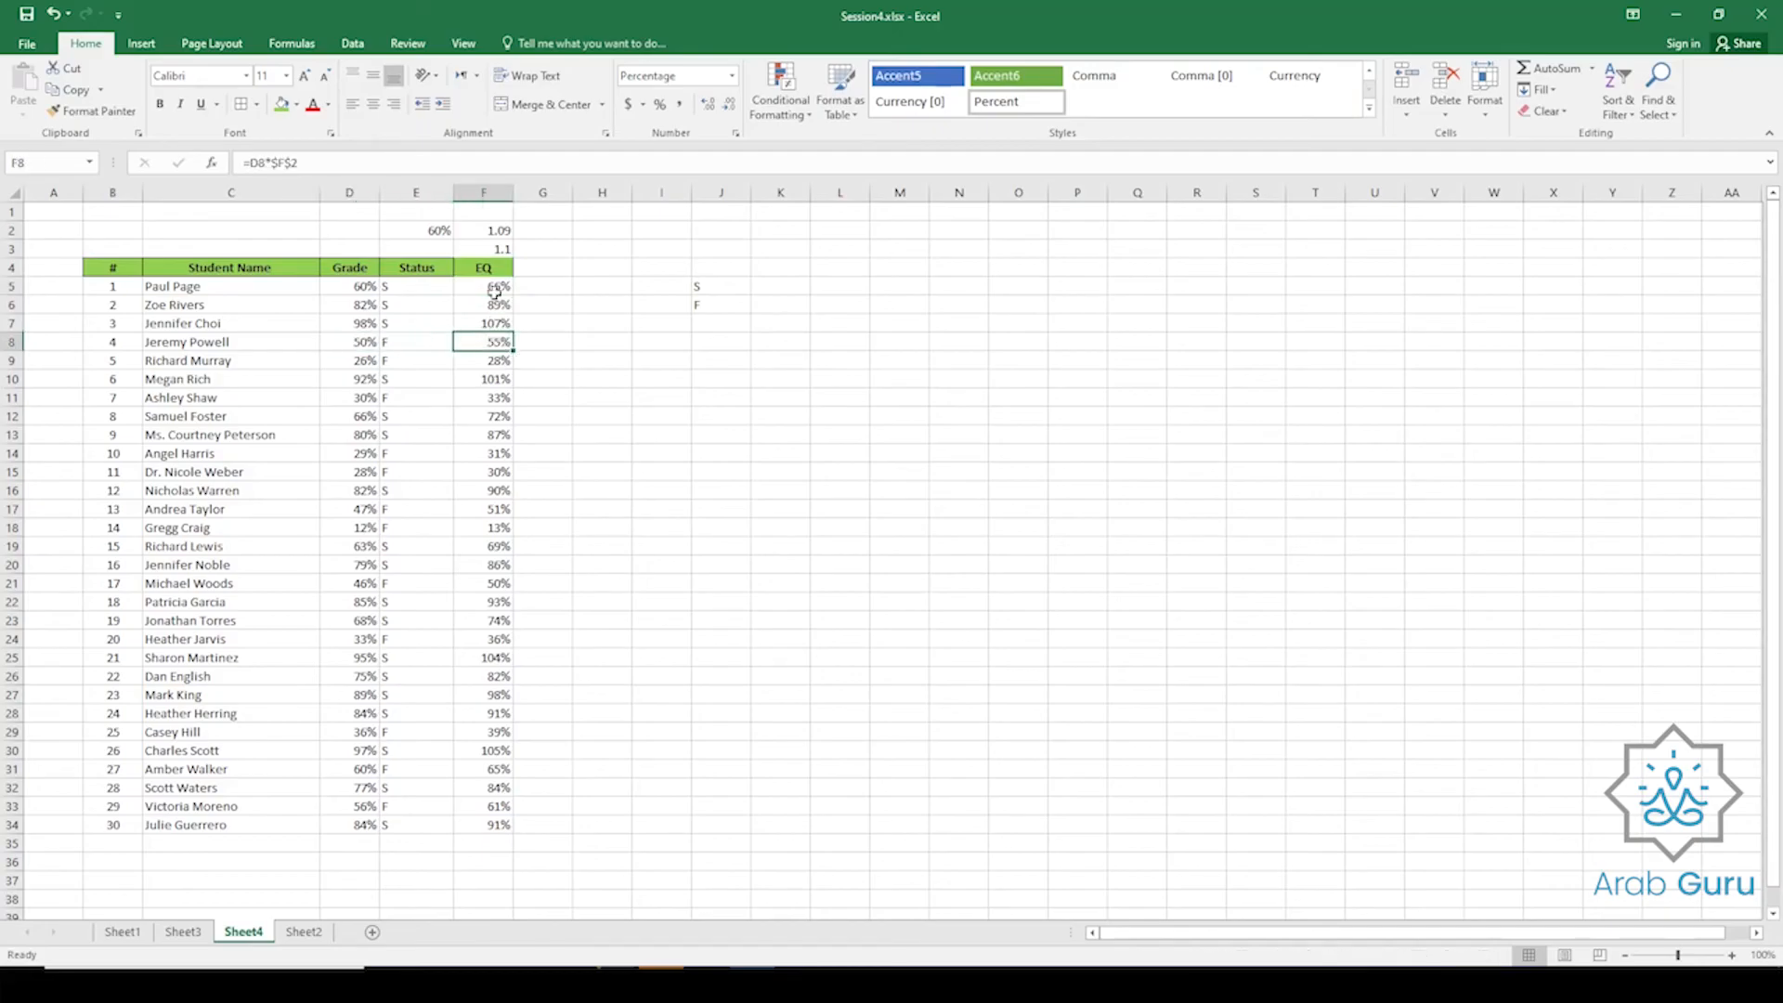
click(495, 289)
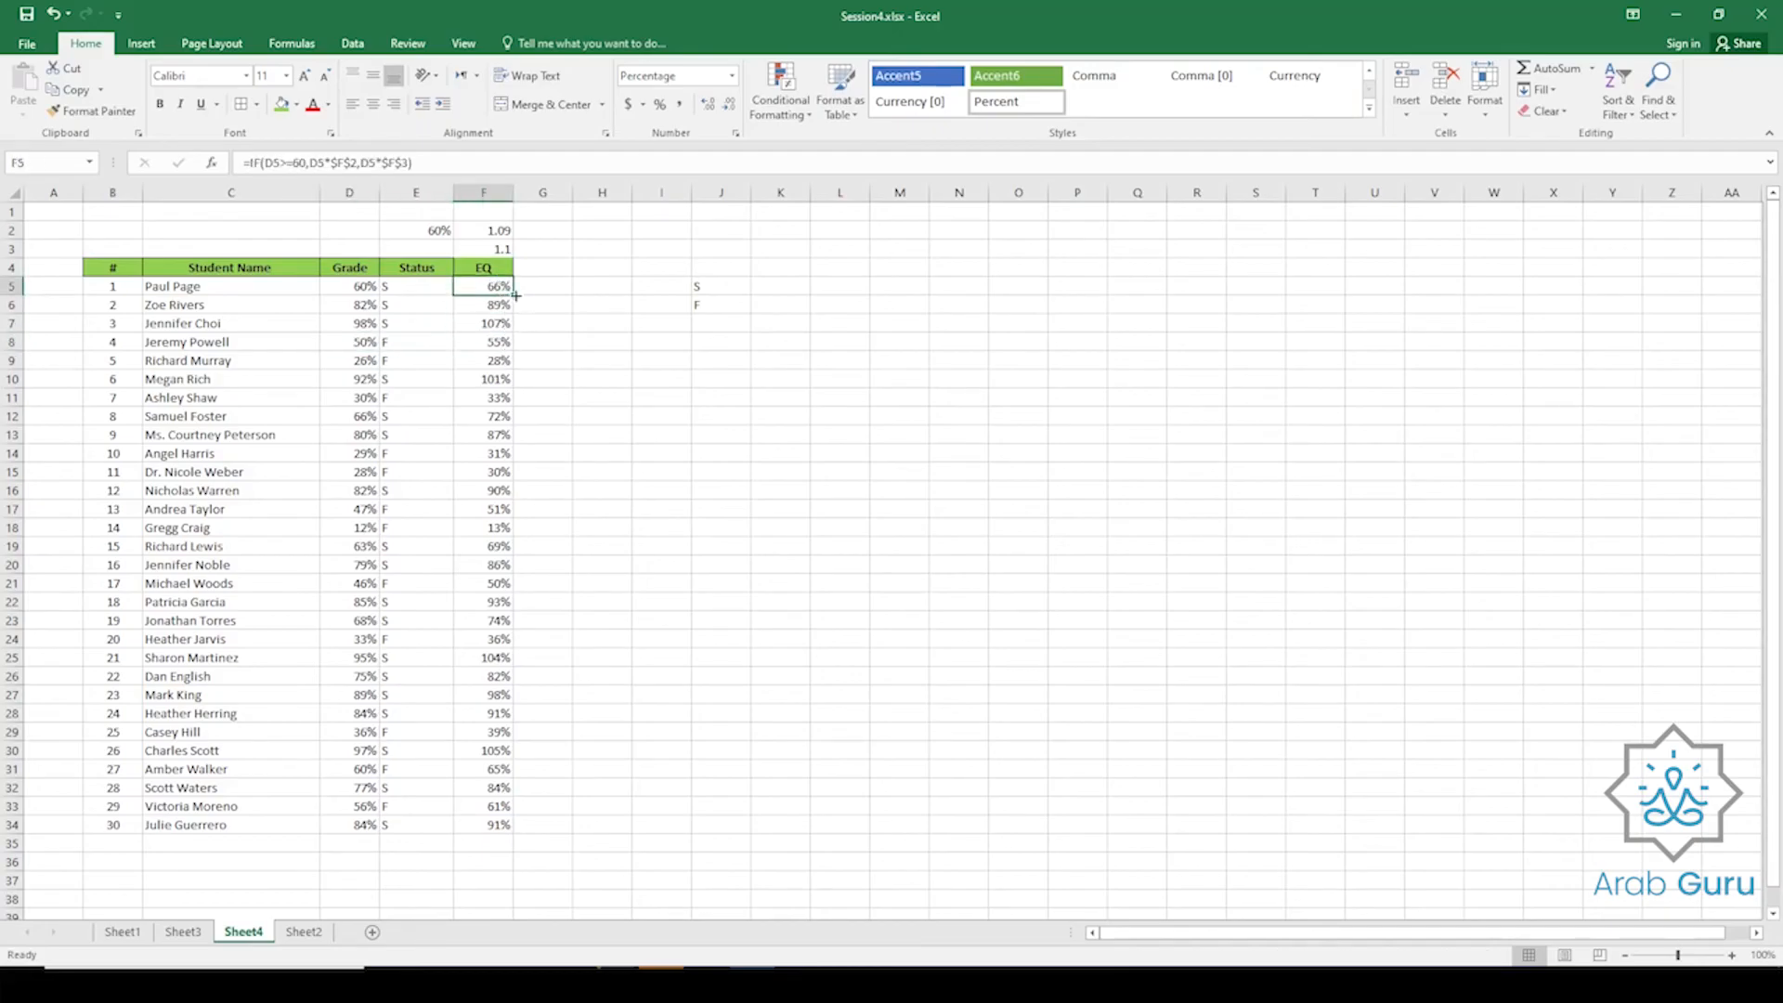
drag(516, 293, 471, 838)
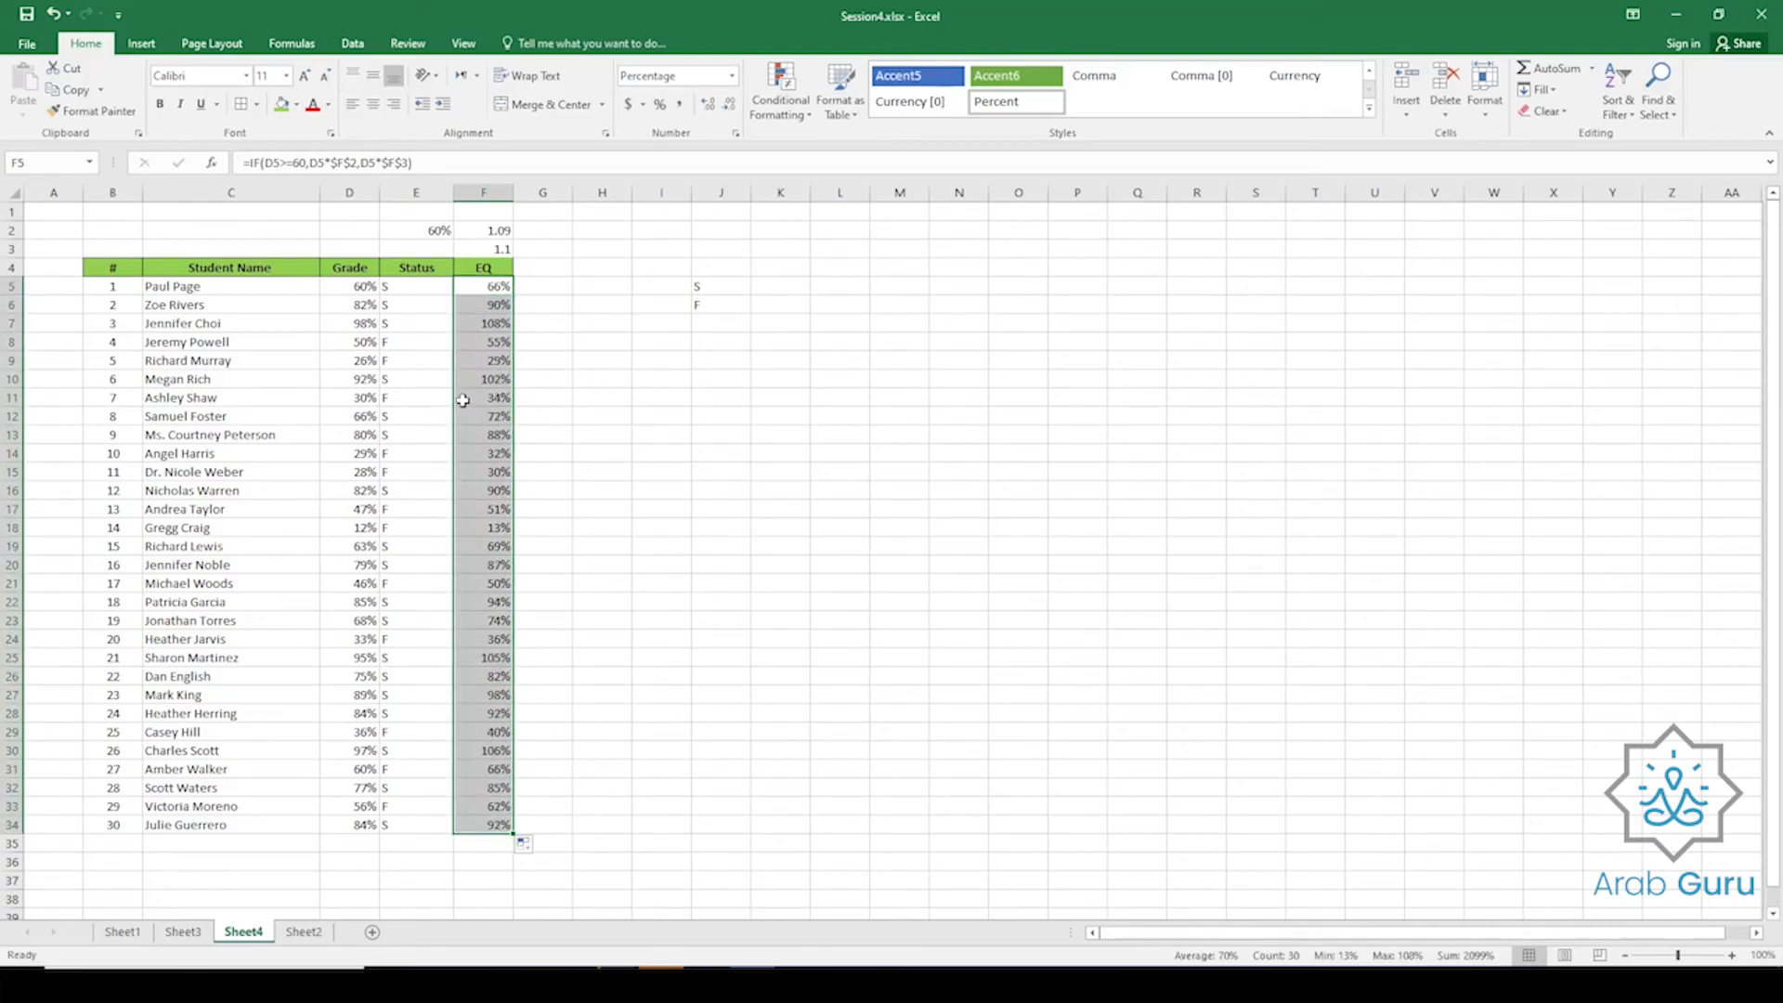
Clear the grade in D15 and enter the letter a in its place.
click(354, 471)
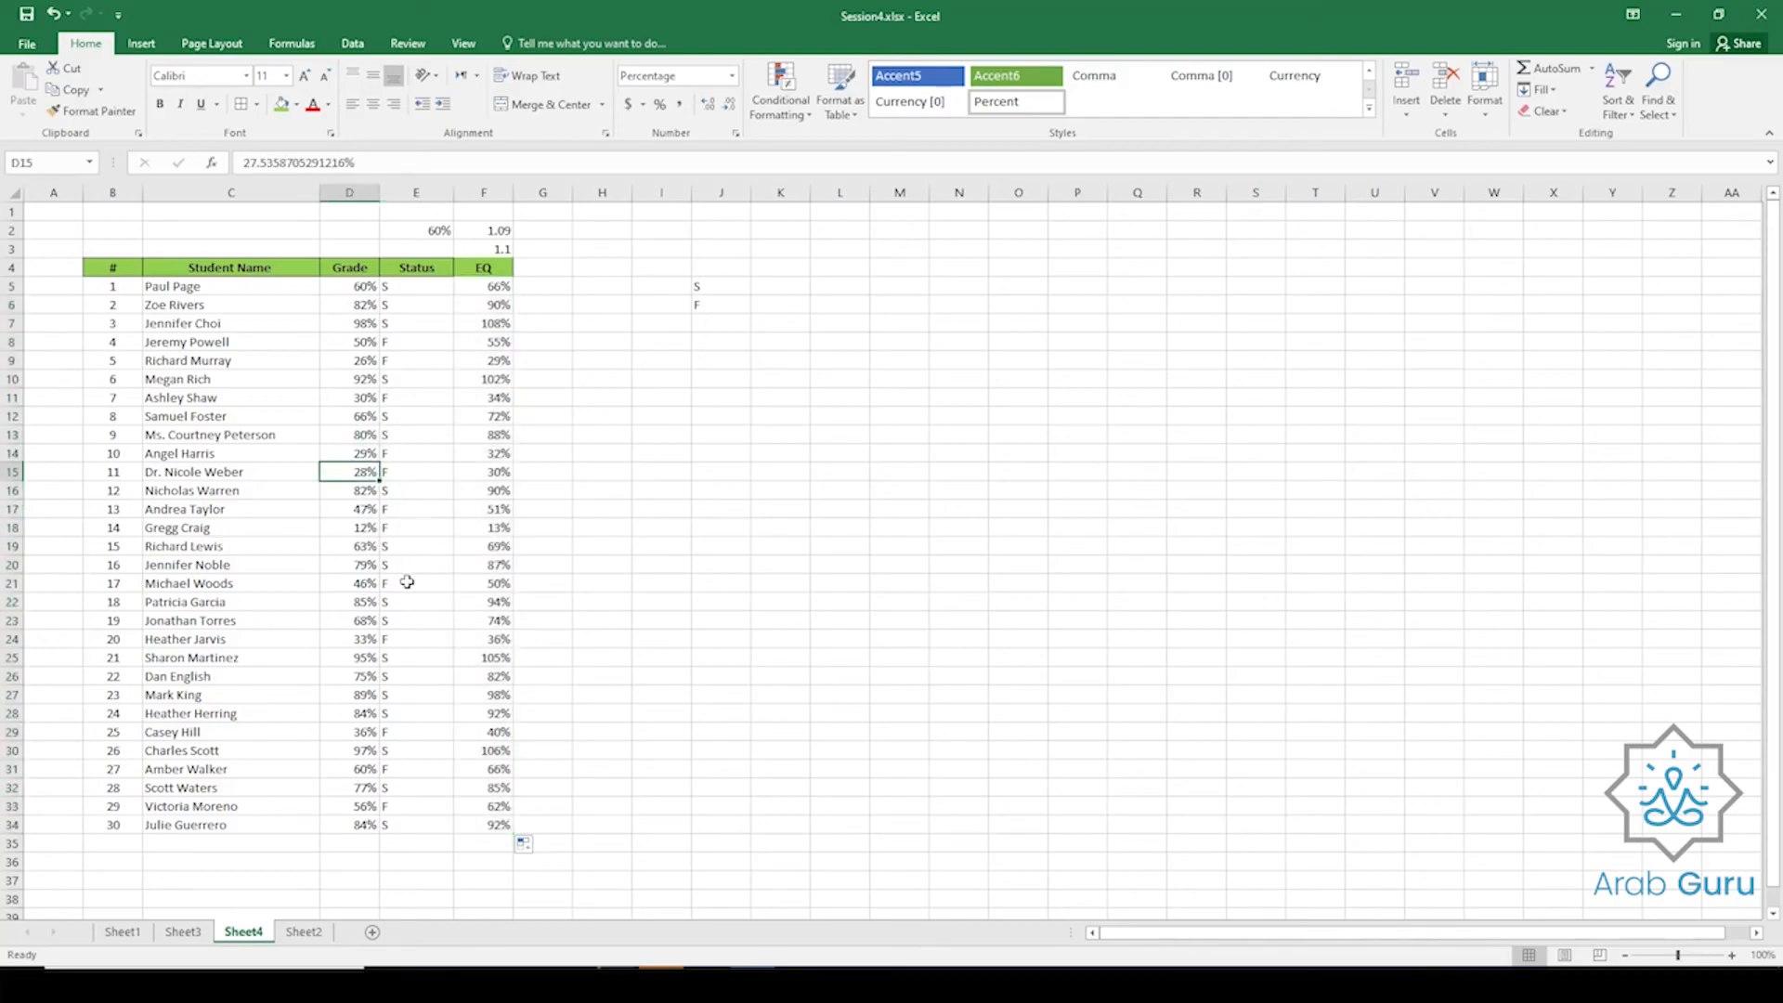
key(Delete)
text(a)
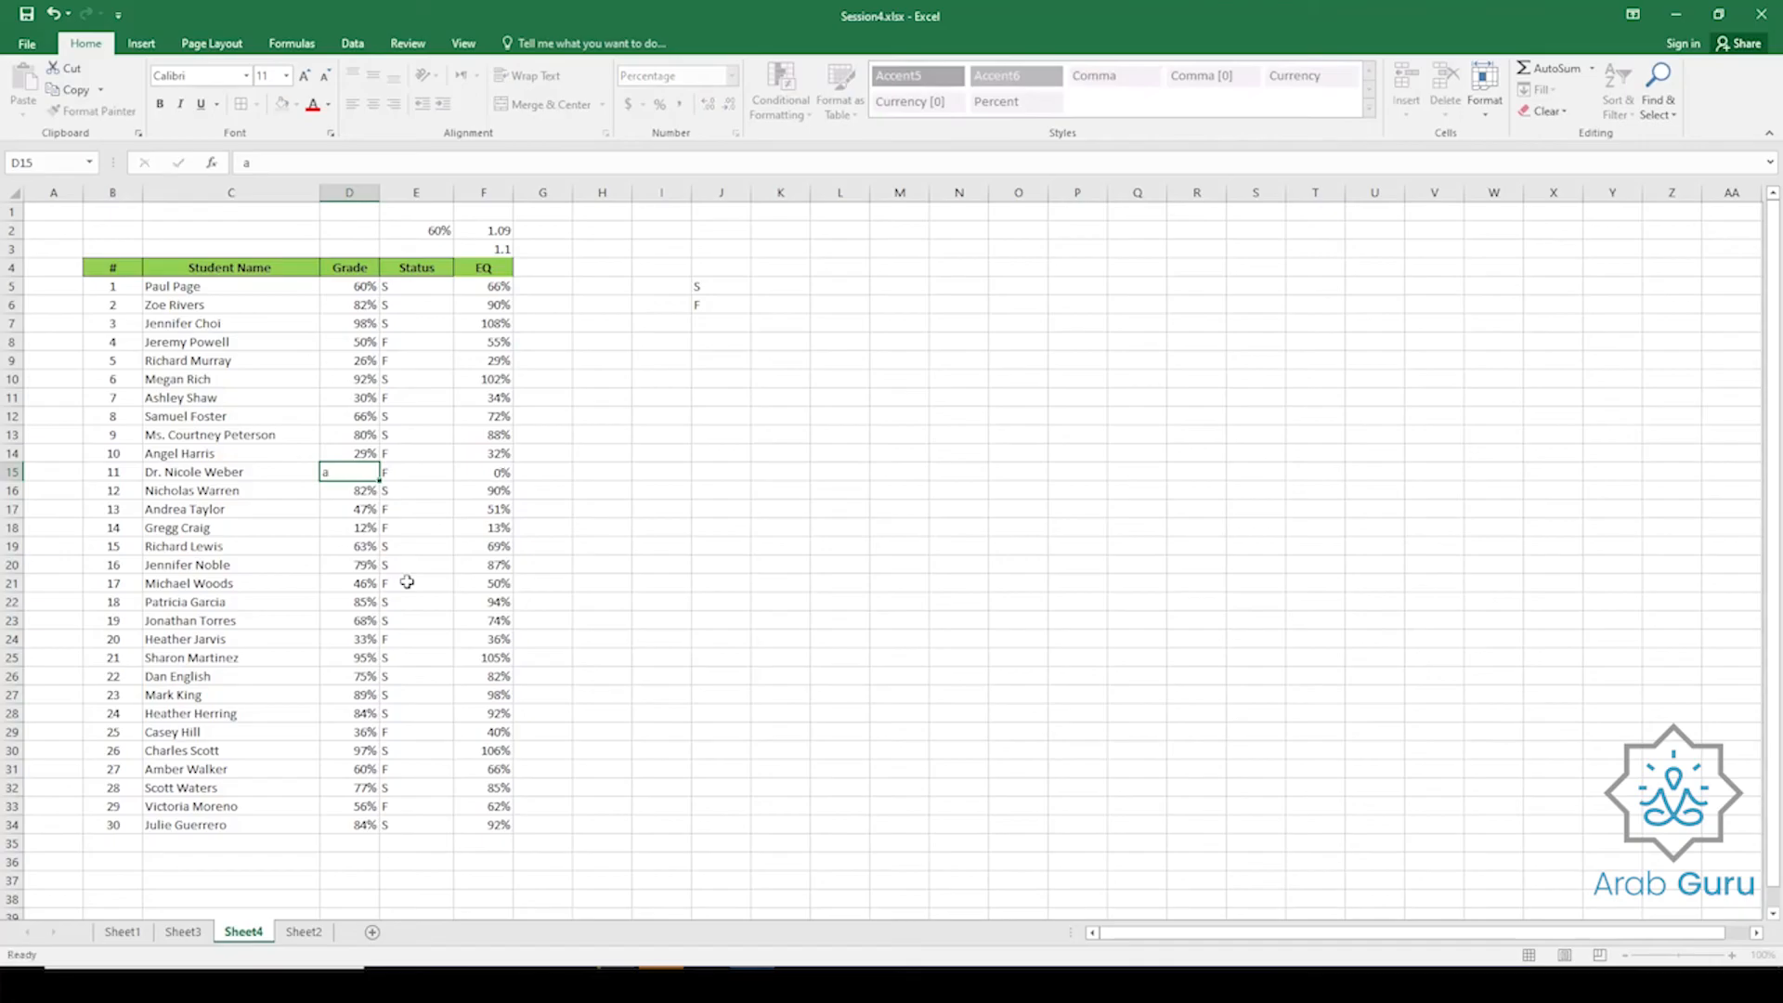
key(Return)
Replace the letter in D15 with a blank space so the grade cell looks empty.
click(360, 473)
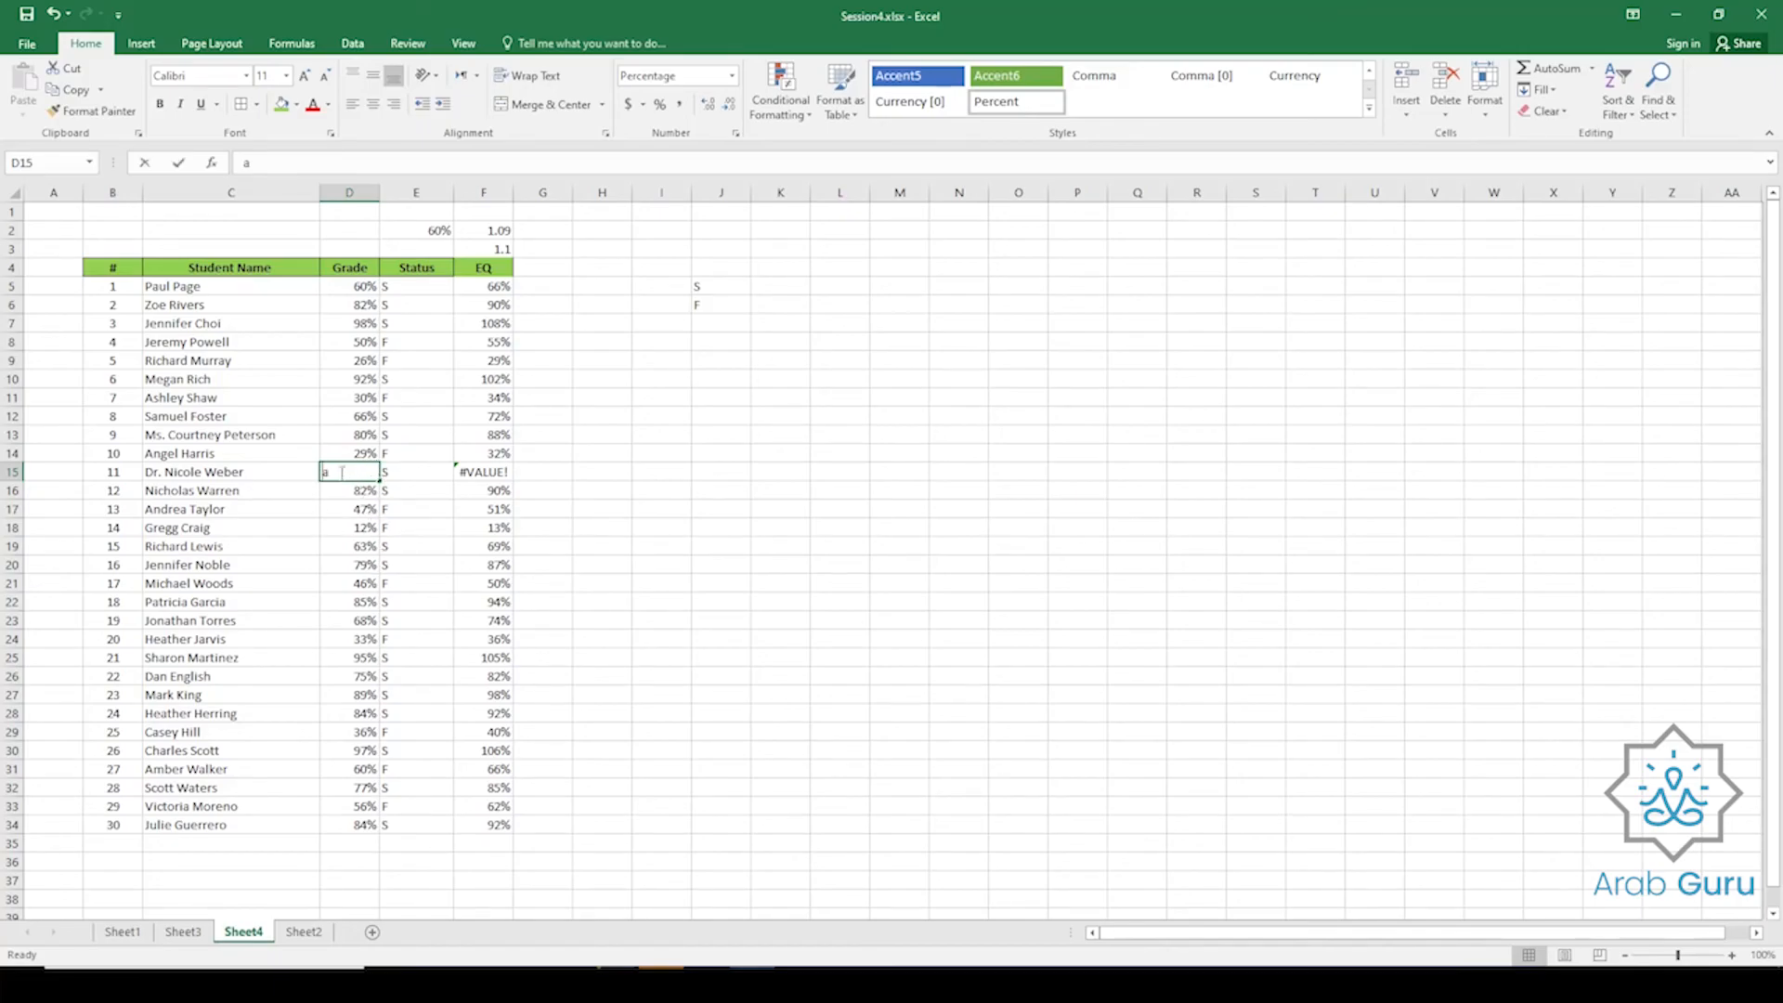
key(Return)
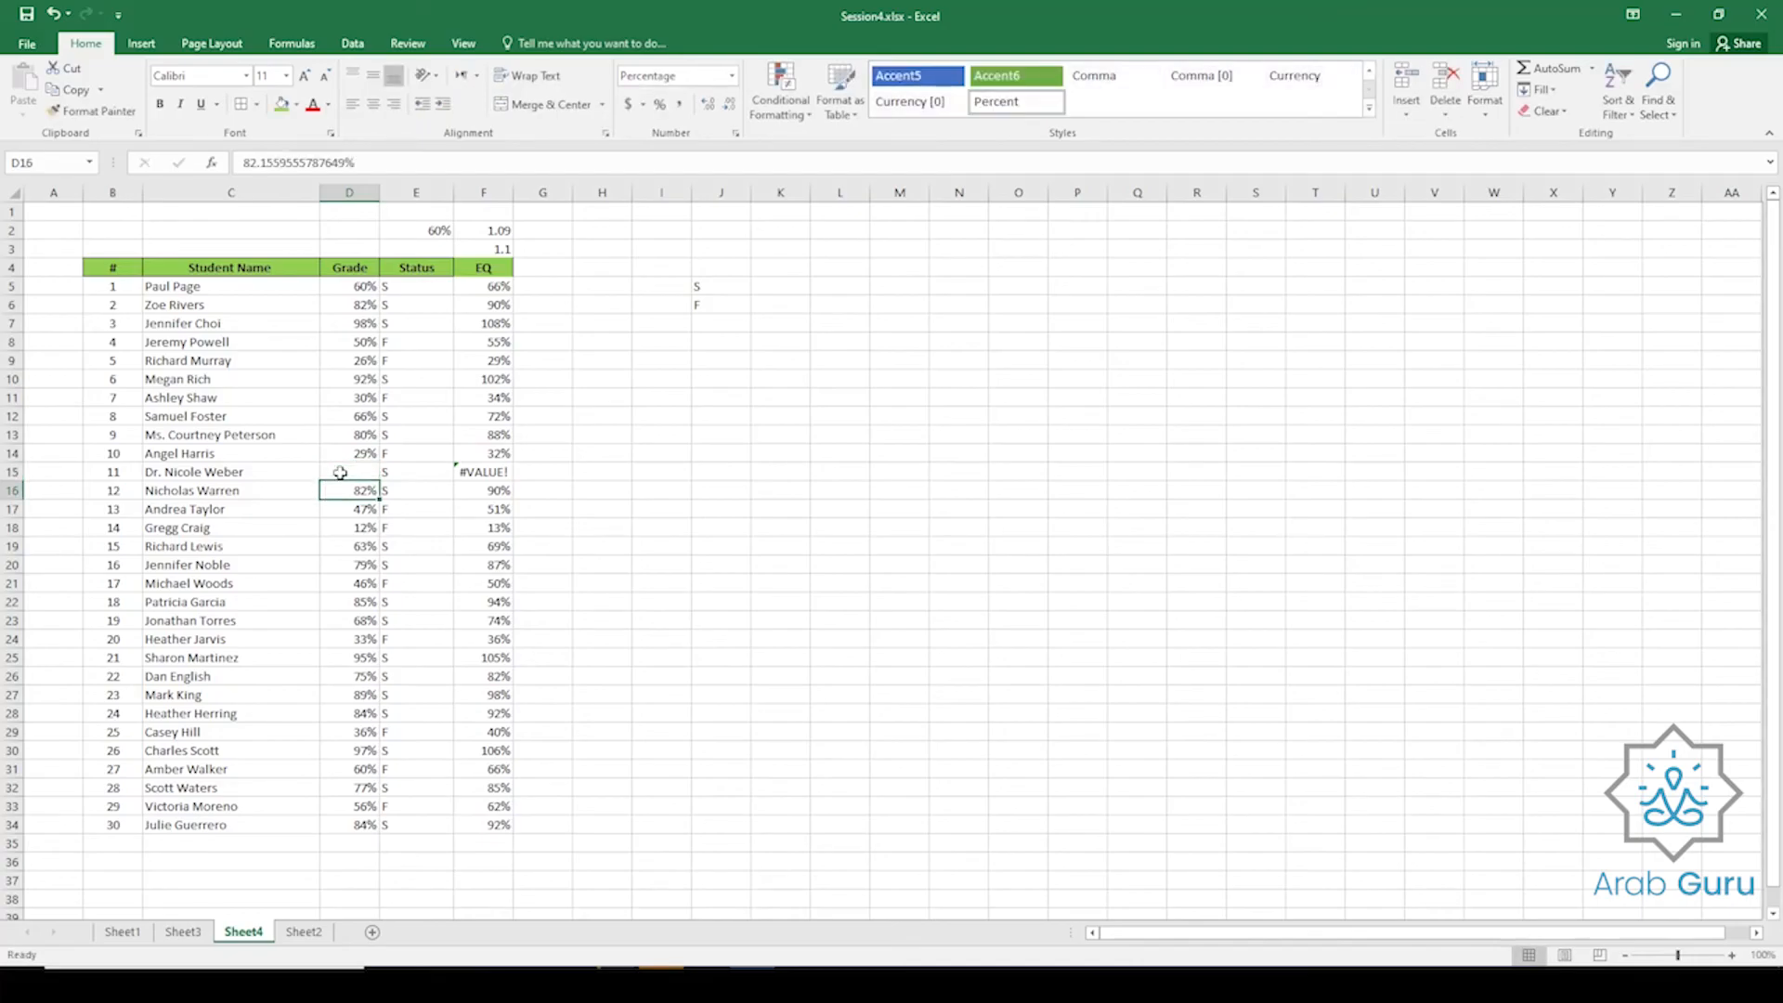
click(340, 473)
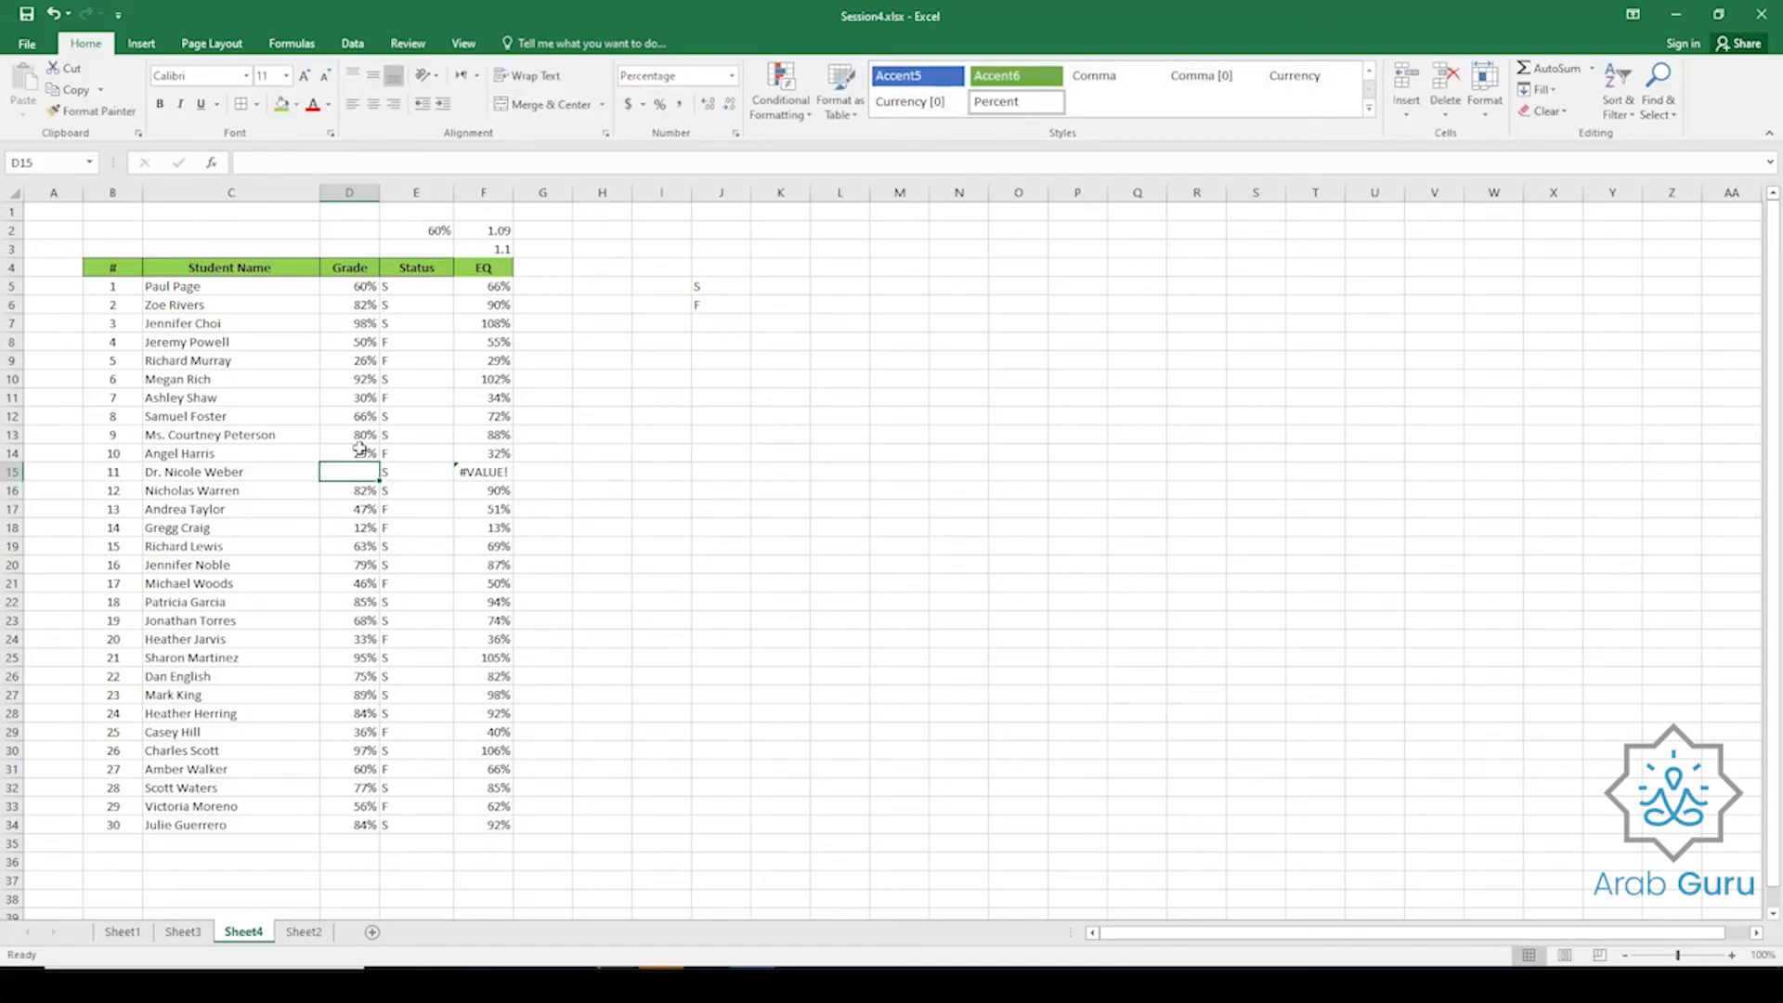
Compare the grades above and below D15 with the blank-looking cell and inspect the EQ formula in F15.
drag(359, 449, 358, 287)
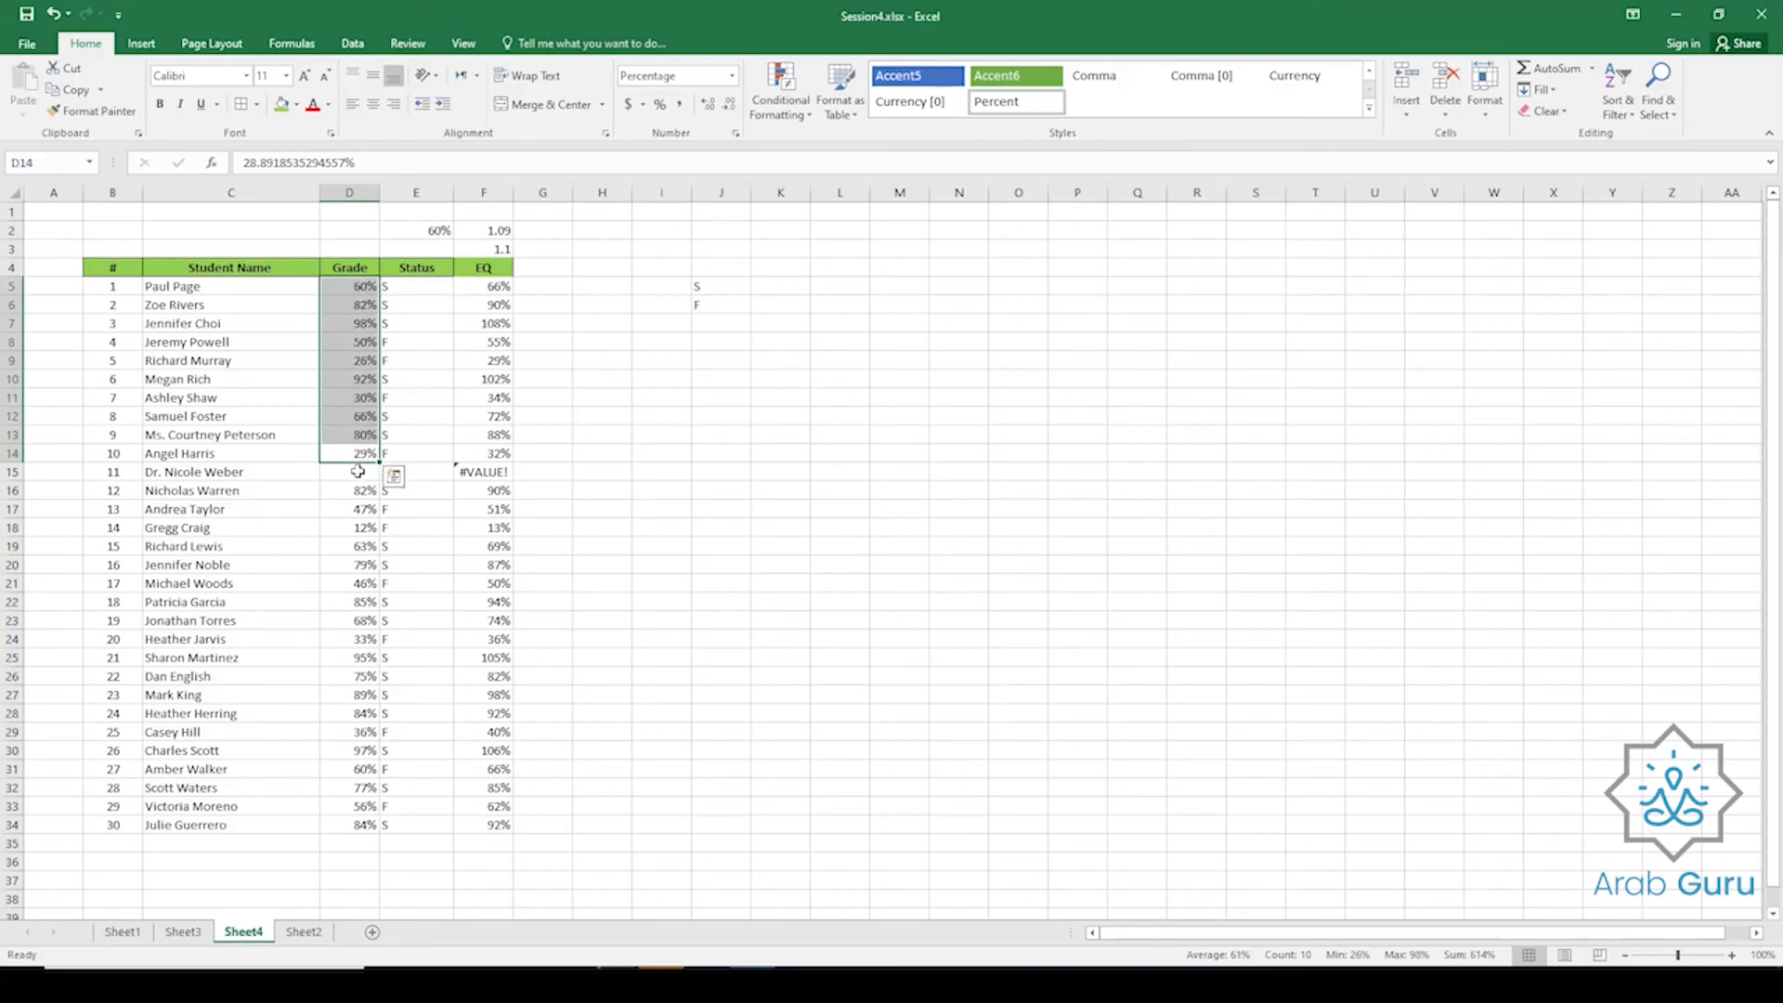
click(359, 472)
drag(365, 492, 345, 787)
click(350, 767)
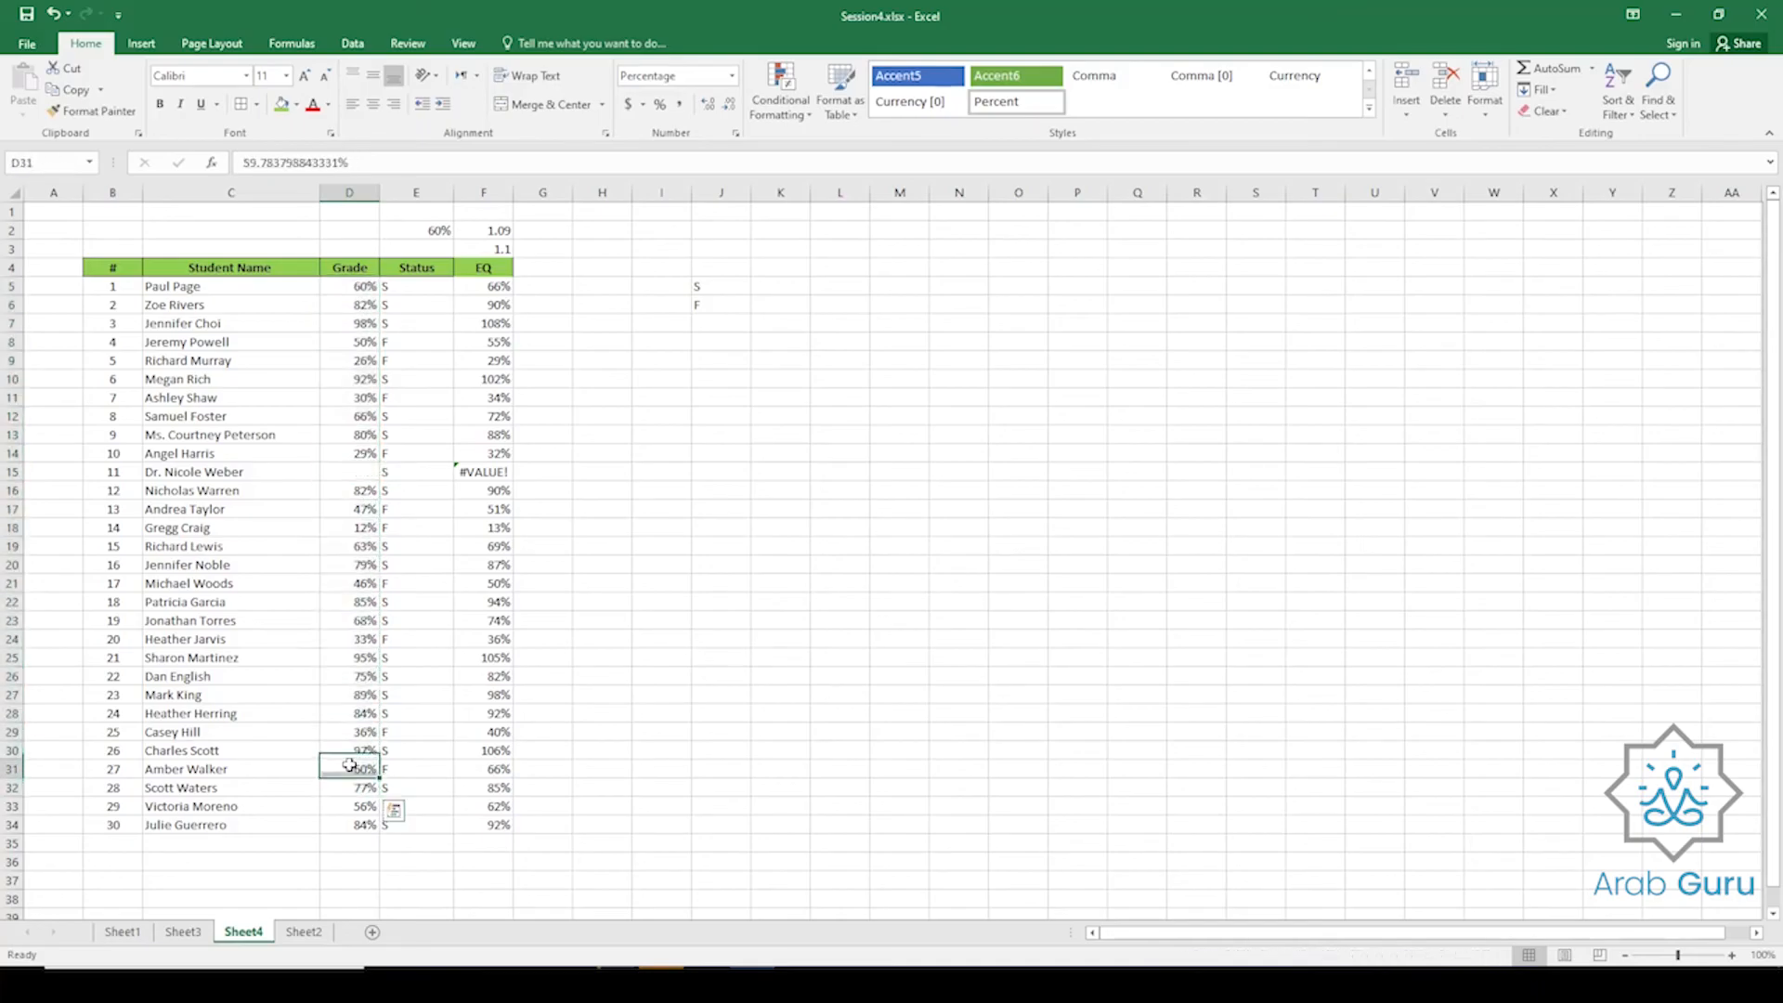
click(483, 472)
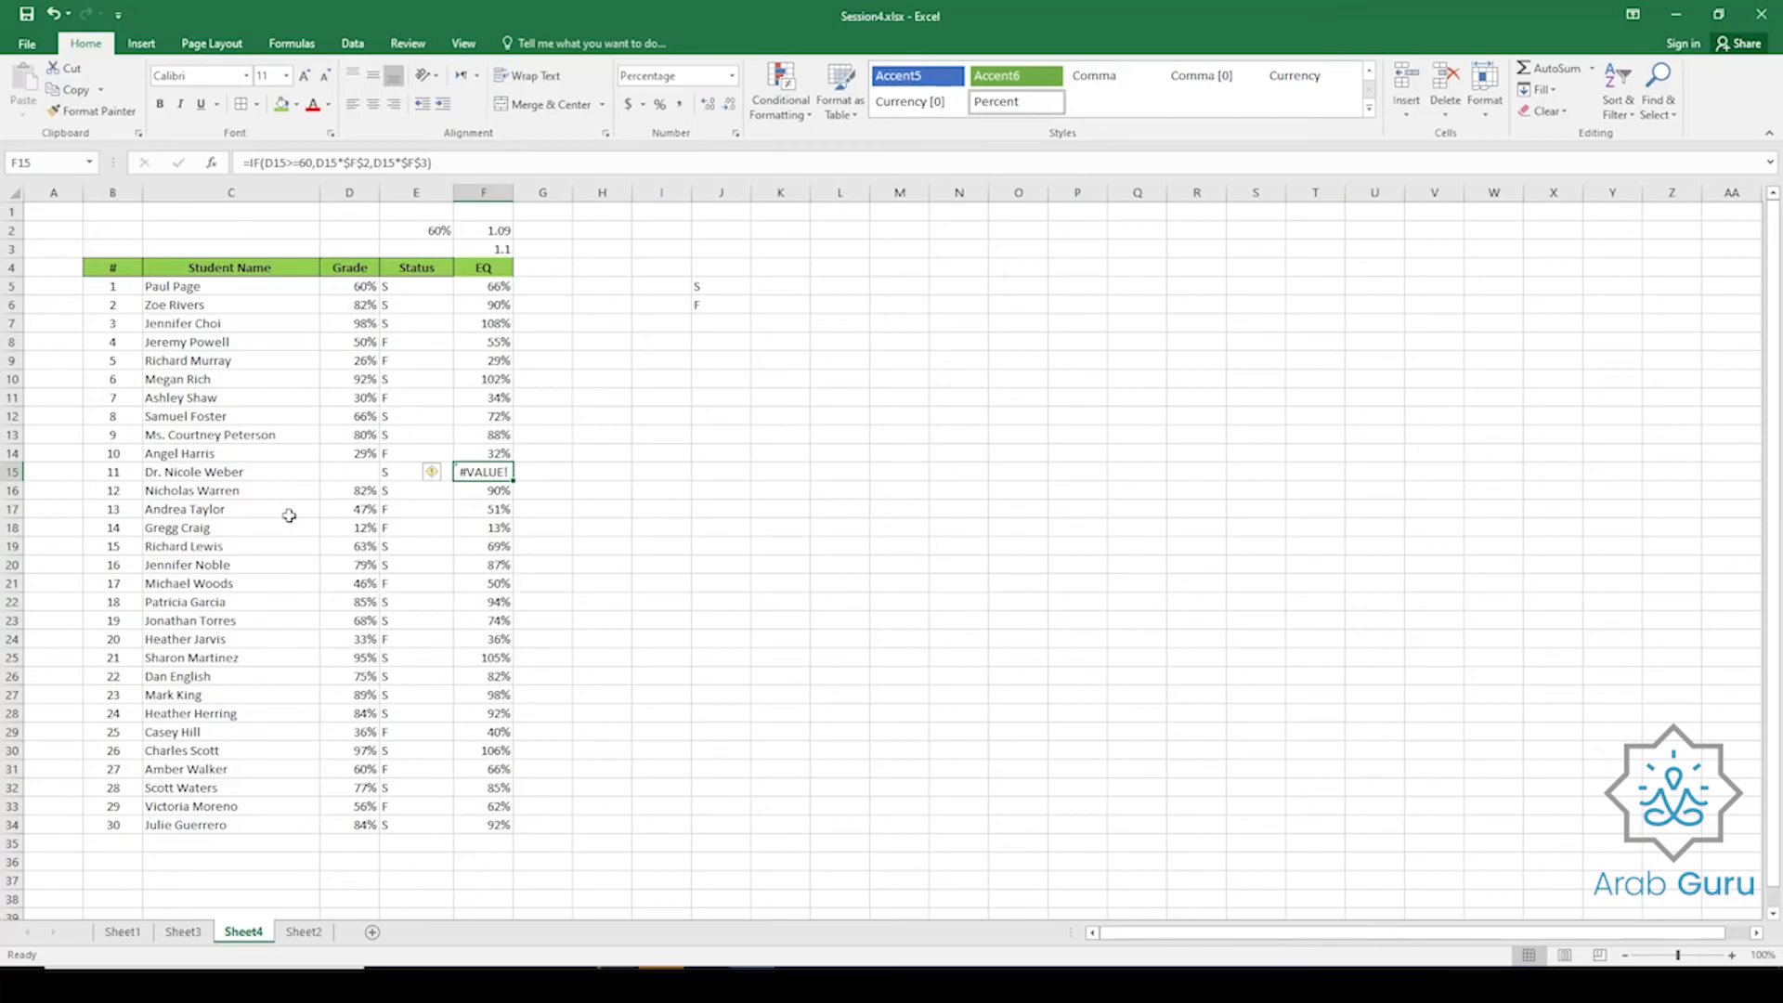
click(346, 472)
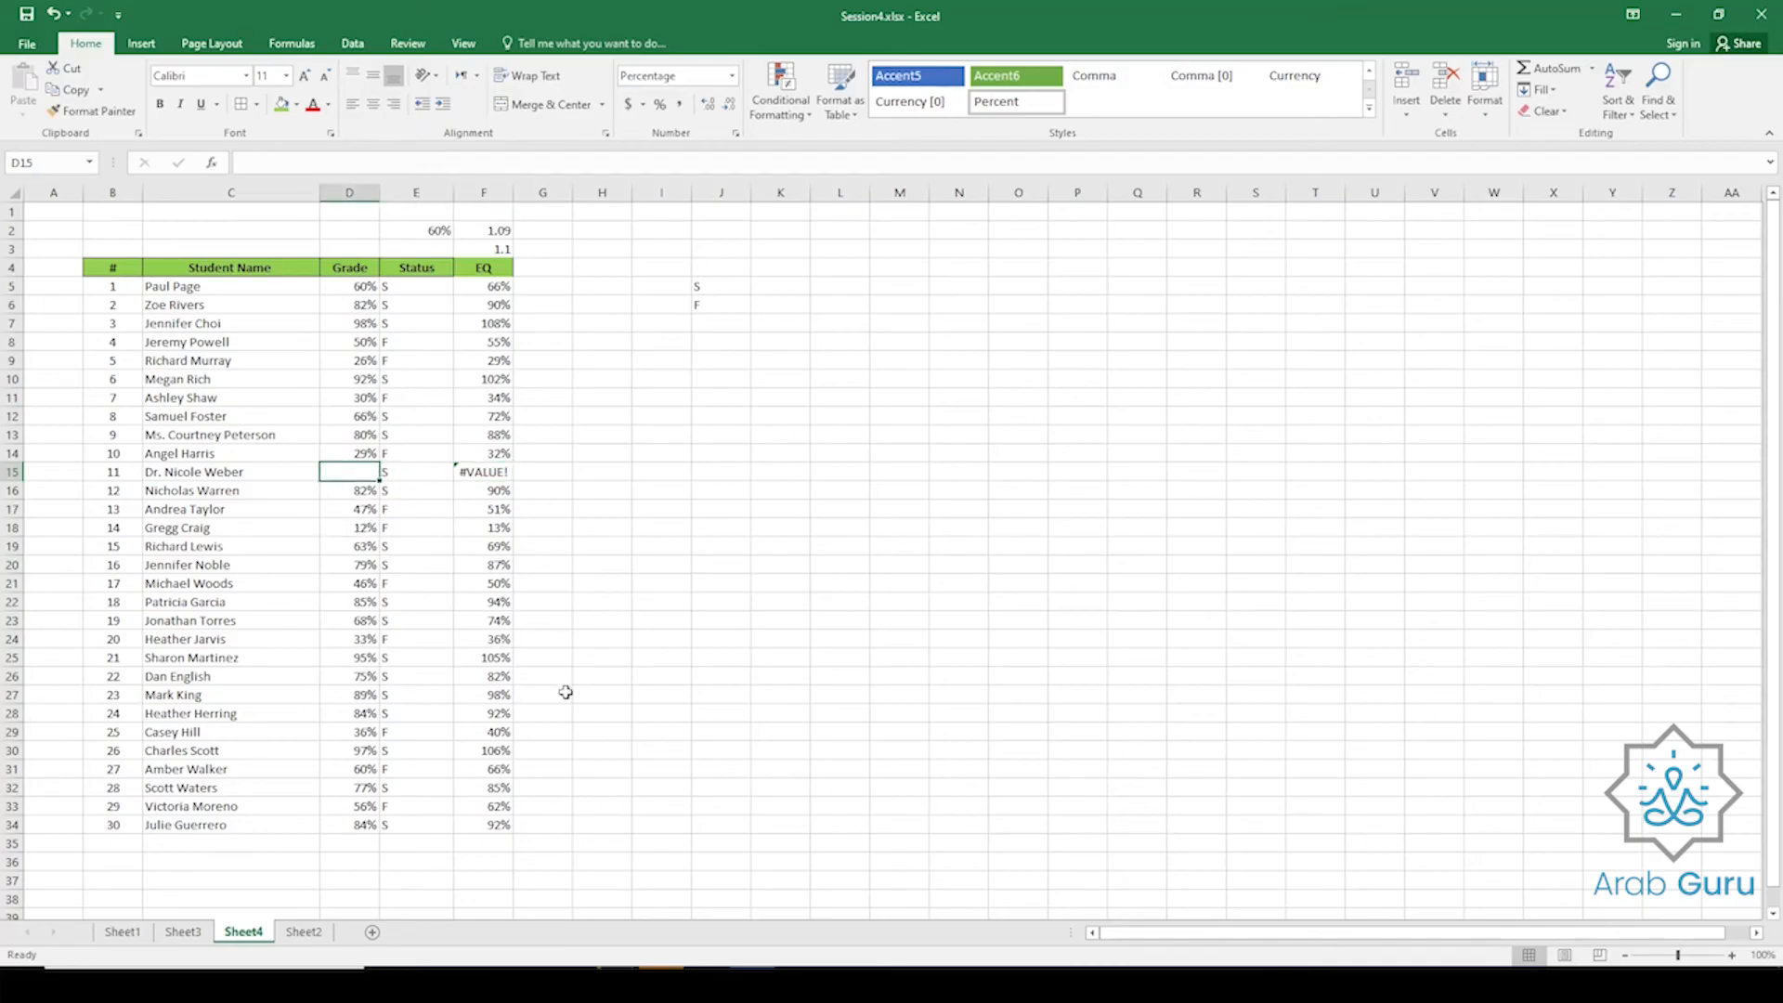
Wrap the IF formula in F15 in an IFERROR that returns "Err" as the error value.
click(469, 477)
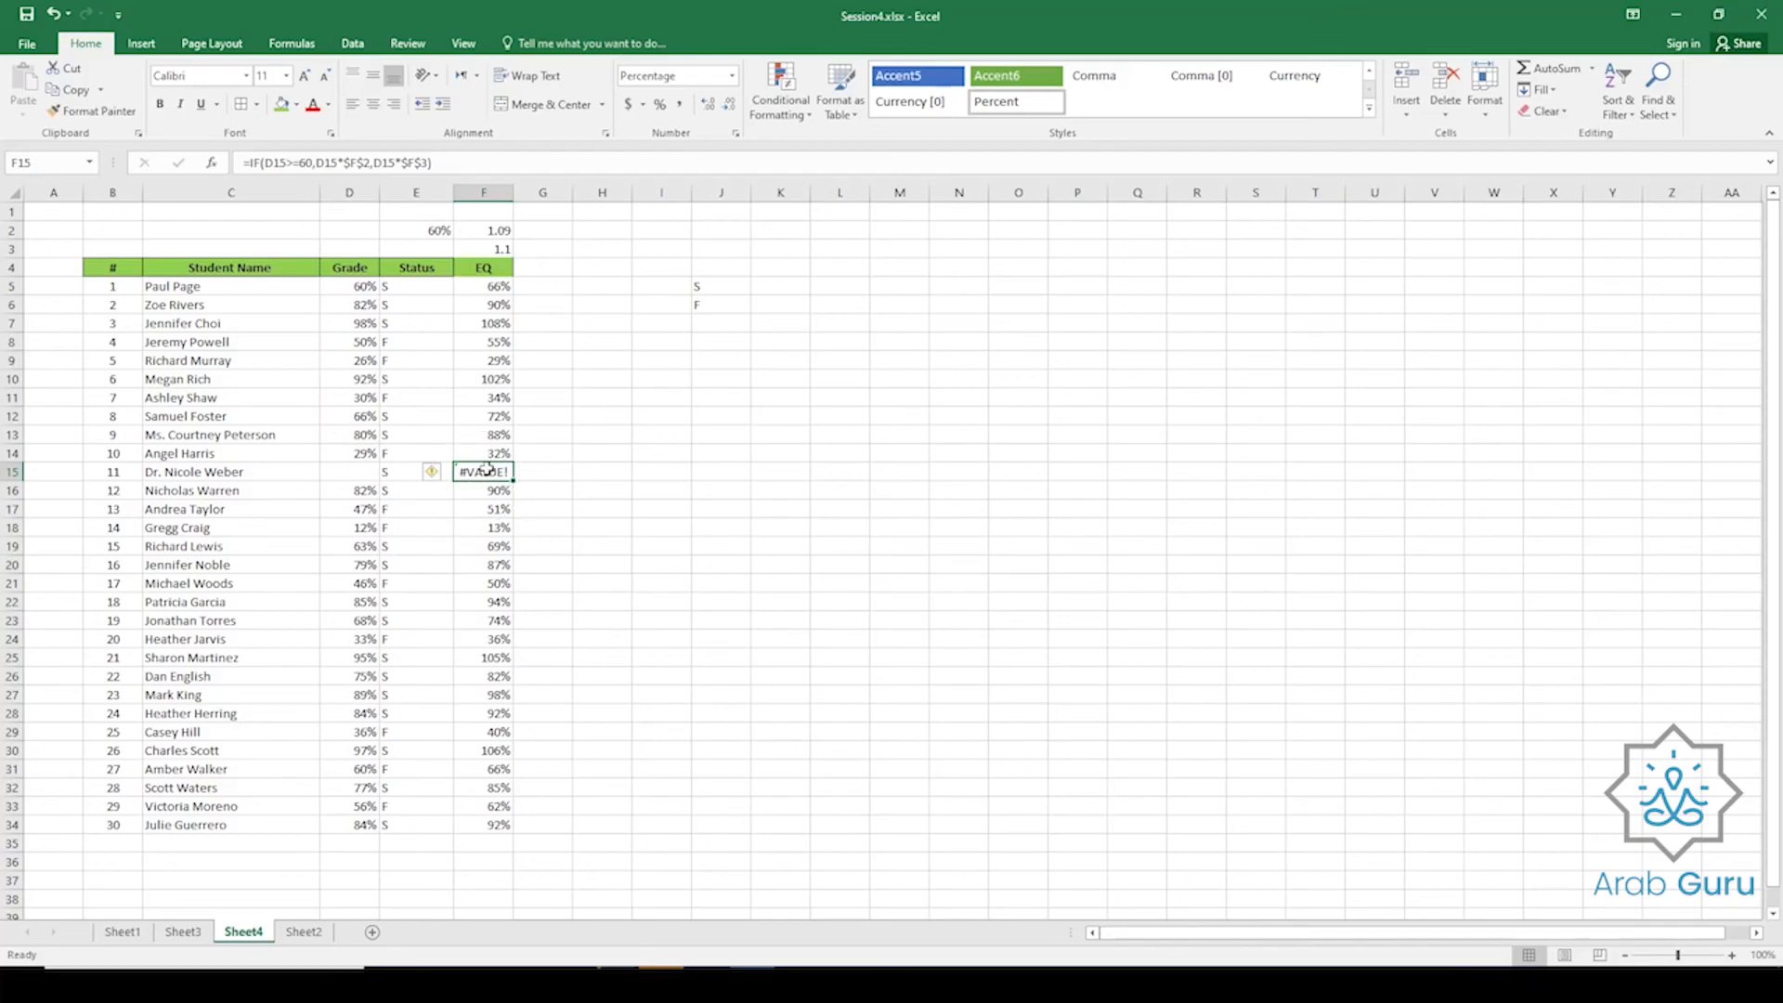
click(250, 172)
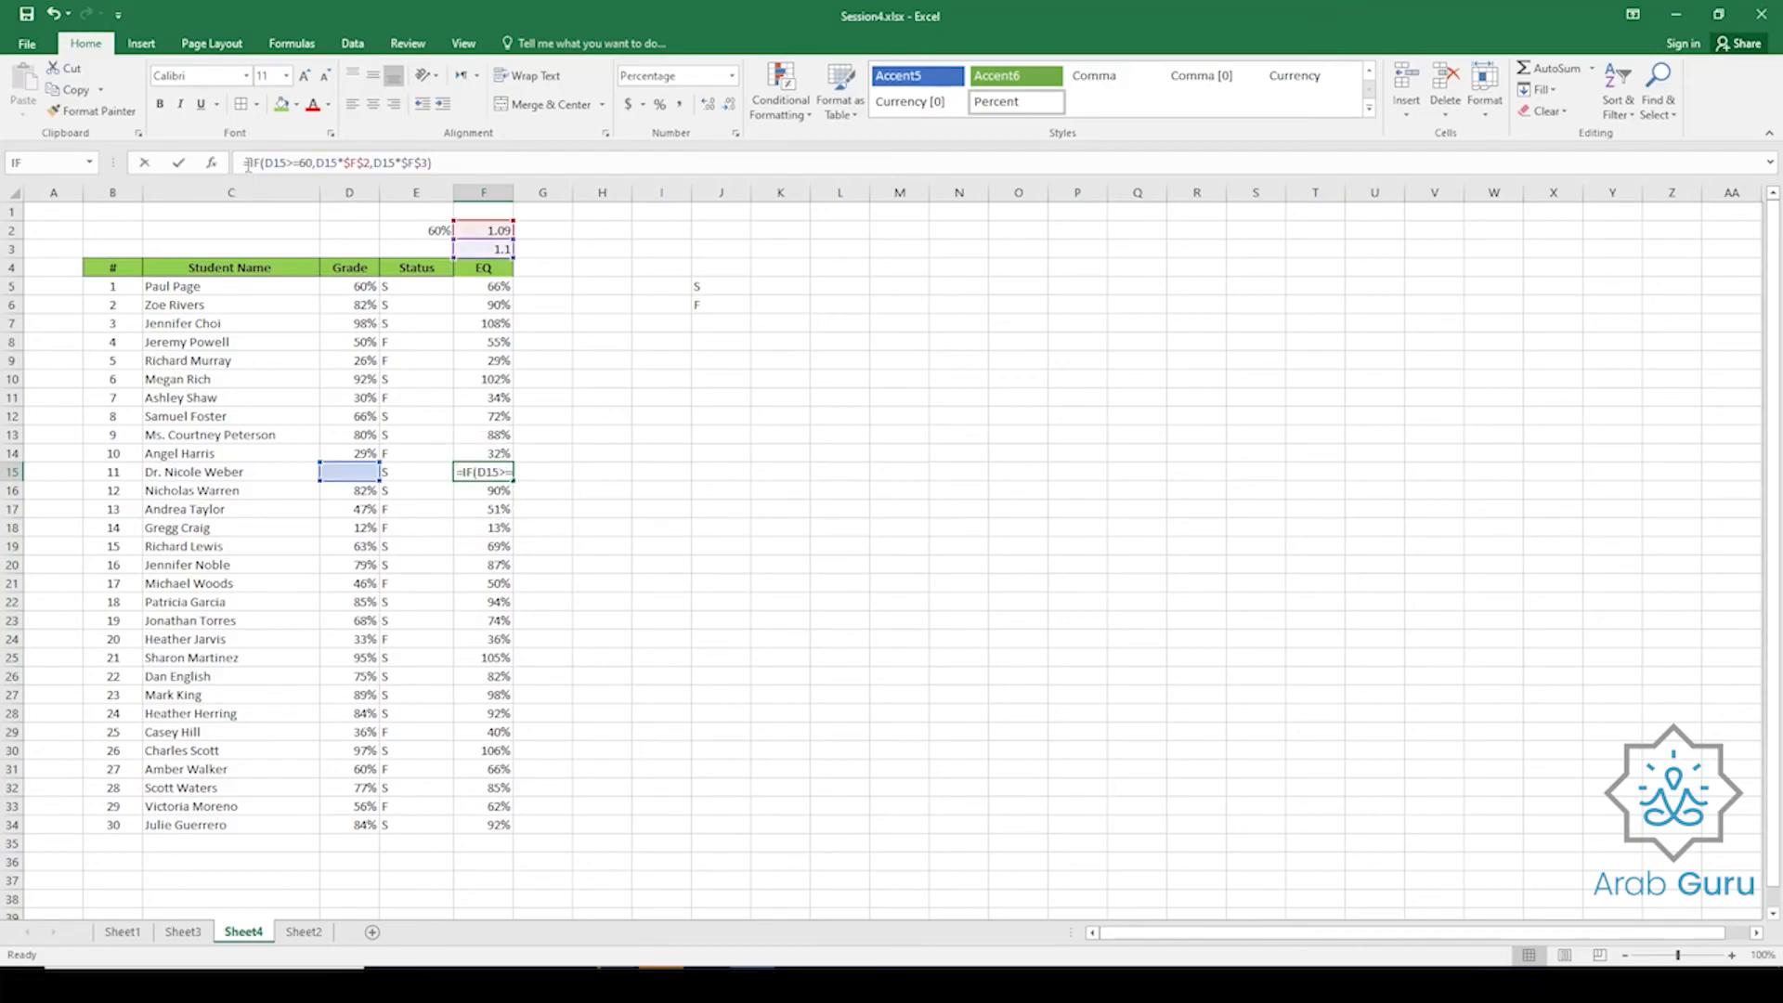
text(ifer)
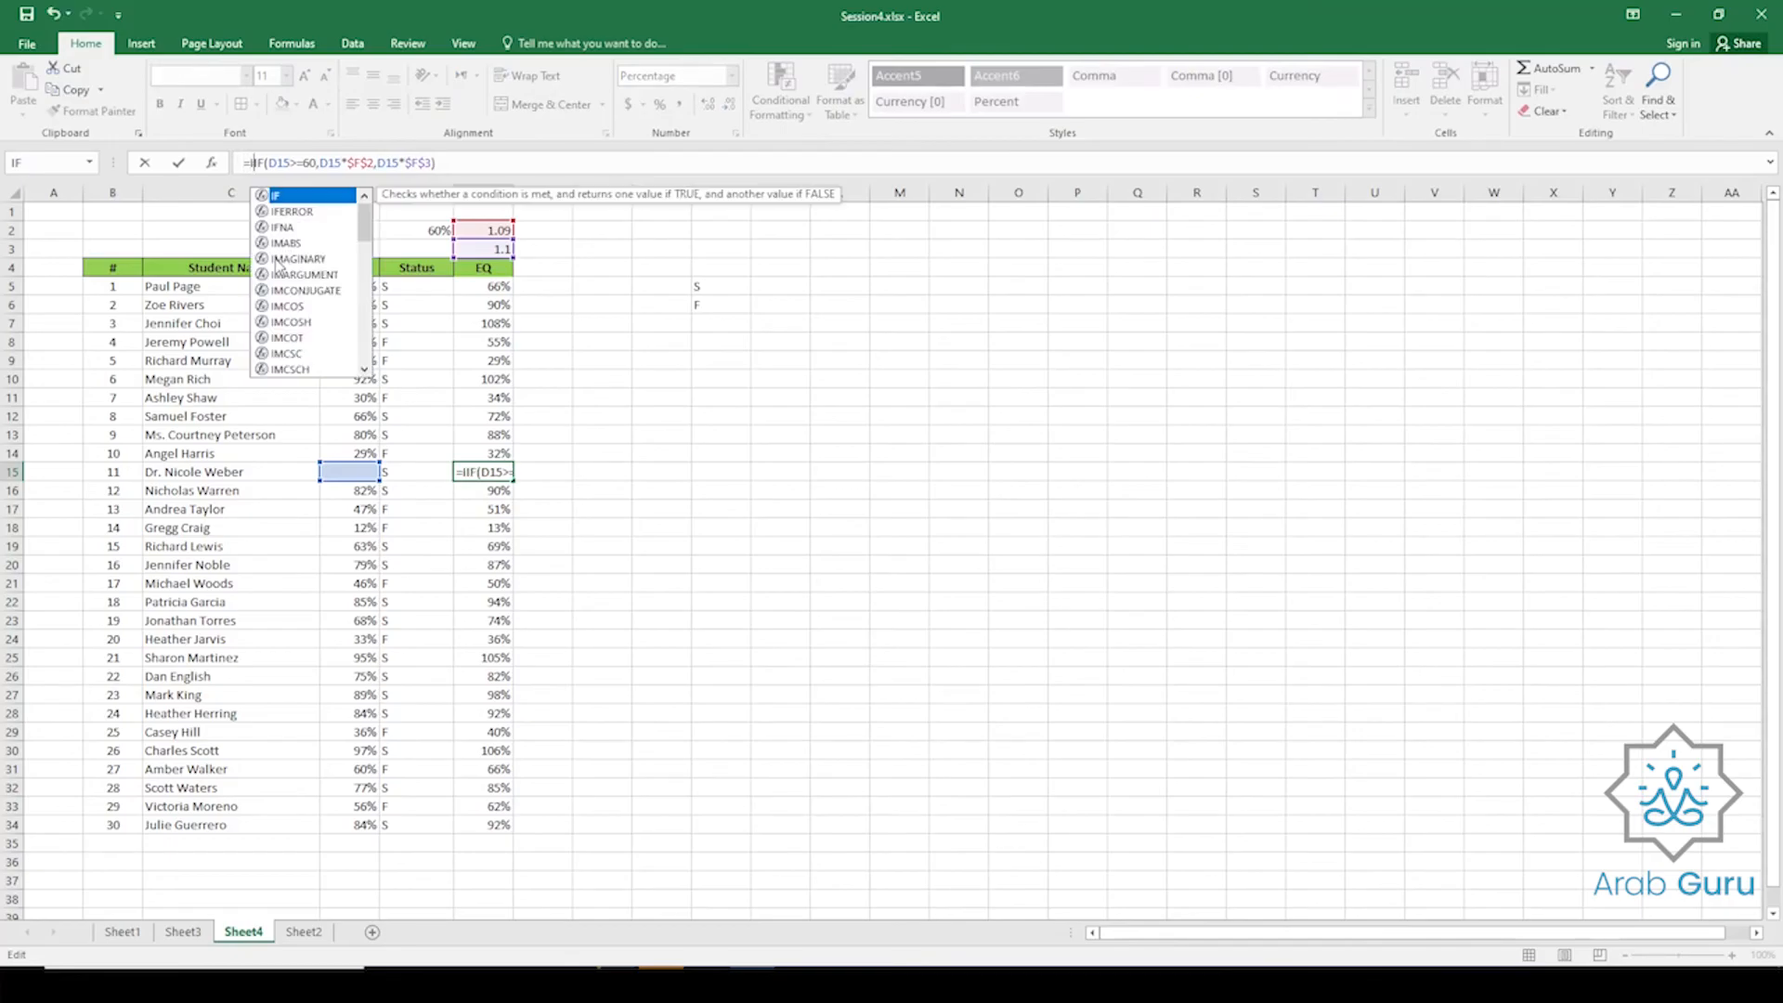
key(Tab)
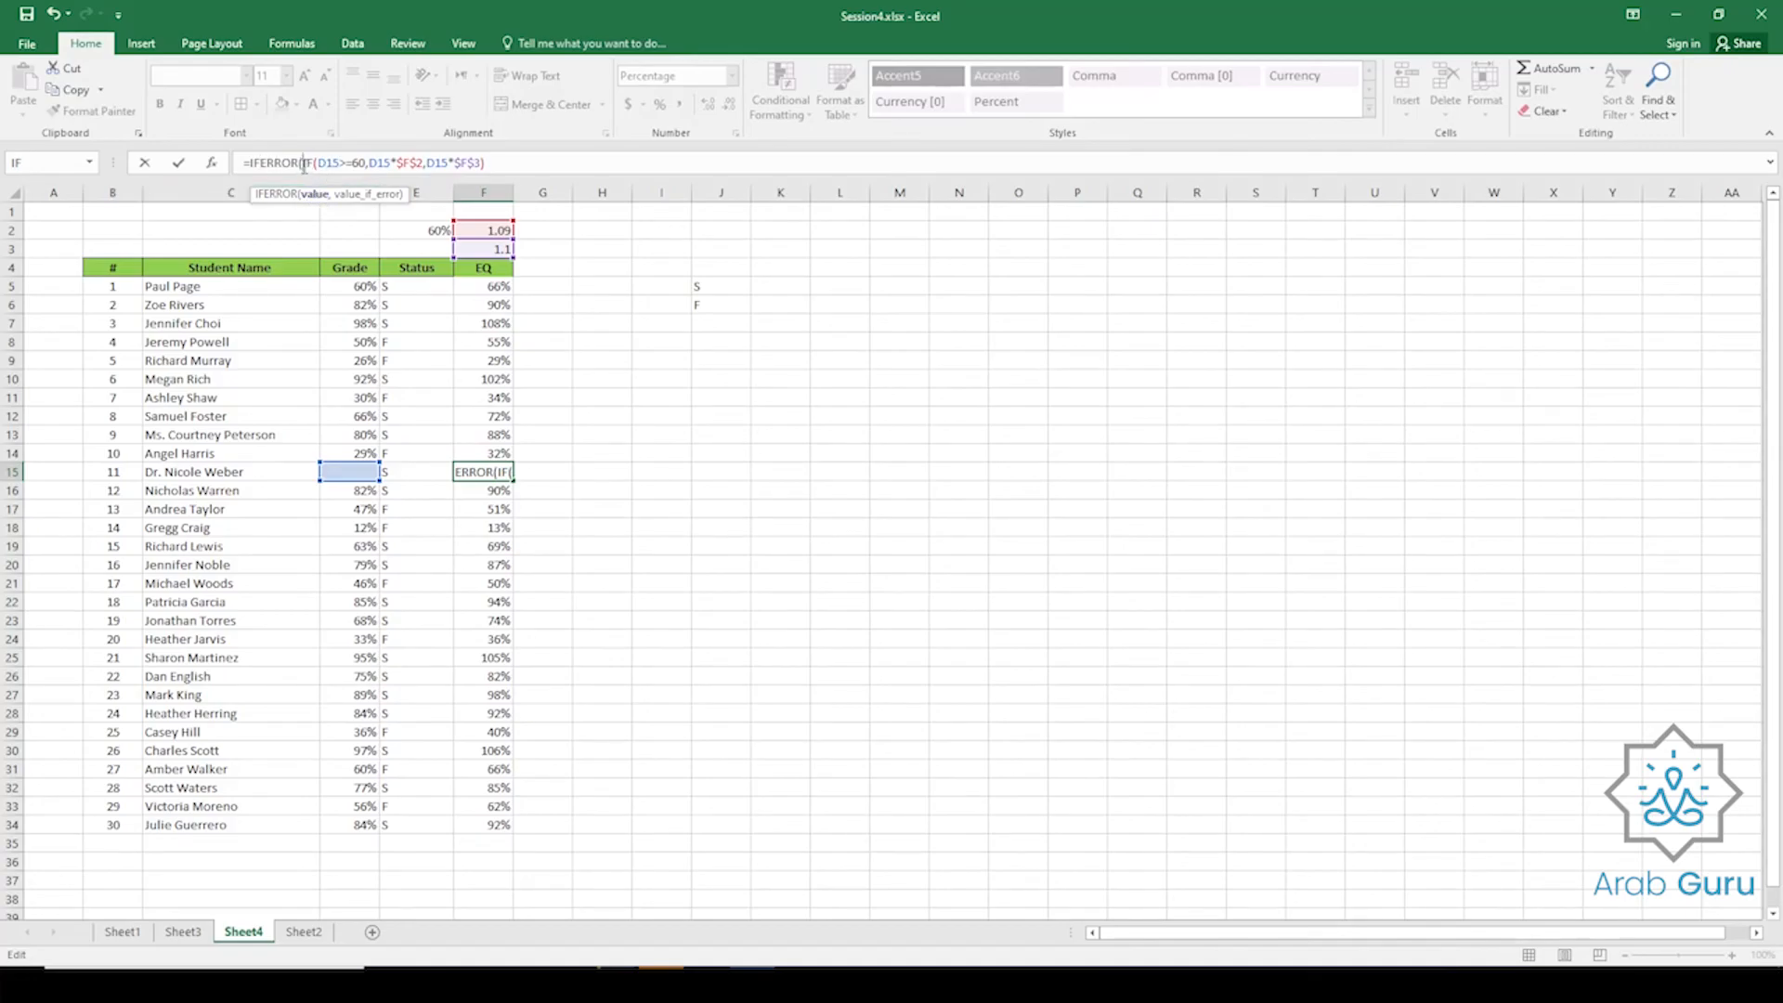
drag(303, 164, 518, 176)
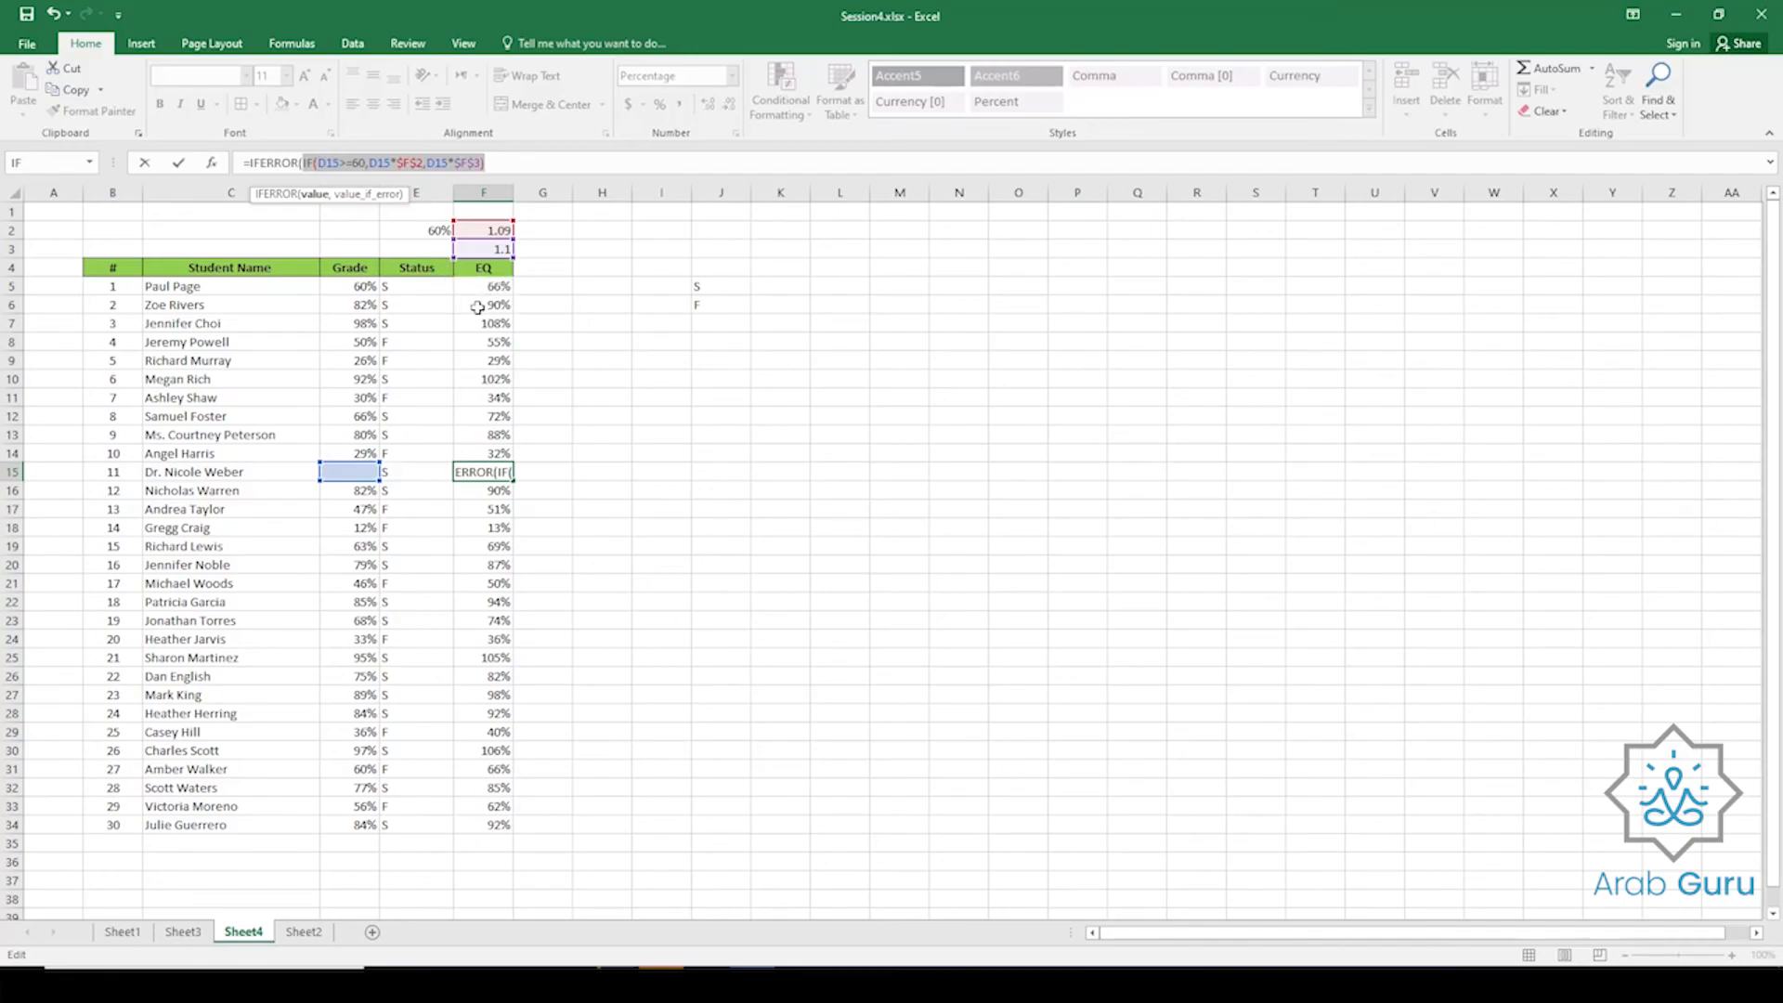
click(493, 165)
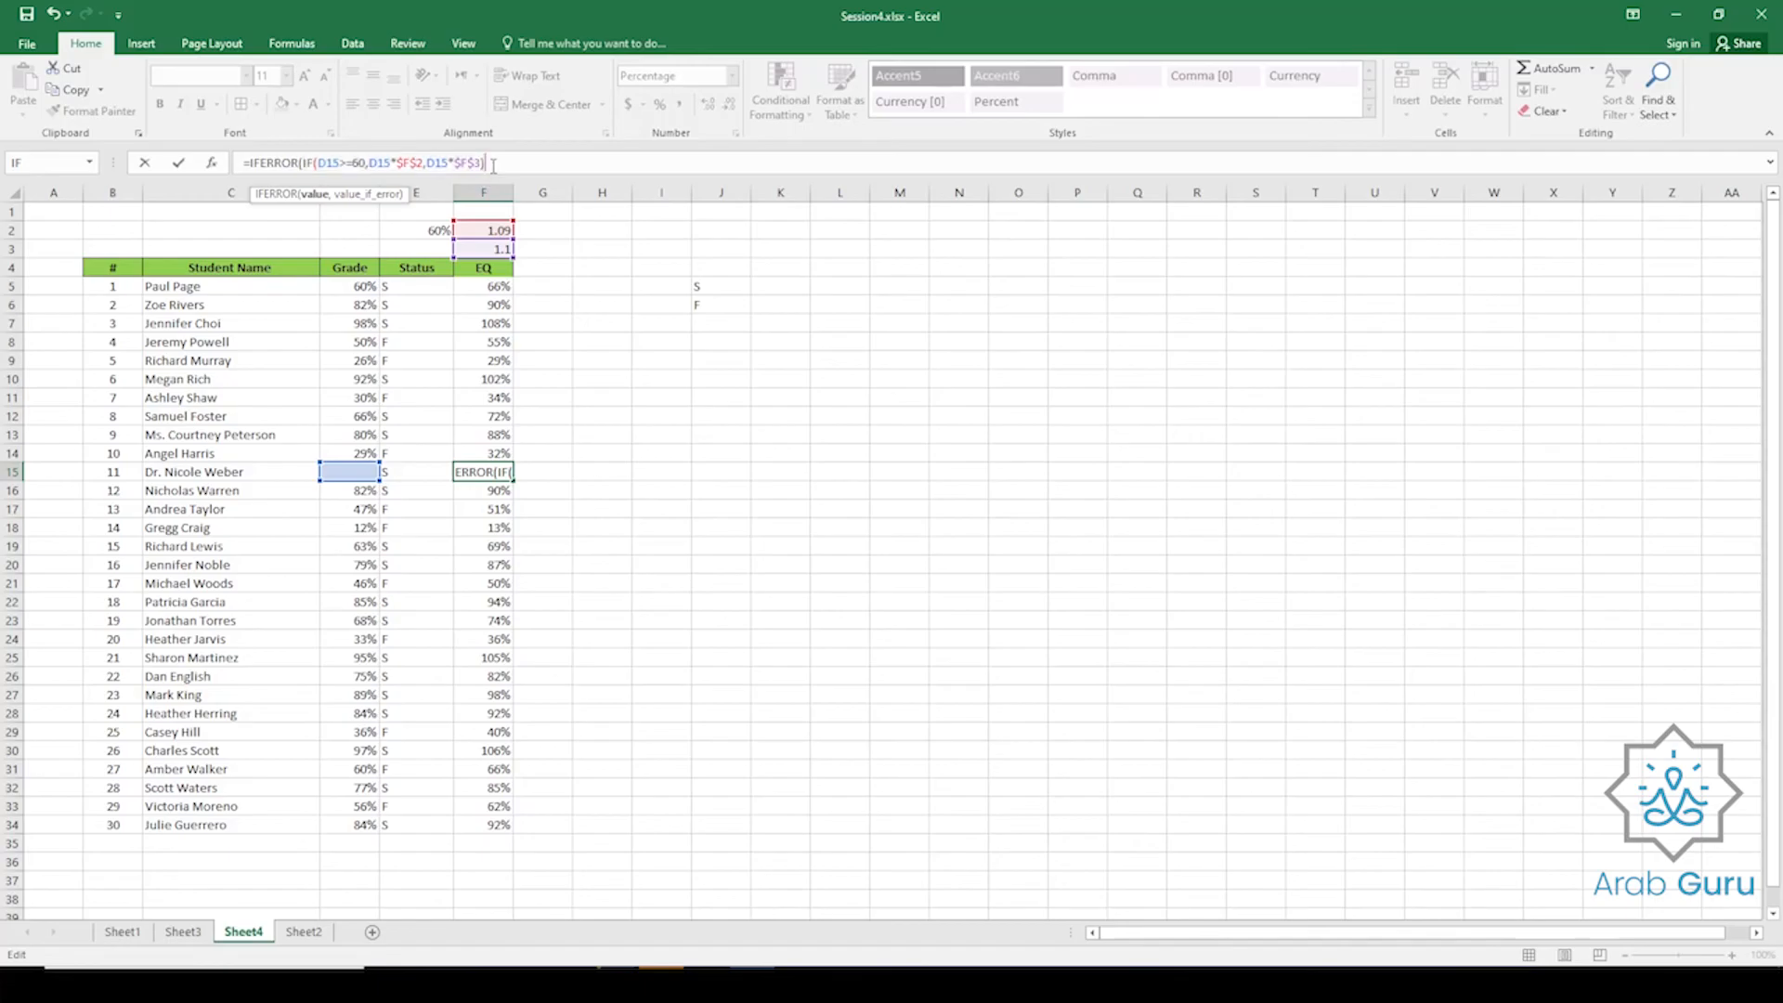
text(,)
text(Err)
key(Return)
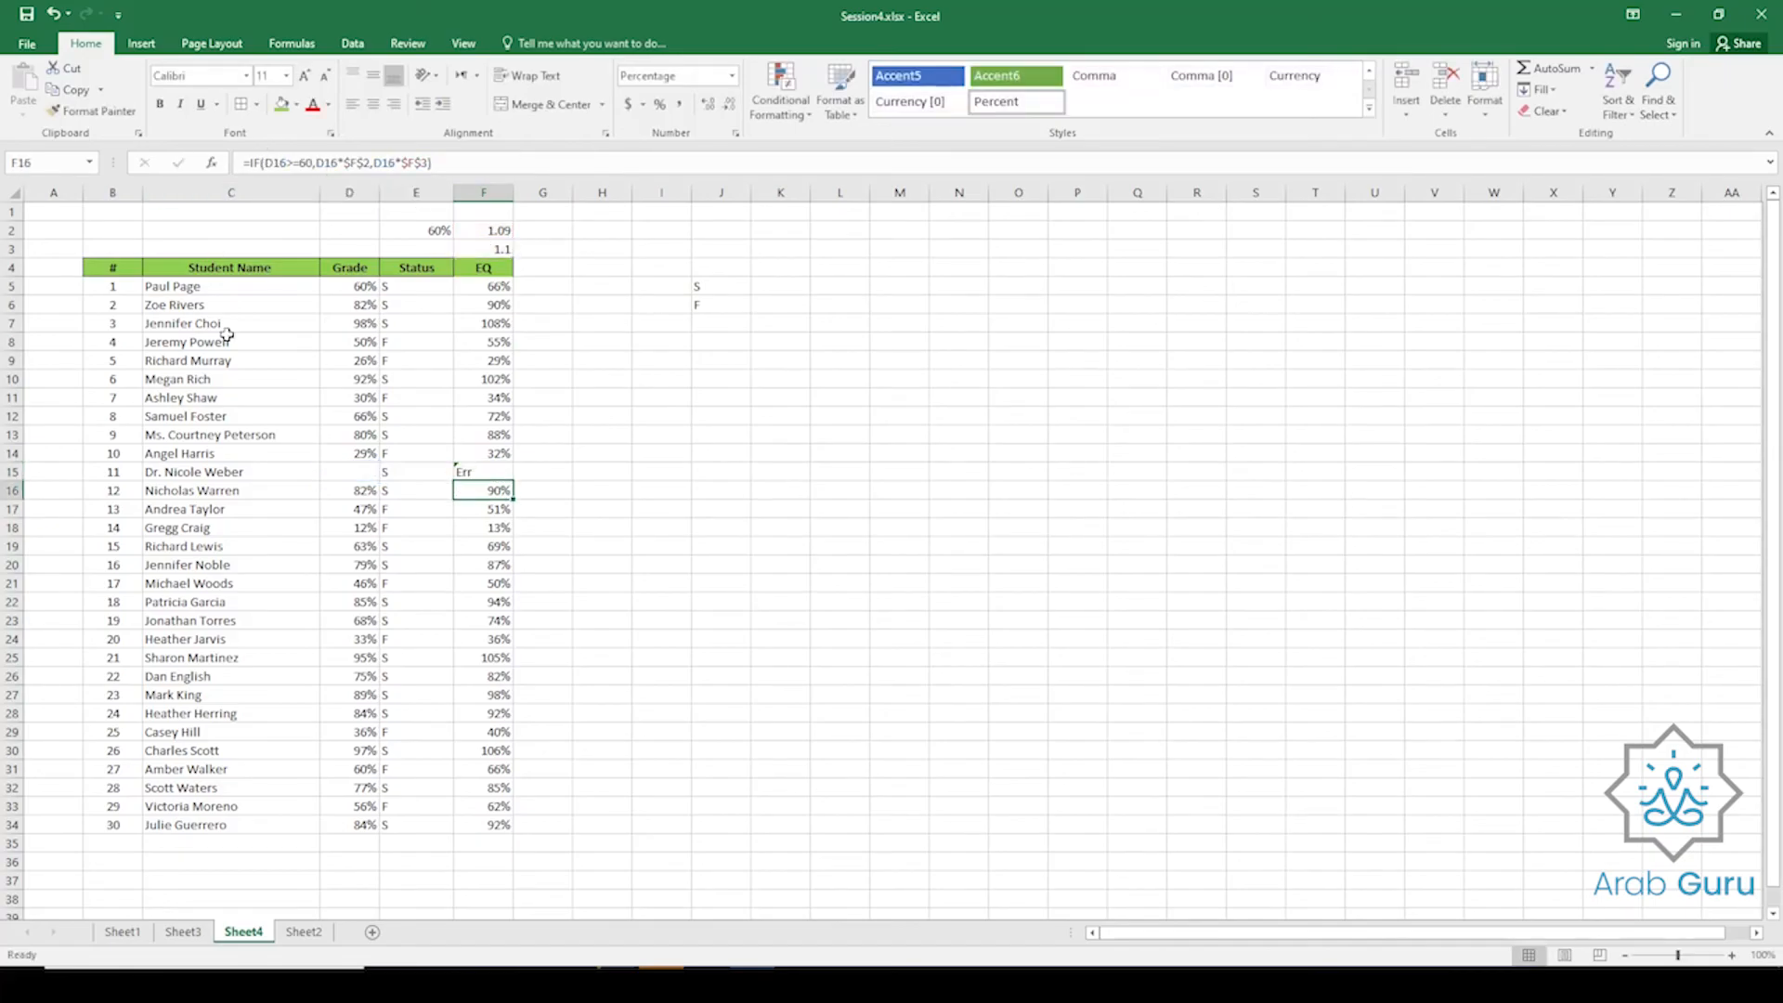
Copy the IFERROR formula from F15 to the whole EQ column, F5:F34.
click(489, 473)
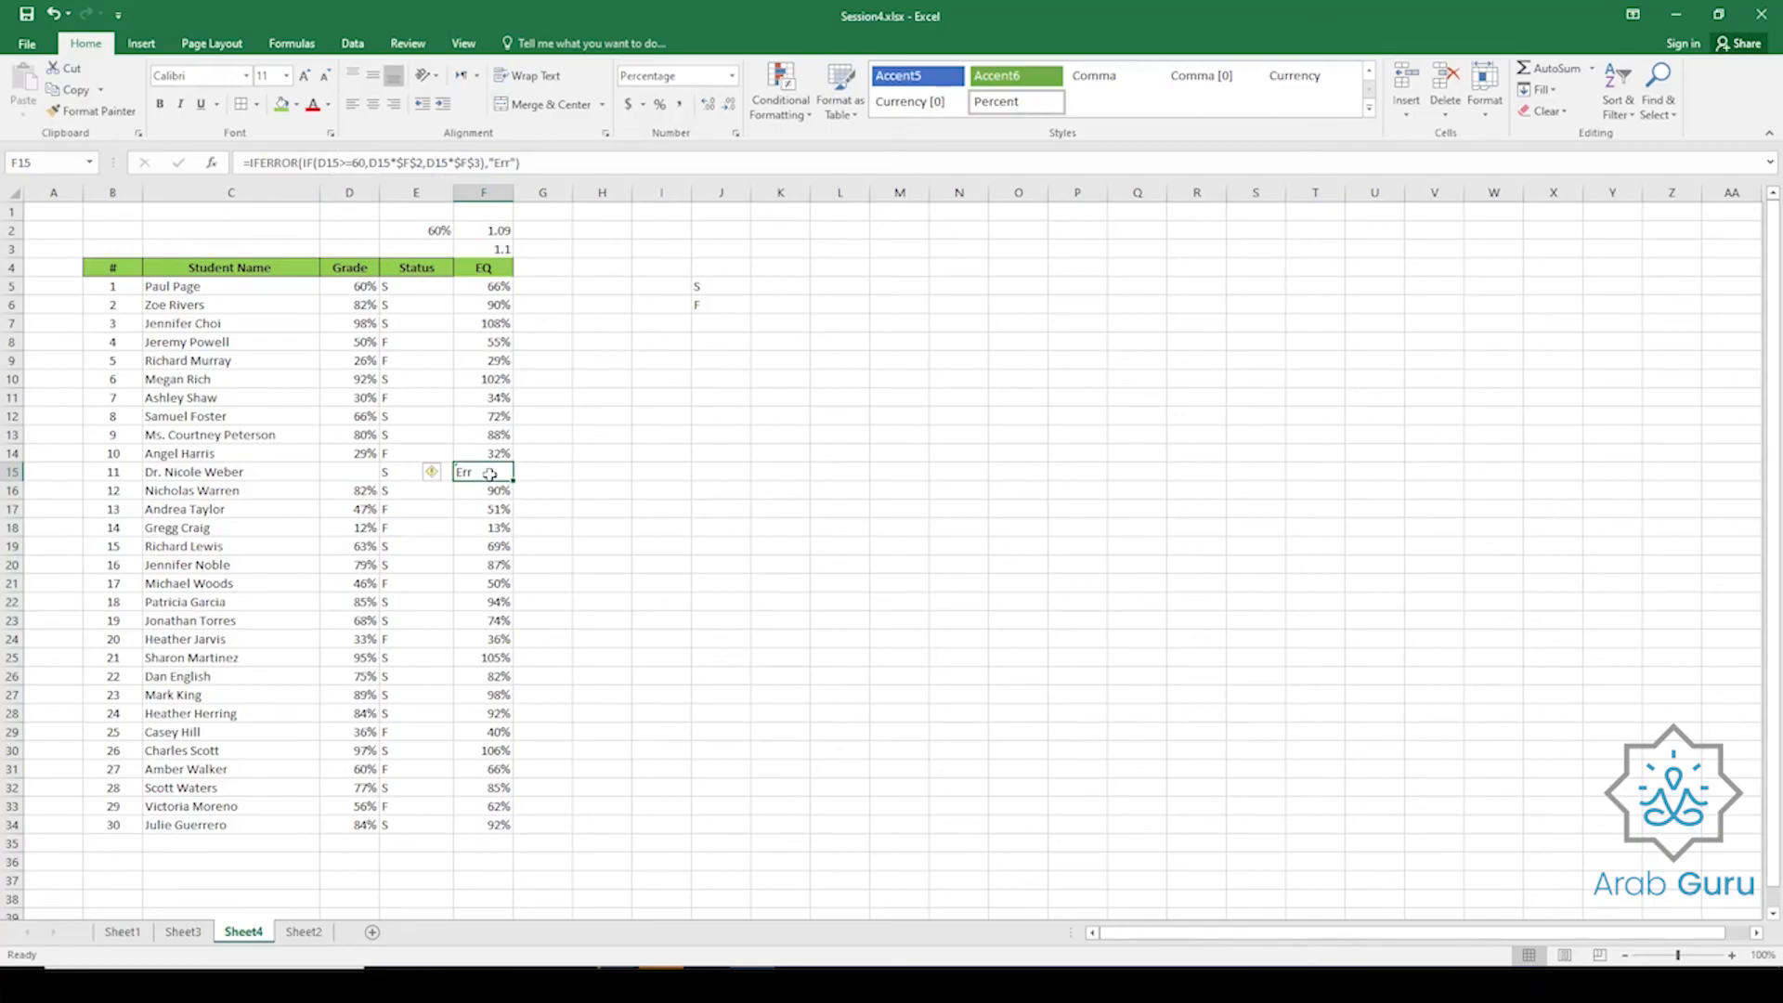
key(ctrl+c)
drag(482, 286, 480, 823)
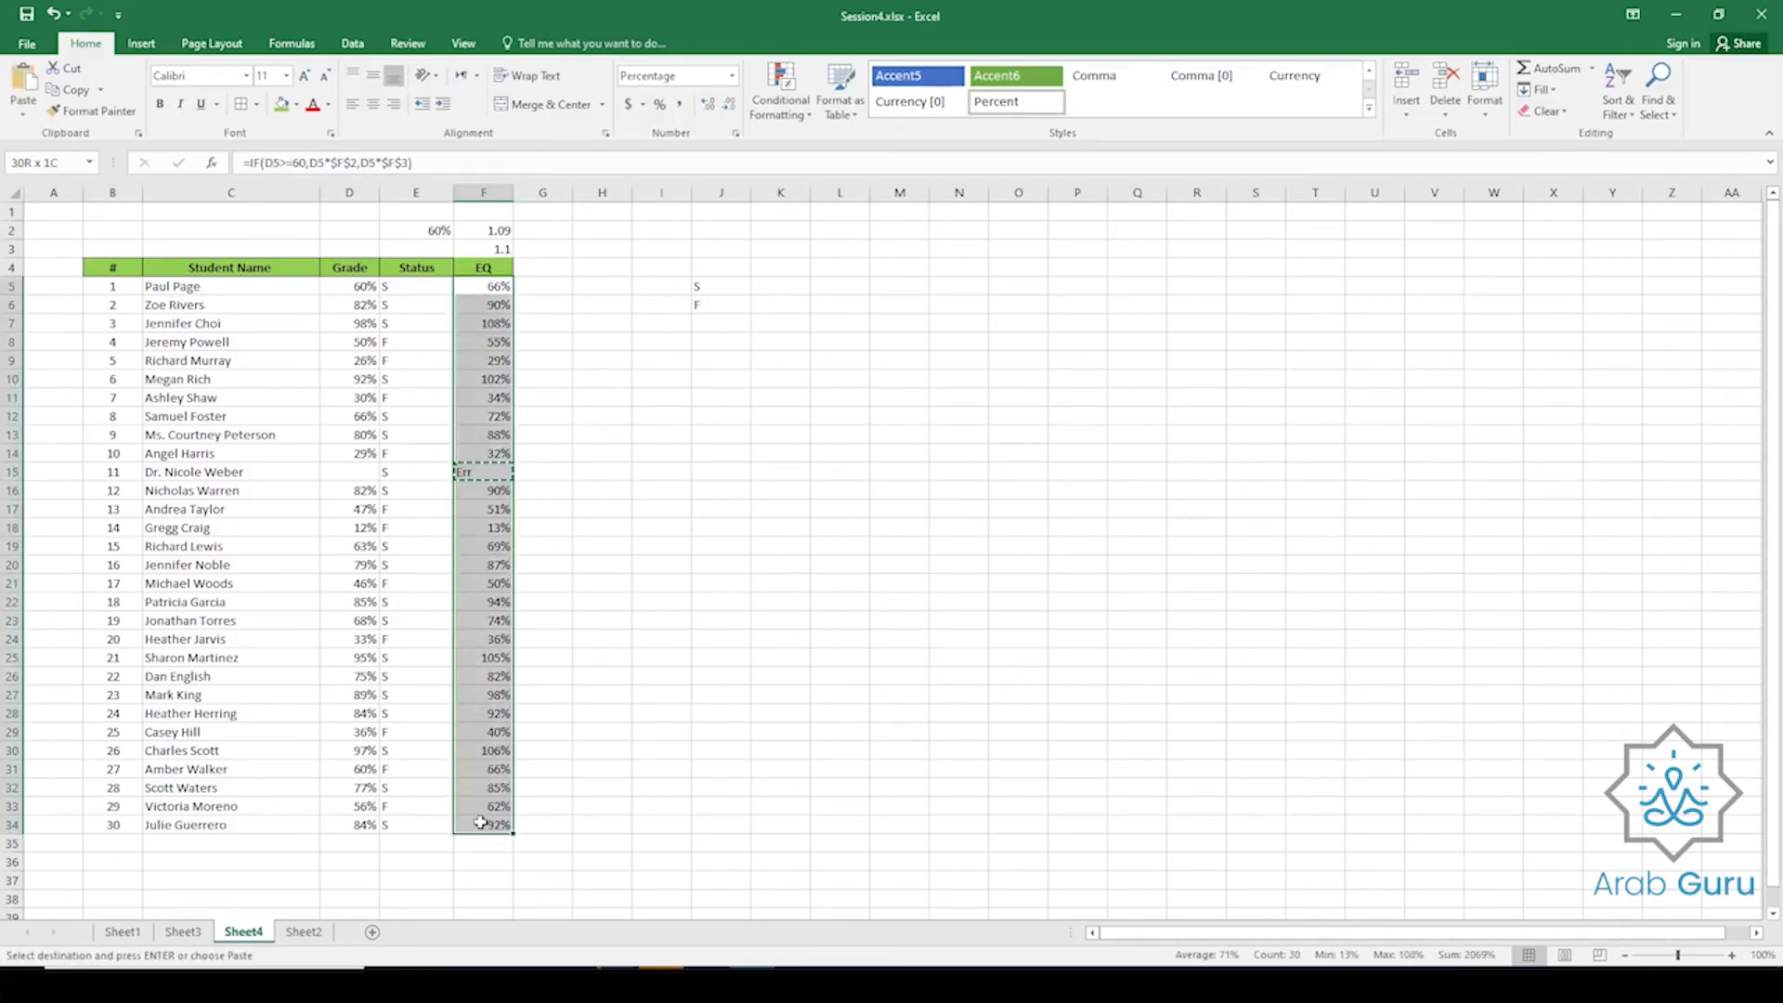
key(ctrl+v)
key(Escape)
drag(554, 605, 569, 590)
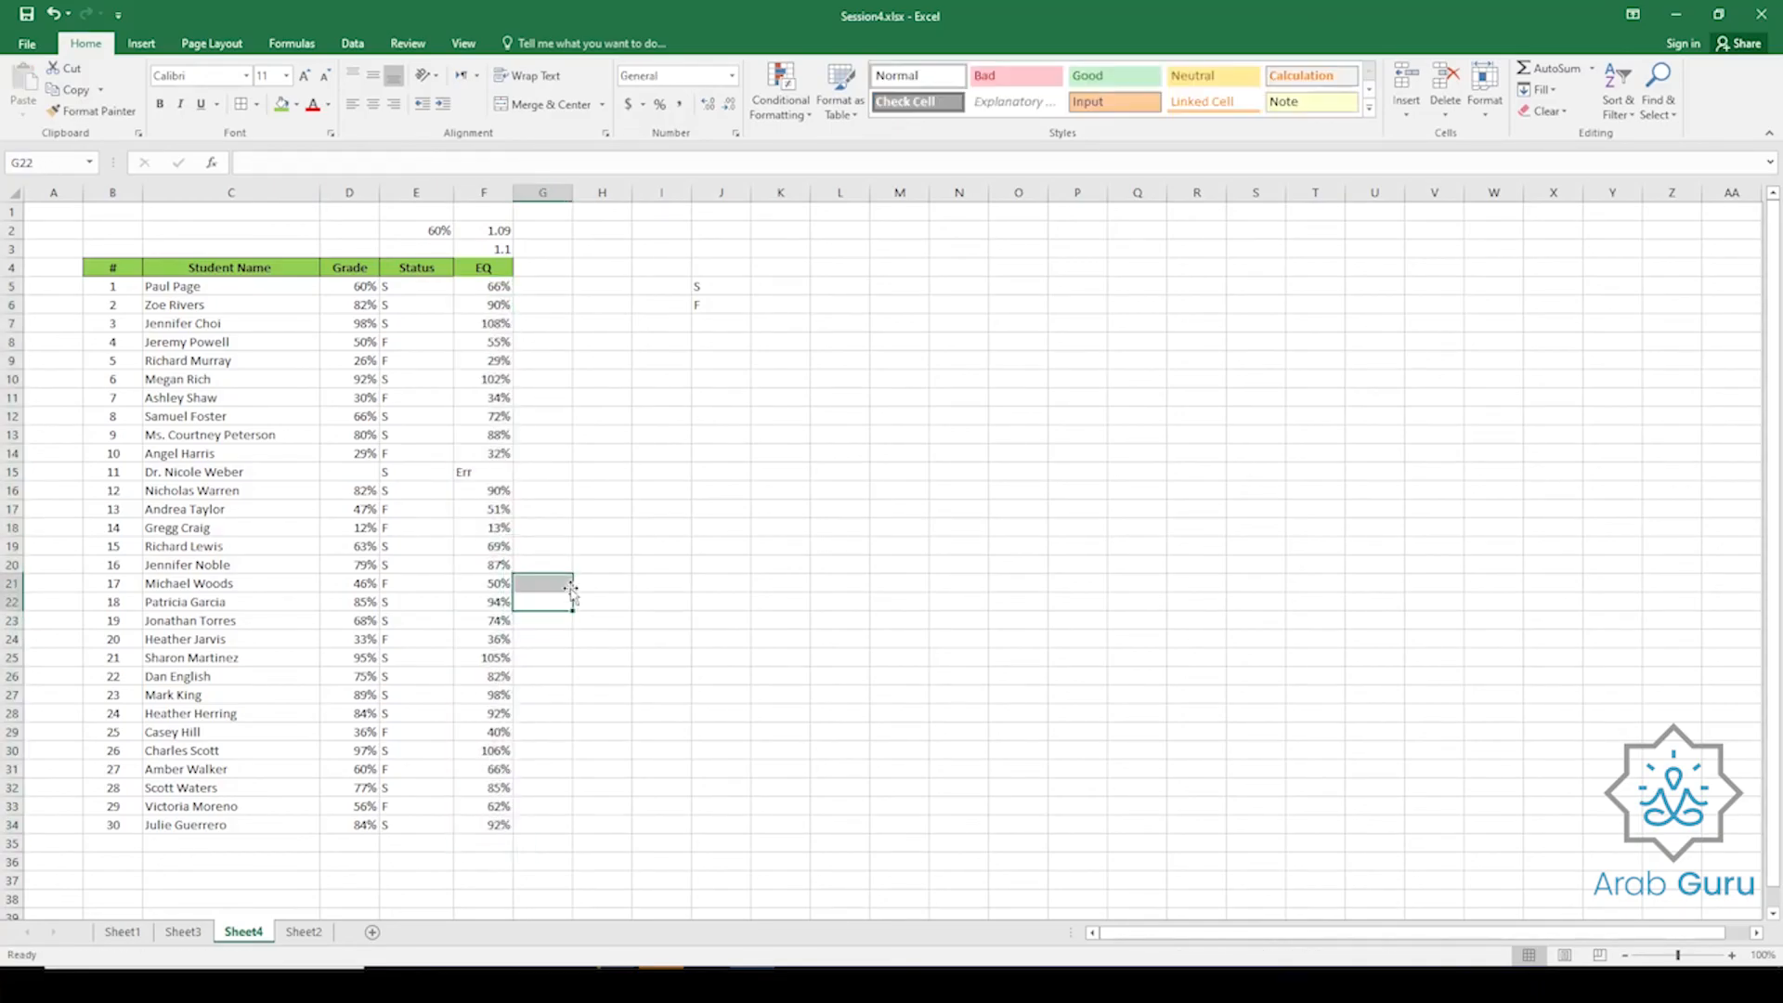
Replace the grade in D11 with a blank space to test the error handling on another row.
click(491, 471)
click(347, 471)
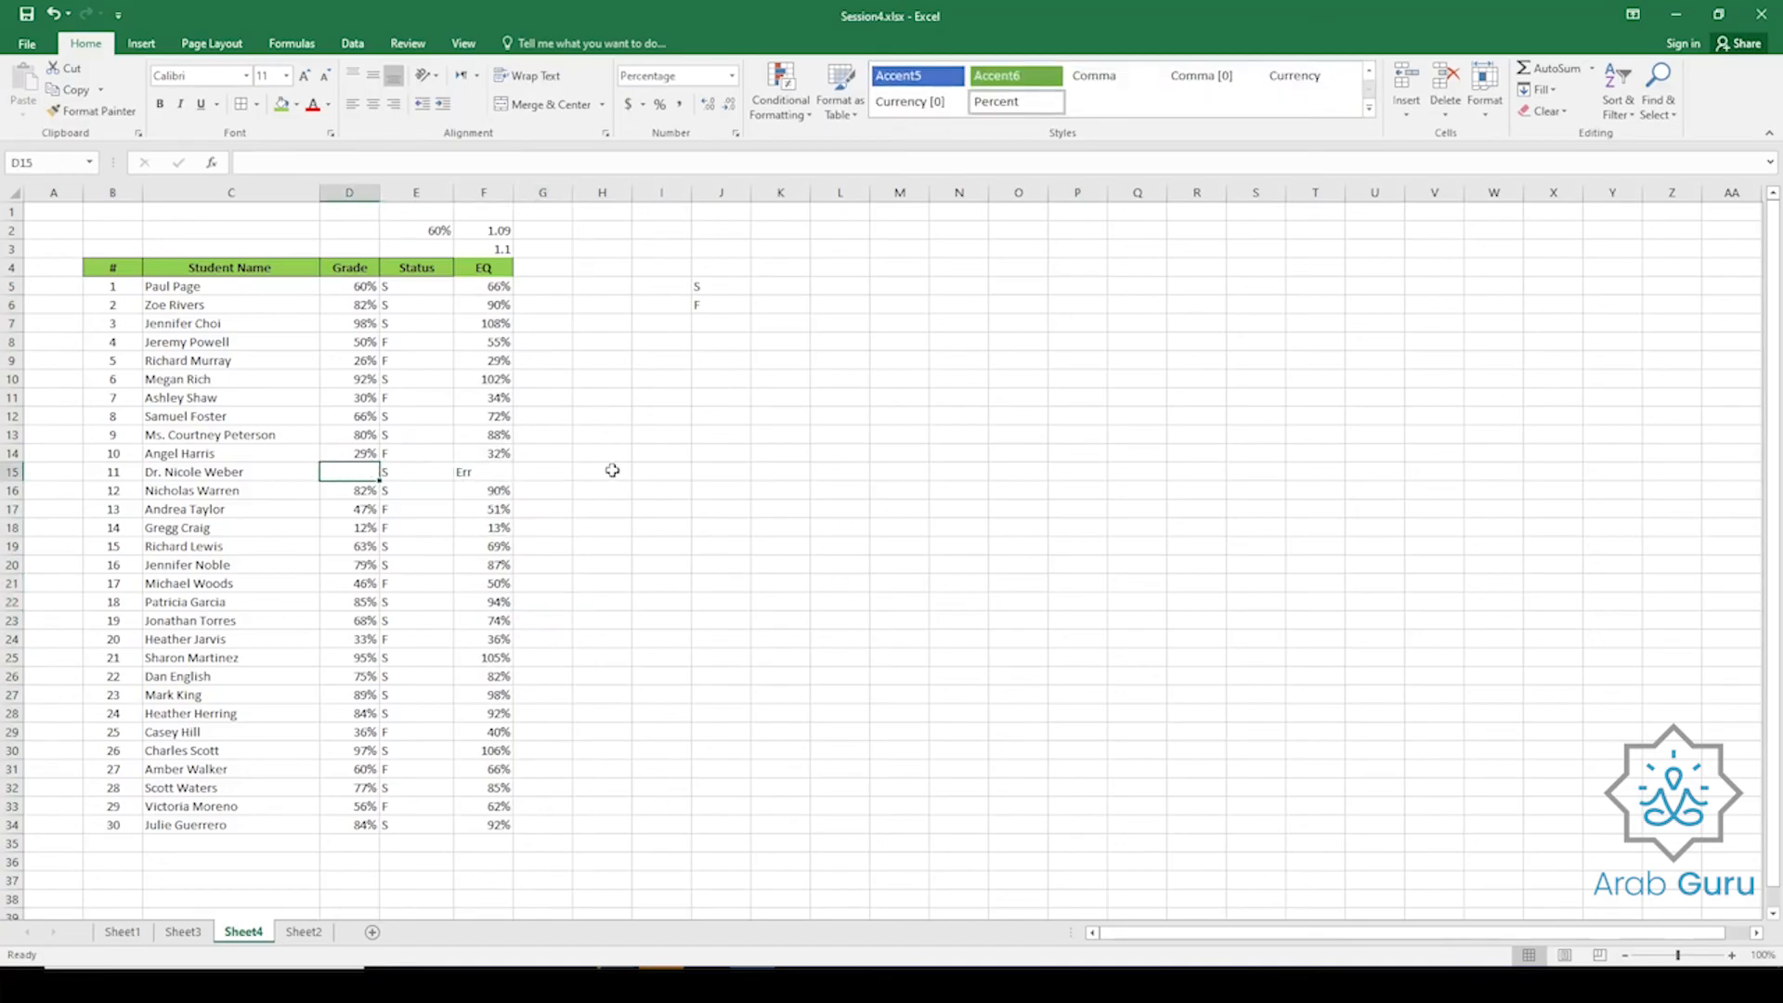
click(356, 396)
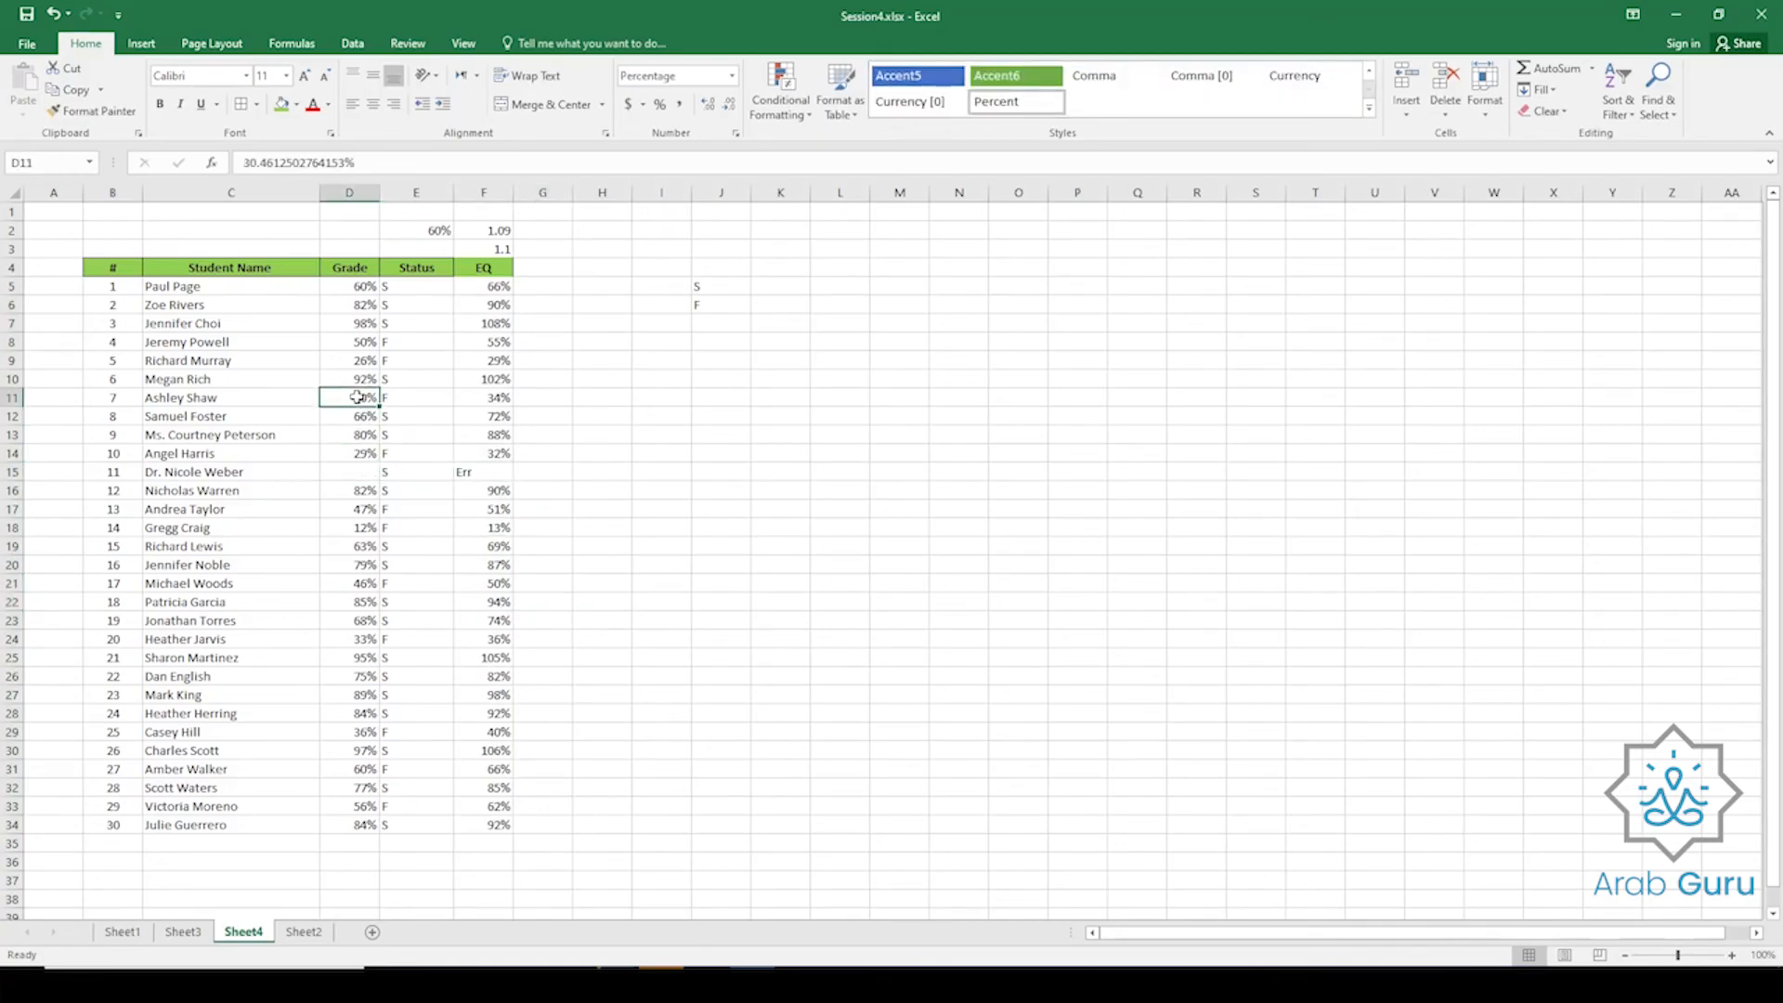
key(BackSpace)
key(Return)
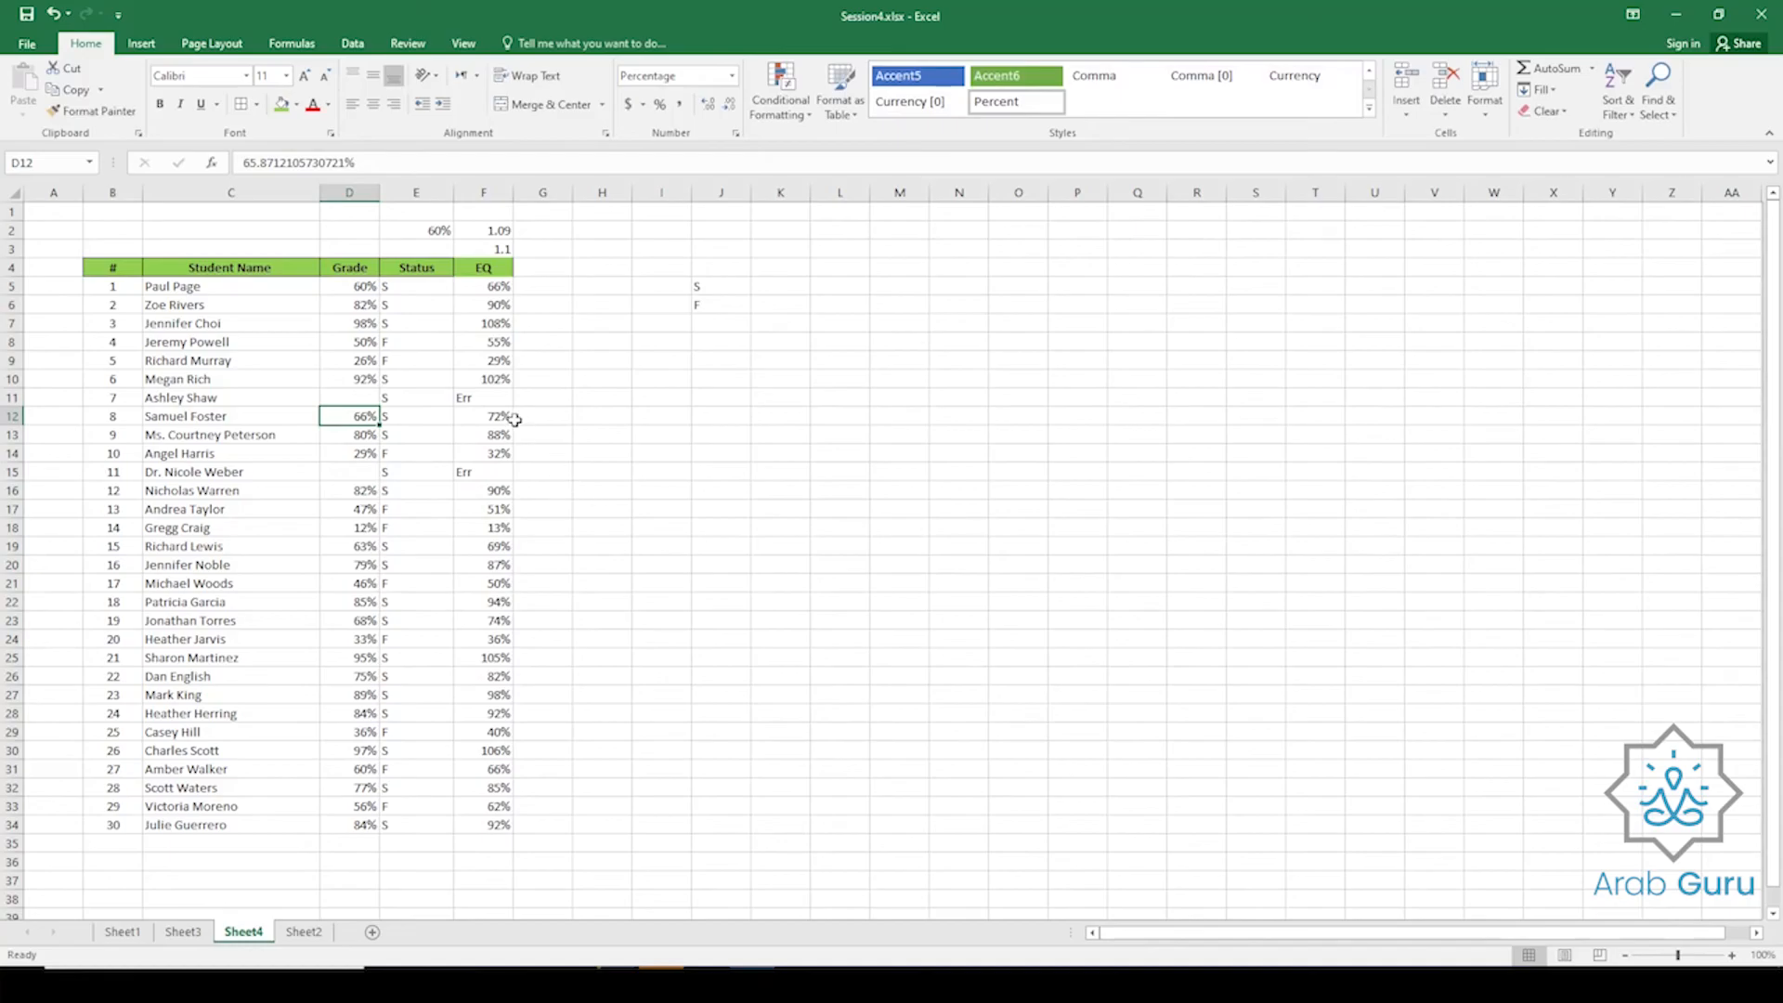
Compare the EQ results in F11 and F15 and examine the Value and Value_if_error arguments of F11's IFERROR function.
click(493, 399)
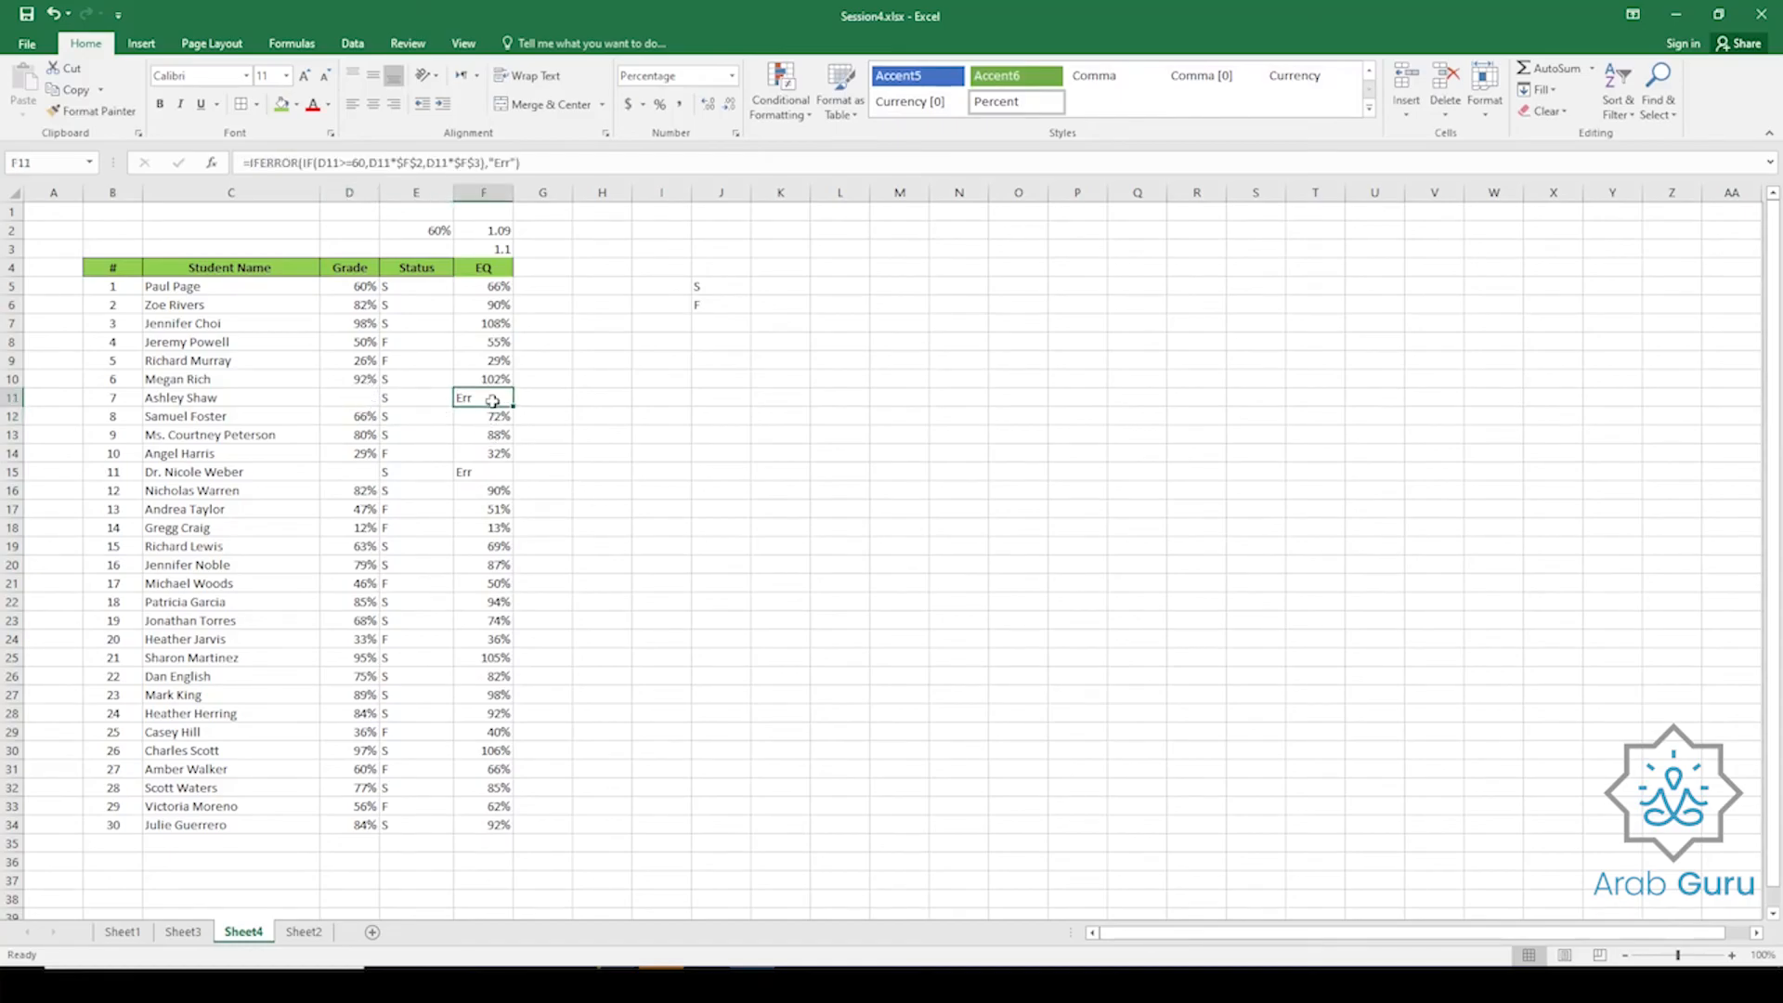
click(489, 474)
click(481, 400)
click(282, 163)
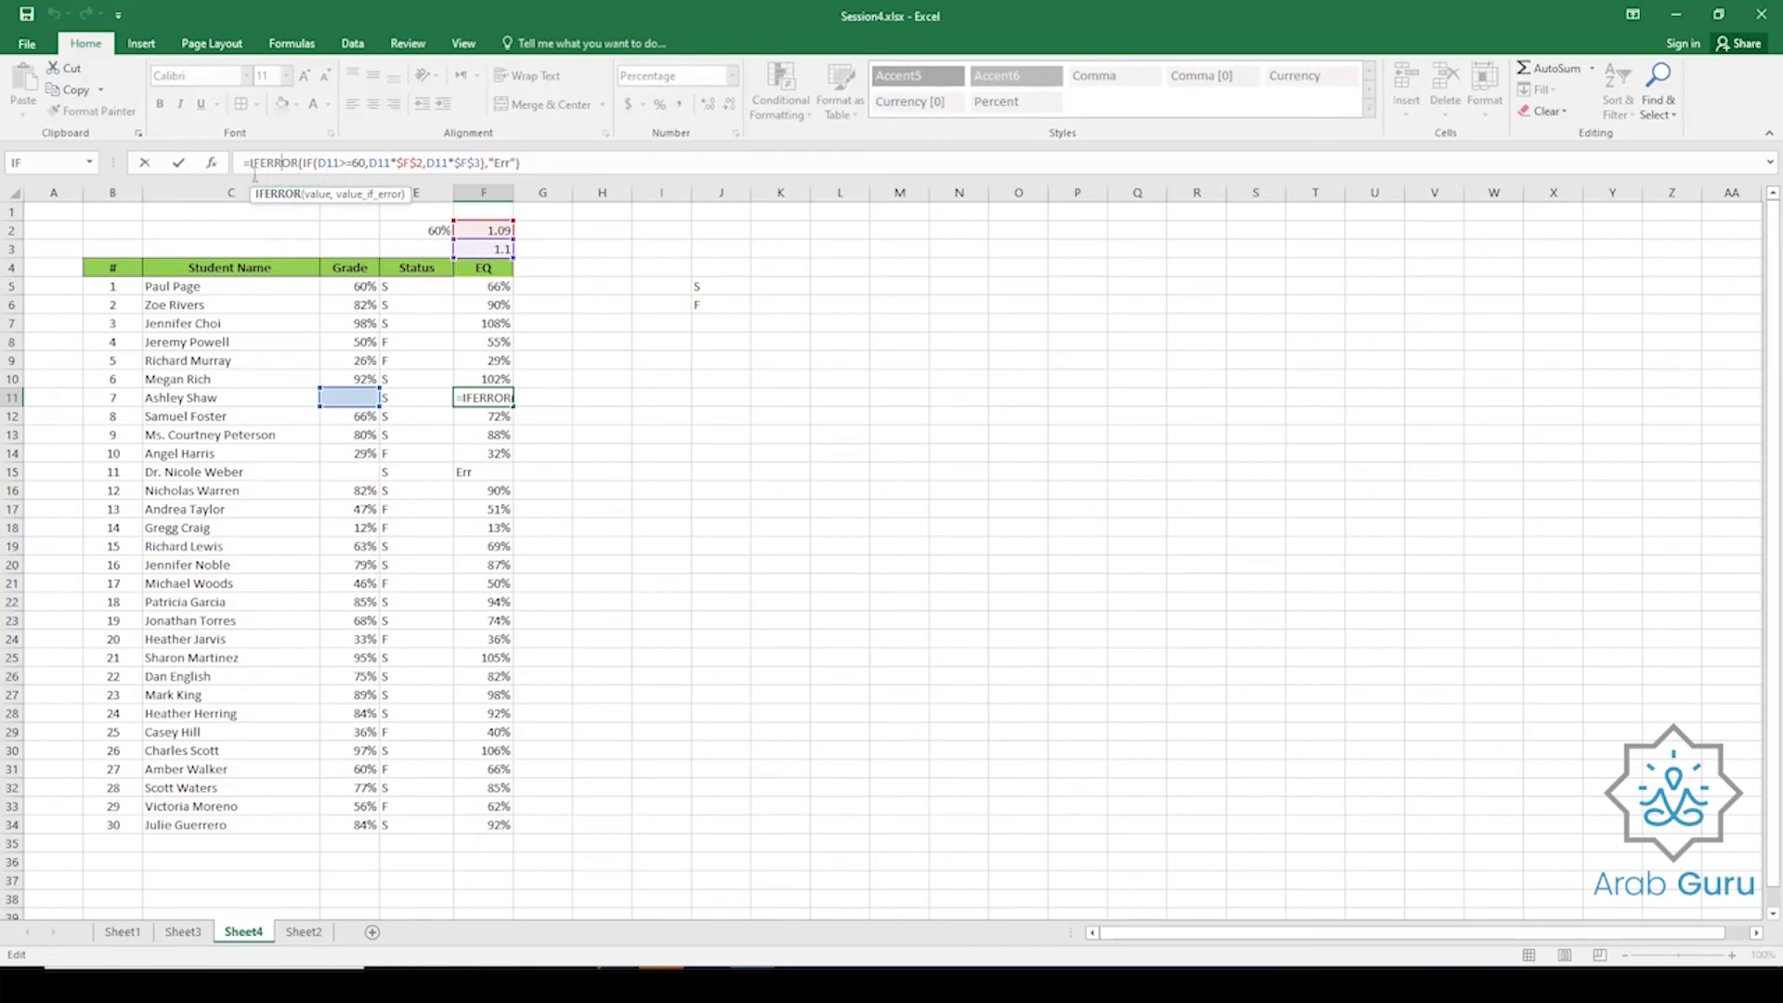
click(212, 165)
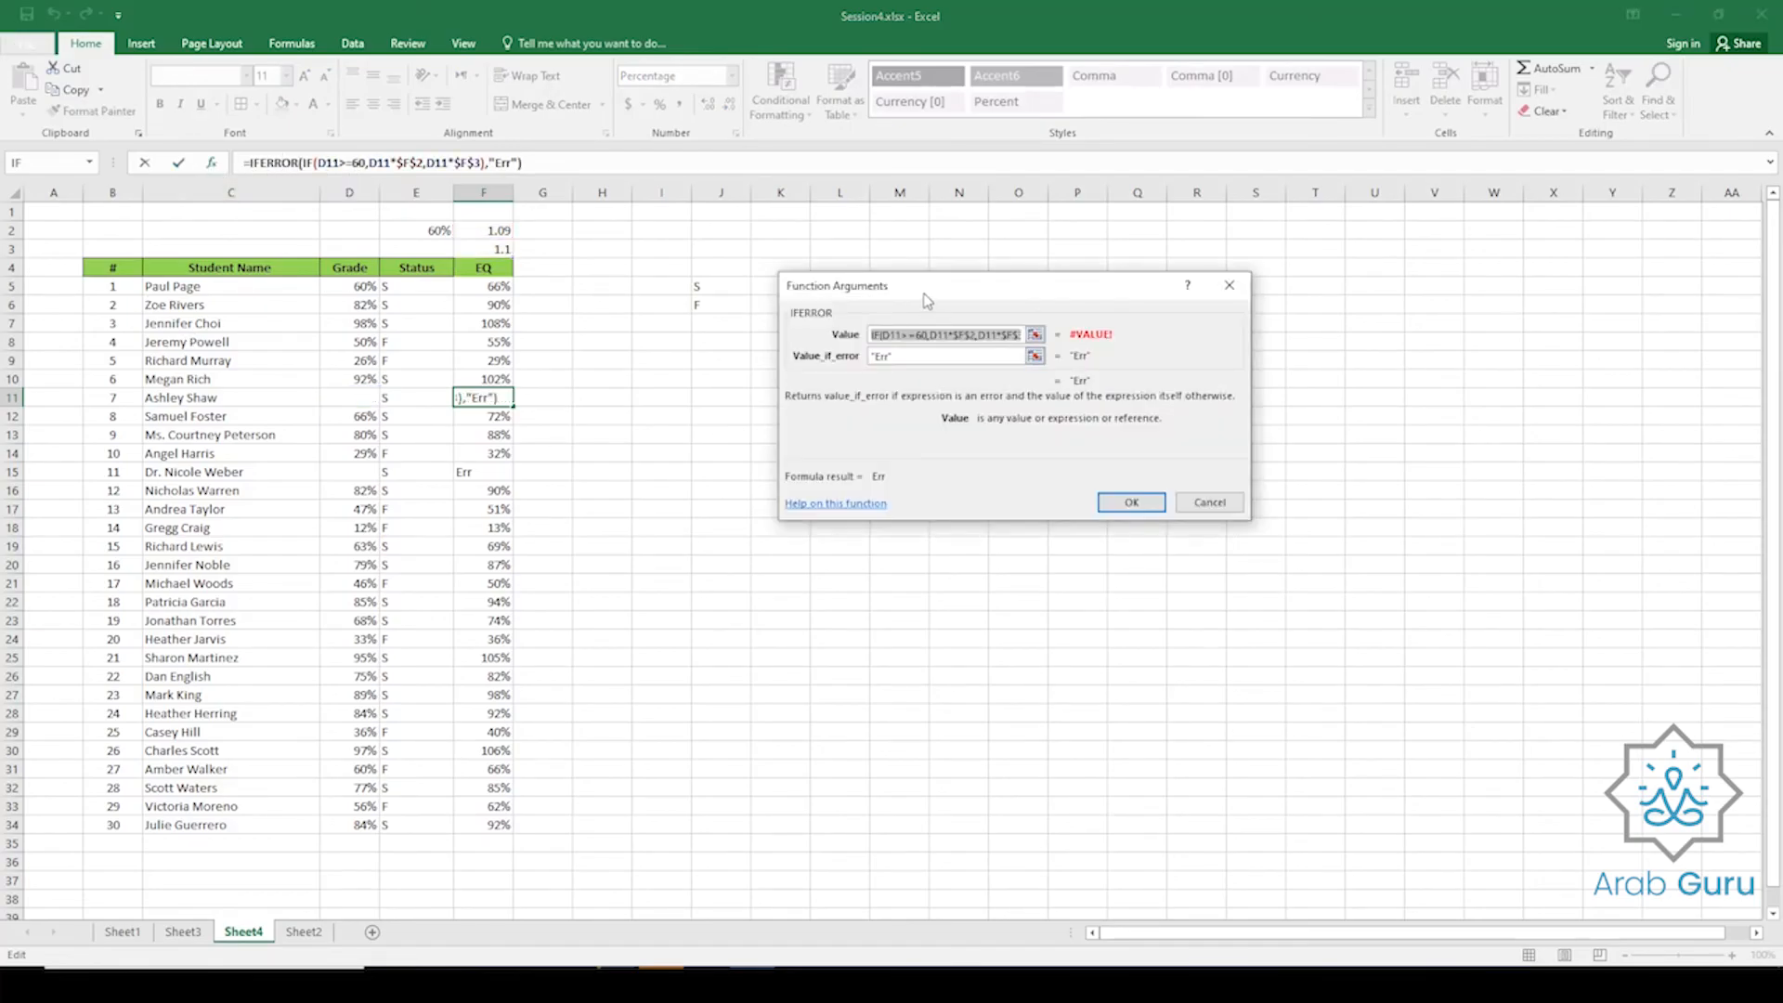
drag(926, 299, 863, 306)
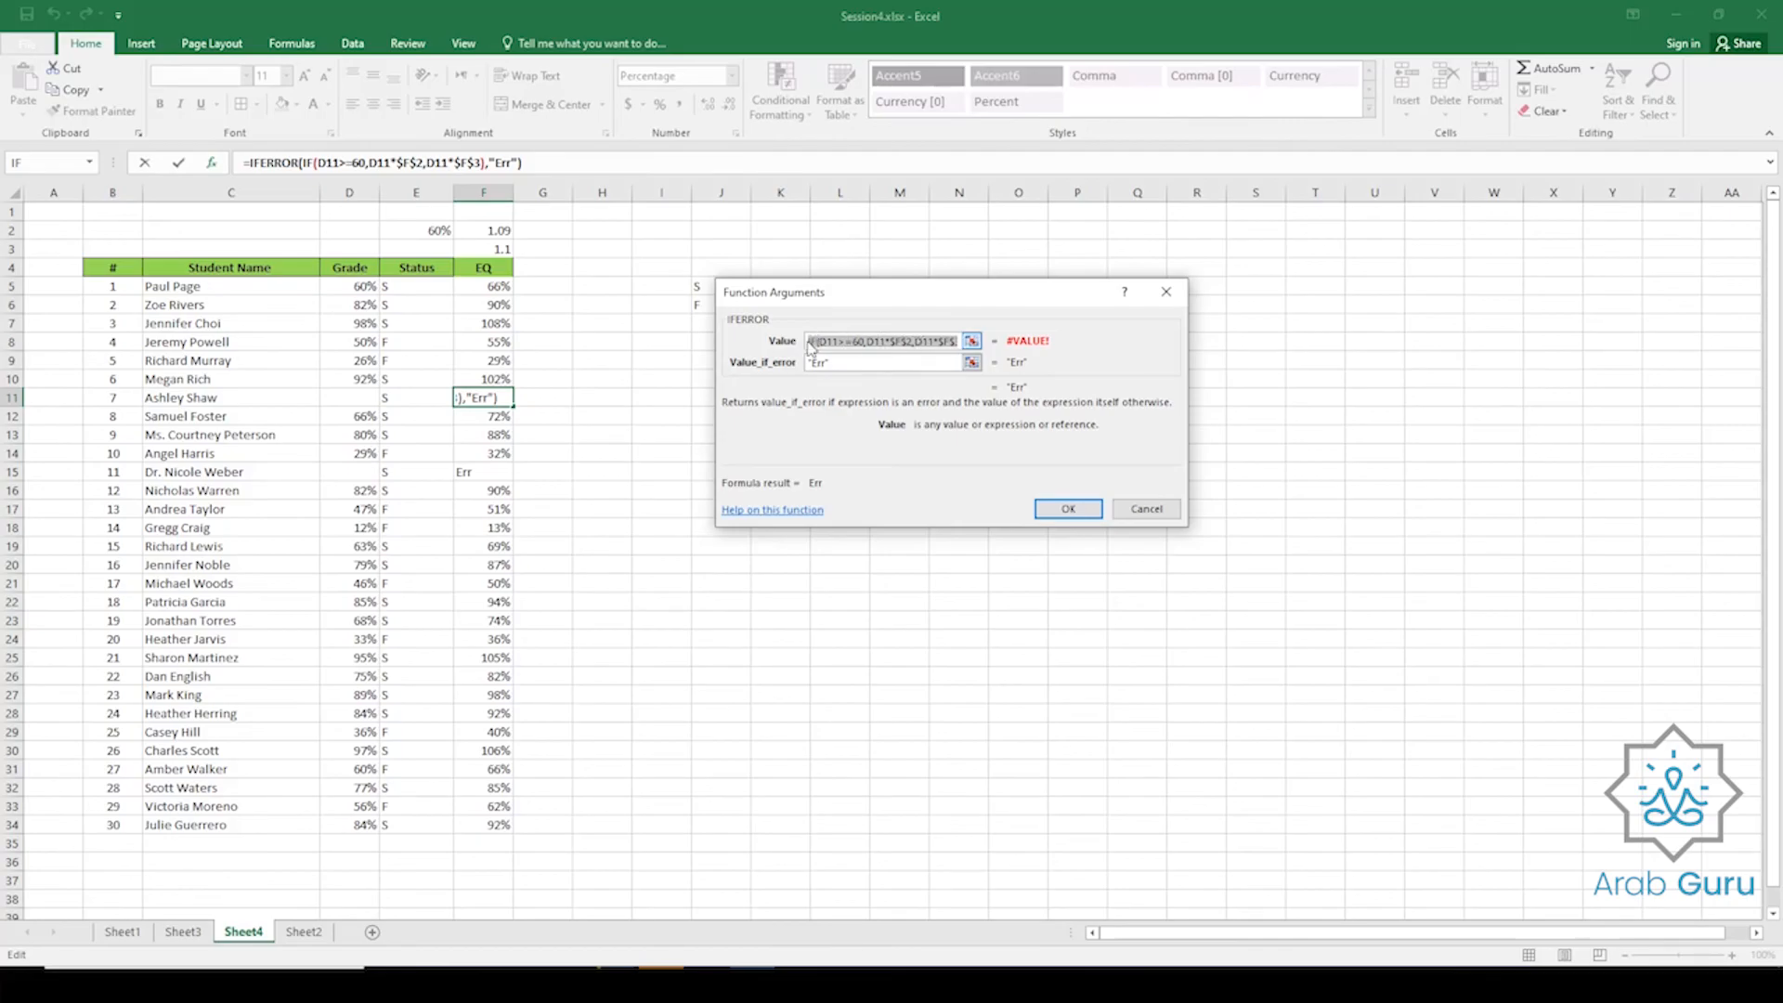
click(931, 344)
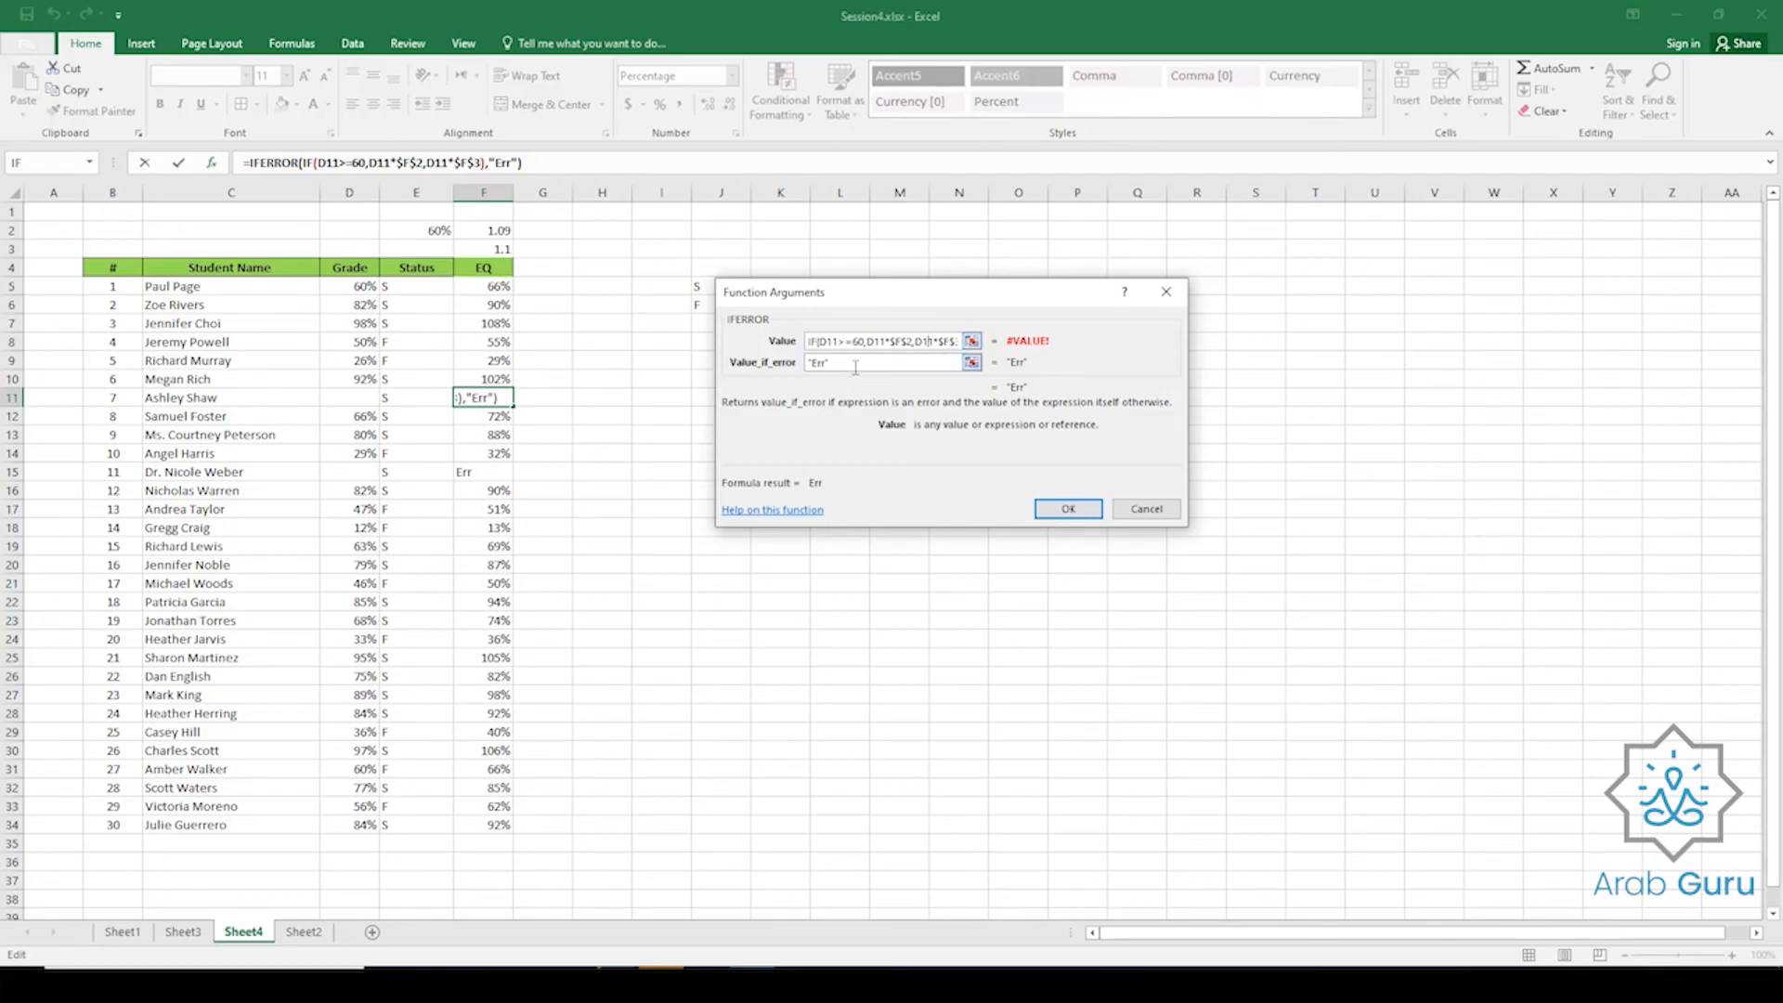
key(Tab)
drag(811, 363, 918, 349)
click(918, 343)
click(1068, 510)
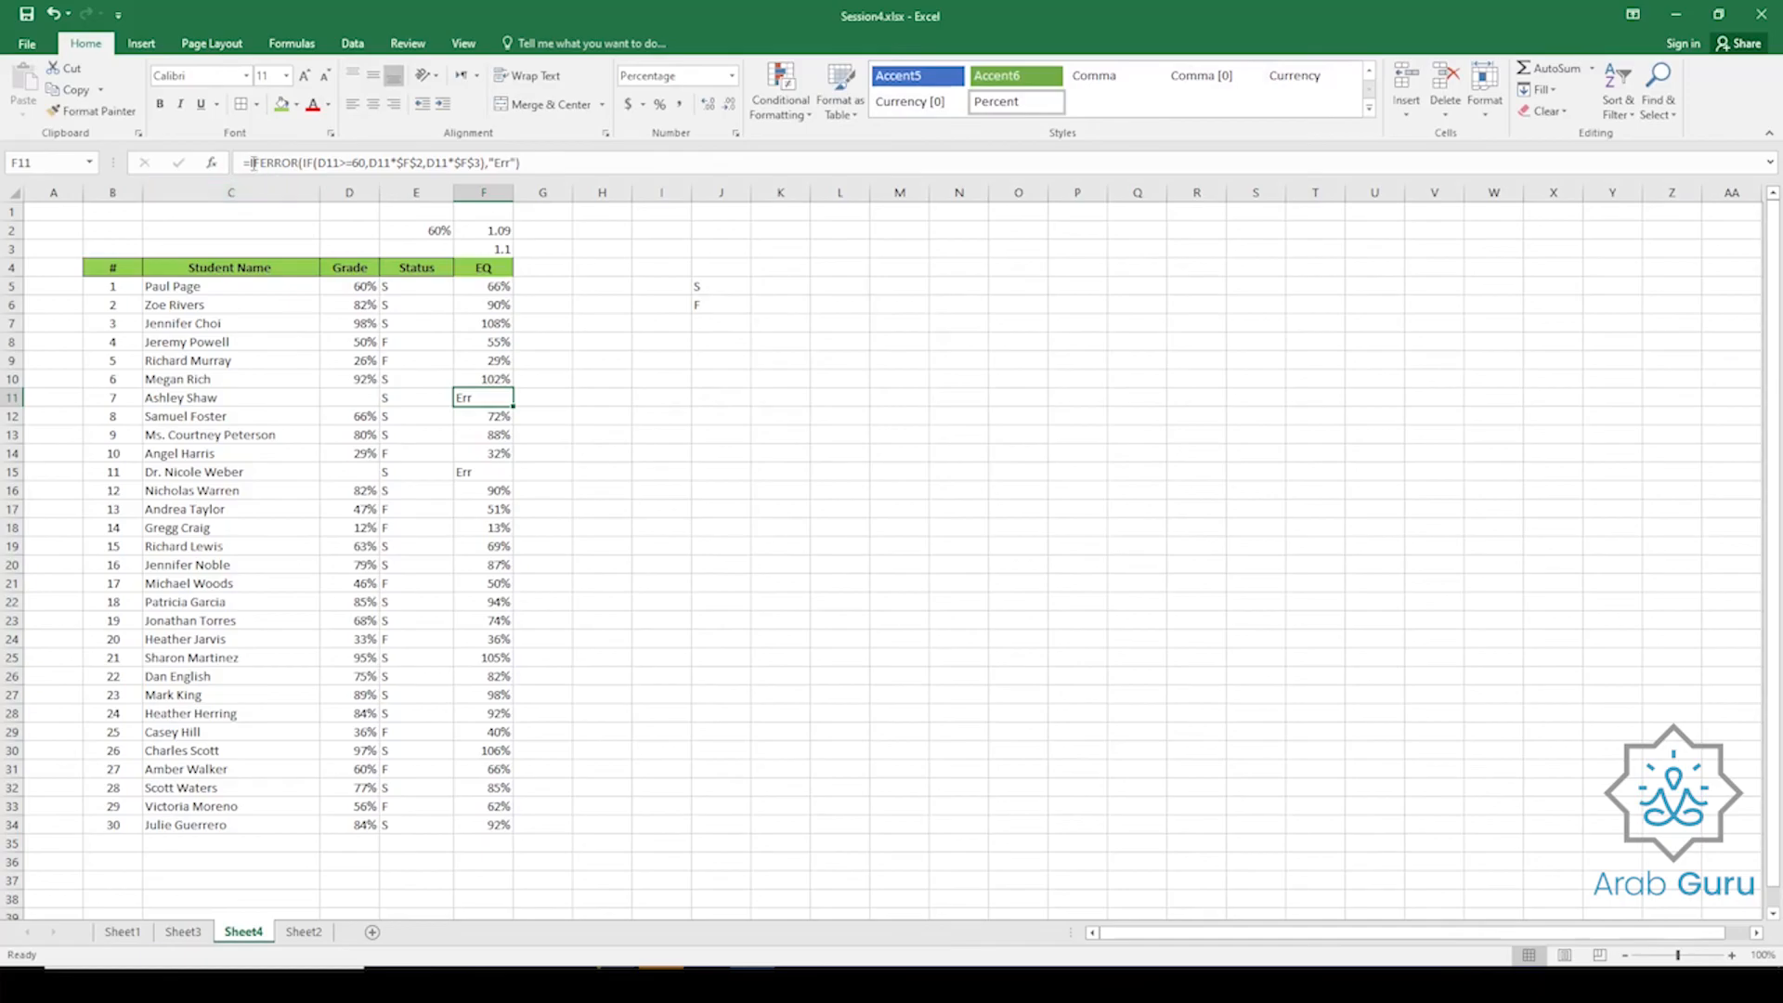
Examine the nested IF expression in F11 and compare it with the EQ formulas in F9, F7 and F5.
drag(306, 163, 482, 162)
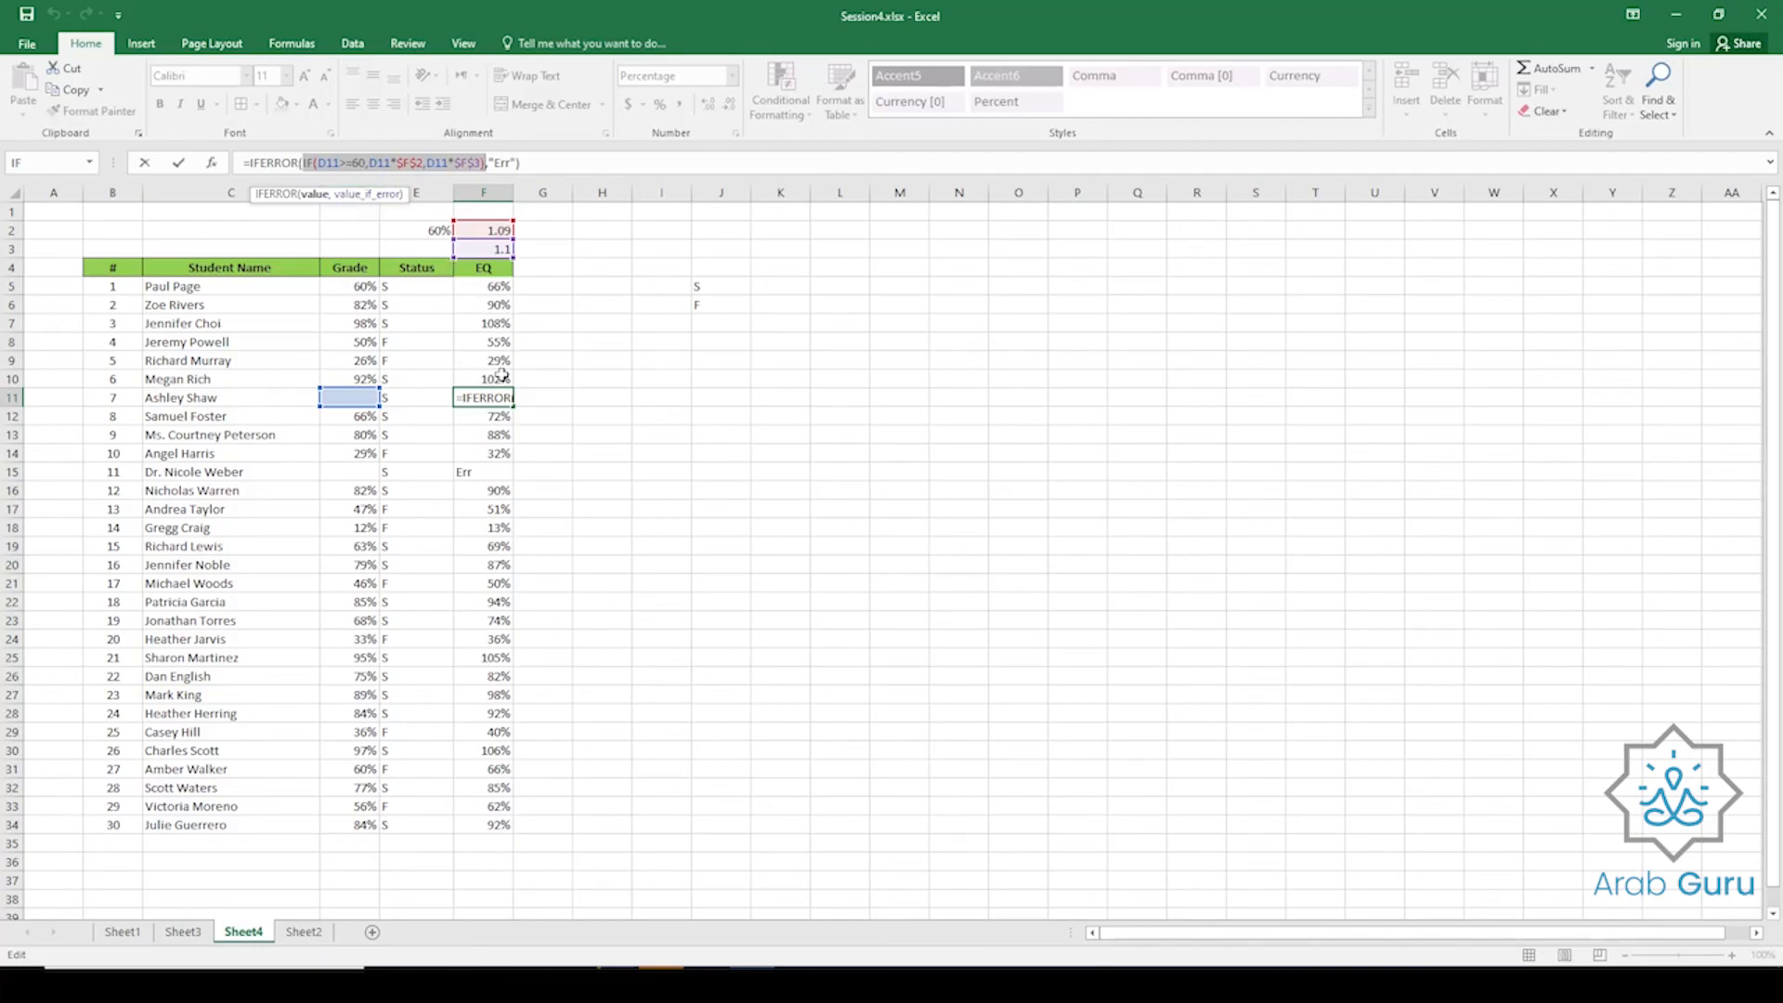
click(145, 163)
click(488, 363)
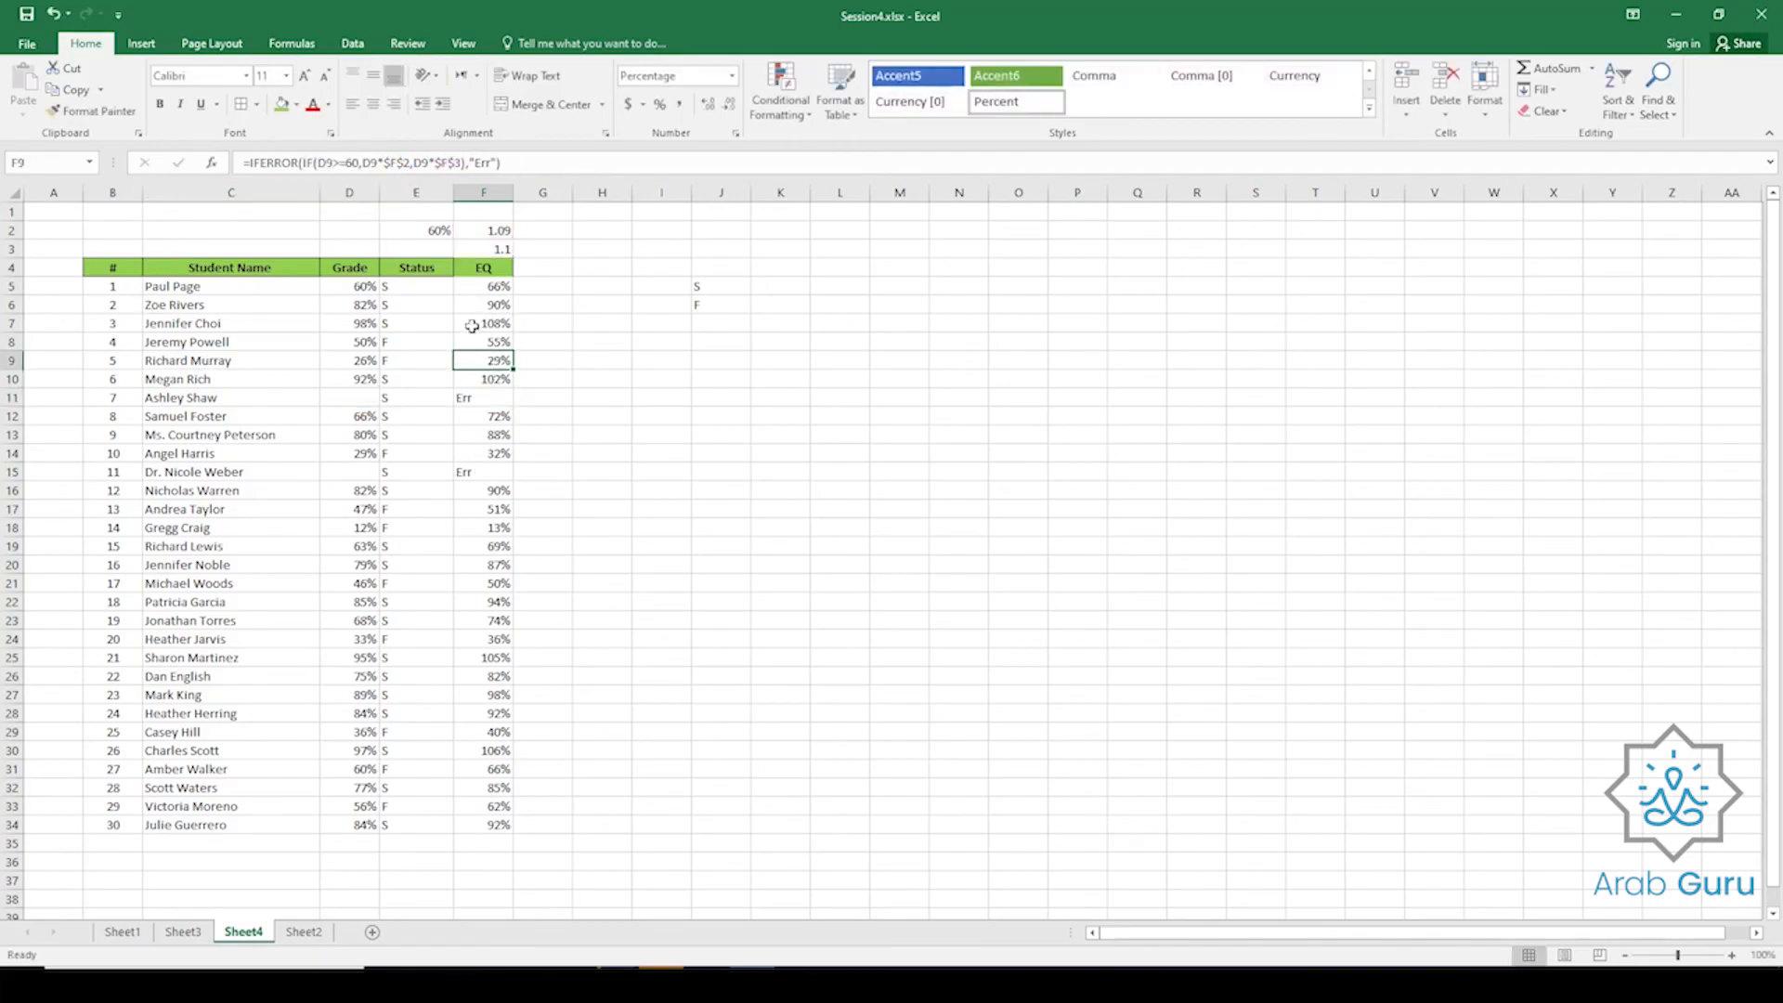
click(474, 322)
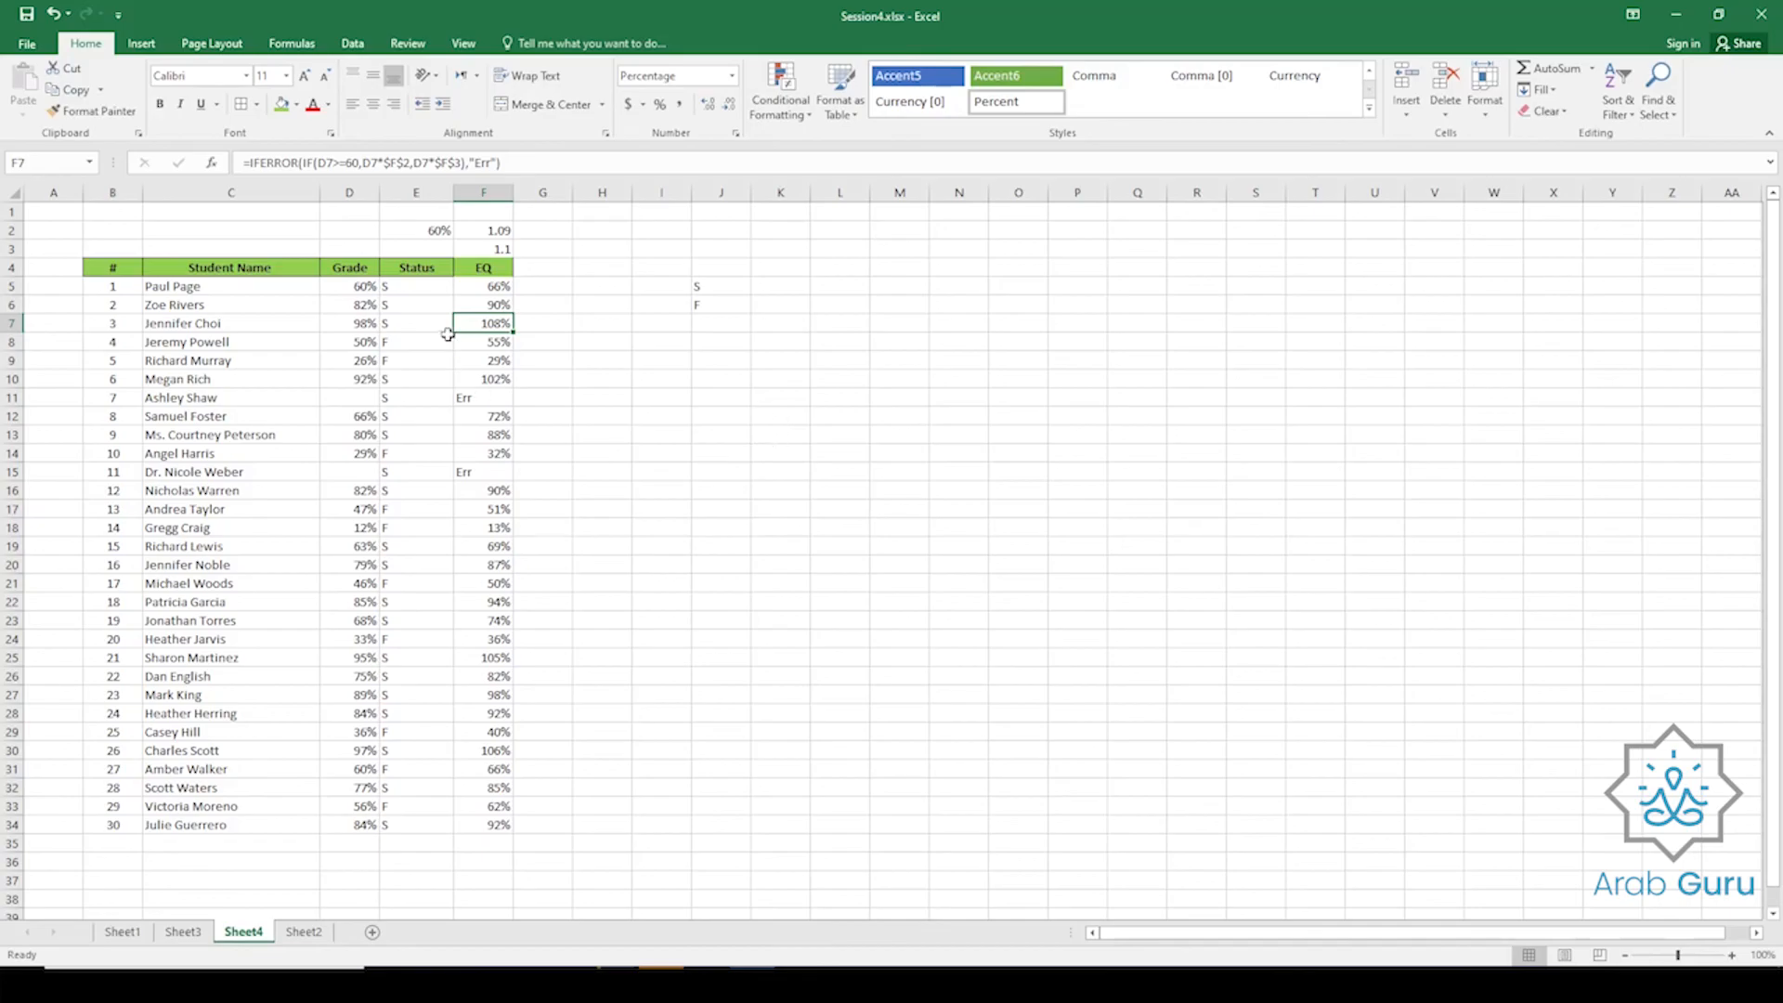
click(496, 287)
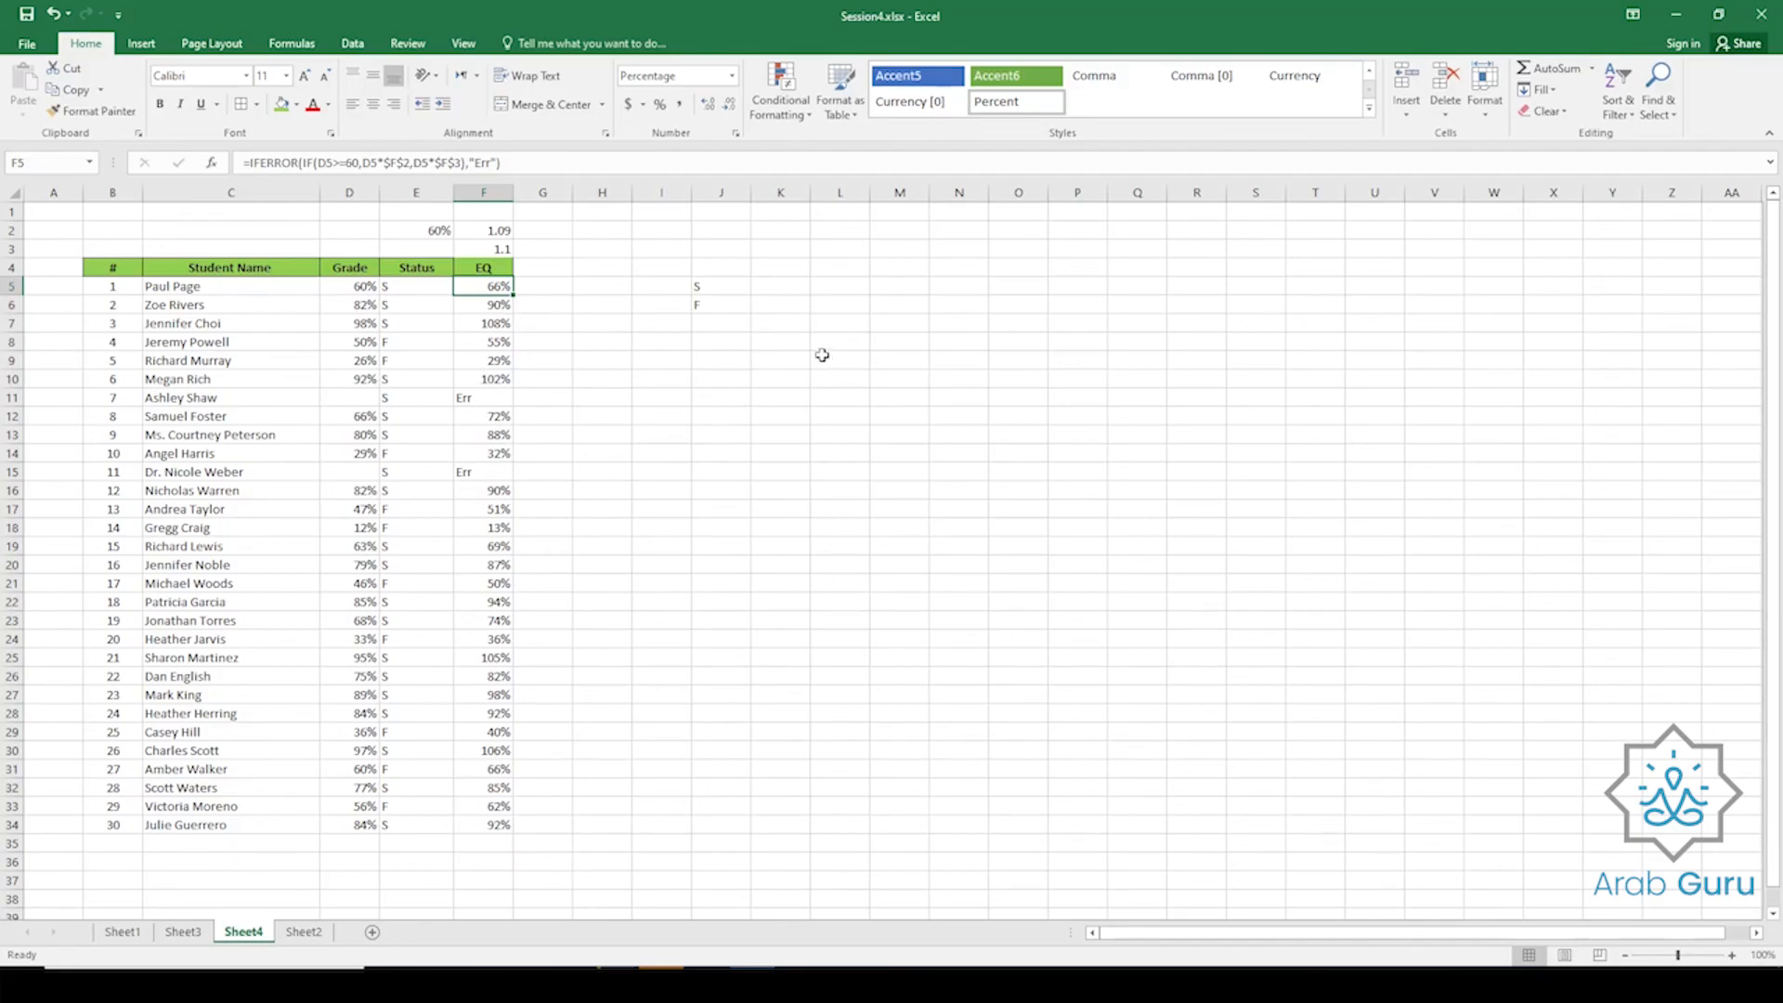
Format K10:K11 and L9:M9 as green bordered header cells and narrow columns K to M.
click(771, 373)
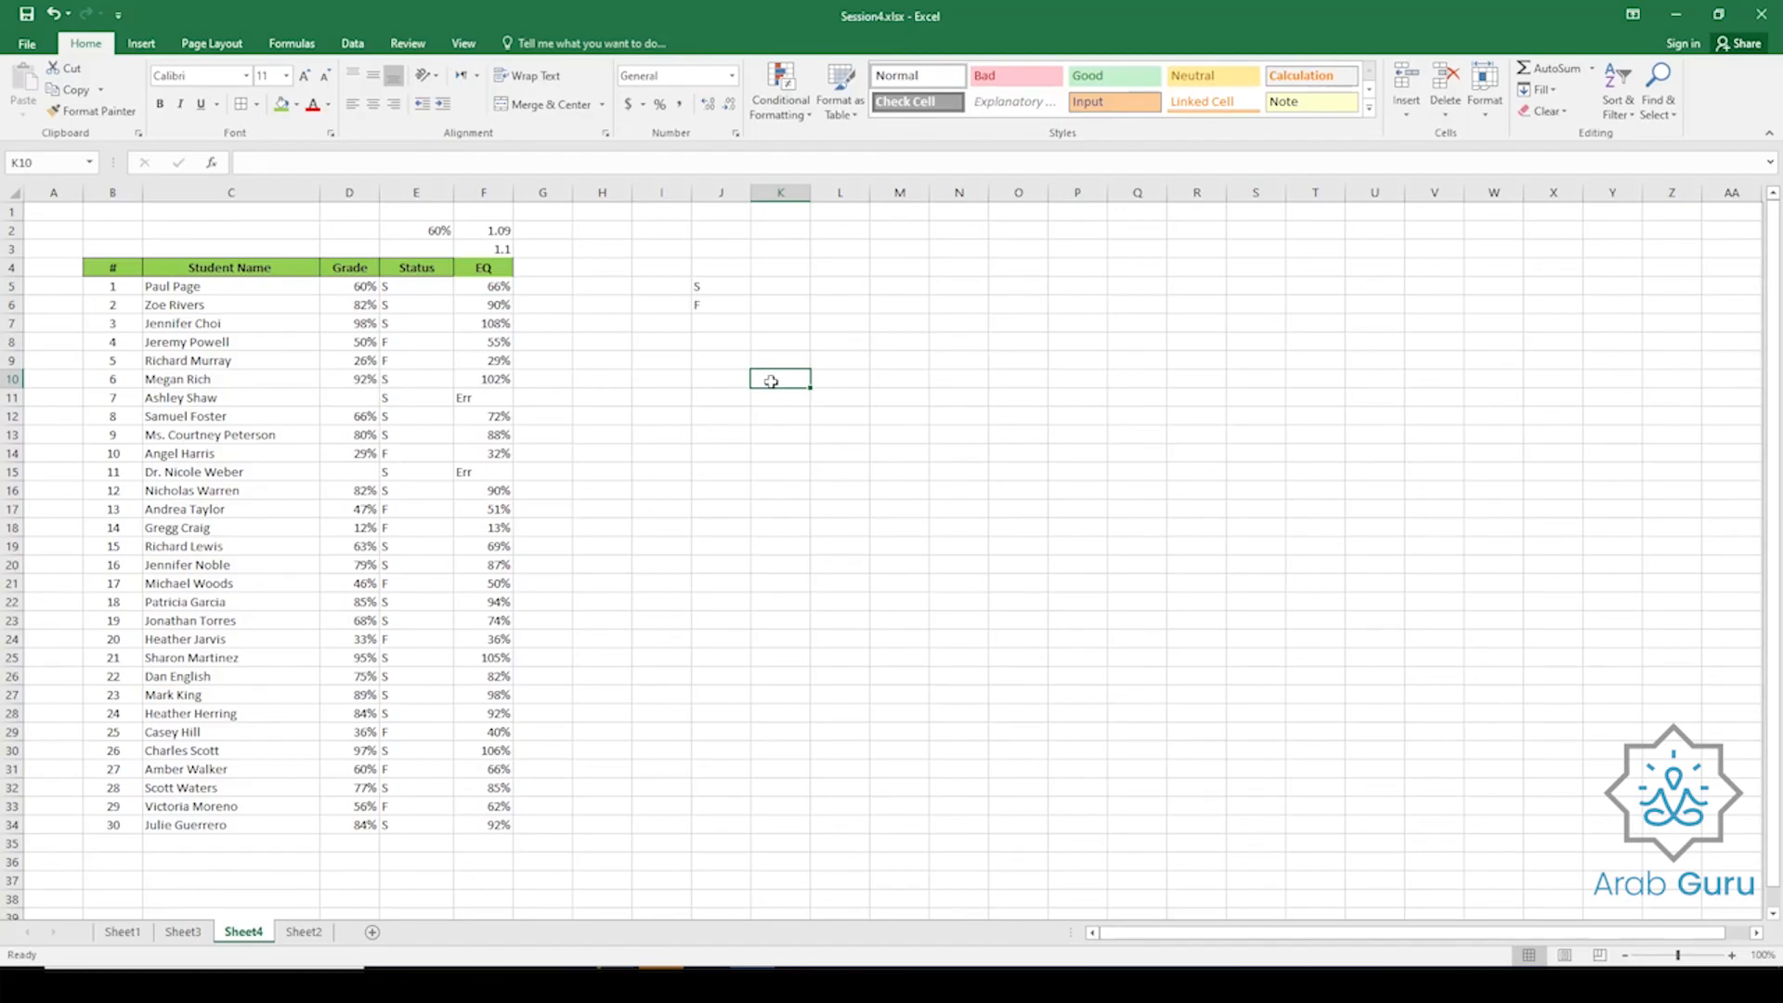
ctrl+click(775, 397)
ctrl+drag(851, 359, 900, 359)
click(279, 104)
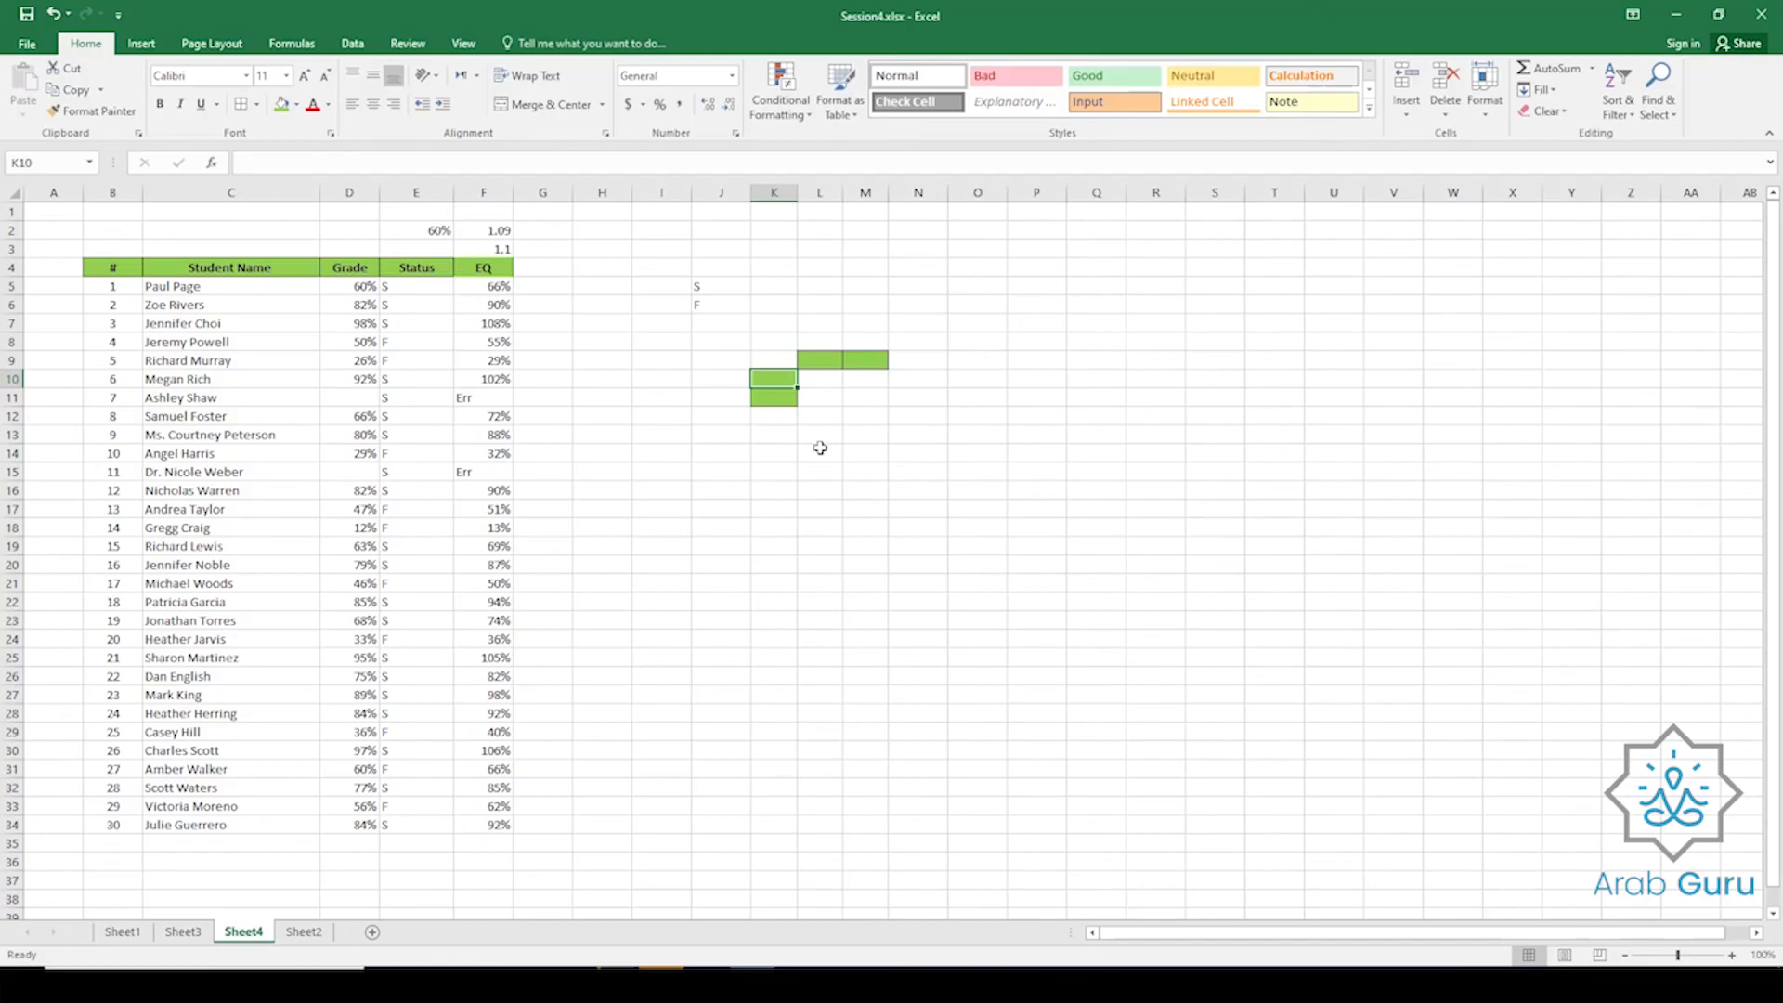
Label the row headers K10 and K11 and the column headers L9 and M9 as Odd and Even.
text(Odd)
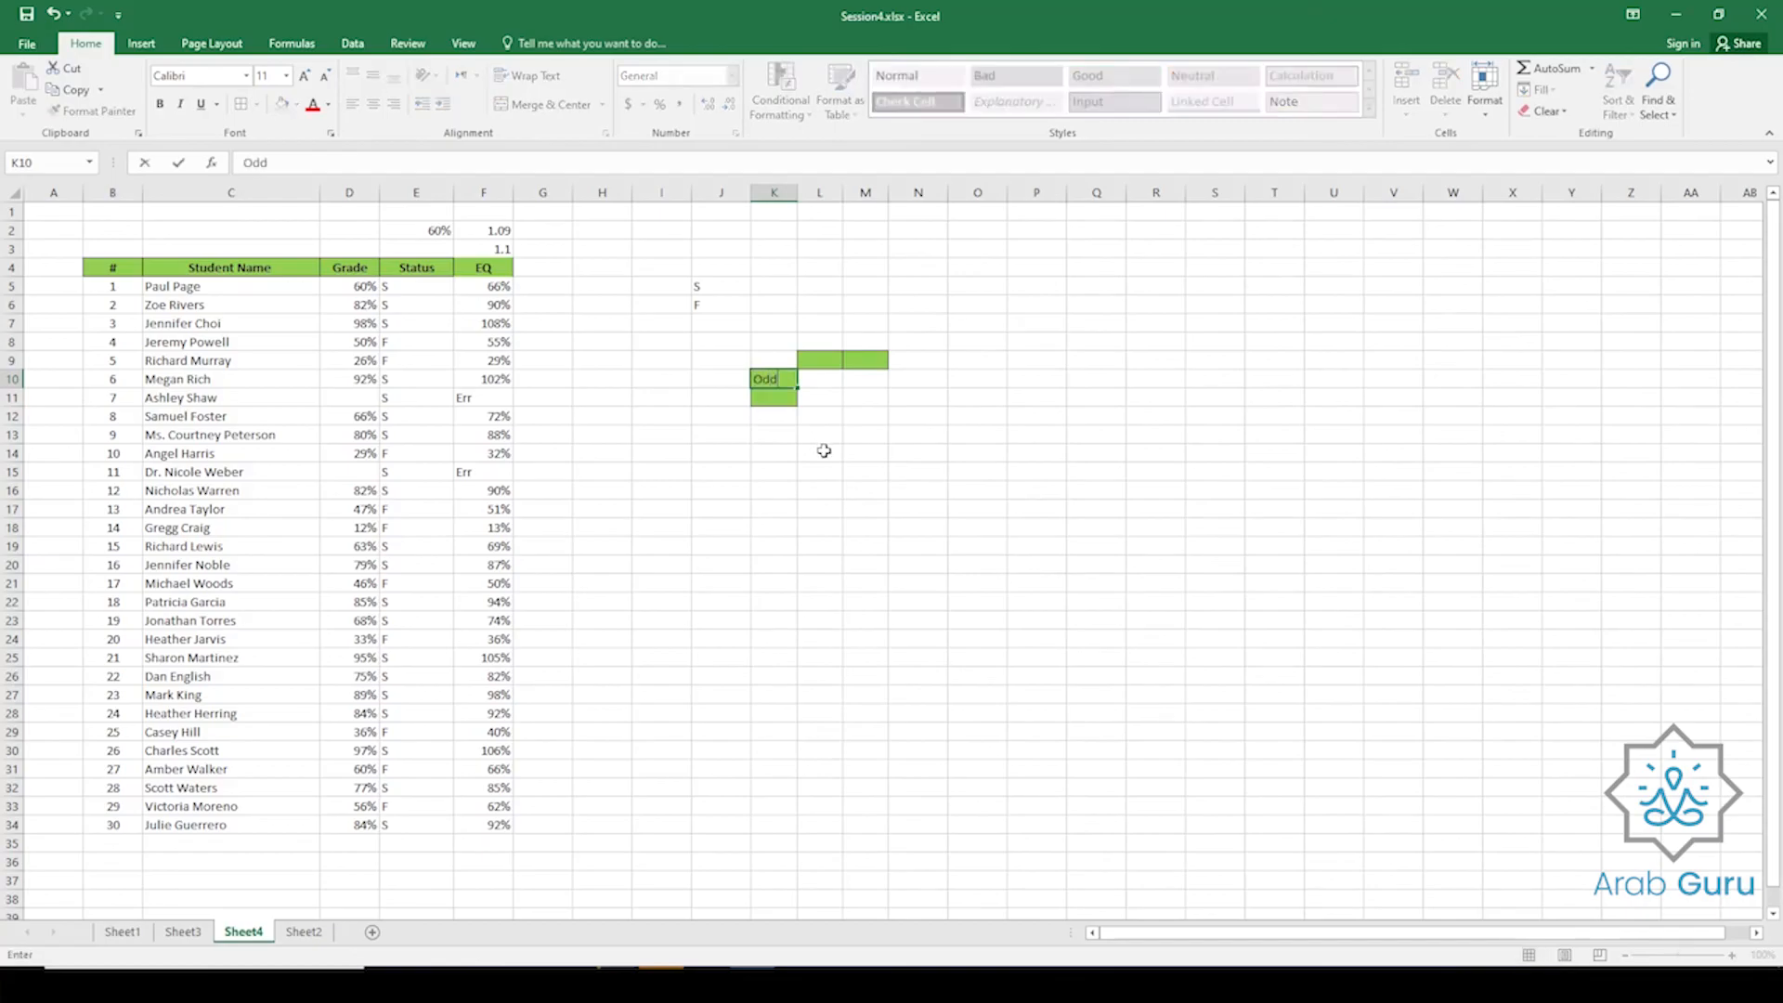
key(Return)
text(E)
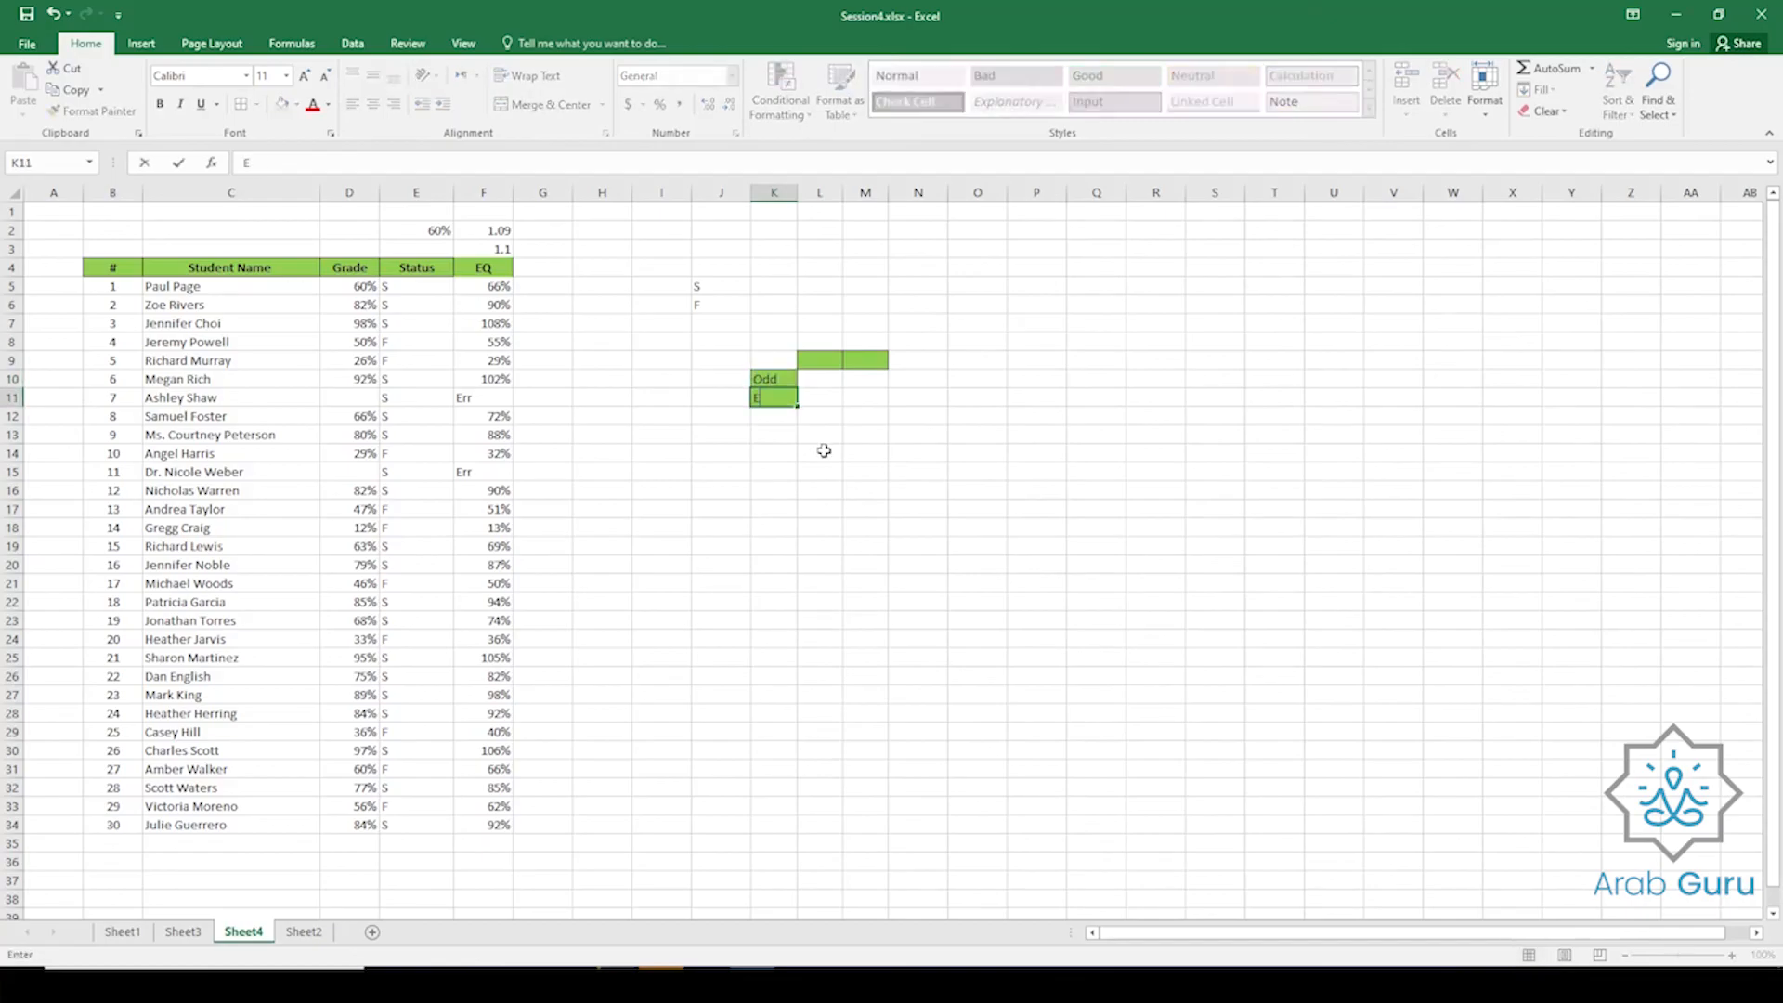
key(Right)
key(Up)
key(Up)
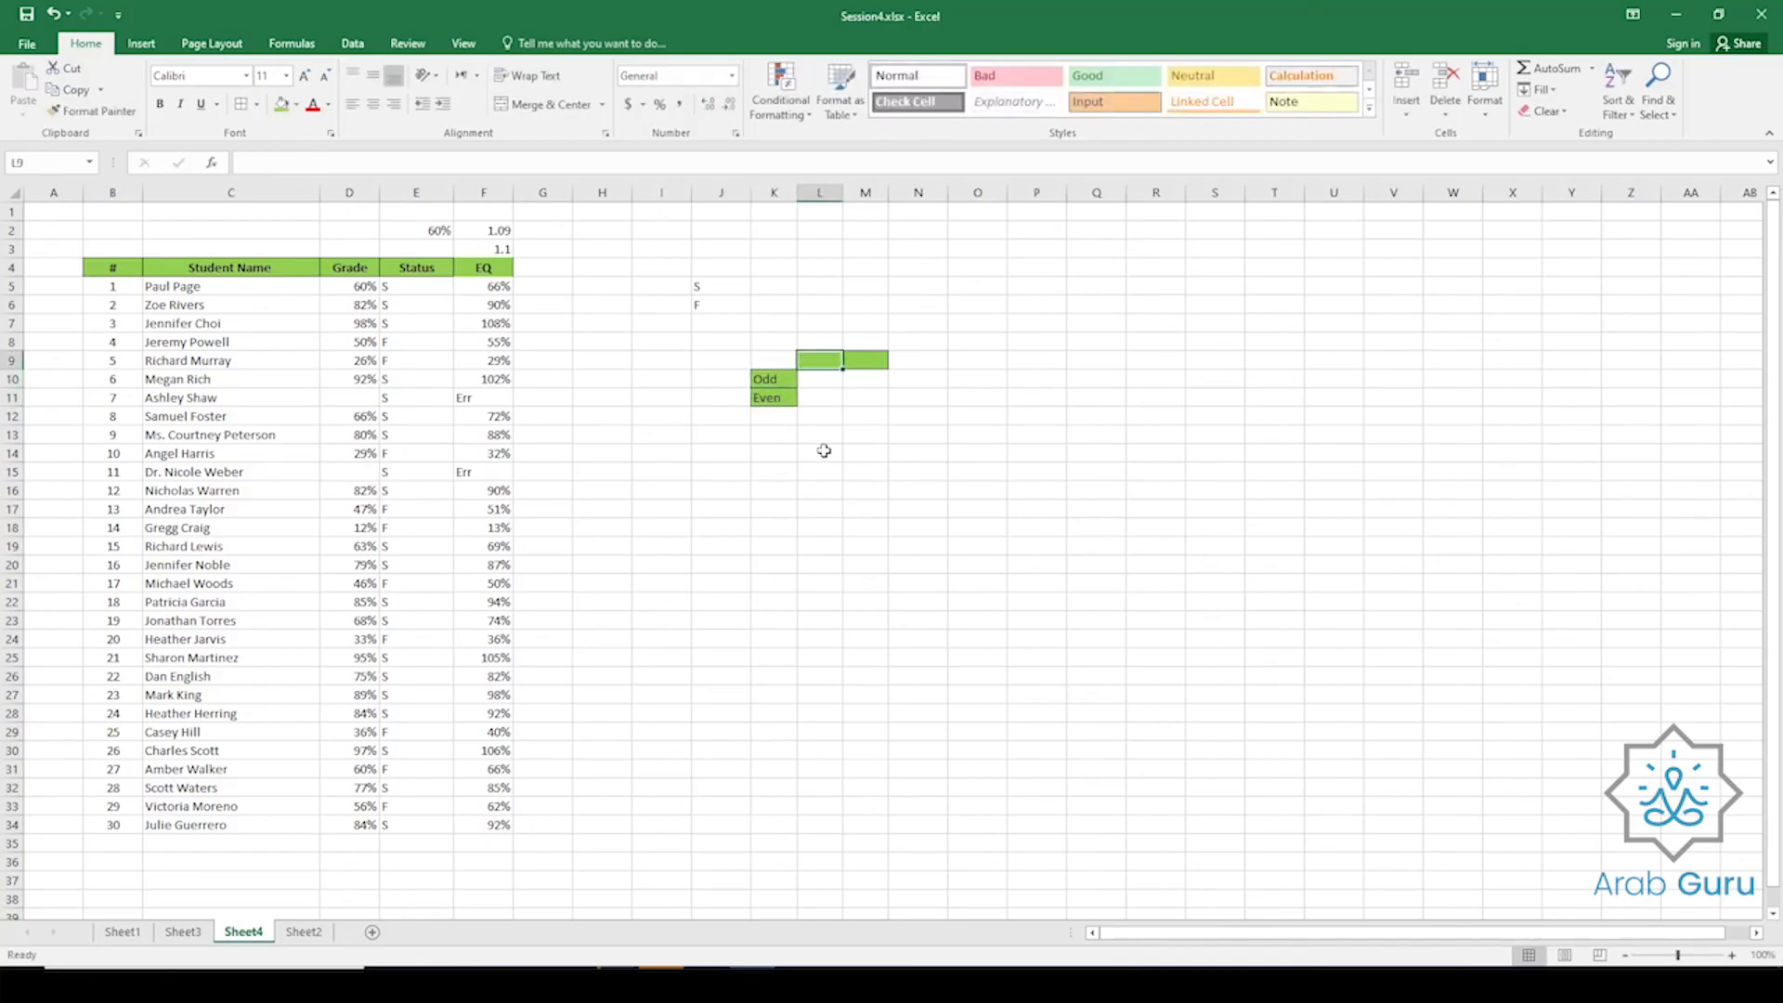
text(Odd)
key(Tab)
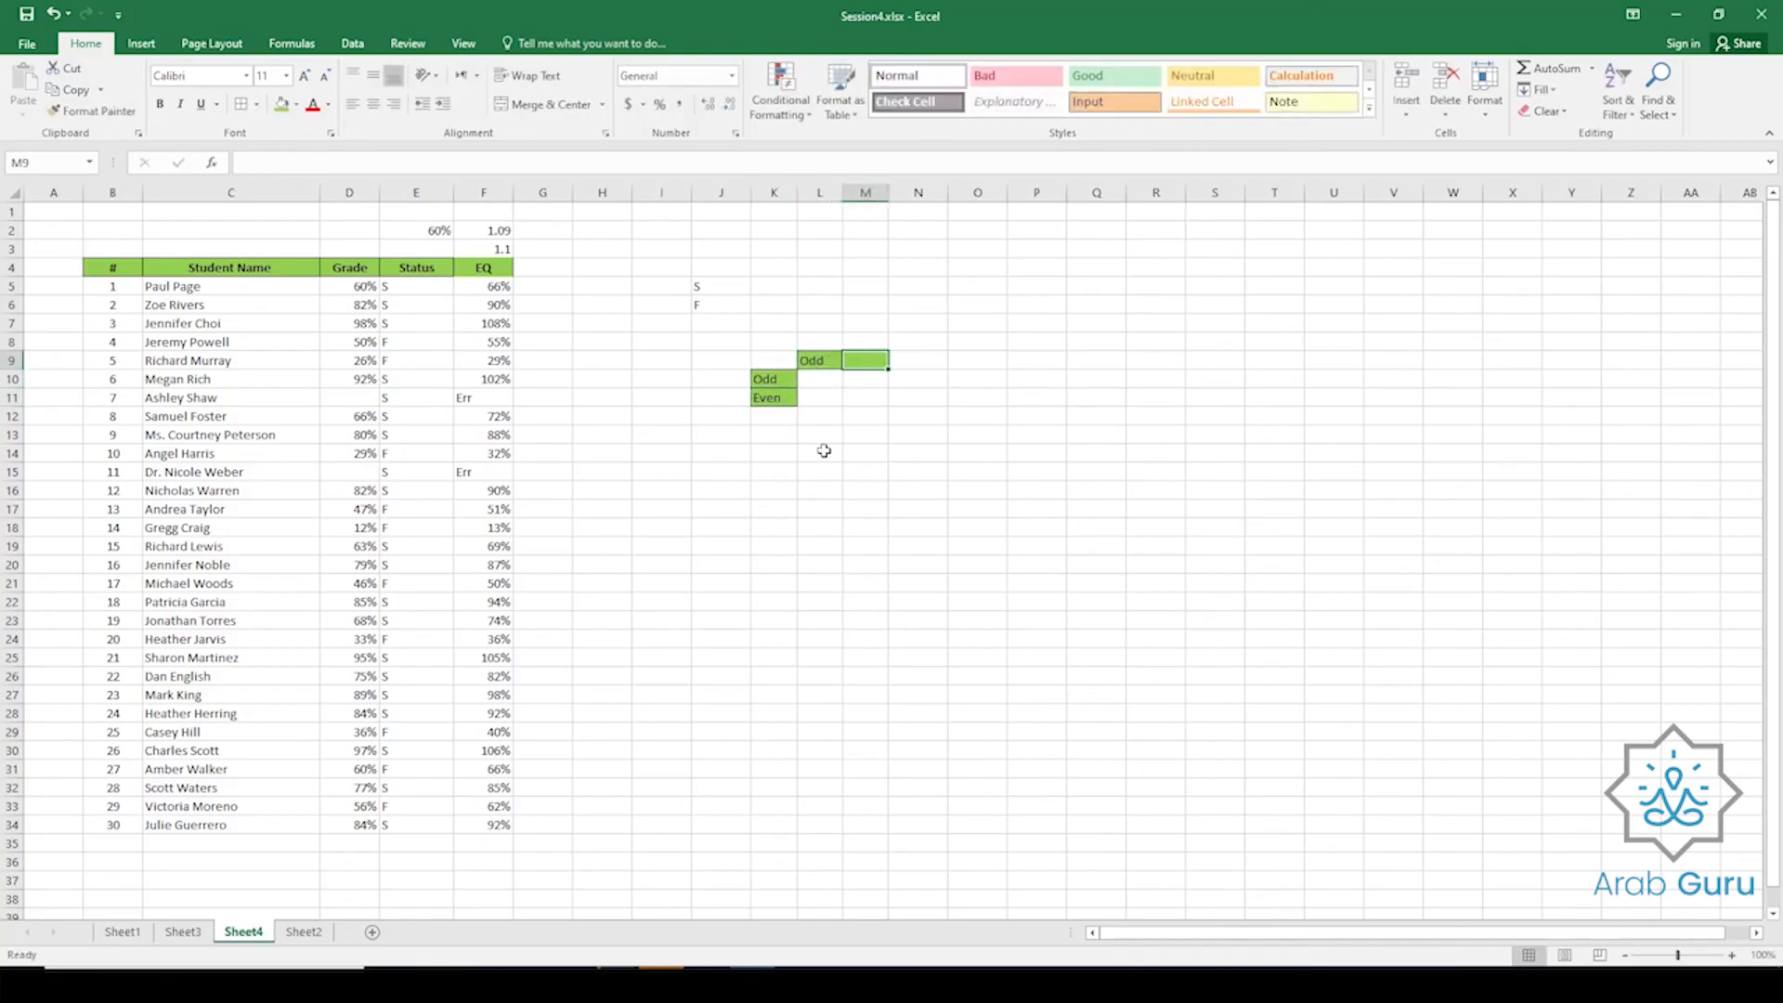
text(Even)
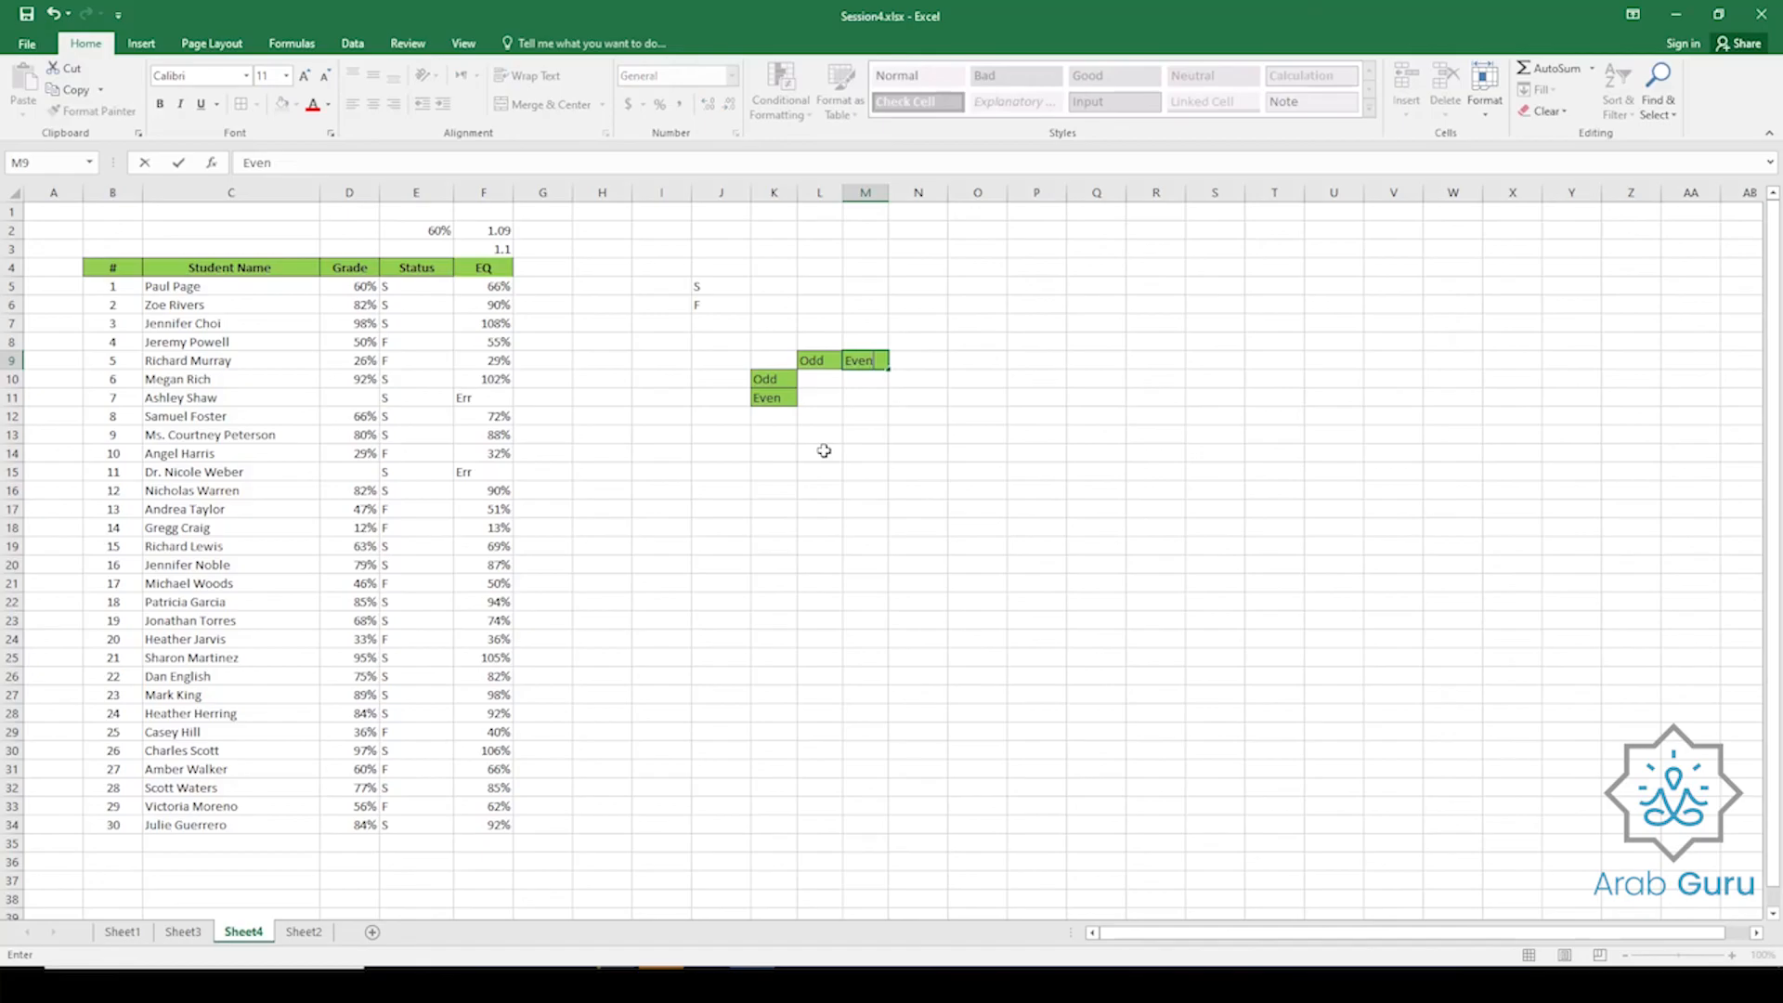
key(Return)
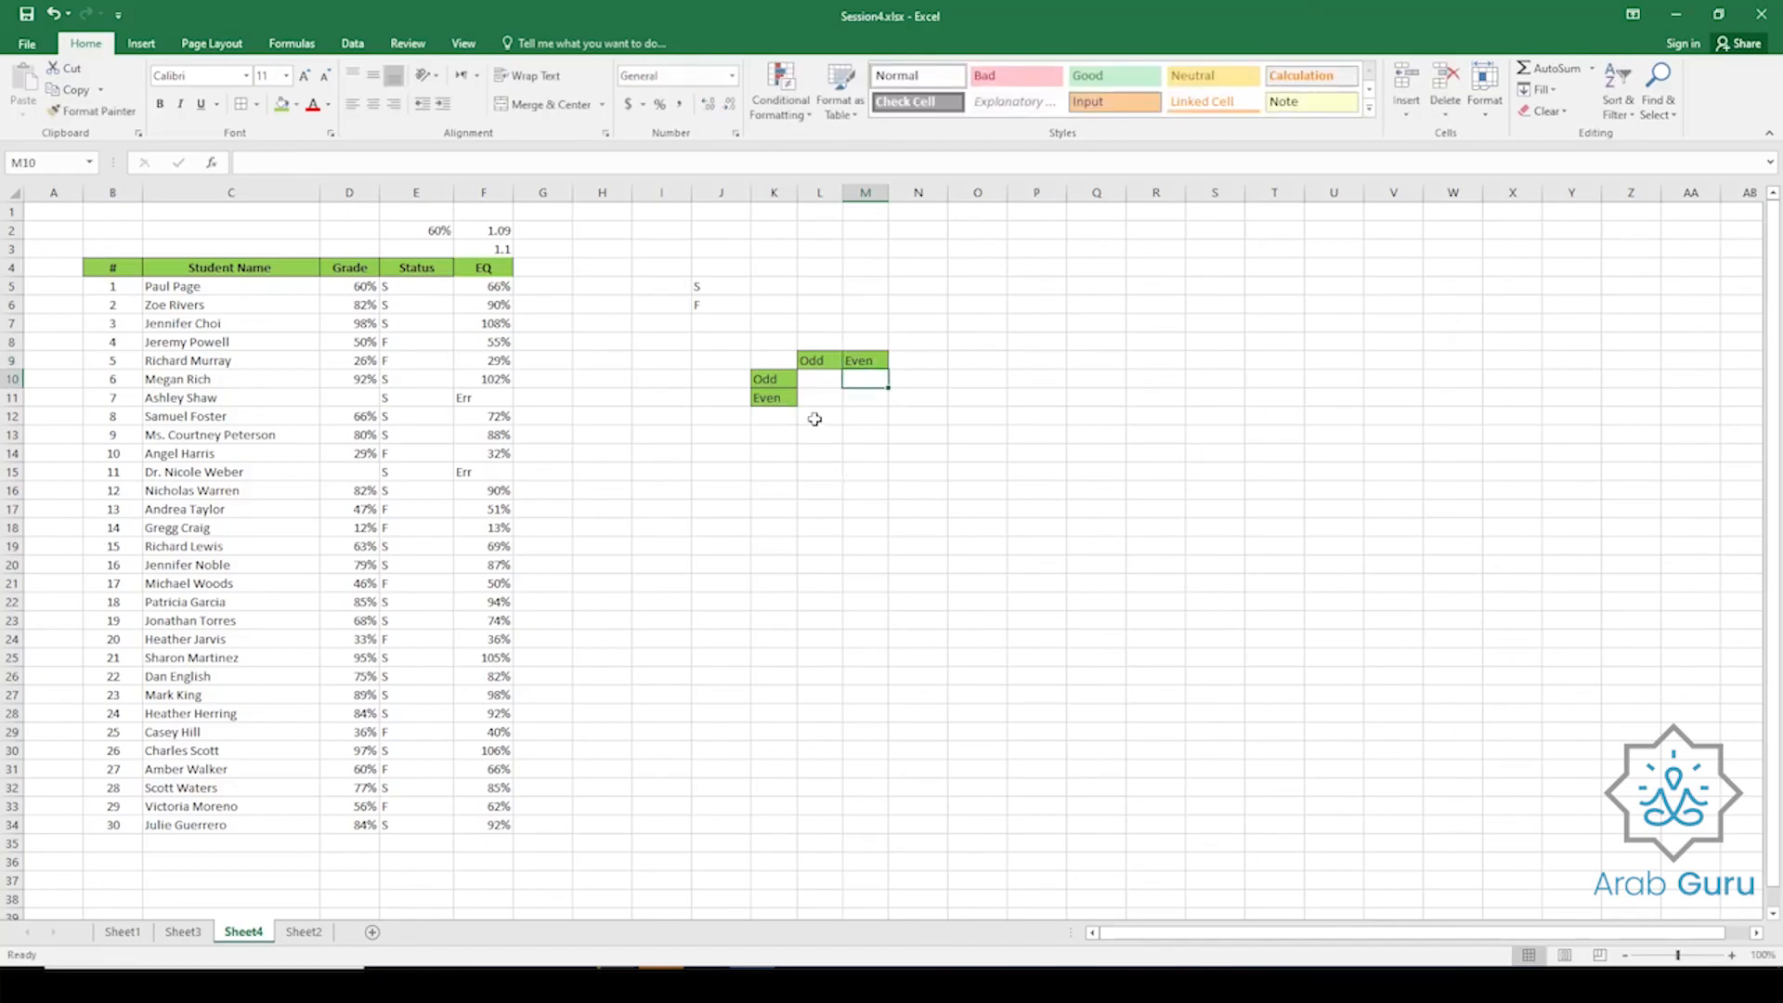
Widen columns L and M slightly and increase the height of rows 10 and 11.
mouse_move(817, 194)
mouse_down()
mouse_move(868, 194)
mouse_move(851, 191)
mouse_up()
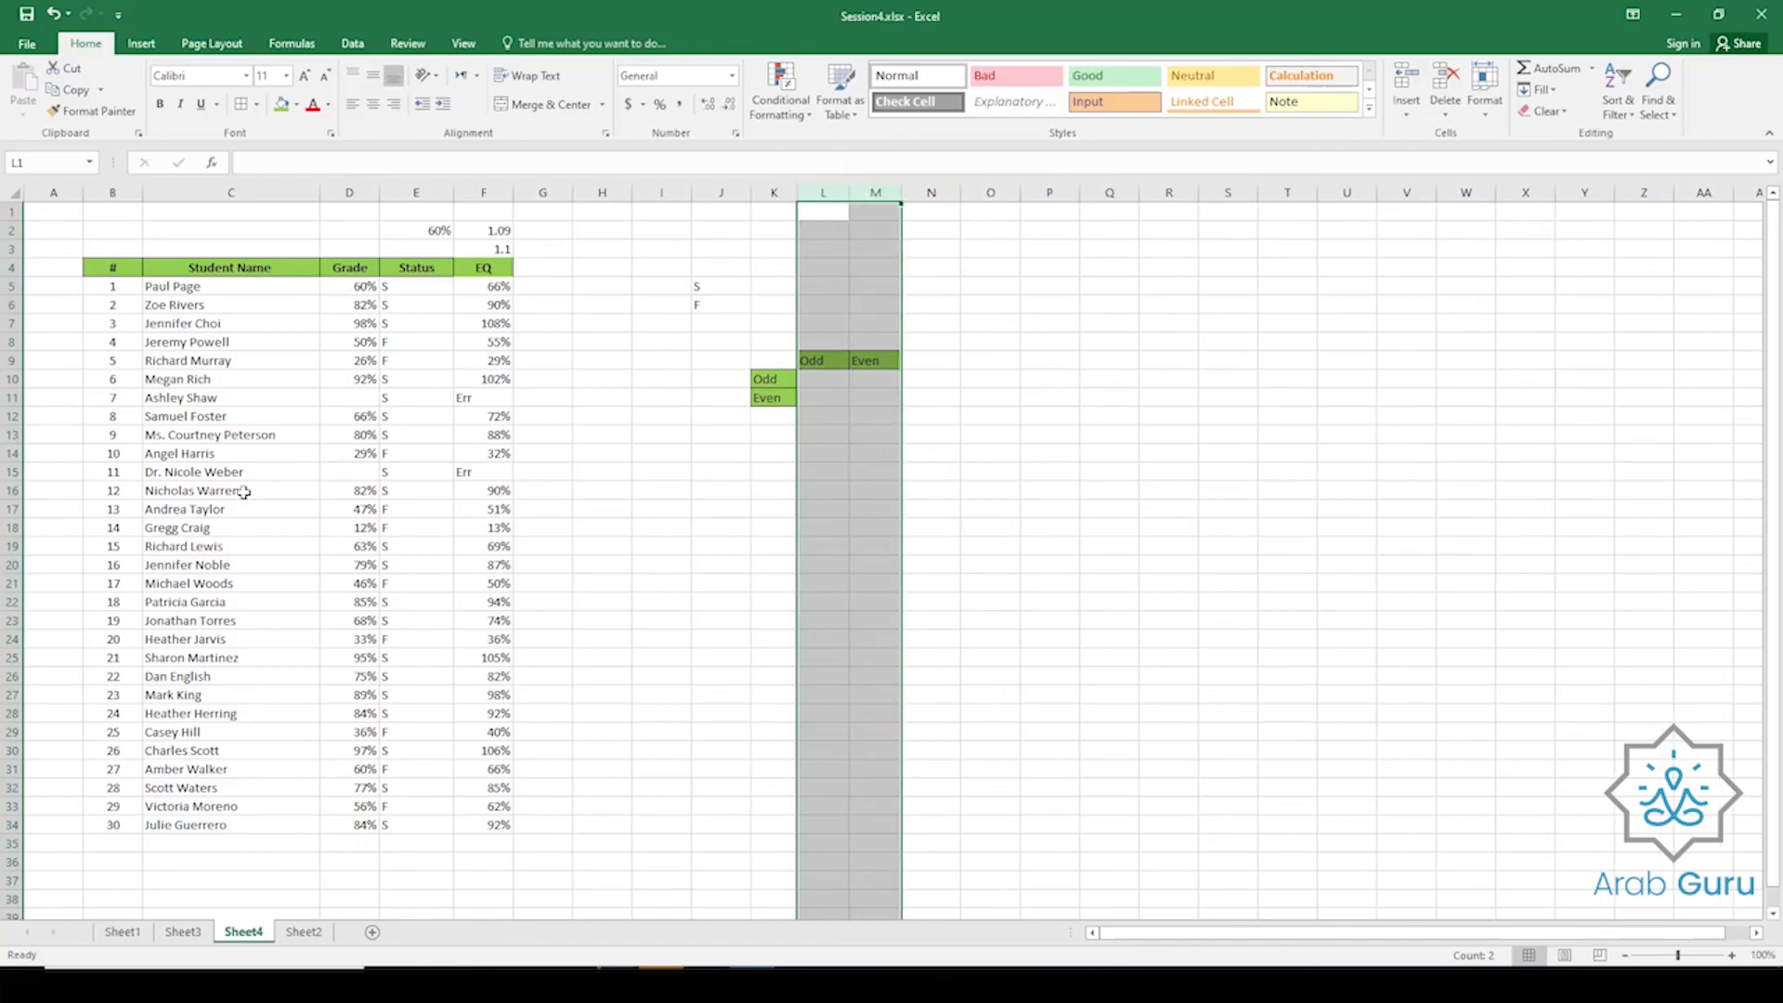
mouse_move(15, 398)
mouse_down()
mouse_move(14, 379)
mouse_move(11, 396)
mouse_up()
click(13, 396)
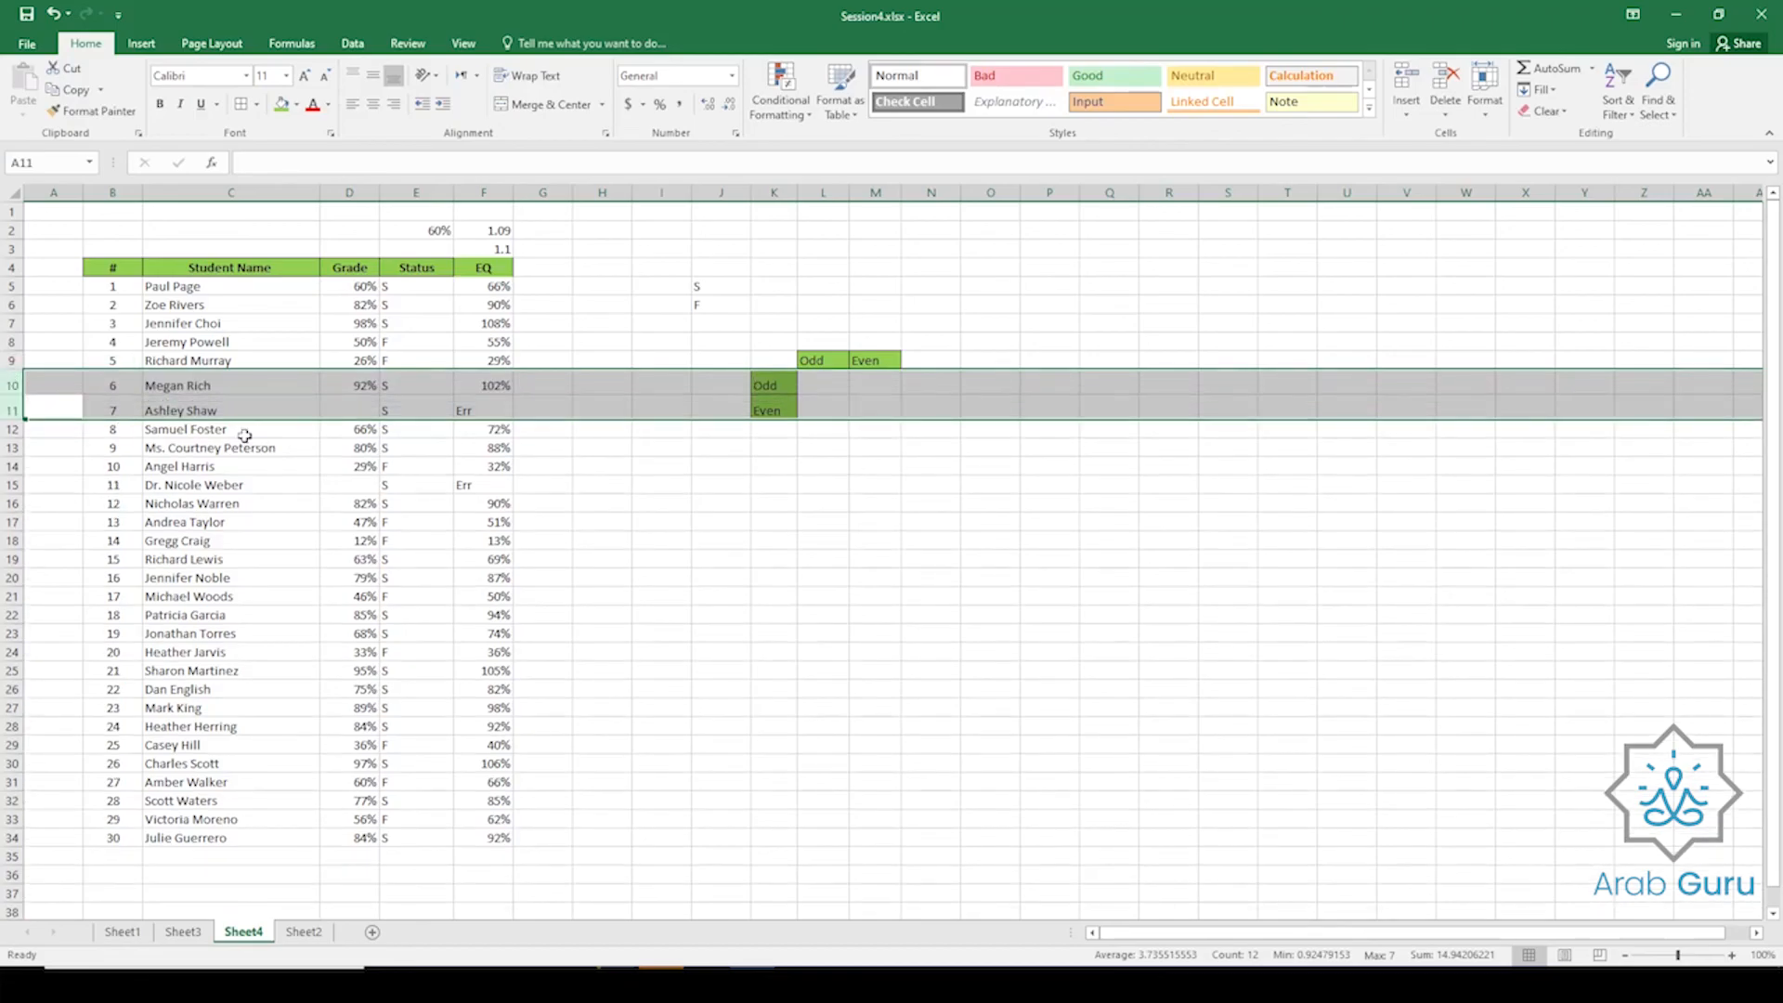
Review the Odd and Even headers of the small grid and select the Odd–Odd cell L10.
click(763, 382)
click(806, 362)
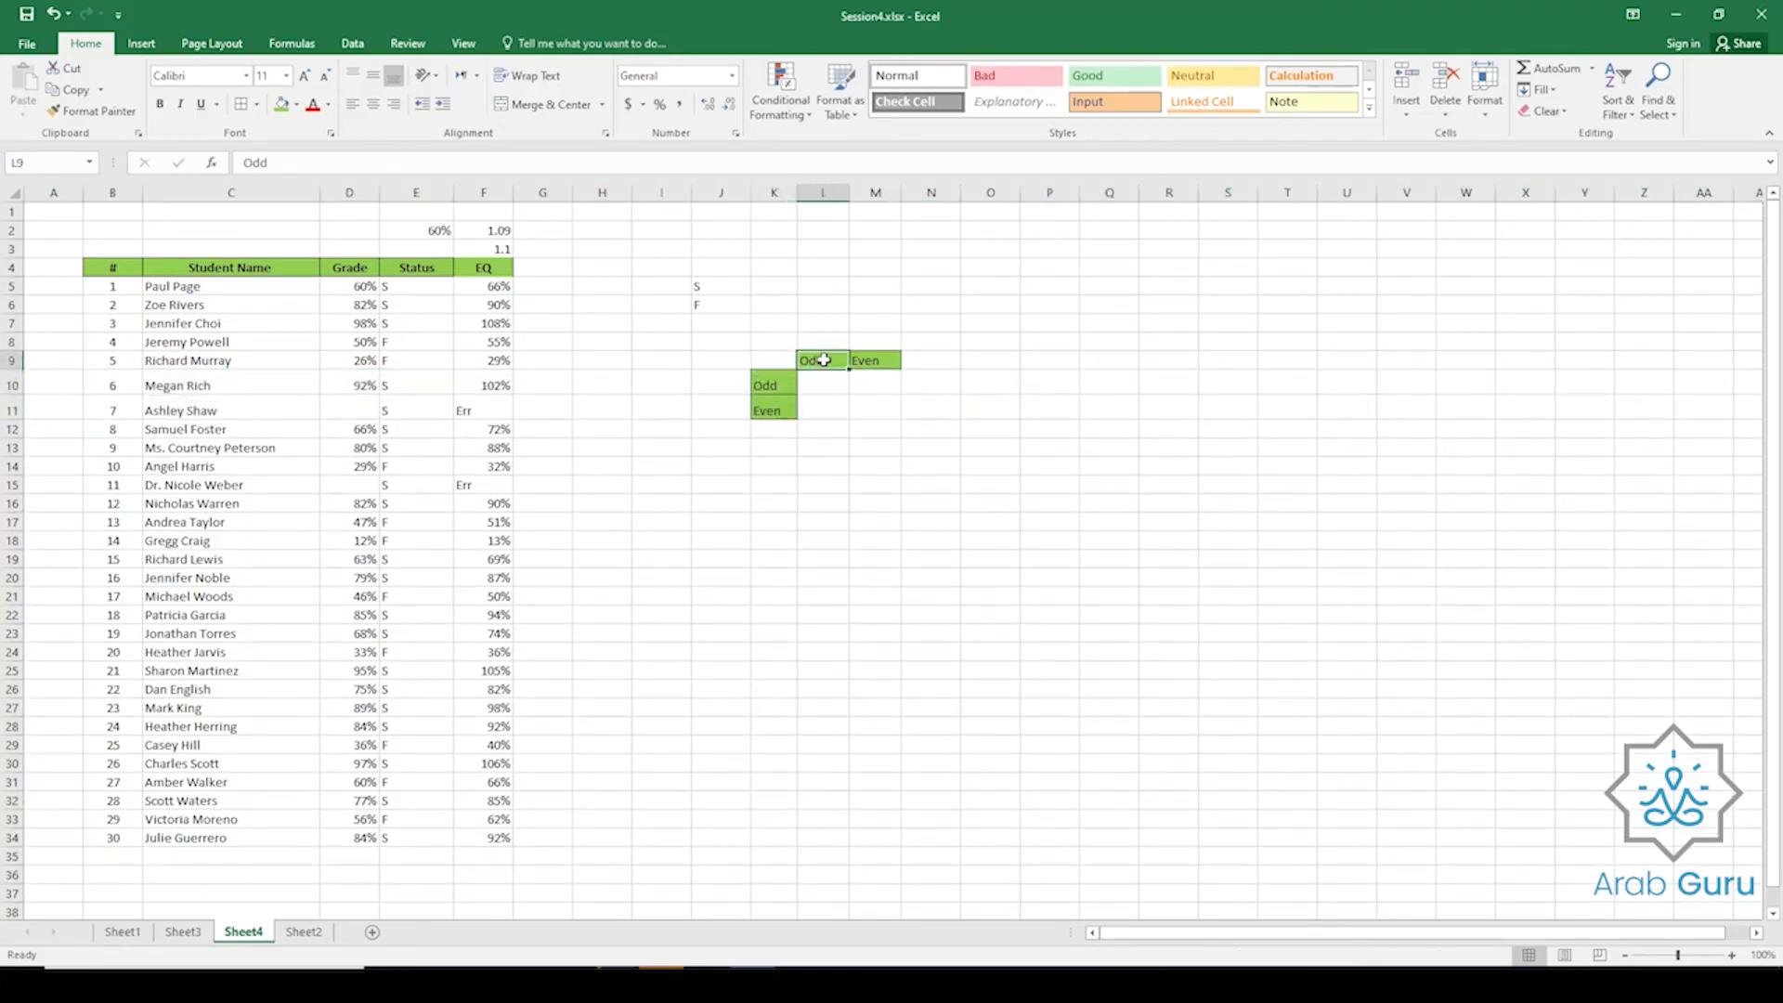
click(794, 410)
click(832, 361)
click(826, 383)
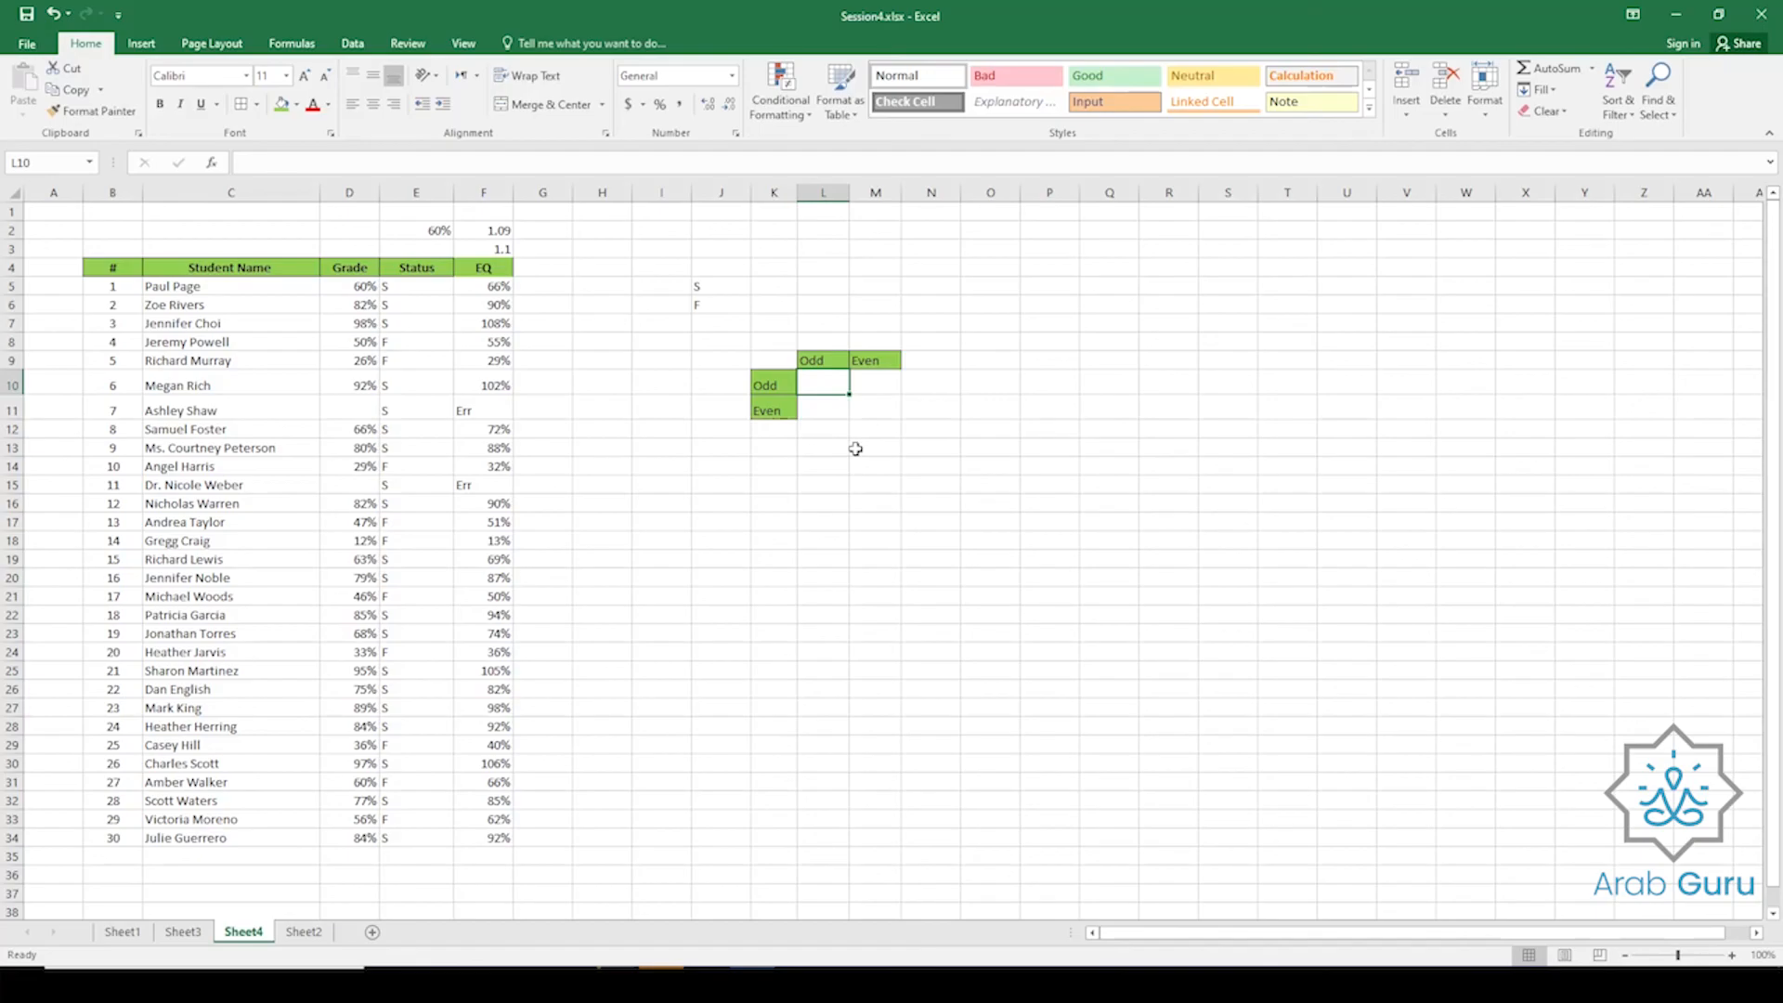
Start an IF formula in L10 whose test is AND(L9="Odd",K10="Odd").
text(=IF()
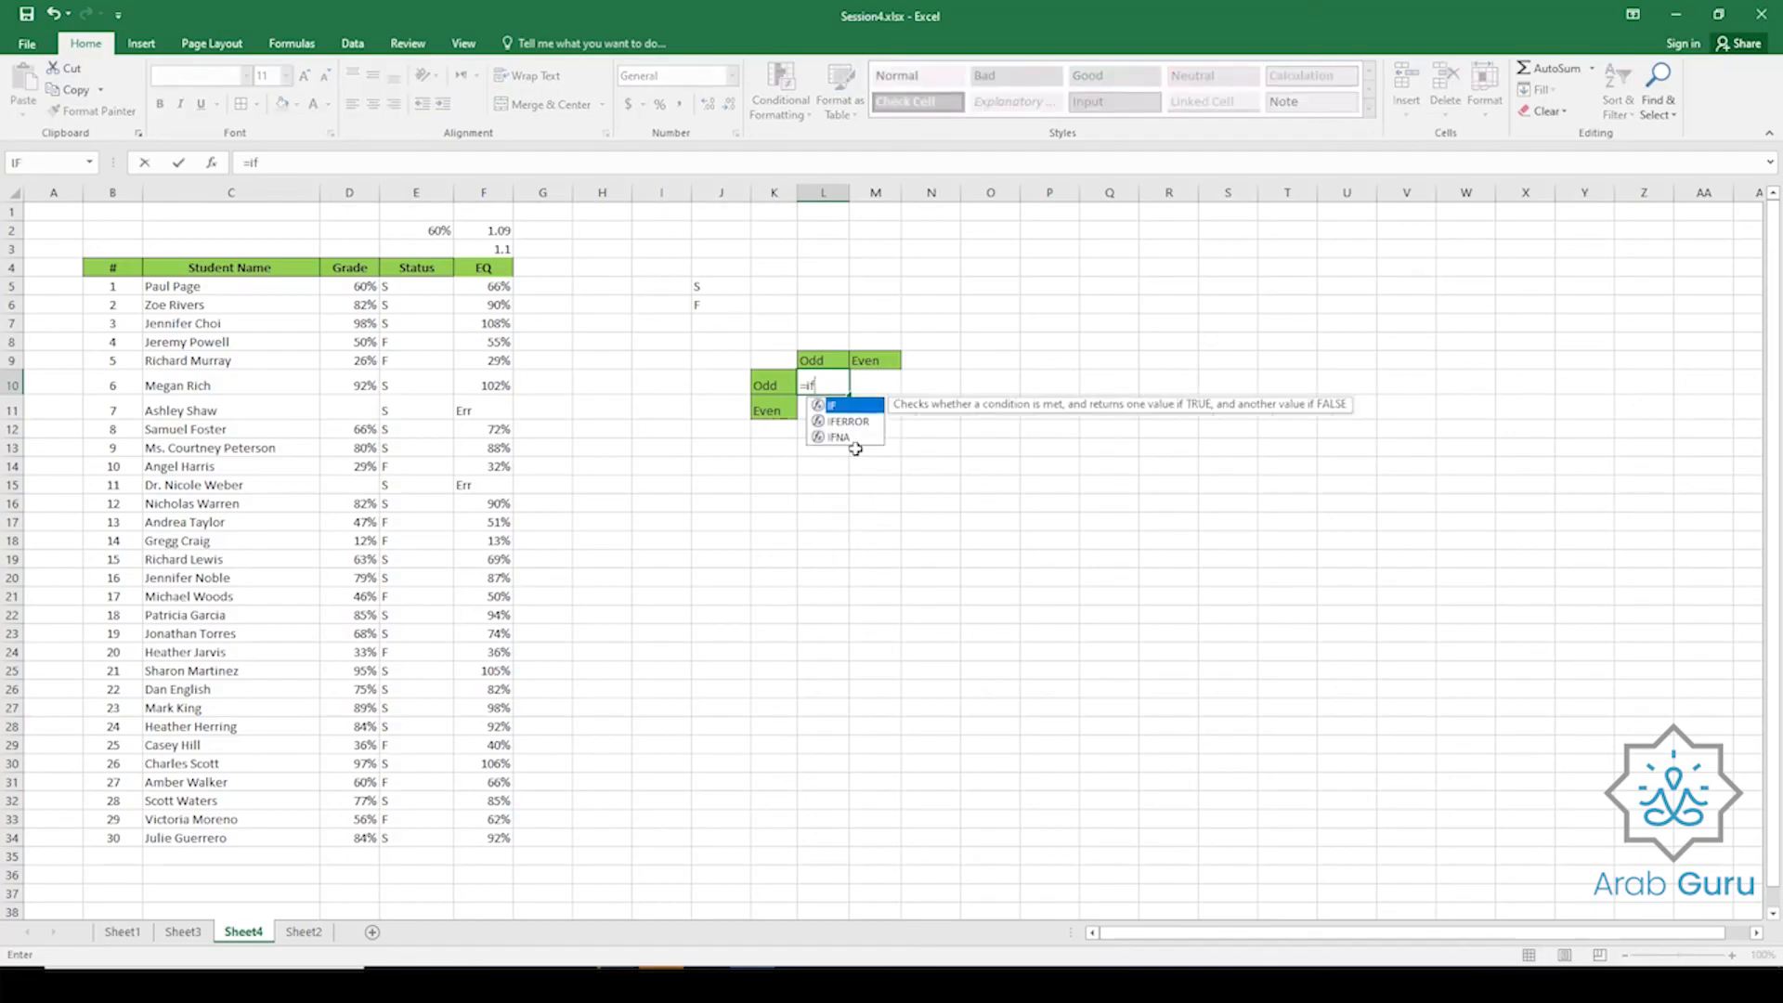
click(830, 360)
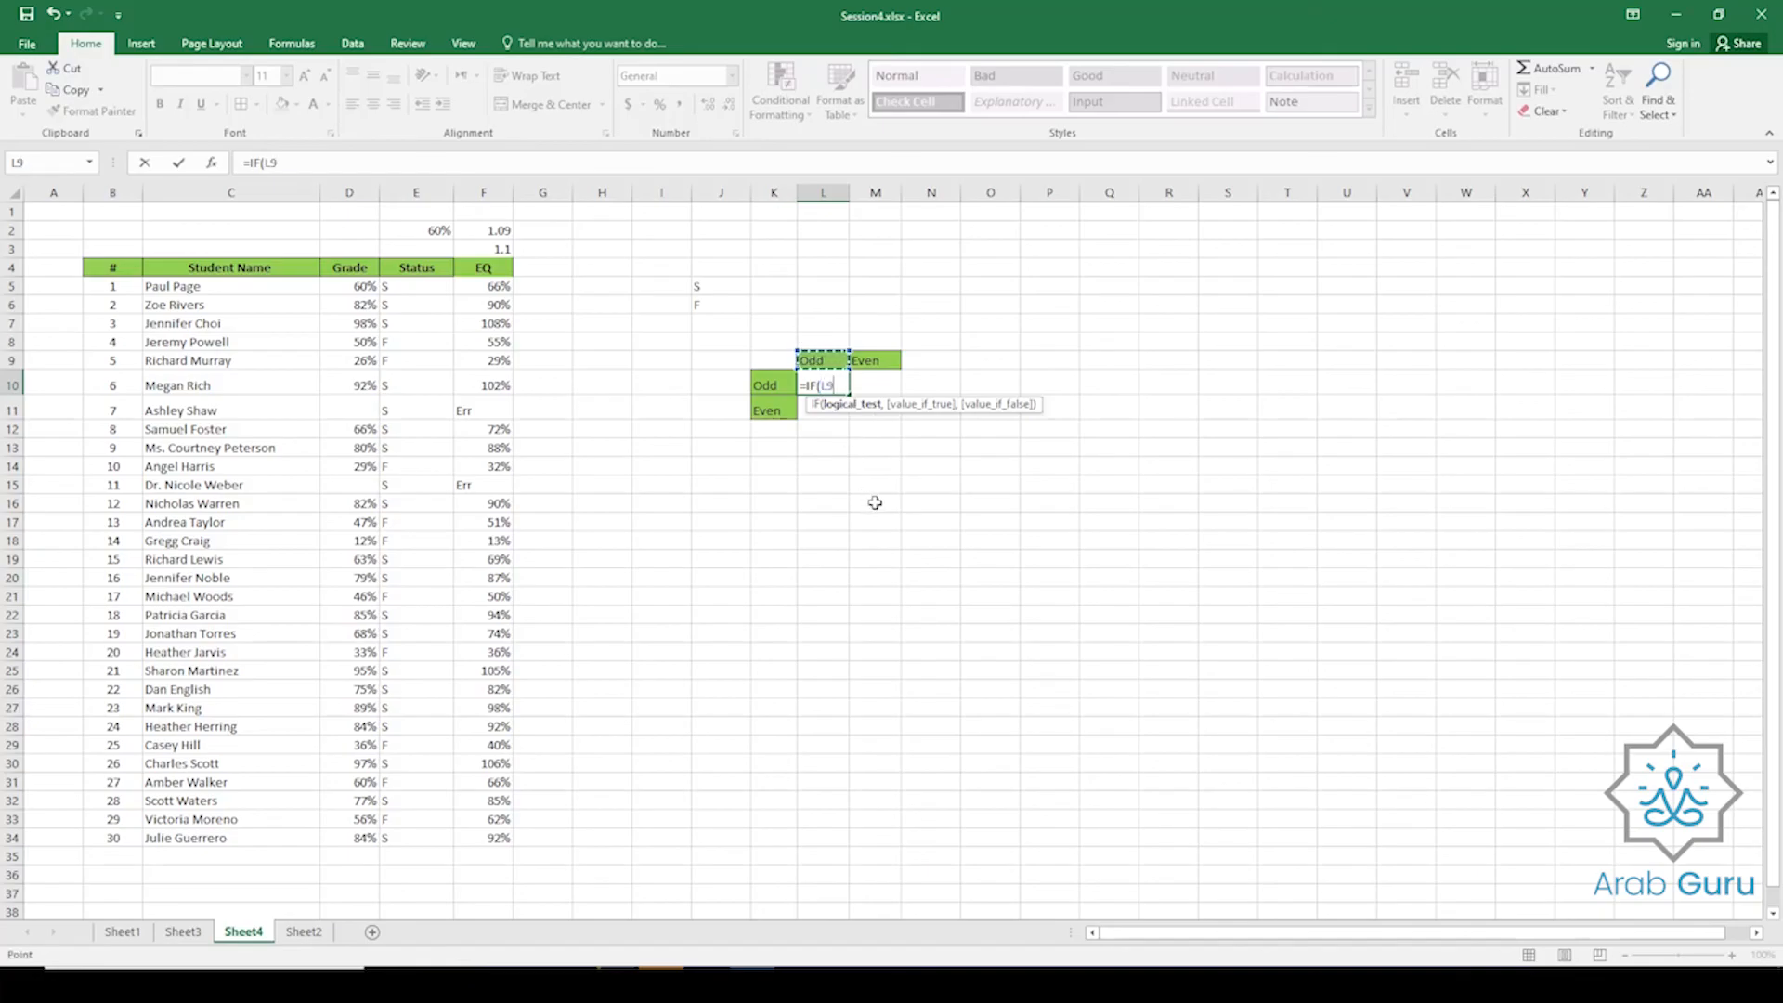
text(="Odd")
click(264, 164)
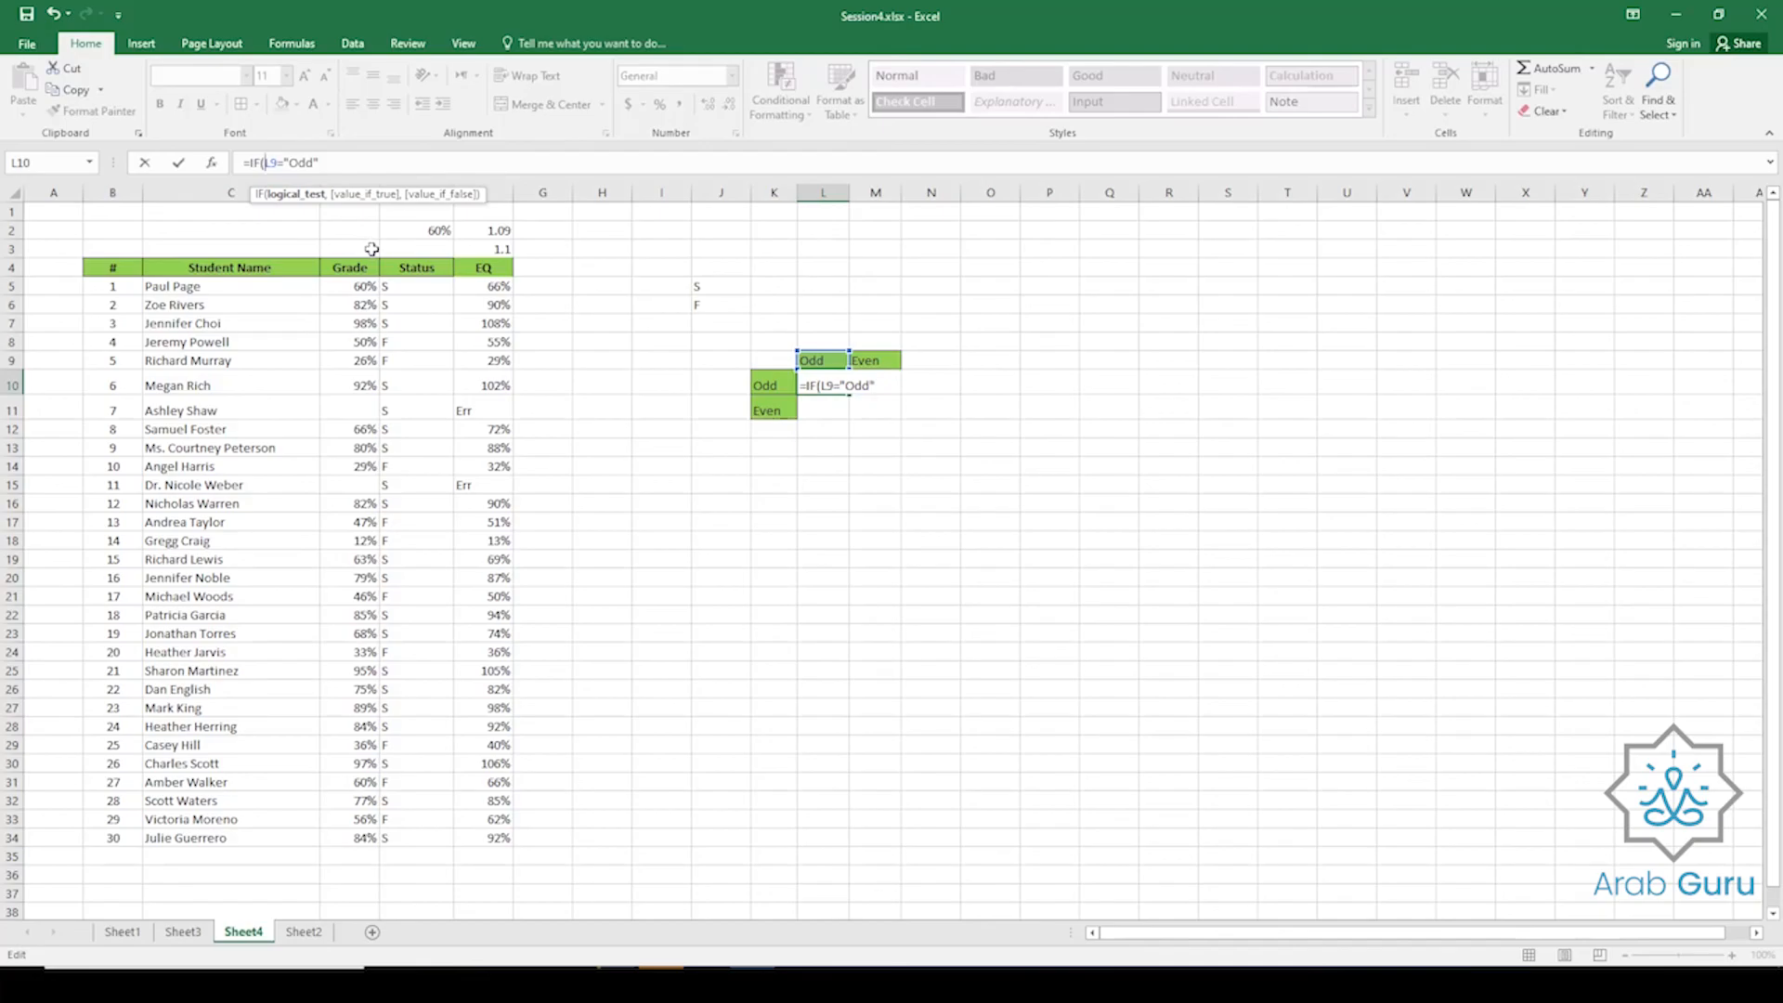
text(and)
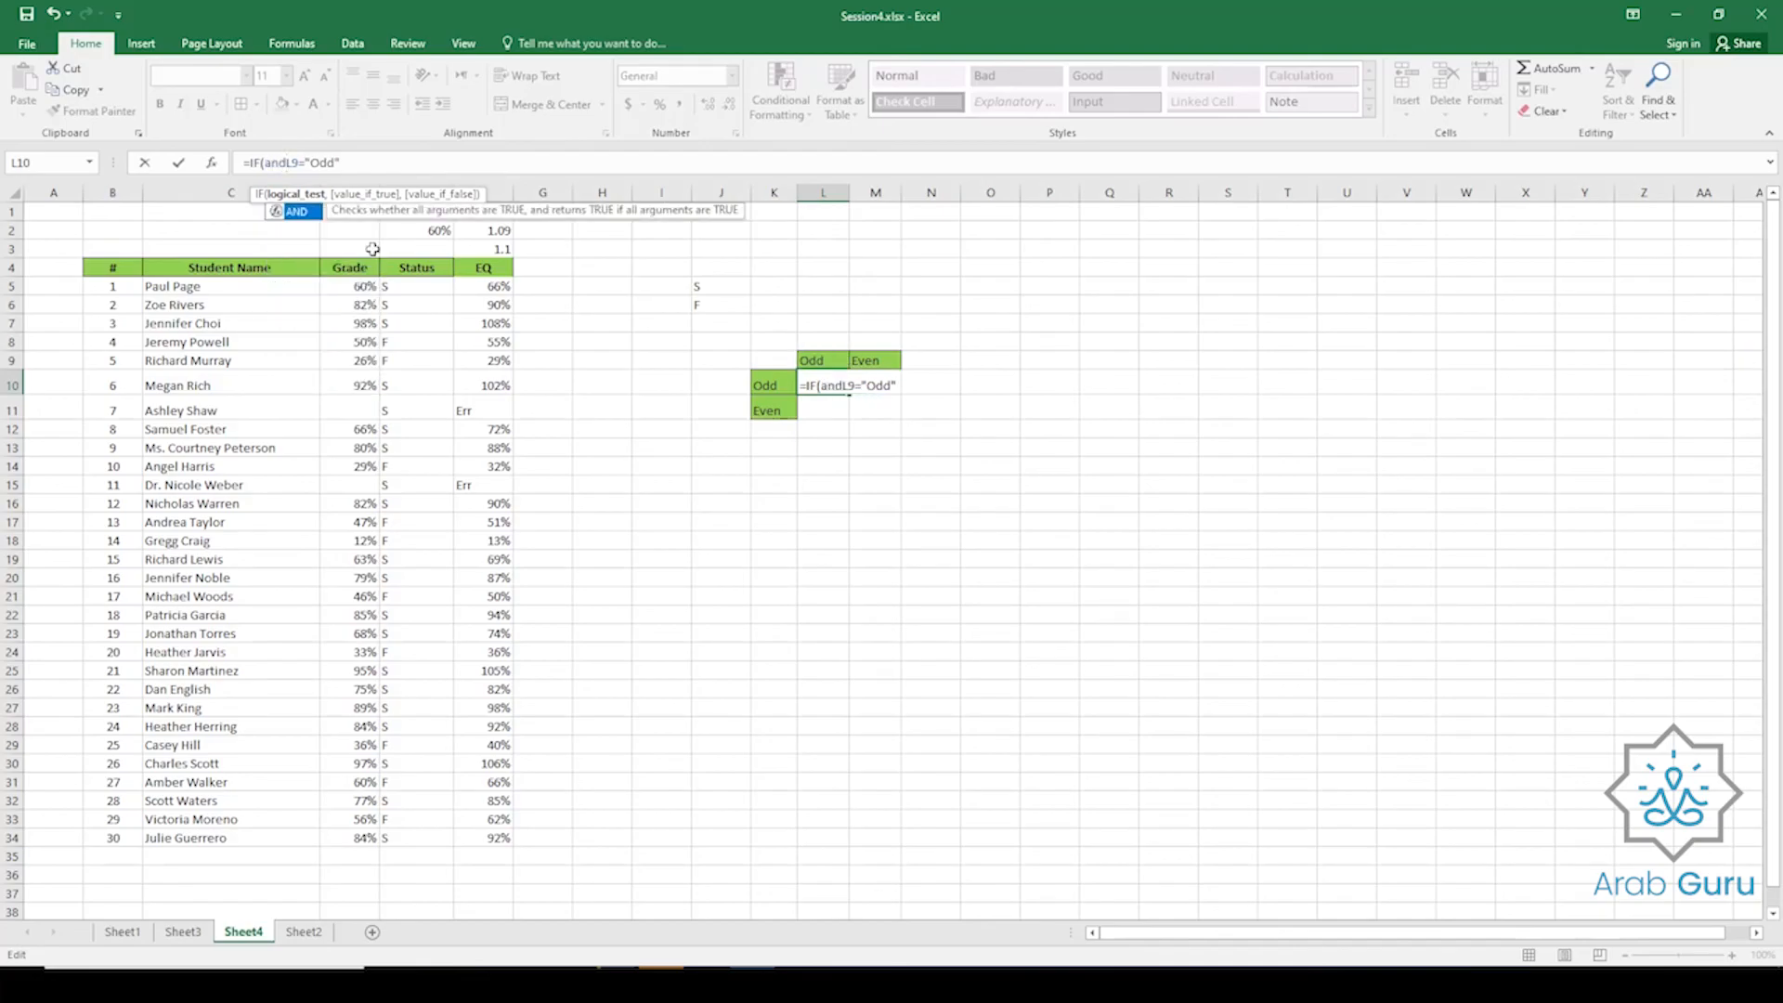
key(Tab)
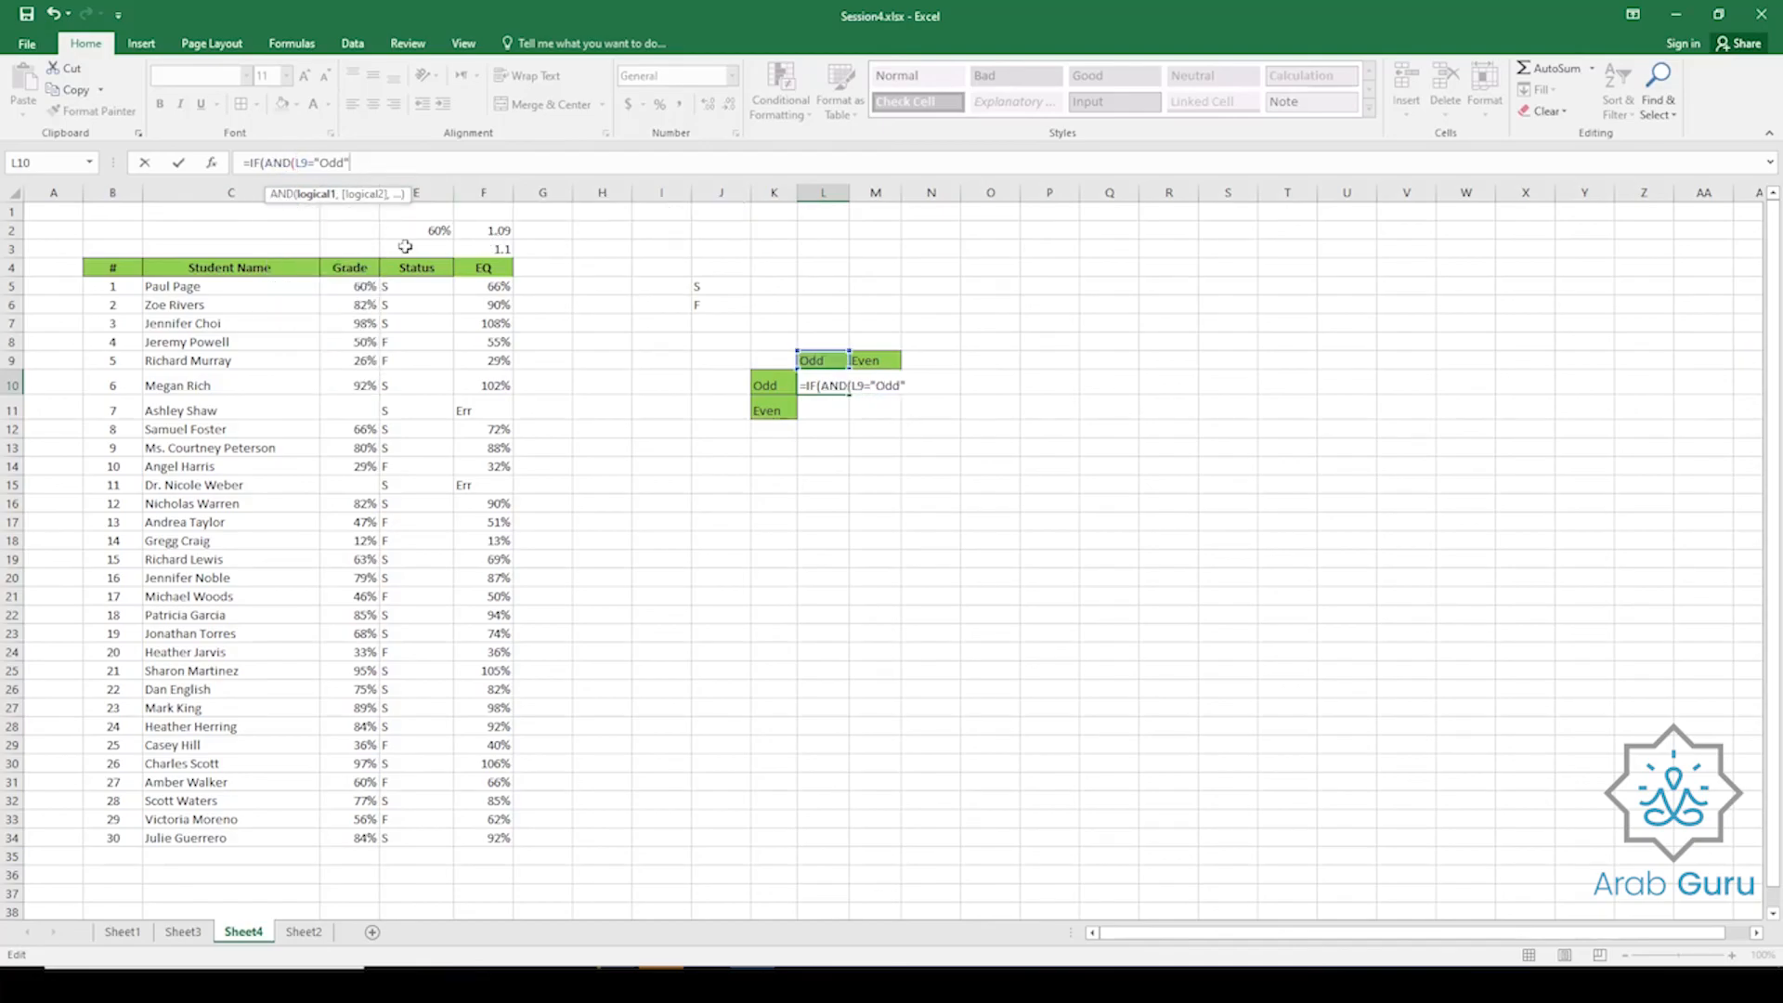
text(,)
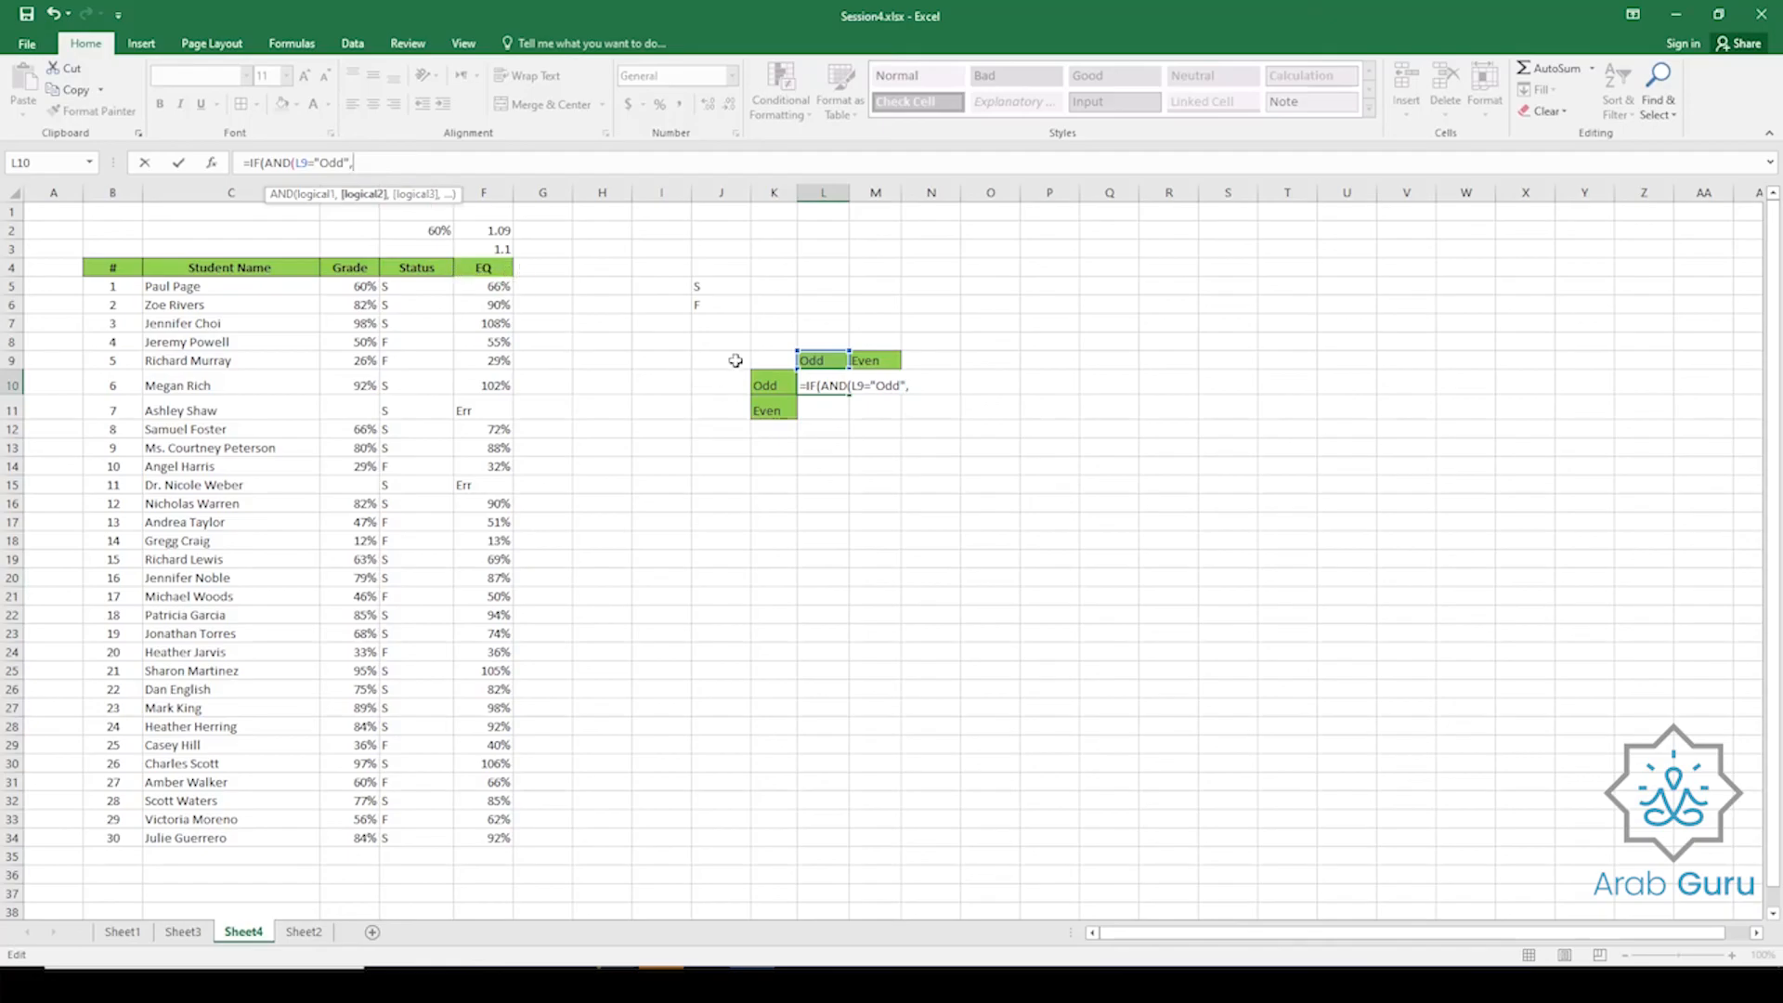
click(761, 385)
text(="Odd")
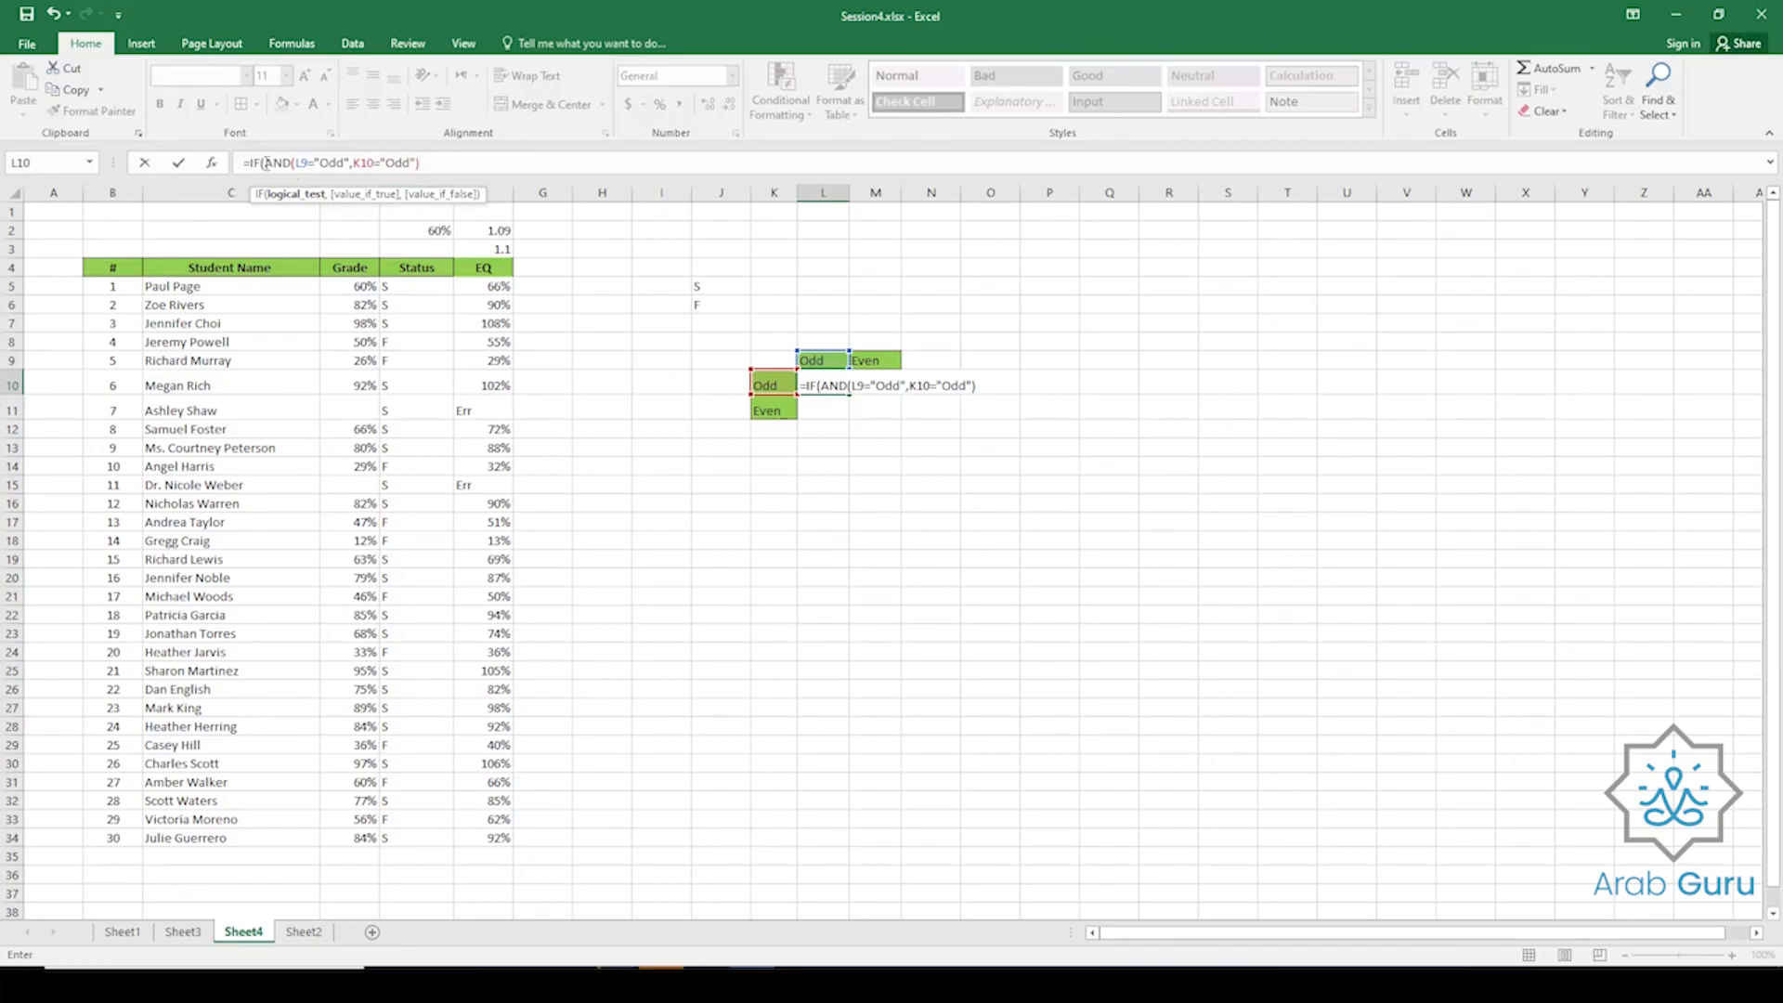
Complete the L10 formula to return "+" when the AND test is true and "-" otherwise.
drag(264, 164, 442, 167)
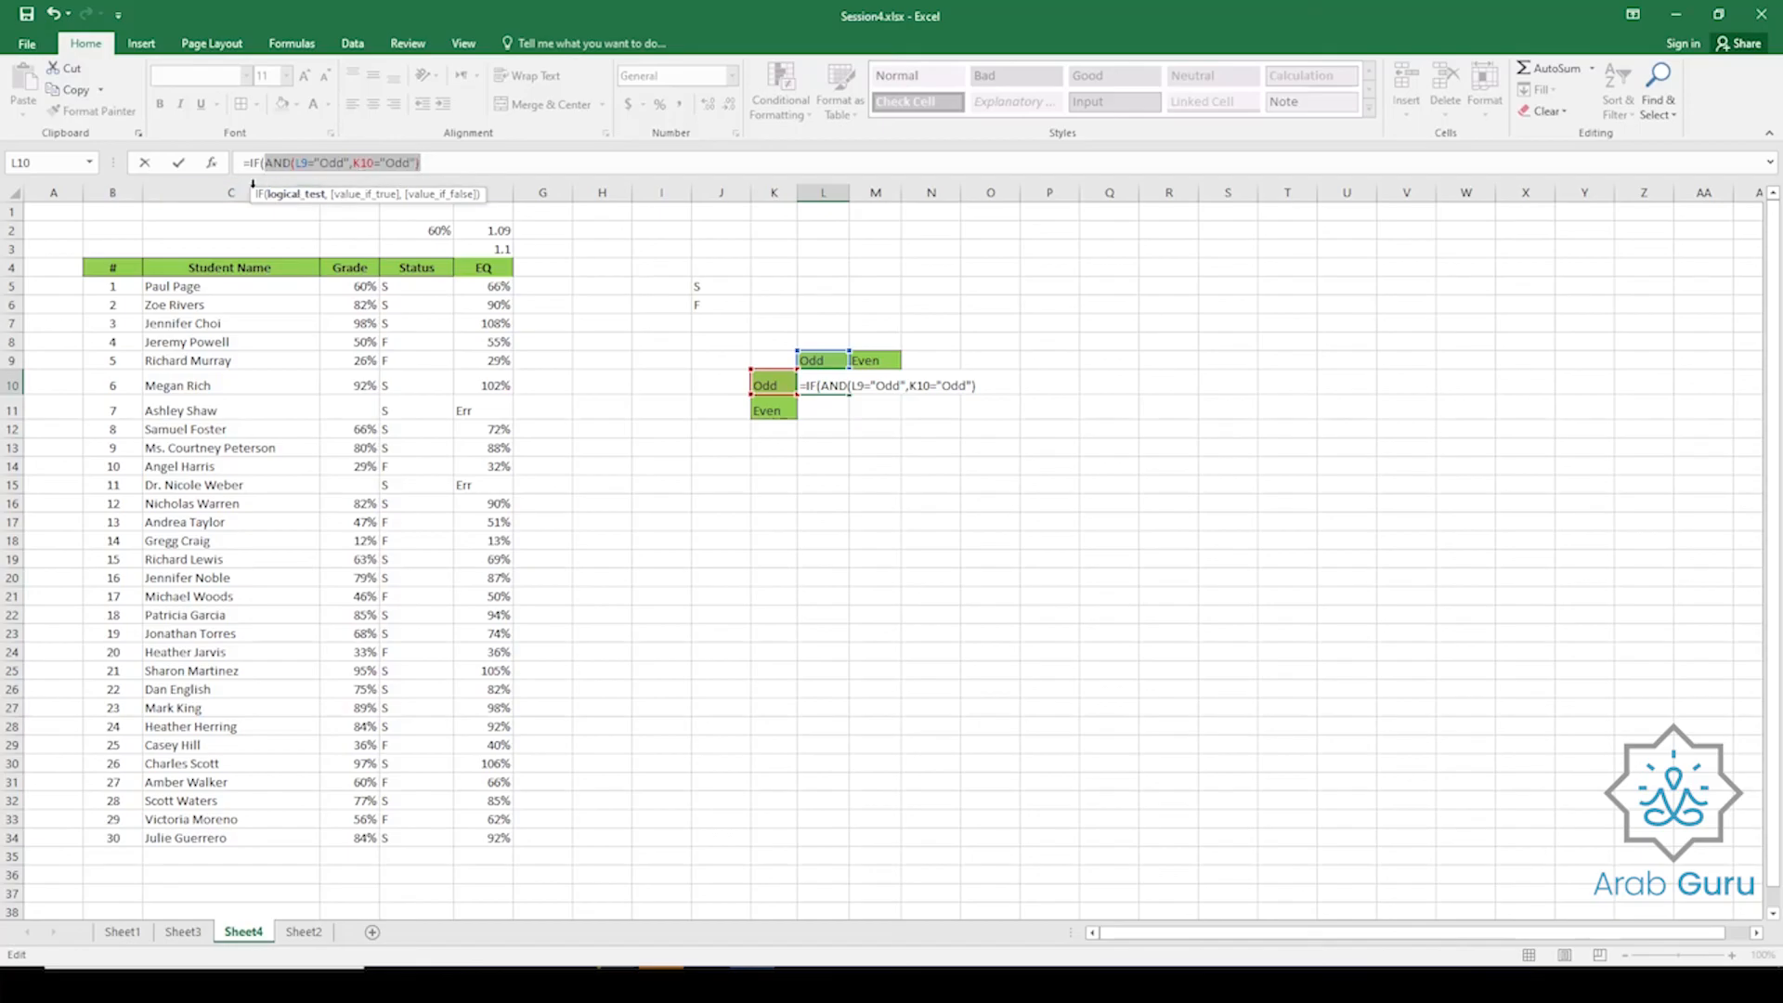
click(455, 163)
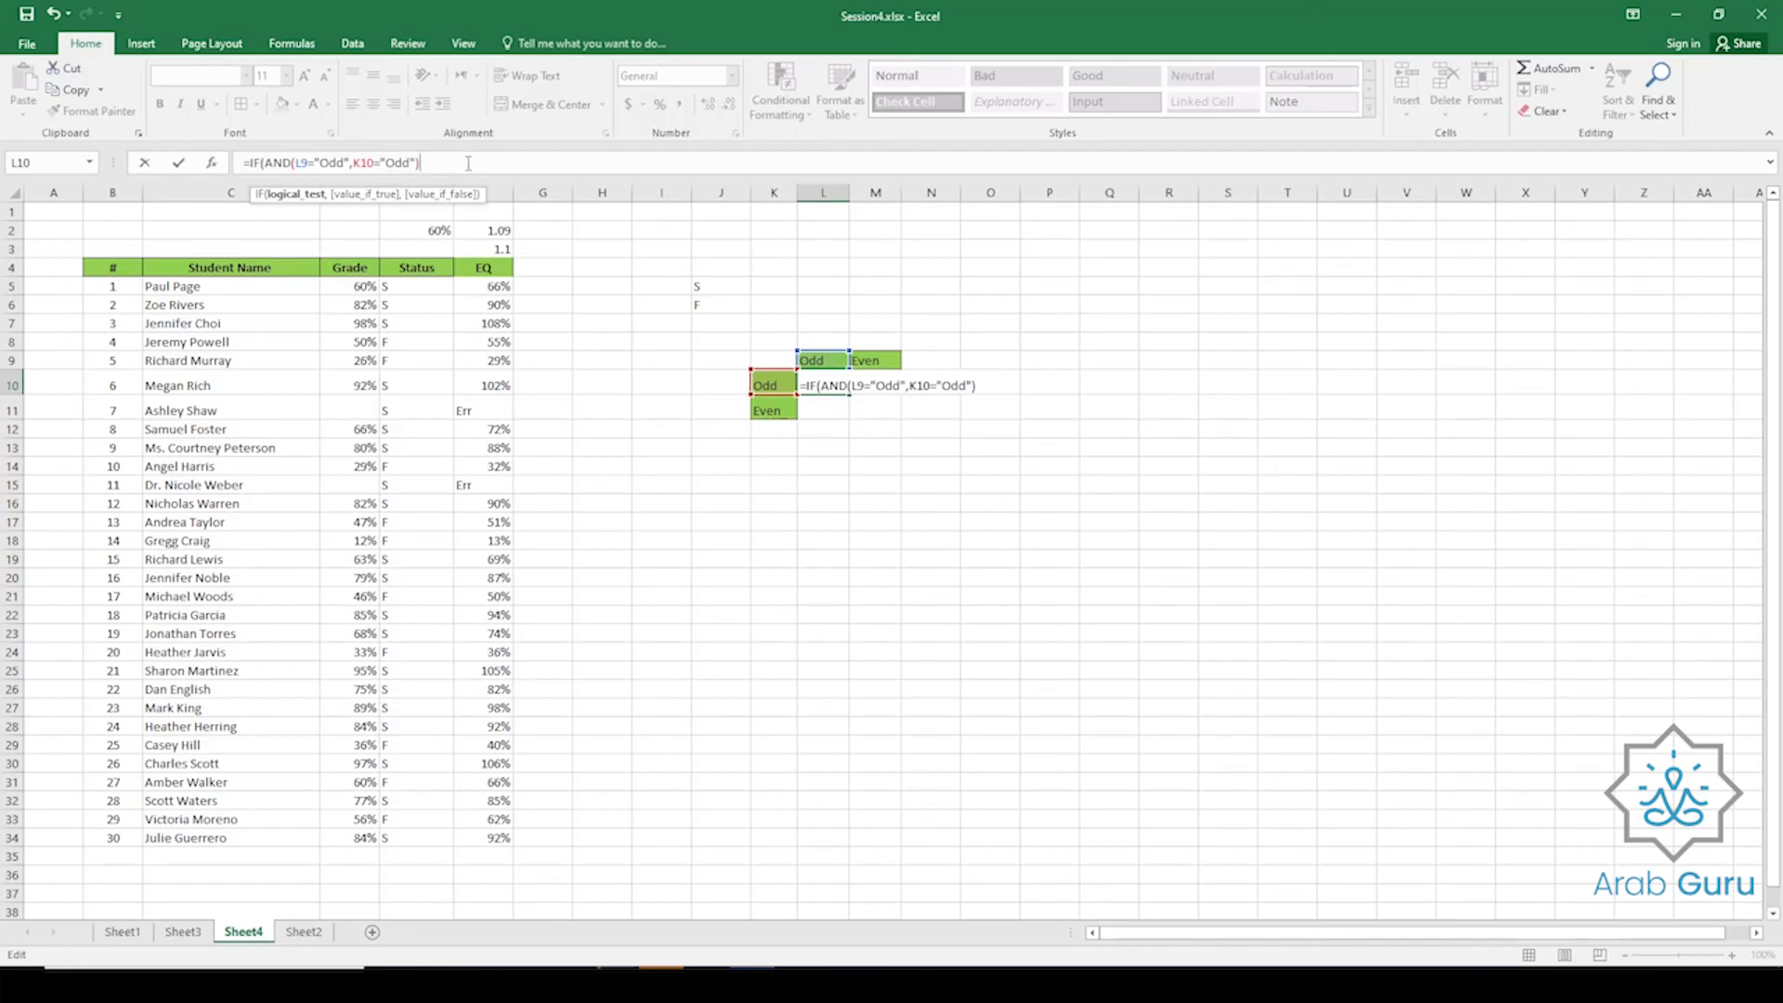
text(,"+","-"))
key(Return)
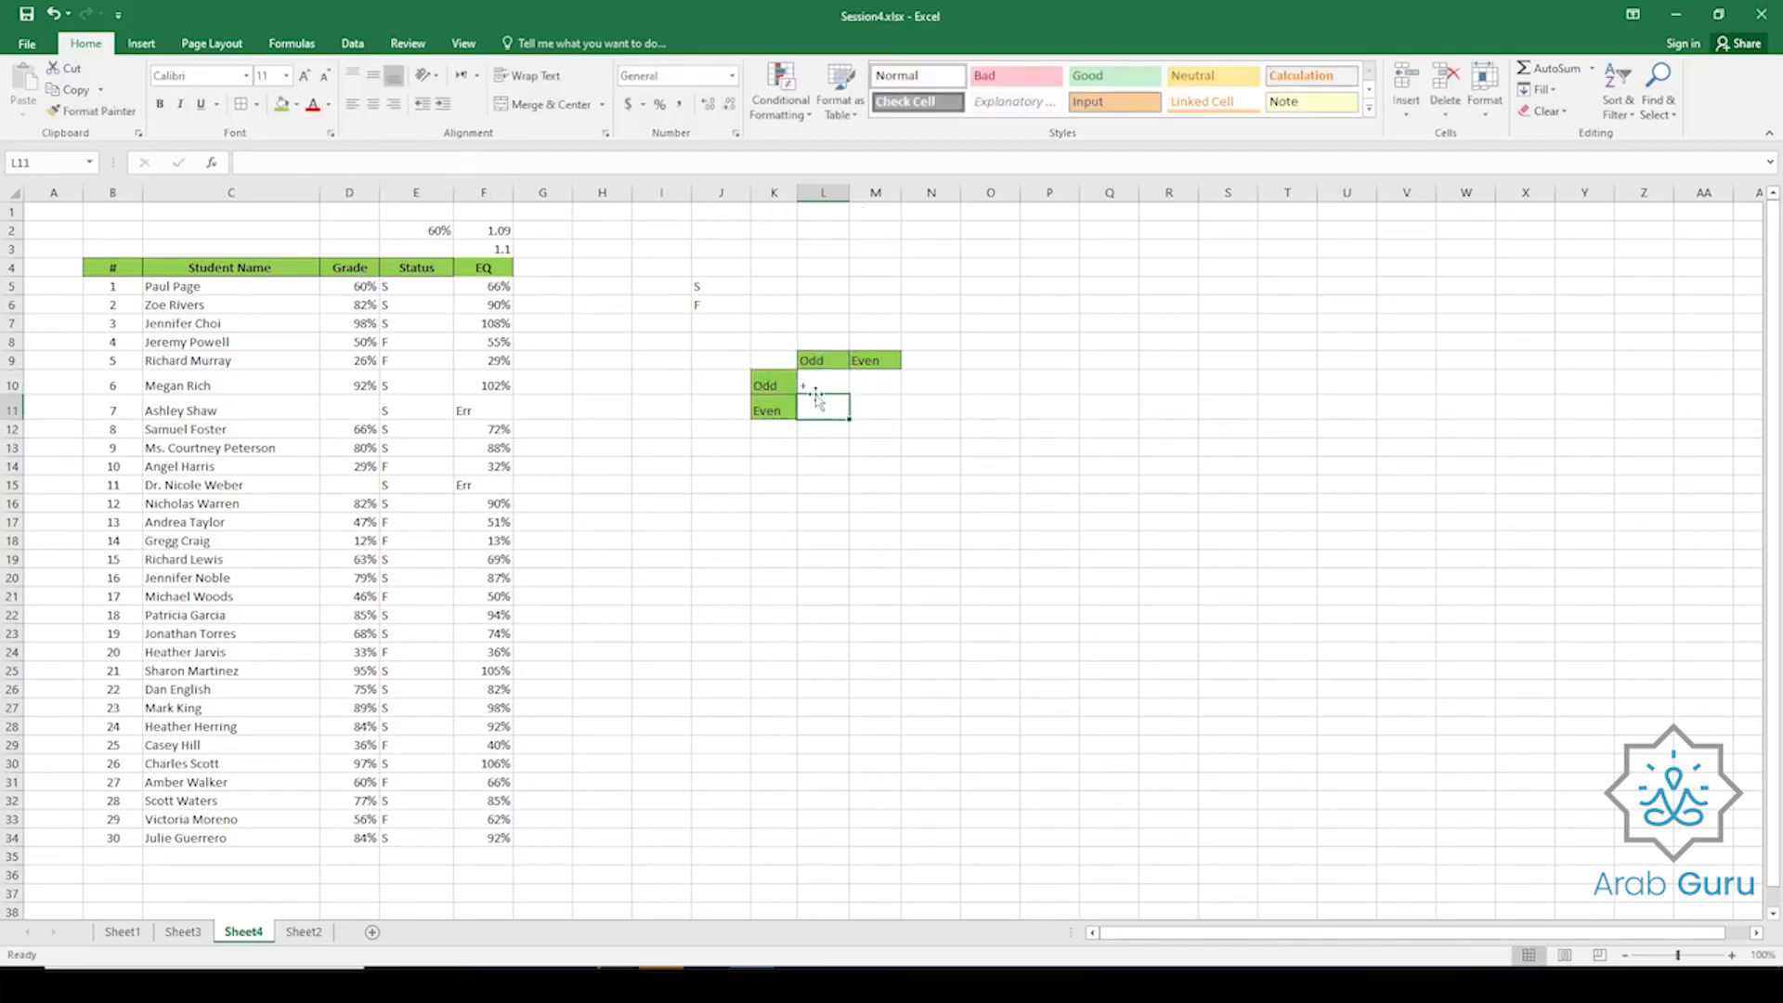
Enter the logical value TRUE in cells I16 and J16.
click(663, 507)
text(True)
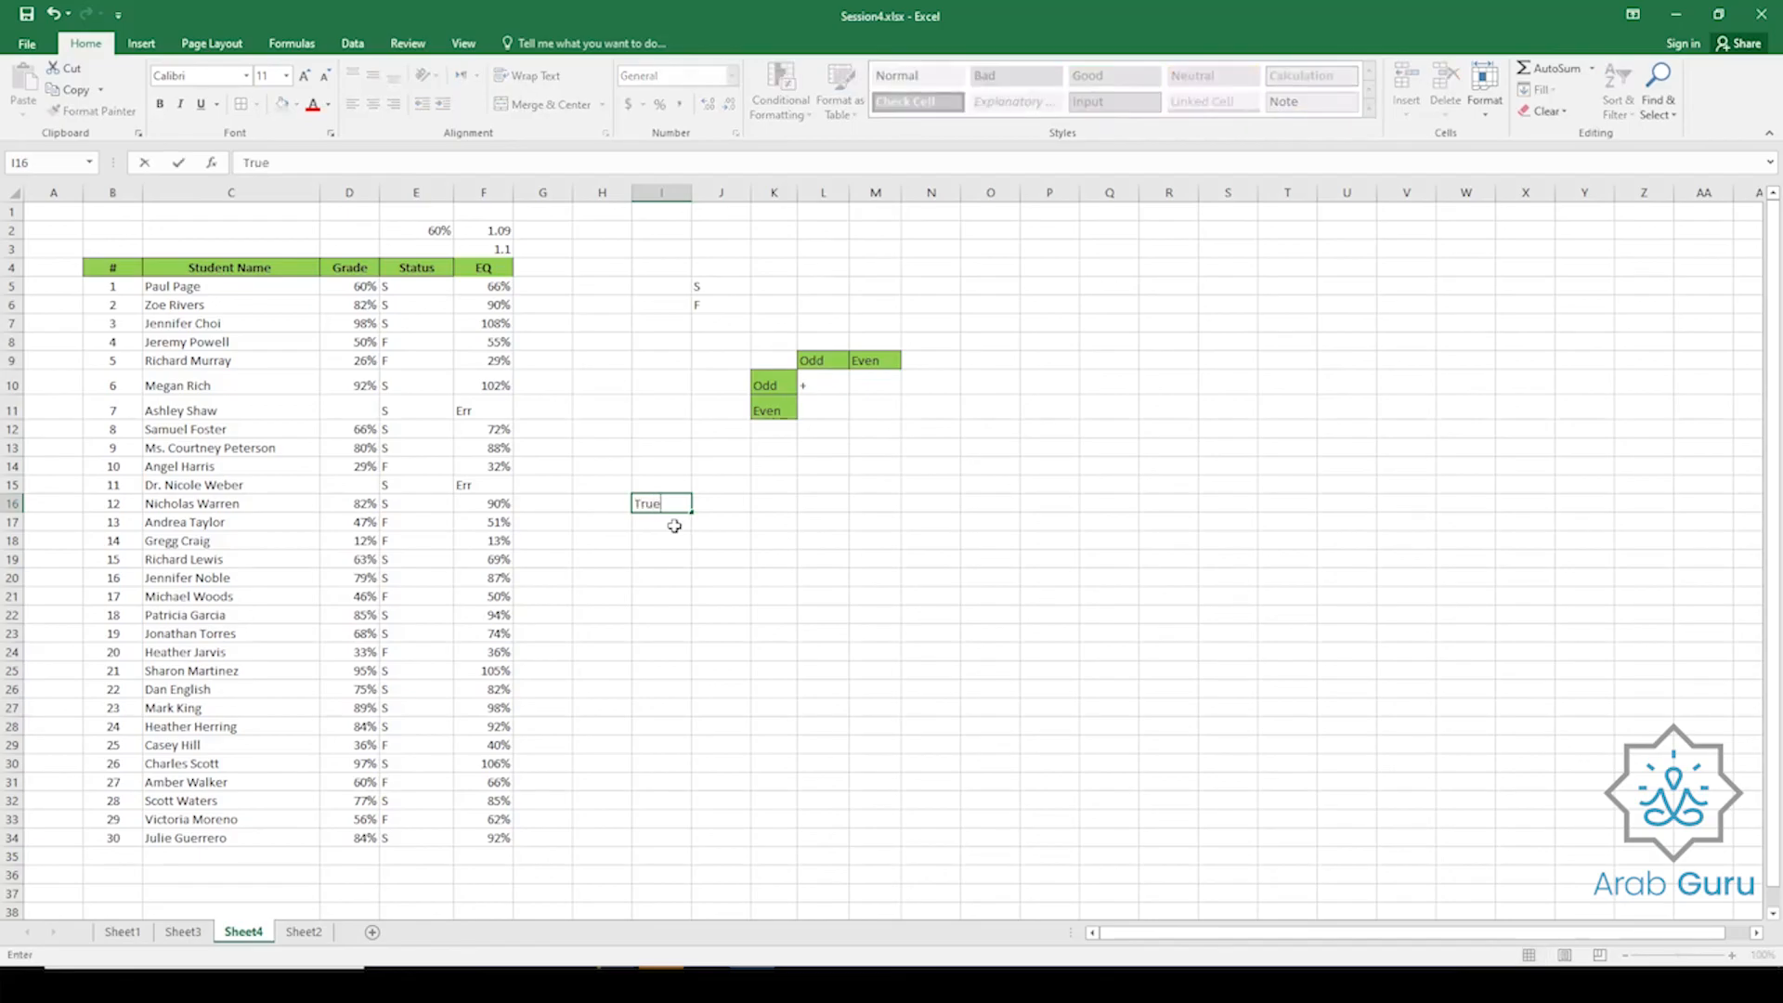
key(Tab)
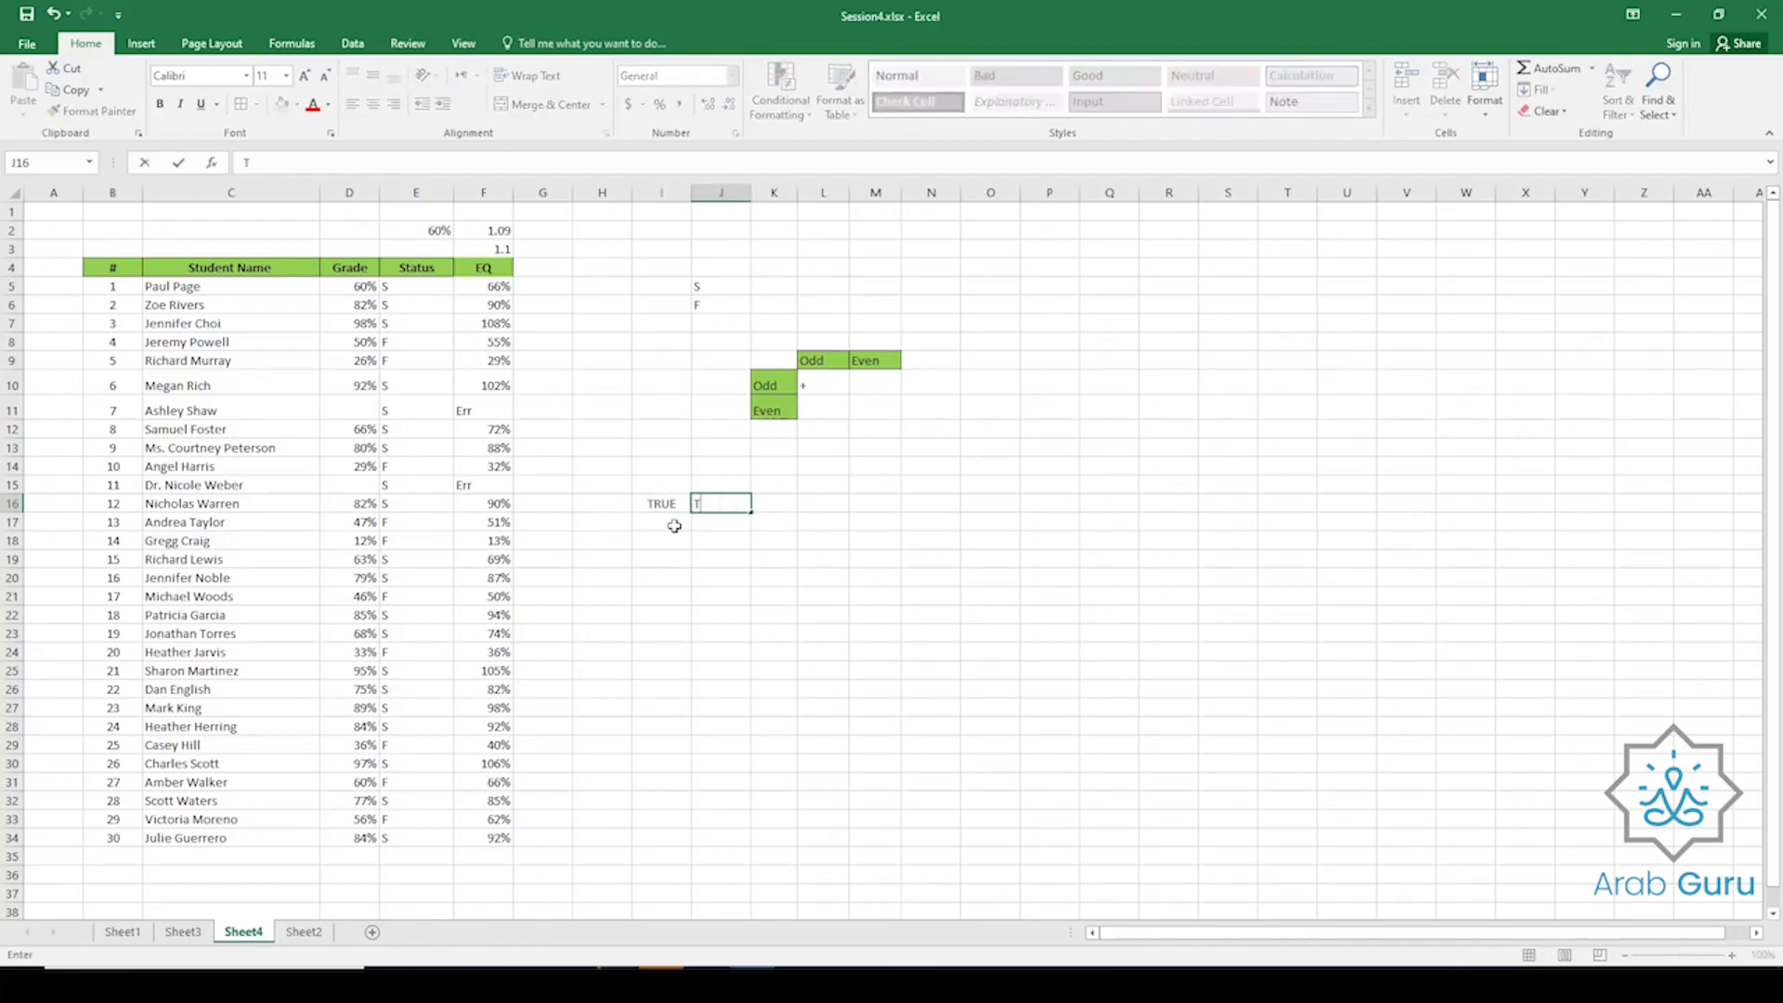
text(True)
key(Tab)
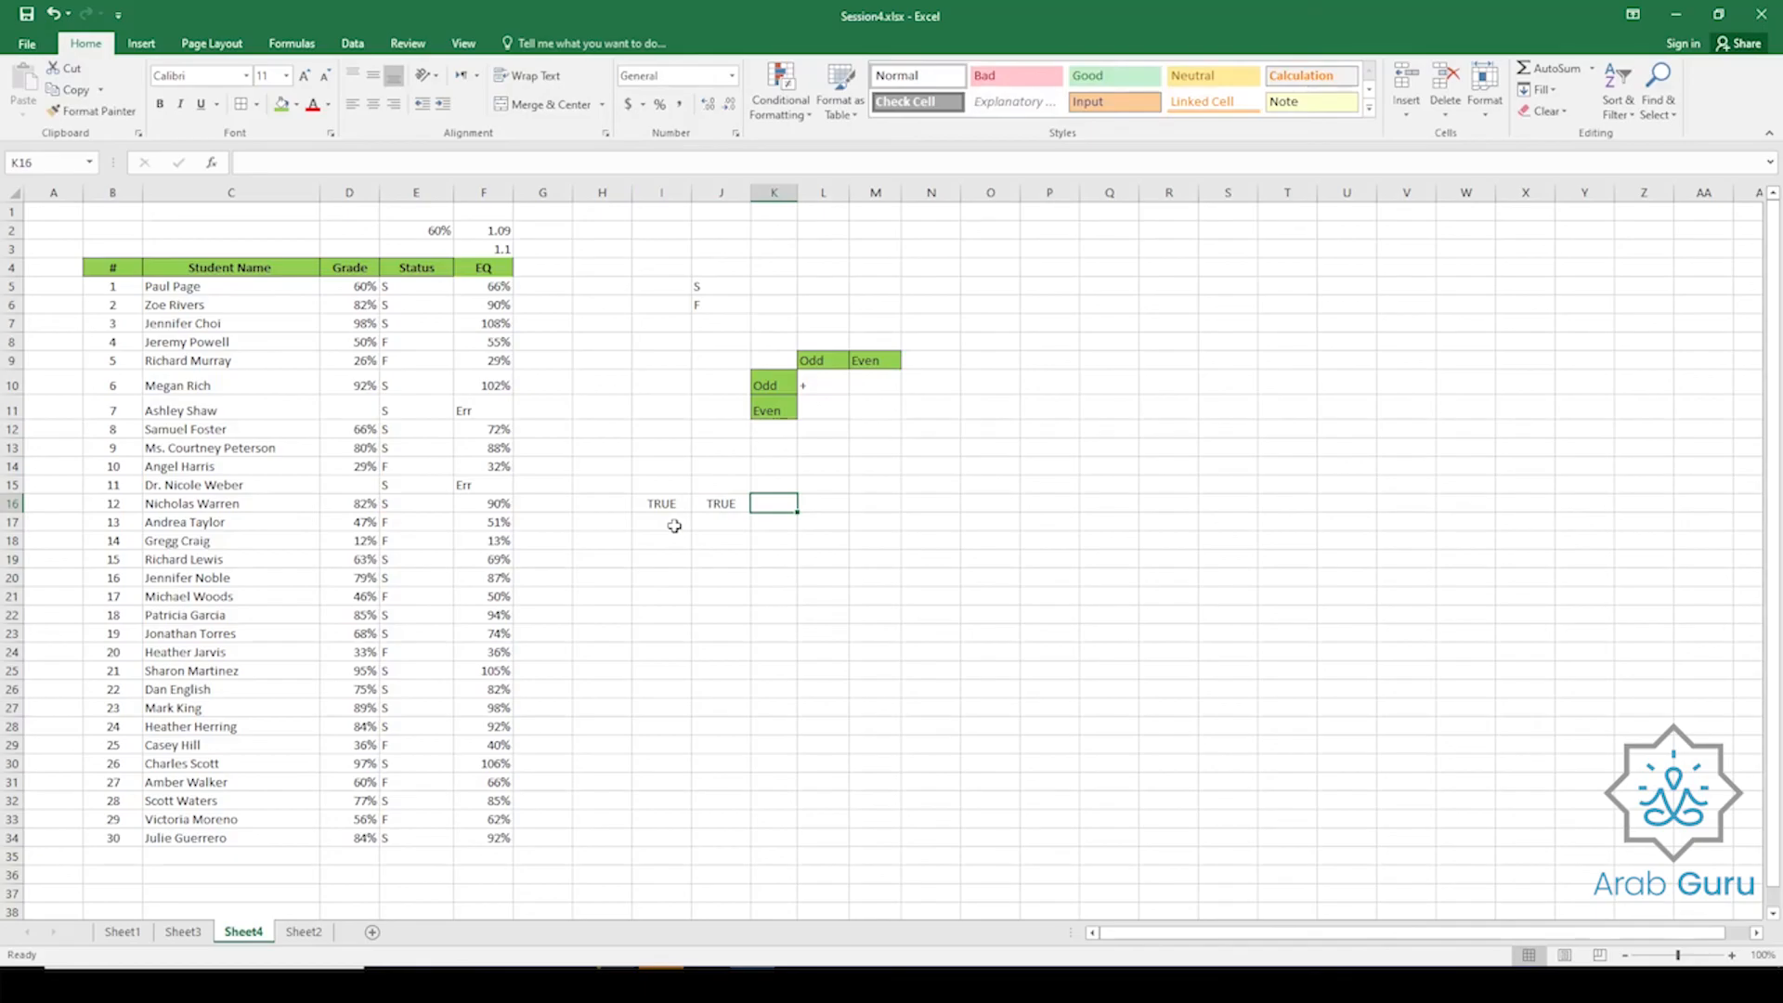
Enter an AND formula in K16 that tests I16 and J16.
text(=and)
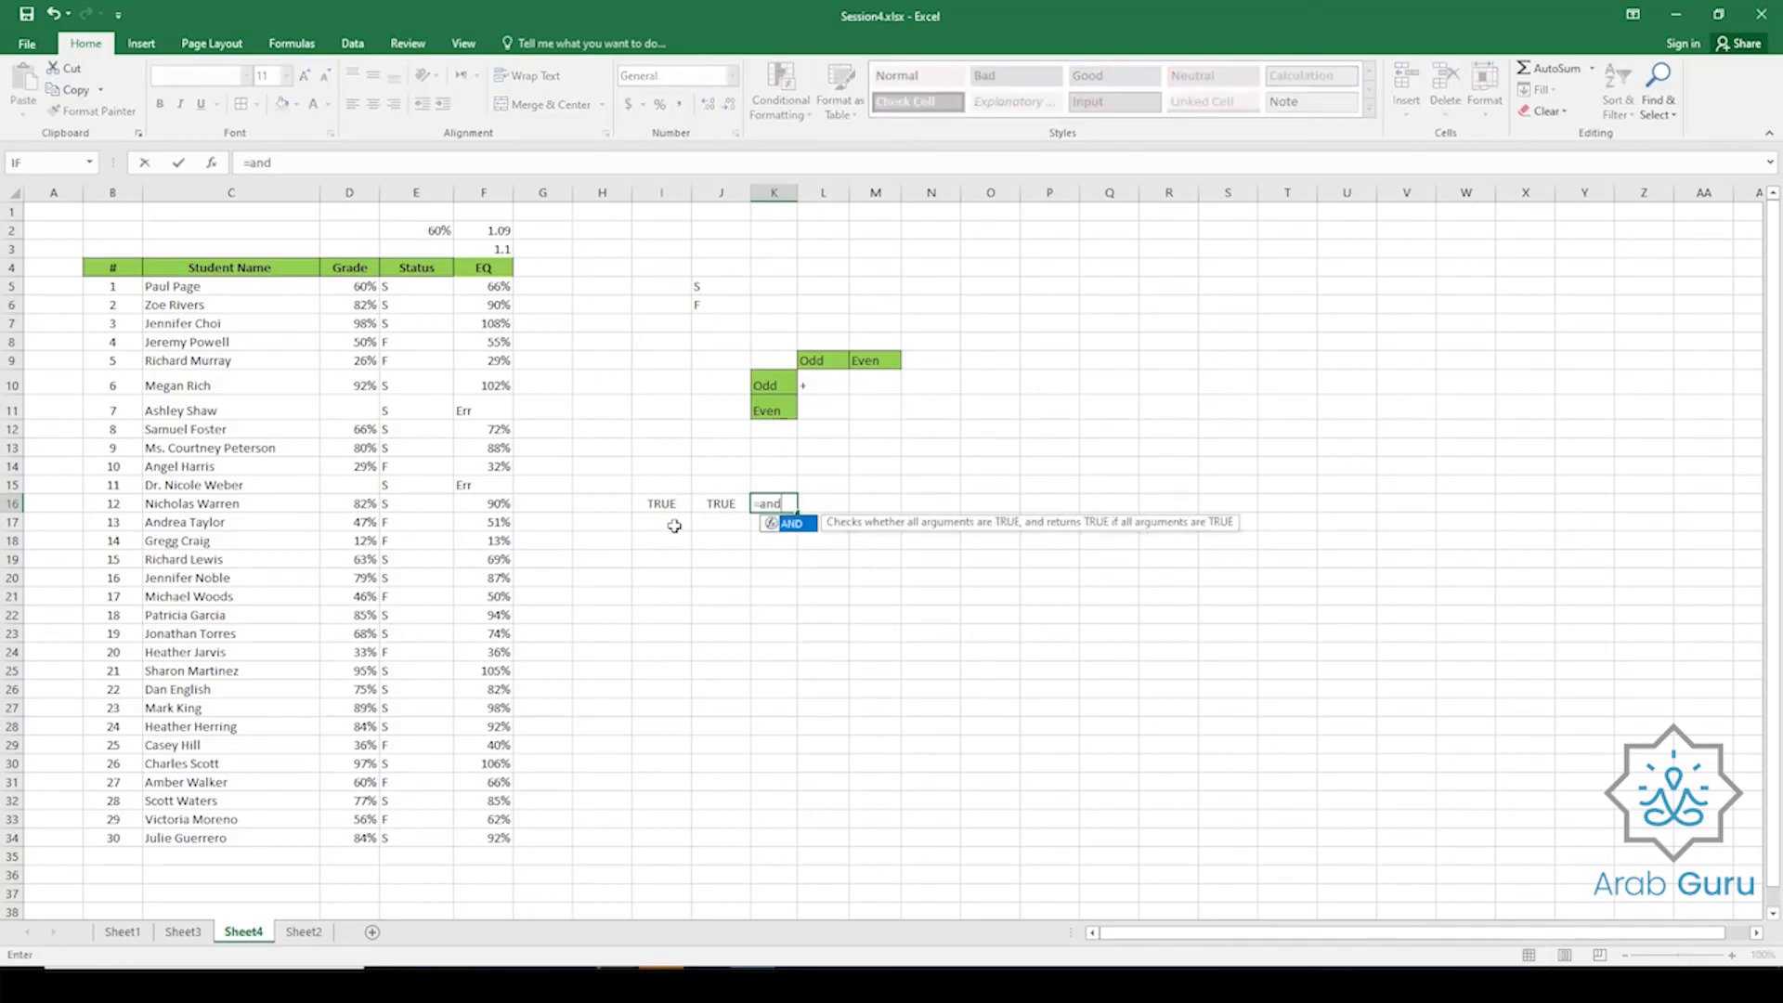
key(Tab)
key(Left)
key(Left)
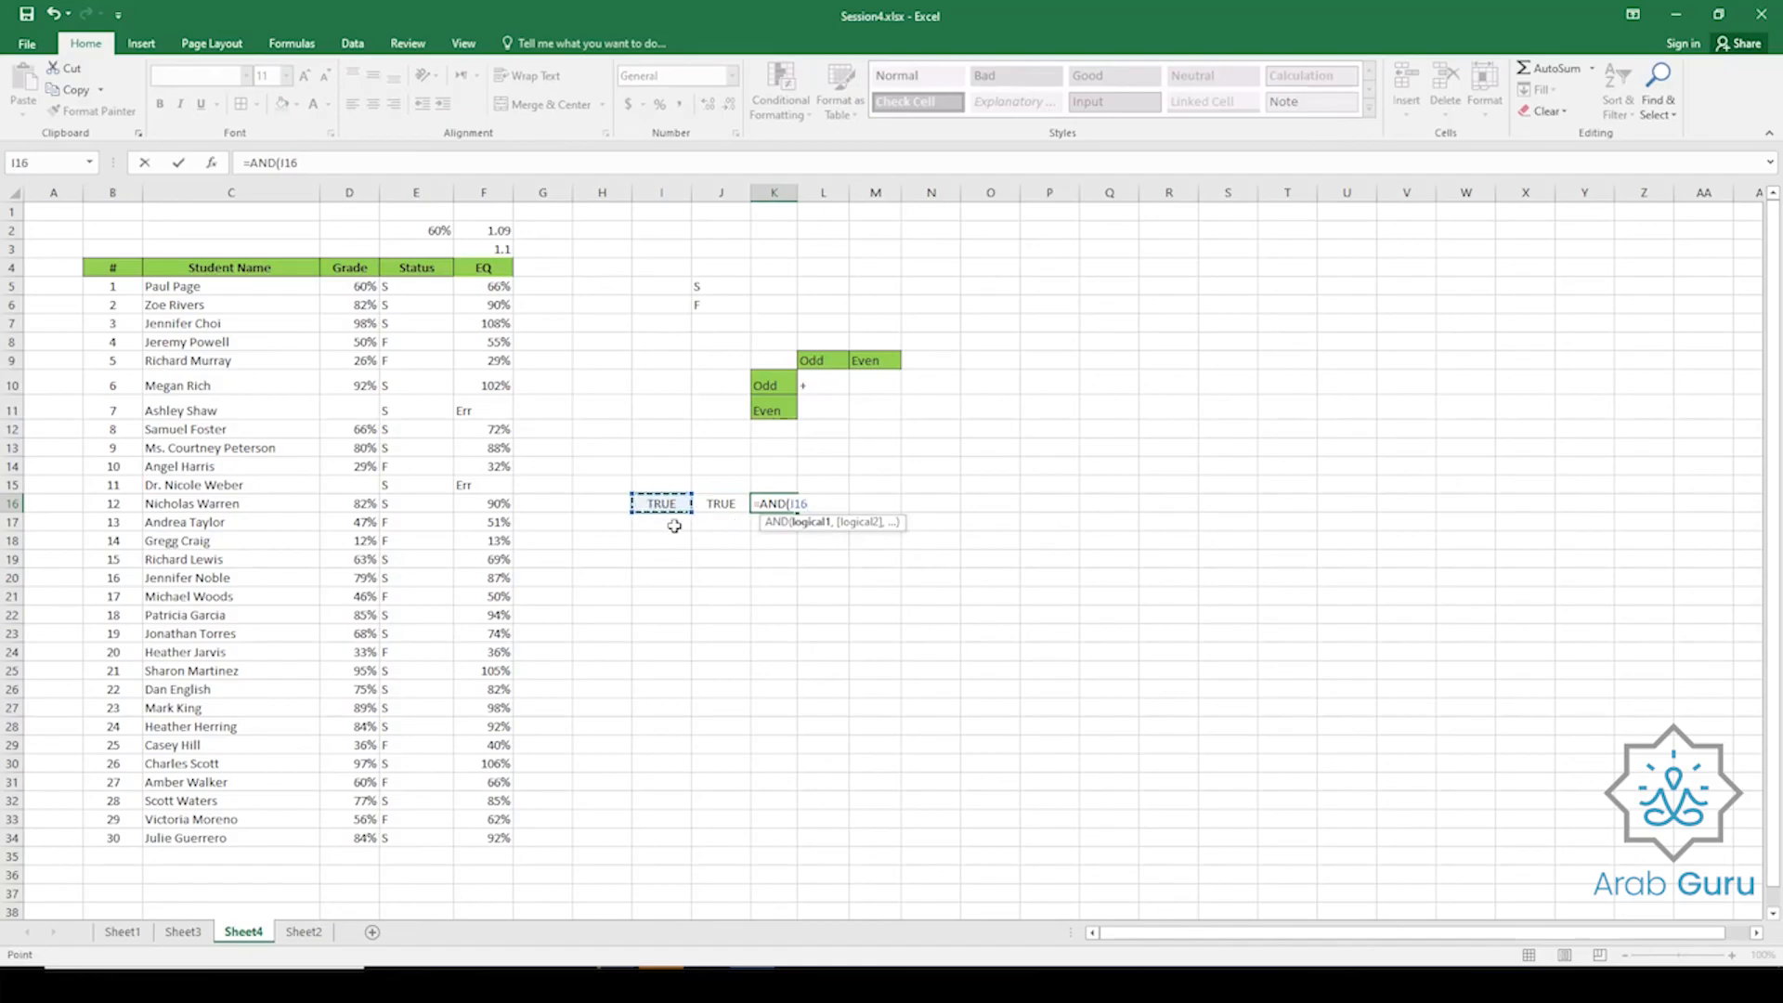
text(,)
key(Left)
key(Return)
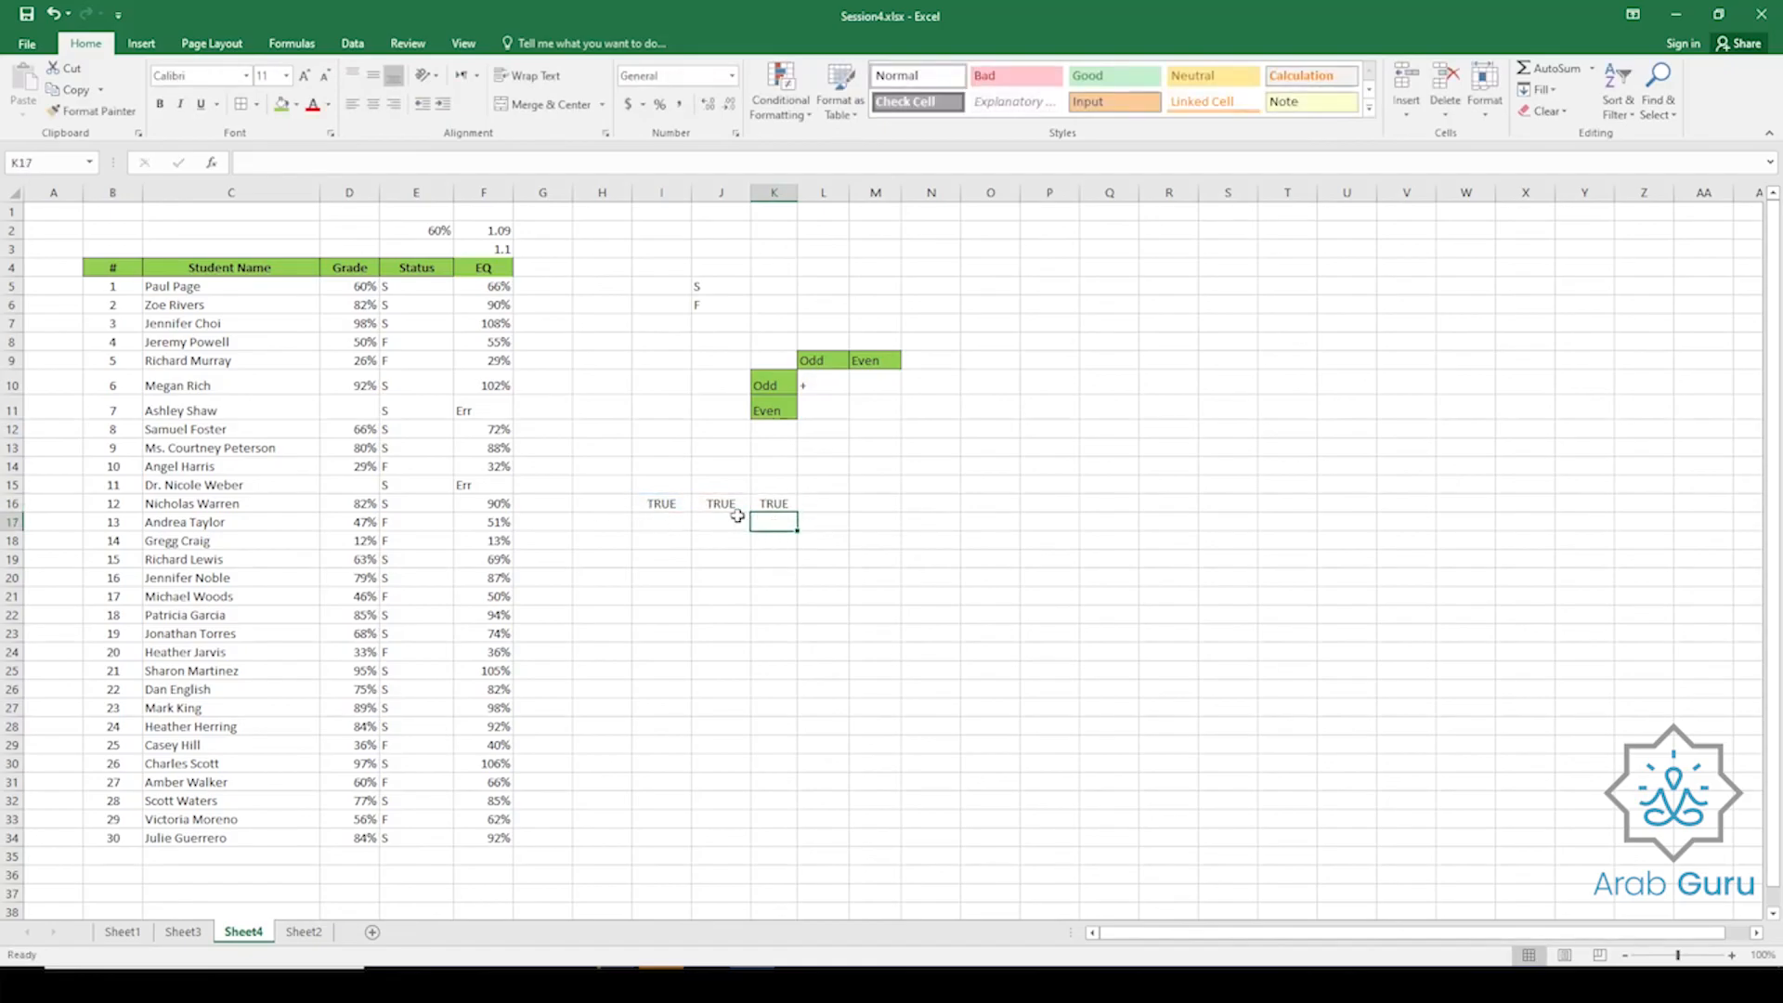
Check the AND formula in K16 and change the value in I16 to False.
click(780, 504)
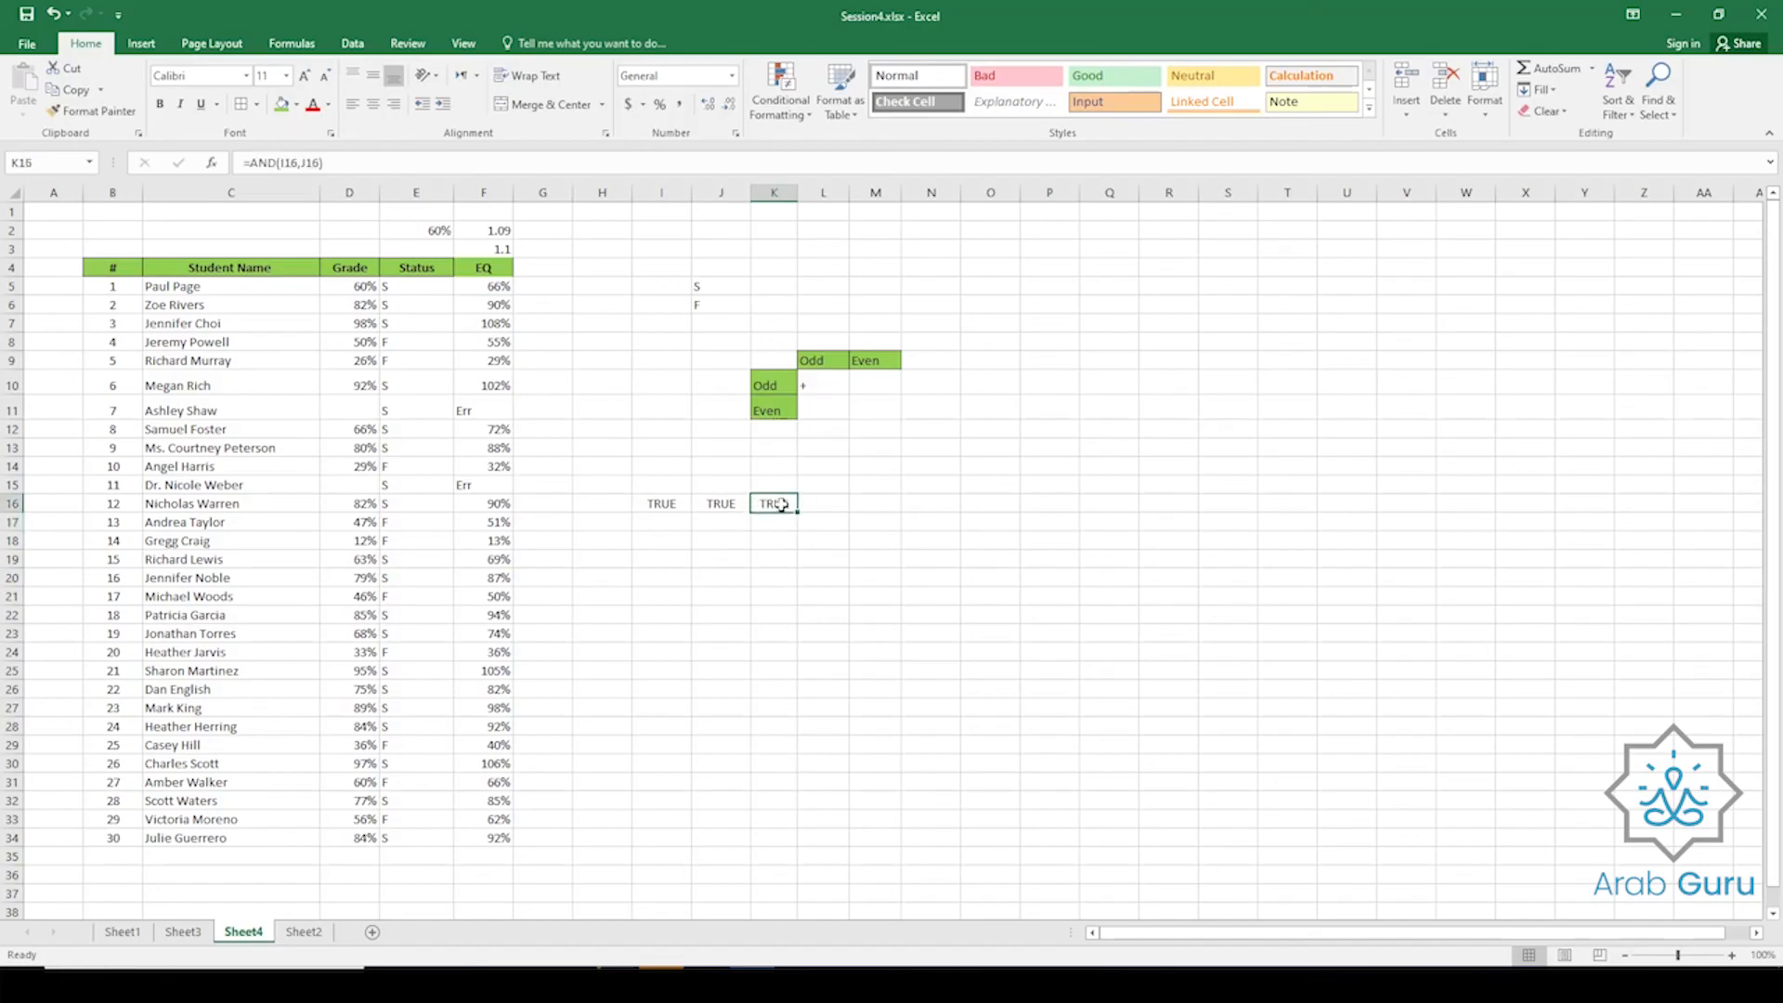
click(670, 506)
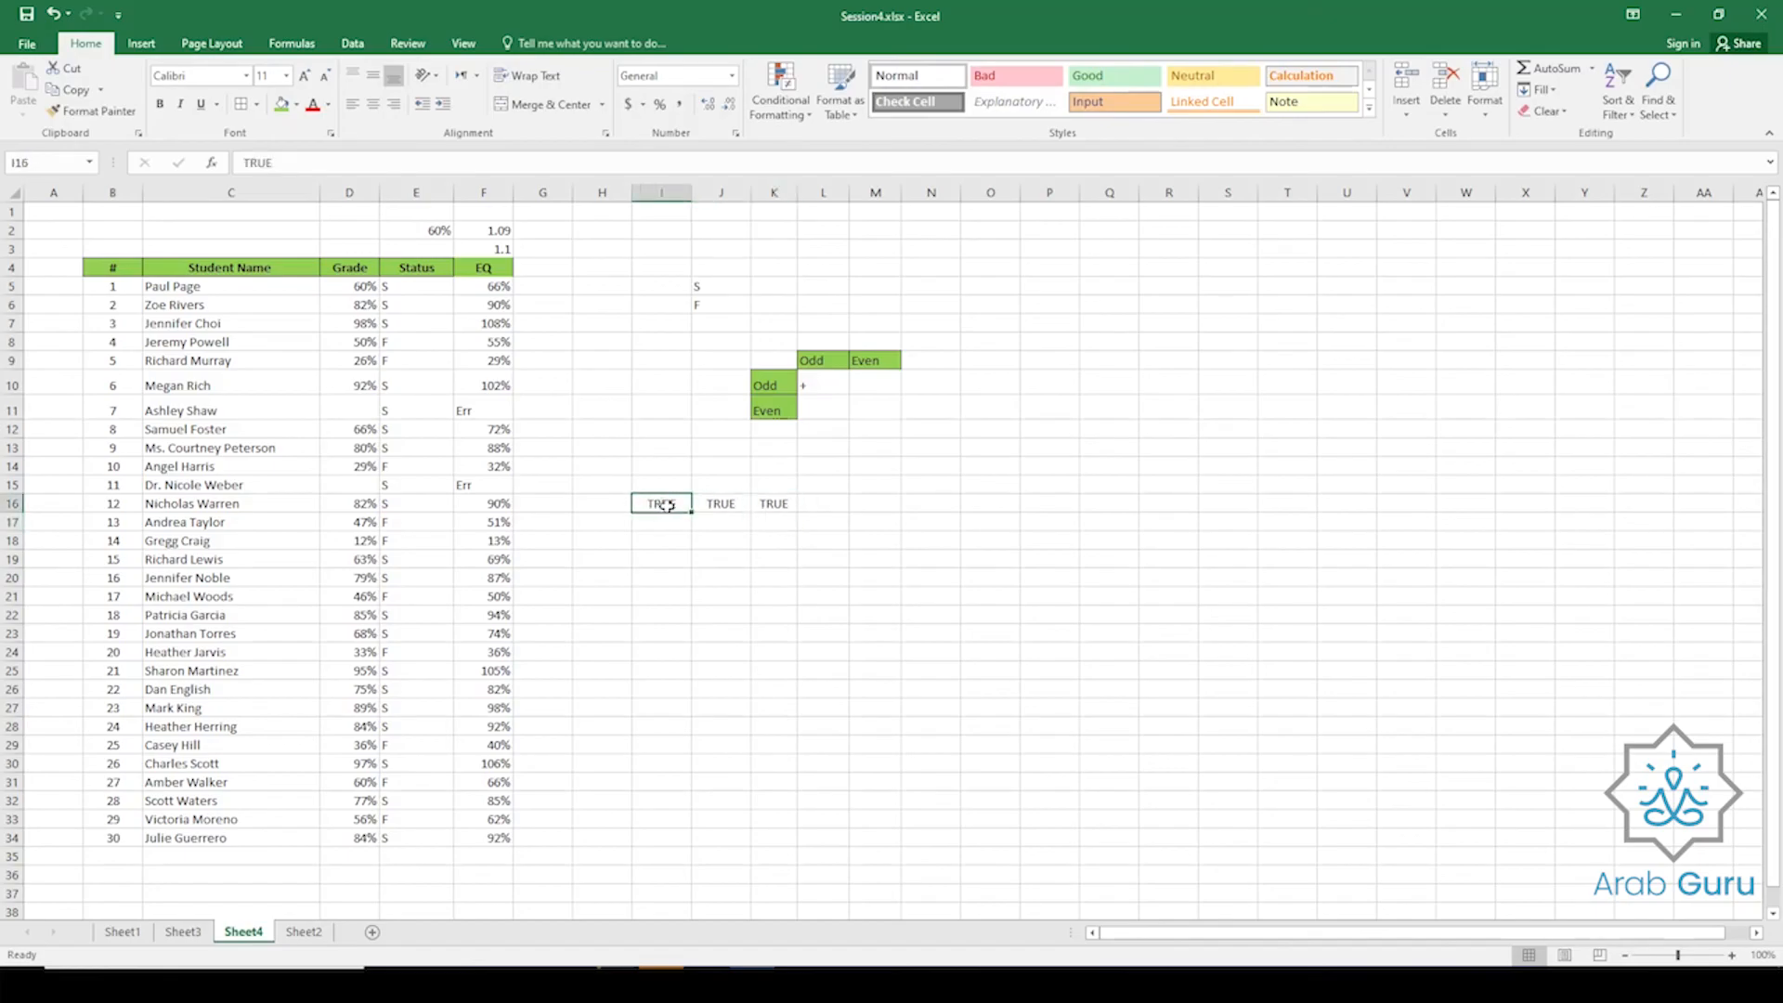
text(Fa)
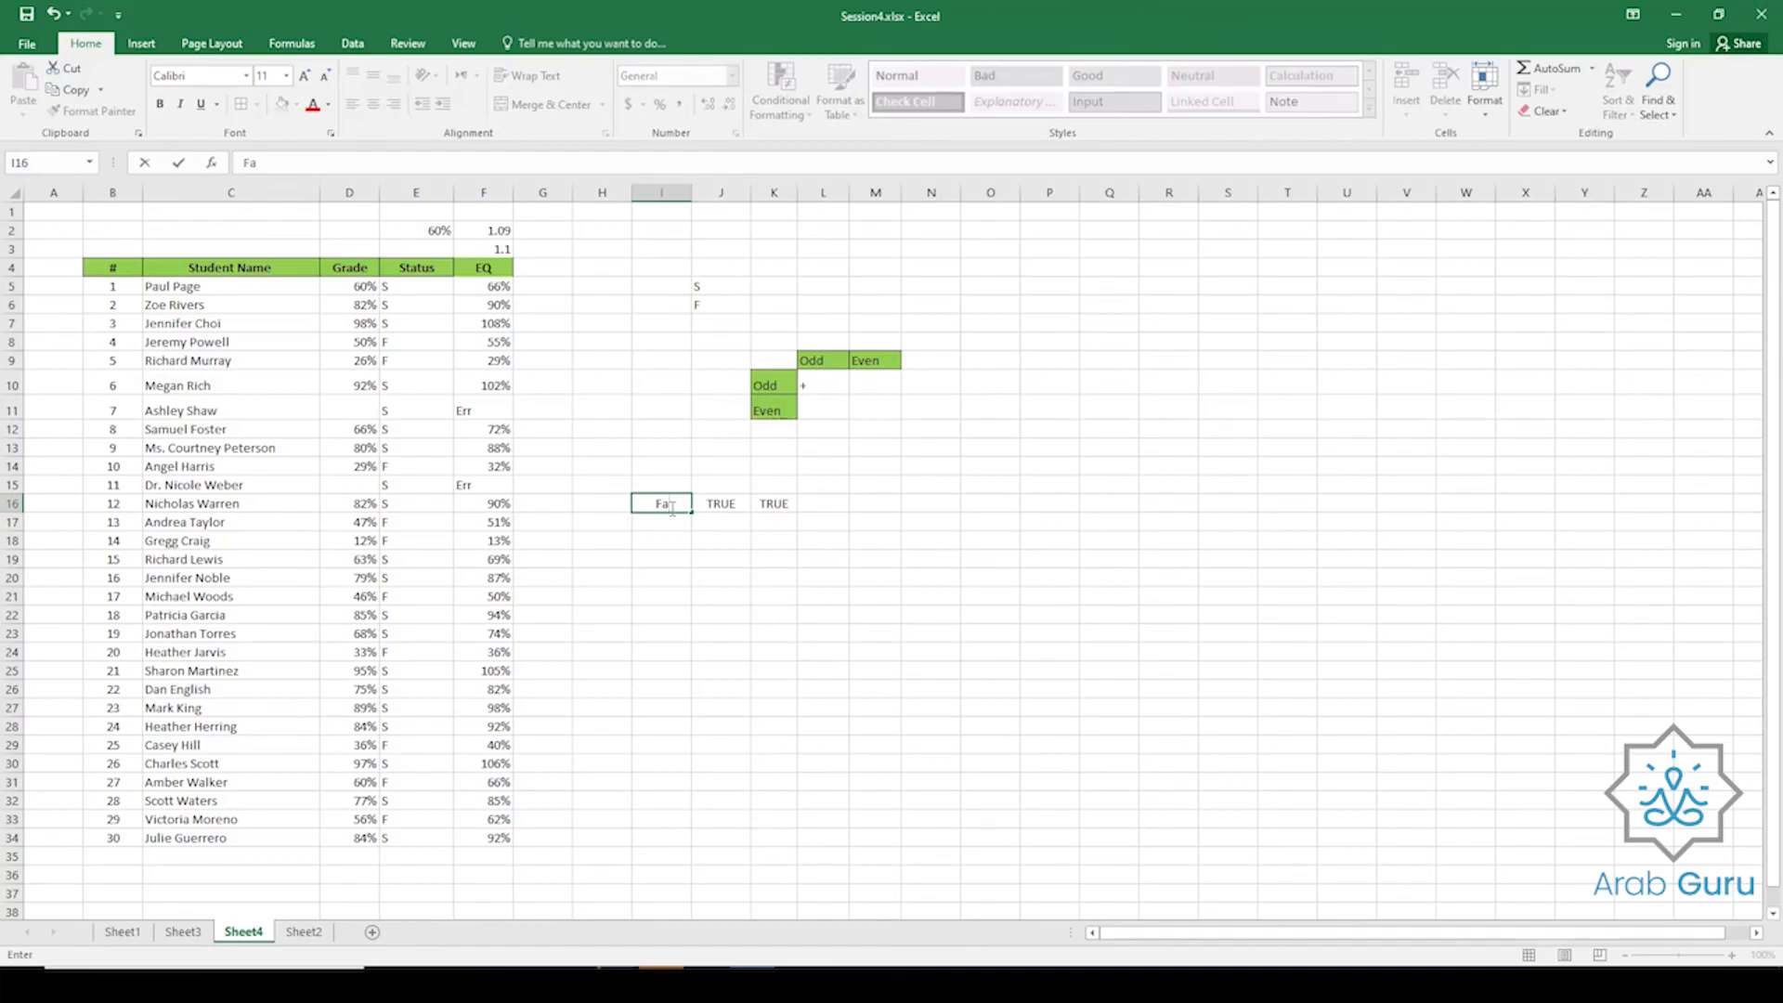
text(lse)
key(Return)
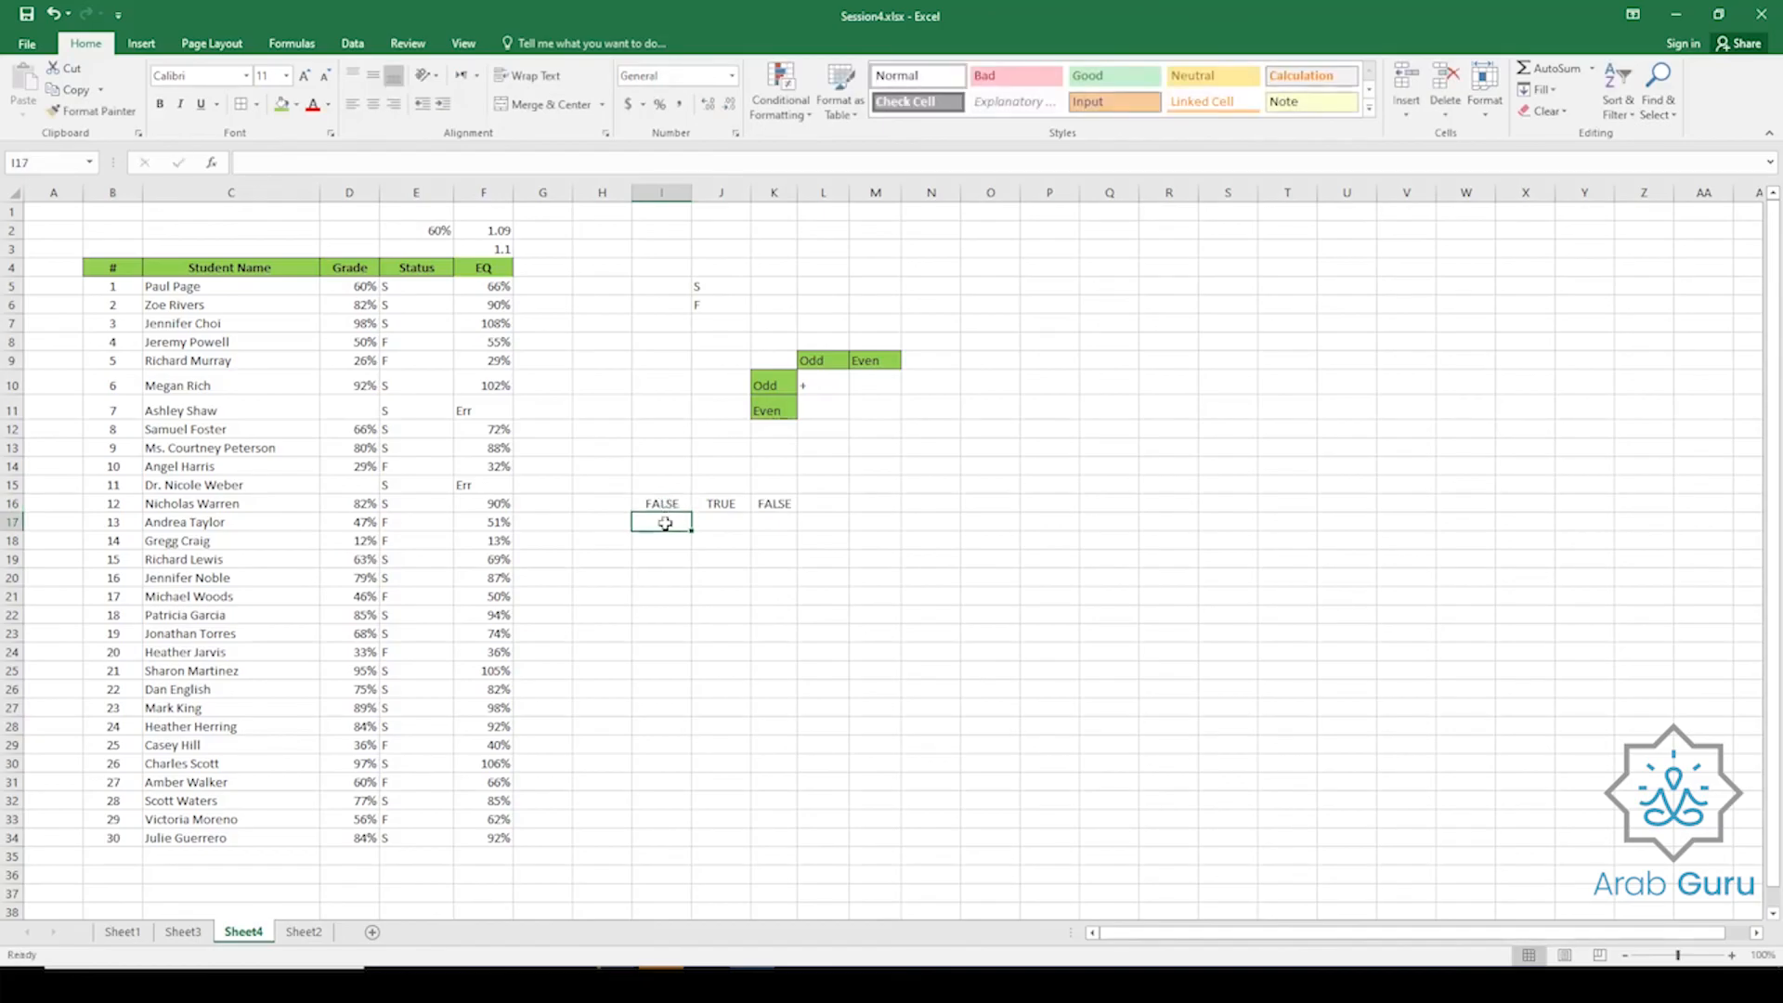
Replace the AND function in K16 with OR, keeping I16 and J16 as its arguments.
click(789, 508)
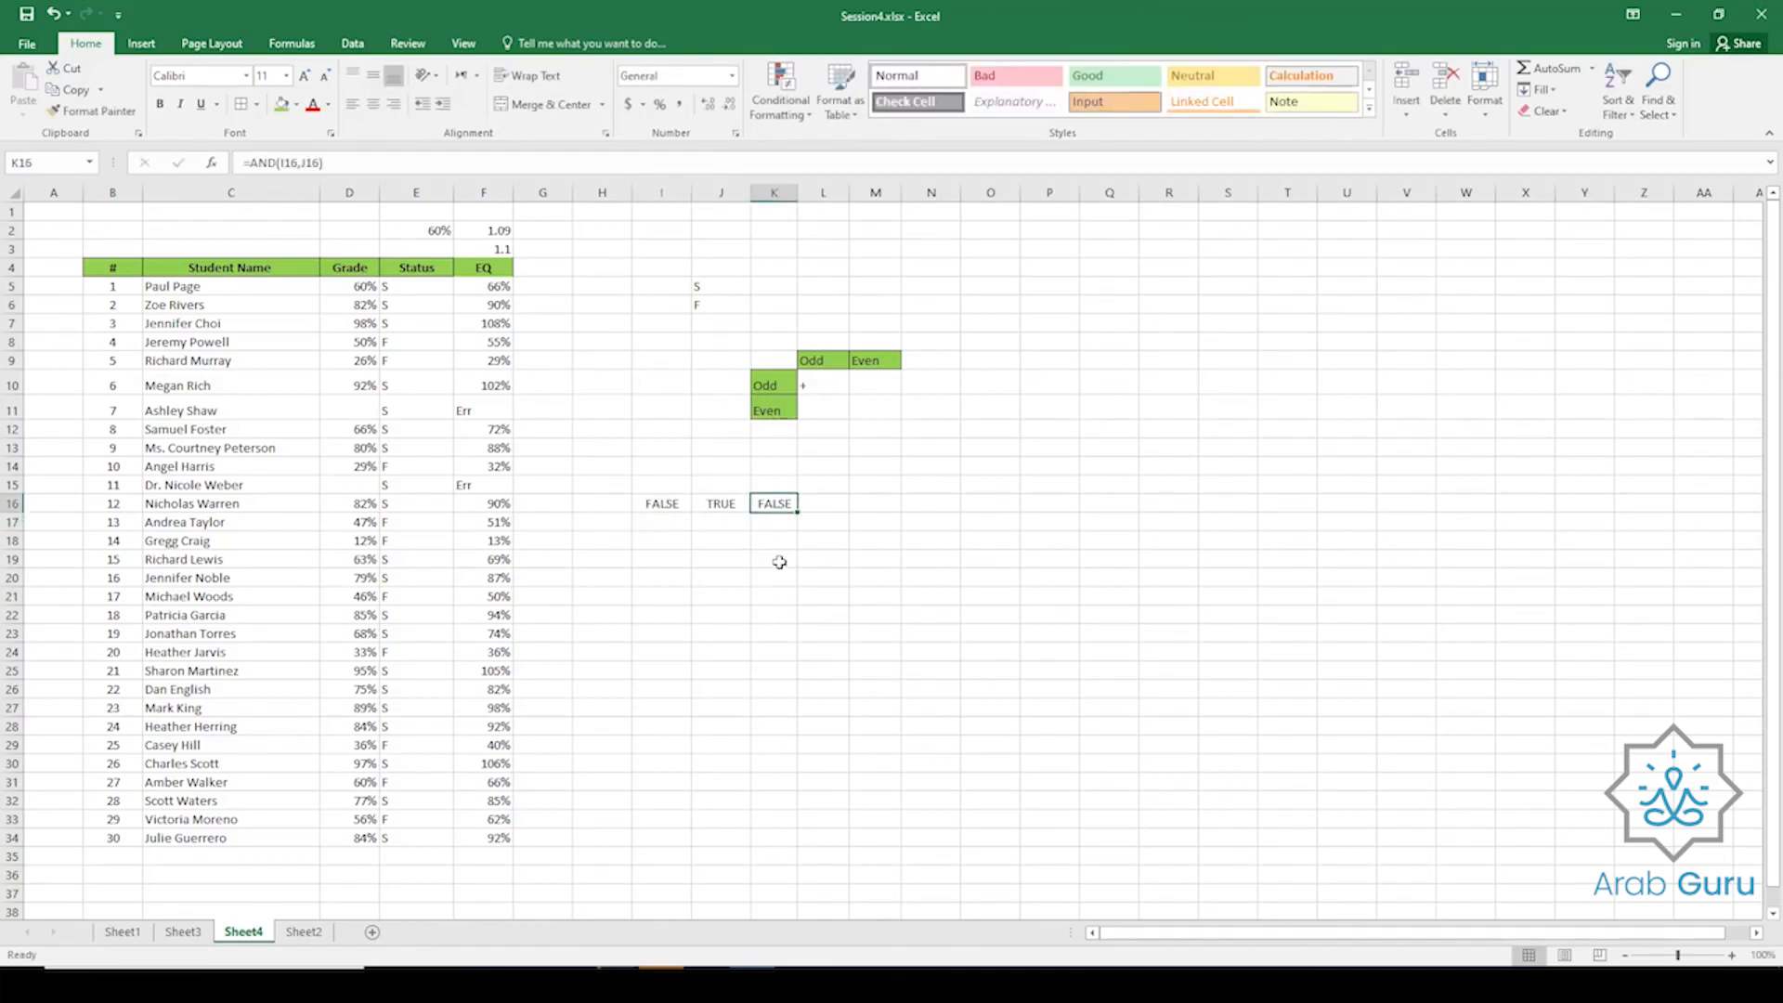
double_click(255, 163)
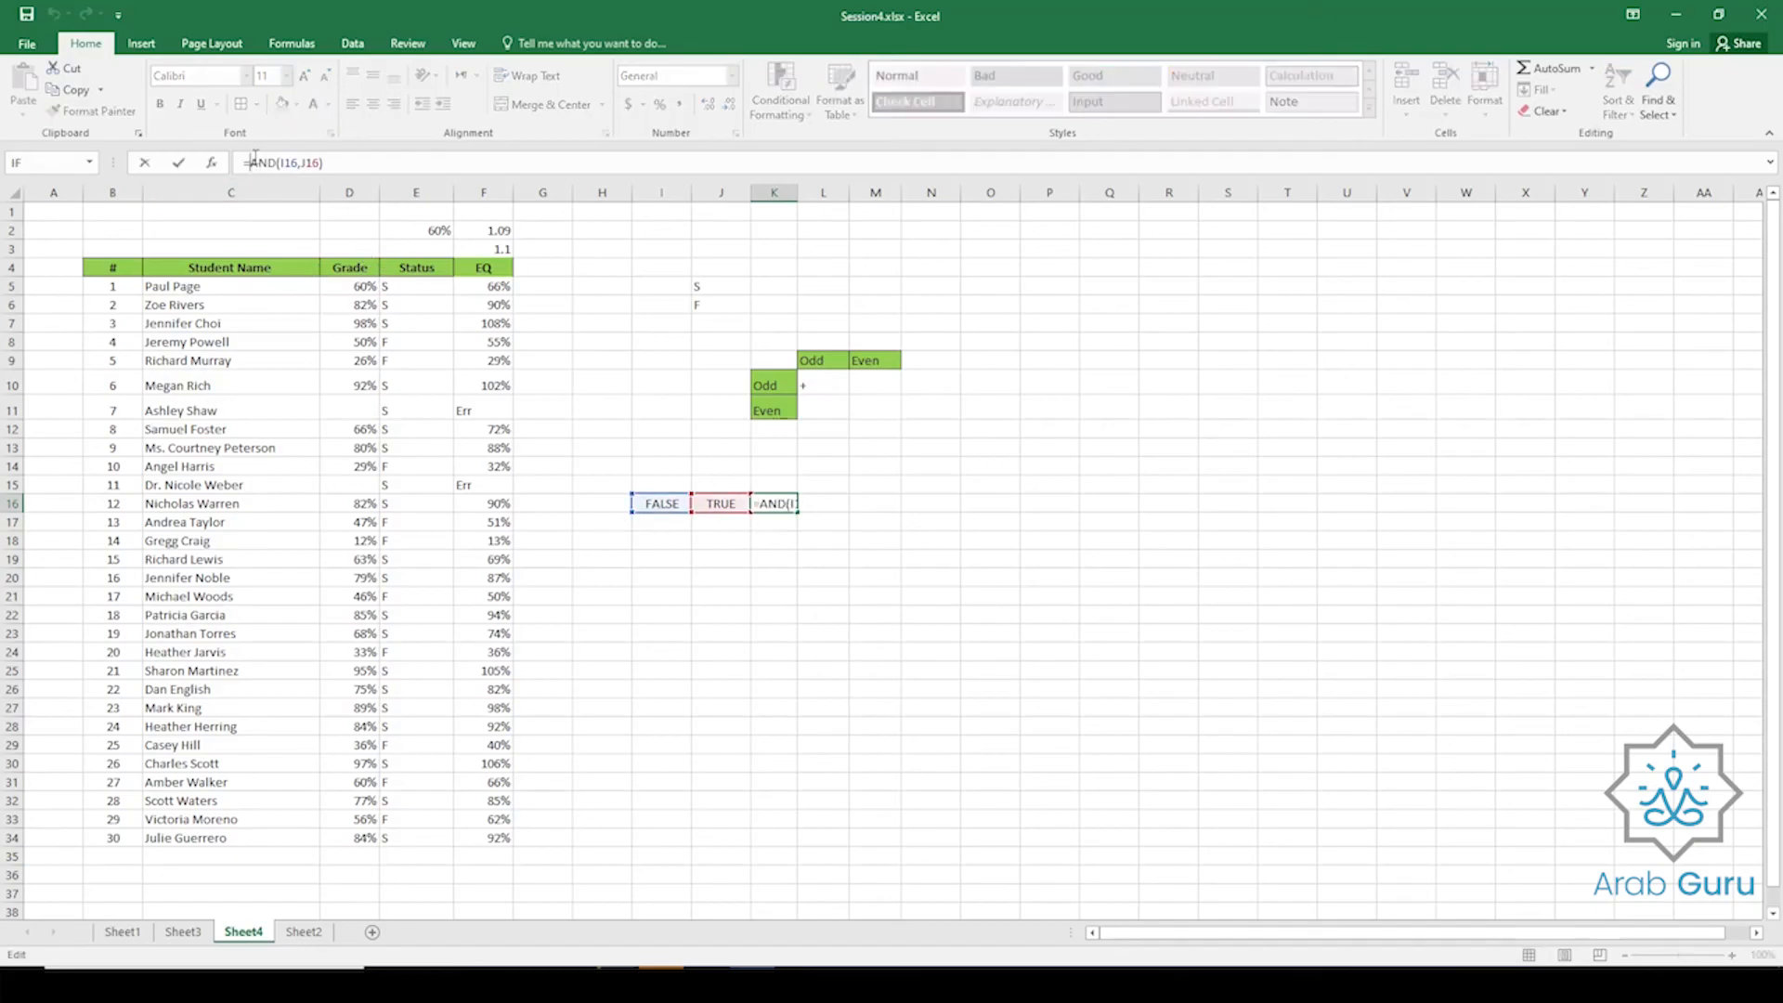
text(OR)
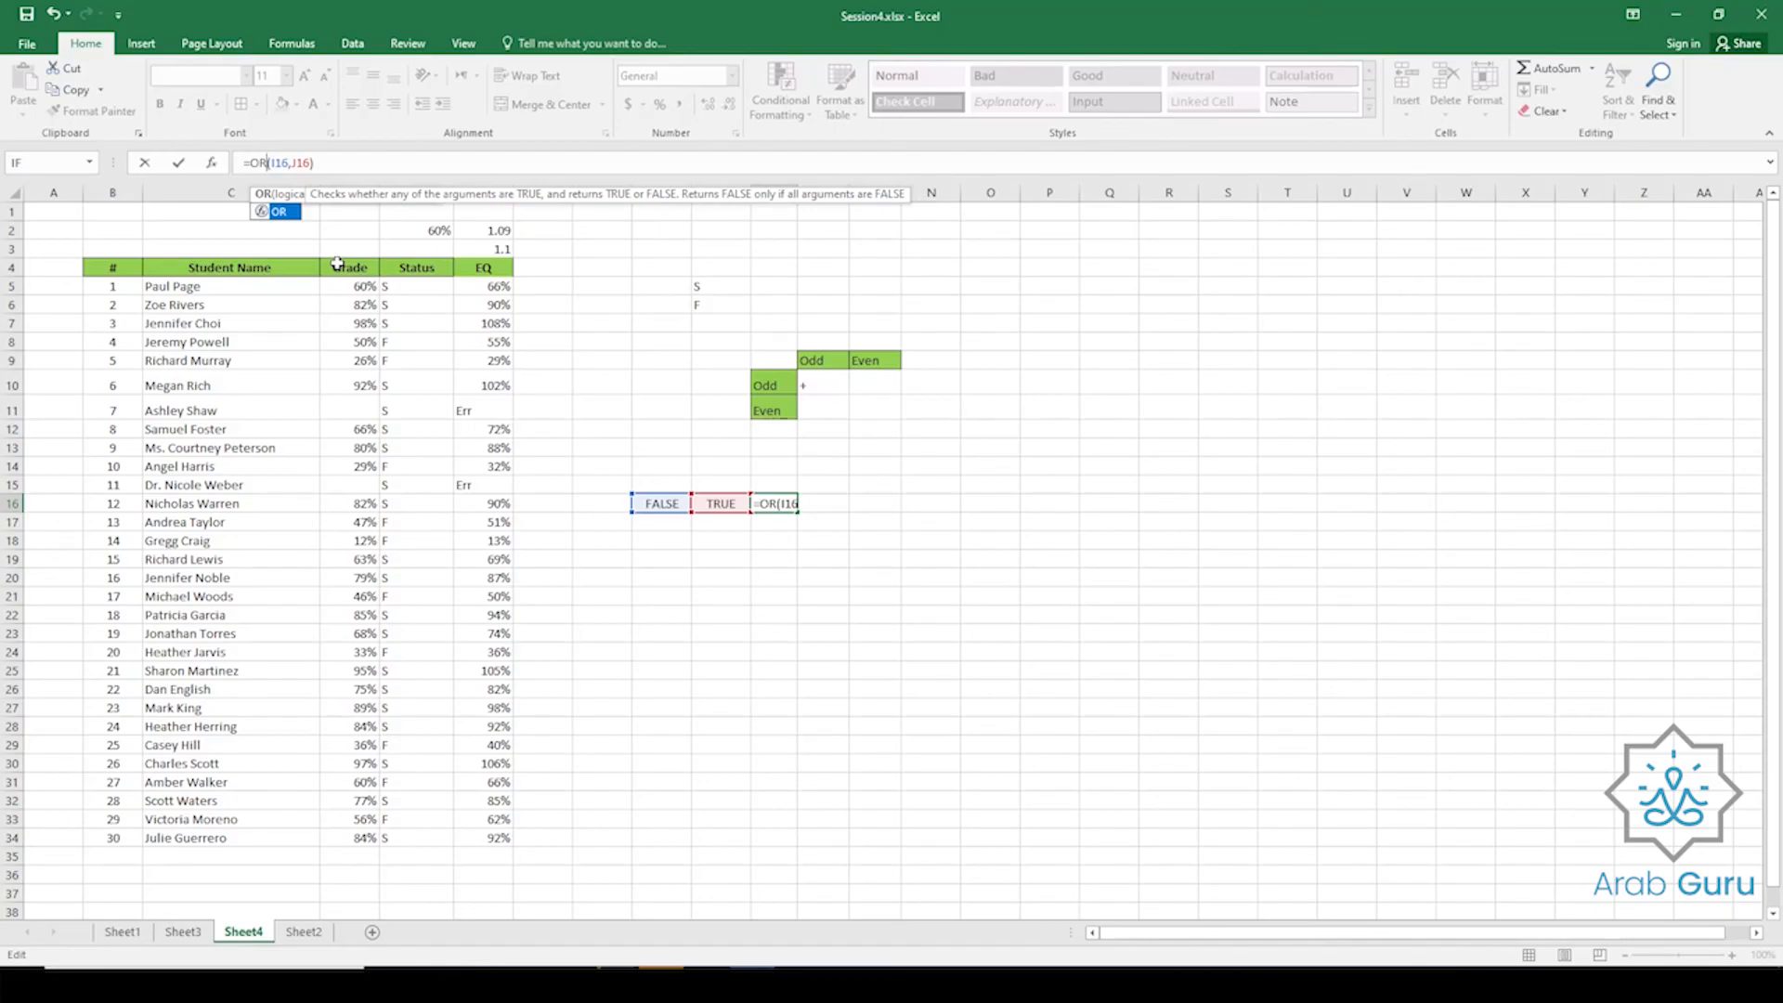
key(Return)
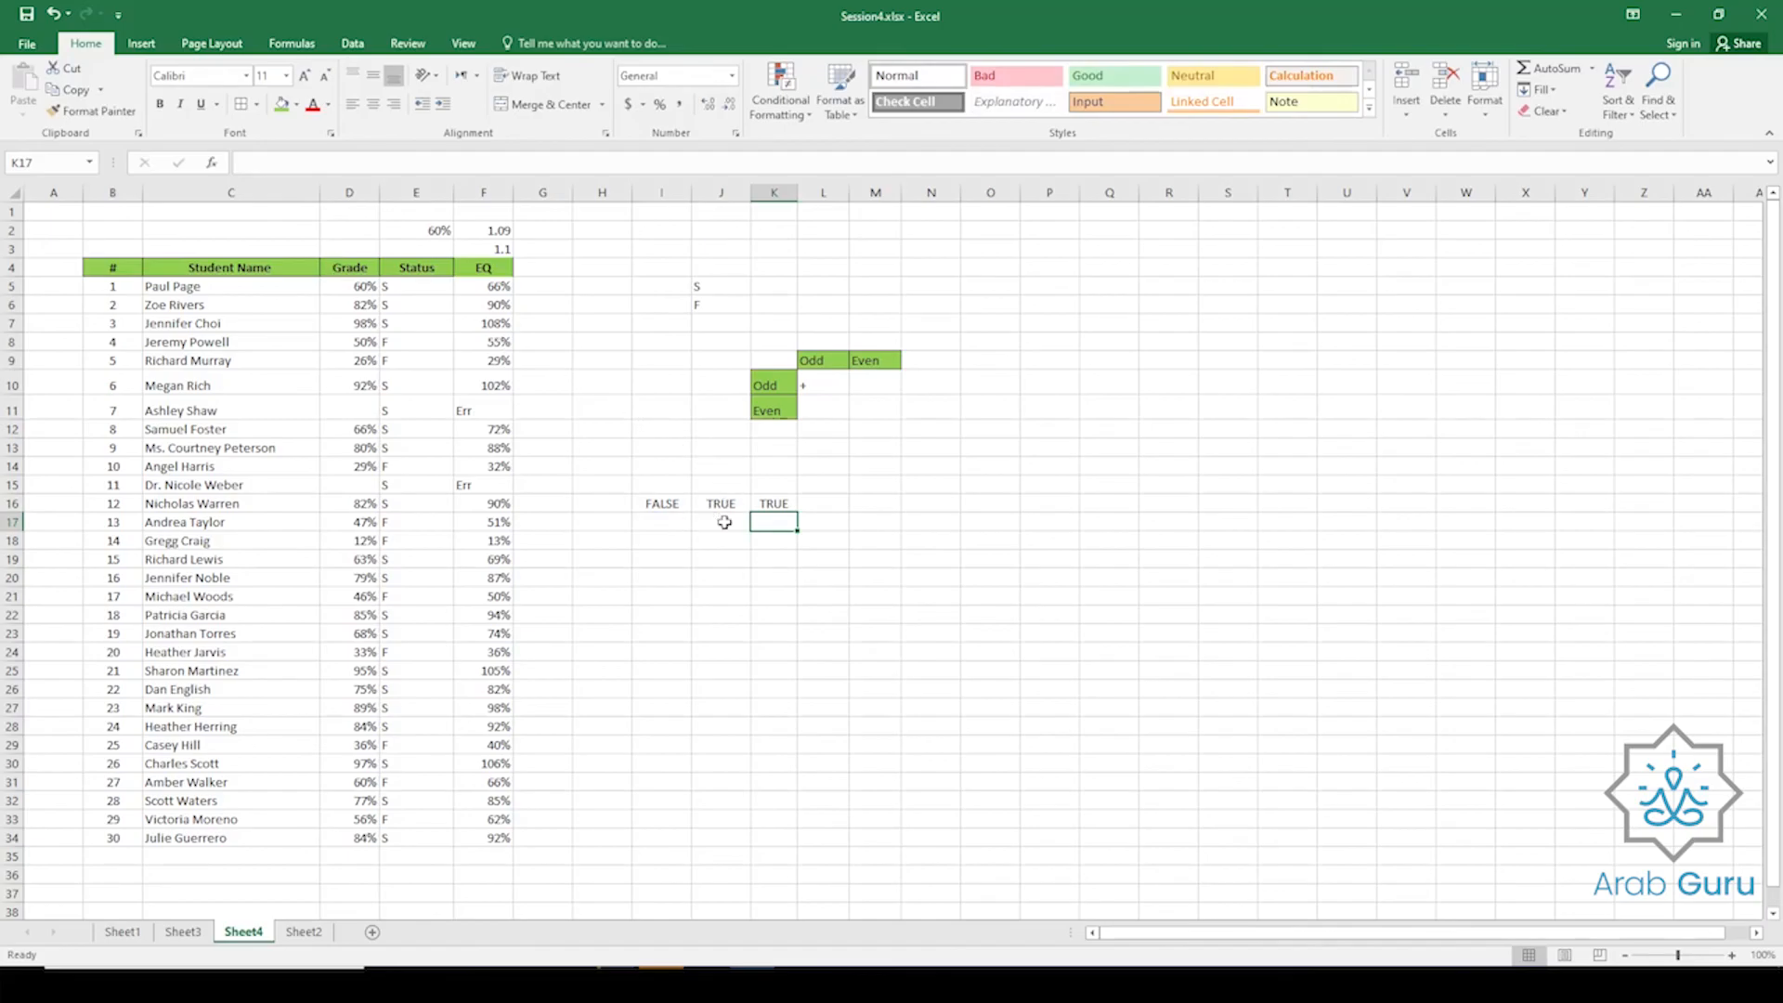
drag(667, 505, 762, 506)
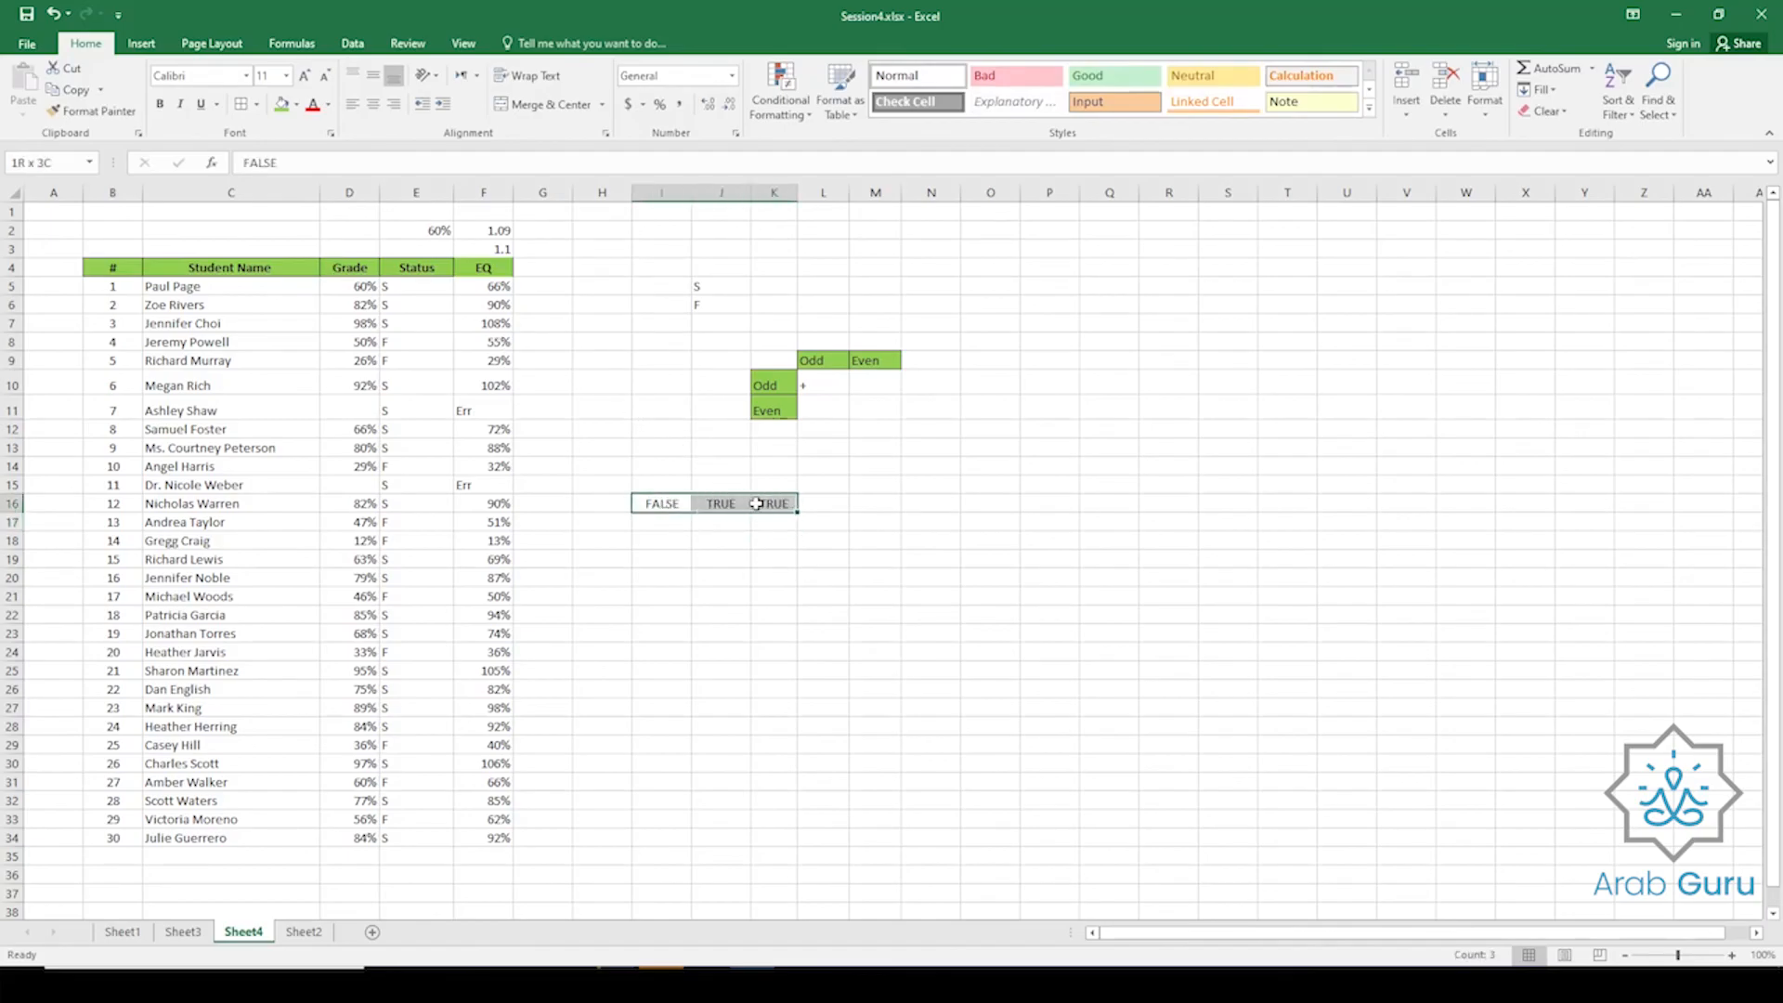
click(790, 523)
drag(756, 590, 746, 593)
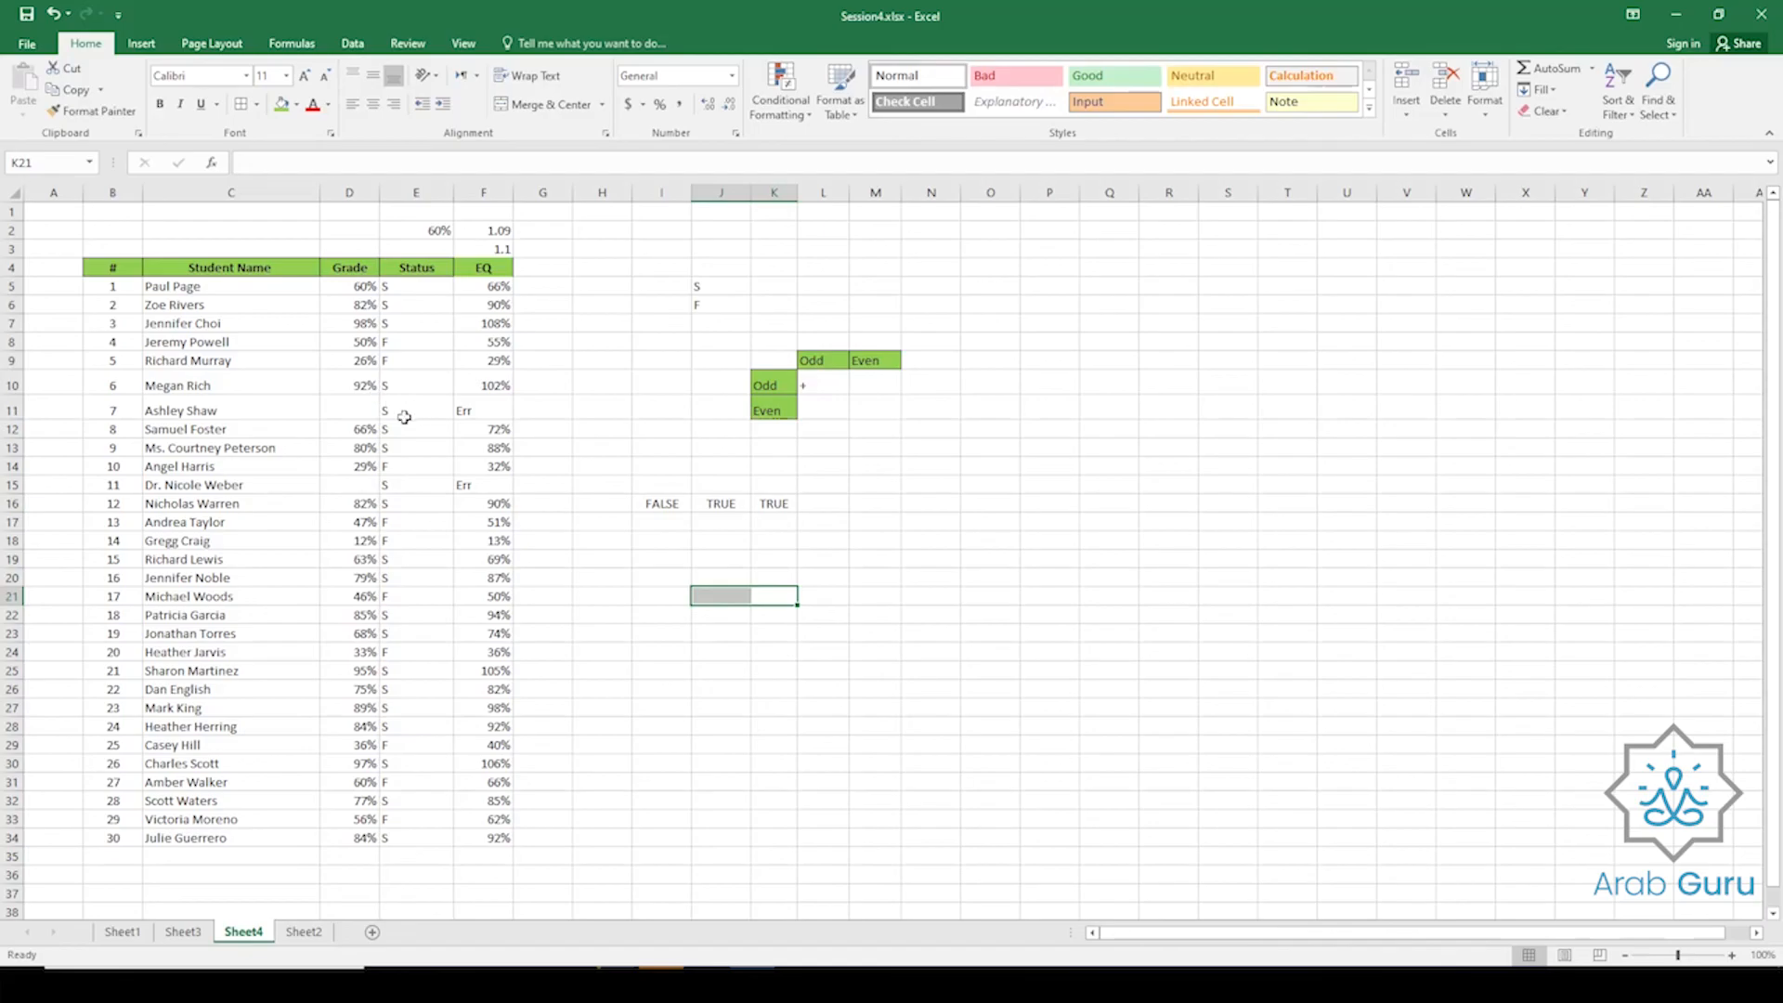
click(354, 289)
drag(354, 289, 357, 841)
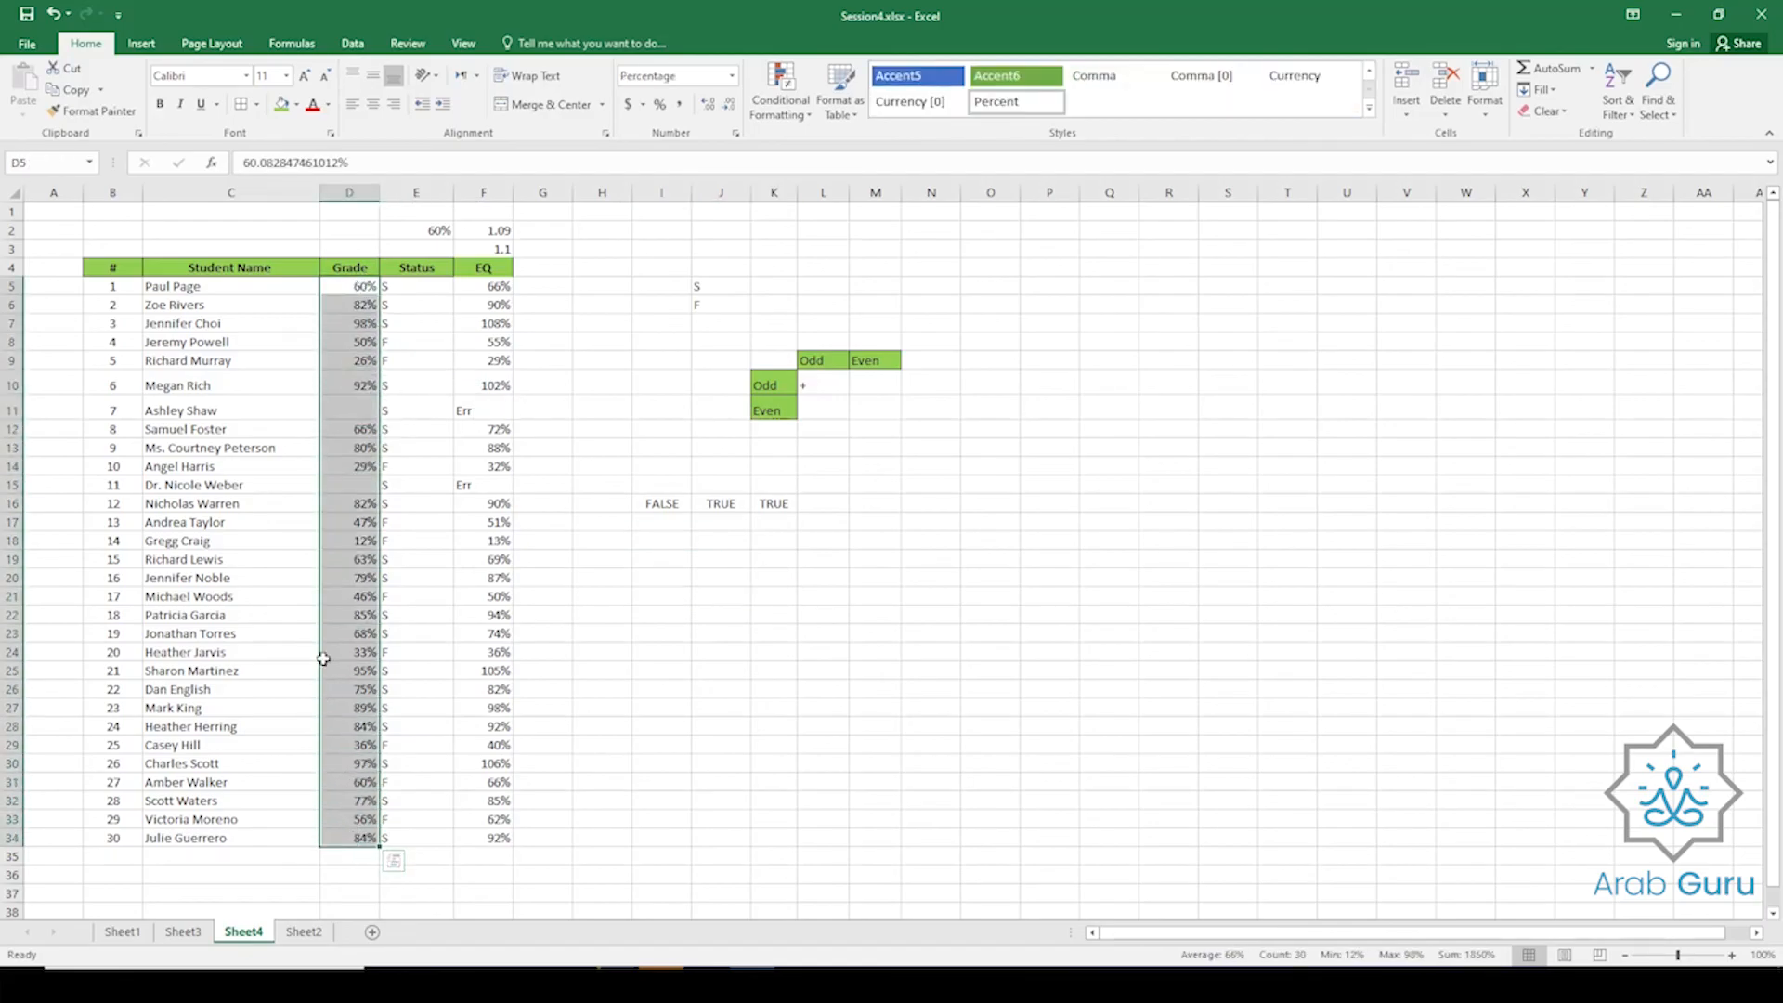
Begin an IF formula in G5 that uses ISNUMBER on the grade in D5 as its logical test.
click(541, 287)
text(=)
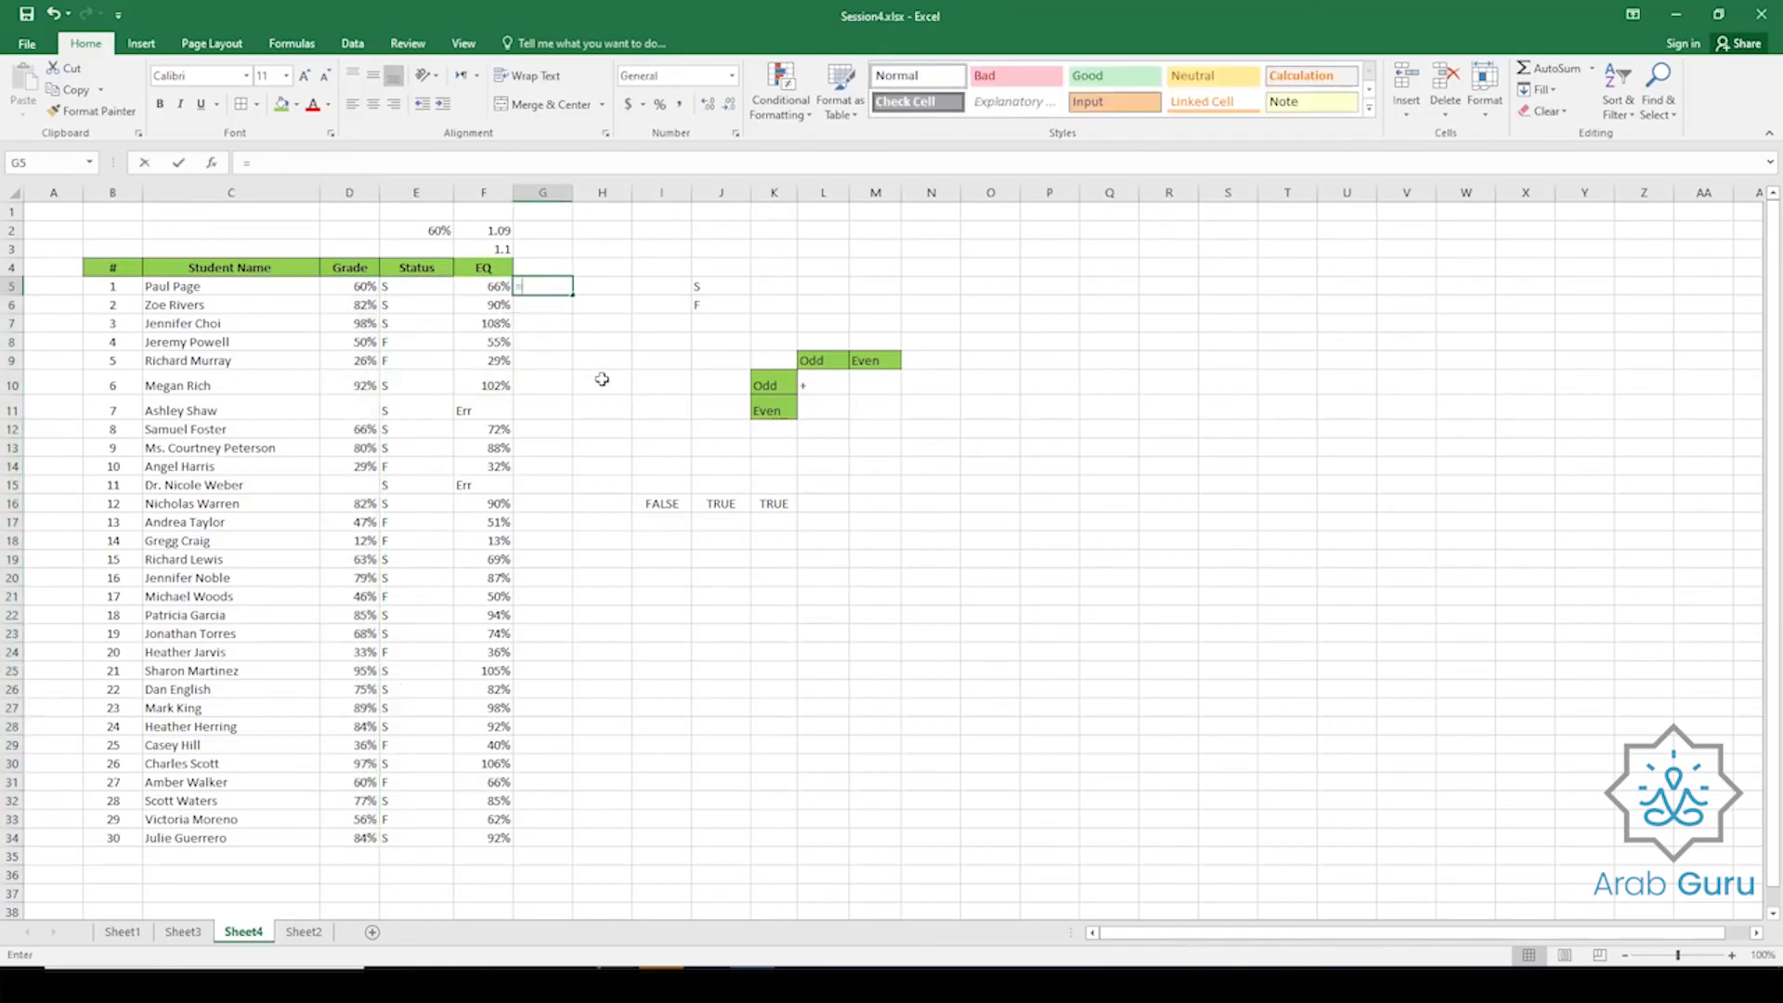
text(I)
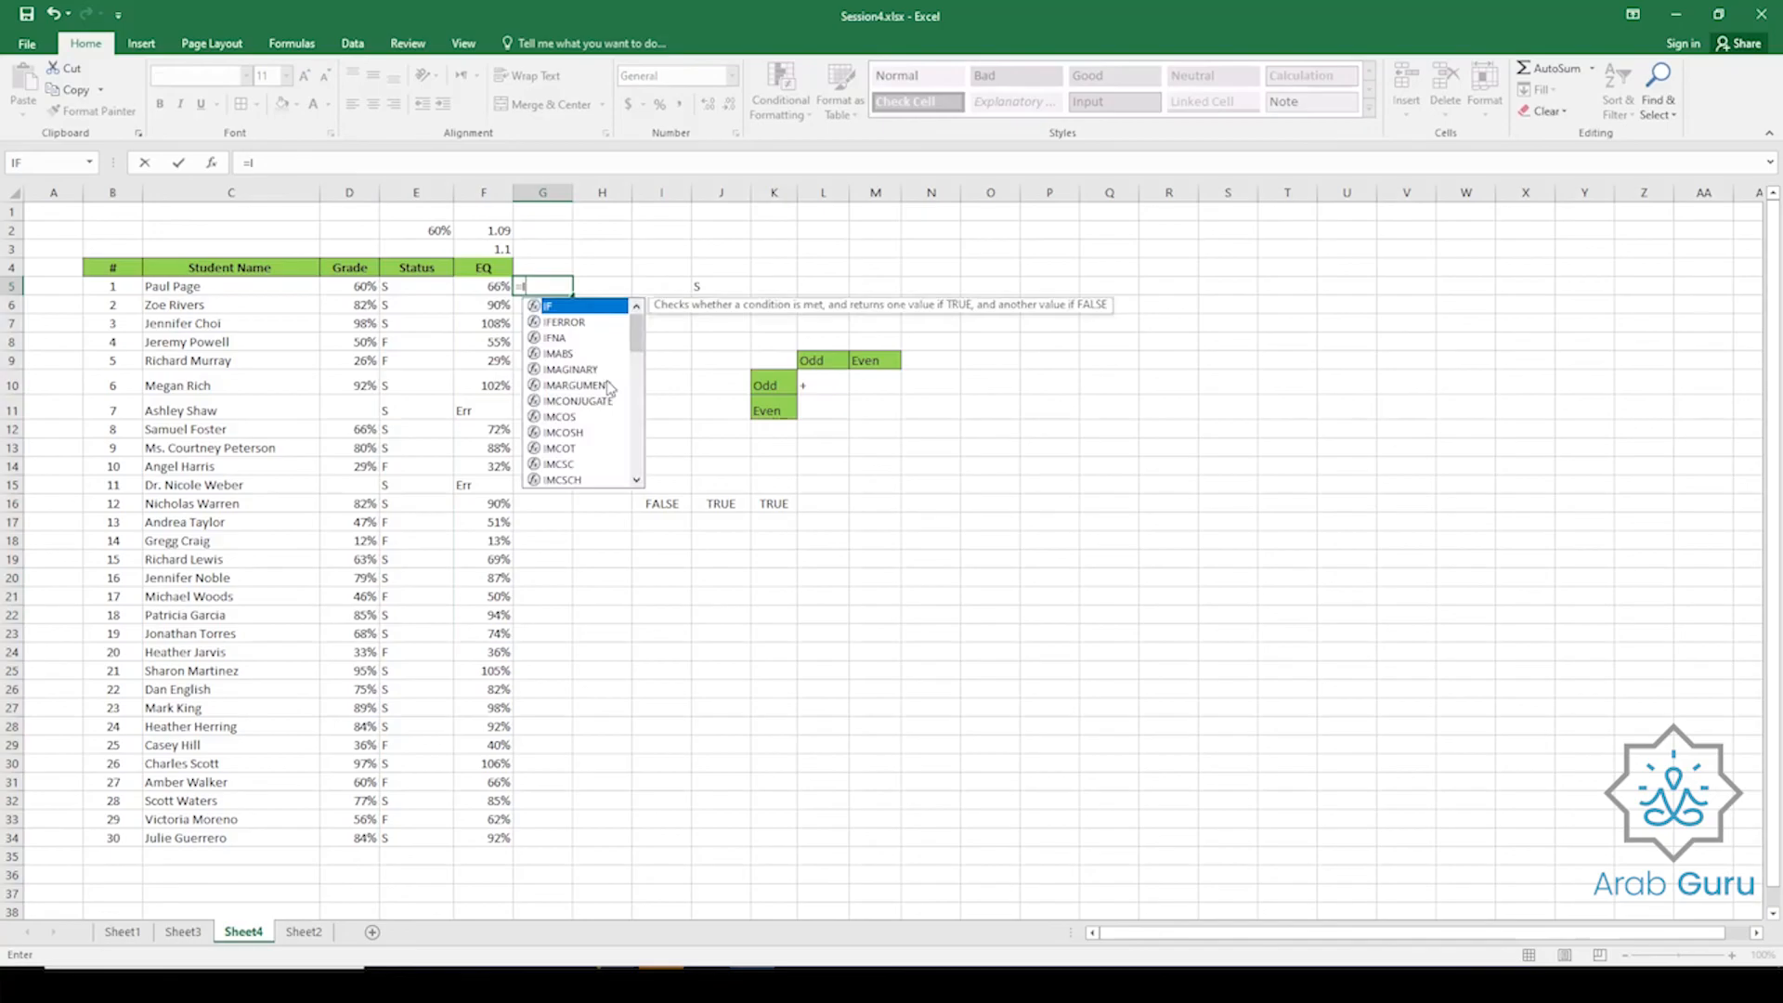
text(F()
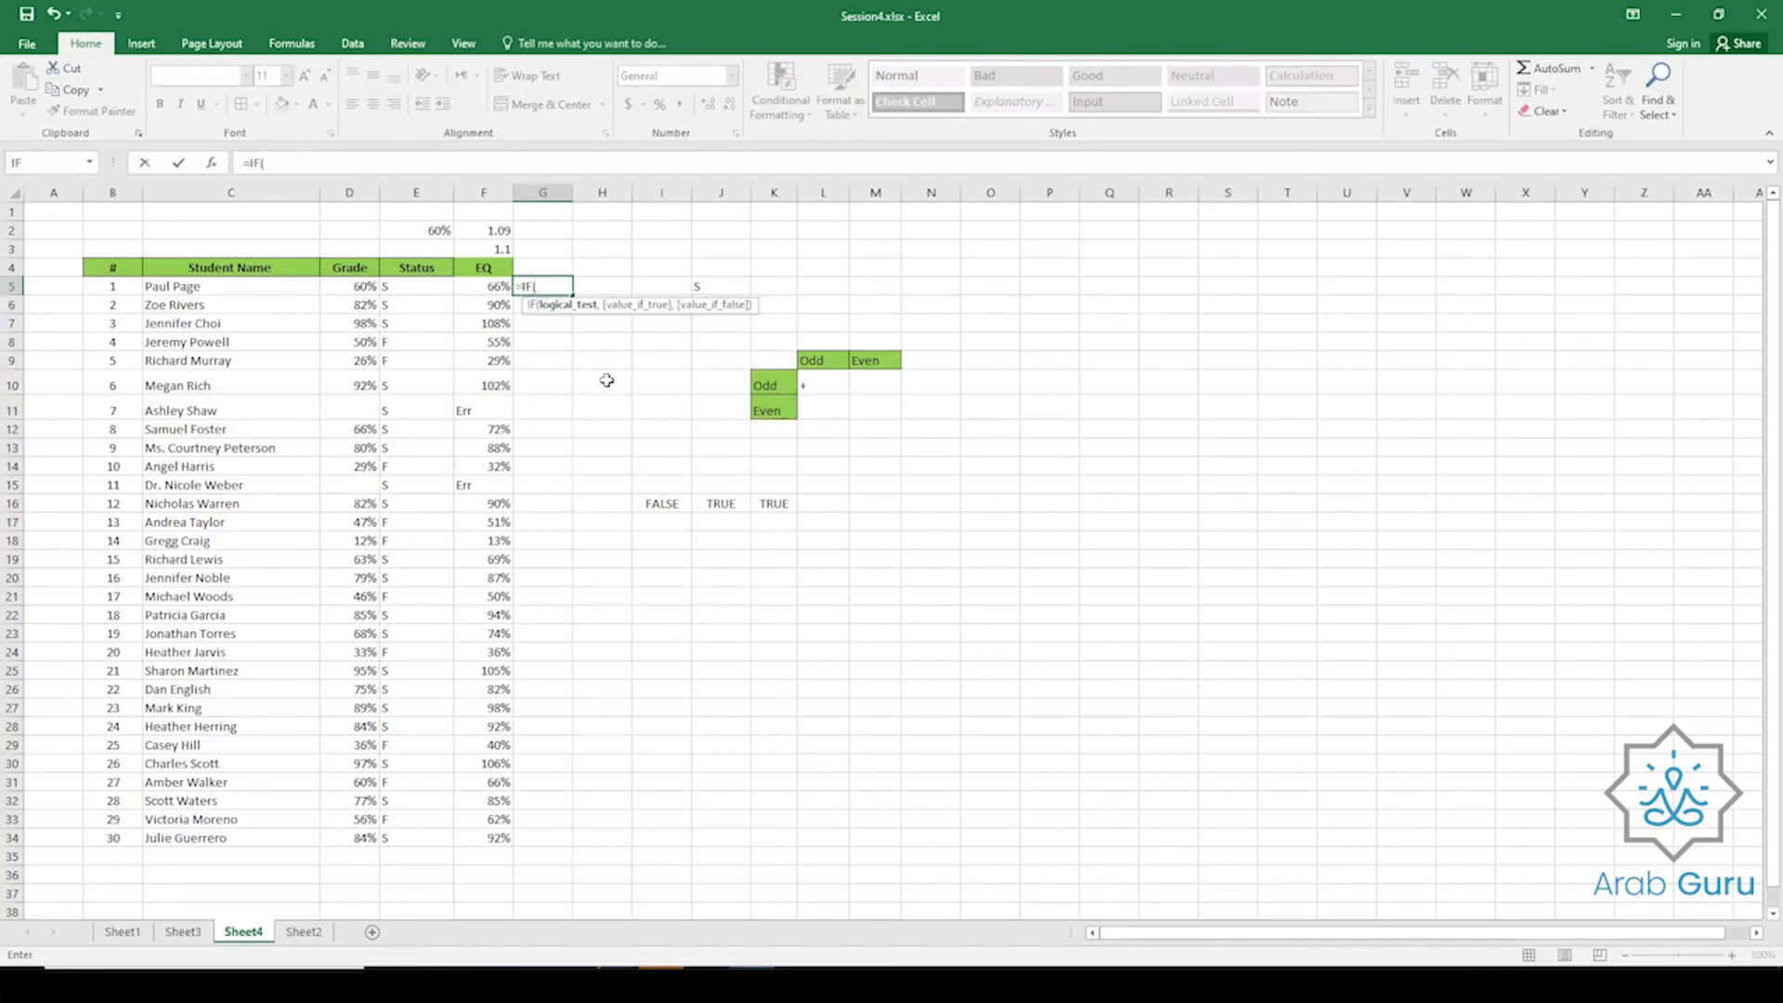
text(IFN)
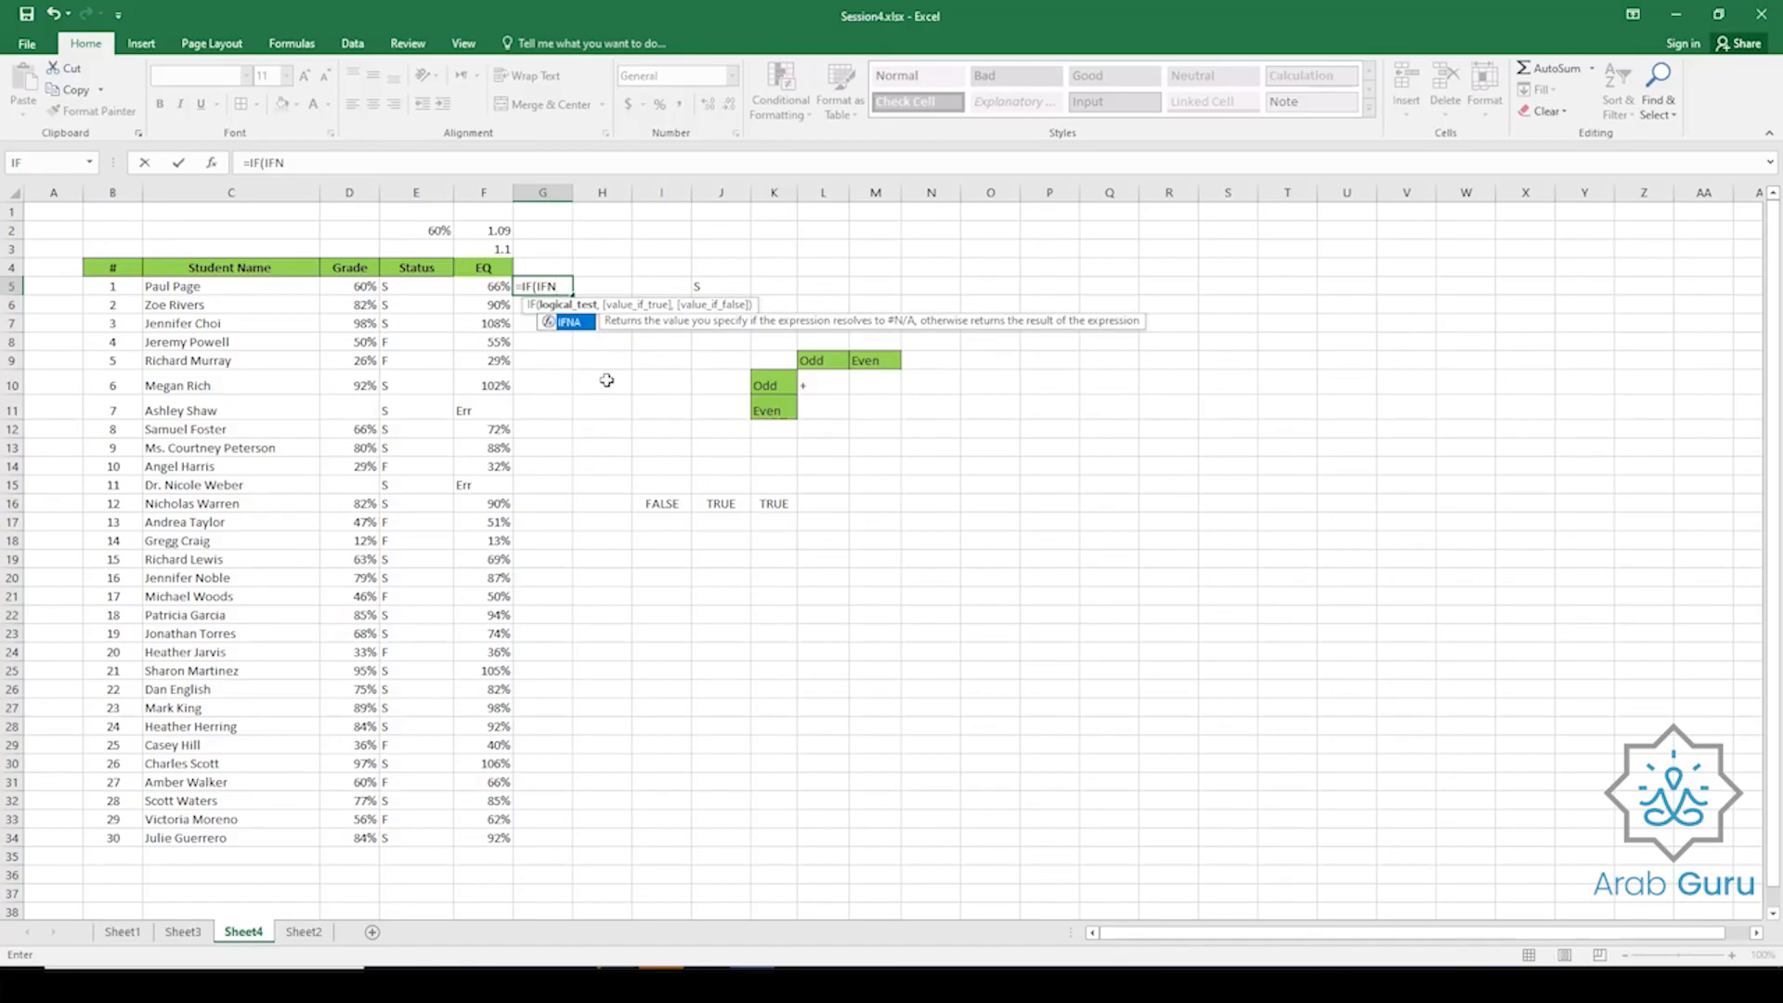
text(U)
key(BackSpace)
key(BackSpace)
key(BackSpace)
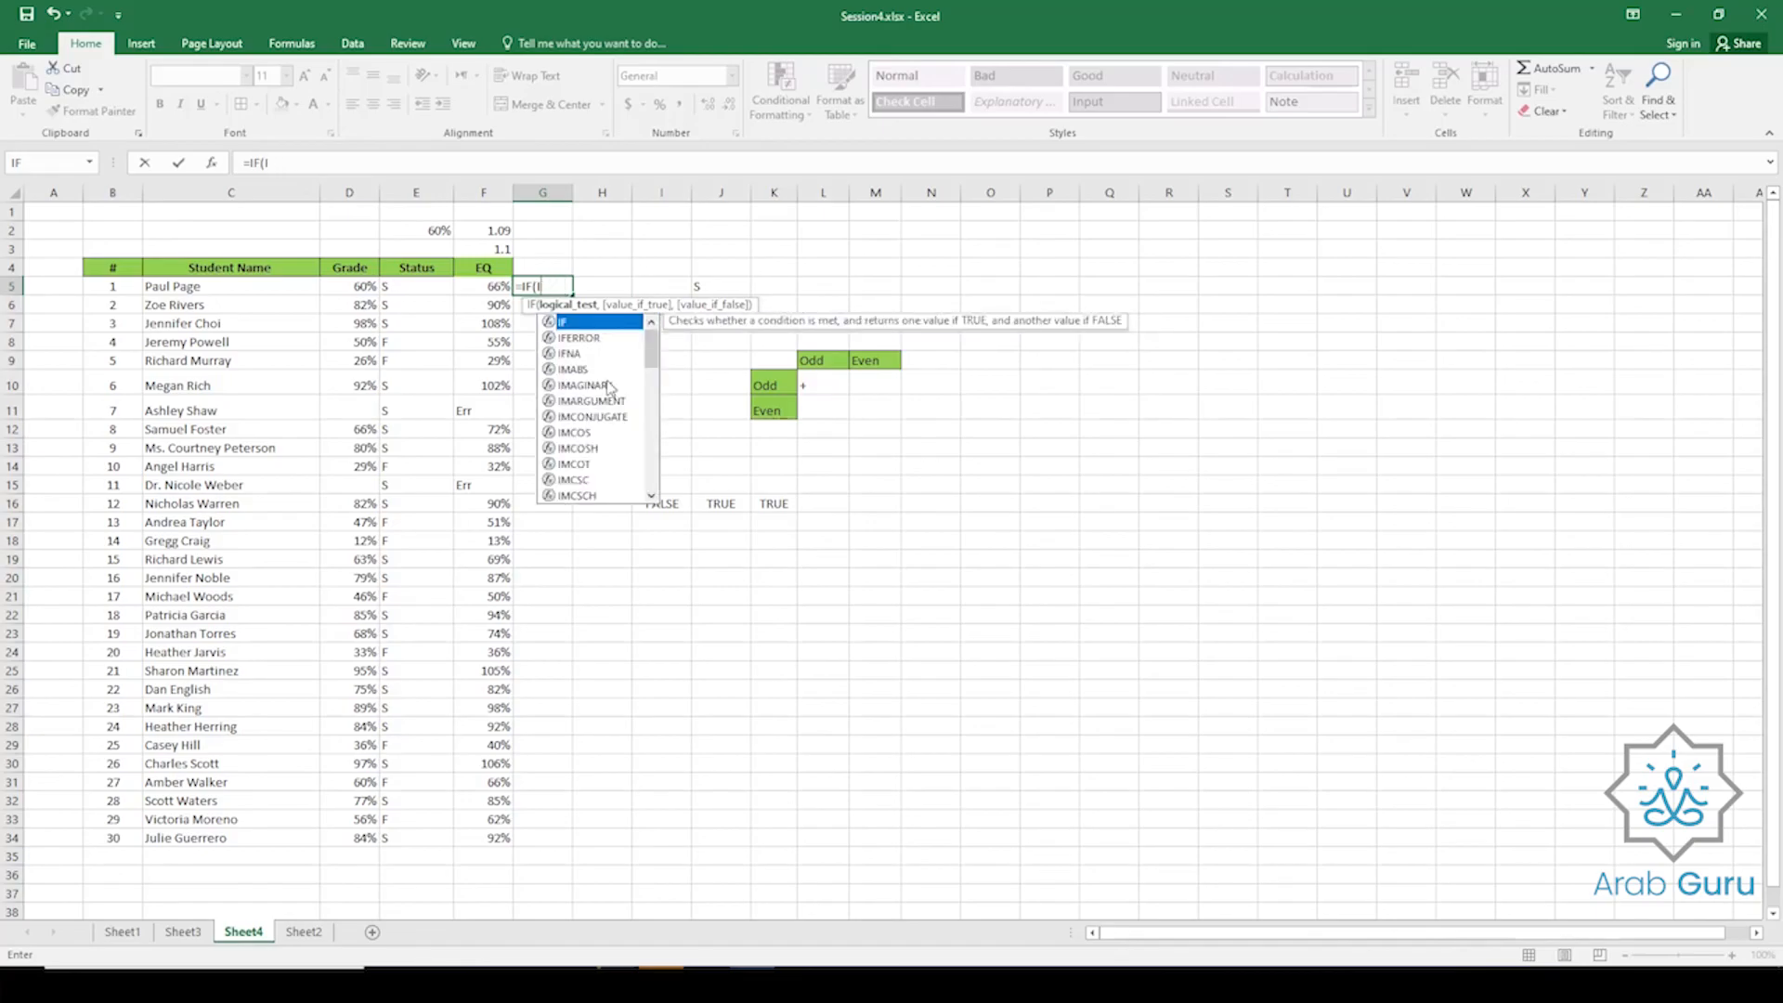
text(SNU)
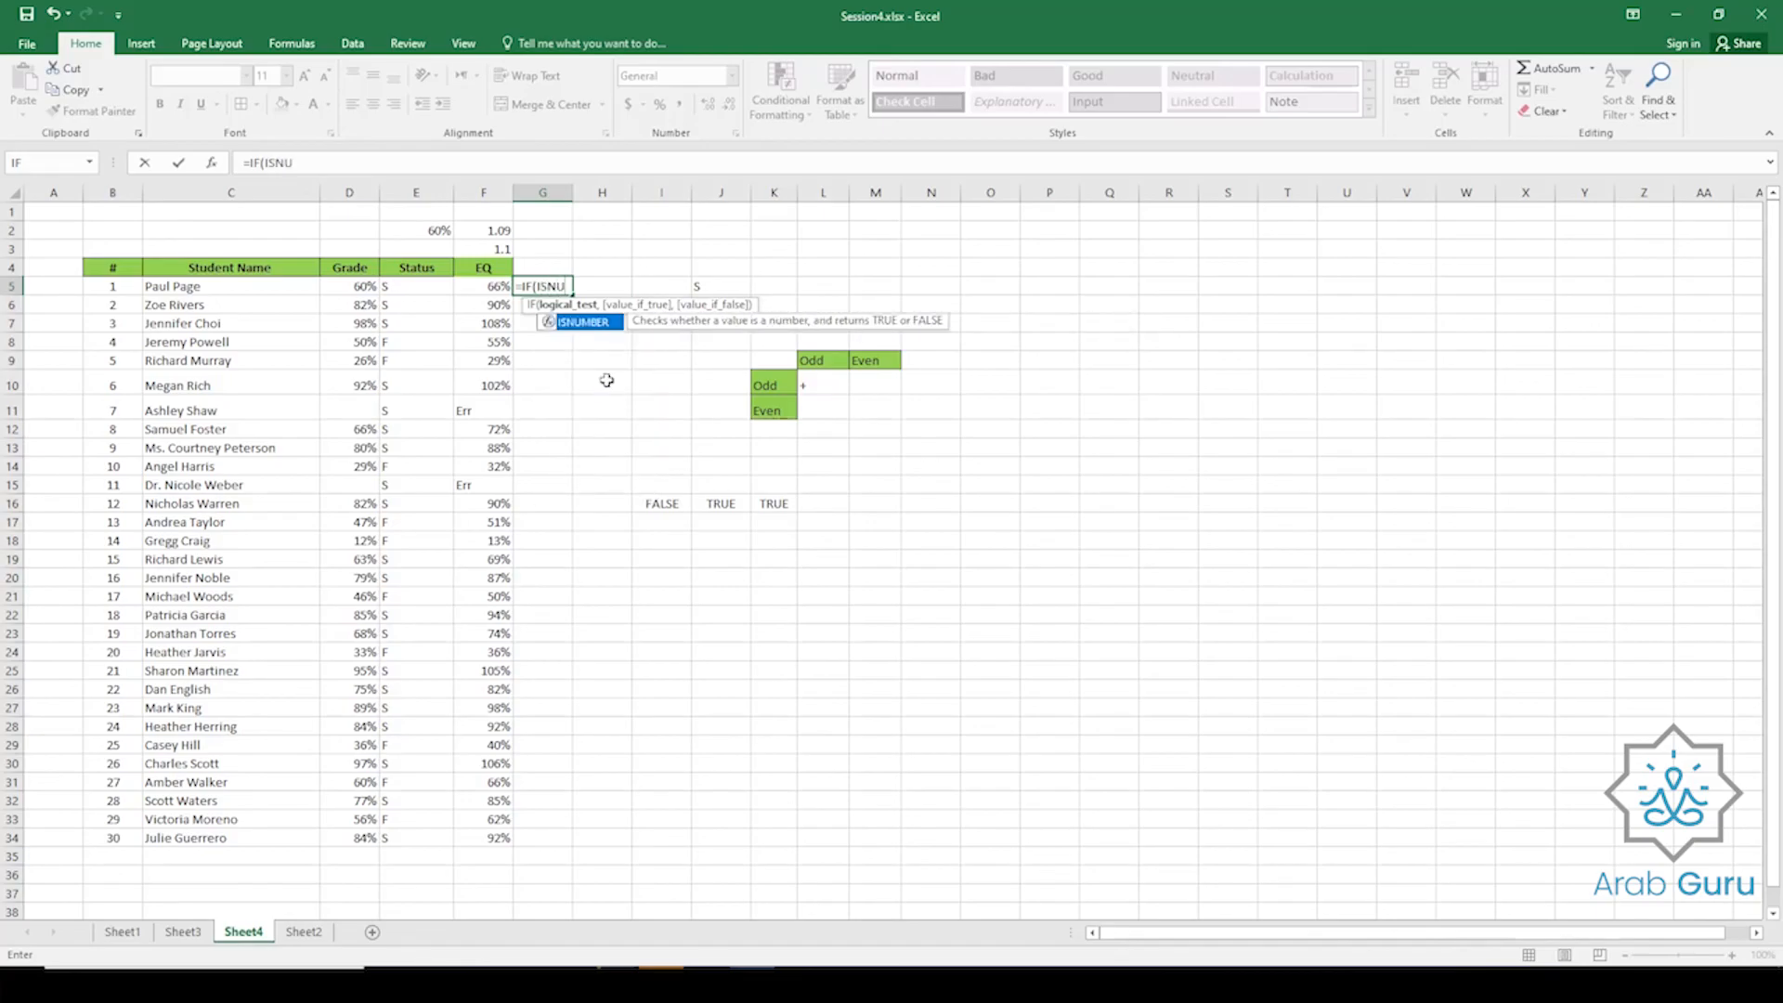
key(Tab)
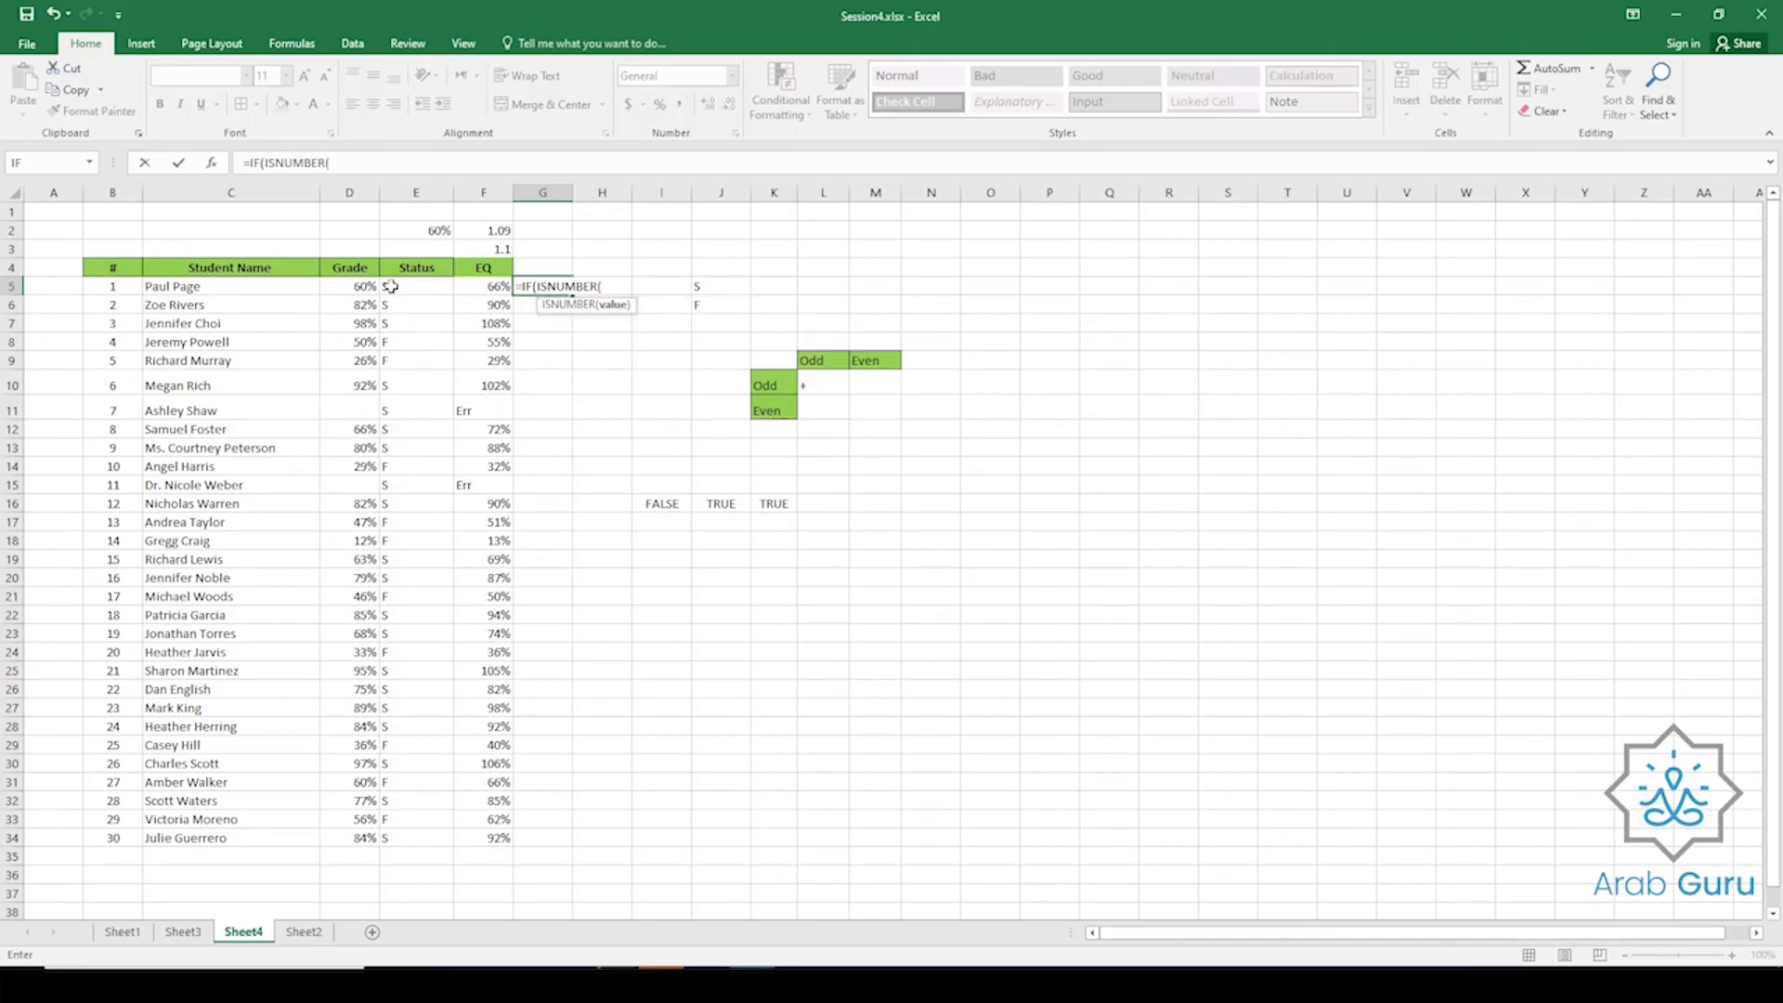
click(347, 287)
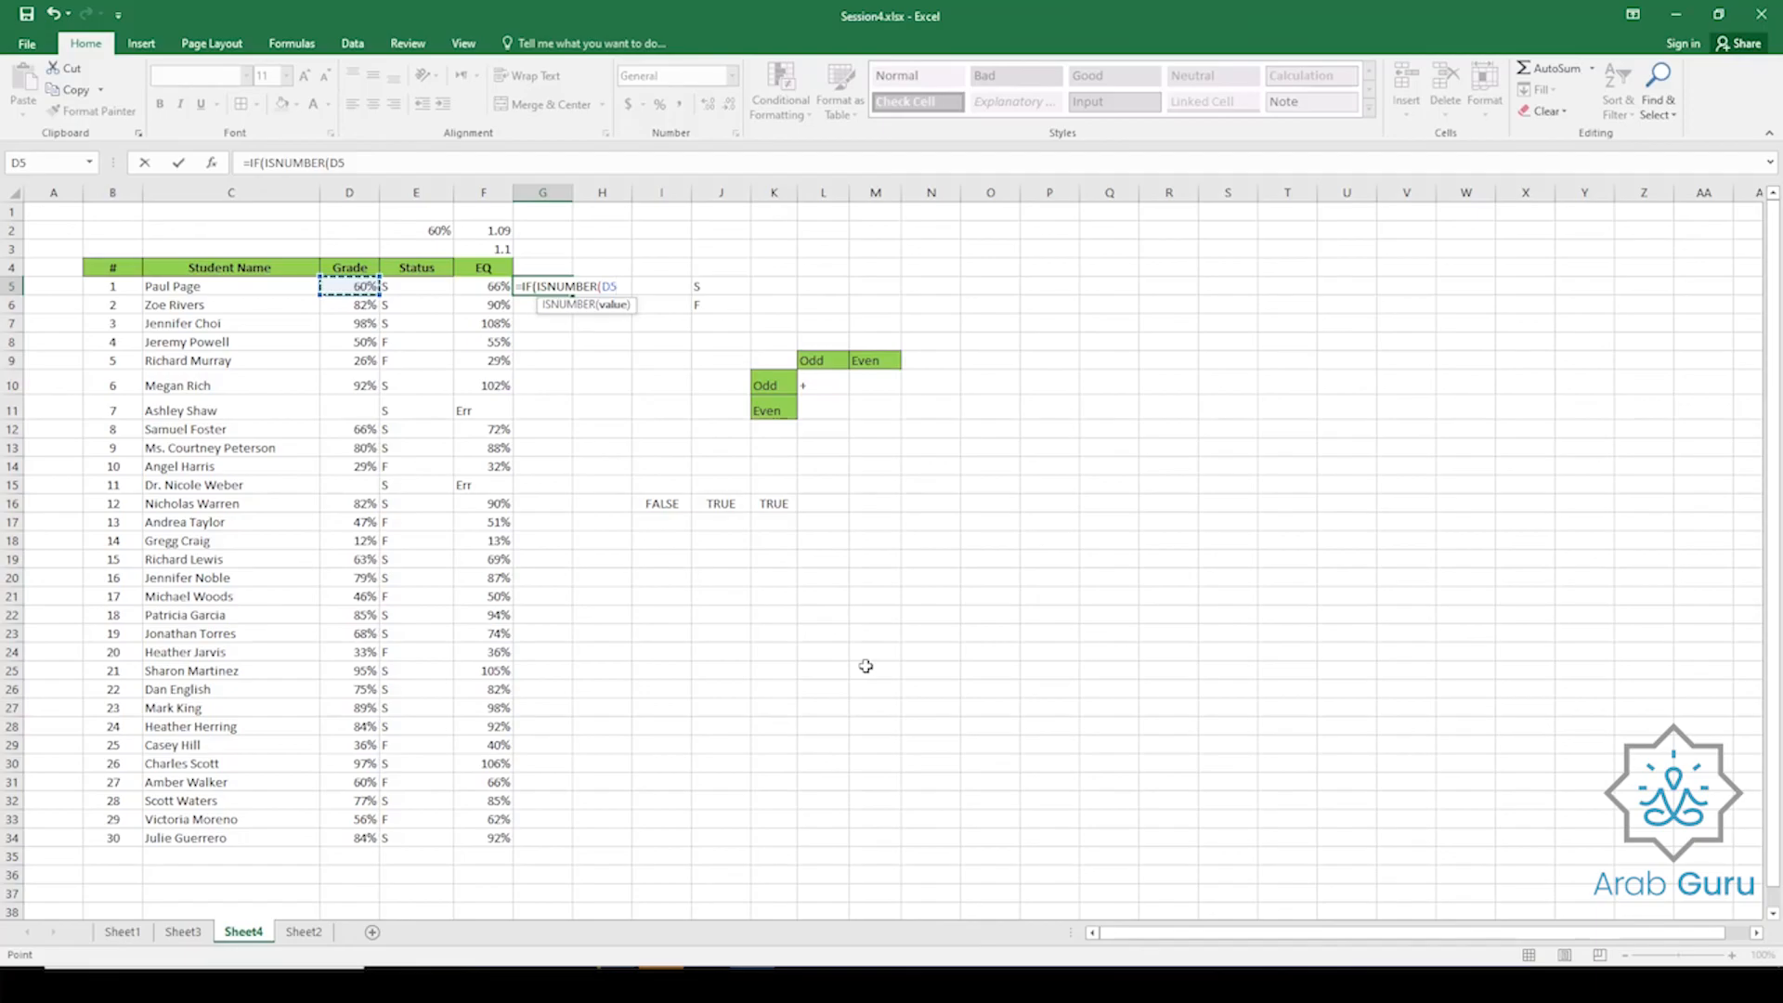
text(),)
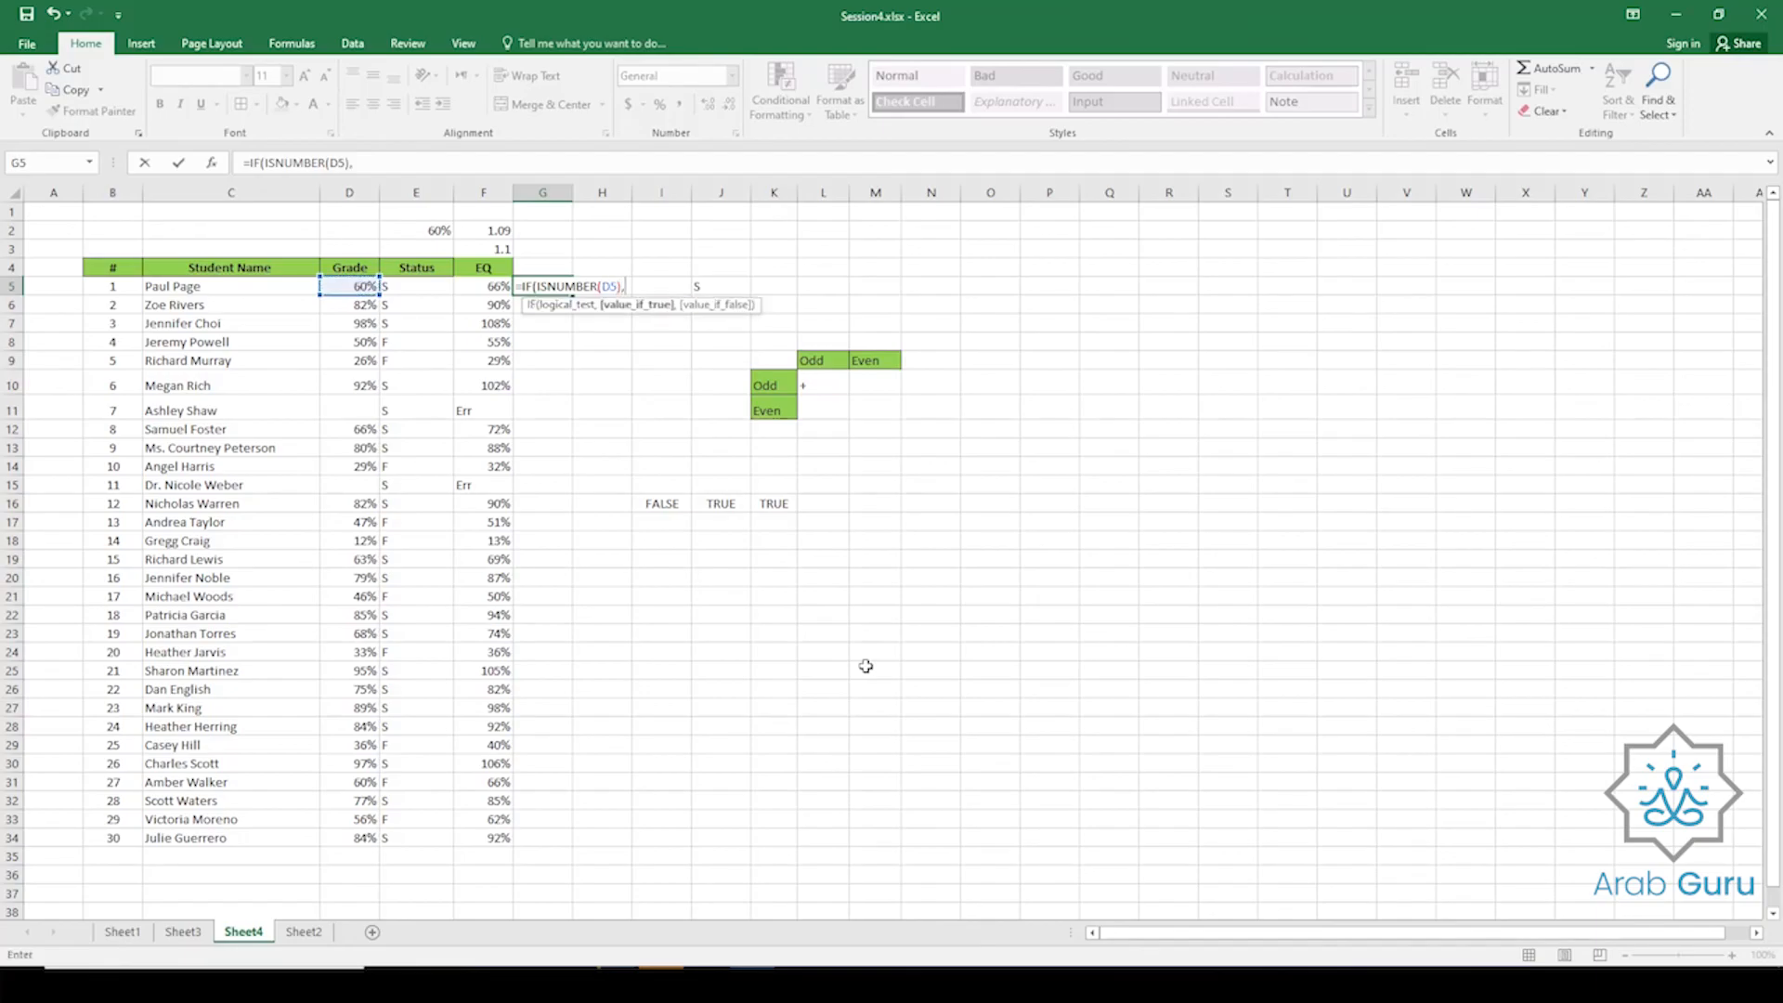
Complete the IF formula in G5 with TRUE as the value if true and FALSE as the value if false.
text(tRU)
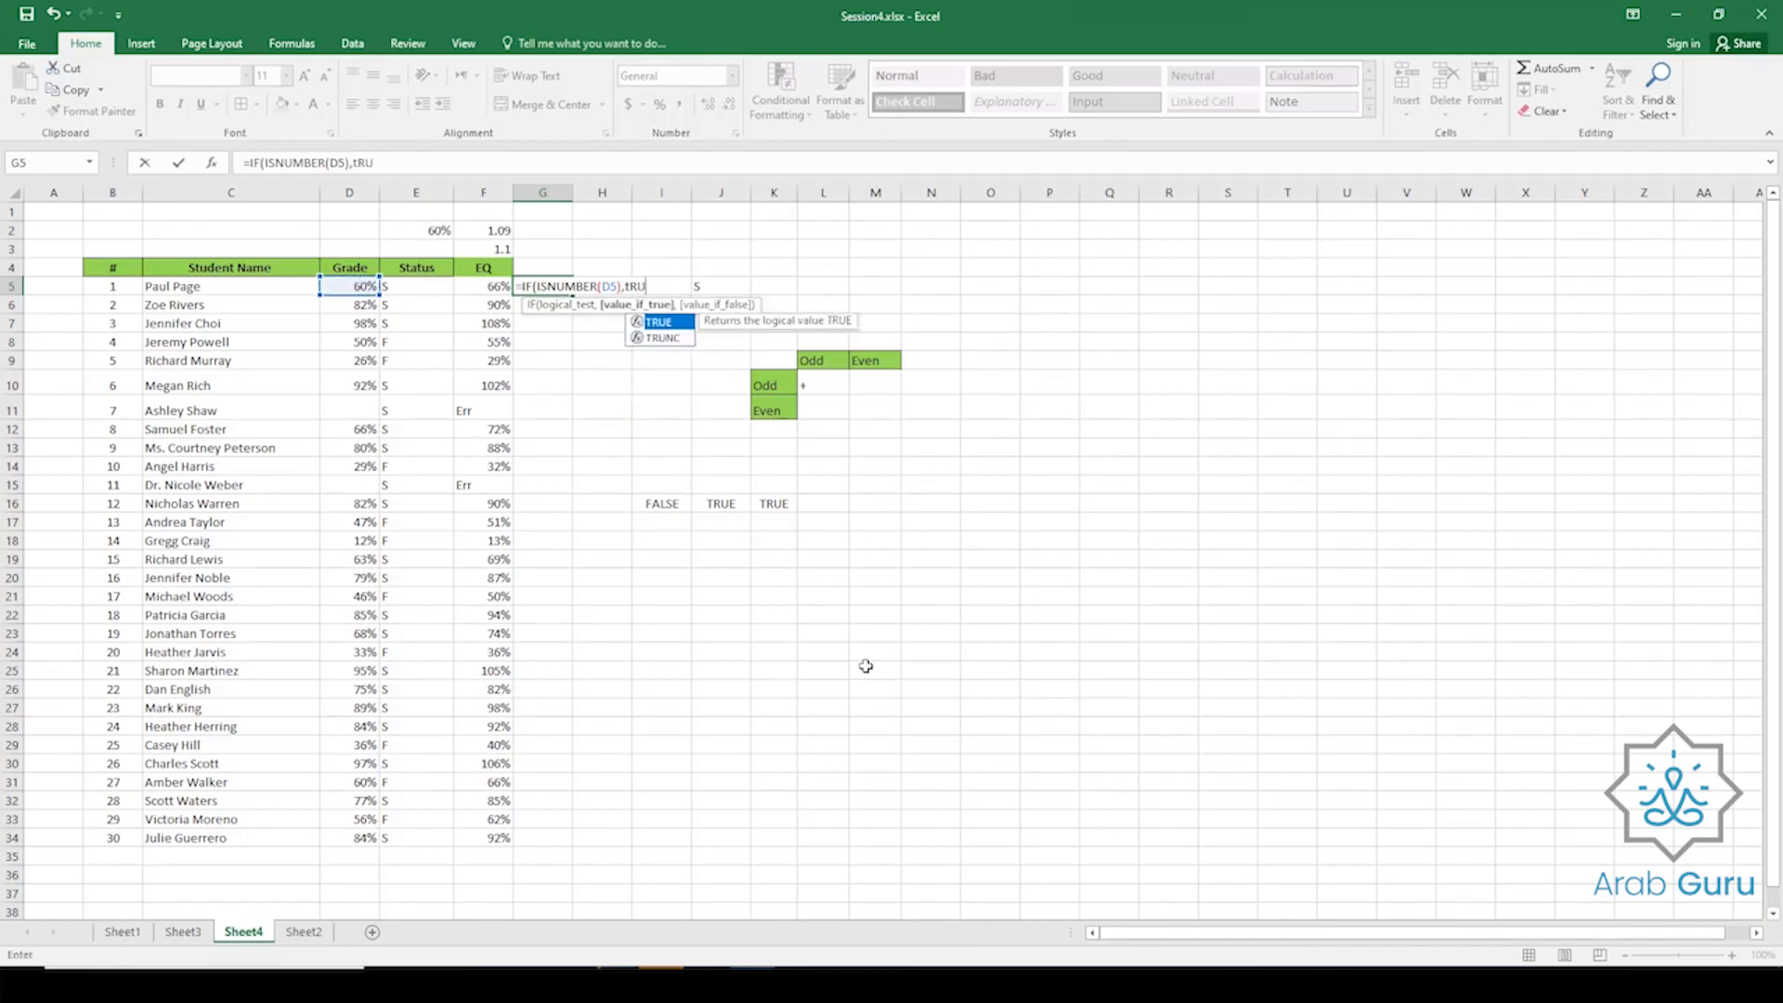
text(E,)
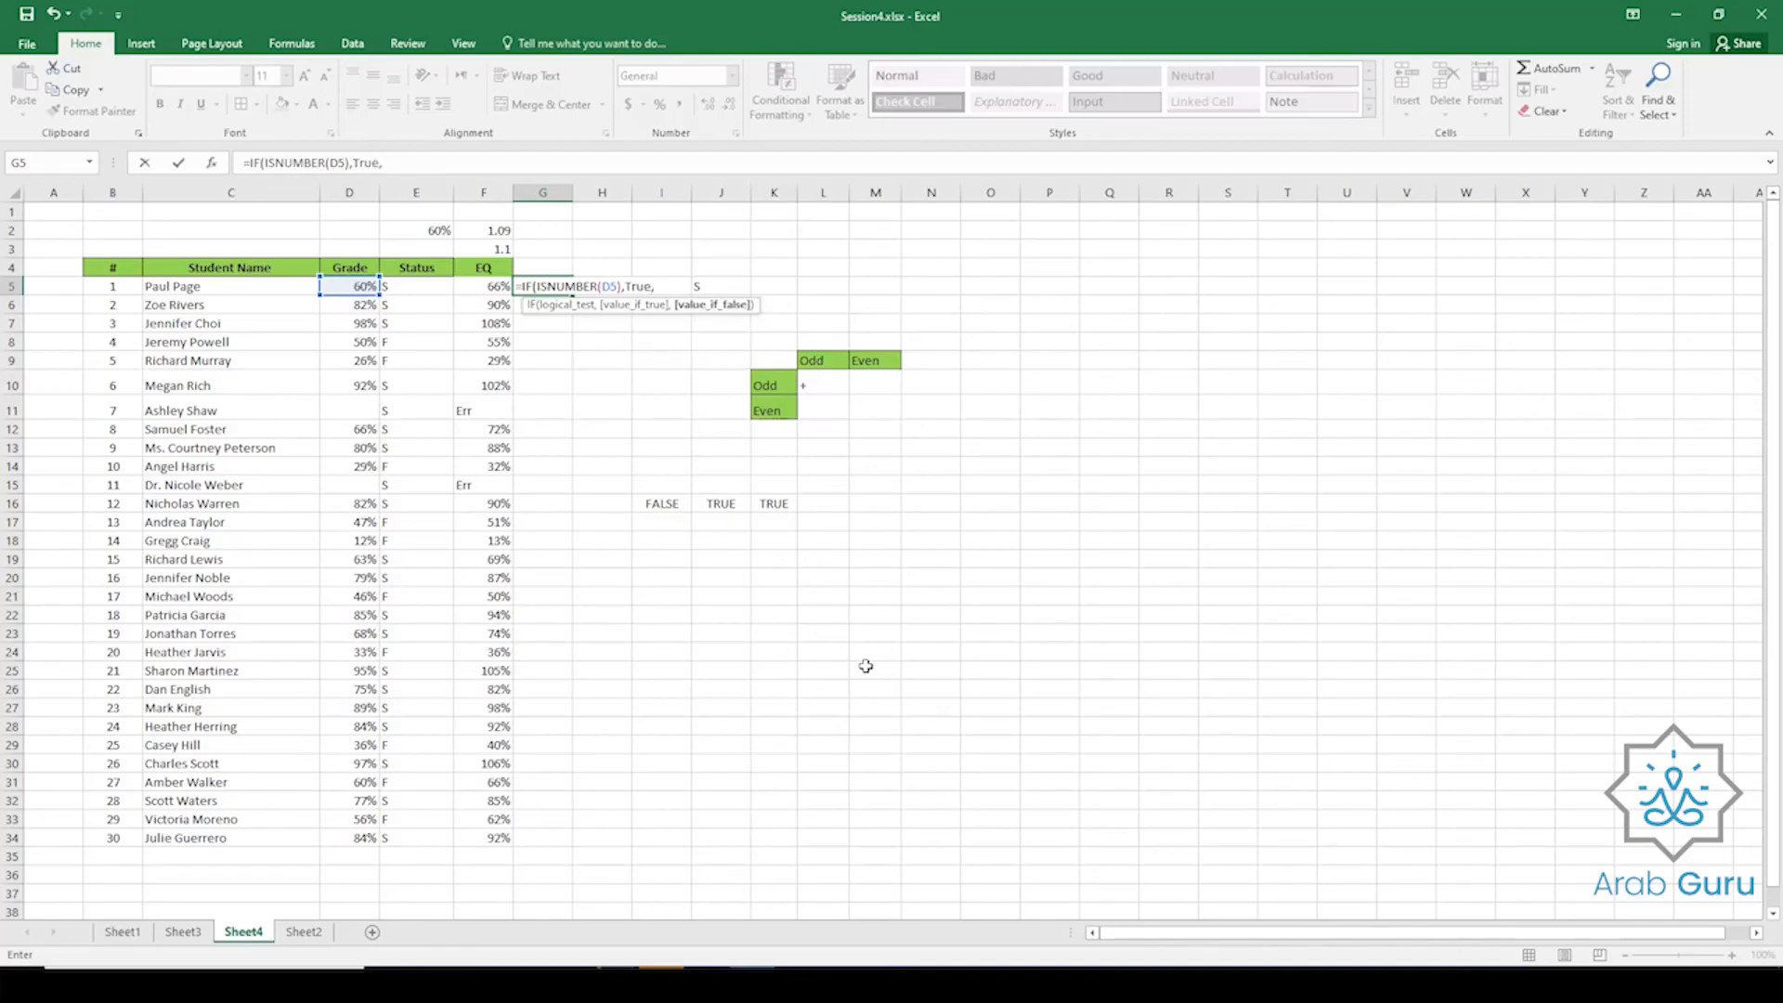
text(fal)
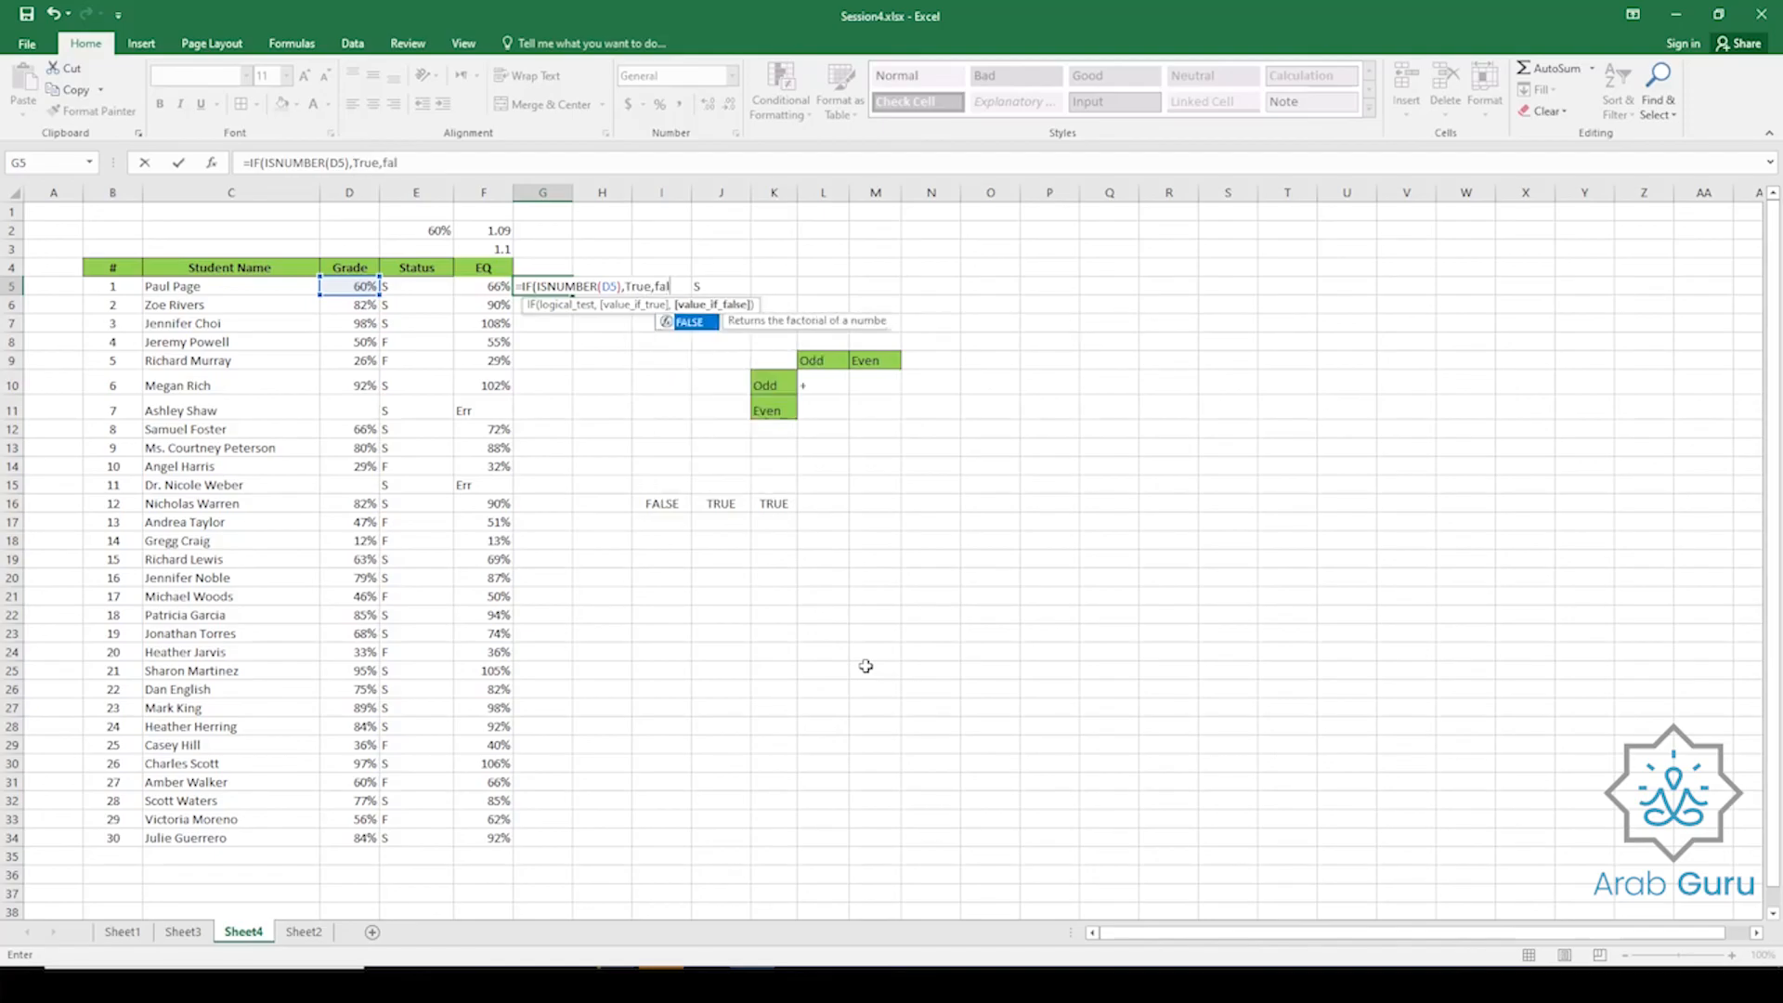
key(Tab)
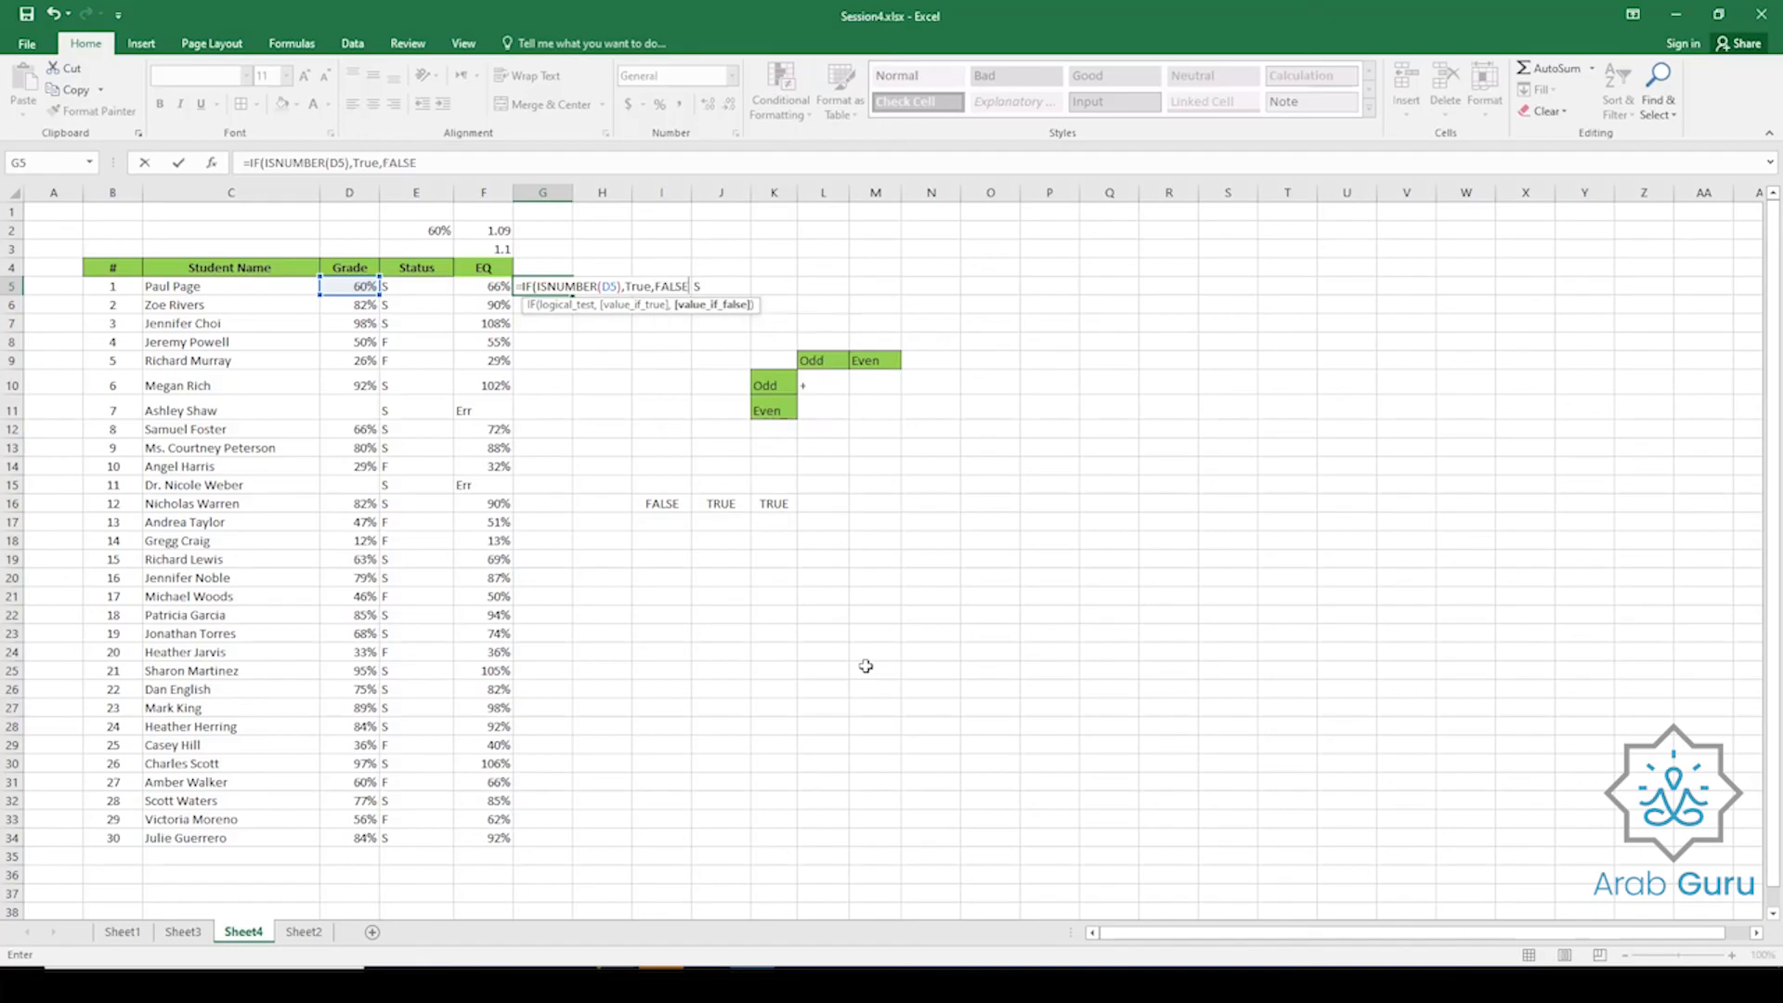
text())
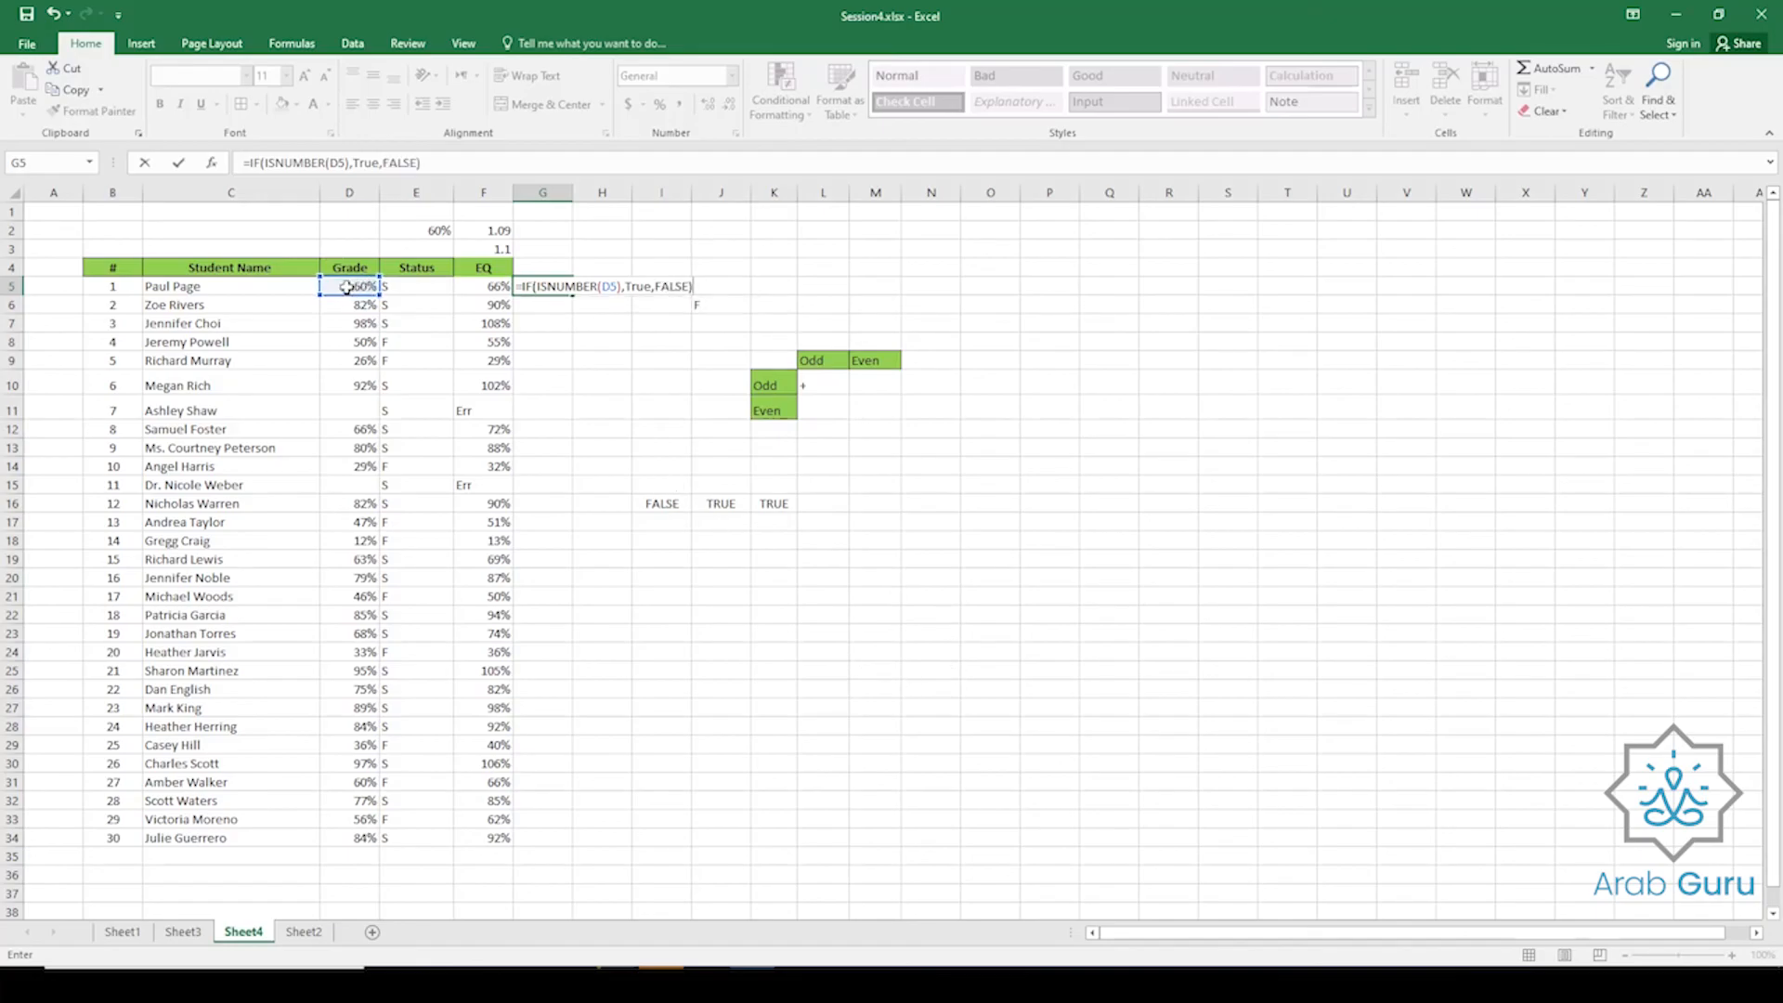
key(Return)
Fill the G5 formula down through G34 and check the results against the blank grades in D11 and D15.
click(560, 290)
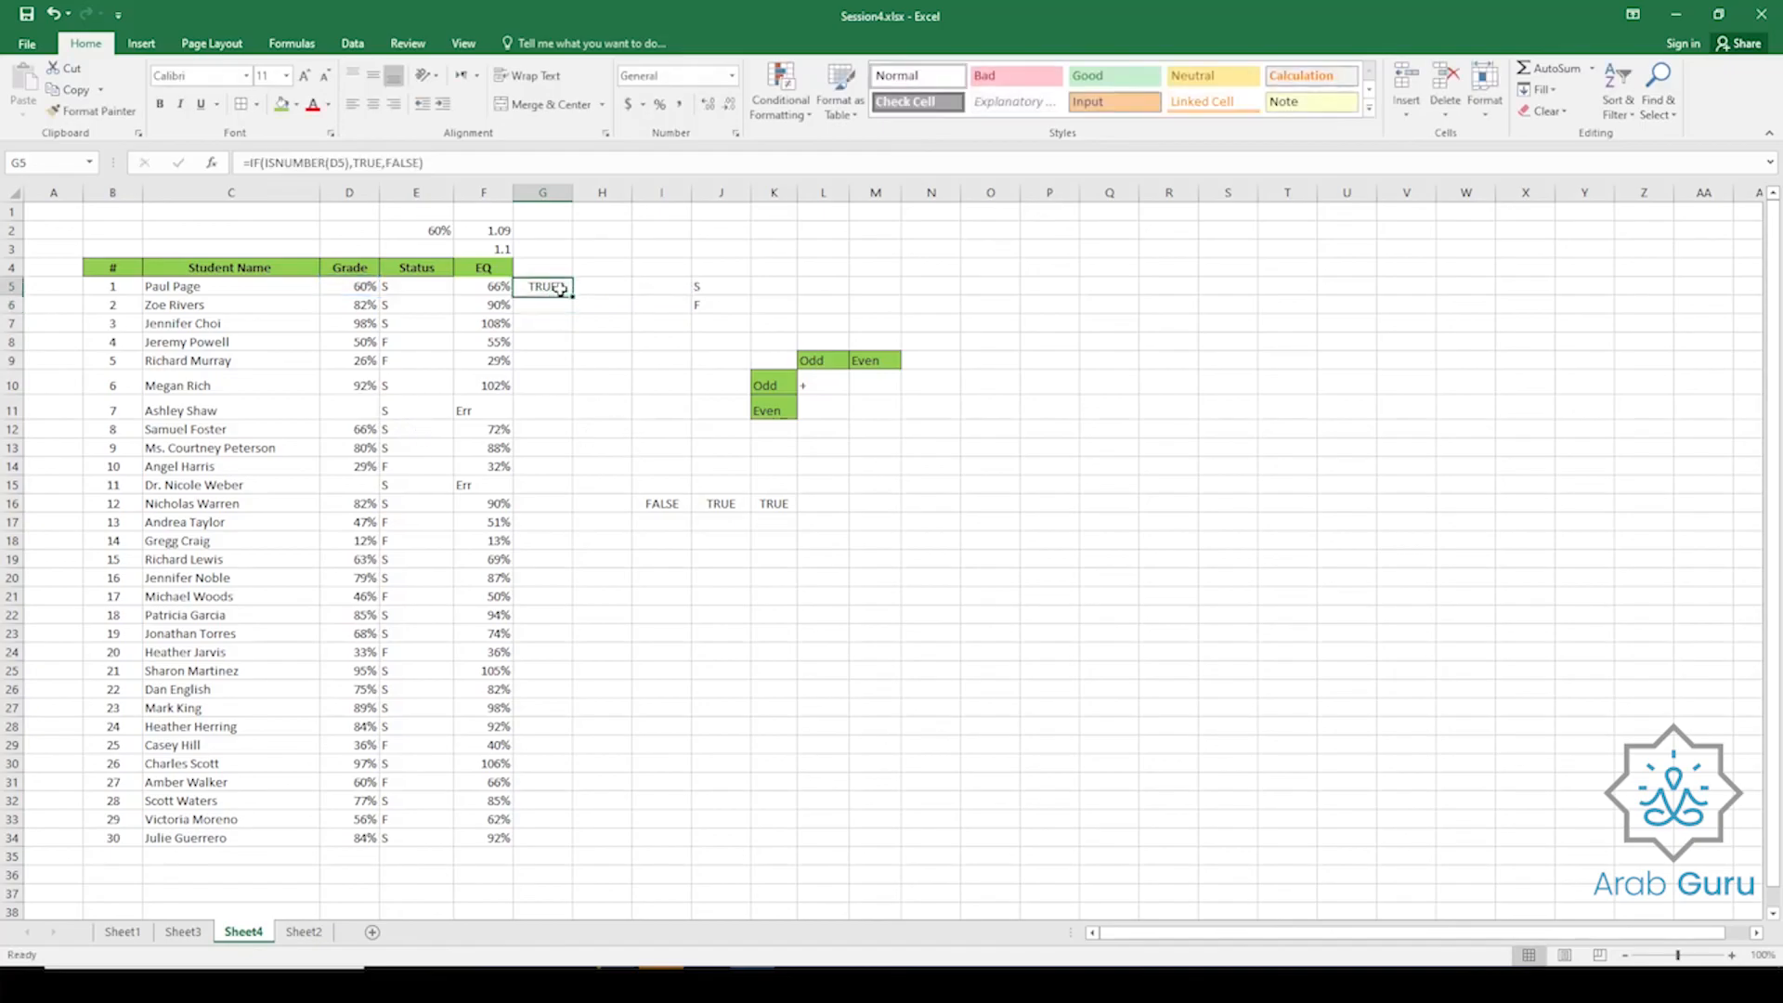
double_click(573, 296)
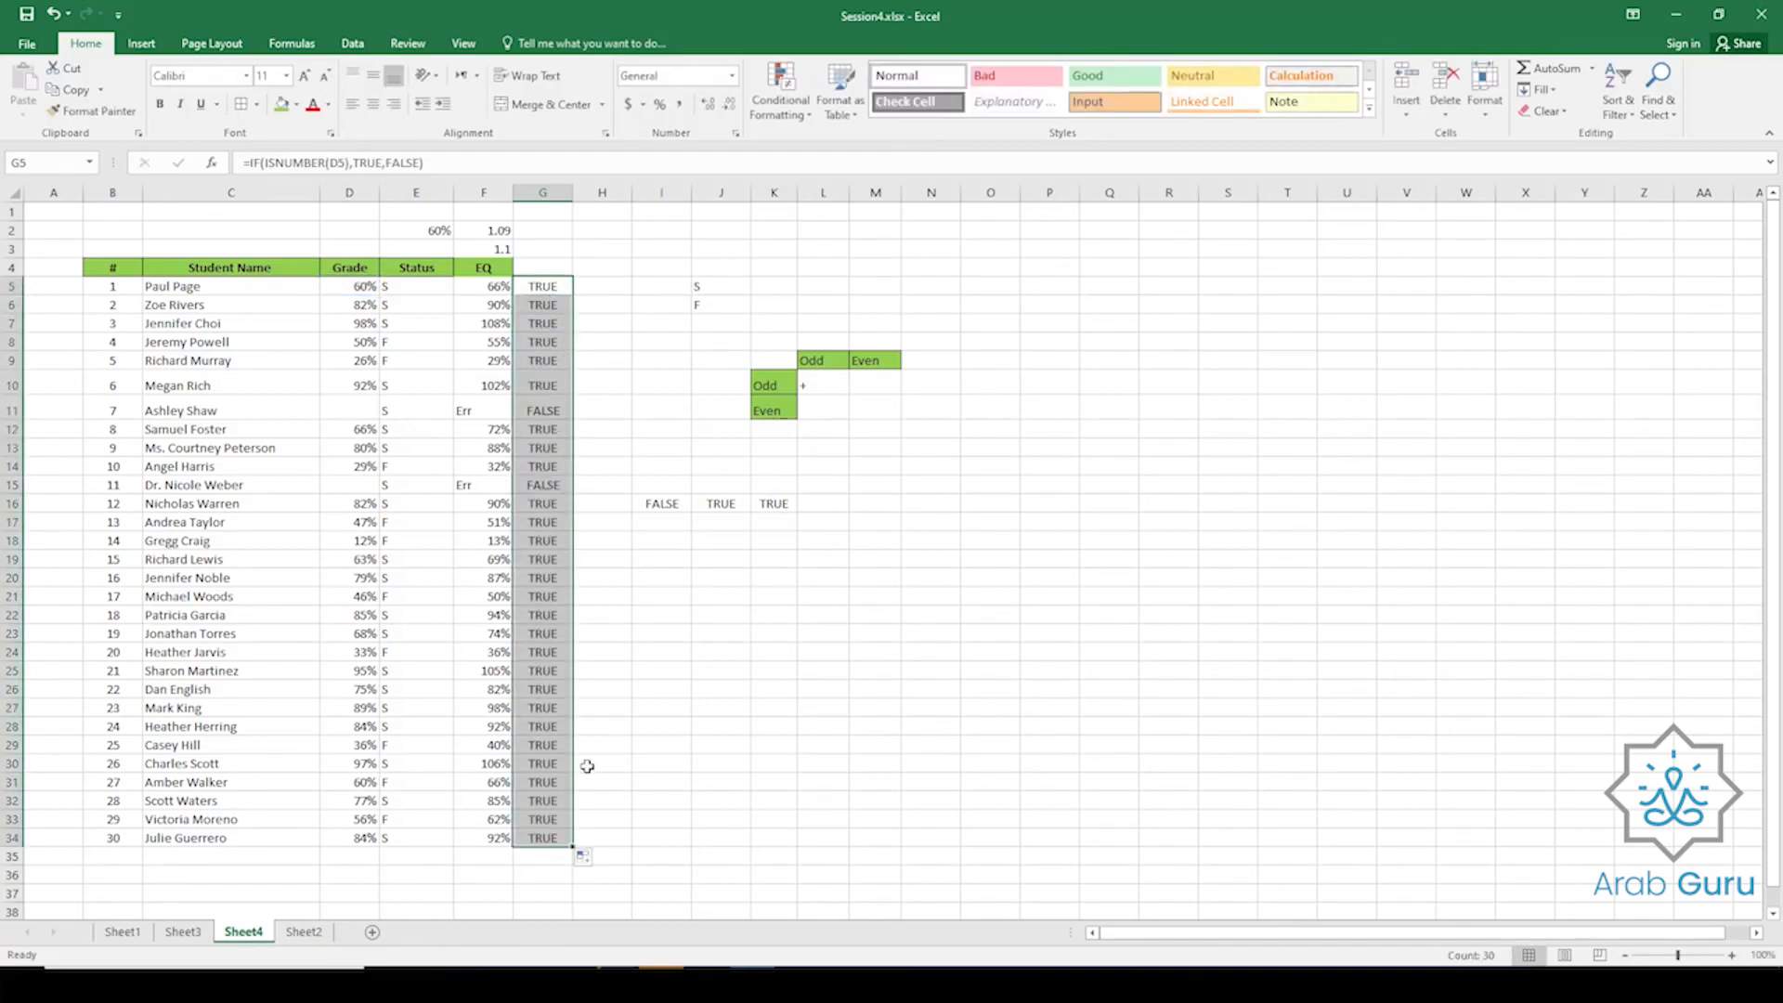
click(529, 411)
ctrl+click(534, 487)
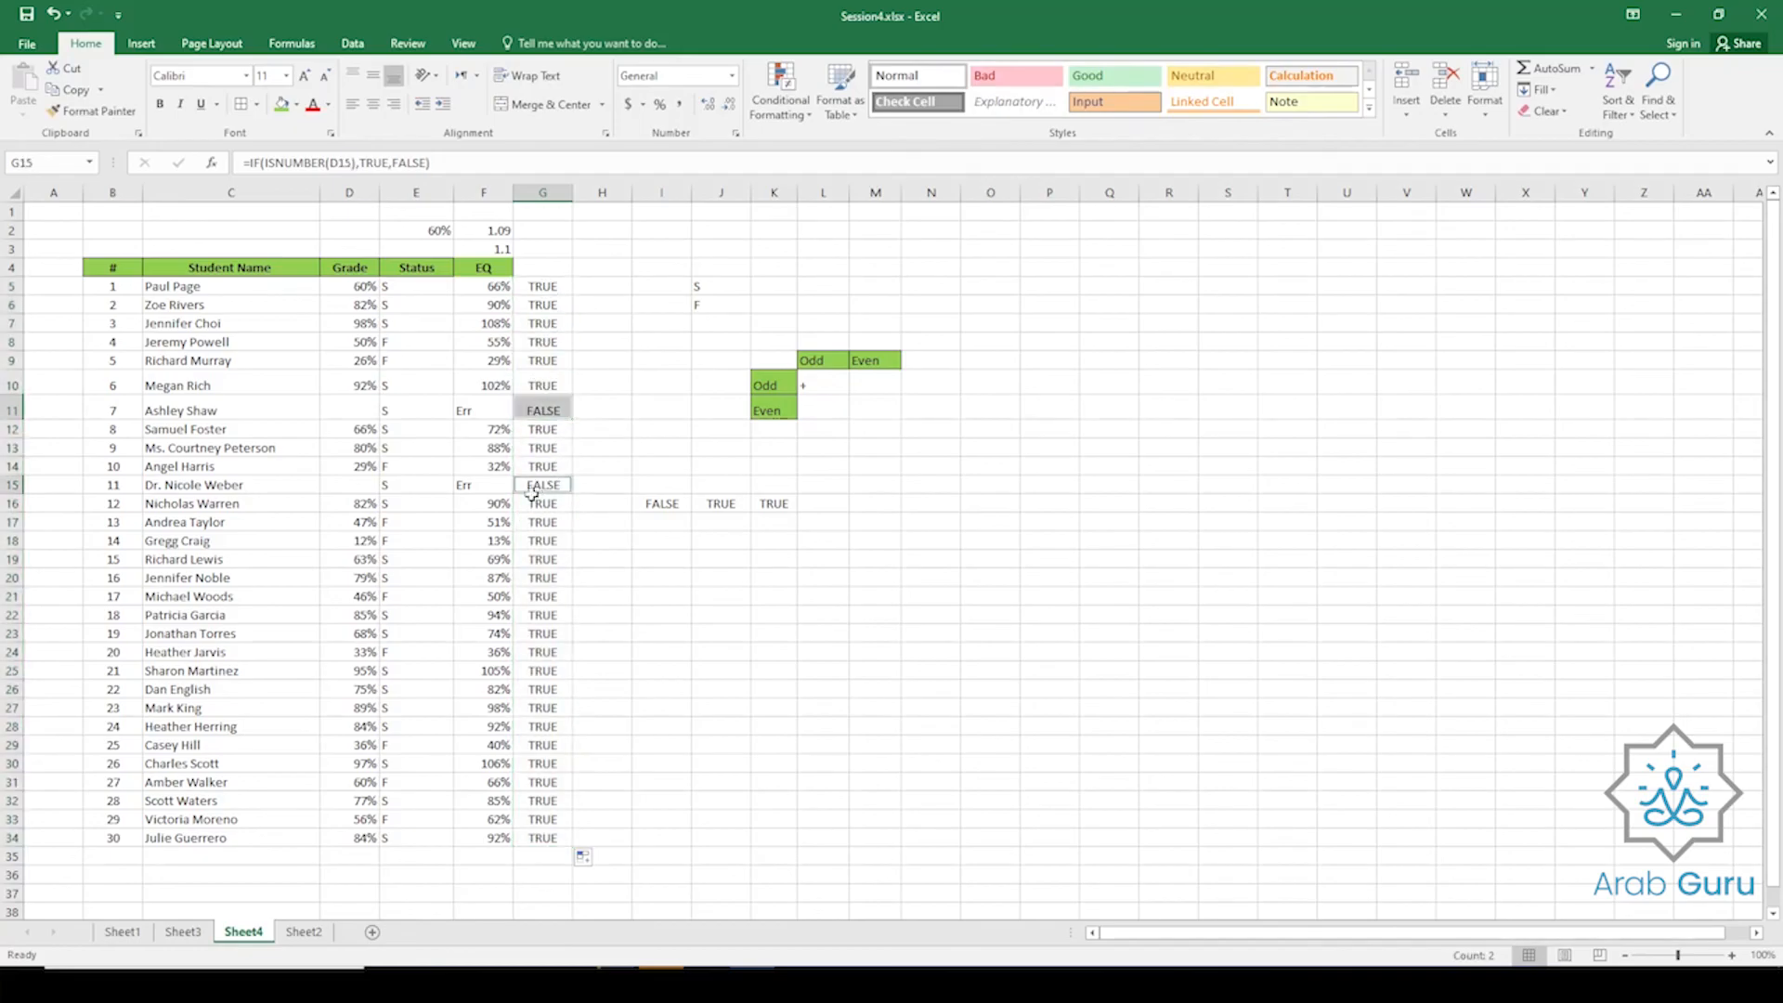
click(373, 409)
click(367, 484)
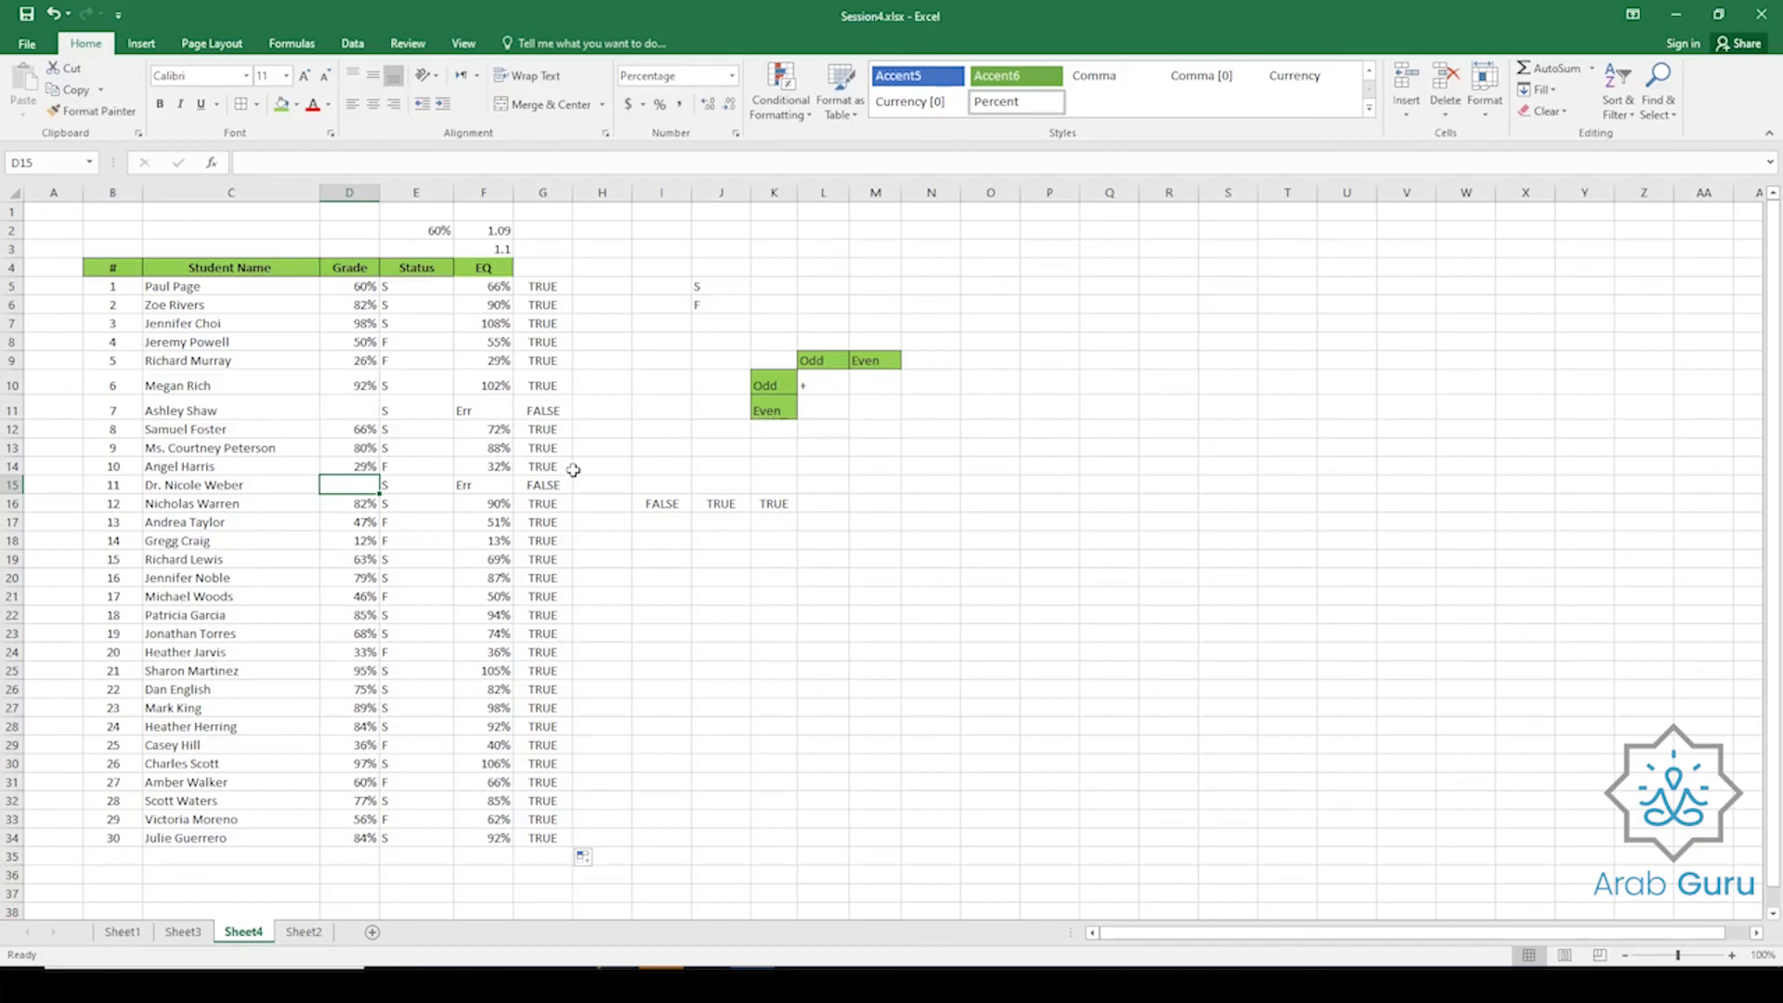
Enter the formula =AND(G5:G34) in G4 and check it against the range below.
click(544, 271)
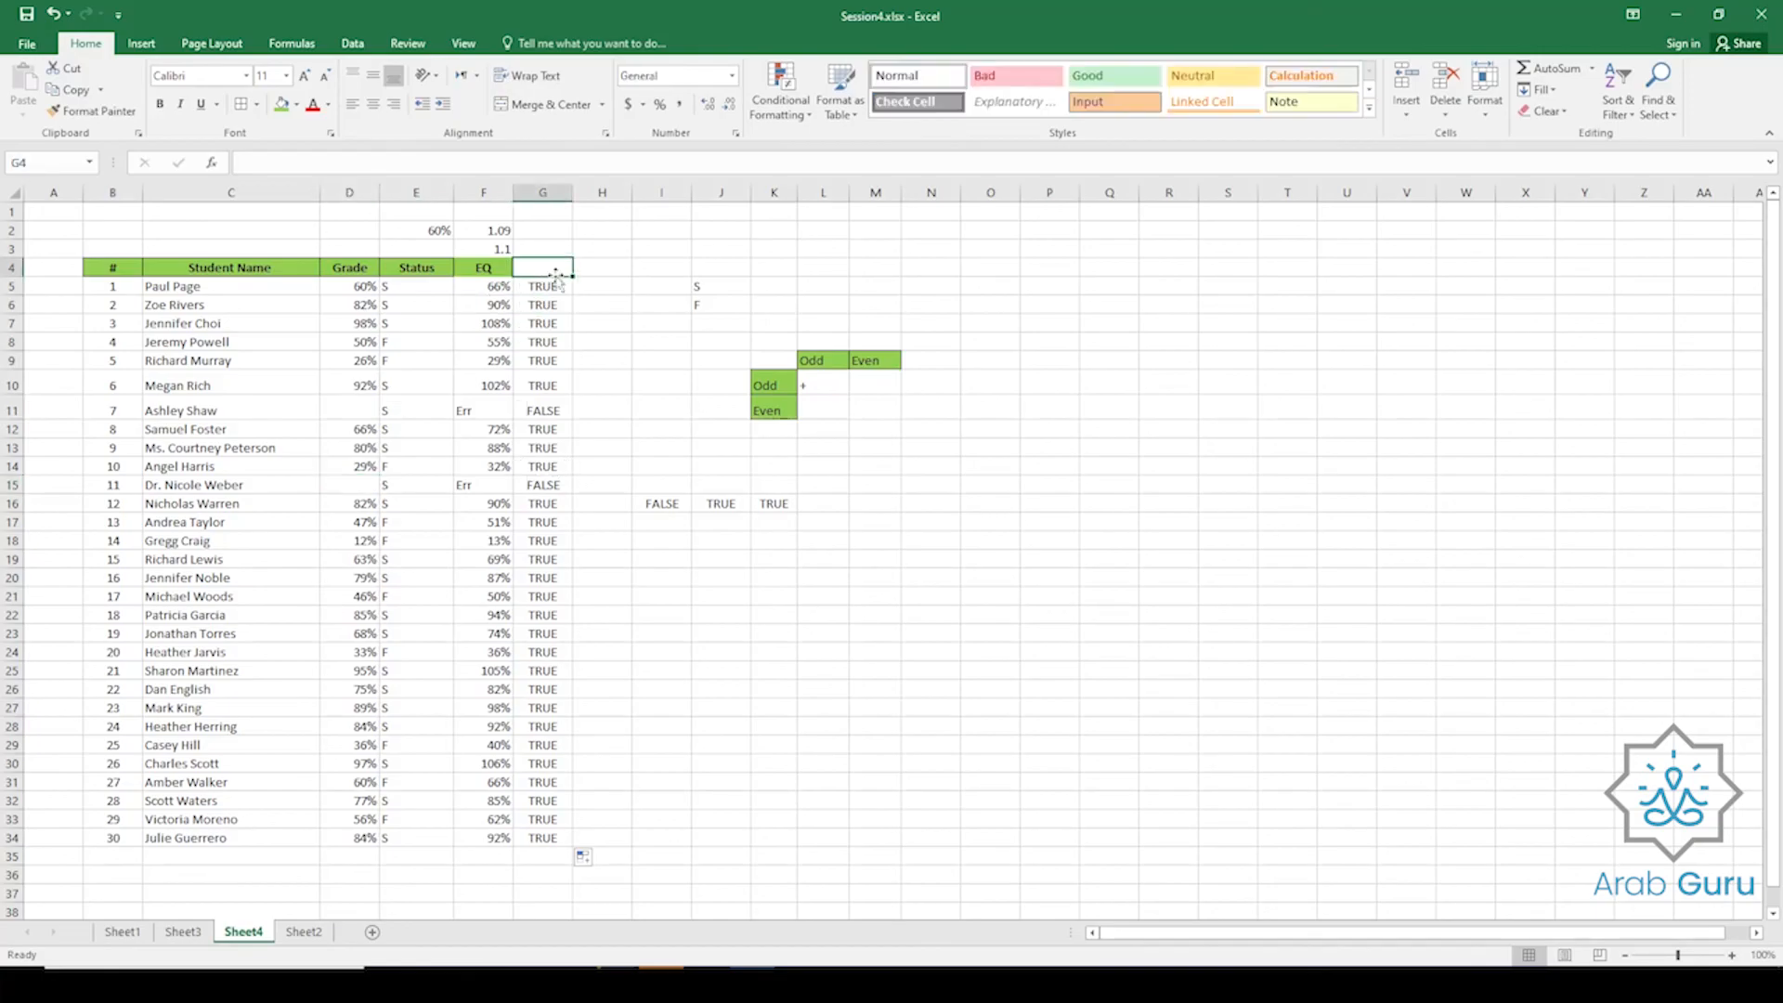
text(=)
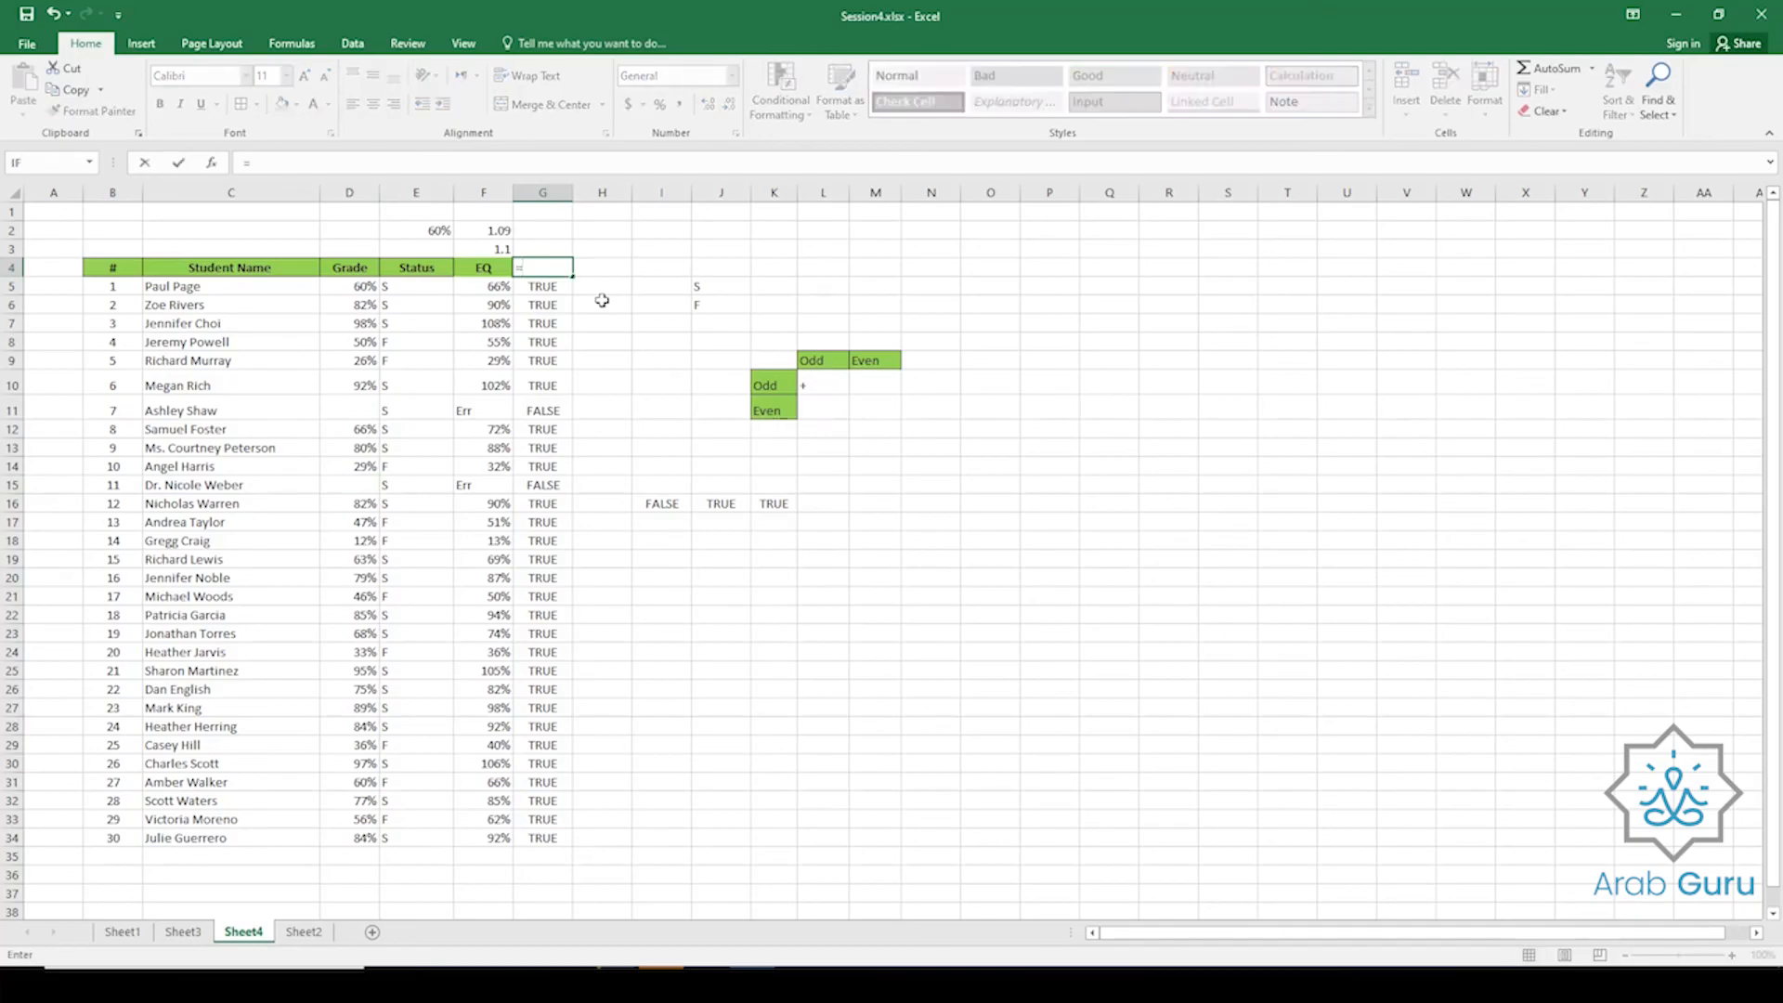
text(AND()
key(Down)
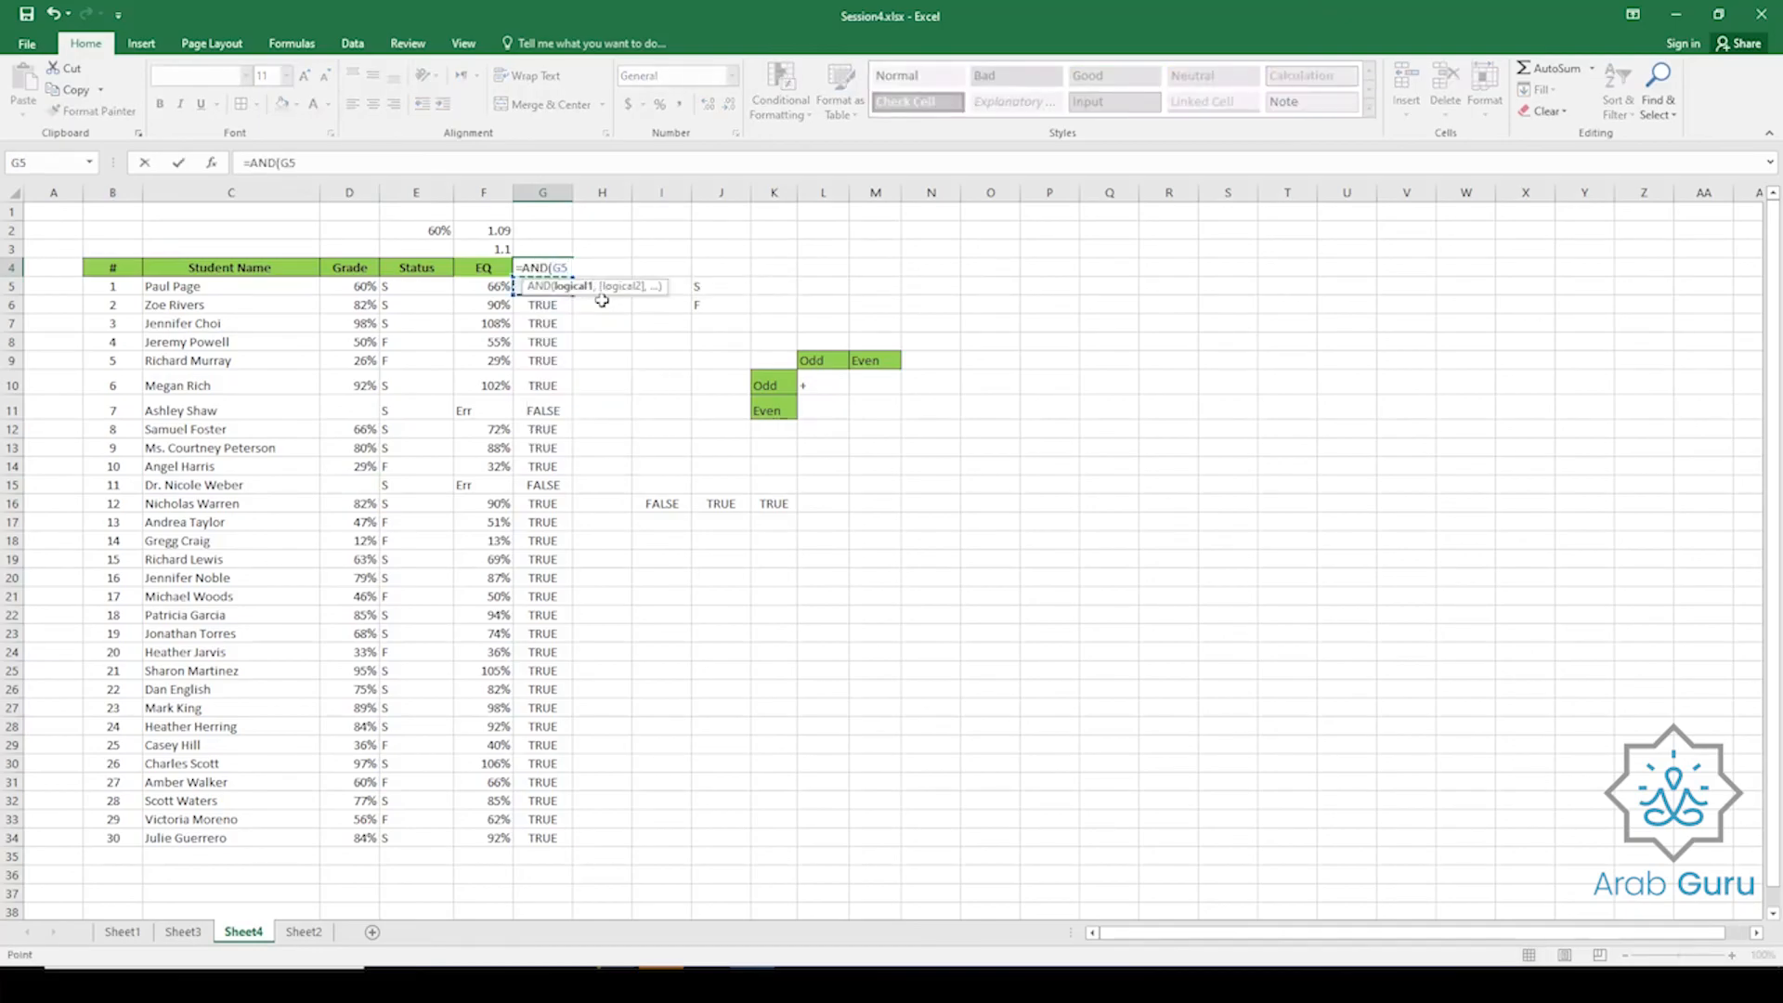
key(ctrl+shift+Down)
key(Return)
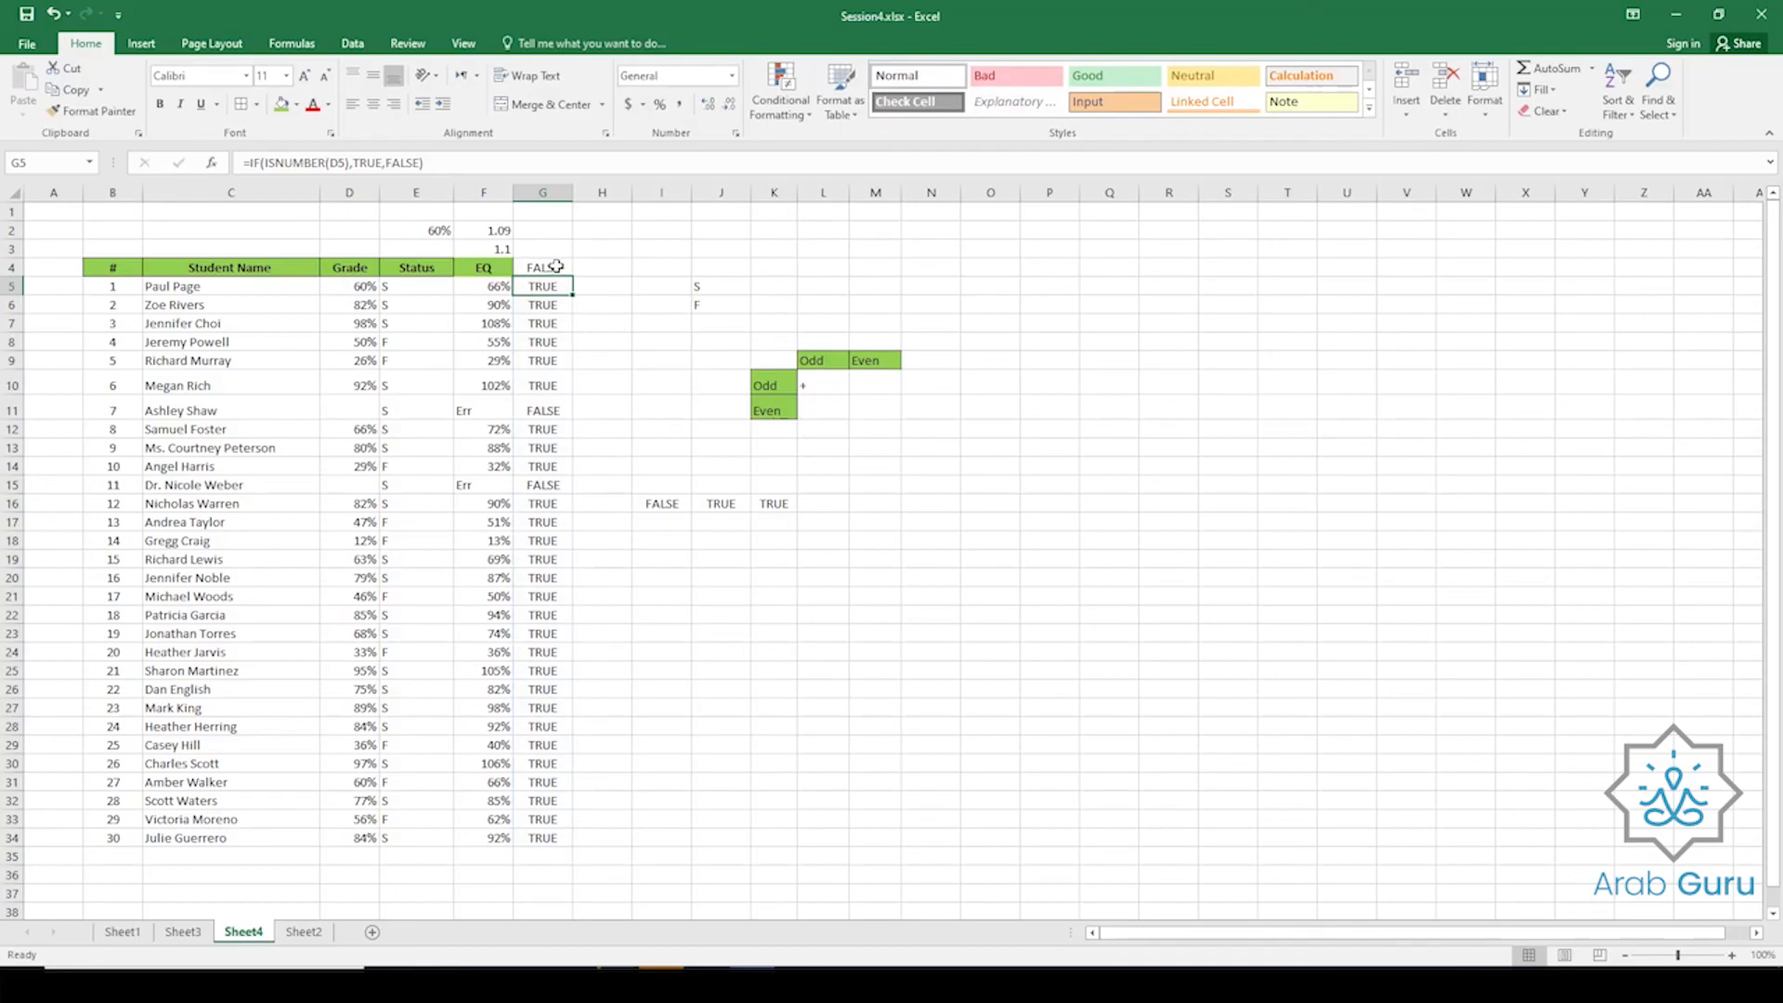
click(557, 266)
drag(557, 760, 552, 847)
click(541, 267)
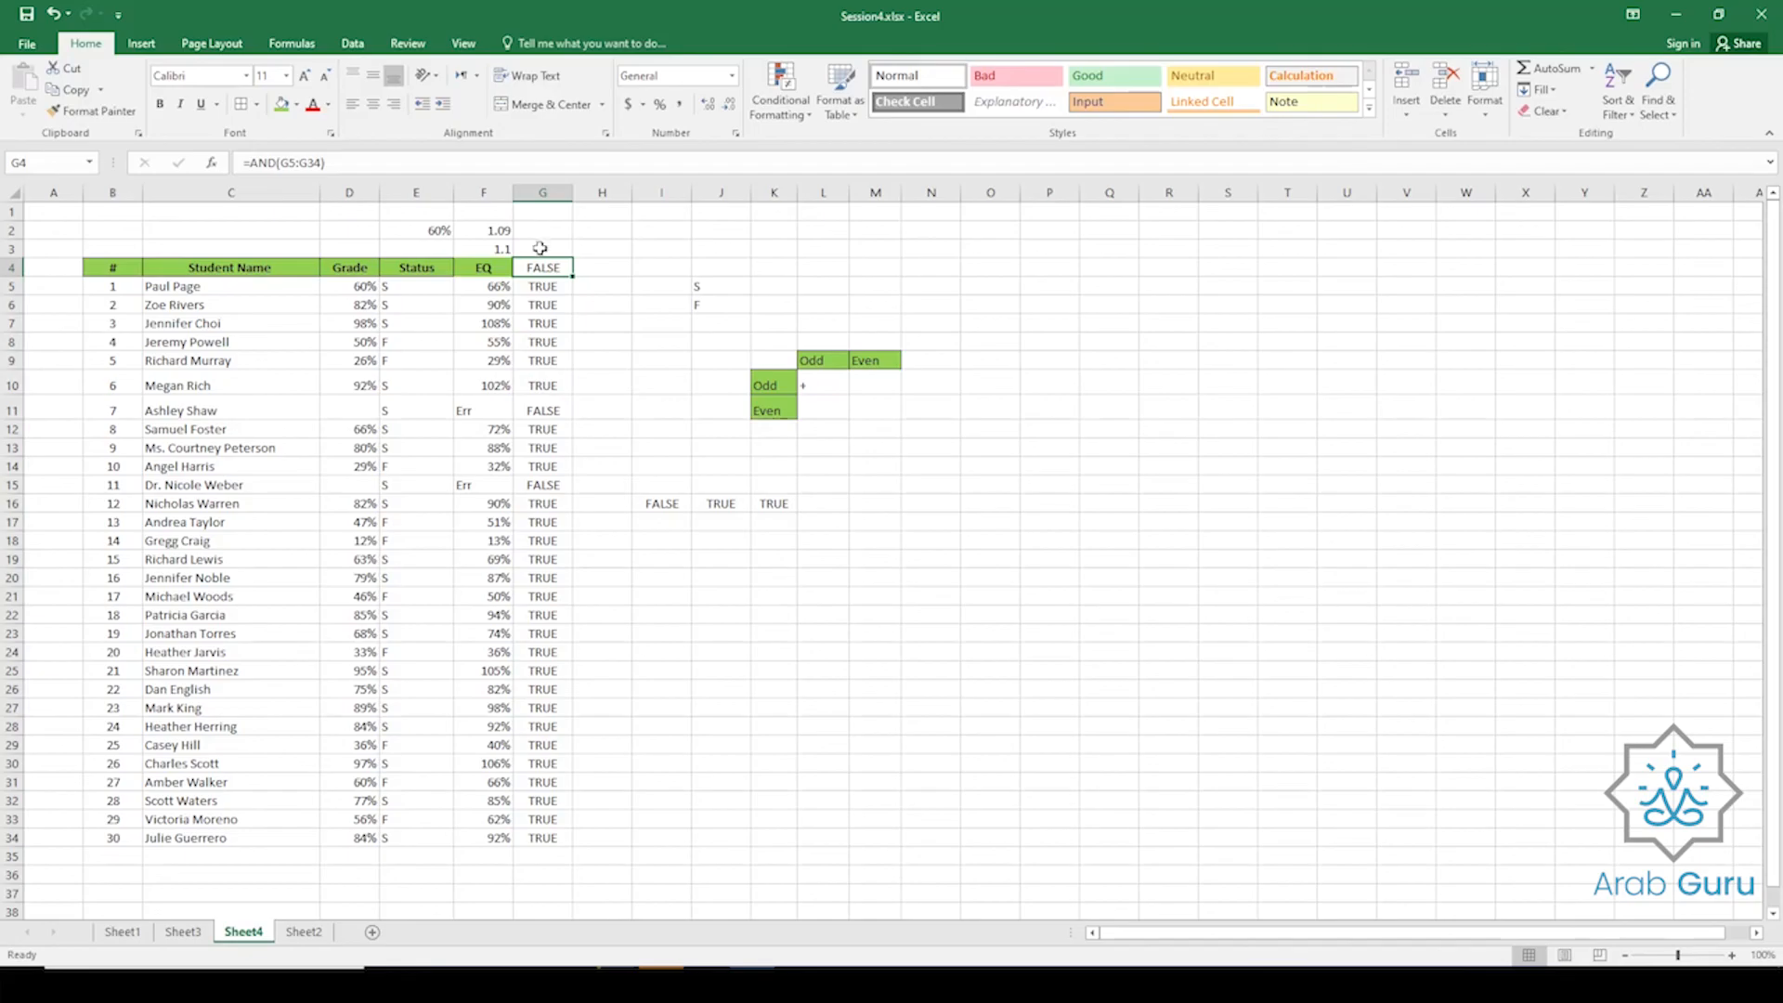
Fill in the missing grades with 78% in D11 and 98% in D15.
click(369, 411)
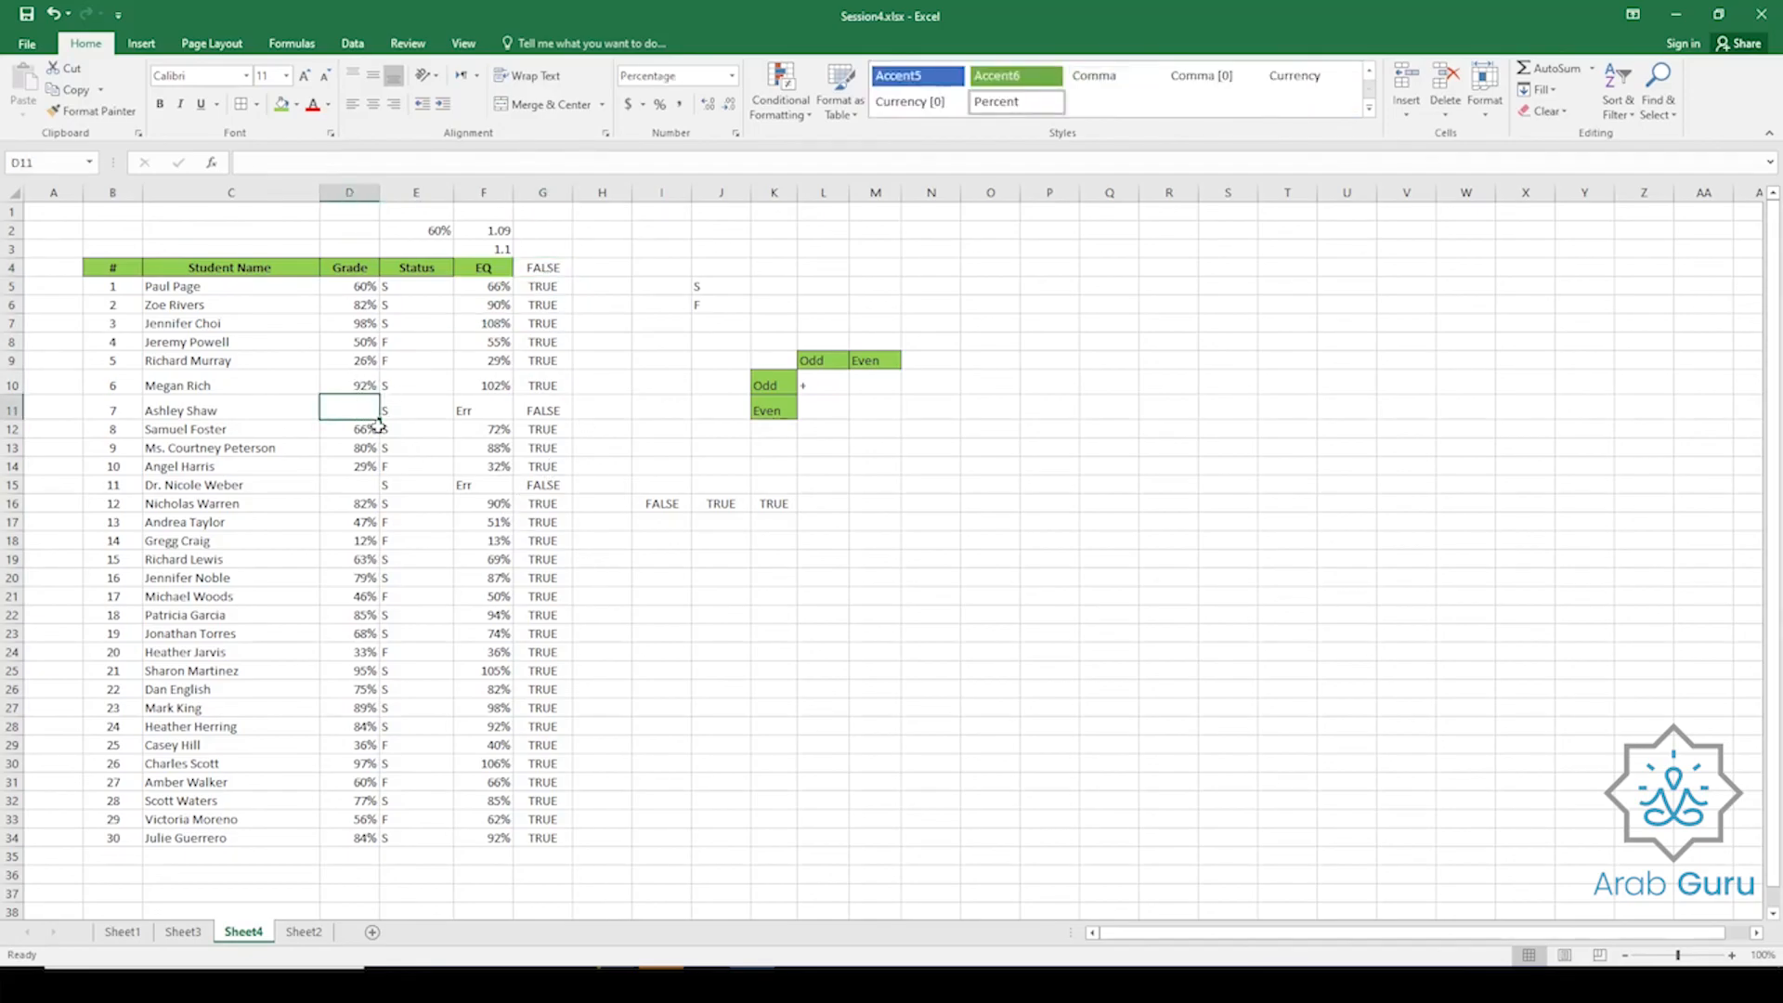
text(78%)
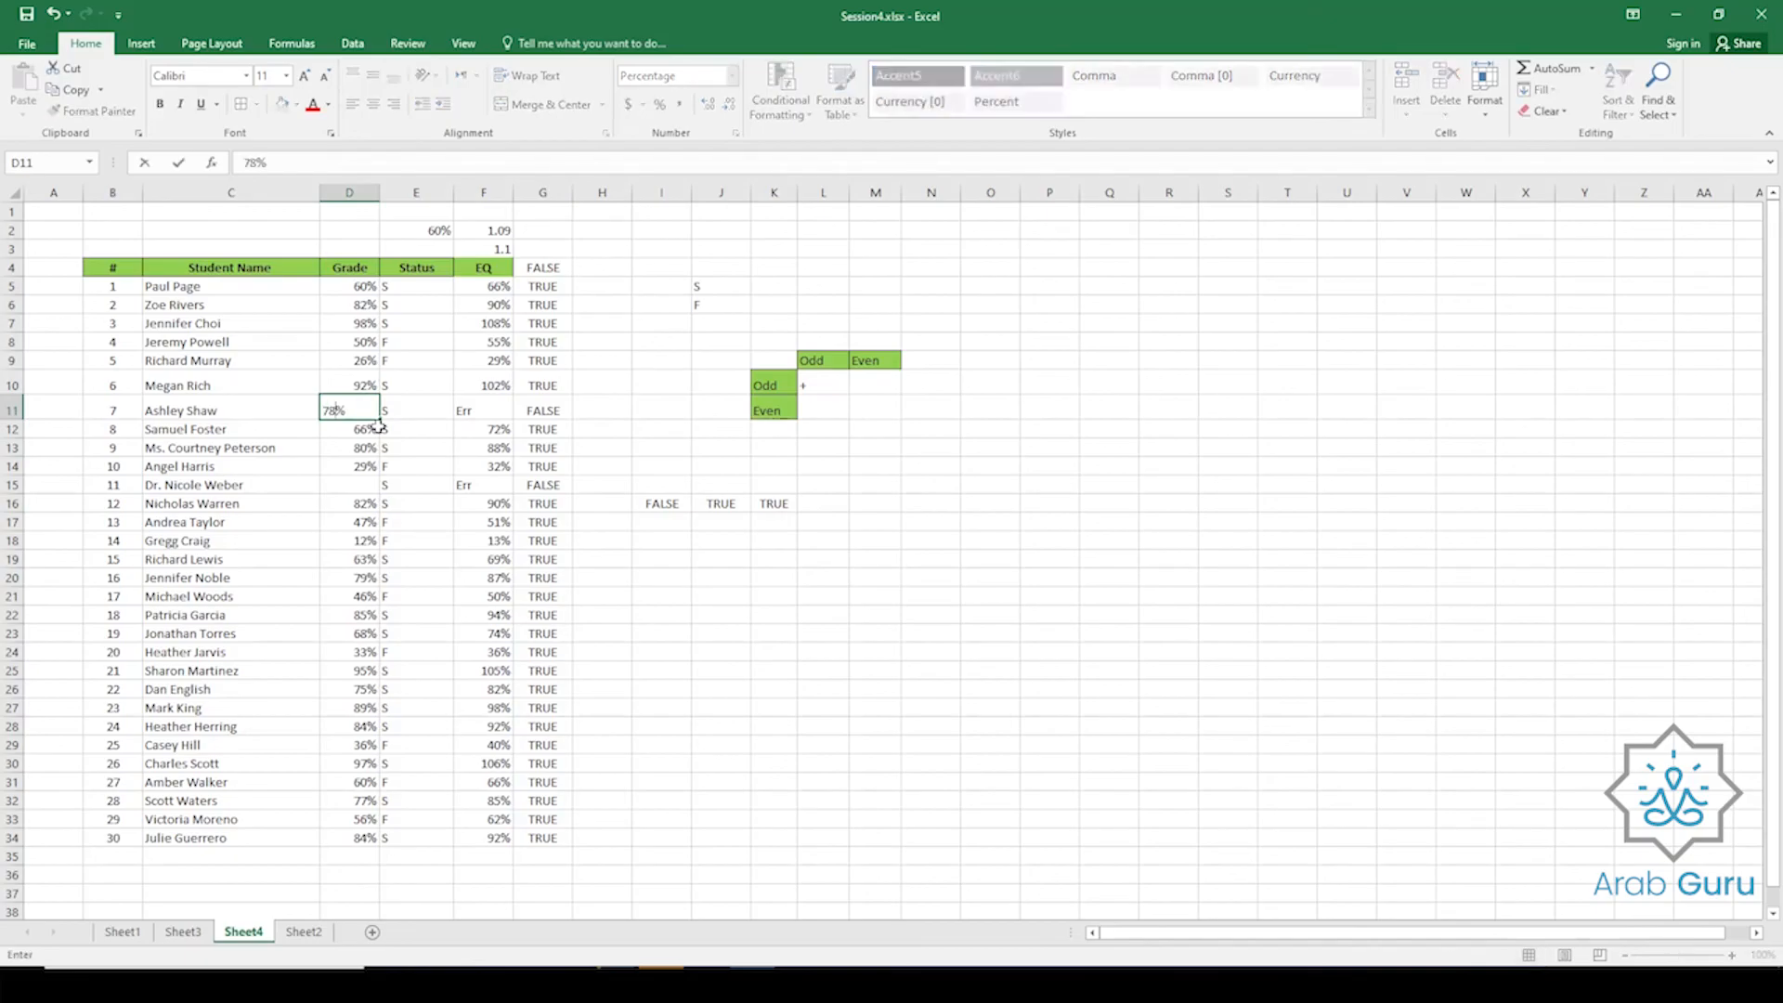
key(Return)
key(Down)
key(Down)
key(Down)
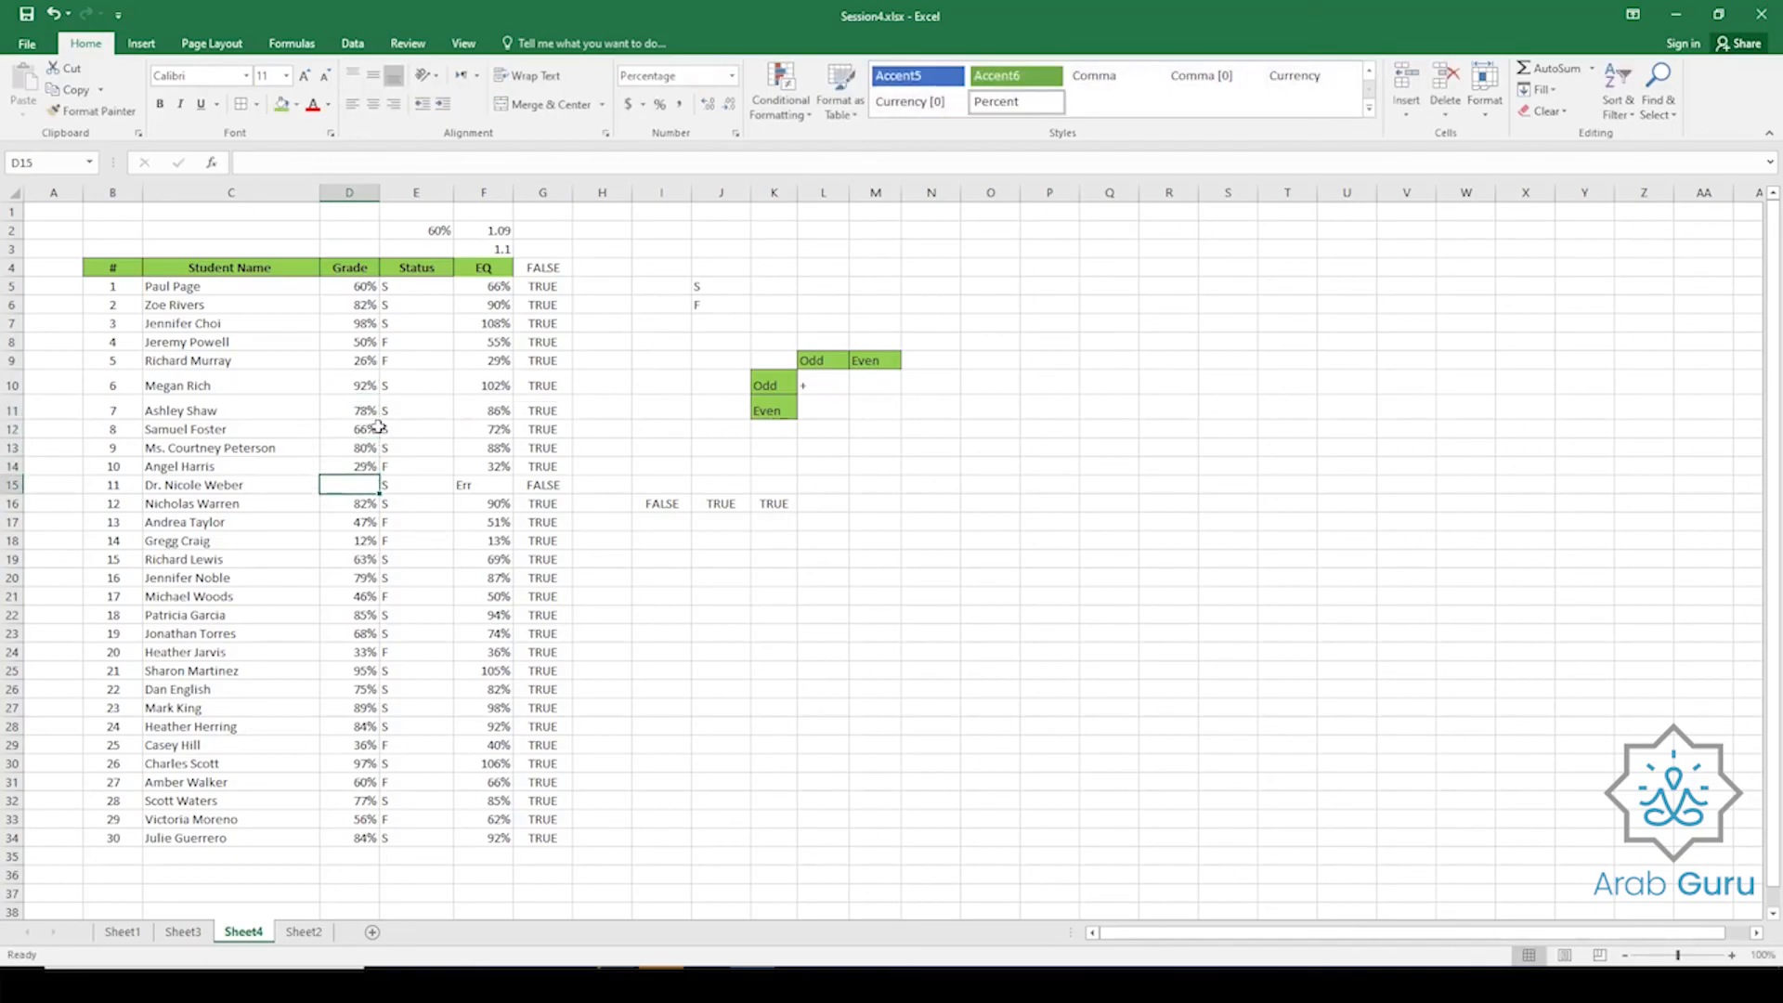
text(98%)
key(Return)
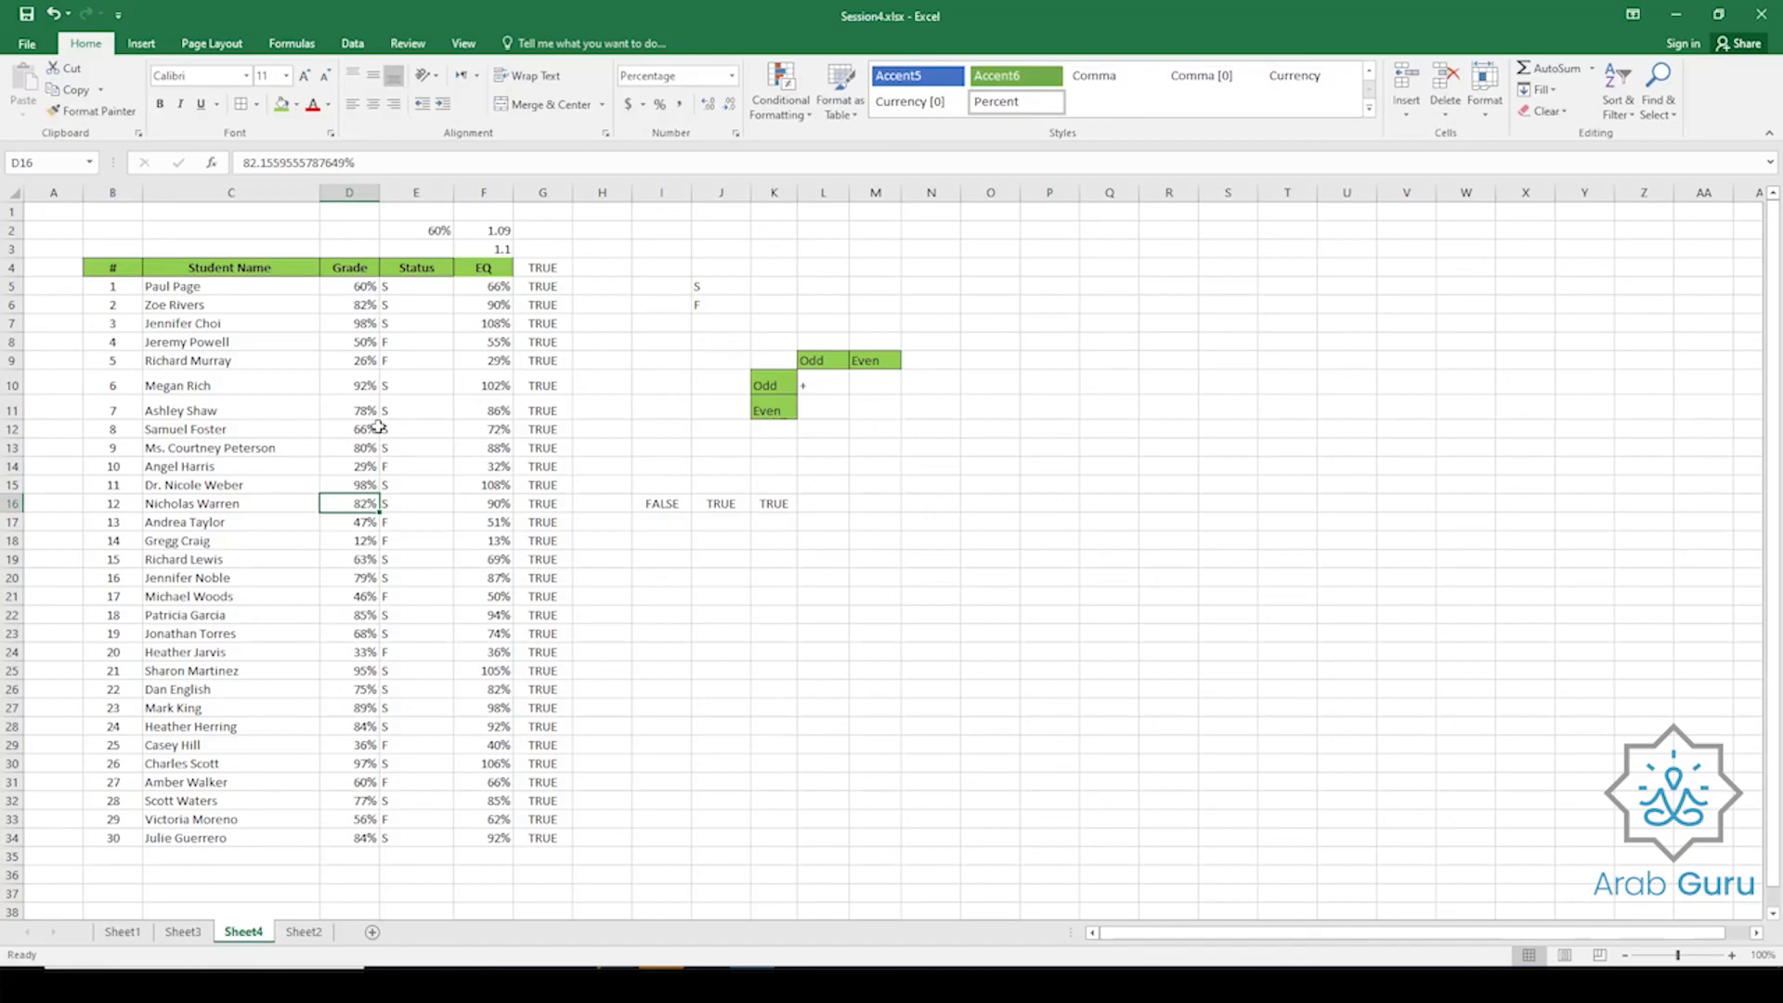
Examine the ISNUMBER results in G5:G34 and the range referenced by the AND formula in G4.
drag(540, 287, 553, 839)
click(548, 267)
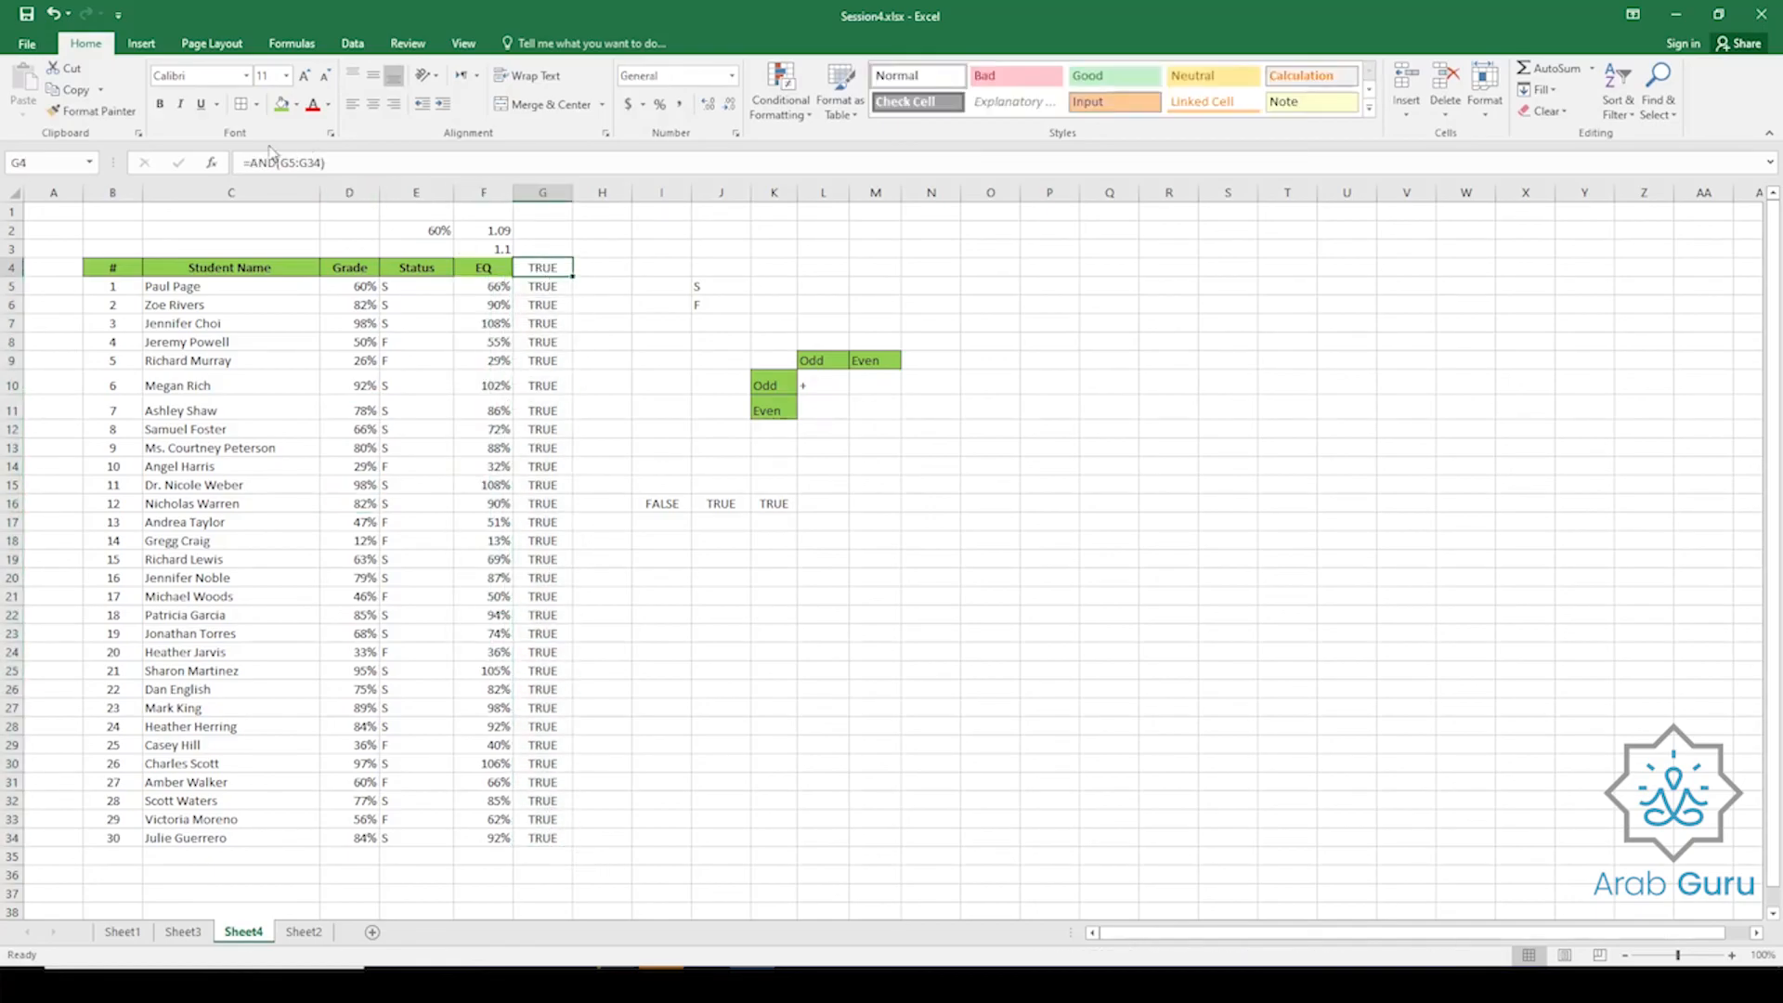
click(416, 162)
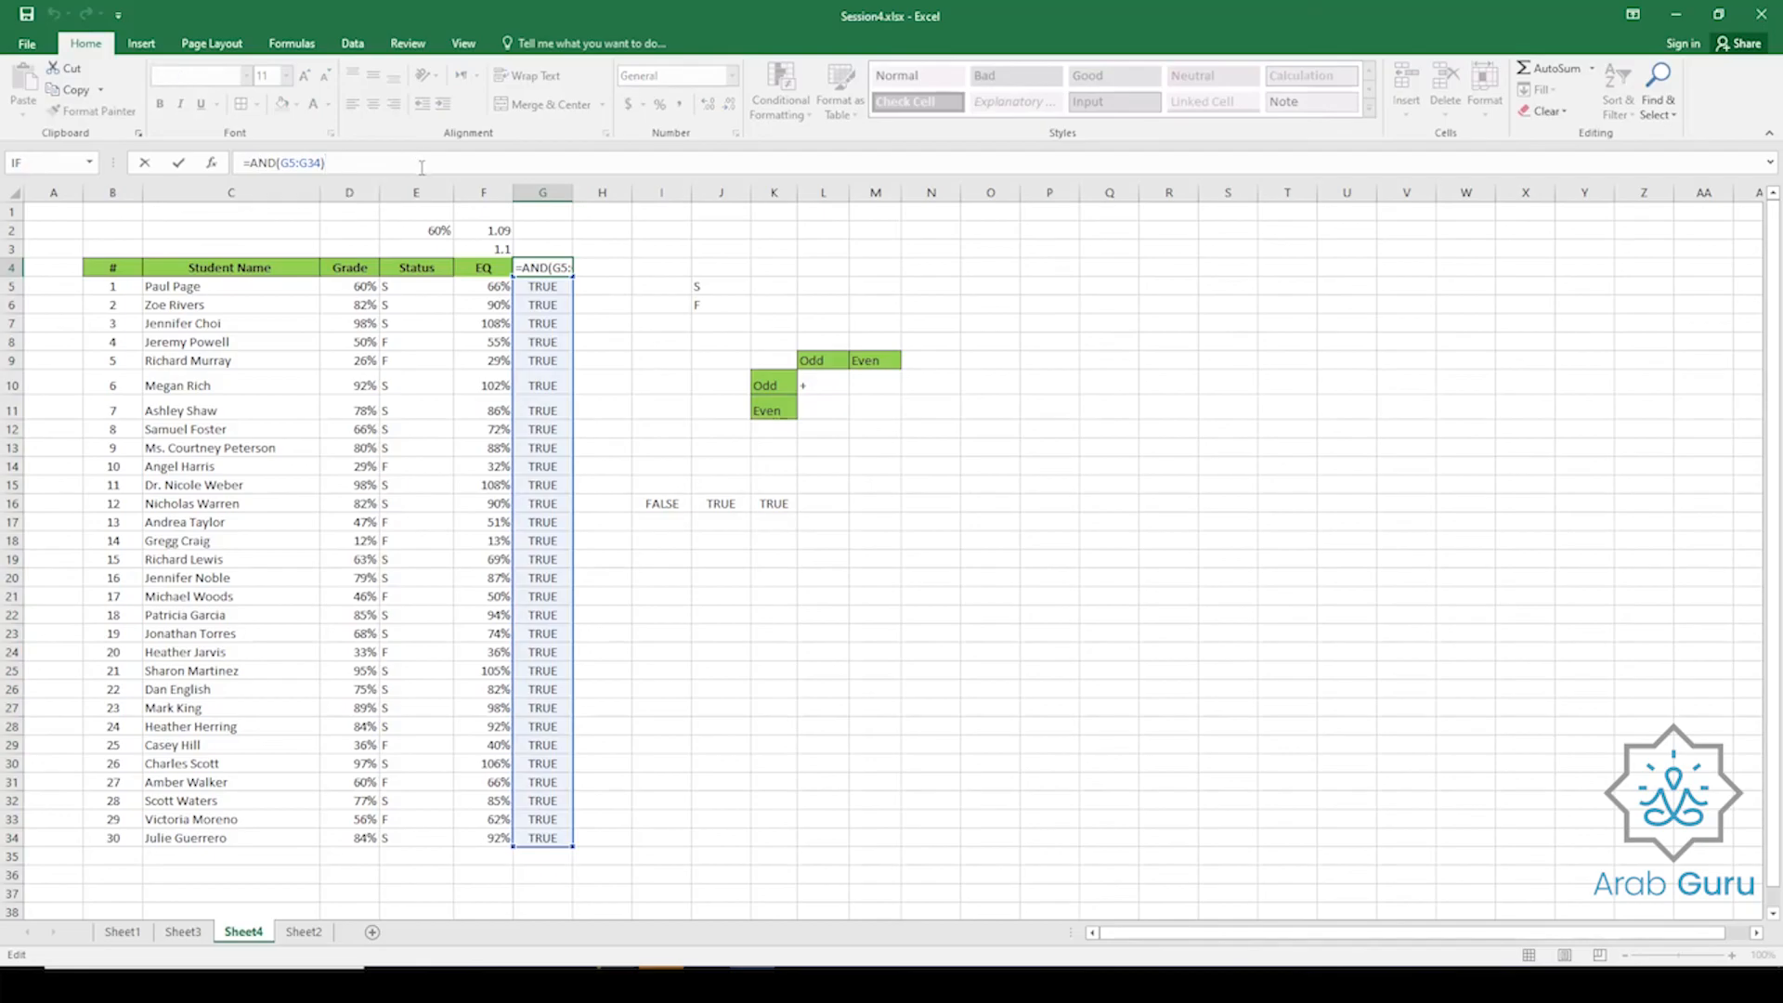
key(ctrl+Return)
key(Down)
key(Down)
key(Down)
key(Down)
key(Down)
key(Down)
key(Down)
key(Down)
key(Down)
key(Down)
key(Down)
key(Down)
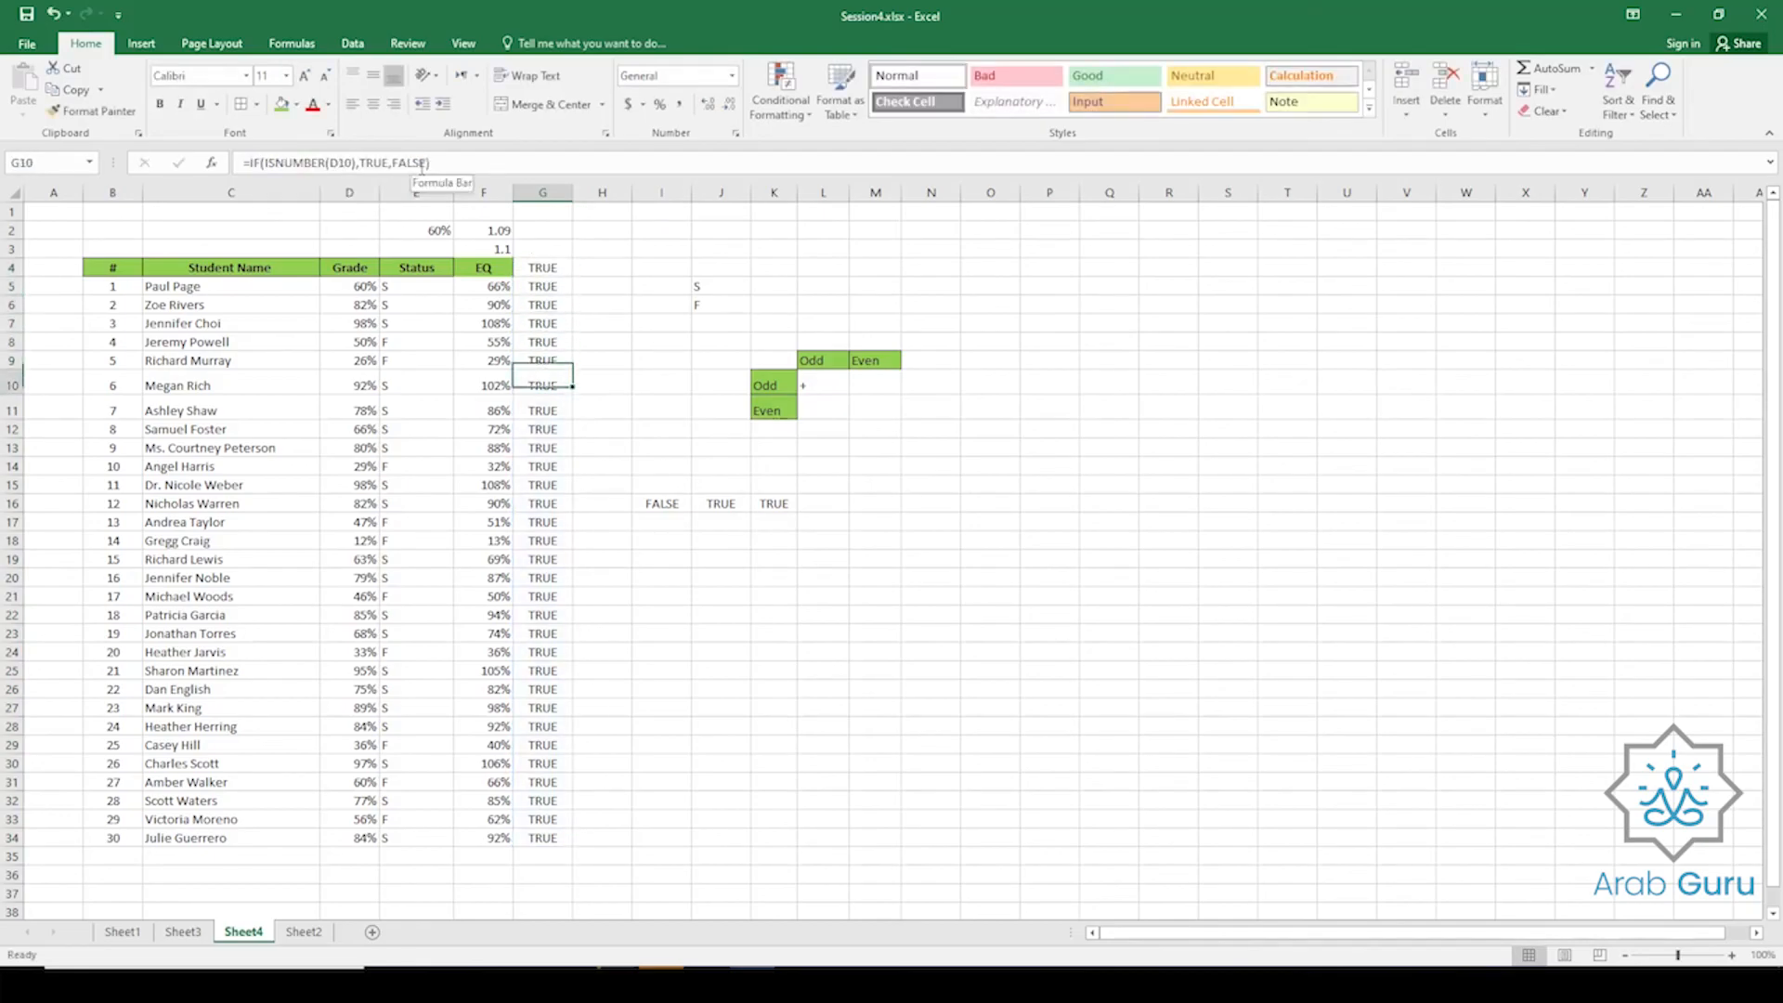
click(553, 268)
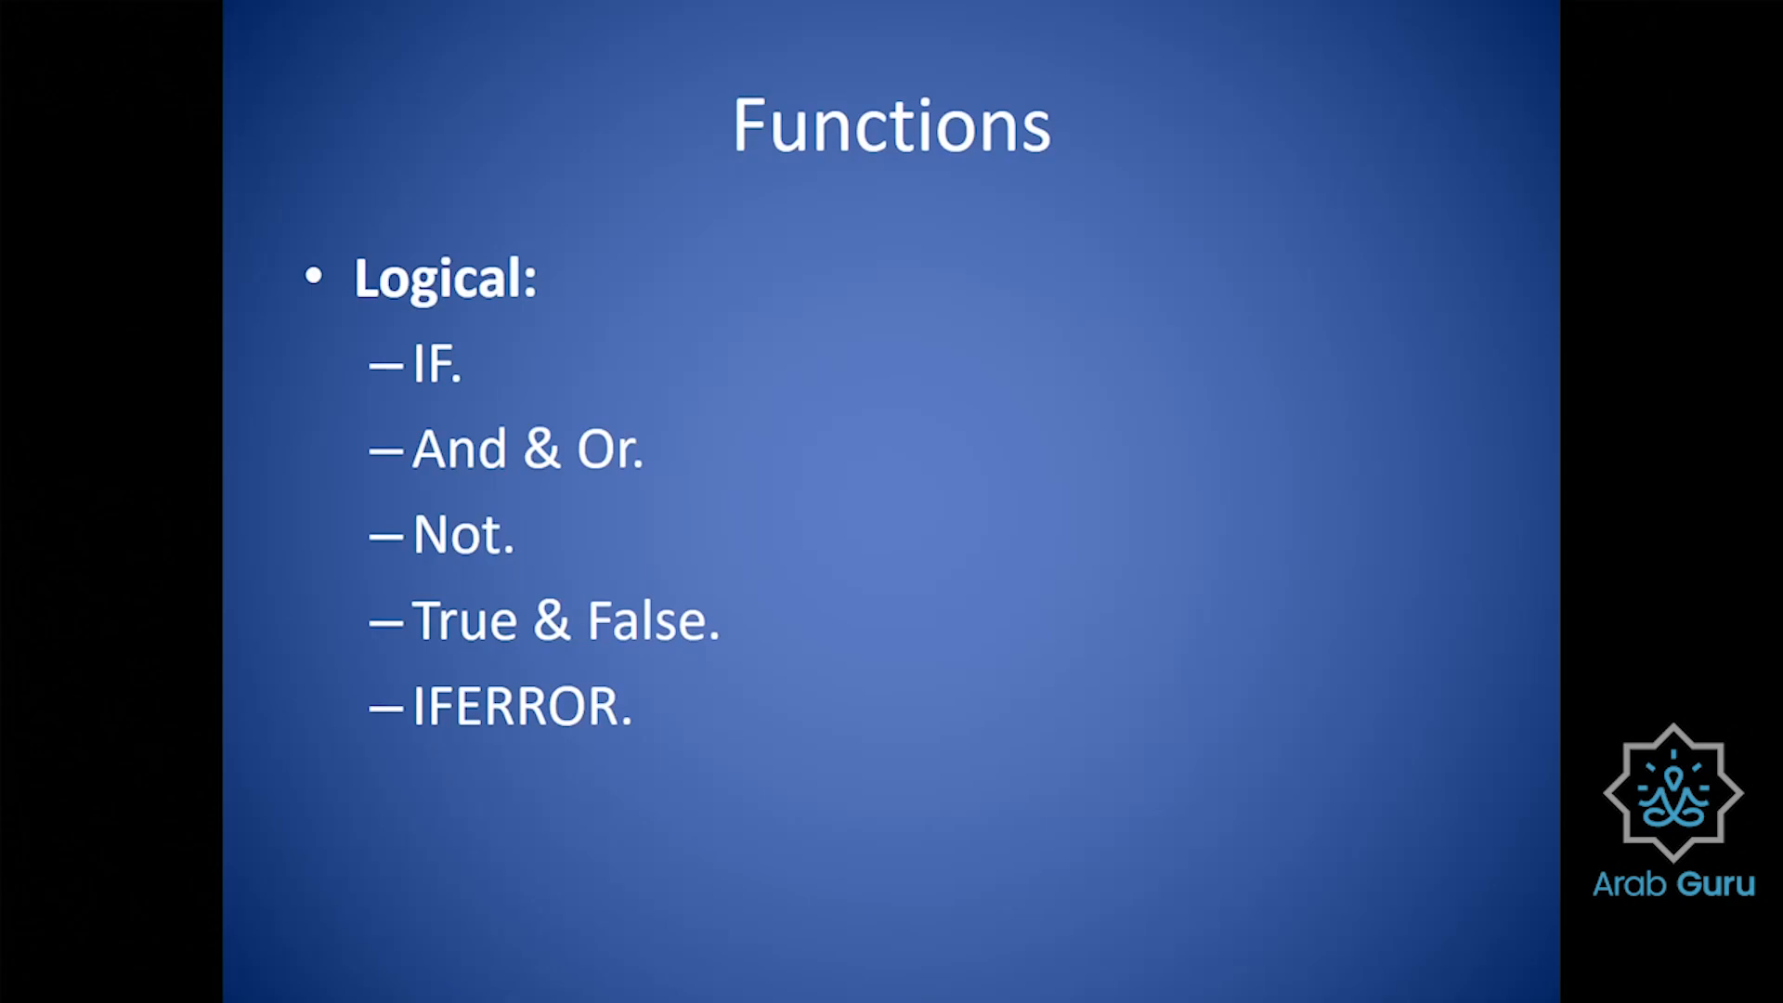
key(Right)
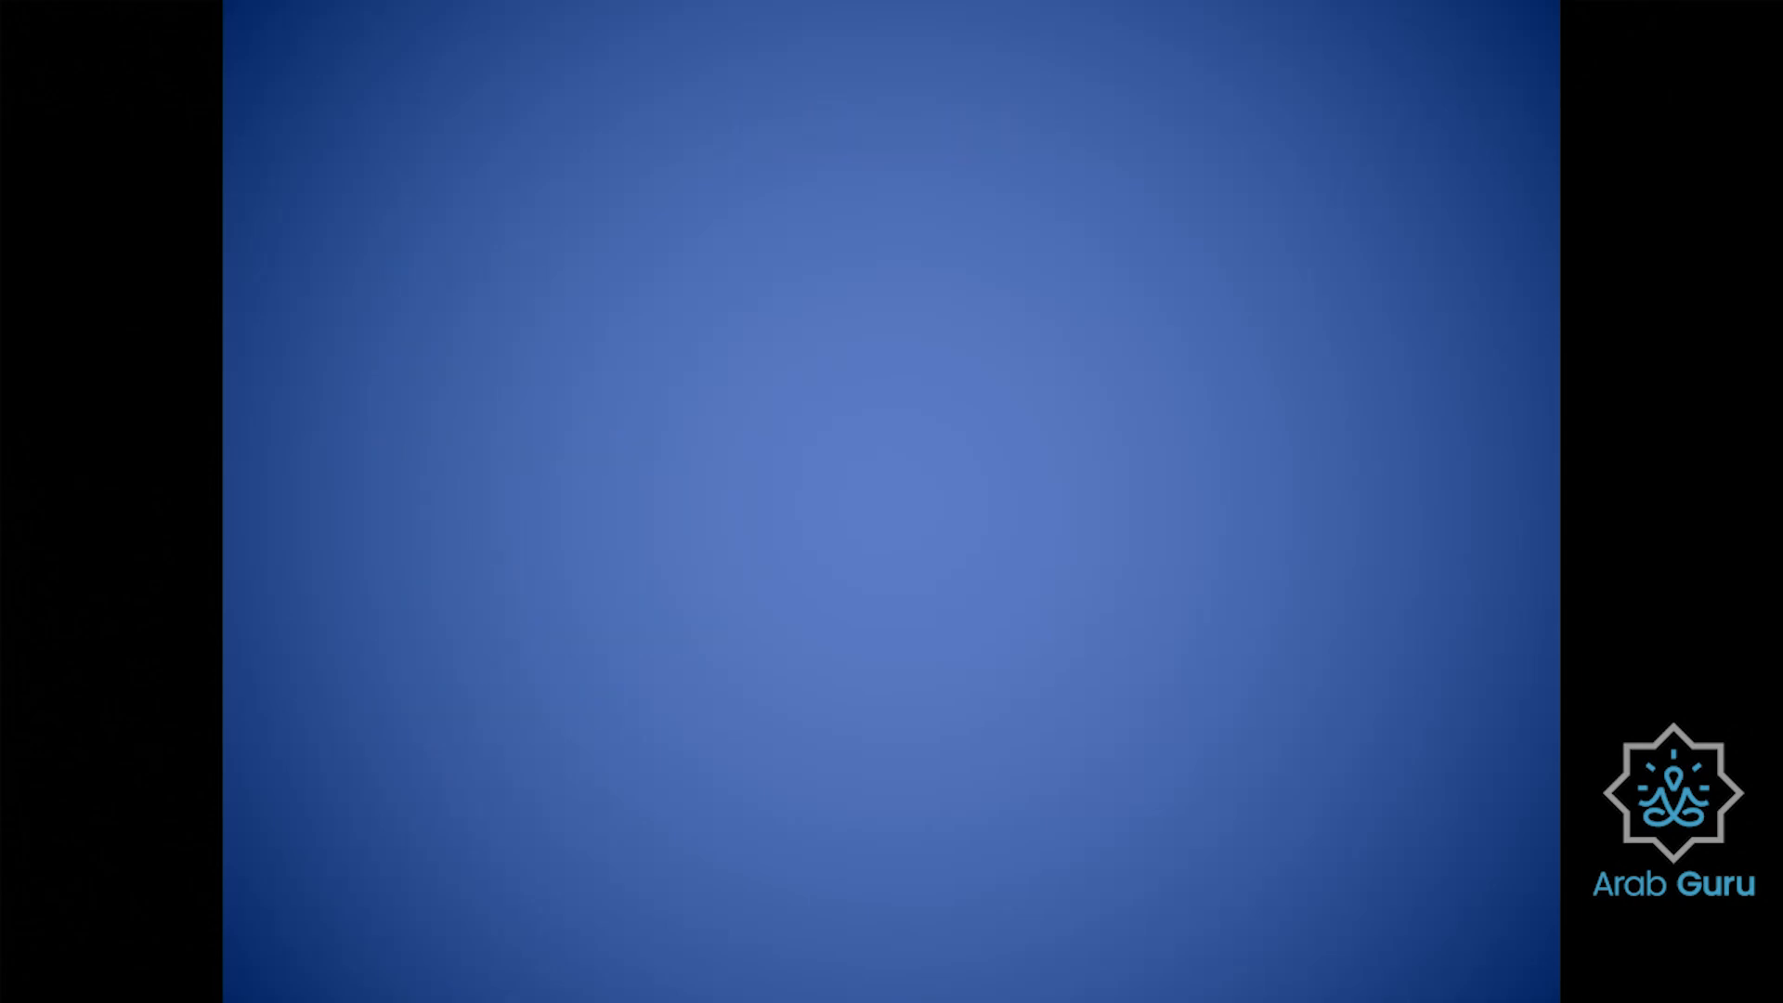